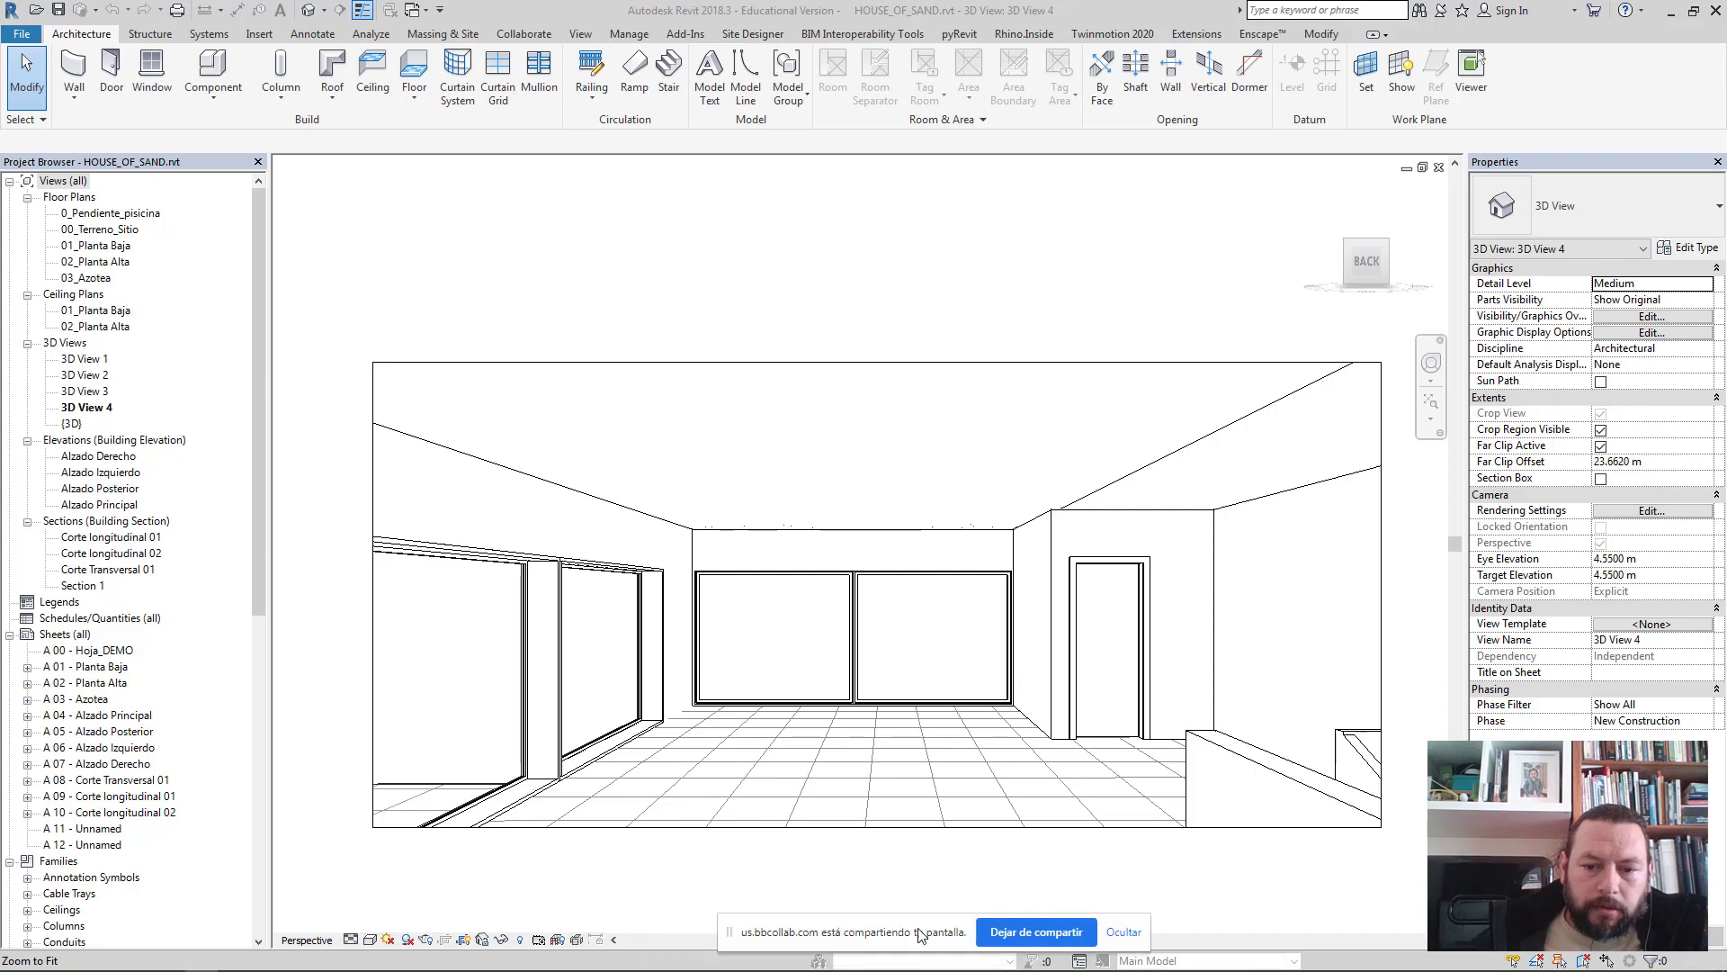
- Open the view's render settings and set the lighting scheme to Interior: Sun and Artificial
left_click(1053, 945)
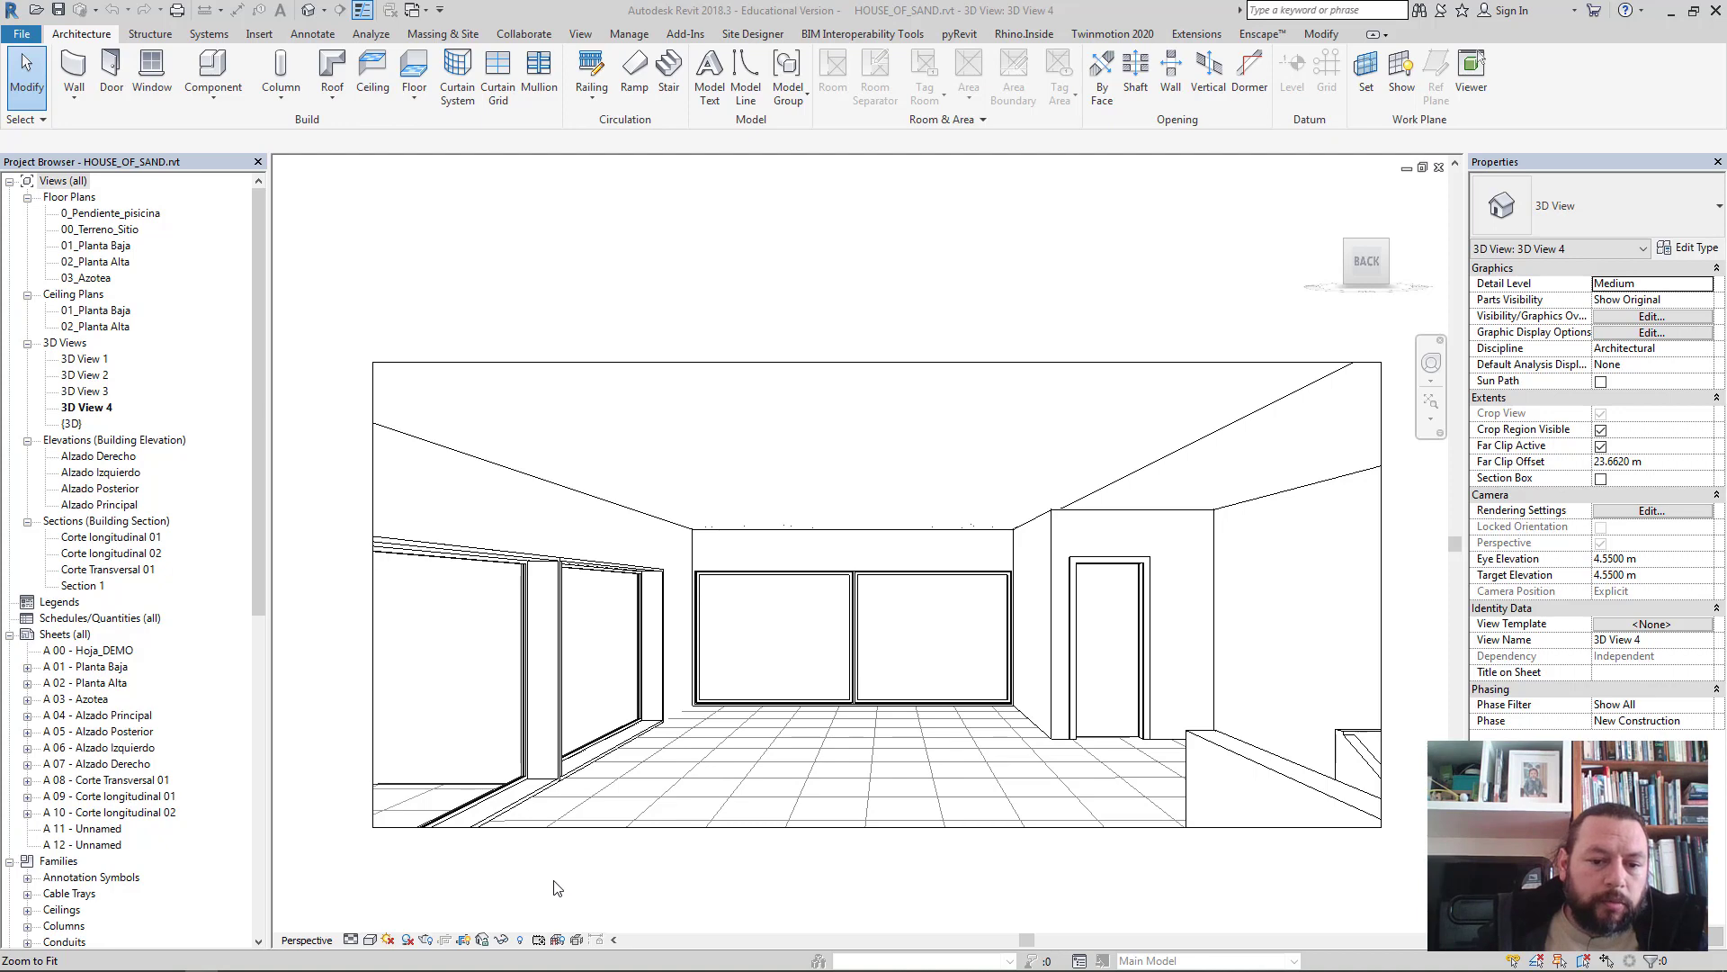
left_click(426, 941)
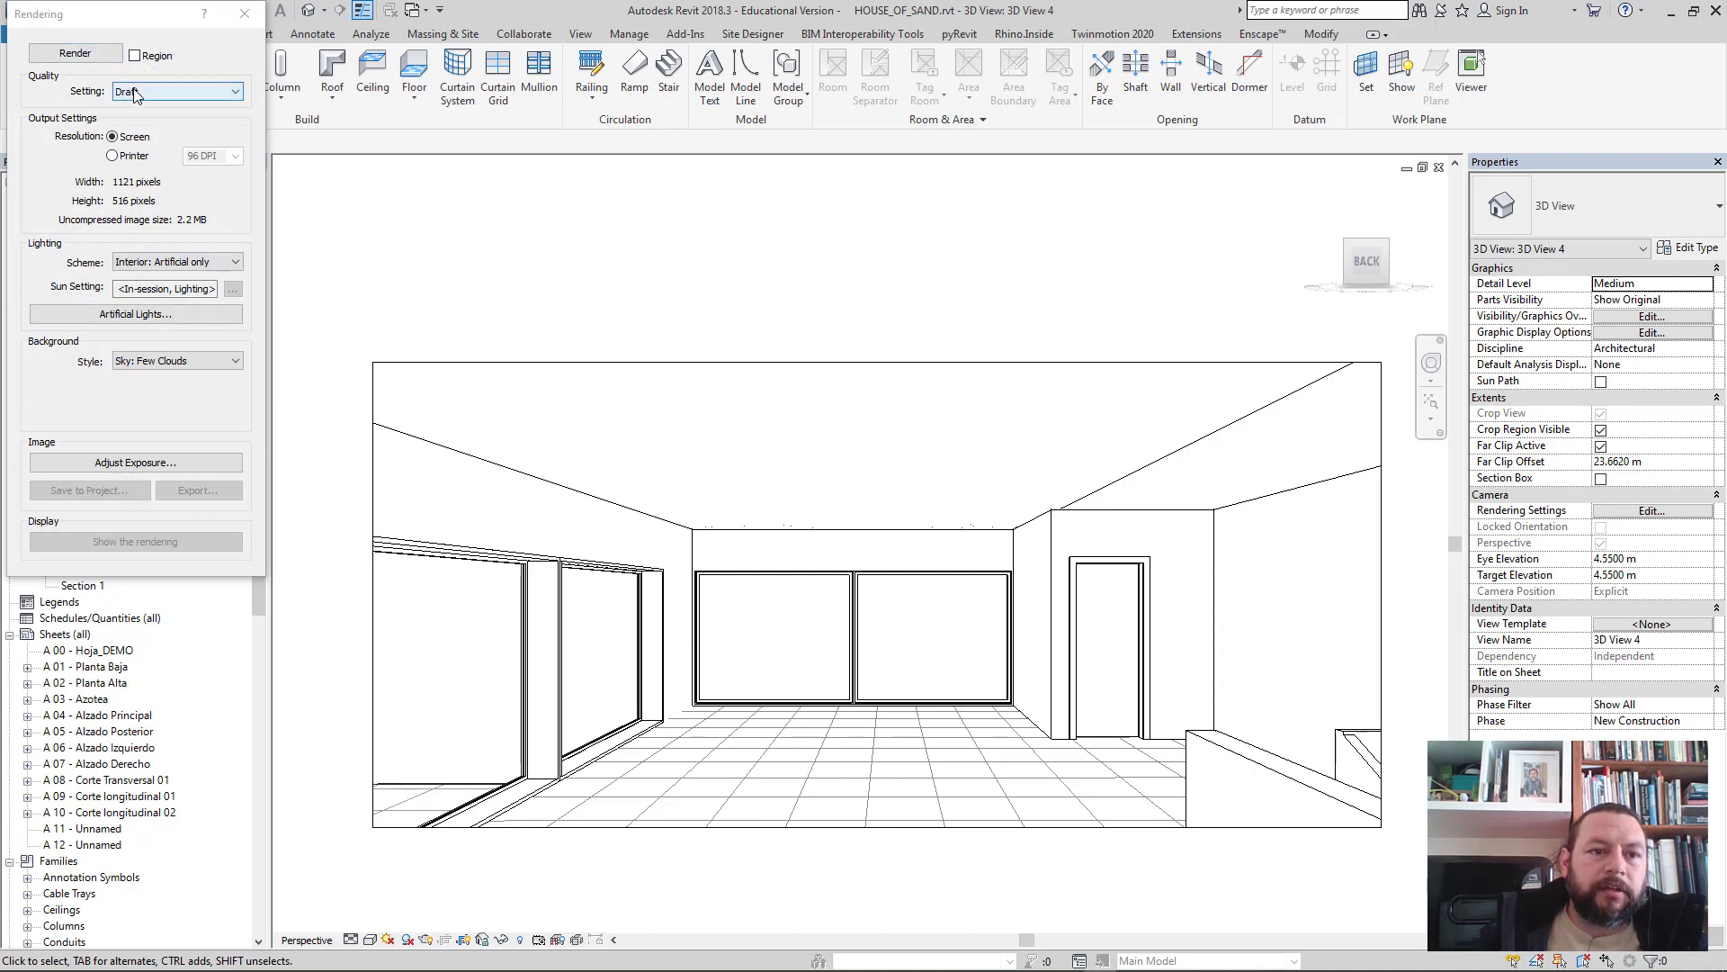
left_click(177, 263)
left_click(179, 264)
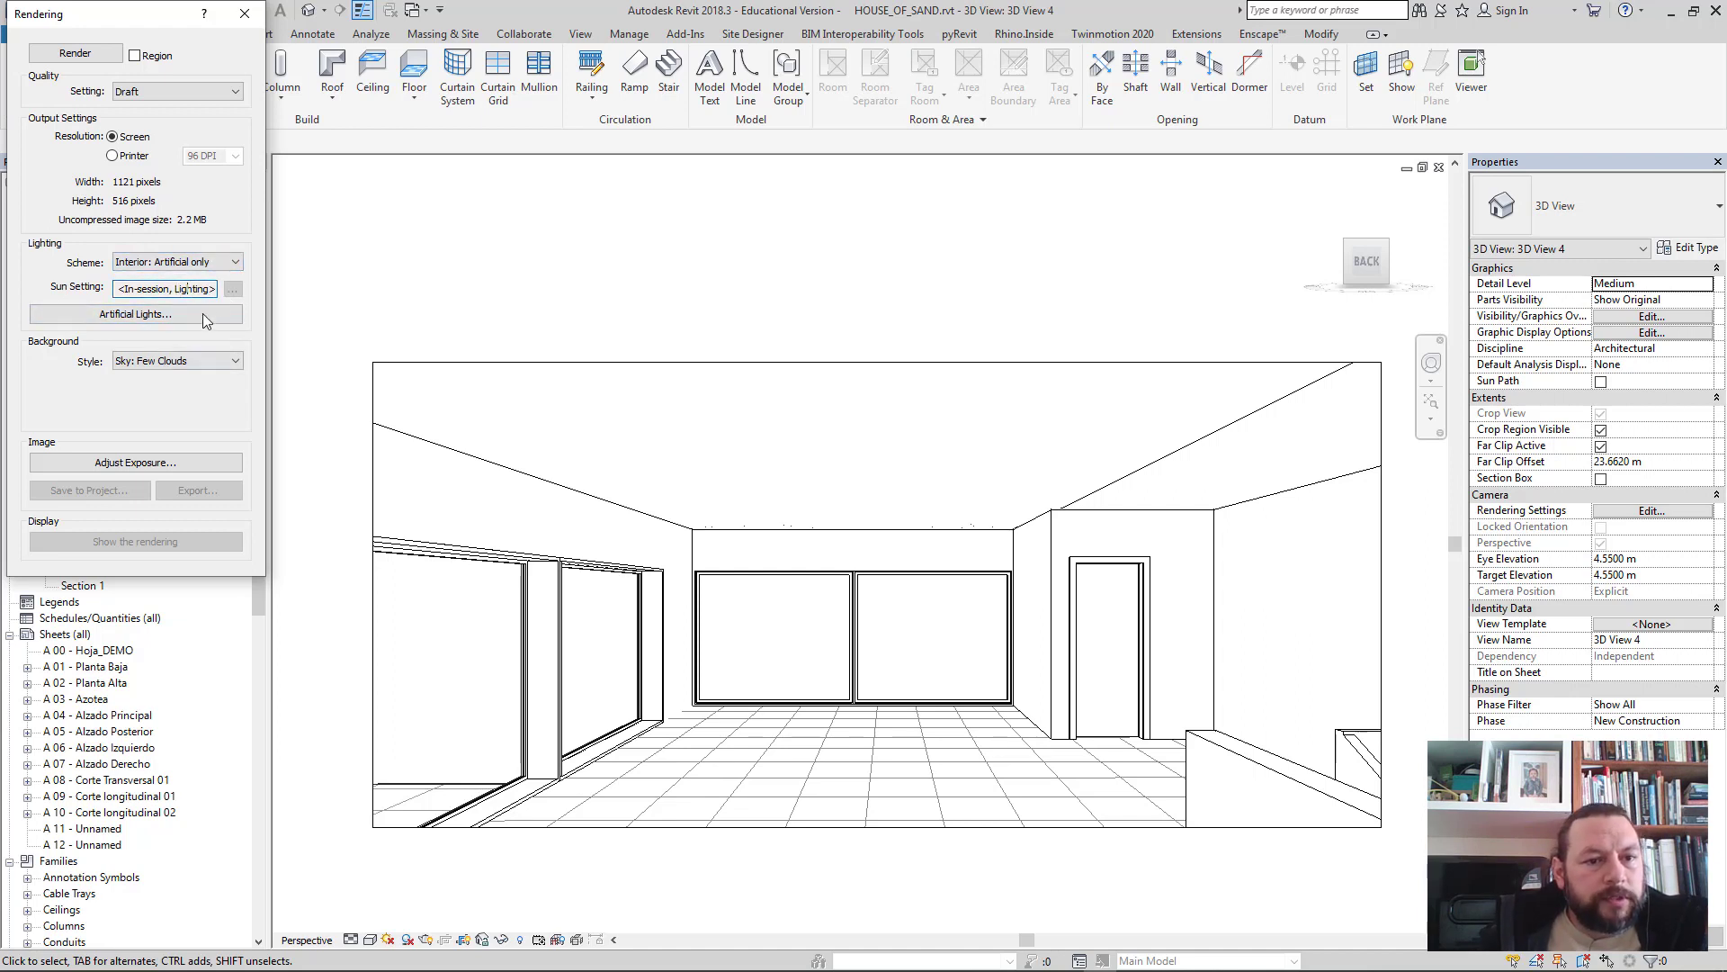
left_click(216, 262)
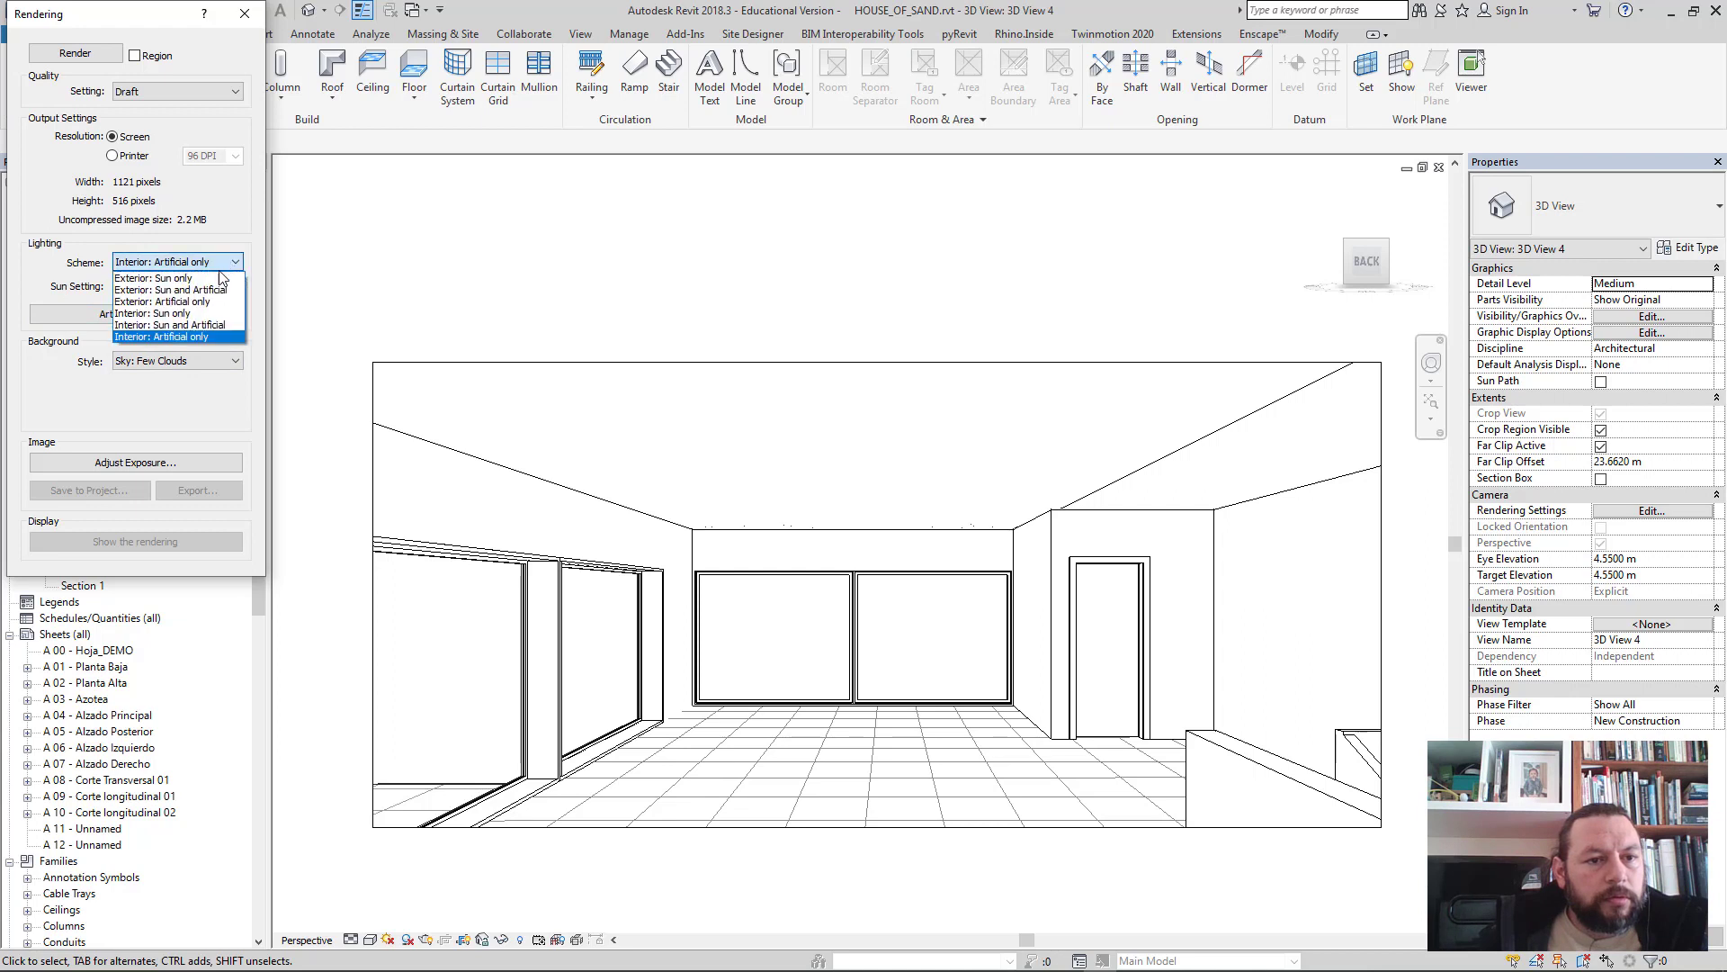
left_click(225, 326)
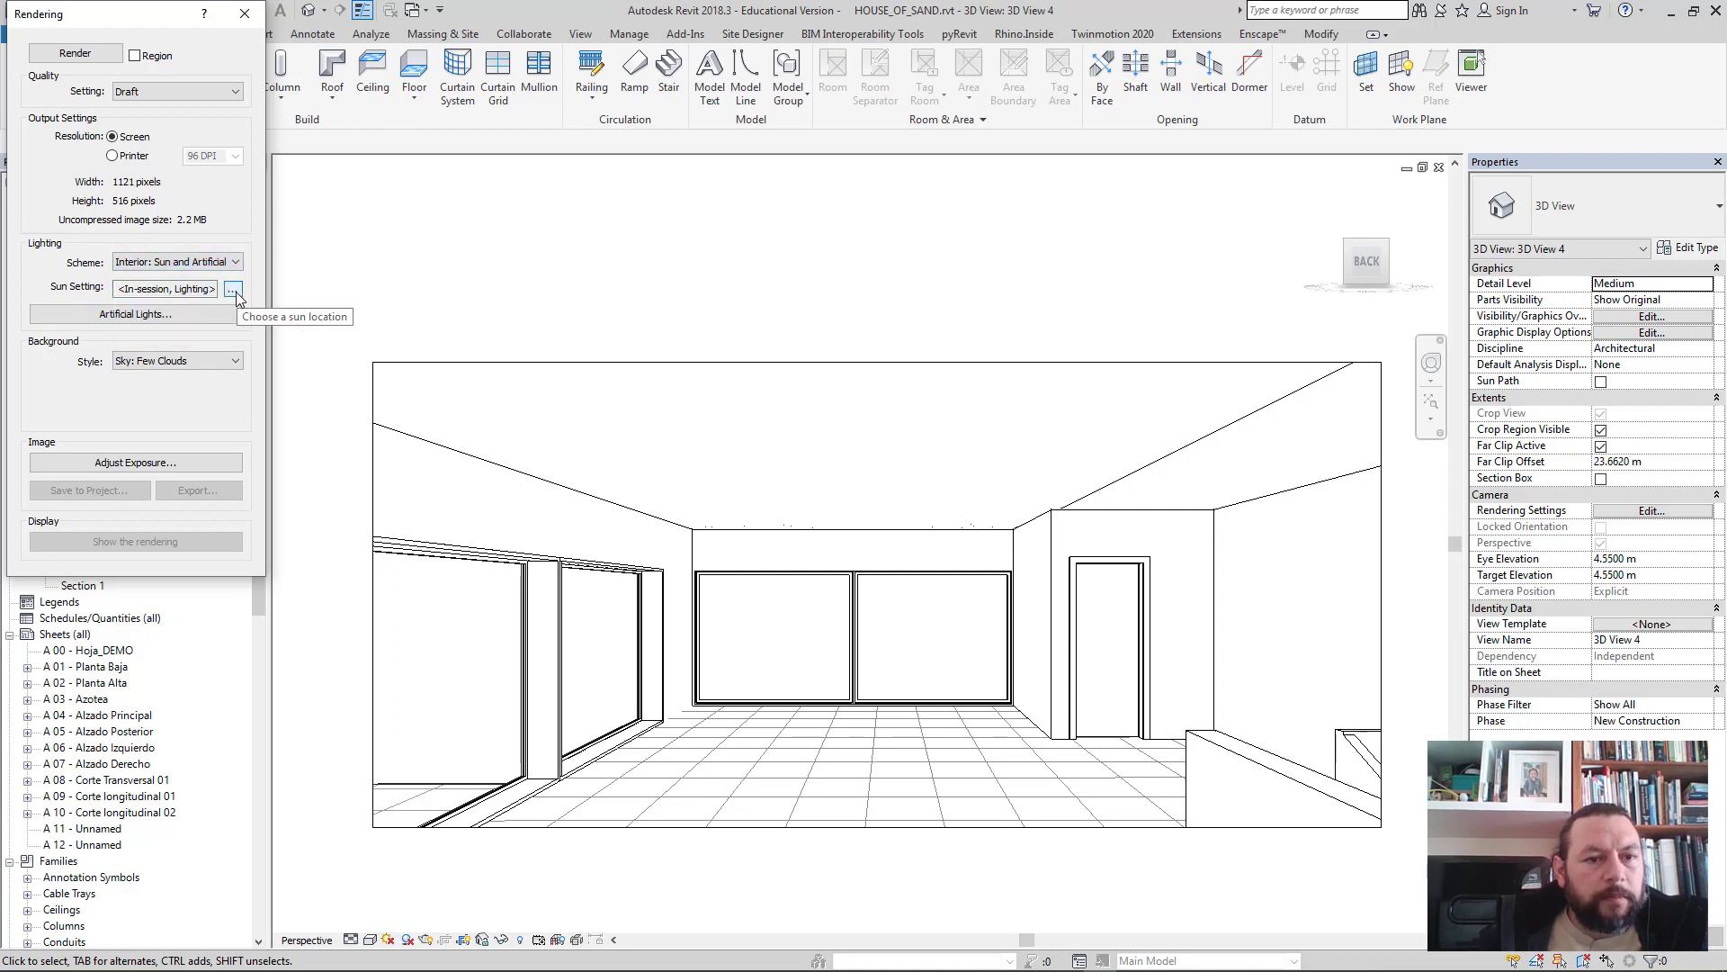
left_click(232, 289)
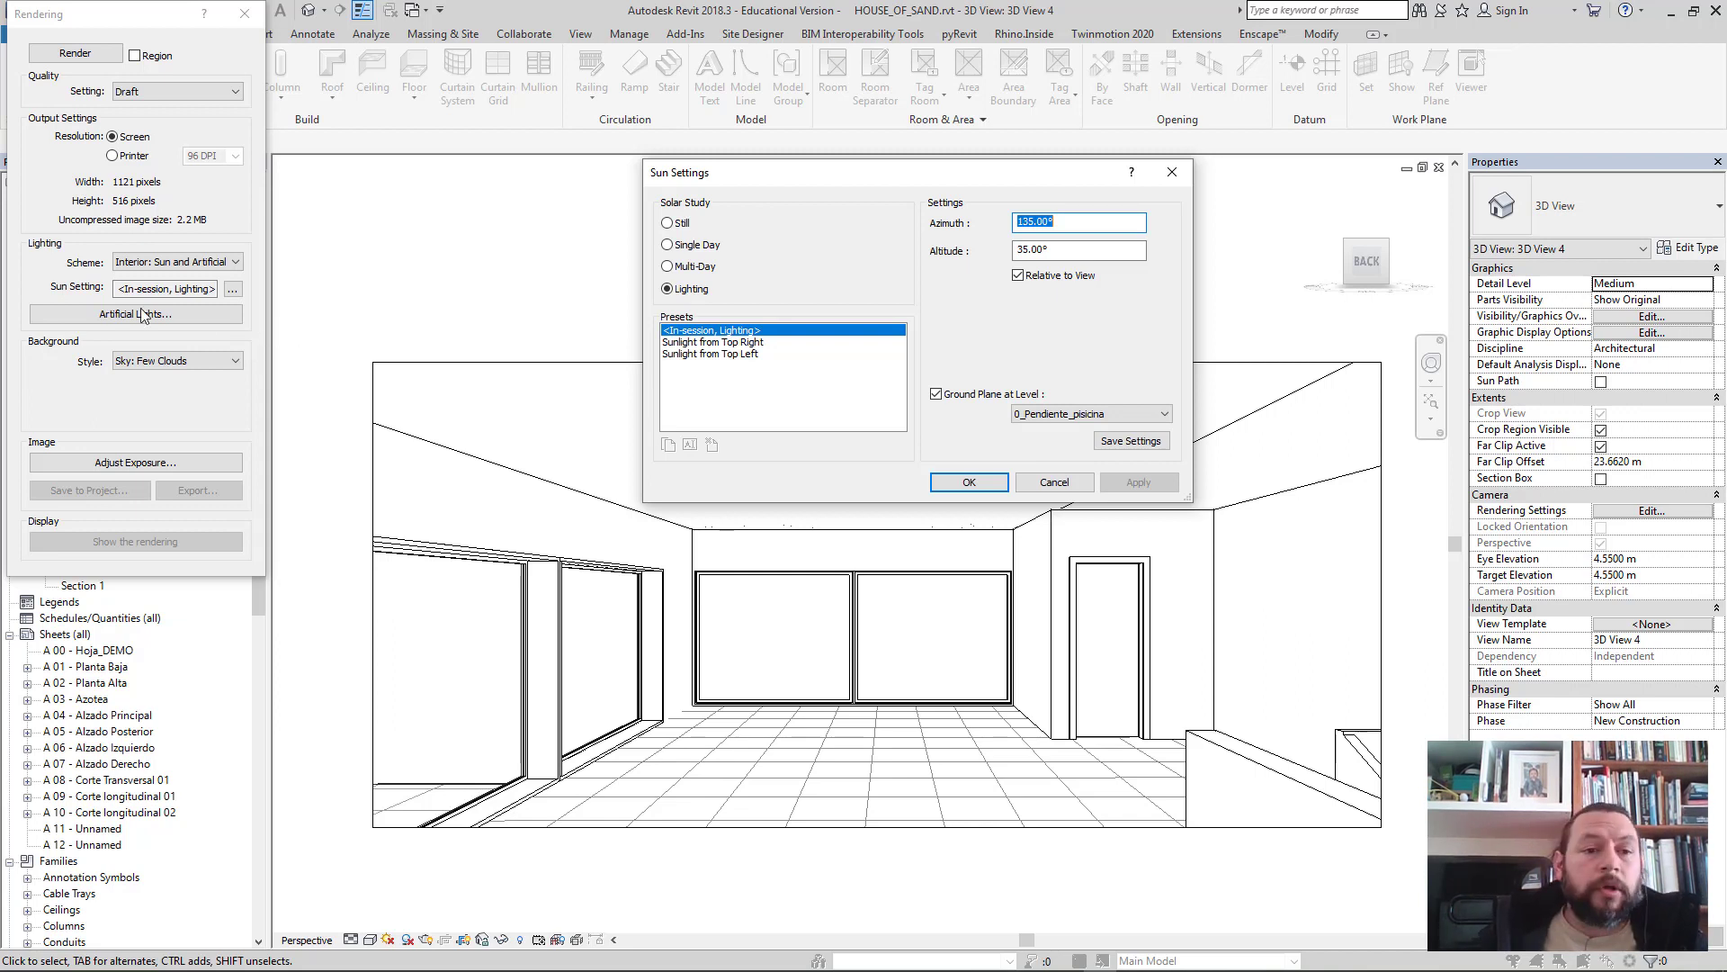
- Make the render sun a Still study on 18/03/2021 at 10:20
left_click(1171, 172)
left_click(180, 261)
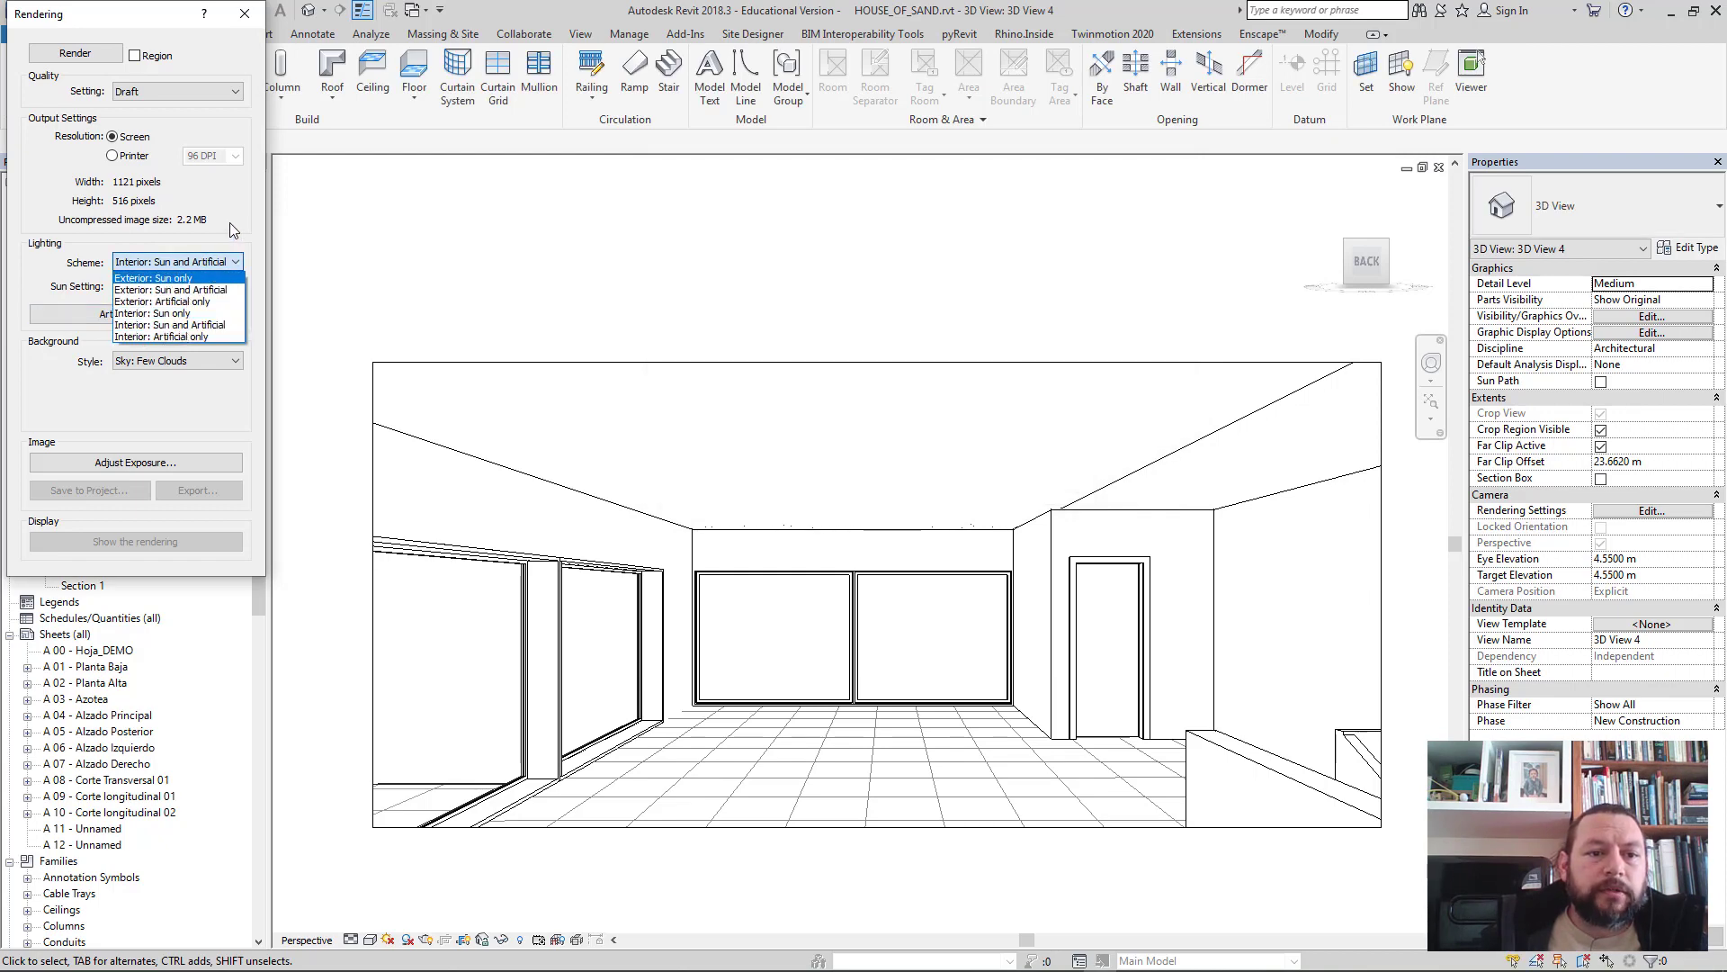
left_click(234, 261)
left_click(233, 289)
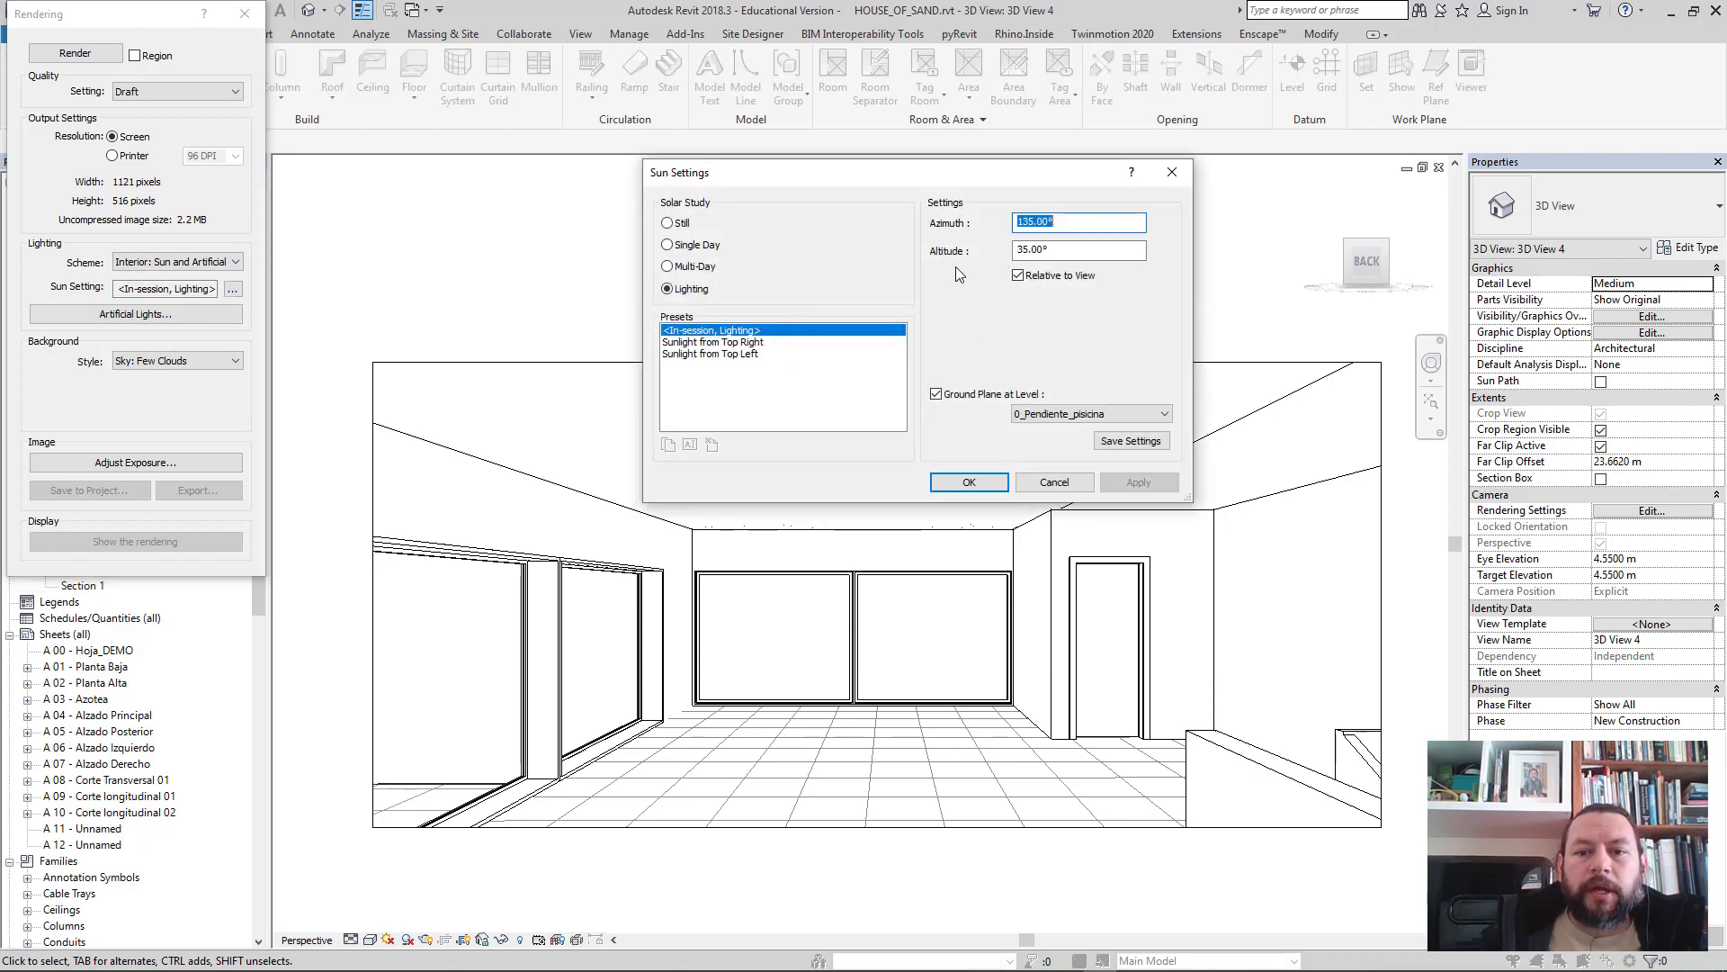
left_click(669, 224)
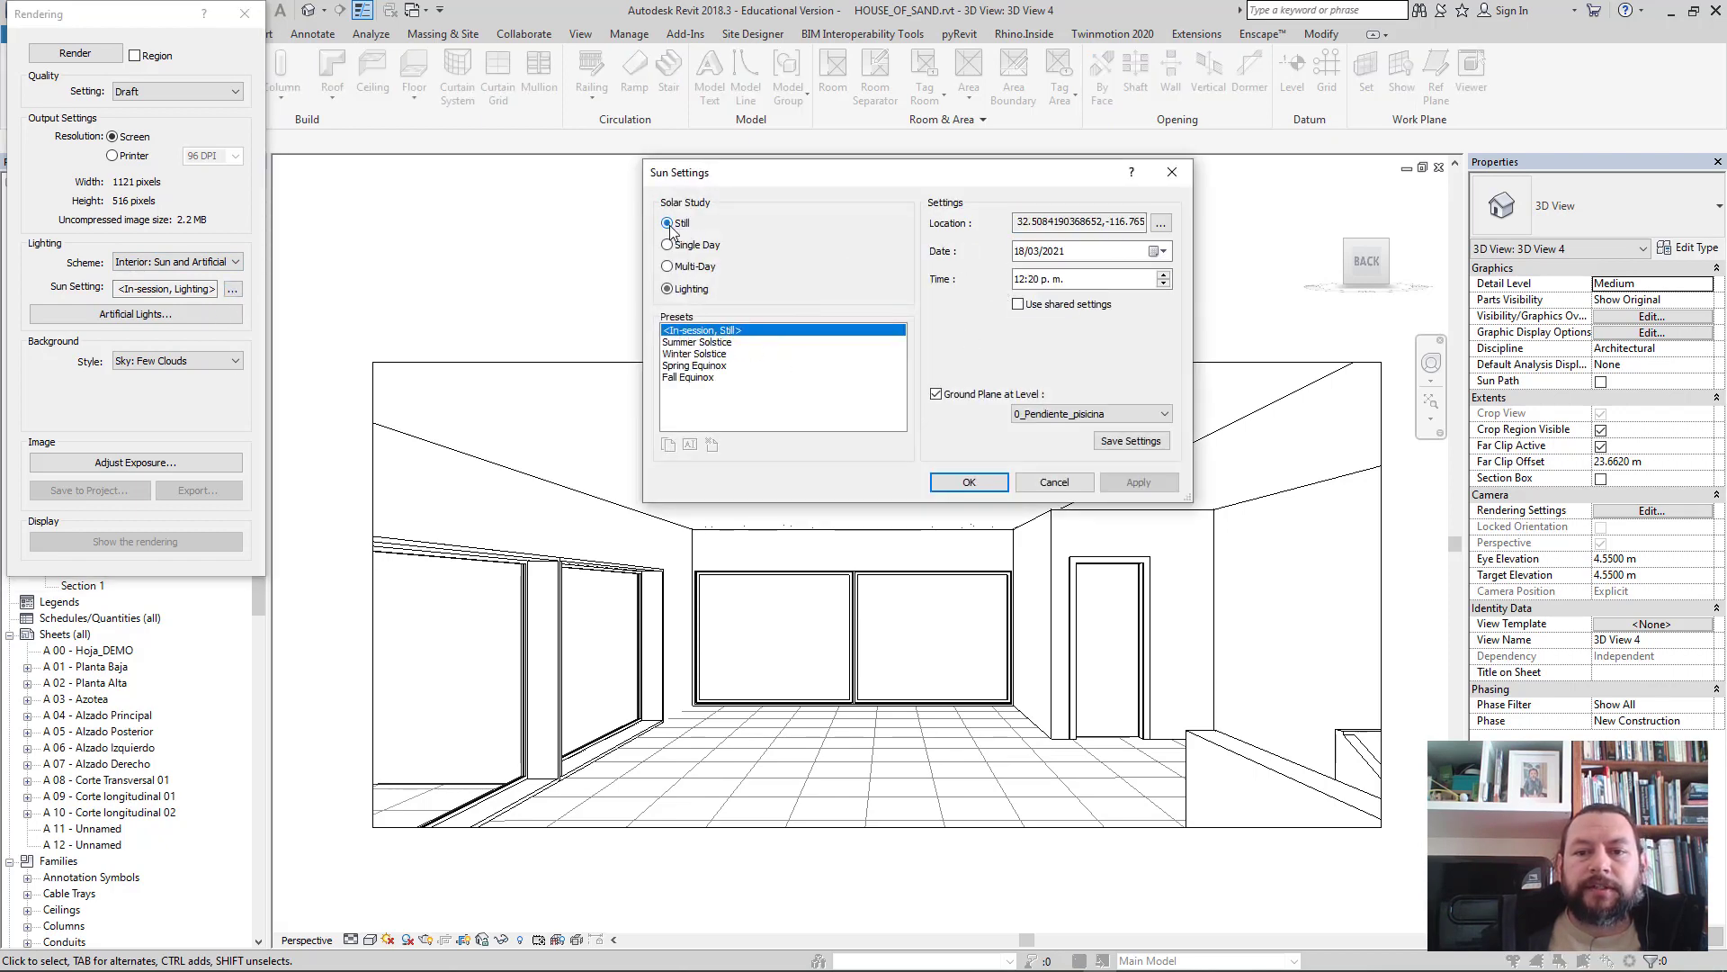
left_click_drag(1036, 226, 1195, 228)
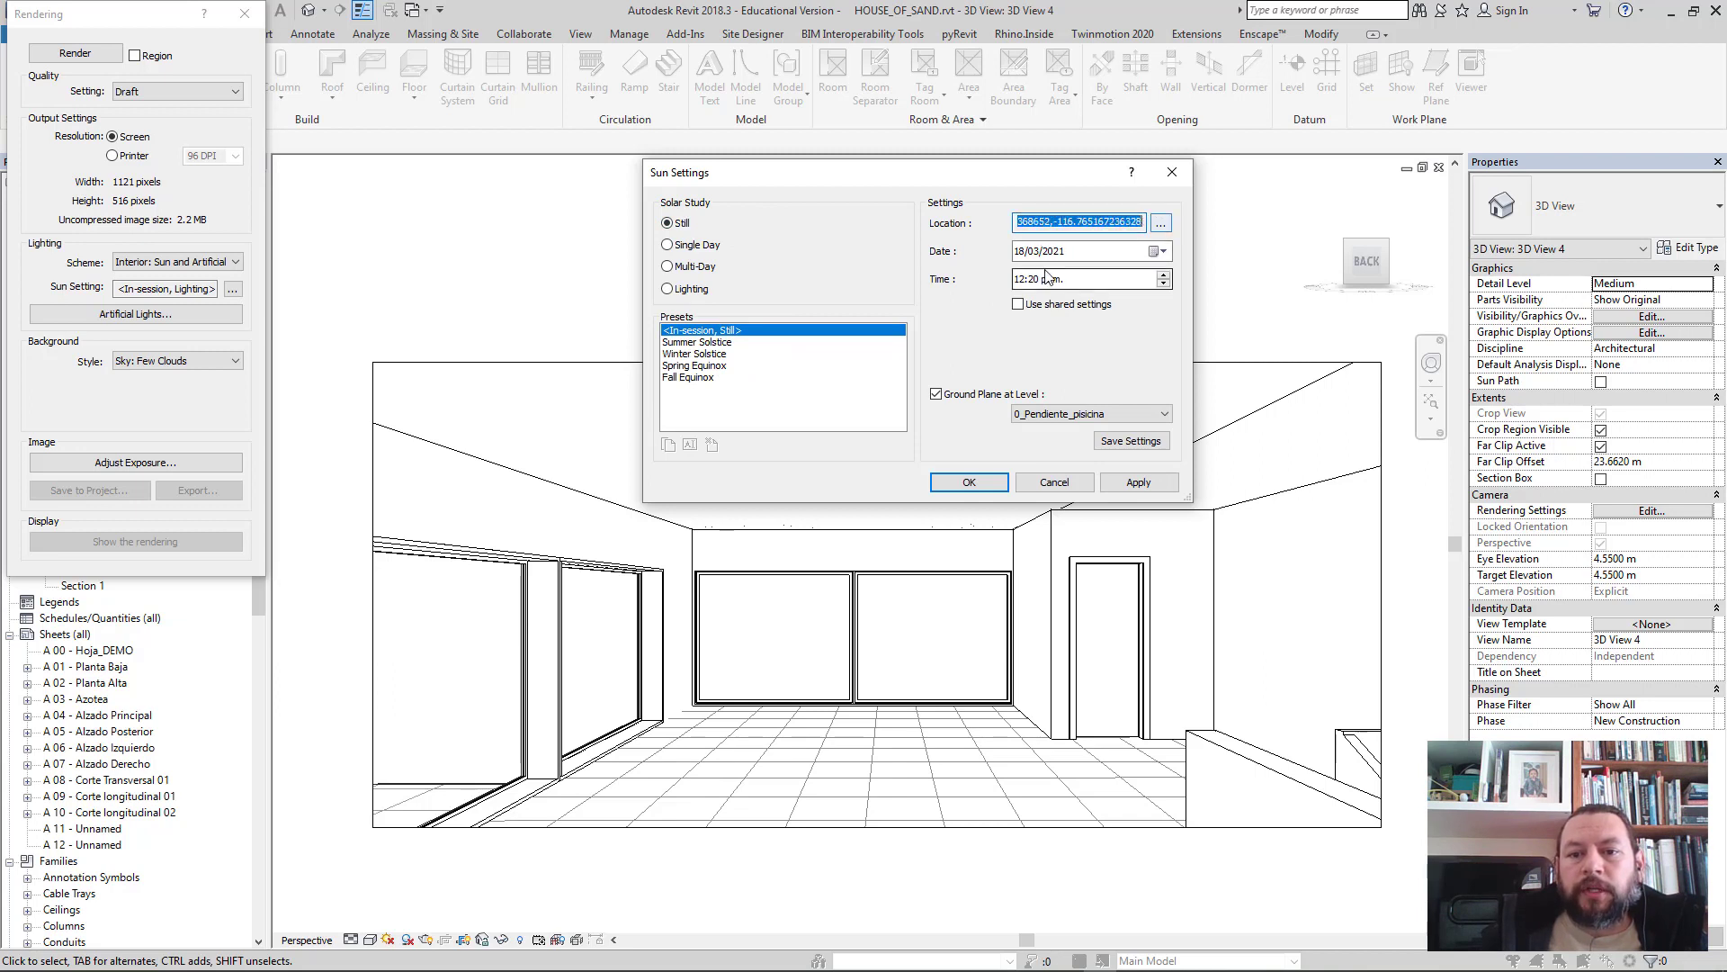
left_click(1023, 222)
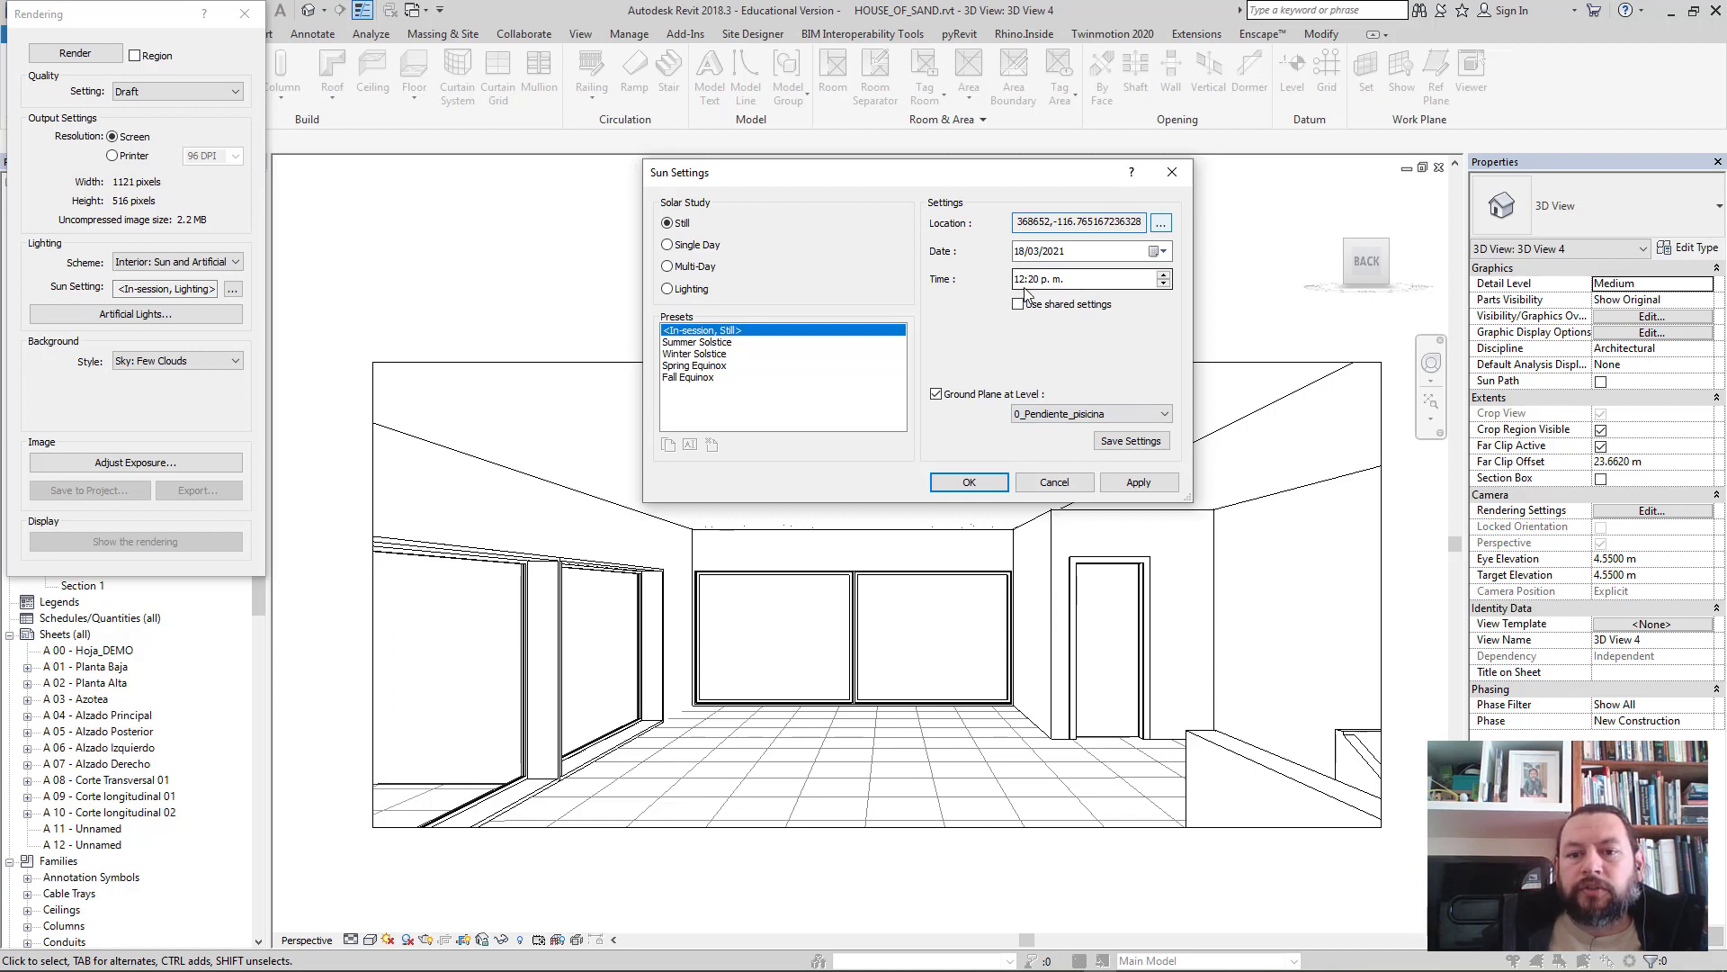
left_click(1163, 275)
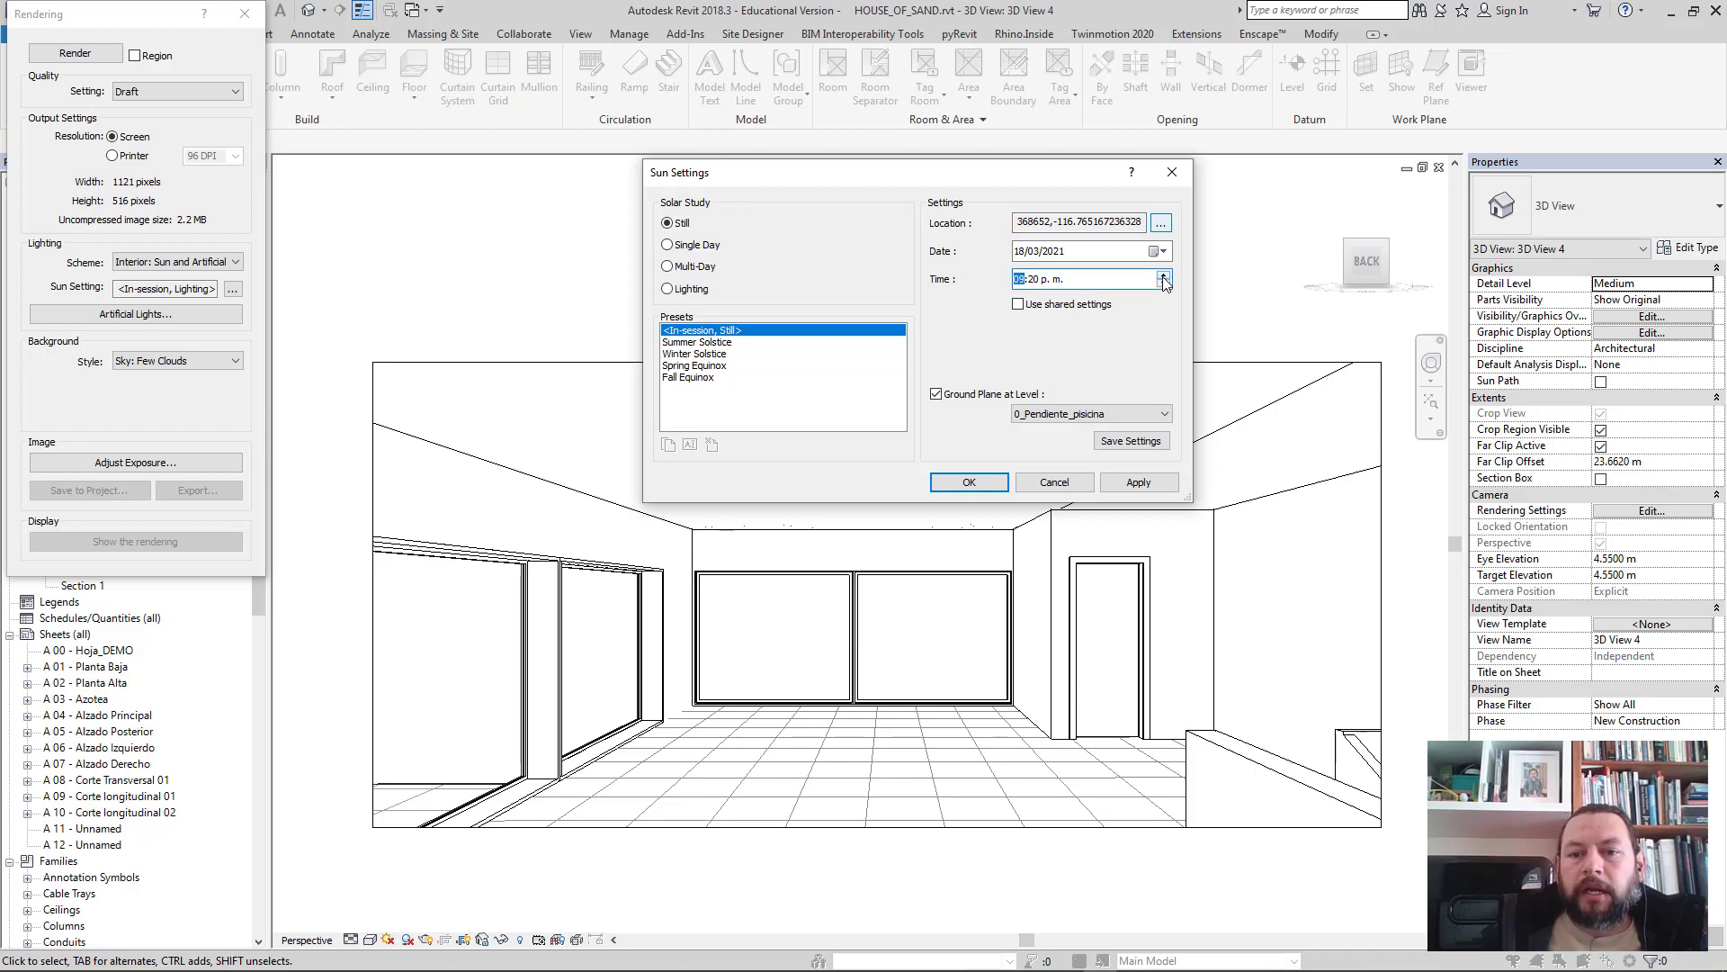
left_click(1053, 279)
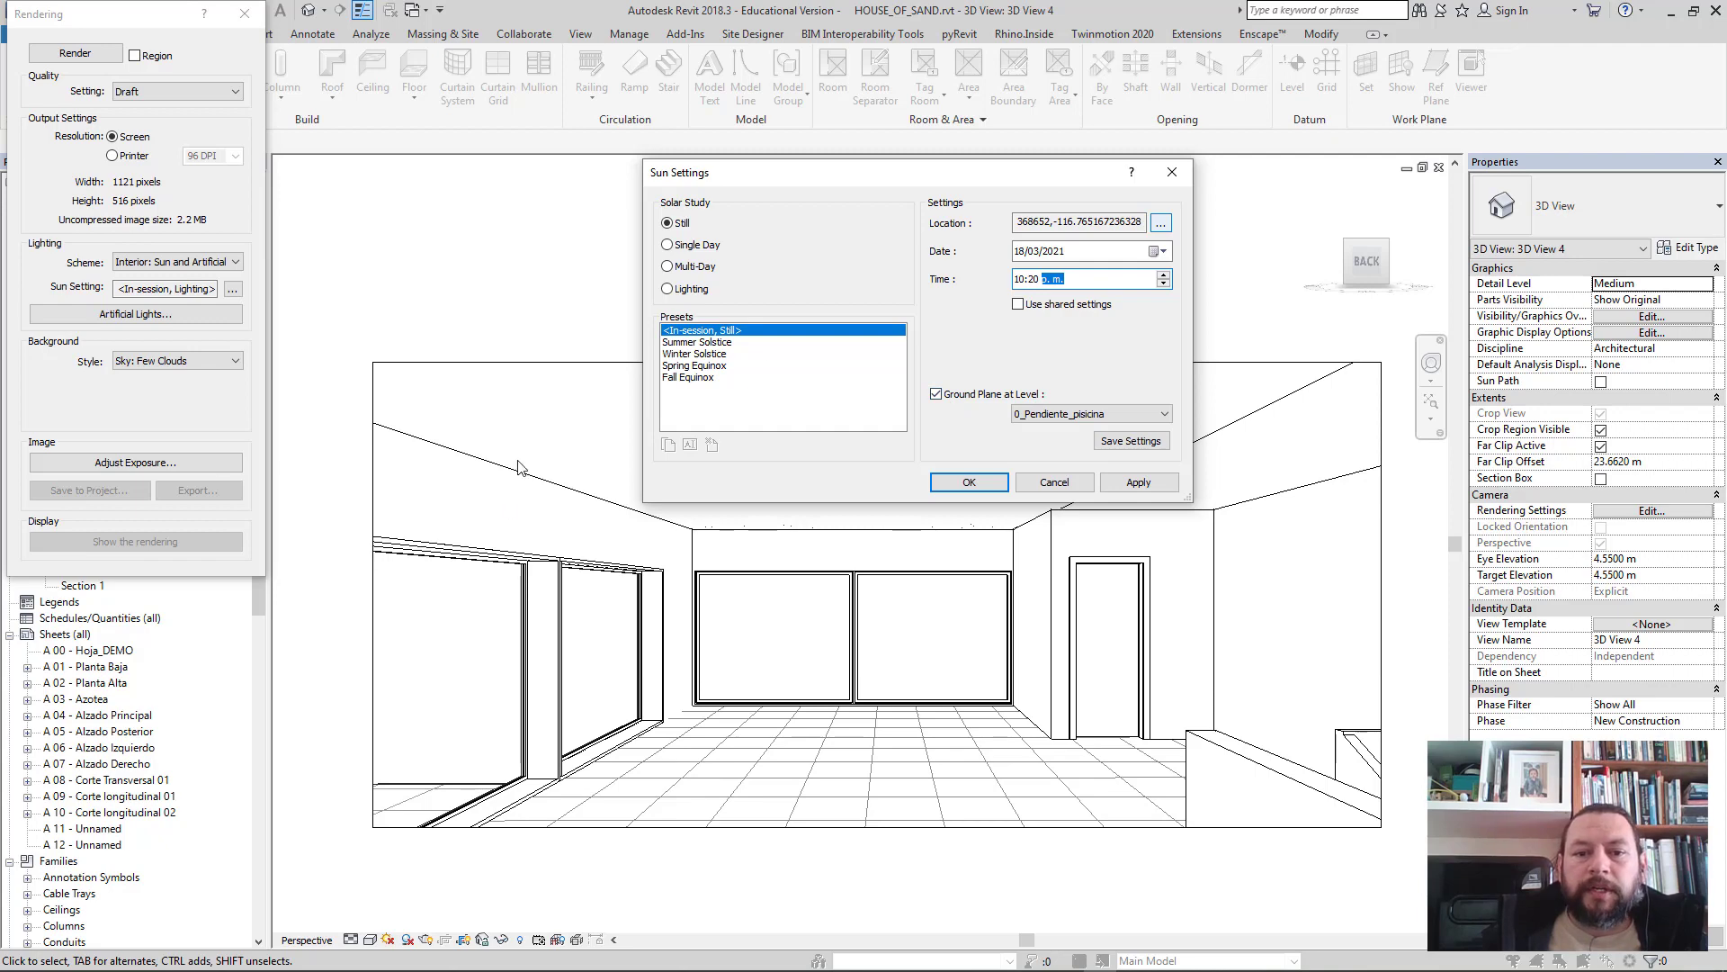
left_click(1132, 479)
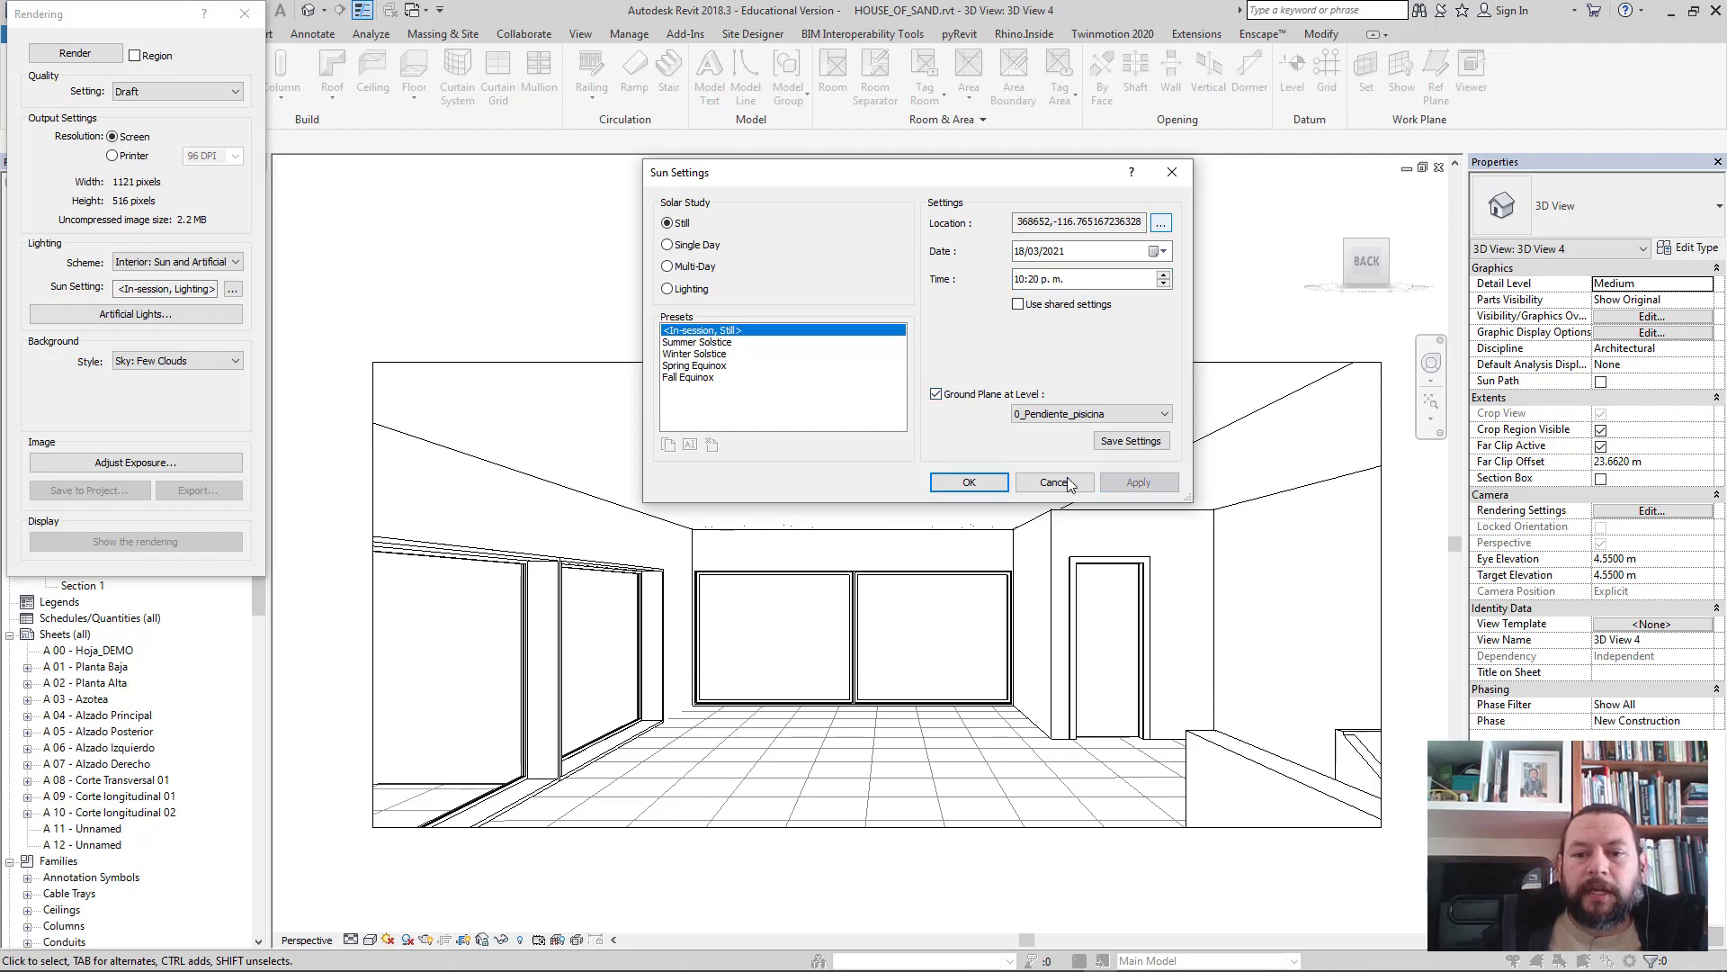
left_click(965, 485)
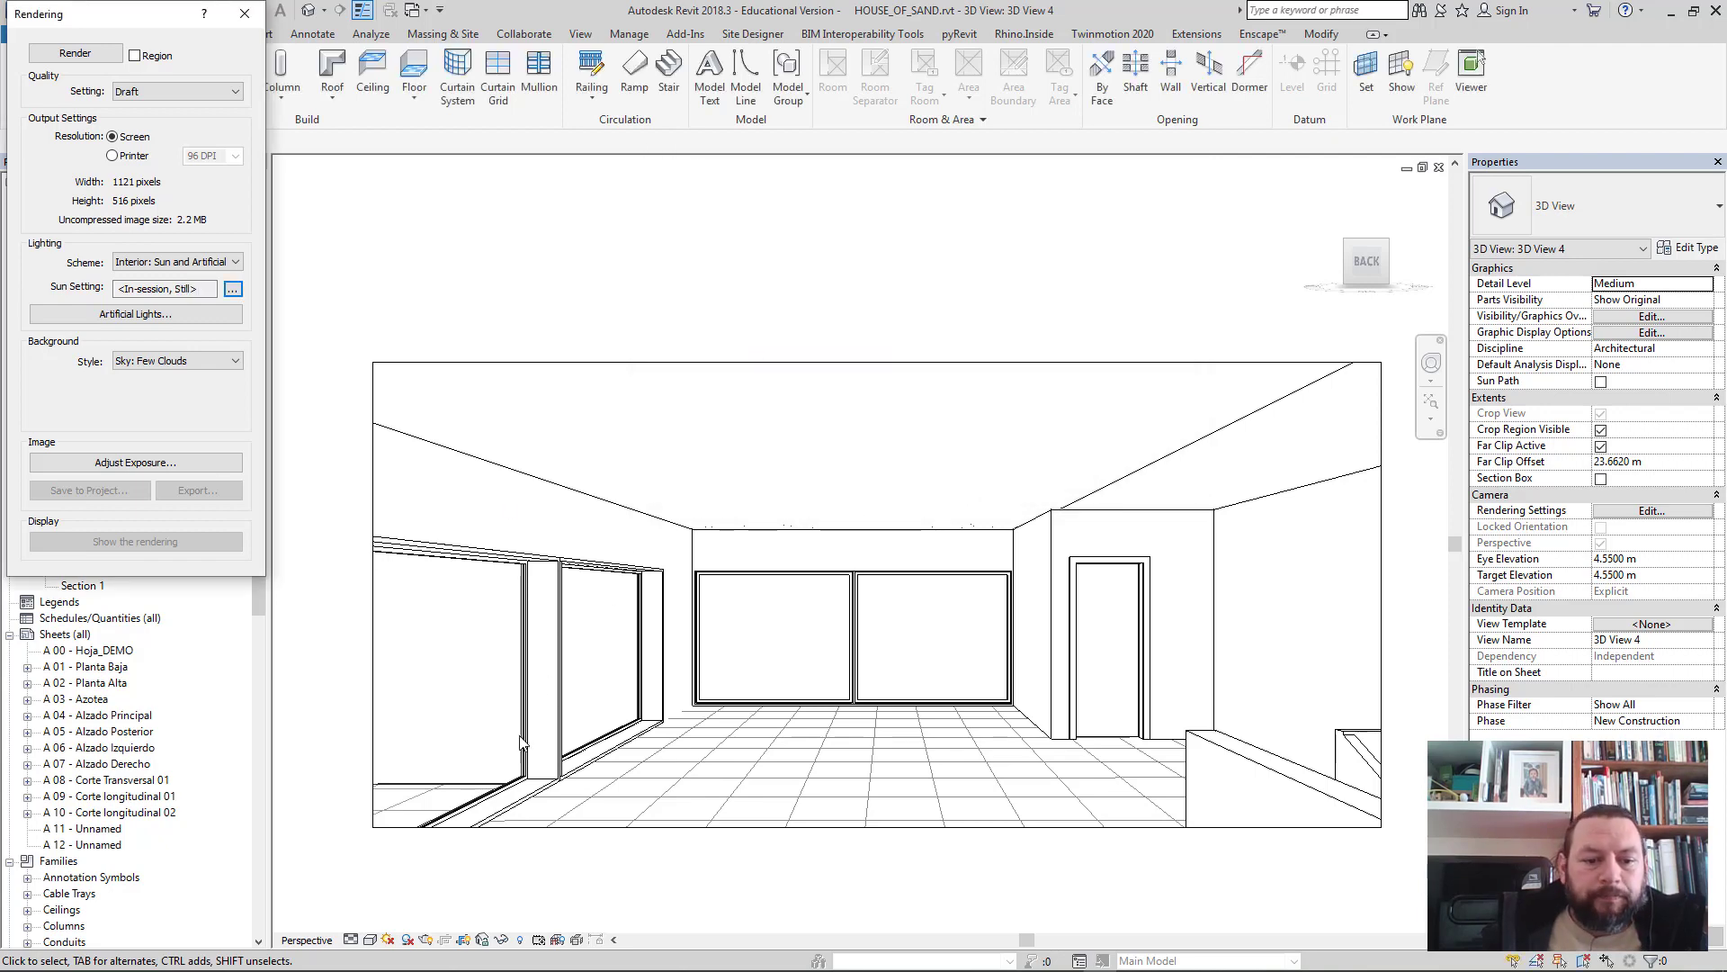
- Start a draft render of 3D View 4, stop it partway, and close the render settings
left_click(75, 53)
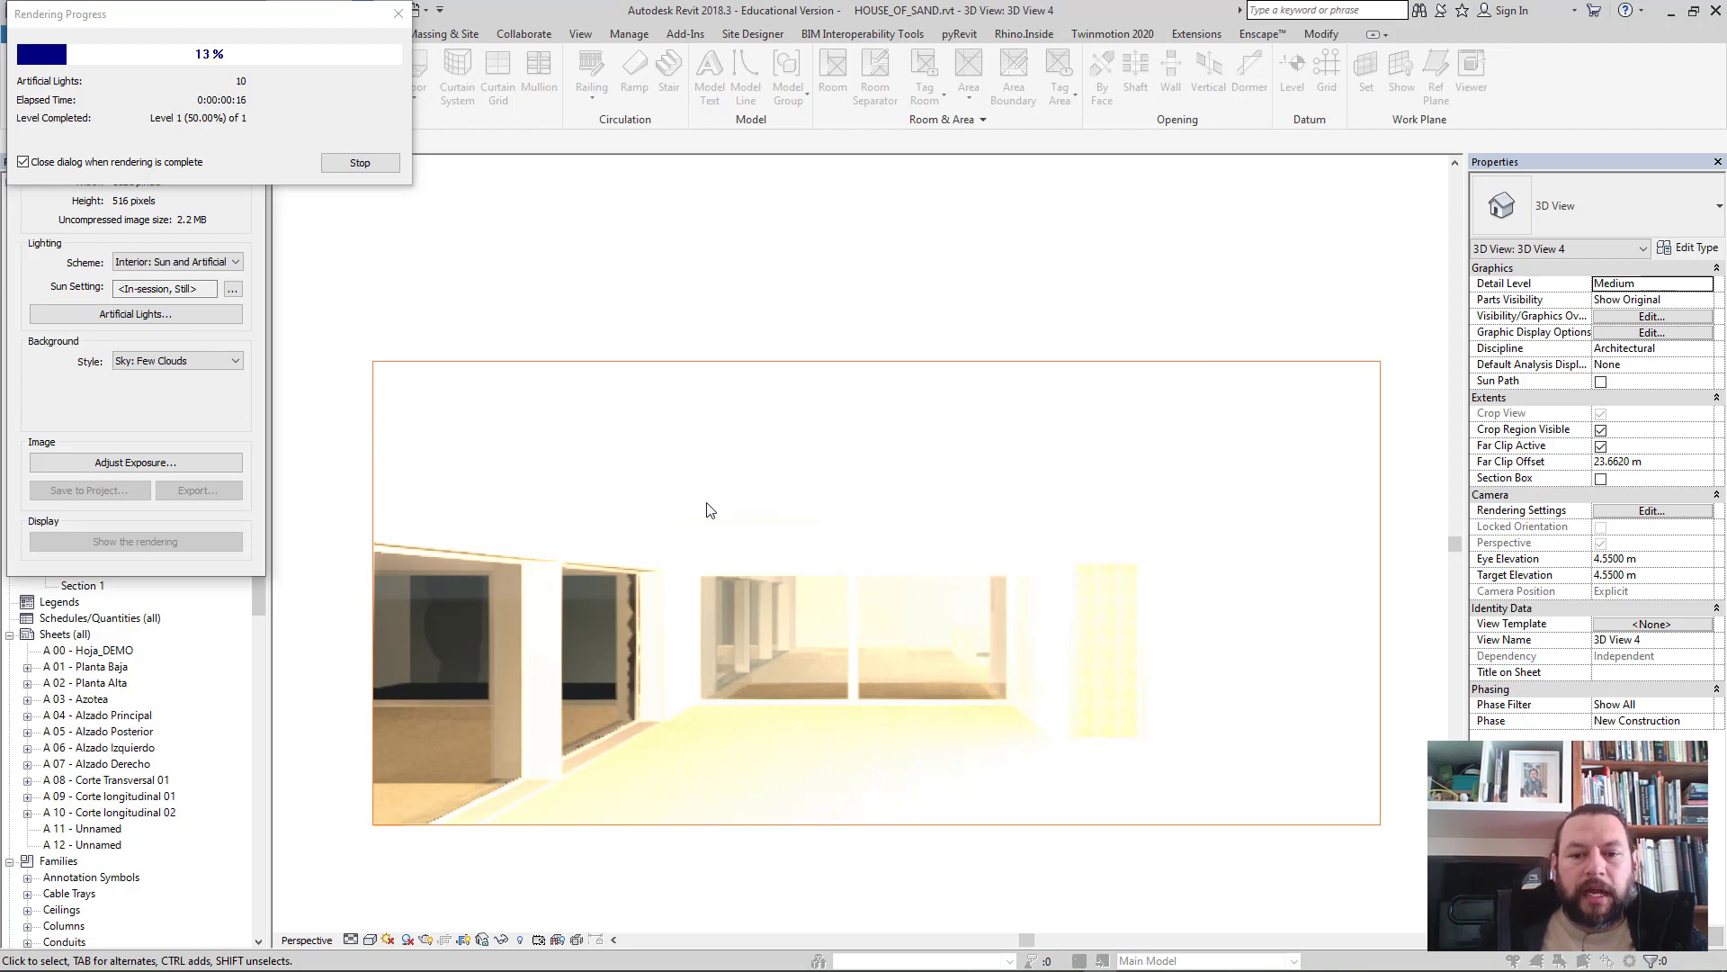
left_click(360, 163)
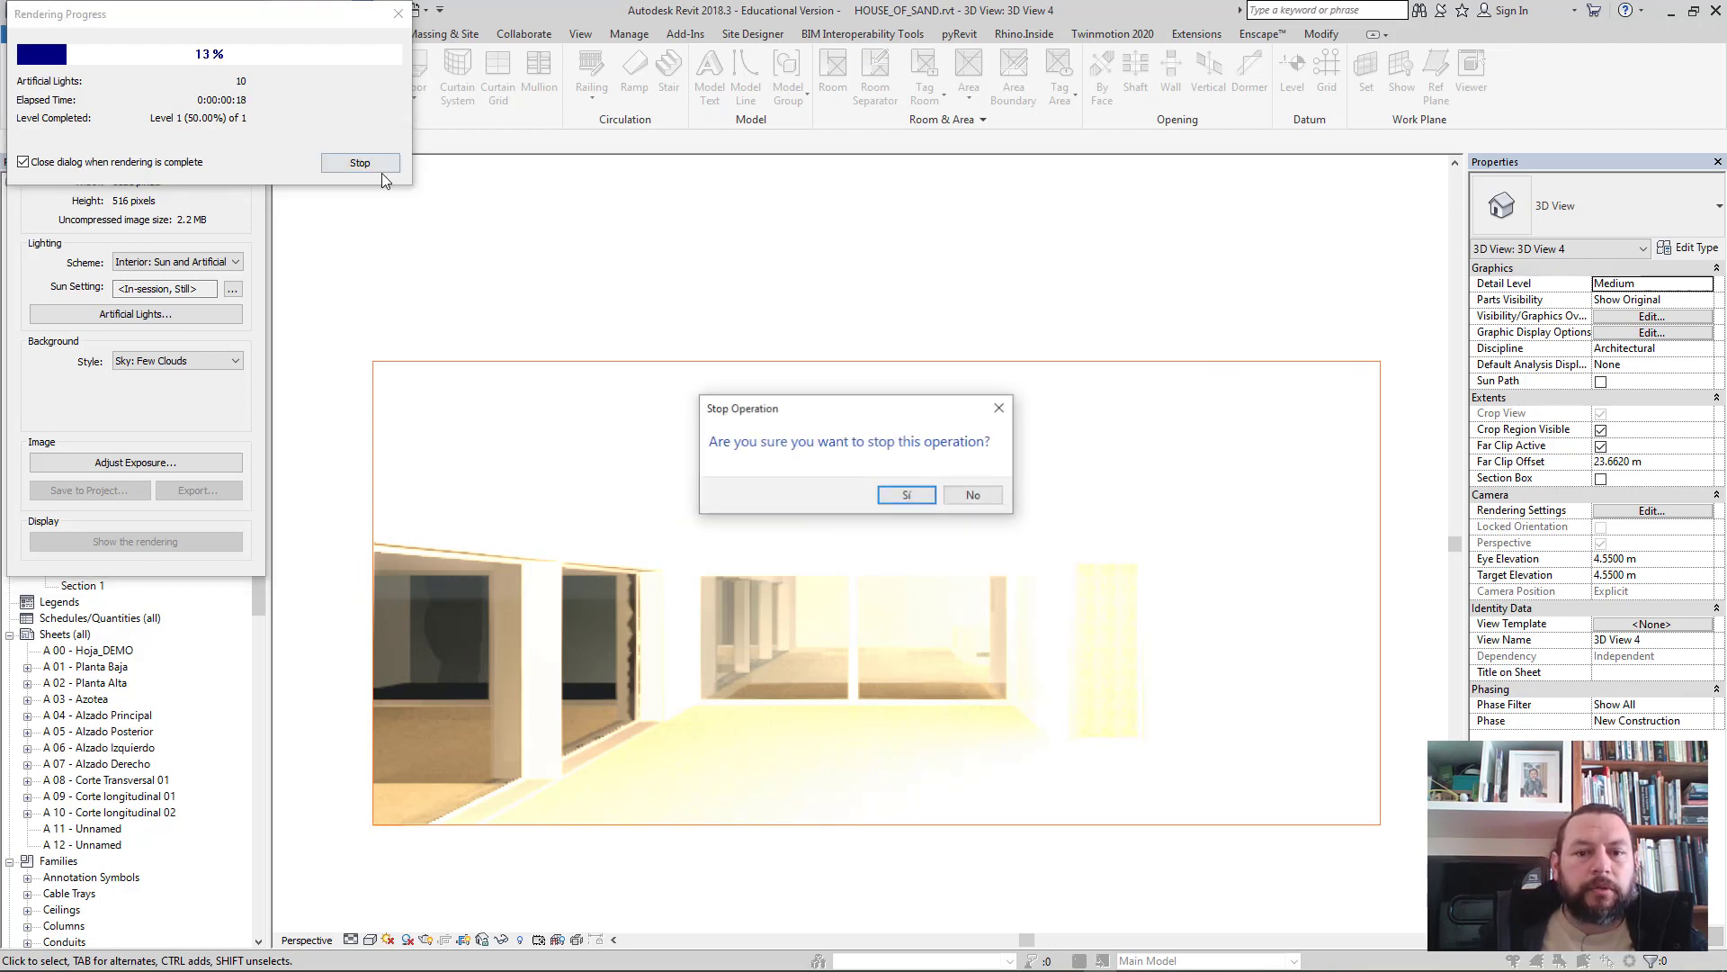
left_click(908, 496)
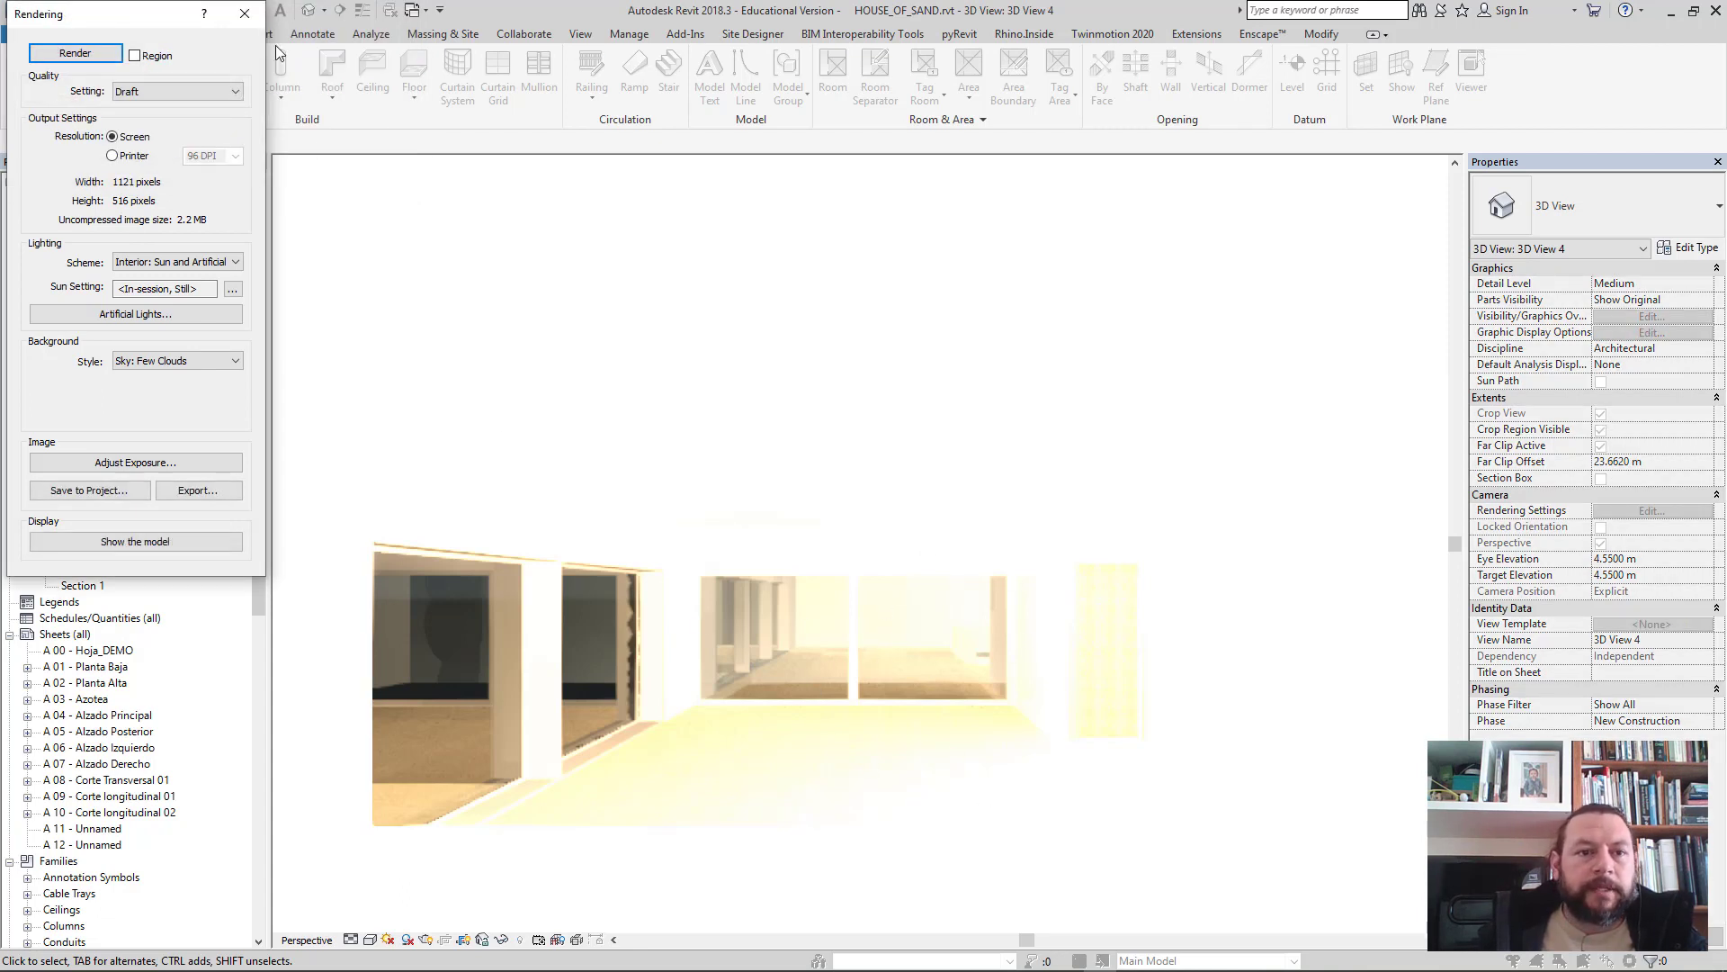
left_click(244, 14)
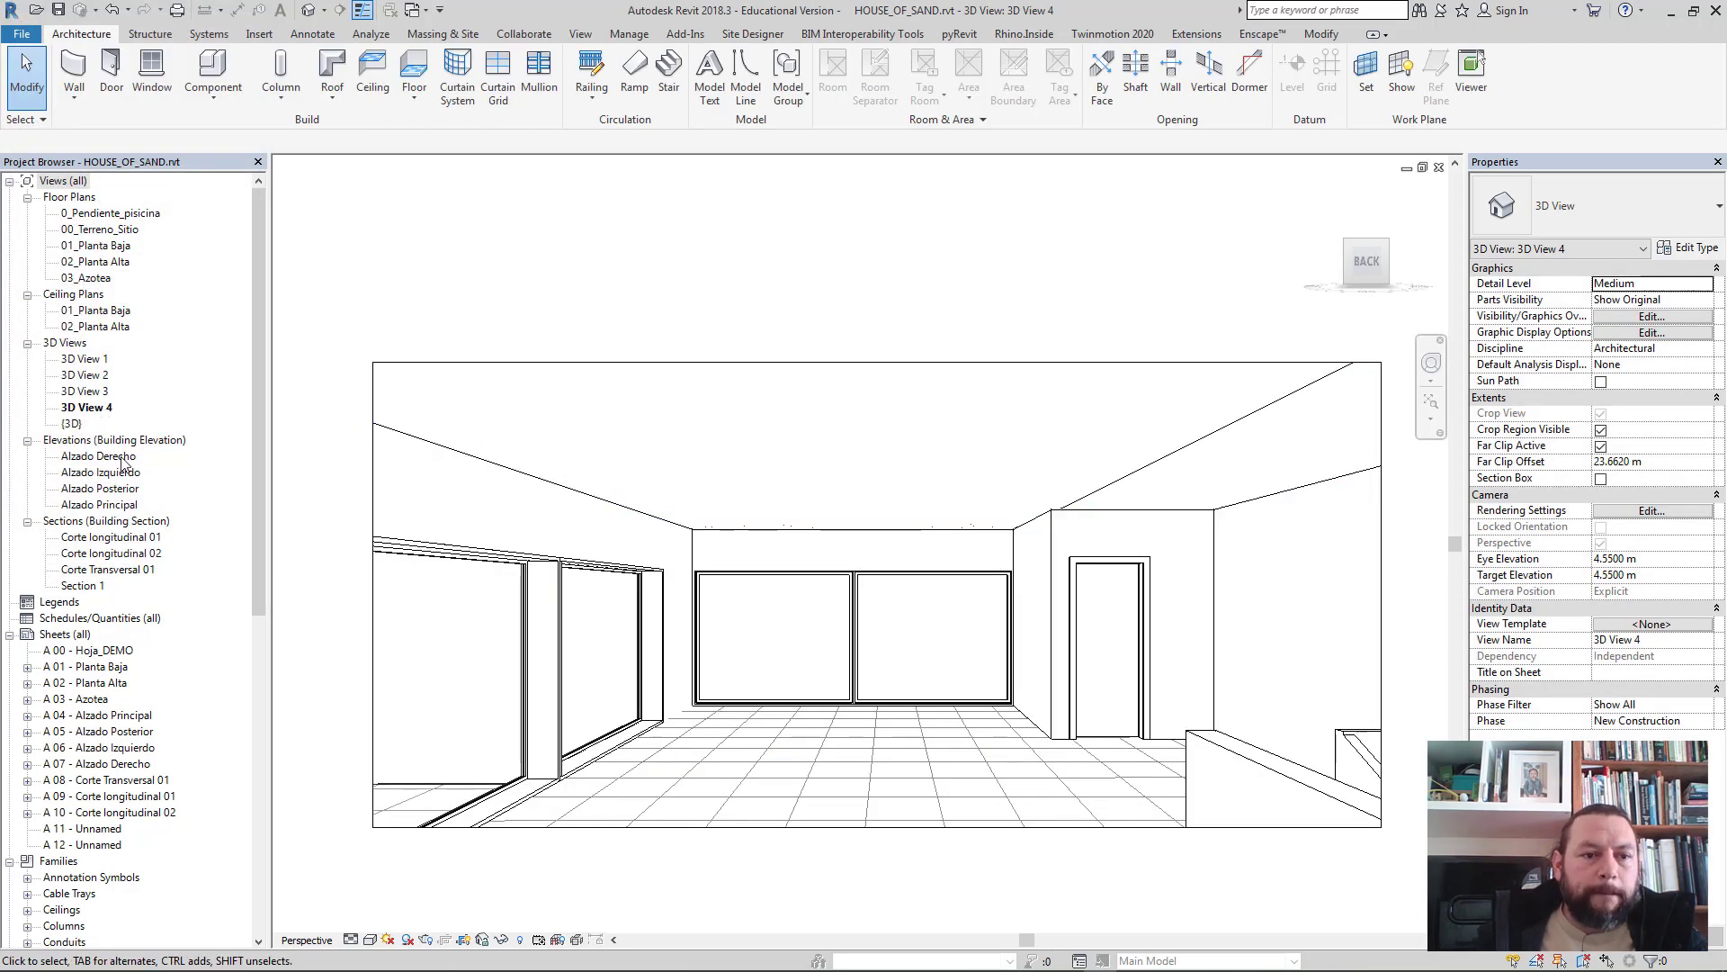
- Open the 01_Planta Baja floor plan, then return to the 02_Planta Alta floor plan
double_click(103, 261)
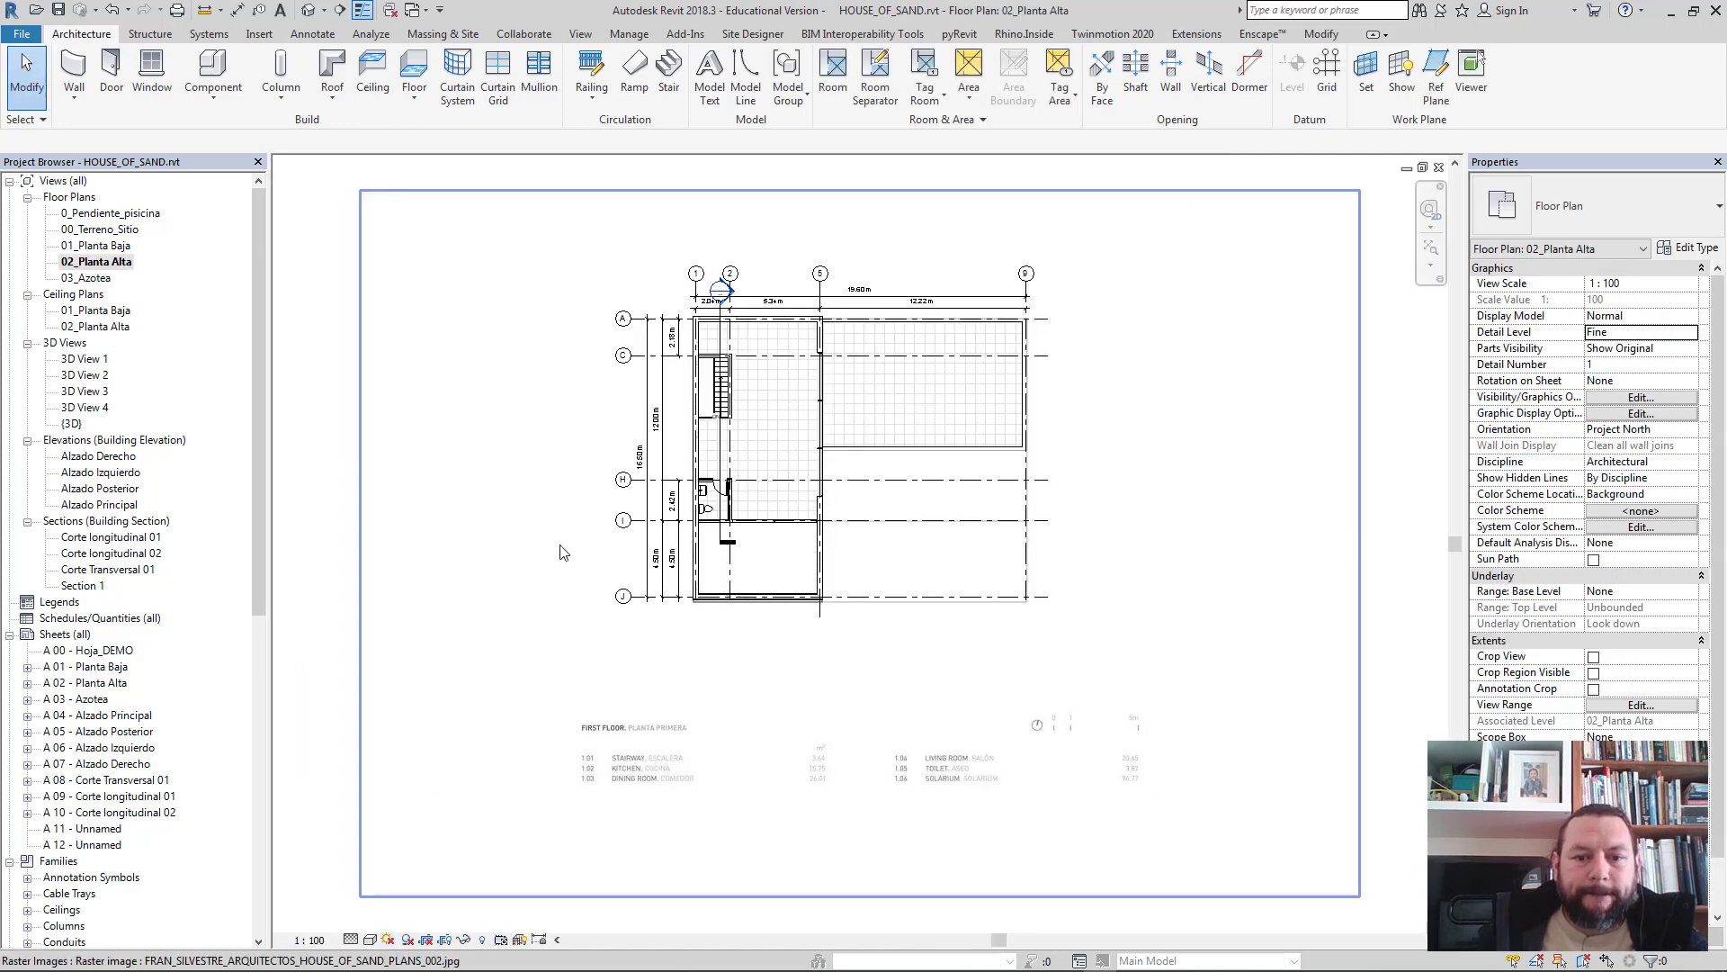
scroll(752, 446, "up", 1)
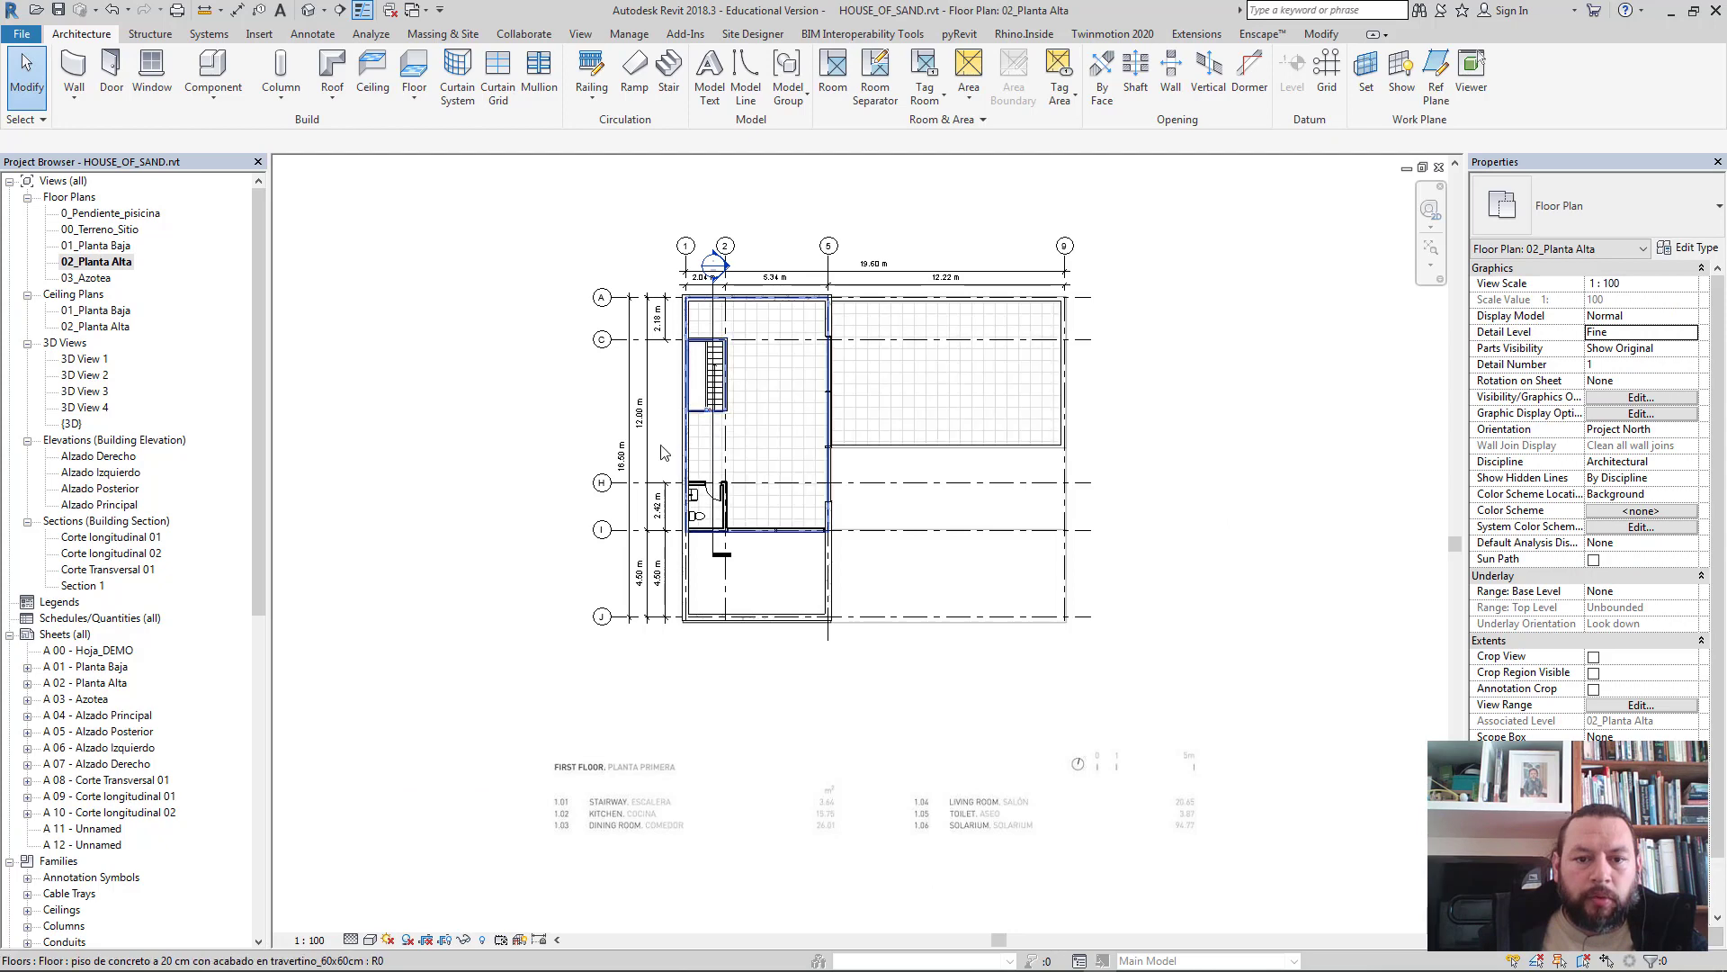
double_click(108, 246)
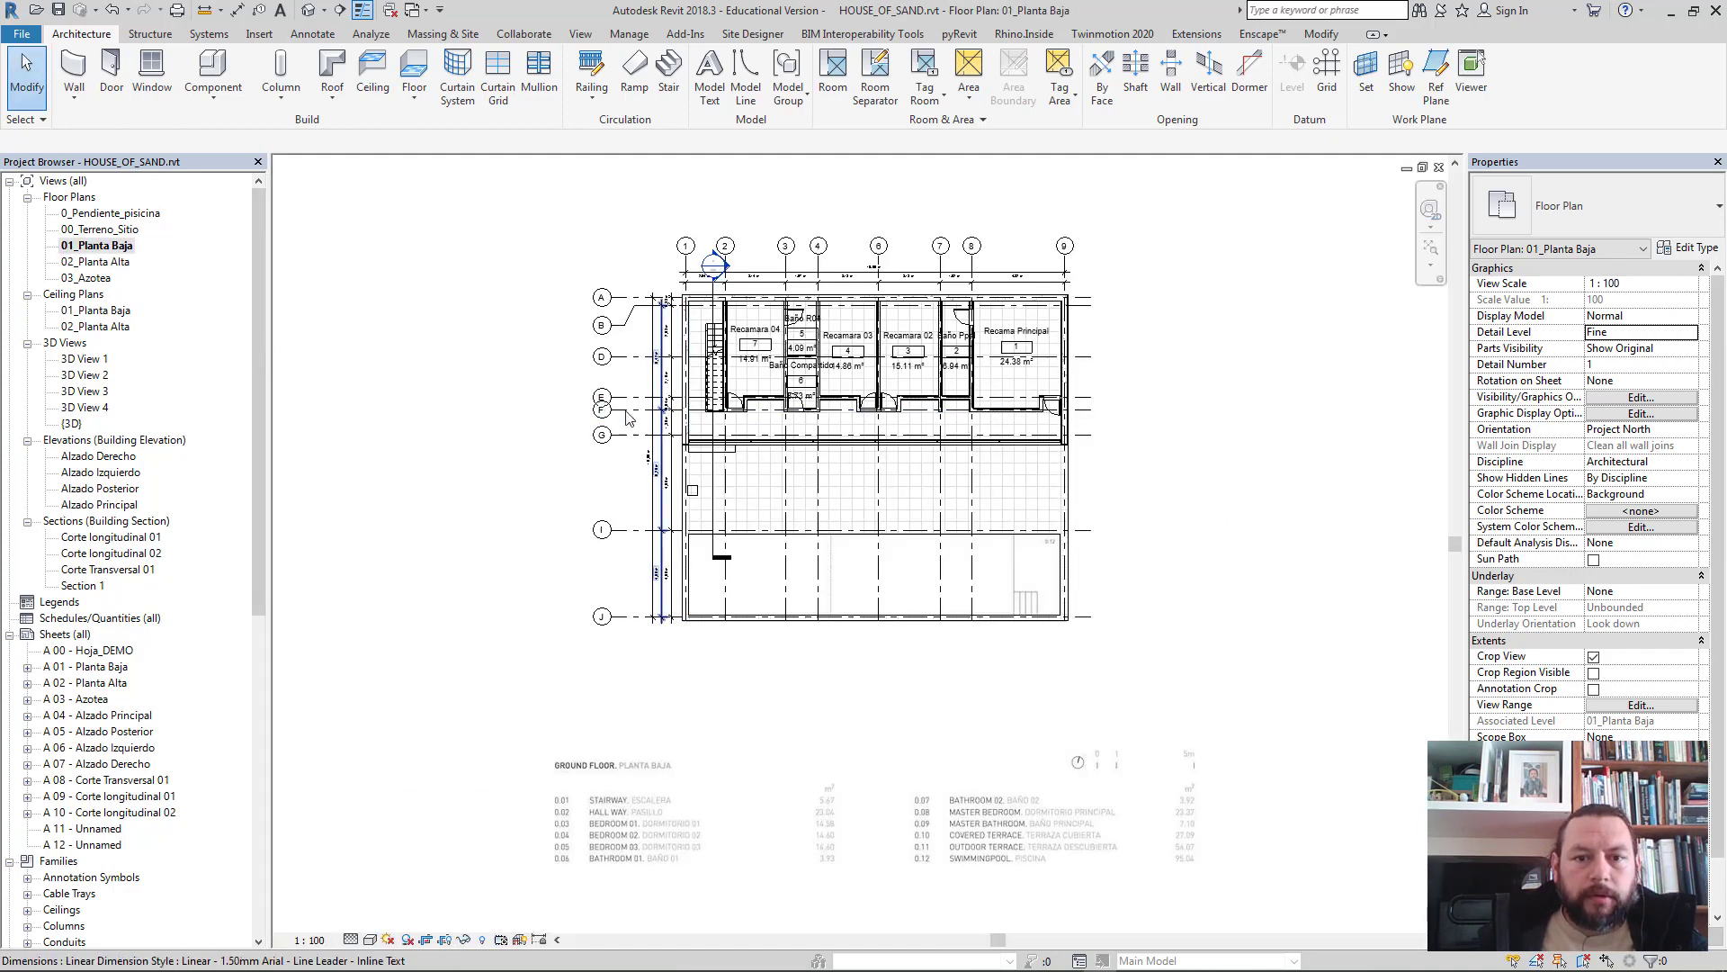
double_click(115, 262)
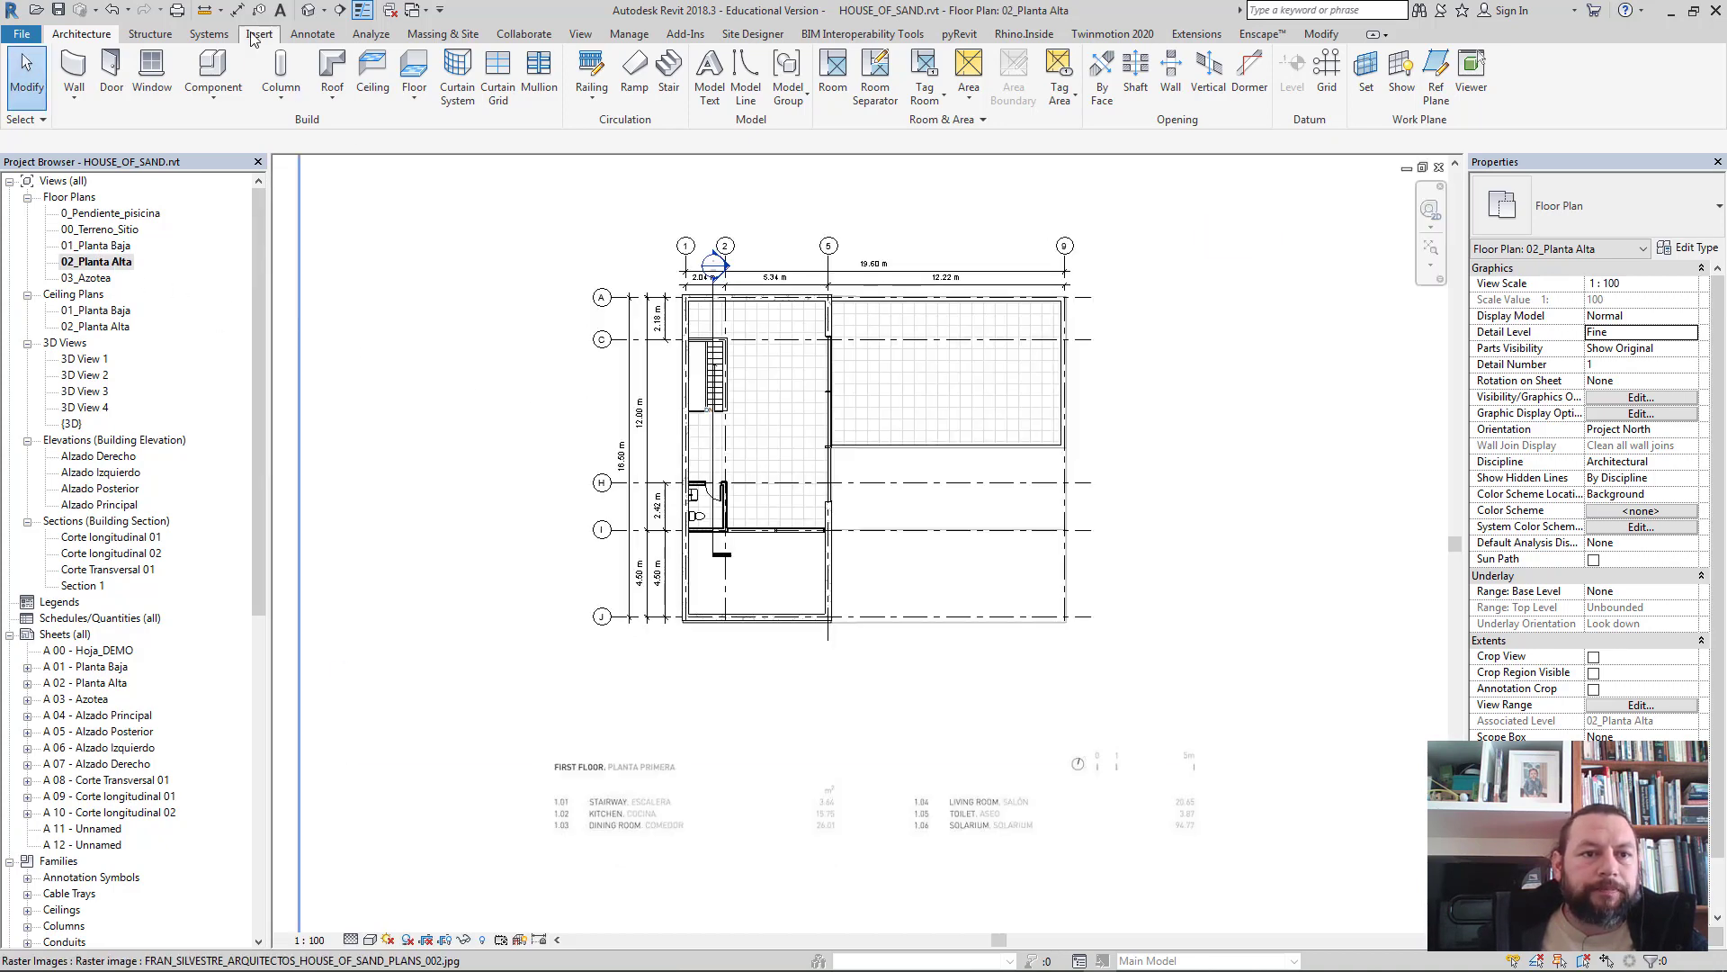
- Draw Section 2 across 02_Planta Alta just above gridline H and open its view
left_click(342, 12)
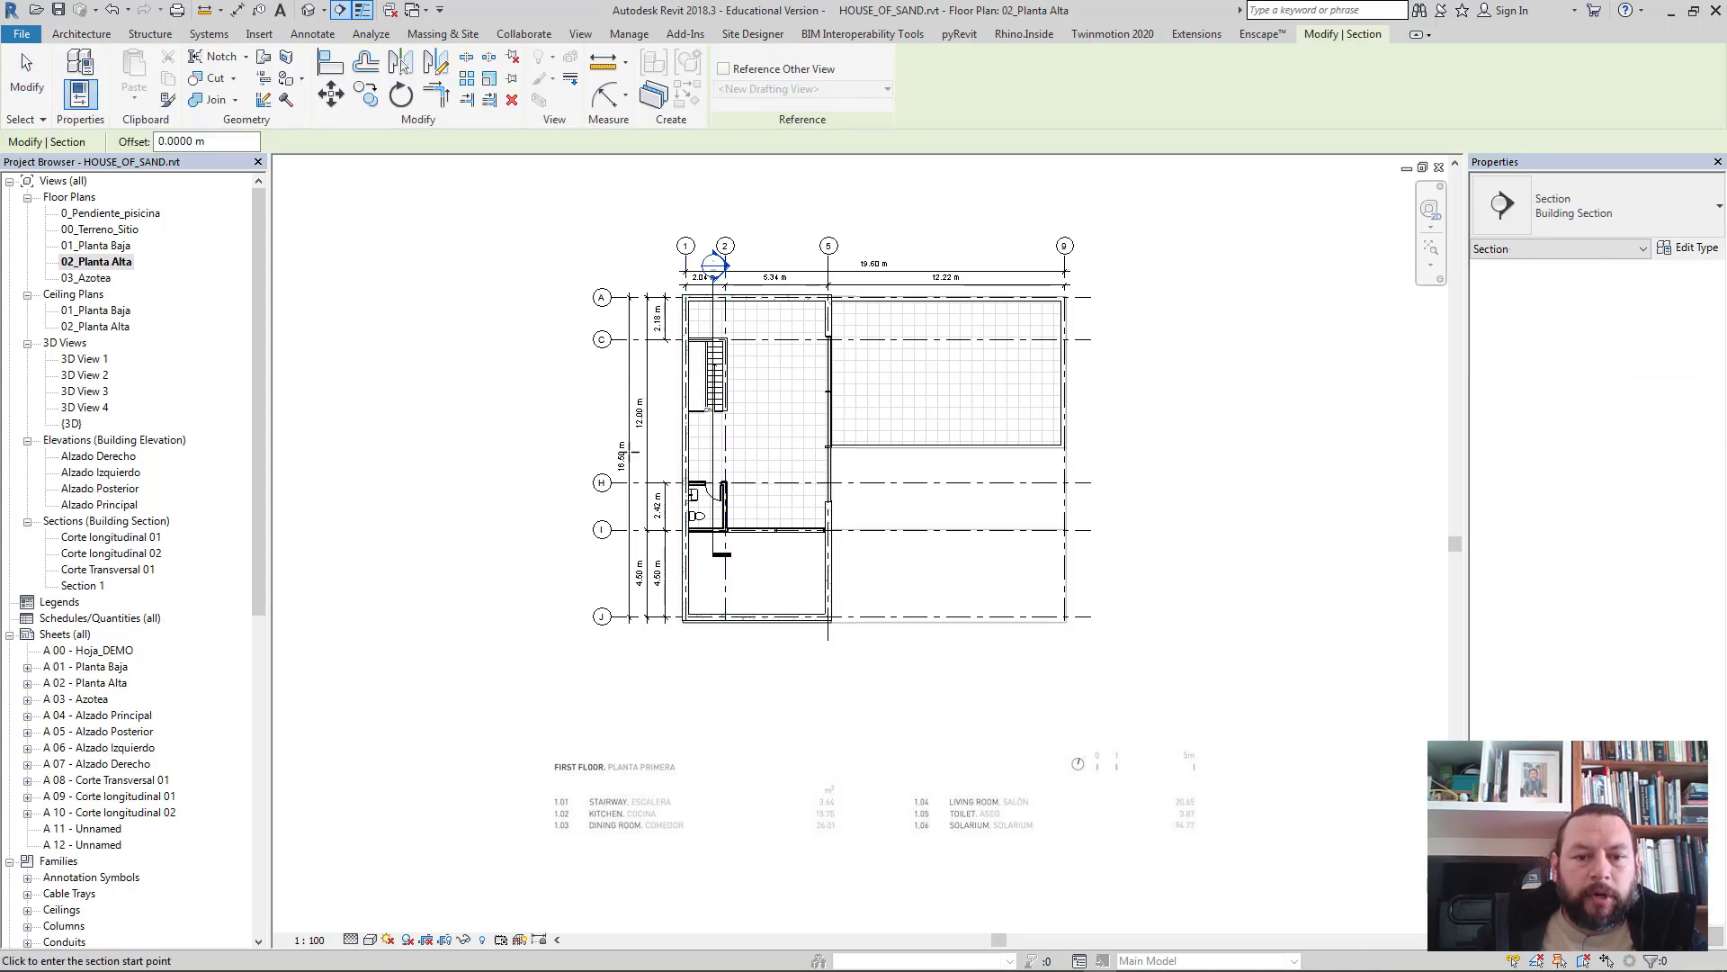
scroll(637, 448, "up", 2)
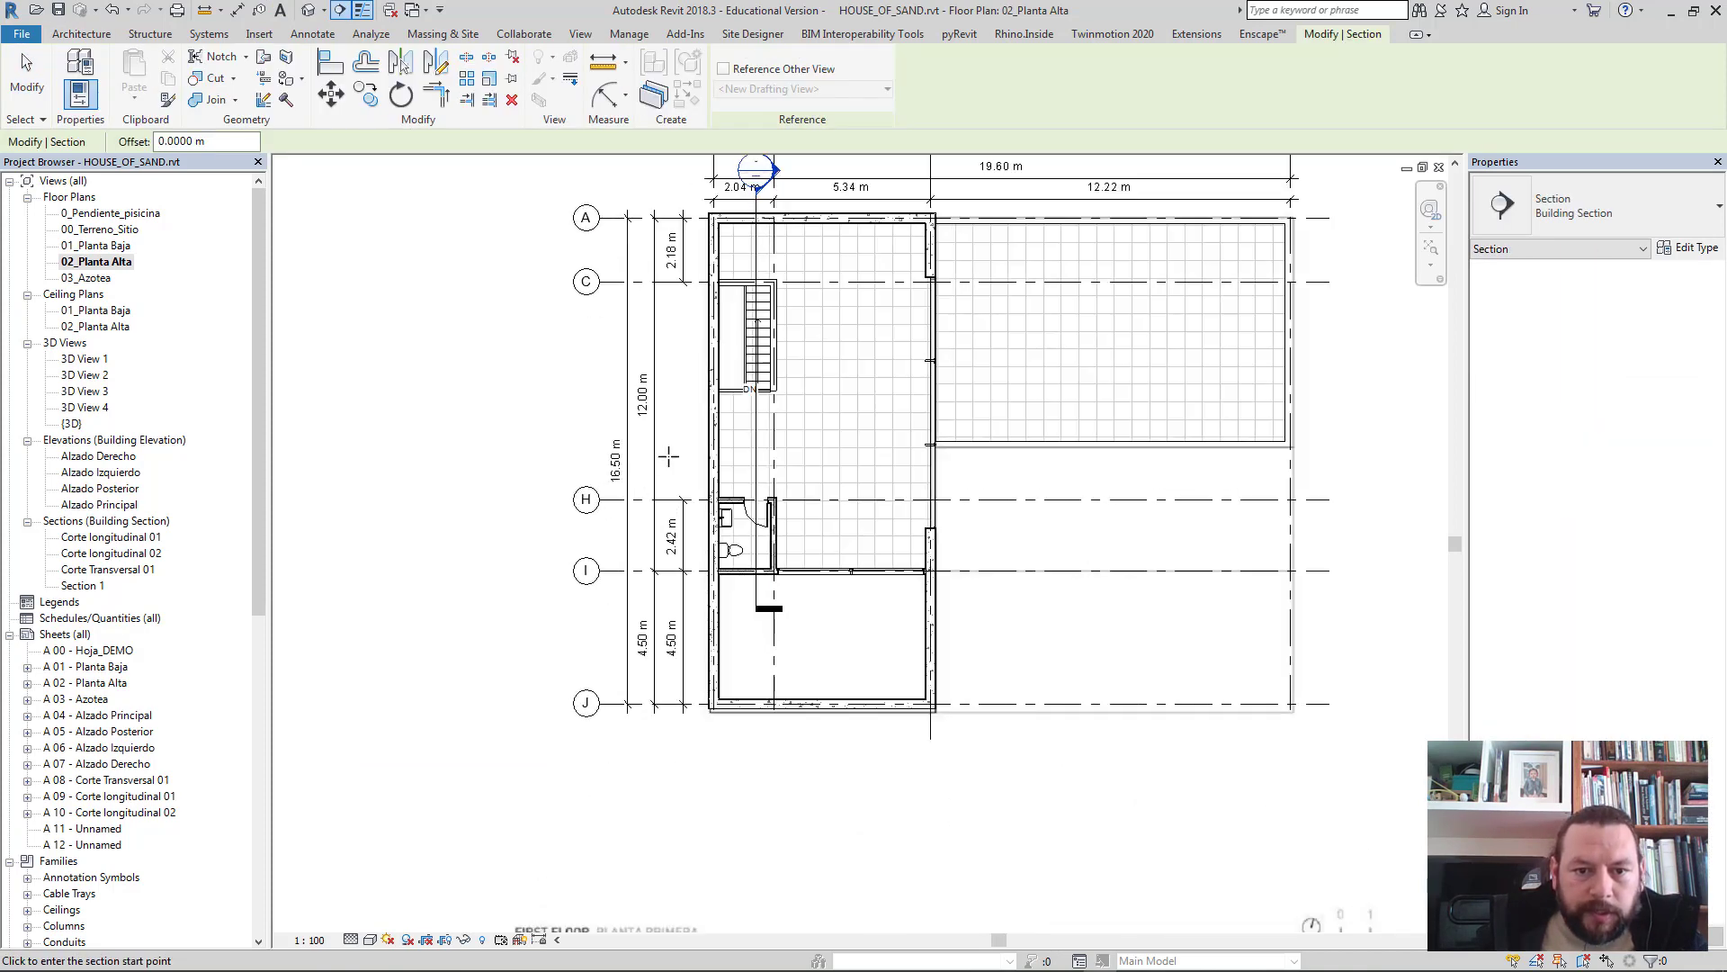
left_click(653, 451)
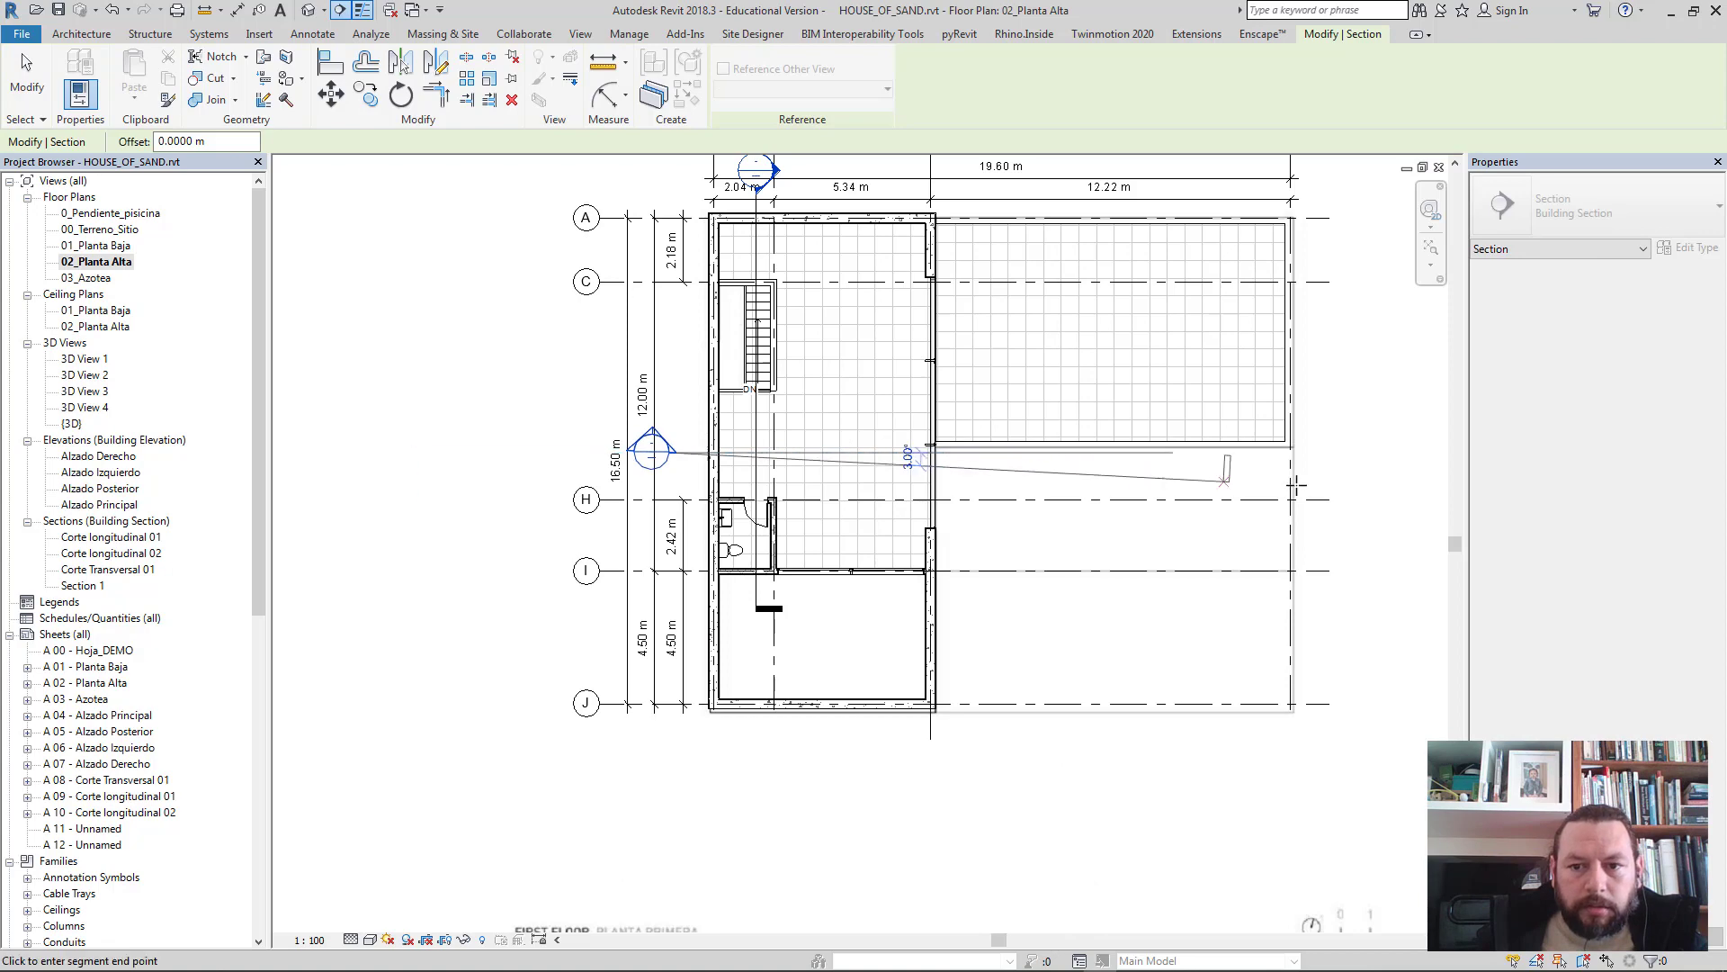
left_click(1359, 455)
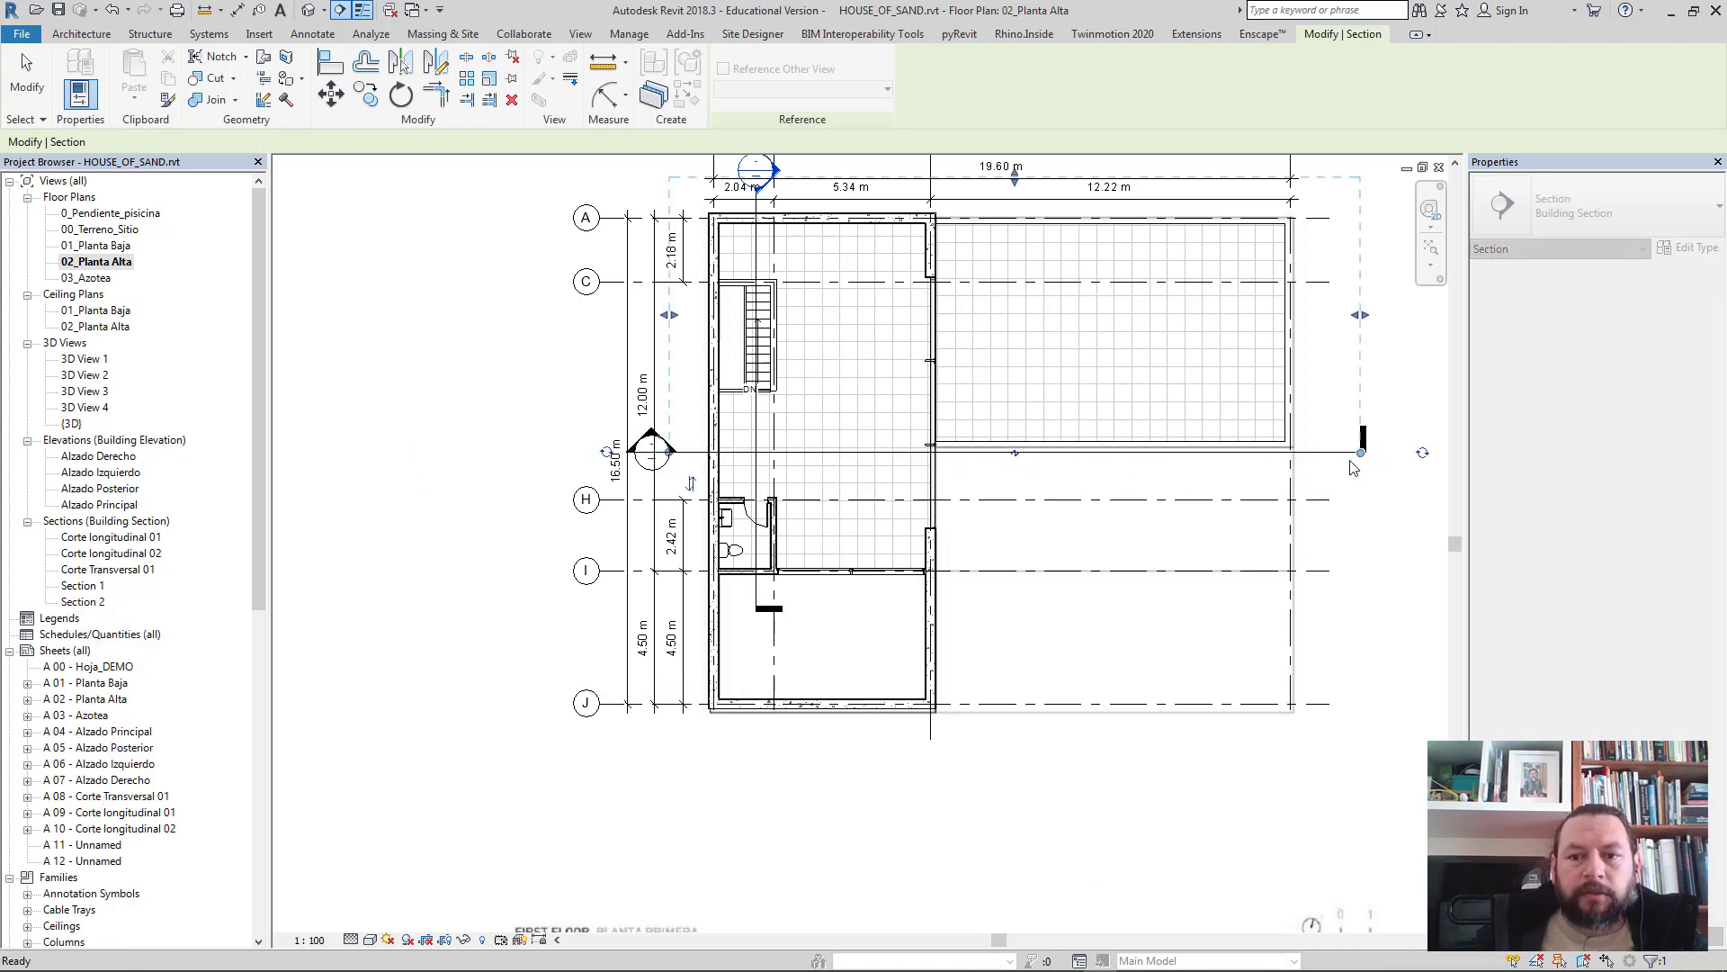
key("Escape")
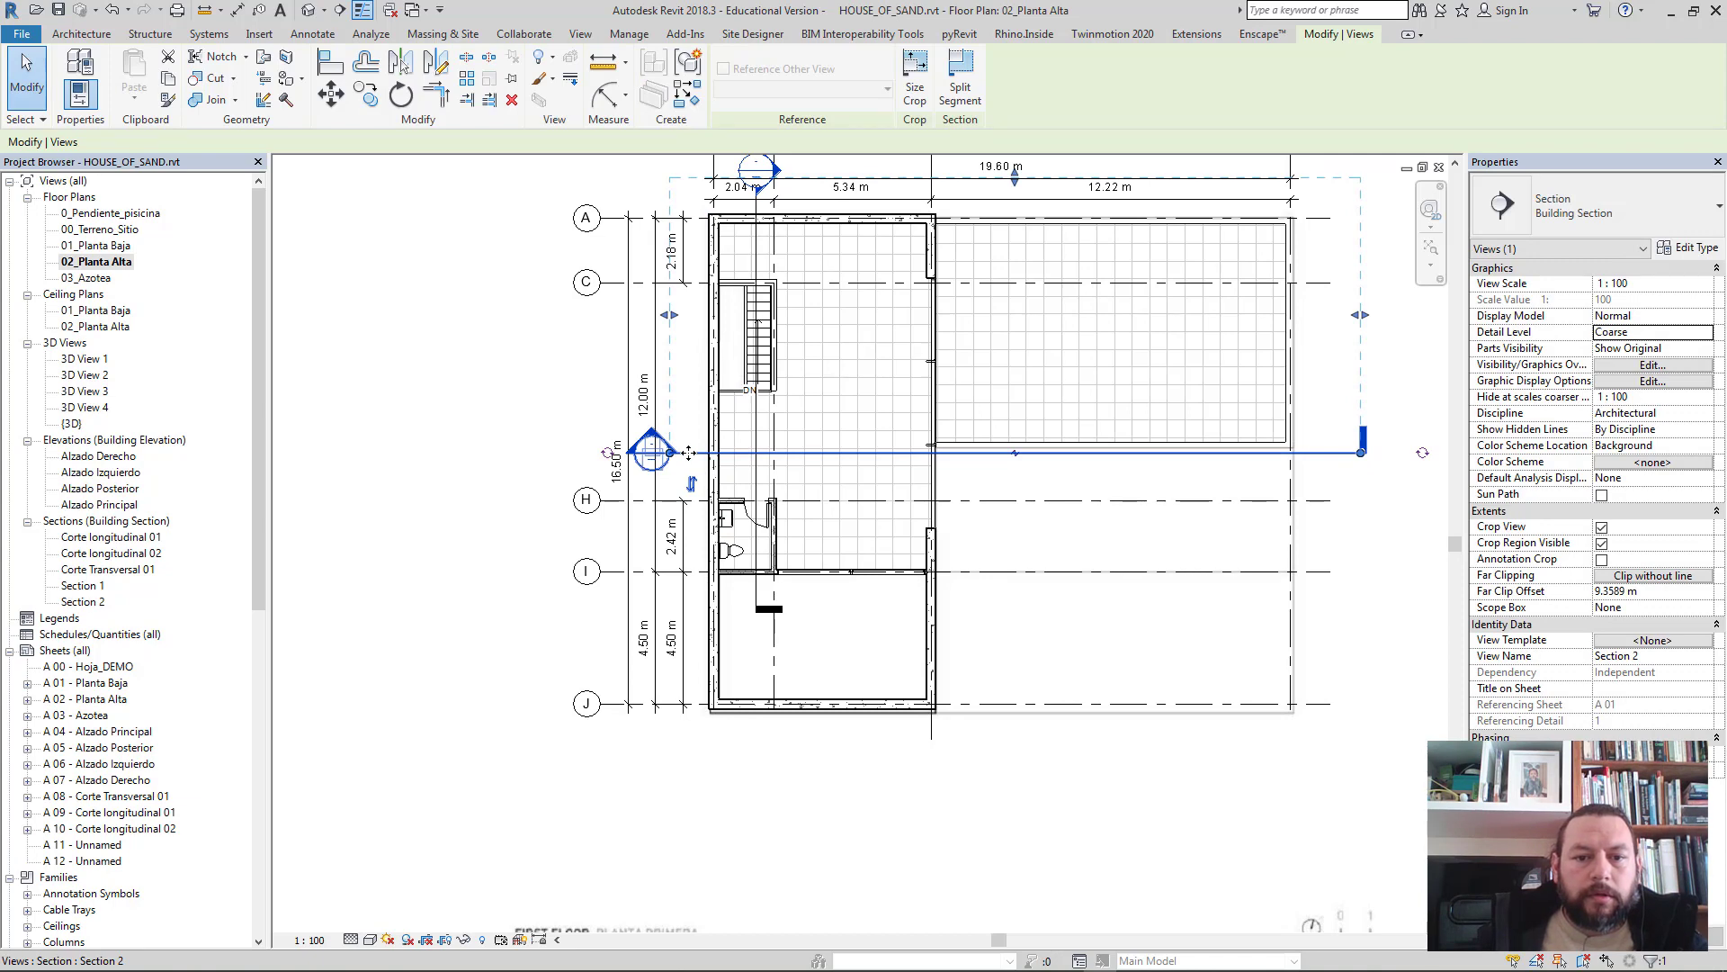
right_click(689, 453)
left_click(745, 556)
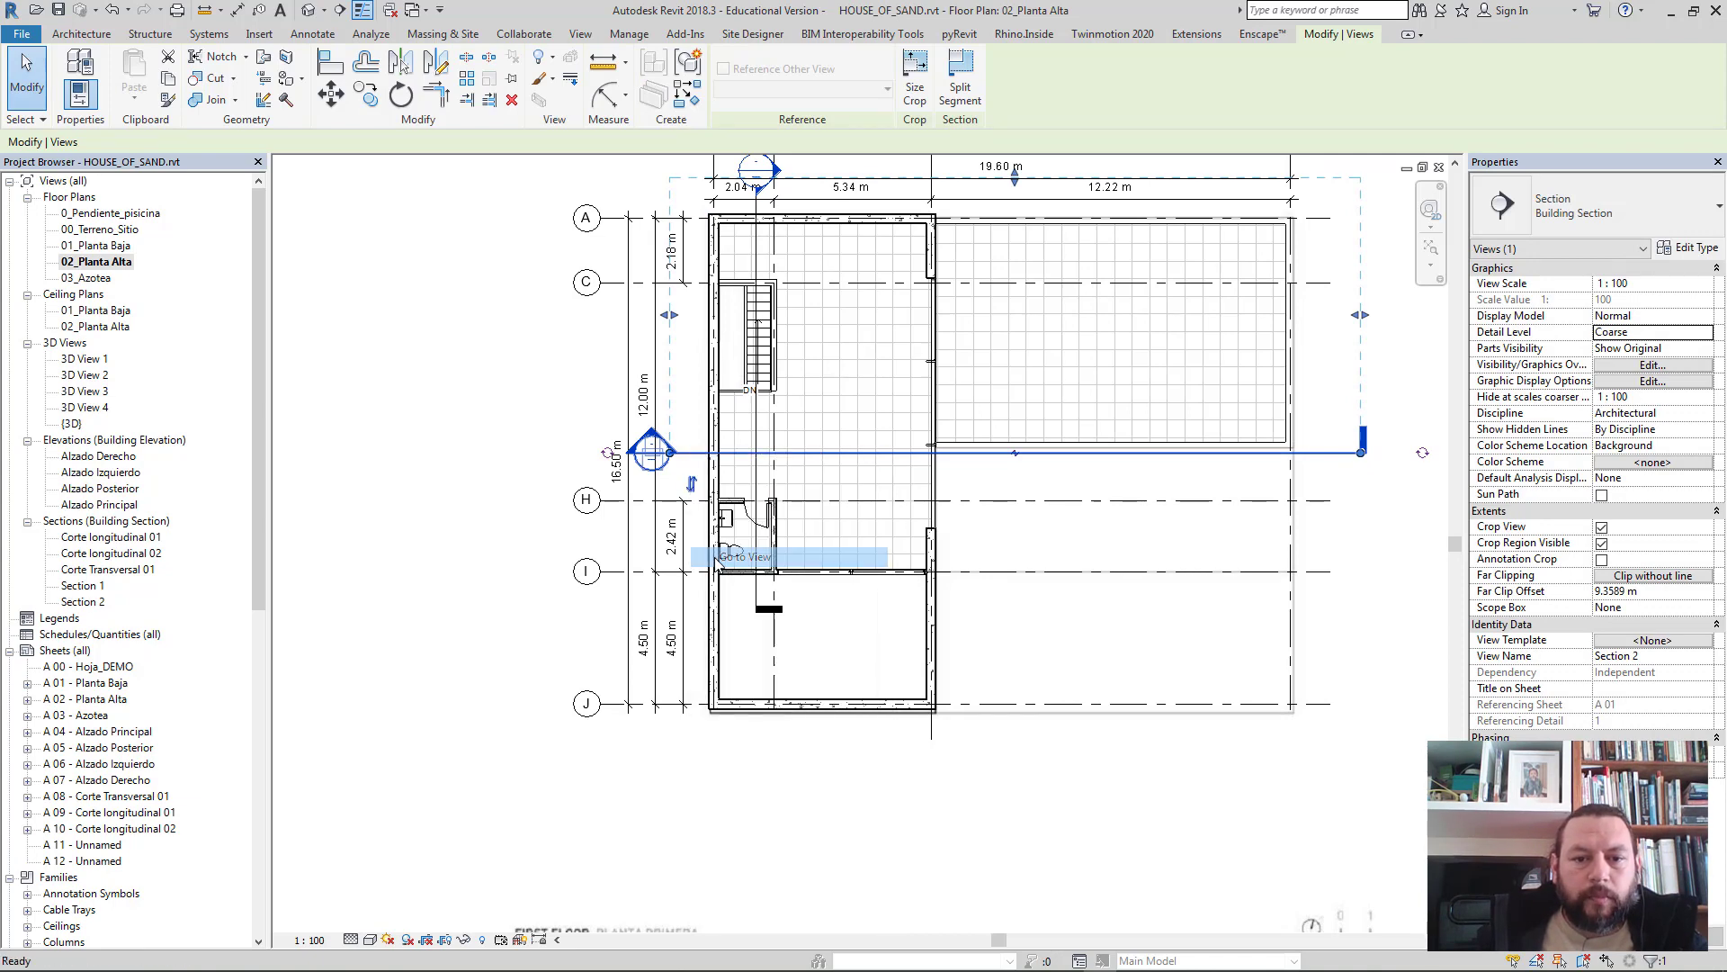
- Zoom into Section 2, edit the linear lamps group, and select its Downlight - Strip fixture
scroll(483, 445, "up", 1)
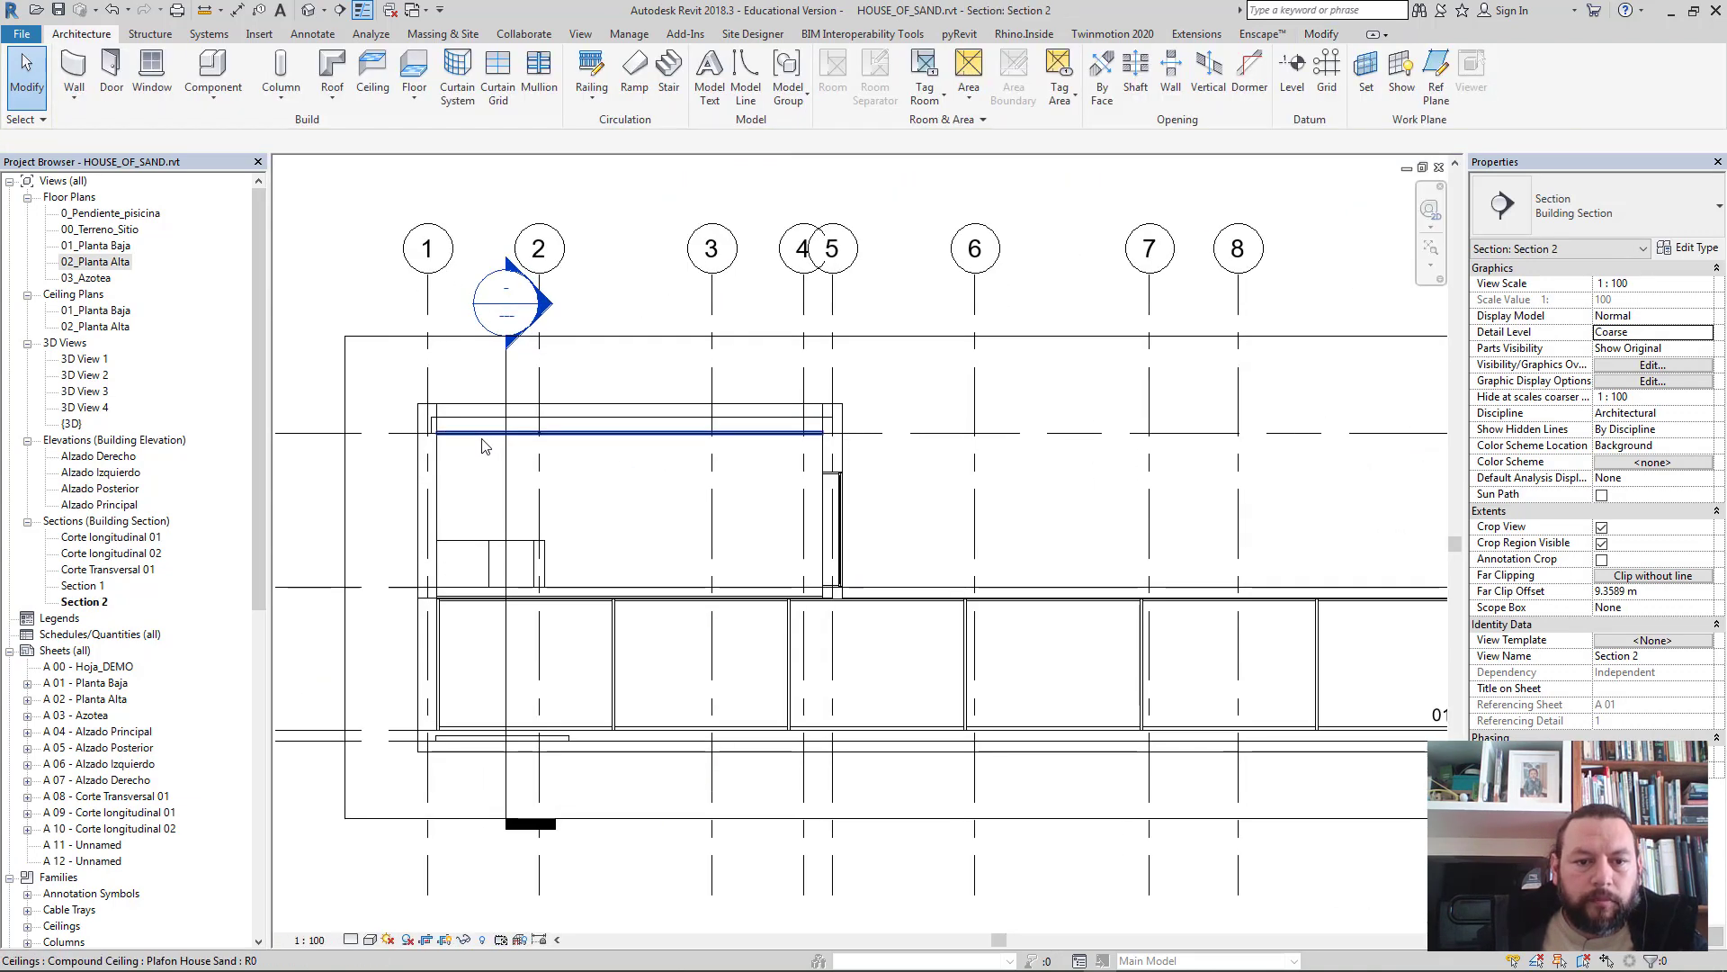
scroll(483, 445, "up", 2)
scroll(483, 445, "up", 2)
scroll(483, 445, "up", 3)
scroll(483, 446, "down", 1)
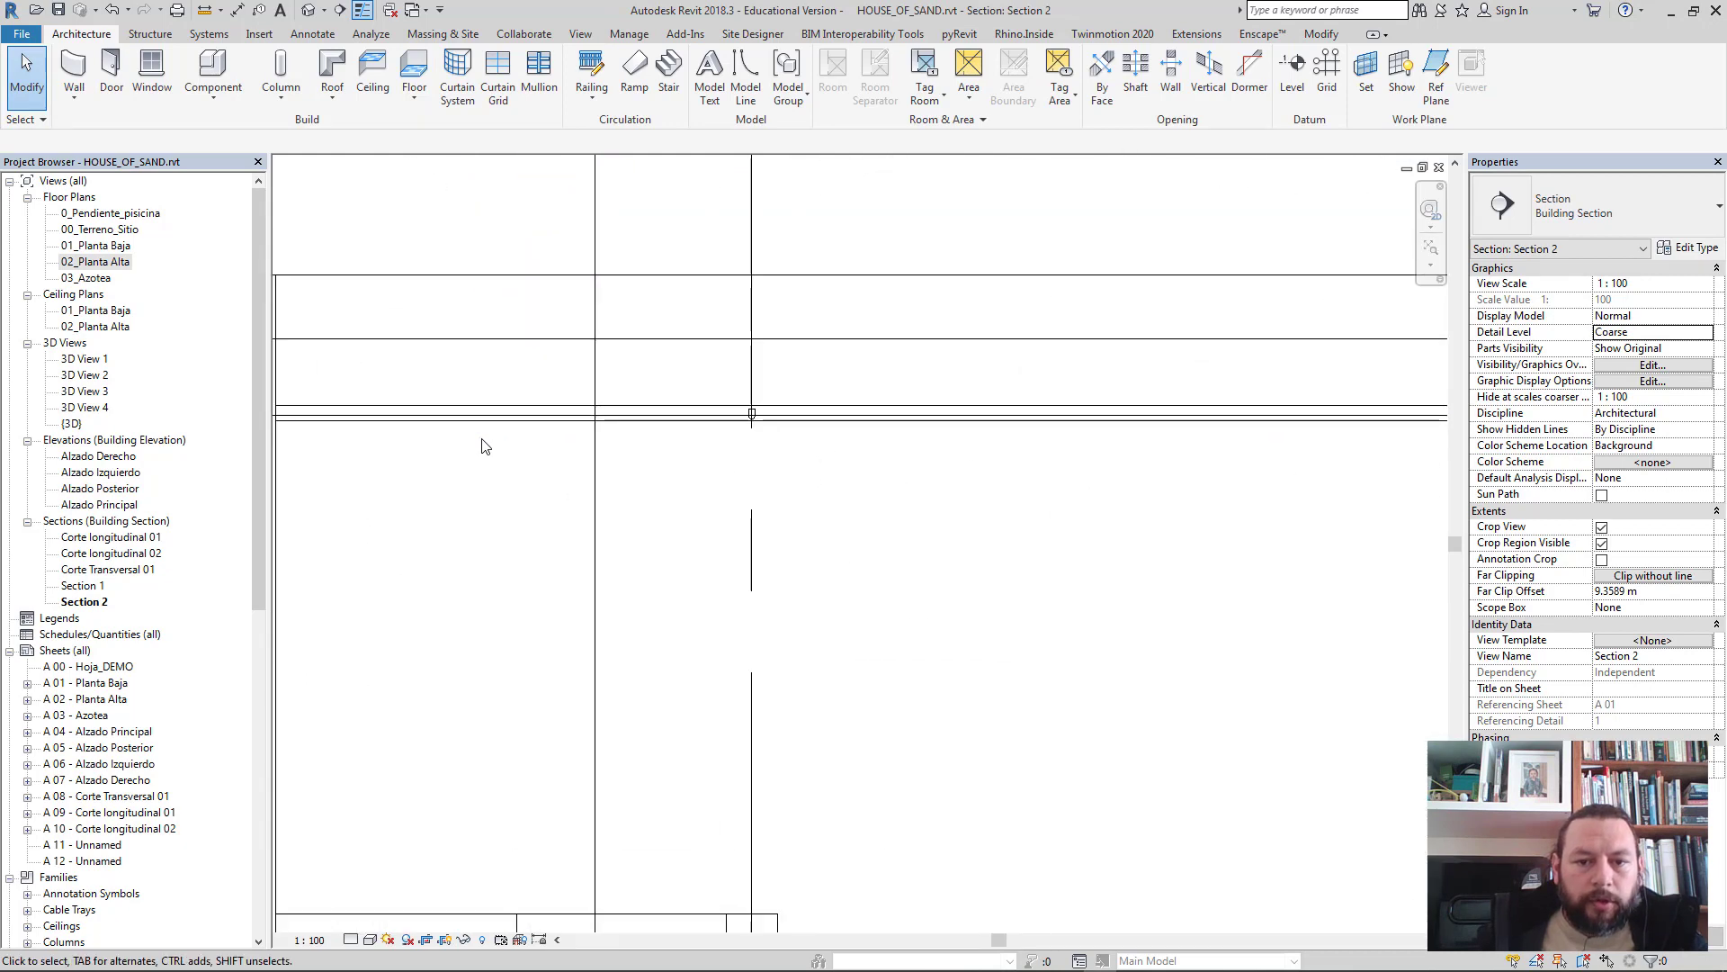
scroll(766, 438, "down", 1)
scroll(766, 439, "down", 1)
scroll(766, 439, "down", 1)
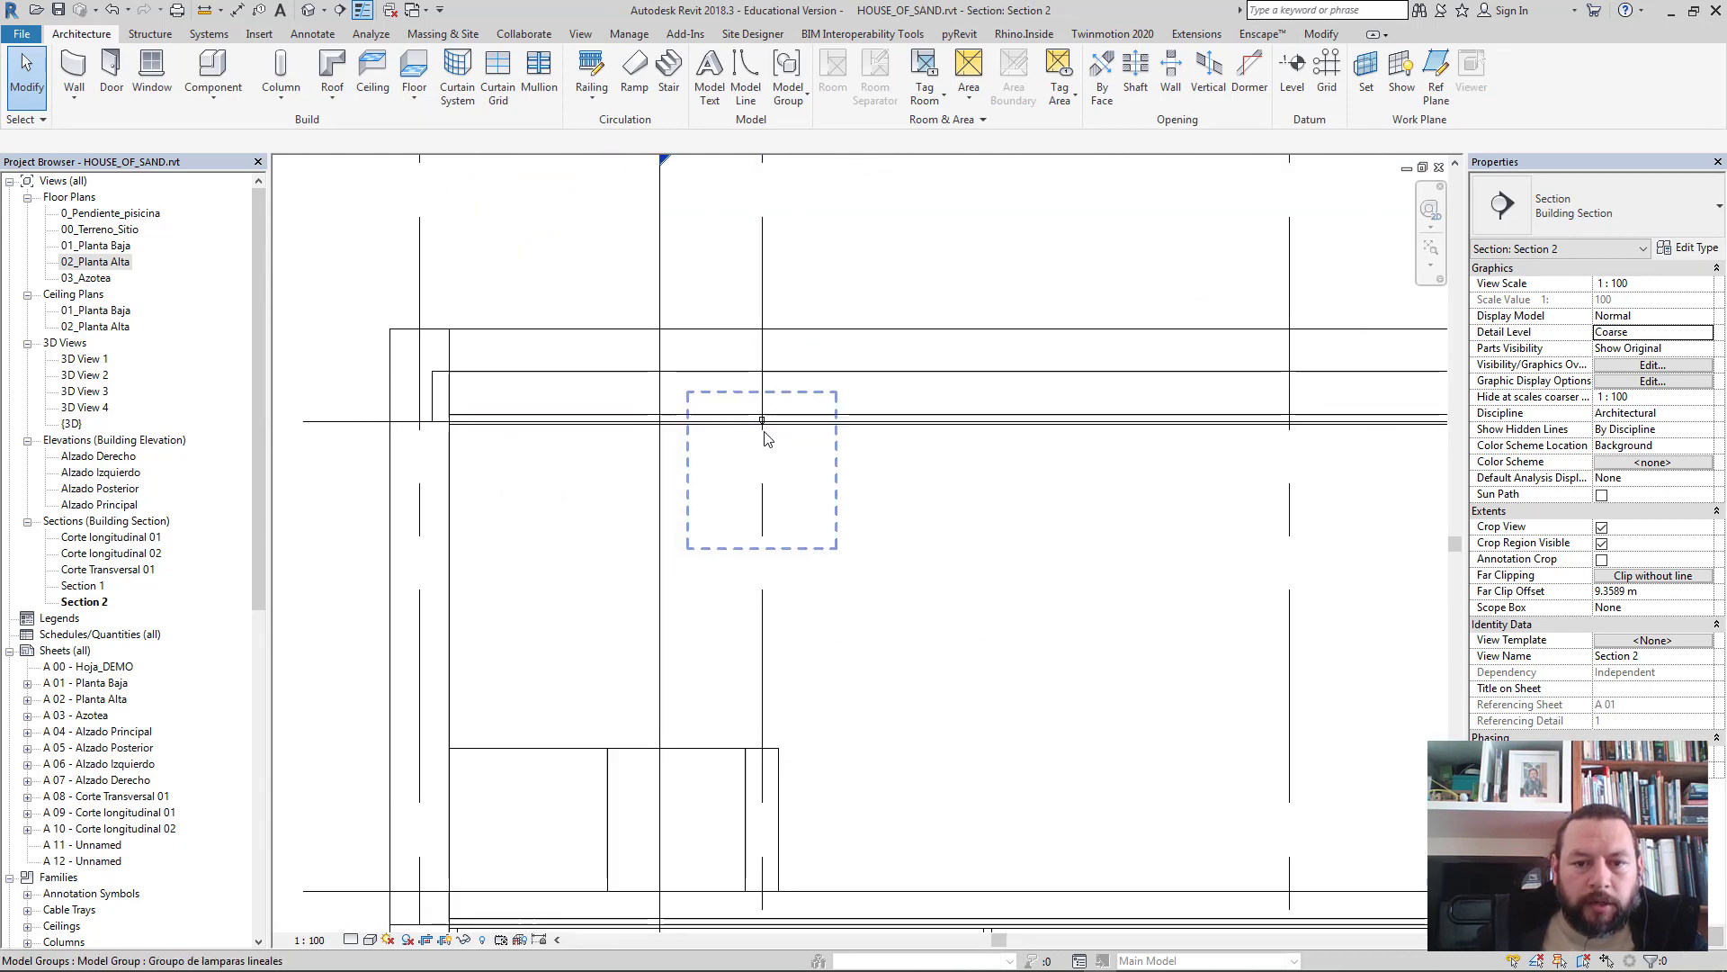
scroll(766, 438, "down", 1)
scroll(766, 439, "up", 1)
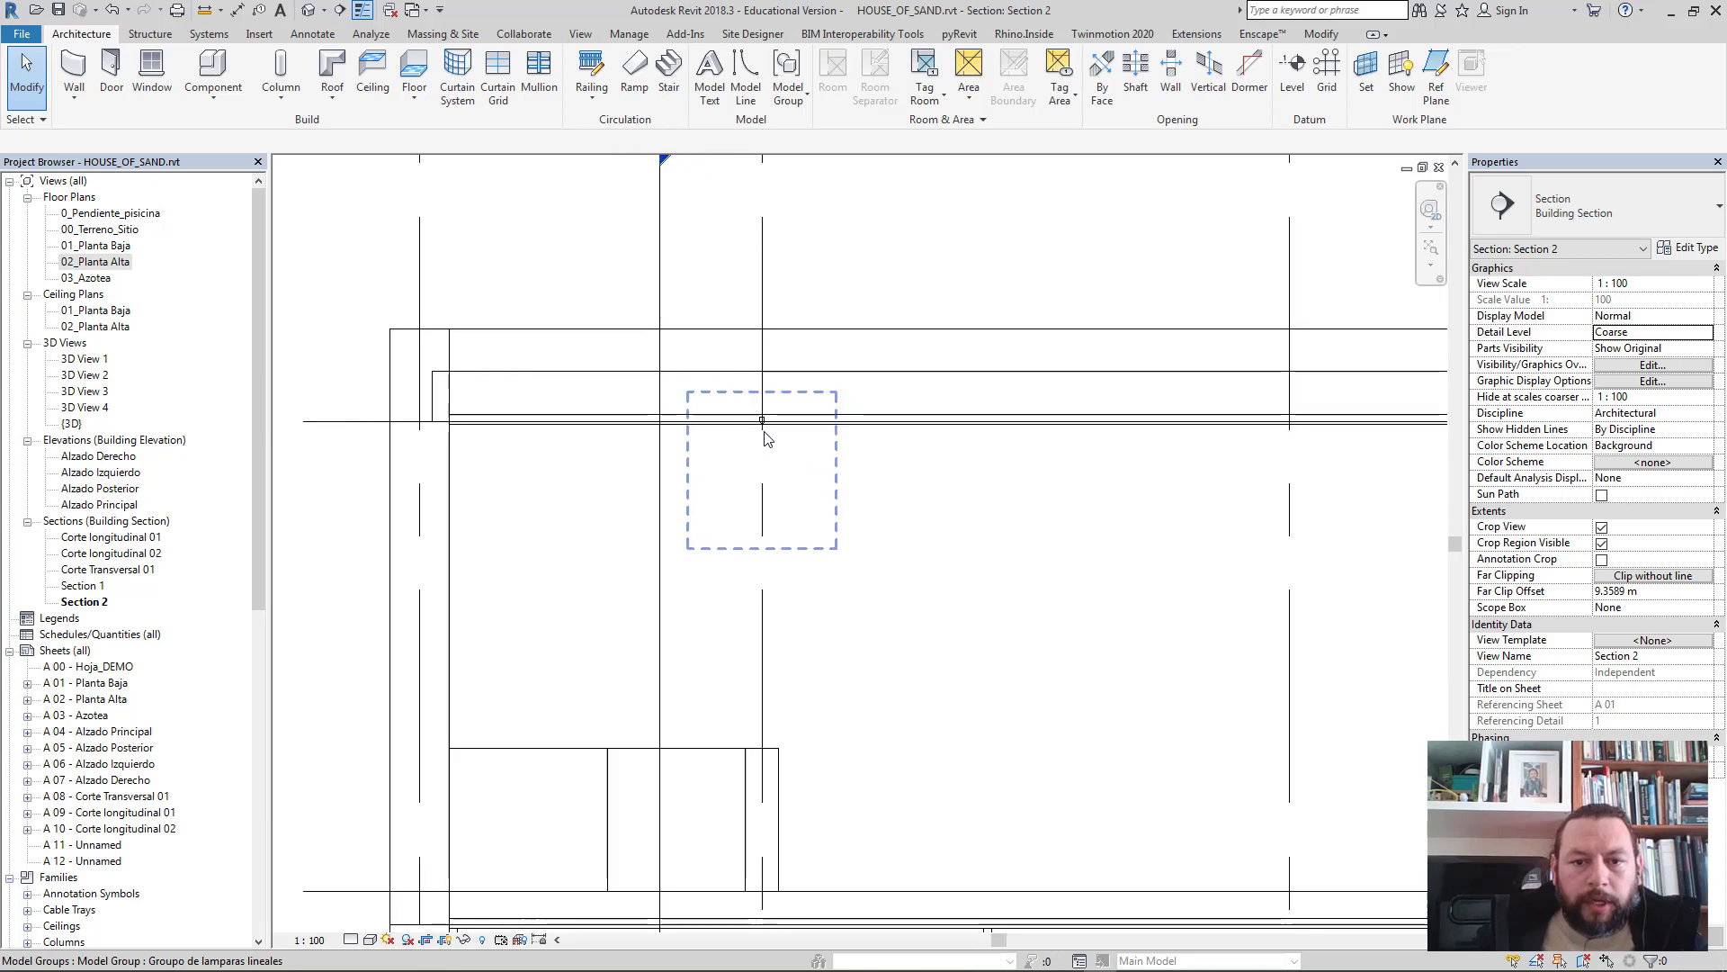
scroll(765, 438, "up", 4)
left_click(760, 406)
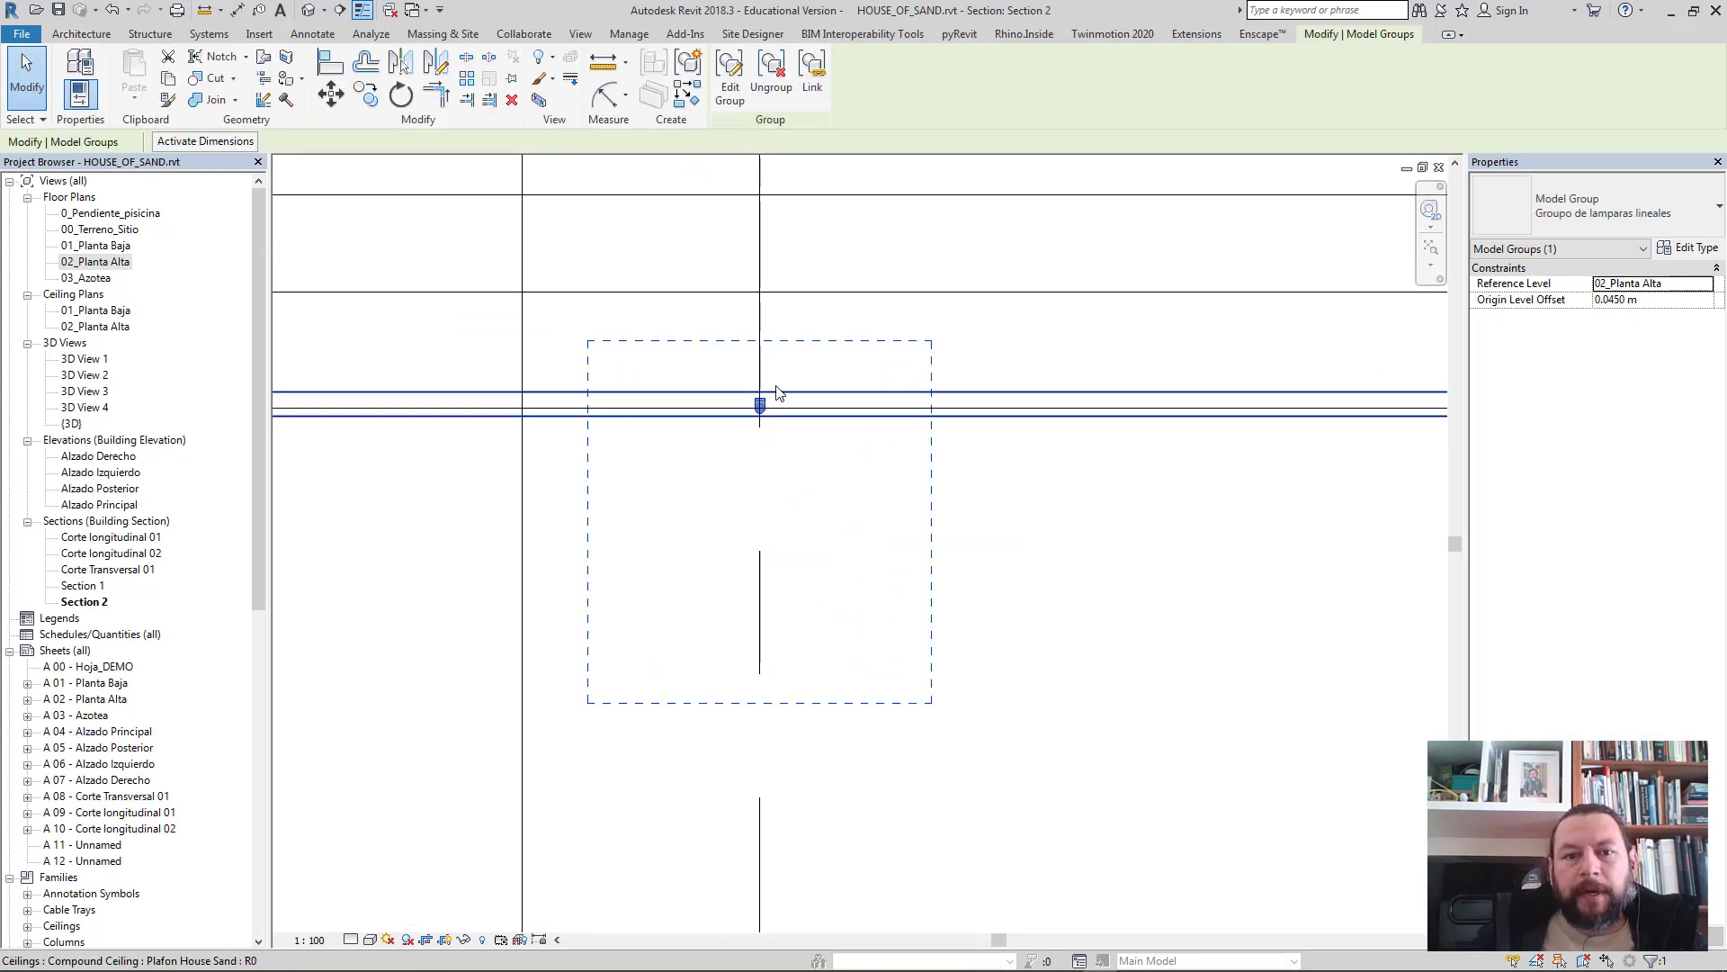
left_click(732, 81)
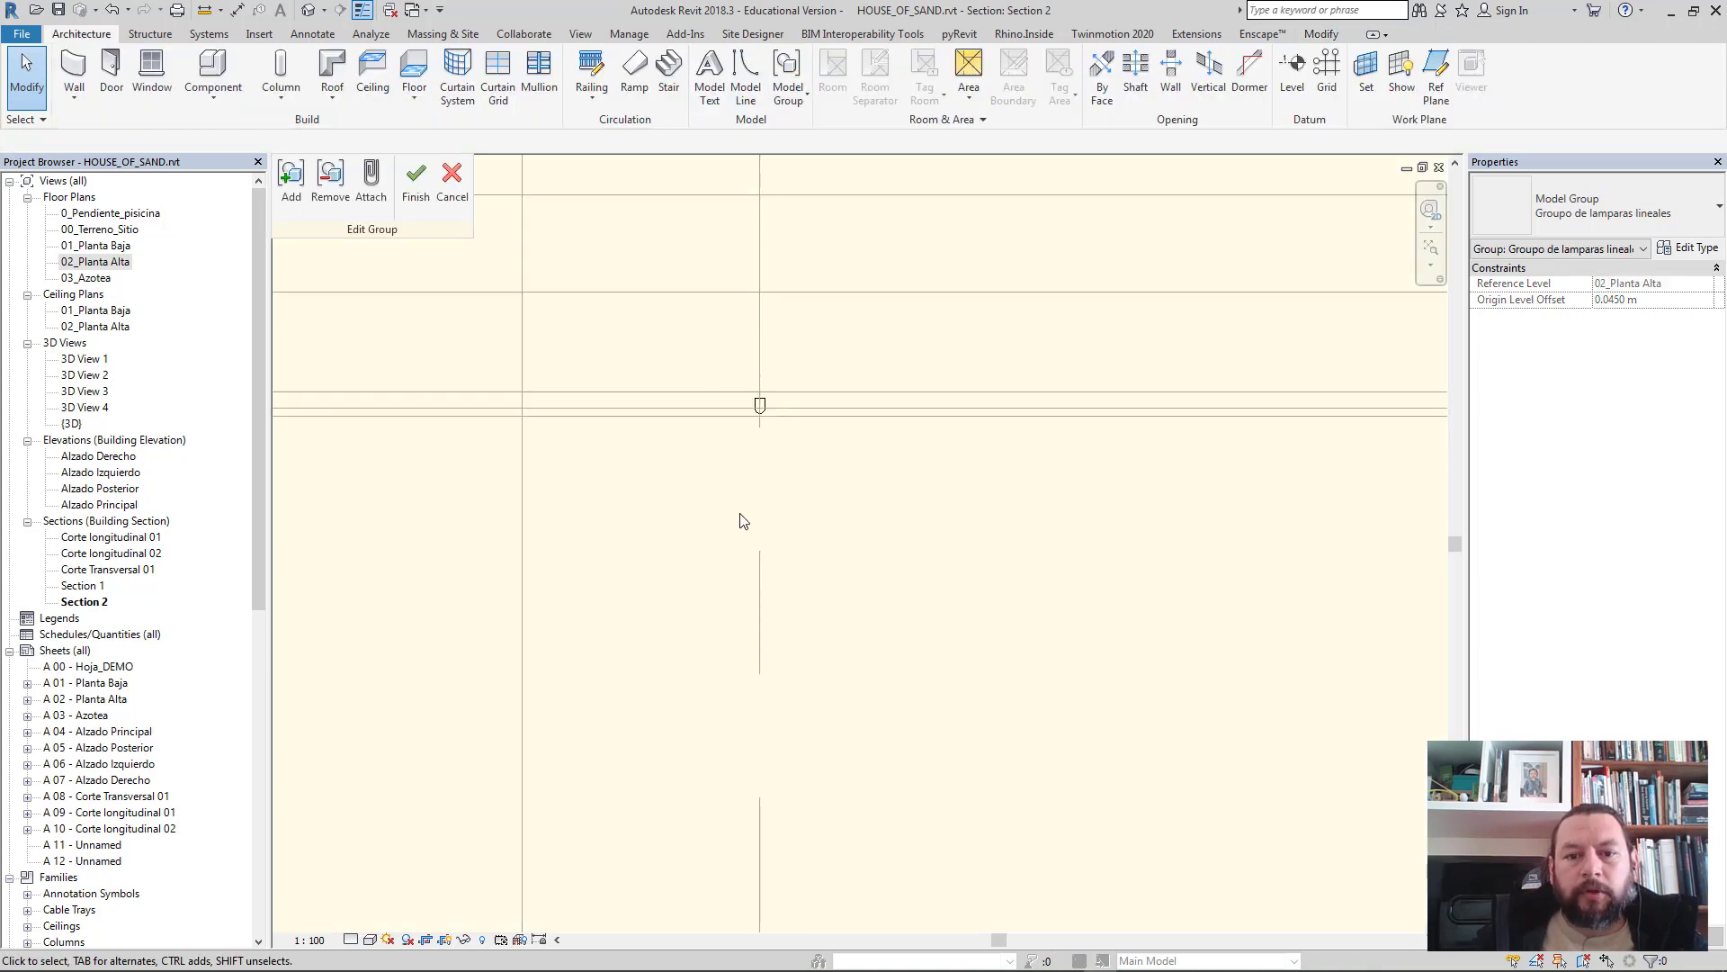
left_click(763, 408)
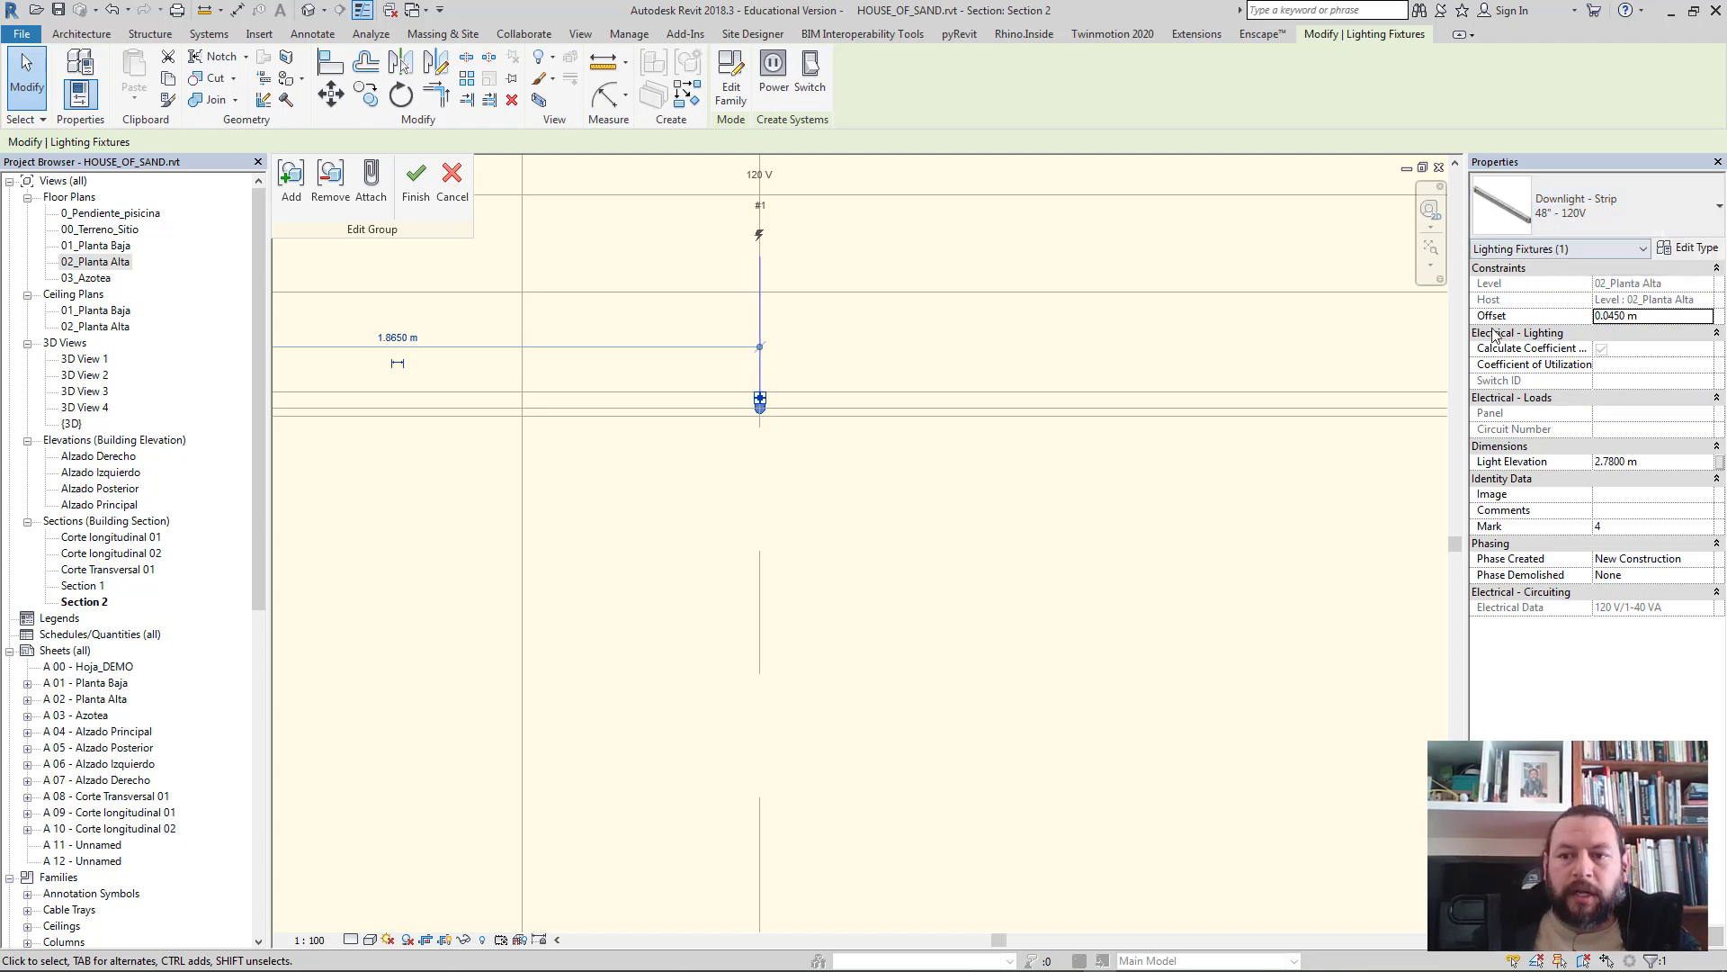
- Open the Downlight - Strip type properties and its Initial Intensity settings (40 W, 78.75 lm/W)
left_click(1694, 251)
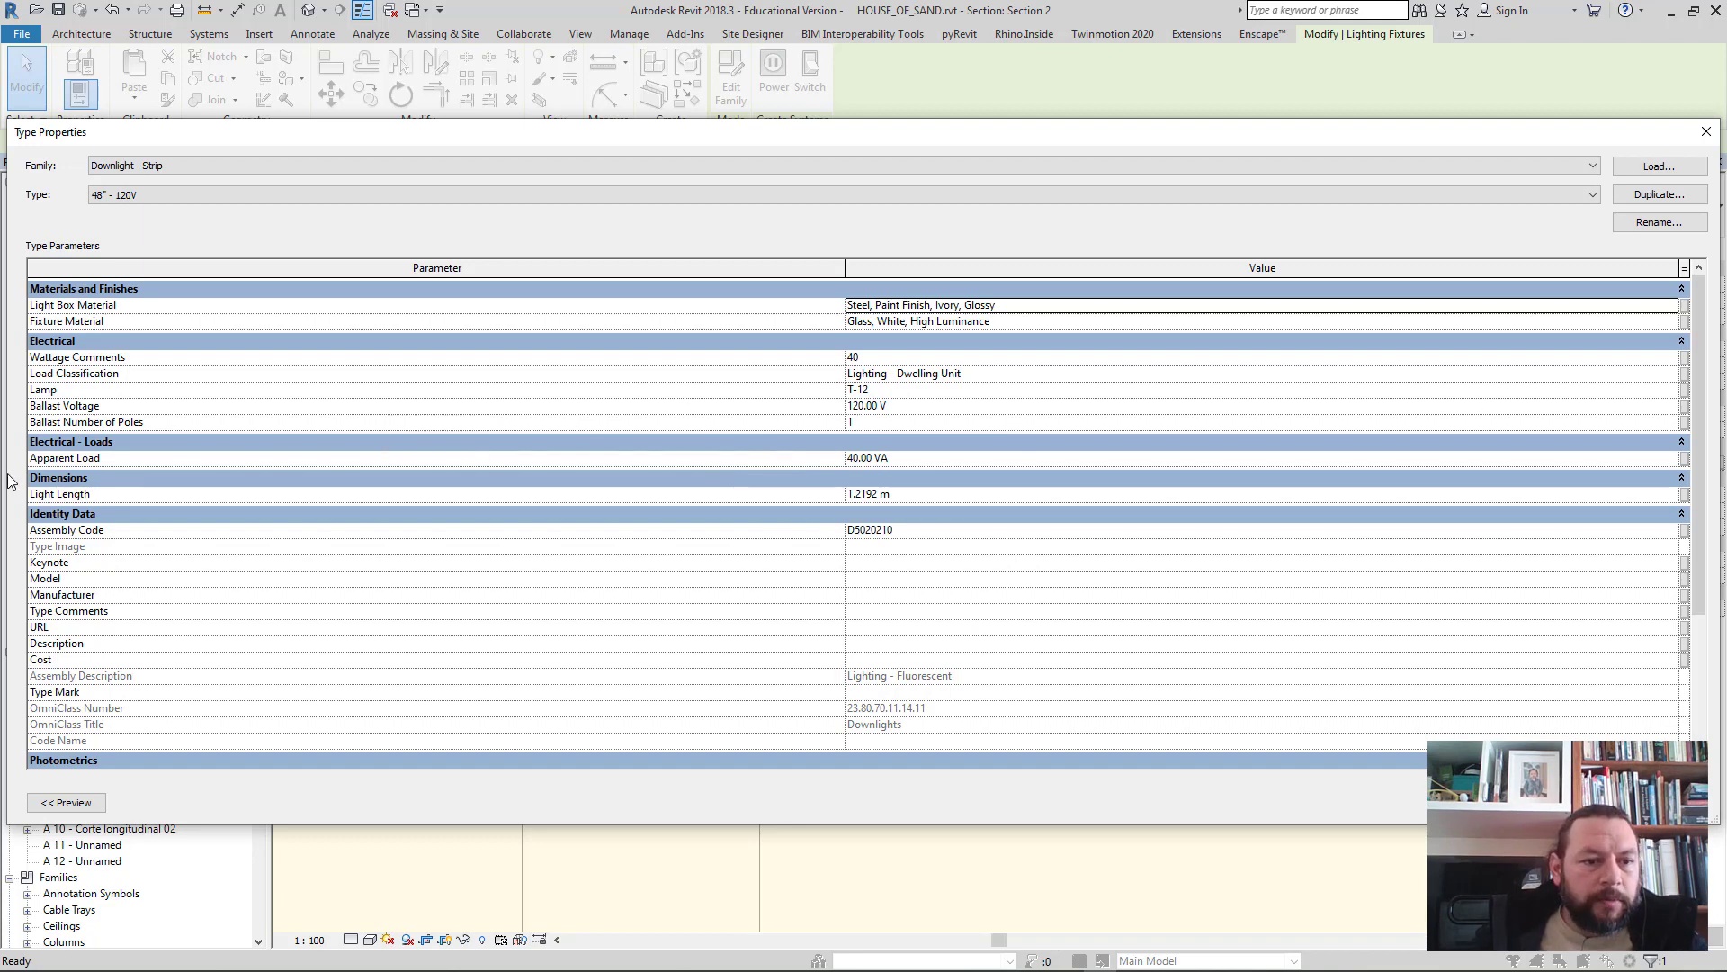
left_click_drag(27, 472, 623, 468)
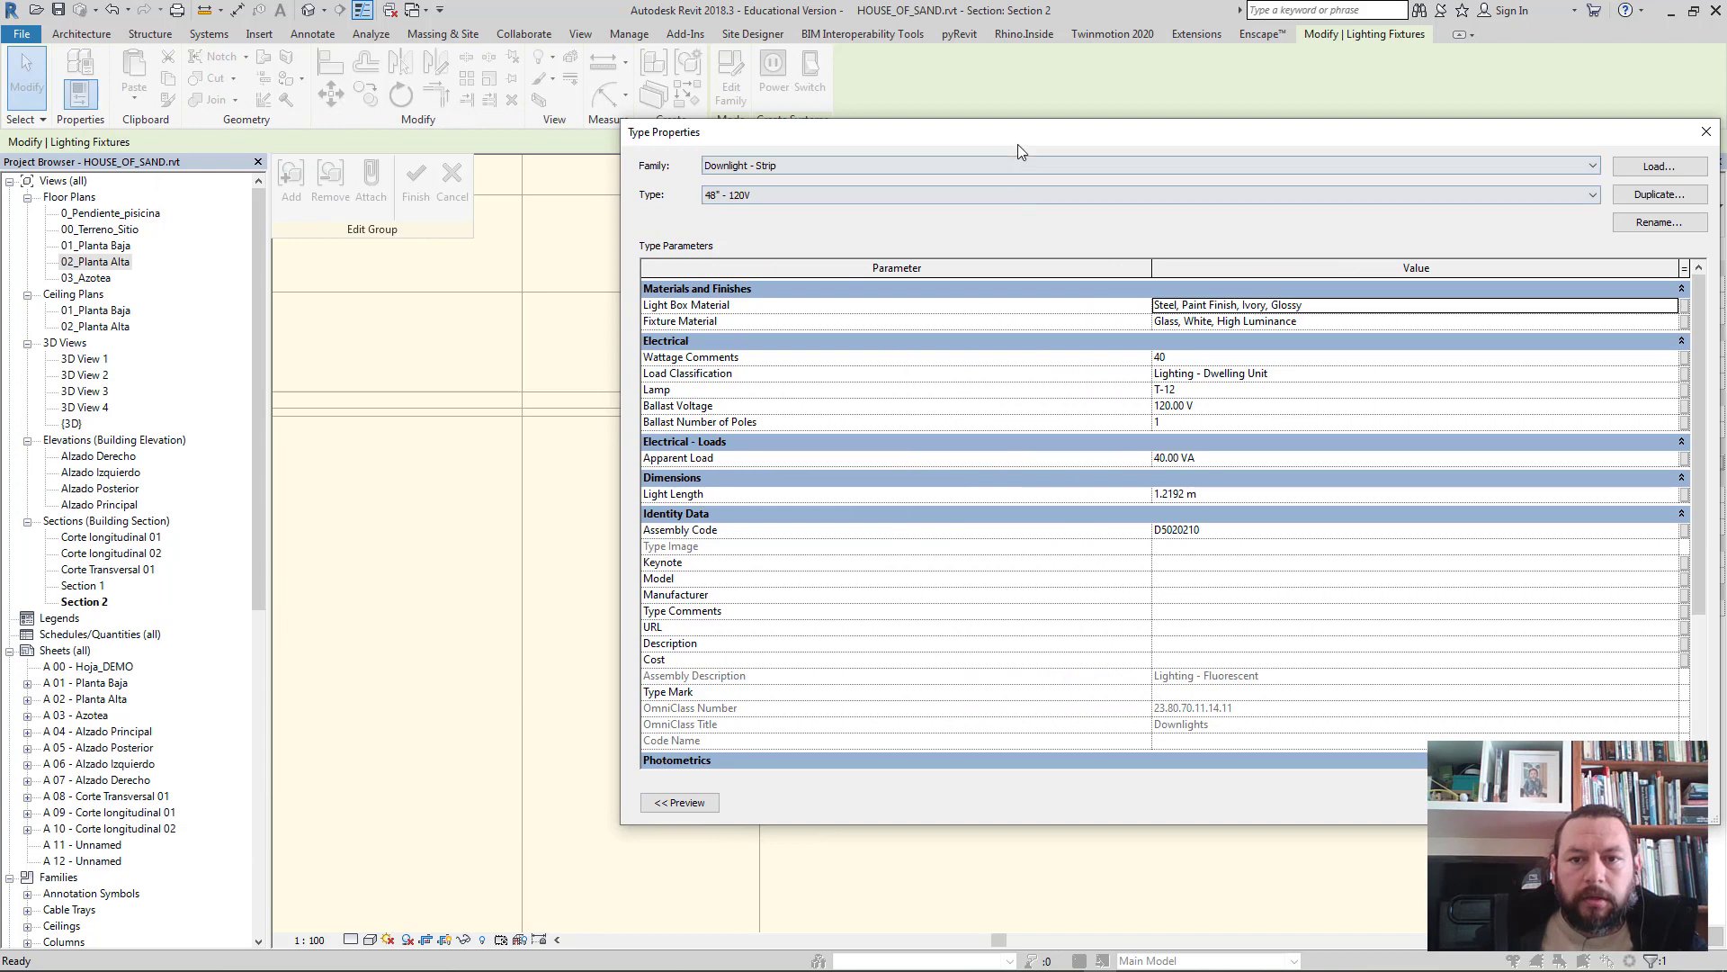
left_click_drag(1018, 144, 717, 130)
left_click_drag(1397, 430, 1397, 551)
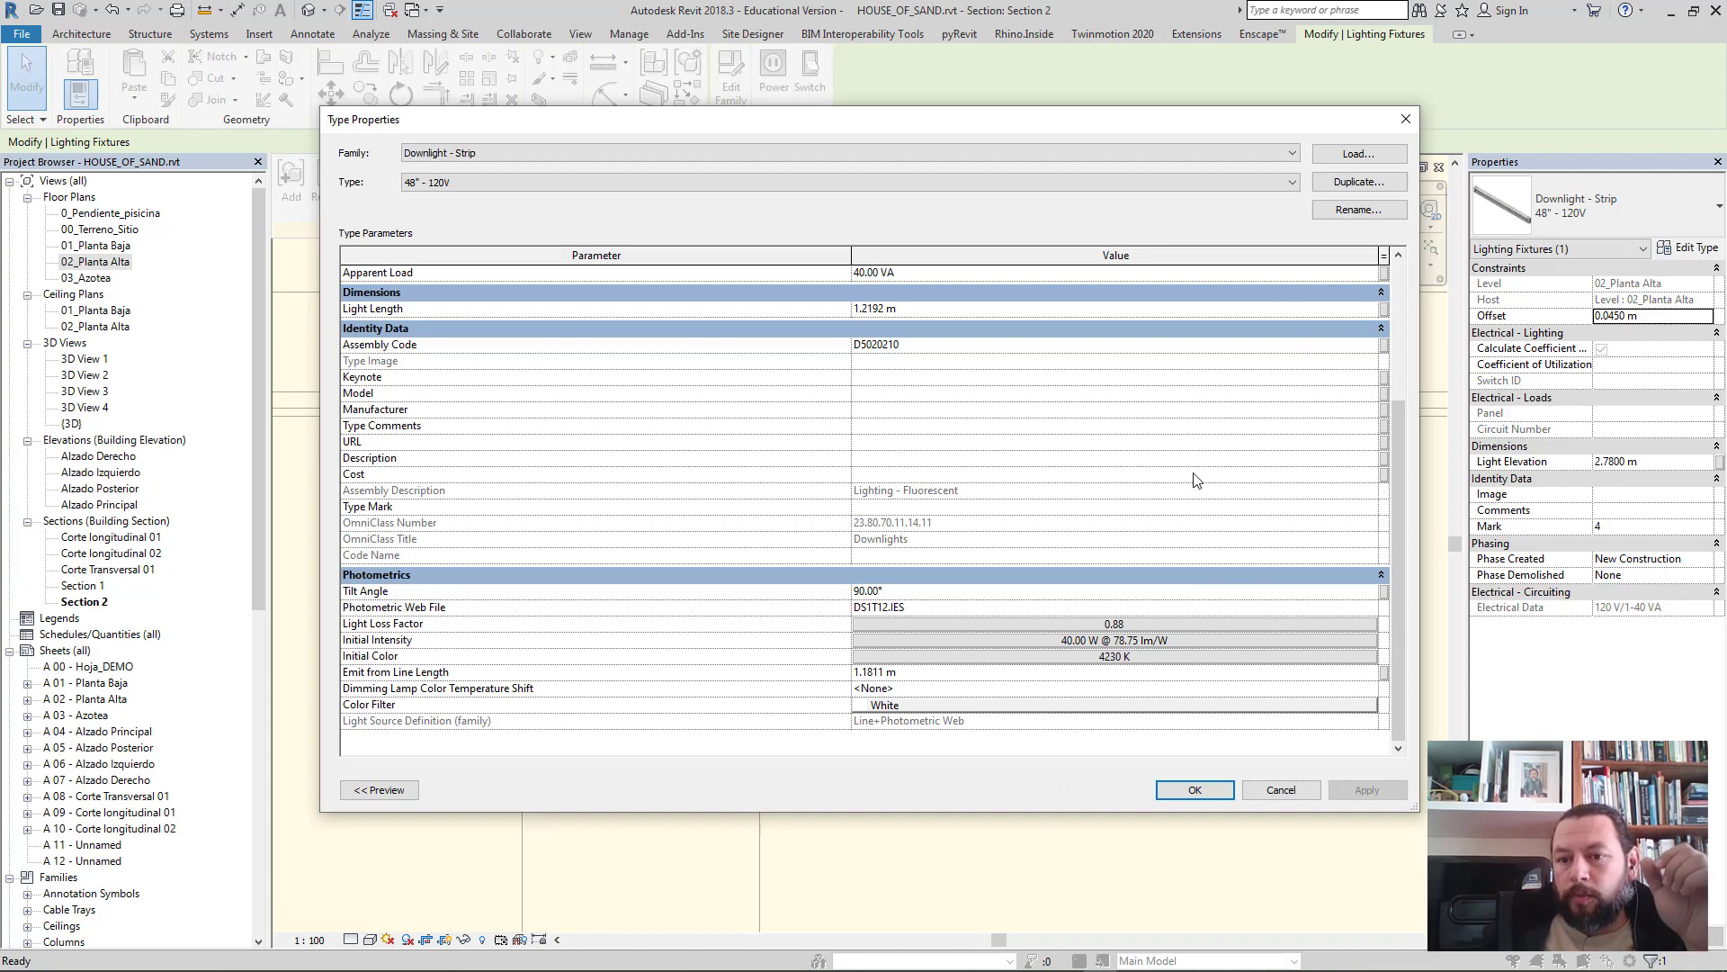
left_click_drag(1105, 119, 1116, 414)
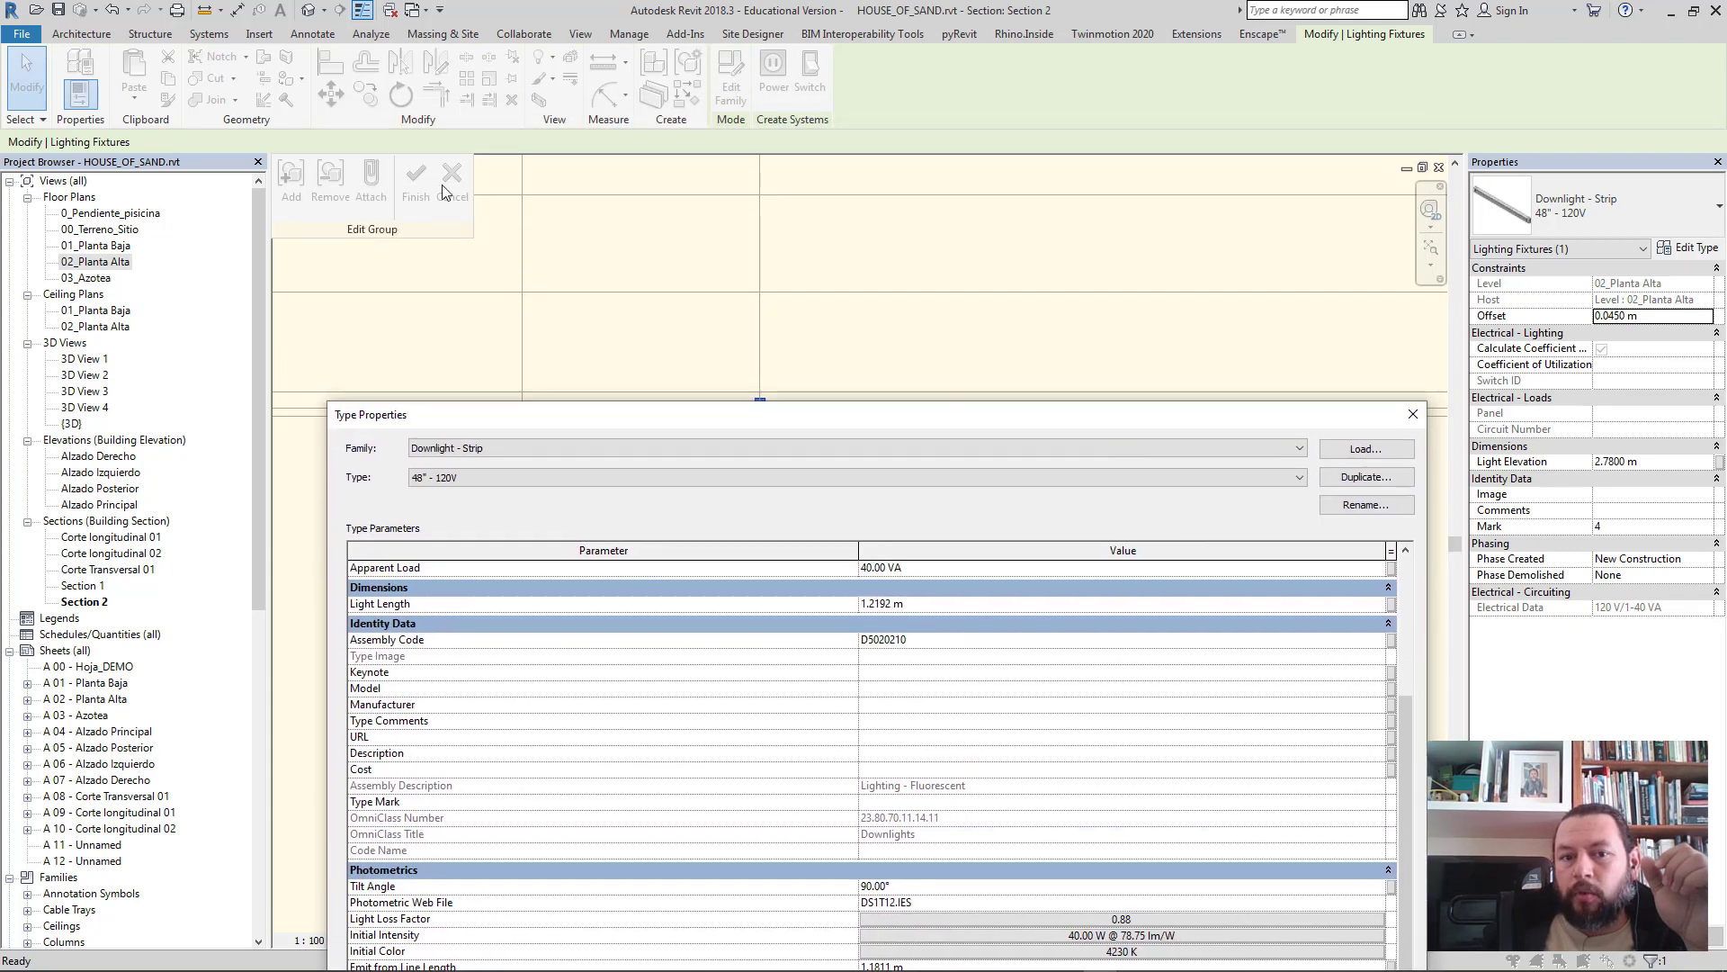
mouse_move(688, 423)
left_mouse_down()
mouse_move(836, 223)
mouse_move(756, 194)
left_mouse_up()
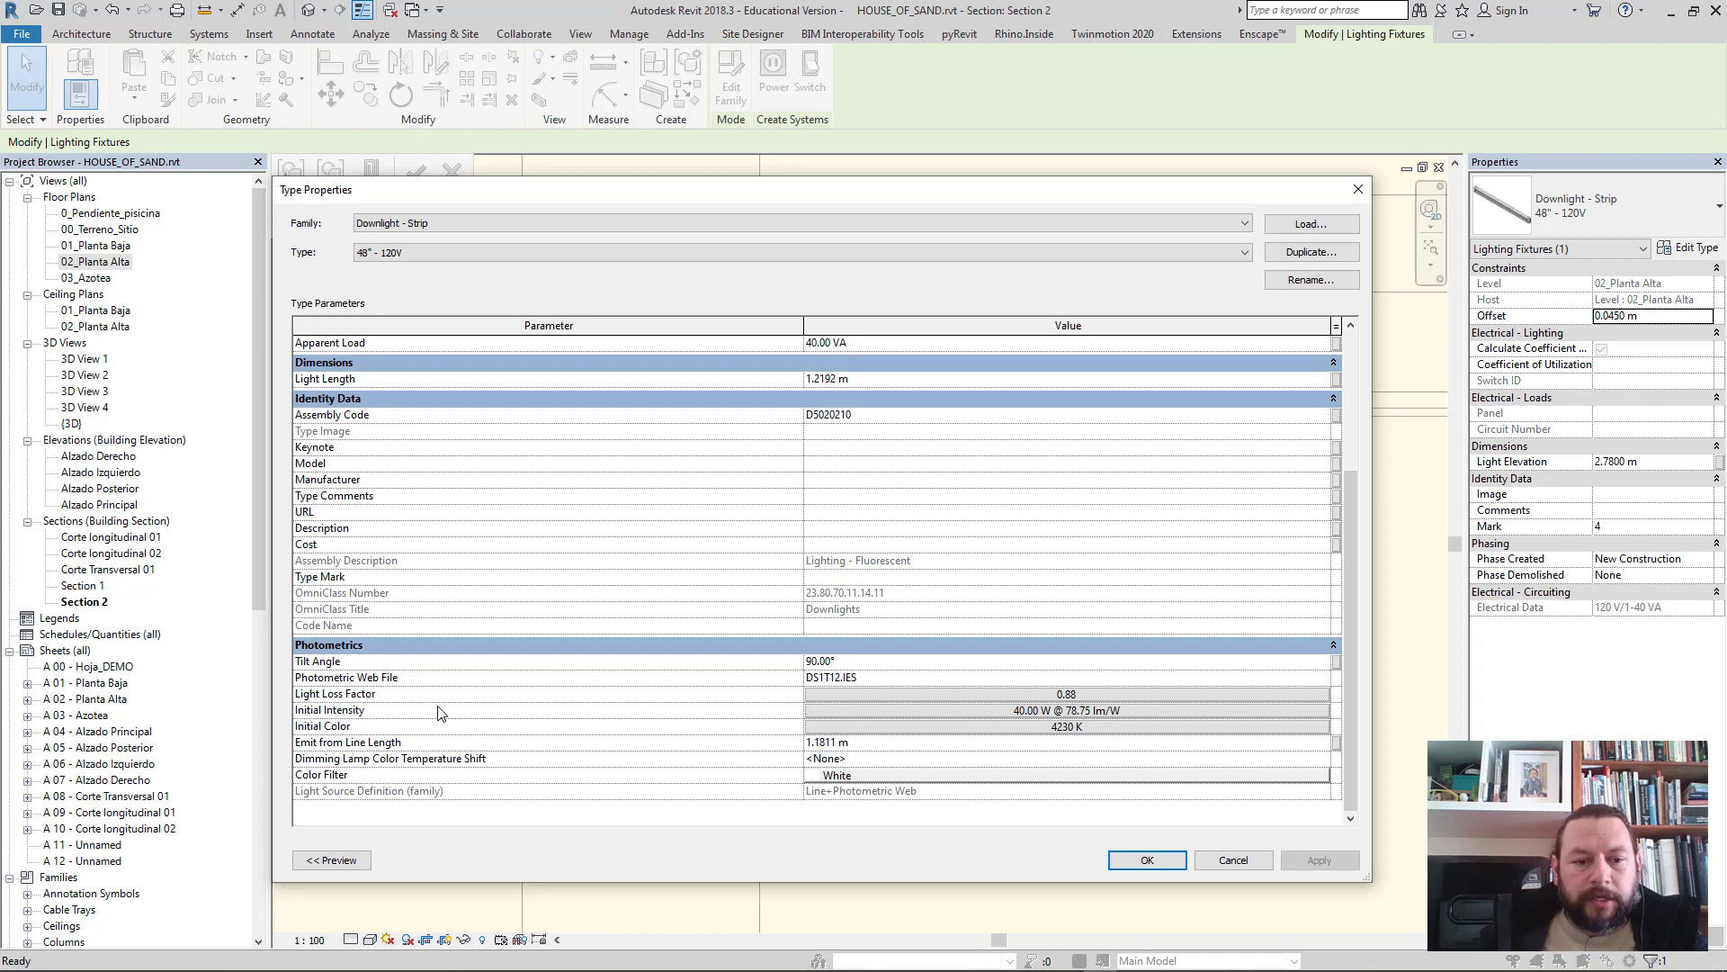
left_click(982, 707)
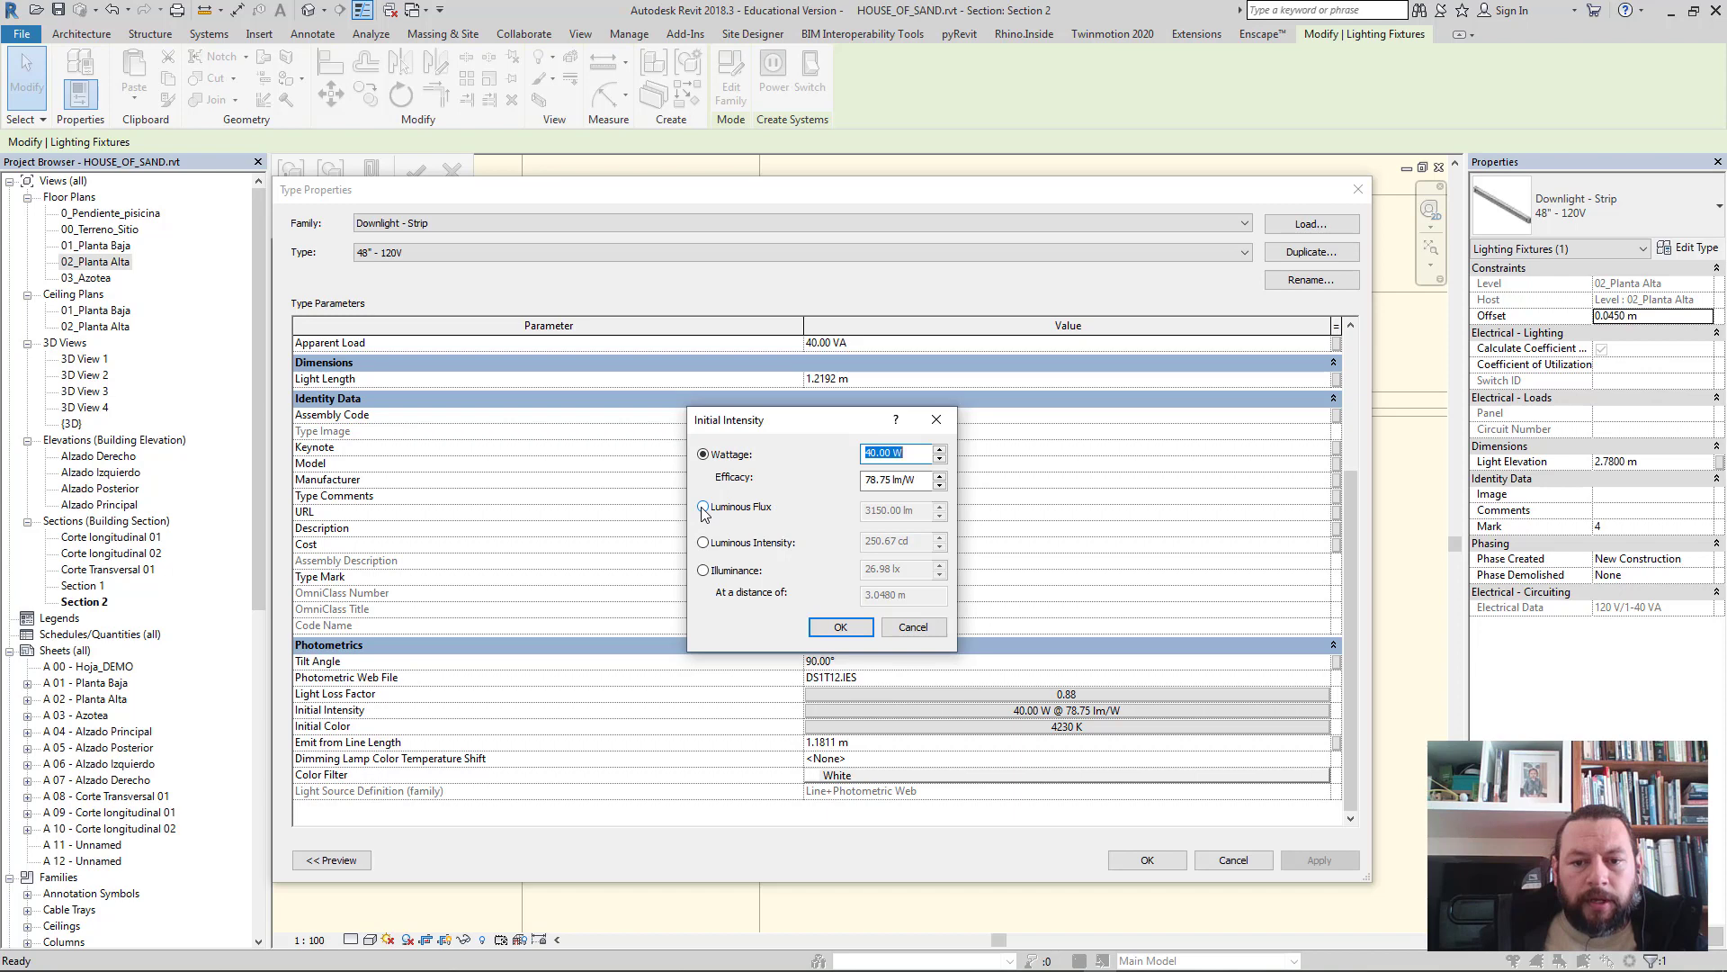
- Set the strip downlight's initial intensity to 25 lx illuminance at 3.048 m and apply it
left_click(702, 508)
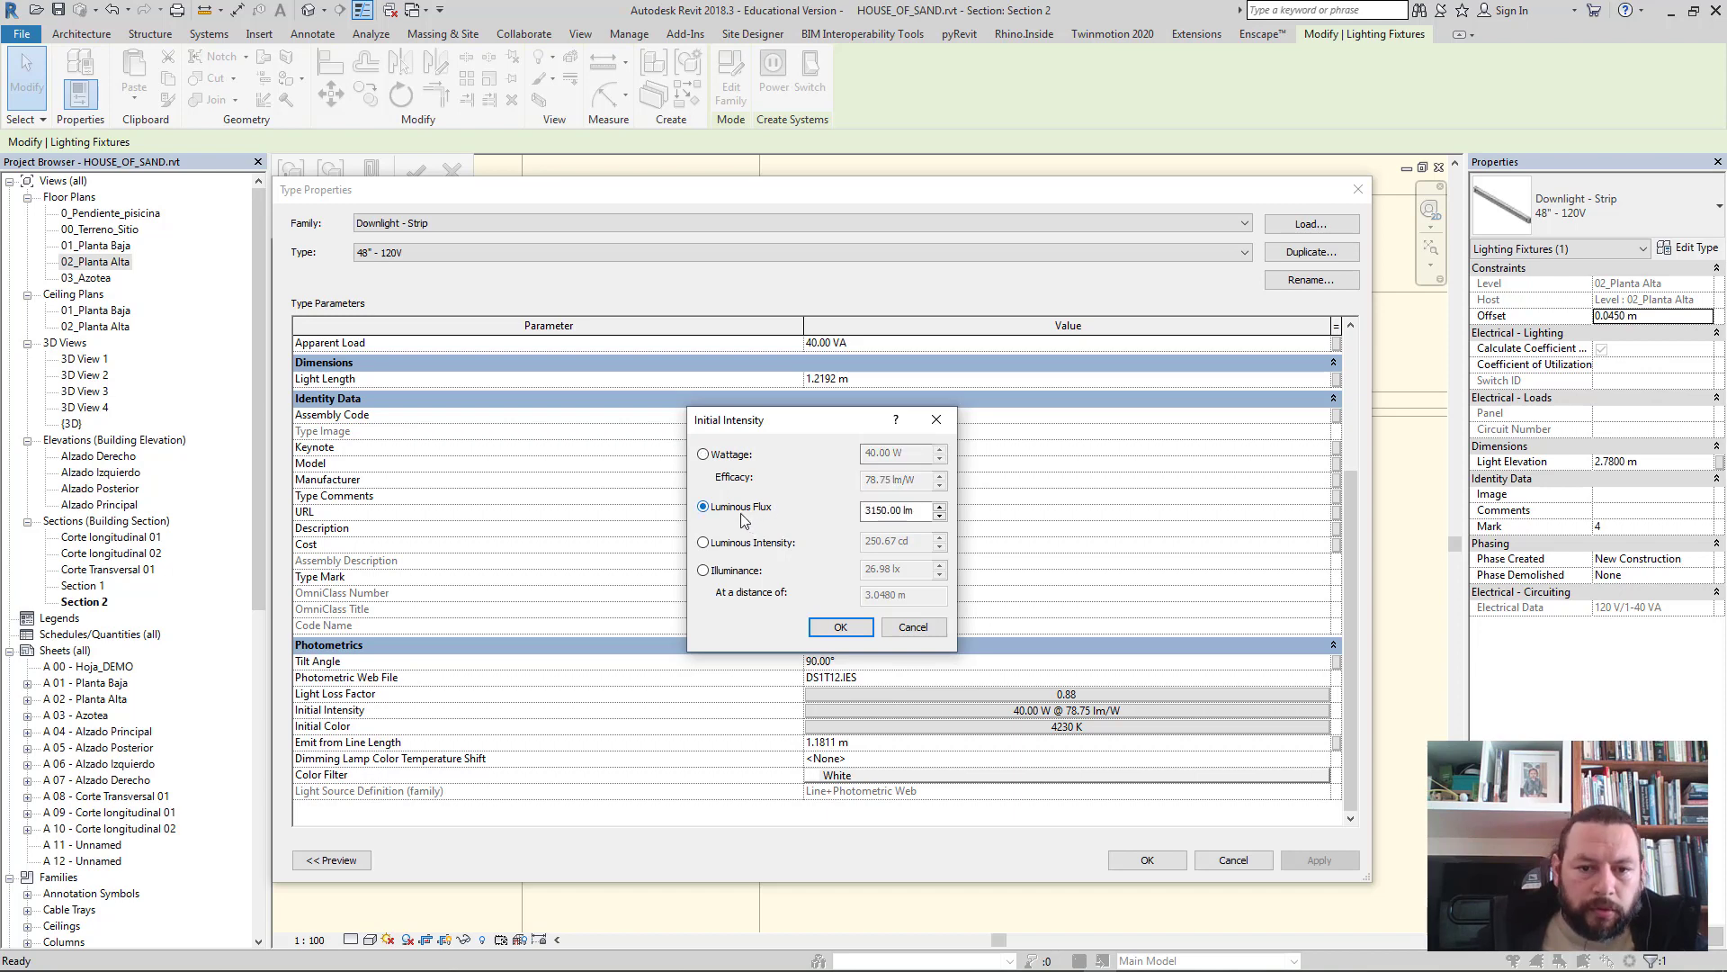
left_click(704, 544)
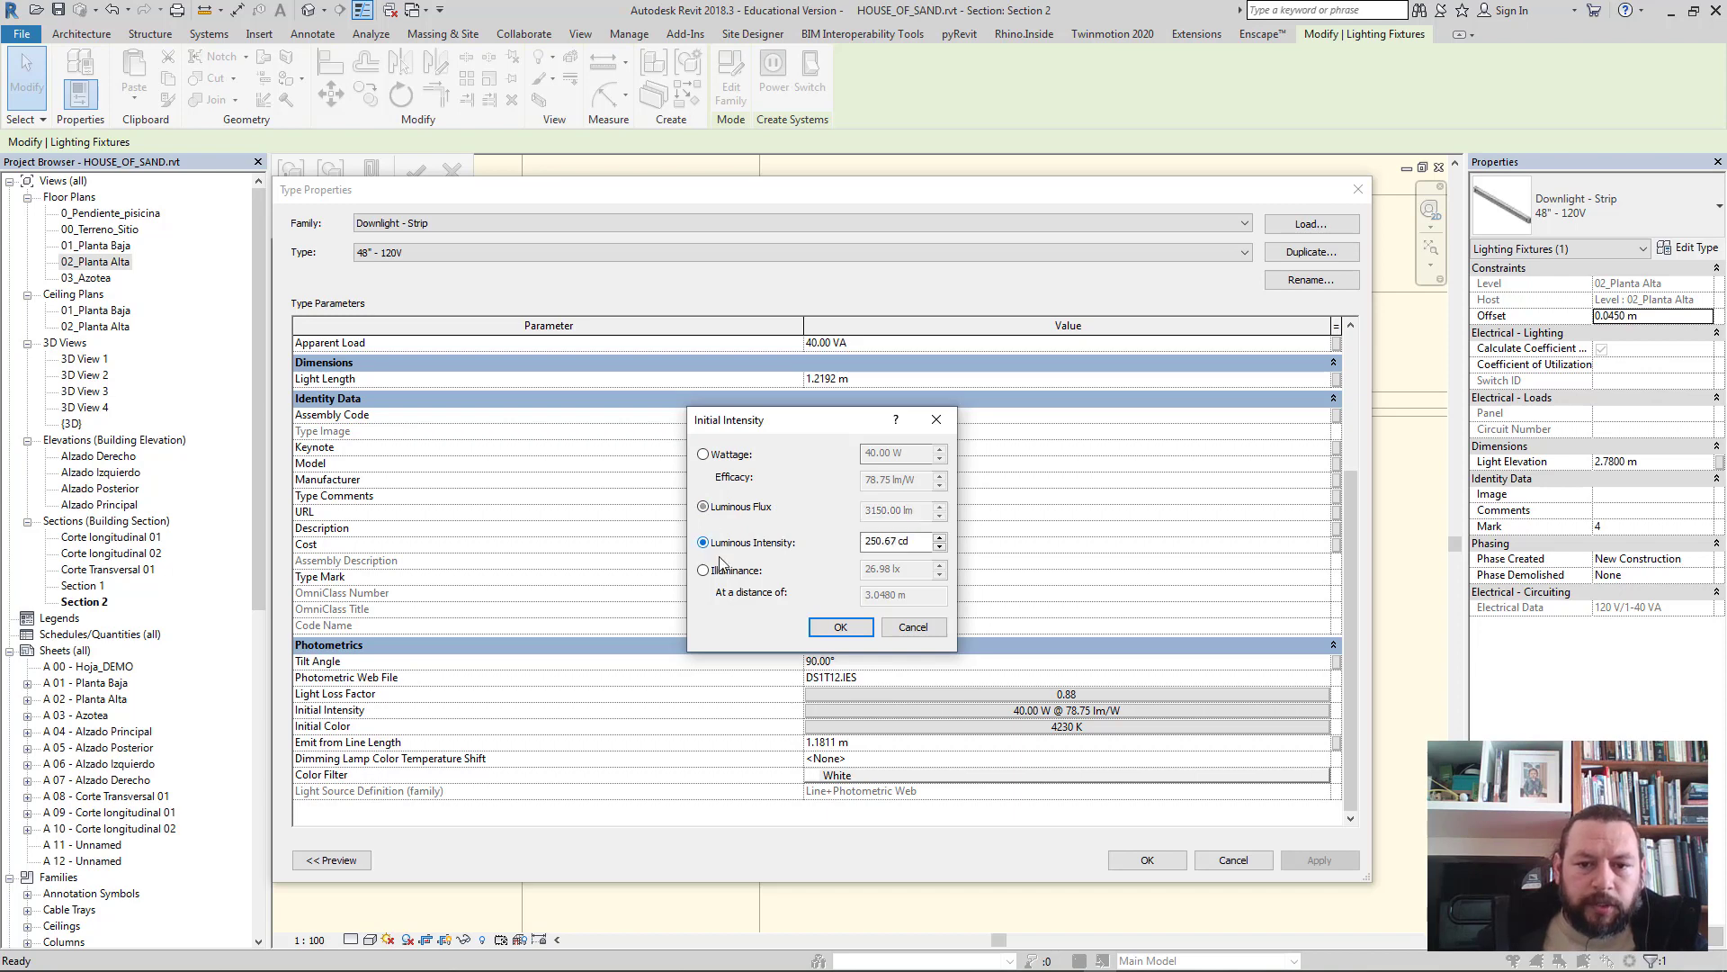
left_click(704, 570)
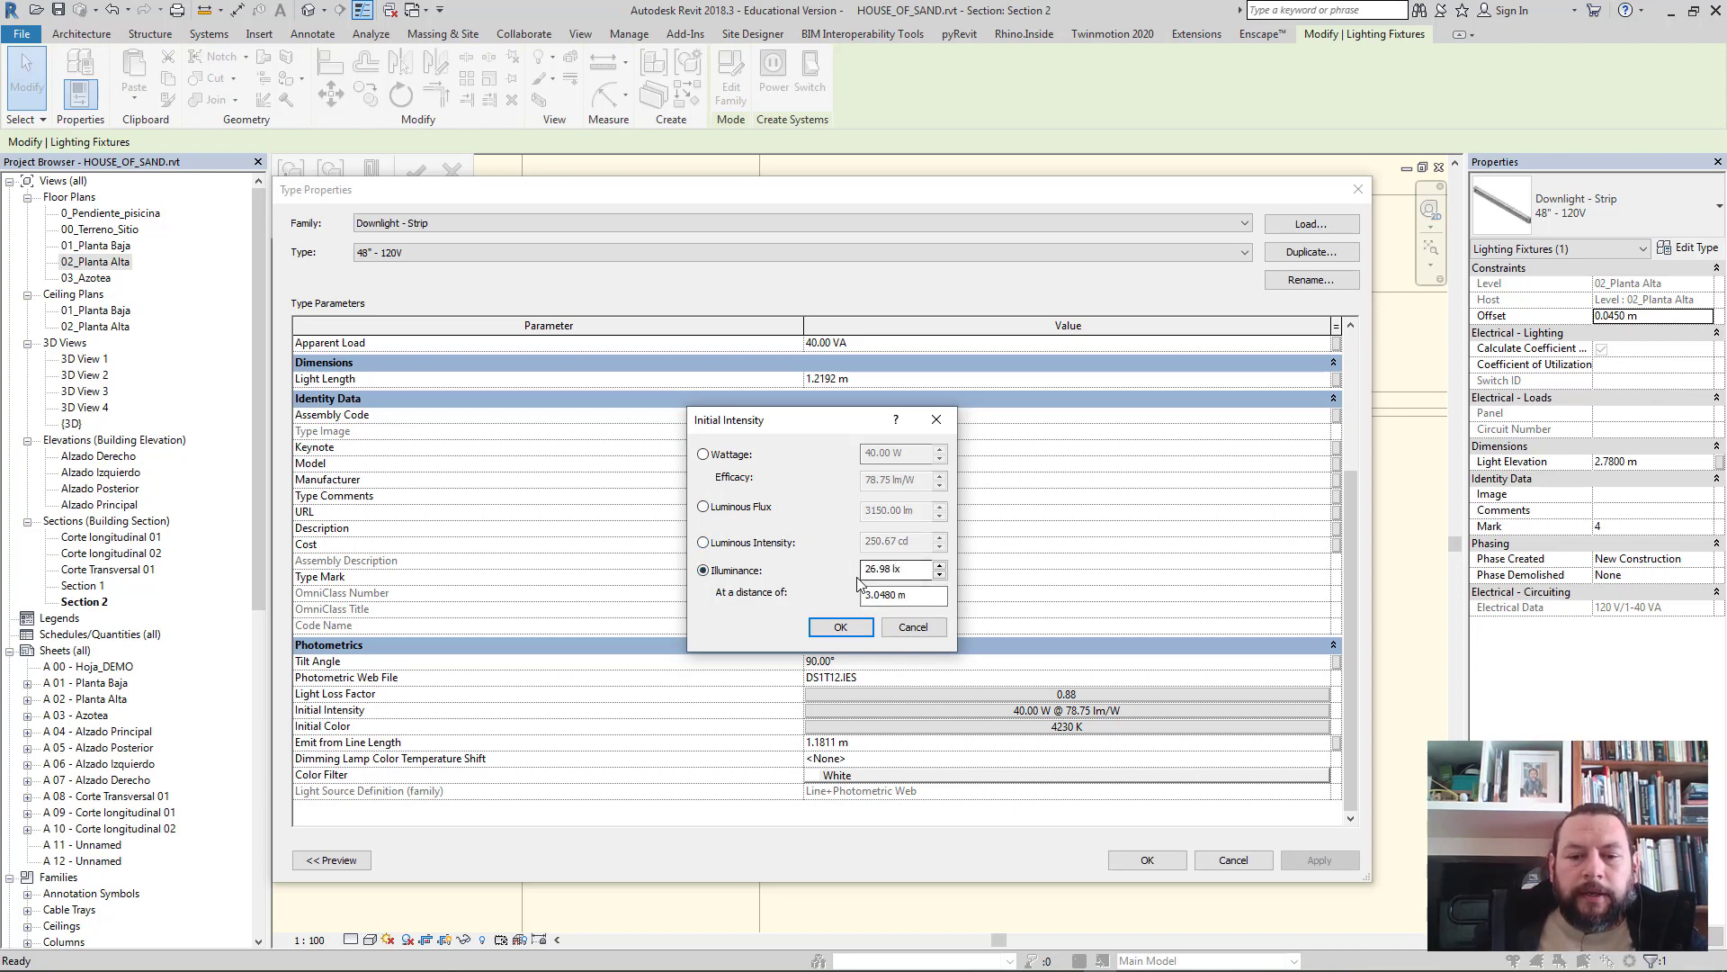
left_click(911, 594)
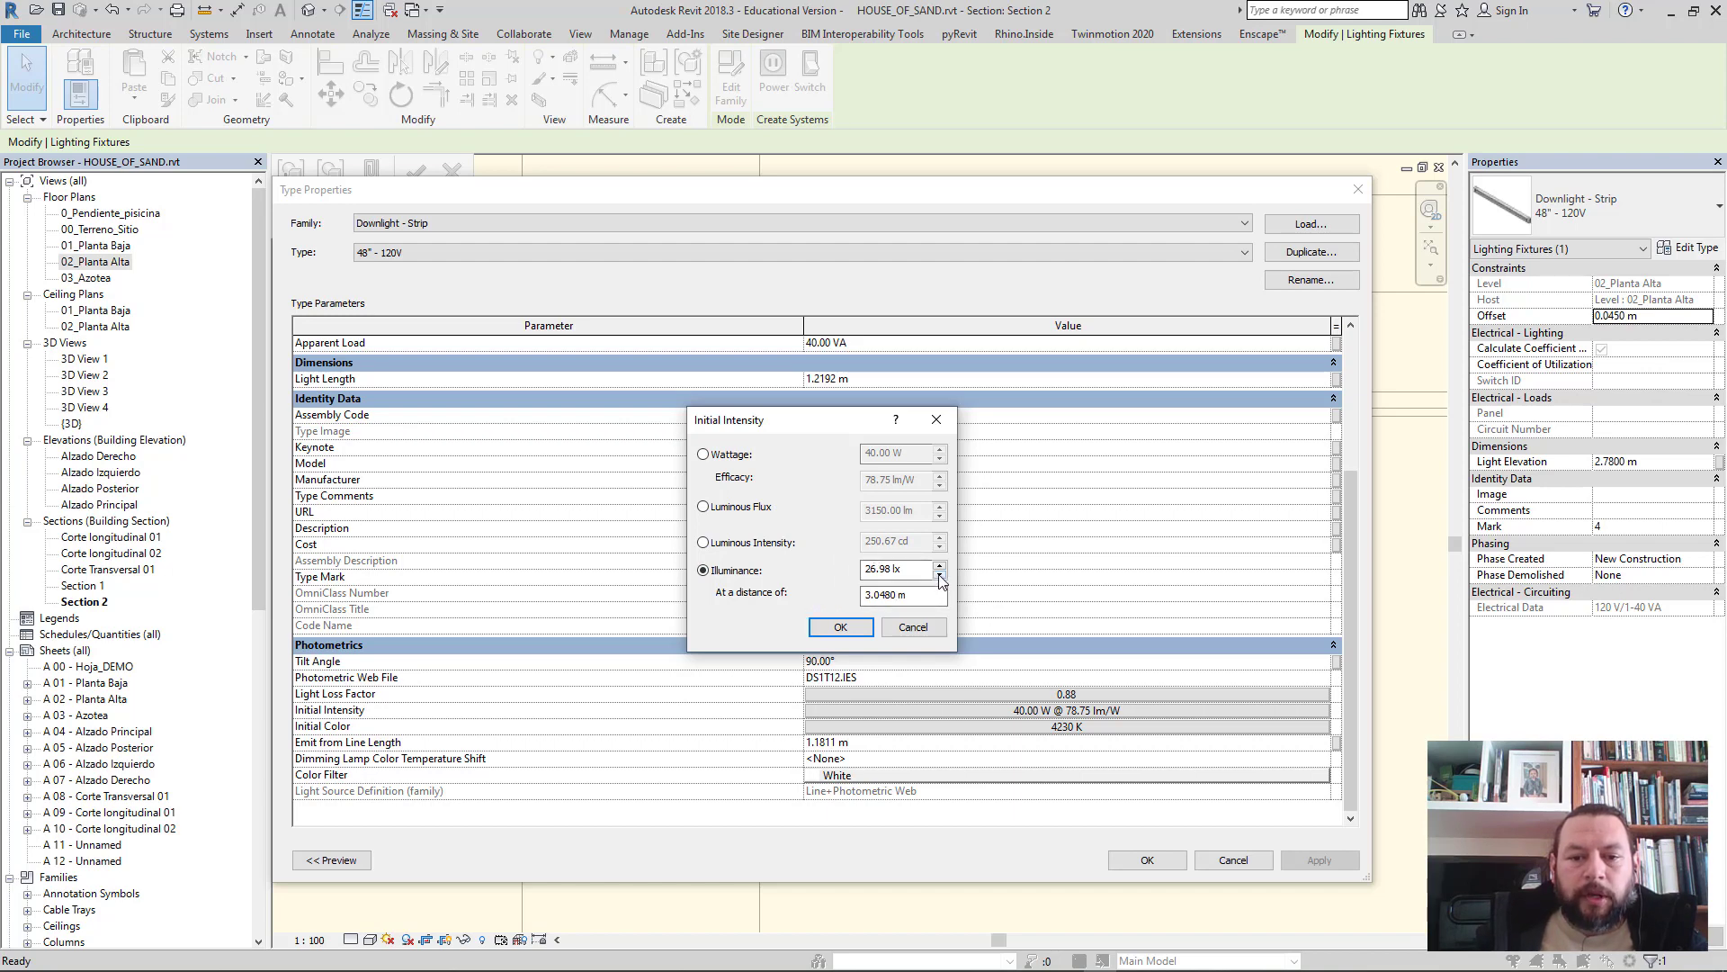
left_click(939, 577)
double_click(879, 568)
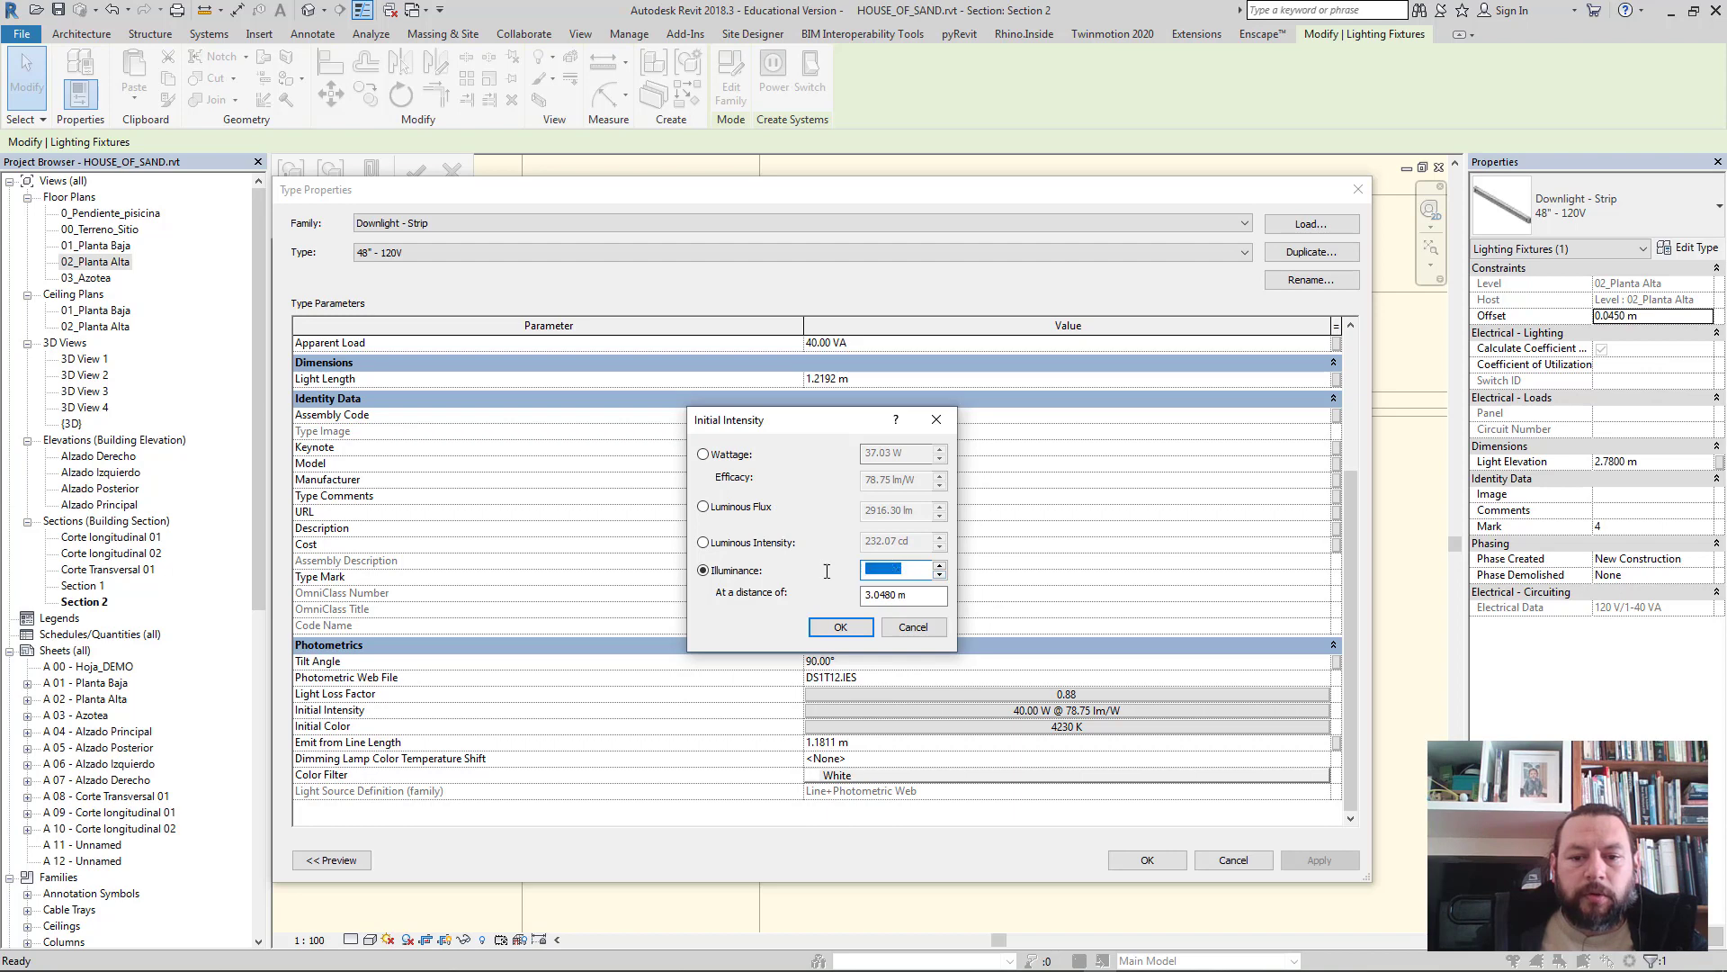
type("25")
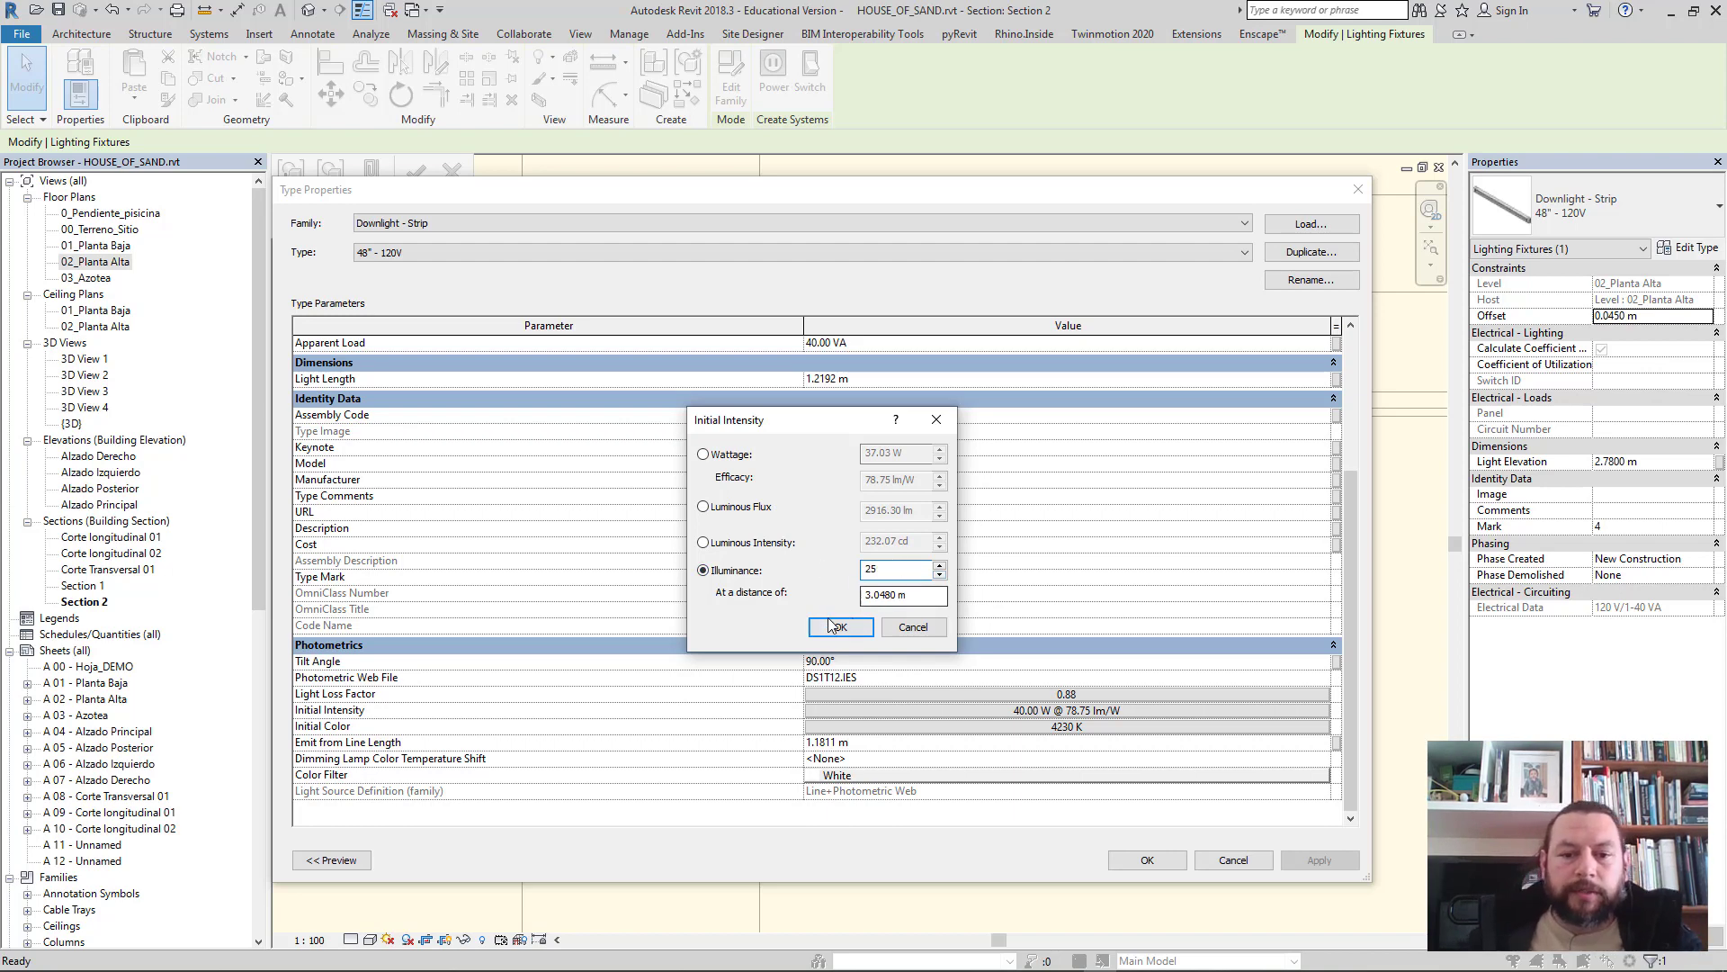
left_click(838, 623)
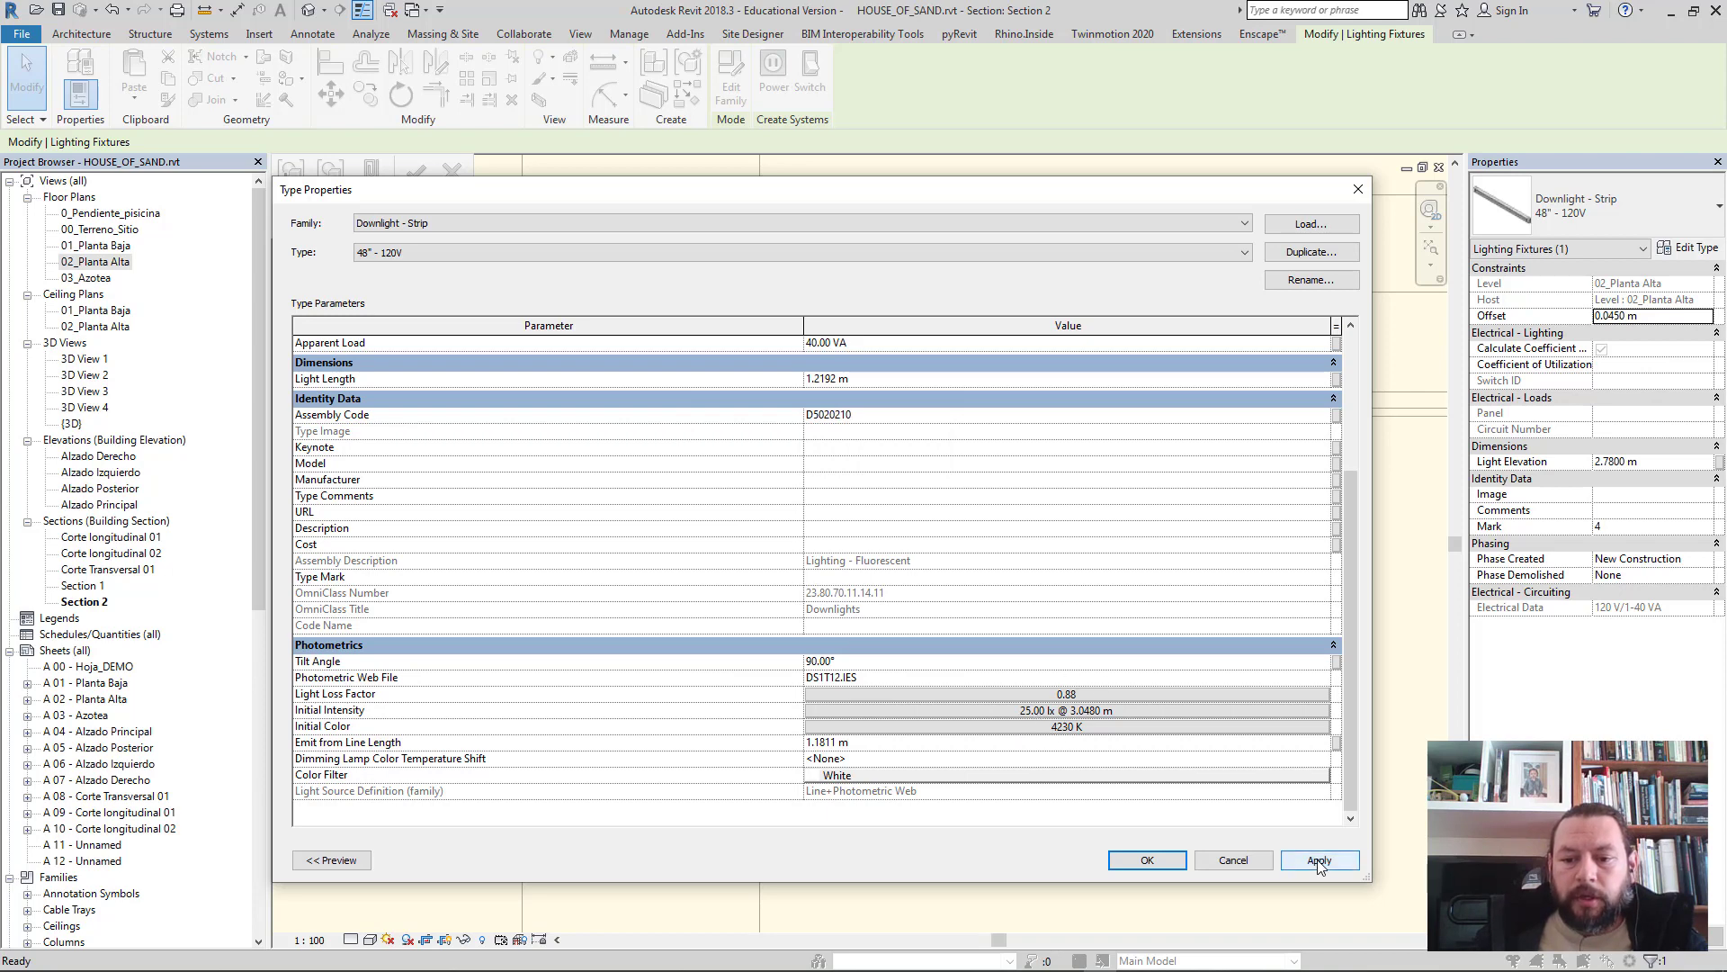
left_click(1151, 860)
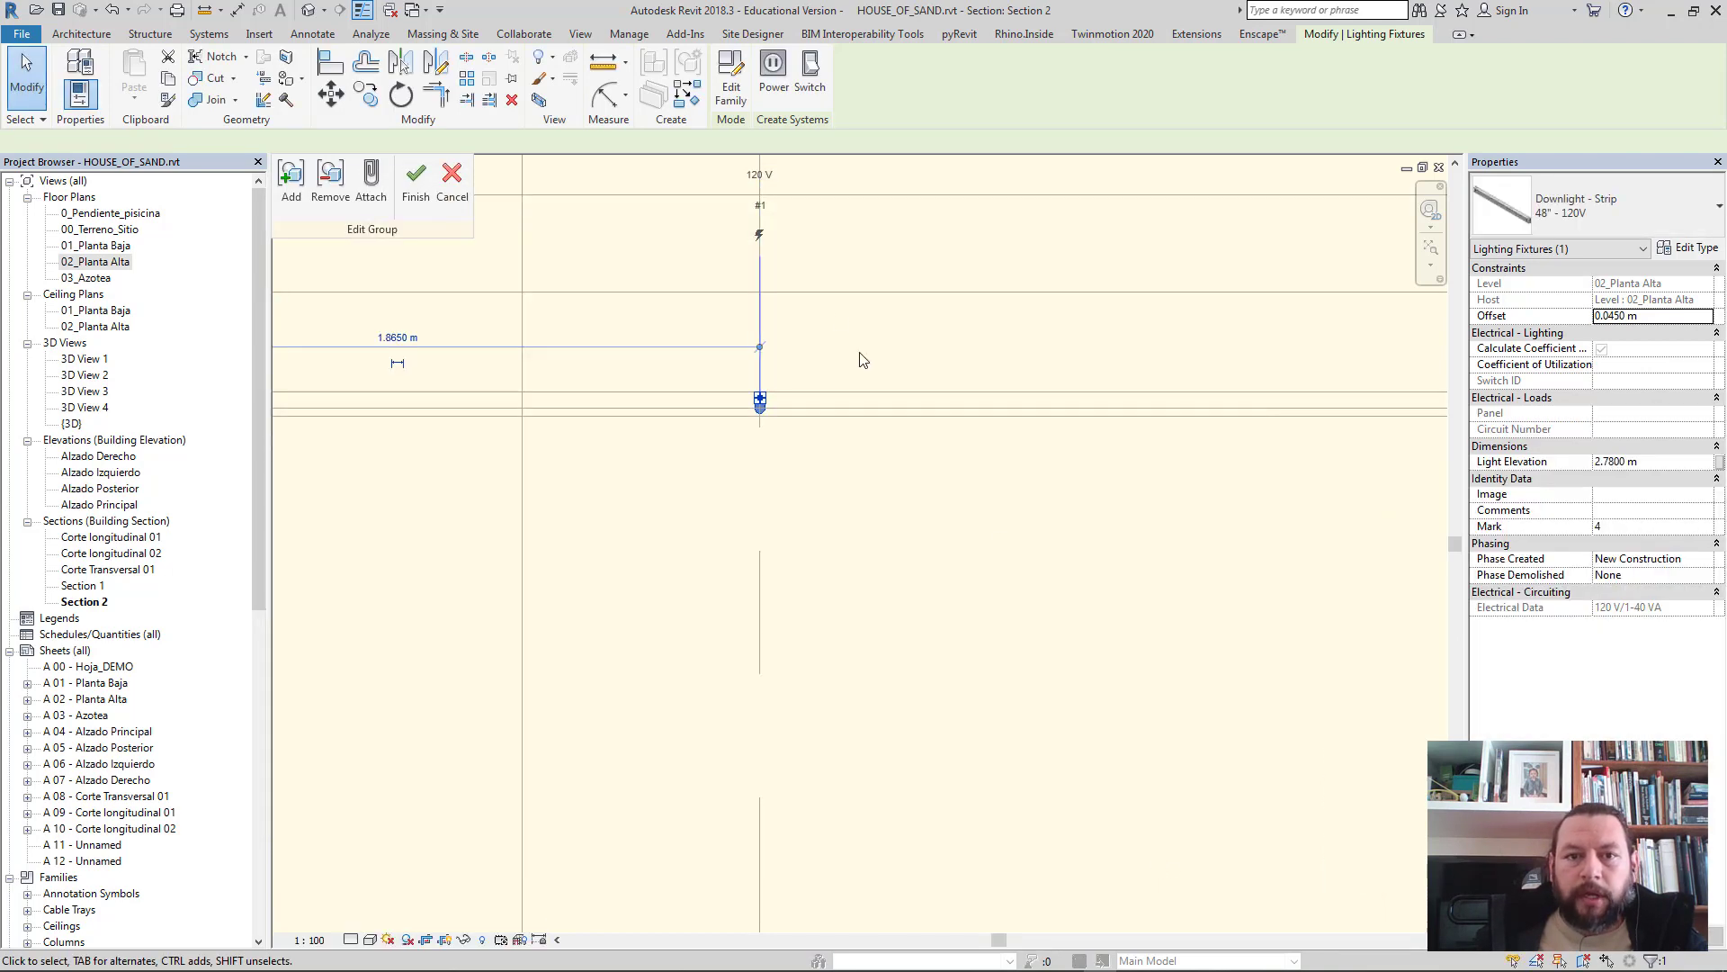
- Finish editing the lamp group, clear the selection, and open 3D View 4
left_click(416, 185)
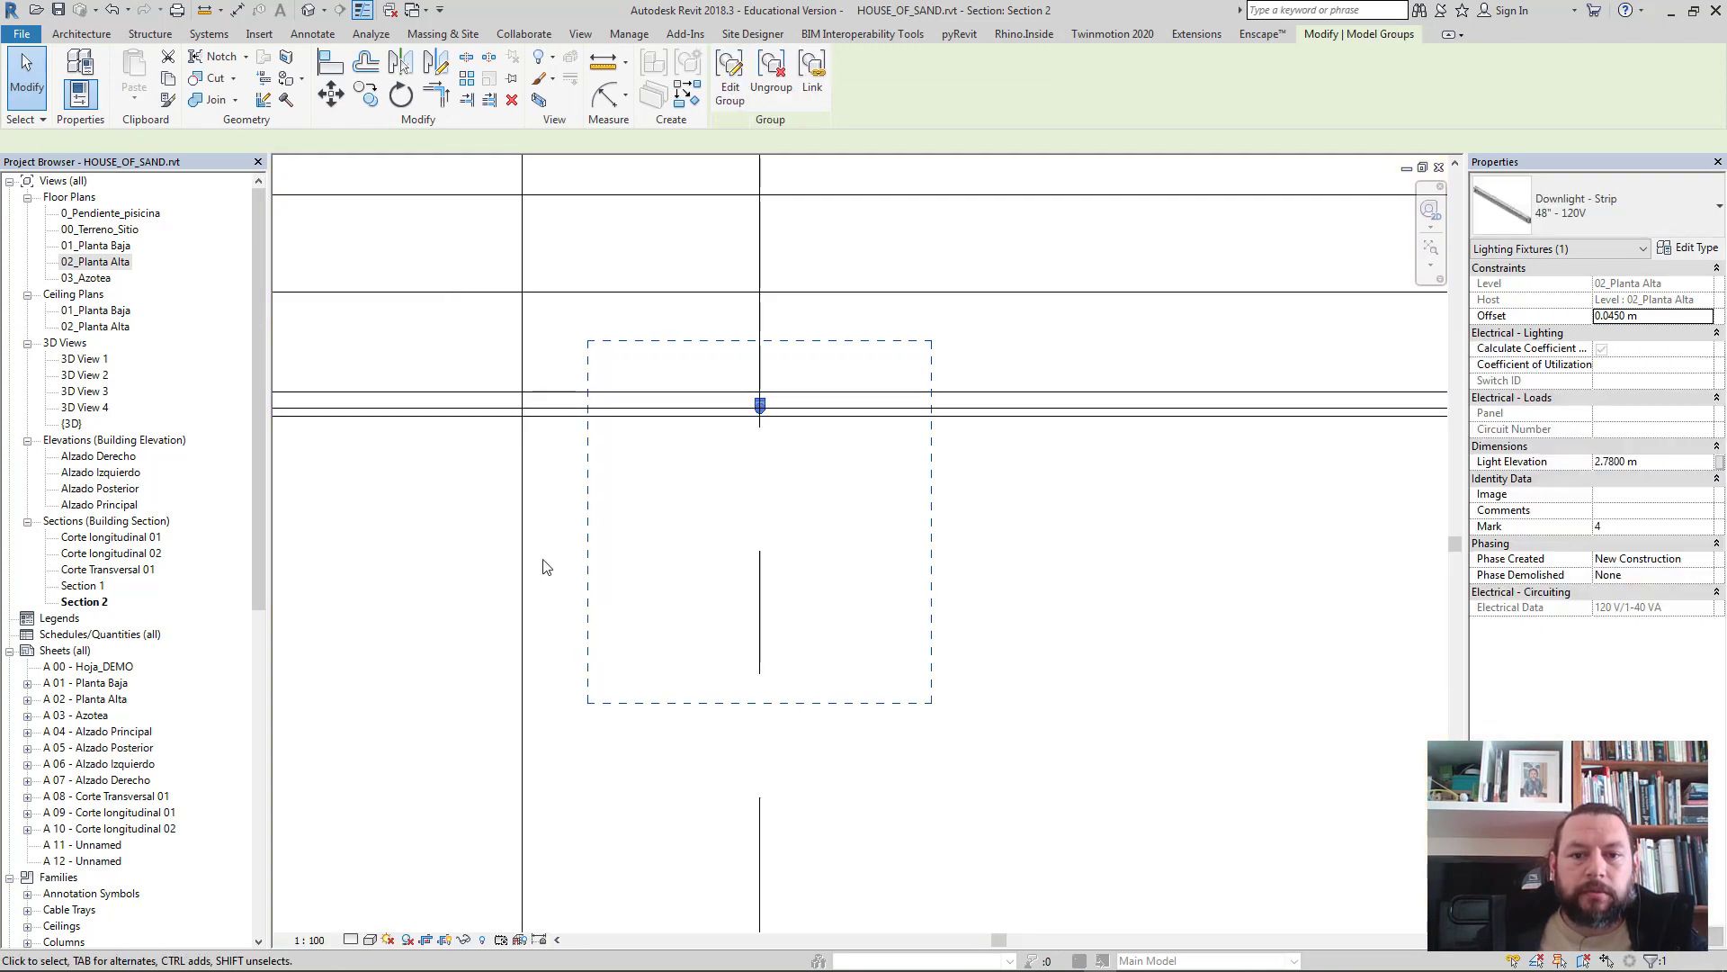
left_click(441, 710)
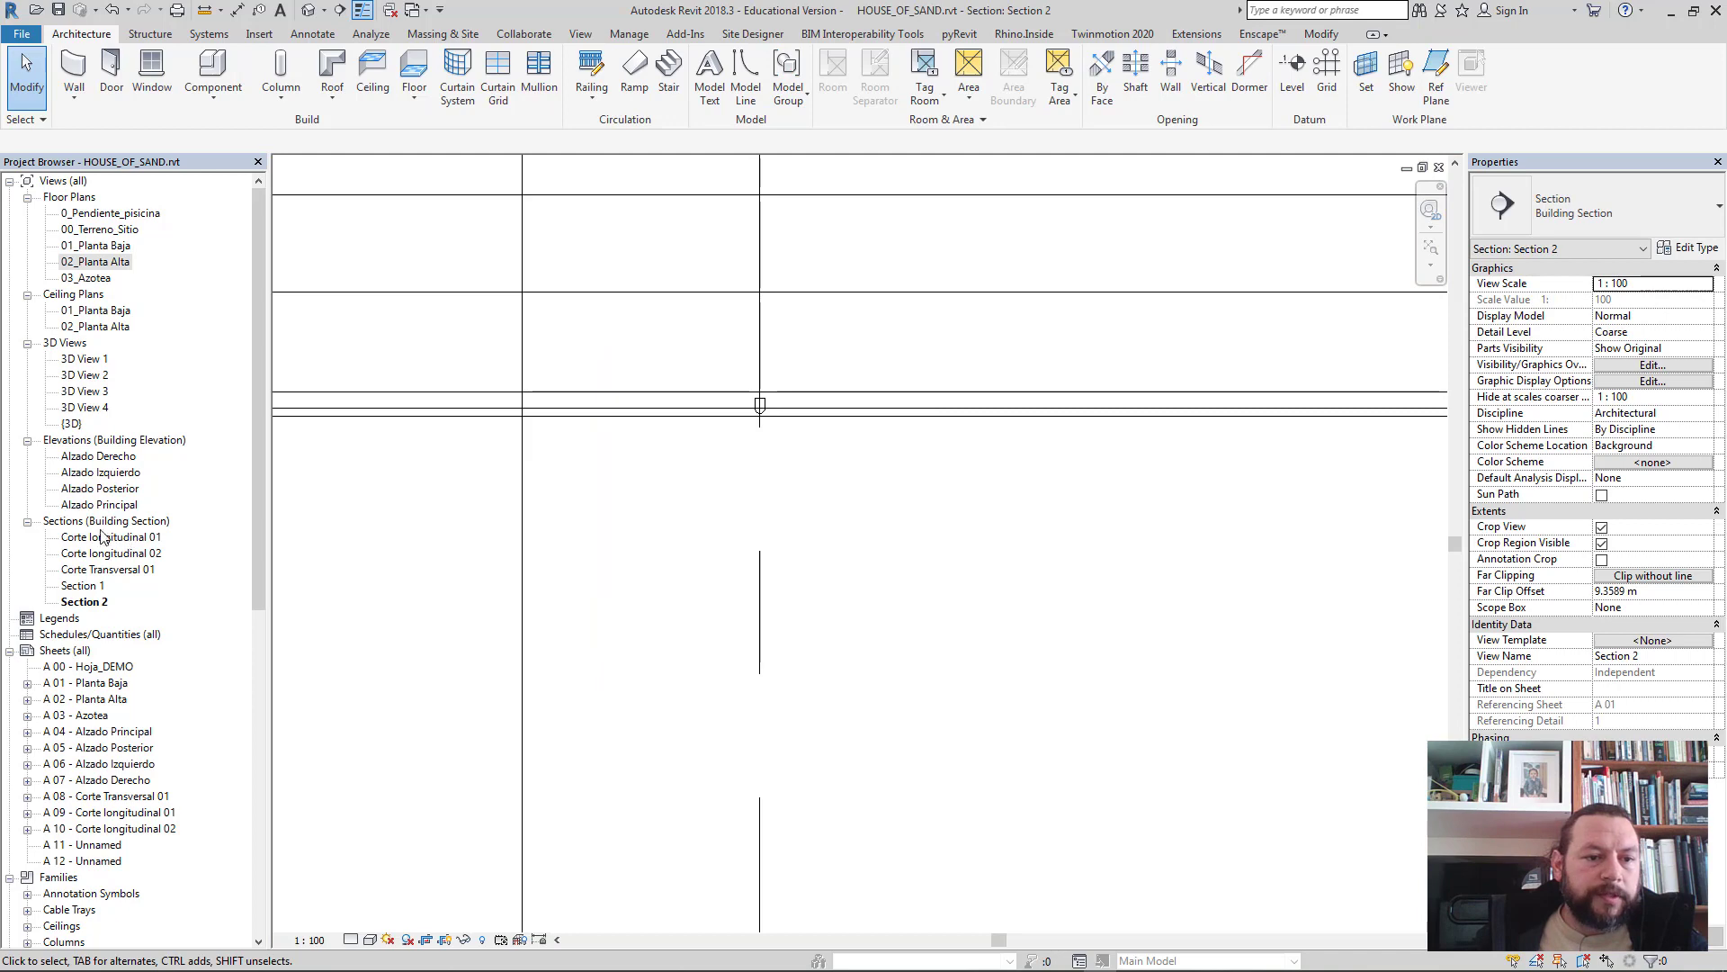
double_click(96, 407)
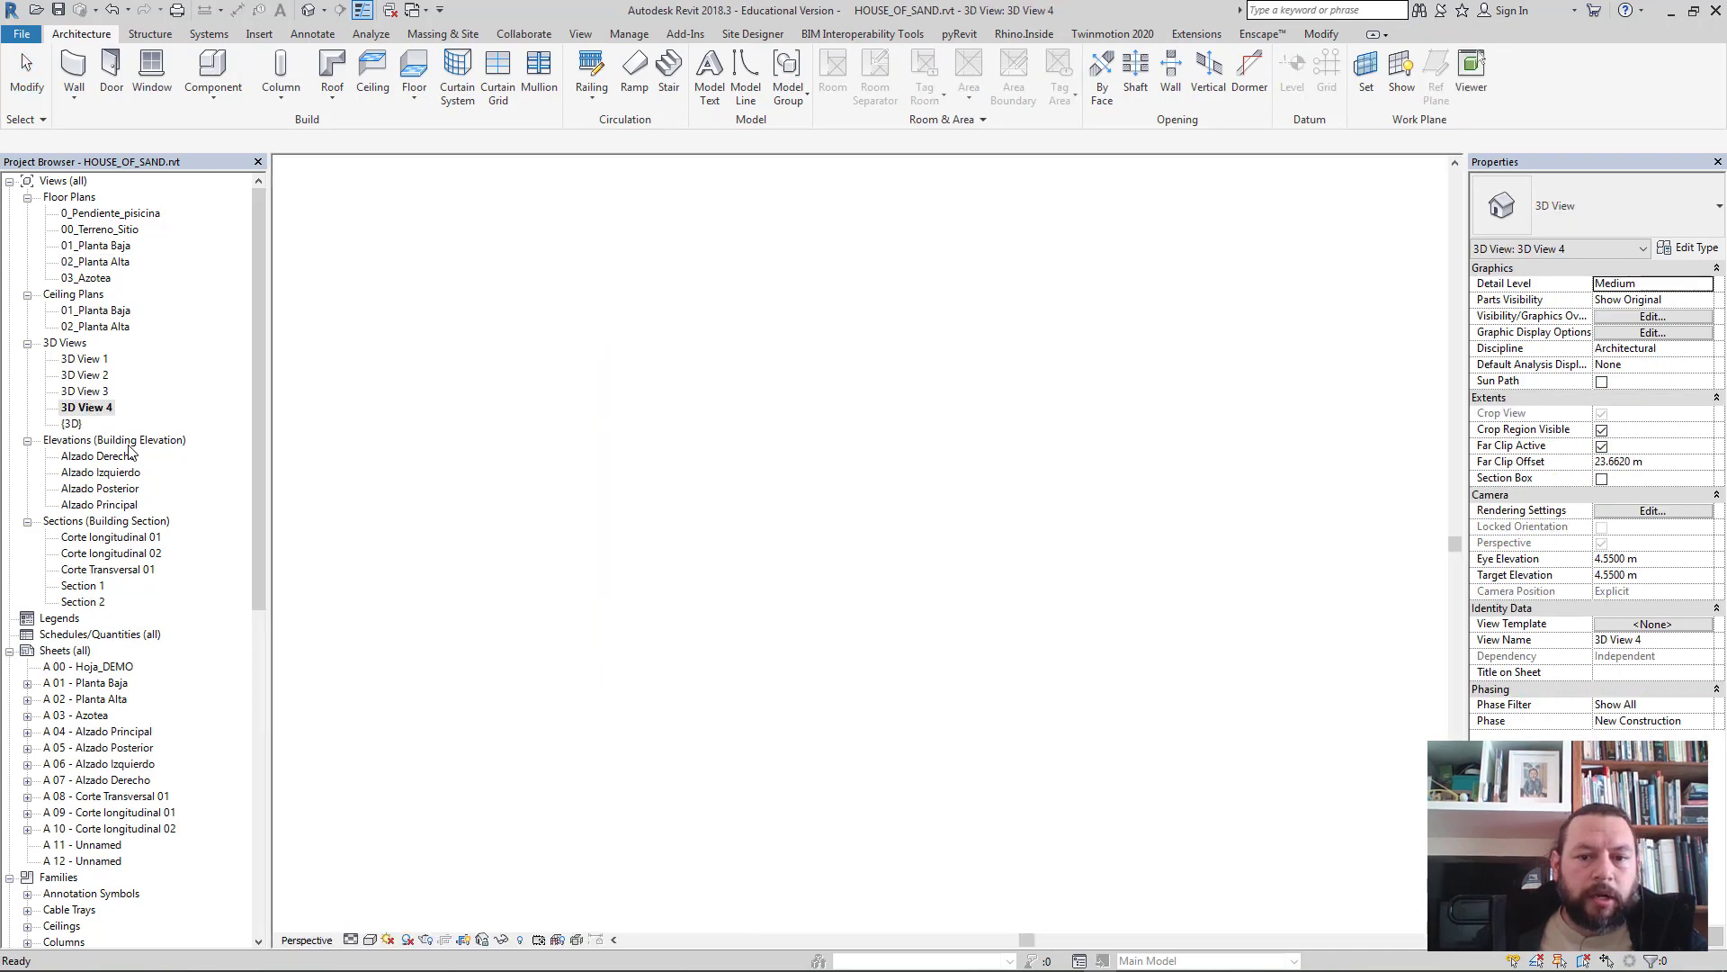
- Run a draft render of 3D View 4, stop it at 13%, and close the render settings
left_click(426, 940)
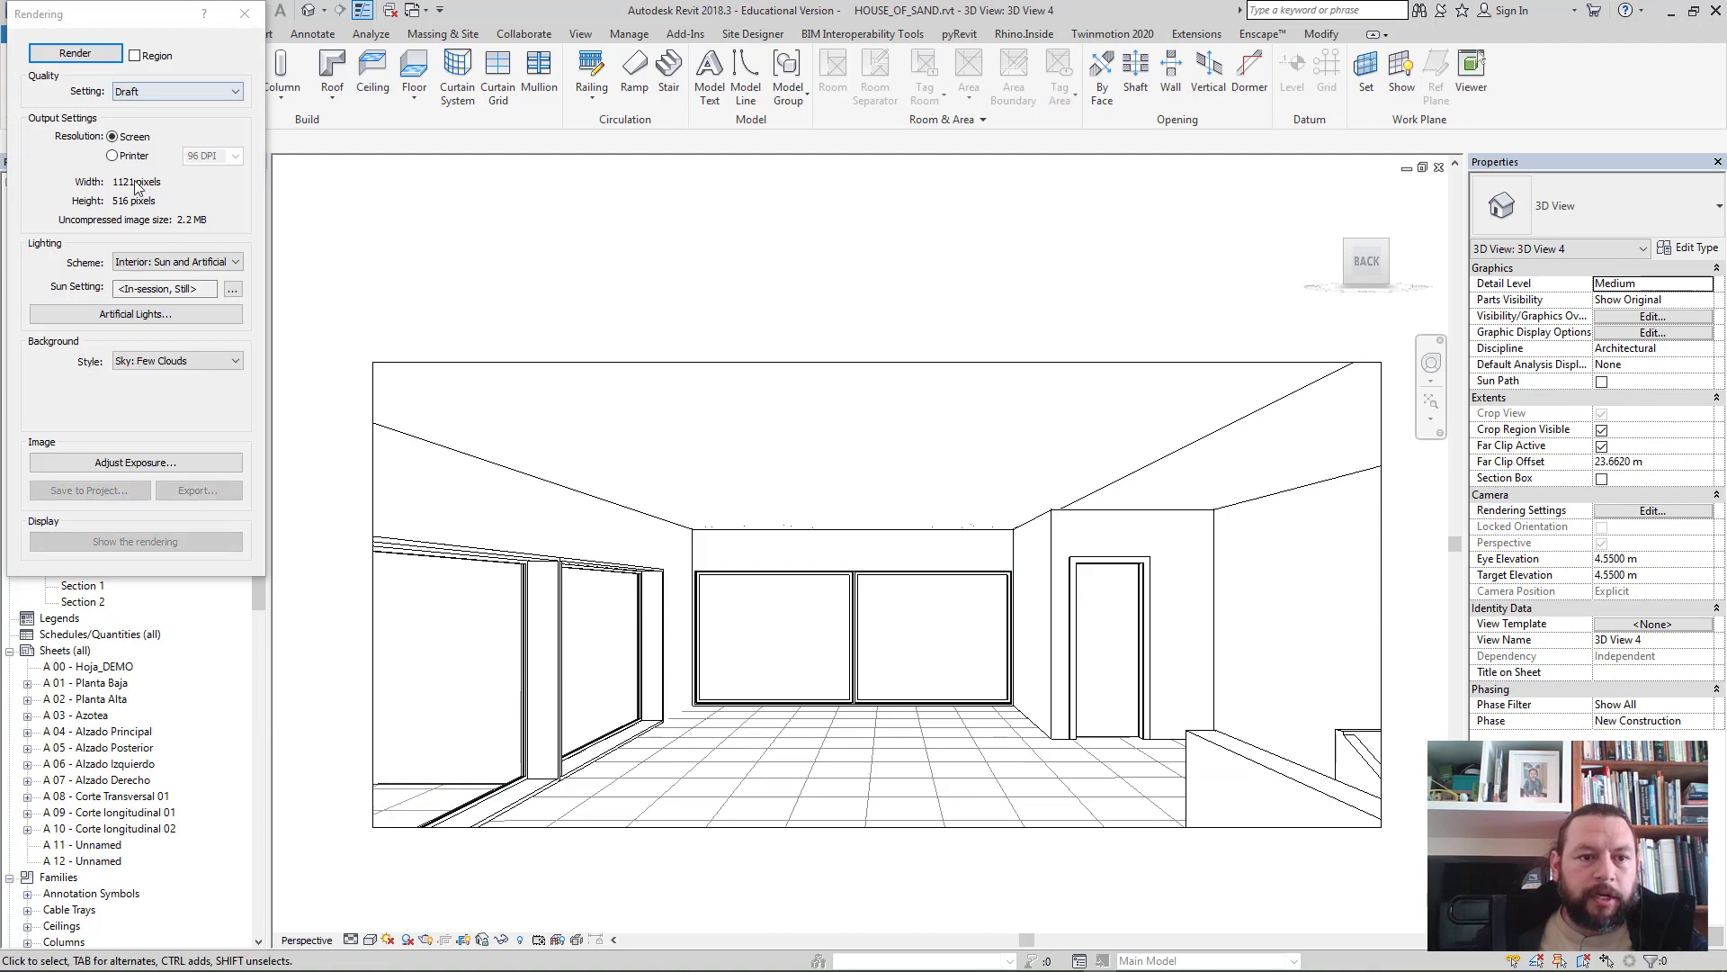
left_click(75, 54)
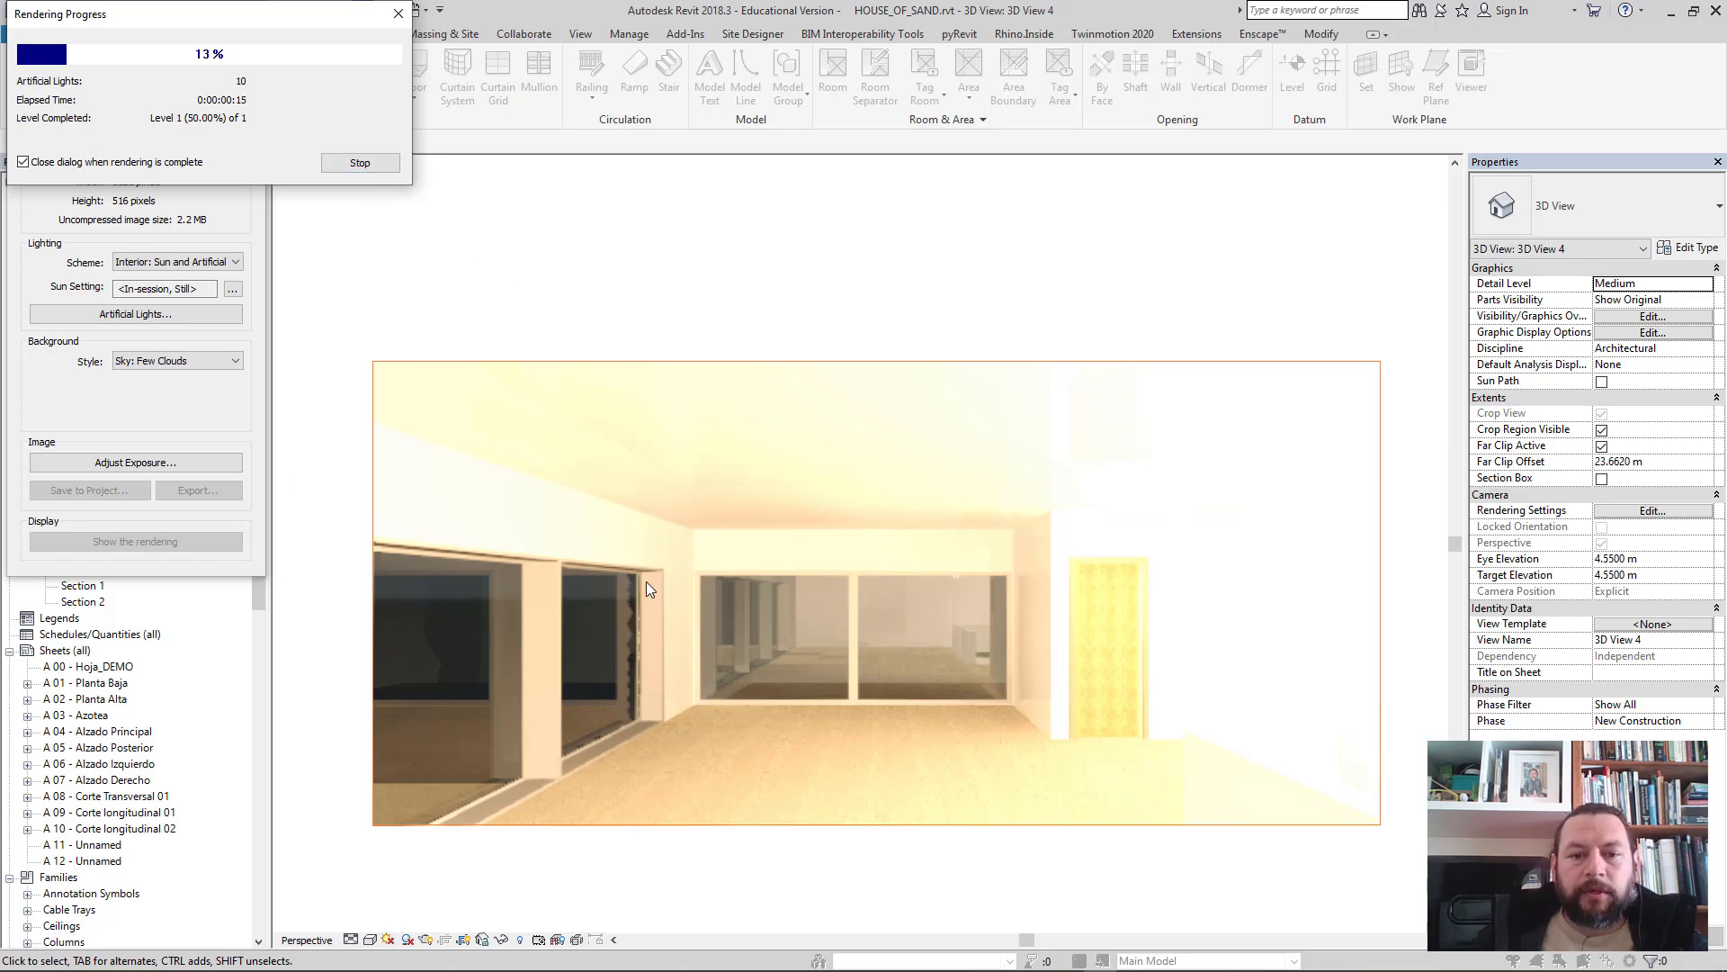
left_click(356, 163)
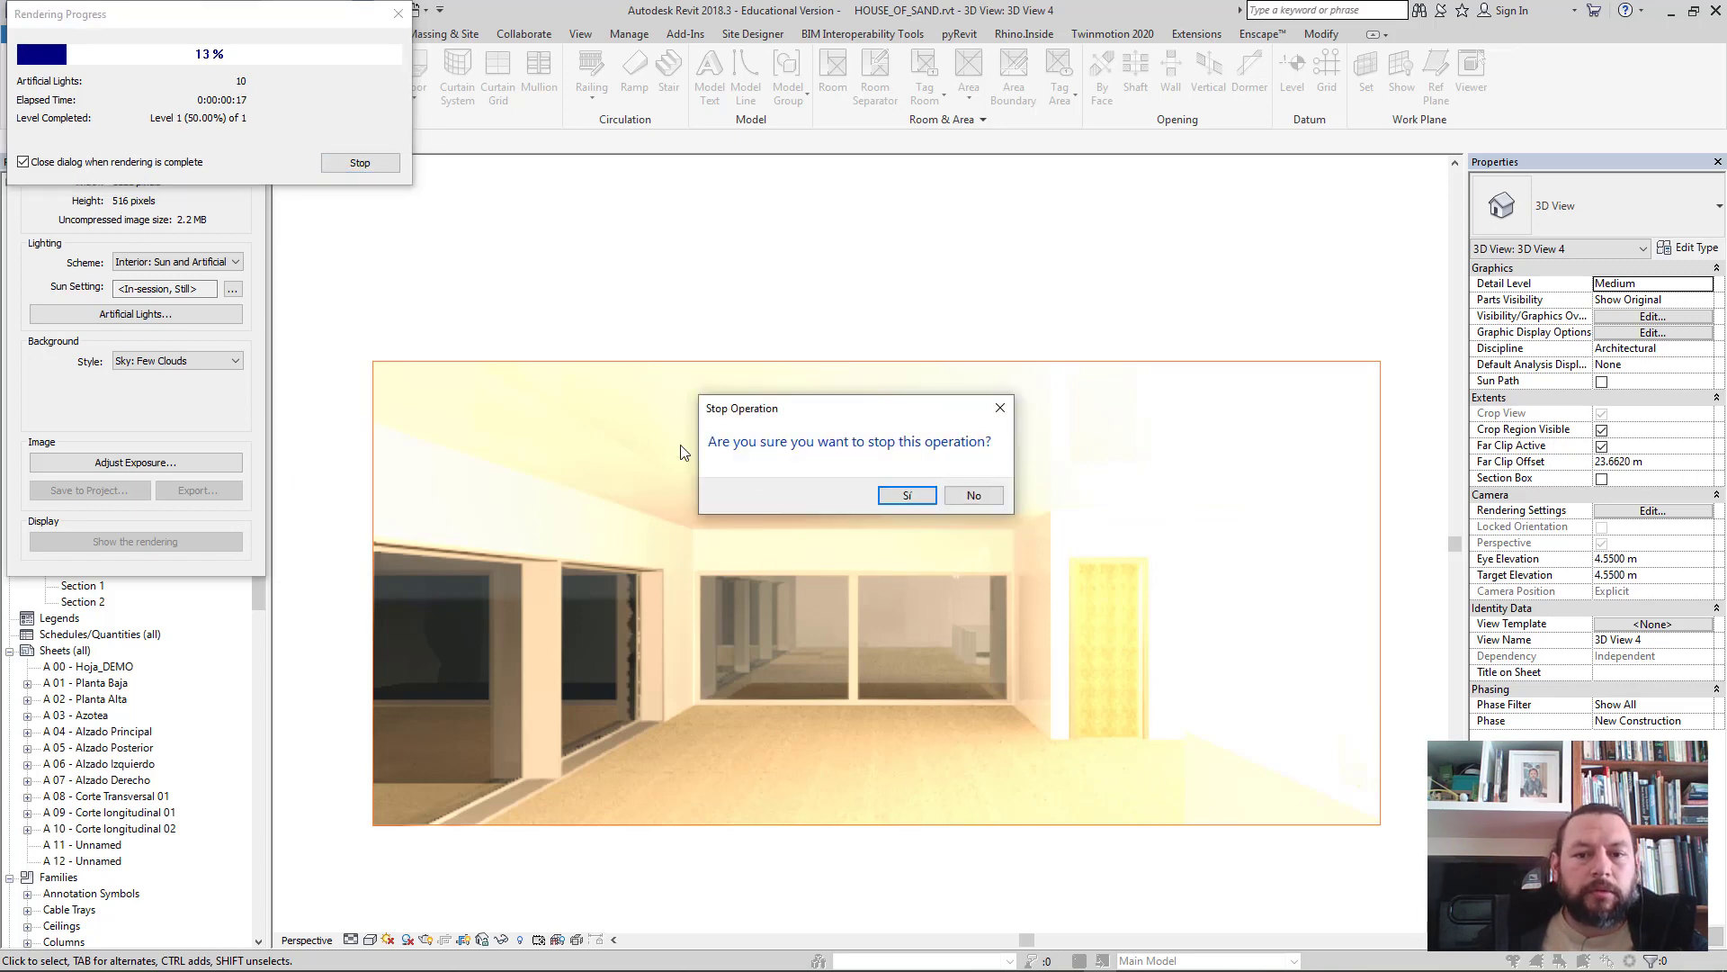
left_click(893, 500)
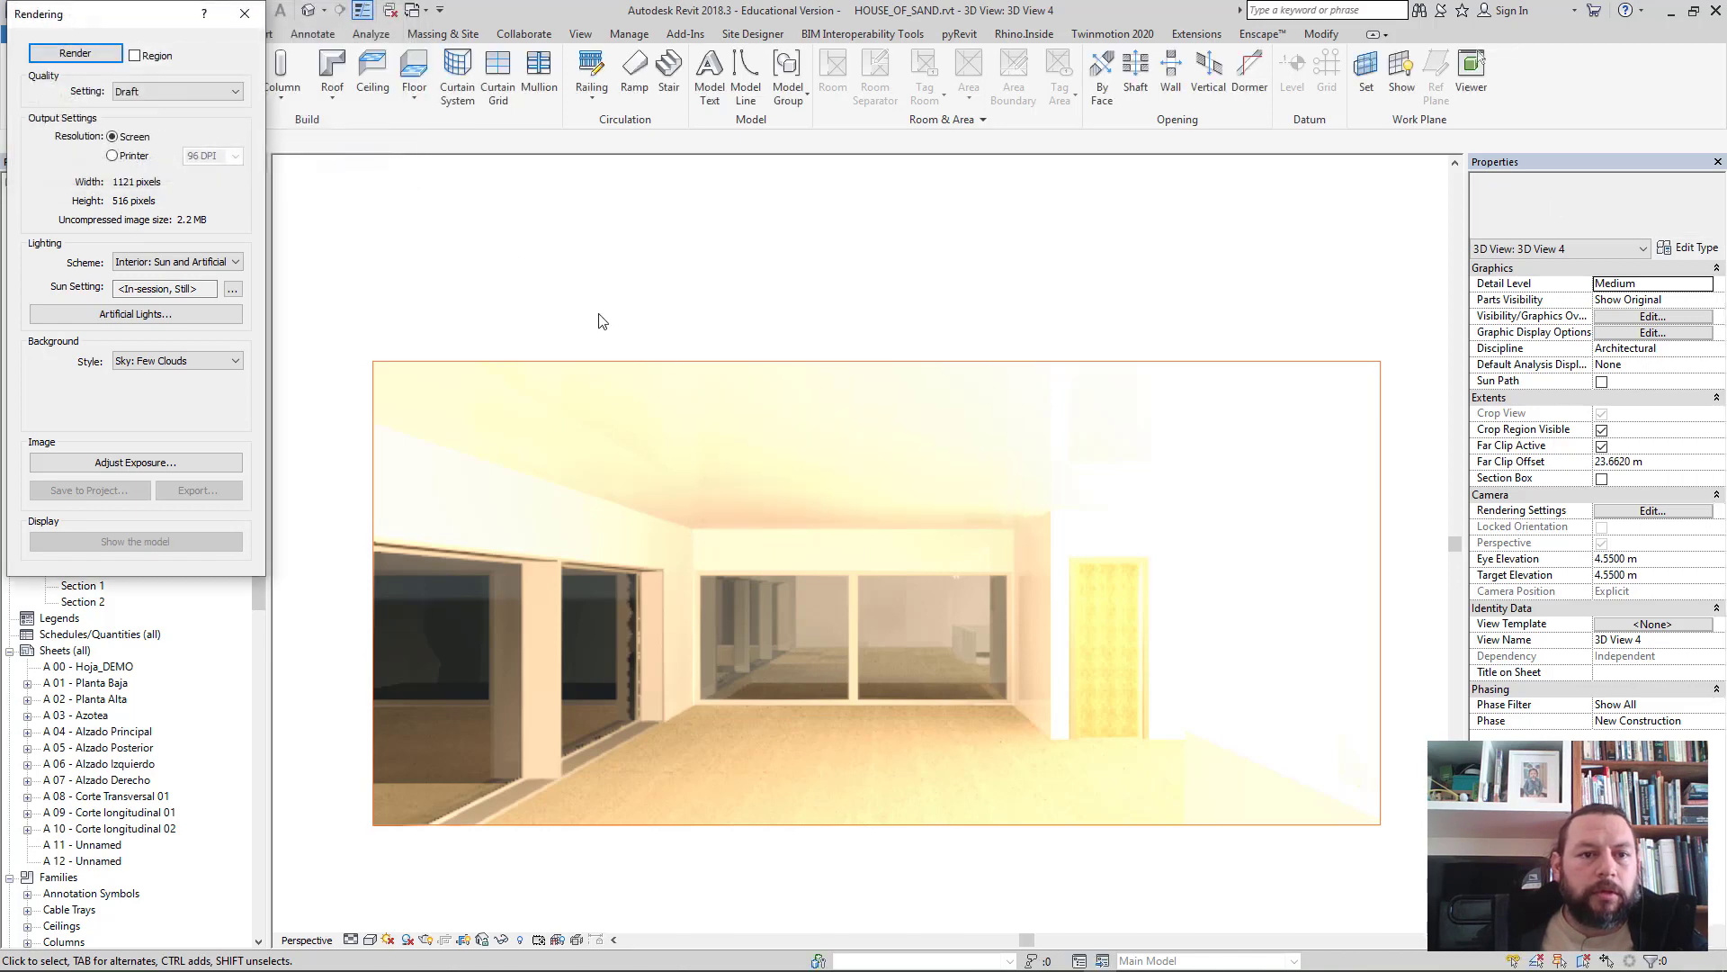
left_click(256, 11)
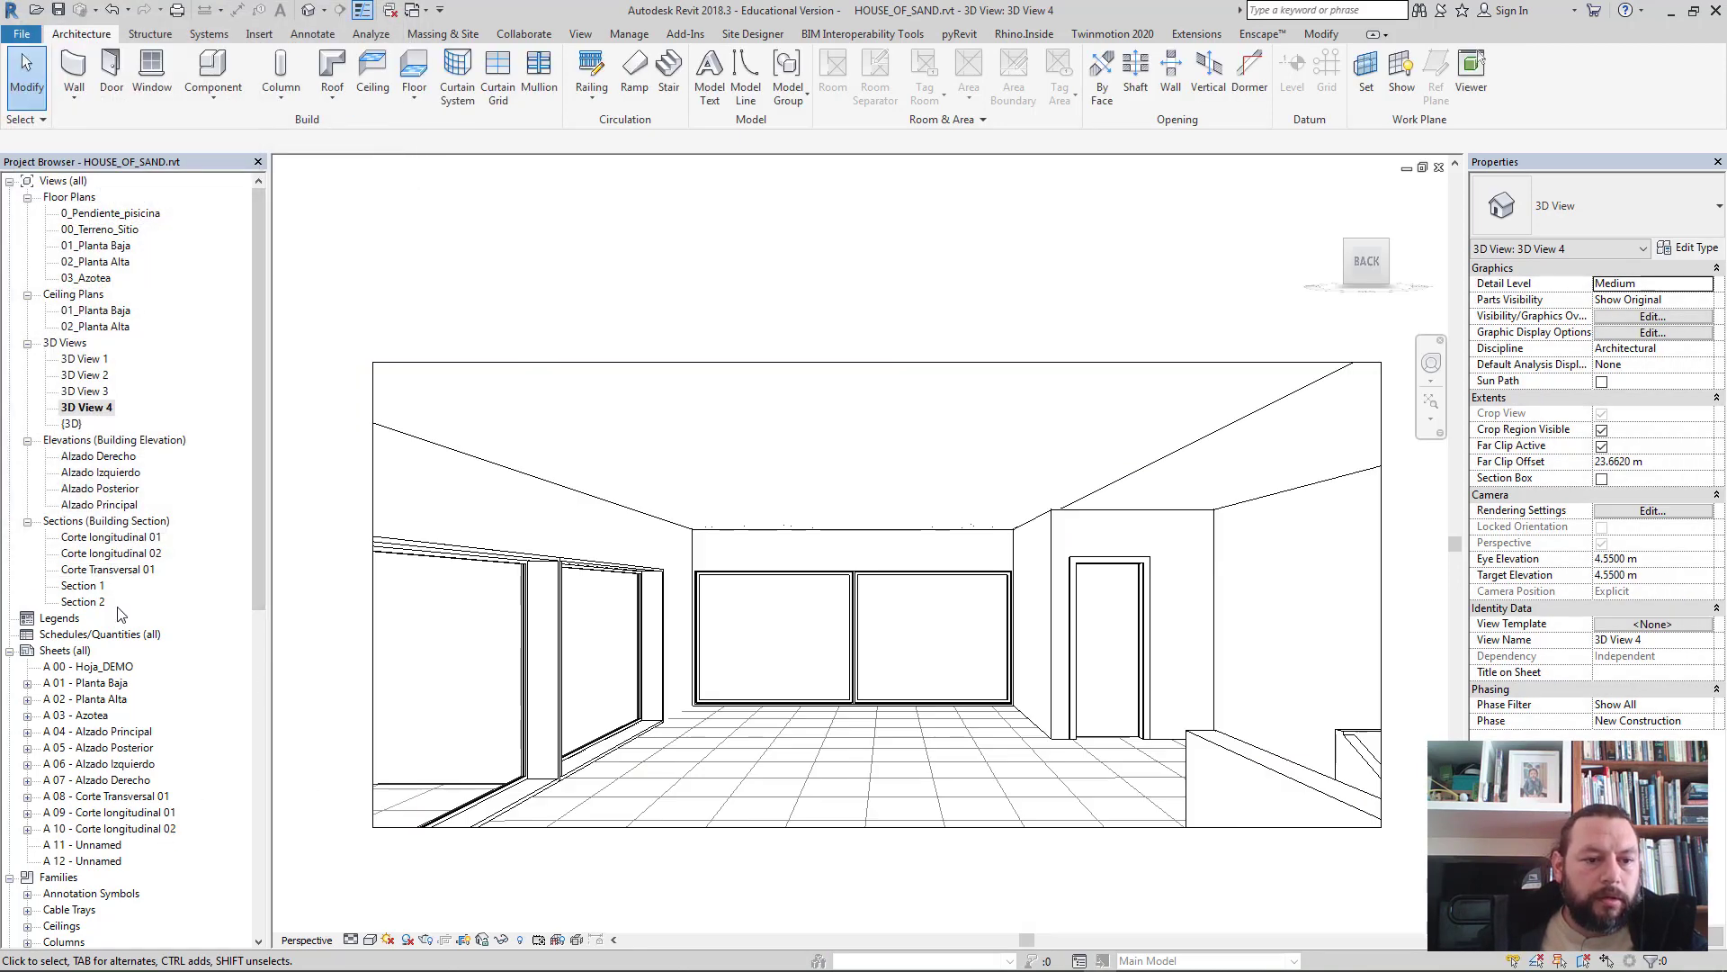
- Reopen Section 2, edit the lamp group, and select the strip downlight
double_click(85, 601)
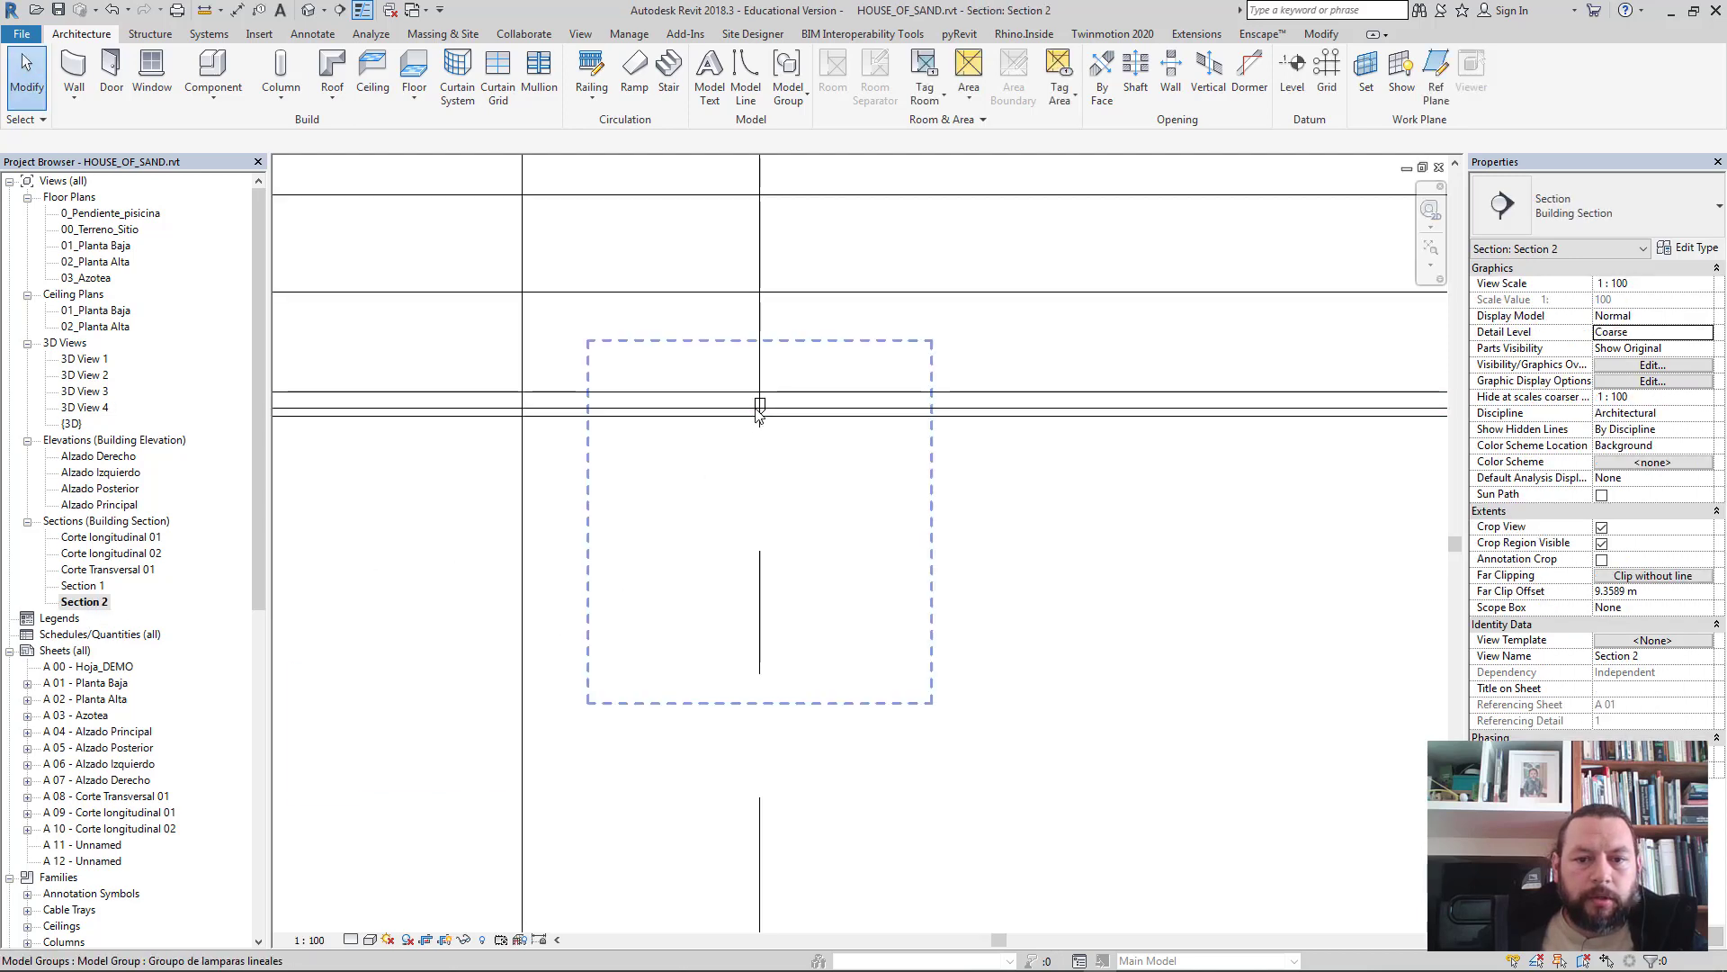
left_click(756, 412)
left_click(730, 77)
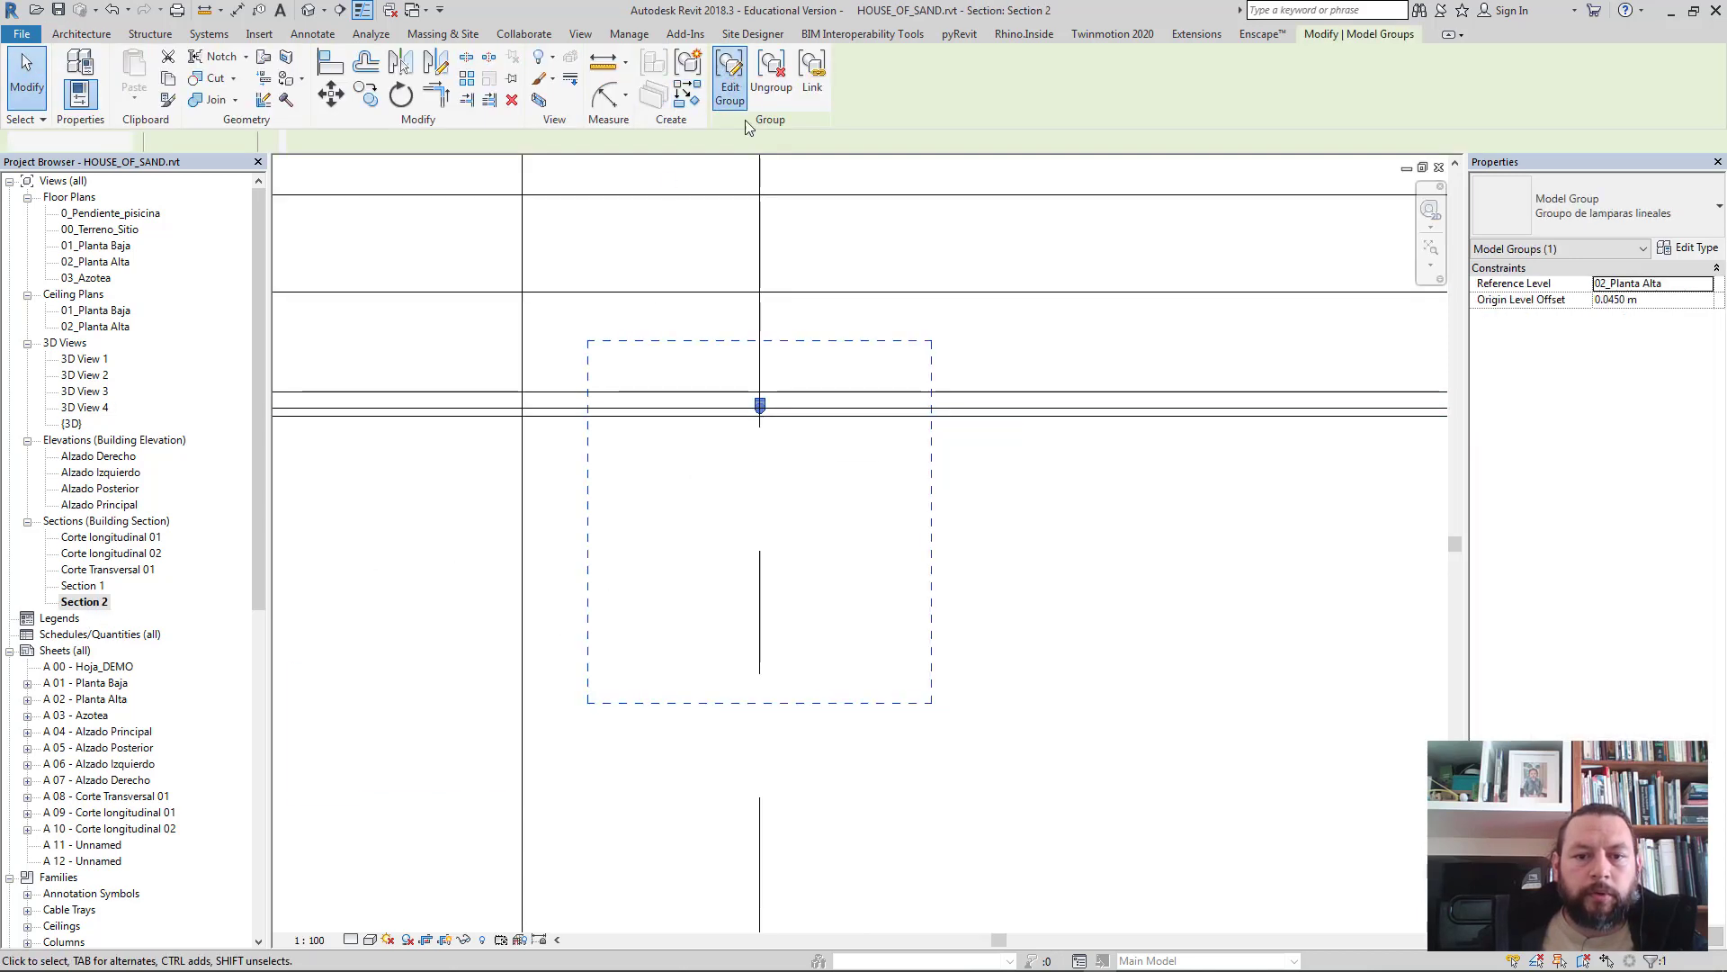
left_click(763, 425)
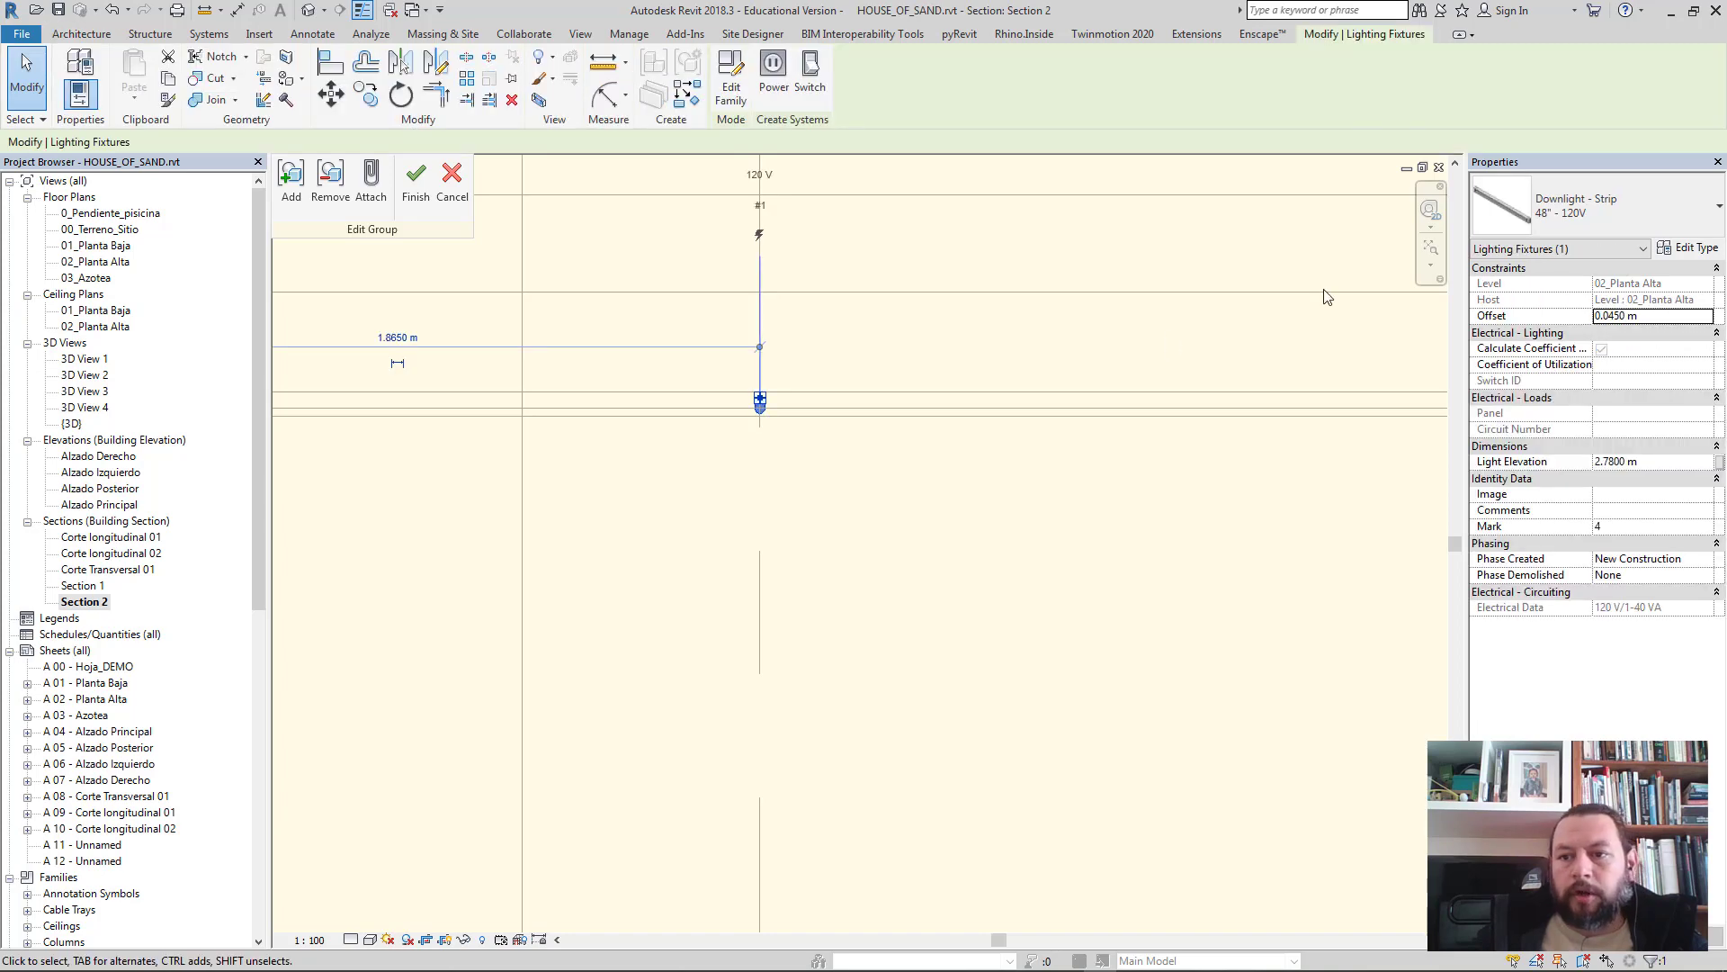
- Lower the strip downlight's initial intensity to 18 lx, finish the group edit, and reopen 3D View 4
left_click(1689, 250)
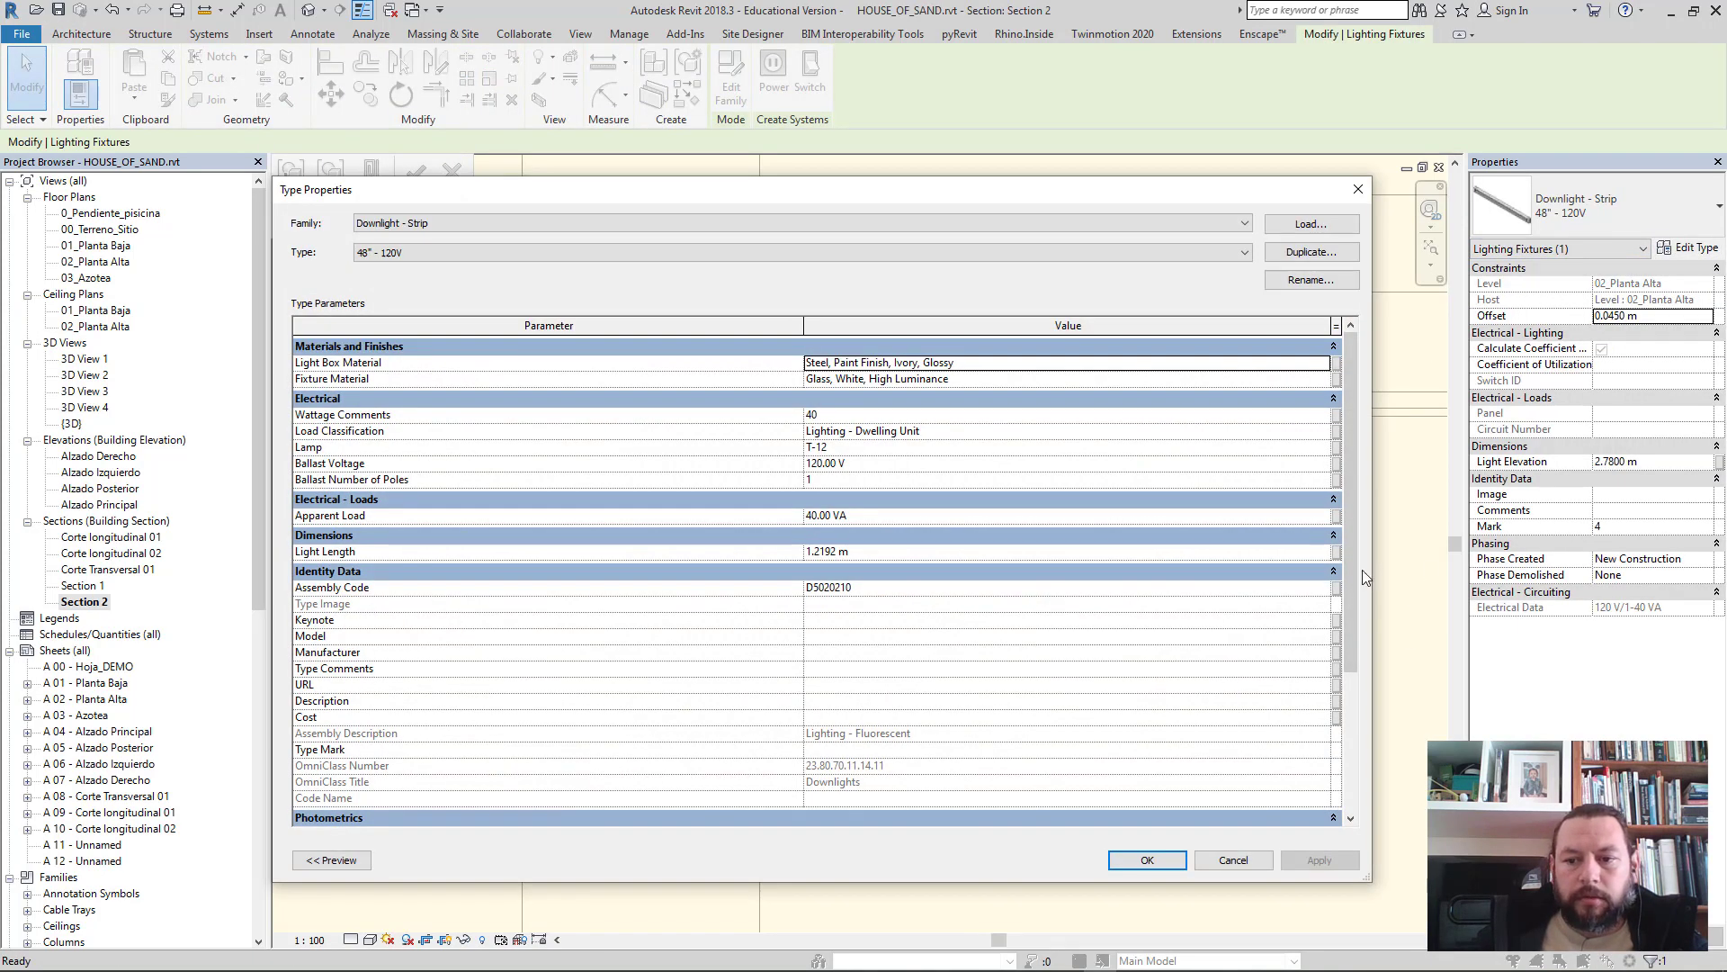
left_click_drag(1351, 587, 1350, 767)
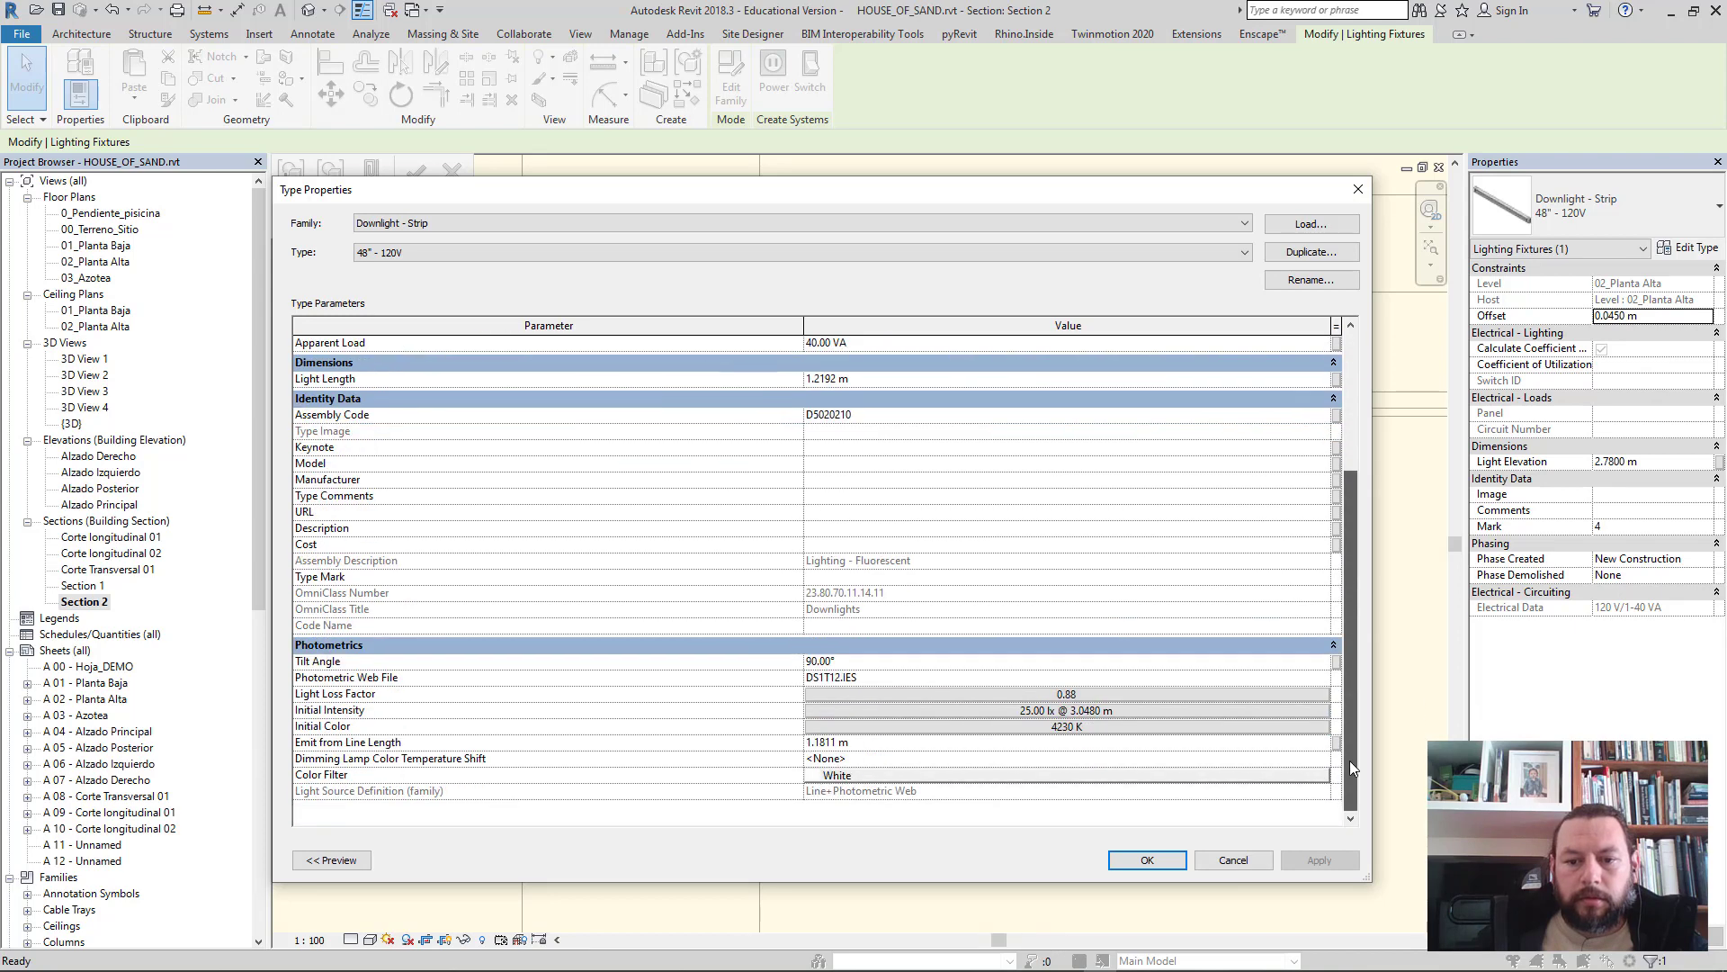
left_click(1005, 711)
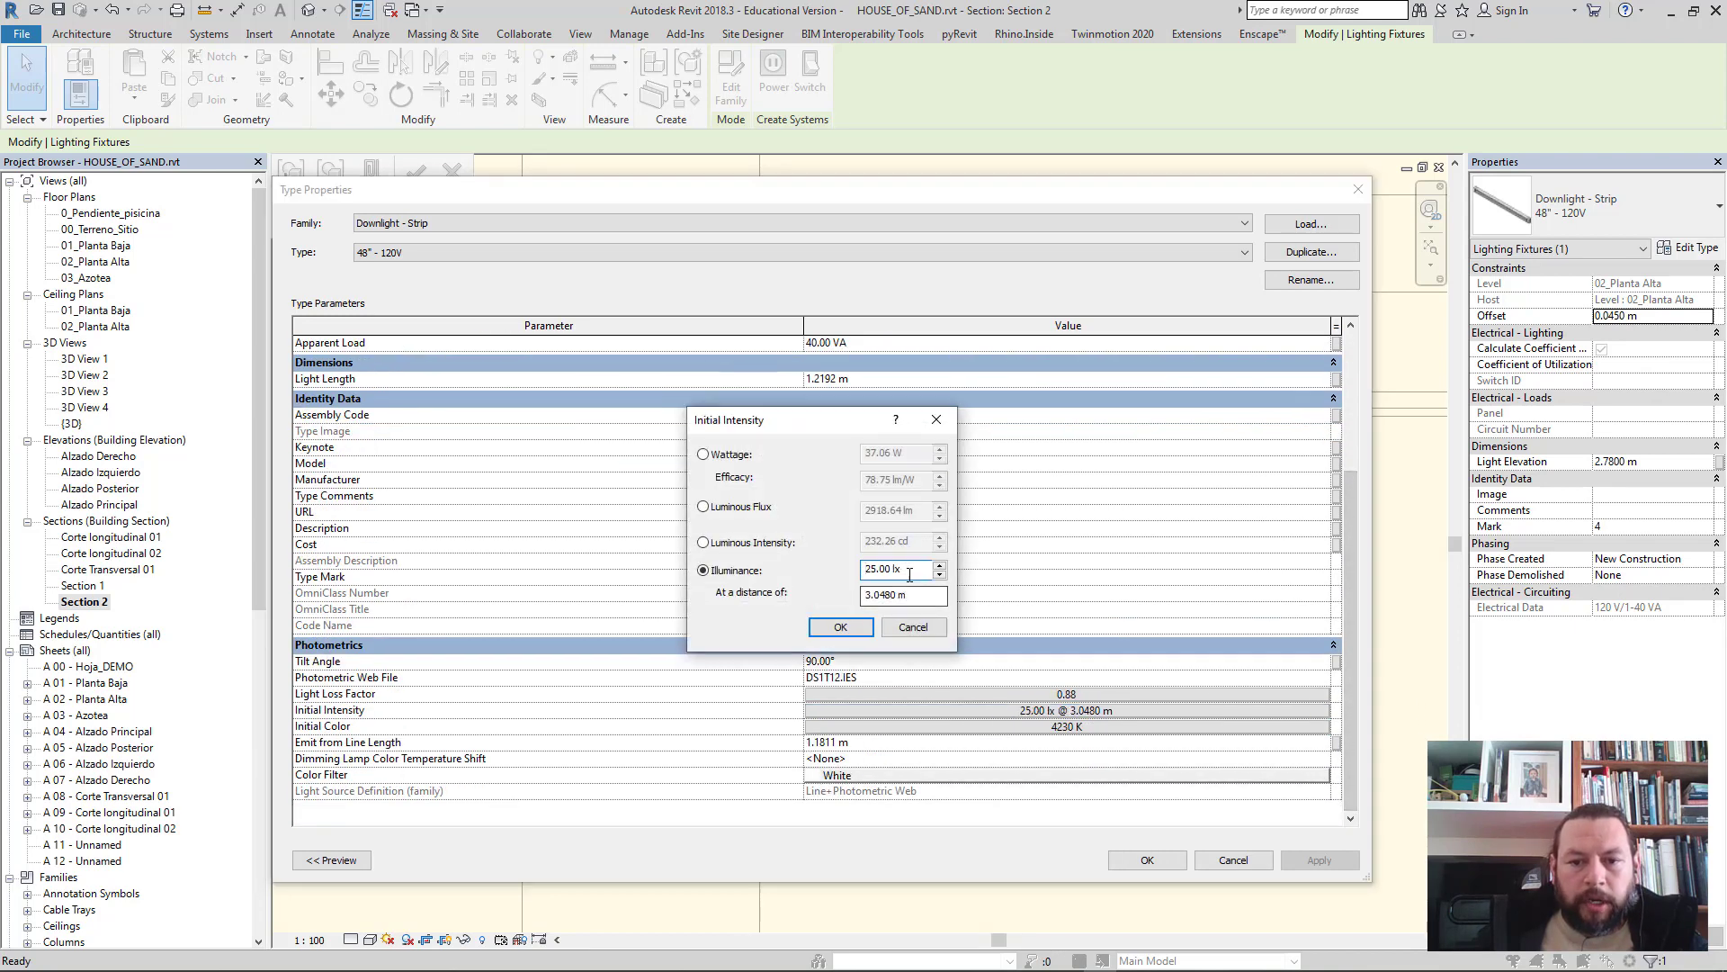
left_click_drag(904, 569, 819, 571)
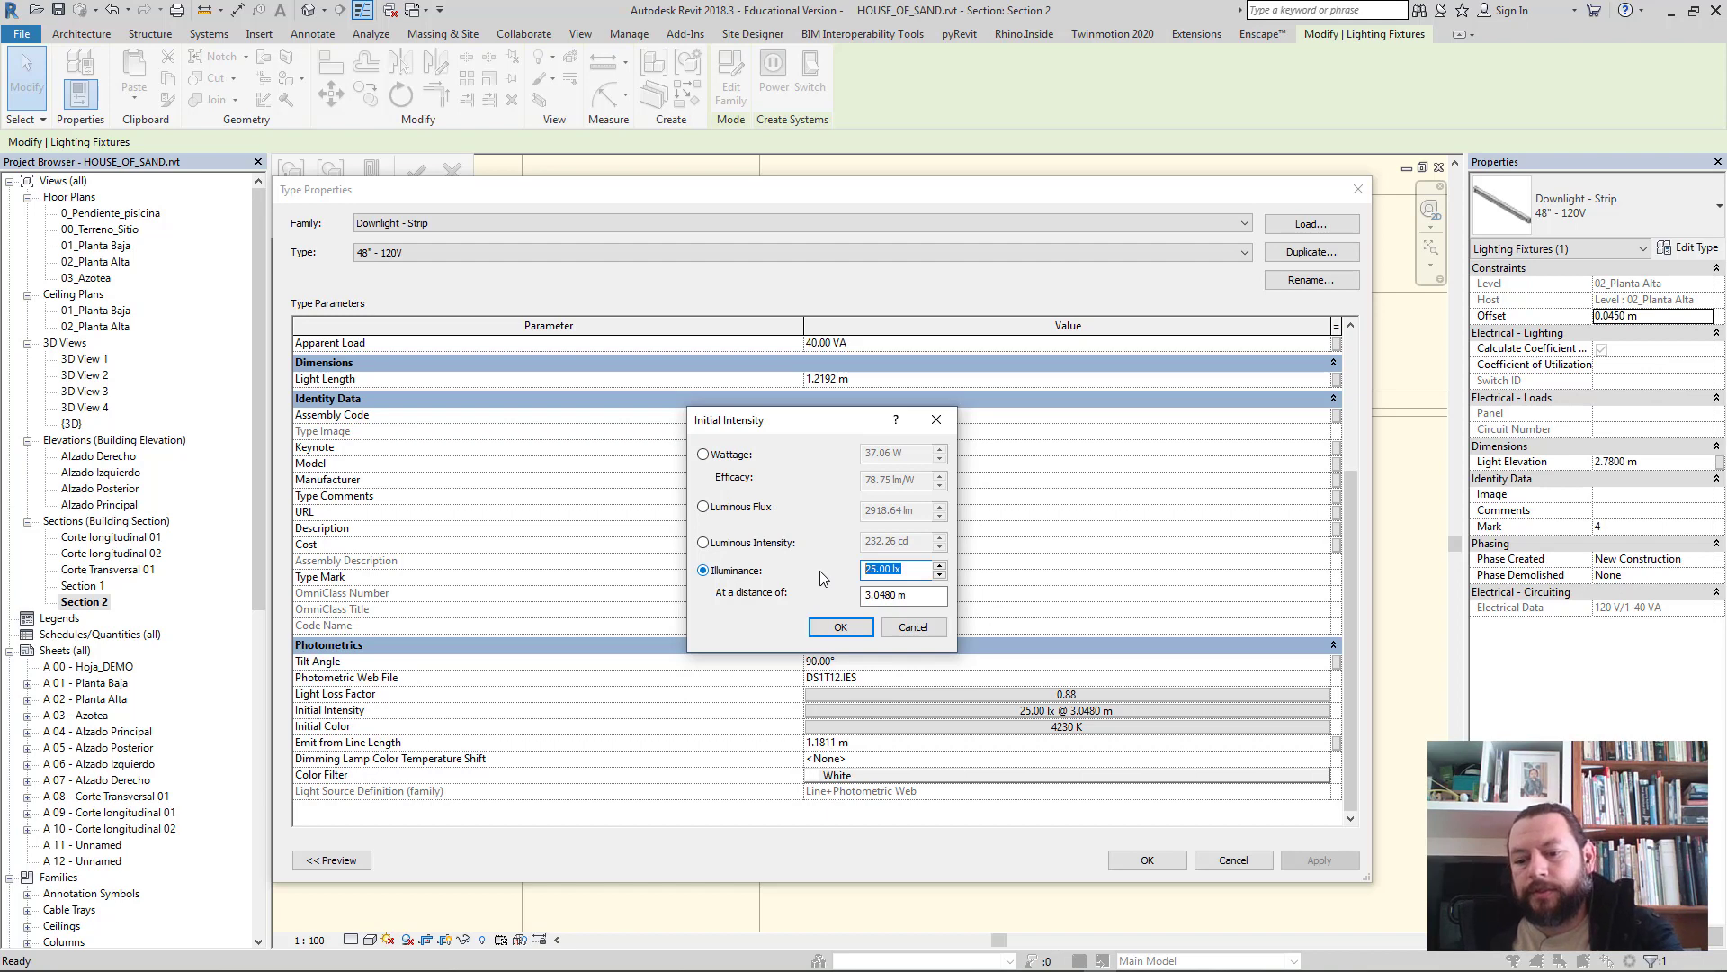
type("18")
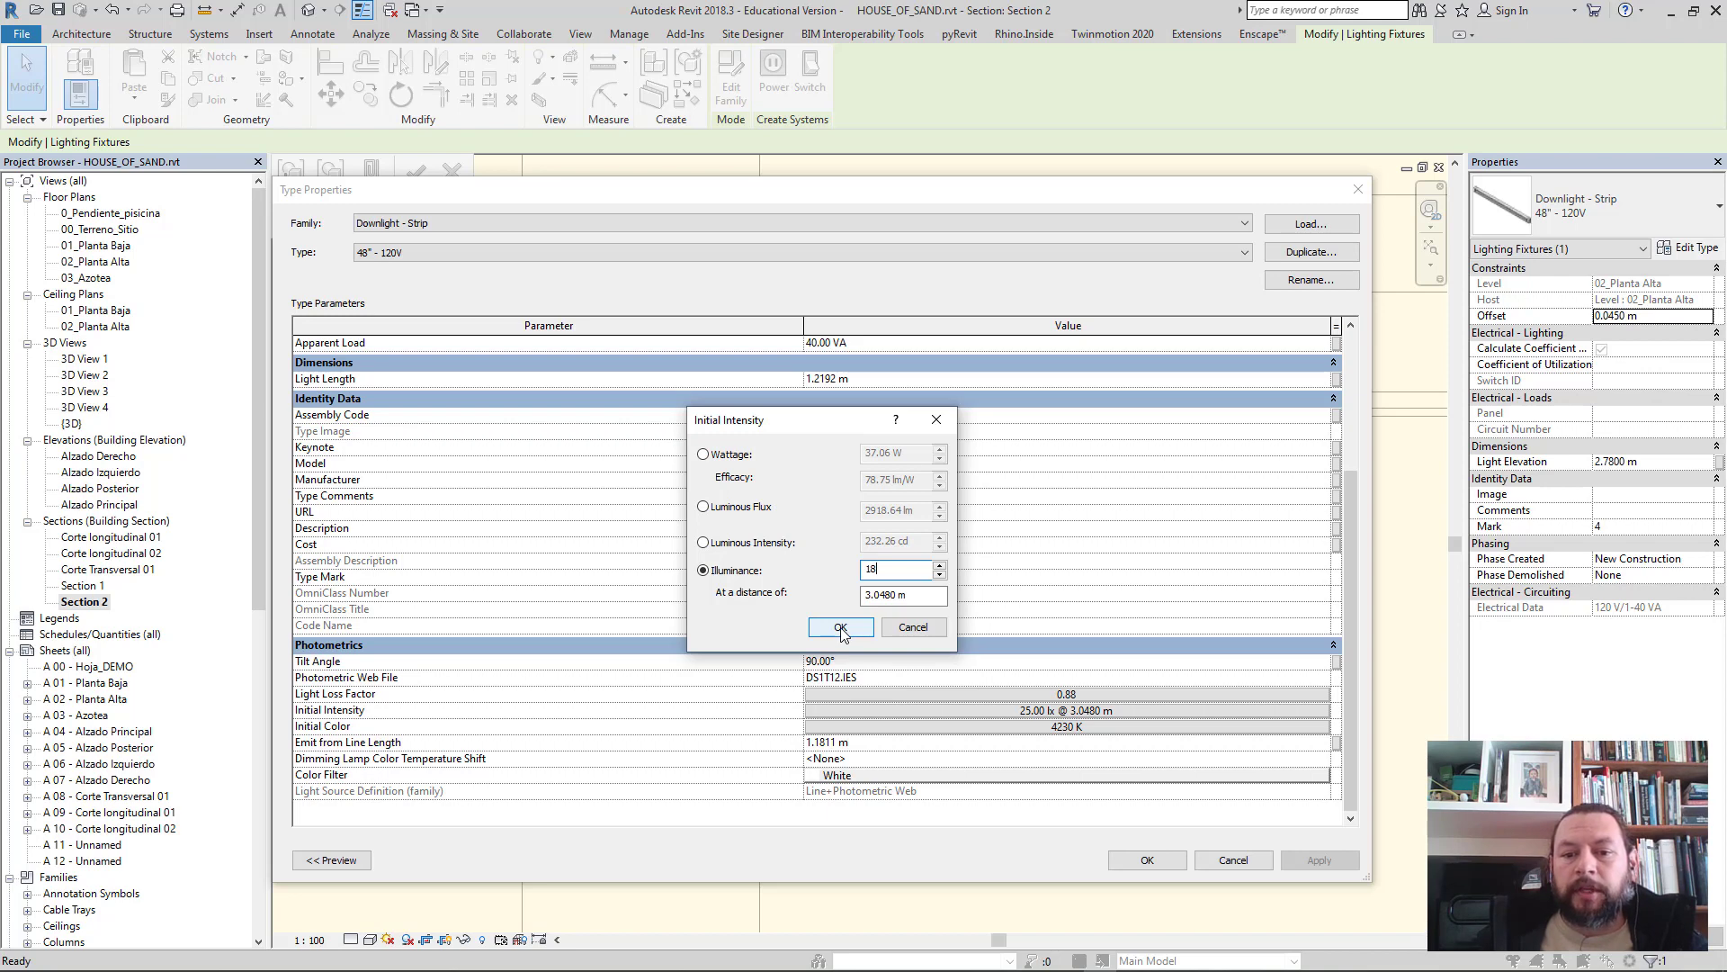
left_click(840, 628)
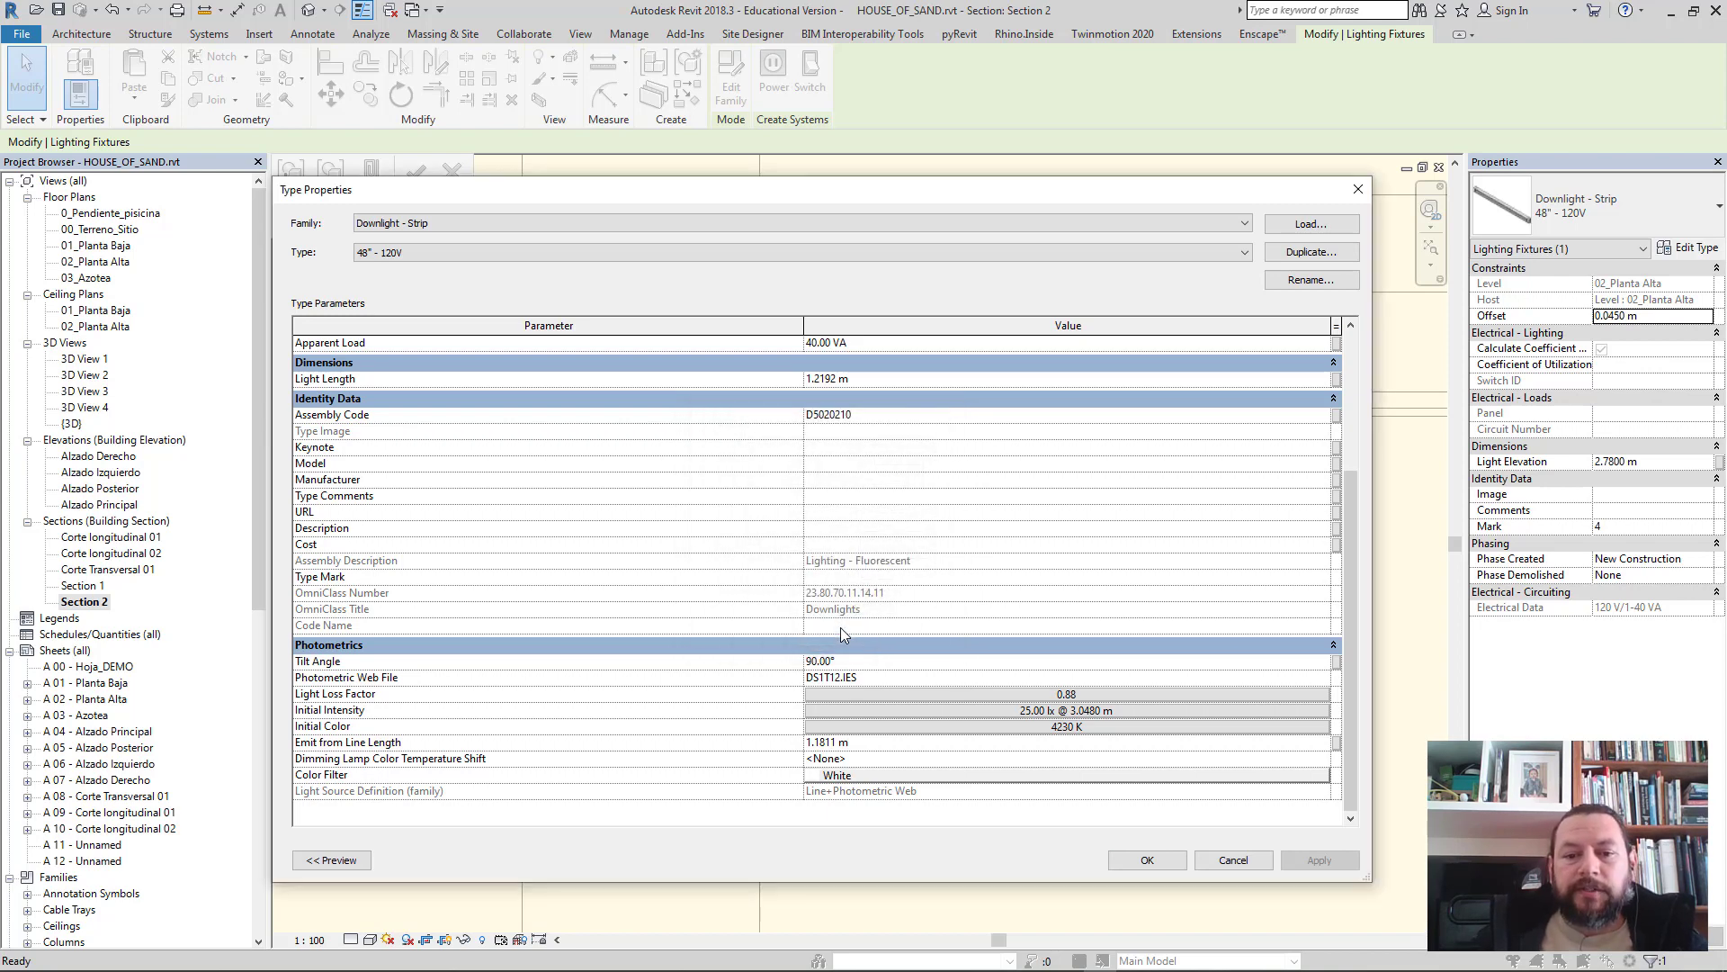
left_click(1147, 861)
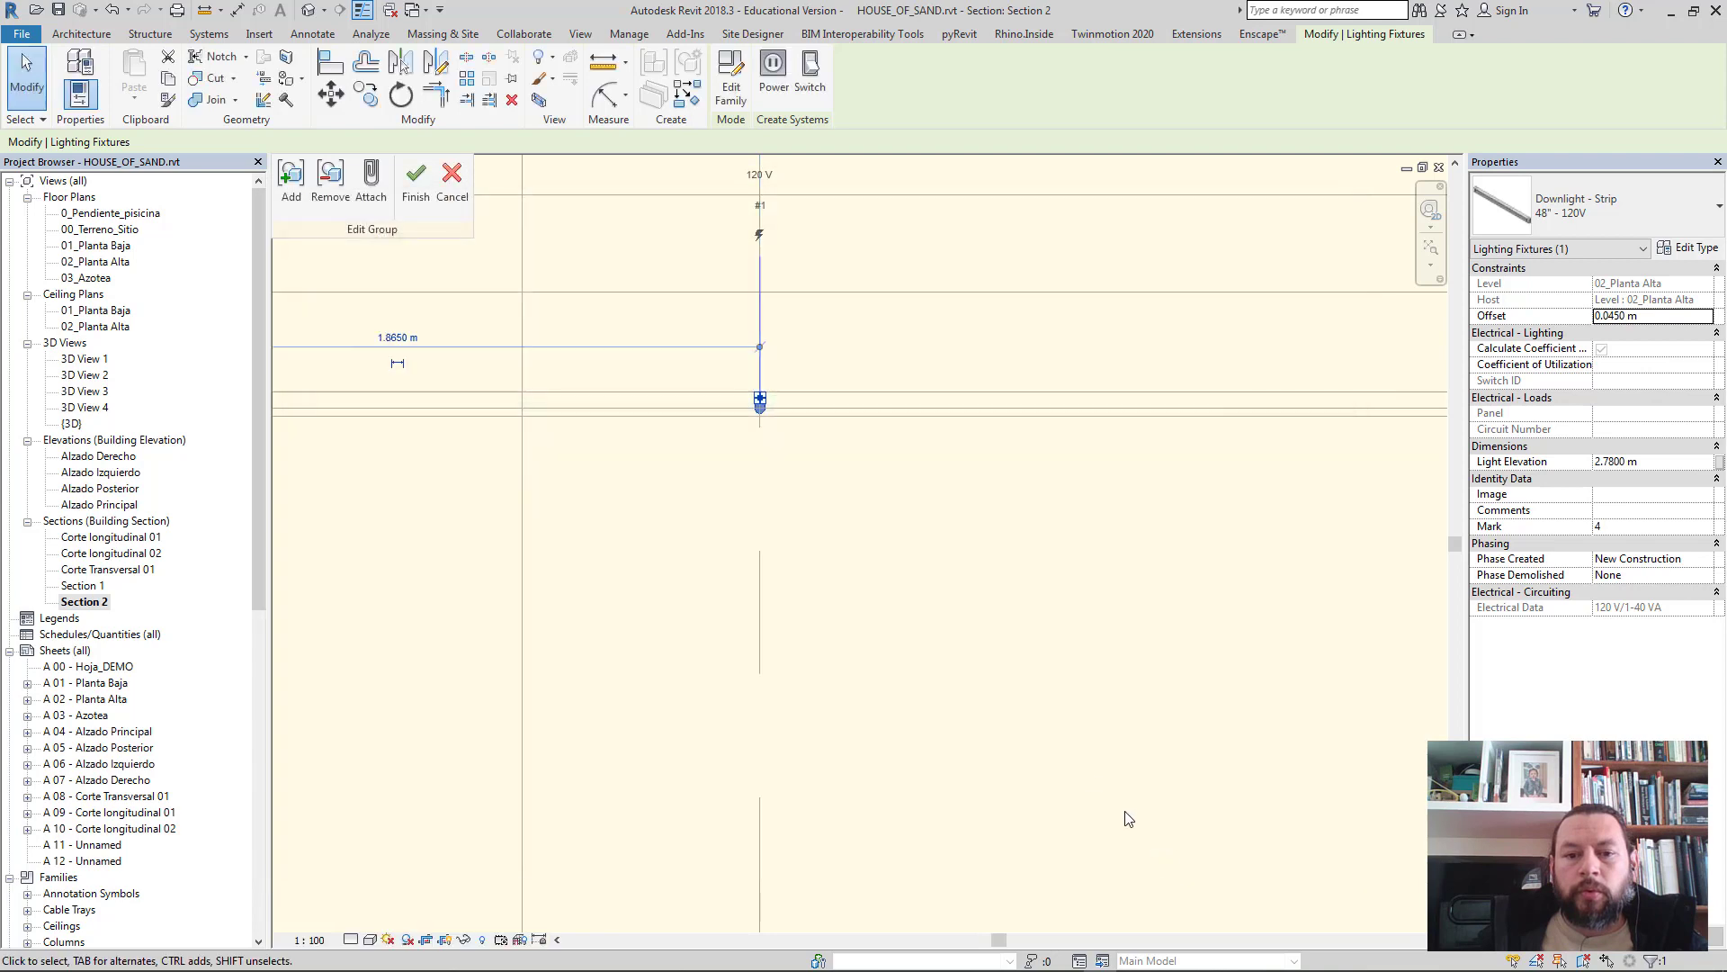
left_click(415, 177)
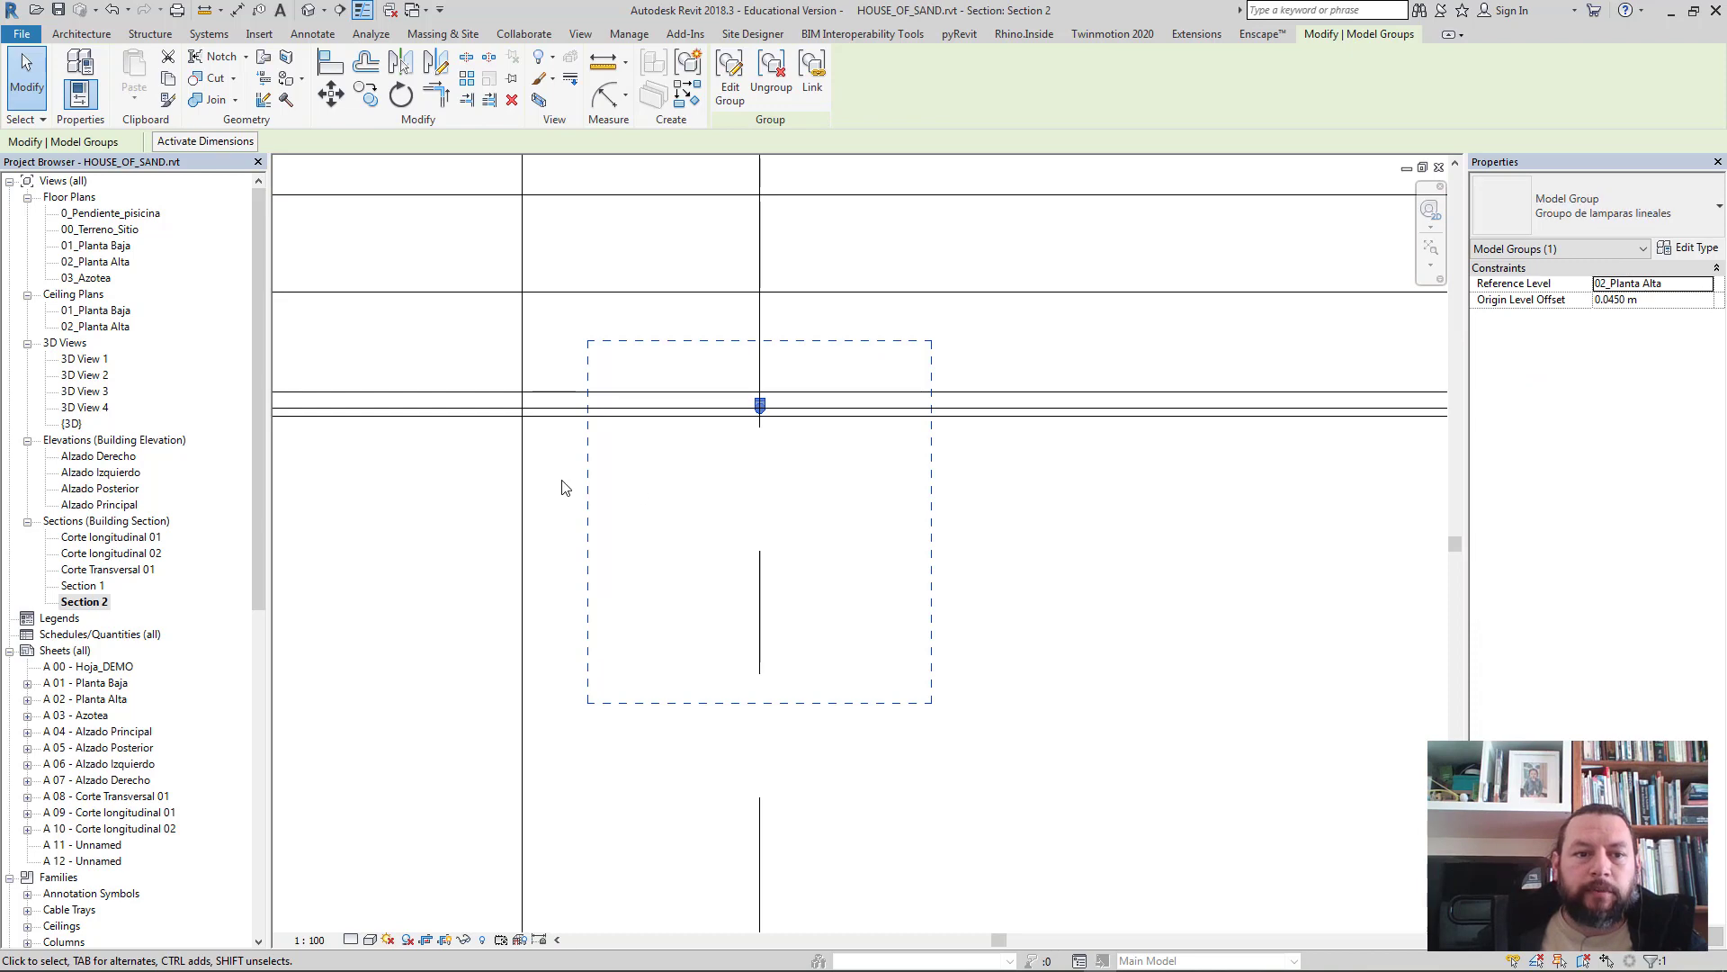
double_click(95, 407)
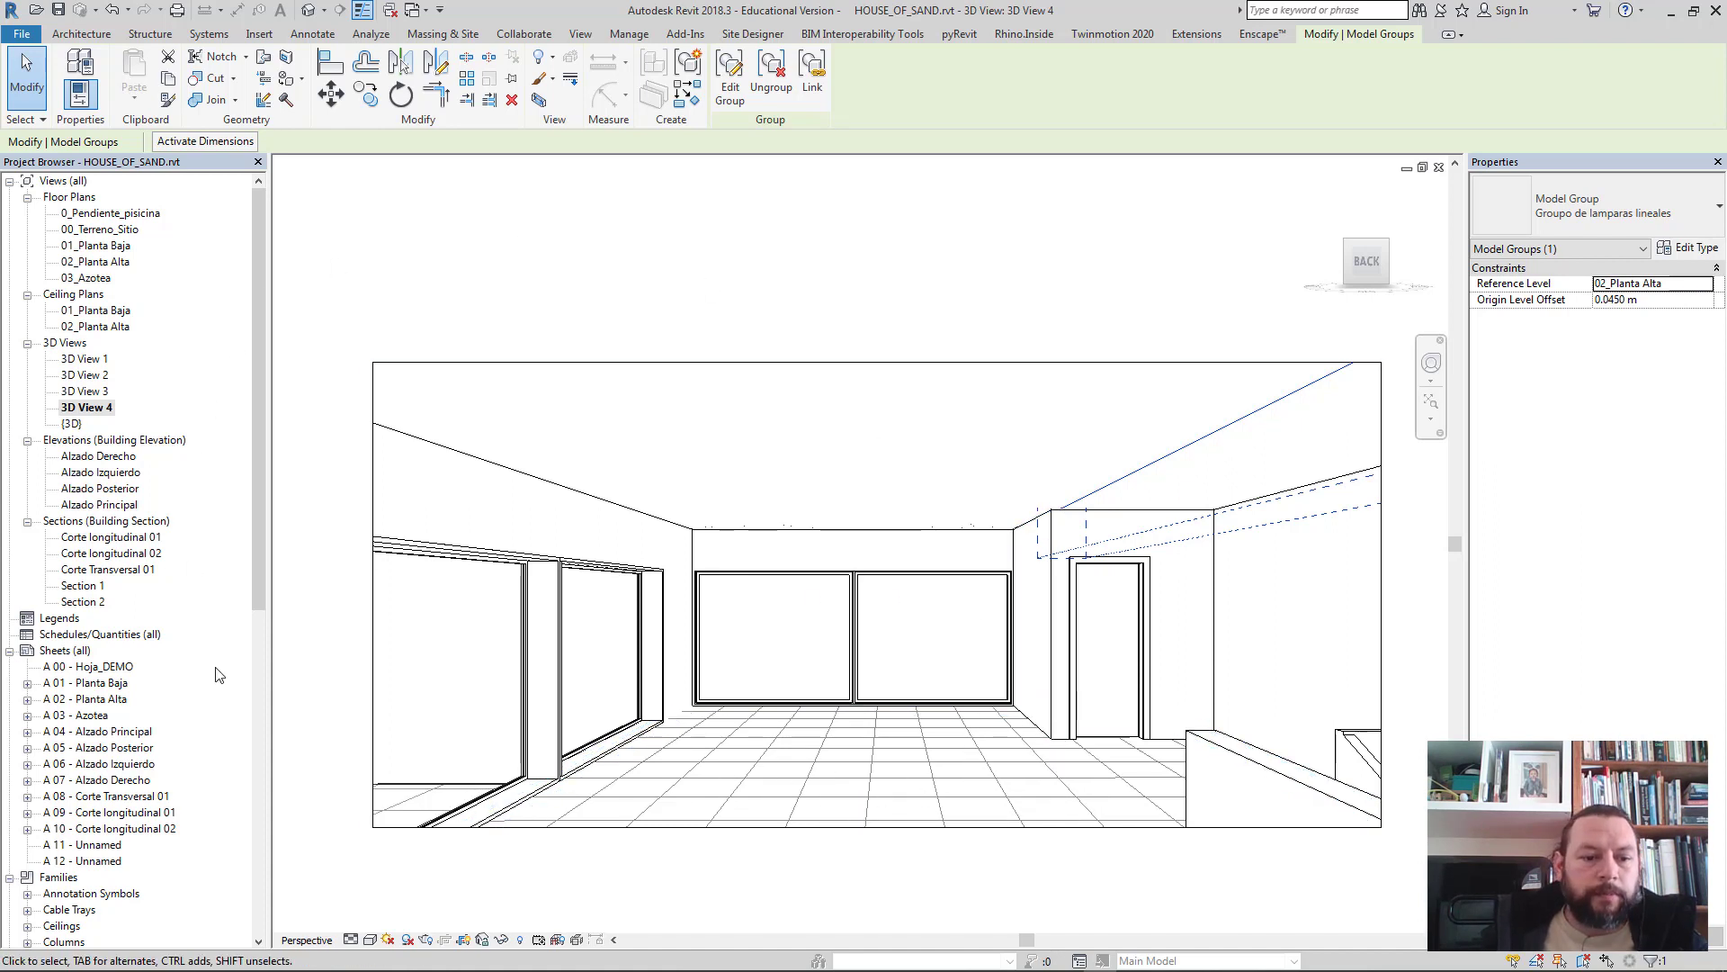
- Start a draft render of 3D View 4 with the revised 18 lx lamps
left_click(426, 939)
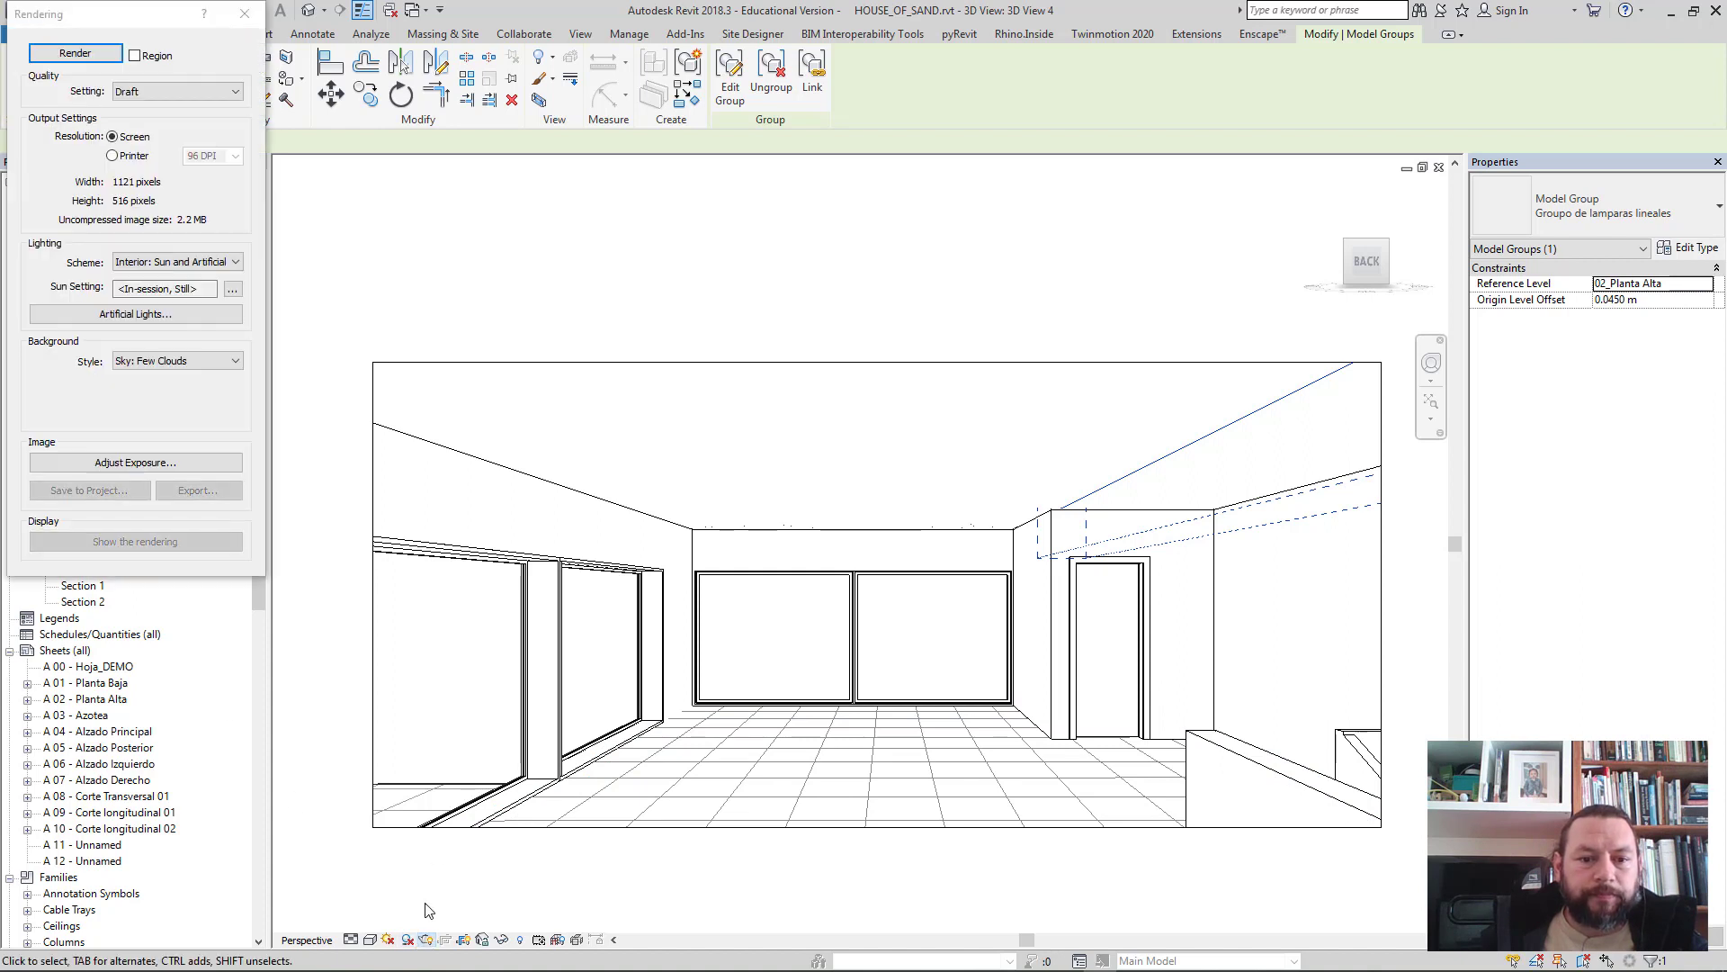
left_click(74, 52)
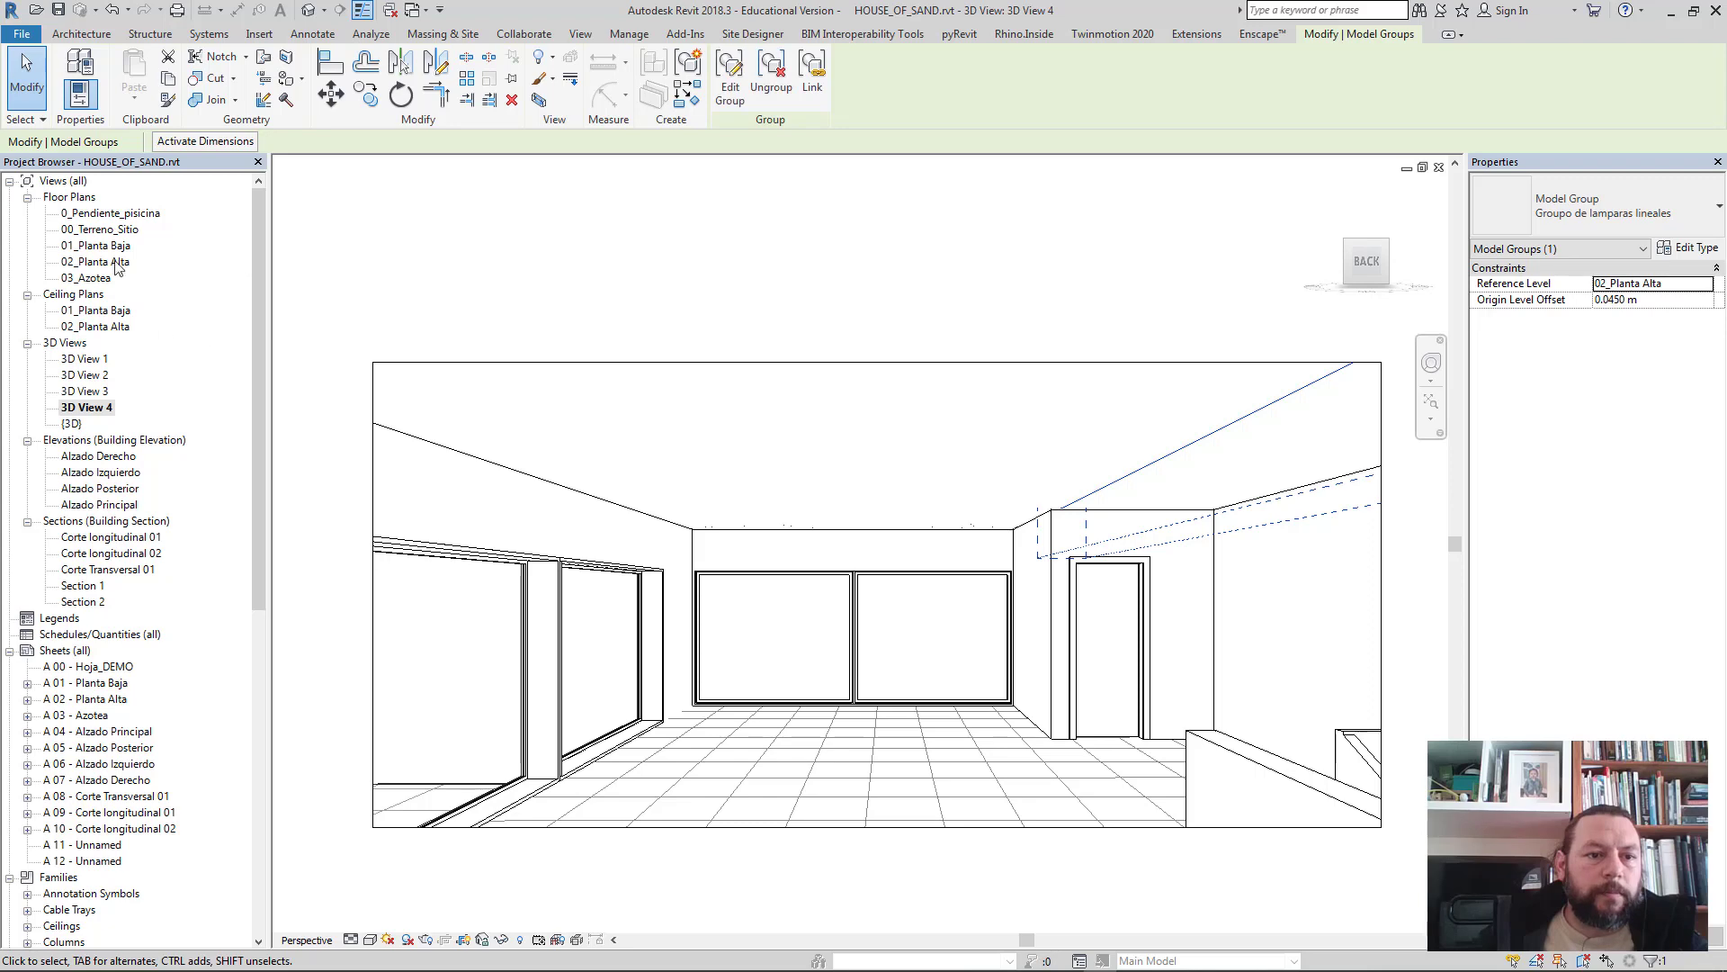
- Open the 01_Planta Baja ceiling plan and frame the corridor around grids C to I
double_click(98, 312)
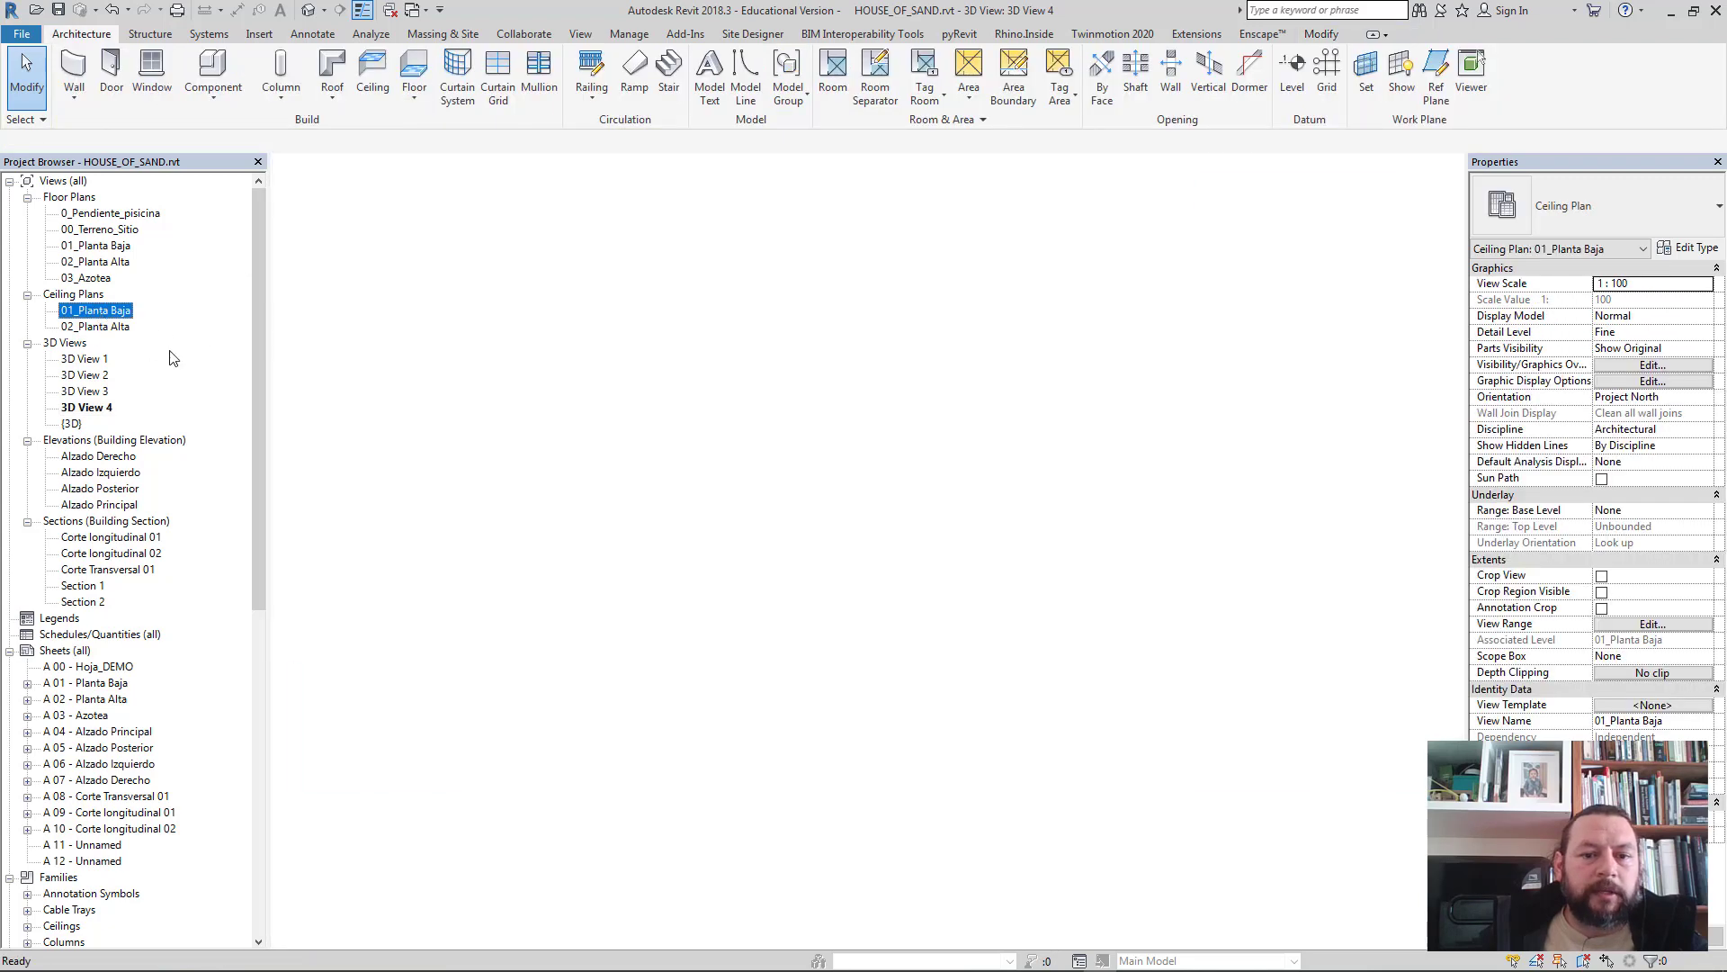
left_click(793, 535)
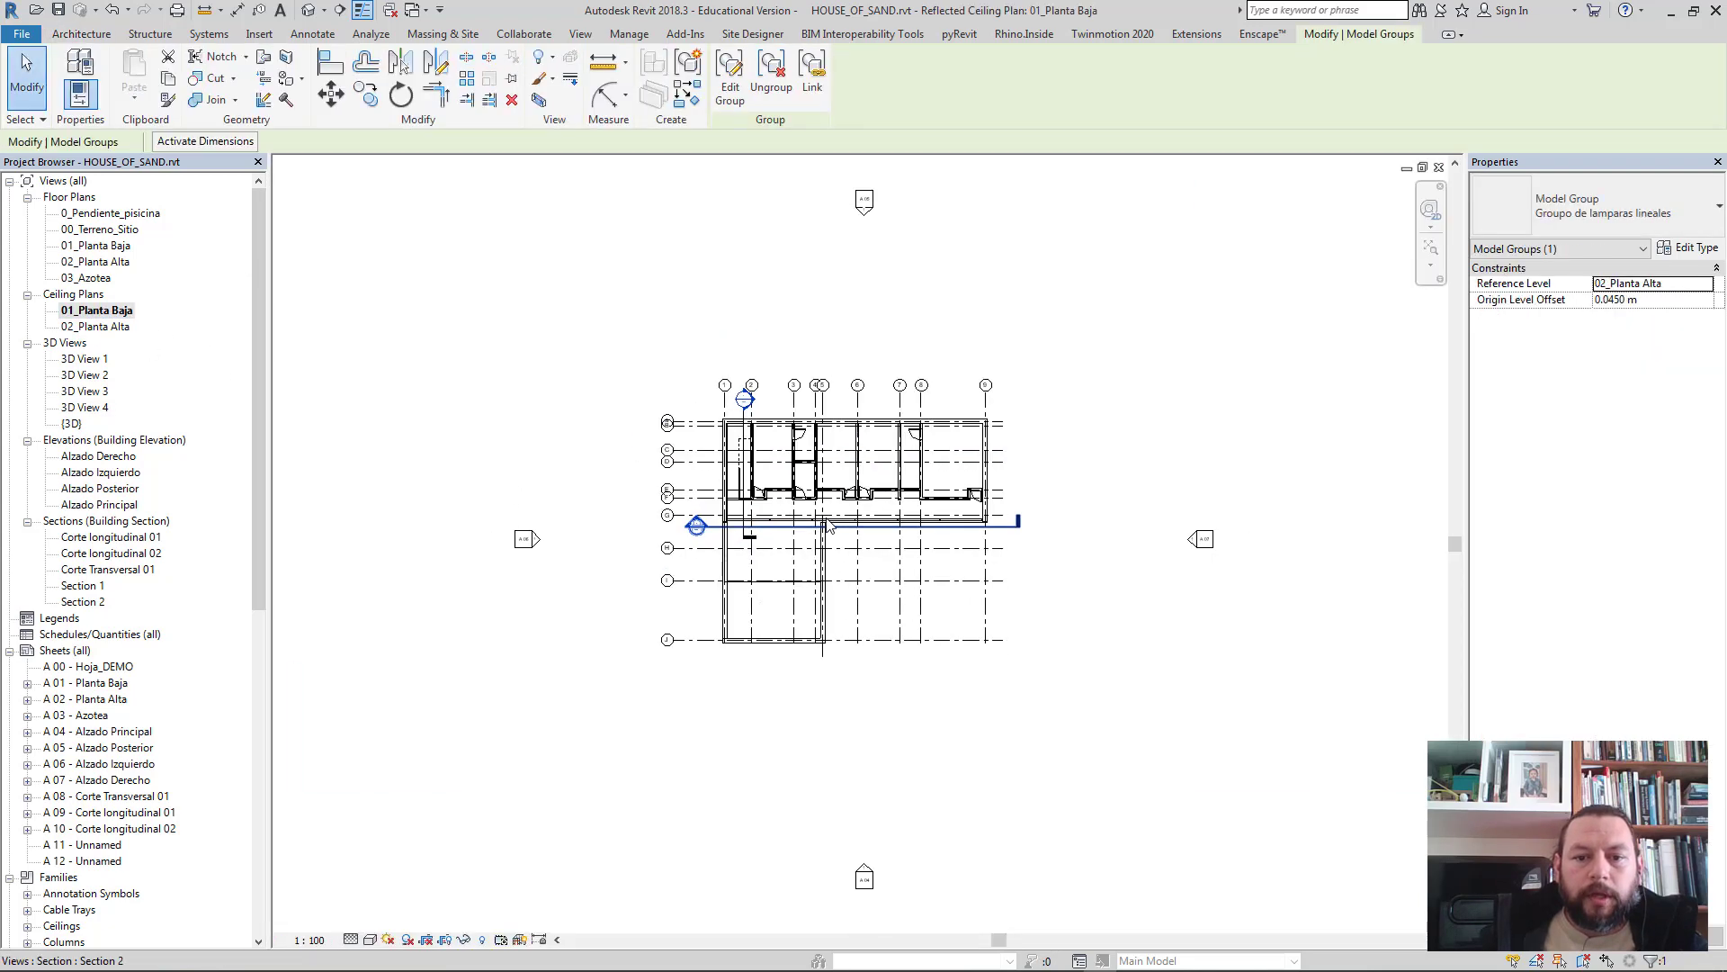
scroll(826, 524, "down", 3)
scroll(828, 524, "up", 1)
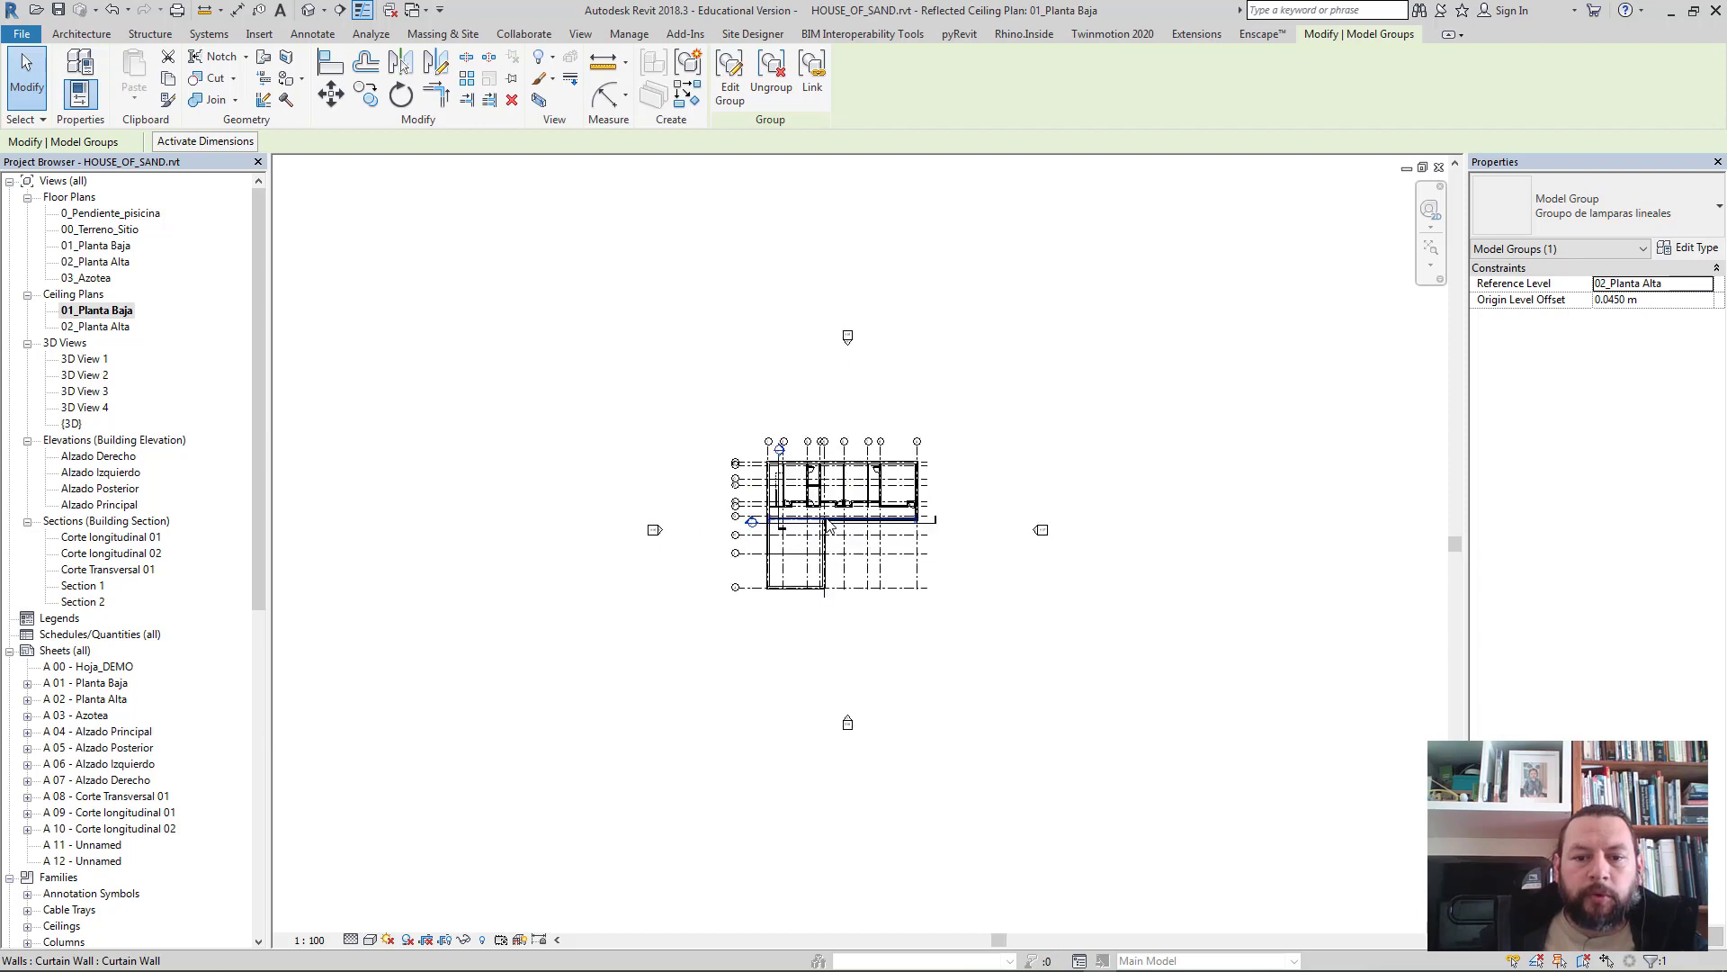
scroll(829, 525, "up", 3)
scroll(829, 525, "up", 1)
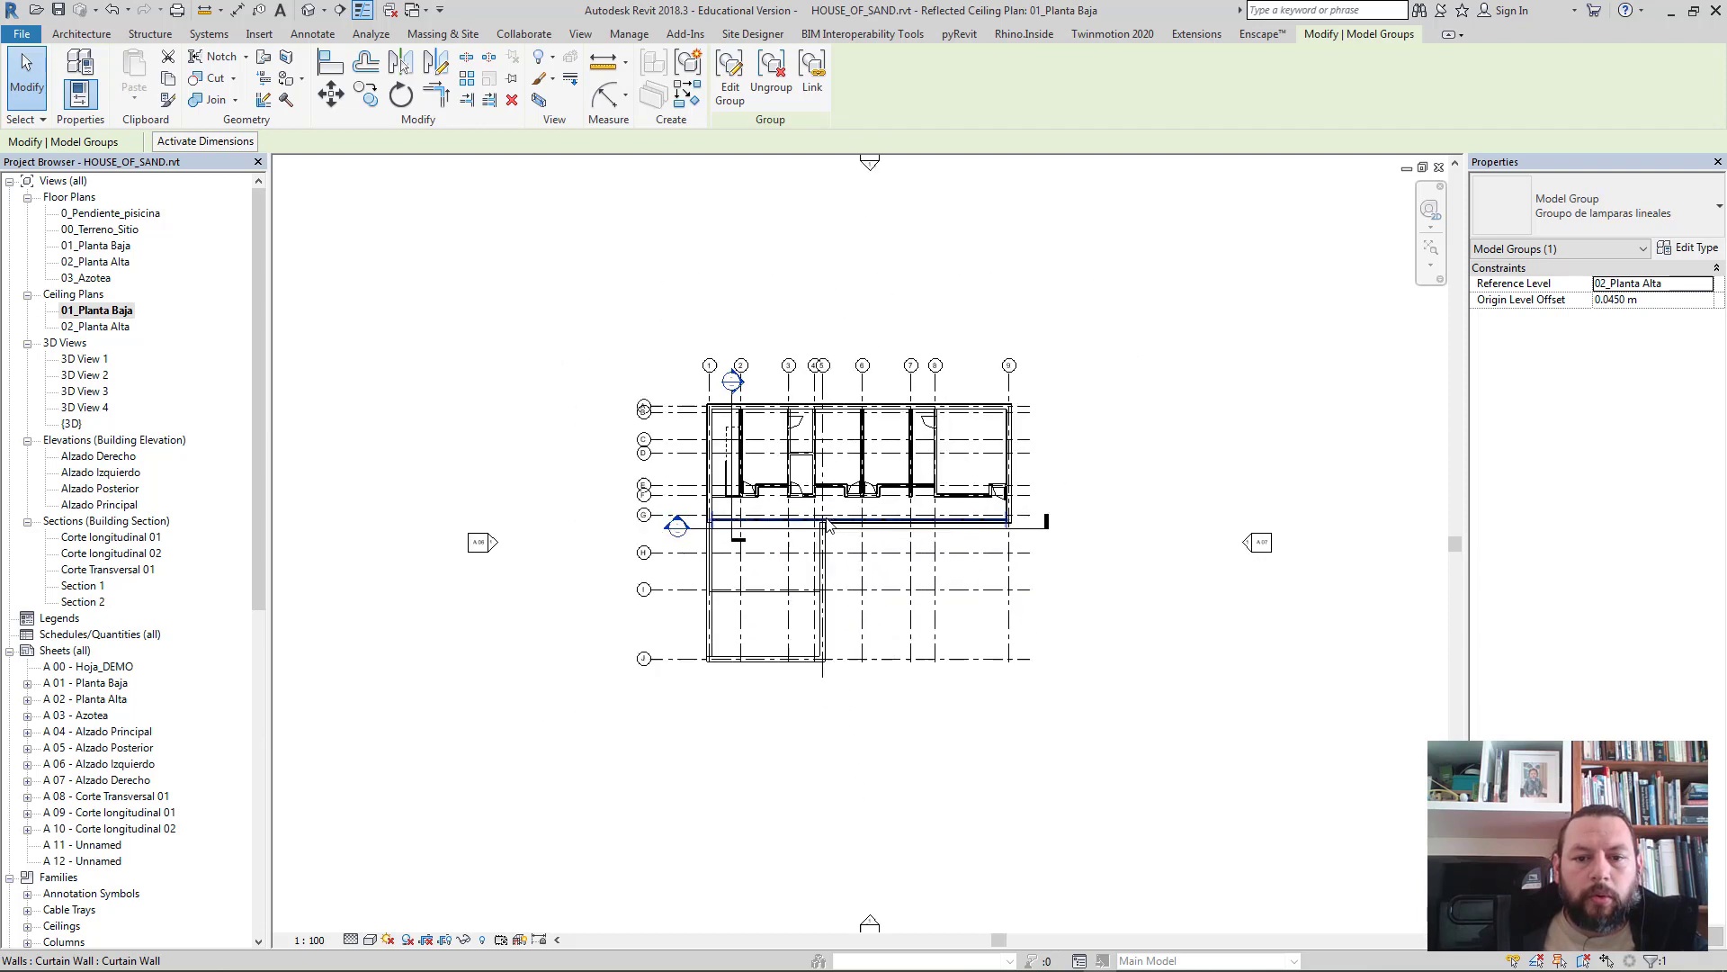
scroll(829, 526, "up", 2)
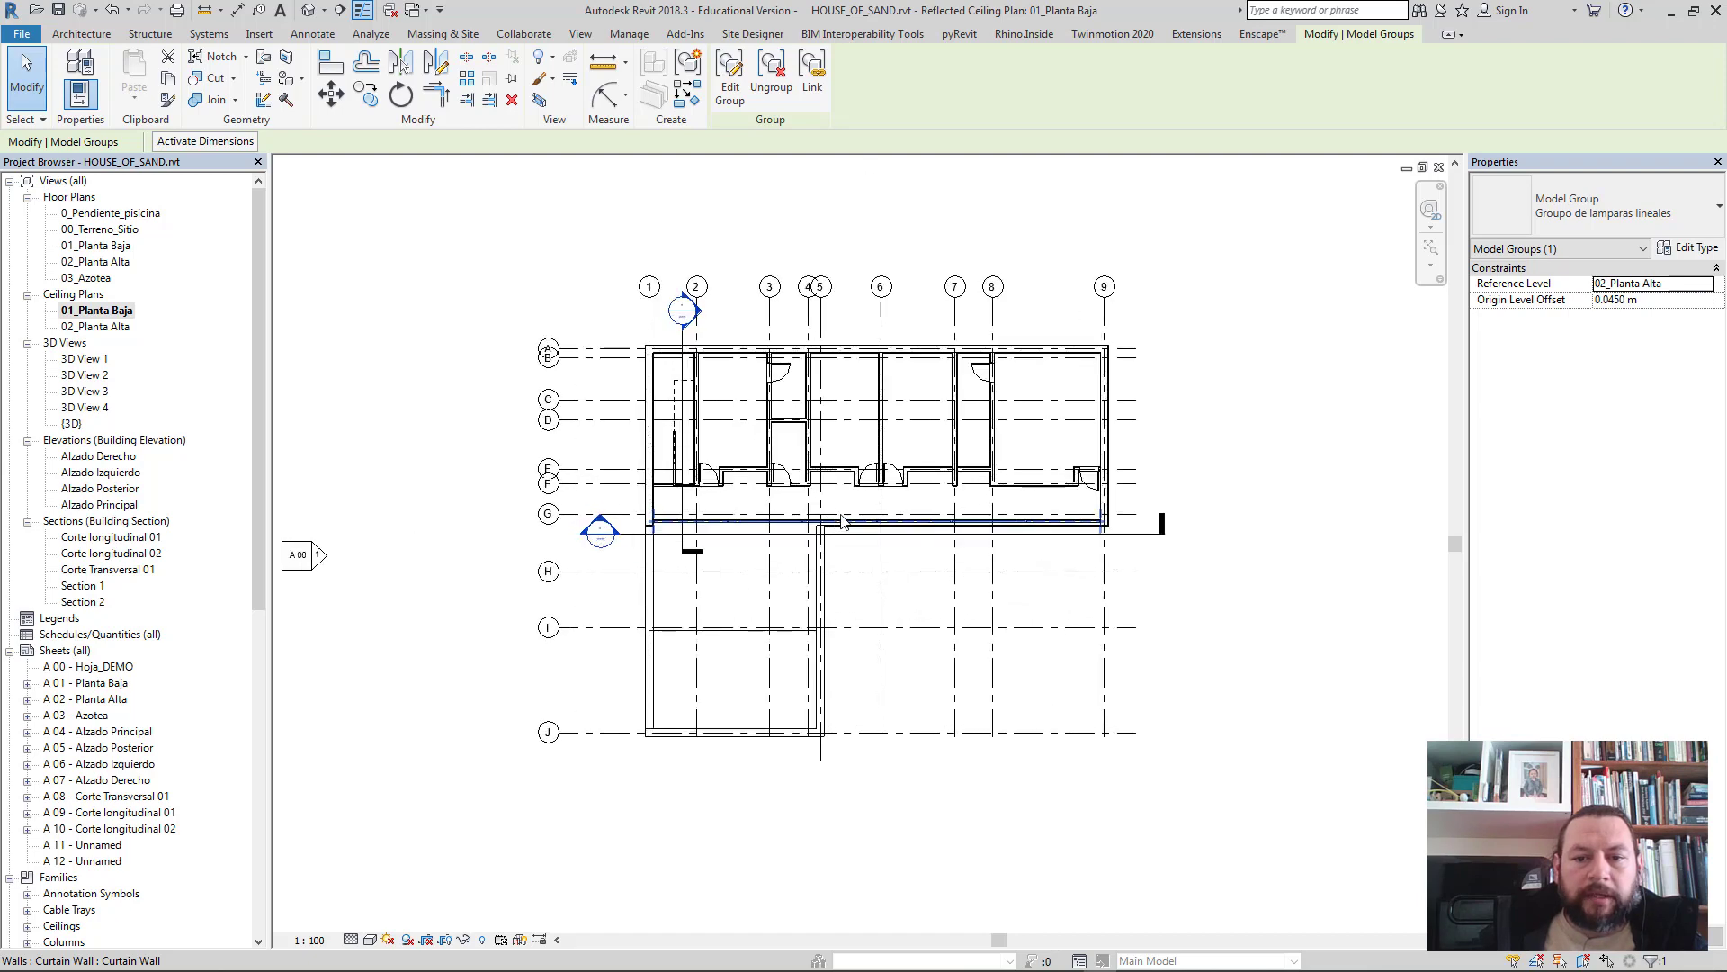
scroll(842, 520, "up", 2)
scroll(630, 557, "up", 1)
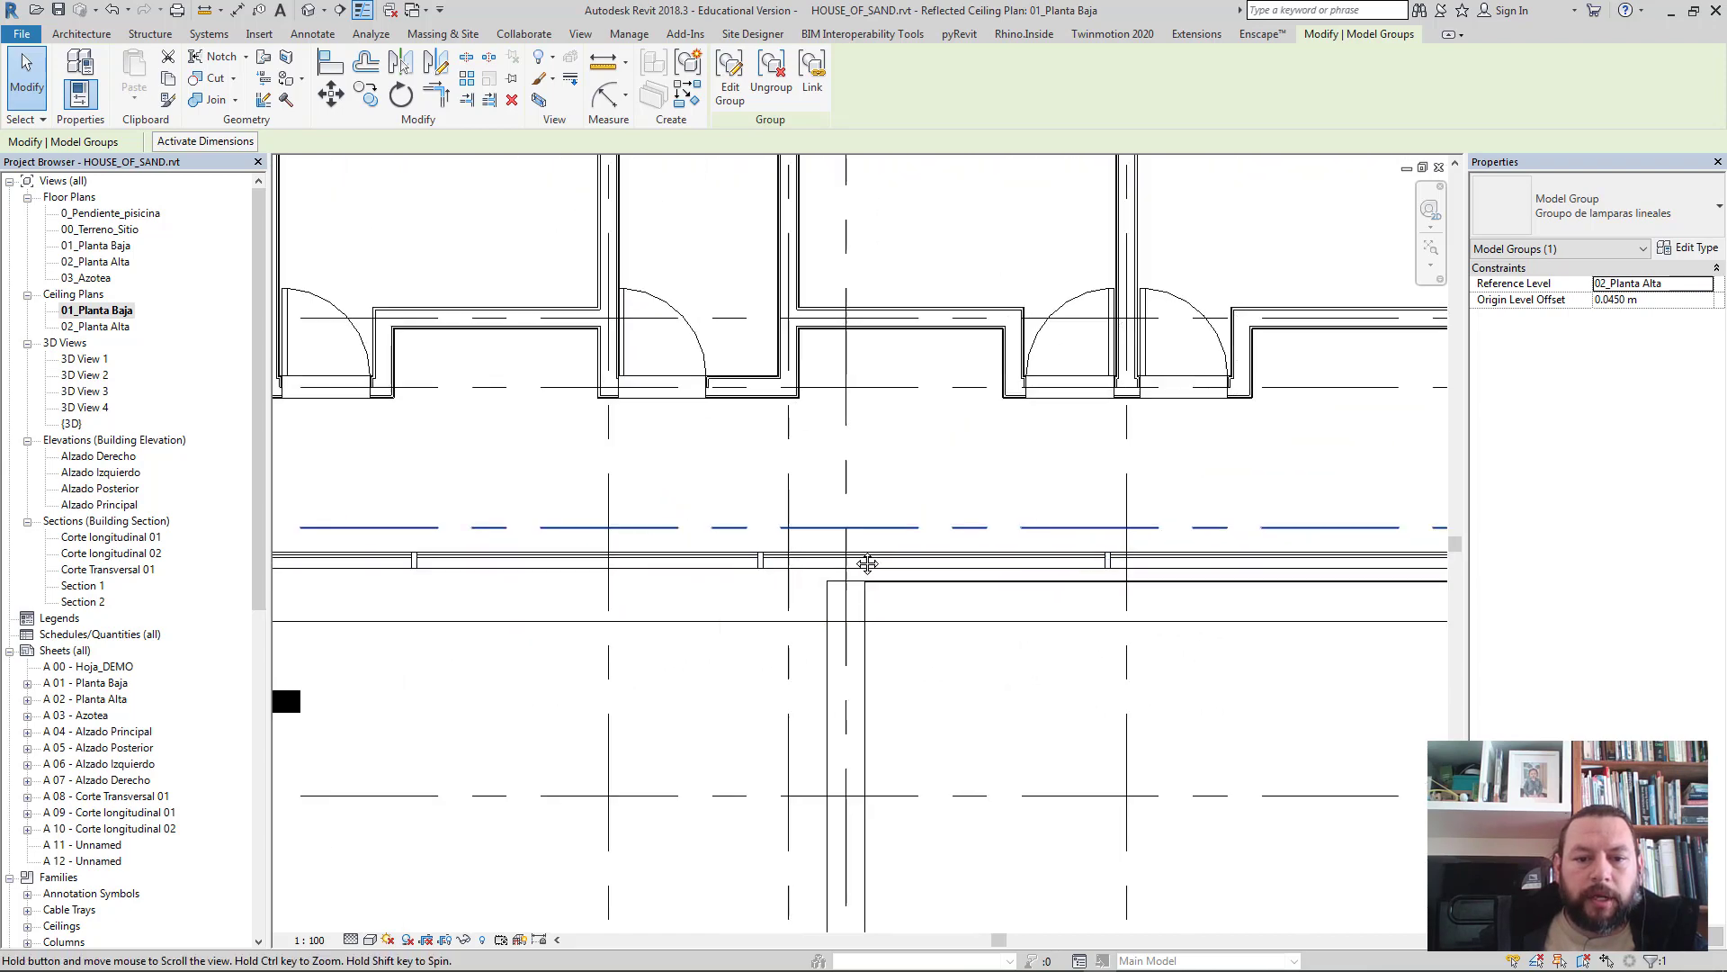
scroll(600, 565, "up", 1)
scroll(600, 565, "down", 2)
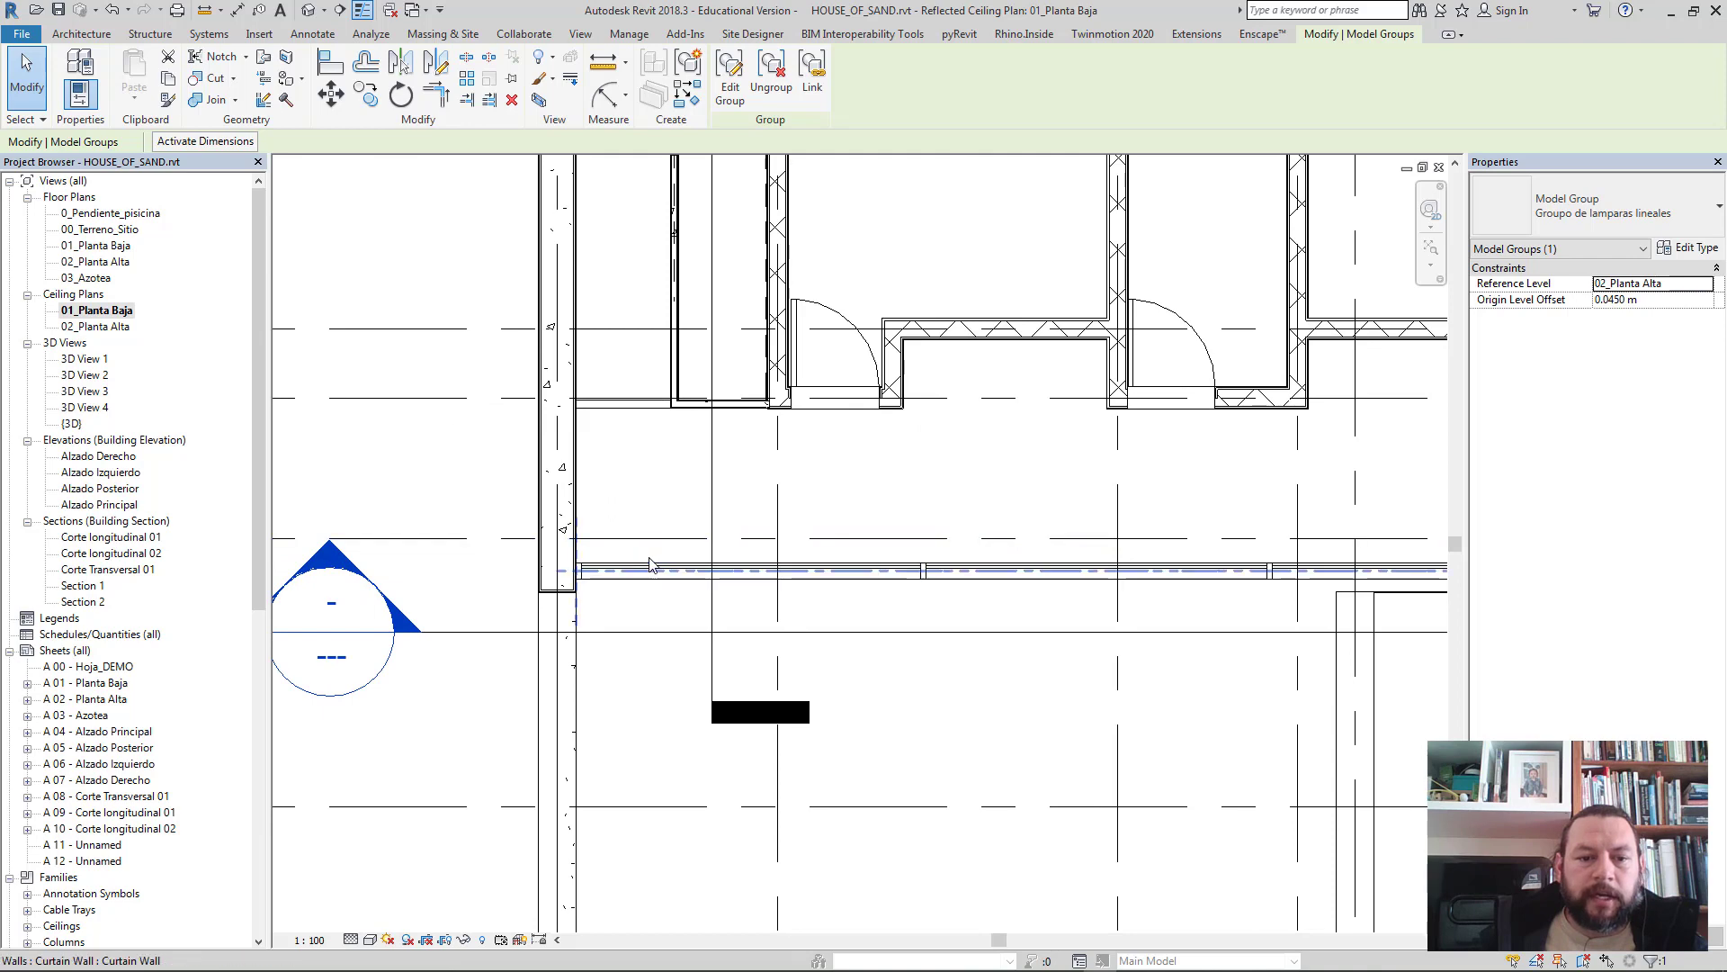
mouse_move(544, 550)
middle_mouse_down()
mouse_move(731, 544)
mouse_move(634, 537)
middle_mouse_up()
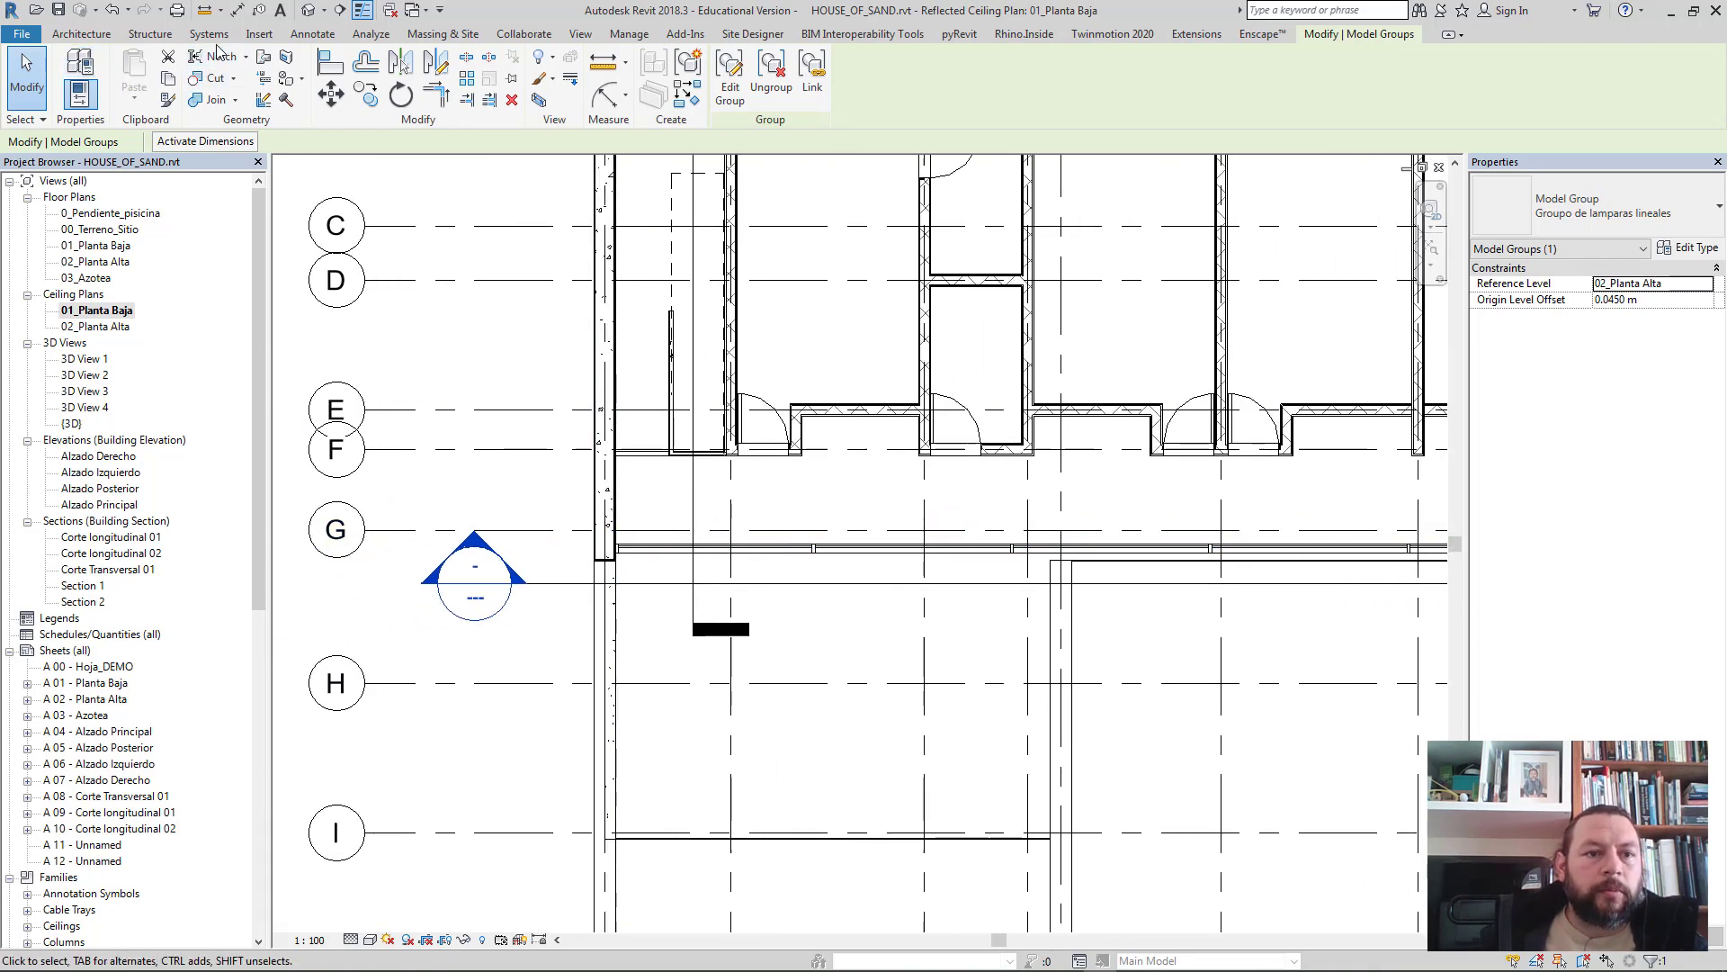
left_click(90, 34)
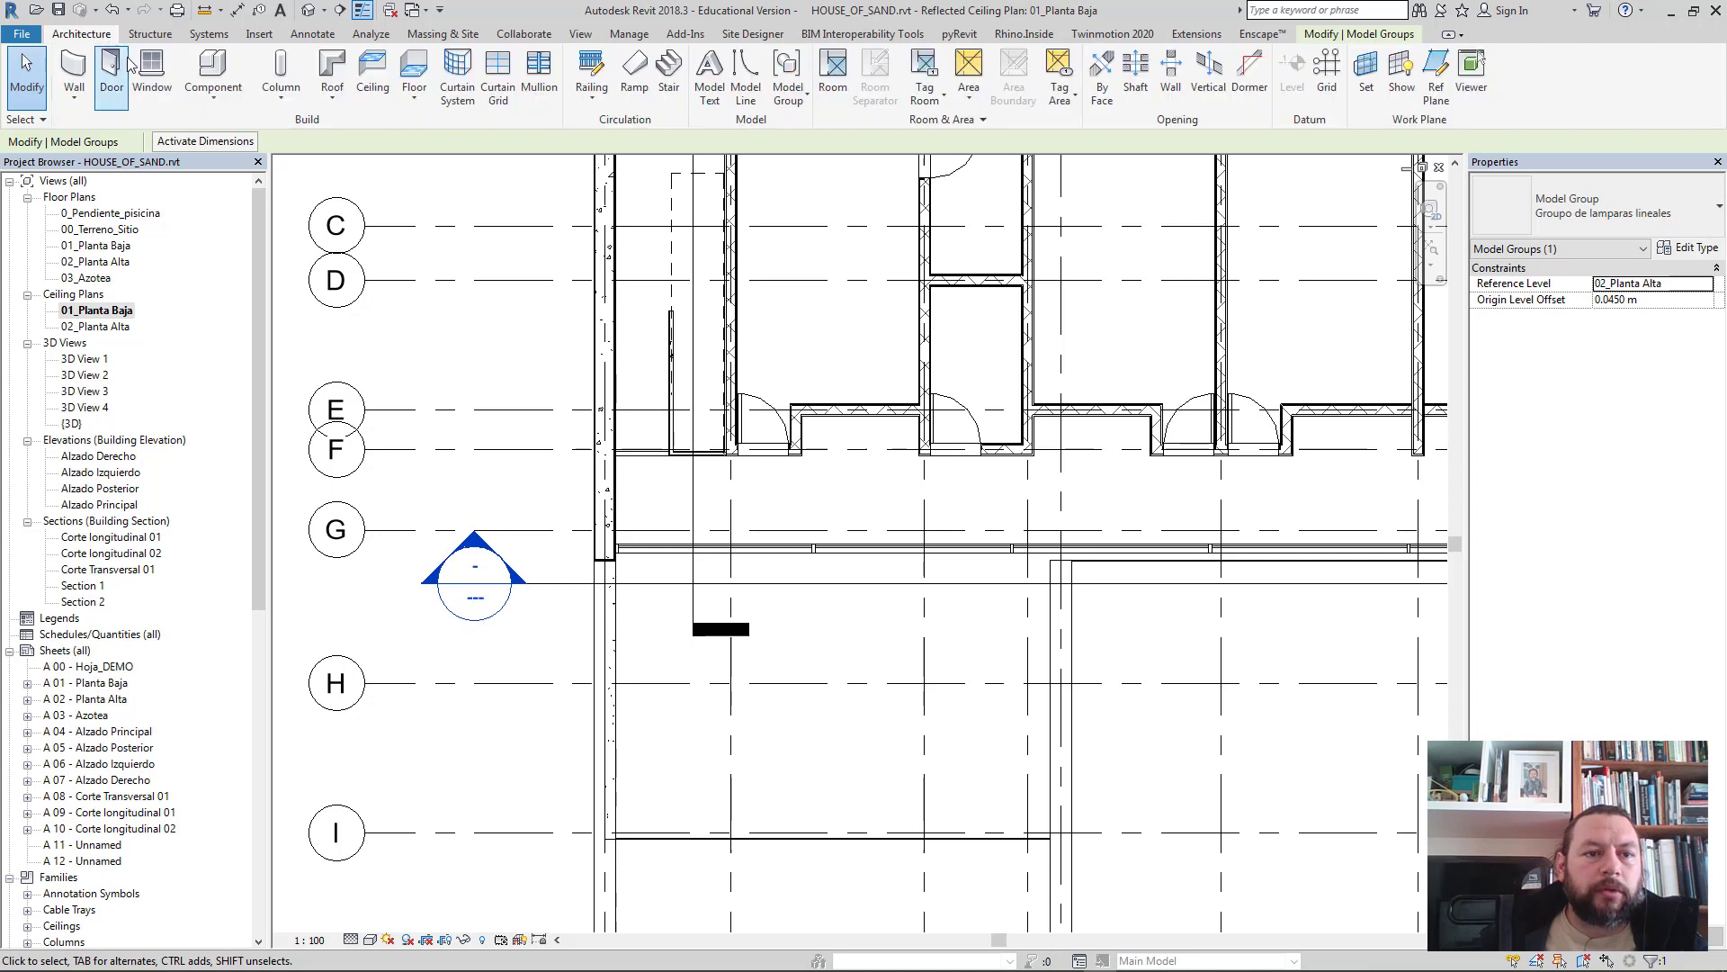
- Place a strip downlight lighting fixture in the corridor near grid G
left_click(208, 39)
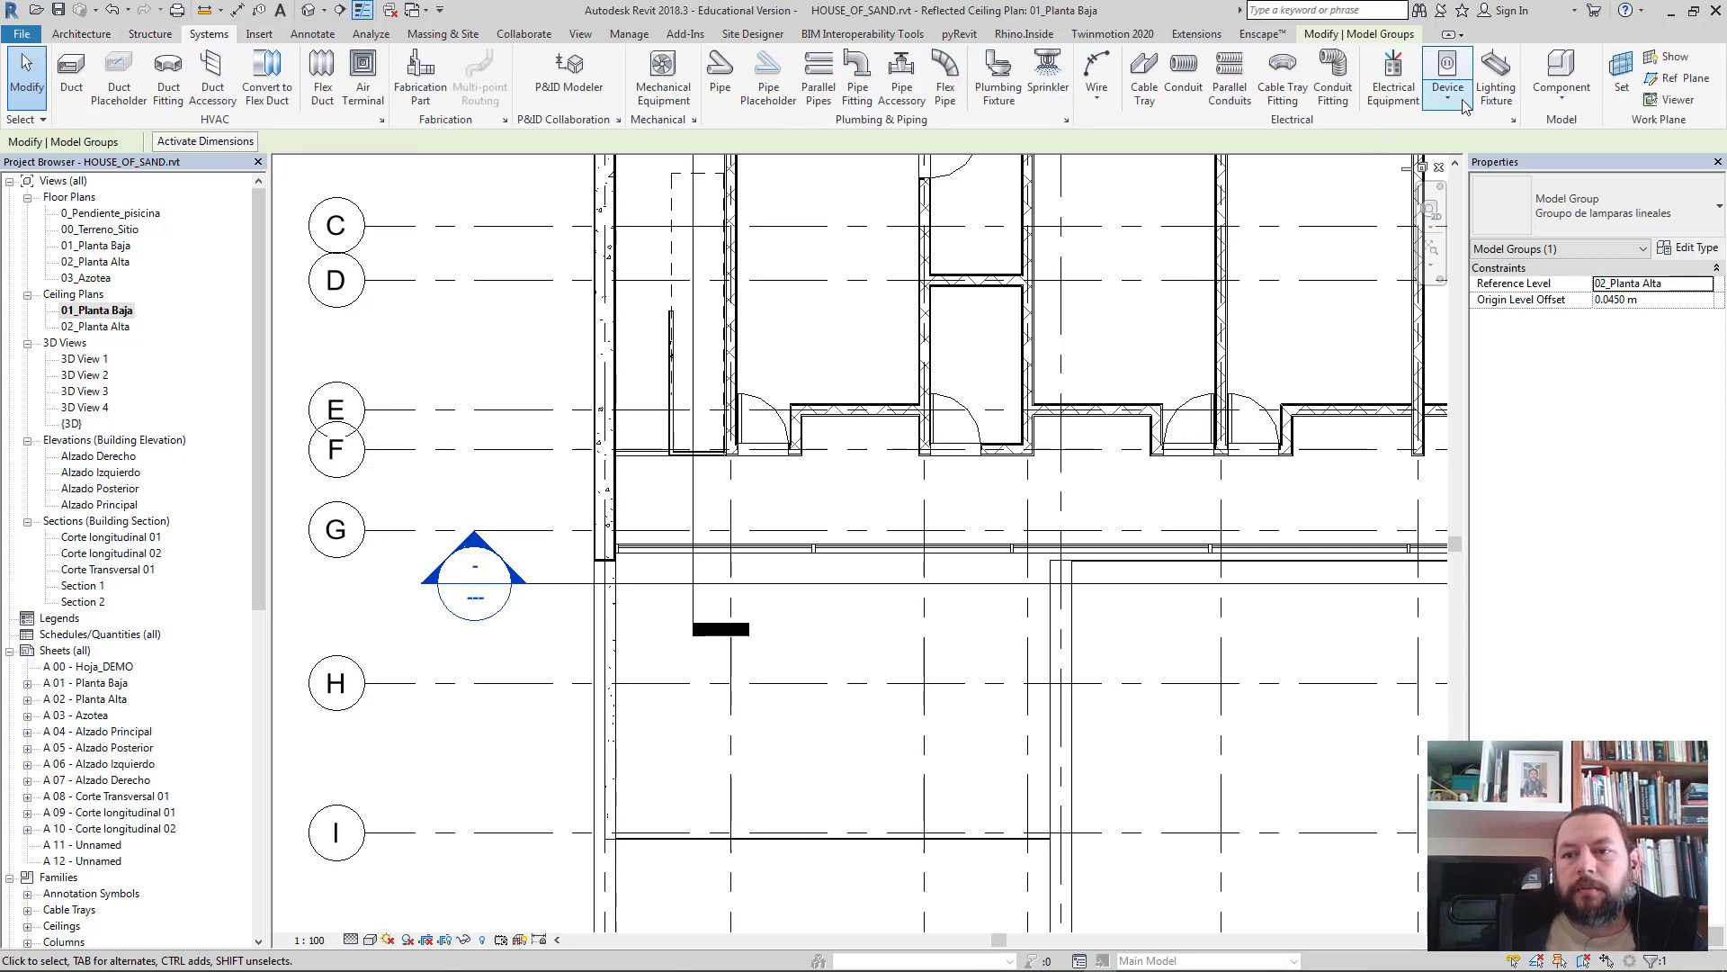
left_click(1497, 69)
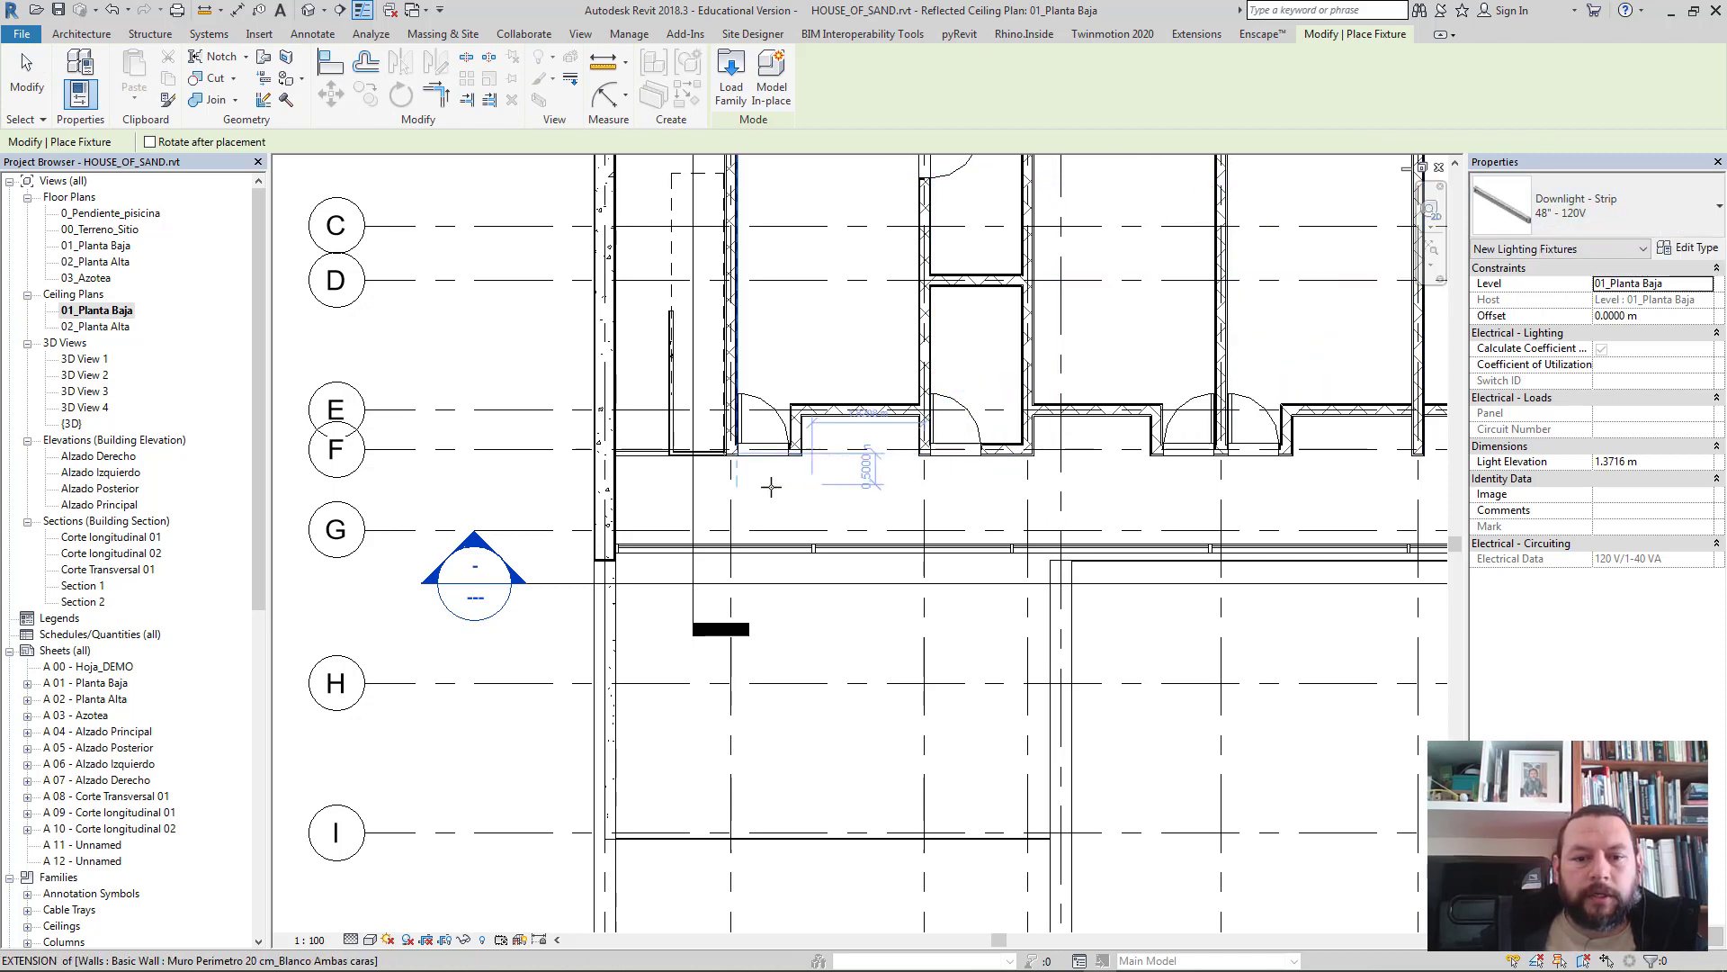
scroll(771, 487, "up", 1)
scroll(720, 513, "down", 1)
scroll(679, 531, "up", 2)
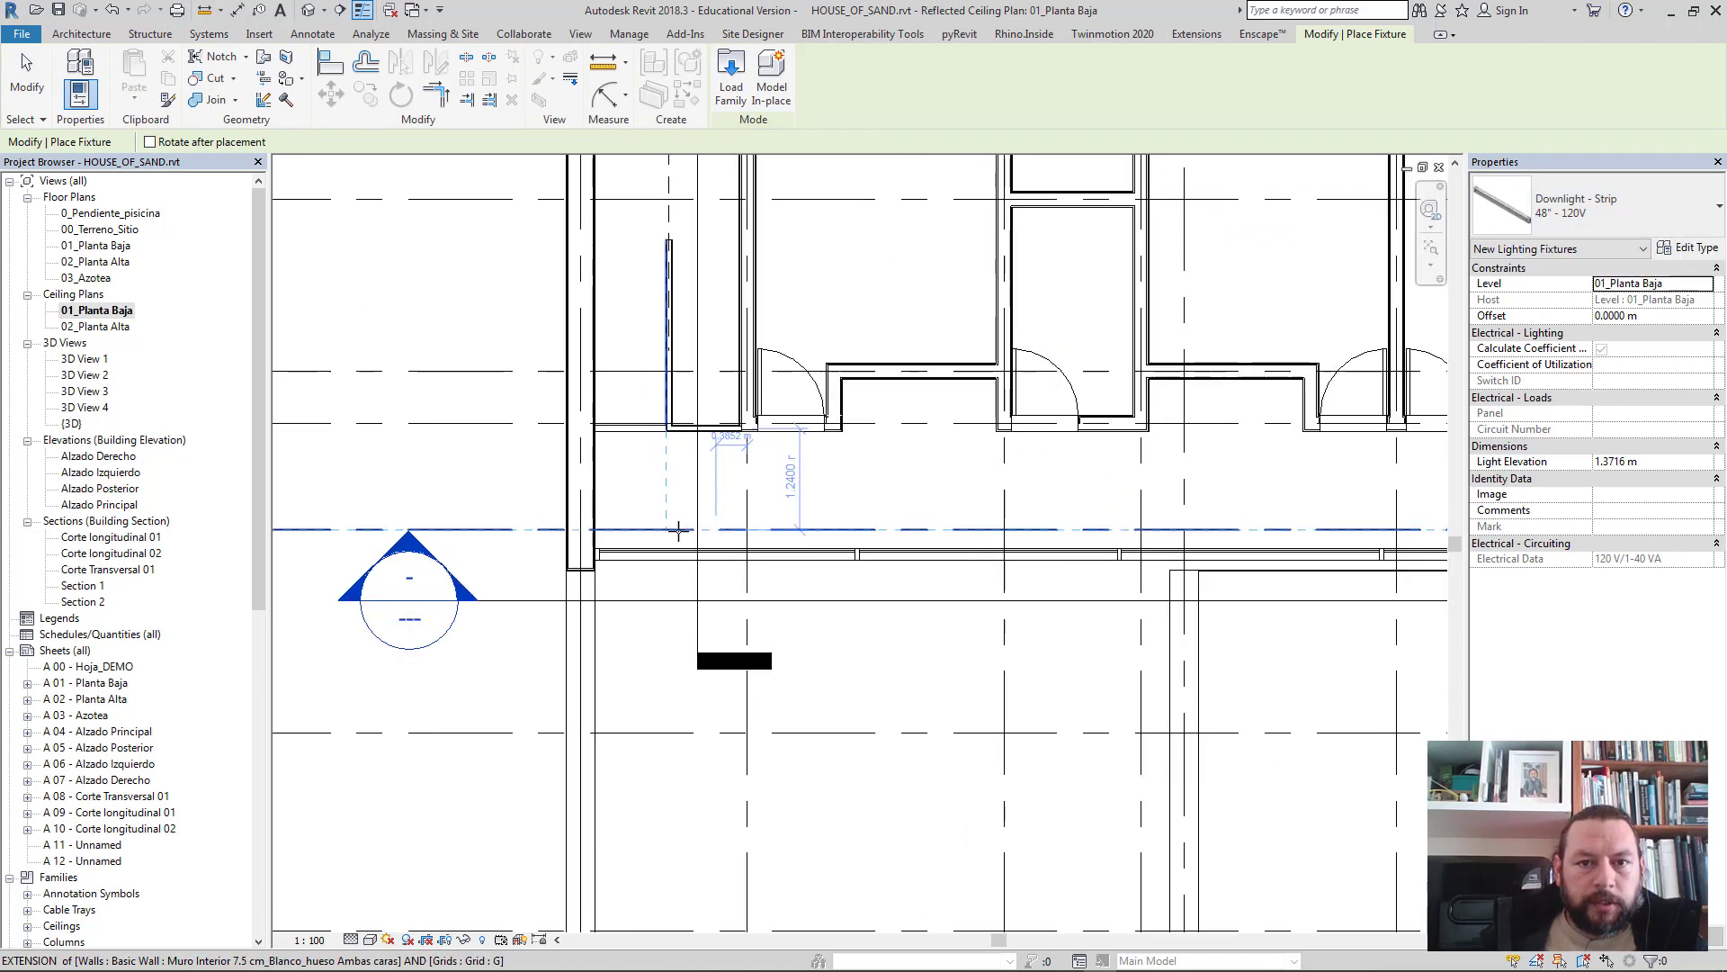
scroll(678, 530, "up", 1)
scroll(648, 530, "up", 1)
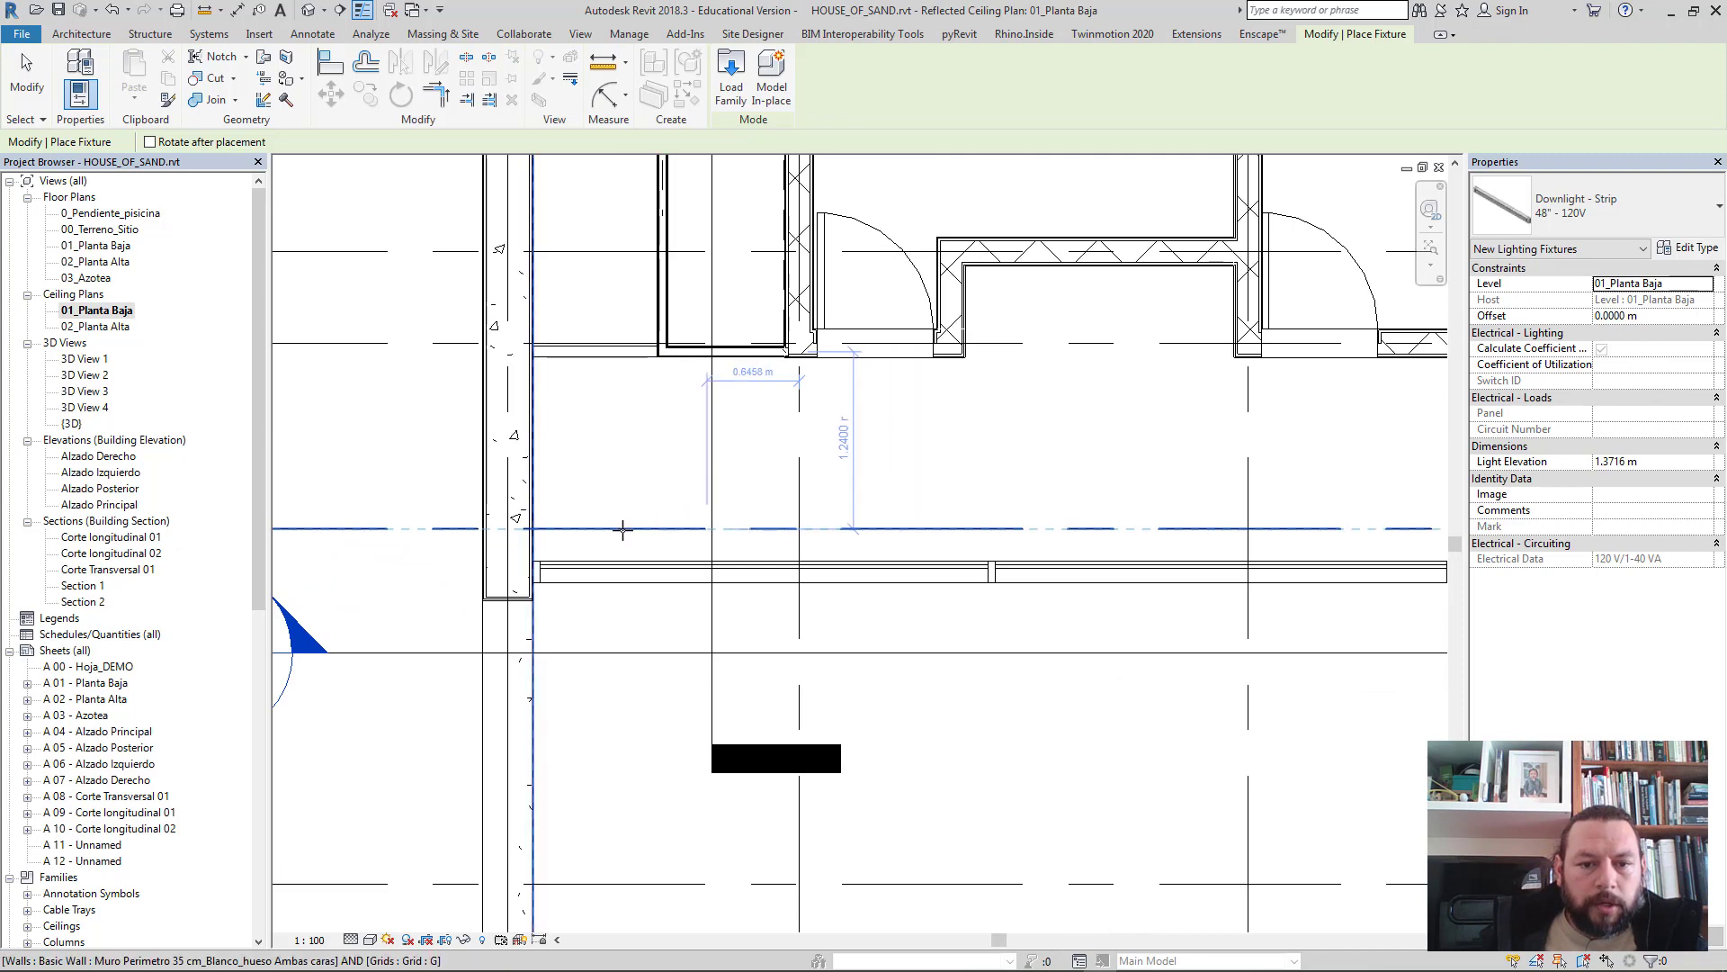
left_click(638, 529)
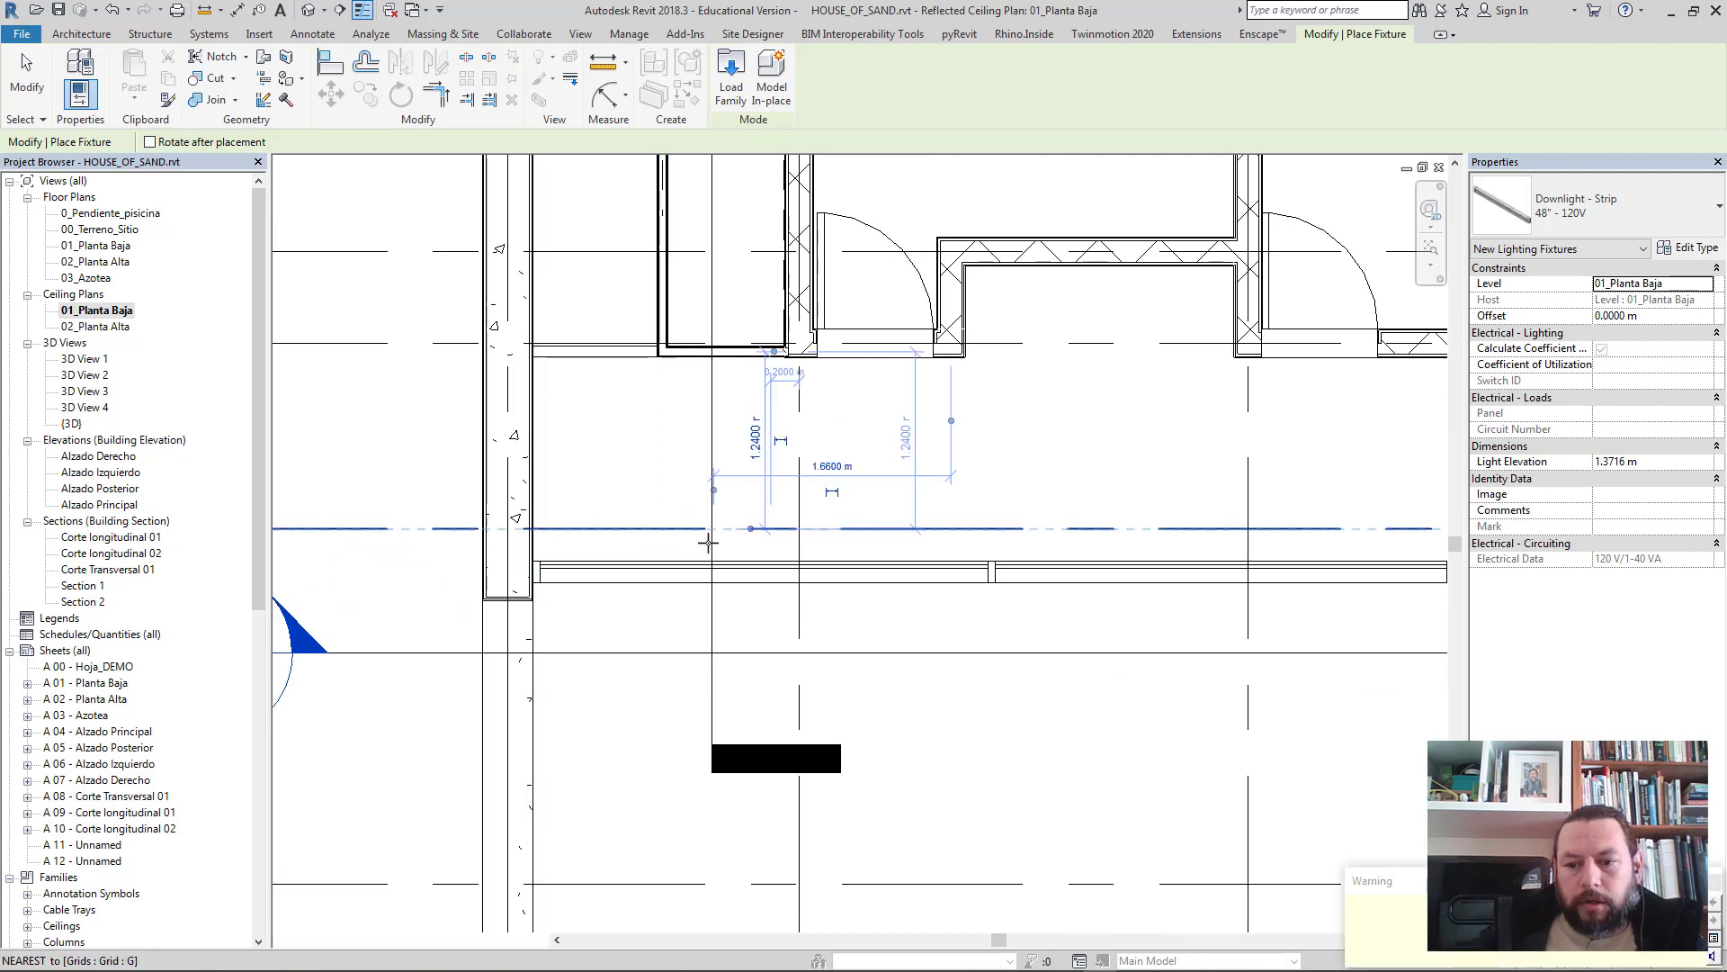
- End placement, dismiss the invisible-elements warning, and shift Section 1 slightly left
key("Escape")
key("Escape")
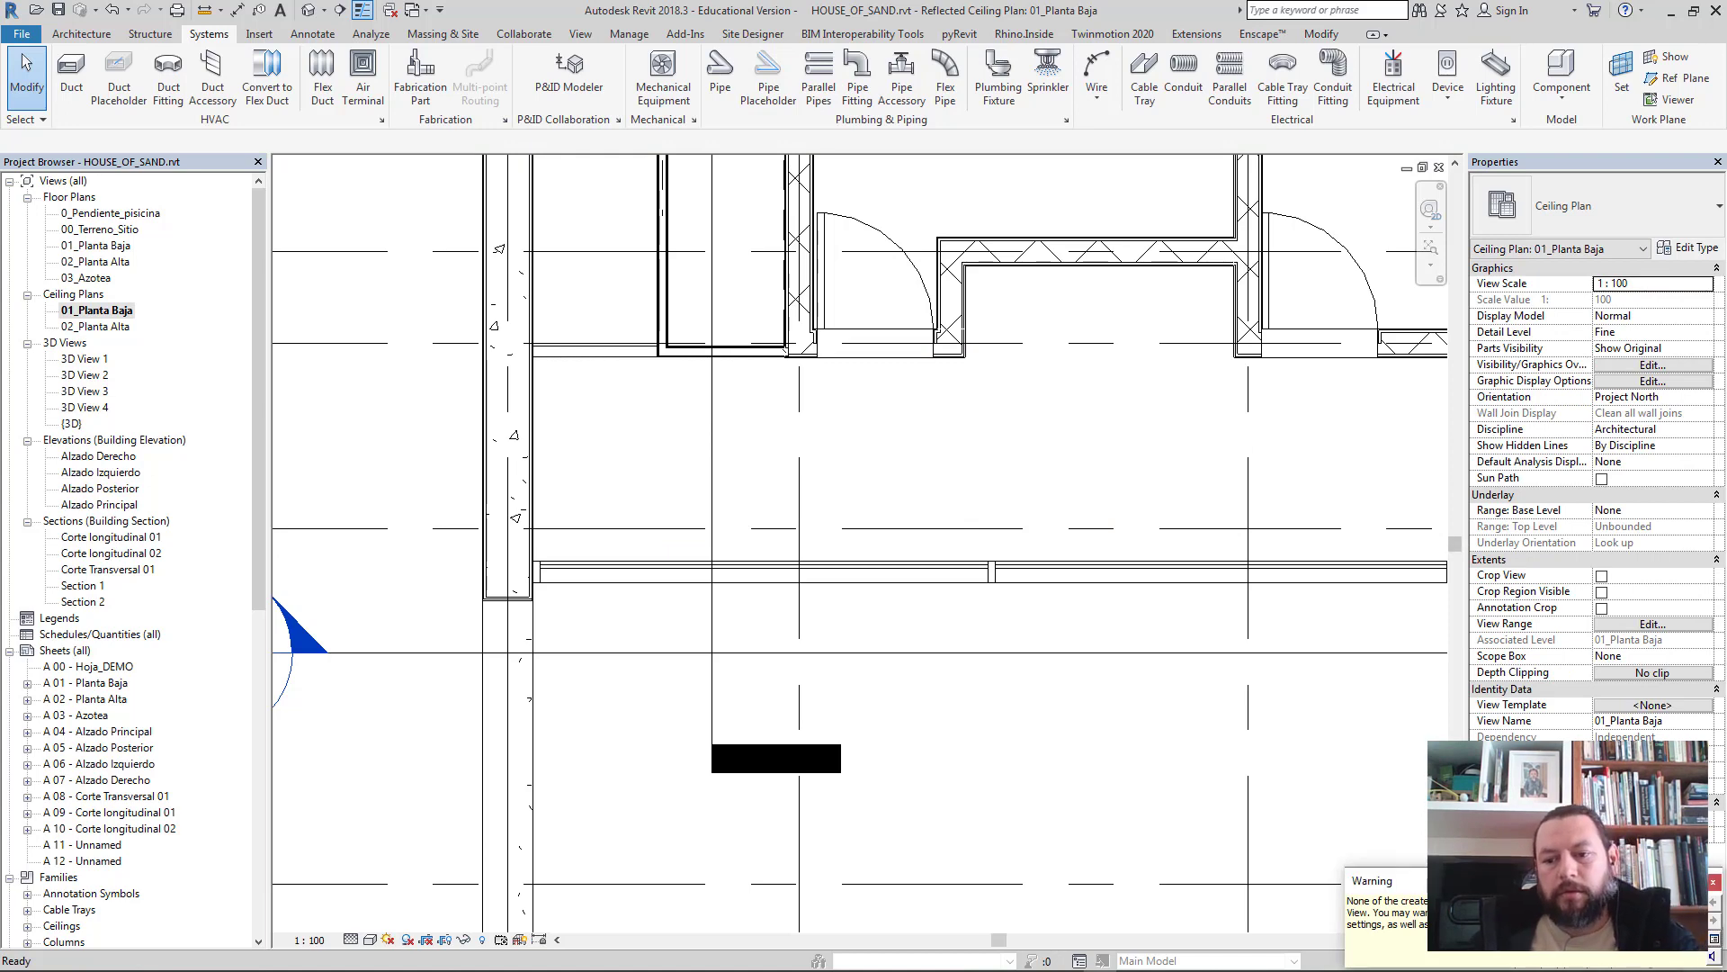
left_click(1714, 882)
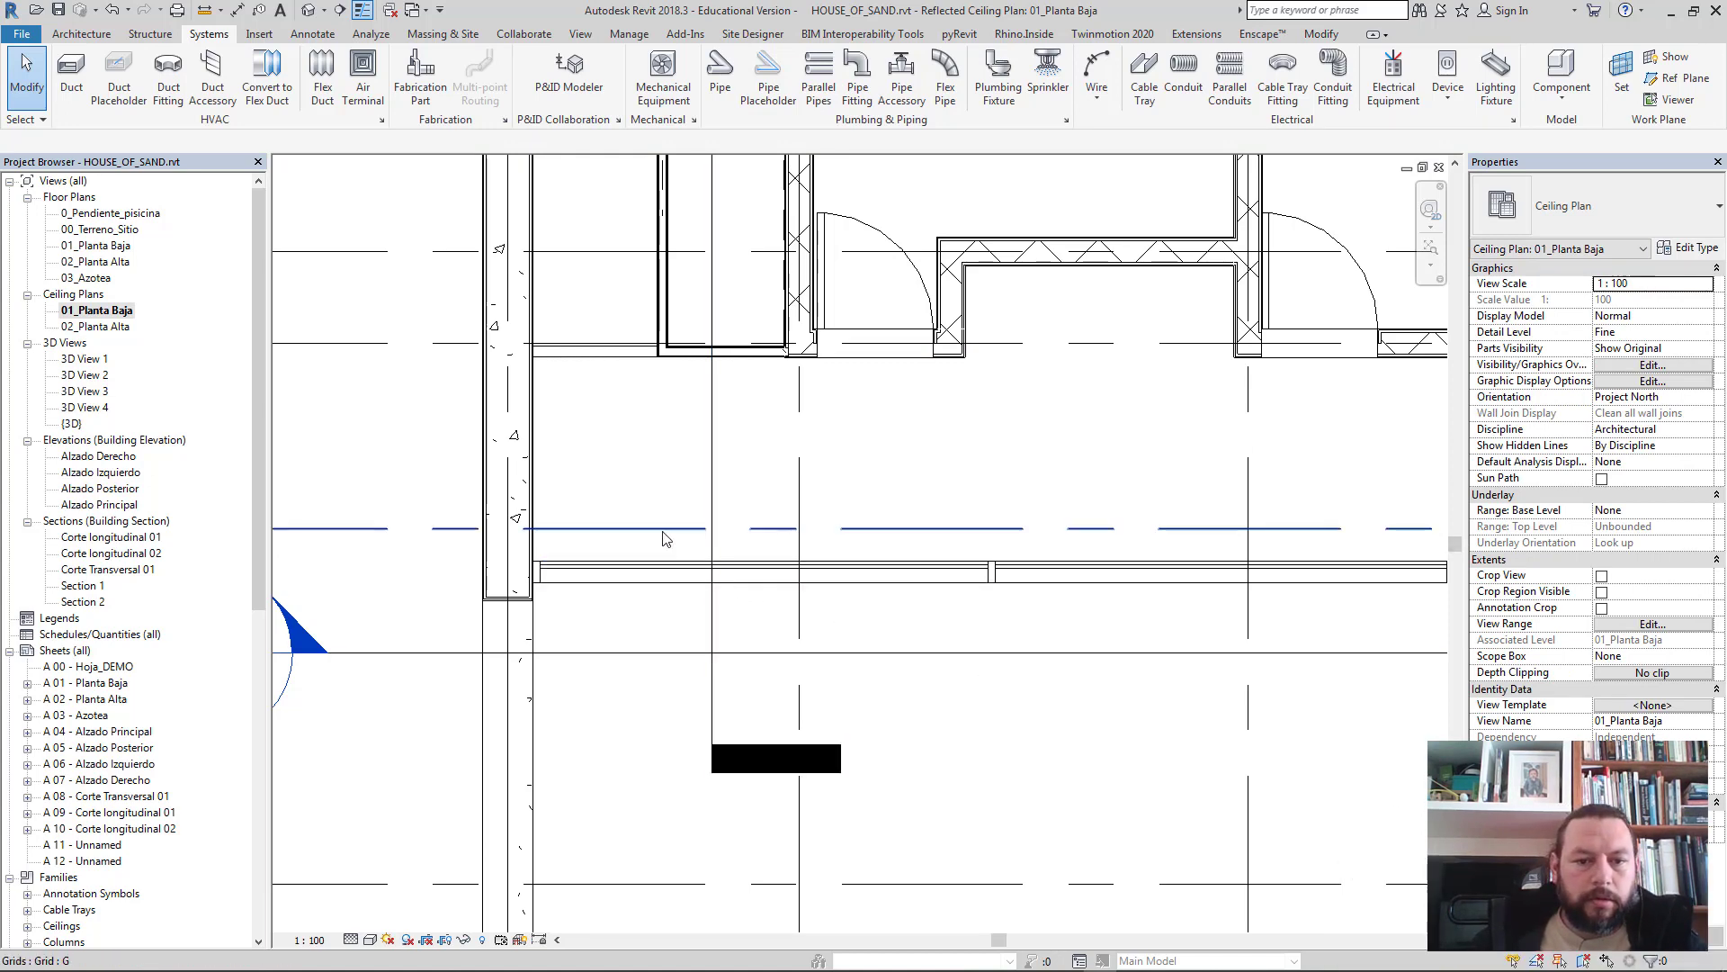
left_click_drag(718, 627, 639, 623)
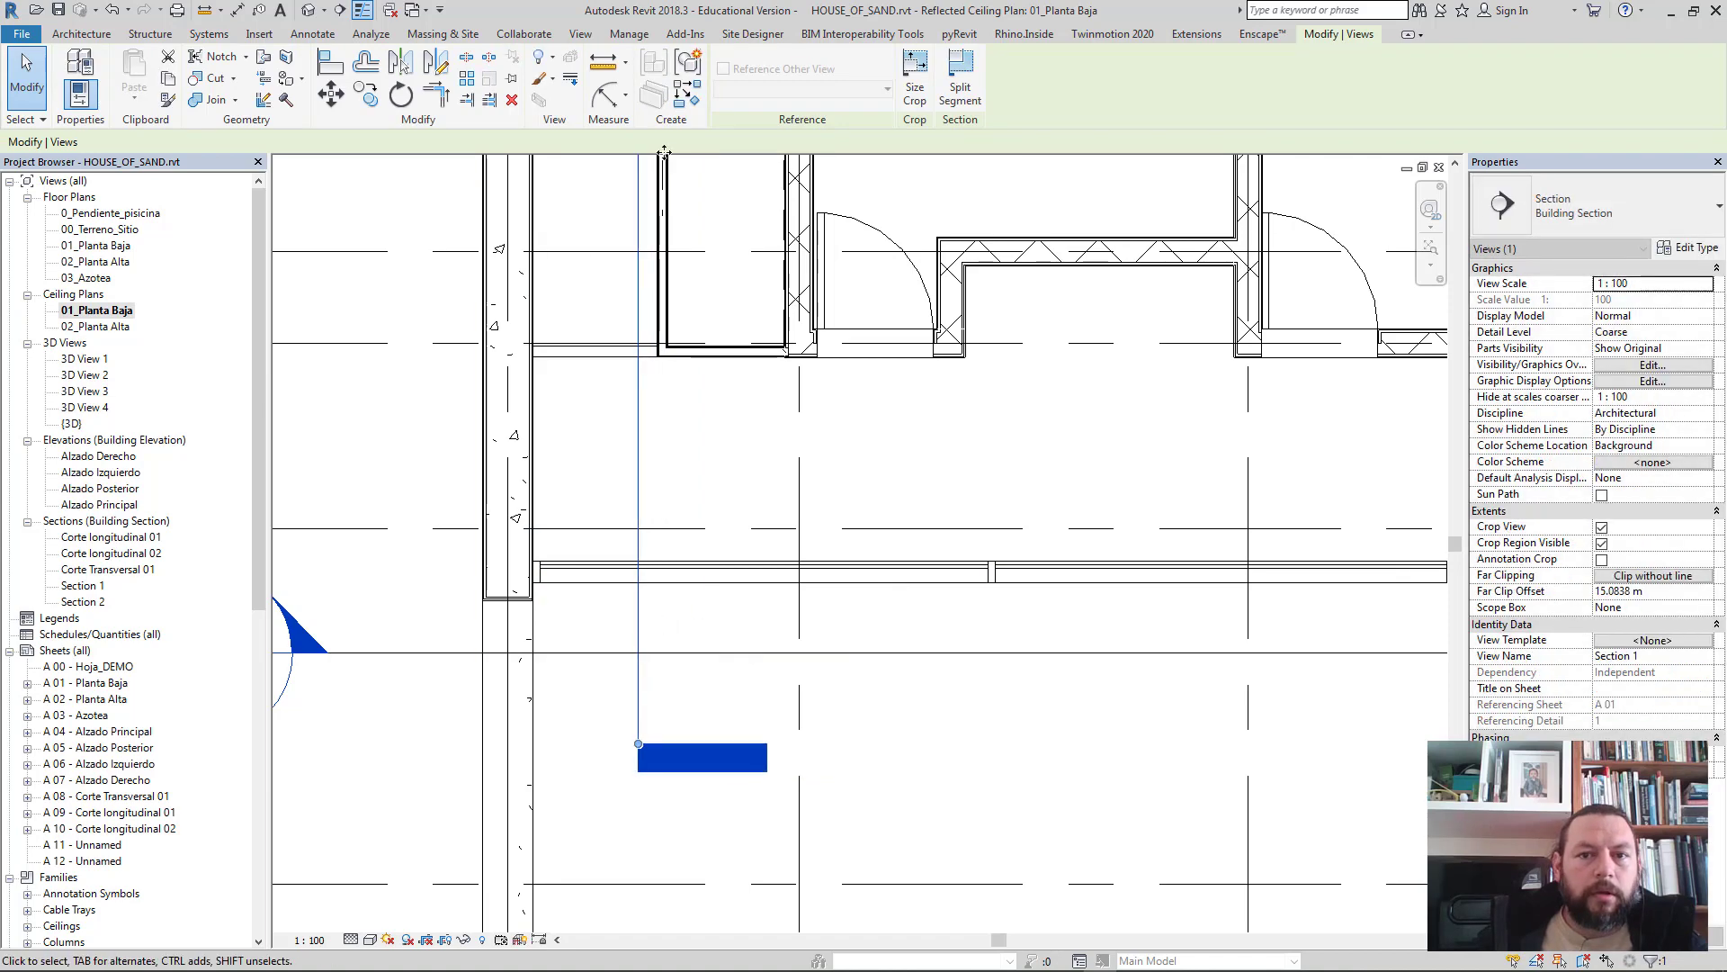
right_click(637, 485)
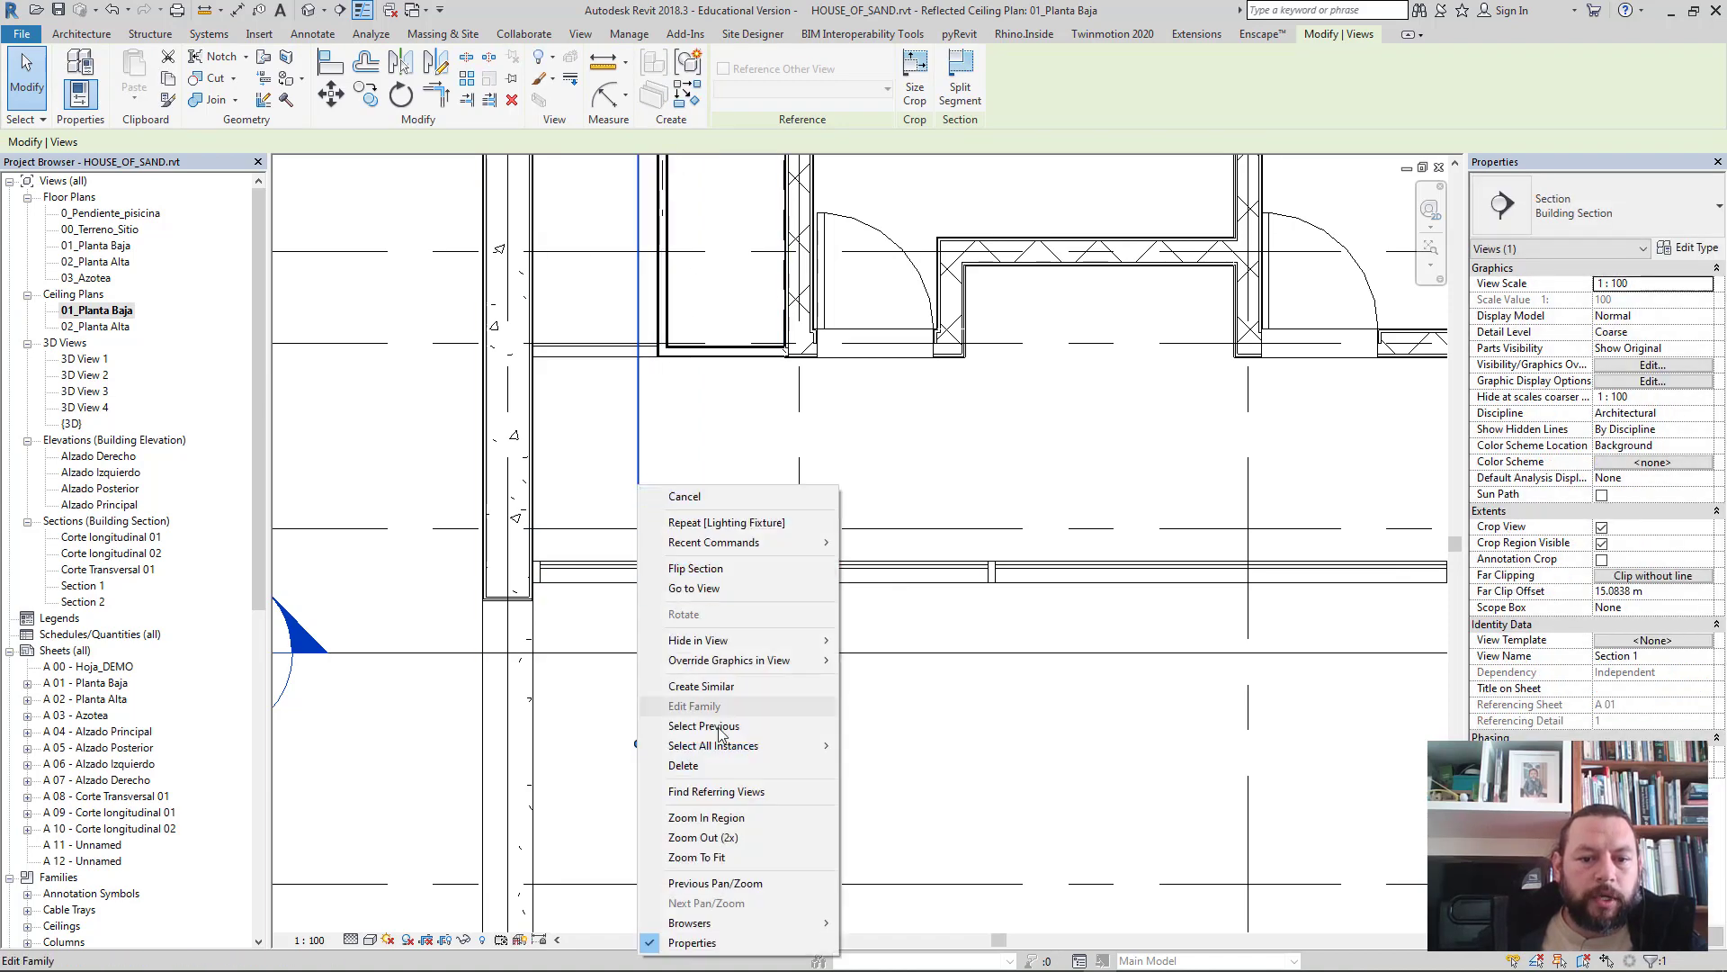
- Go to the Section 1 view and select the strip downlight beside the curtain wall
left_click(694, 588)
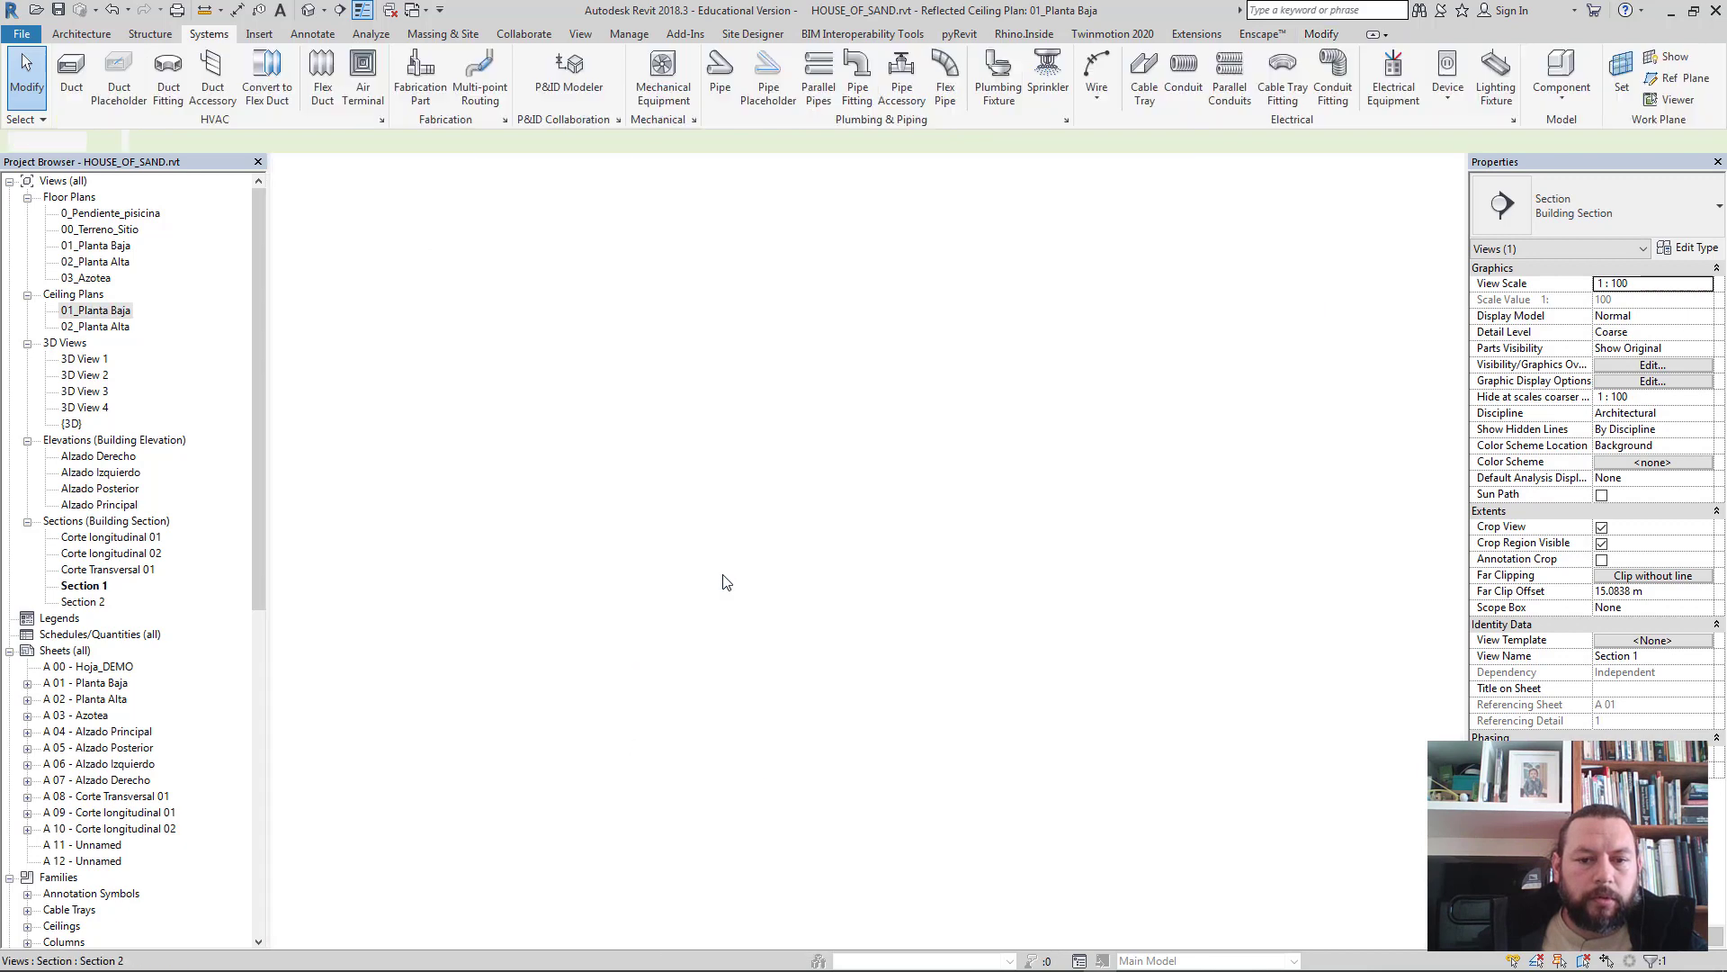
scroll(897, 582, "down", 1)
scroll(895, 585, "down", 1)
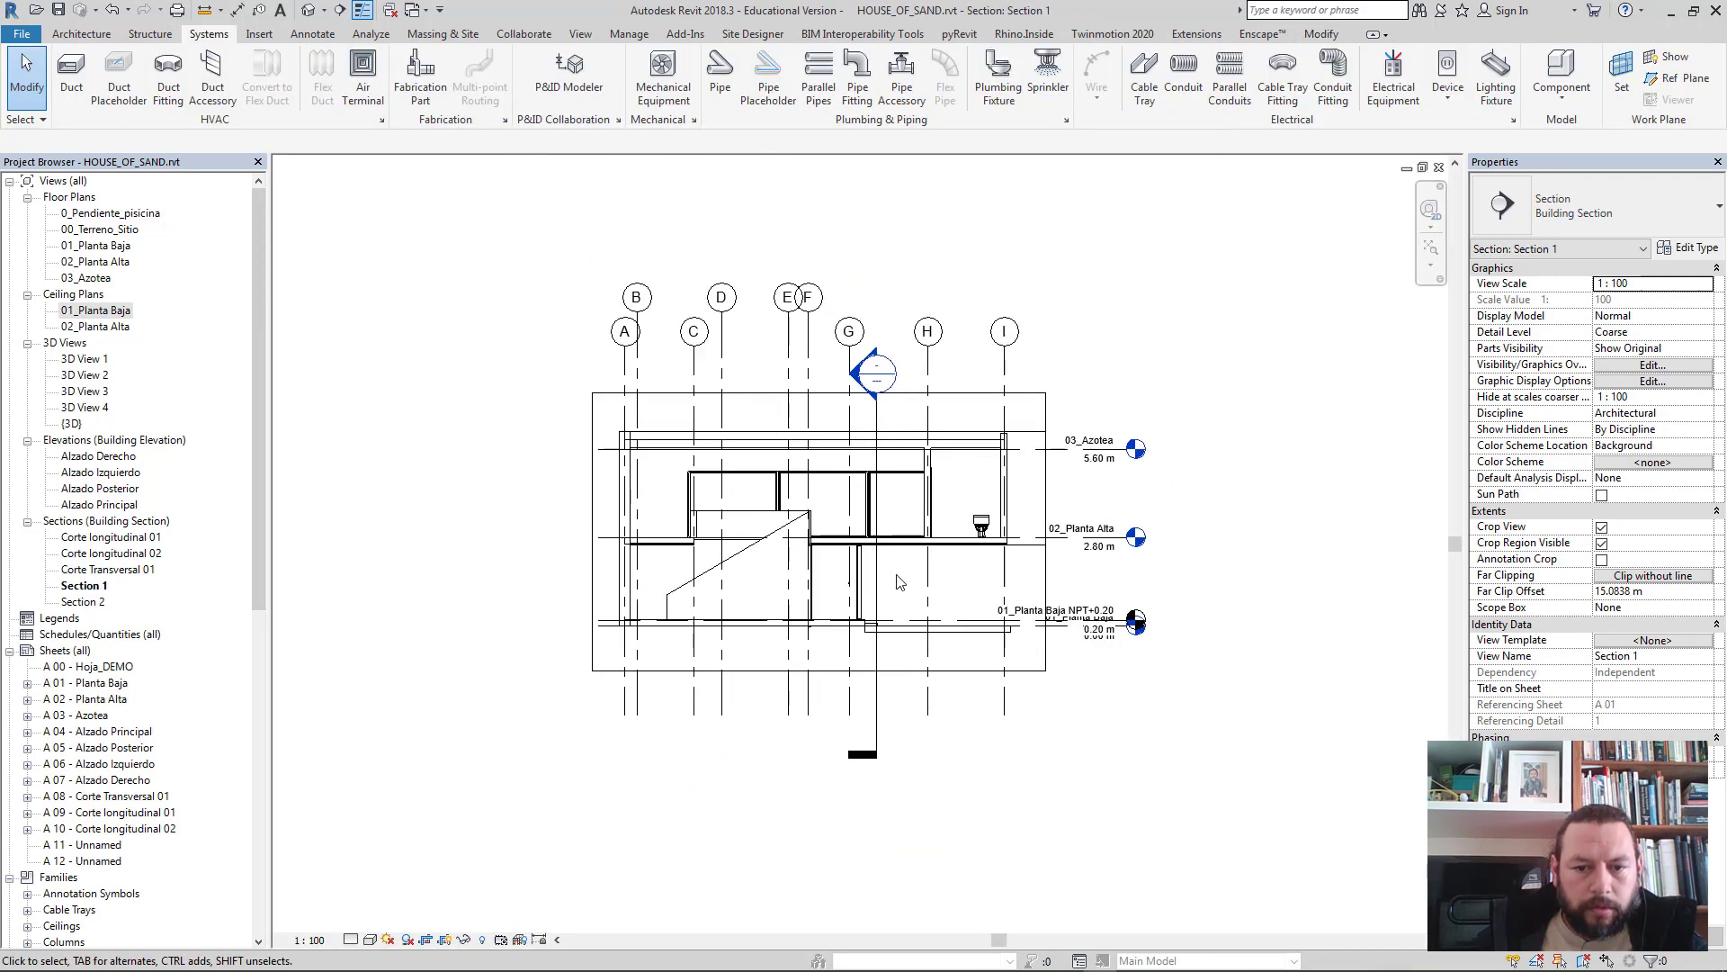
scroll(847, 586, "up", 3)
scroll(847, 585, "up", 3)
scroll(847, 585, "down", 3)
scroll(792, 636, "up", 1)
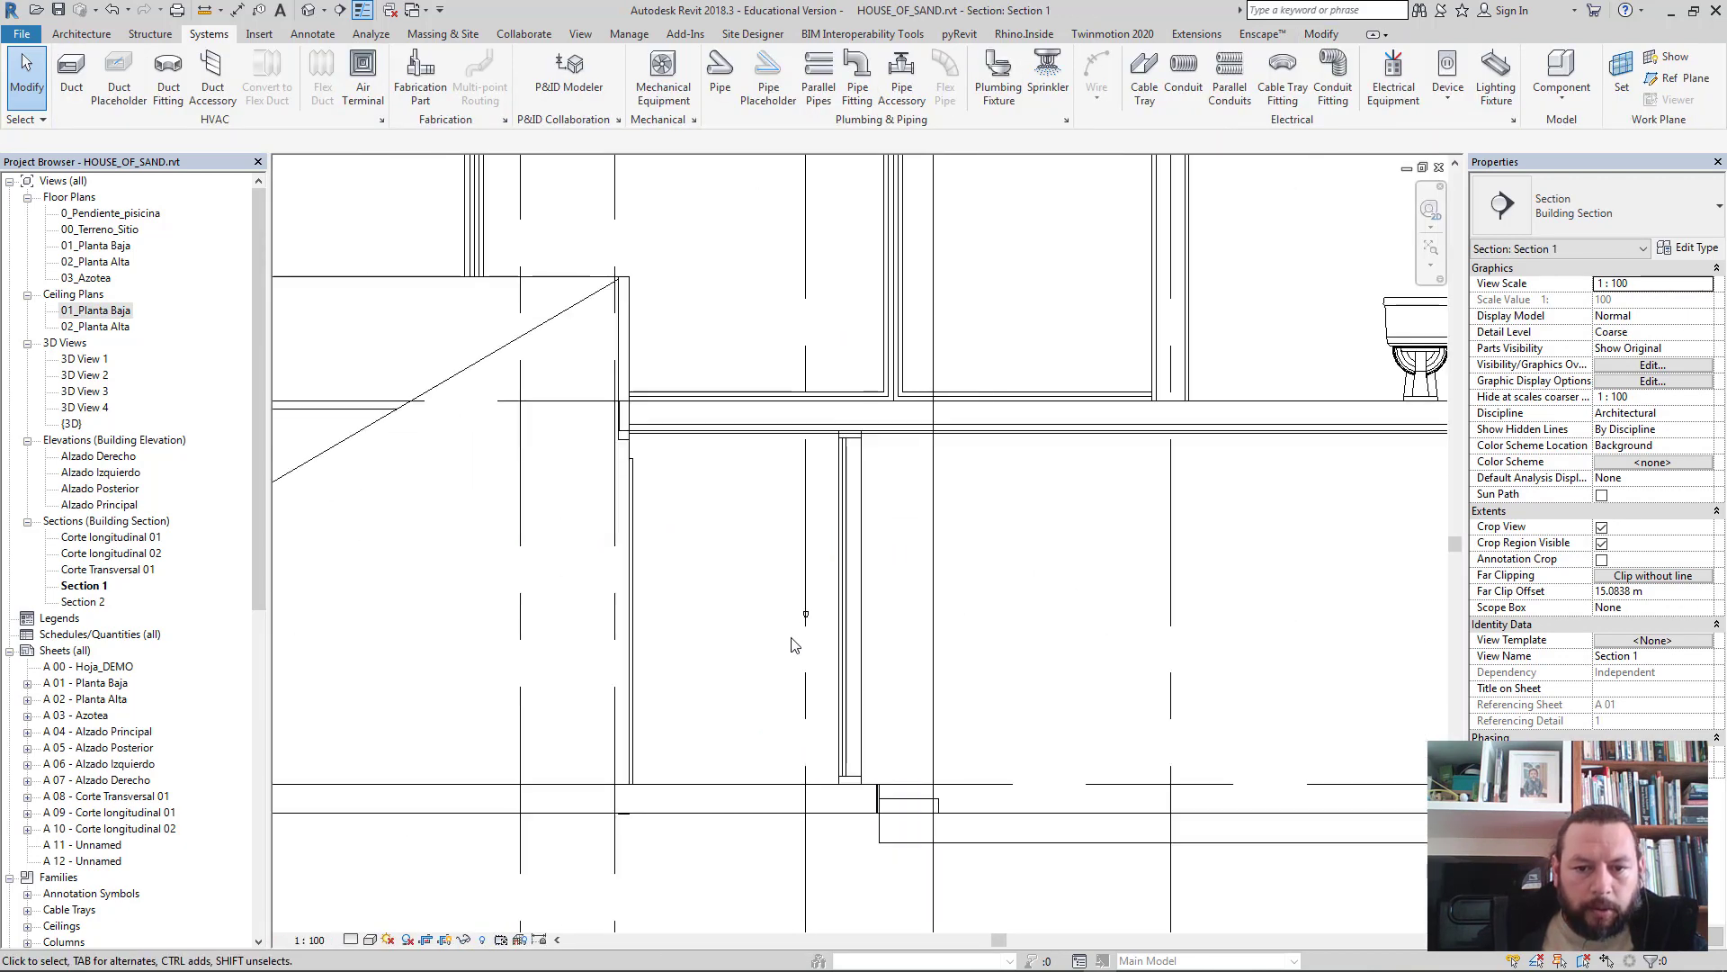
scroll(794, 645, "up", 1)
scroll(792, 467, "up", 1)
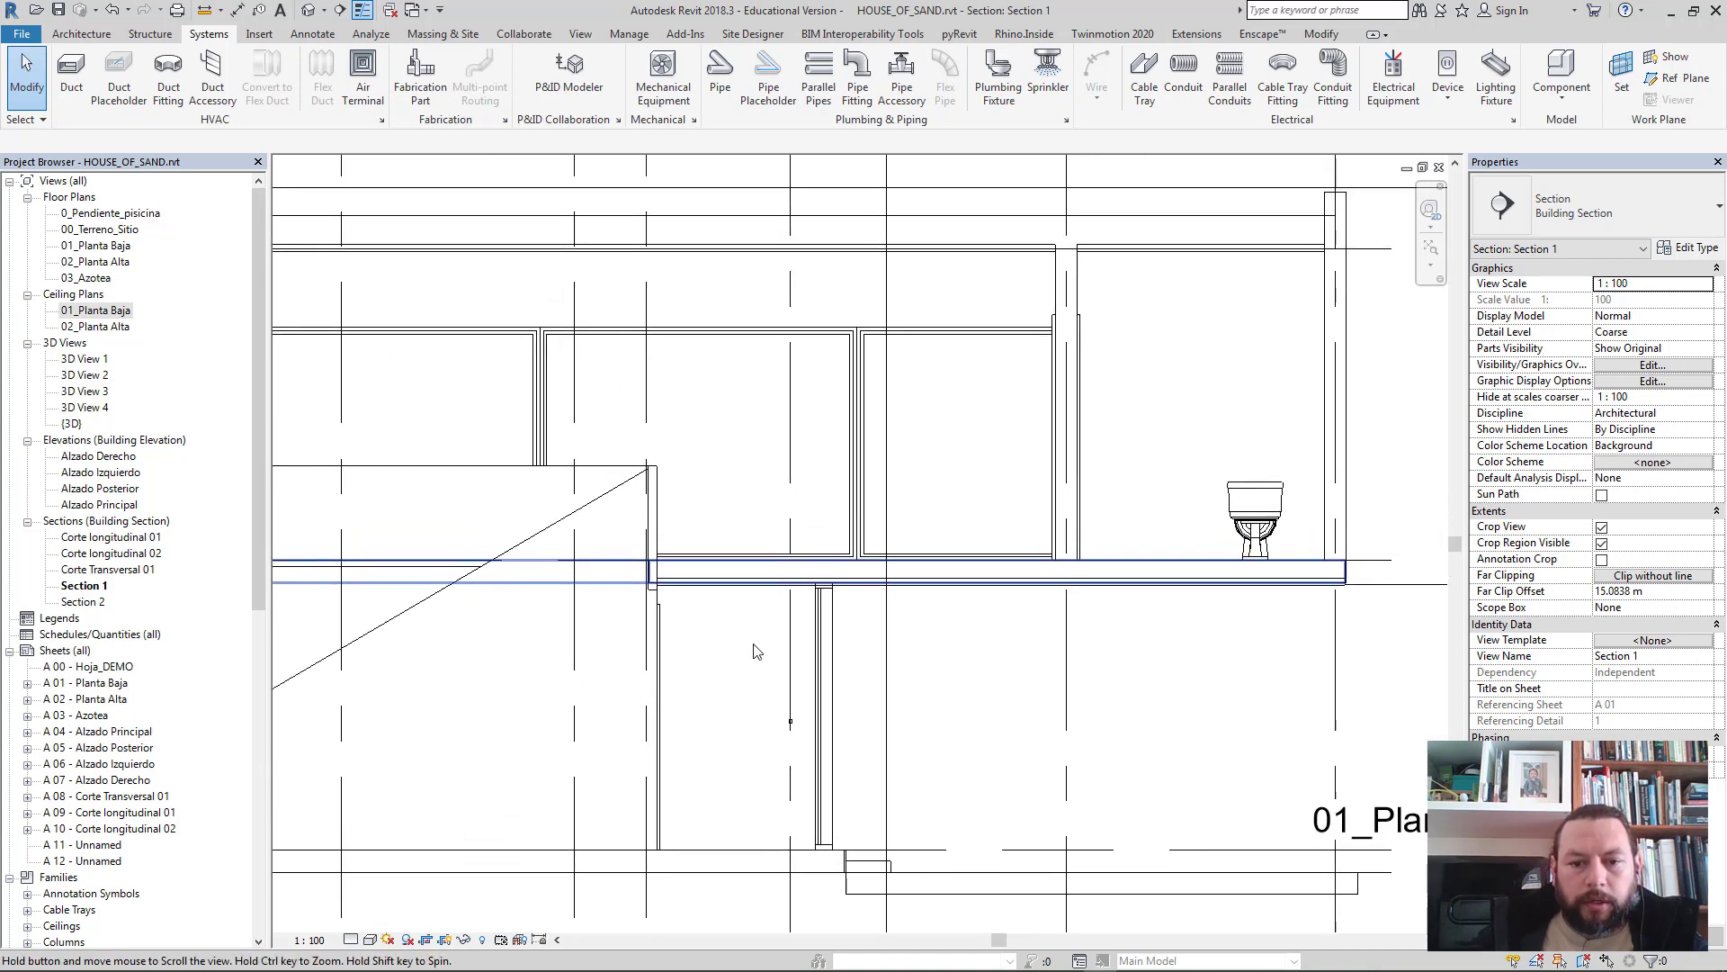
scroll(792, 539, "down", 1)
scroll(783, 630, "up", 3)
scroll(776, 713, "up", 1)
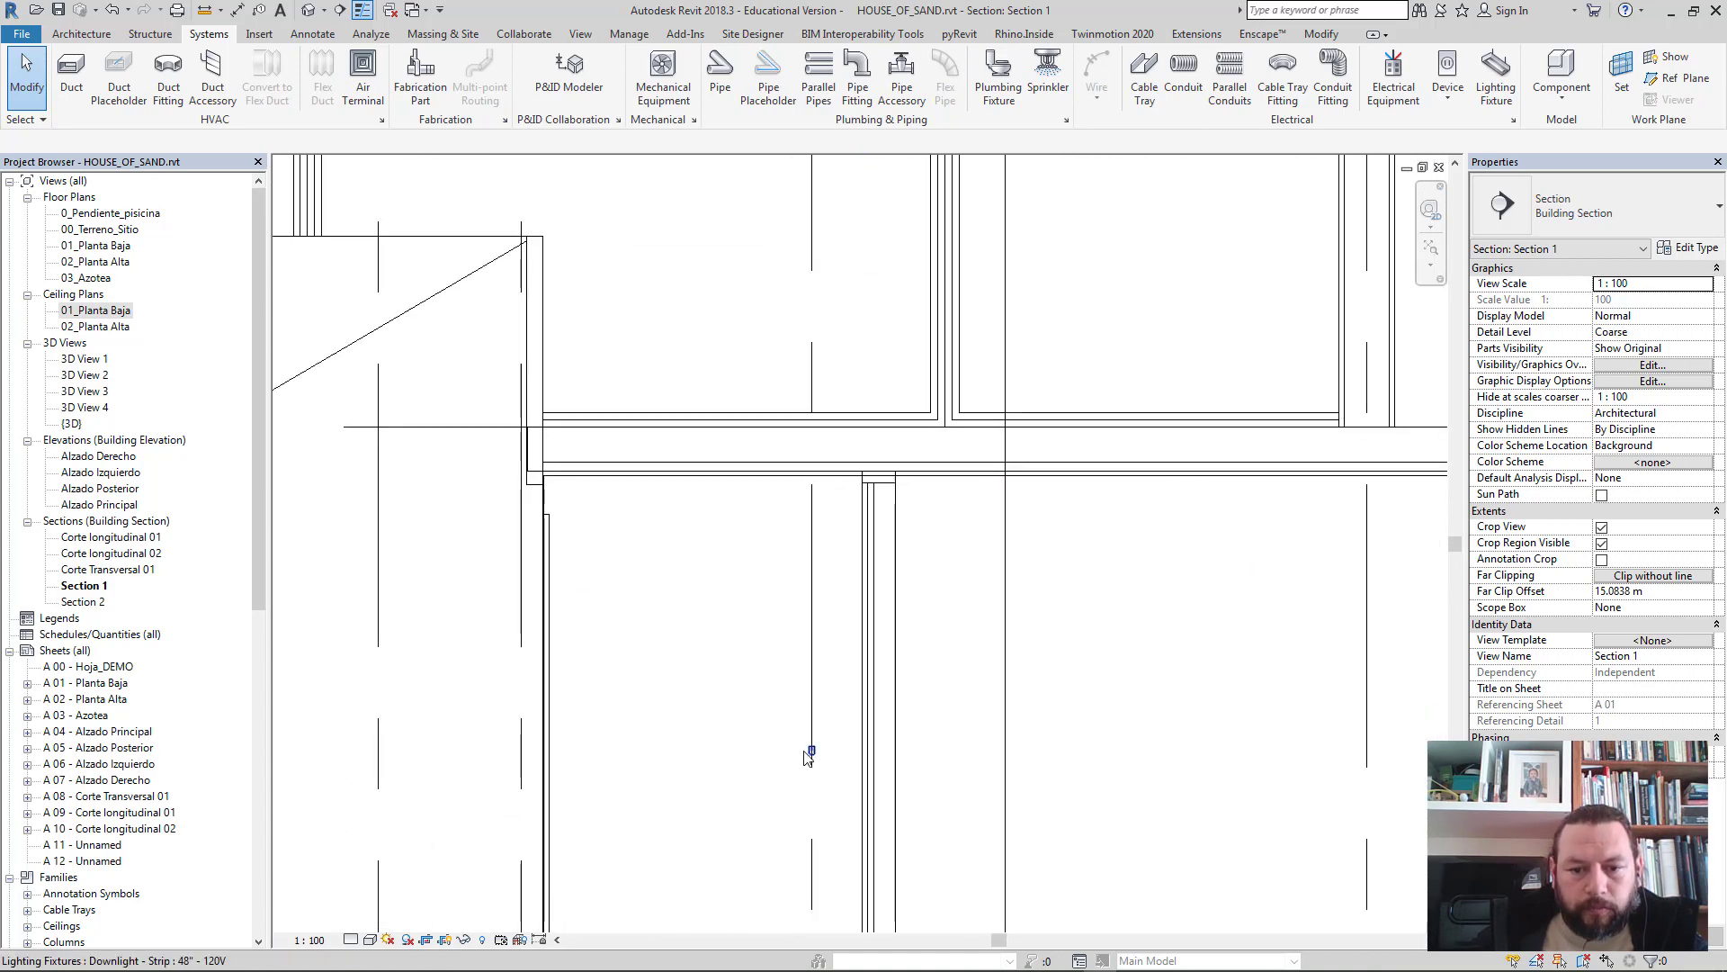
left_click(810, 752)
middle_click_drag(781, 684, 760, 527)
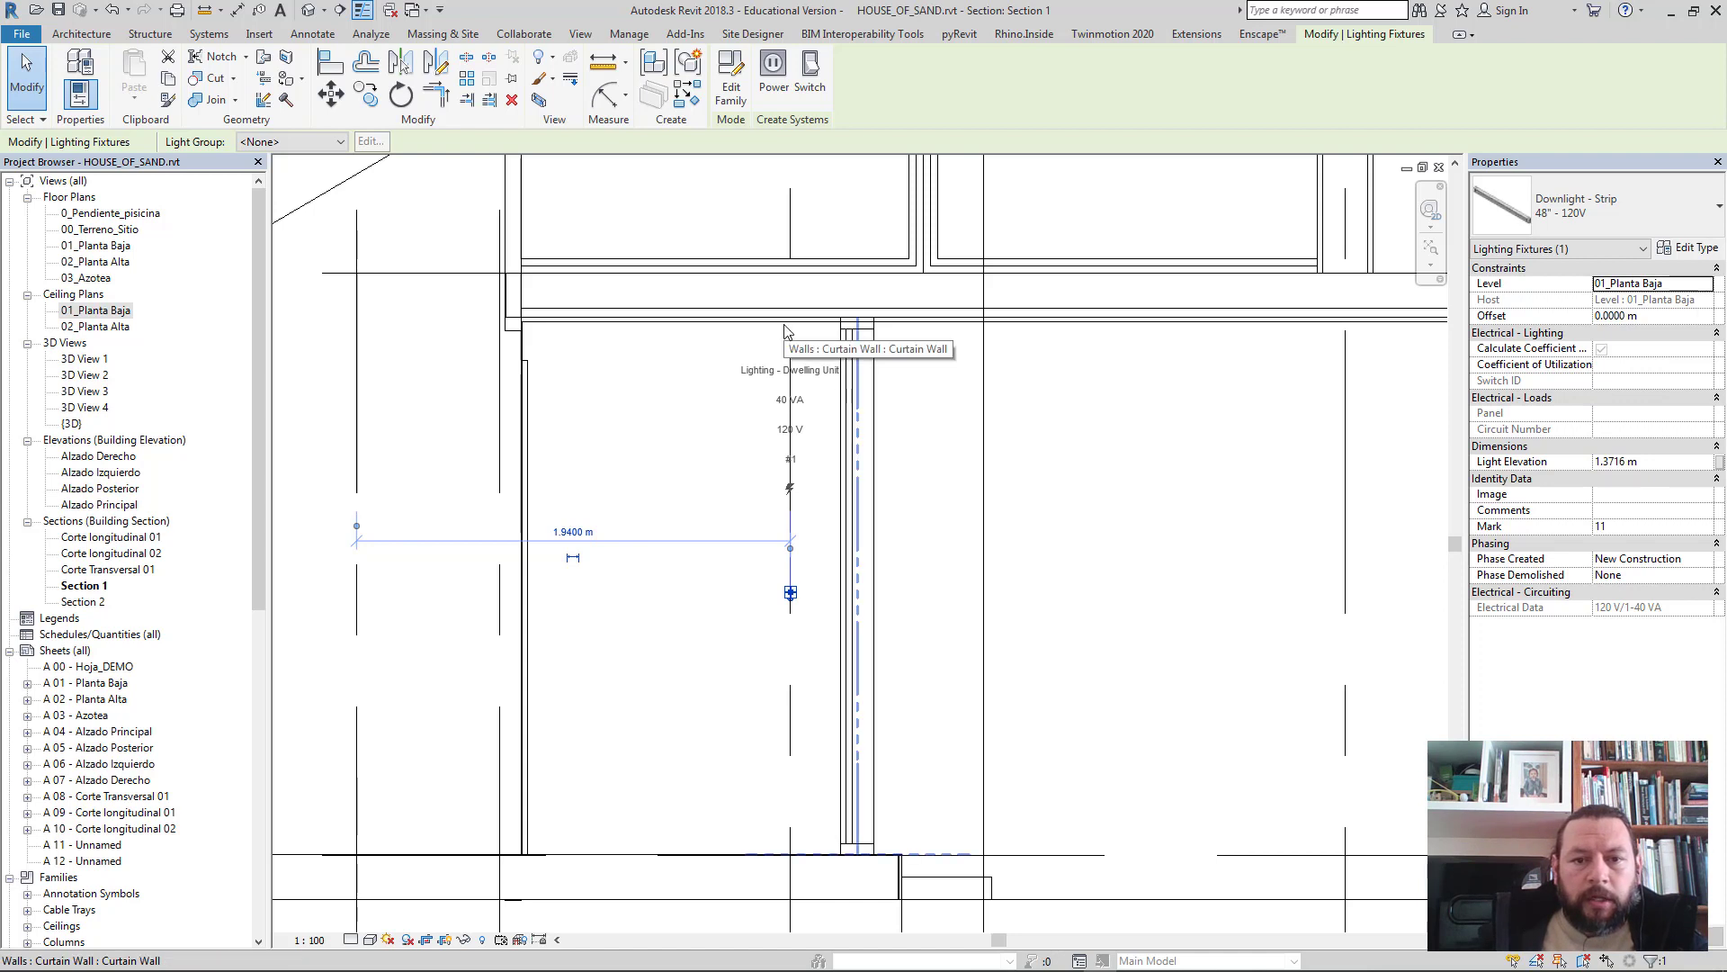
- Set the strip downlight's Light Elevation to 2.58 m
left_click(1648, 463)
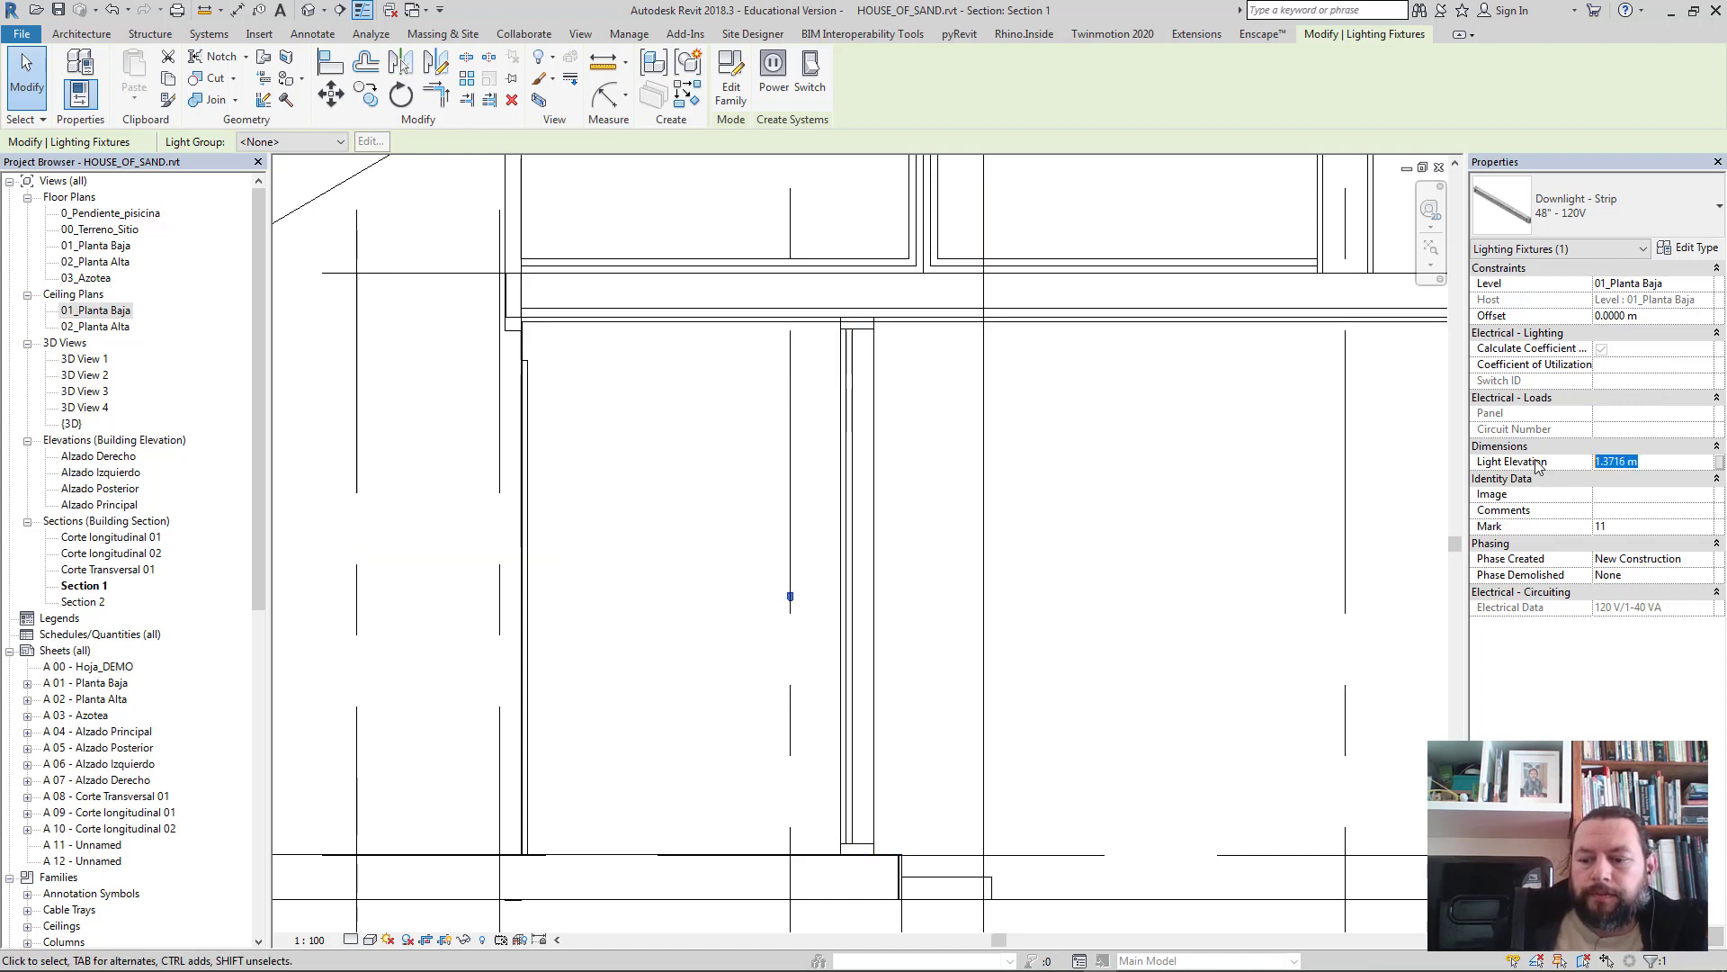
type("2.")
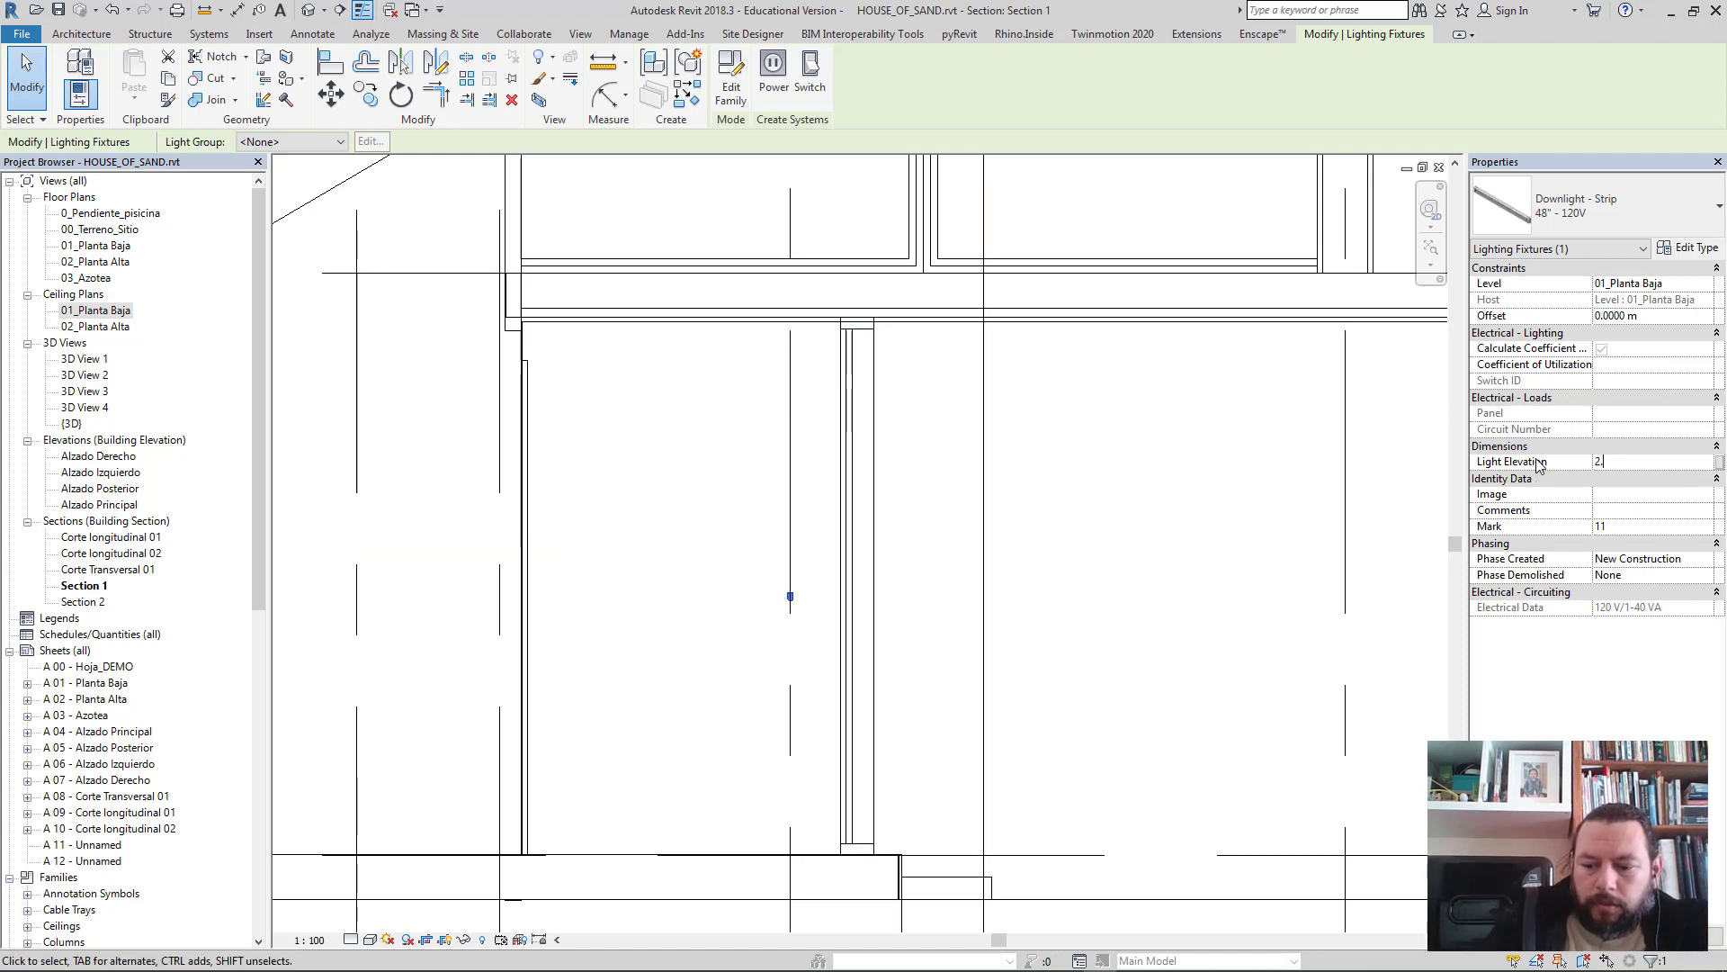
type("5800")
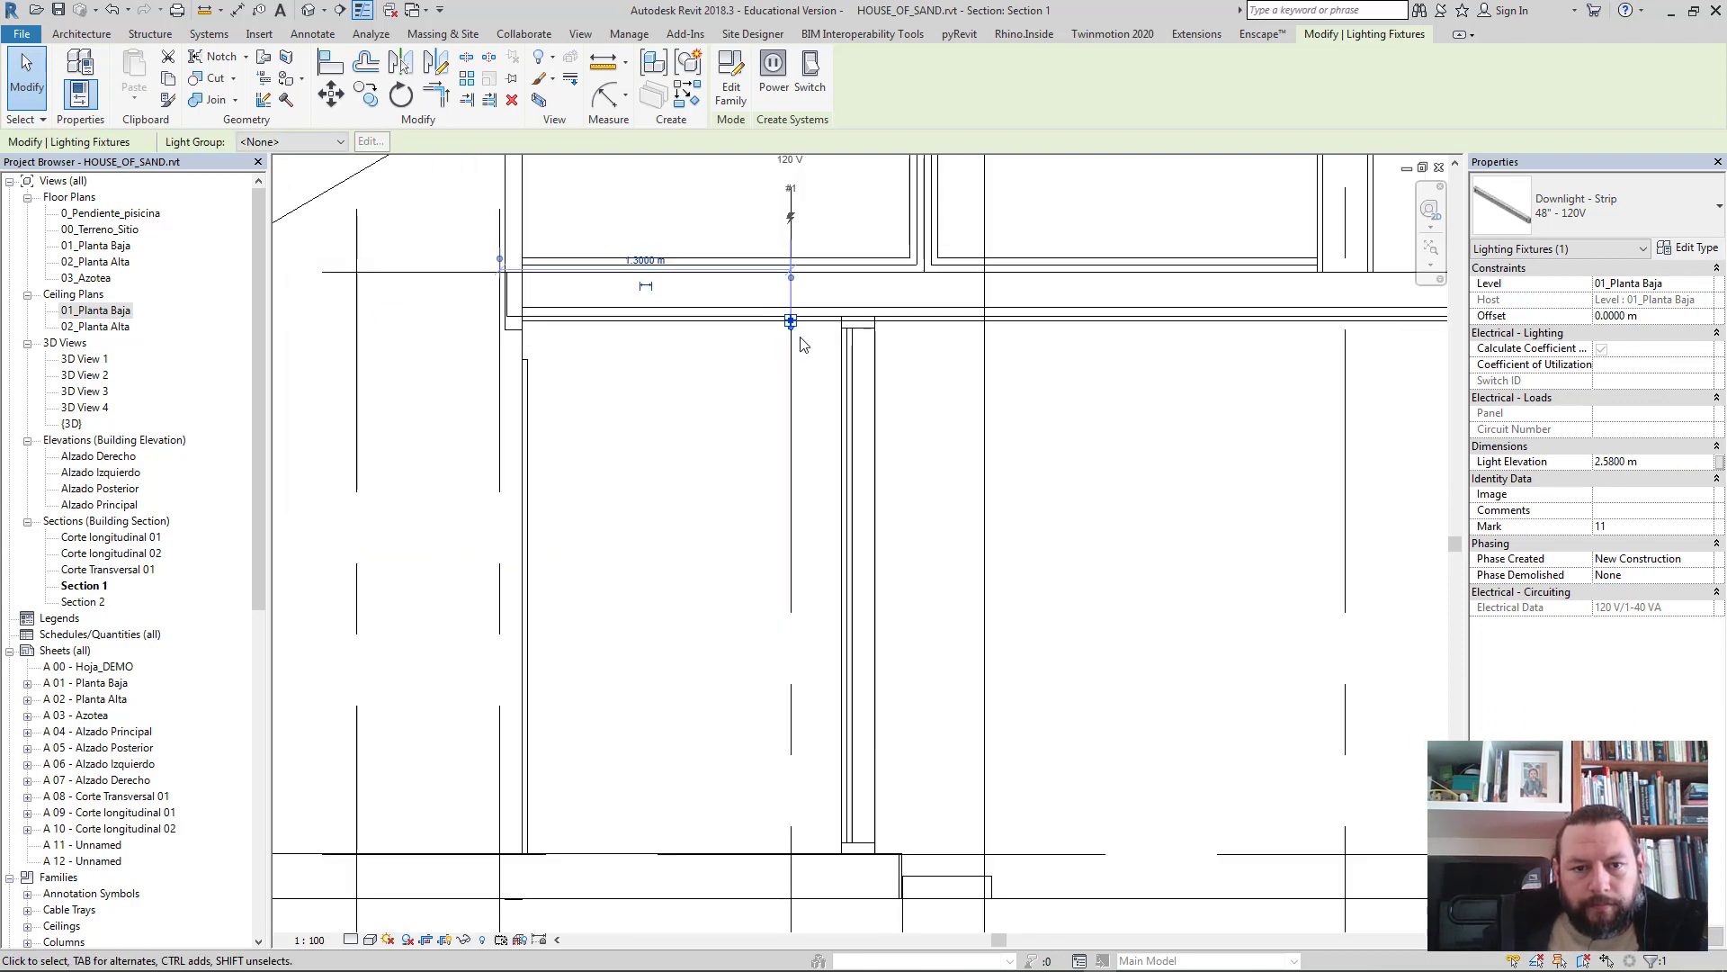
scroll(804, 345, "up", 2)
scroll(803, 345, "up", 1)
scroll(803, 344, "up", 1)
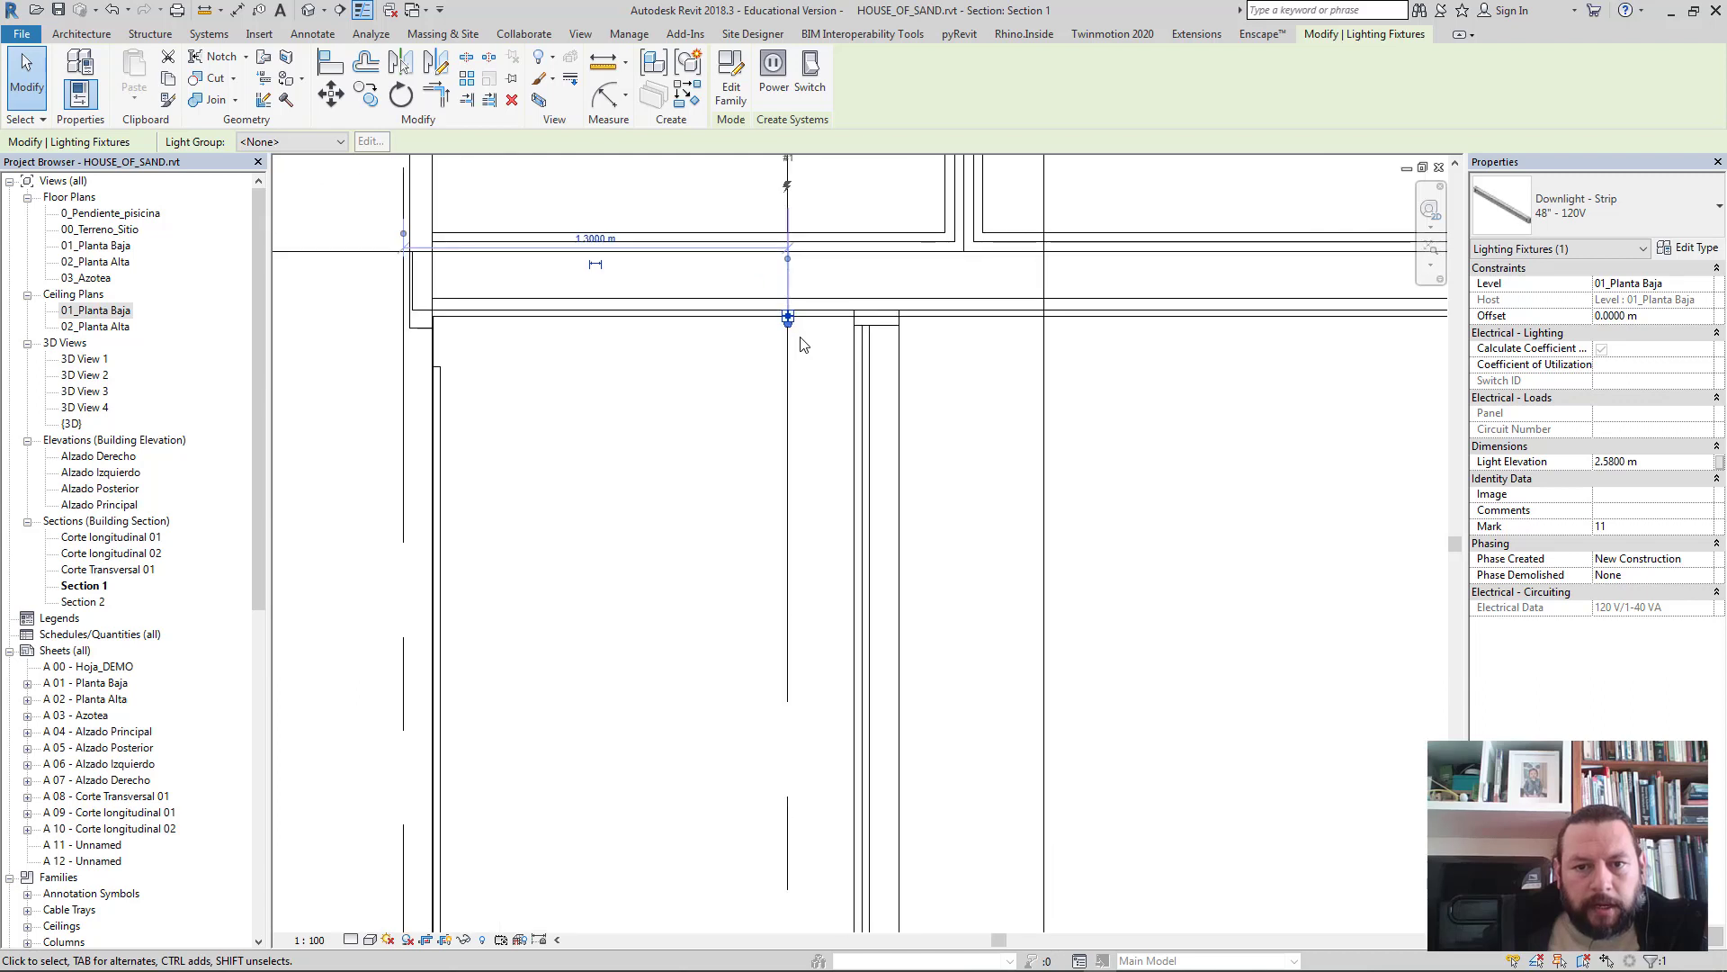
scroll(804, 345, "up", 1)
scroll(804, 344, "up", 1)
scroll(804, 344, "up", 1)
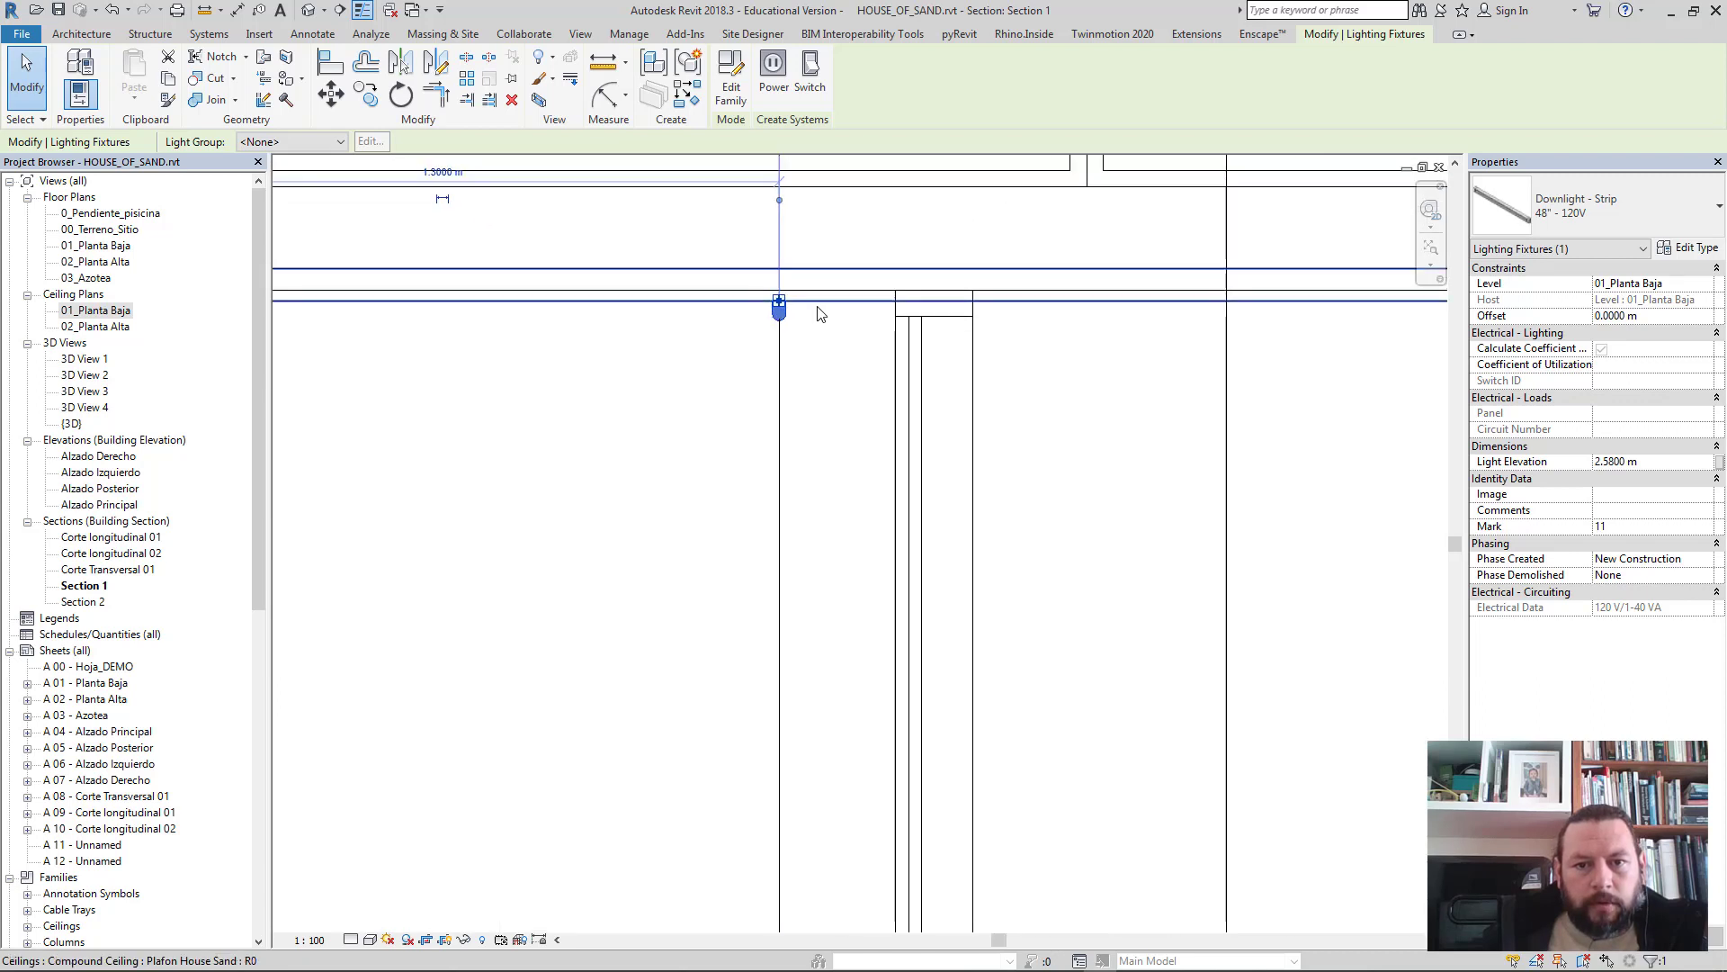
- Select the Plafon House Sand ceiling to compare its height with the downlight
left_click(801, 304)
scroll(814, 427, "down", 1)
scroll(812, 425, "down", 2)
scroll(810, 424, "down", 1)
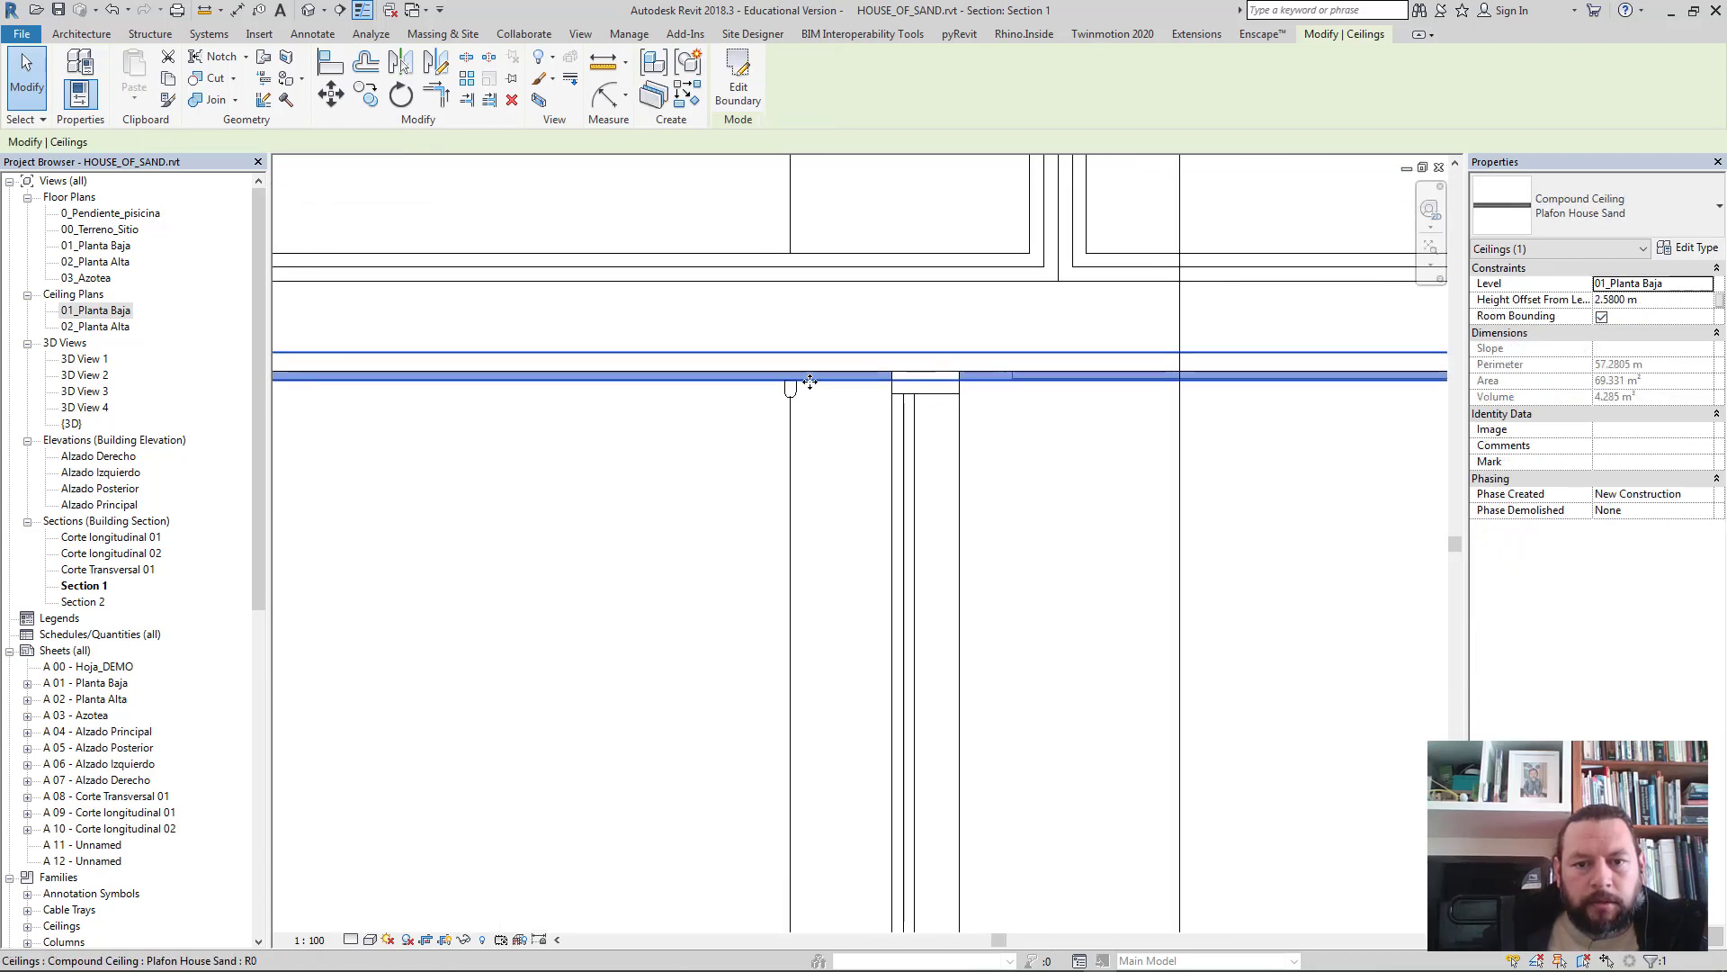
scroll(811, 424, "down", 1)
scroll(808, 424, "up", 1)
scroll(807, 423, "up", 1)
scroll(806, 422, "up", 1)
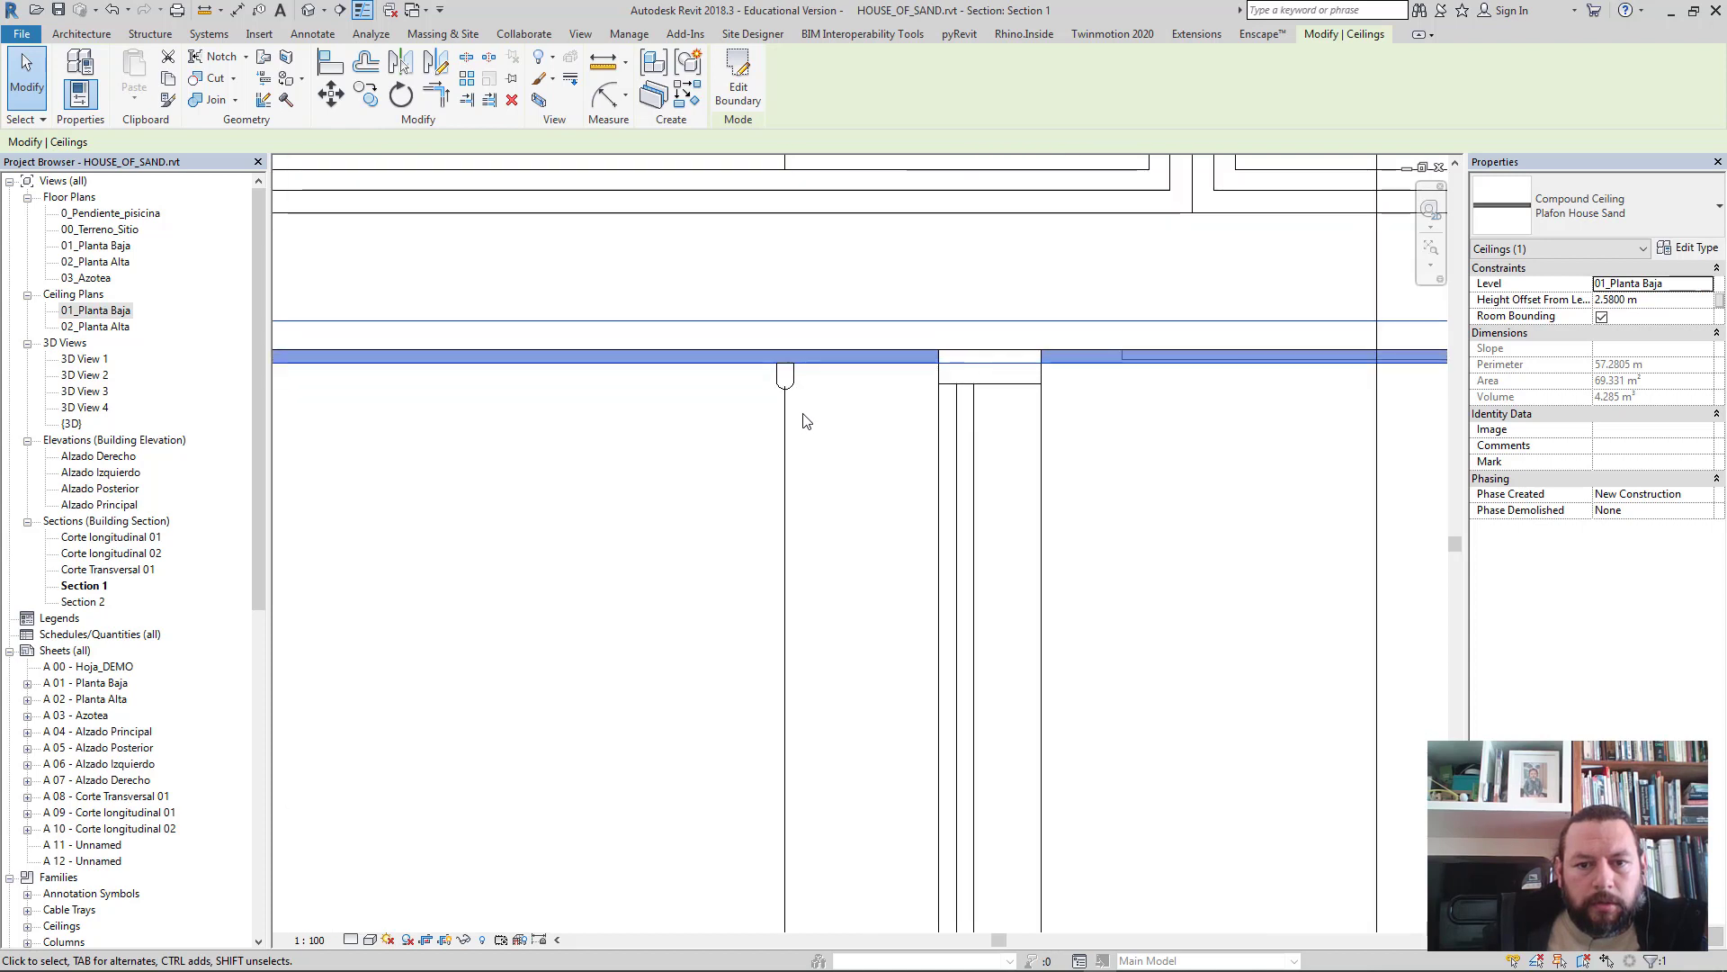
scroll(805, 421, "up", 1)
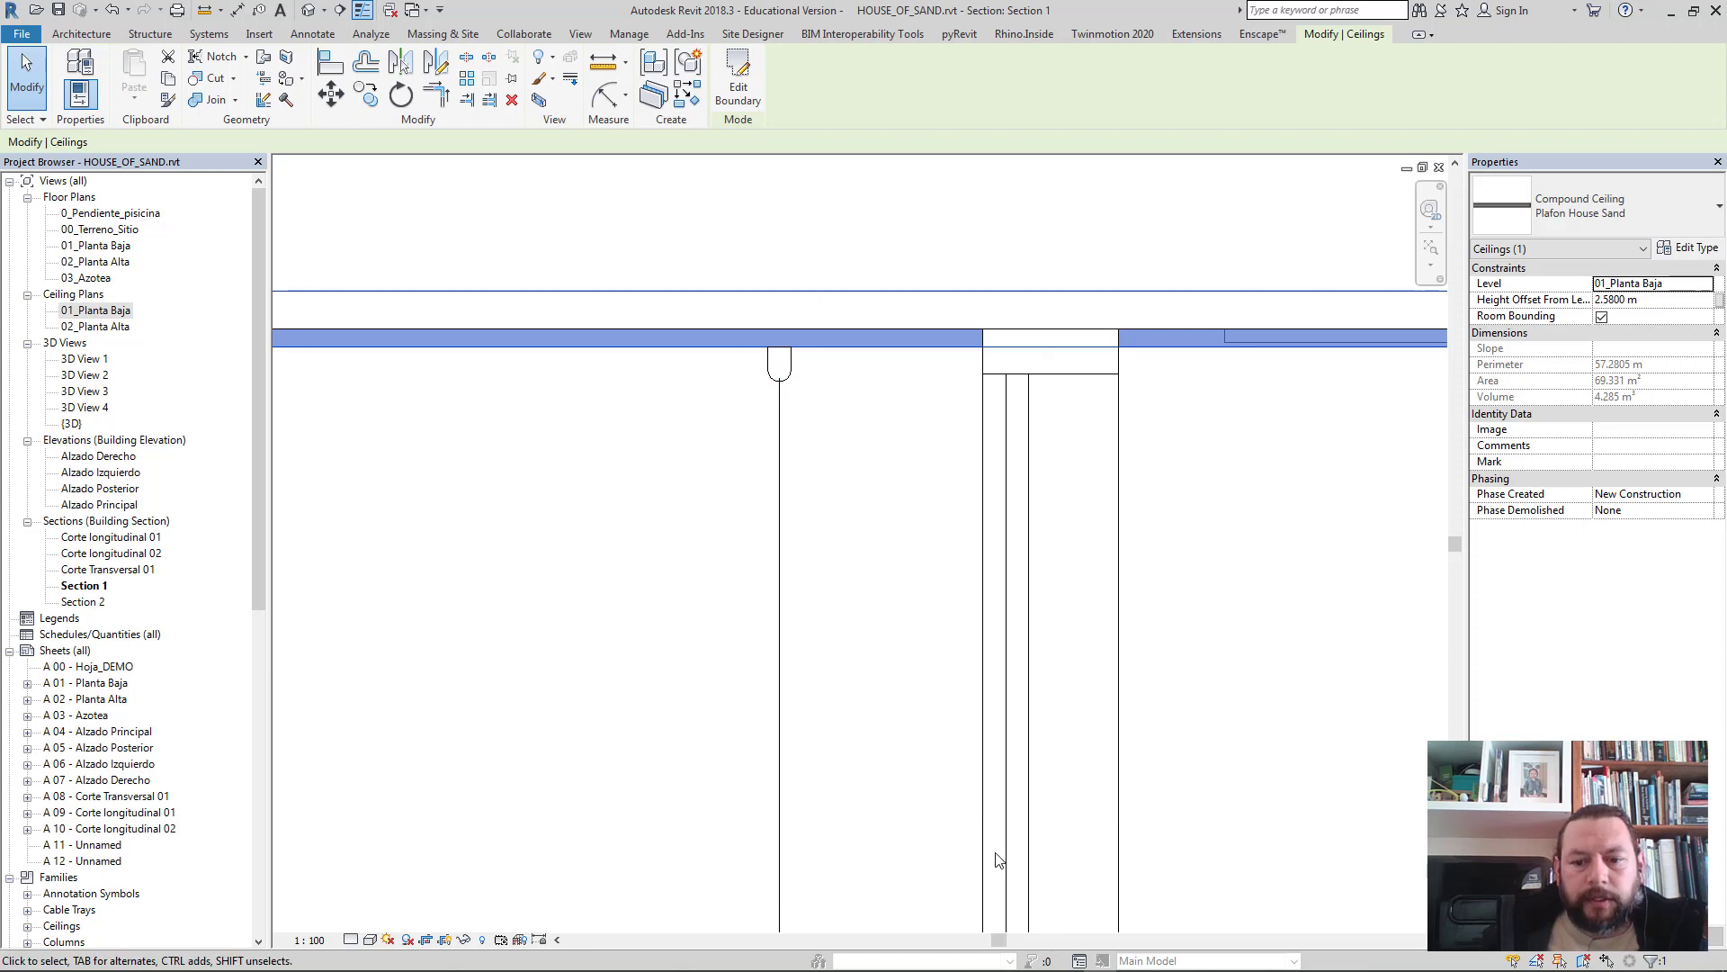
mouse_move(833, 962)
left_click(907, 960)
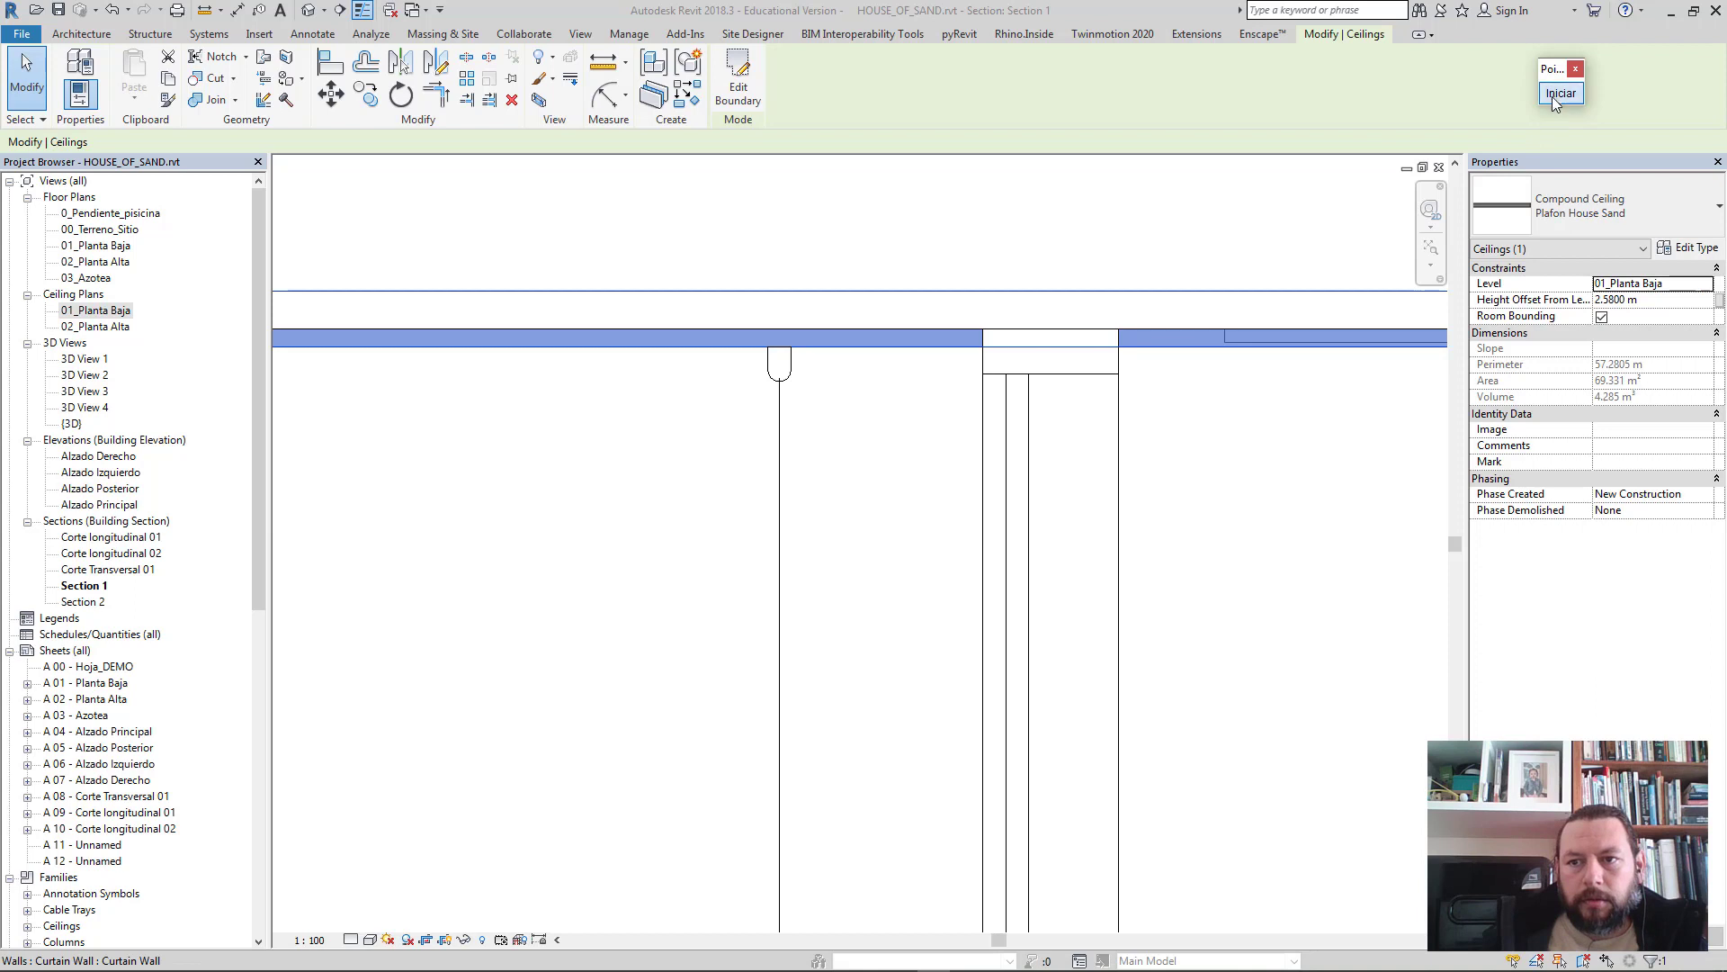
left_click(1559, 94)
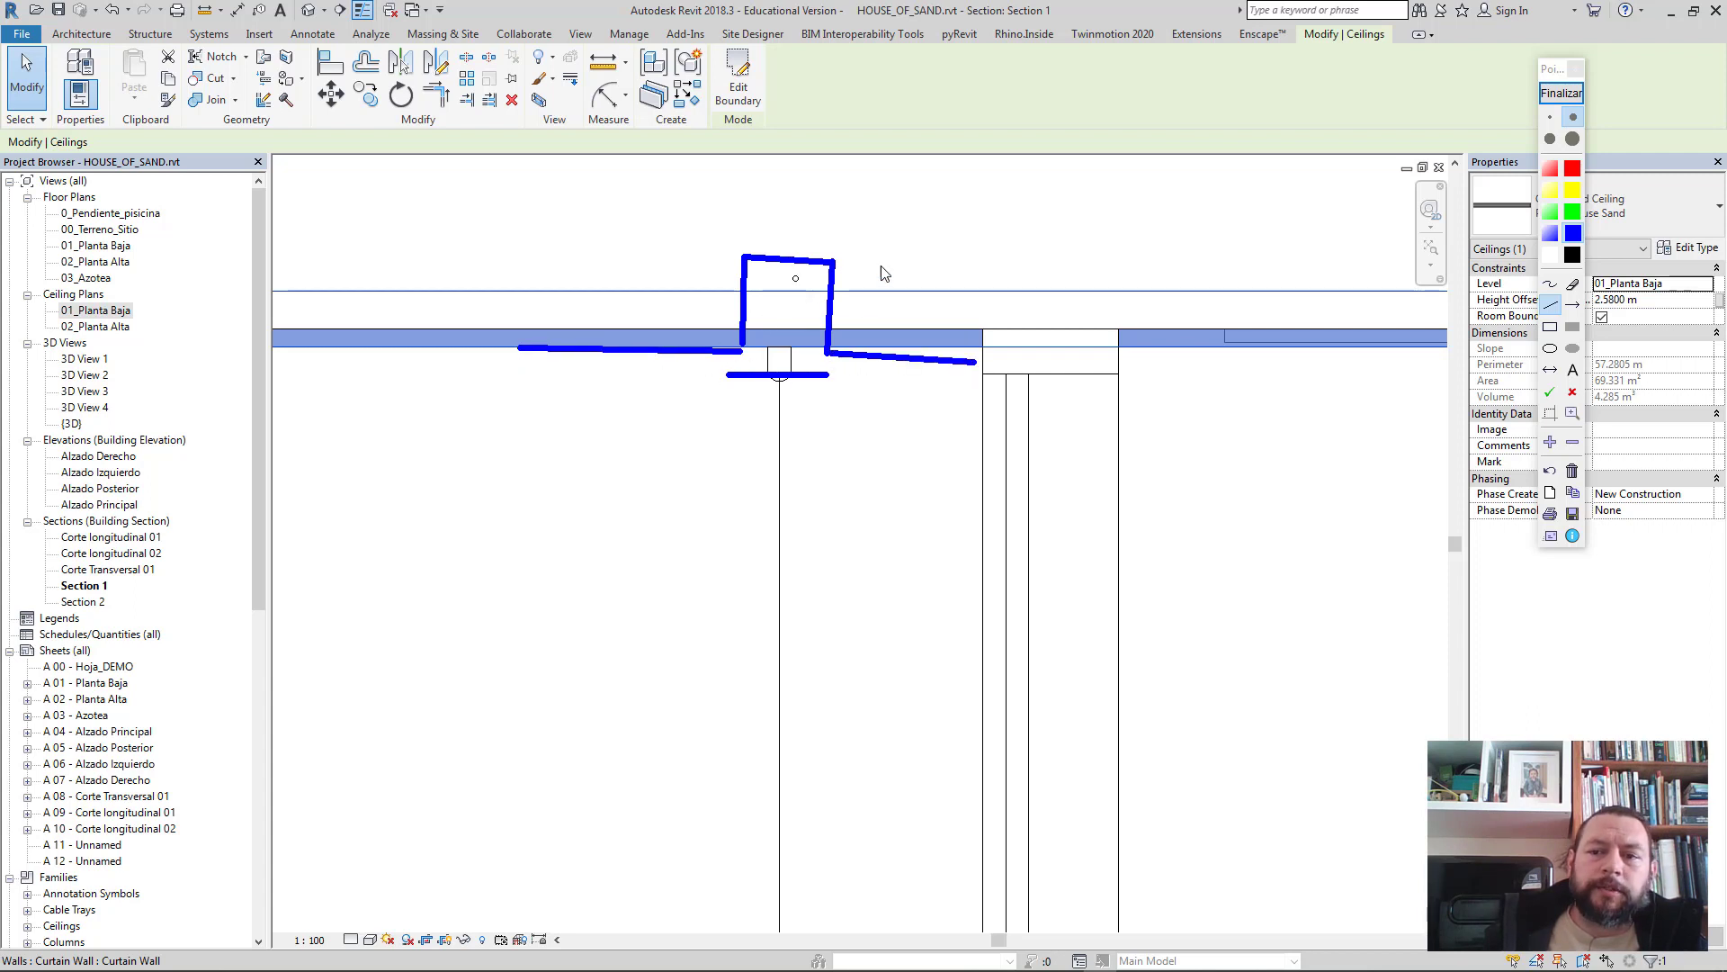
left_click(1547, 327)
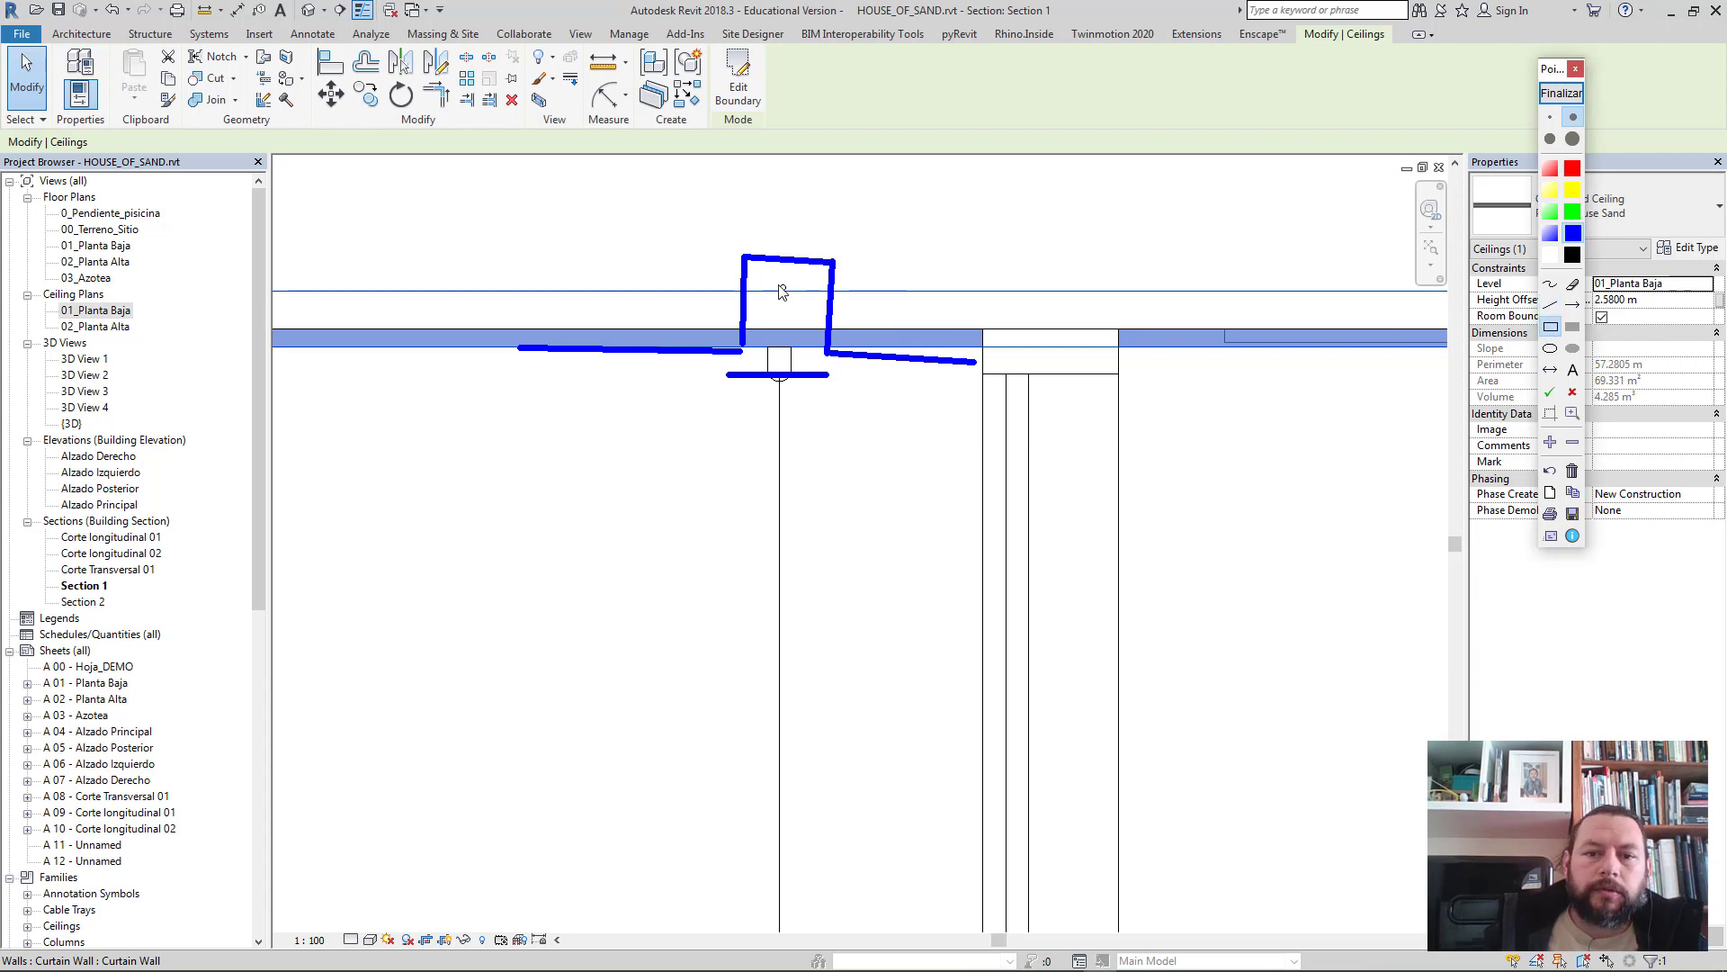
left_click_drag(772, 280, 787, 295)
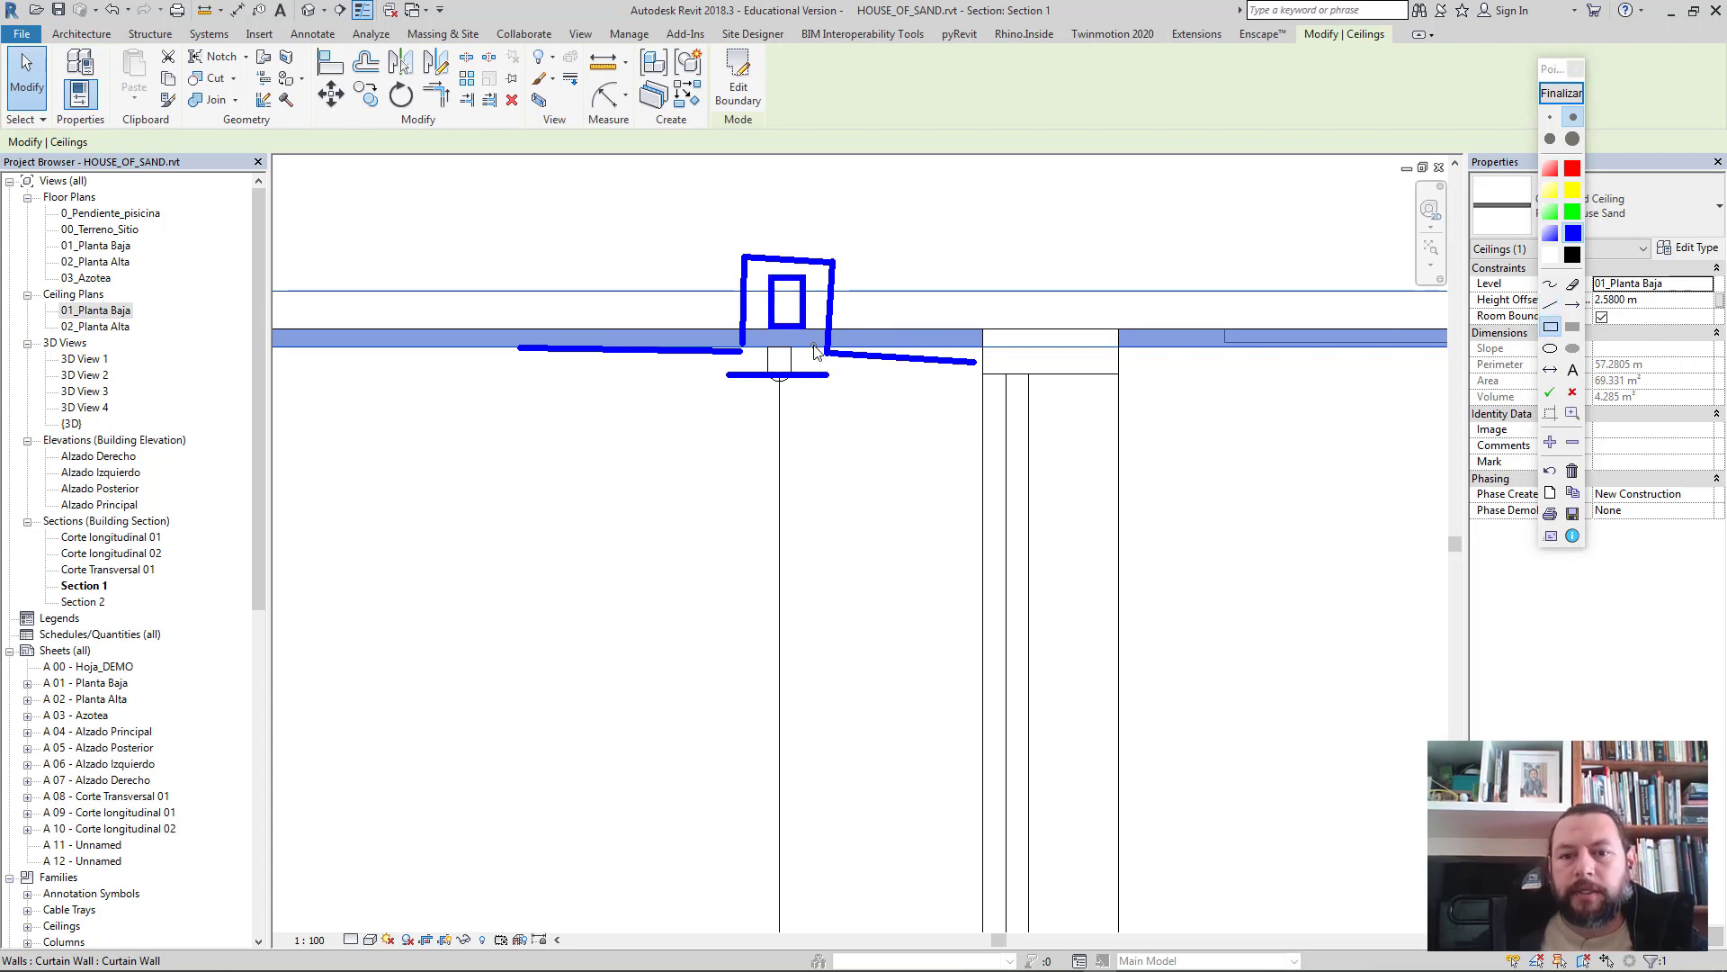
left_click(1574, 98)
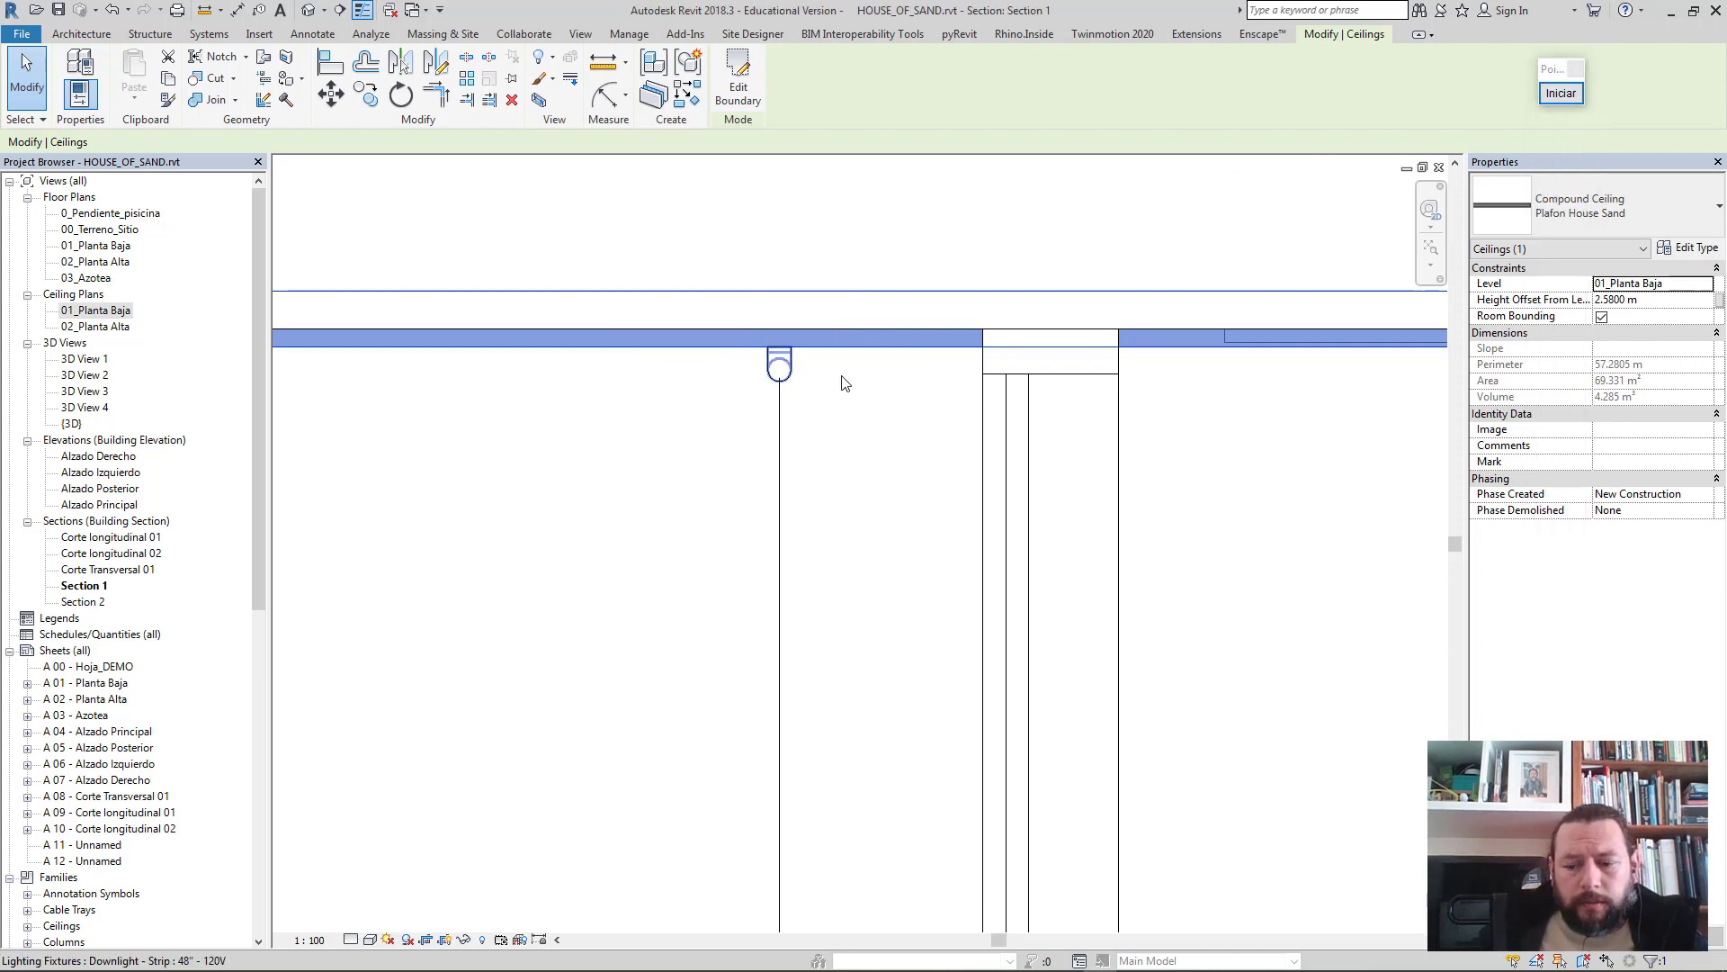
- Nudge the downlight up to a 0.0369 m offset, then reopen the 01_Planta Baja ceiling plan
left_click(789, 379)
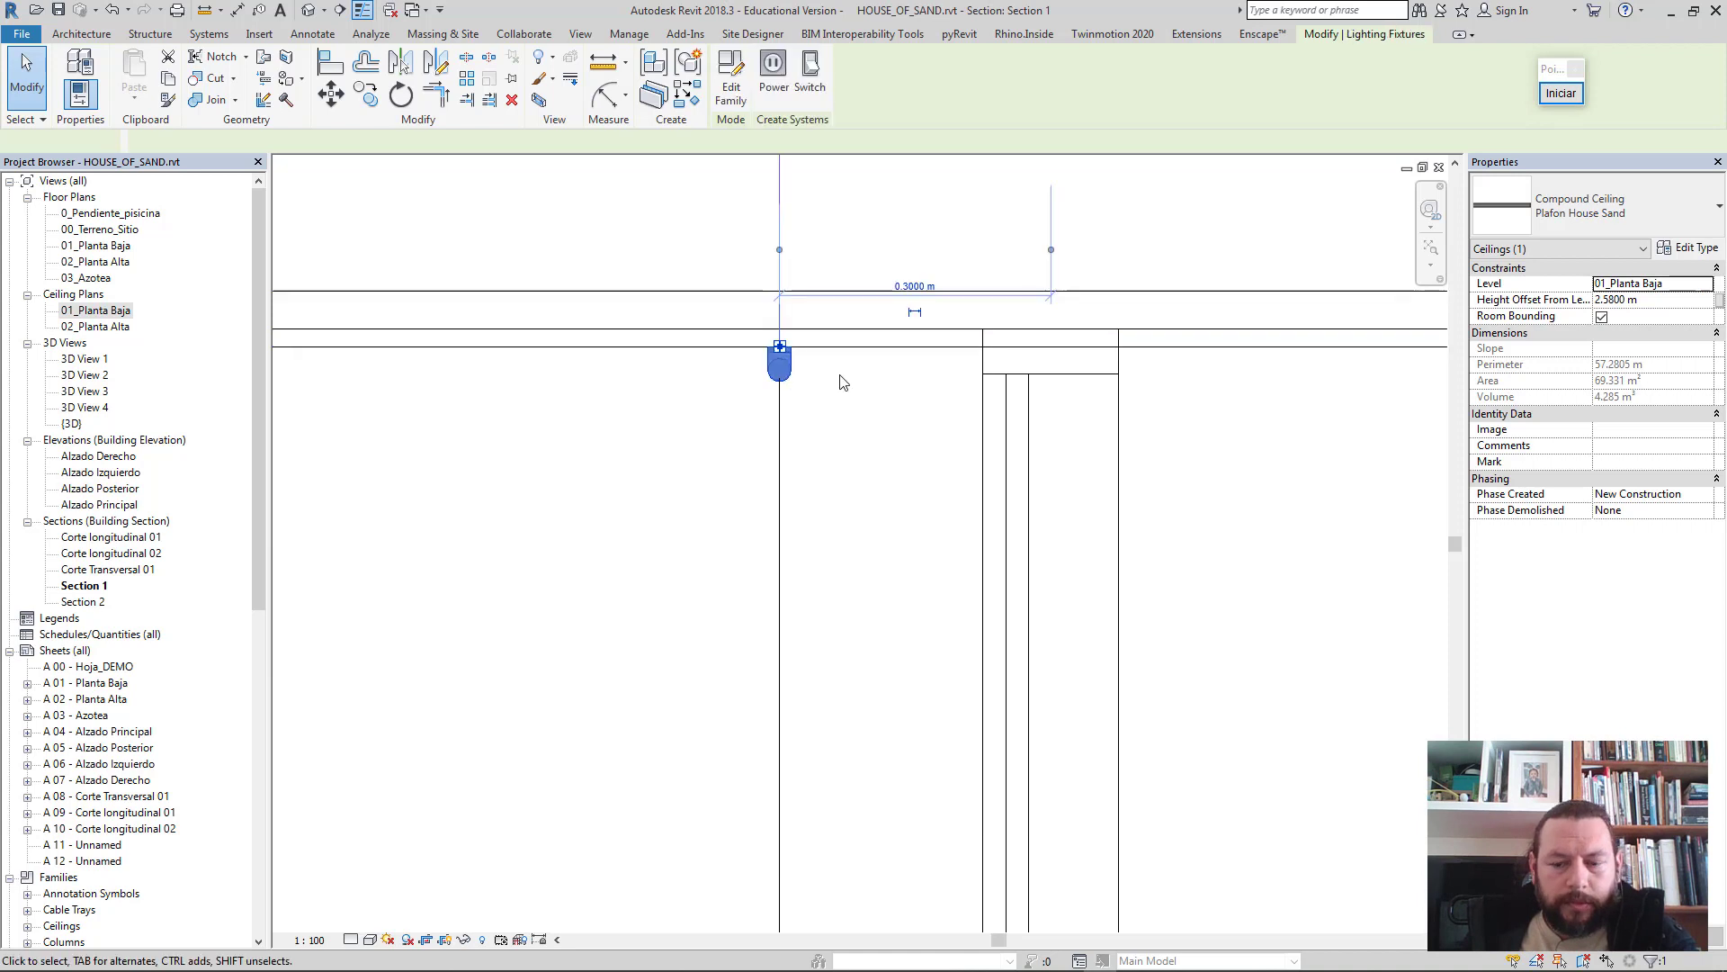
key("Up")
key("Up")
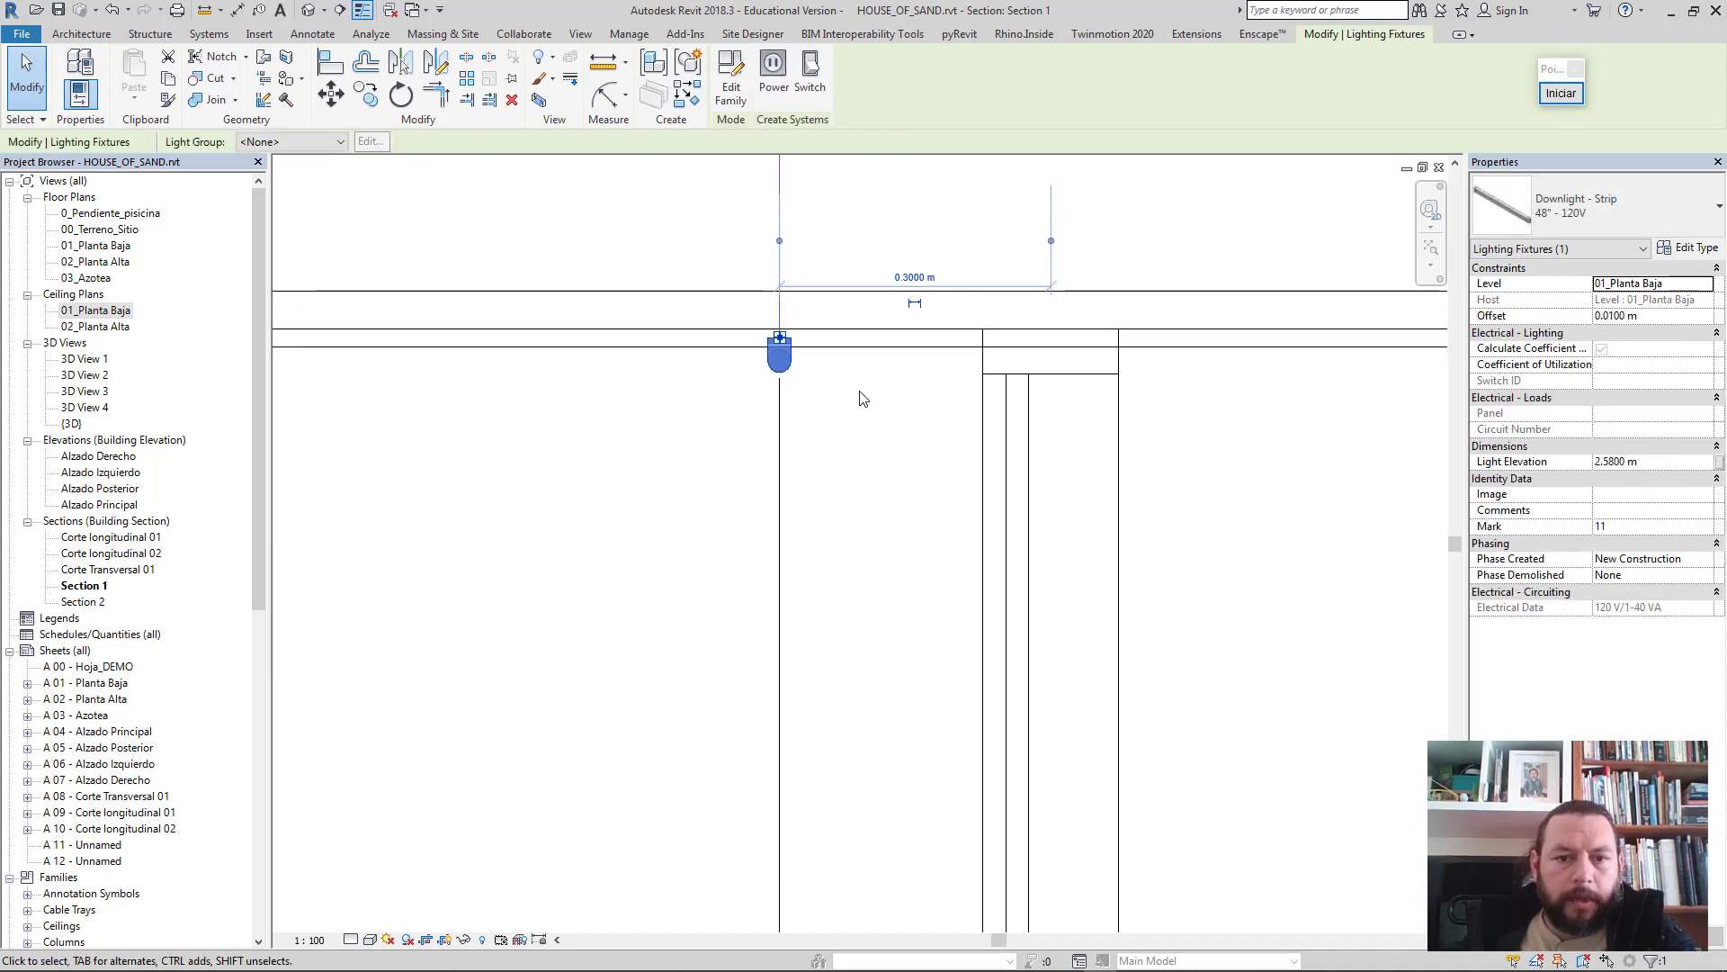
key("Up")
key("Up")
key("Up")
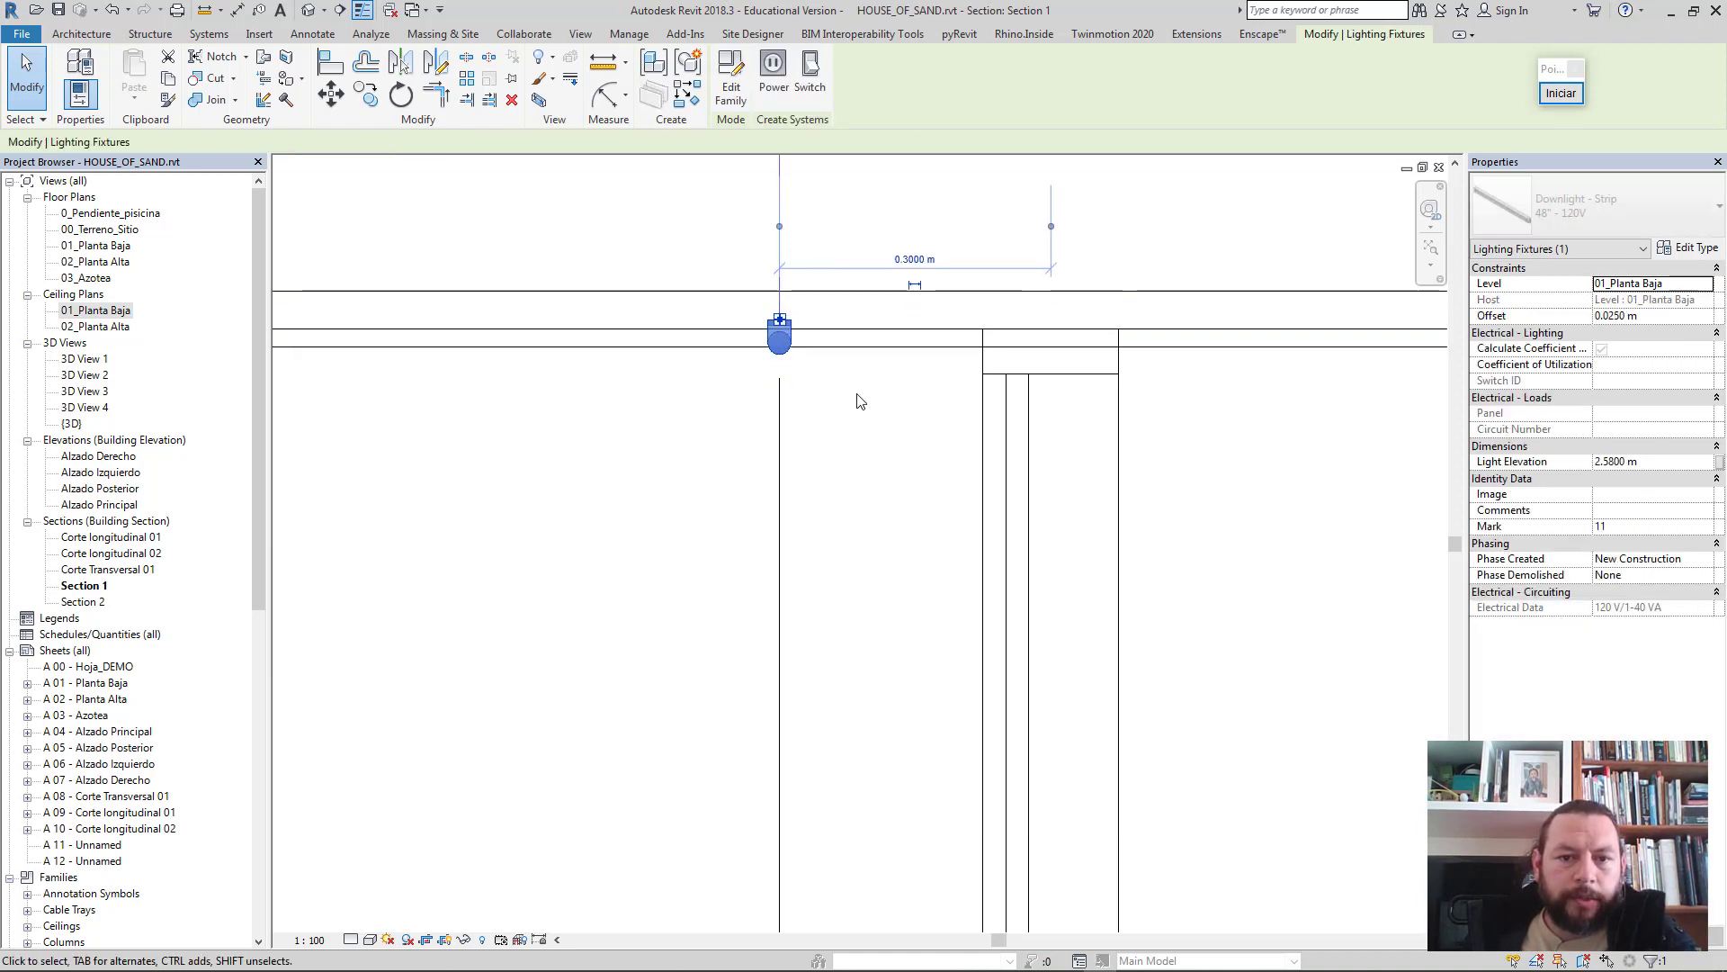
key("Up")
scroll(782, 369, "up", 1)
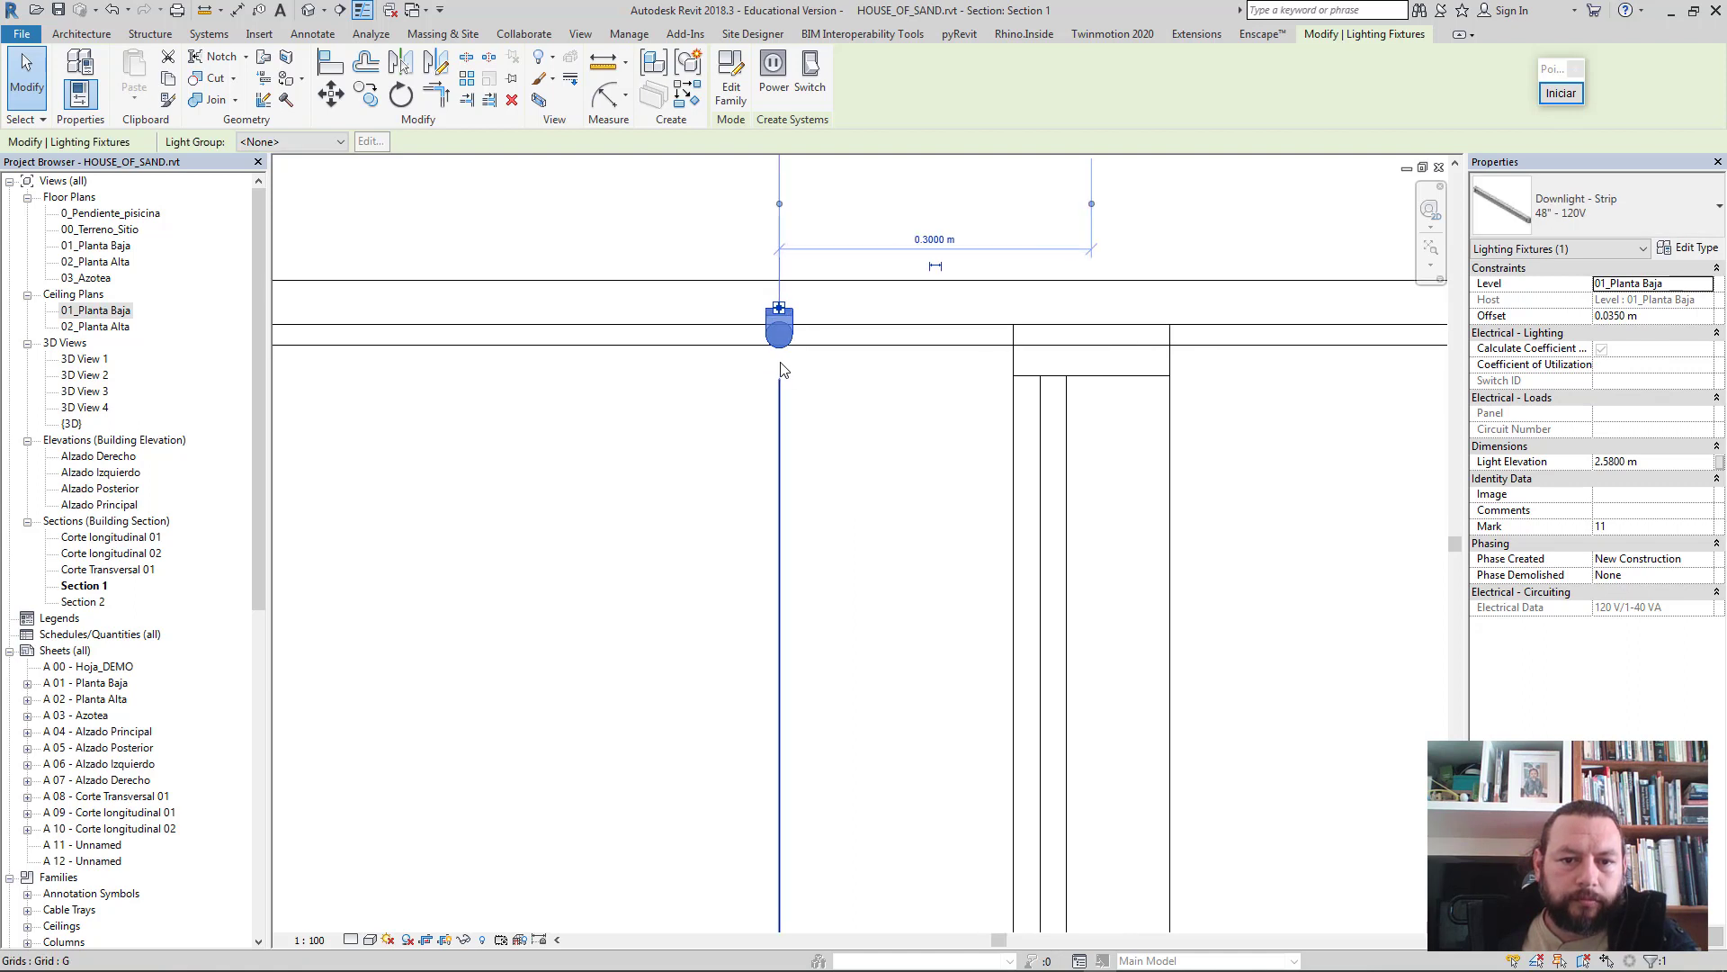
scroll(783, 369, "up", 1)
scroll(783, 368, "up", 2)
scroll(783, 369, "up", 1)
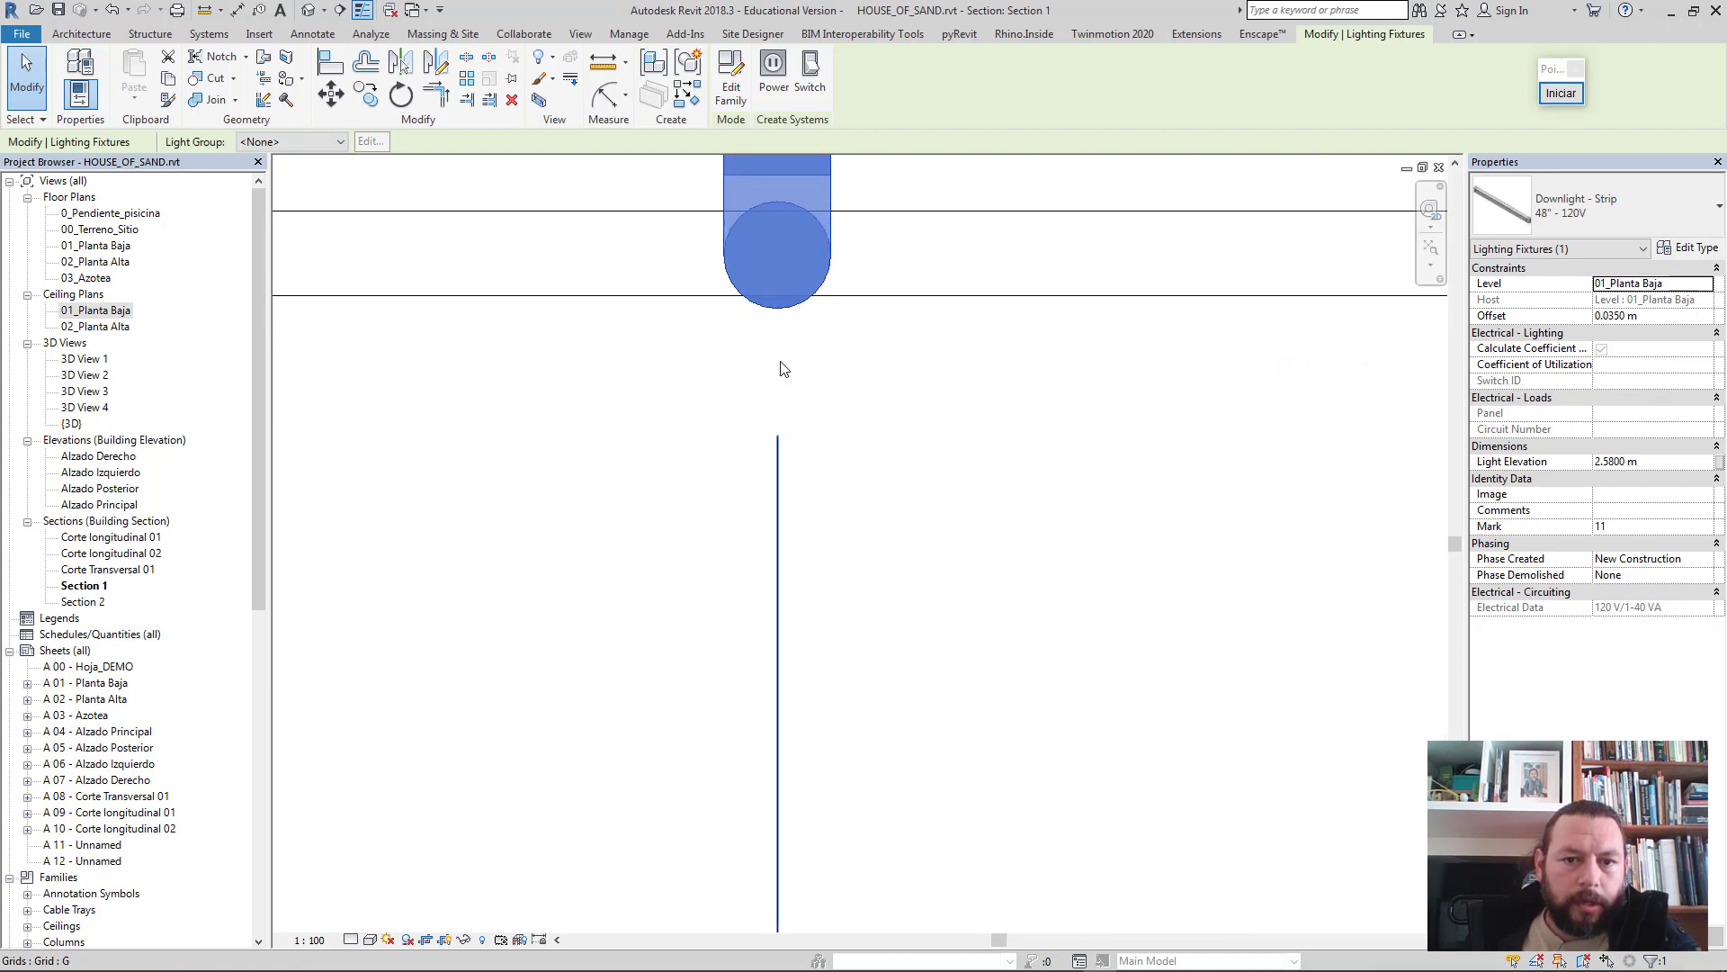
key("Up")
scroll(773, 296, "up", 2)
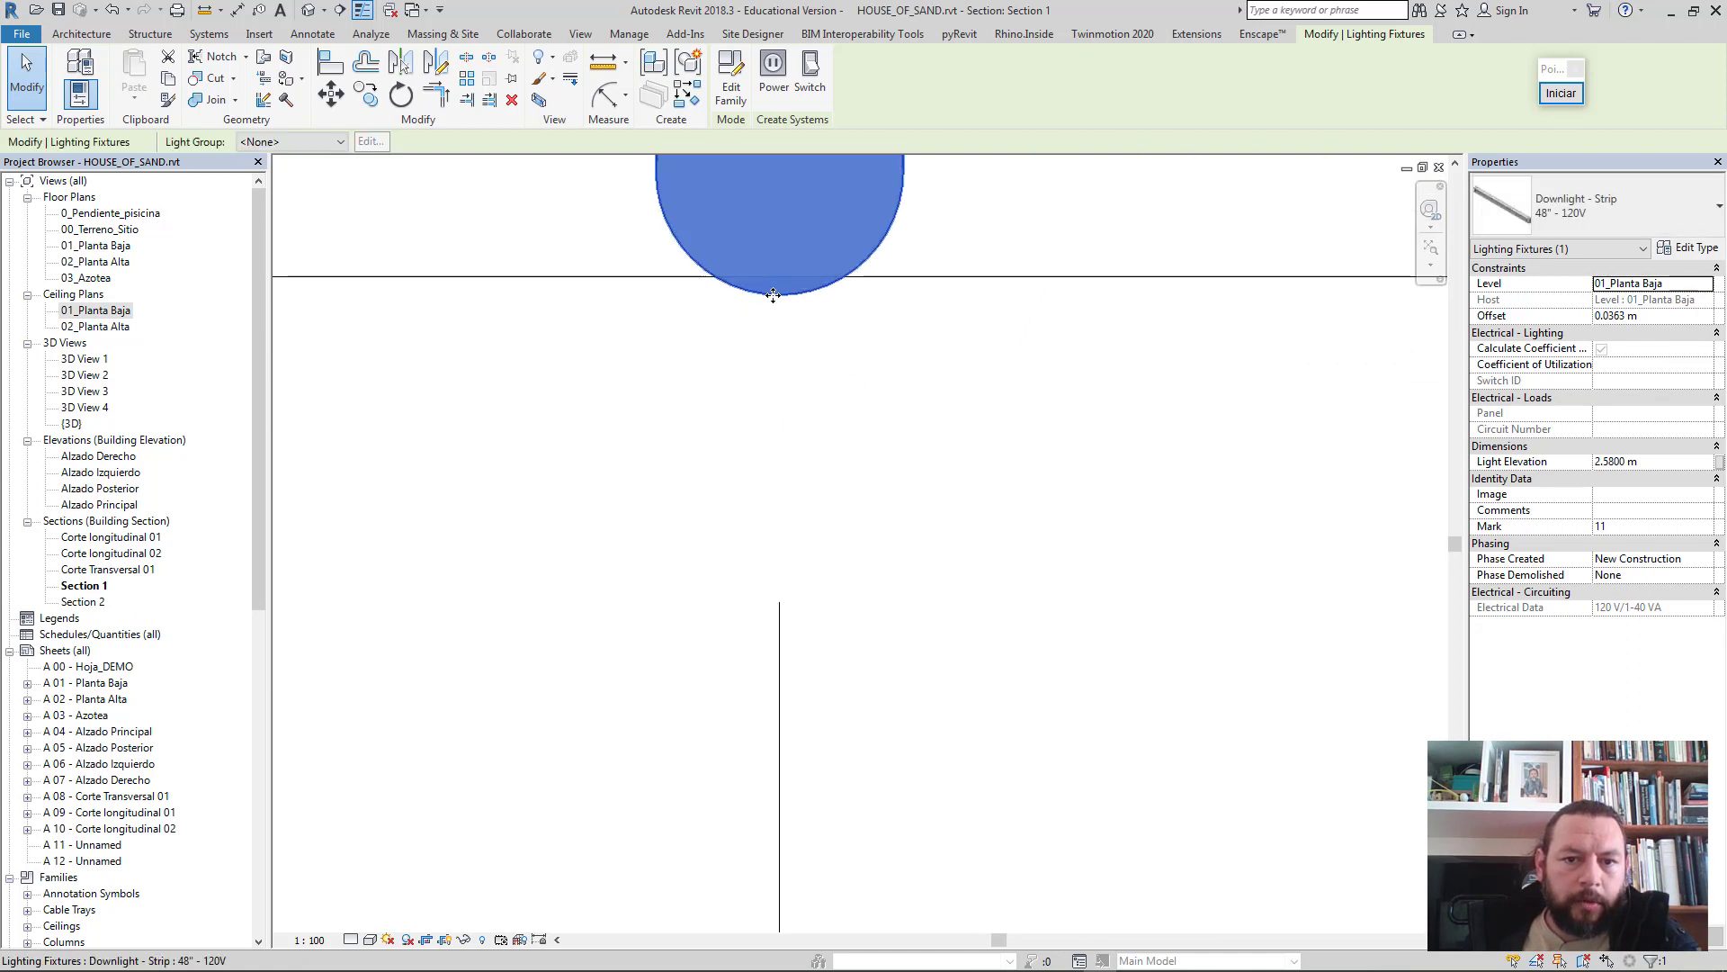
key("Up")
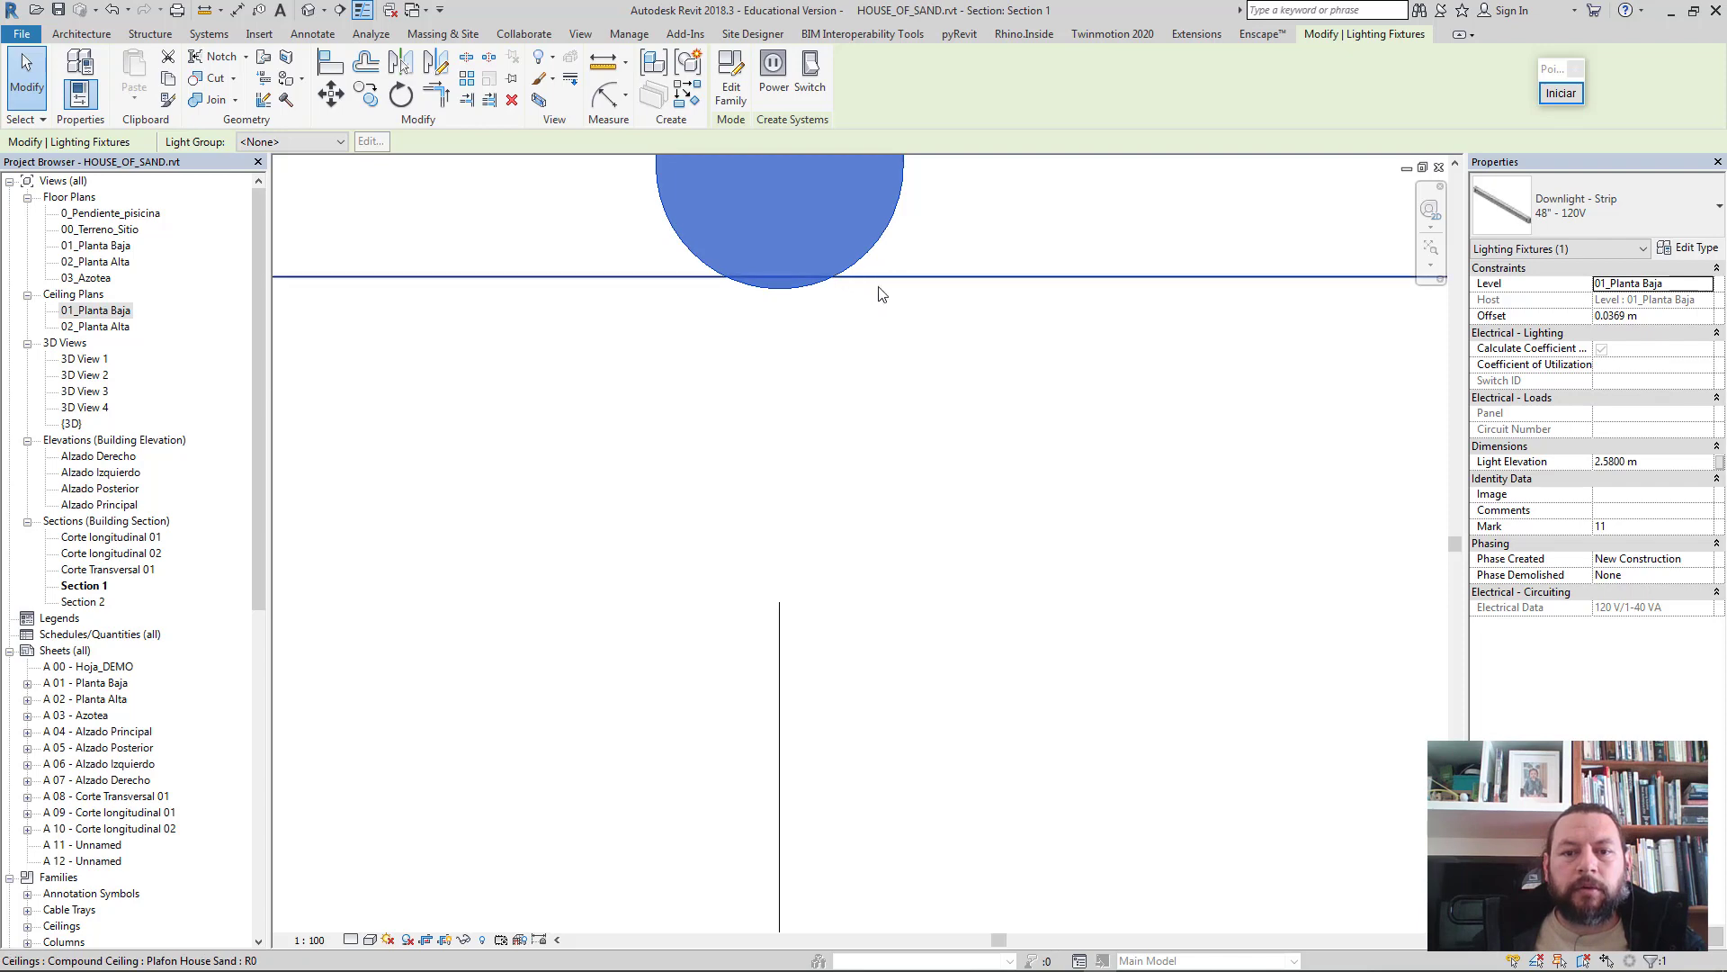
double_click(104, 315)
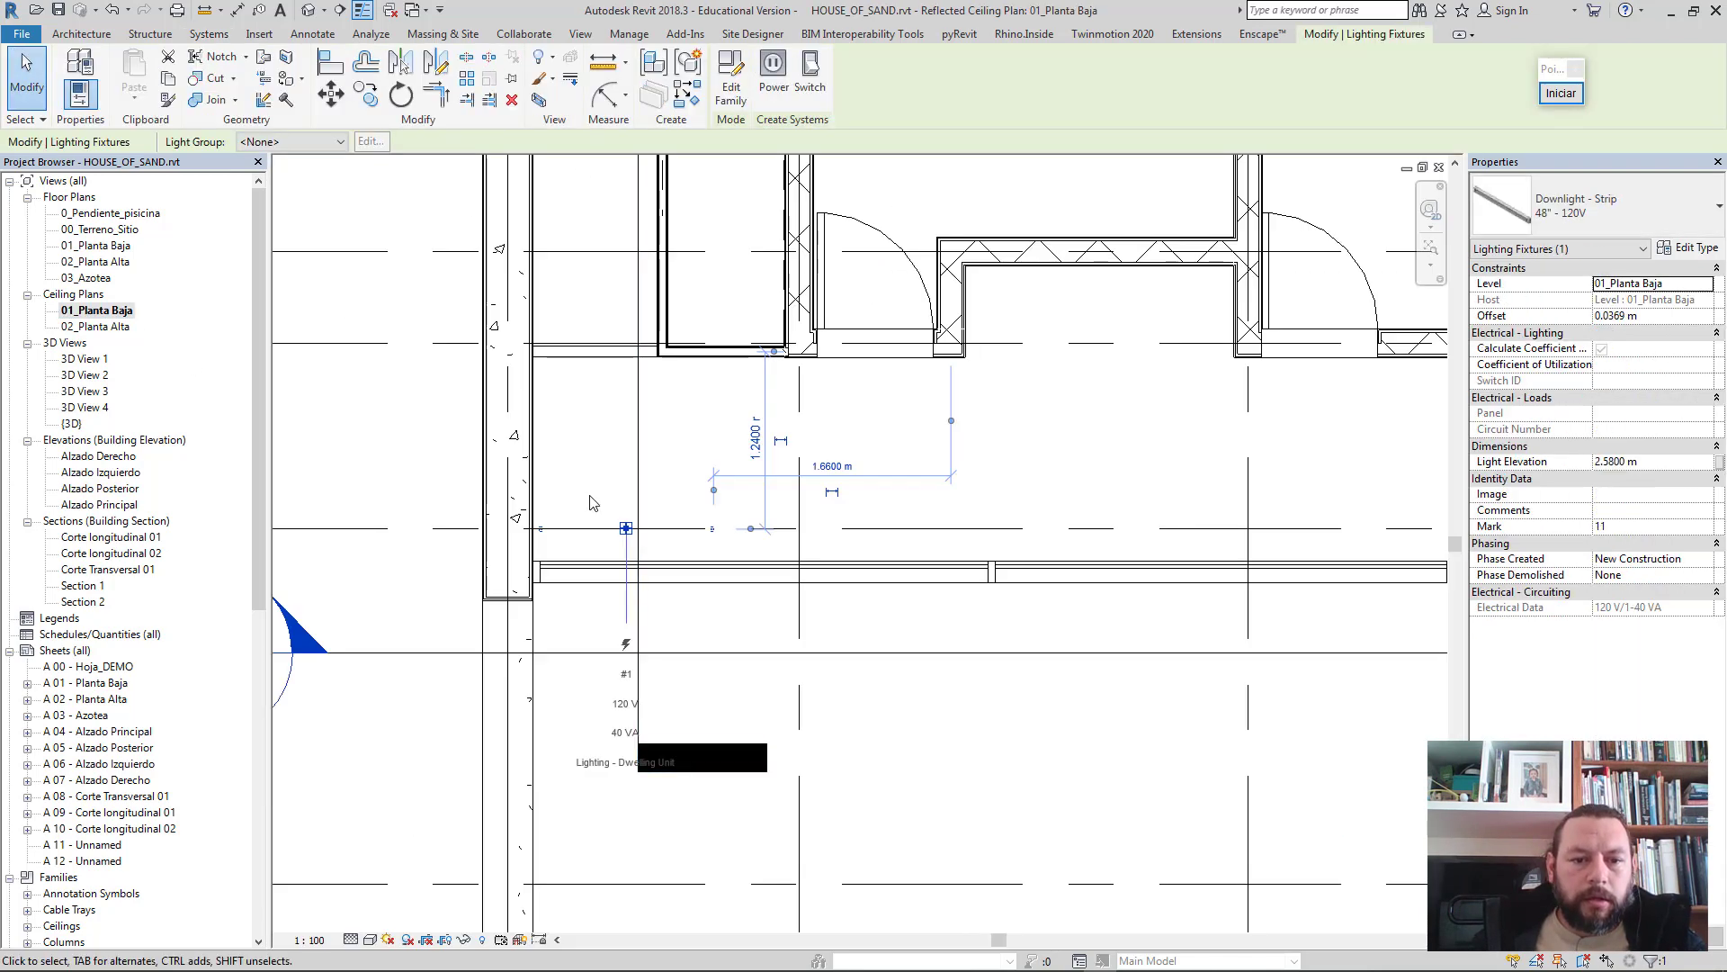
- Select the strip downlight and change the display style to show ceiling pattern lines
left_click(590, 502)
scroll(576, 539, "up", 1)
scroll(576, 540, "up", 1)
scroll(578, 541, "up", 1)
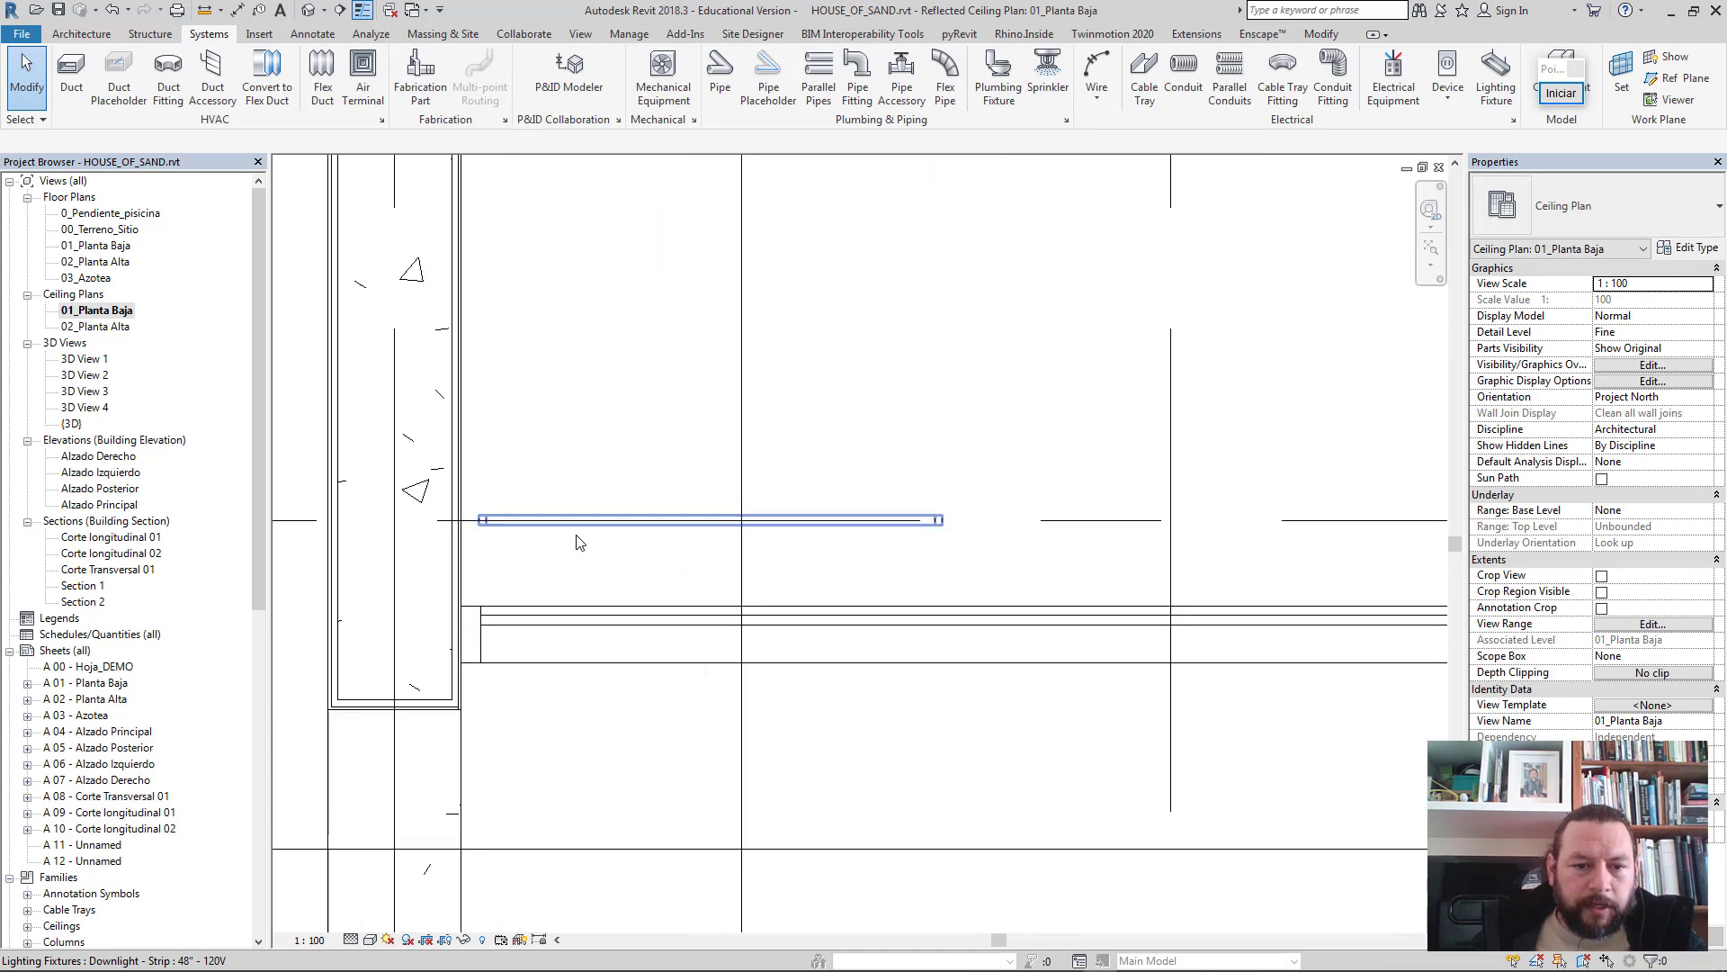
left_click(585, 526)
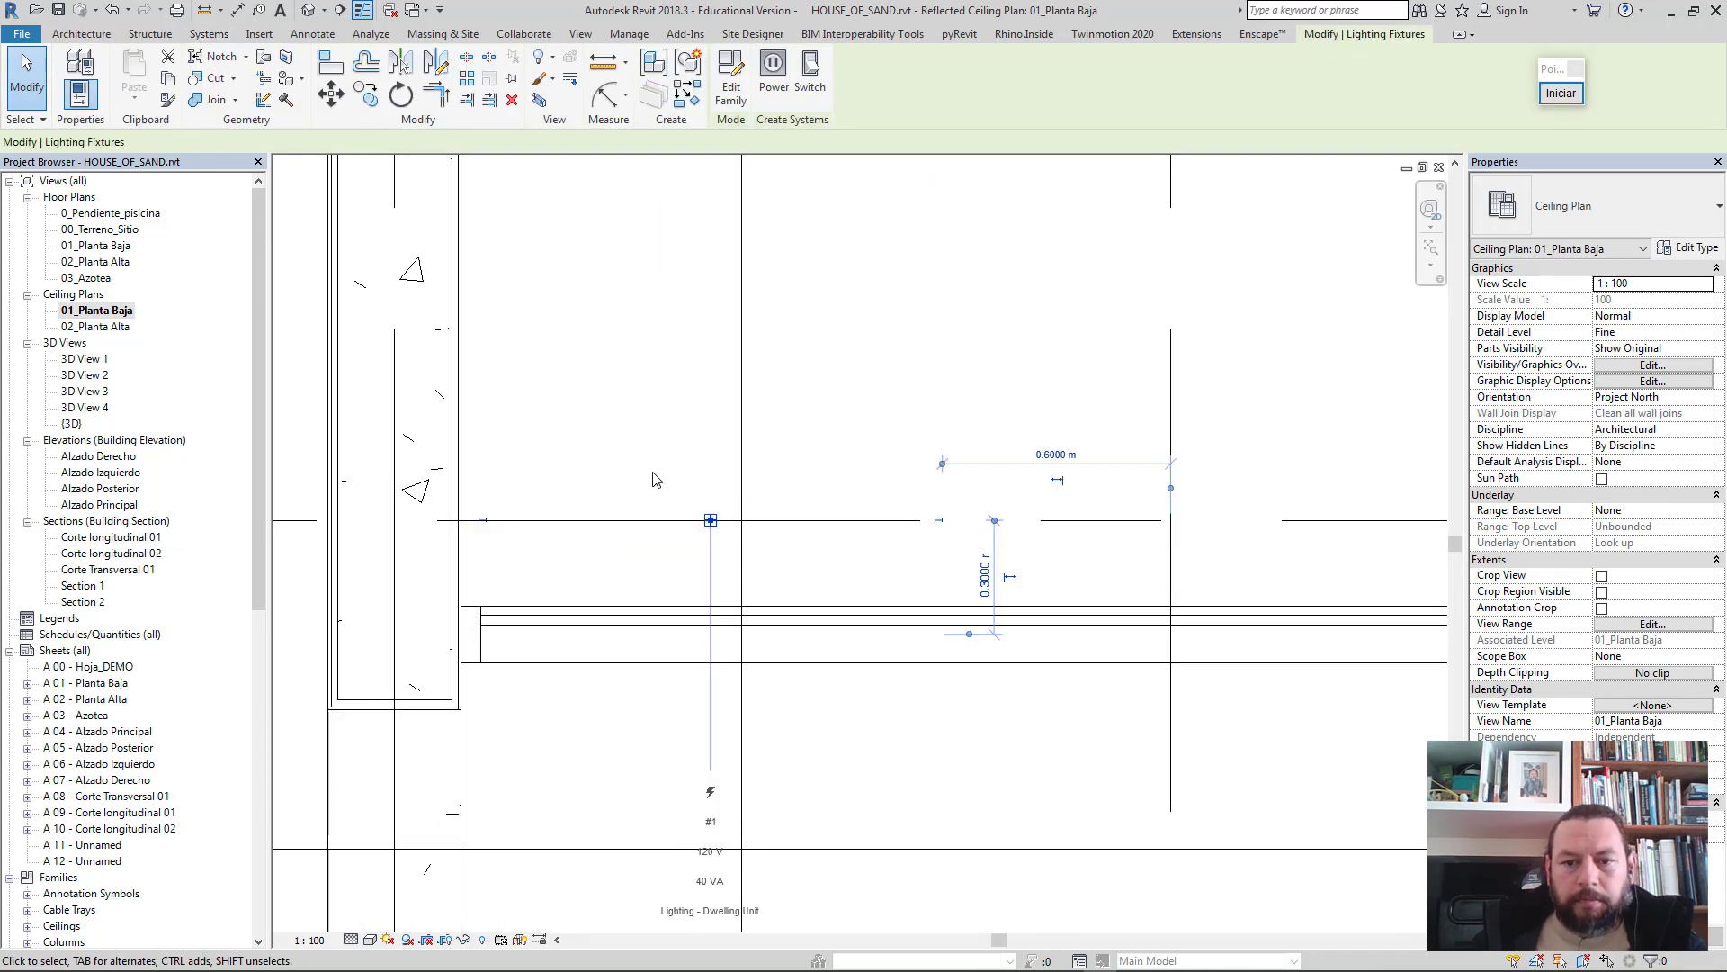
left_click(372, 939)
left_click(387, 830)
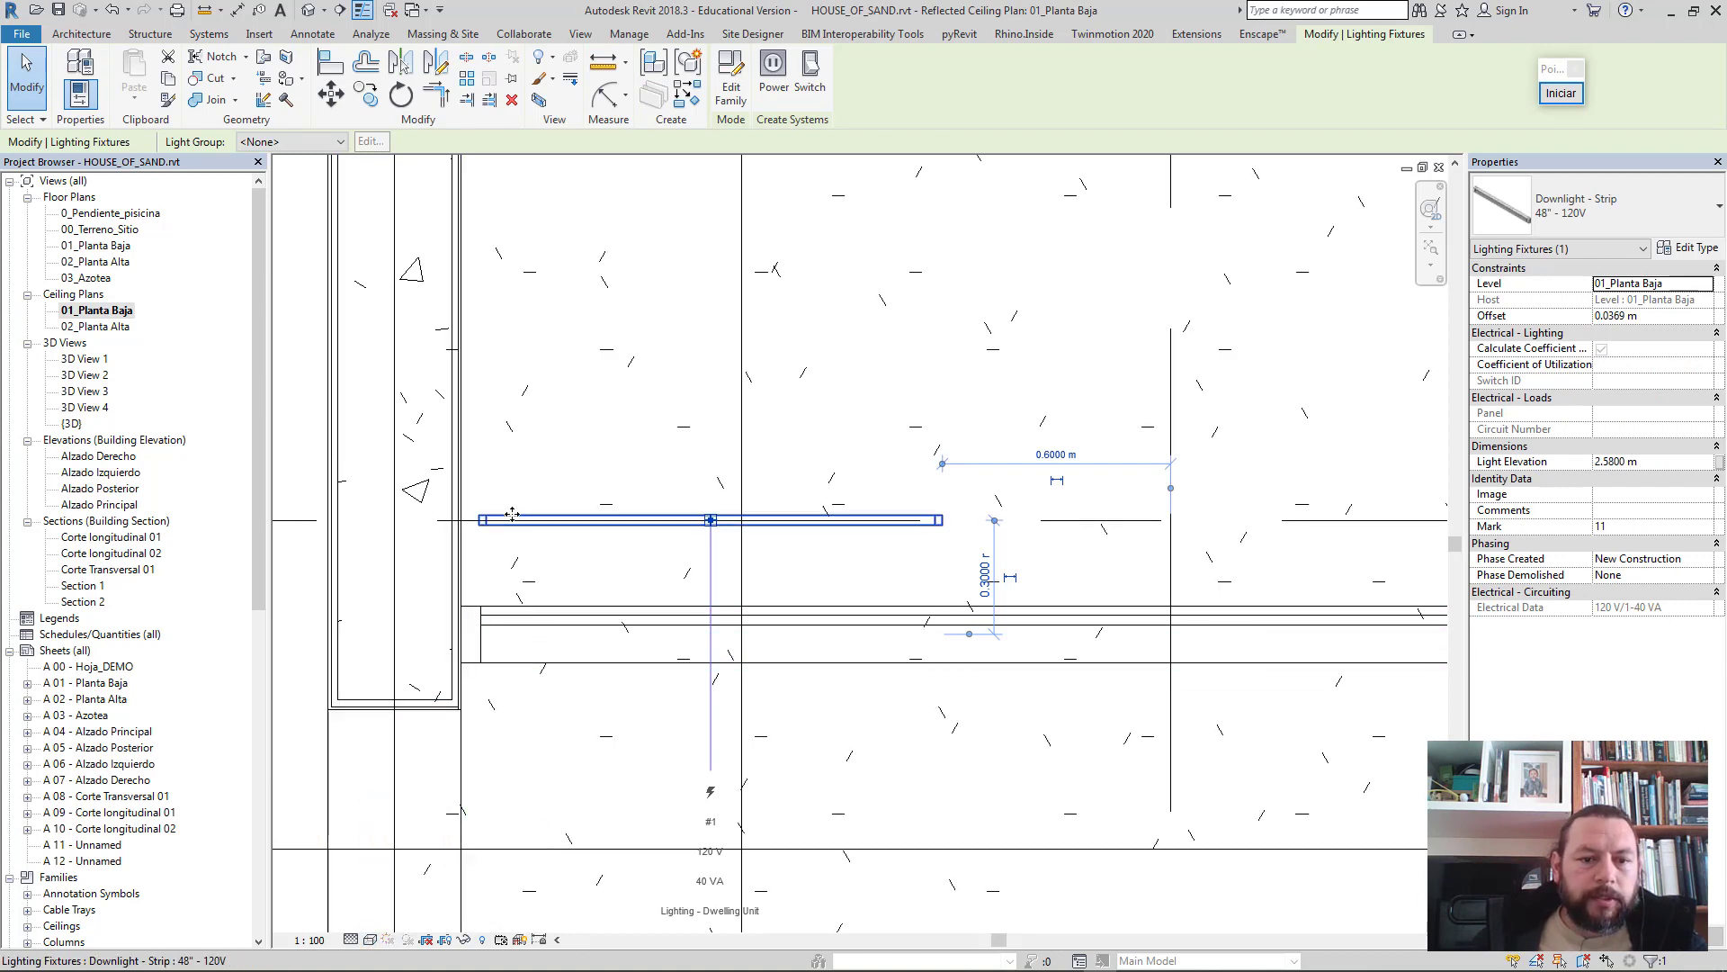
- Copy the strip downlight from its end point to its far end along the corridor
left_click(366, 94)
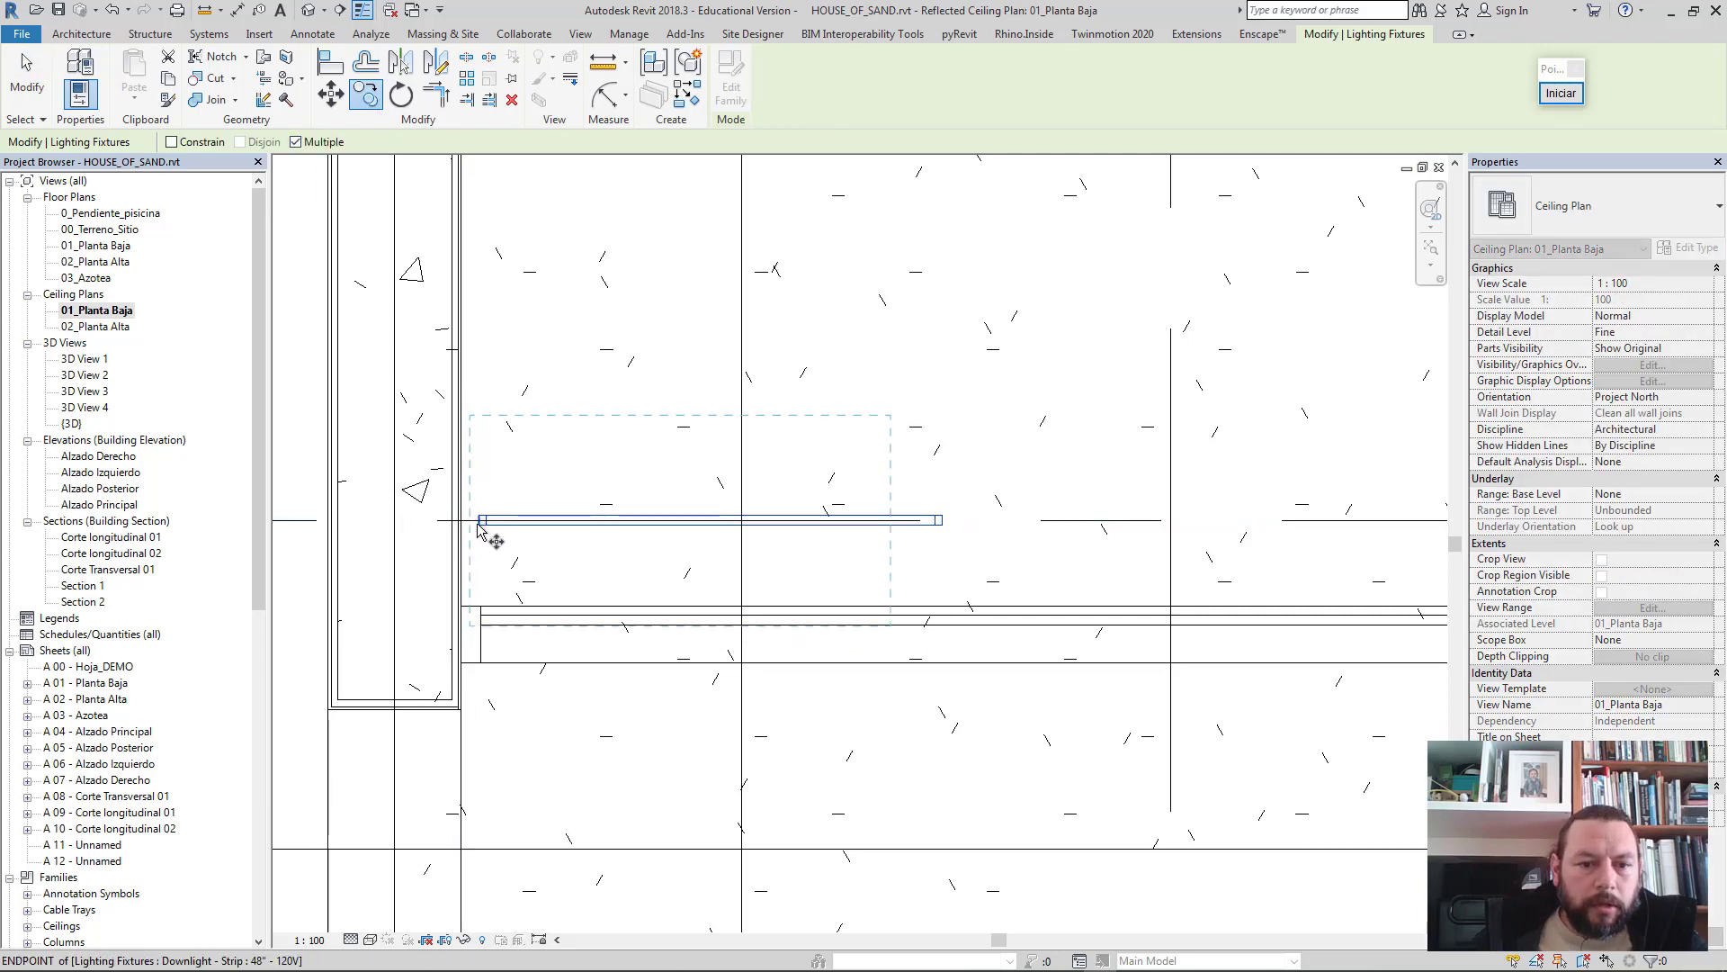
scroll(478, 529, "down", 1)
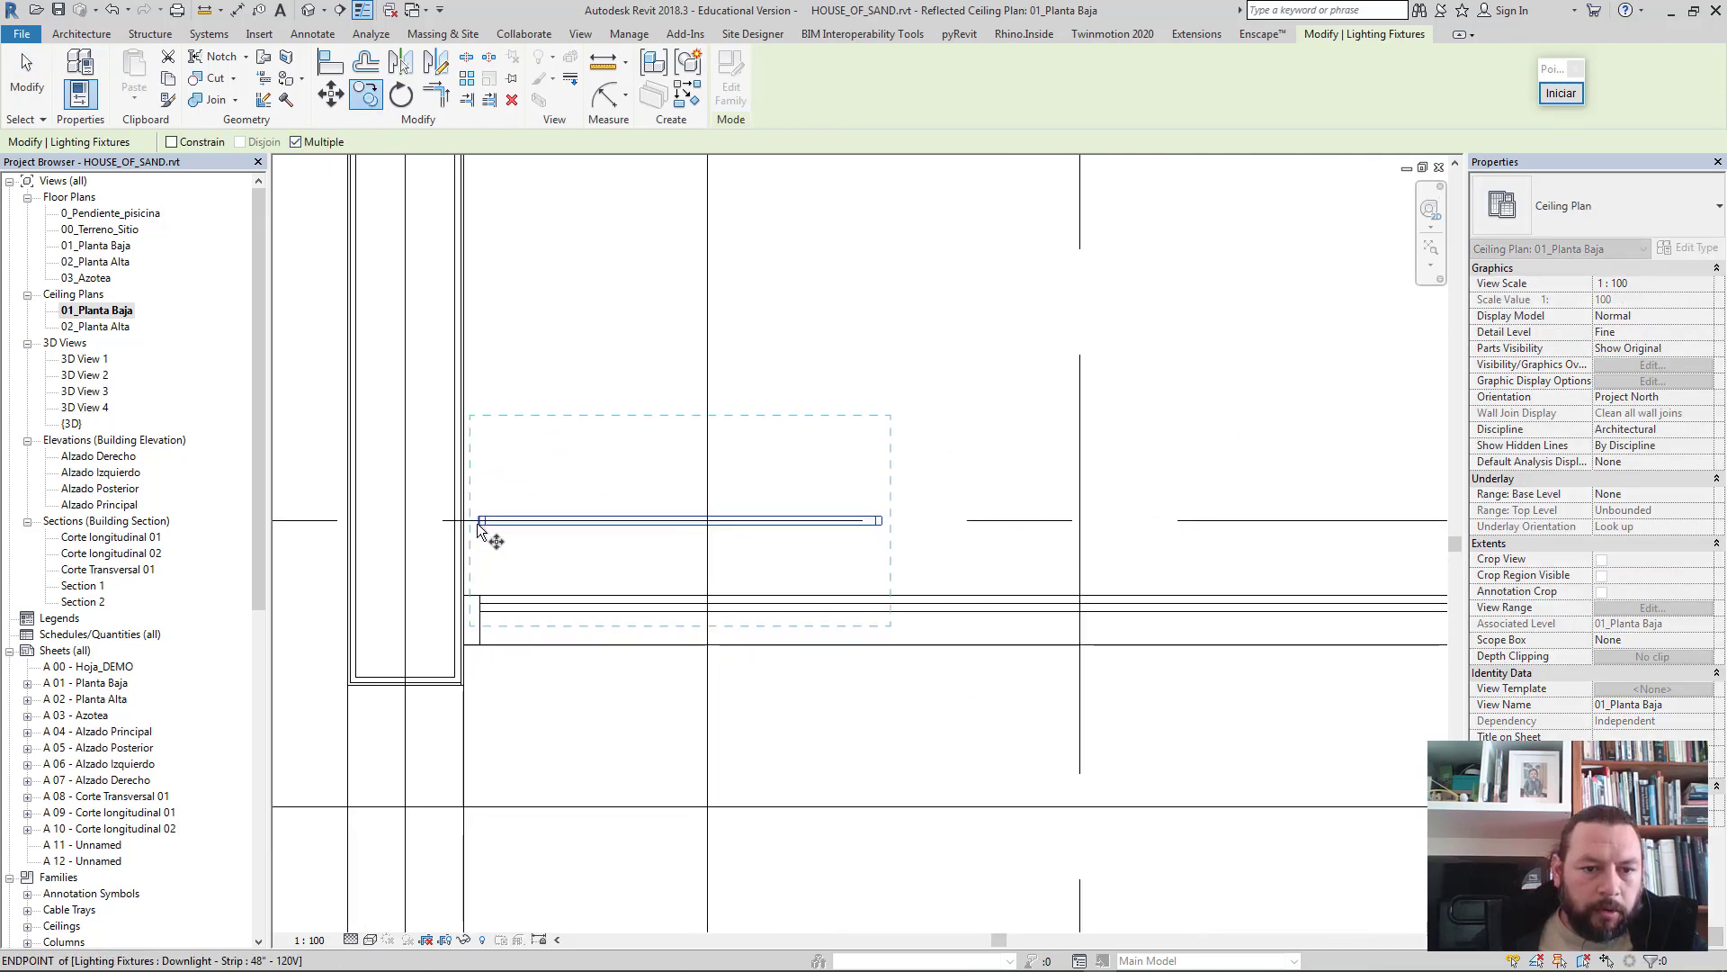
scroll(478, 529, "up", 2)
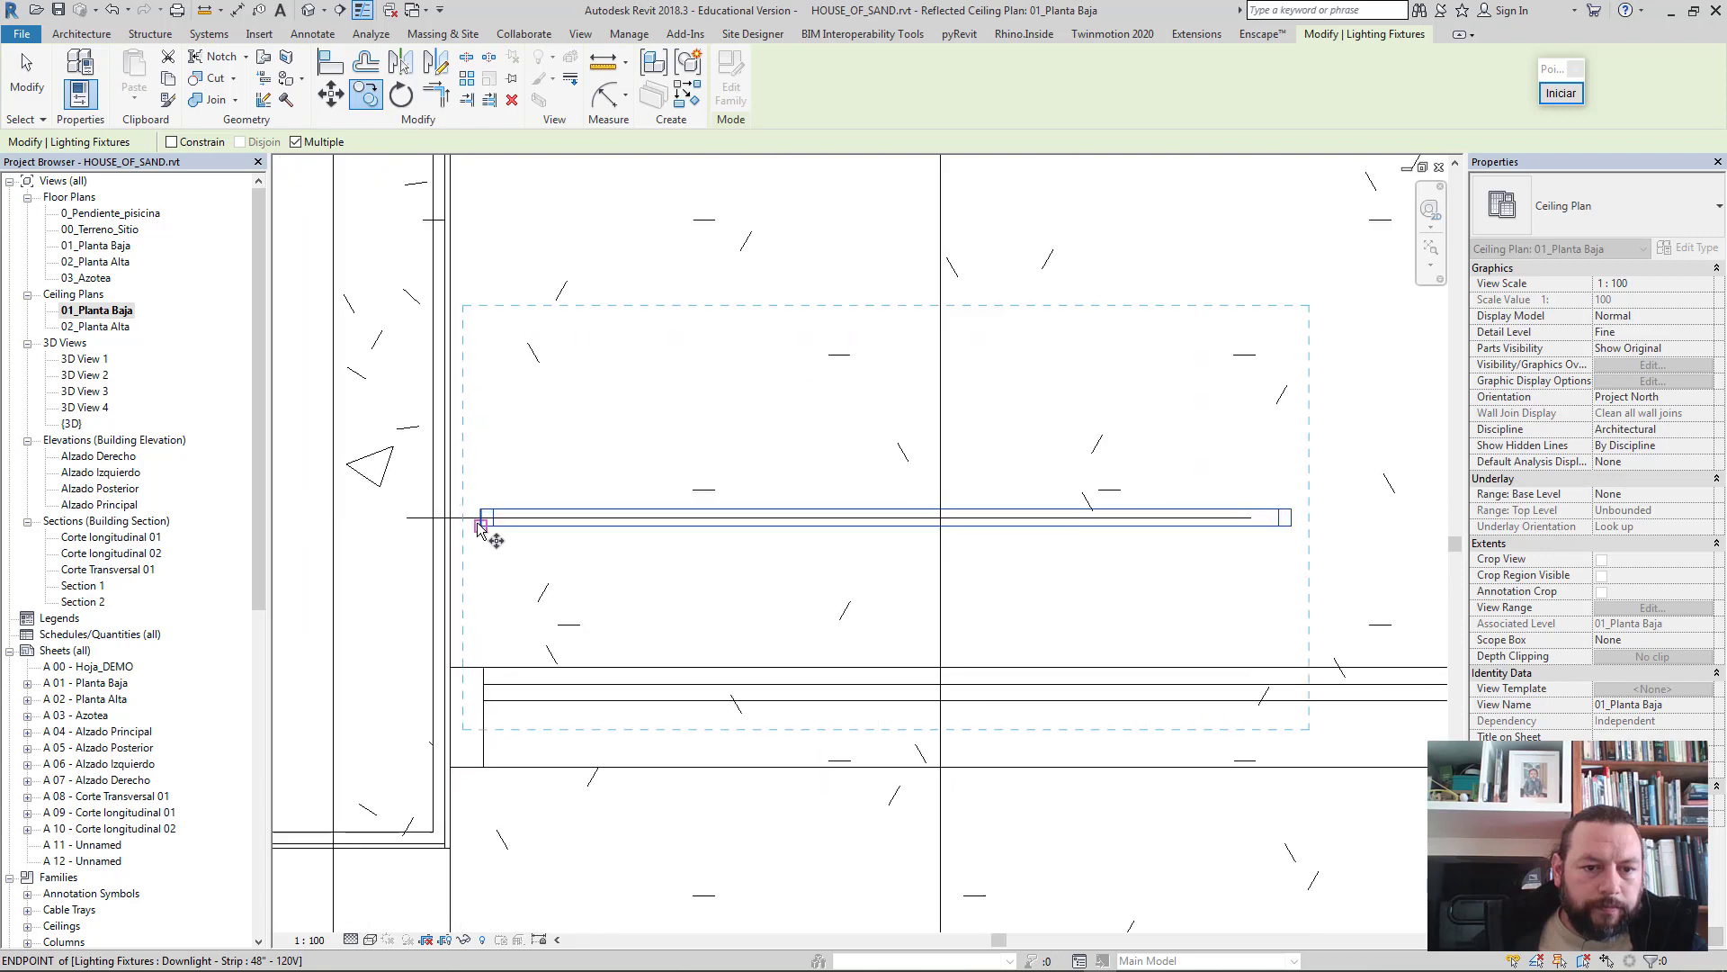
left_click(482, 519)
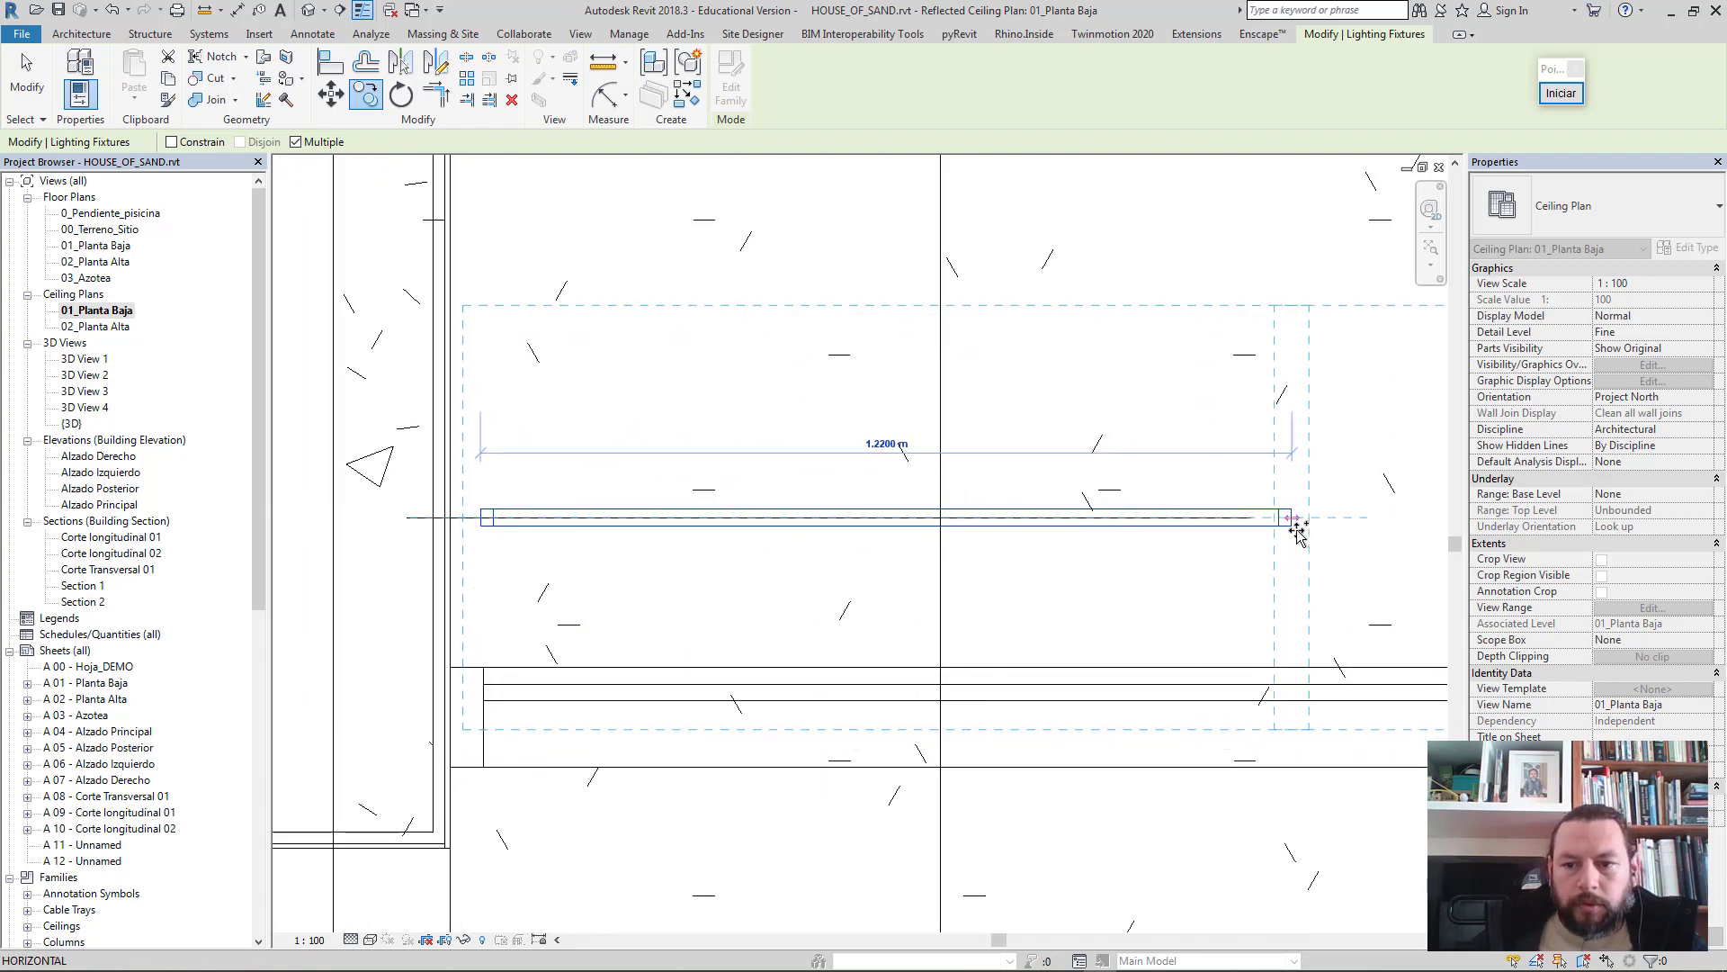
scroll(1149, 567, "down", 1)
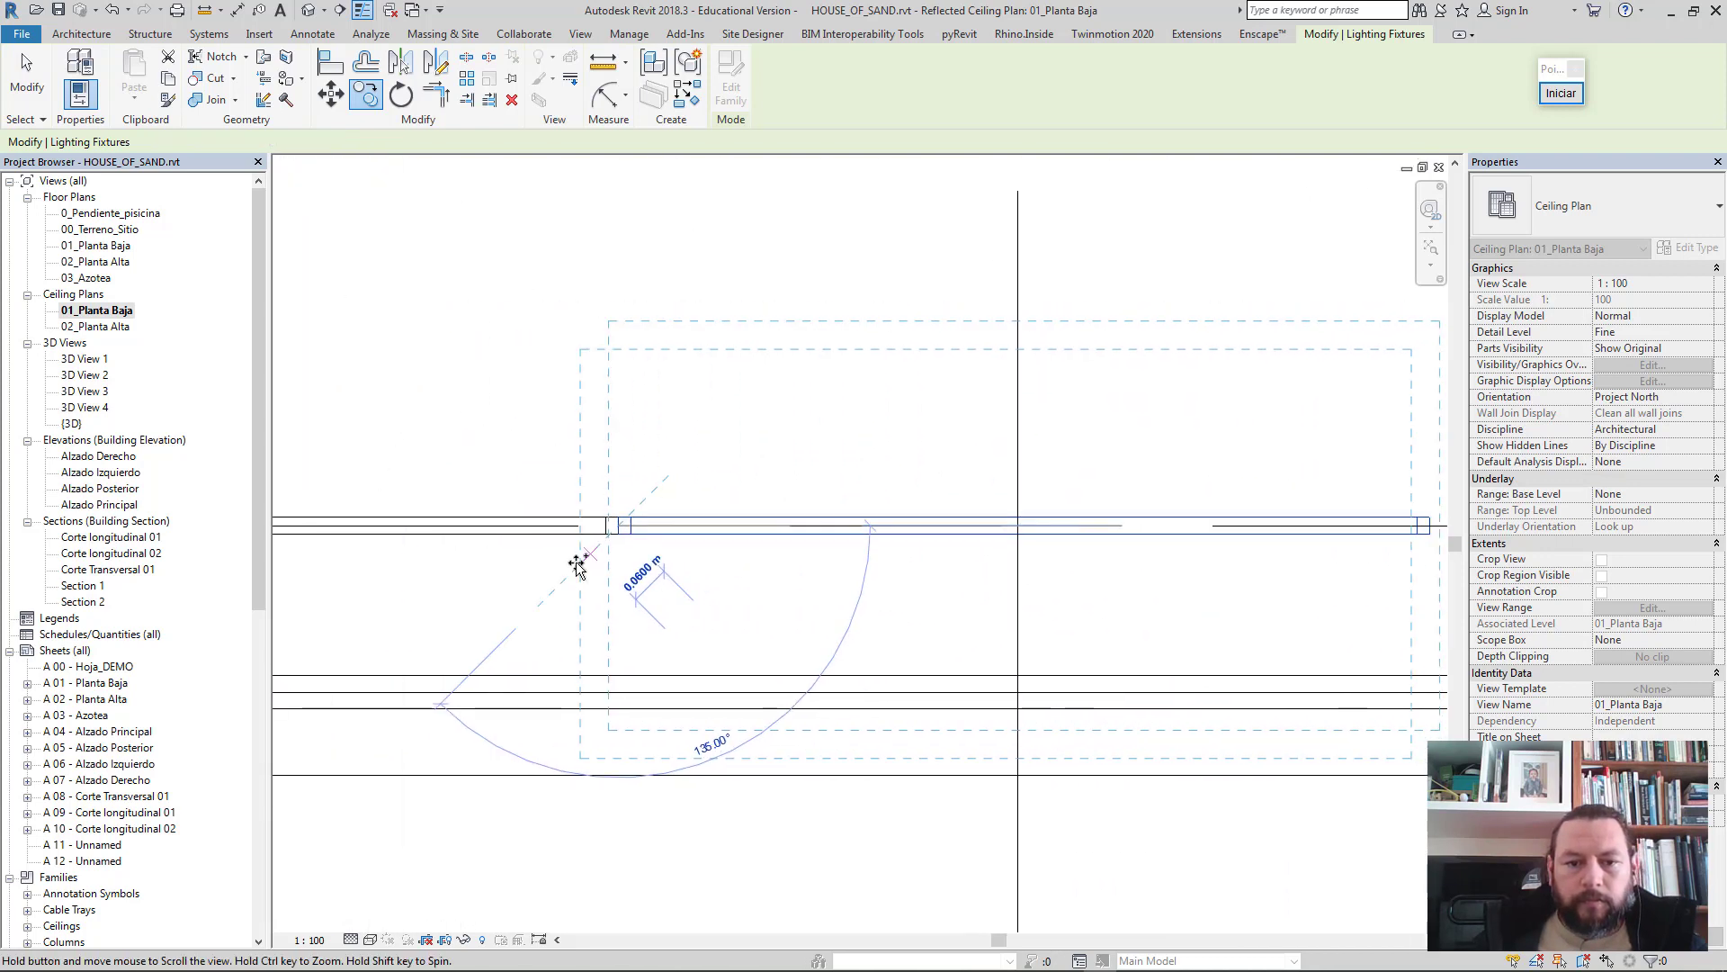
mouse_move(1033, 543)
middle_mouse_down()
mouse_move(477, 508)
mouse_move(668, 544)
middle_mouse_up()
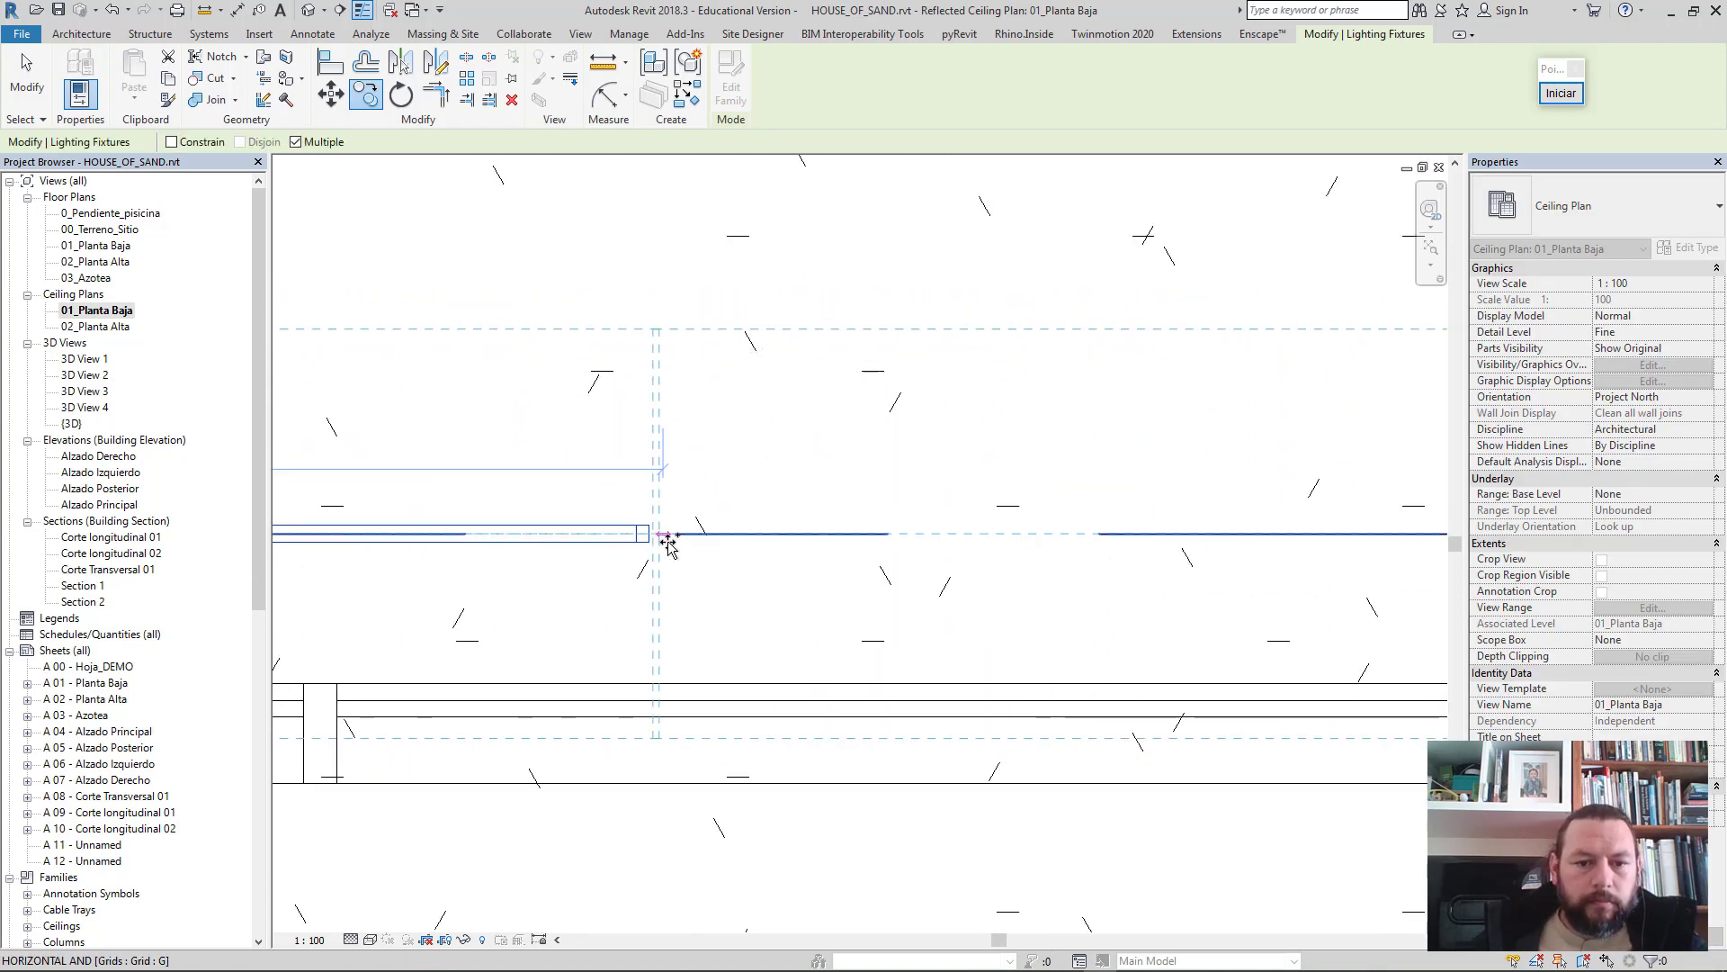
left_click(913, 529)
middle_click_drag(881, 531, 608, 556)
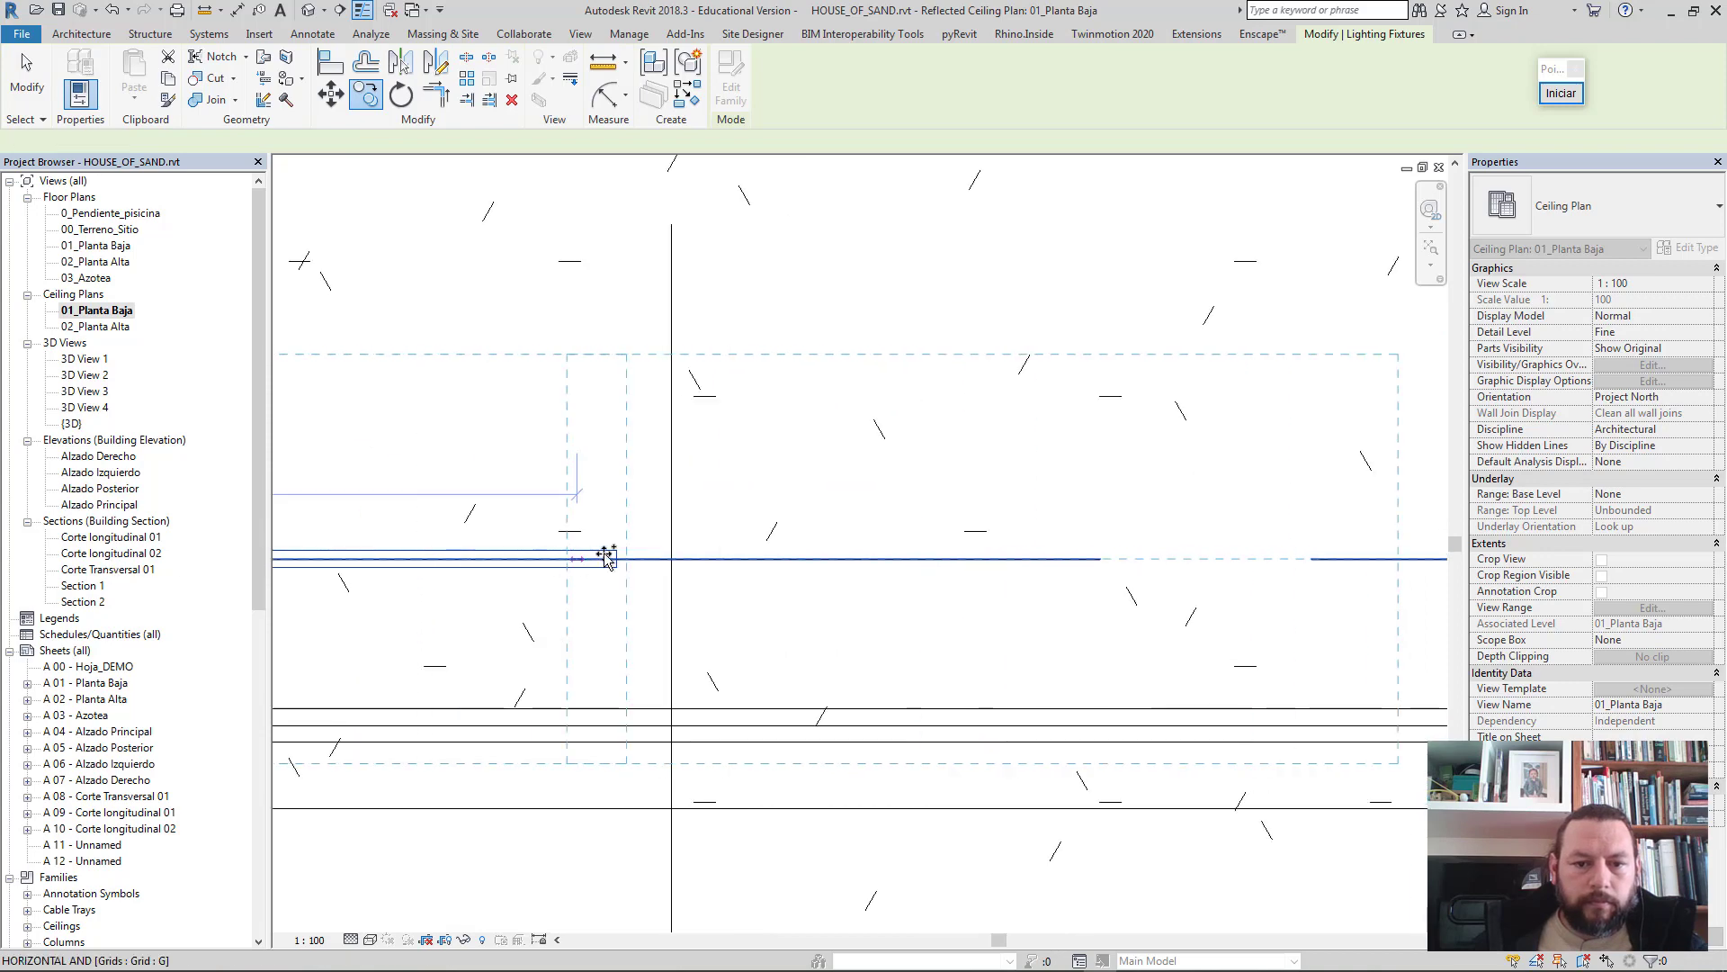
middle_click_drag(320, 559, 789, 560)
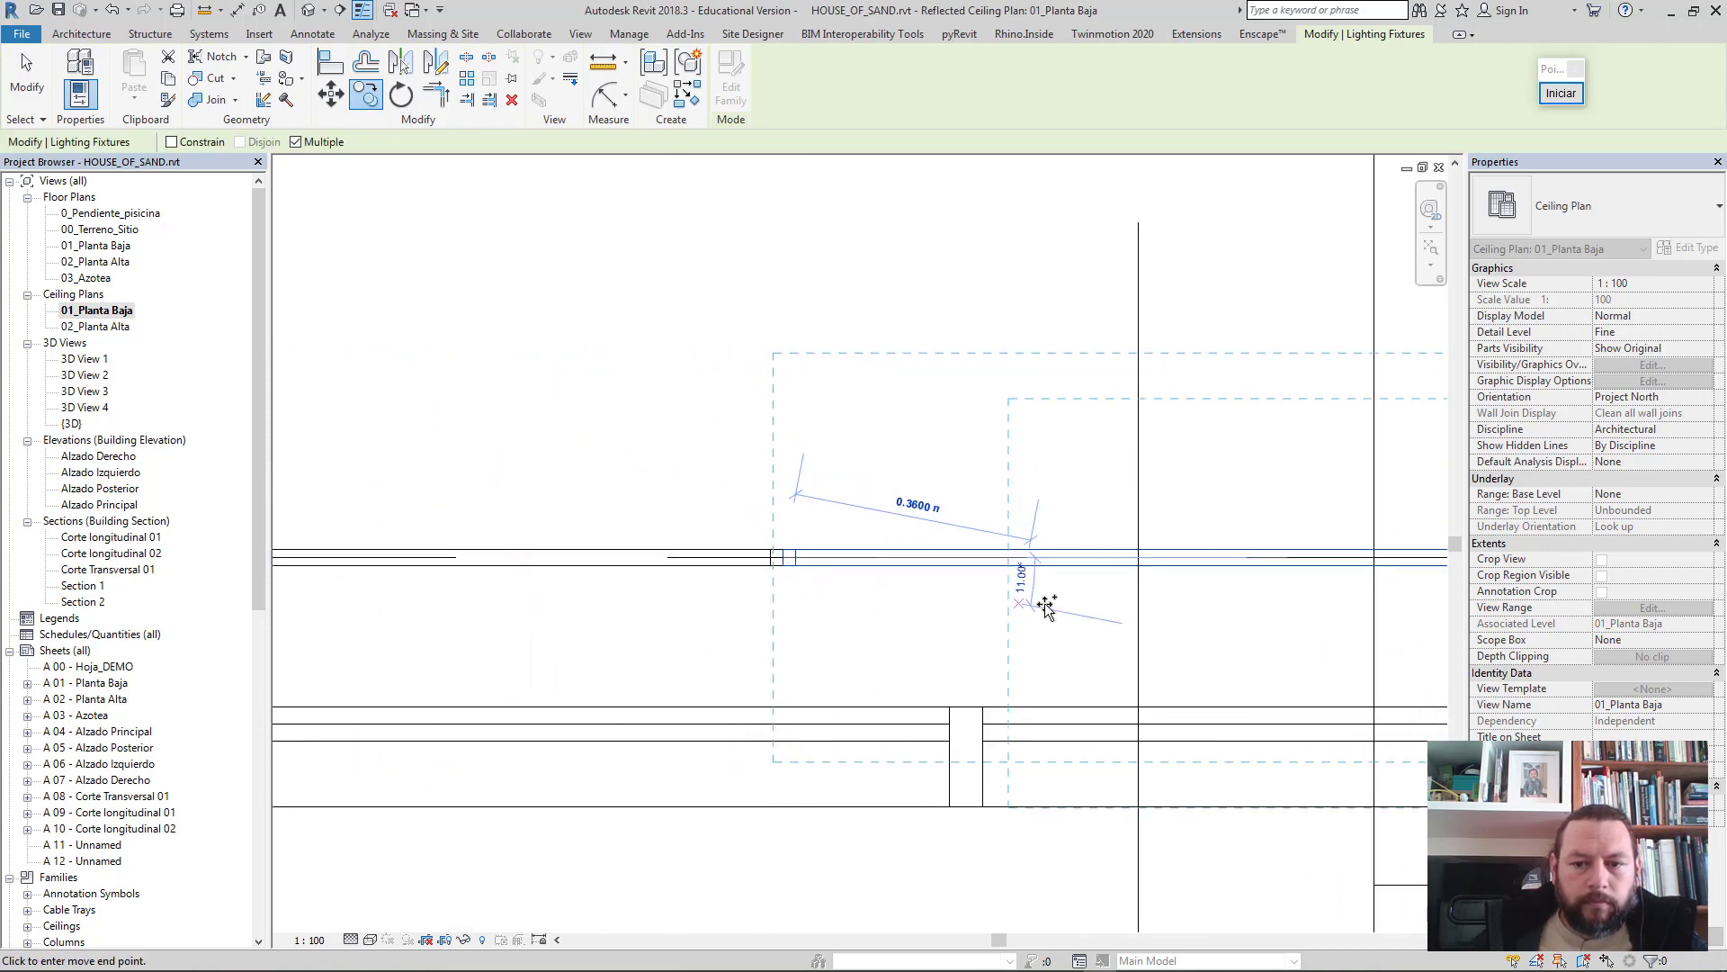
scroll(1026, 578, "down", 2)
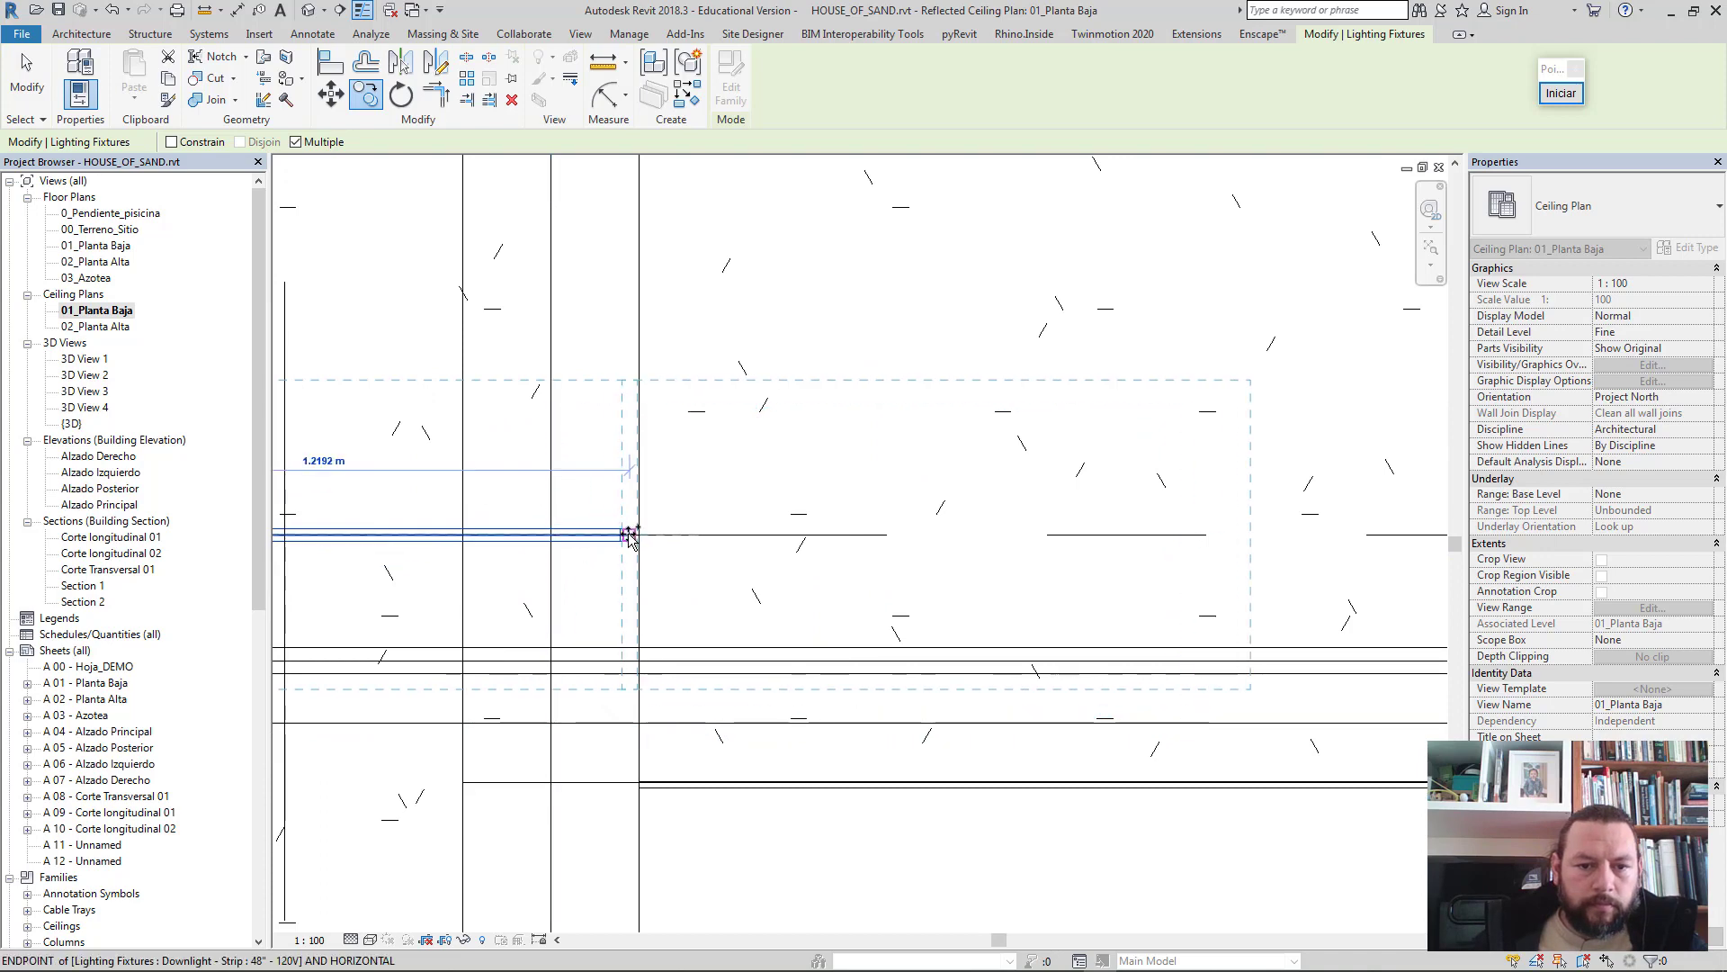
middle_click_drag(717, 547, 597, 543)
left_click_drag(674, 531, 706, 531)
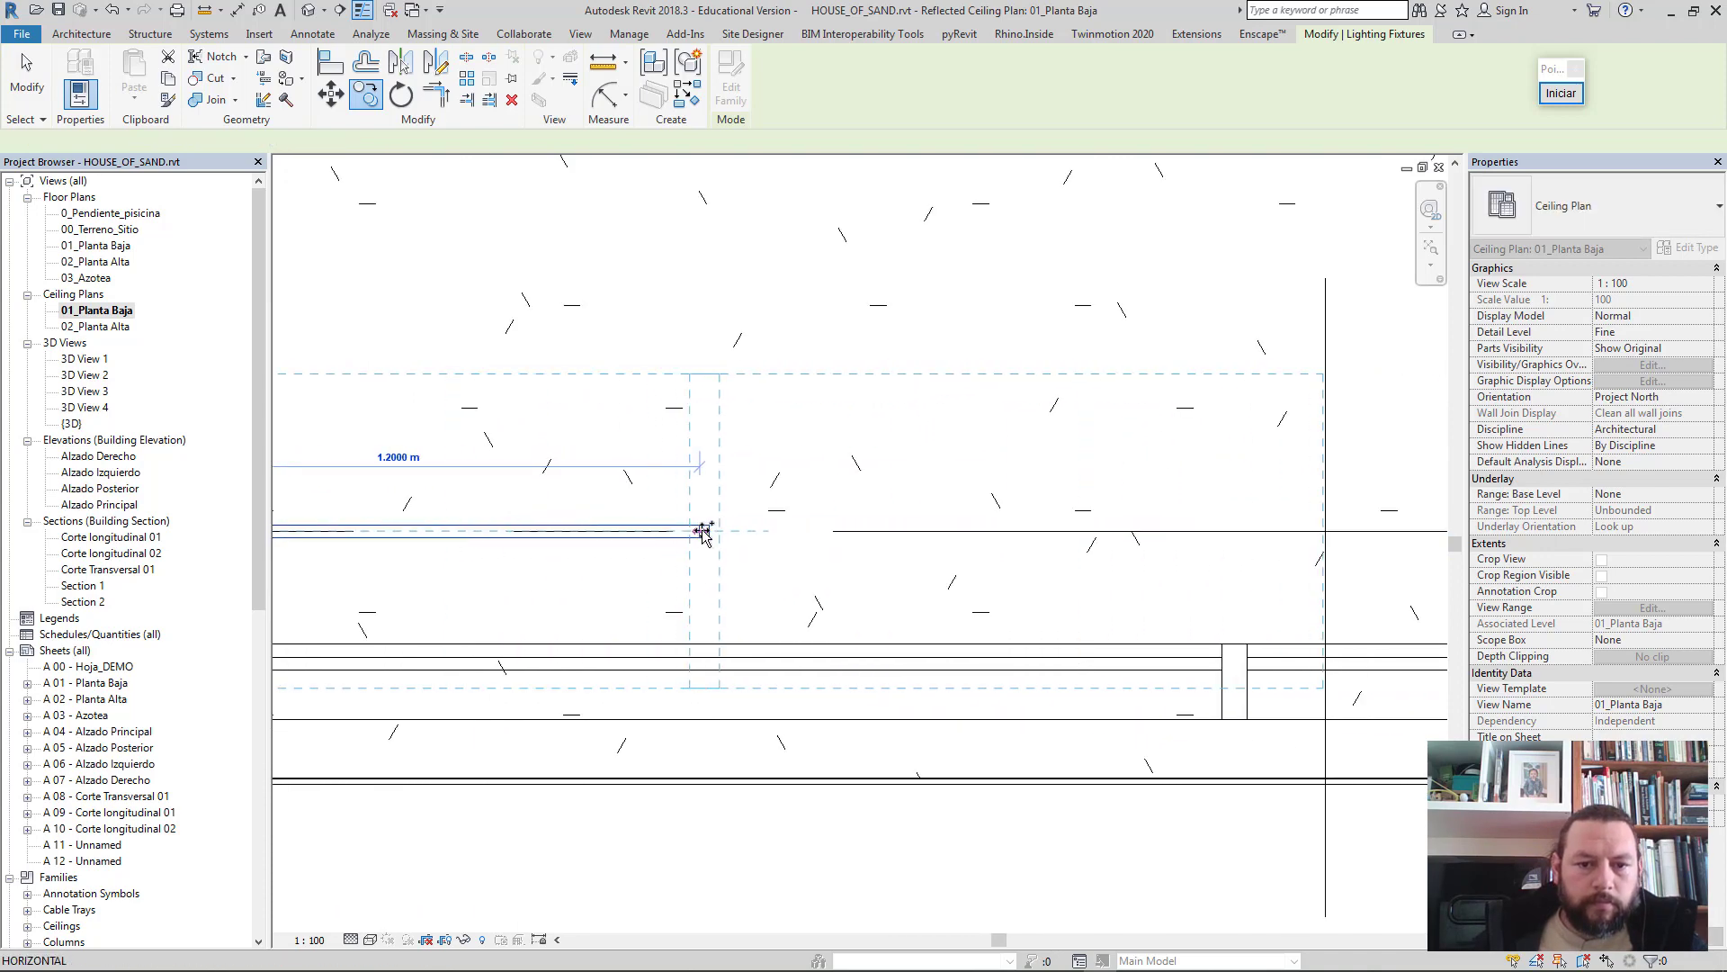
mouse_move(705, 532)
middle_mouse_down()
mouse_move(1074, 529)
mouse_move(249, 553)
middle_mouse_up()
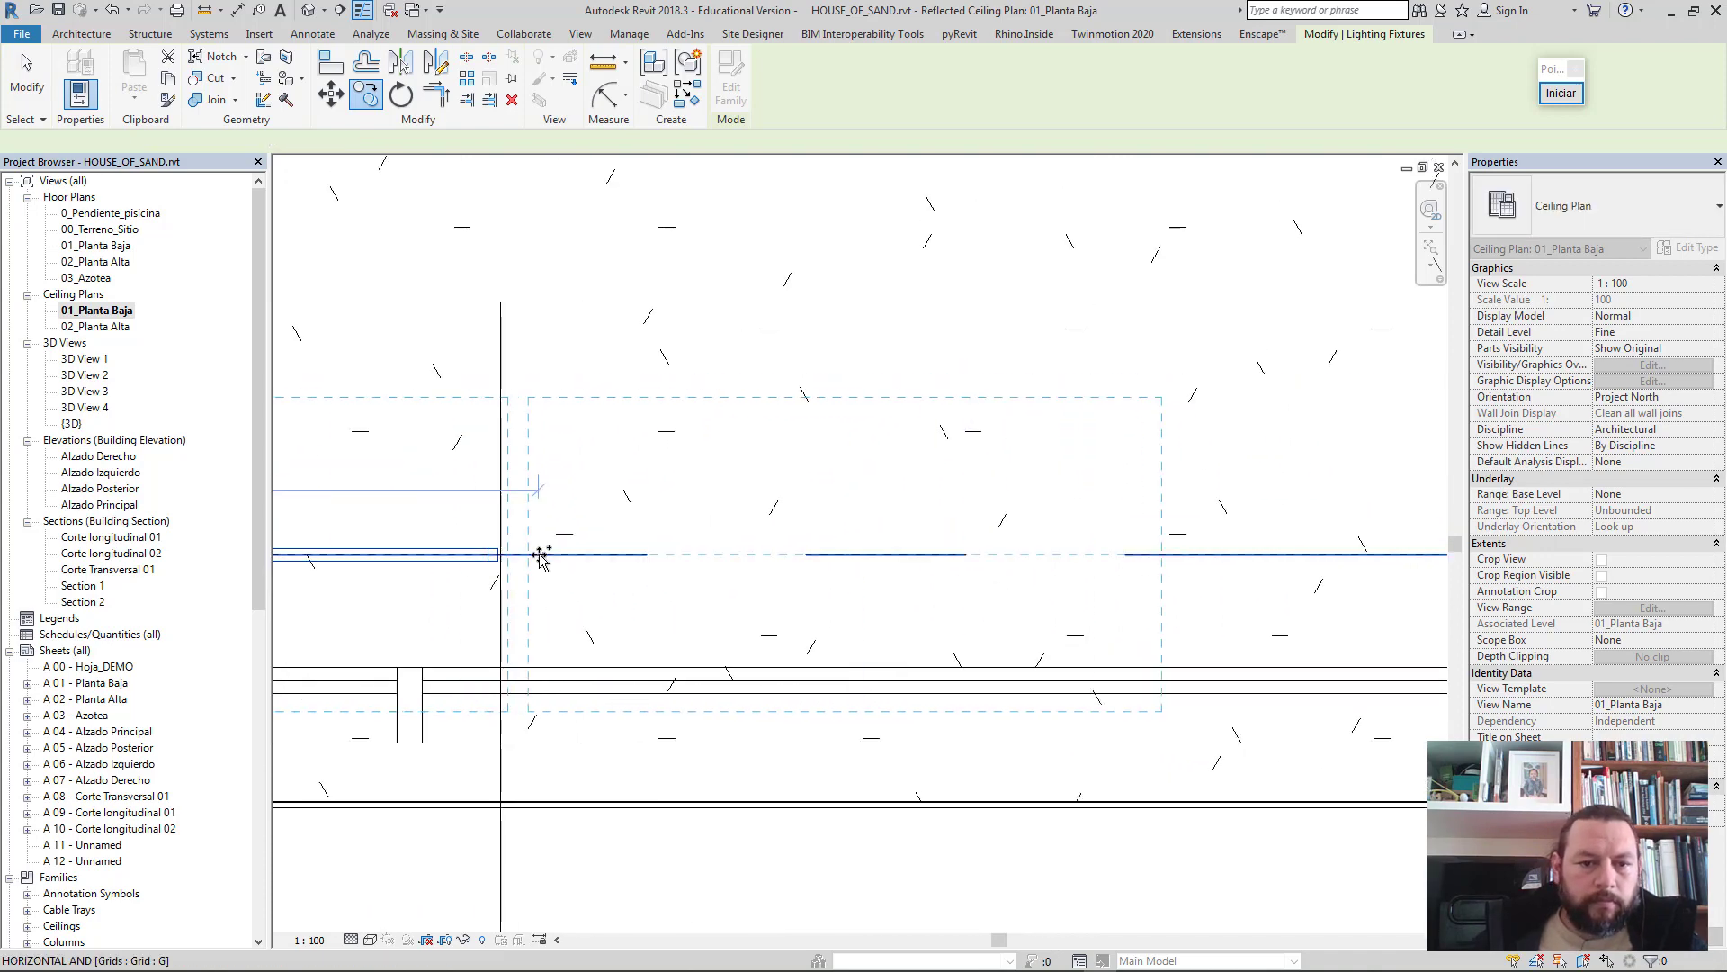
- Move a strip fixture with MV so it sits end to end with the previous one
key("m")
key("v")
left_click(500, 554)
middle_click_drag(752, 571, 417, 591)
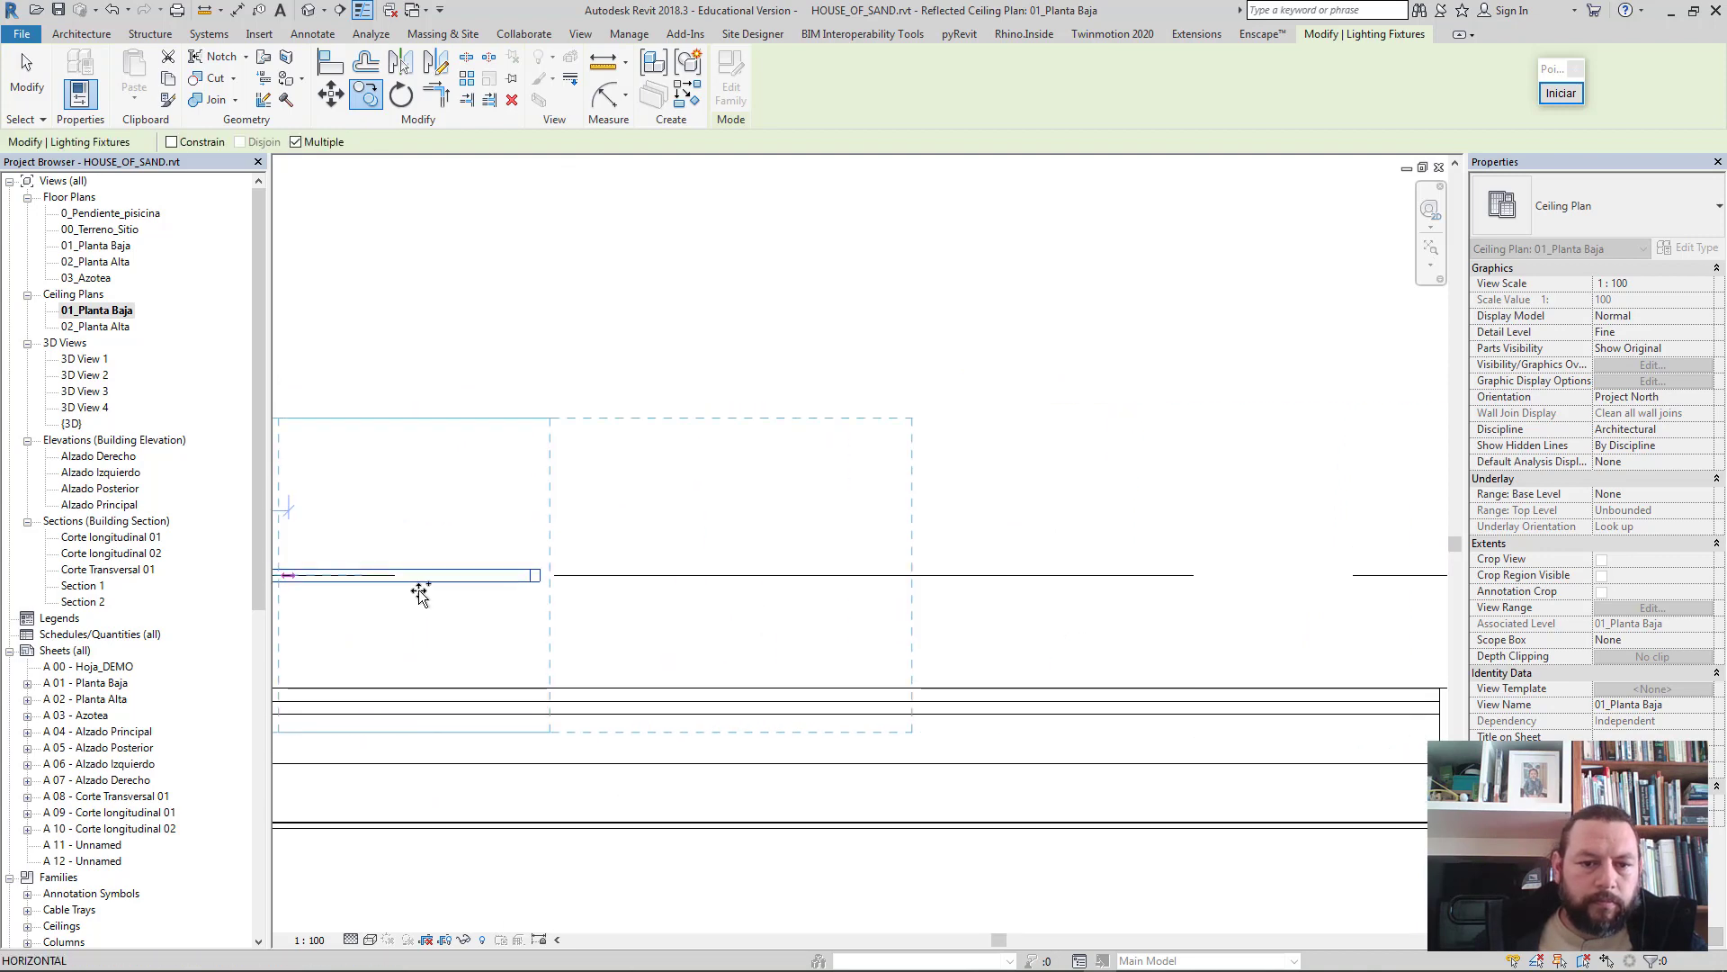
left_click(546, 577)
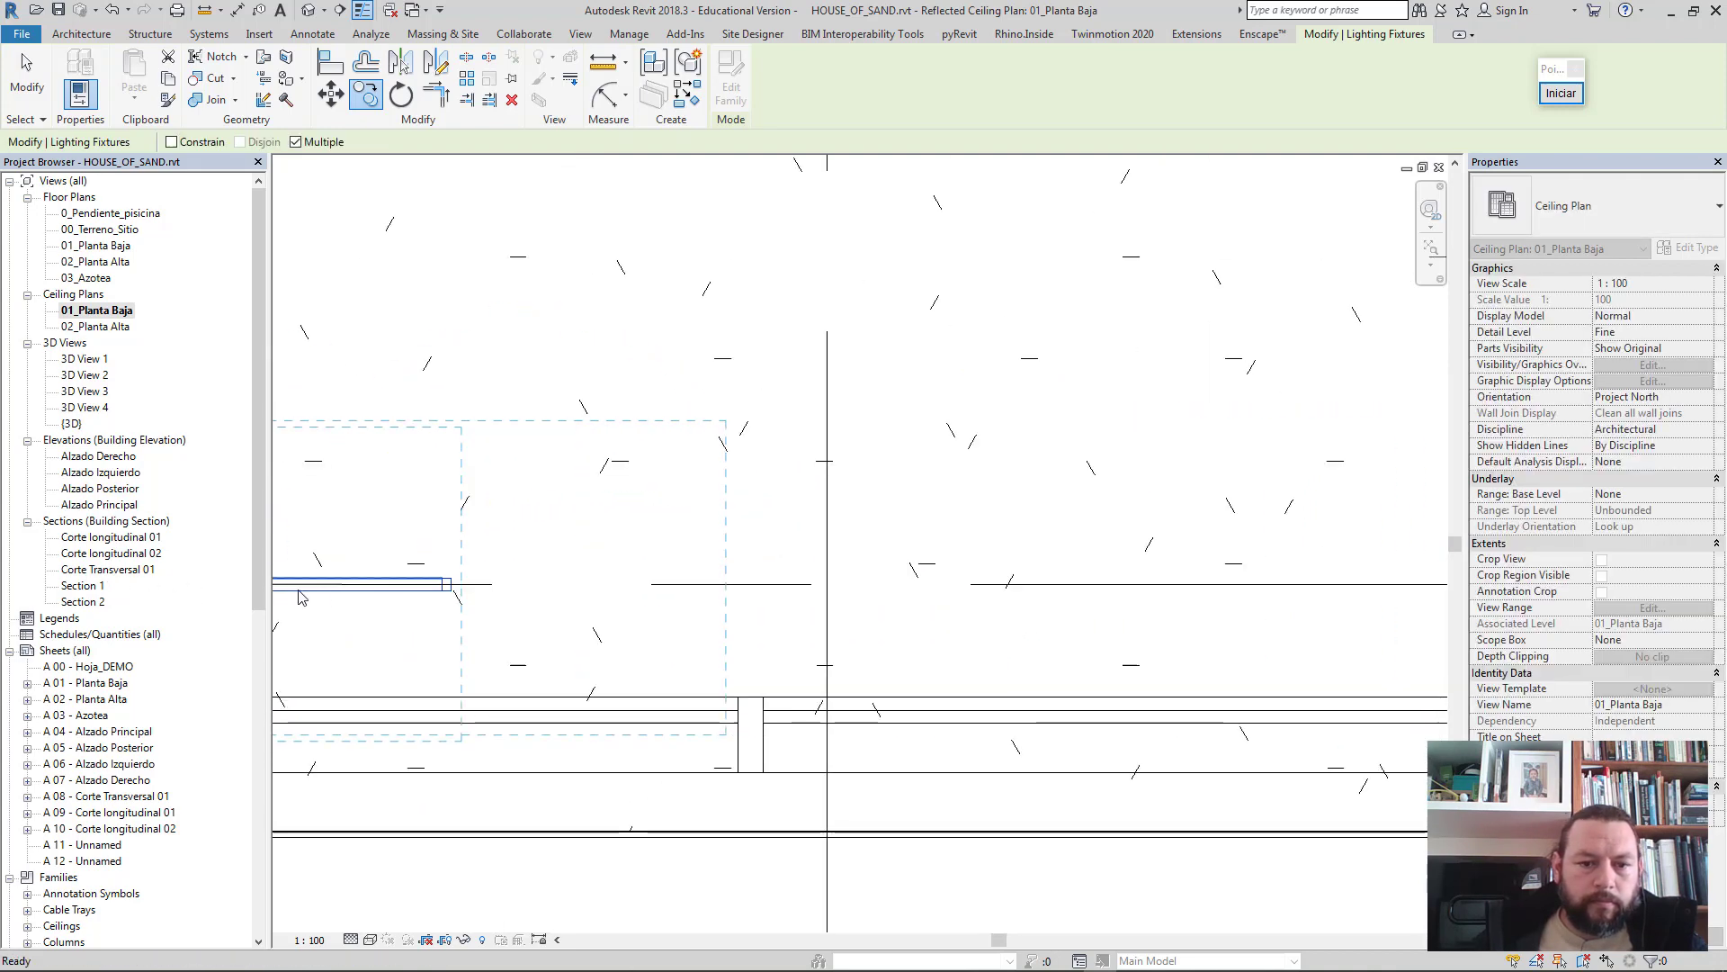
middle_click_drag(447, 586, 655, 586)
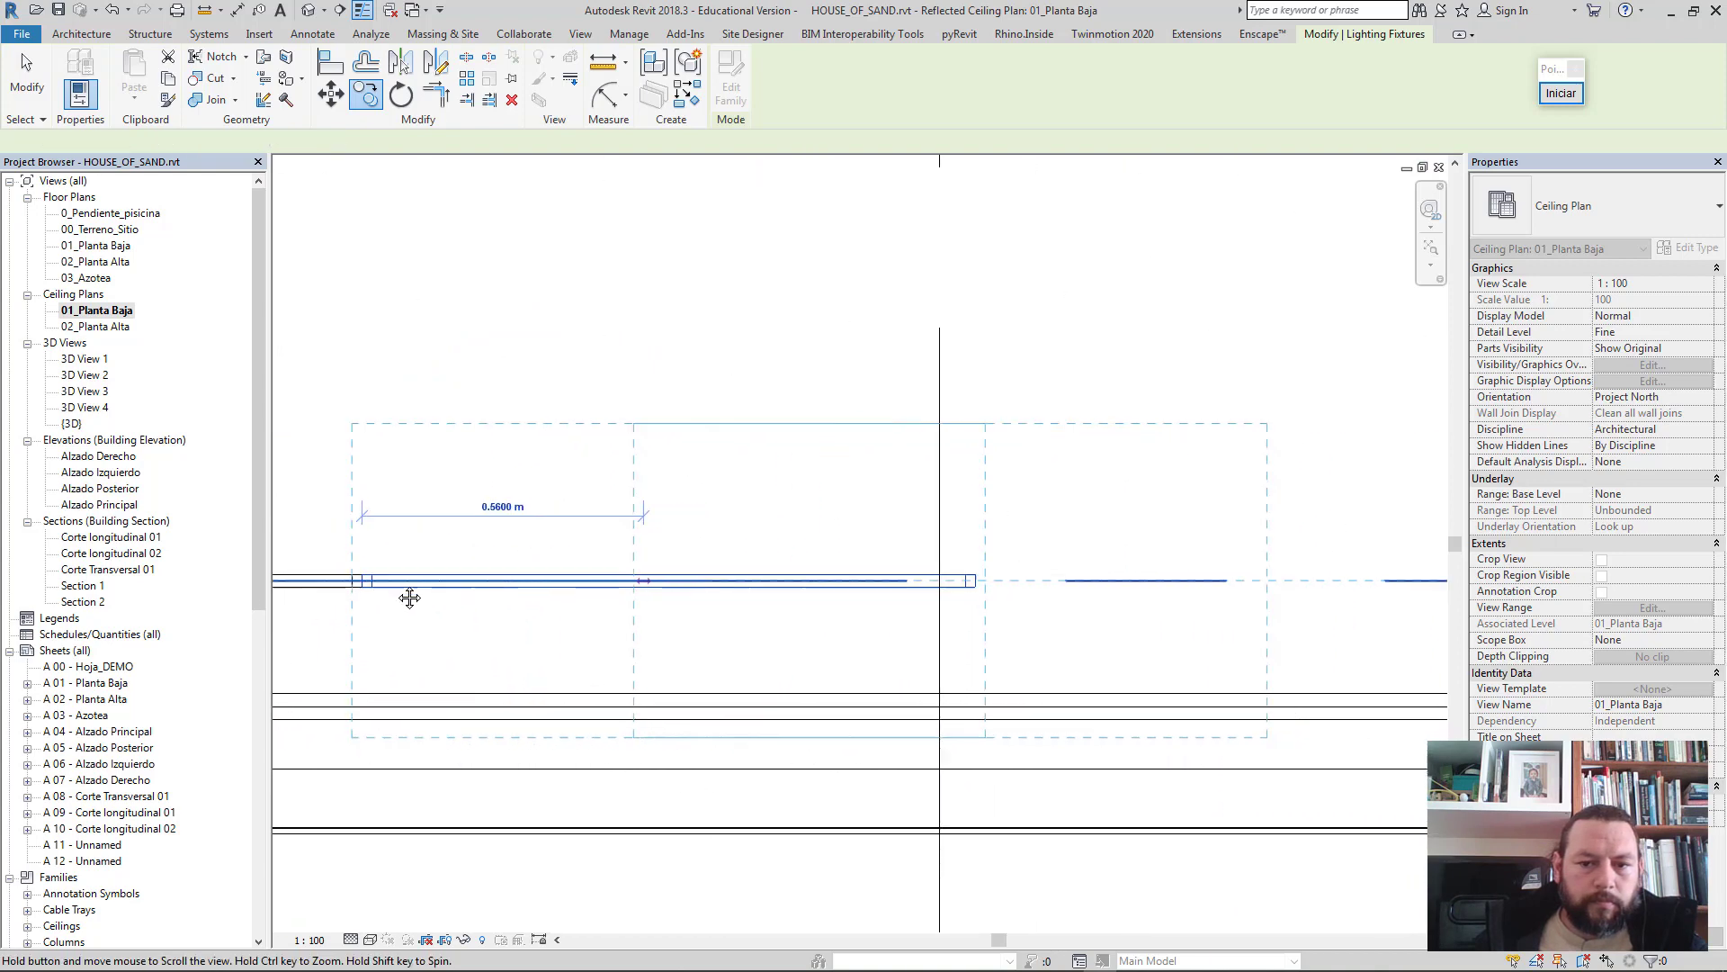
middle_click_drag(409, 597, 477, 601)
- Start another copy, cancel it, and select the last corridor strip downlight
left_click(543, 598)
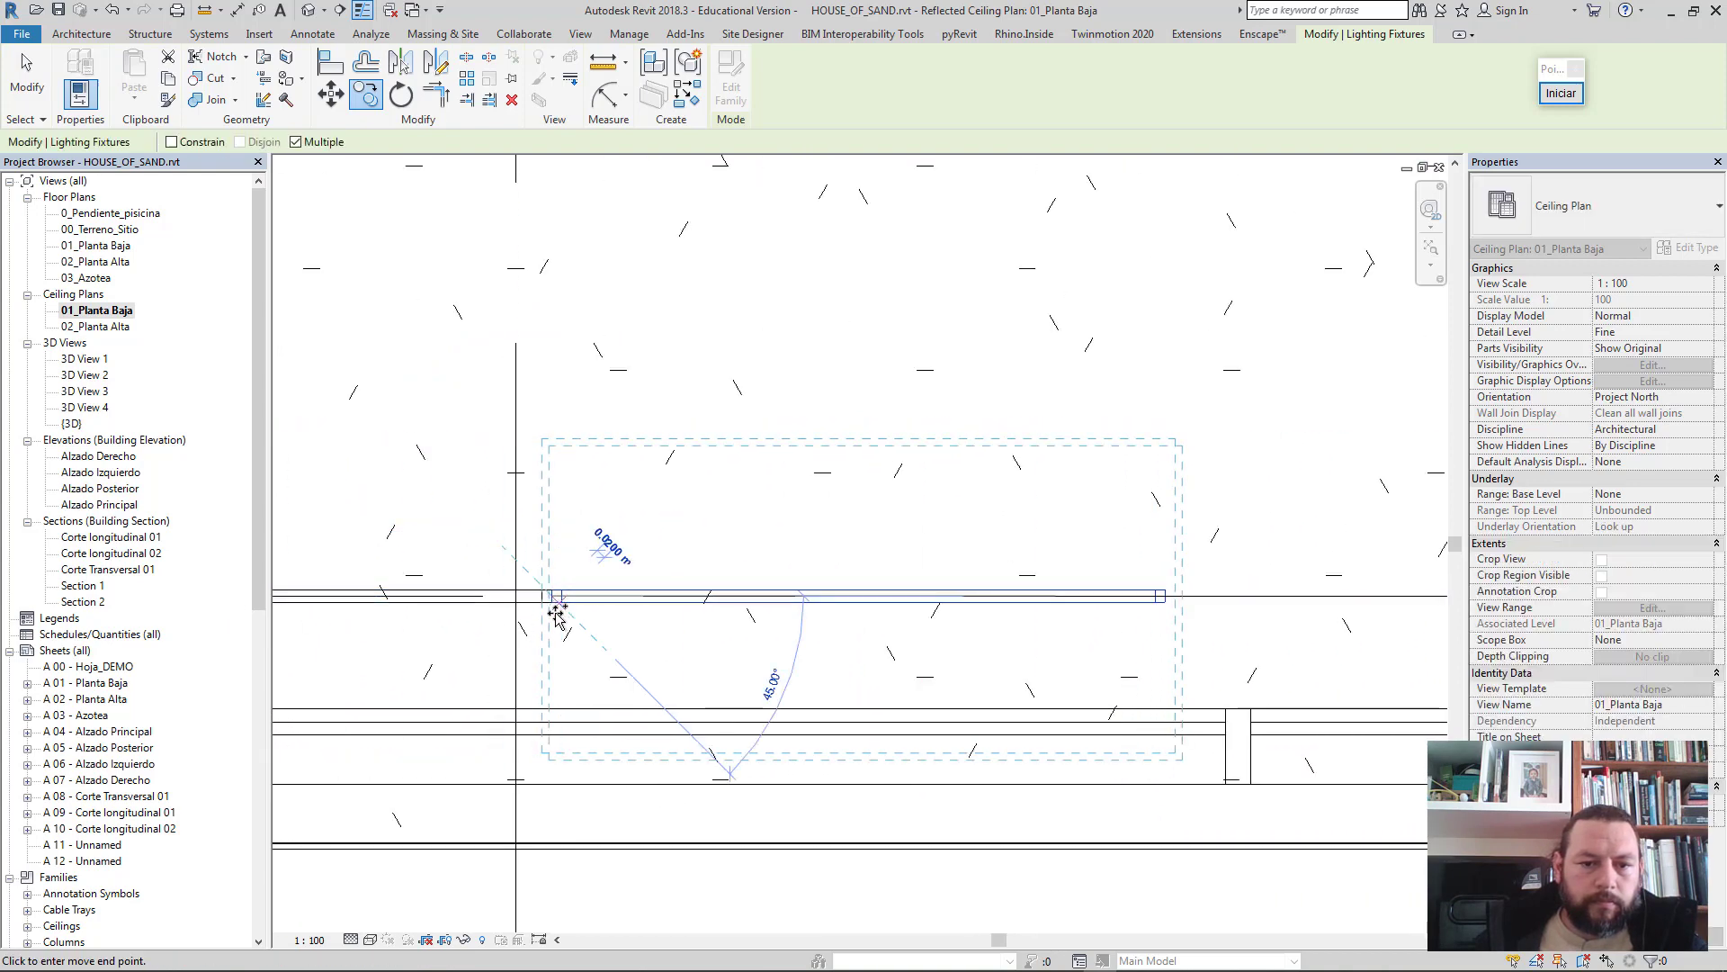
middle_click_drag(1045, 627, 816, 605)
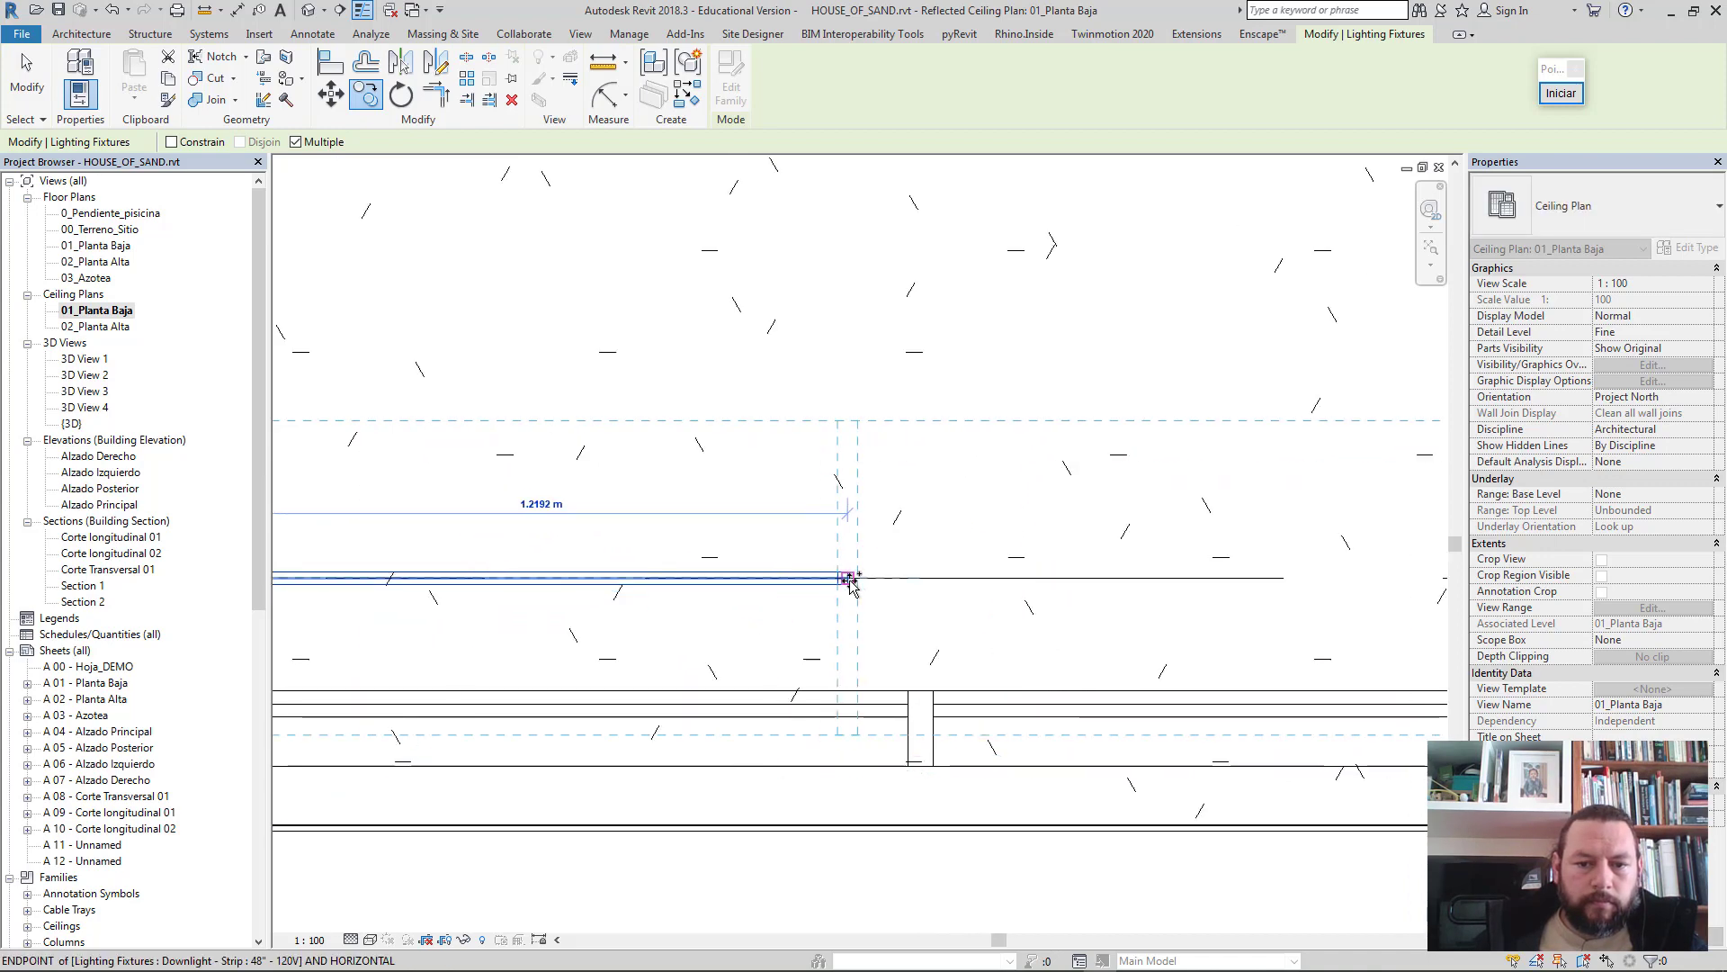
middle_click_drag(955, 597, 747, 616)
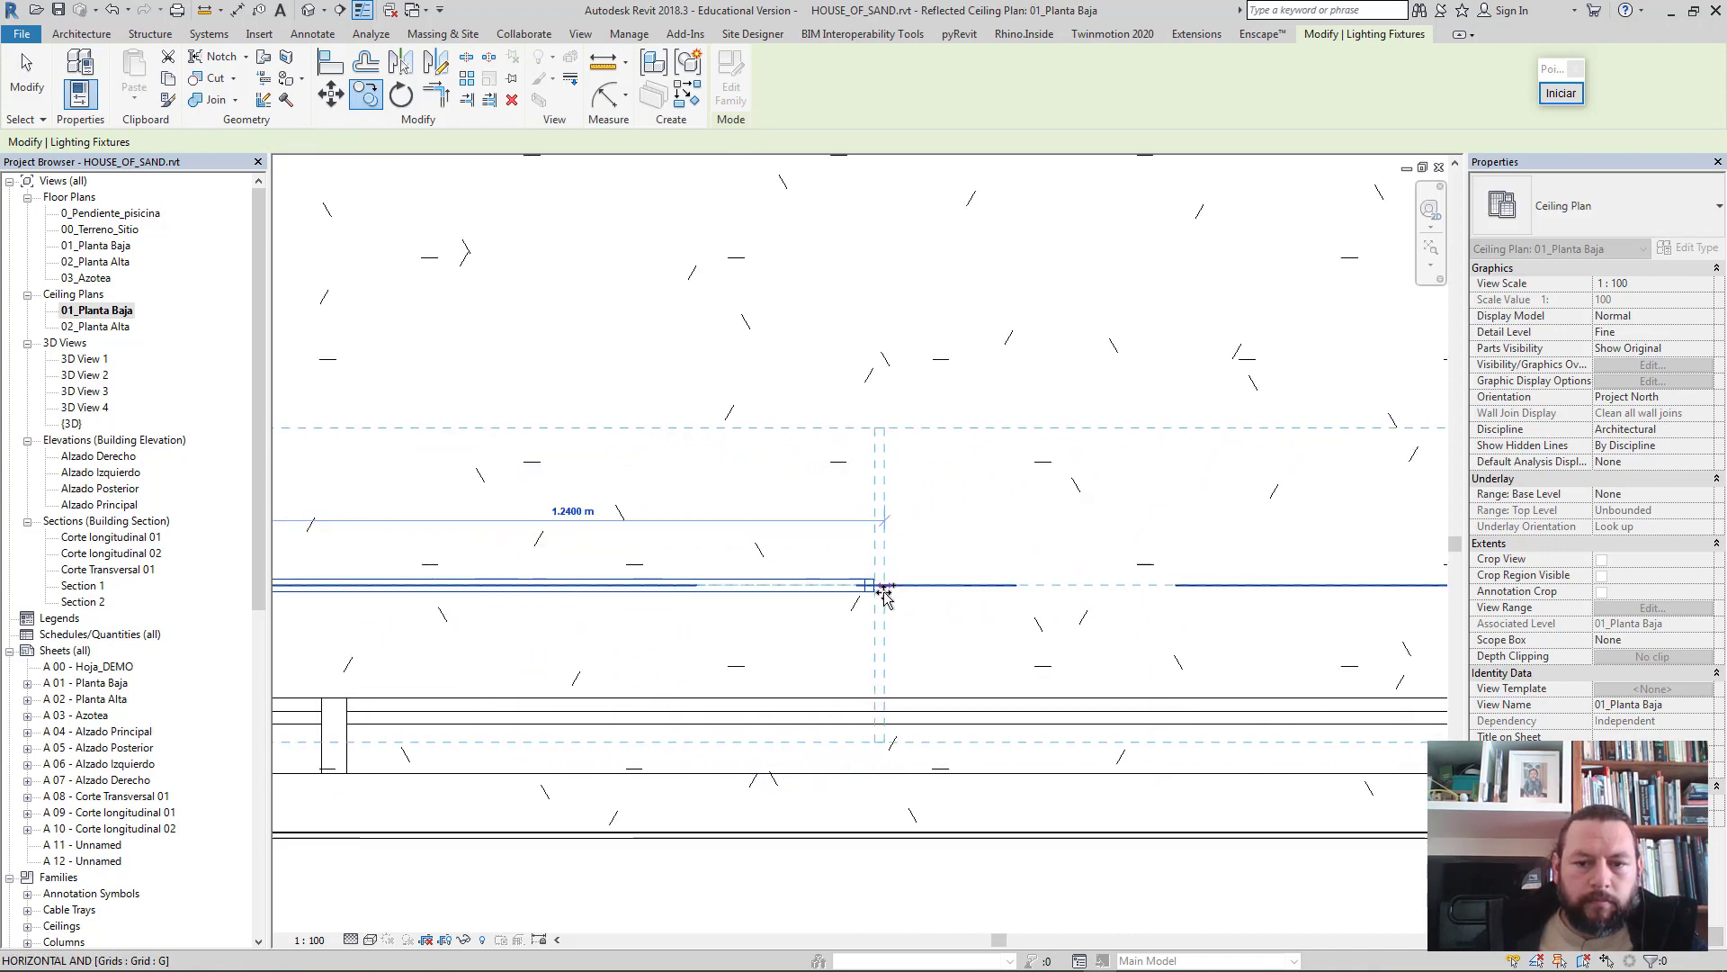
mouse_move(1142, 597)
middle_mouse_down()
mouse_move(373, 630)
mouse_move(693, 621)
middle_mouse_up()
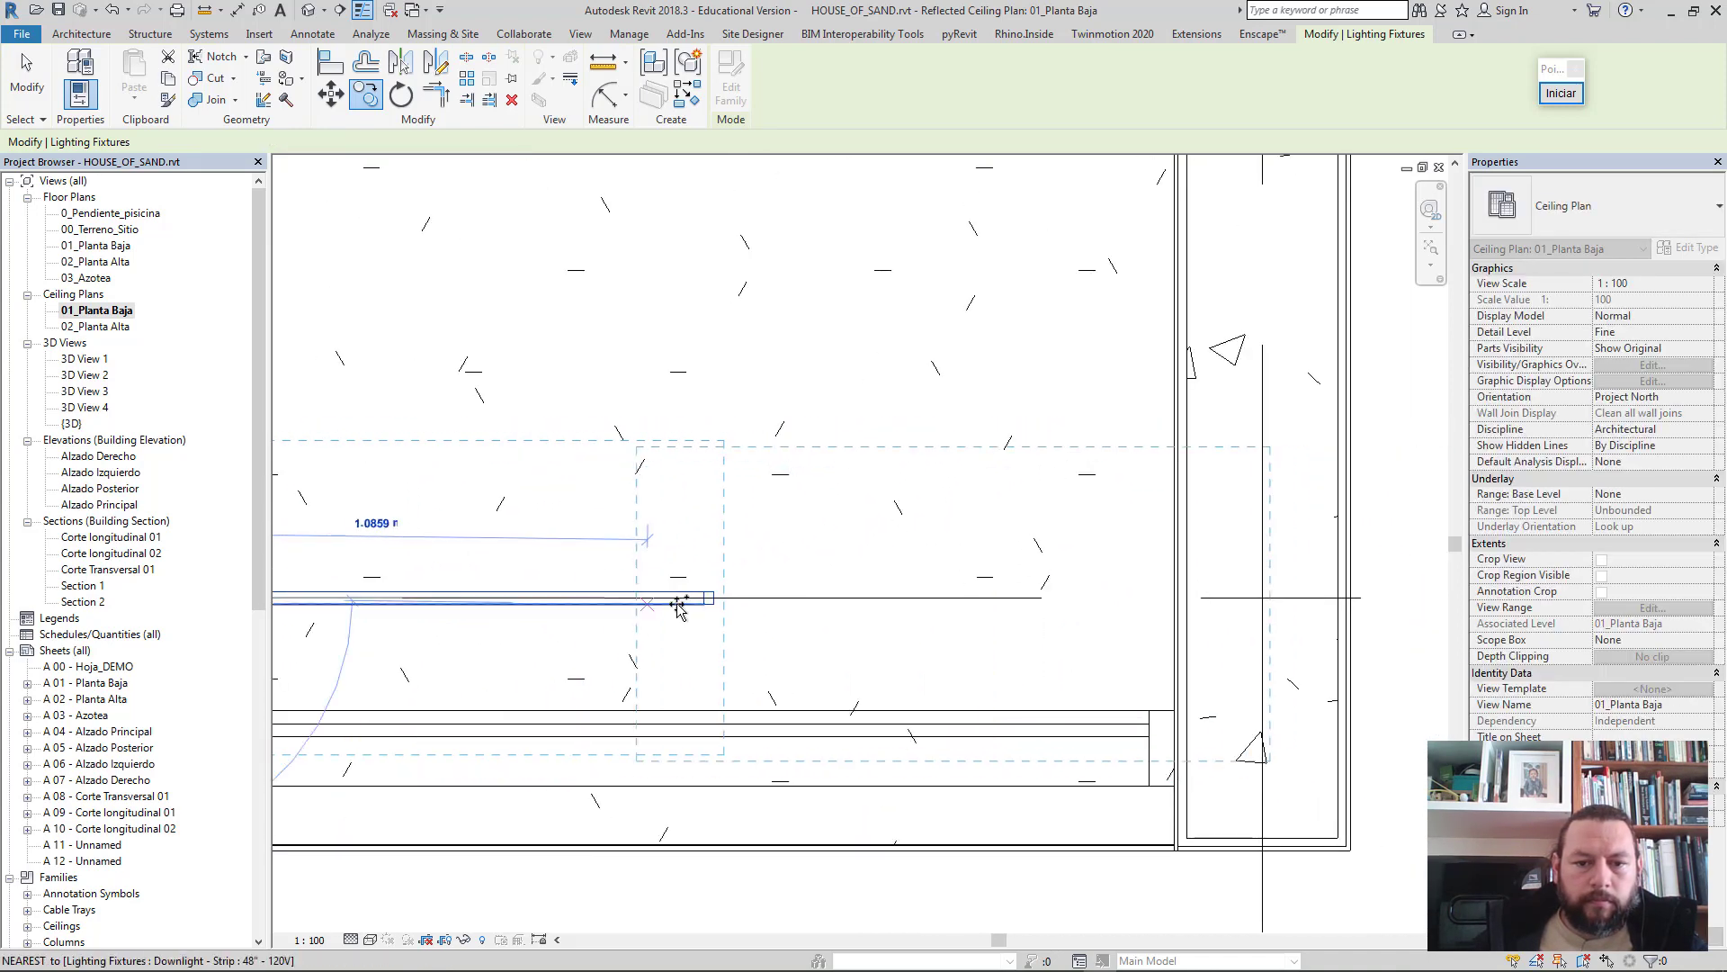
left_click(713, 599)
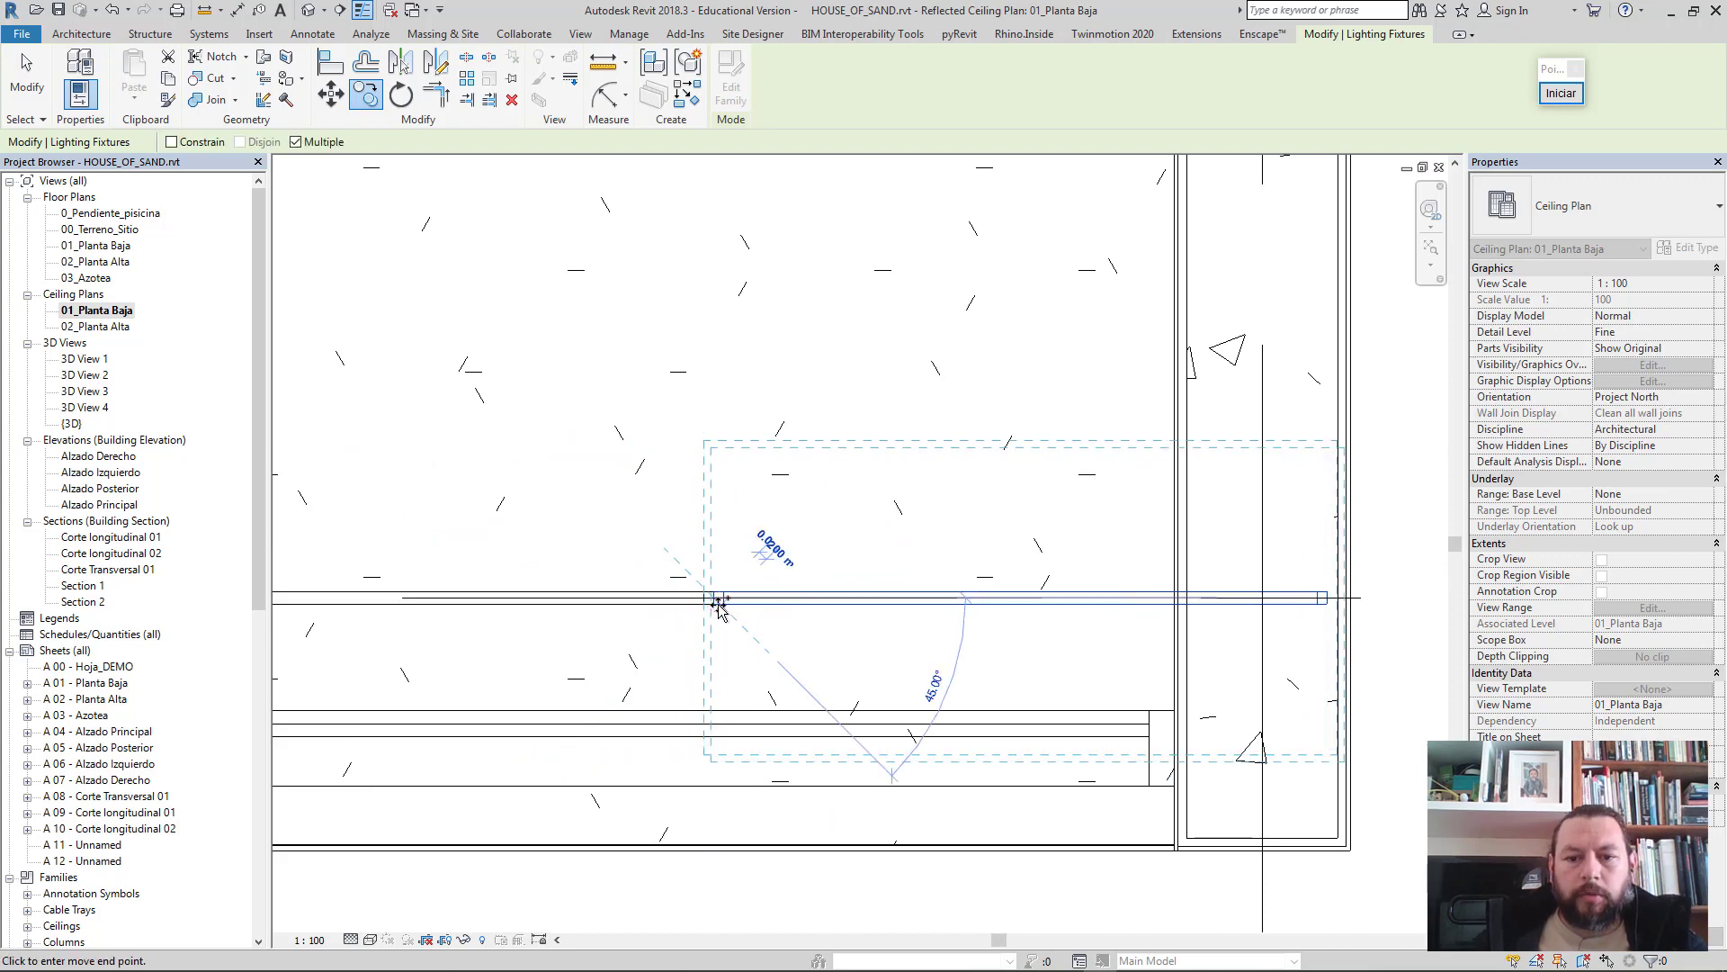
key("Escape")
key("Escape")
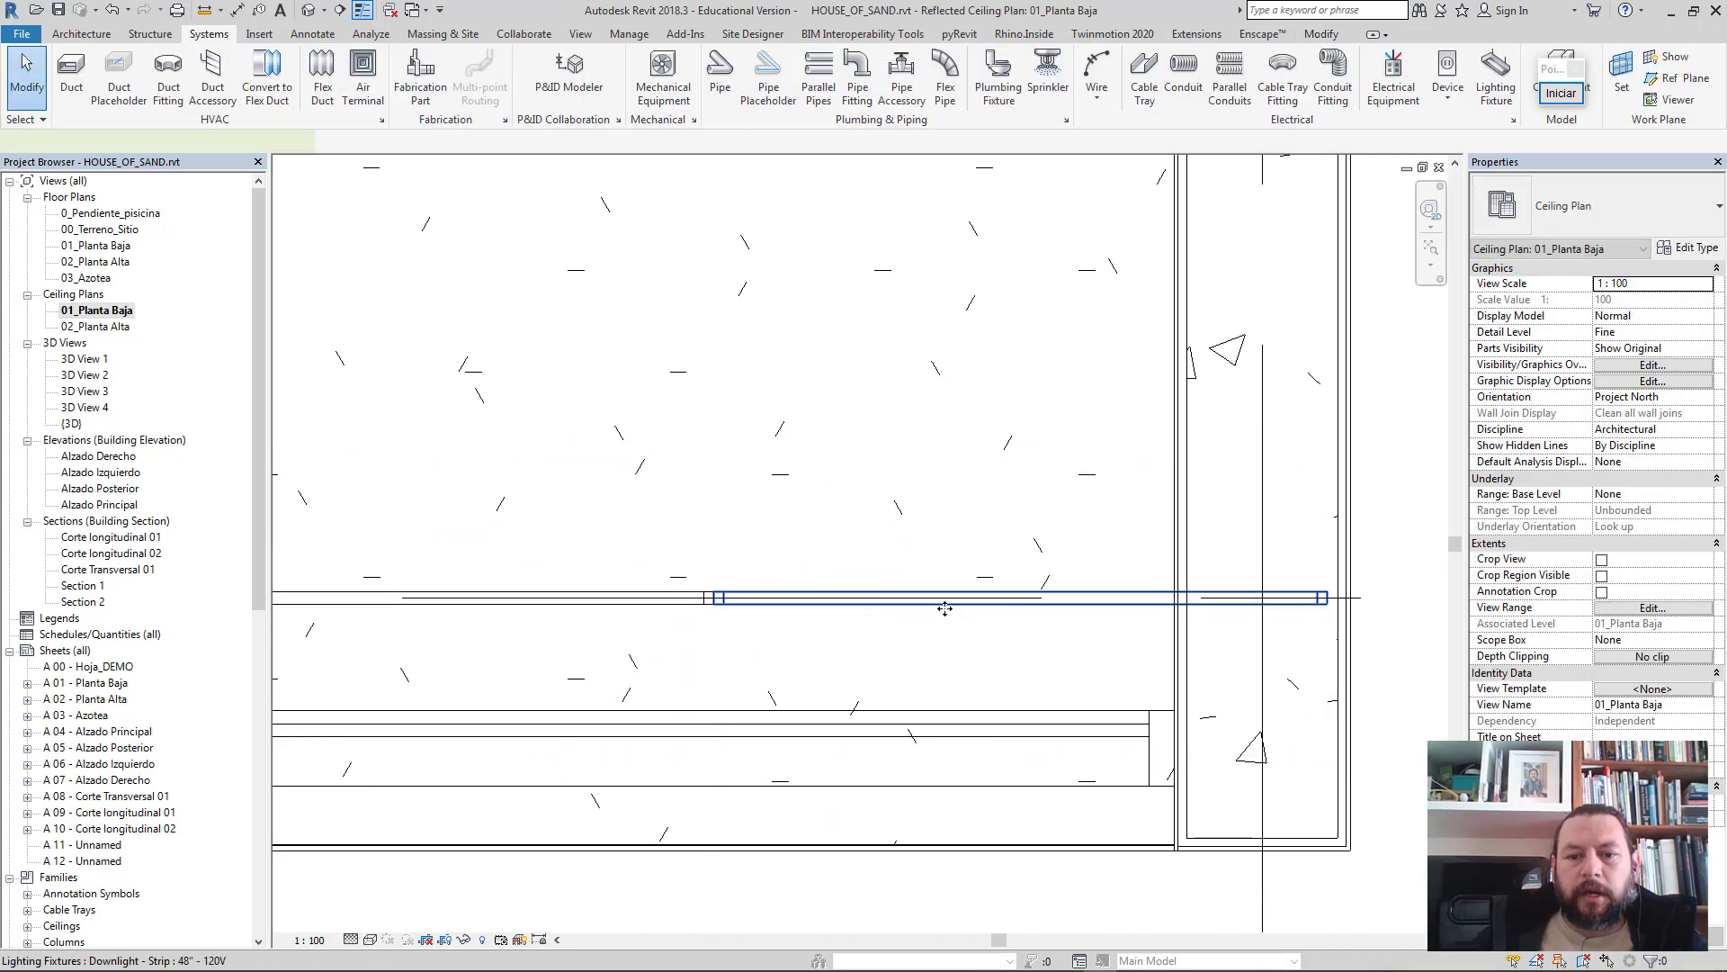
left_click(950, 602)
left_click(1604, 225)
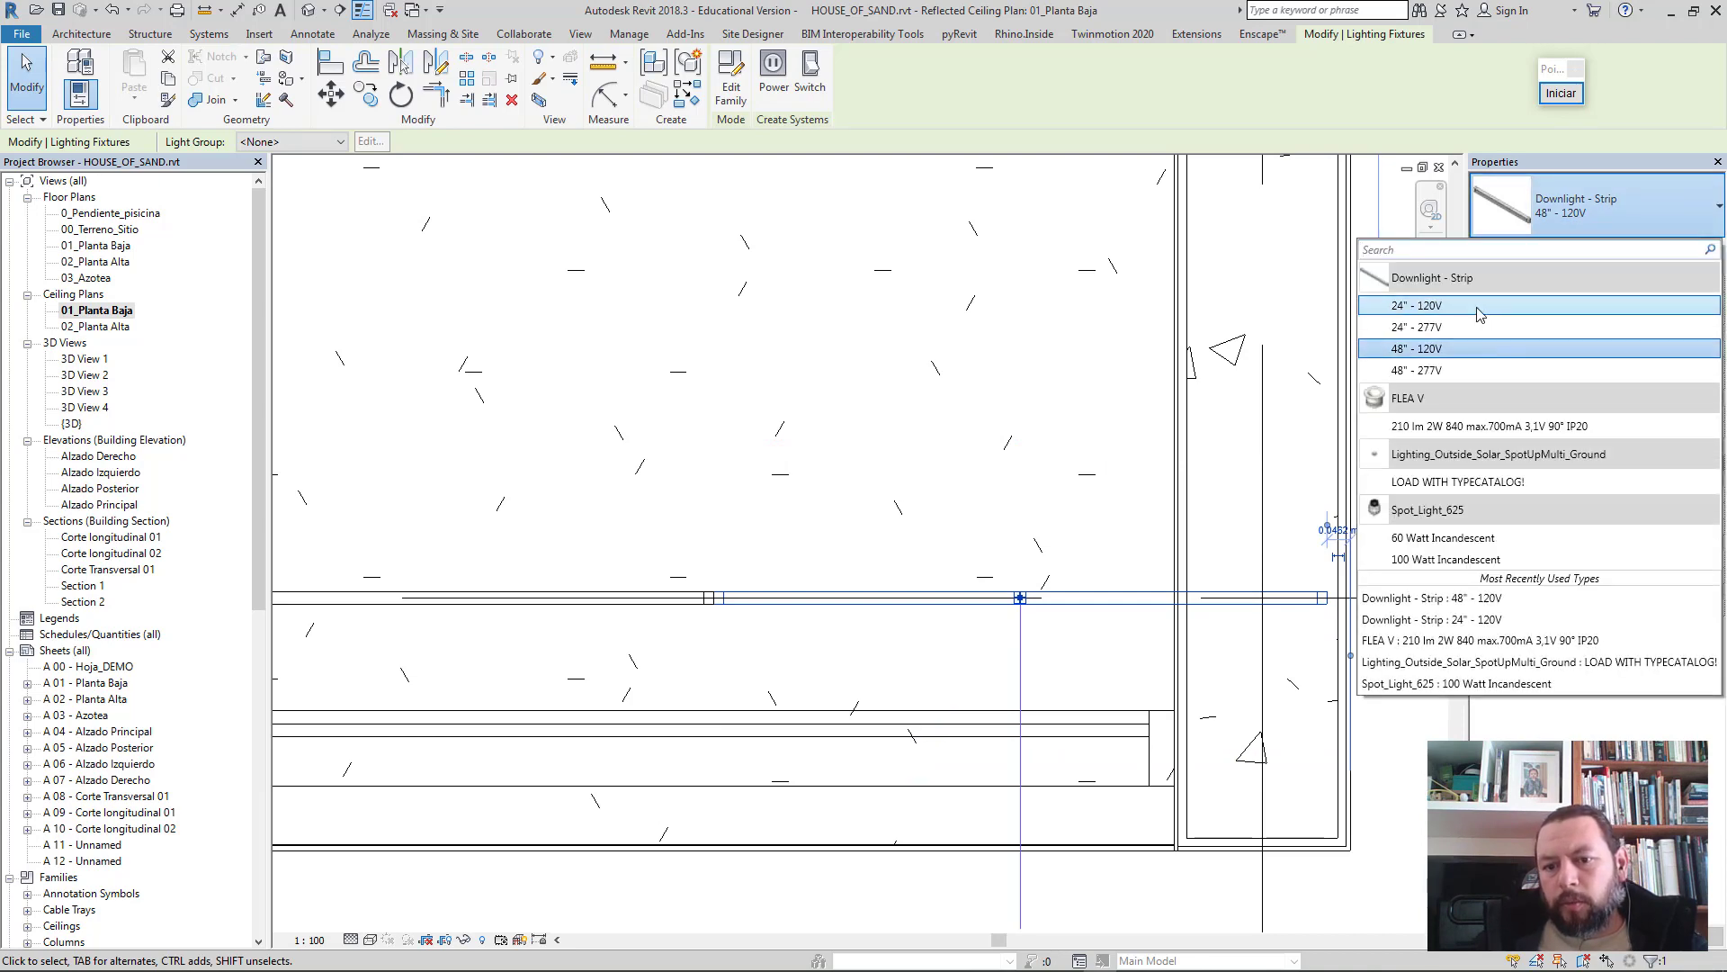
- Change the last strip to the 24" - 120V type and nudge it into place
left_click(1485, 306)
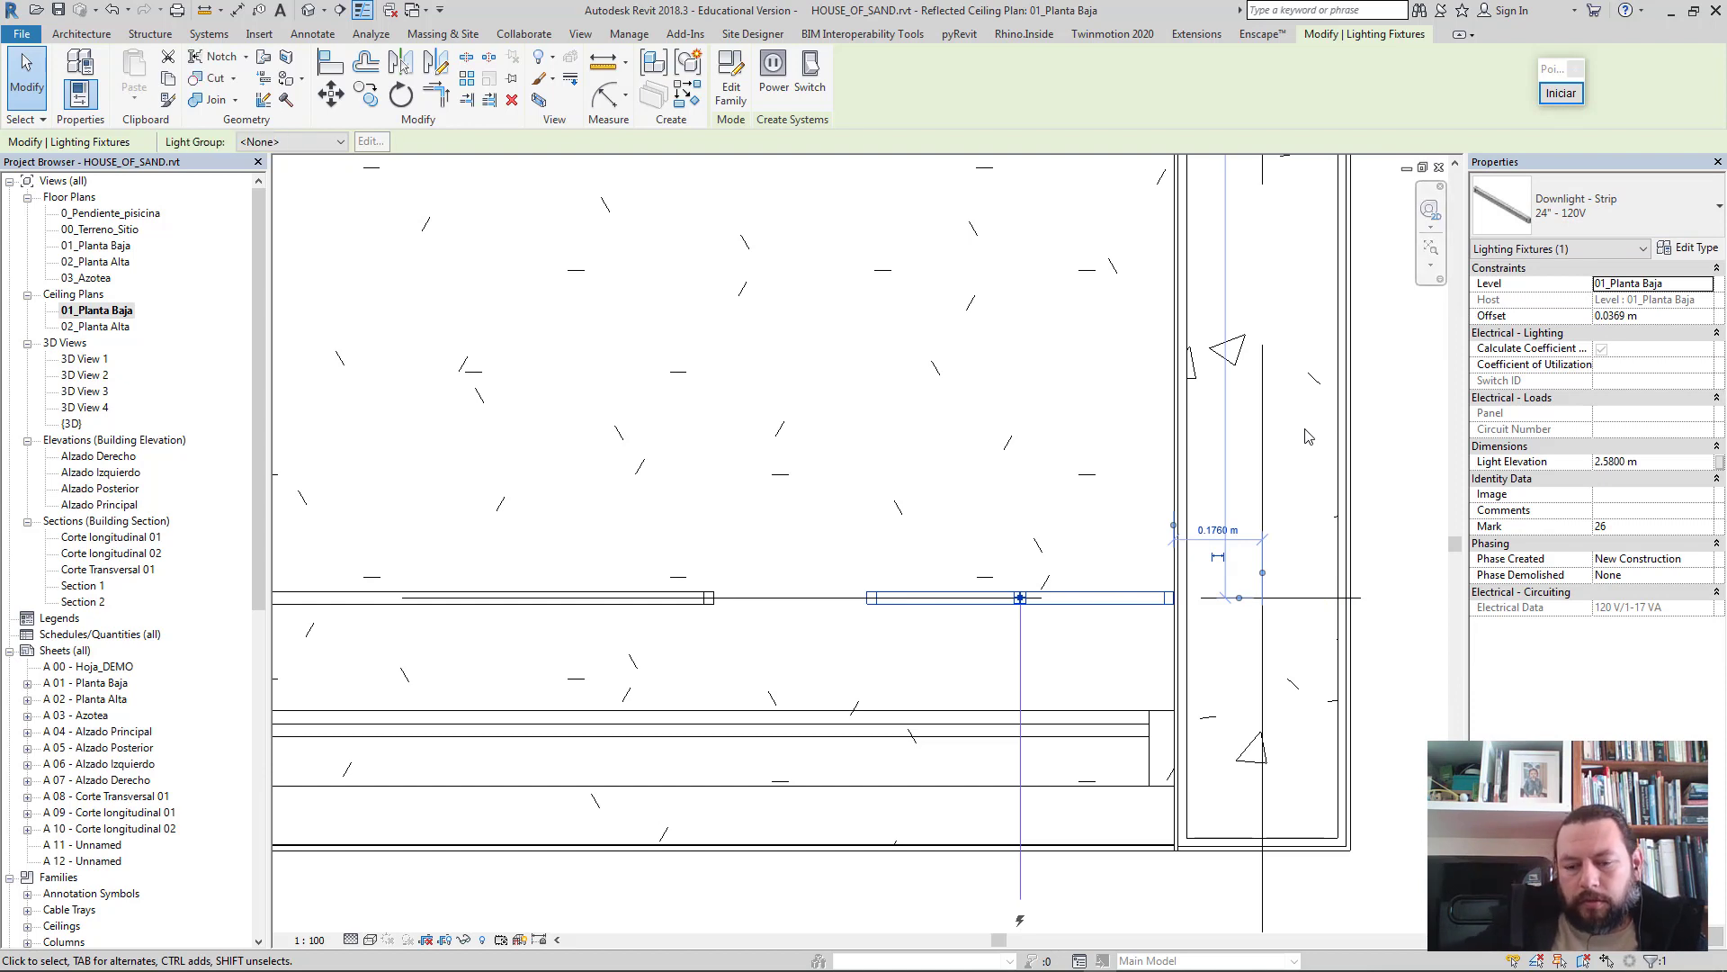
key("Left")
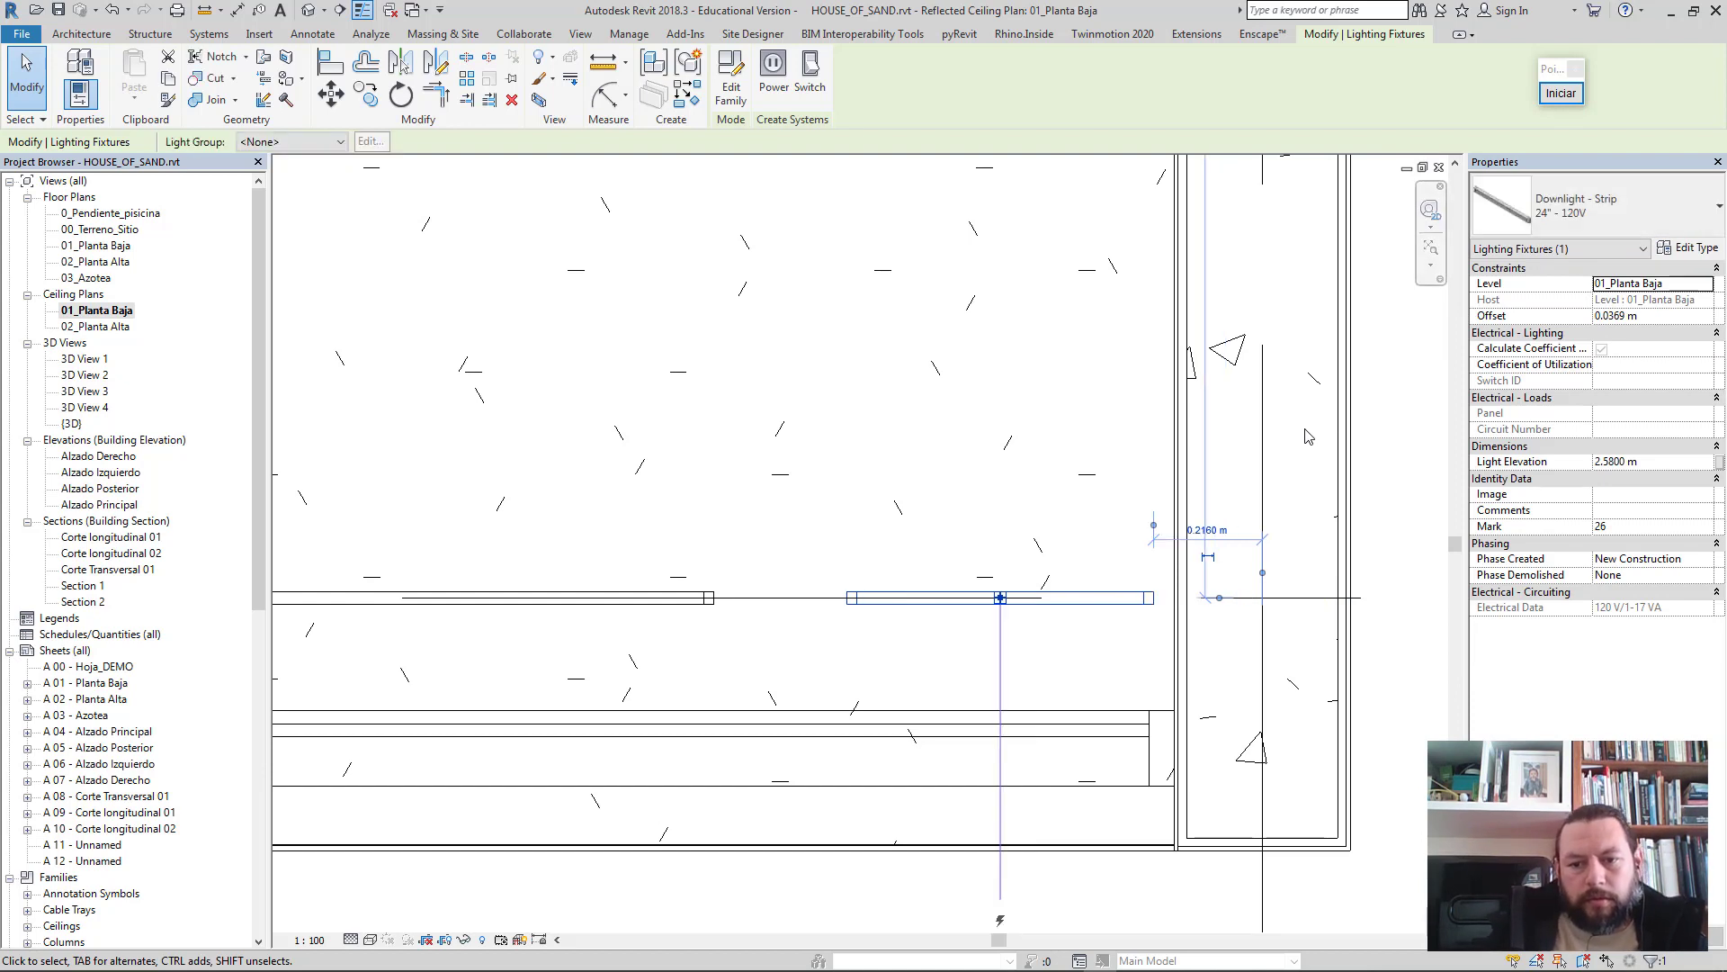
key("Left")
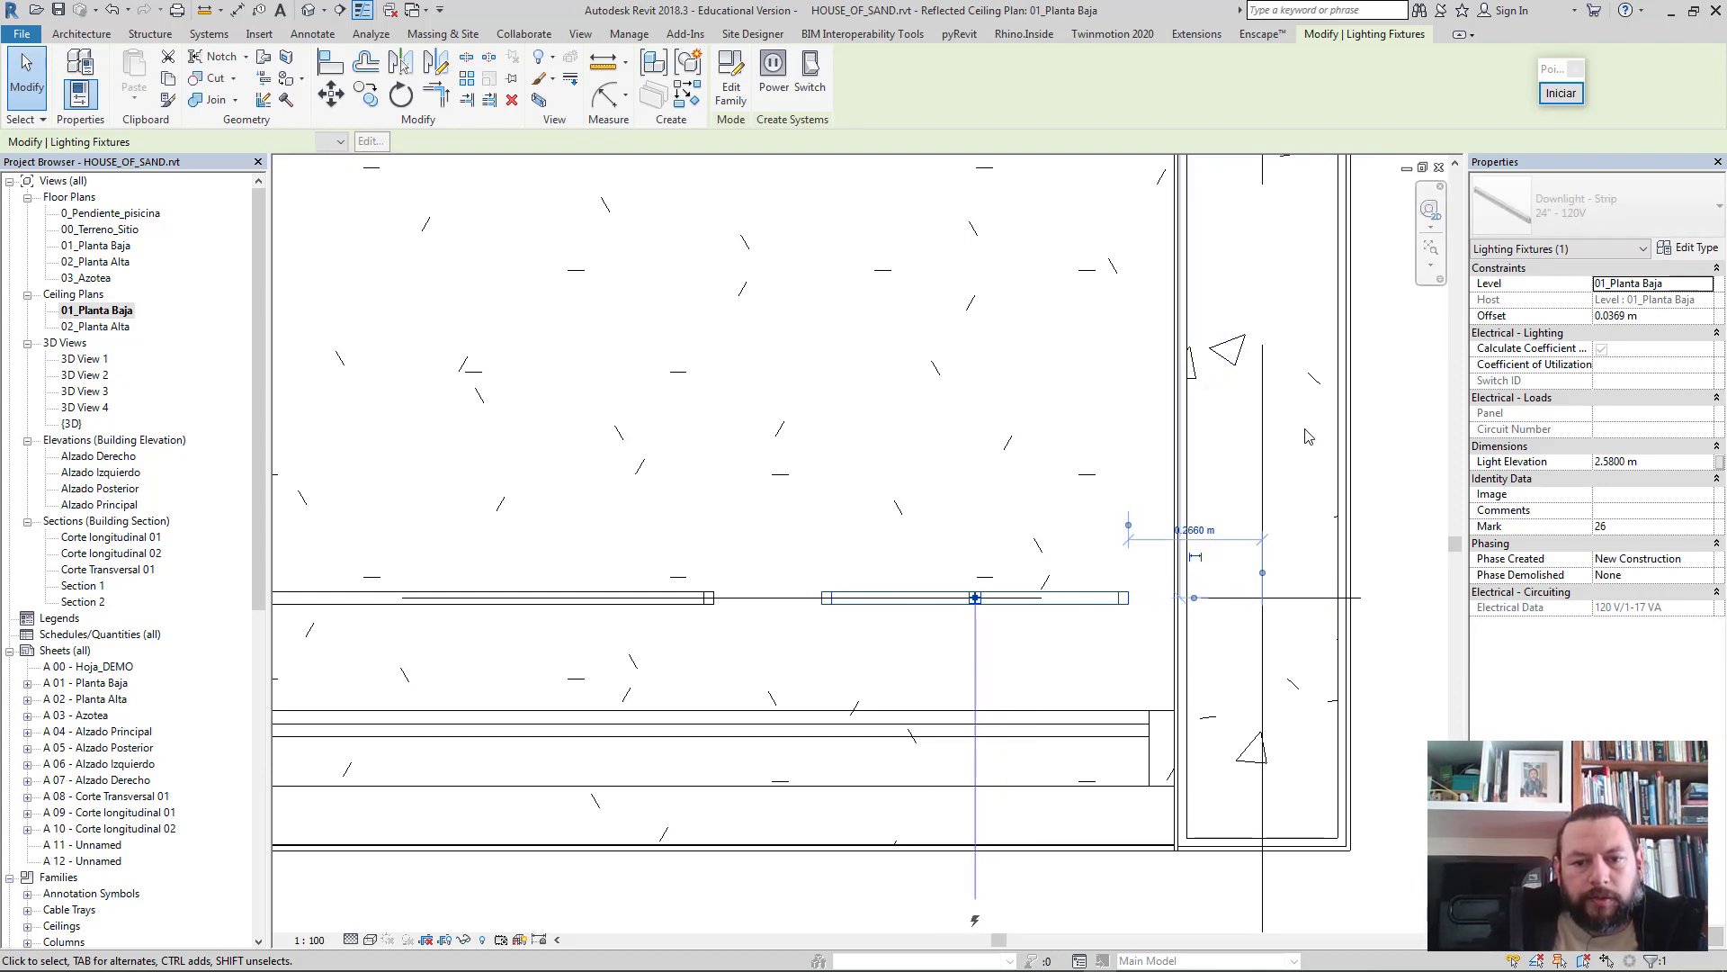
key("Left")
key("Left")
key("Left")
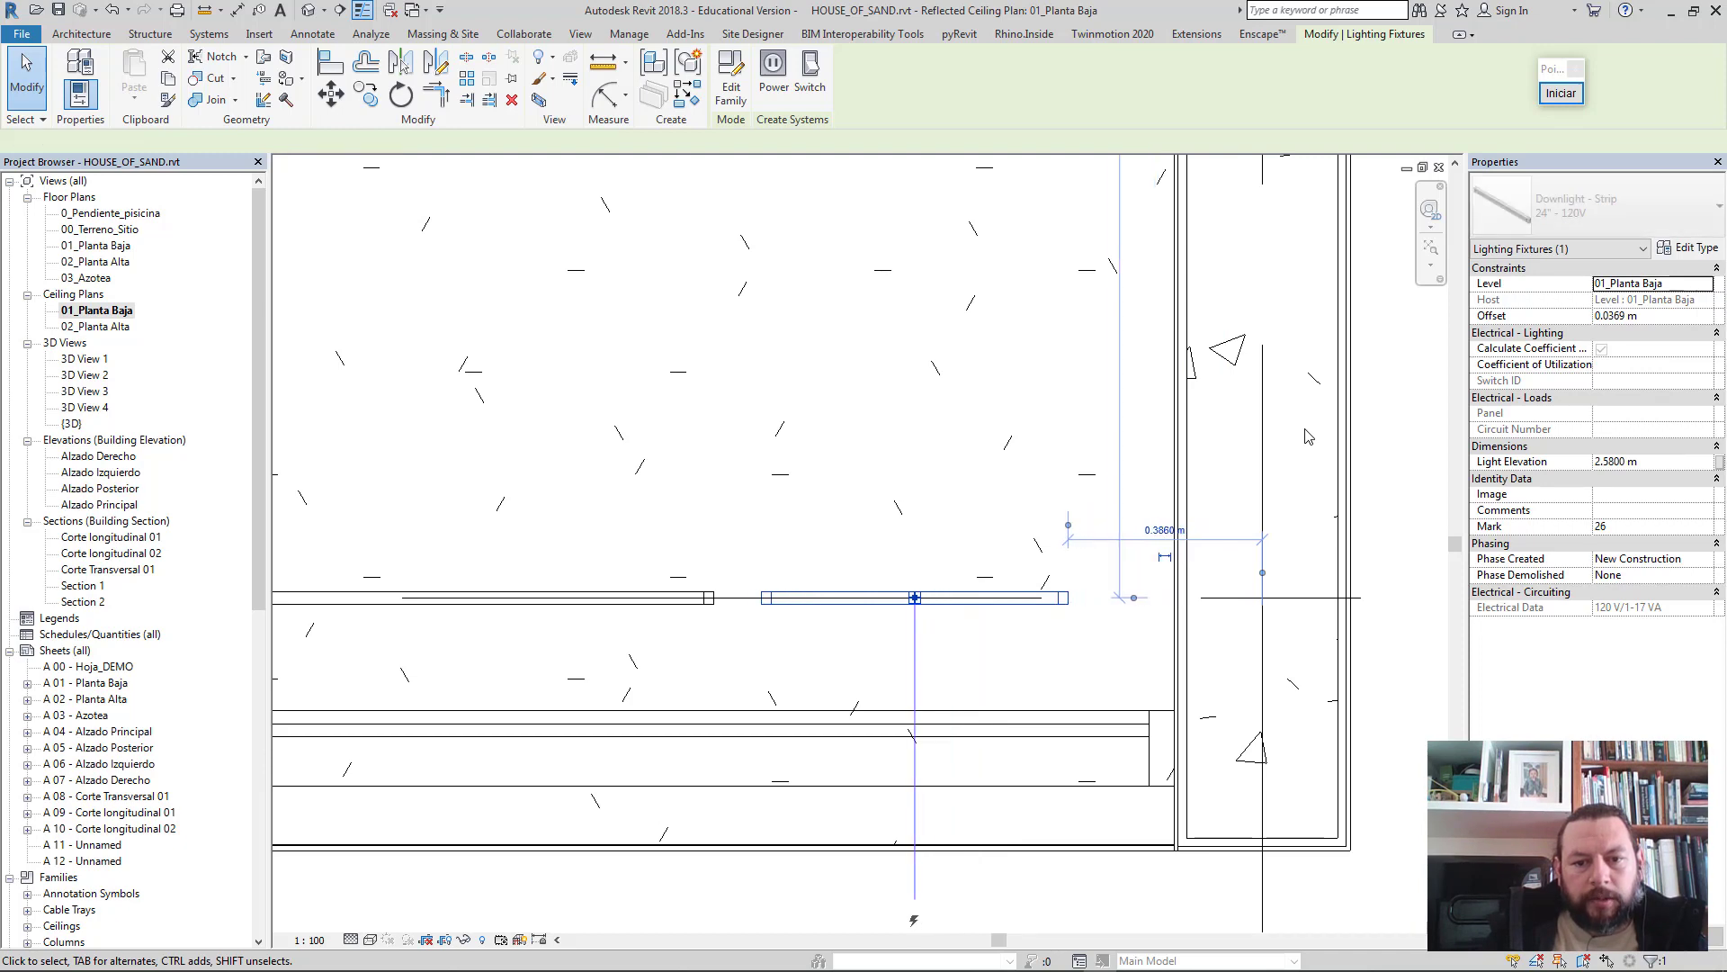
key("Left")
key("Left")
key("Left")
key("Left")
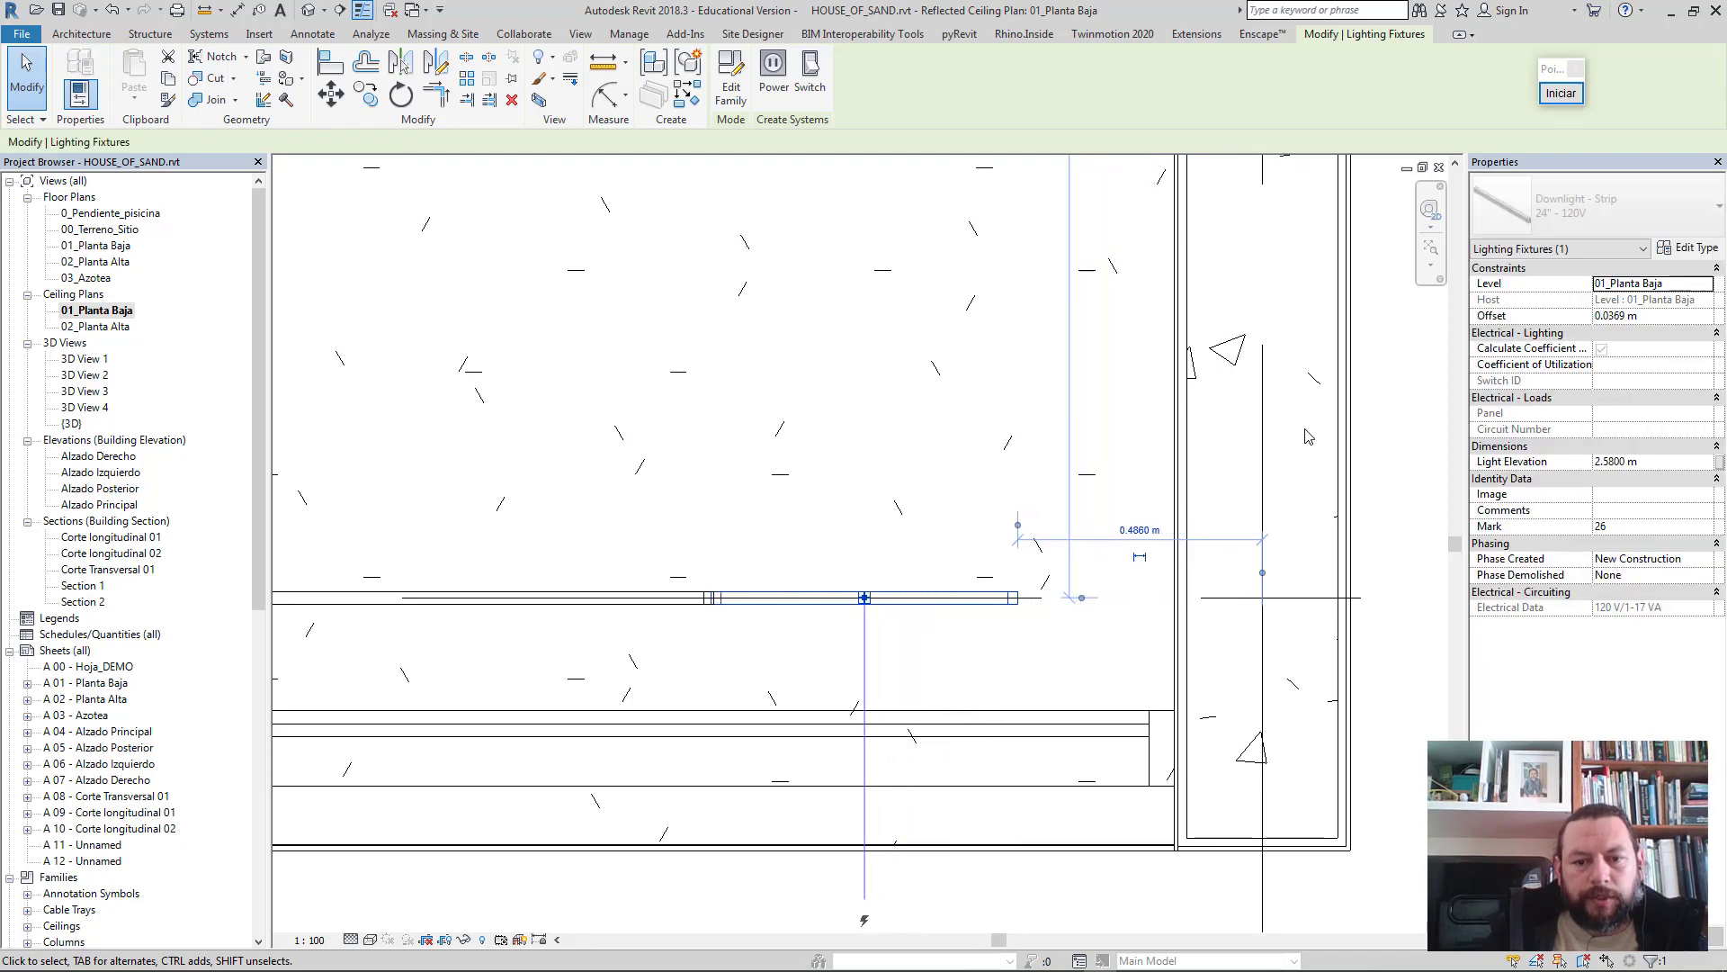
key("Right")
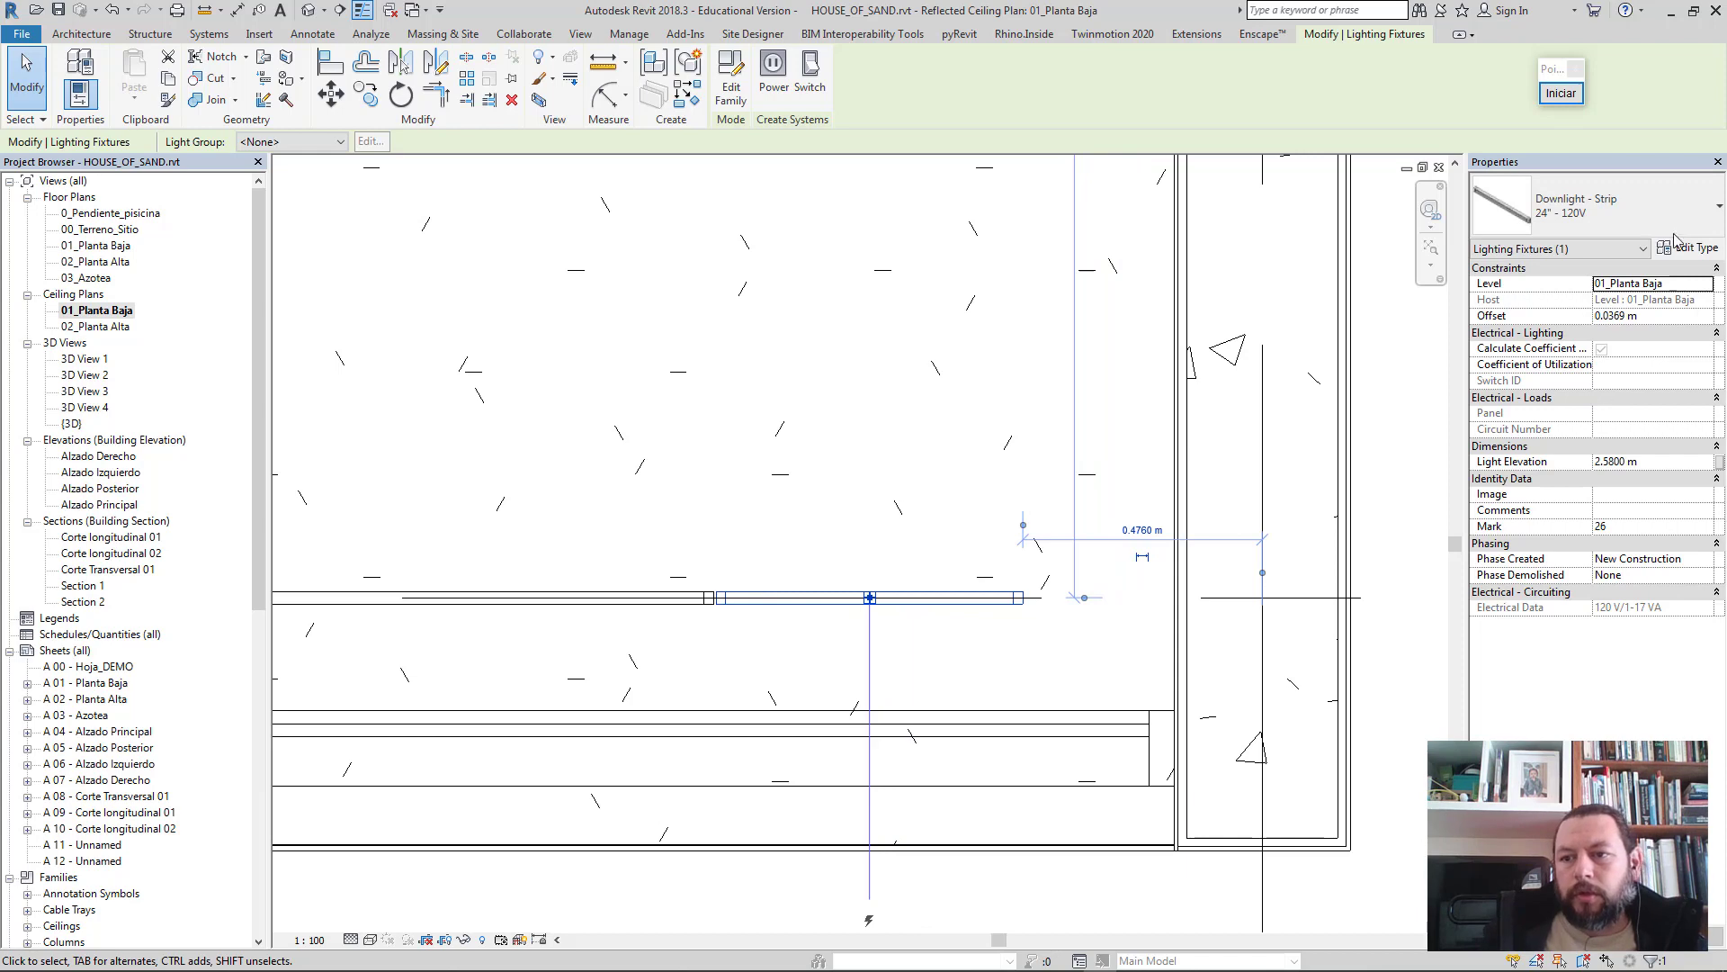
left_click(1679, 248)
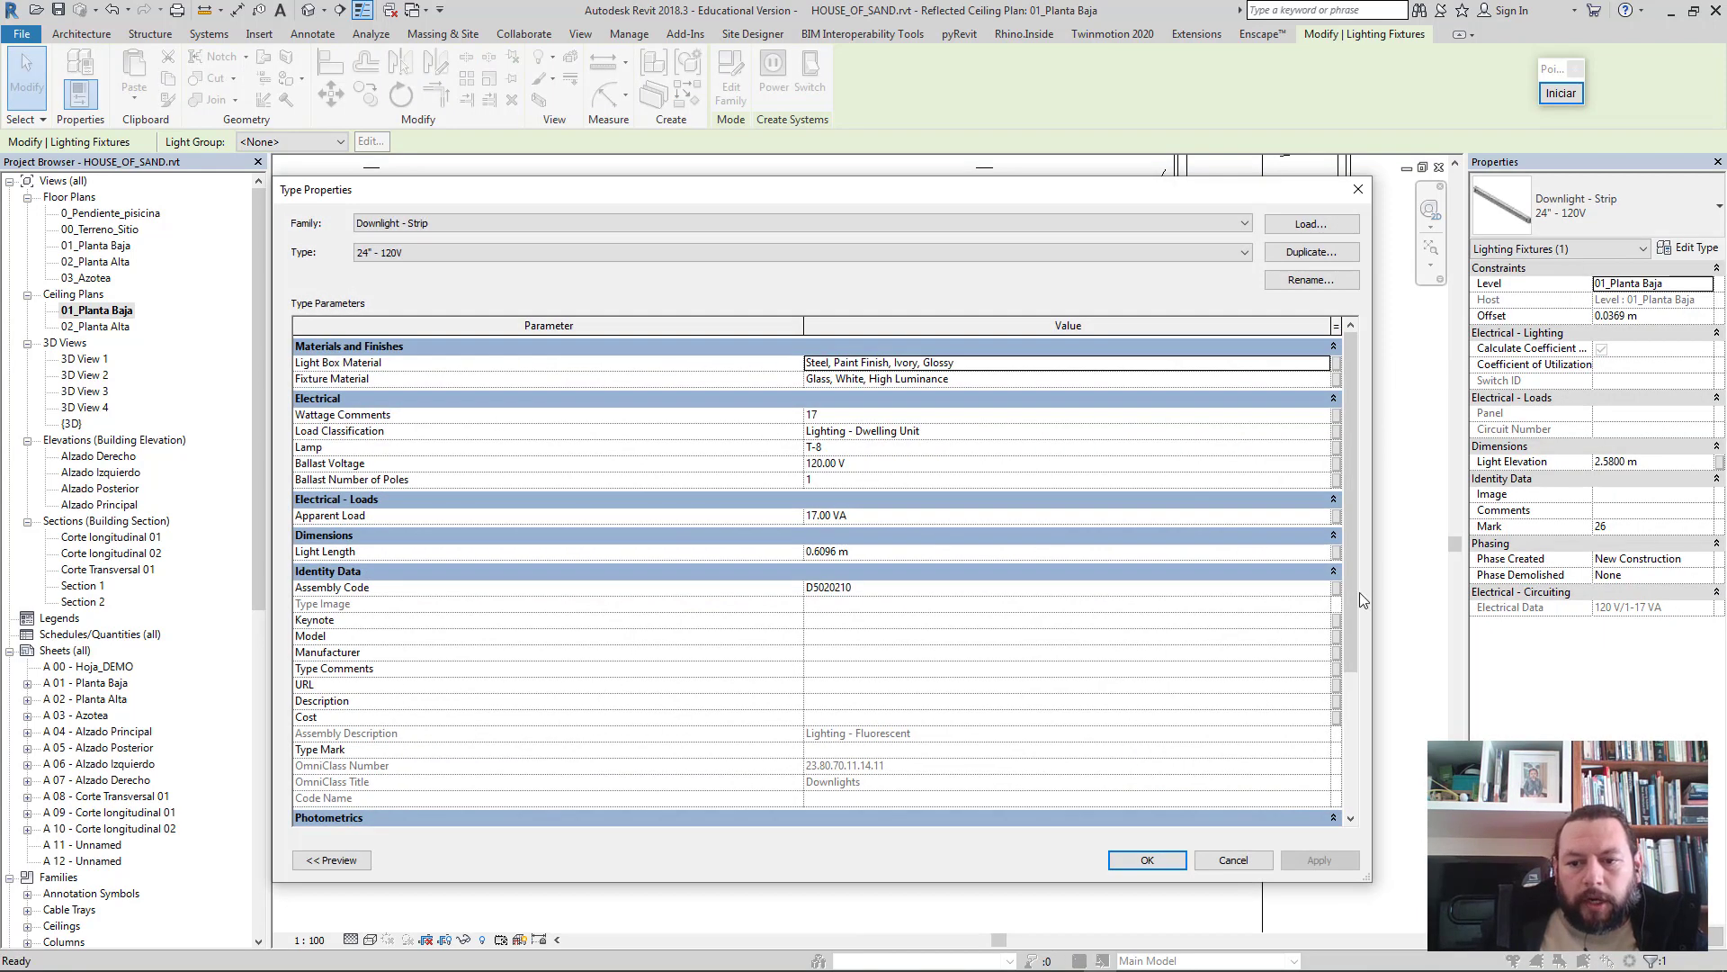
- Set the 24" strip type's initial intensity to 15 lx illuminance and close Type Properties
left_click_drag(1347, 569, 1347, 765)
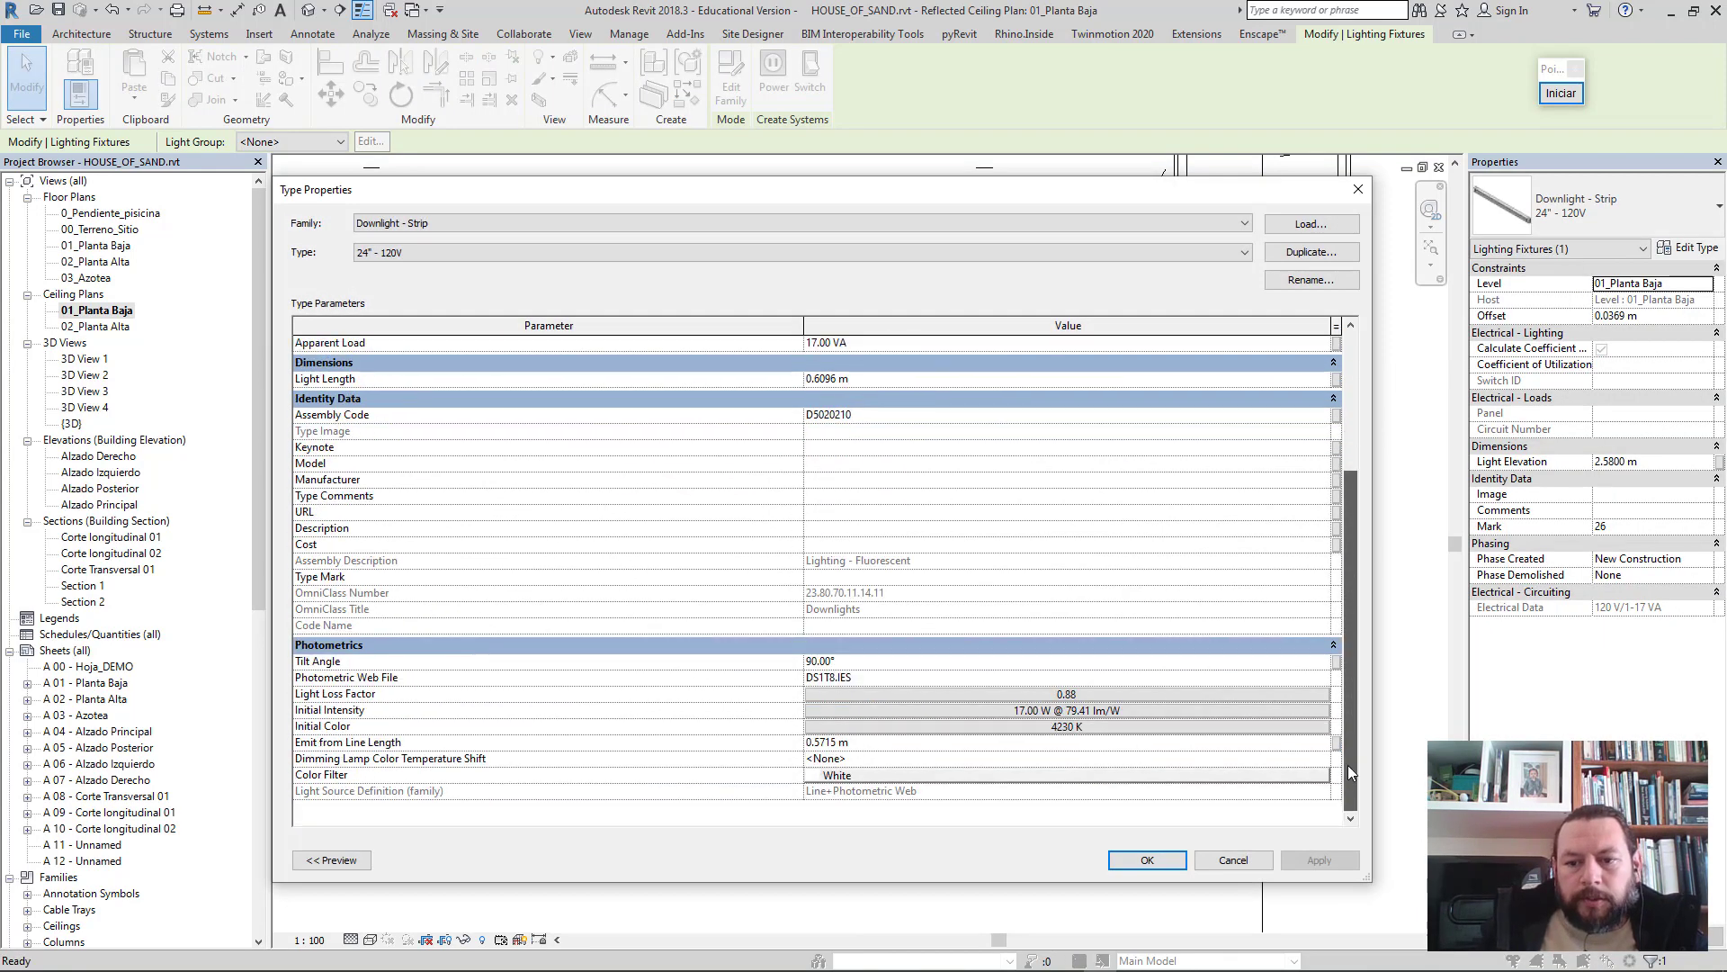
left_click(1011, 711)
left_click(704, 571)
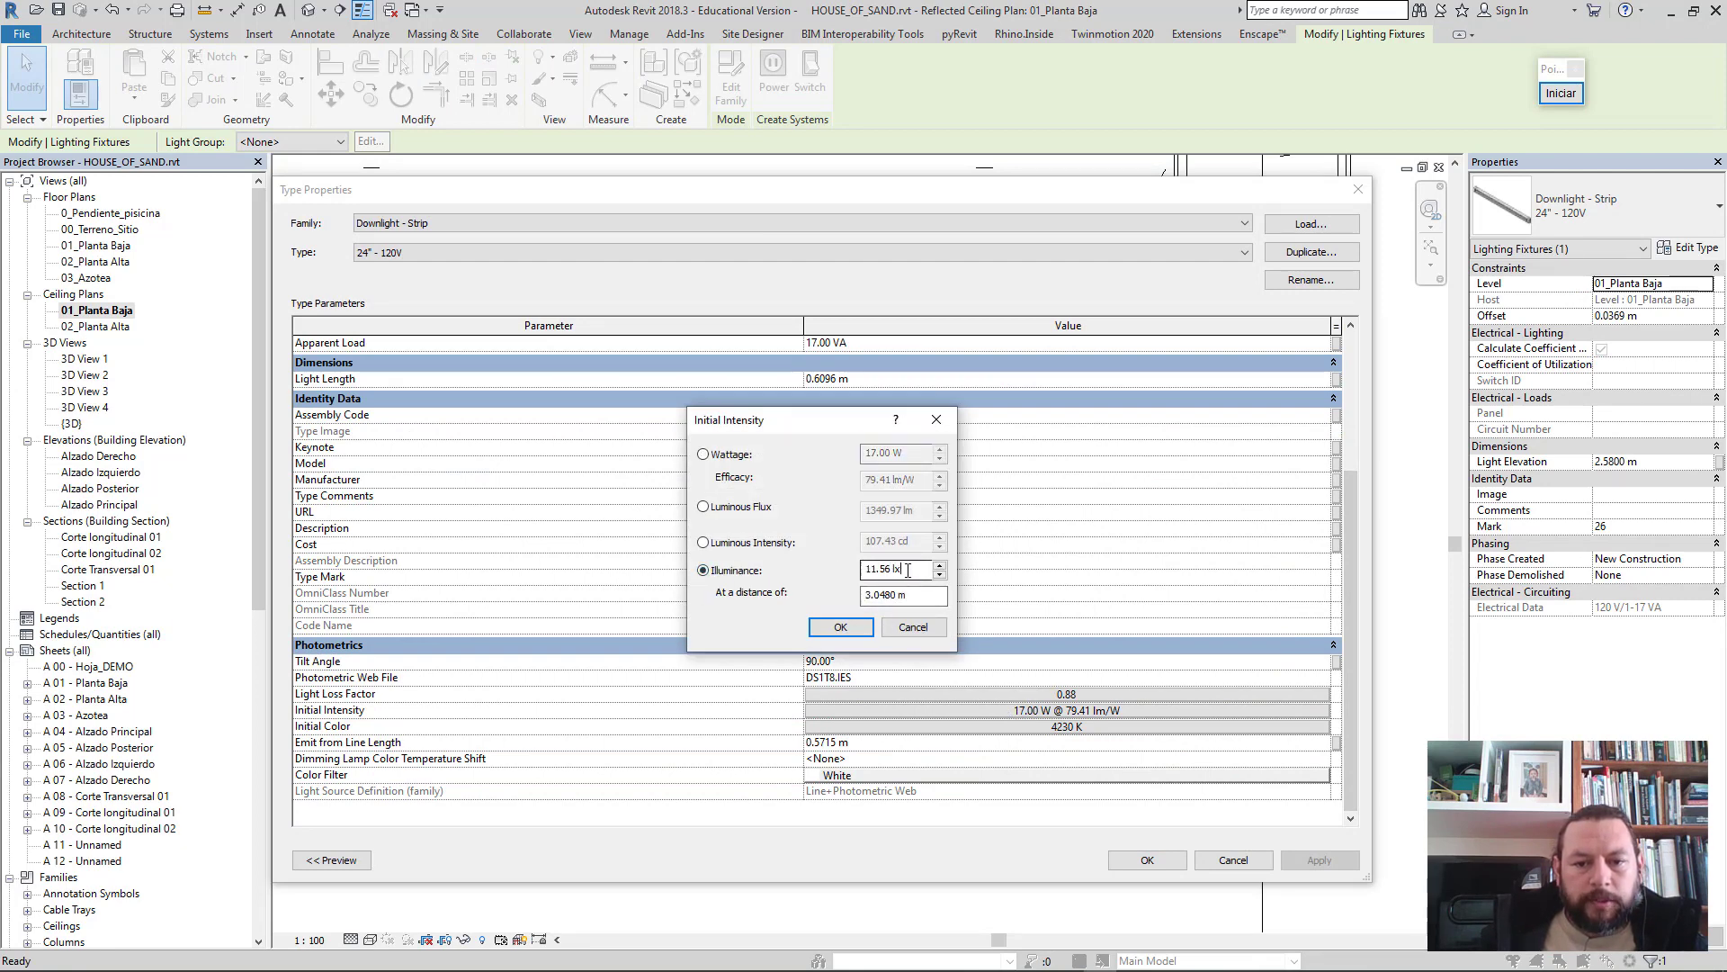
left_click_drag(908, 570, 819, 570)
type("15")
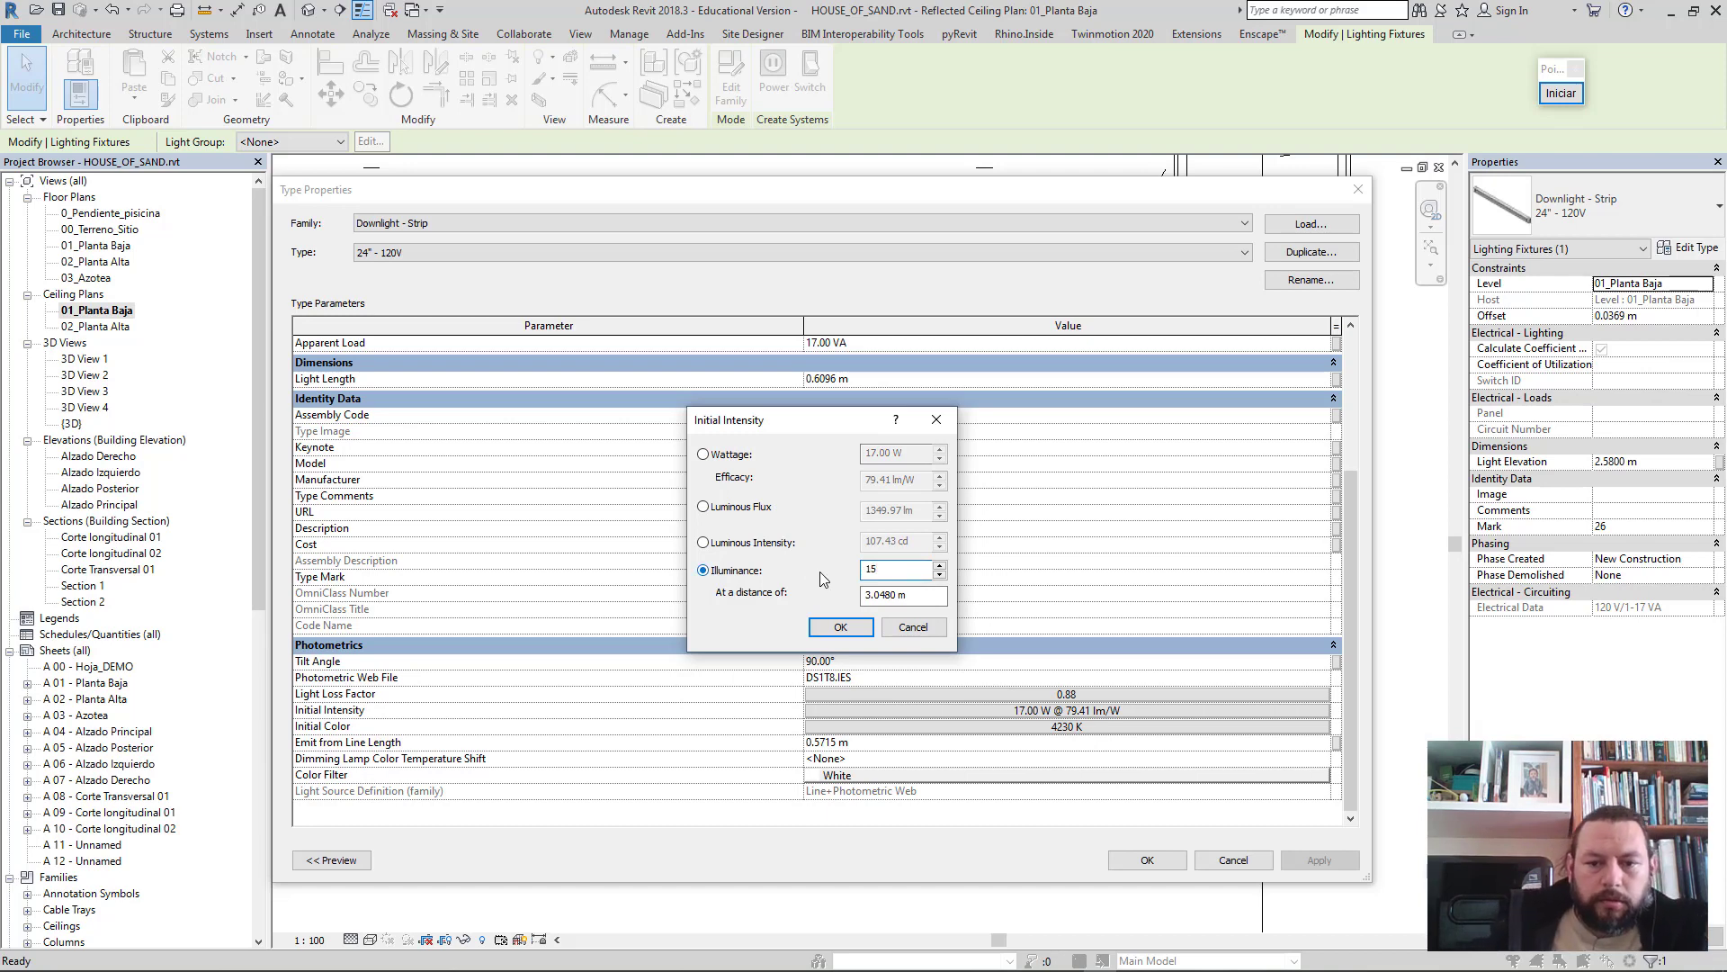
left_click(850, 627)
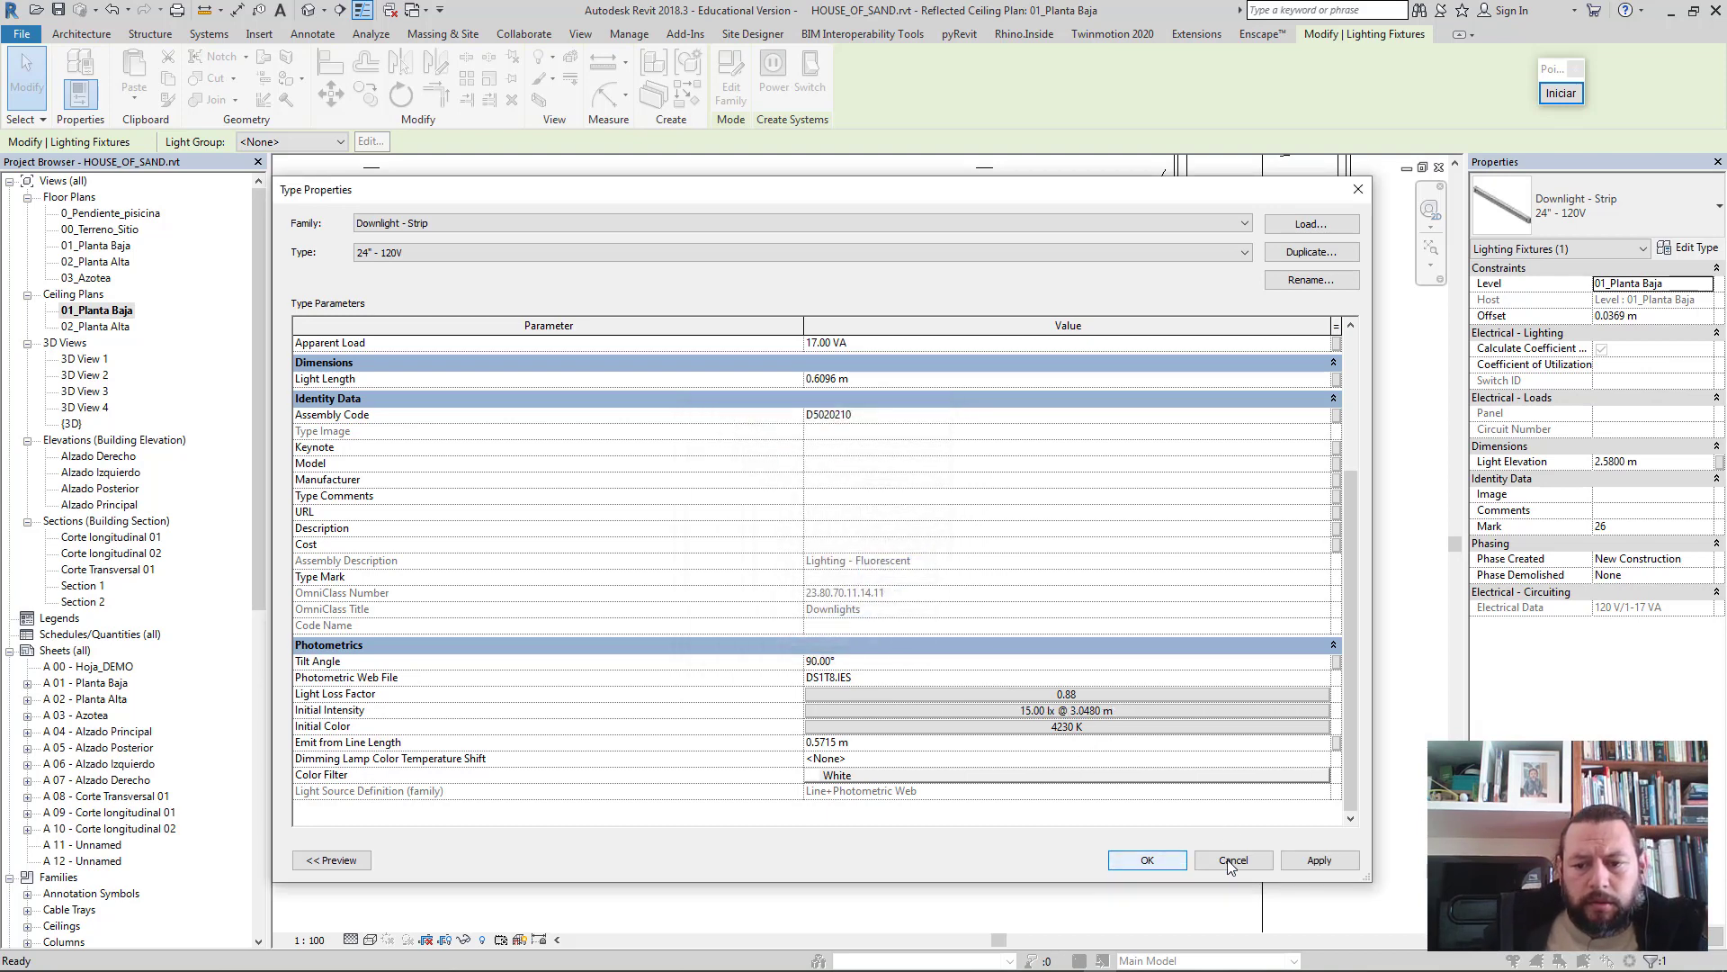
left_click(1319, 859)
left_click(1147, 859)
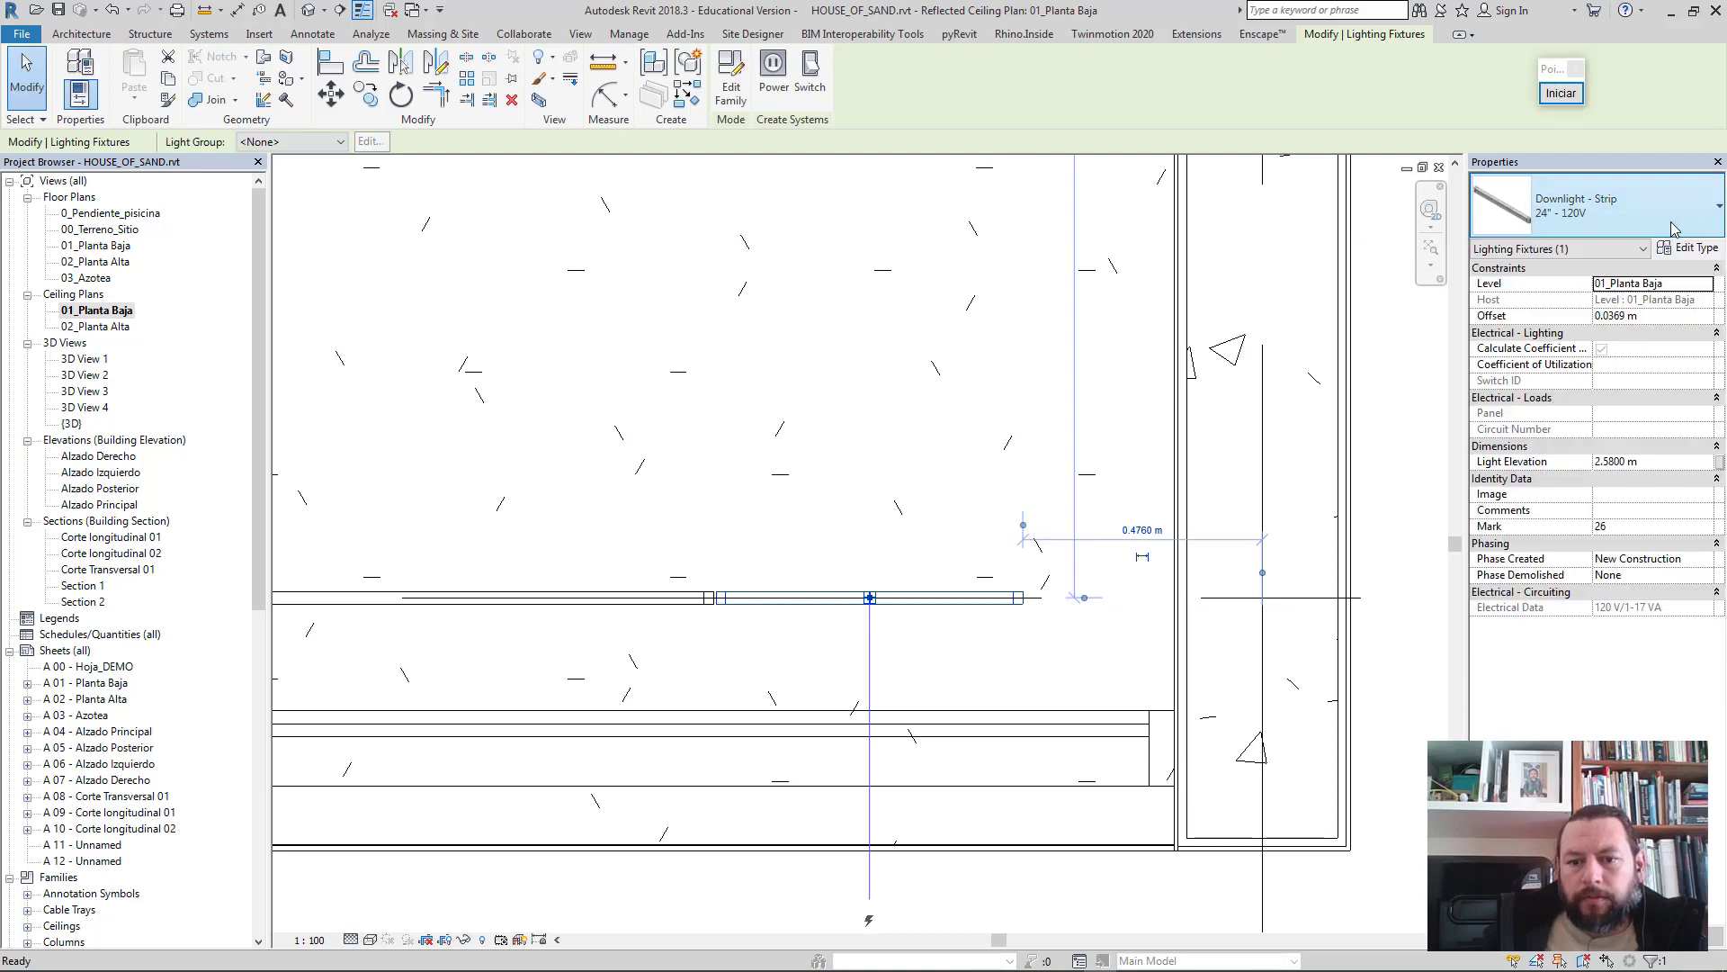
key("ctrl+z")
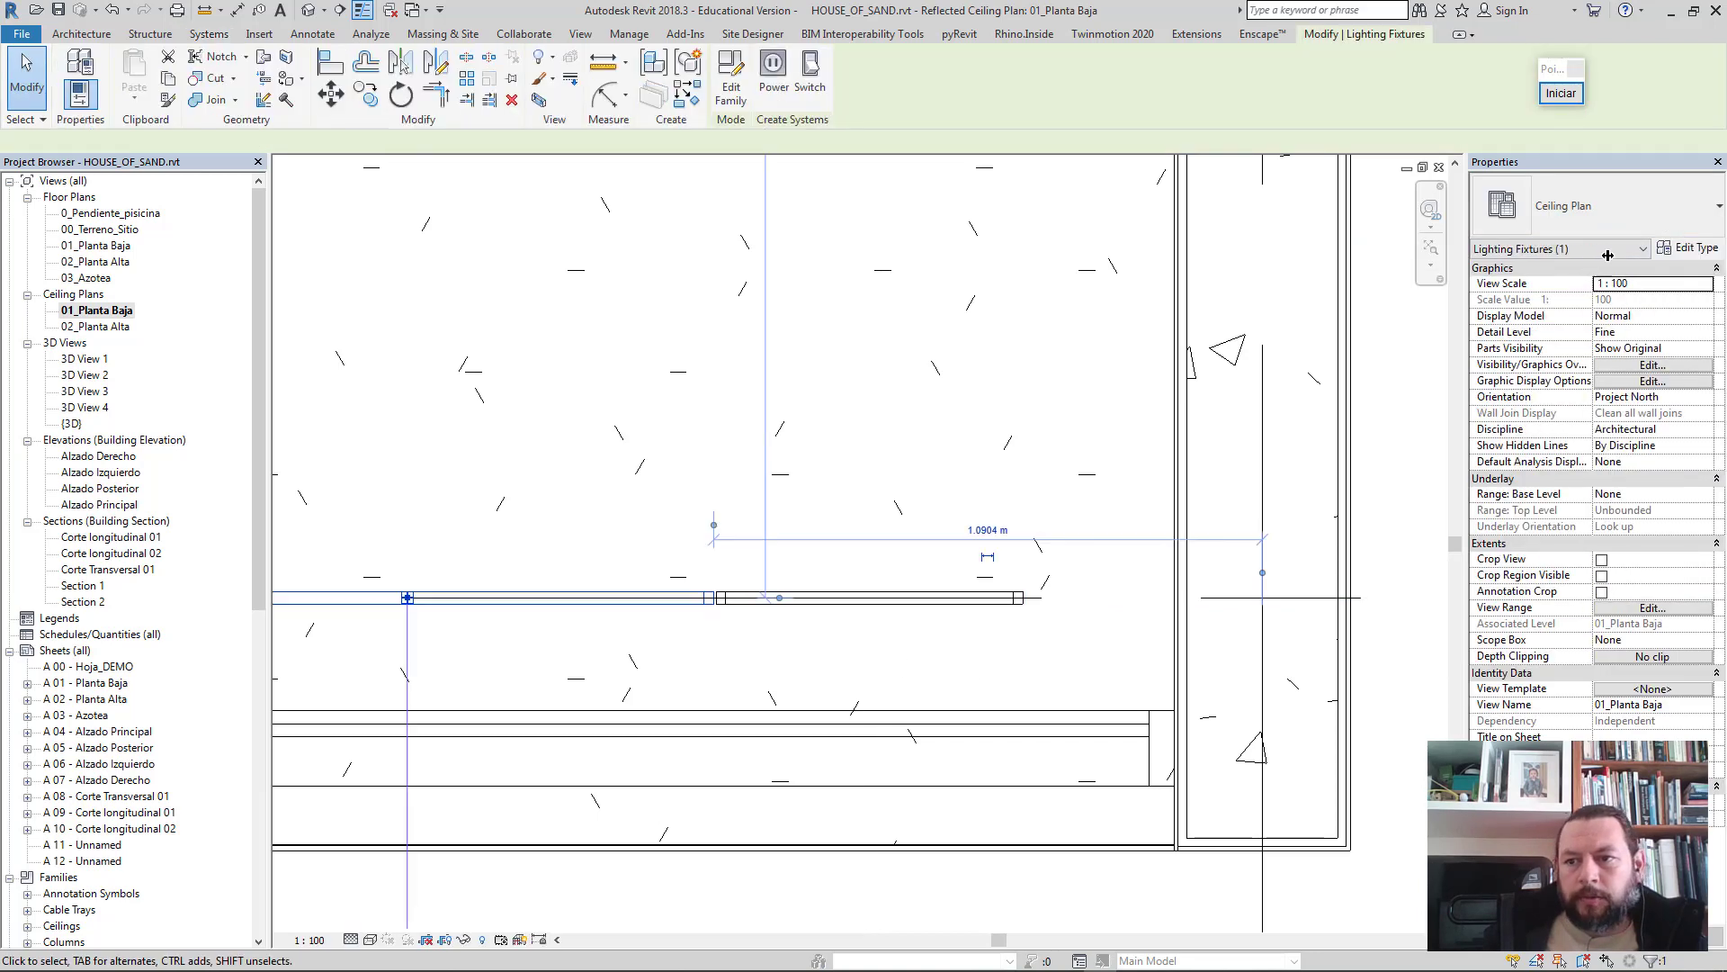
- Change the 48" strip type's initial illuminance from 18 lx to 15 lx
left_click(1689, 248)
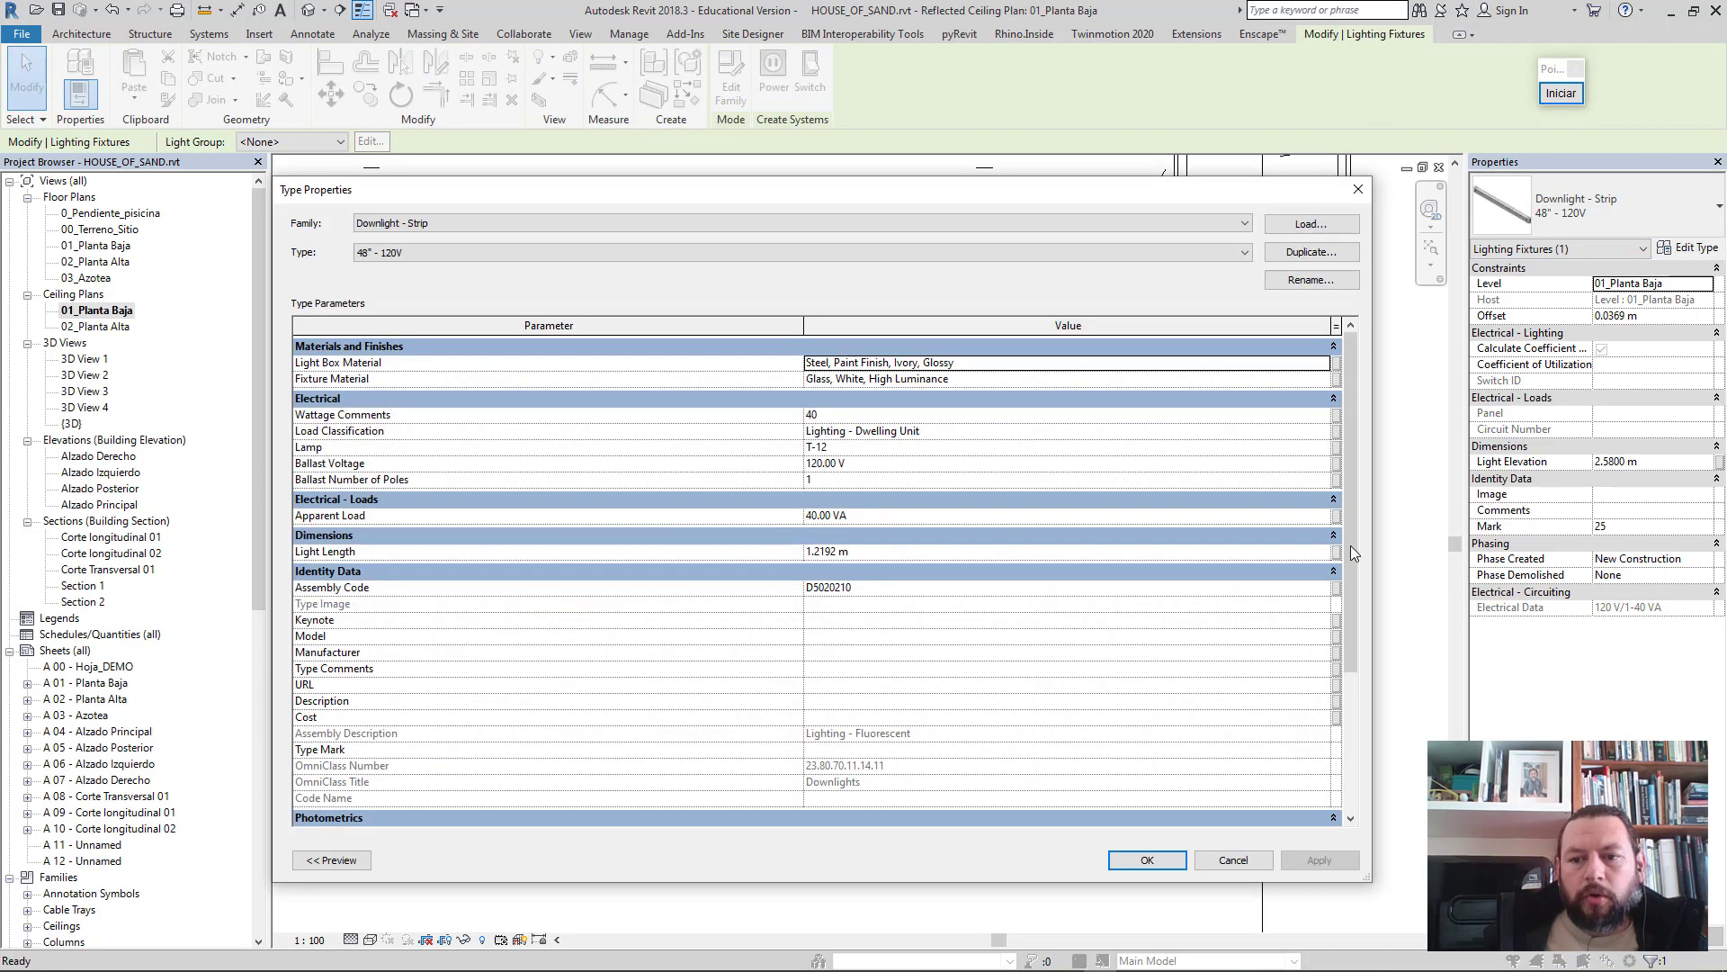
left_click_drag(1351, 522, 1345, 666)
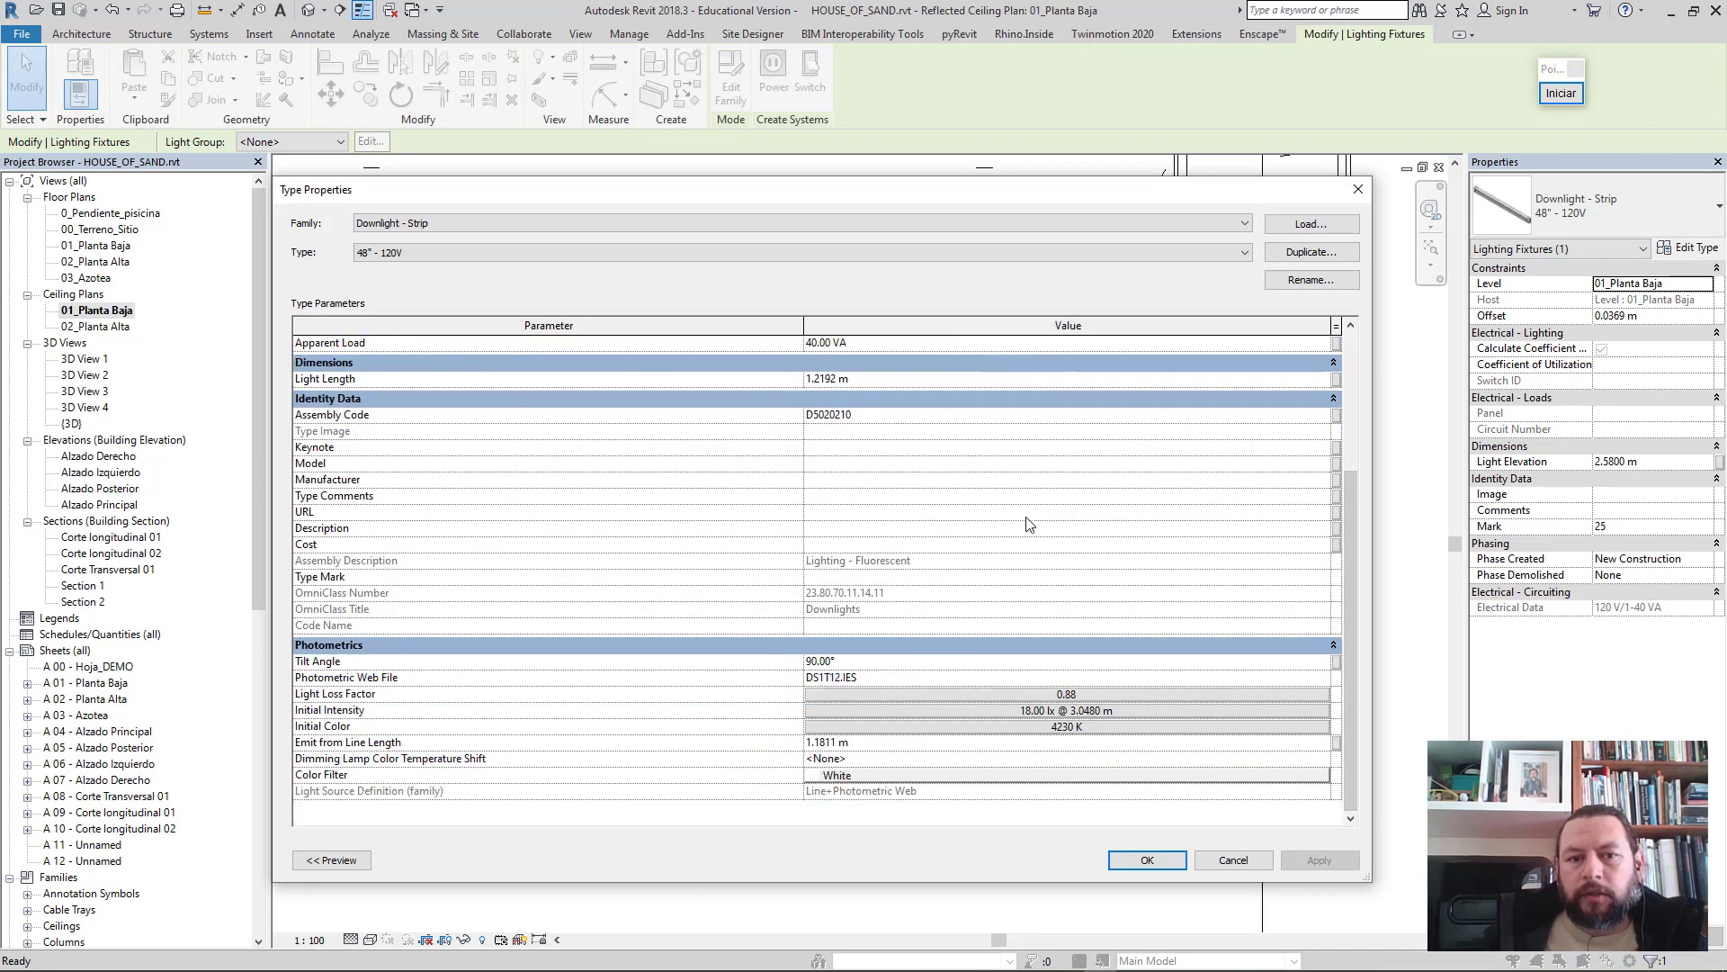
left_click(981, 711)
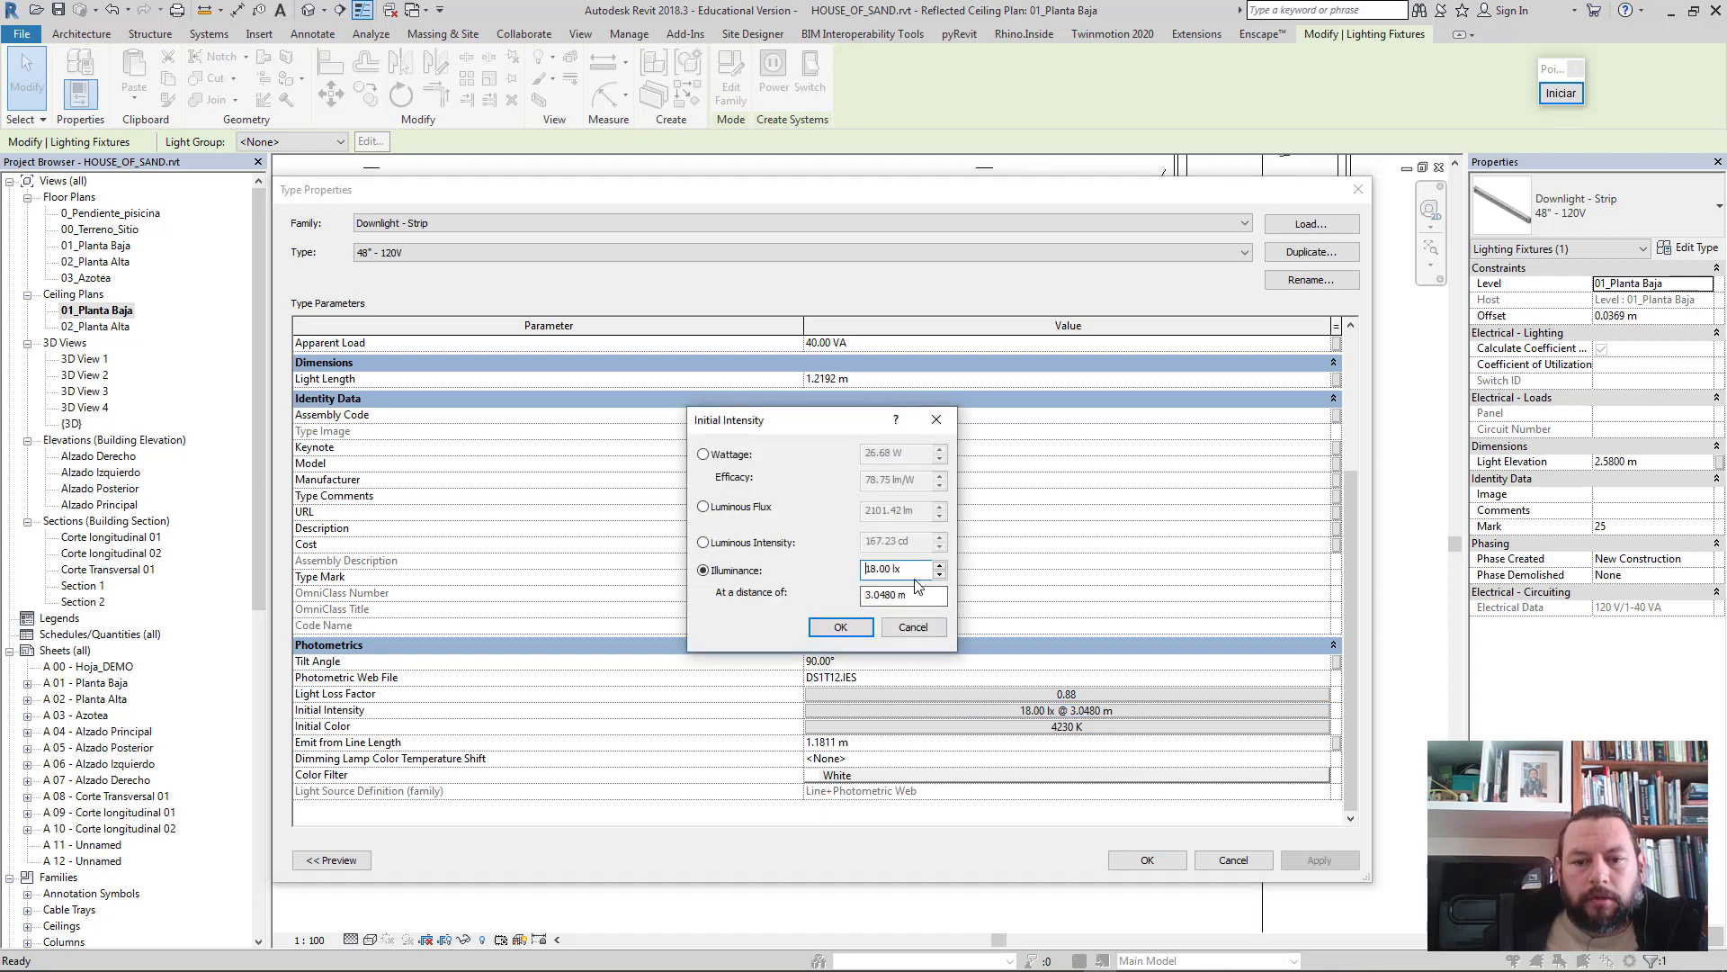
type("15")
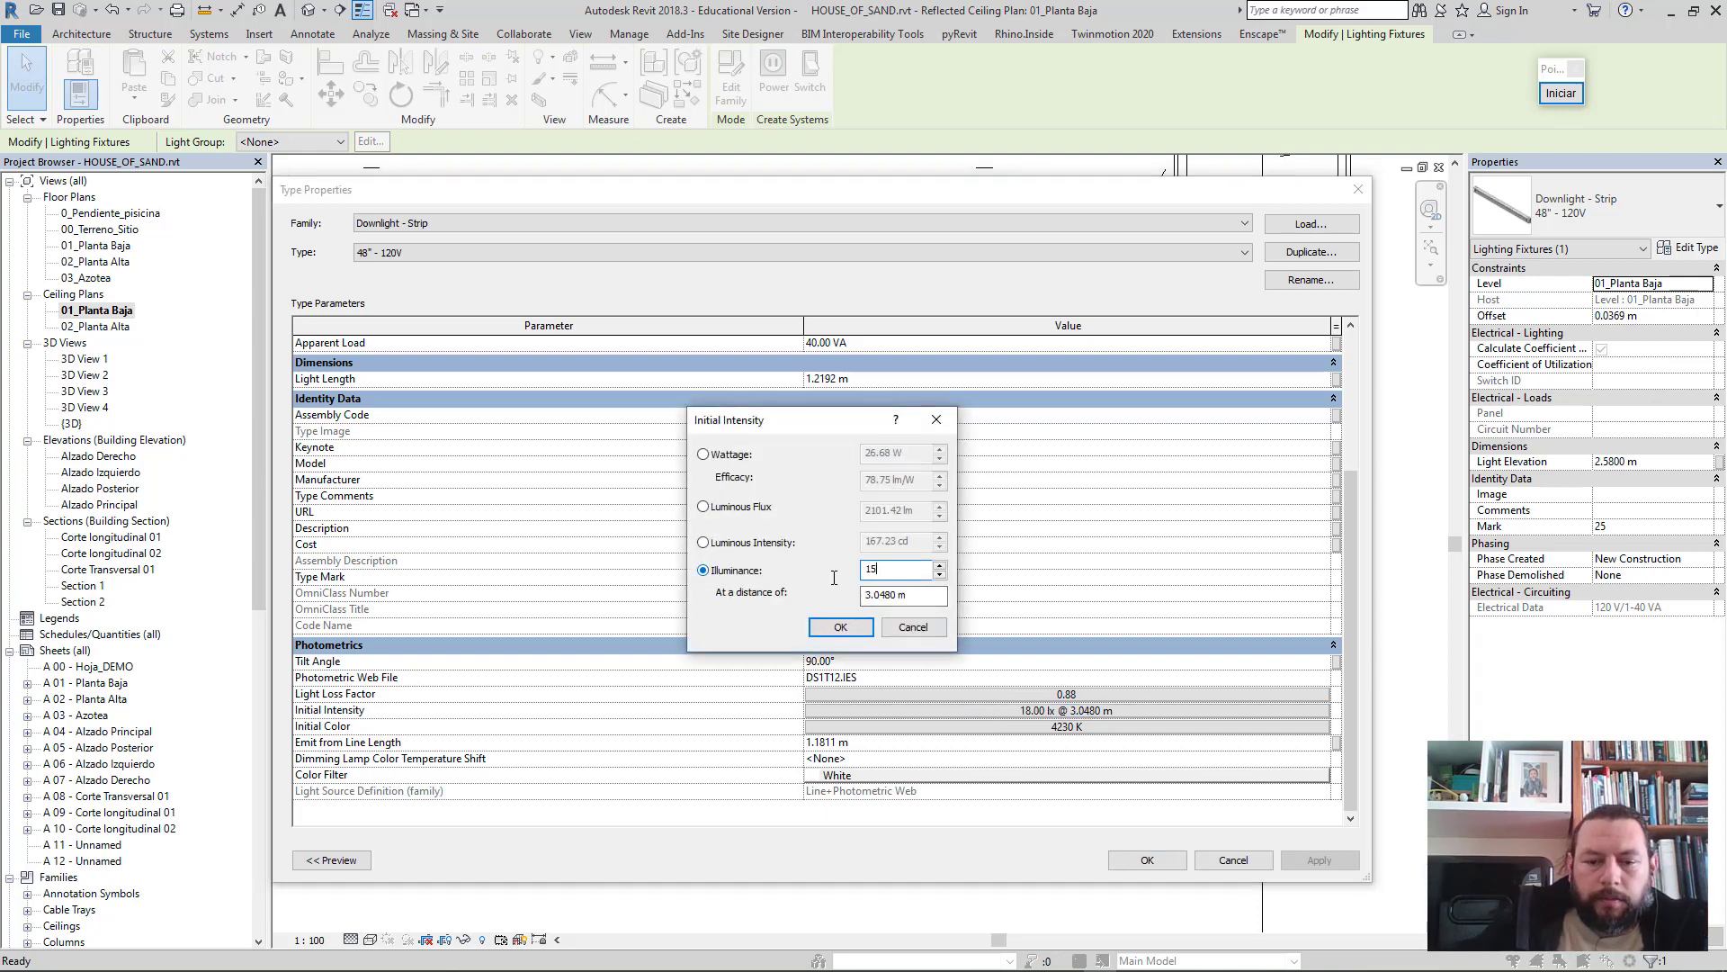
left_click(834, 625)
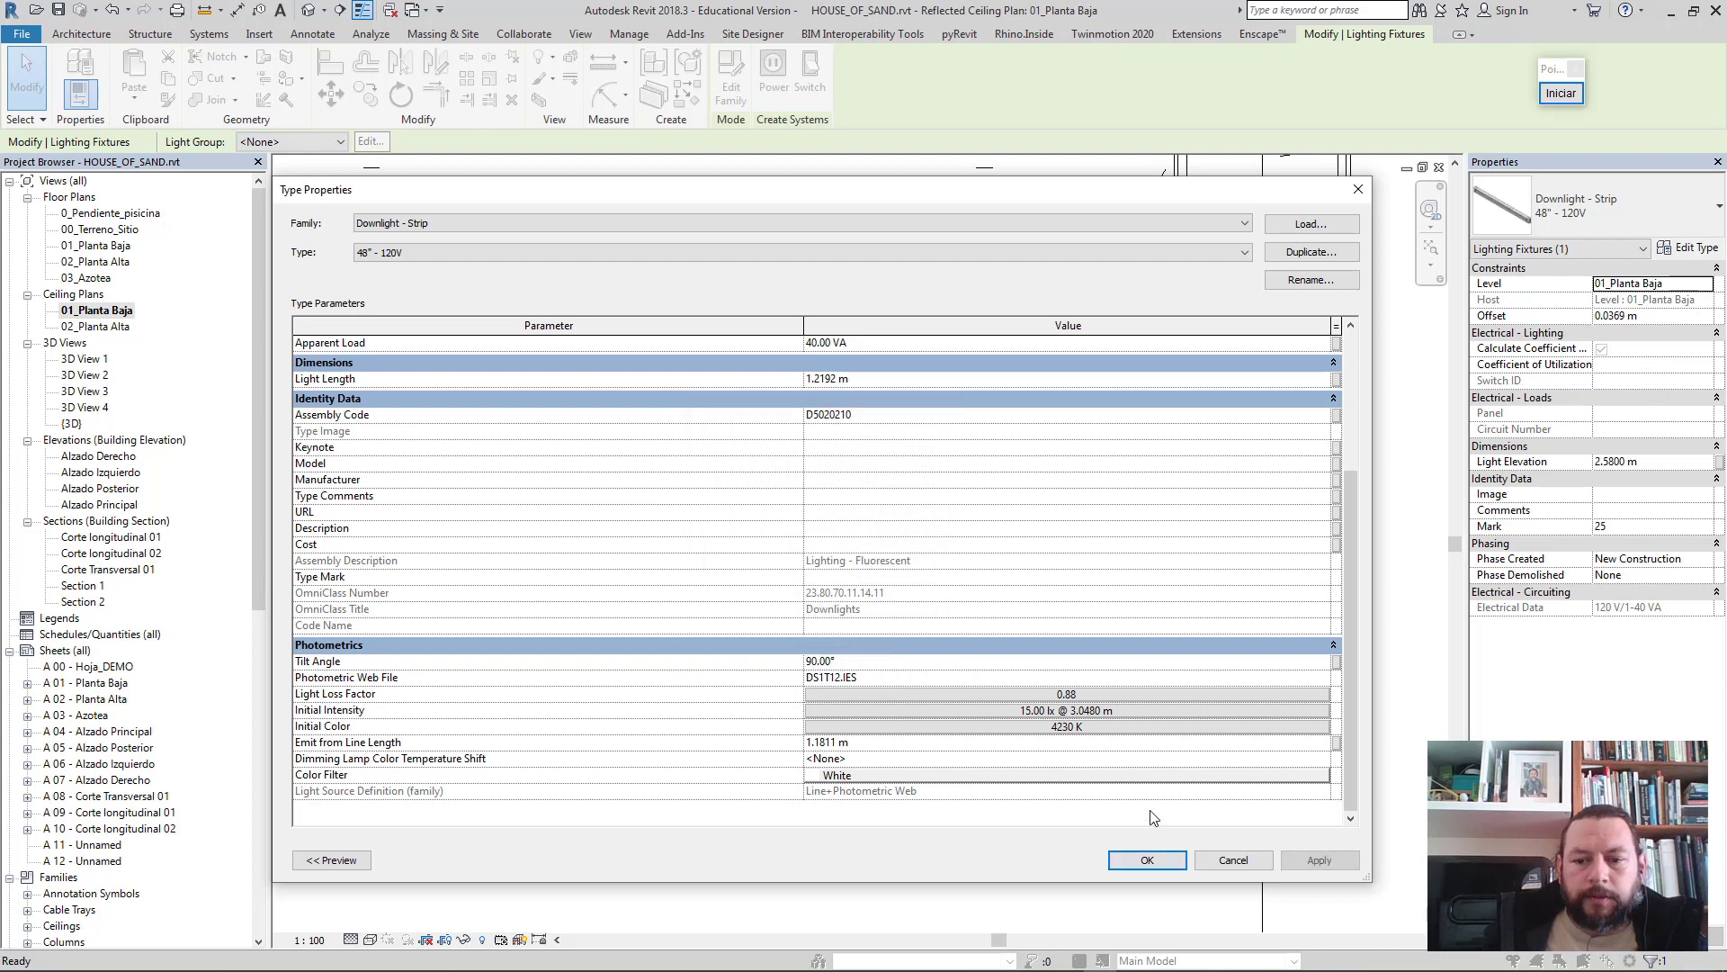
left_click(1147, 860)
- Deselect the strip light and open the 01_Planta Baja floor plan
left_click(714, 627)
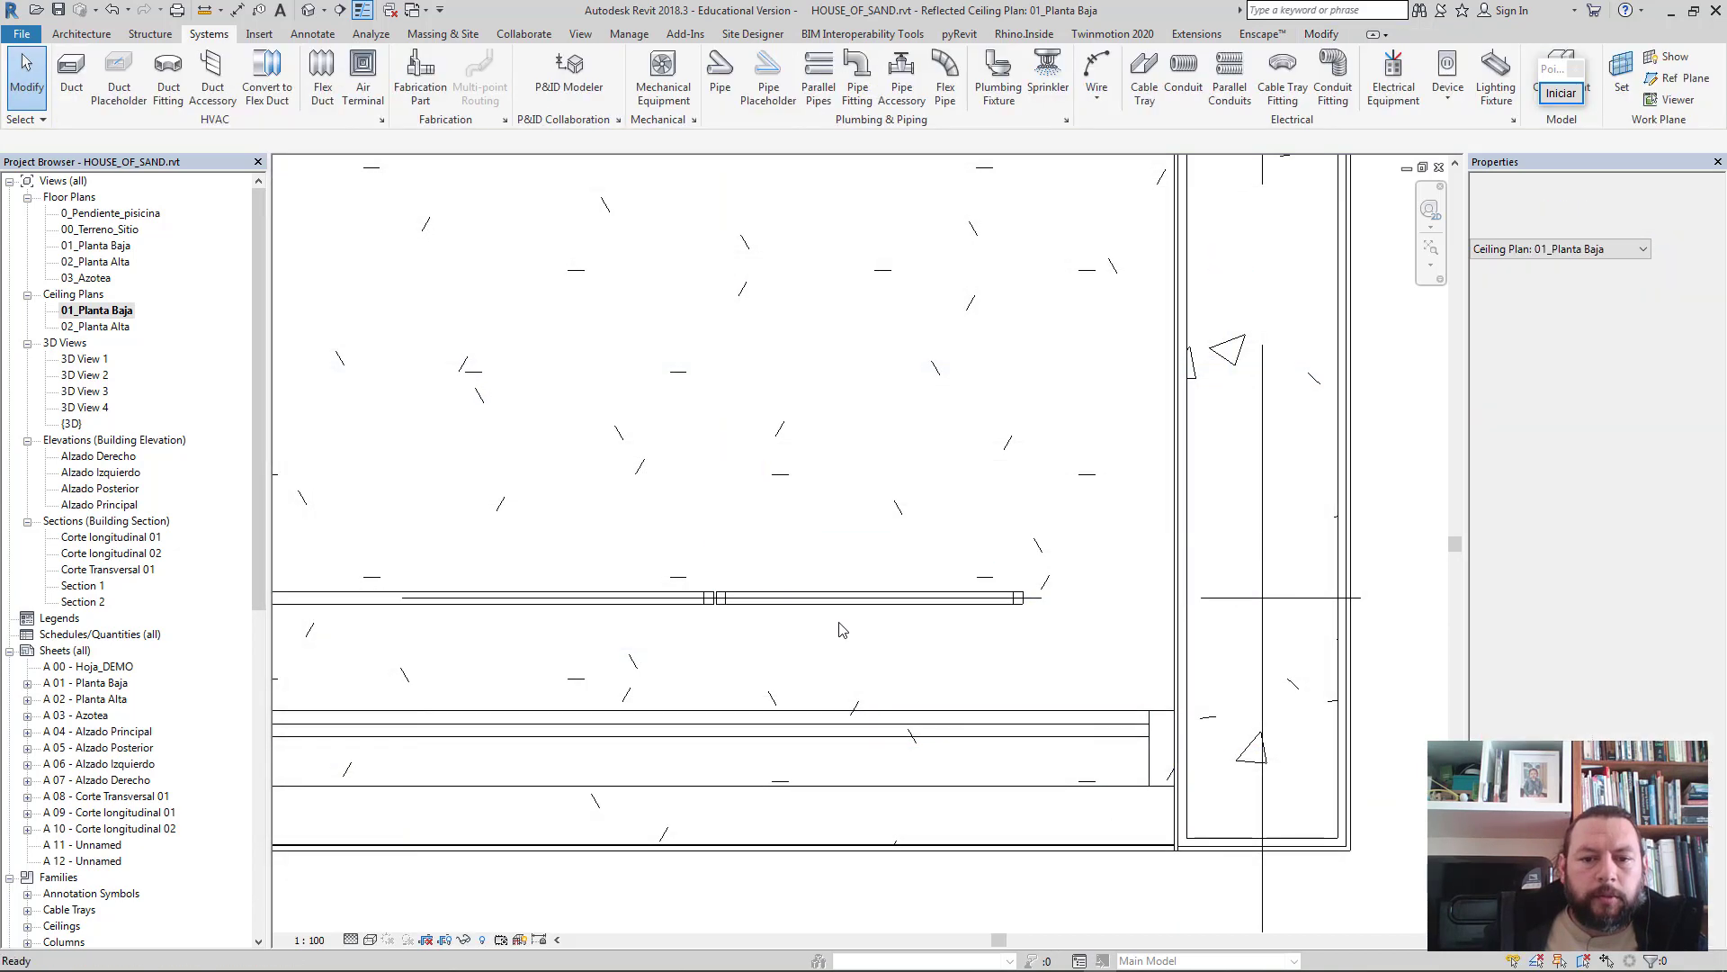
scroll(713, 627, "down", 1)
scroll(711, 626, "down", 1)
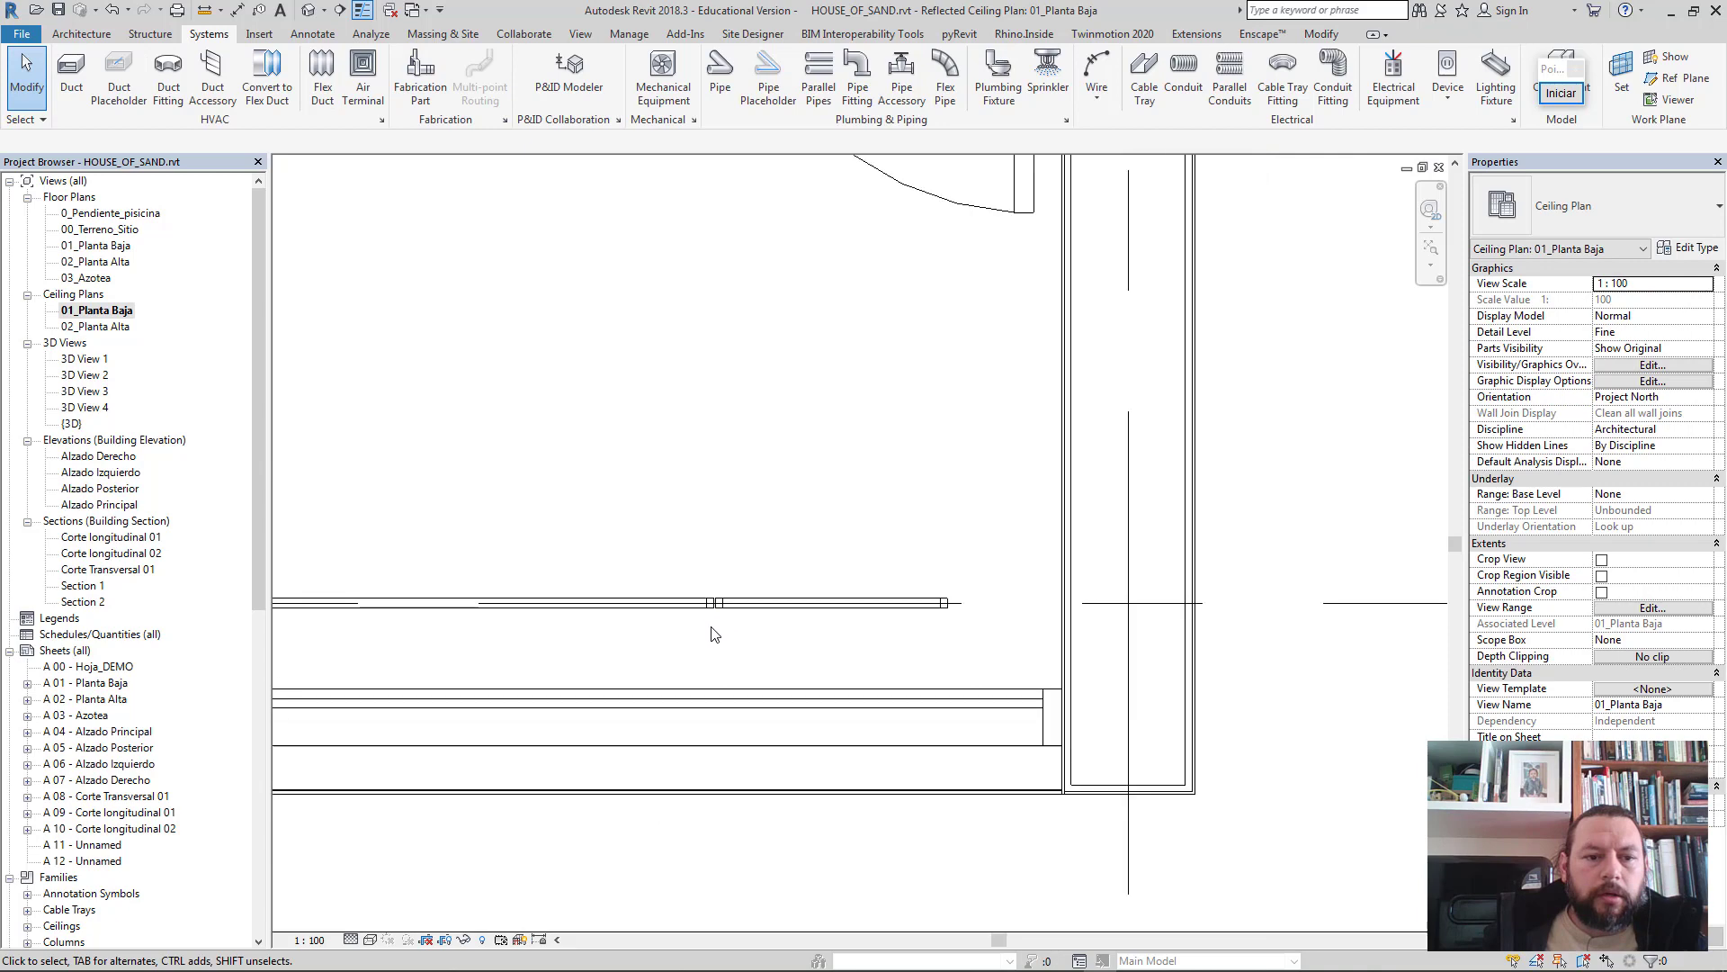
double_click(95, 245)
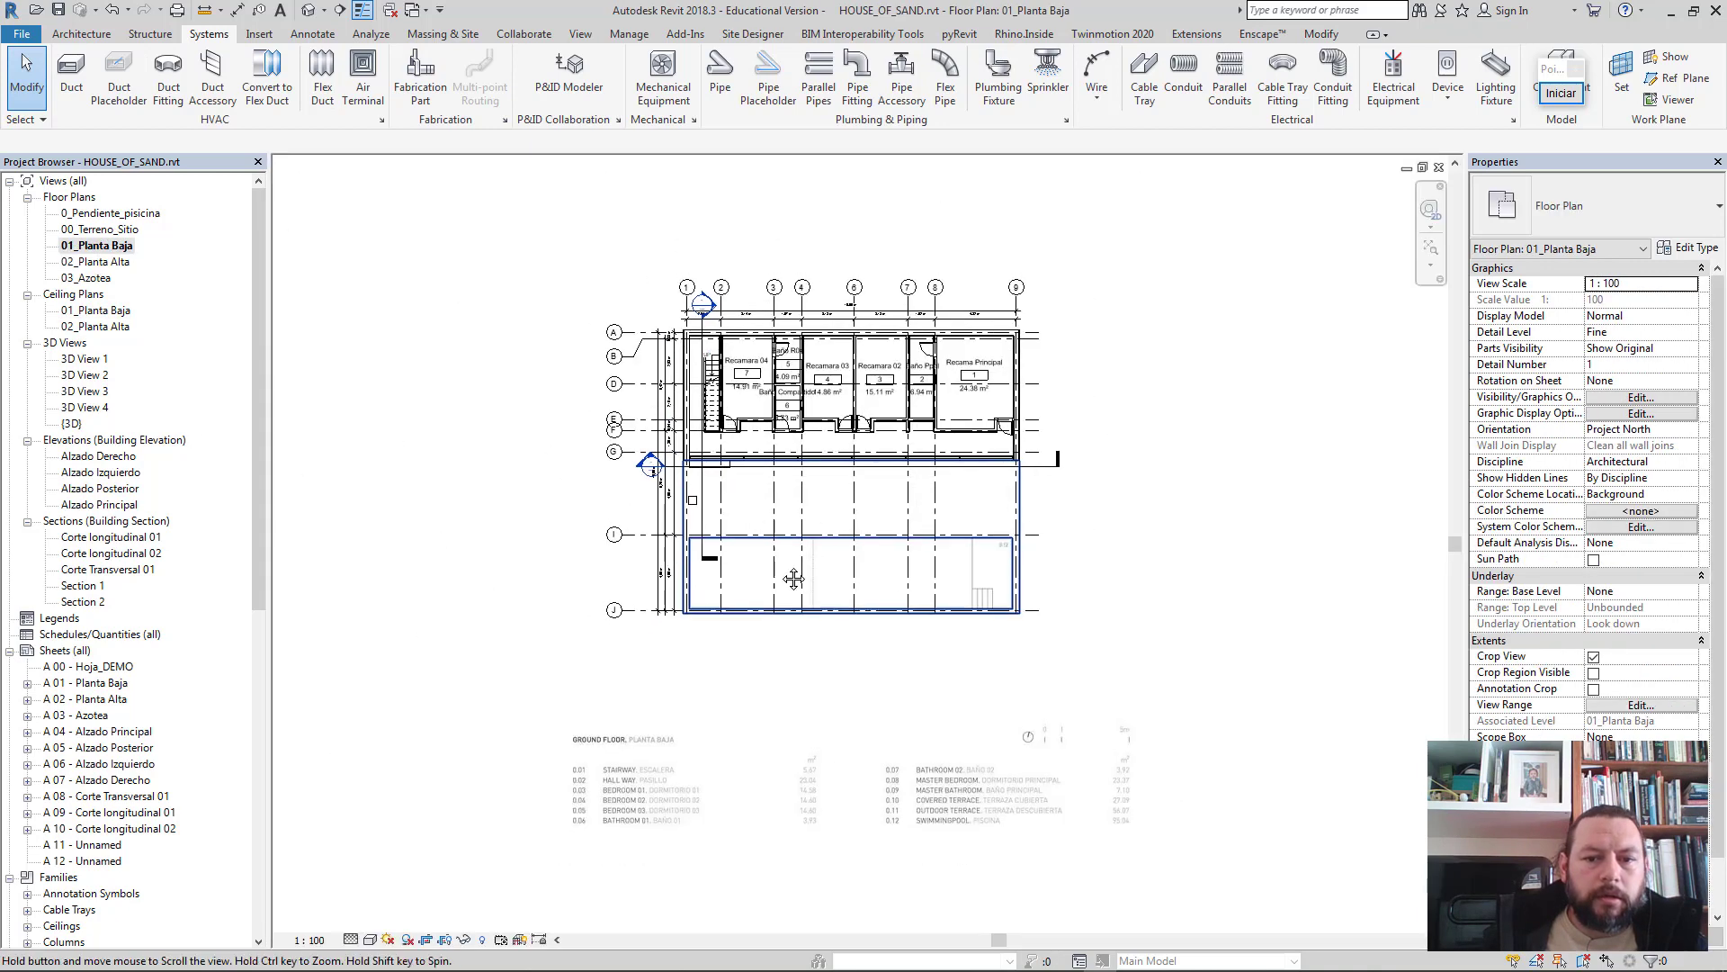
scroll(794, 578, "up", 1)
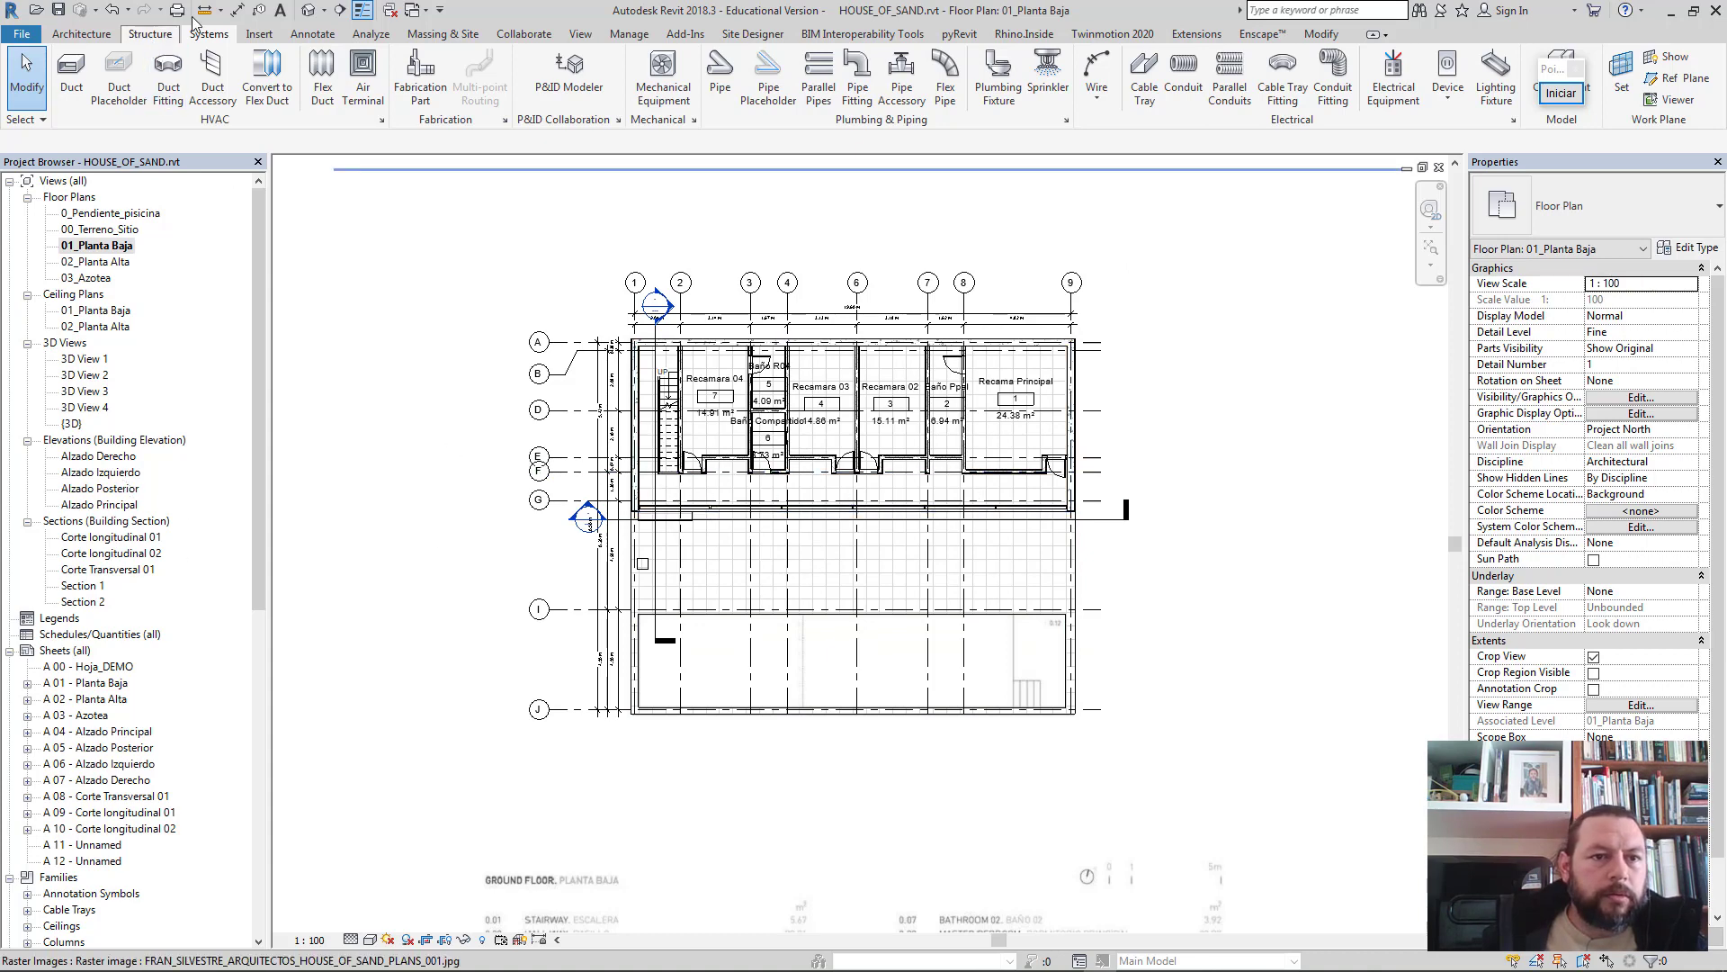
- Place a 3D camera with its eye in the corridor, aimed down the corridor
left_click(325, 14)
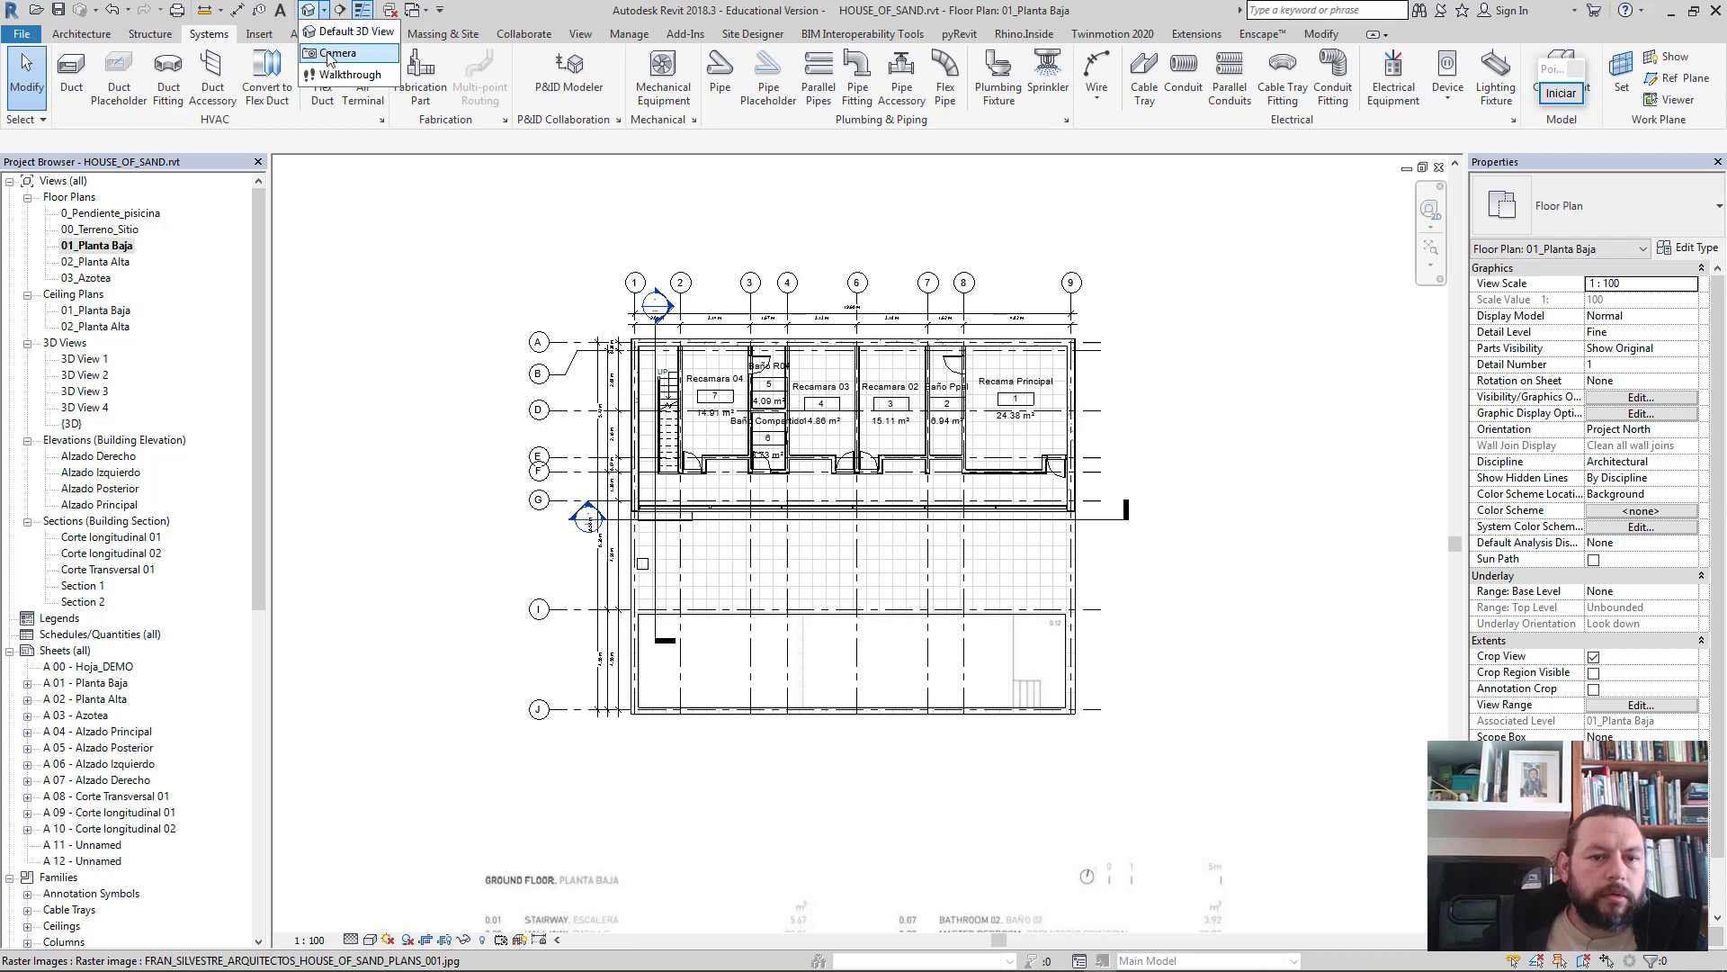
left_click(340, 52)
left_click(664, 489)
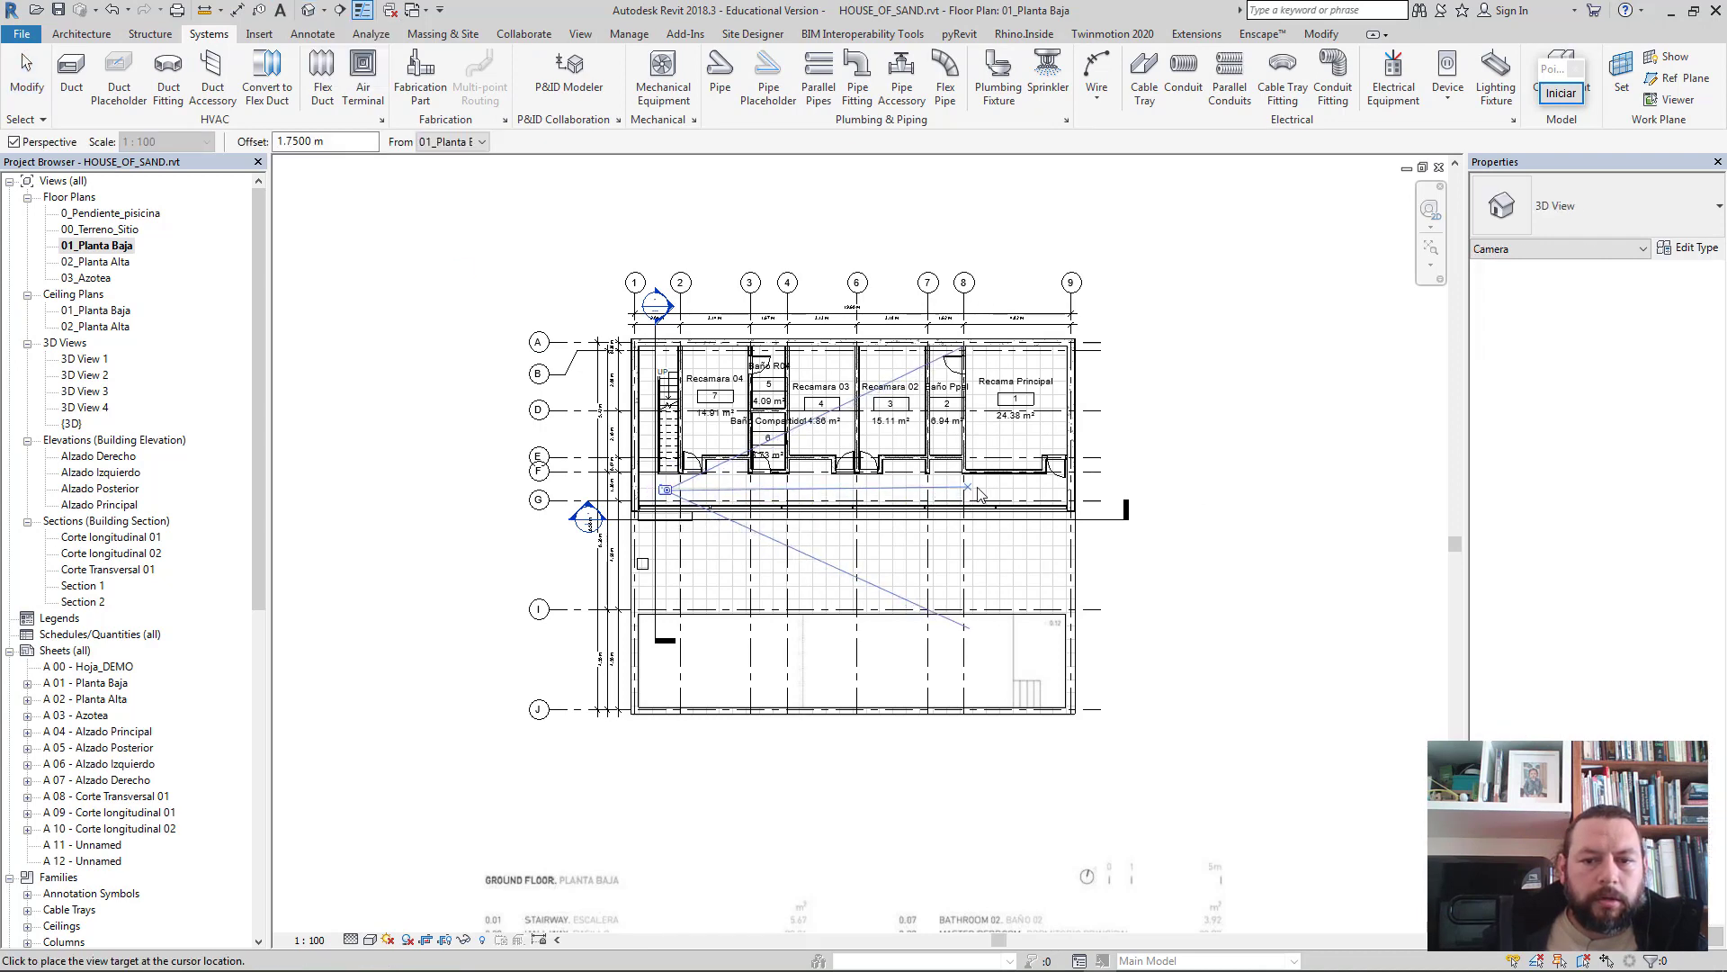
left_click(1038, 493)
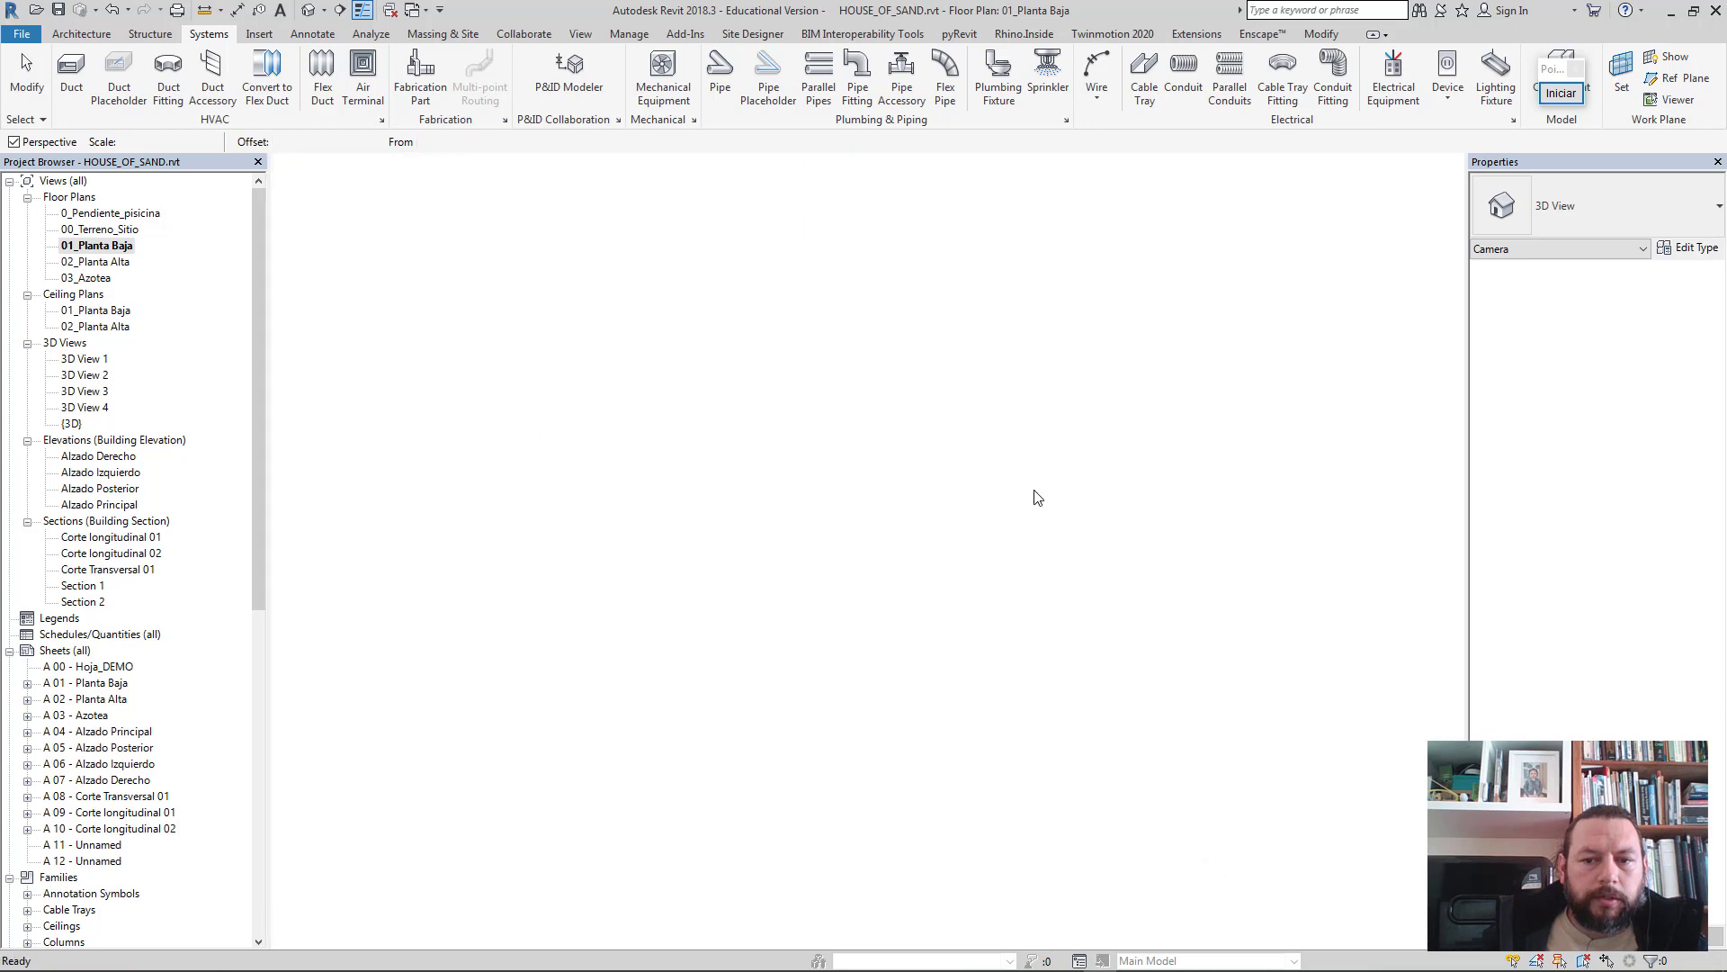
- Widen 3D View 5's crop region on both sides and re-centre the corridor view
scroll(882, 587, "down", 2)
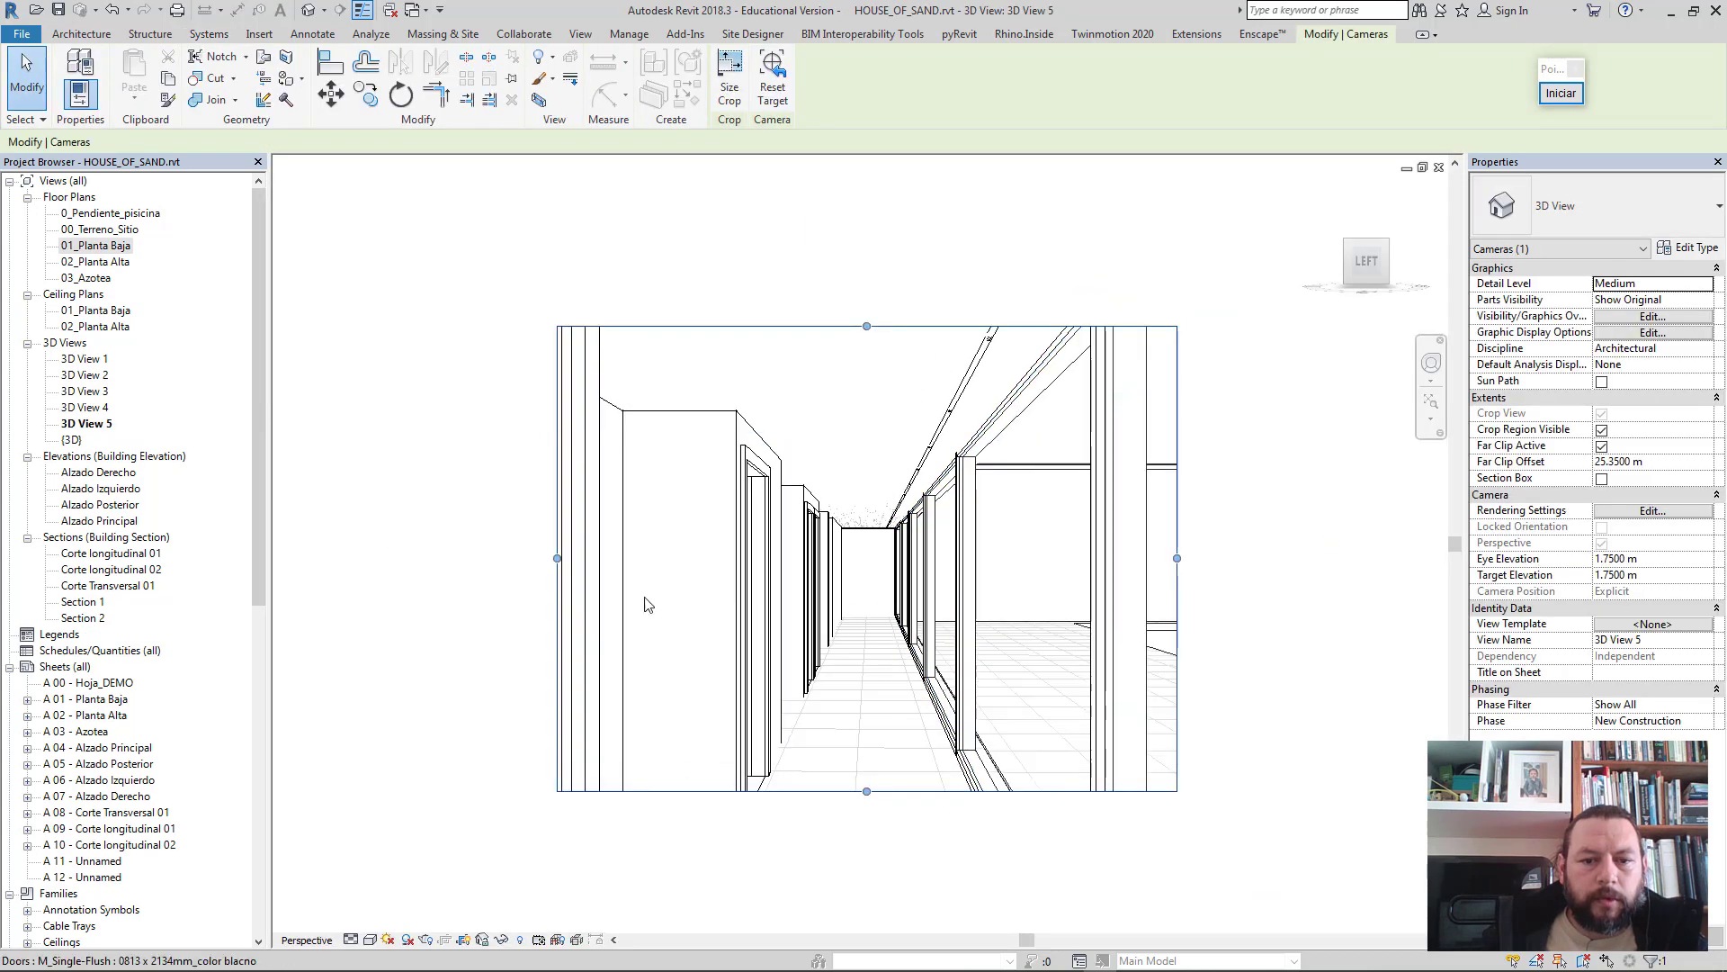
left_click_drag(558, 558, 396, 568)
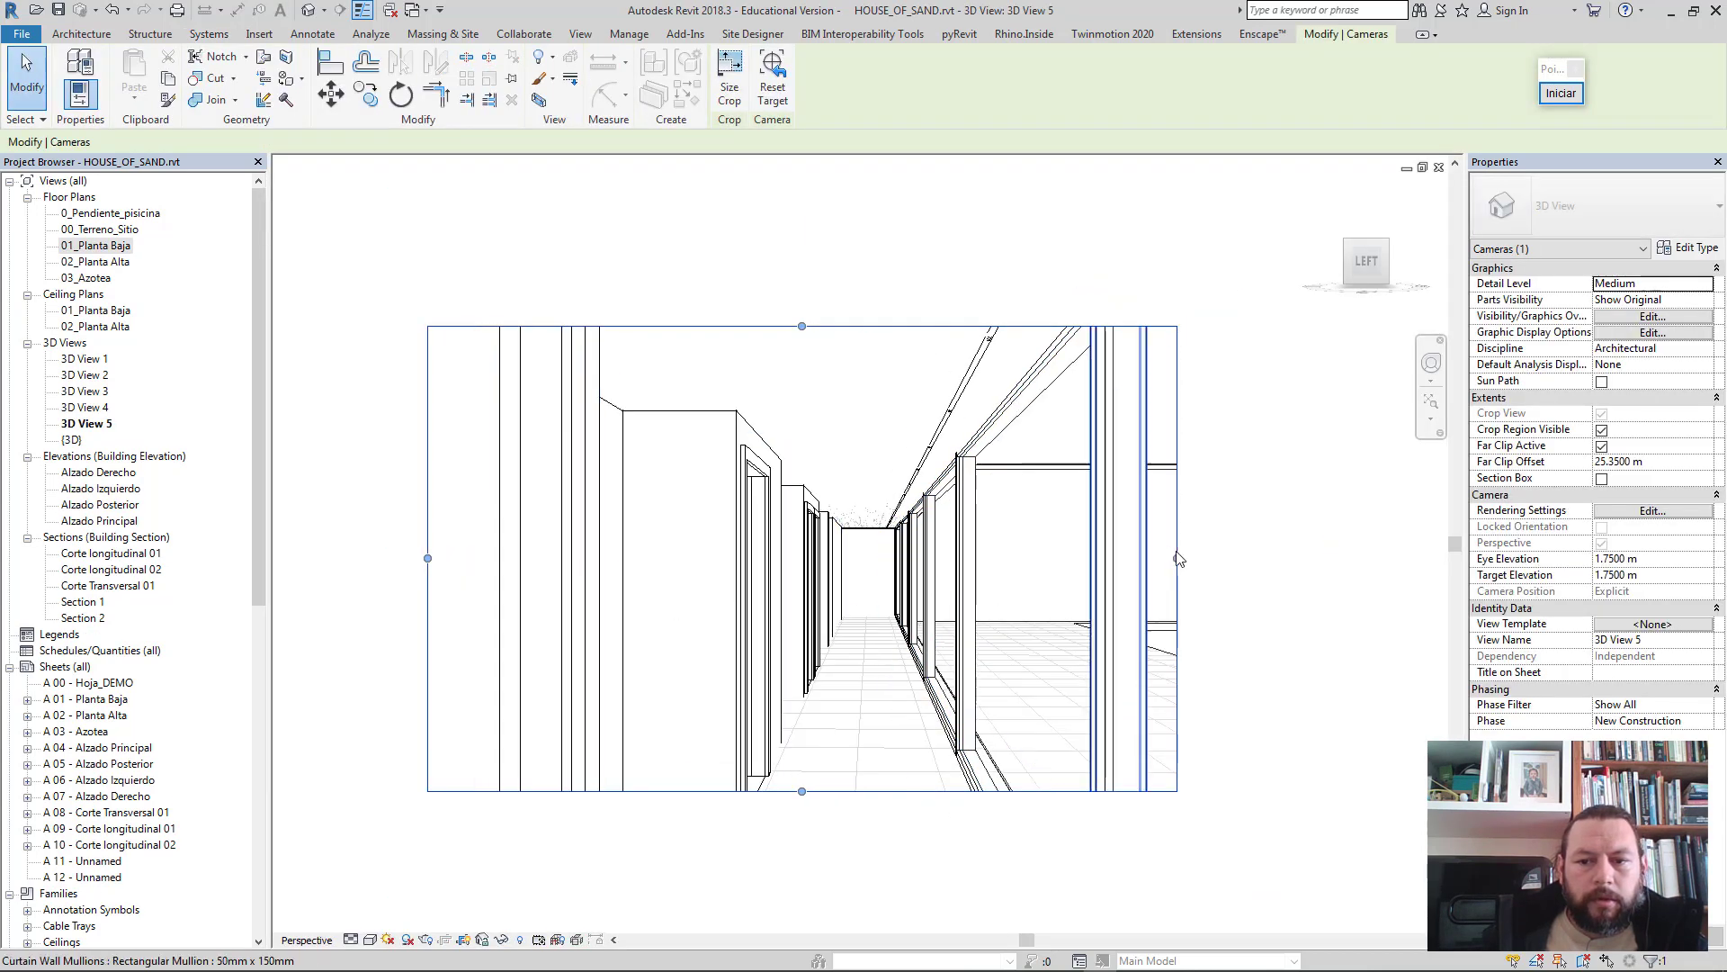
left_click_drag(1179, 560, 1333, 568)
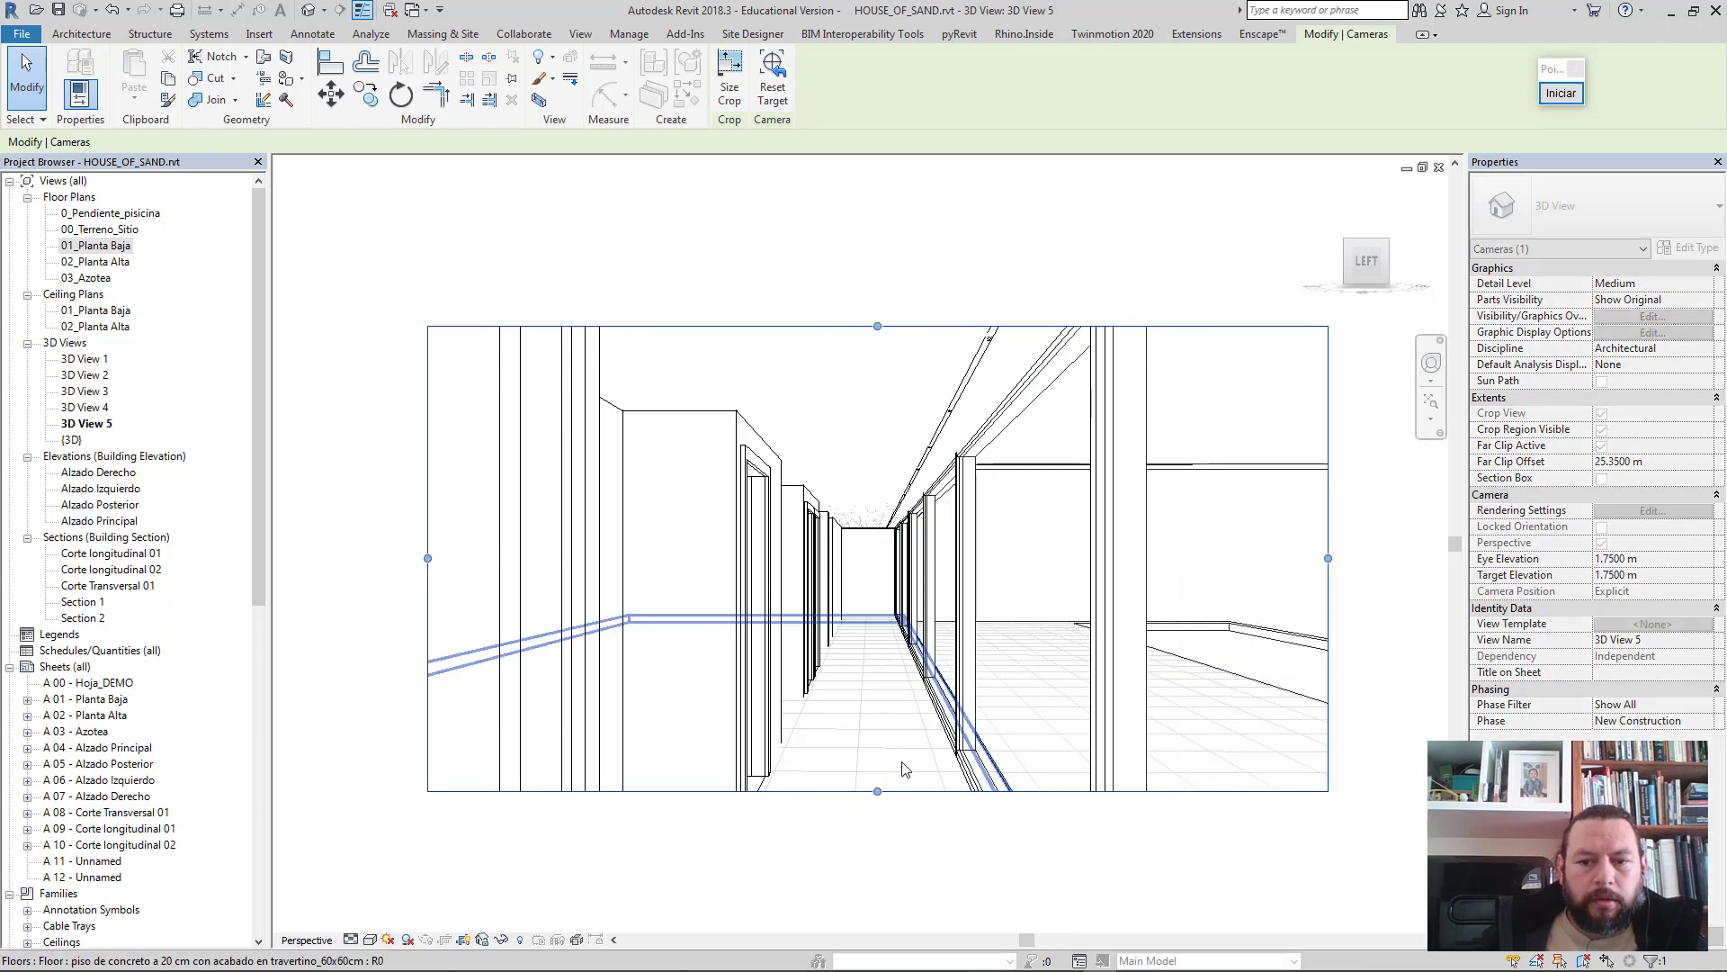
mouse_move(720, 695)
middle_mouse_down()
mouse_move(795, 654)
mouse_move(661, 669)
middle_mouse_up()
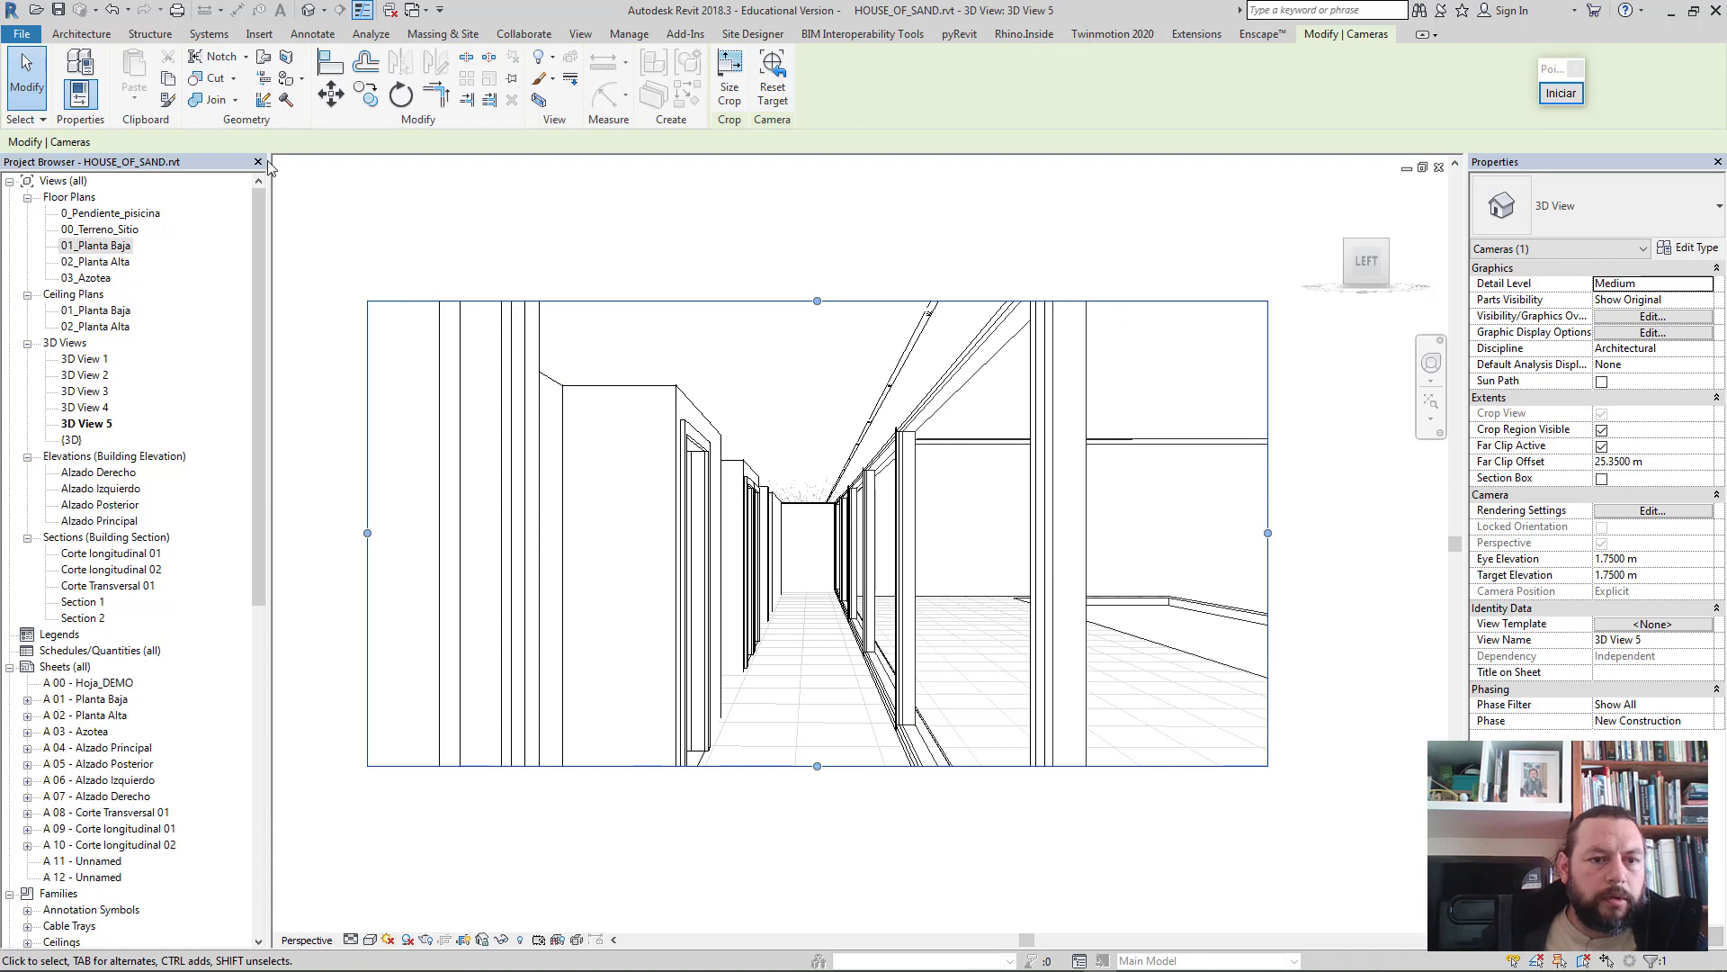
left_click(414, 938)
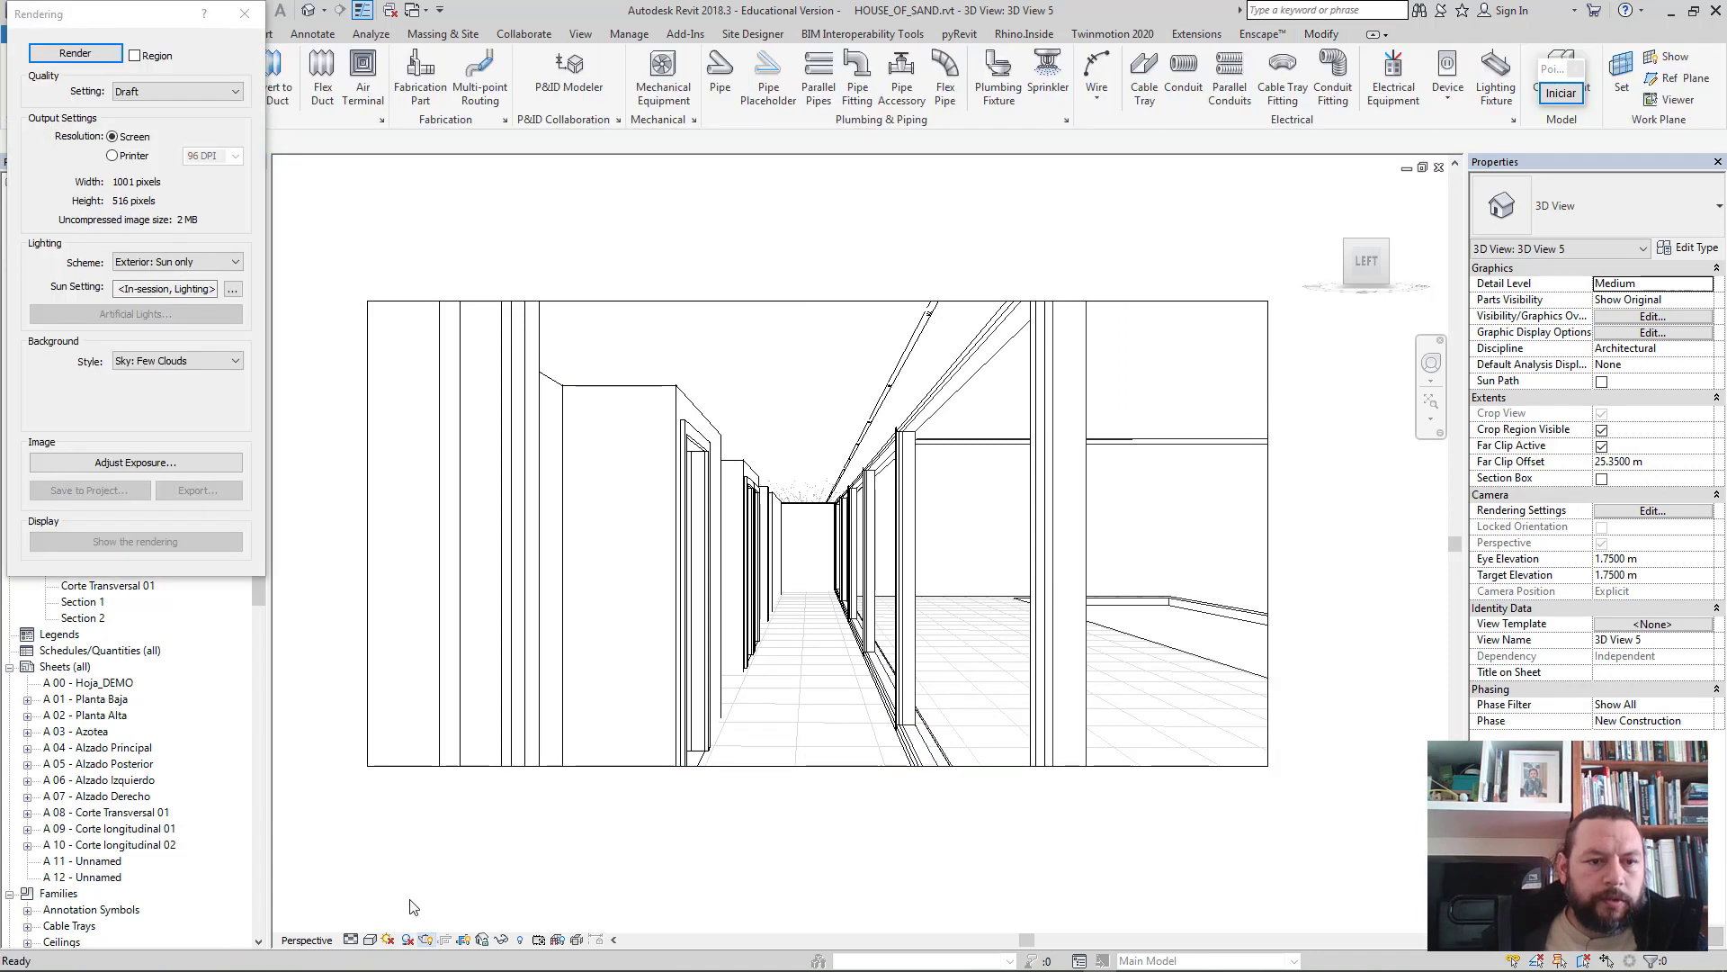
- Set the render scheme to Interior: Sun and Artificial with a still sun on 18/03/2021, 01:31
left_click(229, 261)
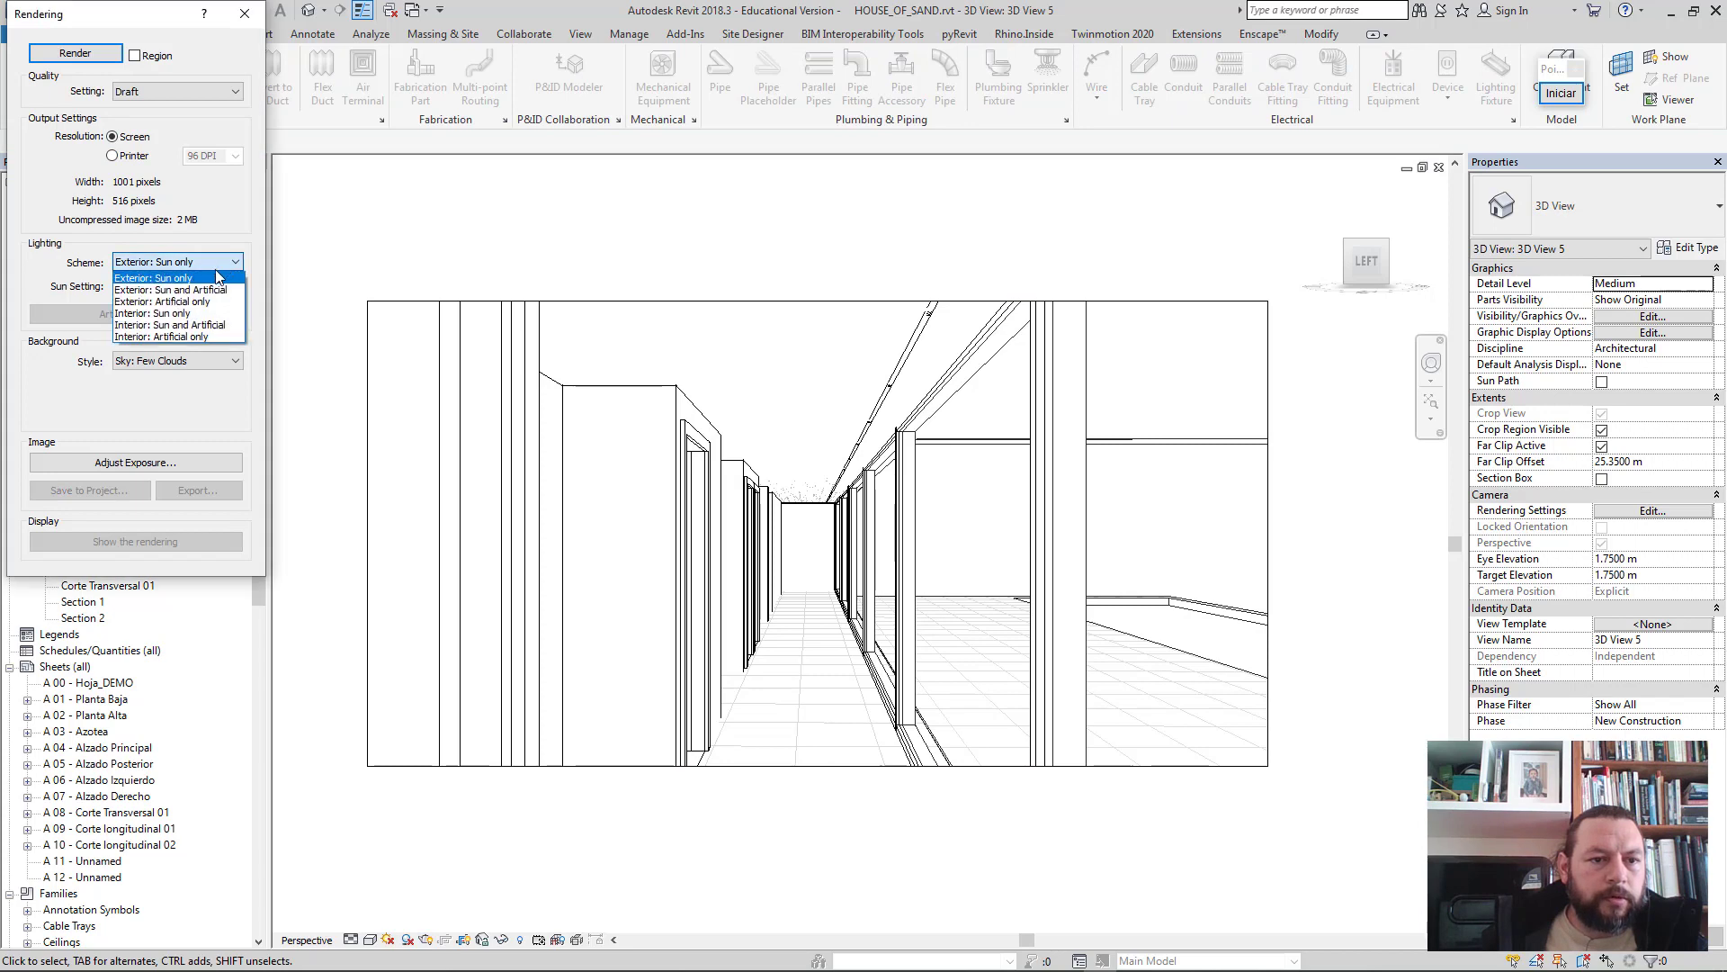
left_click(211, 326)
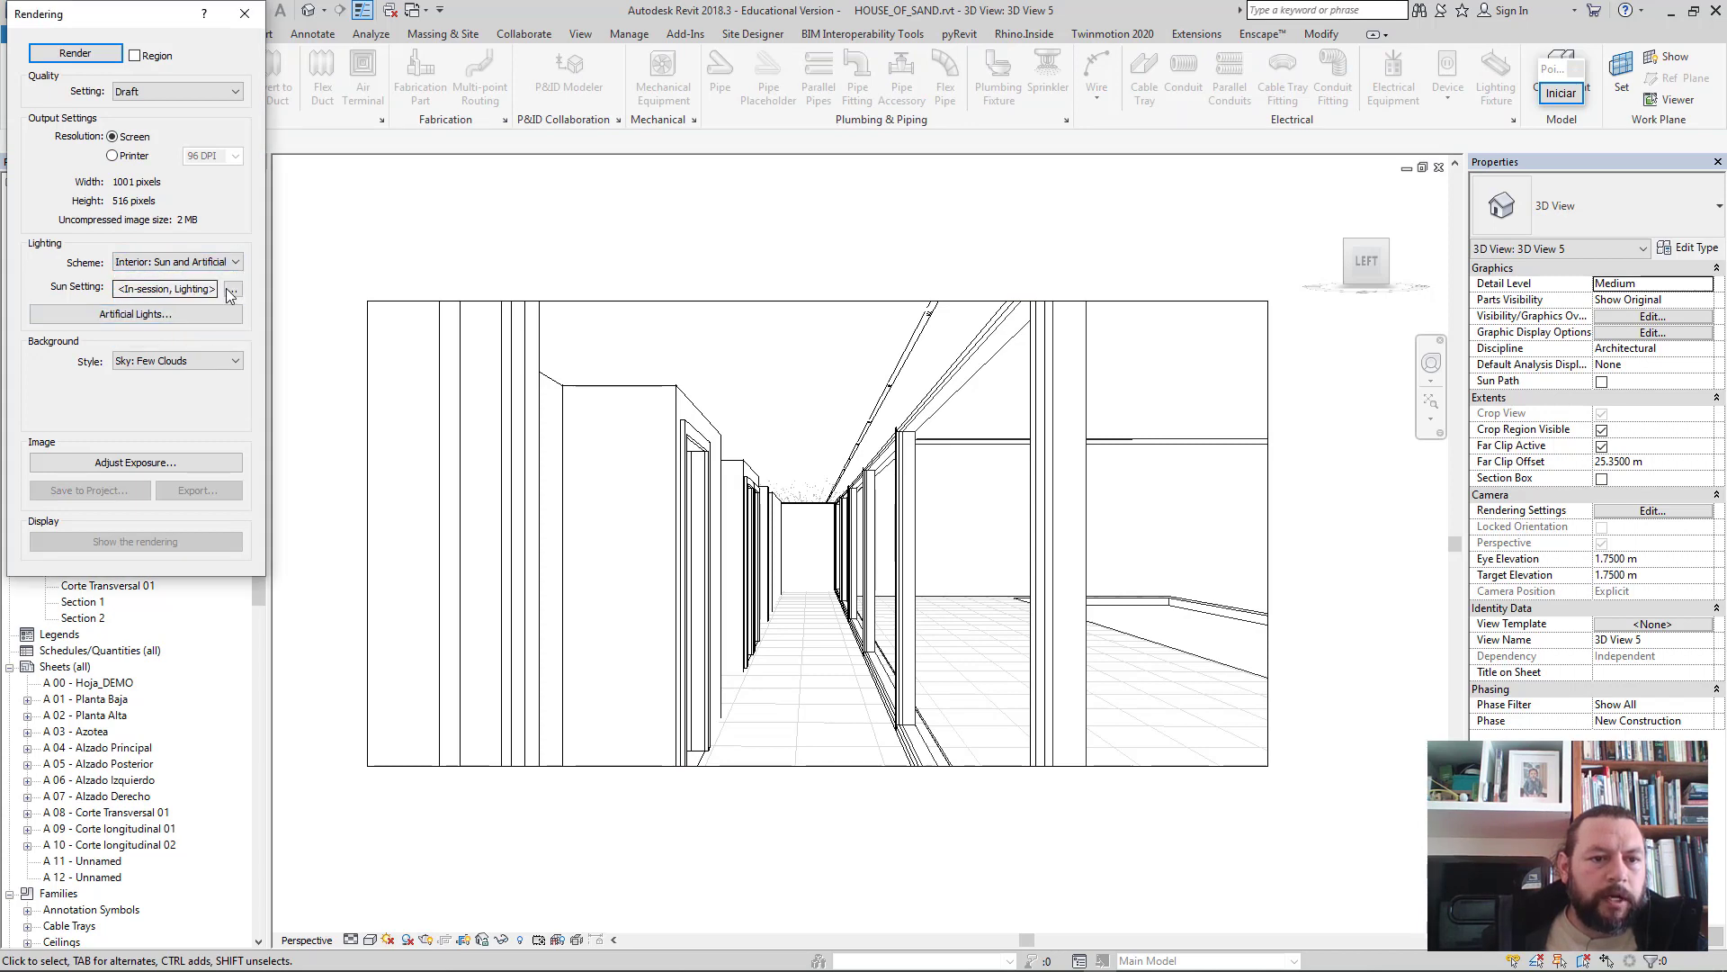
left_click(232, 289)
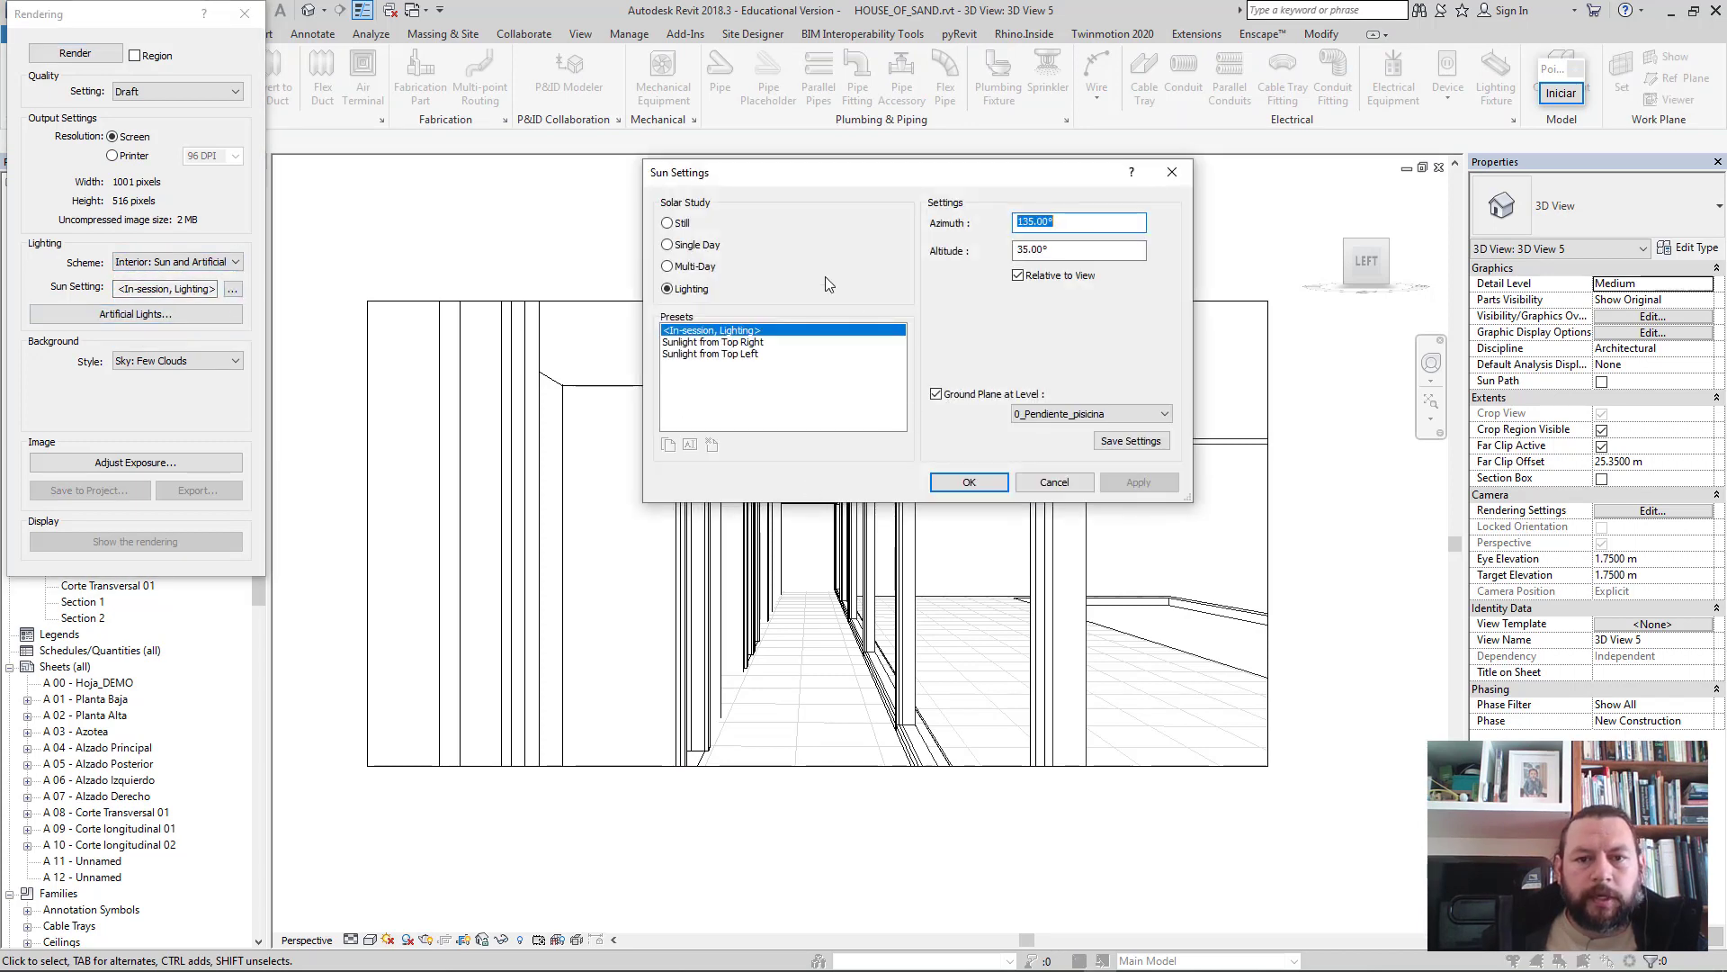
left_click(680, 225)
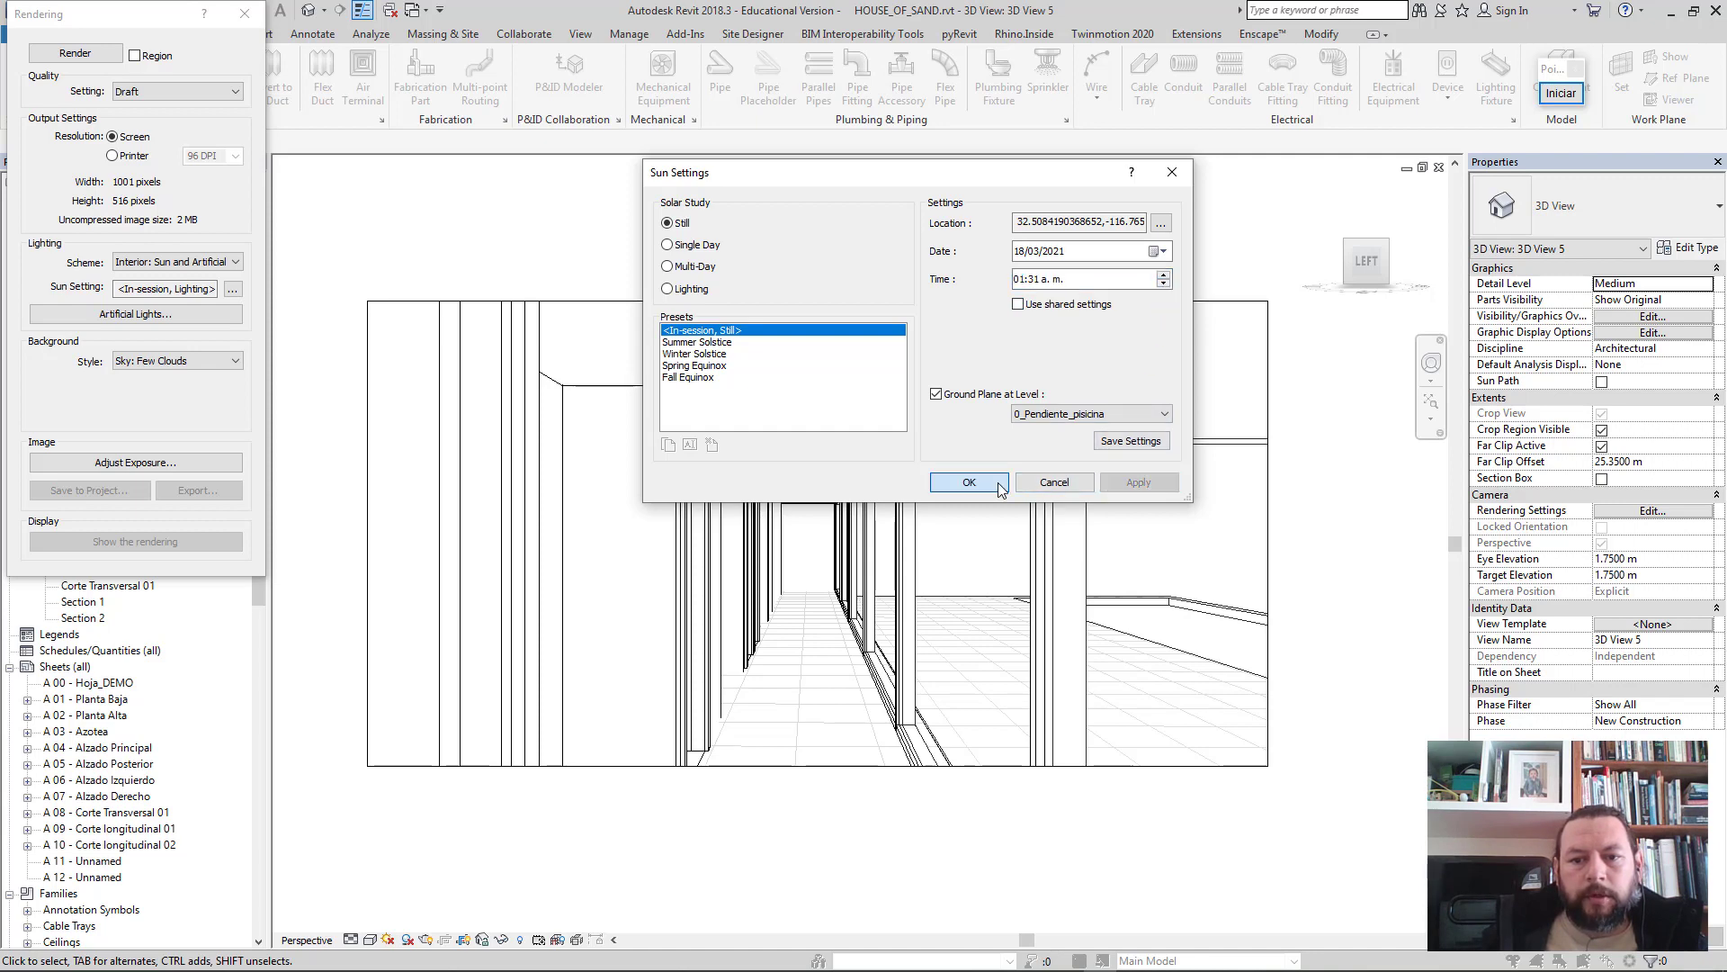
left_click(969, 483)
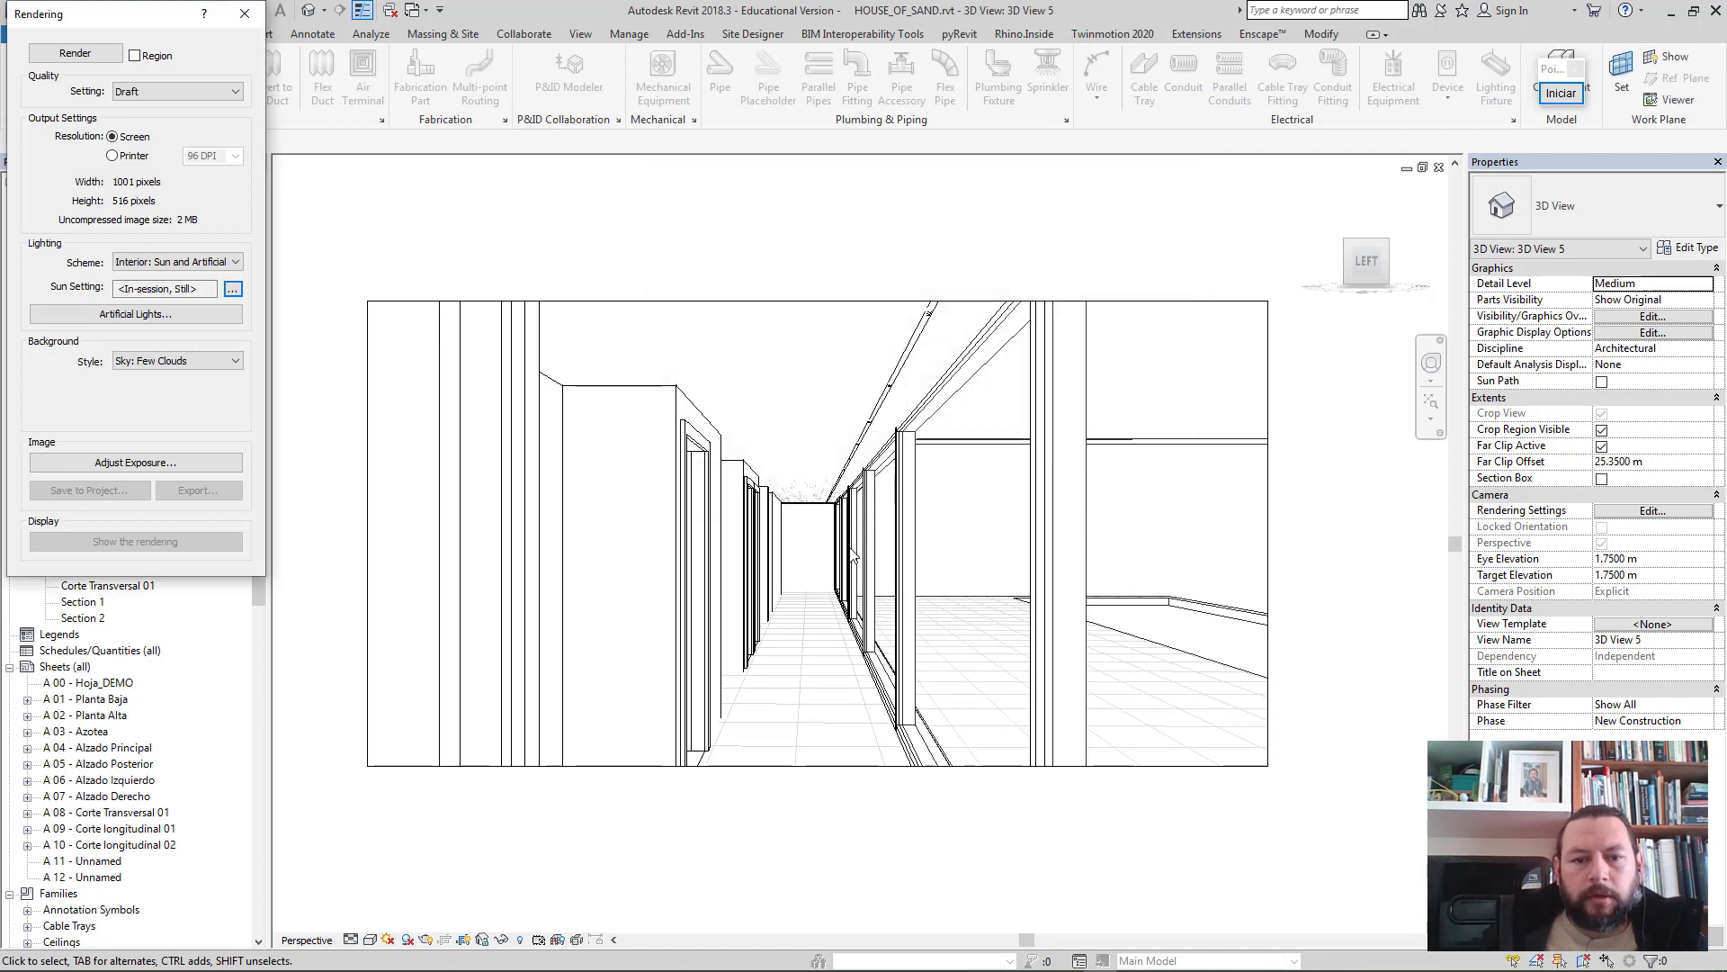
left_click(370, 939)
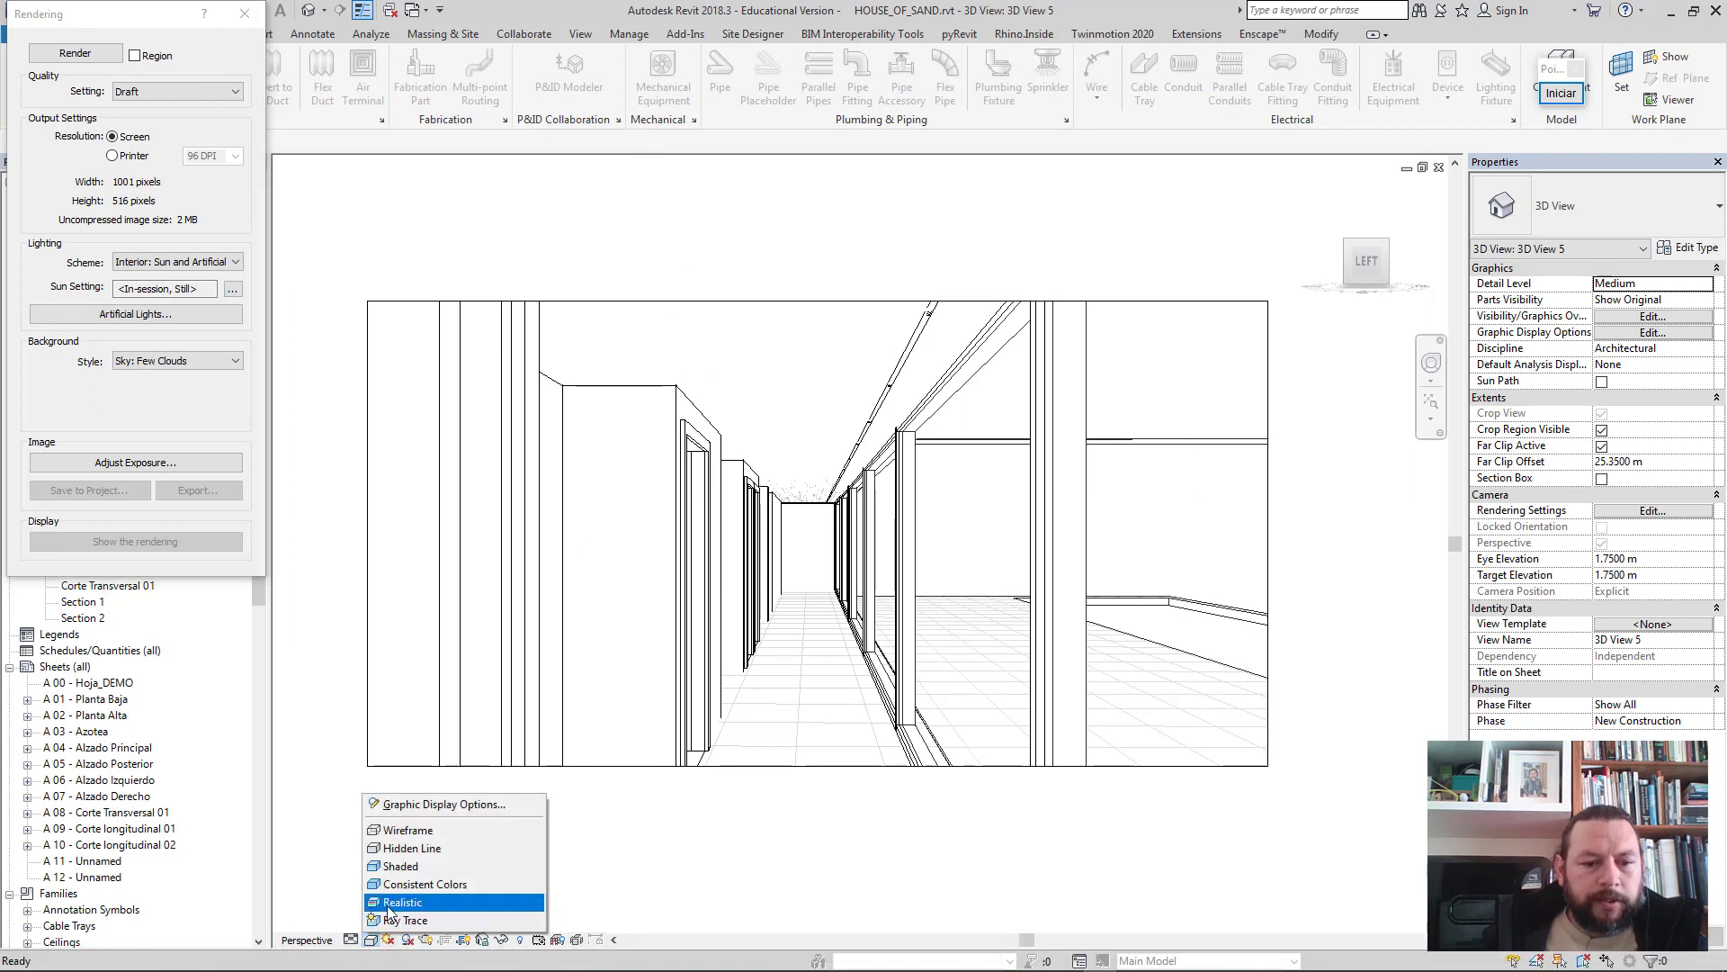
- Render 3D View 5 in Realistic style, stop the draft render at 15%, and return to the model
left_click(390, 902)
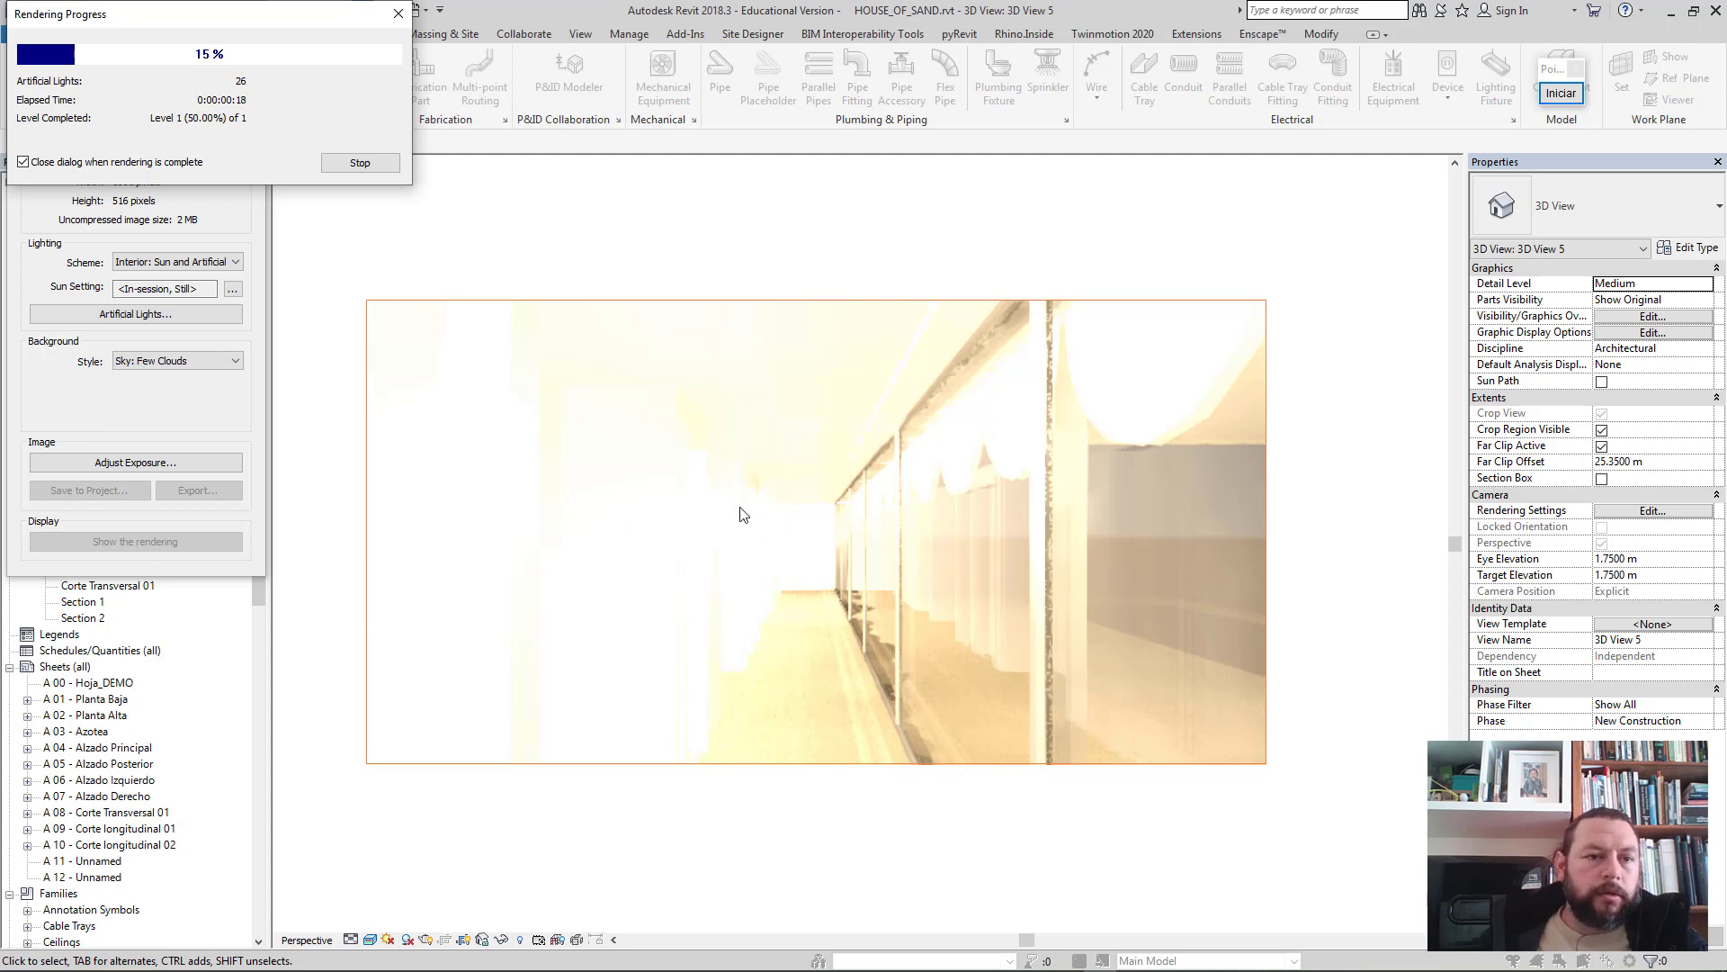
left_click(352, 170)
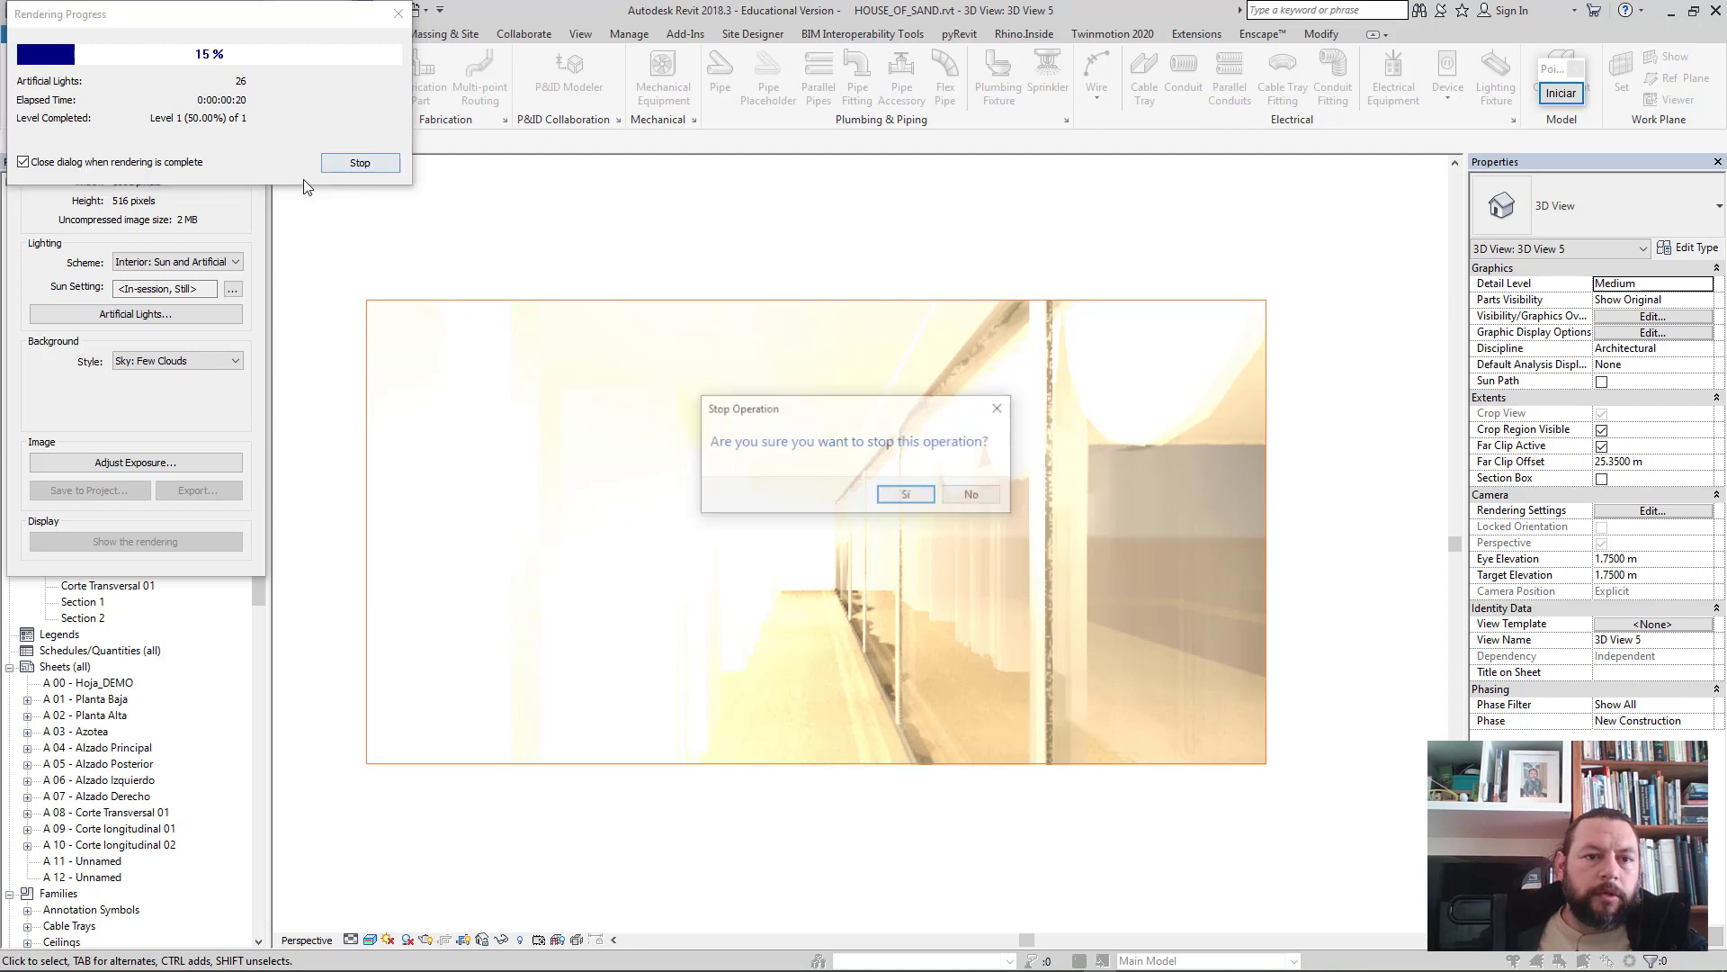
left_click(907, 495)
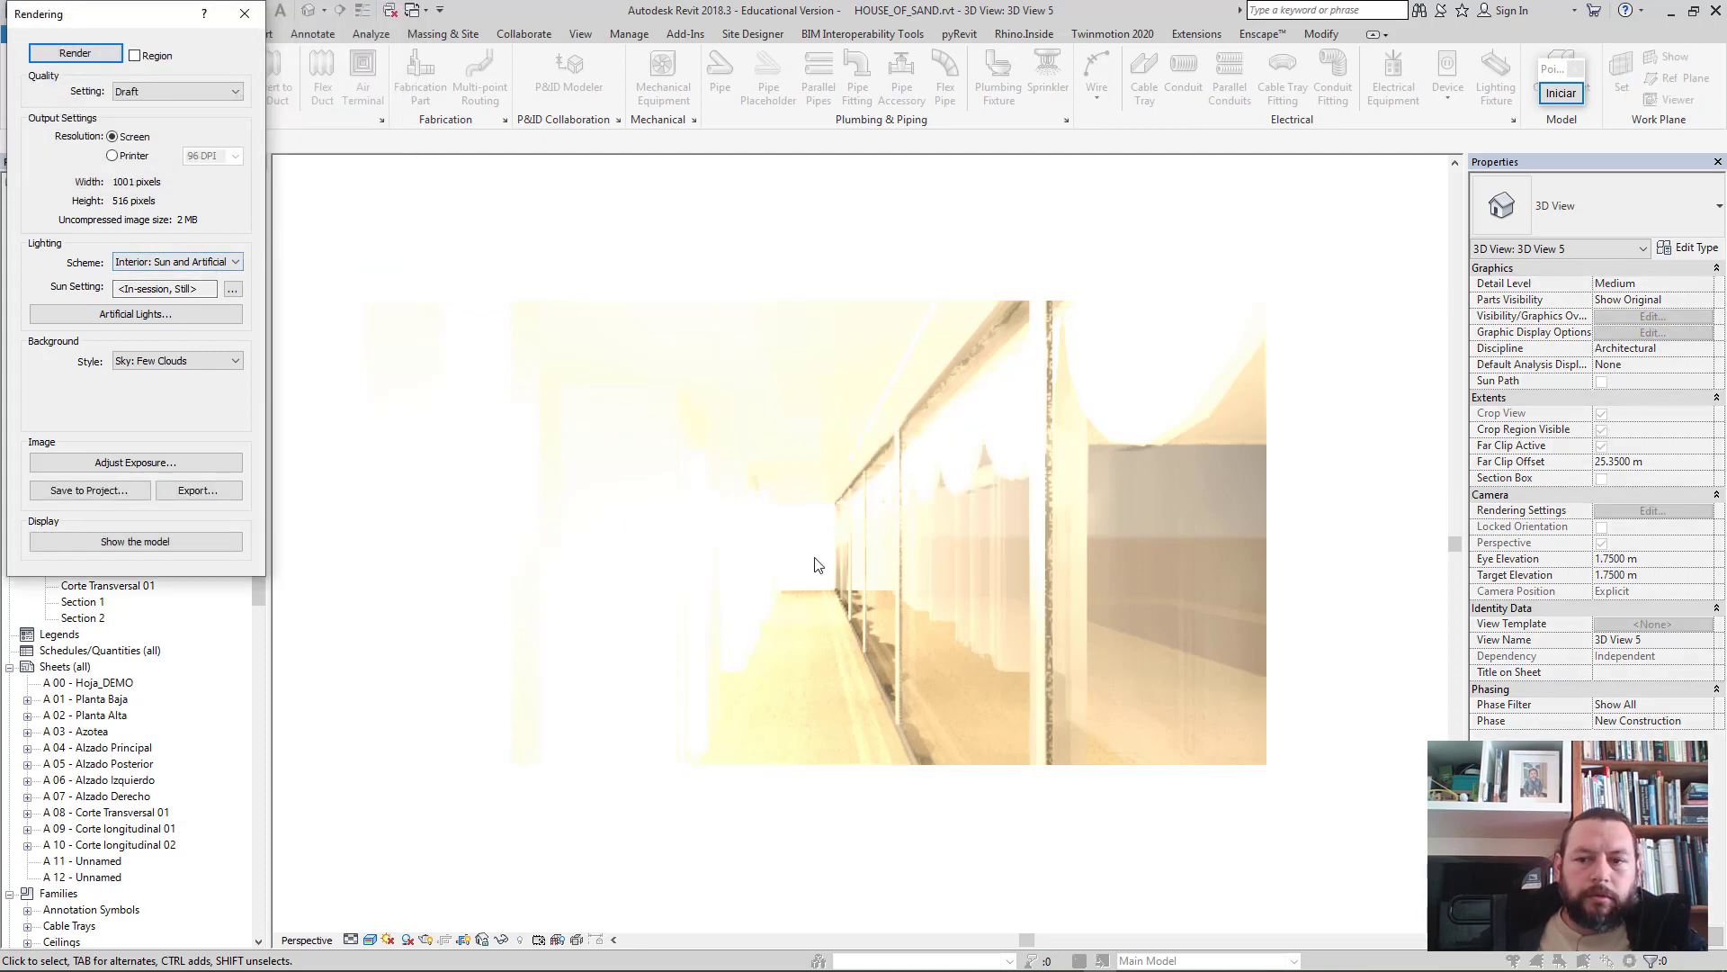
key("Escape")
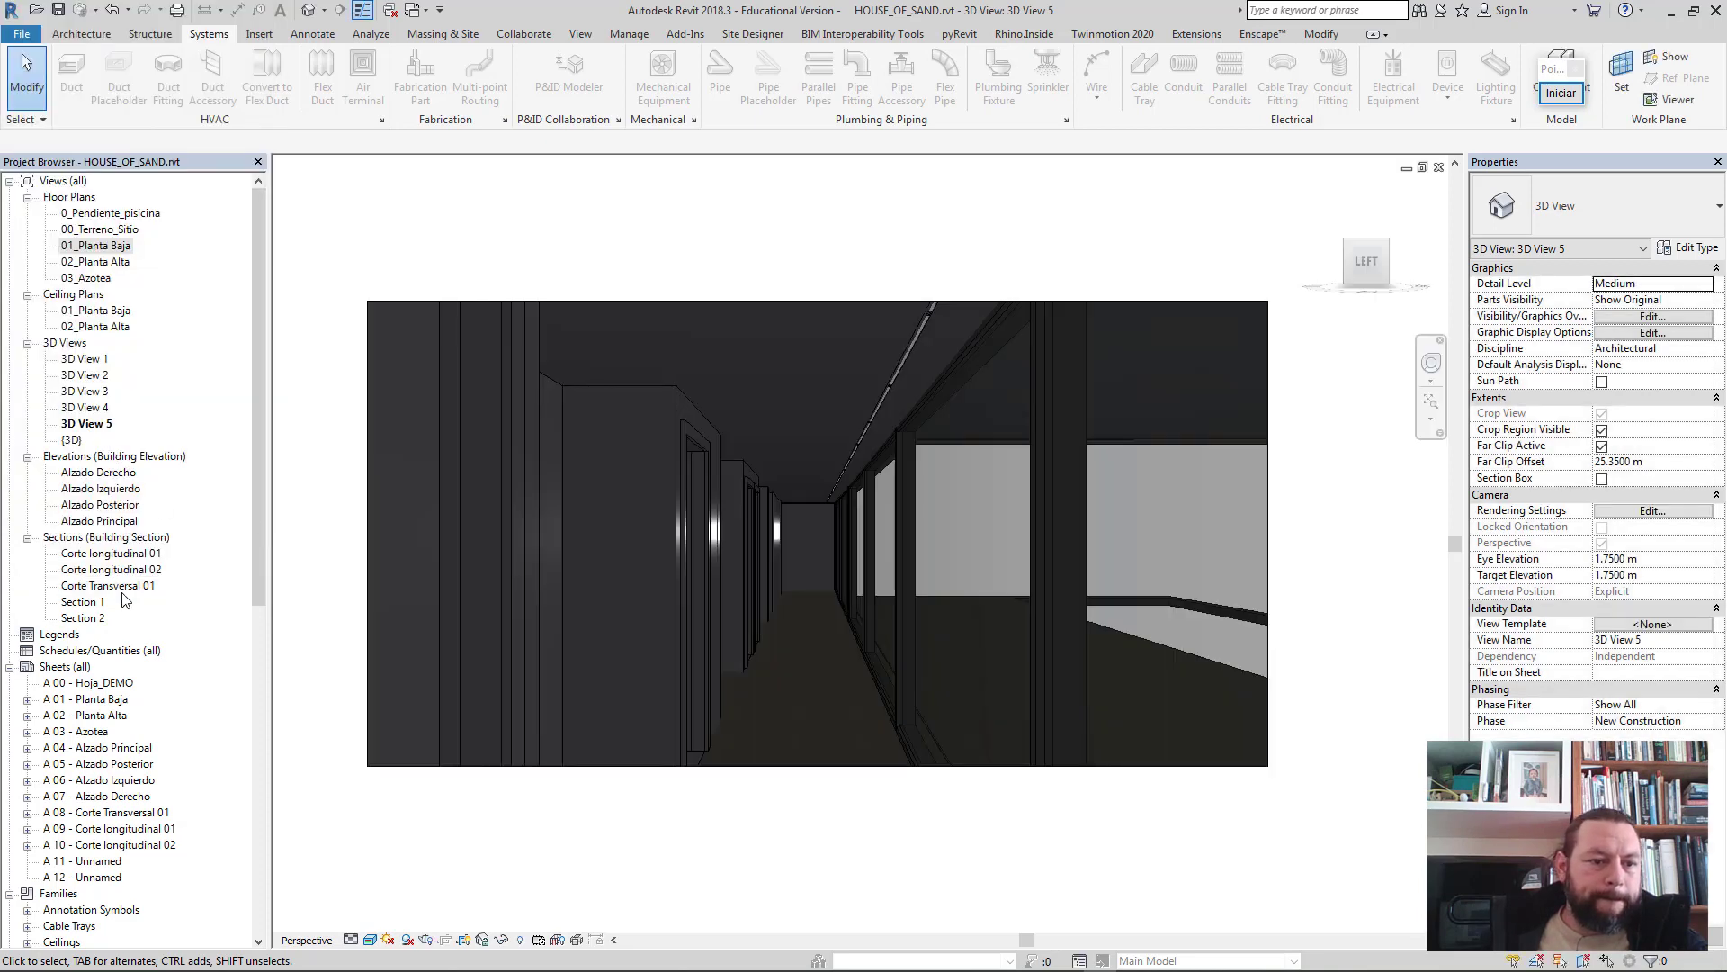
- Open Section 1 and select the Downlight – Strip 48" fixture at 2.58 m elevation
double_click(83, 619)
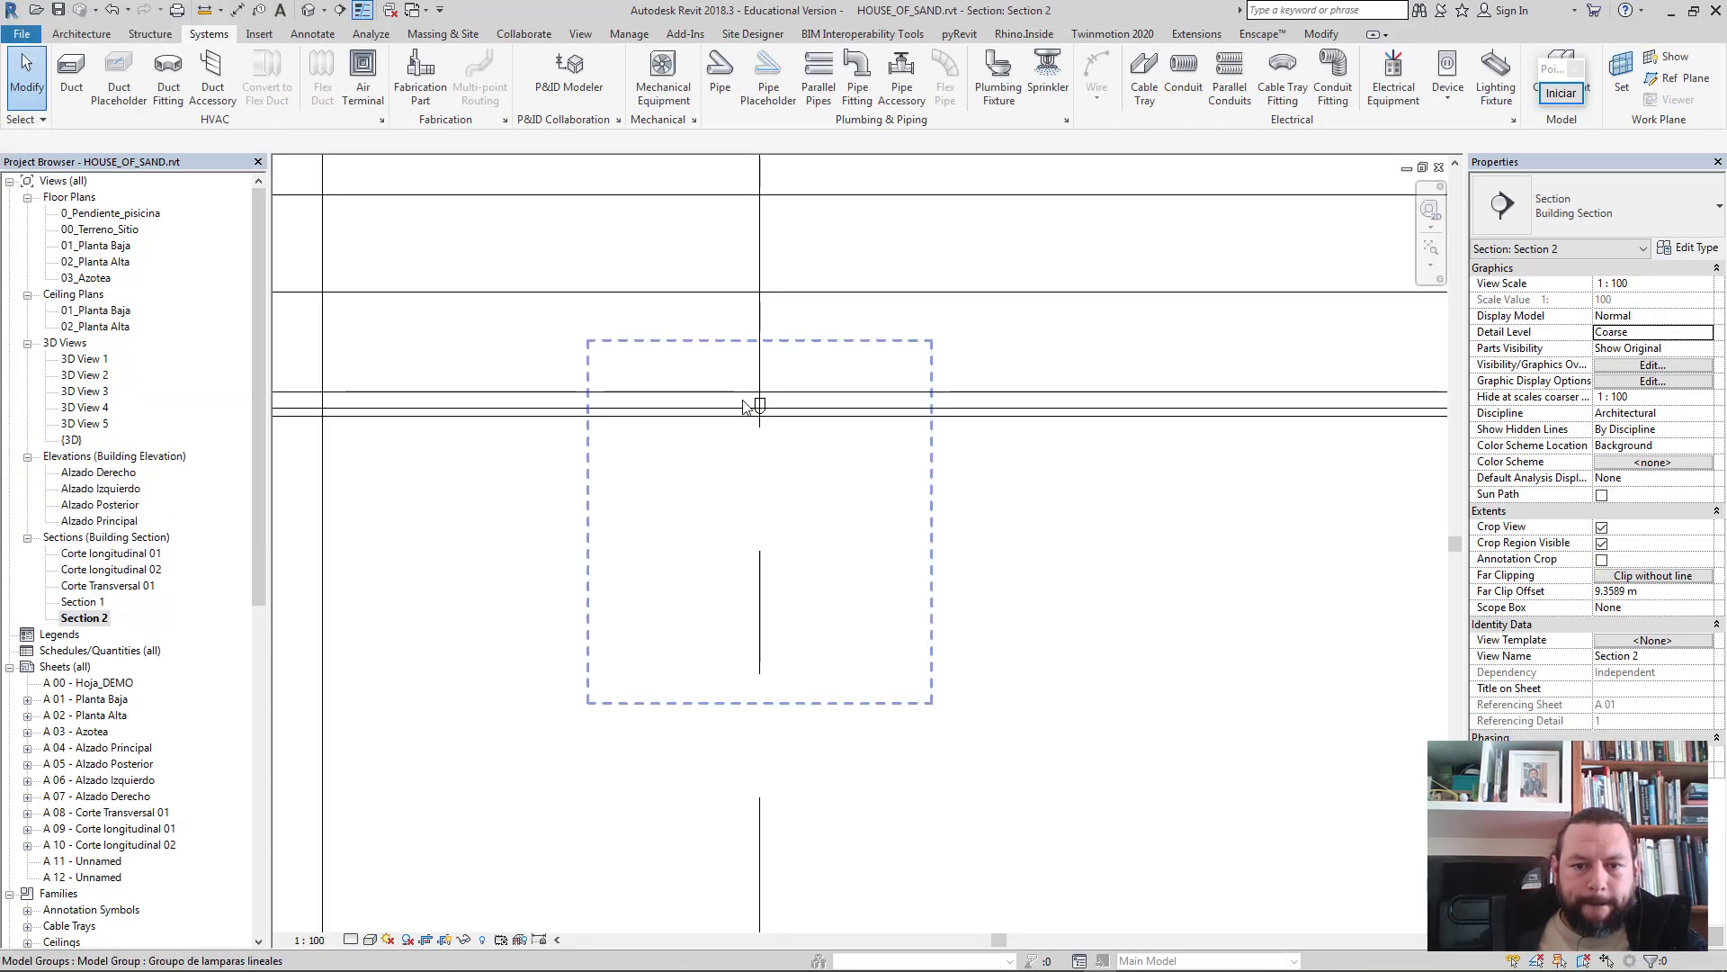
scroll(670, 577, "down", 2)
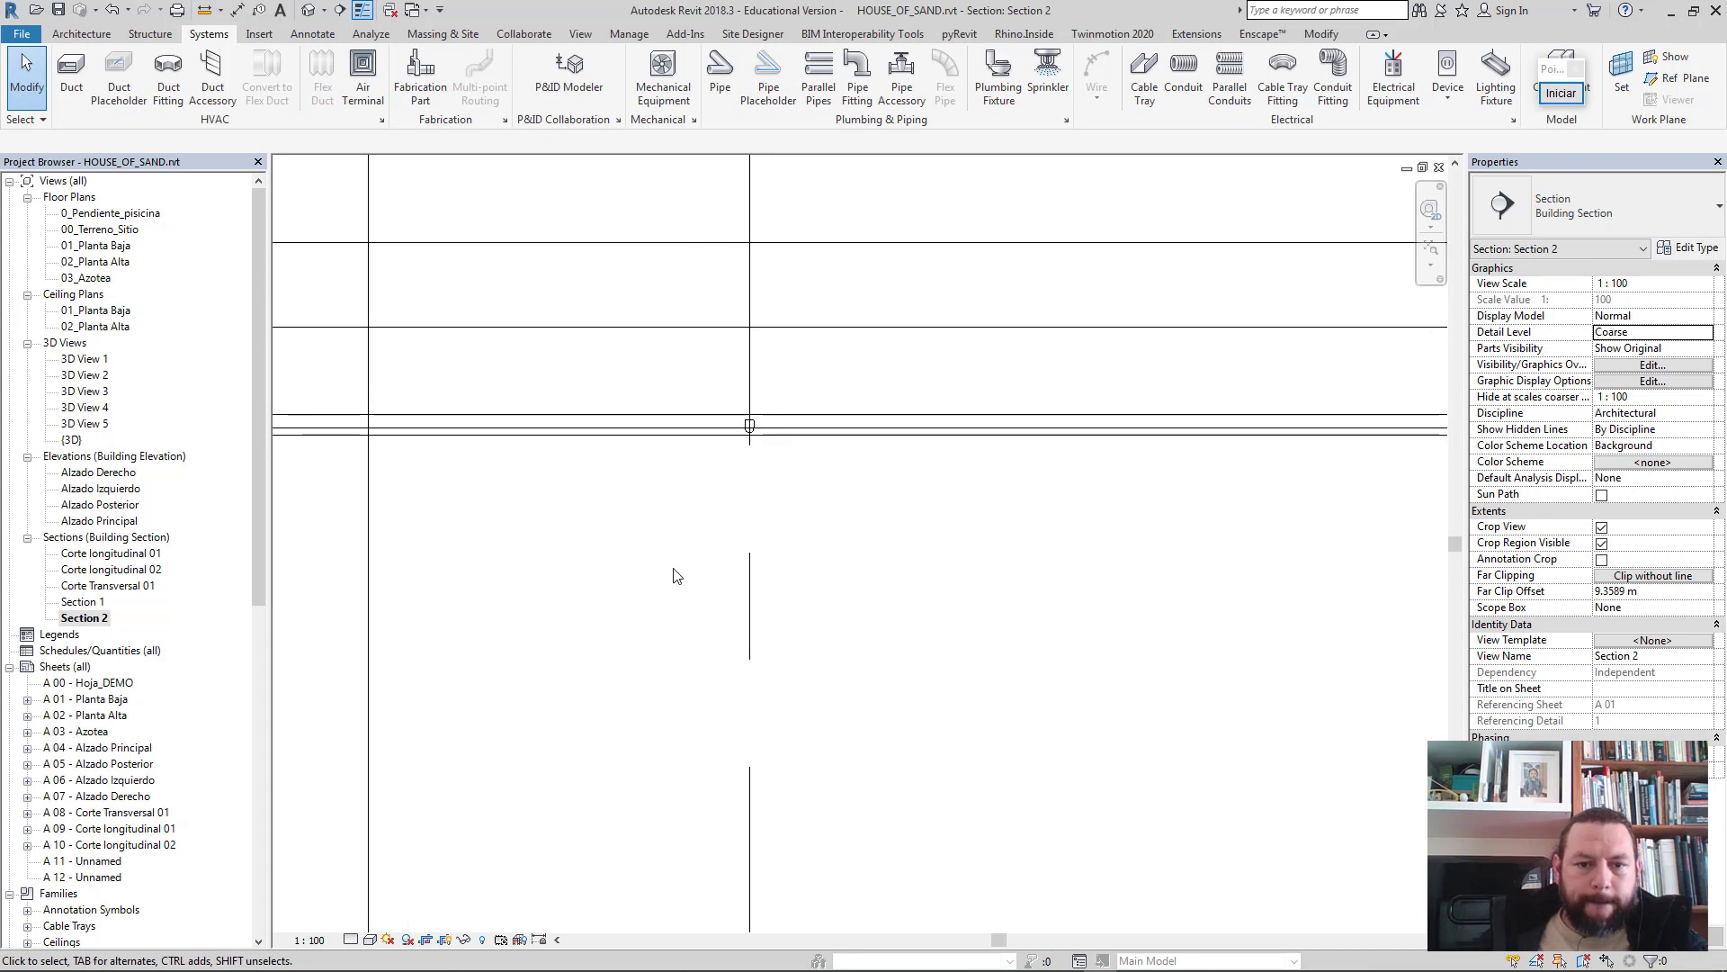
scroll(669, 576, "down", 1)
scroll(604, 578, "down", 3)
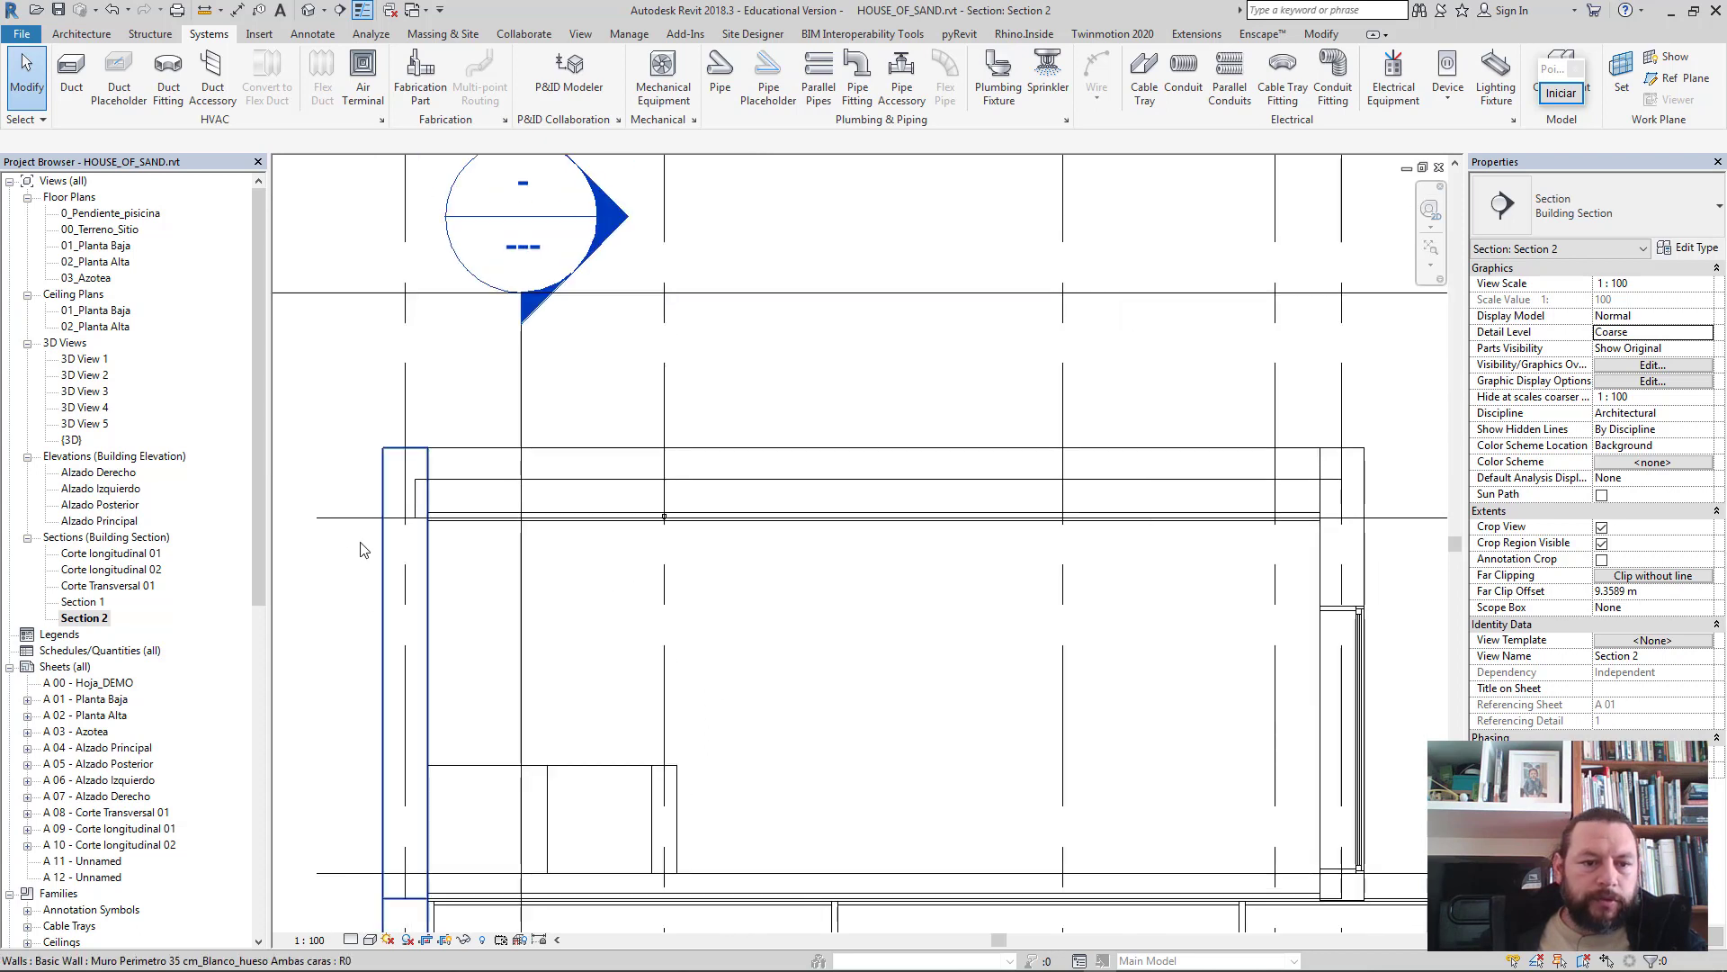
double_click(83, 602)
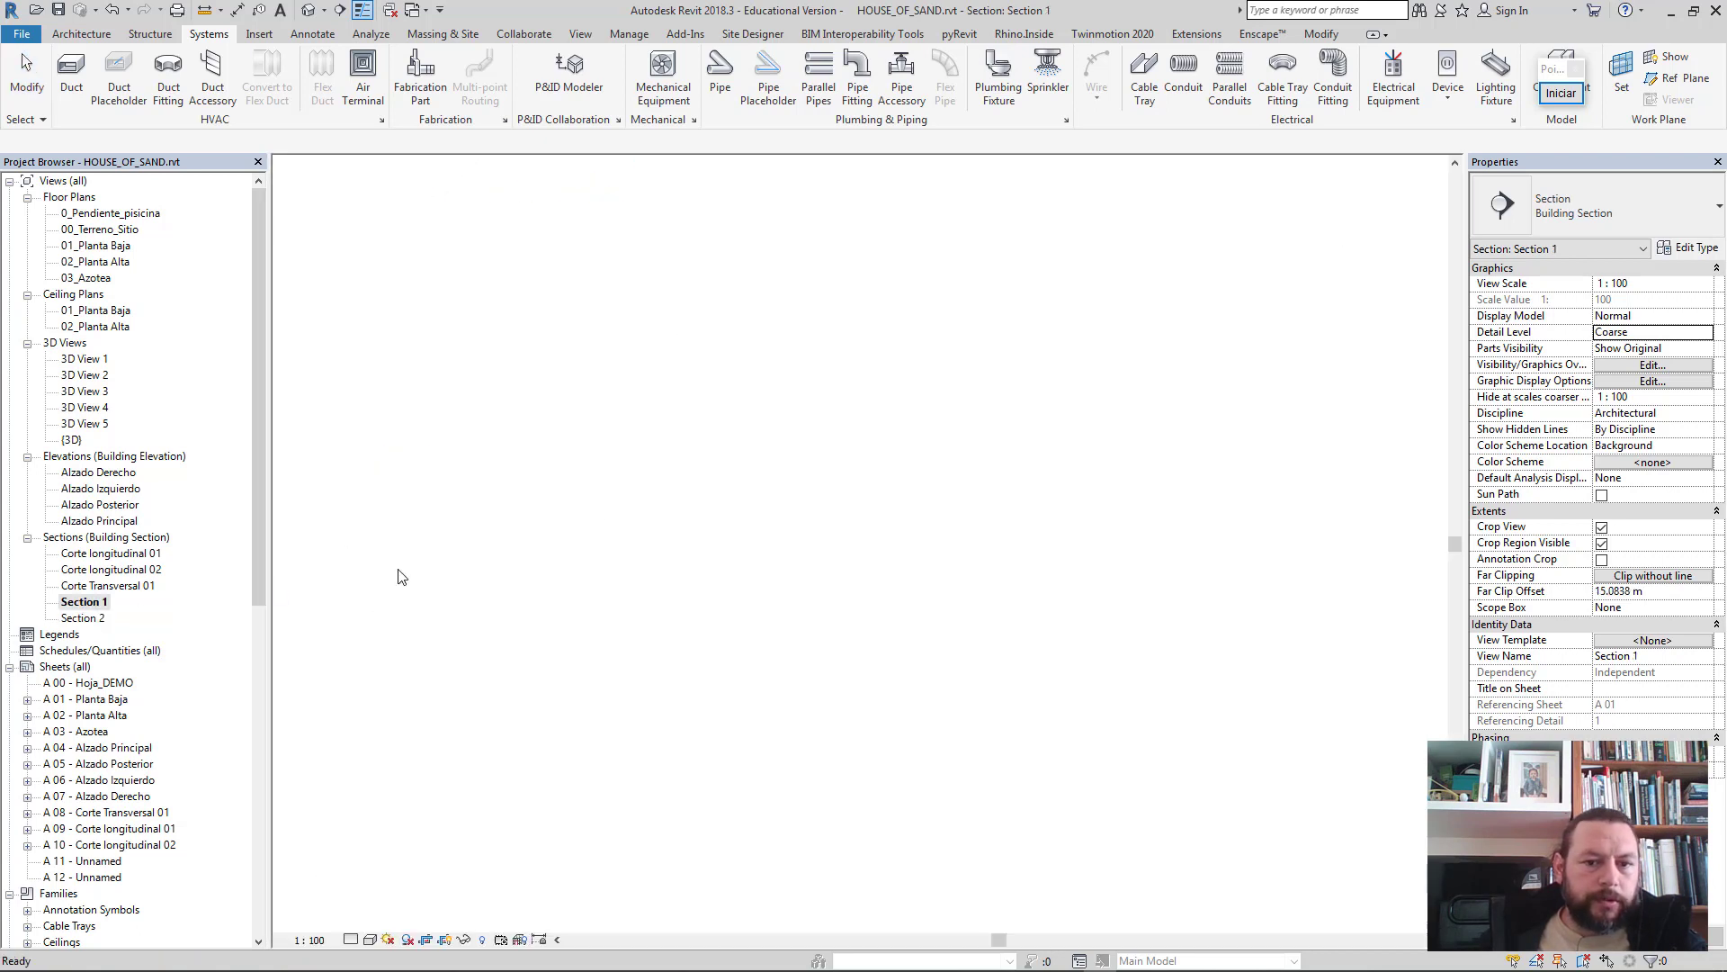
middle_click_drag(788, 354, 790, 432)
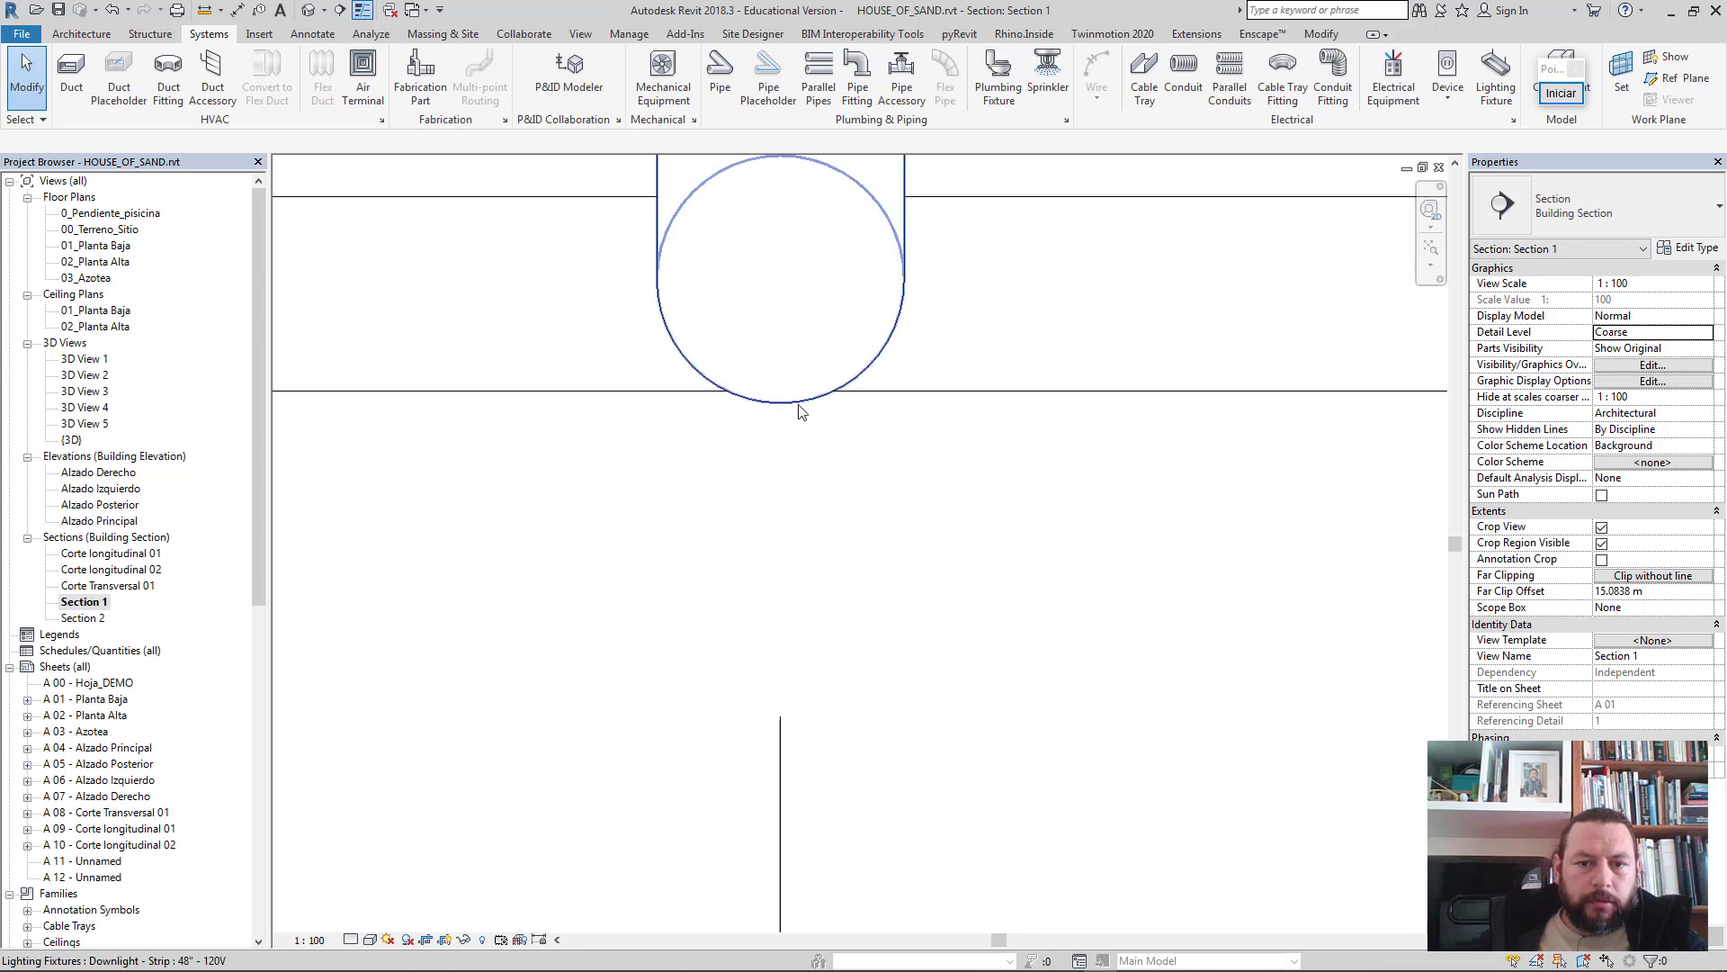
left_click(798, 404)
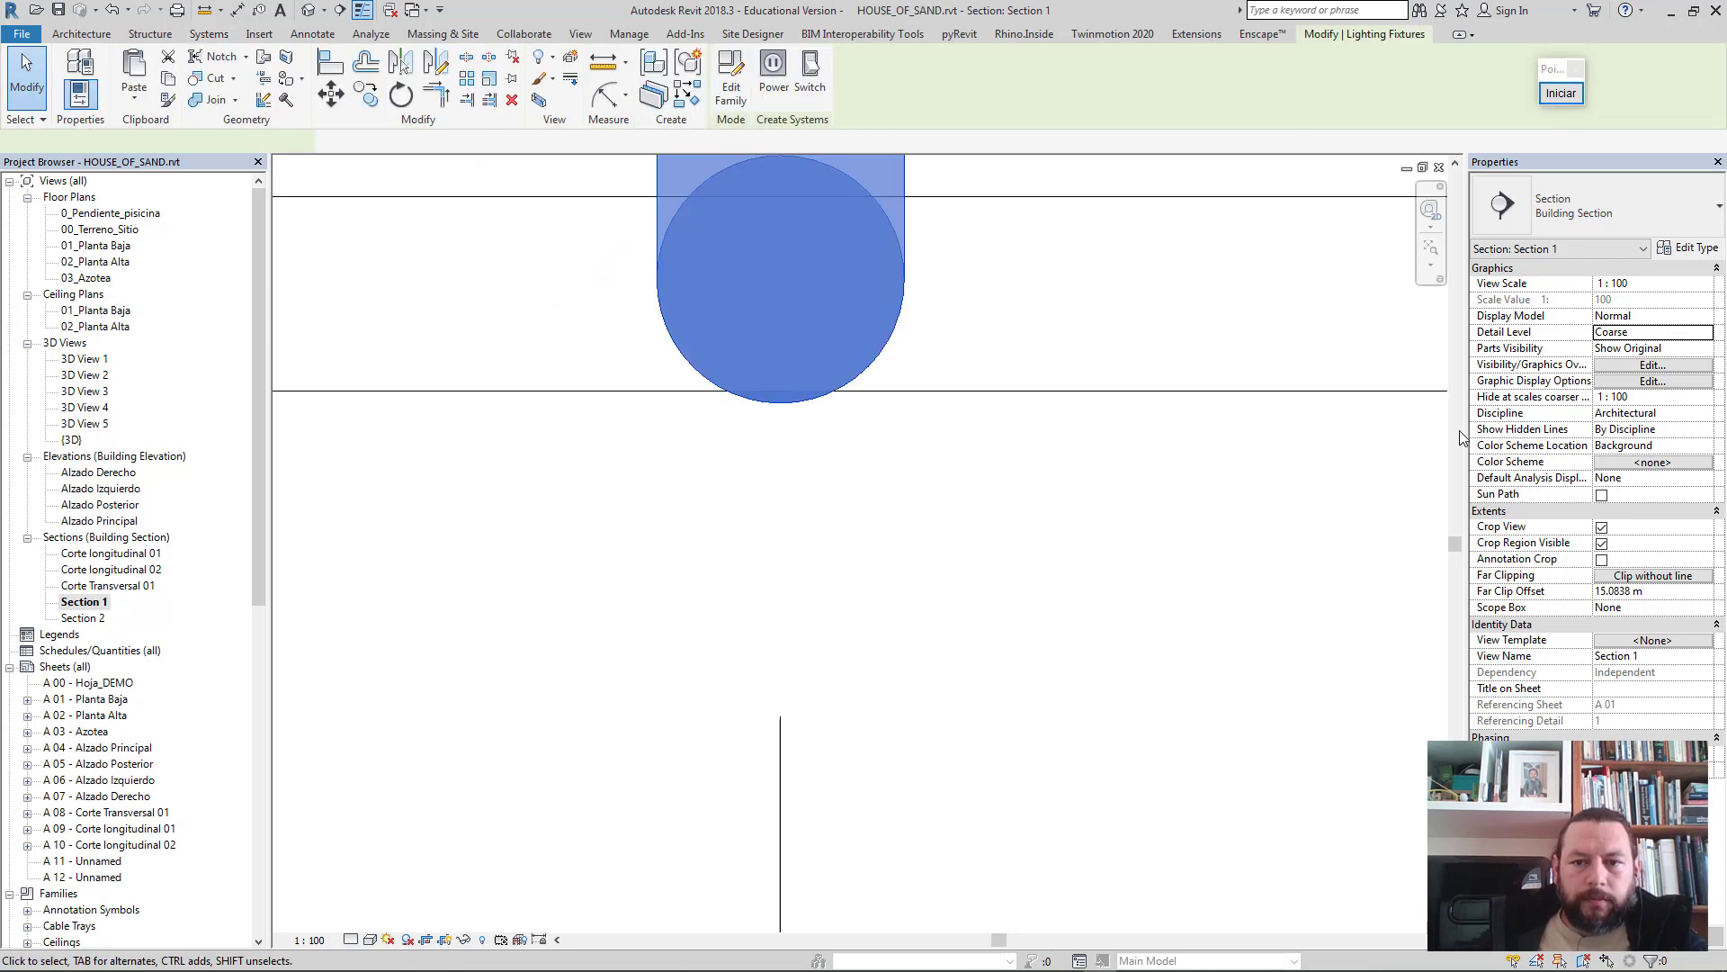
- Change the 48" strip downlight type's Initial Intensity illuminance to 5 lx and apply it
left_click(1692, 252)
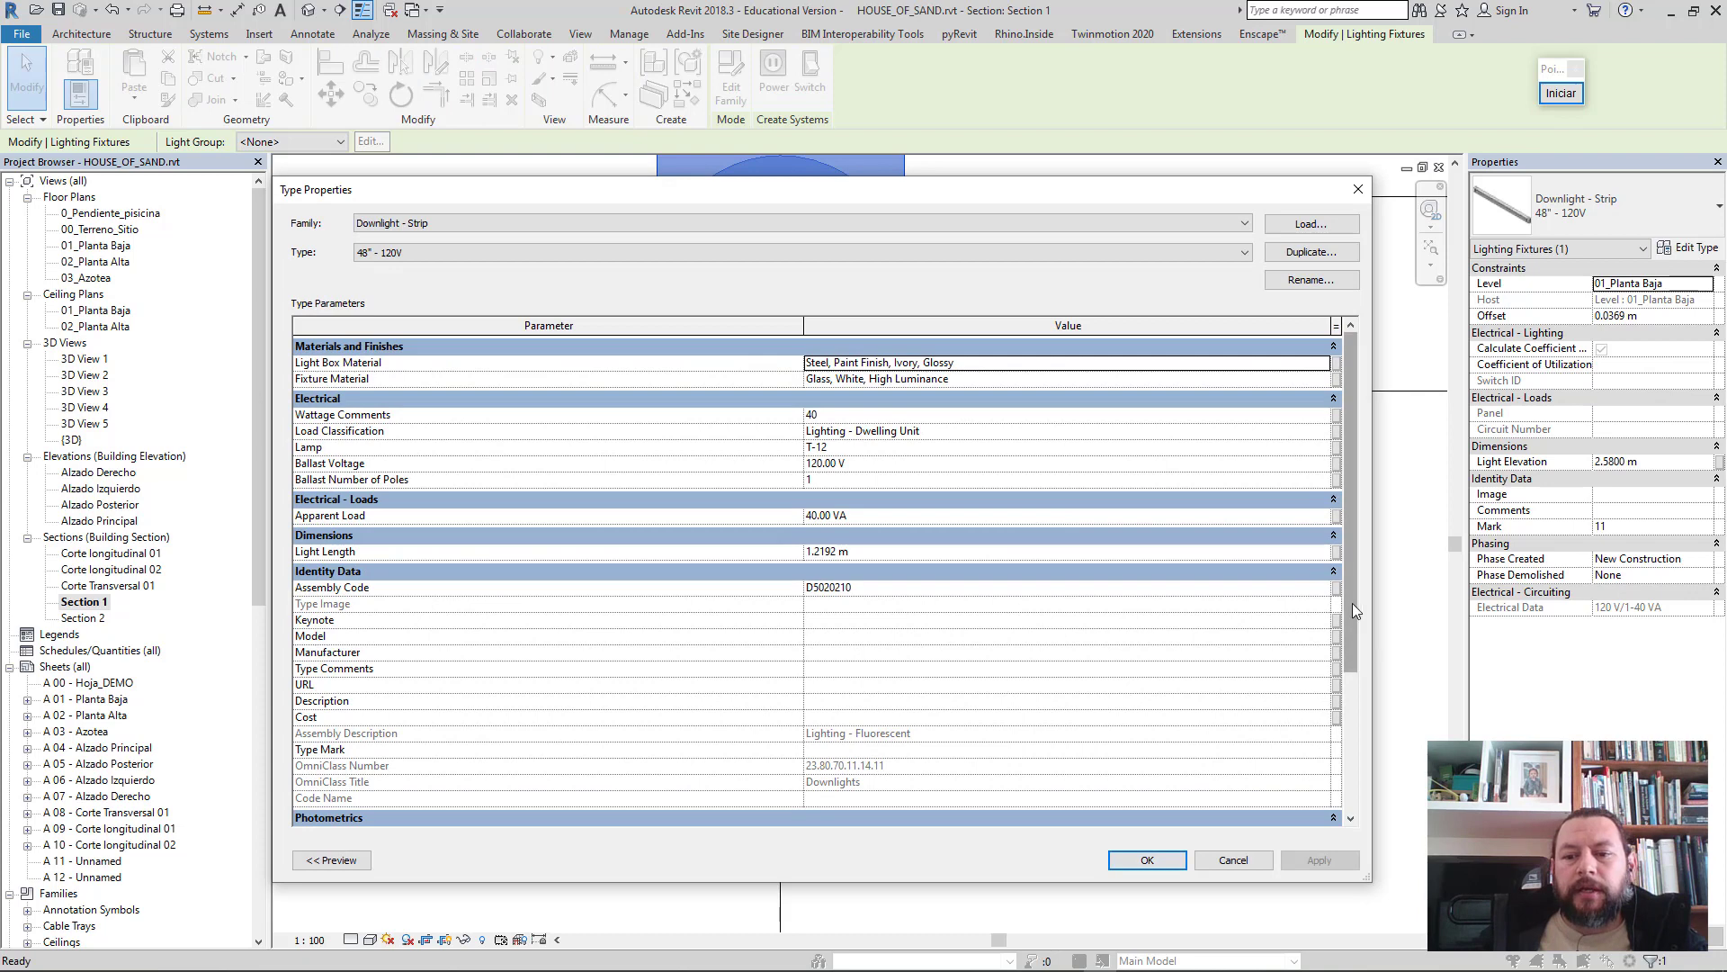
scroll(1352, 603, "down", 3)
scroll(1352, 603, "down", 2)
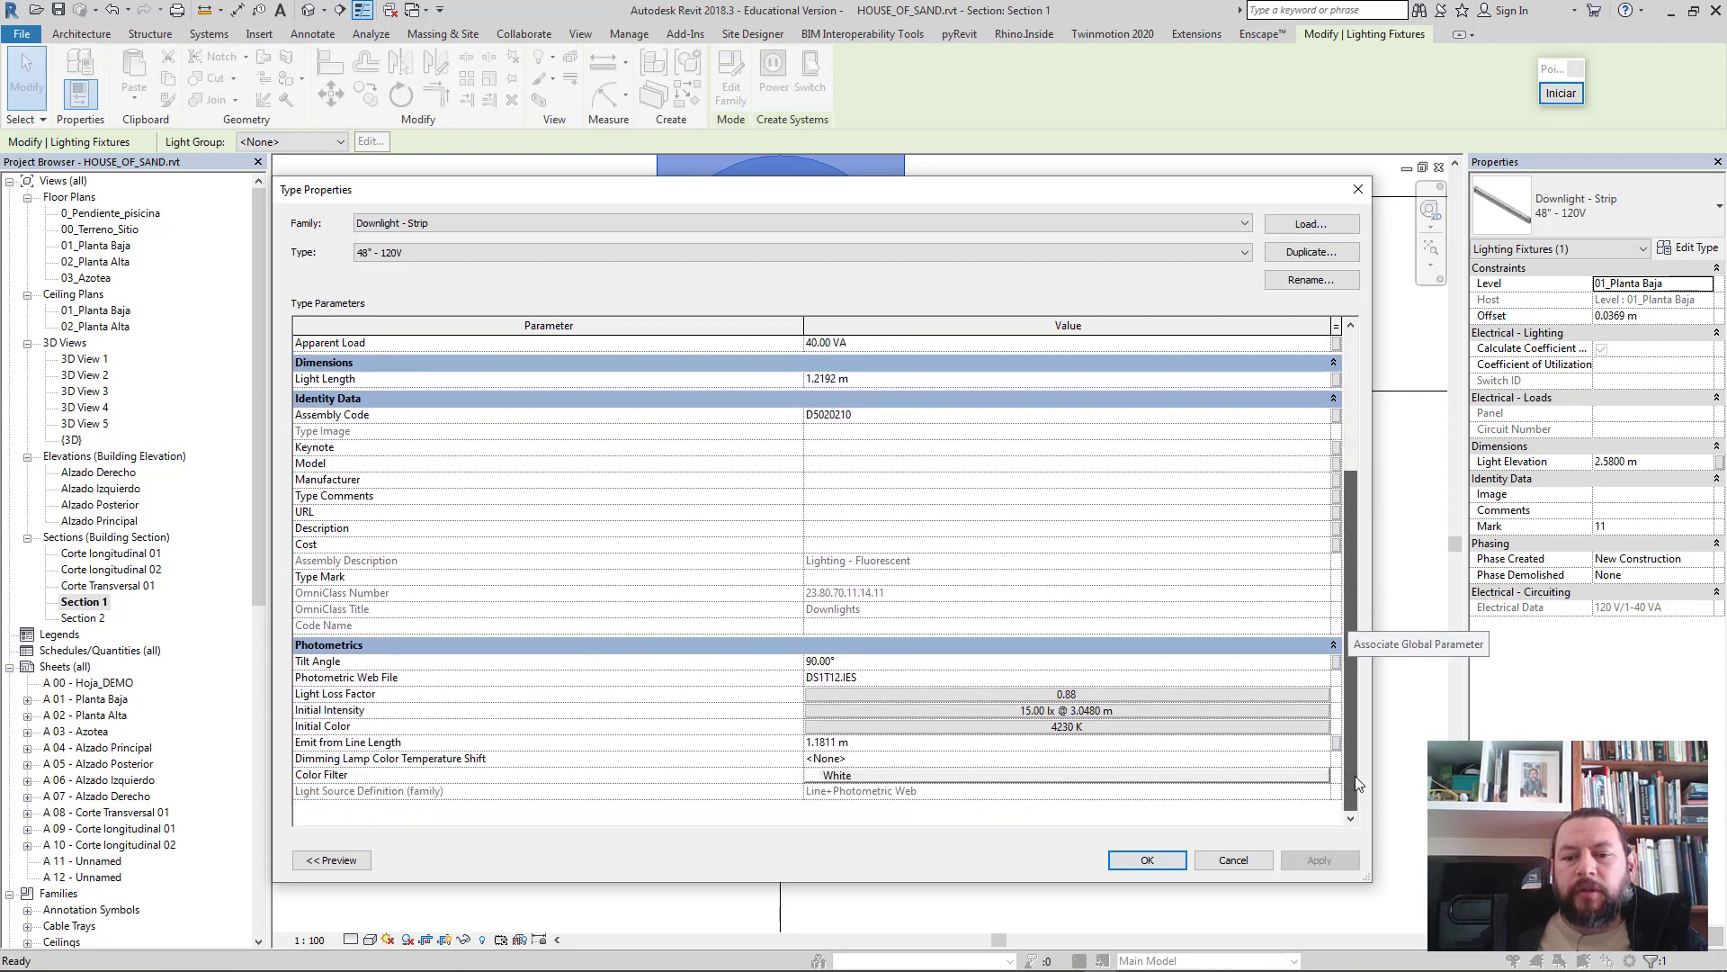
left_click(1090, 713)
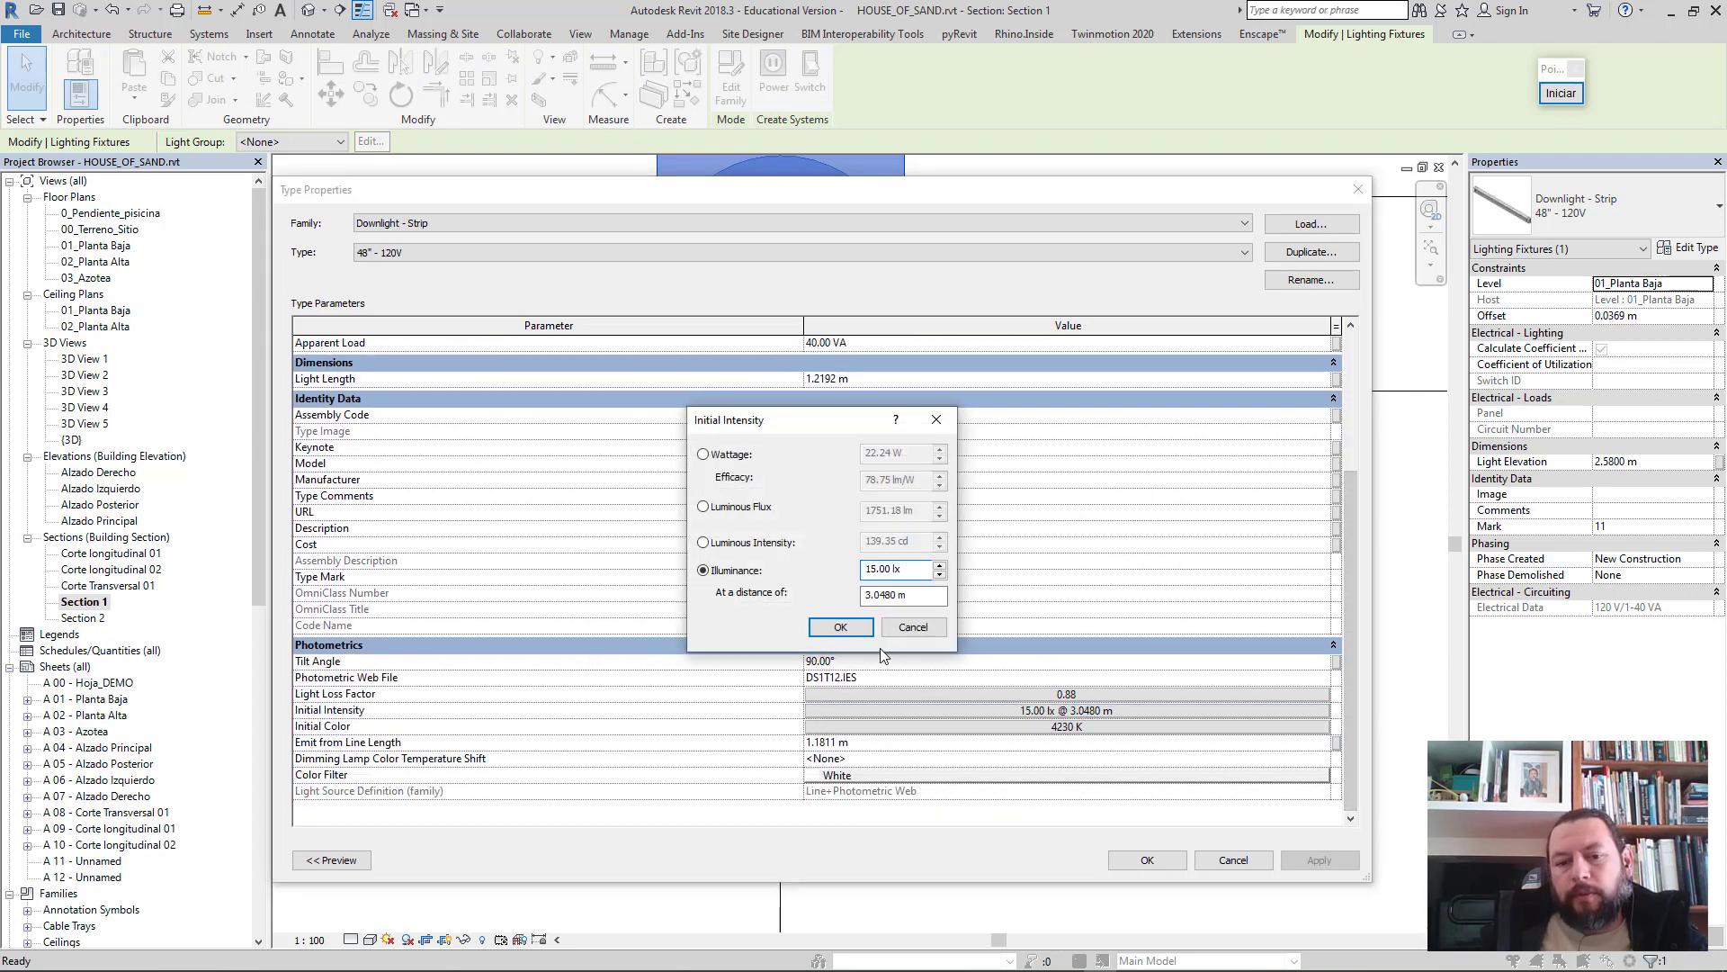
double_click(846, 572)
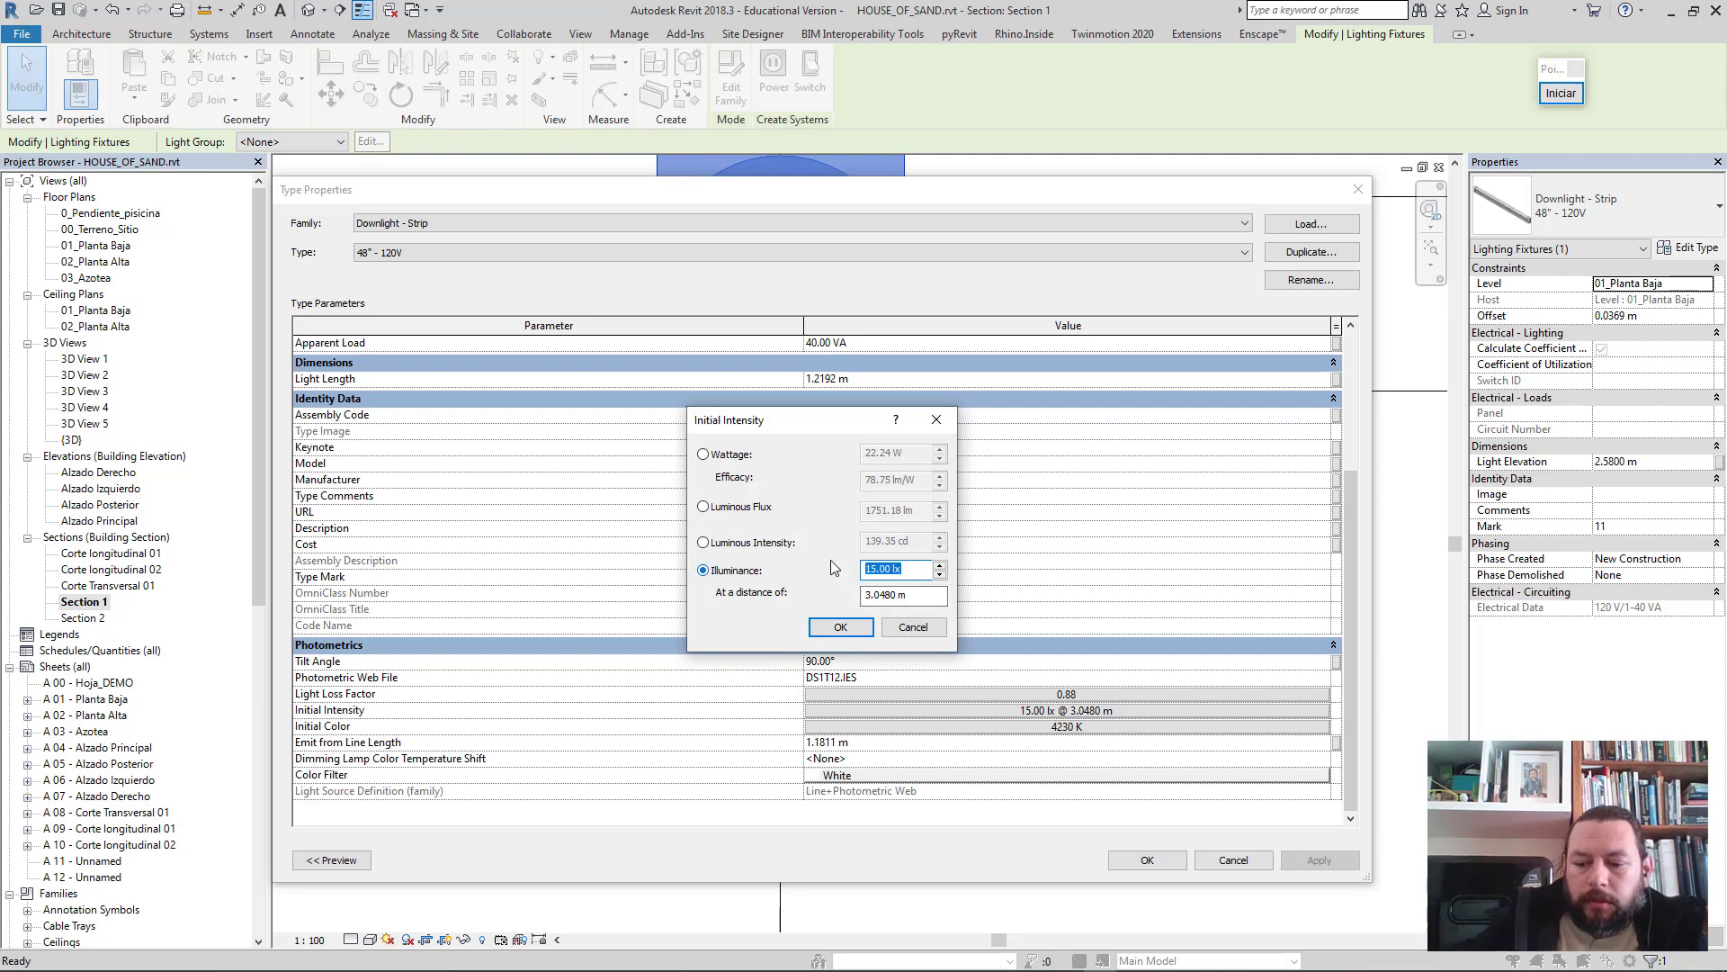
type("5")
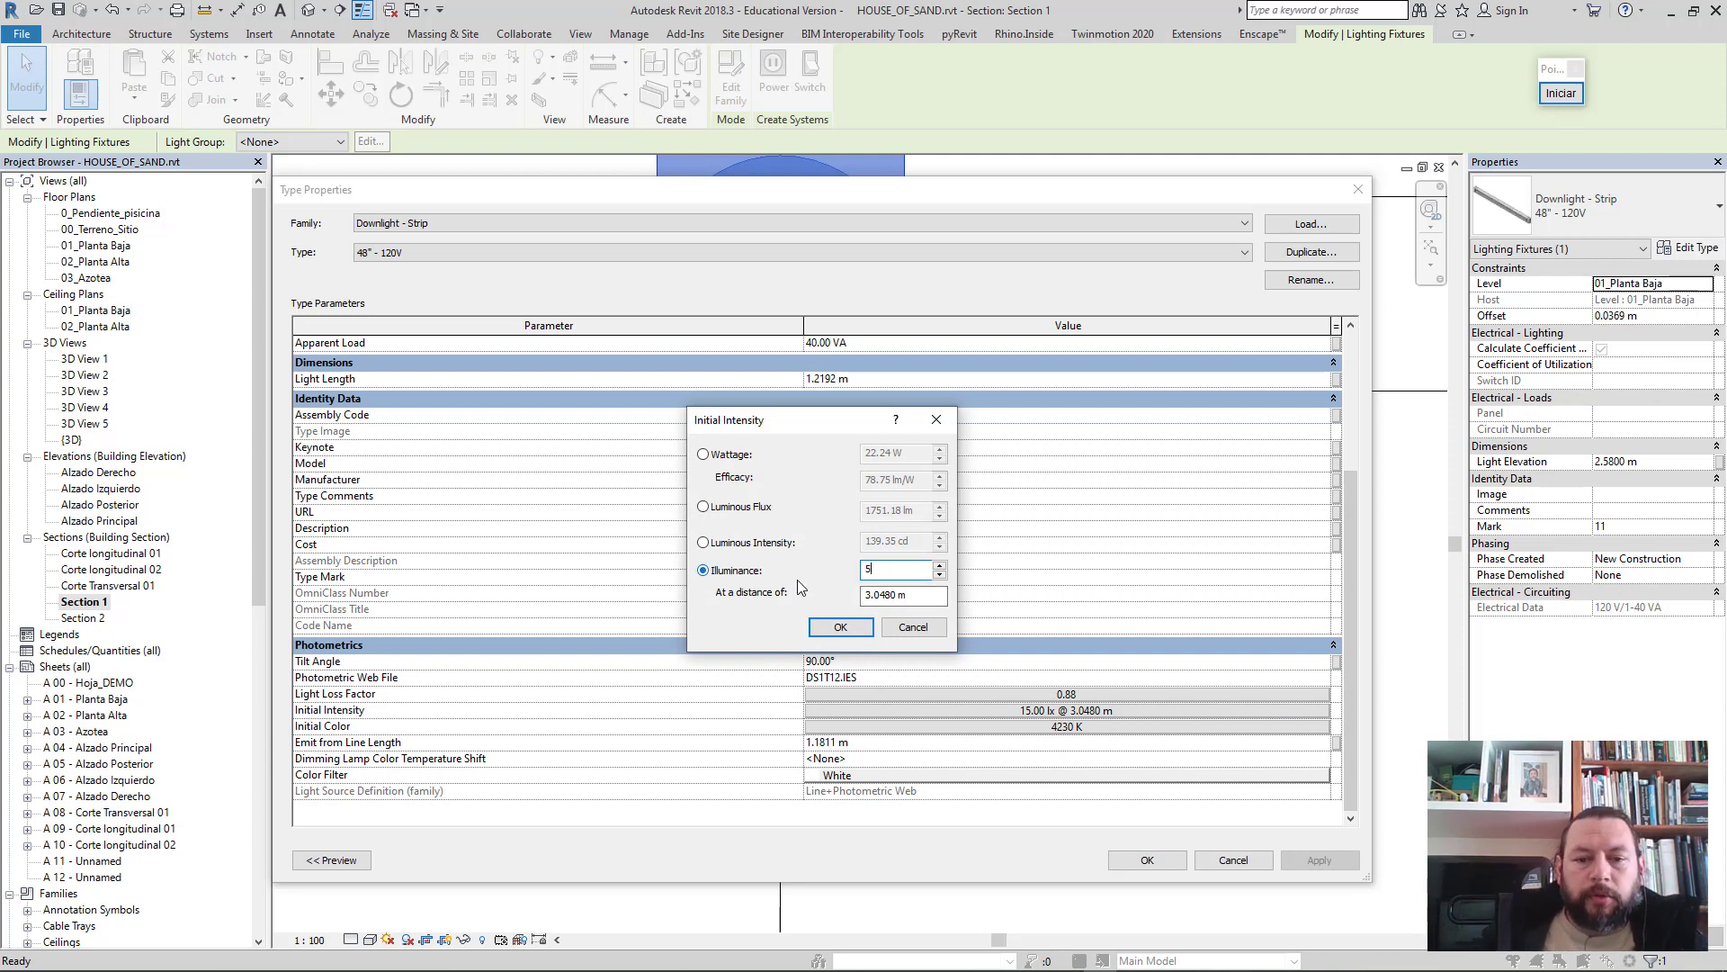
left_click(823, 625)
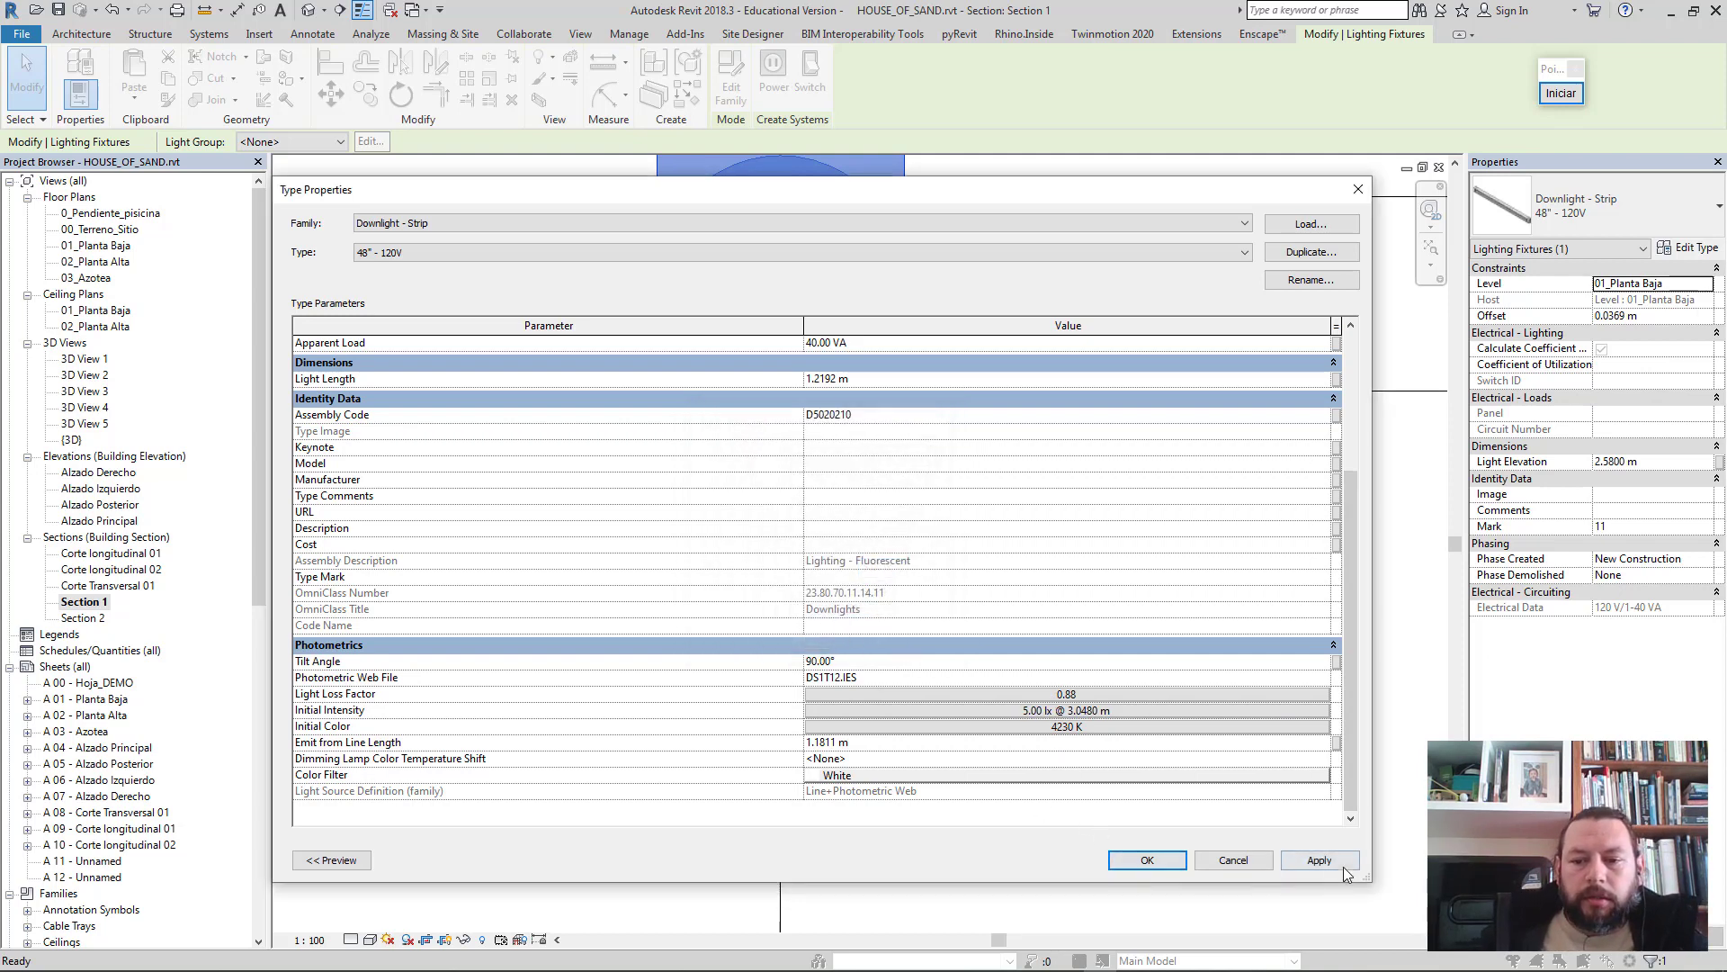
left_click(1342, 867)
left_click(1166, 862)
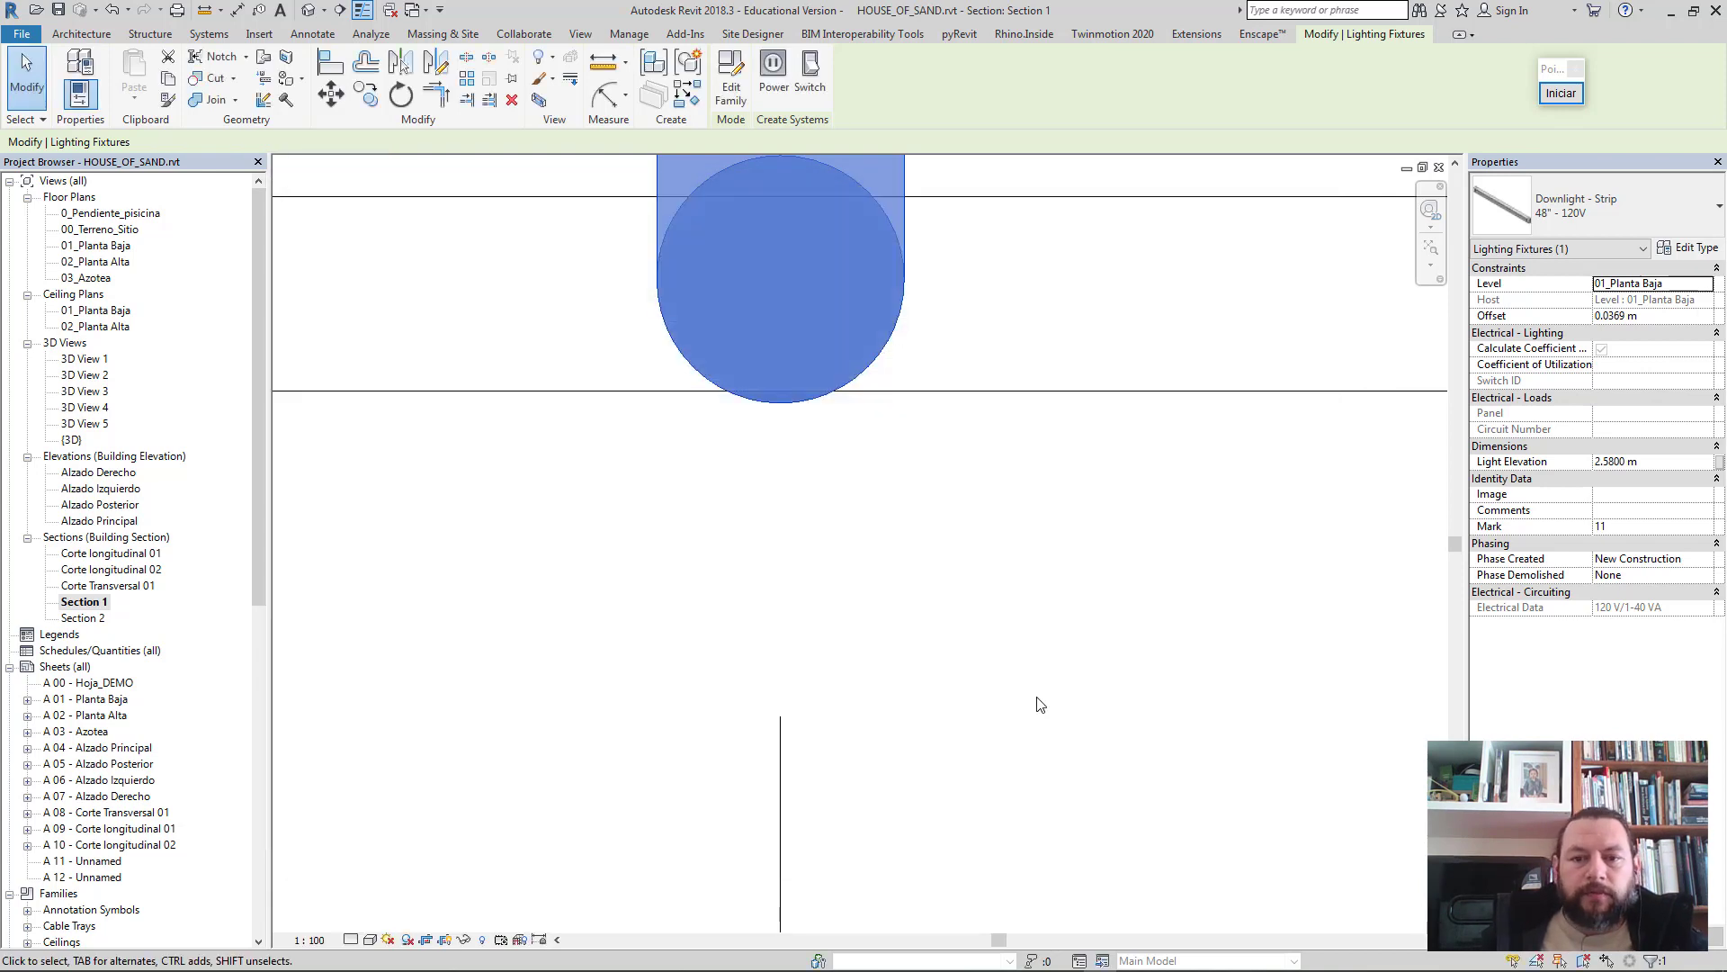
- Start a new draft render of 3D View 5, stop it at 15%, and close the Rendering dialog
double_click(95, 424)
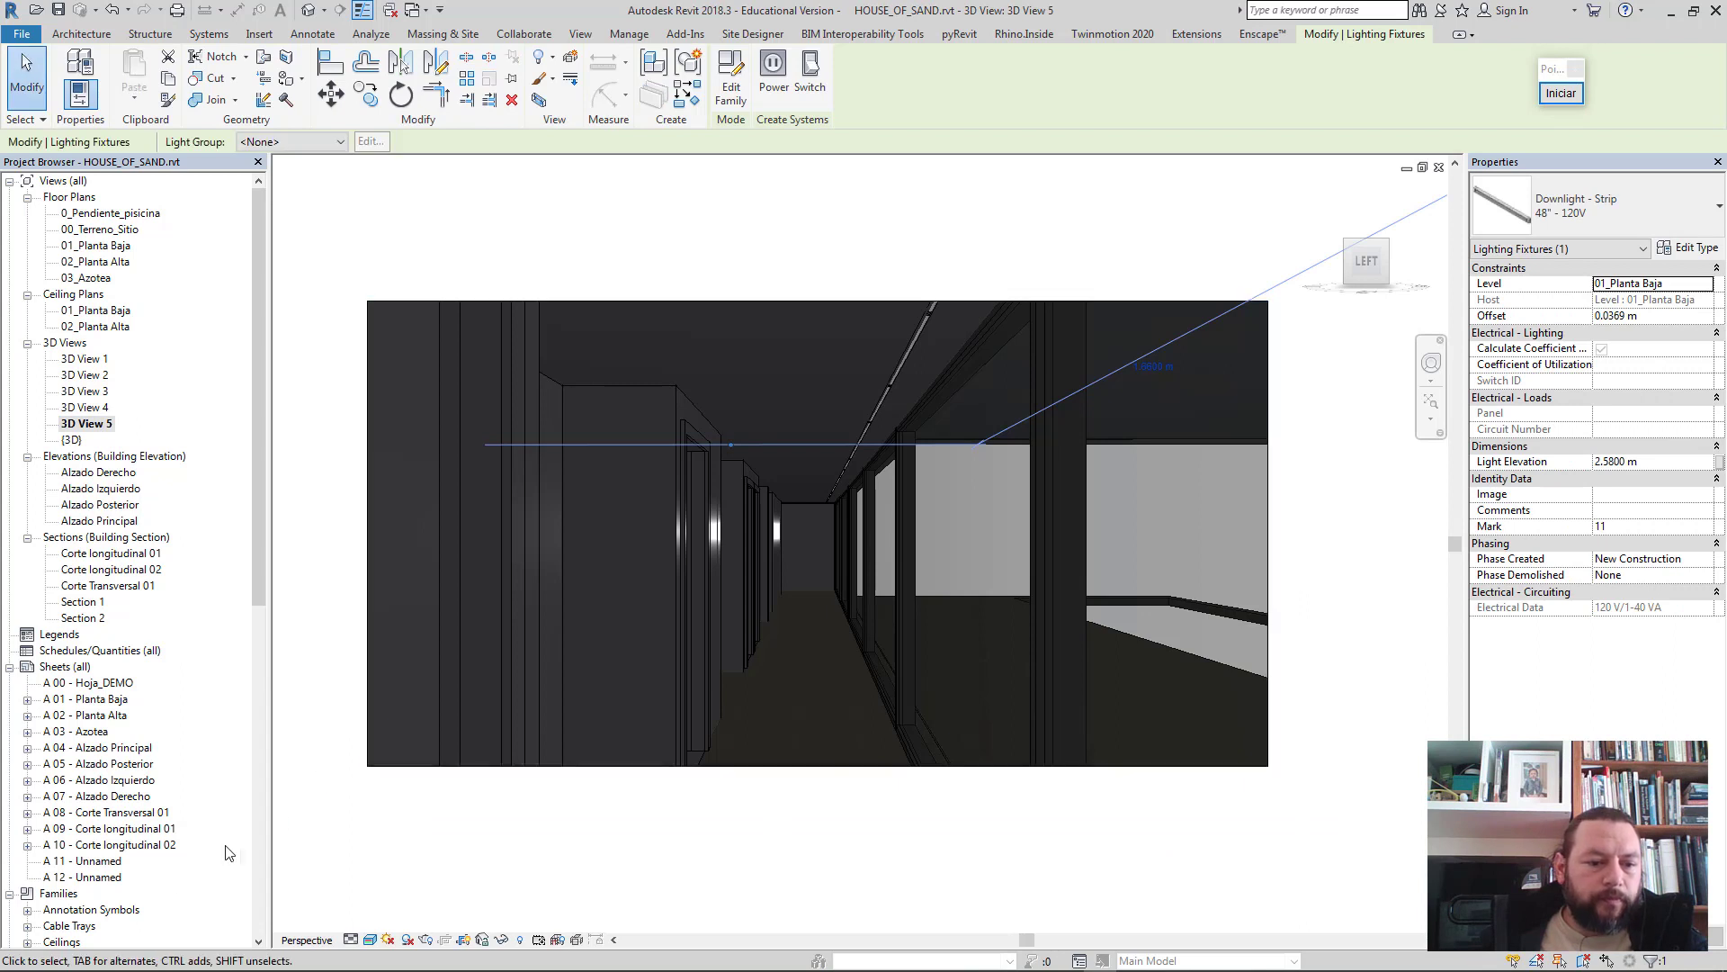
left_click(427, 940)
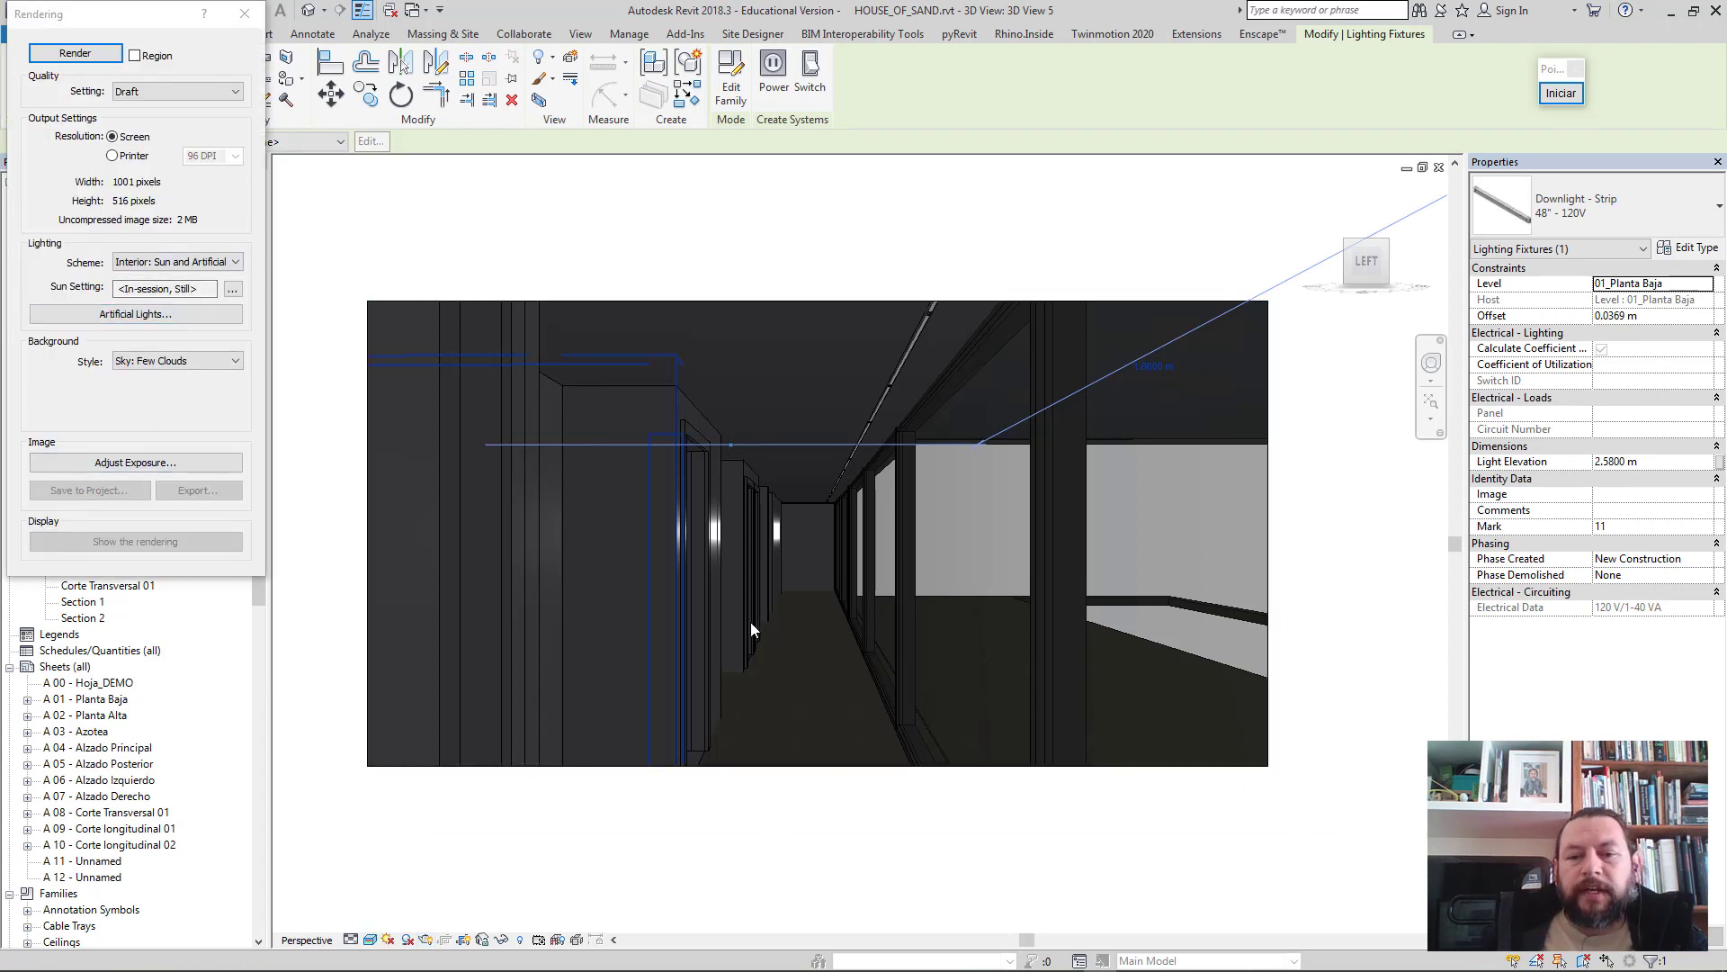
left_click(313, 605)
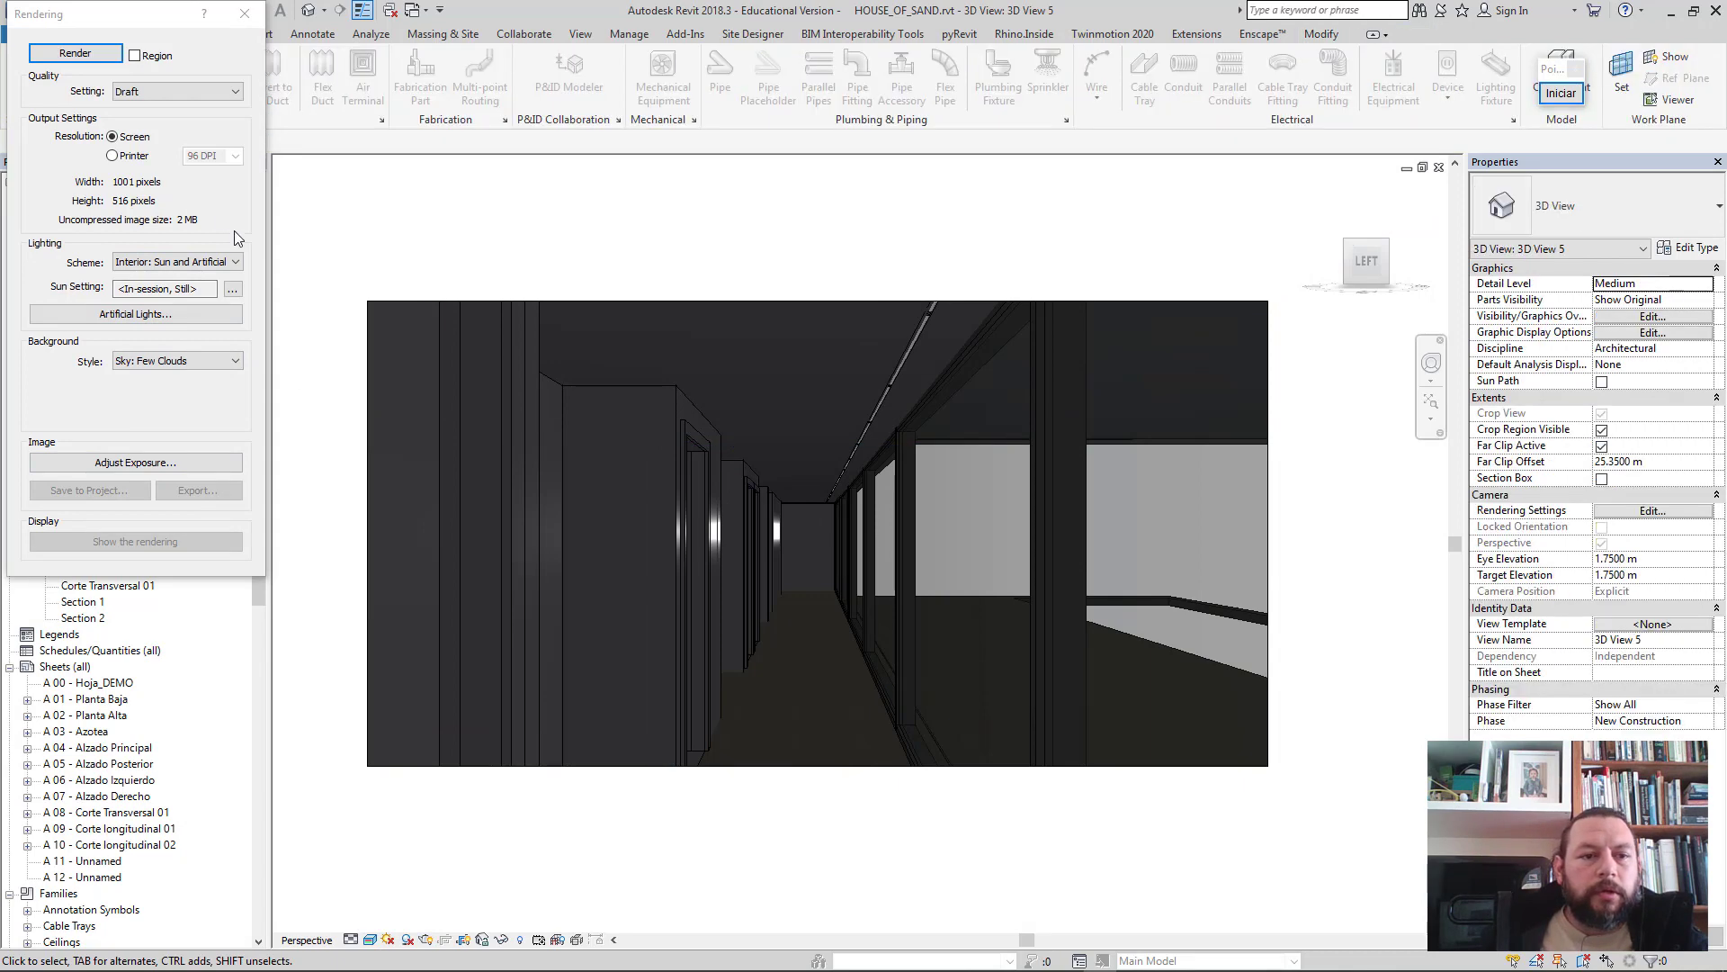
left_click(90, 59)
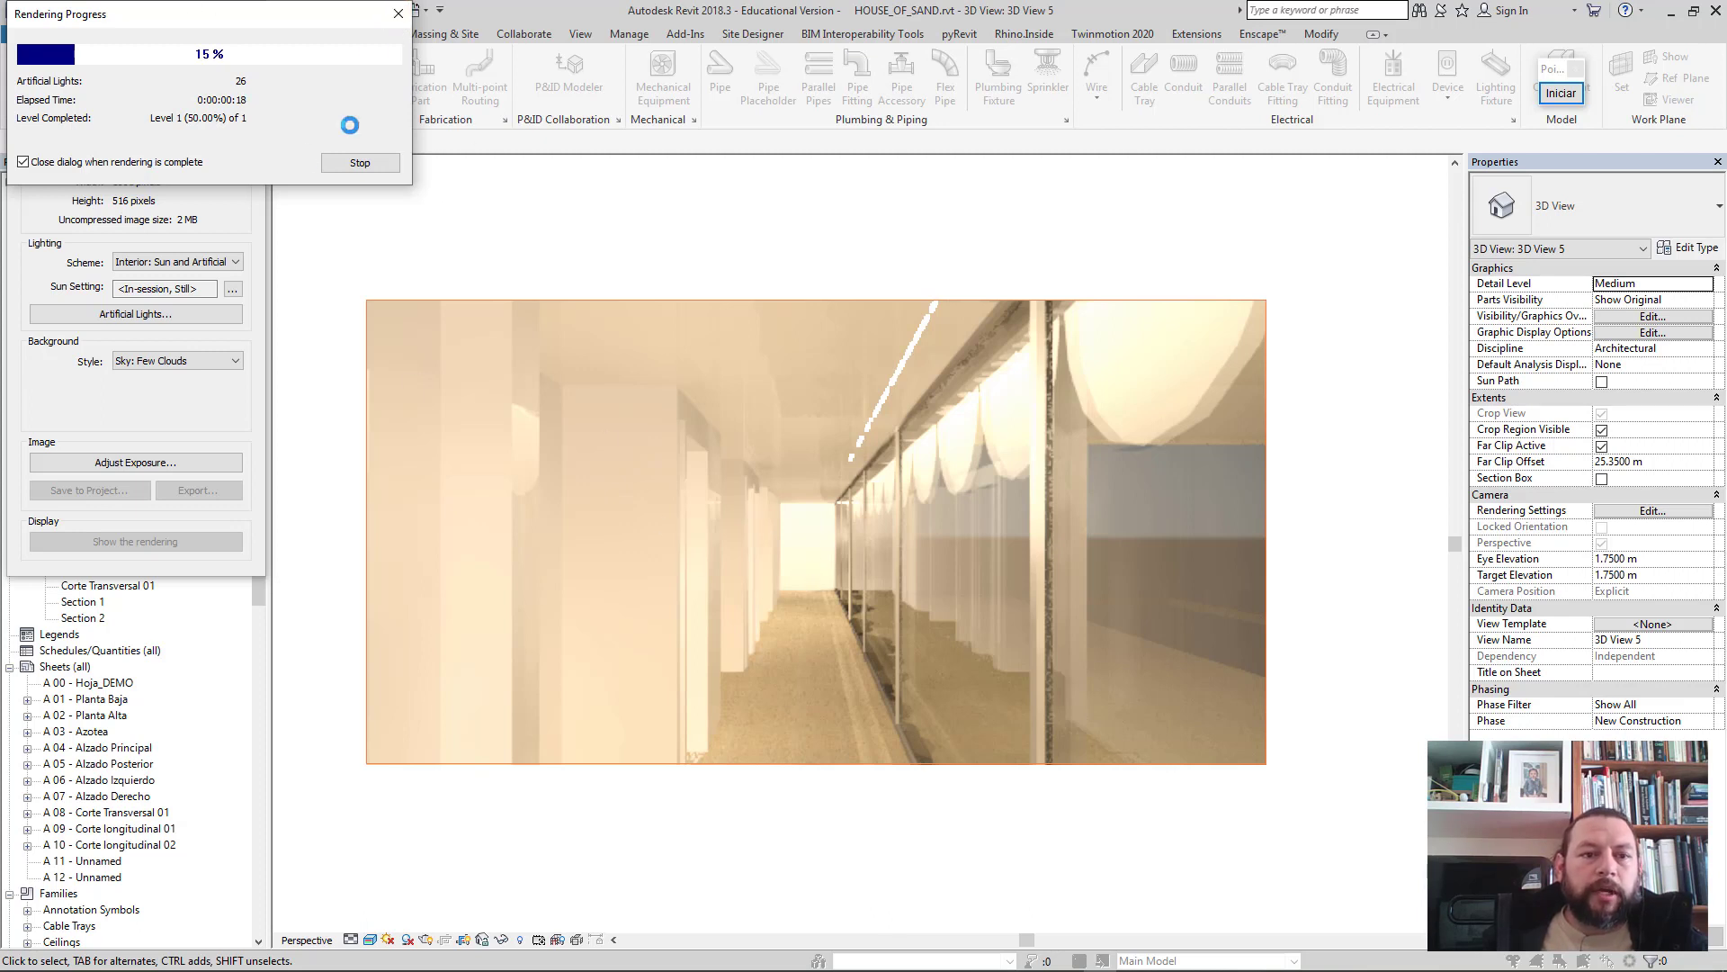
left_click(354, 162)
left_click(906, 496)
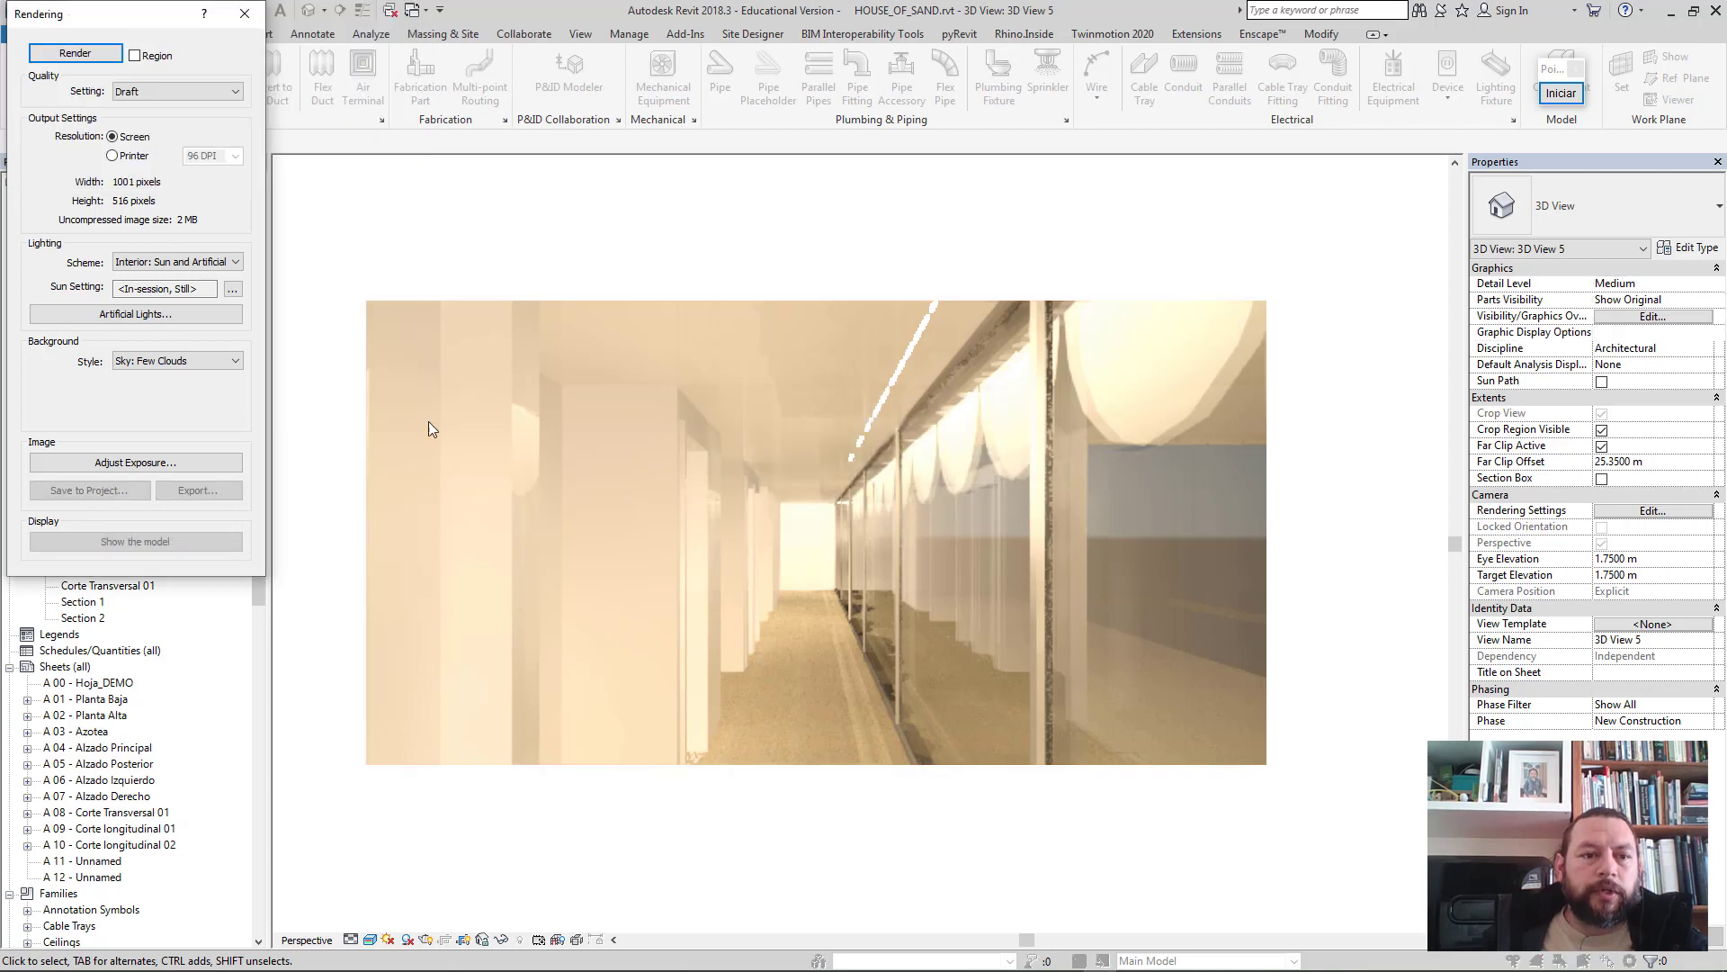
left_click(246, 12)
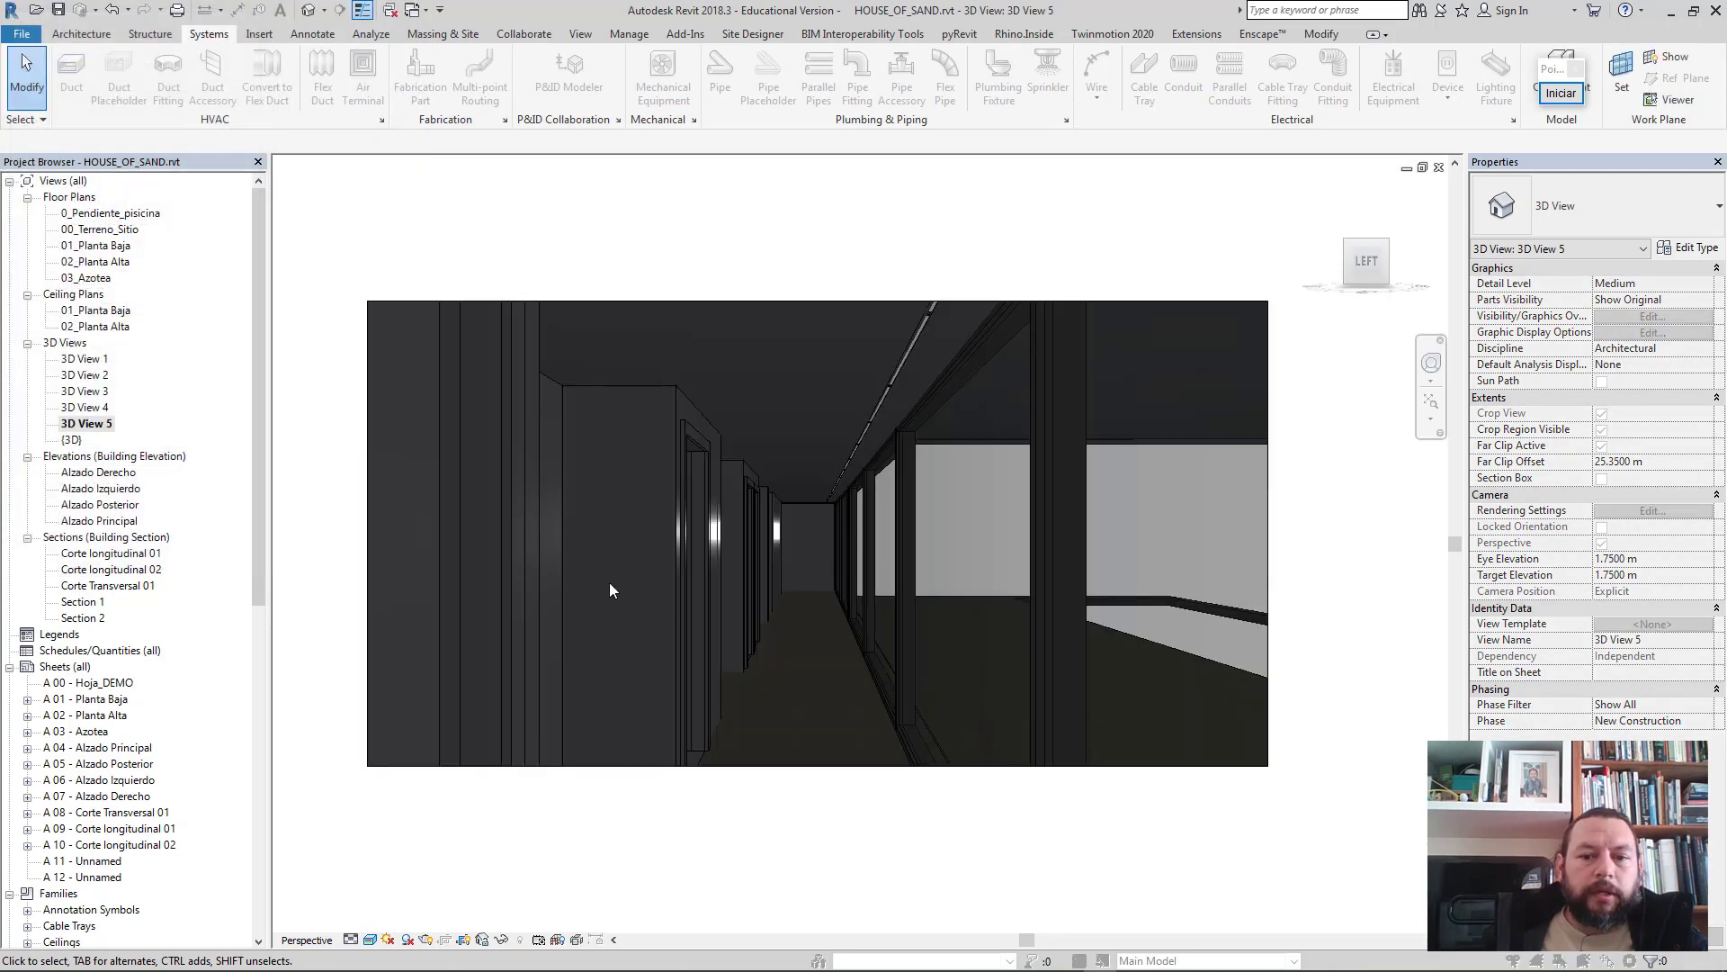
- Open the default {3D} view from 01_Planta Baja and orbit to a low front view of the house
double_click(96, 246)
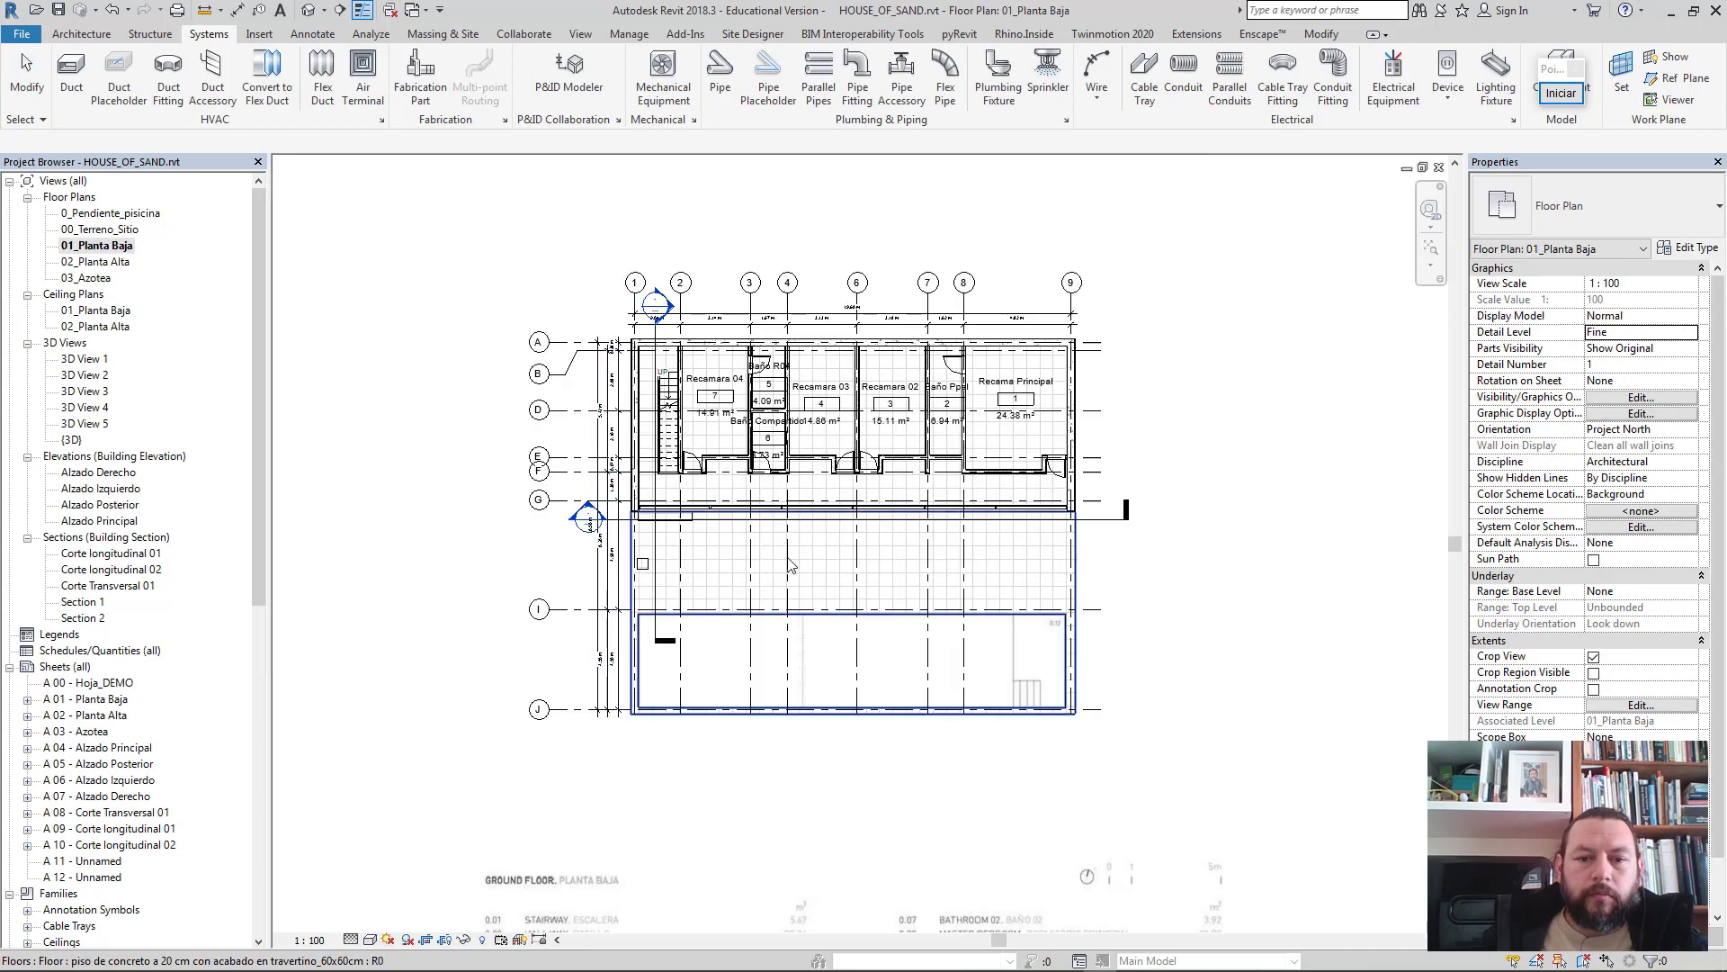
middle_click_drag(769, 554, 675, 542)
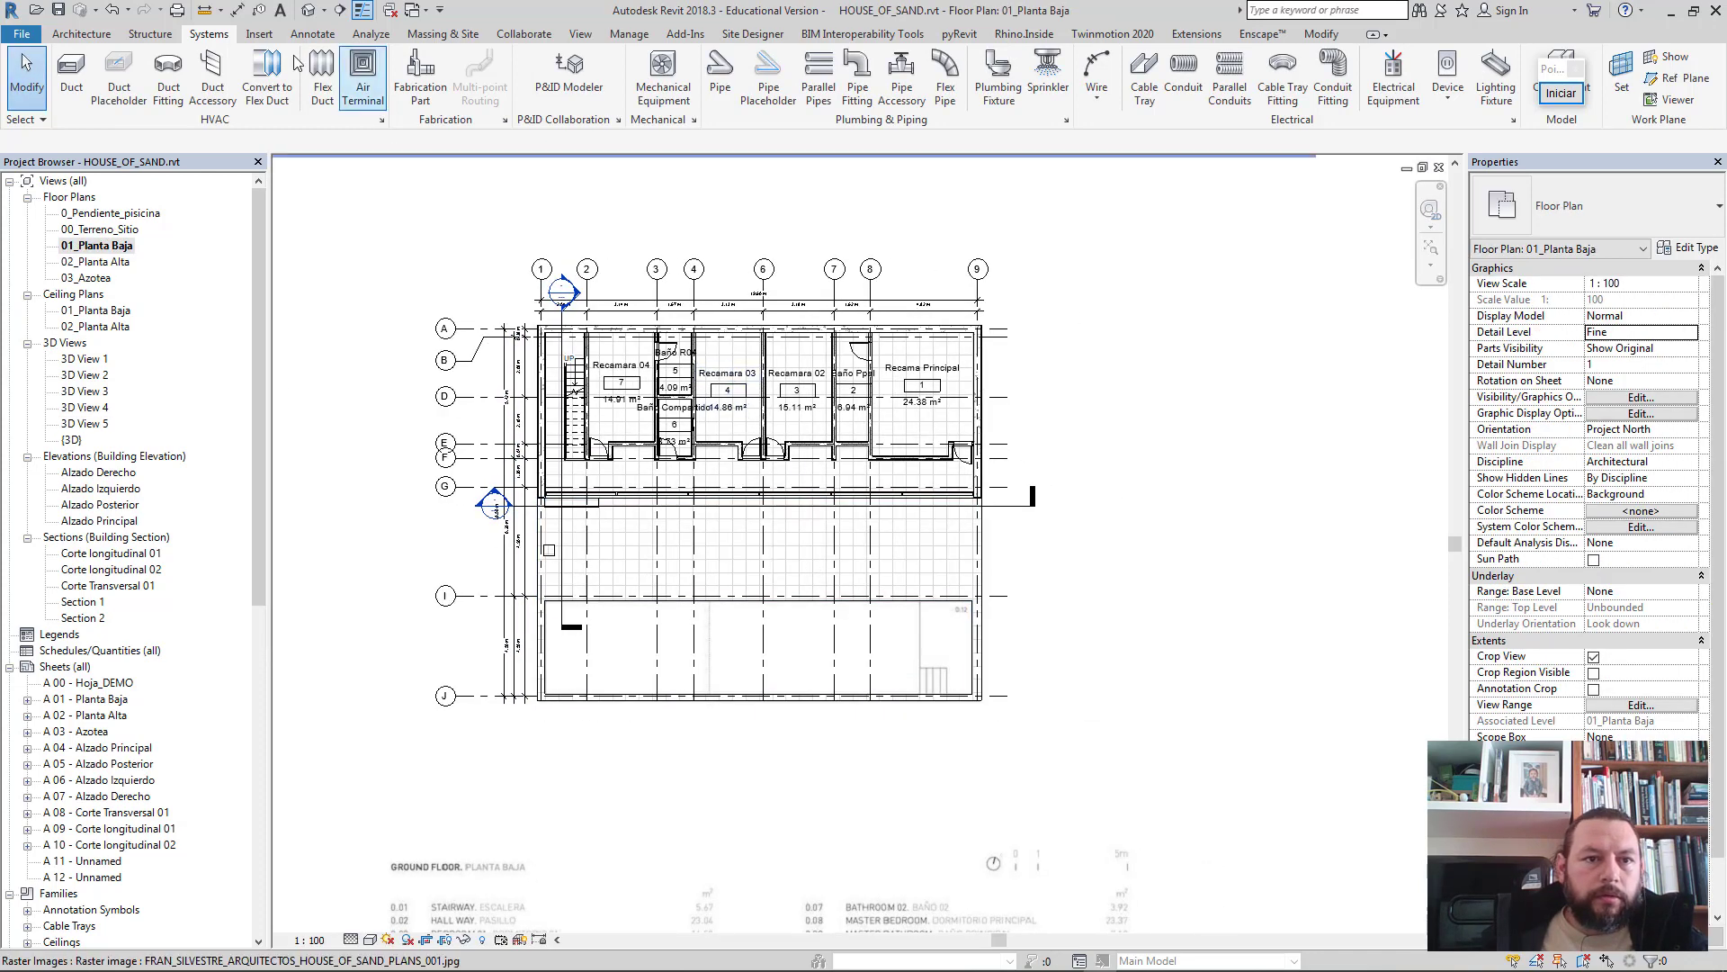
left_click(309, 10)
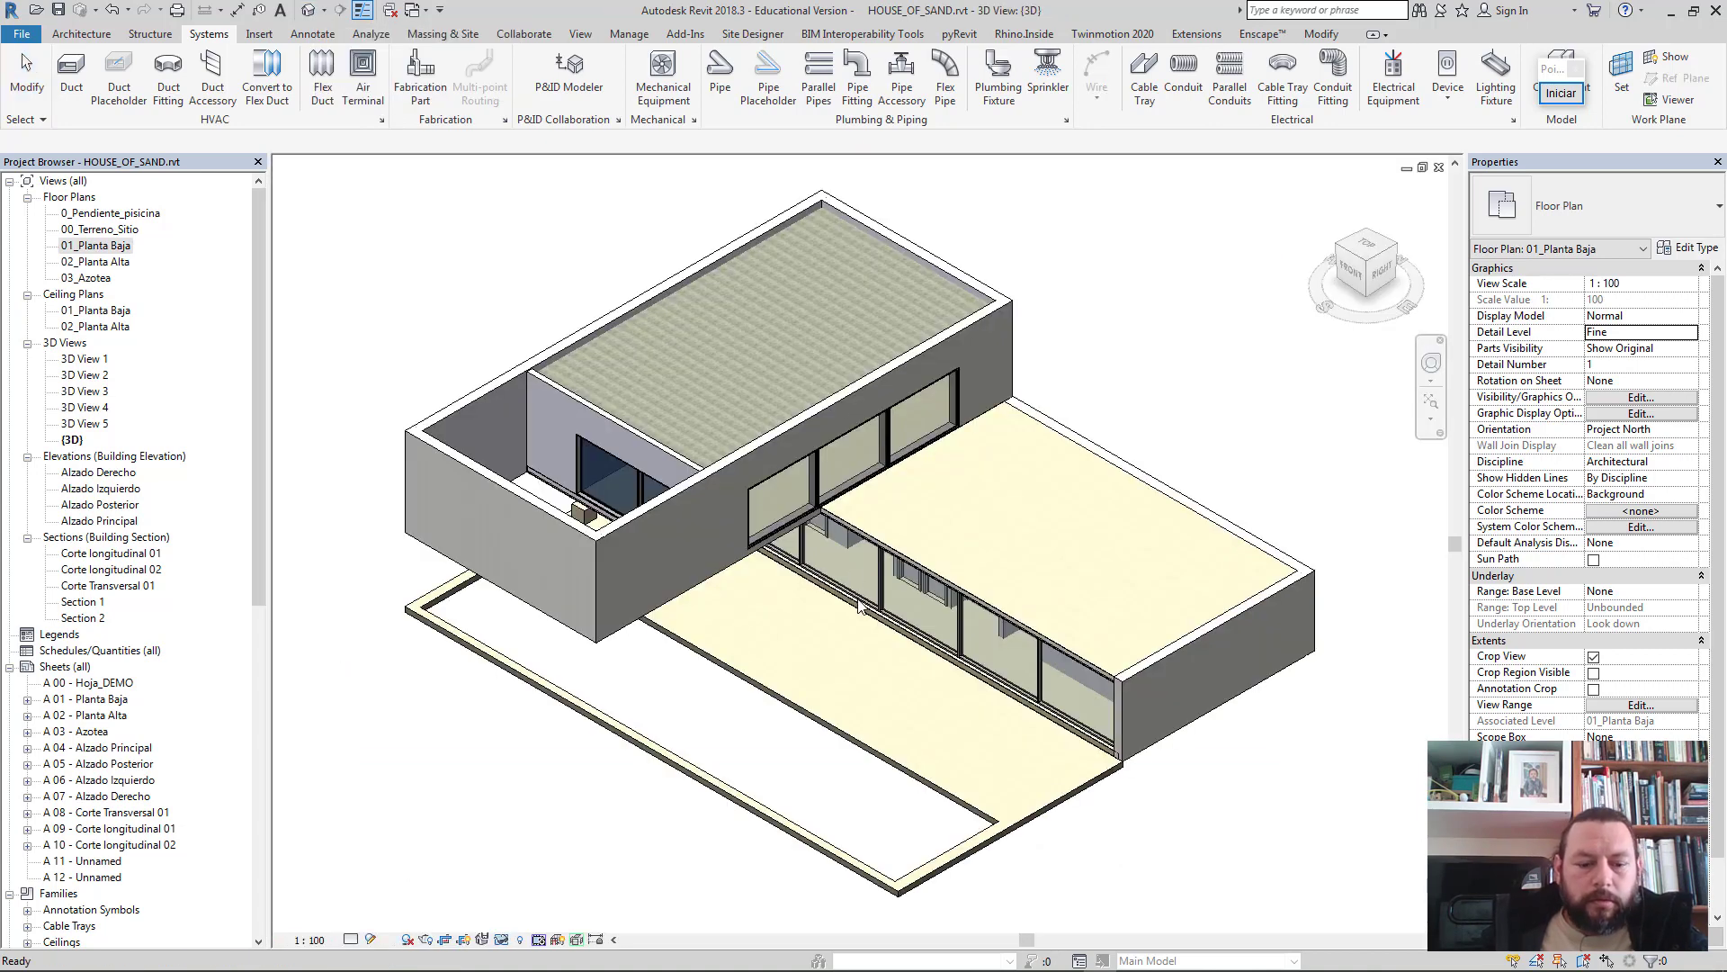
middle_click_drag(862, 616, 865, 585, "shift")
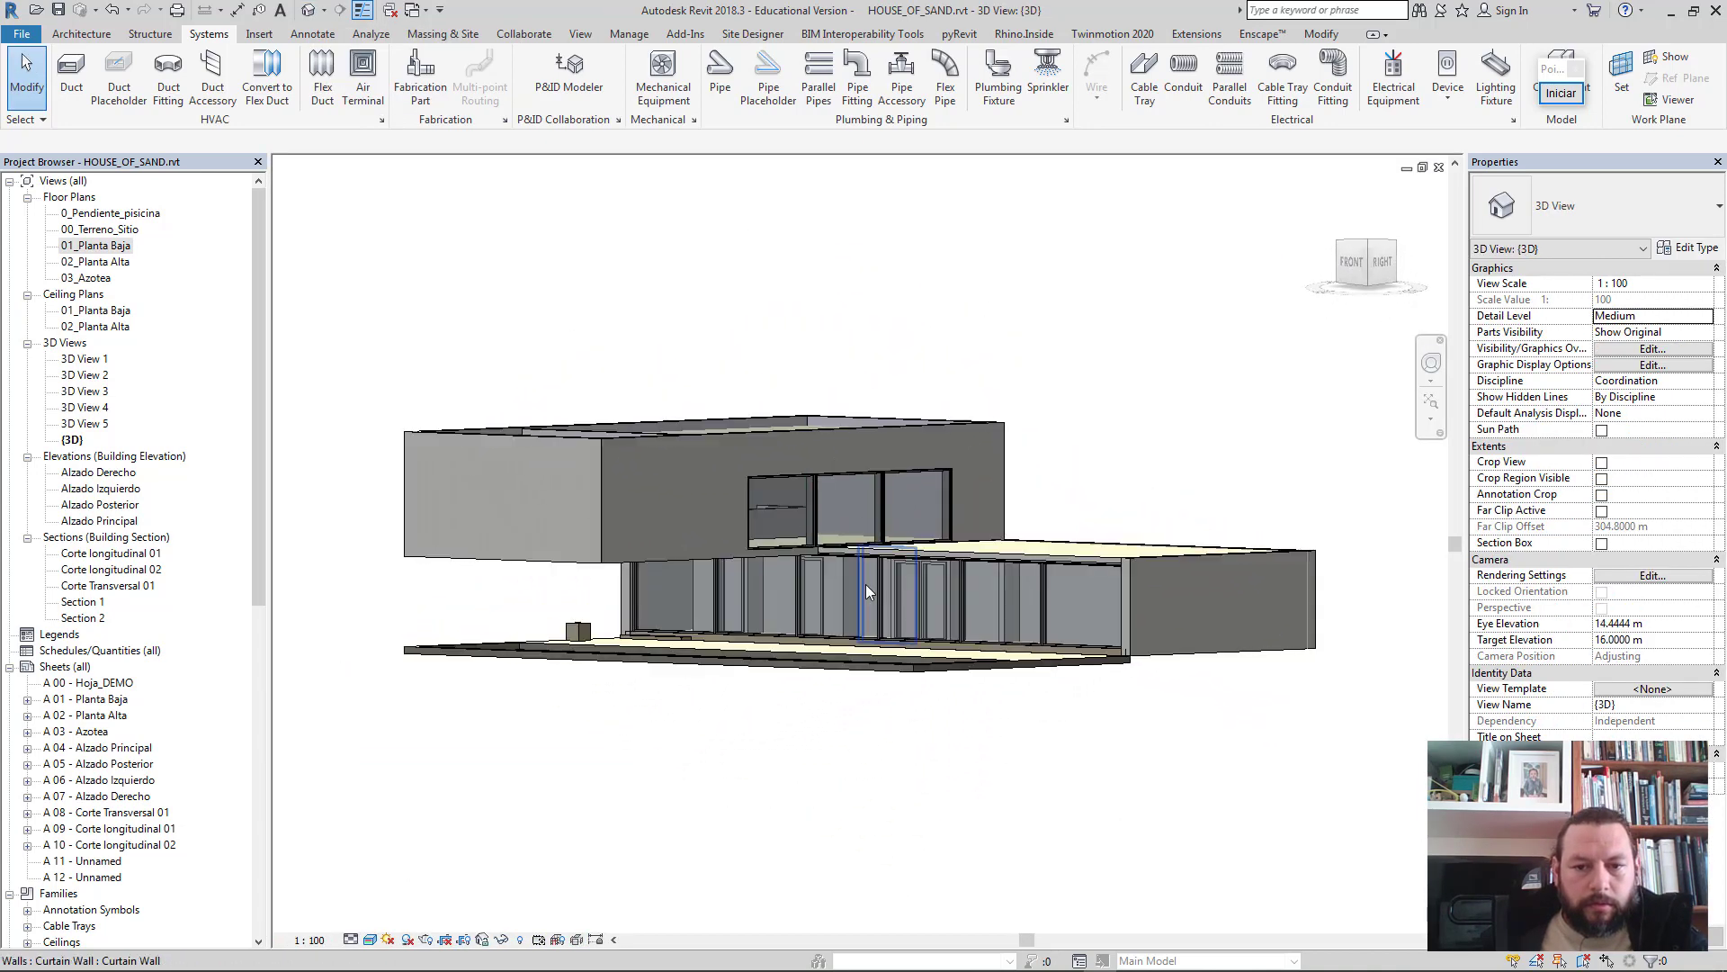
scroll(867, 583, "down", 1)
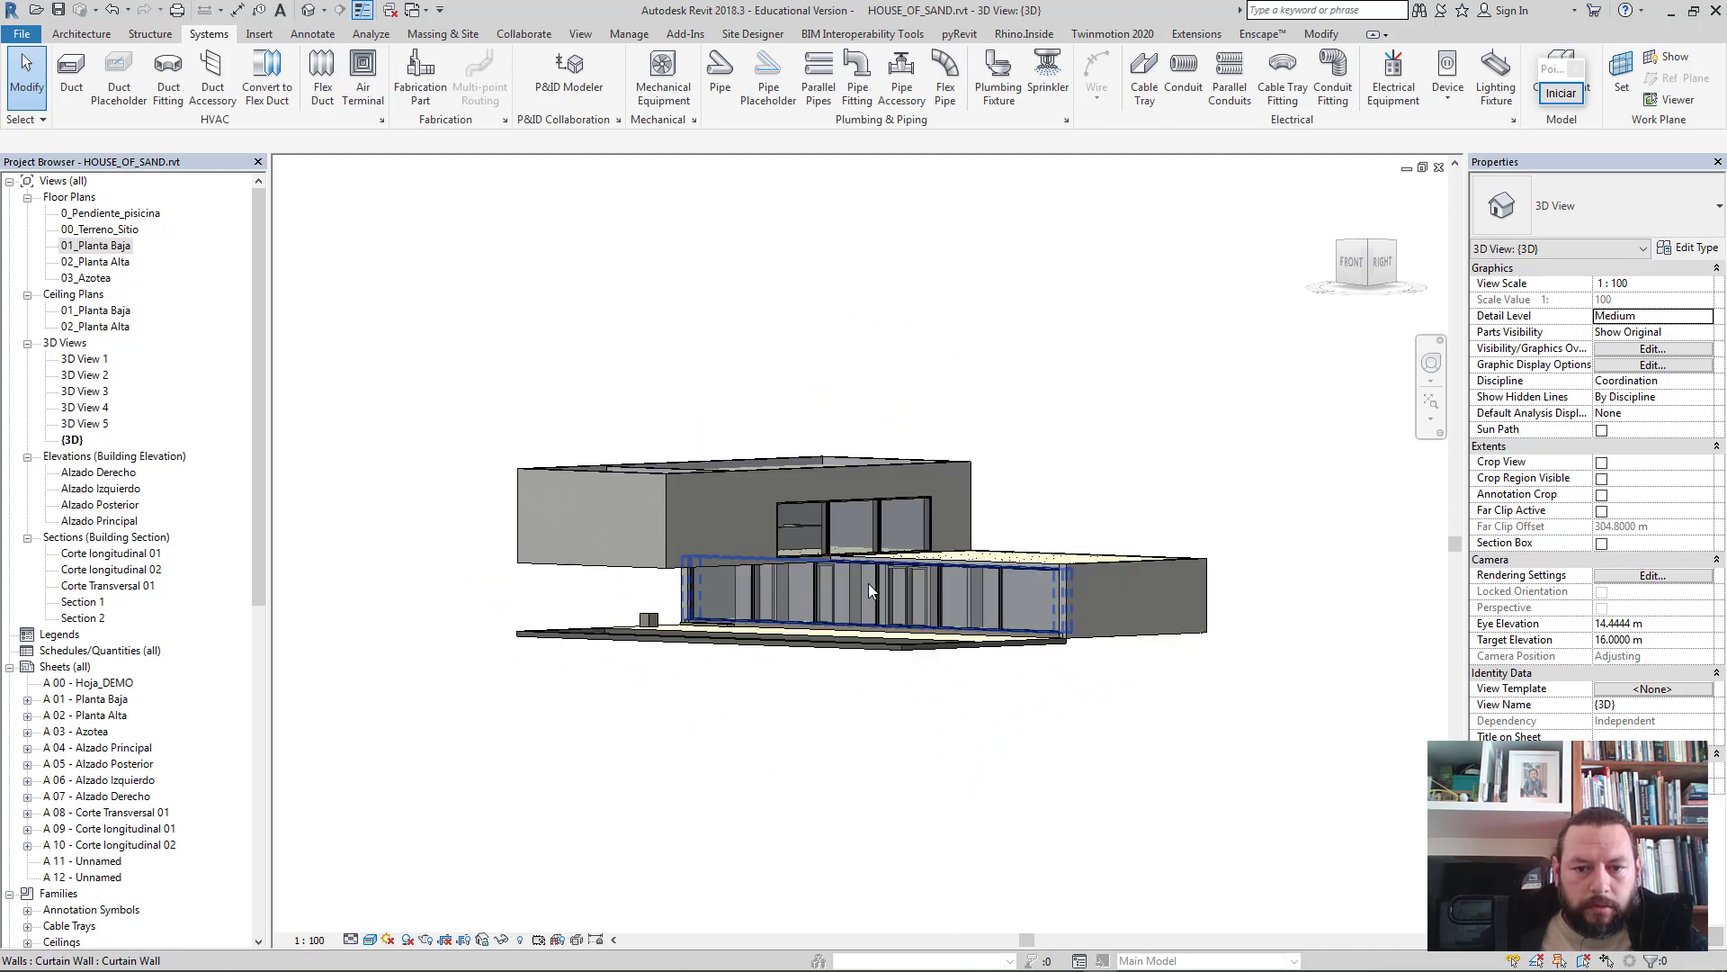
scroll(867, 583, "up", 2)
middle_click_drag(869, 585, 864, 599, "shift")
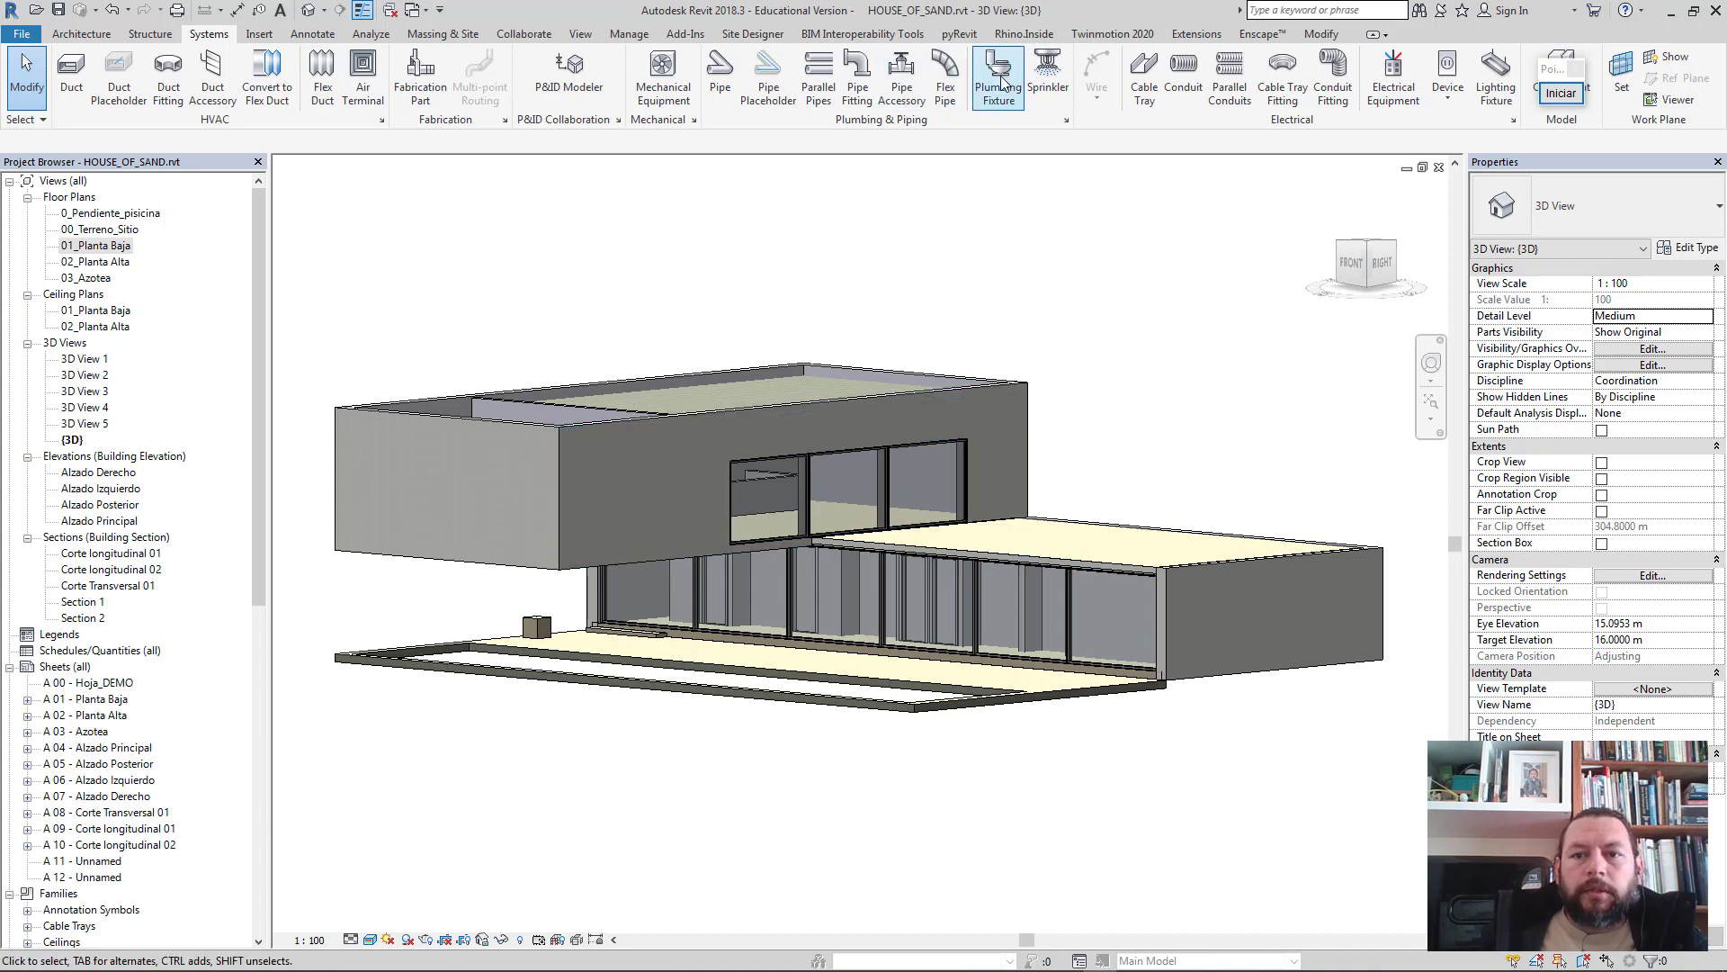
- Start Enscape to show a live render of the HOUSE_OF_SAND exterior under a cloudy sky
left_click(1262, 33)
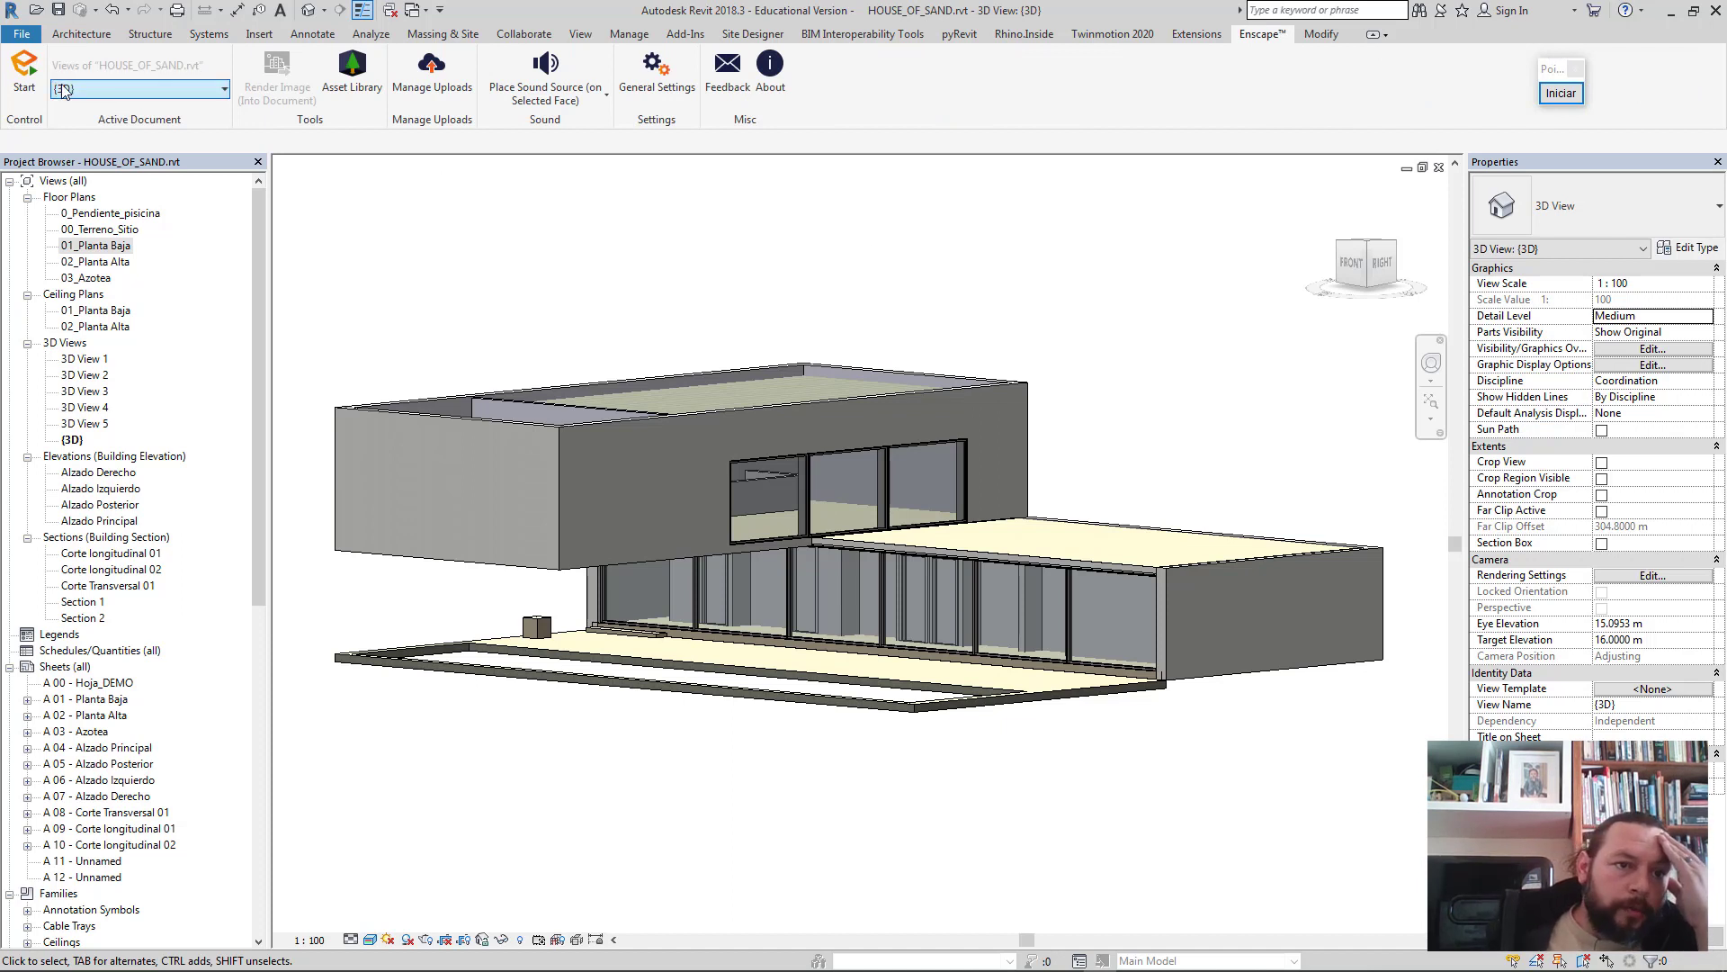
left_click(25, 72)
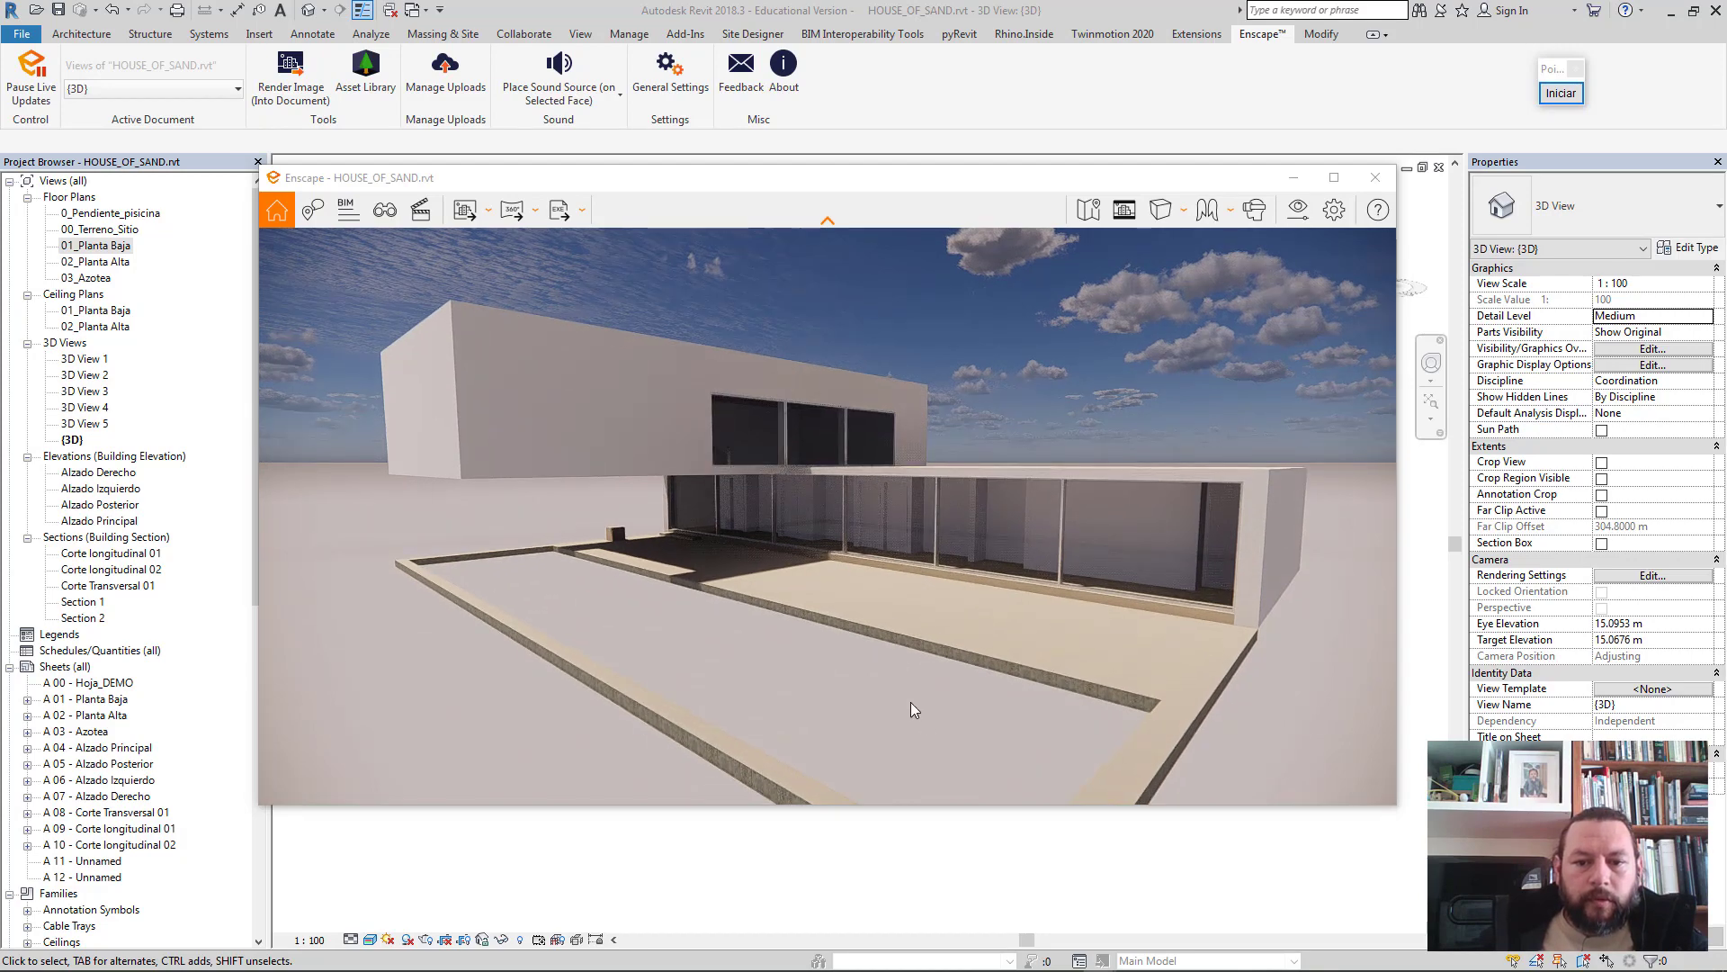
- Walk the Enscape camera toward the house and drag the time of day to night
left_click_drag(885, 628, 885, 432)
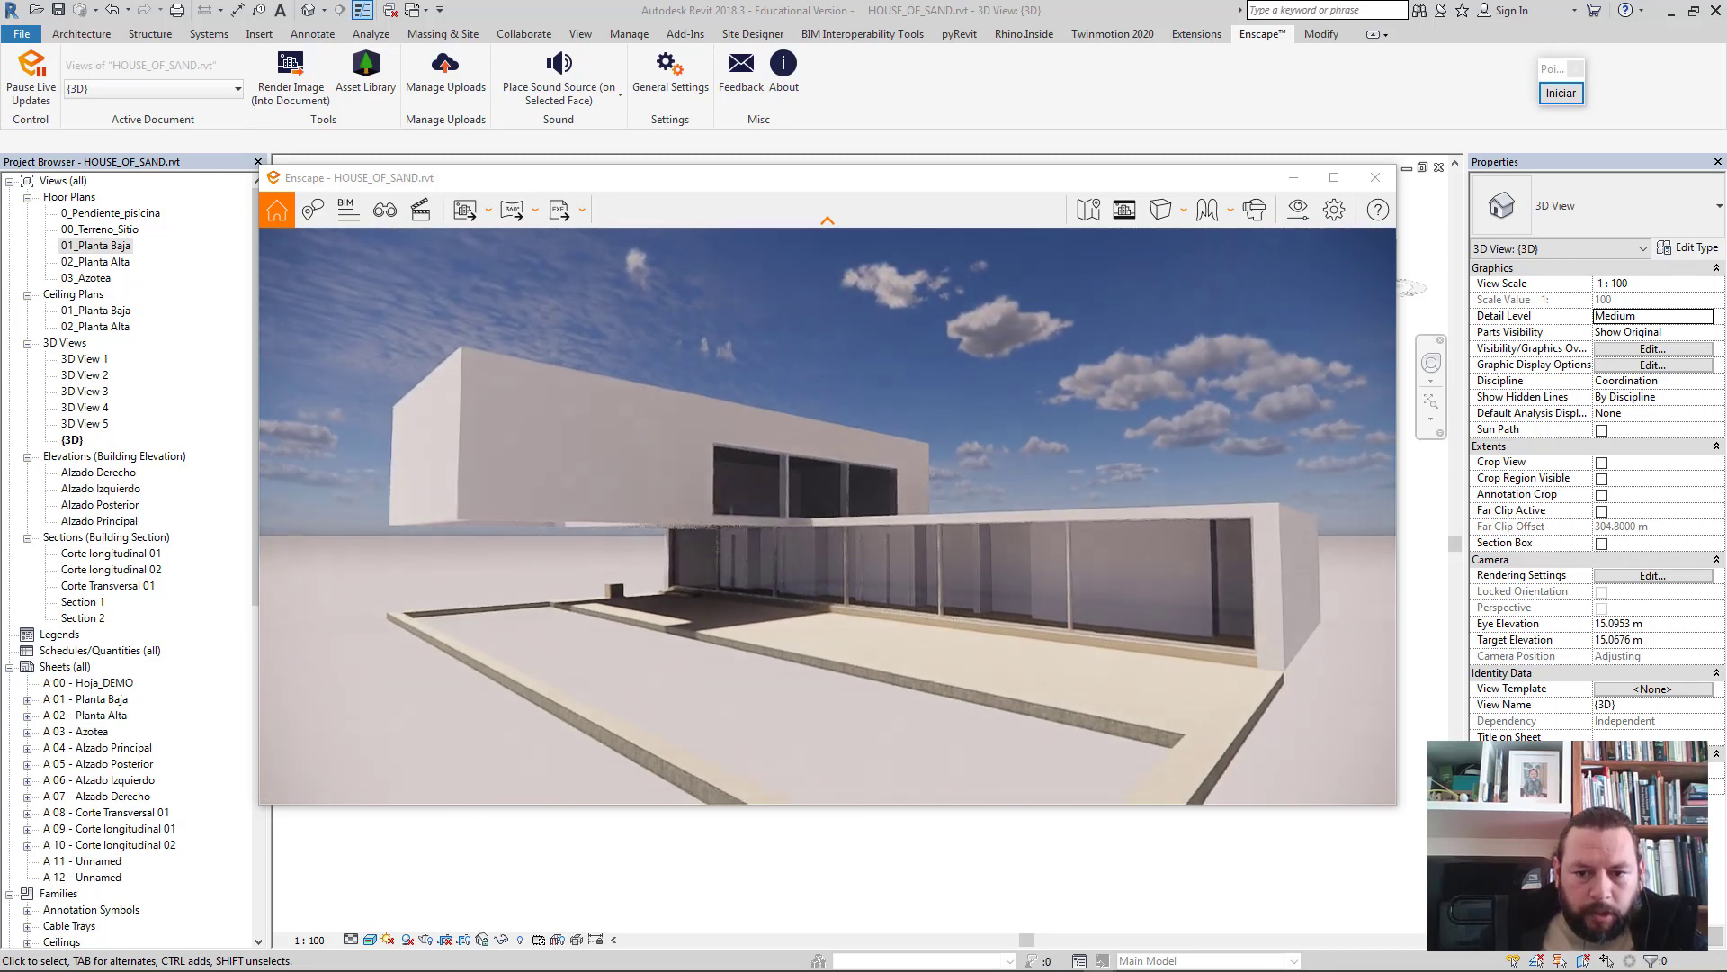
key("w")
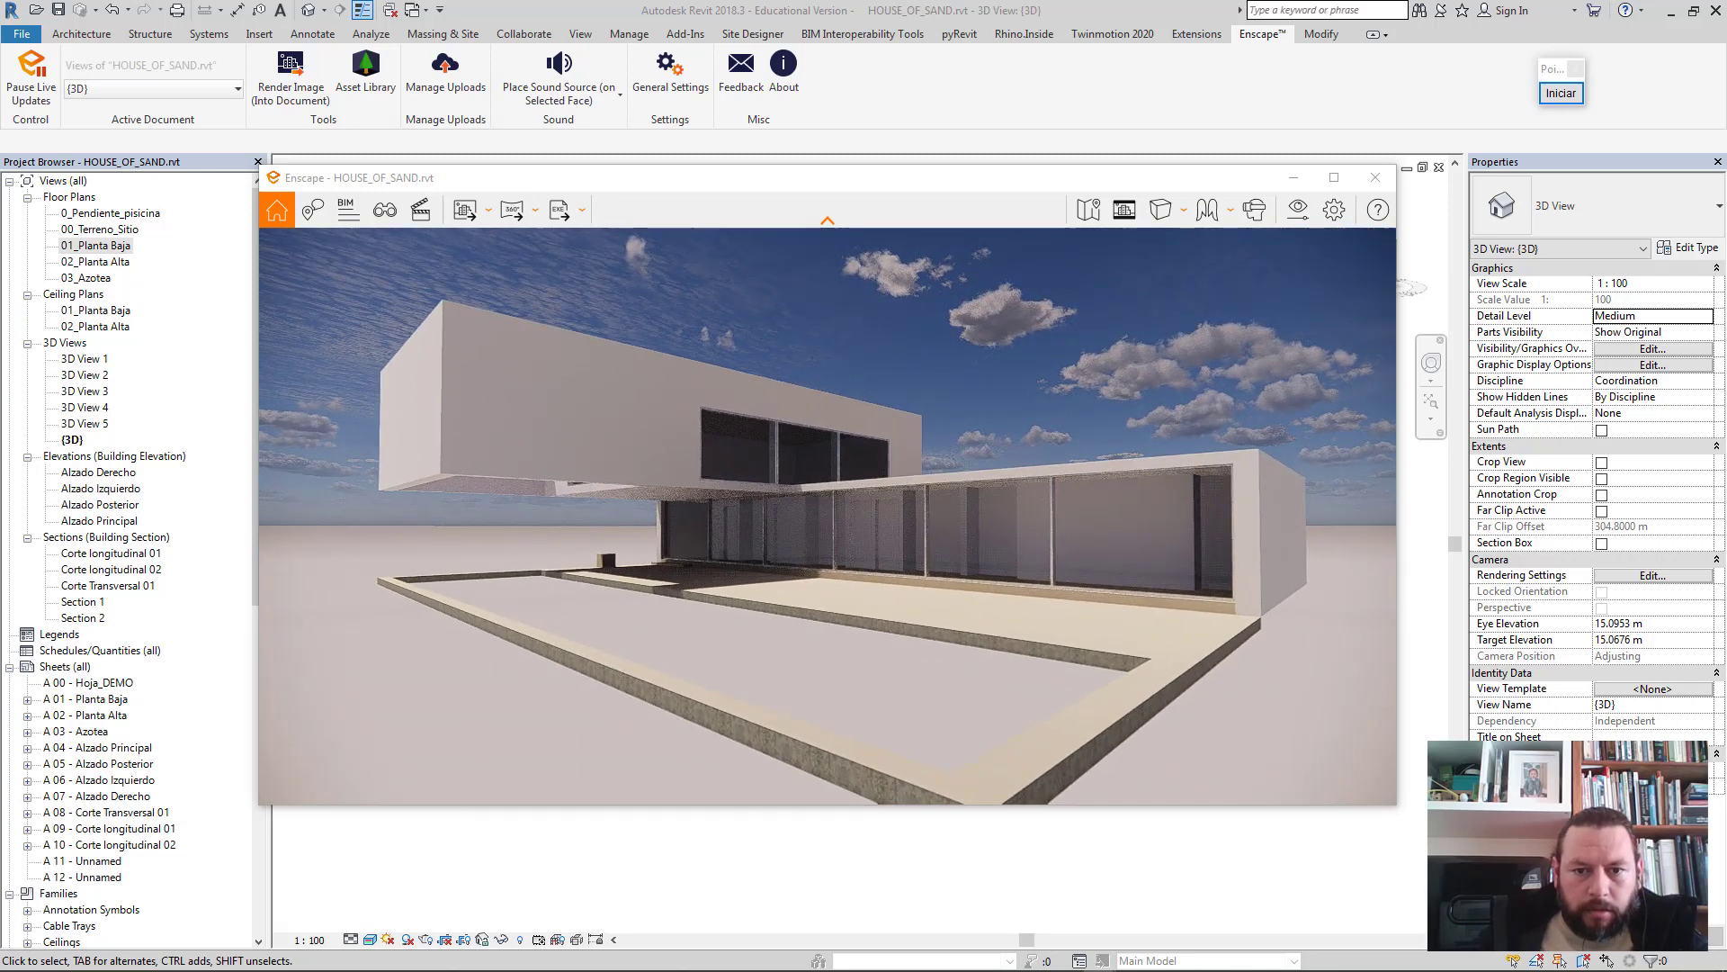
right_click_drag(954, 653, 863, 653, "shift")
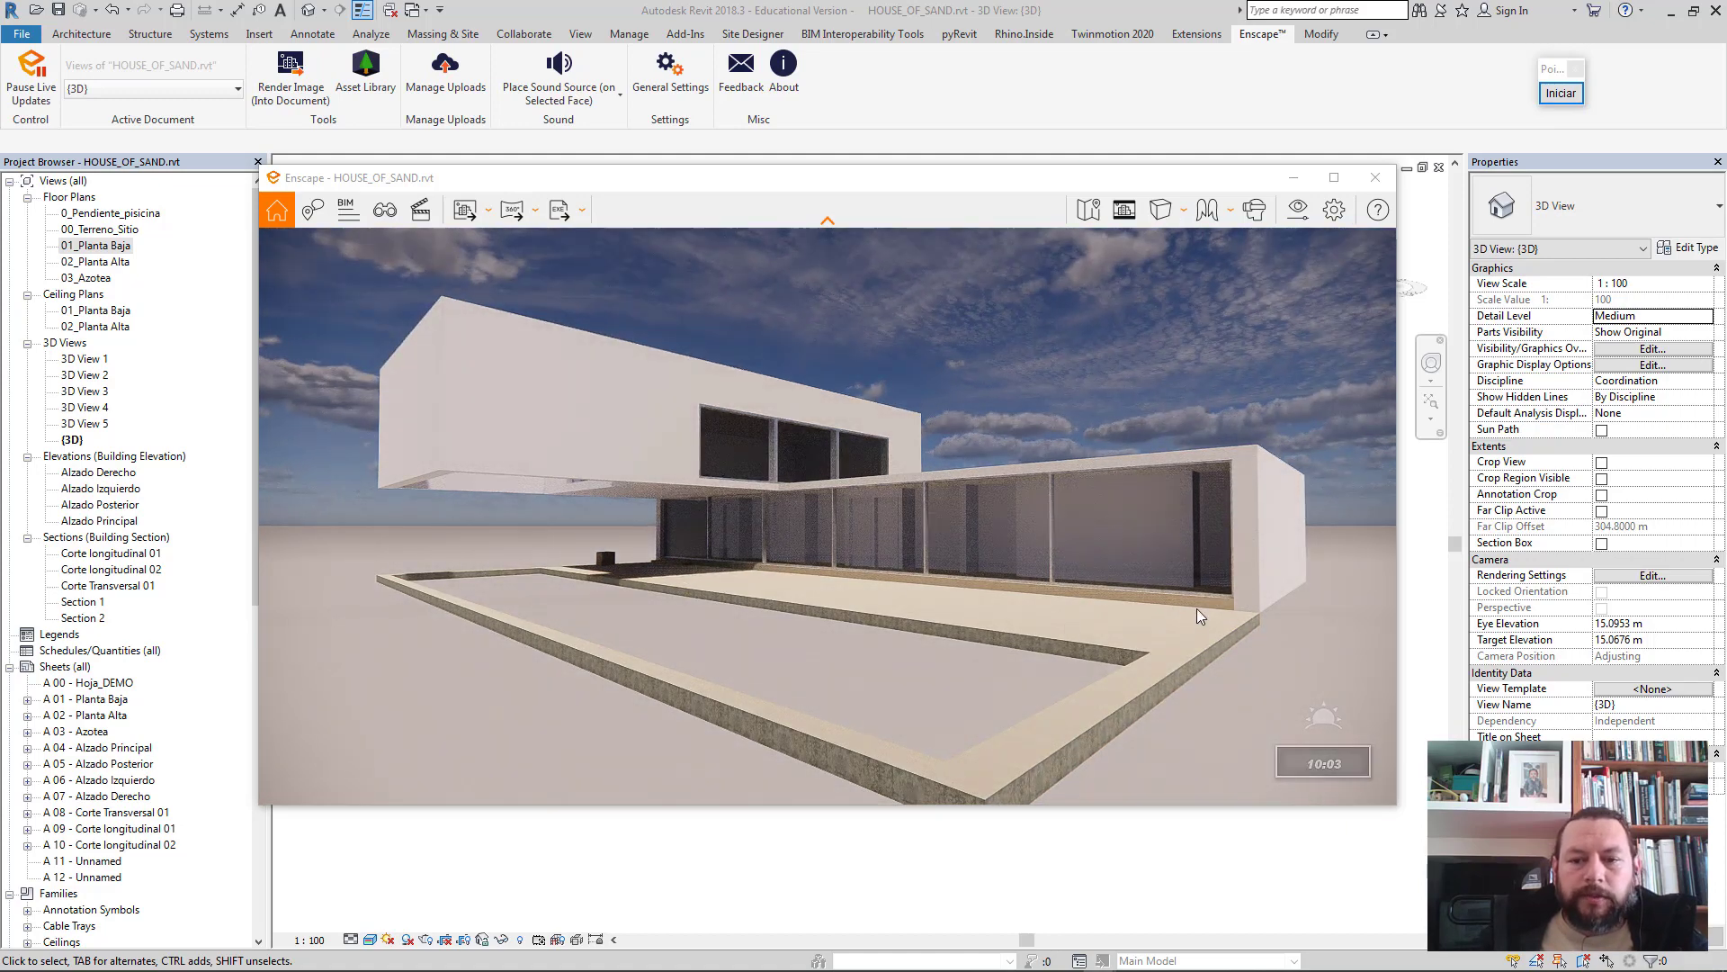
right_click_drag(864, 653, 594, 654, "shift")
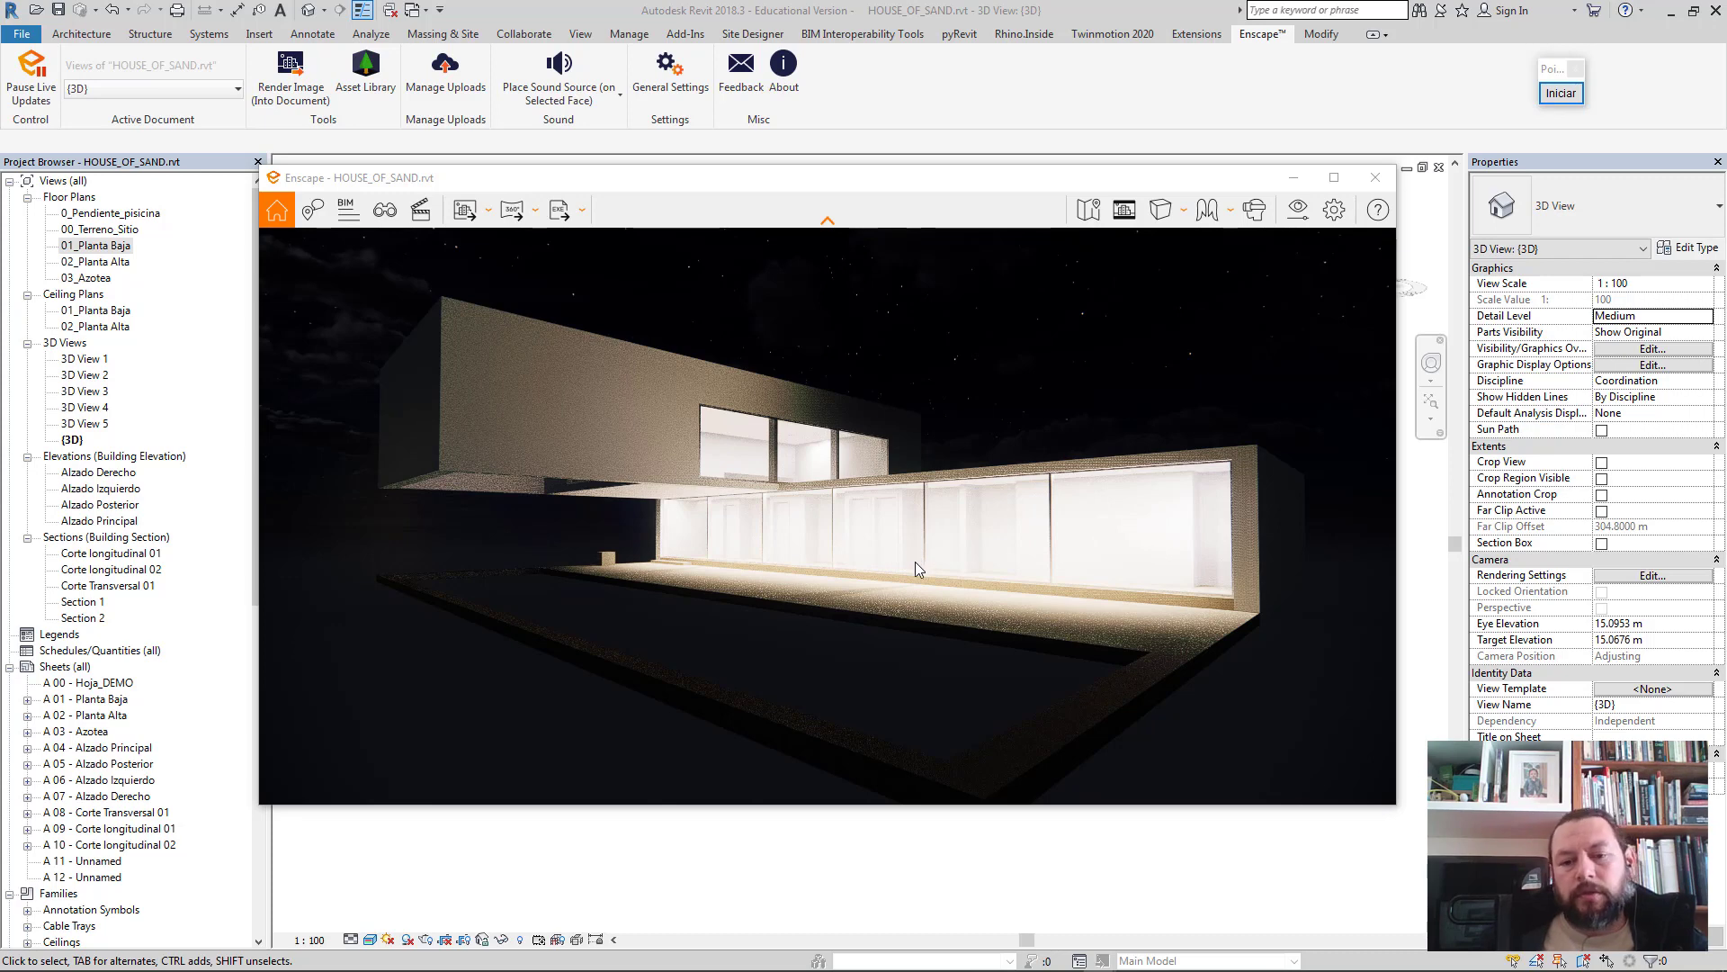
- Nudge the night time slightly earlier, walk closer to the house, then turn toward the dark sky
key("u")
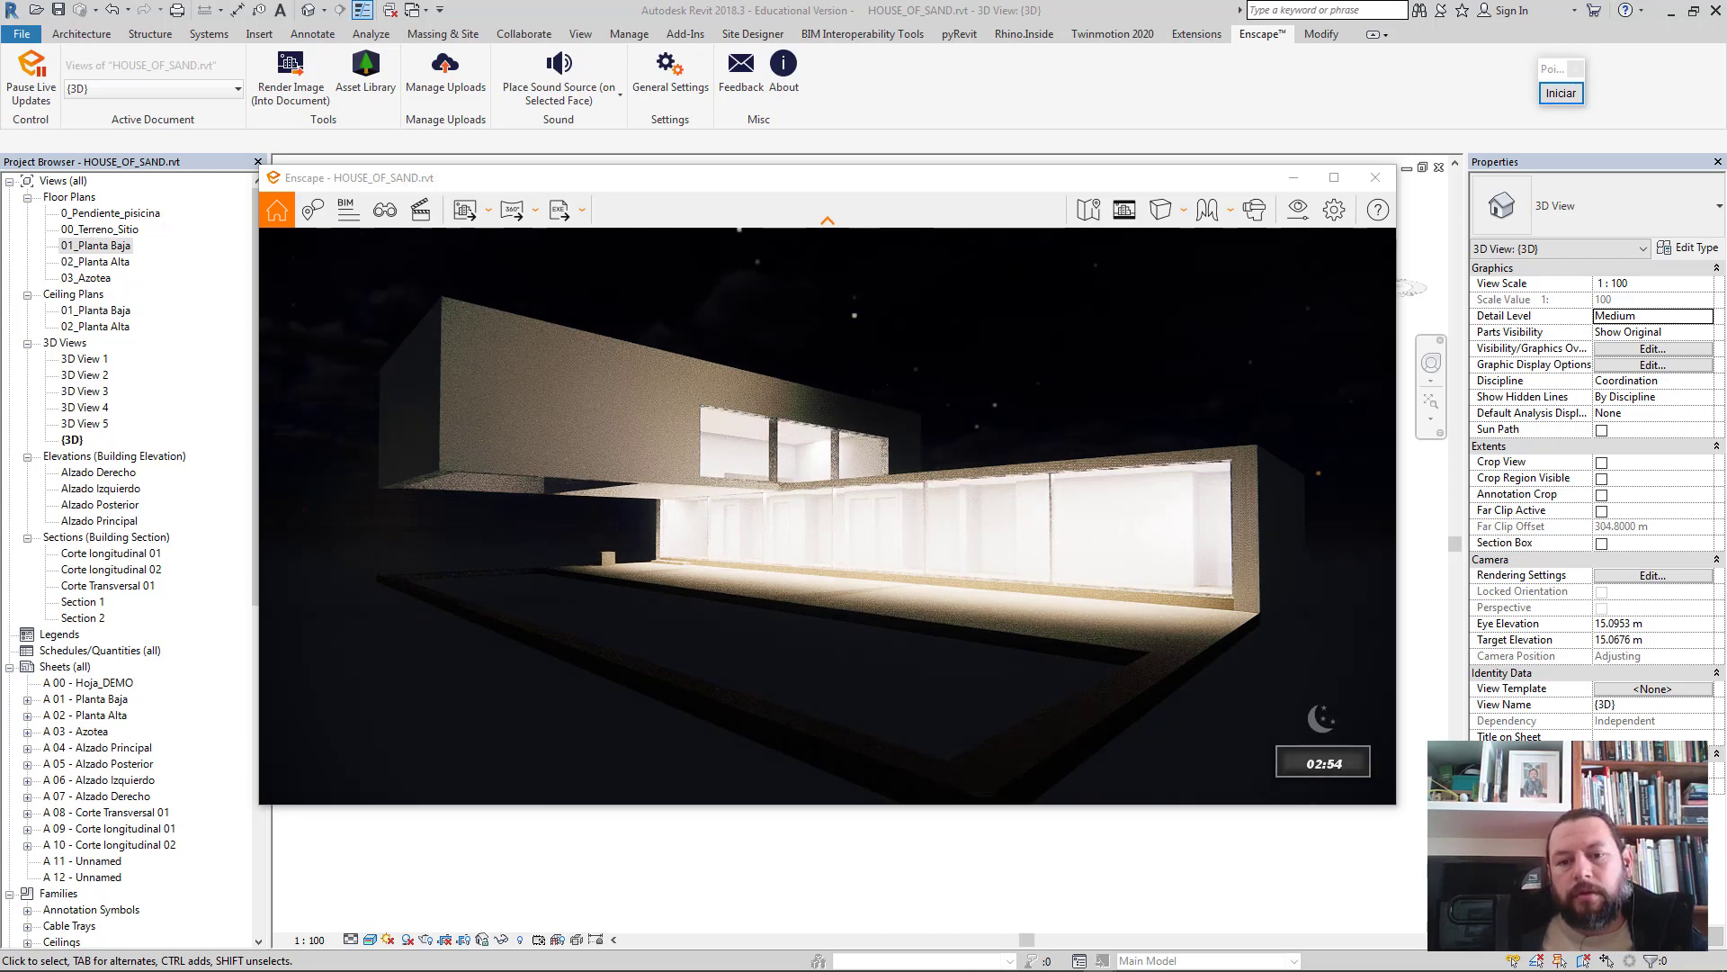
key("u")
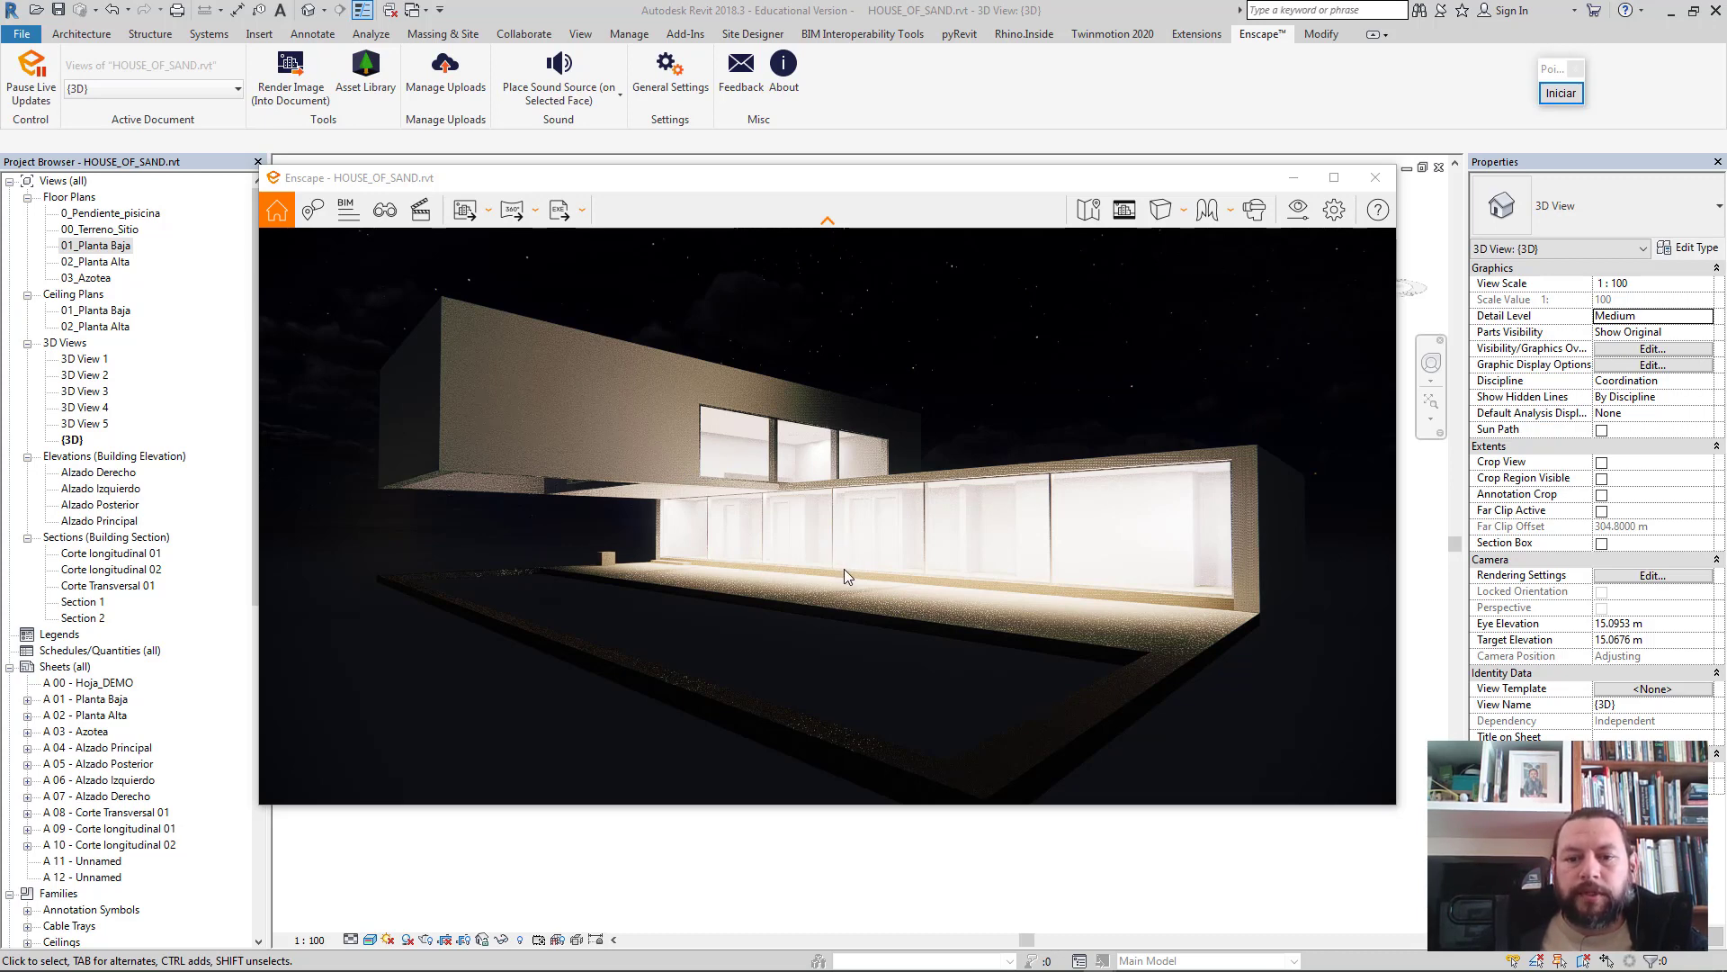
key("w")
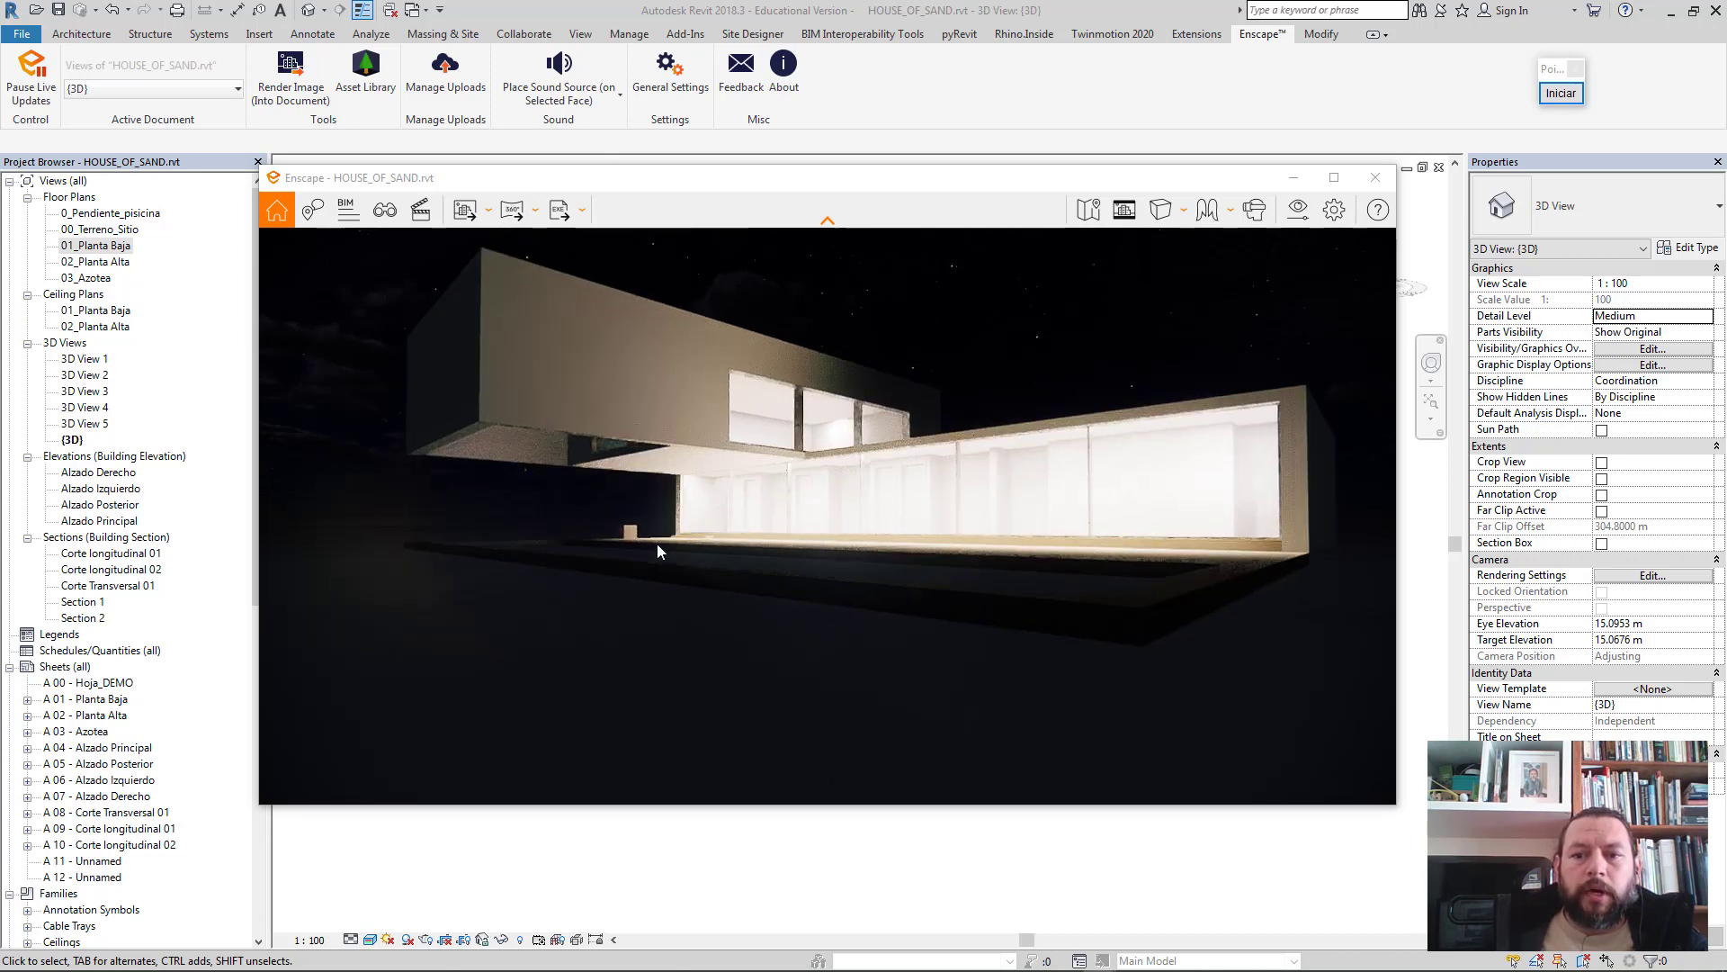
left_click_drag(658, 545, 300, 615)
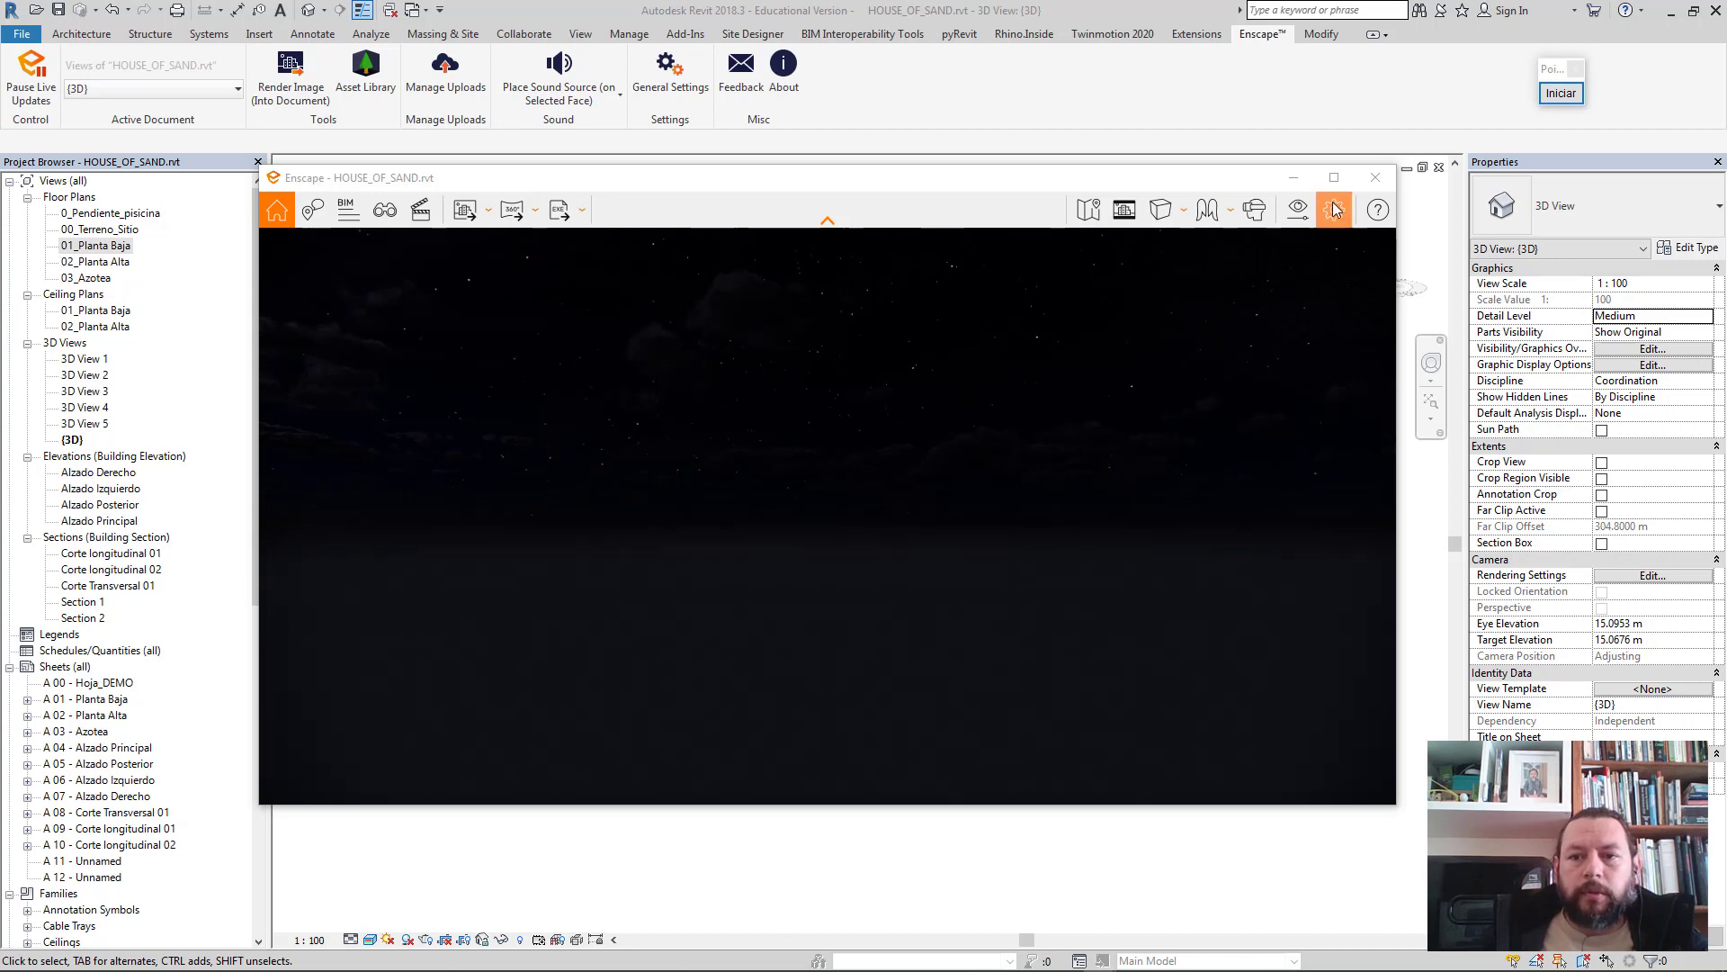
- Close the Enscape live render window to return to Revit's {3D} house view
left_click(1375, 177)
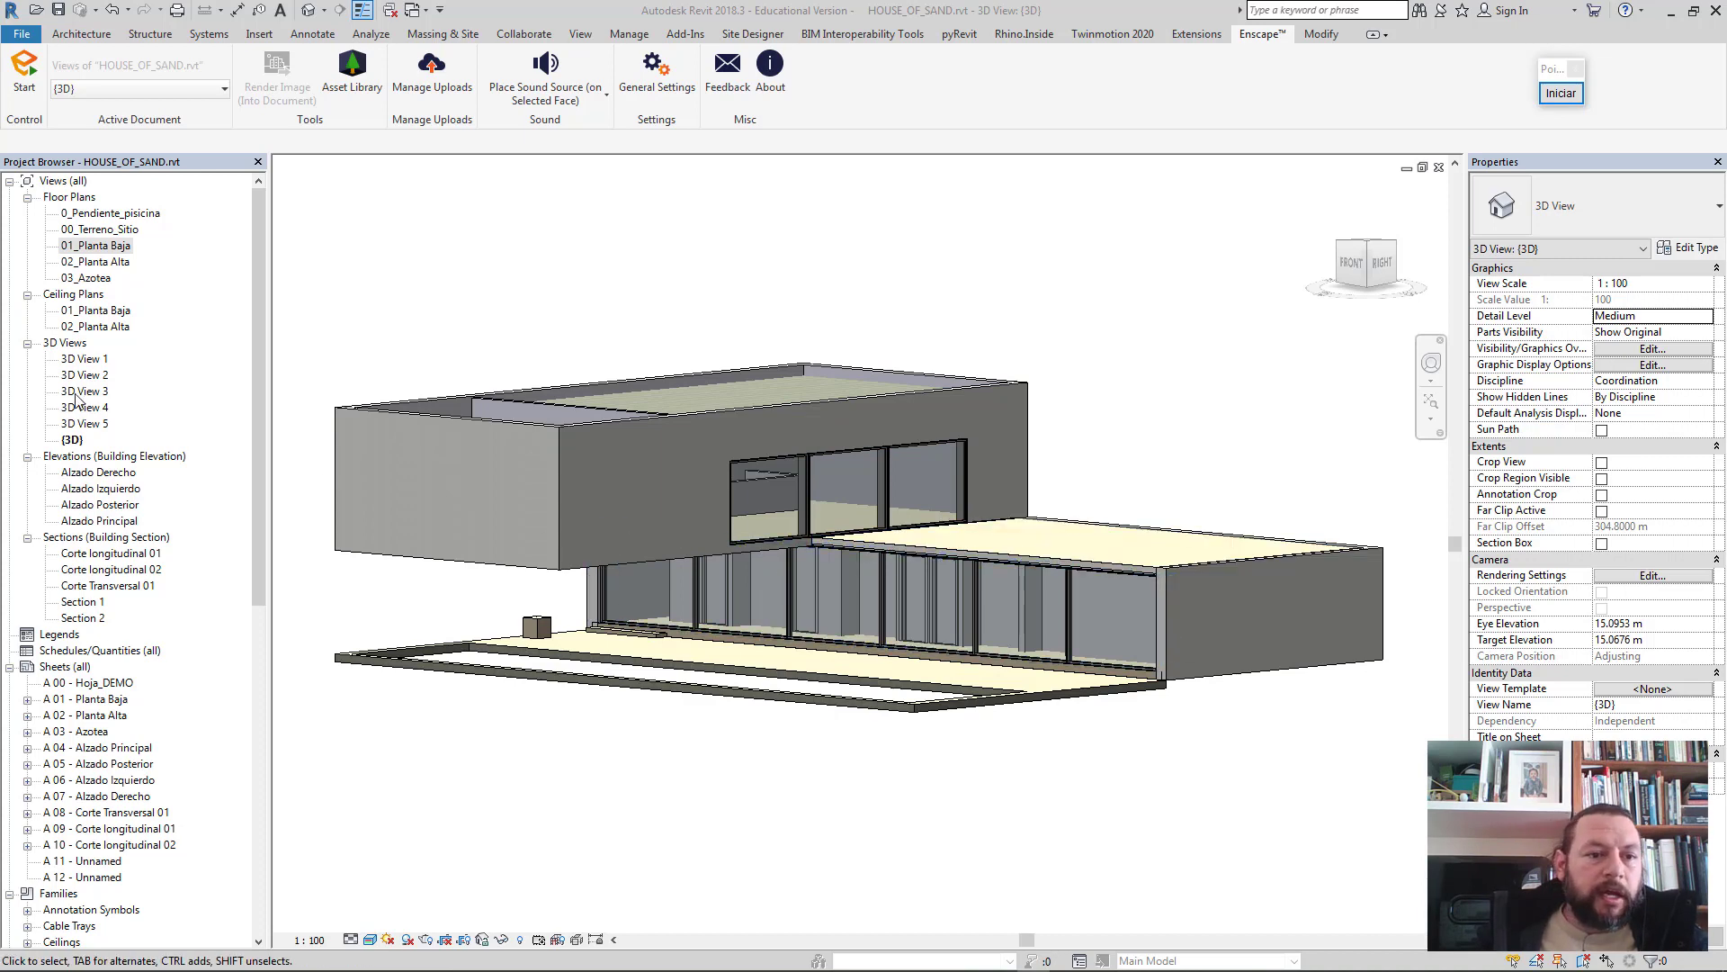
- Open the 01_Planta Baja ceiling plan, then start and cancel placing a lighting fixture
double_click(95, 311)
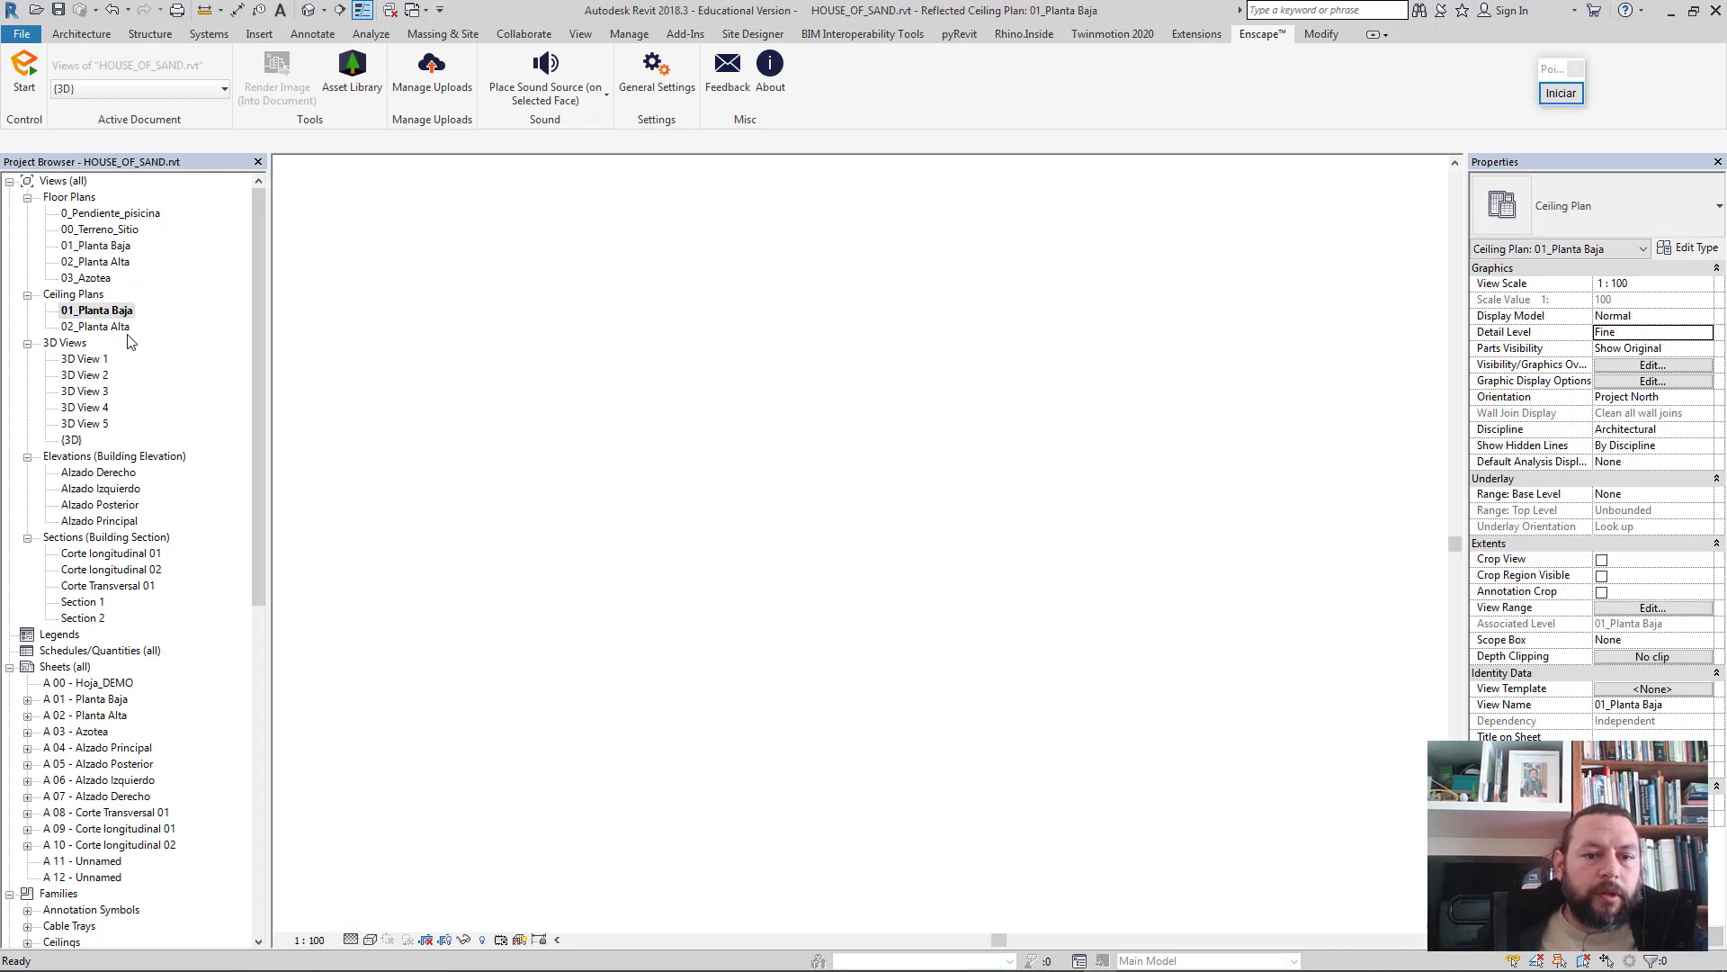
scroll(850, 529, "up", 3)
scroll(850, 529, "down", 3)
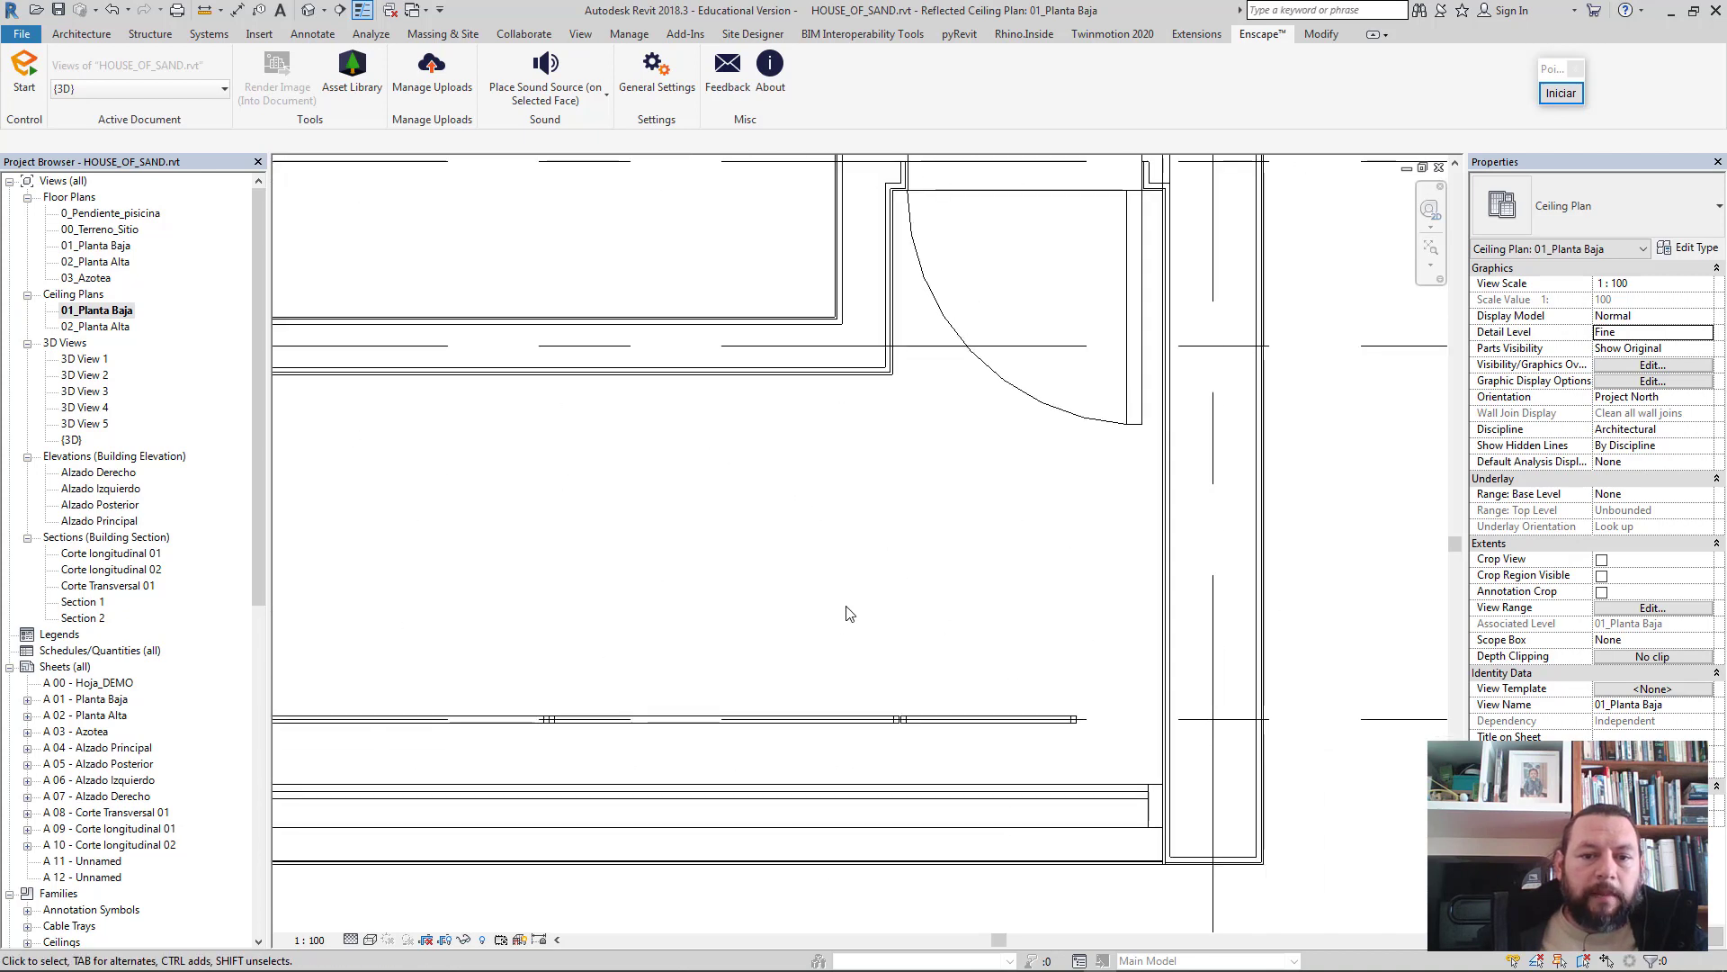
middle_click_drag(849, 609, 787, 494)
scroll(867, 632, "up", 3)
scroll(857, 632, "down", 3)
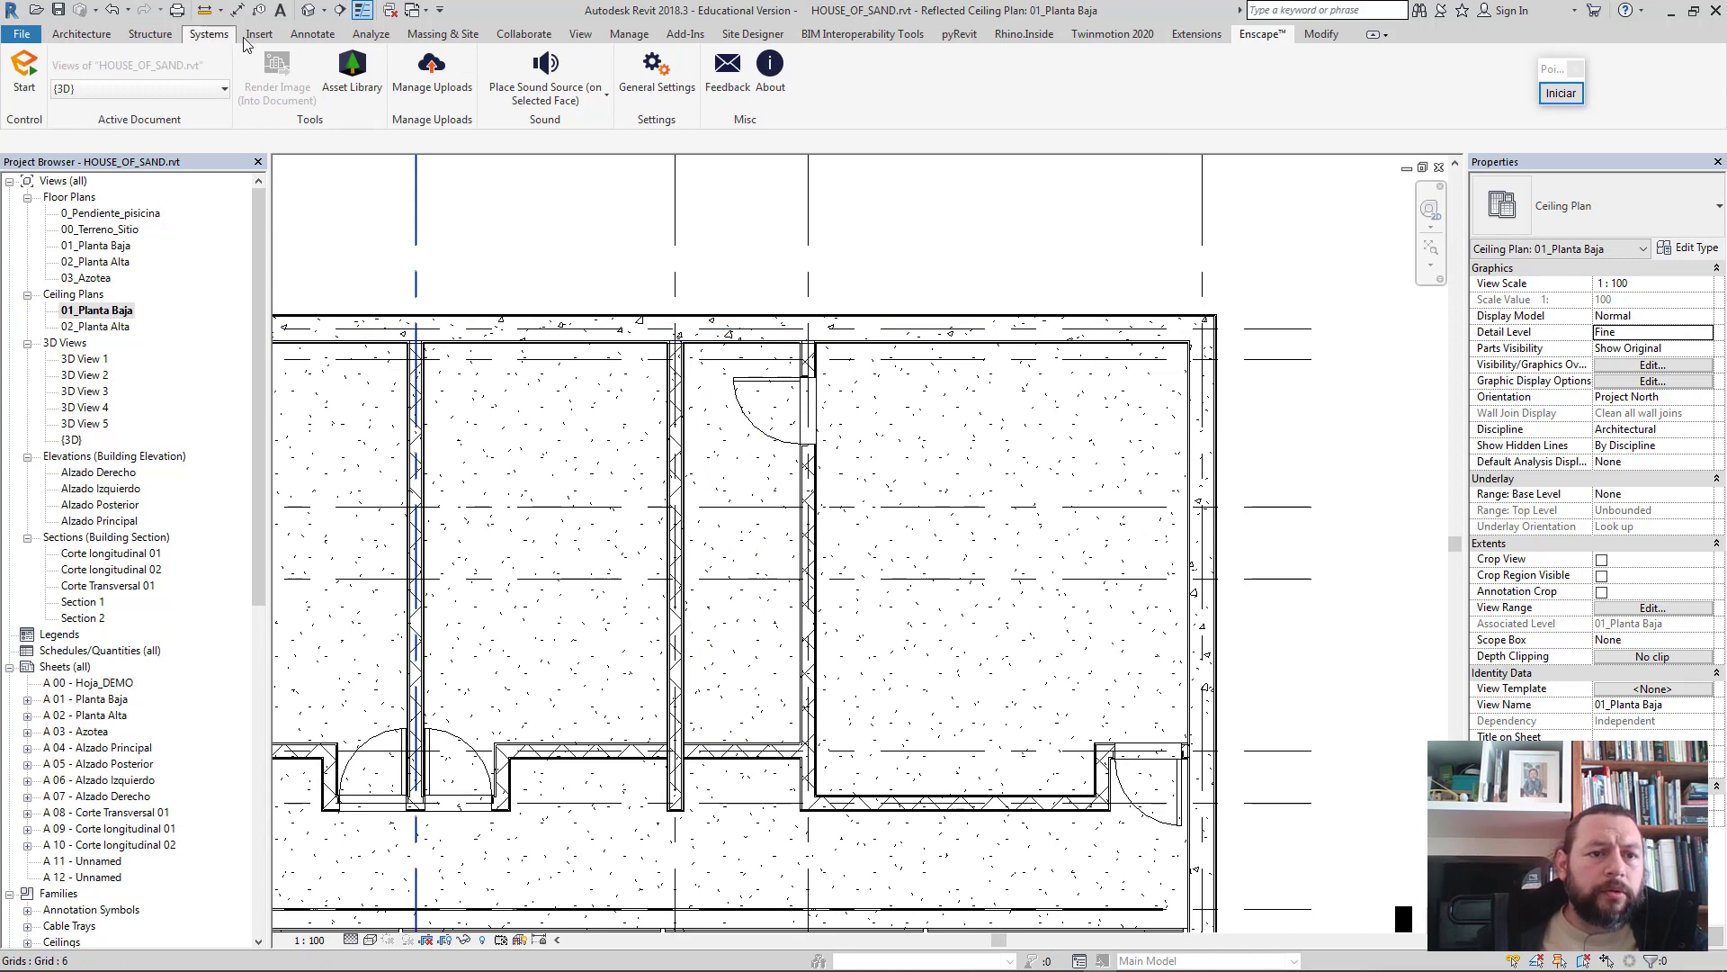
scroll(250, 41, "up", 1)
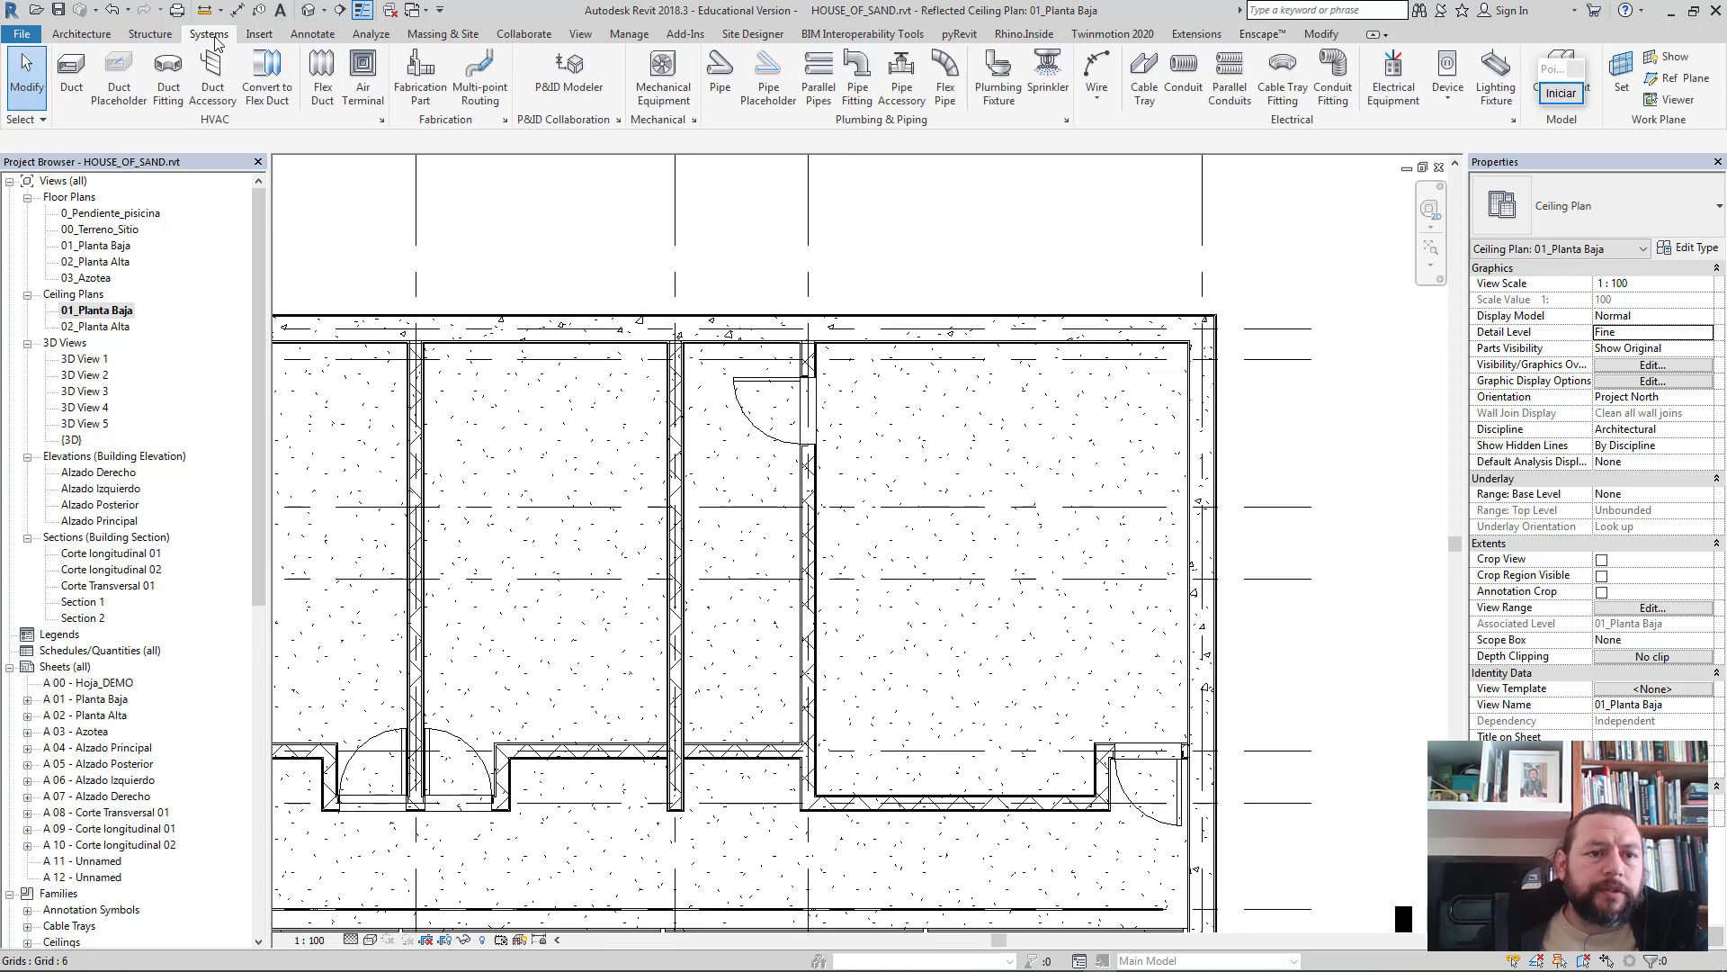
left_click(1496, 77)
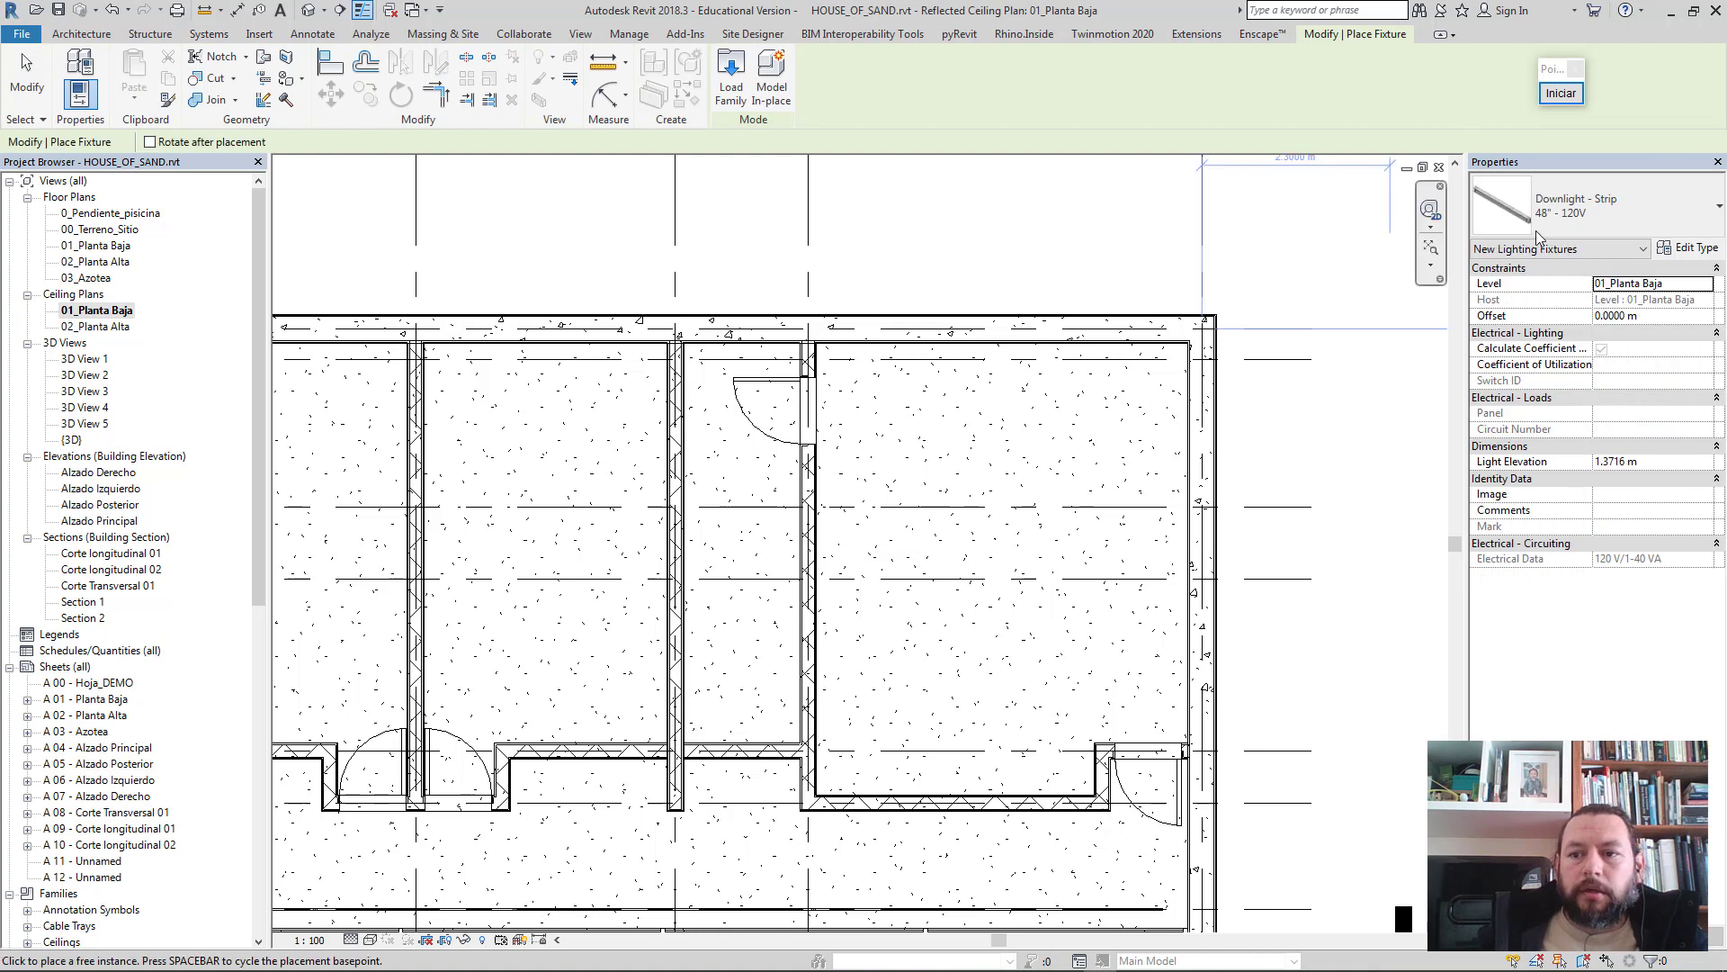
left_click(1573, 216)
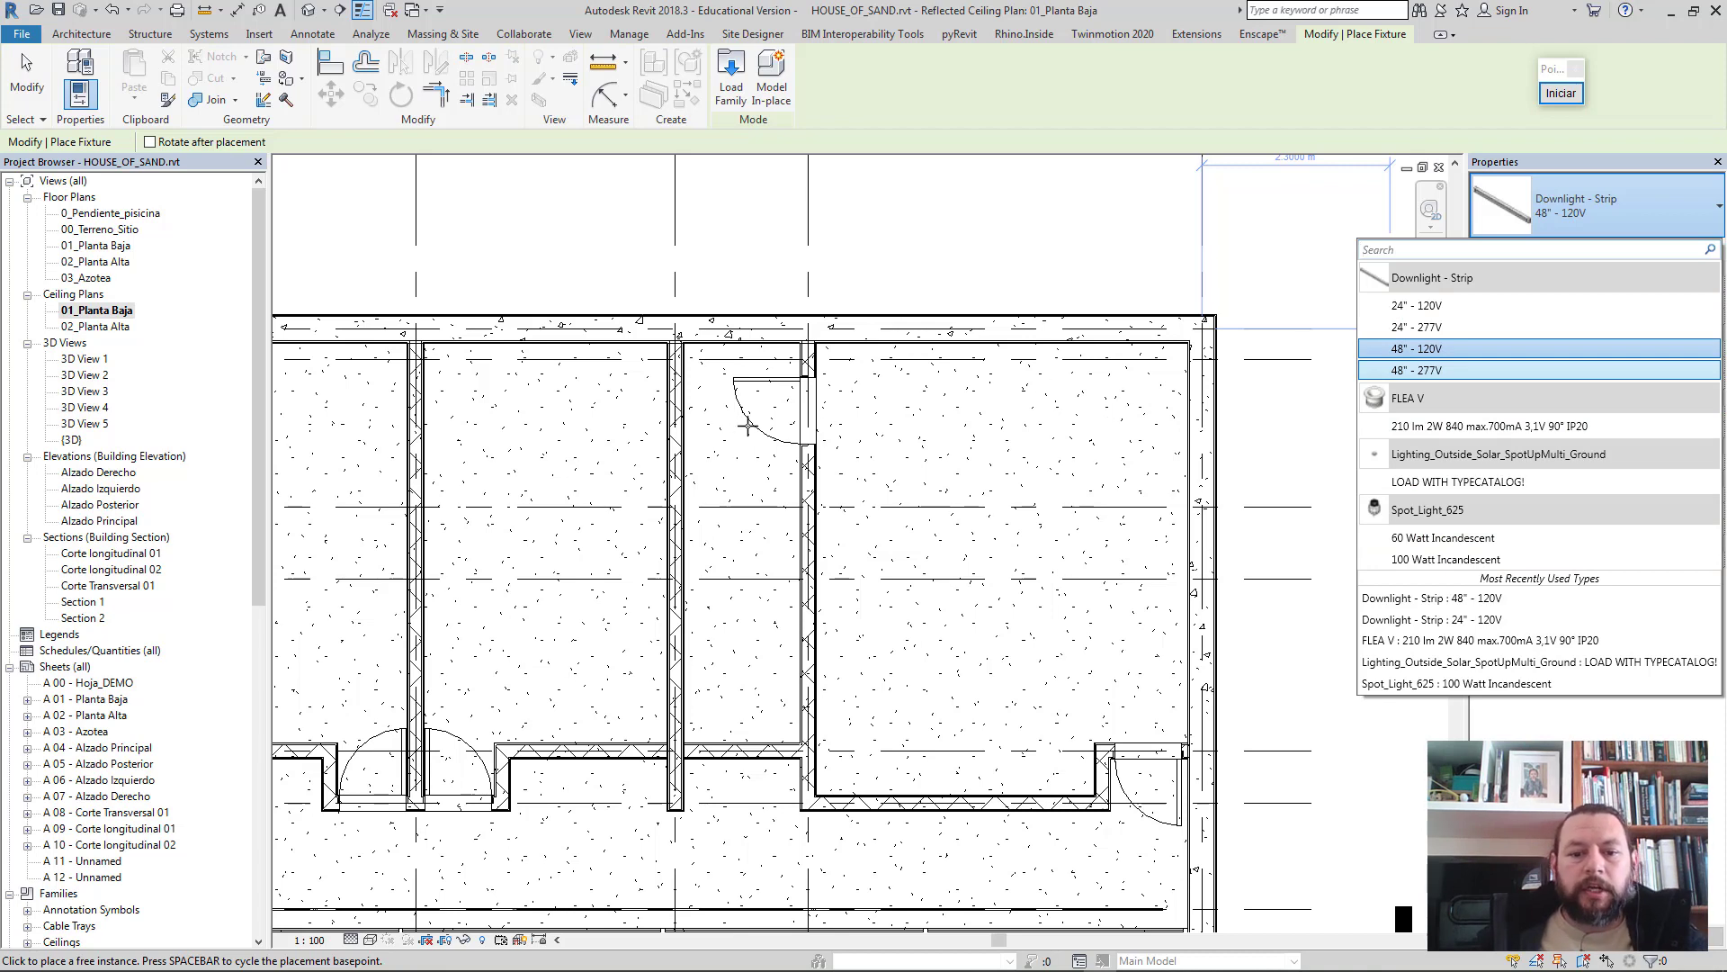
key("Escape")
key("Escape")
- Copy the corridor strip downlight into the room above the corridor
middle_click_drag(760, 911, 781, 852)
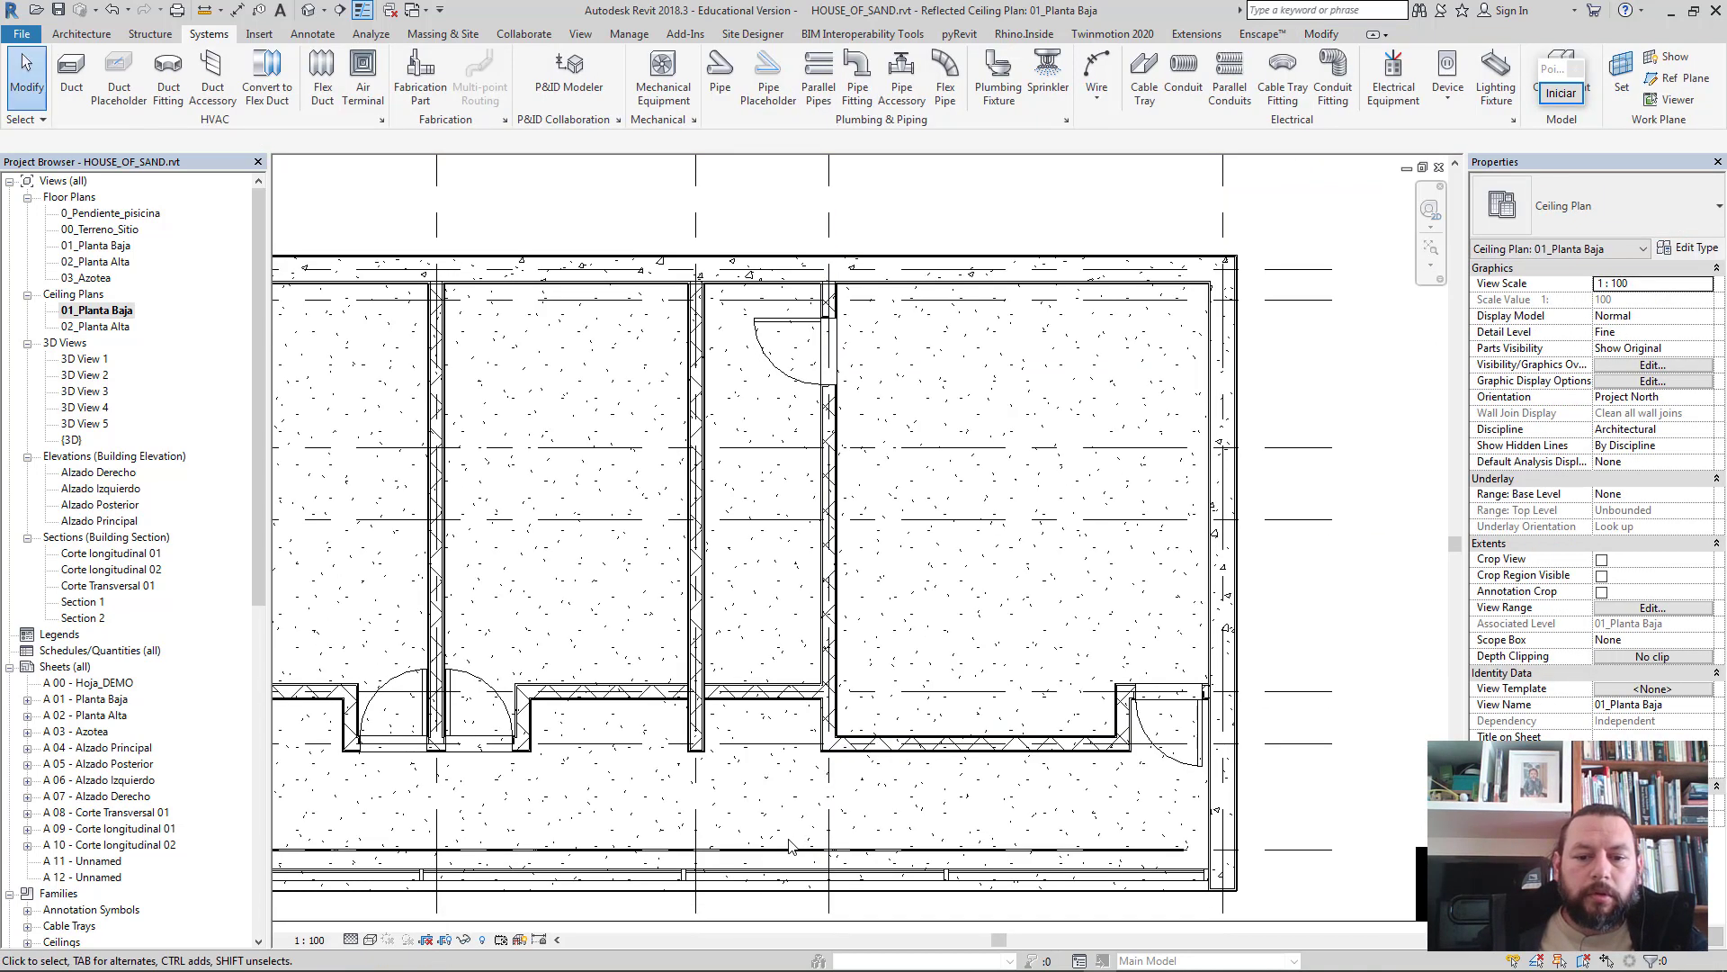
left_click(780, 851)
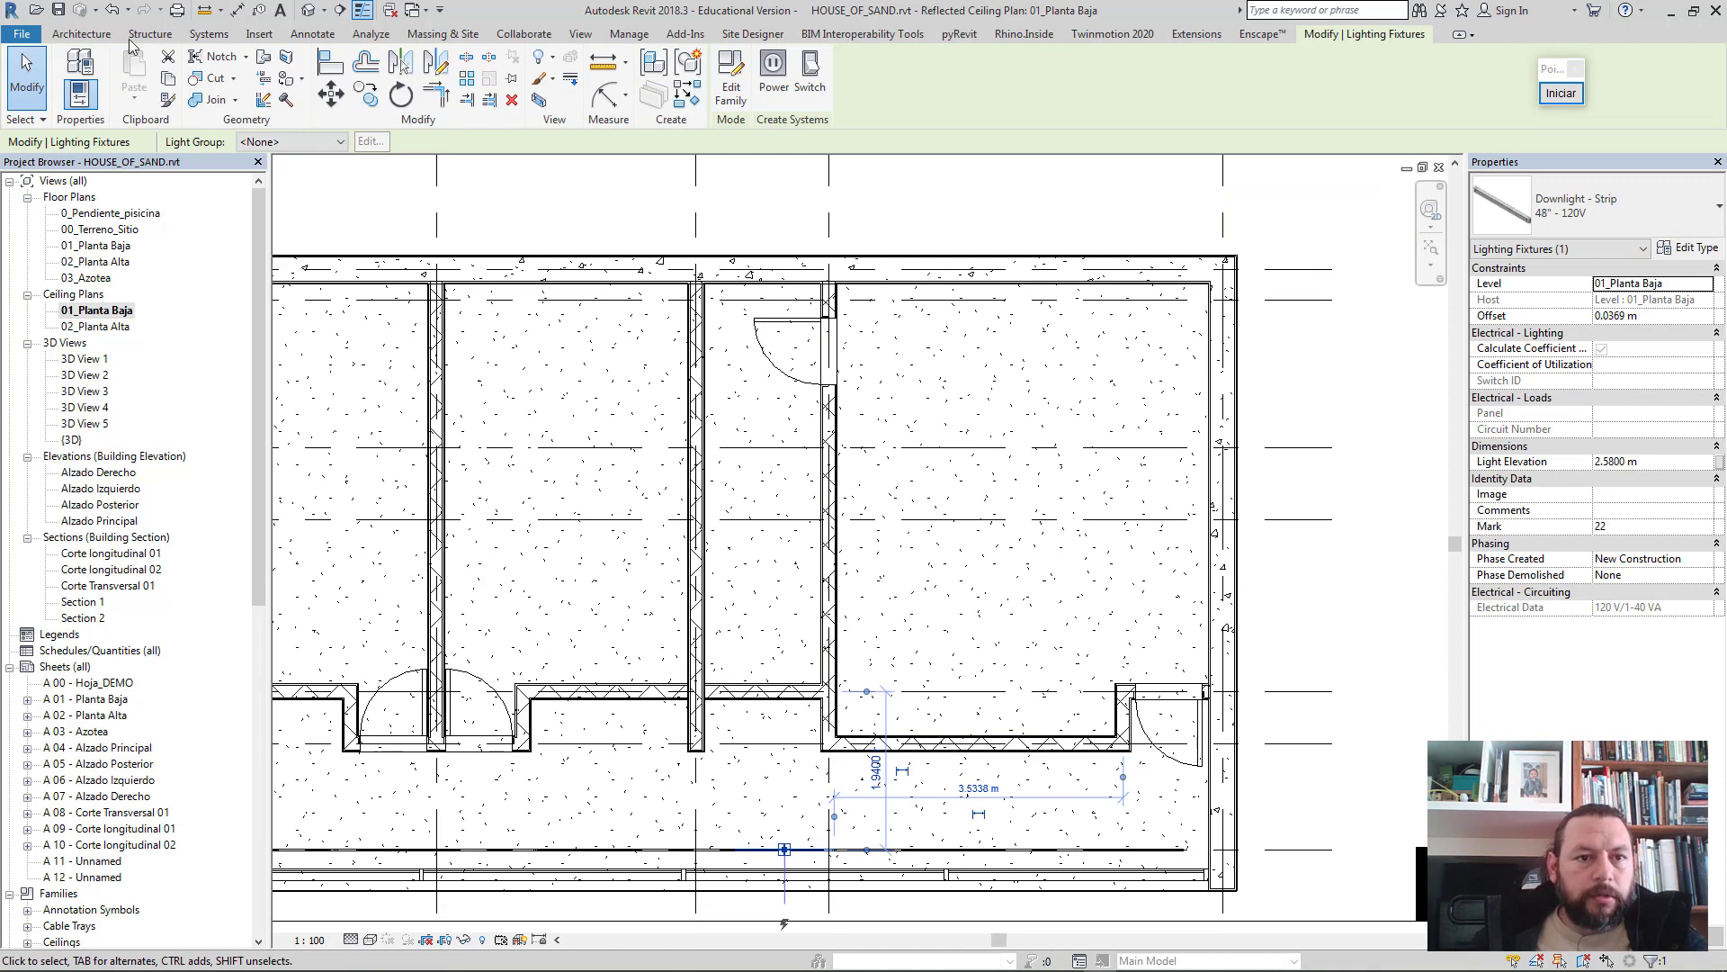
left_click(364, 94)
left_click(763, 849)
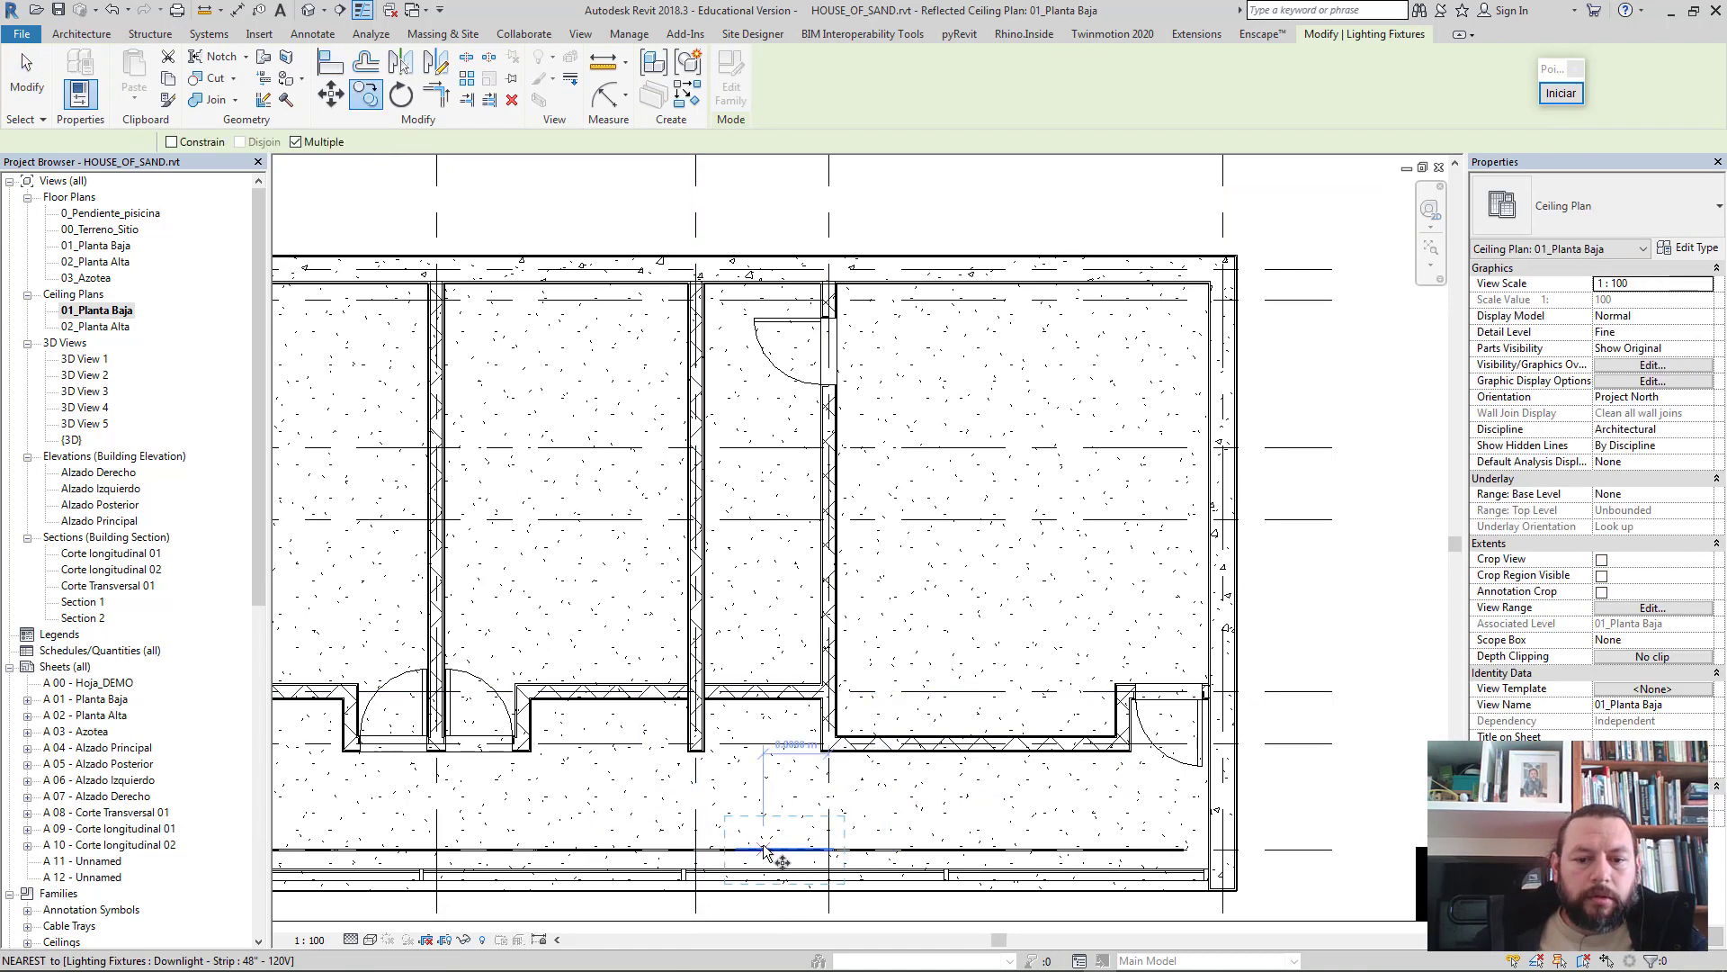
left_click(763, 597)
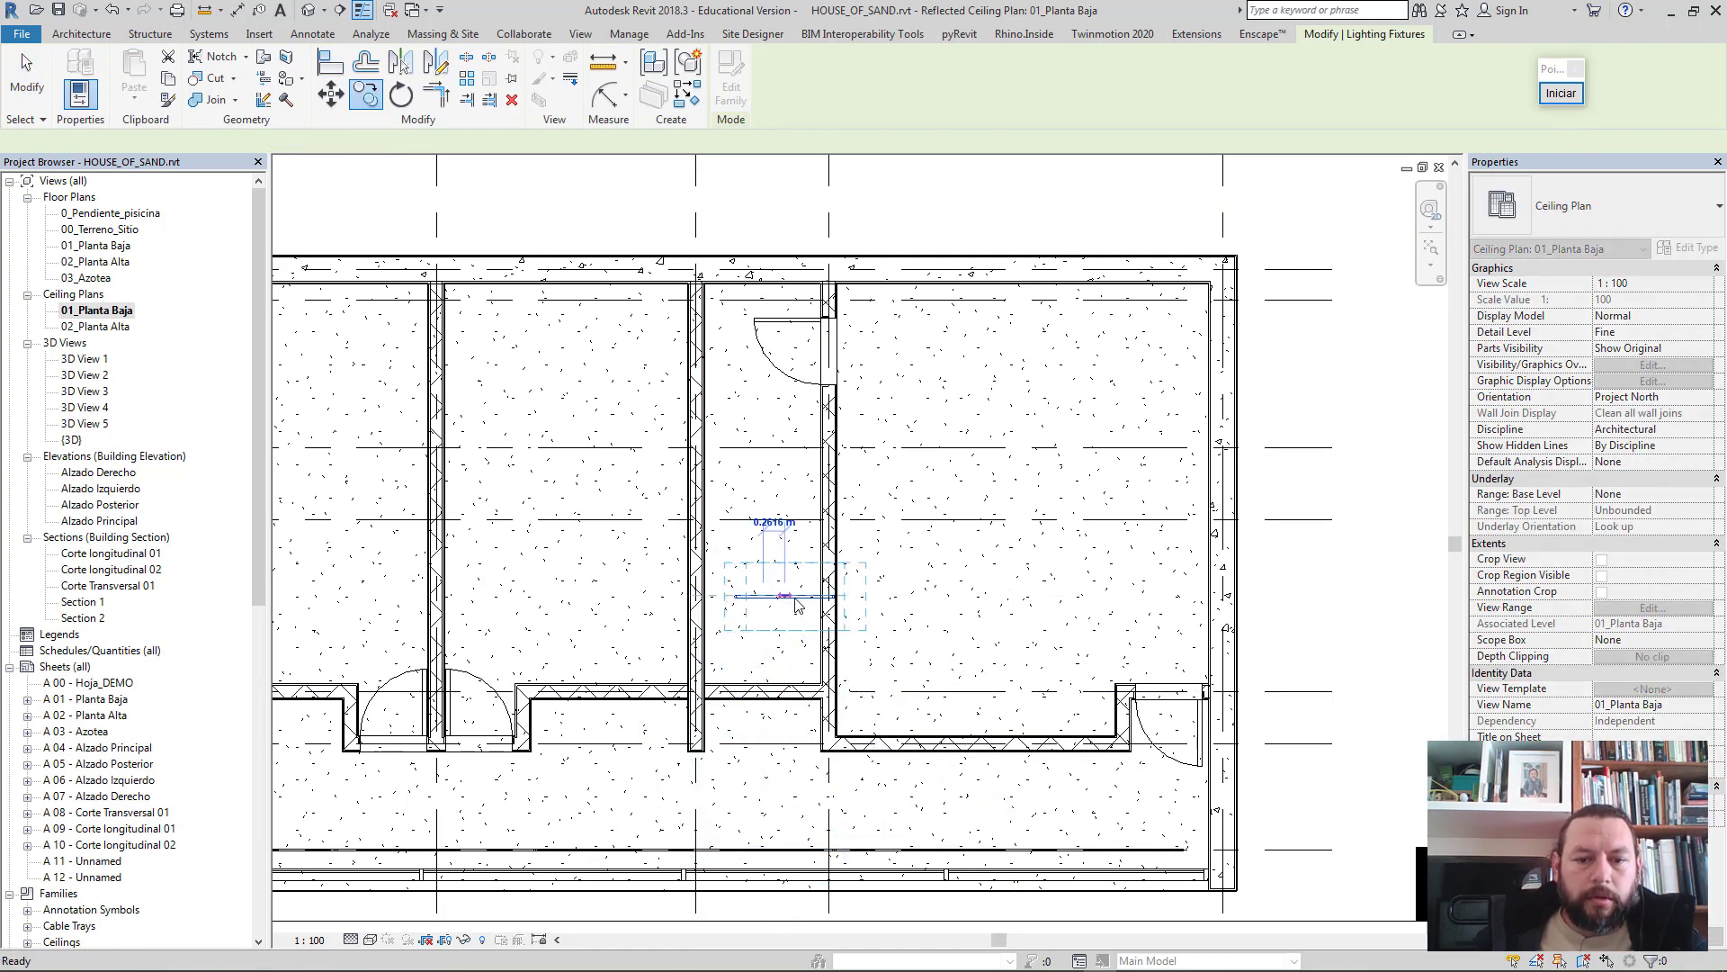
key("Escape")
key("Escape")
- Rotate the copied strip light with RO, then undo the rotation
left_click(795, 605)
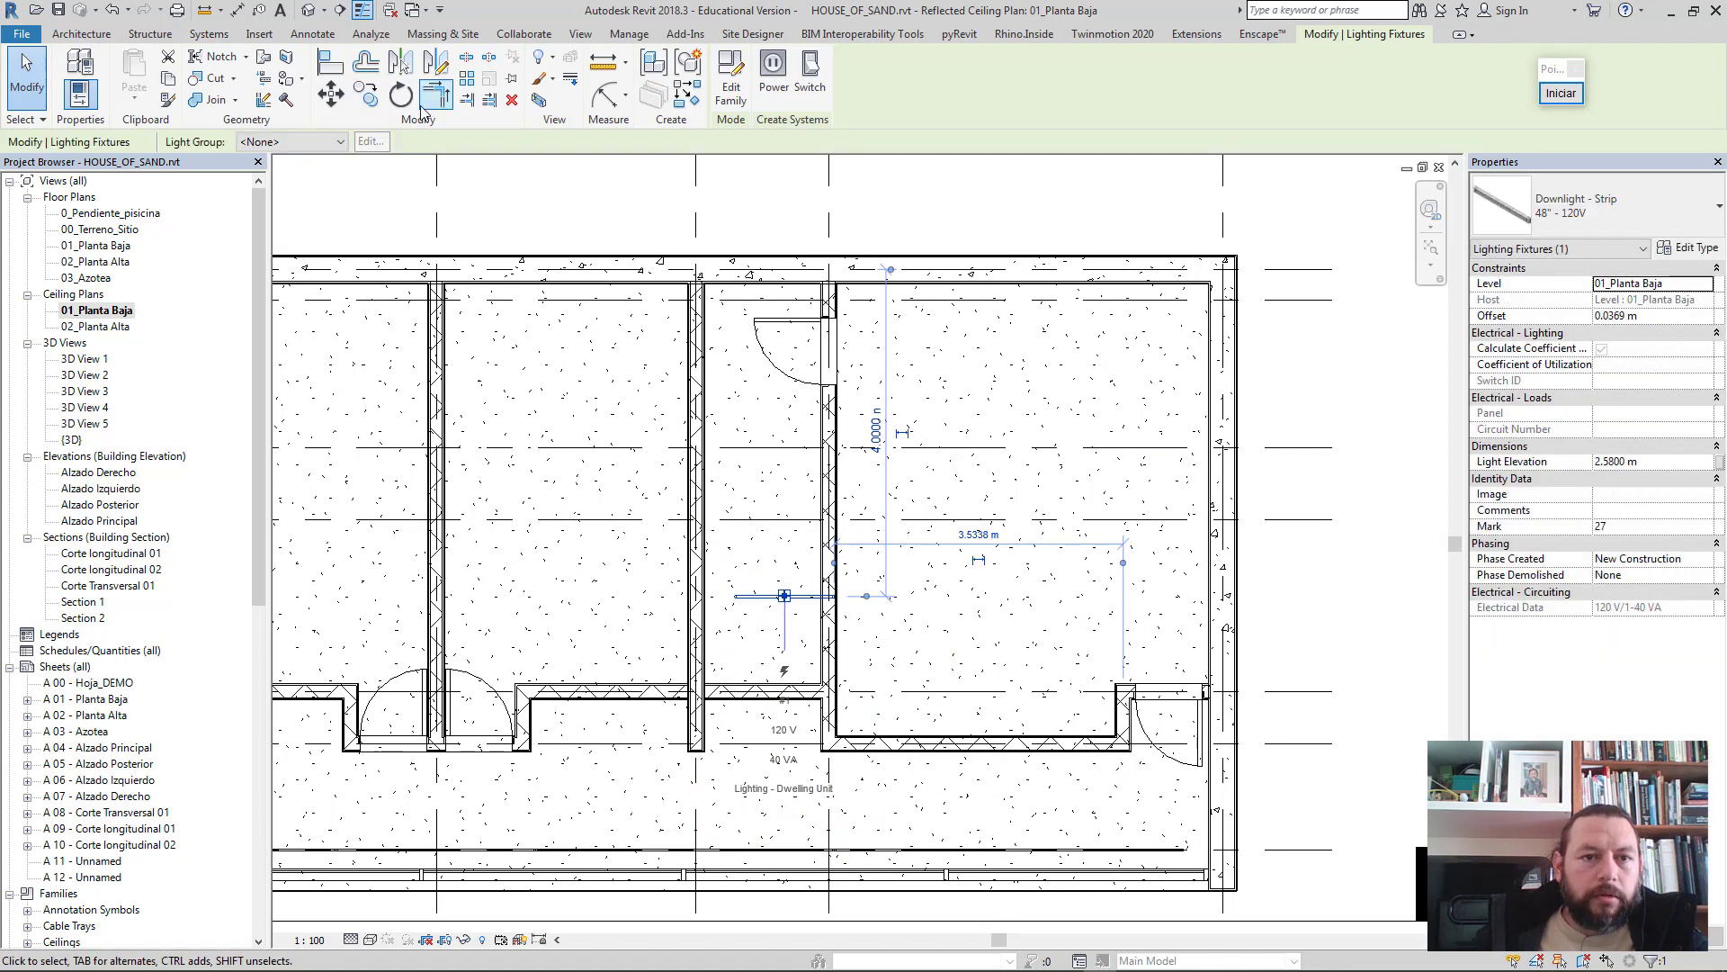
key("r")
key("o")
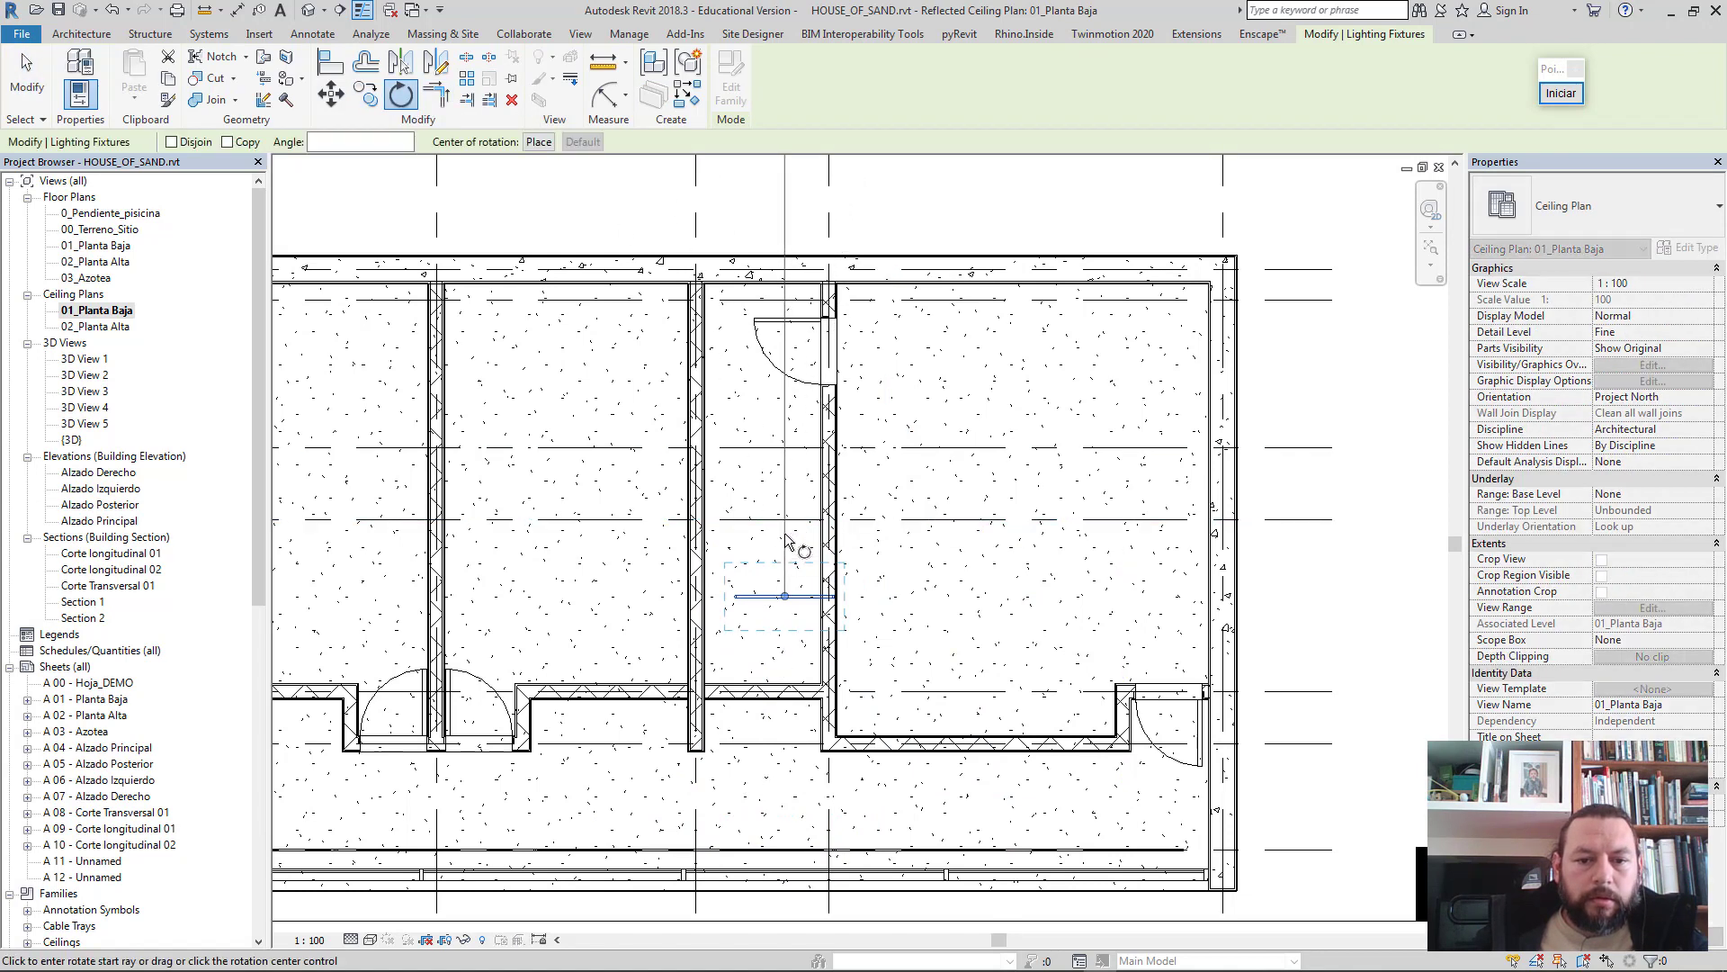
left_click(785, 544)
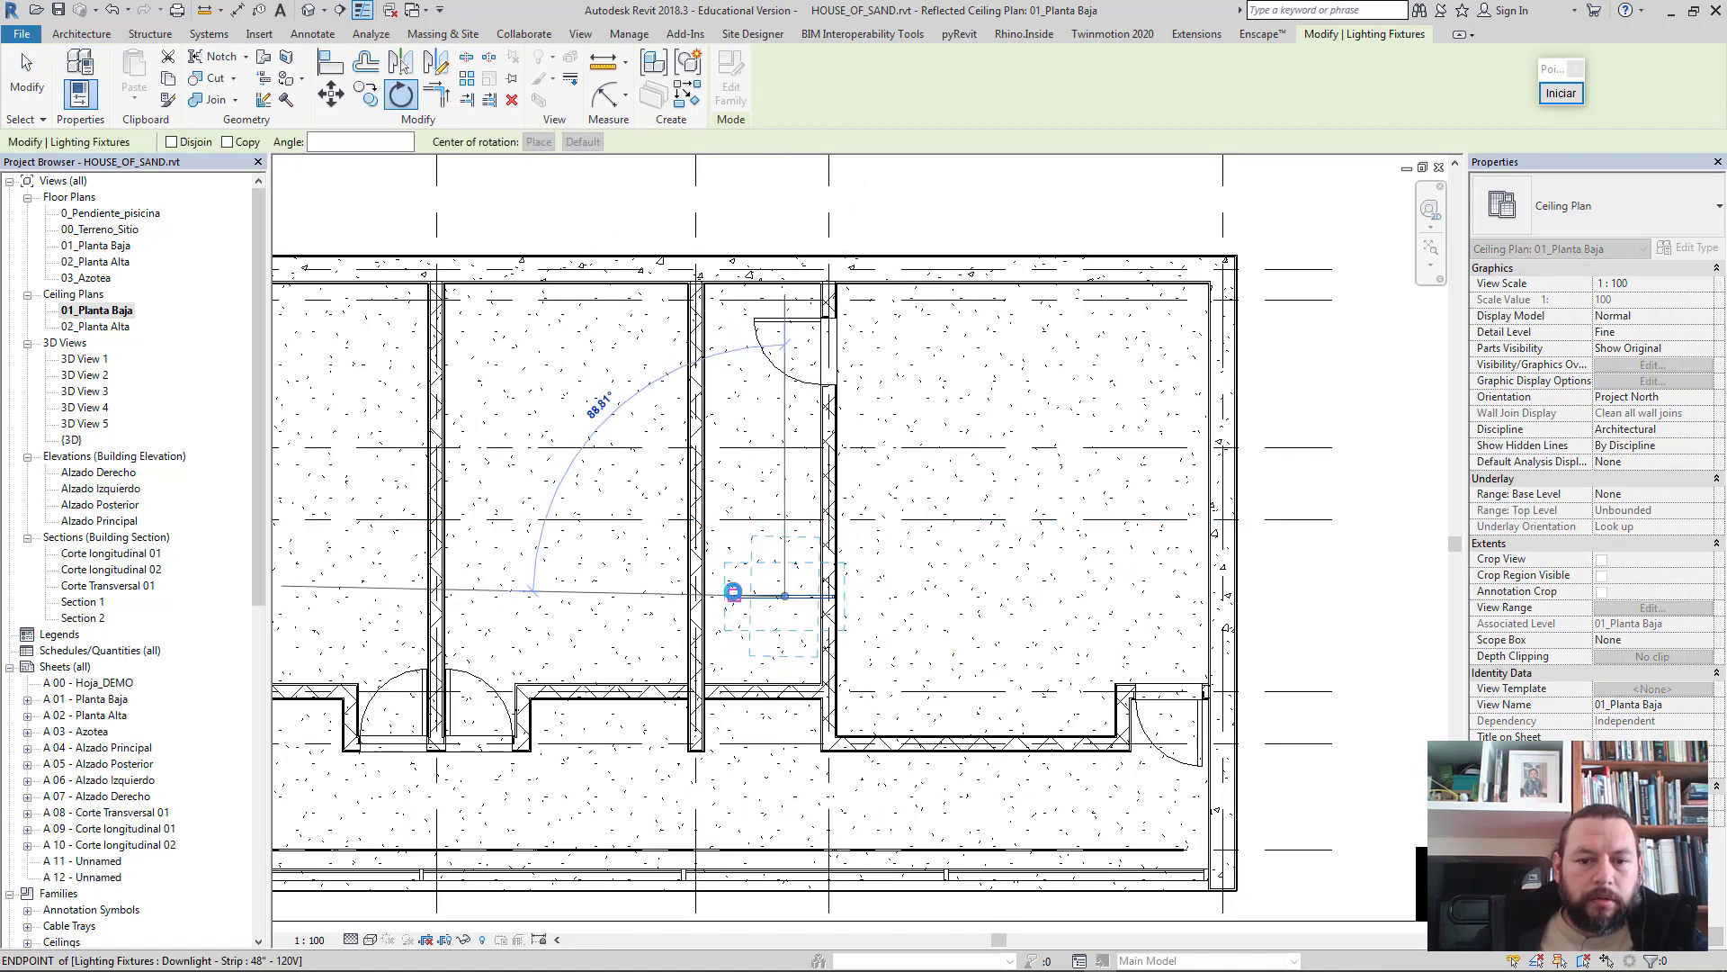
left_click(733, 592)
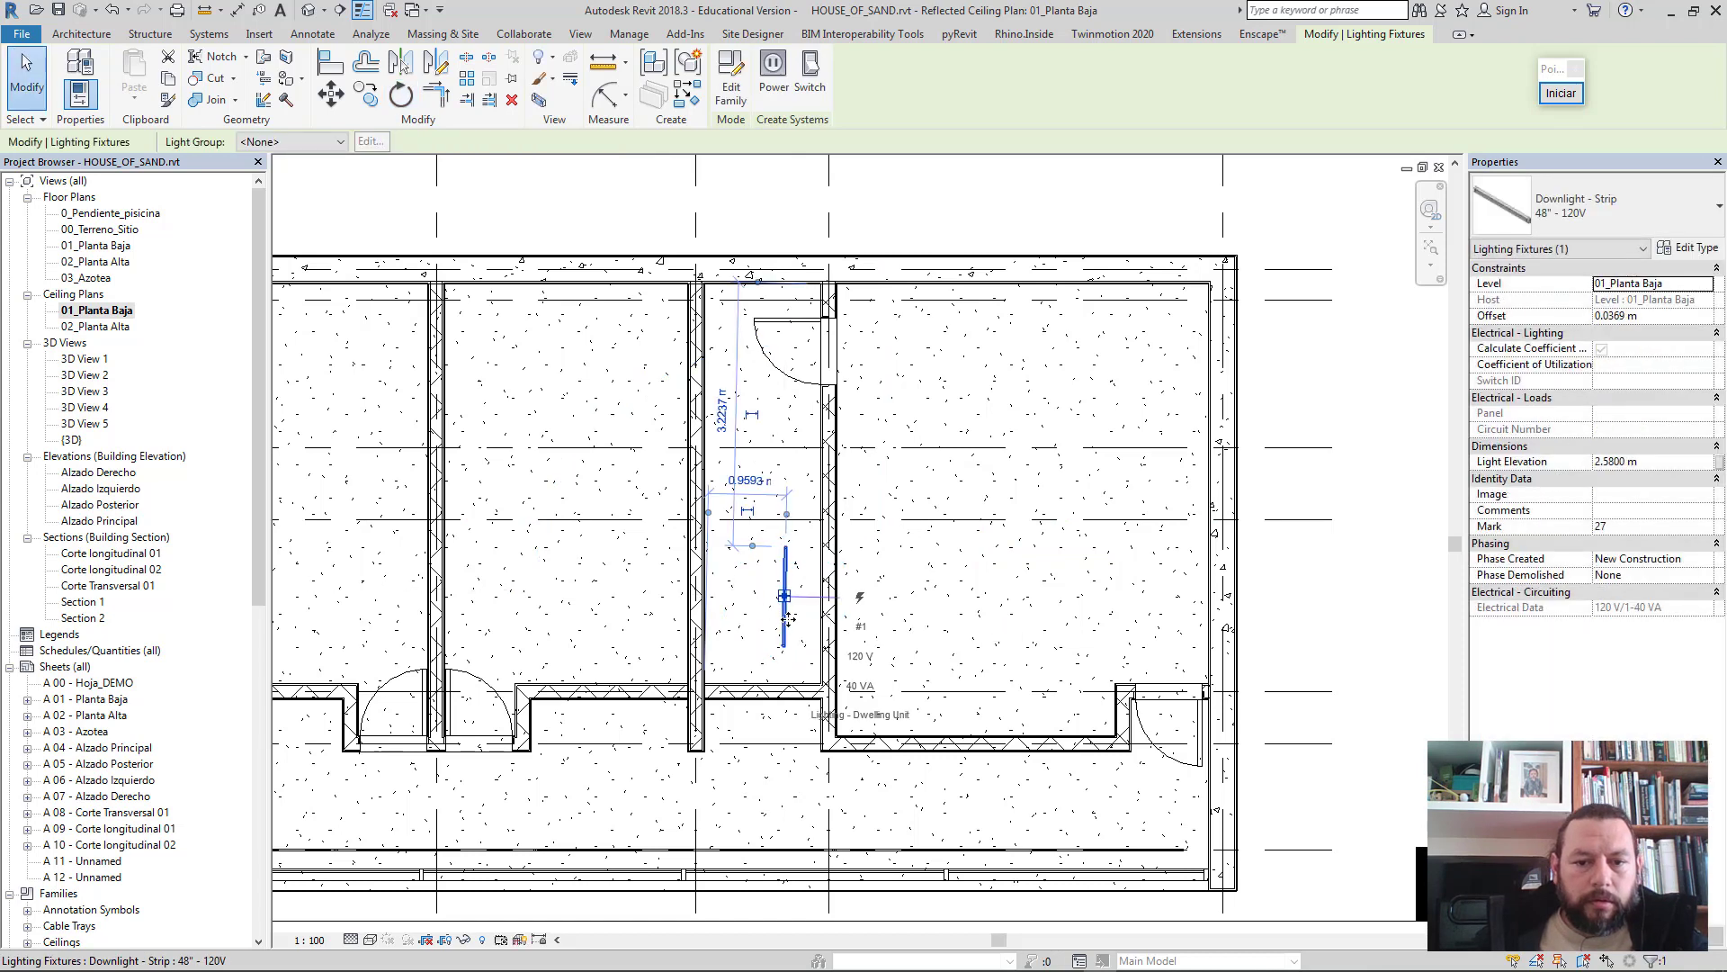
key("ctrl+z")
- Rotate the strip light 90° to vertical and align it onto Grid D by the wall
scroll(781, 608, "down", 2)
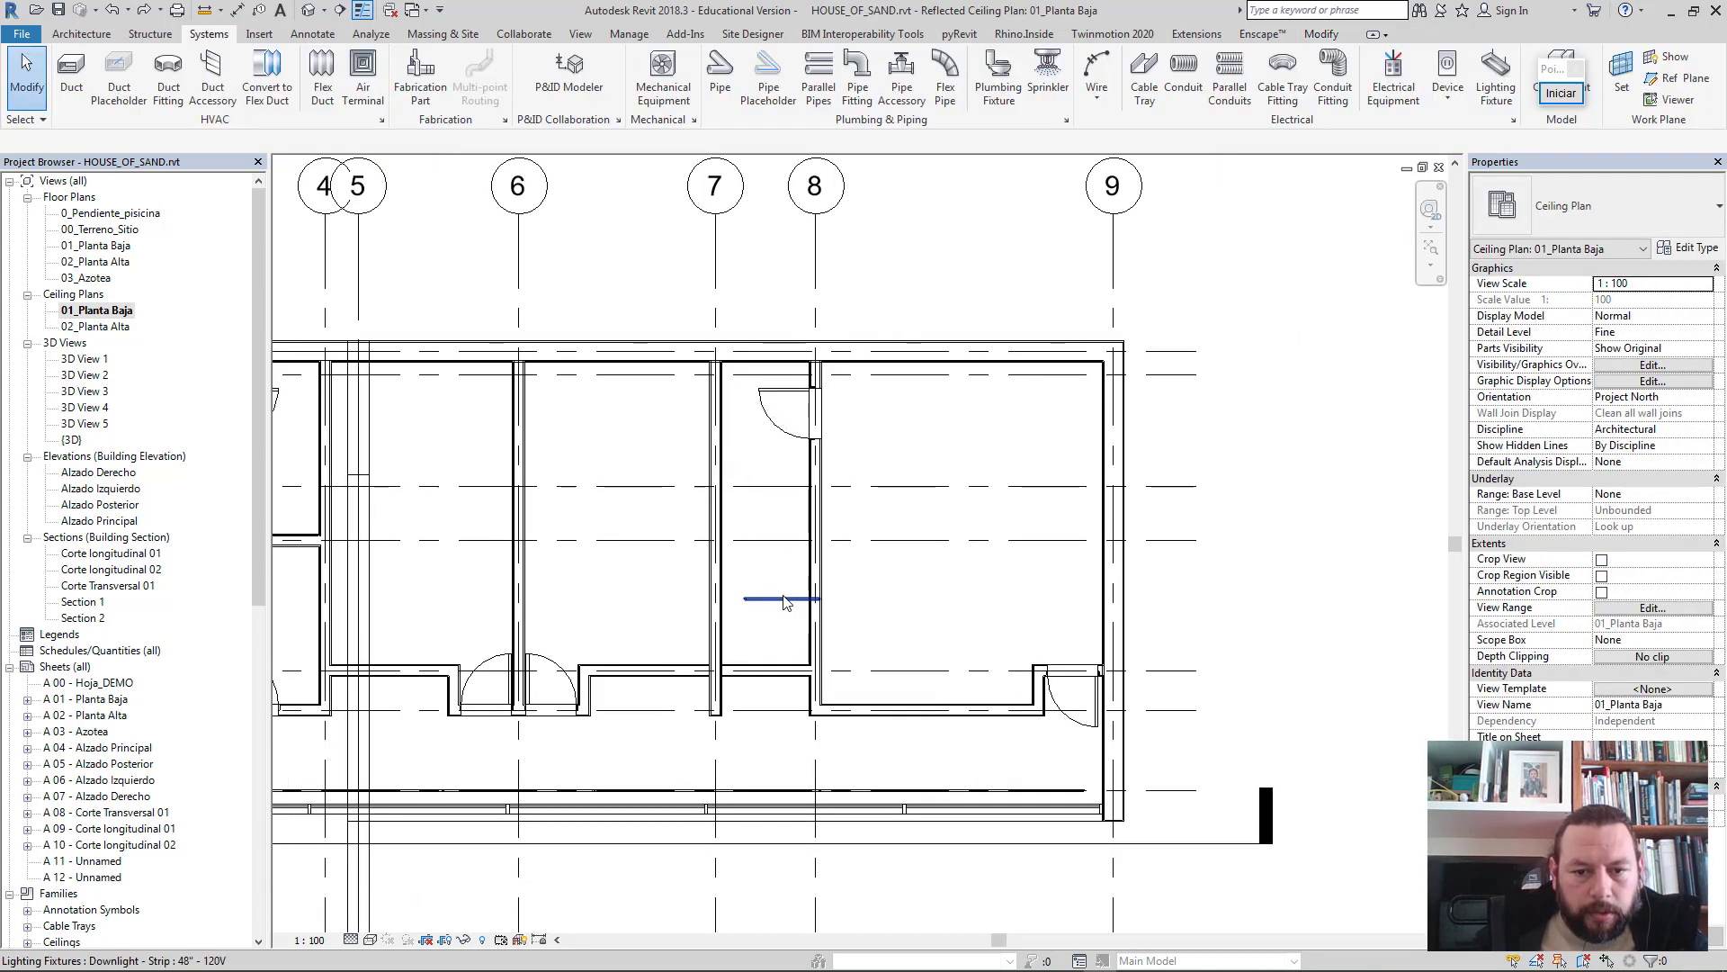
scroll(785, 603, "up", 1)
scroll(783, 603, "up", 3)
scroll(778, 608, "up", 1)
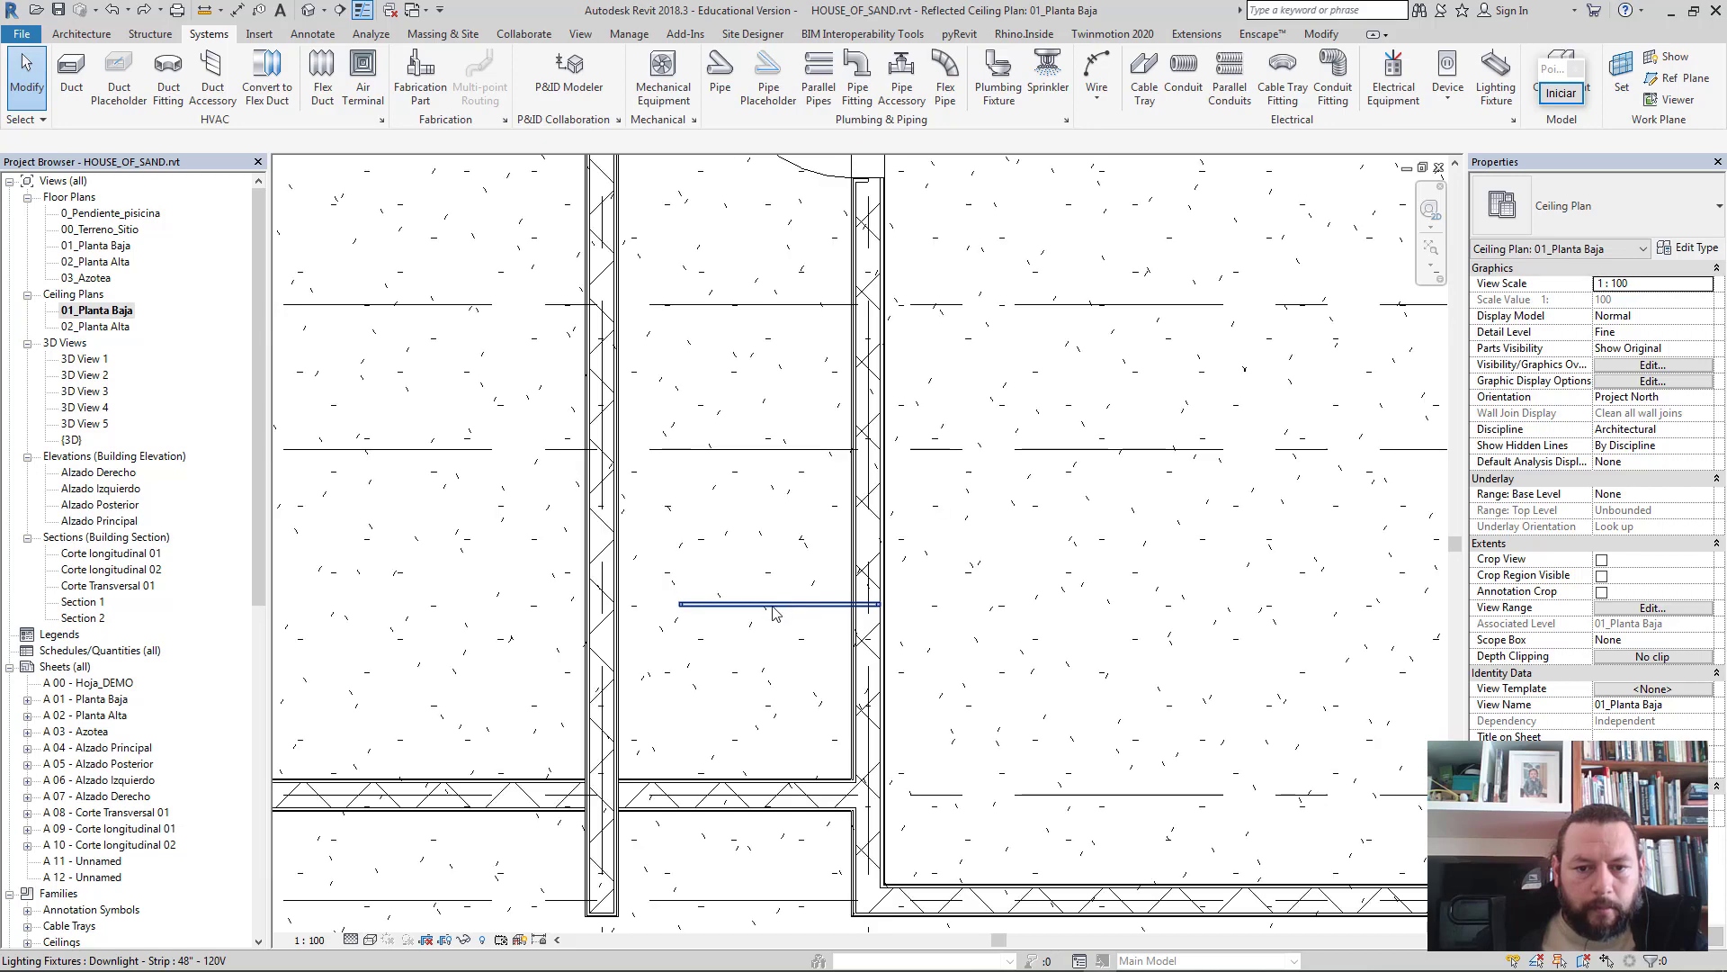
left_click(773, 604)
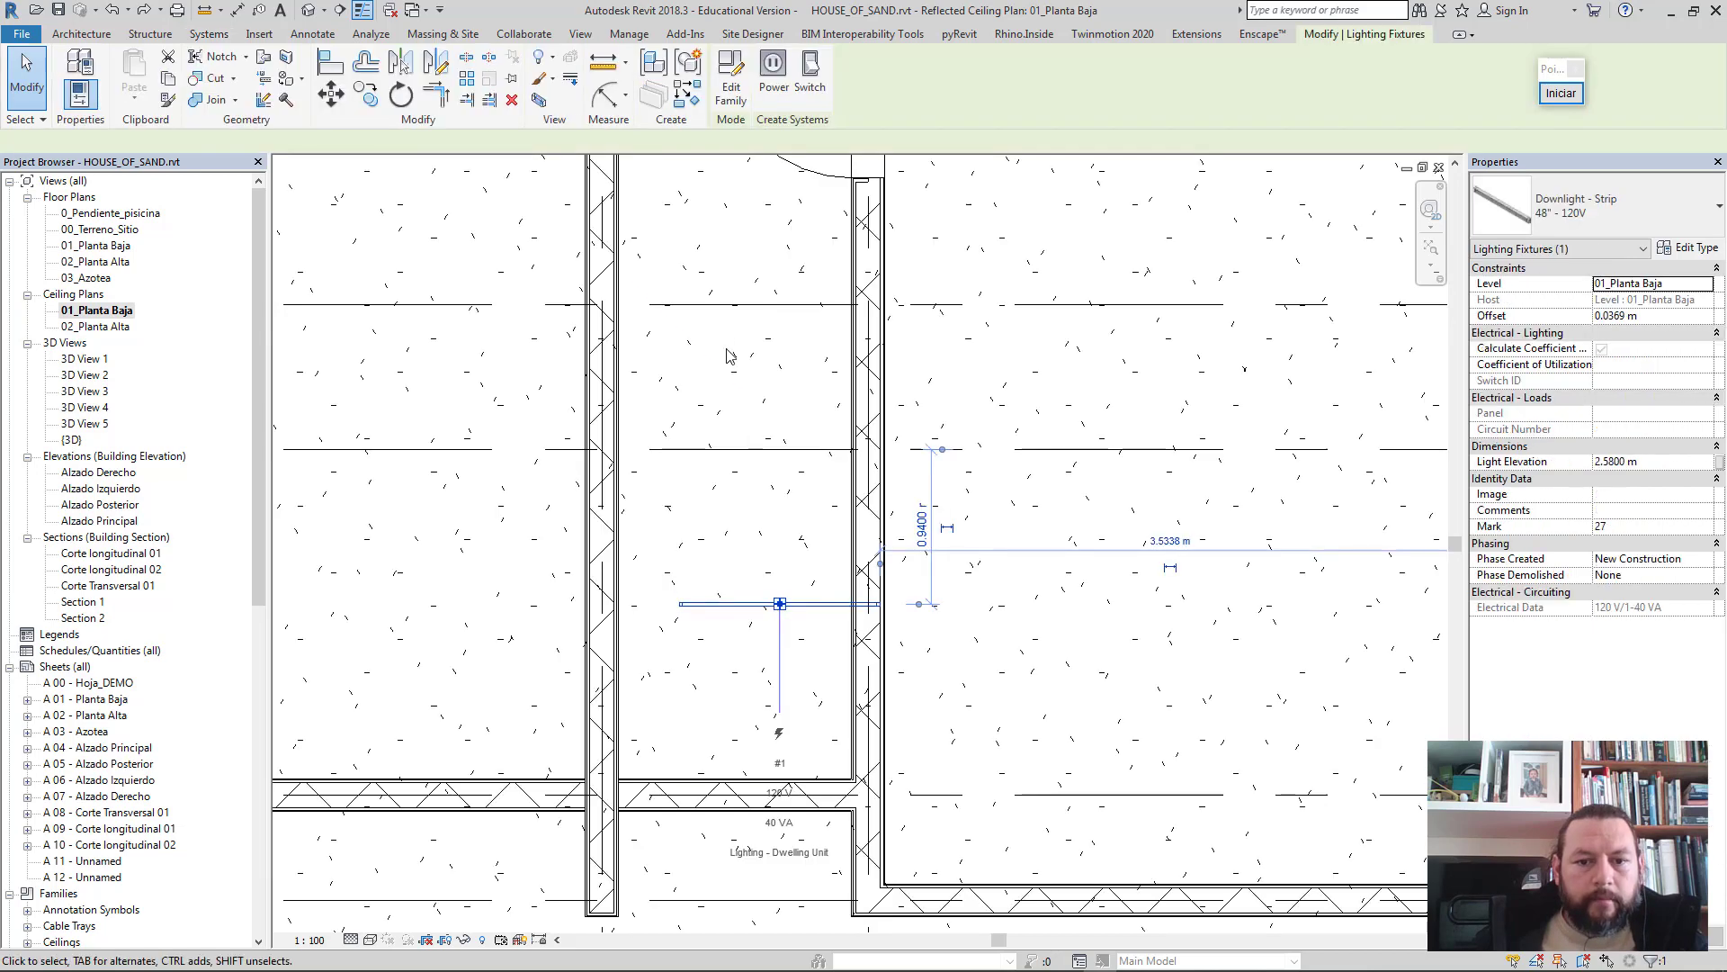
left_click(402, 94)
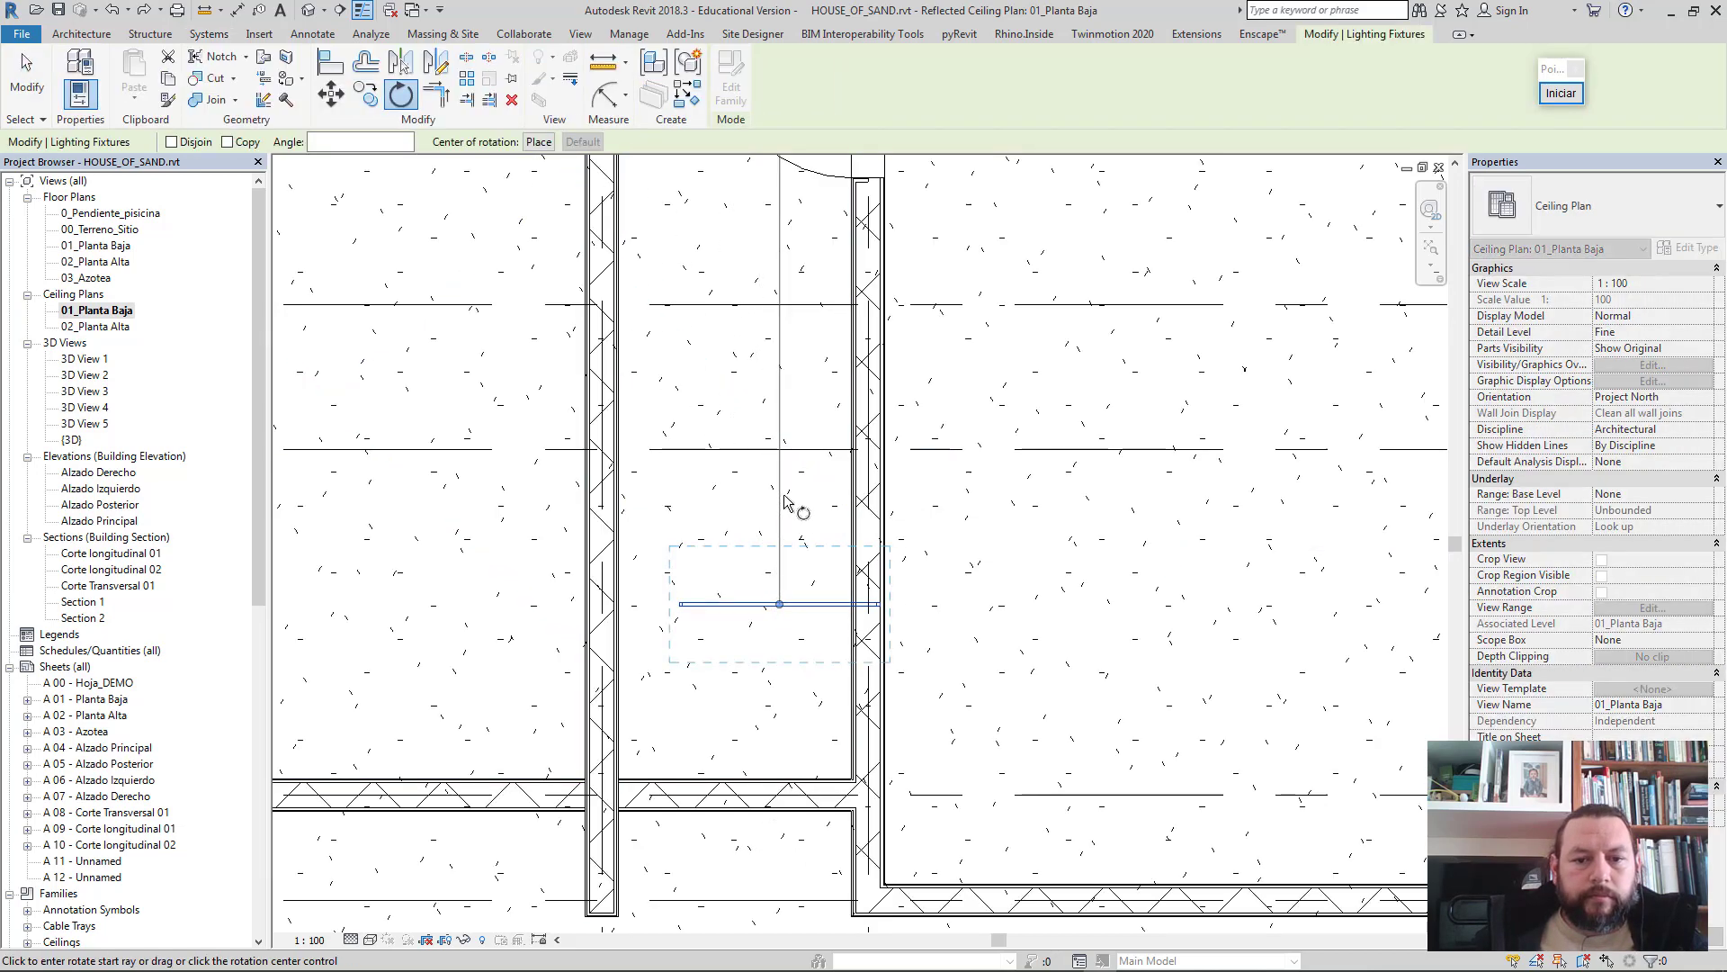
left_click(781, 500)
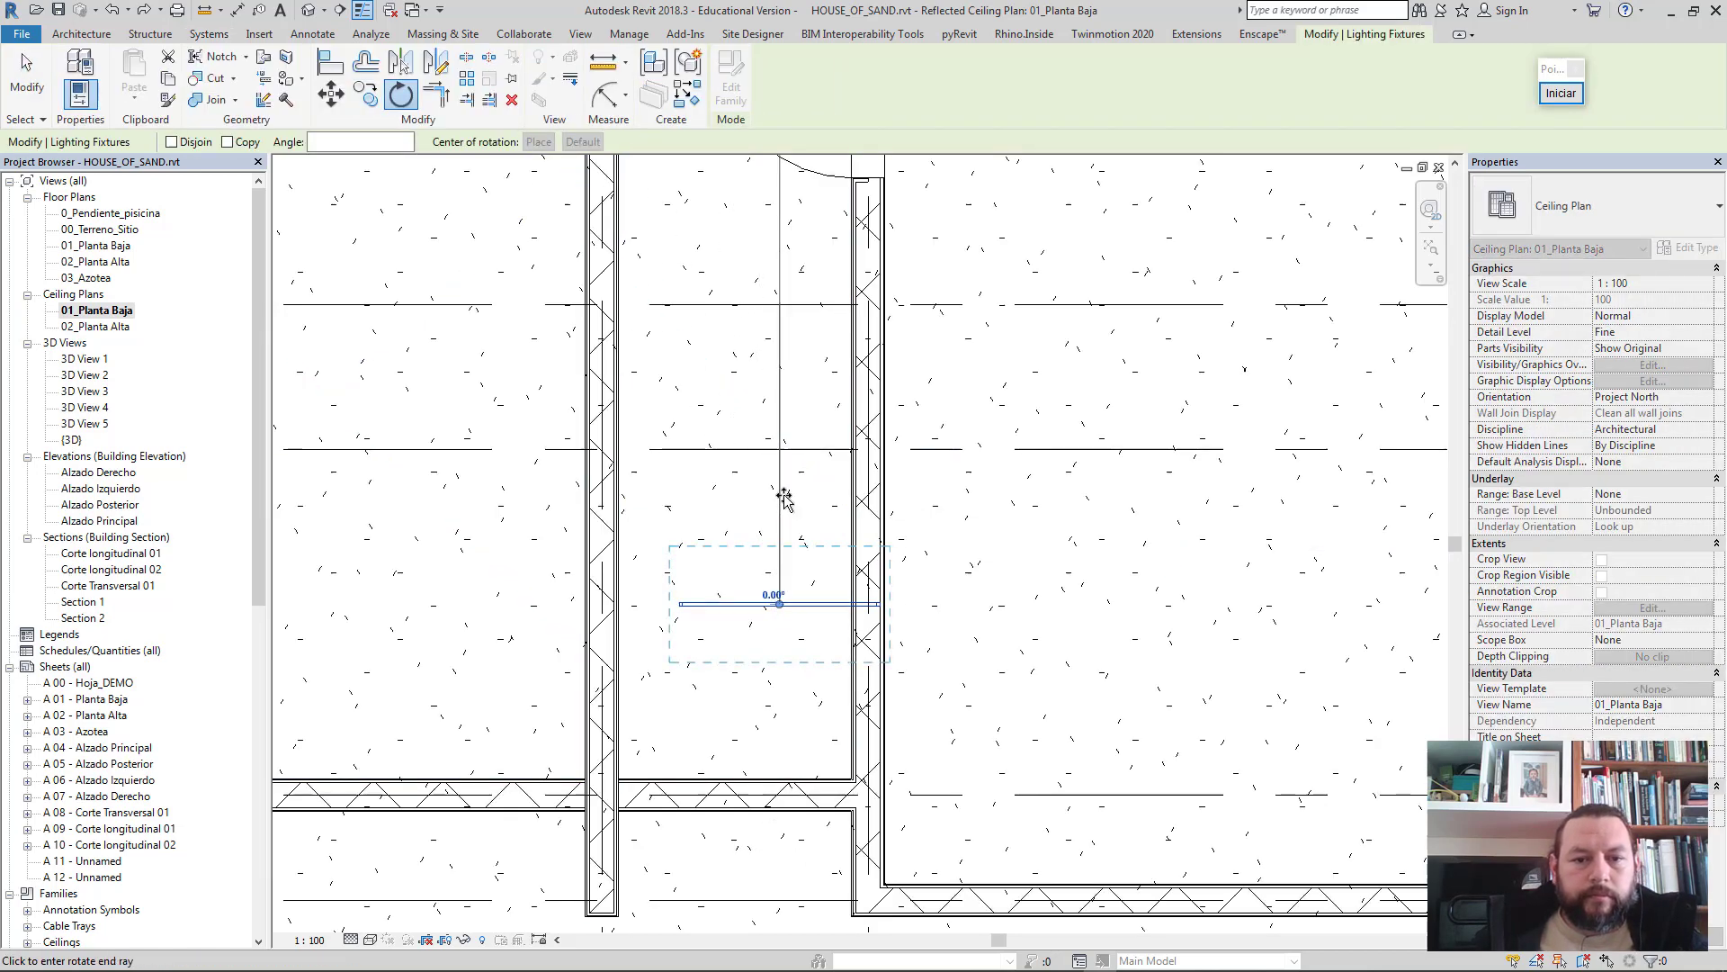
left_click(641, 604)
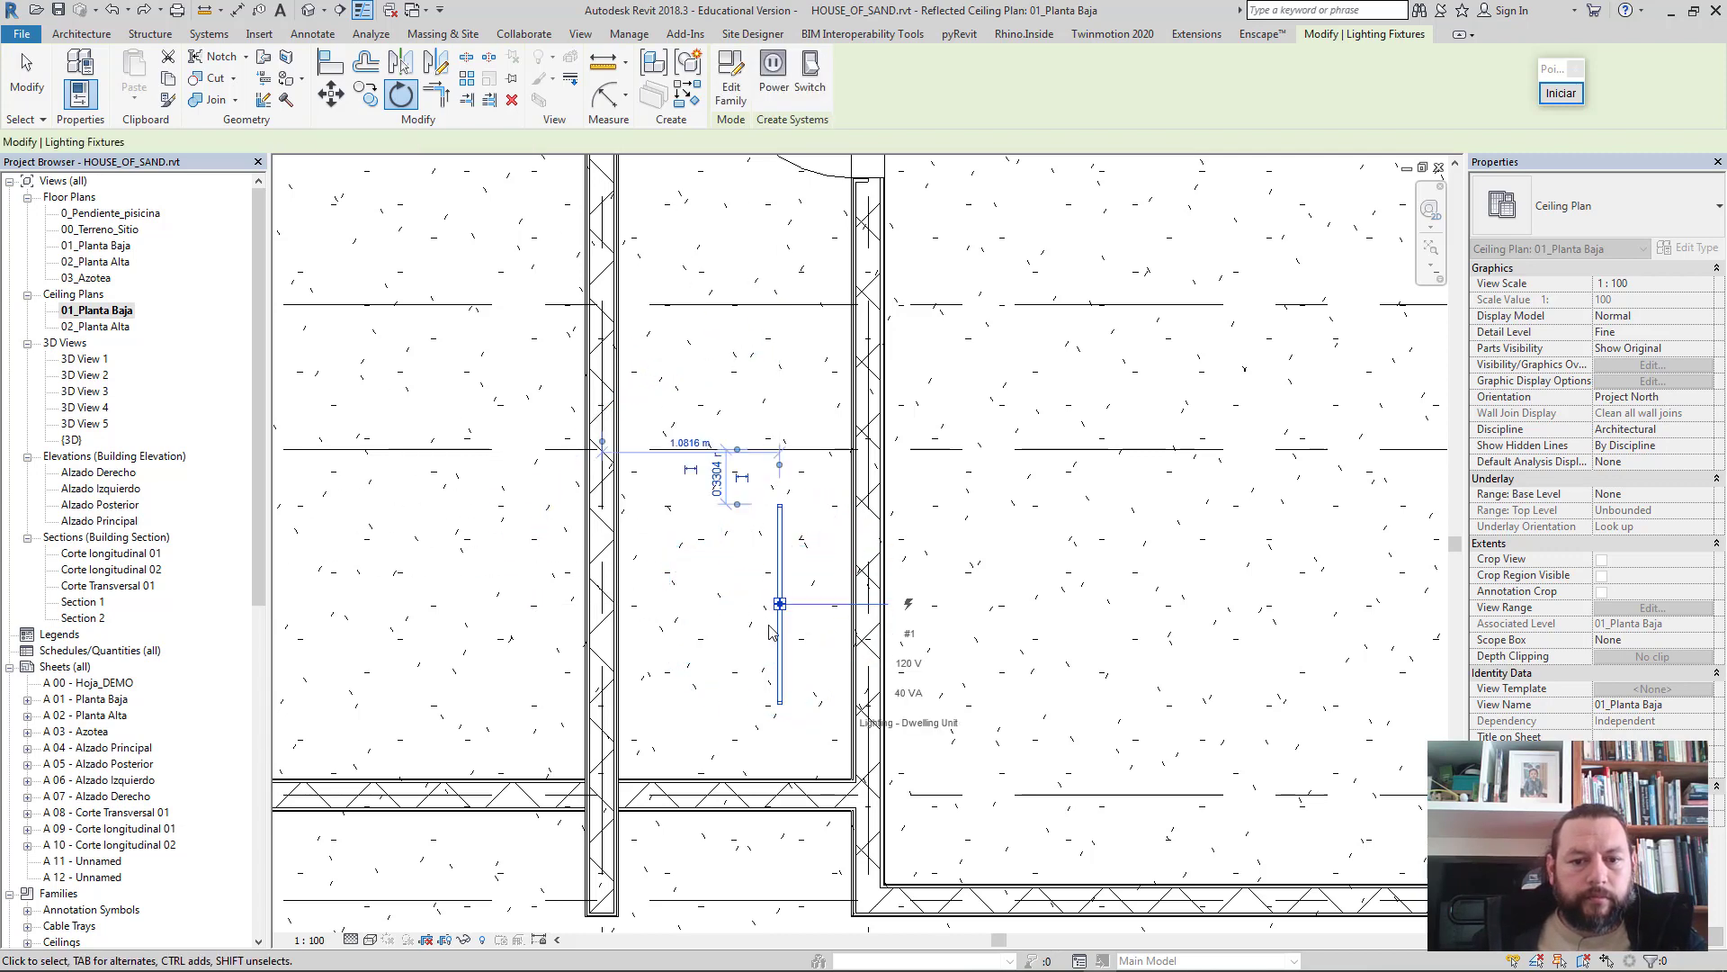
left_click_drag(691, 610, 676, 599)
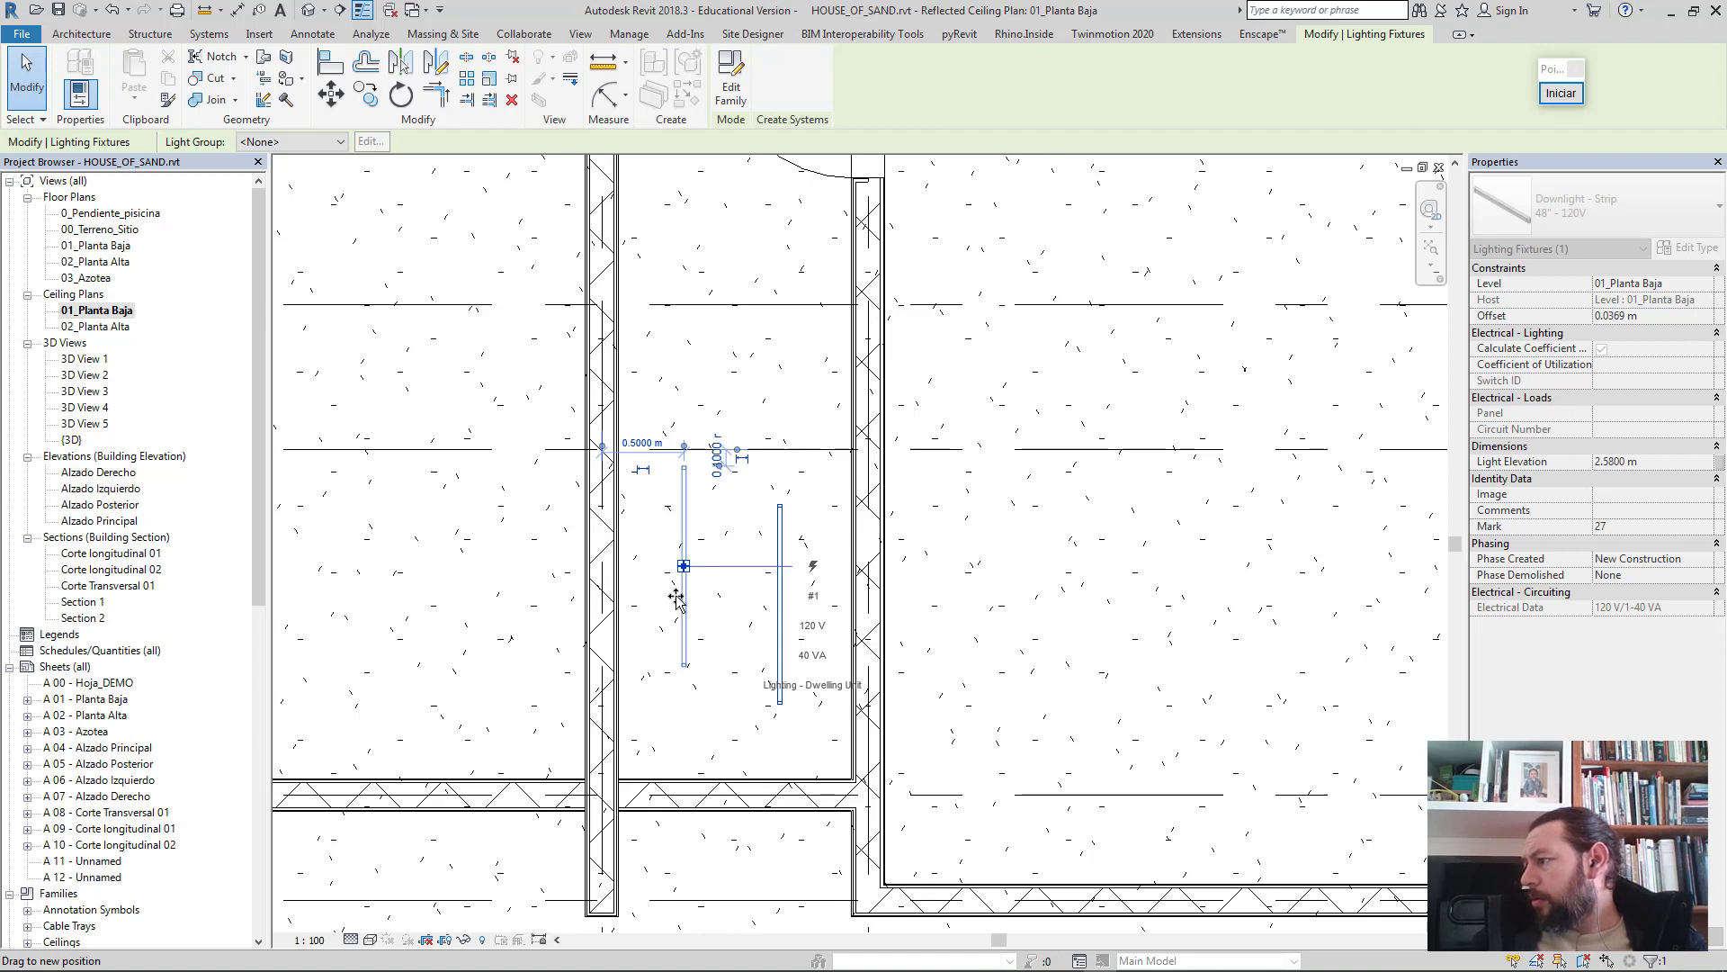
left_click_drag(675, 585, 637, 497)
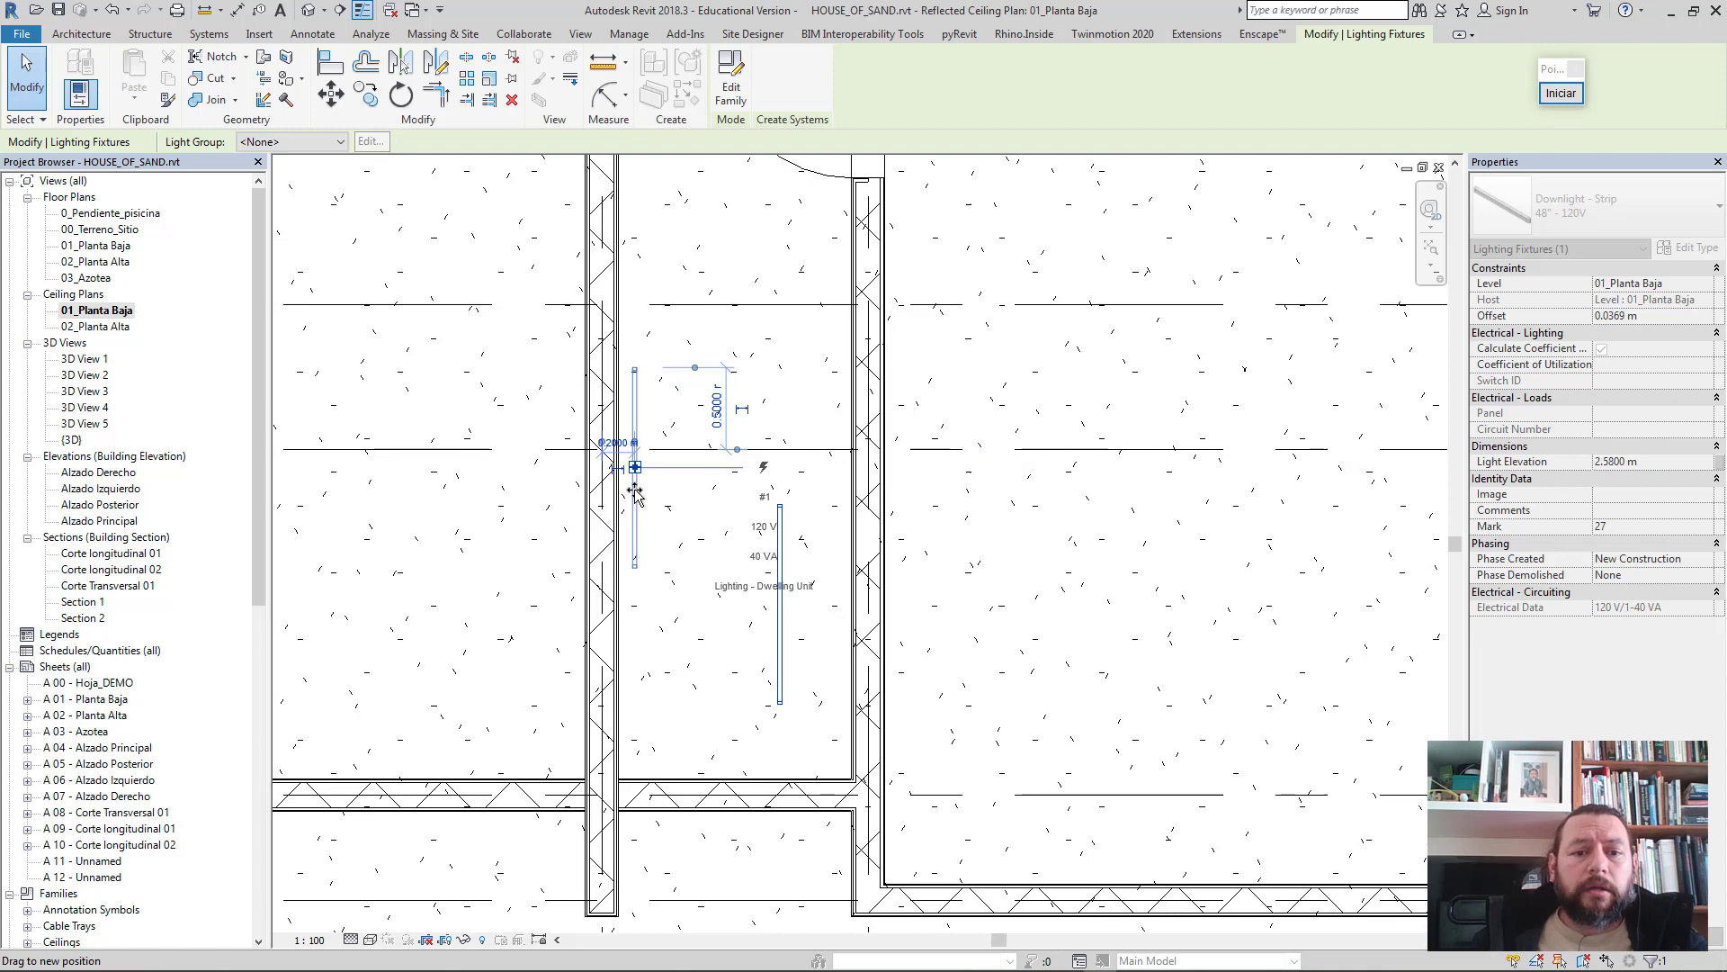
middle_click_drag(638, 379, 660, 640)
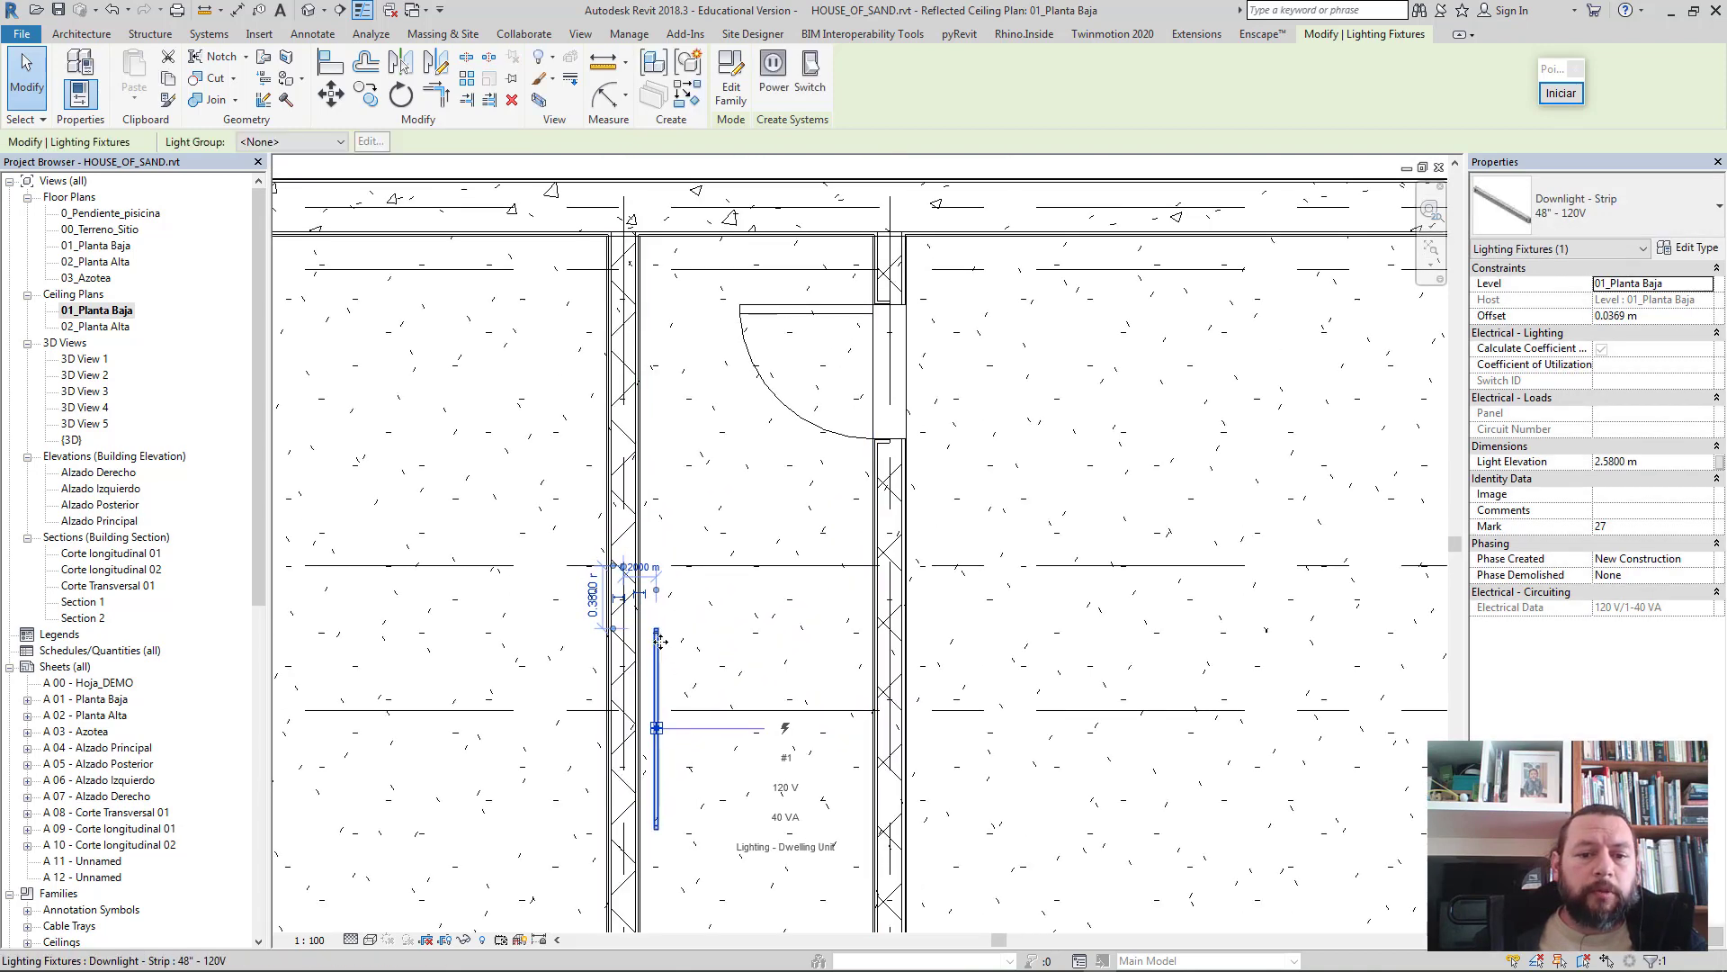
- Copy the vertical strip light end-to-end directly above the original
left_click(367, 95)
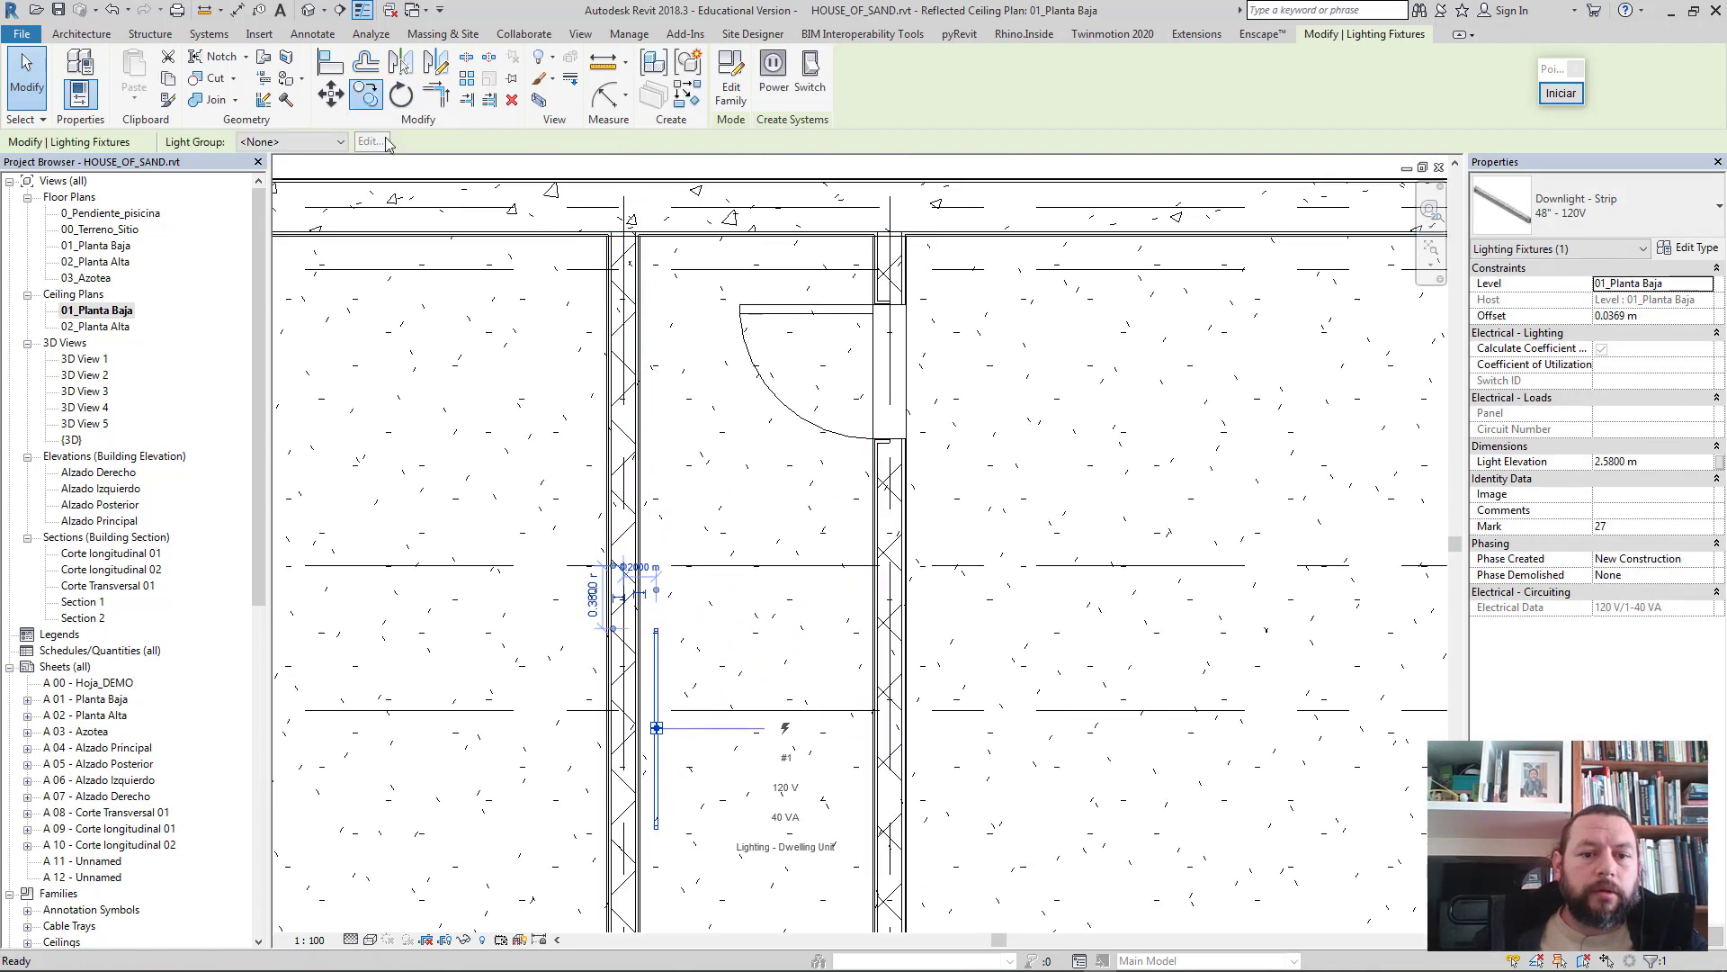
scroll(661, 851, "up", 2)
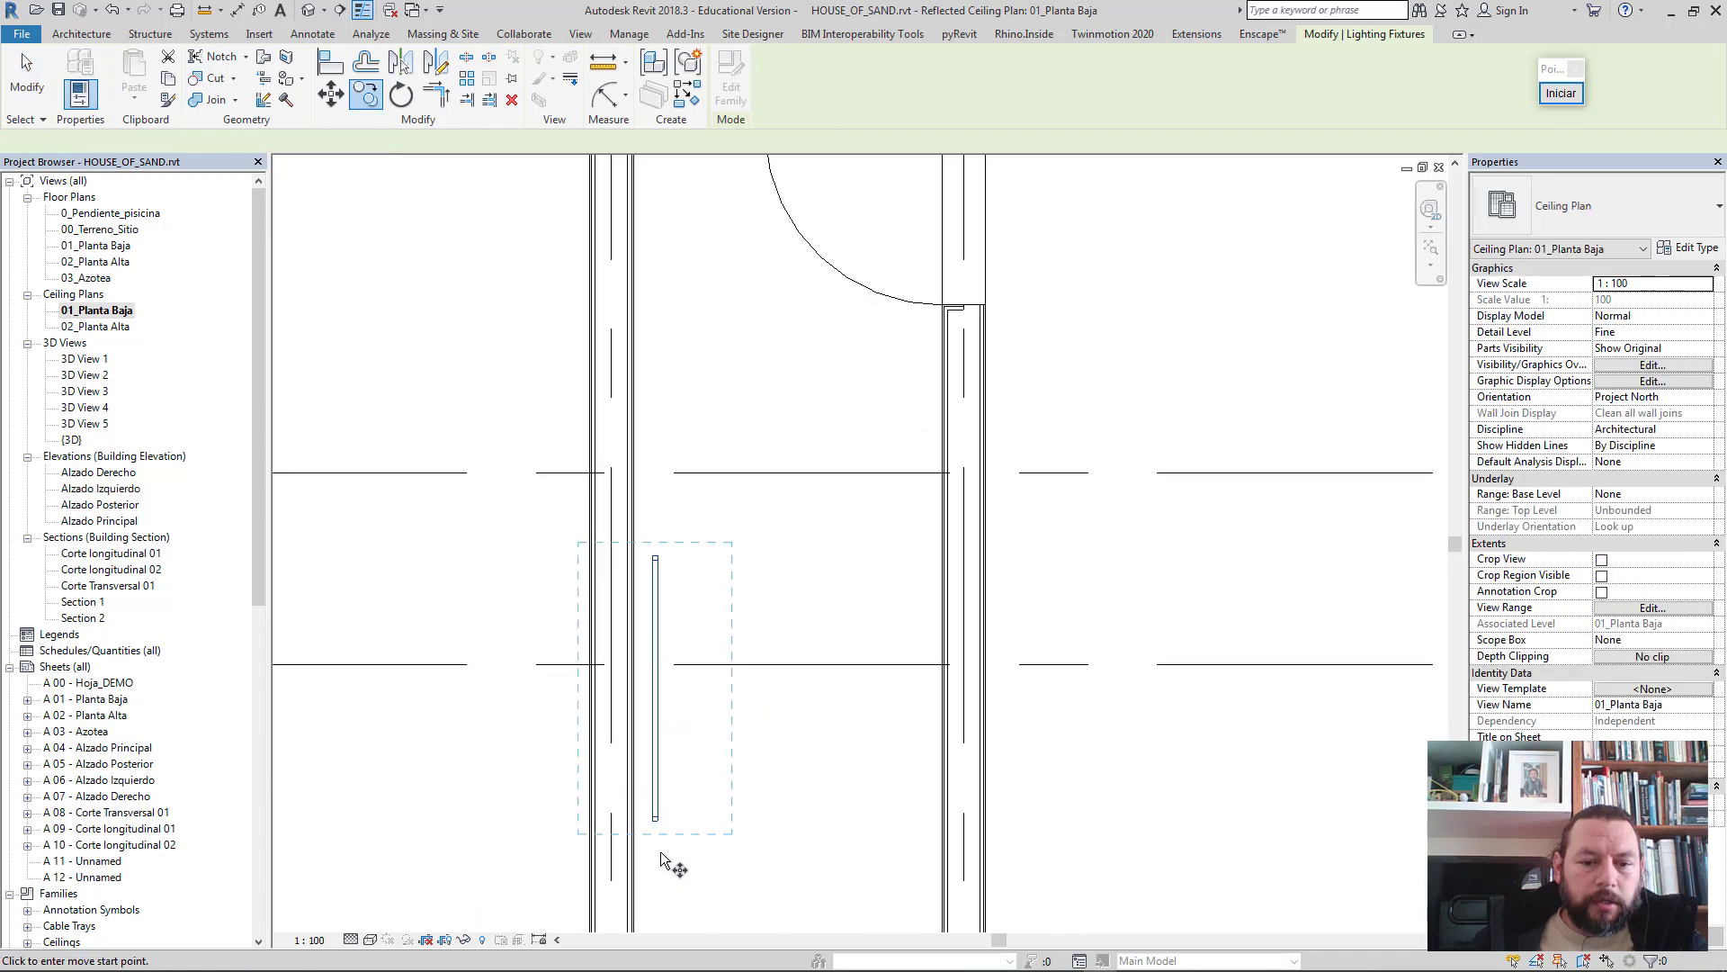
scroll(657, 832, "up", 2)
left_click(653, 804)
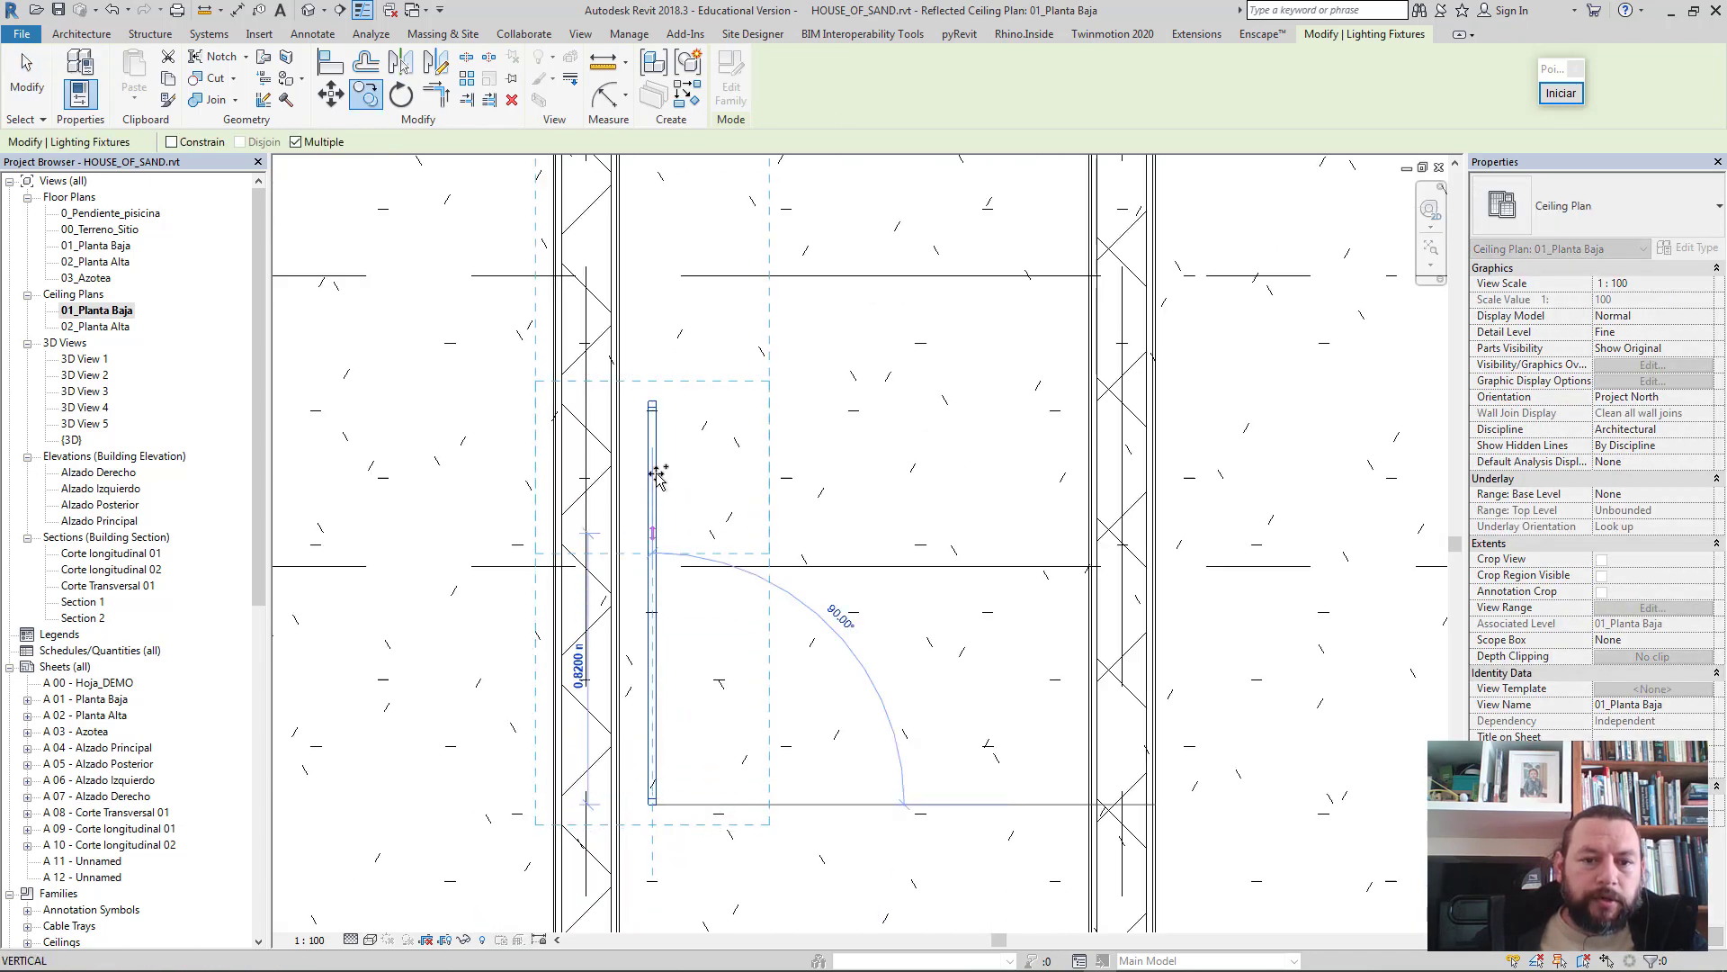
left_click(655, 402)
key("Escape")
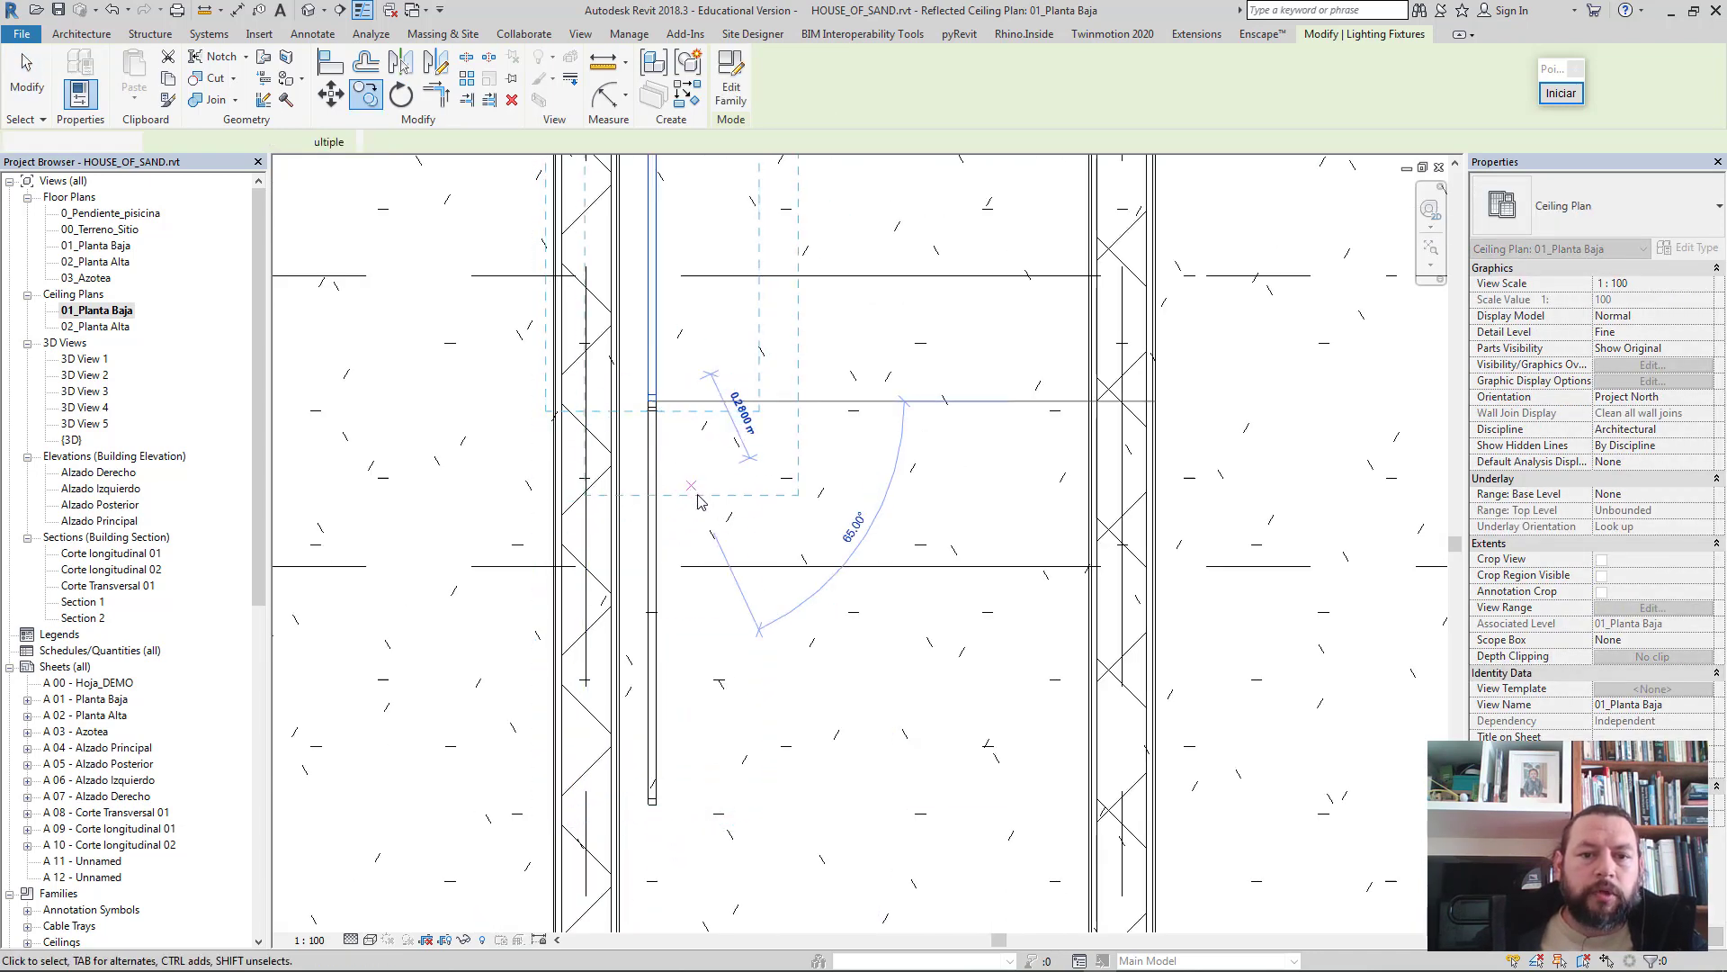
key("Escape")
scroll(711, 540, "up", 3)
scroll(720, 589, "up", 2)
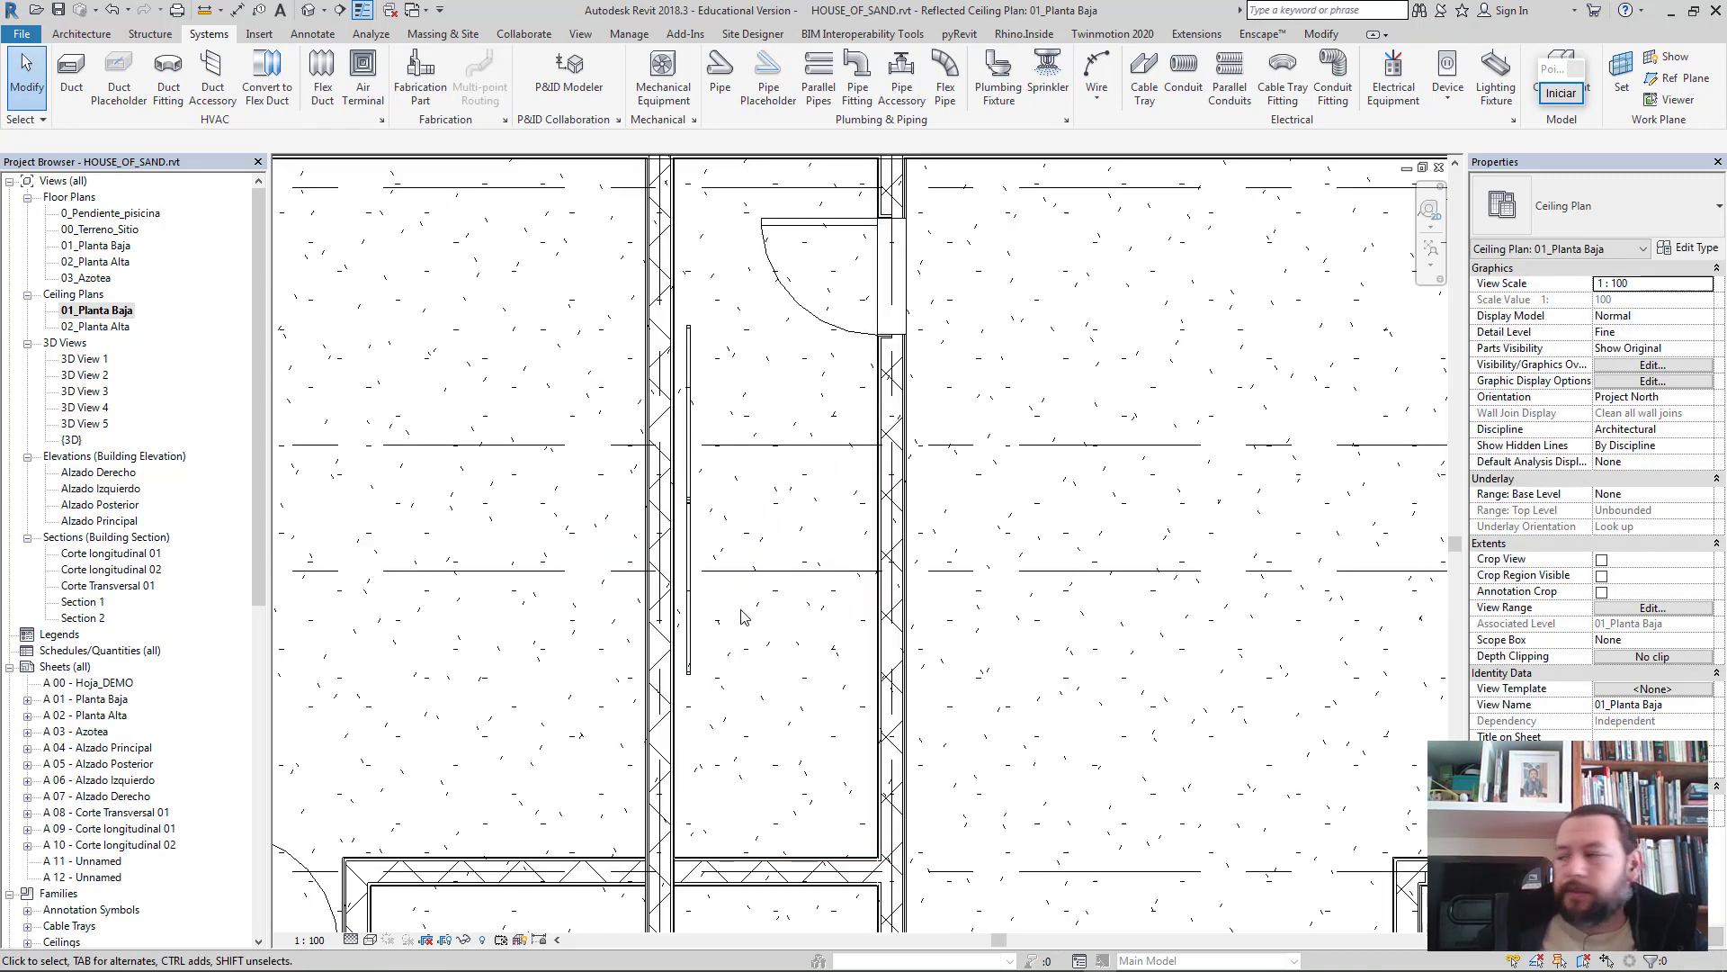
- Recentre the ceiling plan on the corridor, then abandon a camera attempt after the save reminder
middle_click_drag(780, 583, 754, 640)
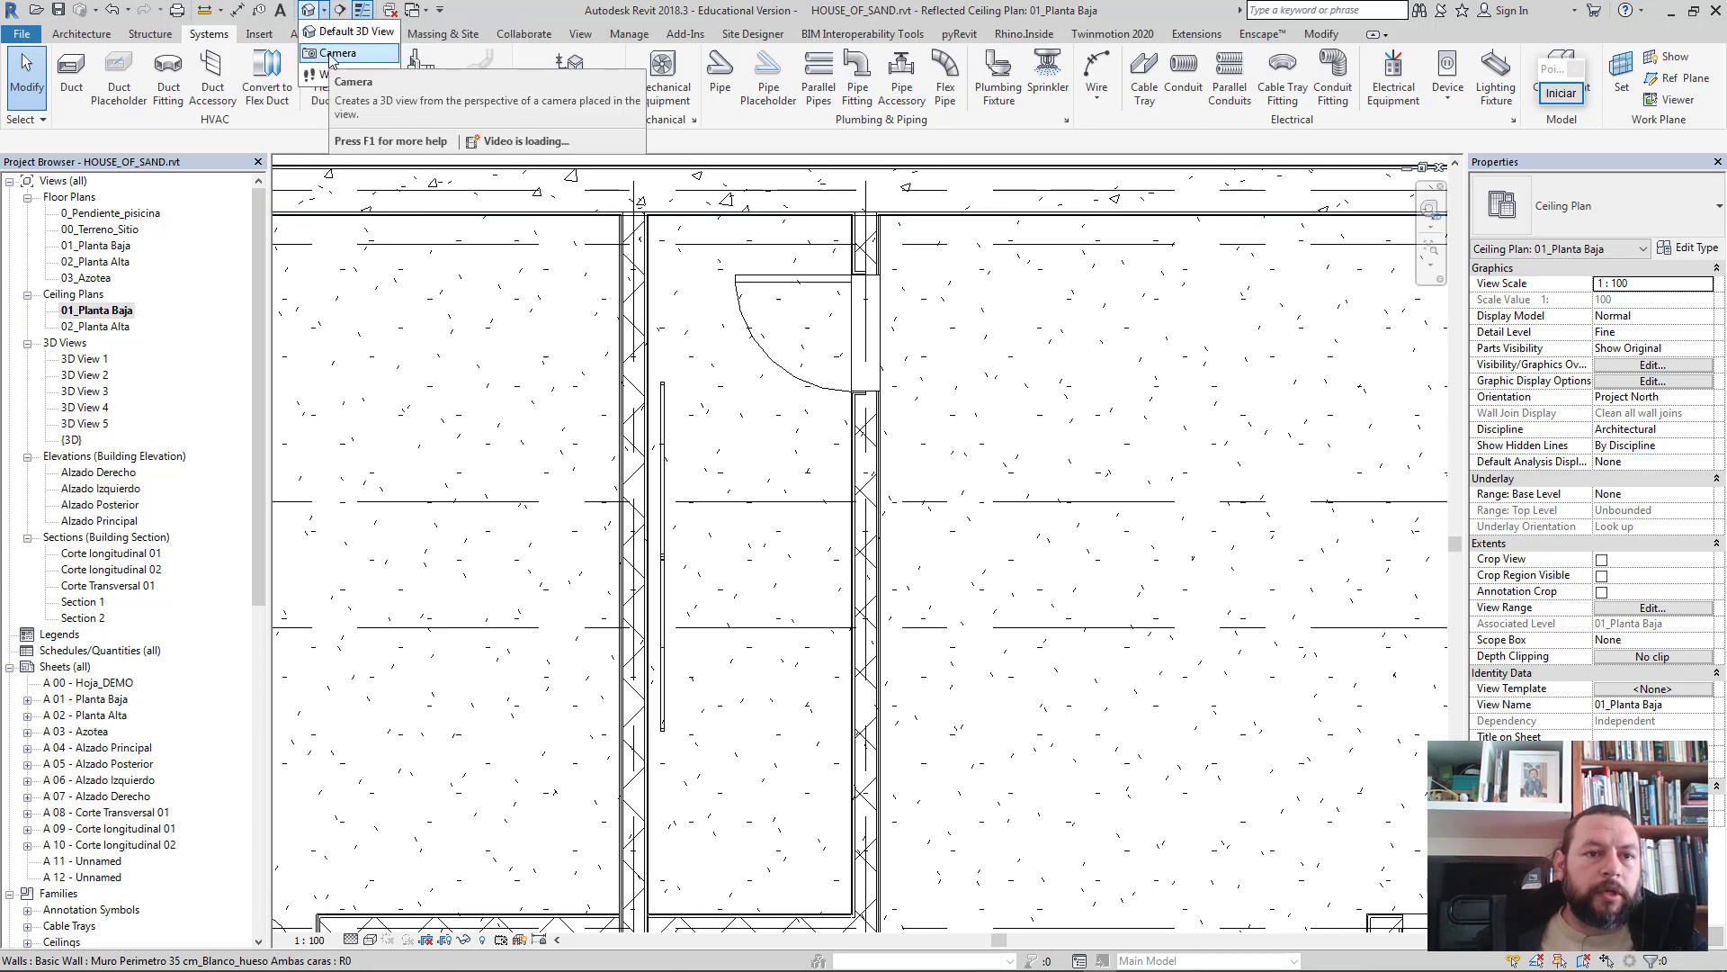
left_click(309, 10)
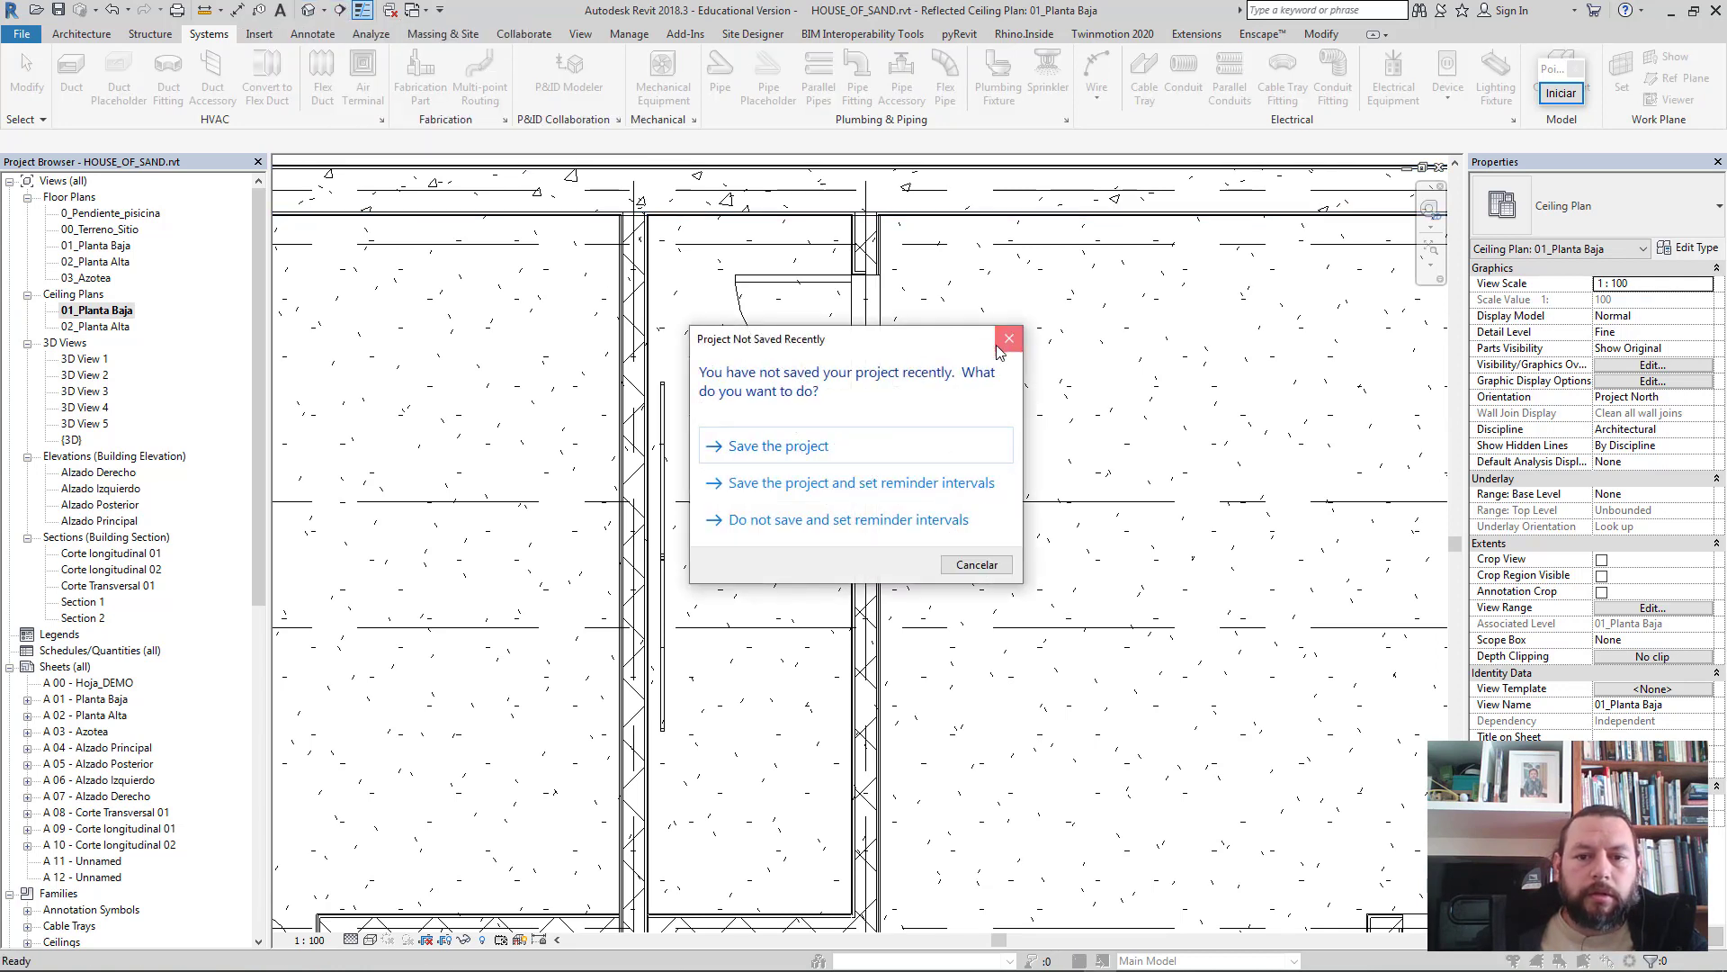
left_click(999, 349)
key("Escape")
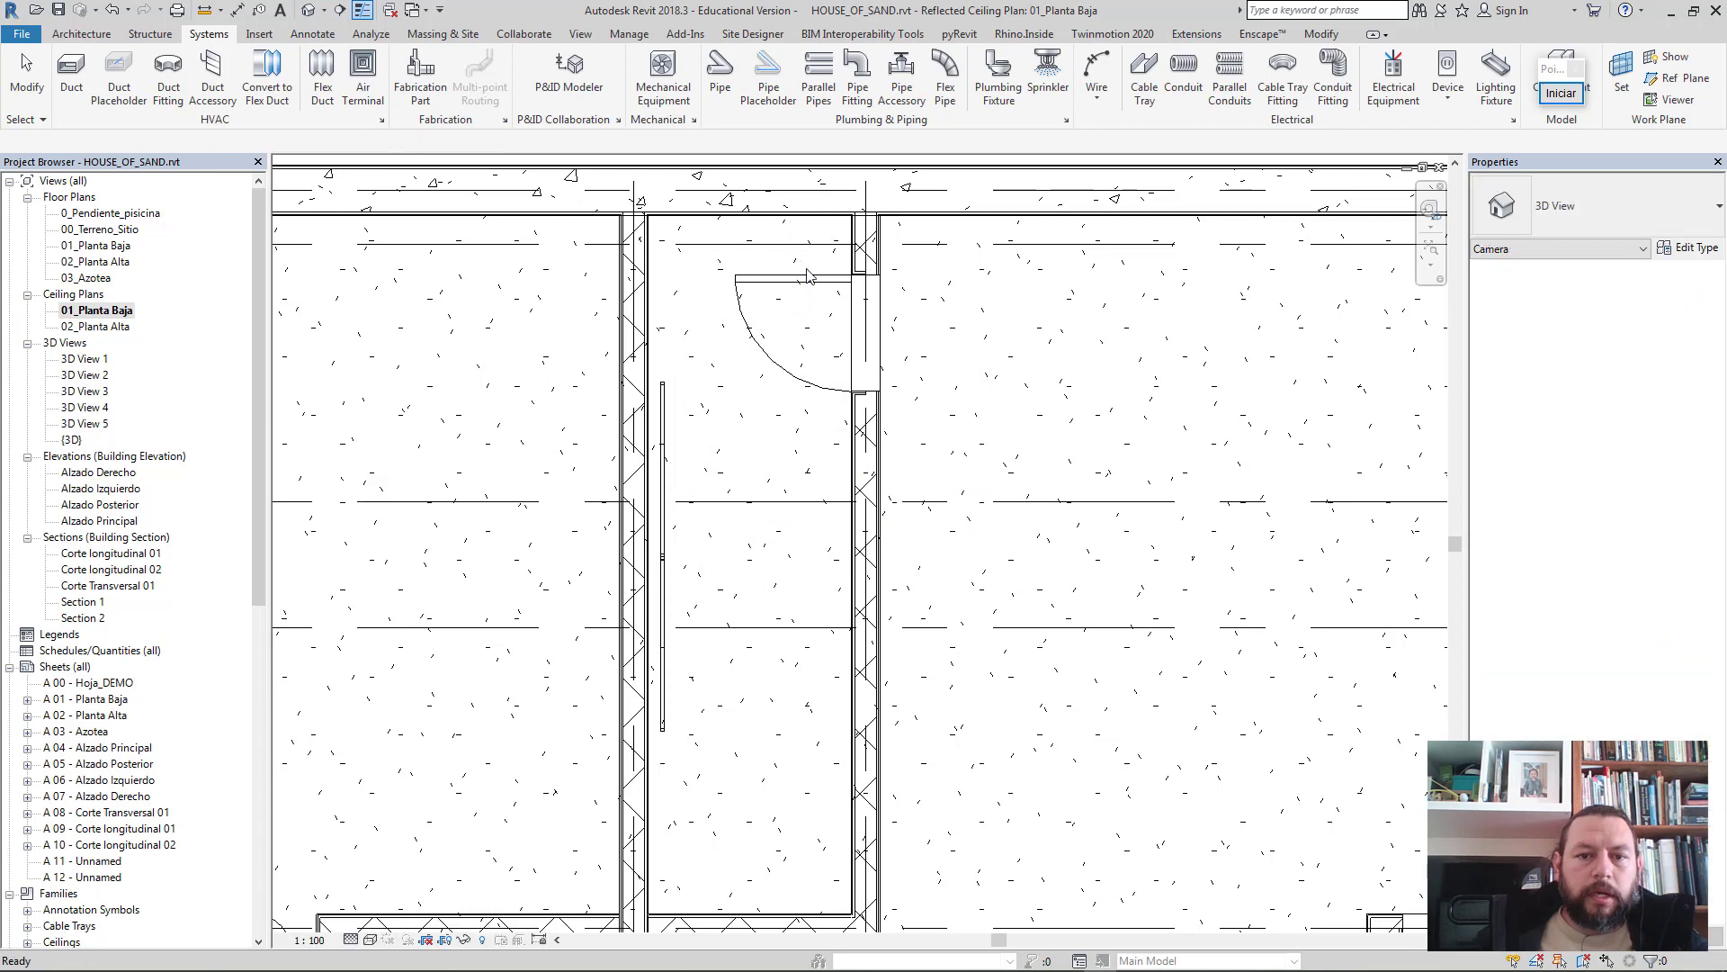
- From the 01_Planta Baja floor plan, start a camera and place its eye position
double_click(98, 245)
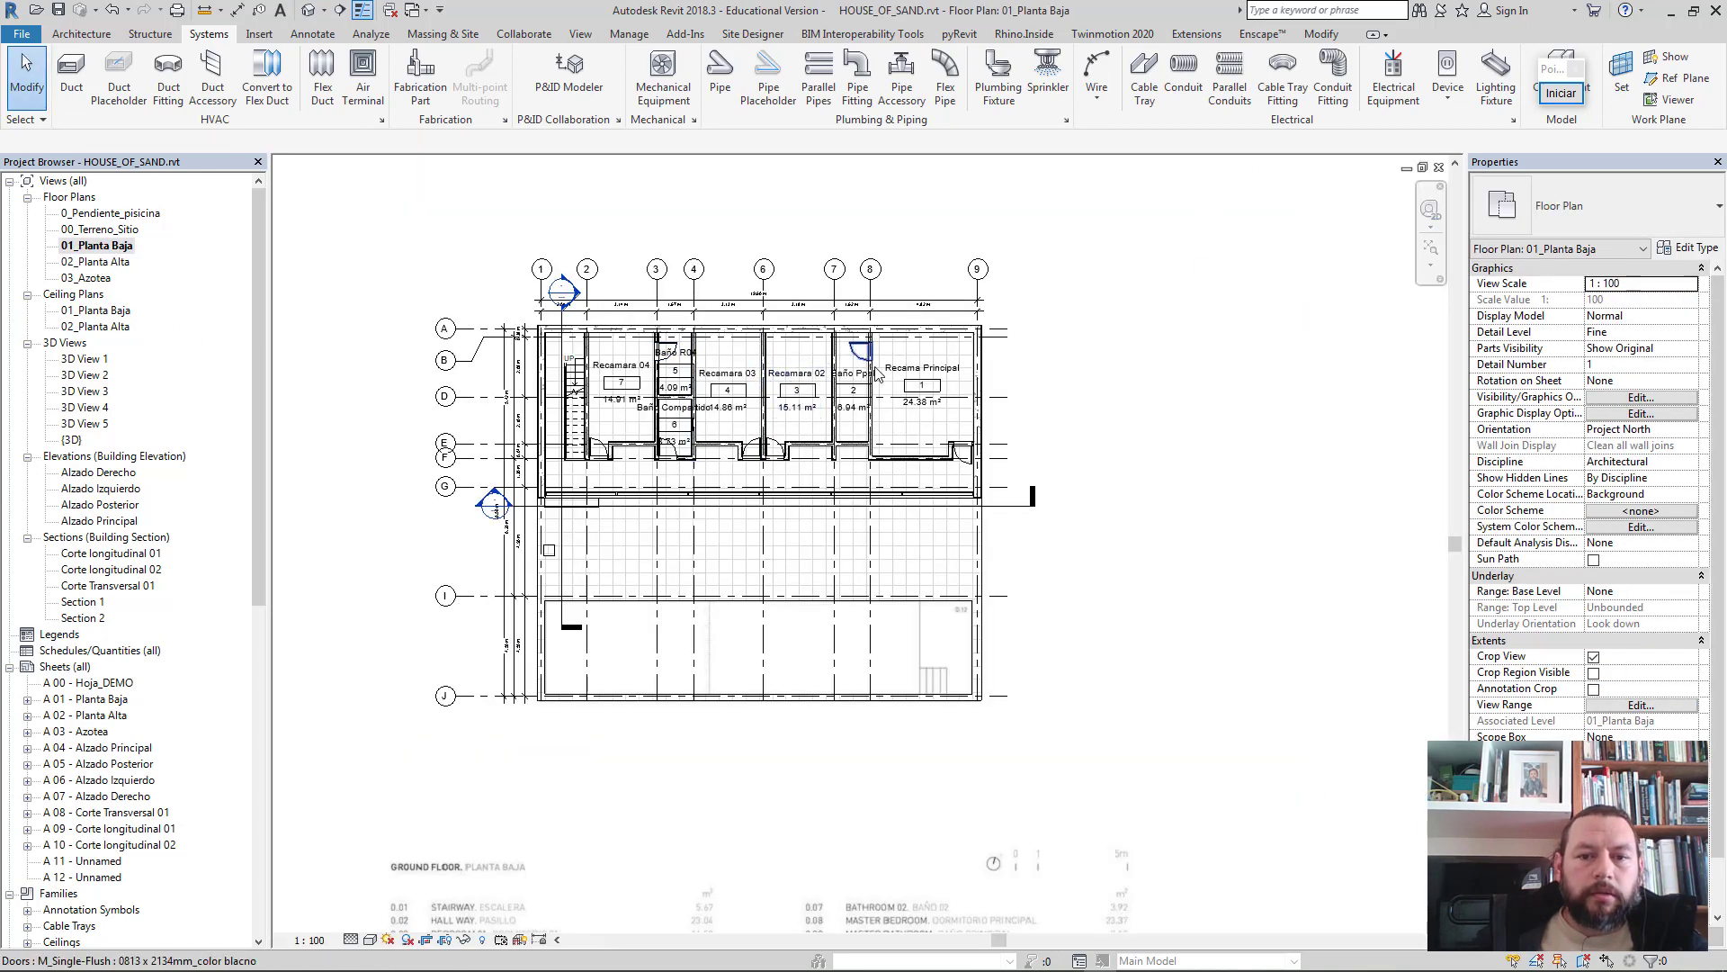
scroll(855, 364, "up", 2)
scroll(855, 365, "up", 5)
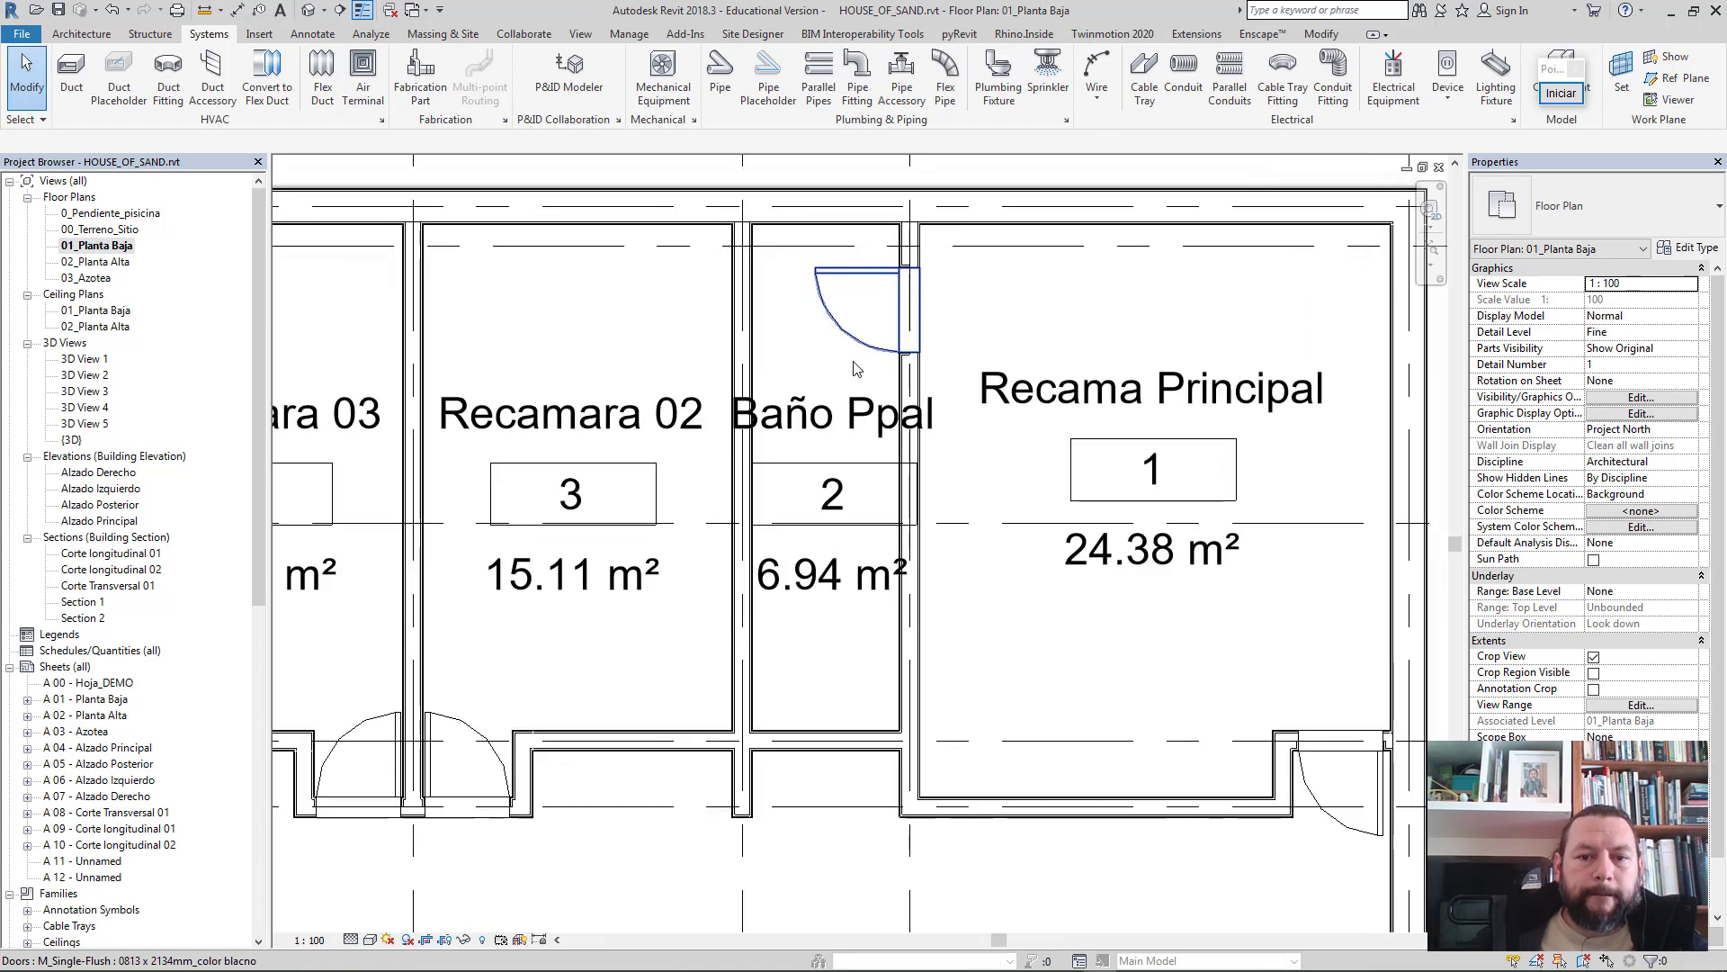
left_click(310, 11)
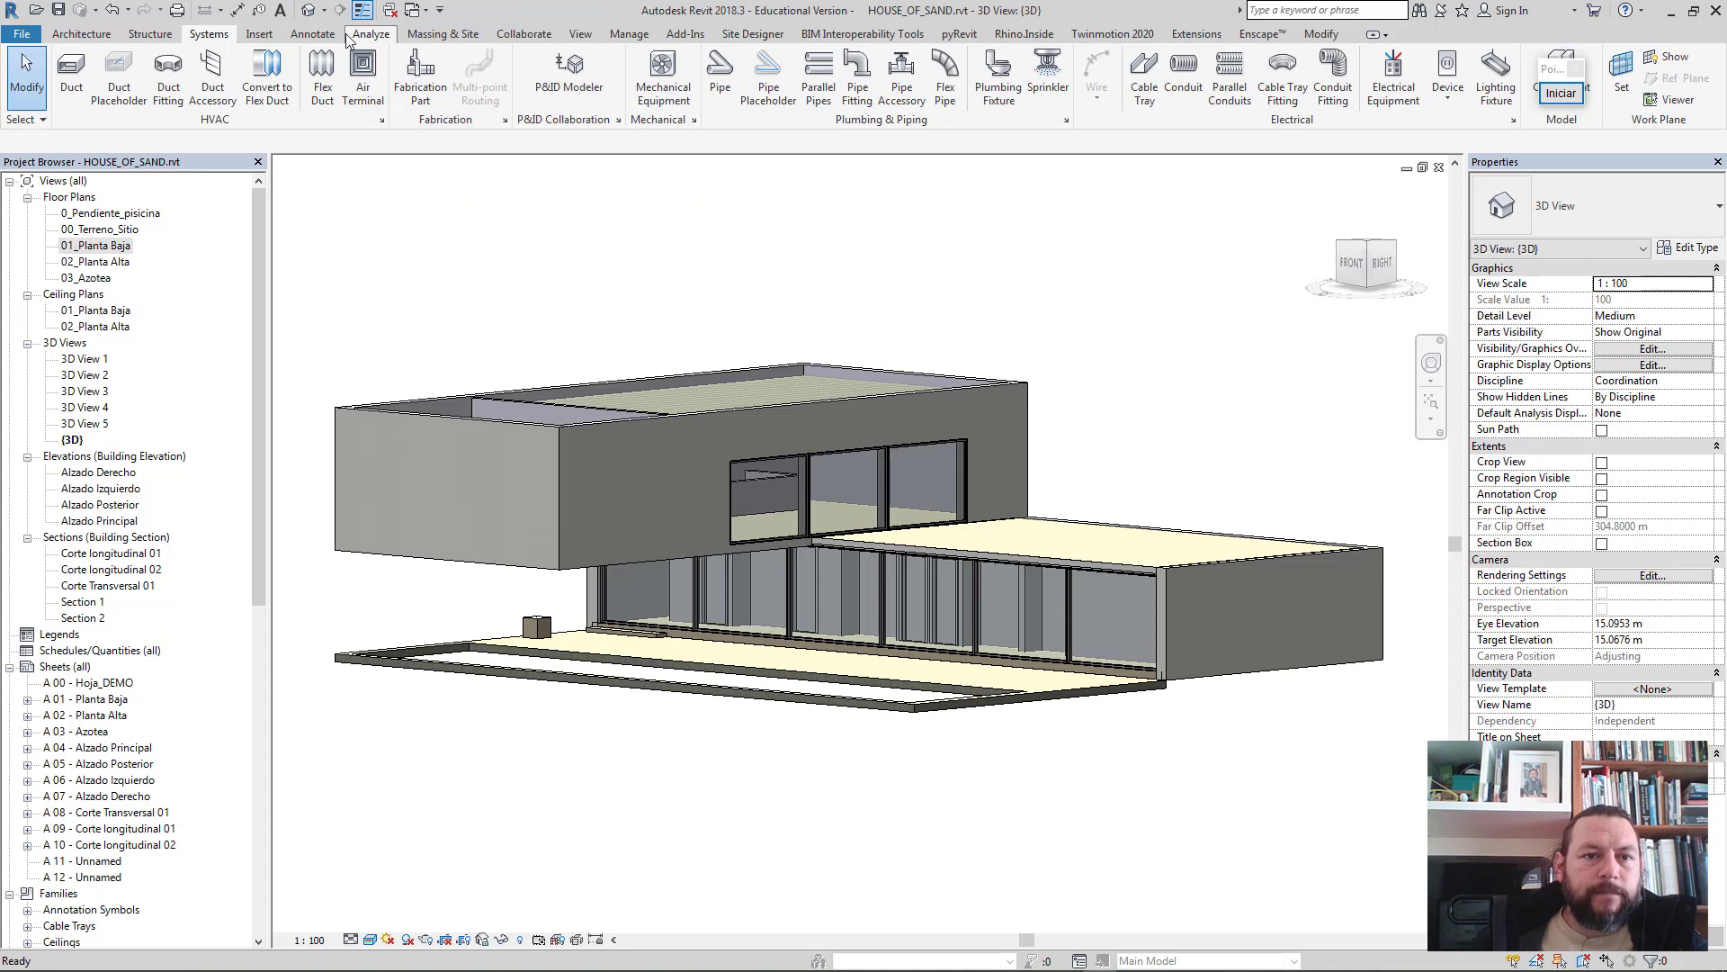
double_click(121, 247)
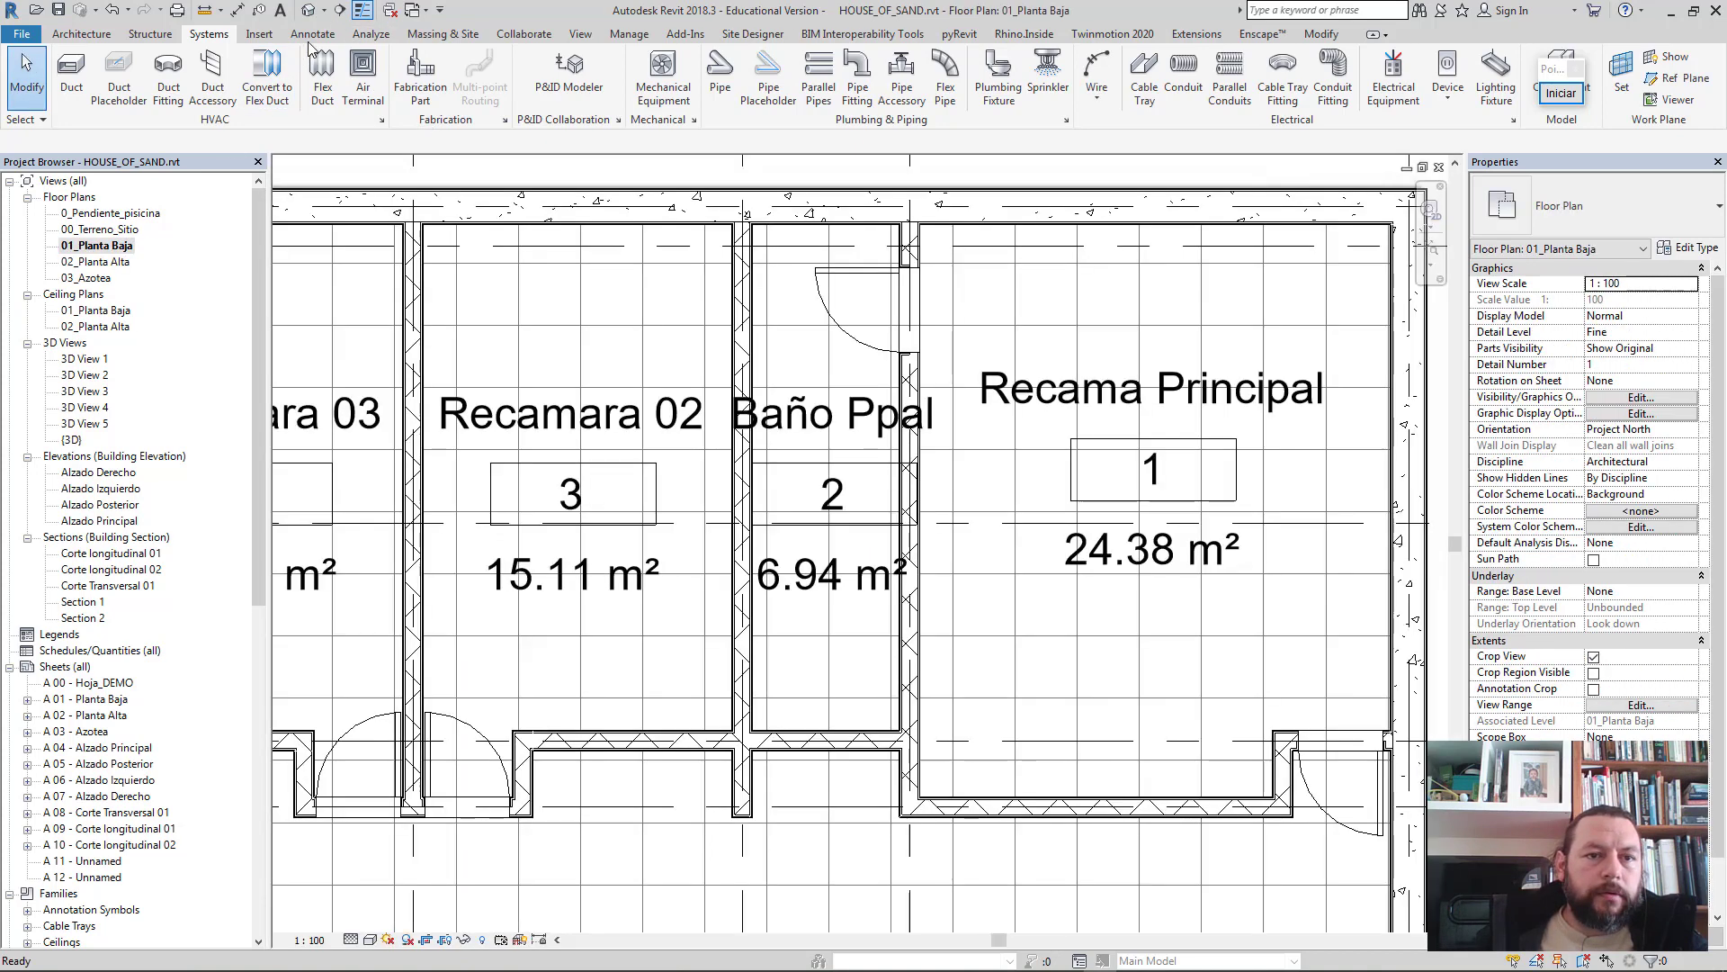
left_click(326, 12)
left_click(346, 52)
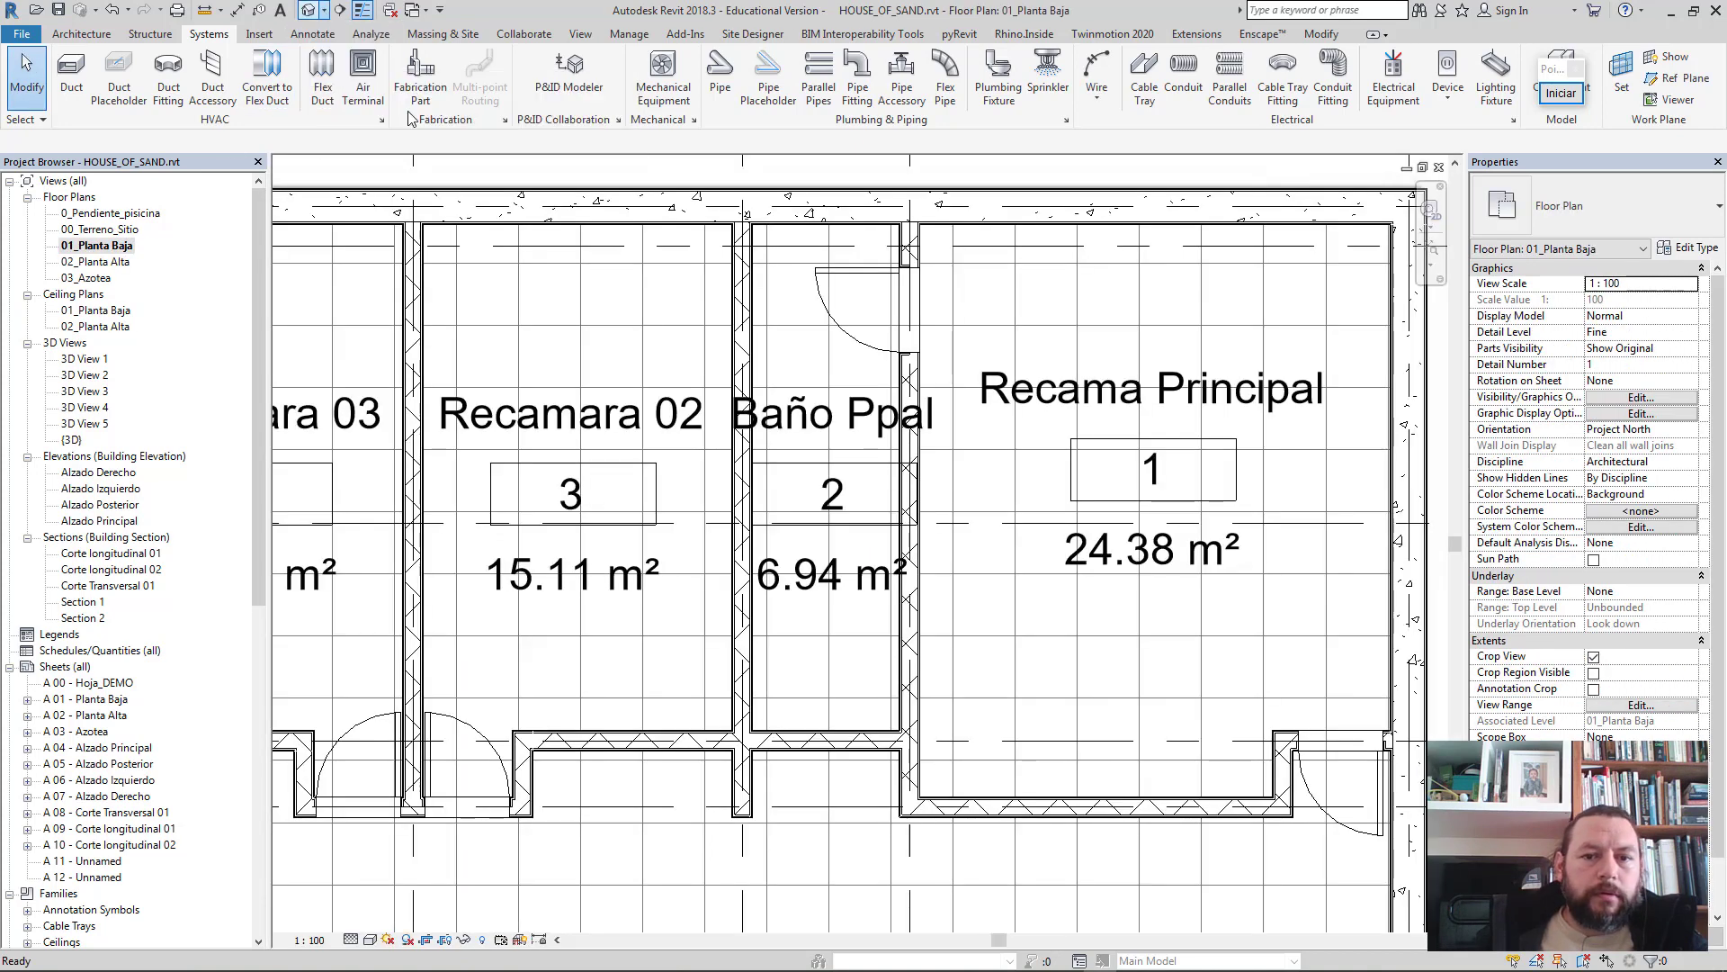
left_click(872, 241)
- Set the camera target for 3D View 6, extend its crop frame down and right, and use Realistic style
left_click(814, 630)
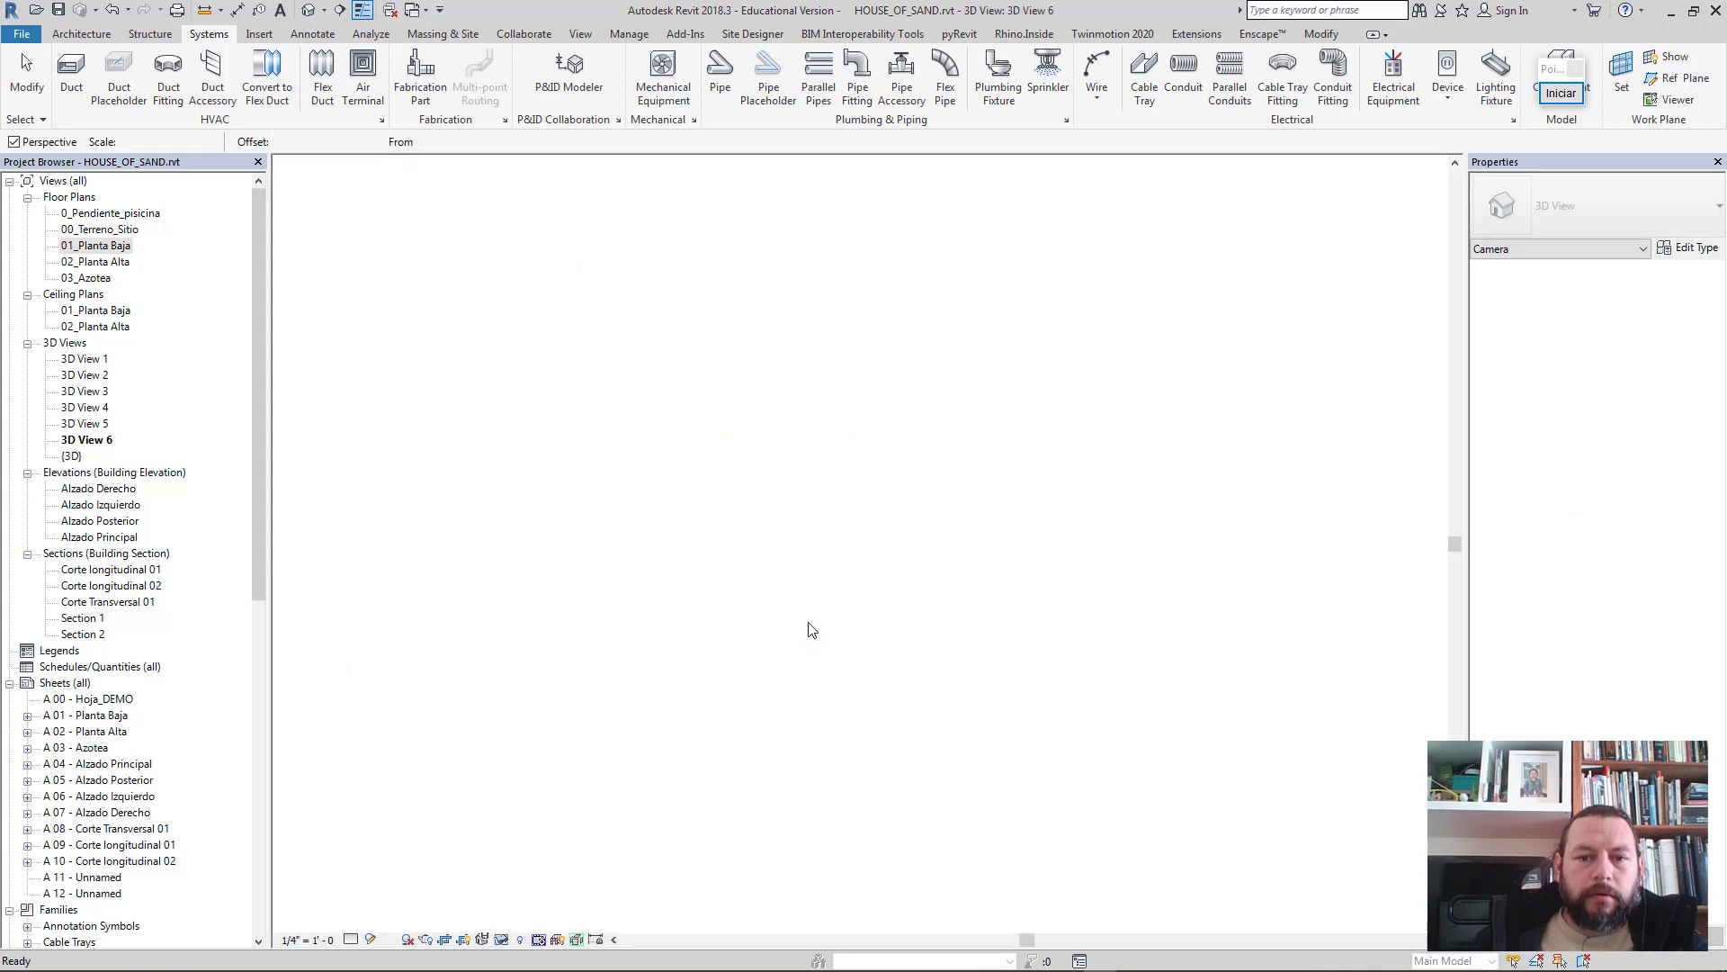
scroll(841, 691, "down", 1)
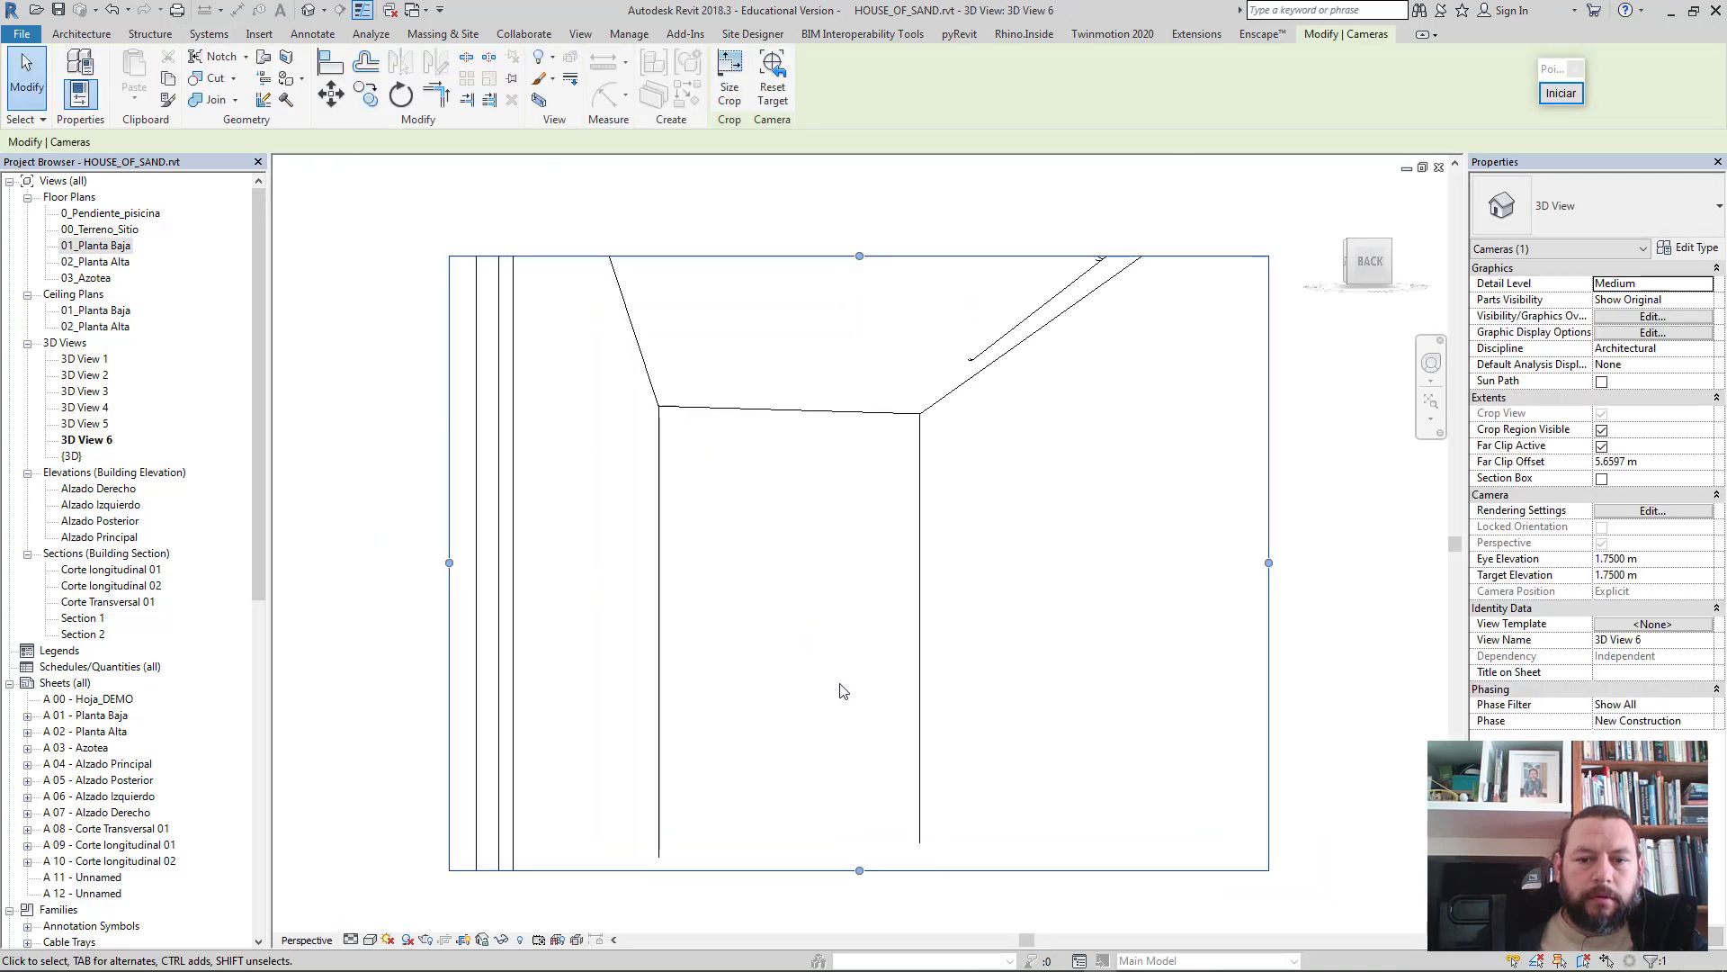
scroll(875, 726, "down", 1)
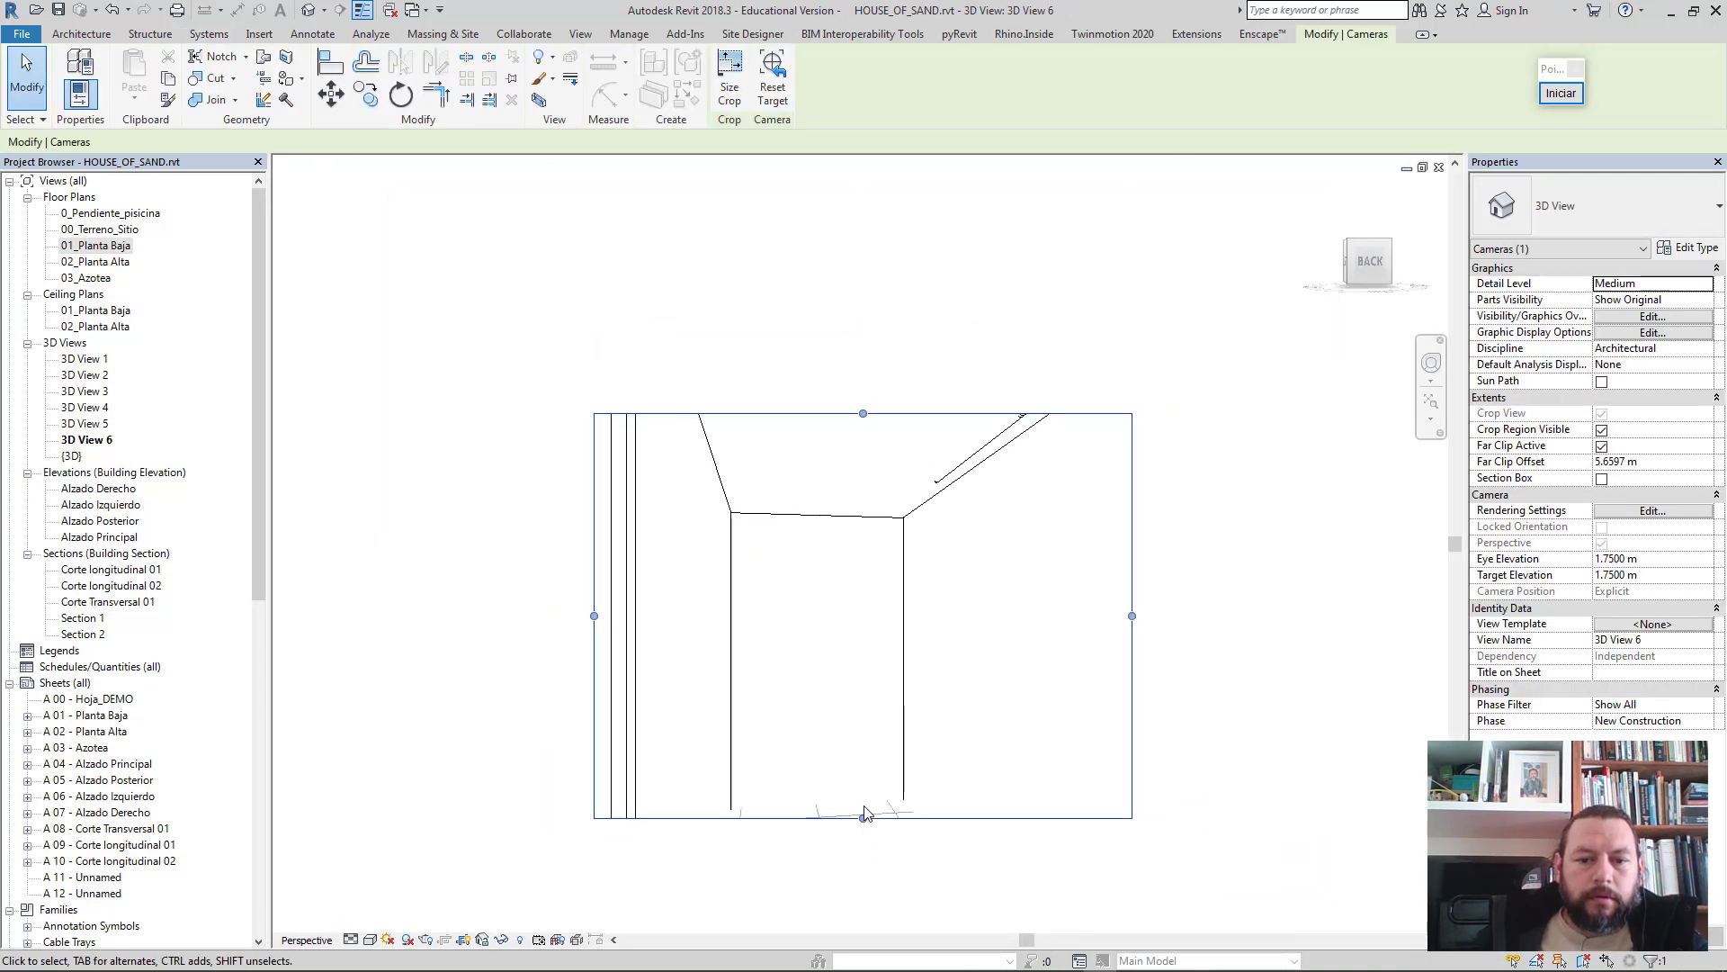
left_click_drag(863, 816, 864, 902)
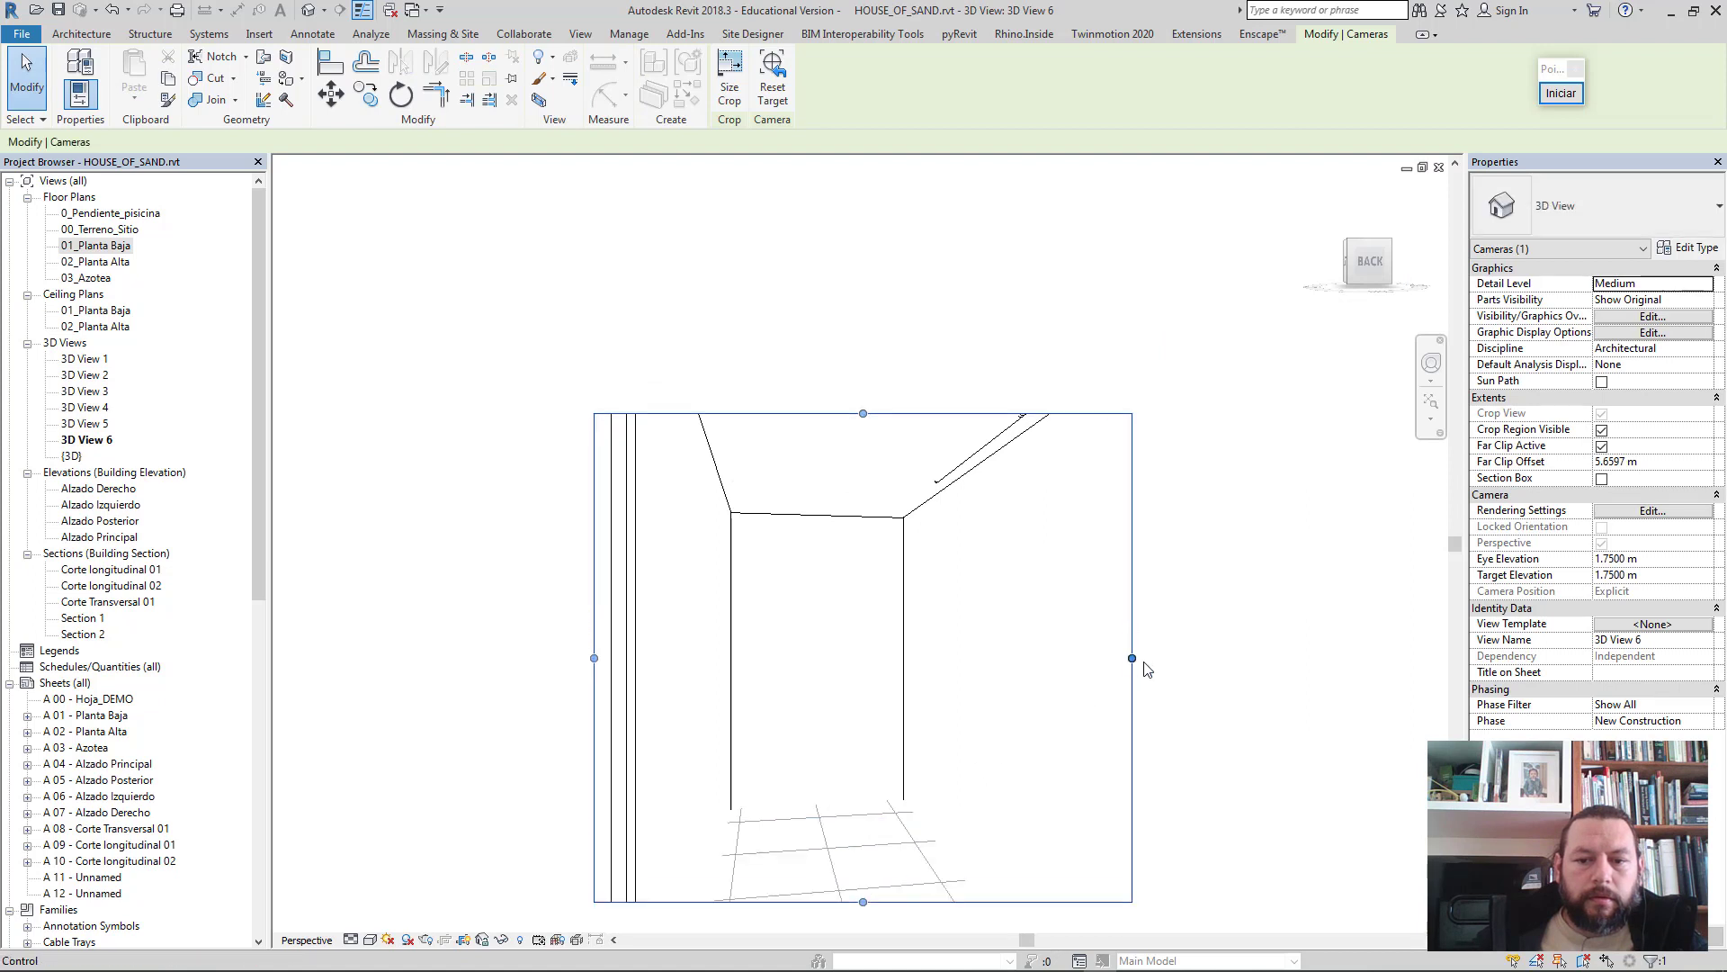
left_click_drag(1132, 657, 1217, 658)
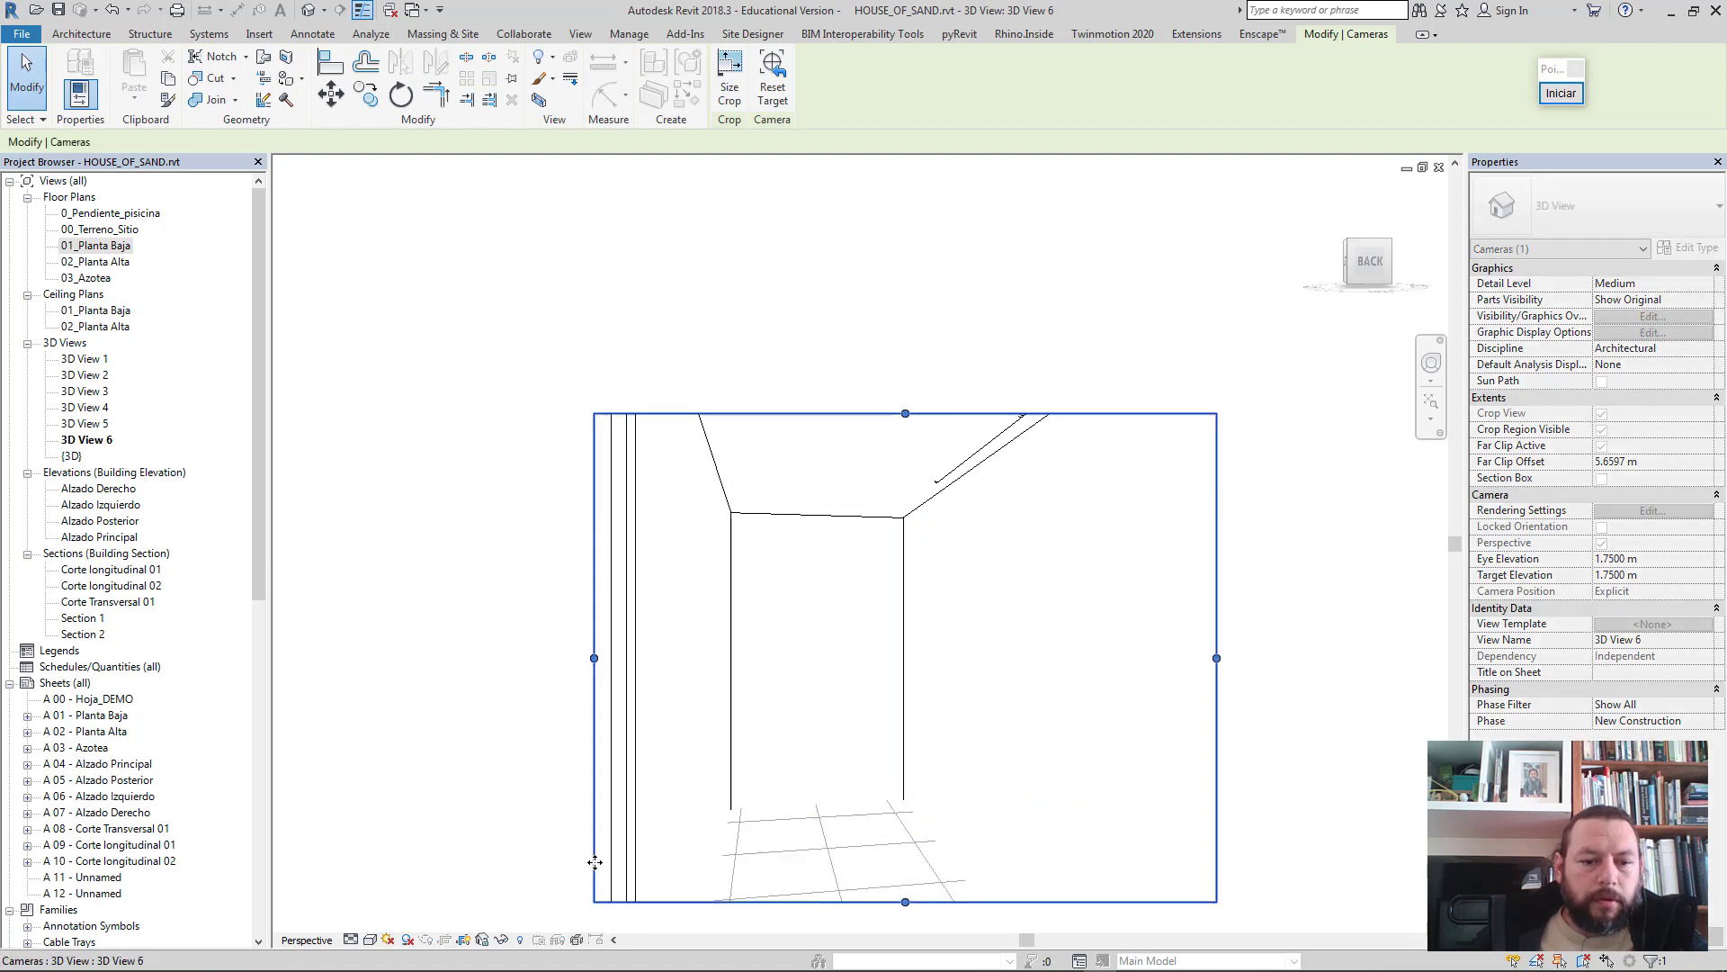
left_click(370, 940)
left_click(410, 909)
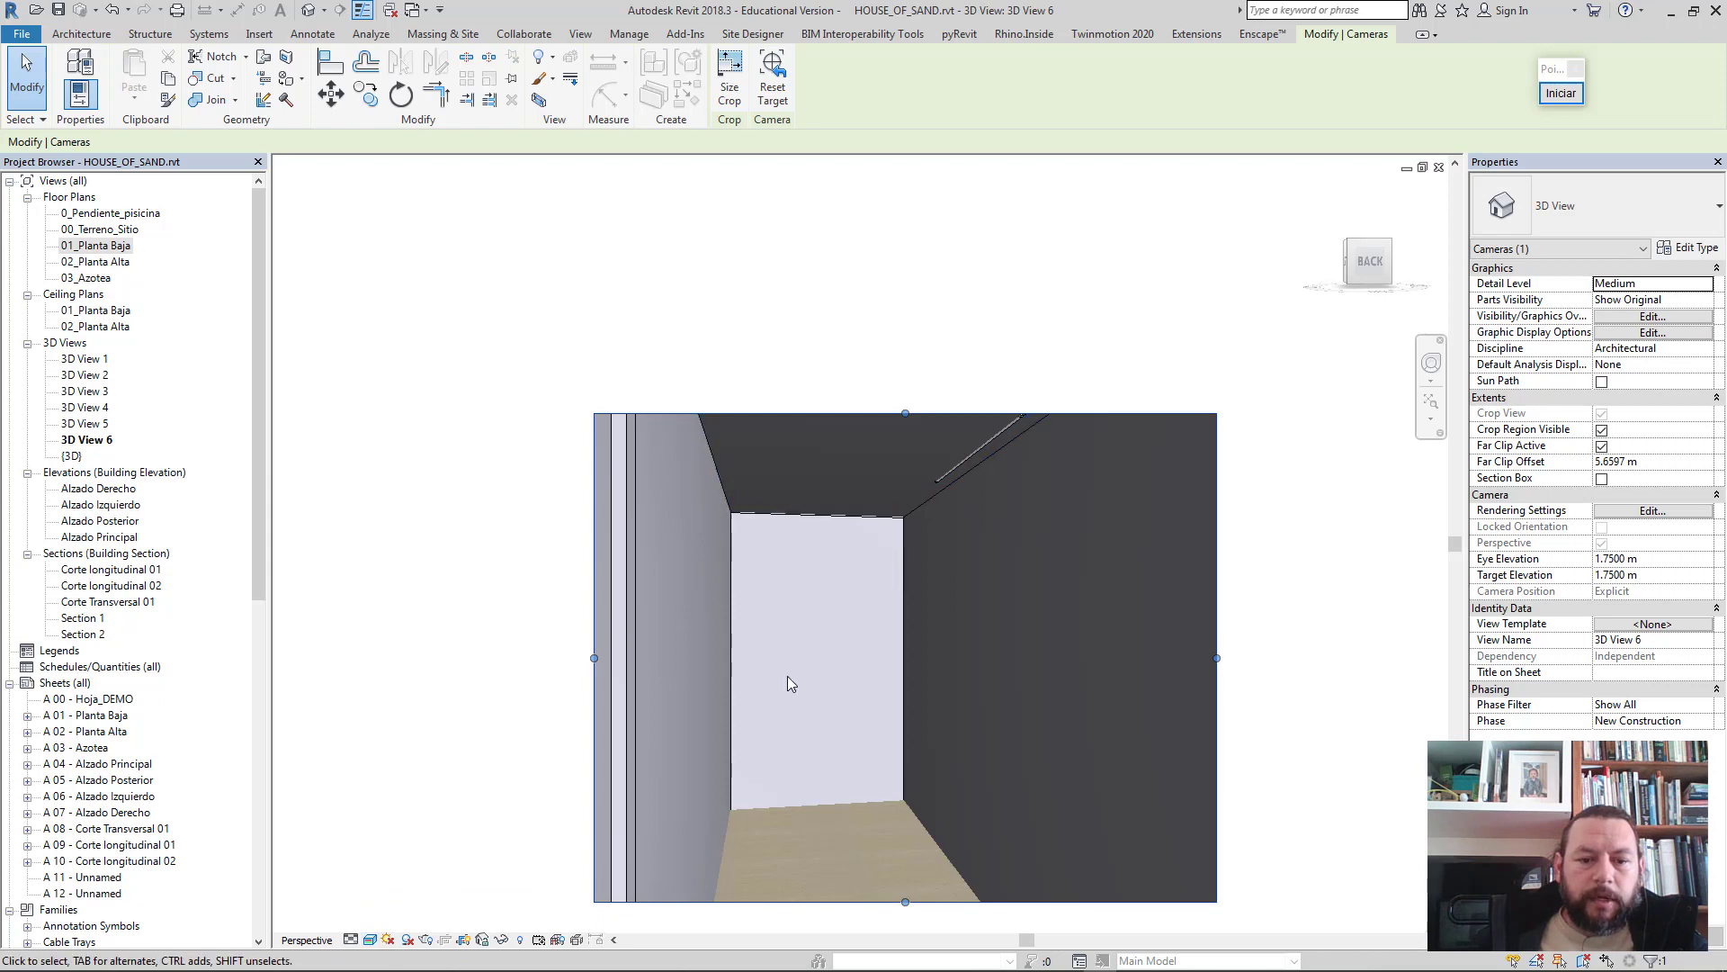
- Render 3D View 6 with the Interior: Sun and Artificial scheme and a Still sun setting
left_click(429, 940)
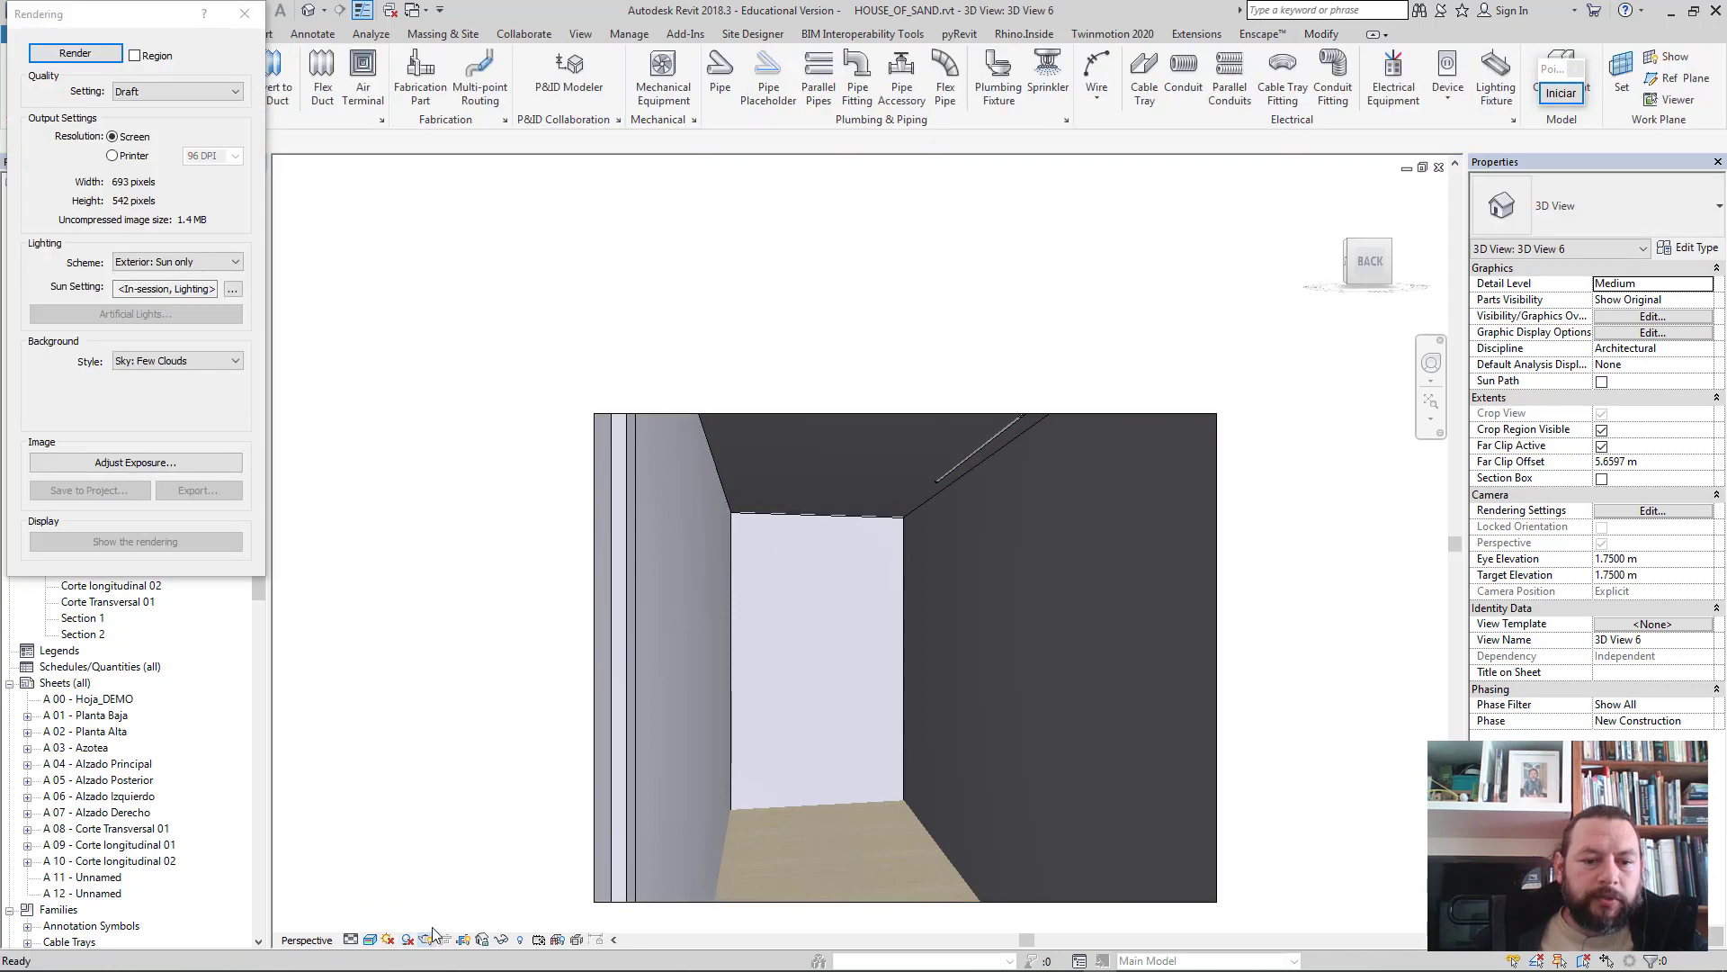
left_click(225, 262)
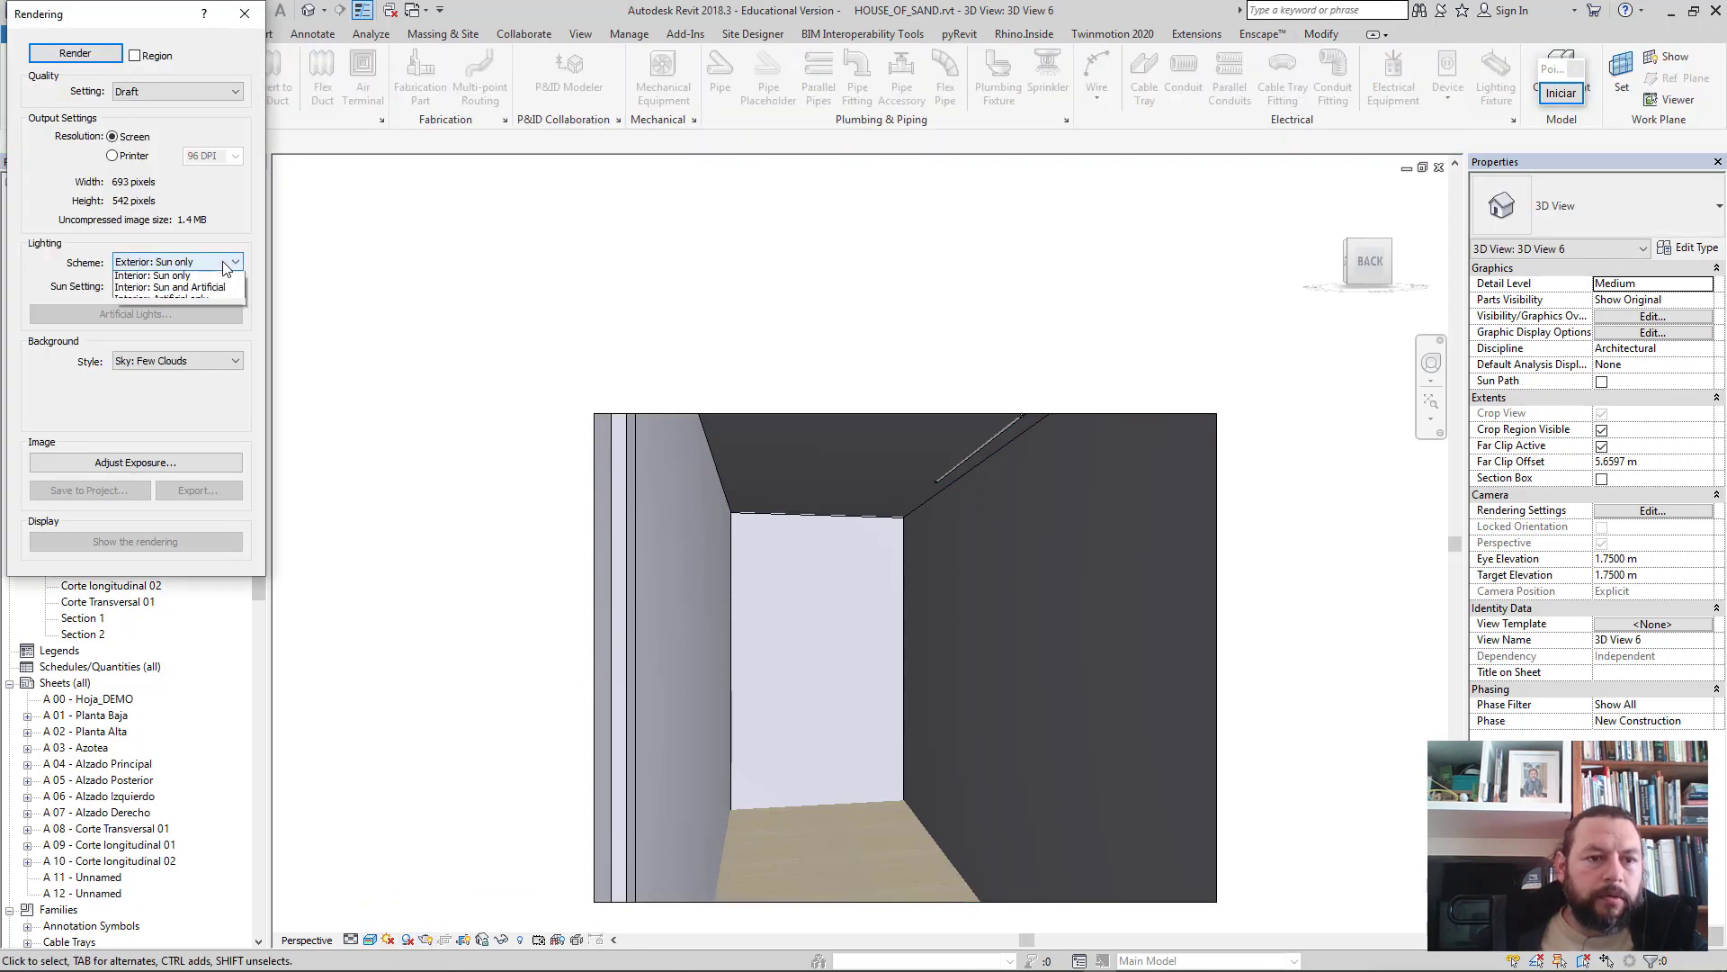
left_click(185, 336)
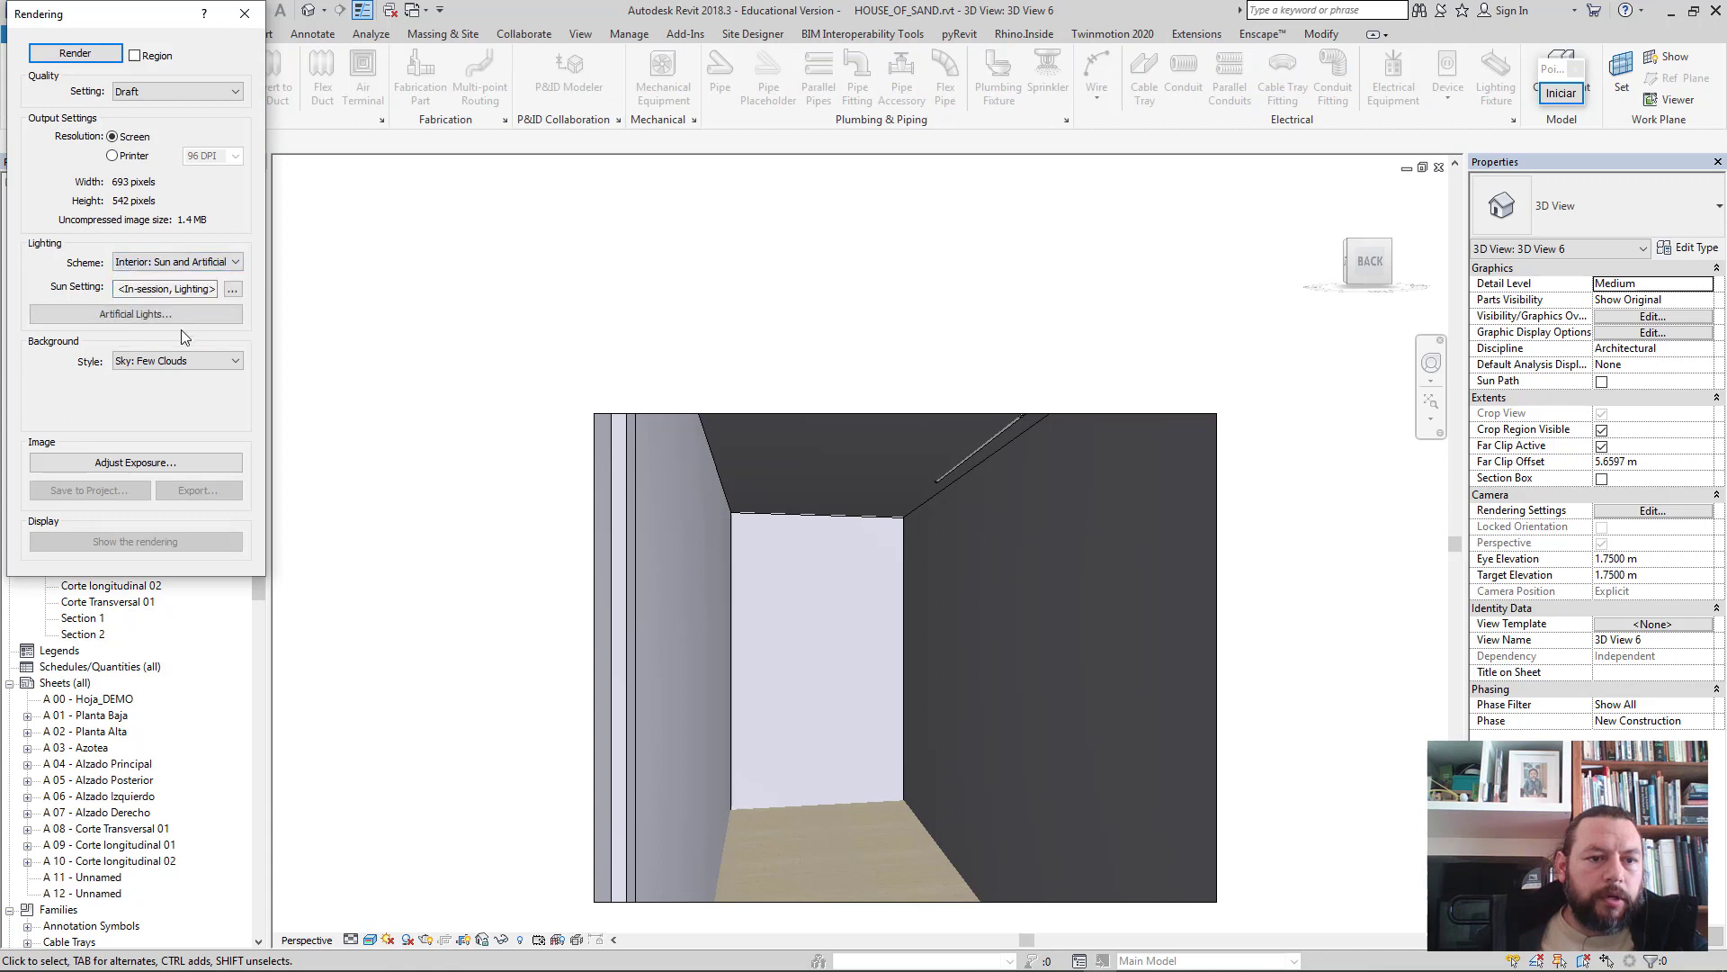
left_click(230, 292)
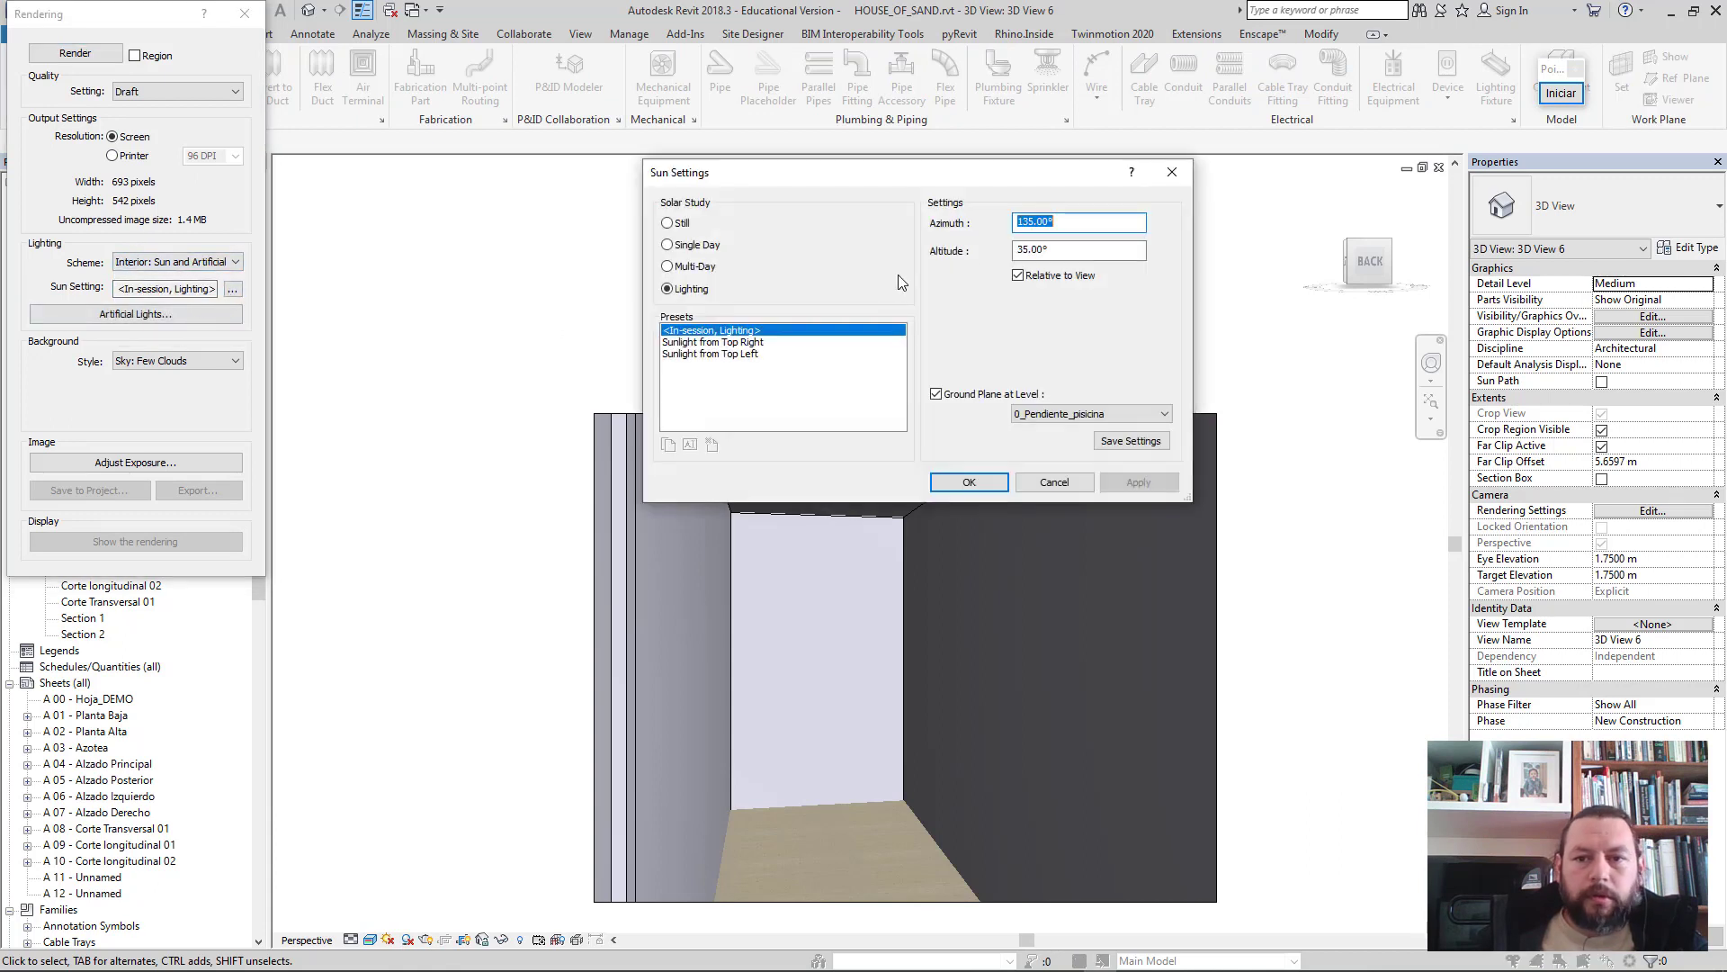
left_click(667, 223)
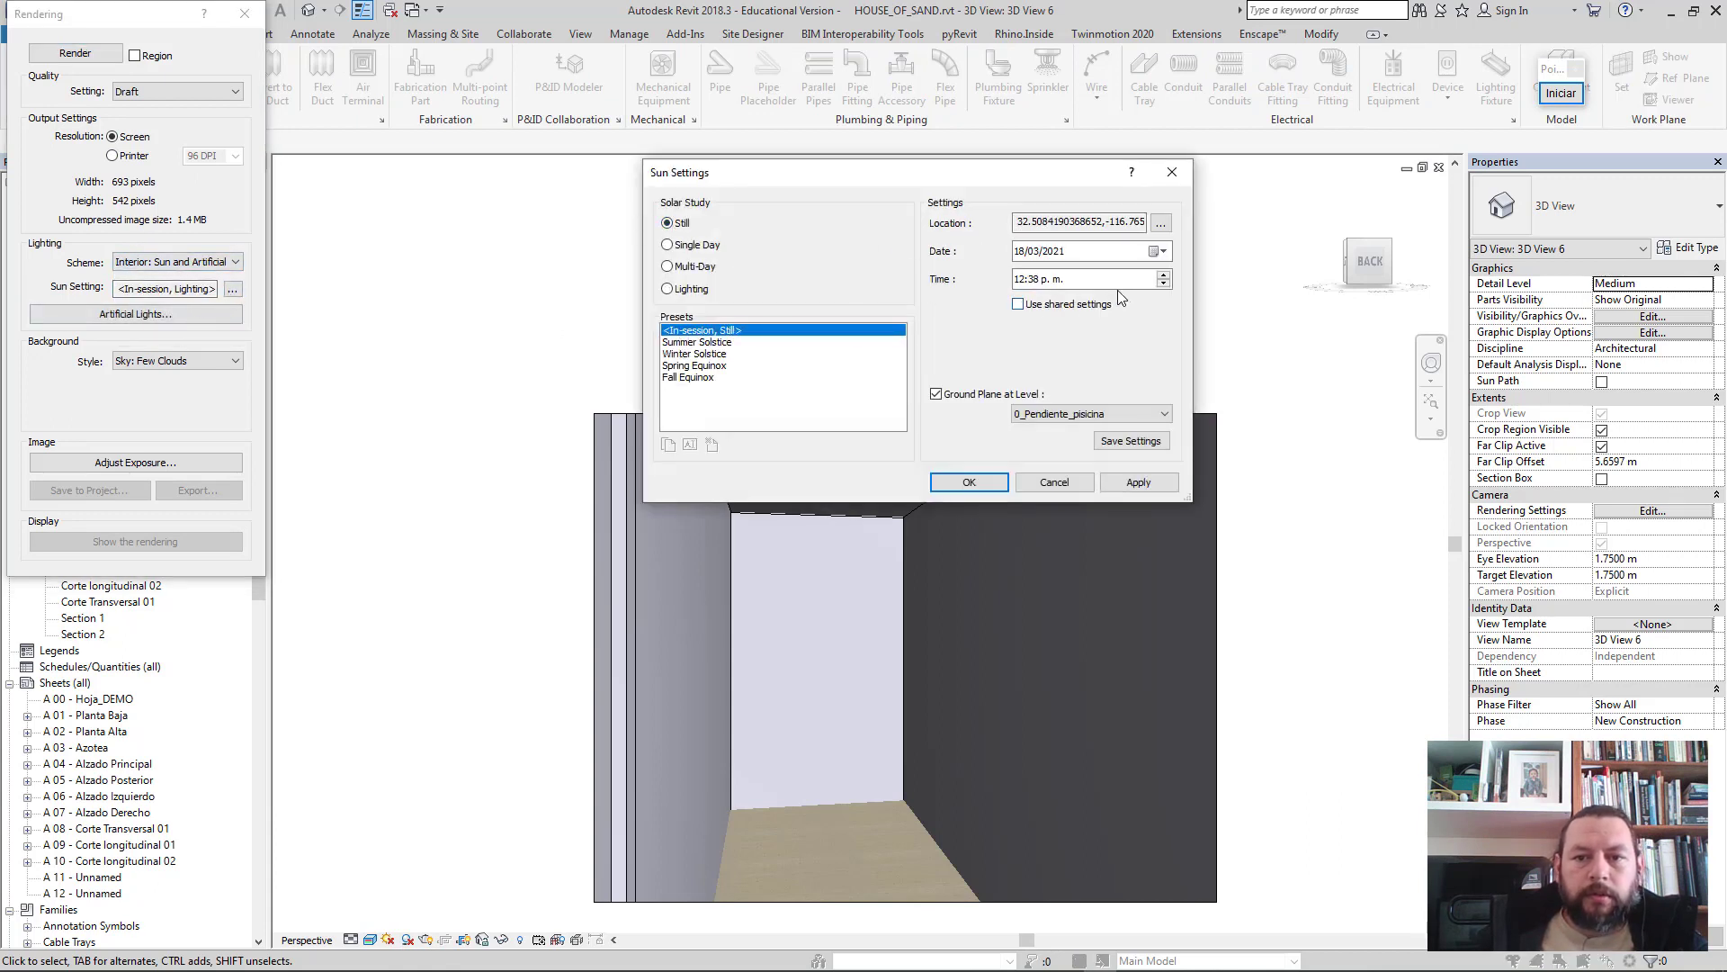
left_click(1138, 483)
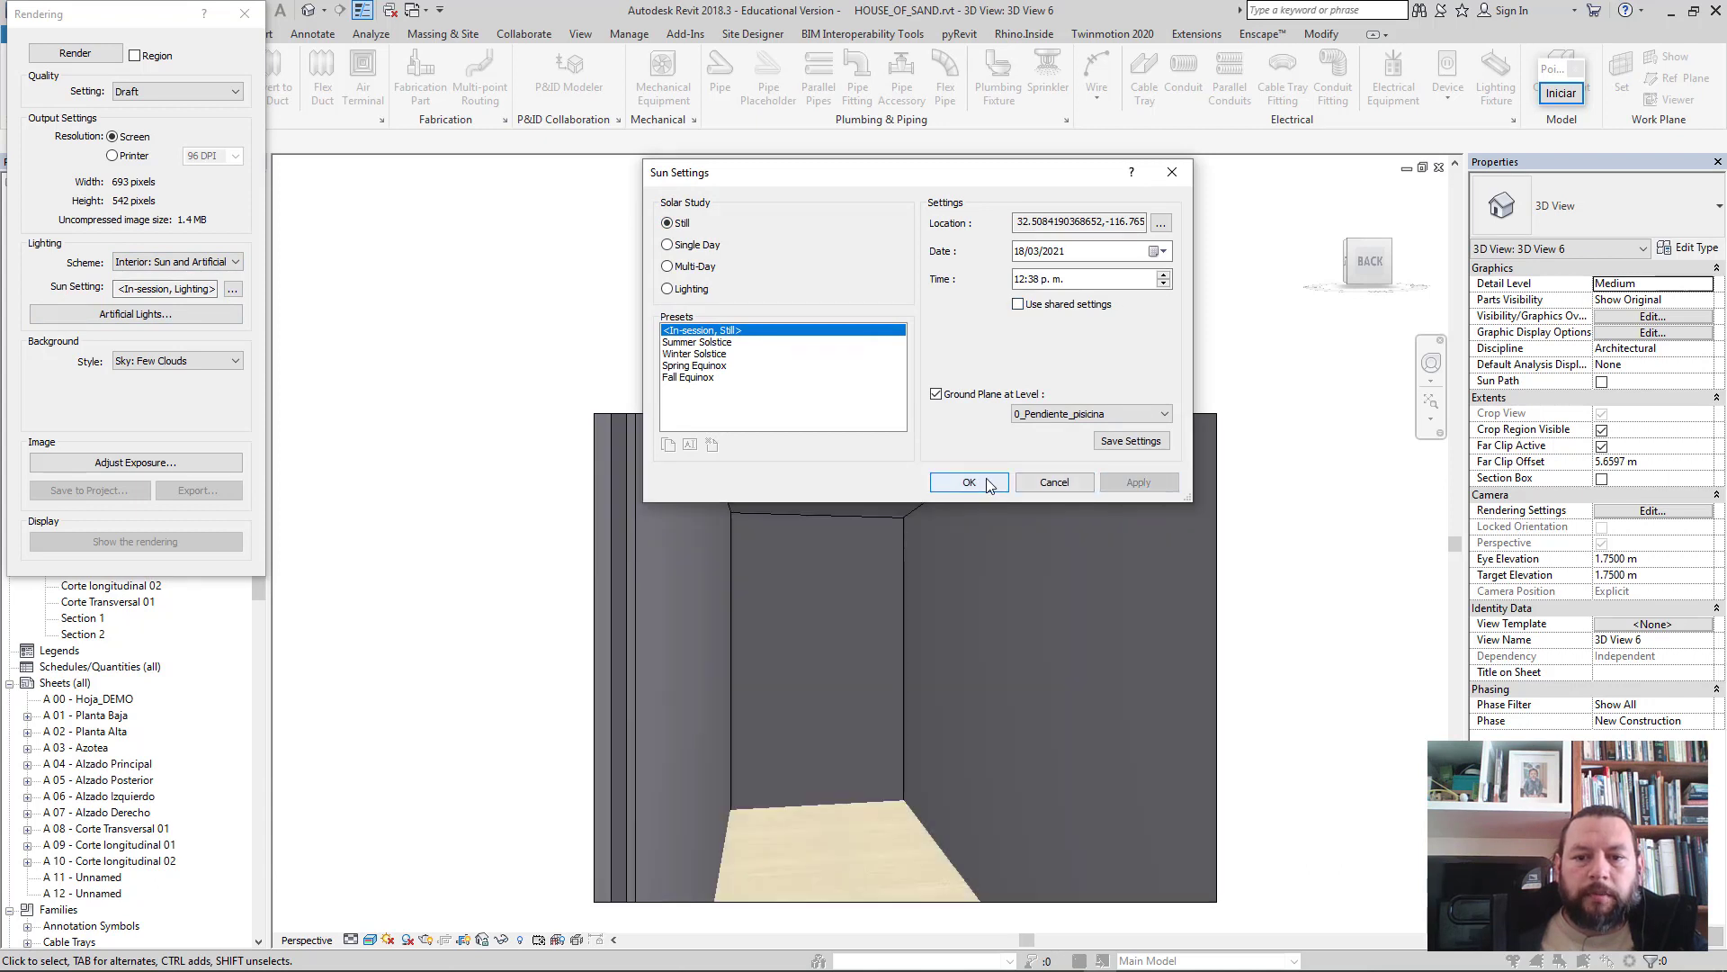
left_click(988, 484)
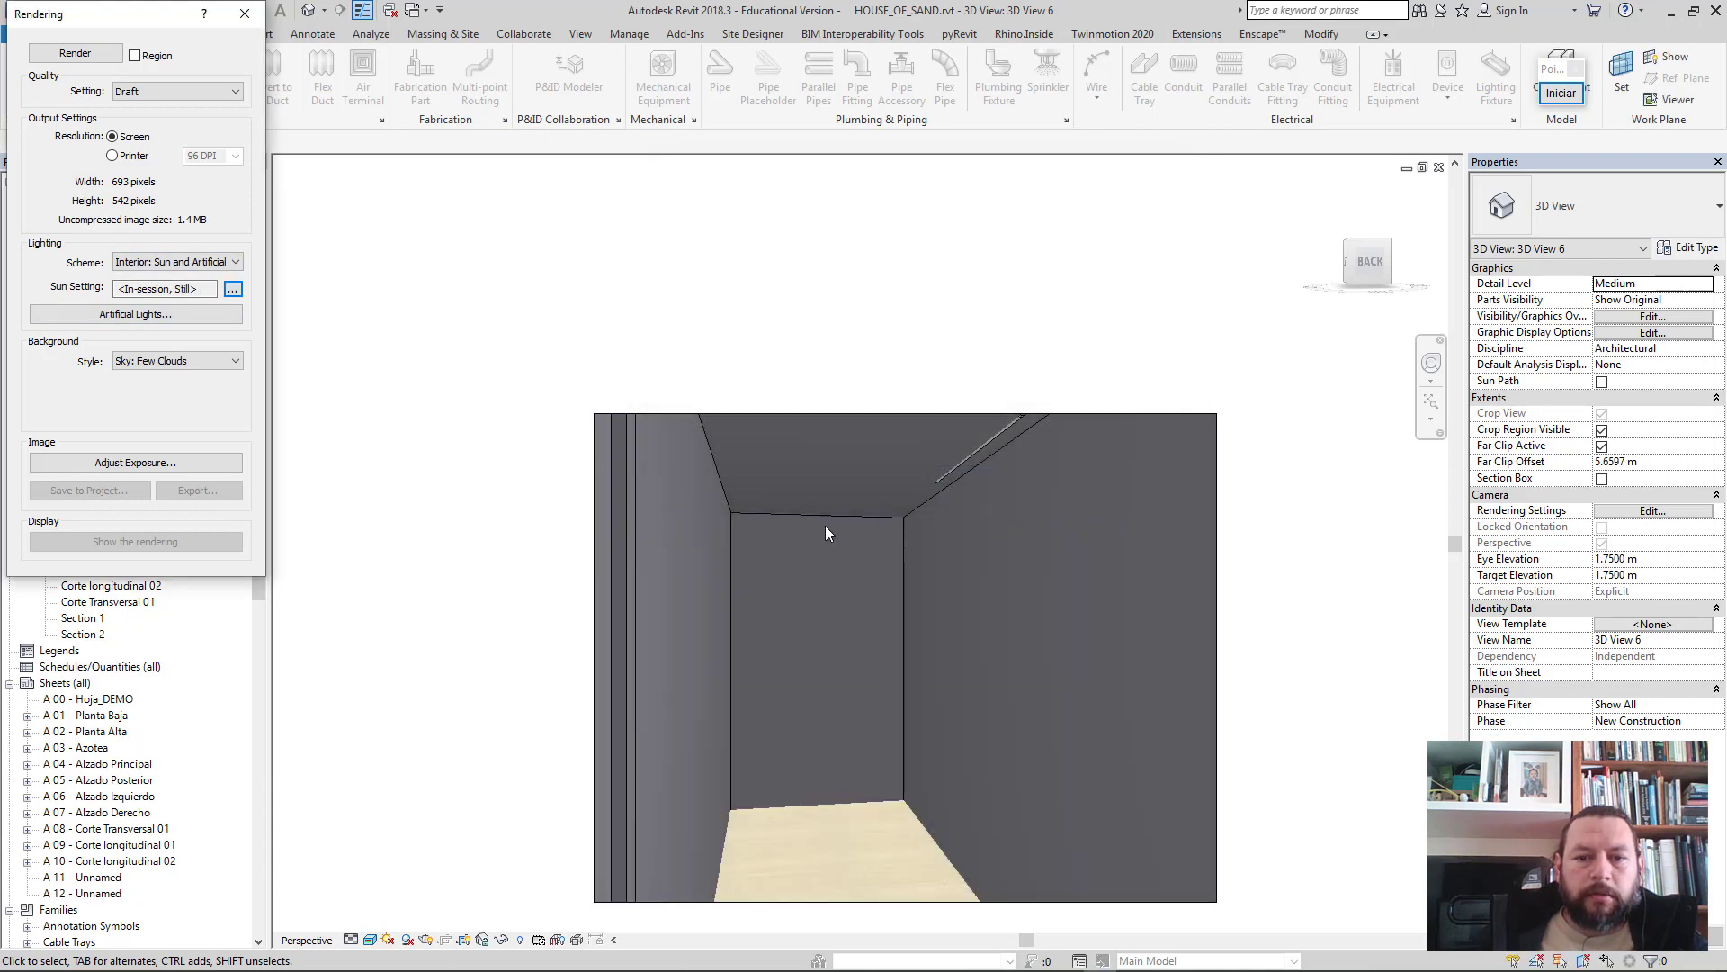
left_click(96, 59)
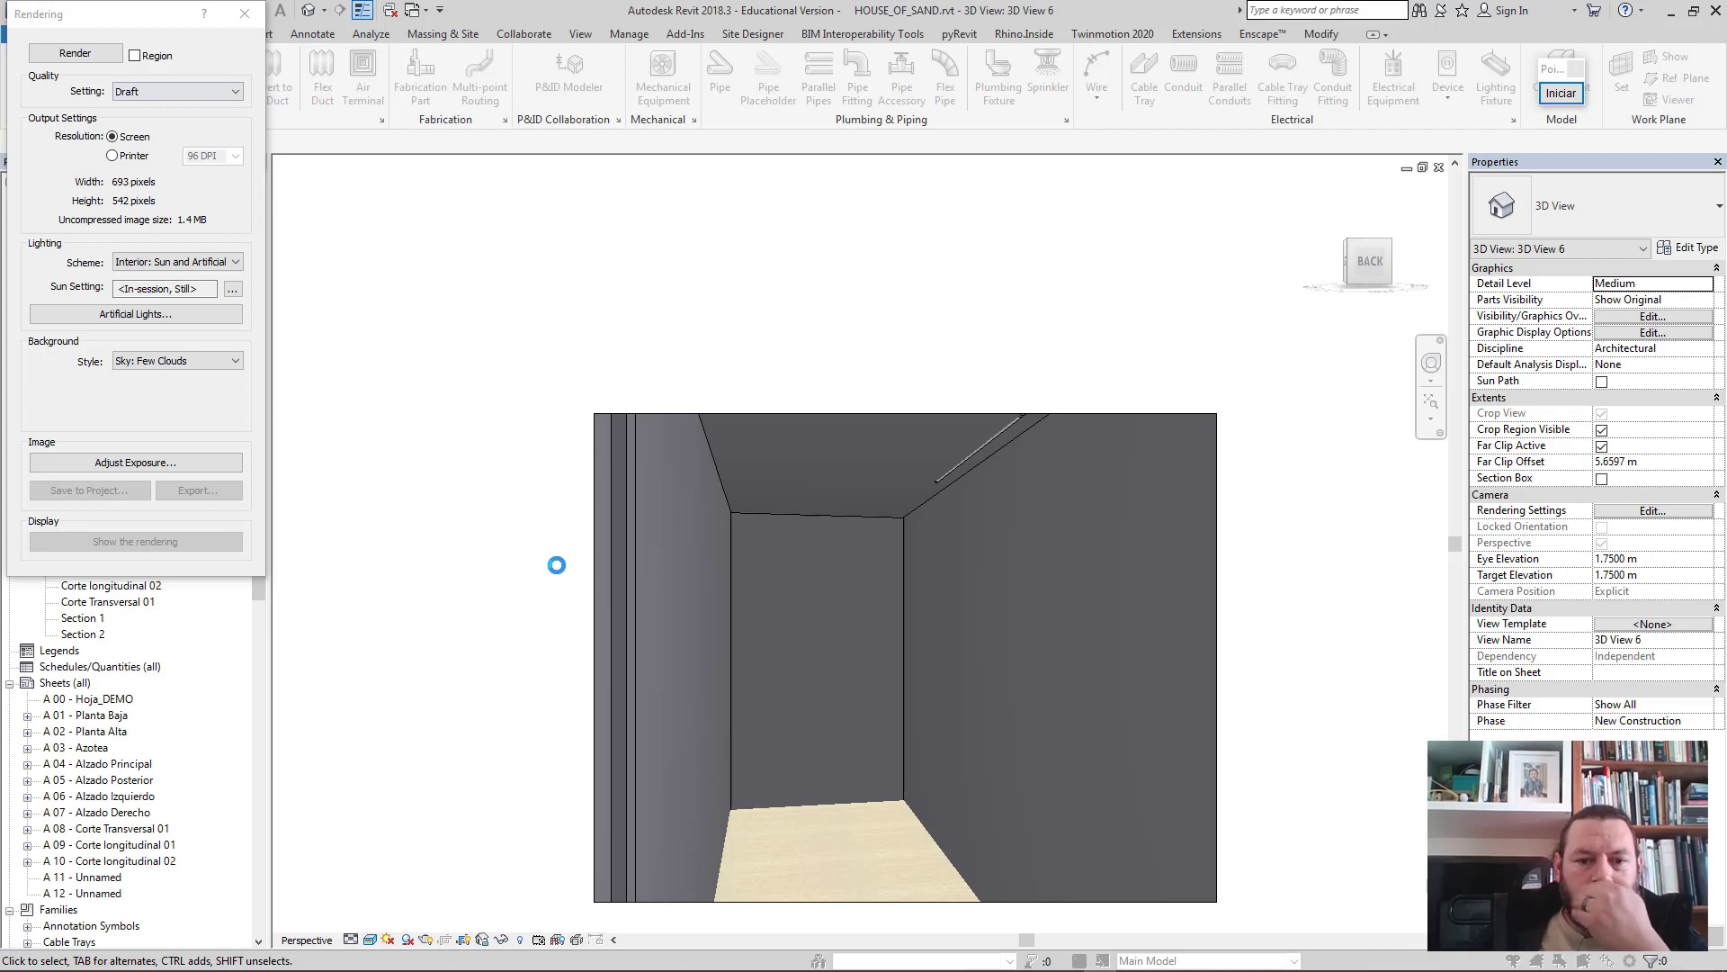
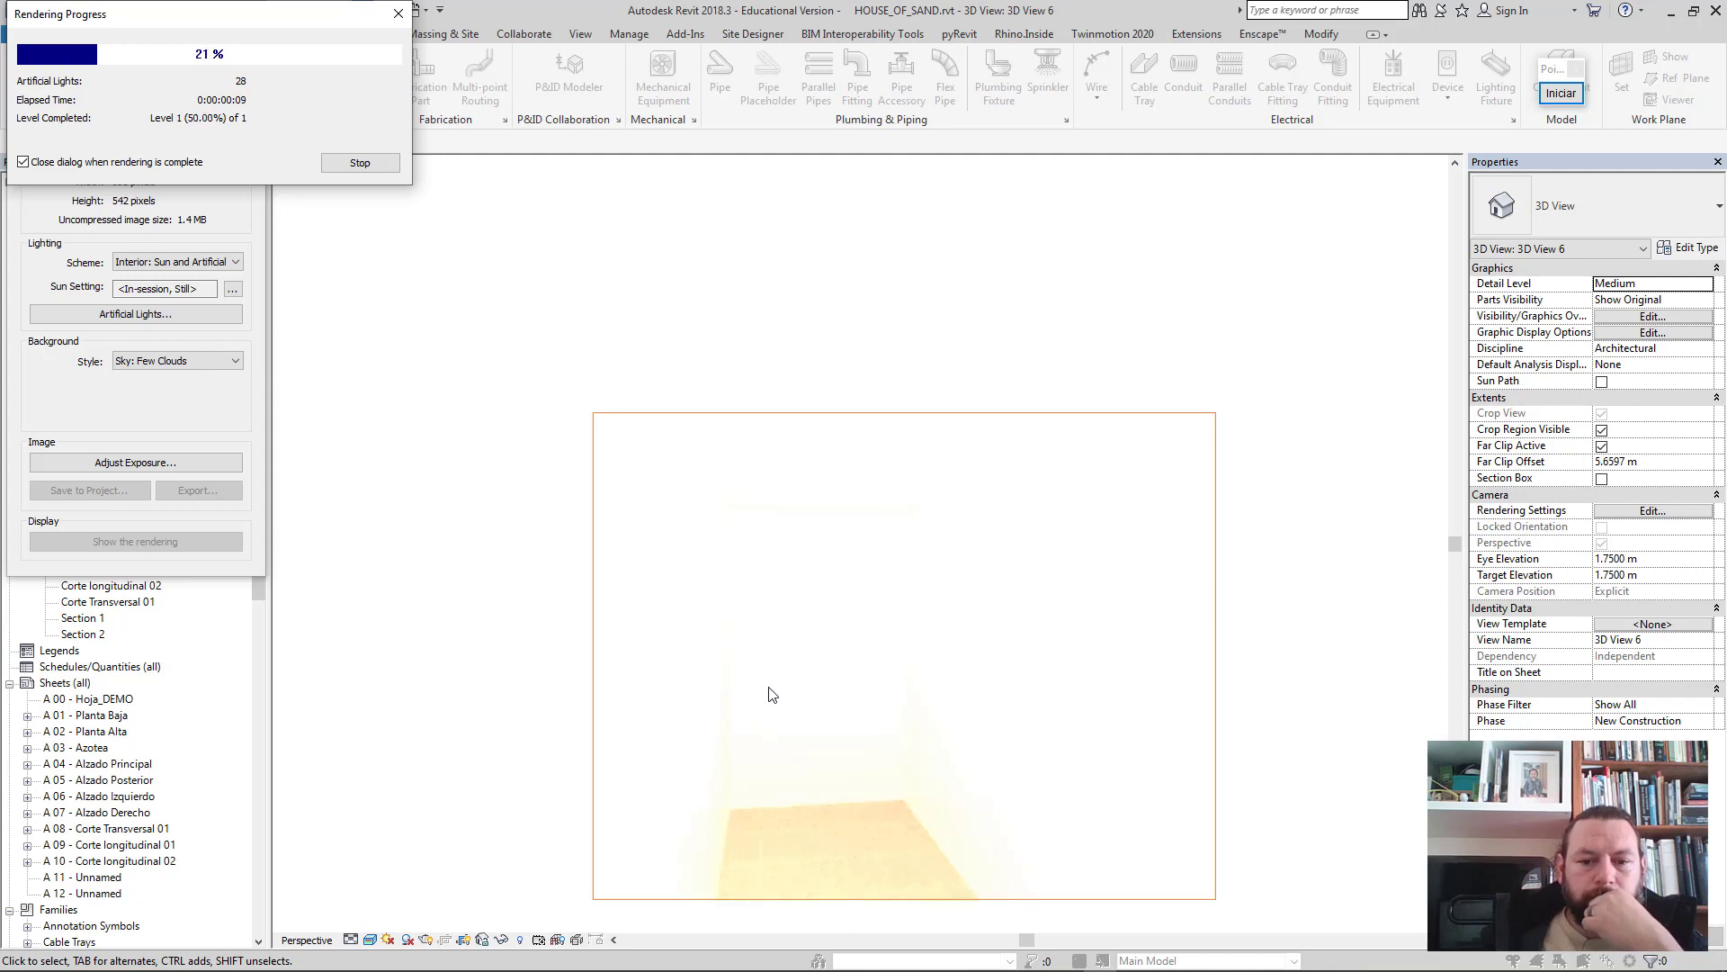
- Stop the draft render and close the Rendering dialog
left_click(359, 164)
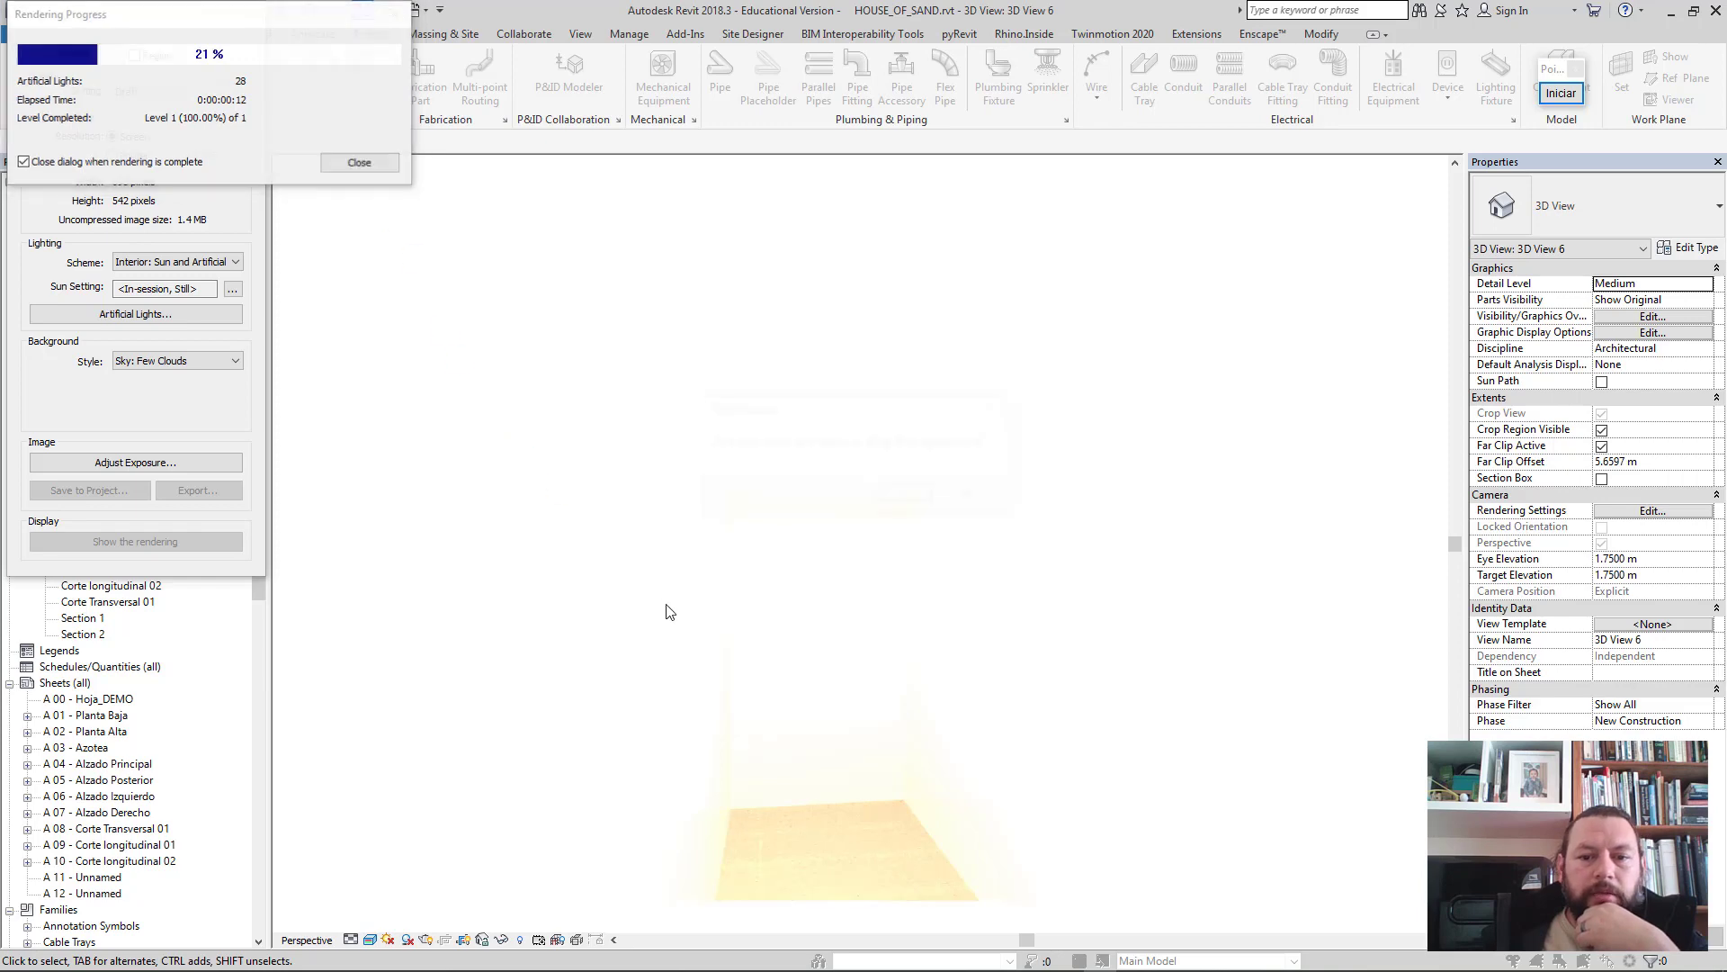
left_click(907, 495)
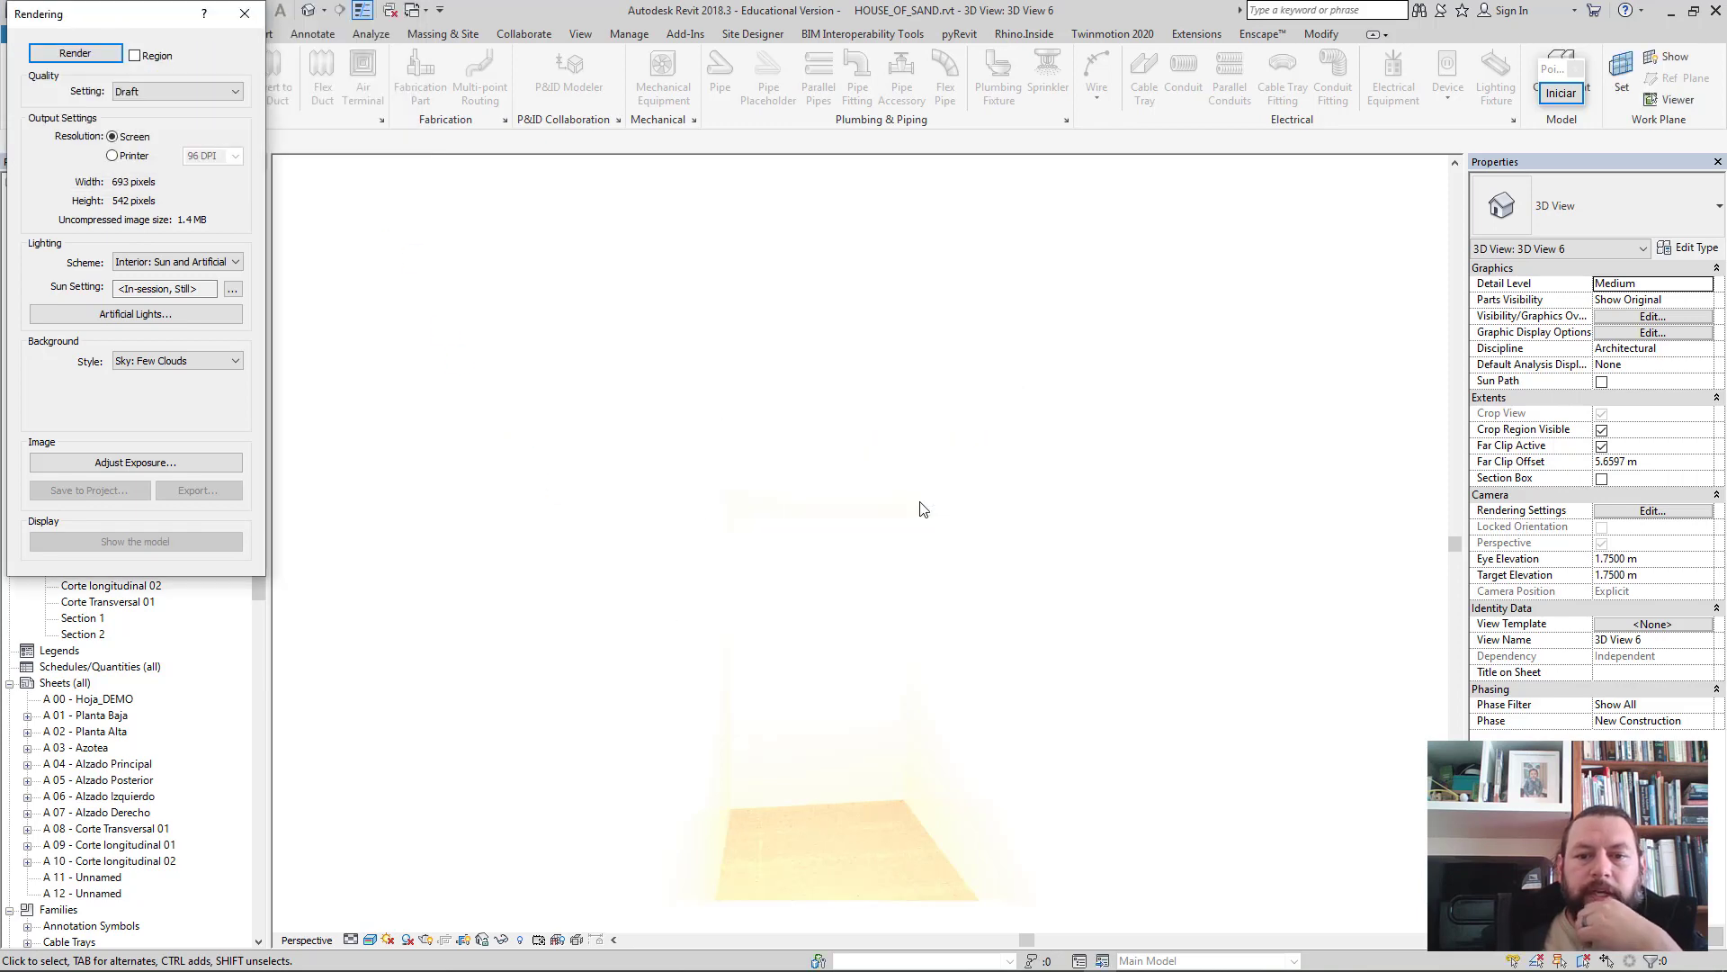
left_click(244, 14)
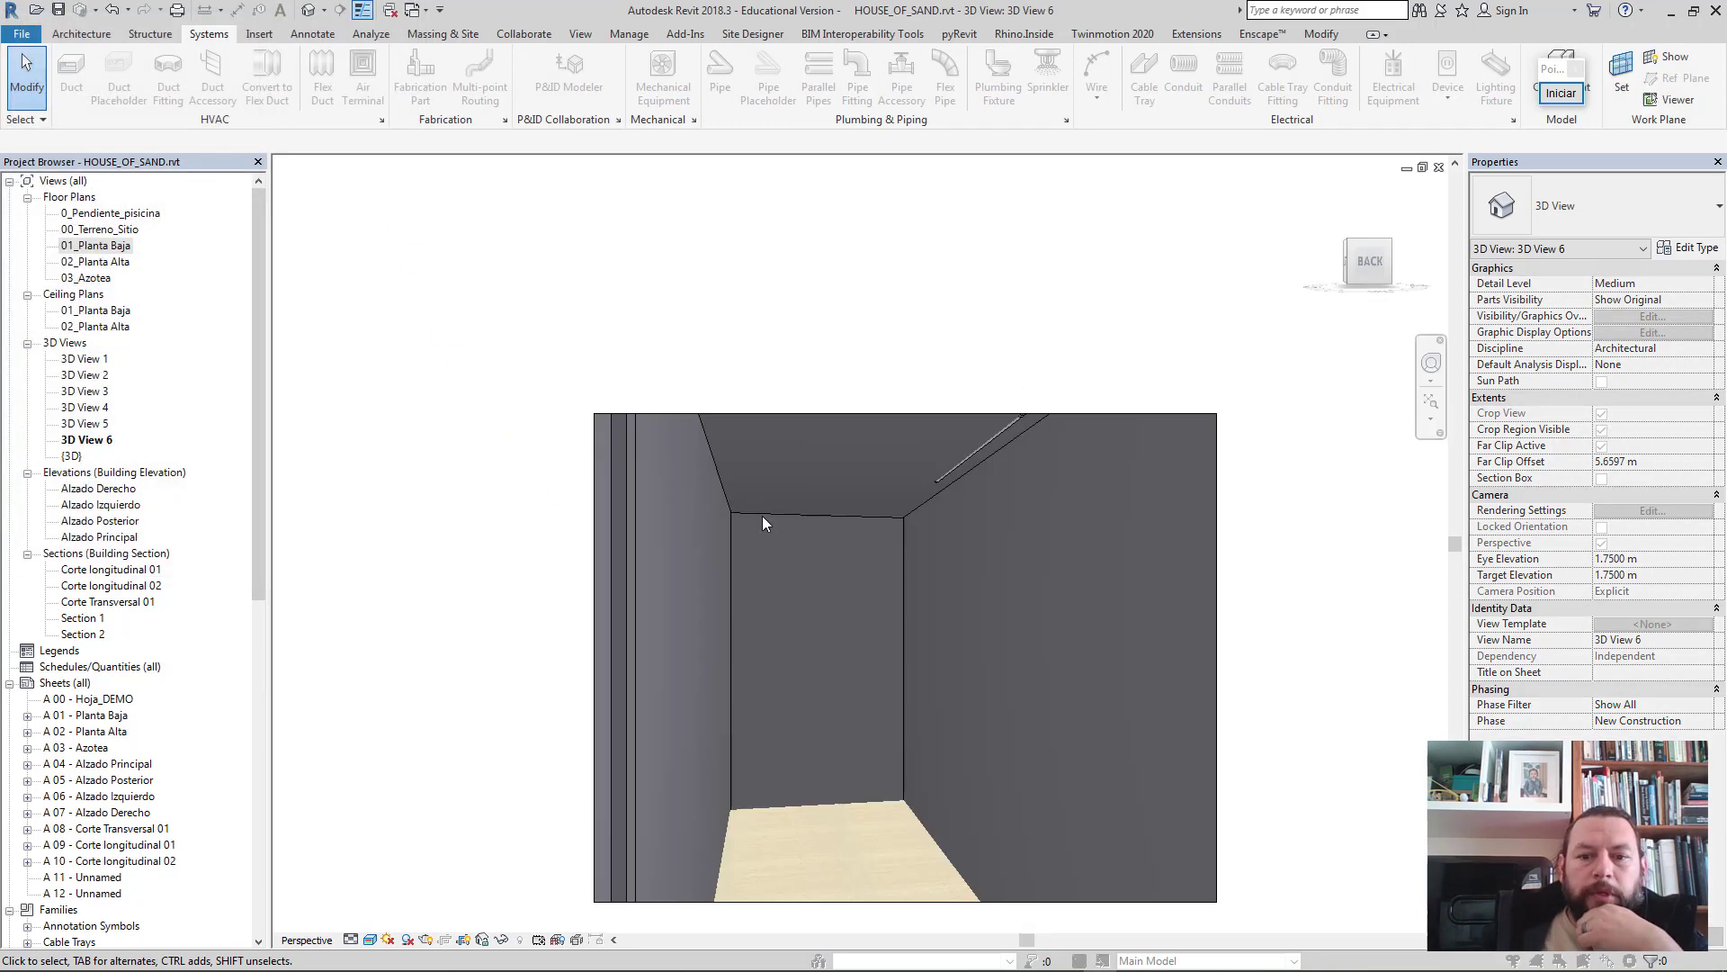
- Select the ceiling strip light fixture and bring up its type properties
key("Tab")
left_click(959, 466)
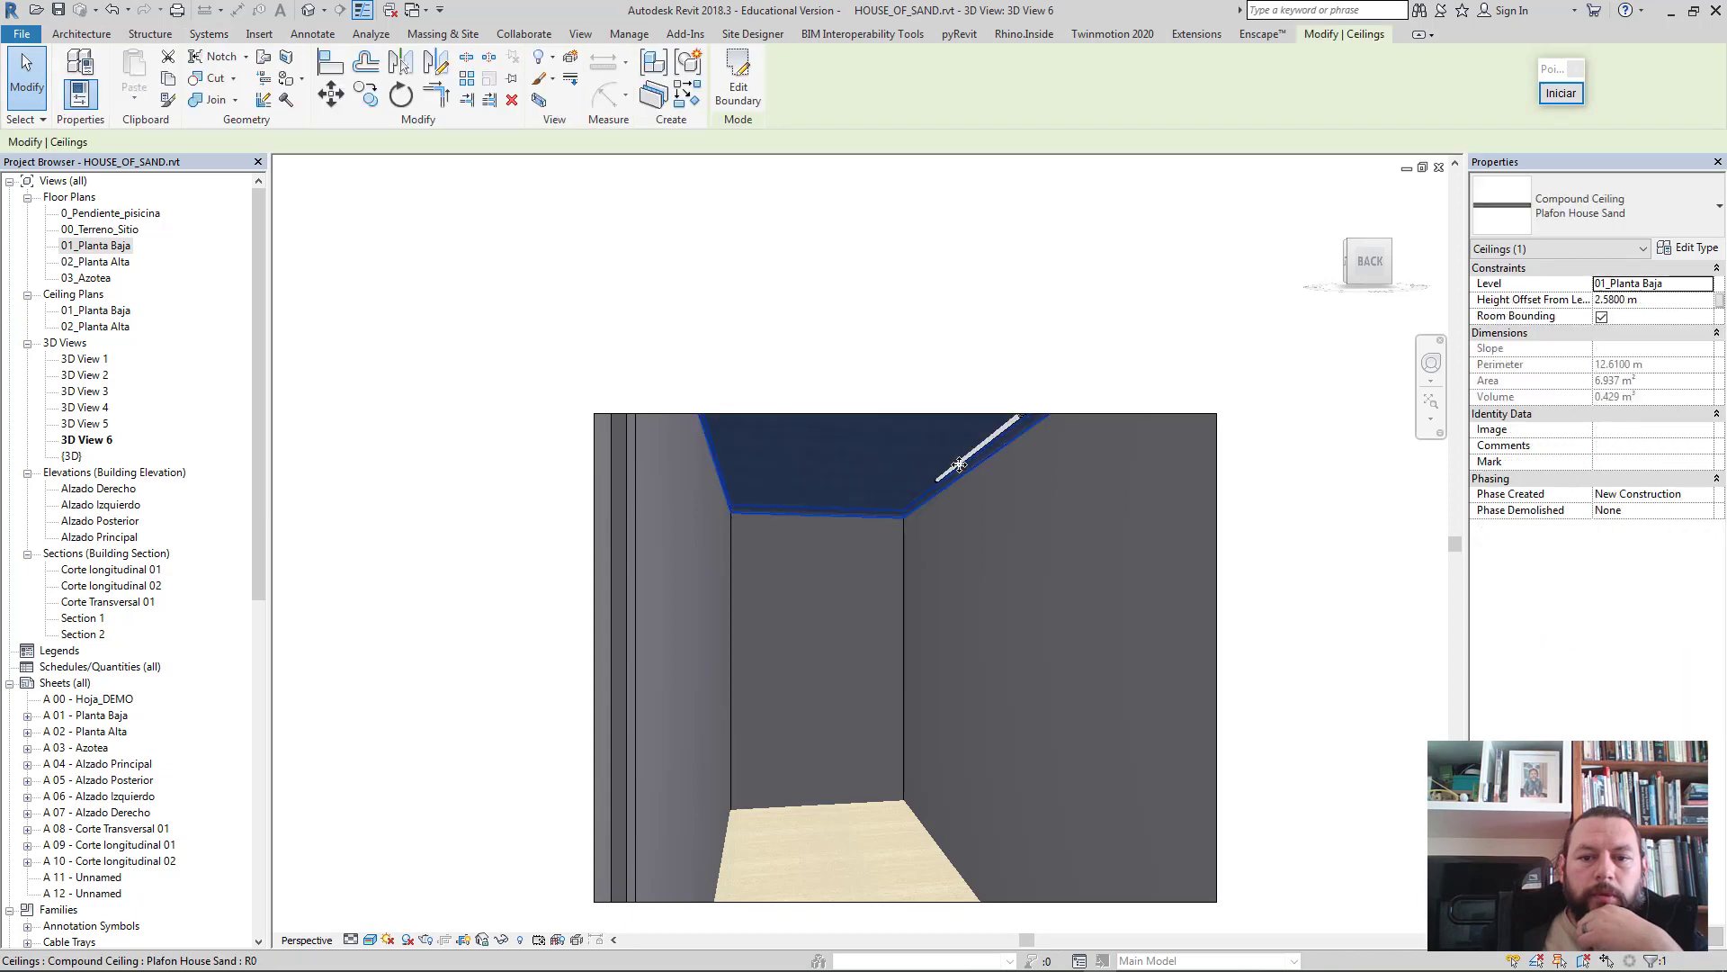
key("Escape")
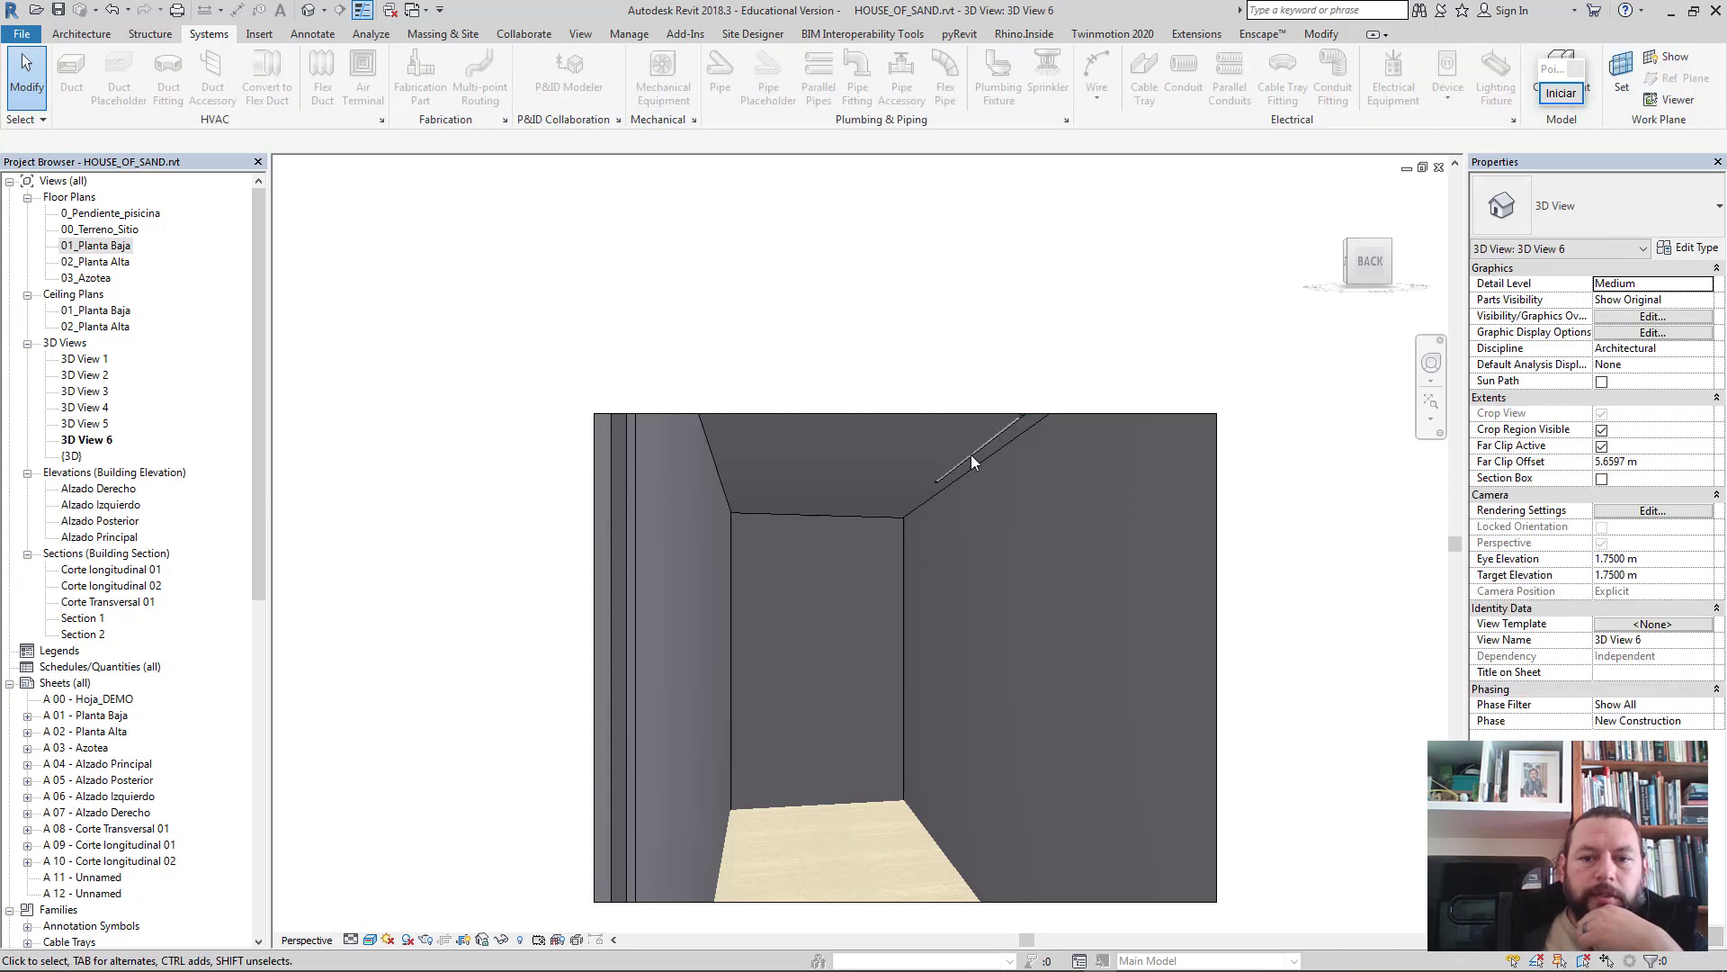
left_click(972, 456)
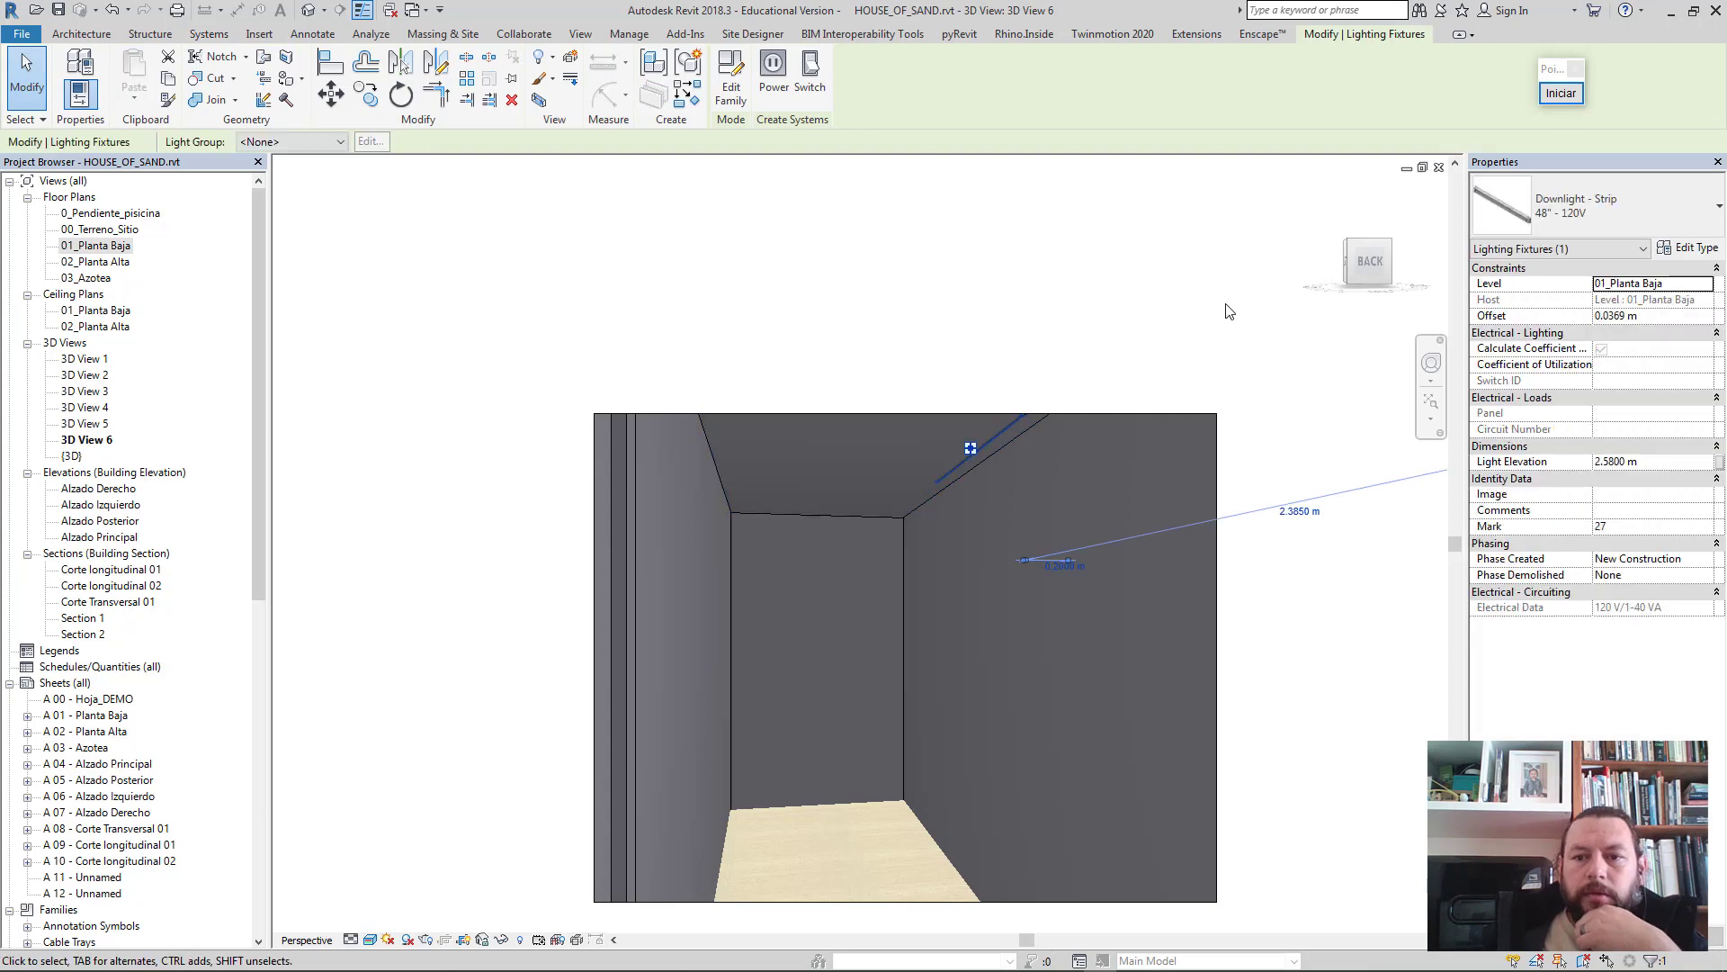
middle_click_drag(1284, 339, 1211, 297)
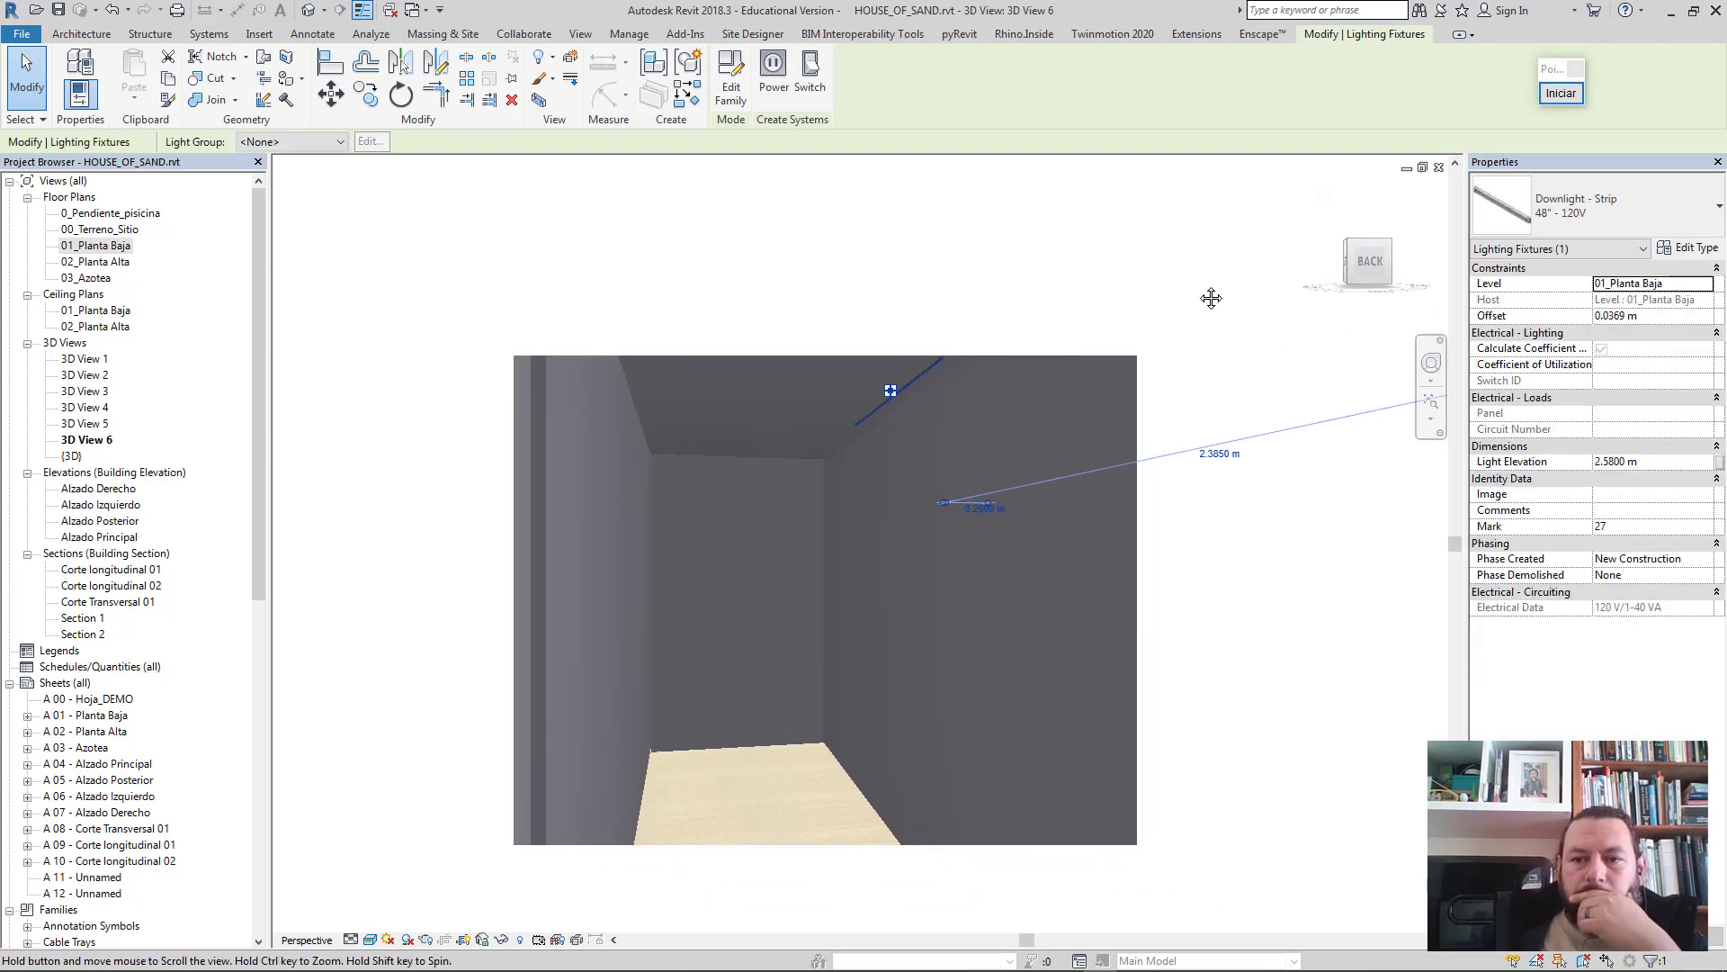
left_click(1690, 249)
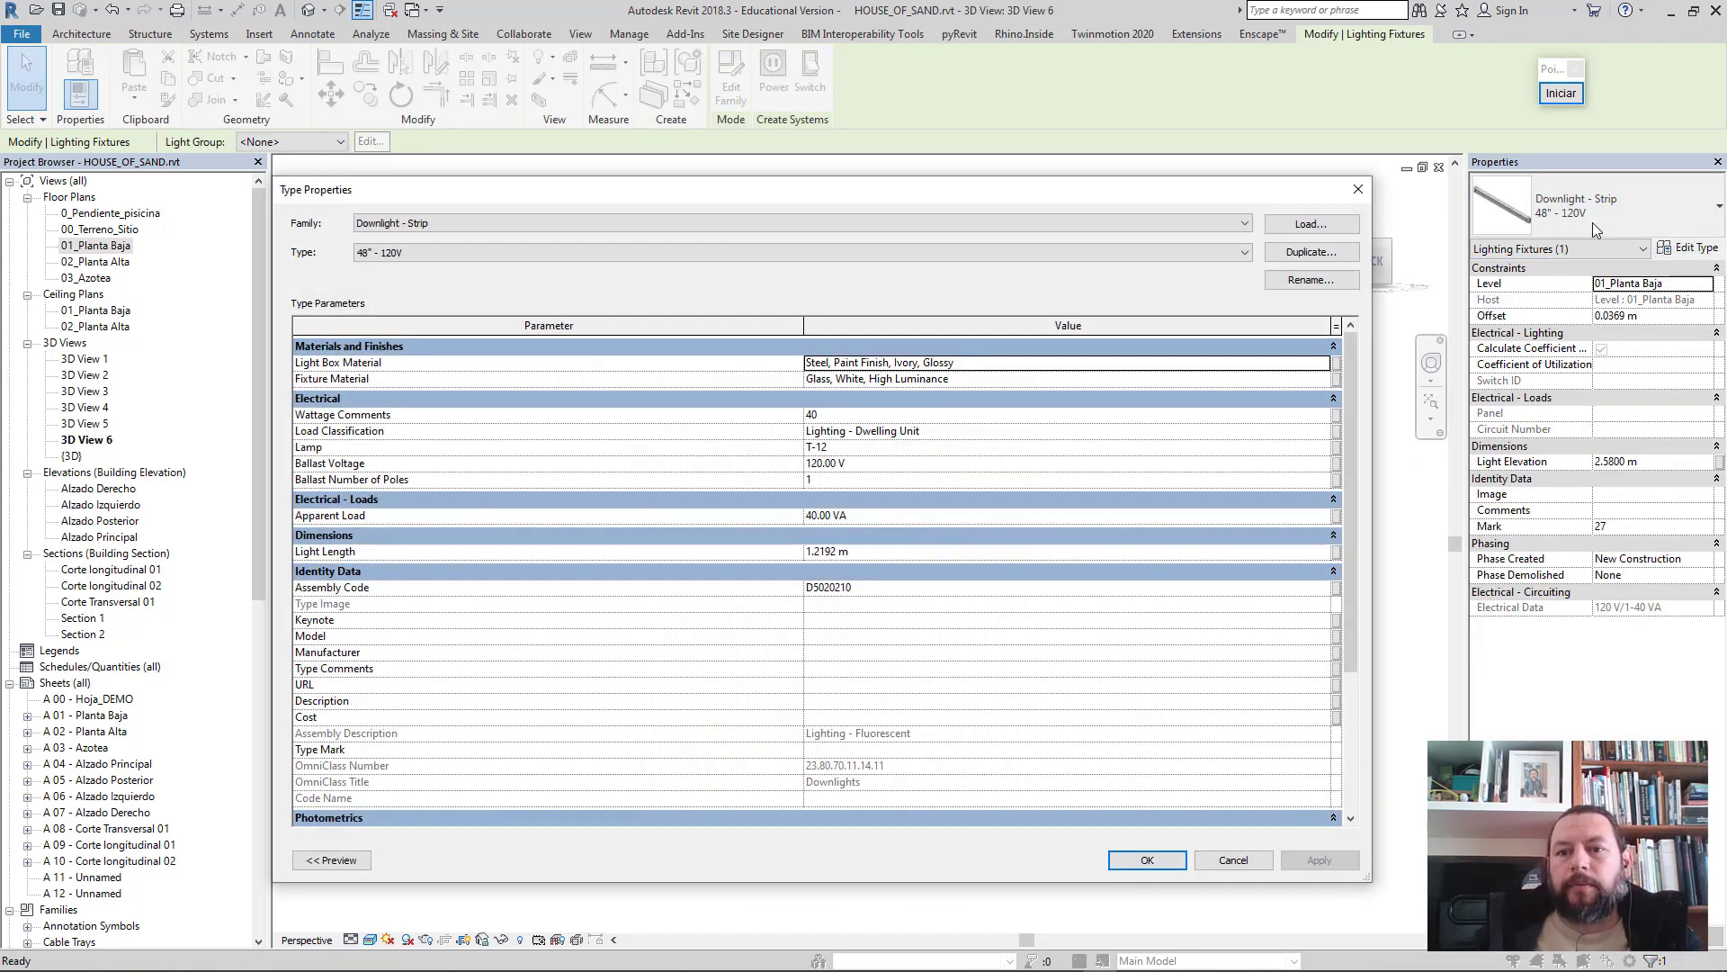
- Duplicate the strip light type as 48" - 120V - 3 lx with 3.00 lx initial illuminance
left_click(1320, 249)
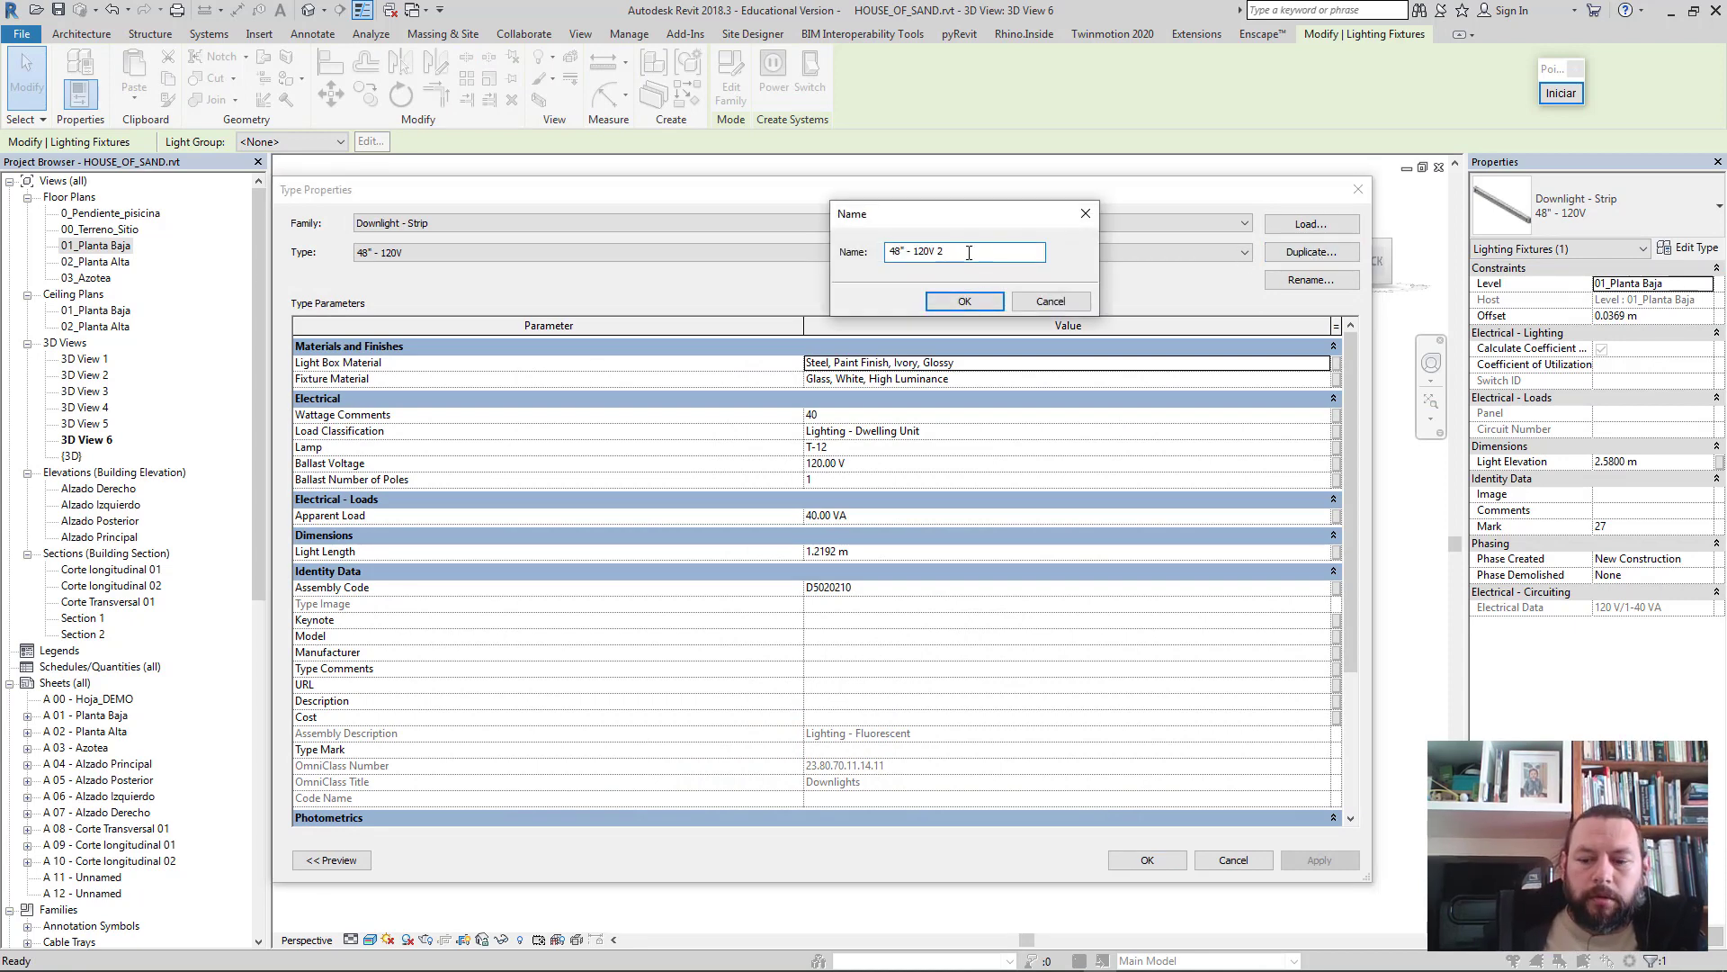
key("BackSpace")
type("- 3lx")
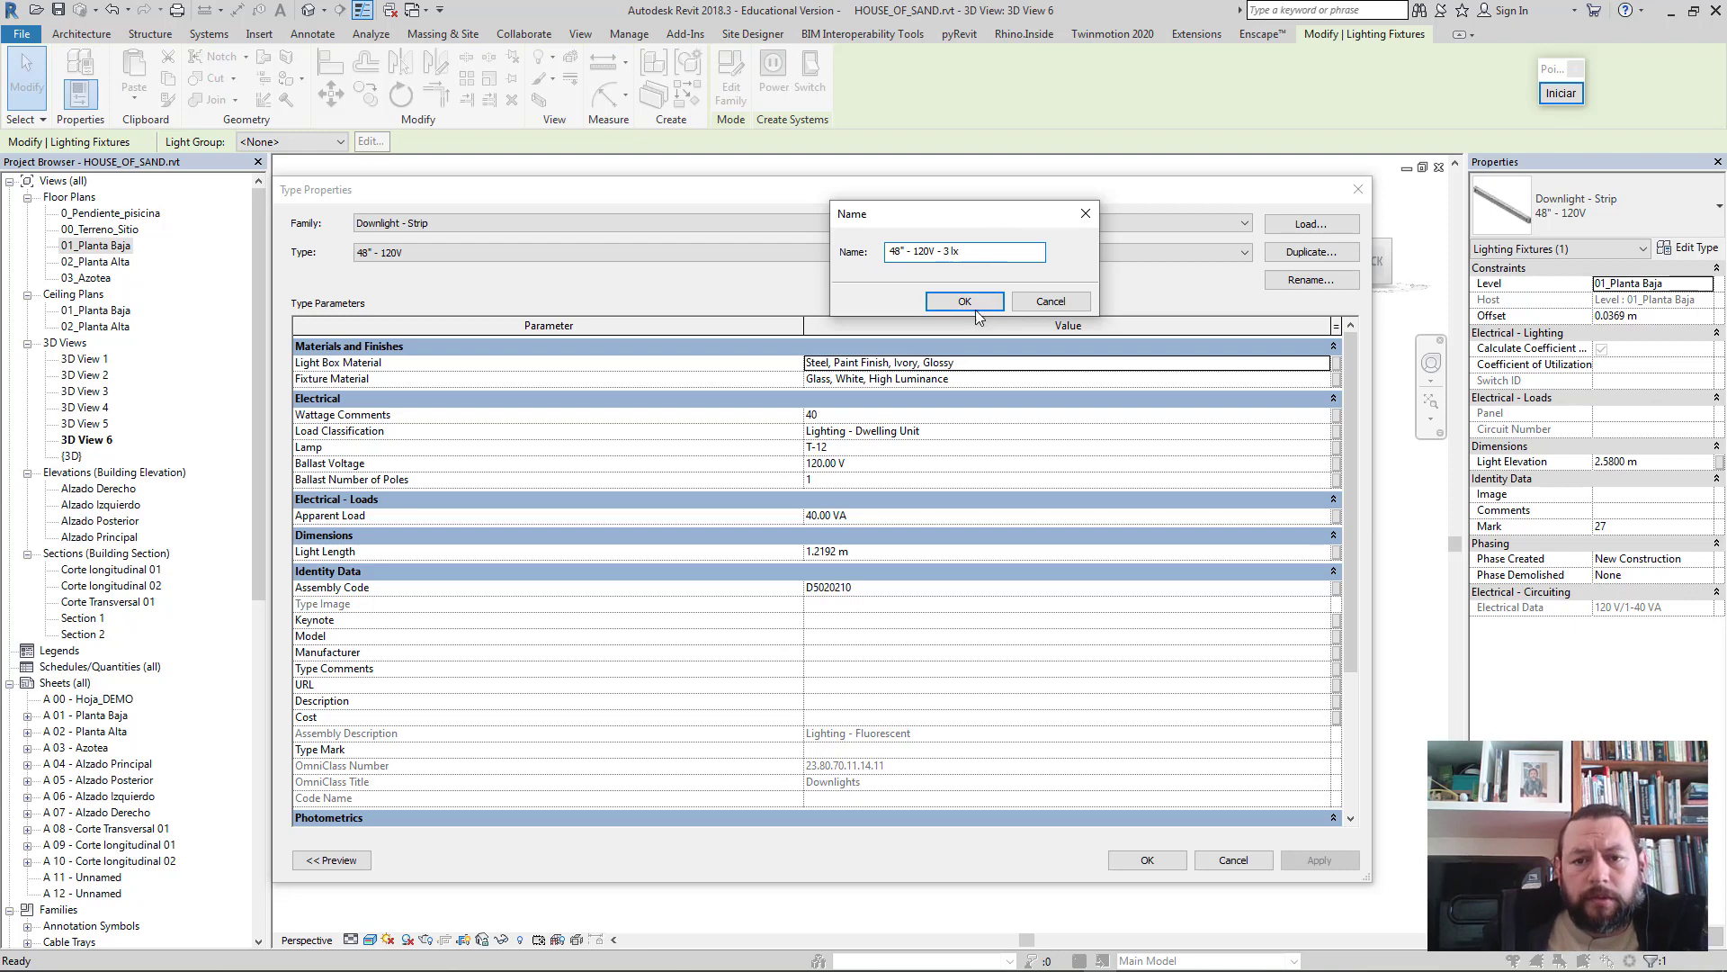
left_click(975, 309)
left_click_drag(1352, 396, 1328, 645)
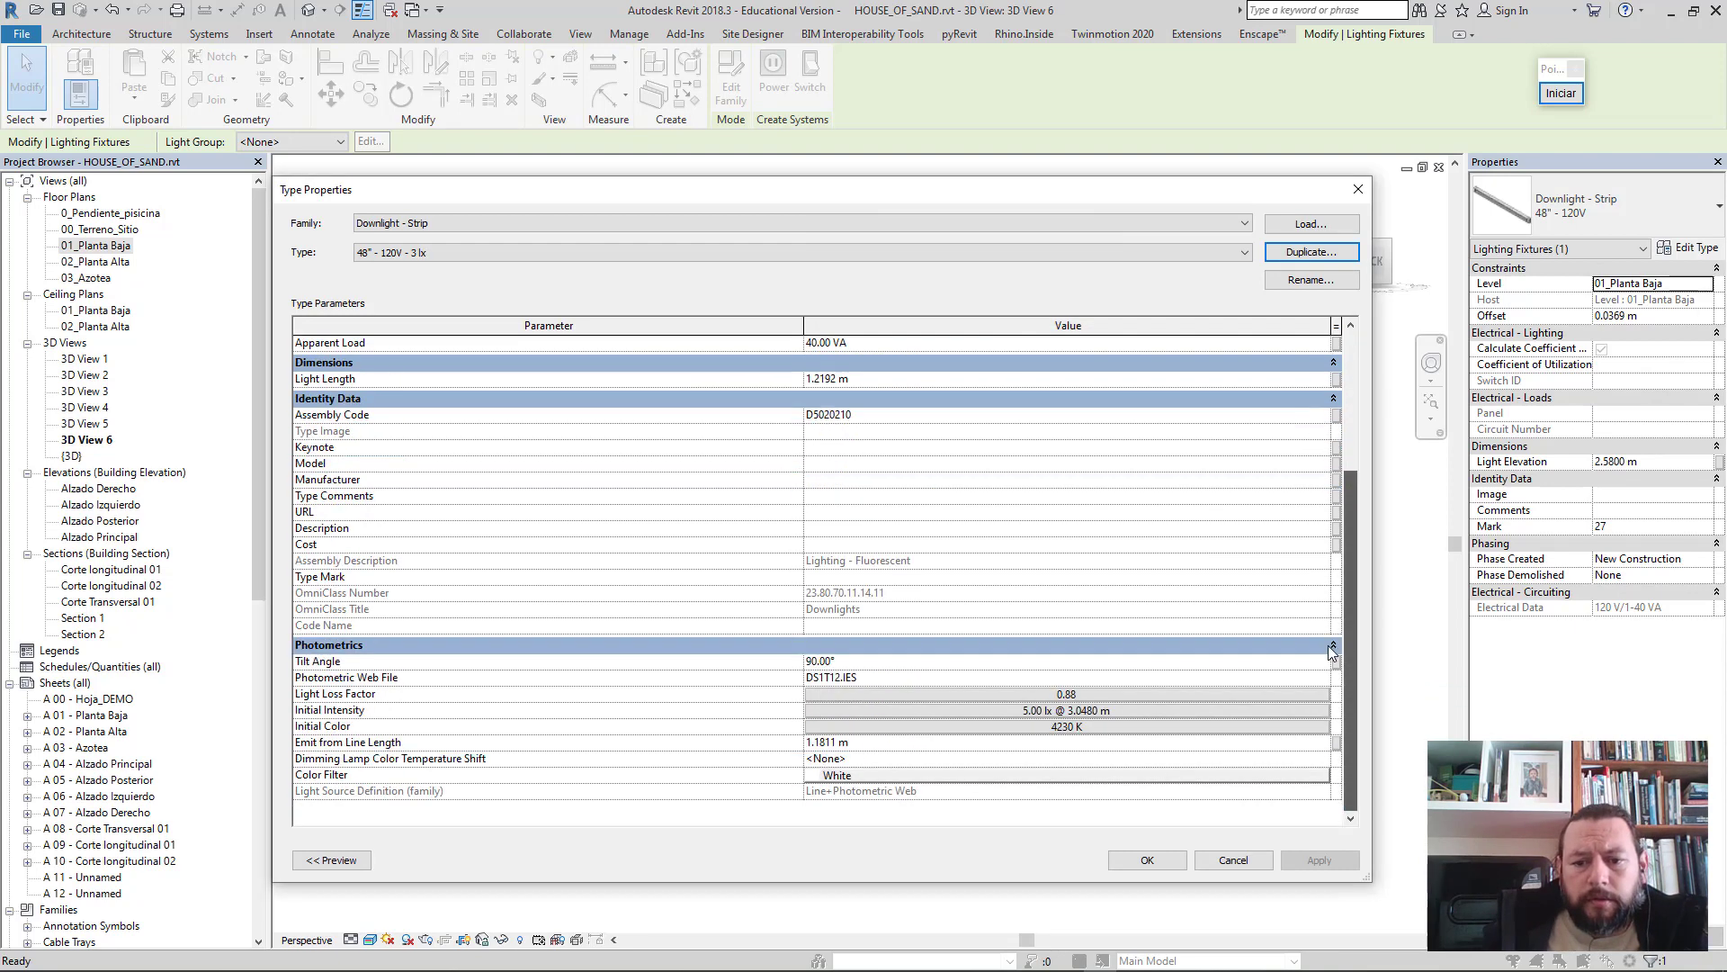
left_click(1016, 711)
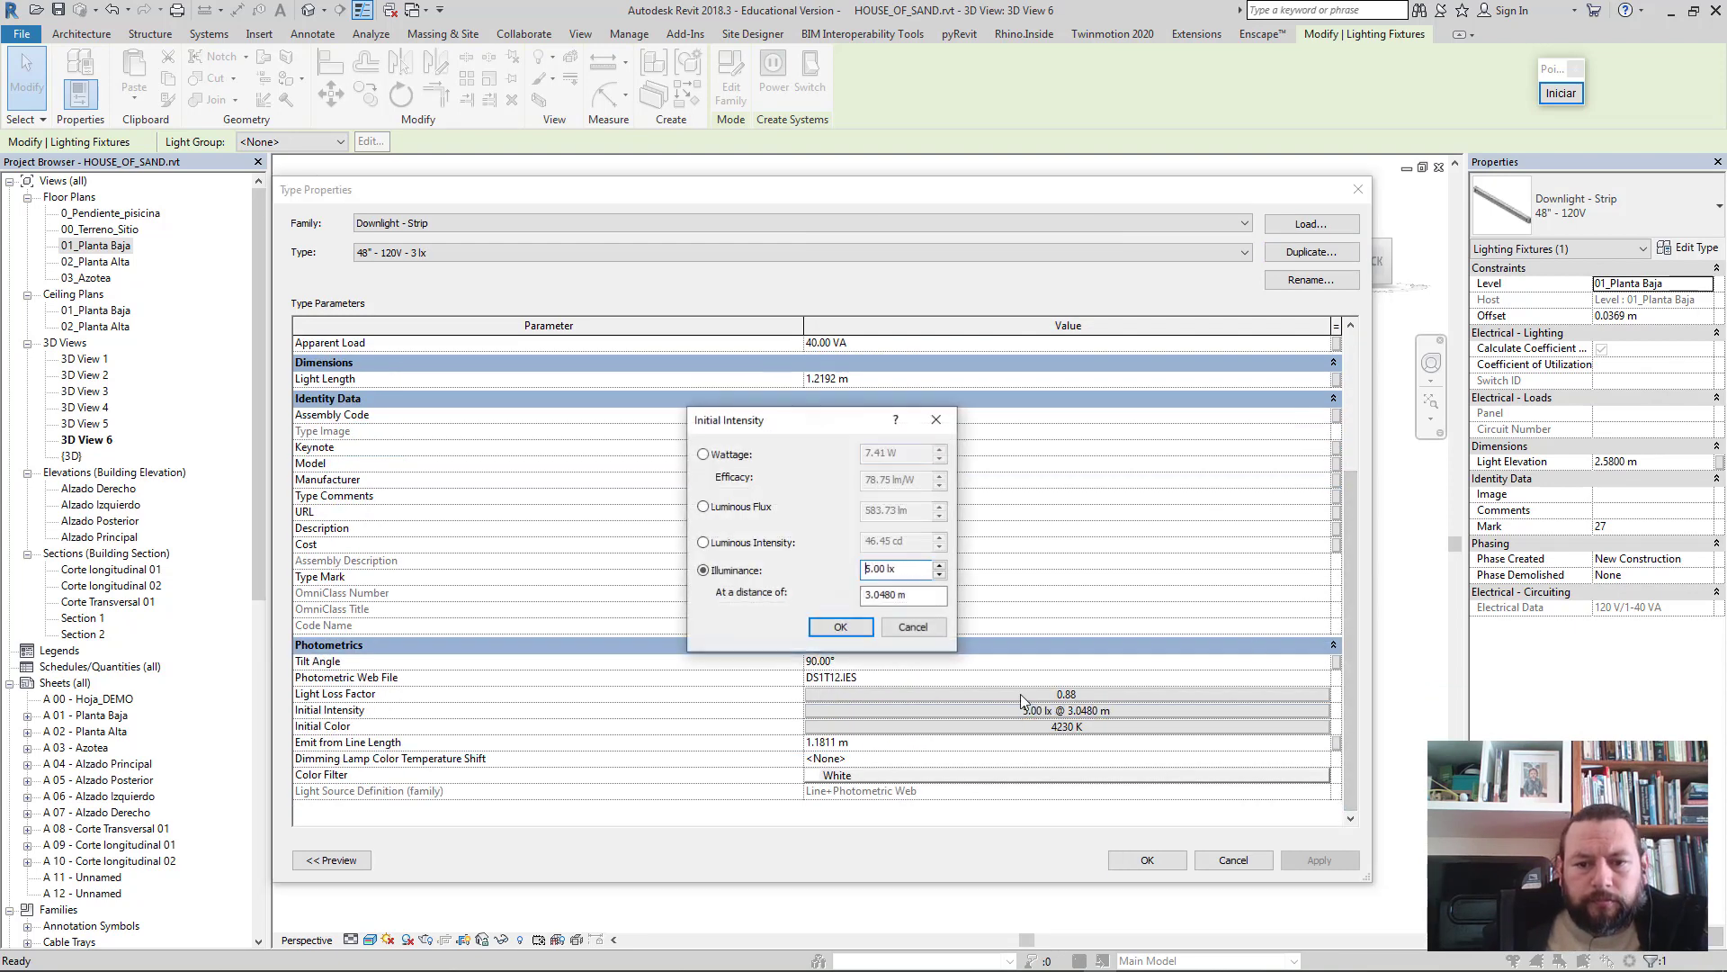
left_click(871, 594)
left_click(940, 575)
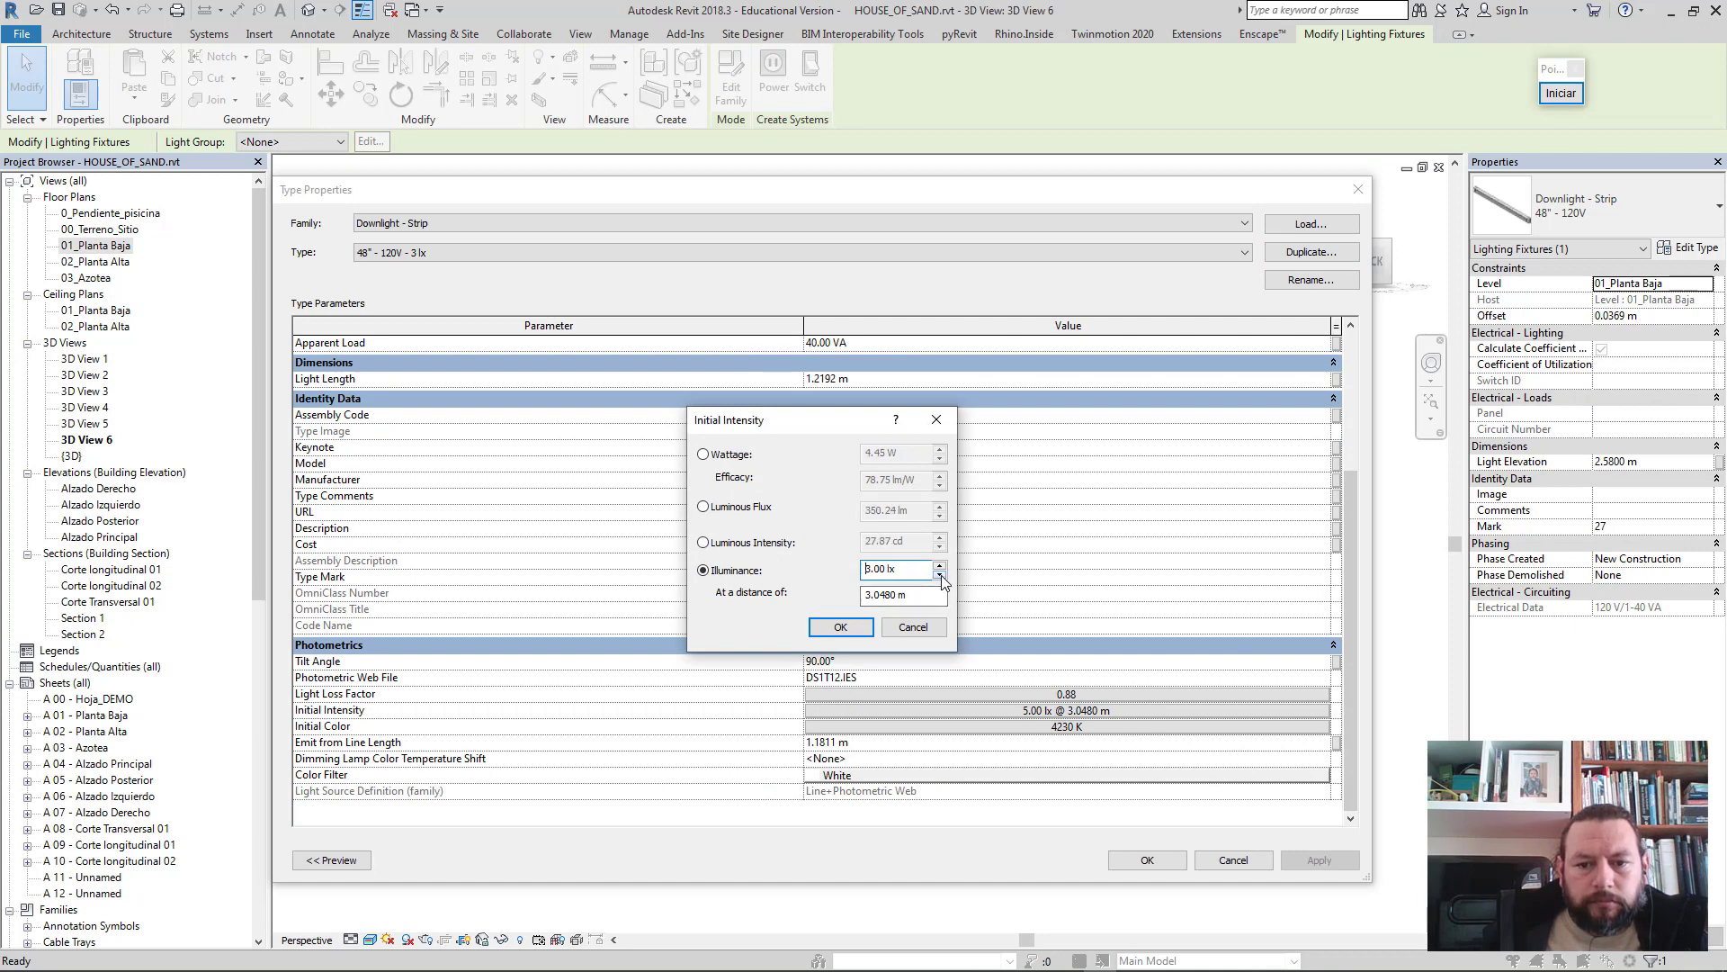
left_click(840, 630)
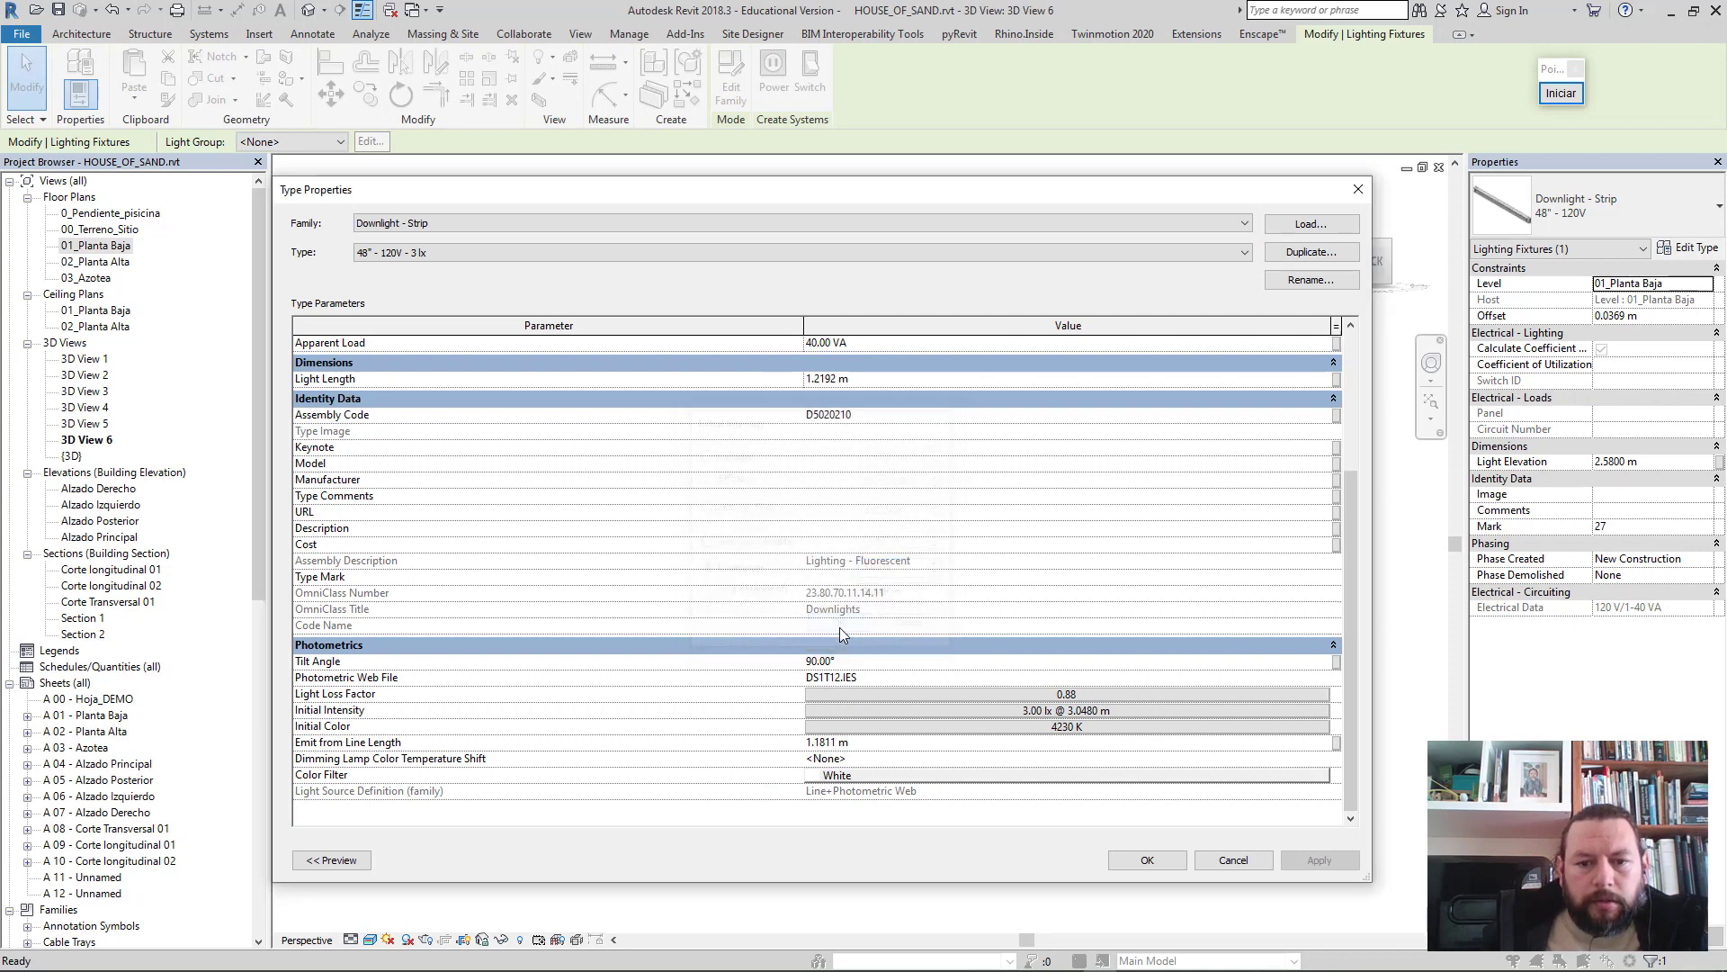
left_click(1125, 857)
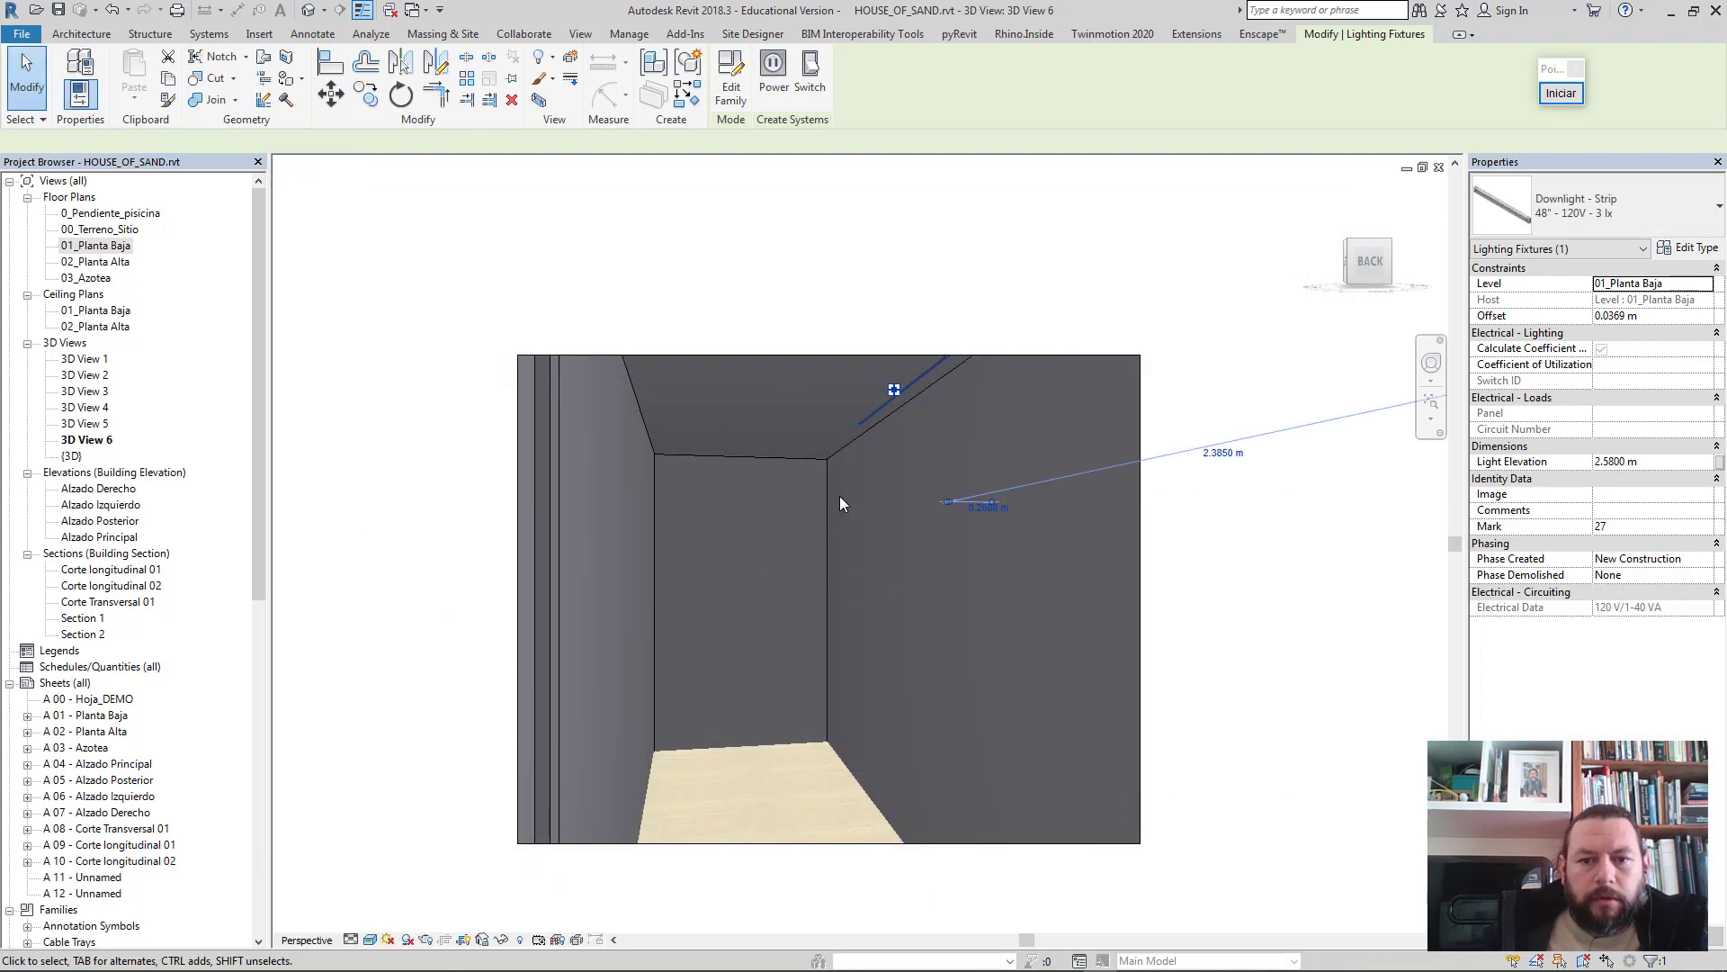
- Widen the 3D view's crop frame to the right and upward
left_click(1206, 719)
left_click(1140, 605)
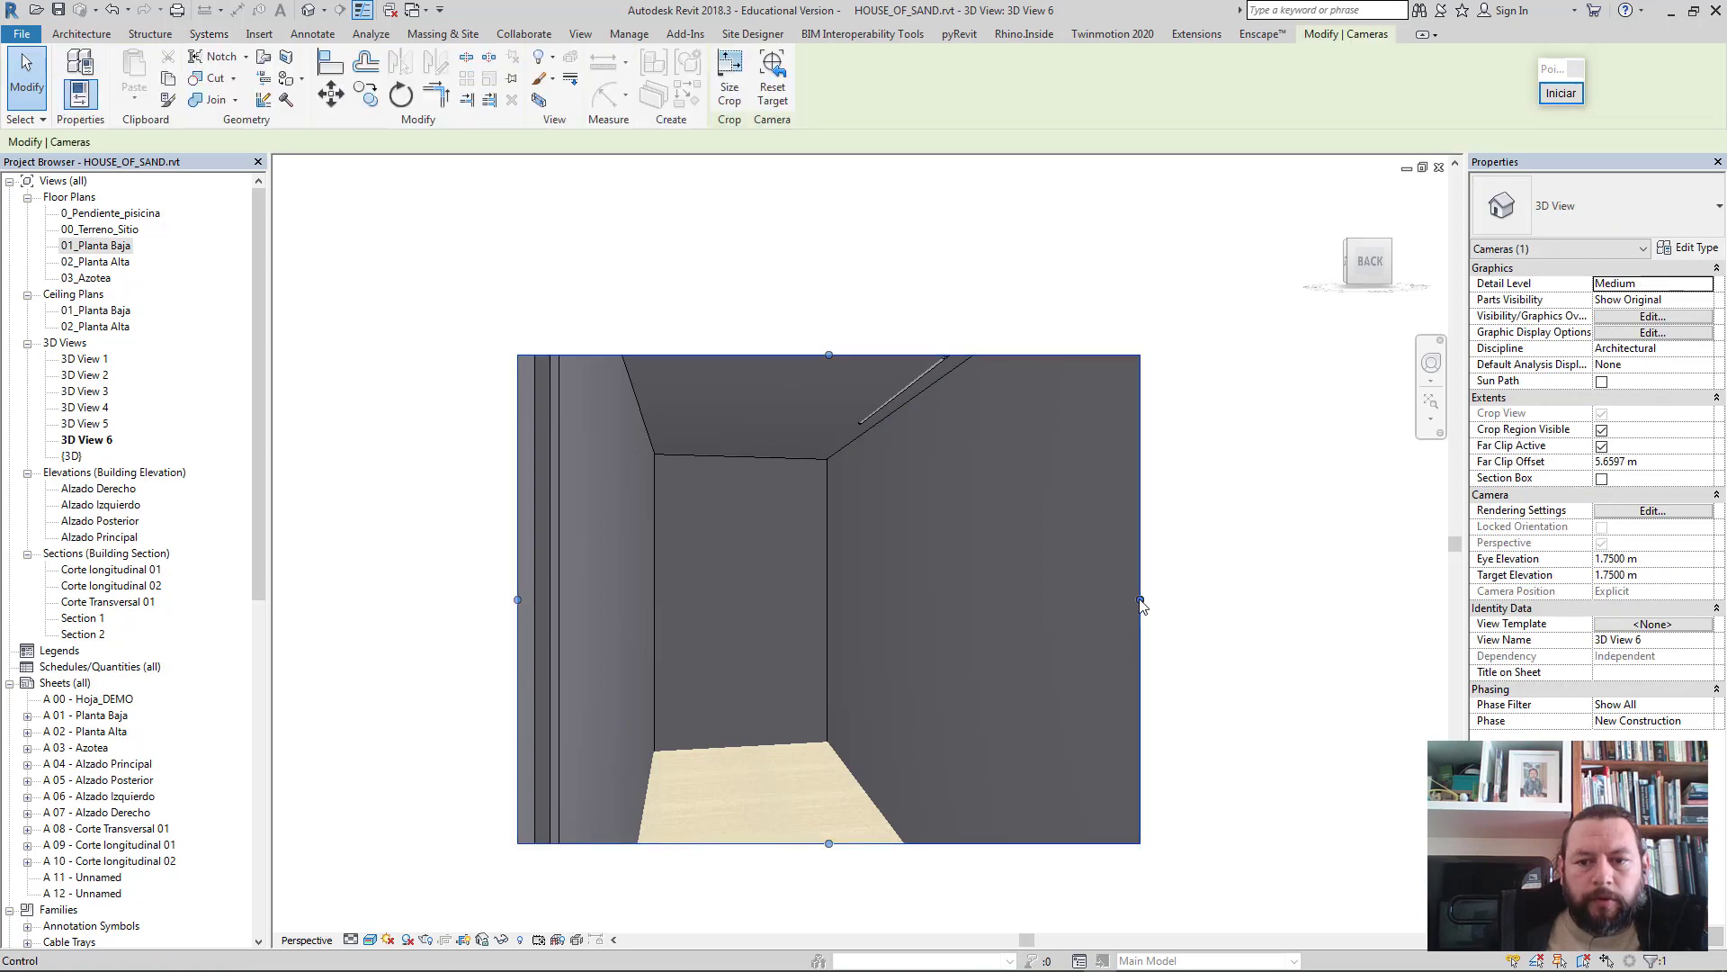
left_click_drag(1141, 600, 1292, 600)
left_click_drag(905, 354, 909, 270)
- Assign the 48" - 120V - 3 lx type to the other ceiling strip light
left_click(961, 354)
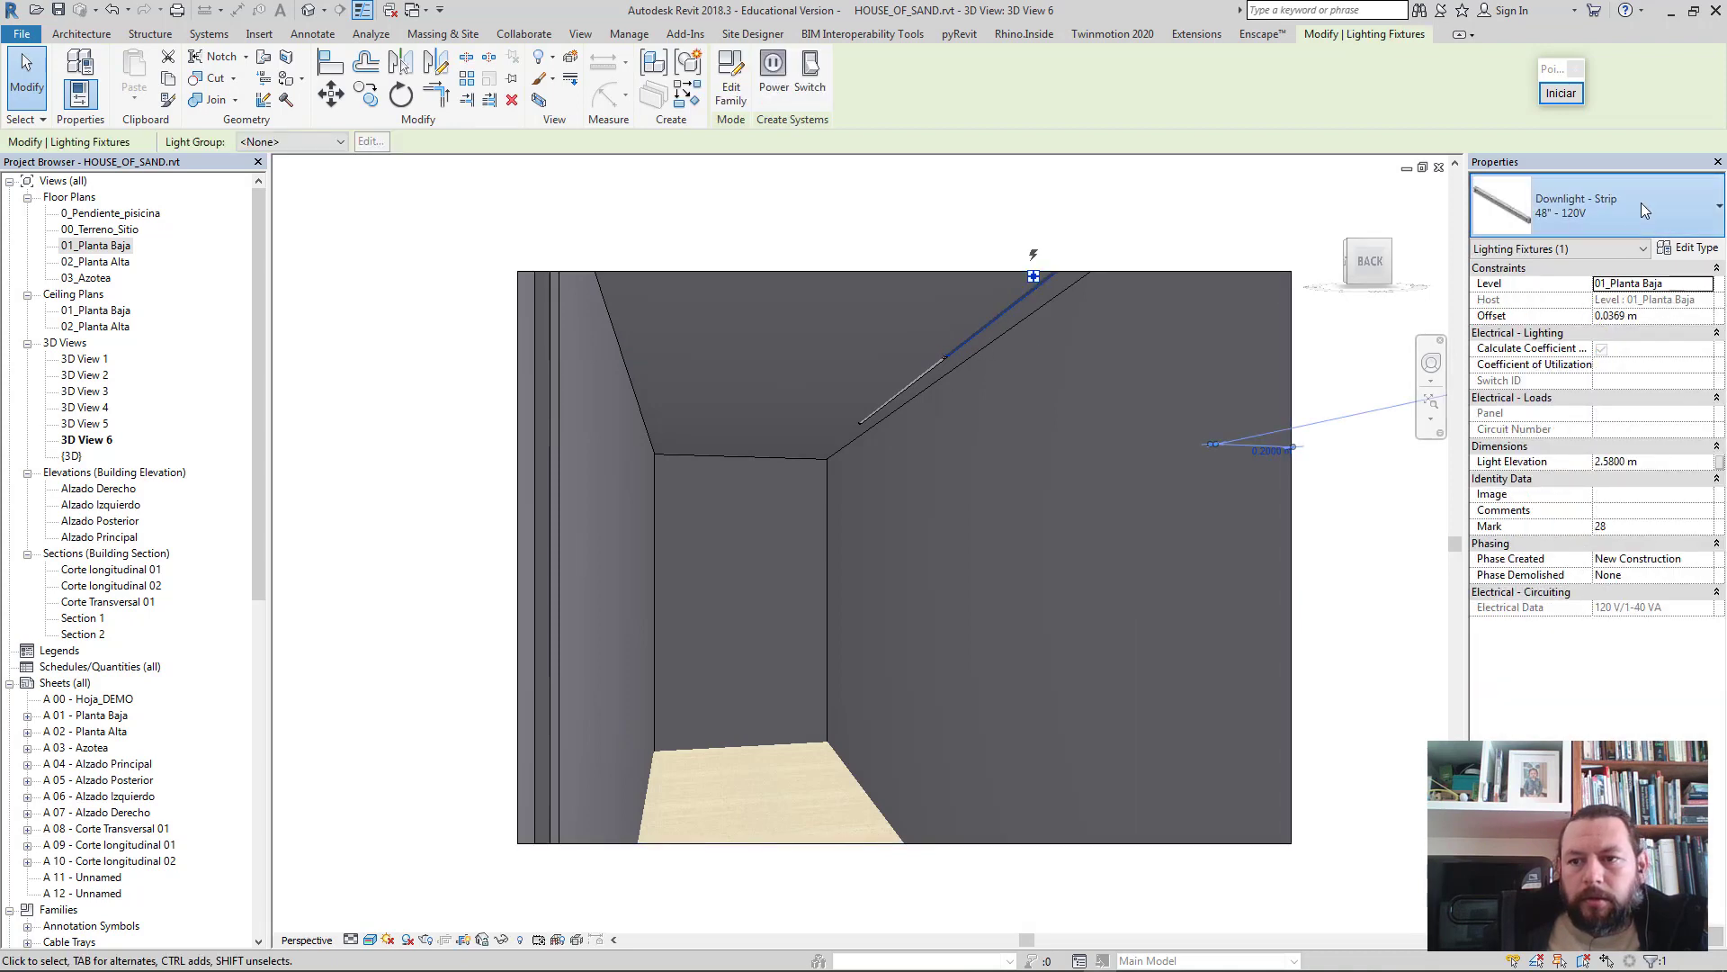
left_click(1641, 203)
left_click(1508, 369)
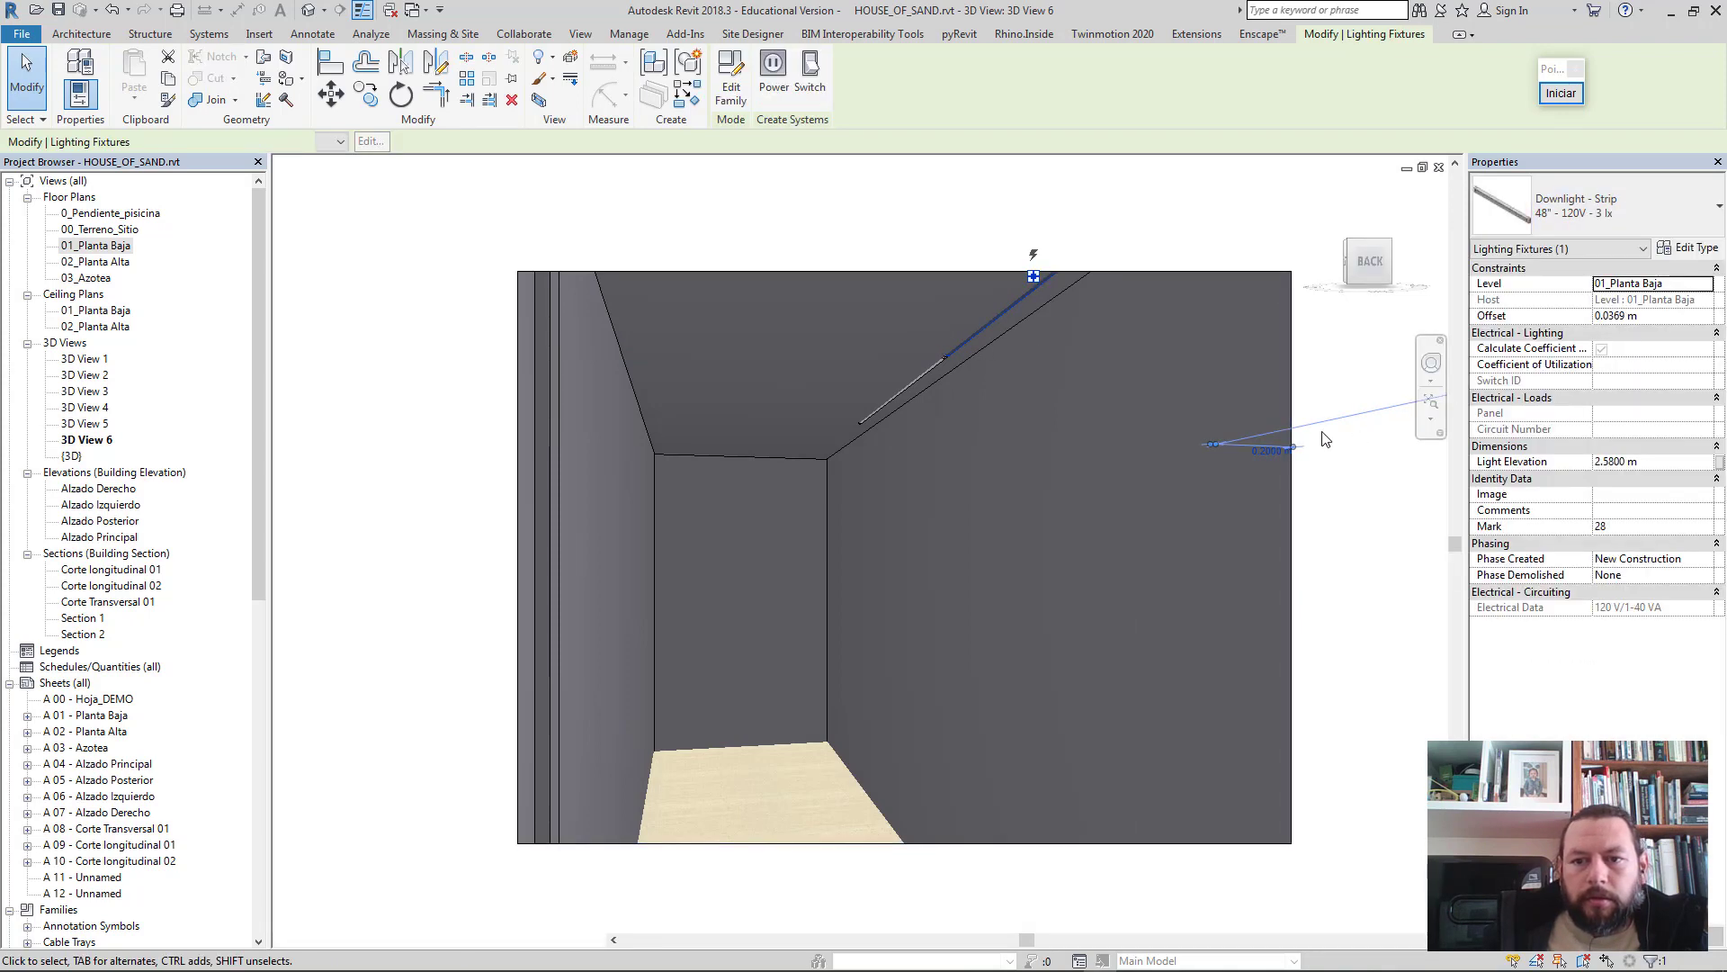
left_click(1323, 468)
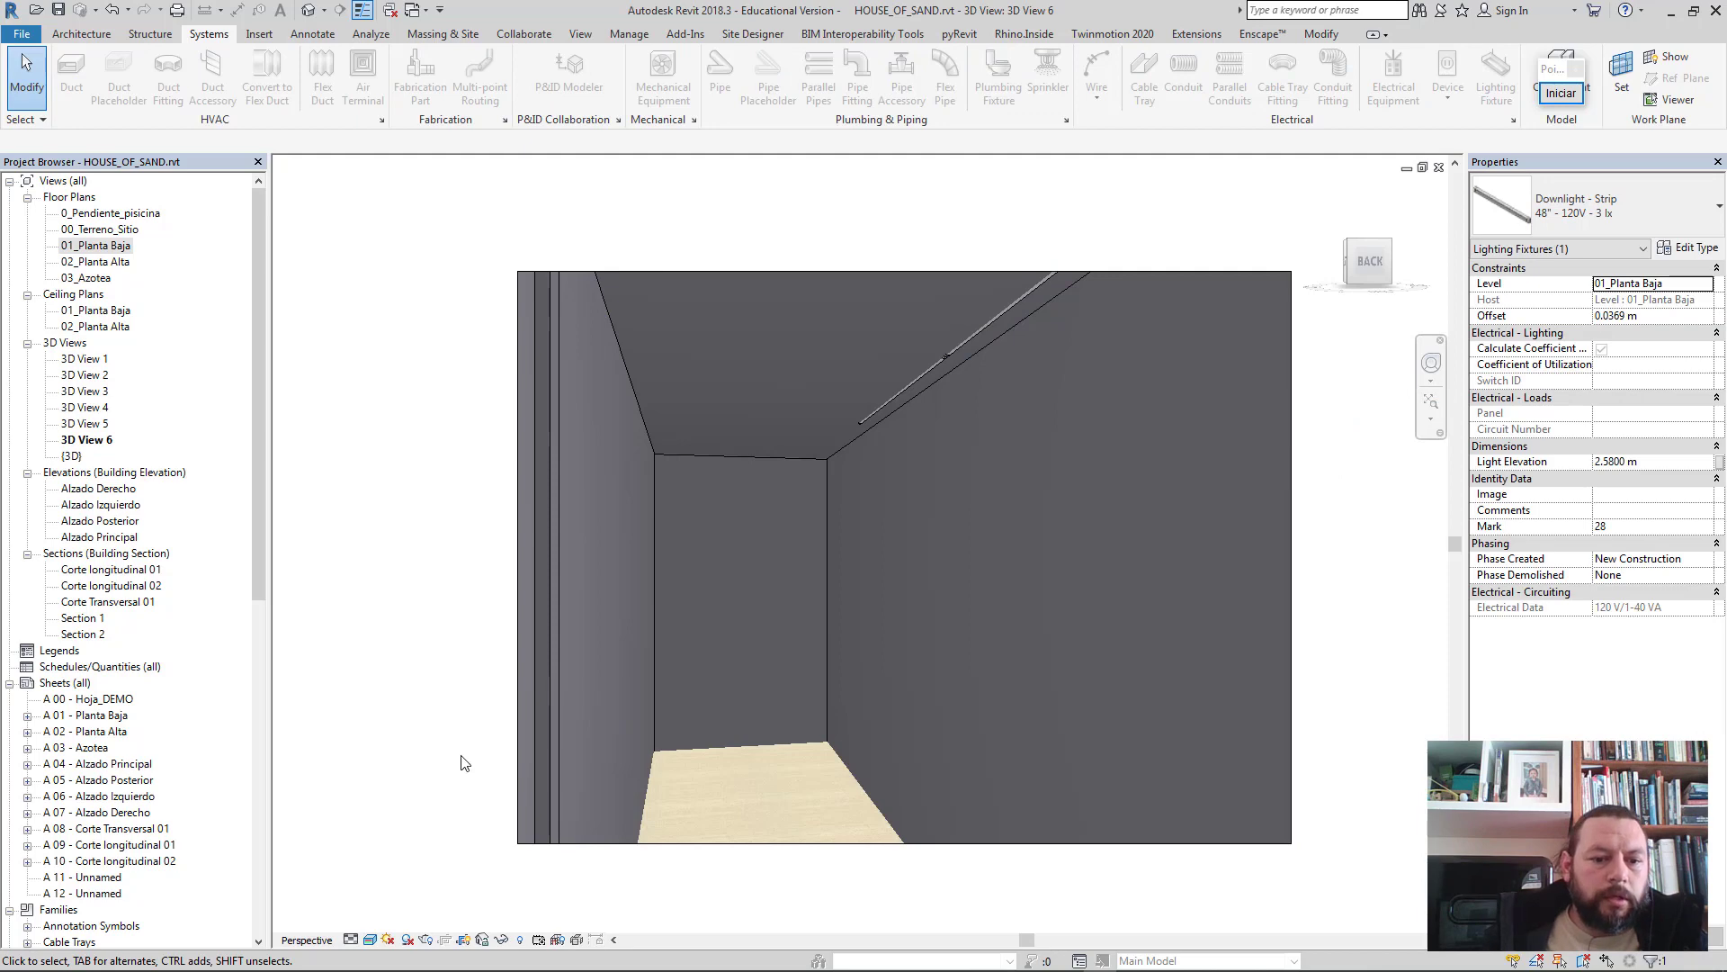
- Run a test render, stop it at 14%, and reselect the first strip light
left_click(427, 939)
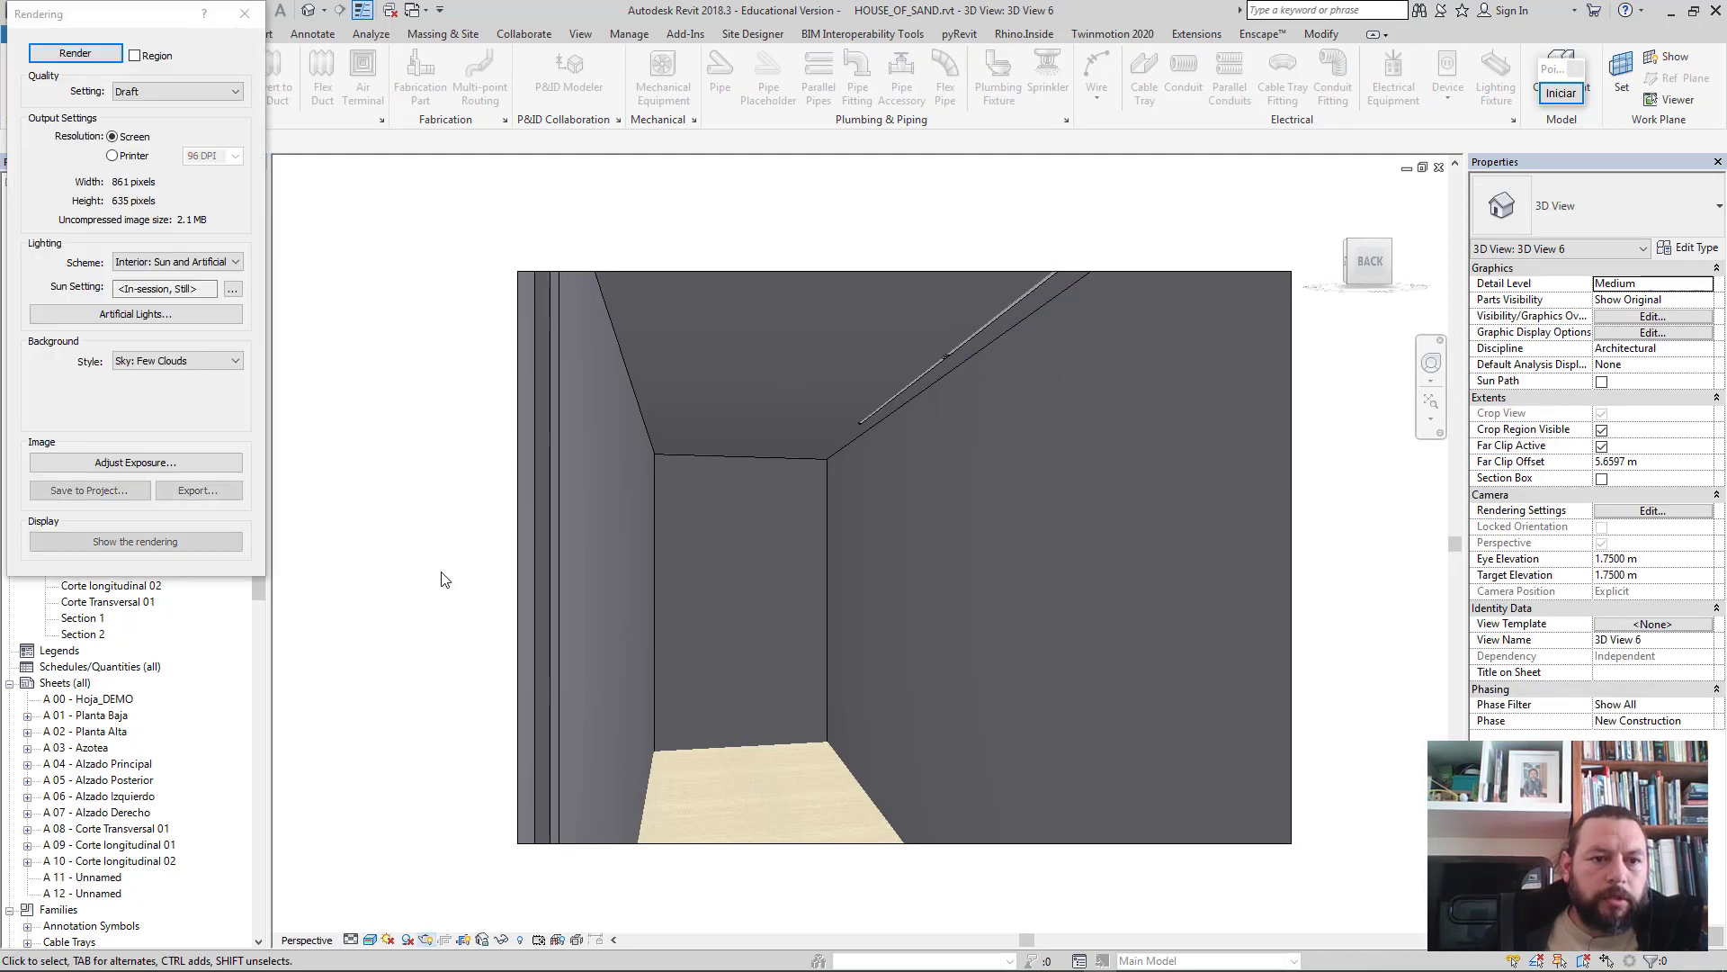
left_click(101, 58)
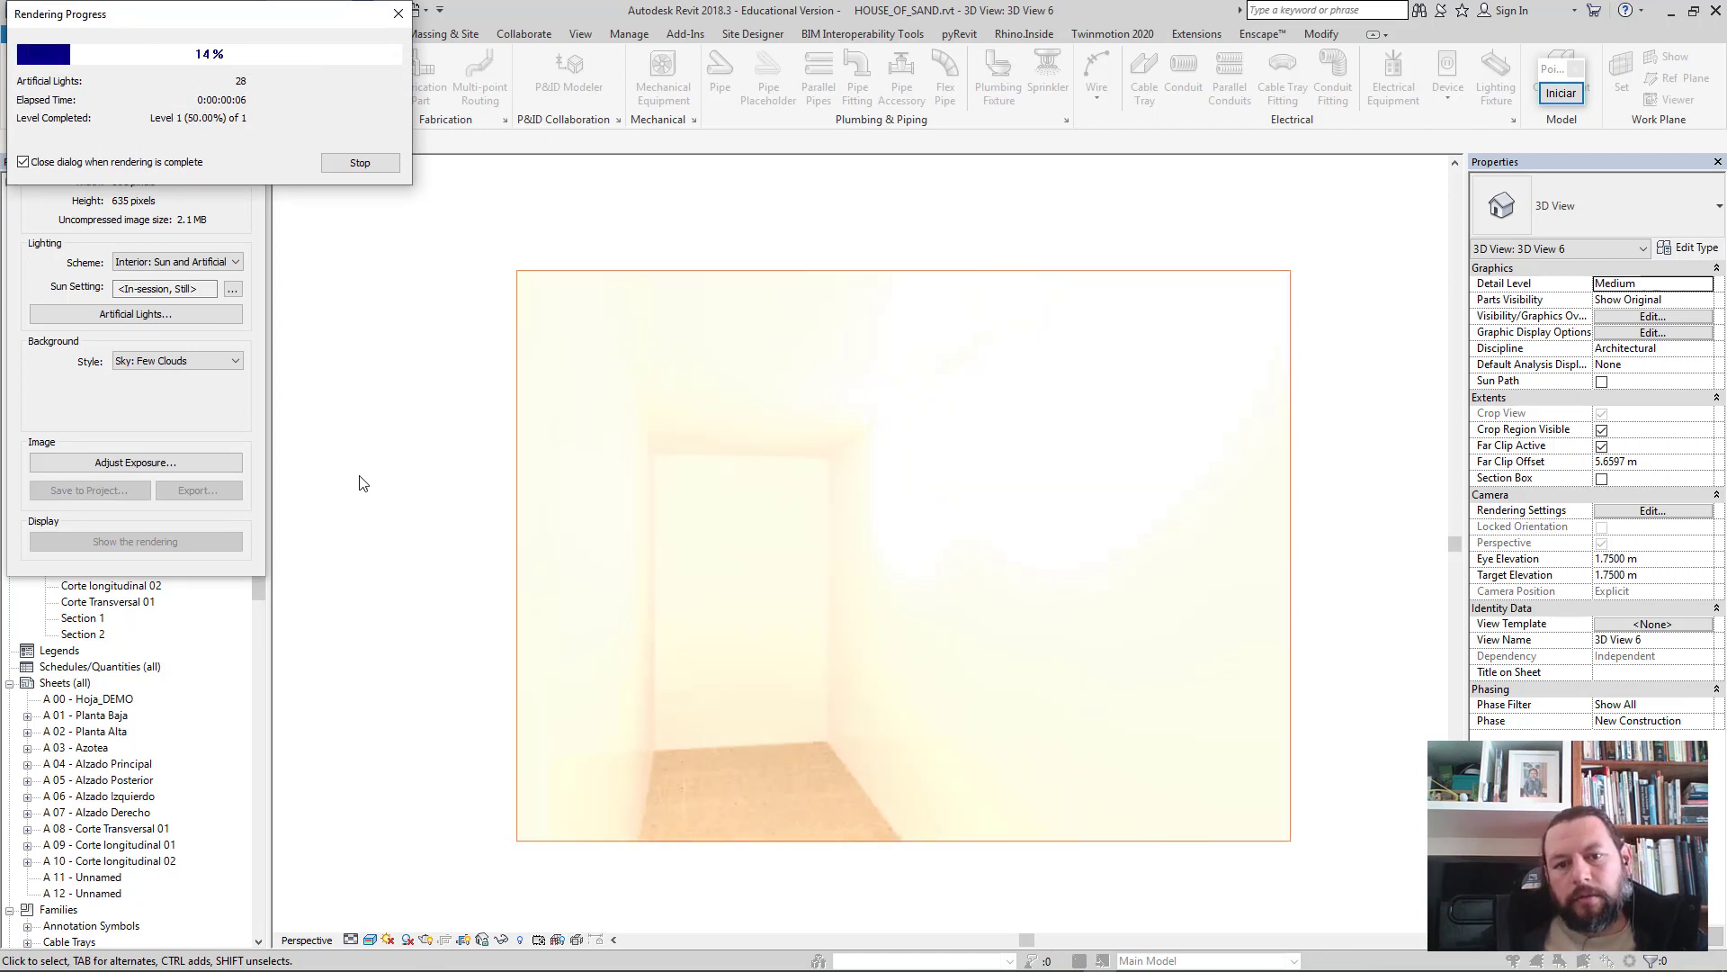
left_click(352, 167)
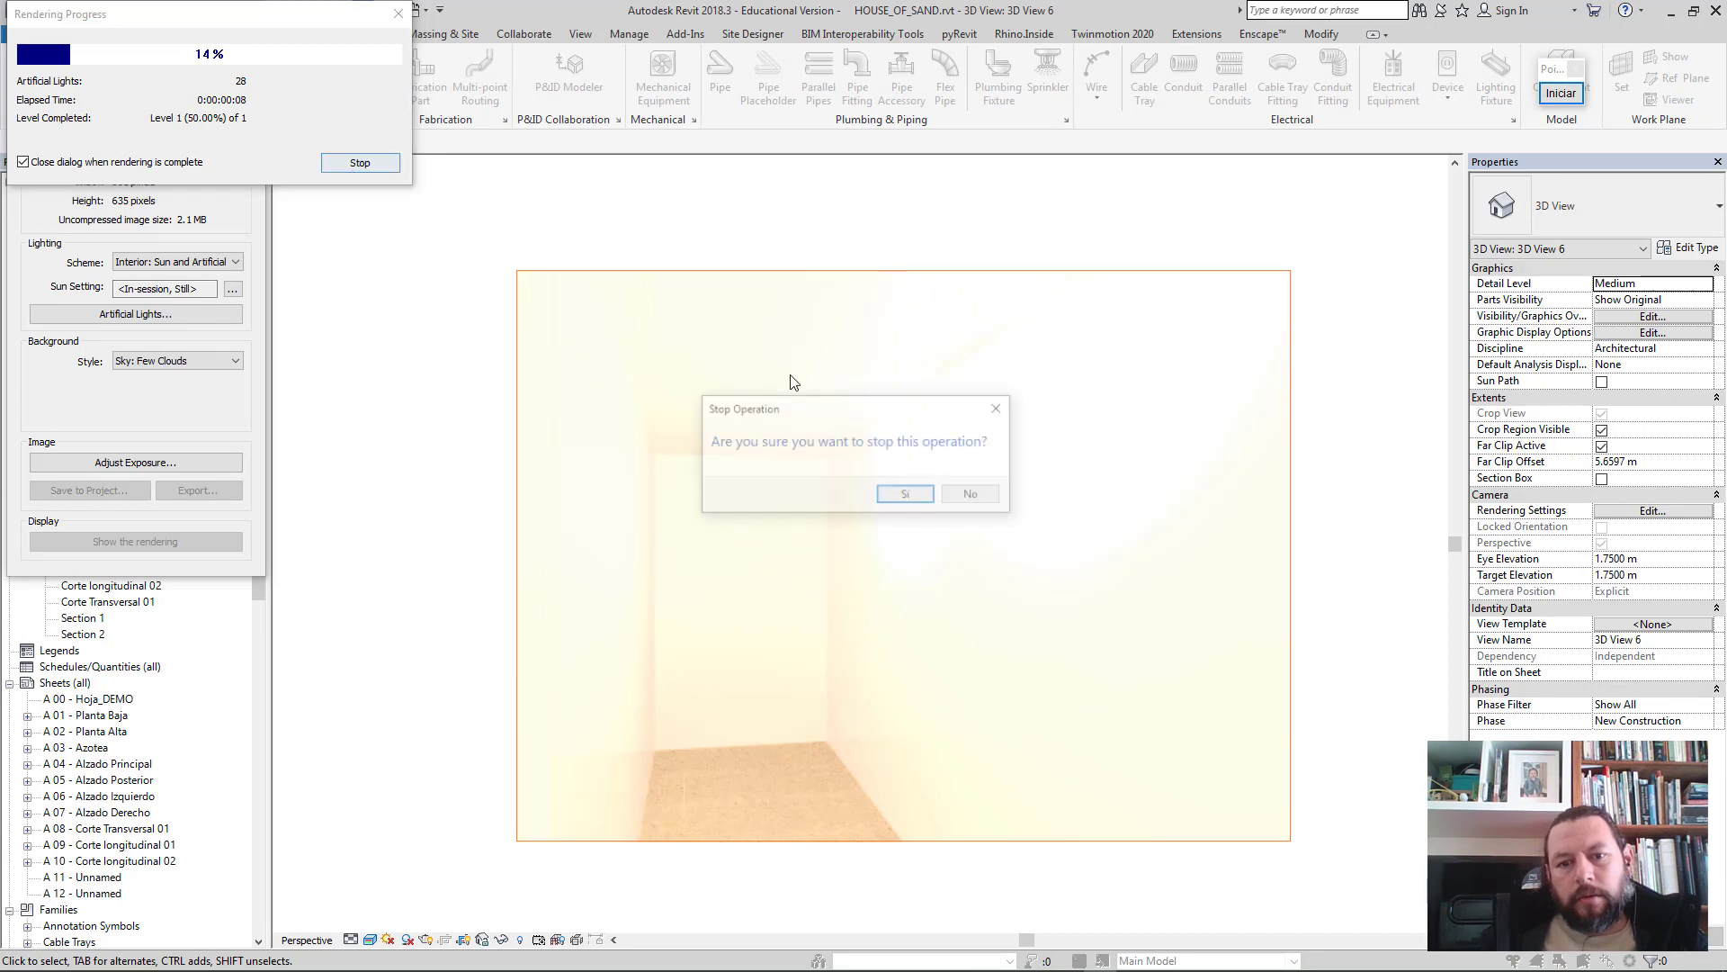
left_click(906, 496)
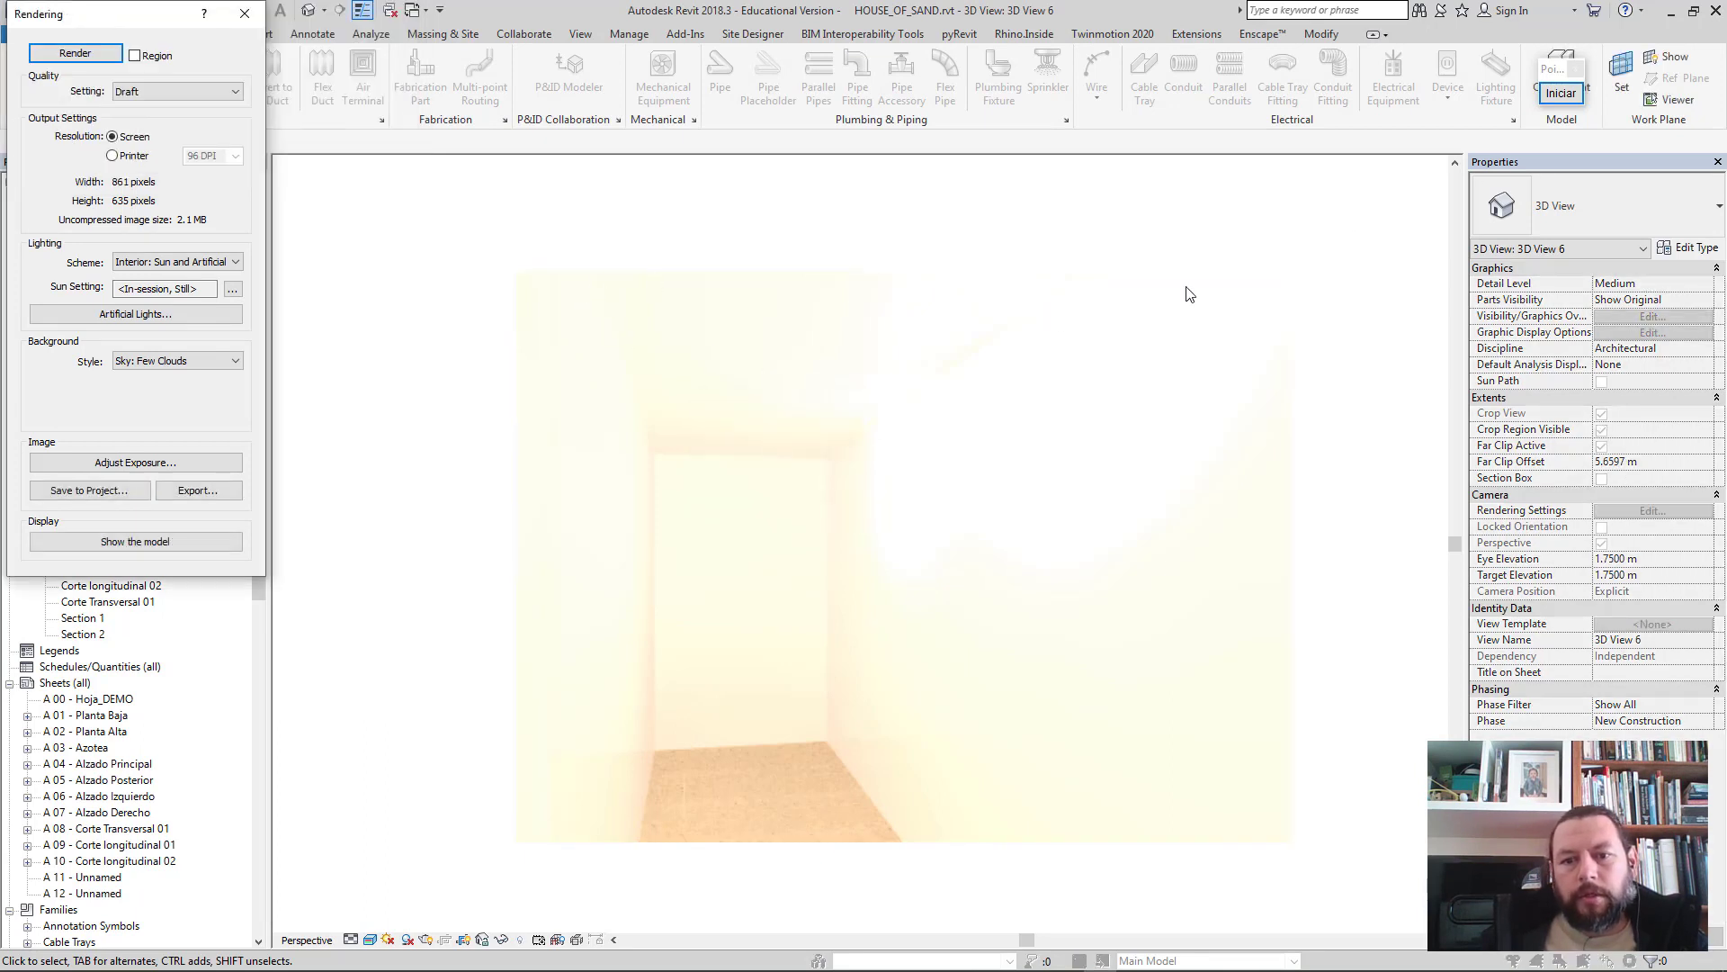
left_click(244, 15)
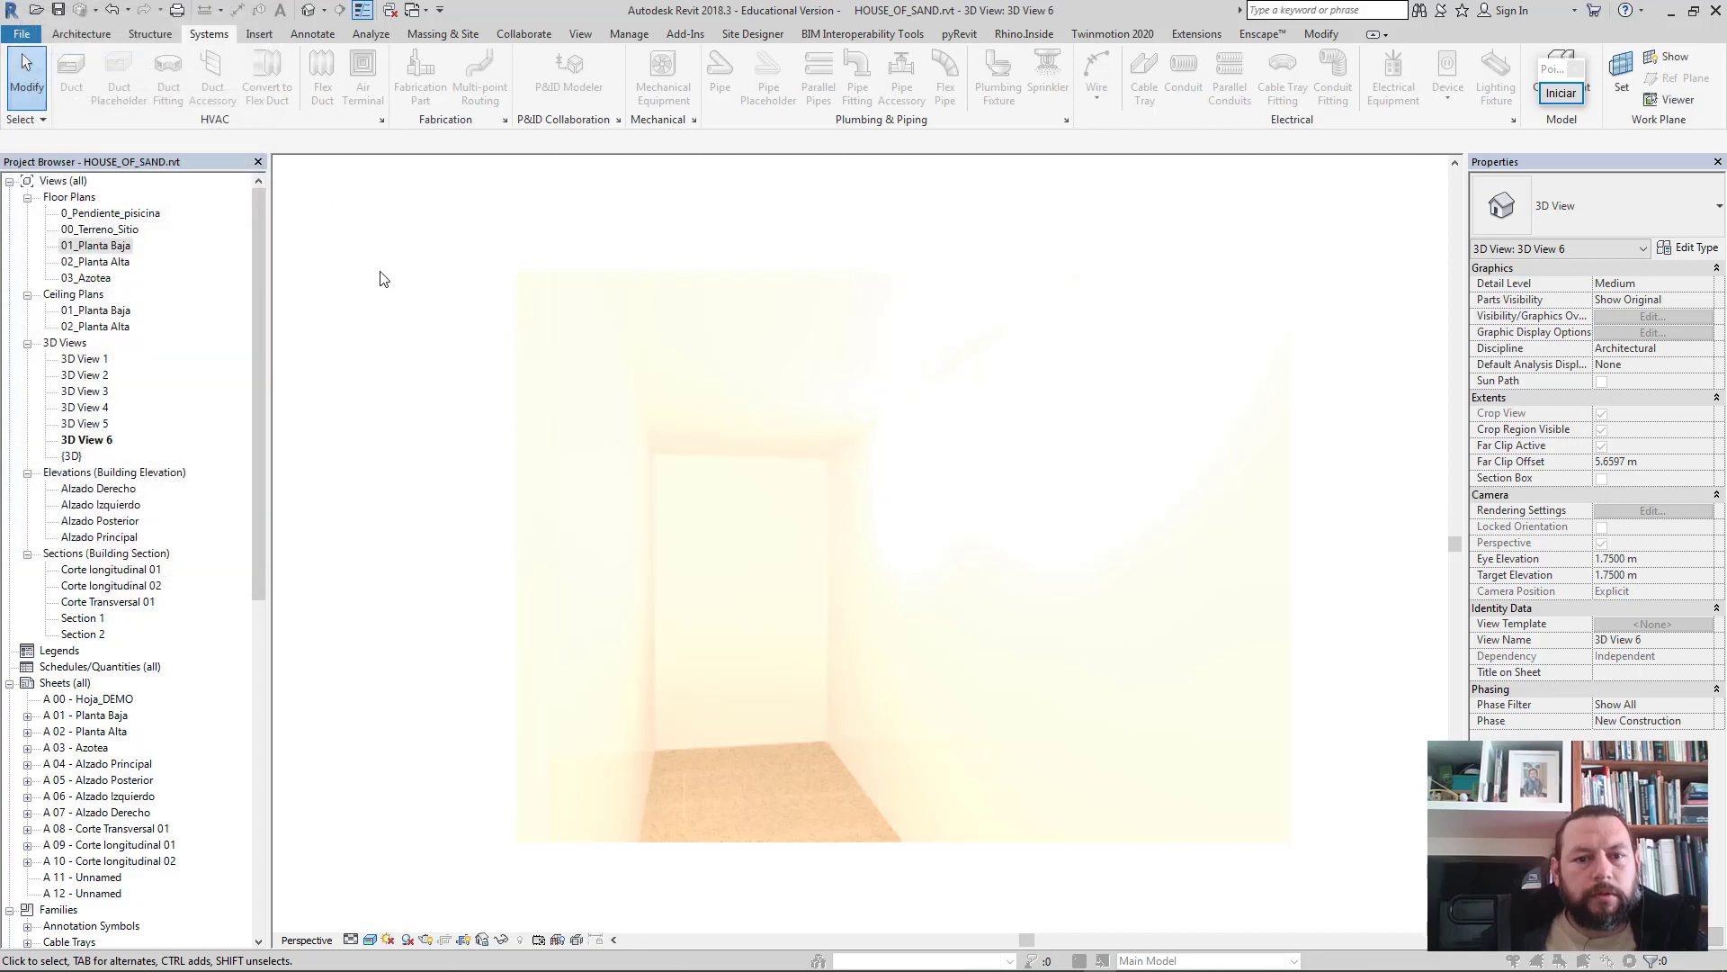
left_click(925, 374)
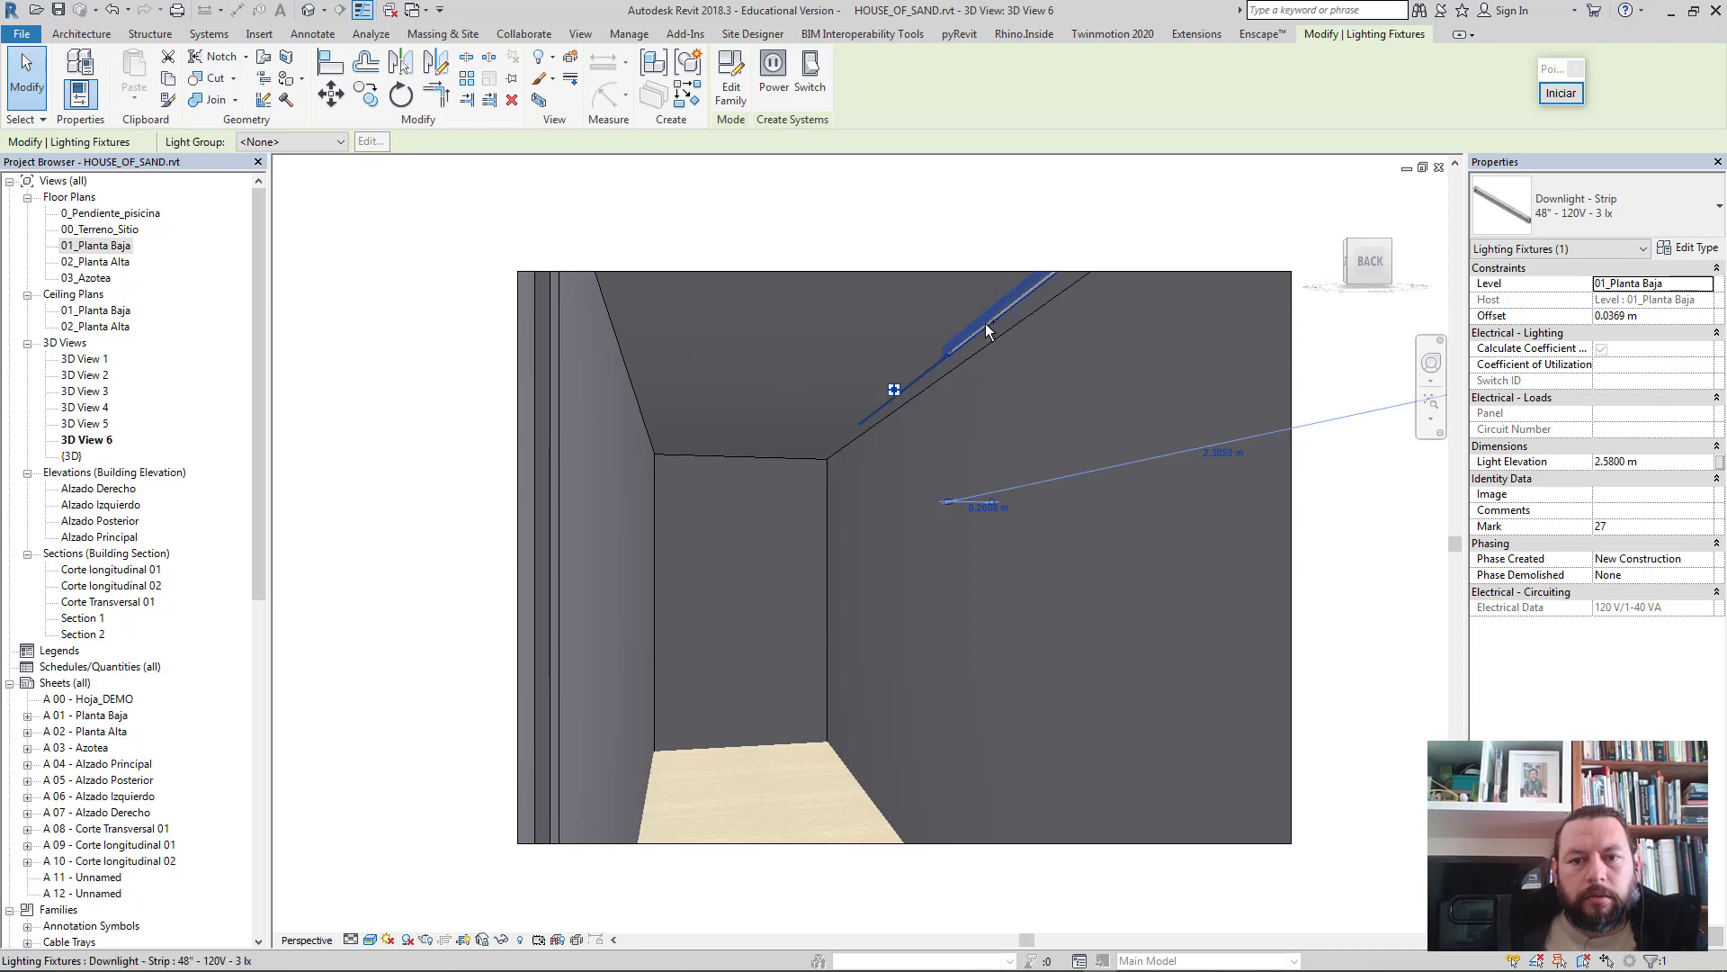
- Duplicate the strip light type and name it 48" - 120V - 1.5 lx
left_click(1692, 247)
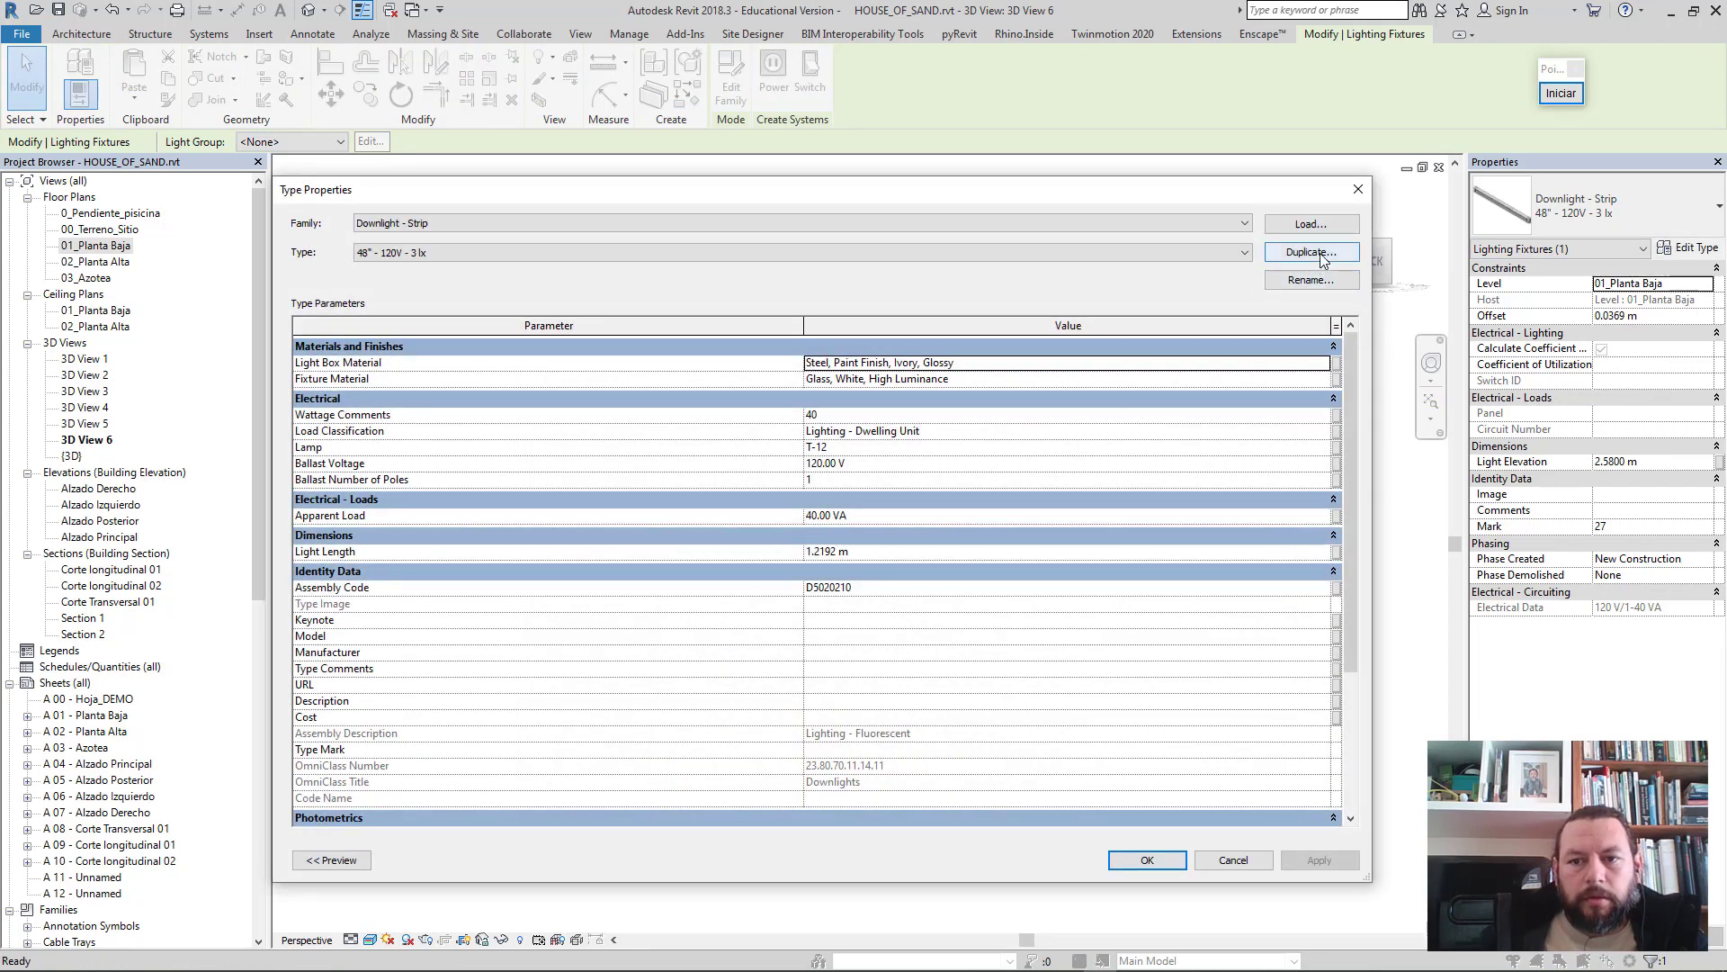
left_click(1320, 257)
left_click(985, 255)
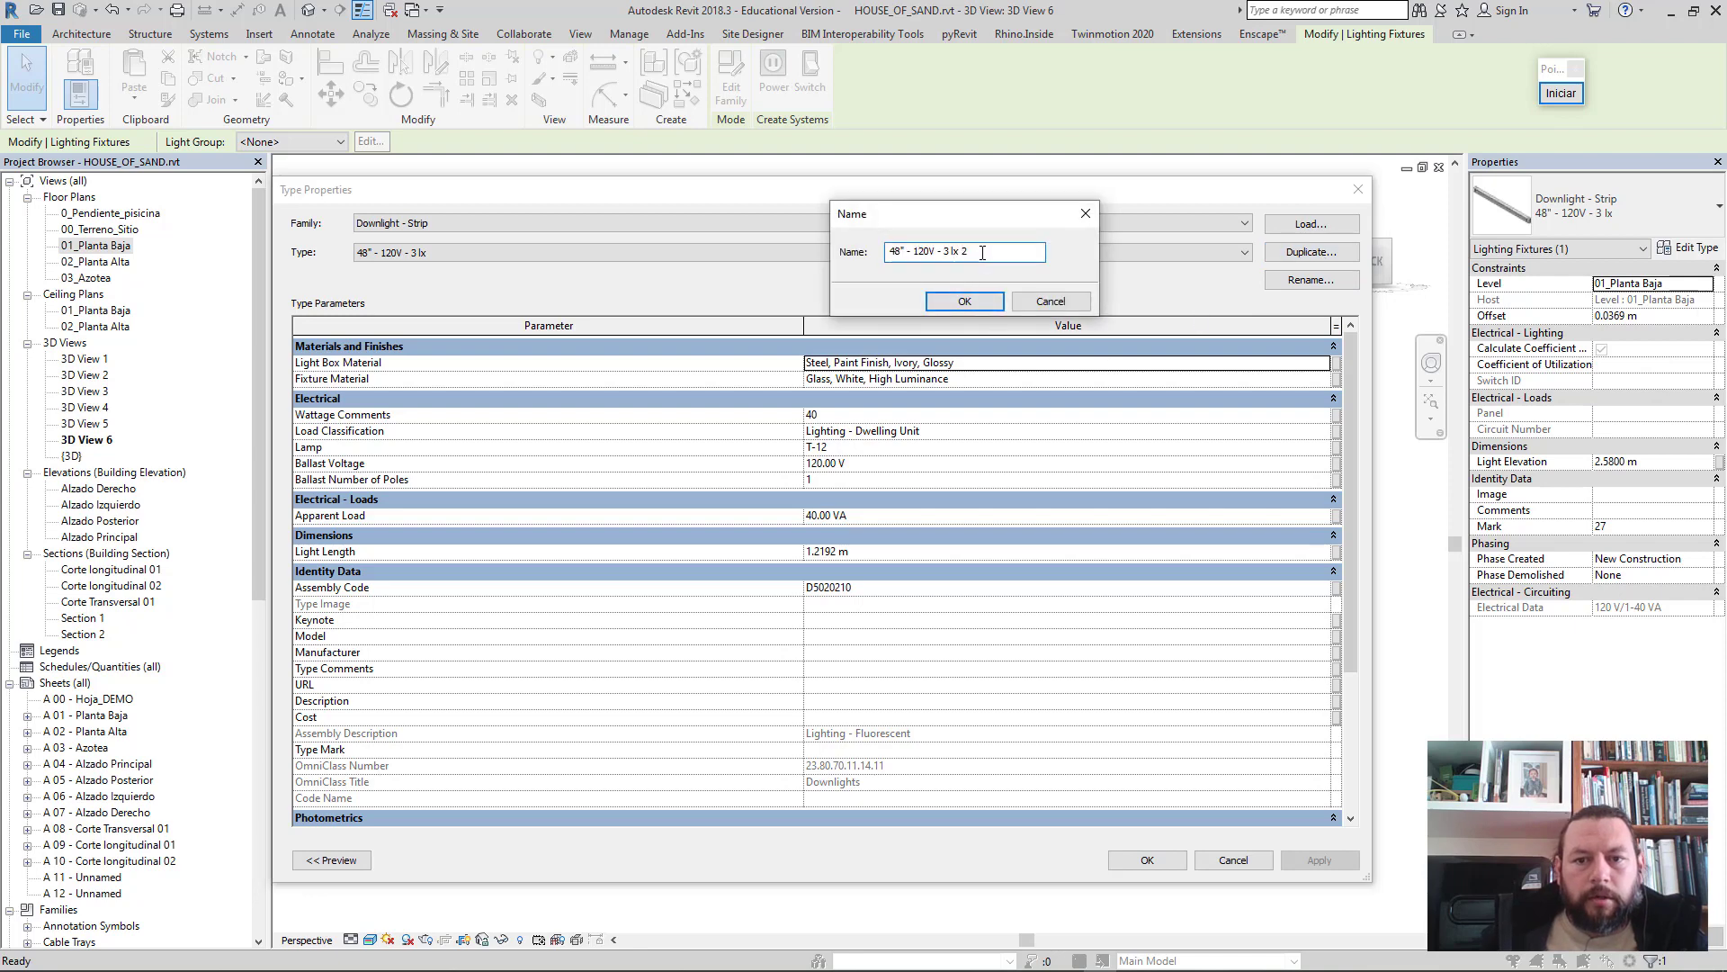
key("BackSpace")
key("BackSpace")
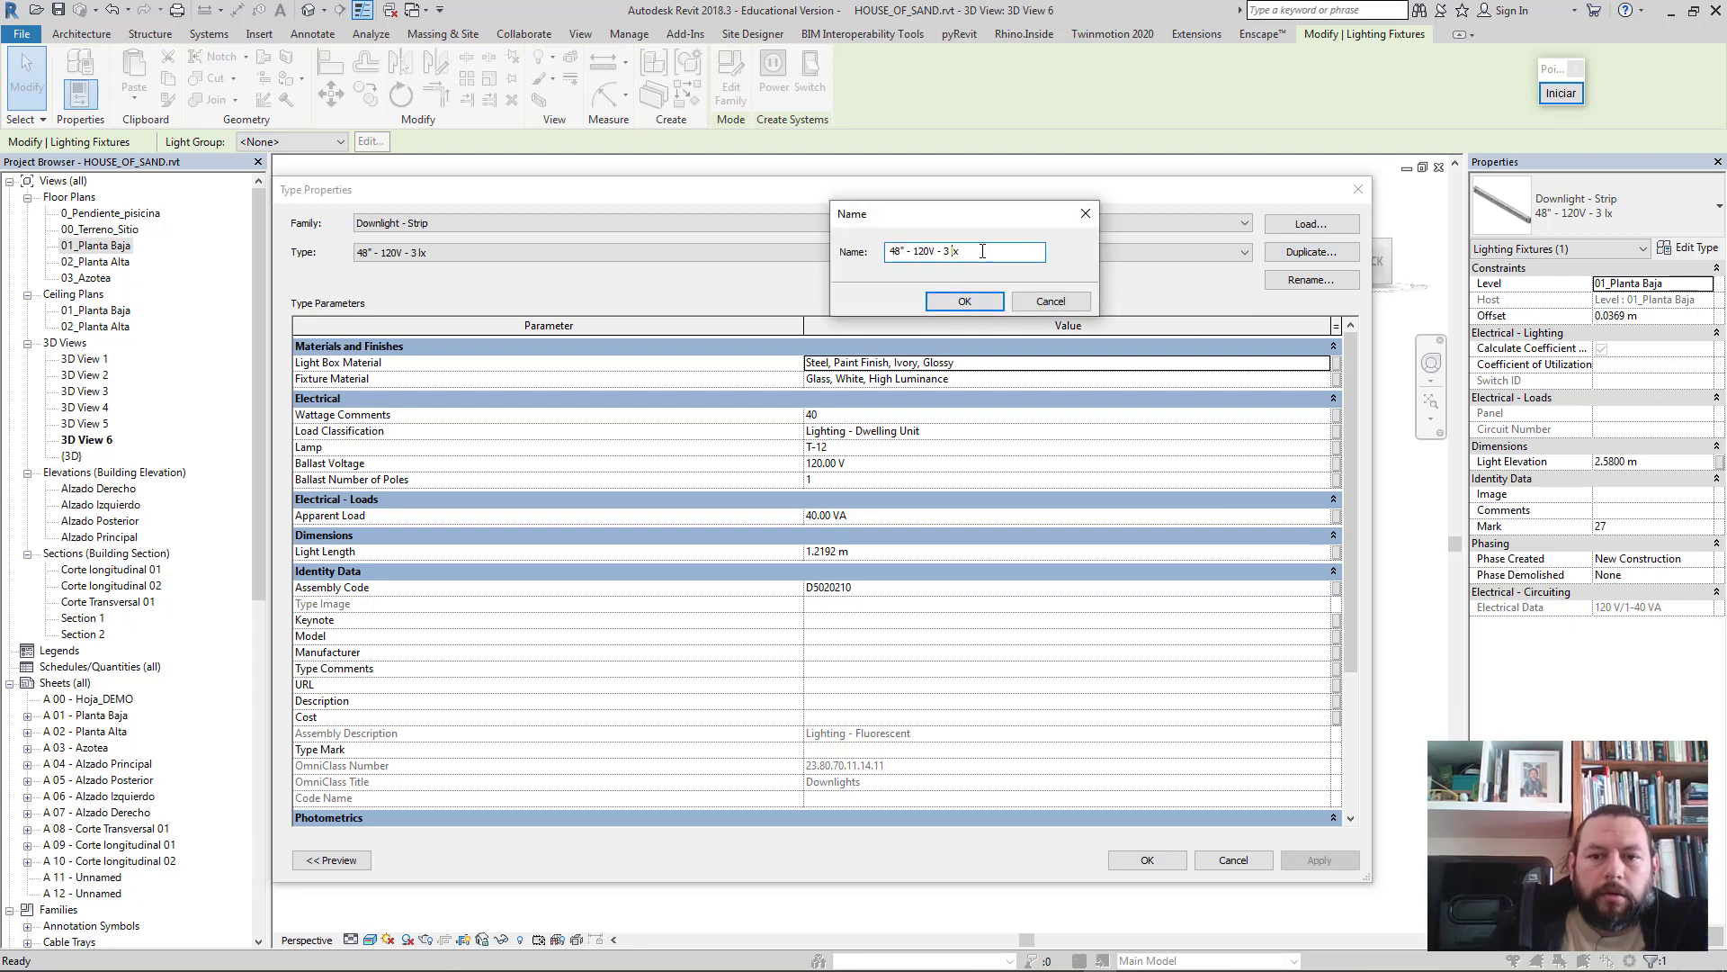
key("BackSpace")
type("1")
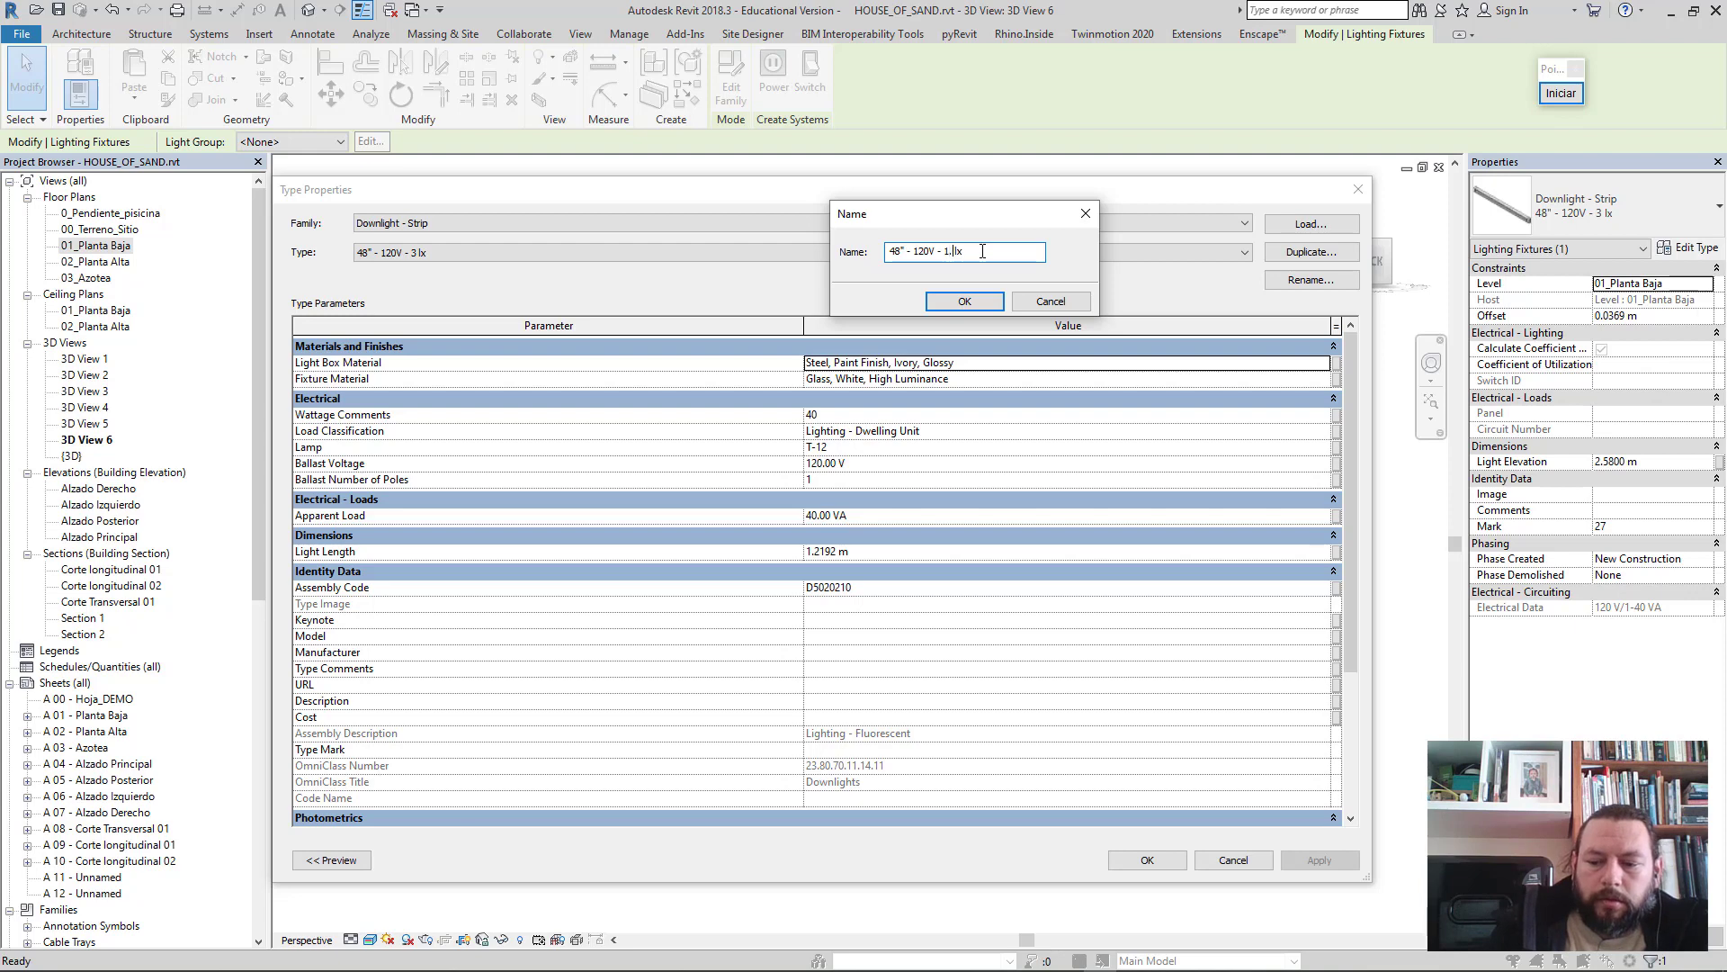
type("5")
left_click(961, 303)
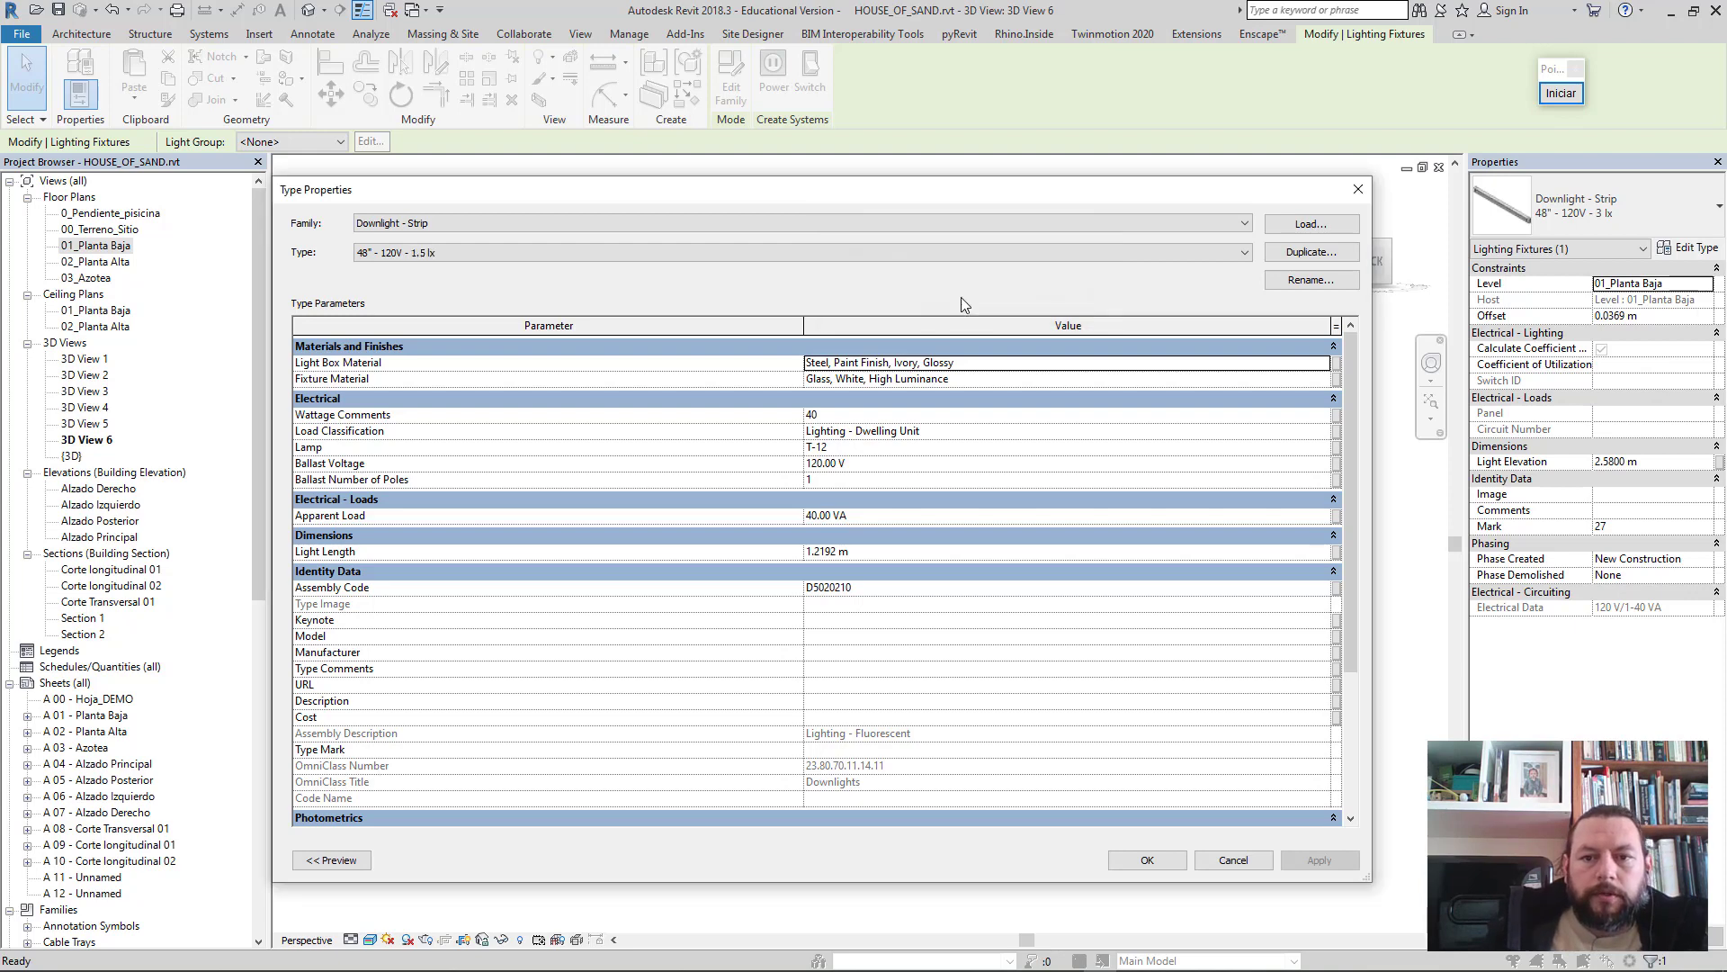
- Set the new type's initial illuminance to 1.50 lx and apply it
left_click_drag(1352, 570, 1340, 732)
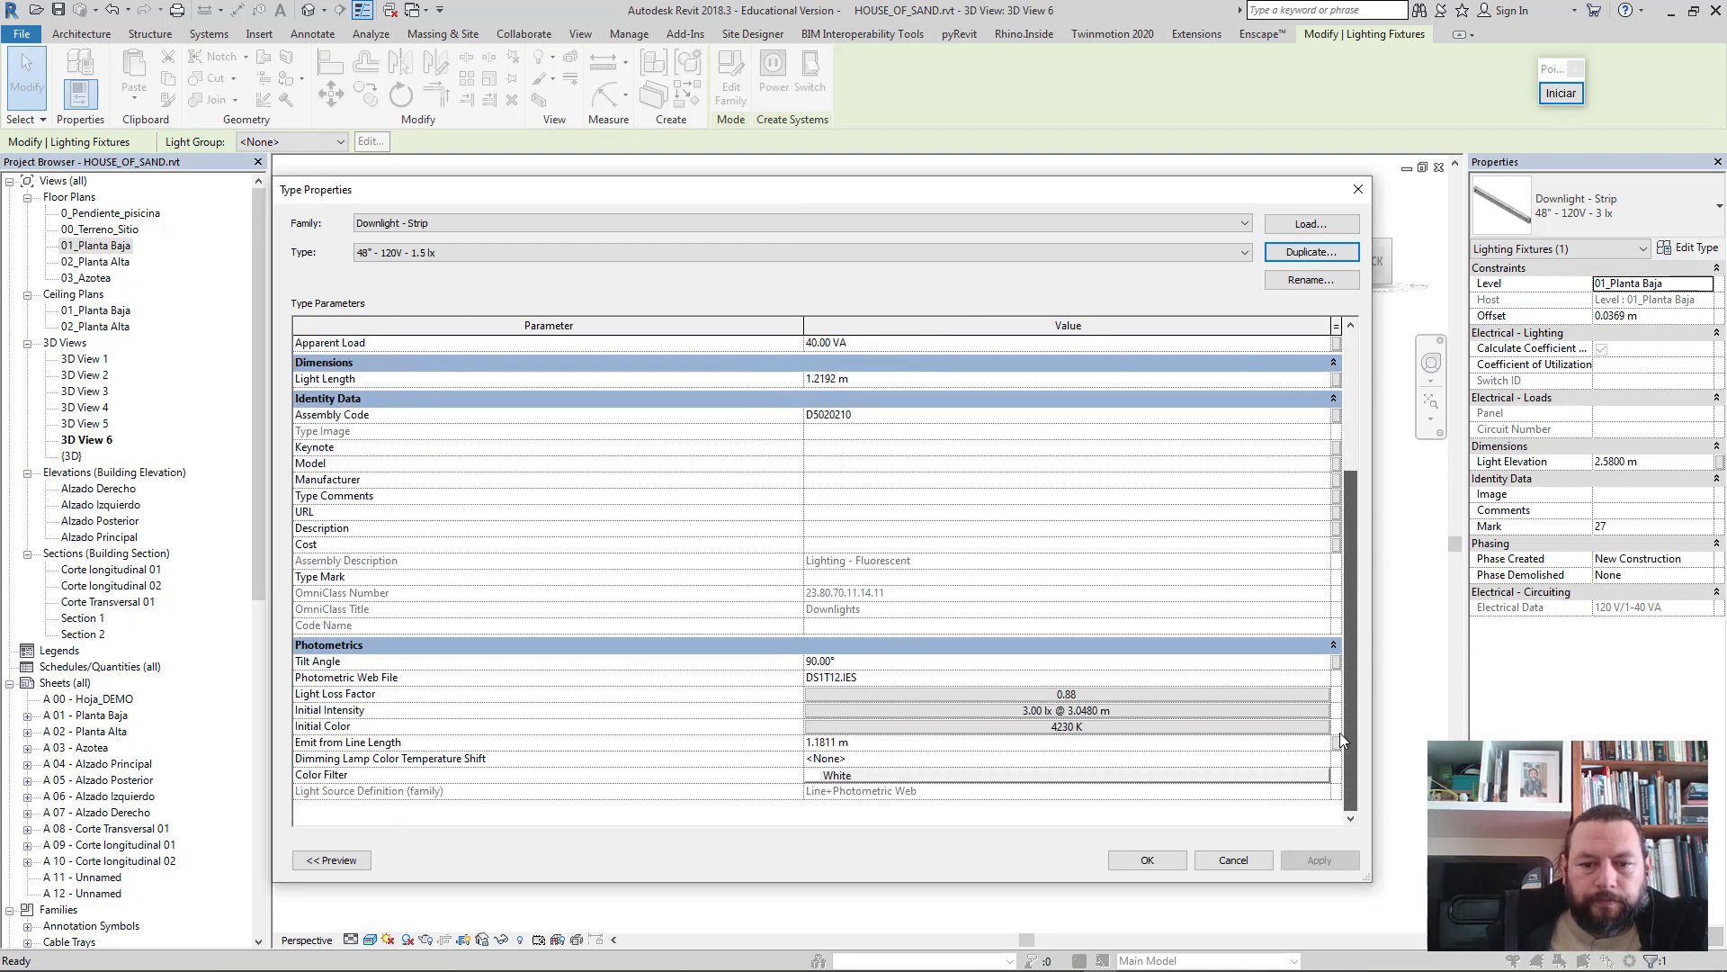
left_click(971, 711)
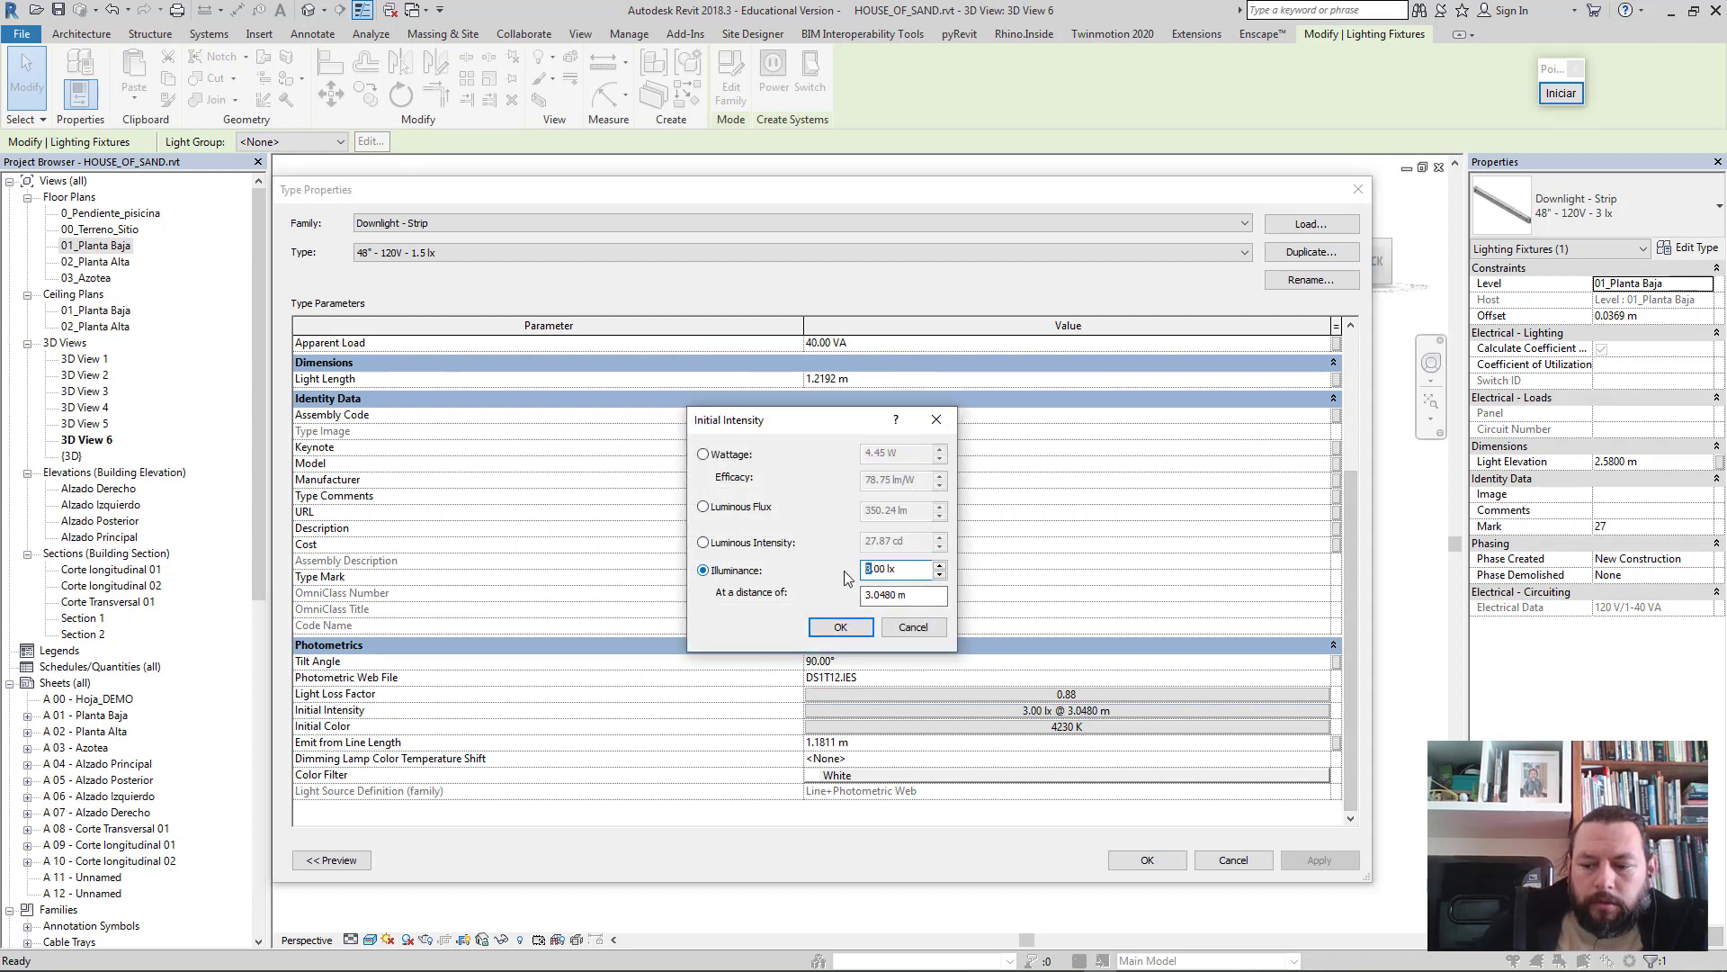
type("135")
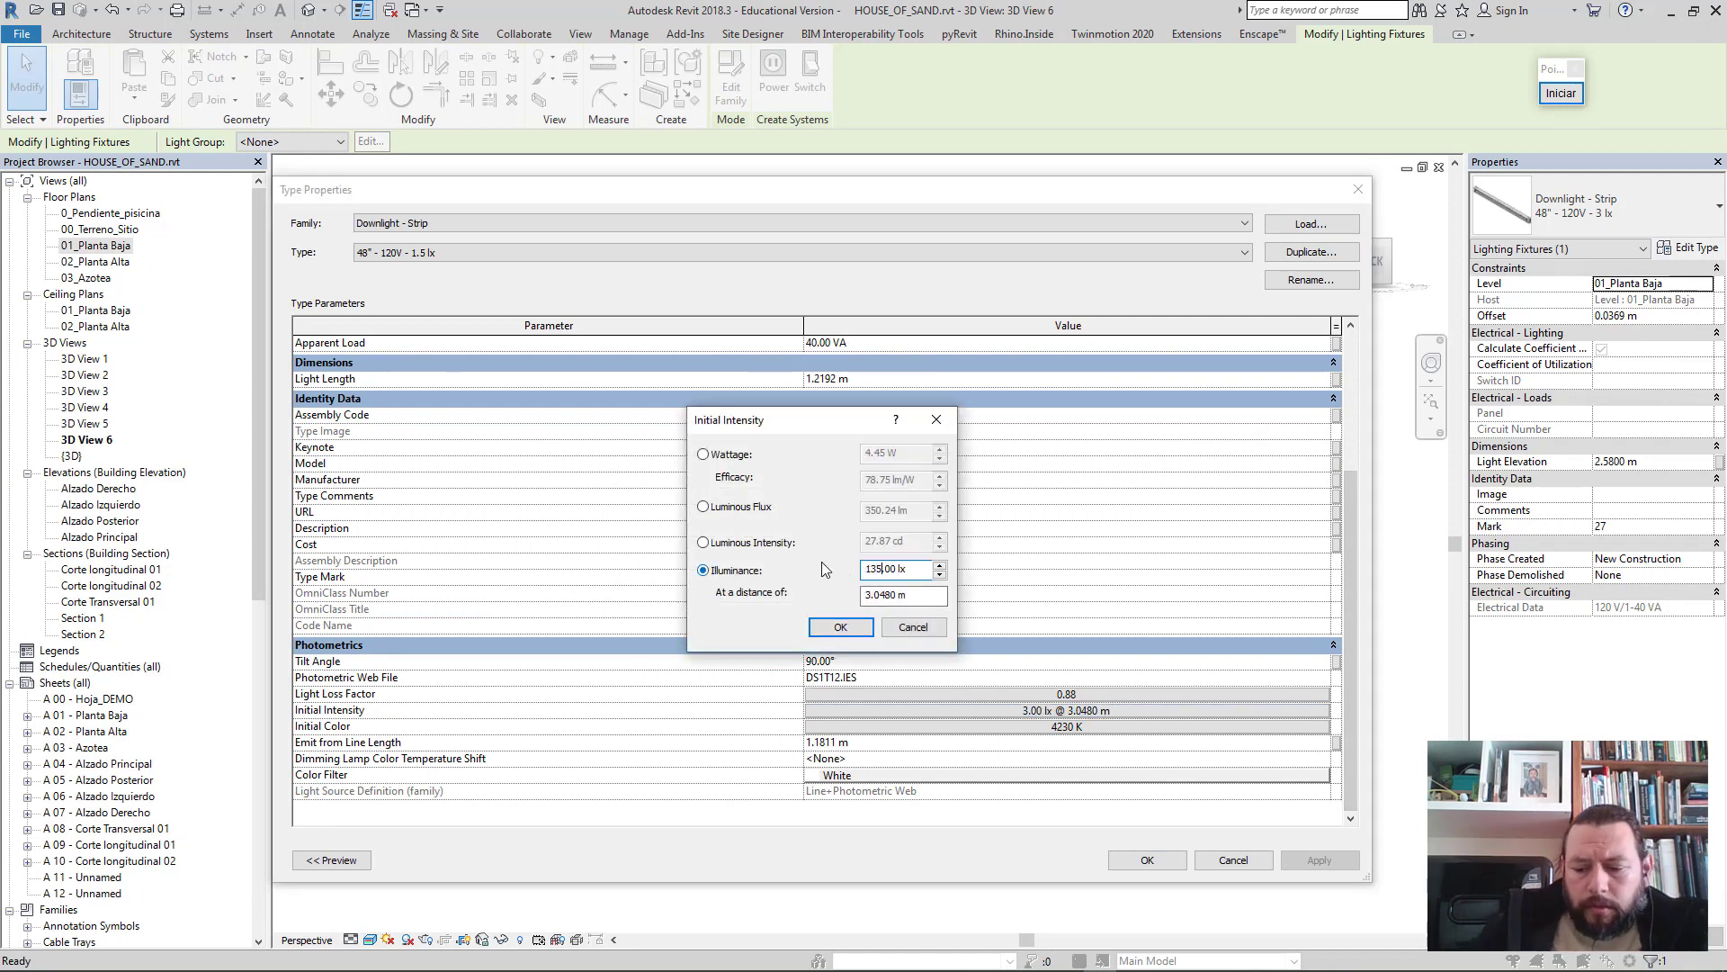
key("BackSpace")
key("BackSpace")
type("5")
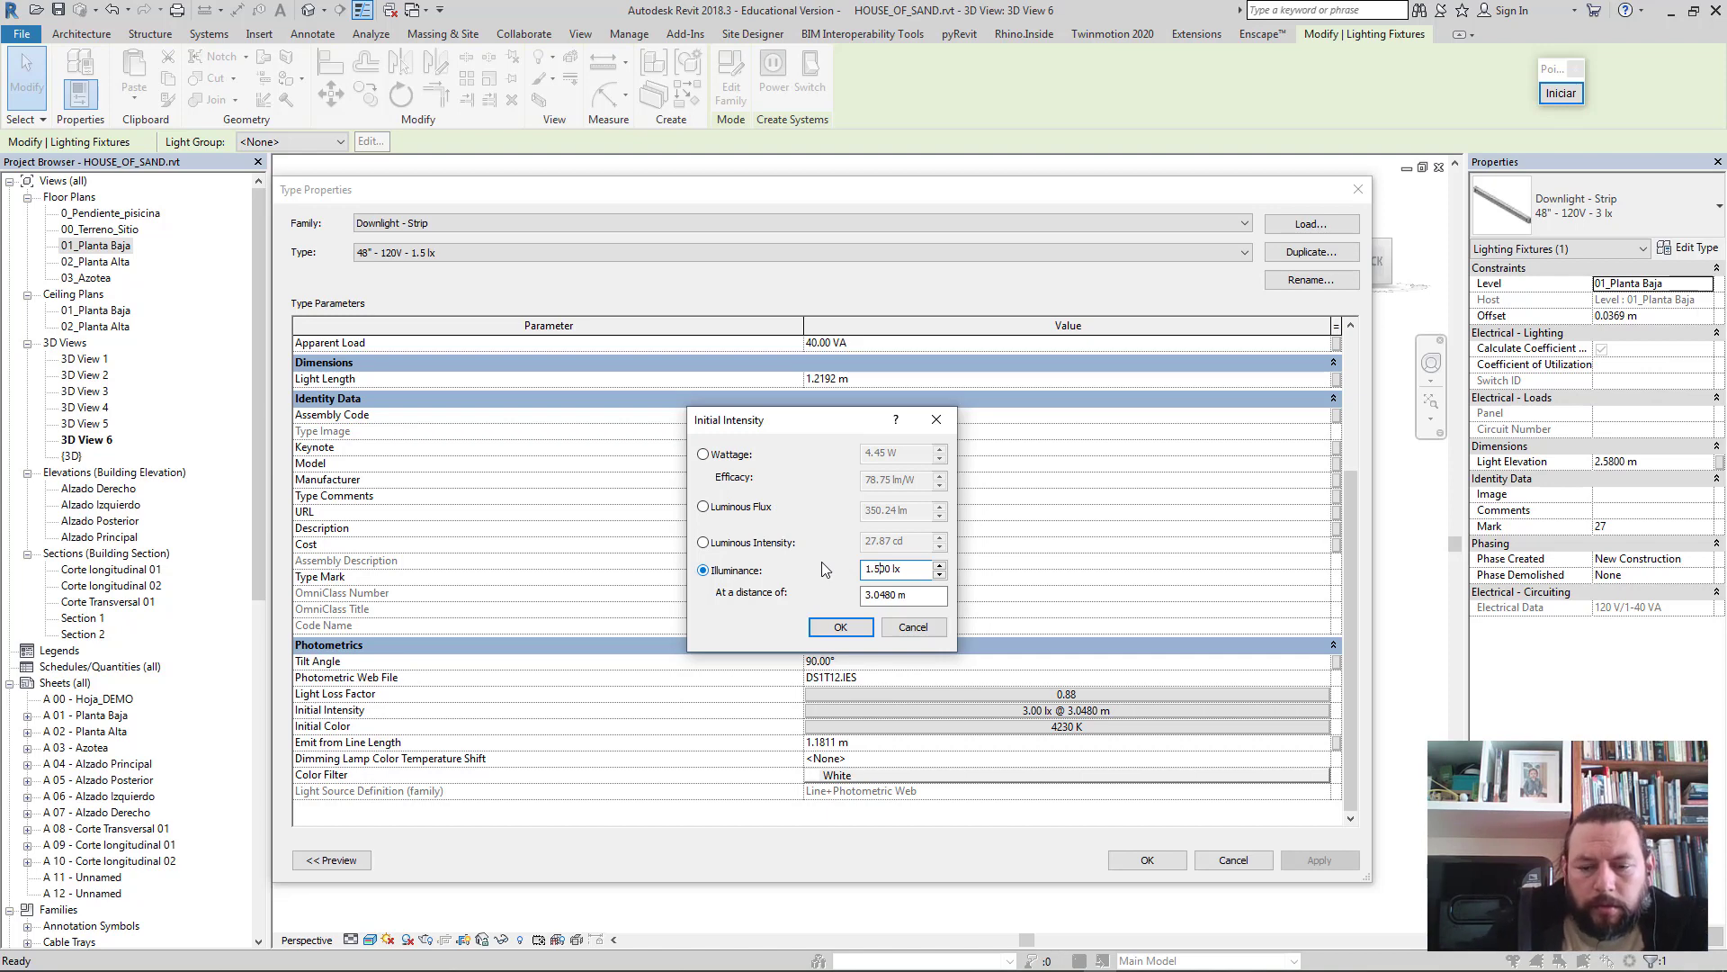
left_click(841, 627)
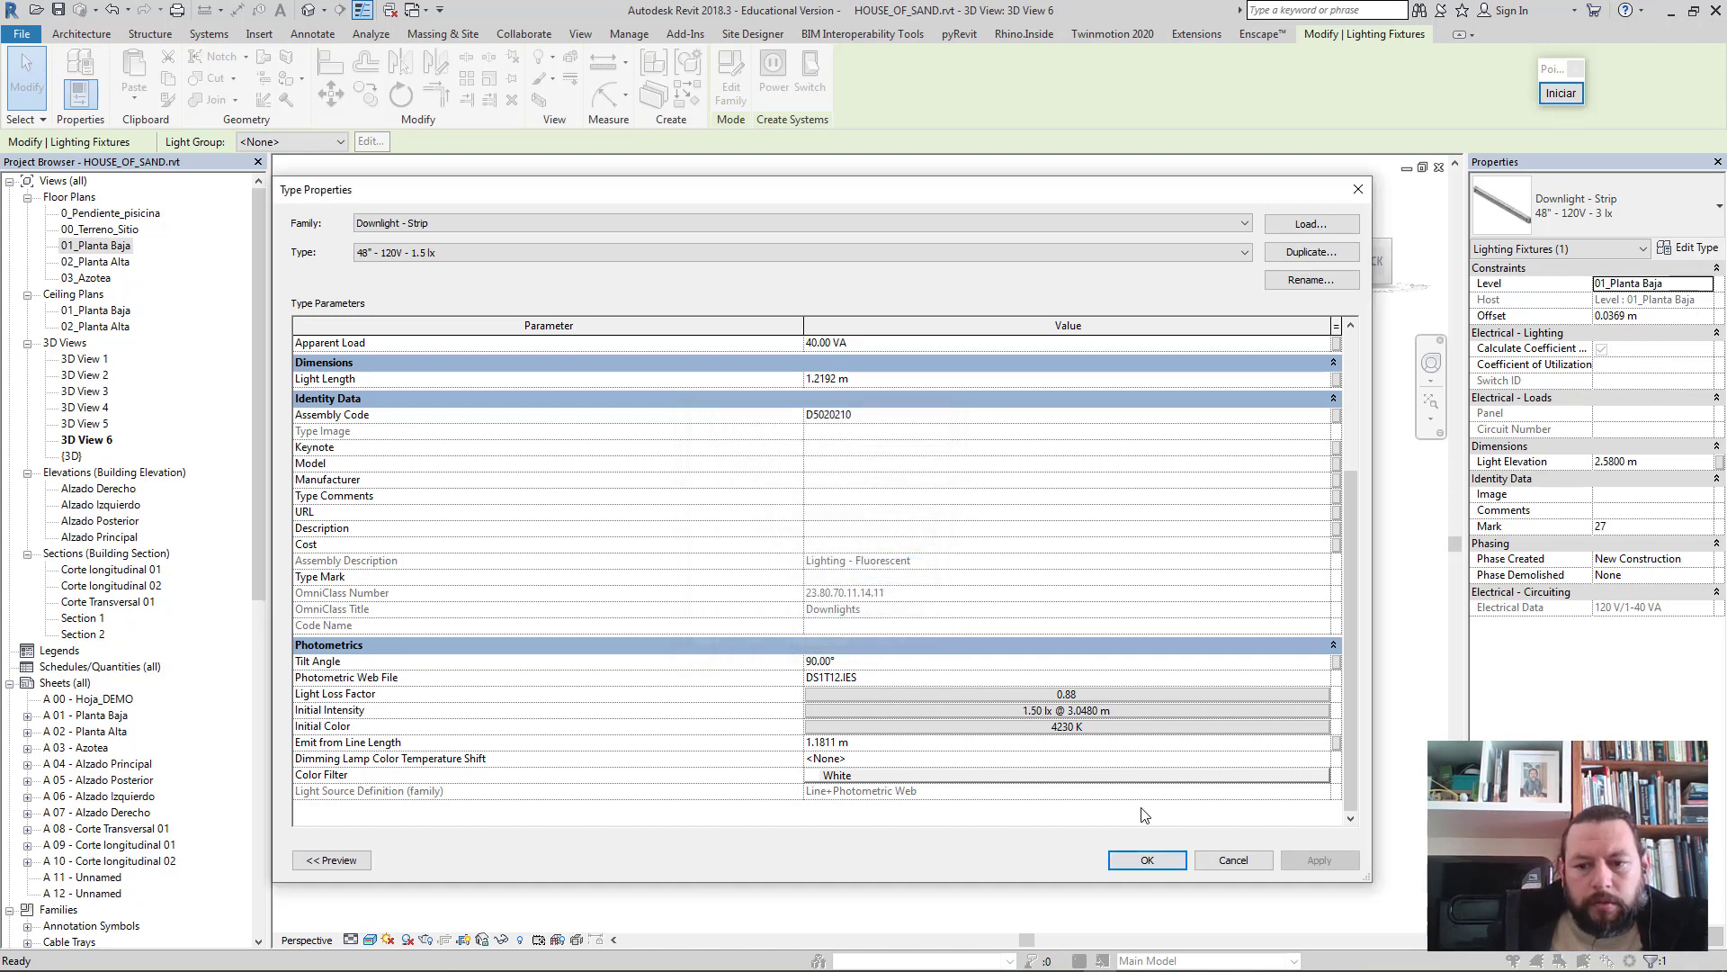
left_click(1148, 860)
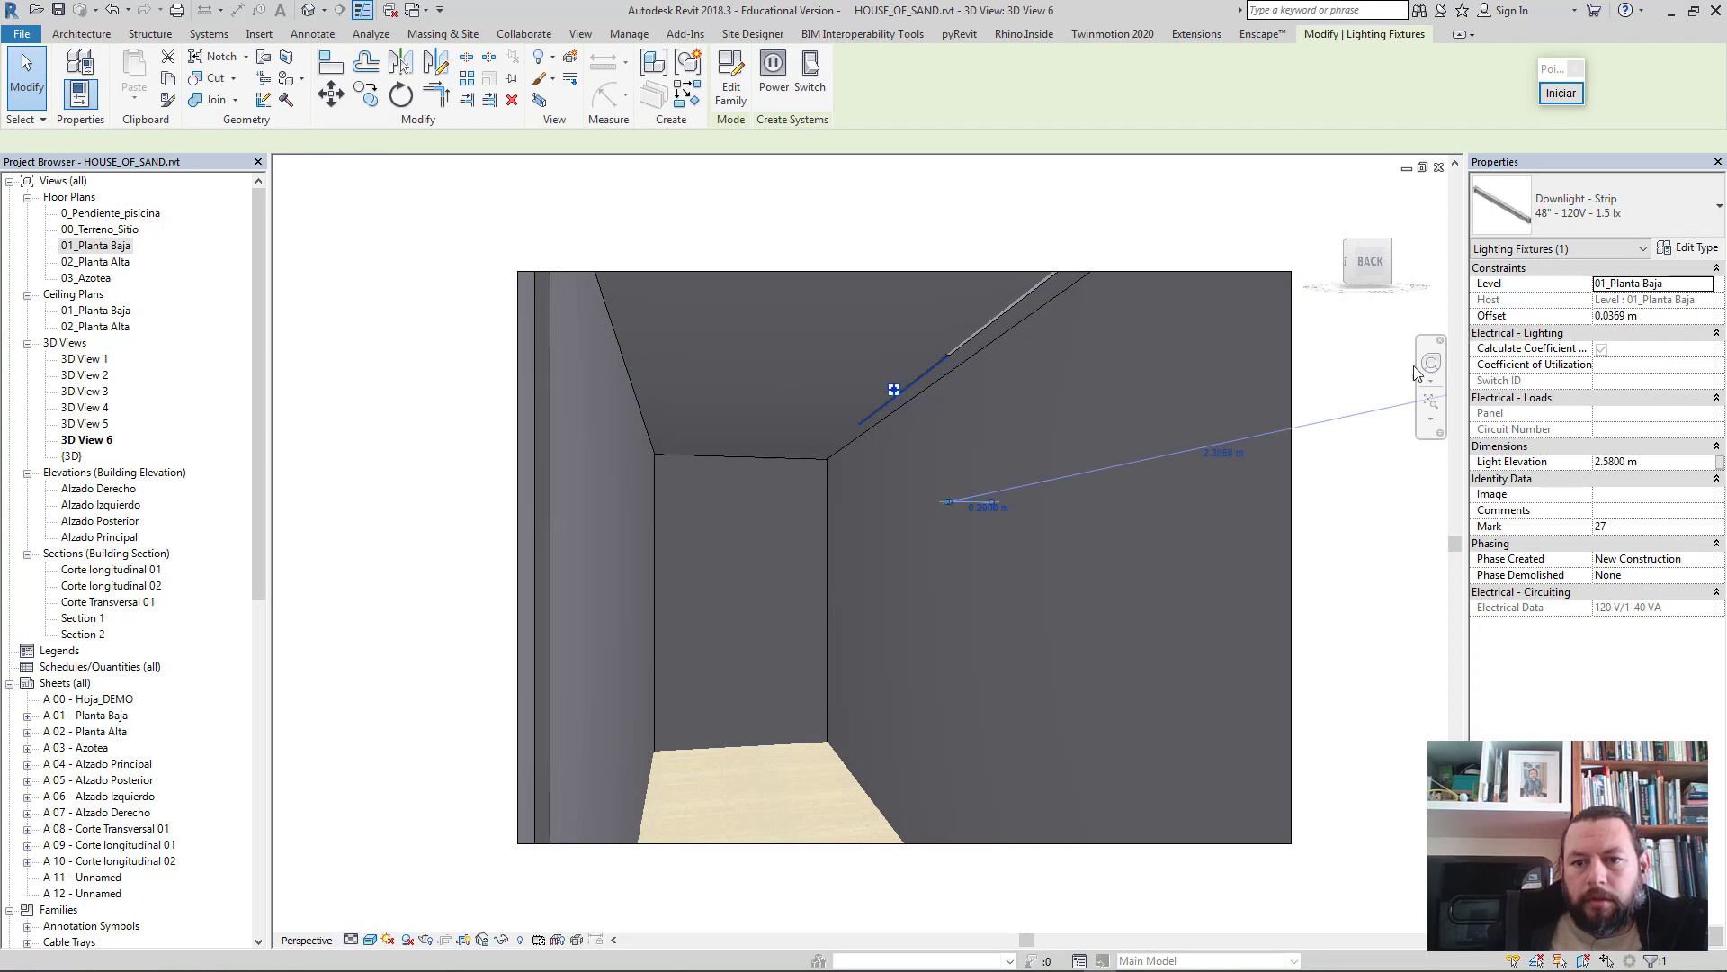
- Switch the upper strip light to the 48" - 120V - 1.5 lx type
left_click(976, 335)
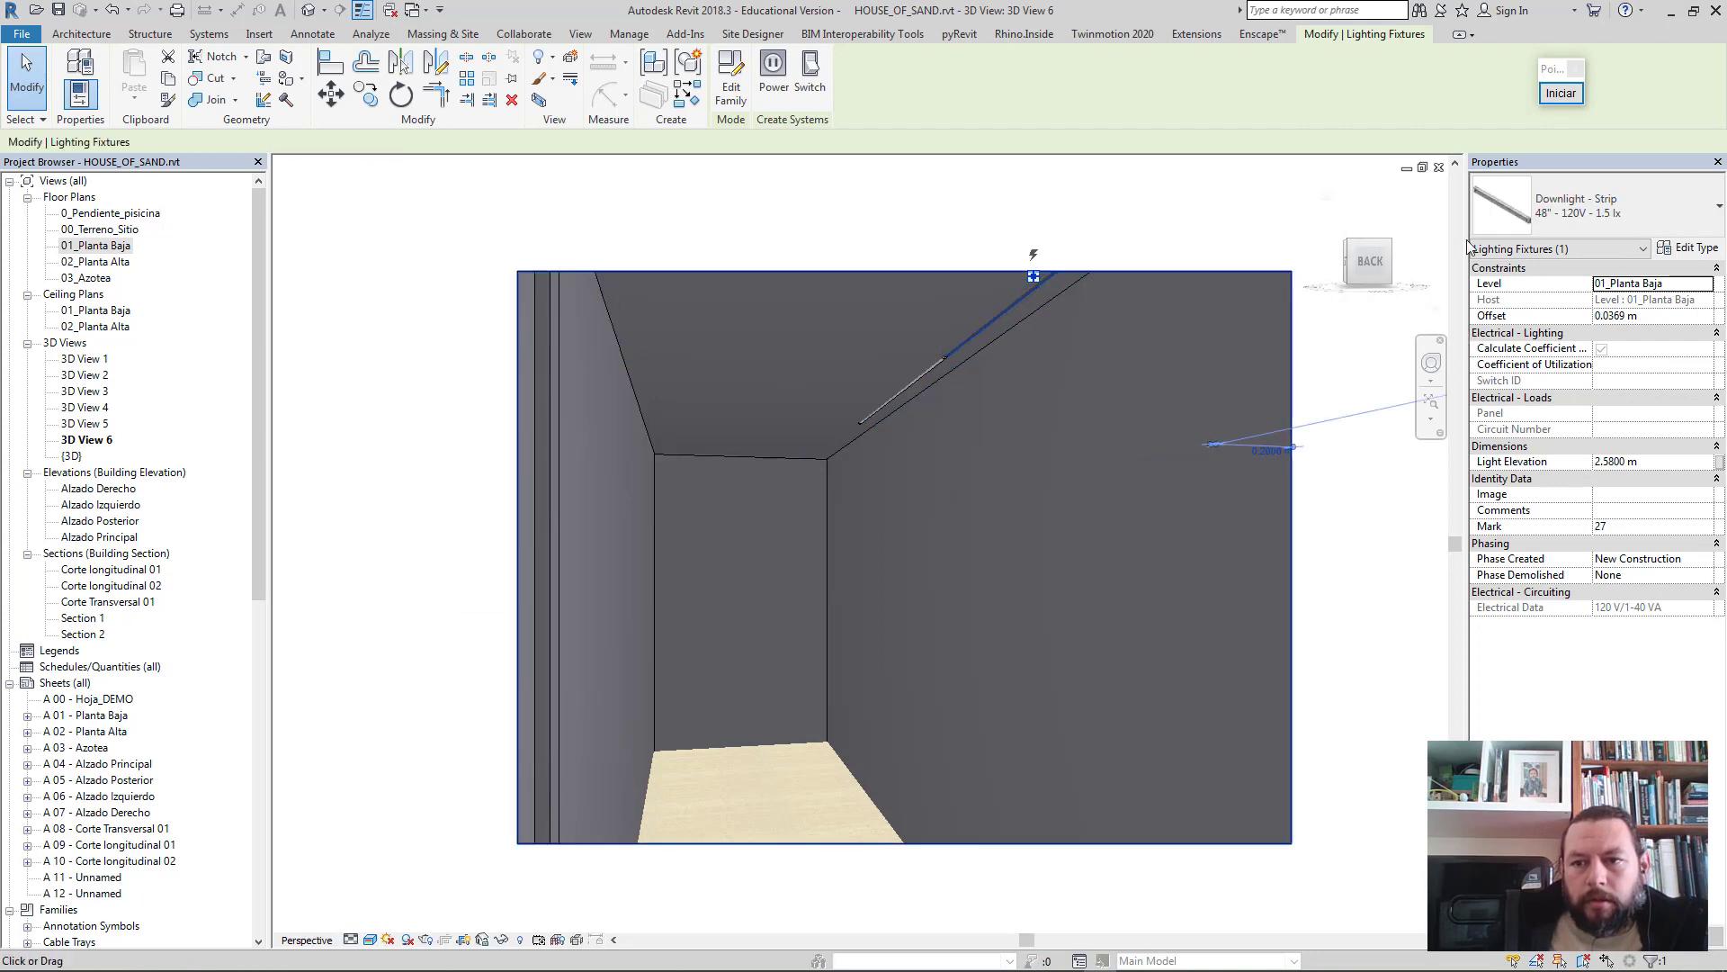
left_click(1617, 205)
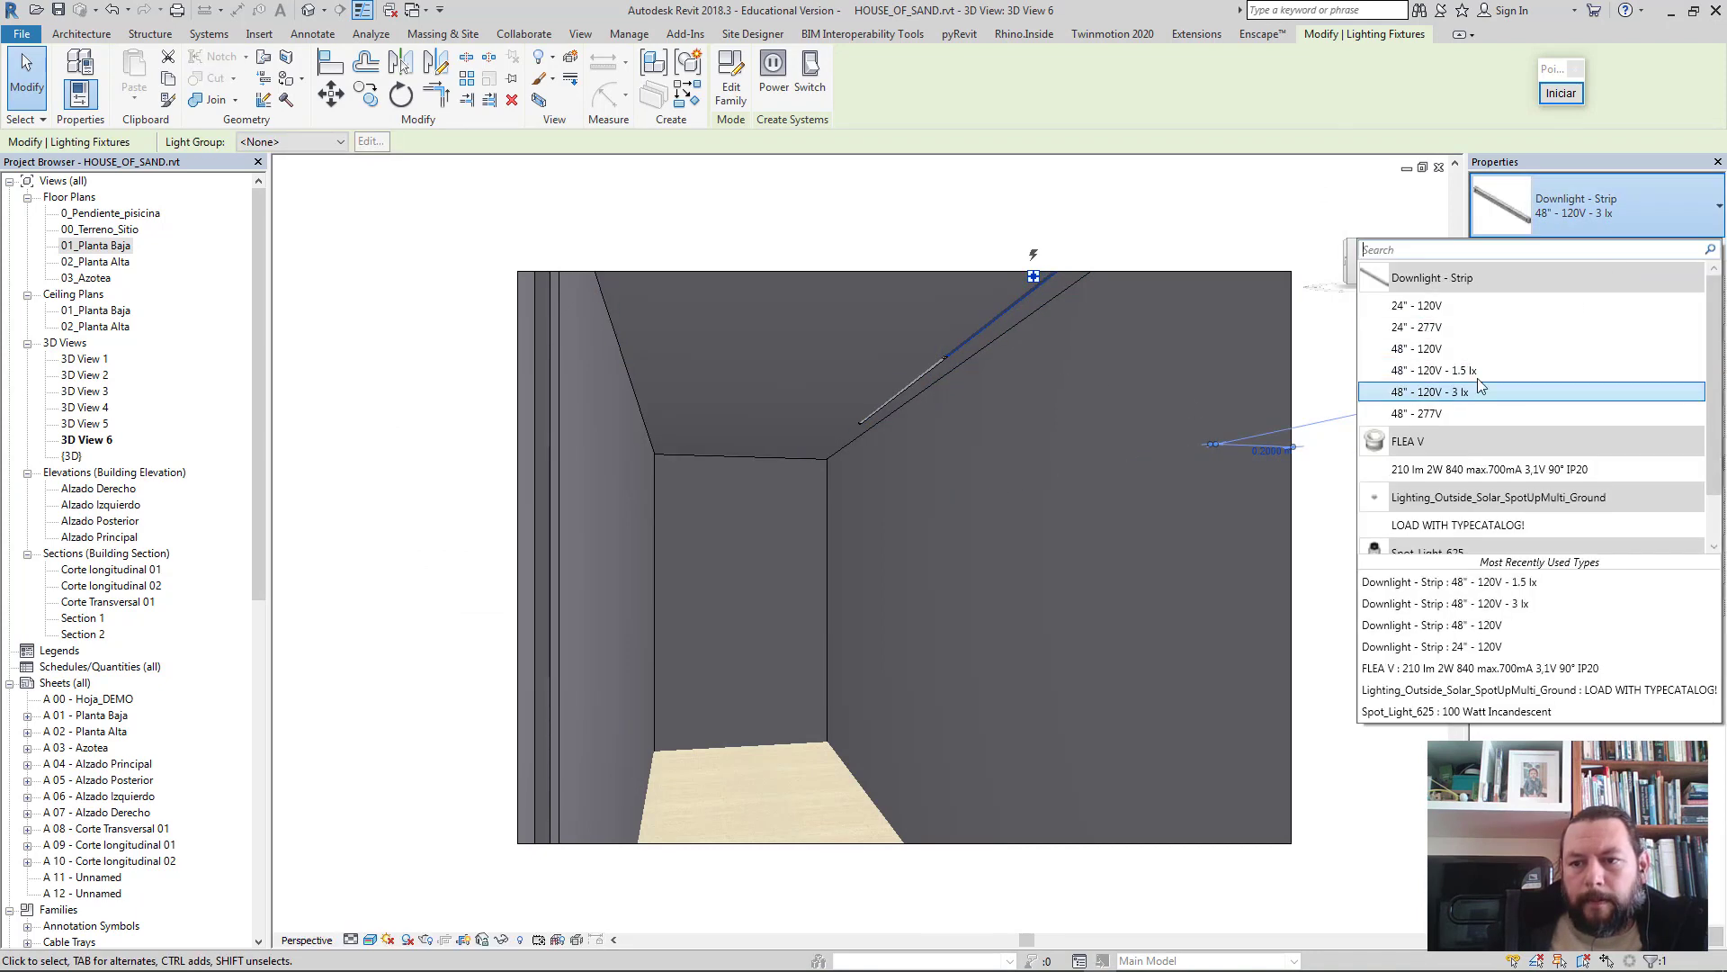
left_click(1444, 370)
left_click(1338, 486)
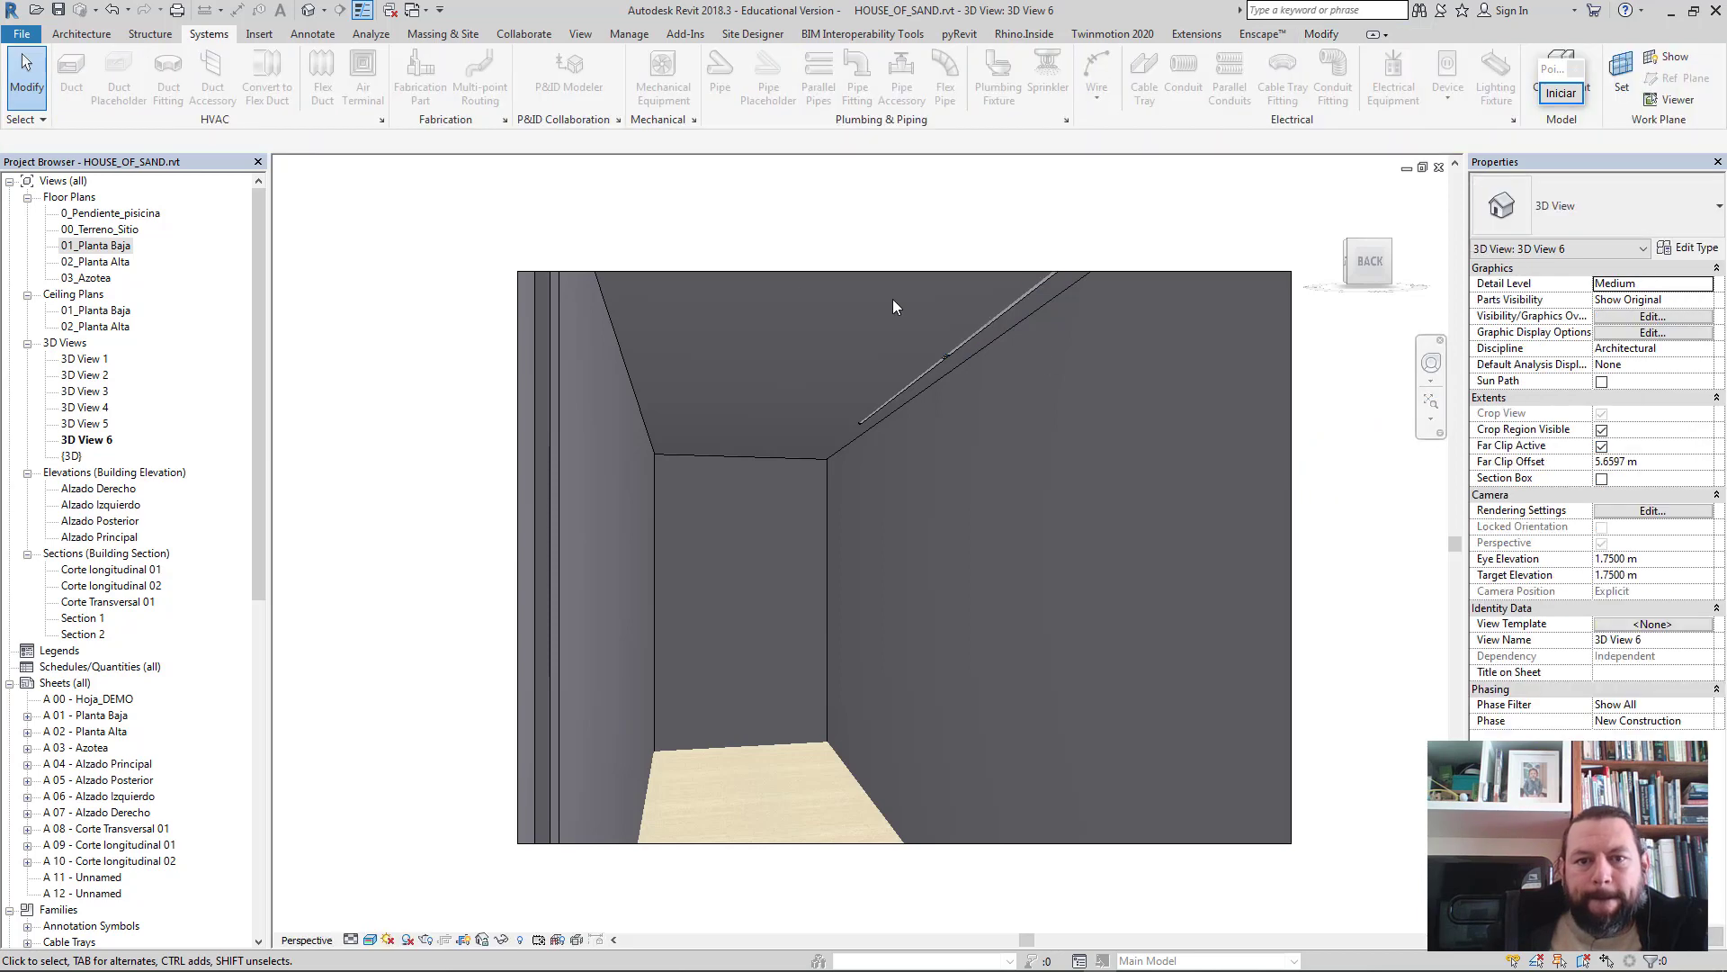
- Run a draft render of the room, then stop it and return to the model
left_click(426, 940)
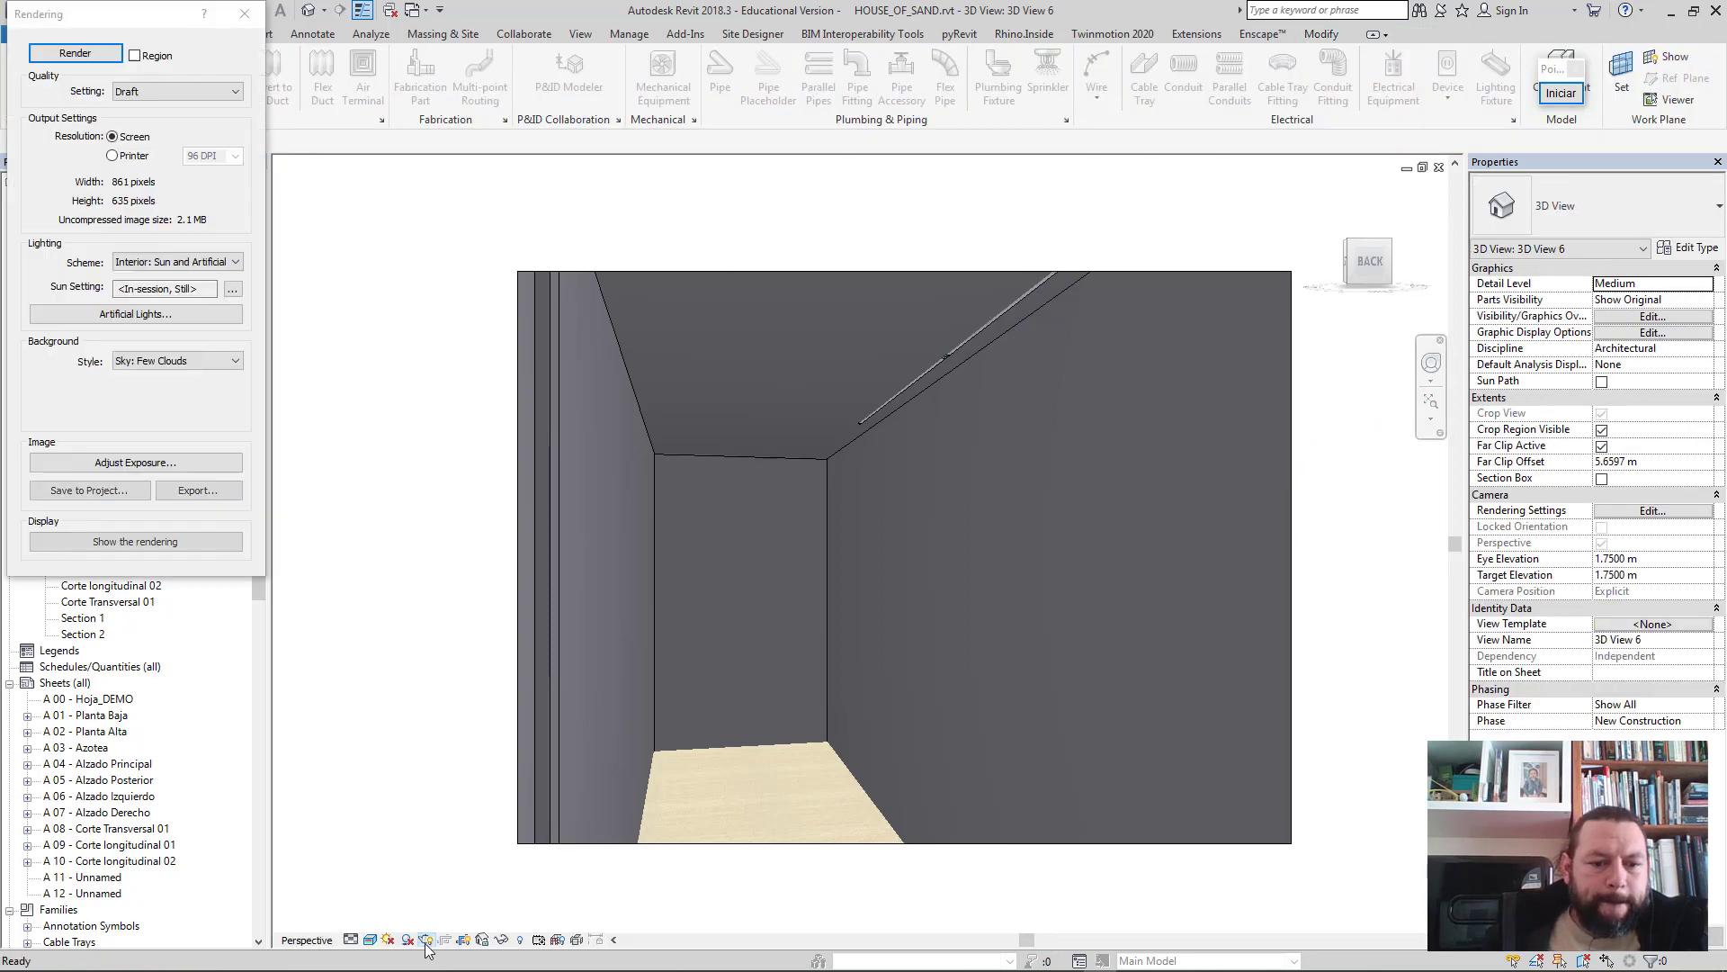
left_click(78, 52)
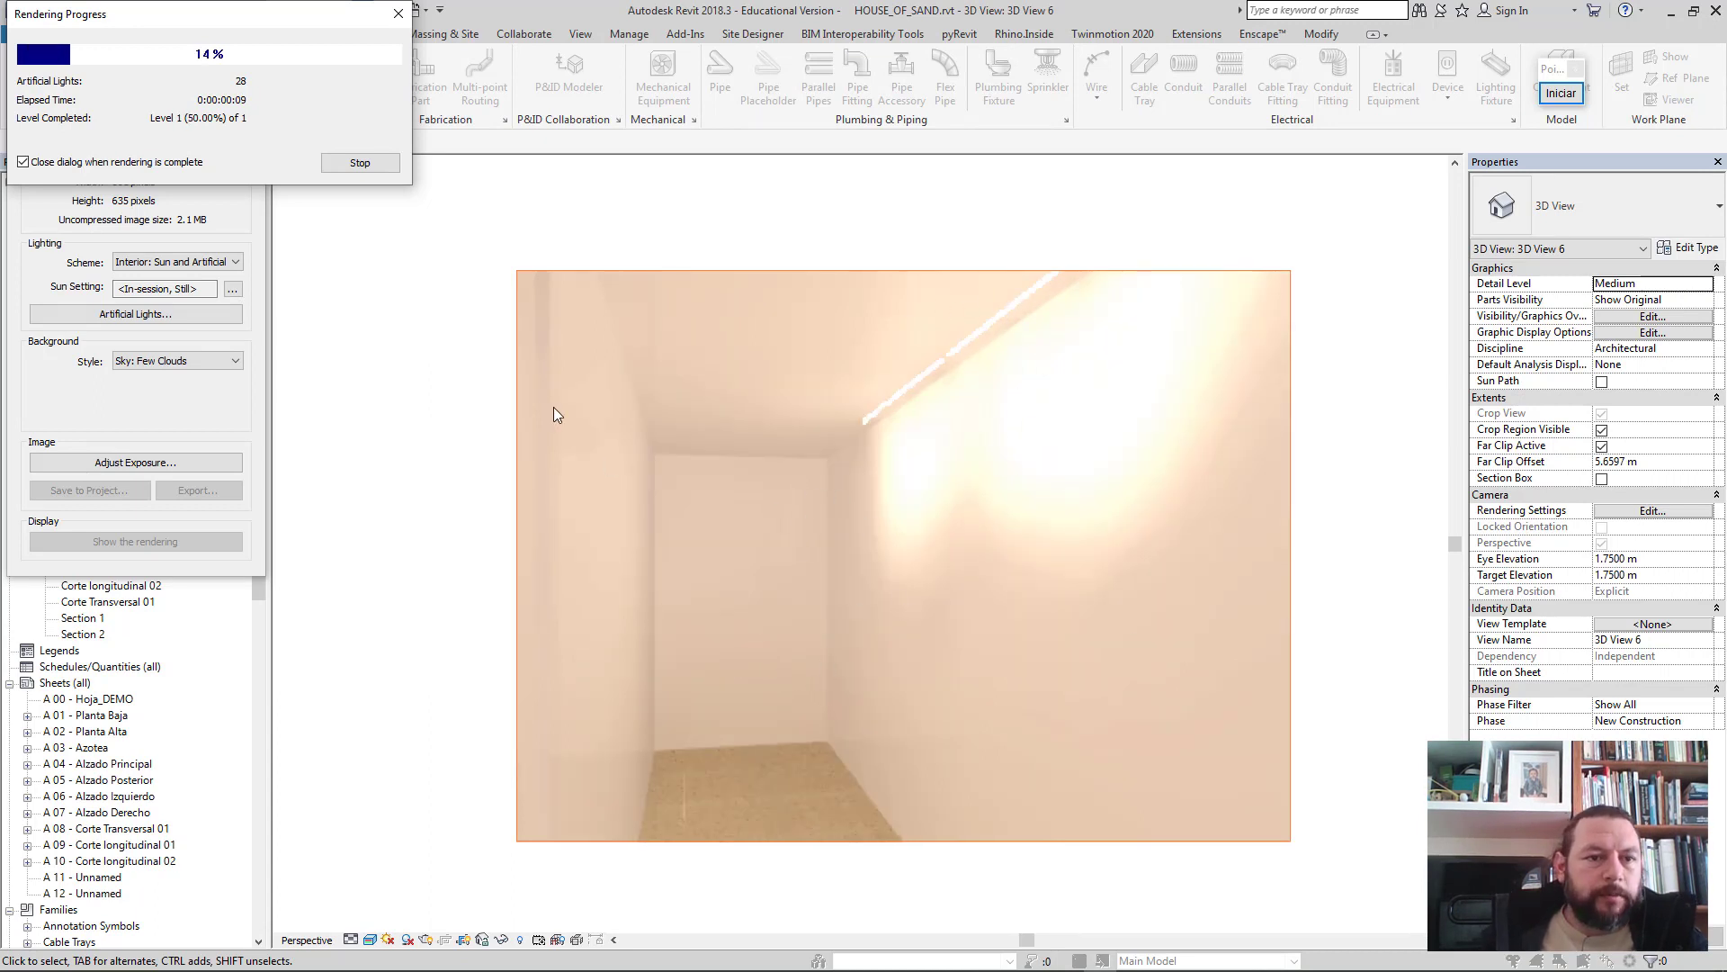
left_click(351, 167)
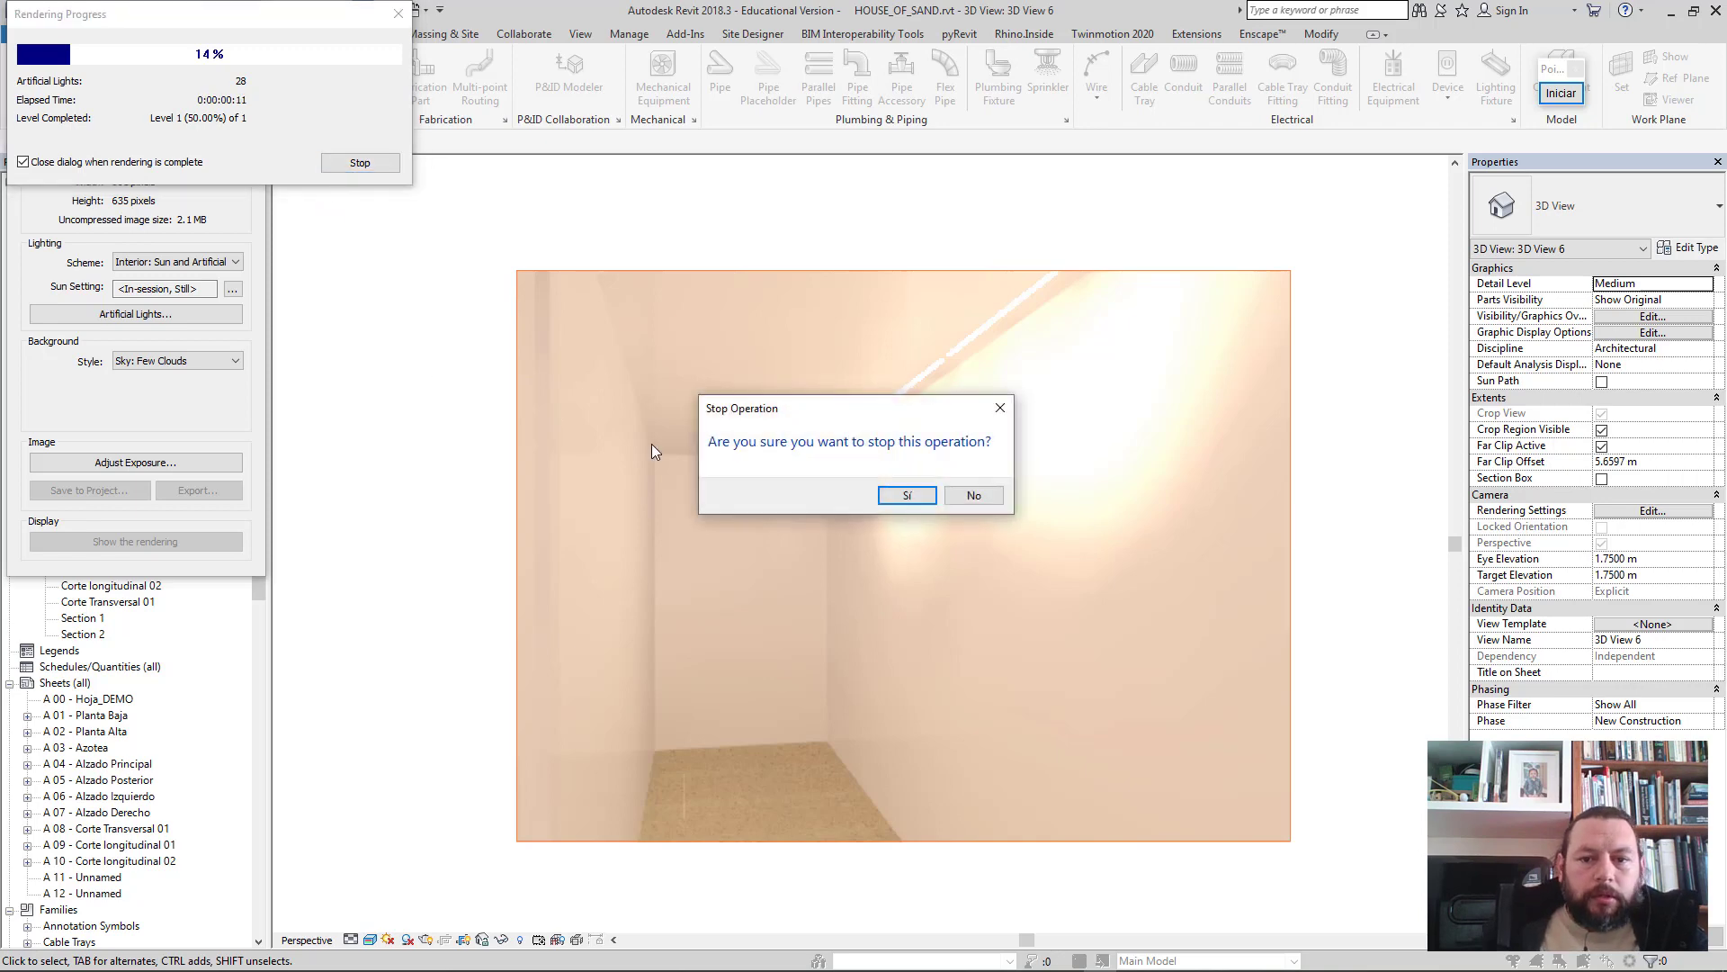
left_click(900, 497)
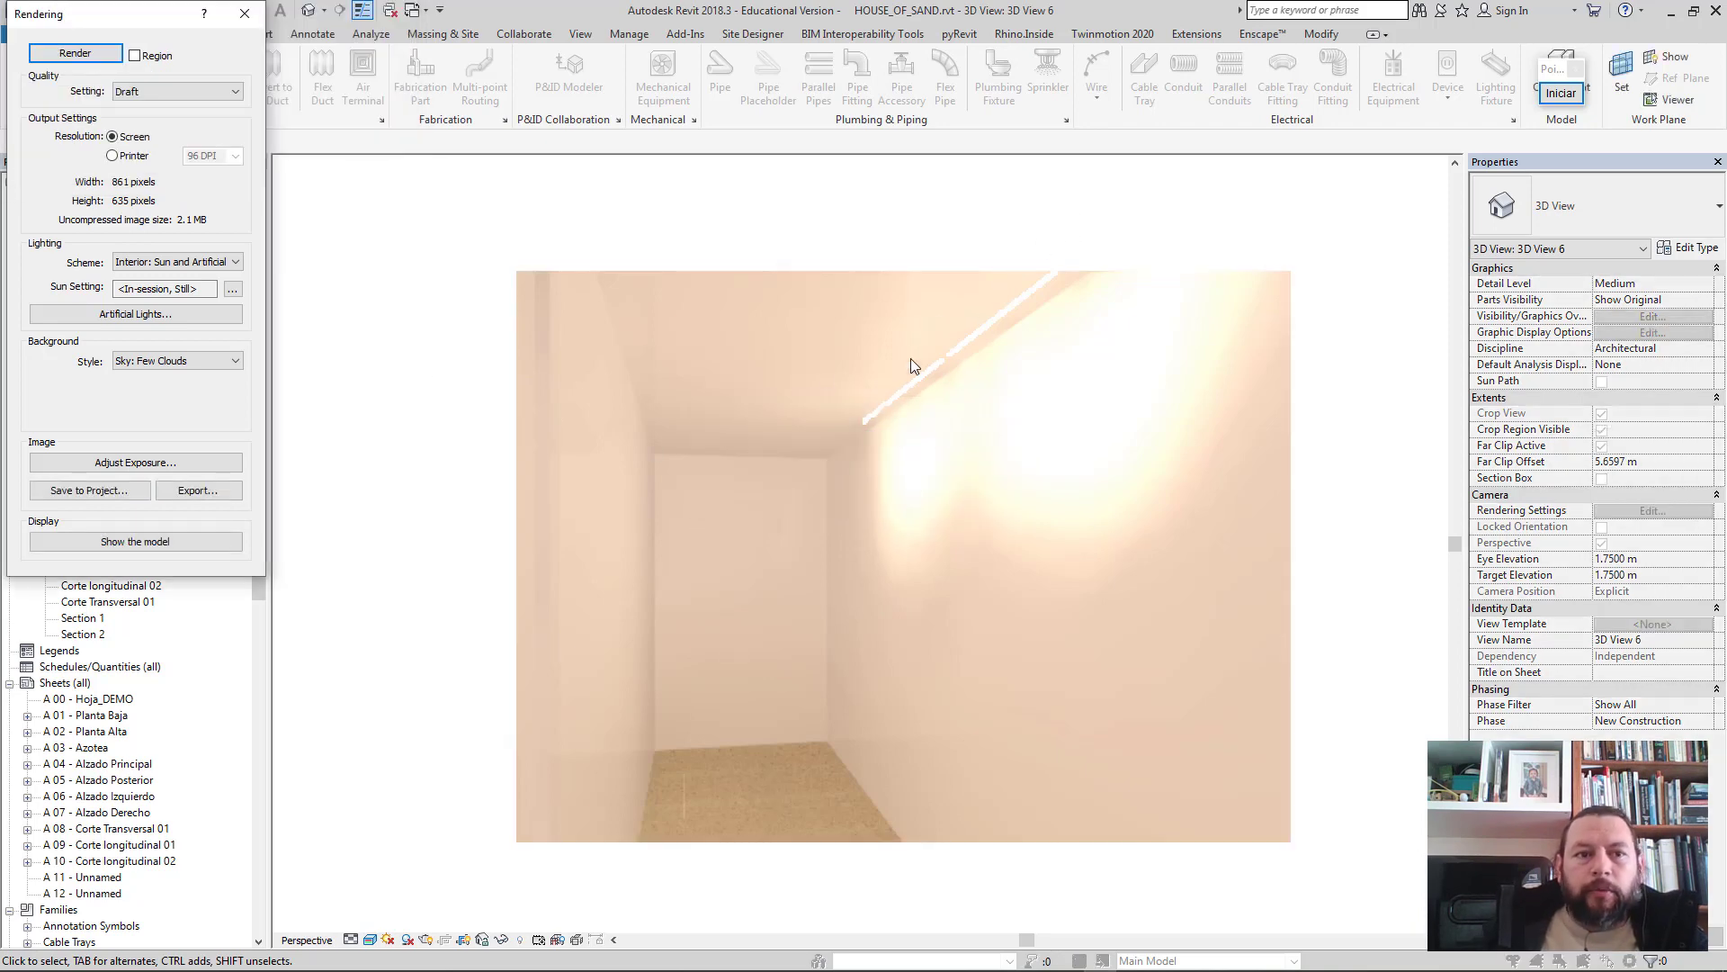
left_click(244, 13)
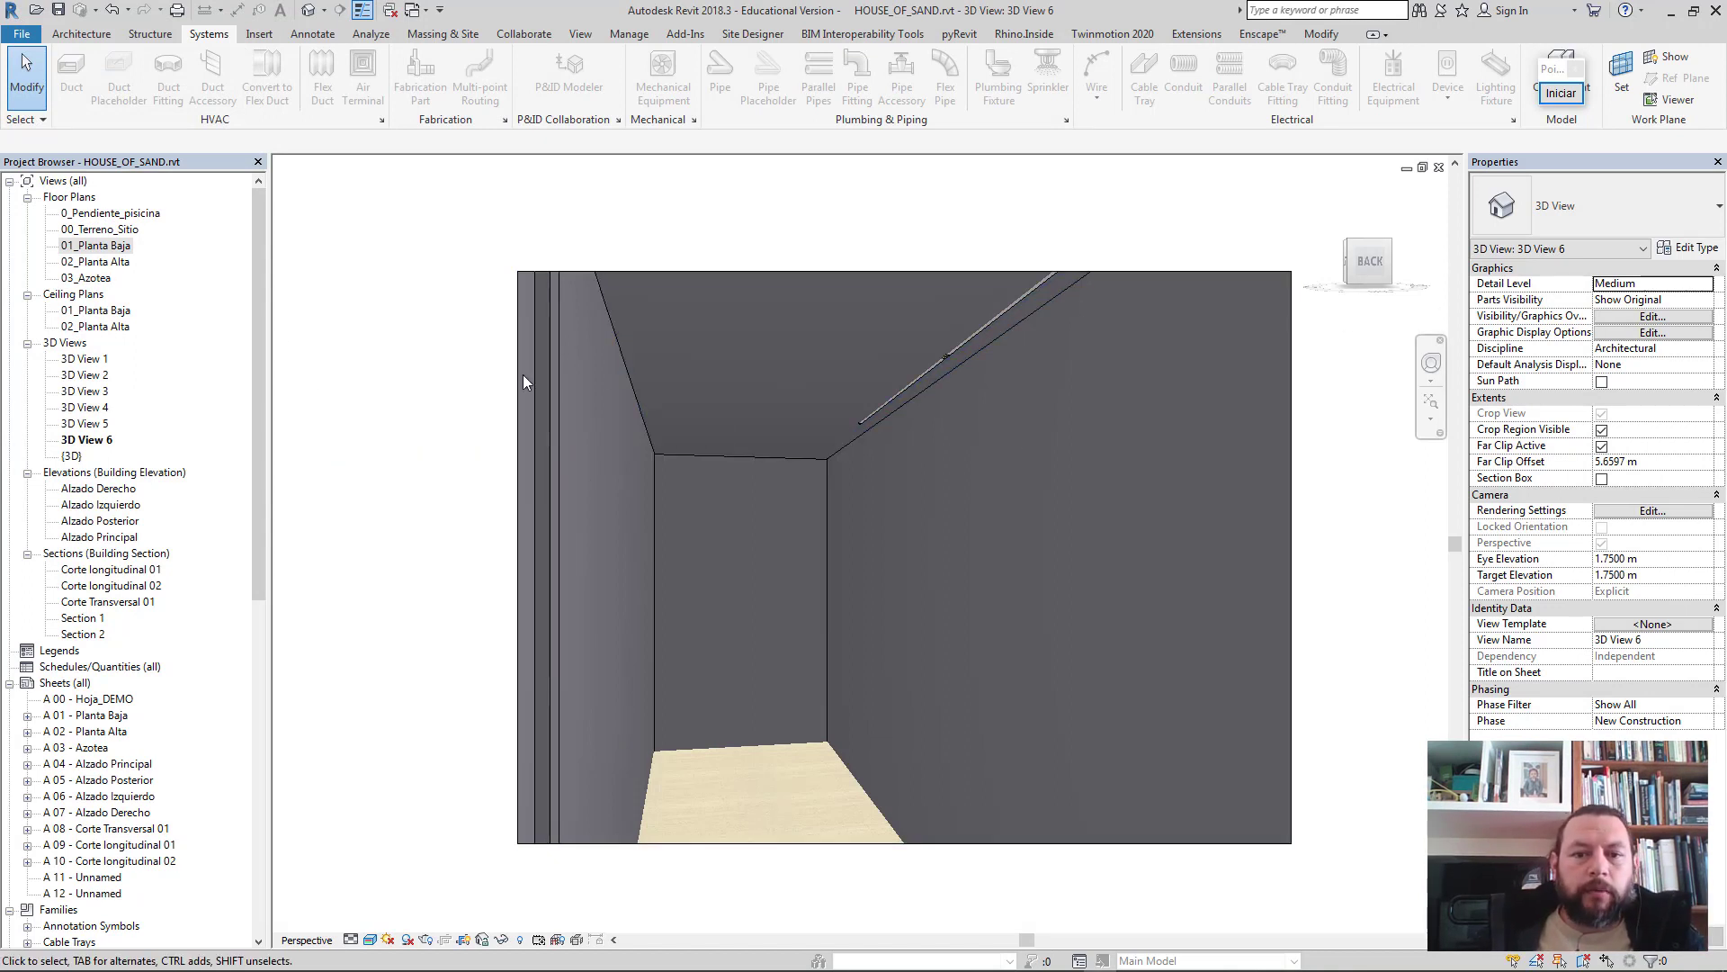
- Open the 01_Planta Baja floor plan and frame the whole house with grids A–J
left_click(261, 337)
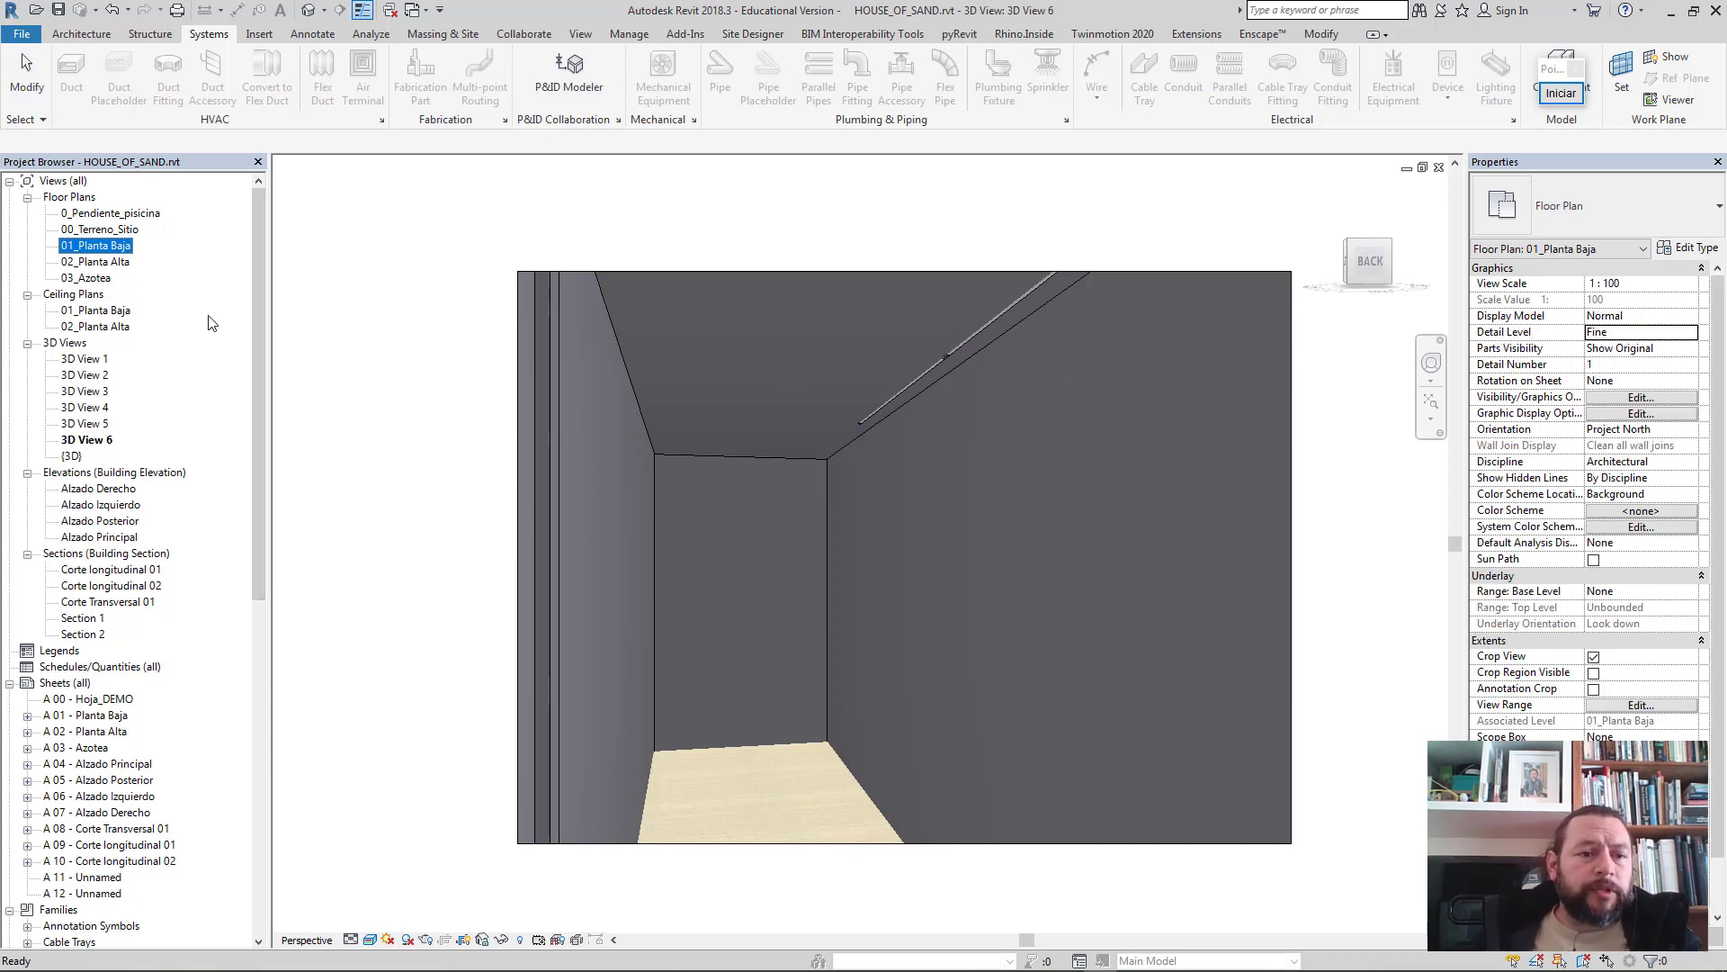
double_click(106, 247)
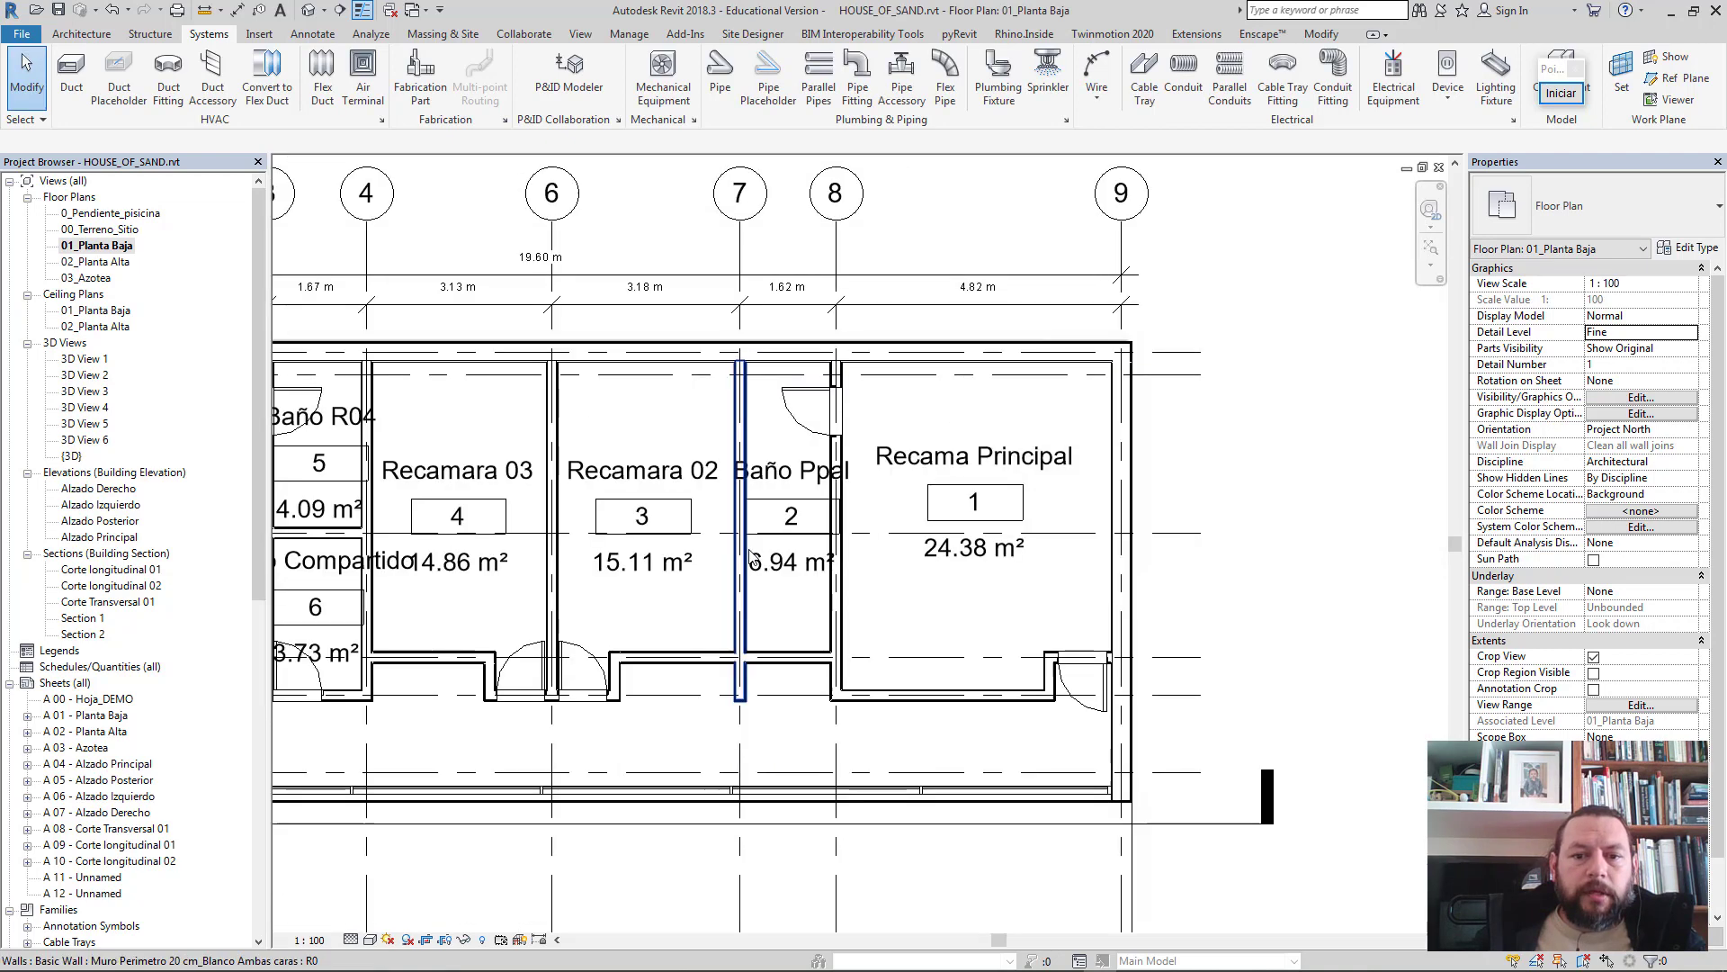
scroll(750, 552, "down", 1)
scroll(810, 558, "down", 1)
scroll(880, 569, "down", 1)
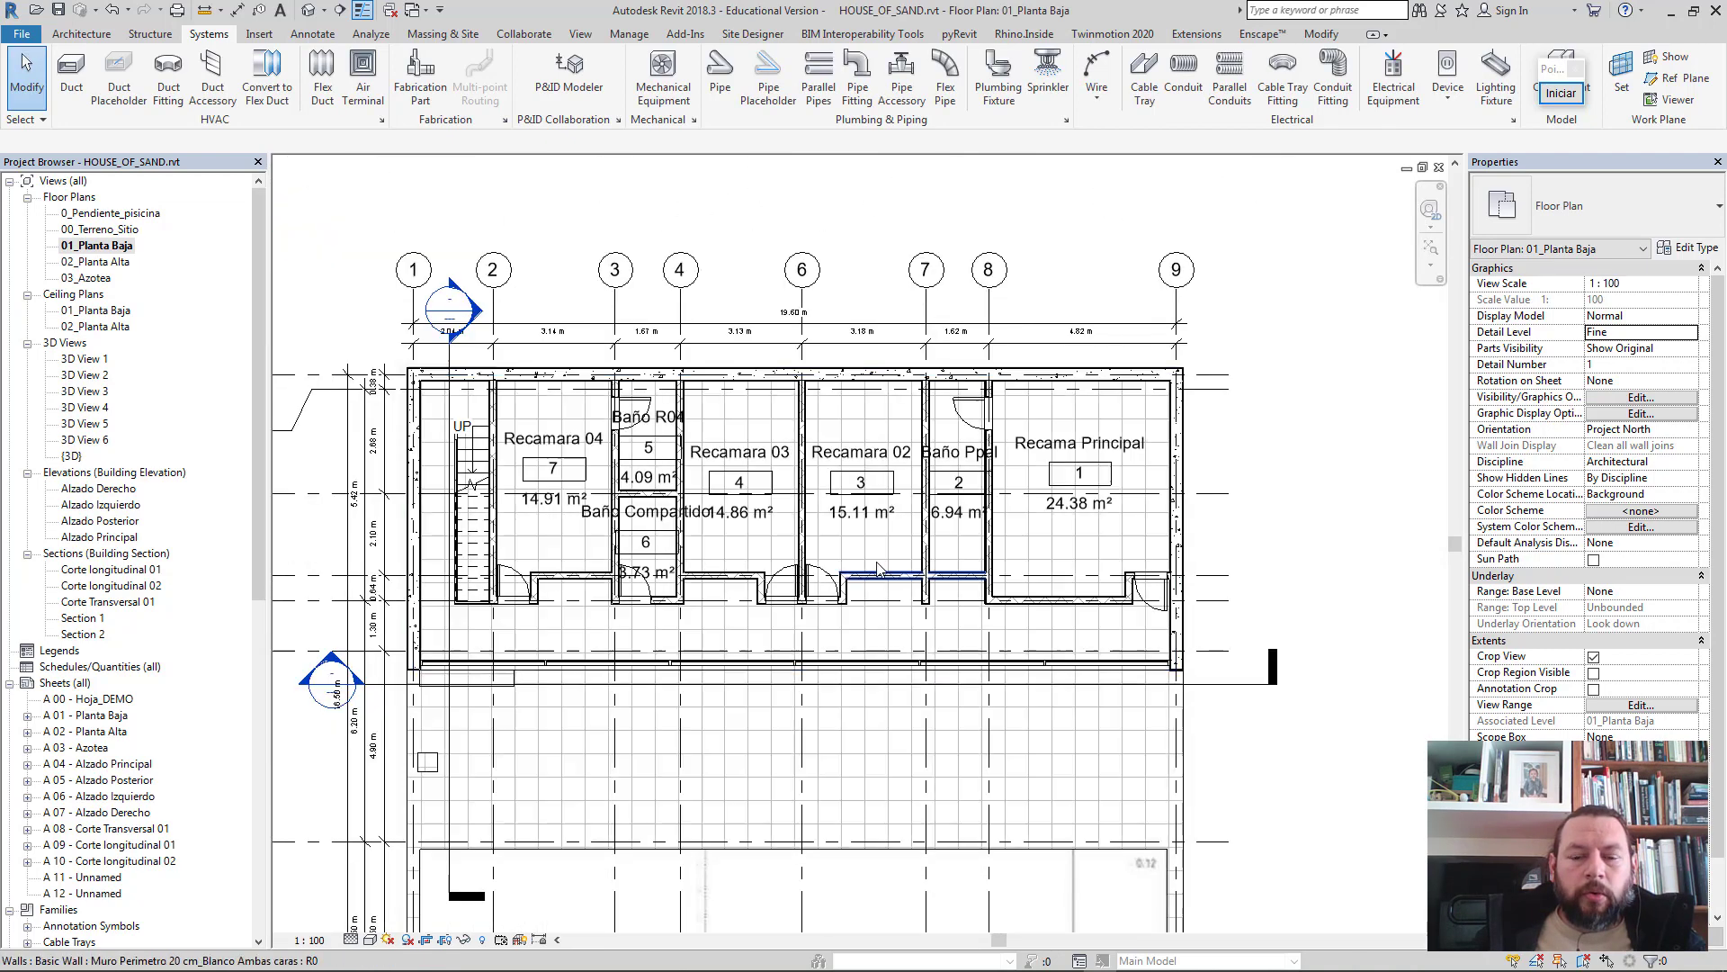
middle_click_drag(877, 566, 976, 479)
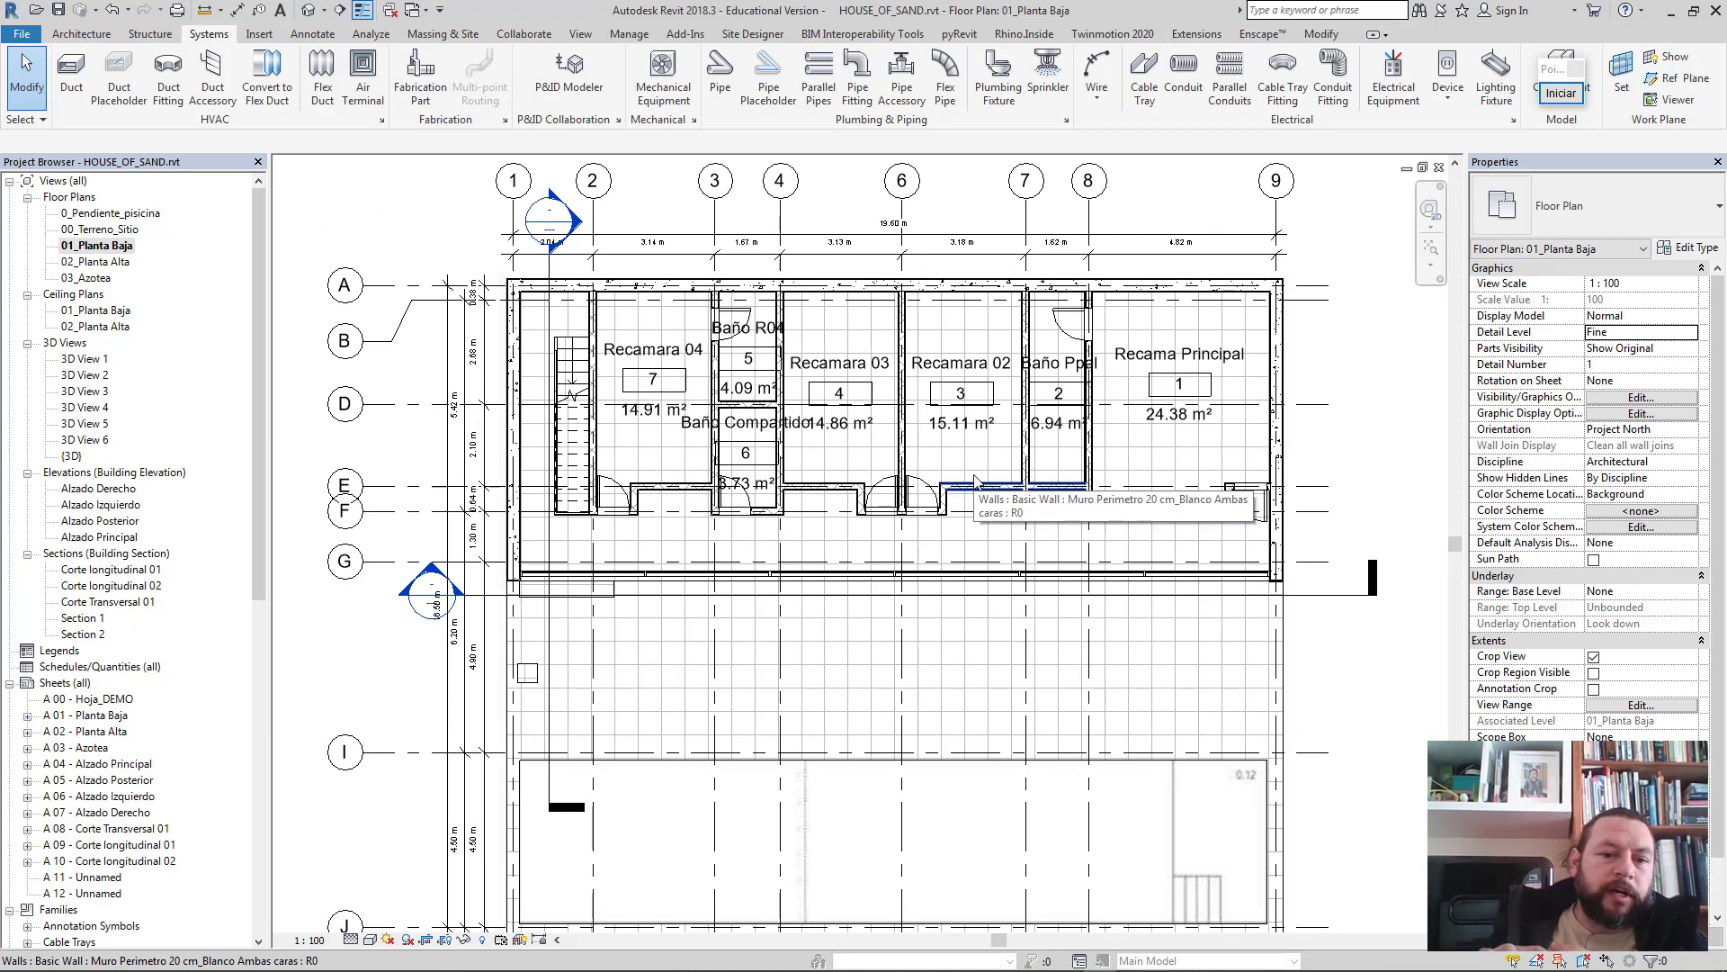
- Undo the last wall change to restore the door below Recamara 02, and collapse Families
key("ctrl+z")
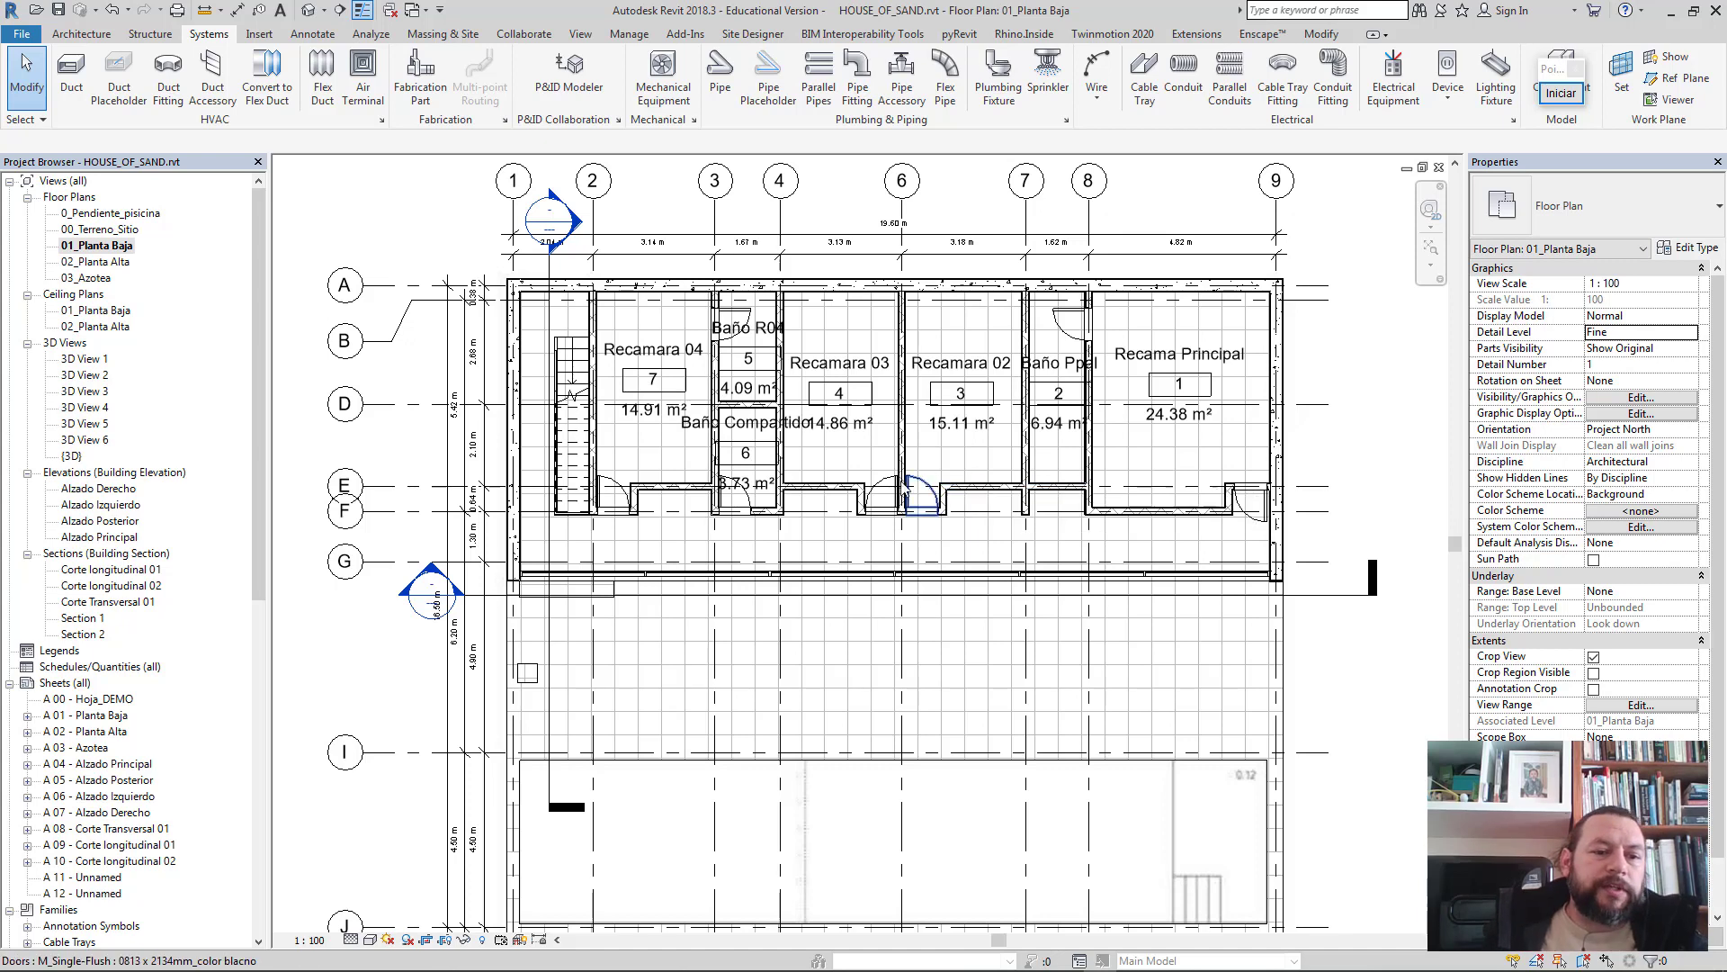
left_click_drag(261, 452, 273, 695)
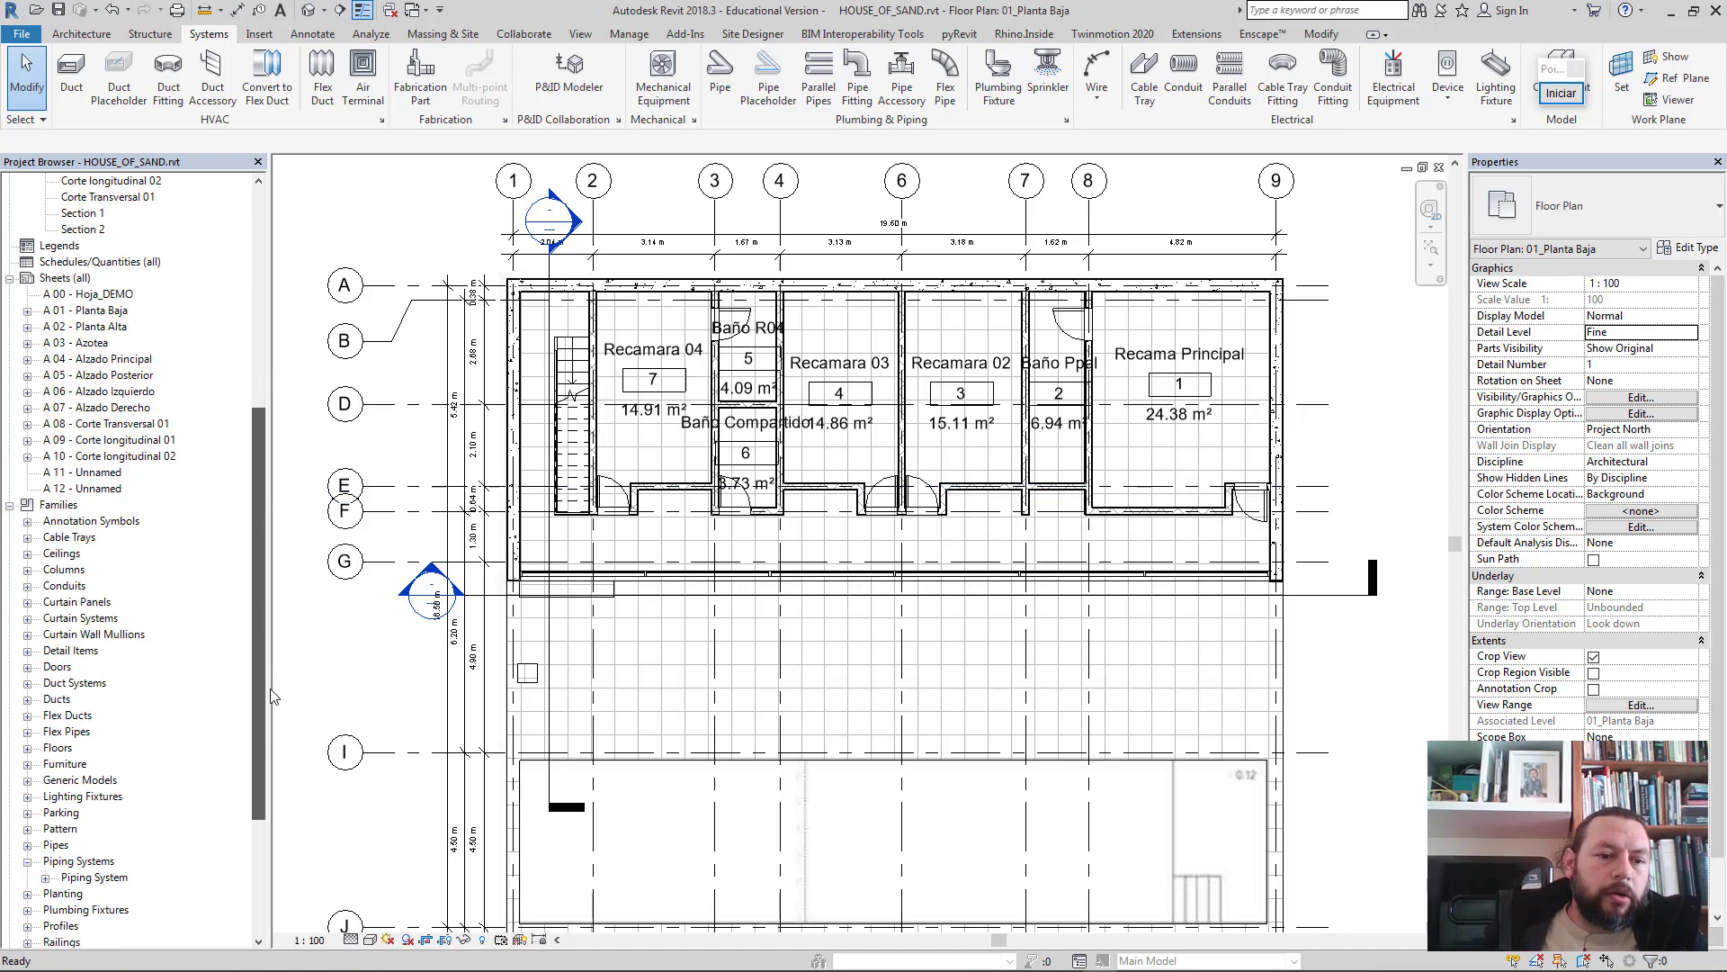
left_click(10, 472)
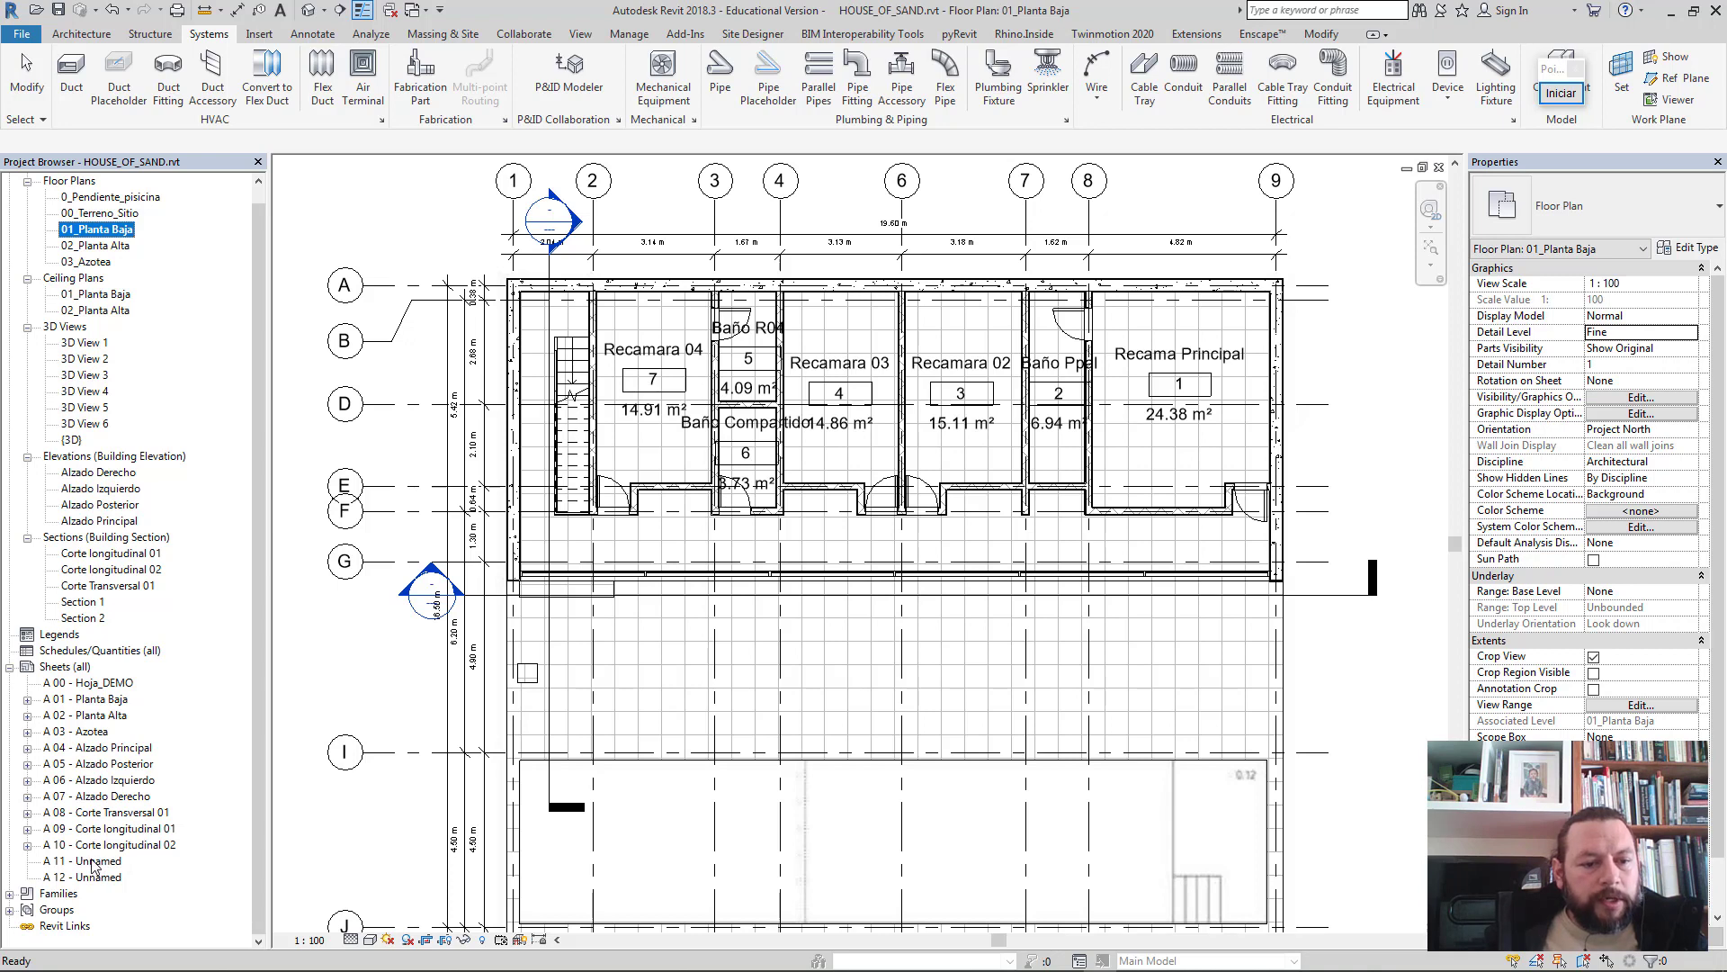
- Check sheets A 11 and A 12, then open the 00_Terreno_Sitio floor plan
double_click(93, 861)
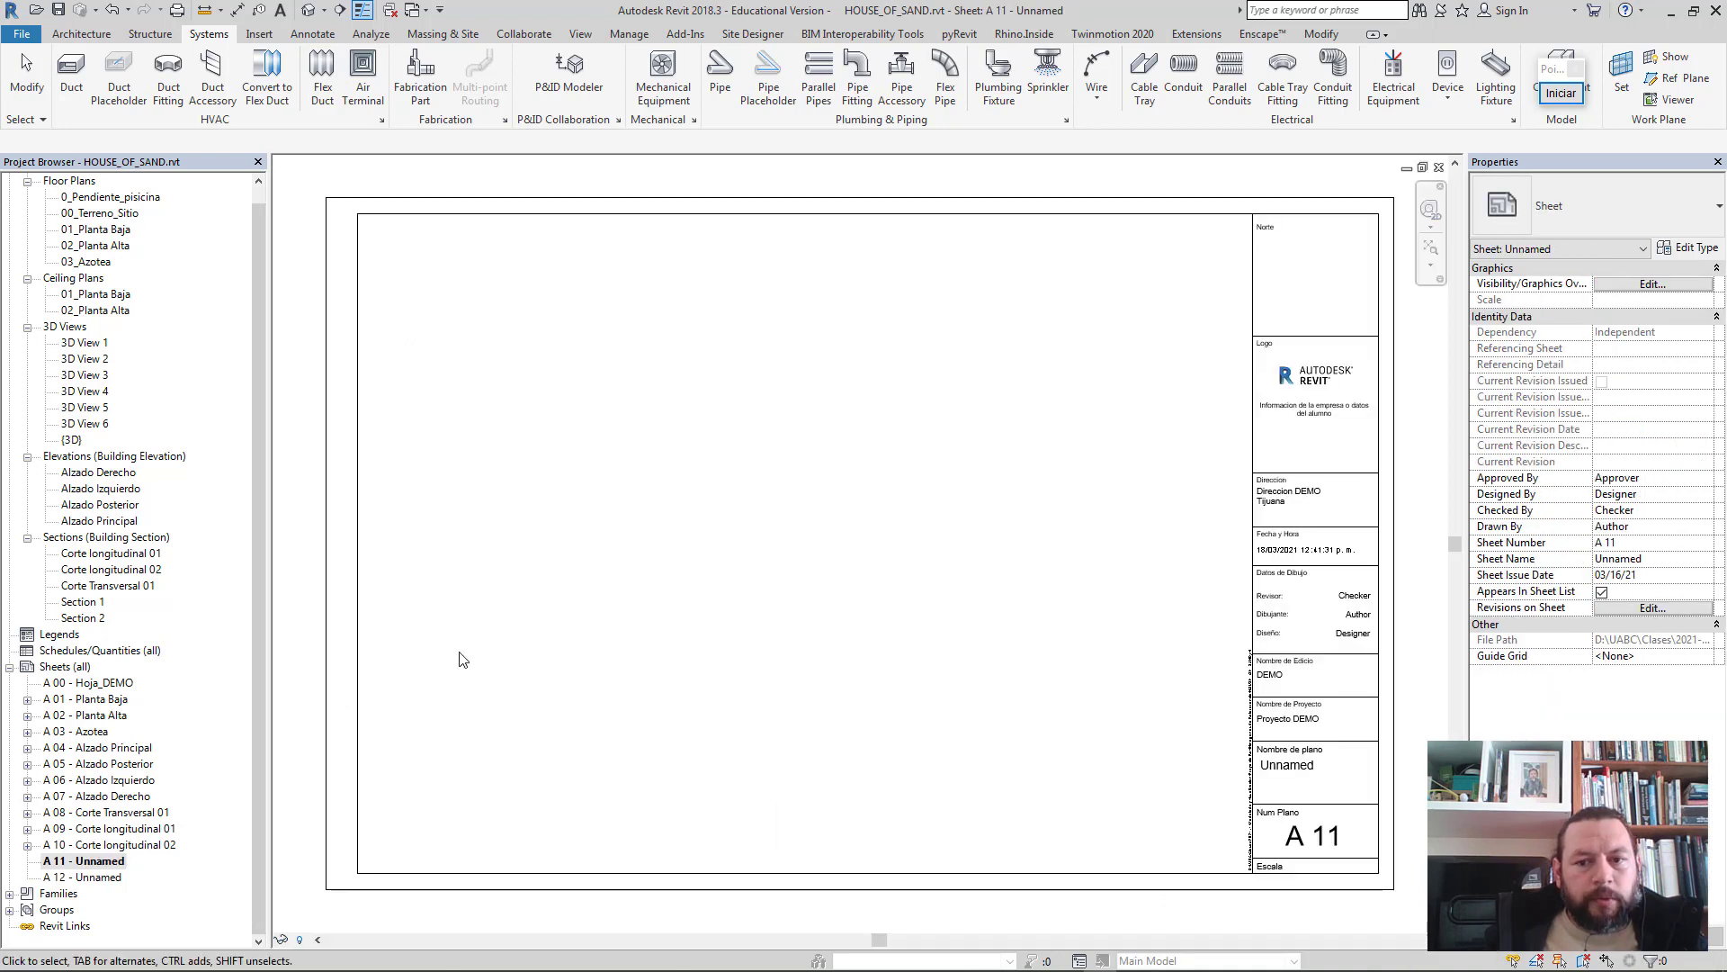
double_click(98, 878)
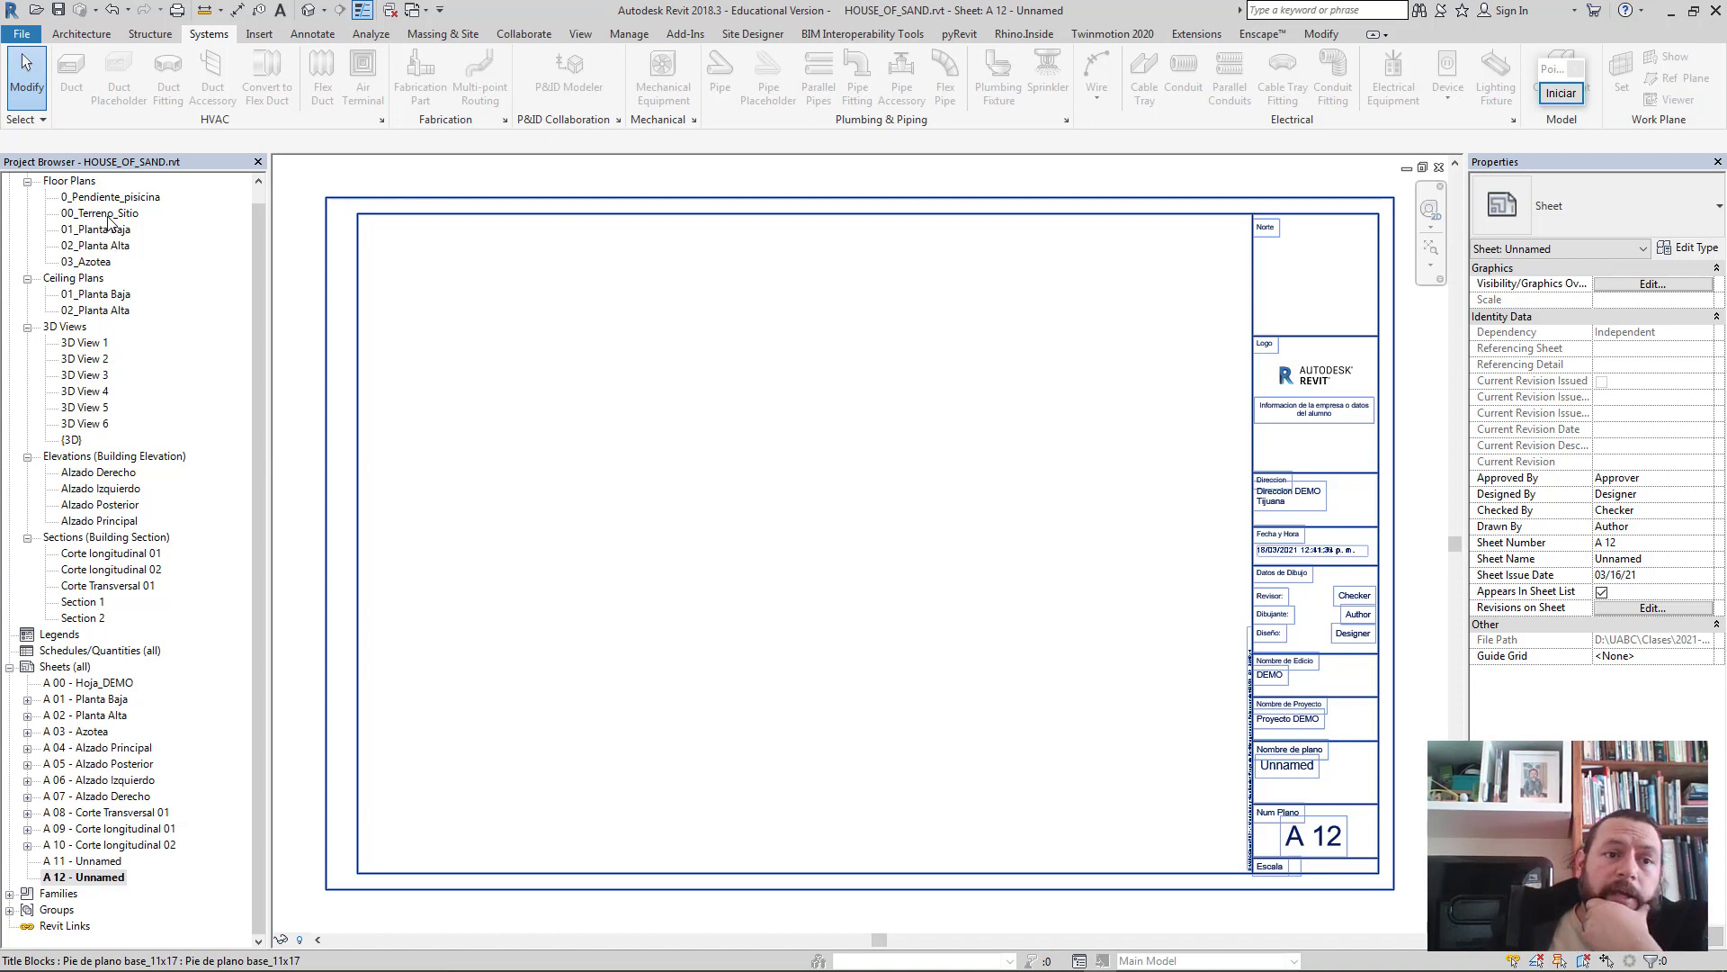
double_click(106, 214)
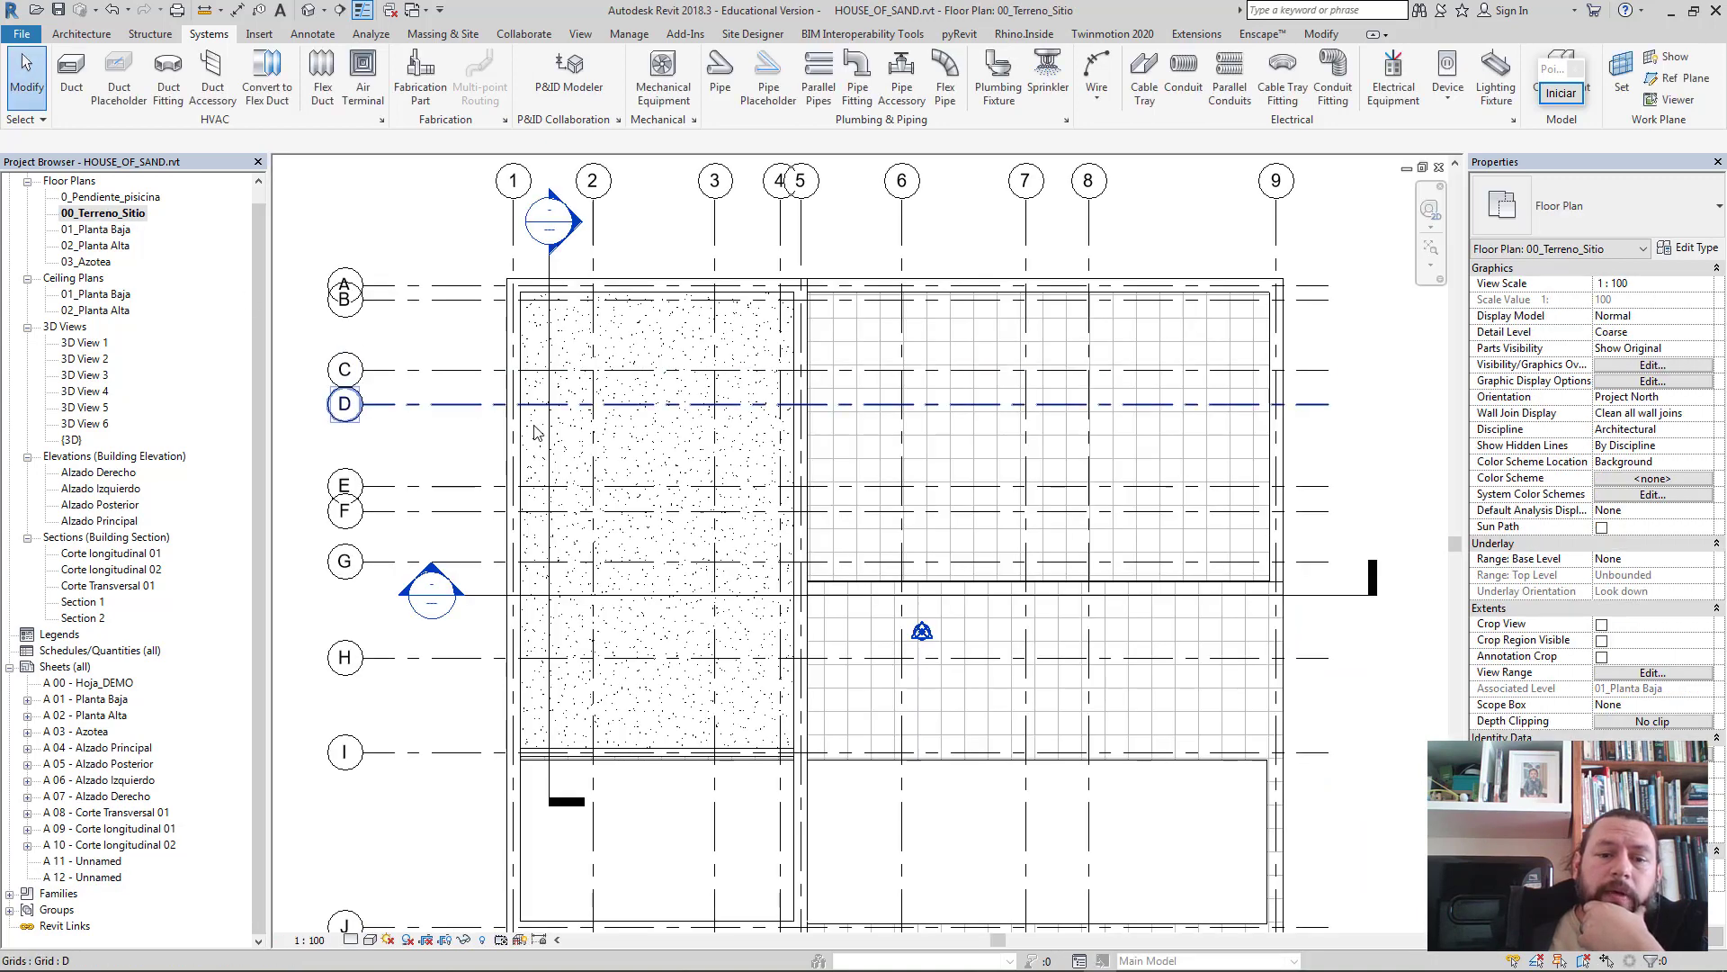
- Set the site plan to Fine detail and turn on Crop View with a visible crop region
scroll(603, 463, "down", 2)
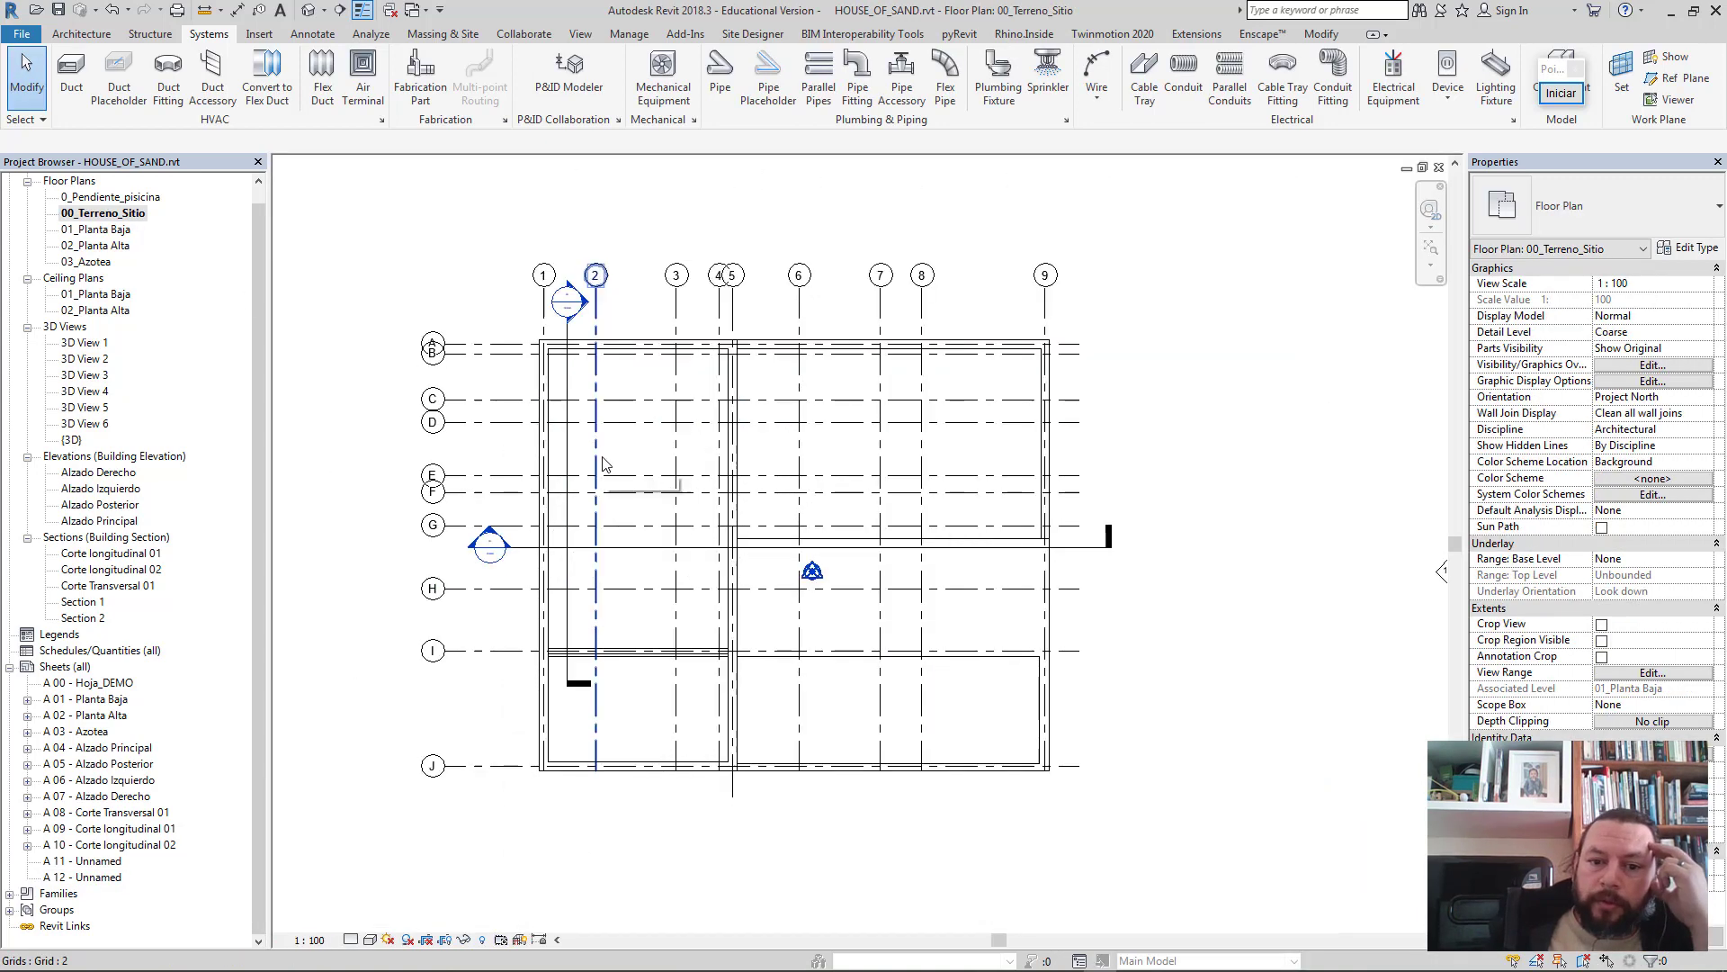
scroll(602, 463, "down", 1)
middle_click_drag(603, 463, 842, 552)
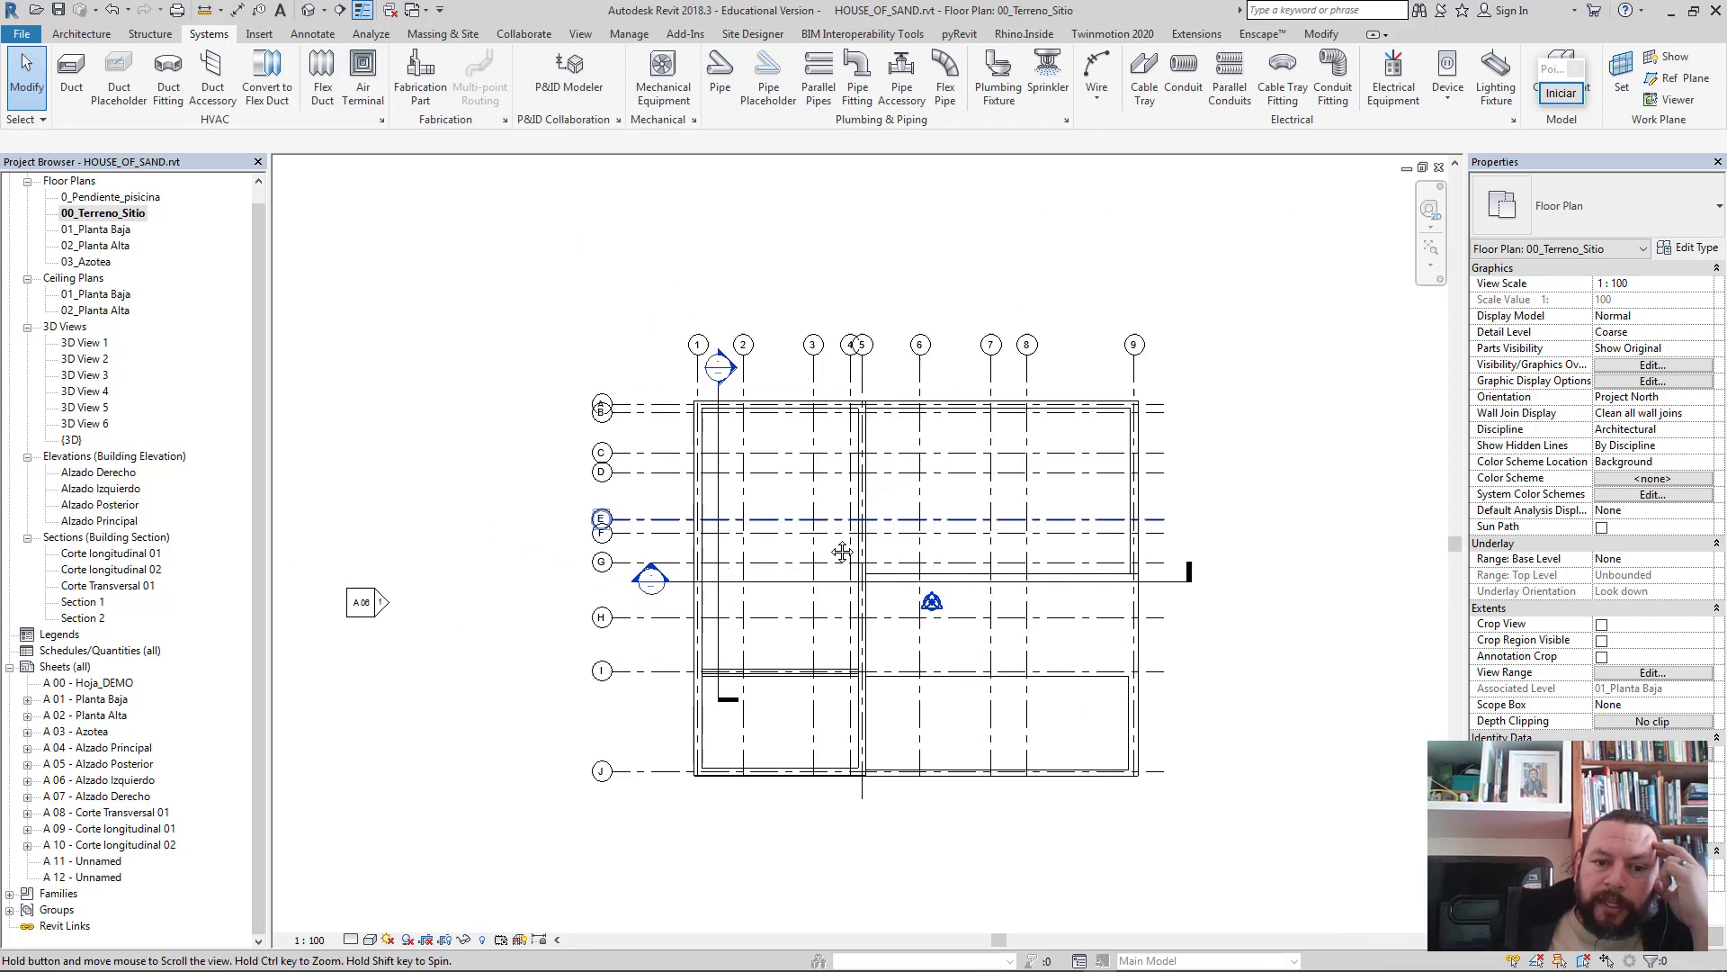
scroll(711, 540, "down", 1)
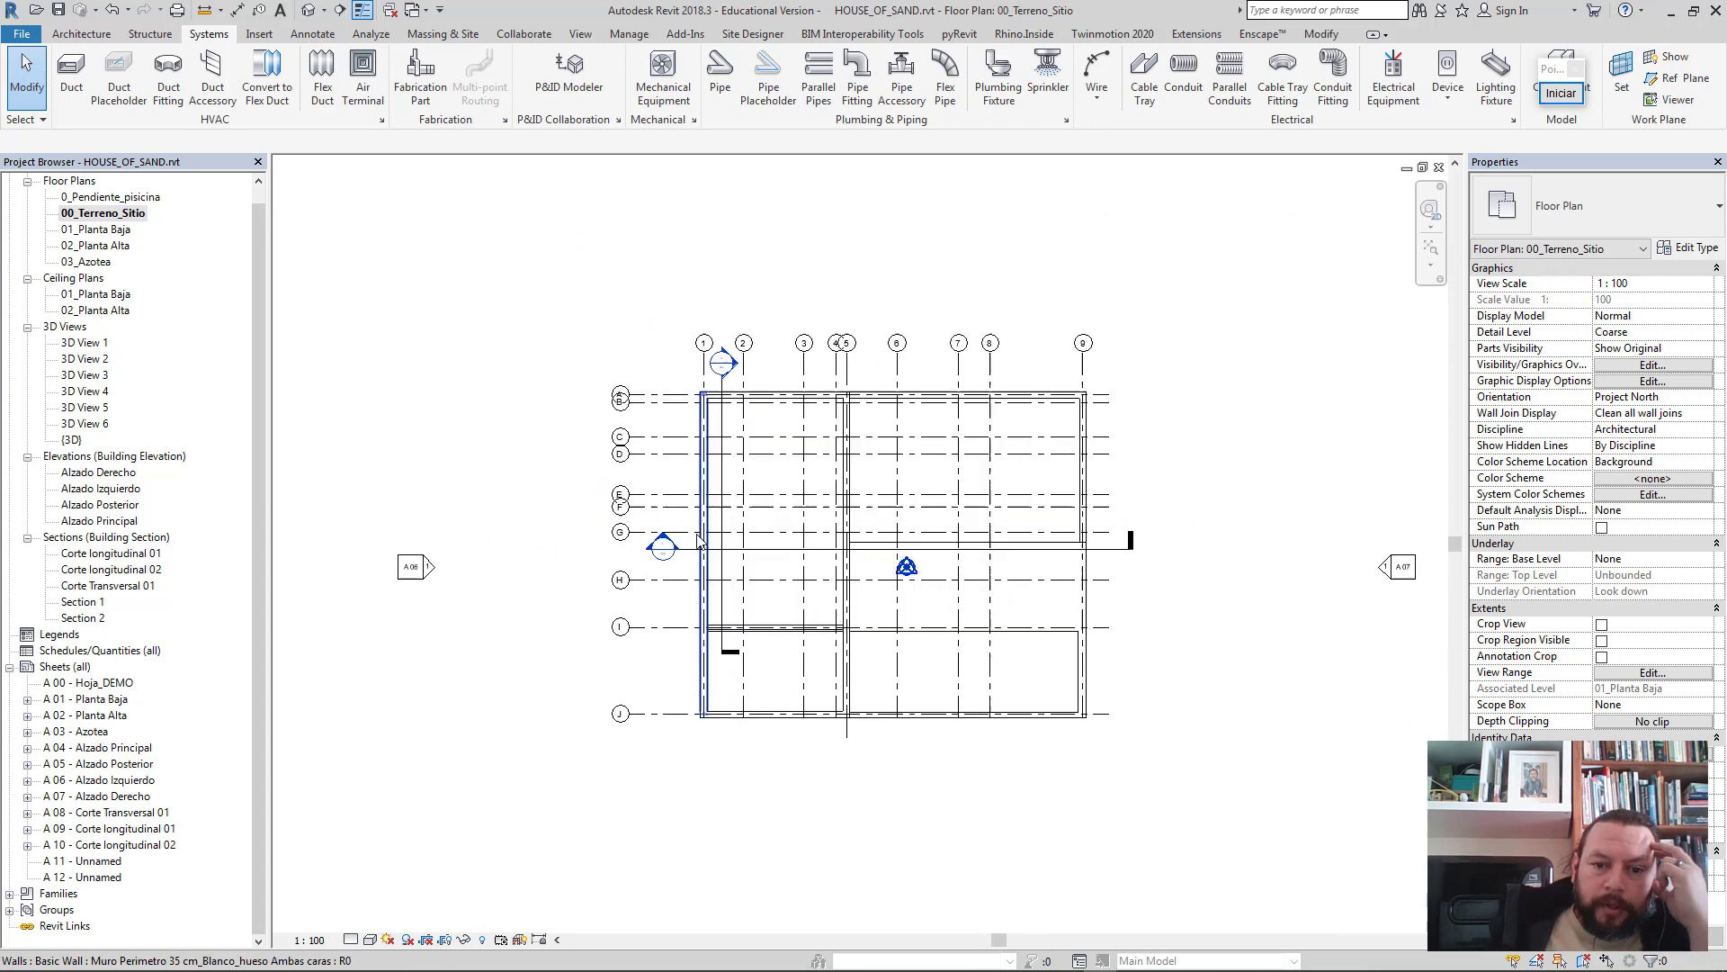
scroll(702, 619, "down", 1)
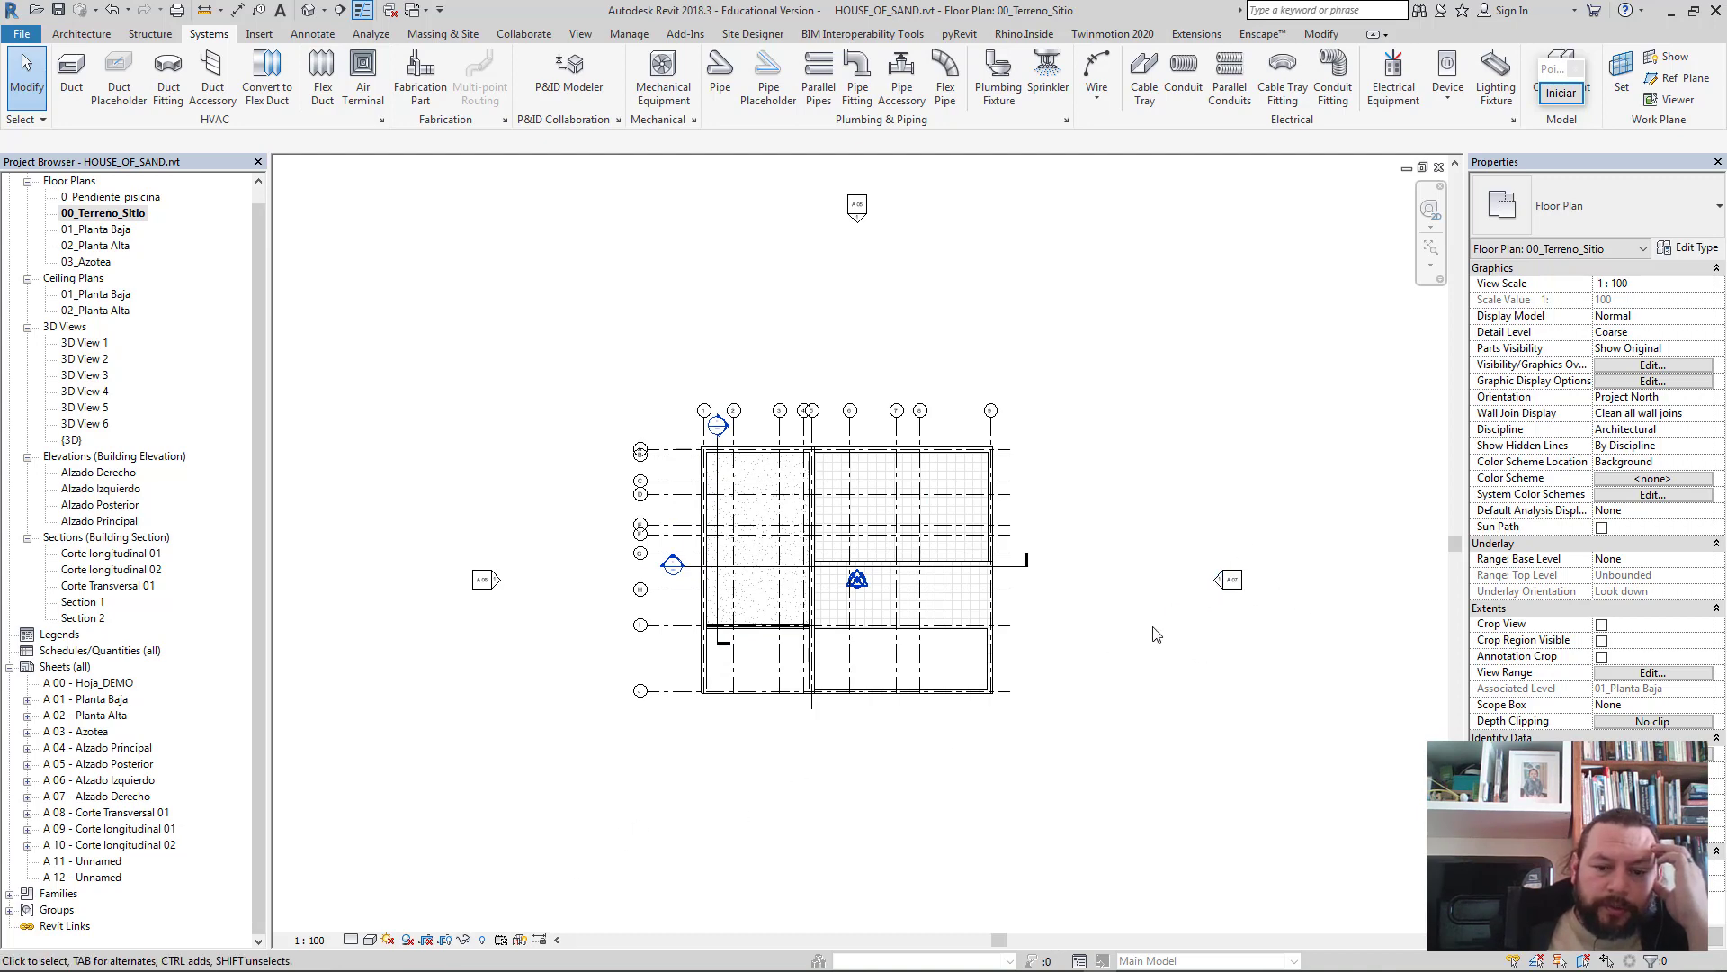
left_click(351, 939)
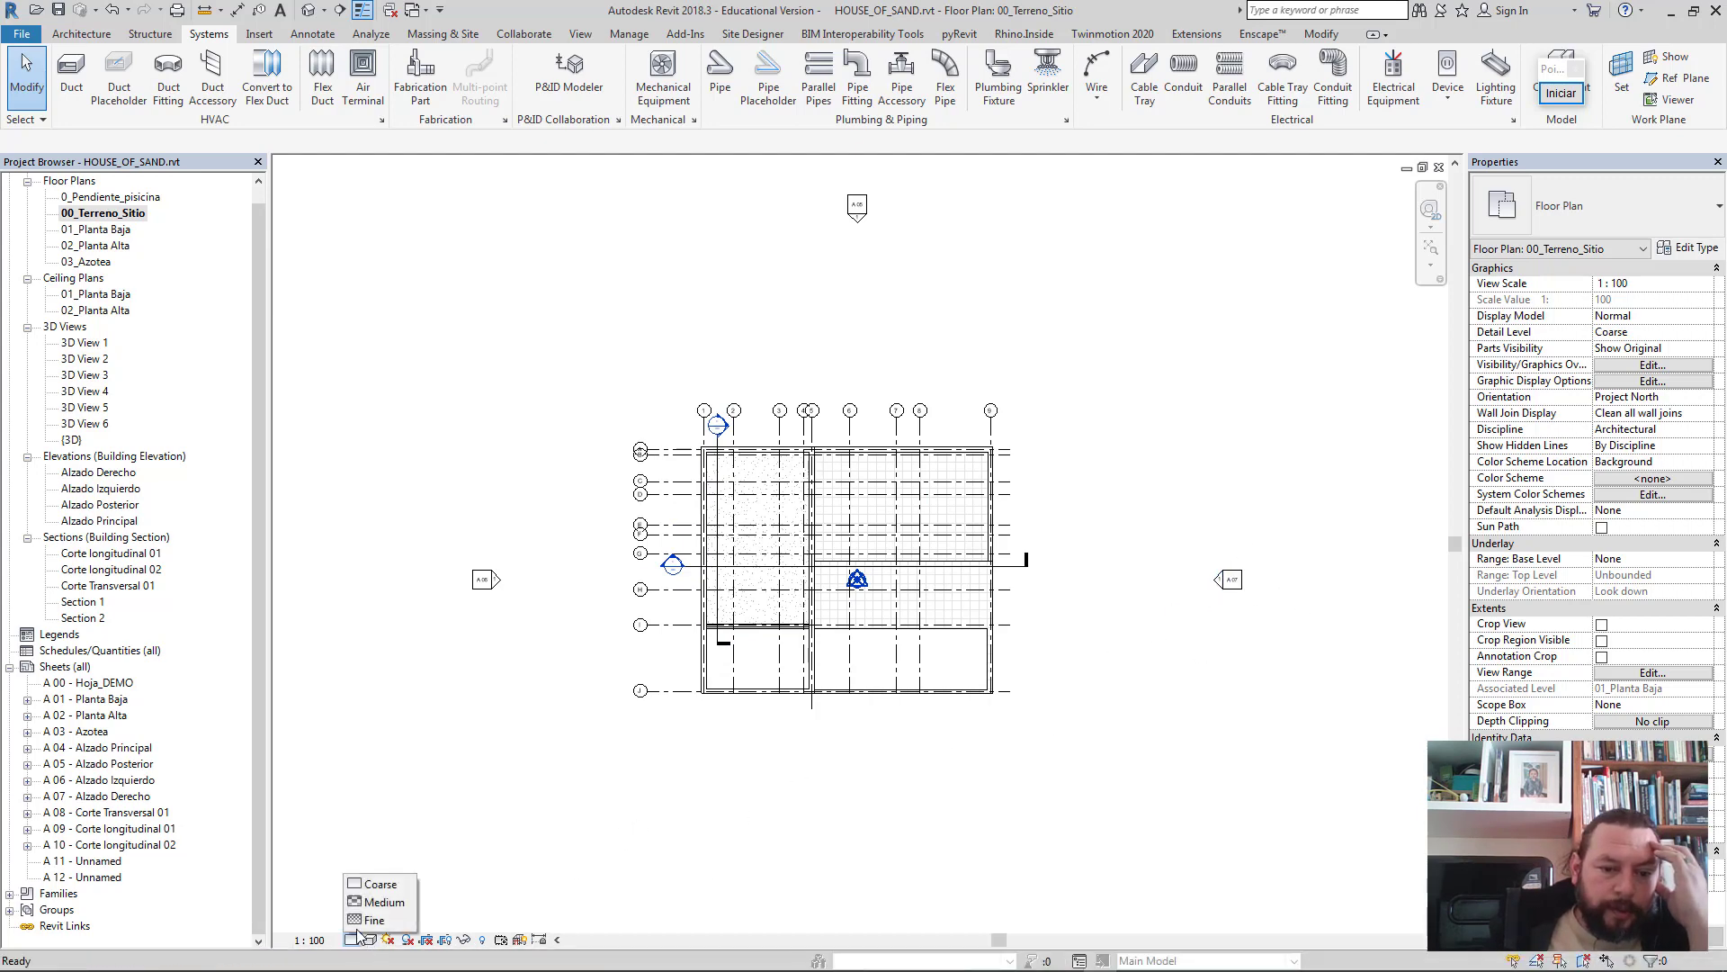
left_click(371, 939)
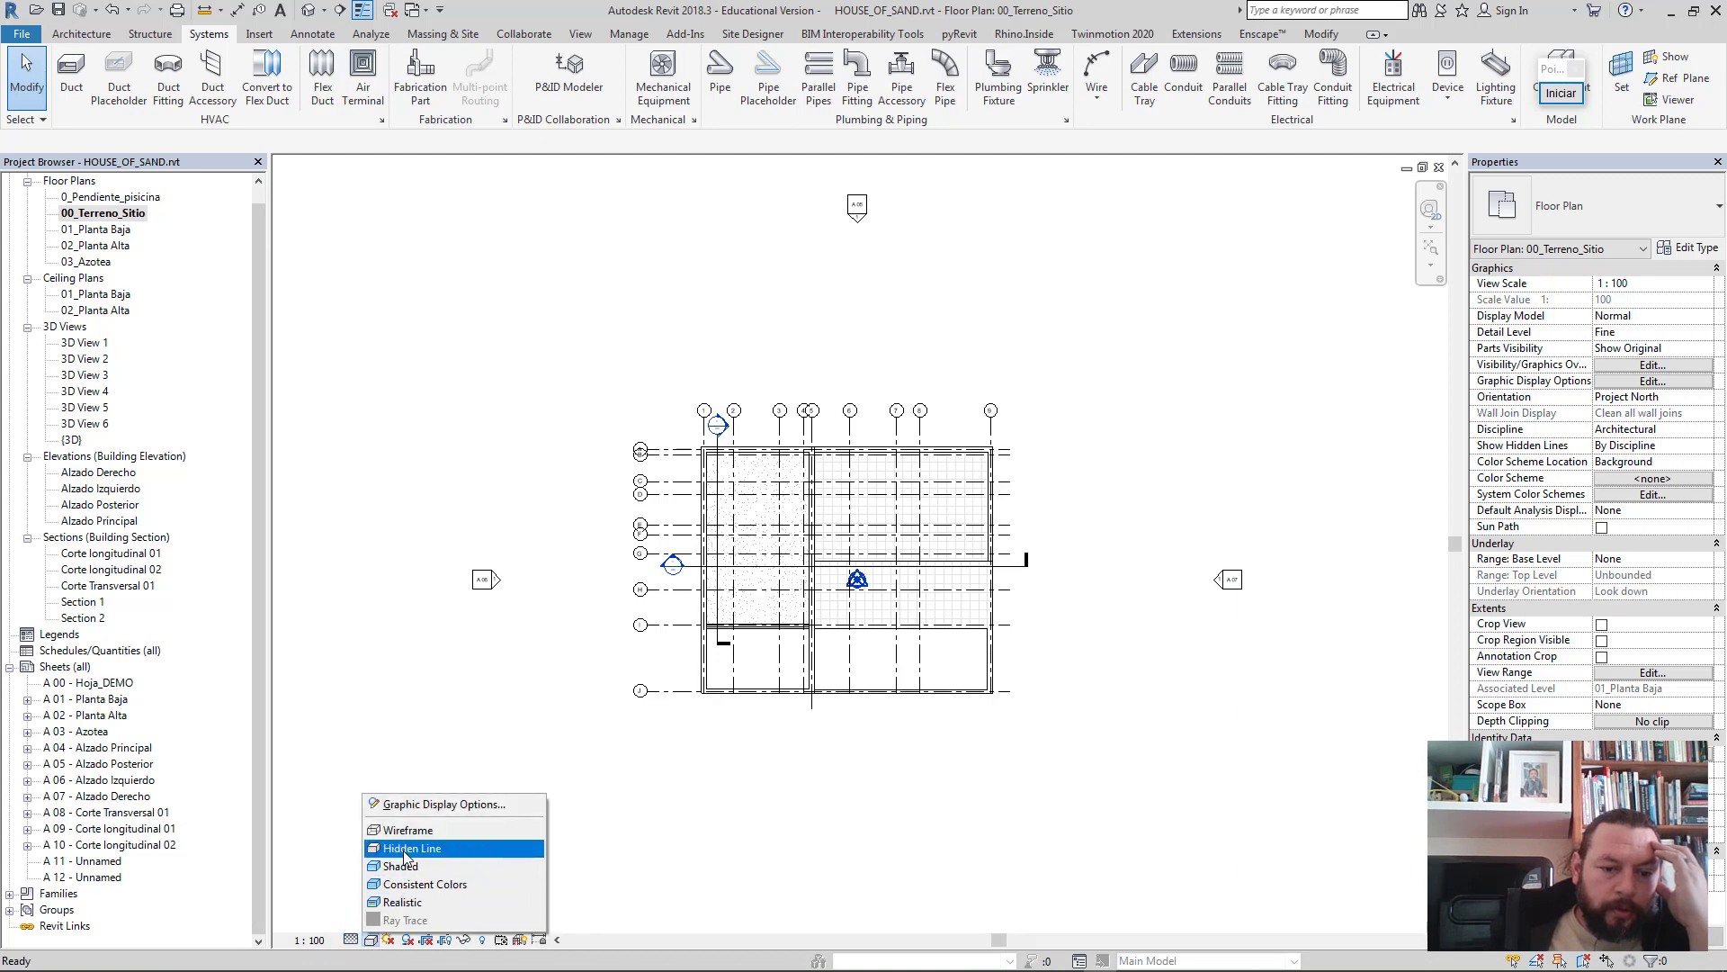
left_click(405, 847)
left_click(428, 940)
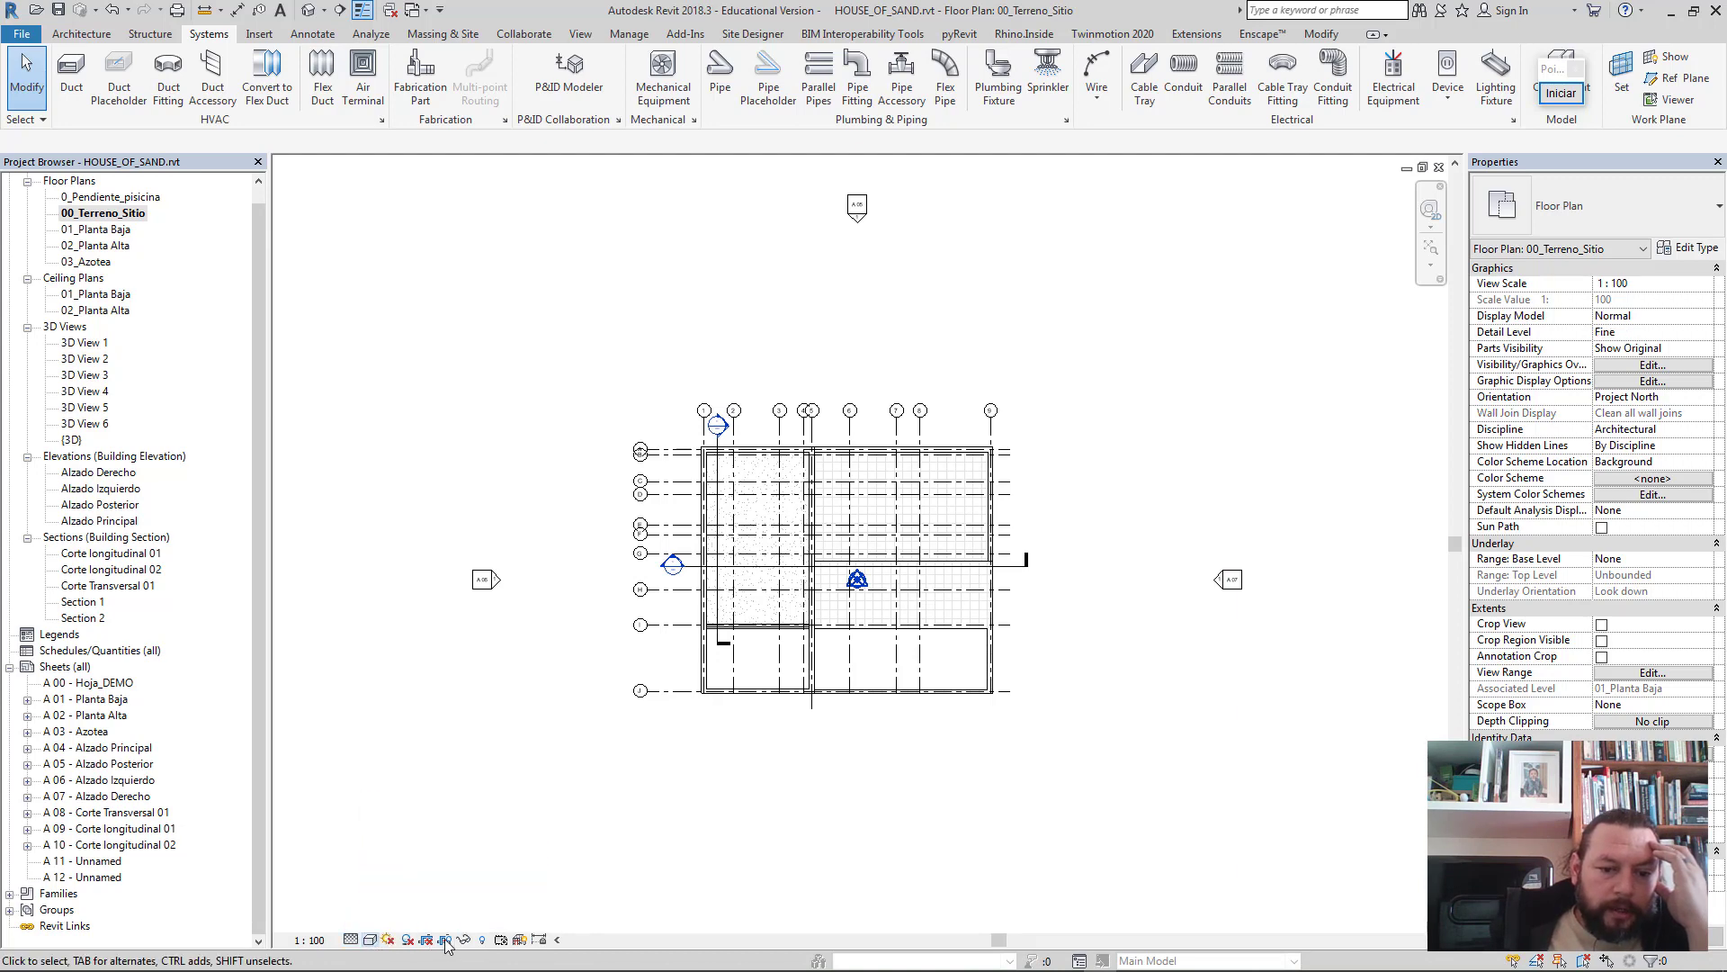
left_click(446, 939)
- Drag all four crop edges tightly around the house and hide the crop region
scroll(466, 713, "down", 1)
scroll(467, 712, "down", 1)
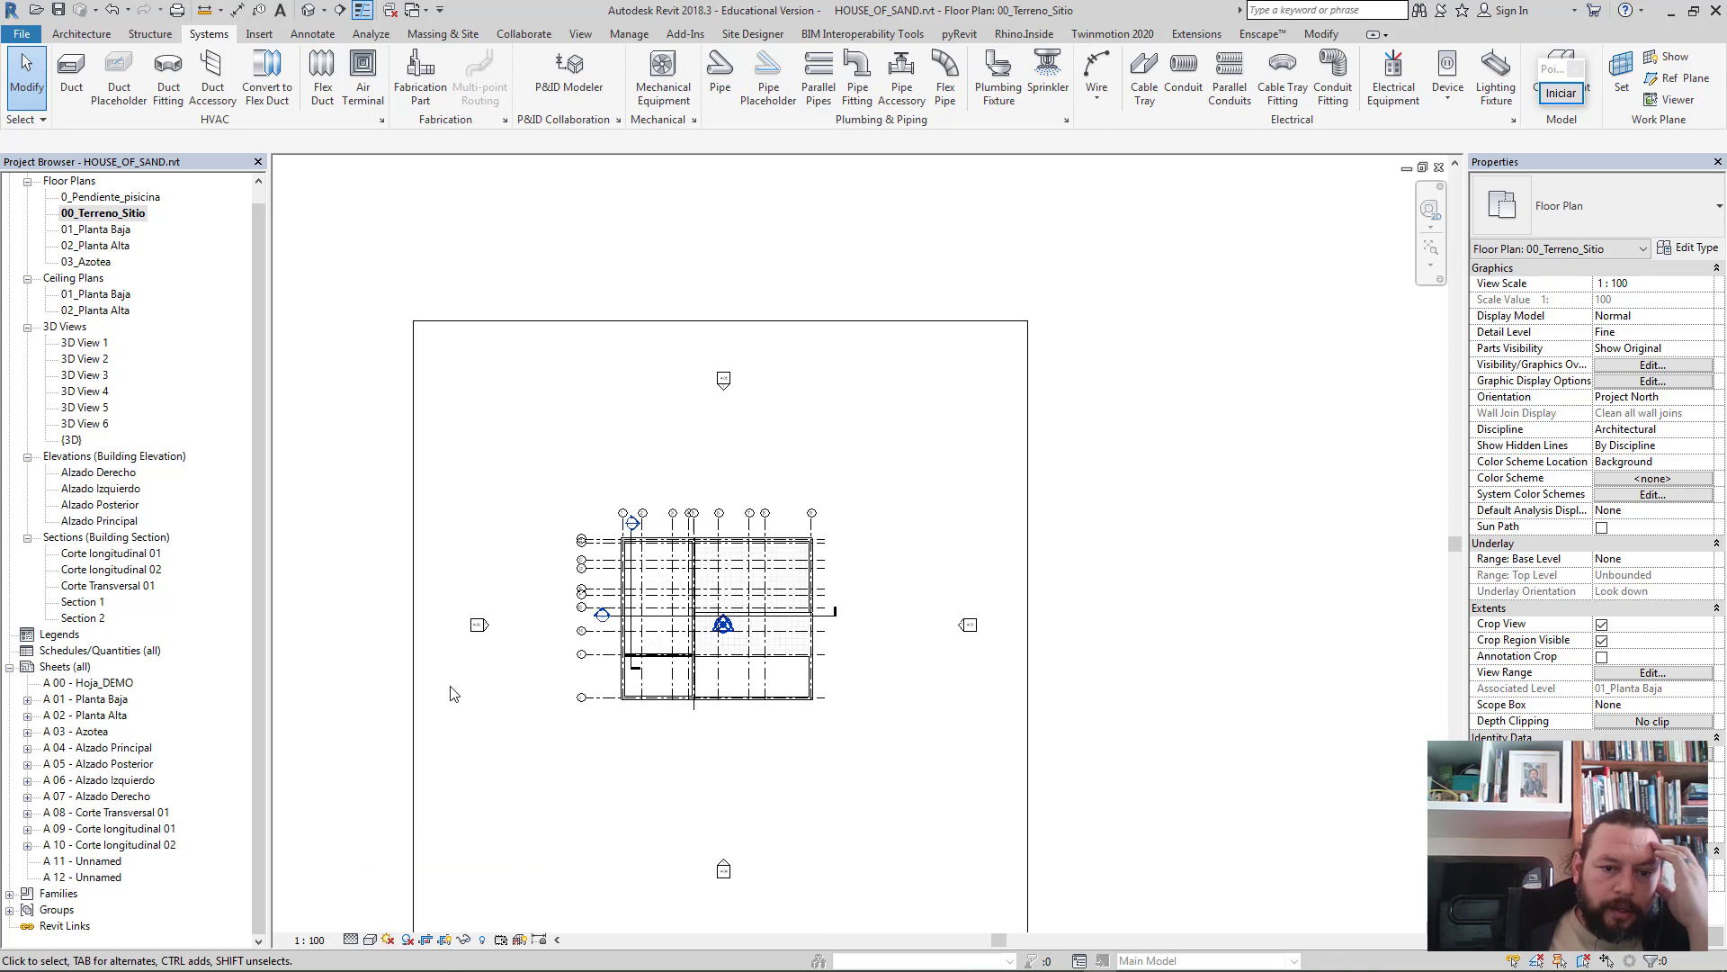
left_click(413, 684)
left_click_drag(413, 627, 494, 654)
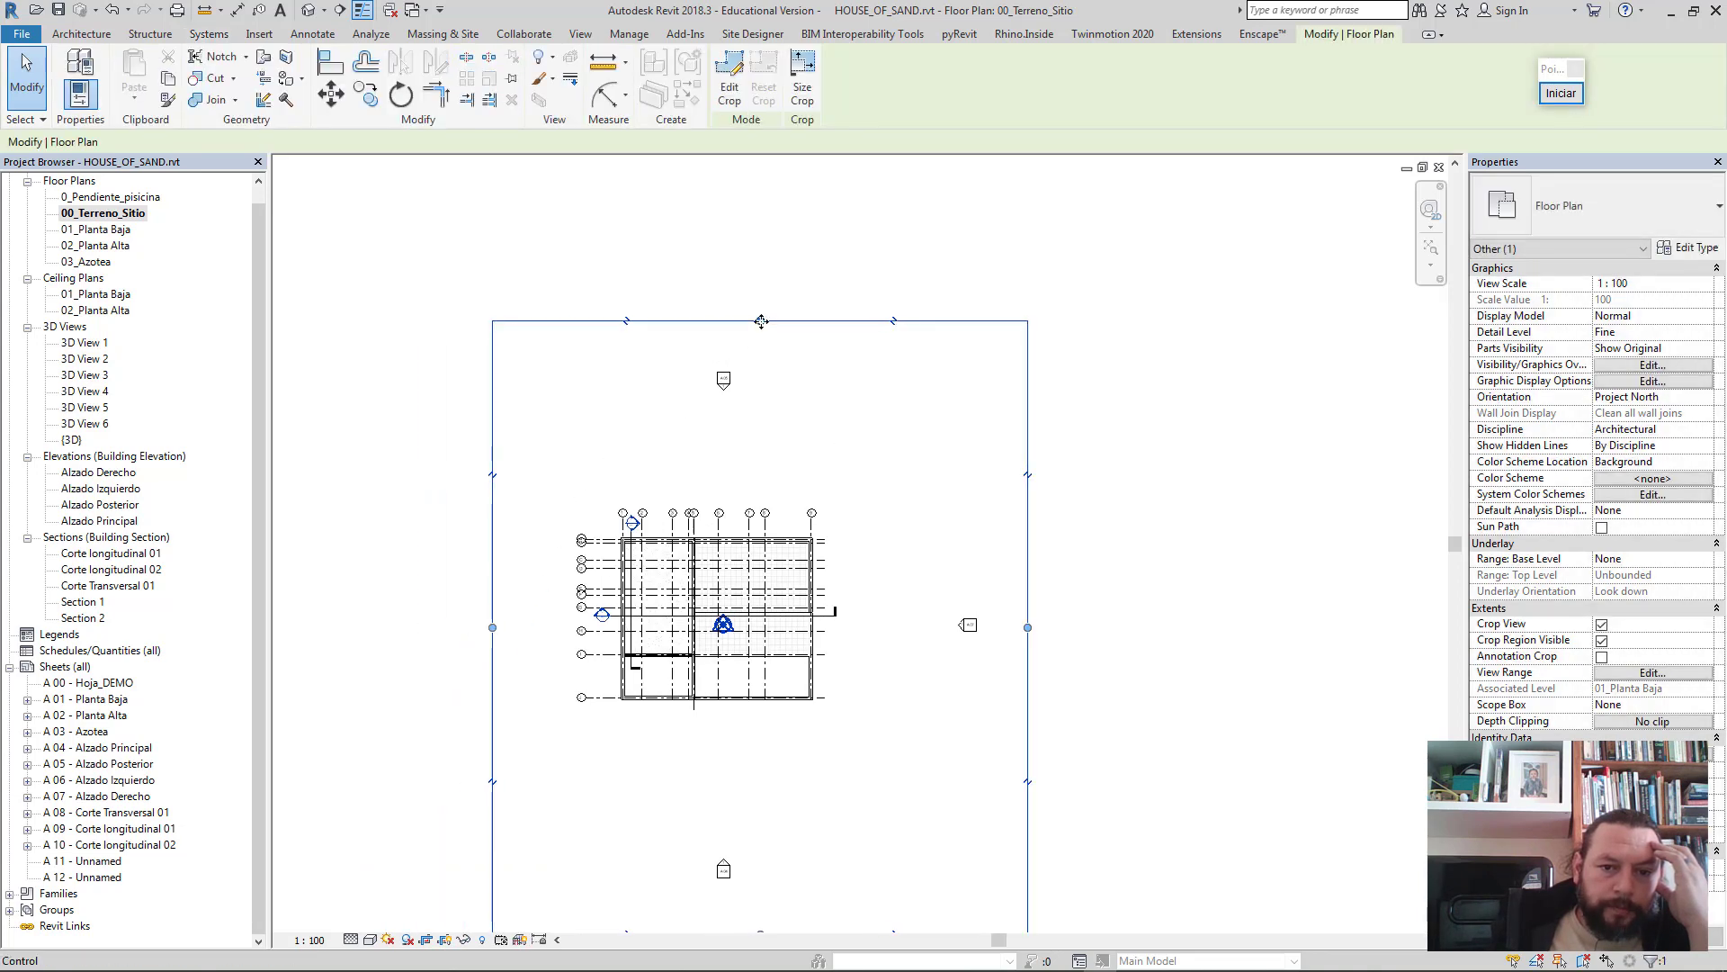
left_click_drag(760, 320, 760, 392)
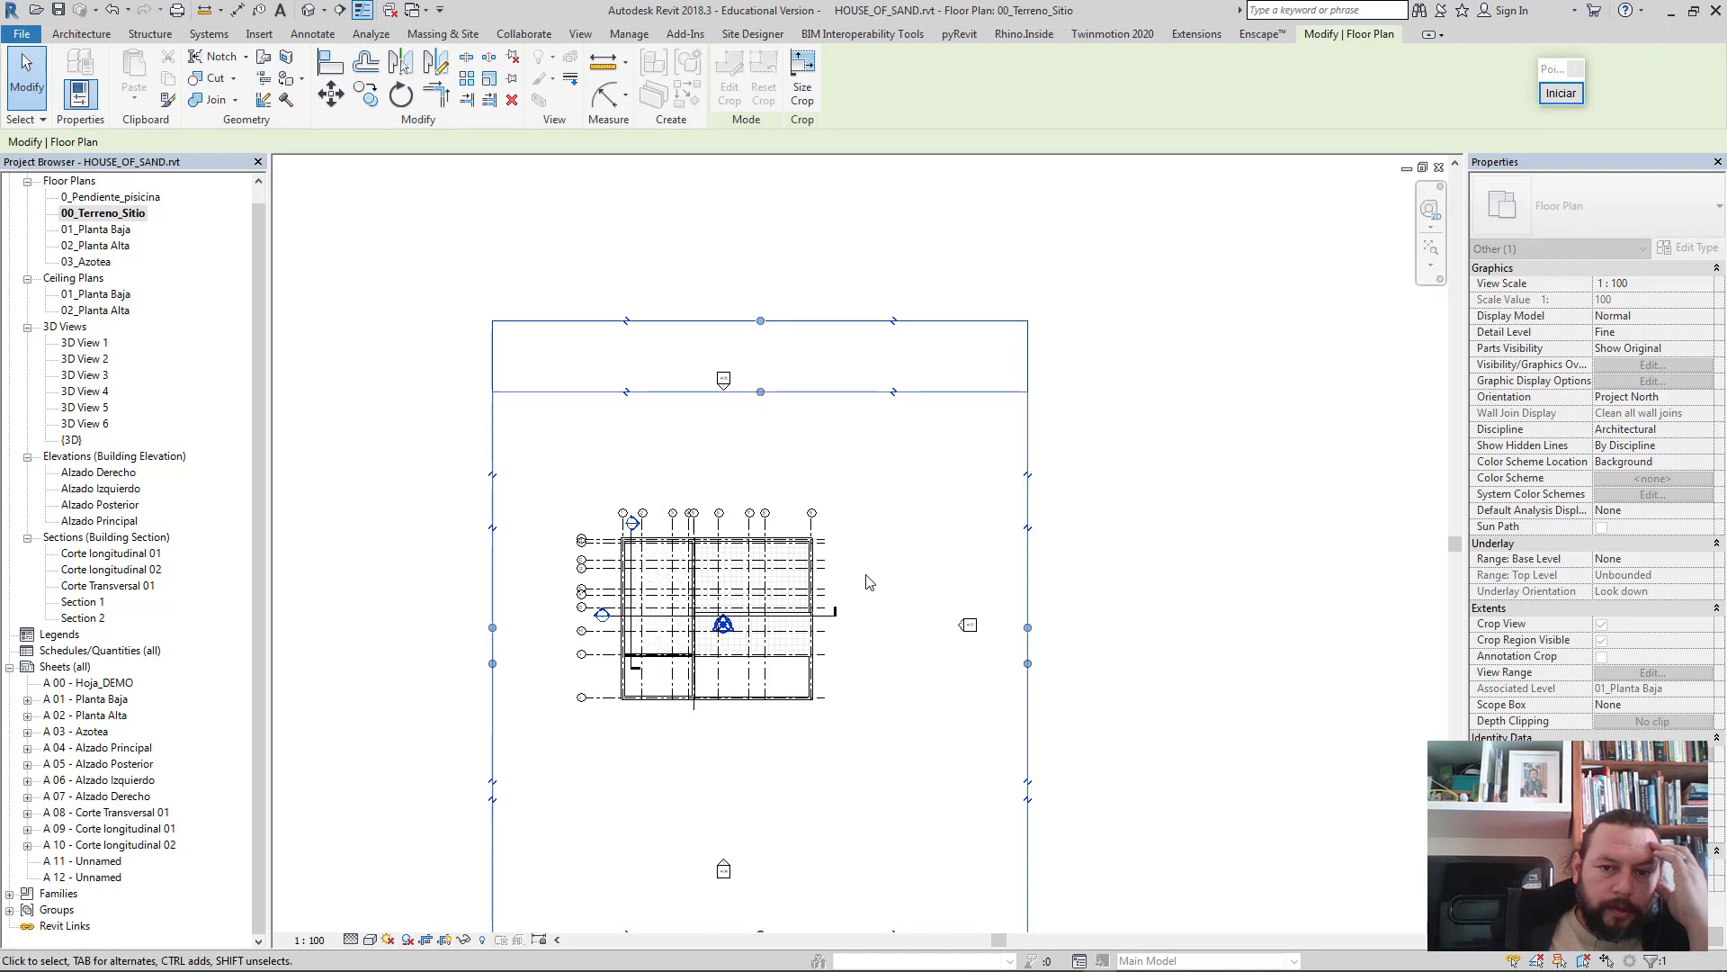
left_click_drag(1025, 666, 933, 730)
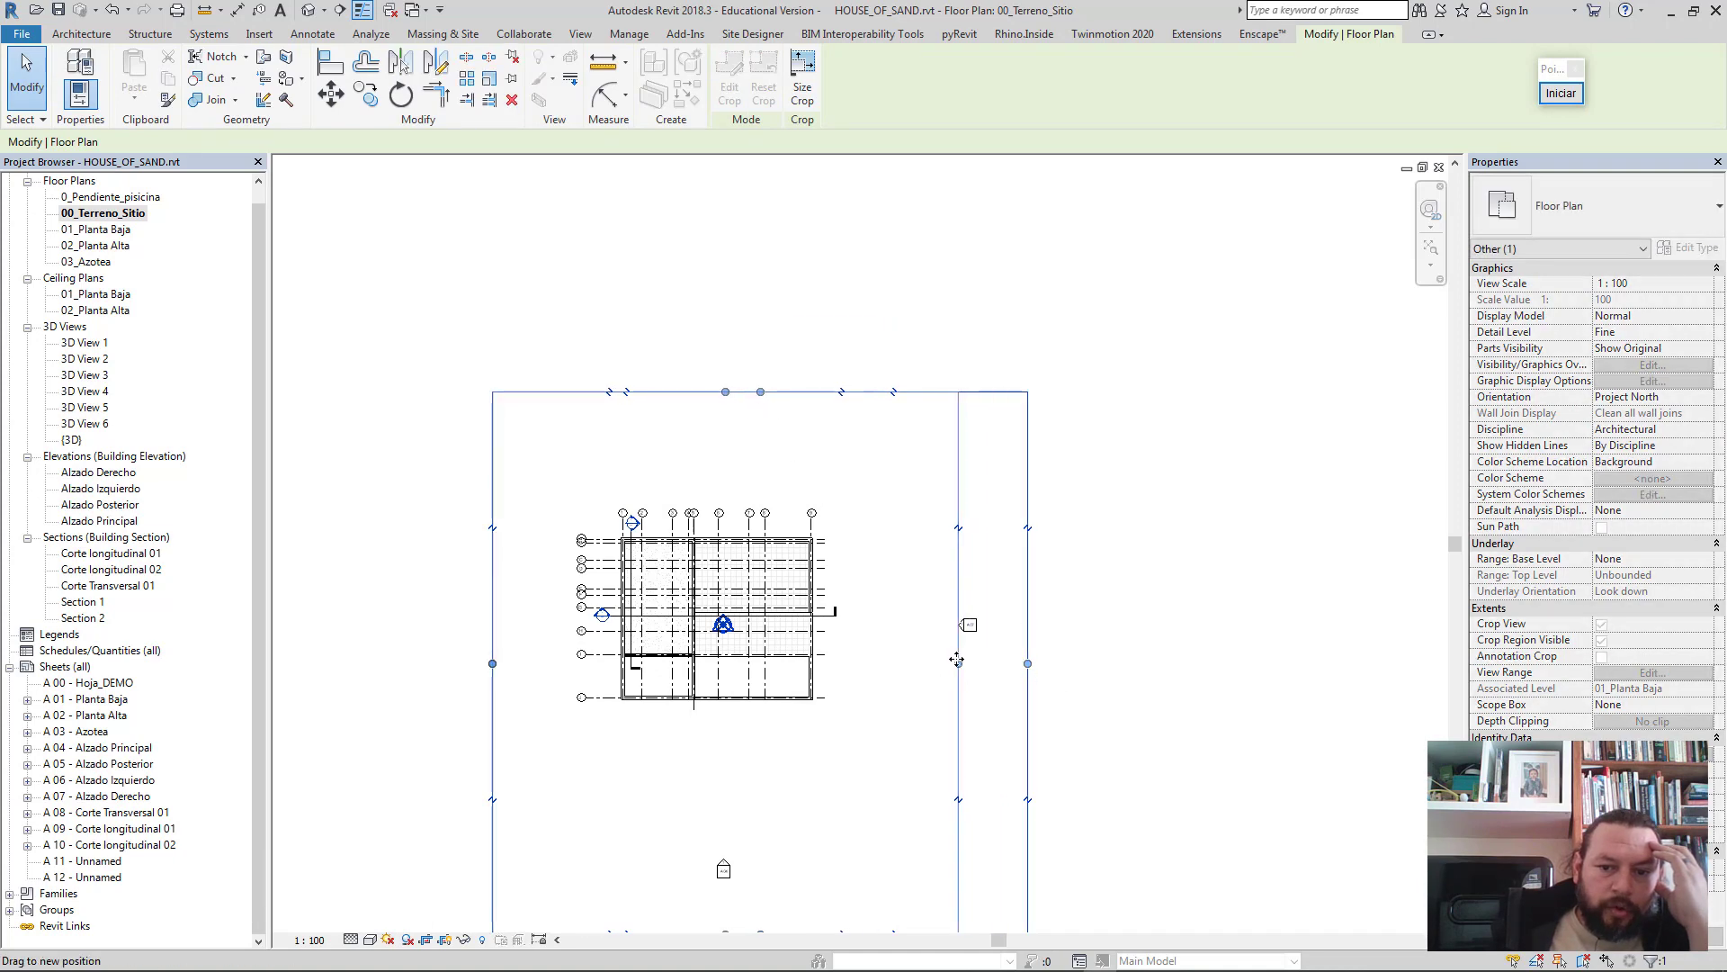
middle_click_drag(759, 891, 760, 764)
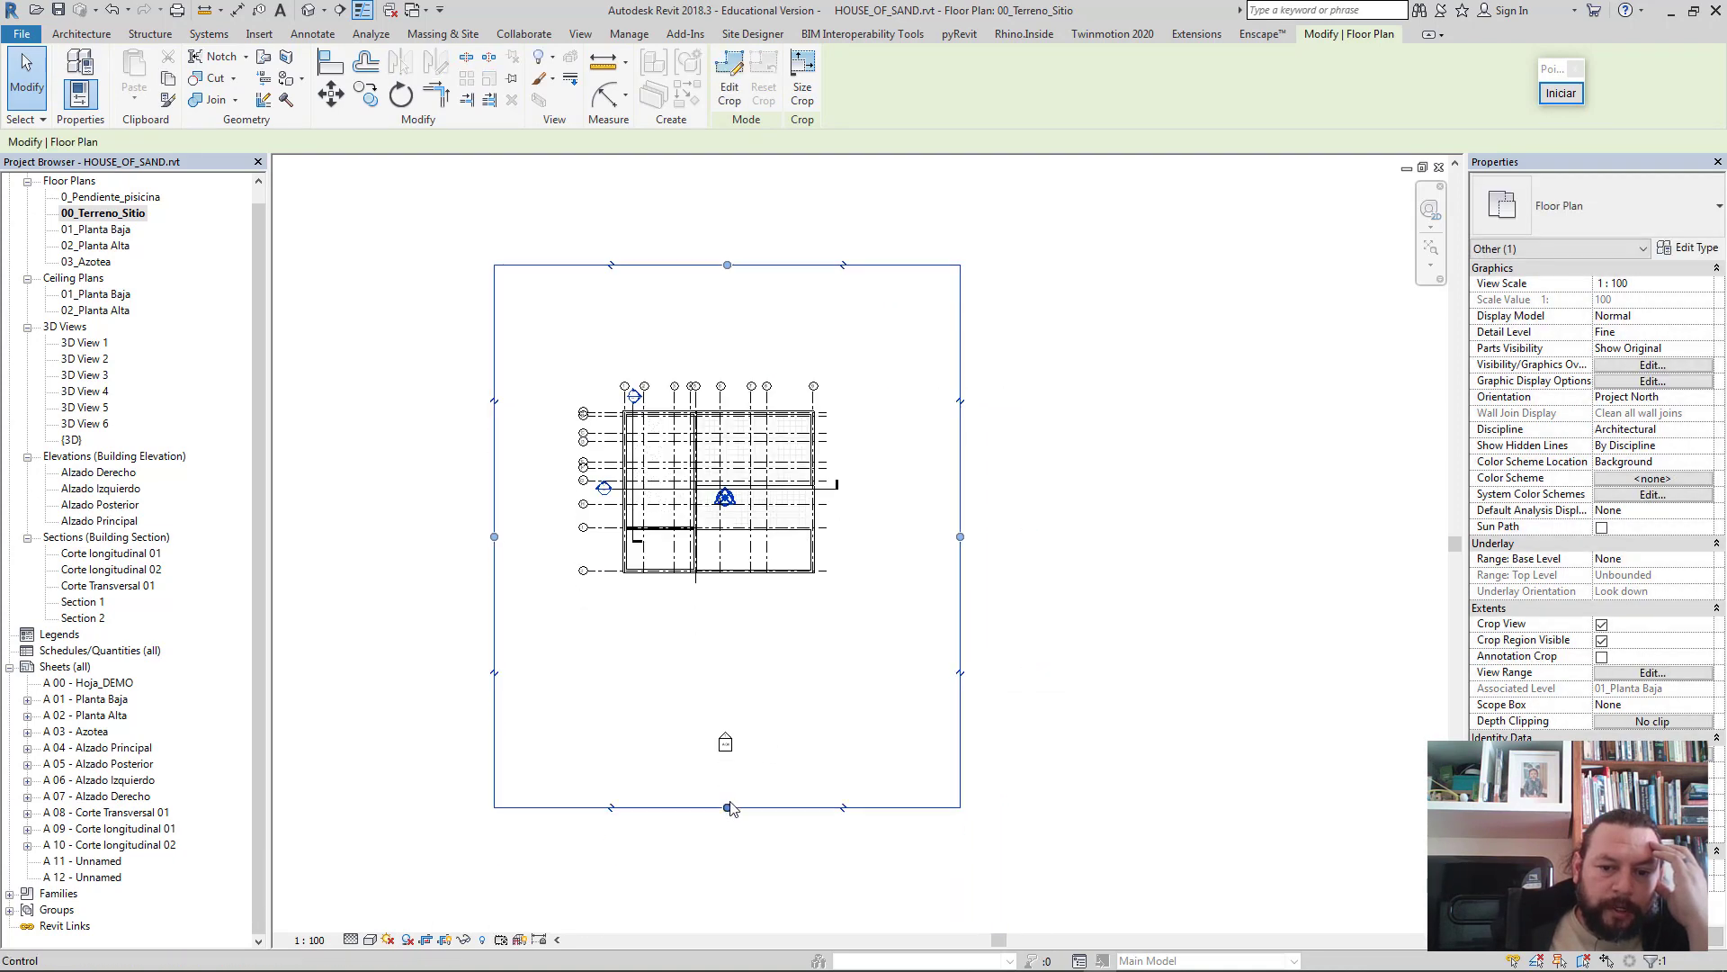
left_click_drag(728, 807, 760, 733)
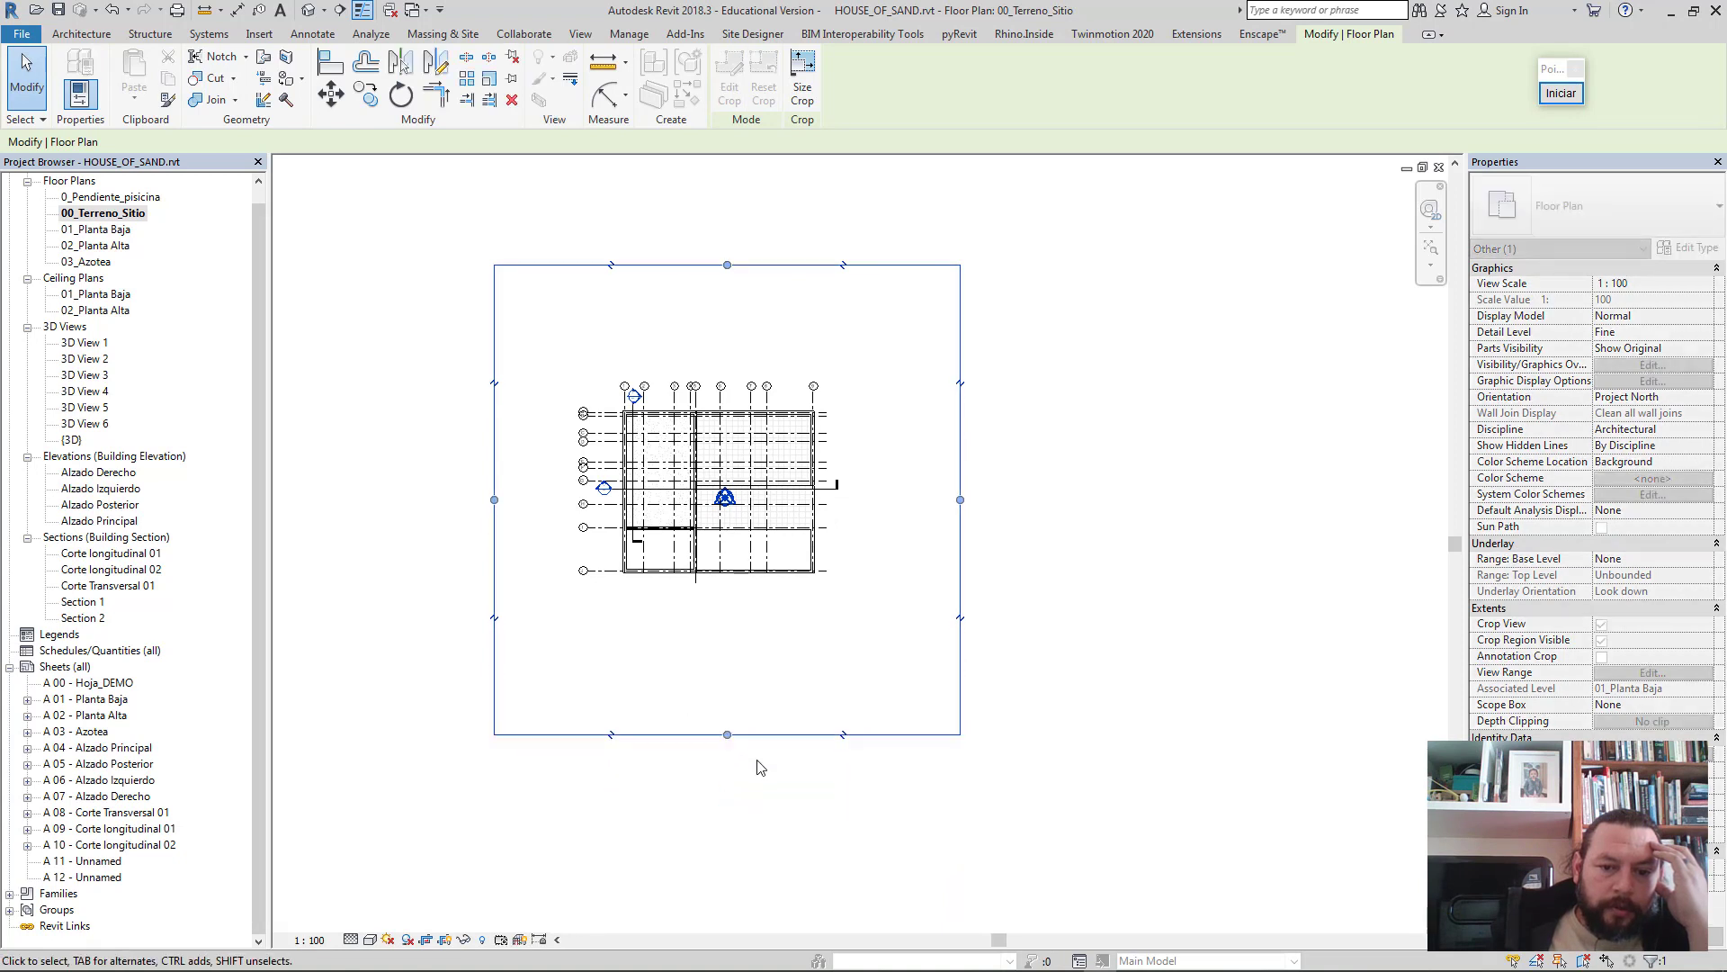
left_click(446, 940)
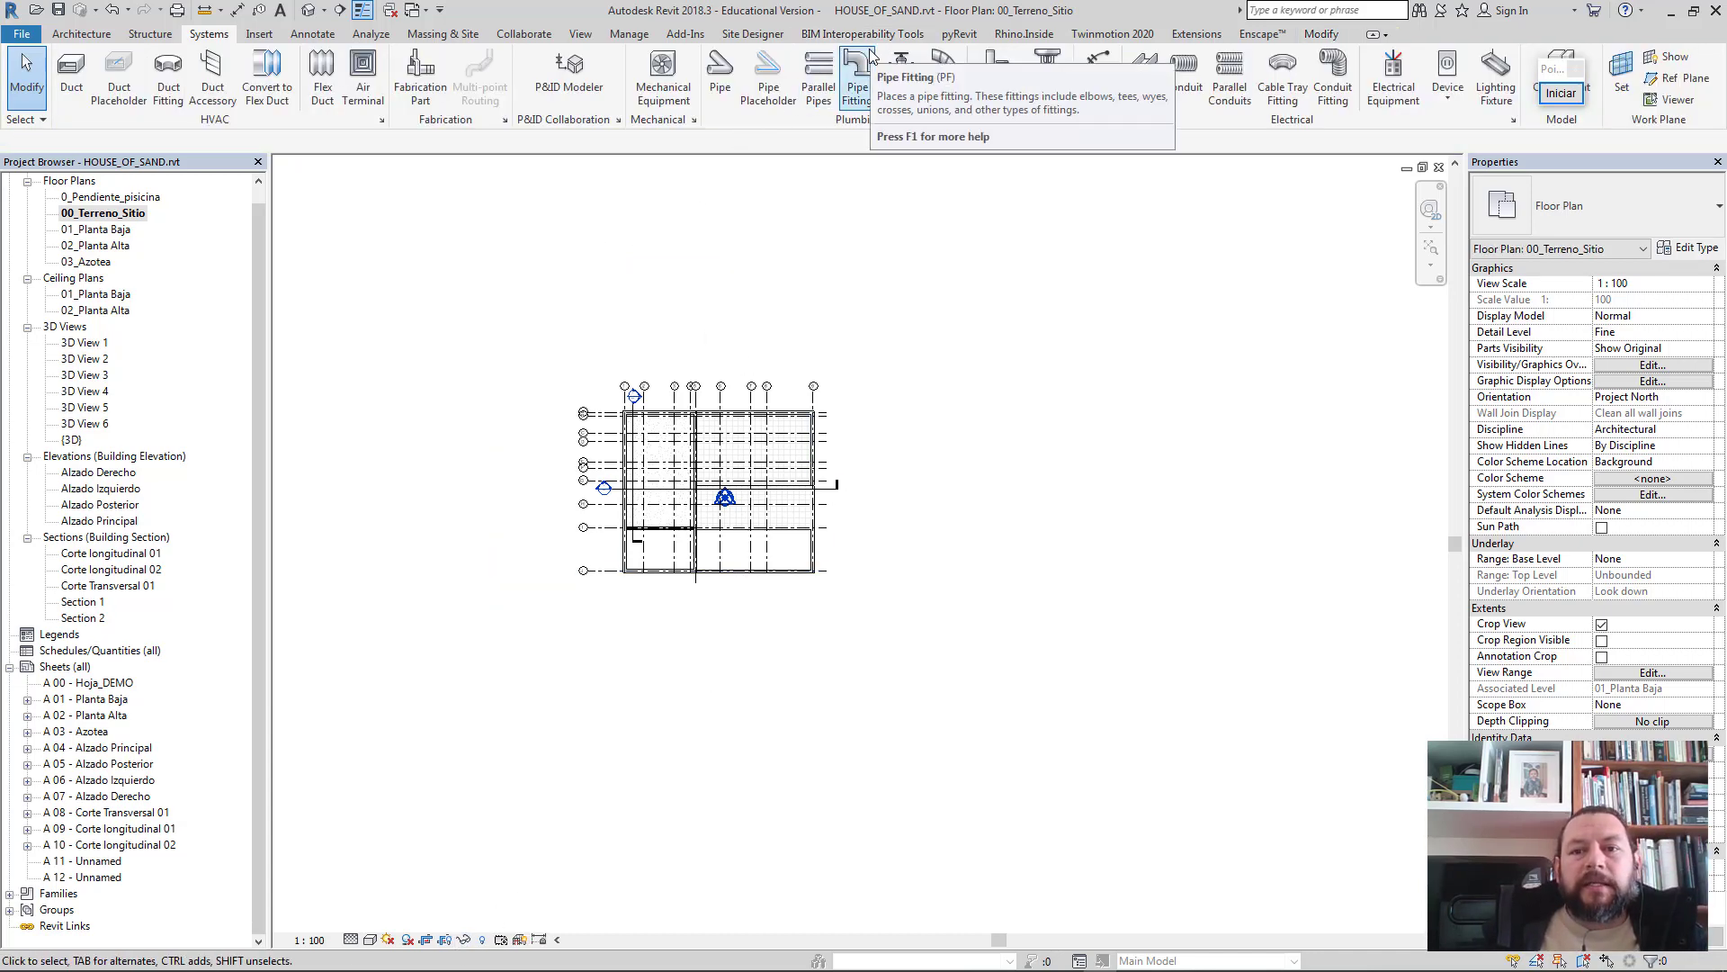
- Start a Toposurface and place seven points around the house
left_click(441, 36)
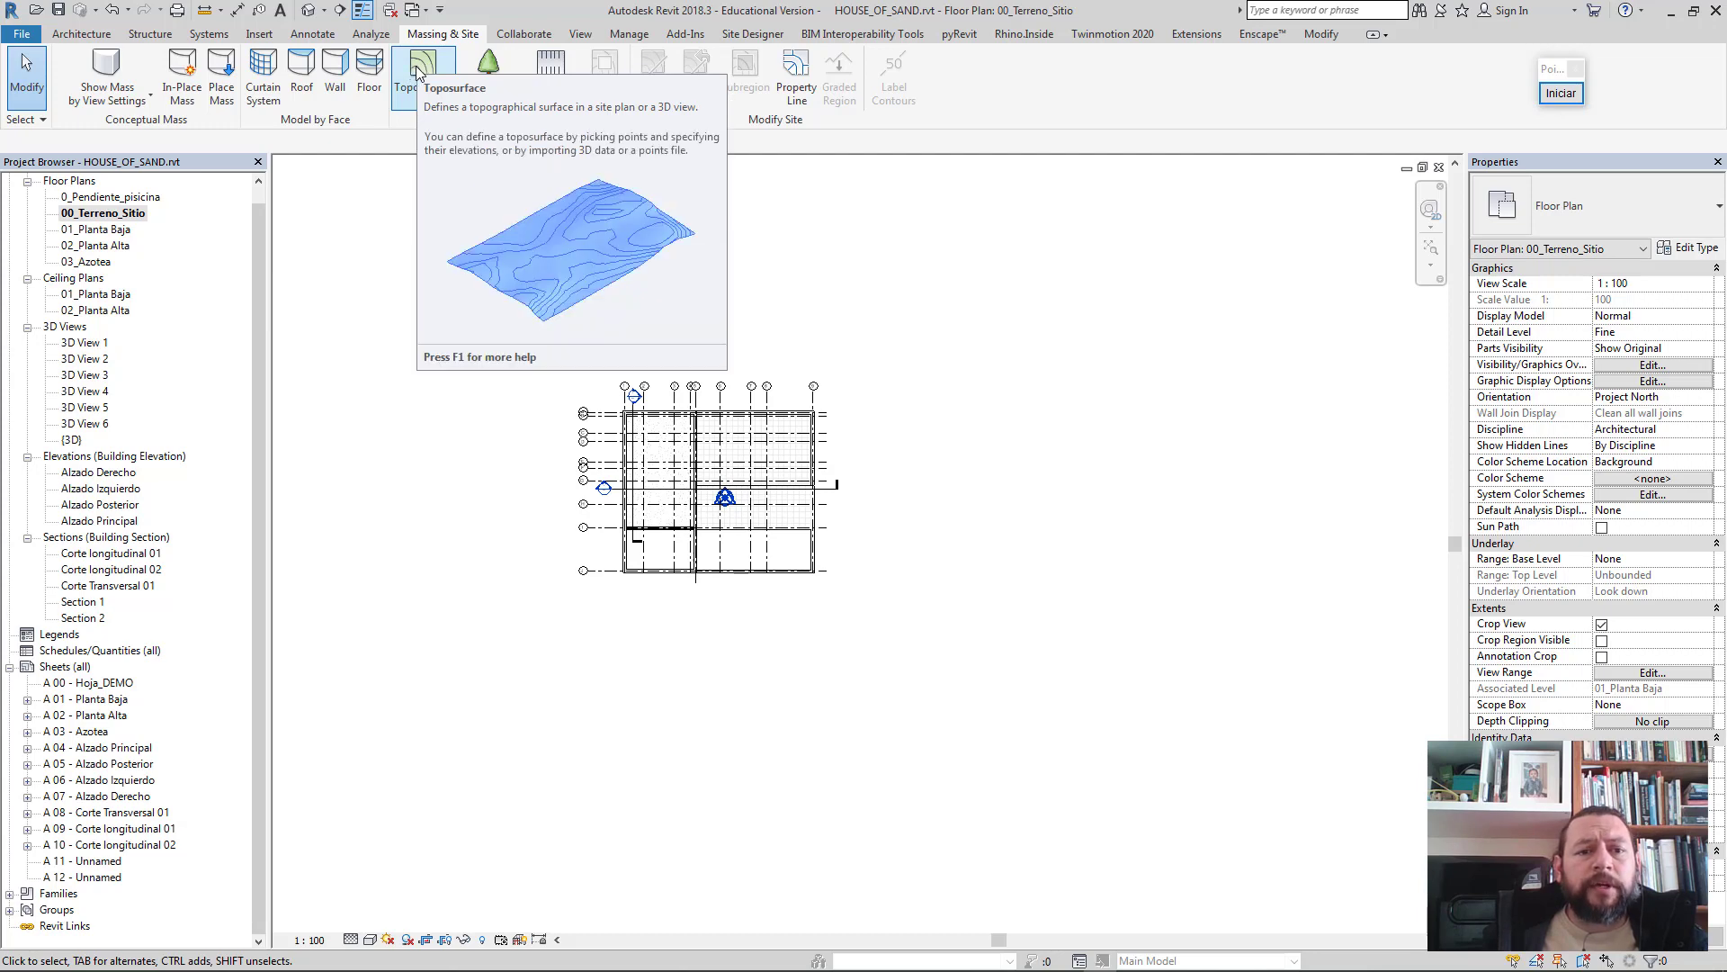
left_click(418, 72)
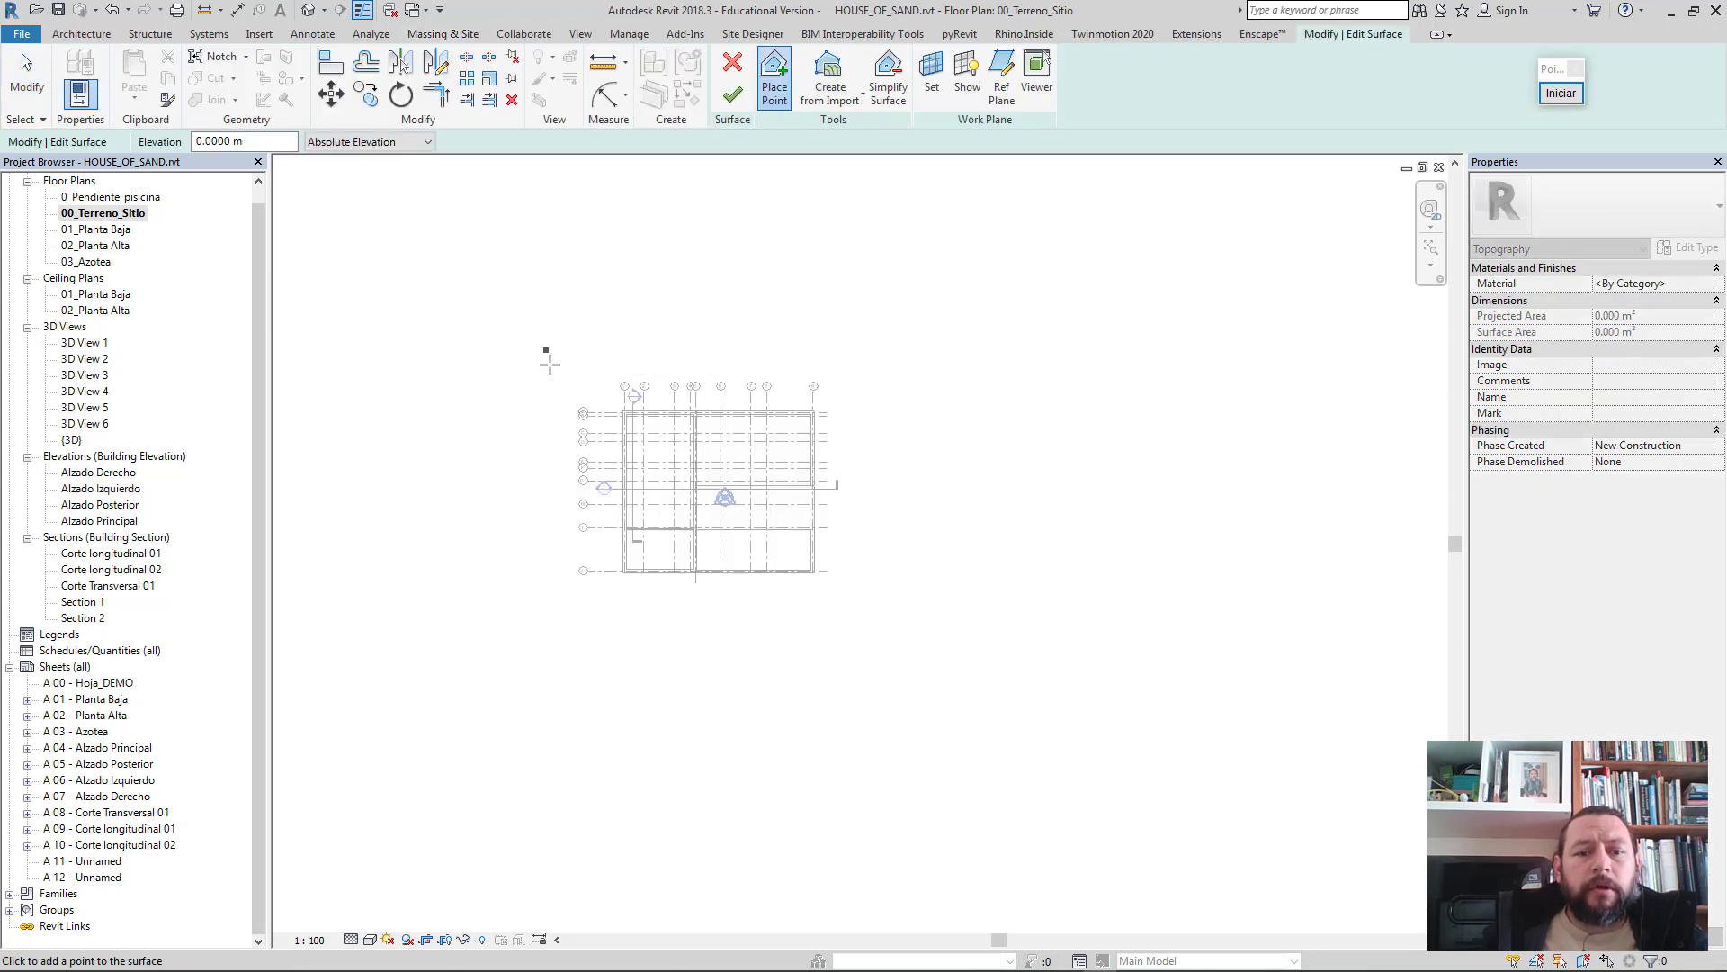
left_click(623, 321)
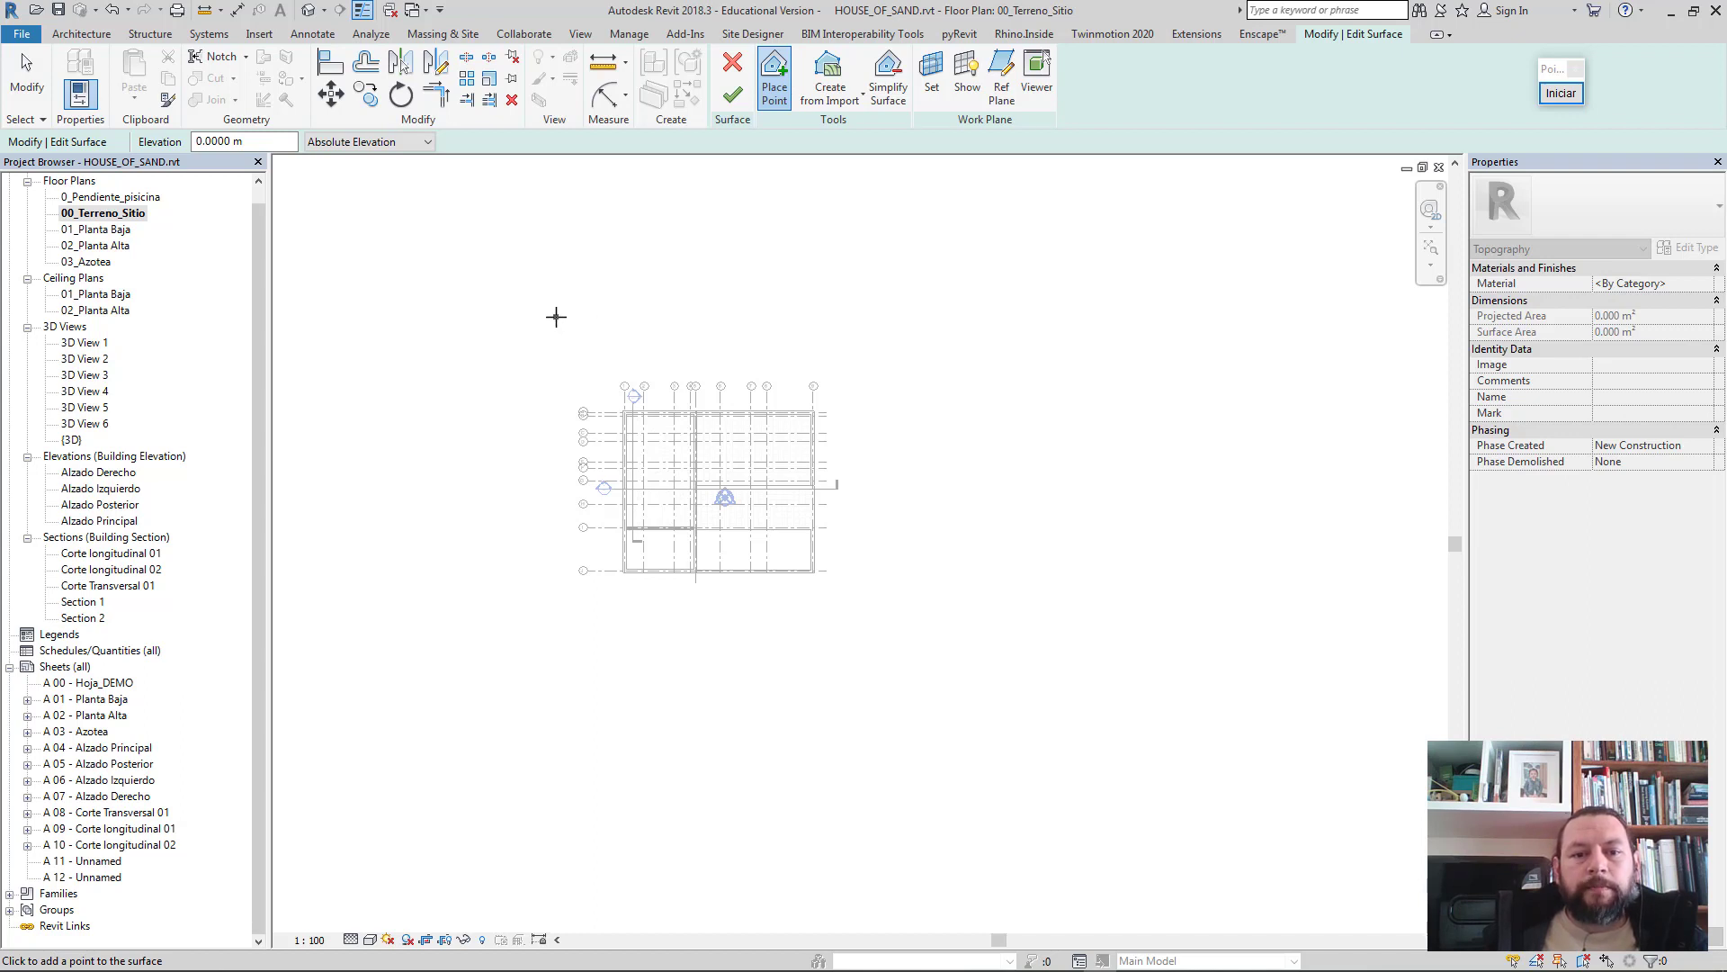
left_click(556, 317)
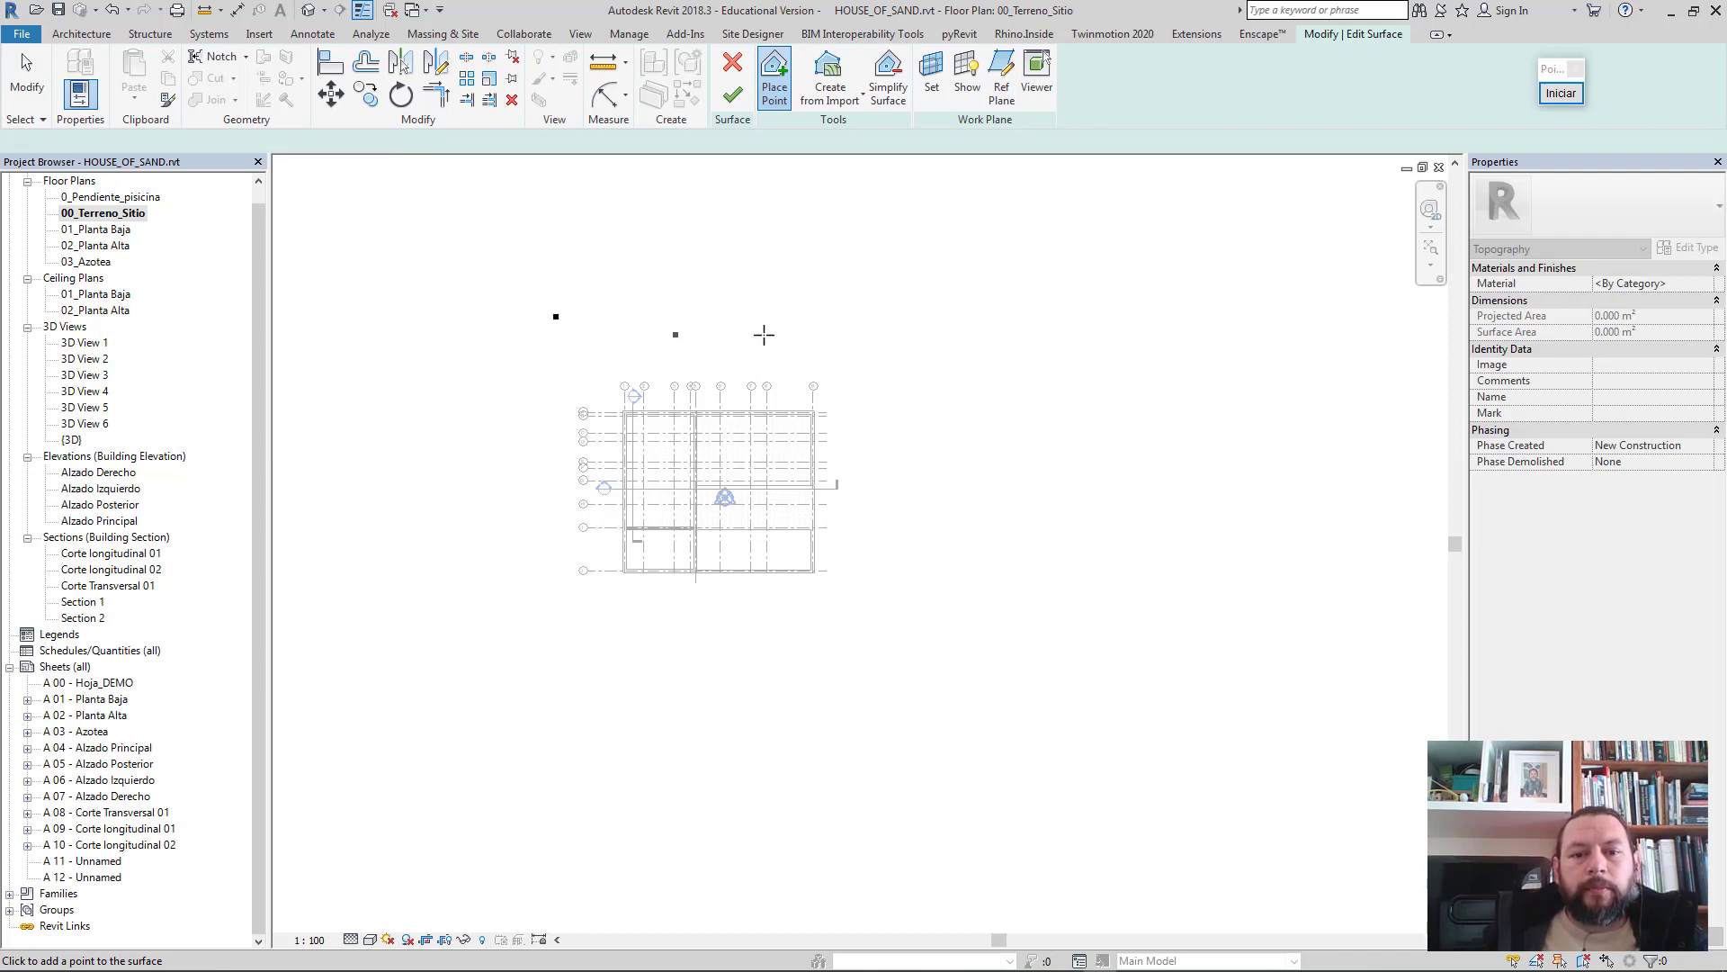
left_click(861, 307)
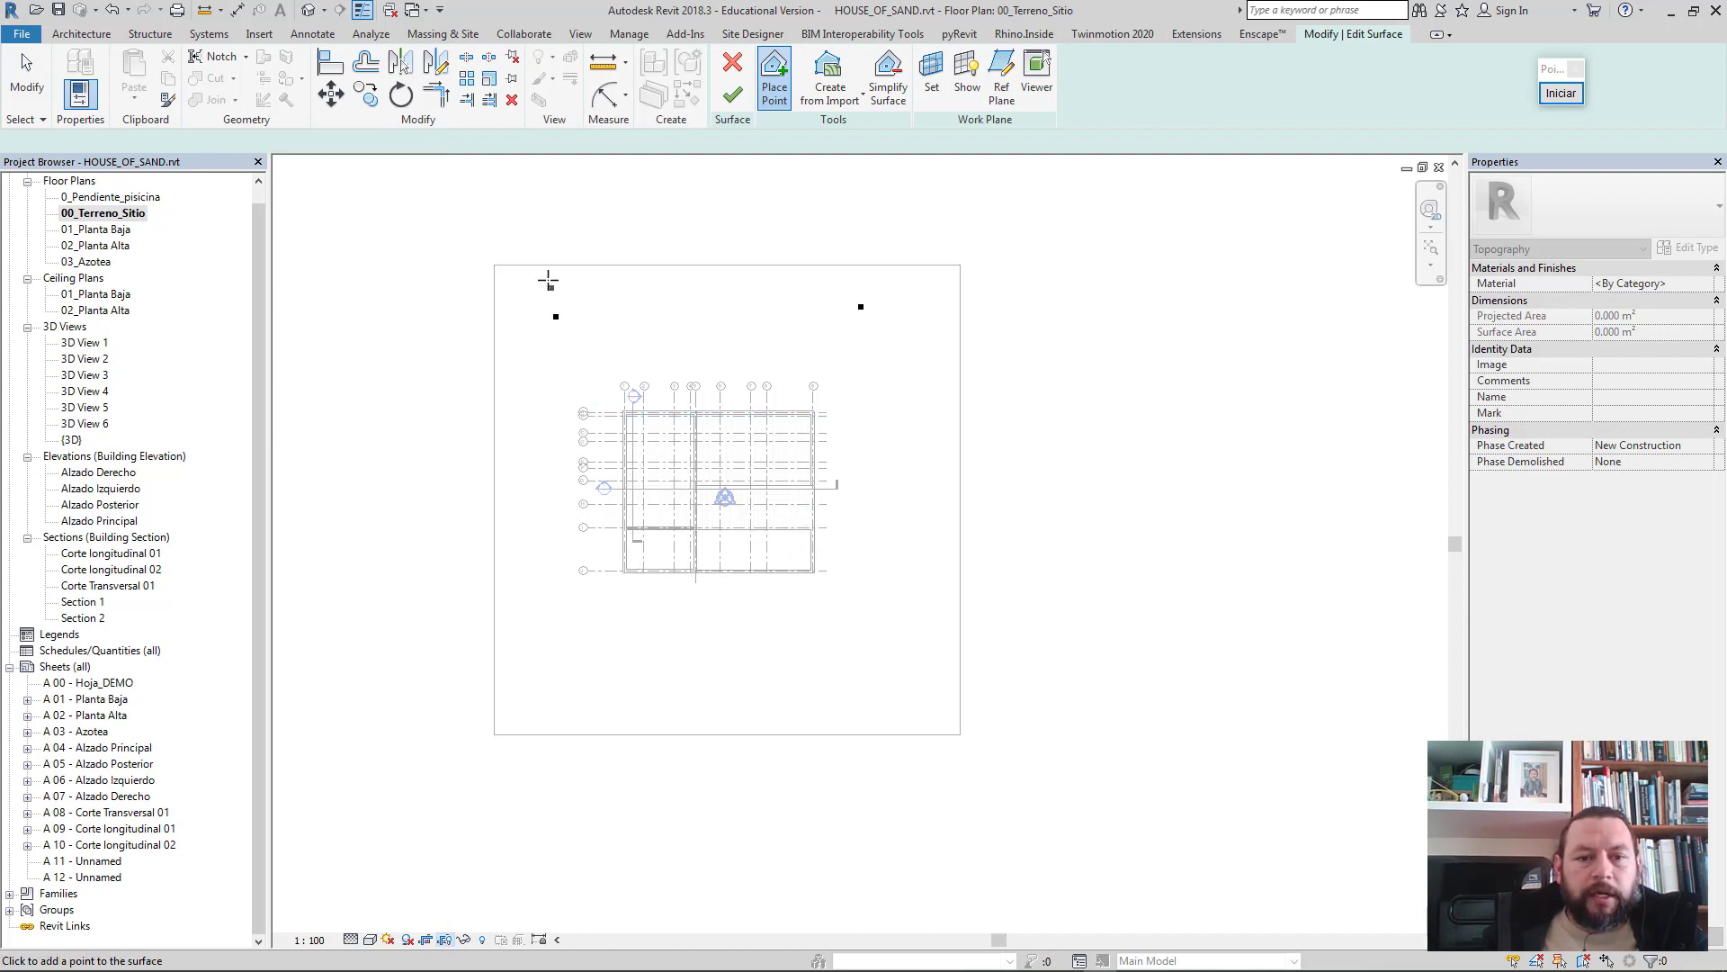
left_click(504, 335)
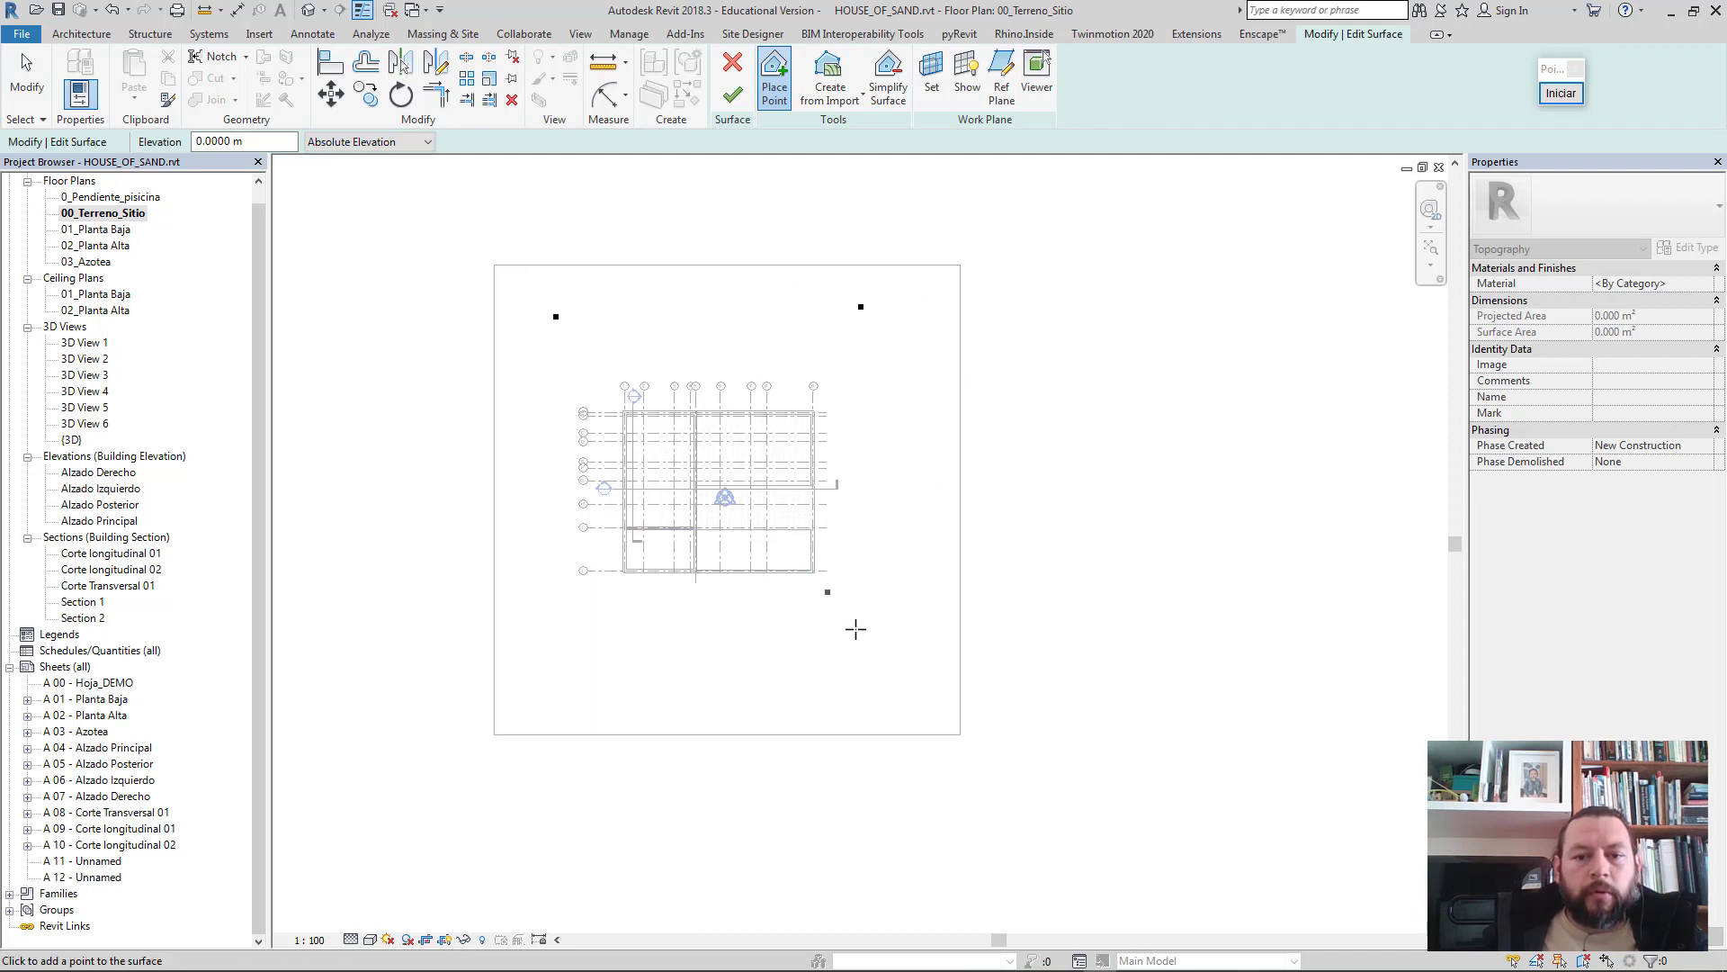
left_click(880, 644)
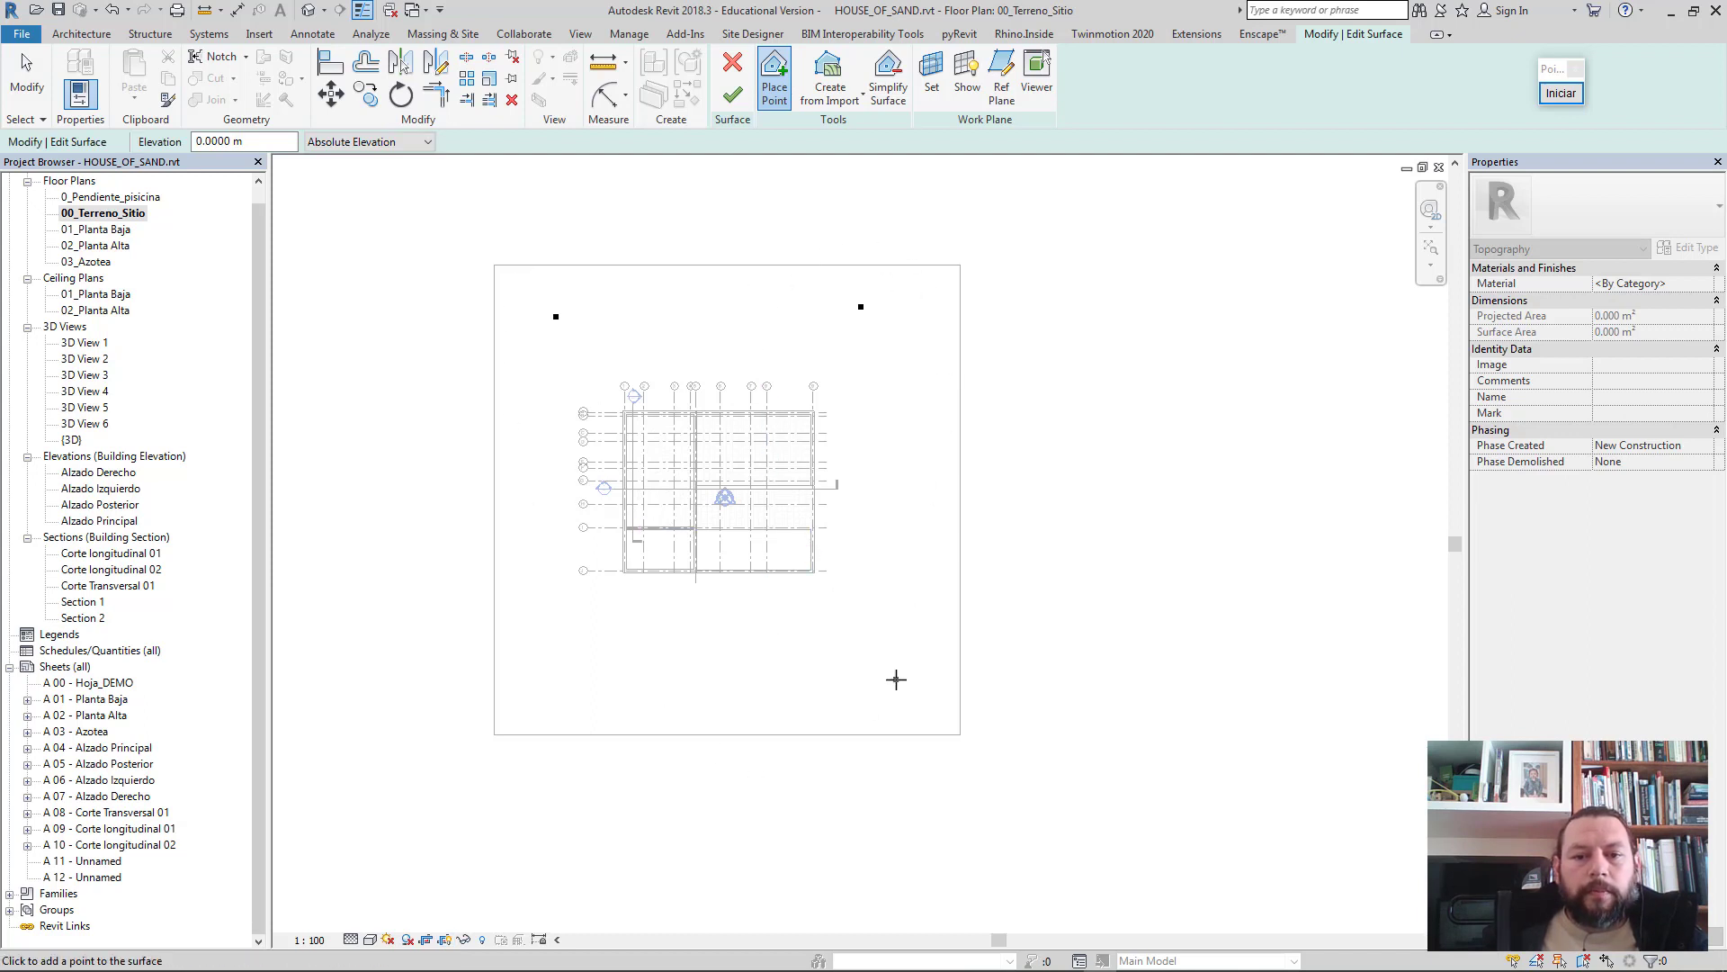
left_click(896, 679)
left_click(530, 702)
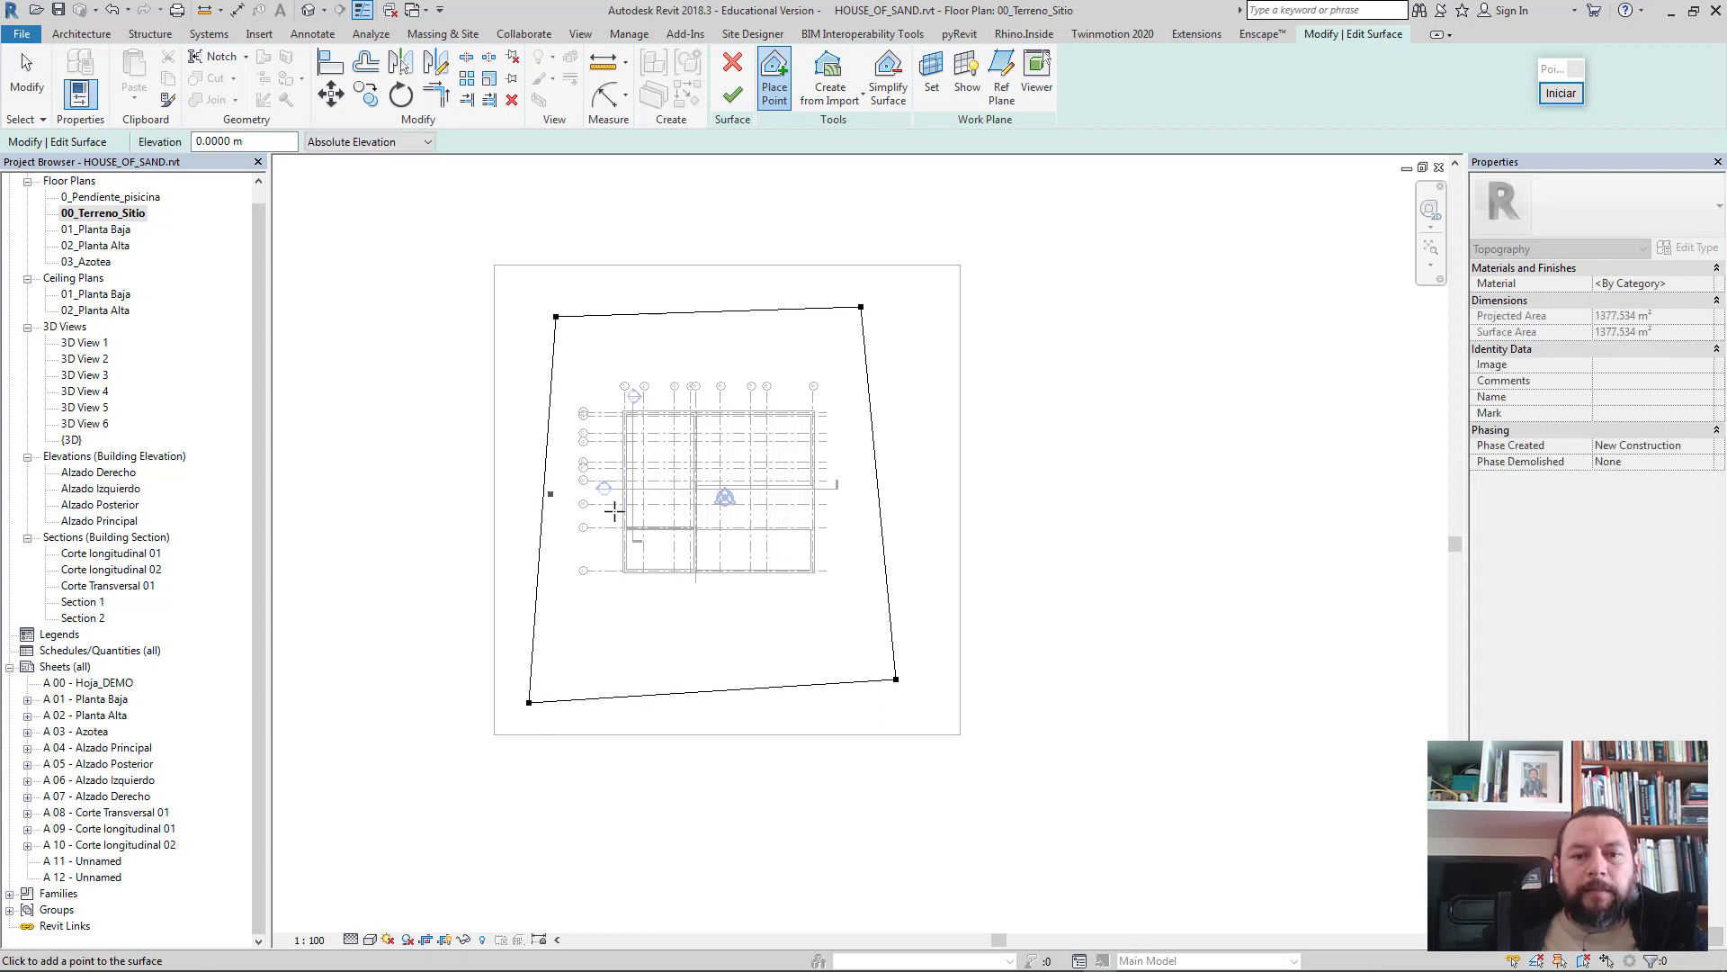
- Add points at the four site corners and one below the house, then end point placement
left_click(503, 277)
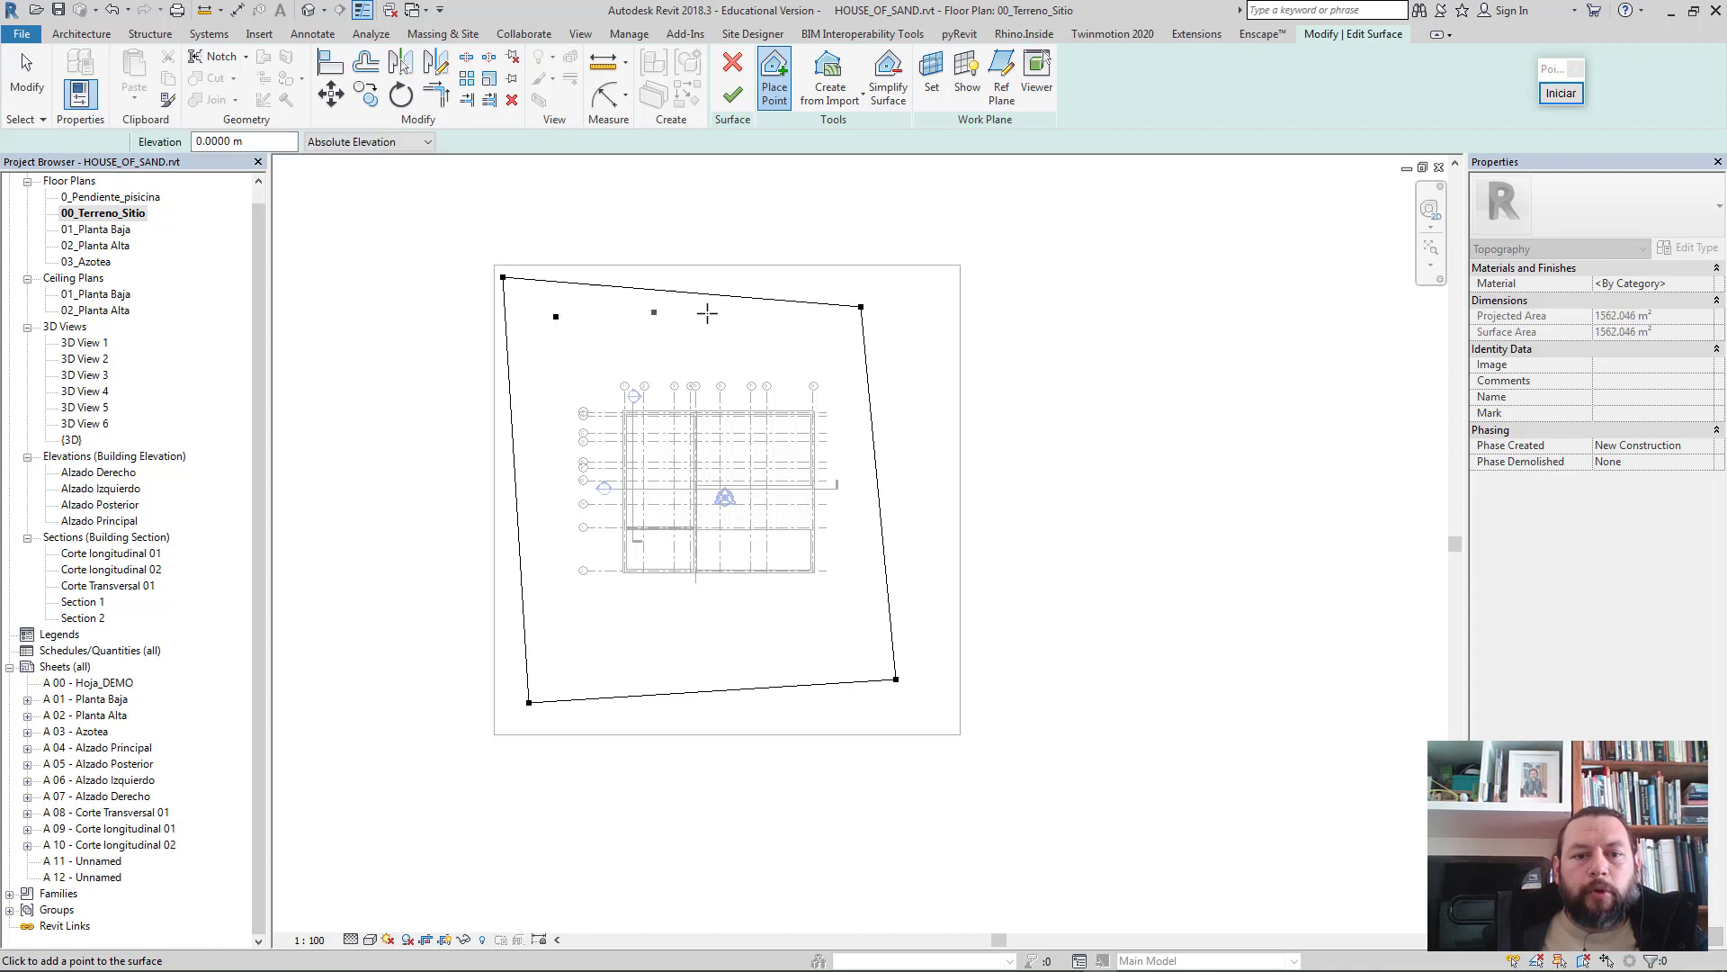
left_click(946, 277)
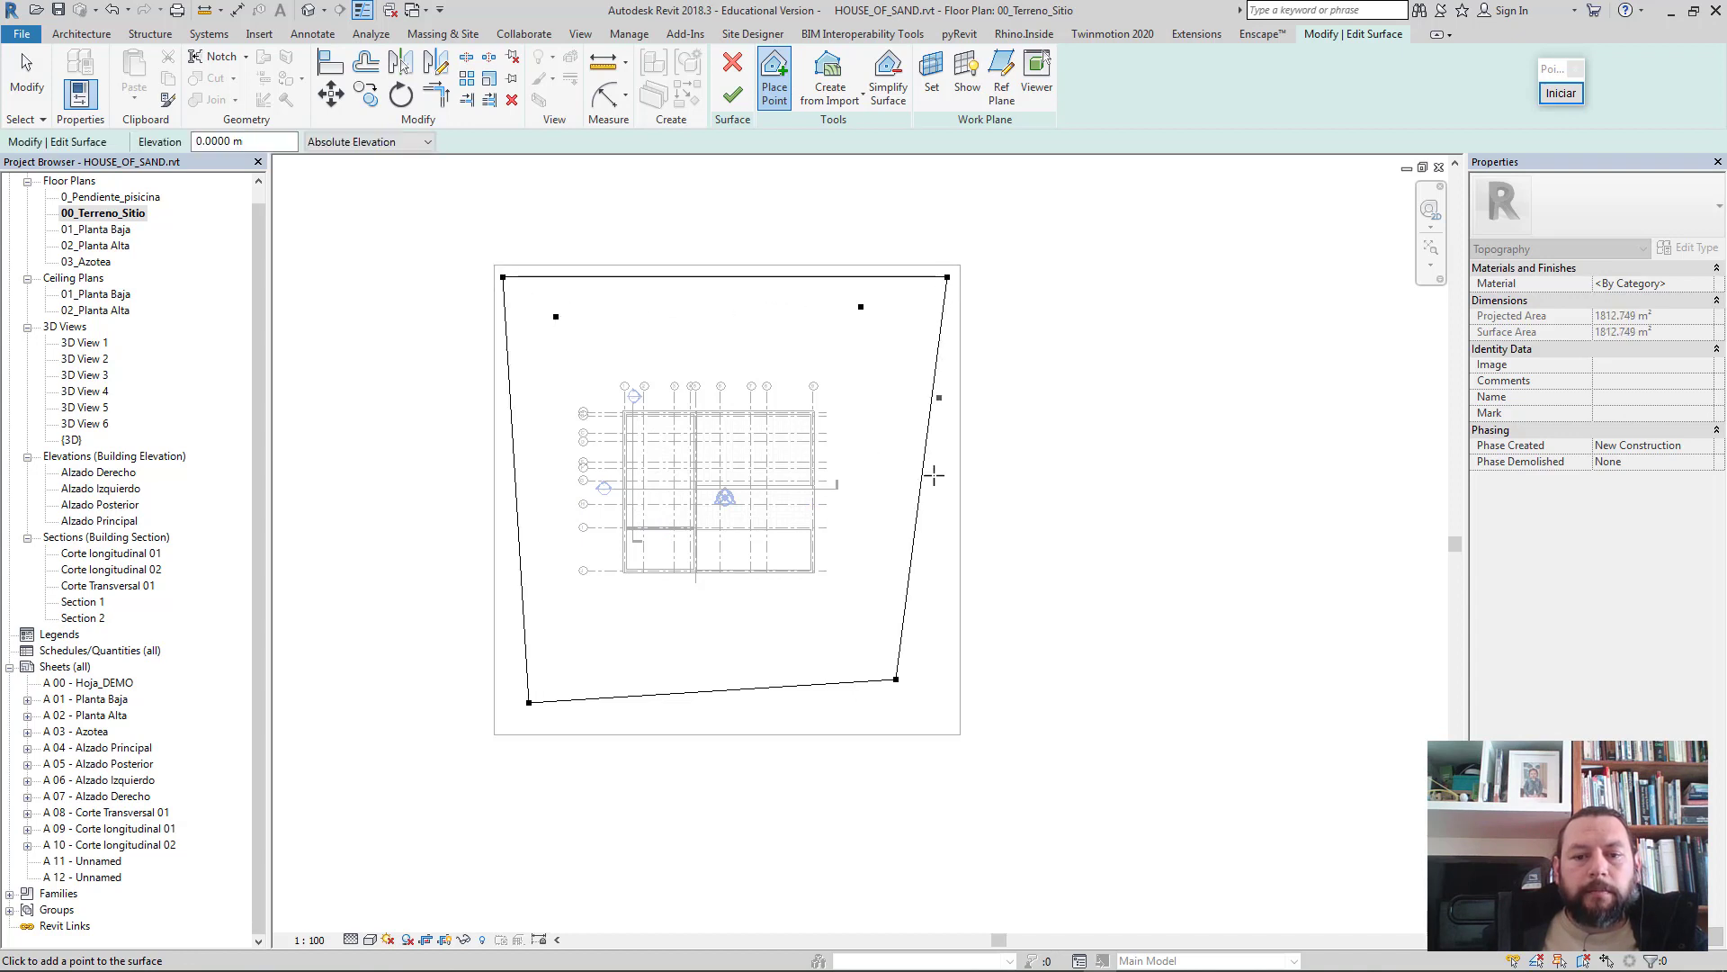
left_click(943, 720)
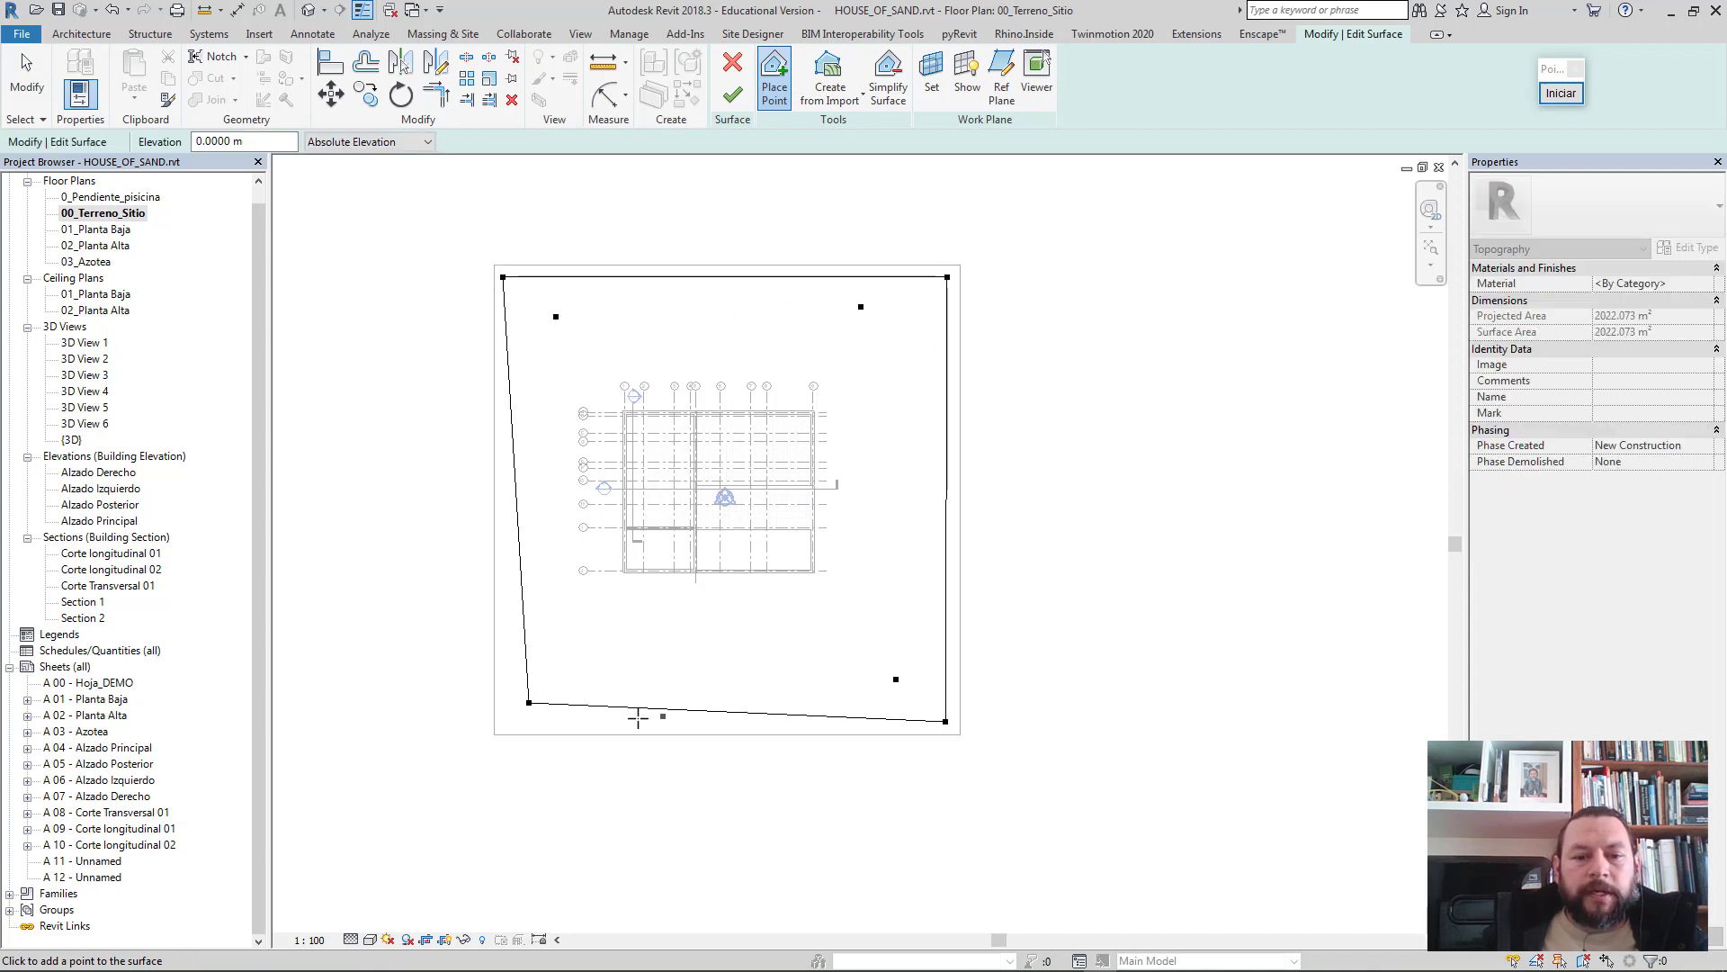
left_click(507, 727)
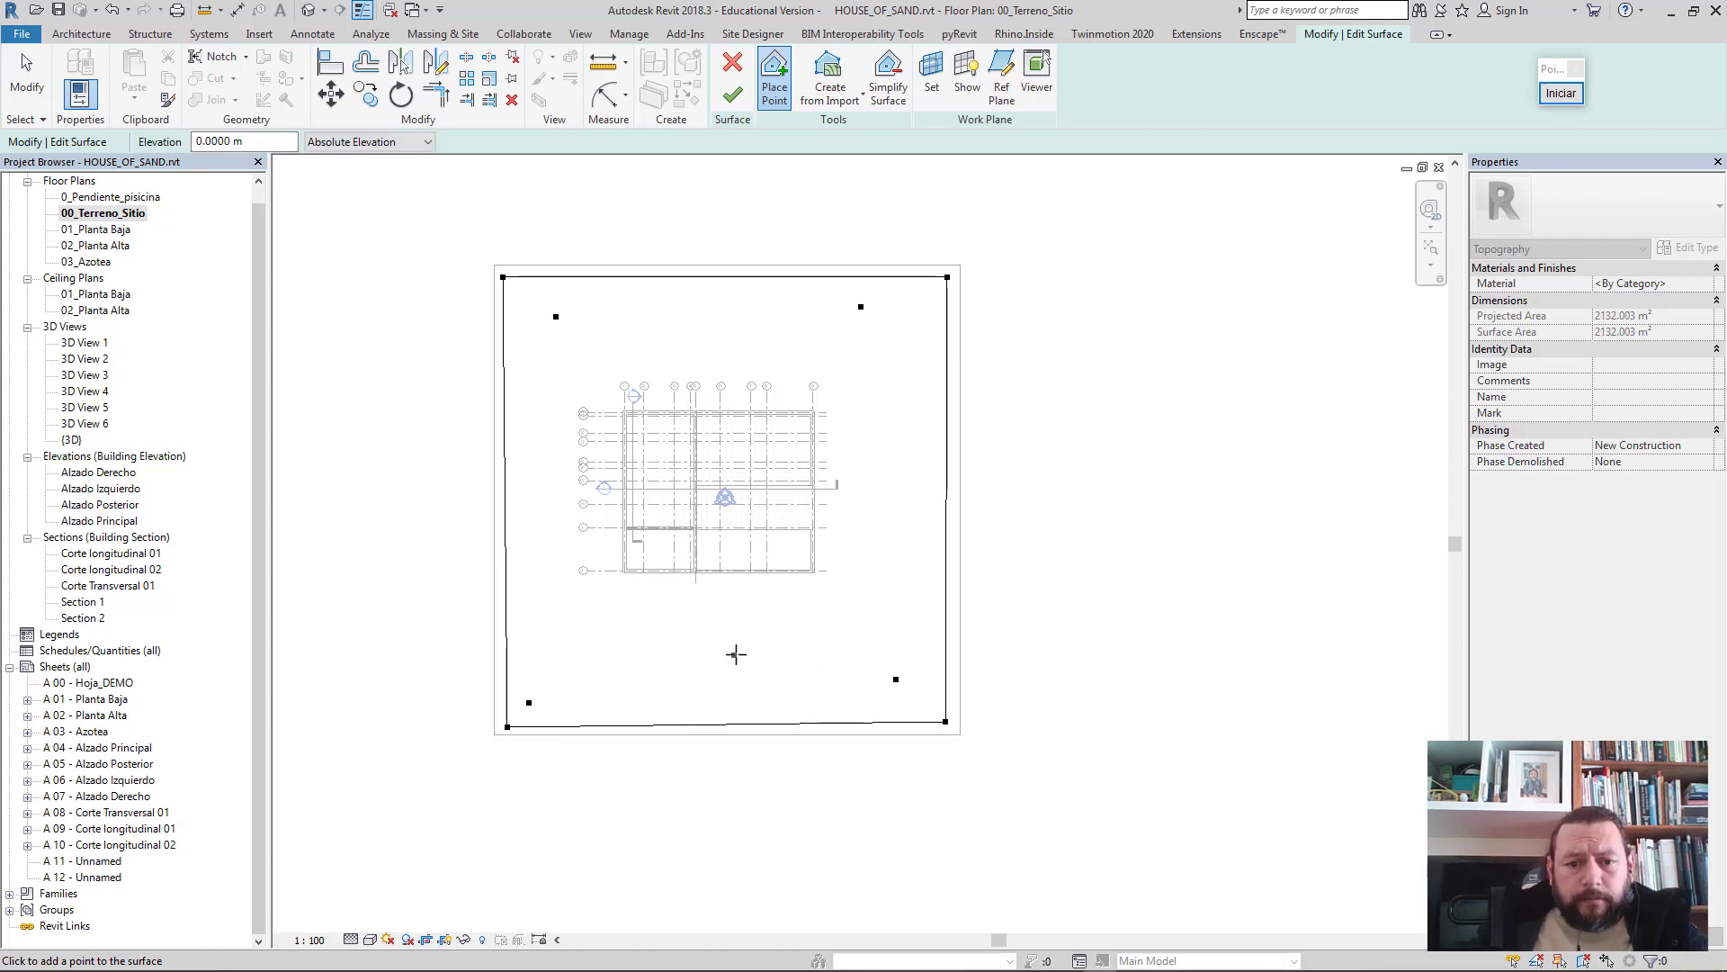
left_click(615, 640)
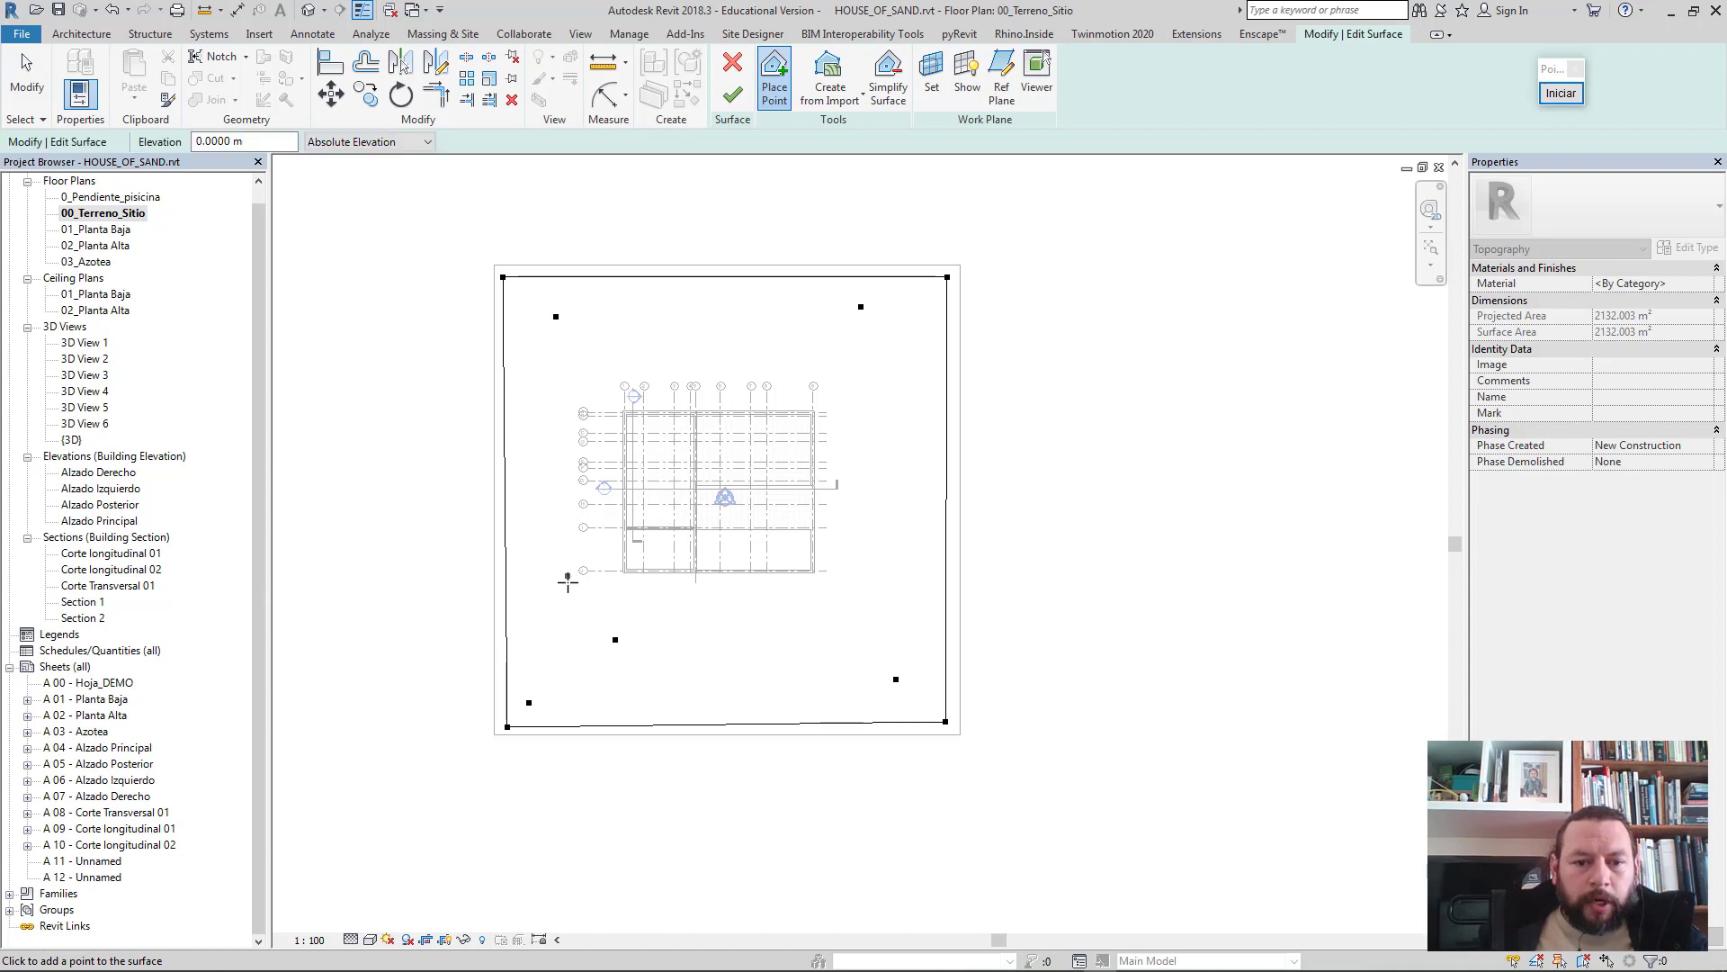
key("Escape")
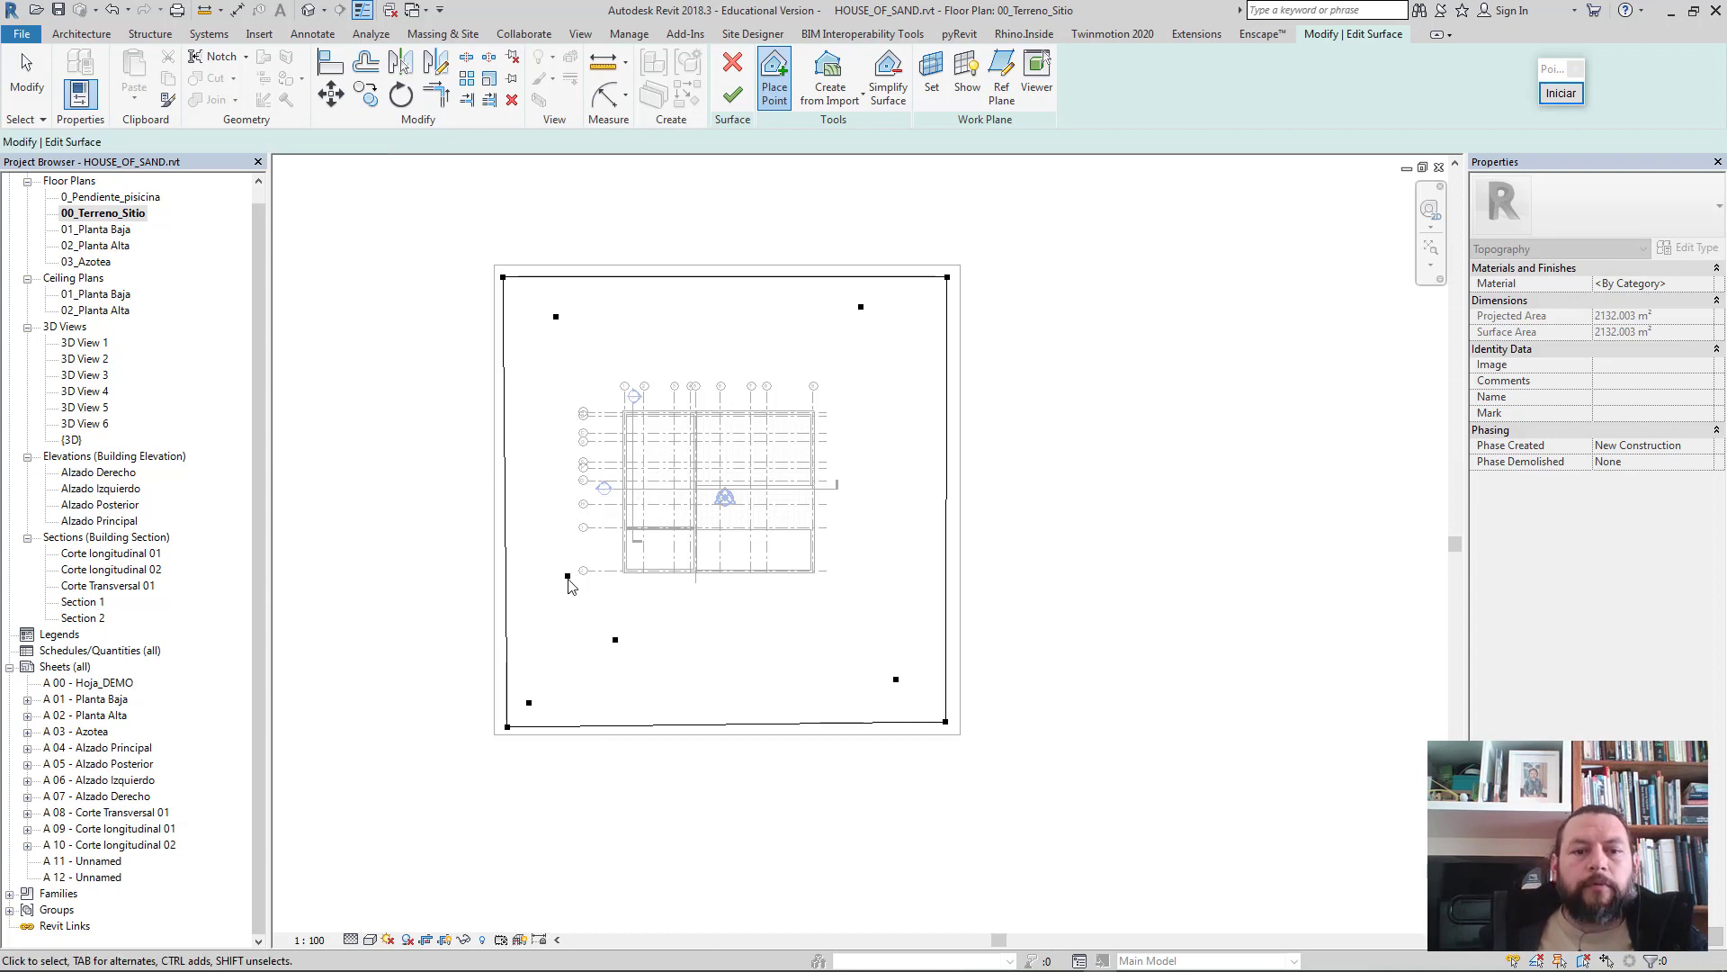
- Select the two upper interior points and set their elevation to 1 m
left_click(503, 277)
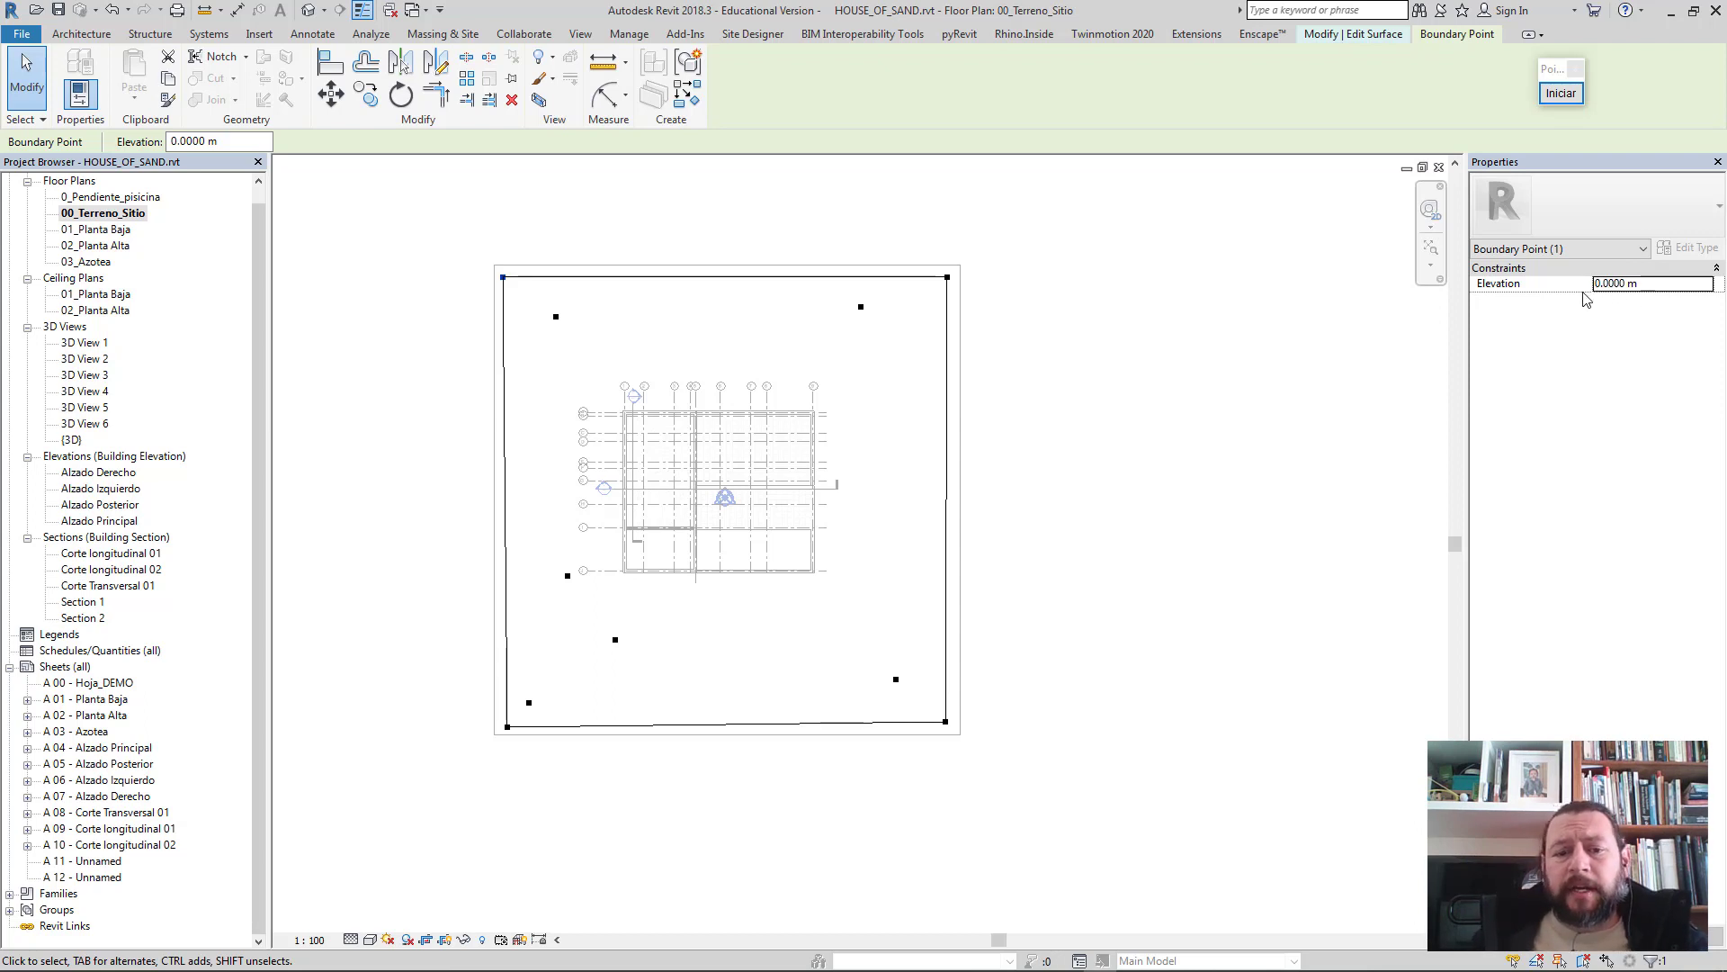
left_click_drag(883, 291, 702, 323)
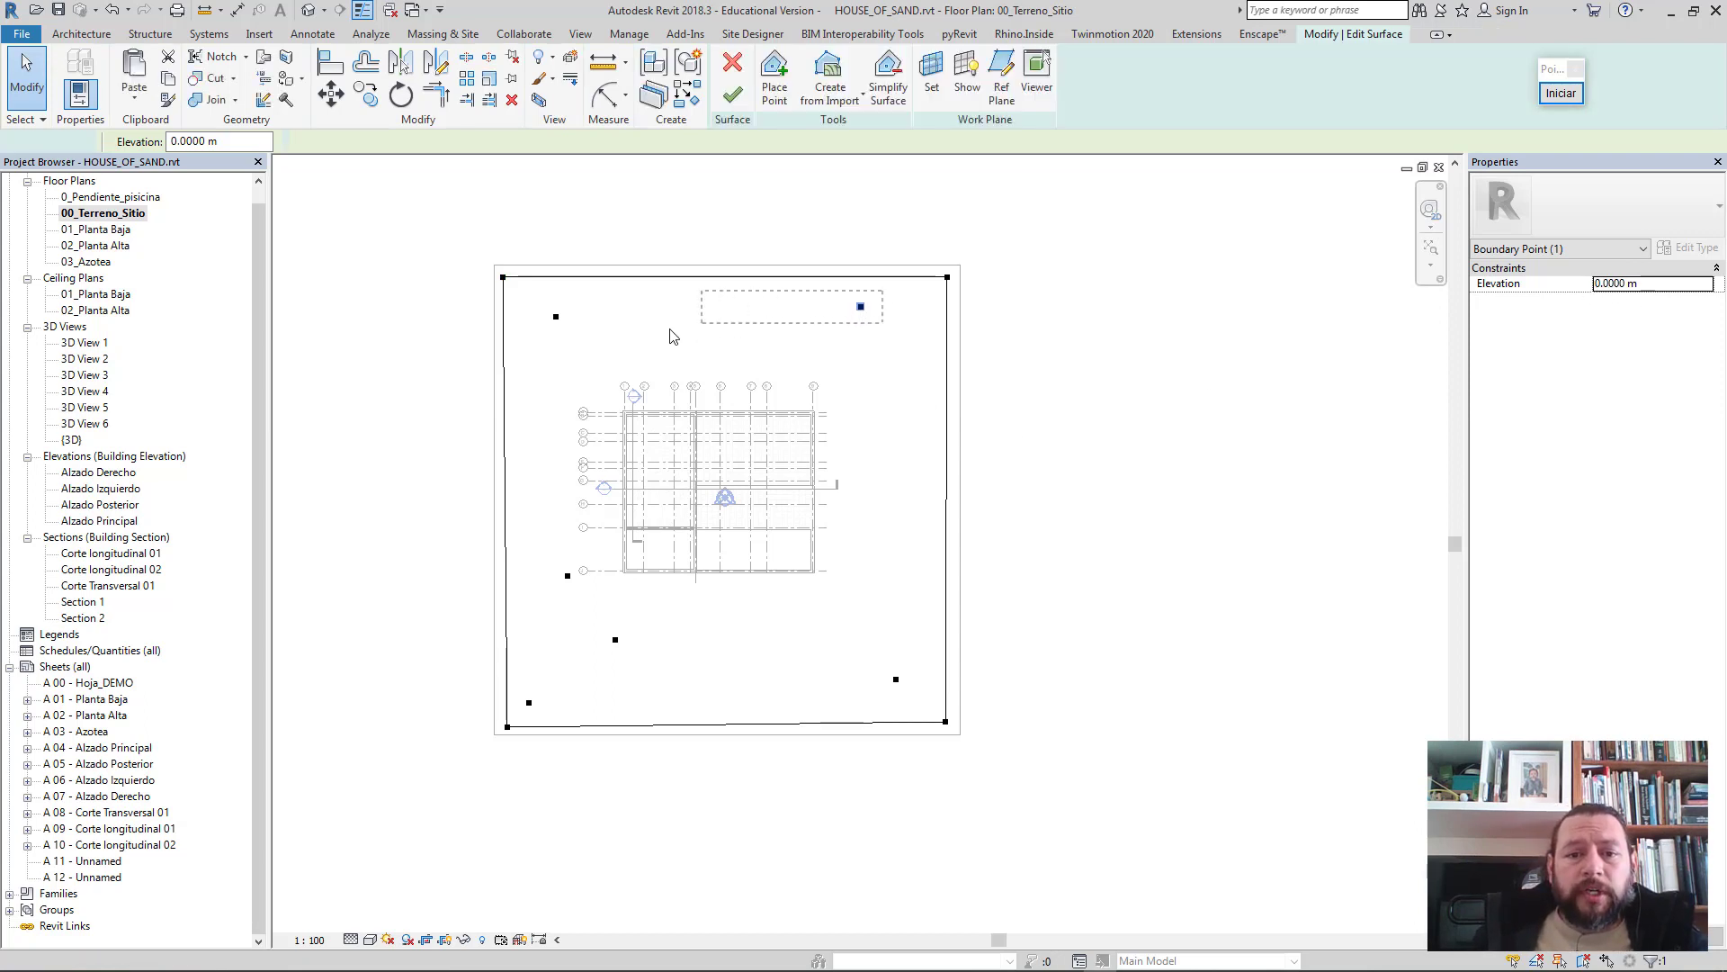
left_click_drag(540, 348, 541, 349)
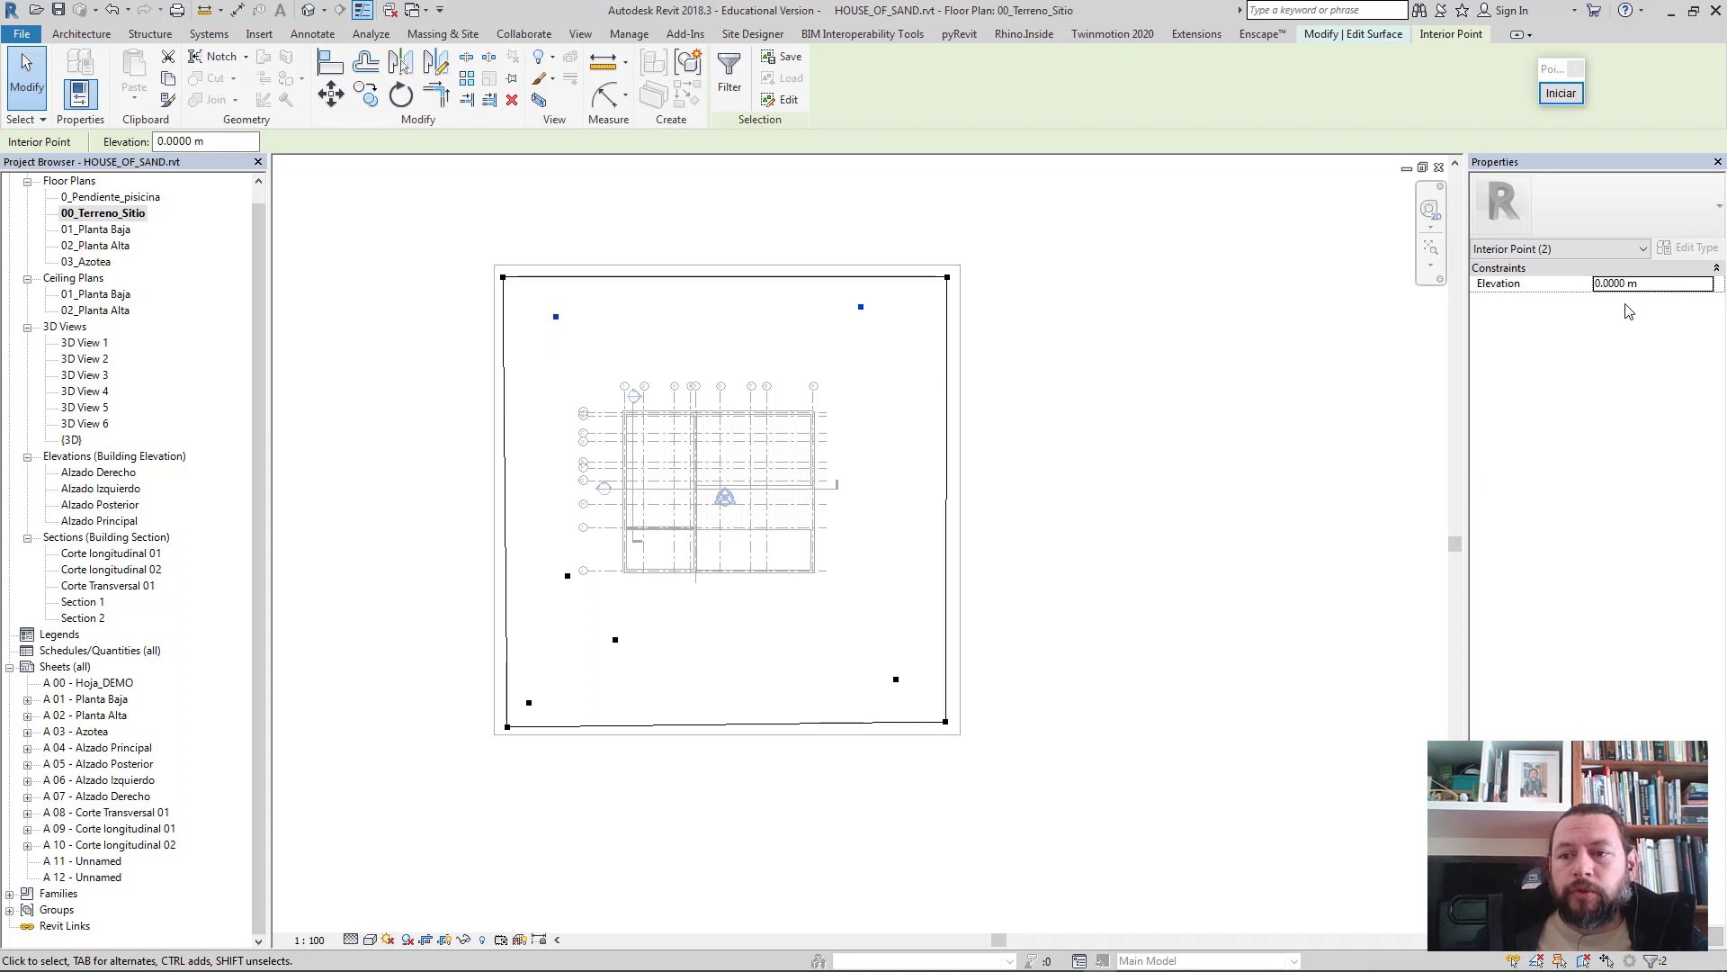
left_click(1655, 285)
type("1")
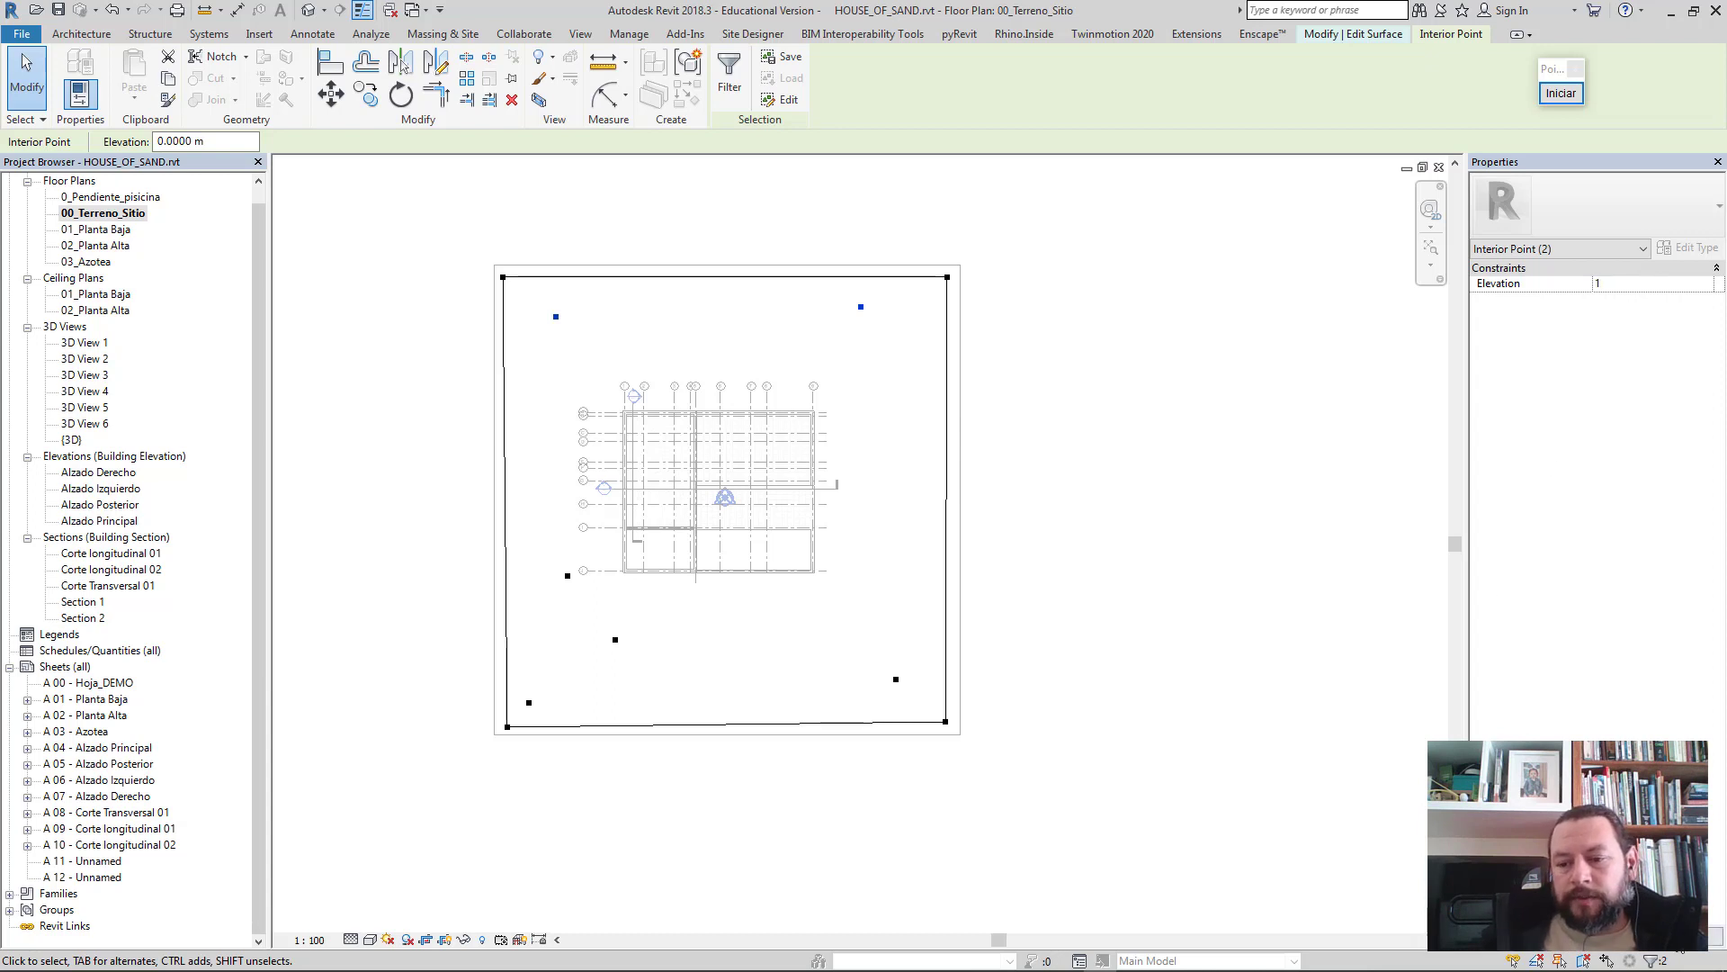
key("Return")
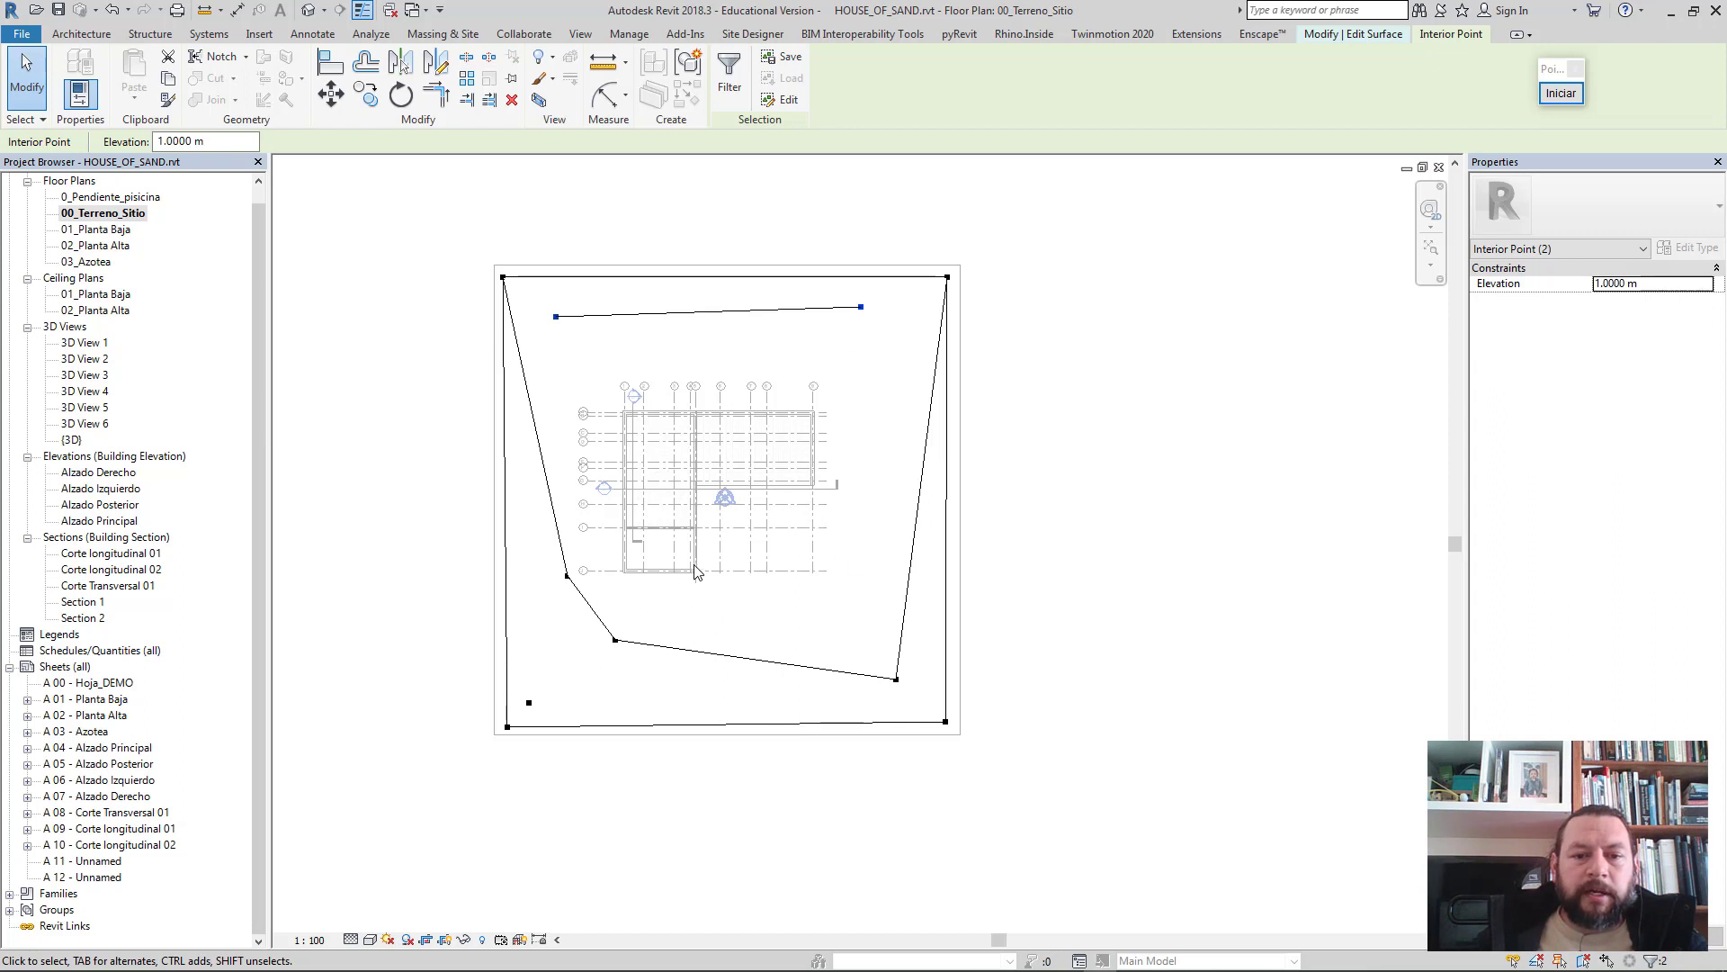
key("Escape")
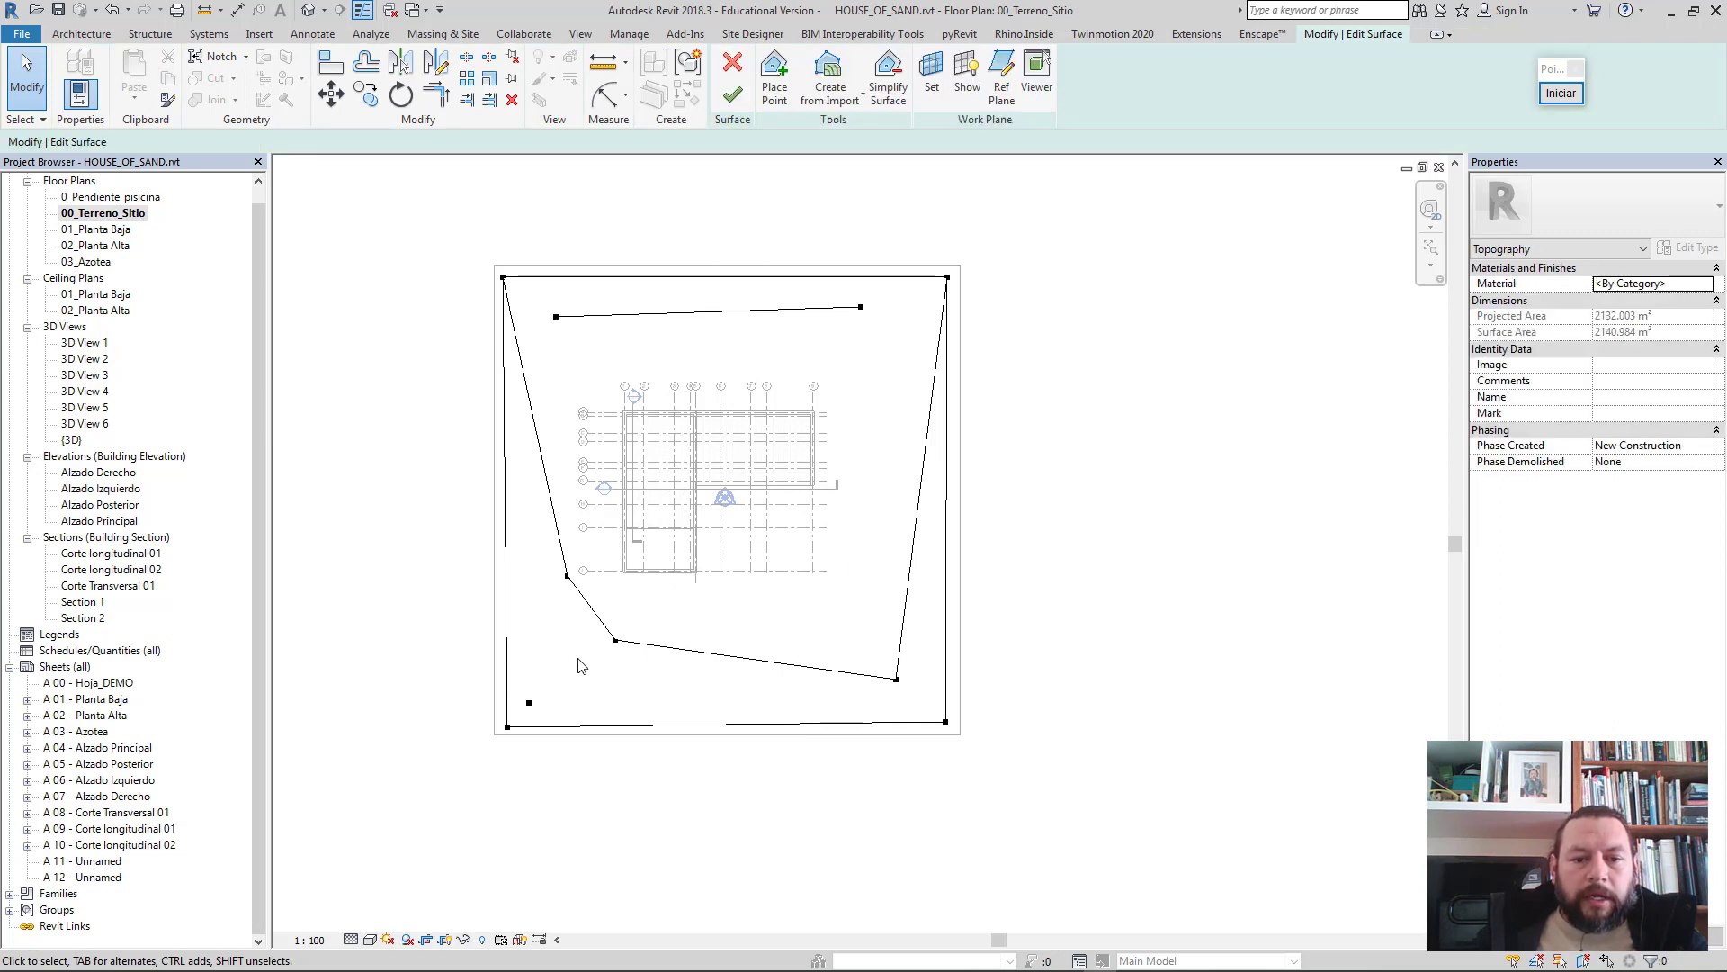
- Lower the two lower-left interior points to -0.2 m elevation
left_click_drag(630, 676, 553, 567)
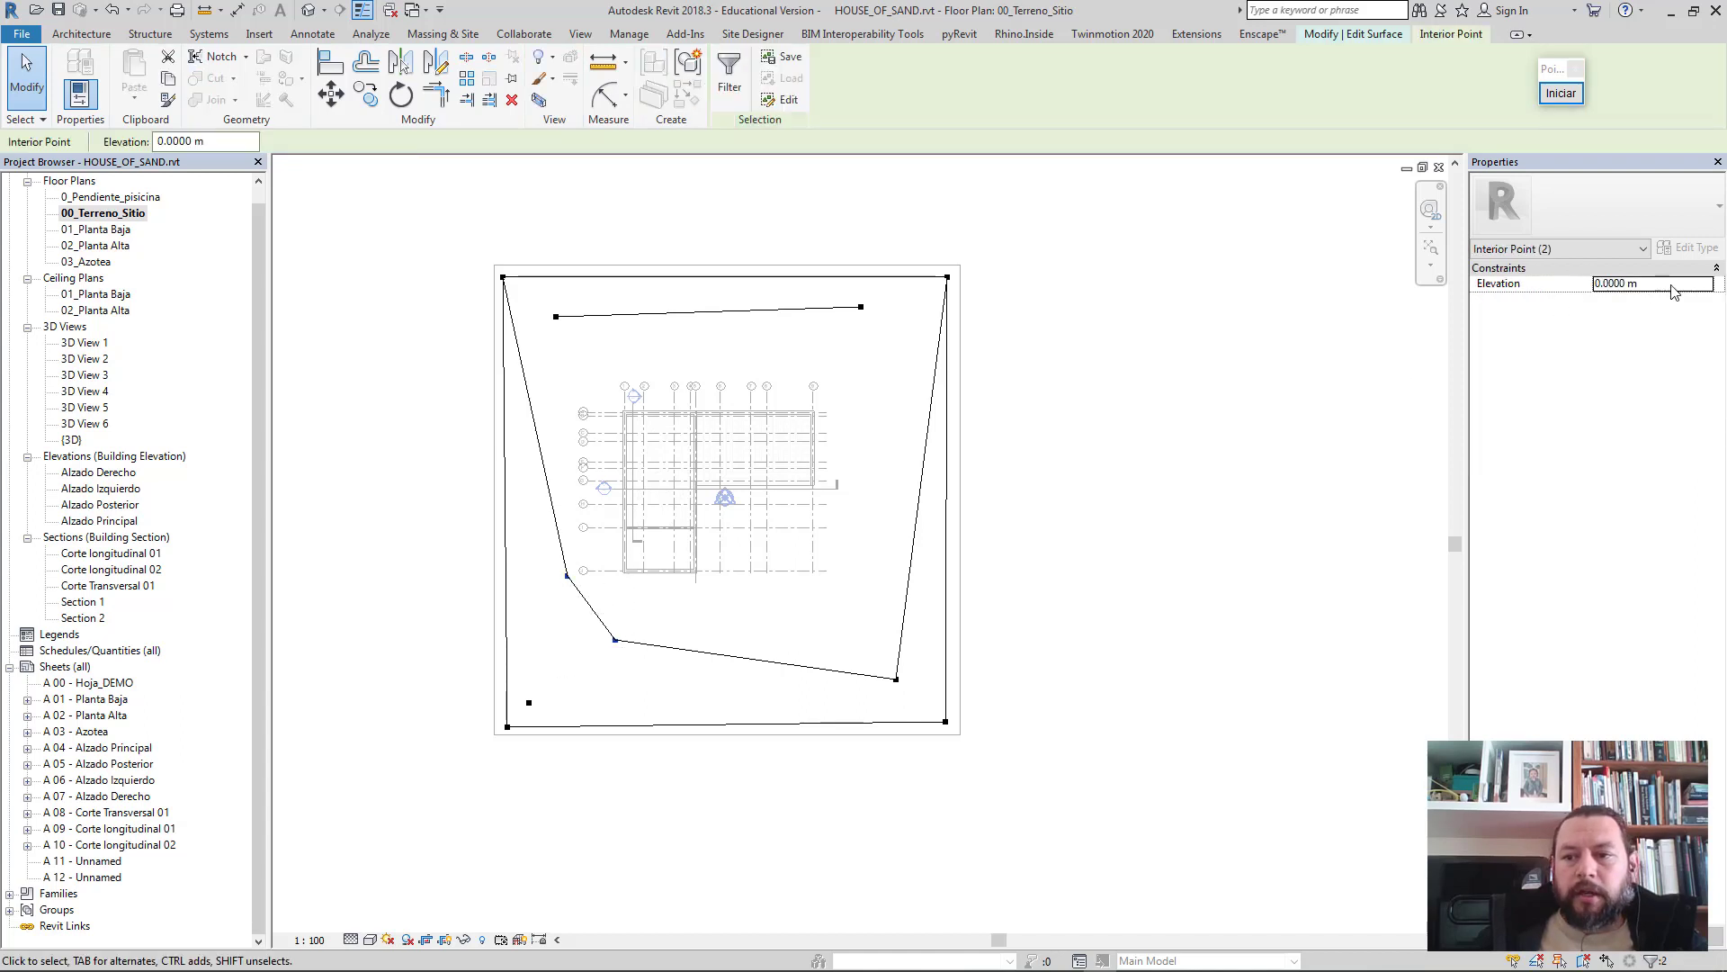
left_click(1674, 283)
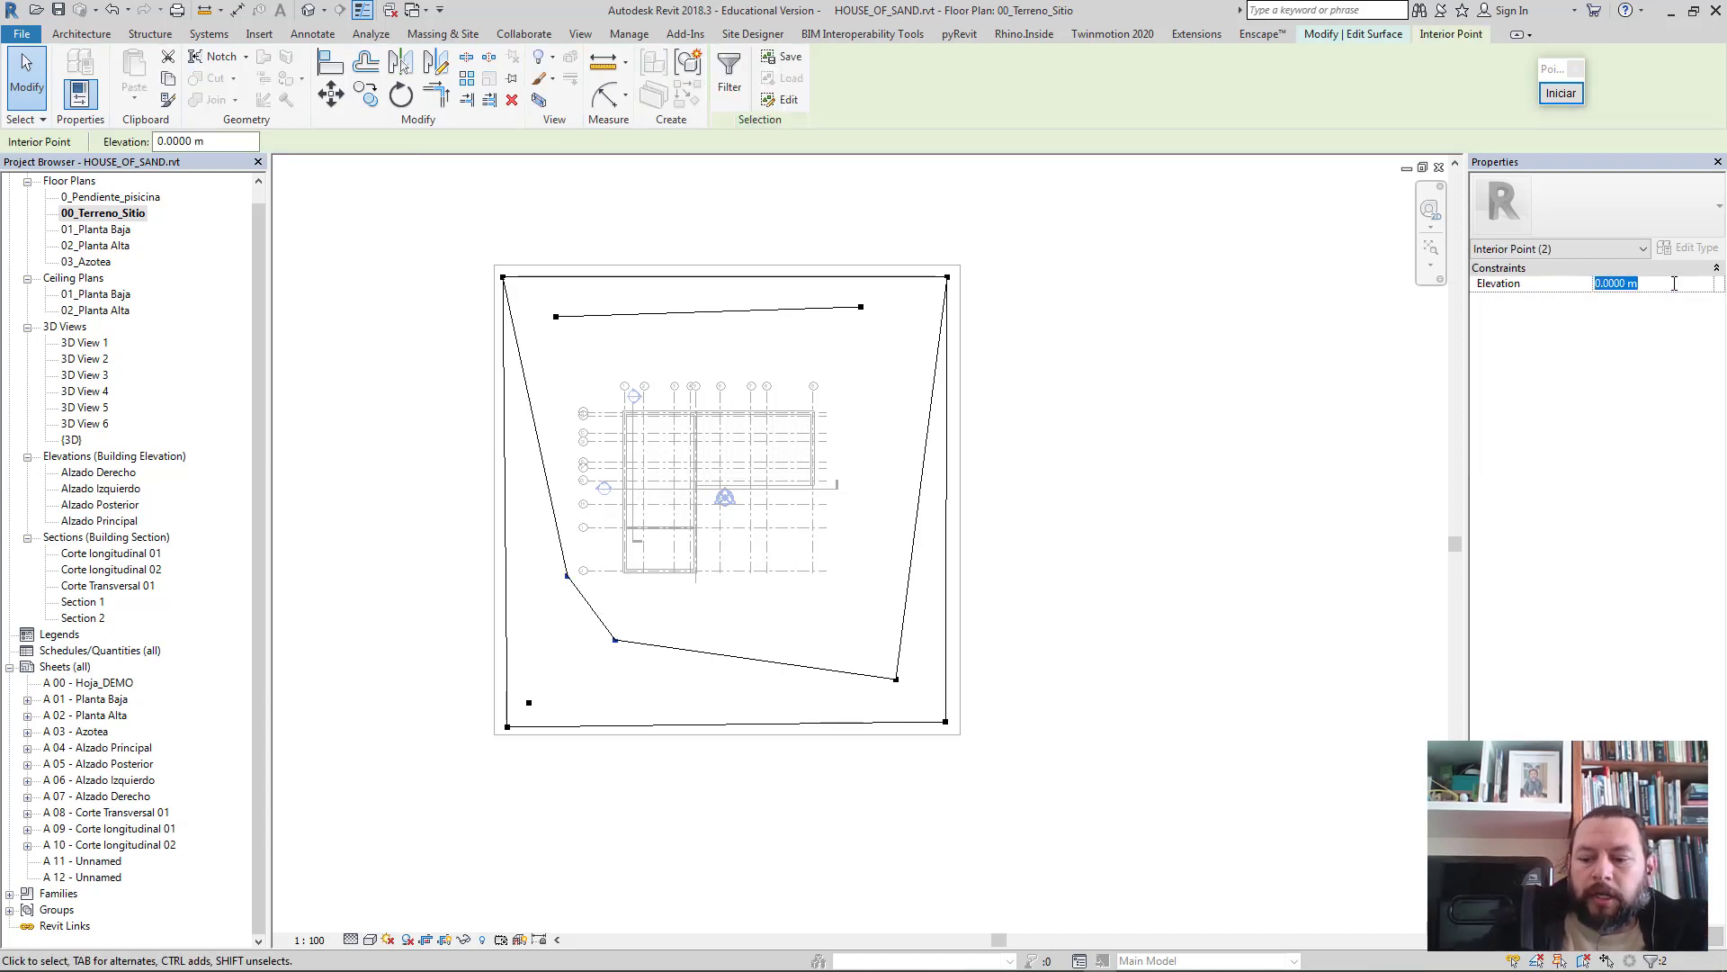
type("-")
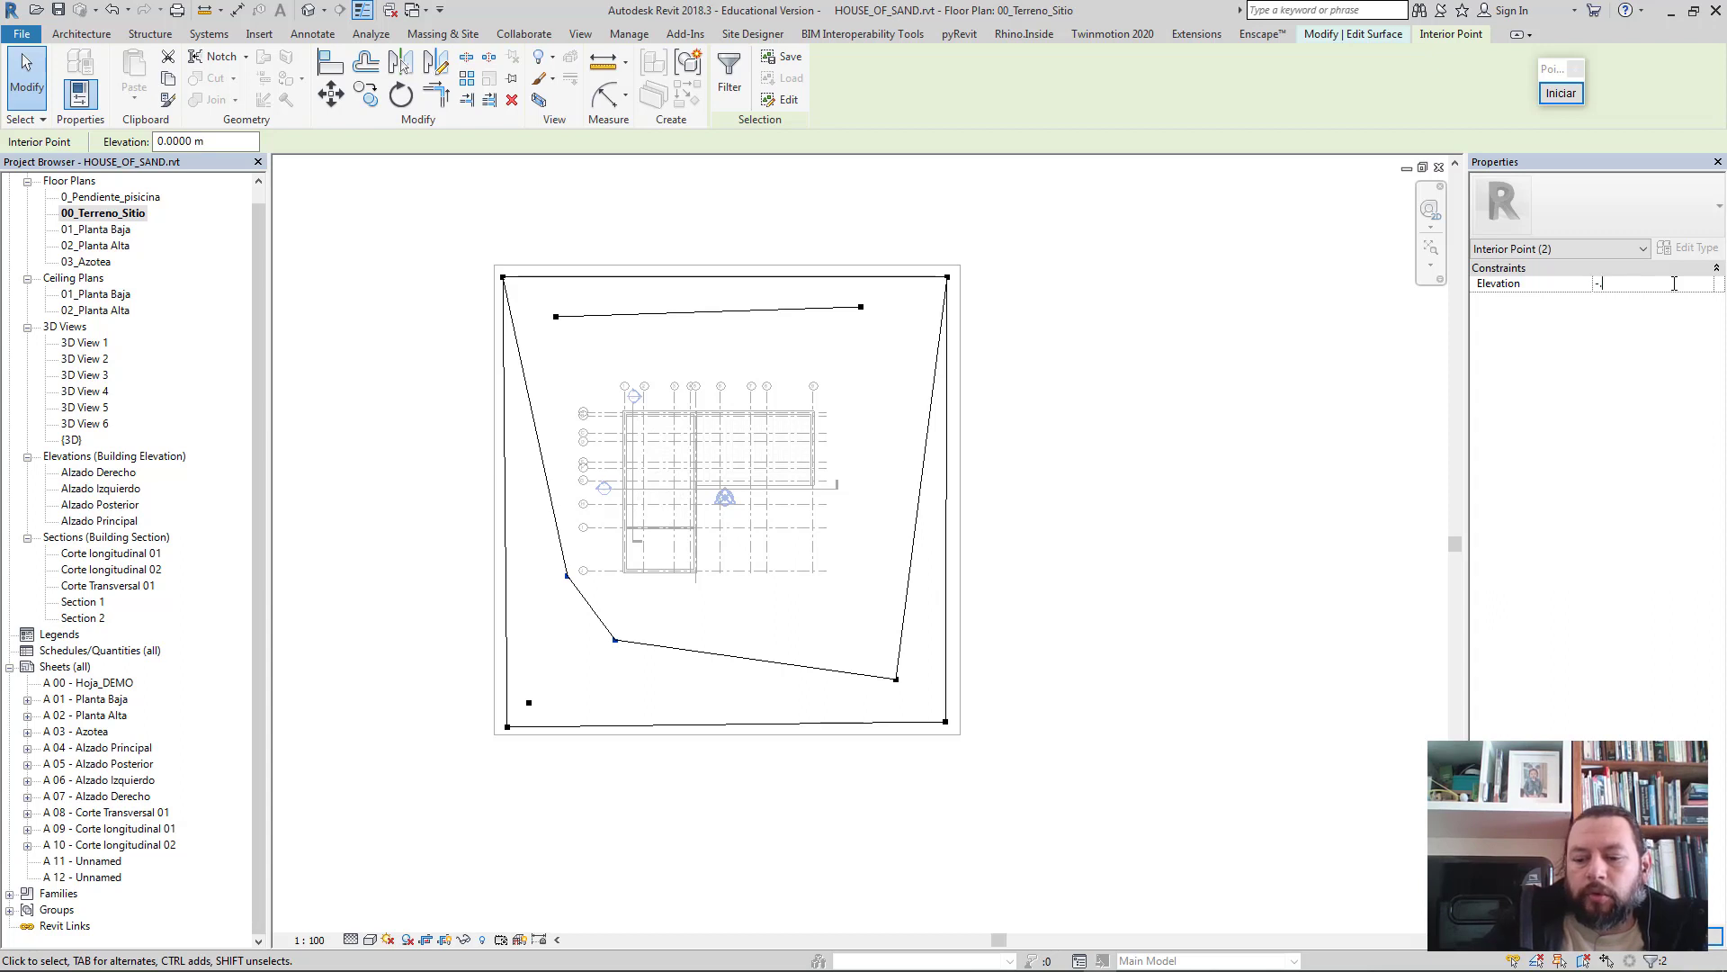
type("0.2")
key("Return")
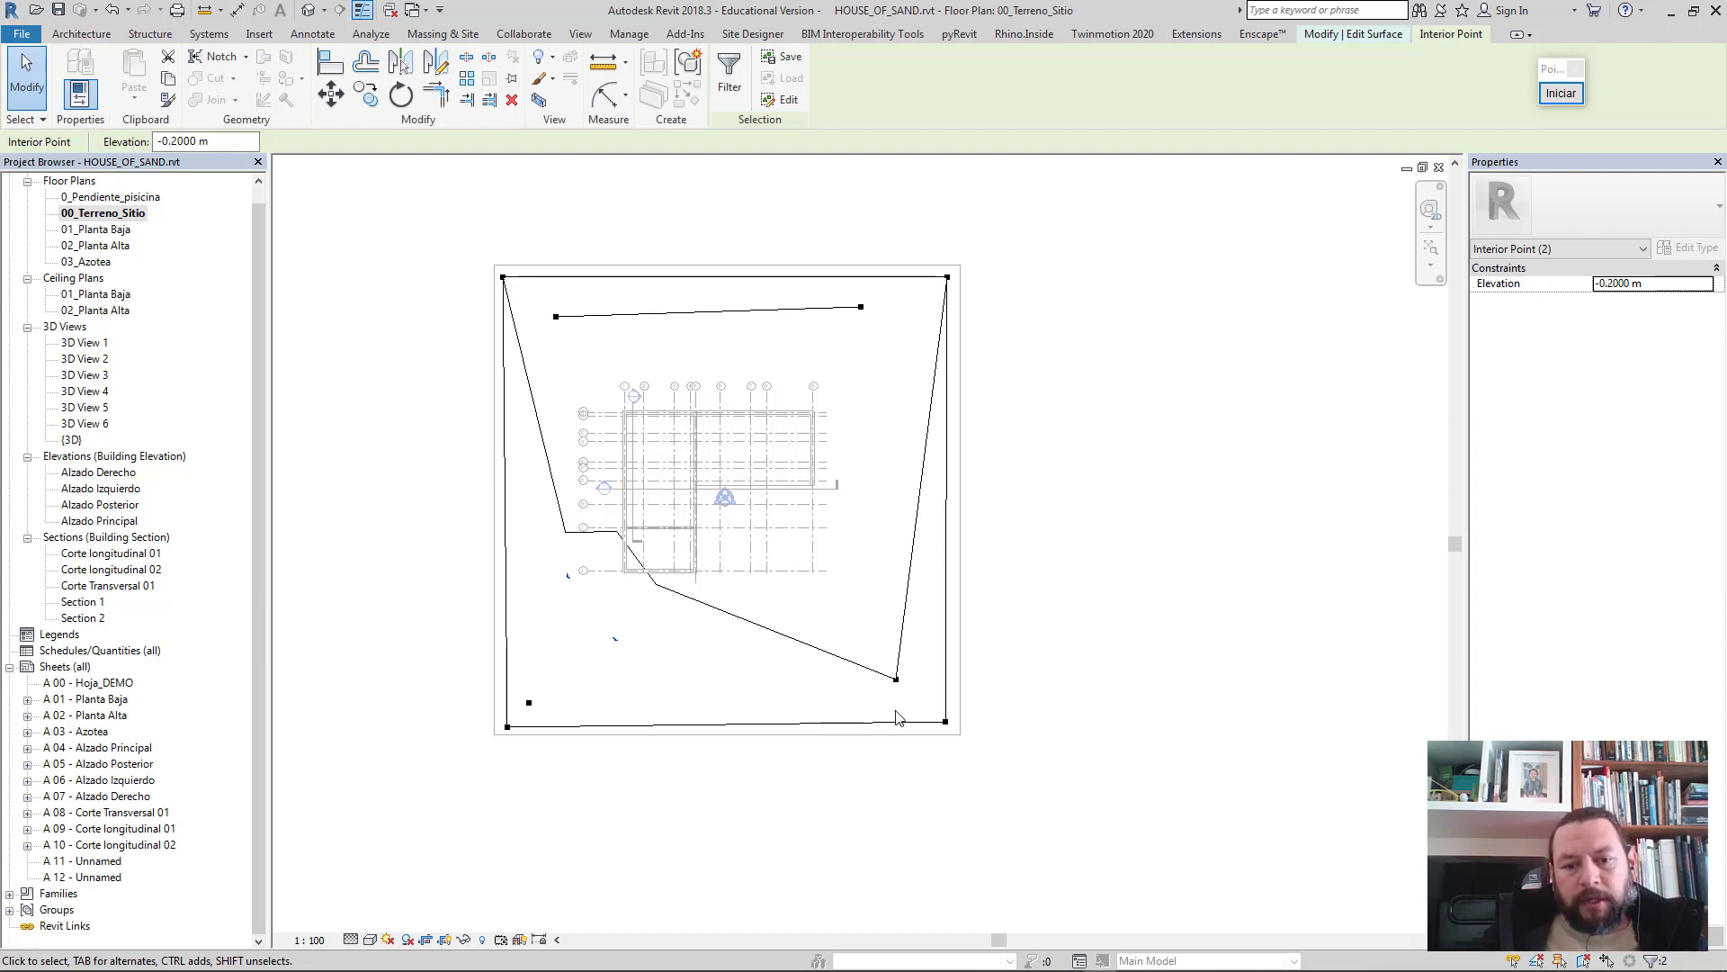
- Raise the lower-right point to 0.15 m and finish the surface
left_click(896, 678)
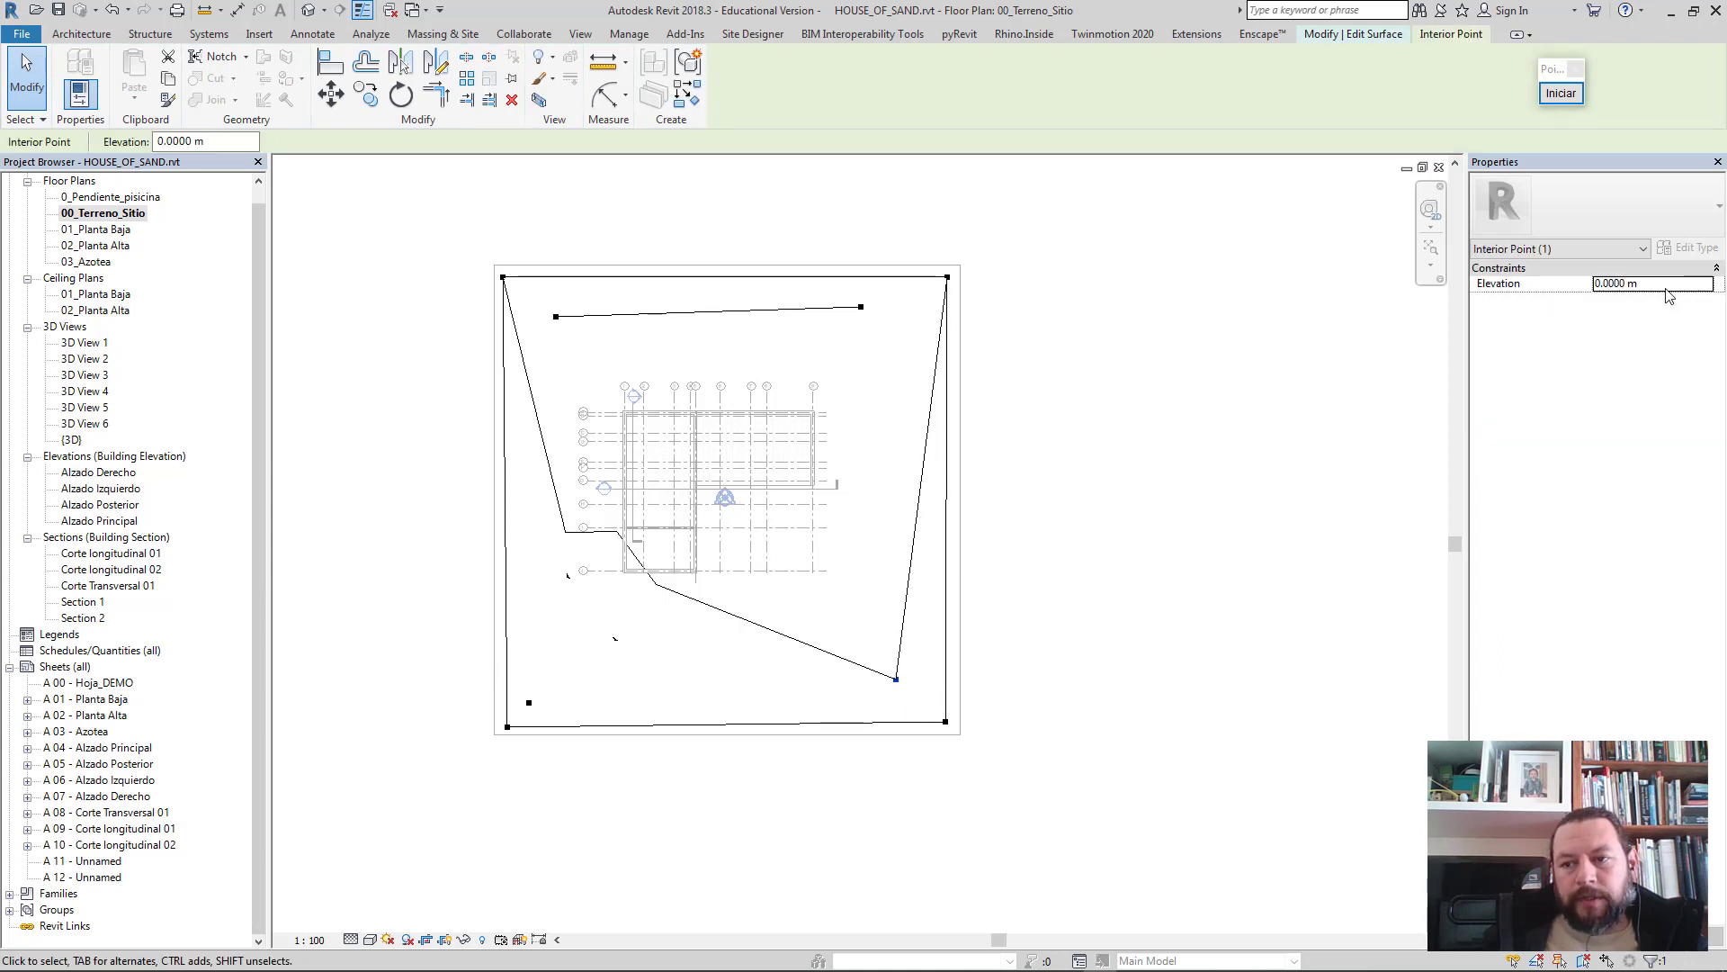
left_click(1667, 290)
type(".15")
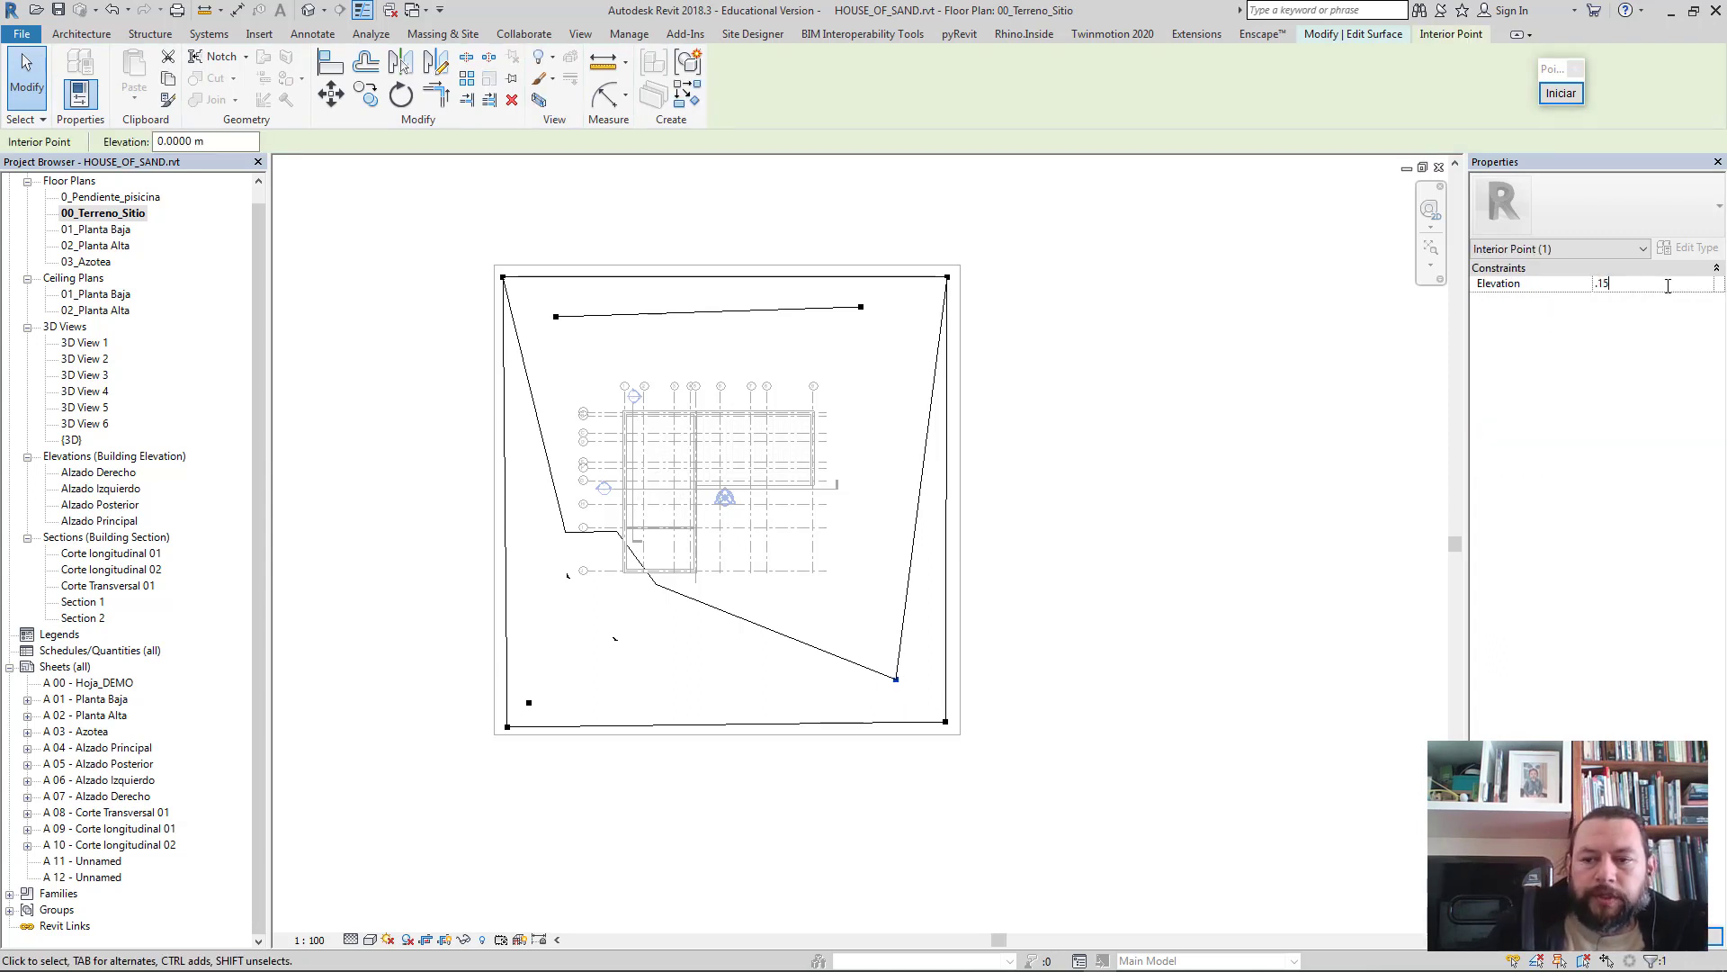
key("Return")
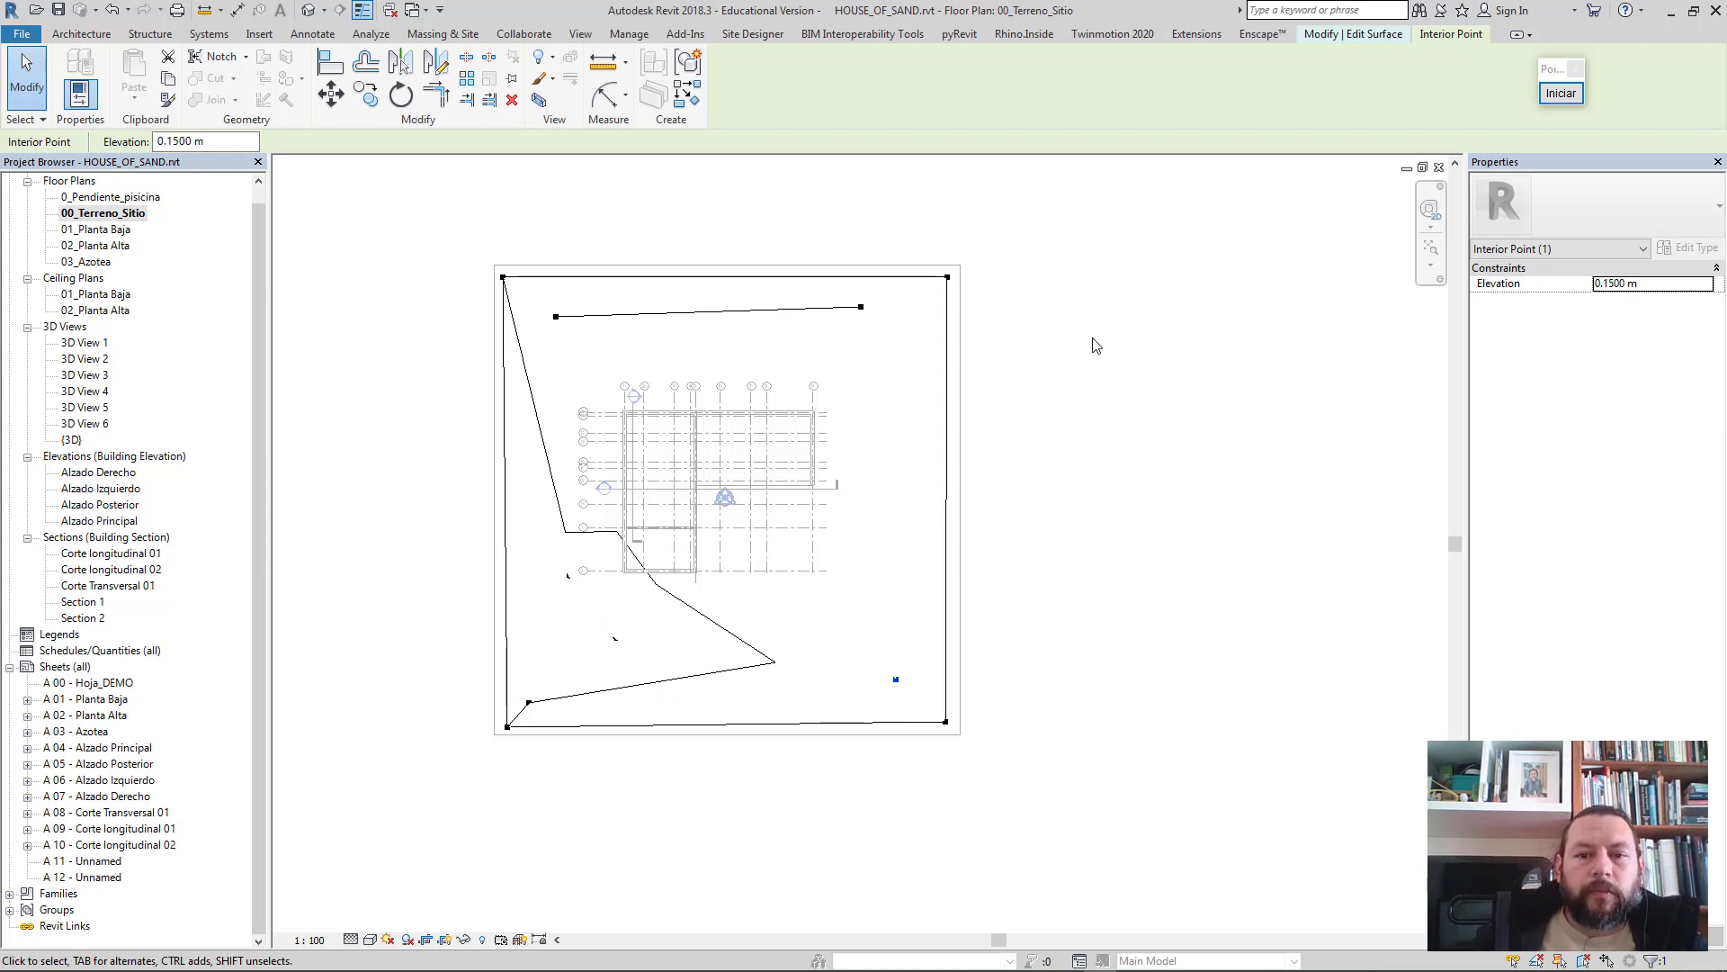
key("Escape")
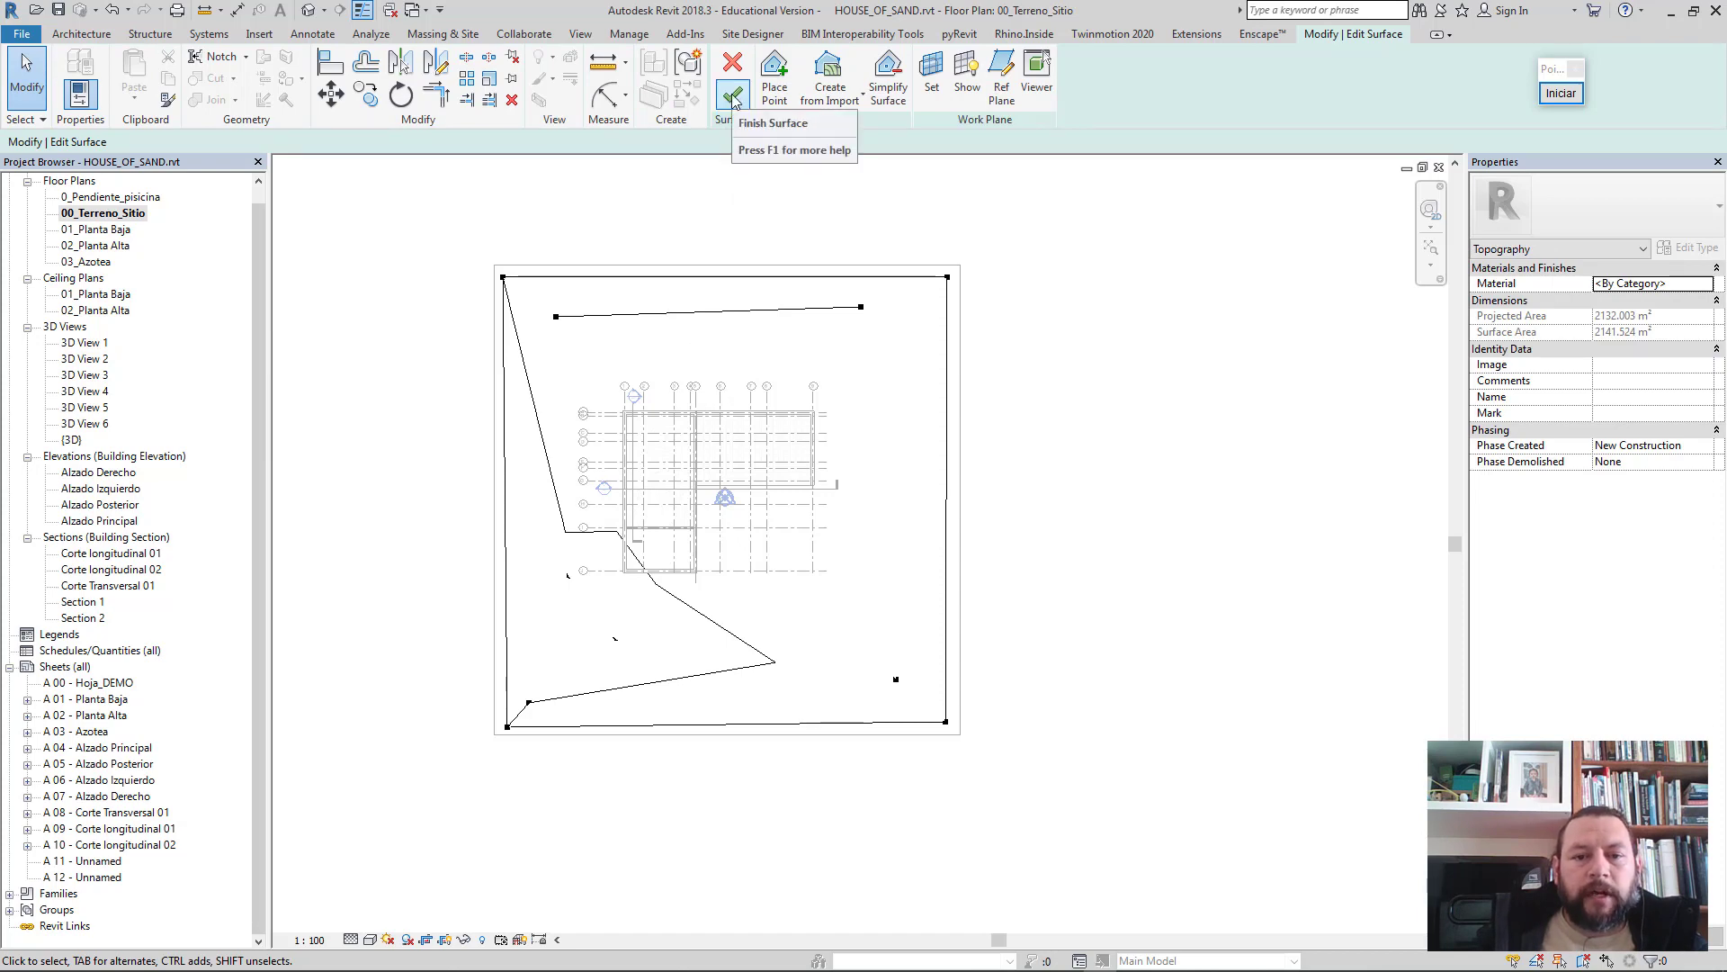
left_click(732, 98)
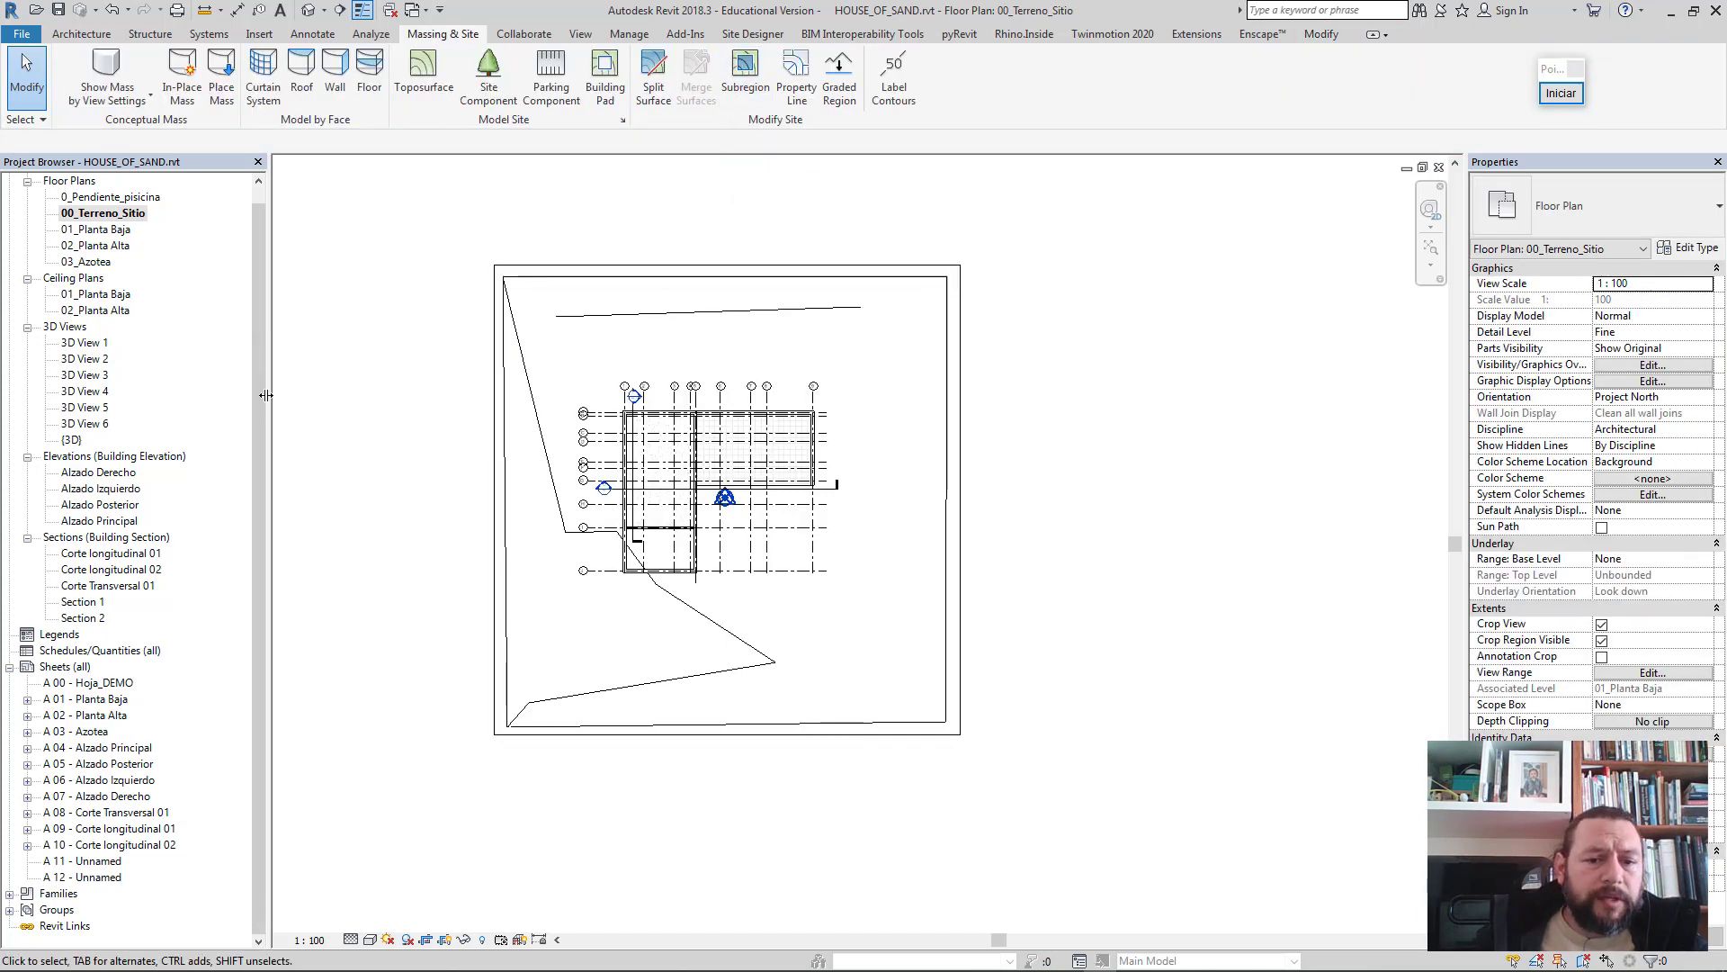
- Open the 01_Planta Baja plan and select the raster plan image
double_click(97, 229)
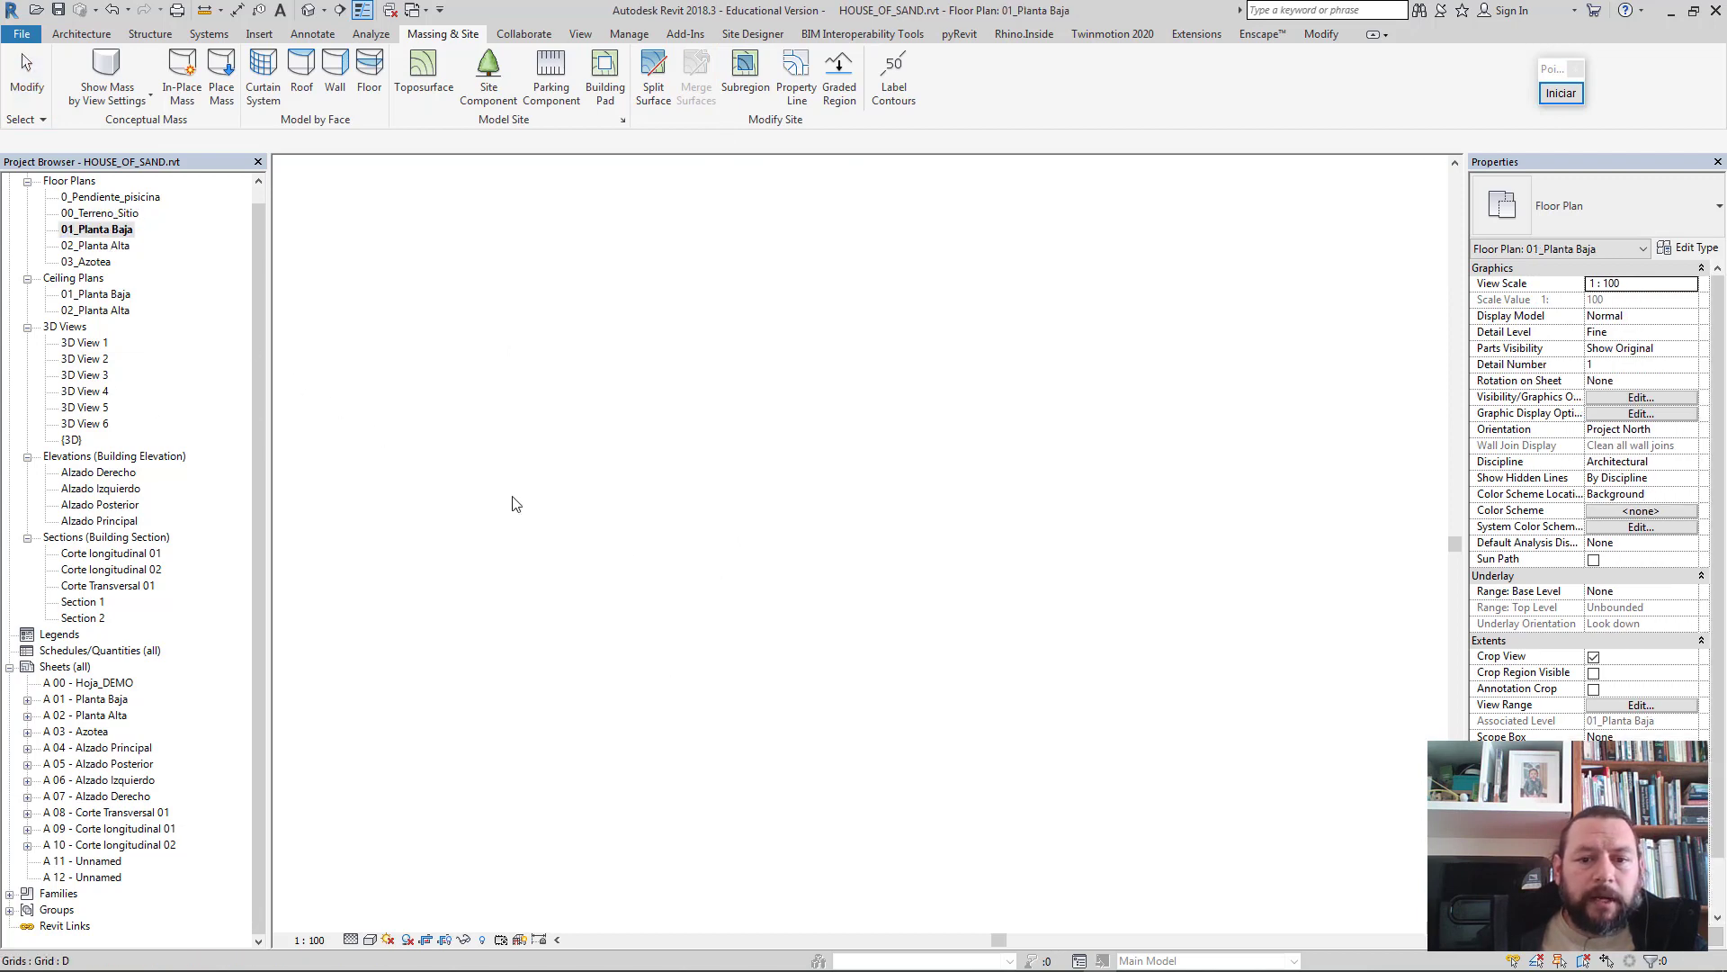
mouse_move(746, 538)
middle_mouse_down()
mouse_move(773, 499)
mouse_move(773, 310)
middle_mouse_up()
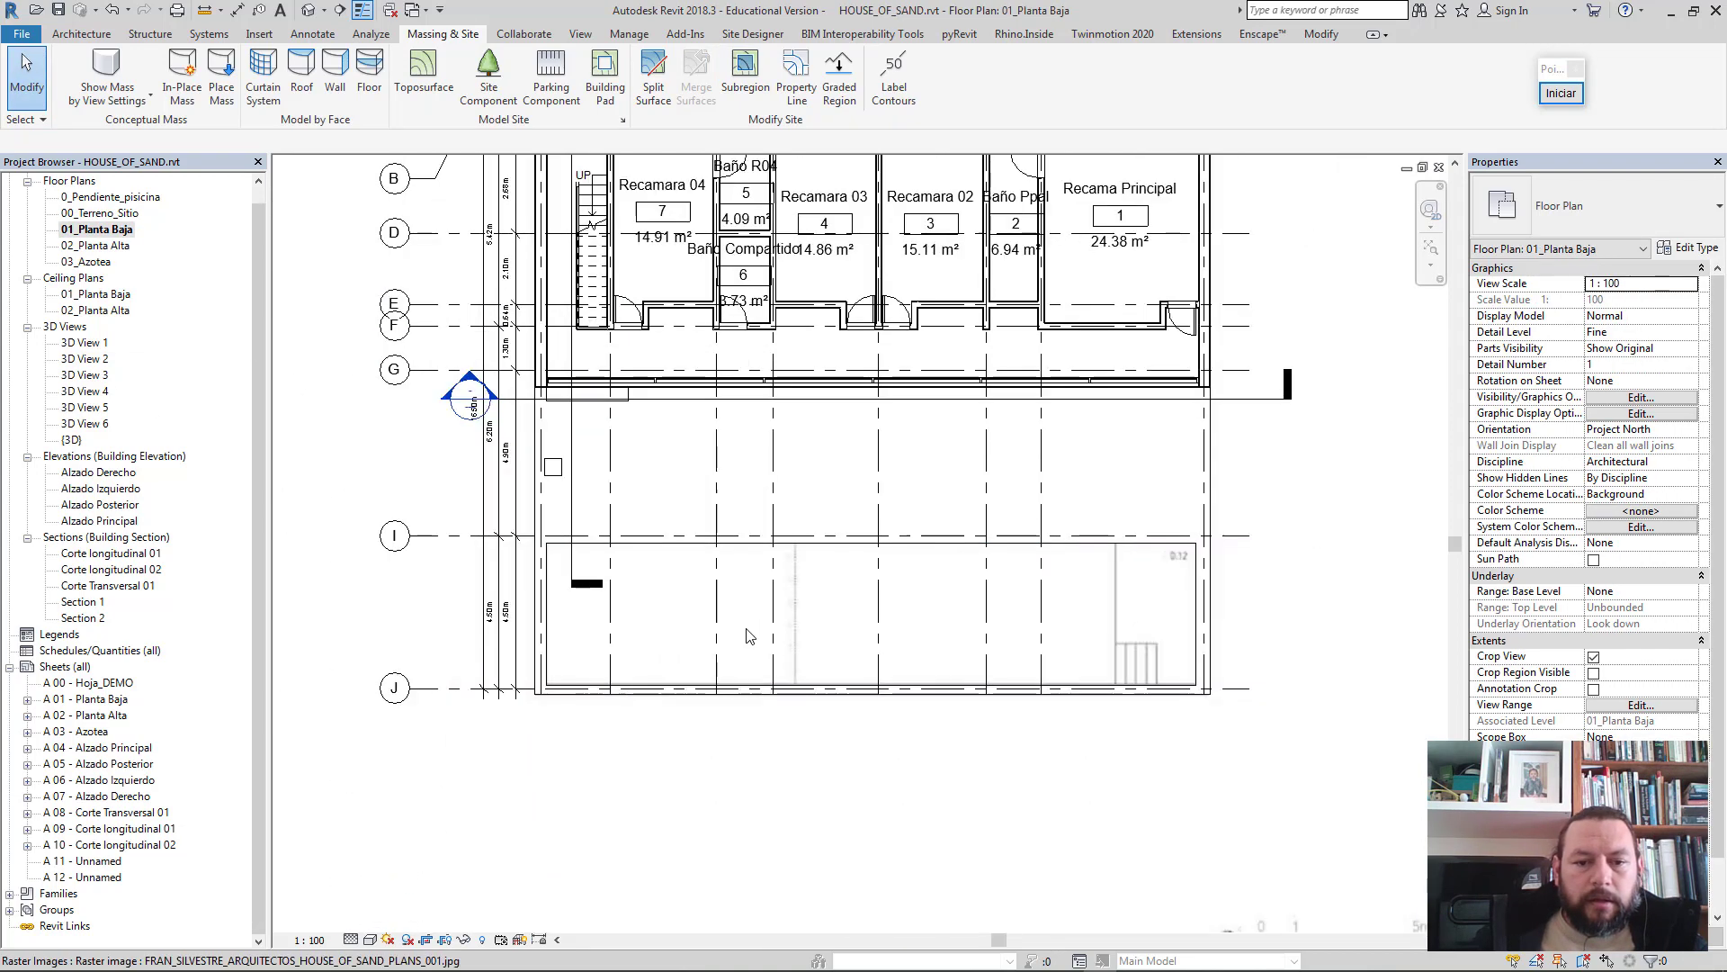
scroll(746, 636, "down", 3)
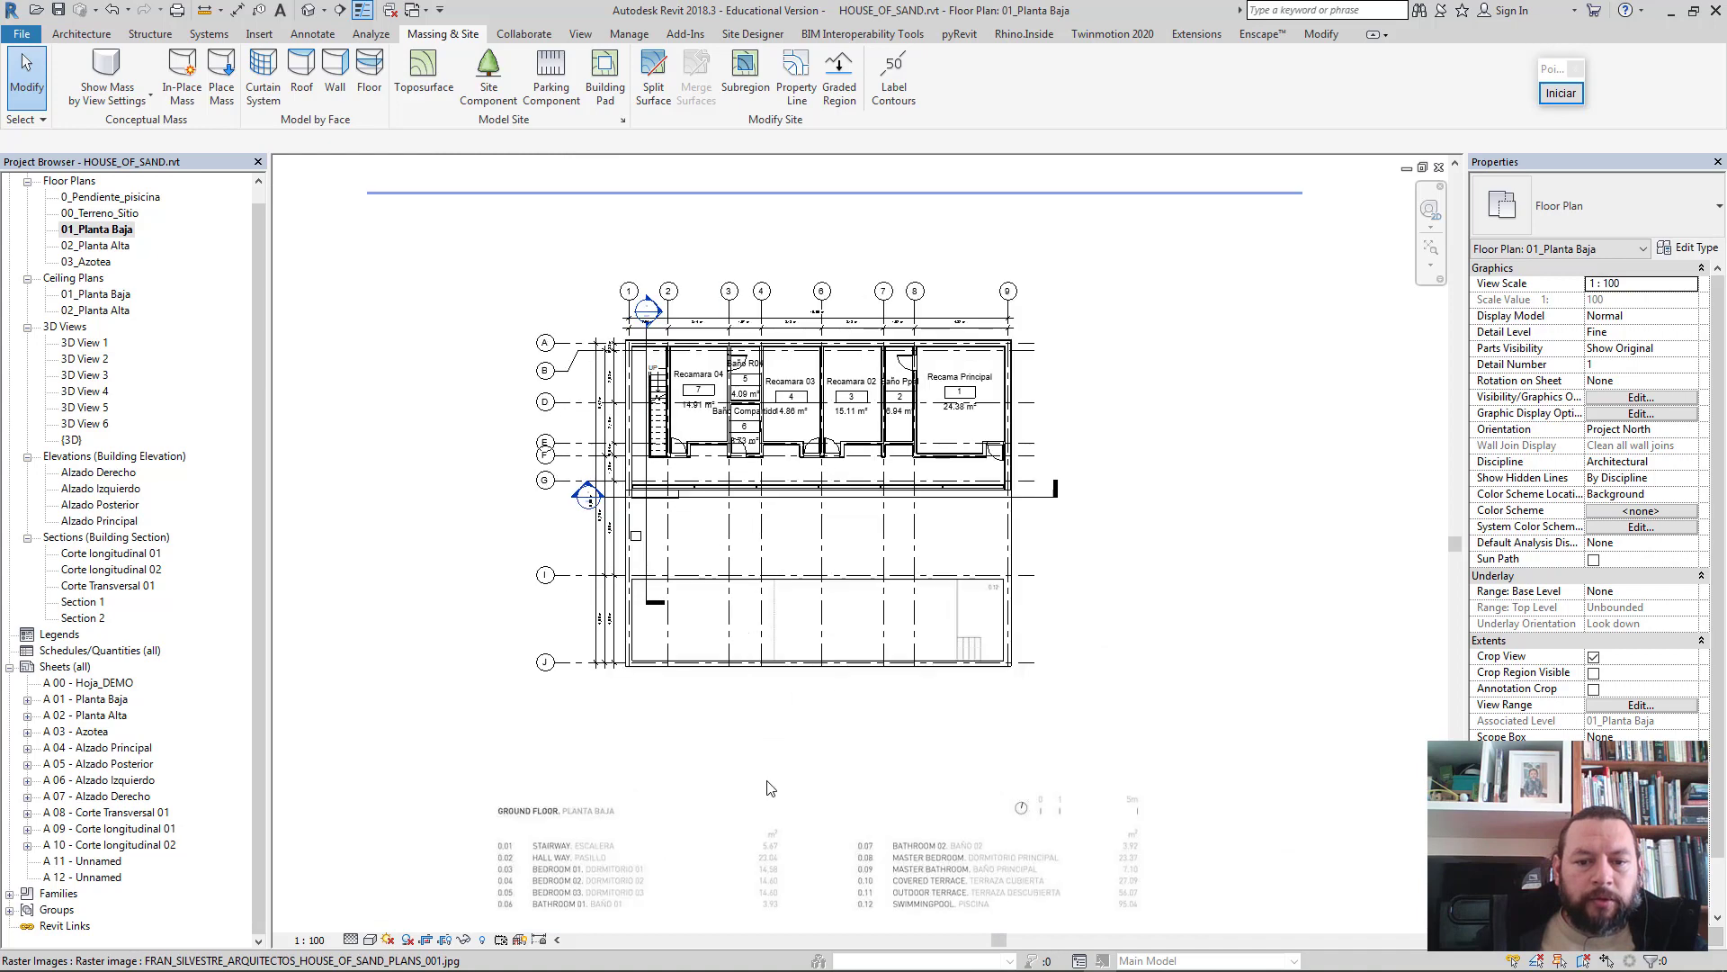
middle_click_drag(701, 867, 706, 690)
left_click(706, 689)
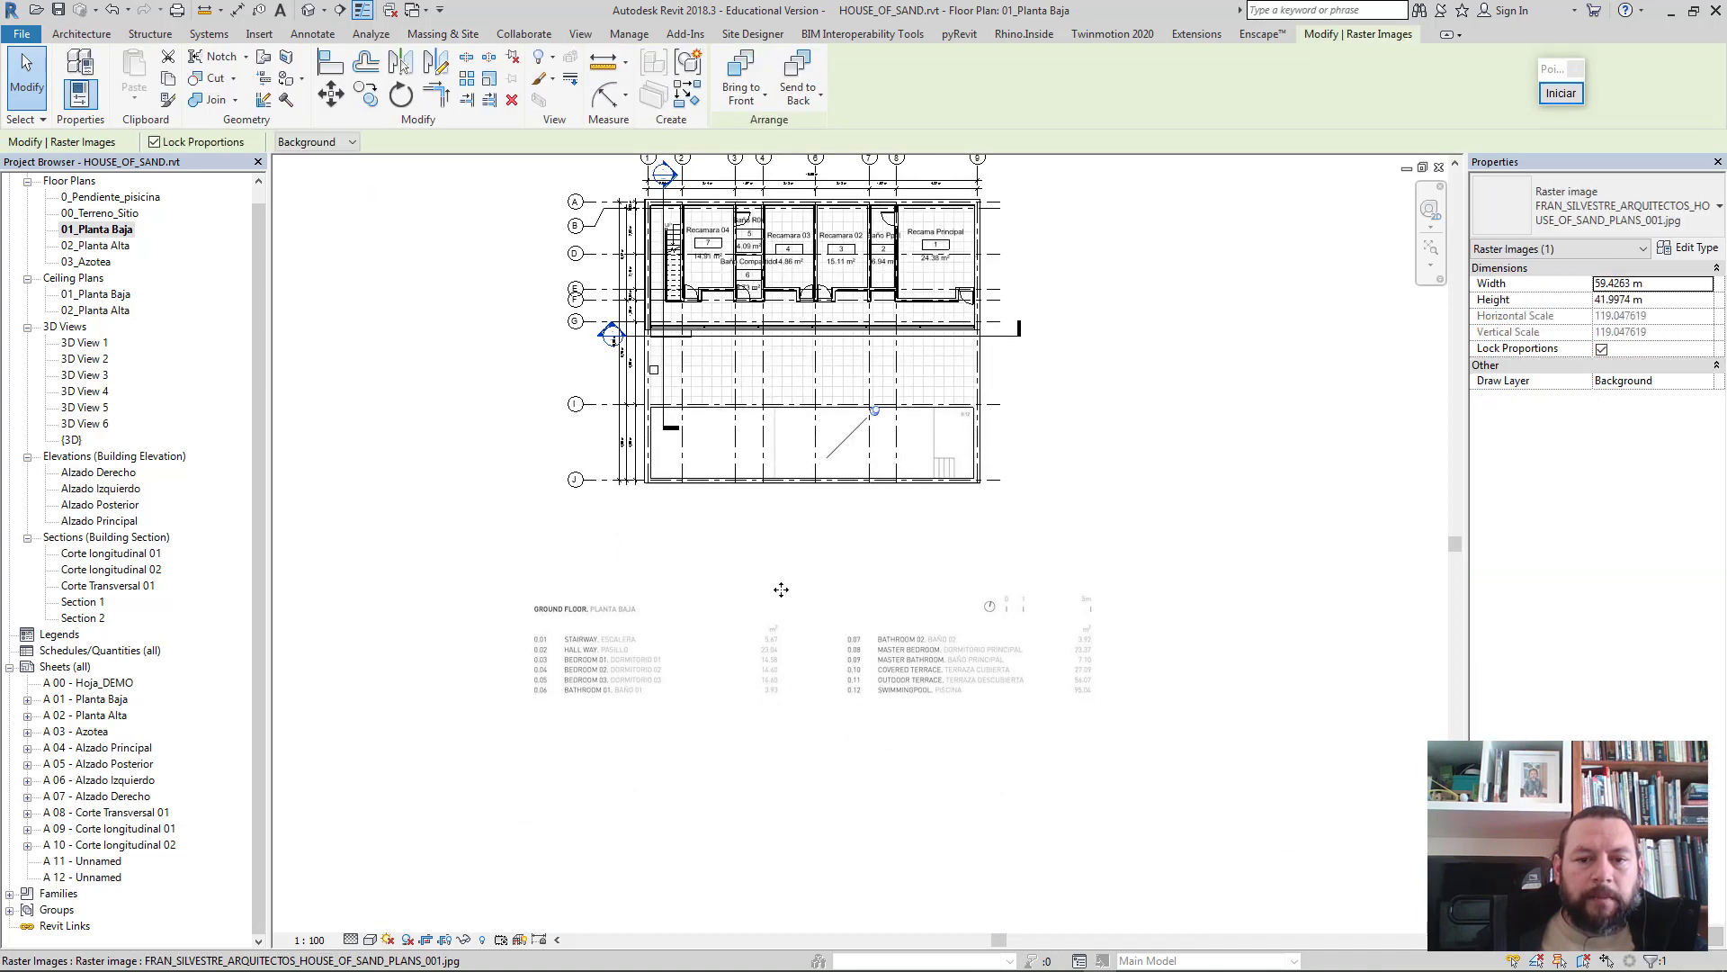
left_click(878, 420)
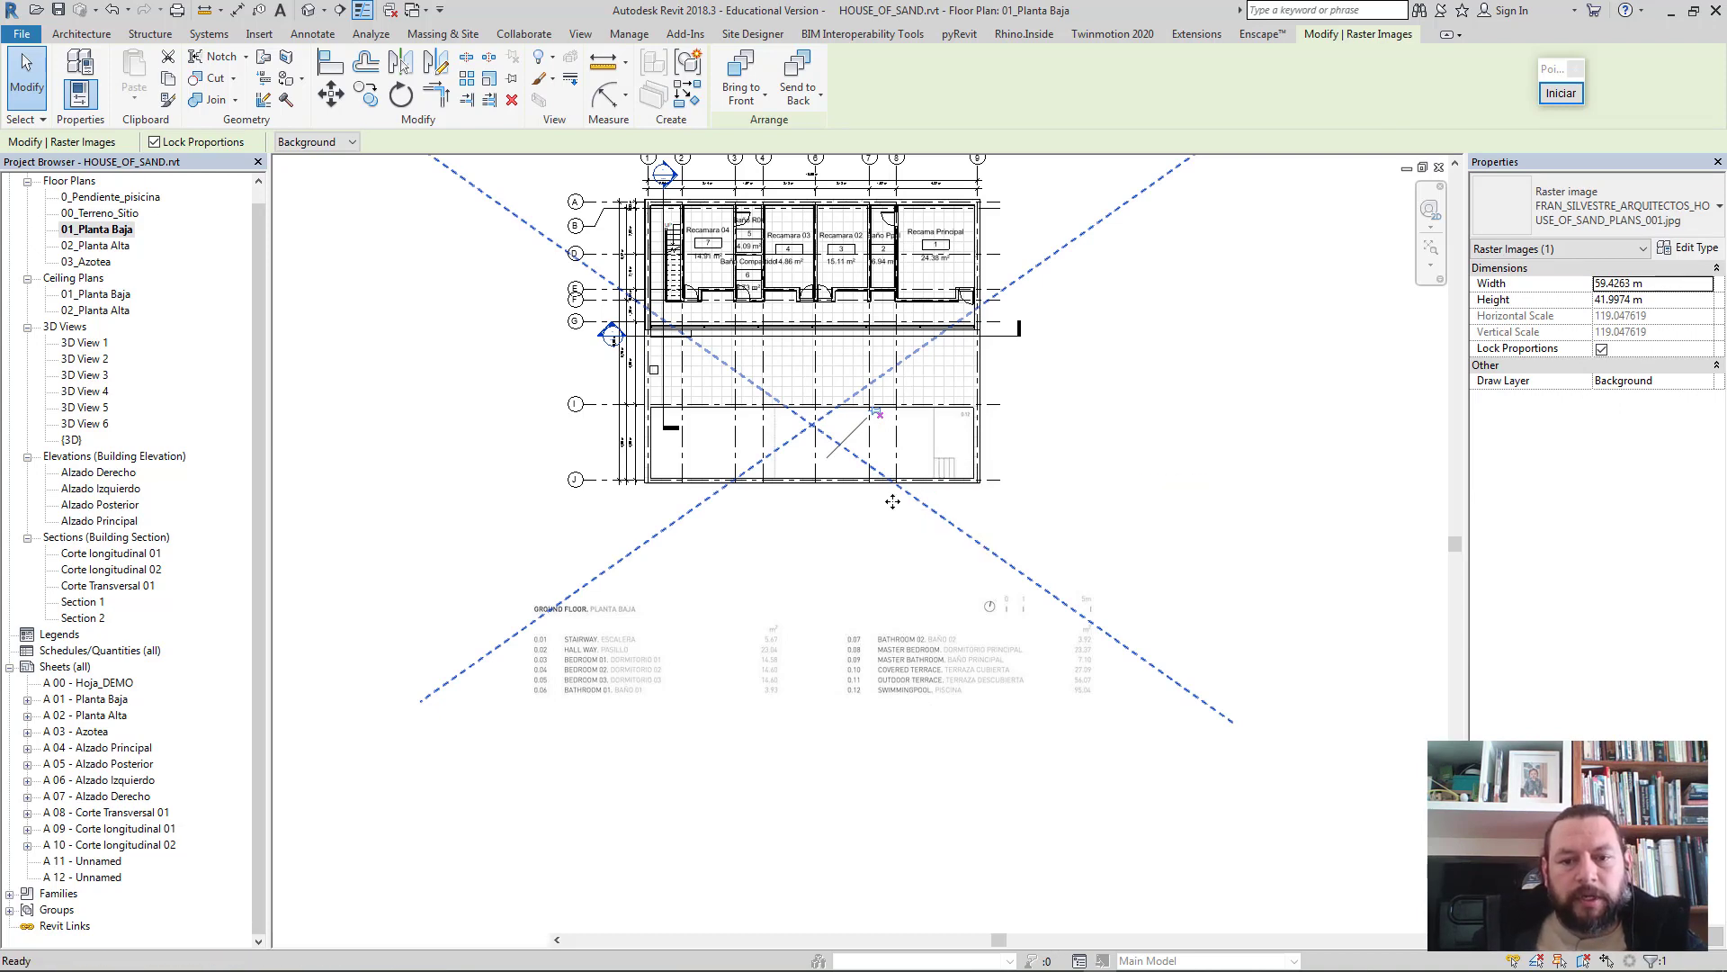
- Temporarily hide the raster image (HH), then switch to the default {3D} view
key("h")
key("h")
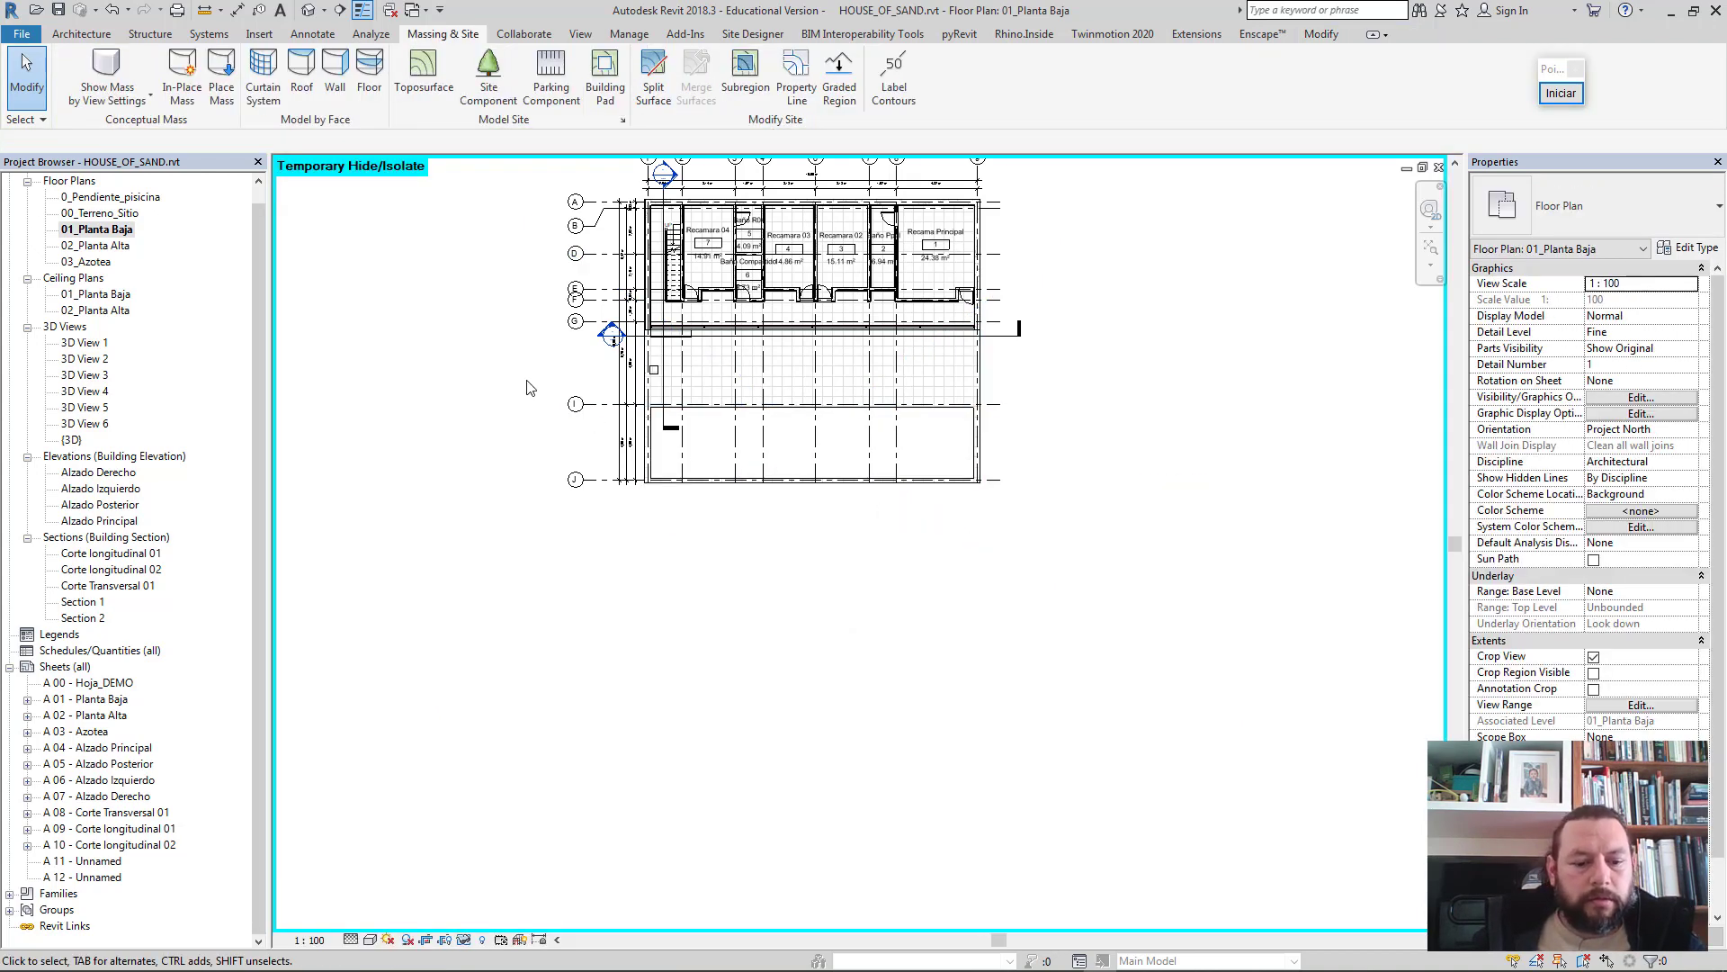
key("h")
key("r")
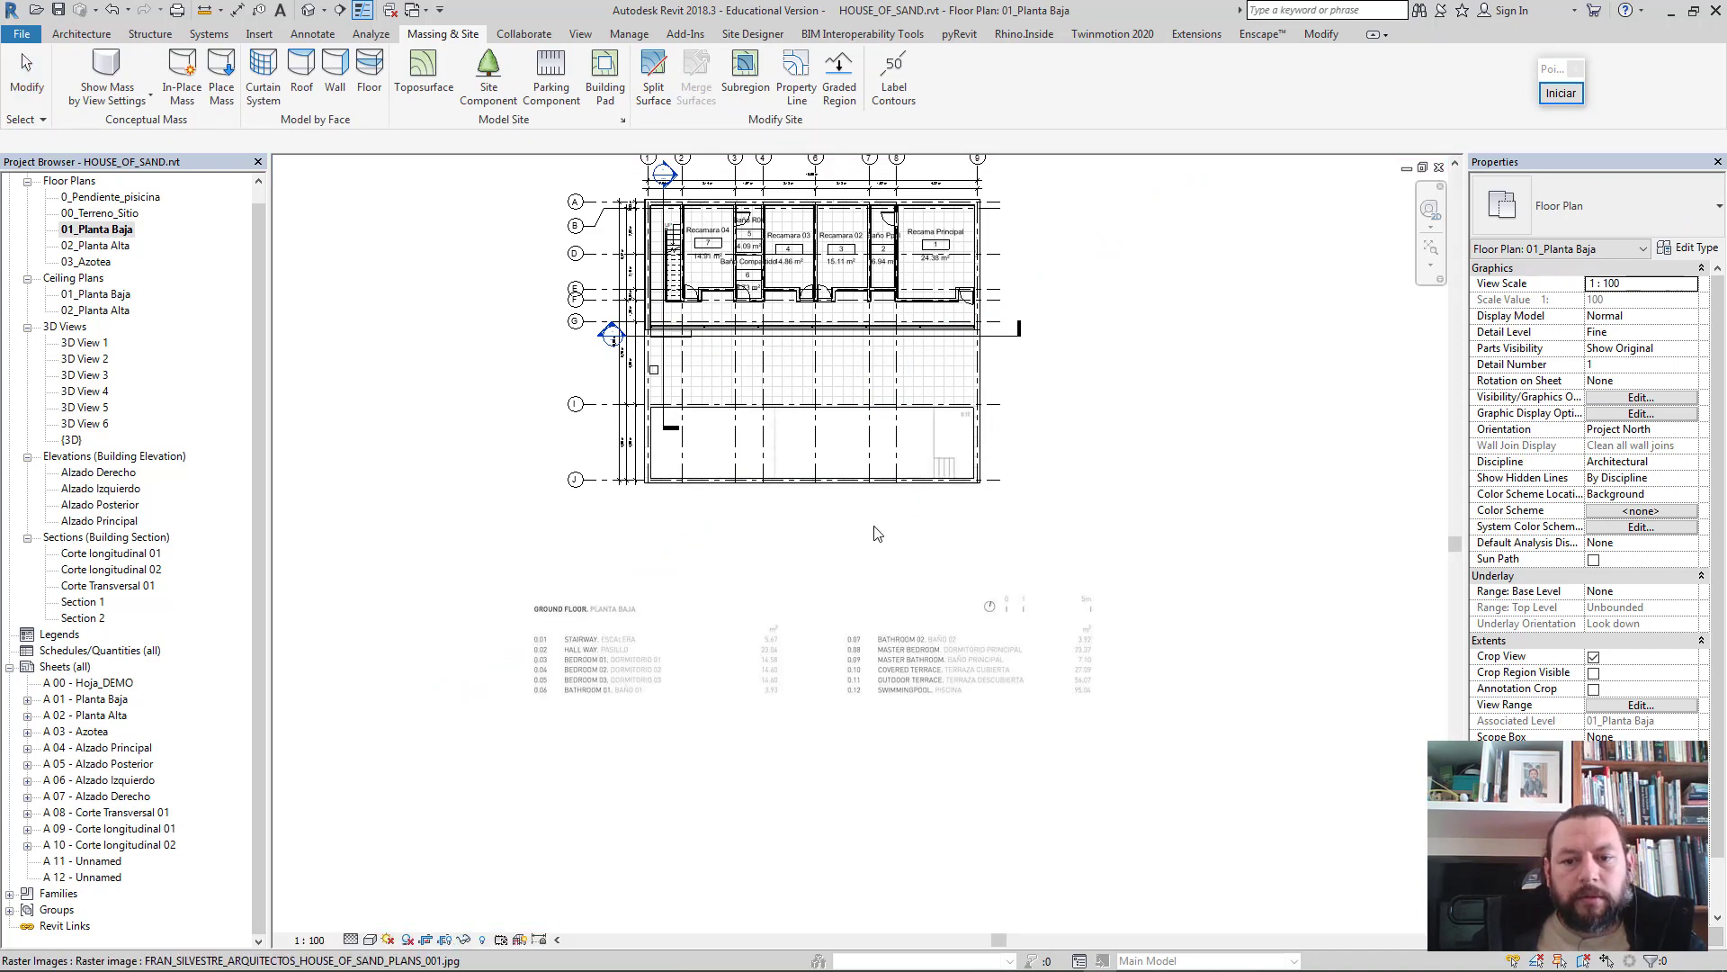
left_click(857, 611)
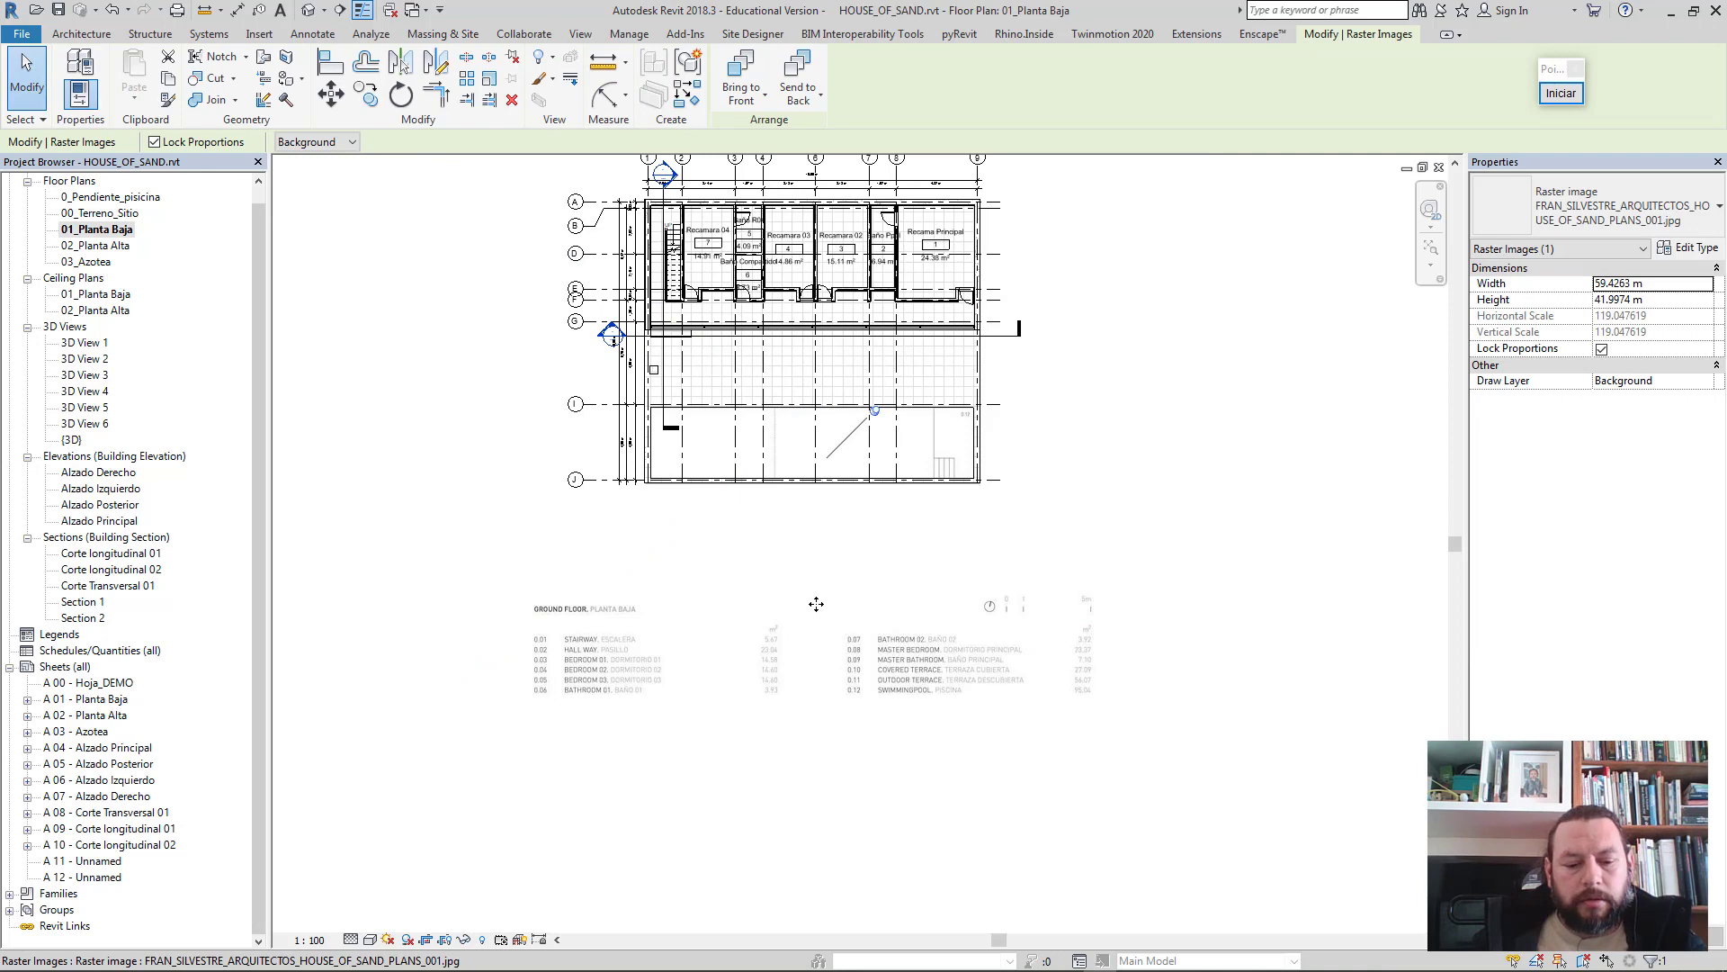
key("h")
key("h")
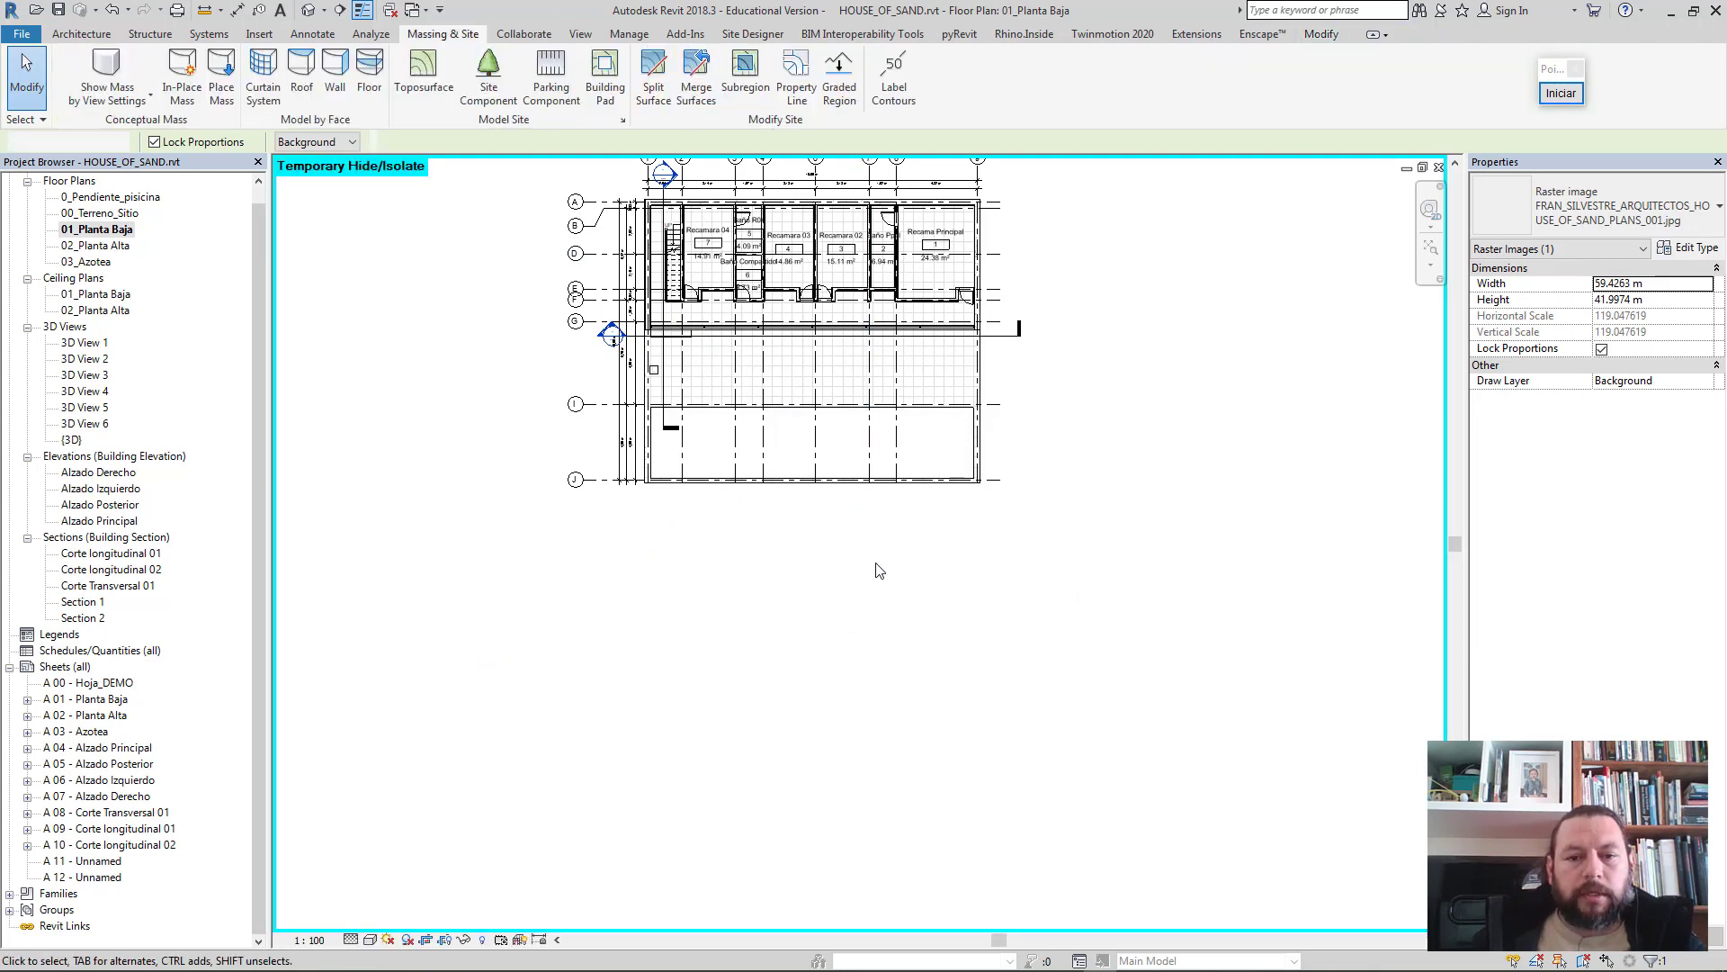
left_click(859, 566)
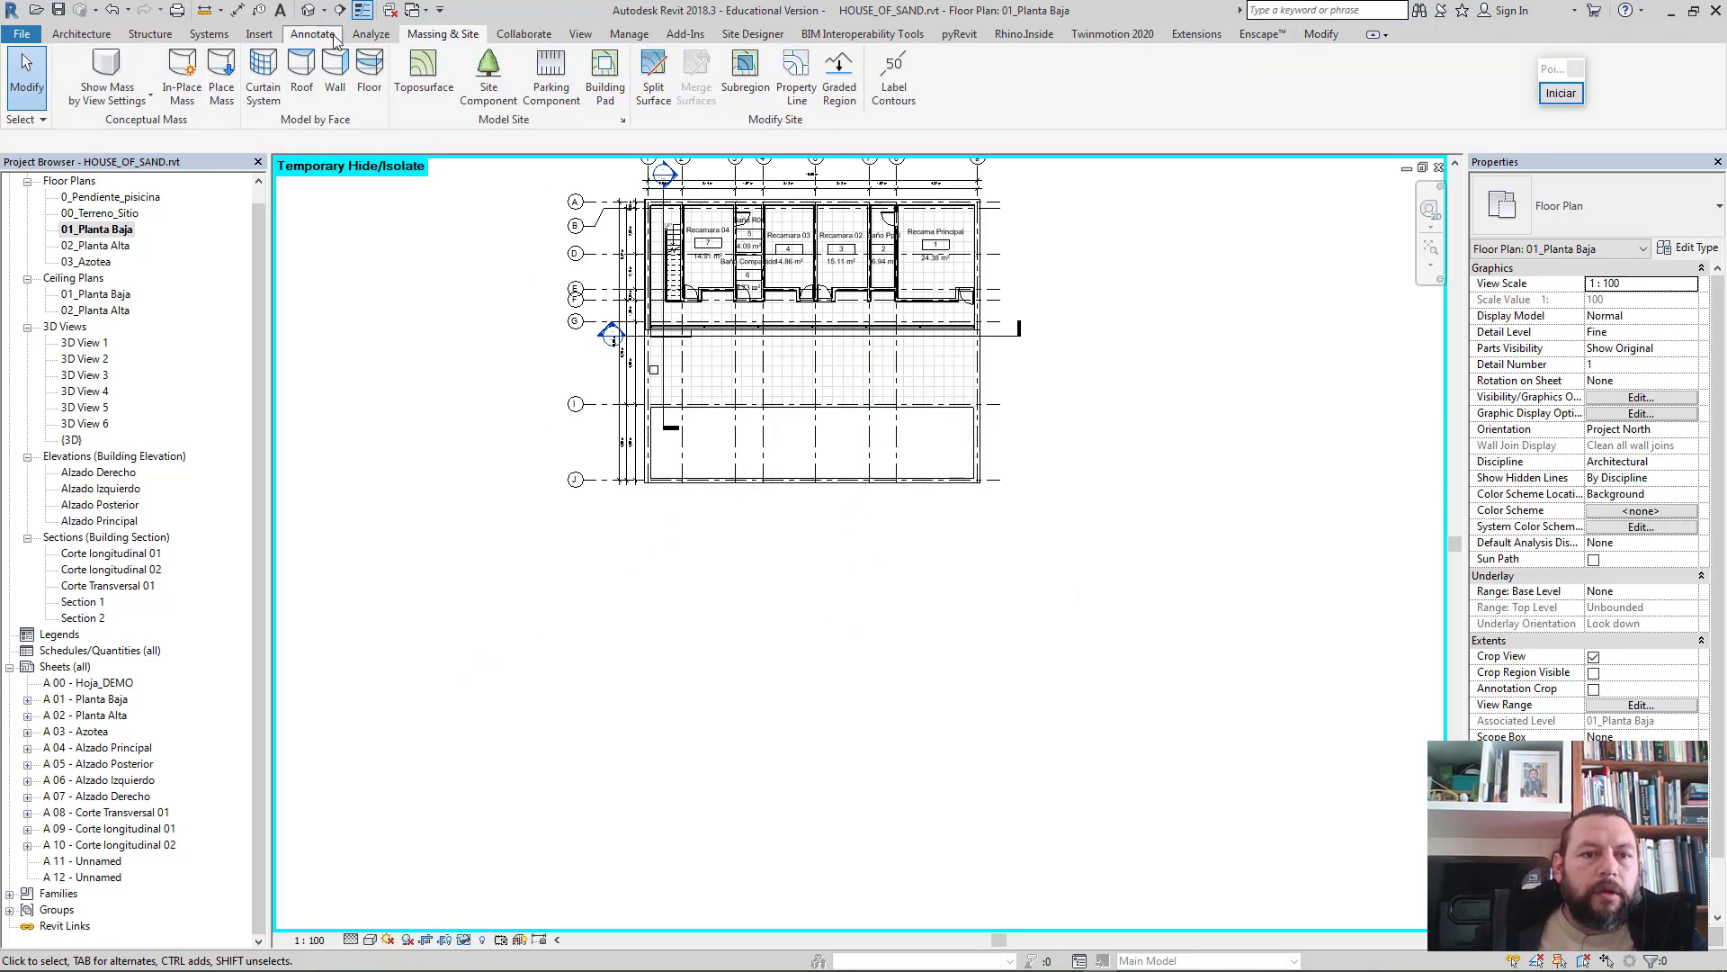
left_click(309, 10)
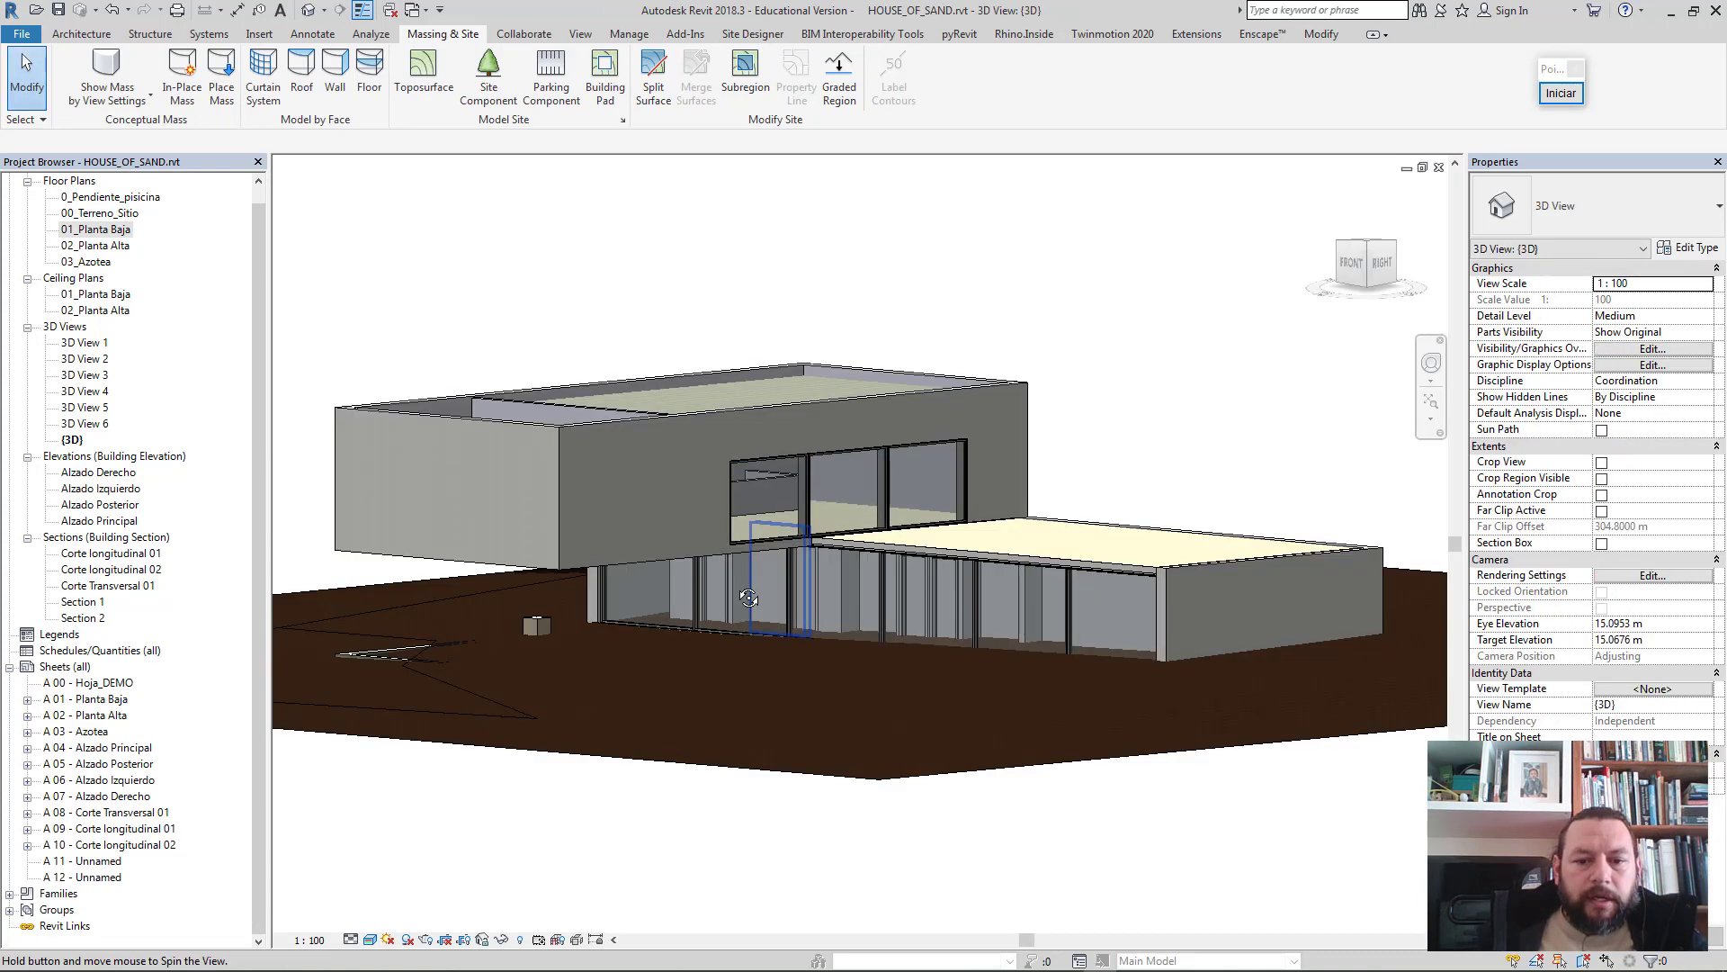
- Orbit, pan and zoom around the house on the lowered terrain, then return to 00_Terreno_Sitio
mouse_move(758, 587)
middle_mouse_down("shift")
mouse_move(801, 586)
mouse_move(890, 491)
mouse_move(960, 609)
mouse_move(888, 609)
mouse_move(905, 491)
mouse_move(972, 494)
mouse_move(1035, 551)
mouse_move(1019, 550)
mouse_move(1074, 537)
mouse_move(1132, 565)
mouse_move(1107, 554)
mouse_move(1115, 533)
mouse_move(1065, 527)
middle_mouse_up("shift")
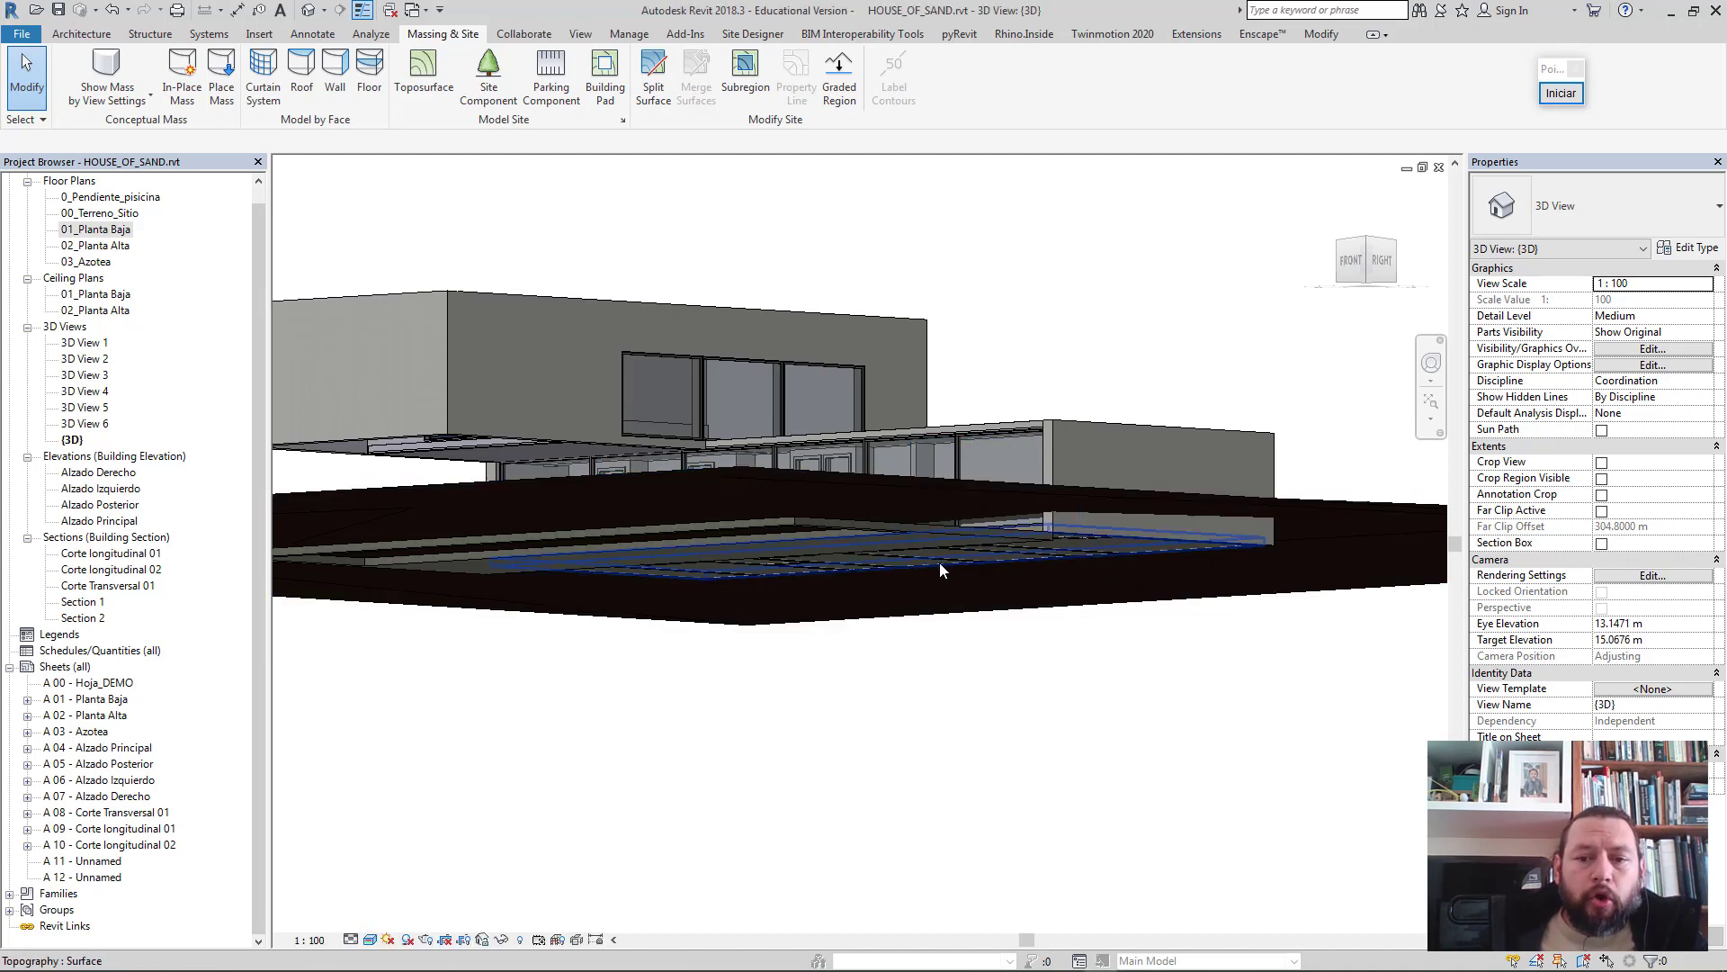
mouse_move(936, 630)
middle_mouse_down()
mouse_move(948, 662)
mouse_move(1147, 517)
middle_mouse_up()
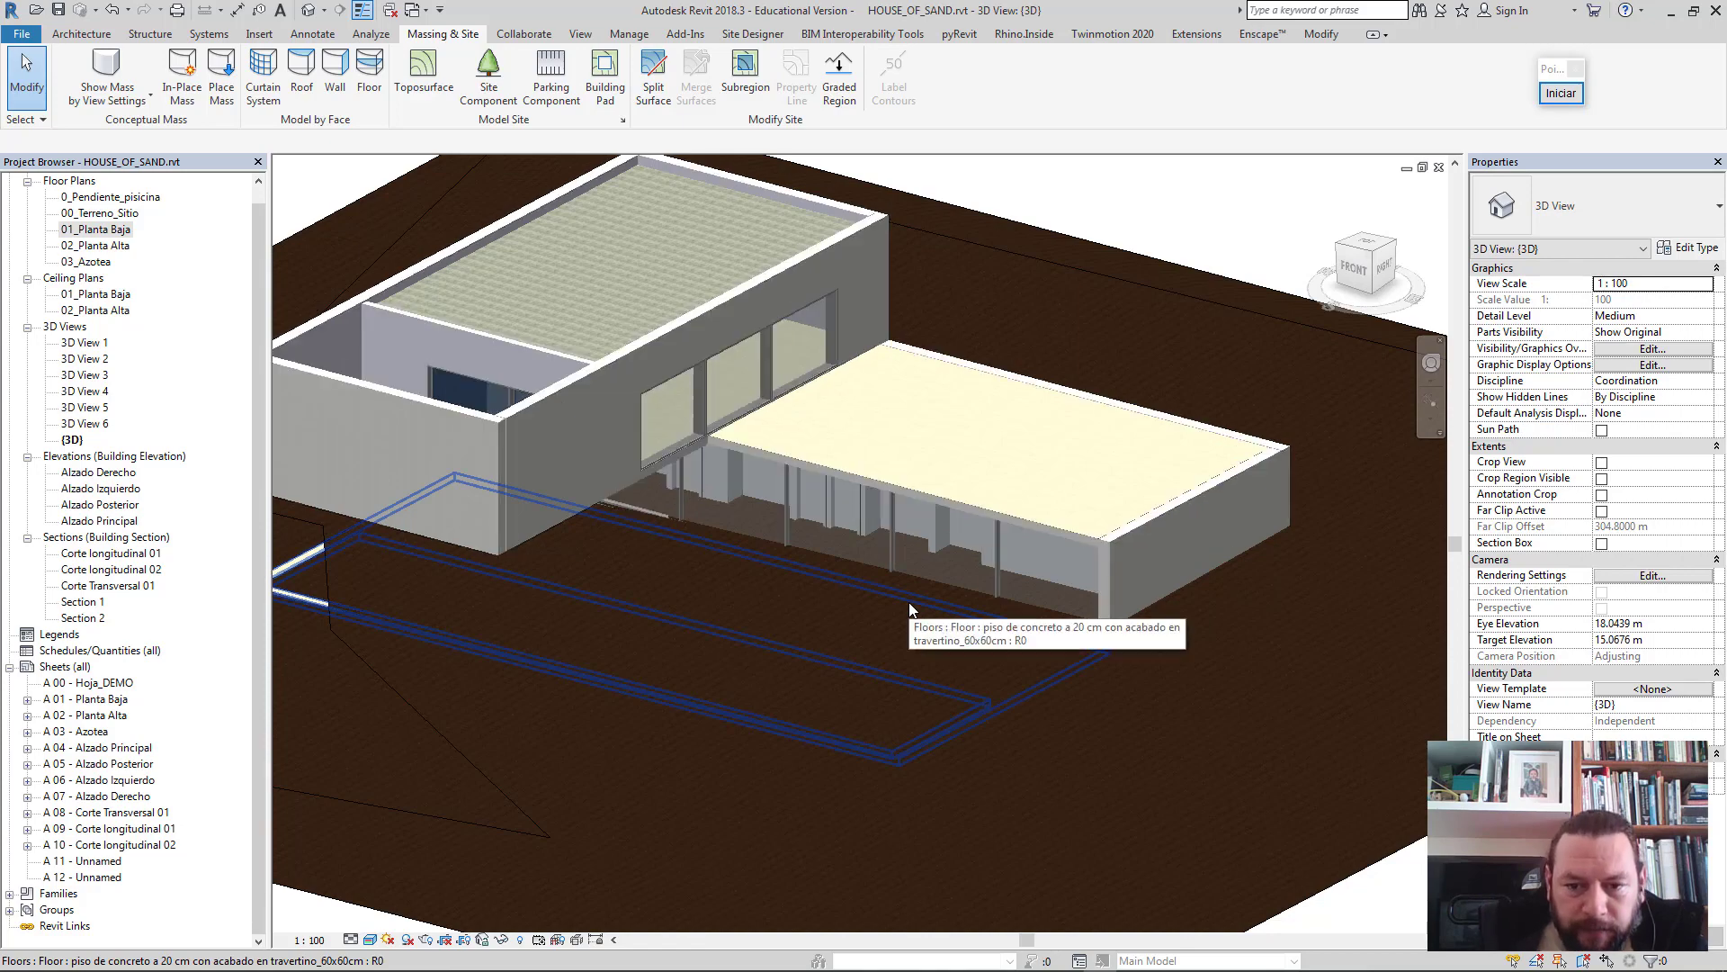
scroll(908, 602, "down", 1)
scroll(960, 581, "up", 4)
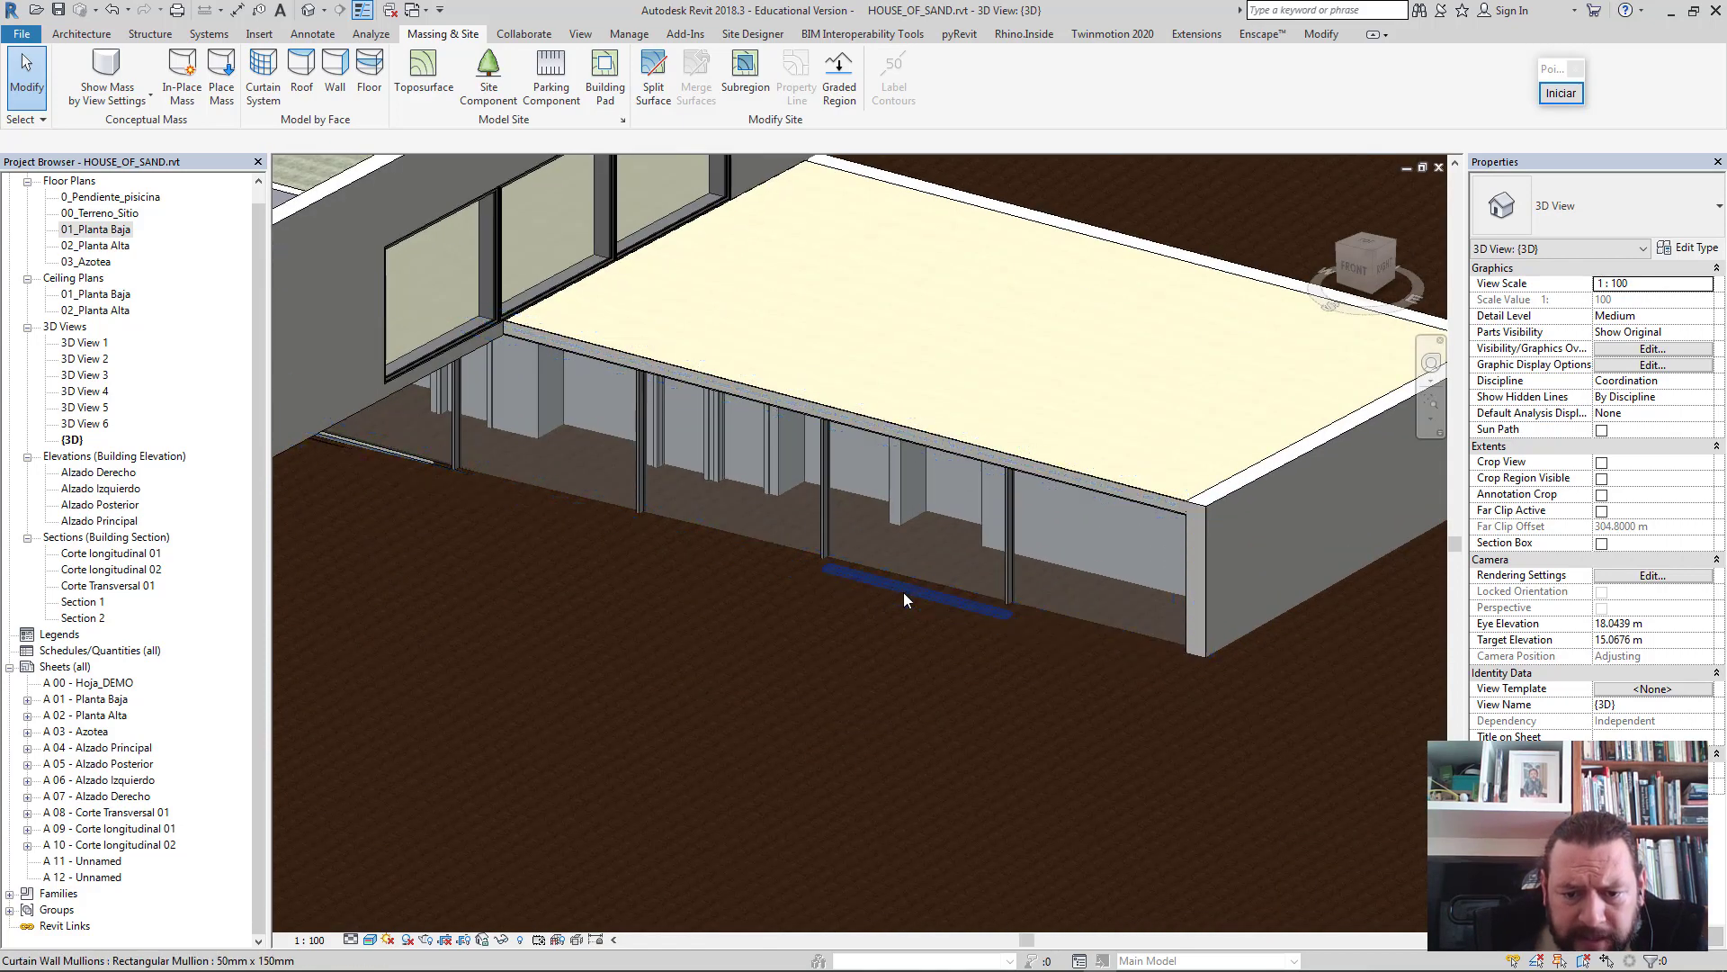
scroll(903, 592, "up", 2)
scroll(903, 592, "down", 1)
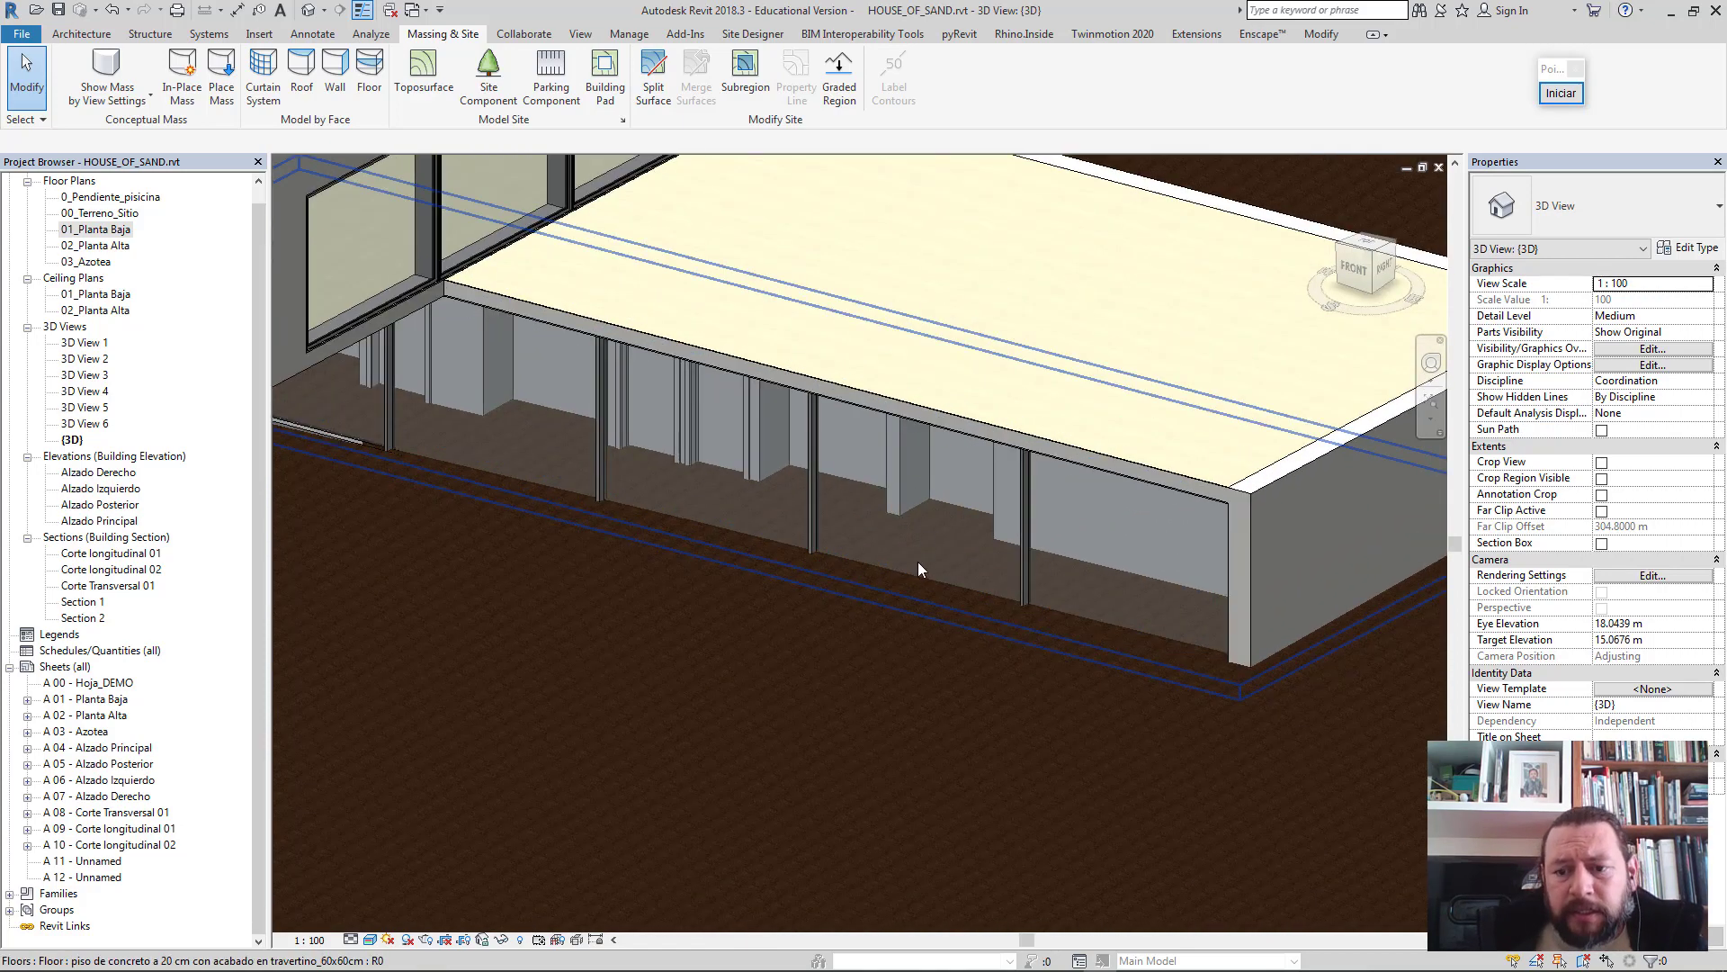
double_click(105, 218)
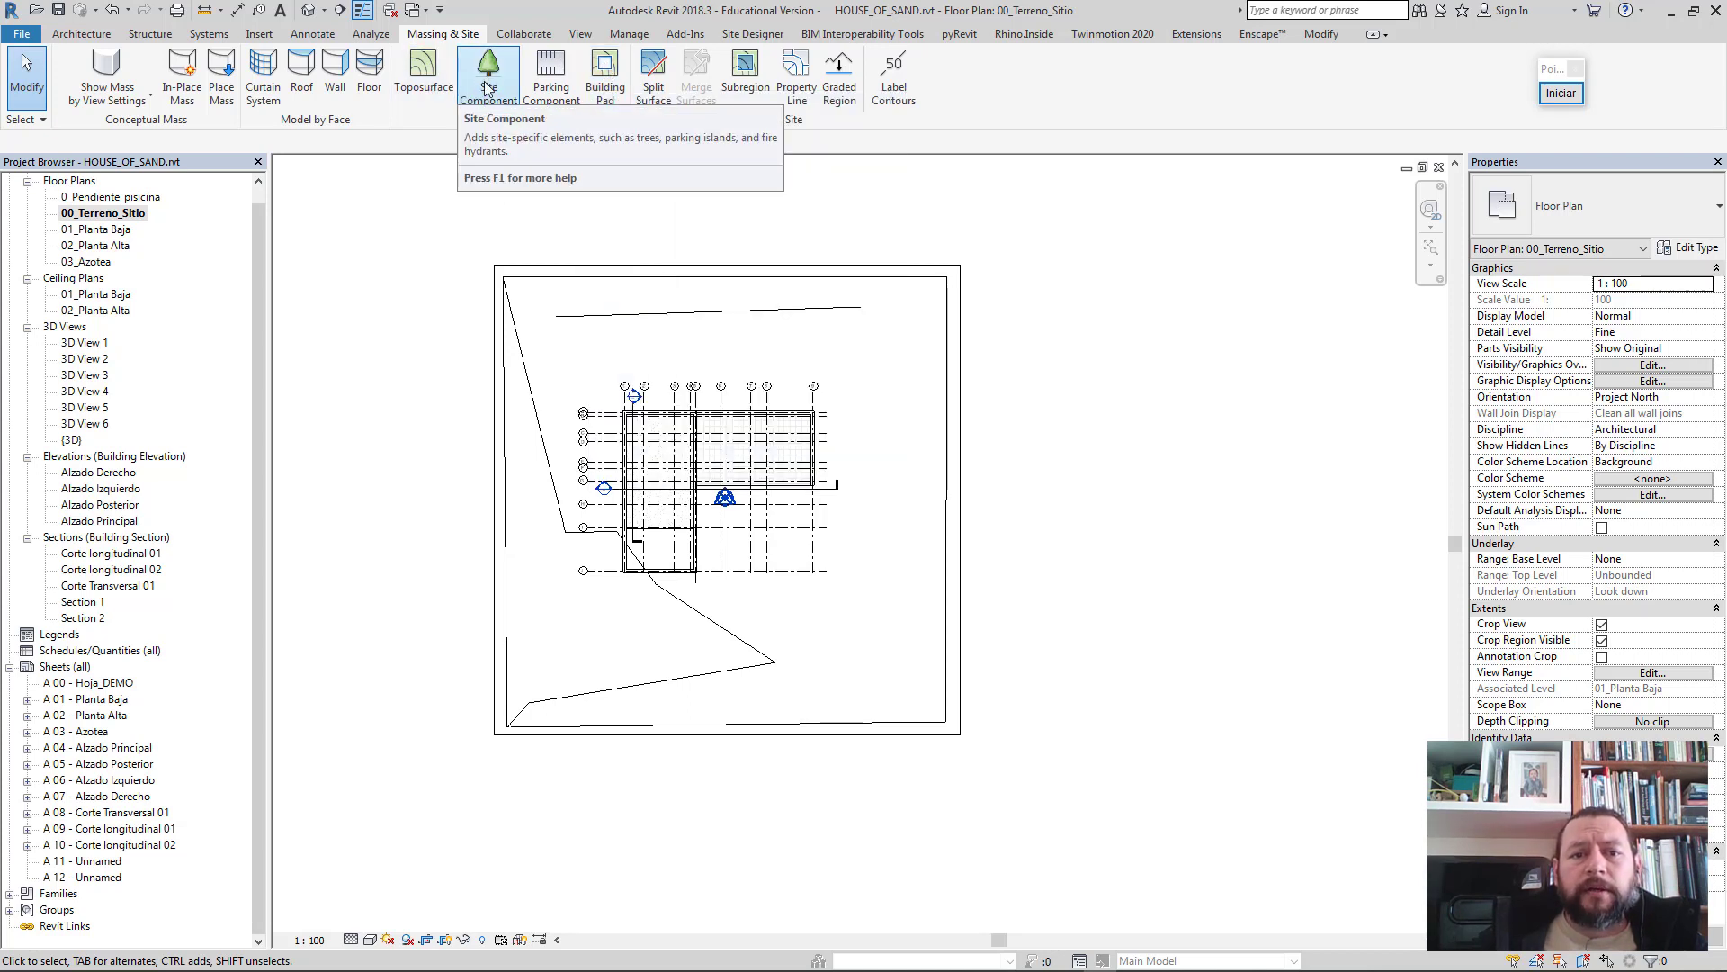
- Start a building pad boundary sketch using the rectangle drawing option
left_click(603, 74)
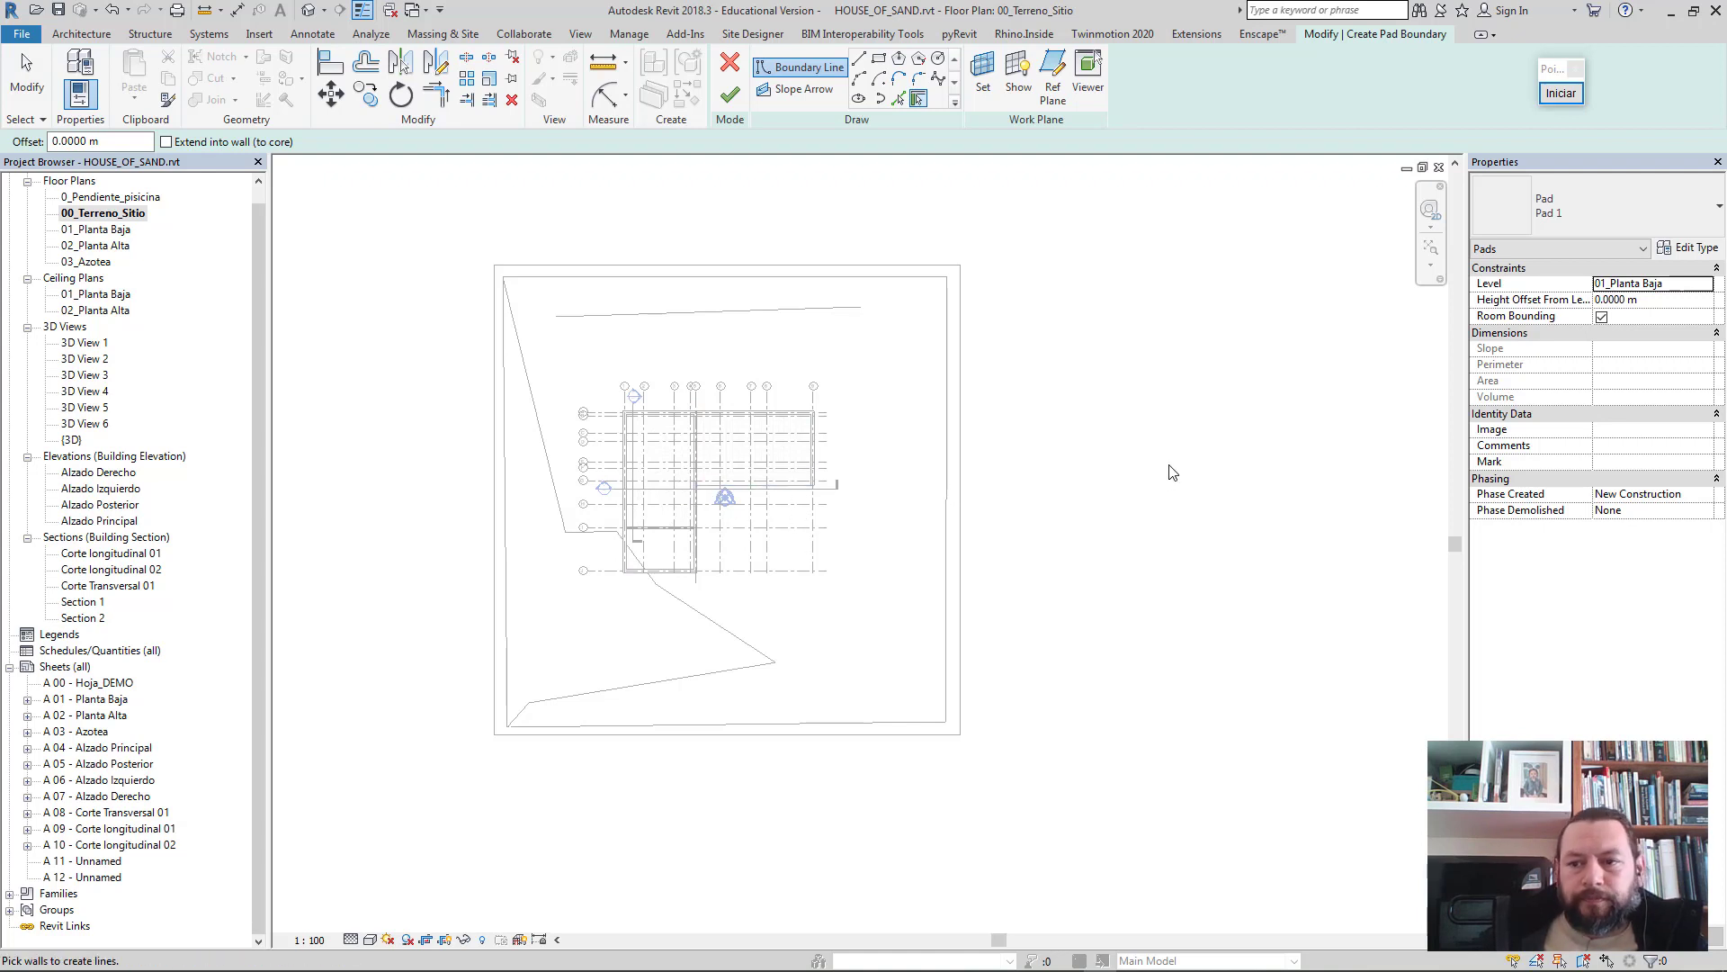
left_click(879, 58)
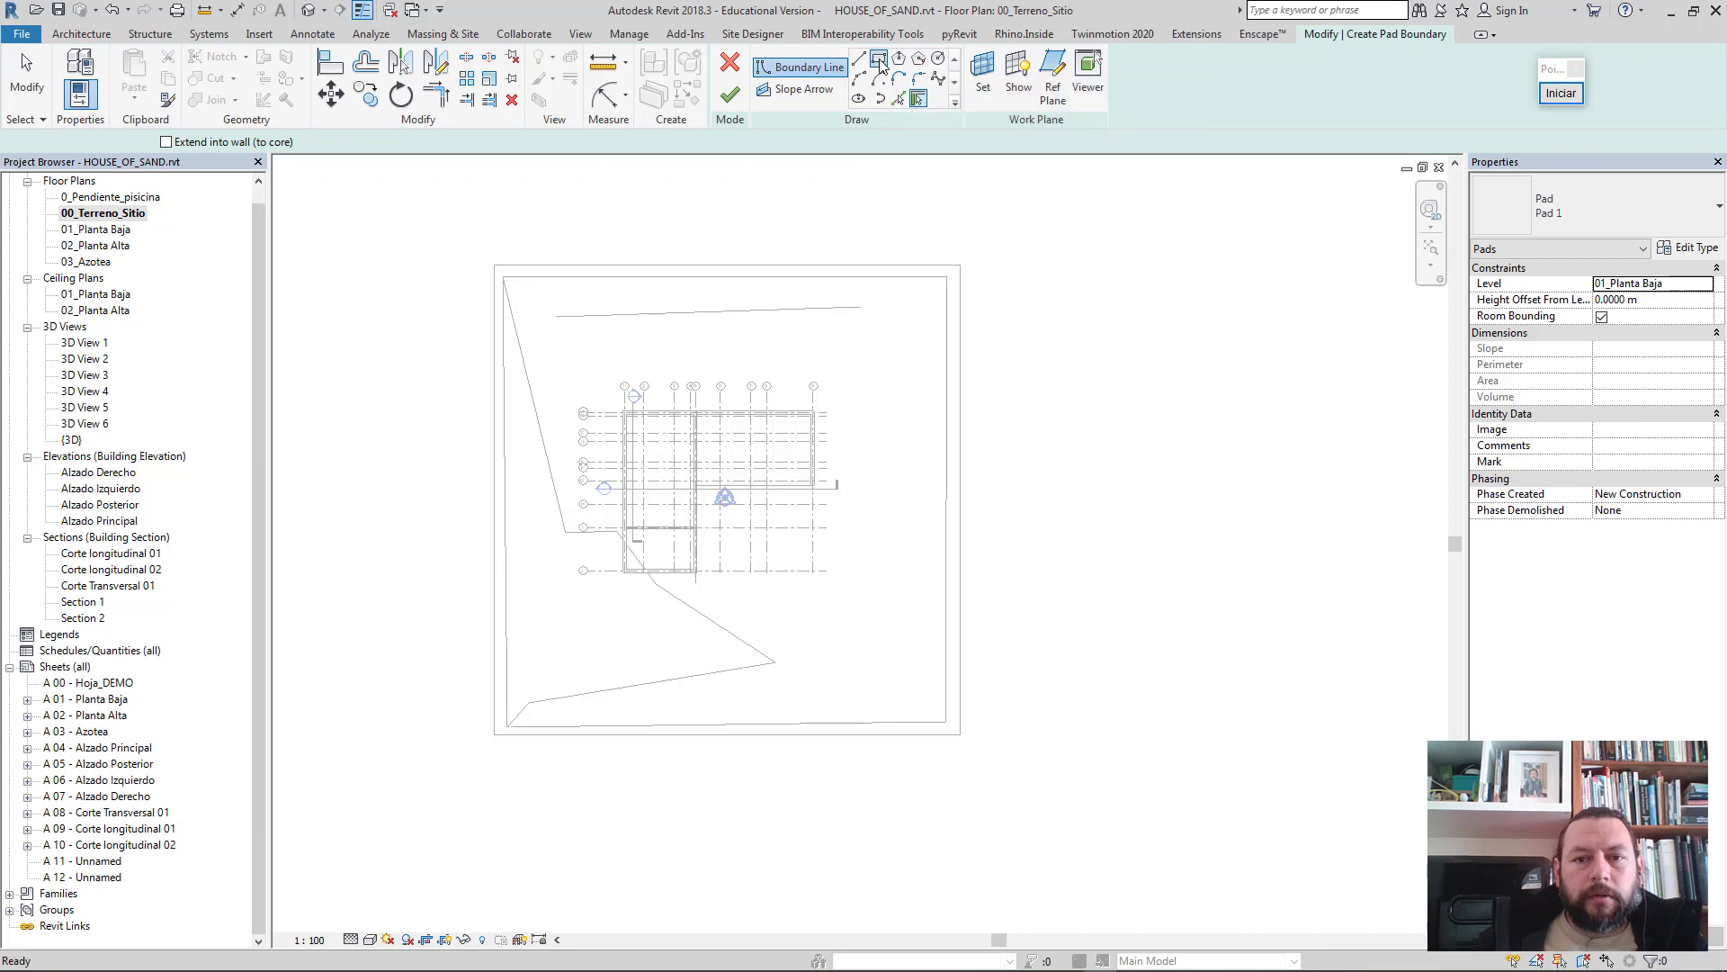
scroll(660, 434, "down", 1)
scroll(660, 435, "up", 2)
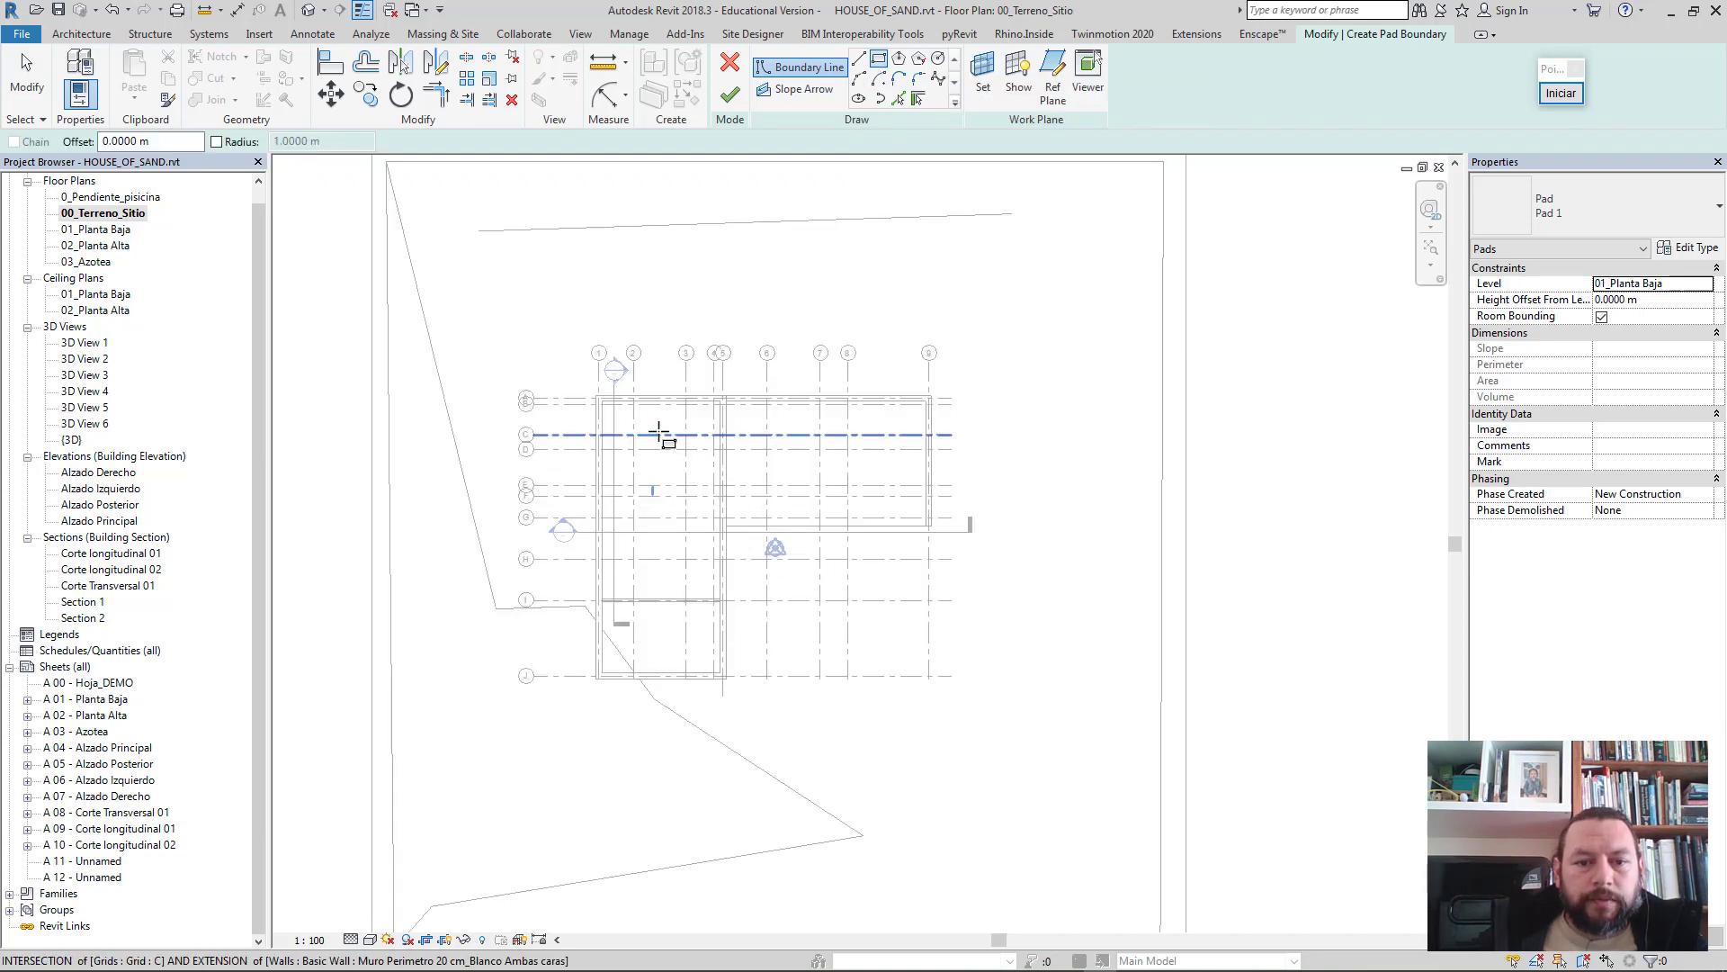
scroll(660, 434, "up", 1)
scroll(660, 435, "up", 2)
scroll(659, 434, "up", 2)
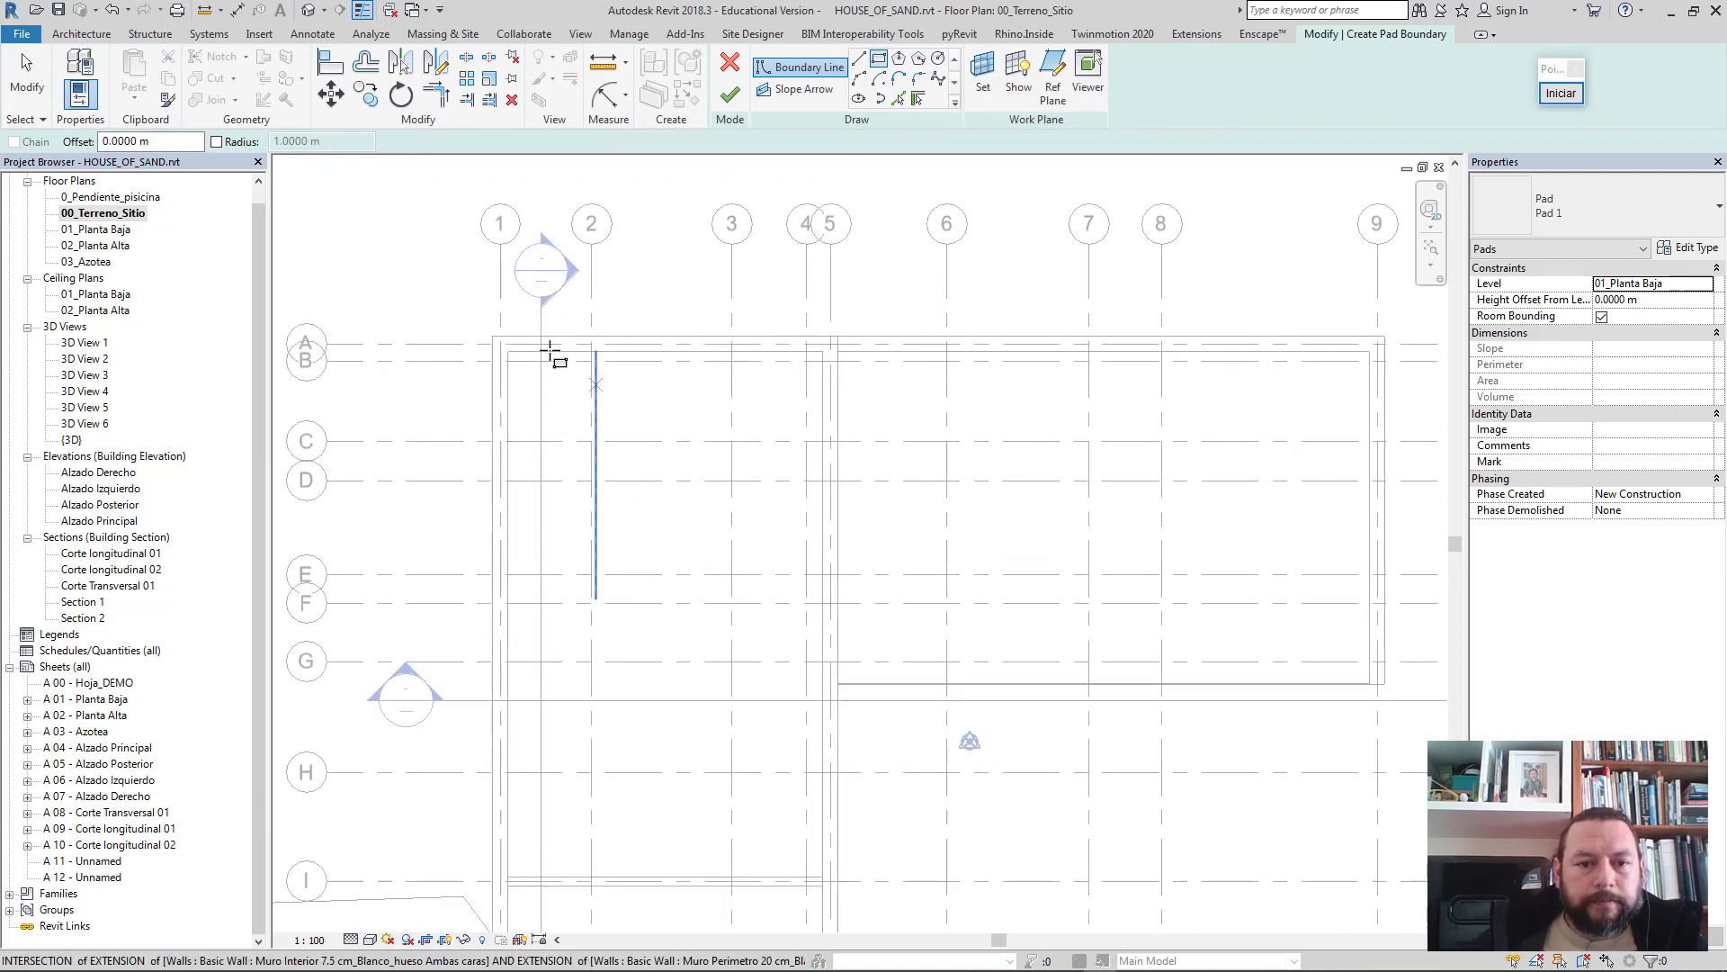
- Draw the pad rectangle from grids 1/A to grid I and finish the pad
left_click(493, 338)
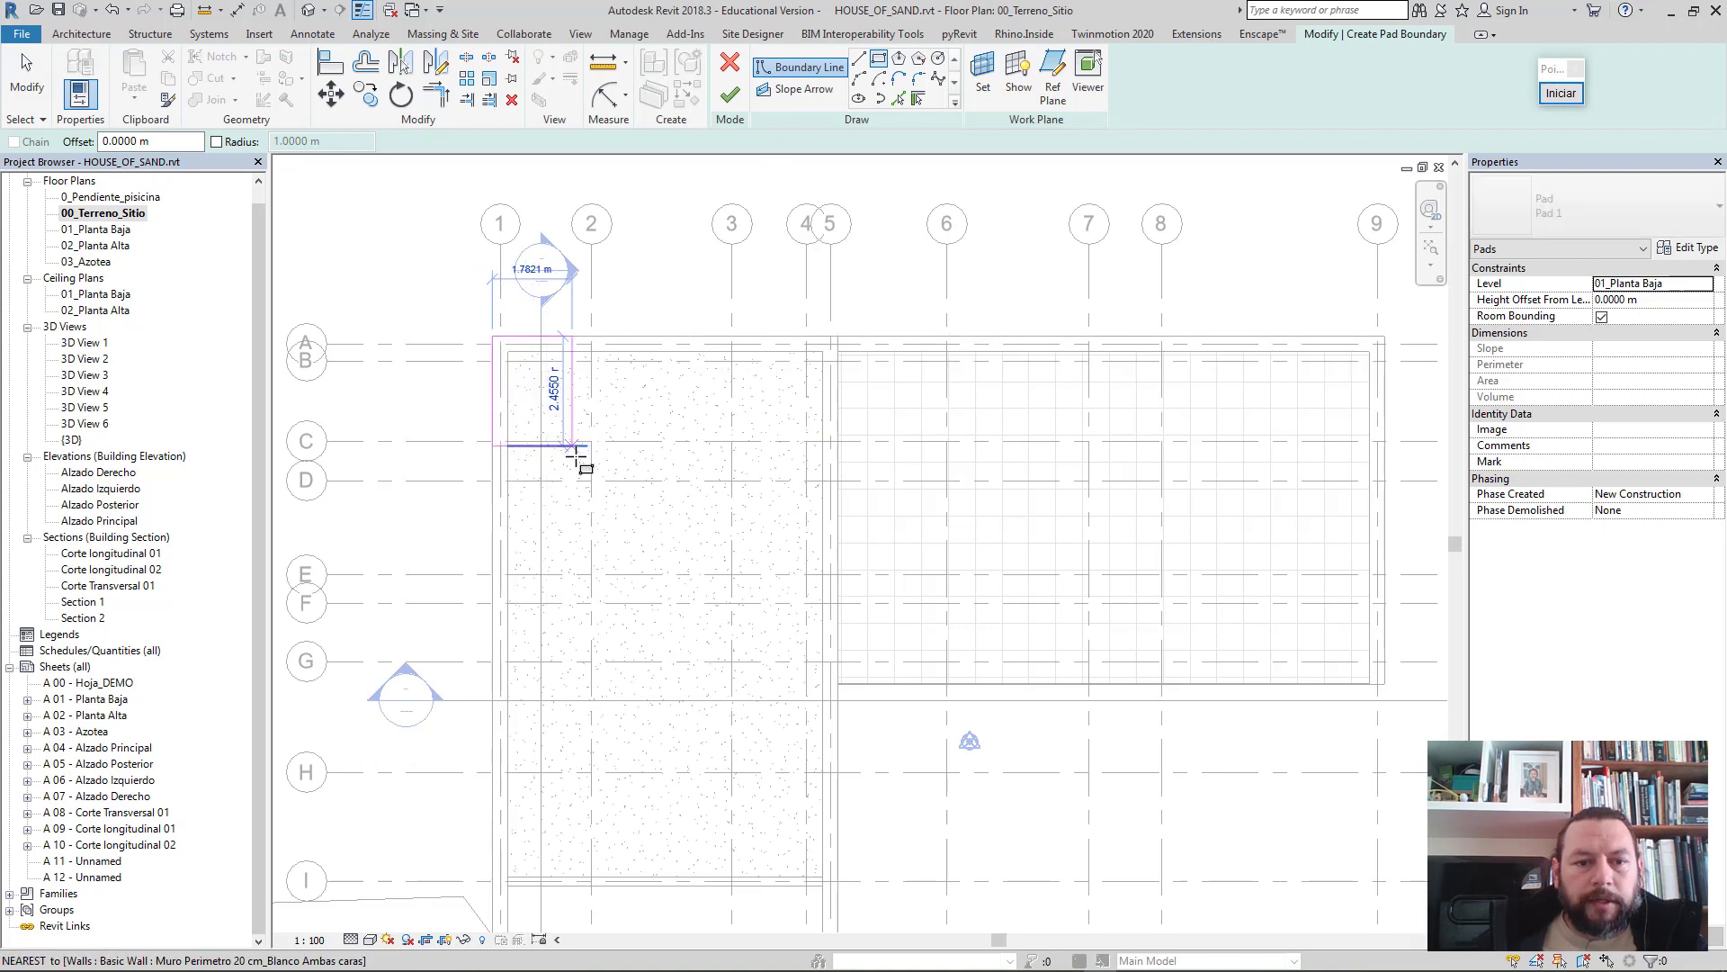
scroll(529, 385, "down", 1)
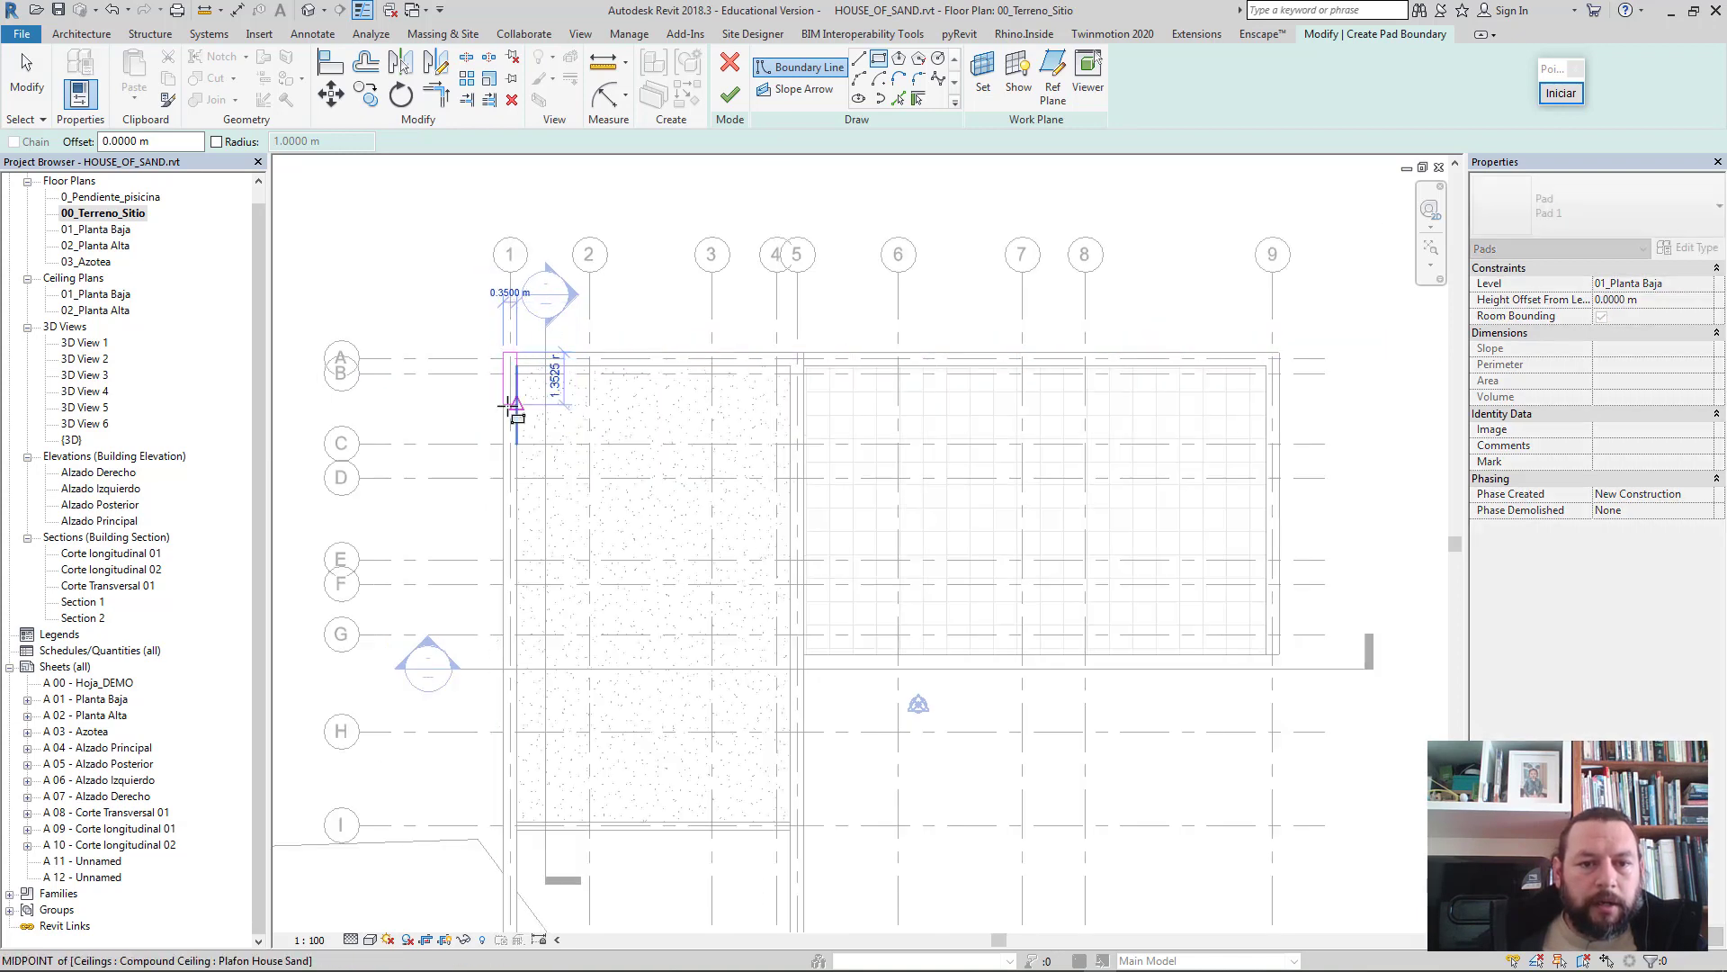
middle_click_drag(657, 437, 572, 340)
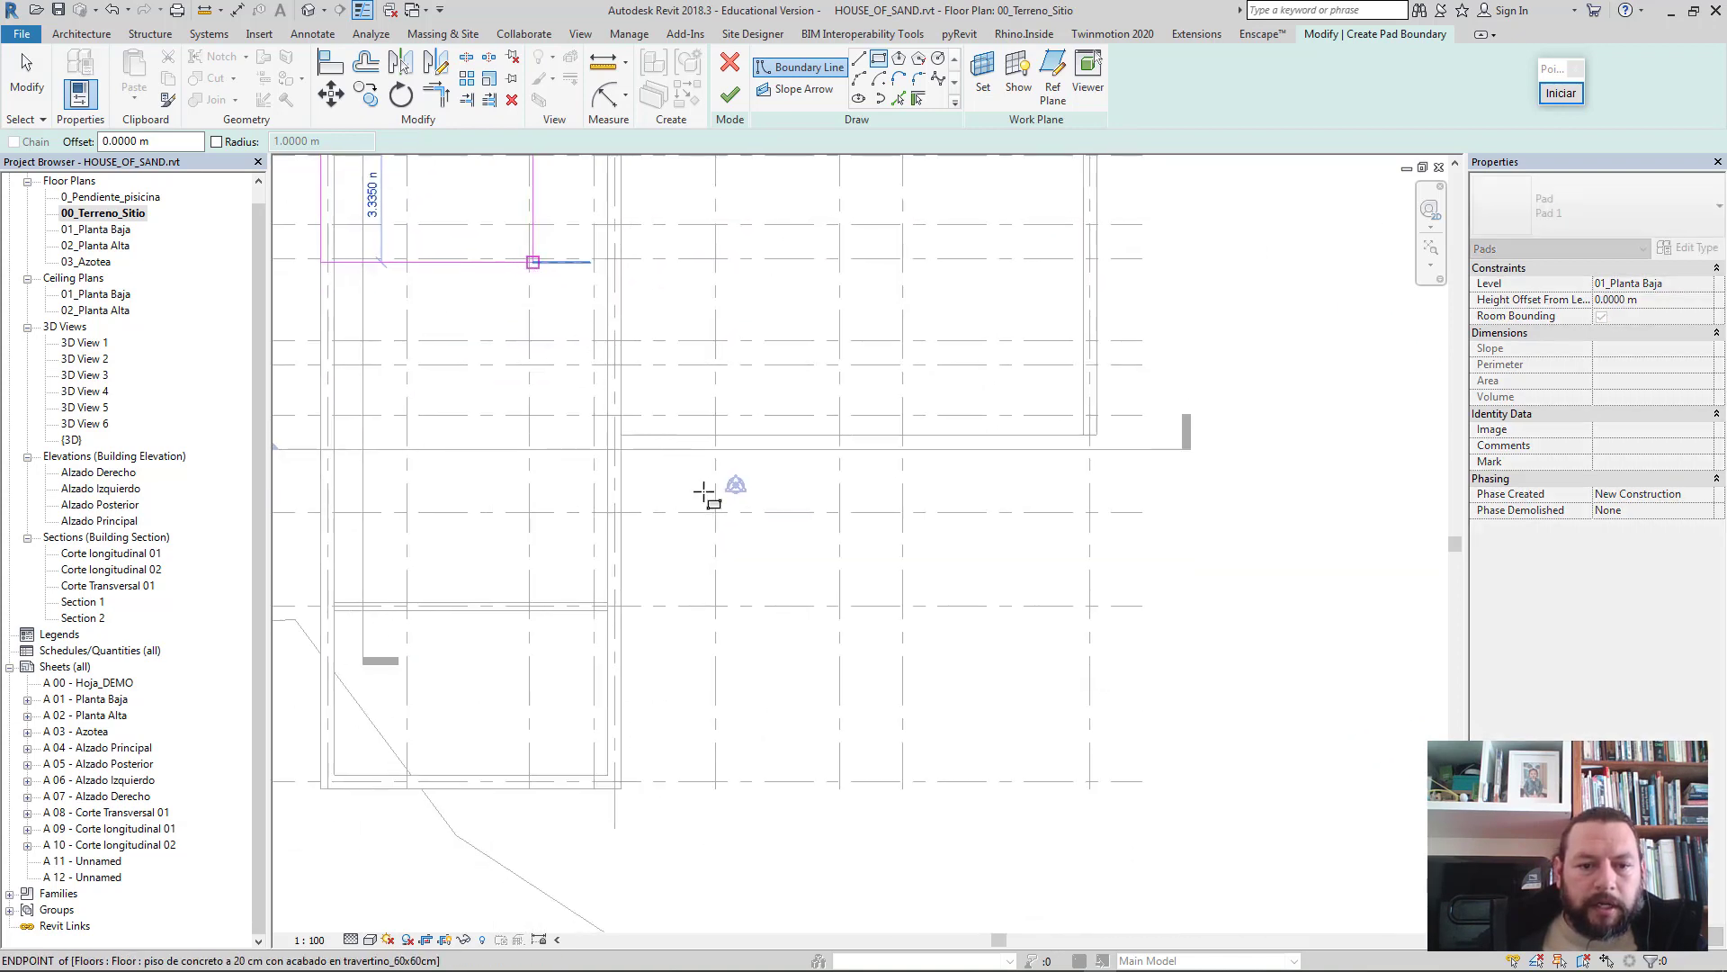
middle_click_drag(706, 490, 1036, 560)
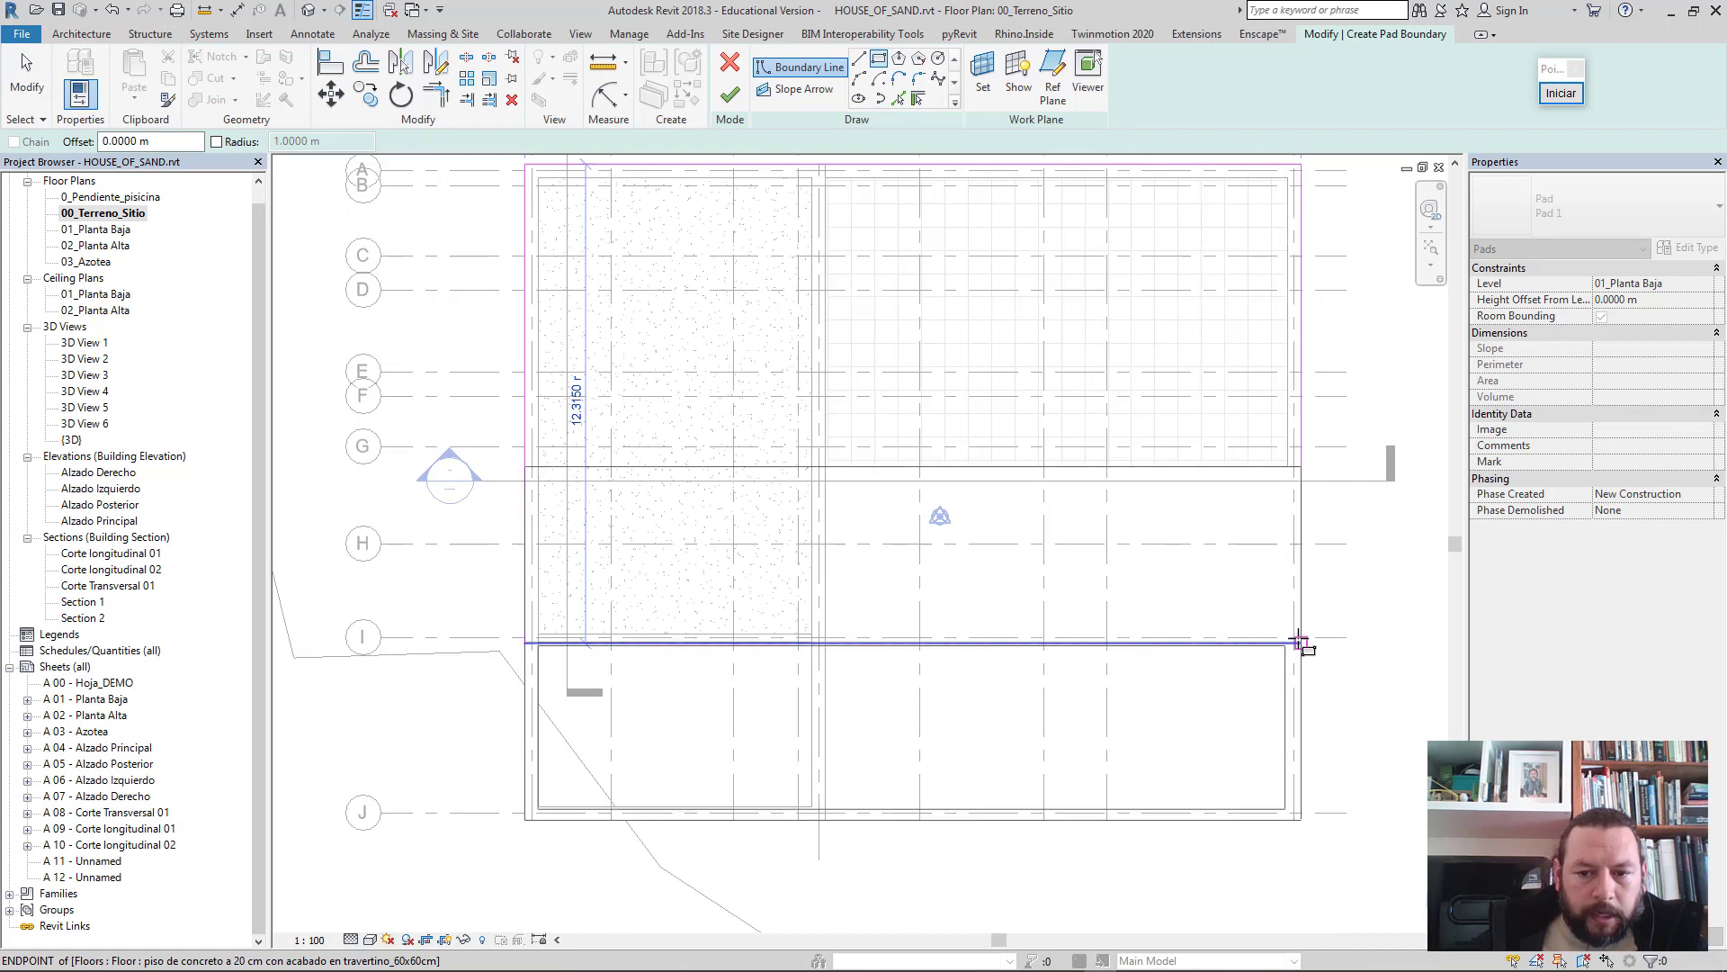
scroll(1303, 638, "down", 1)
scroll(1306, 635, "up", 2)
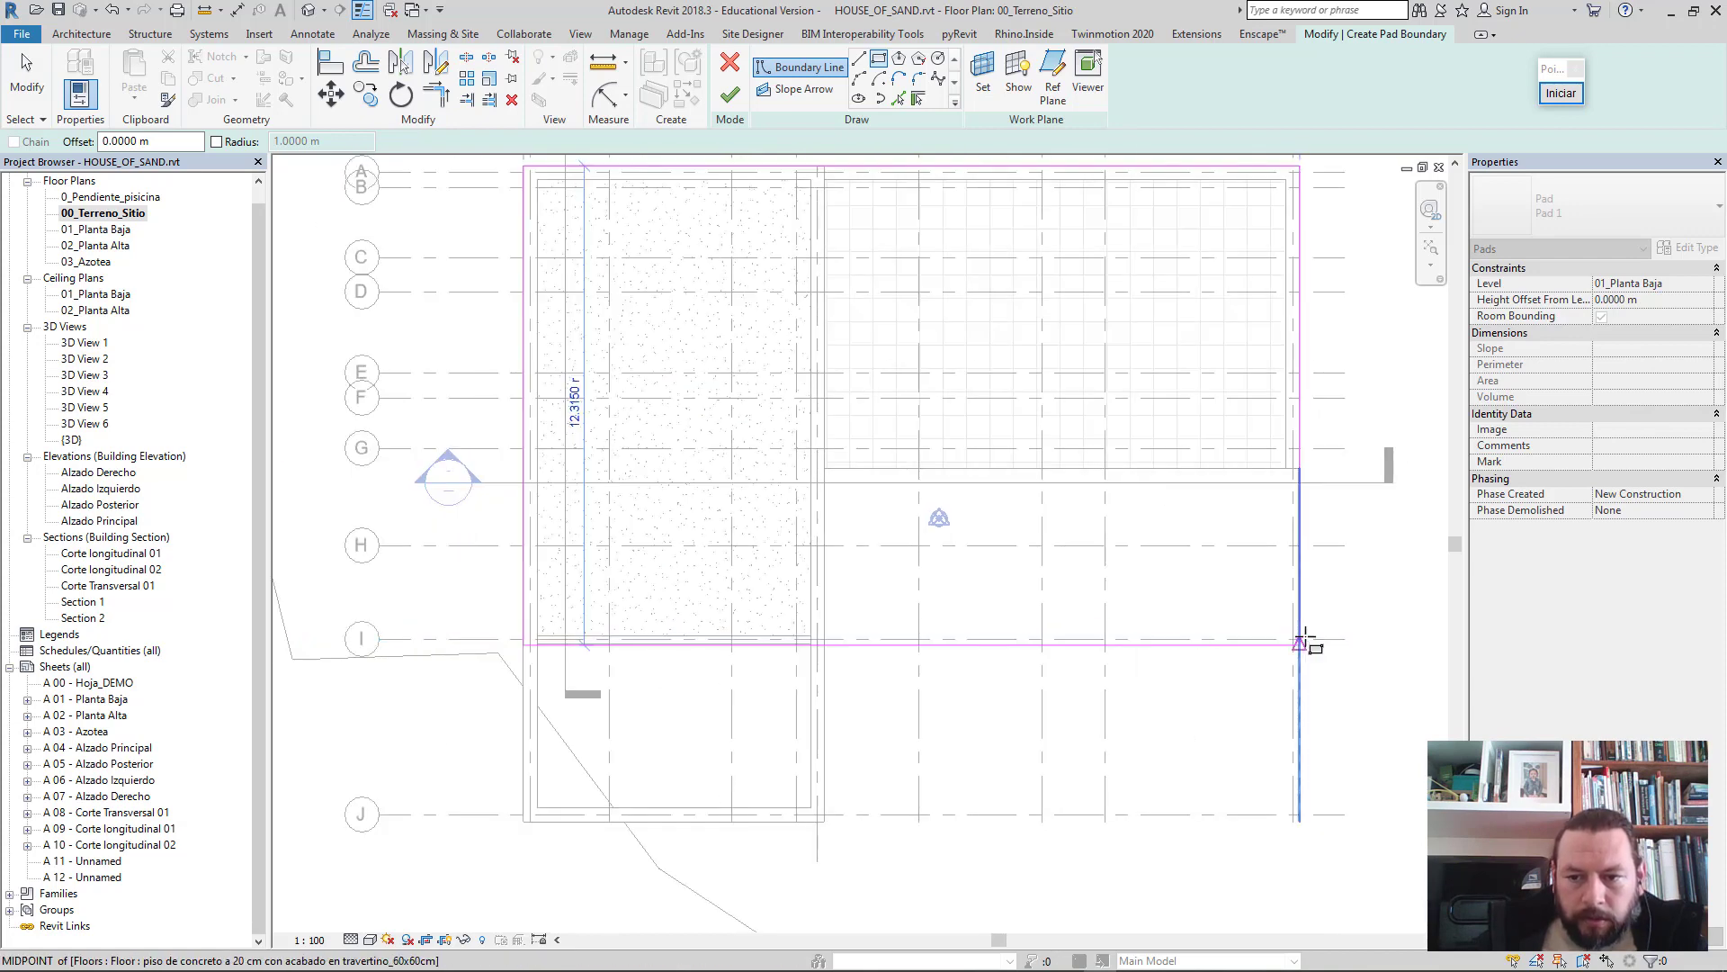
left_click(1302, 640)
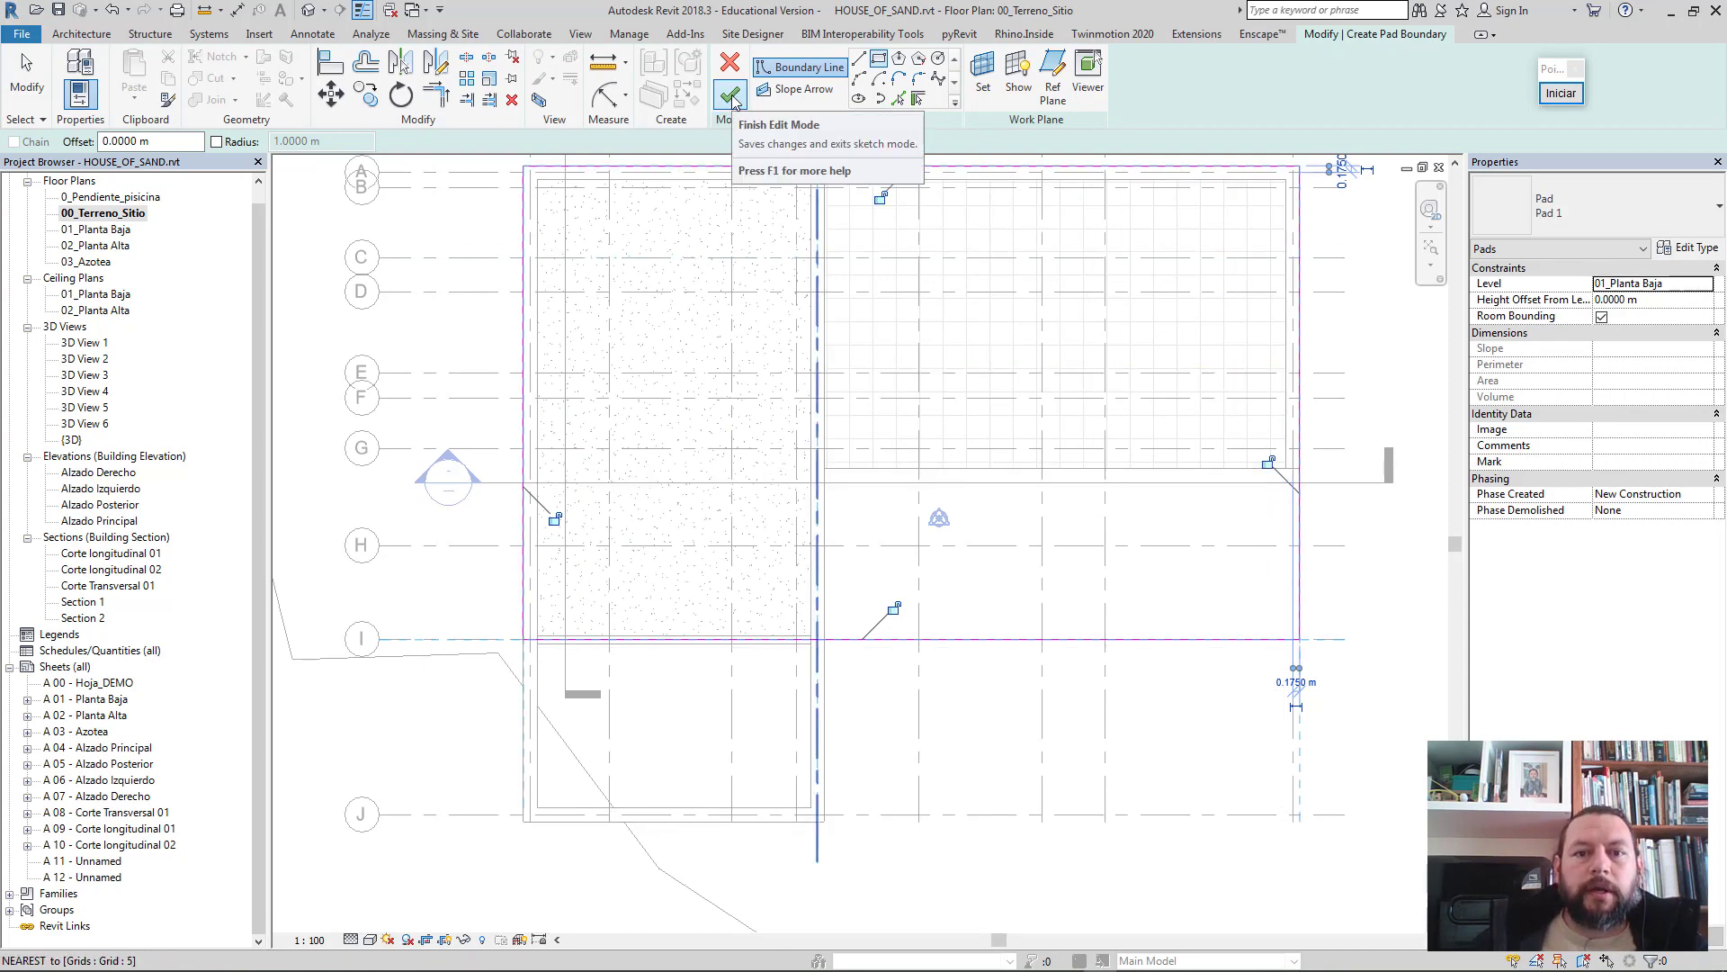
left_click(731, 95)
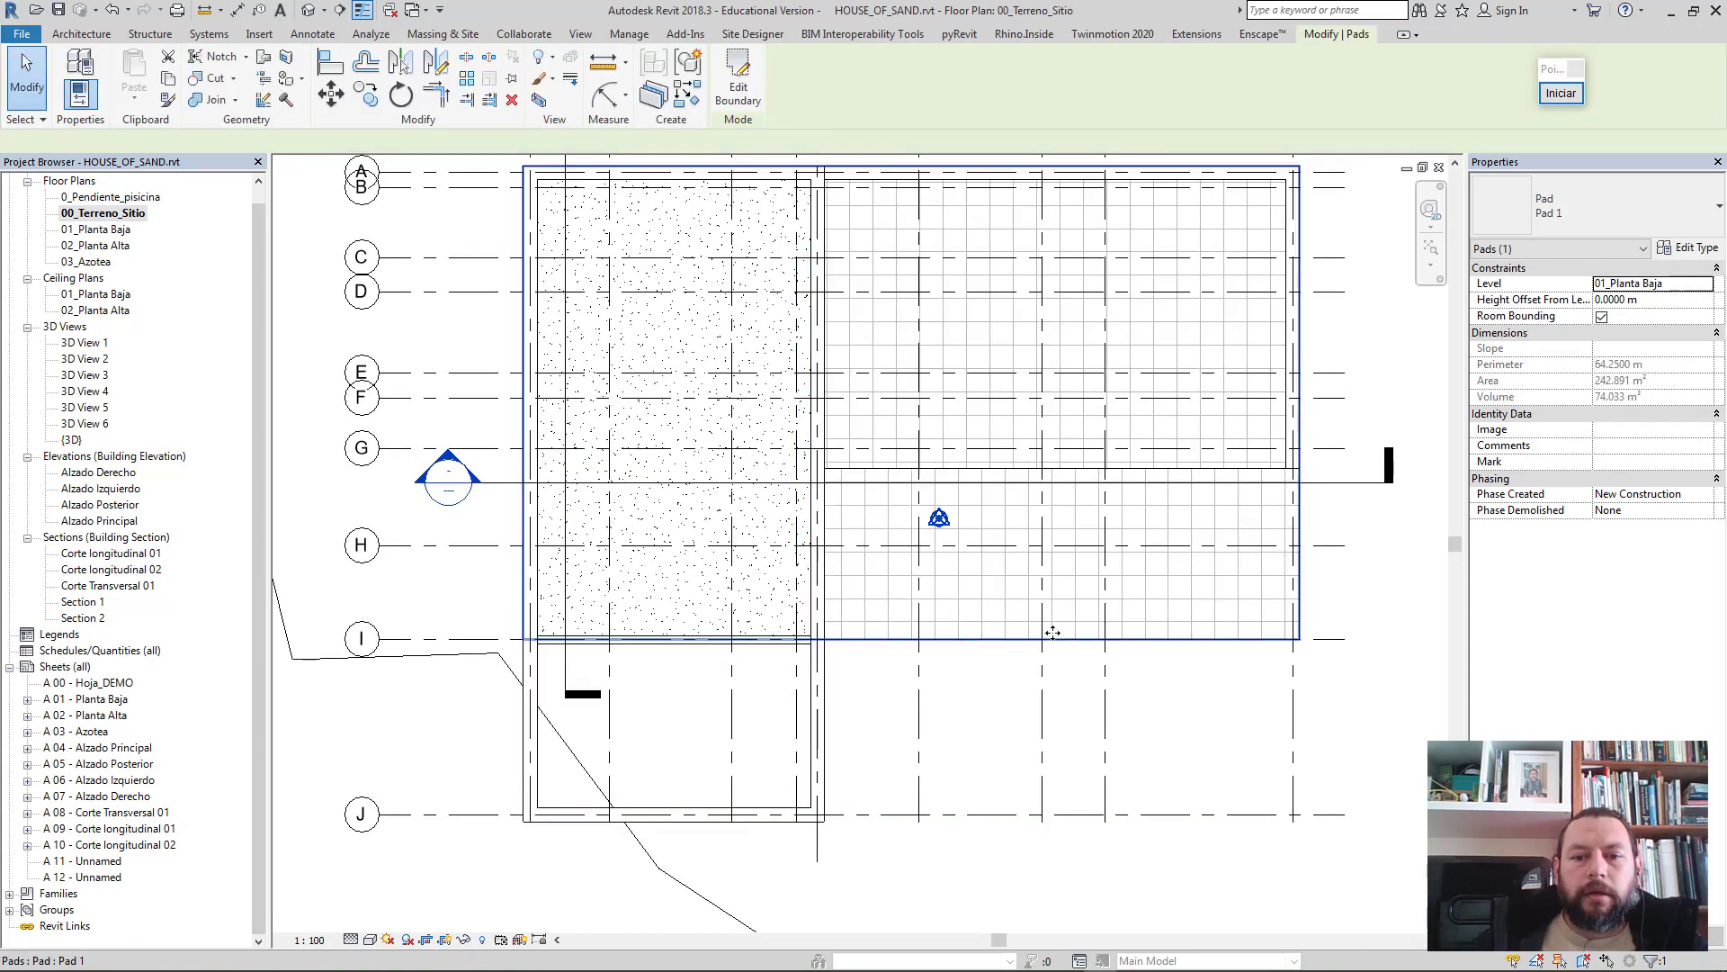
- In the {3D} view, orbit and zoom toward the pad edge cut into the terrain
middle_click_drag(1036, 644, 914, 614)
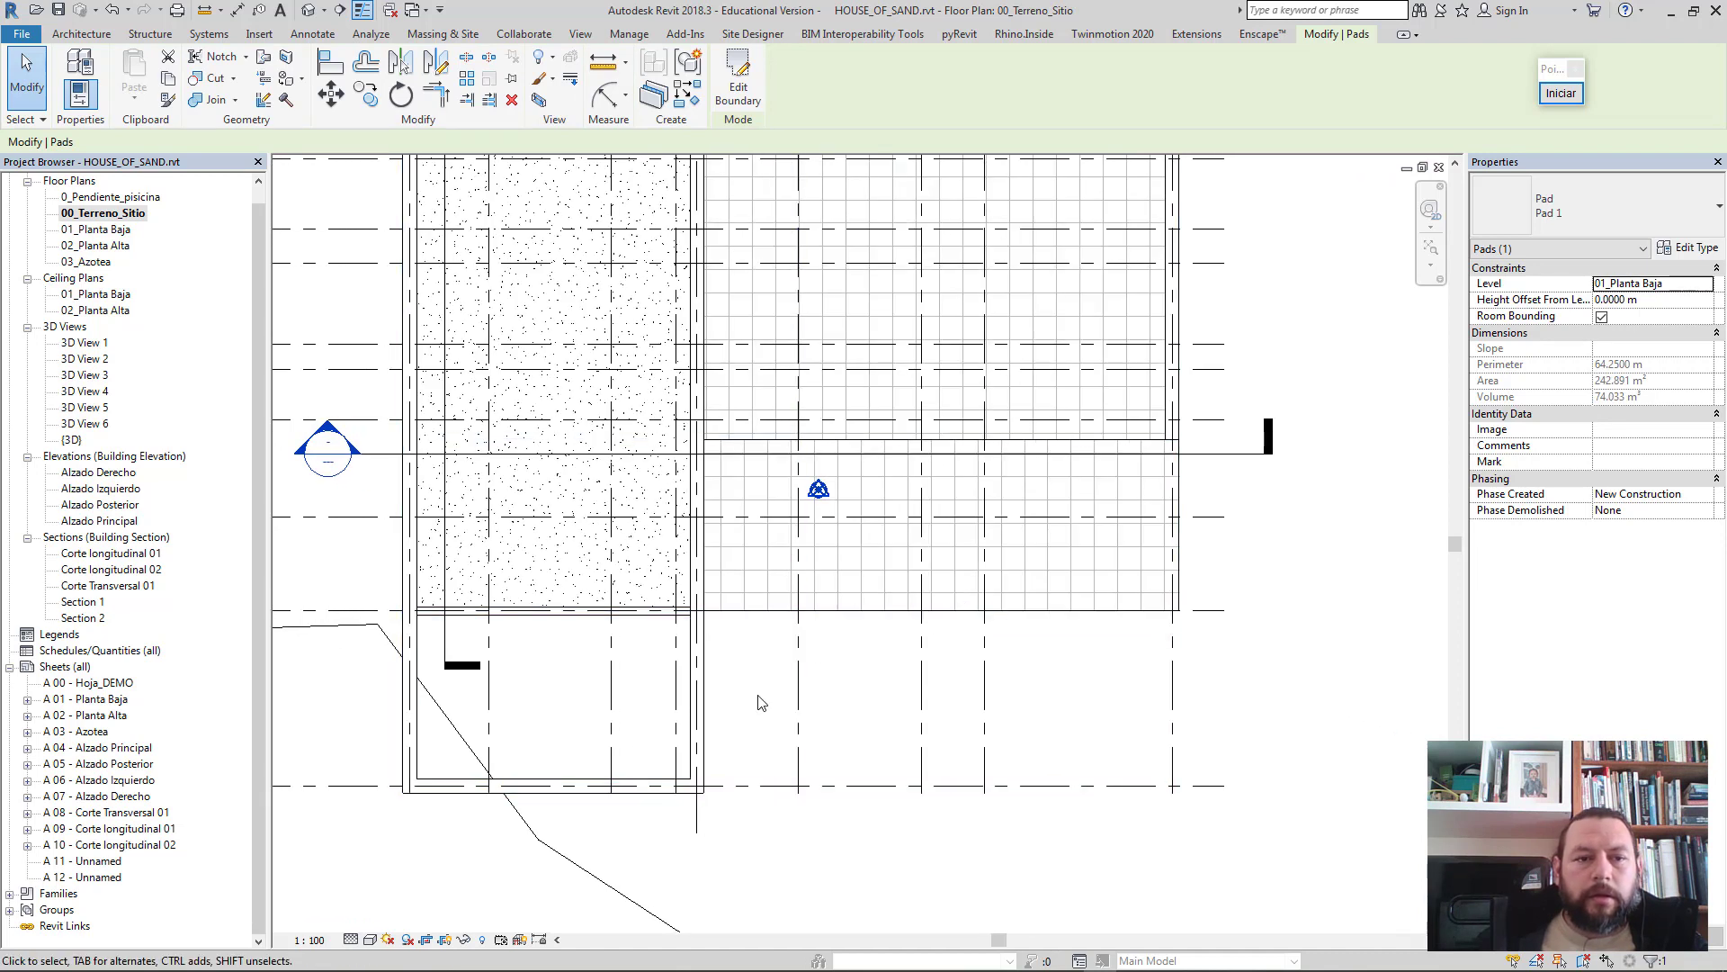
left_click(308, 10)
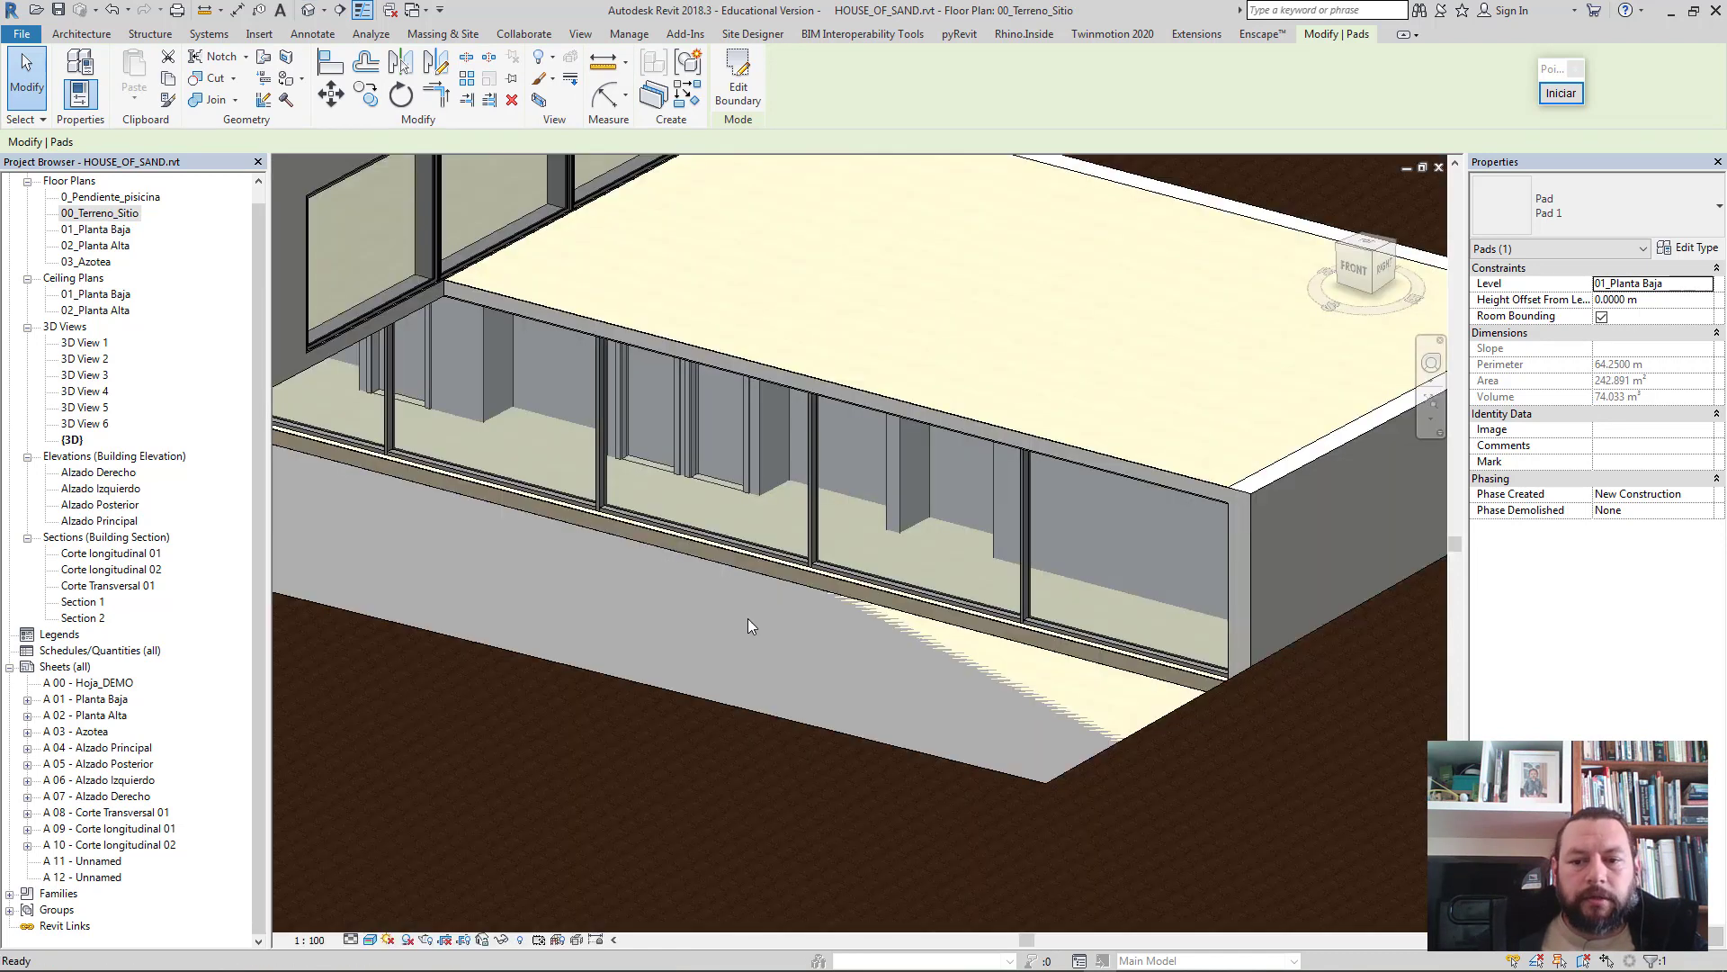
key("Escape")
middle_click_drag(783, 615, 764, 581, "shift")
mouse_move(868, 565)
middle_mouse_down("shift")
mouse_move(918, 593)
mouse_move(905, 581)
middle_mouse_up("shift")
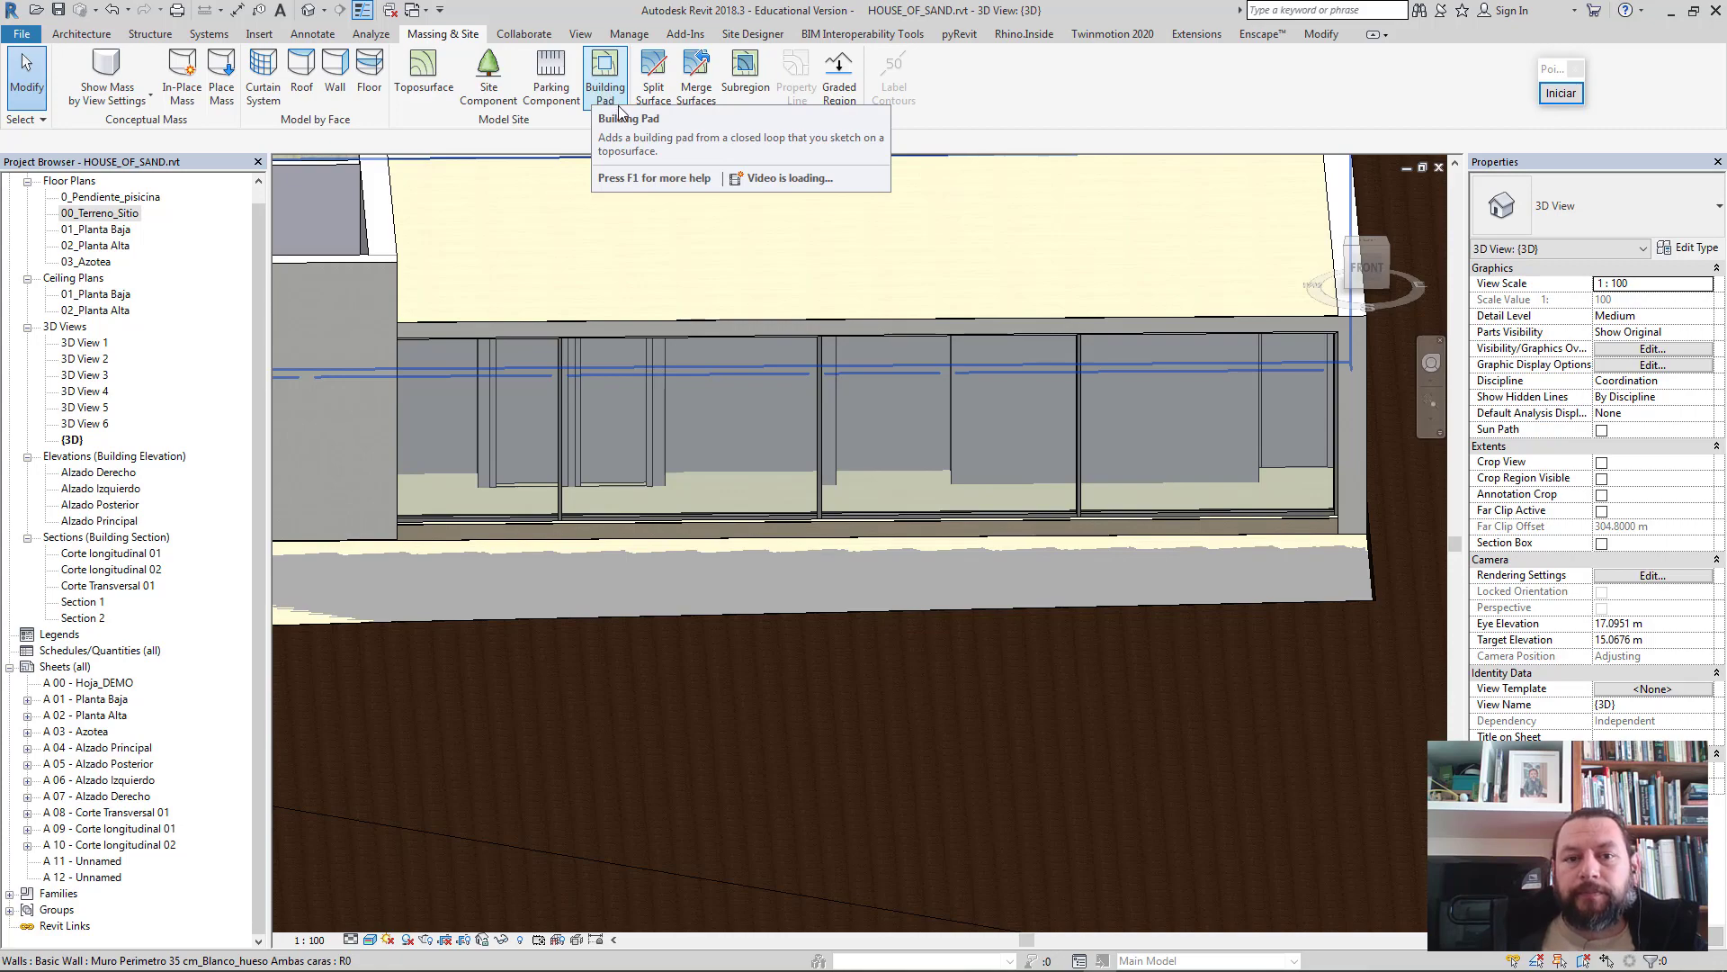
mouse_move(651, 370)
middle_mouse_down("shift")
mouse_move(907, 472)
mouse_move(969, 551)
middle_mouse_up("shift")
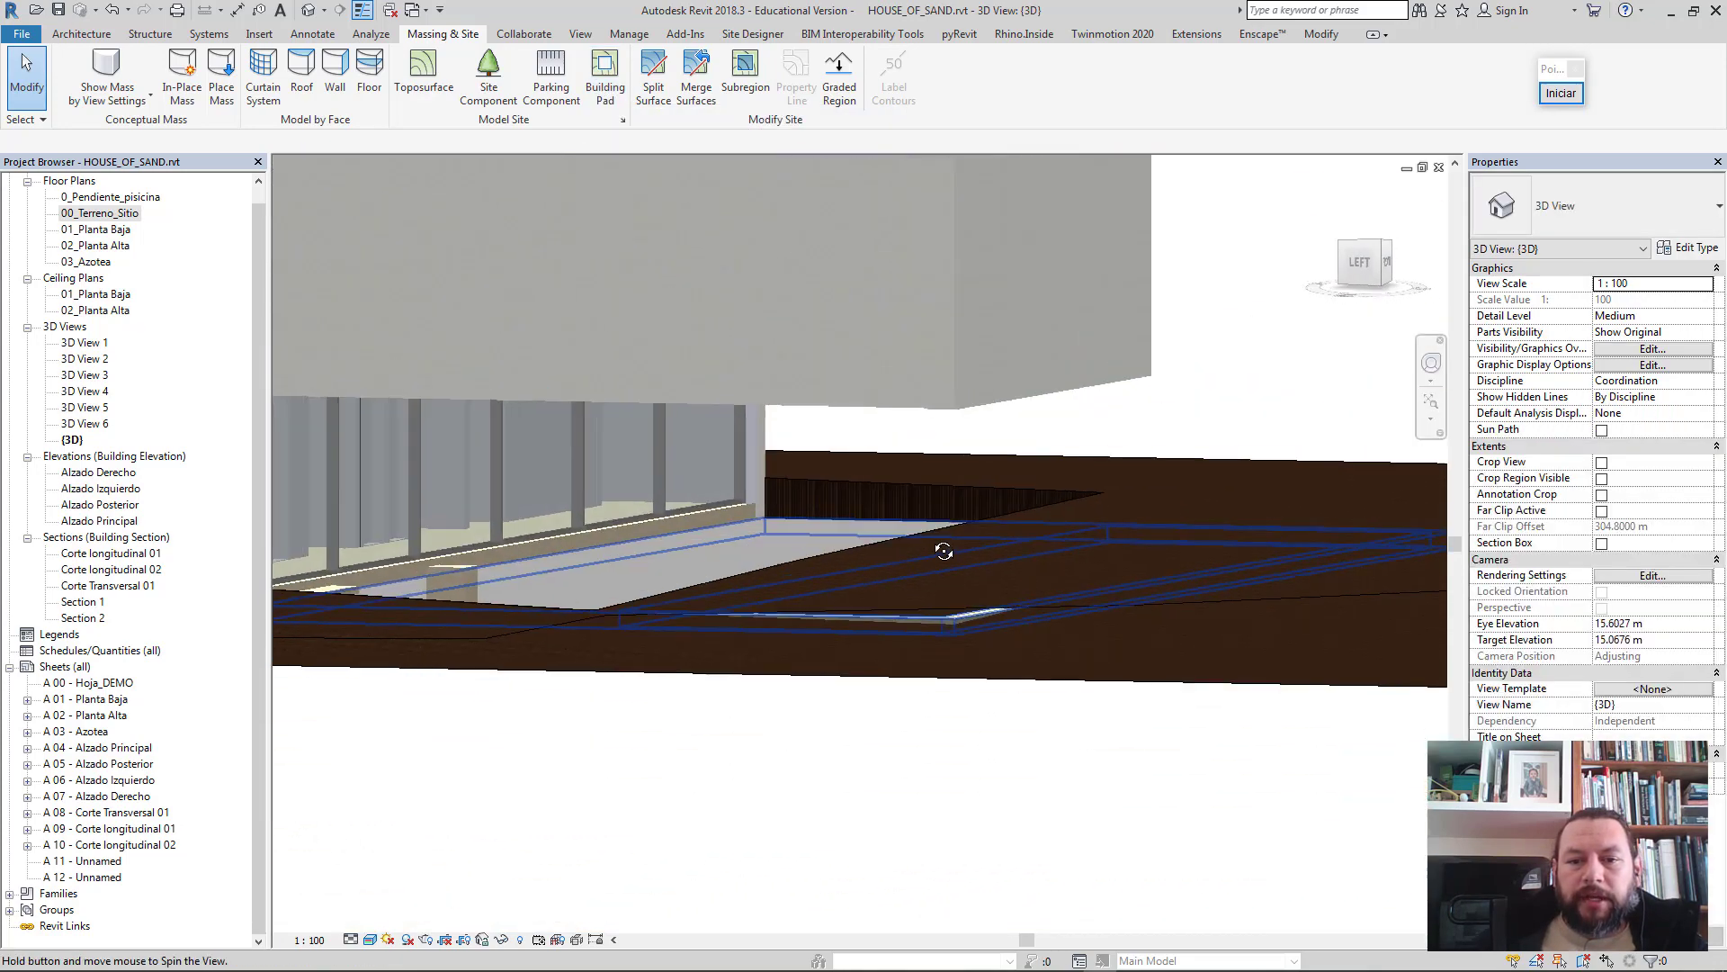
middle_click_drag(969, 551, 860, 529, "shift")
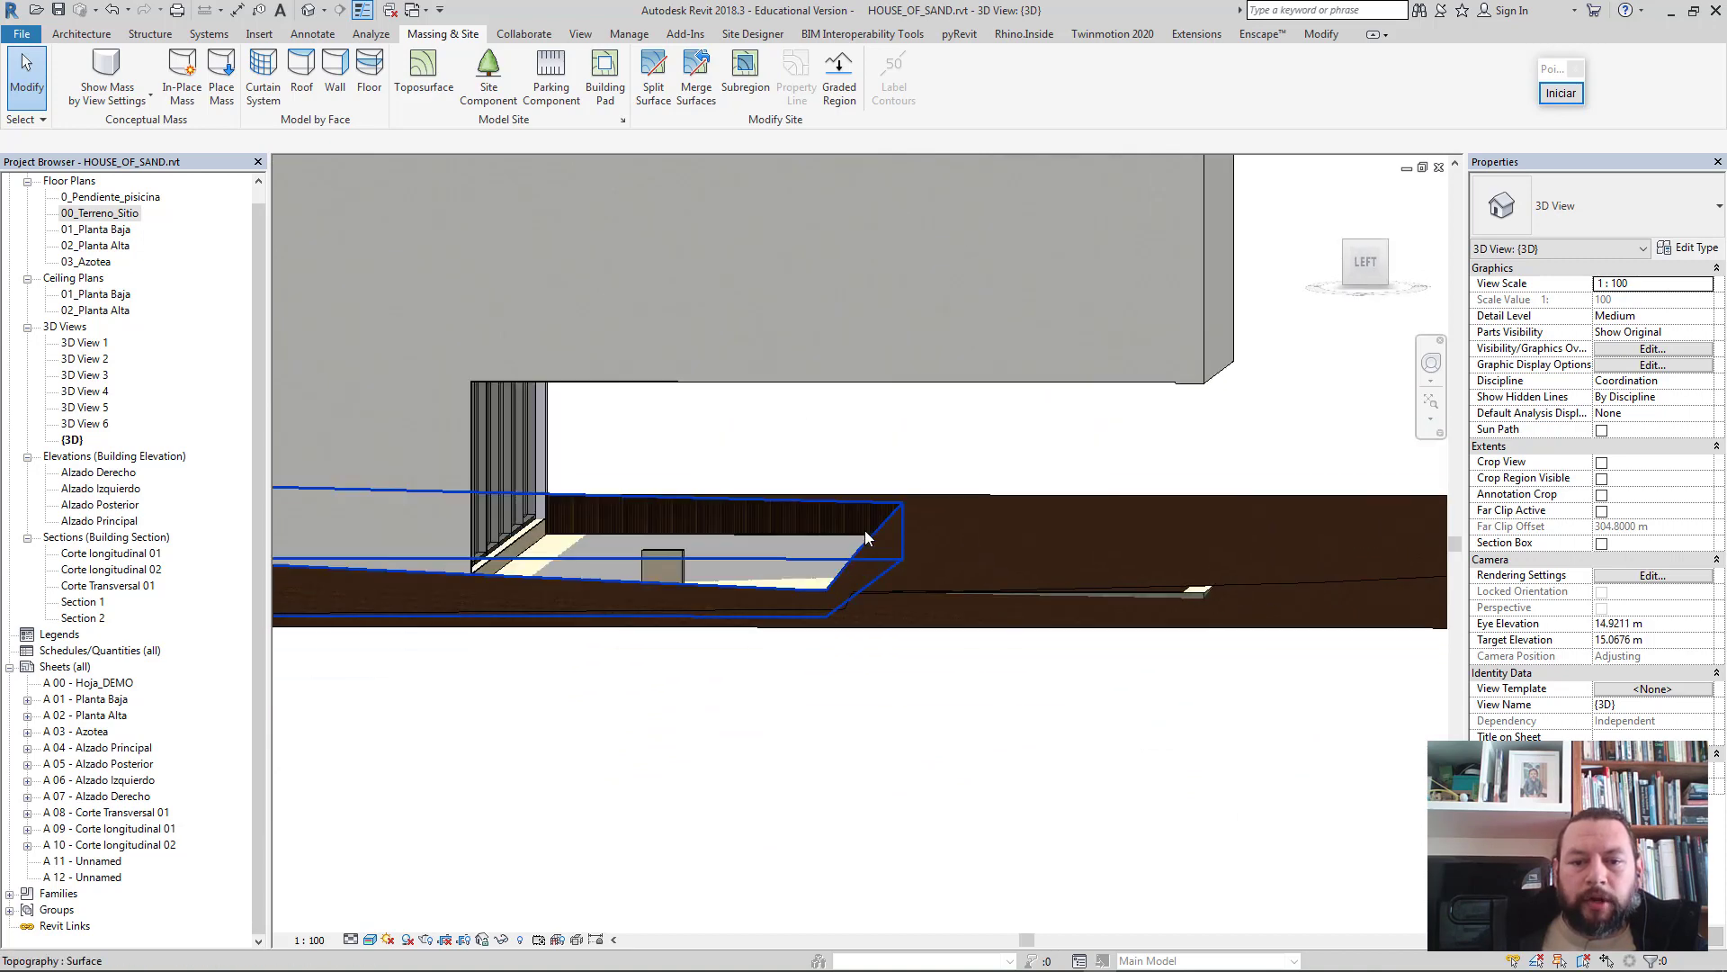
scroll(851, 509, "up", 1)
scroll(825, 528, "up", 2)
scroll(815, 525, "up", 2)
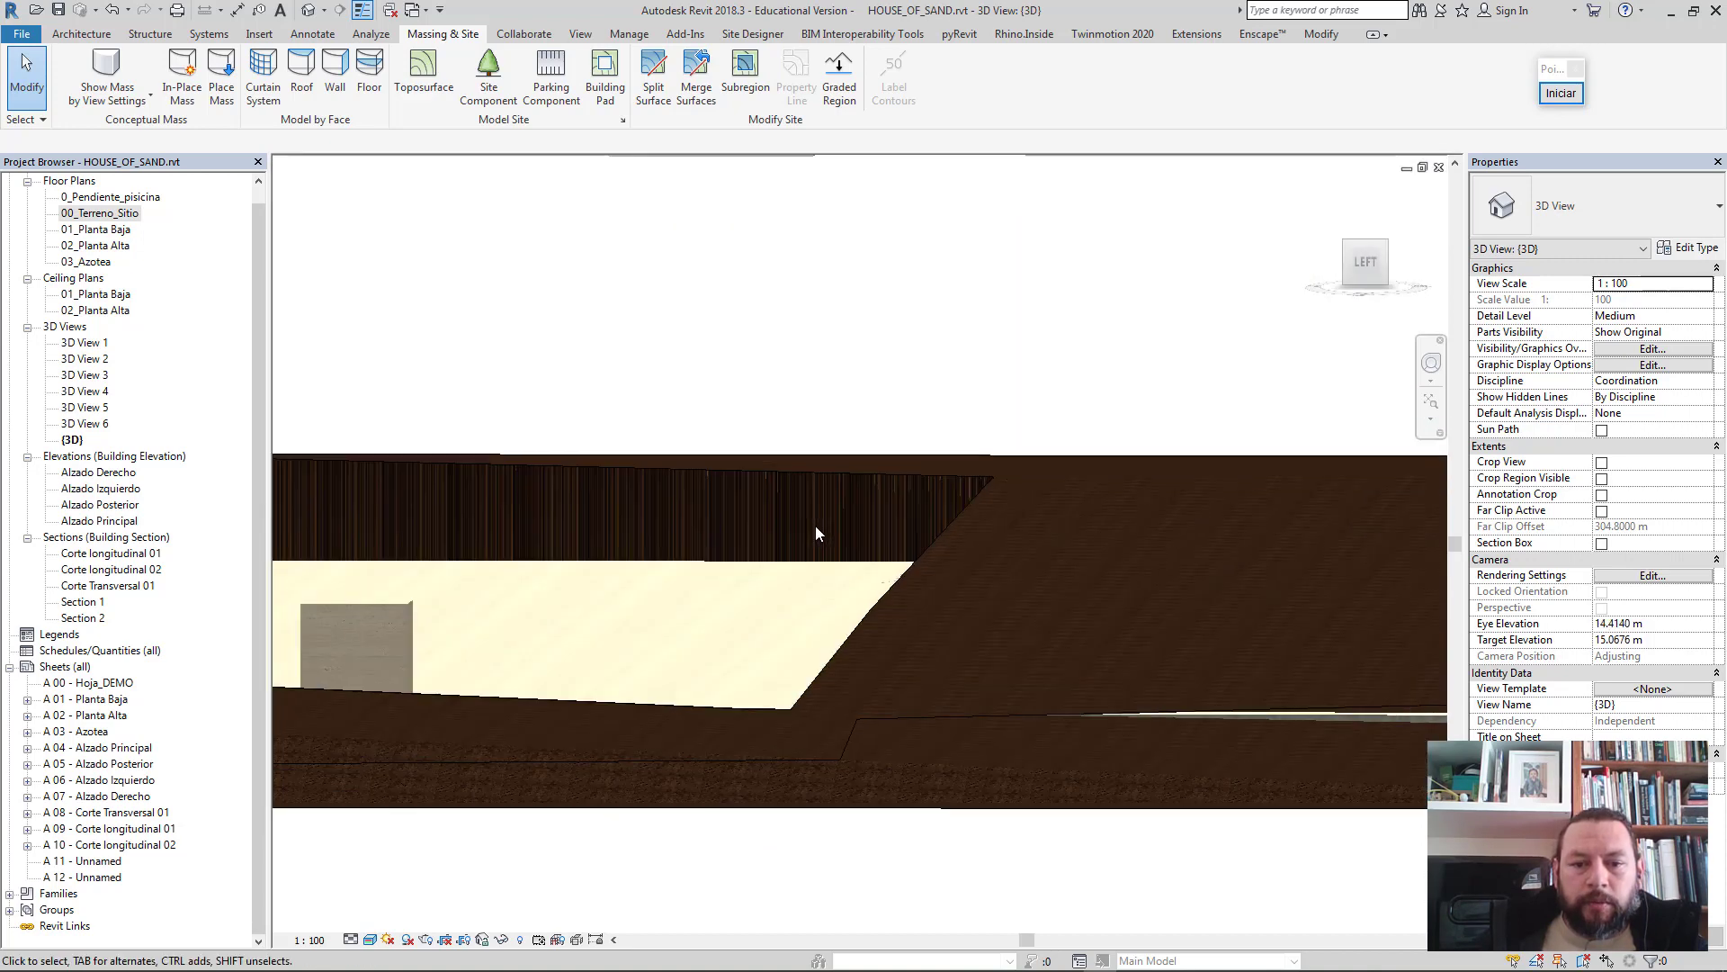
scroll(819, 578, "up", 3)
mouse_move(819, 578)
middle_mouse_down("shift")
mouse_move(872, 456)
mouse_move(545, 732)
middle_mouse_up("shift")
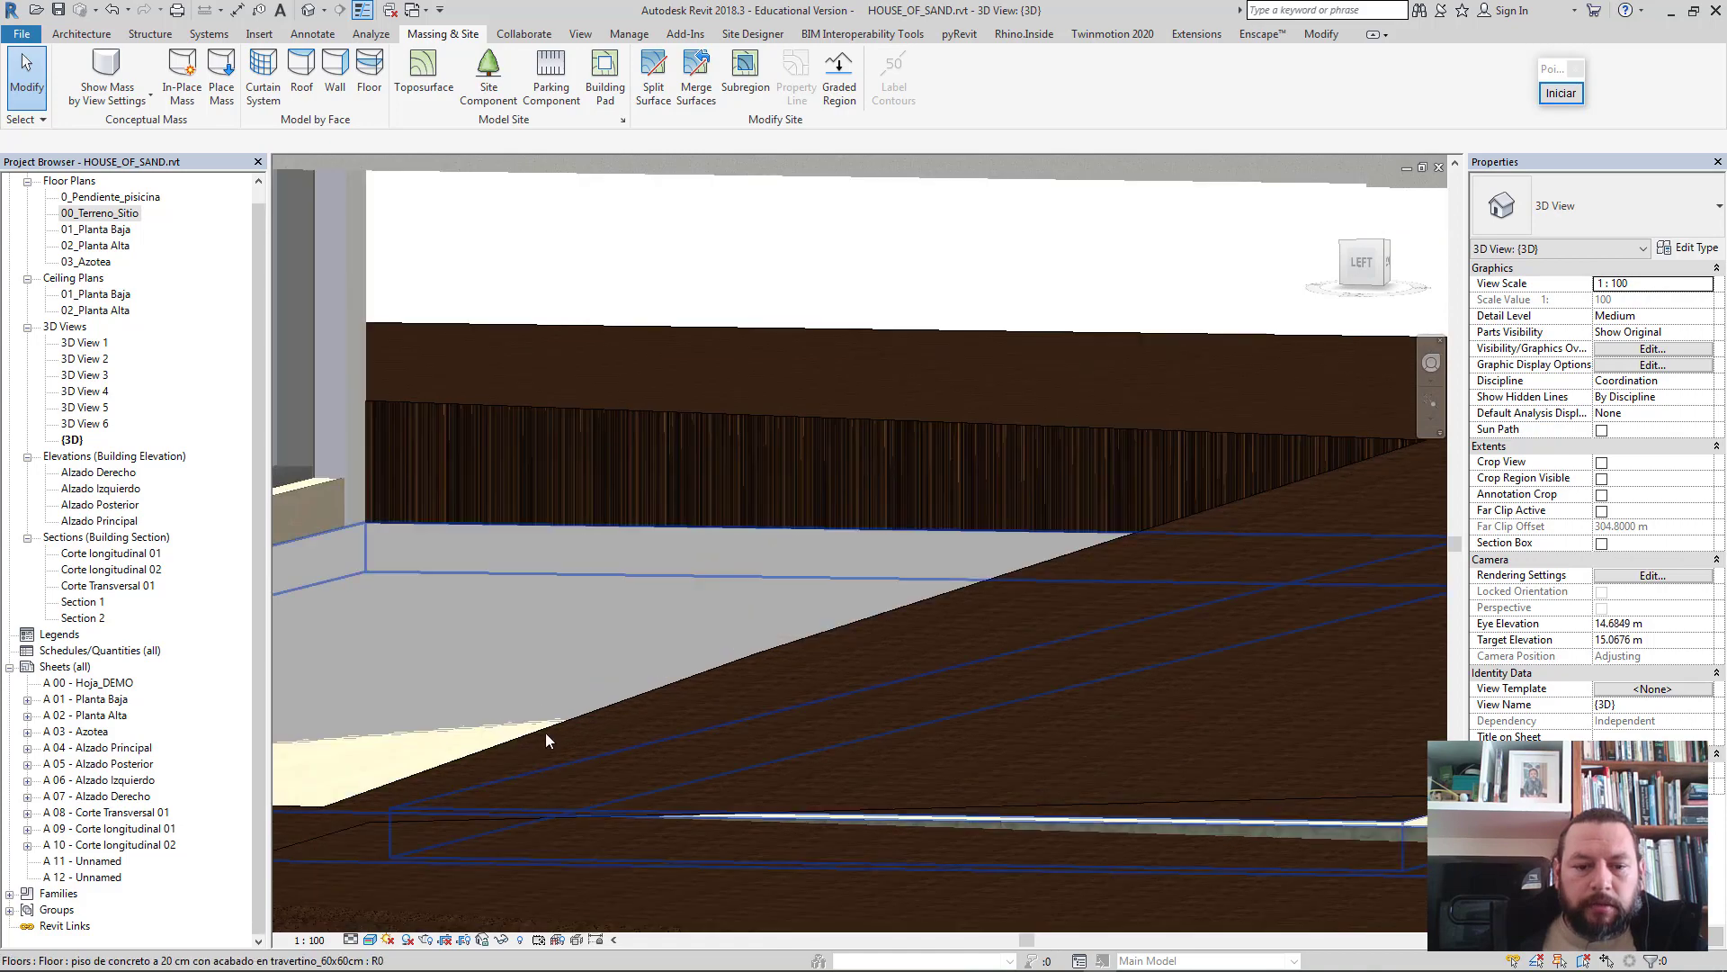
left_click(368, 942)
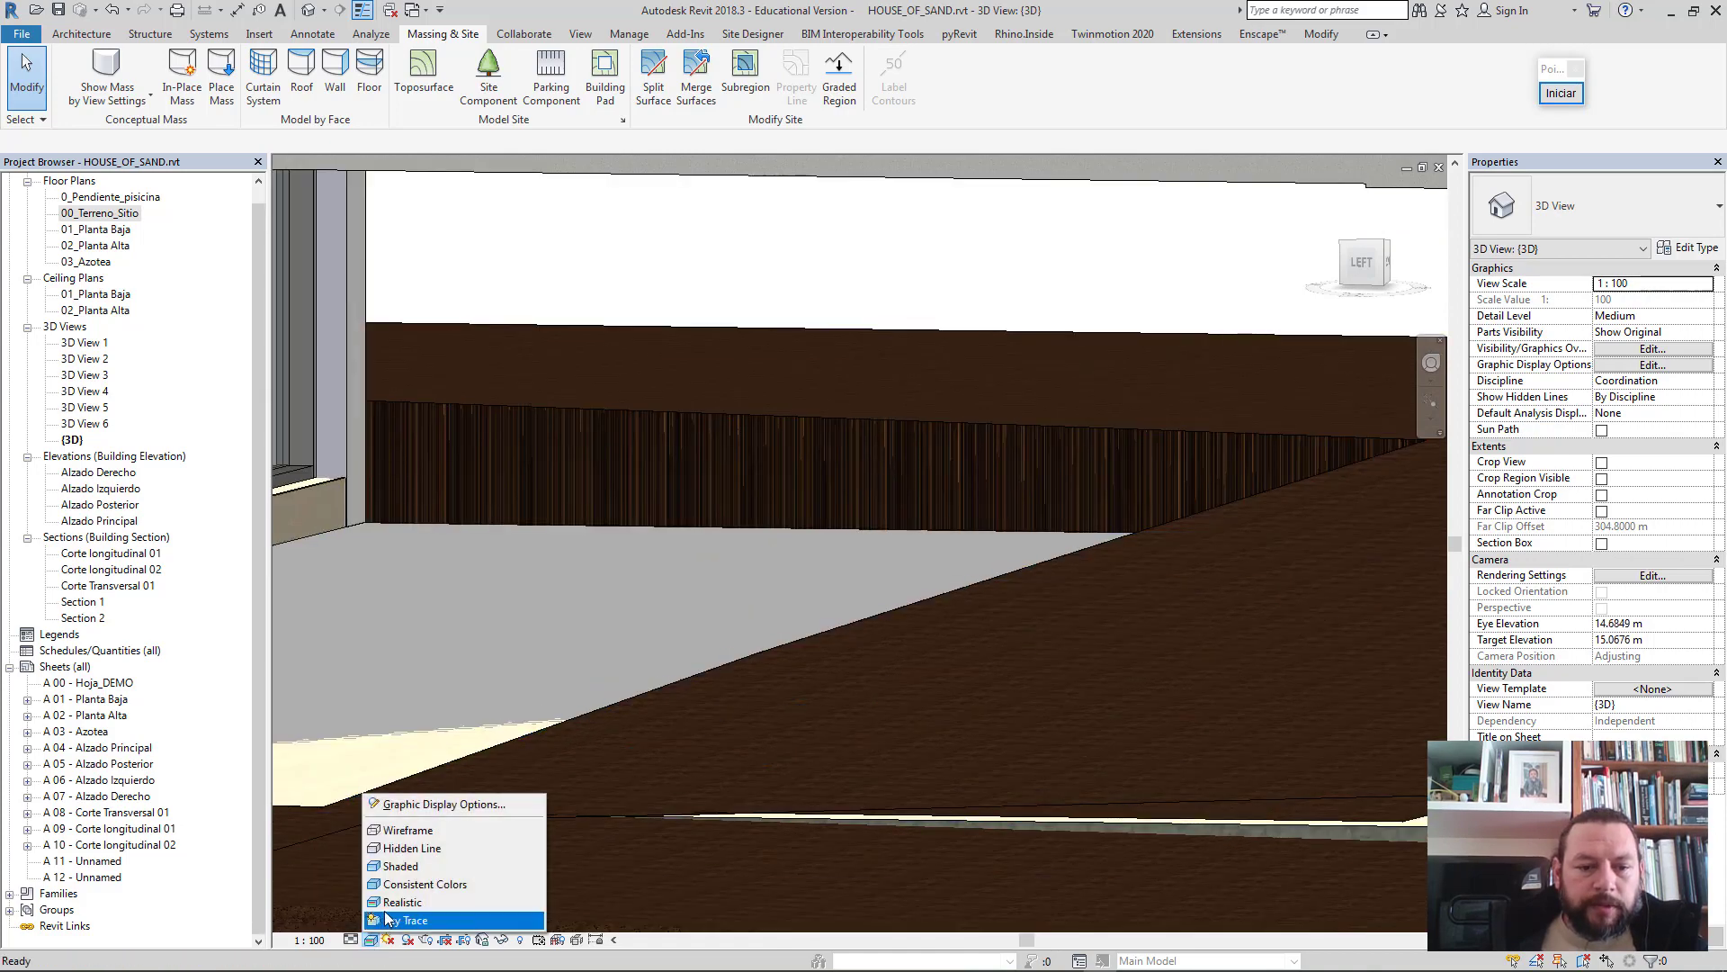
- Set the 3D view to Wireframe and select the topography and floor slab to compare them
left_click(405, 844)
mouse_move(736, 596)
middle_mouse_down("shift")
mouse_move(675, 645)
mouse_move(848, 543)
mouse_move(927, 434)
middle_mouse_up("shift")
left_click(954, 393)
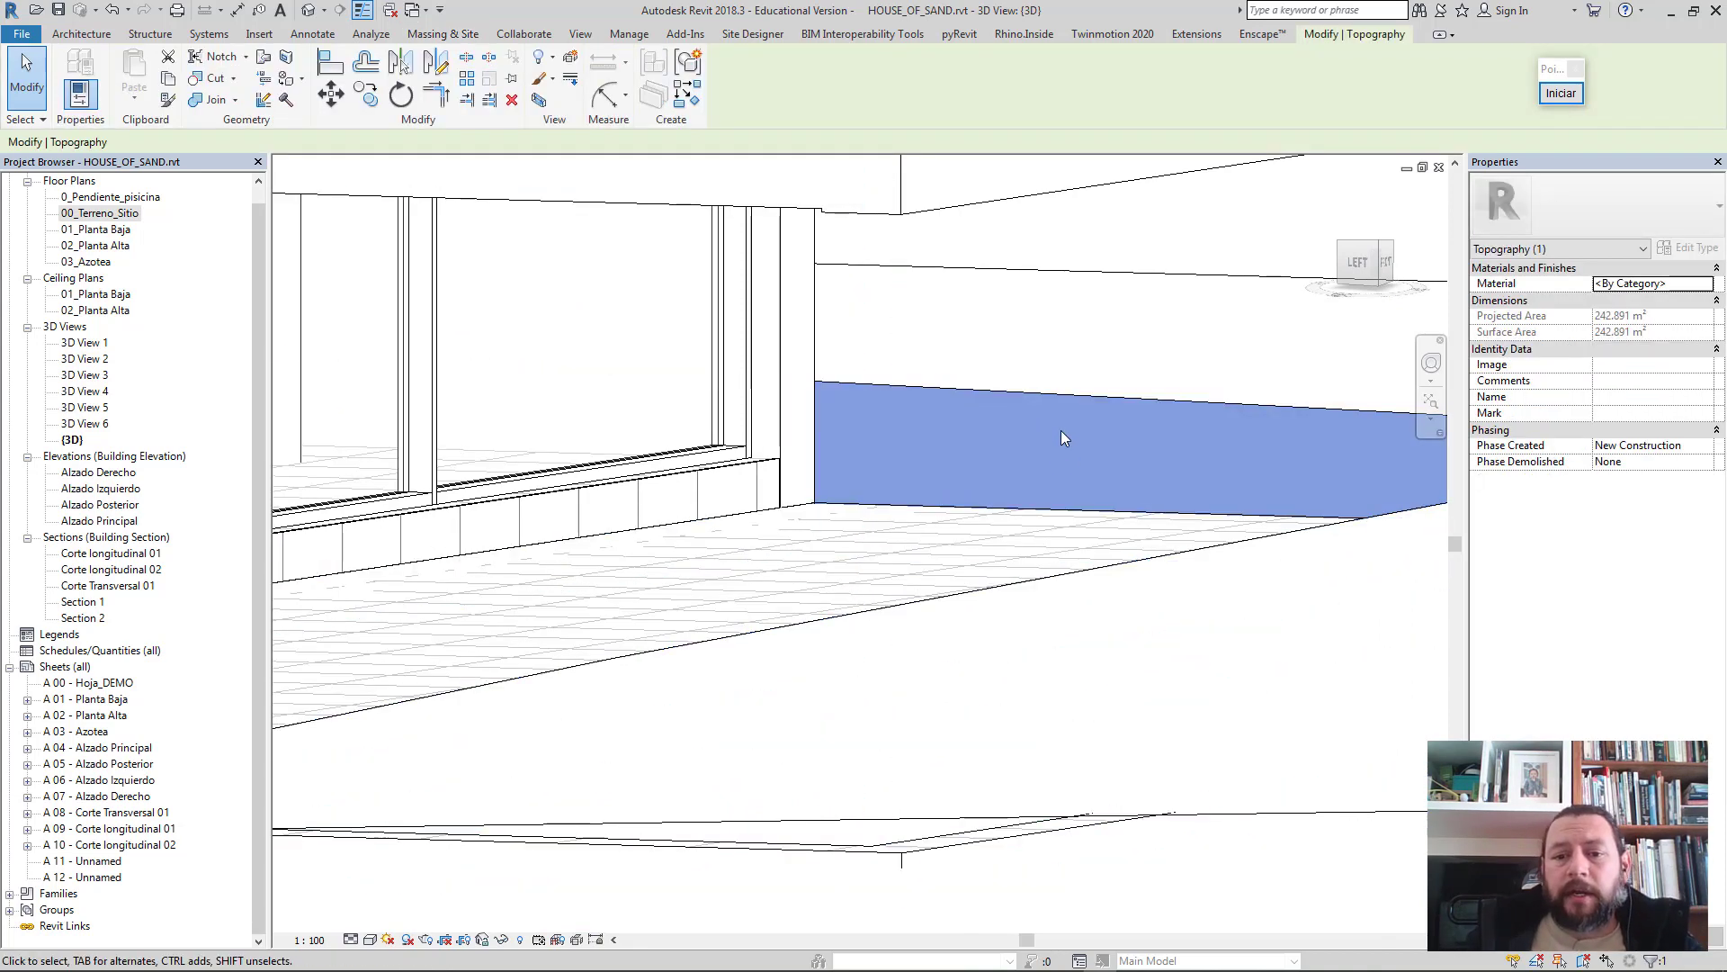
mouse_move(1083, 440)
middle_mouse_down("shift")
mouse_move(1157, 447)
mouse_move(984, 474)
mouse_move(1080, 494)
mouse_move(1204, 467)
mouse_move(1307, 482)
mouse_move(1010, 625)
mouse_move(995, 656)
mouse_move(894, 647)
middle_mouse_up("shift")
middle_click_drag(757, 609, 720, 608, "shift")
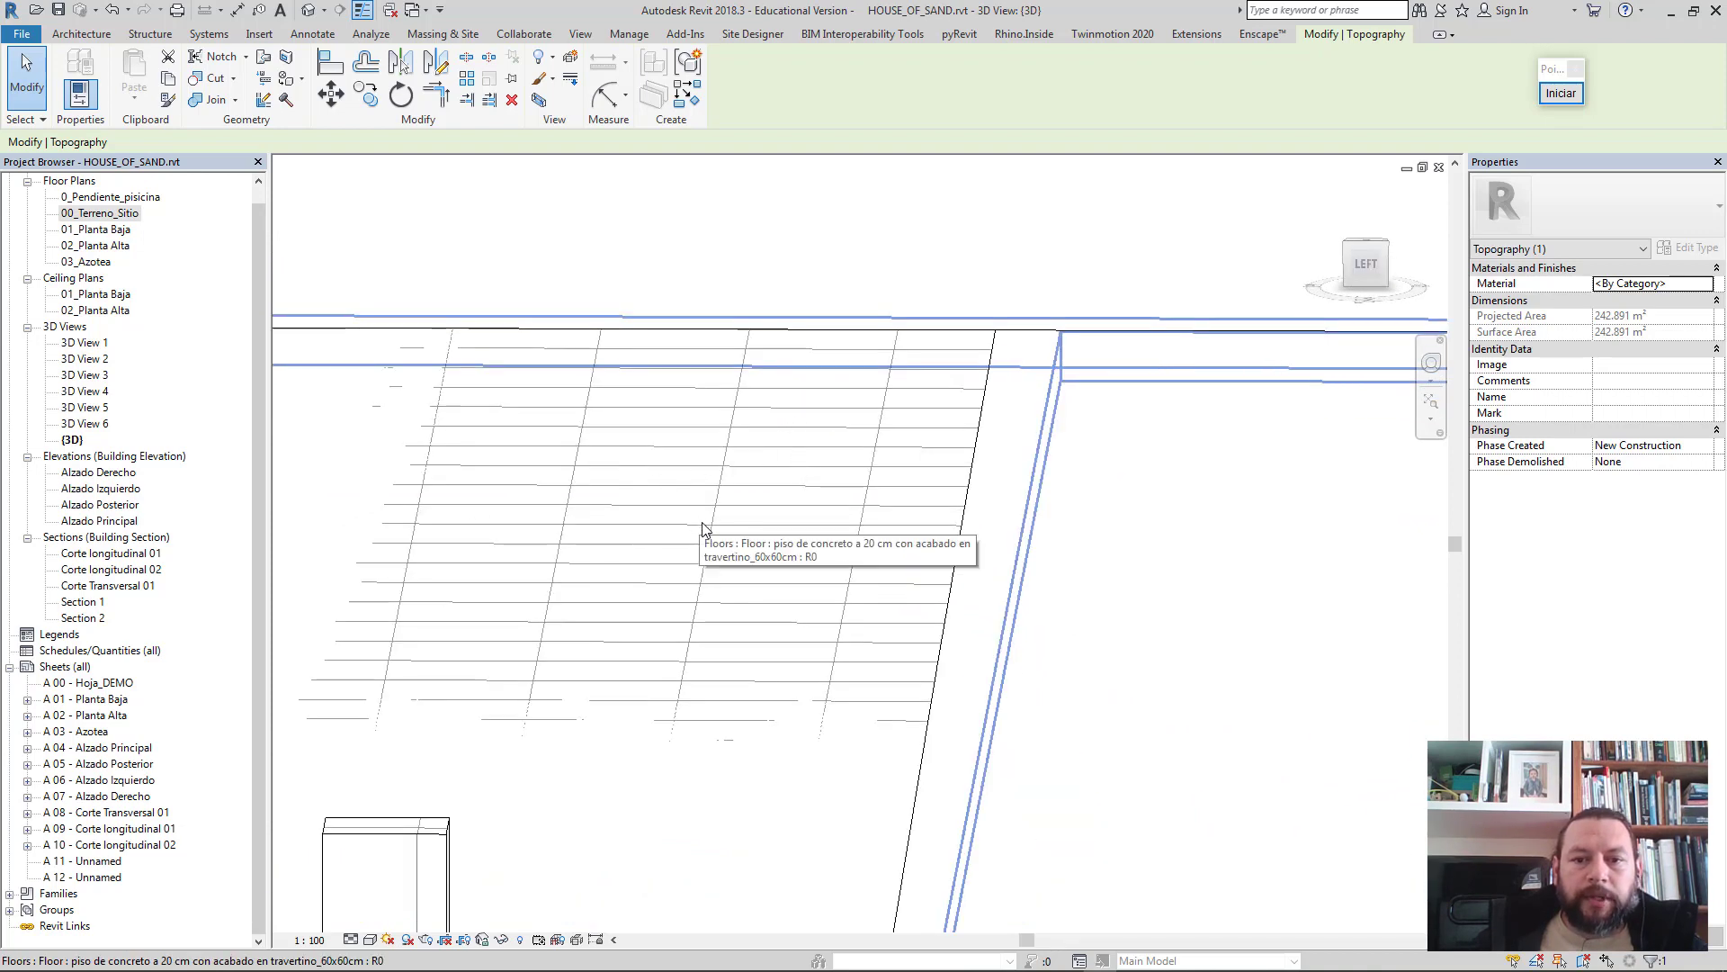
mouse_move(700, 533)
middle_mouse_down("shift")
mouse_move(772, 504)
mouse_move(1014, 617)
mouse_move(698, 571)
mouse_move(691, 525)
middle_mouse_up("shift")
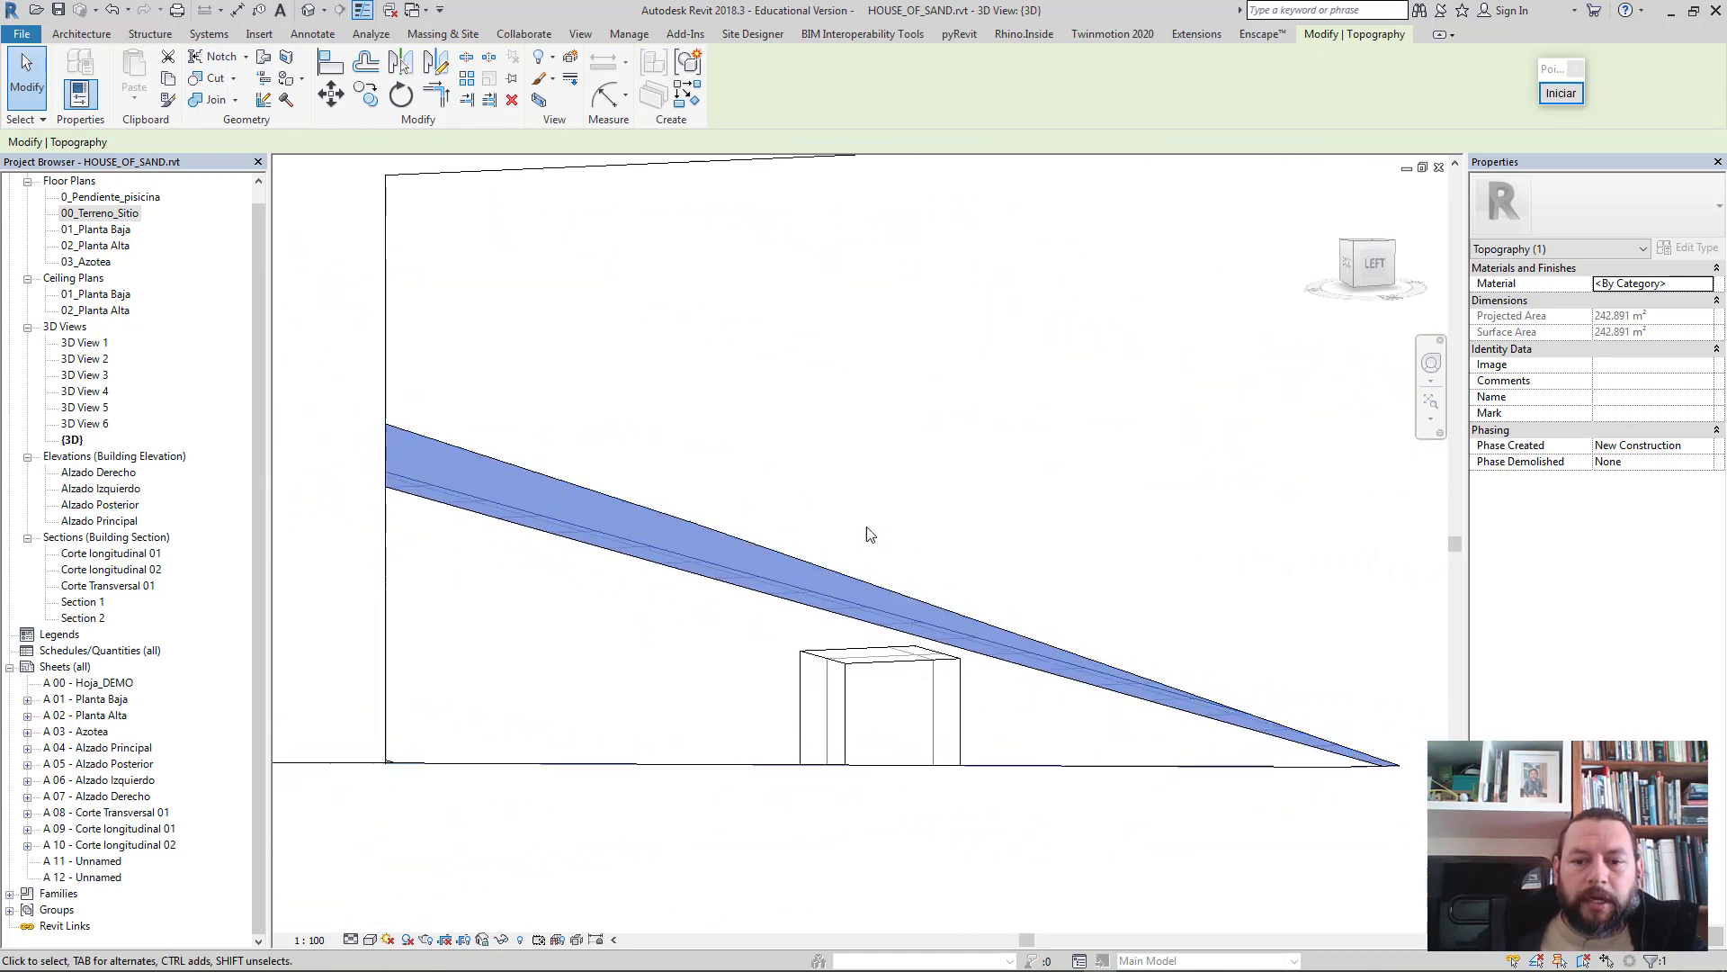
mouse_move(880, 537)
middle_mouse_down()
mouse_move(725, 509)
mouse_move(731, 558)
middle_mouse_up()
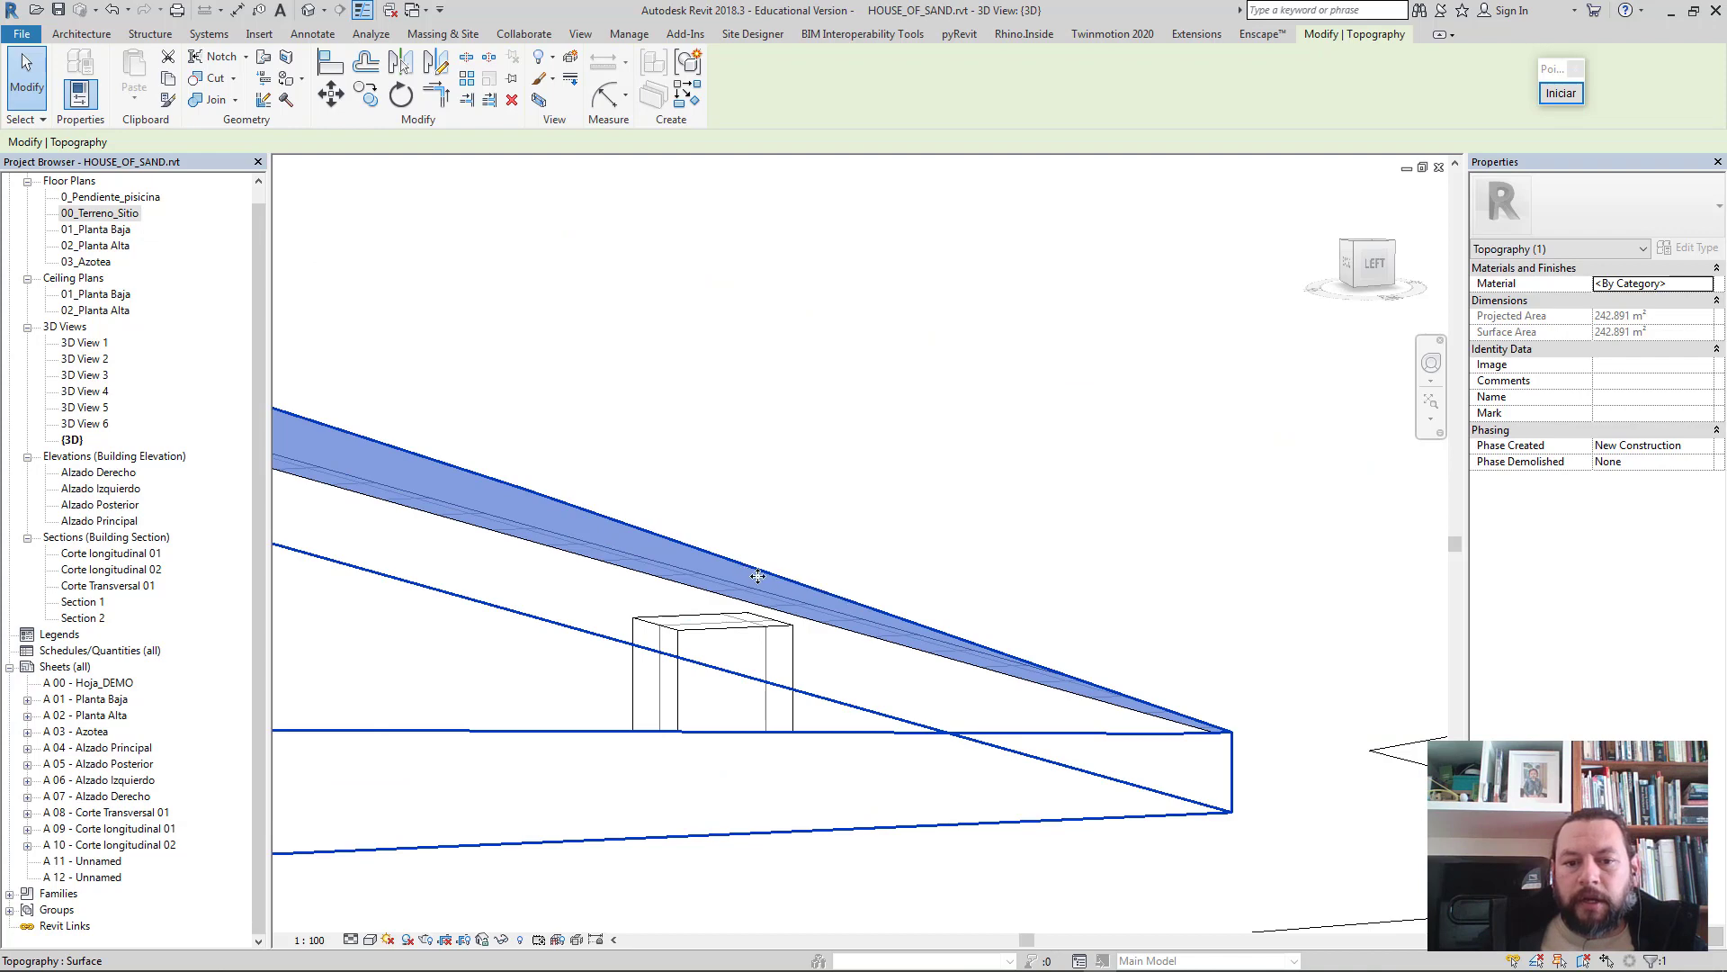
middle_click_drag(917, 586, 910, 605, "shift")
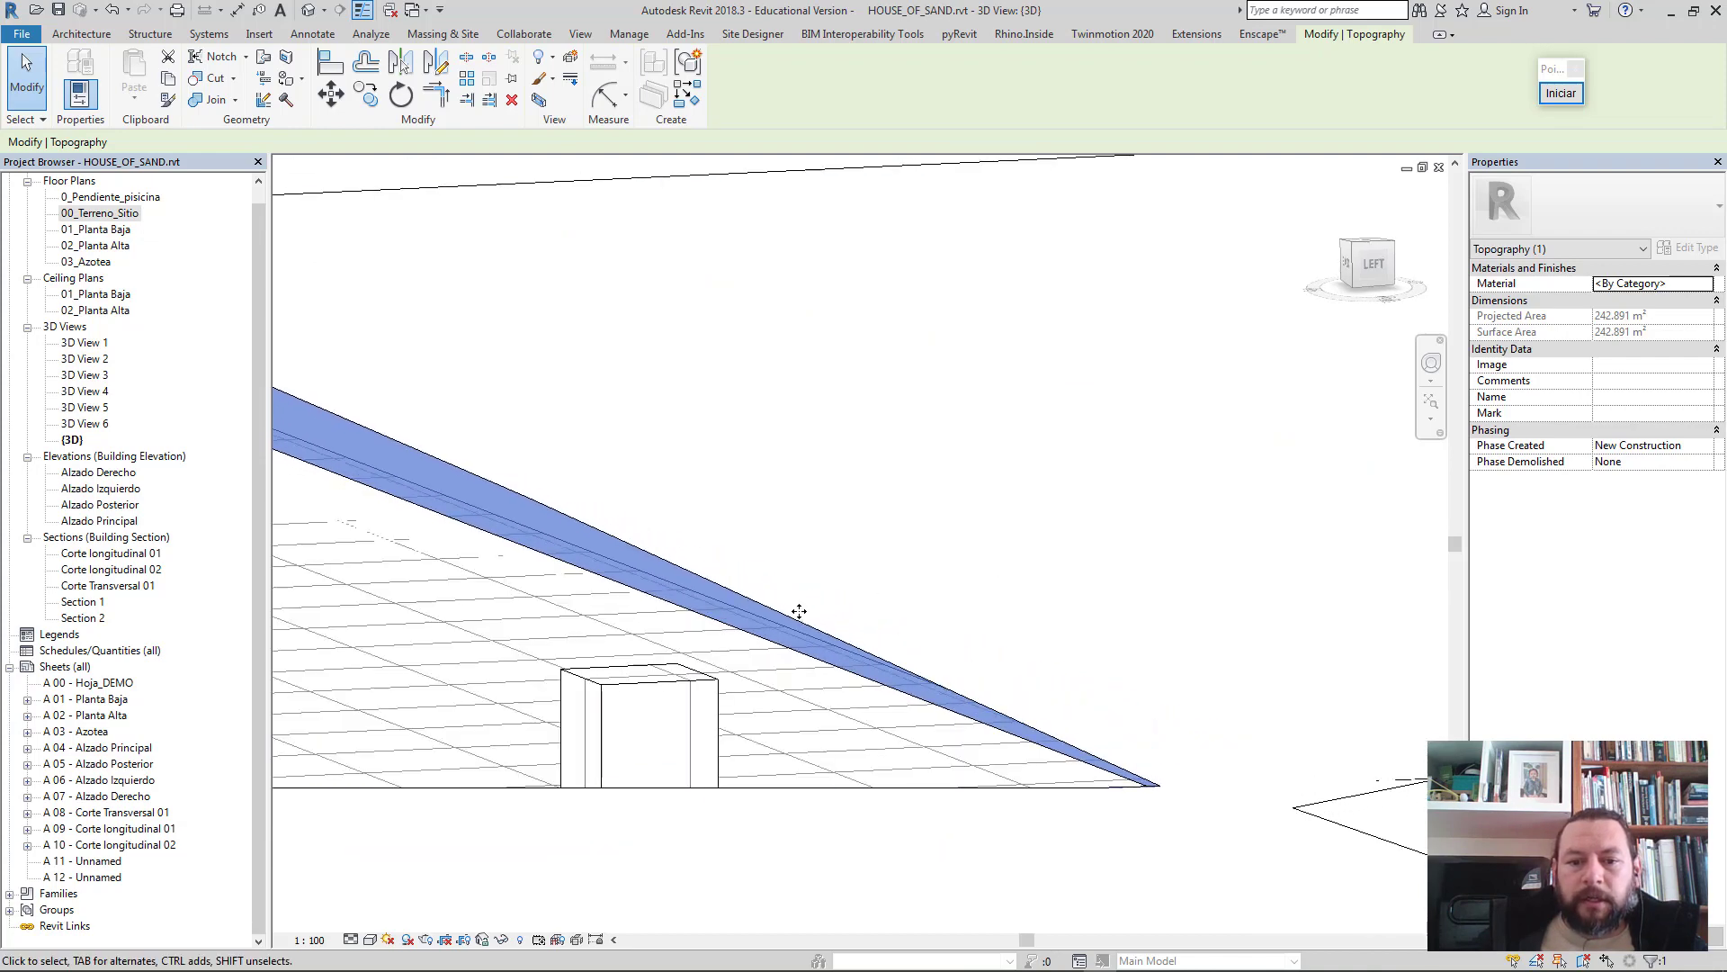
left_click(867, 720)
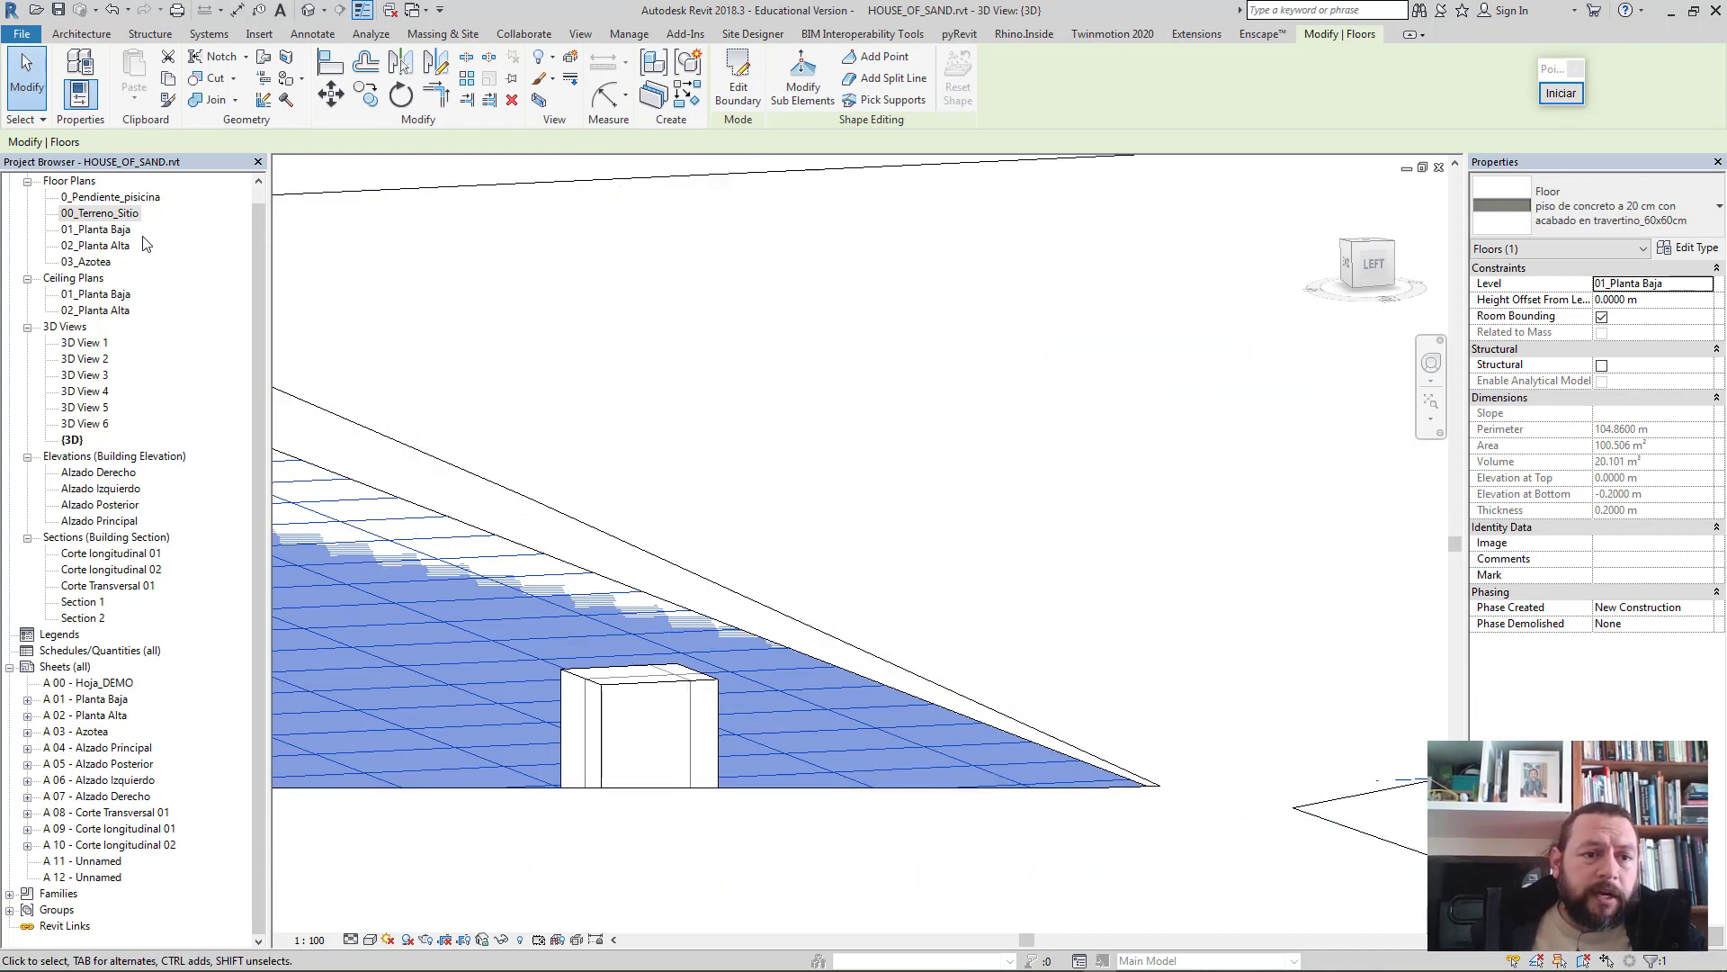
- Return to the 00_Terreno_Sitio plan, zoom out and select the topography surface
double_click(102, 213)
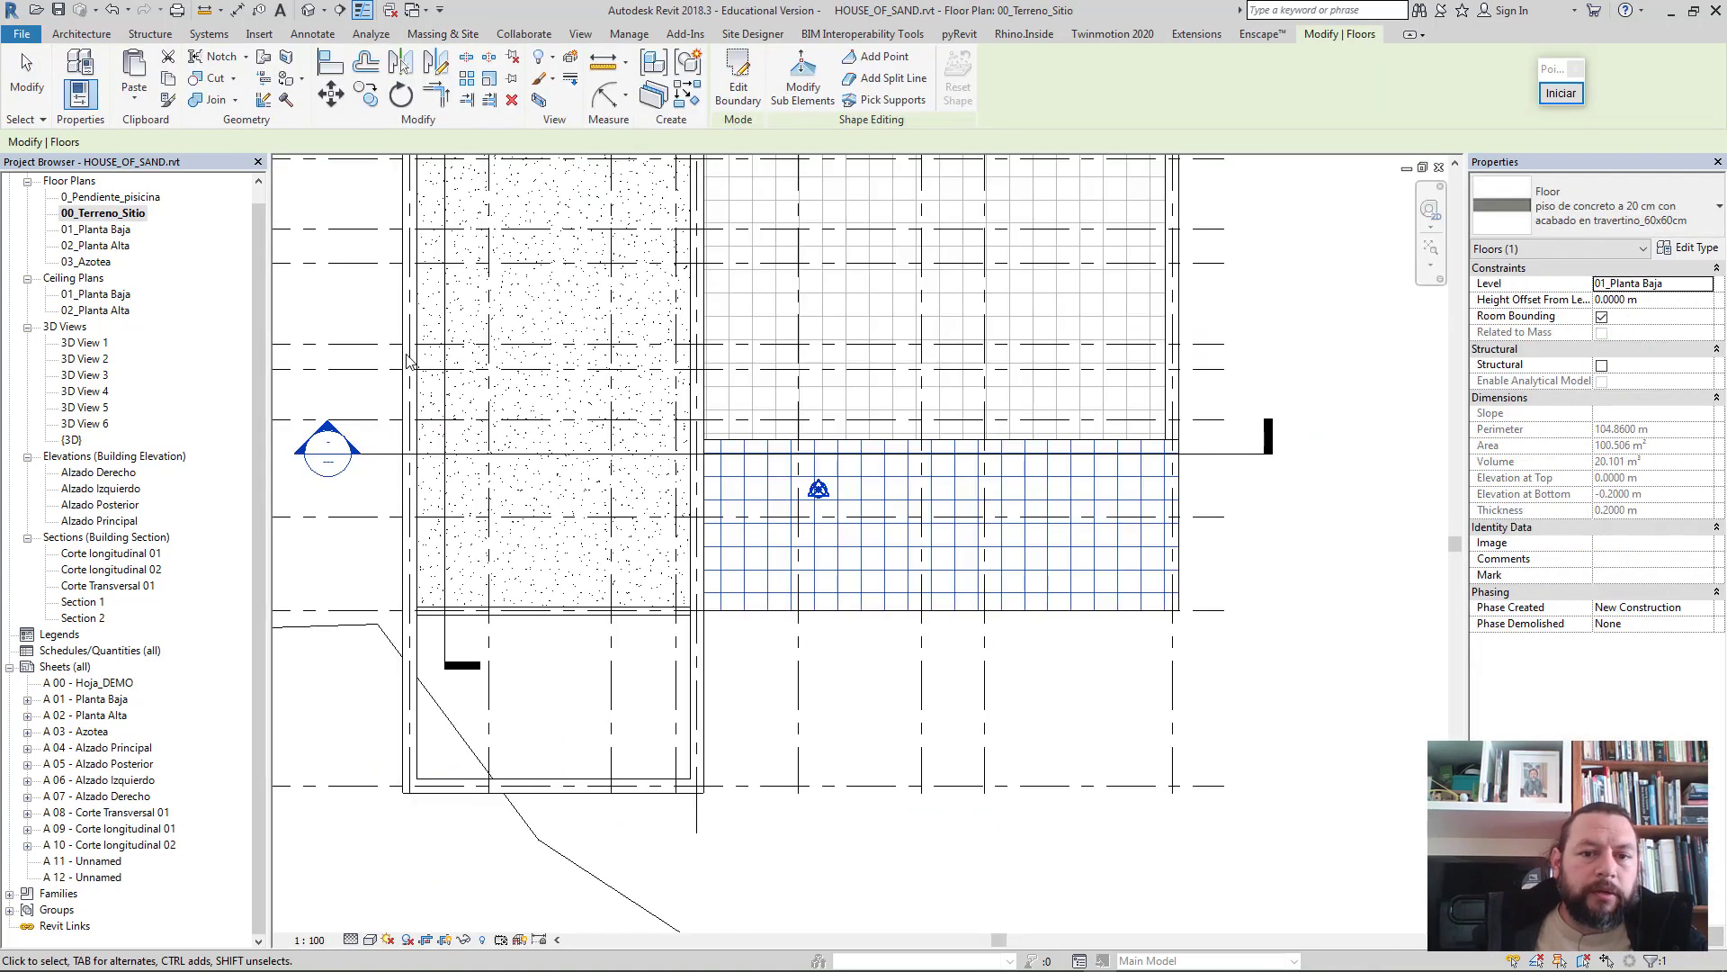
scroll(561, 461, "down", 2)
scroll(630, 521, "down", 2)
scroll(702, 585, "down", 1)
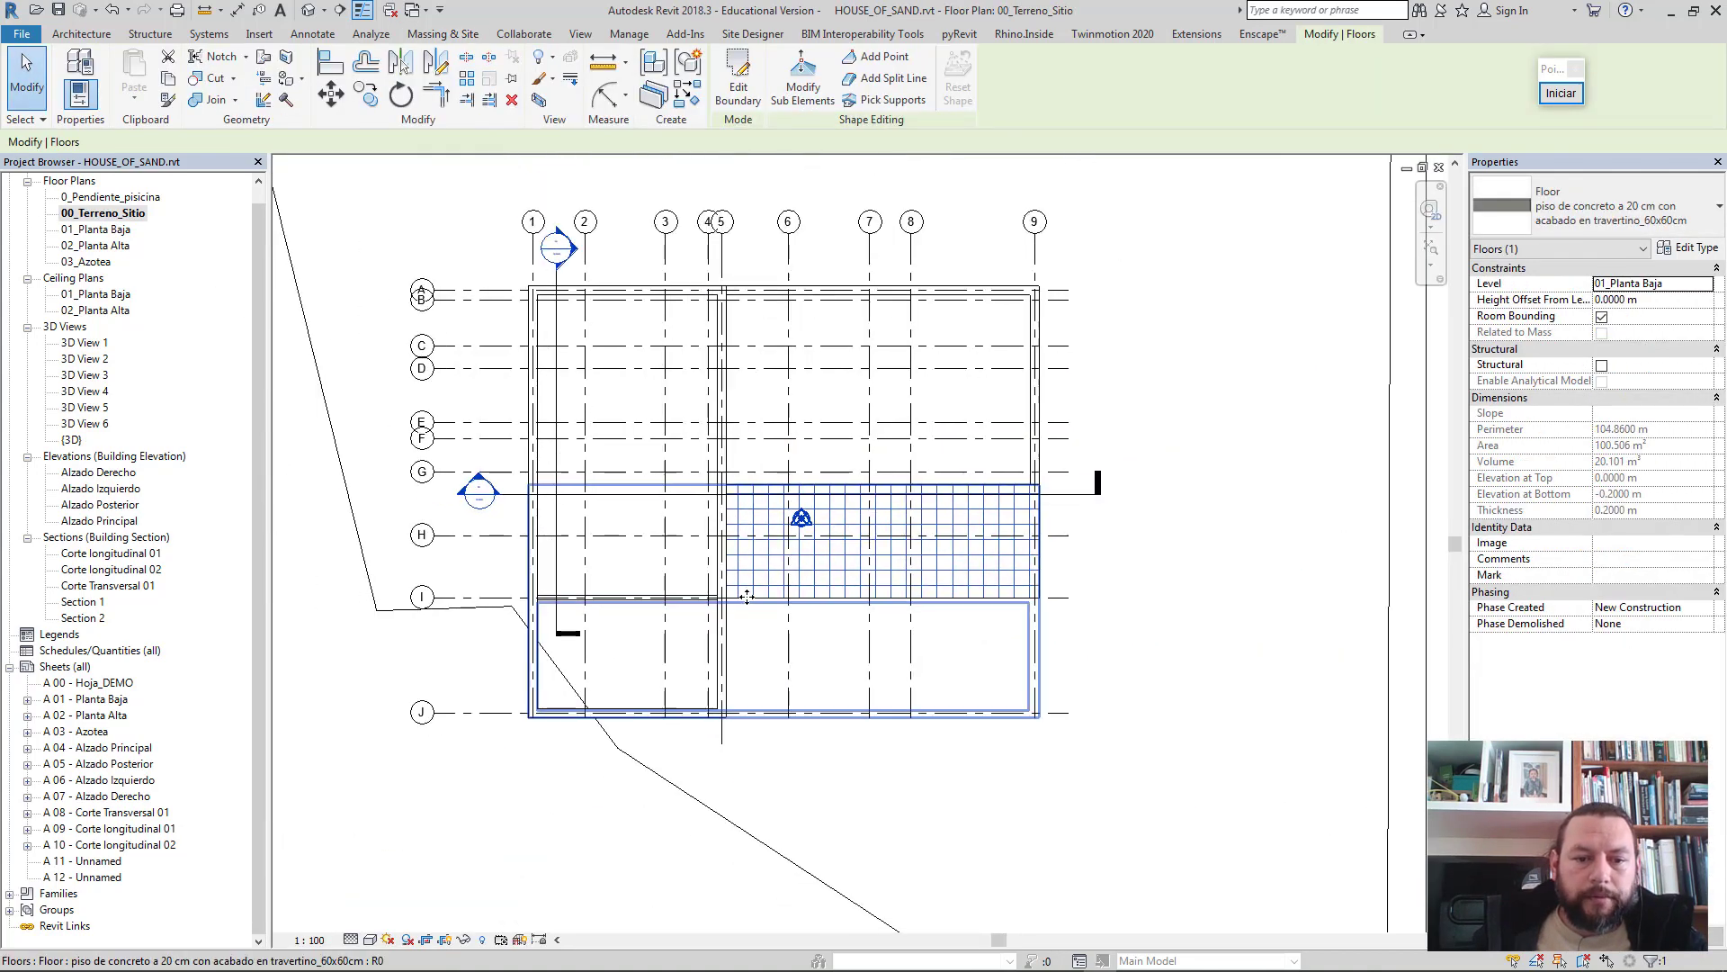
scroll(743, 636, "down", 1)
scroll(743, 636, "down", 1)
scroll(740, 657, "down", 1)
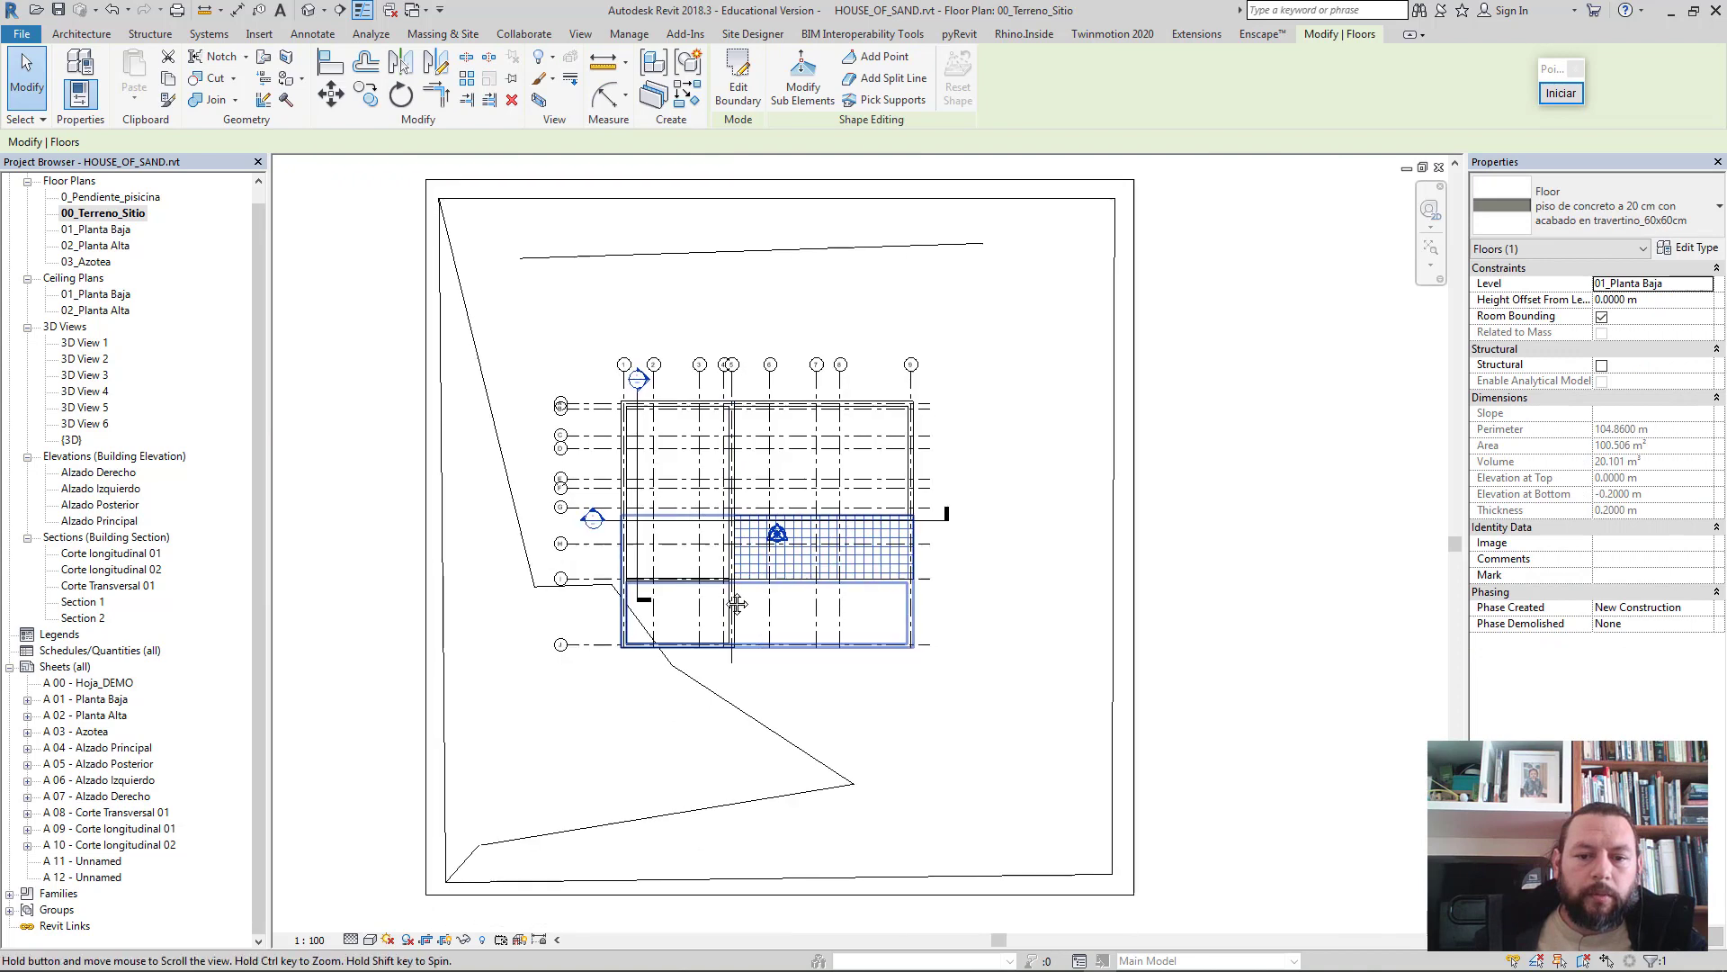
scroll(732, 663, "down", 1)
left_click(729, 663)
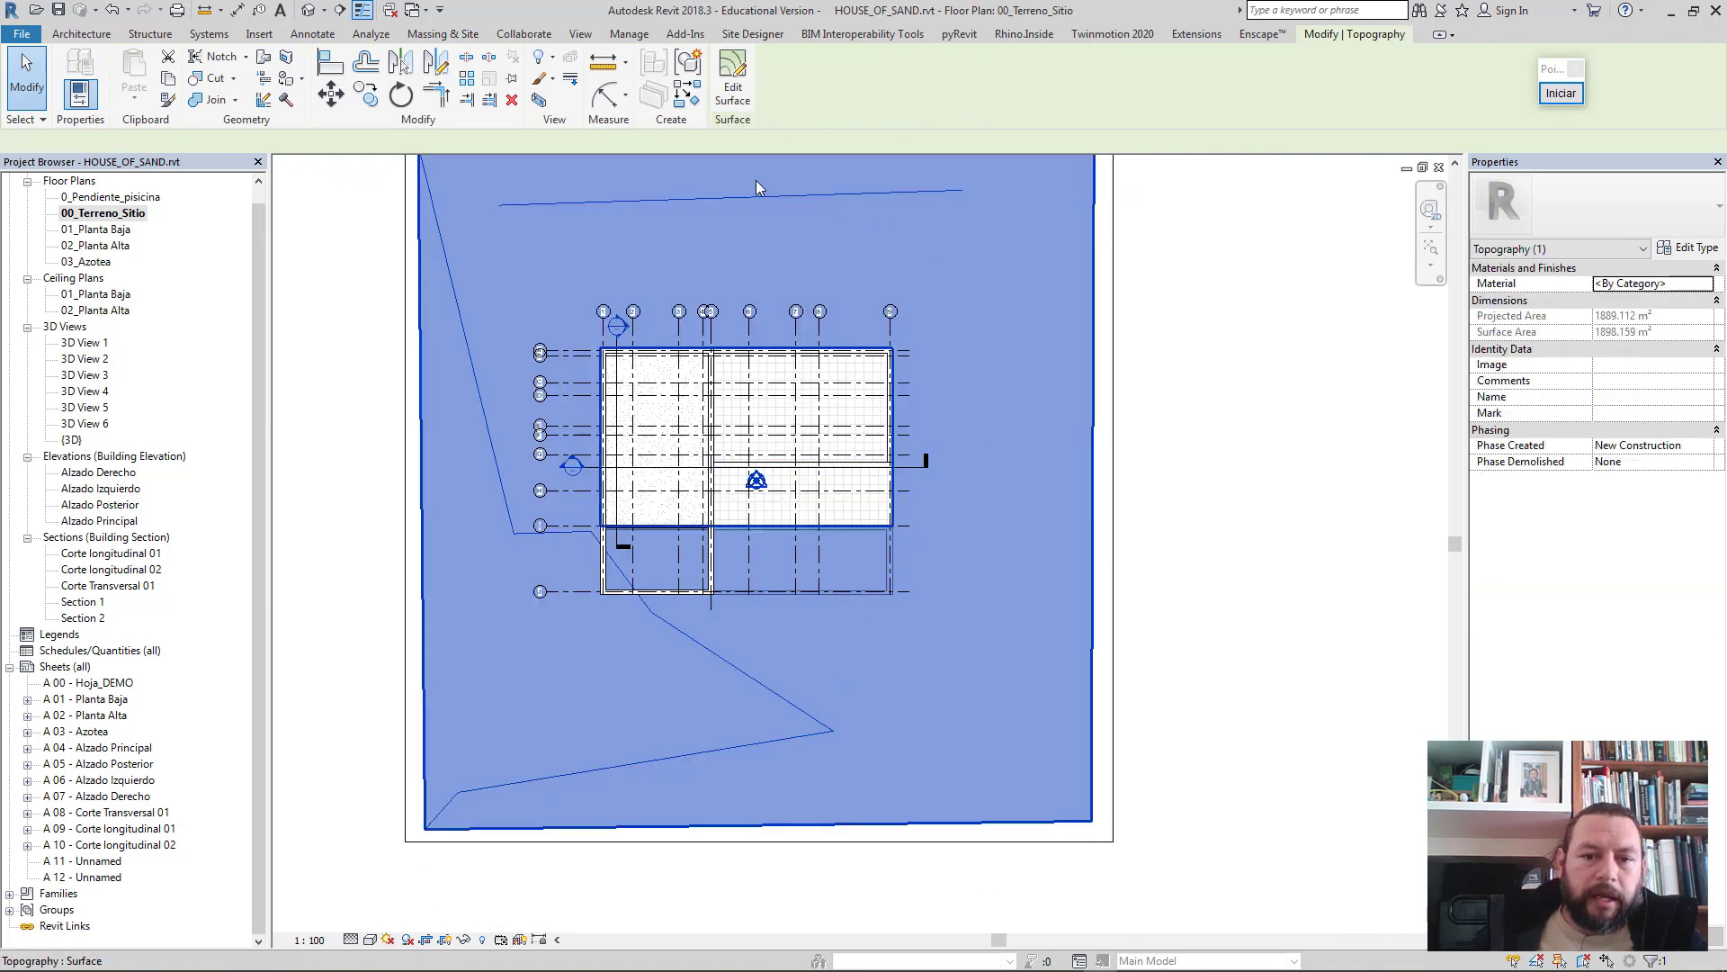
- Edit the topography and place points east and southeast of the house
left_click(735, 81)
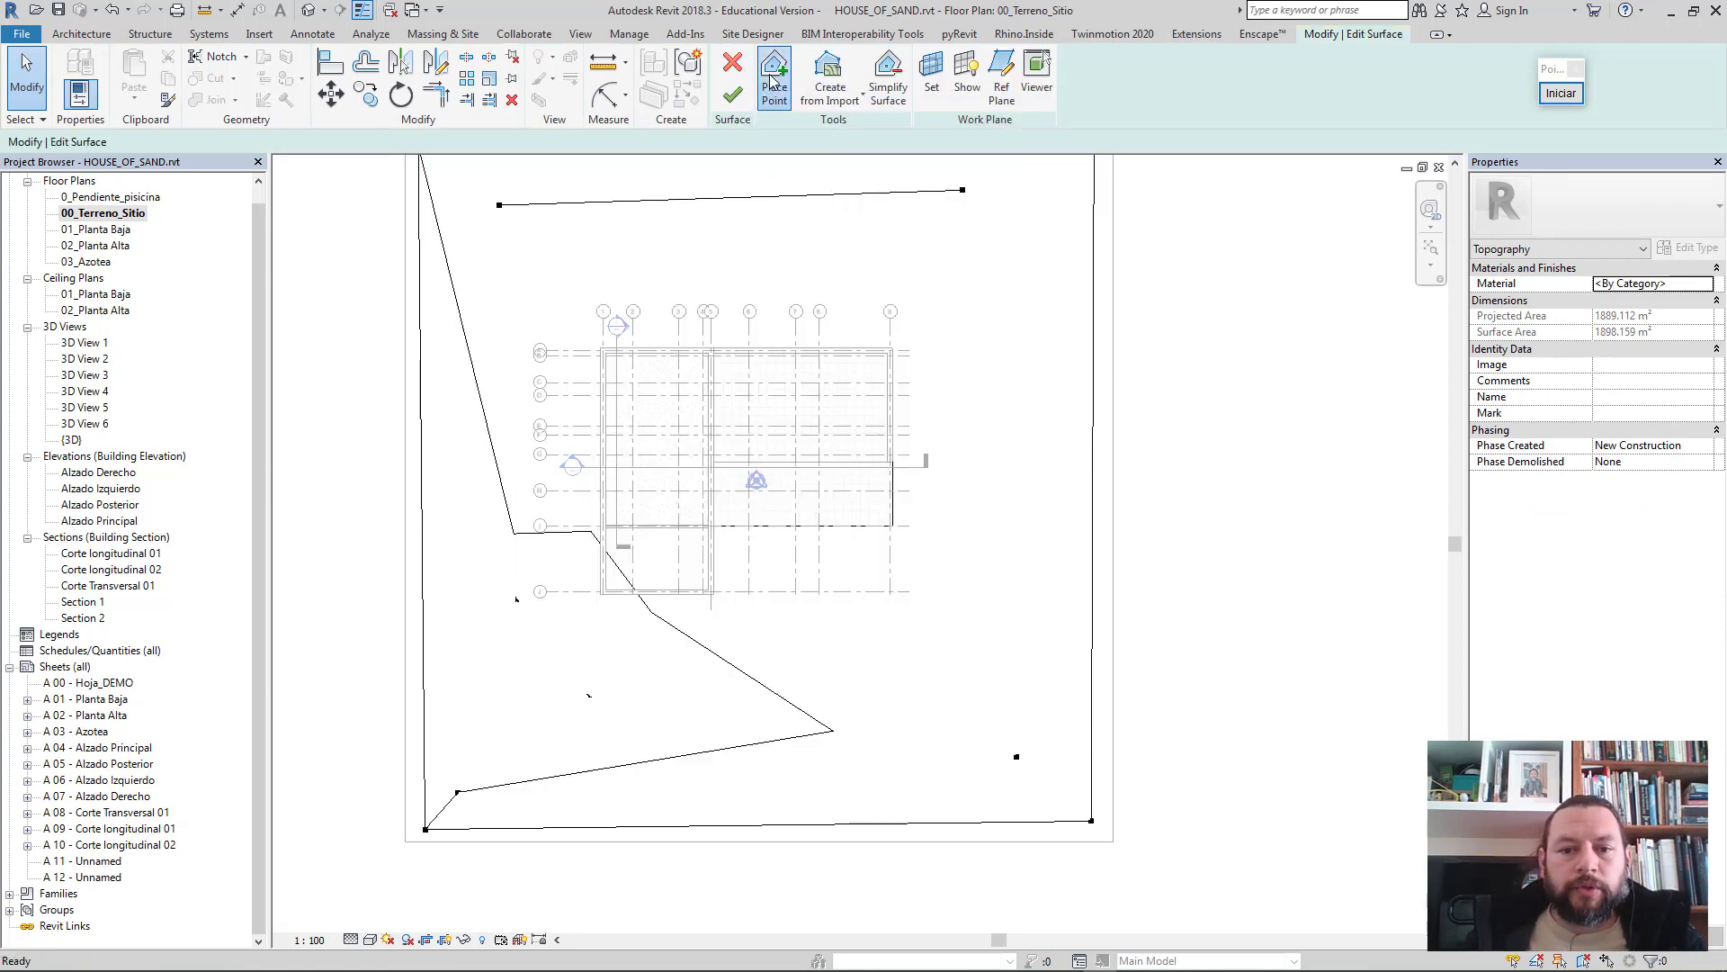
left_click(773, 76)
scroll(930, 526, "up", 1)
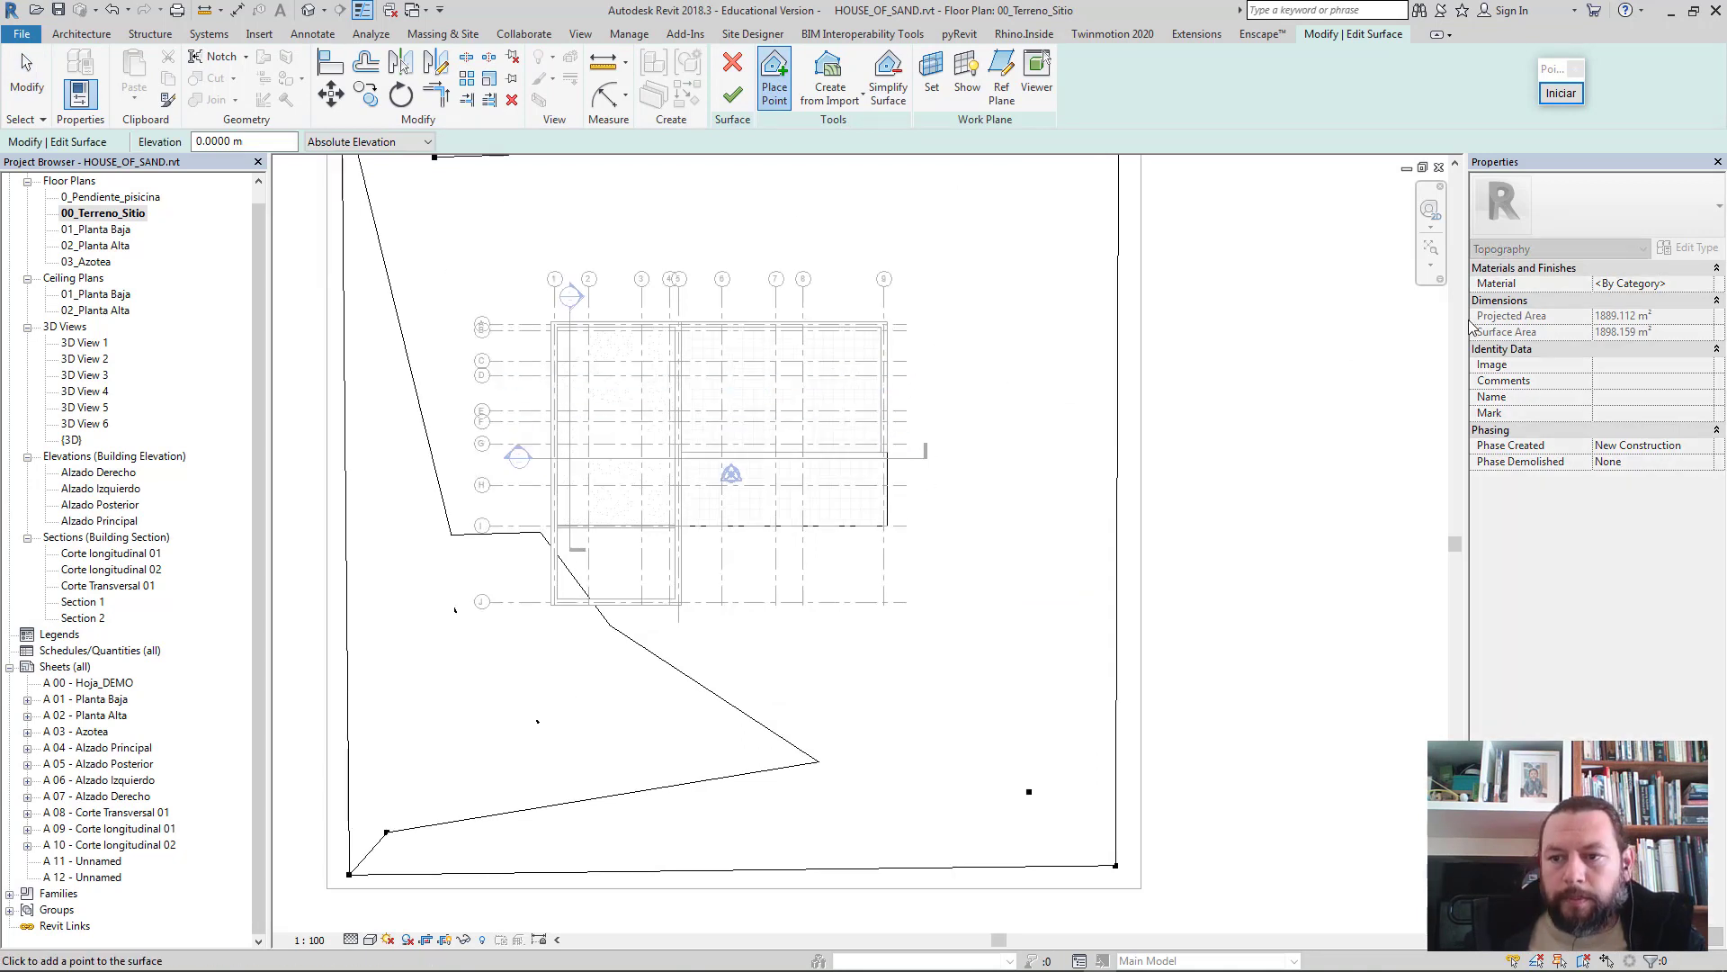
left_click(915, 346)
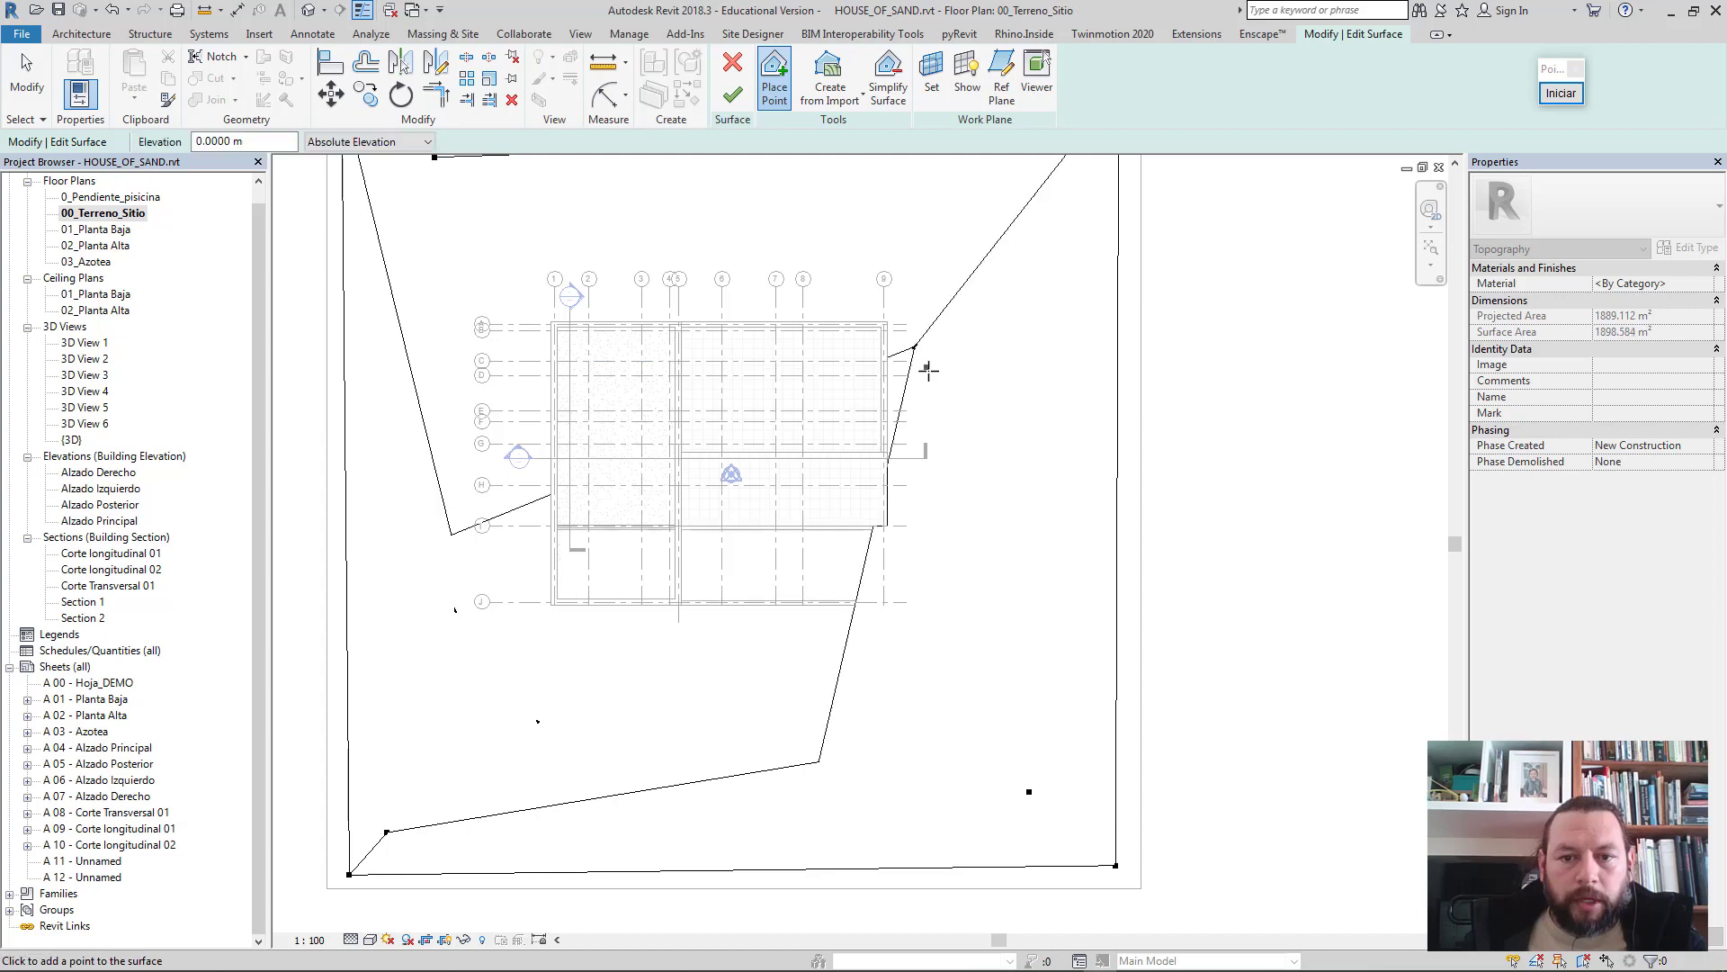
left_click(950, 433)
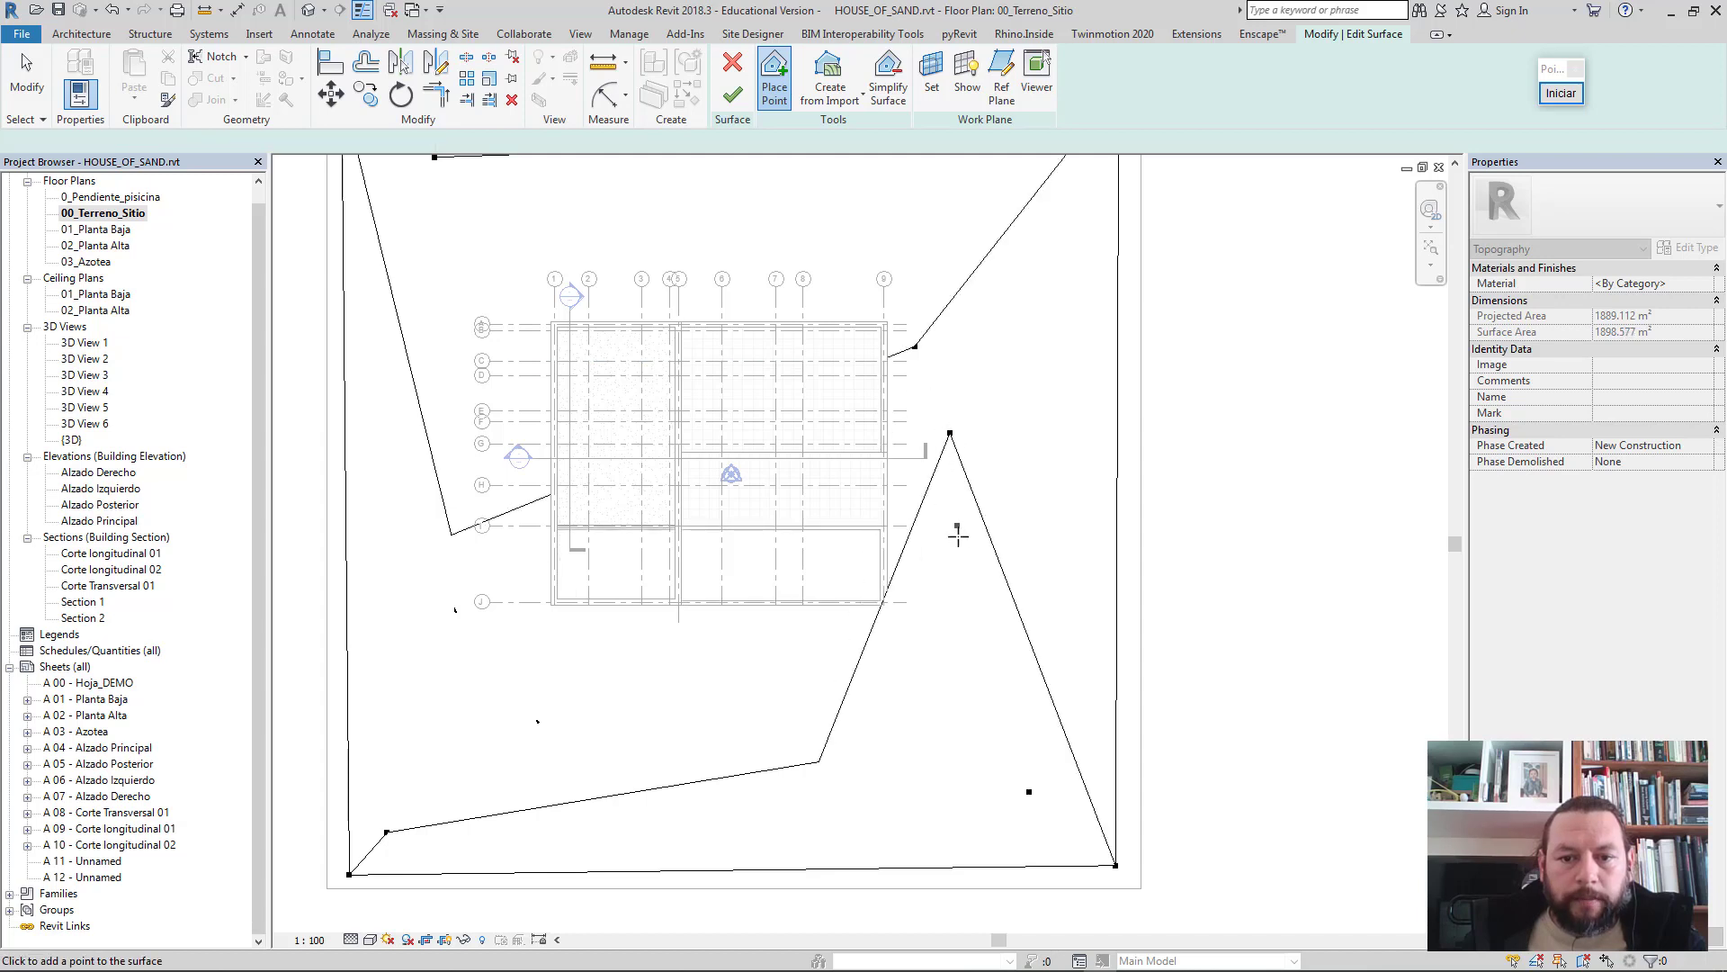
left_click(941, 564)
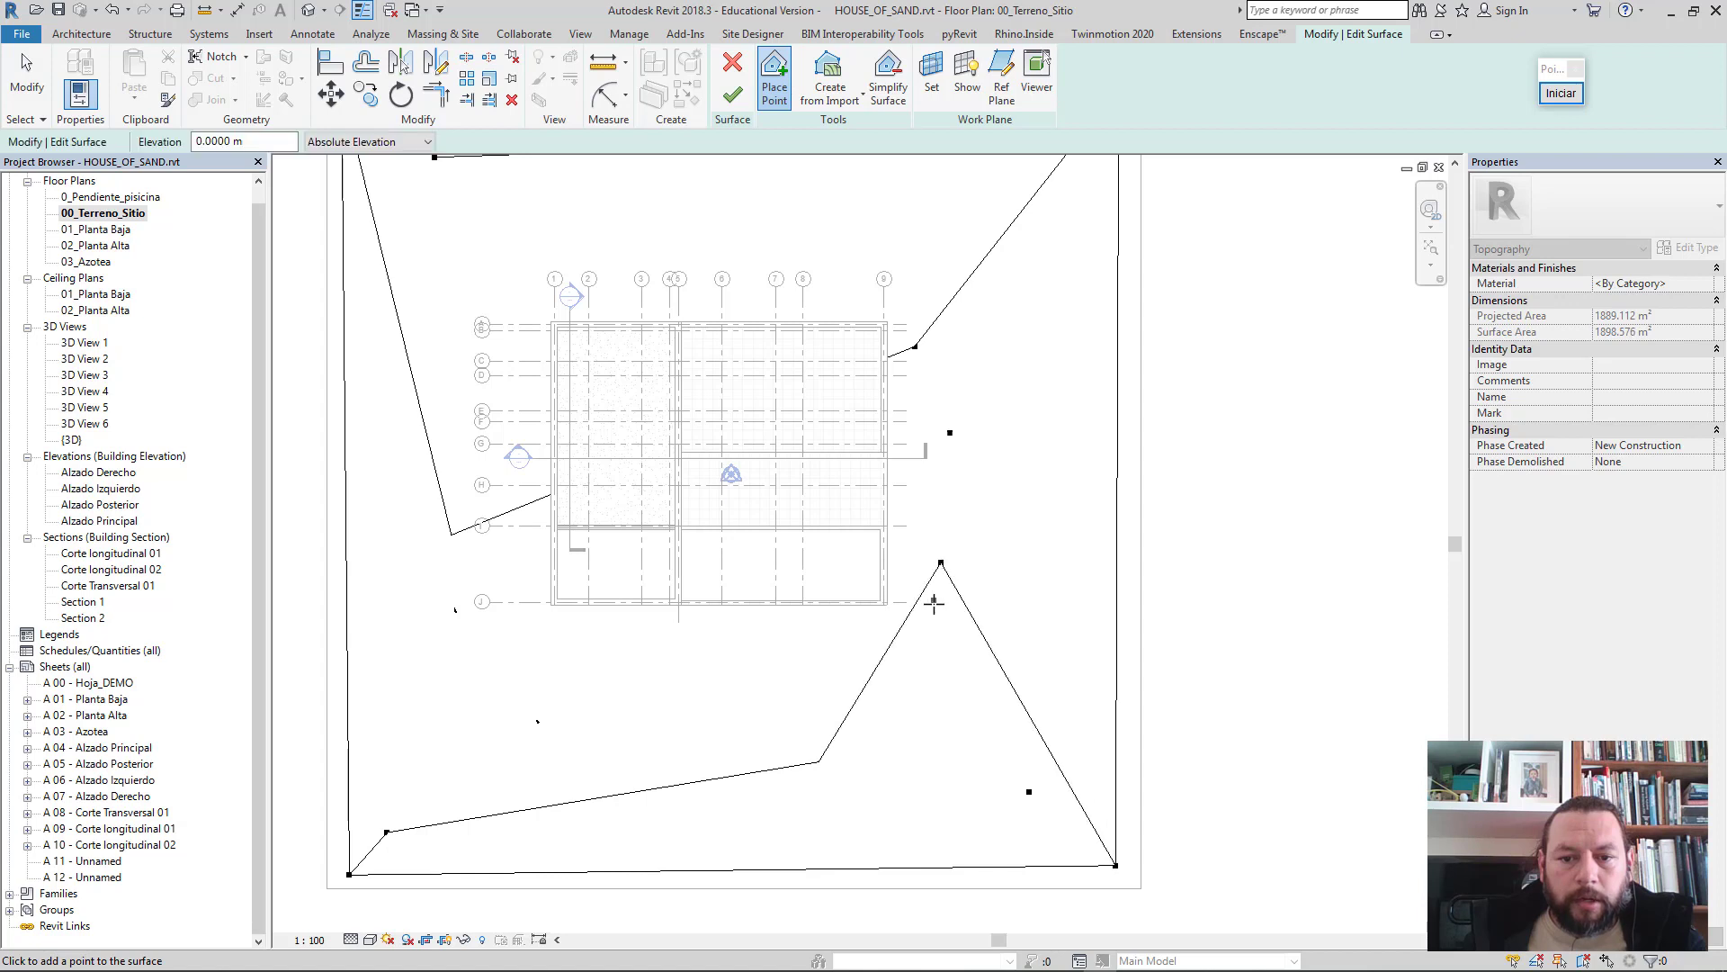
left_click(939, 613)
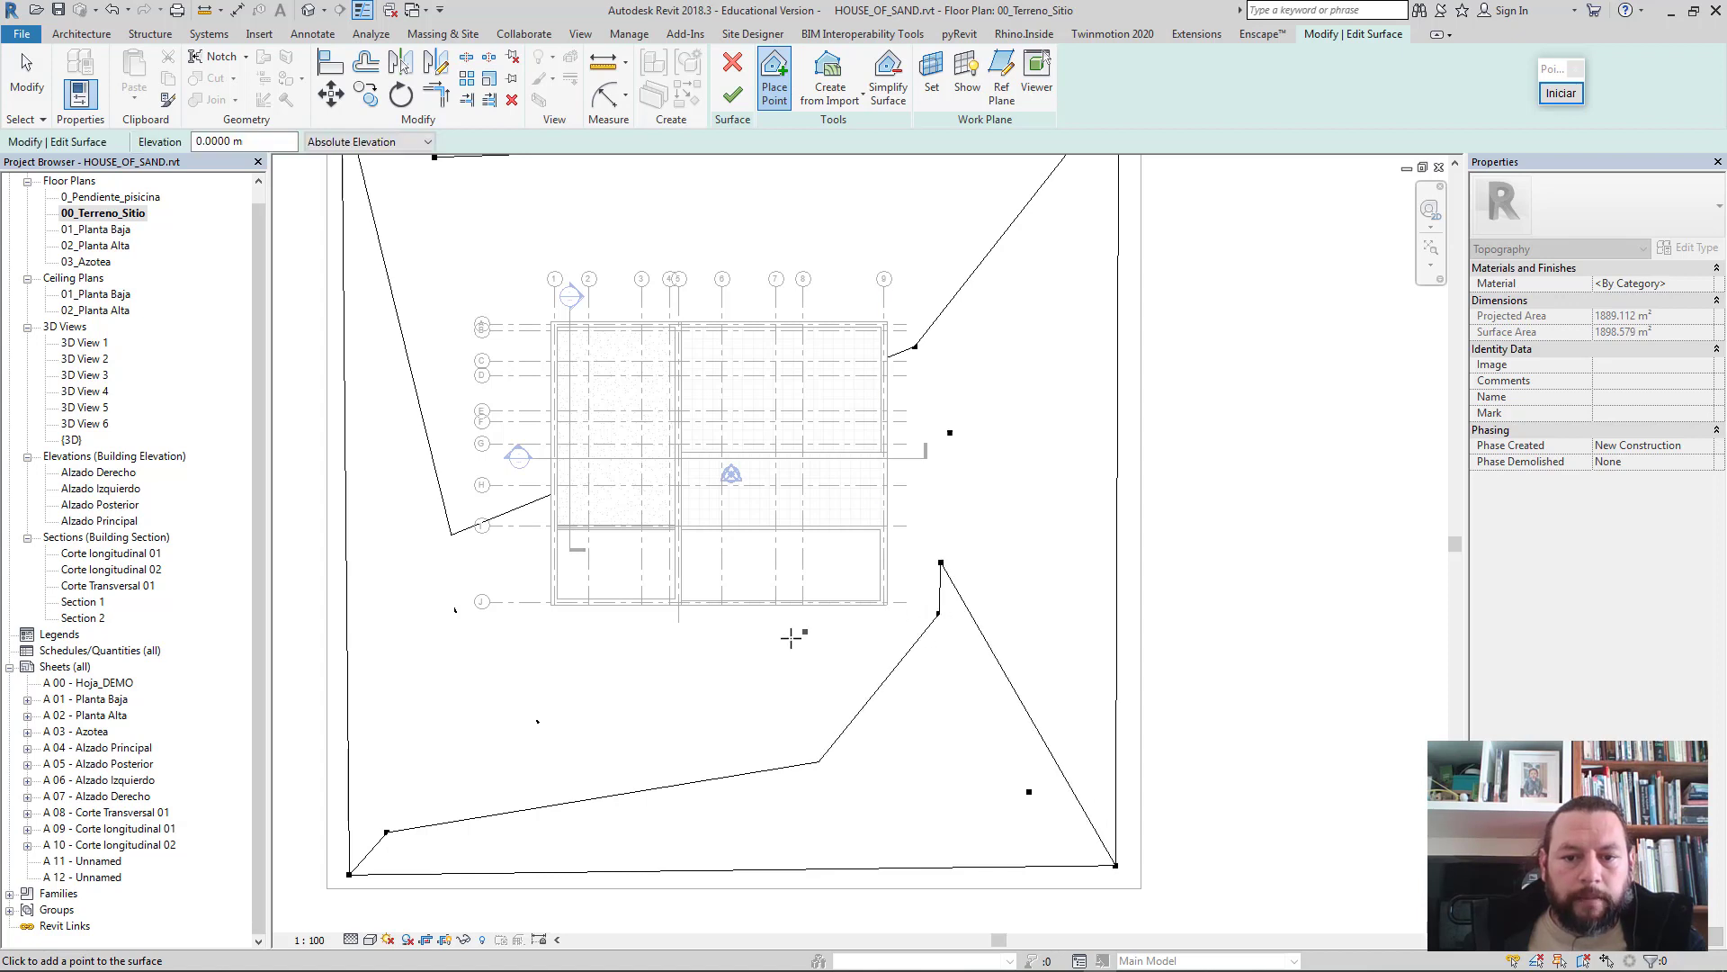
- Place more points south and west of the house, then finish the surface
left_click(609, 643)
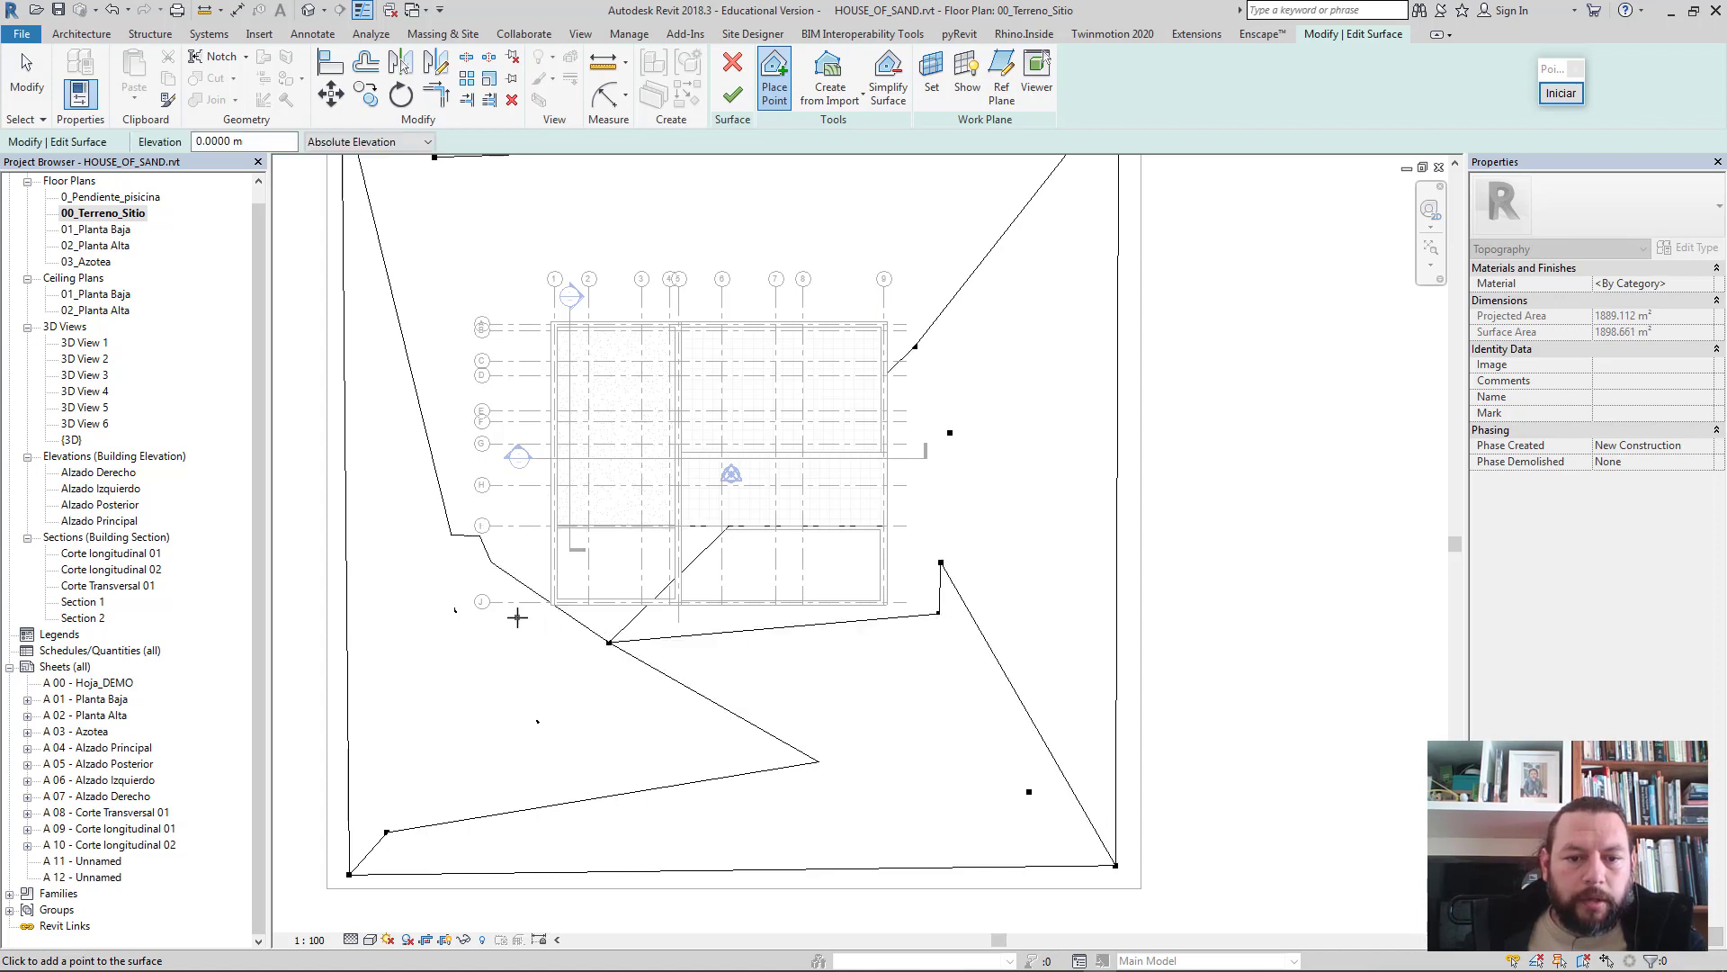
left_click(513, 503)
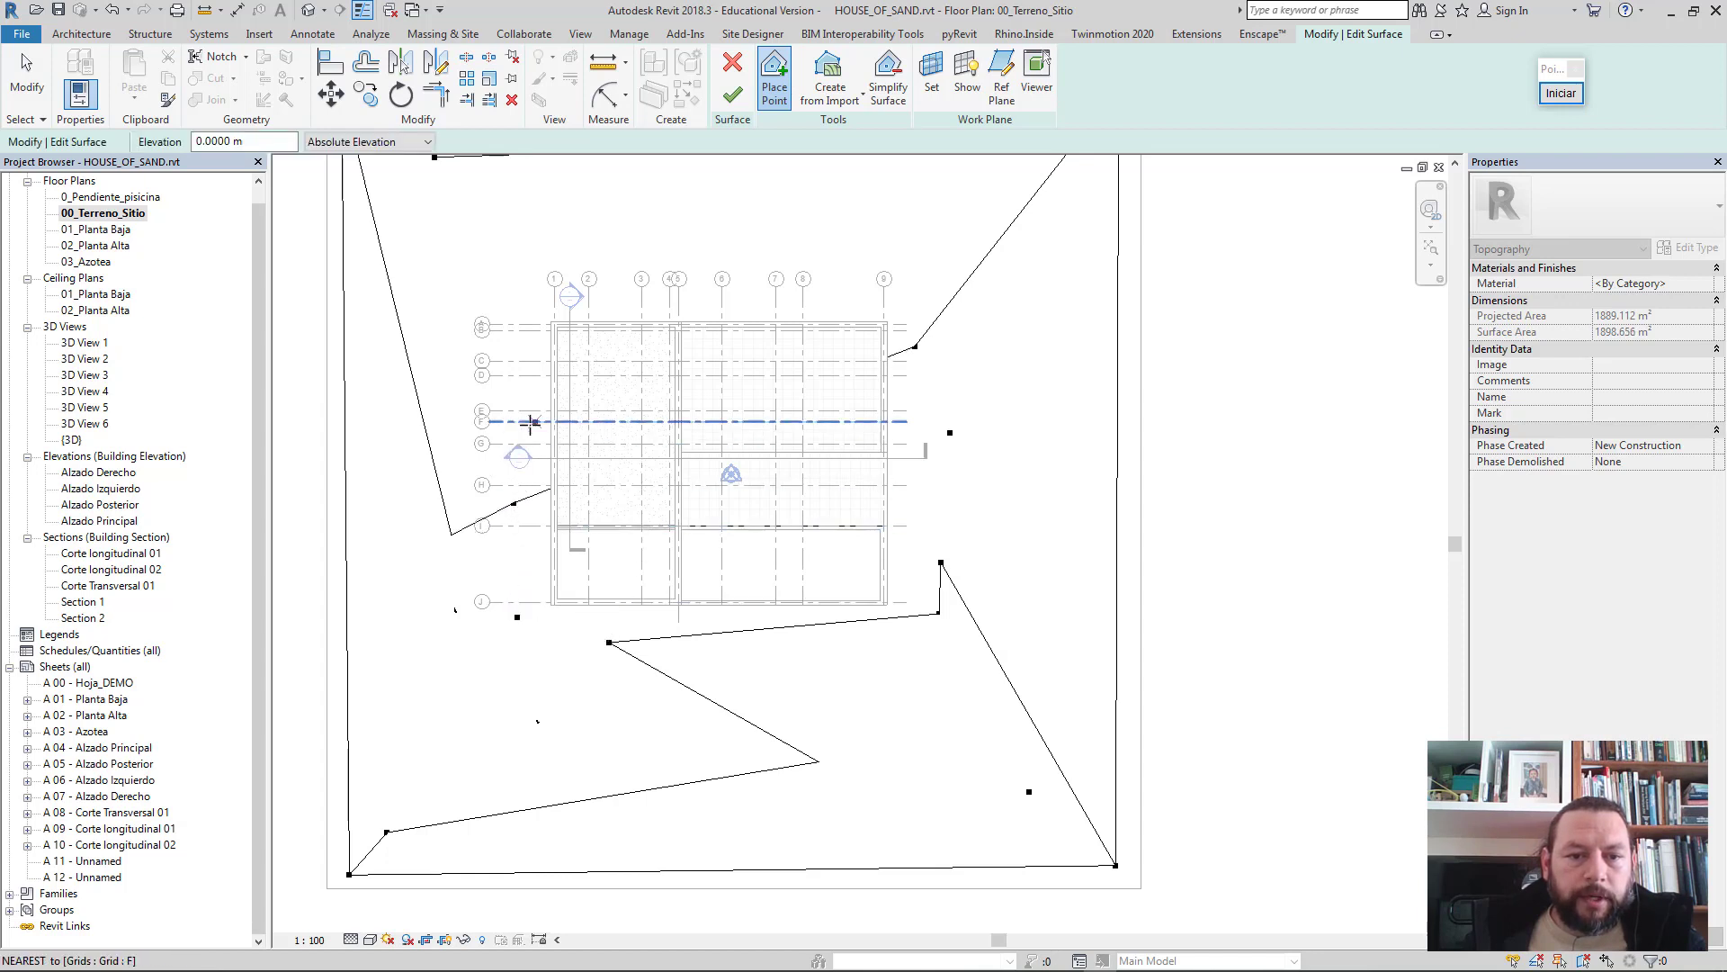
left_click(514, 390)
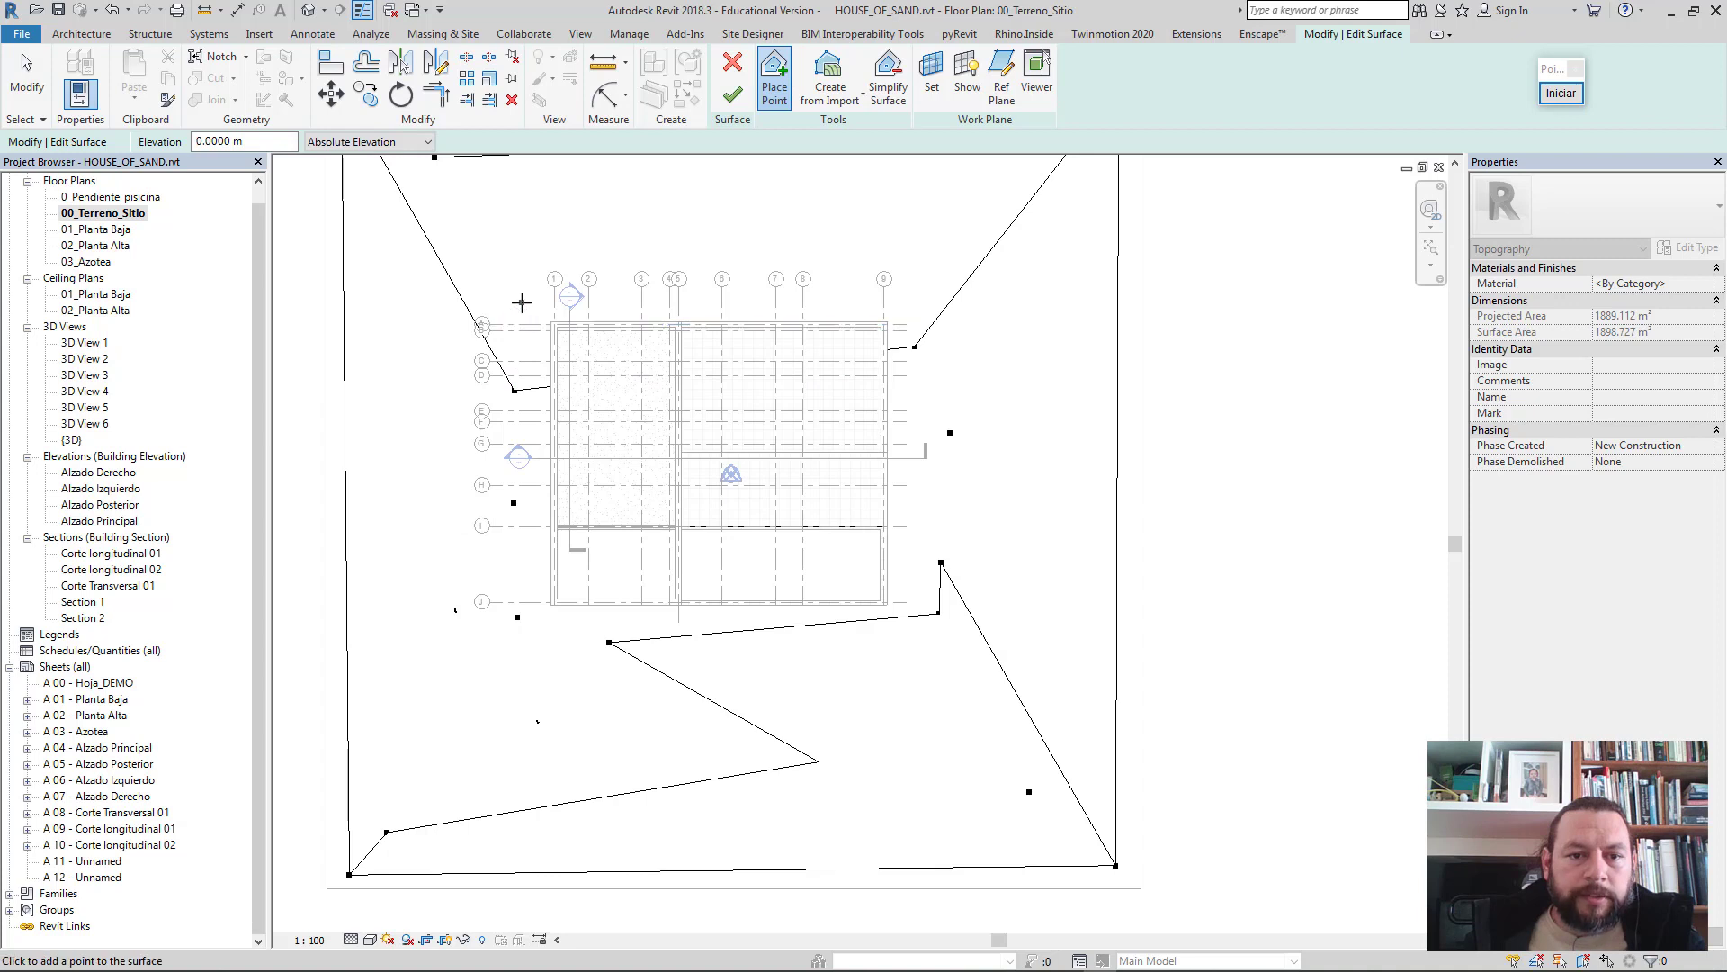
left_click(522, 303)
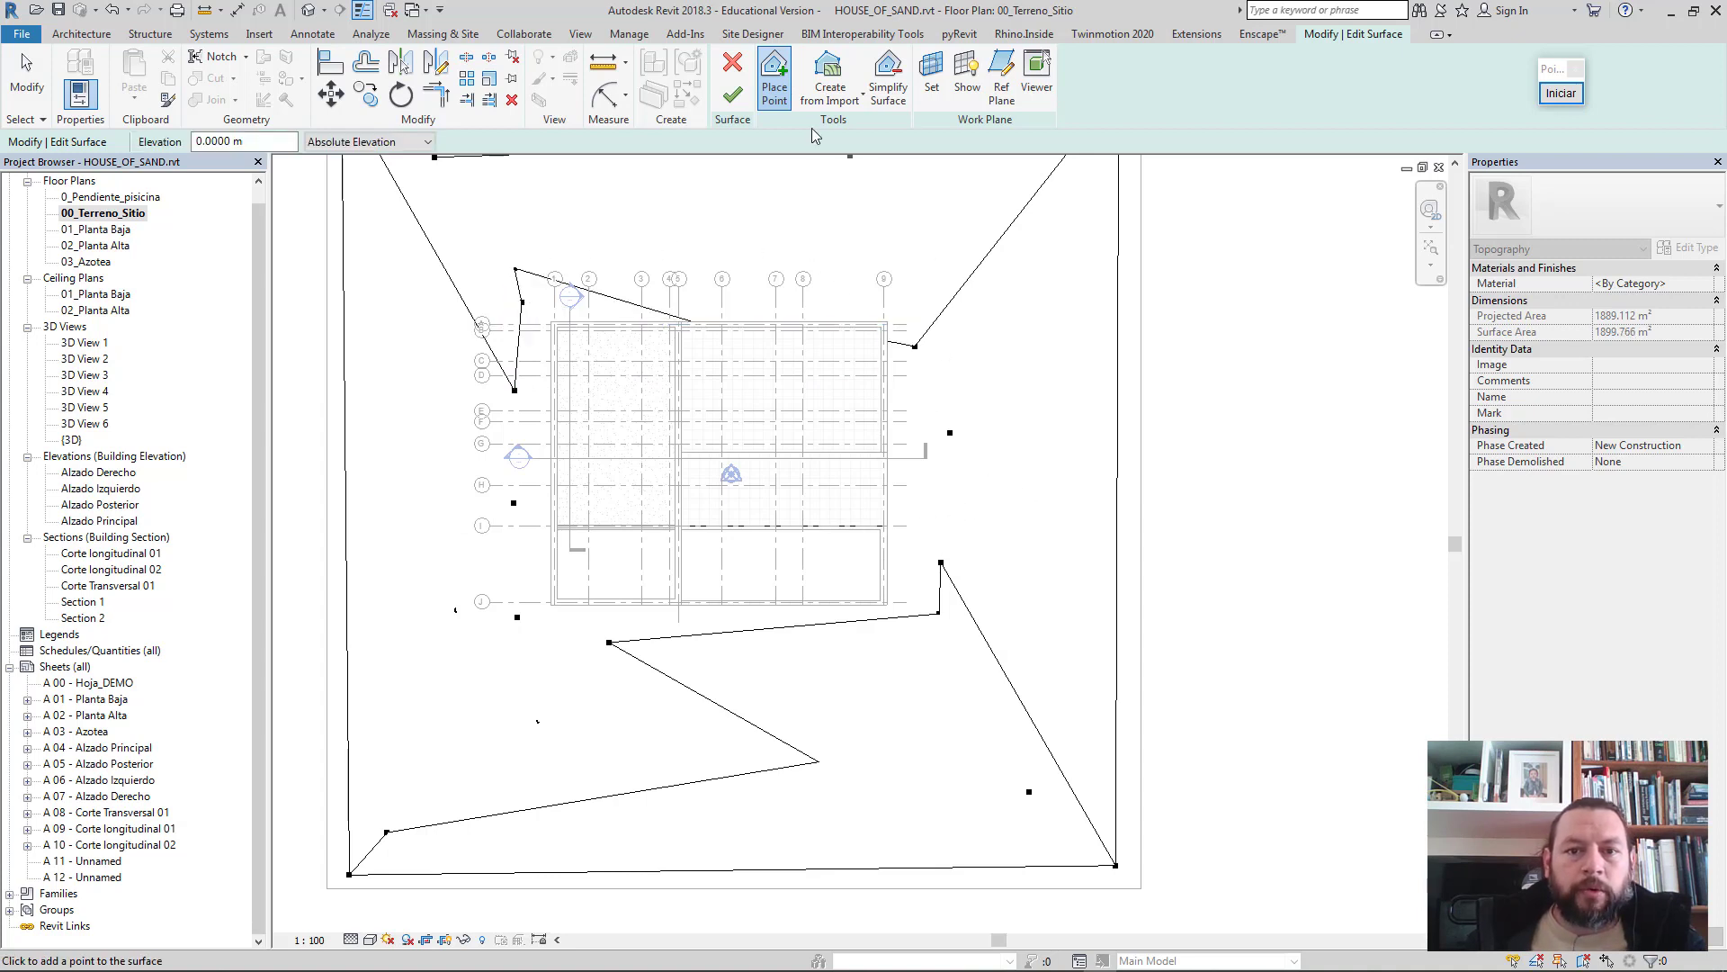
left_click(571, 347)
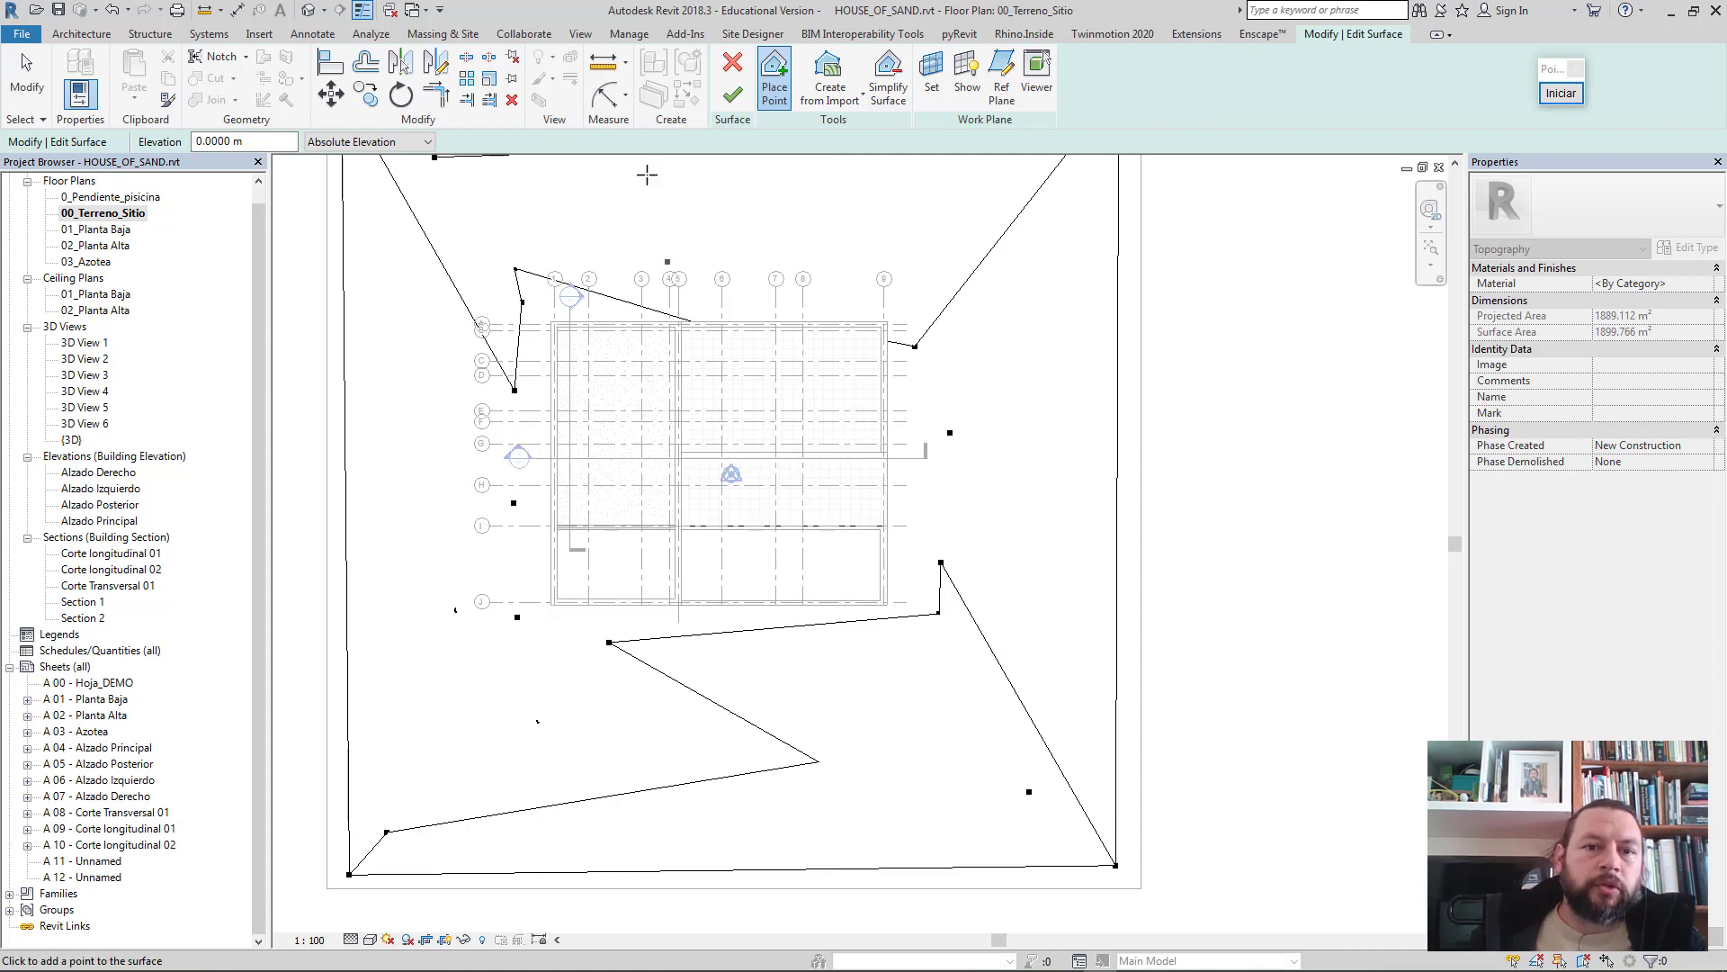
left_click(731, 97)
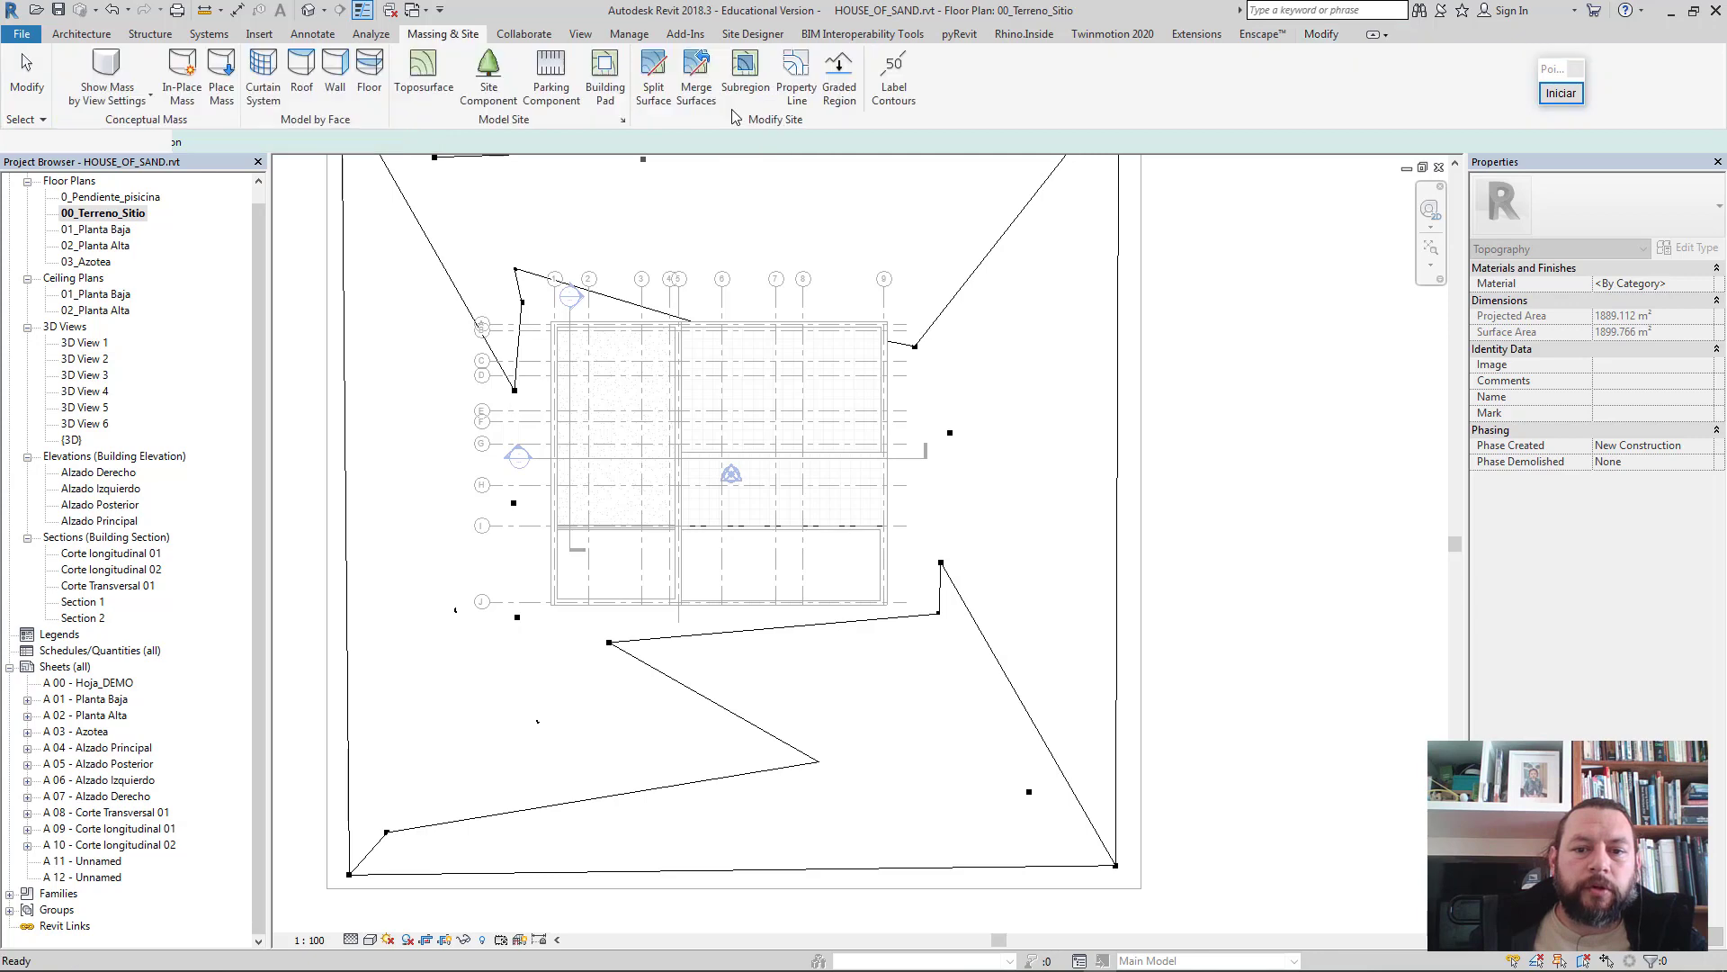
- Orbit the default 3D view to check slab edges and roof, then return to 00_Terreno_Sitio
left_click(308, 12)
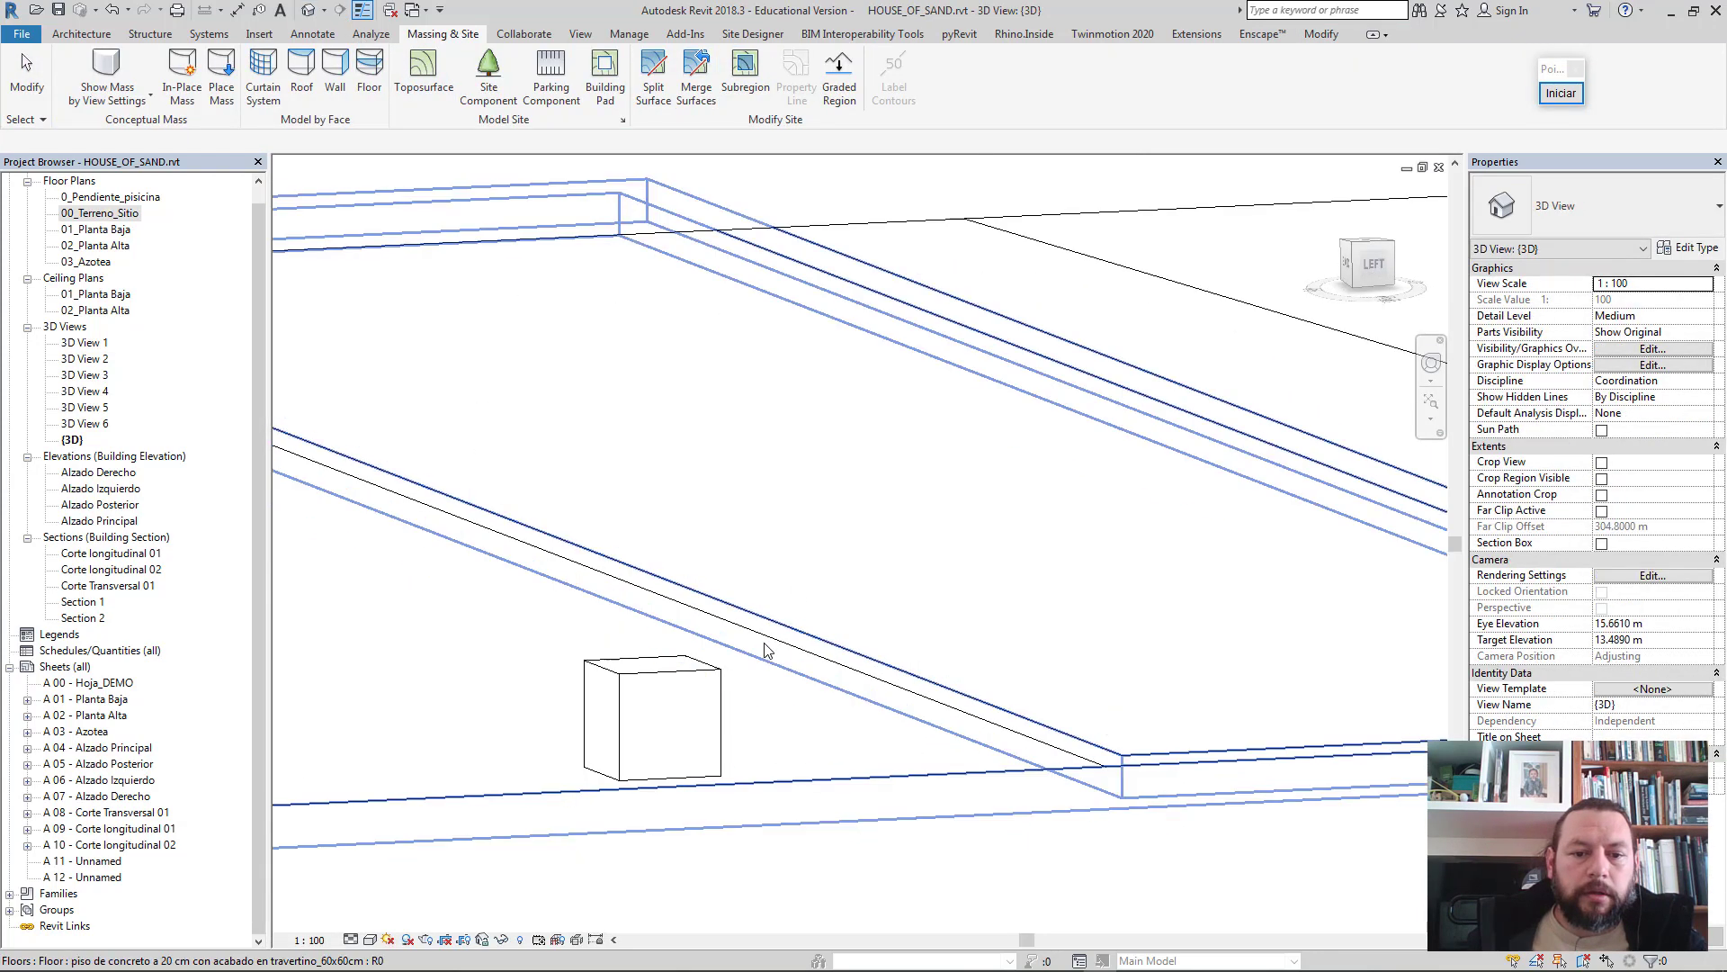
mouse_move(766, 650)
middle_mouse_down("shift")
mouse_move(1041, 625)
mouse_move(1005, 651)
mouse_move(717, 647)
mouse_move(536, 679)
mouse_move(937, 703)
mouse_move(882, 656)
mouse_move(909, 661)
middle_mouse_up("shift")
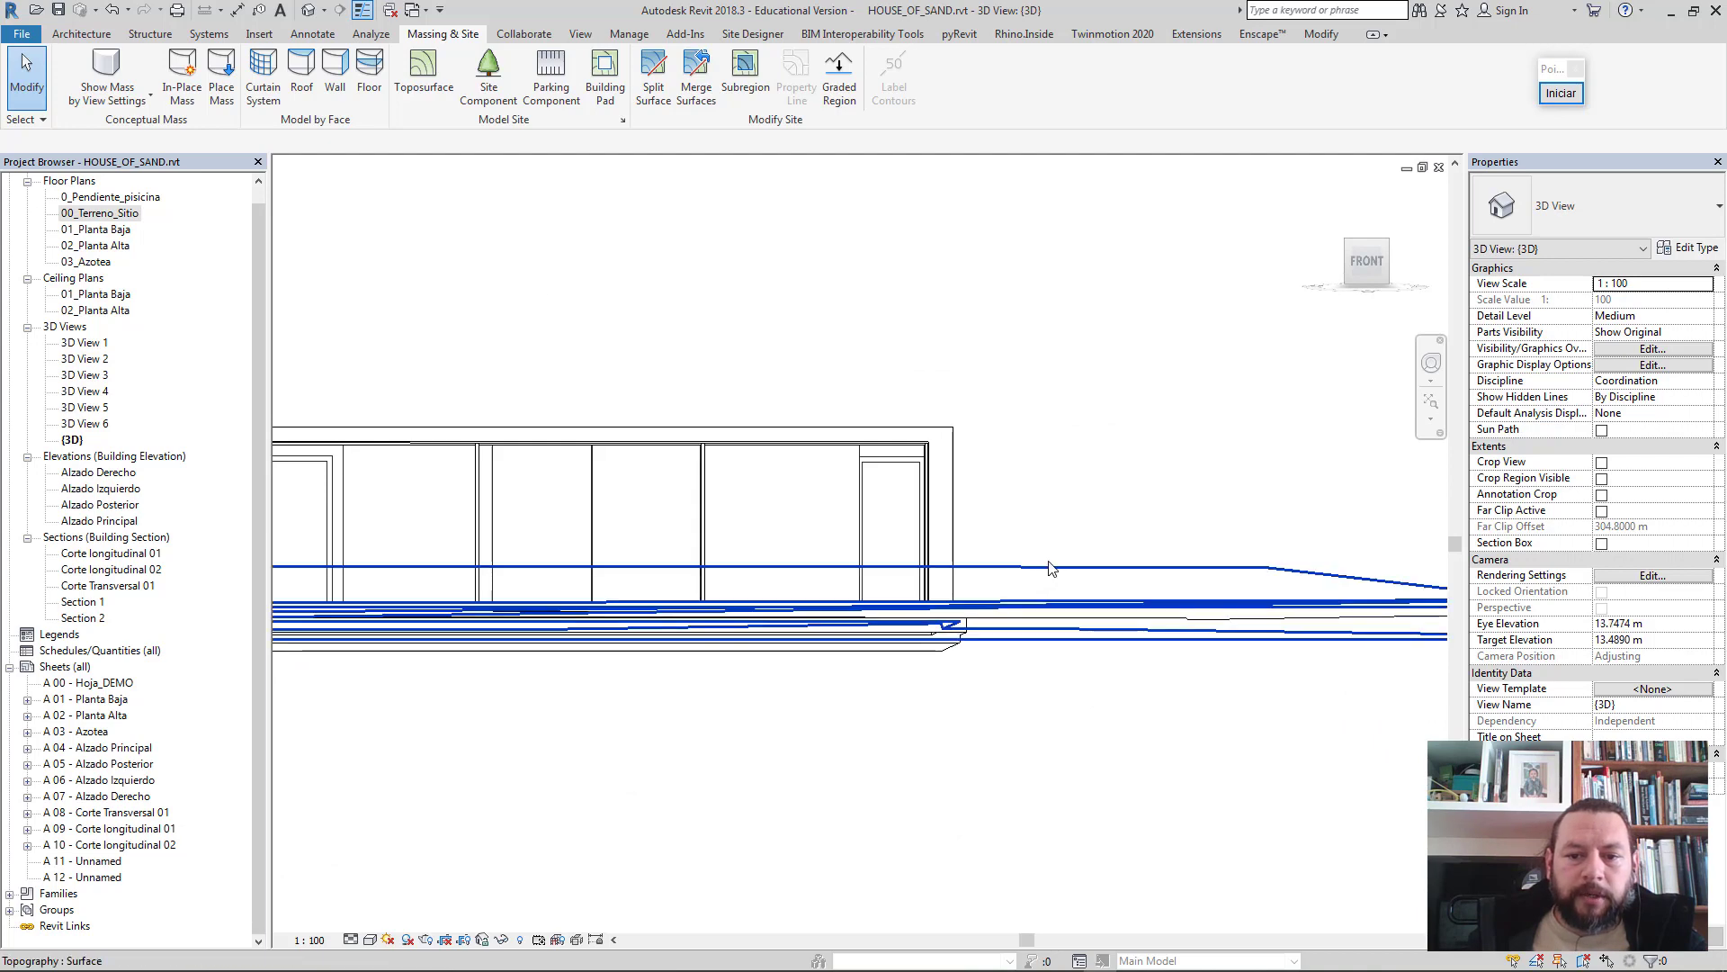
mouse_move(1018, 612)
middle_mouse_down("shift")
mouse_move(1045, 651)
mouse_move(1010, 624)
middle_mouse_up("shift")
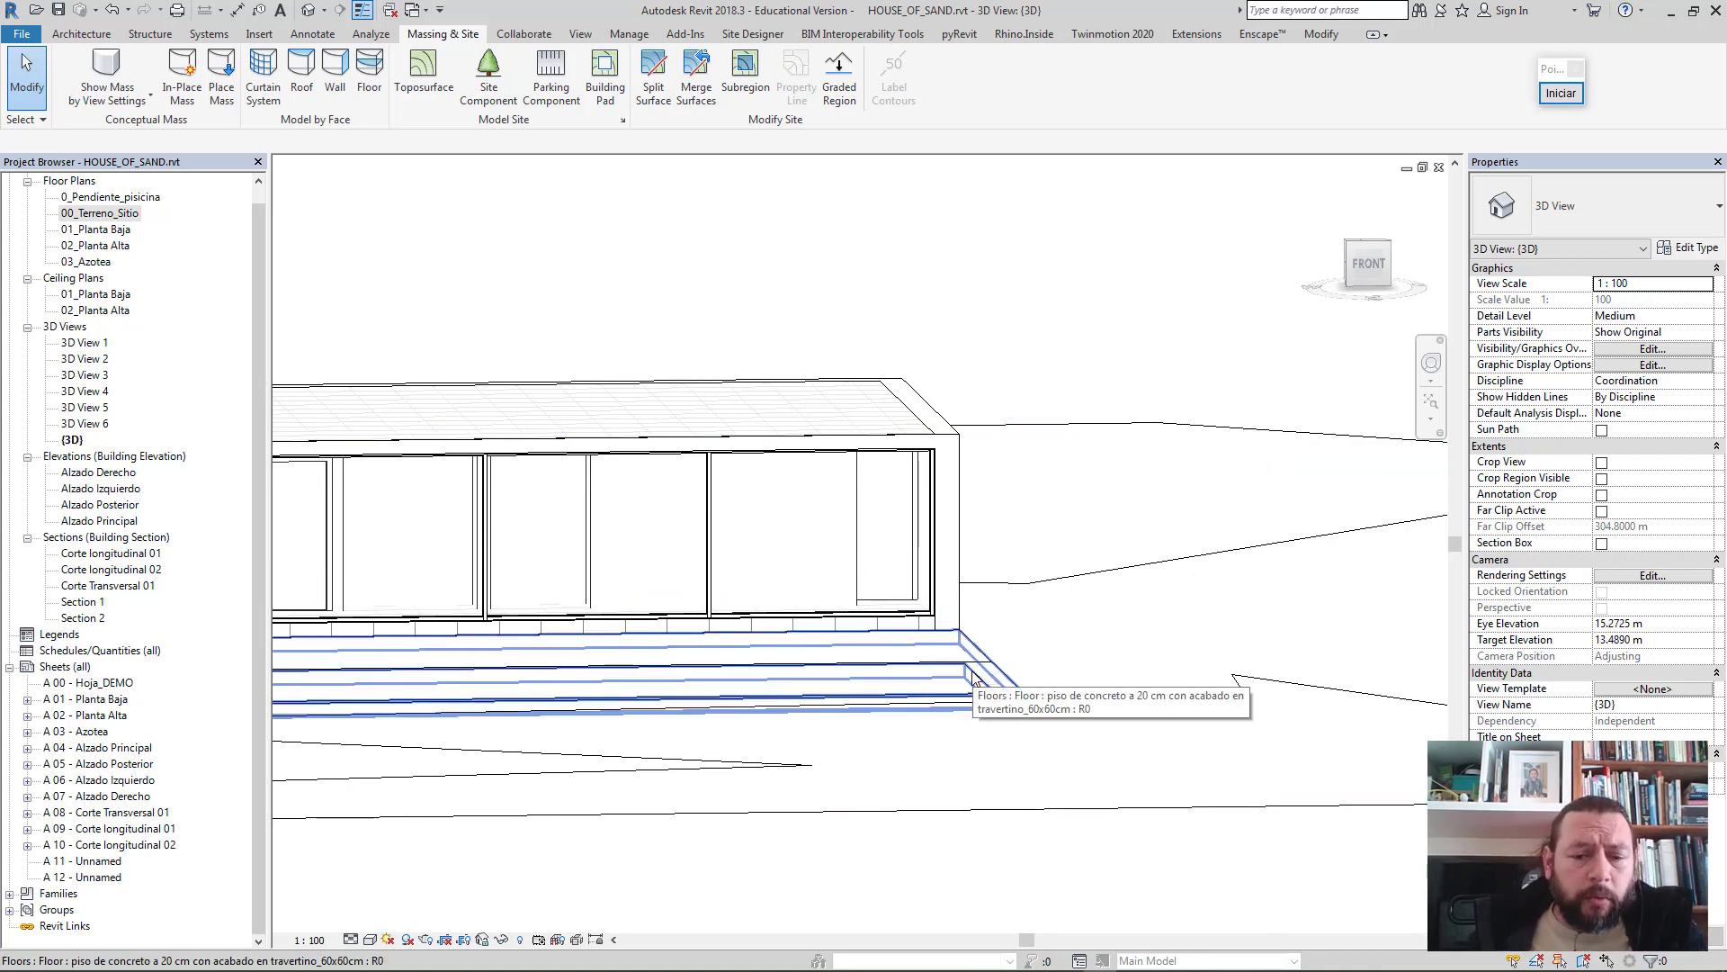
middle_click_drag(930, 650, 1058, 562, "shift")
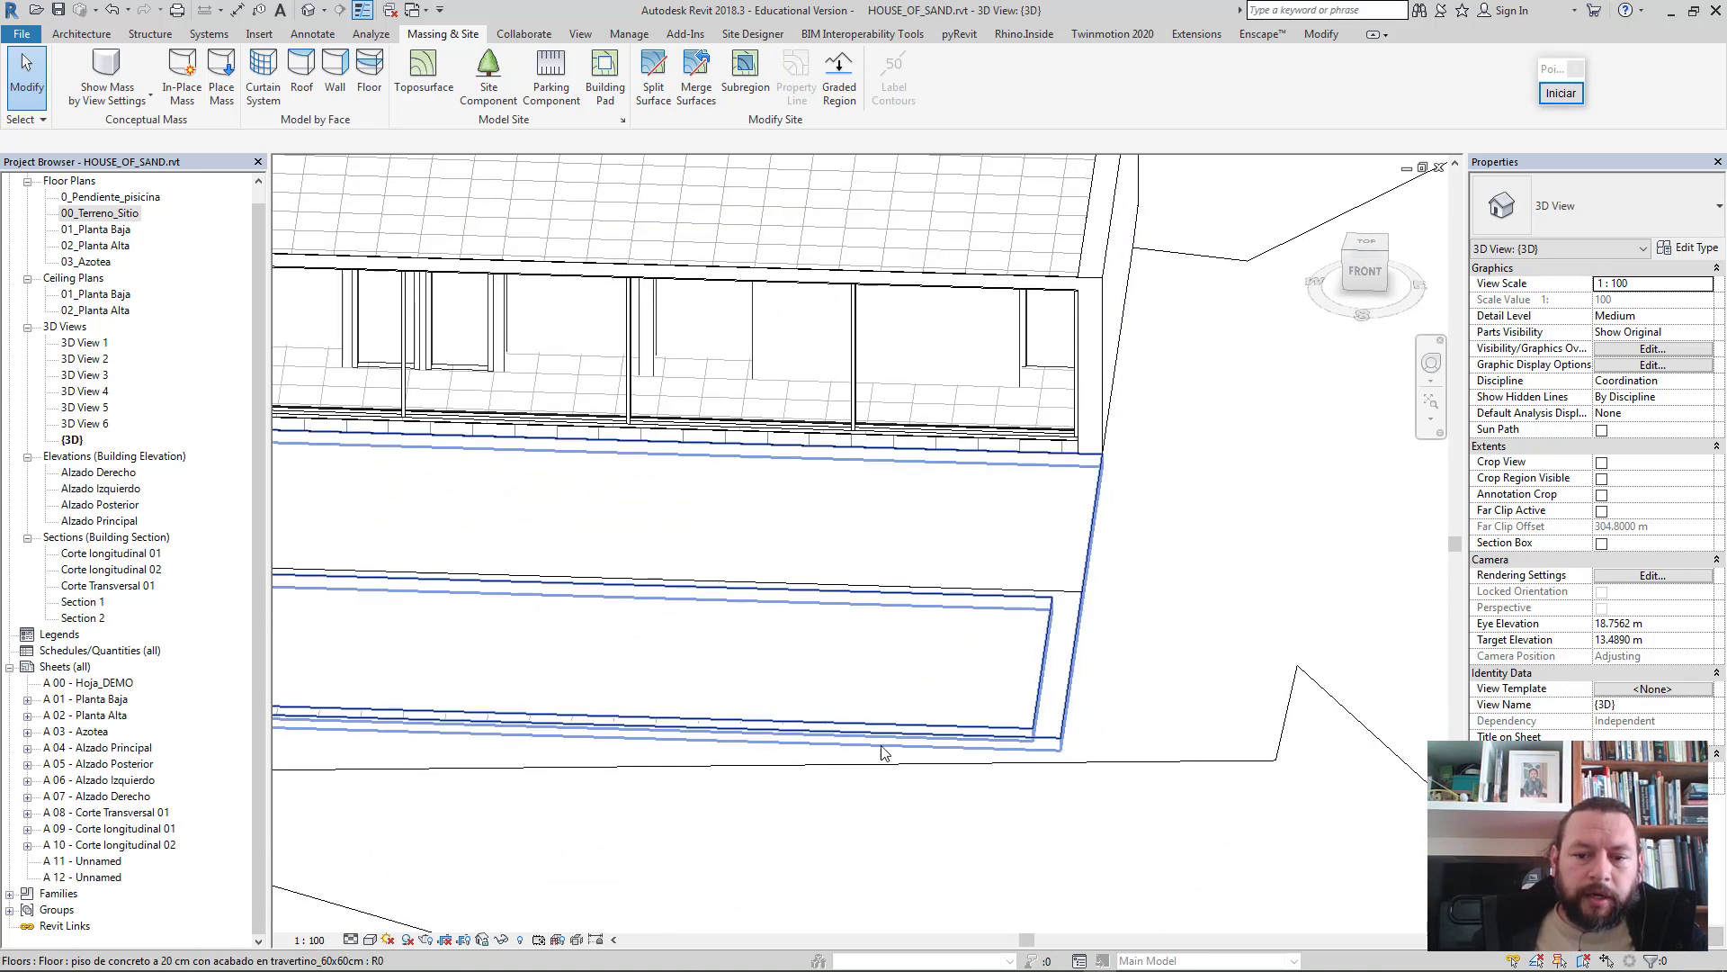
double_click(107, 217)
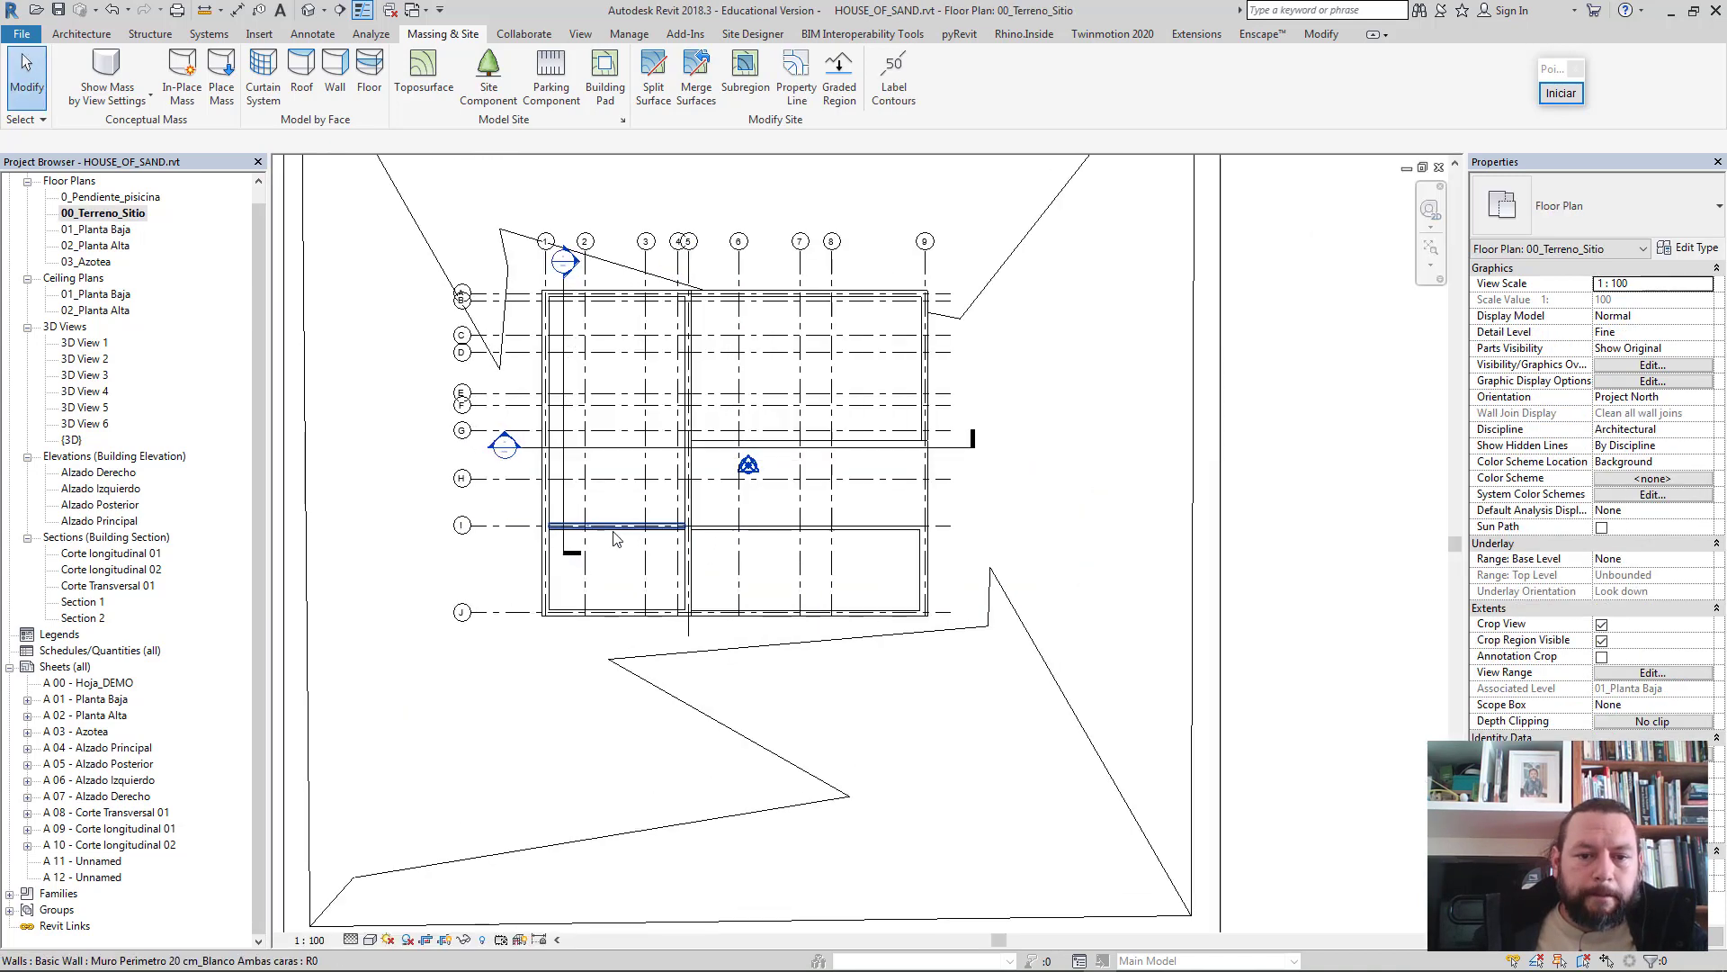
- Sketch a rectangular building pad boundary from grid I to grid J and finish it
scroll(616, 538, "down", 1)
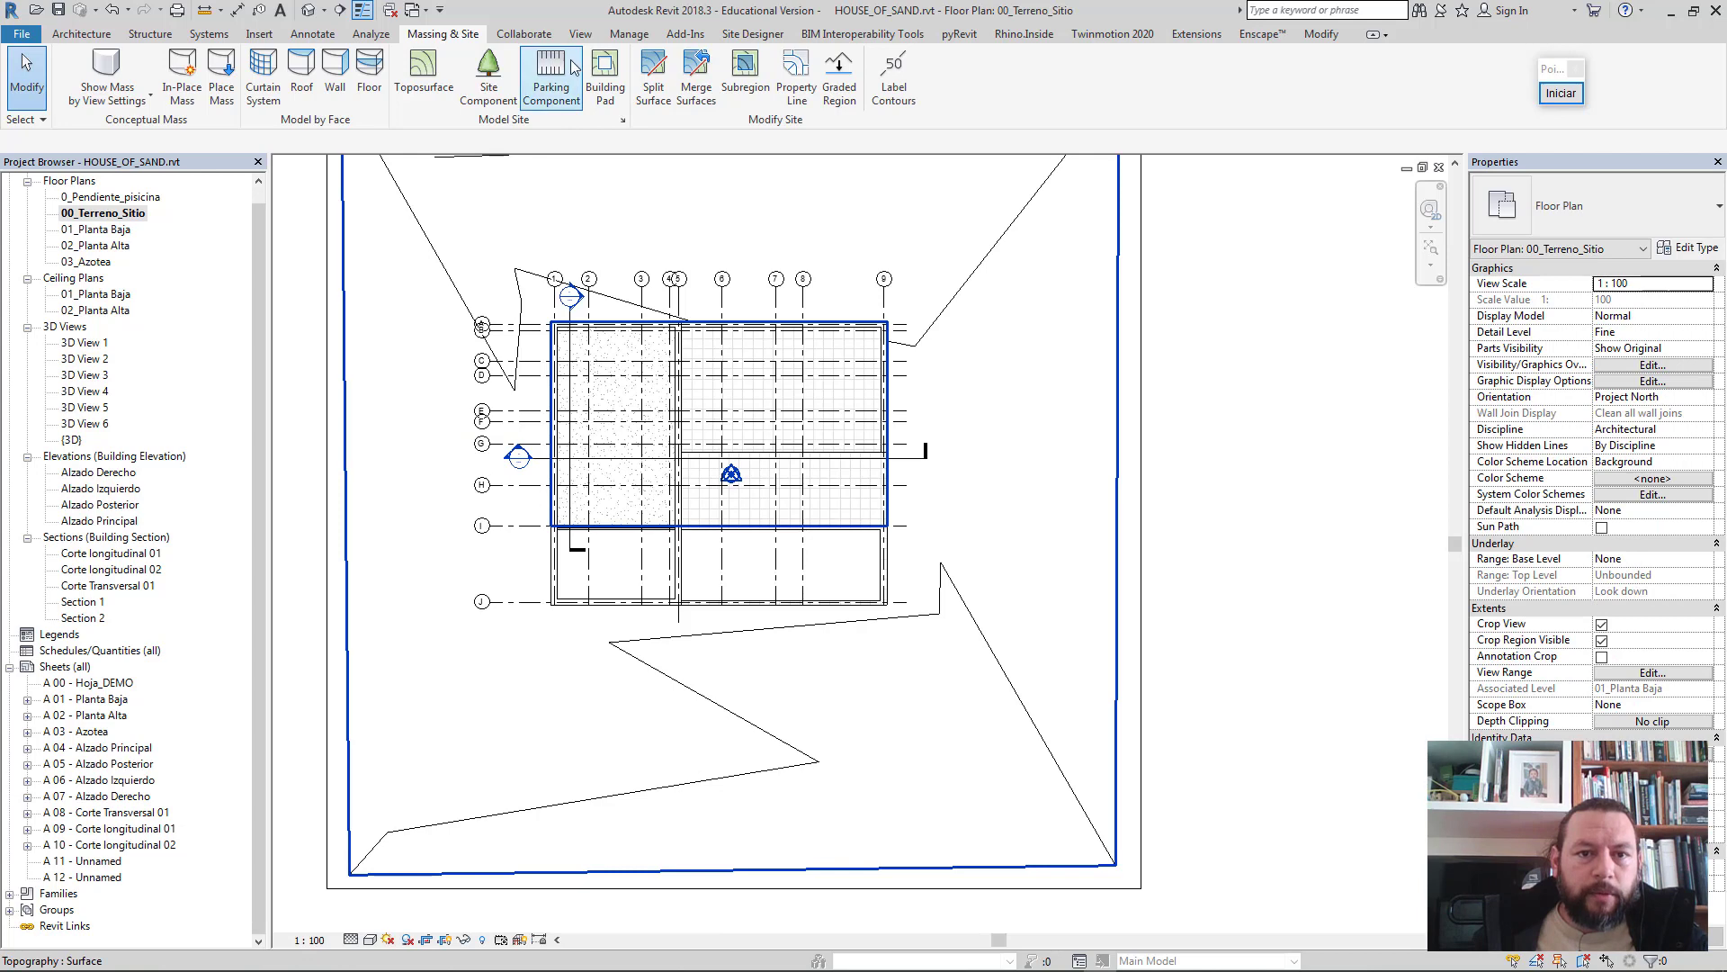
left_click(605, 61)
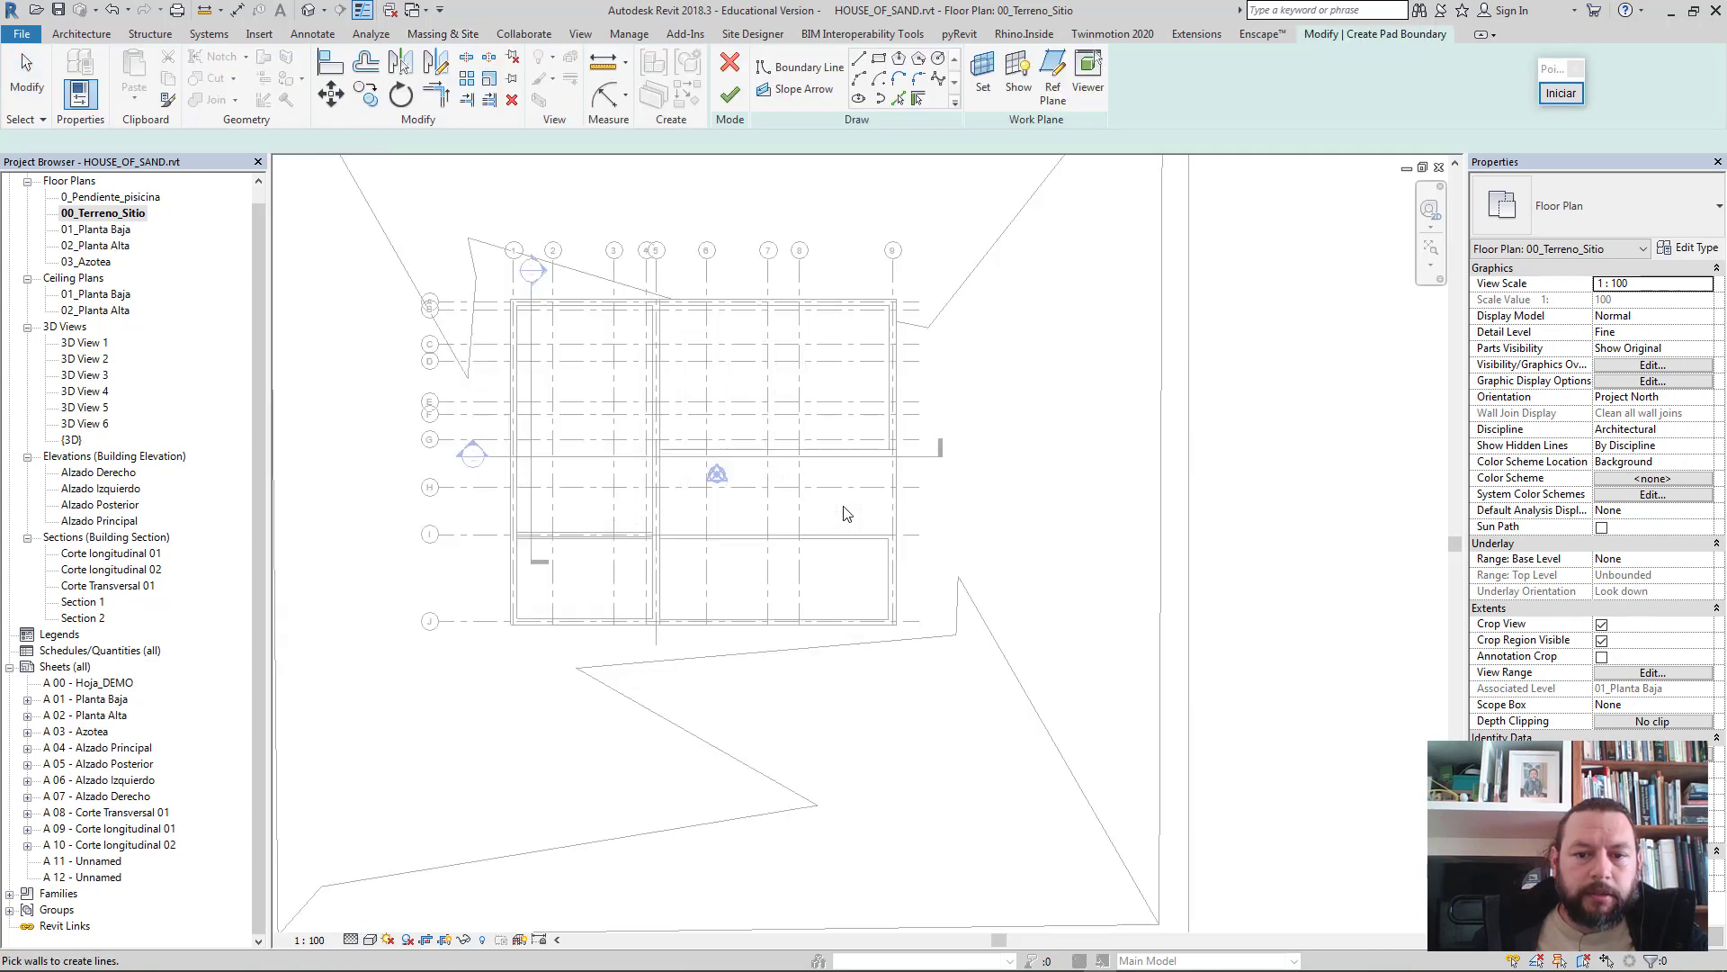
scroll(854, 515, "down", 2)
scroll(854, 515, "down", 1)
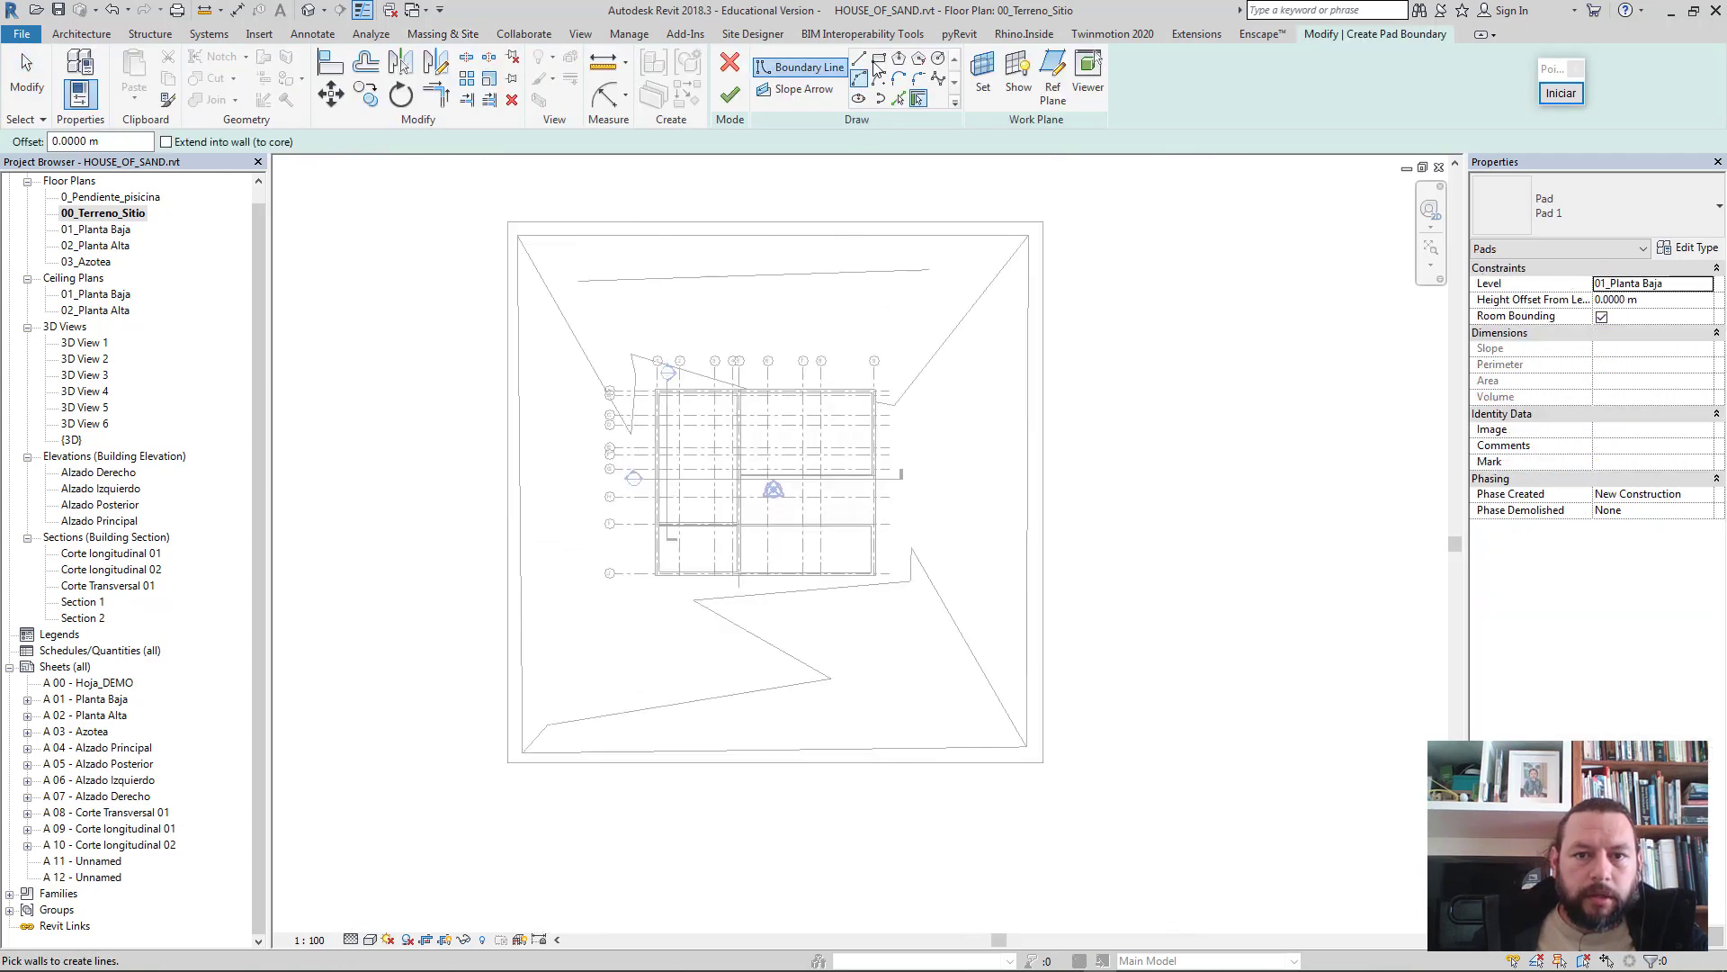
scroll(882, 515, "up", 2)
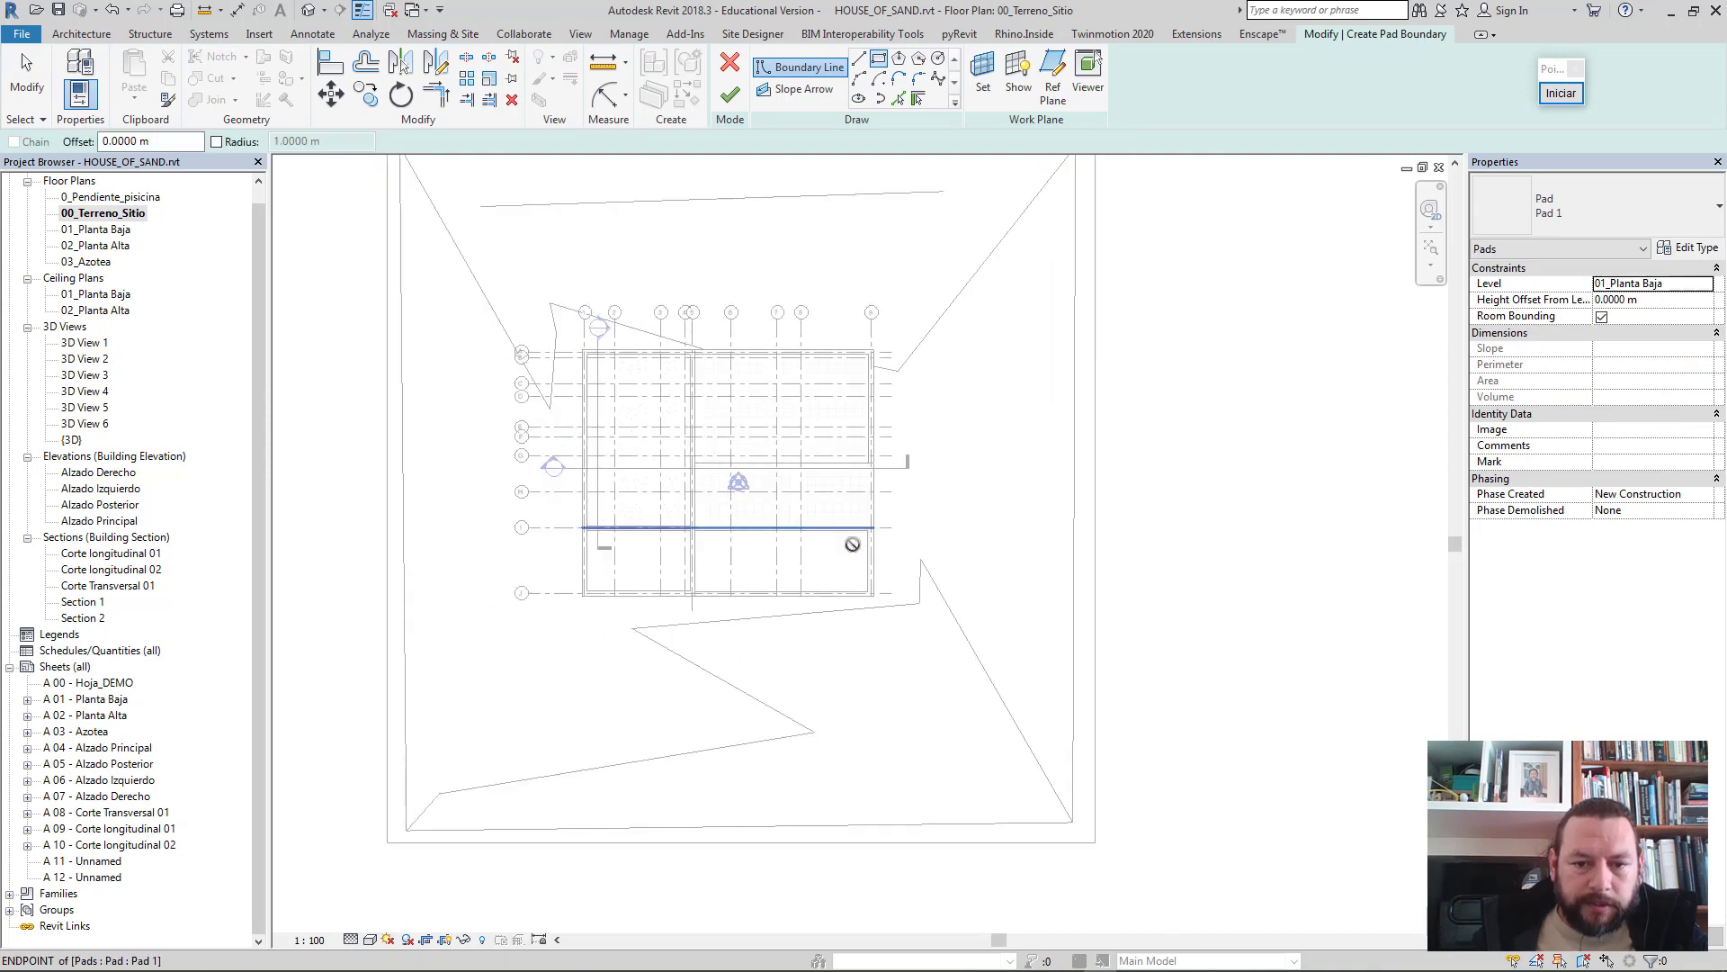
left_click(873, 527)
scroll(586, 605, "up", 1)
scroll(586, 593, "up", 1)
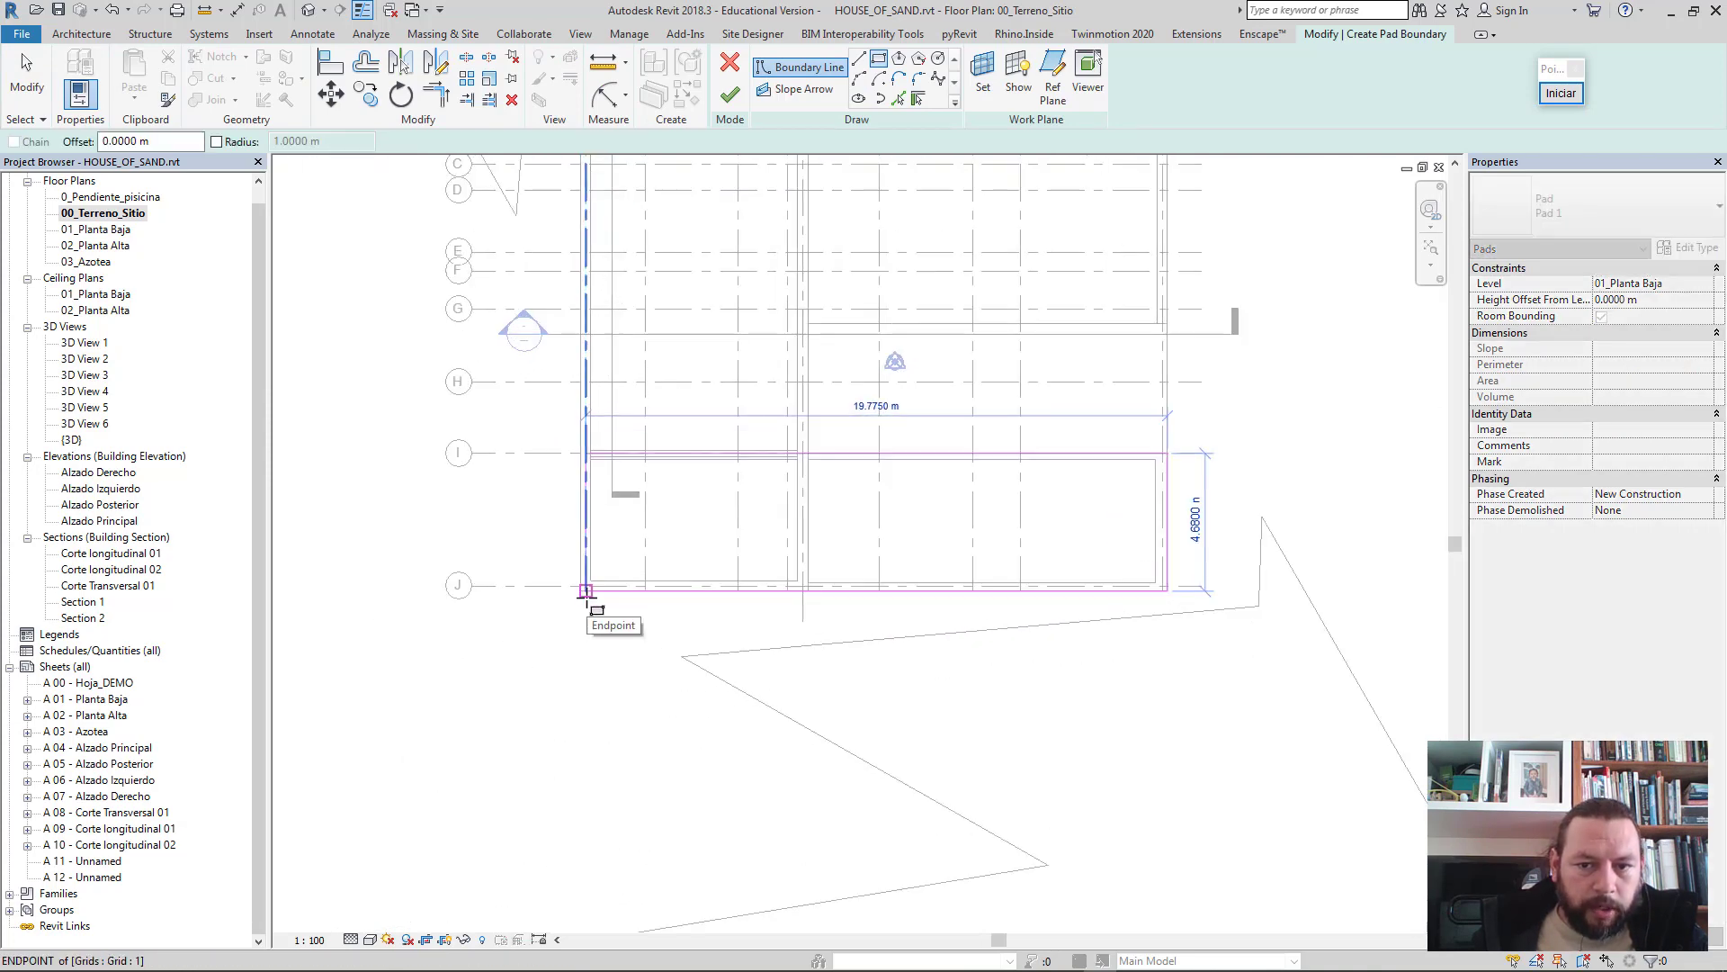
left_click(586, 591)
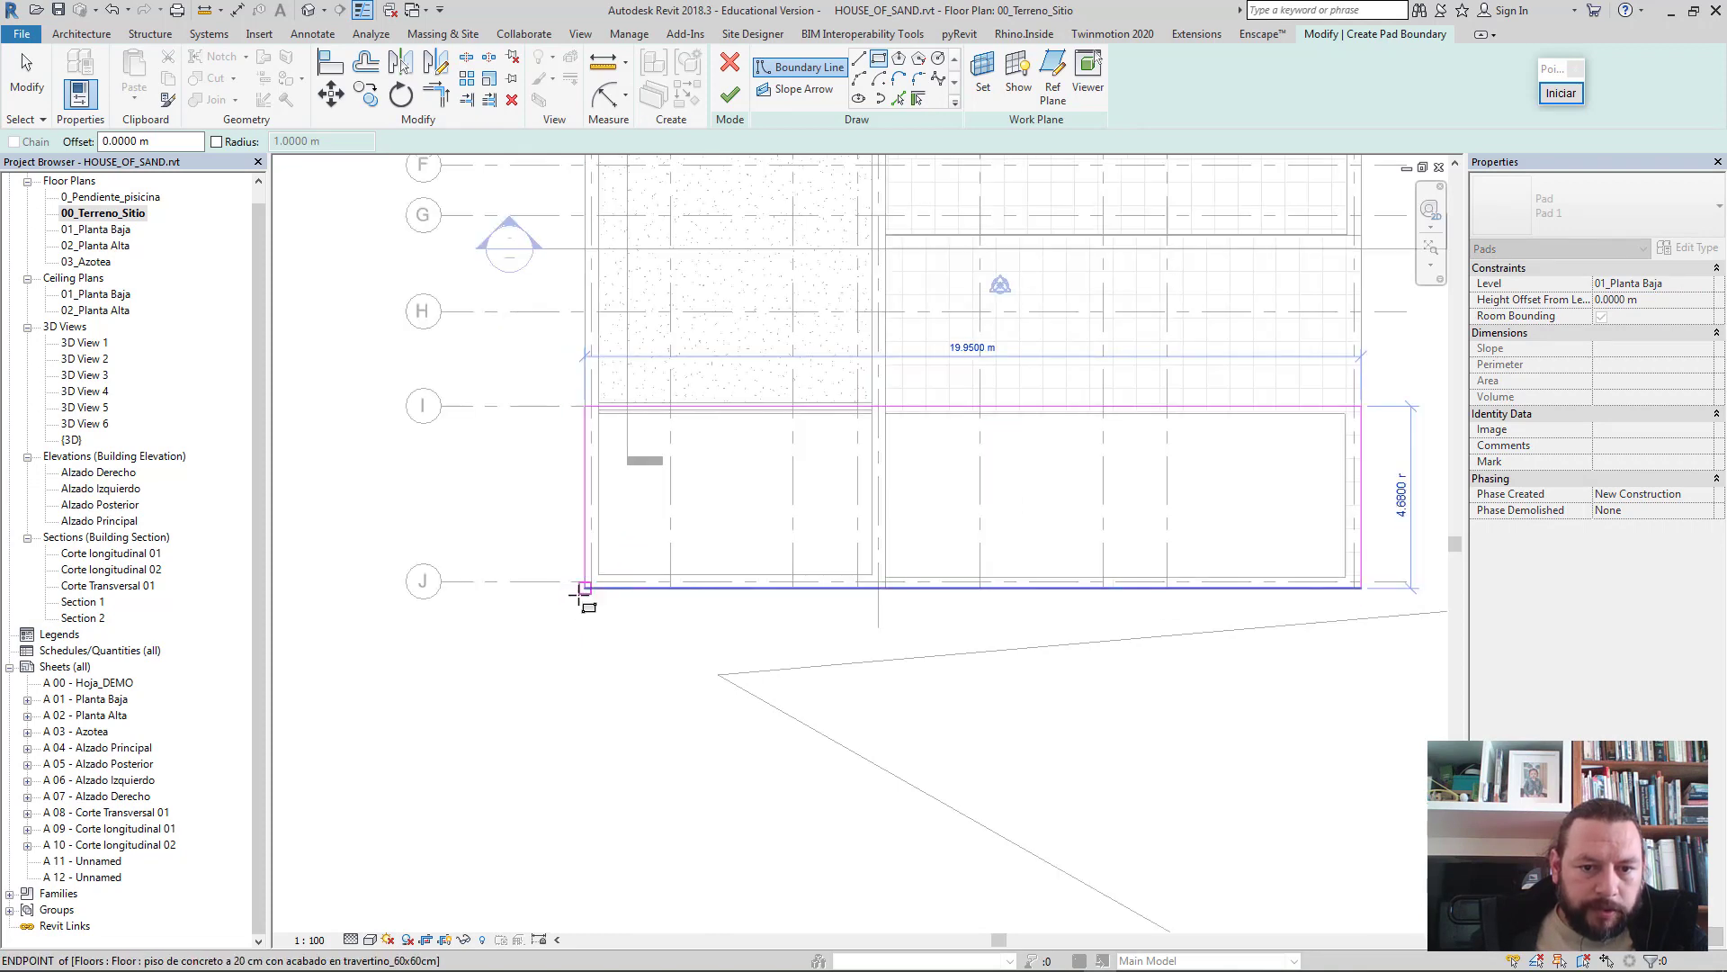
scroll(593, 603, "up", 1)
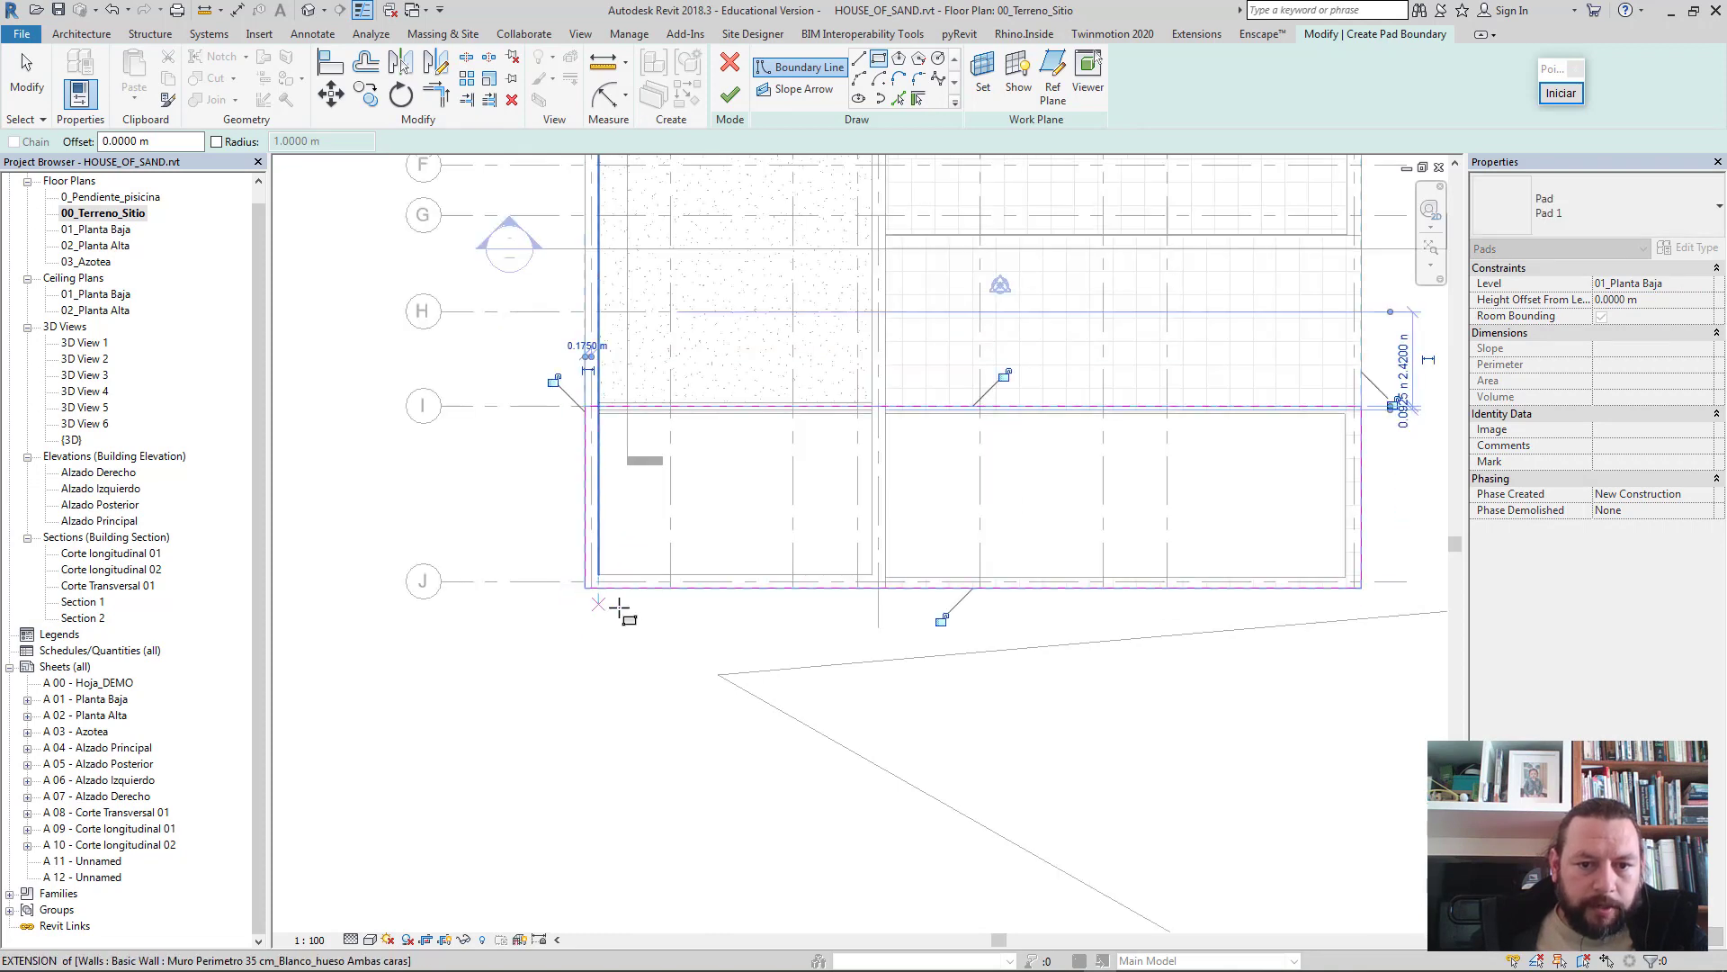
left_click(736, 99)
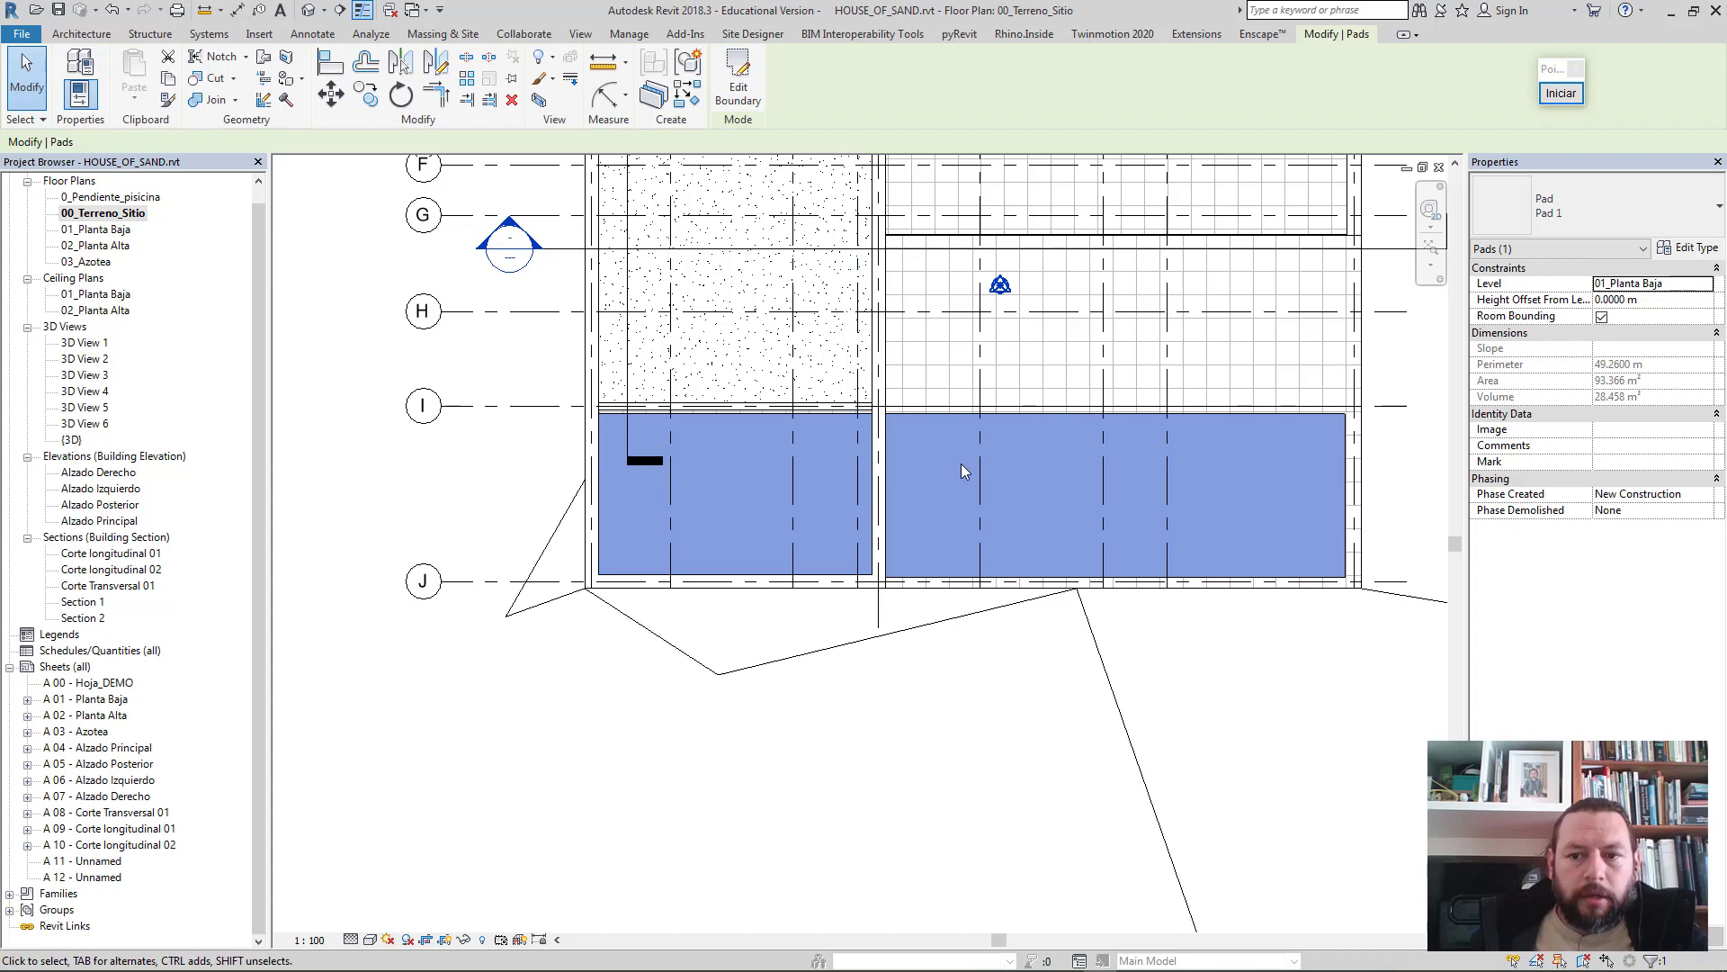
- Move the Section 2 line just below grid H, undo a trial flip, and open Section 2
middle_click_drag(1003, 489, 926, 566)
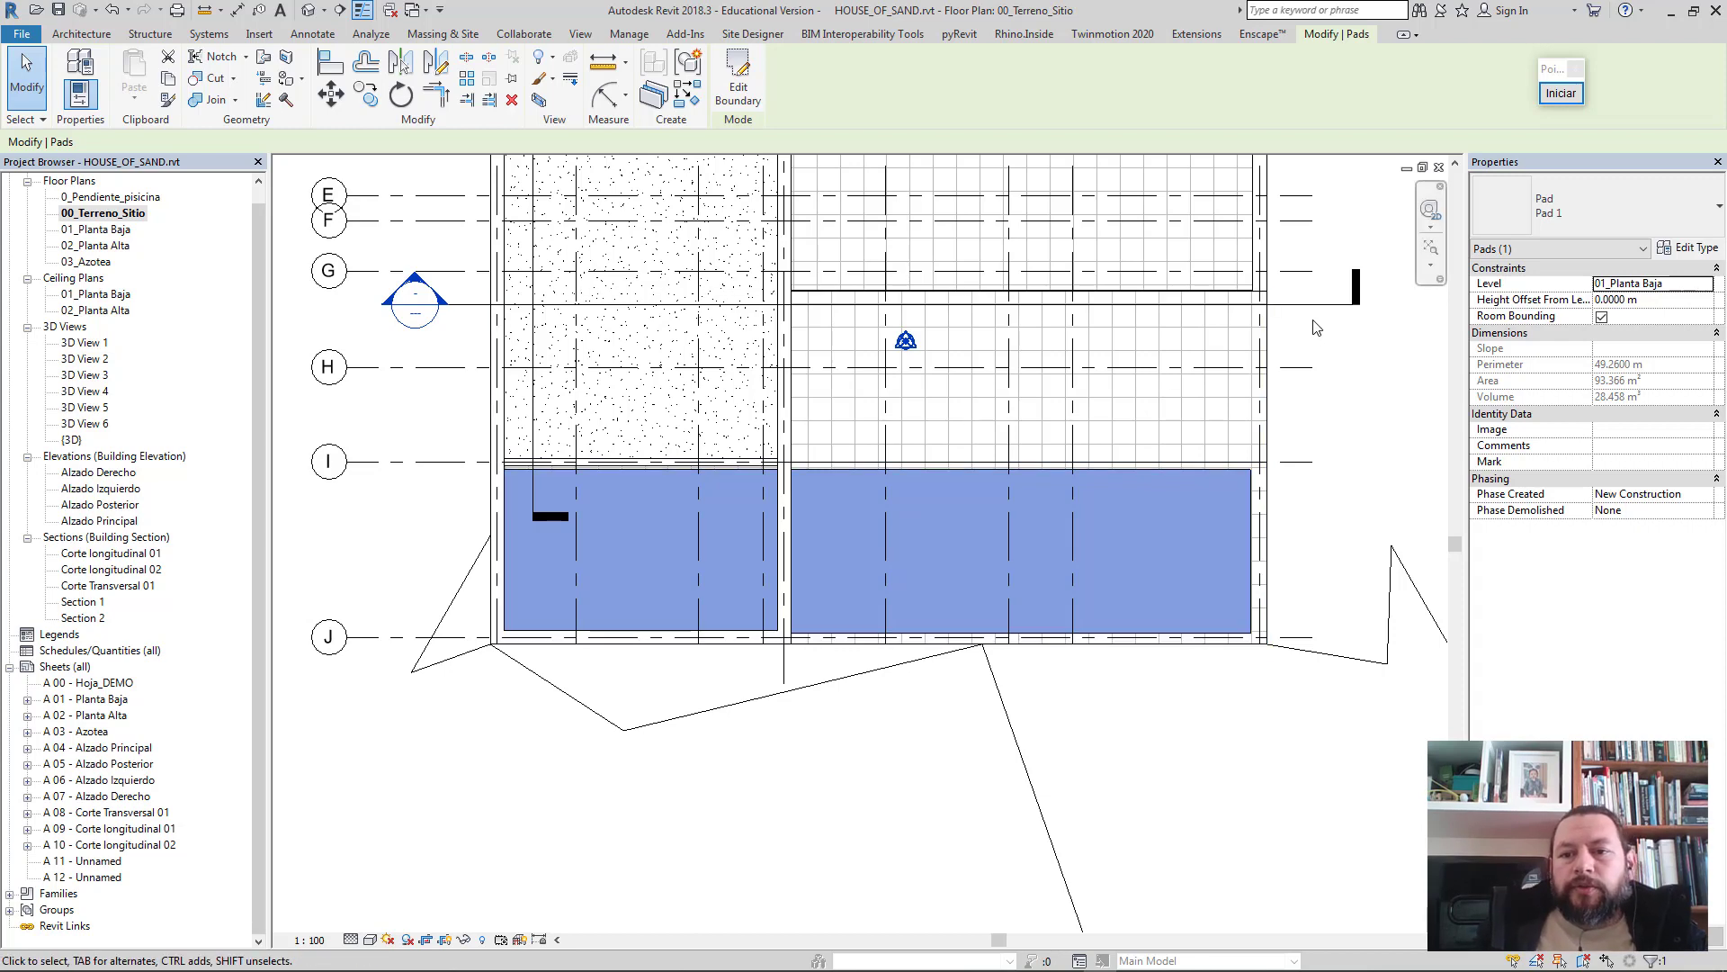
left_click_drag(1316, 306, 1312, 397)
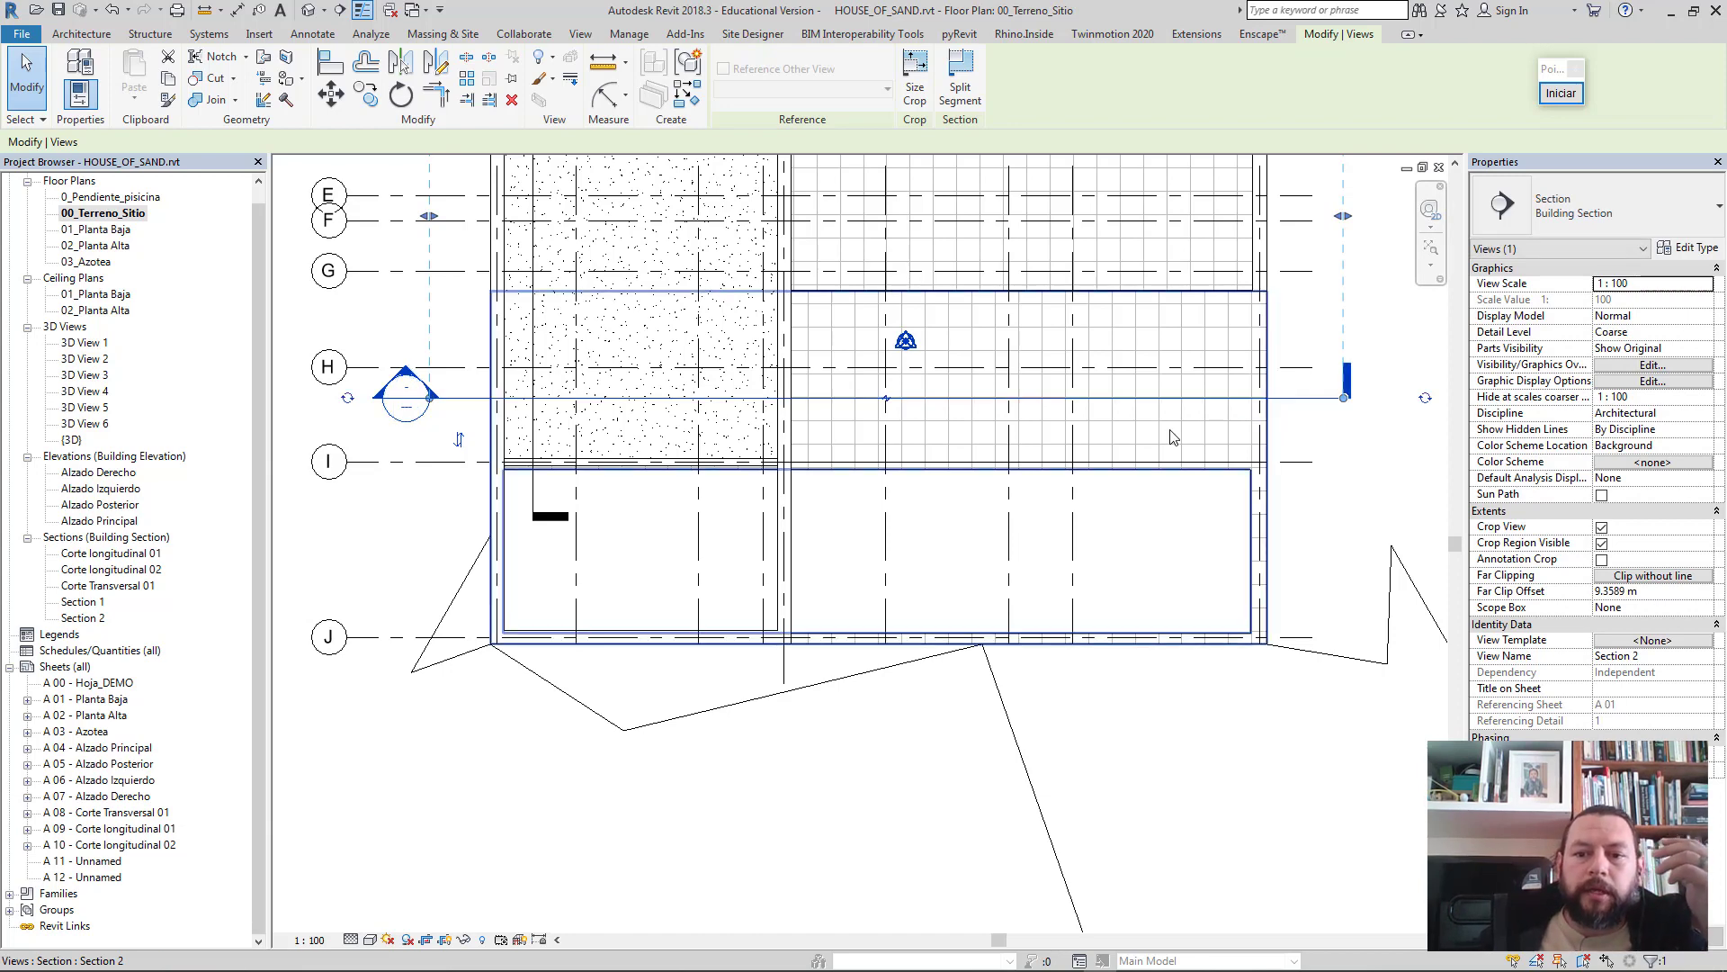
right_click(1297, 400)
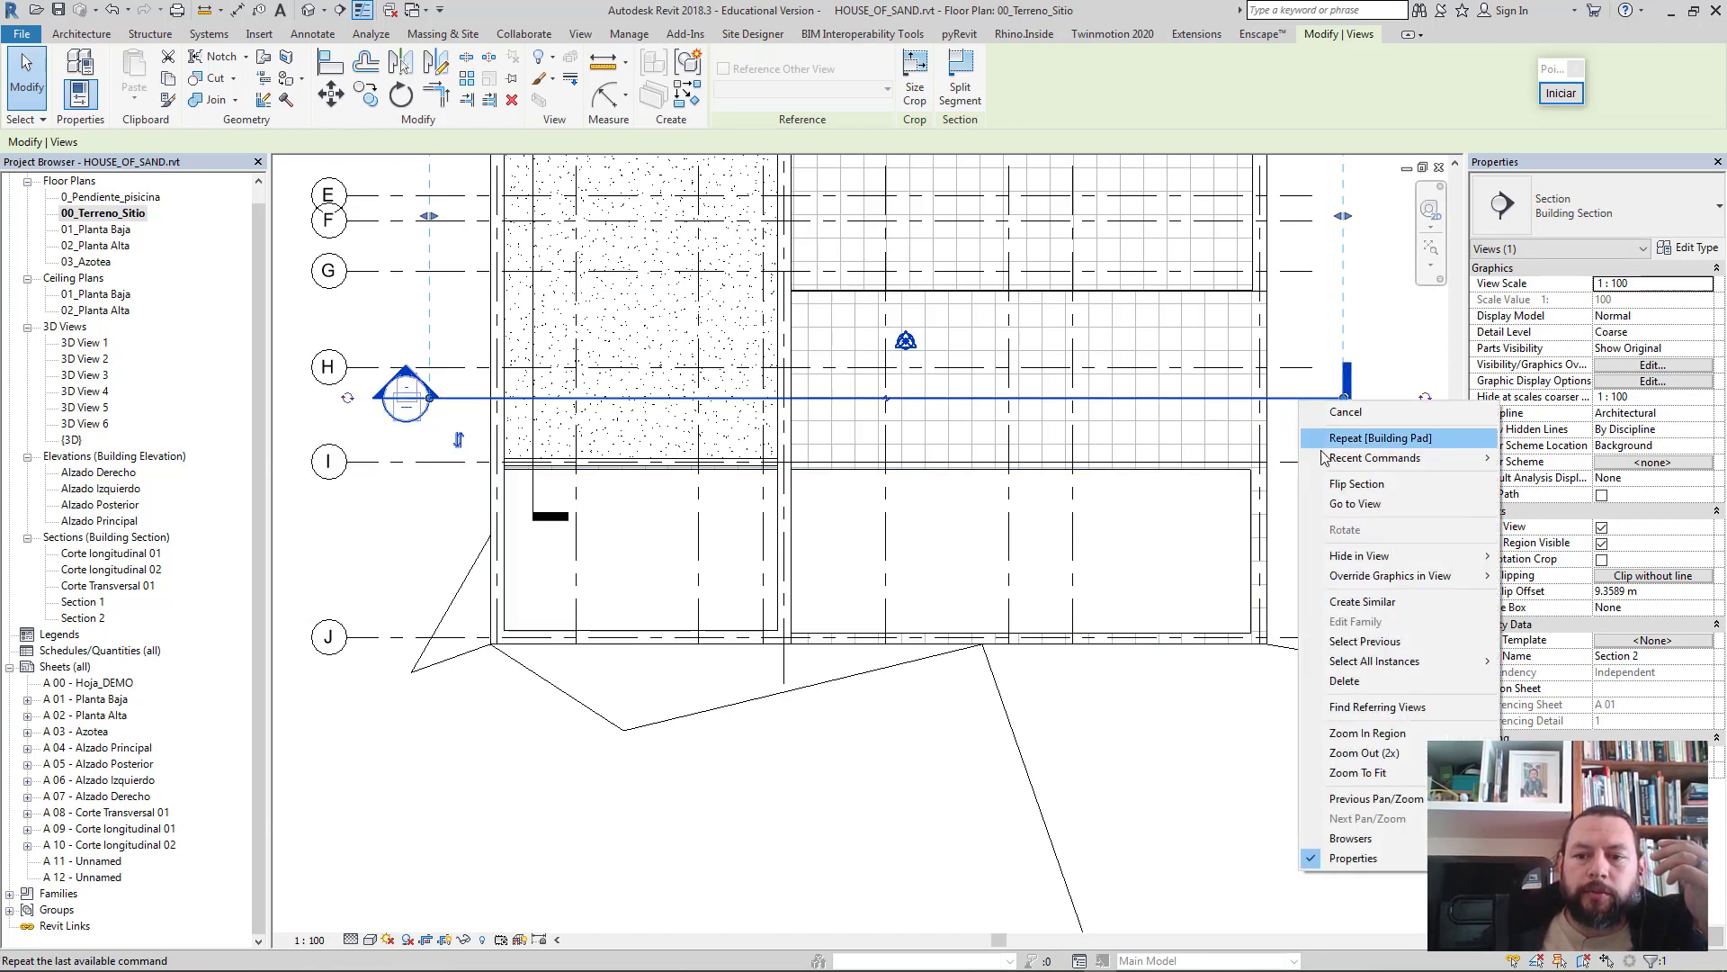
left_click(1341, 486)
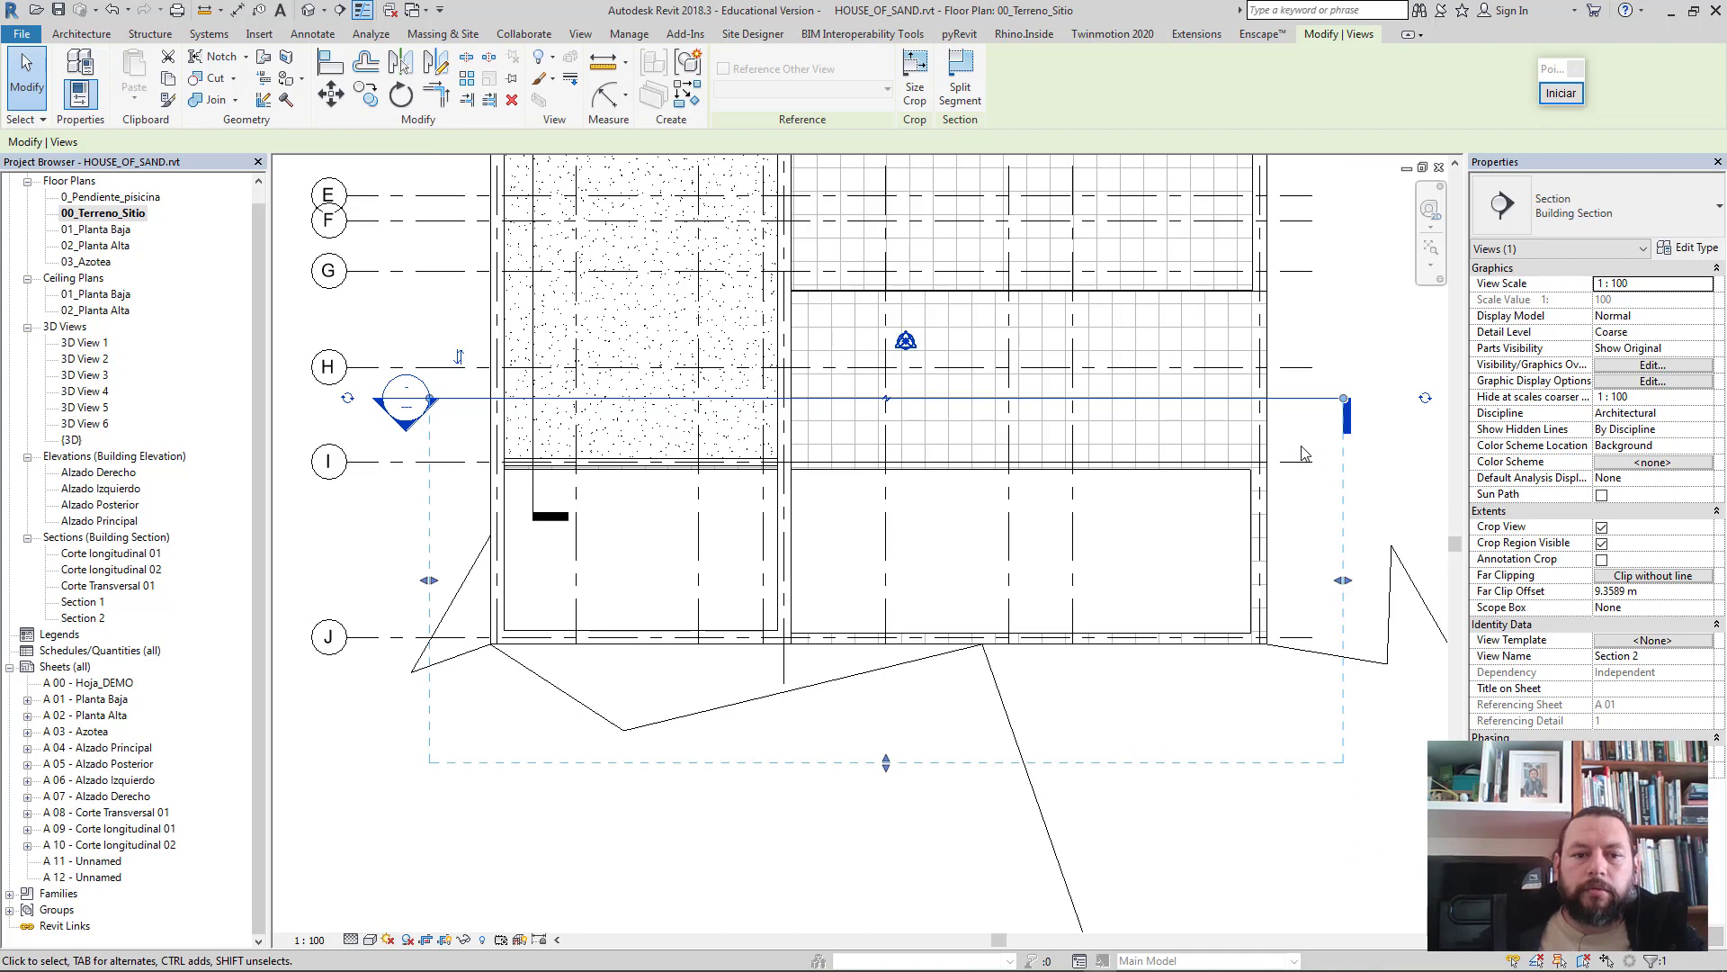
key("space")
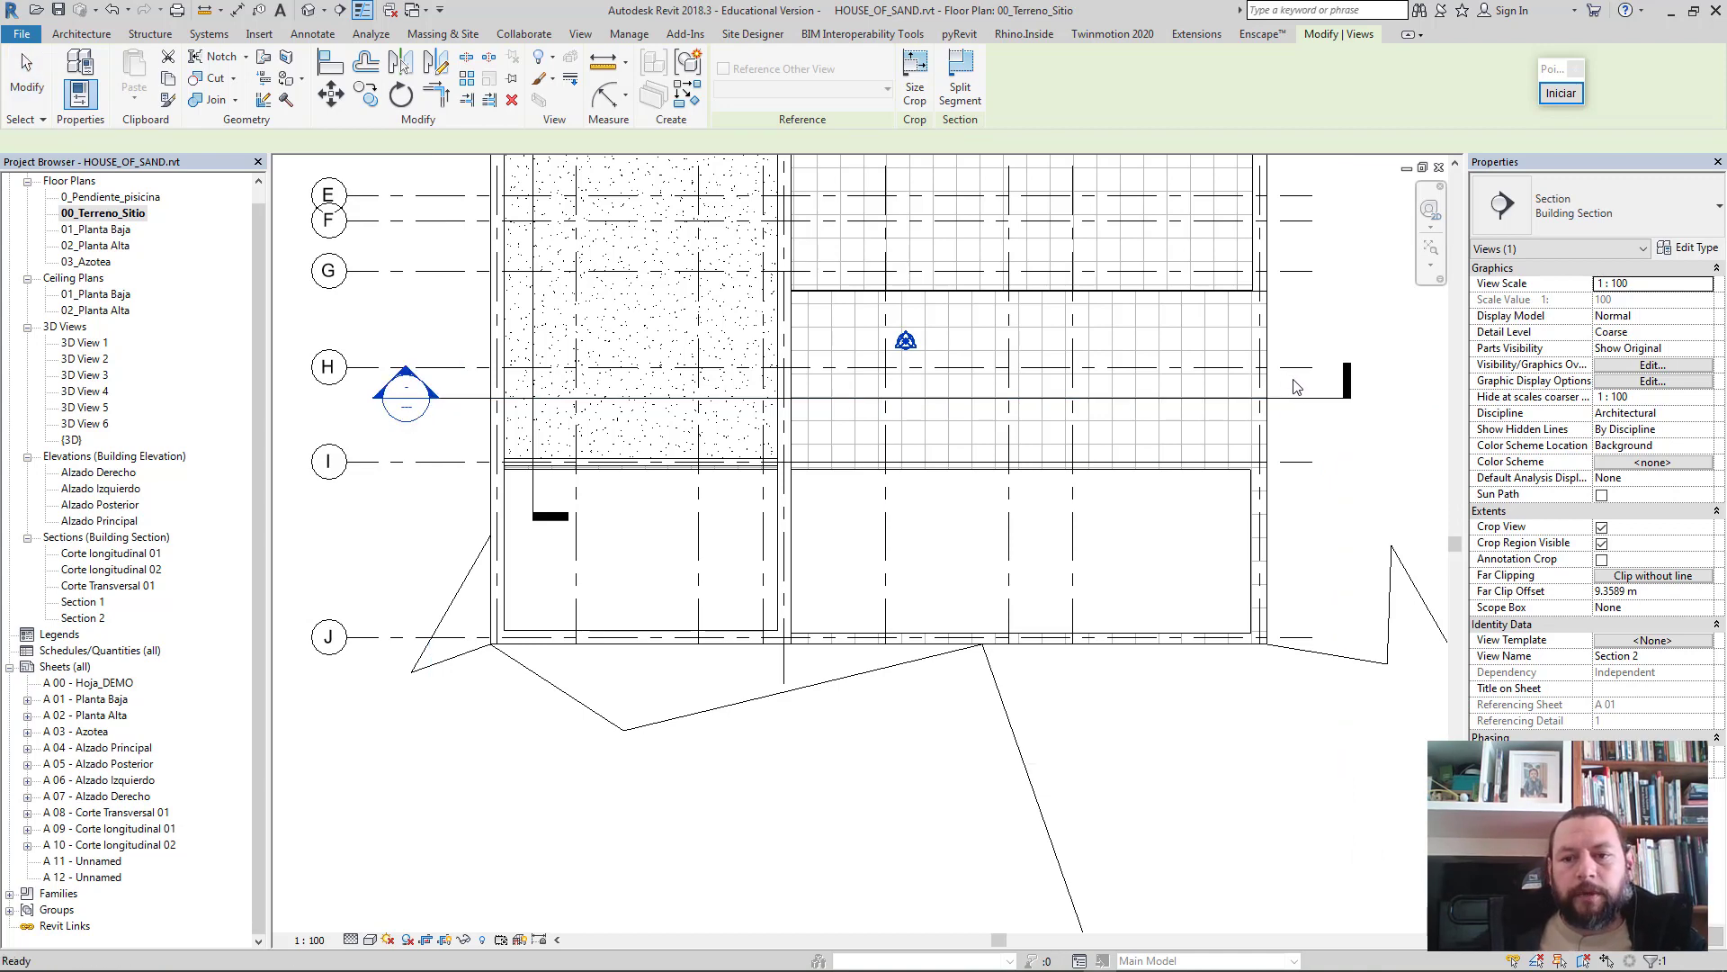
right_click(1297, 401)
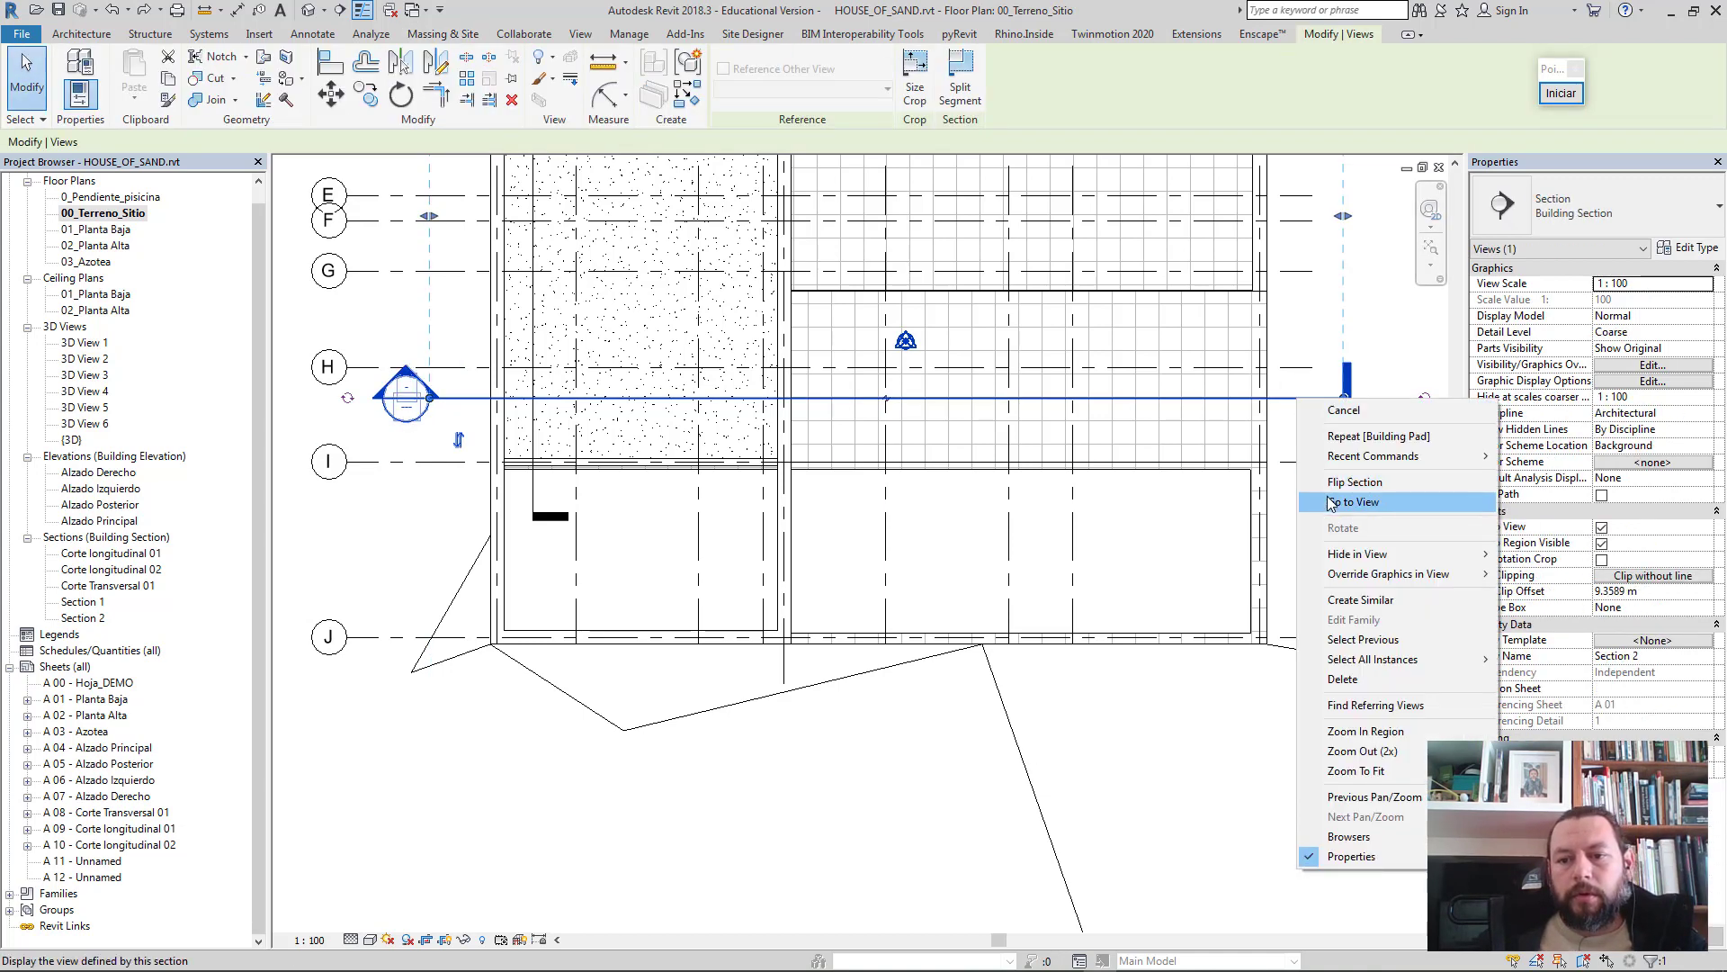
left_click(1354, 501)
- Zoom into Section 2 and select the floor slab and the building pad beneath it
middle_click_drag(1039, 653, 868, 366)
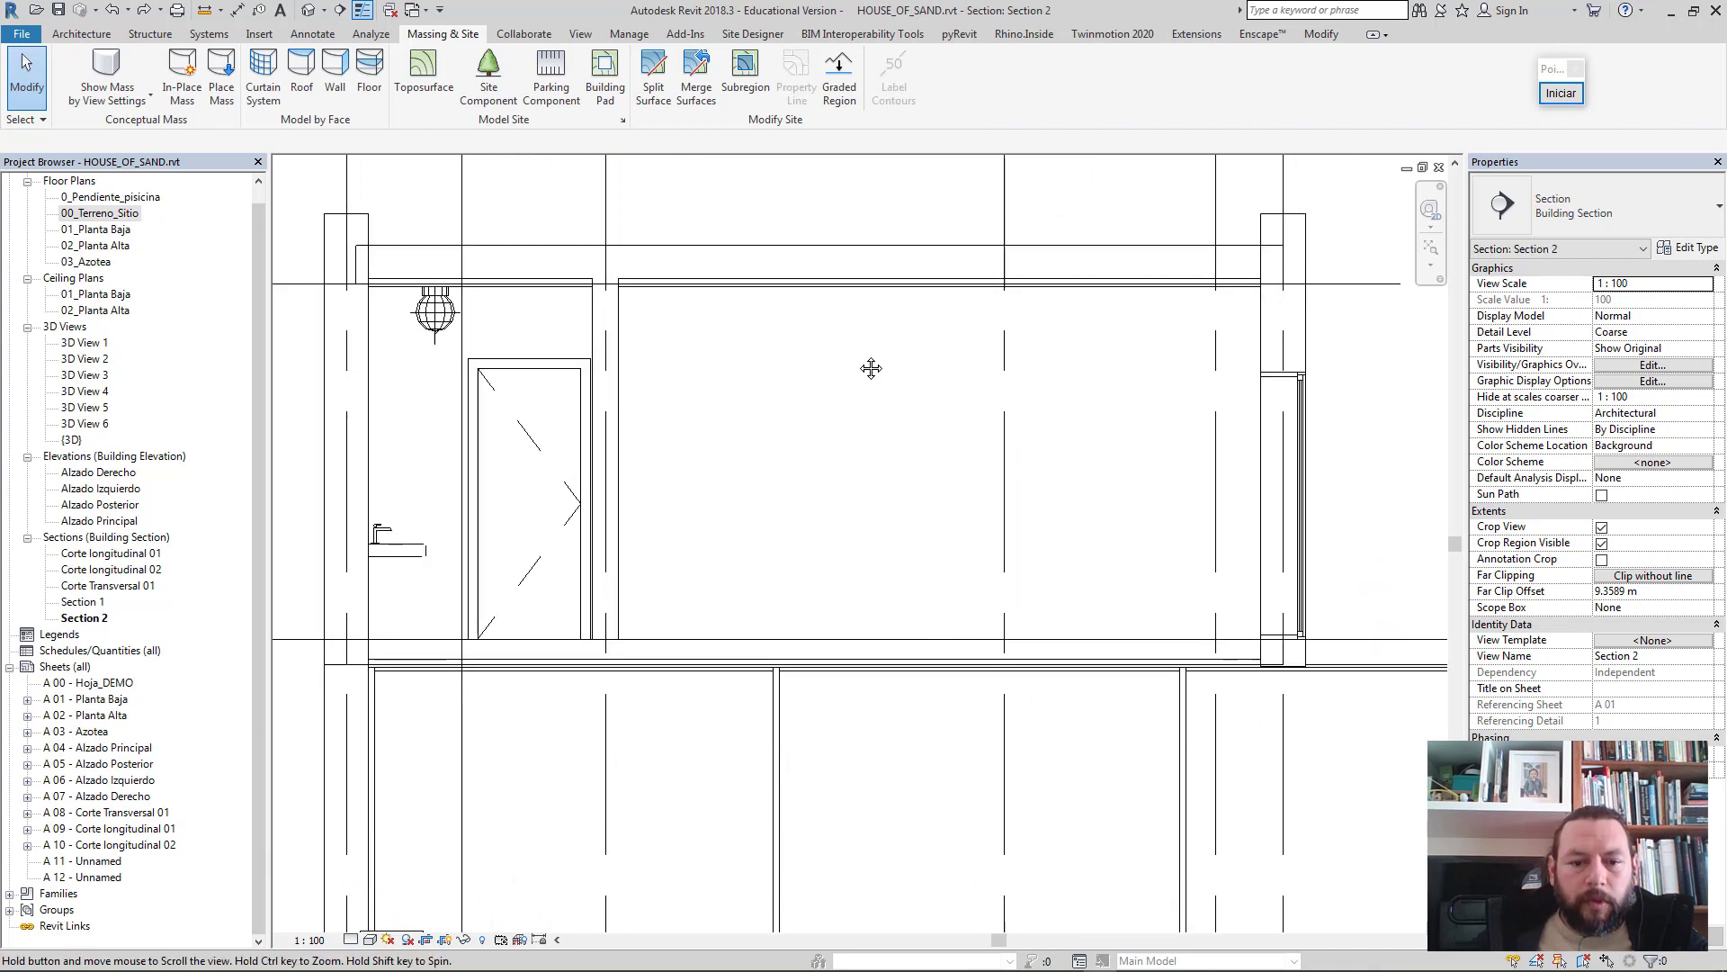
scroll(937, 482, "up", 3)
scroll(1029, 570, "up", 2)
scroll(882, 574, "up", 3)
middle_click_drag(882, 573, 504, 539)
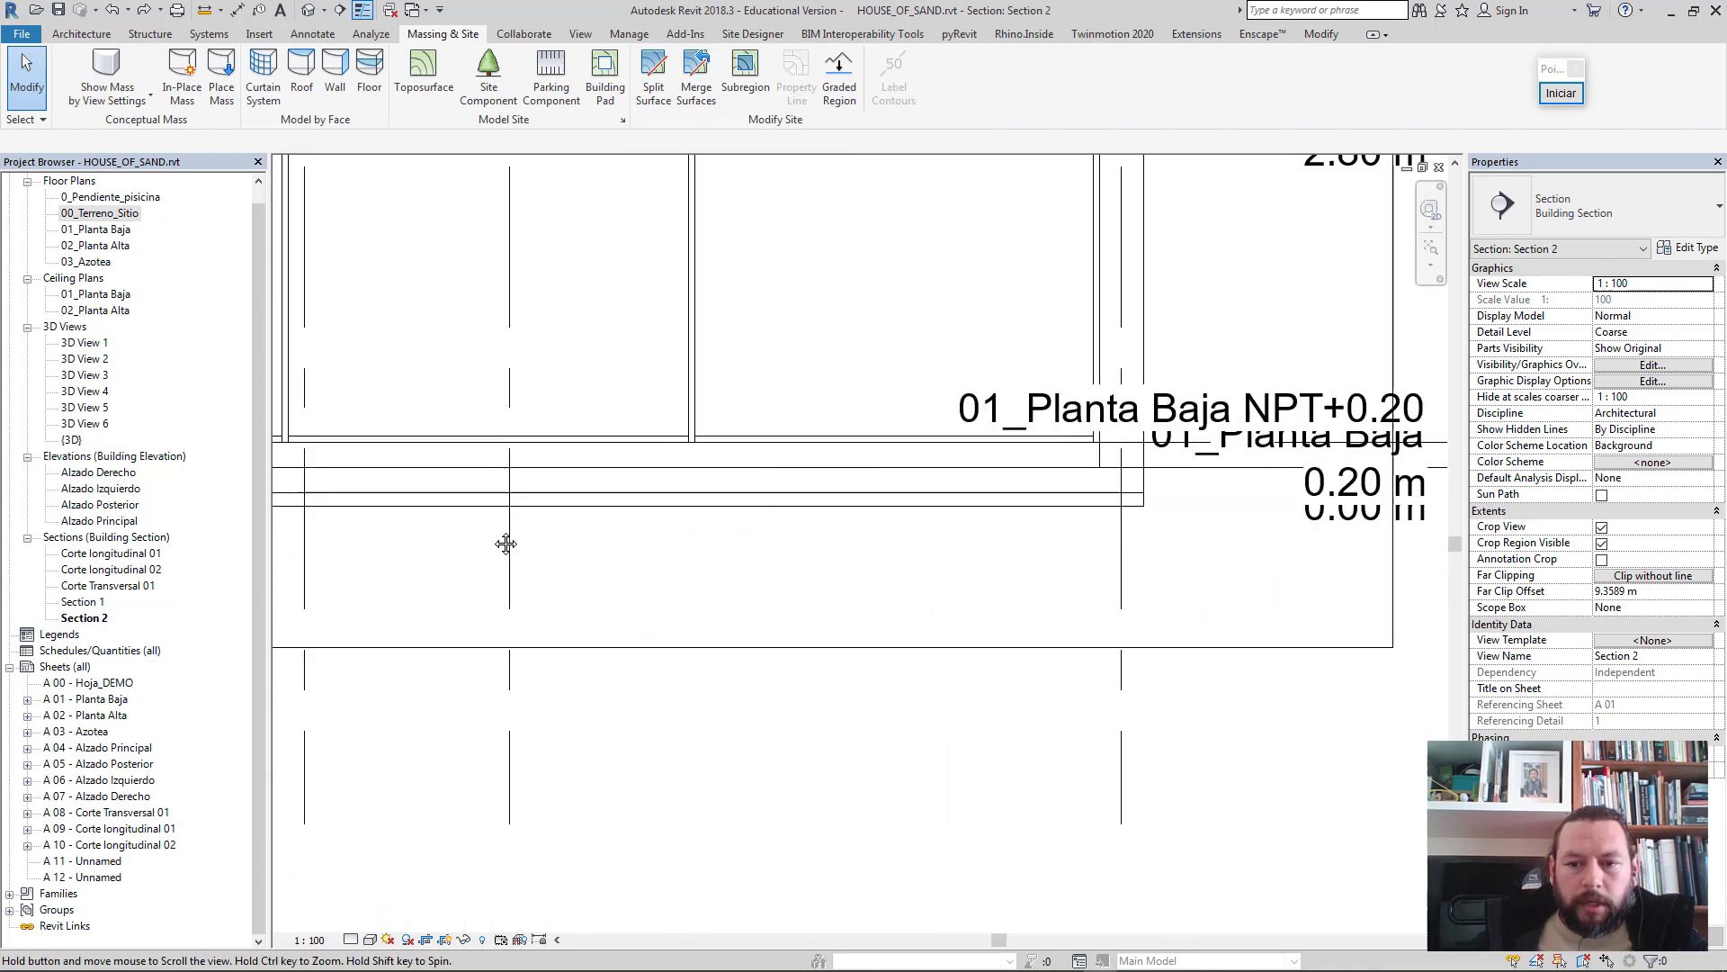
left_click(1006, 499)
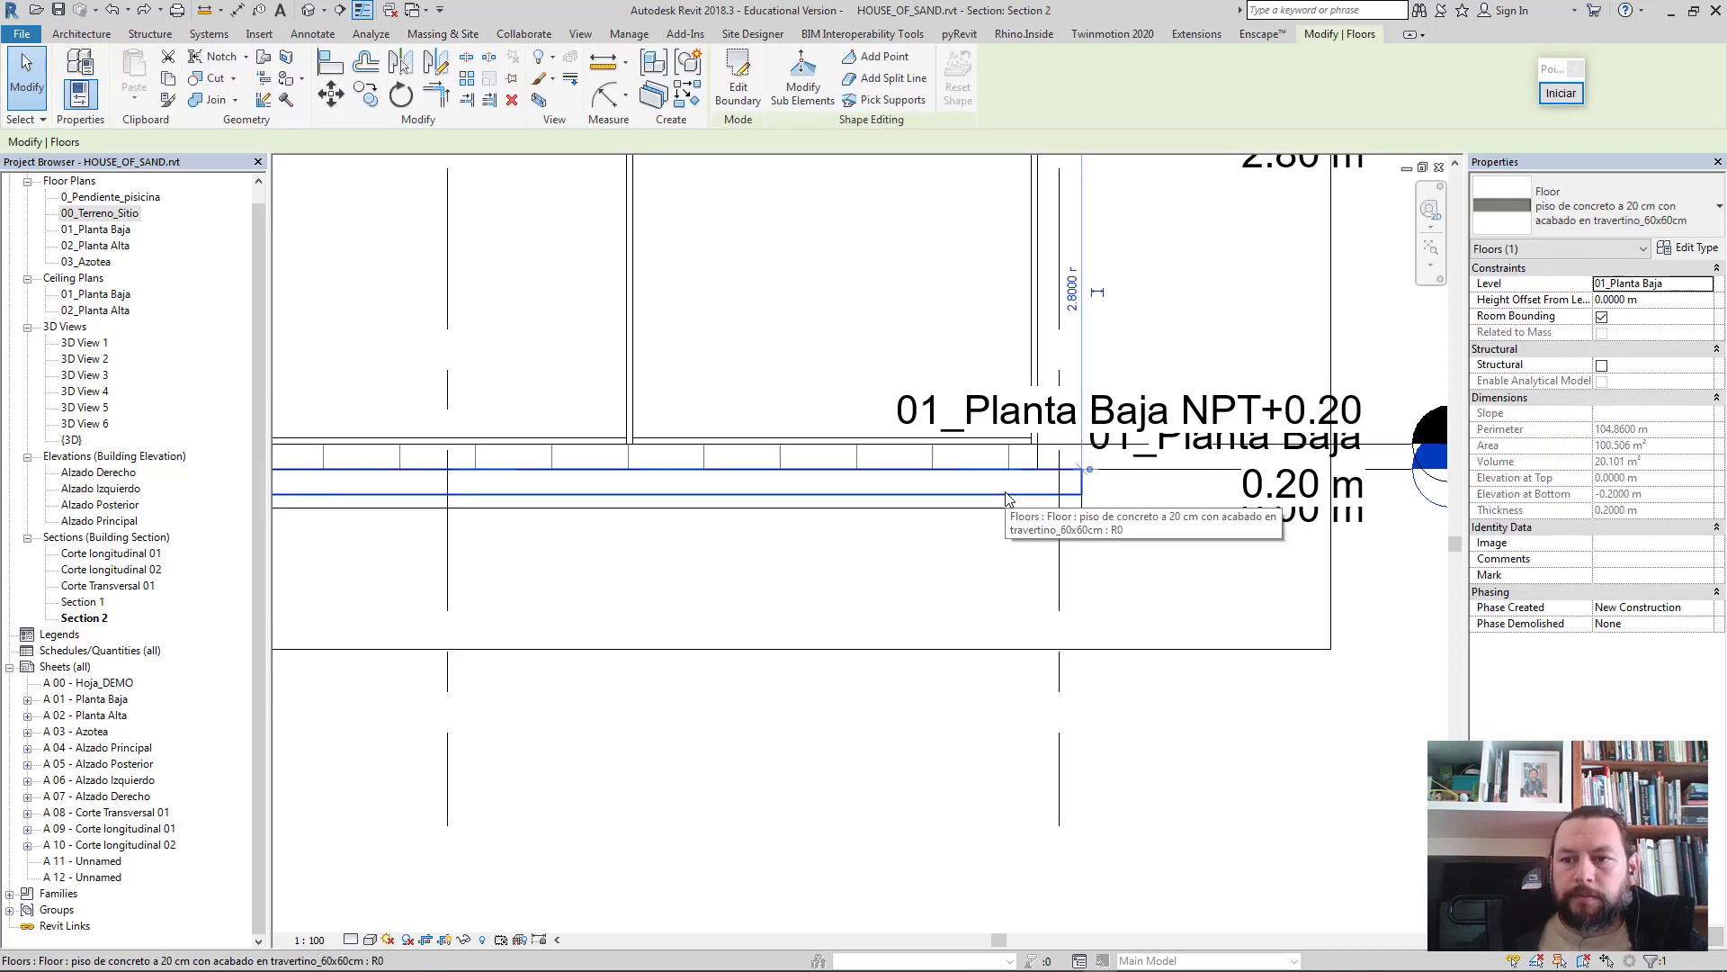
left_click(1006, 511)
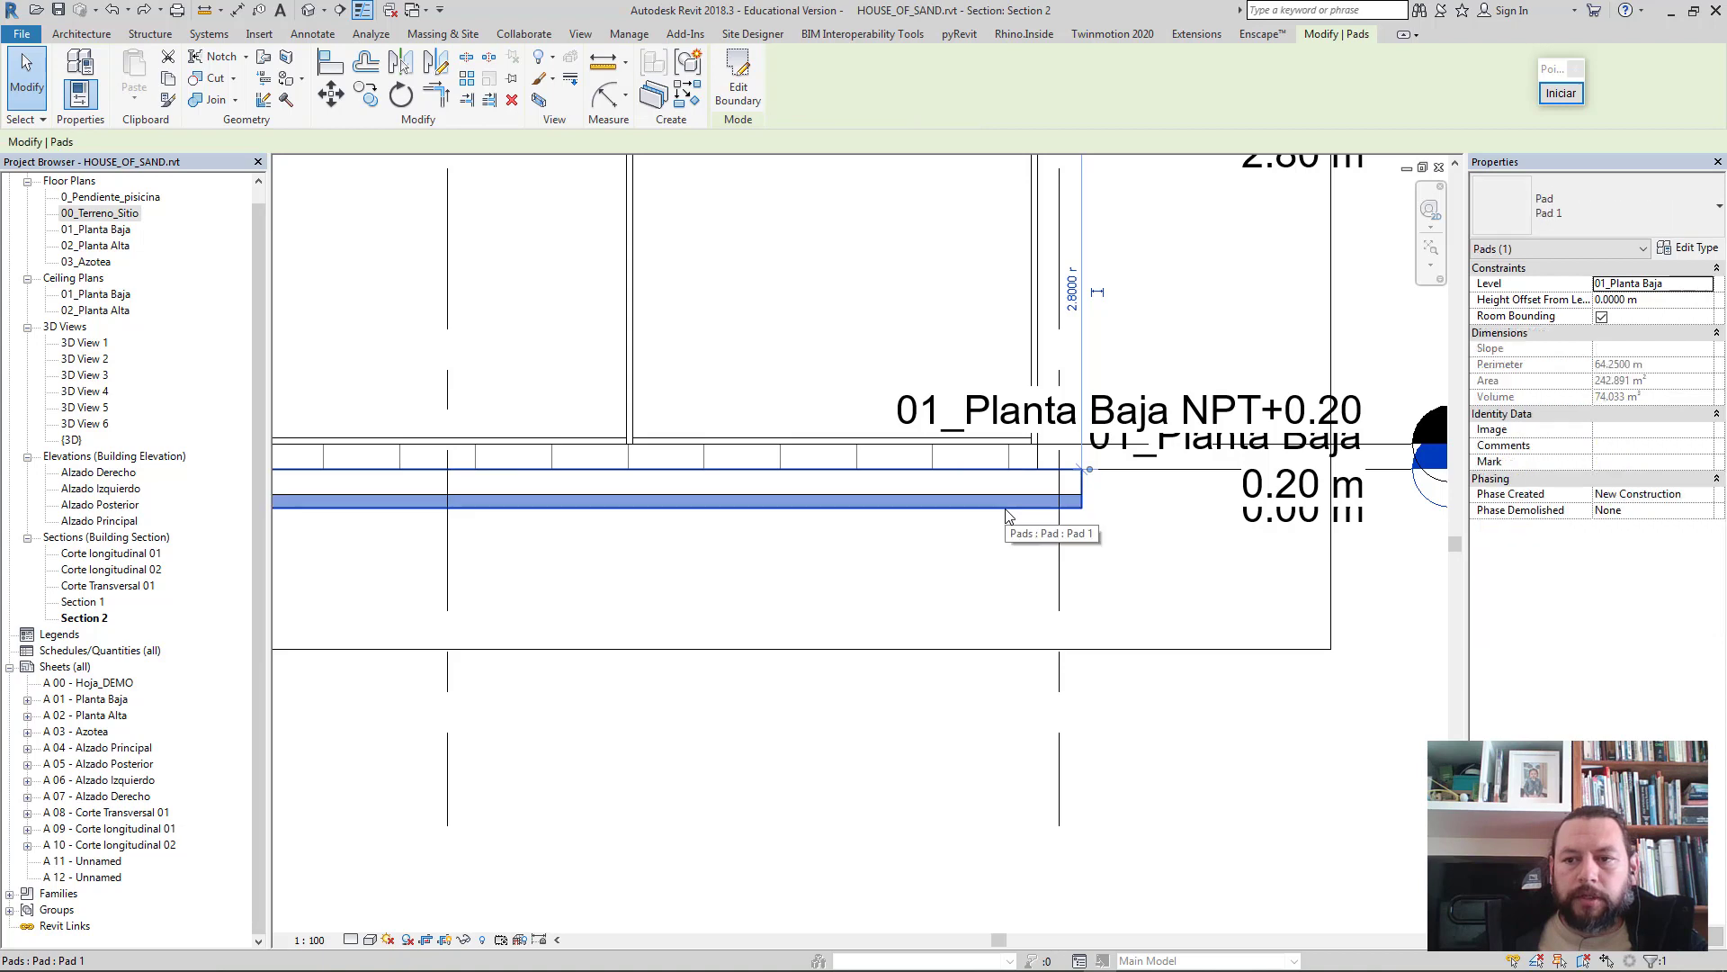
scroll(971, 471, "up", 1)
middle_click_drag(971, 471, 1002, 544)
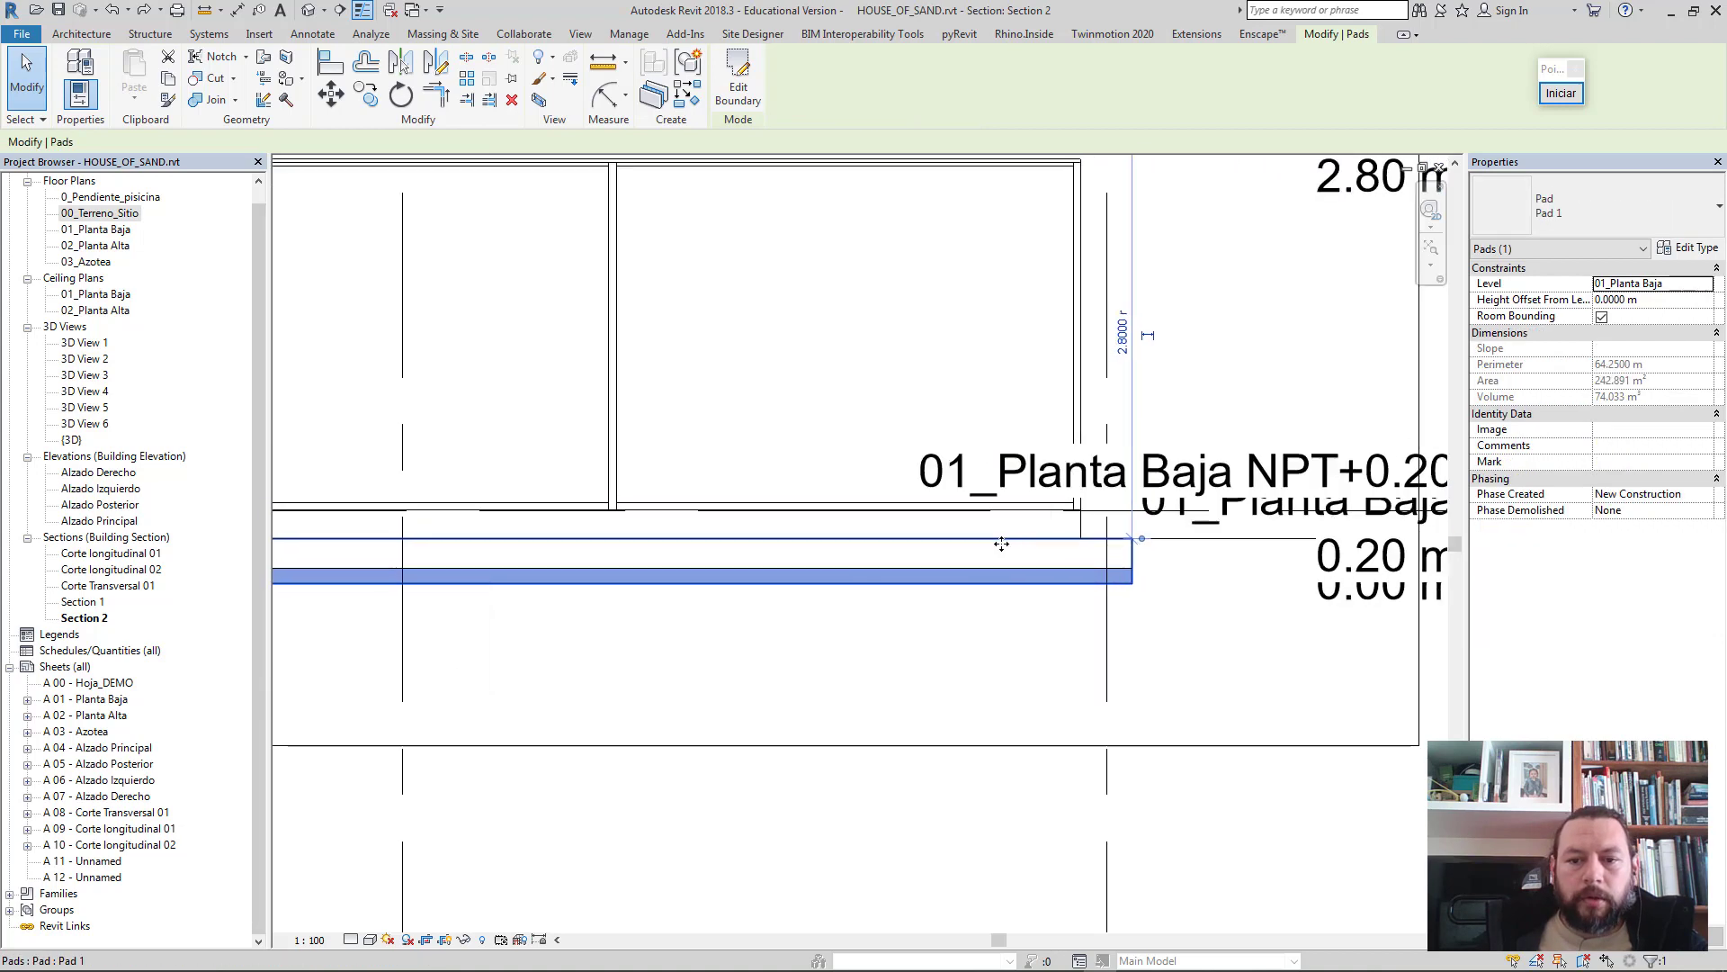
scroll(1001, 543, "up", 1)
left_click(1648, 296)
type("-.15")
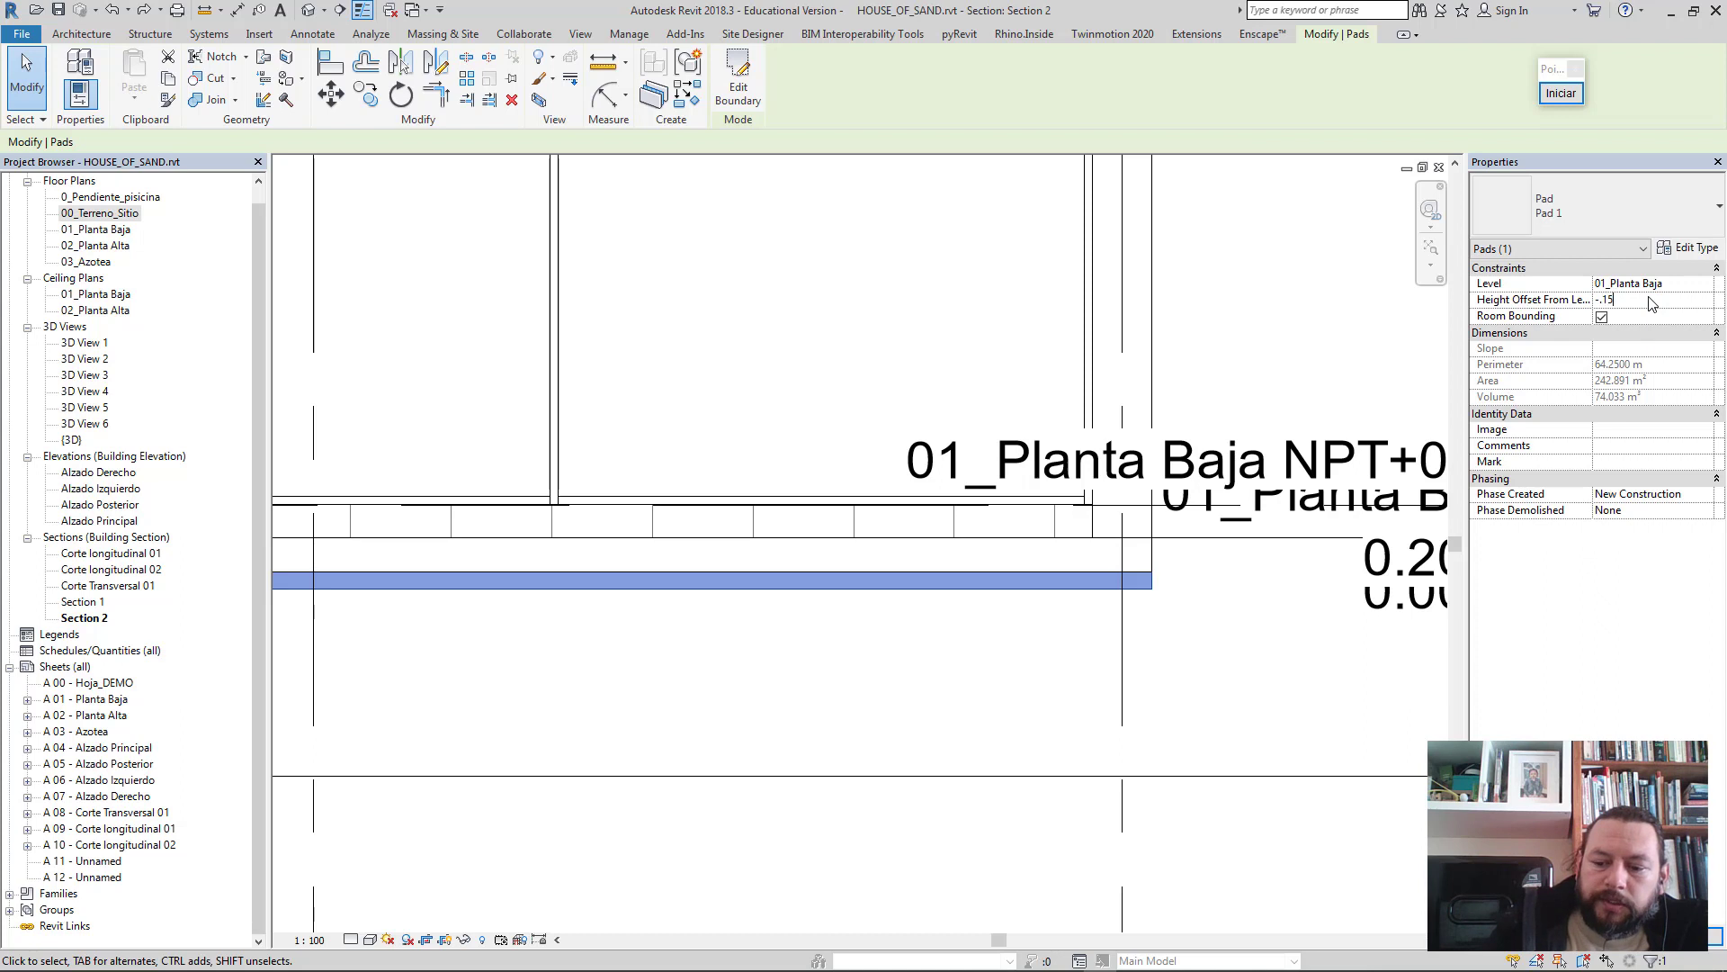
- Set the pad's height offset to -0.15 m and return to 00_Terreno_Sitio
key("Return")
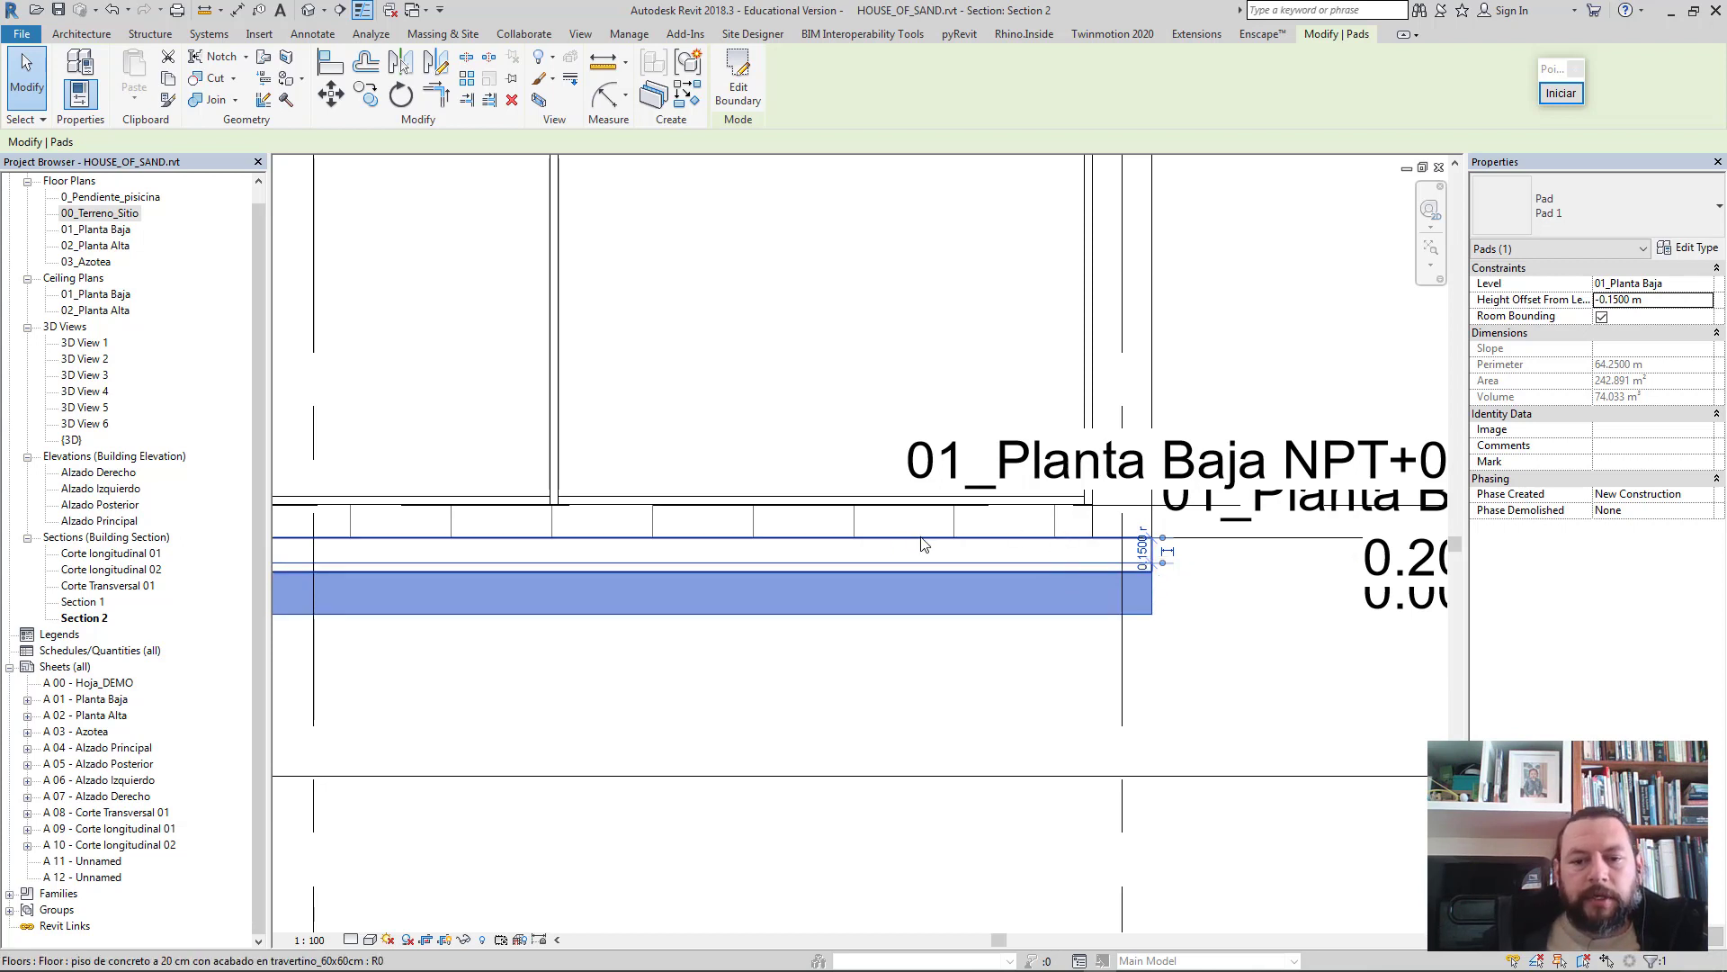
key("Escape")
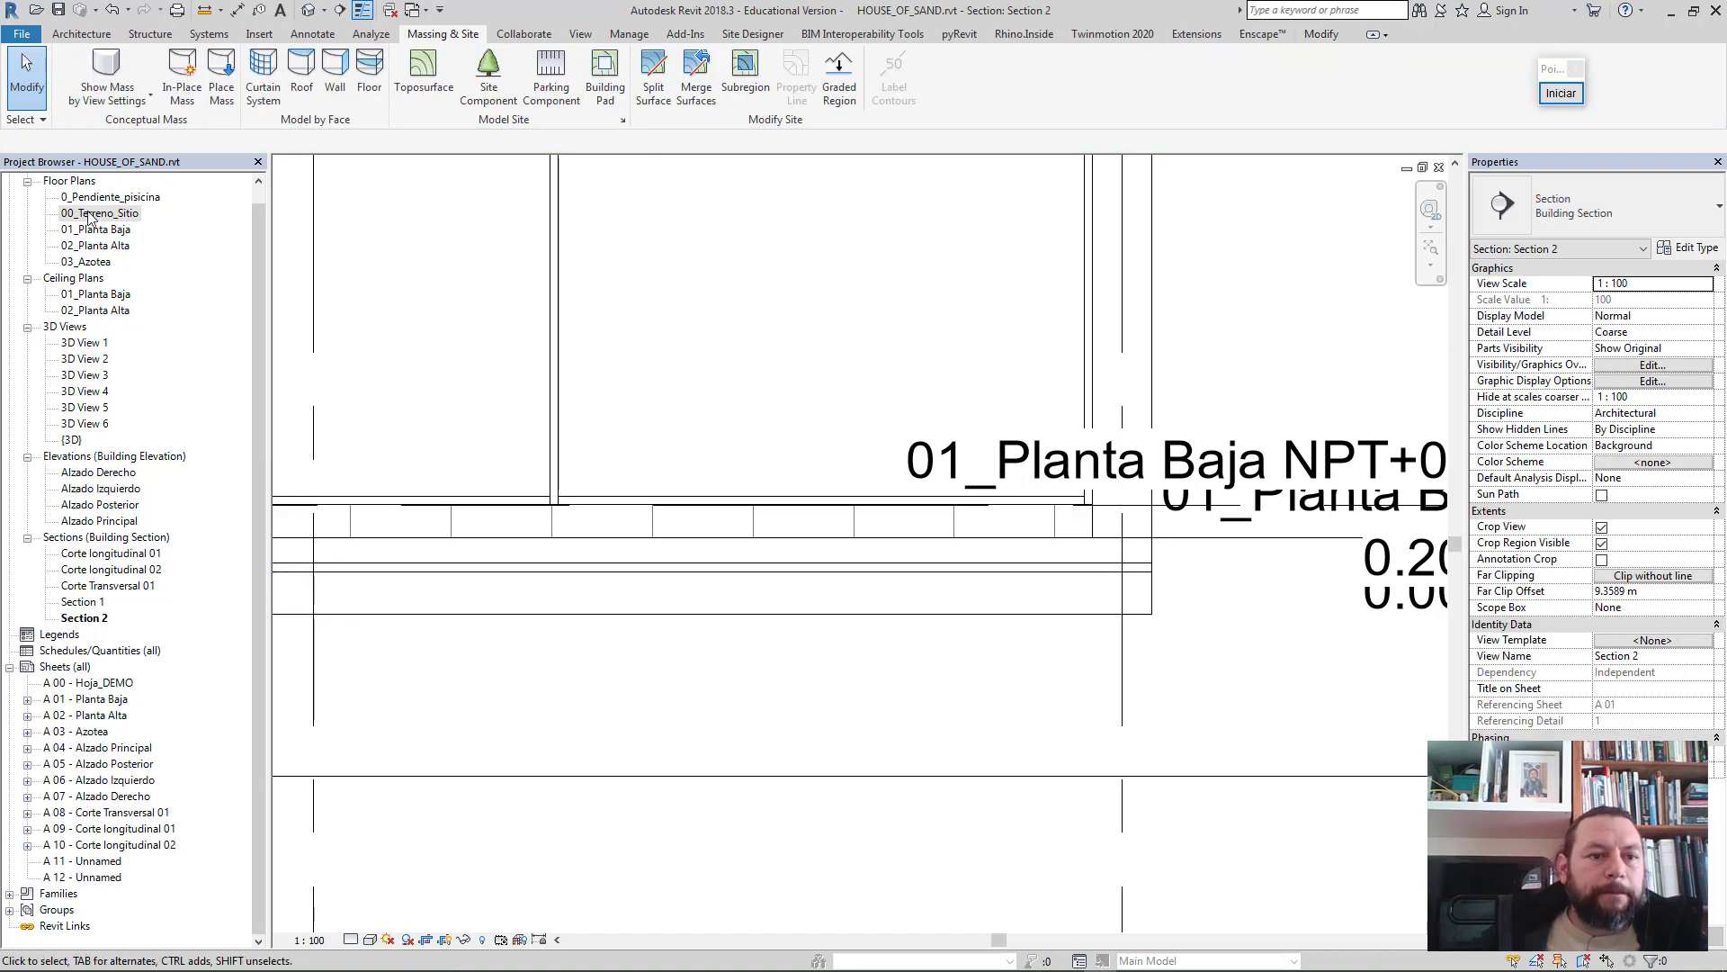
double_click(90, 213)
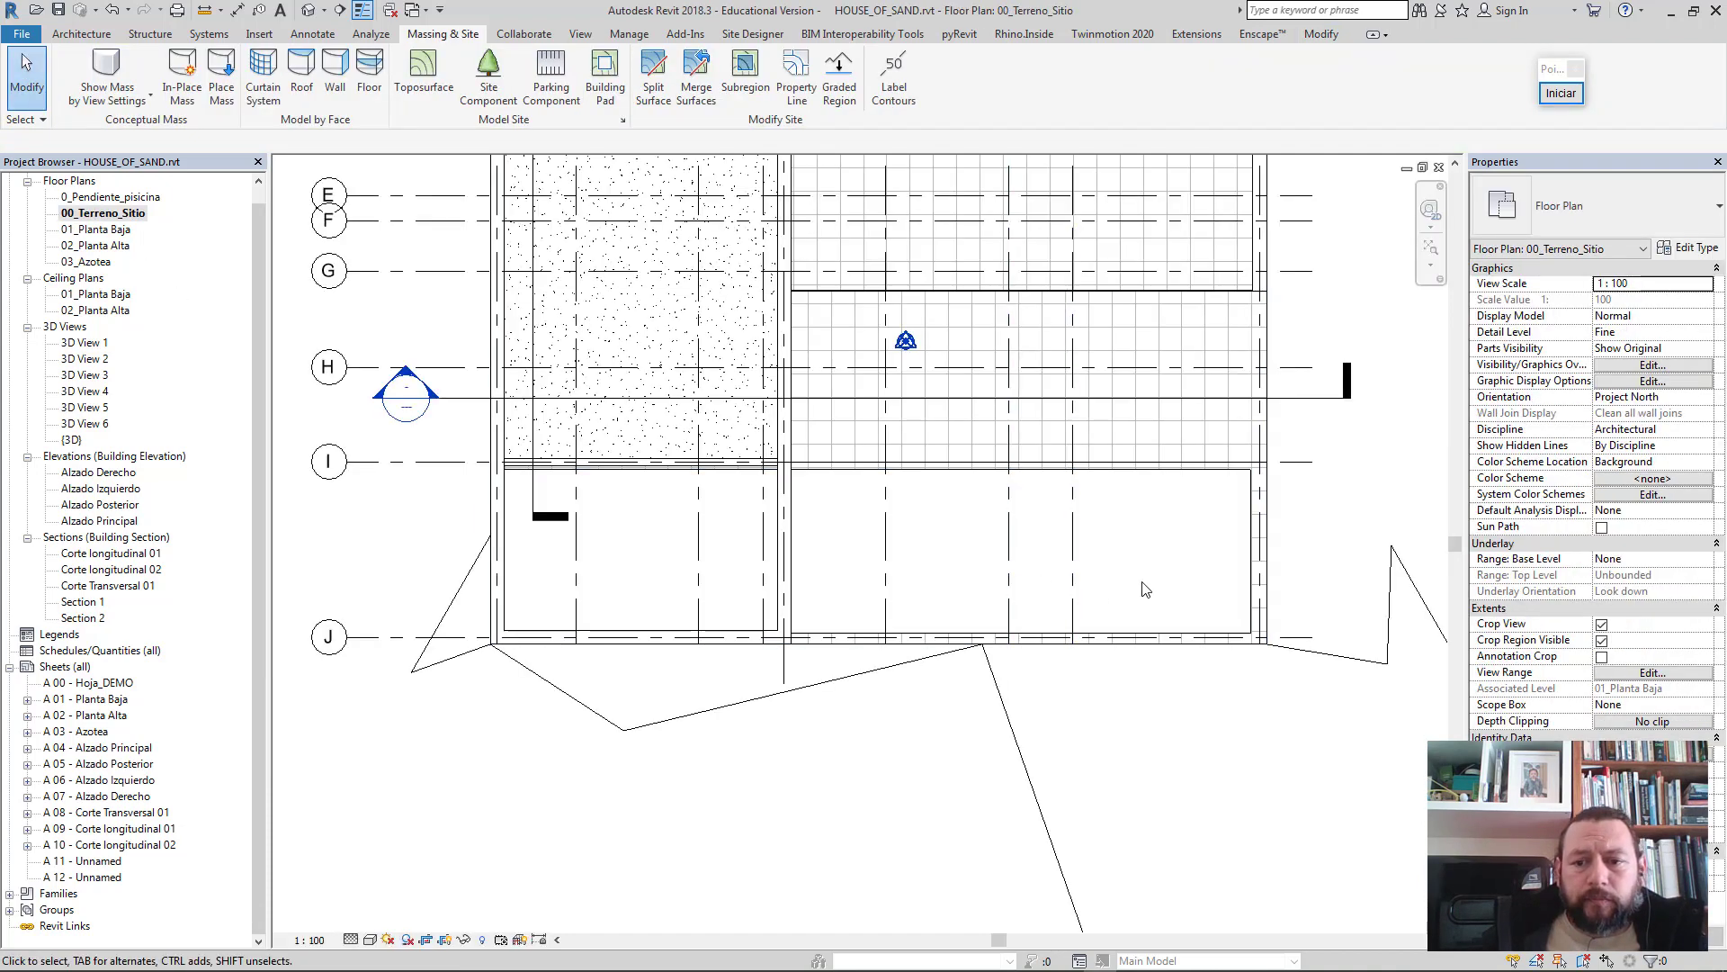
- Move the Section 2 cut line down across the pool and go to the Section 2 view
left_click(1291, 399)
left_click_drag(1290, 399, 1276, 545)
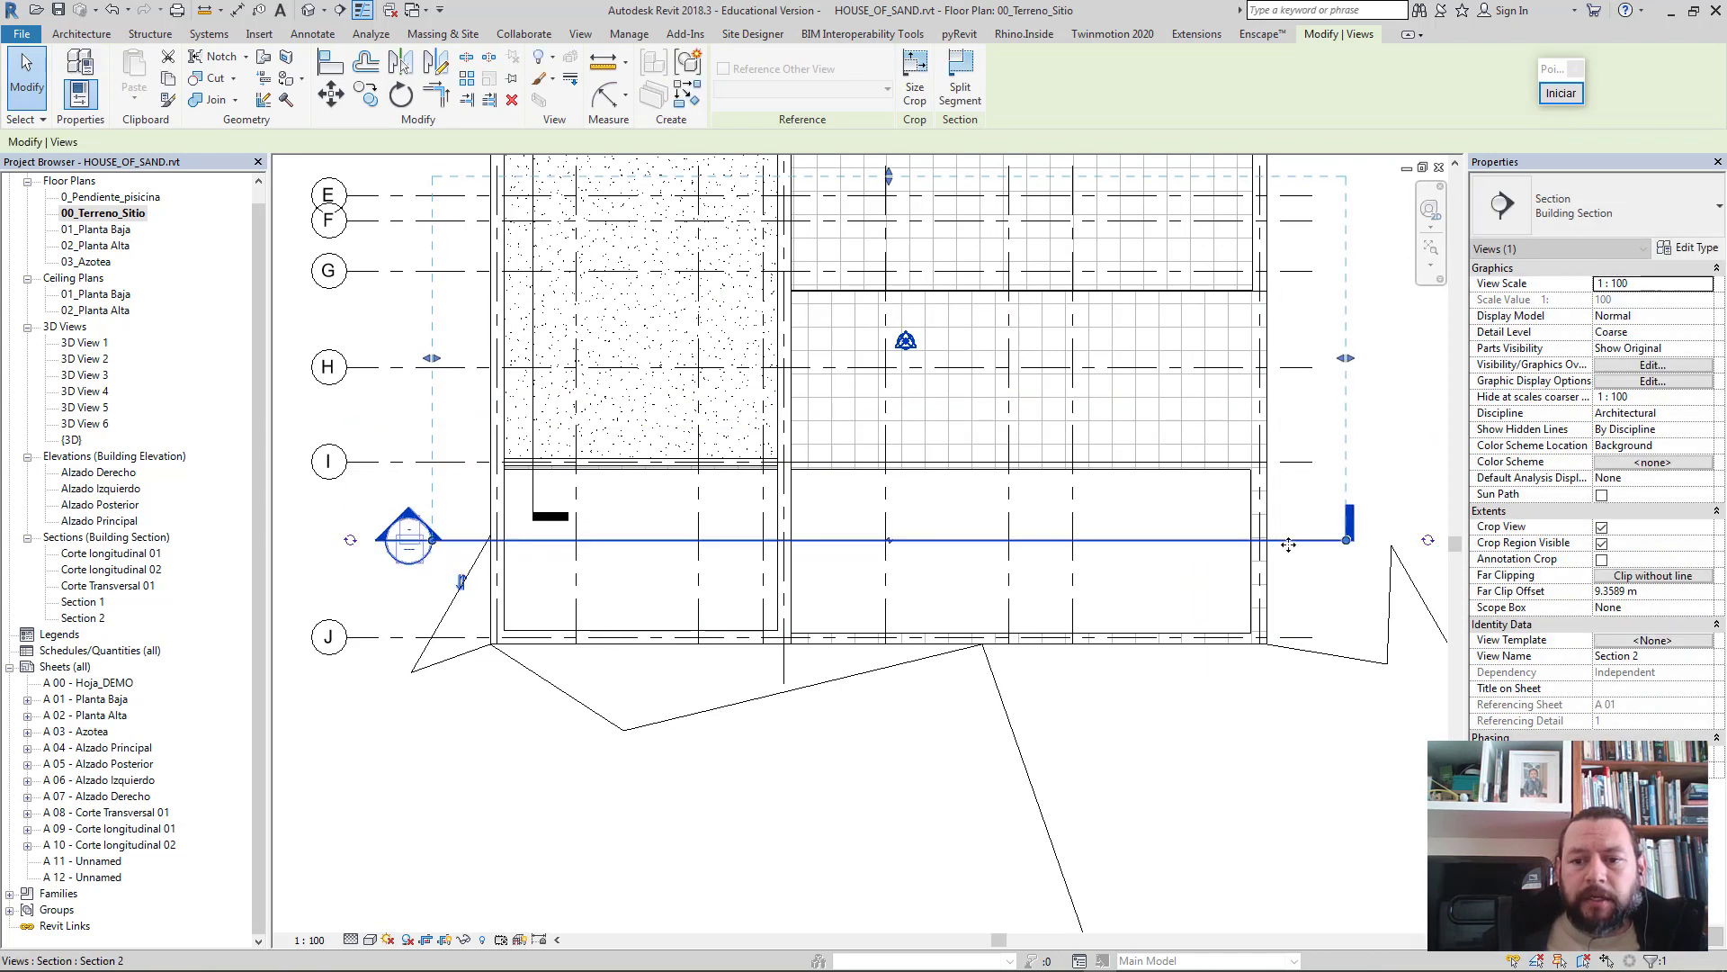
right_click(1291, 540)
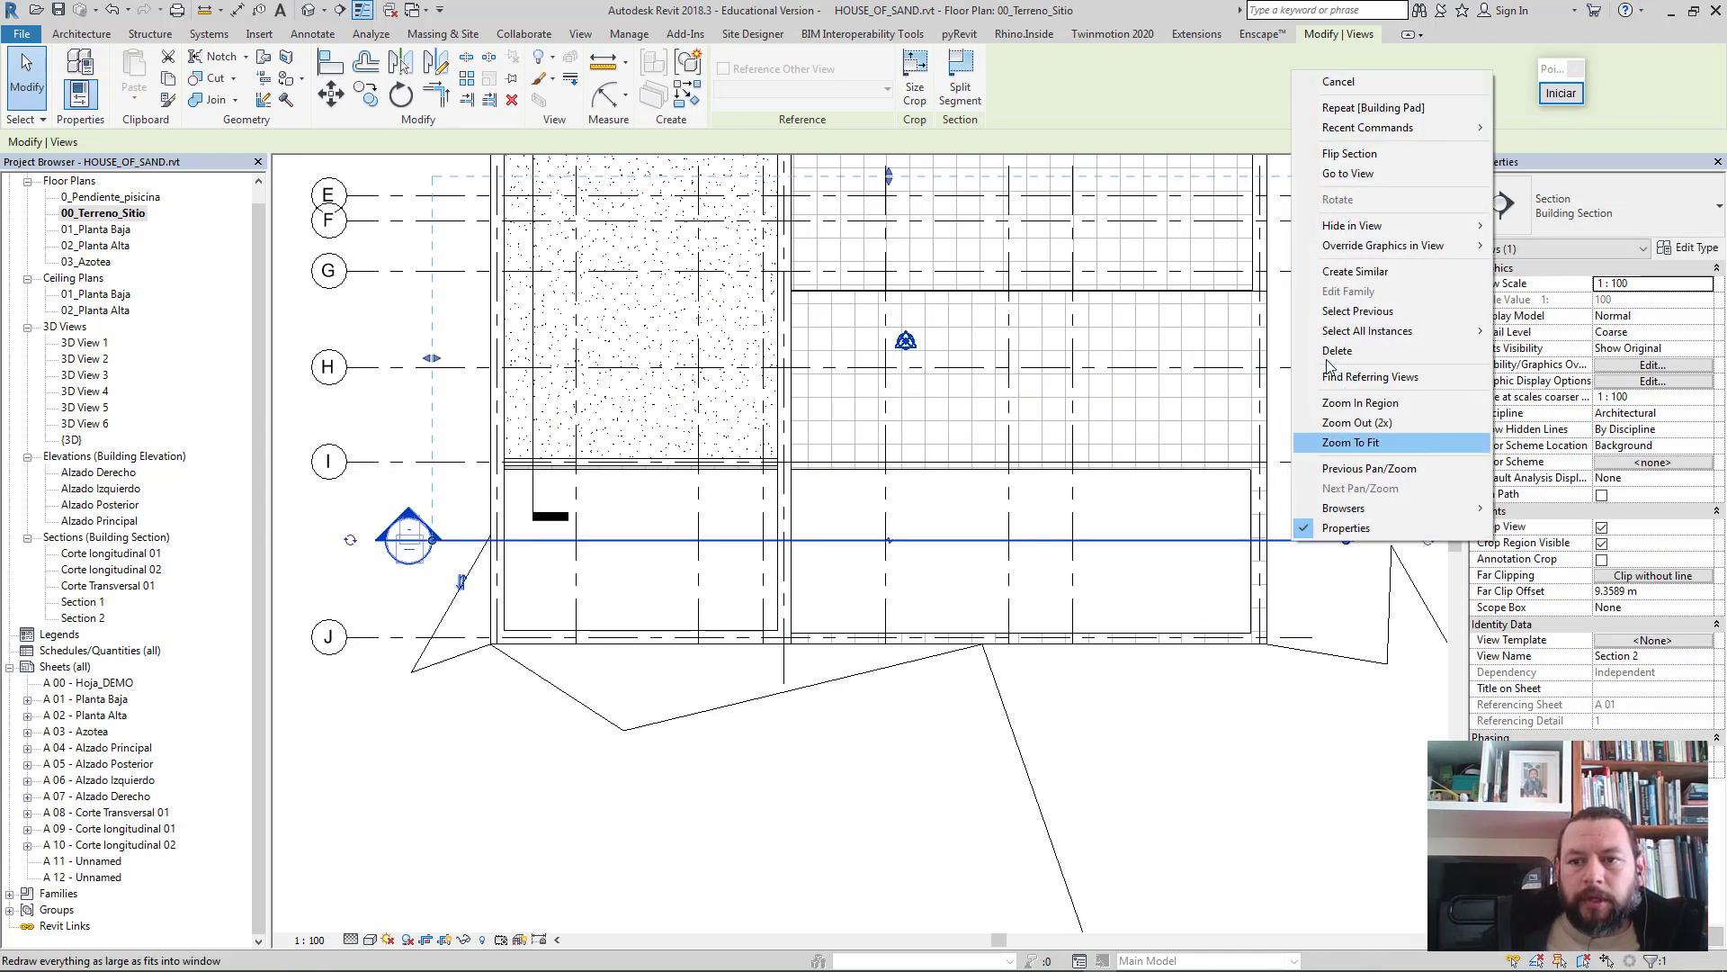
left_click(1347, 174)
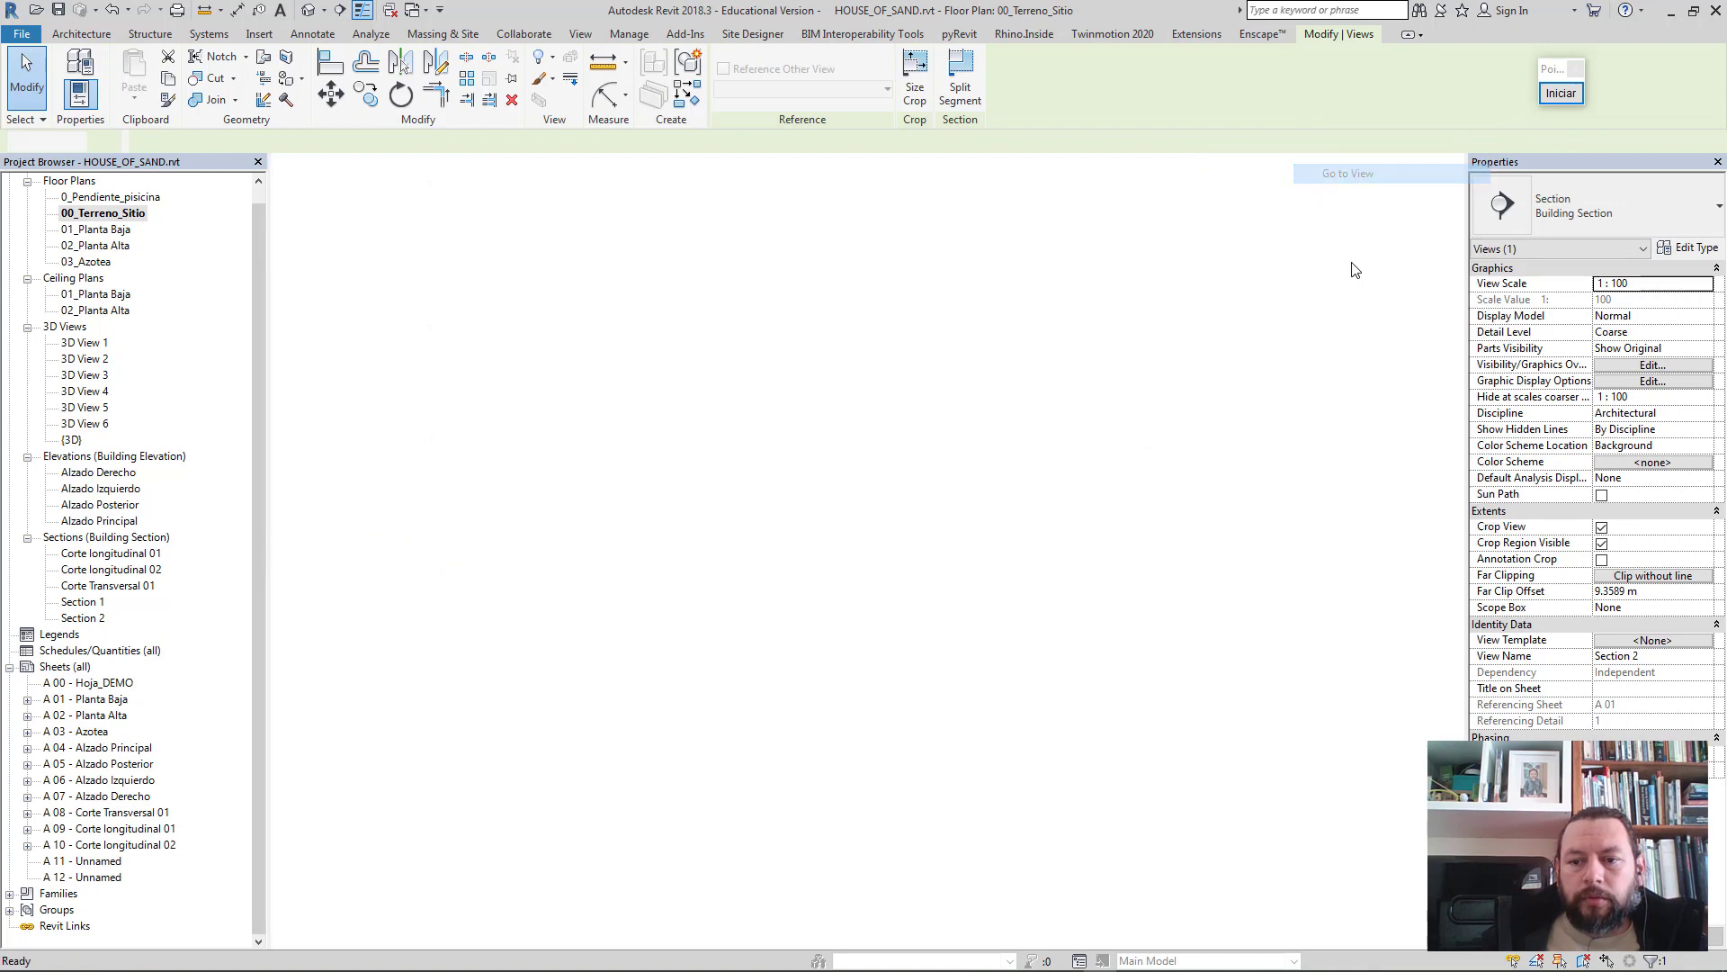
- Put the pool pad on the 0_Pendiente_piscina level
left_click(1075, 583)
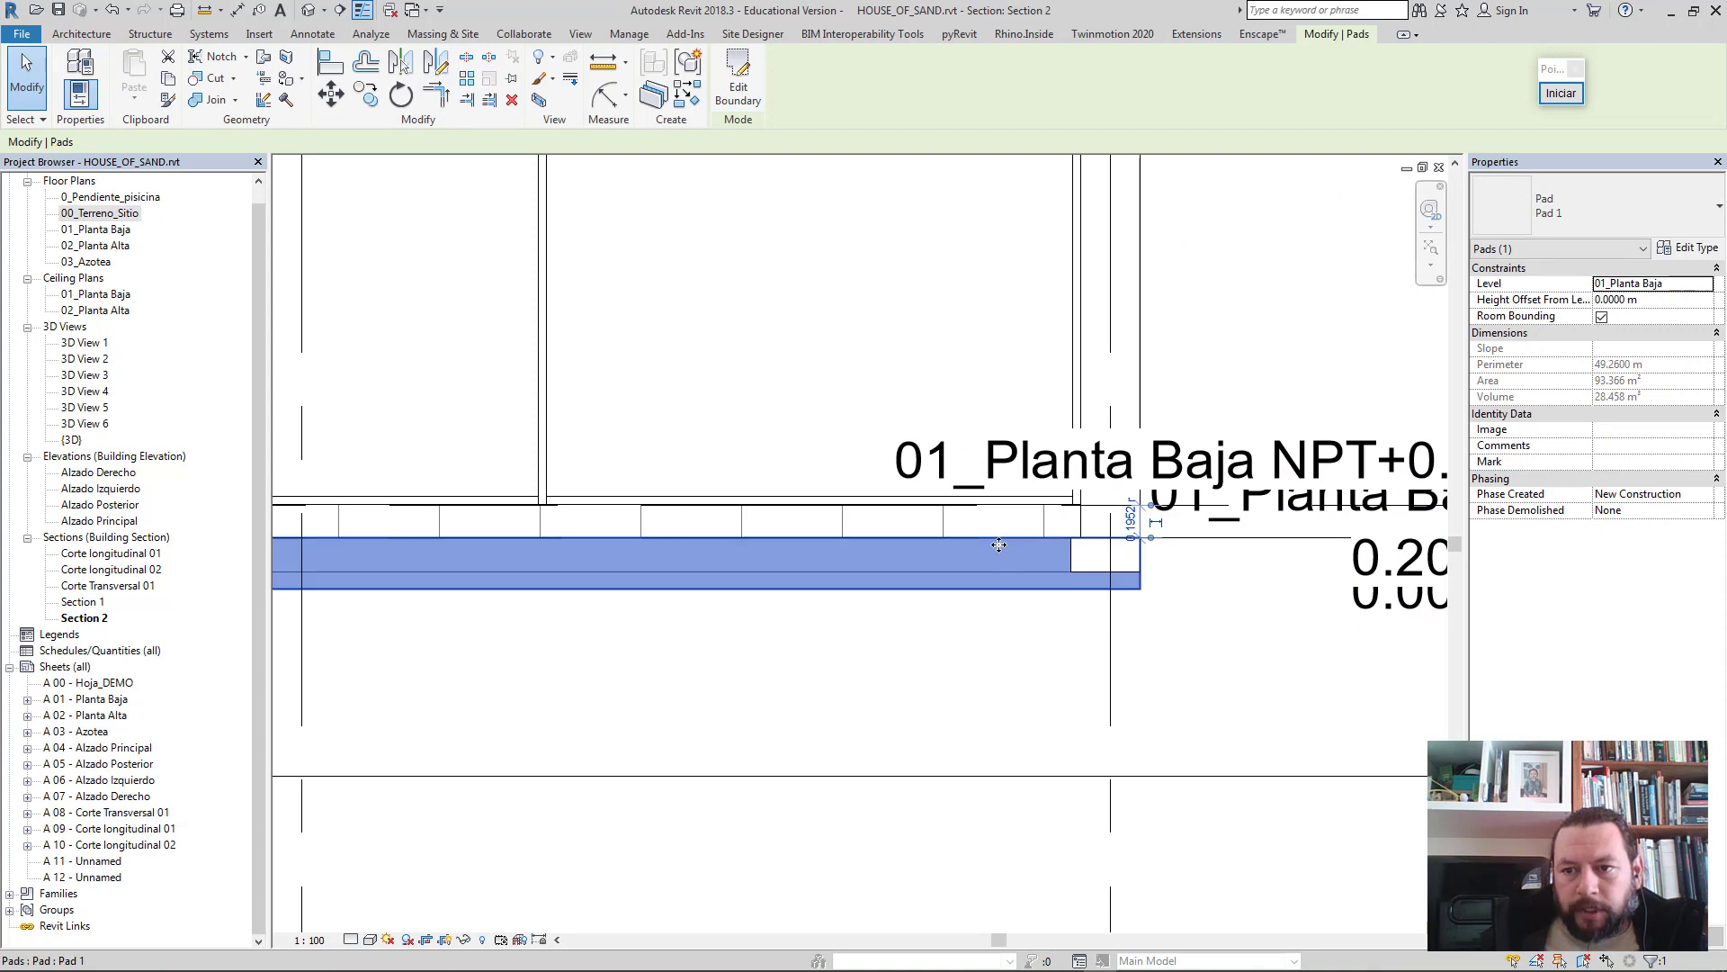
left_click(1708, 285)
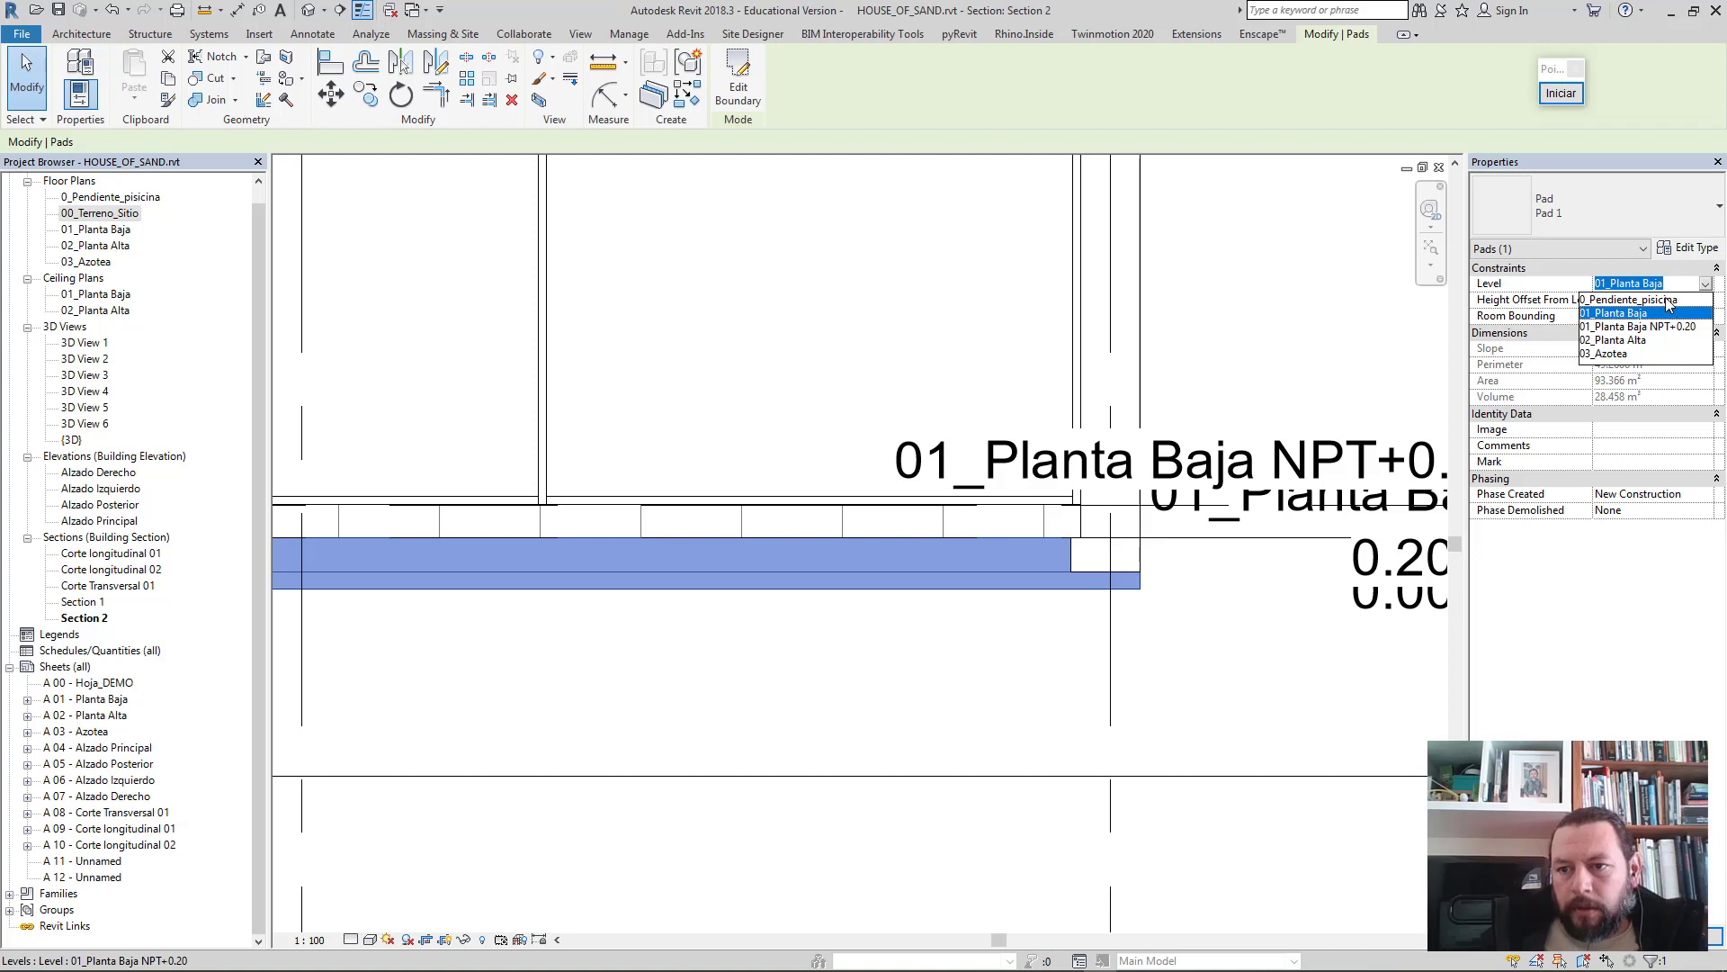
left_click(1669, 300)
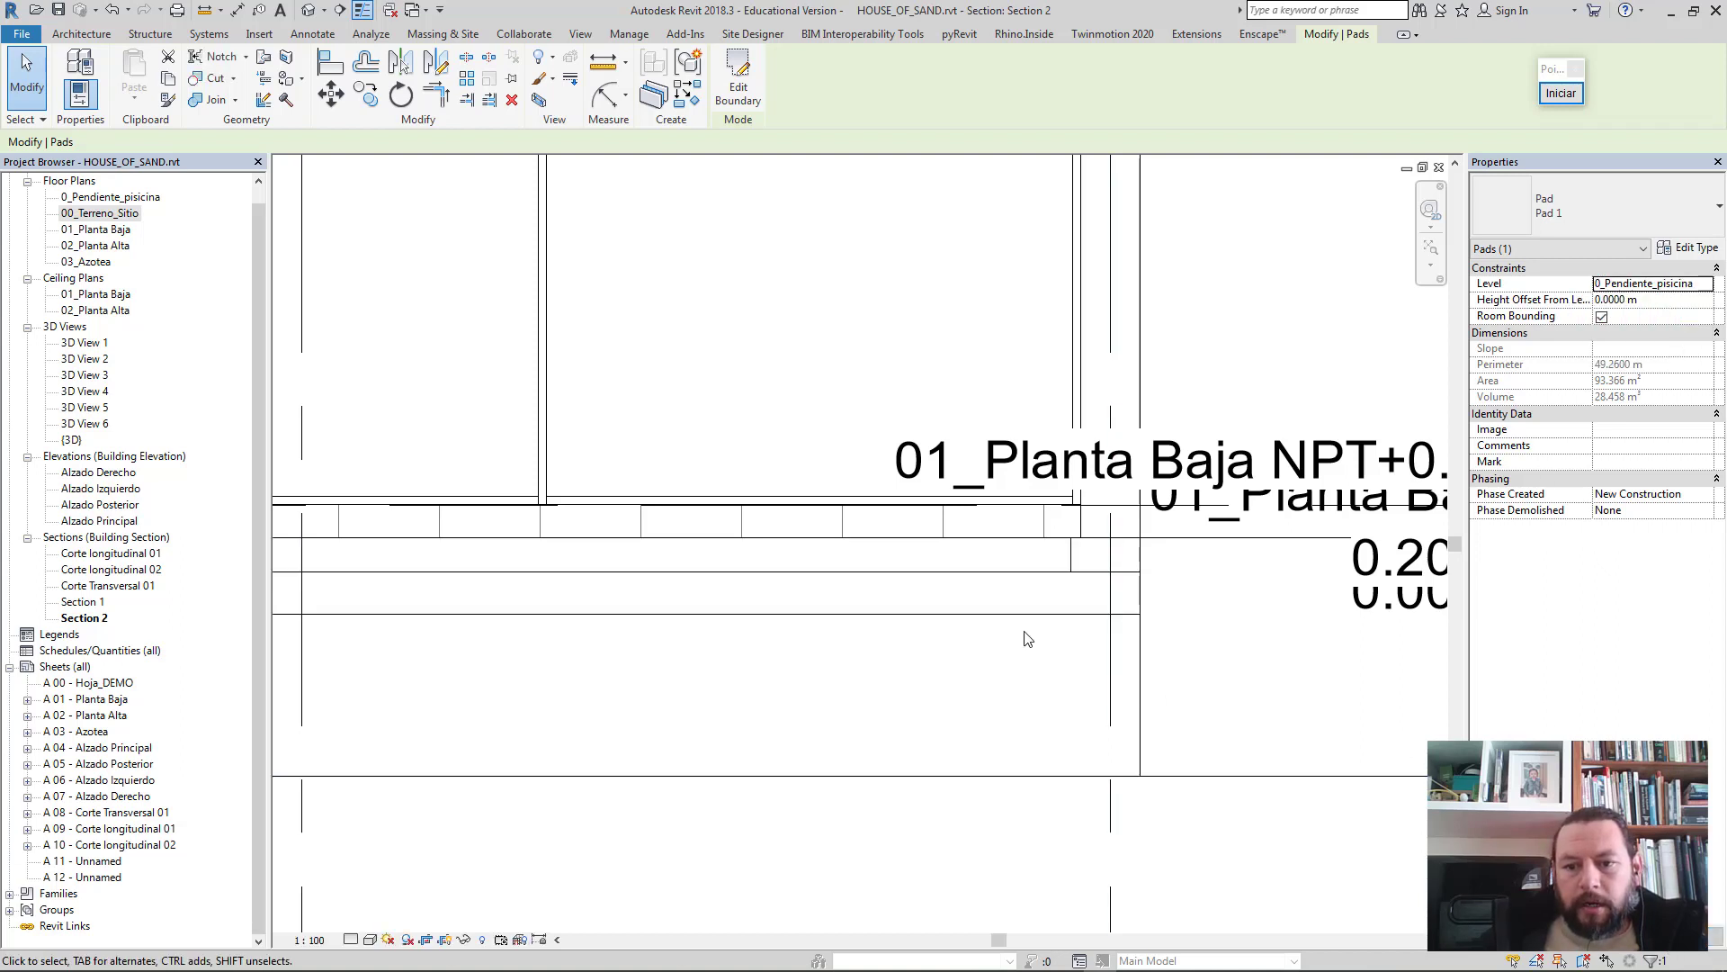
key("ctrl+z")
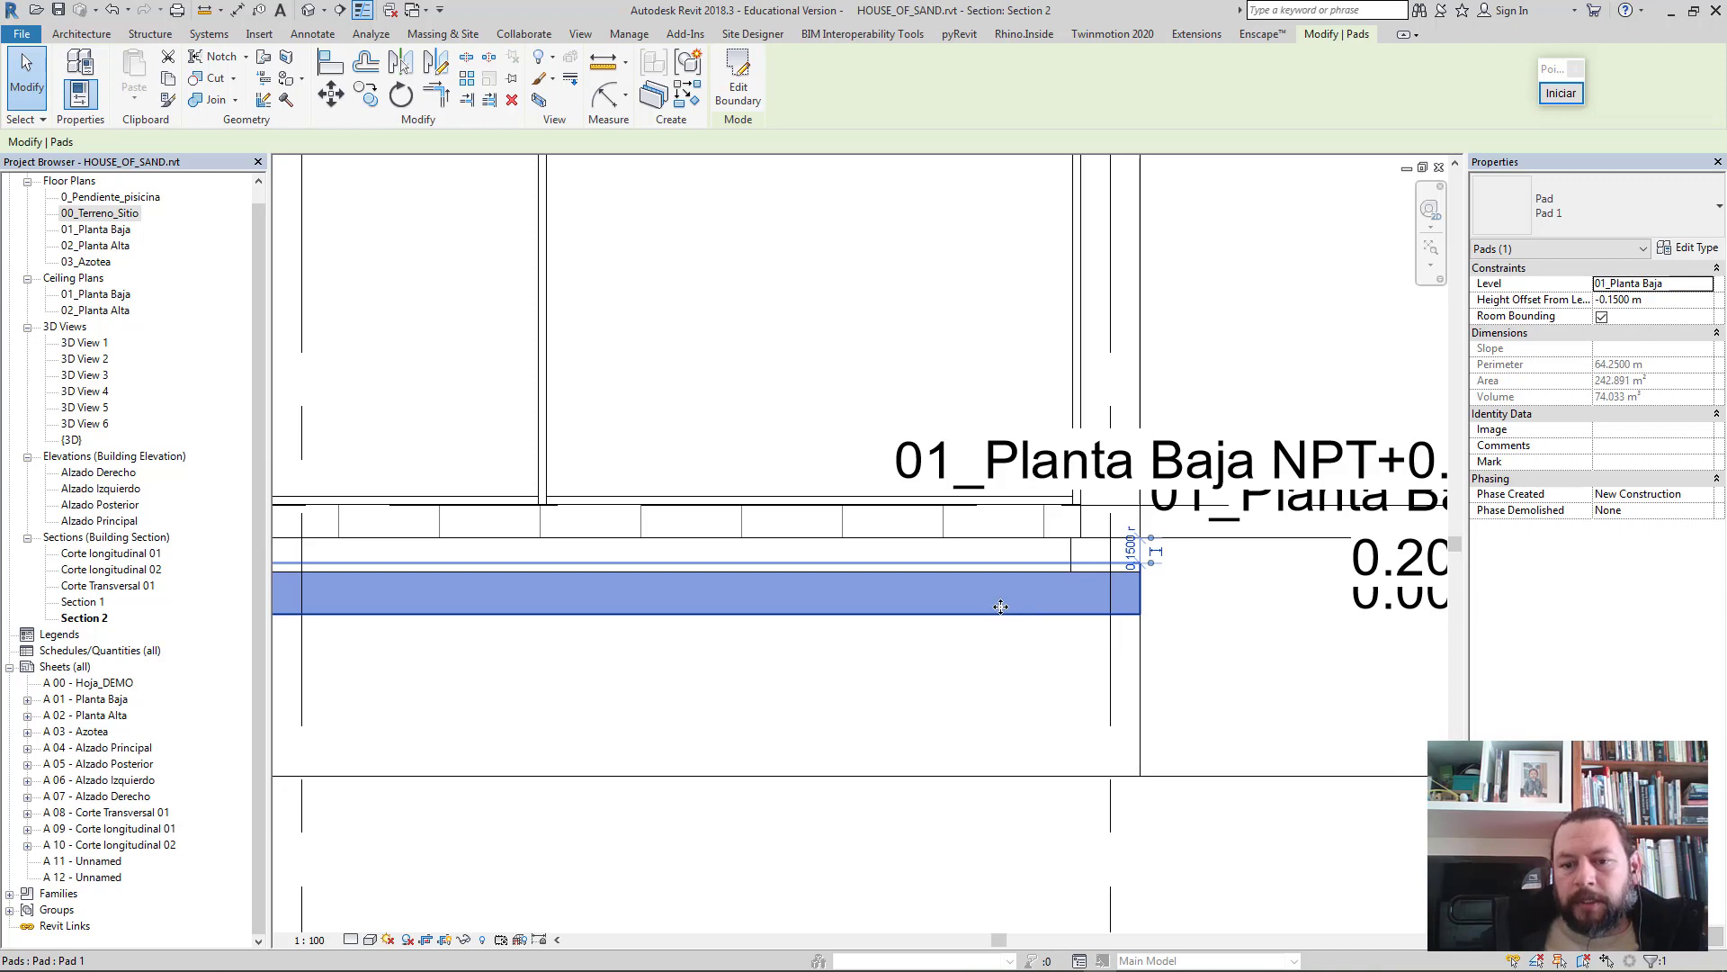
scroll(1041, 720, "down", 2)
scroll(1169, 665, "up", 1)
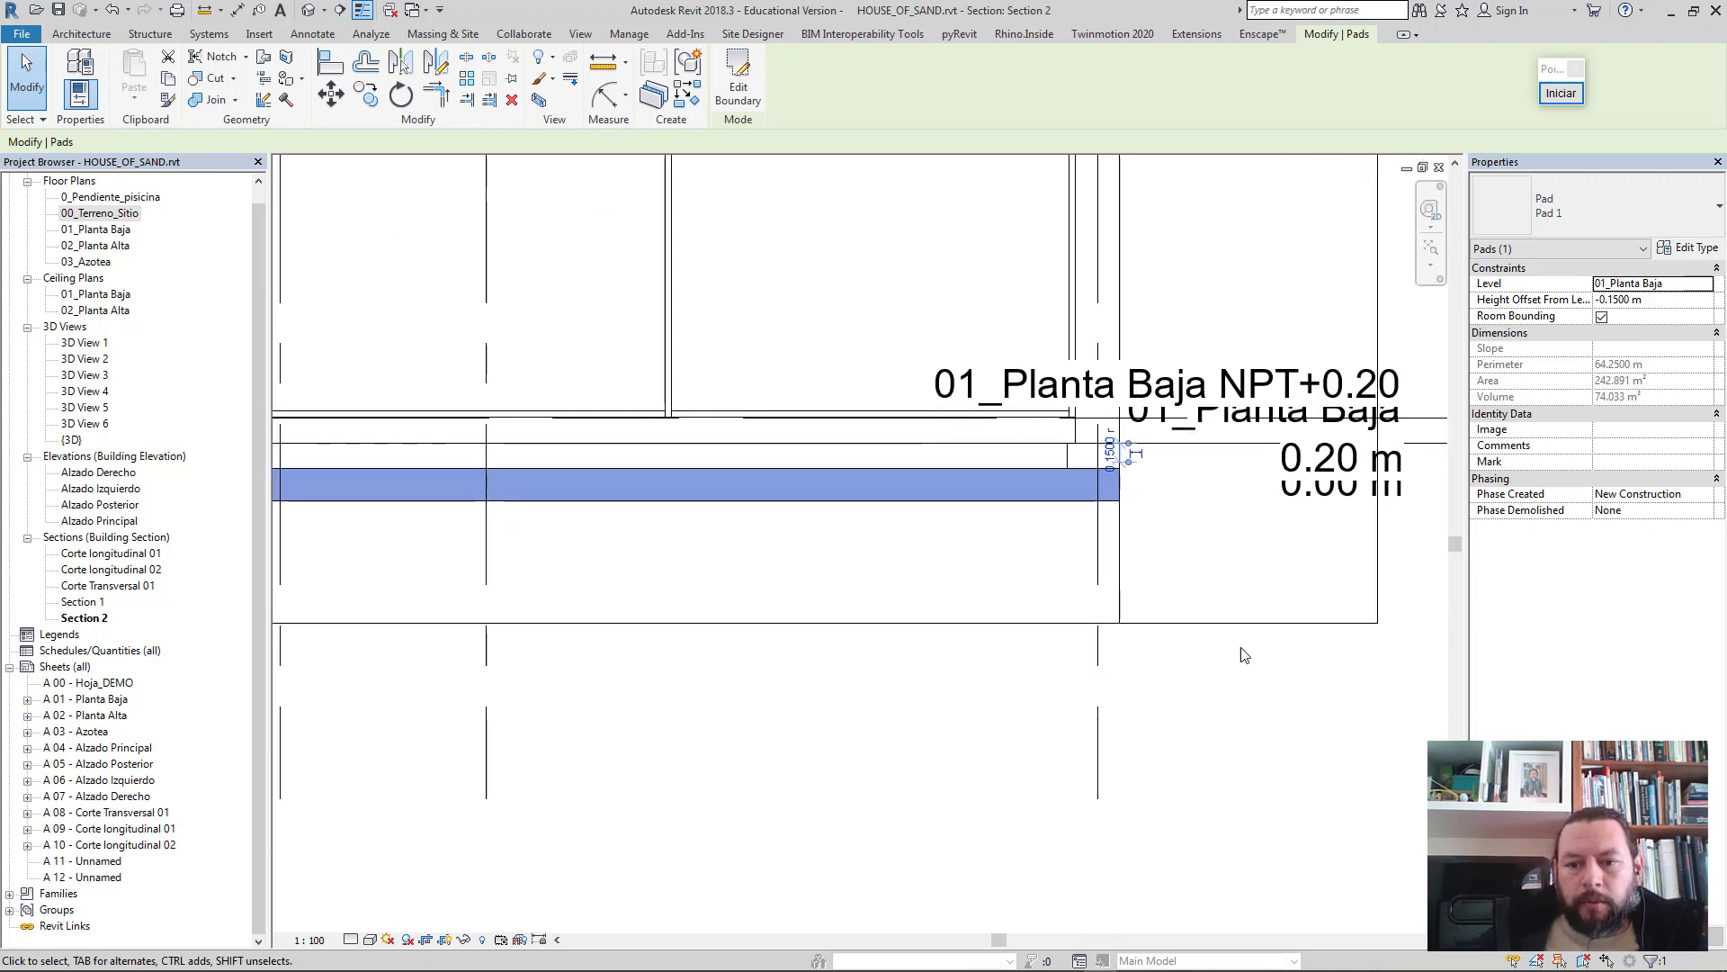
- Extend the section's crop region downward so the lowered pool pad is visible
left_click(1097, 629)
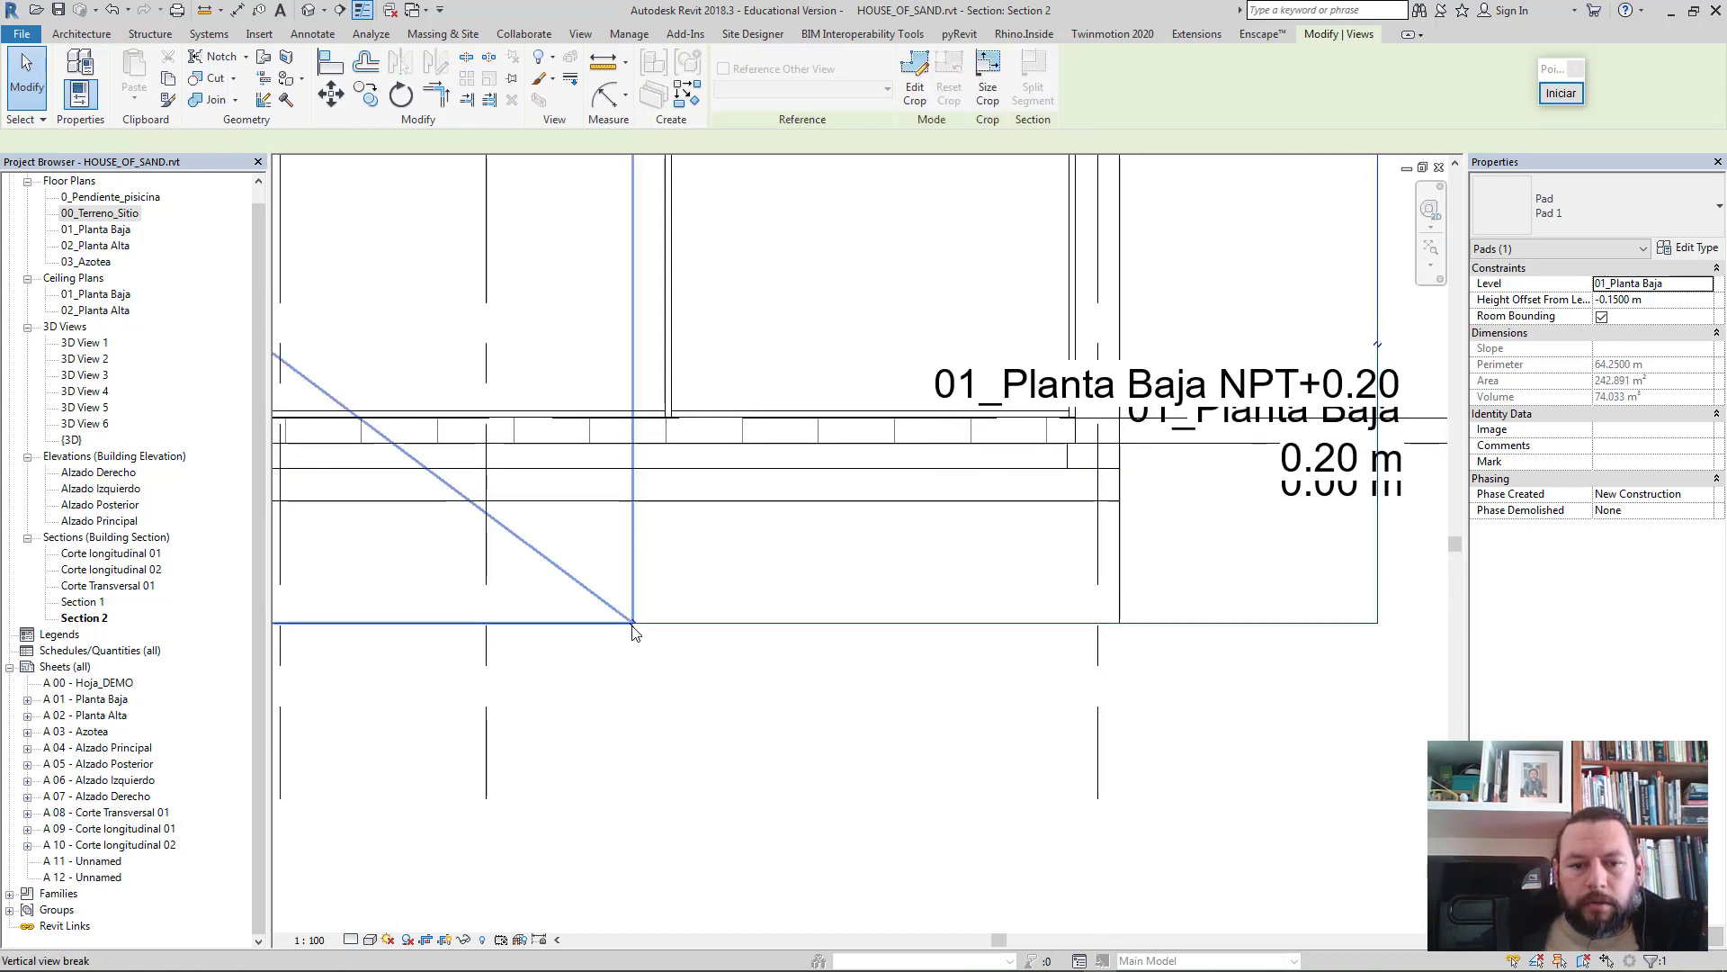
left_click_drag(270, 347, 636, 636)
middle_click_drag(286, 666, 828, 687)
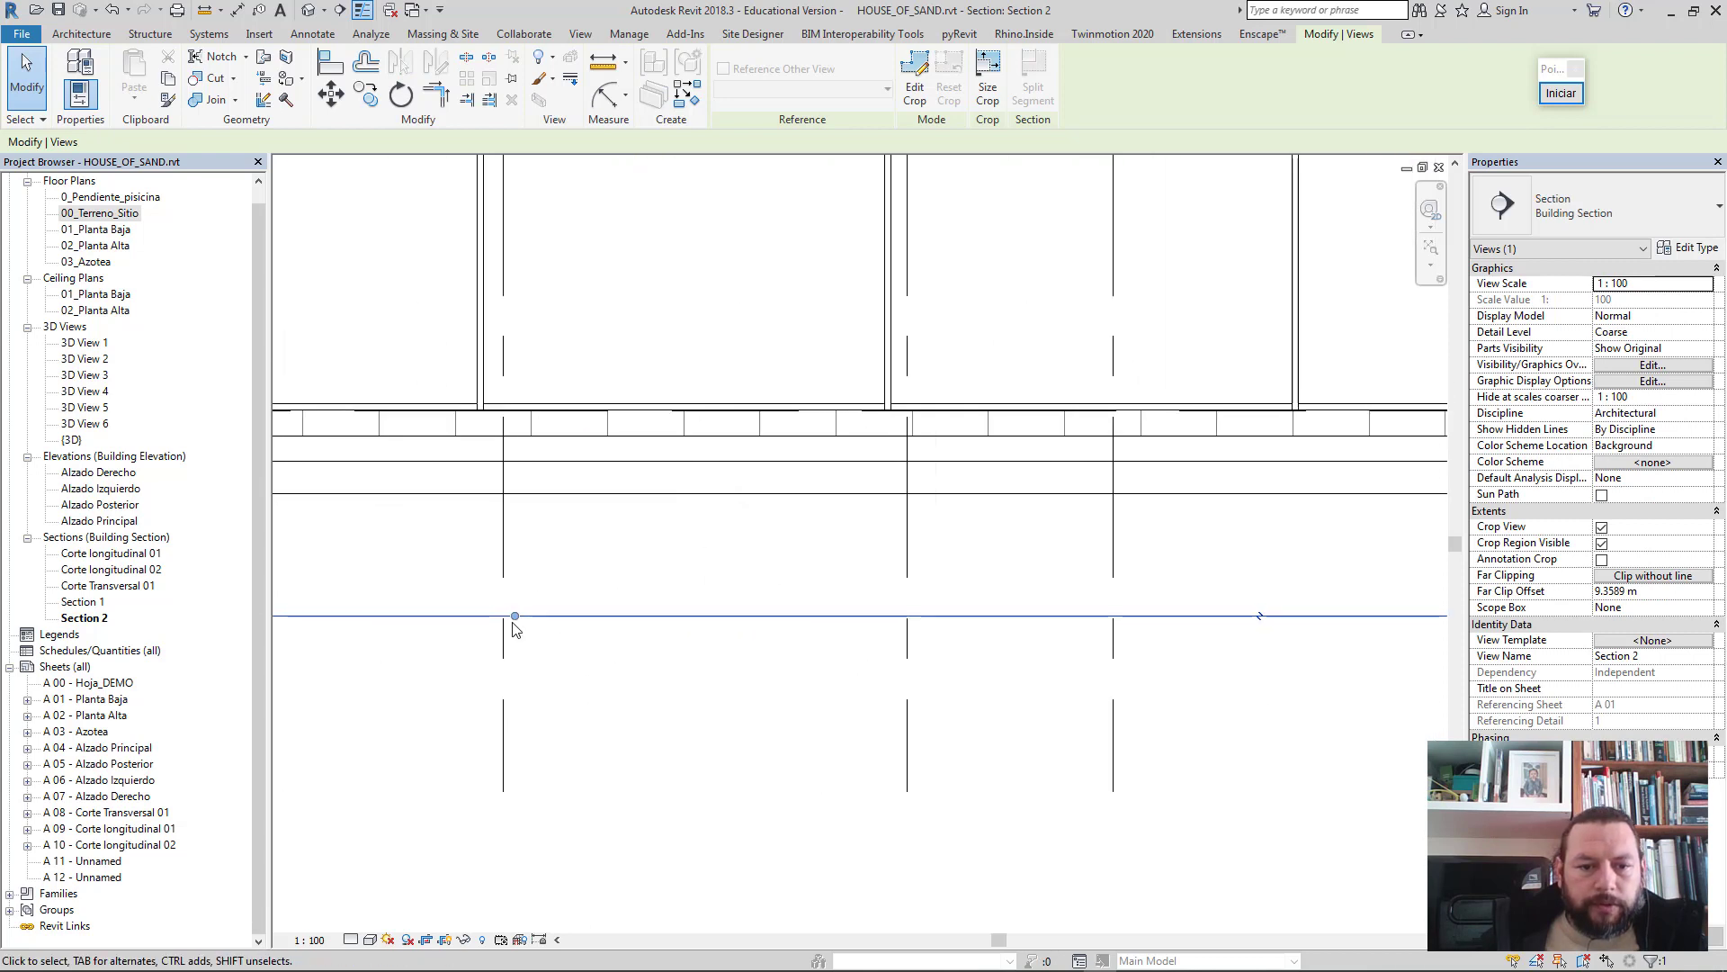
left_click_drag(515, 617, 495, 785)
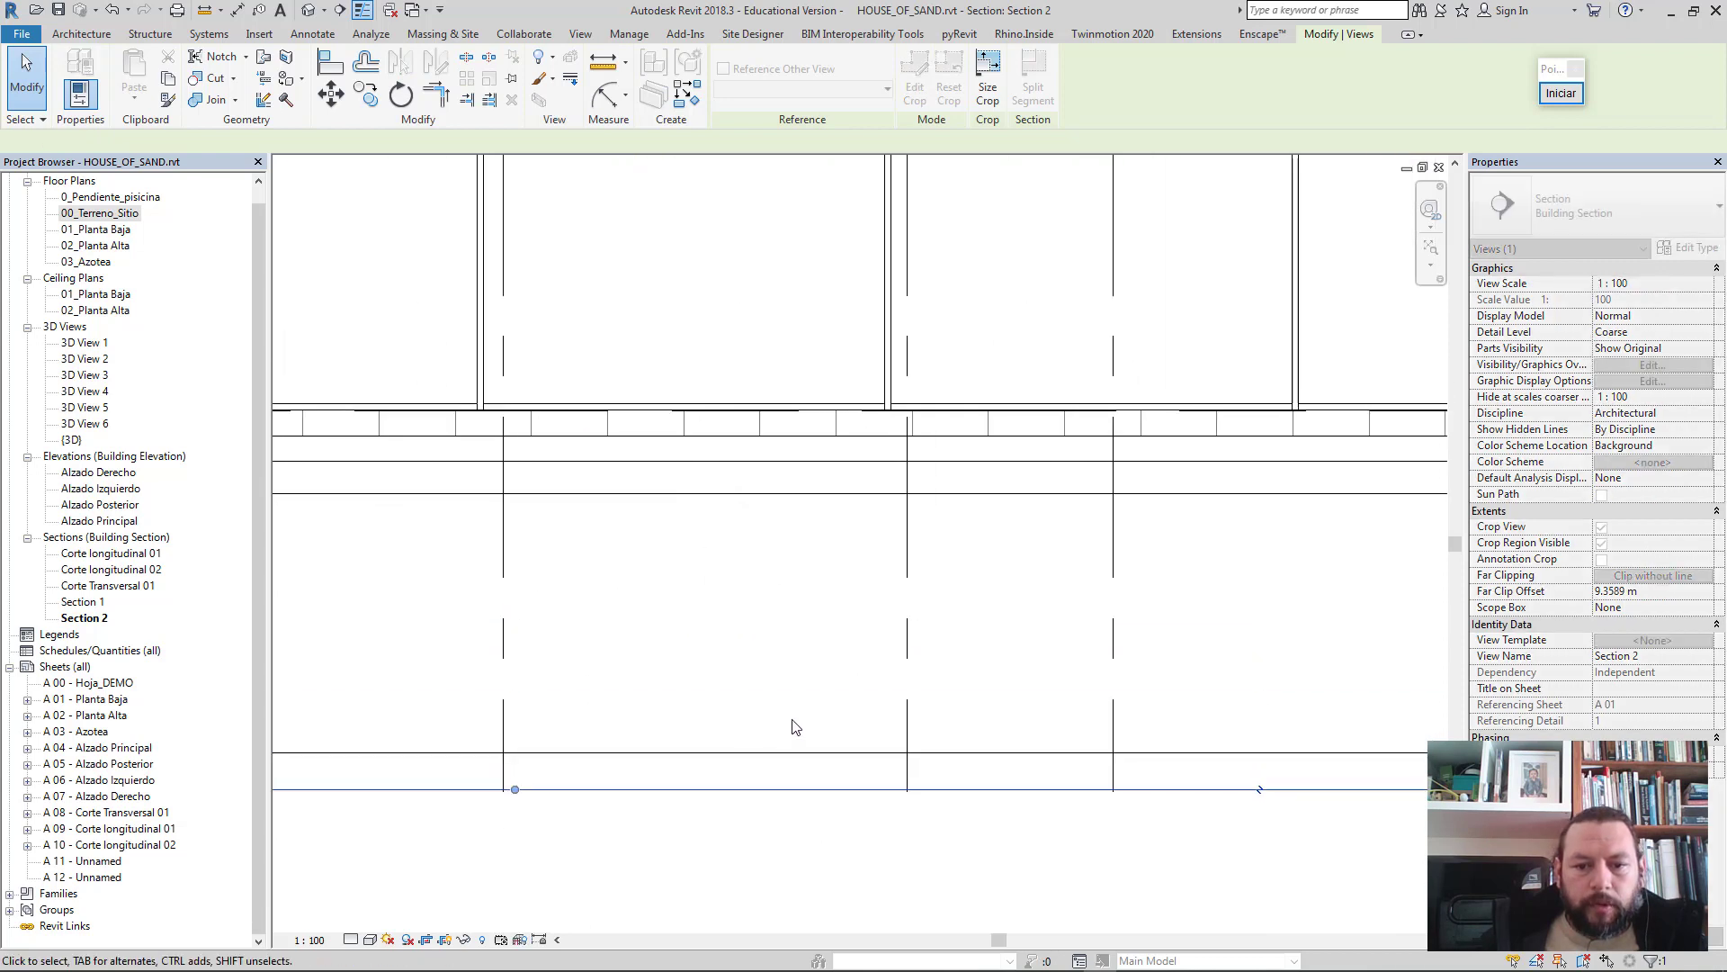
middle_click_drag(787, 729, 658, 627)
left_click_drag(386, 686, 386, 779)
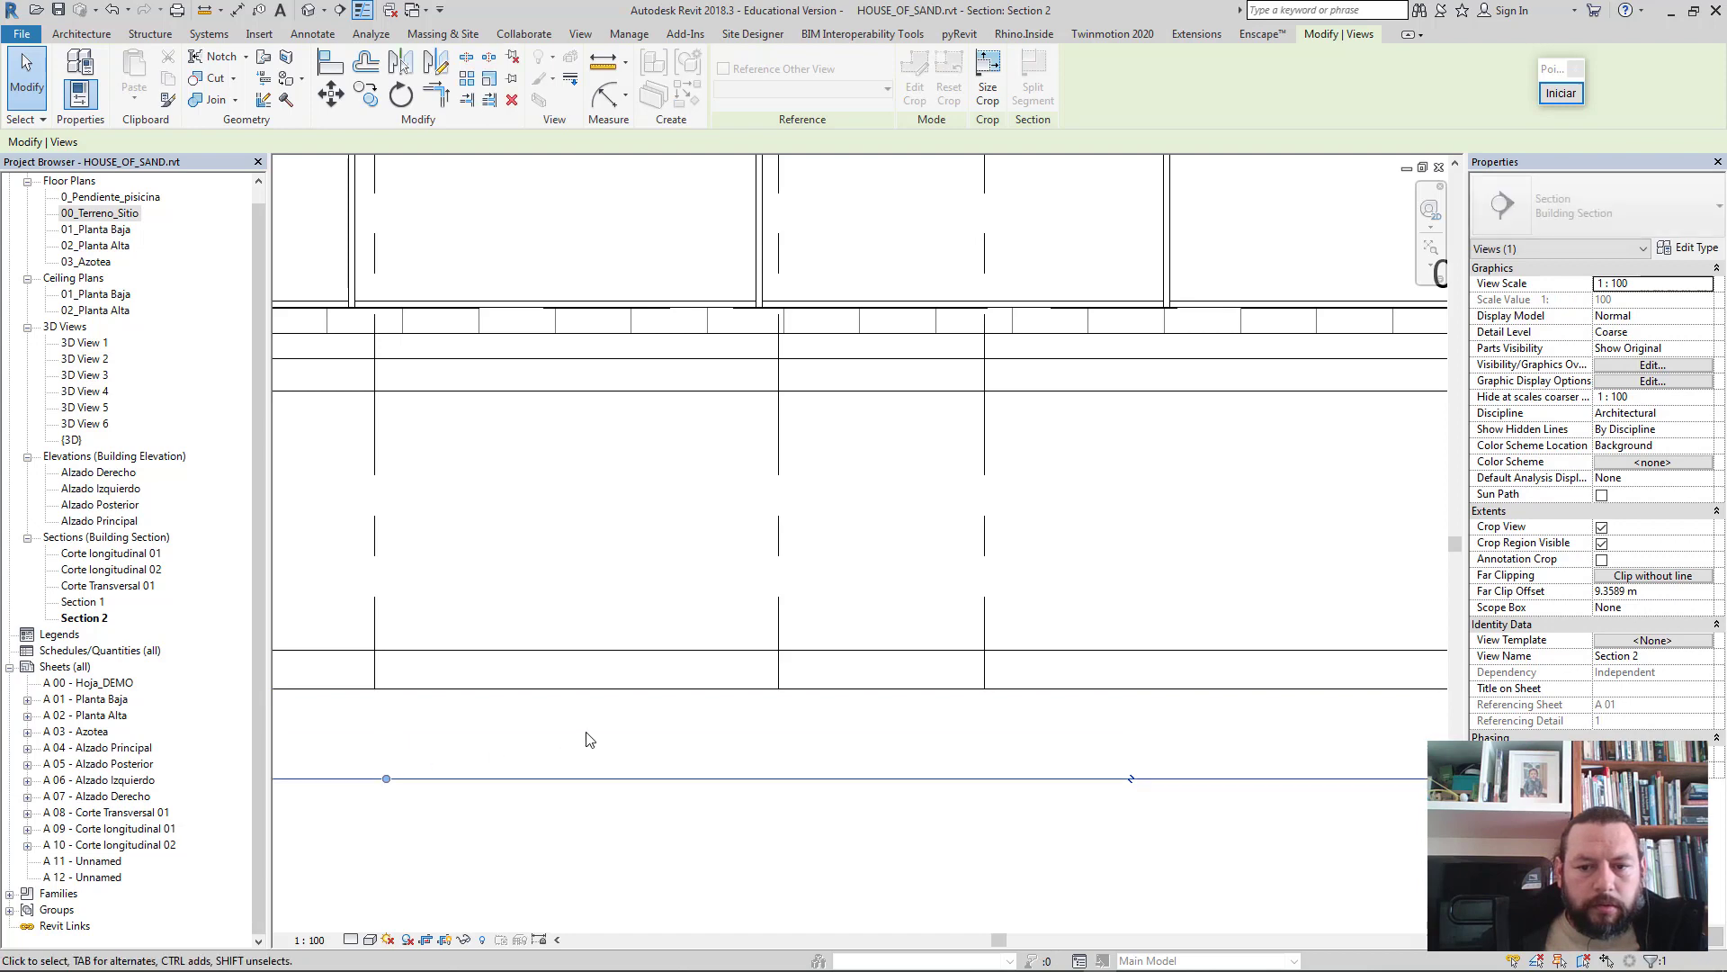
left_click(760, 665)
middle_click_drag(705, 735, 501, 752)
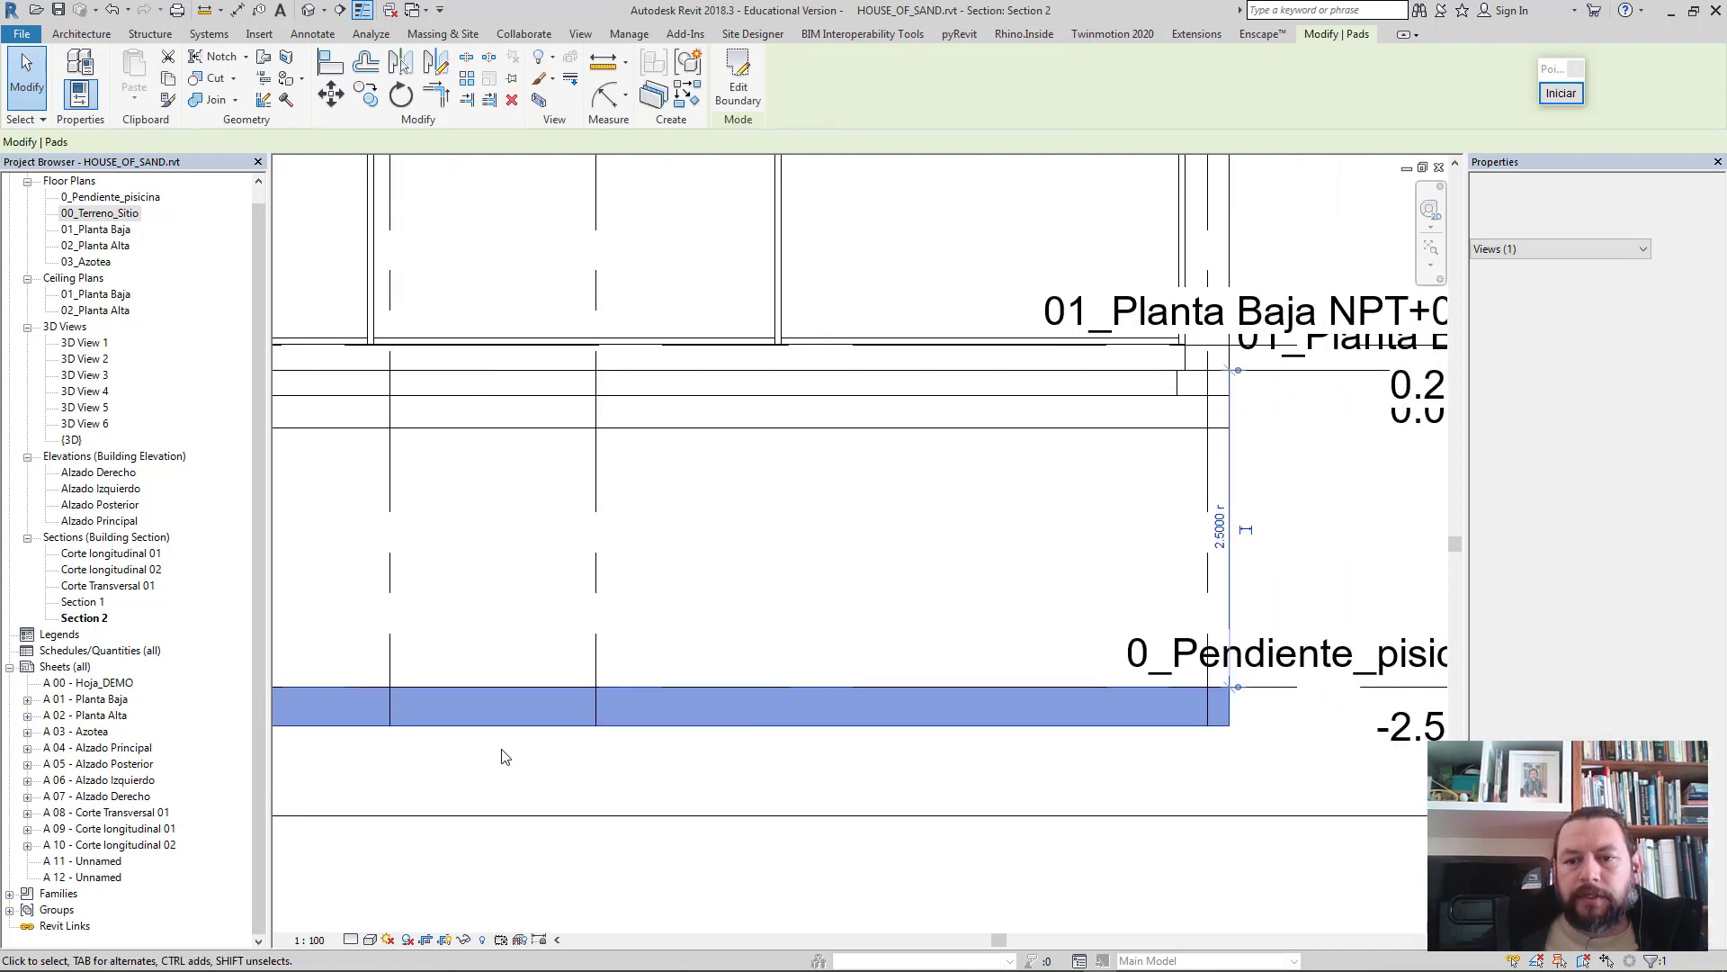
- Show the default 3D view tilted, with shadows turned on
left_click(309, 10)
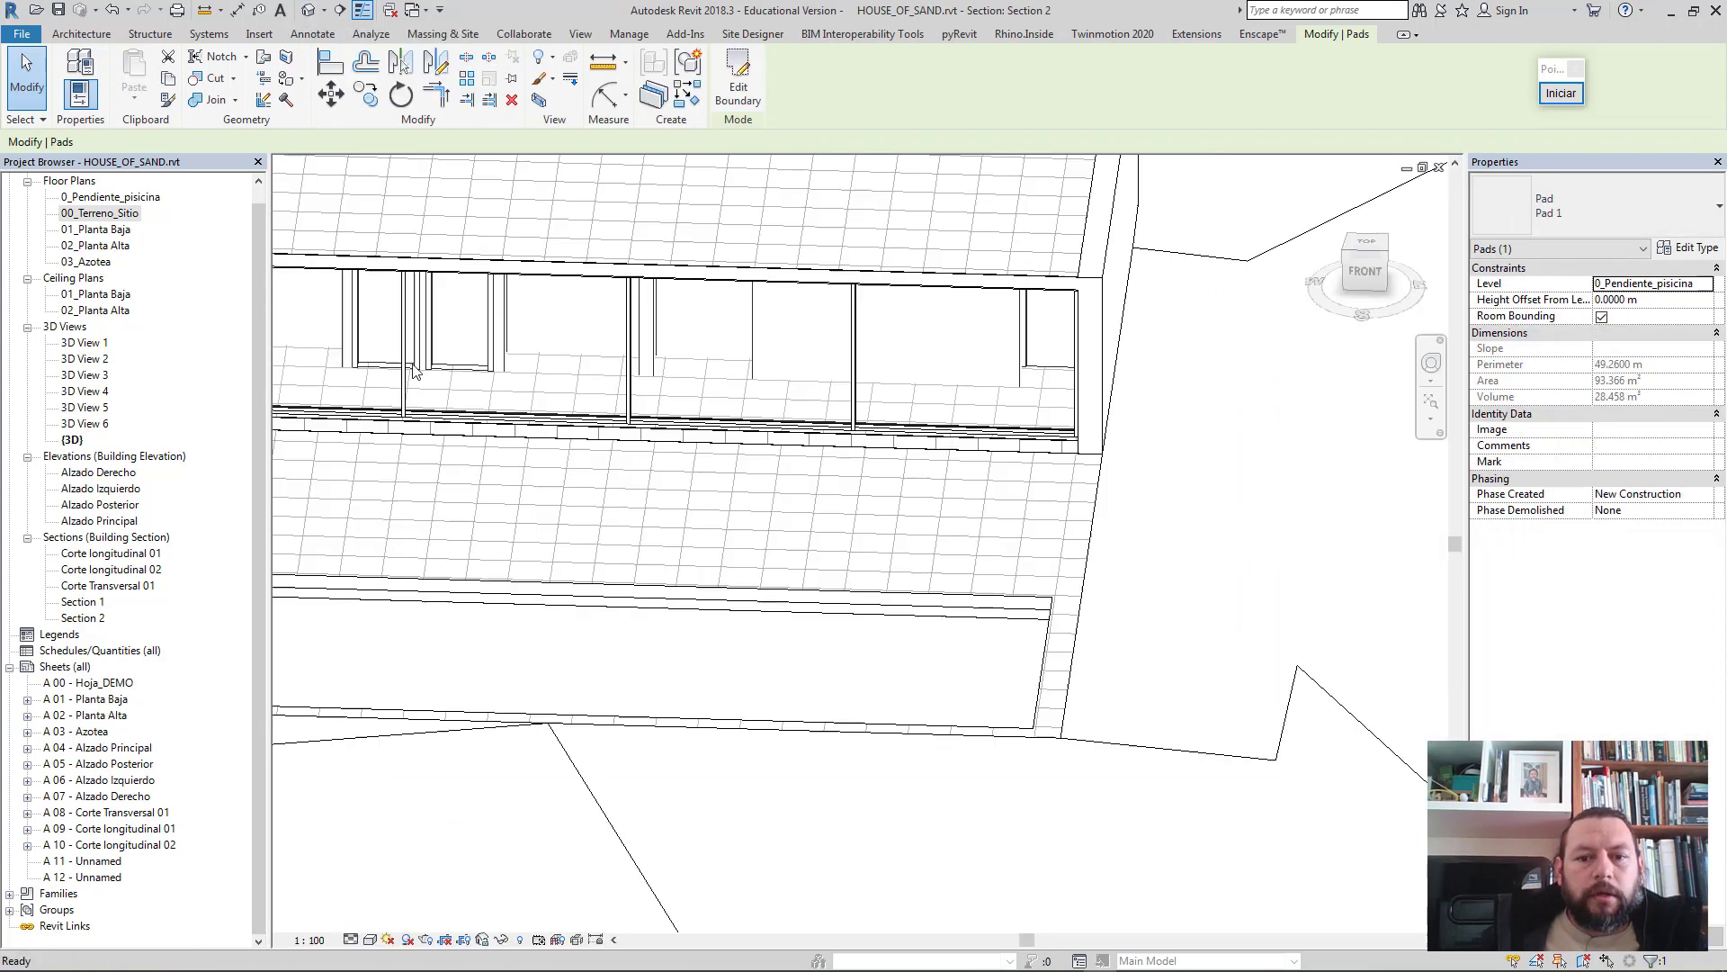
key("Escape")
mouse_move(733, 601)
middle_mouse_down("shift")
mouse_move(1033, 445)
mouse_move(991, 536)
mouse_move(848, 486)
mouse_move(899, 551)
mouse_move(859, 486)
mouse_move(846, 510)
middle_mouse_up("shift")
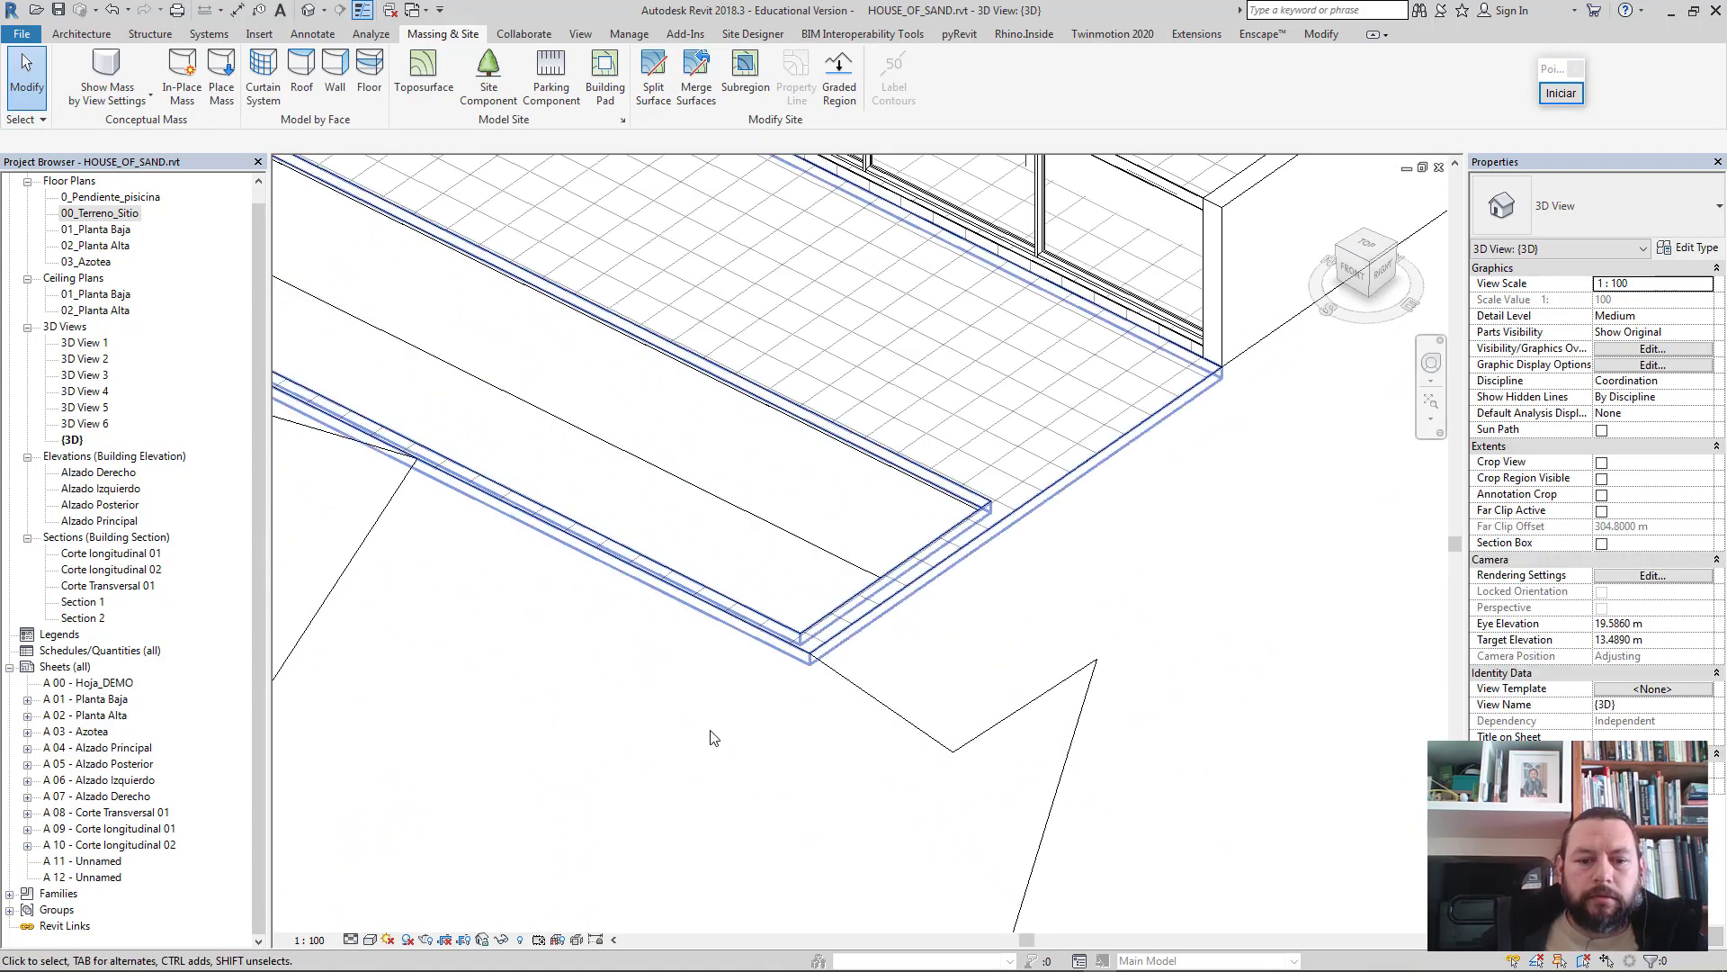
left_click(407, 939)
- Set the 3D visual style to Realistic, orbiting to look into the pool pit walls
mouse_move(641, 594)
middle_mouse_down("shift")
mouse_move(796, 687)
mouse_move(891, 643)
mouse_move(613, 516)
mouse_move(790, 642)
mouse_move(525, 591)
mouse_move(1130, 656)
mouse_move(1119, 783)
mouse_move(799, 603)
mouse_move(681, 600)
middle_mouse_up("shift")
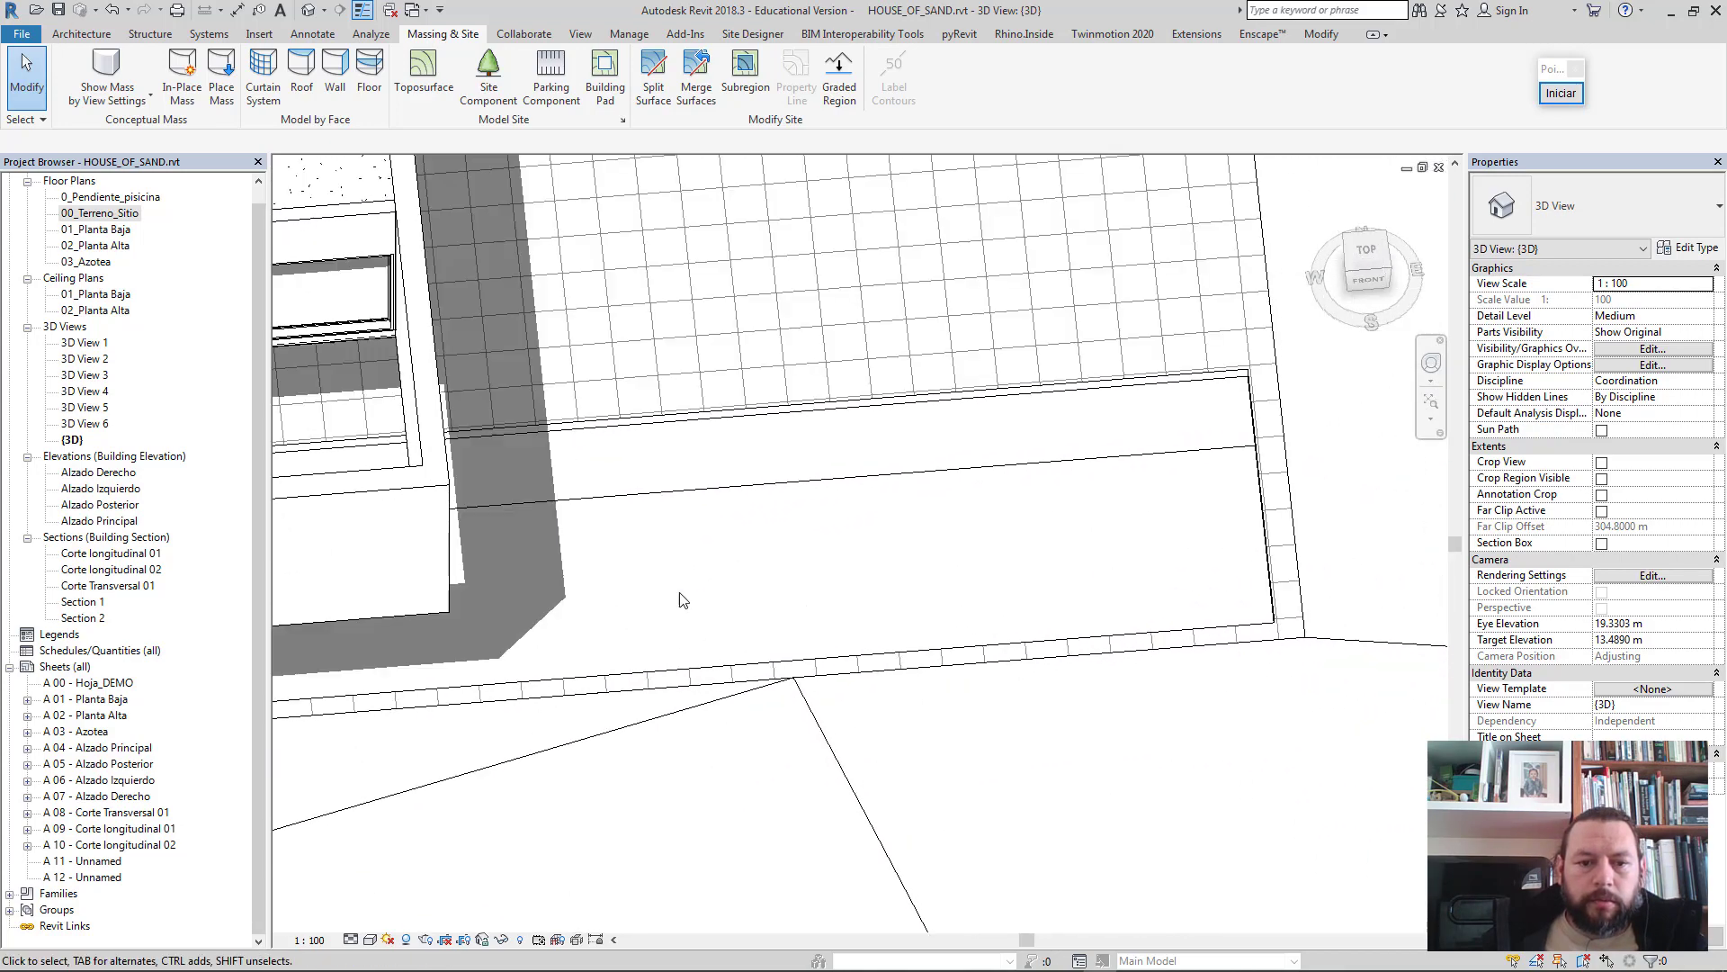
middle_click_drag(579, 570, 501, 532, "shift")
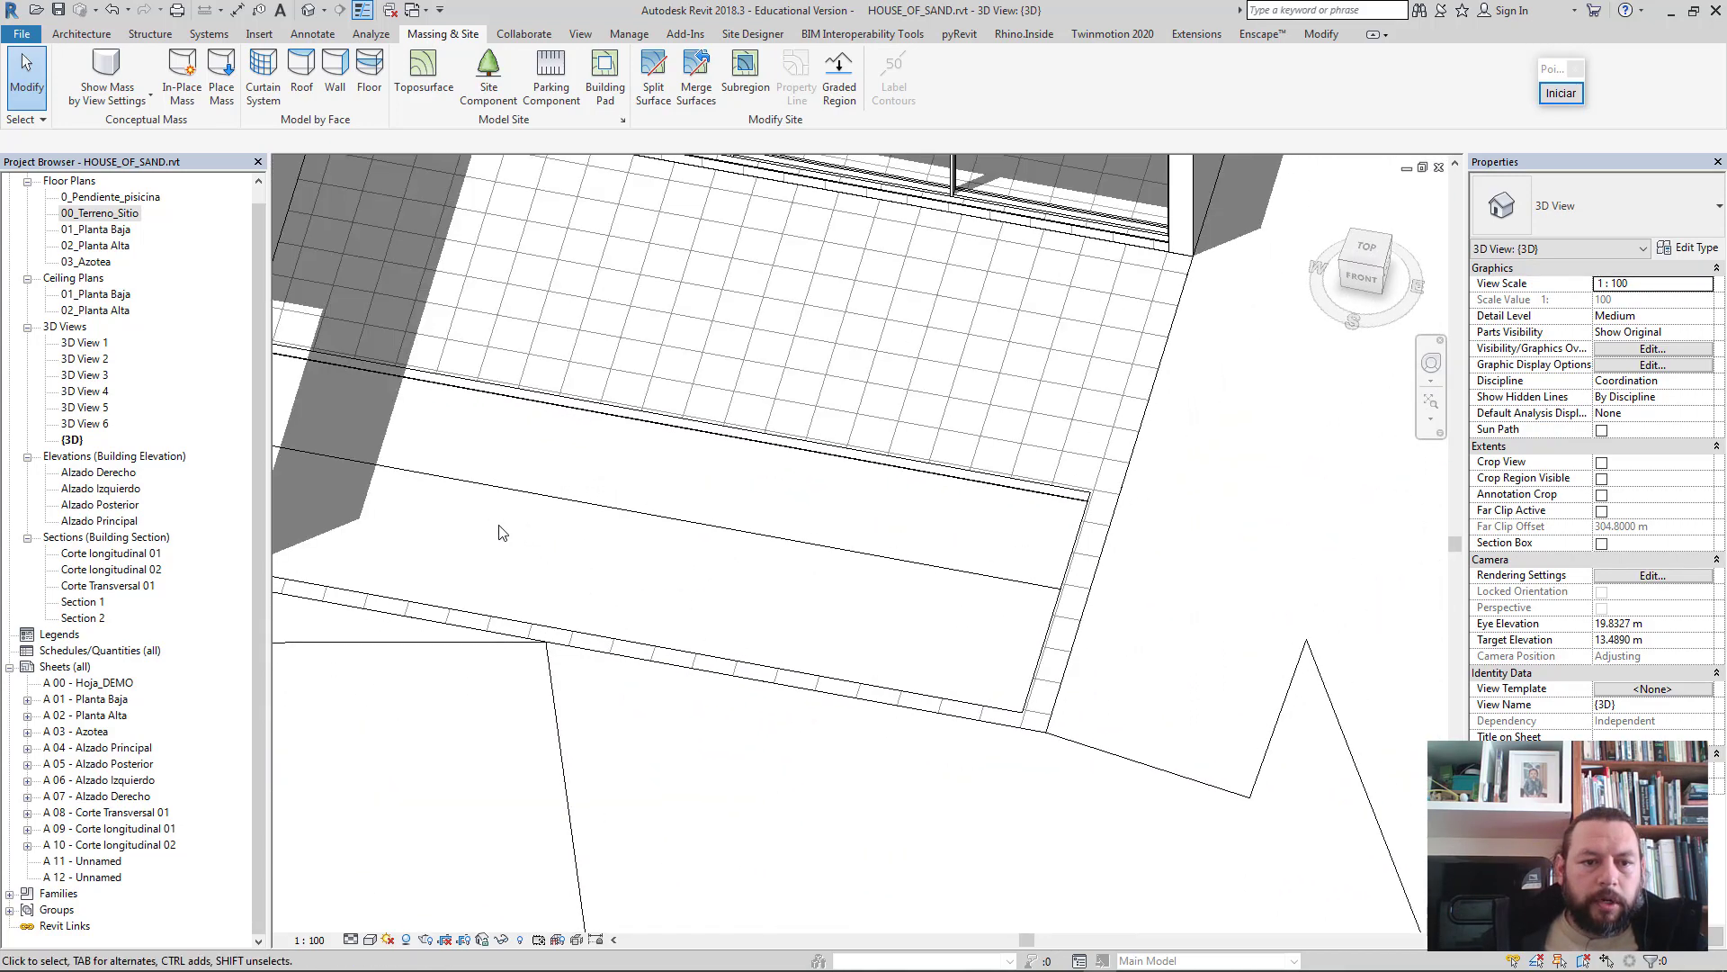
middle_click_drag(648, 563, 663, 640, "shift")
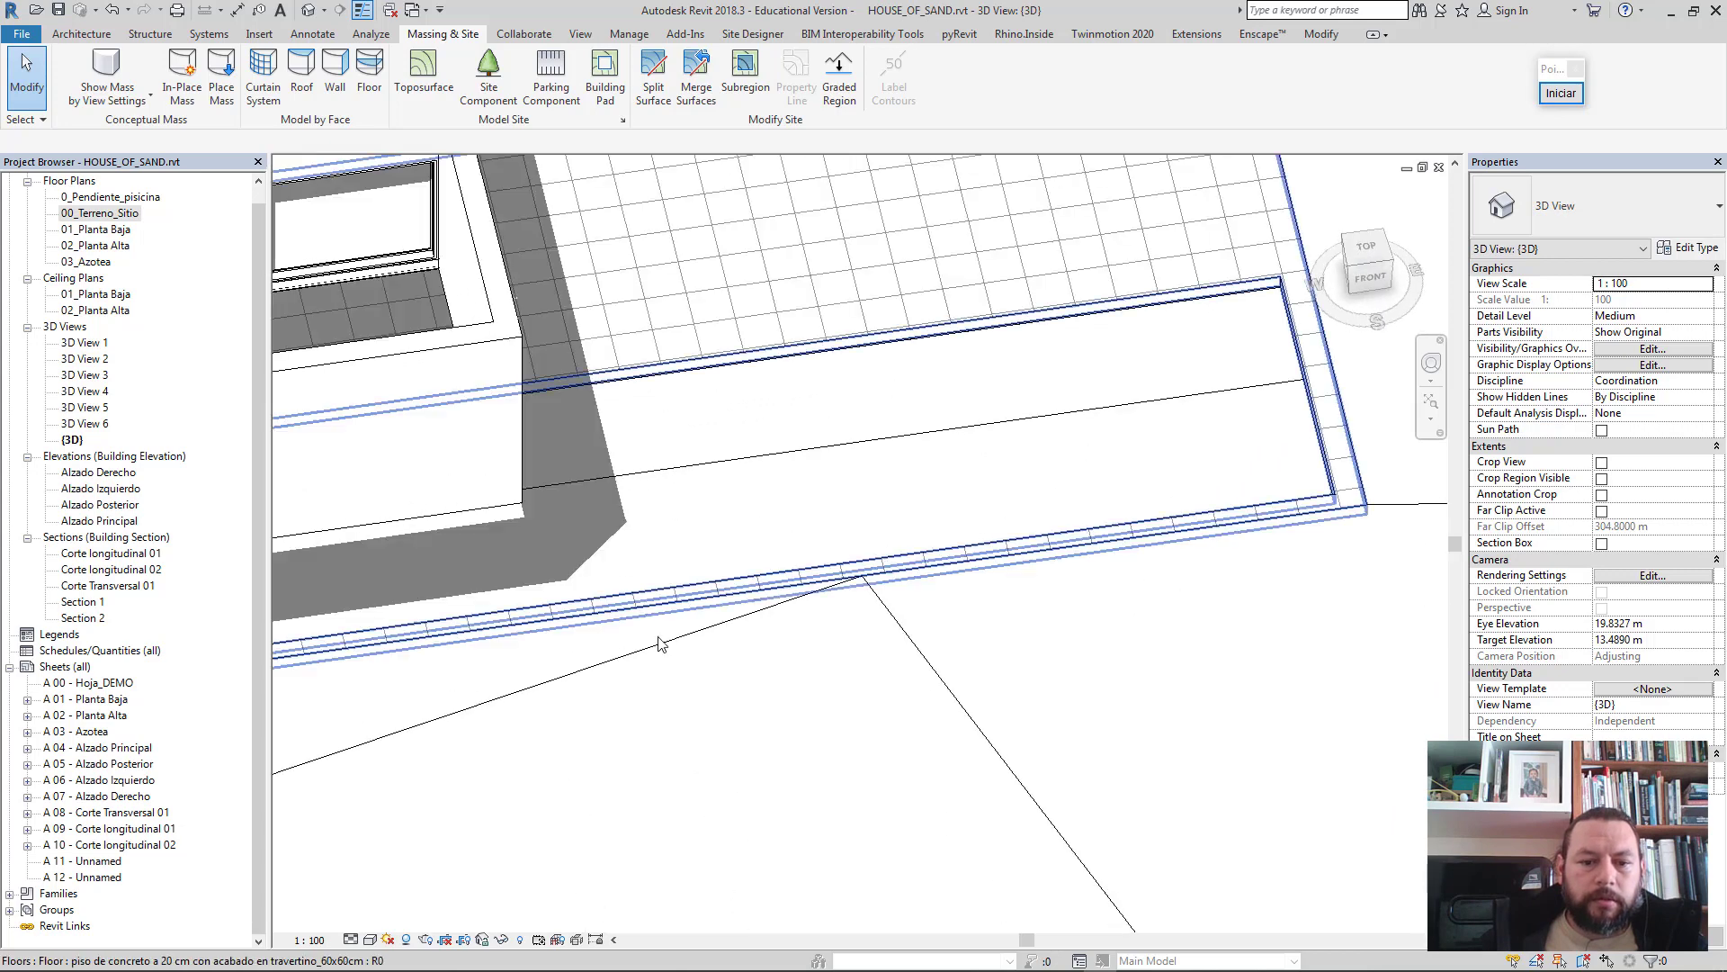
left_click(371, 939)
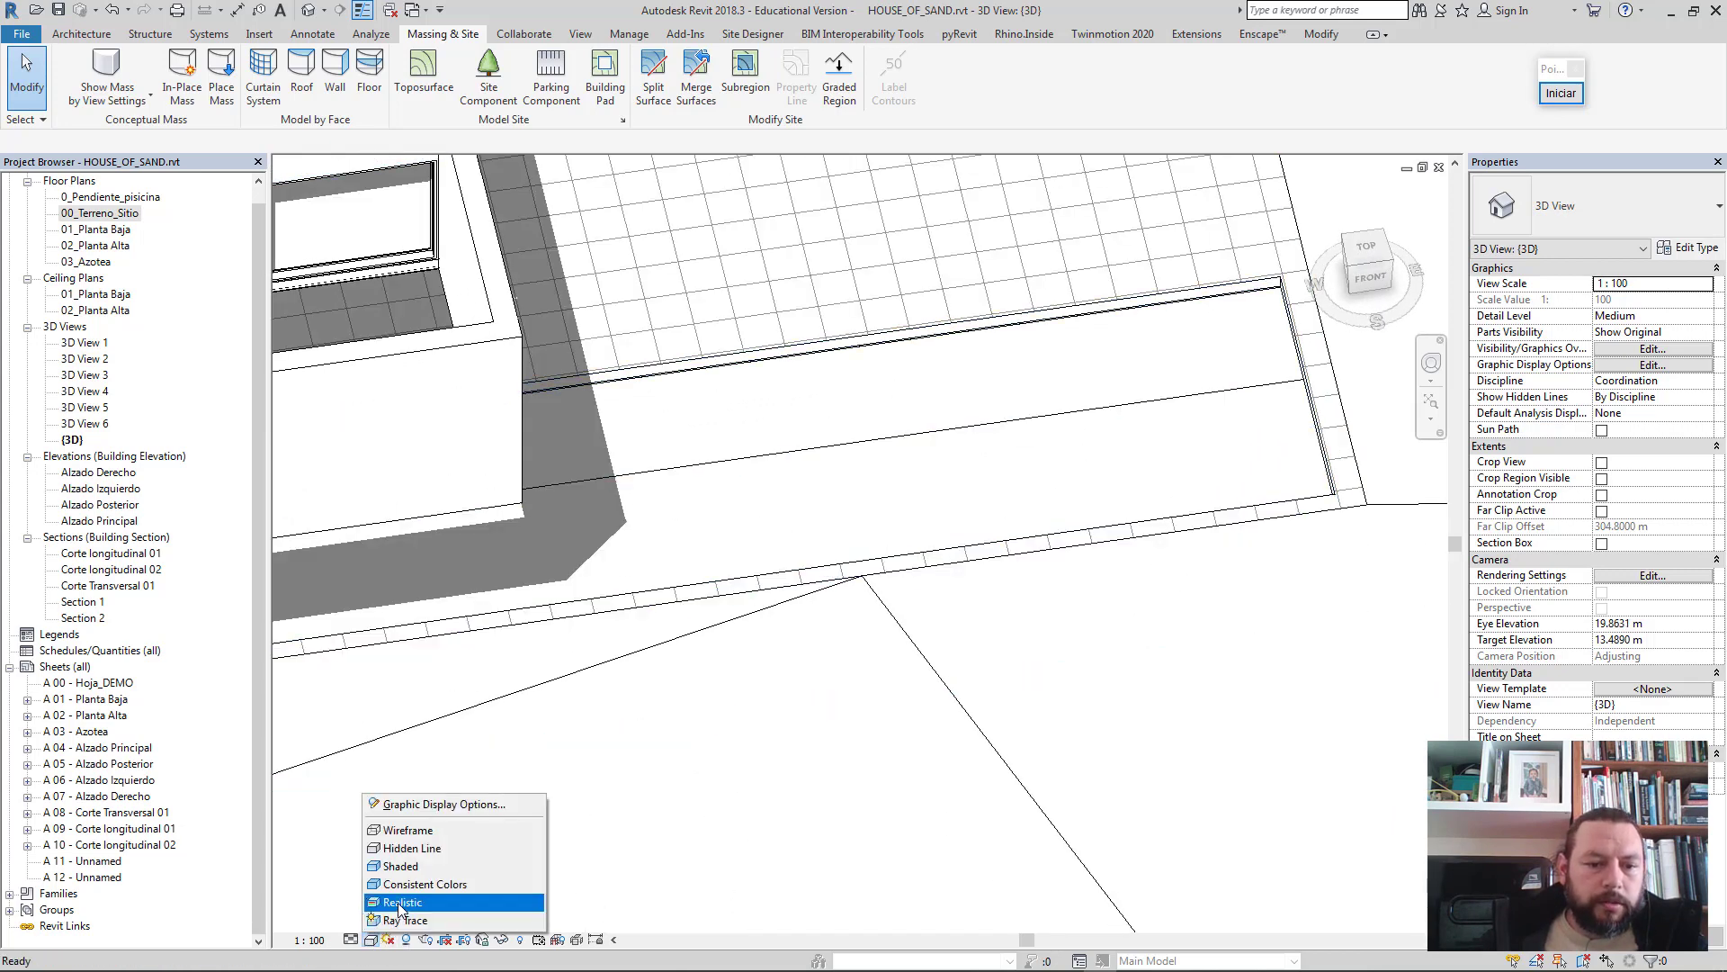
left_click(423, 914)
mouse_move(945, 653)
middle_mouse_down("shift")
mouse_move(867, 573)
mouse_move(1036, 720)
middle_mouse_up("shift")
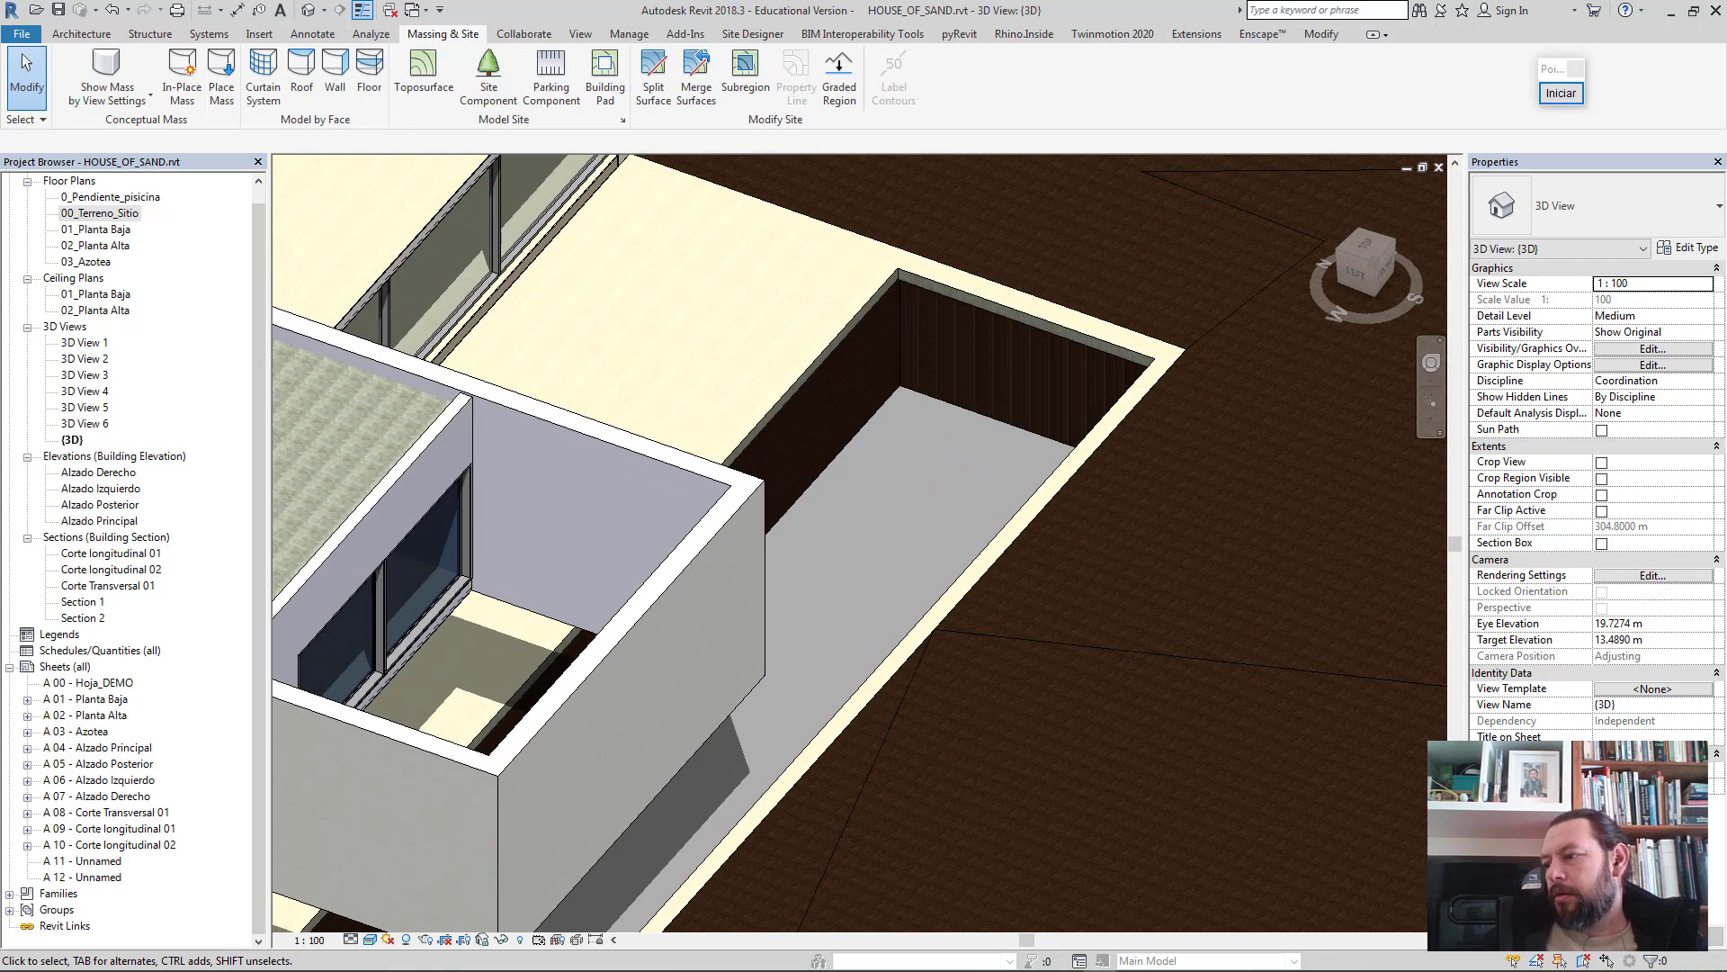
- Add a rectangular 10 cm concrete floor between opposite pit corners on the 0_Pendiente_piscina plan
key("ctrl+Tab")
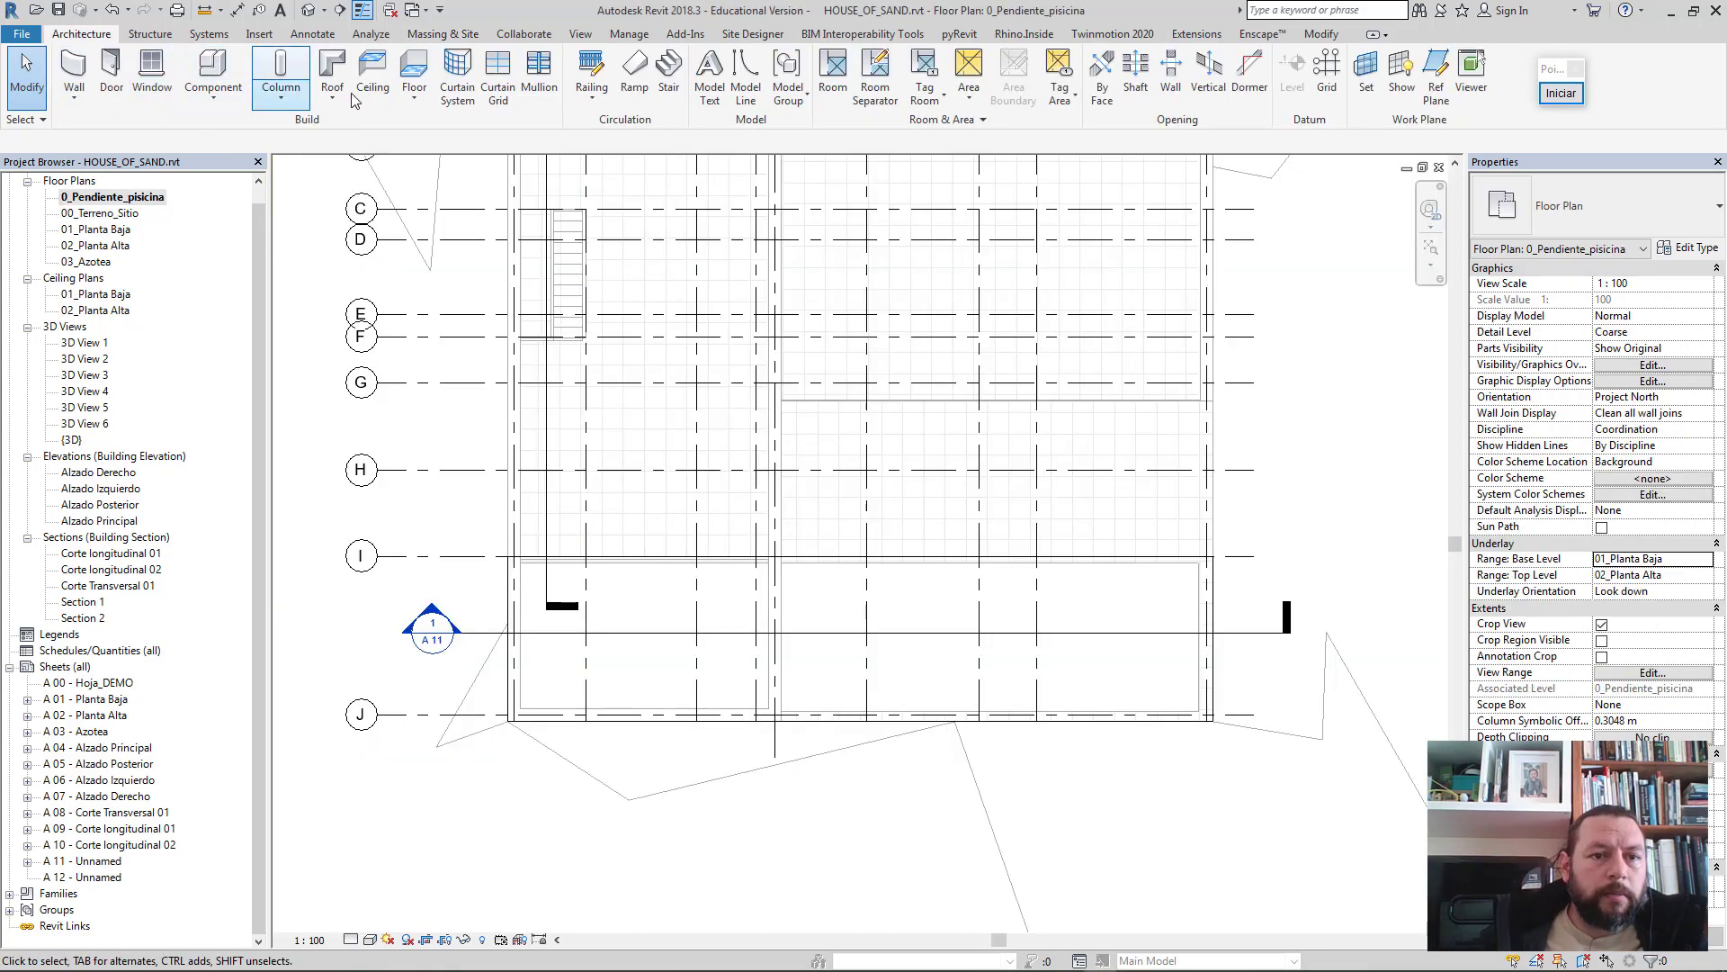
left_click(414, 70)
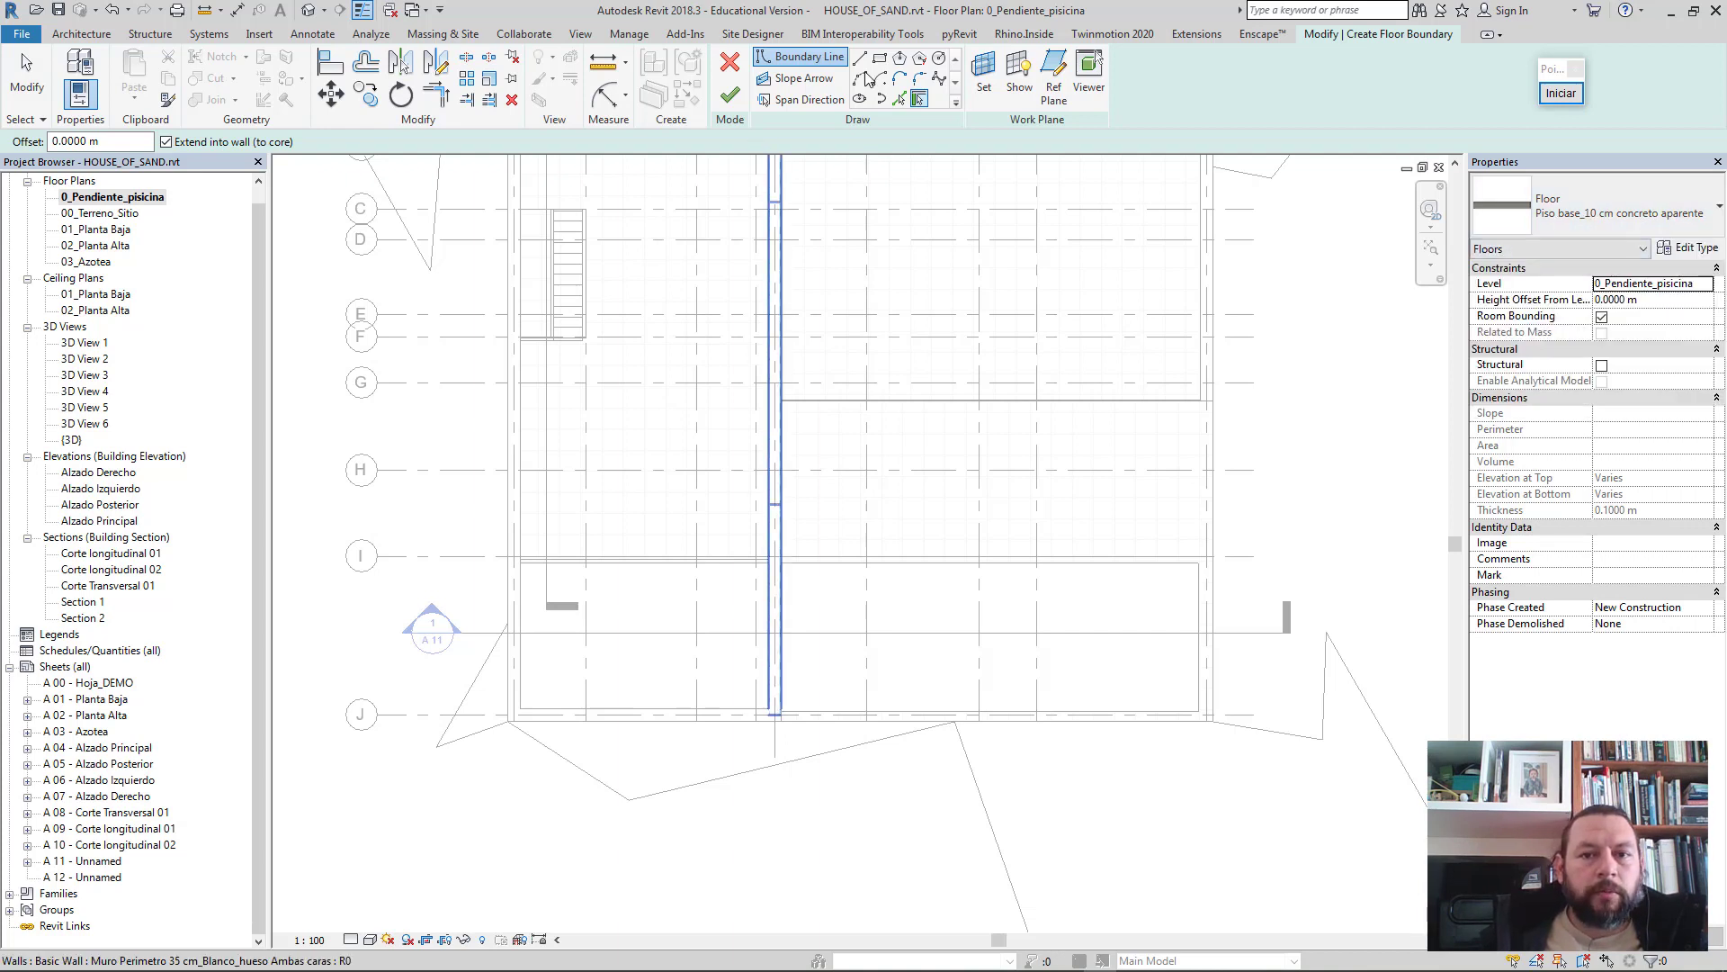
left_click(899, 61)
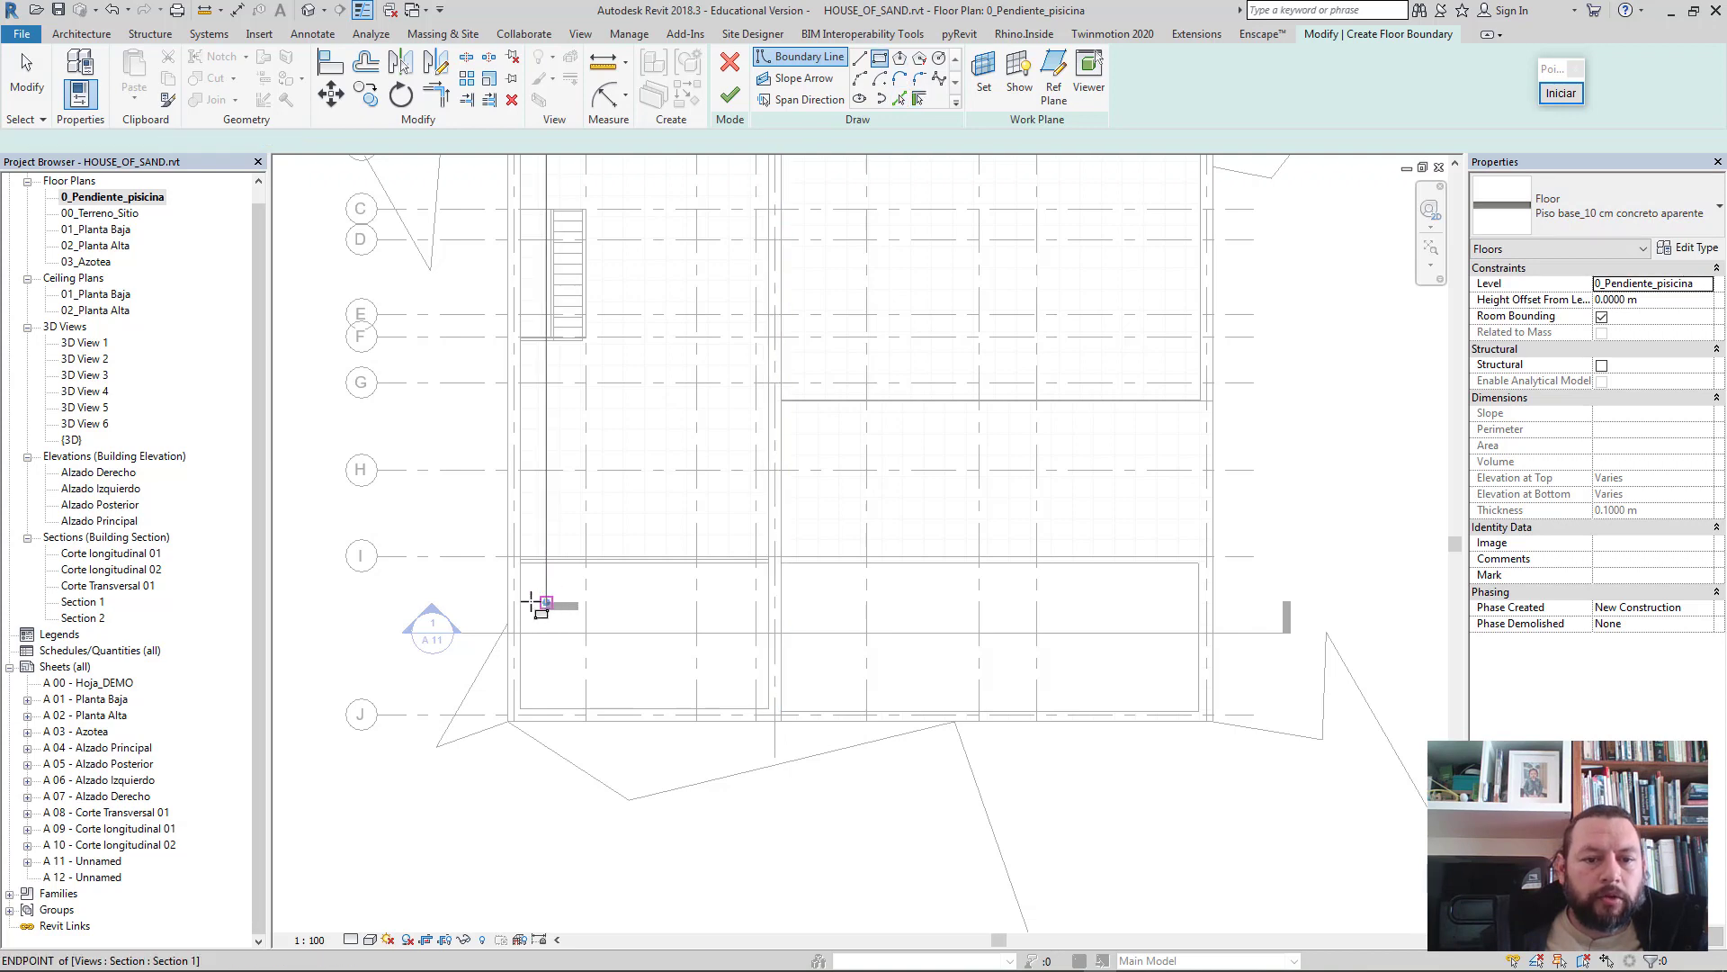
left_click(520, 562)
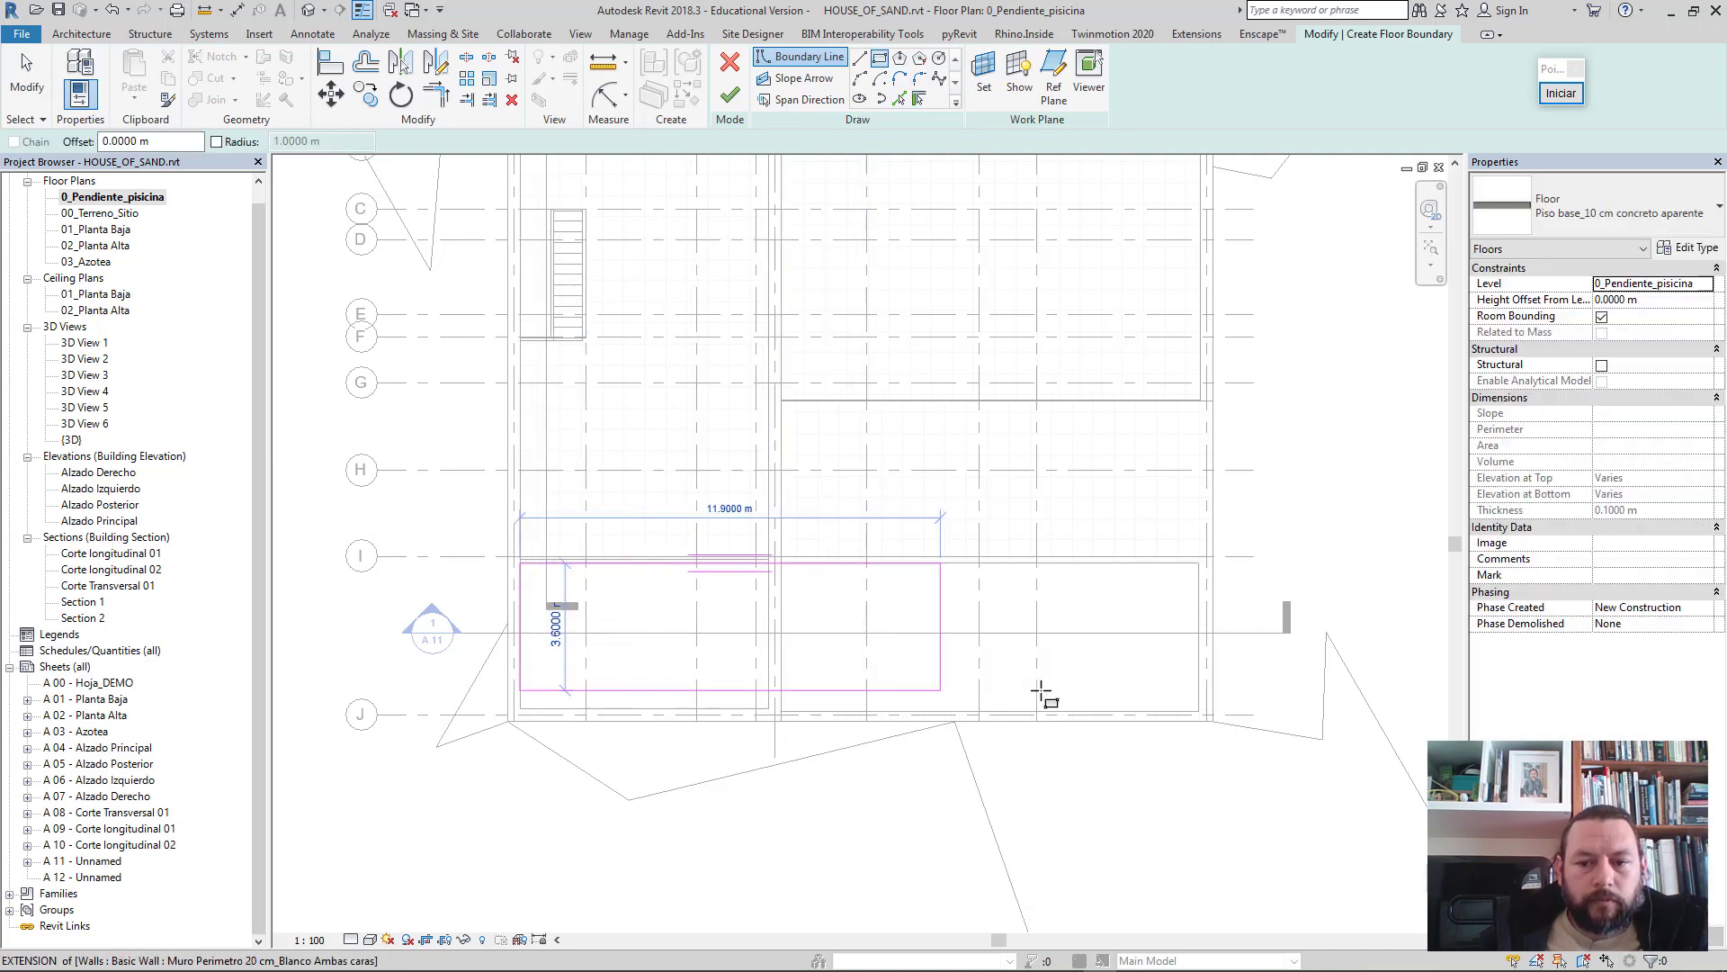
left_click(1200, 711)
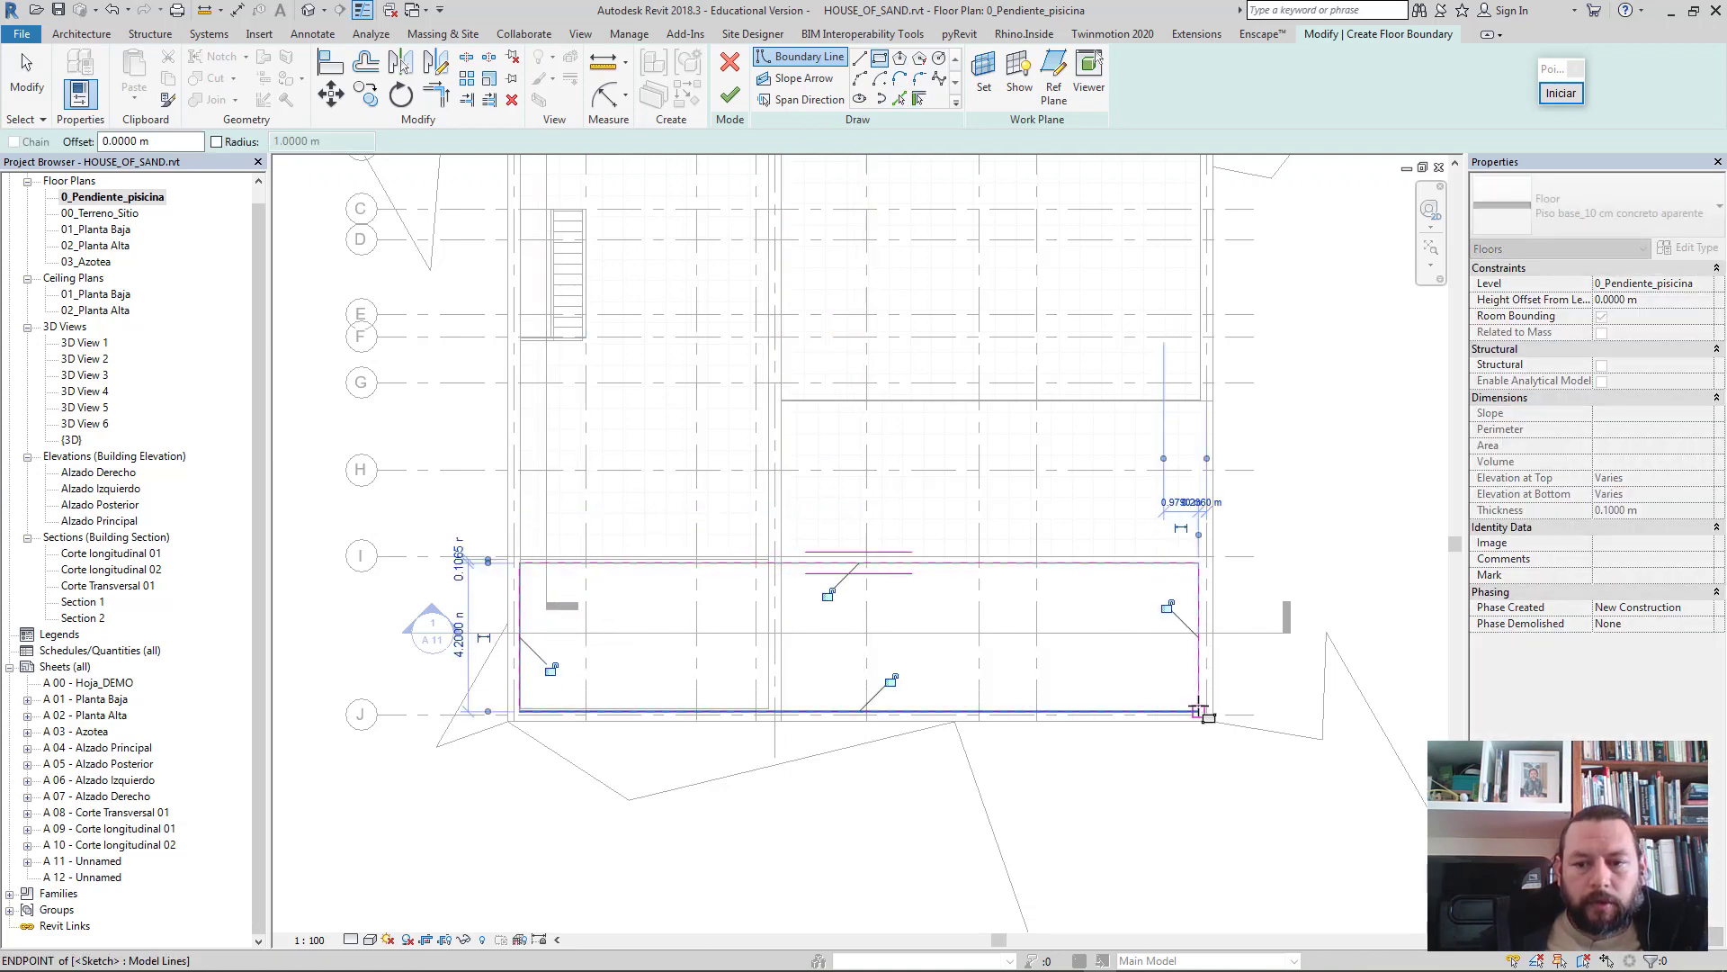
left_click(731, 95)
scroll(590, 587, "up", 1)
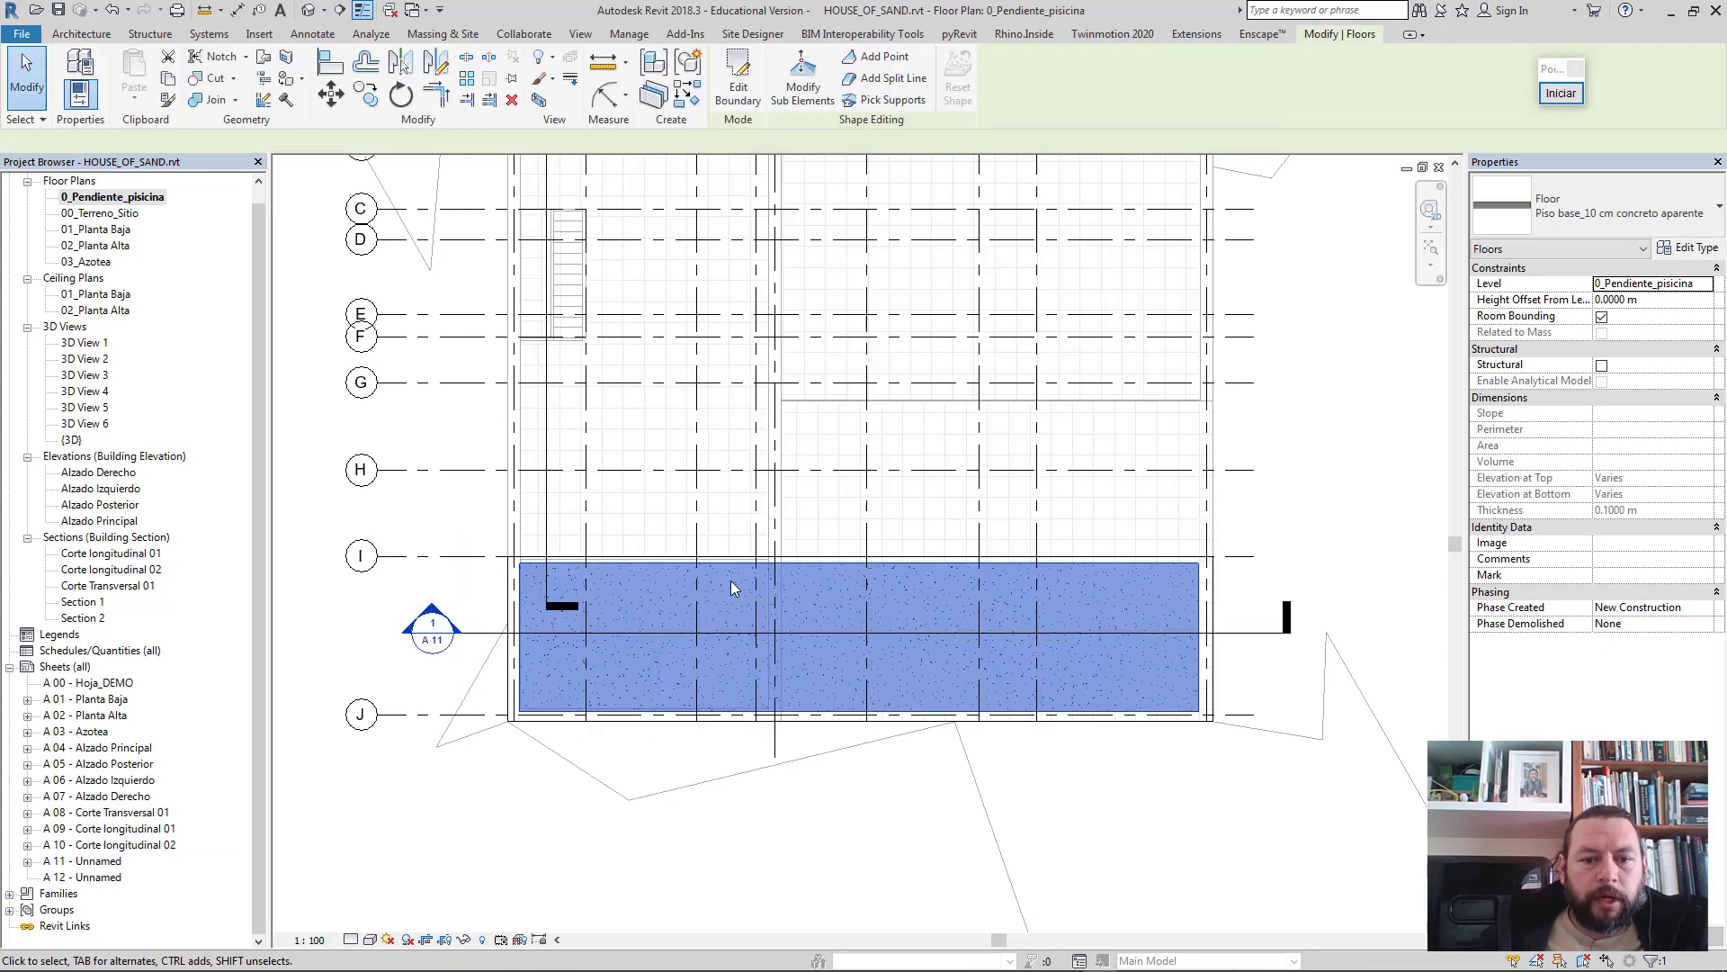
scroll(594, 583, "down", 2)
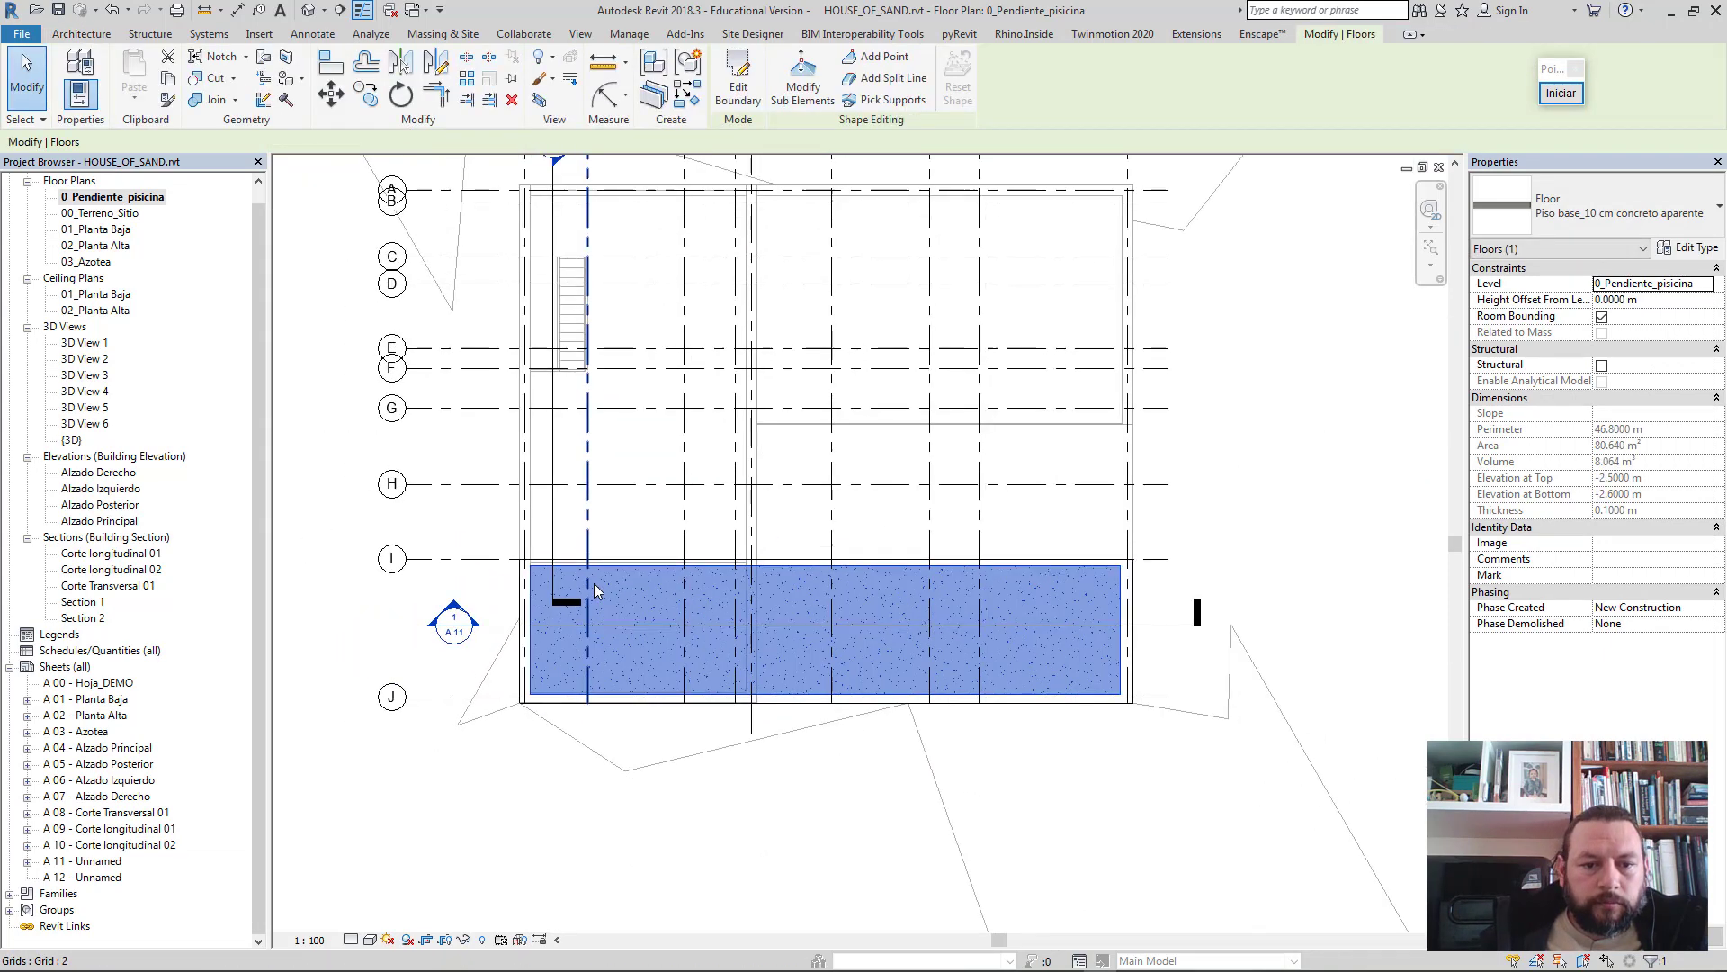
scroll(594, 583, "up", 1)
middle_click_drag(596, 590, 561, 523)
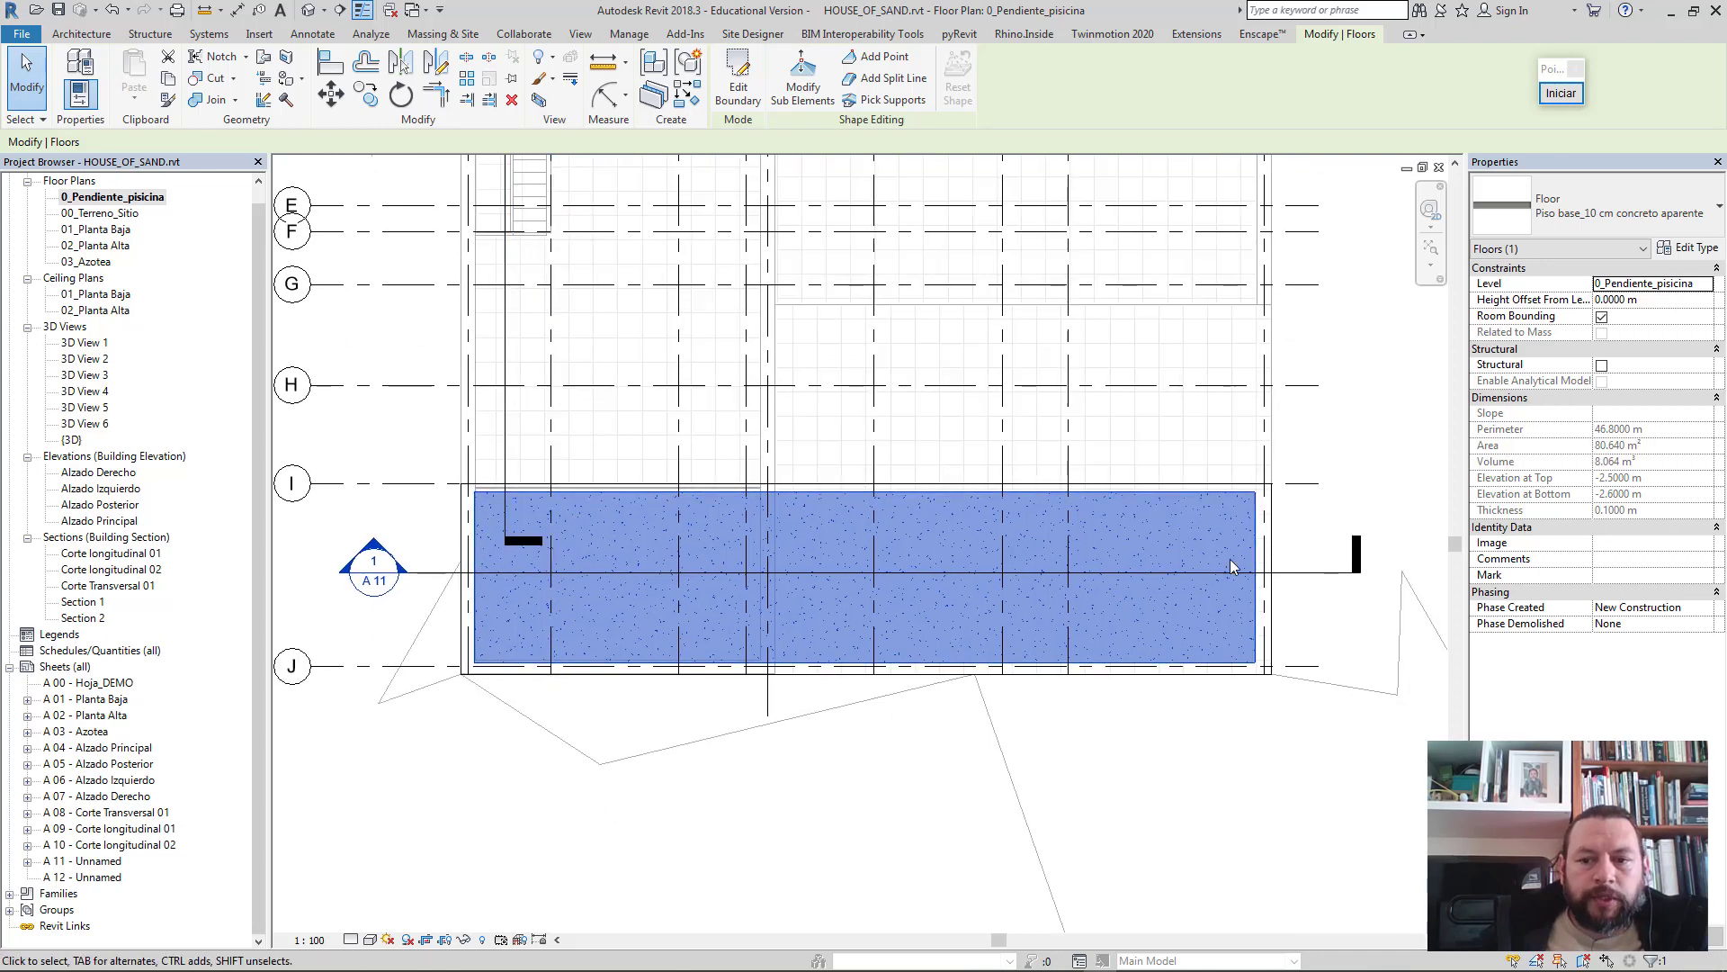
- Draw a closed loop of Muro Perimetro 20 cm_Blanco Ambas caras walls around the pool pit edges
left_click(82, 35)
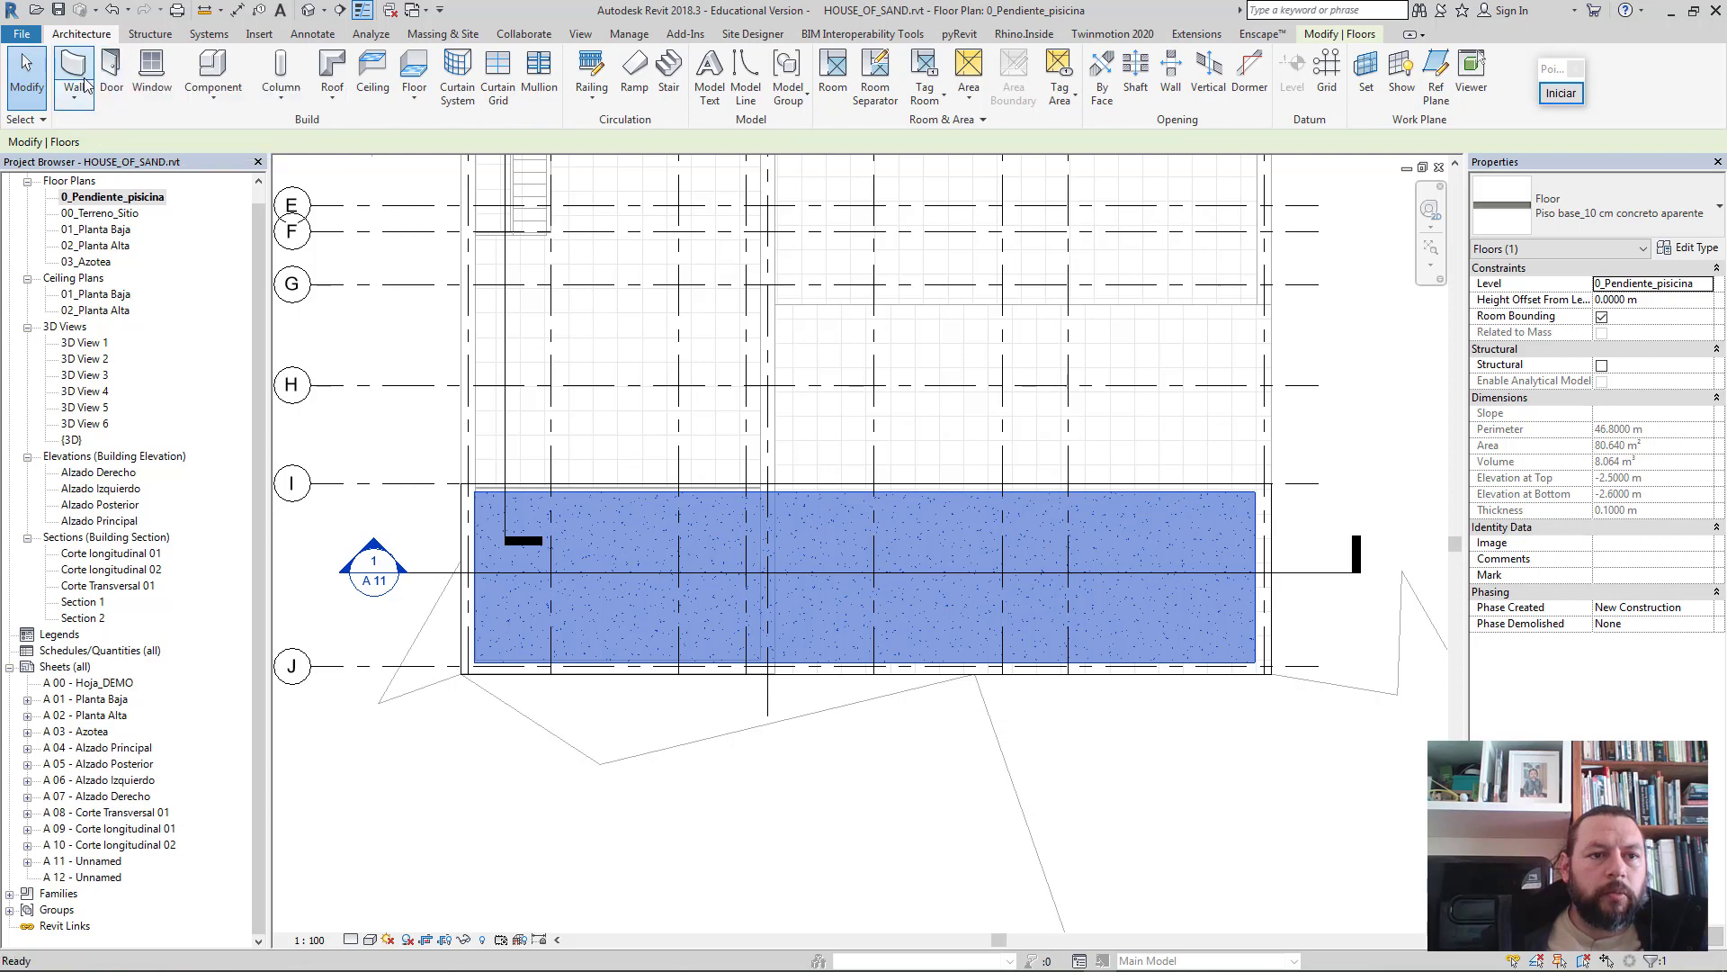
left_click(86, 83)
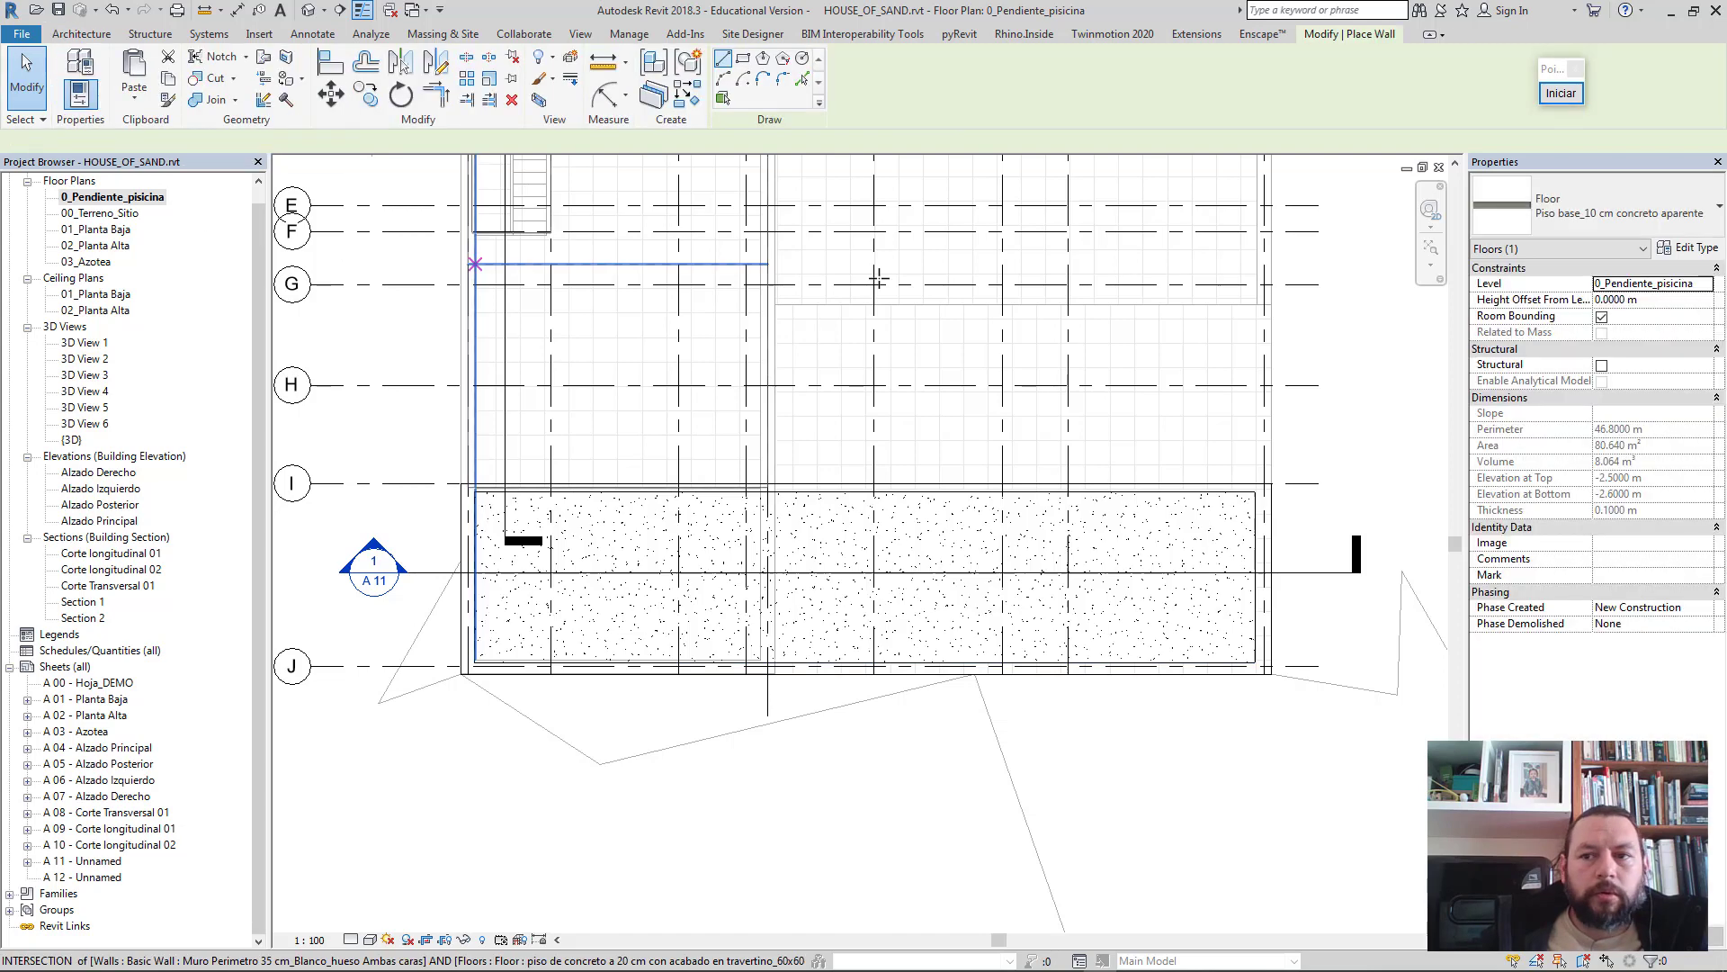
left_click(1651, 208)
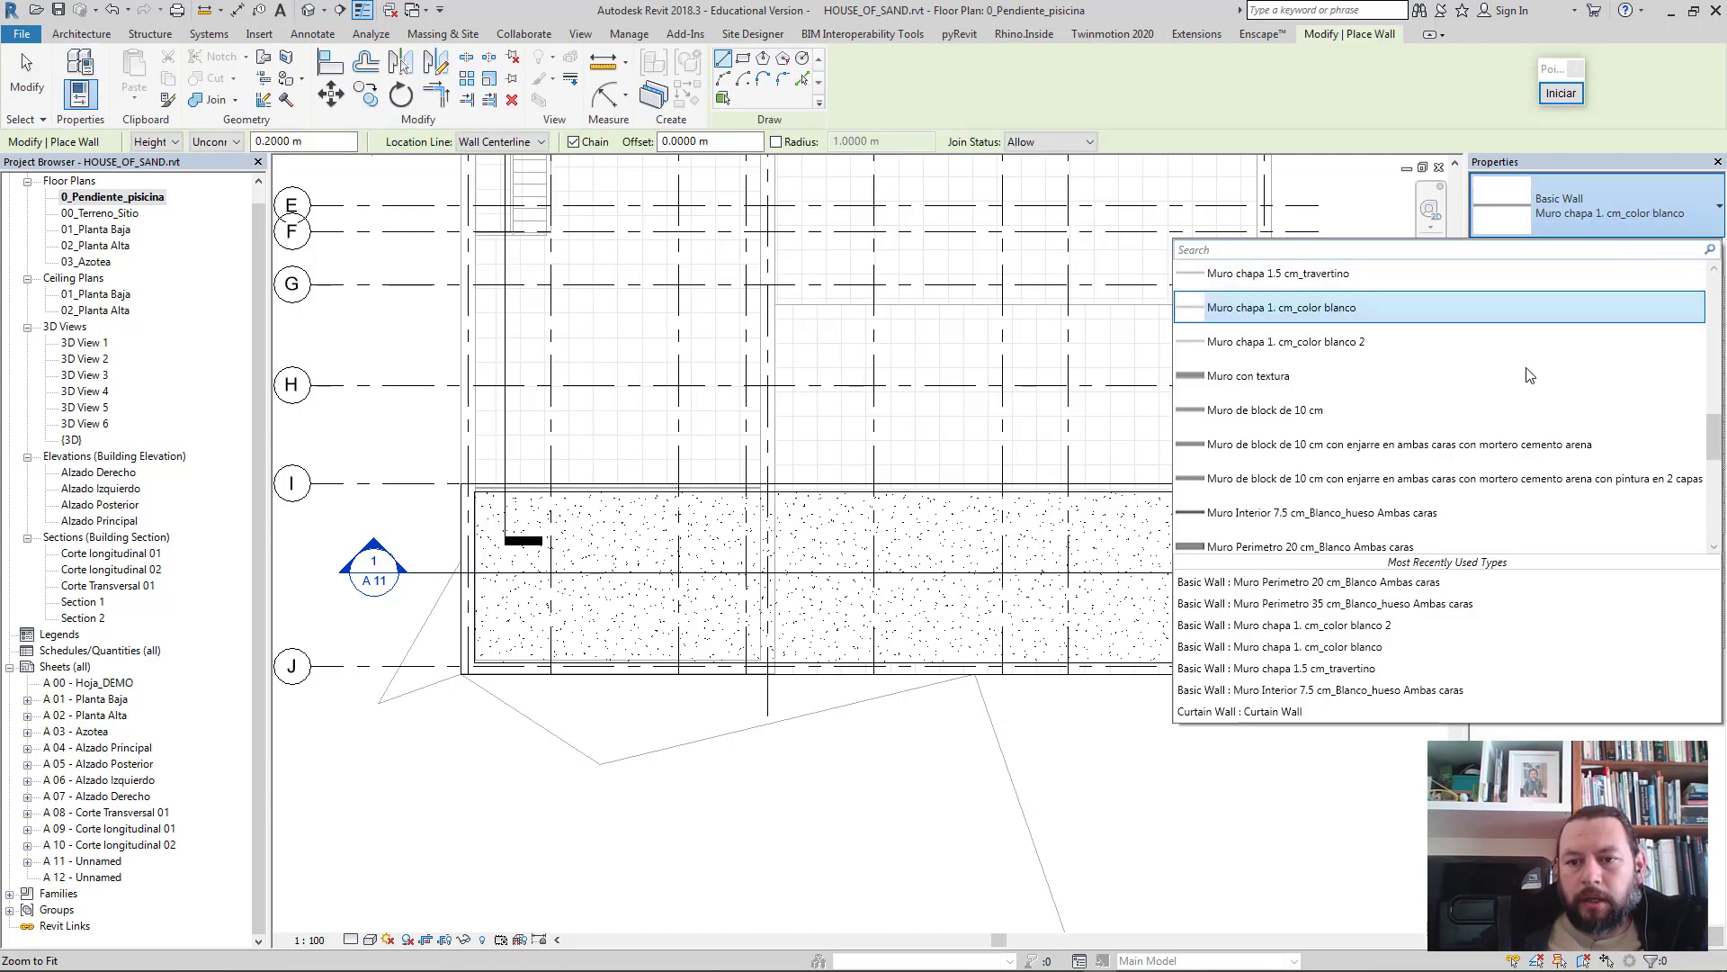
left_click(1391, 548)
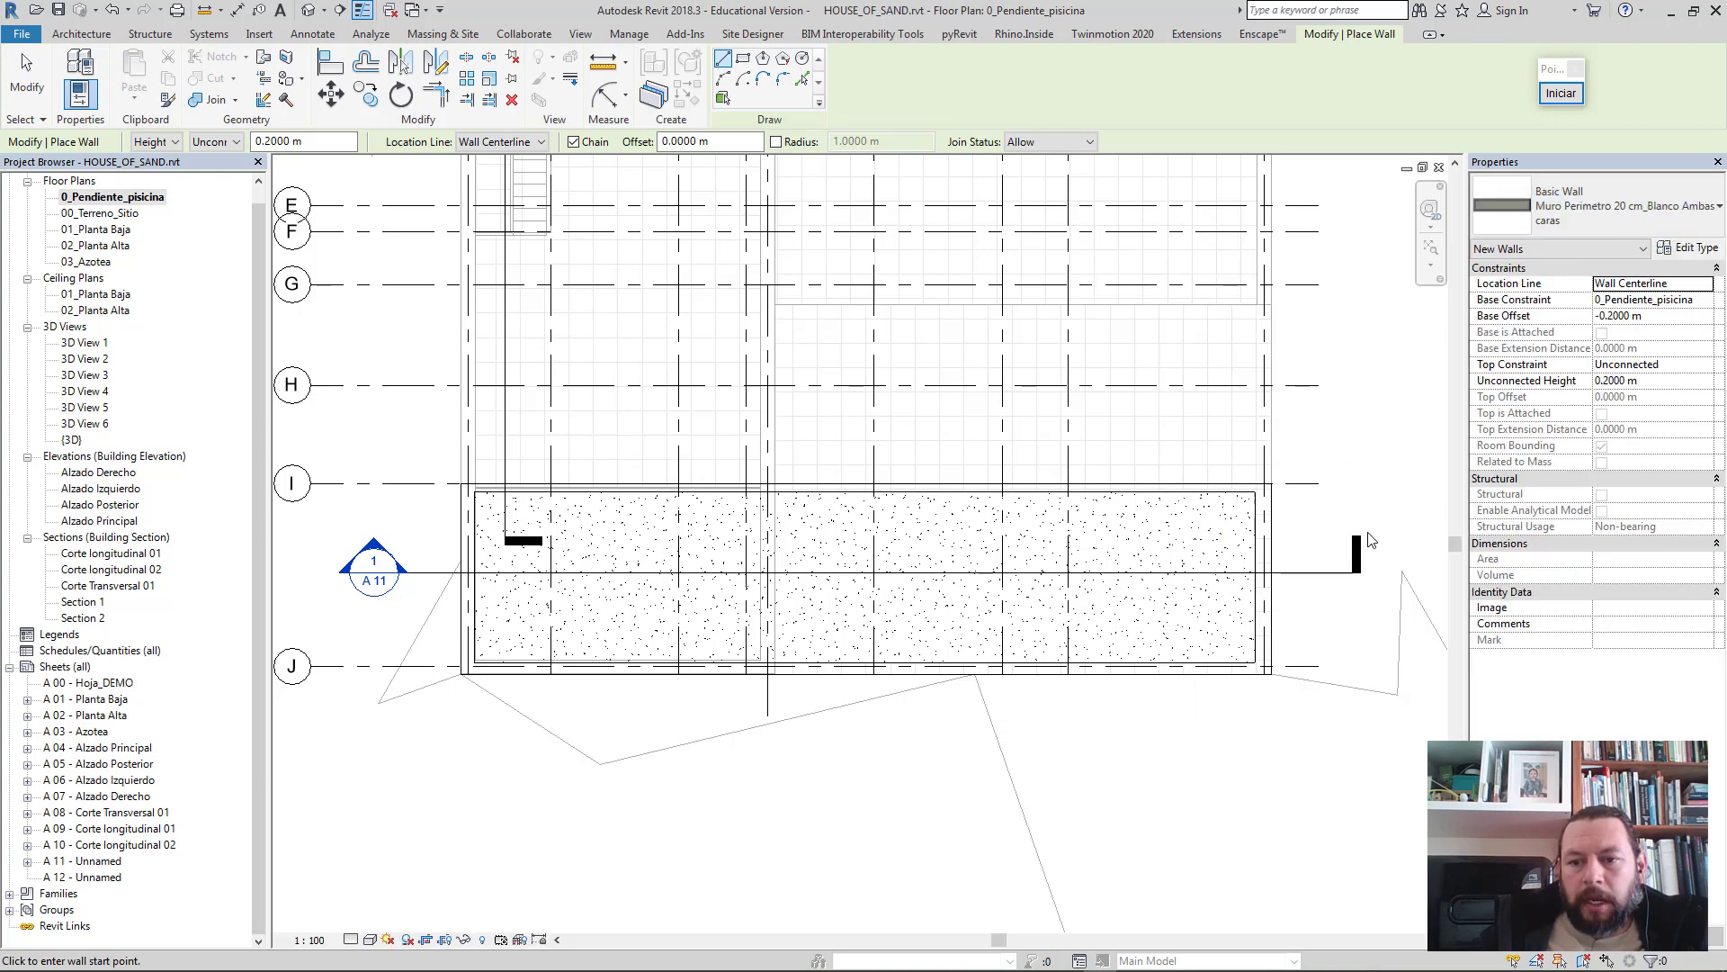
left_click(467, 487)
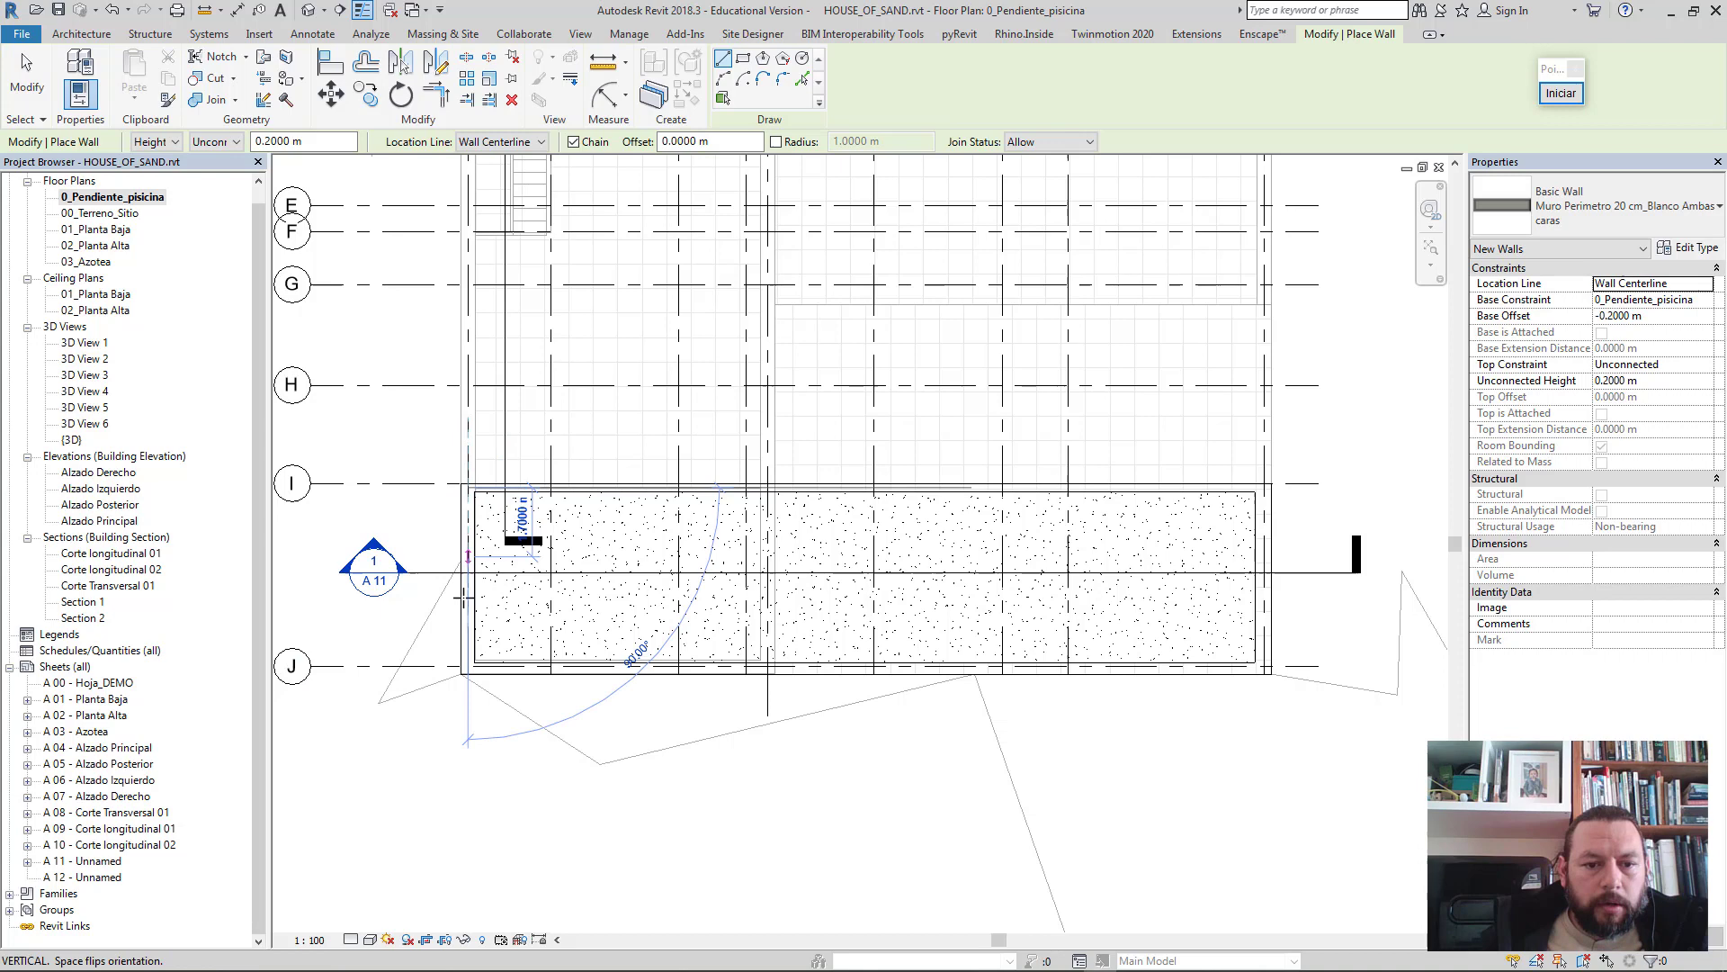
left_click(468, 667)
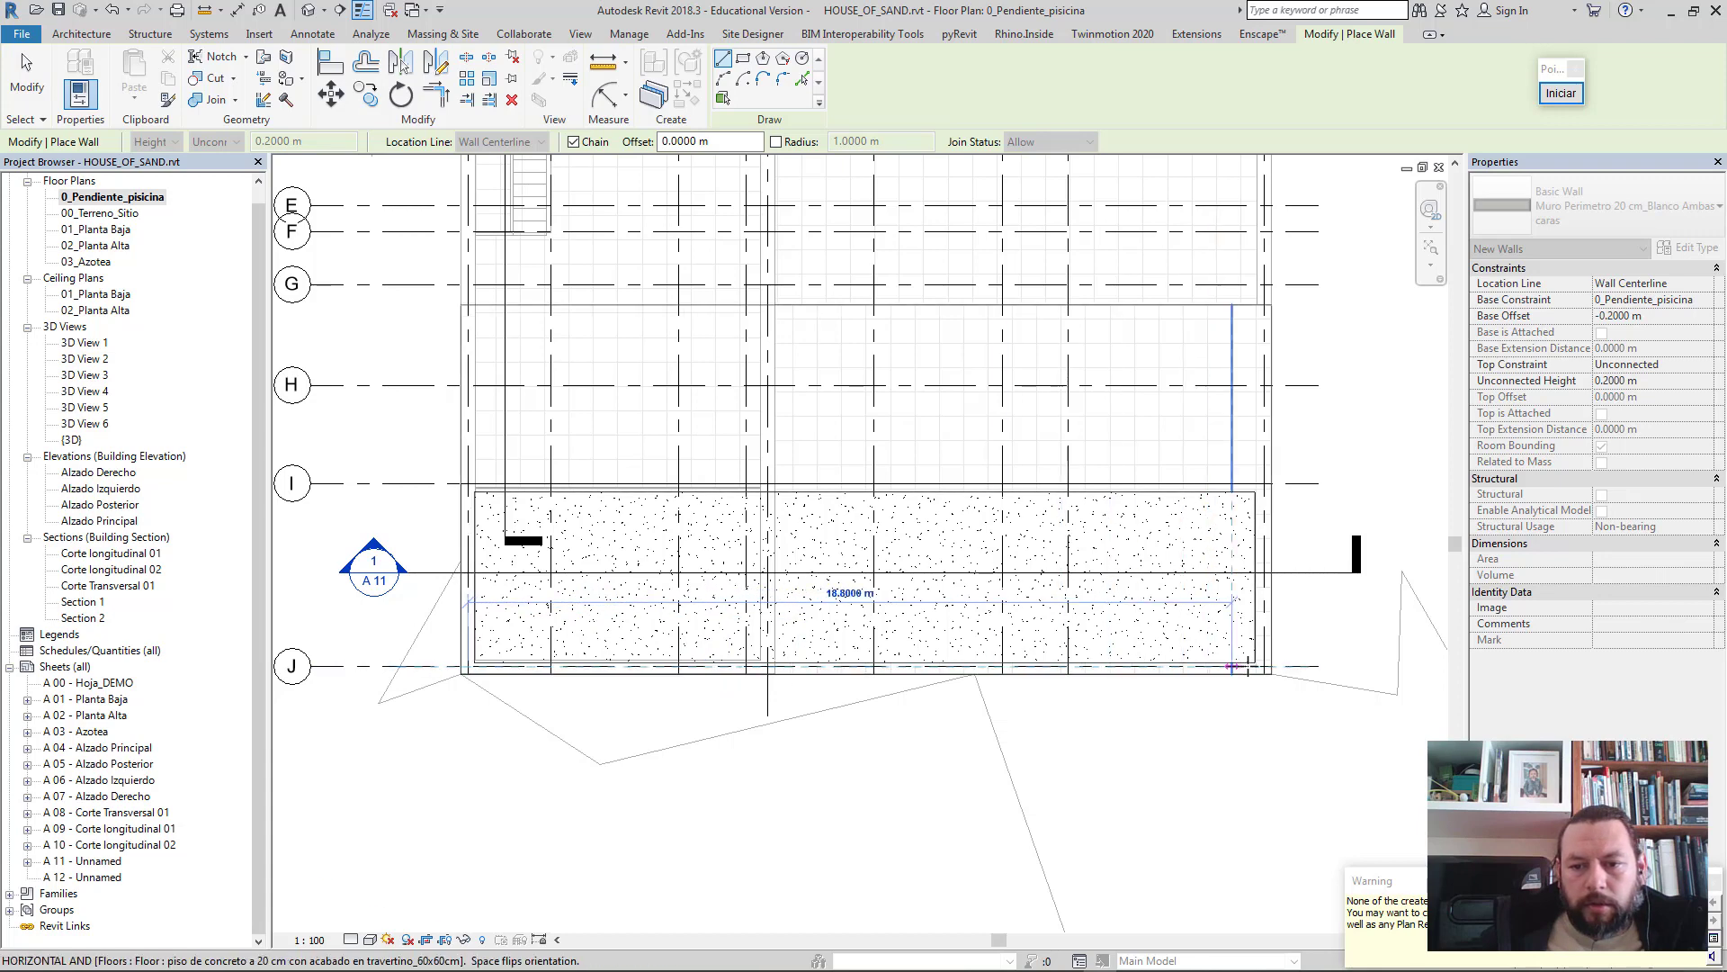
left_click(1264, 666)
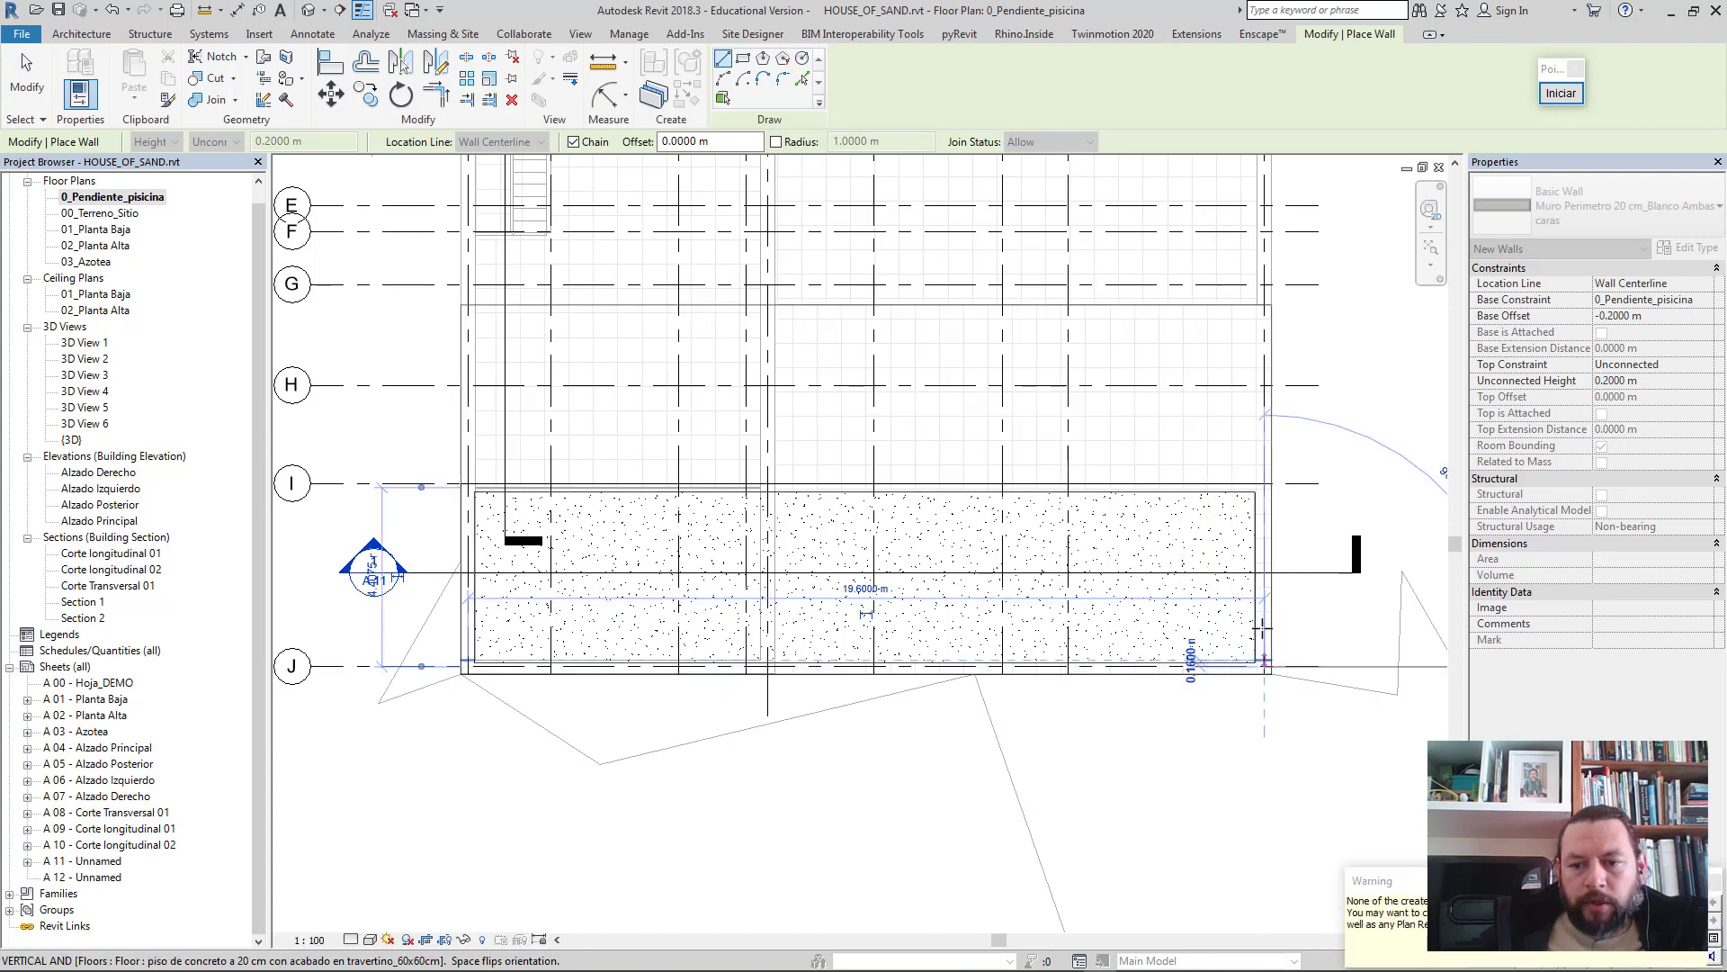
left_click(1263, 481)
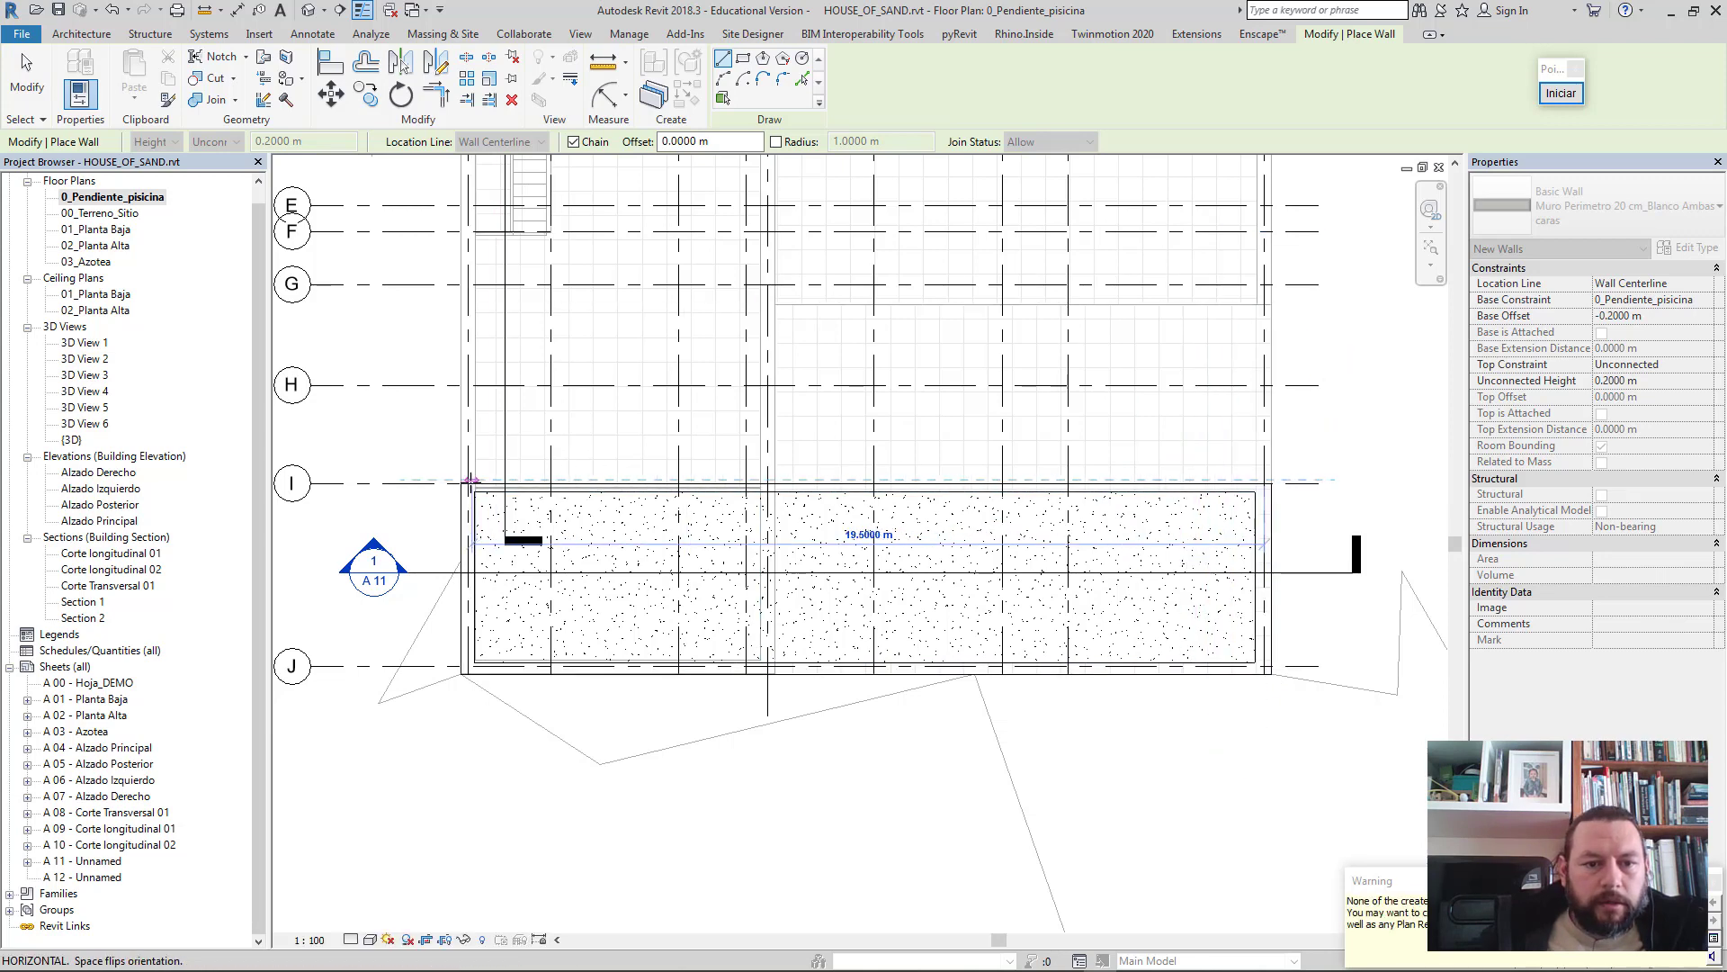
left_click(467, 479)
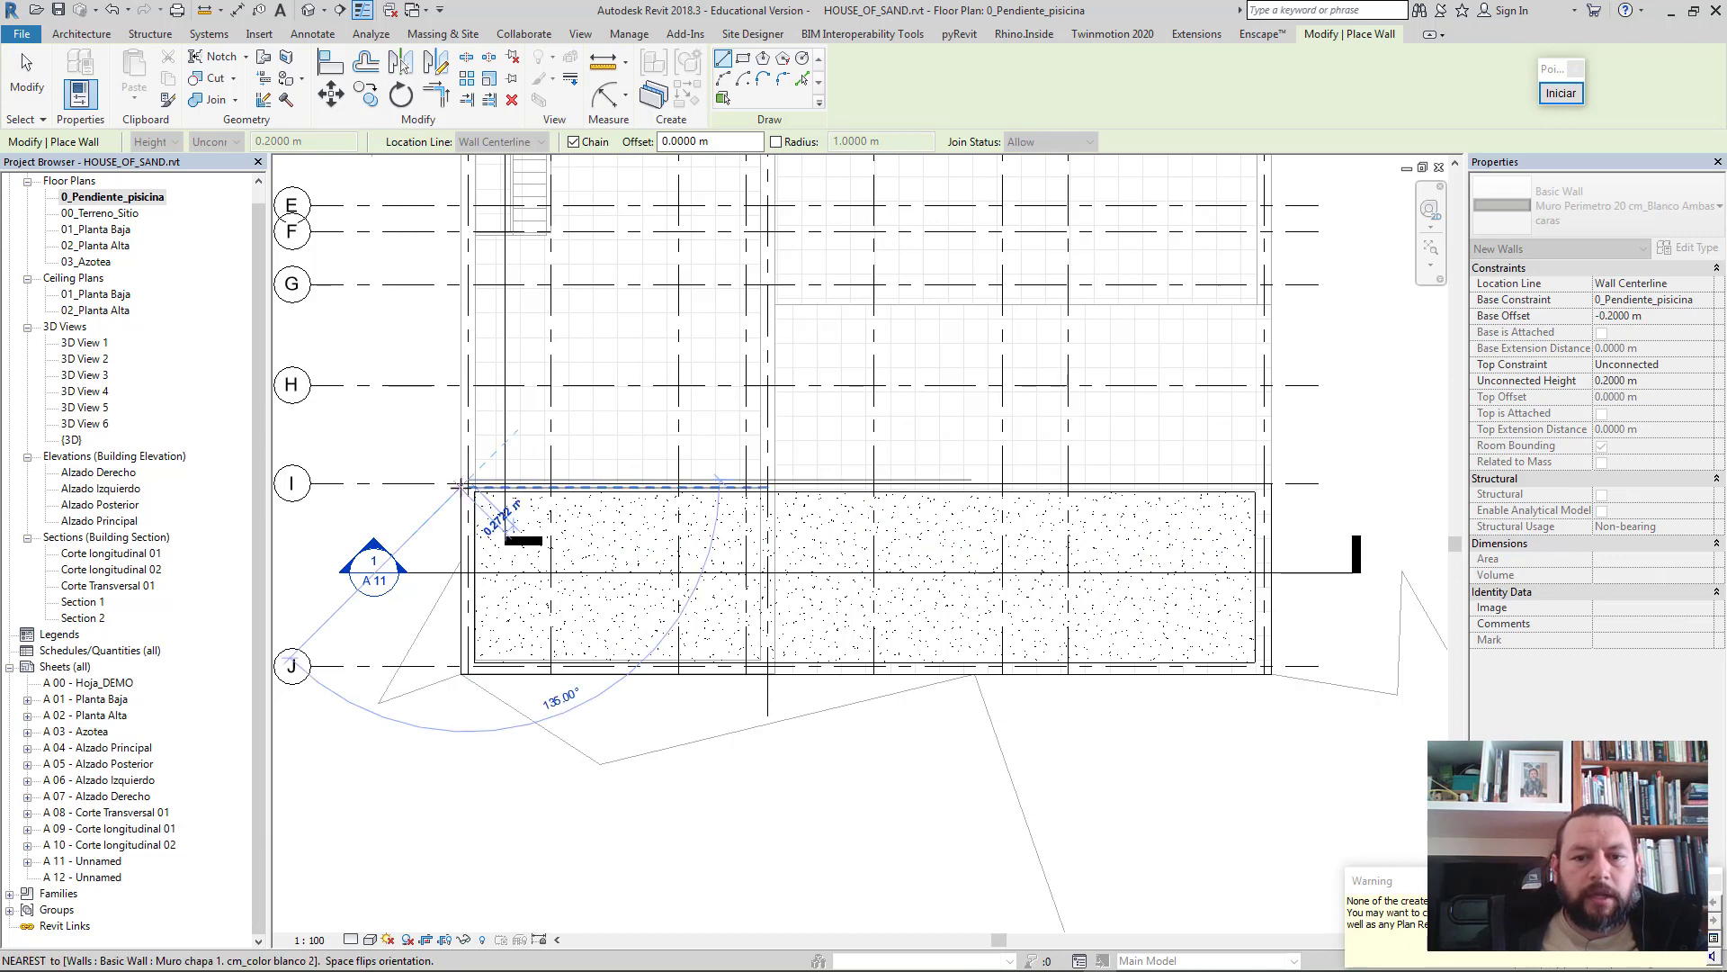
key("Escape")
key("Escape")
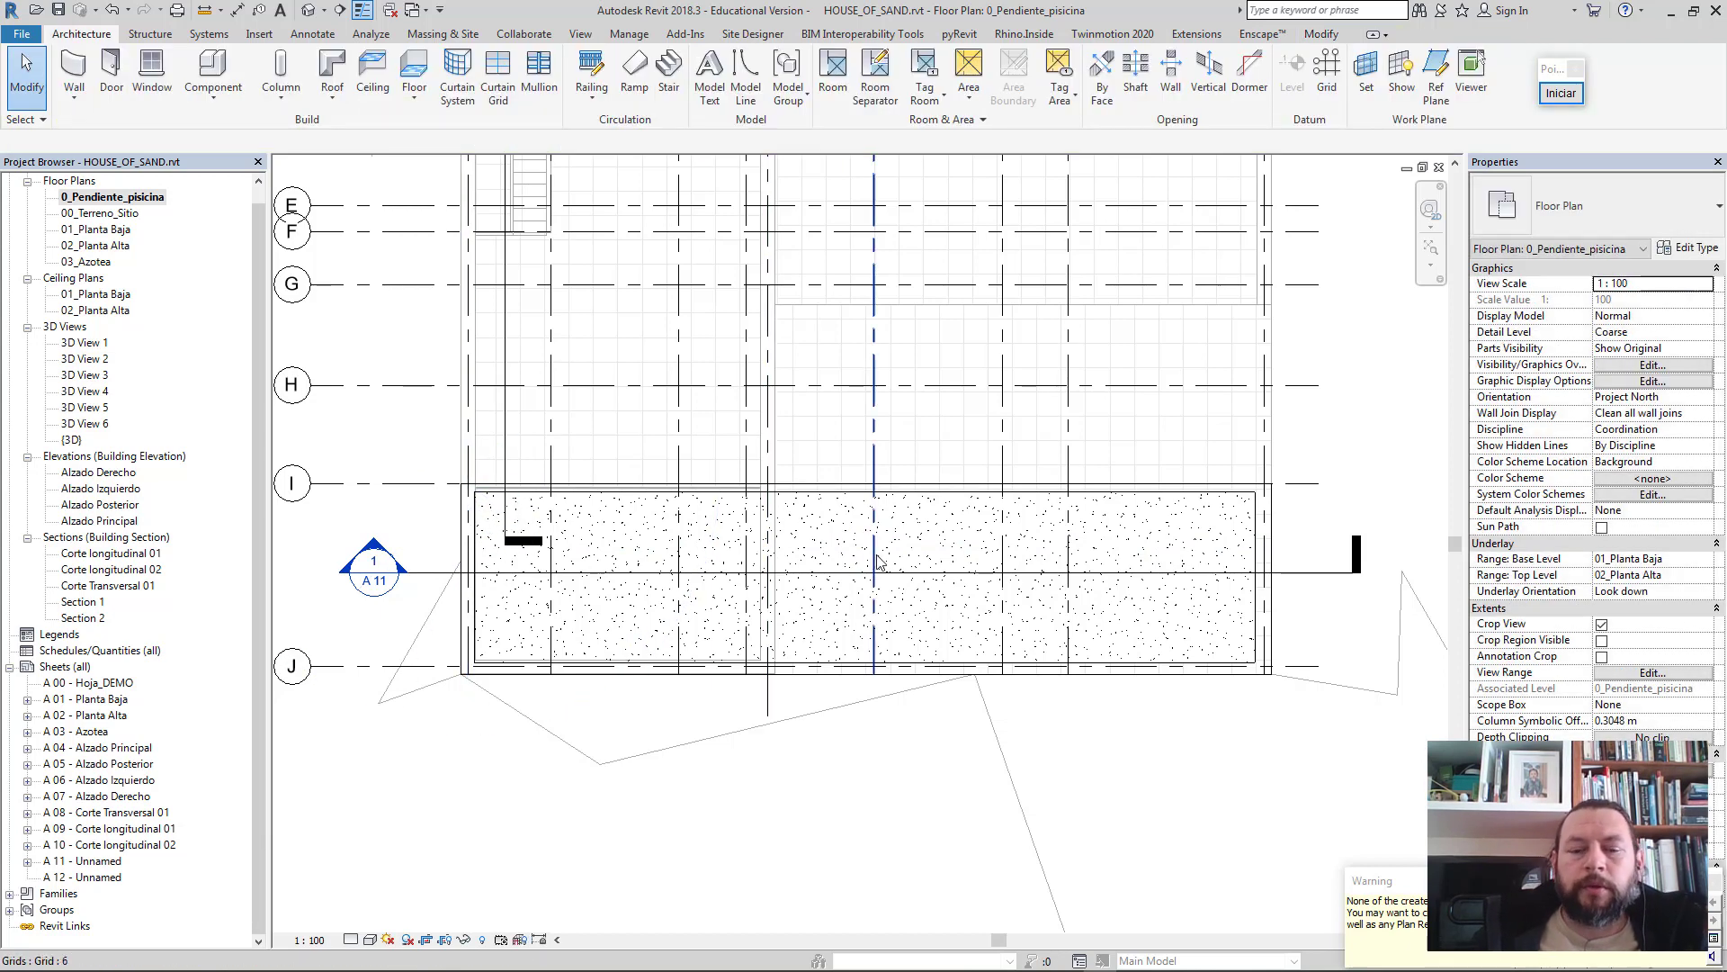
- Dismiss the hidden-elements warning, orbit the 3D view into the pit, and select the long pool wall
left_click(1714, 882)
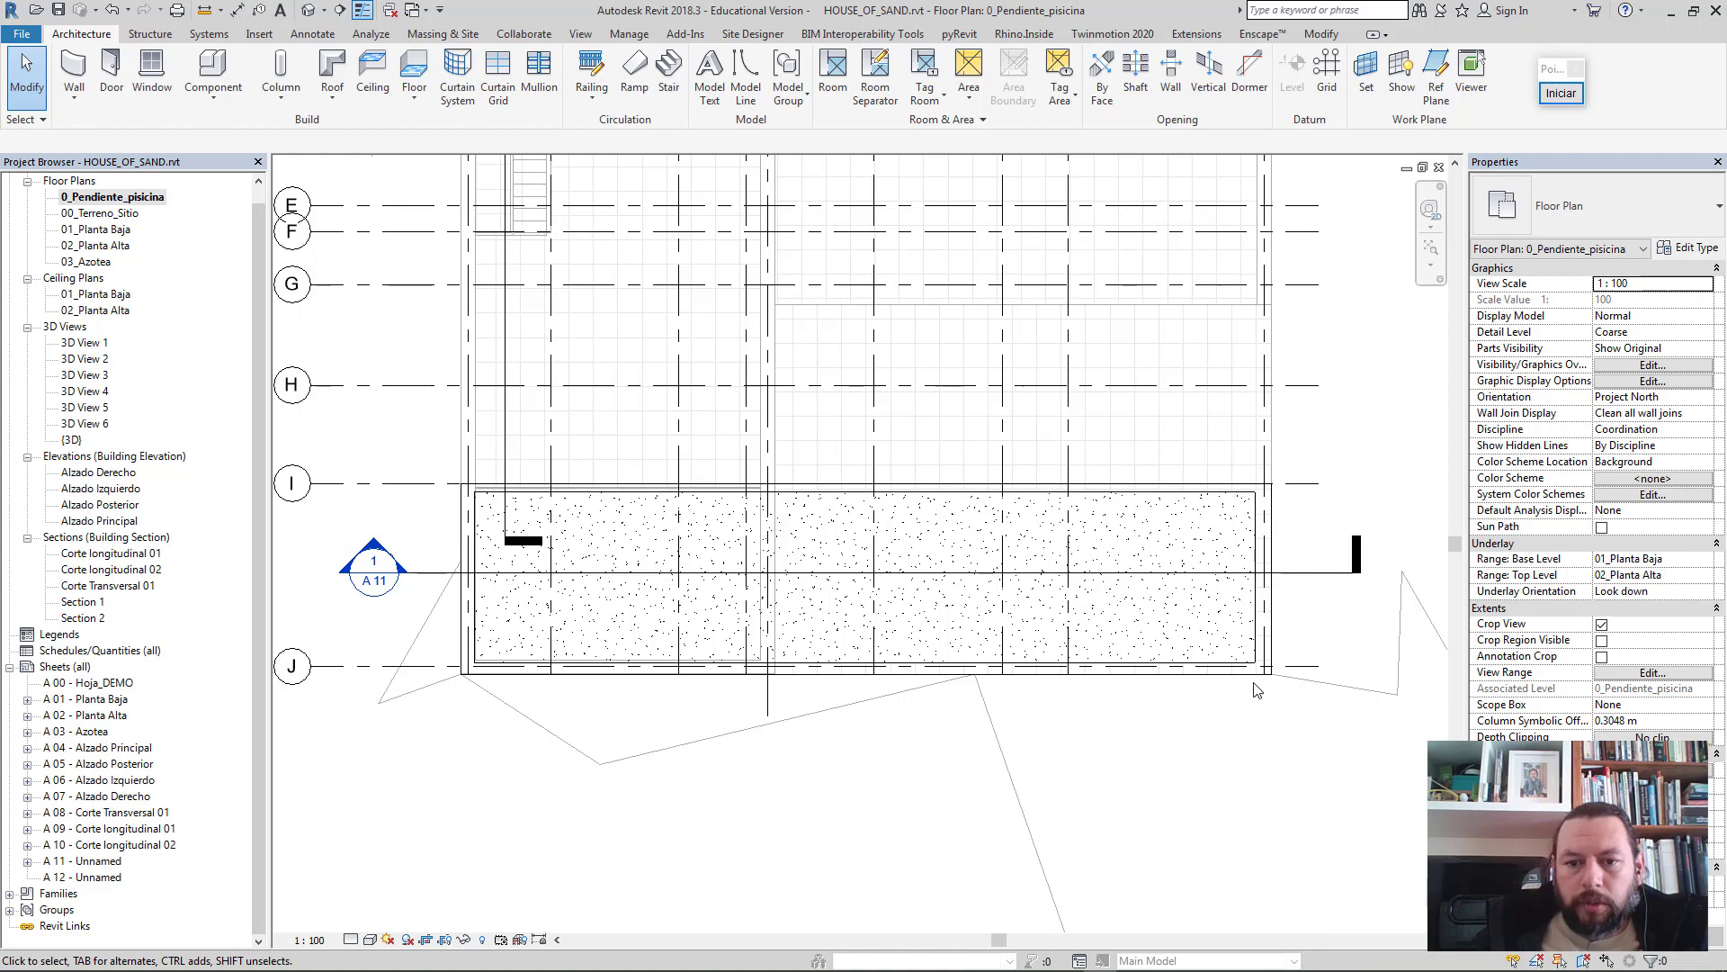
left_click(308, 11)
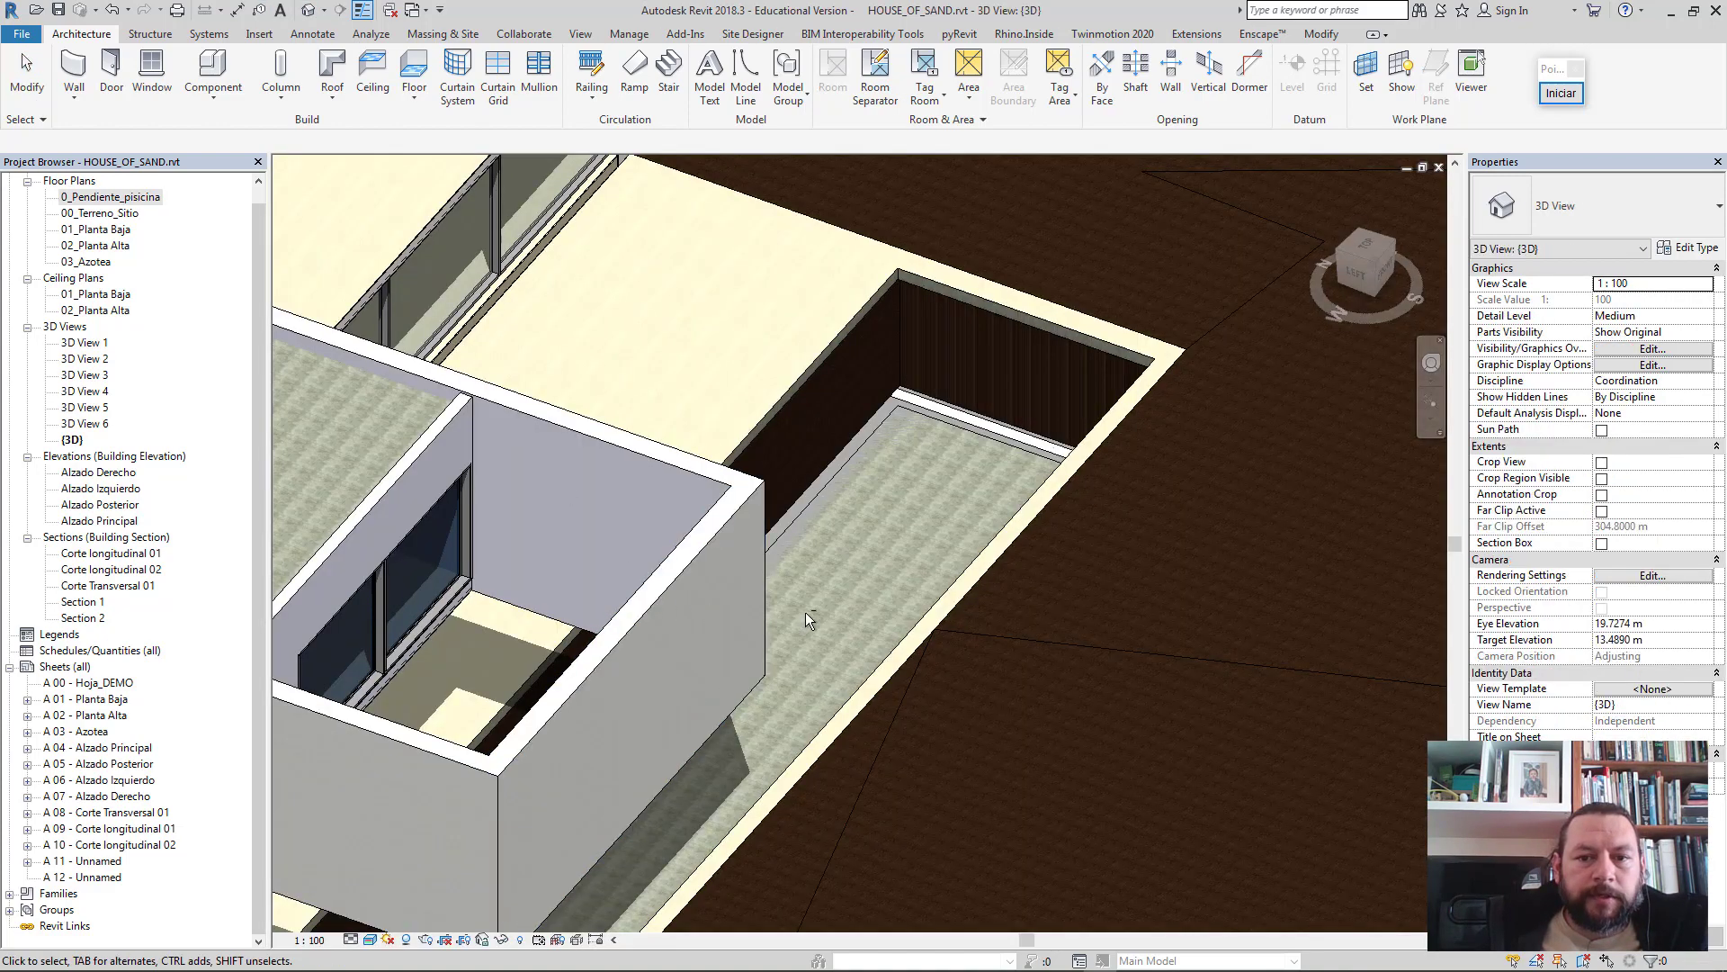
middle_click_drag(836, 531, 886, 610, "shift")
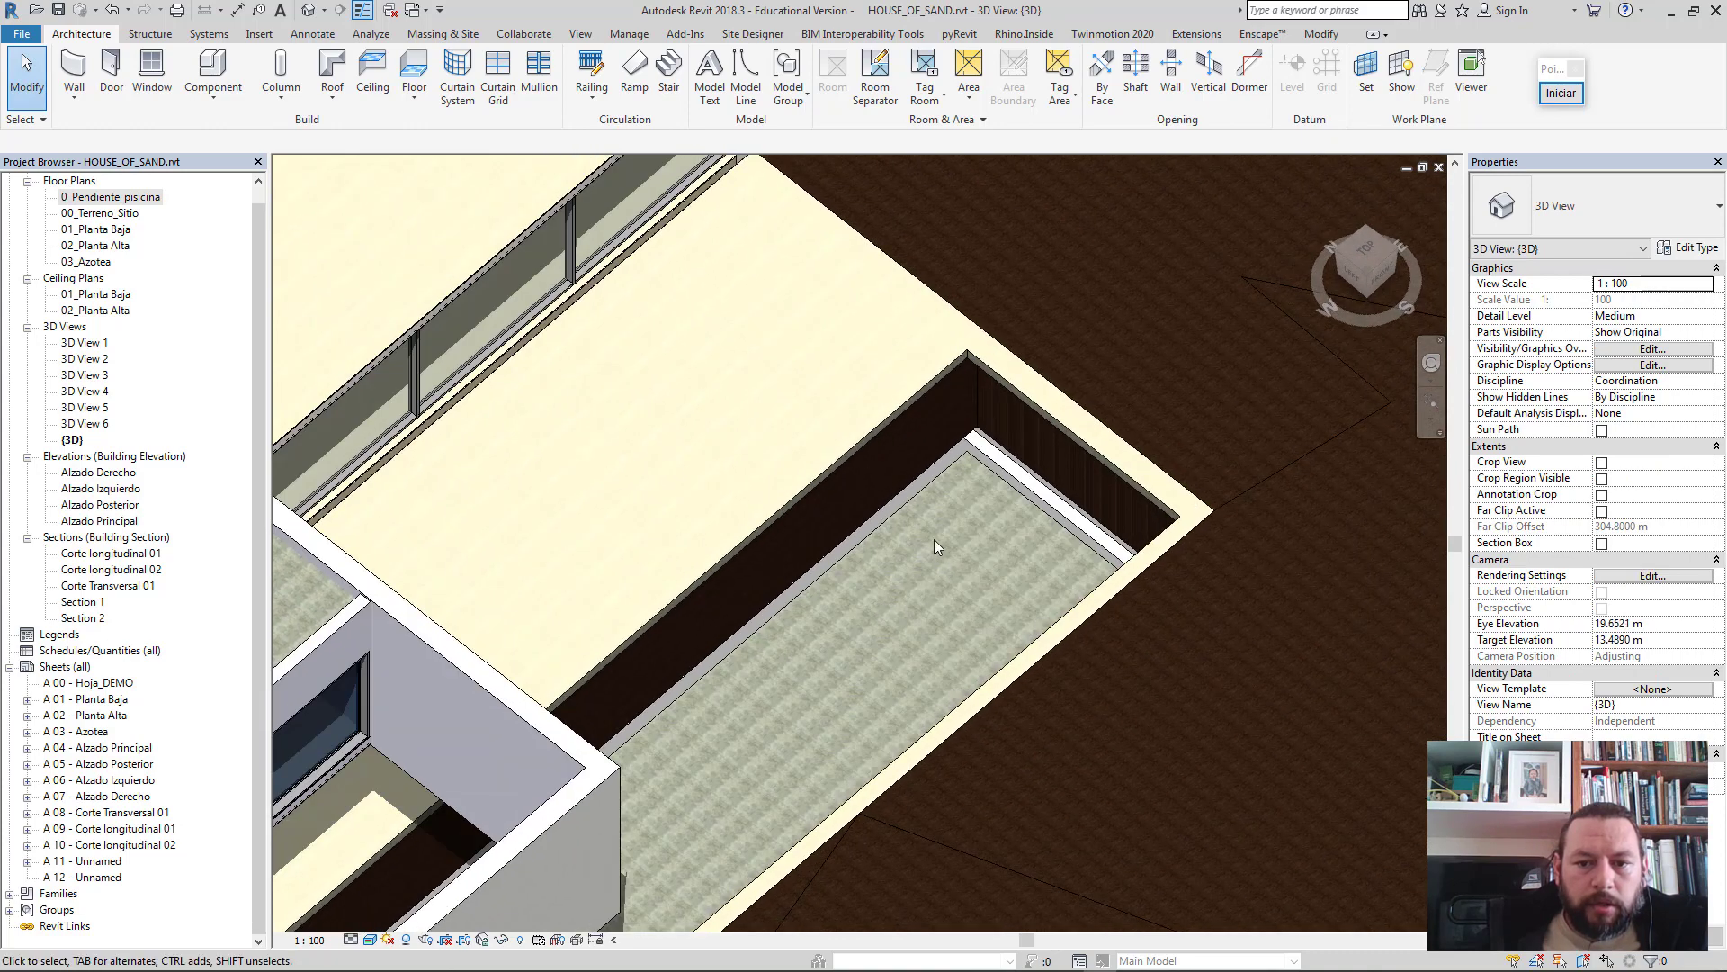
mouse_move(933, 540)
middle_mouse_down("shift")
mouse_move(948, 498)
mouse_move(882, 569)
middle_mouse_up("shift")
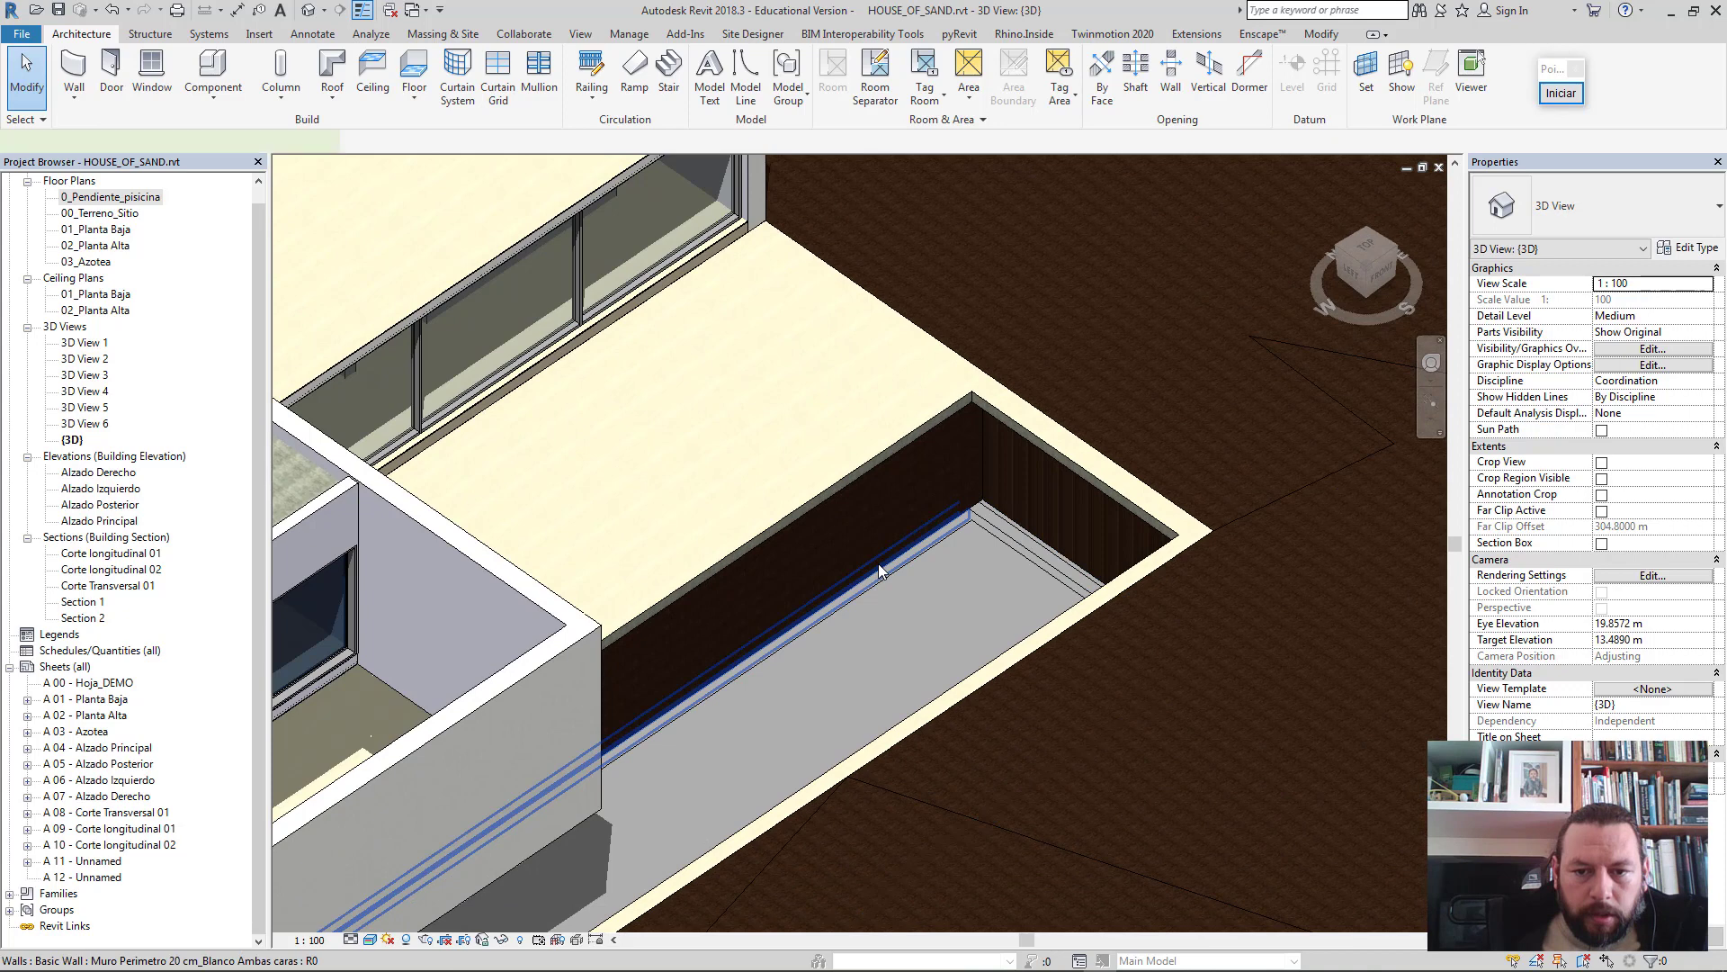
left_click(878, 563)
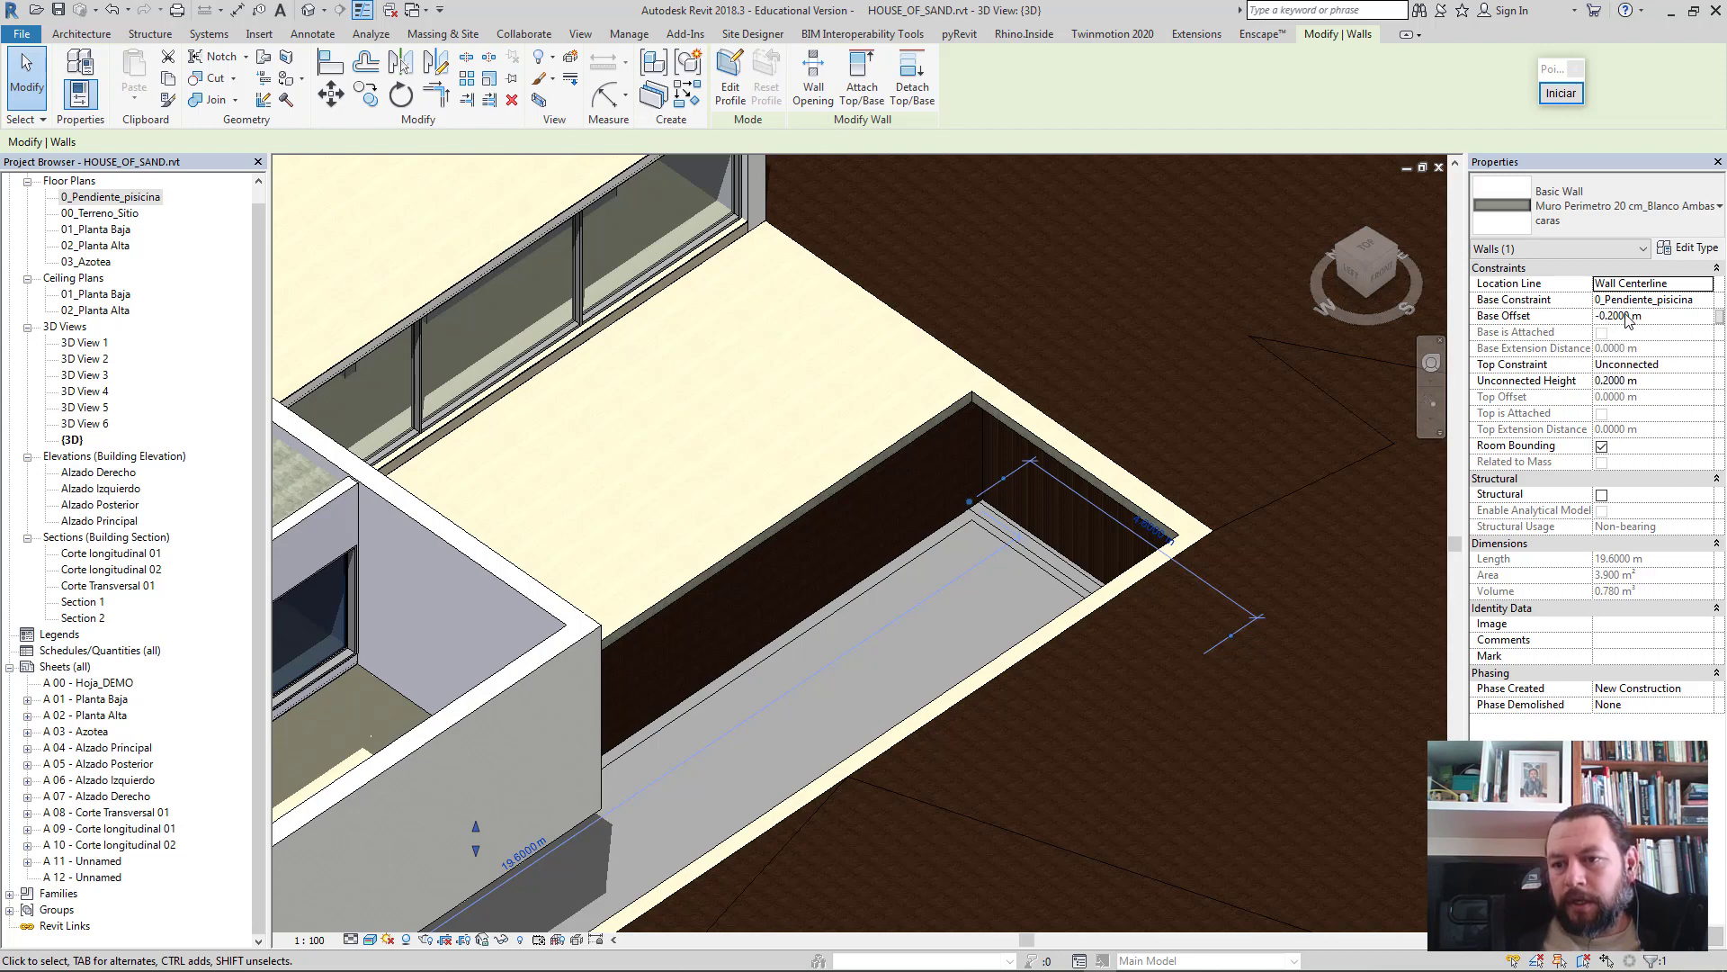
- Set the long pool wall's top constraint to 01_Planta Baja with a -0.15 m top offset
left_click(1707, 365)
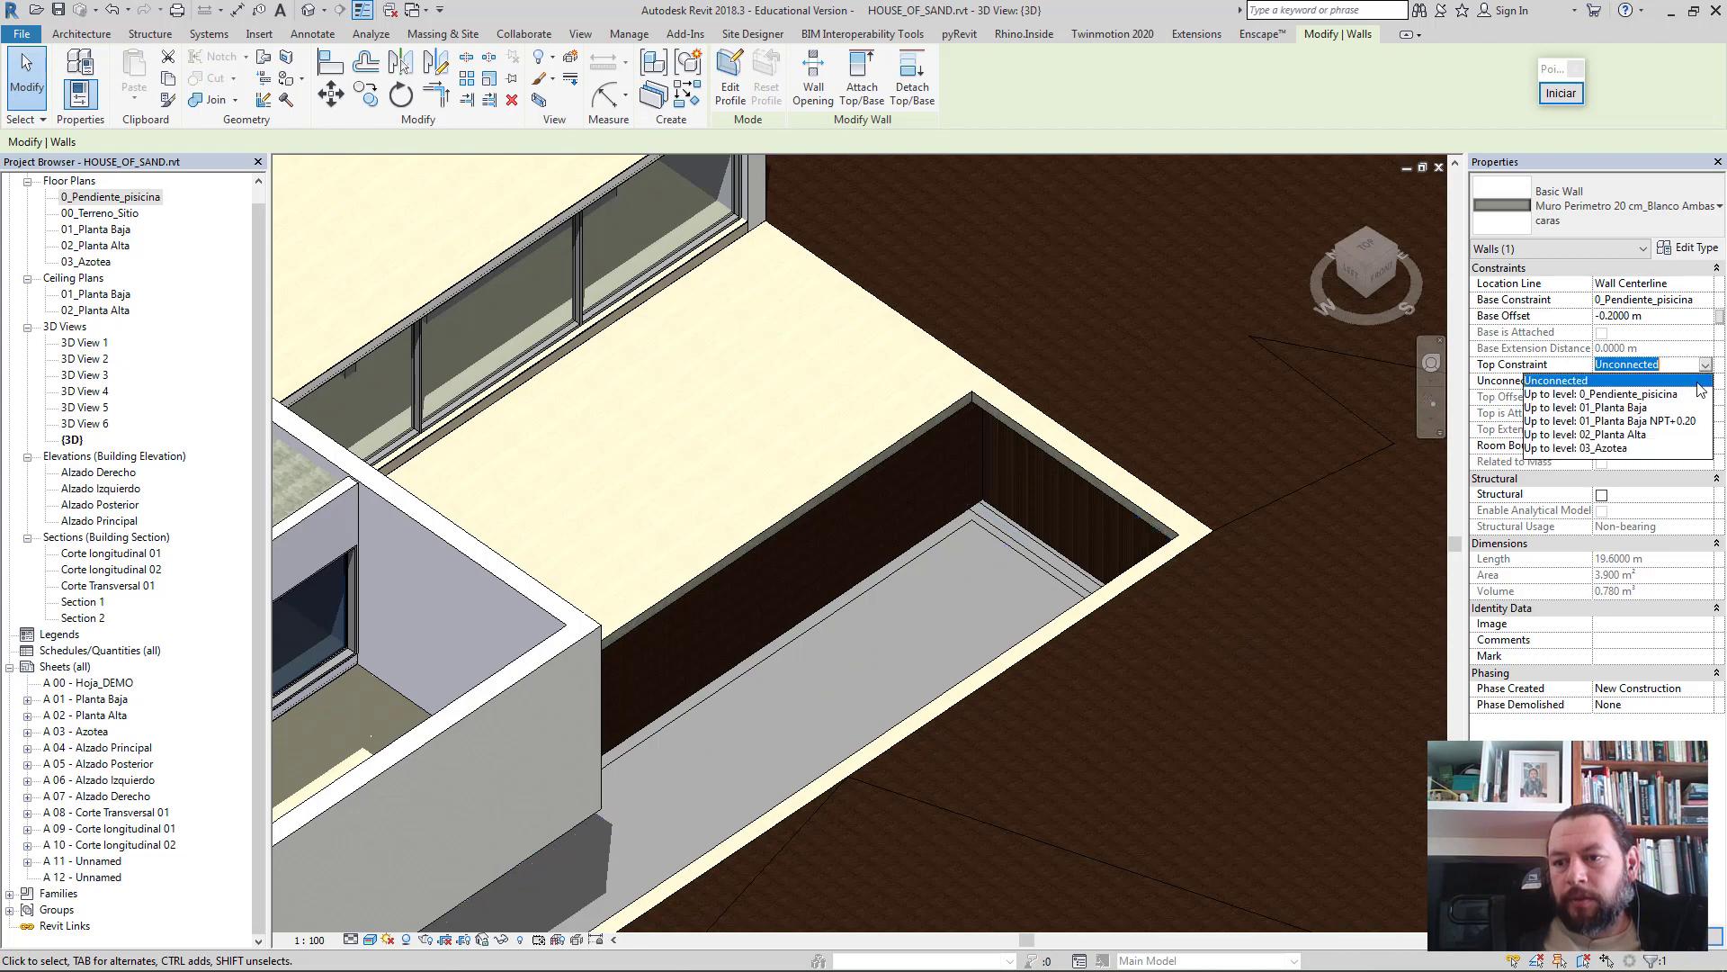
left_click(1620, 407)
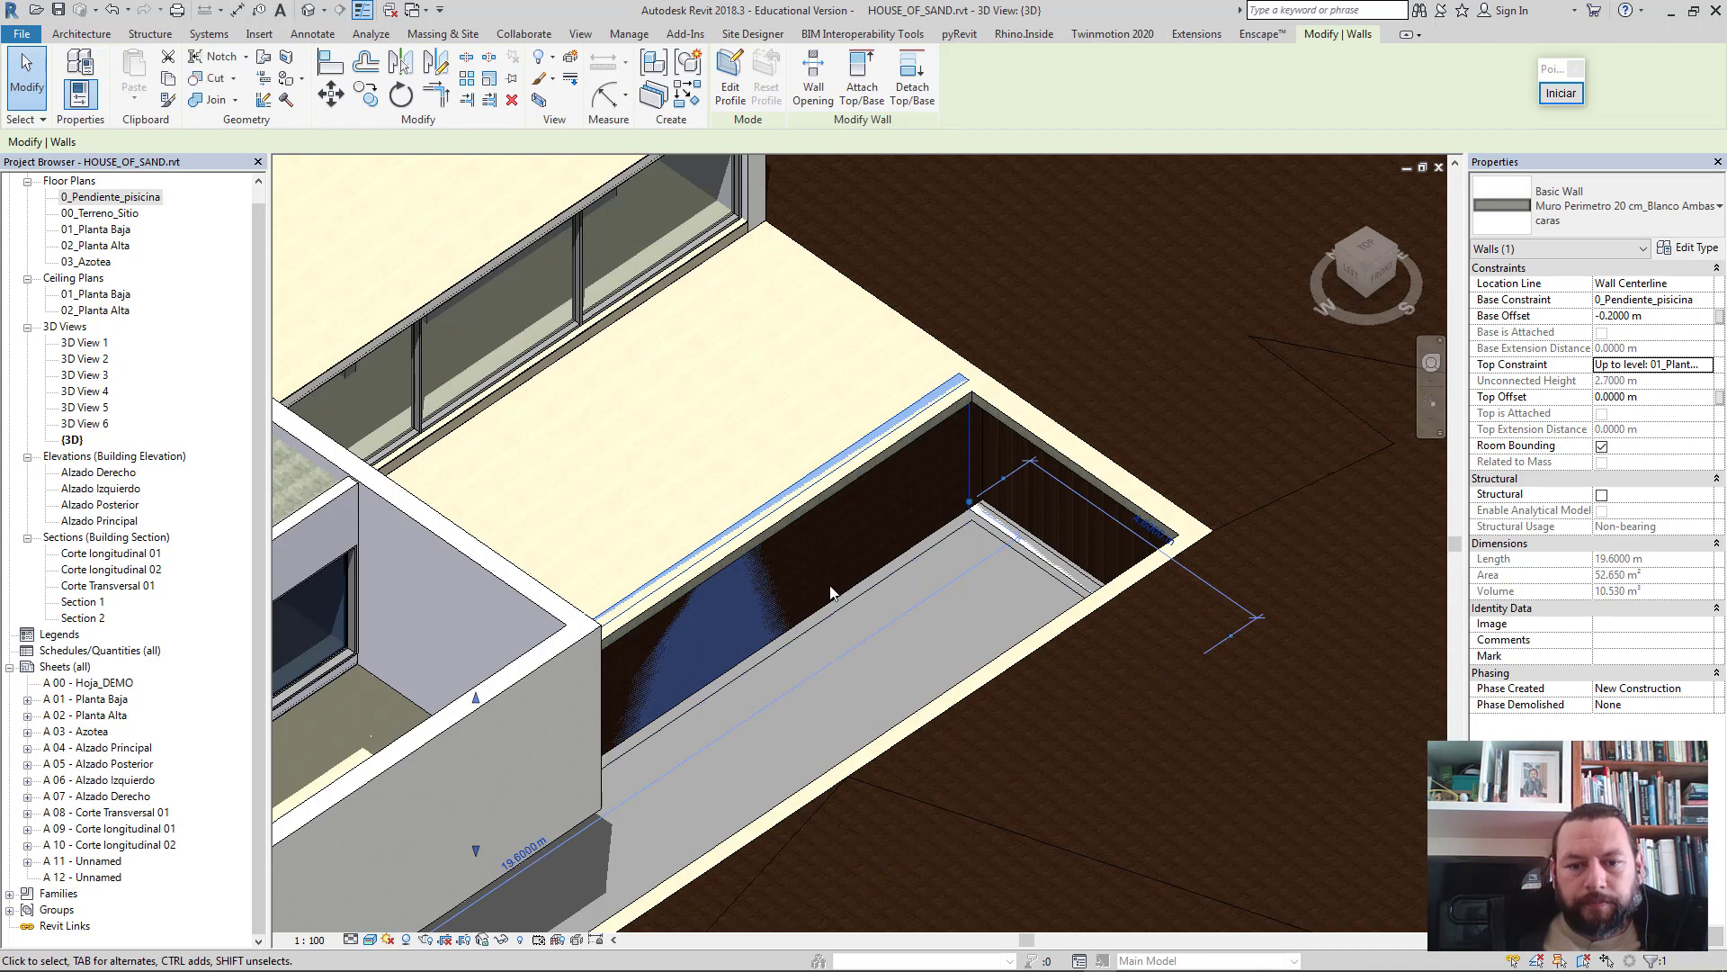
scroll(830, 587, "up", 2)
scroll(827, 589, "up", 1)
scroll(826, 590, "up", 1)
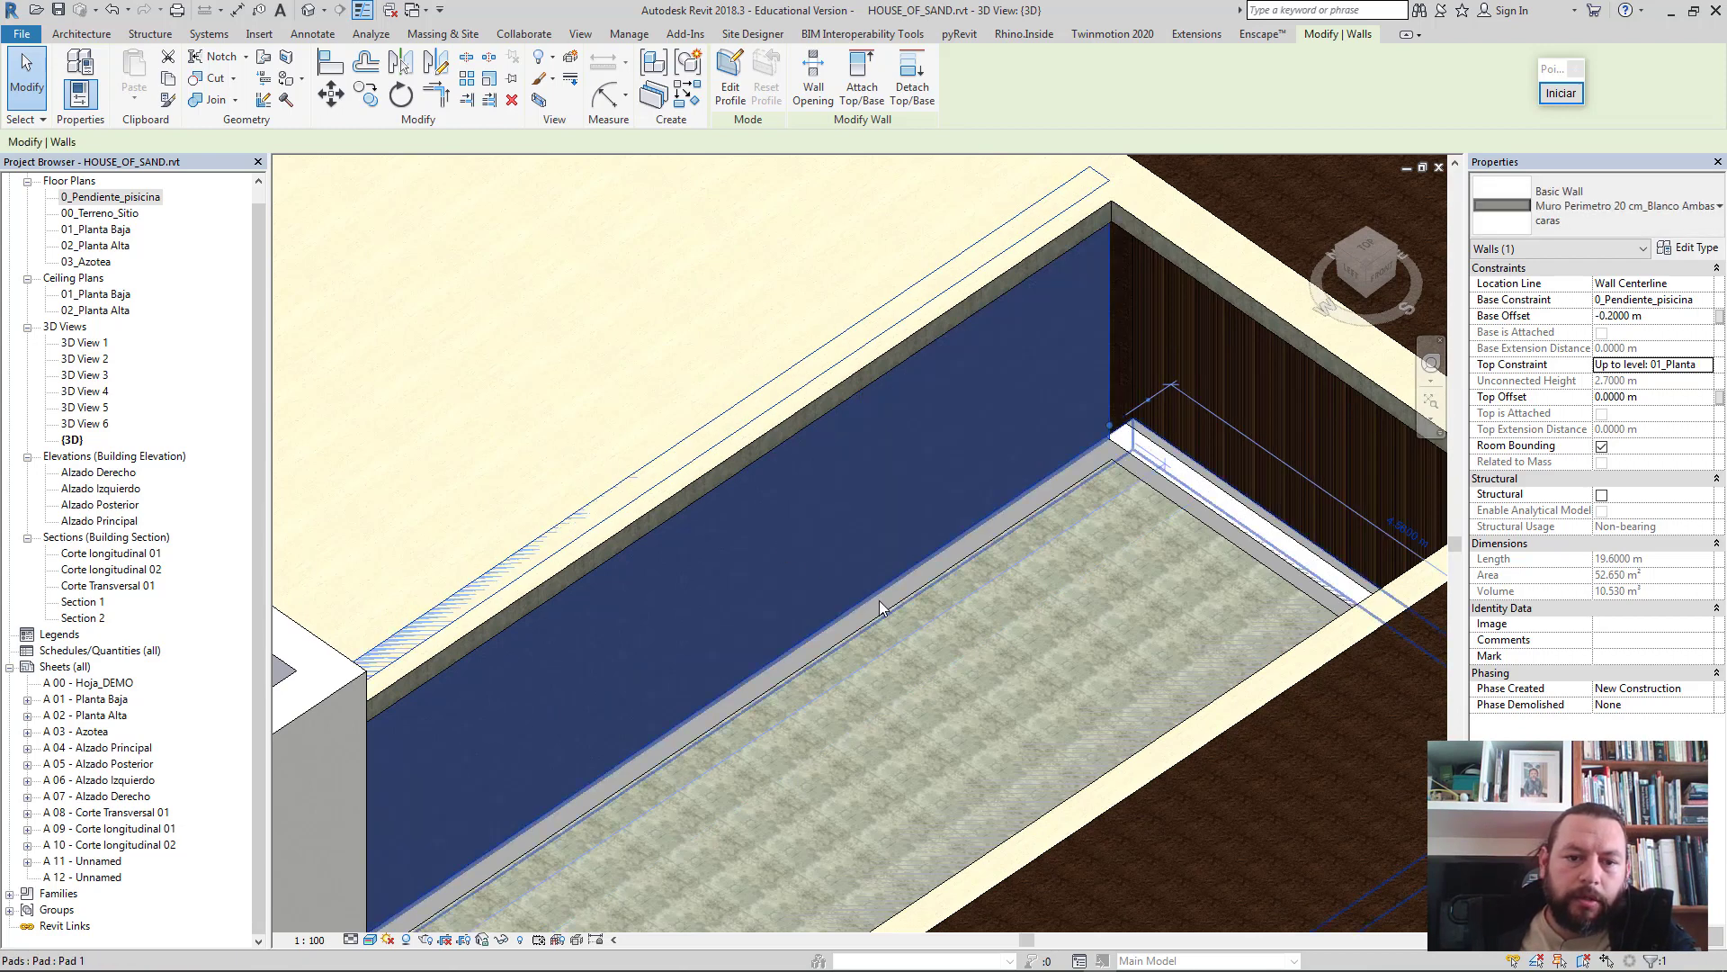
left_click(1662, 402)
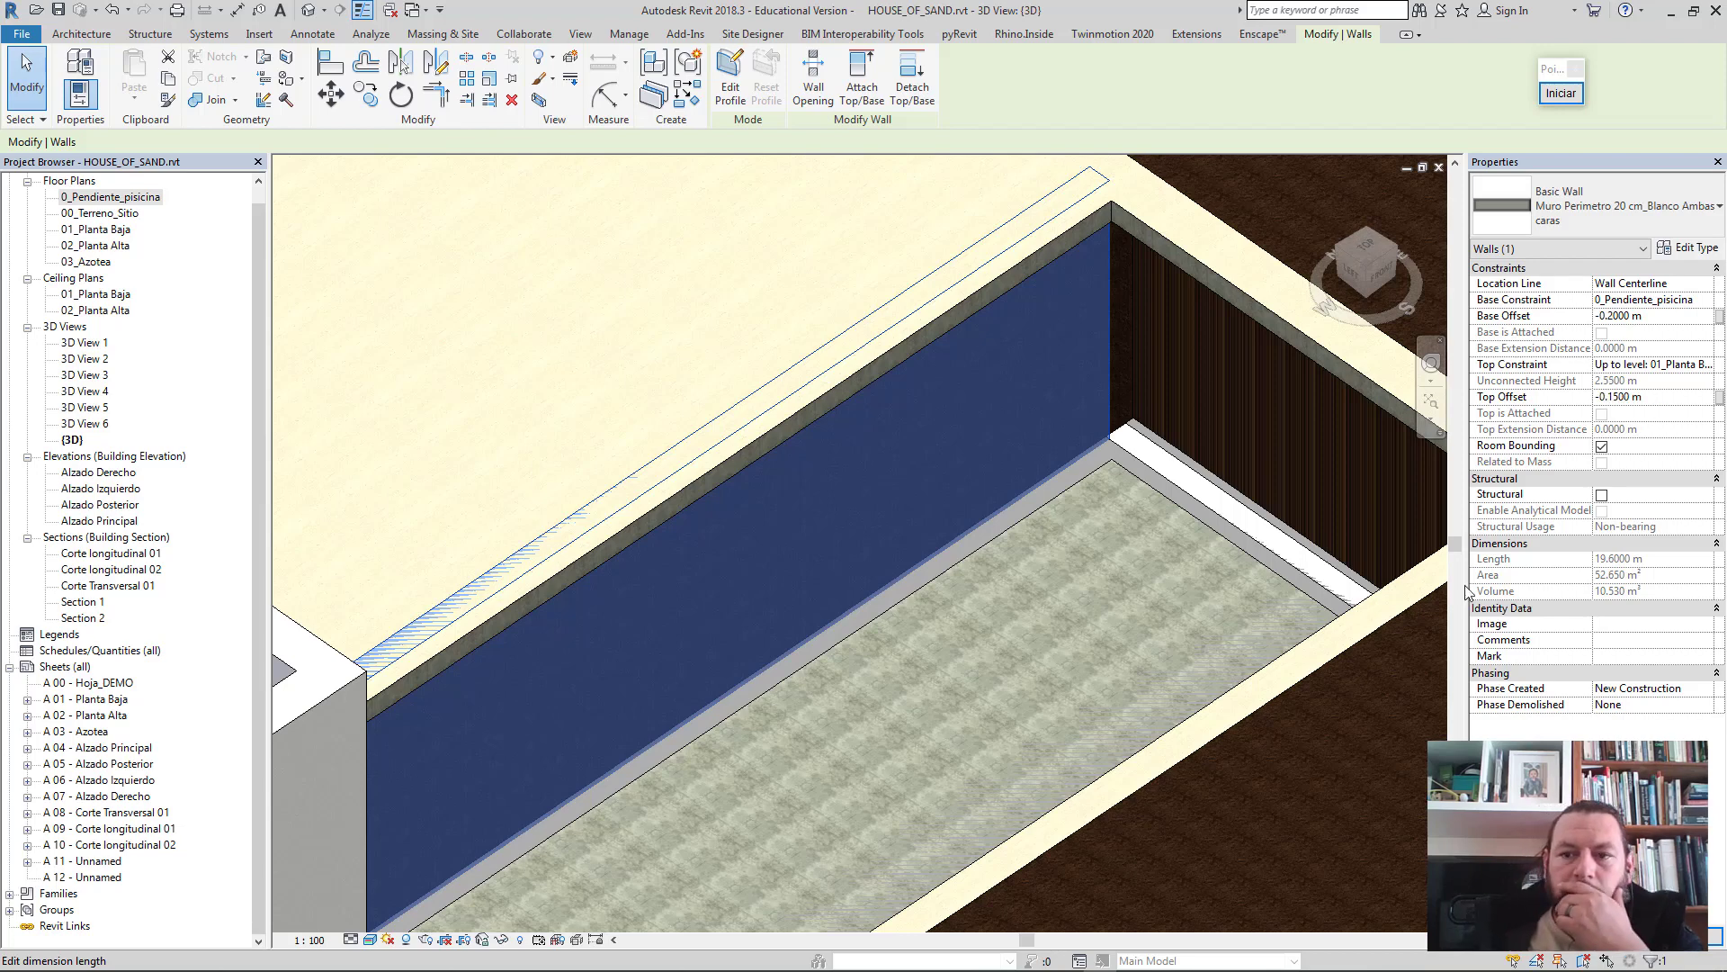
left_click(1440, 568)
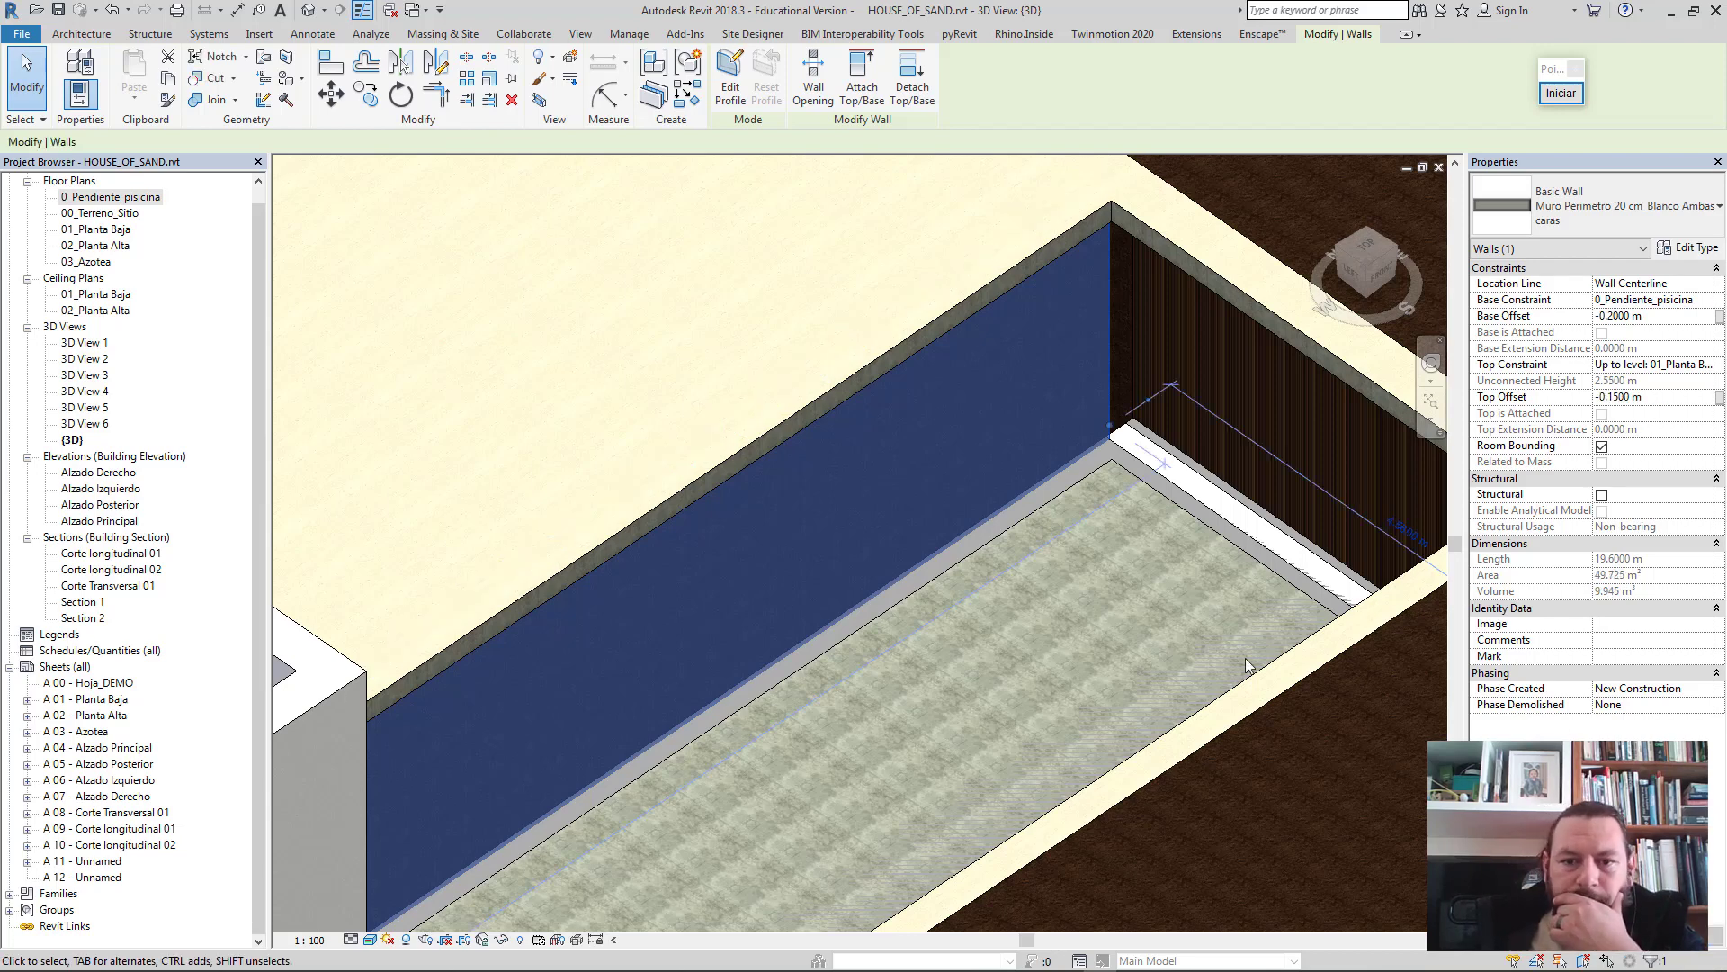
scroll(851, 417, "up", 1)
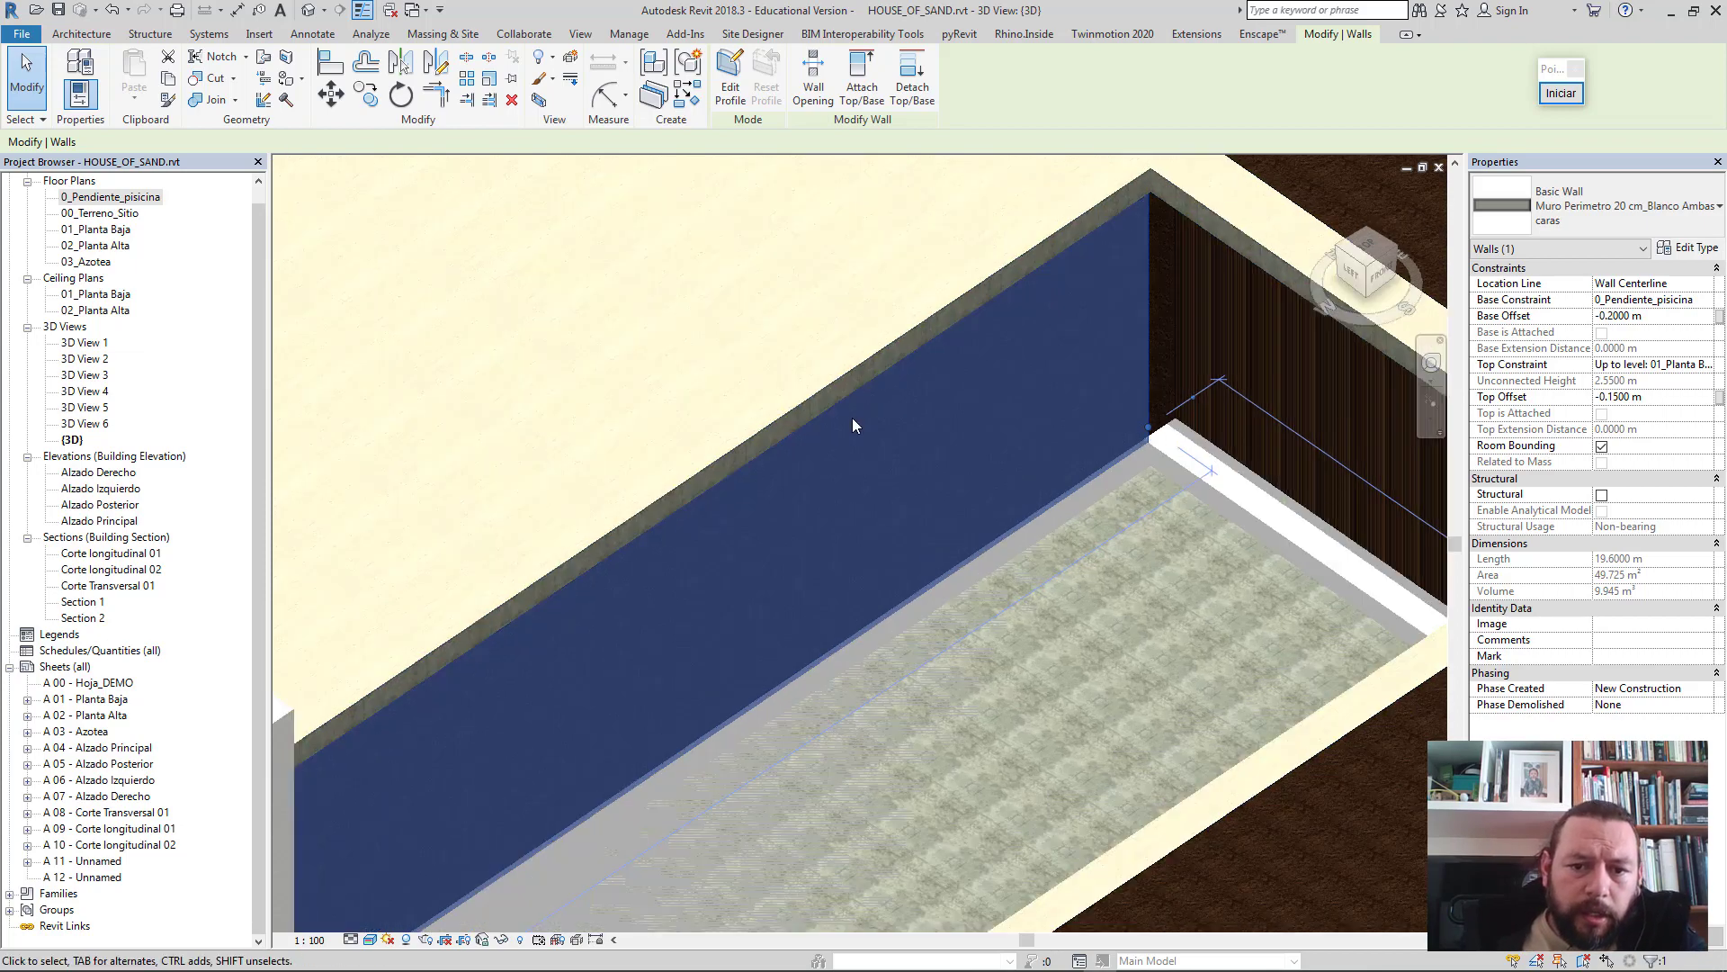
scroll(856, 413, "down", 2)
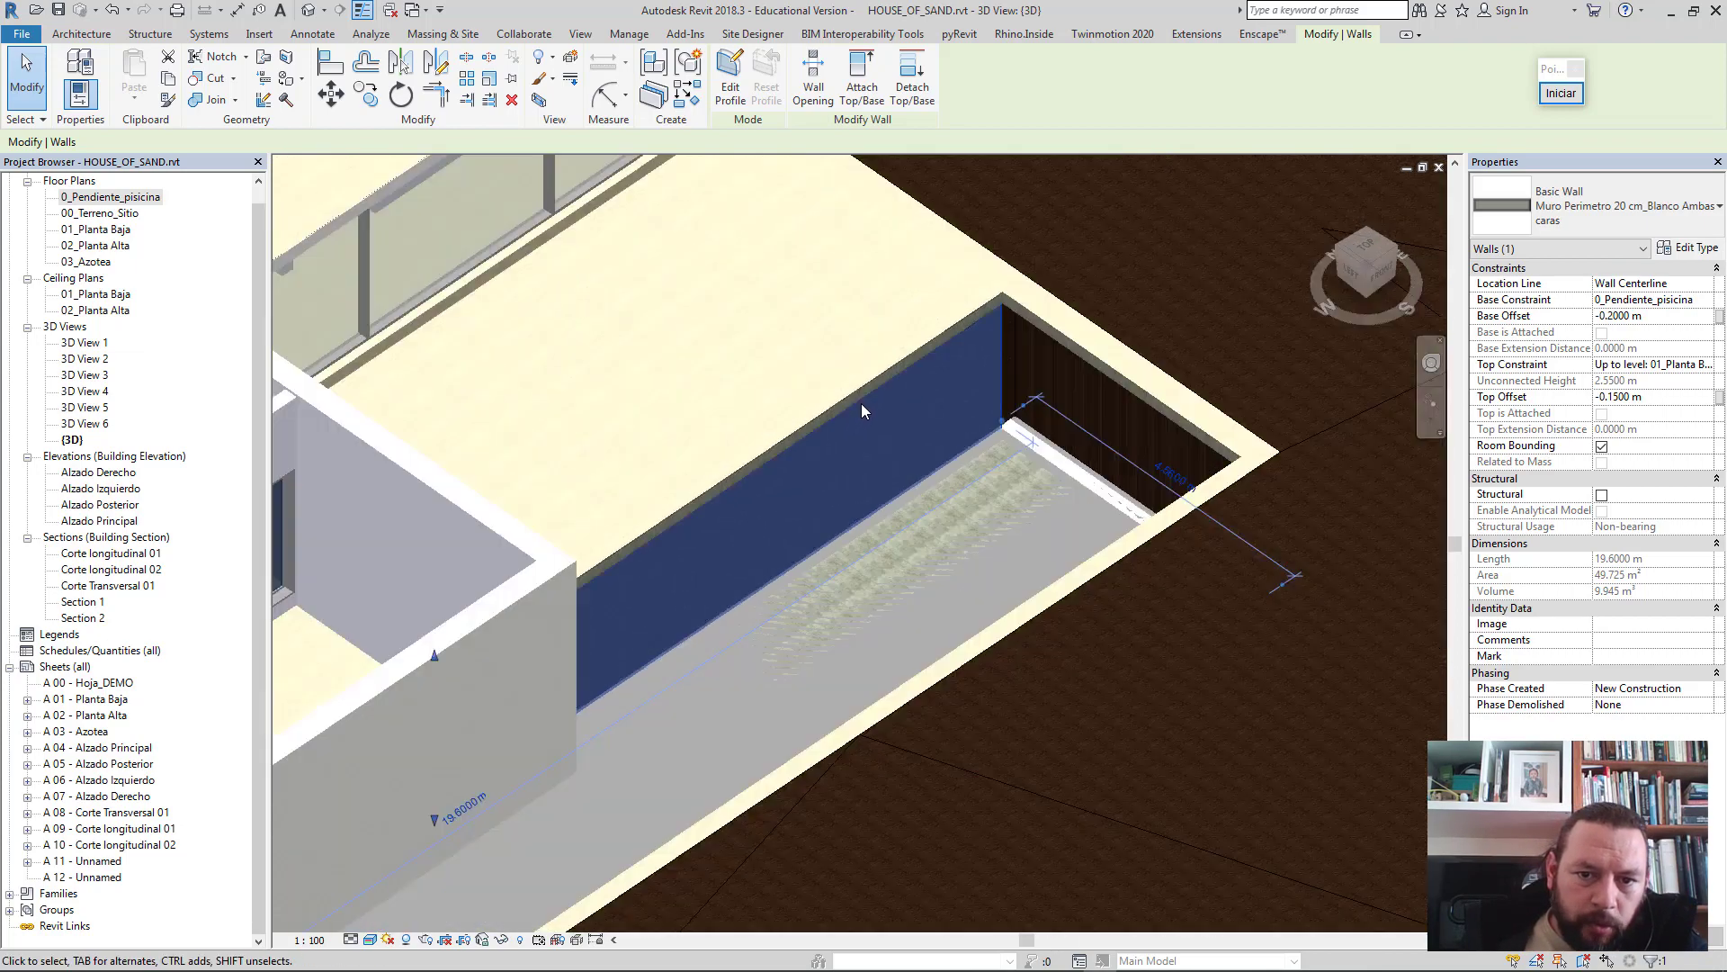
scroll(817, 429, "up", 2)
scroll(818, 428, "up", 2)
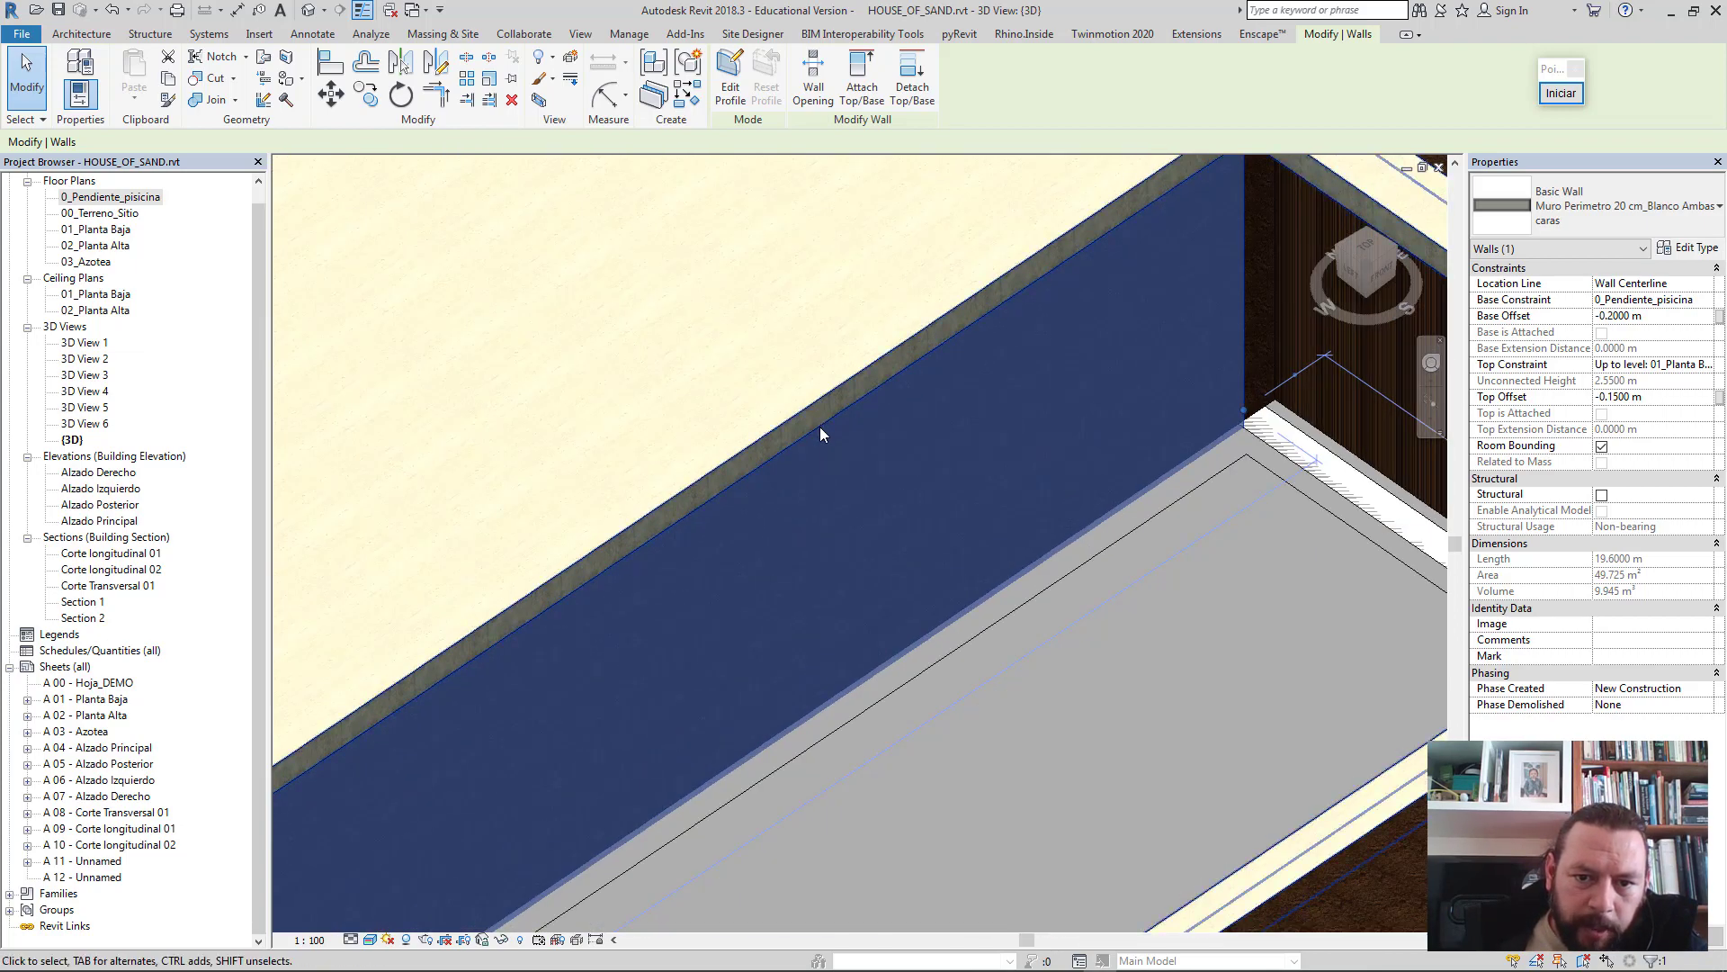
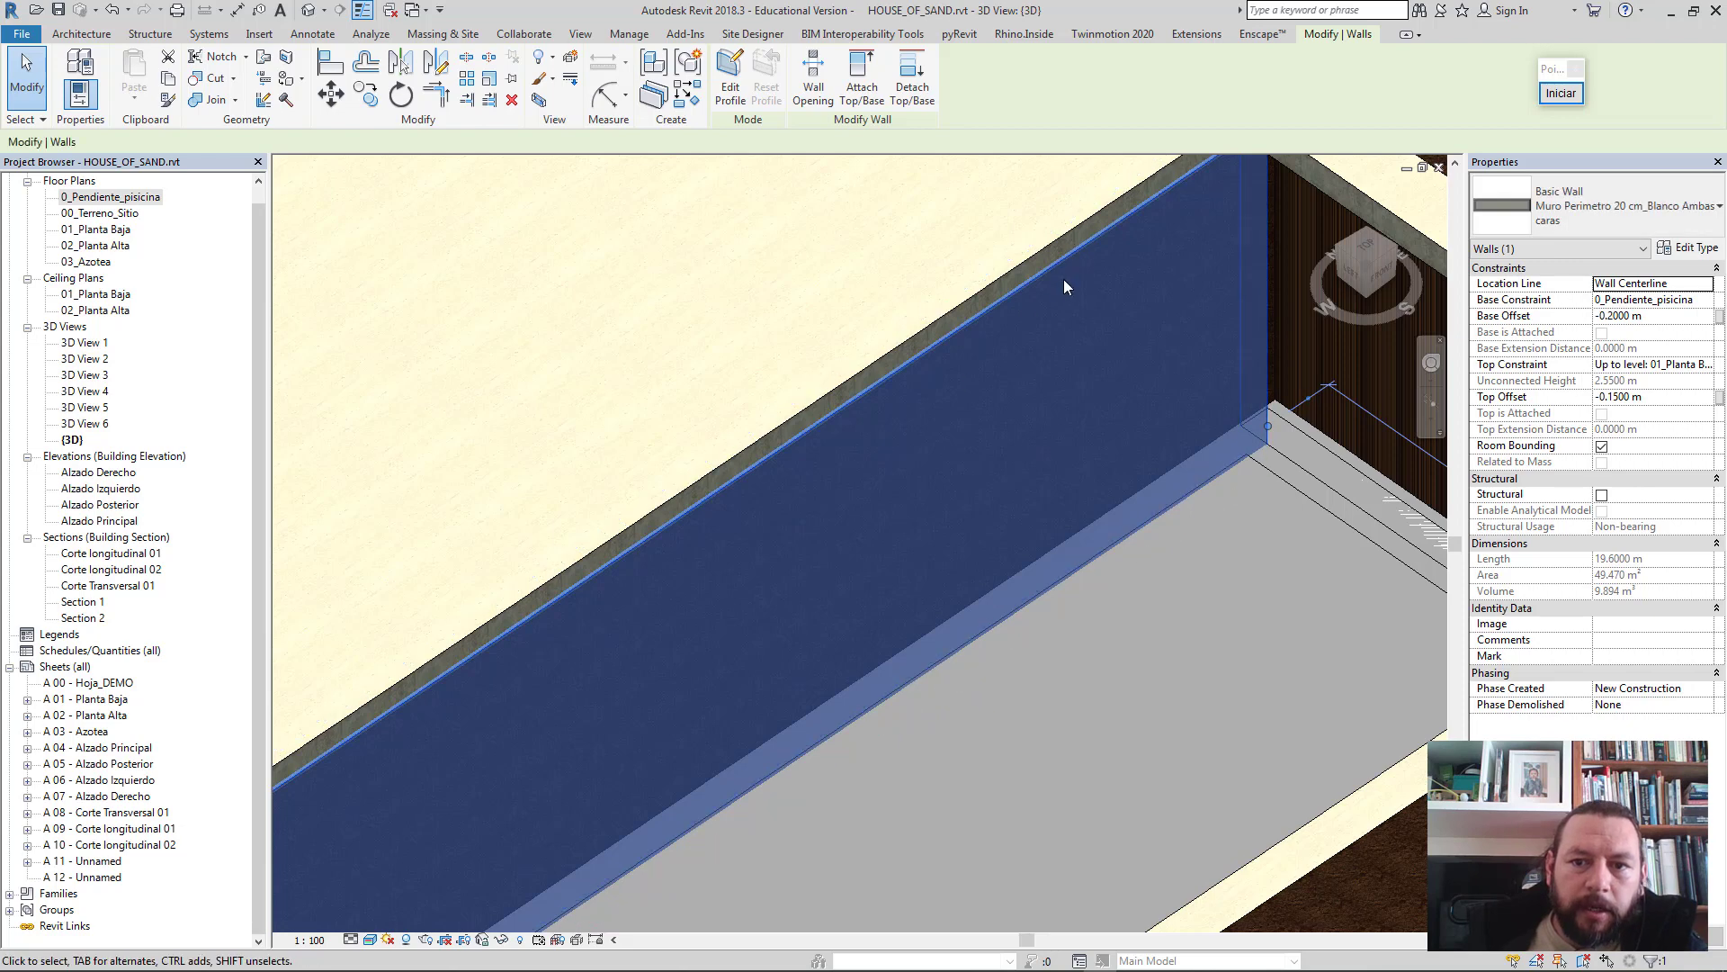
- Set the pool perimeter wall's Top Offset to -0.015 m and deselect it
scroll(952, 357, "up", 2)
scroll(955, 347, "up", 2)
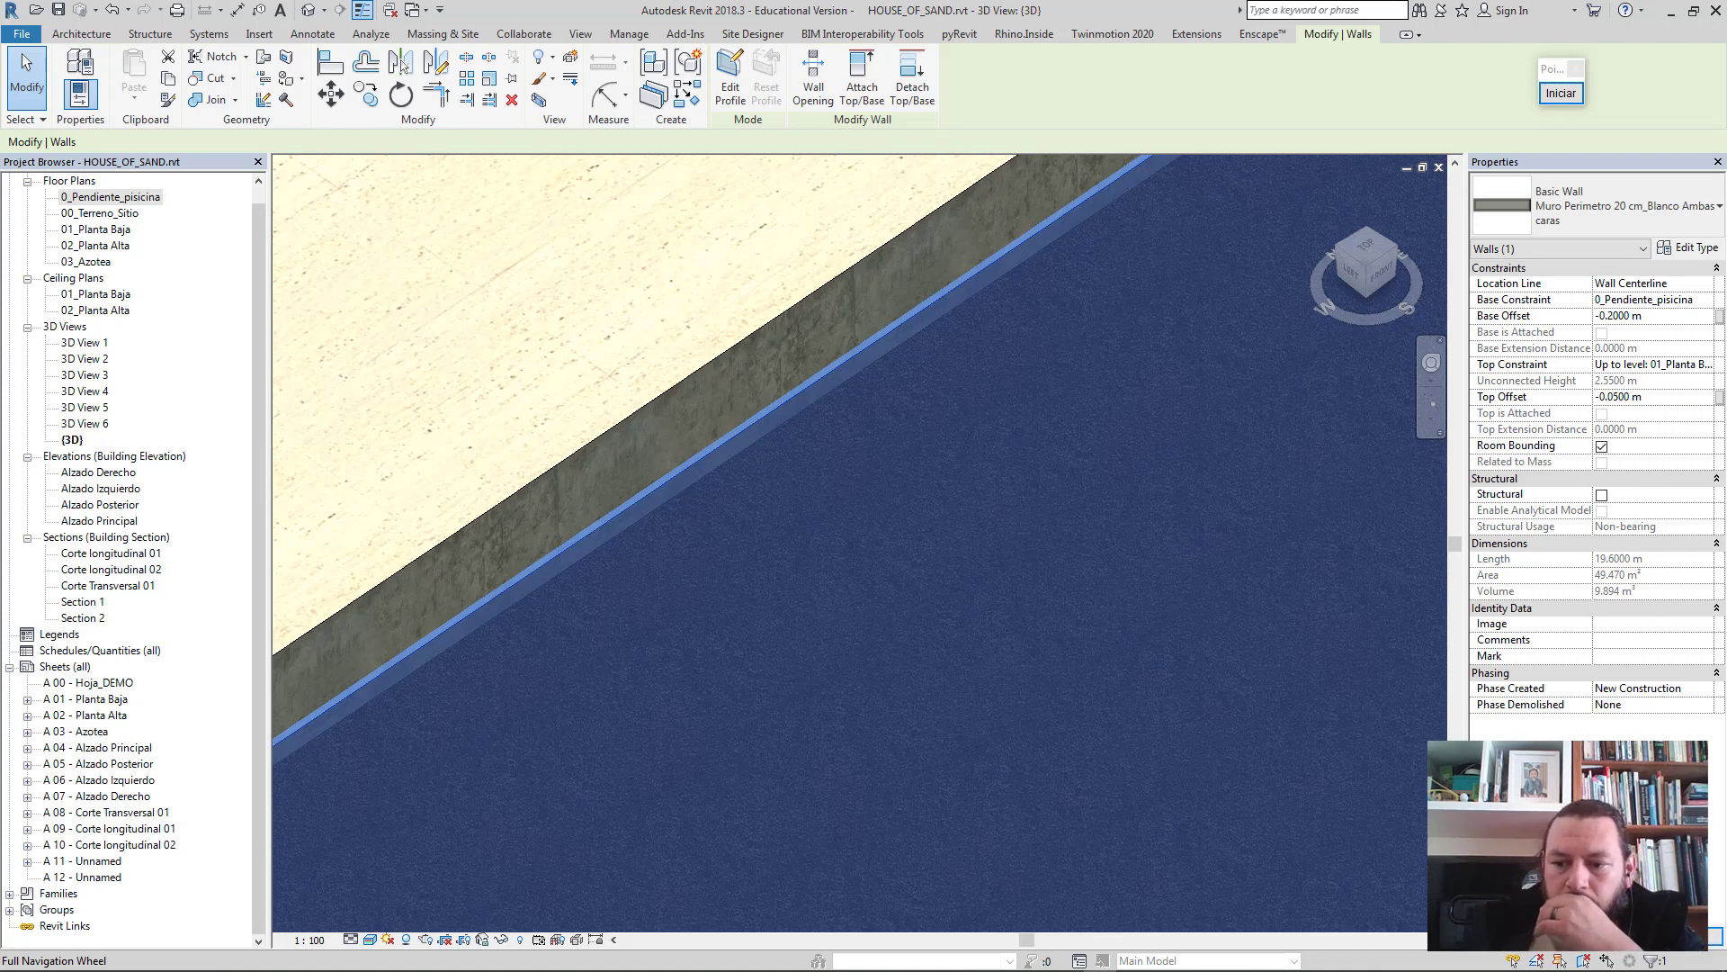
type("1")
key("Return")
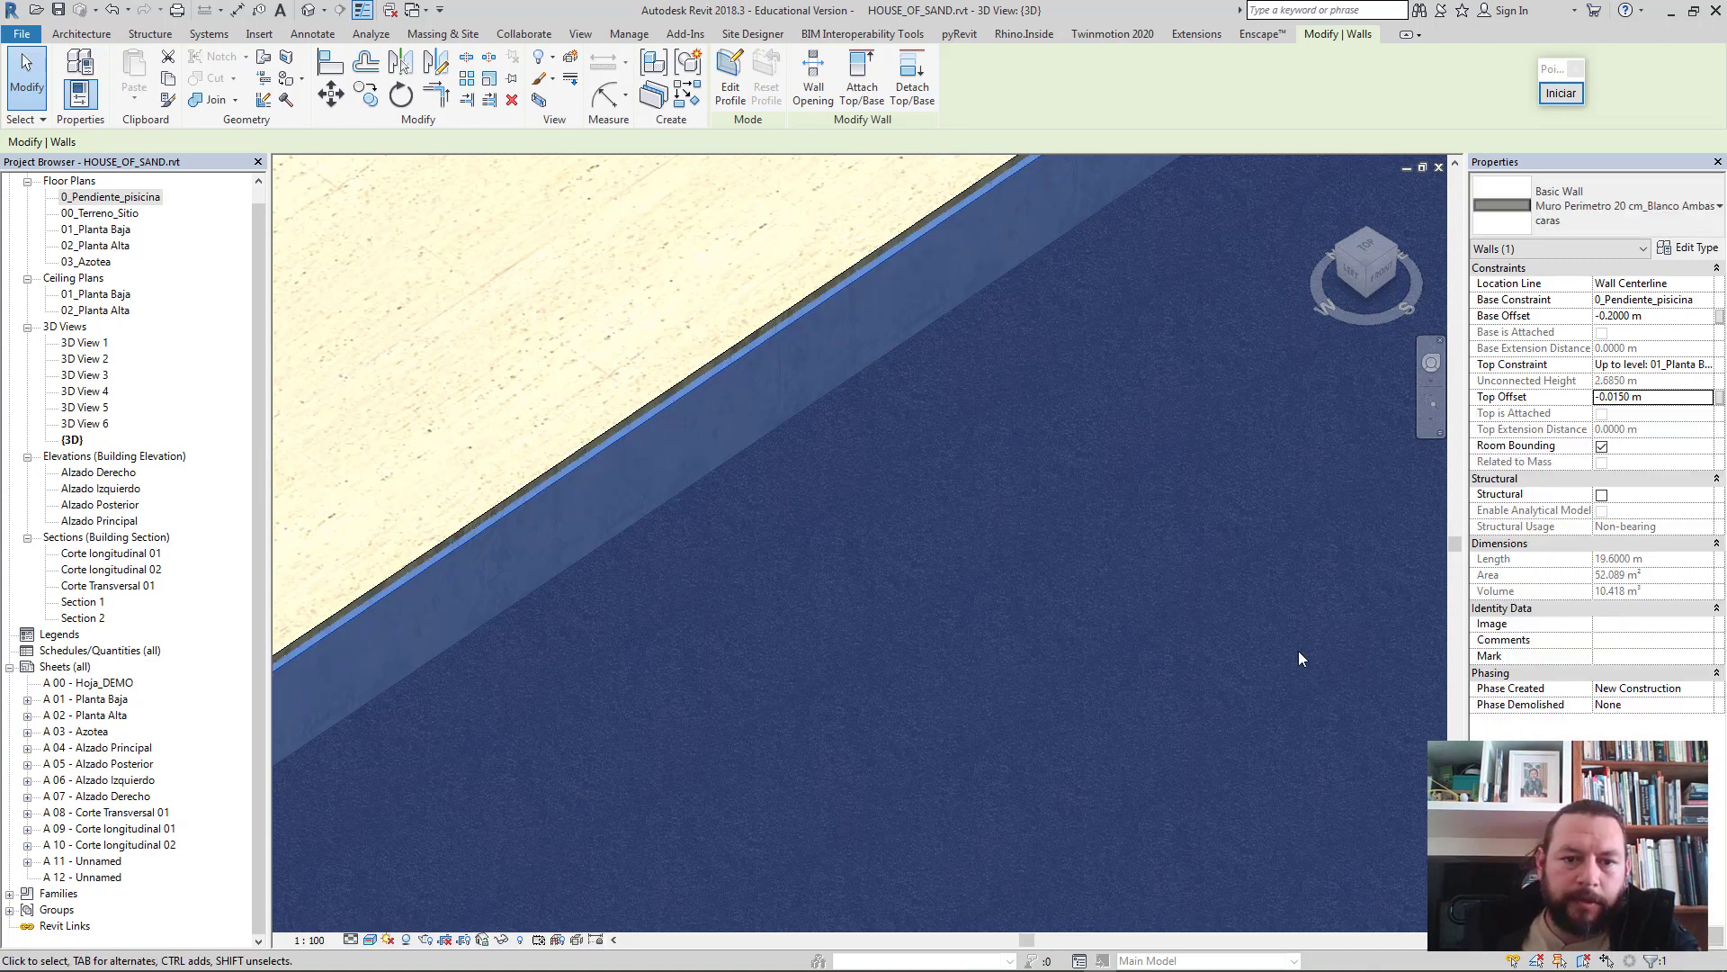
key("Escape")
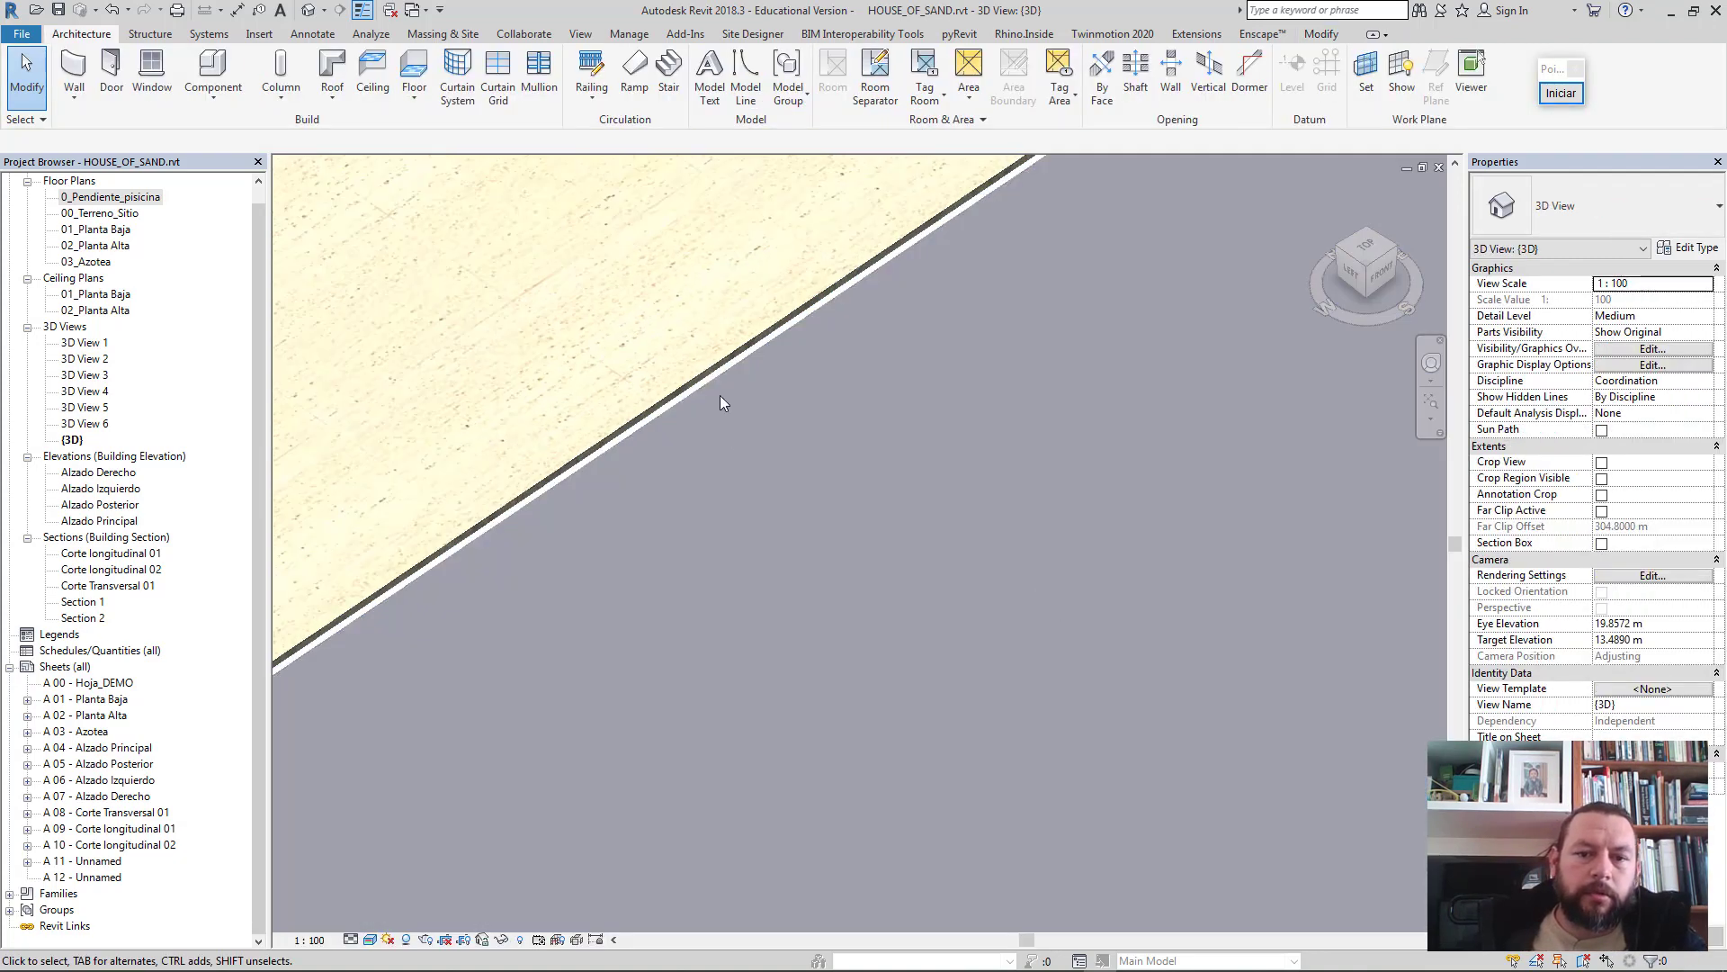
- Match Type Properties from the grey perimeter wall onto the first dark wood pool wall
scroll(728, 423, "down", 1)
scroll(774, 491, "down", 3)
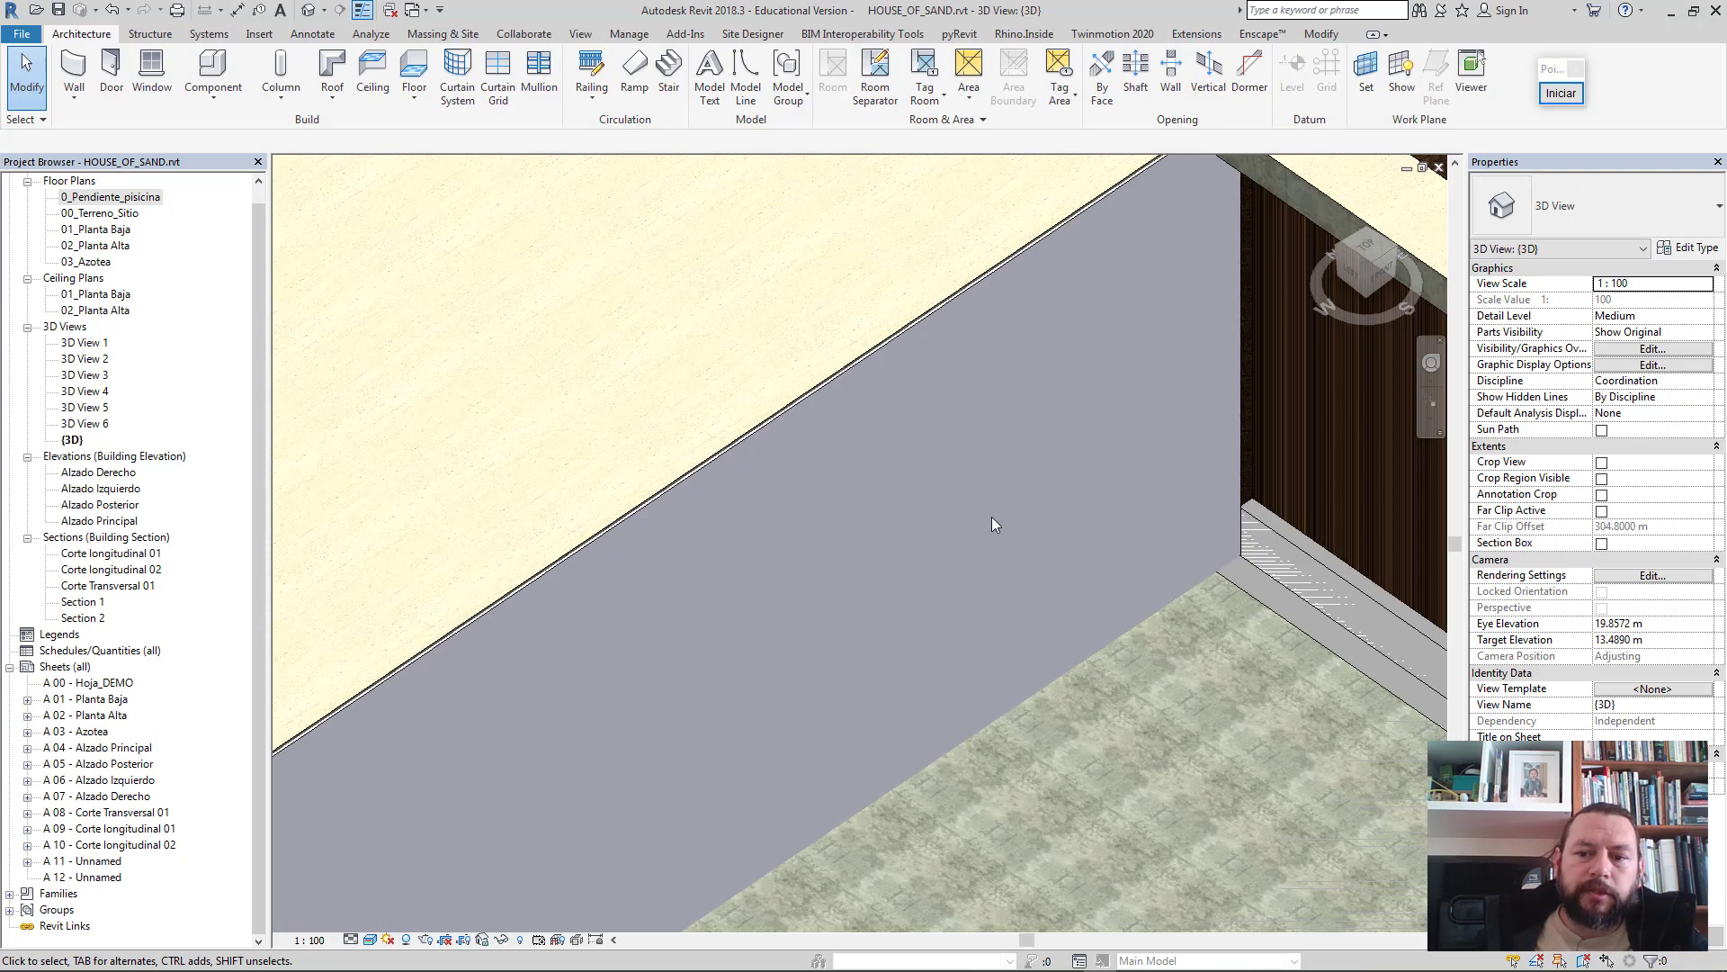
middle_click_drag(991, 516, 797, 473)
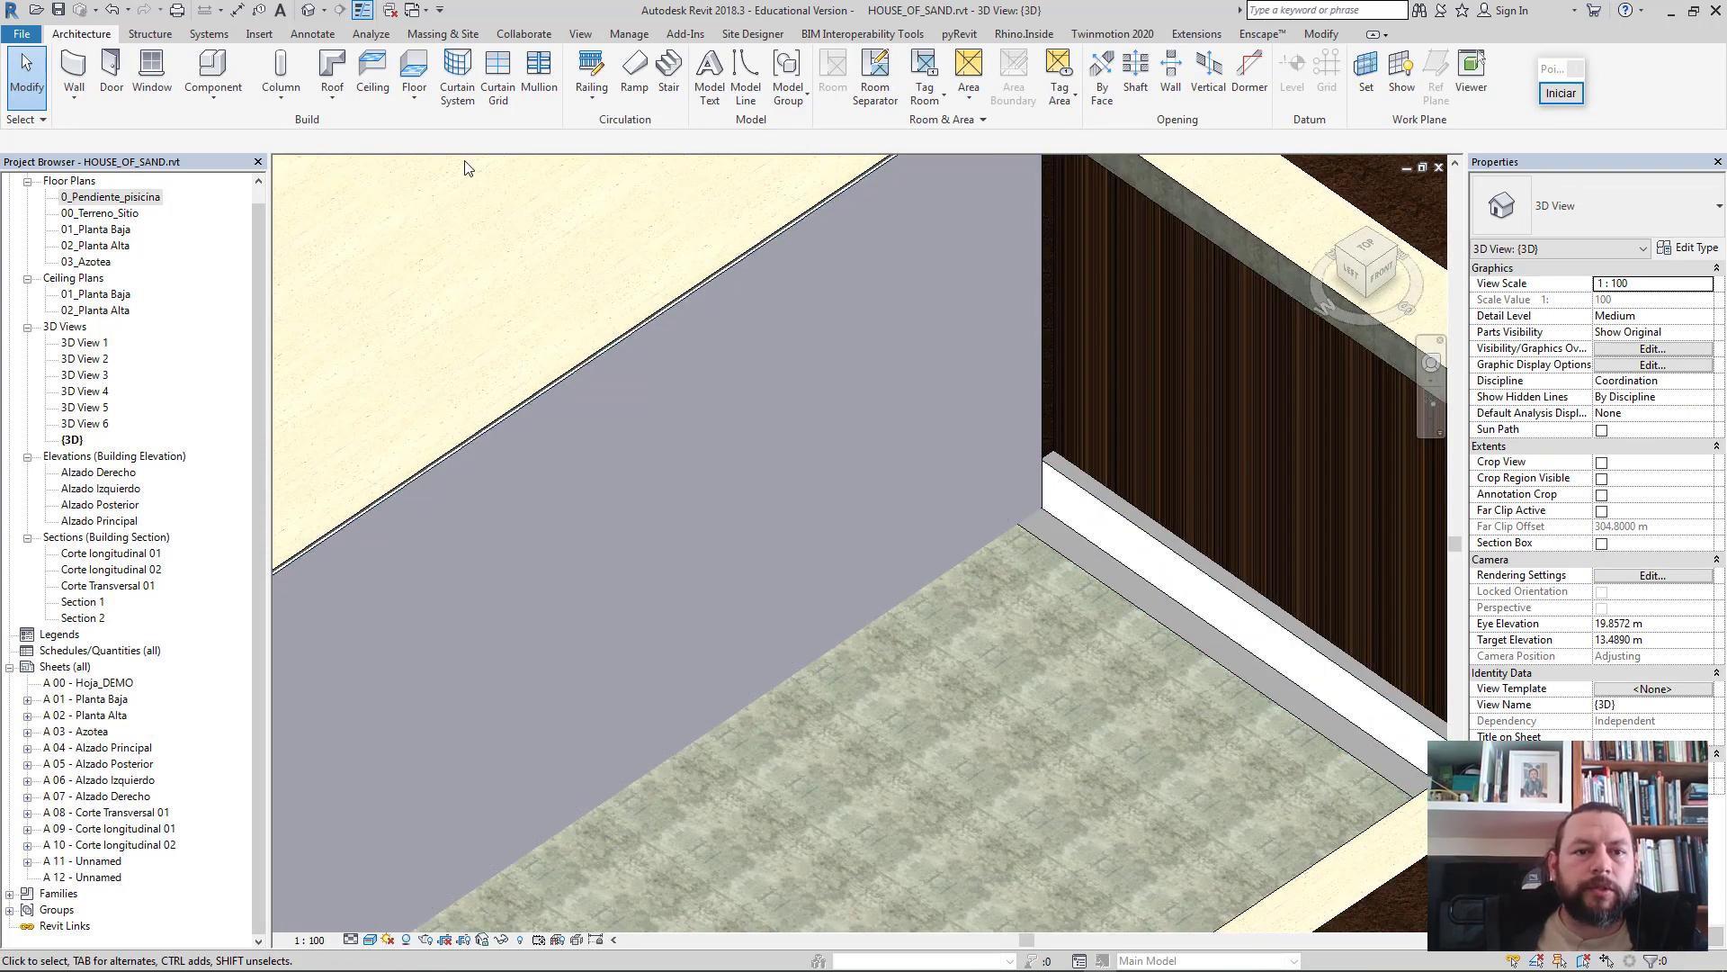
left_click(677, 306)
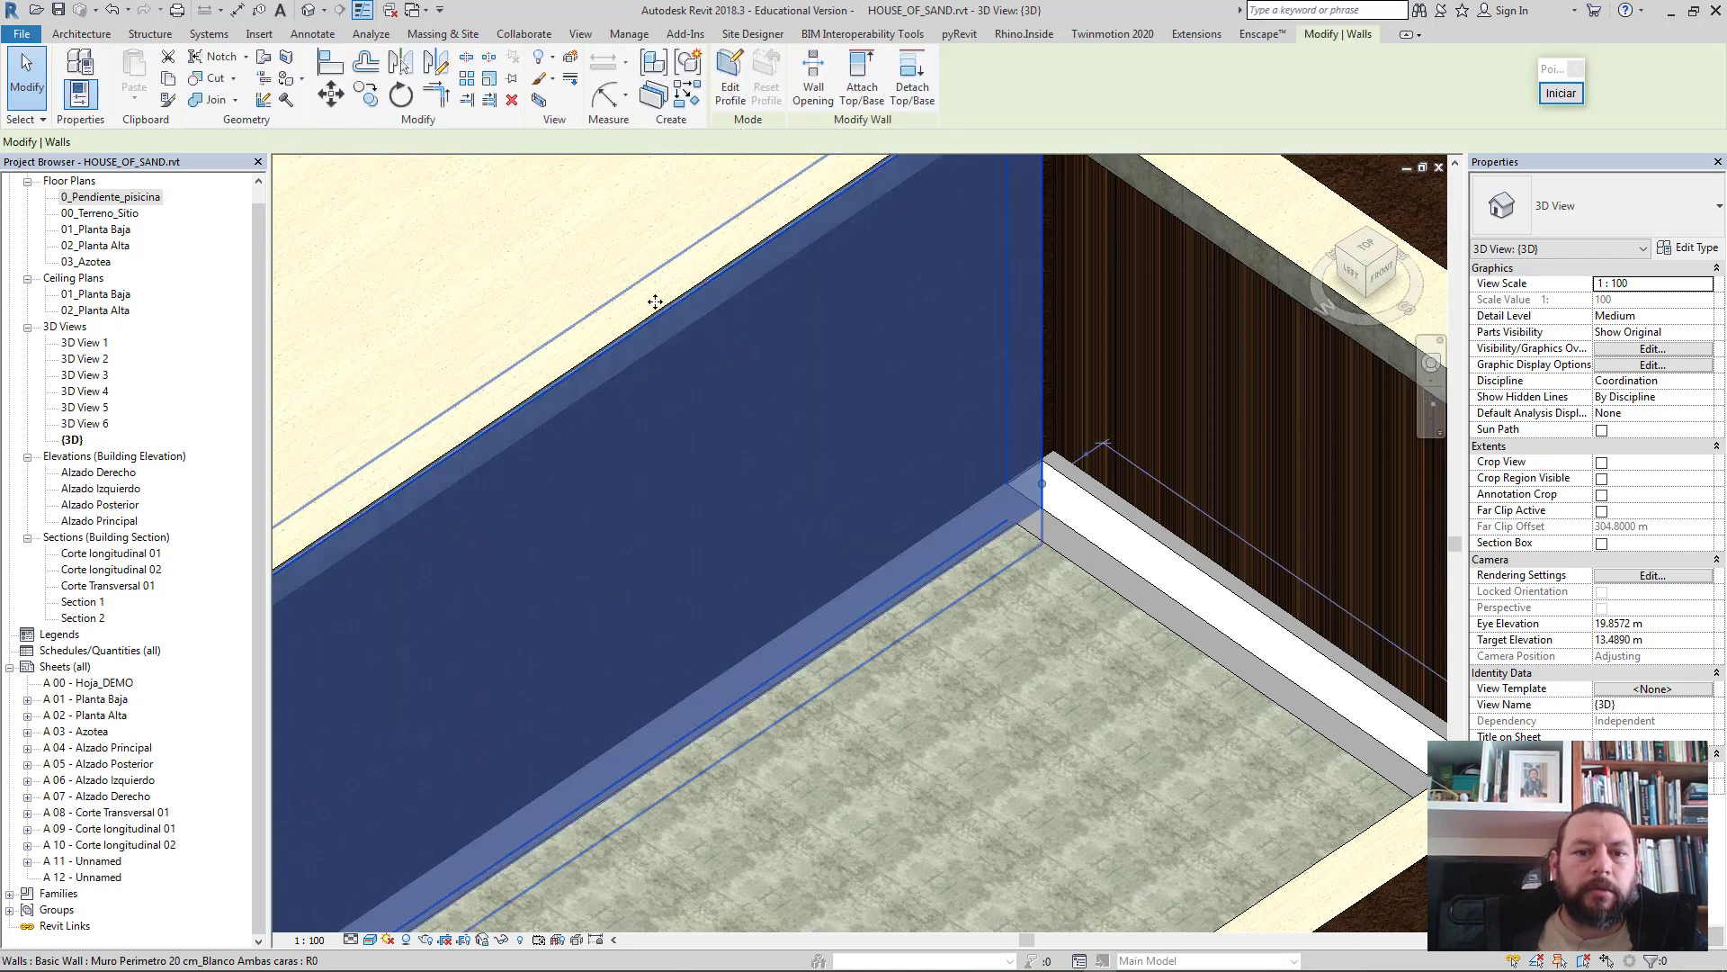
left_click(167, 101)
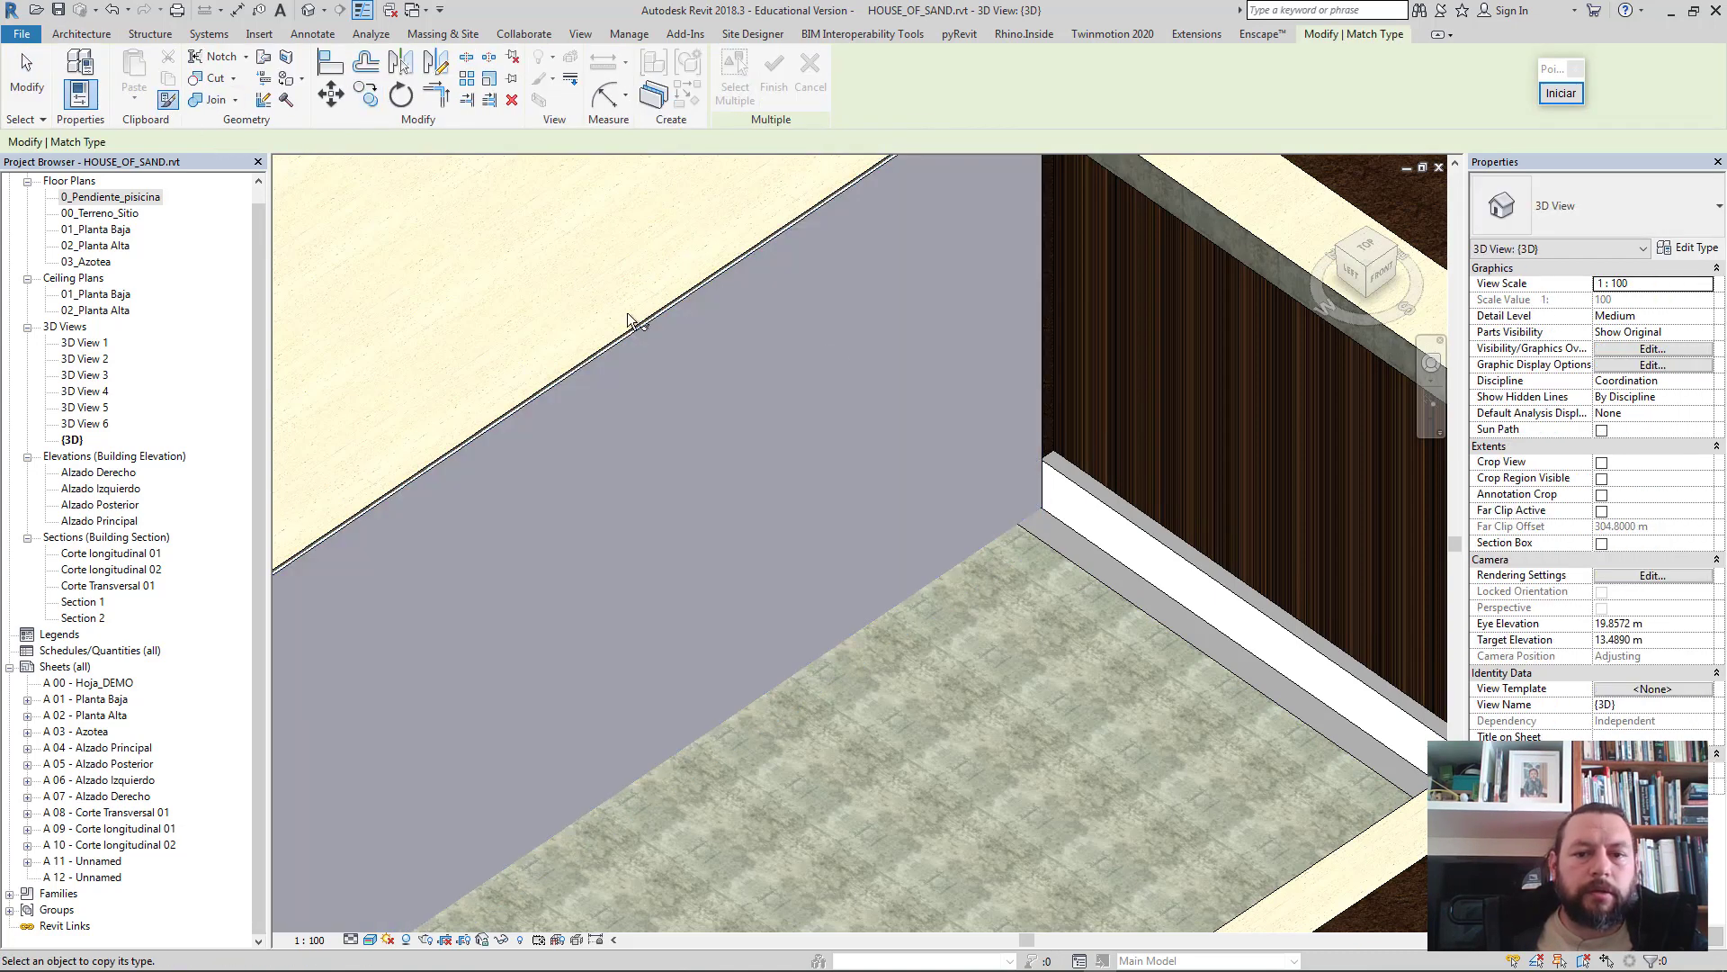
left_click(1039, 350)
left_click(1078, 532)
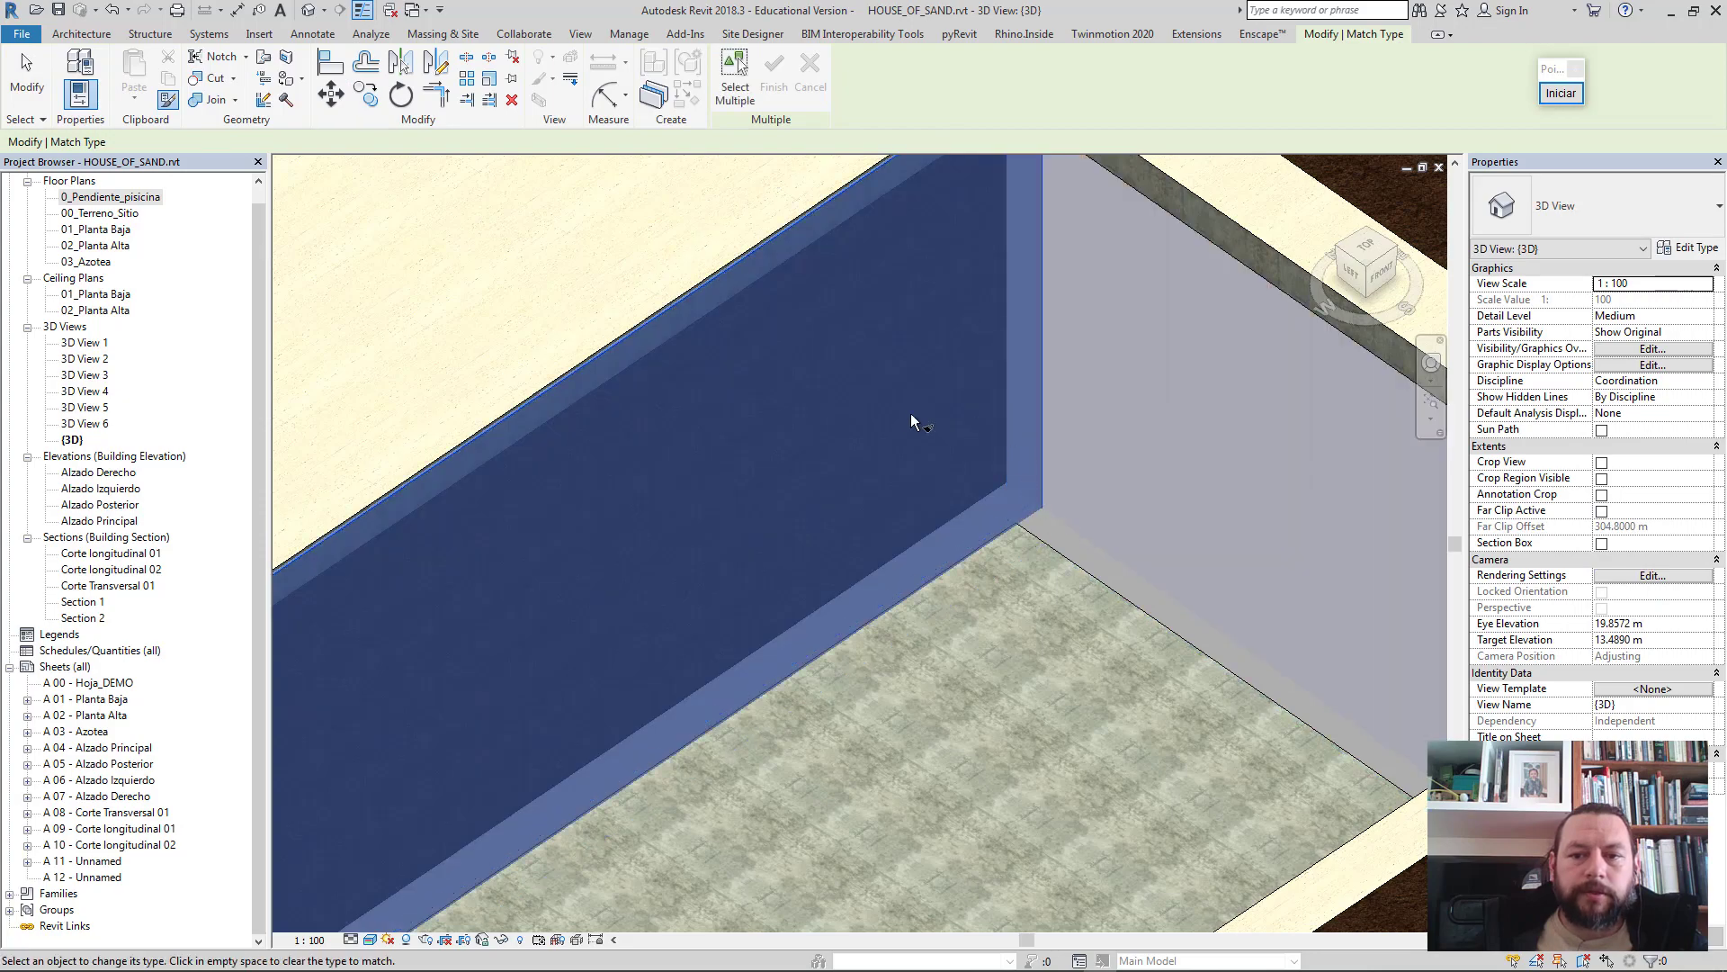
- Orbit around the pool and convert two more dark wood walls to the grey type
middle_click_drag(910, 413, 1184, 586, "shift")
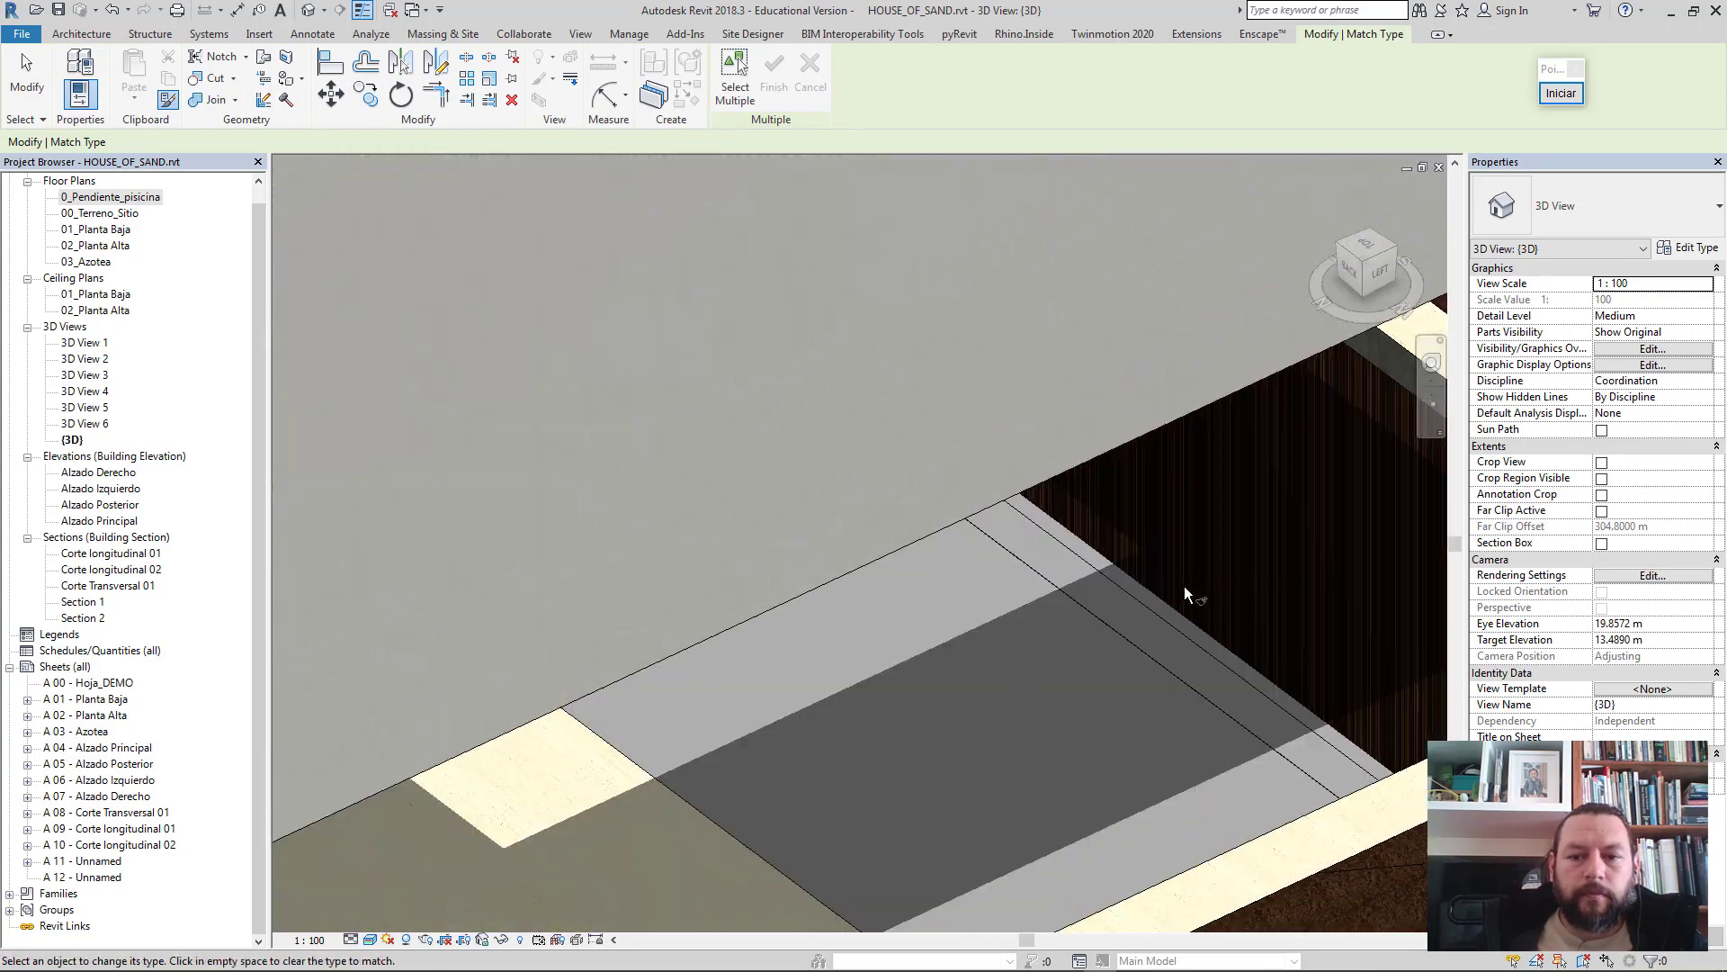
scroll(1020, 591, "up", 5)
middle_click_drag(989, 567, 1150, 686)
scroll(749, 398, "down", 3)
scroll(810, 630, "up", 4)
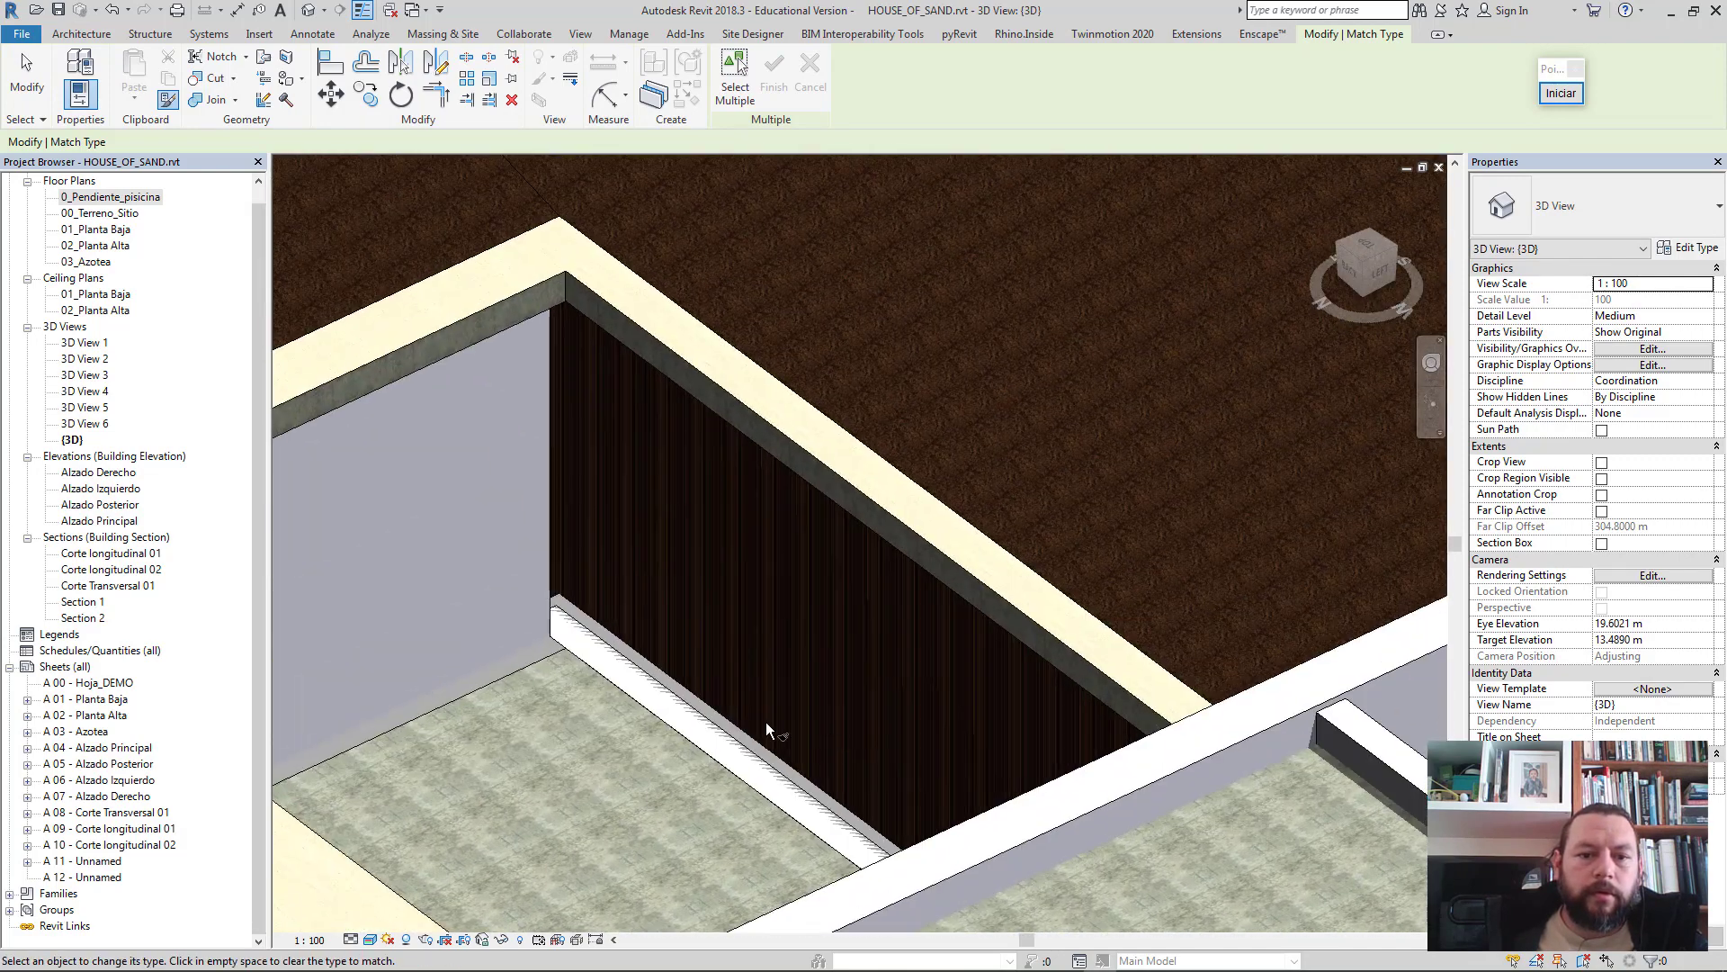
middle_click_drag(765, 722, 878, 613)
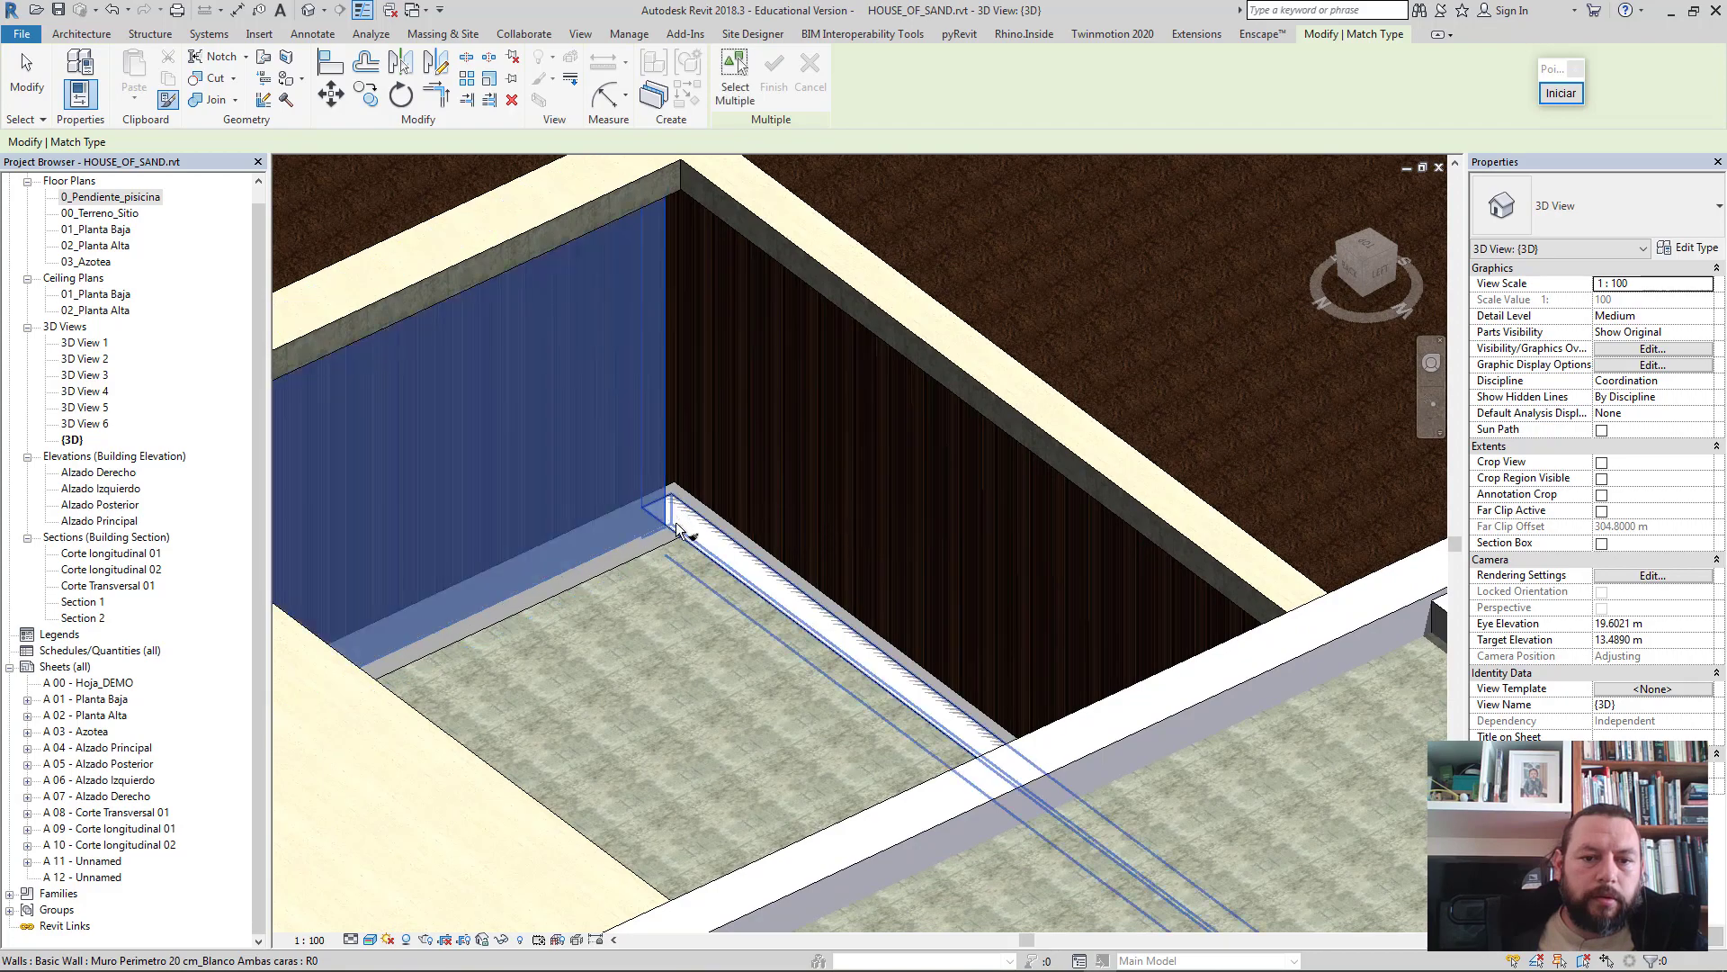
left_click(683, 533)
mouse_move(657, 462)
middle_mouse_down("shift")
mouse_move(591, 623)
mouse_move(447, 542)
mouse_move(470, 543)
mouse_move(729, 285)
mouse_move(784, 536)
mouse_move(794, 297)
mouse_move(774, 663)
mouse_move(917, 536)
mouse_move(717, 562)
mouse_move(848, 422)
mouse_move(461, 625)
mouse_move(945, 489)
mouse_move(727, 445)
mouse_move(716, 412)
middle_mouse_up("shift")
scroll(726, 564, "down", 3)
scroll(716, 412, "up", 2)
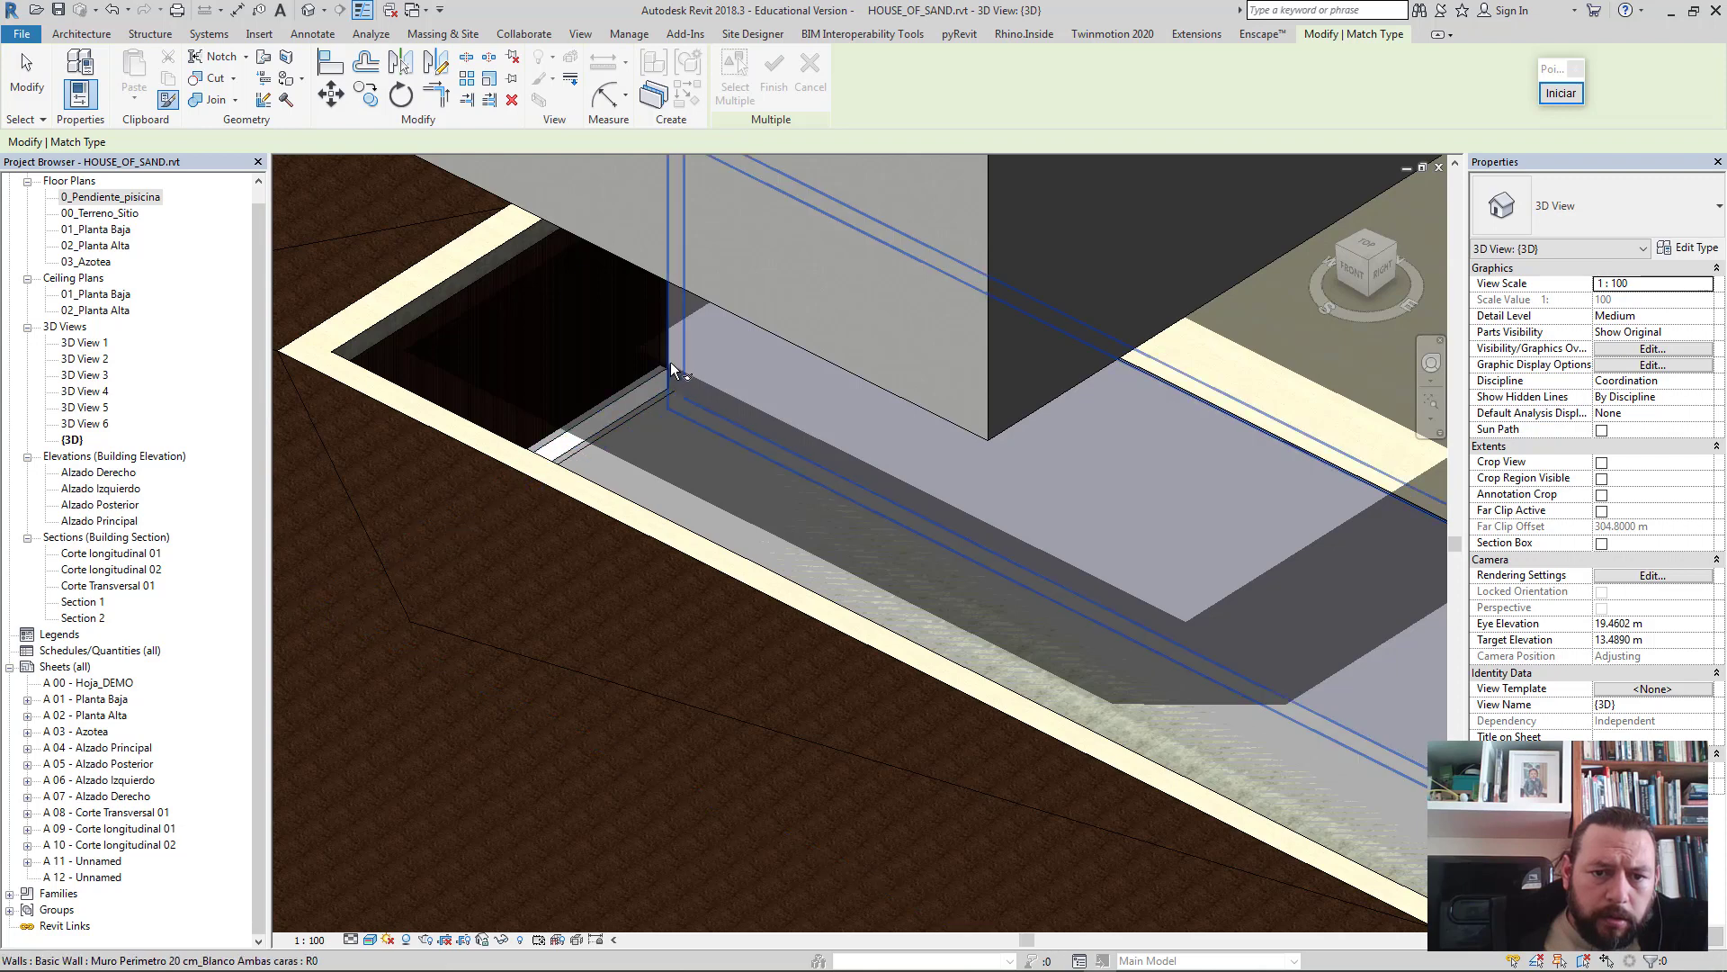
left_click(671, 361)
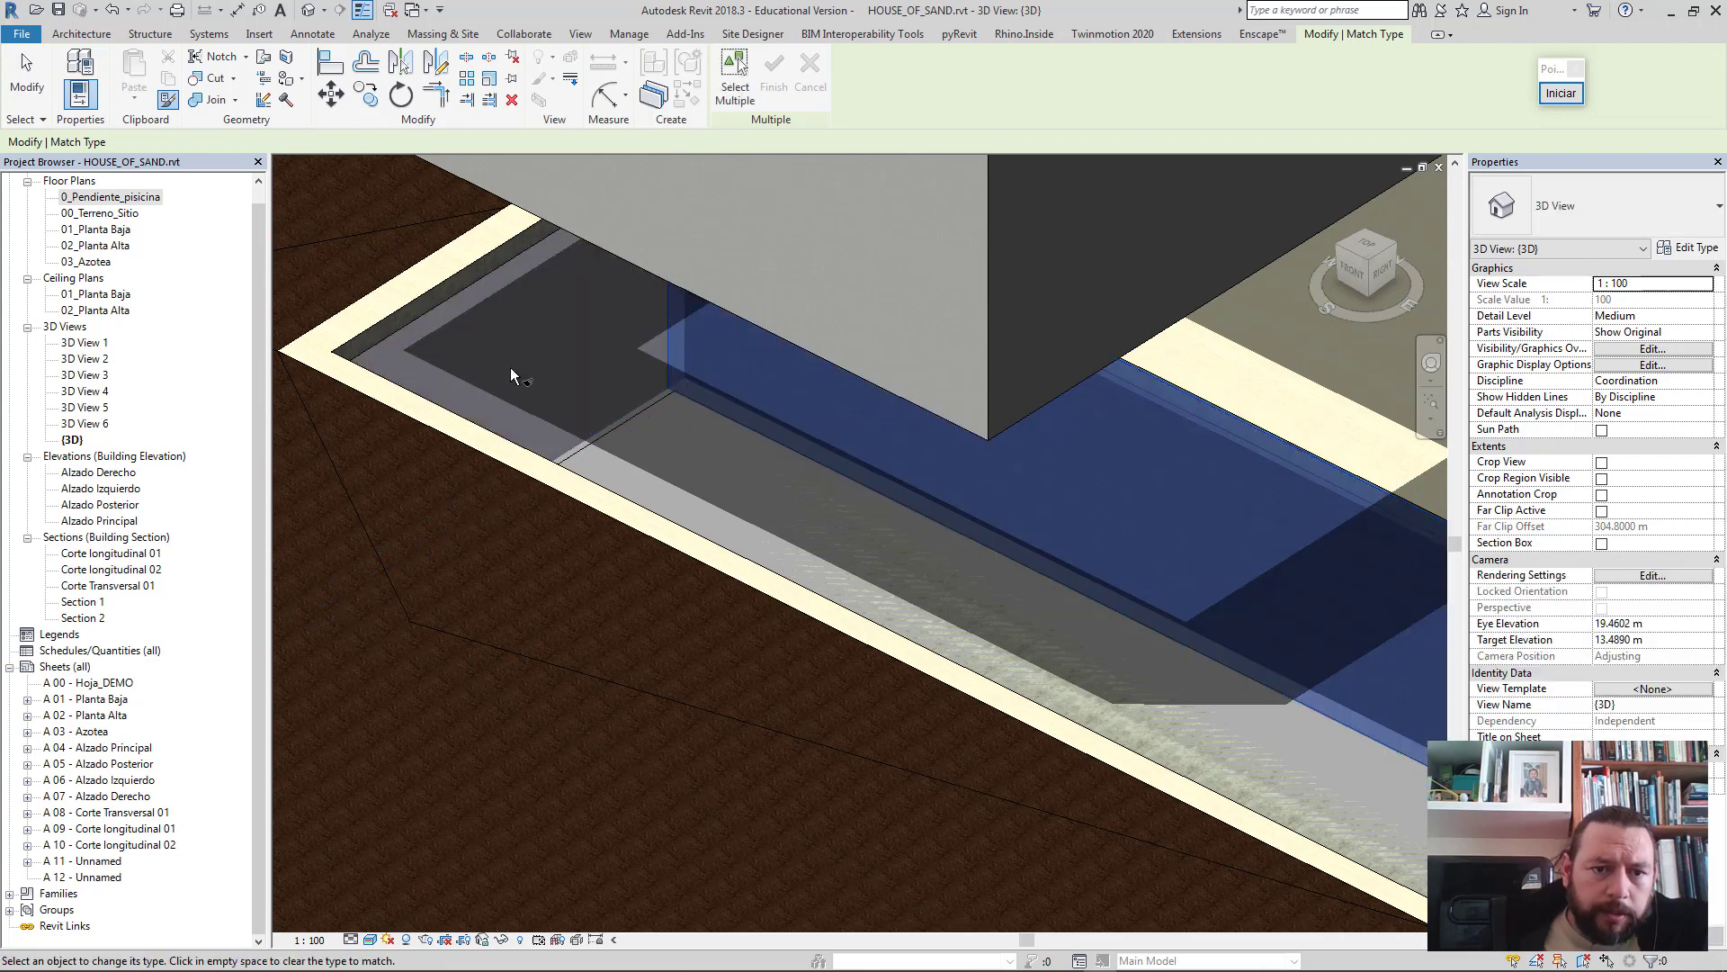
- Finish matching wall types and check the pool side wall's top offset
key("Escape")
scroll(489, 309, "up", 4)
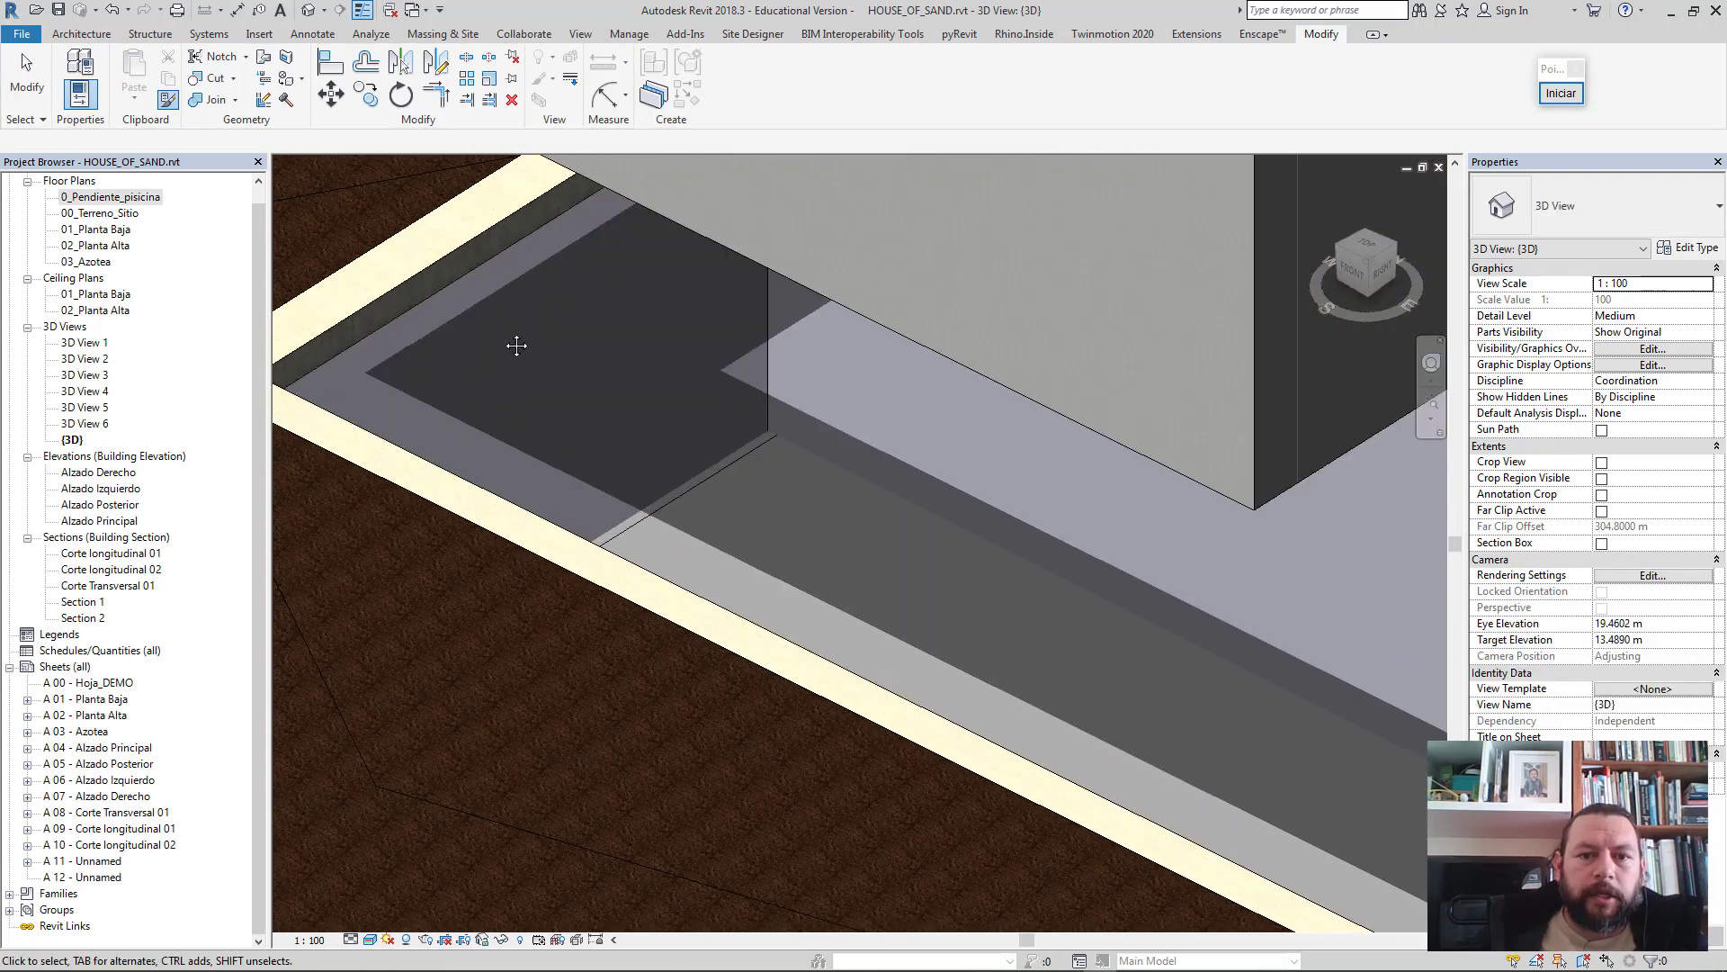
middle_click_drag(1388, 520, 1256, 520)
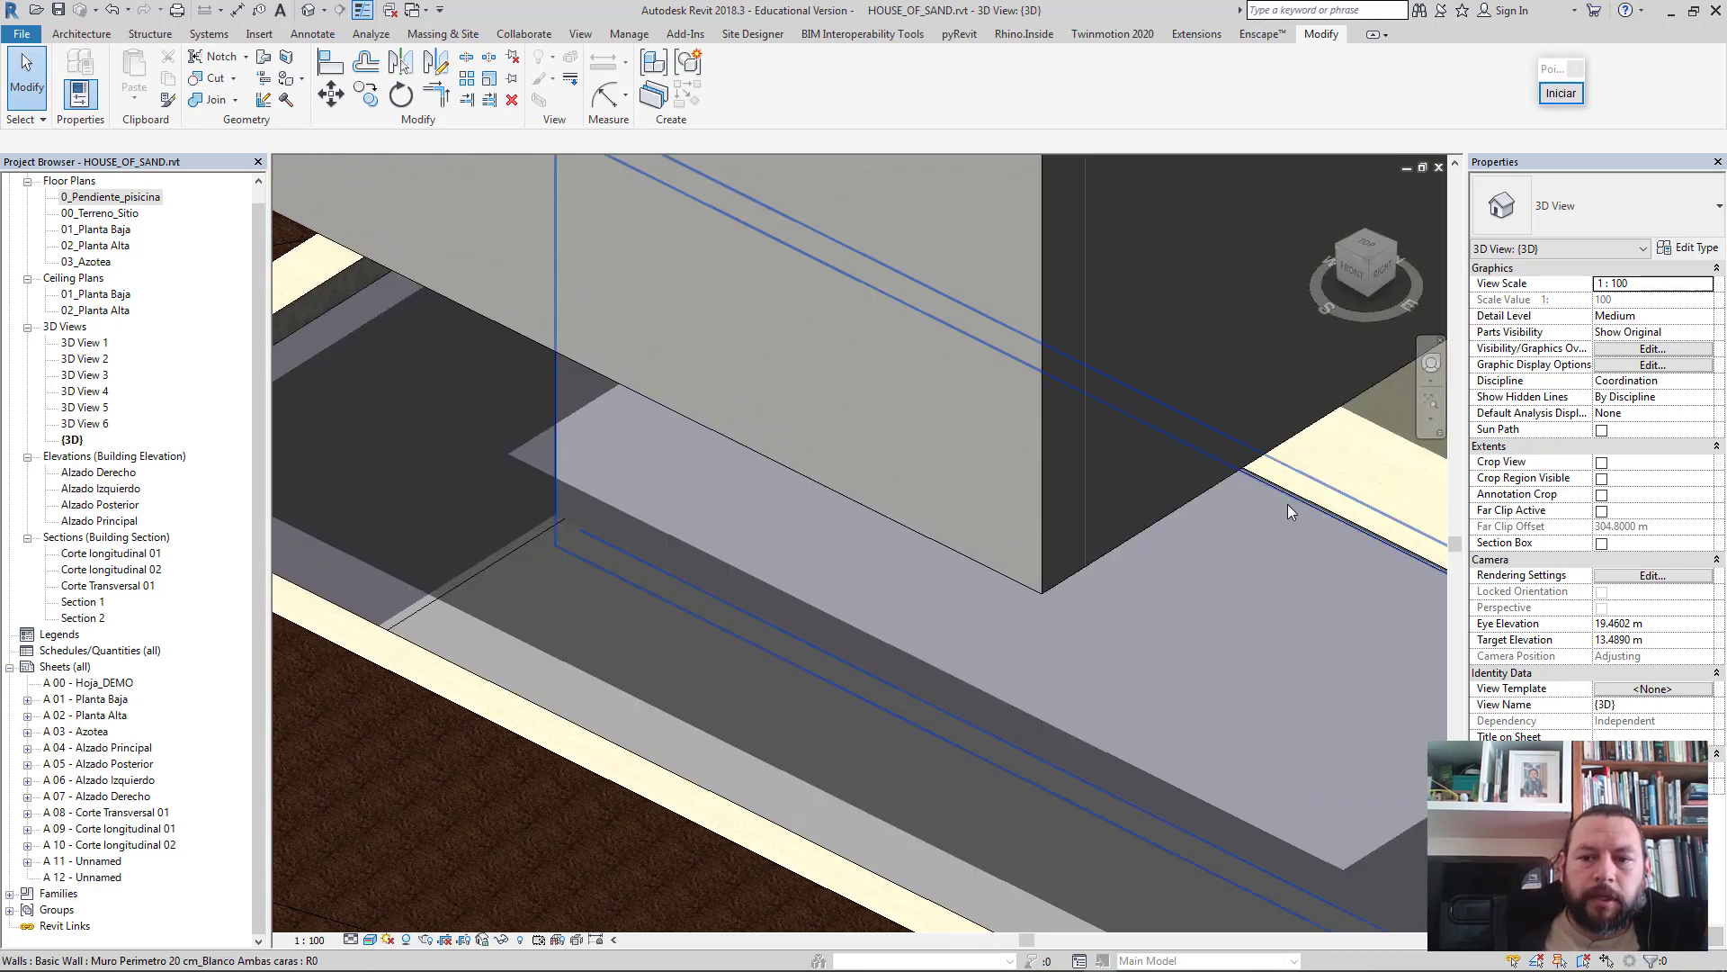
left_click(1289, 502)
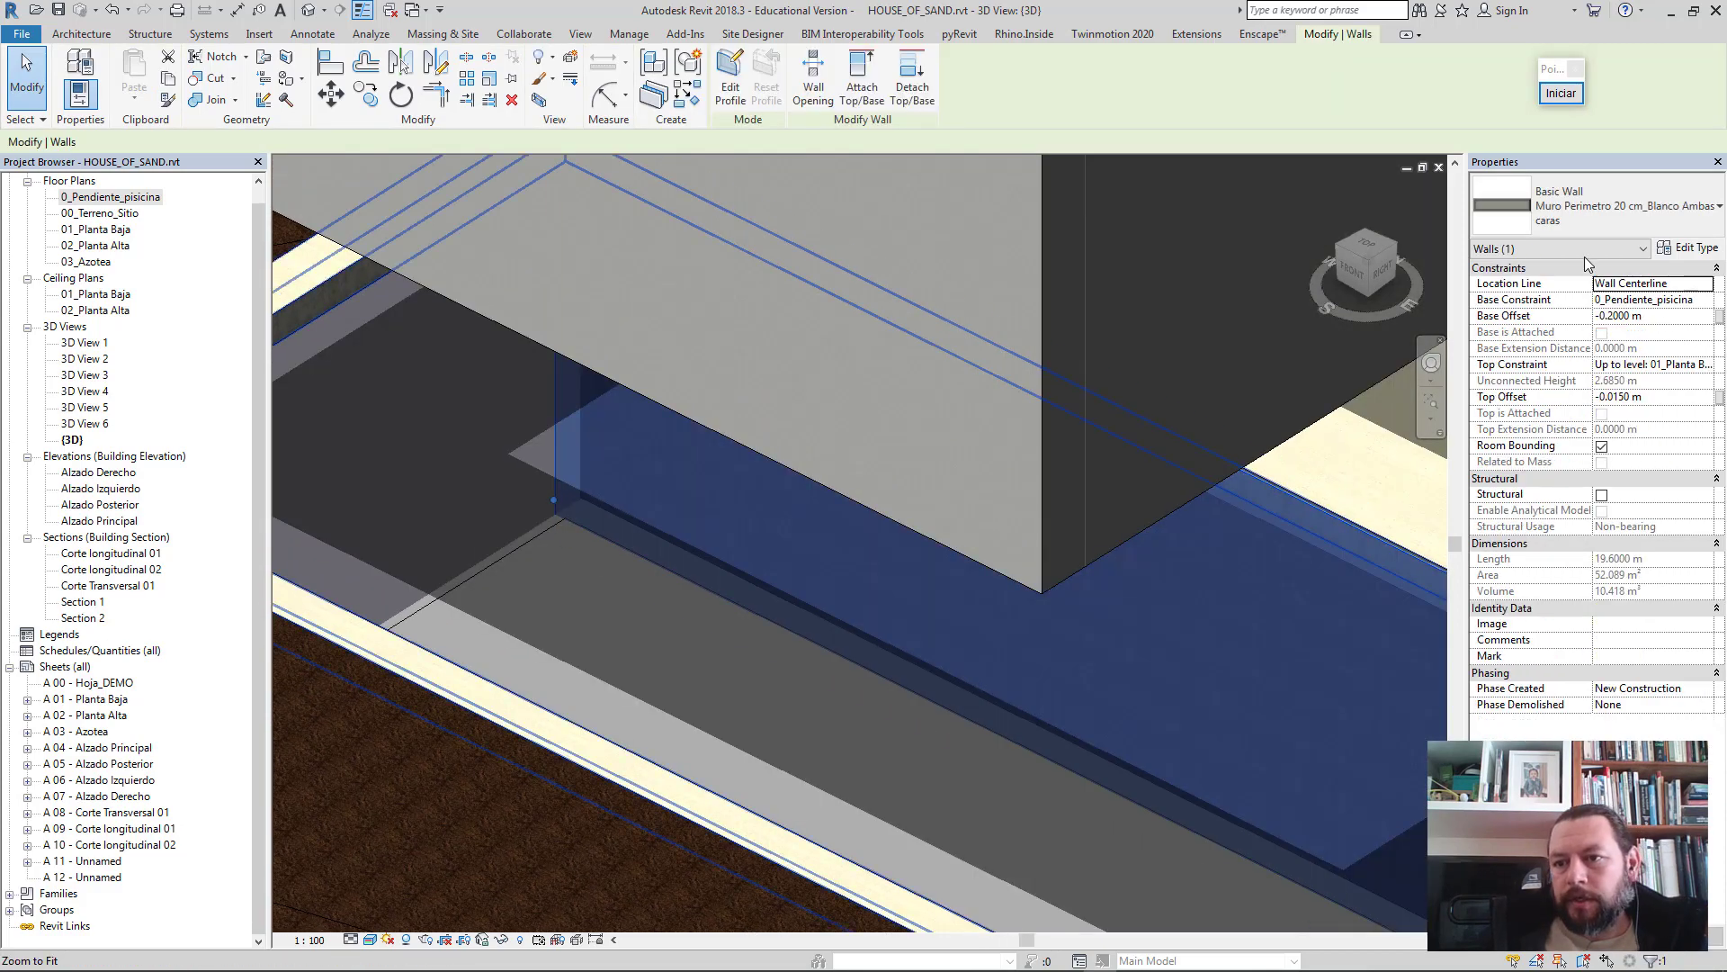
left_click(1652, 396)
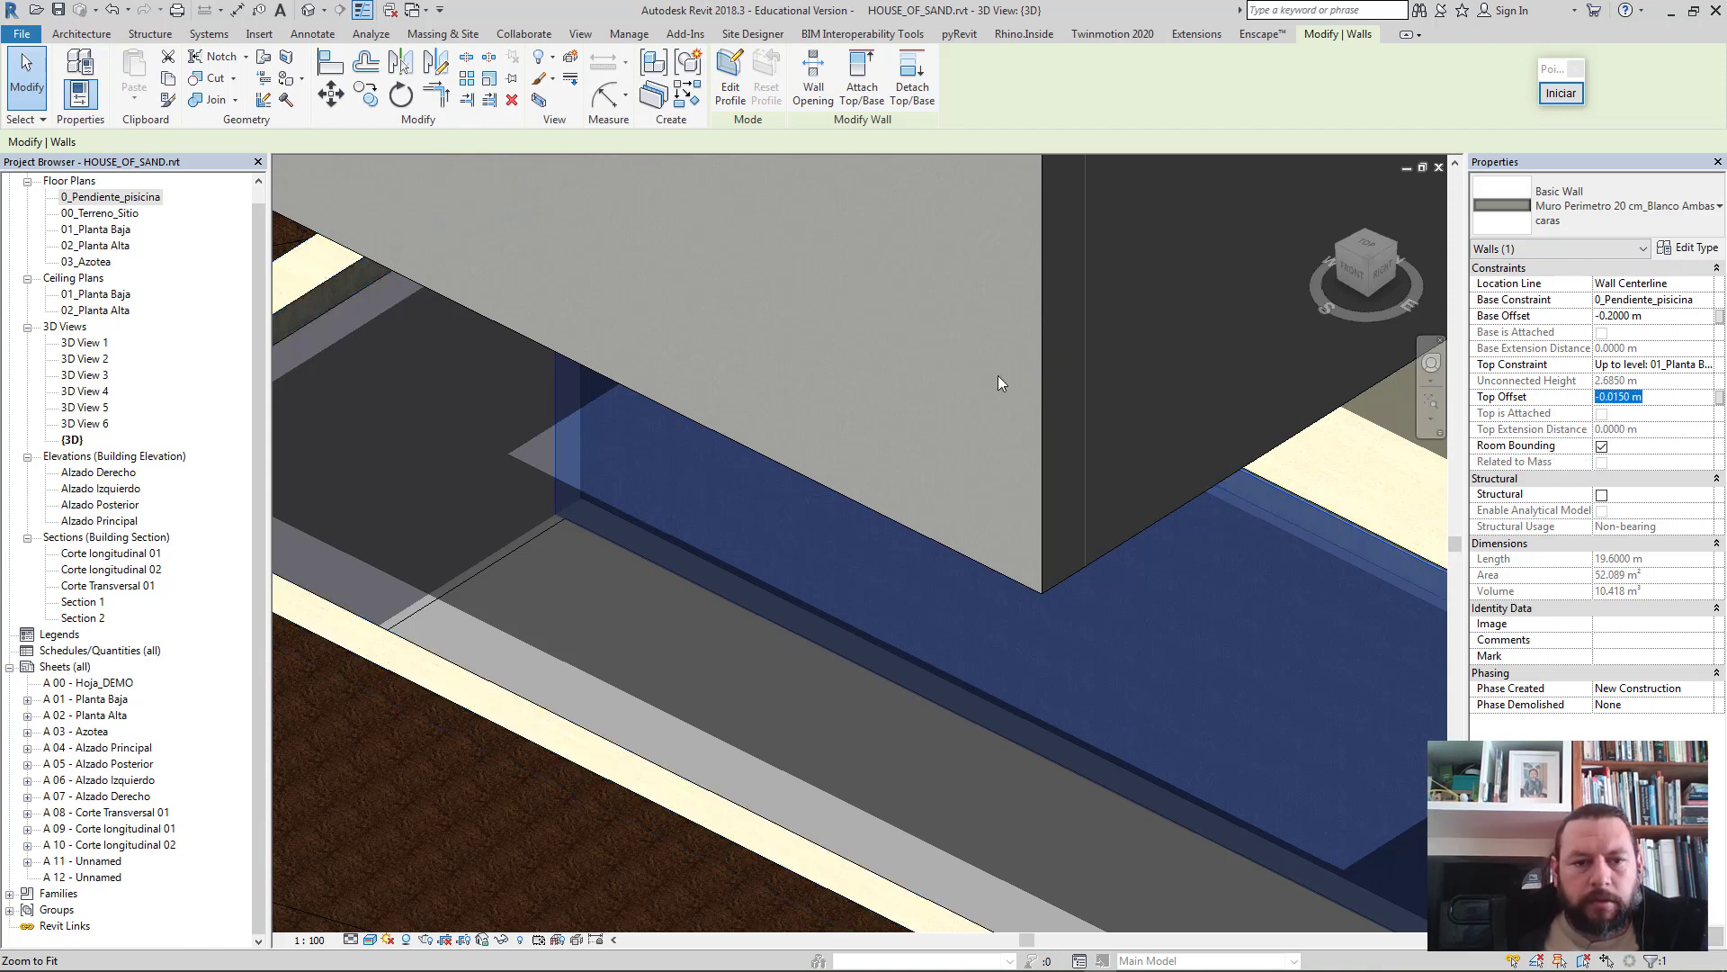
left_click(350, 299)
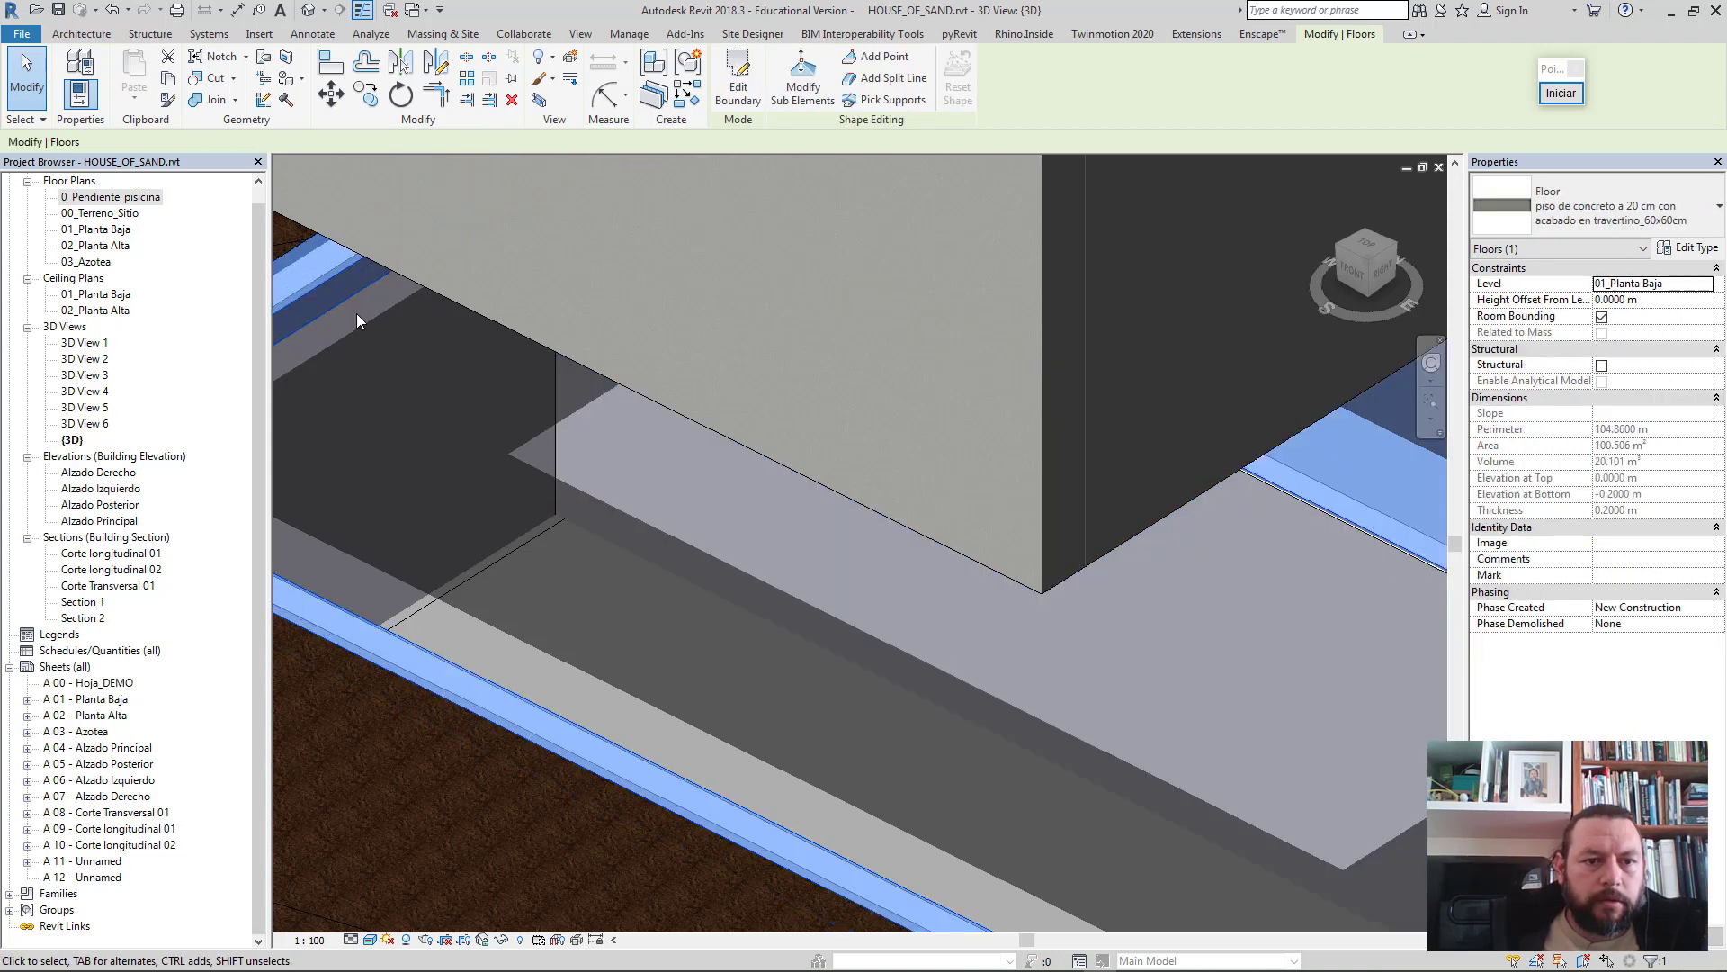
key("Escape")
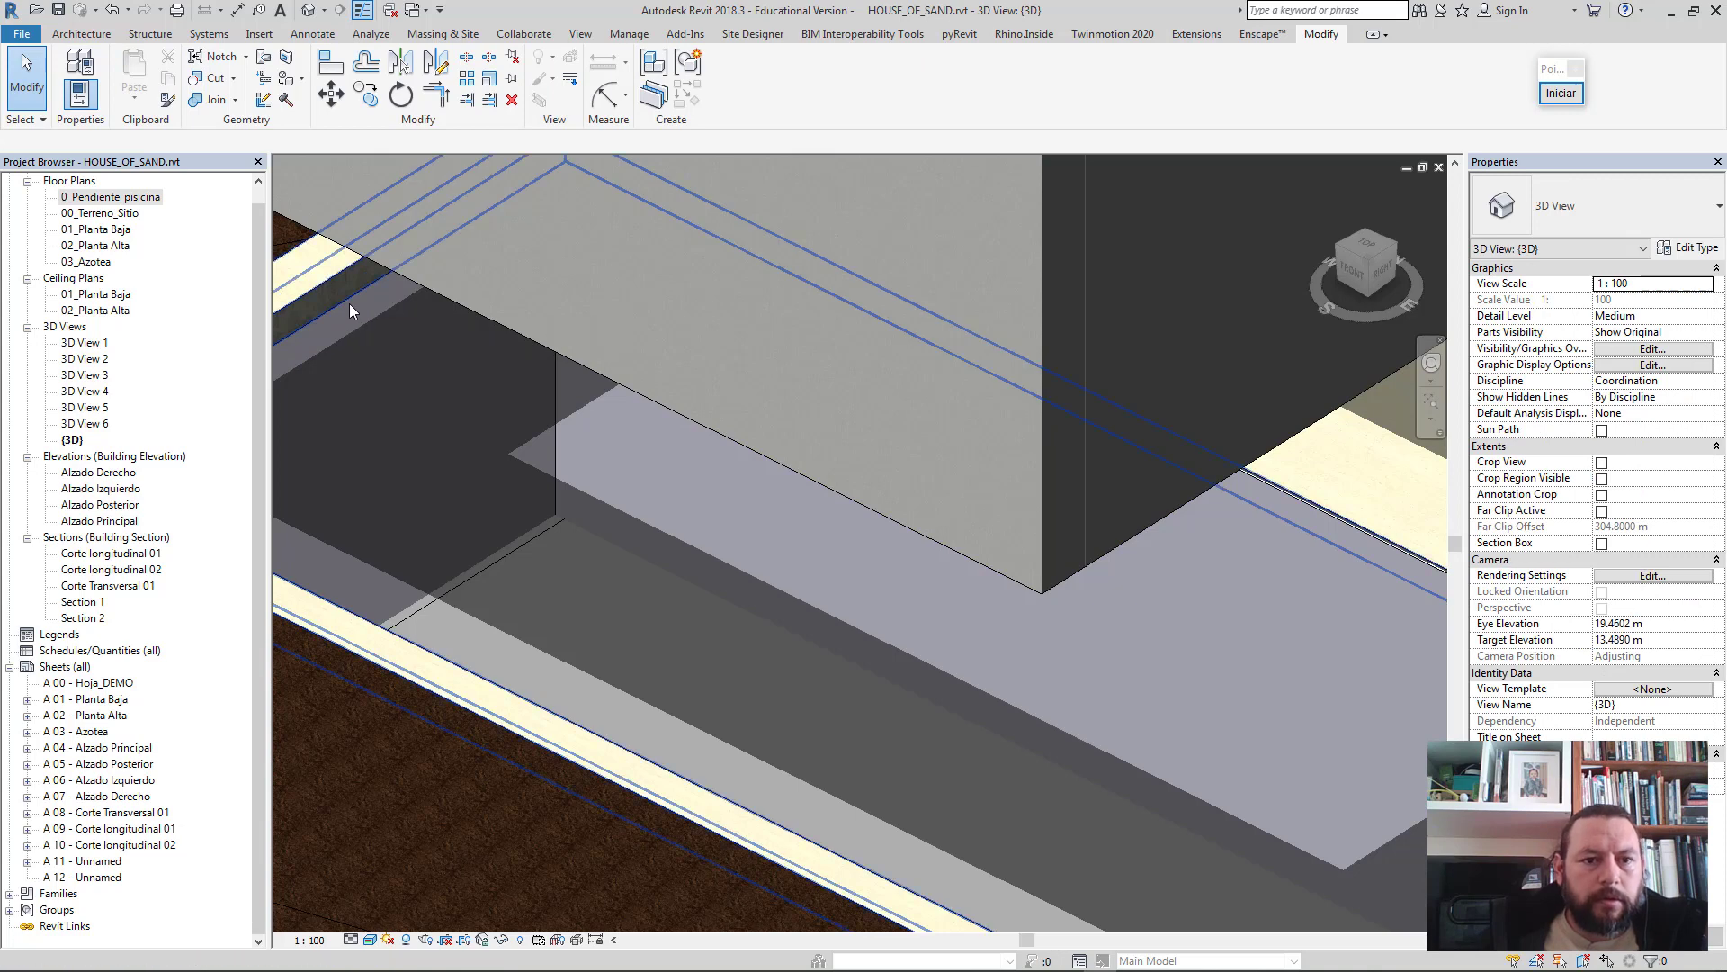
- Inspect the travertine floor slab along the pool edge and at the corner
middle_click_drag(431, 466, 672, 461)
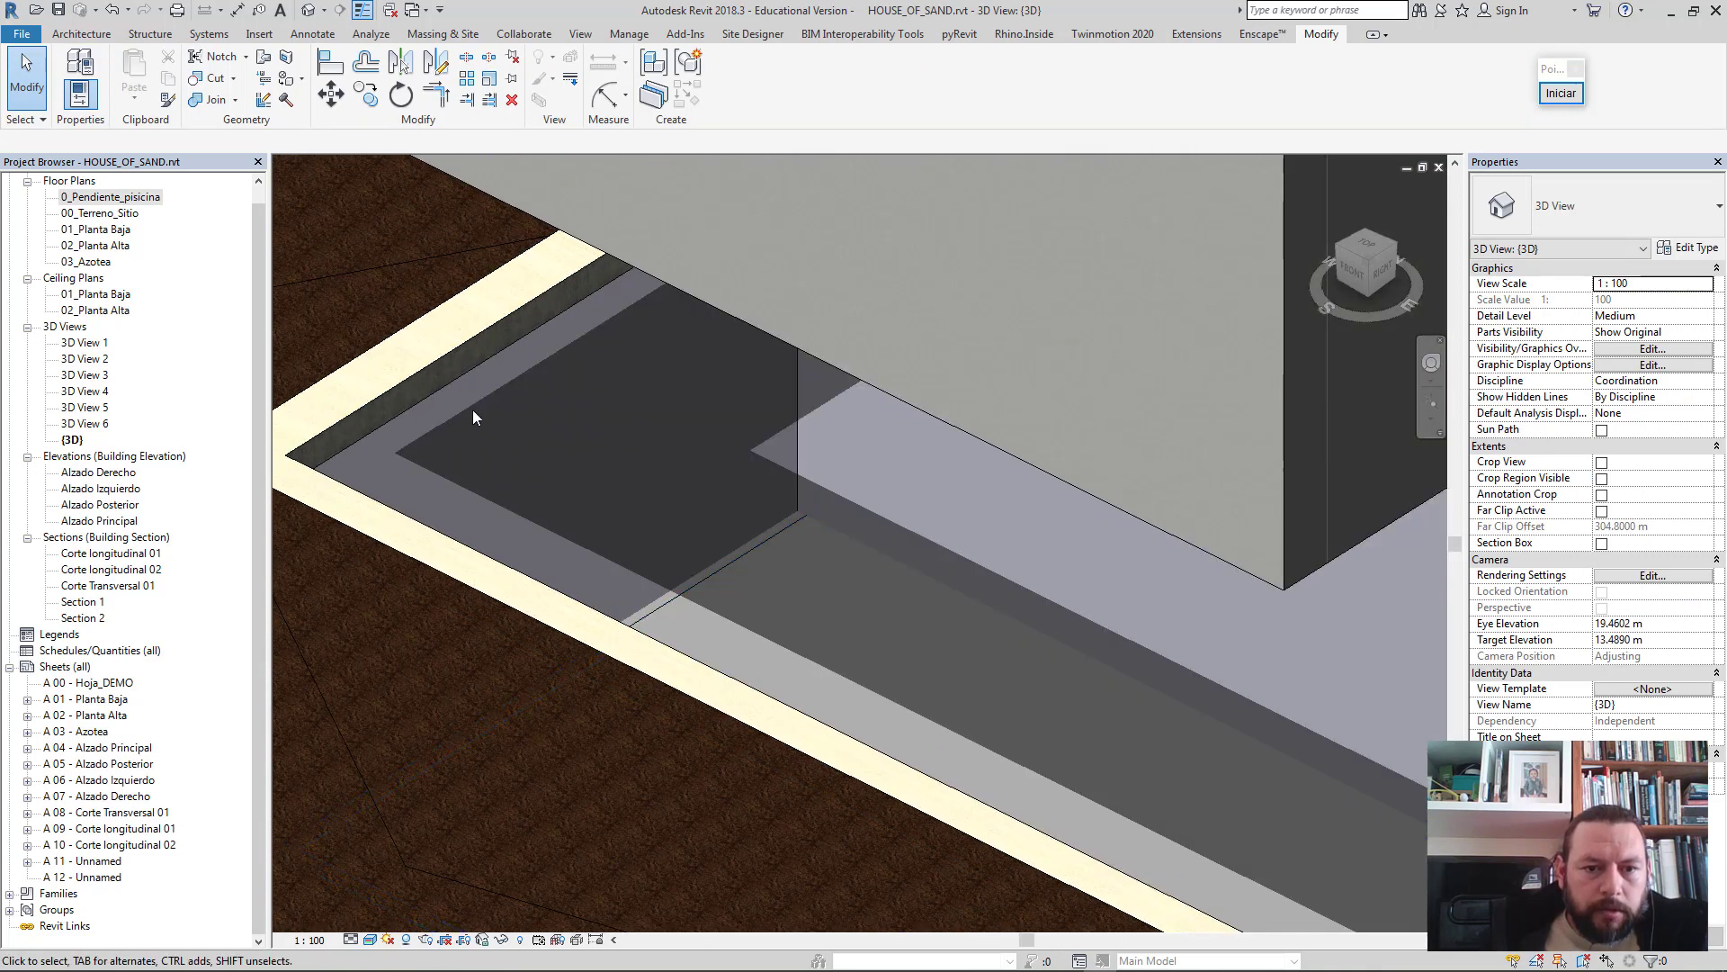
scroll(402, 428, "up", 3)
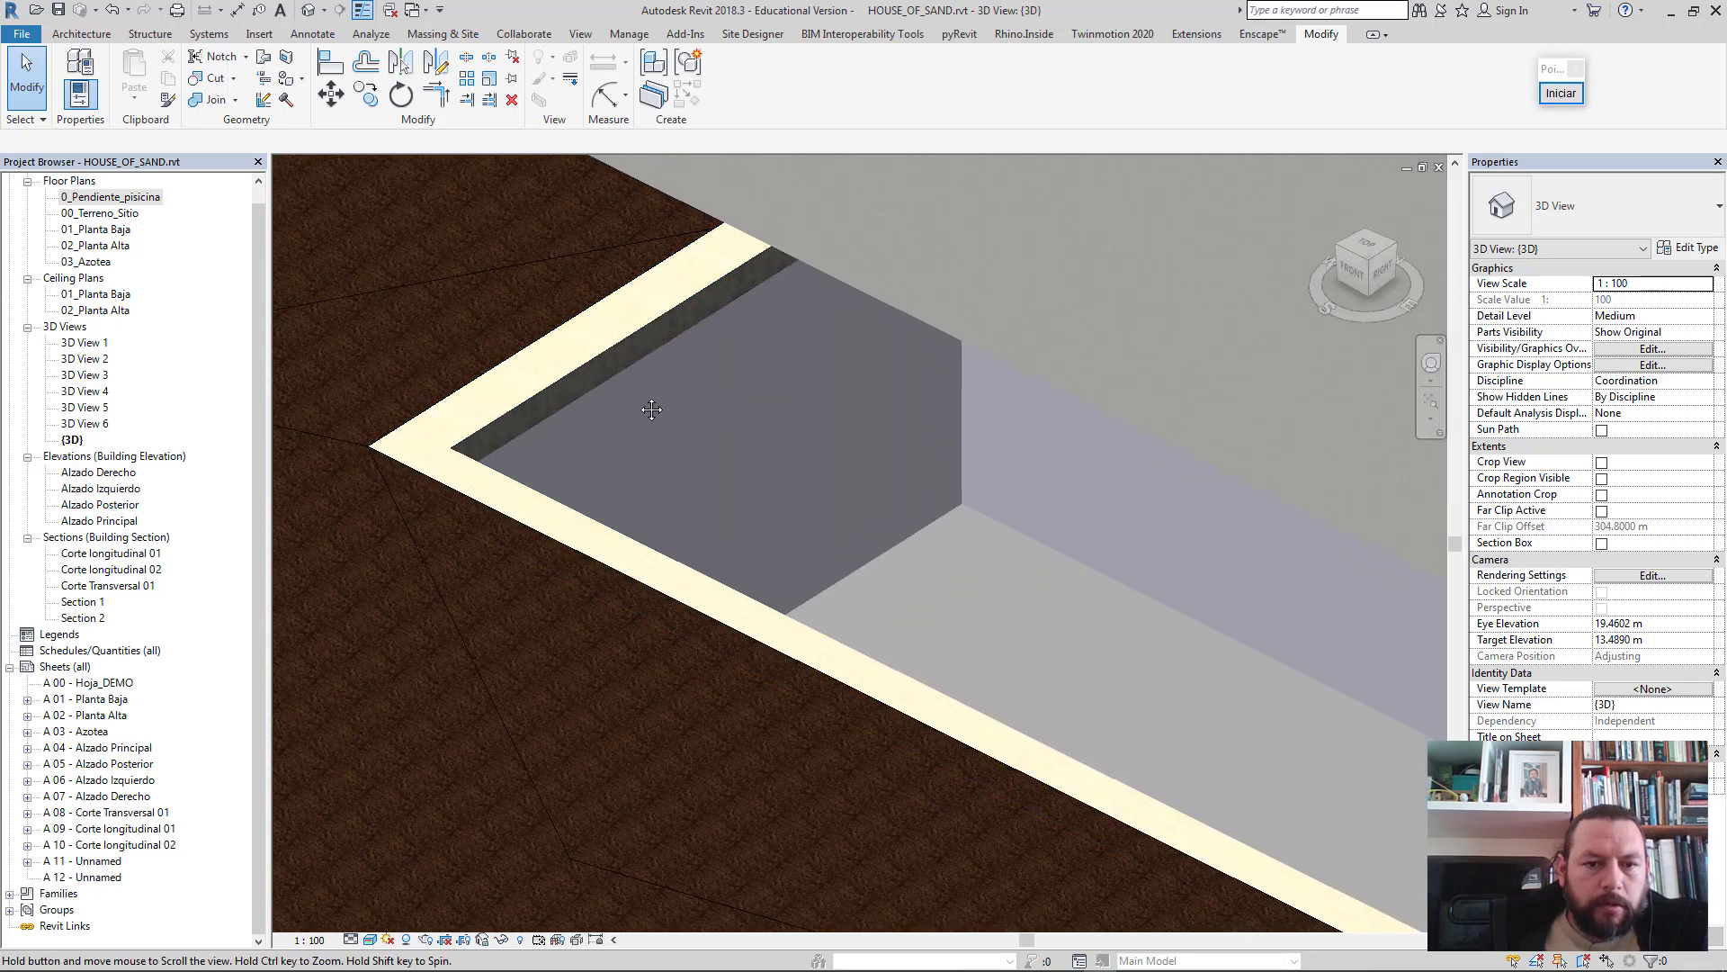
scroll(627, 414, "up", 3)
scroll(552, 326, "up", 2)
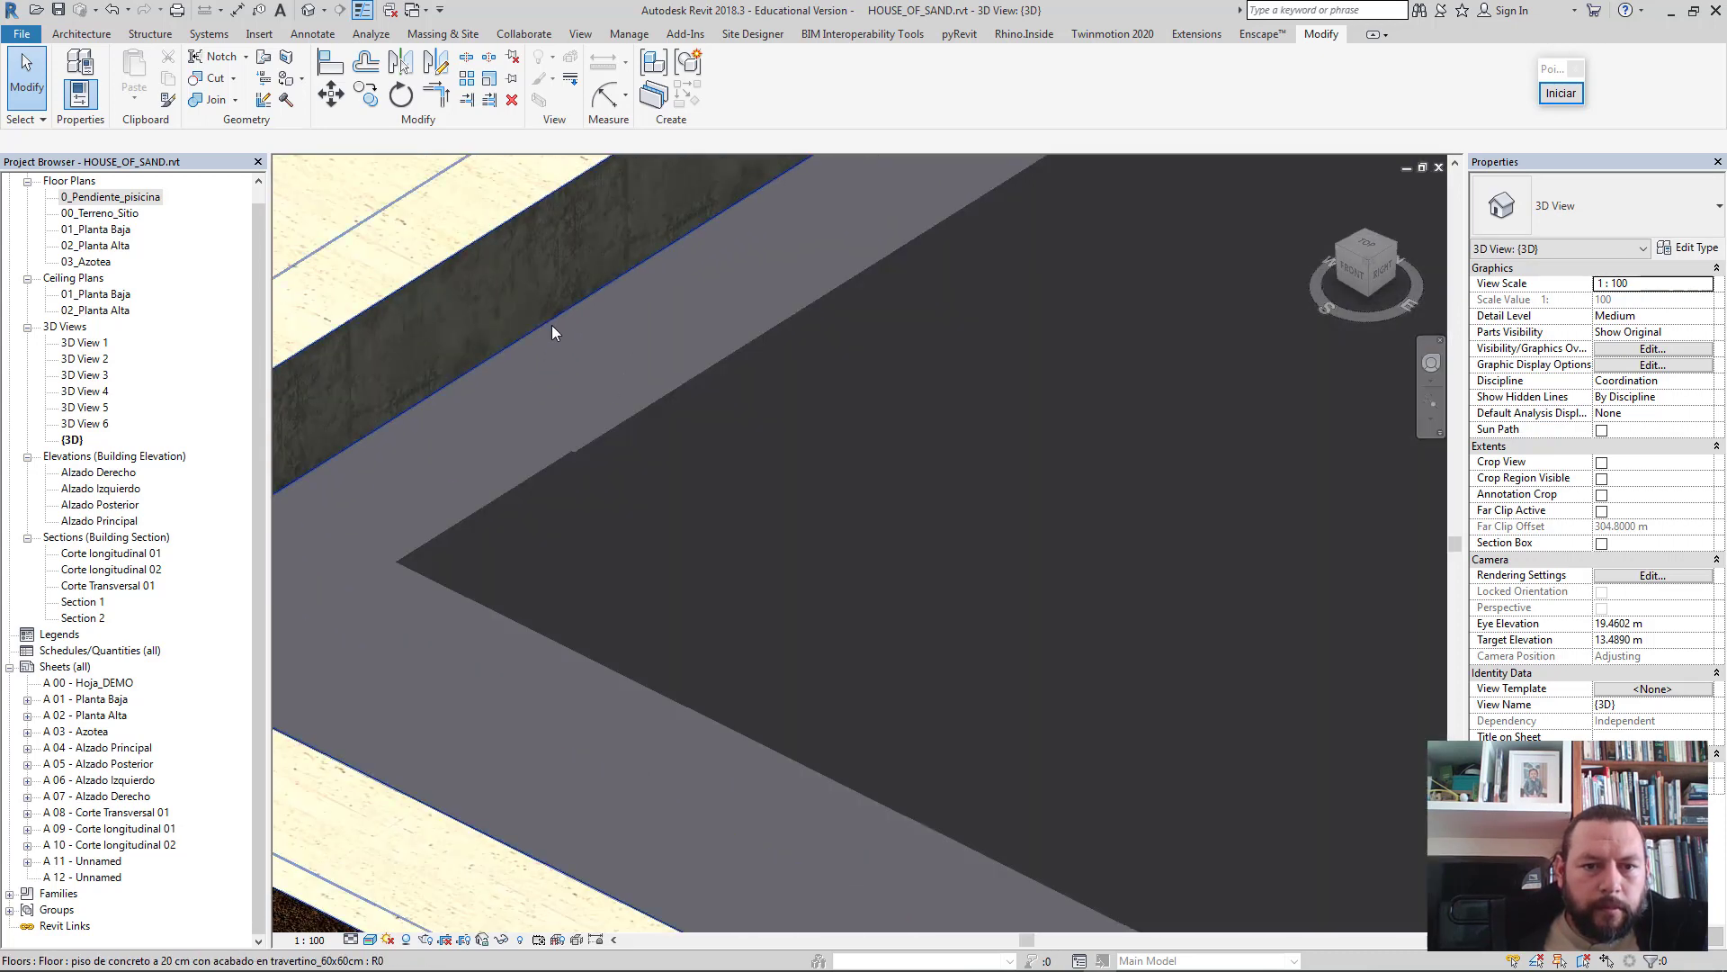
left_click(553, 330)
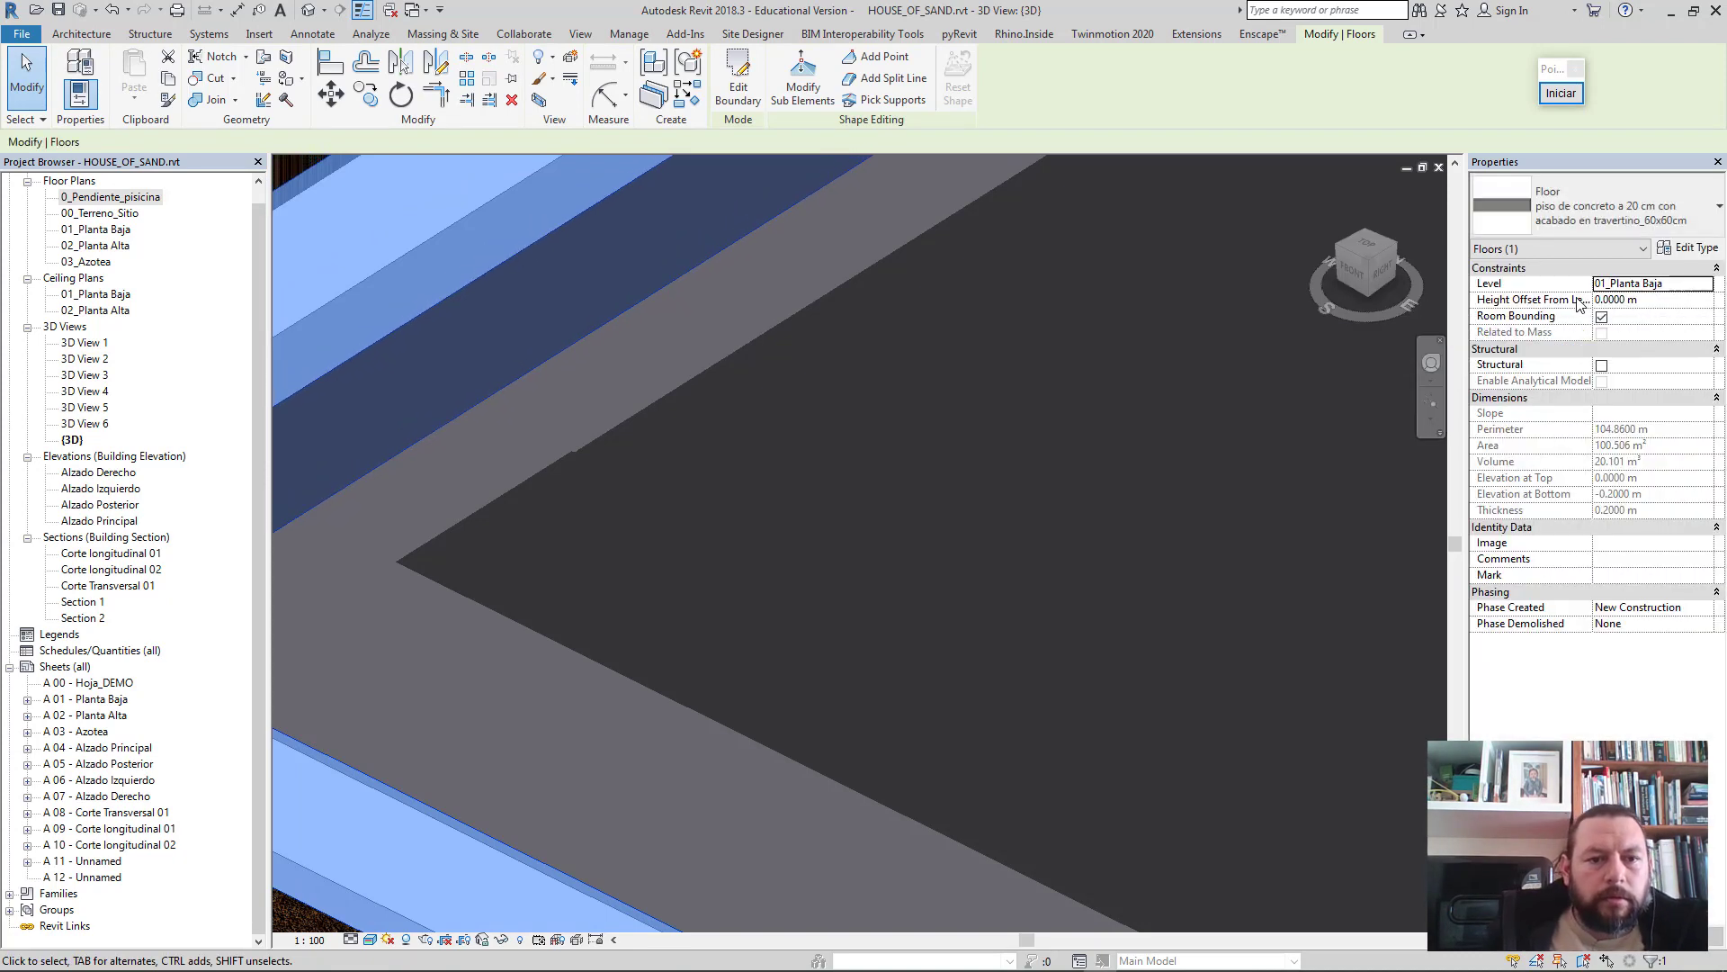
key("Escape")
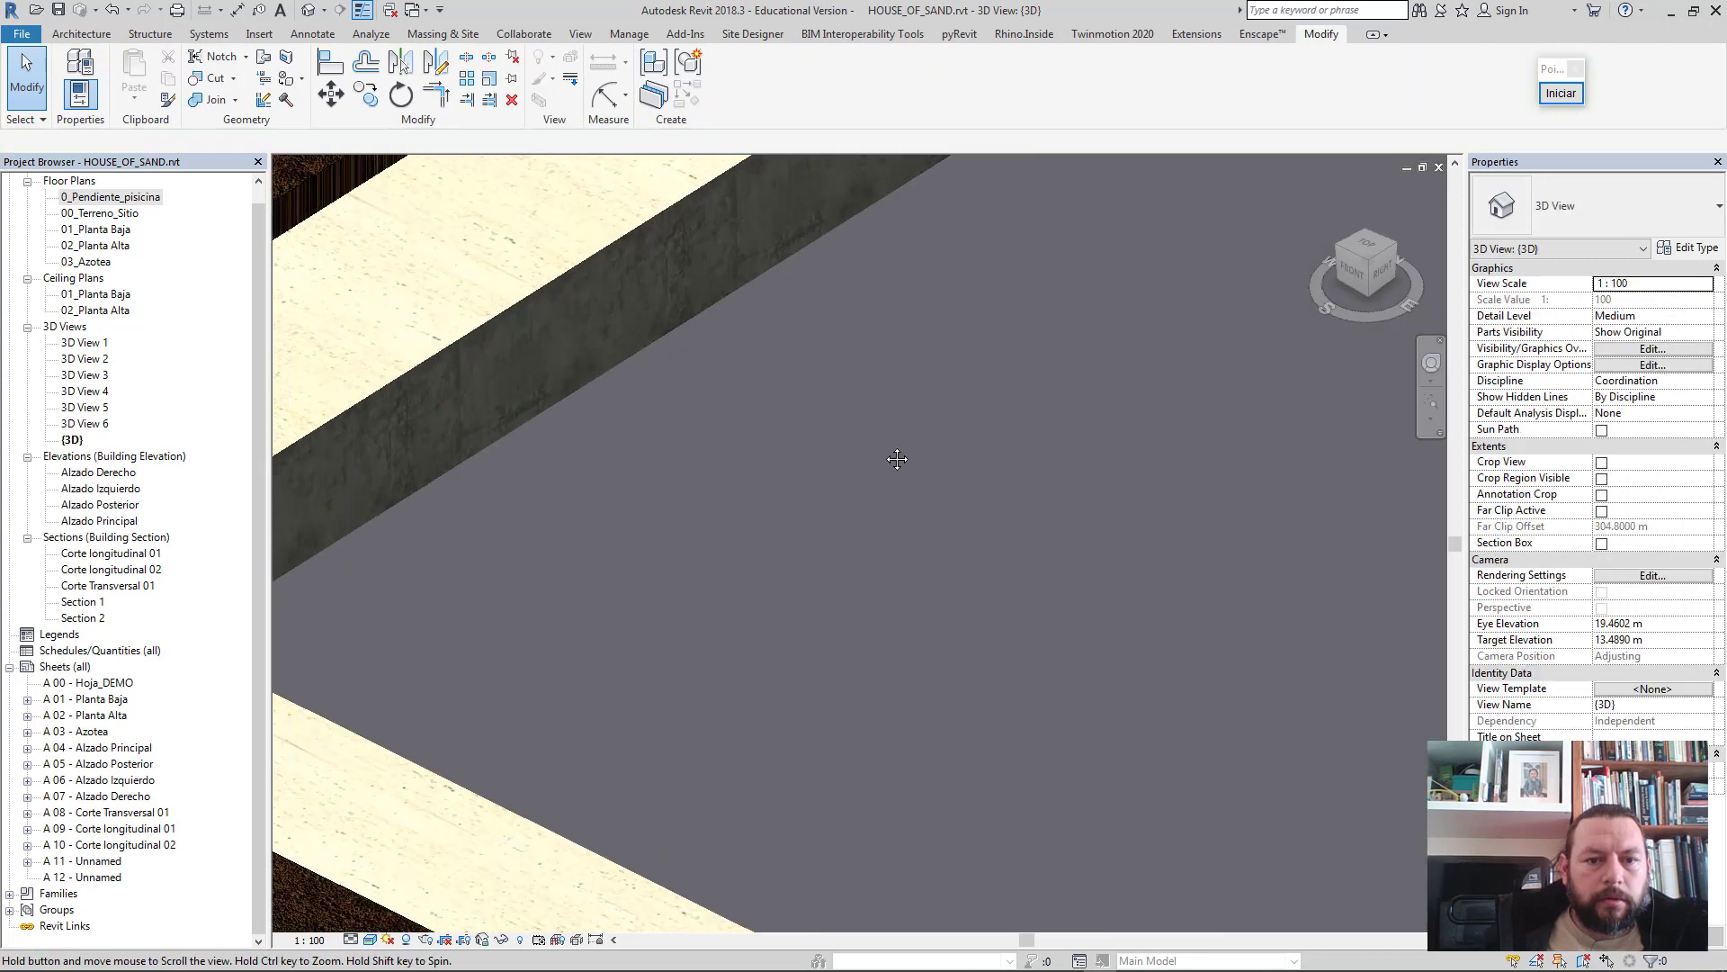
left_click(602, 412)
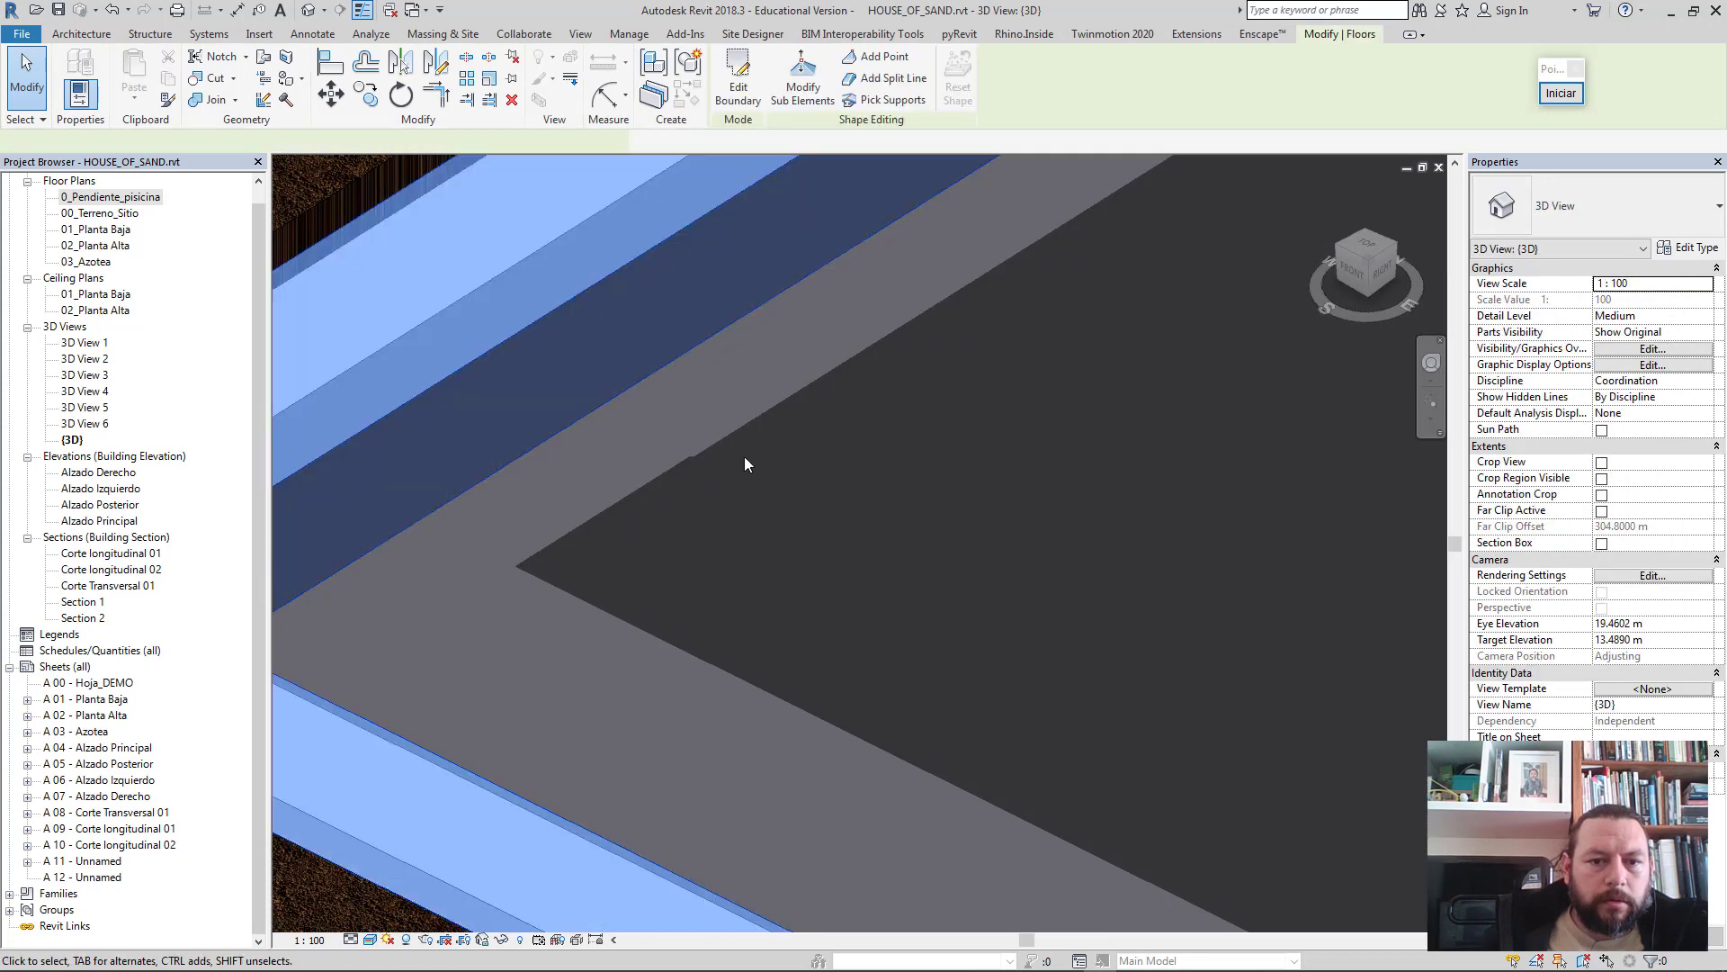
key("Escape")
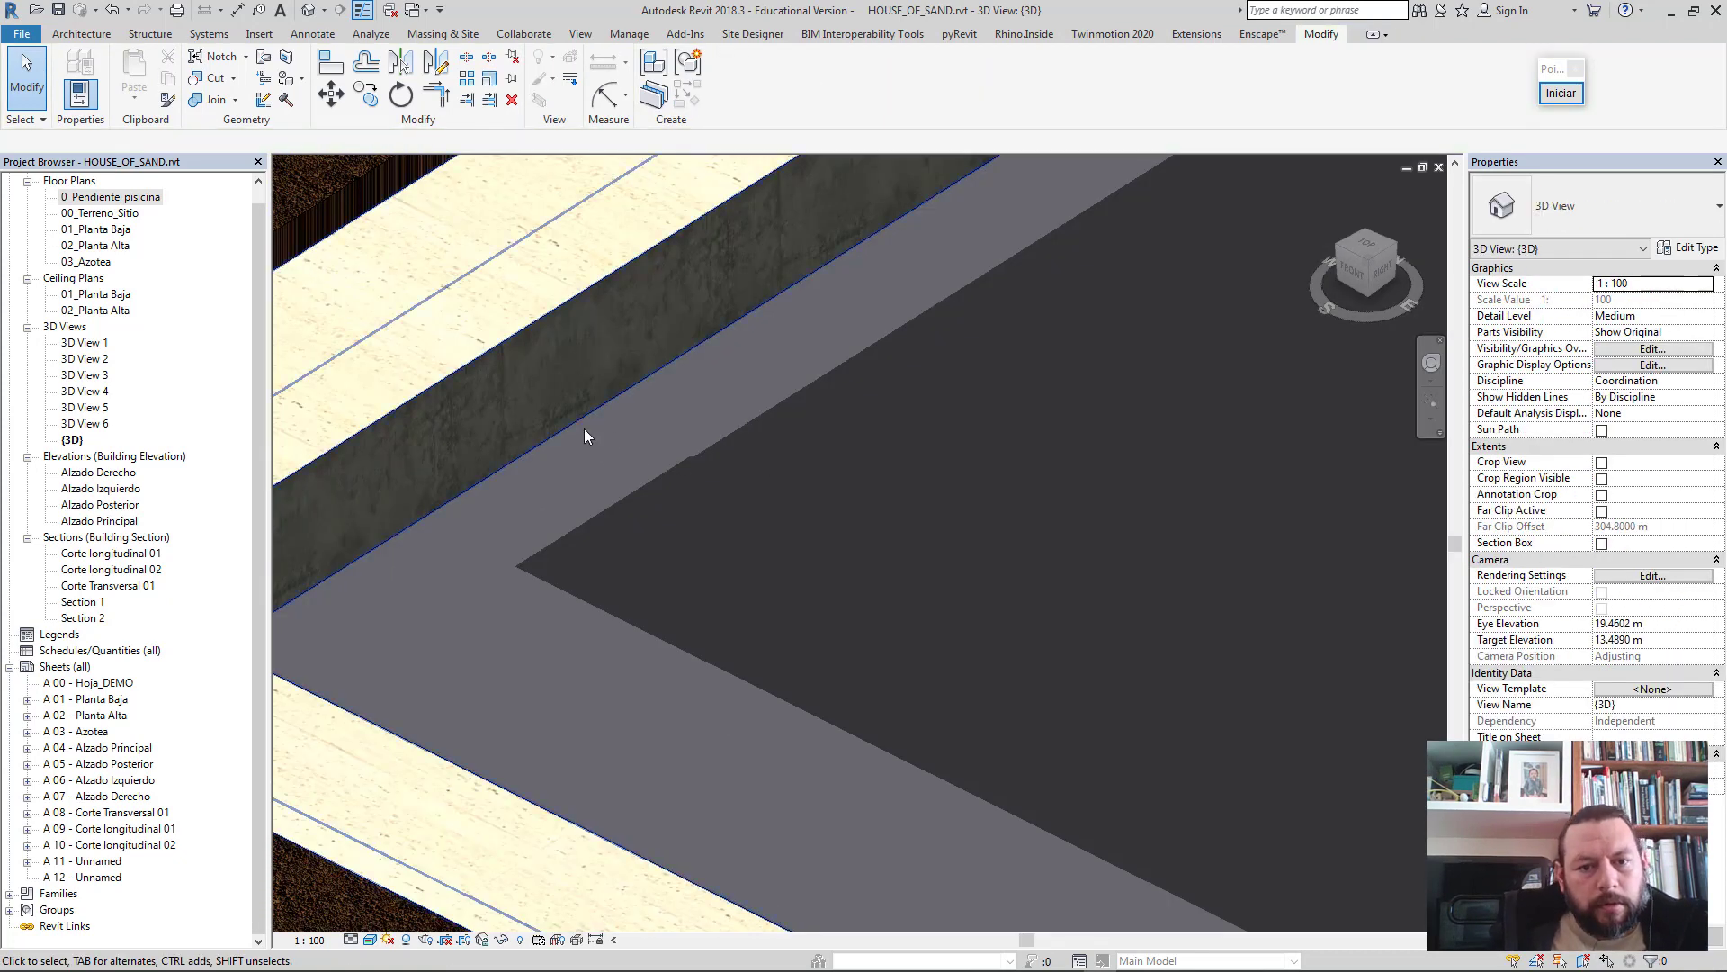
- Tab-select the chain of four pool walls to confirm they share one type
middle_click_drag(578, 426, 871, 557)
scroll(870, 558, "down", 5)
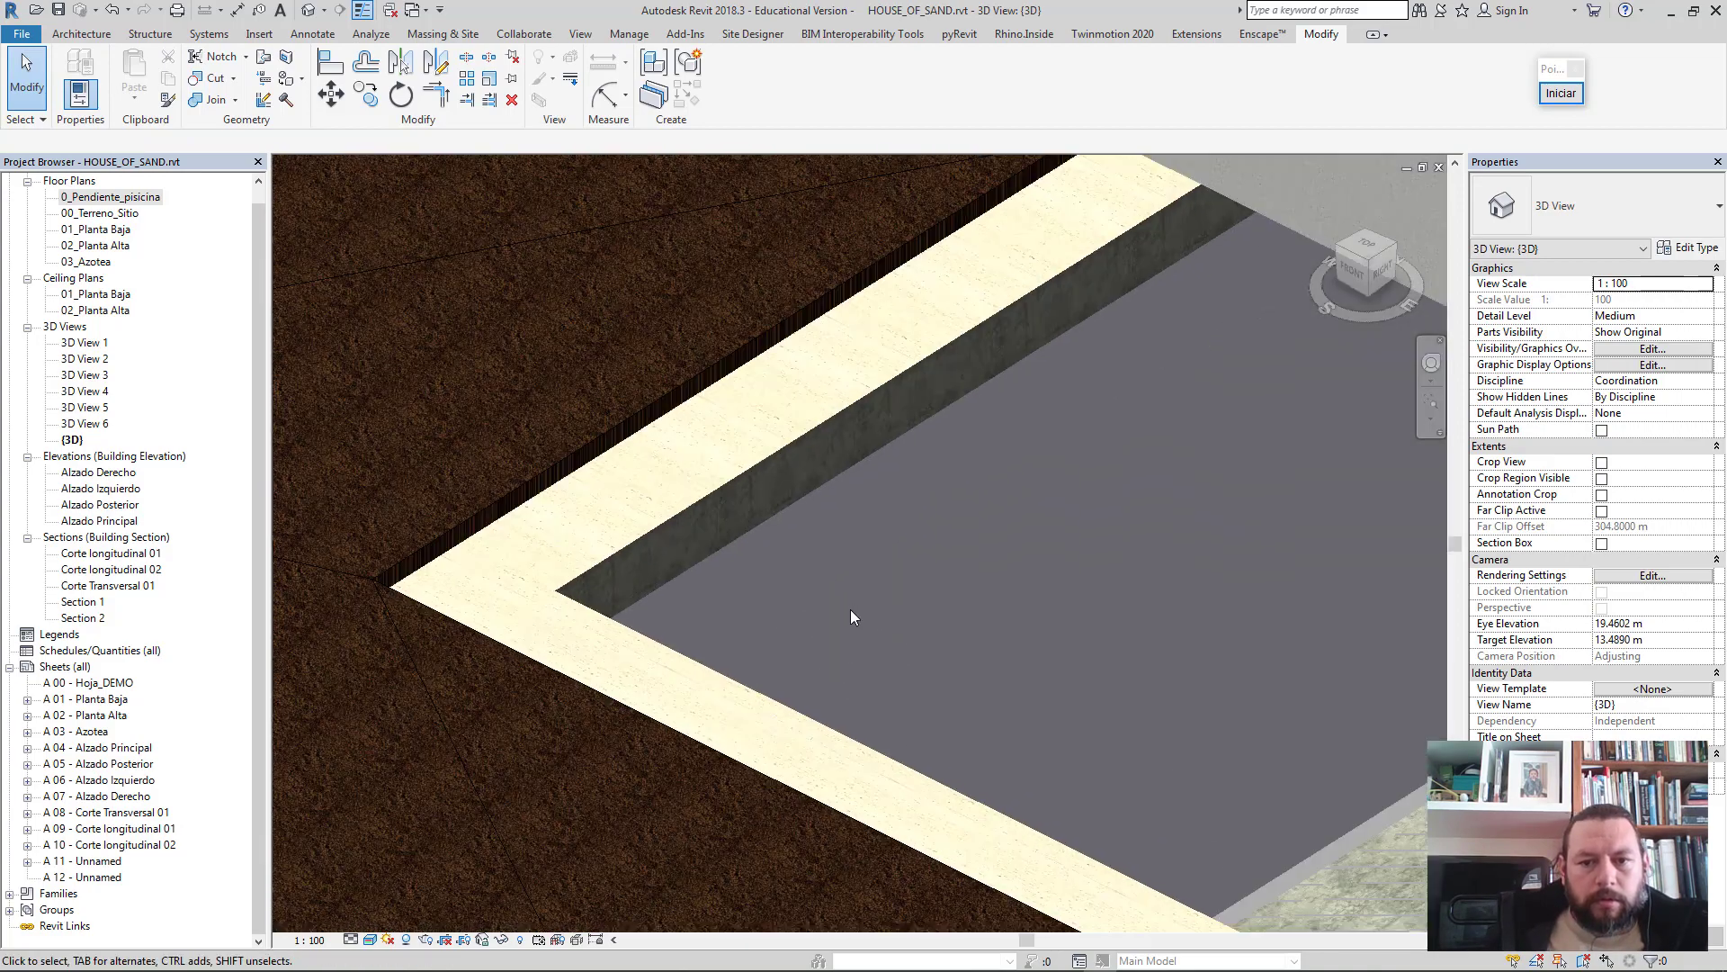
mouse_move(878, 621)
middle_mouse_down()
mouse_move(969, 658)
mouse_move(1056, 585)
mouse_move(1033, 570)
mouse_move(1255, 592)
middle_mouse_up()
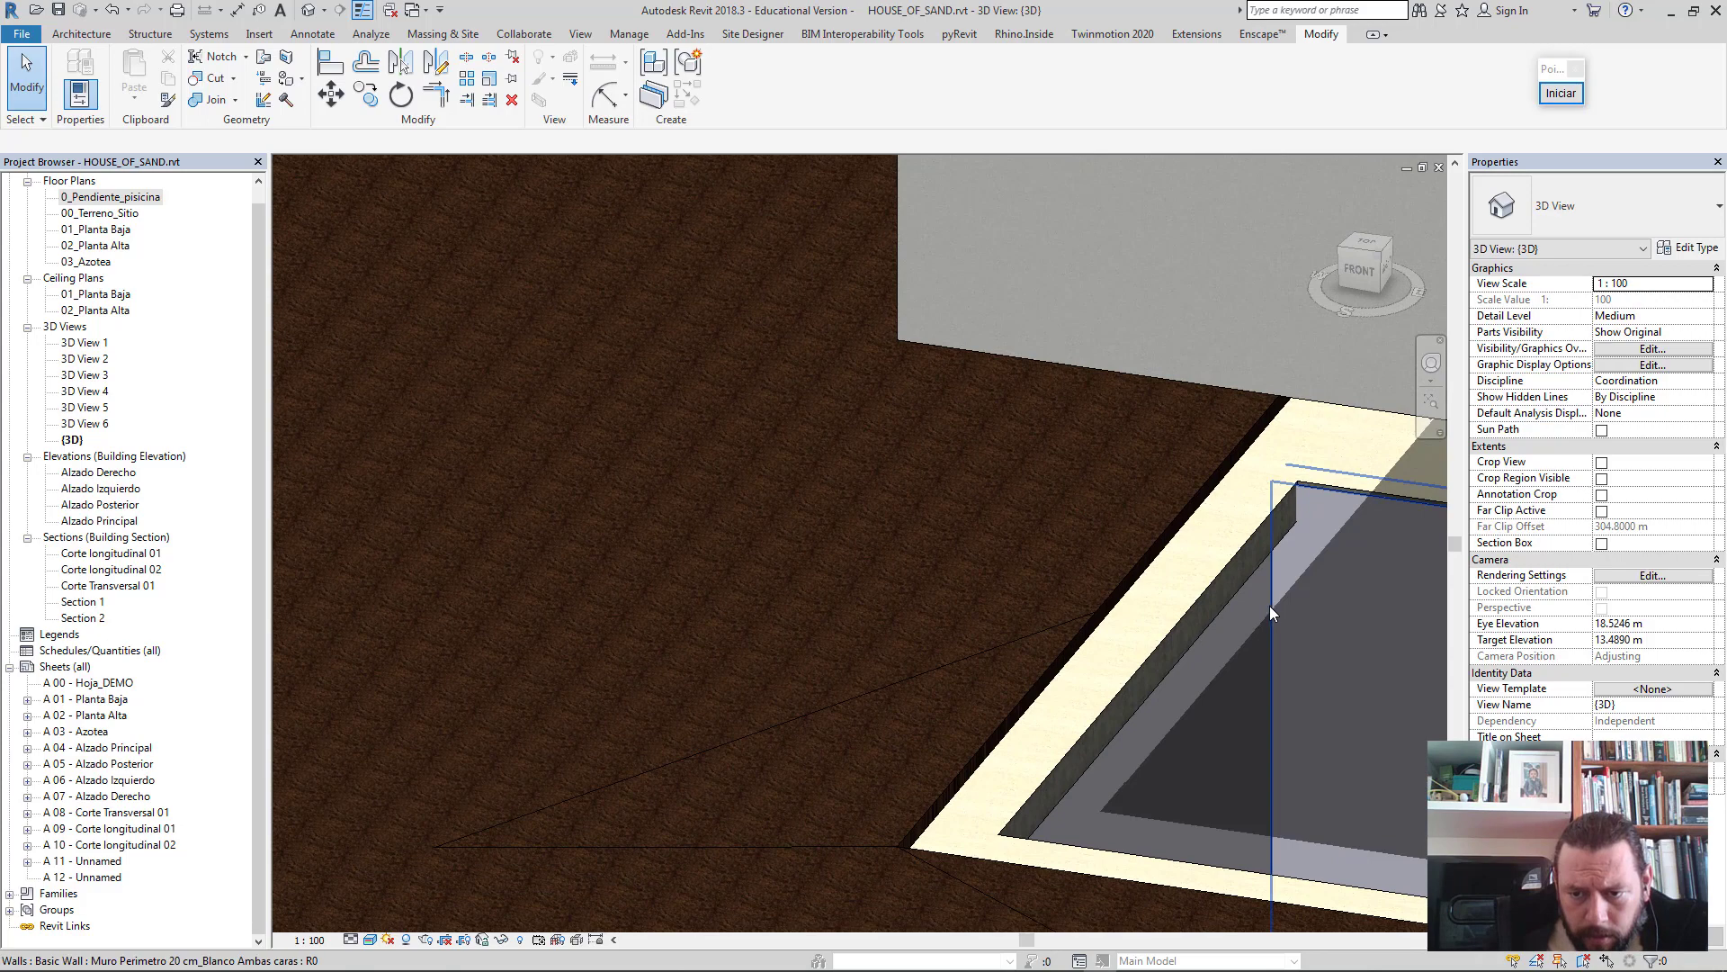
key("Tab")
left_click(1270, 767)
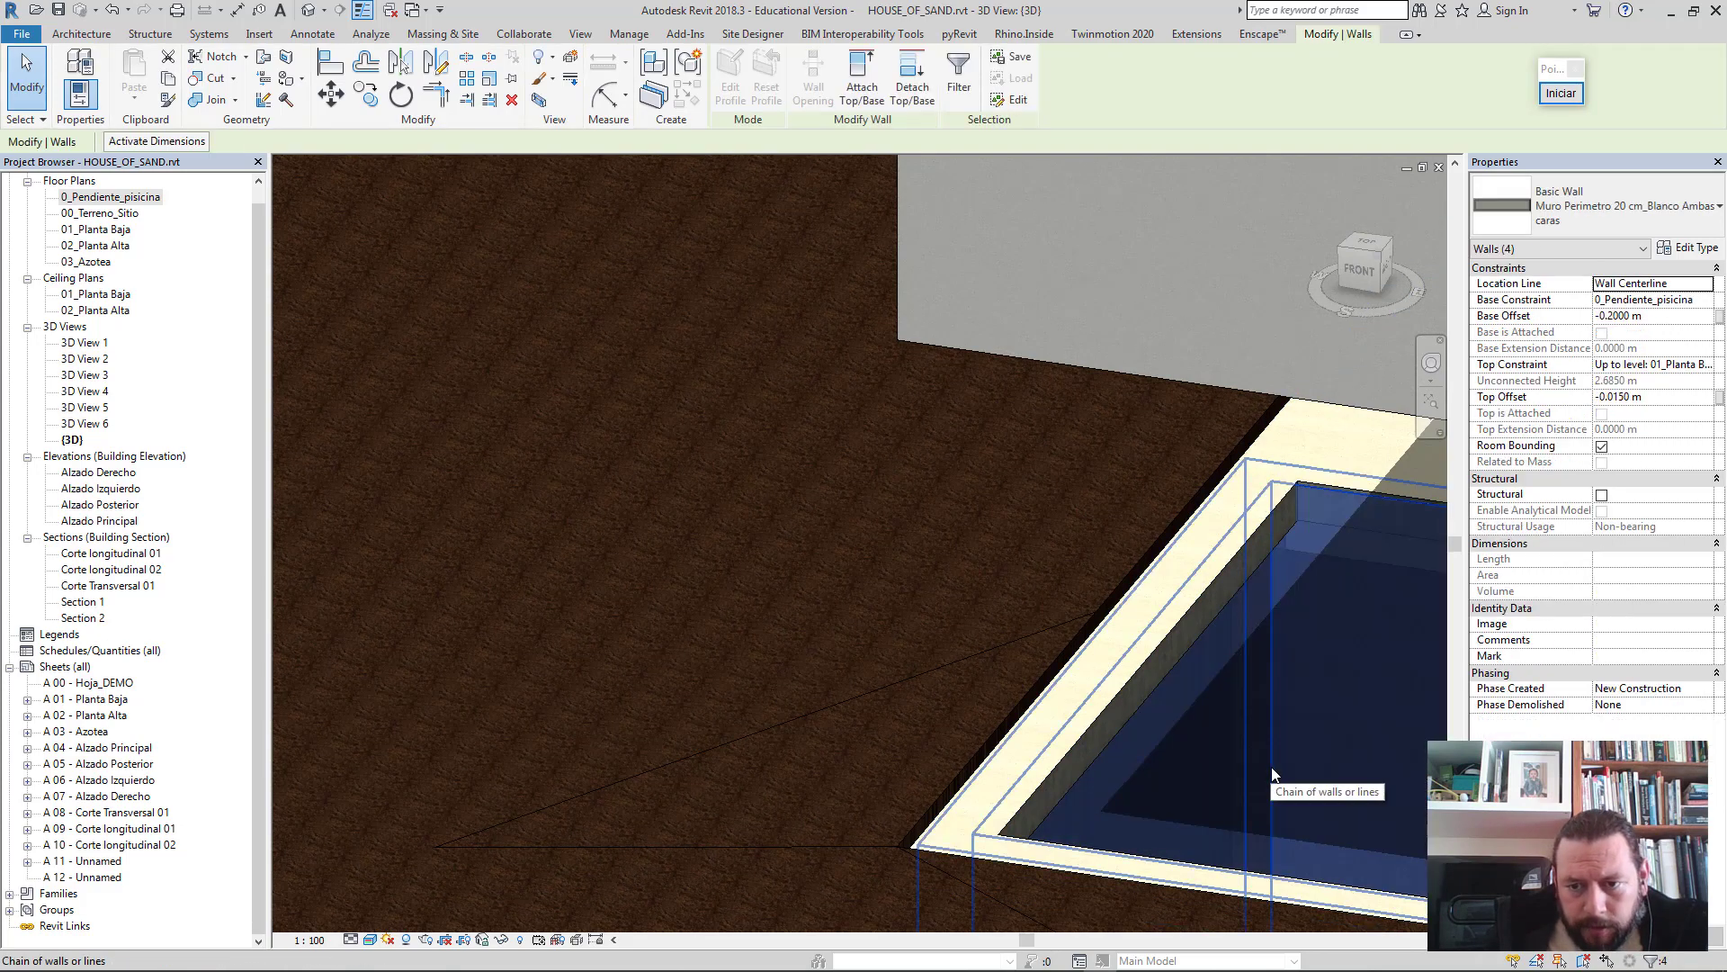
scroll(1297, 756, "down", 3)
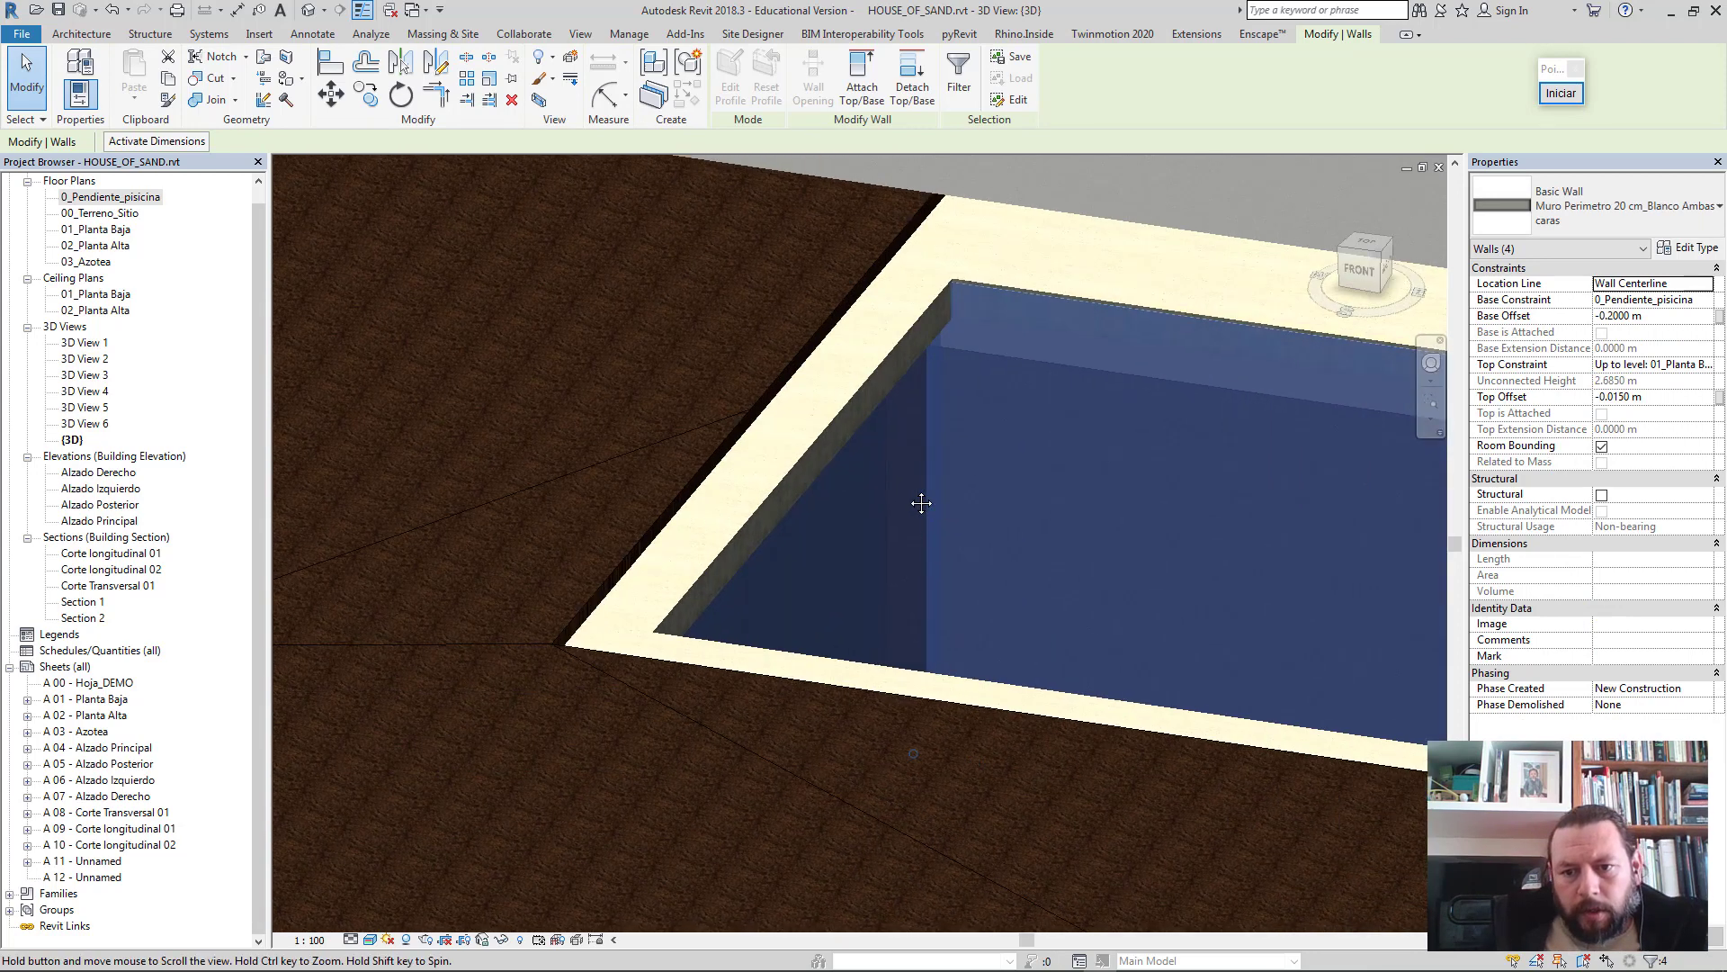
scroll(917, 501, "up", 3)
key("Escape")
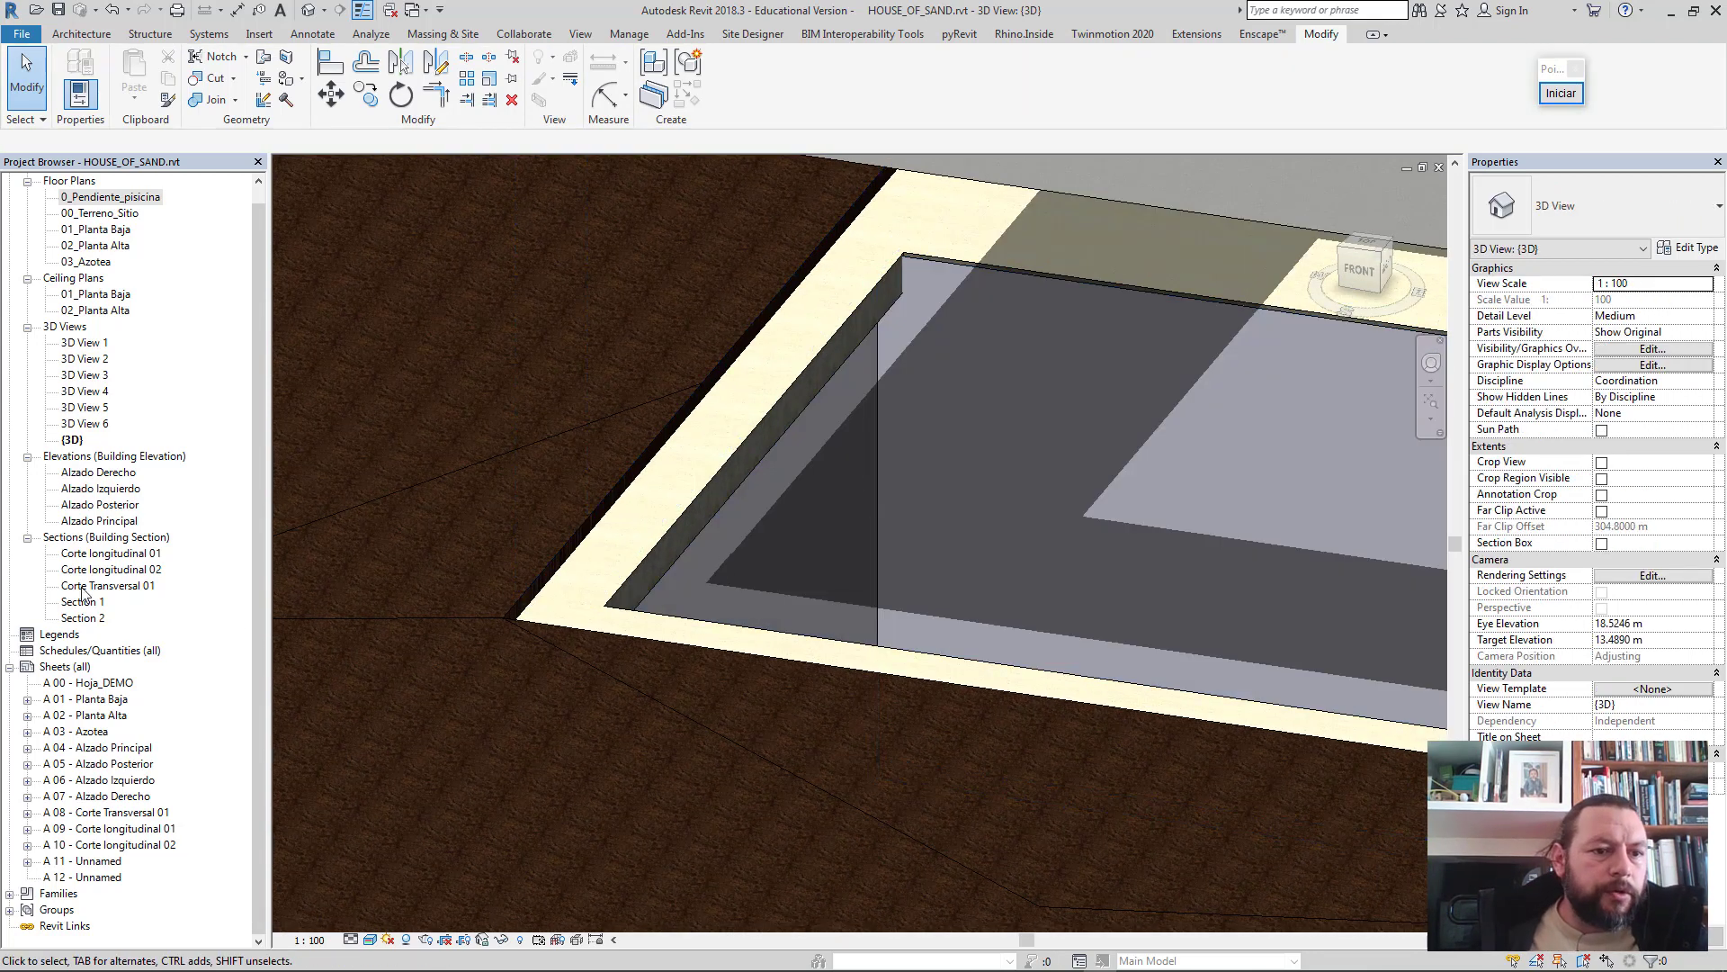
- Open Section 2 and nudge the pool perimeter wall right with the arrow keys
double_click(85, 618)
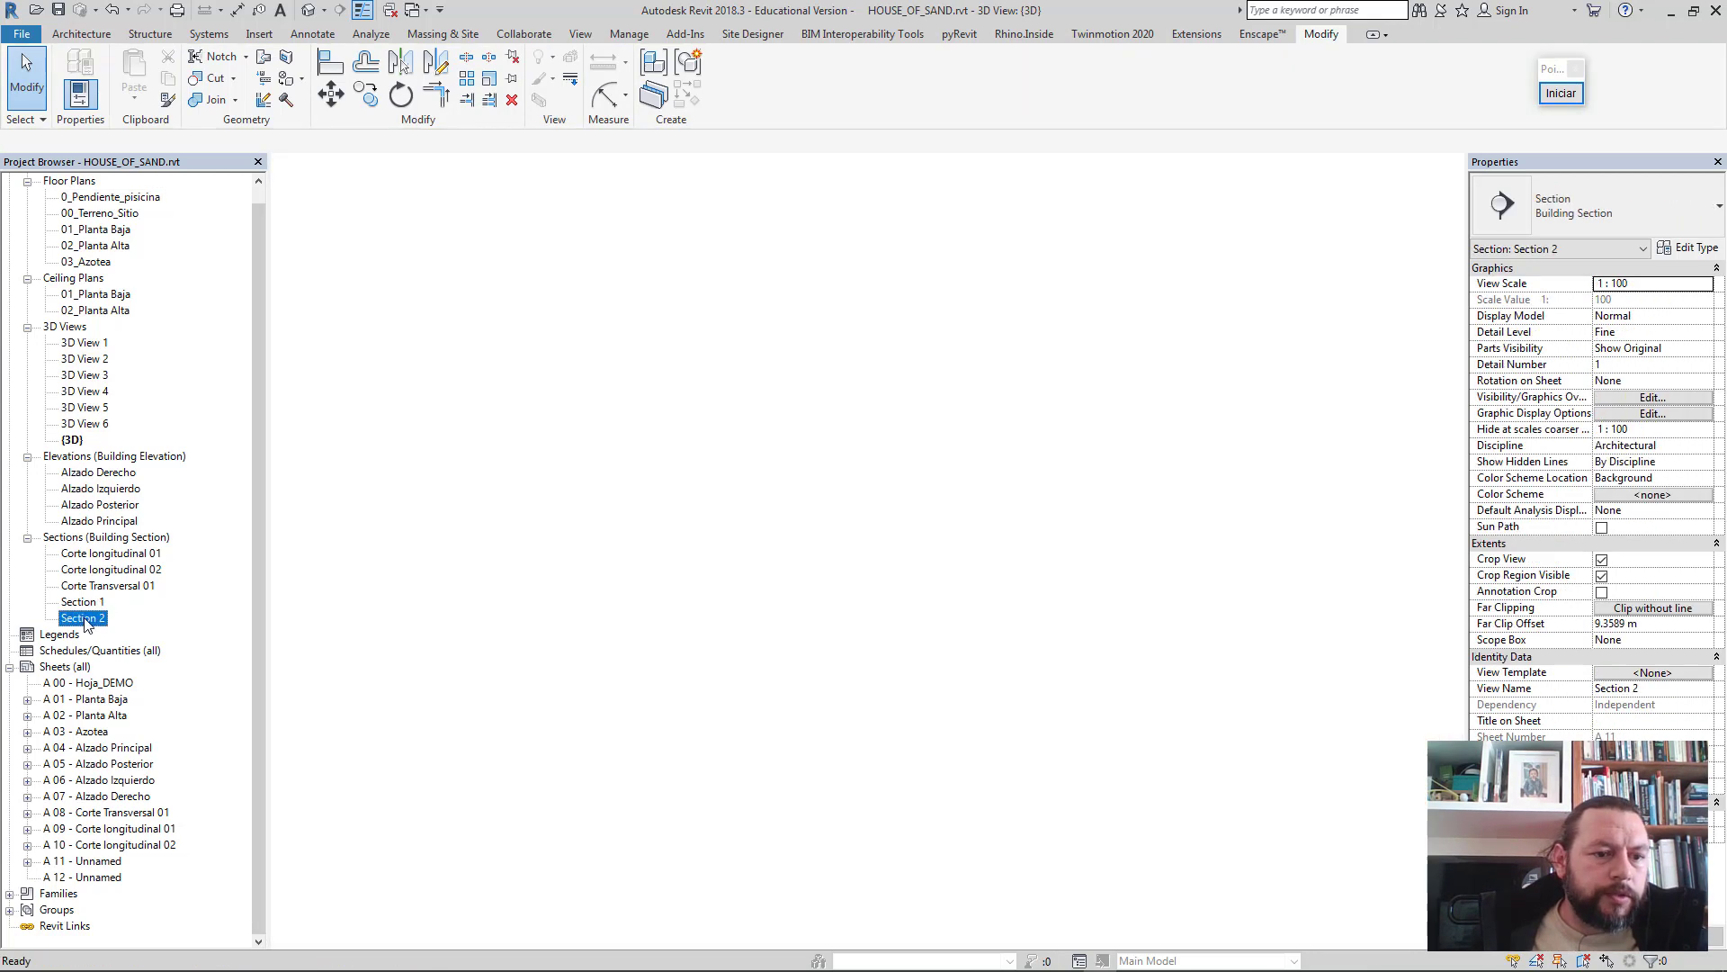
scroll(459, 611, "up", 3)
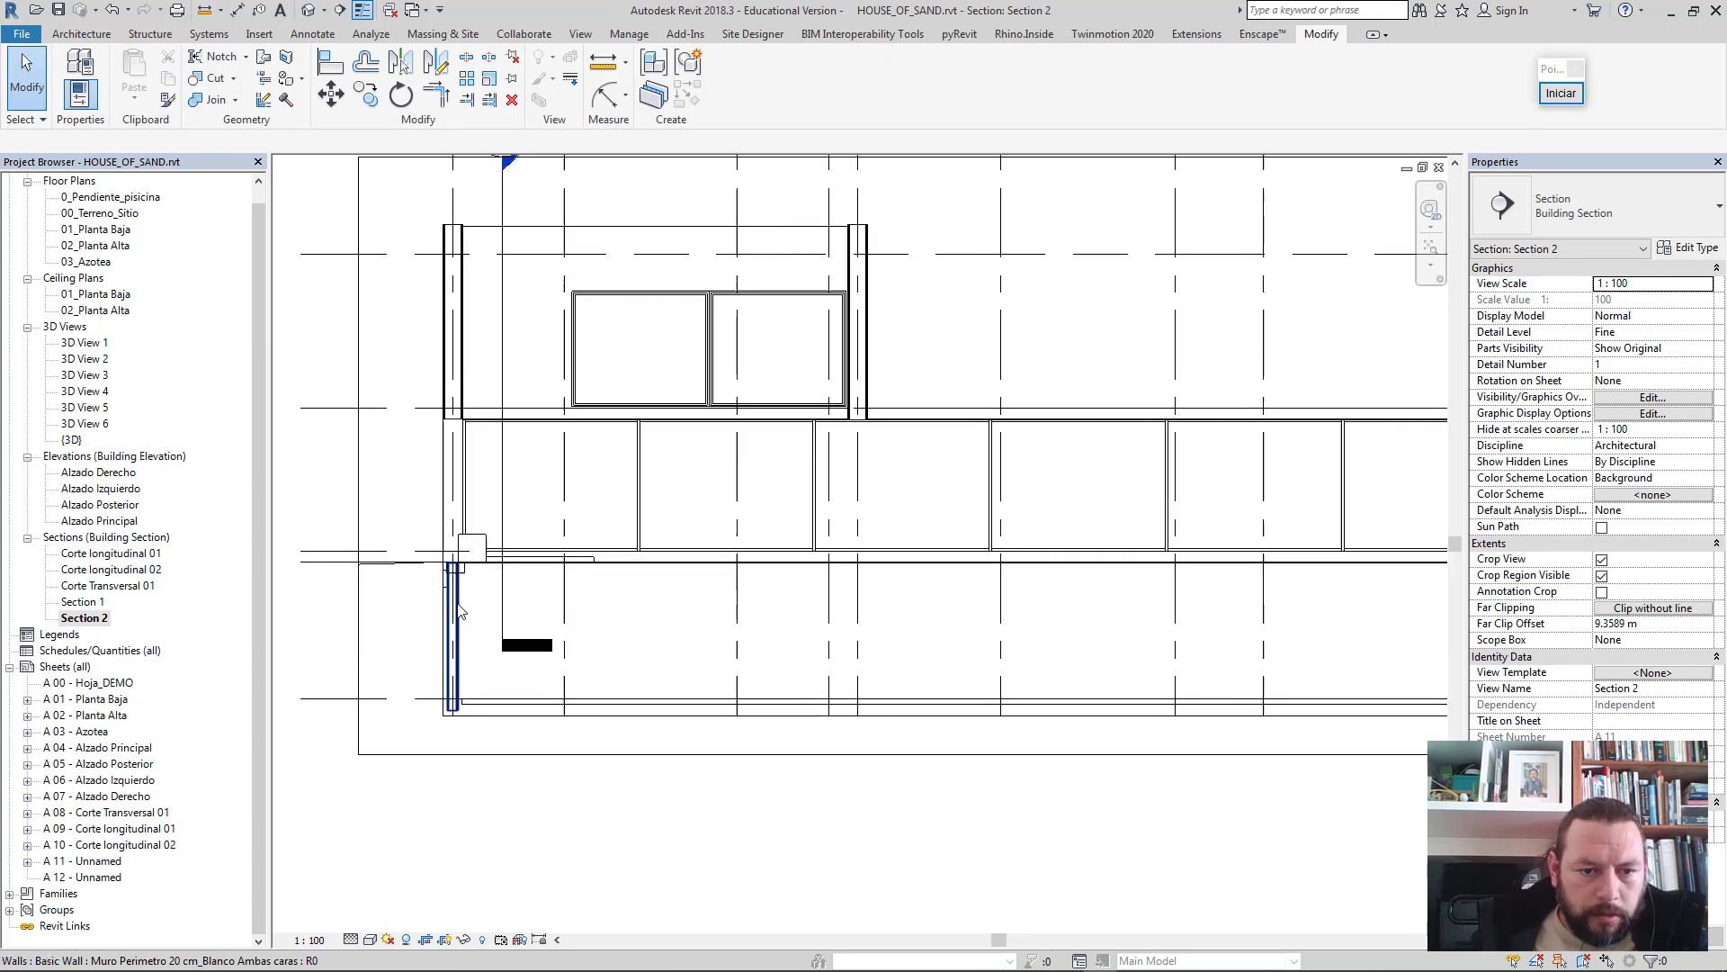
scroll(459, 611, "up", 3)
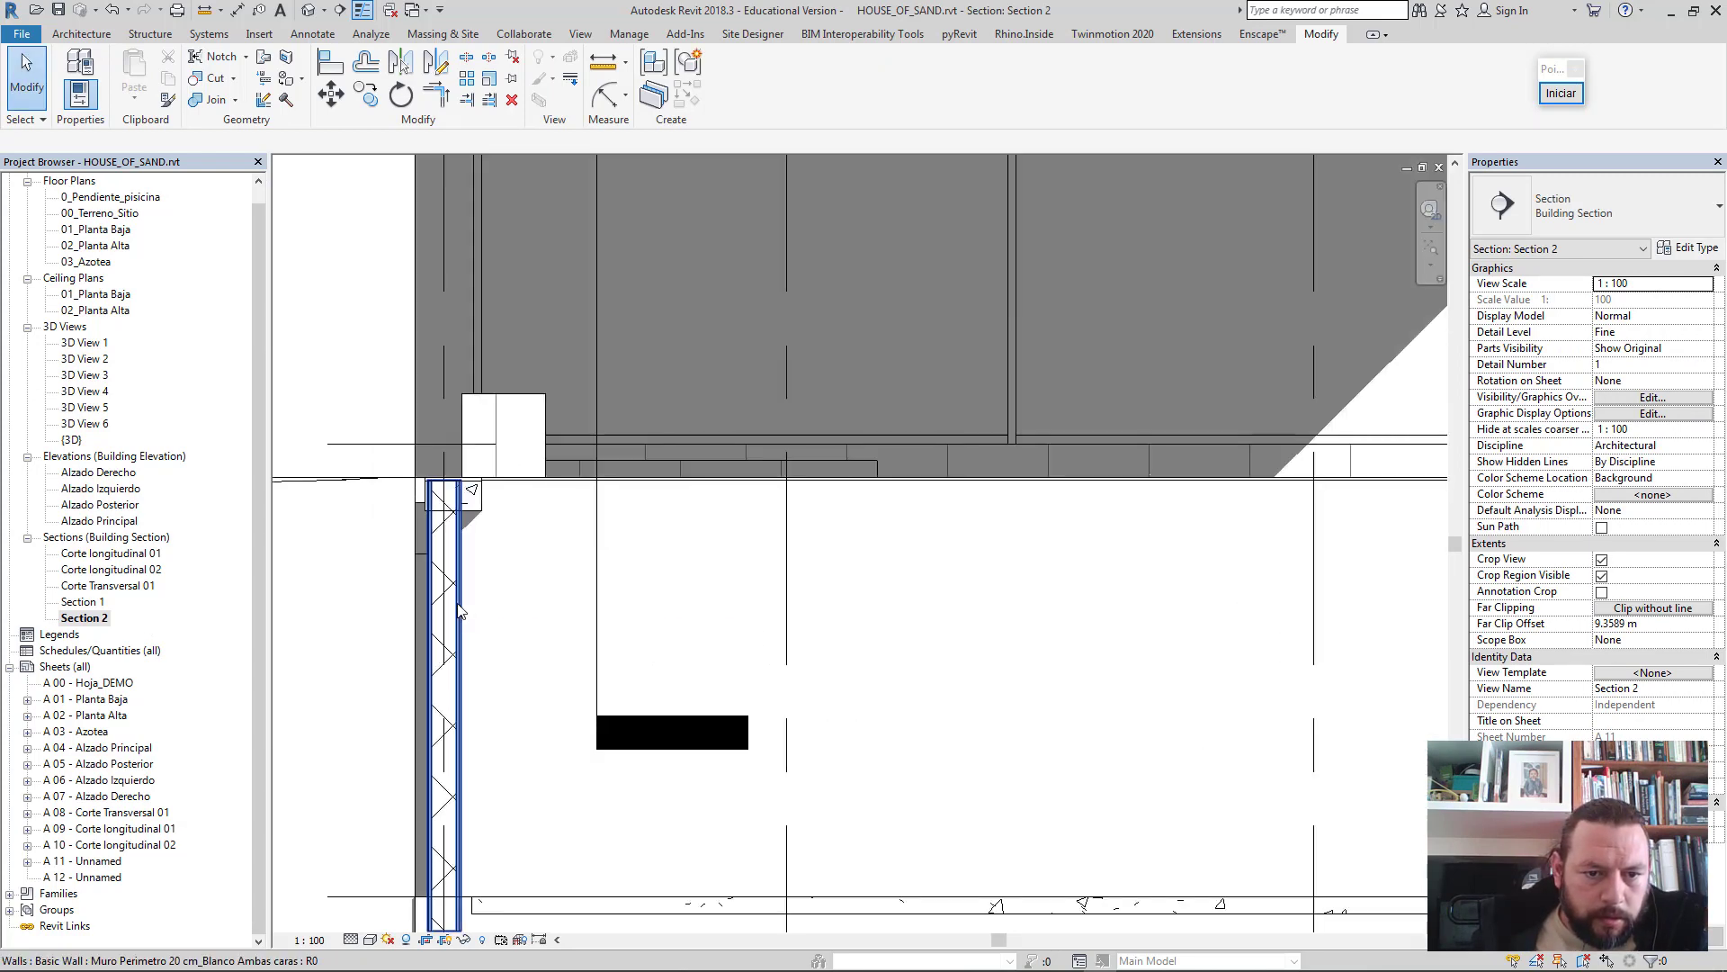
left_click(459, 610)
key("Right")
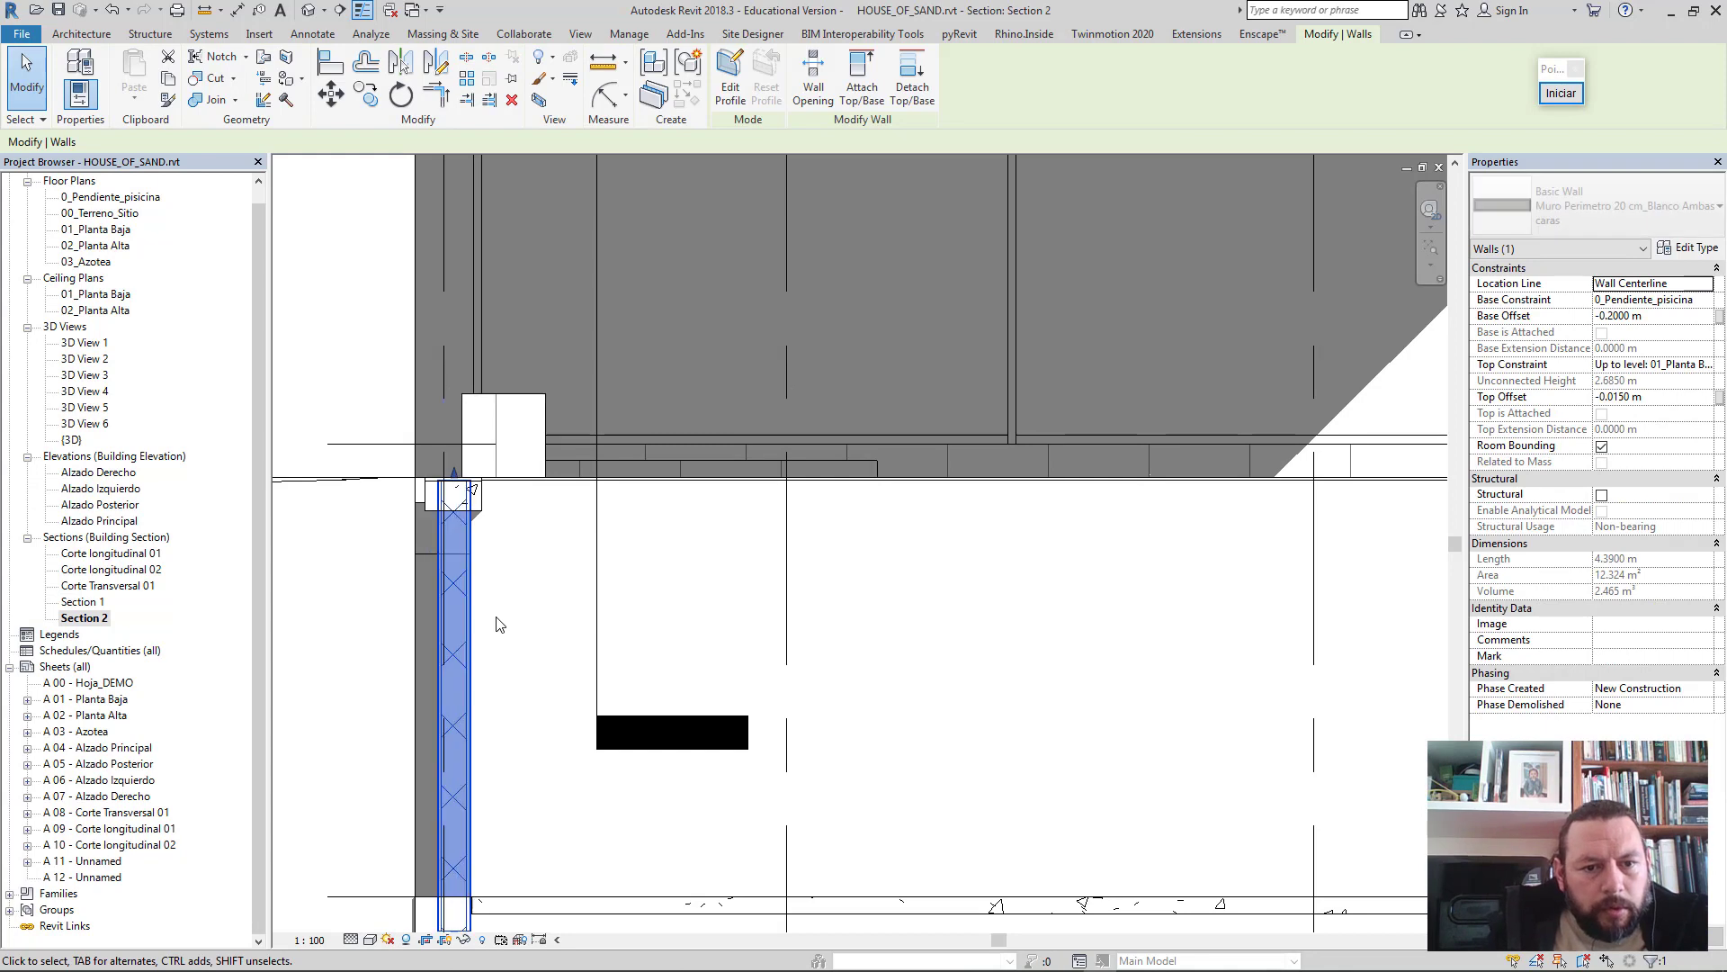
key("Right")
key("Right")
key("Right")
key("Right")
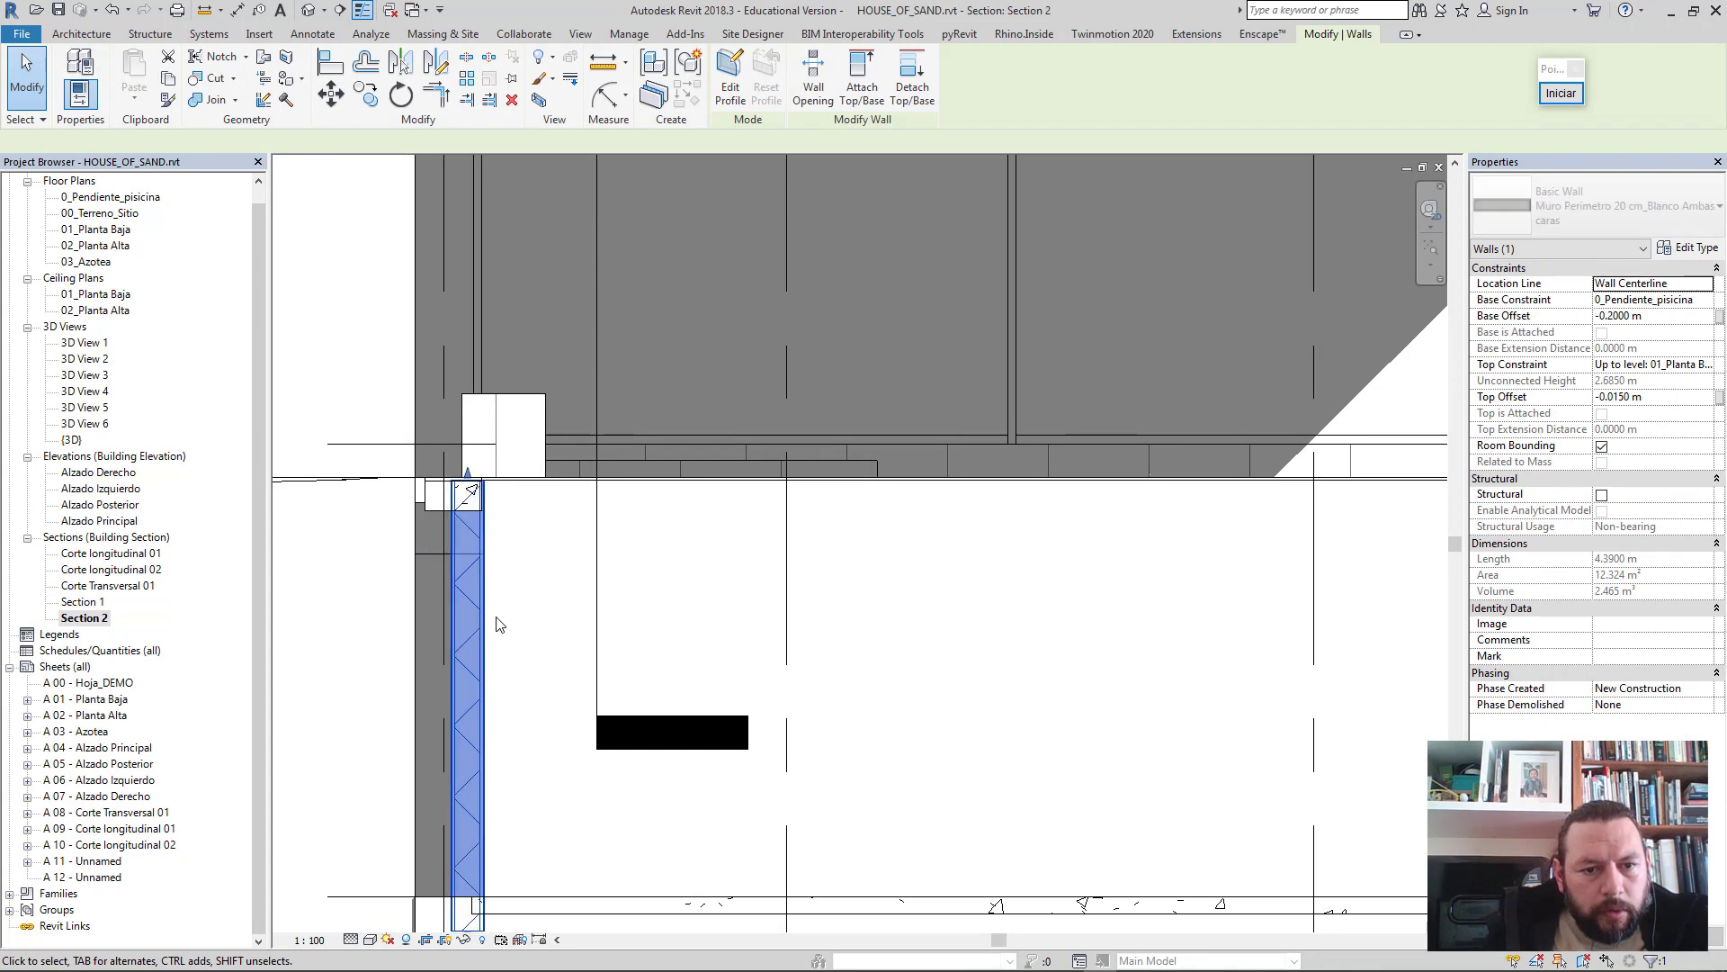
key("Escape")
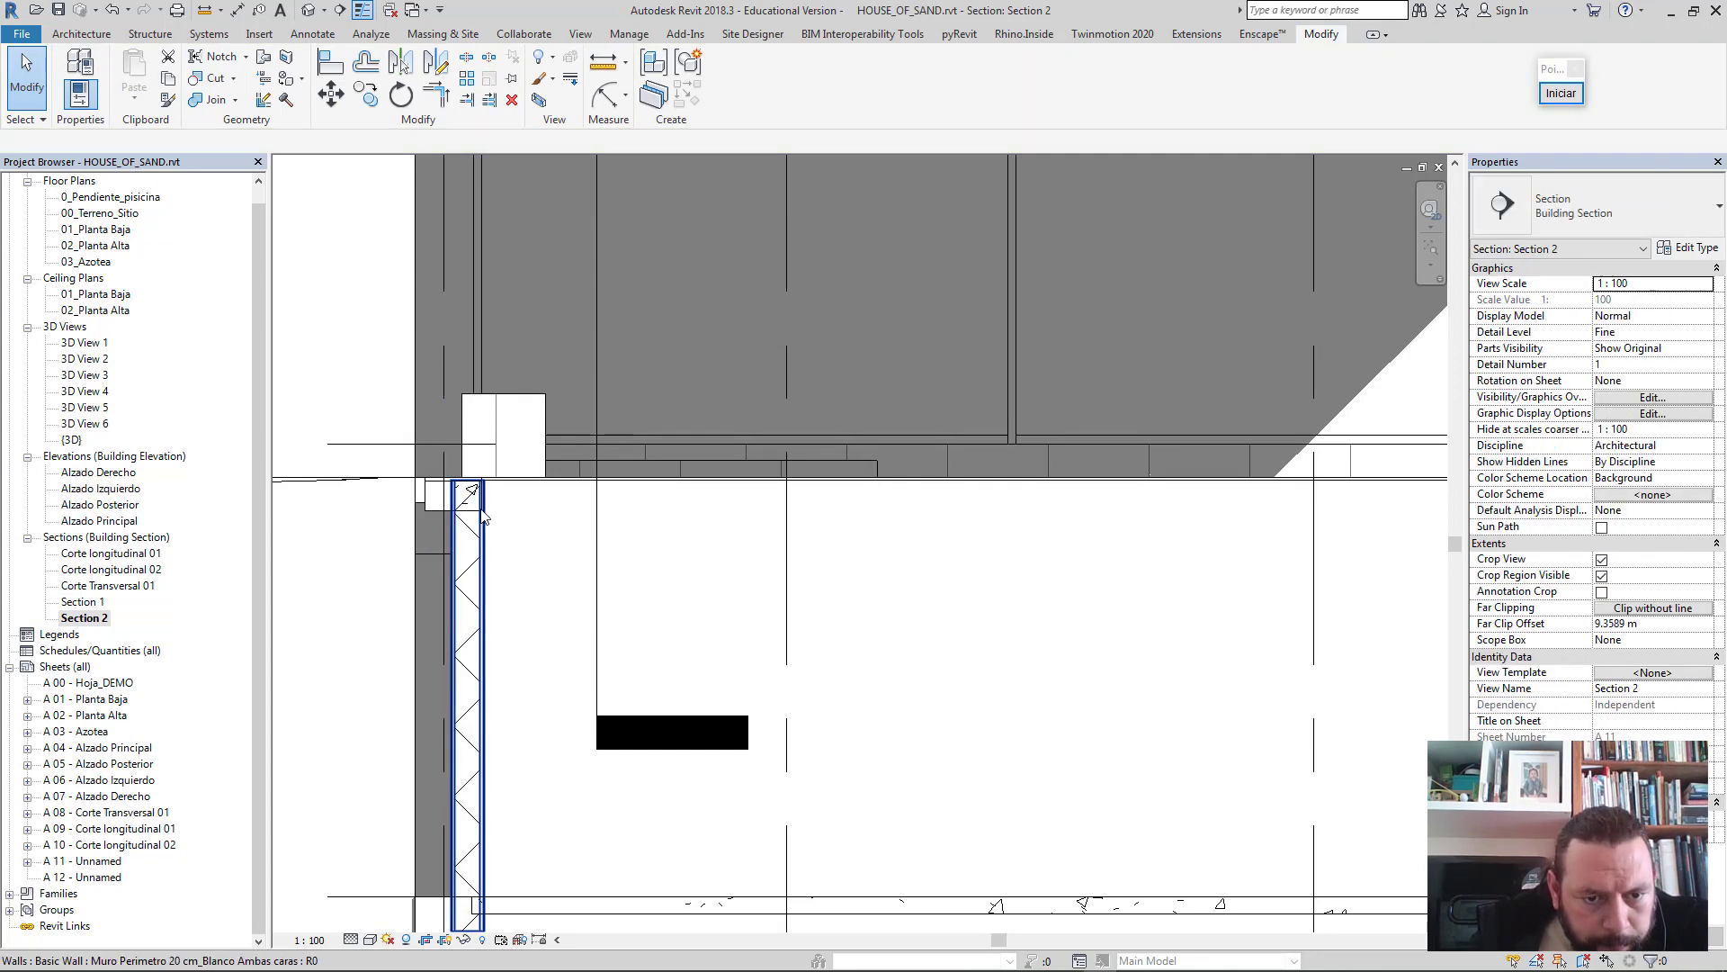
- Zoom in on the section and reselect the perimeter wall to check its position
scroll(489, 497, "up", 3)
scroll(489, 498, "up", 2)
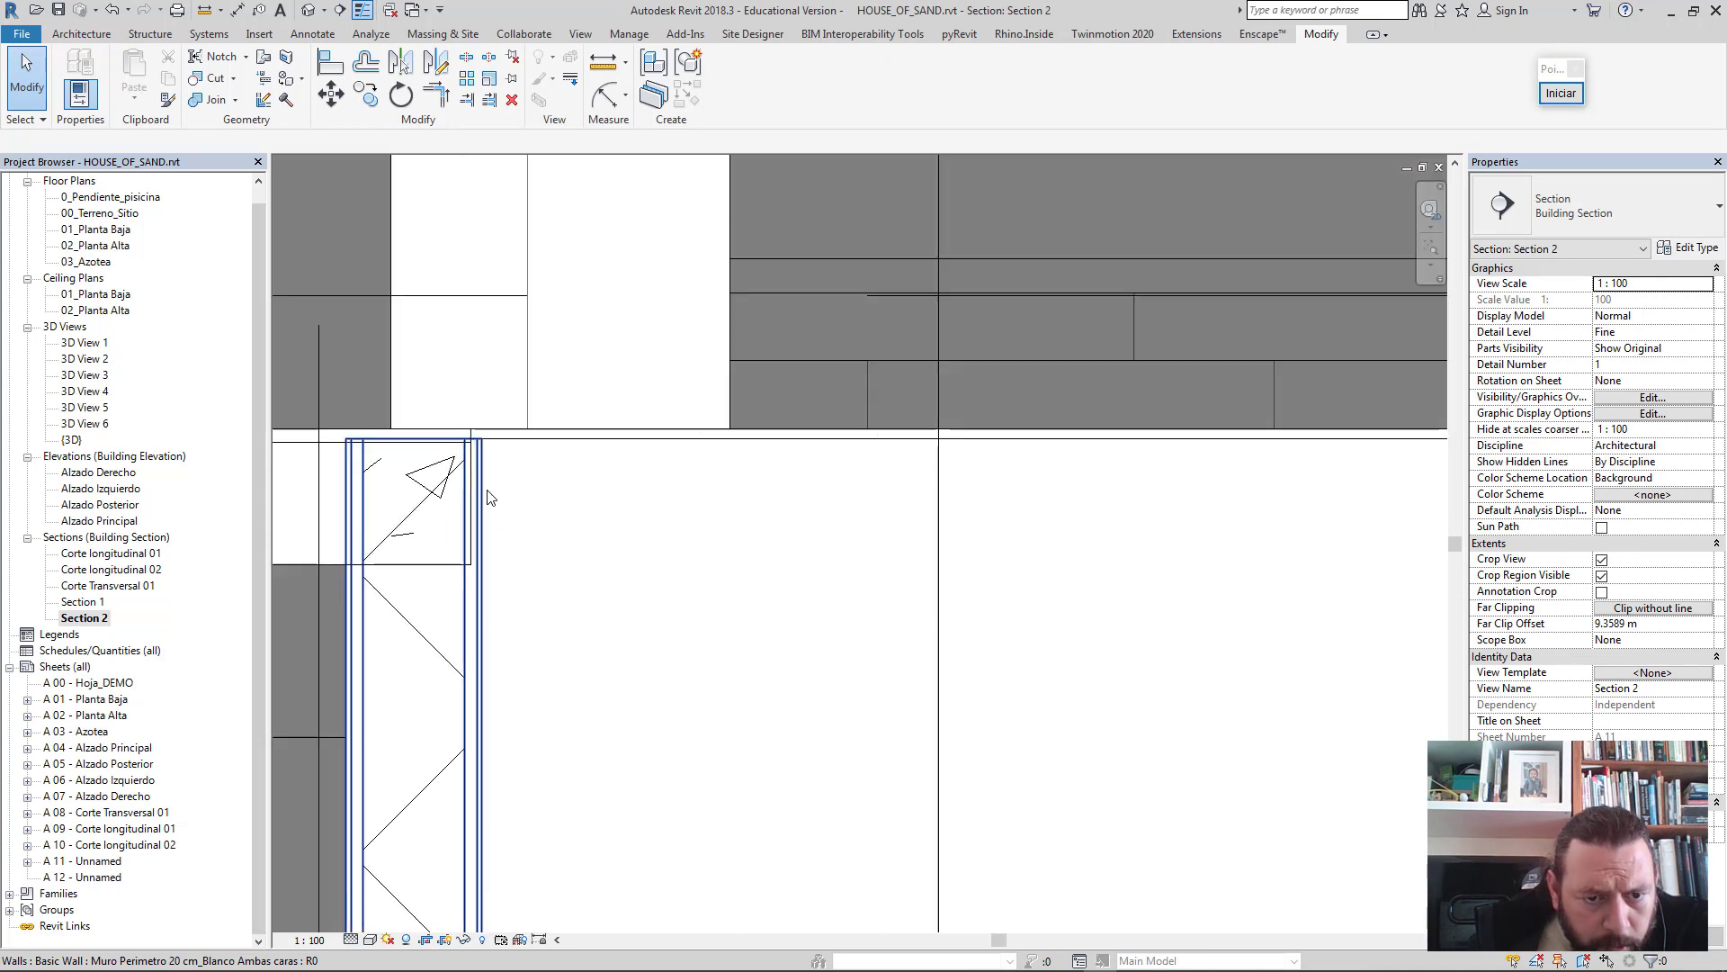
scroll(489, 498, "up", 1)
scroll(488, 498, "up", 2)
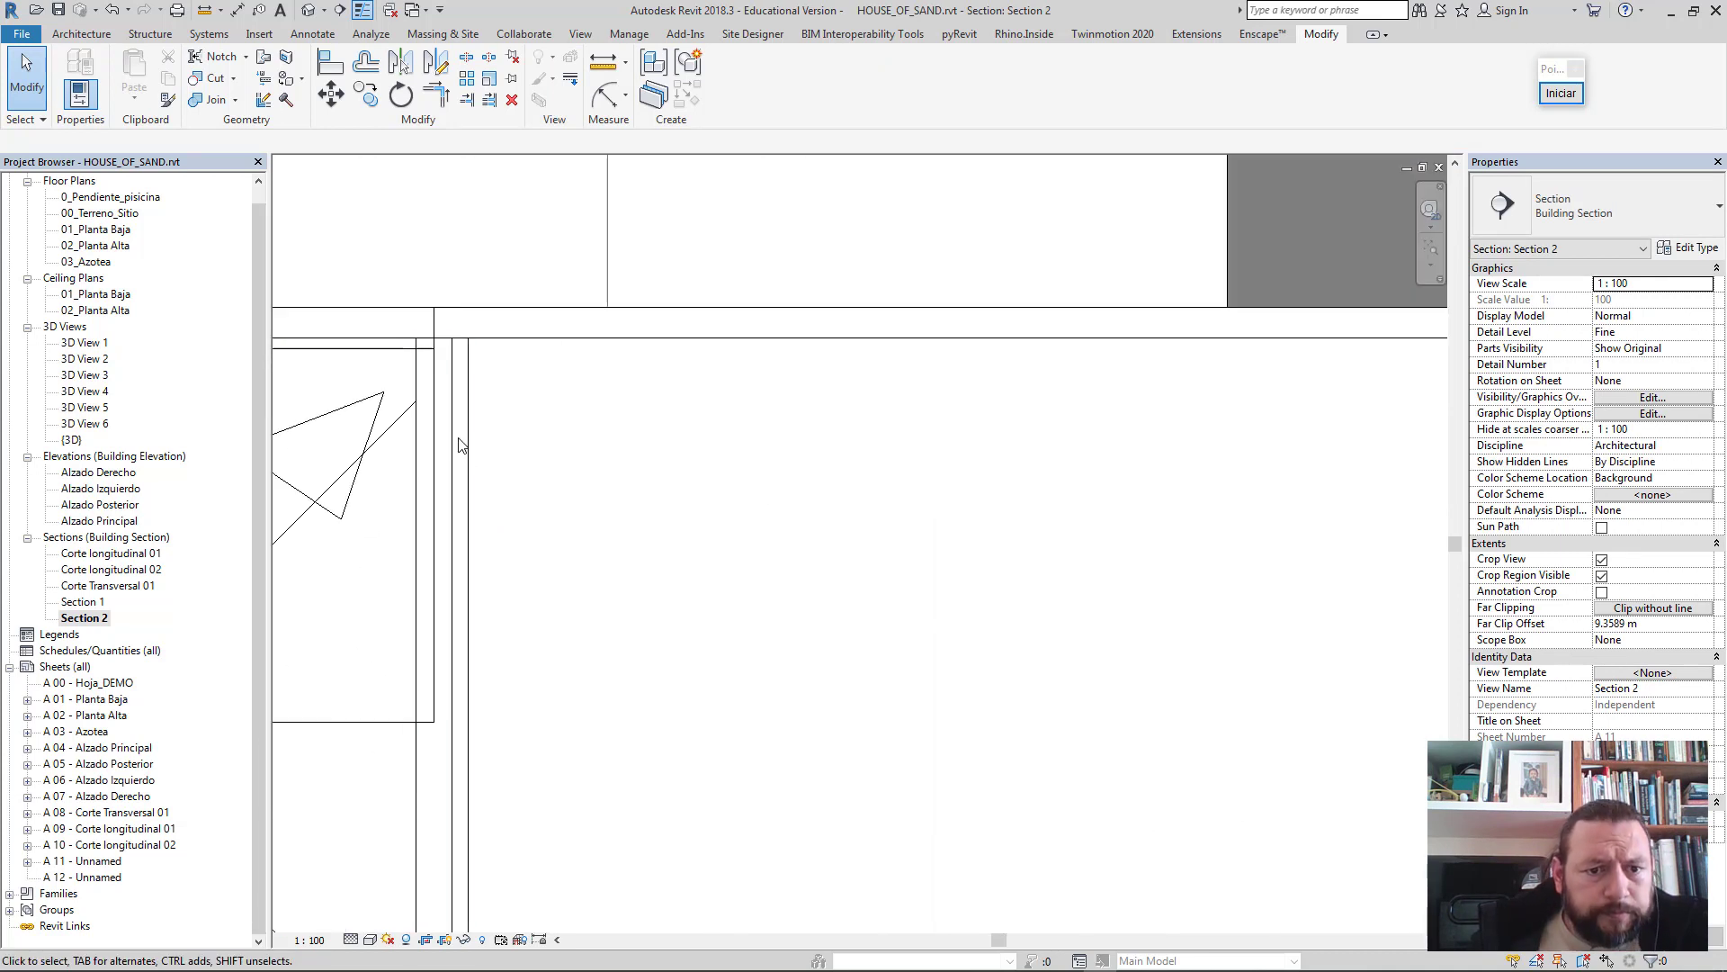
left_click(459, 458)
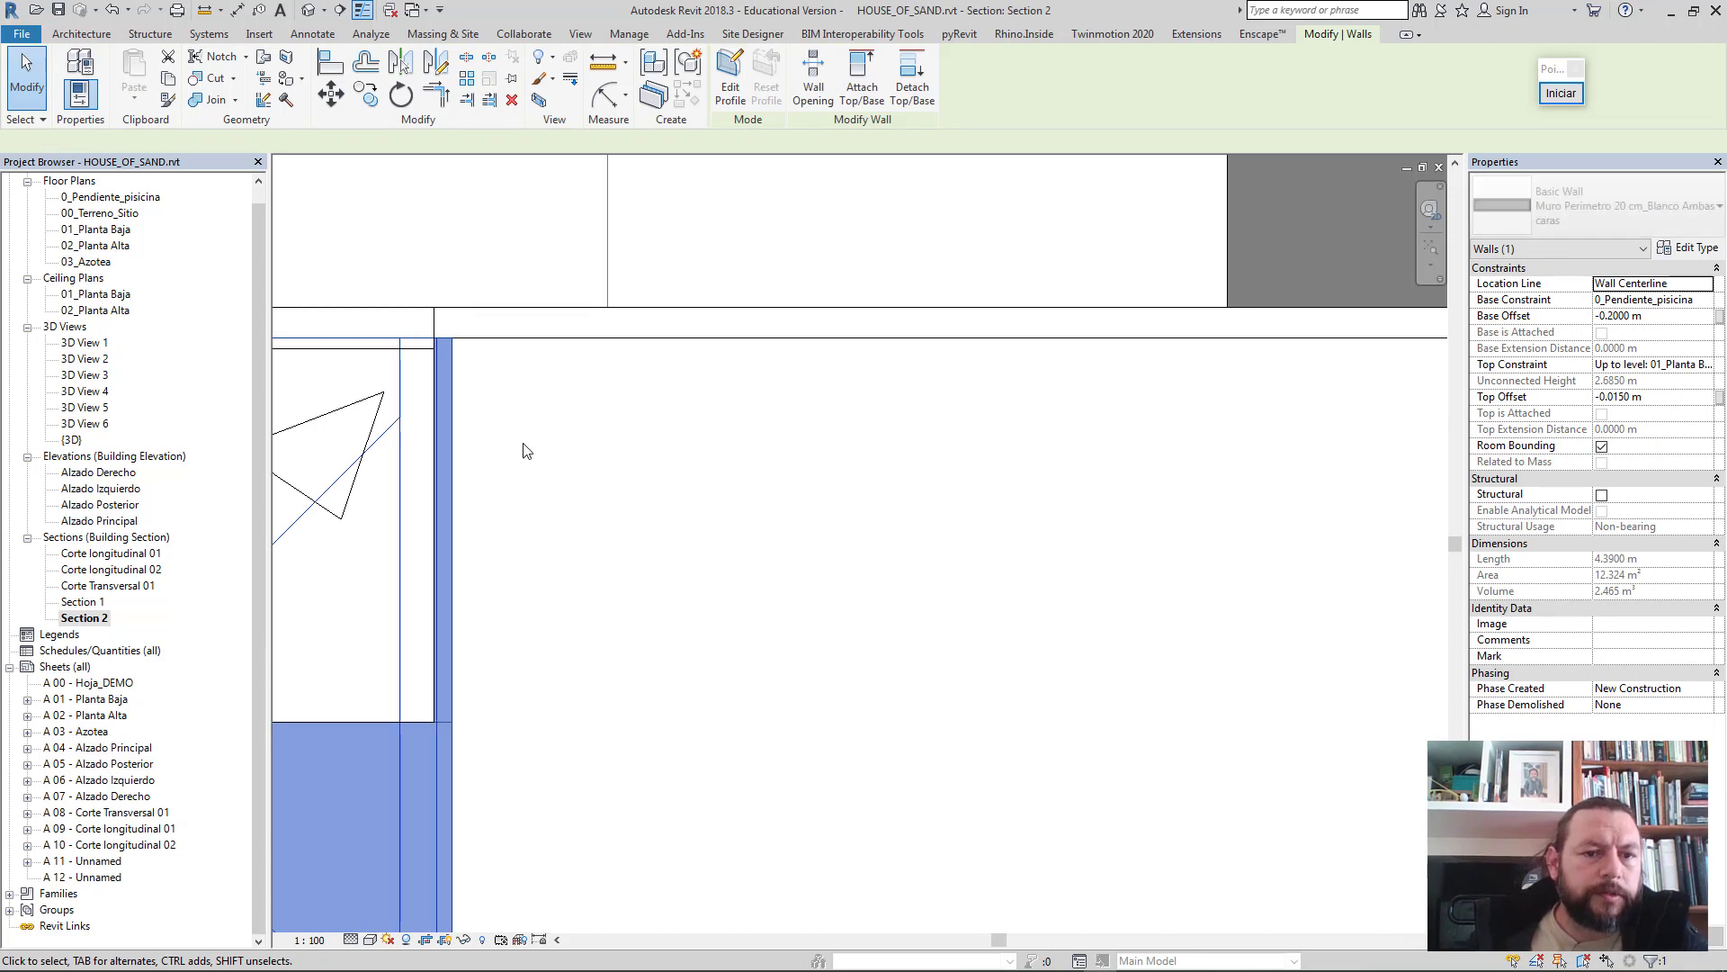
scroll(706, 512, "down", 2)
left_click(706, 520)
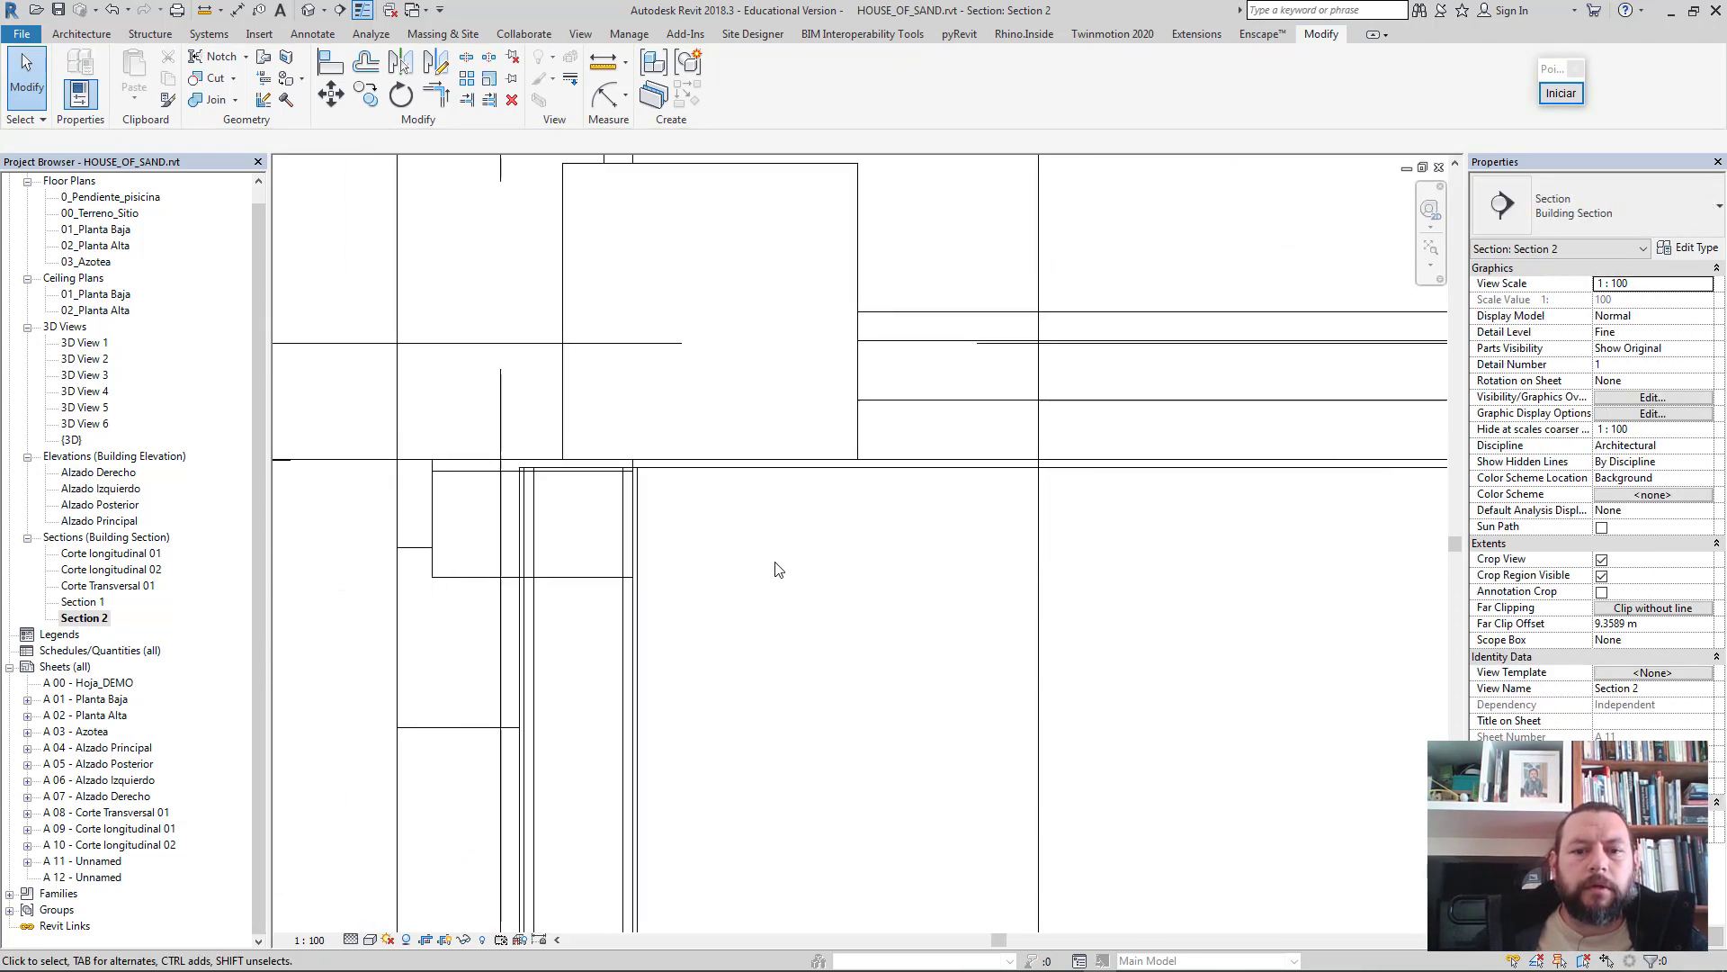
scroll(1042, 630, "up", 3)
scroll(870, 551, "up", 2)
scroll(870, 551, "down", 2)
scroll(929, 544, "down", 2)
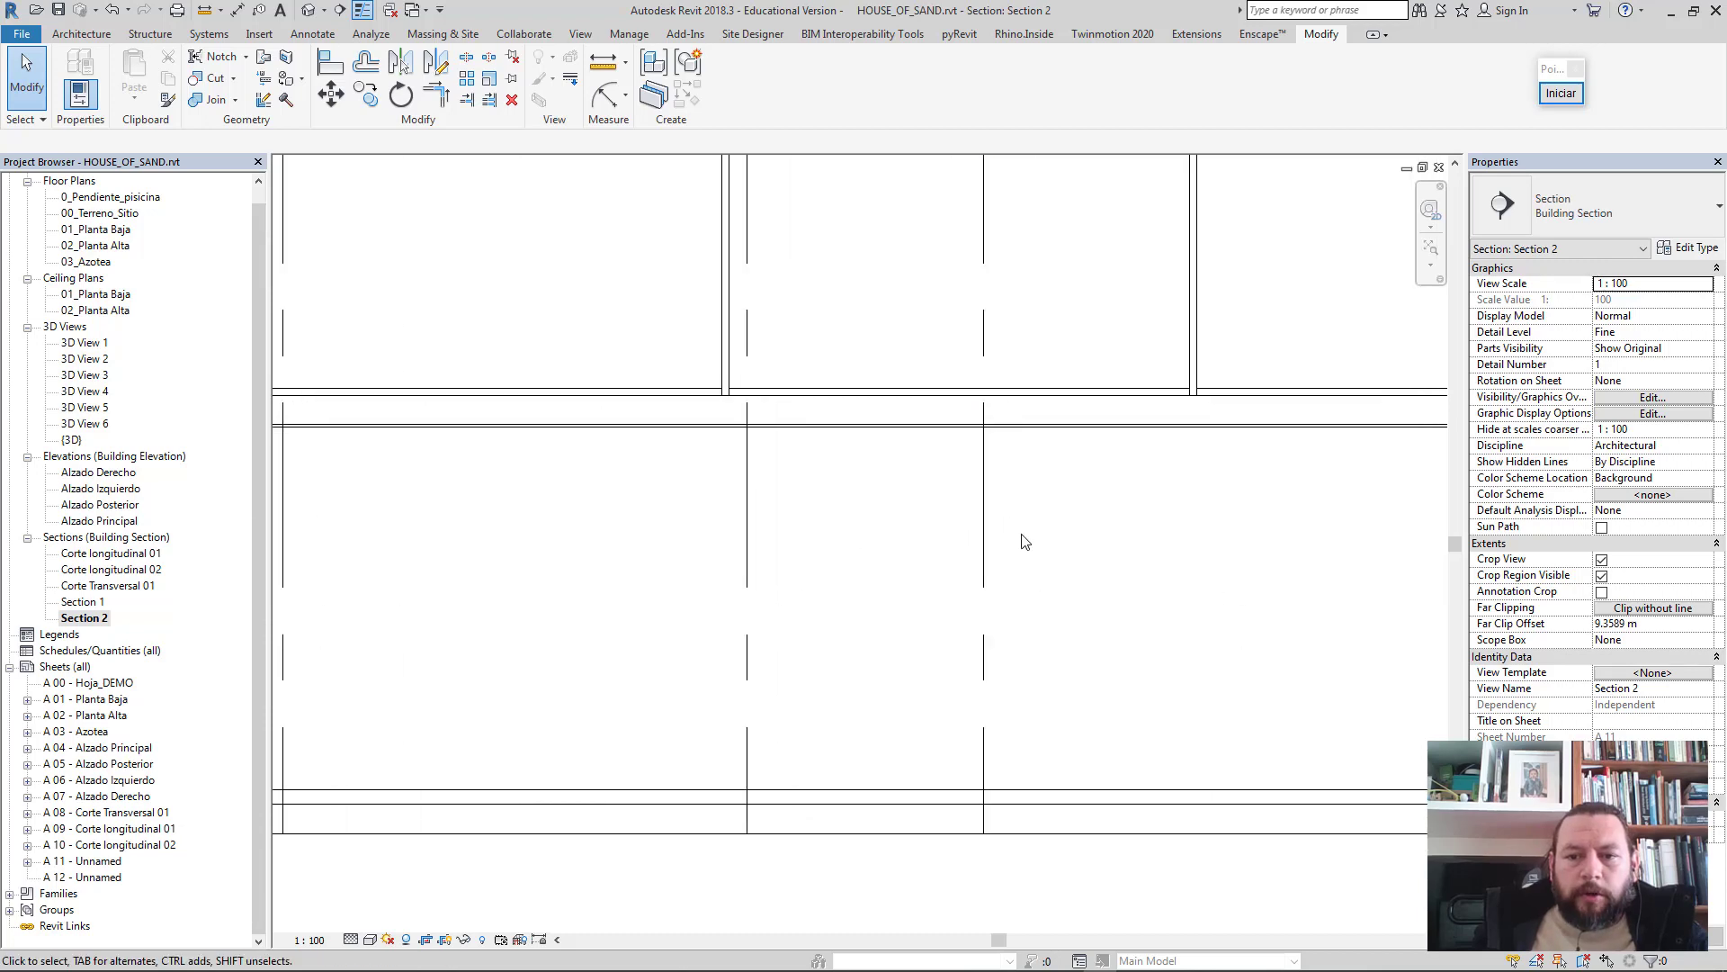
scroll(989, 538, "down", 2)
scroll(864, 509, "up", 3)
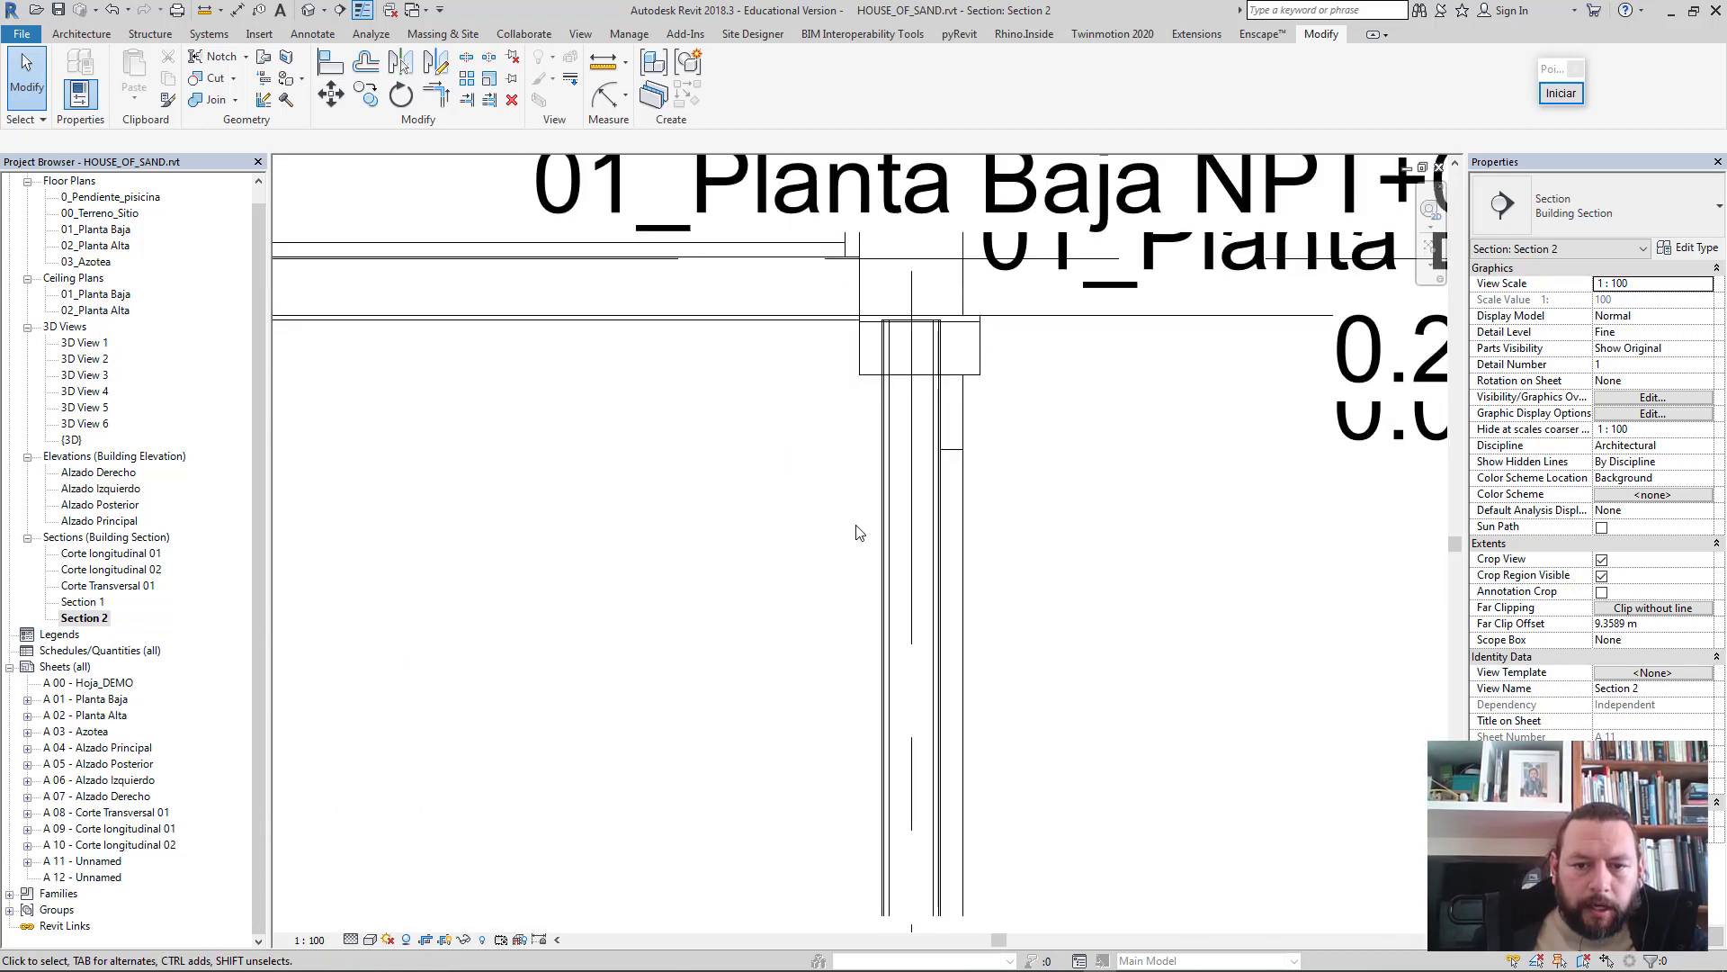
- Drag the pool wall to the 01_Planta Baja slab edge and nudge it into alignment
left_click(886, 480)
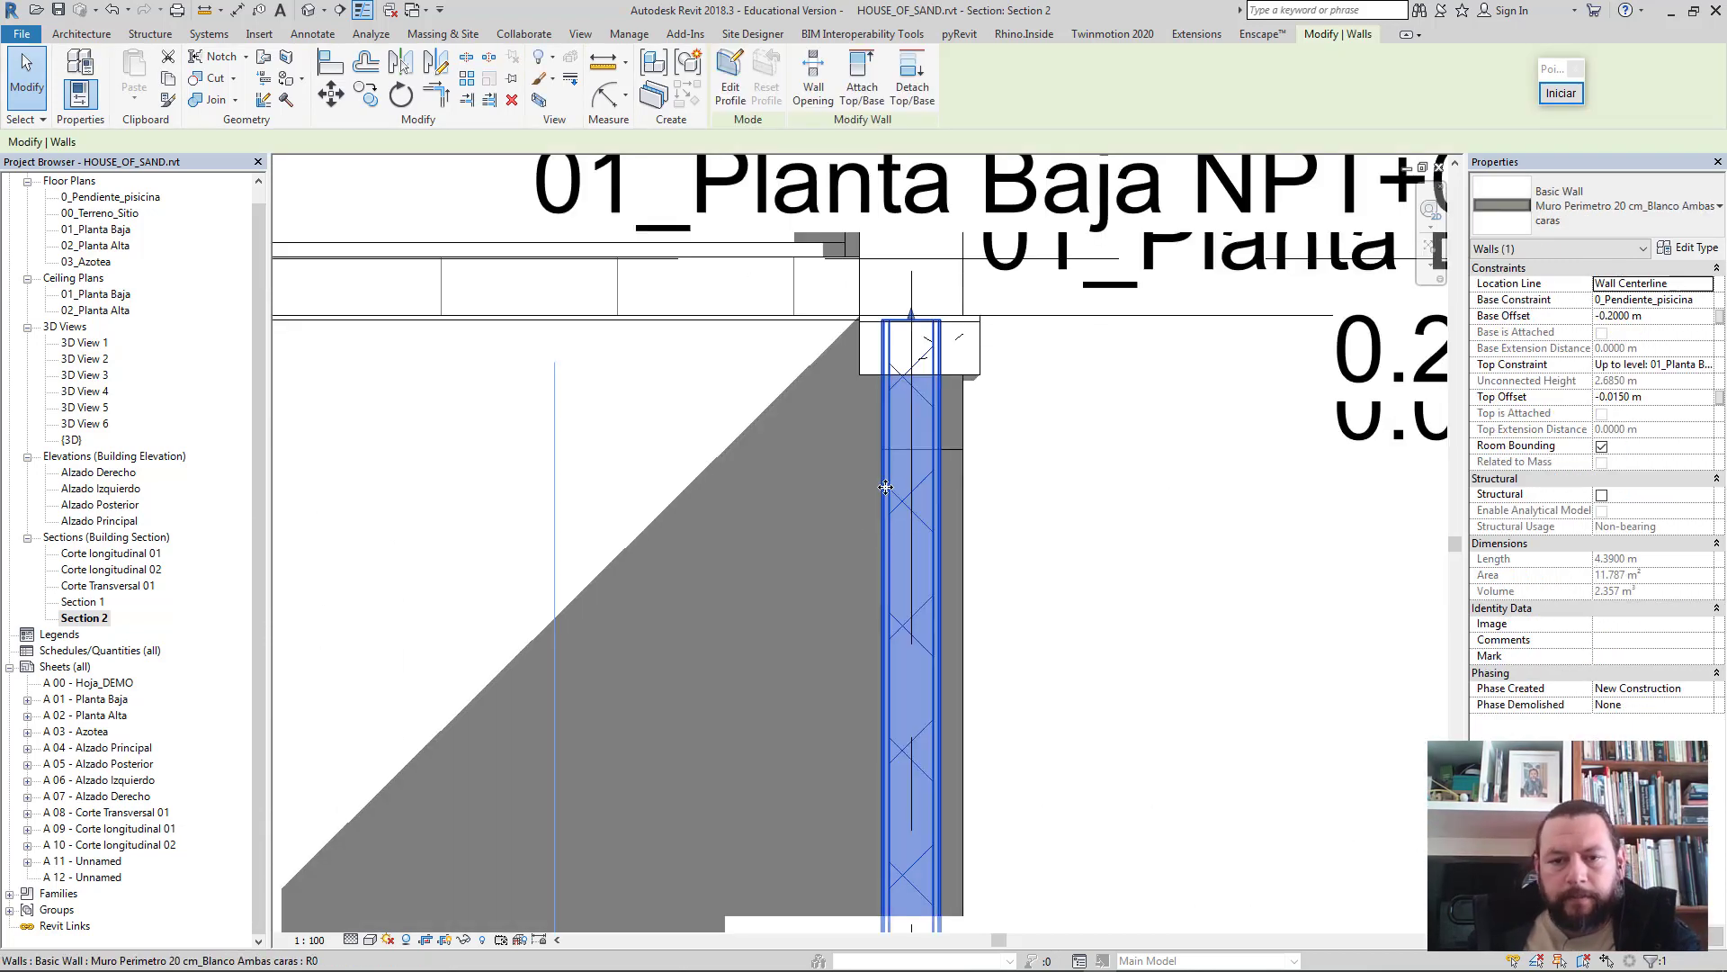
left_click_drag(887, 487, 864, 349)
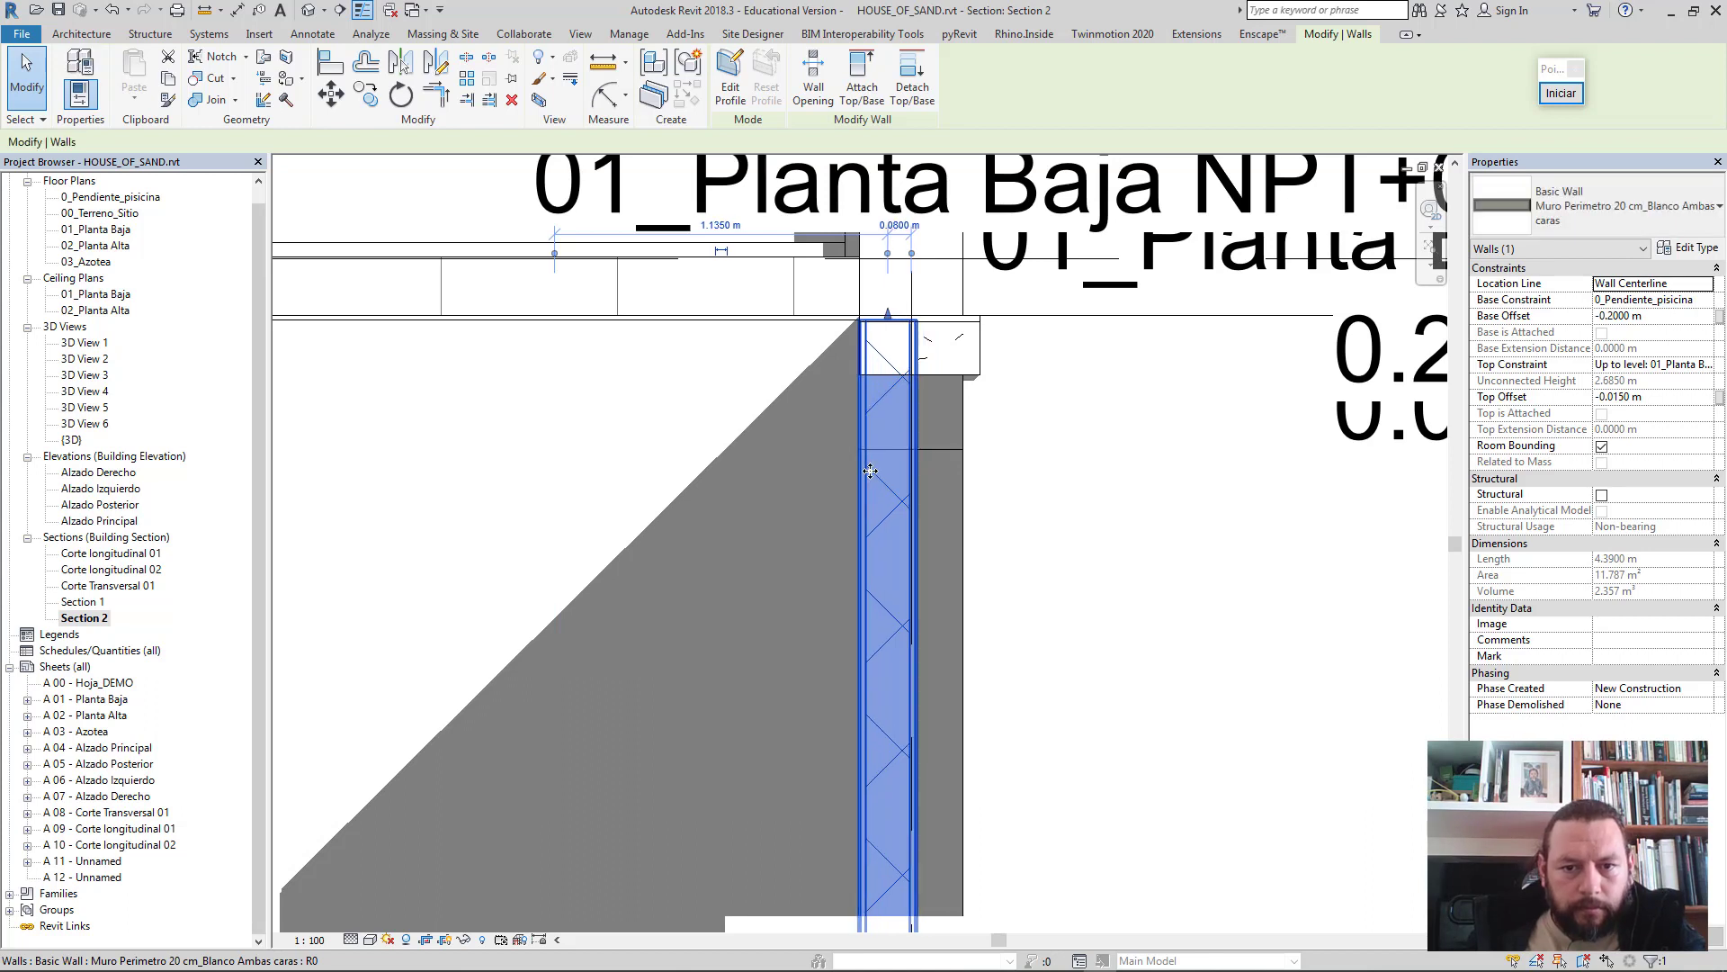
scroll(864, 349, "up", 1)
scroll(864, 349, "up", 1)
scroll(864, 349, "up", 1)
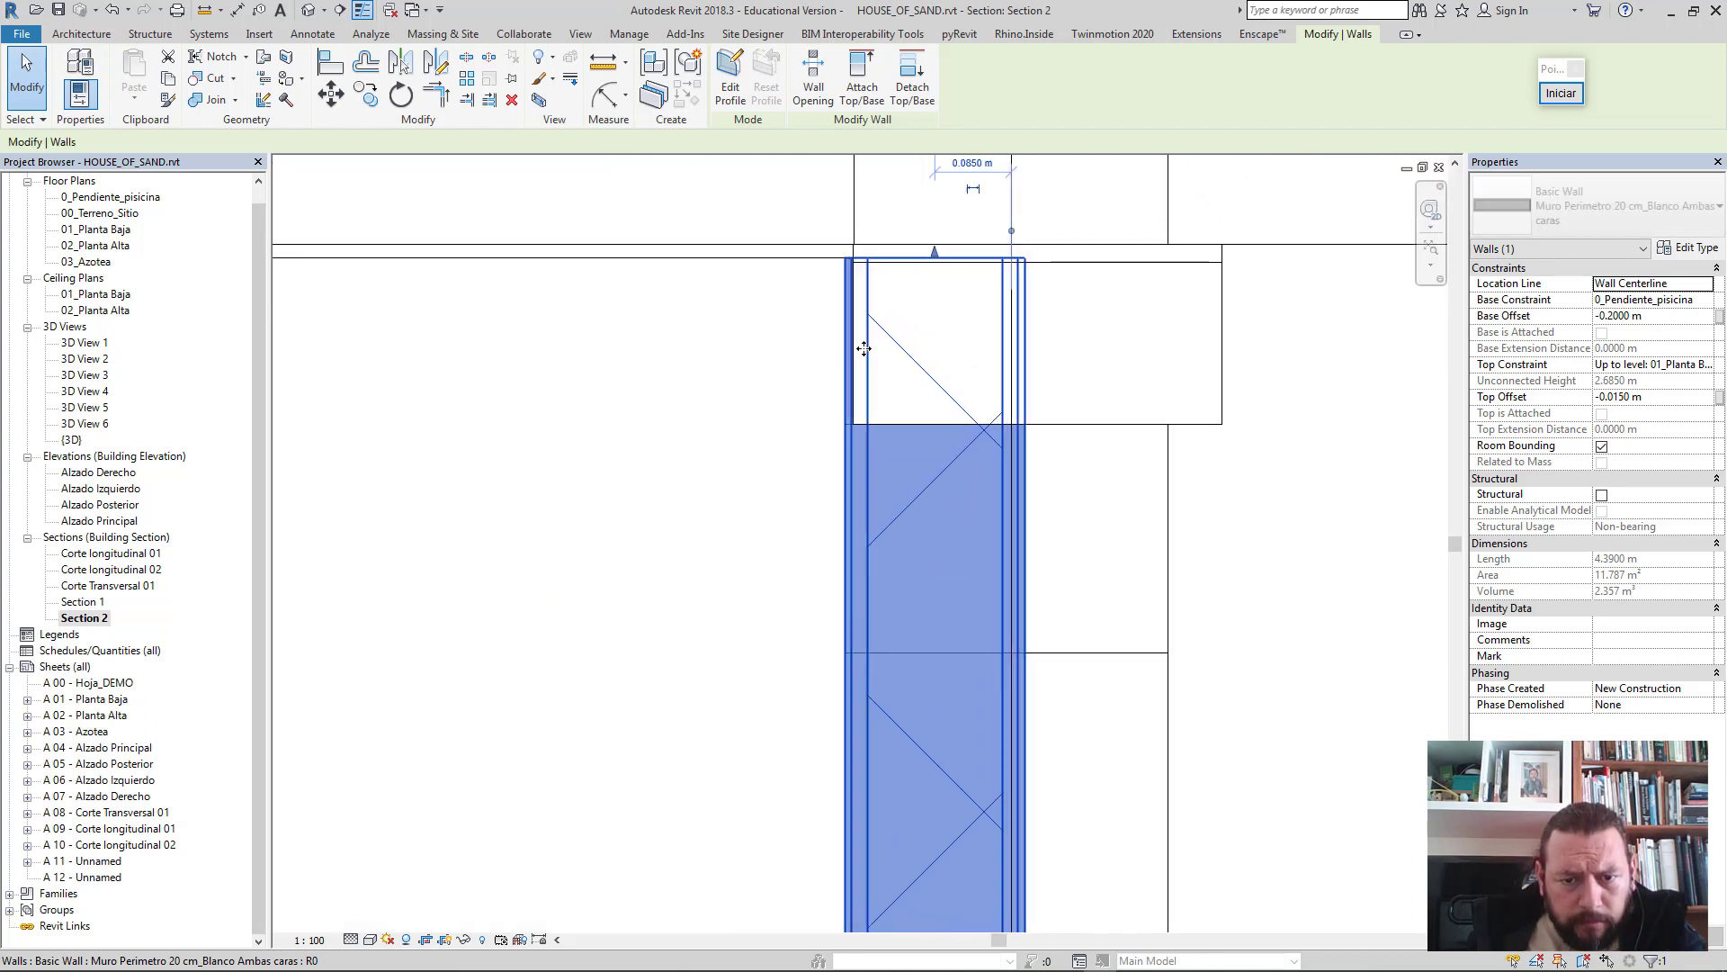
scroll(863, 349, "up", 1)
scroll(822, 347, "up", 1)
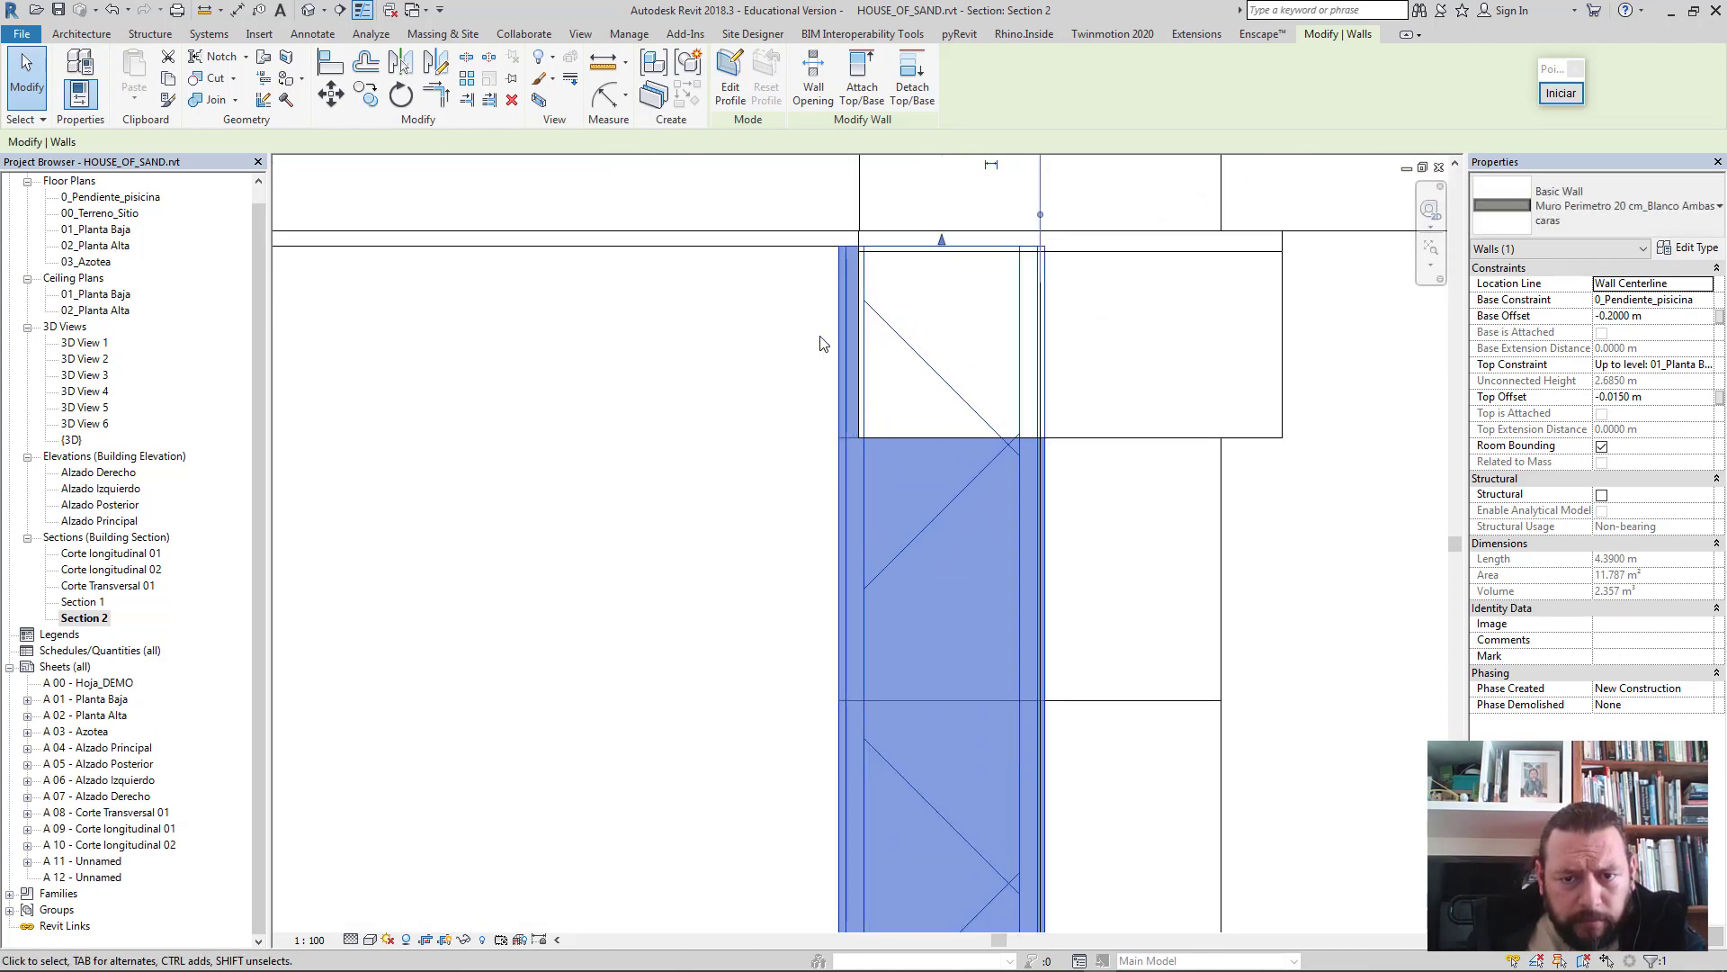
scroll(825, 343, "up", 1)
scroll(825, 343, "up", 1)
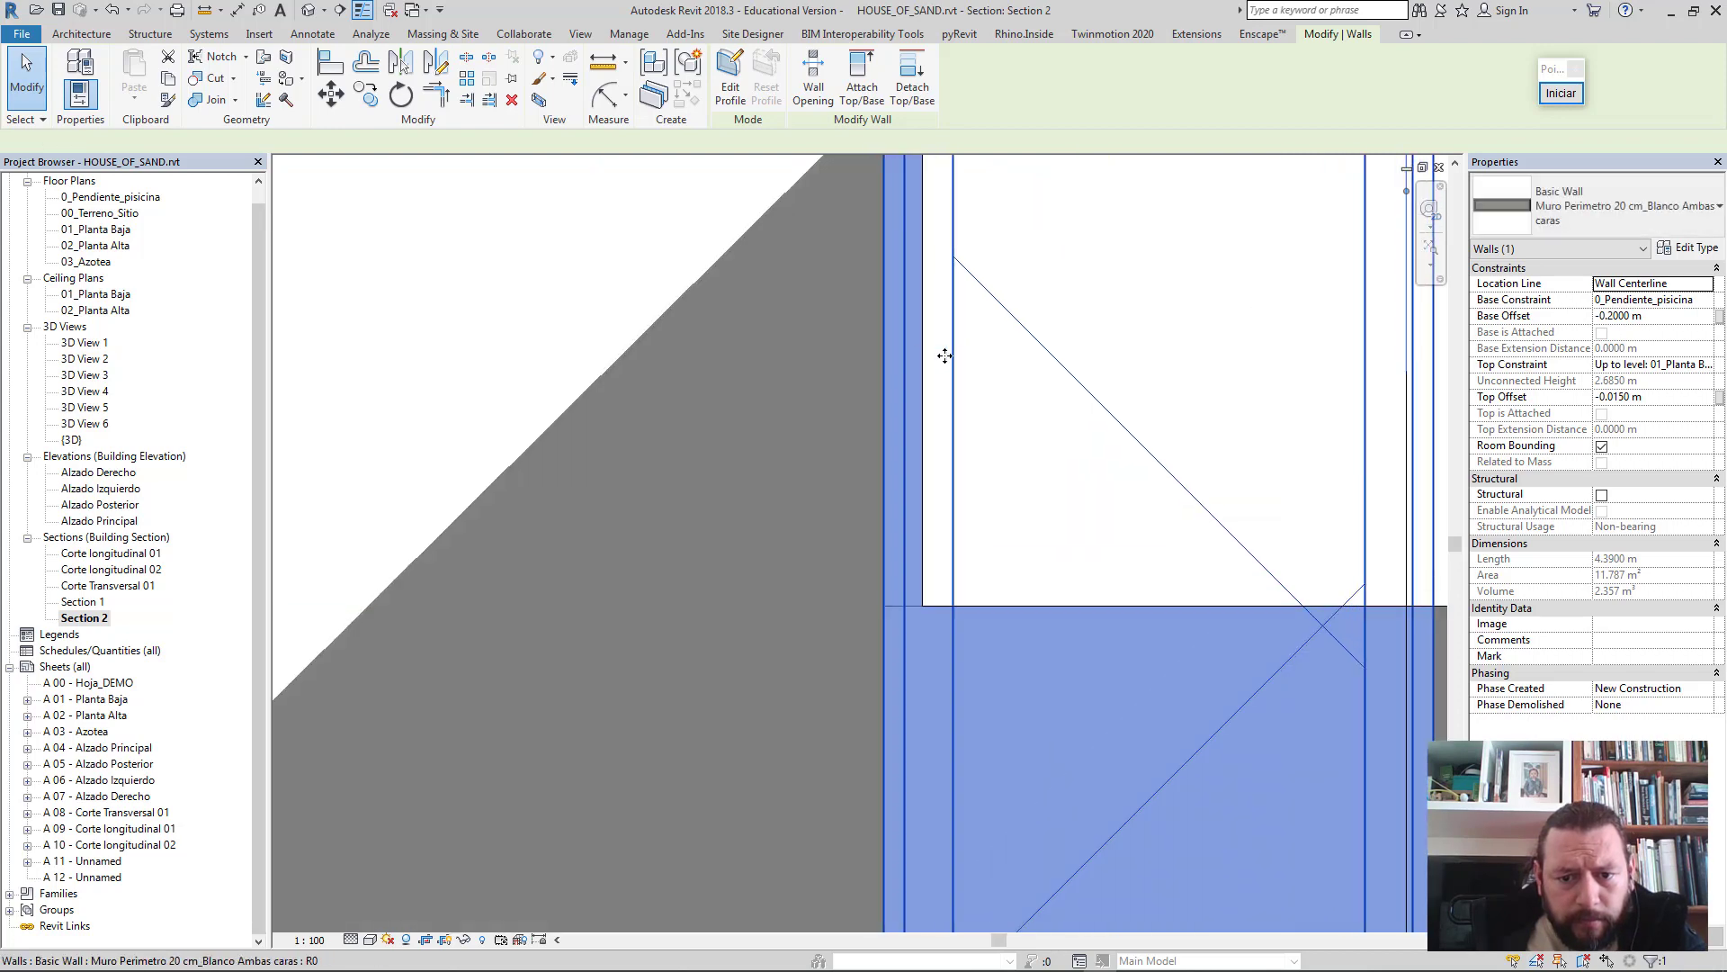
key("Right")
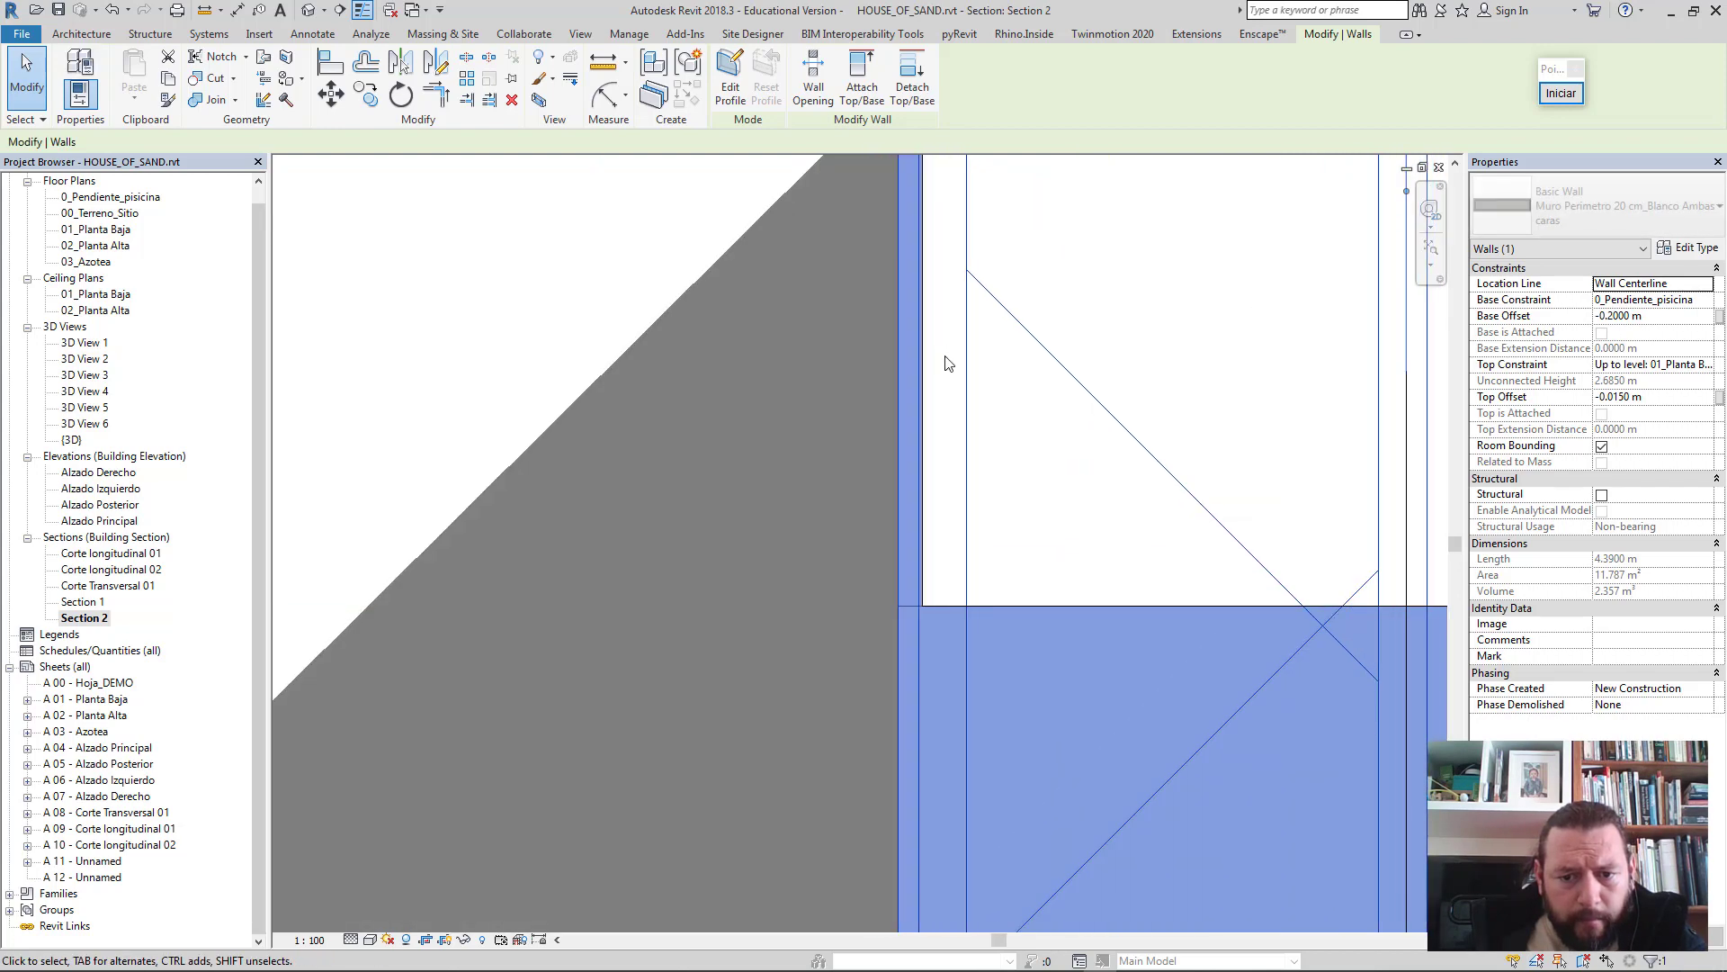
key("Escape")
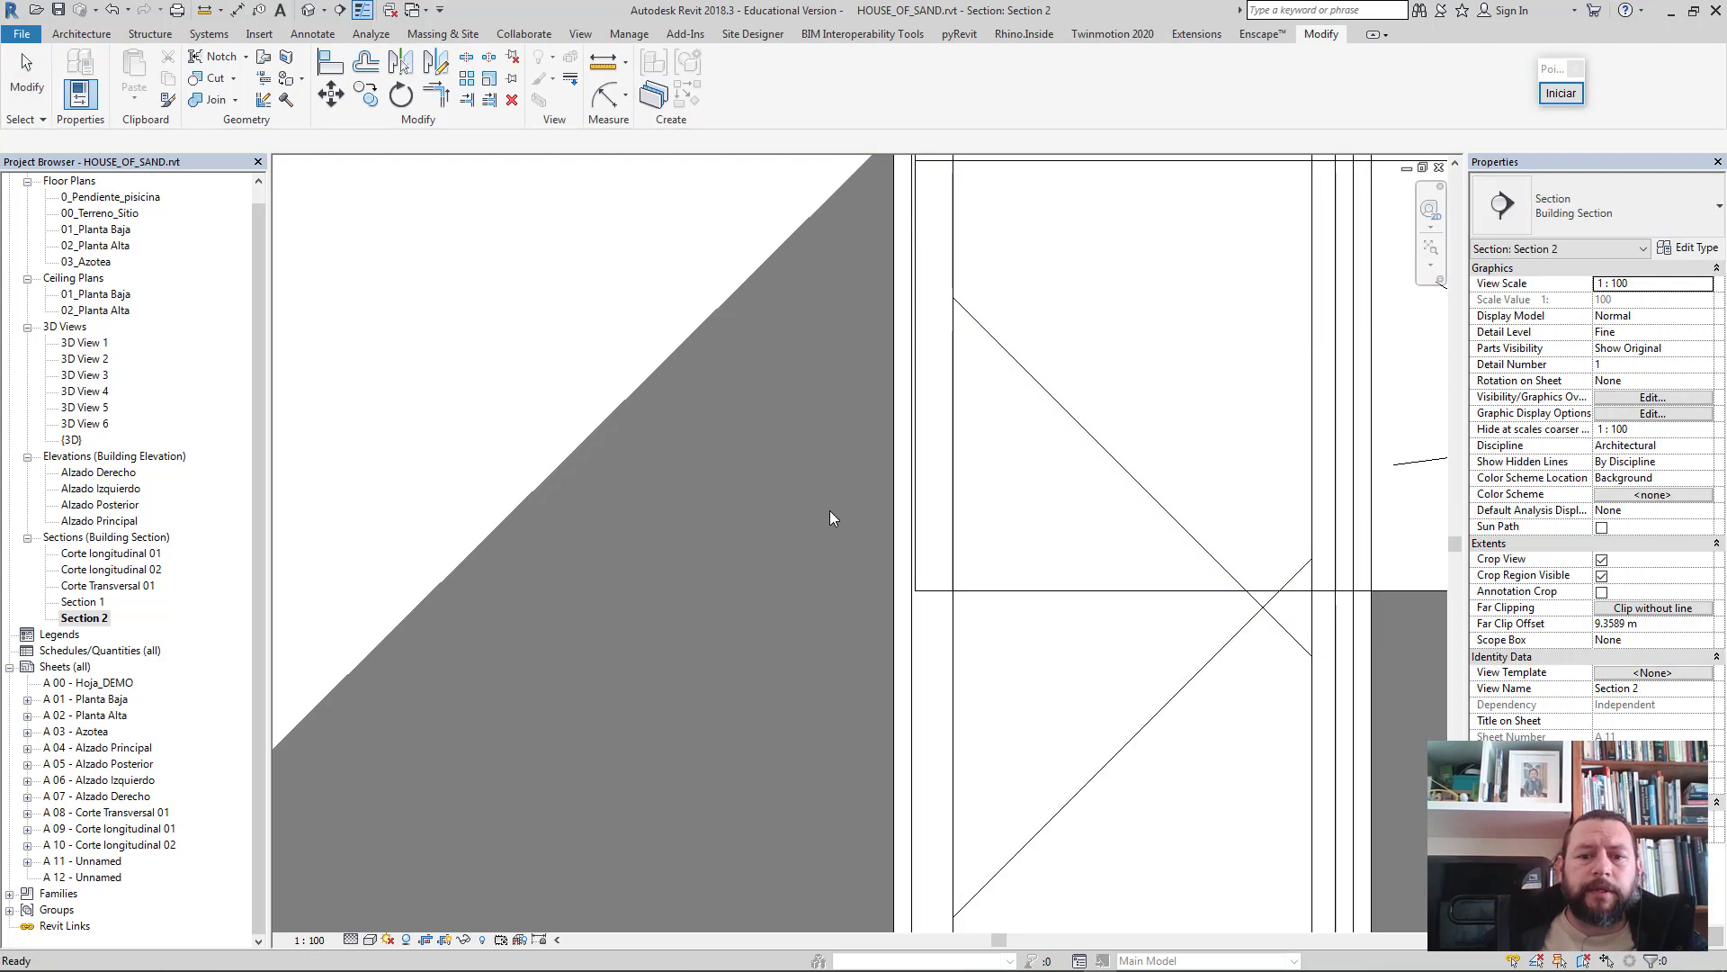
scroll(847, 544, "down", 2)
scroll(846, 553, "down", 3)
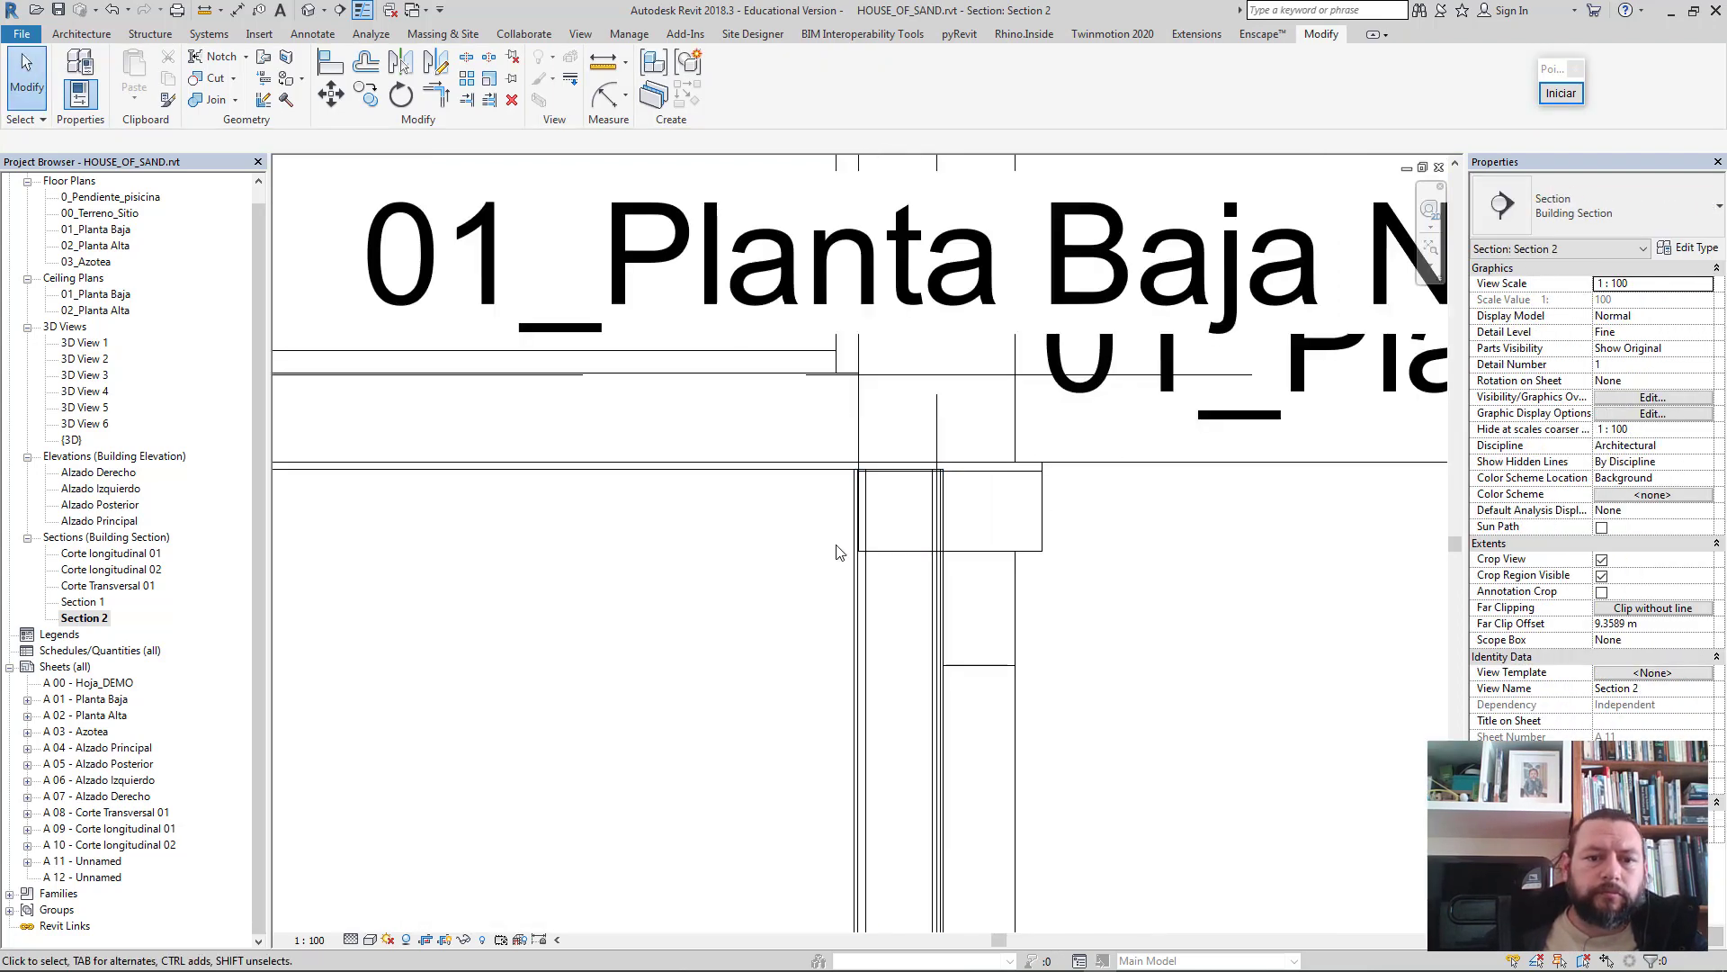
scroll(833, 572, "down", 1)
scroll(833, 571, "down", 2)
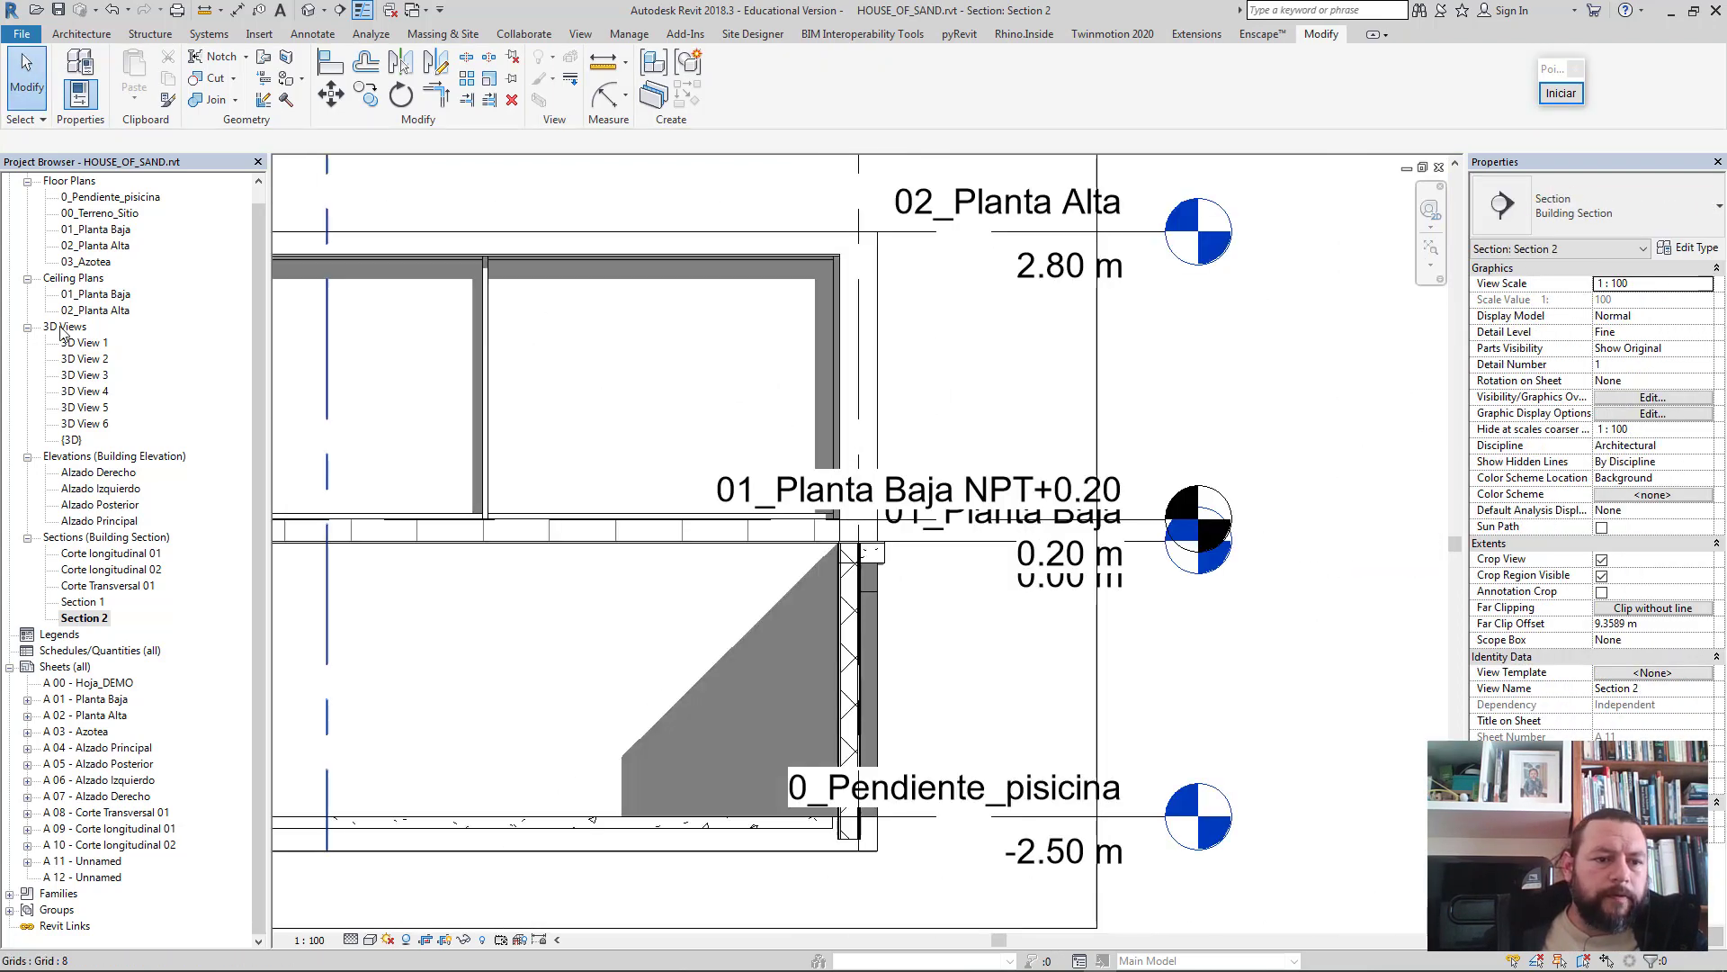
- Open Corte Transversal 01 and slightly realign the pool wall under 01_Planta Baja
double_click(108, 586)
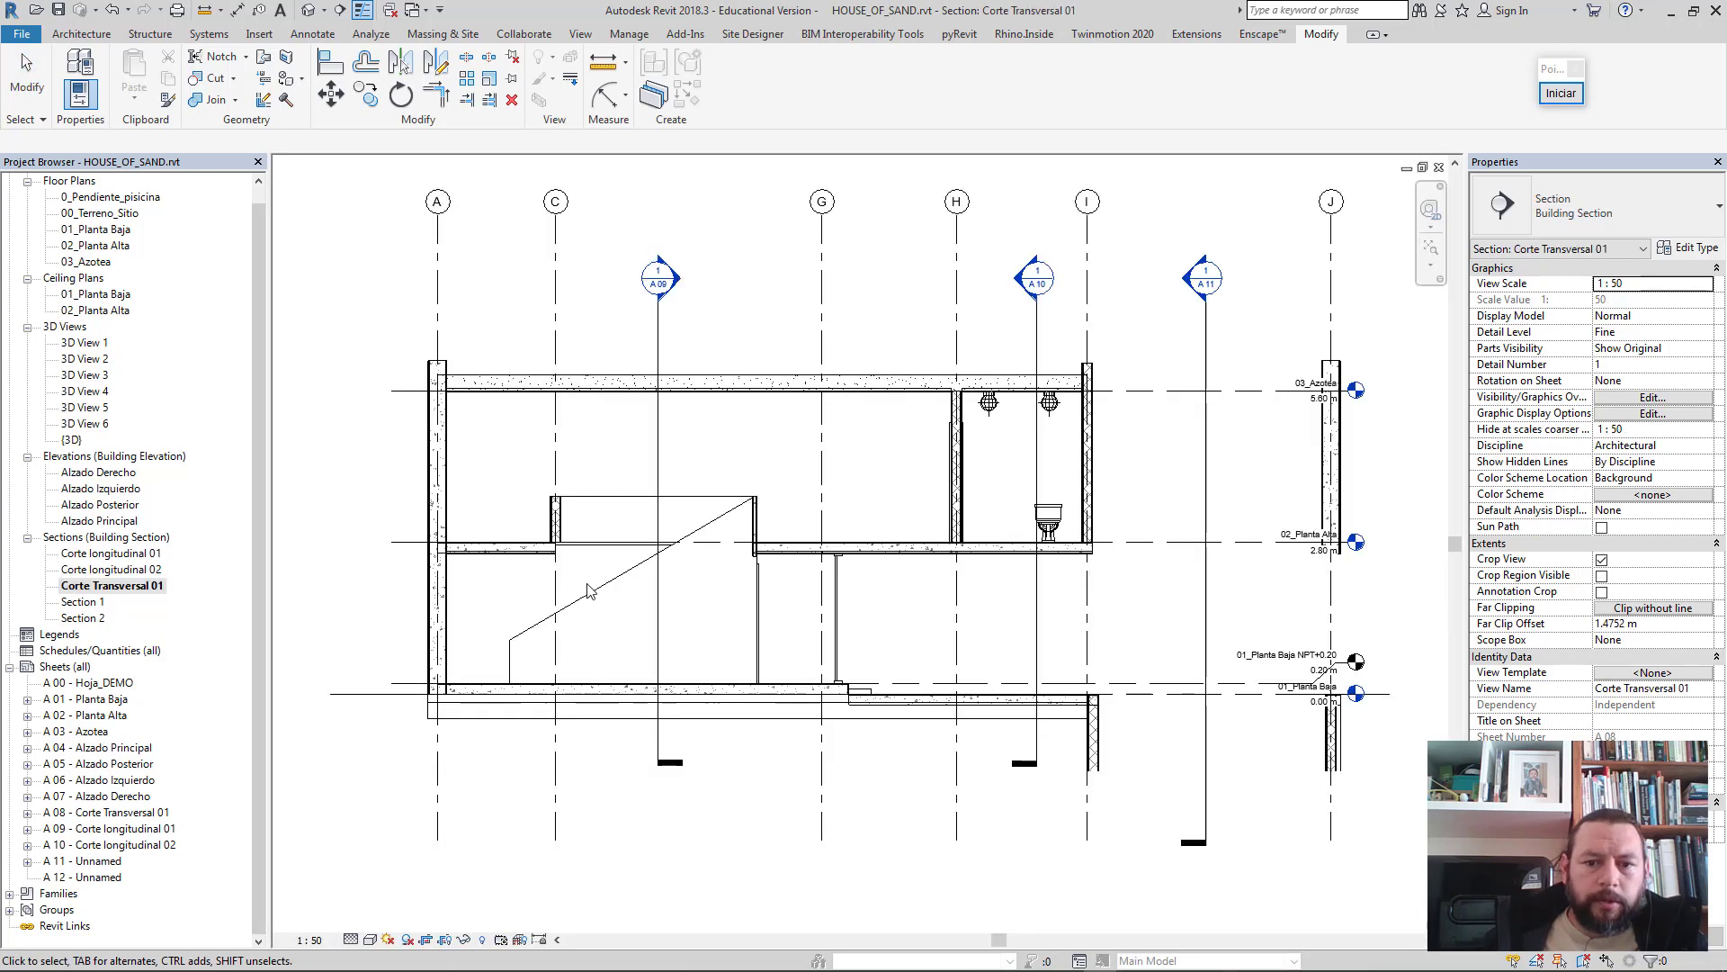
scroll(810, 611, "up", 1)
scroll(945, 629, "up", 2)
scroll(1062, 648, "up", 2)
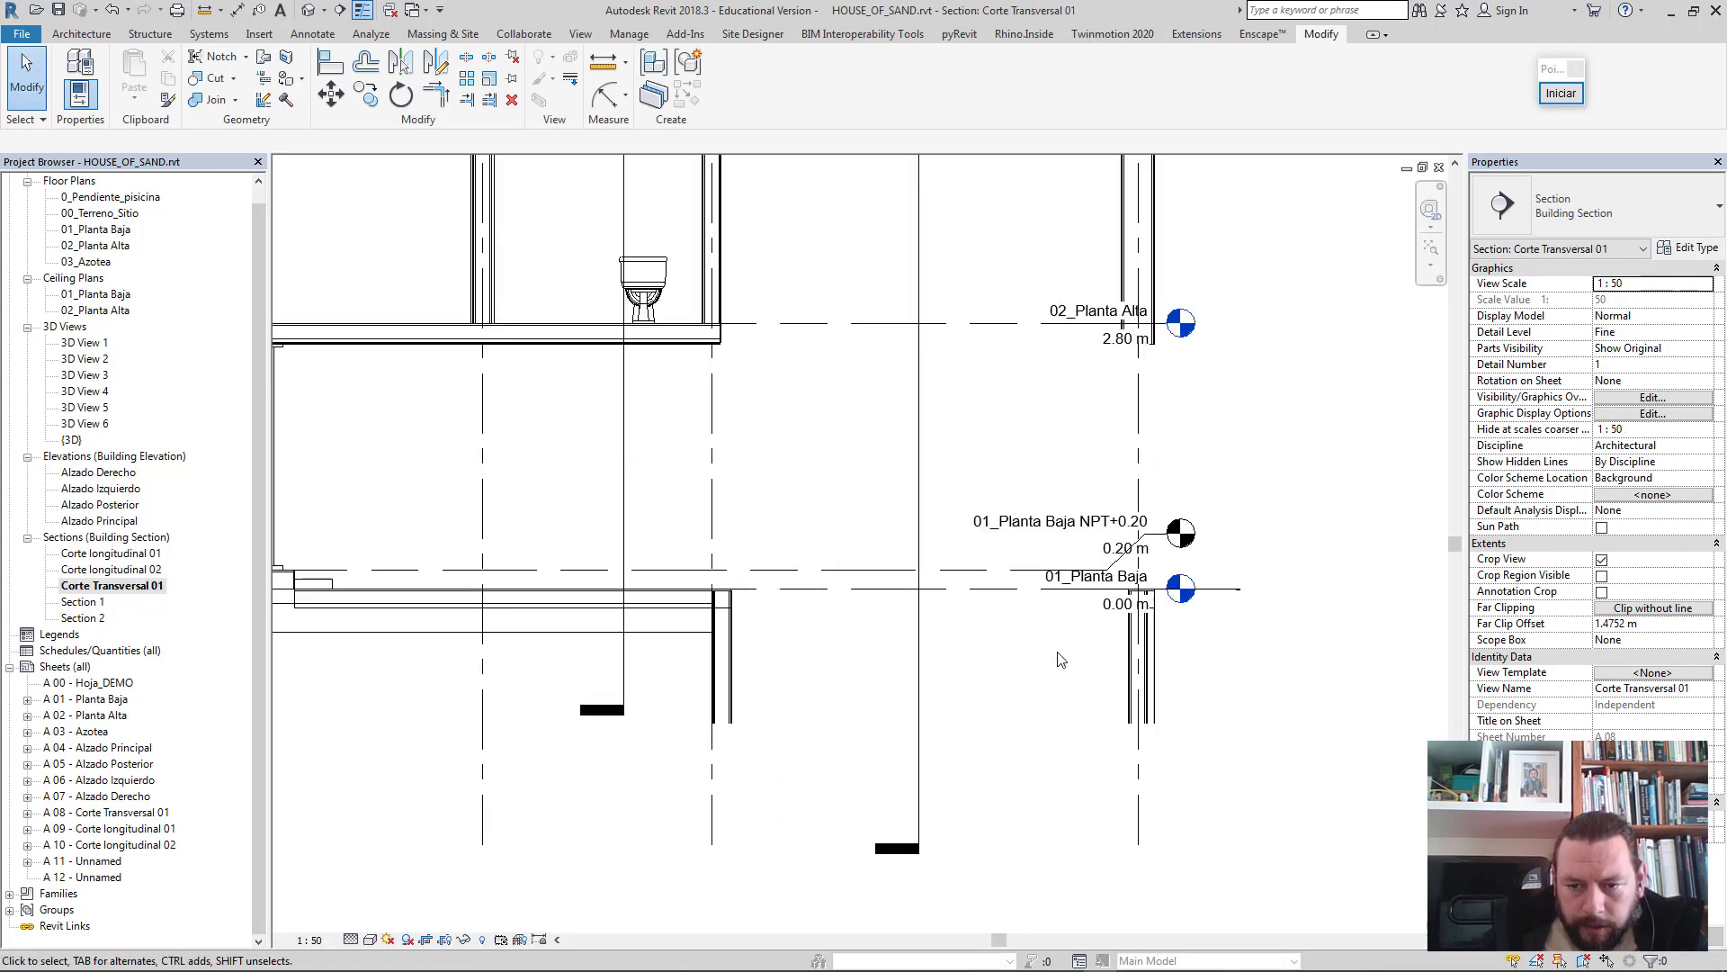
scroll(1134, 641, "up", 2)
scroll(1169, 634, "up", 3)
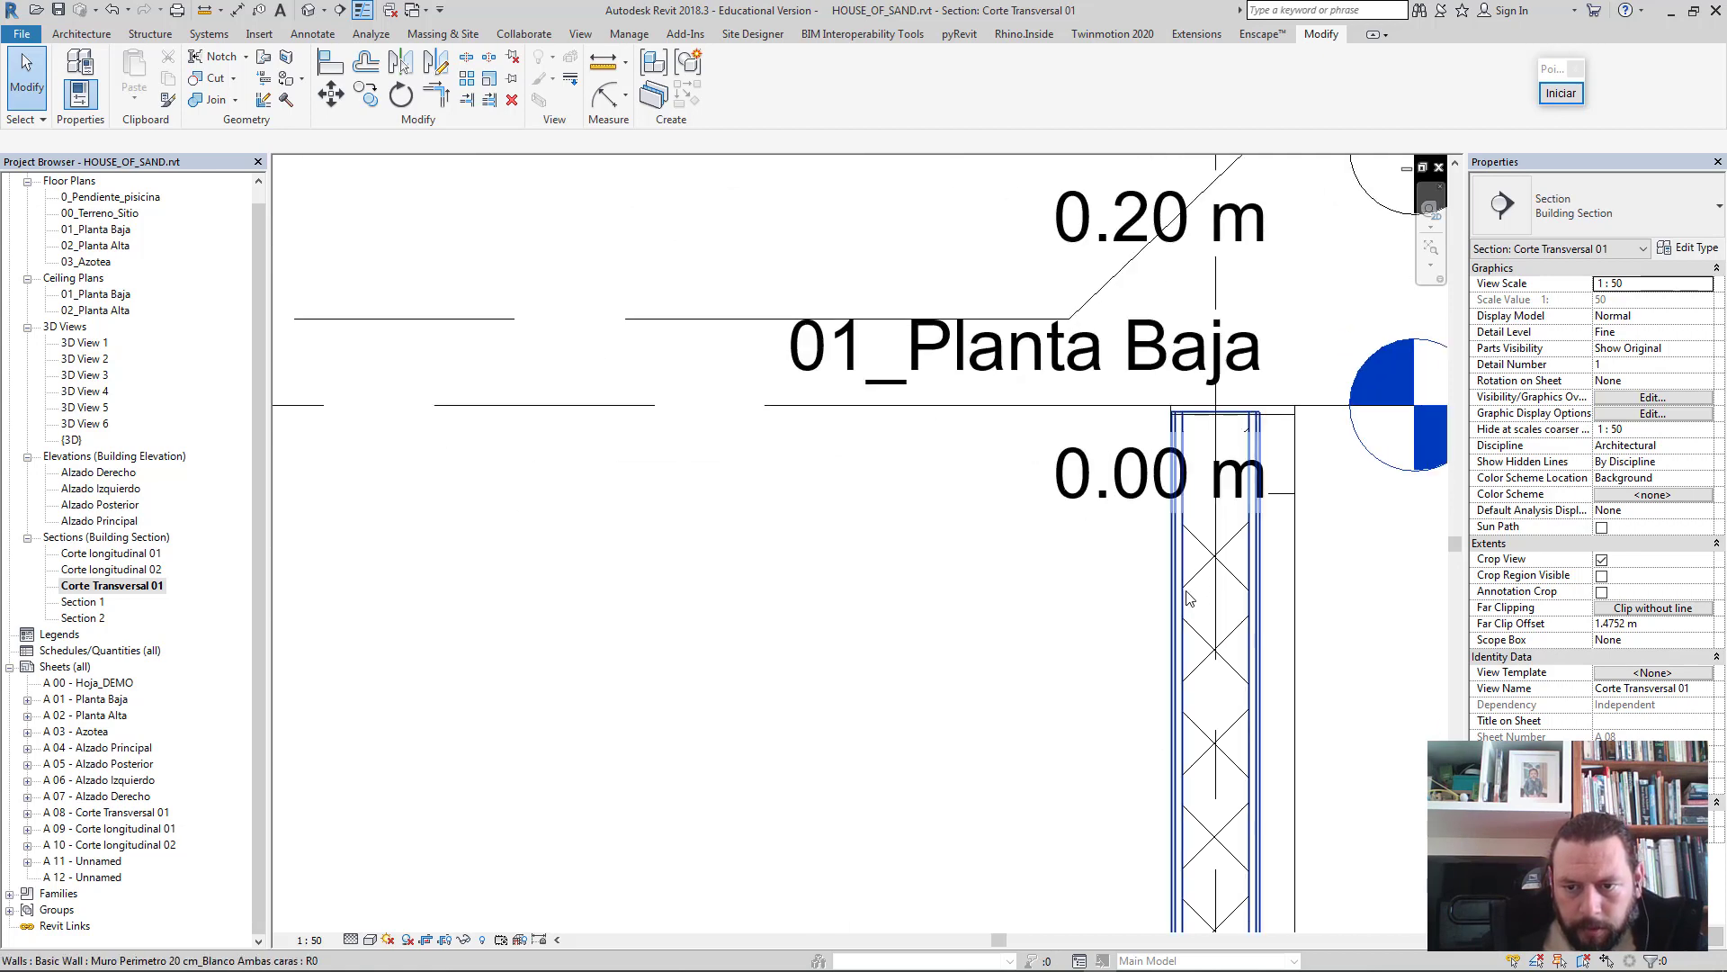
left_click(1194, 591)
scroll(1192, 414, "down", 1)
scroll(1192, 414, "up", 1)
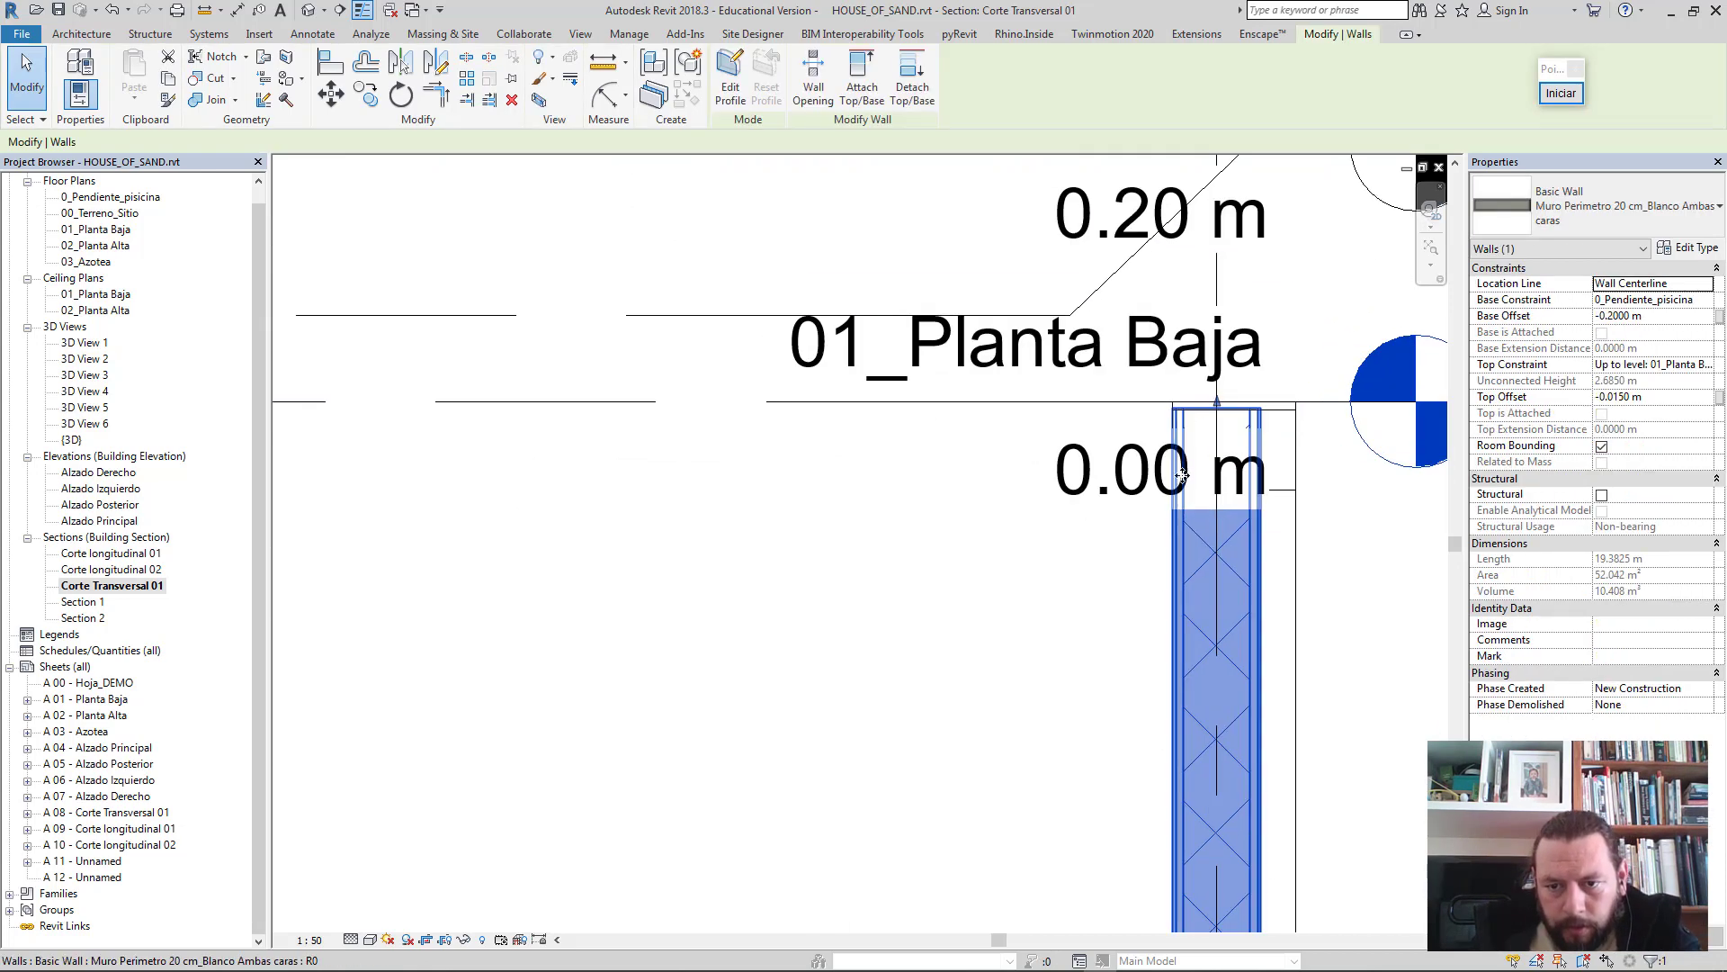
scroll(1188, 431, "up", 2)
scroll(1180, 459, "up", 1)
left_click_drag(1179, 469, 1179, 469)
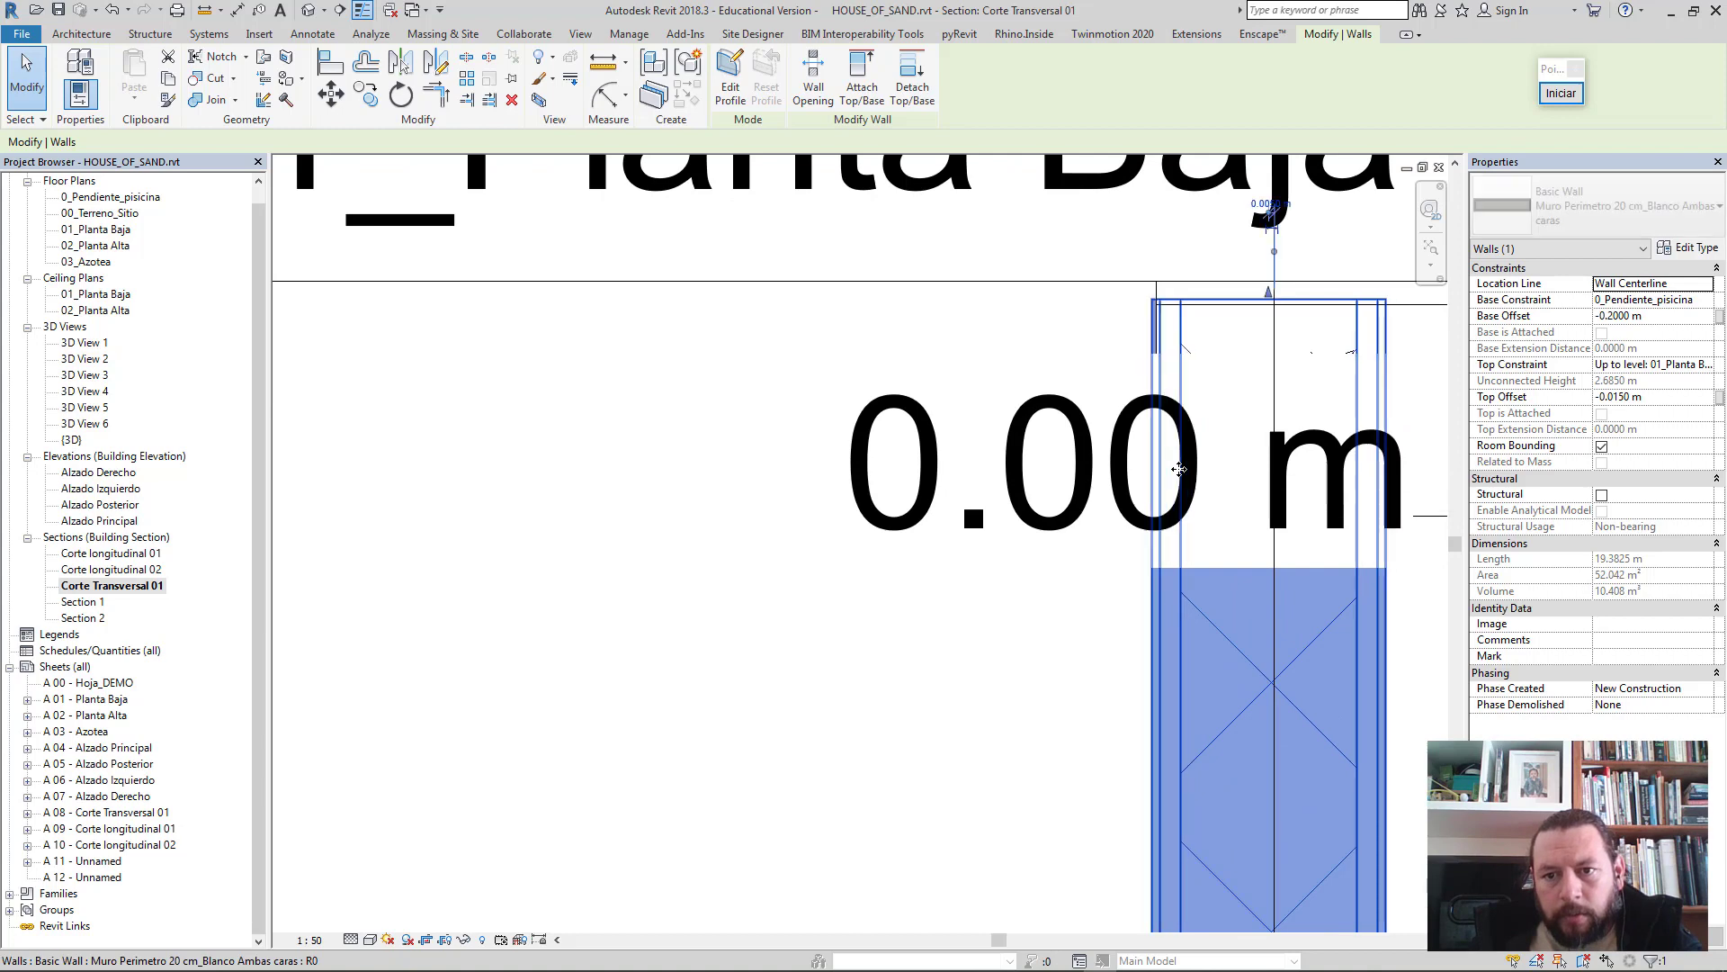
- Extend the crop region down past the -2.50 0_Pendiente_piscina level and recenter the section
scroll(644, 550, "down", 1)
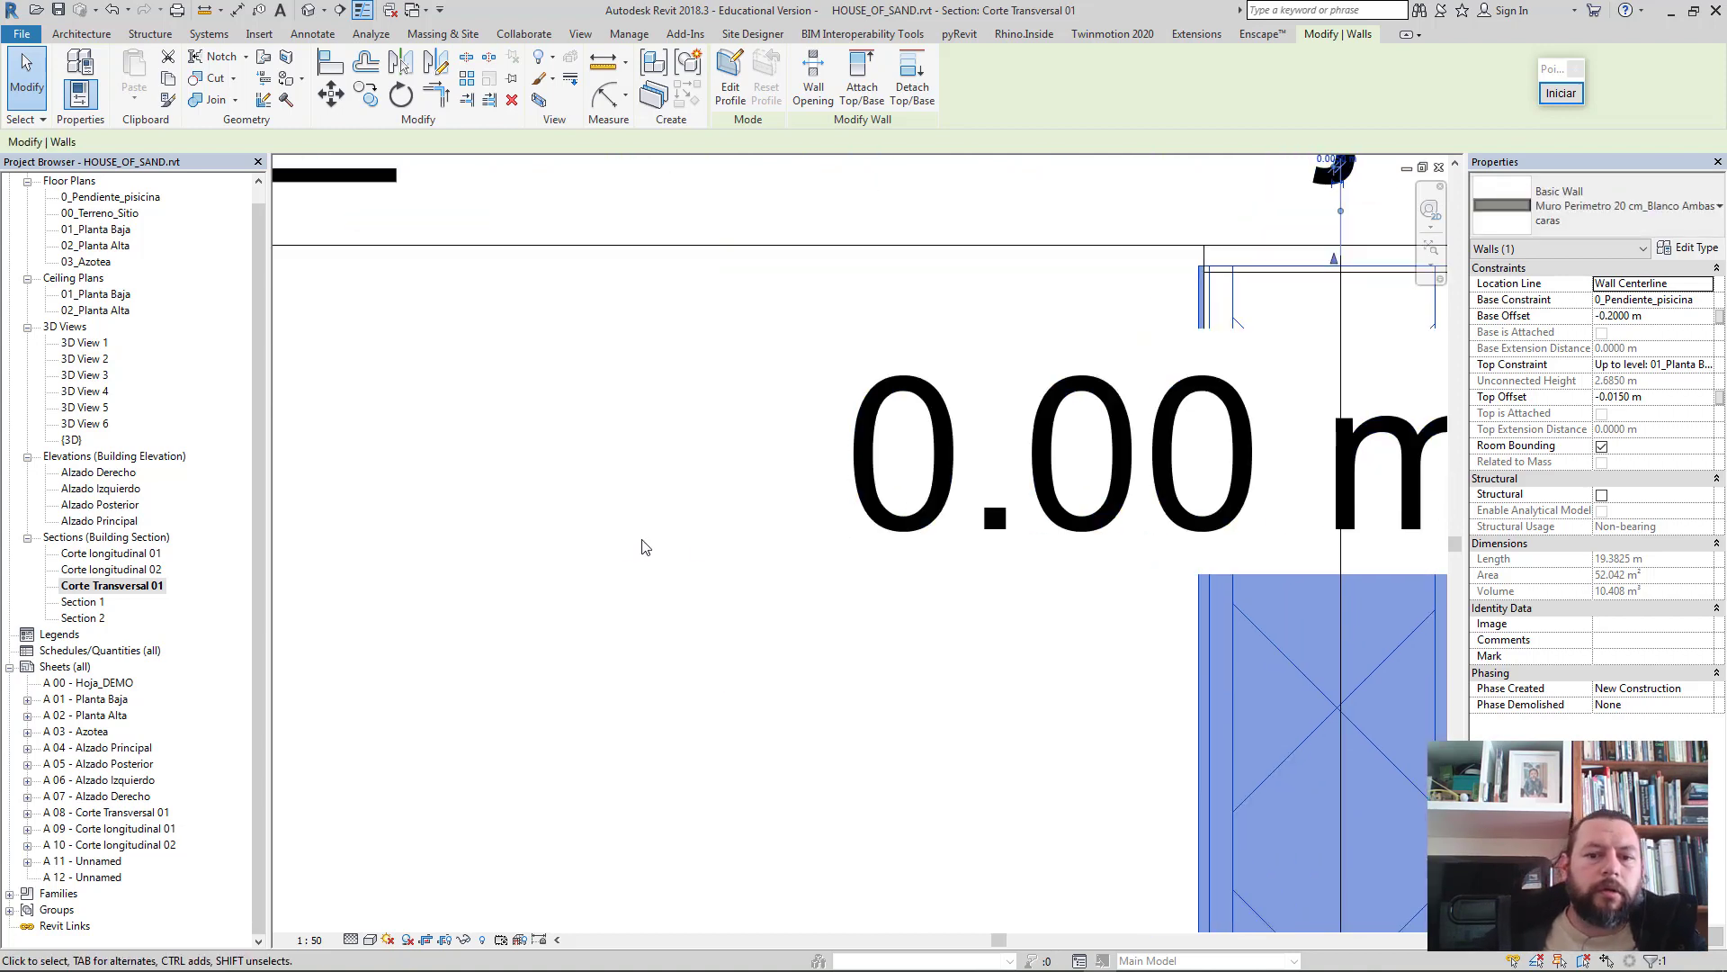
scroll(644, 550, "down", 1)
scroll(644, 551, "down", 1)
scroll(645, 558, "down", 1)
scroll(649, 569, "up", 1)
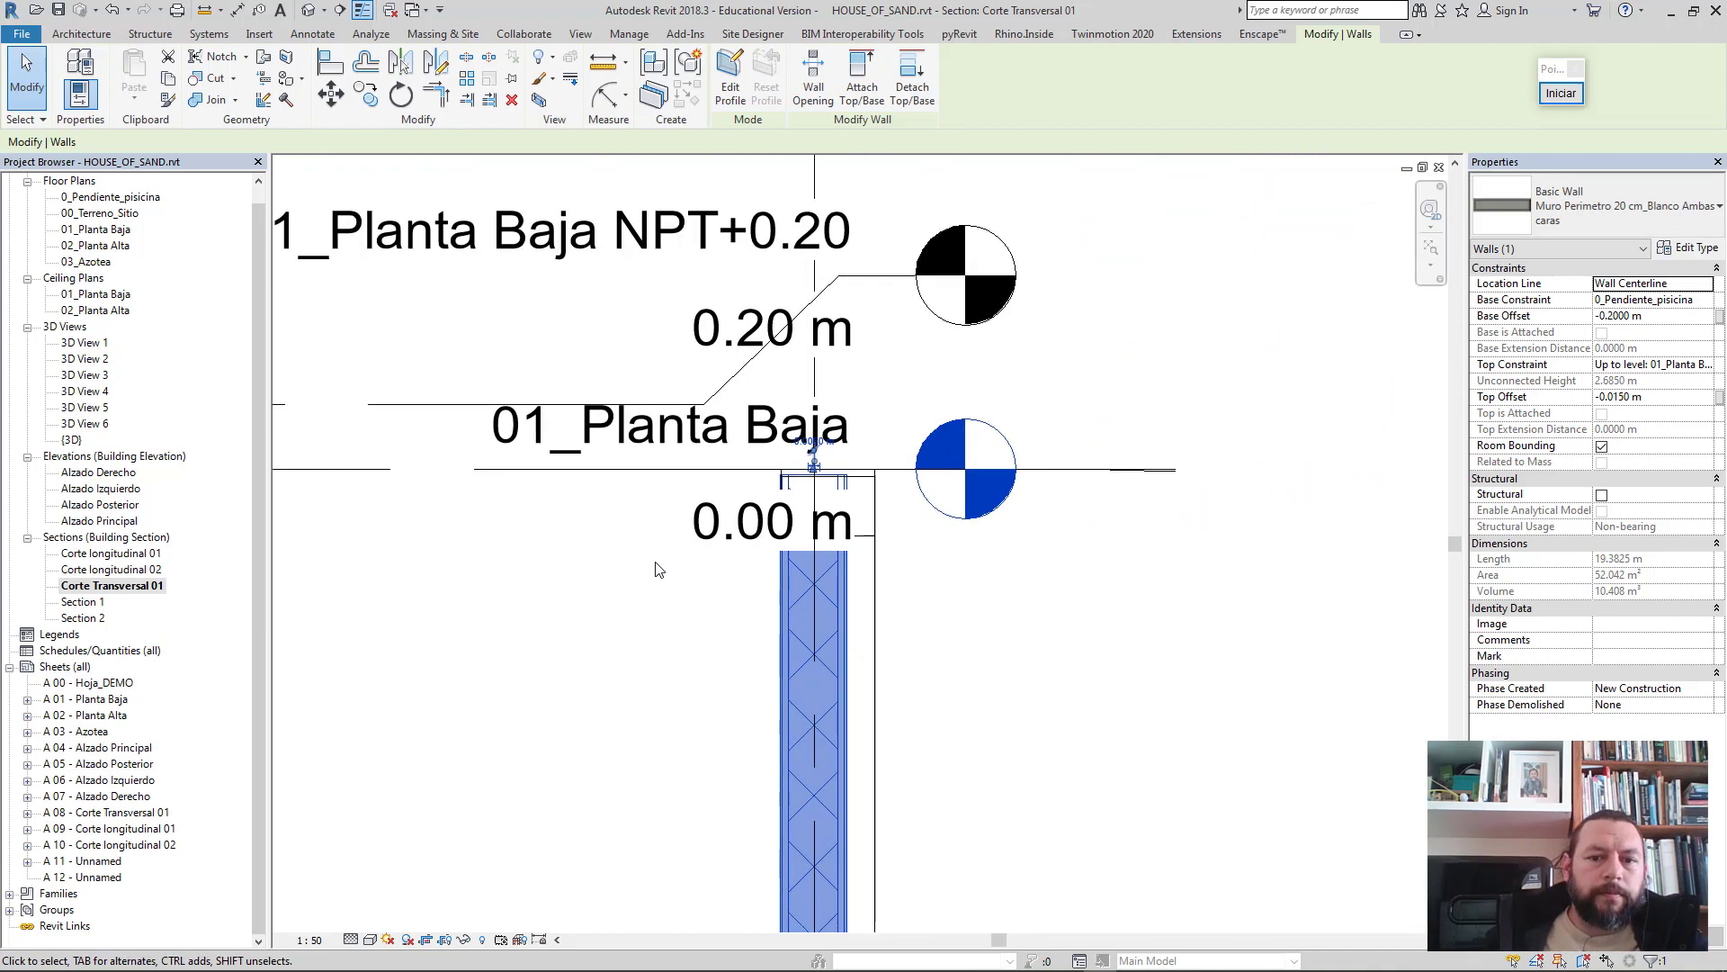
scroll(683, 575, "up", 1)
scroll(683, 569, "down", 2)
scroll(681, 569, "down", 3)
scroll(681, 569, "down", 3)
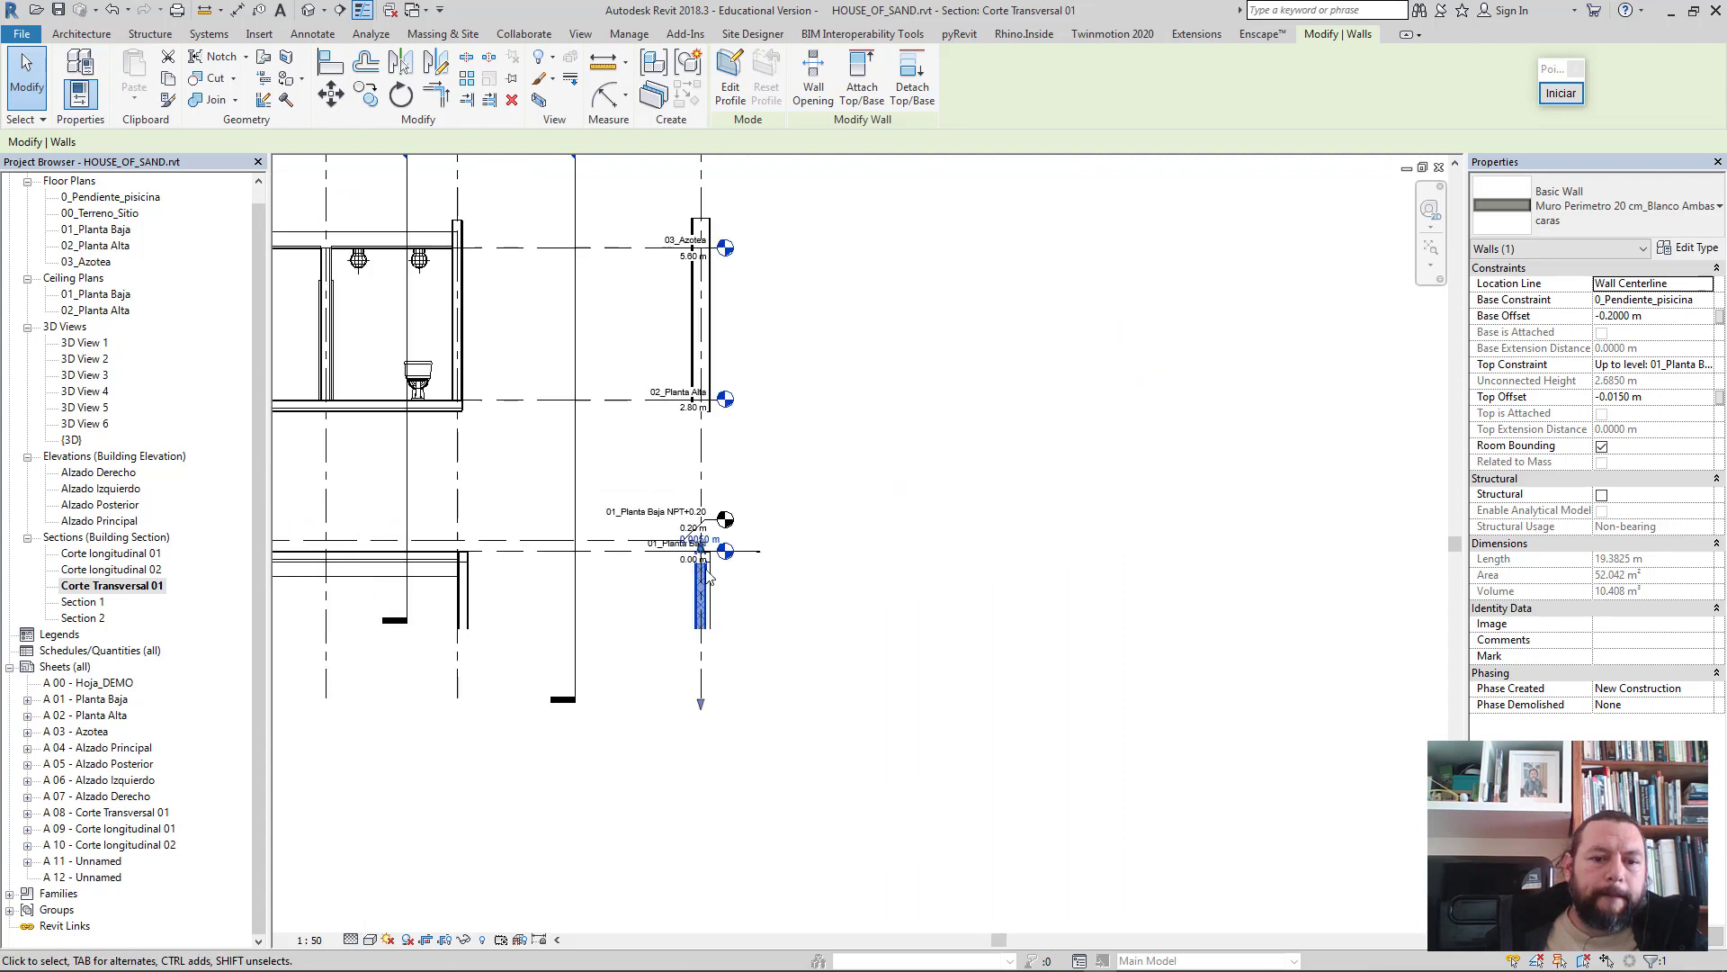
middle_click_drag(681, 568, 829, 564)
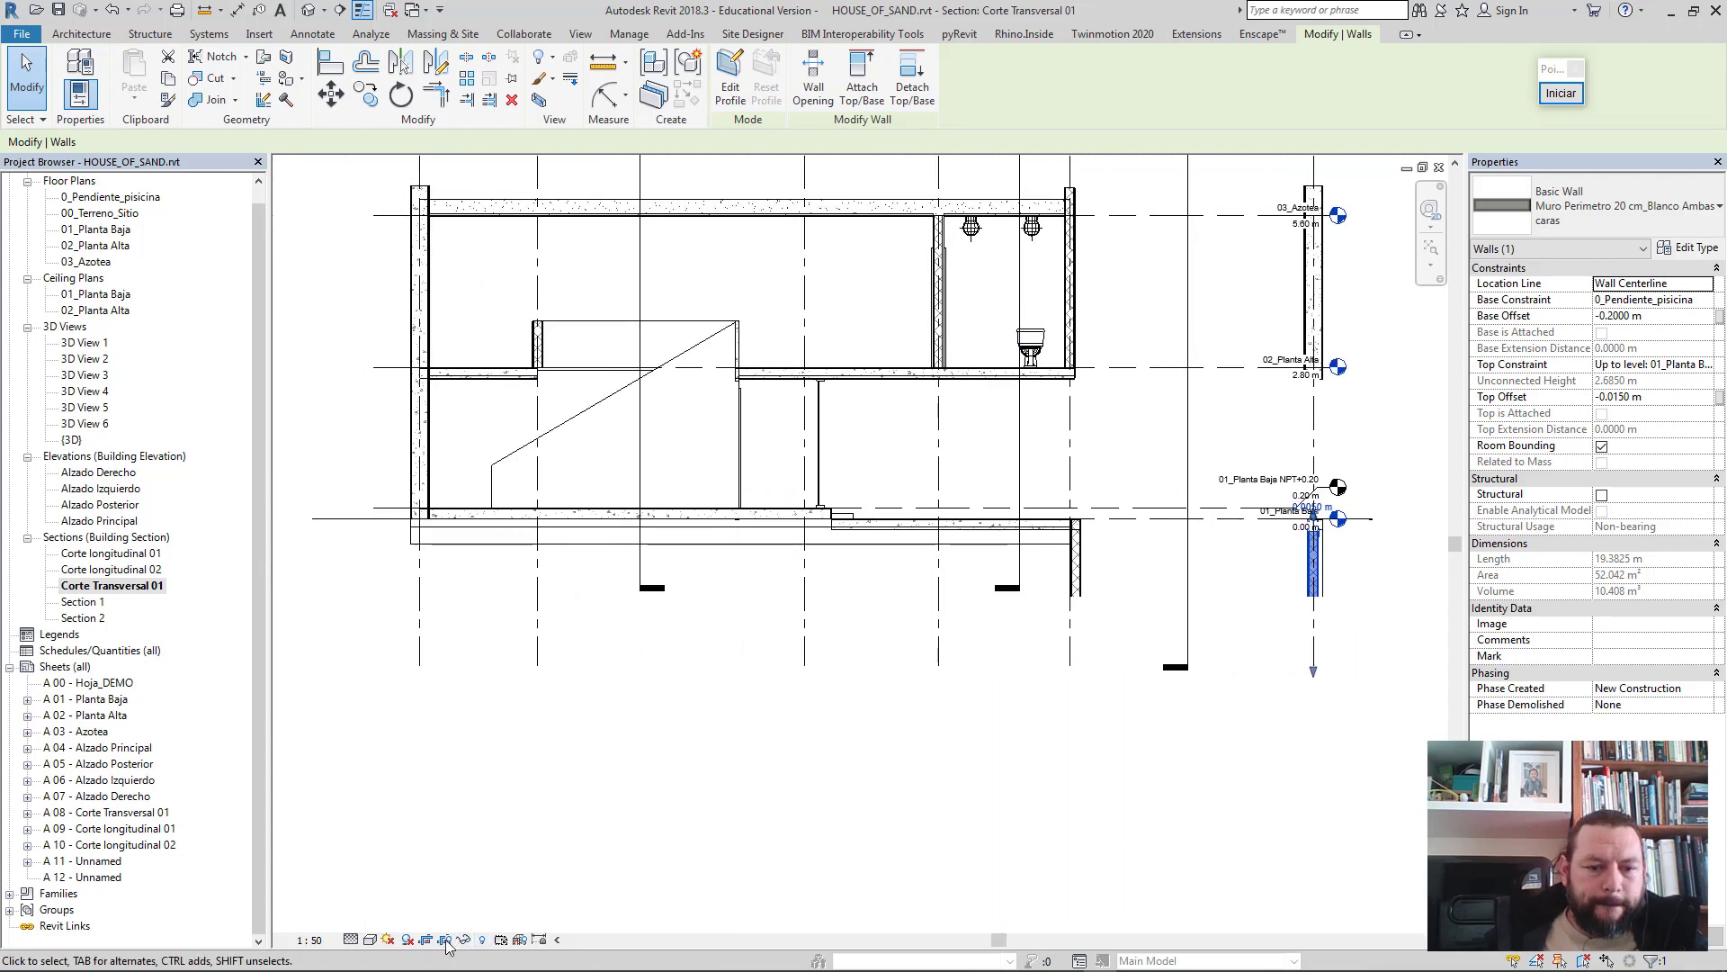
left_click(795, 629)
left_click(797, 595)
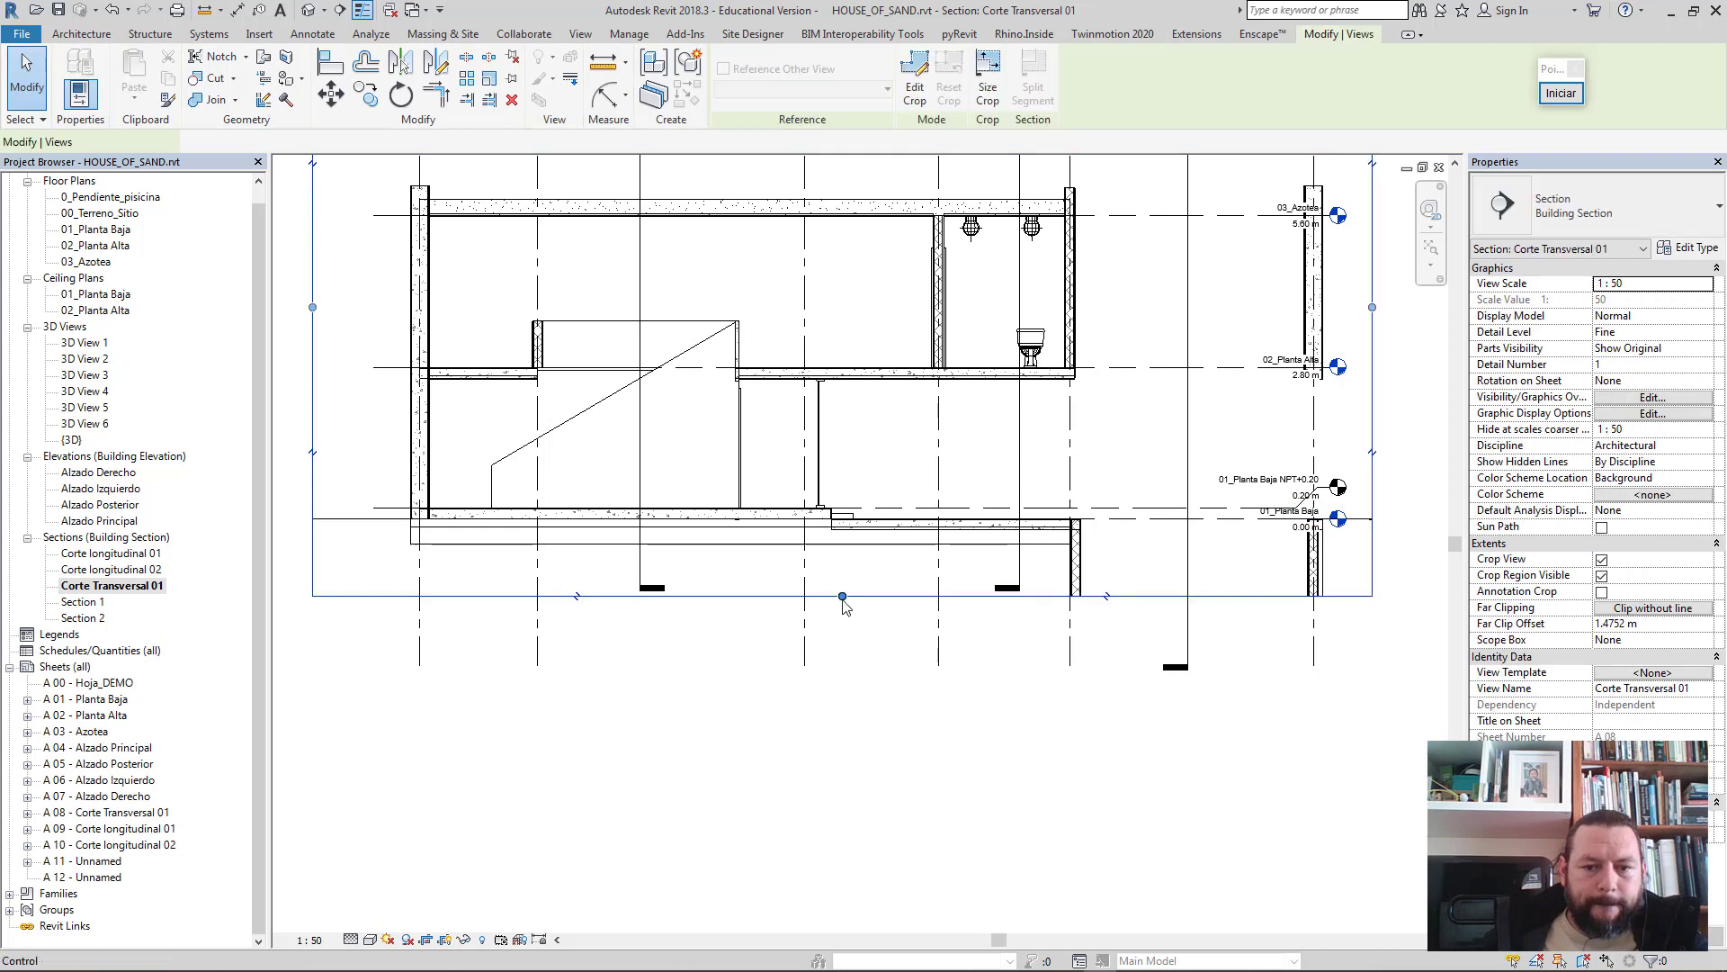
left_click_drag(843, 597, 843, 681)
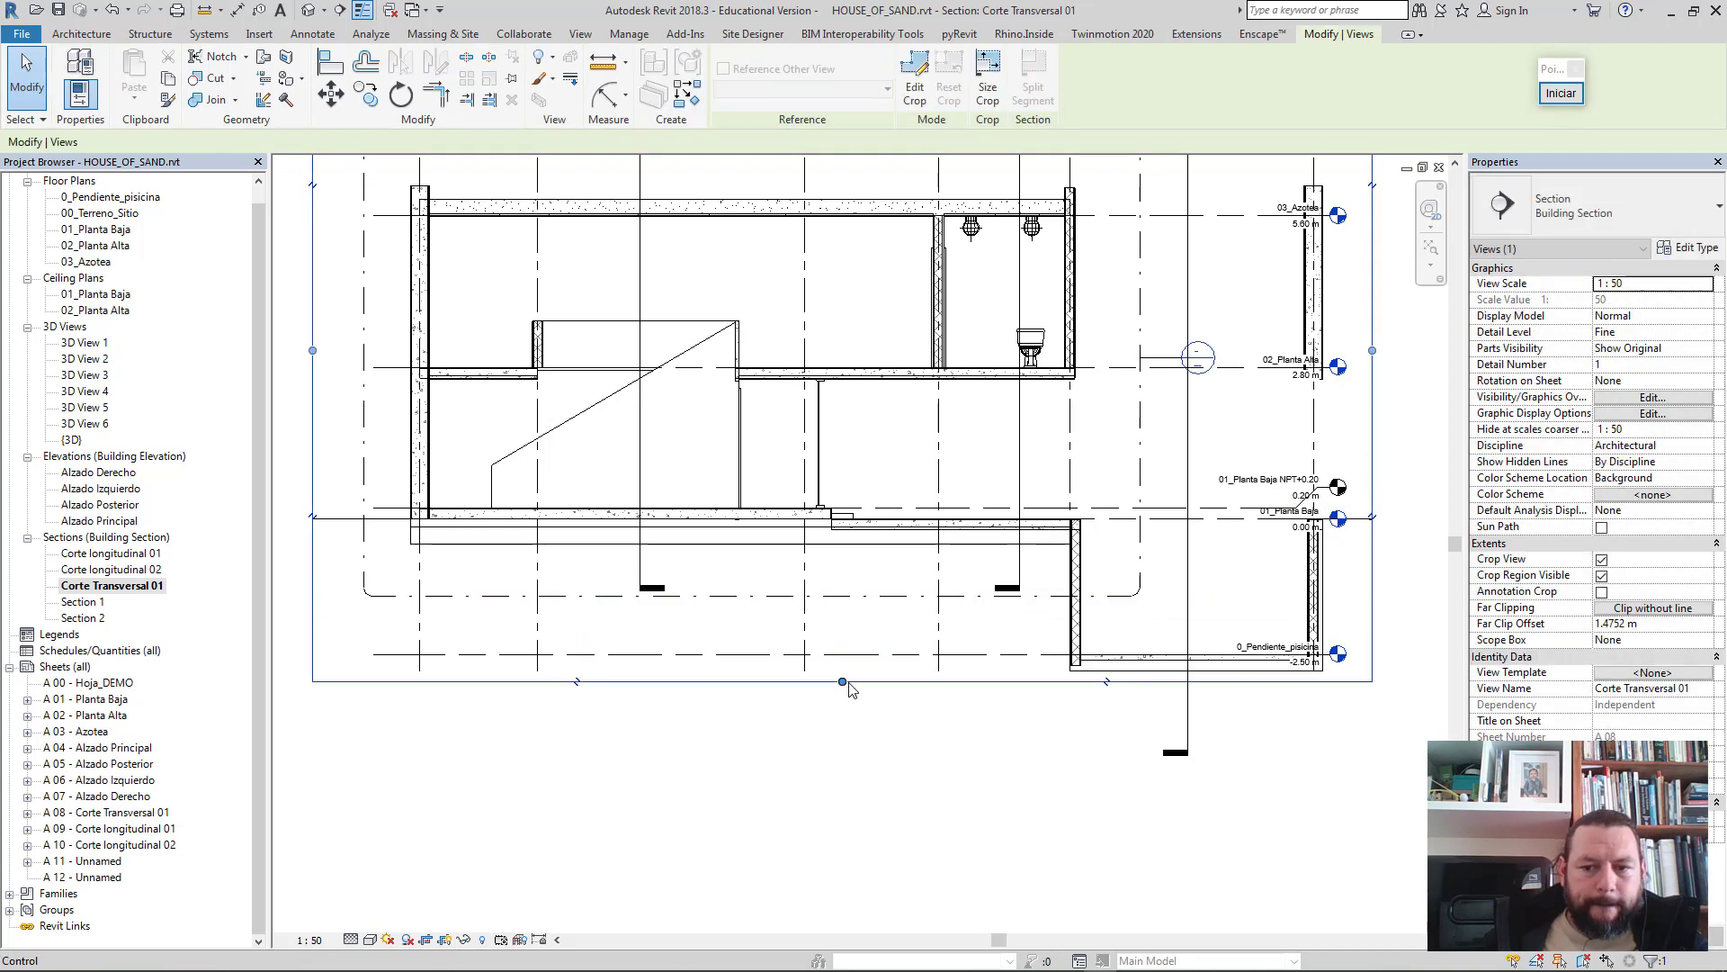
left_click_drag(843, 681, 843, 676)
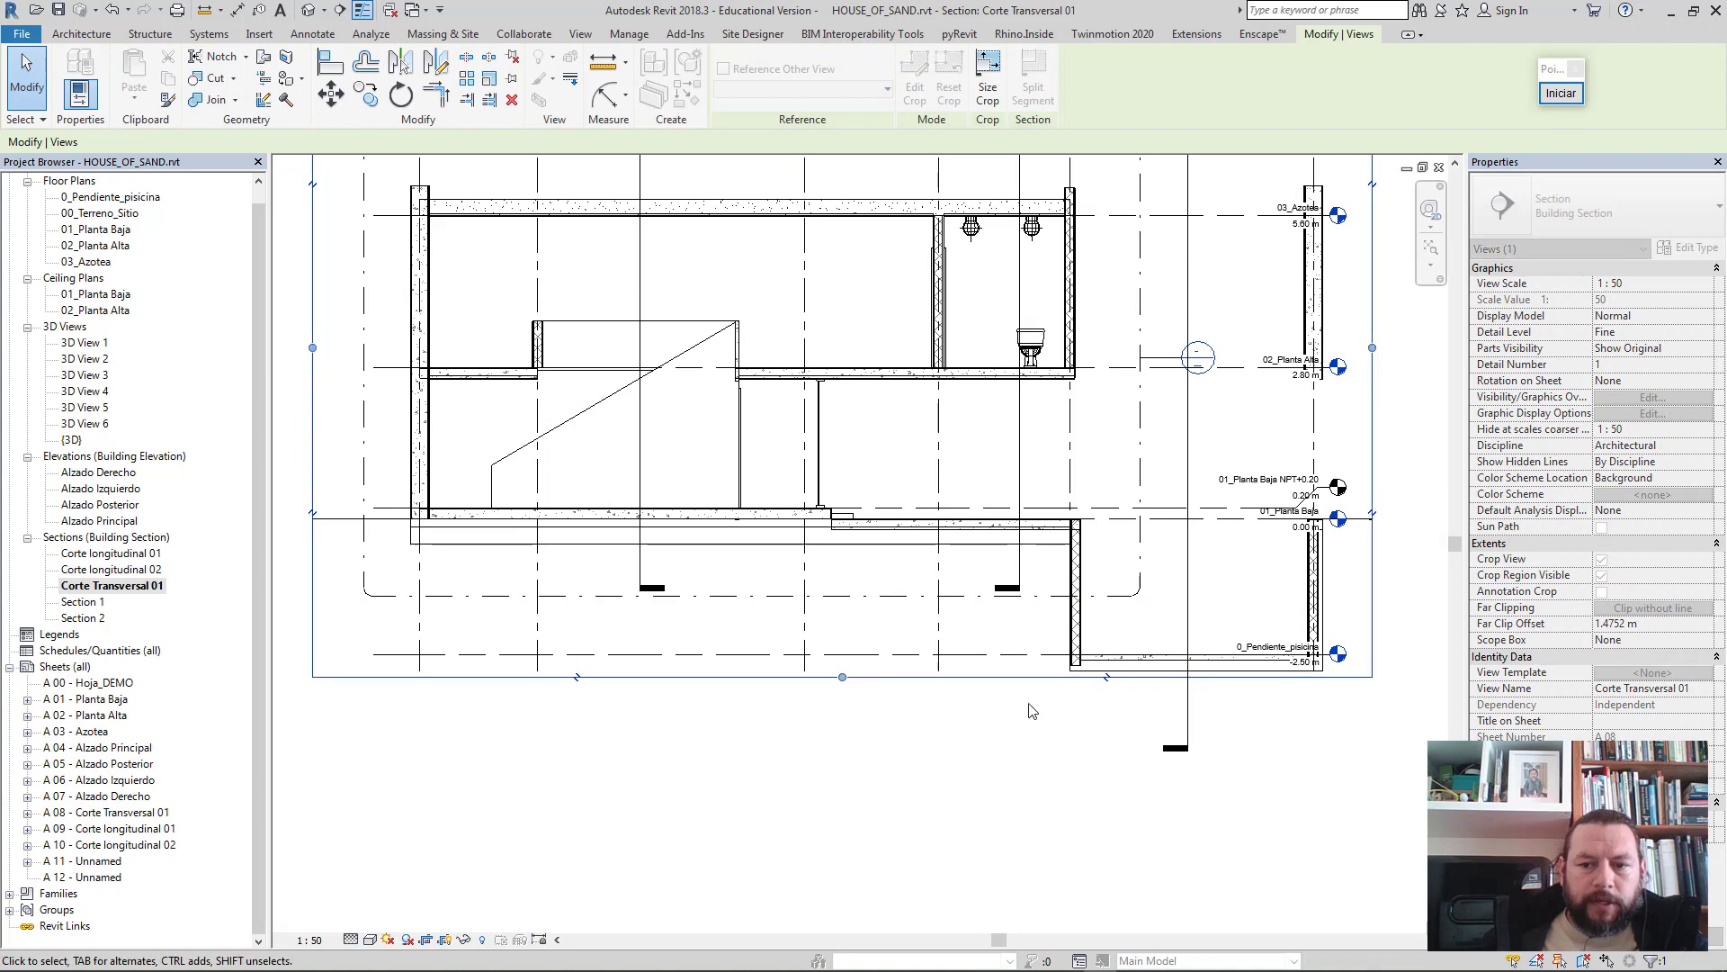
middle_click_drag(848, 619, 801, 693)
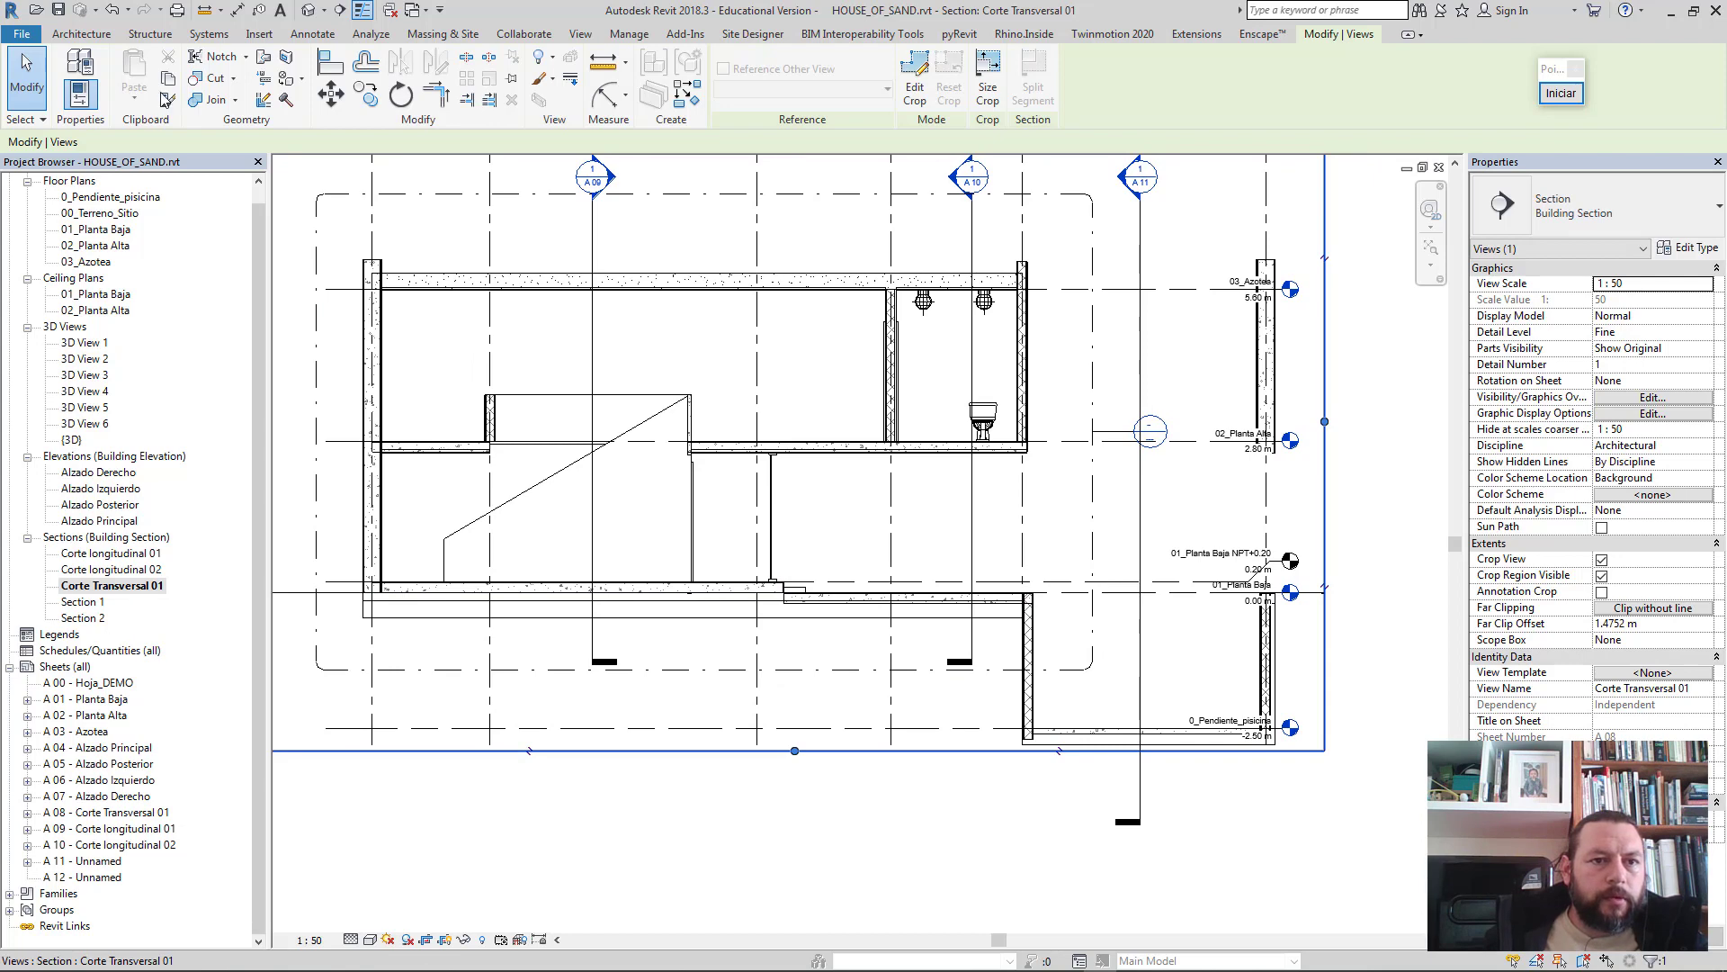
- In the {3D} view, set the pool base floor's Height Offset From Level to 0.0254 m
left_click(309, 10)
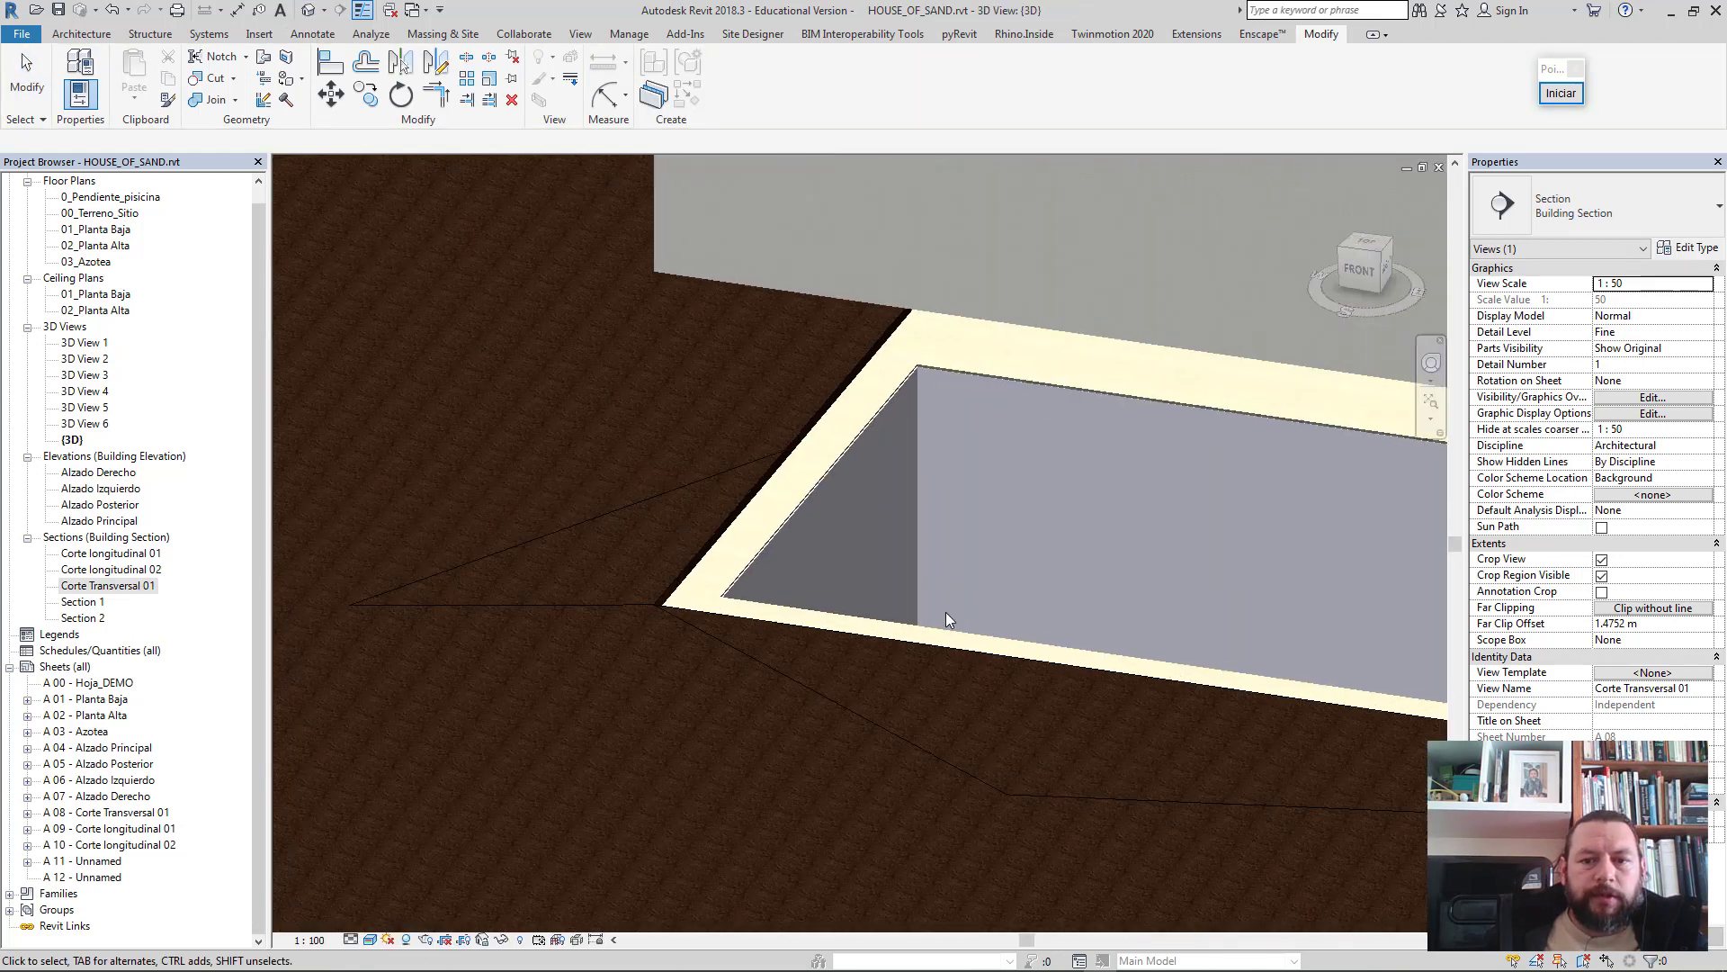
mouse_move(947, 612)
middle_mouse_down("shift")
mouse_move(955, 667)
mouse_move(771, 585)
mouse_move(838, 591)
mouse_move(702, 675)
mouse_move(862, 661)
mouse_move(770, 606)
middle_mouse_up("shift")
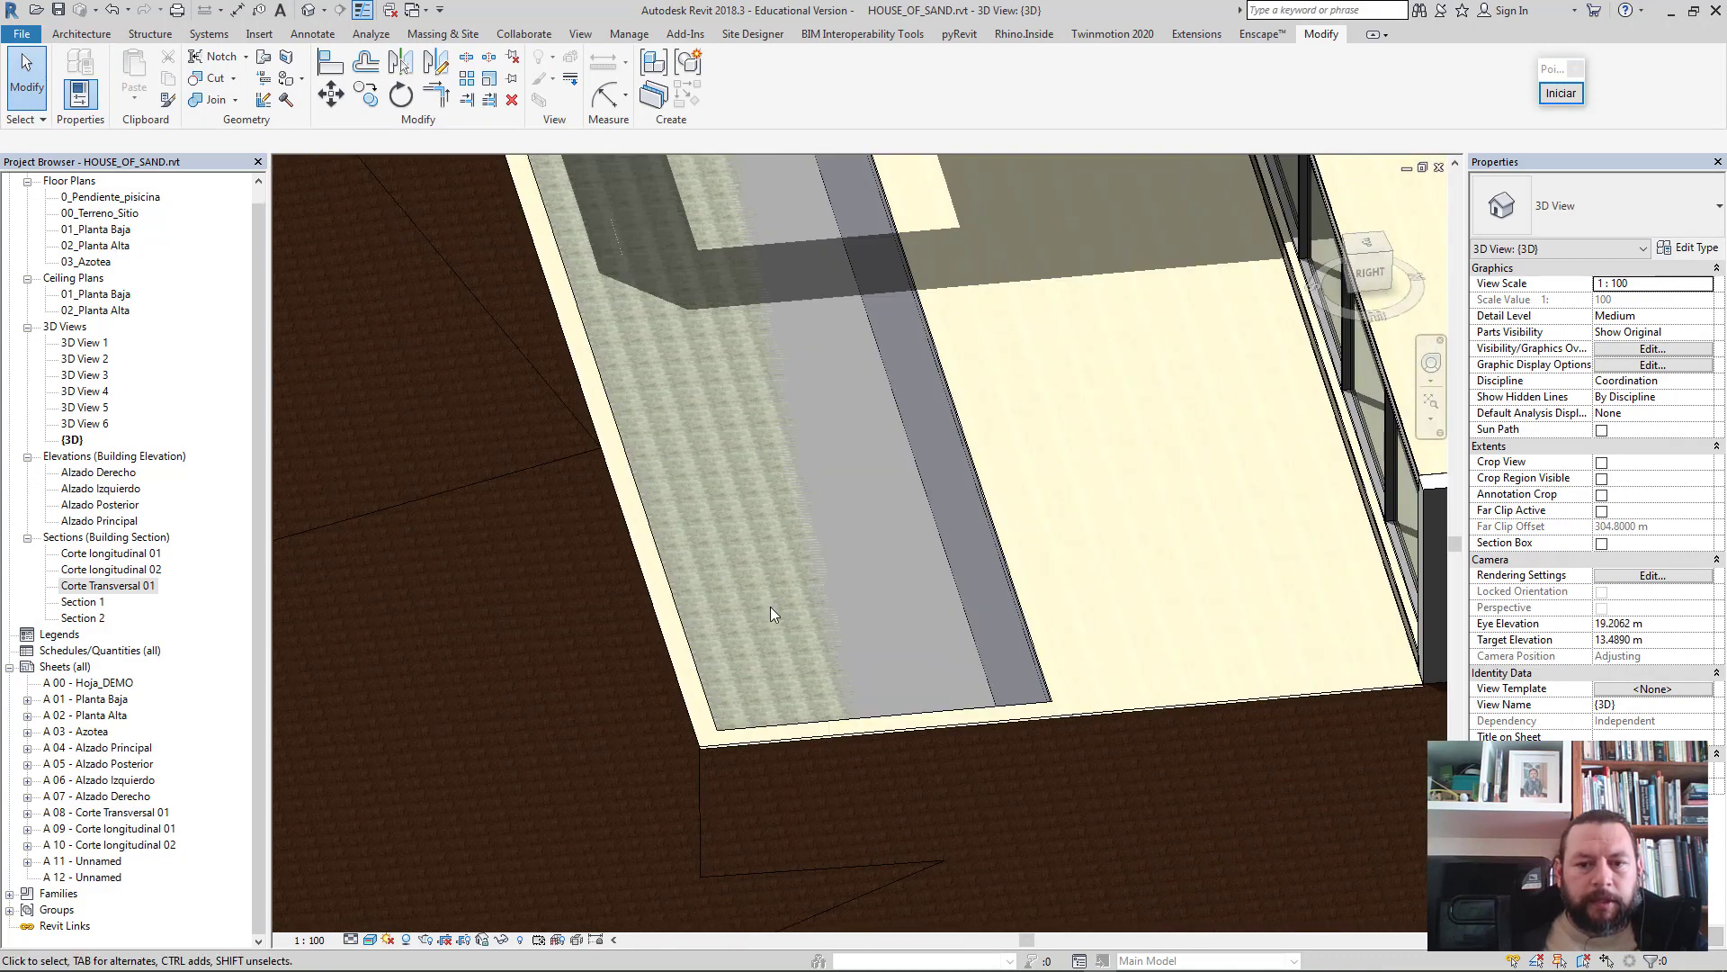
scroll(798, 564, "down", 2)
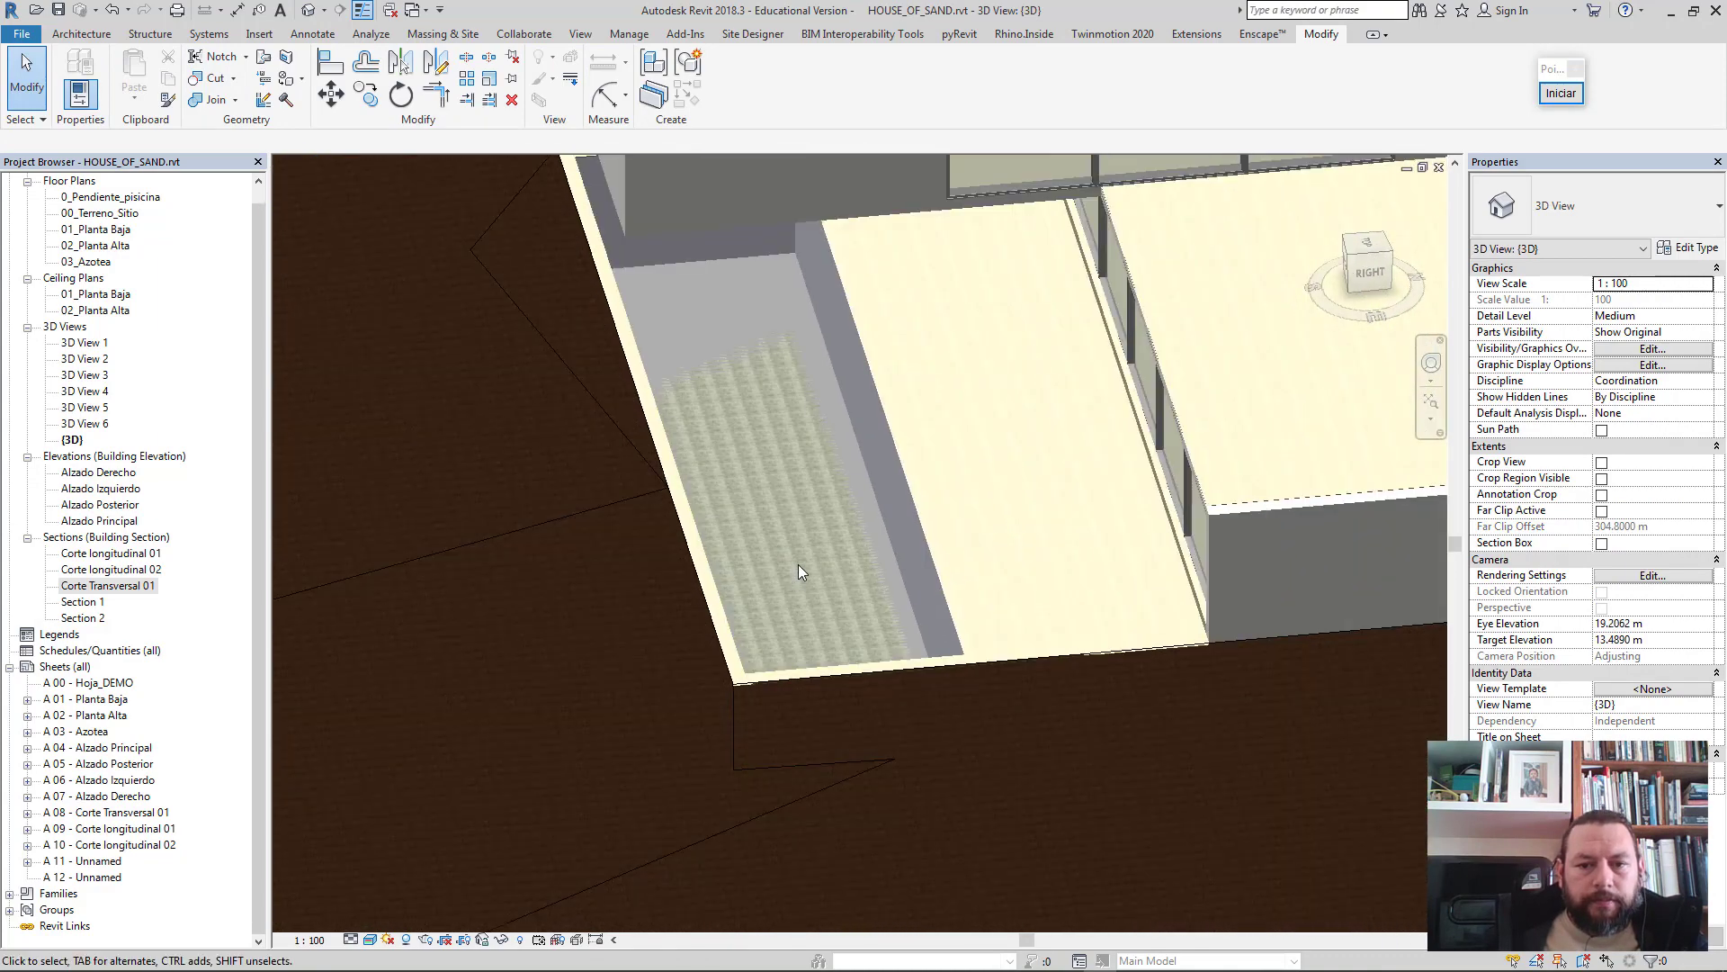
scroll(764, 547, "up", 2)
scroll(814, 567, "up", 1)
scroll(789, 651, "down", 3)
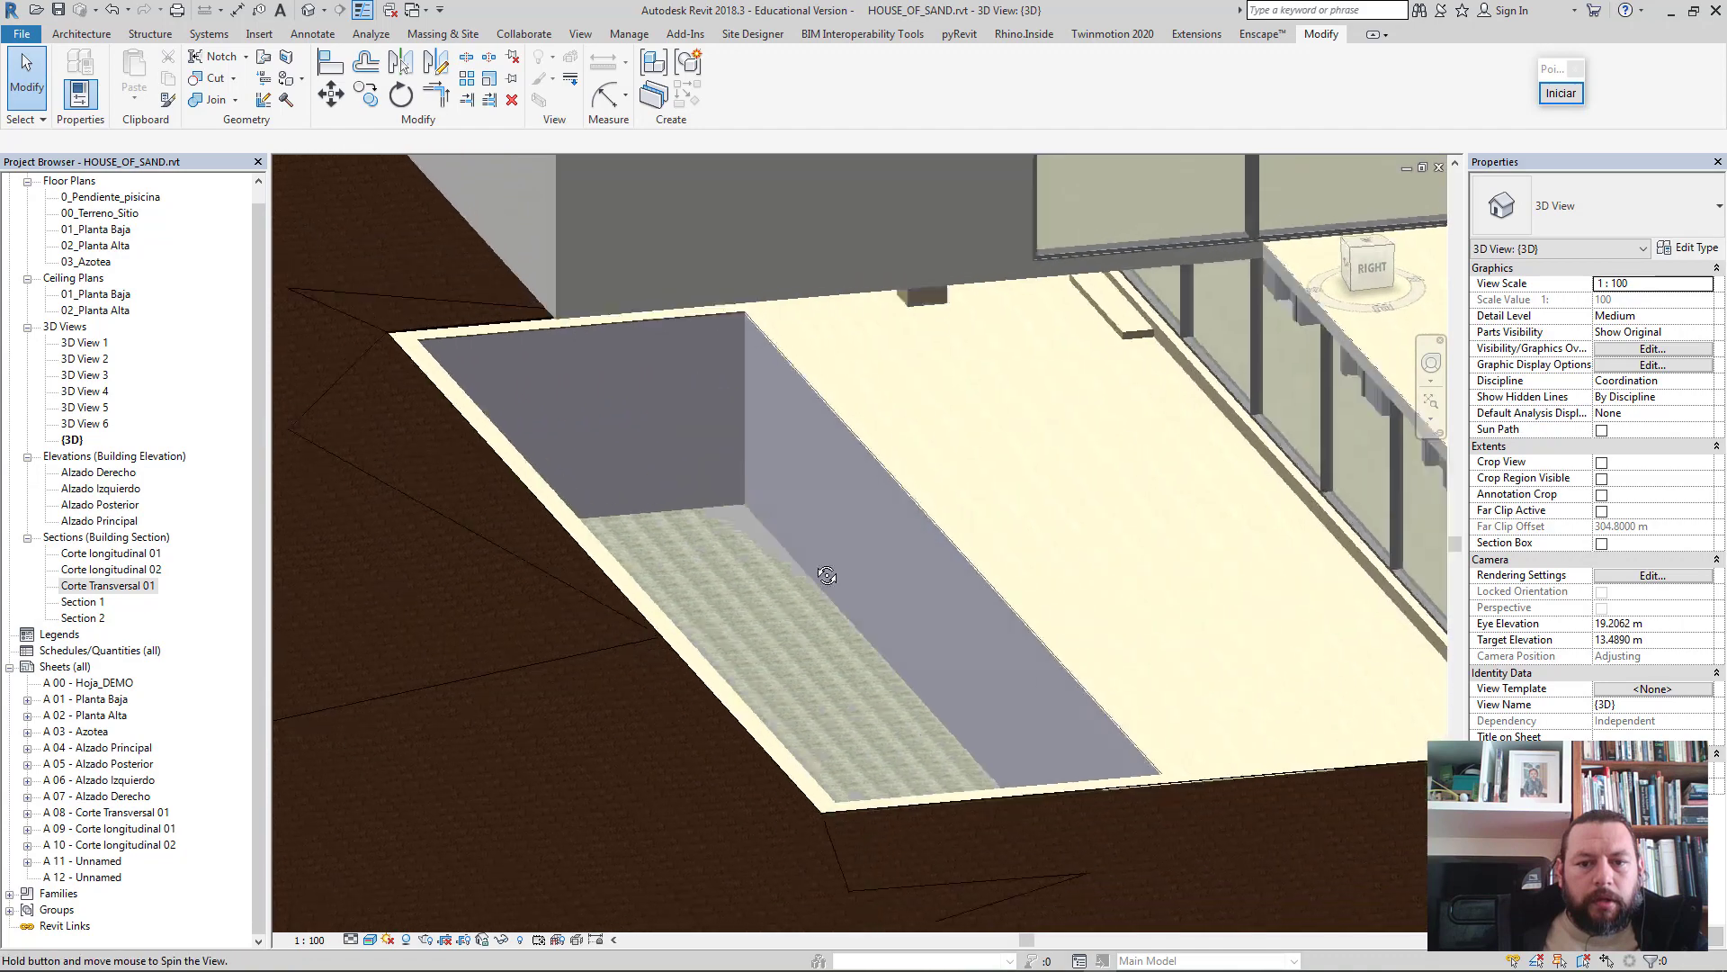
scroll(782, 567, "up", 2)
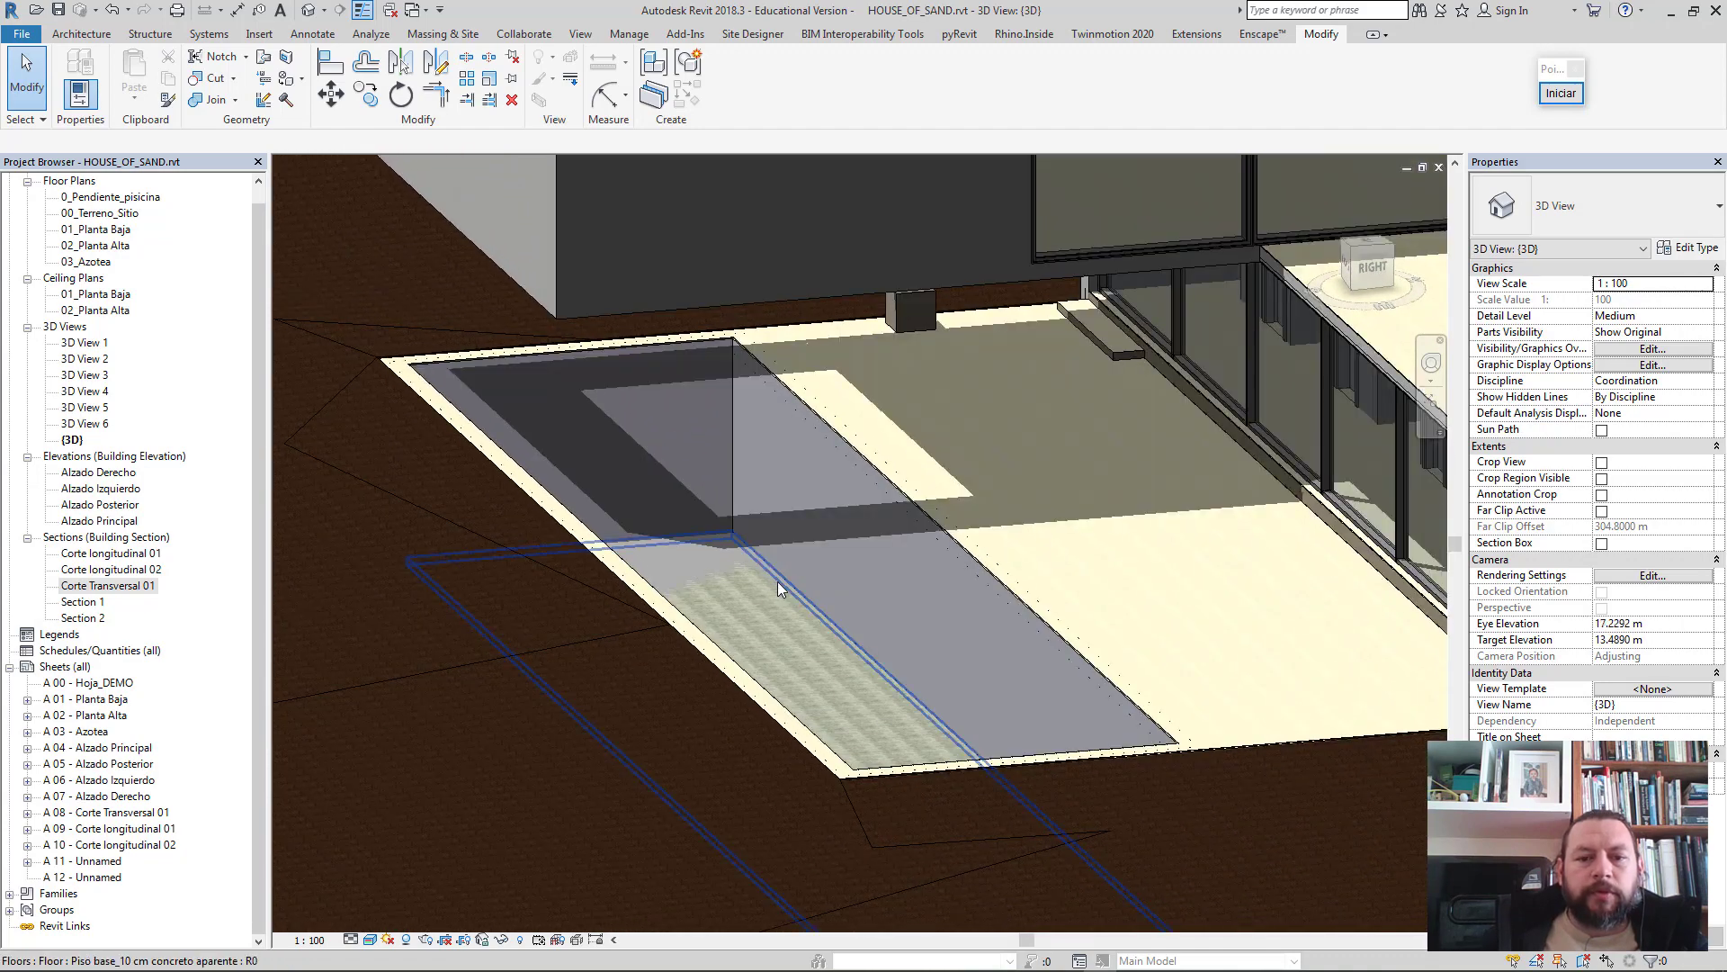
left_click(777, 581)
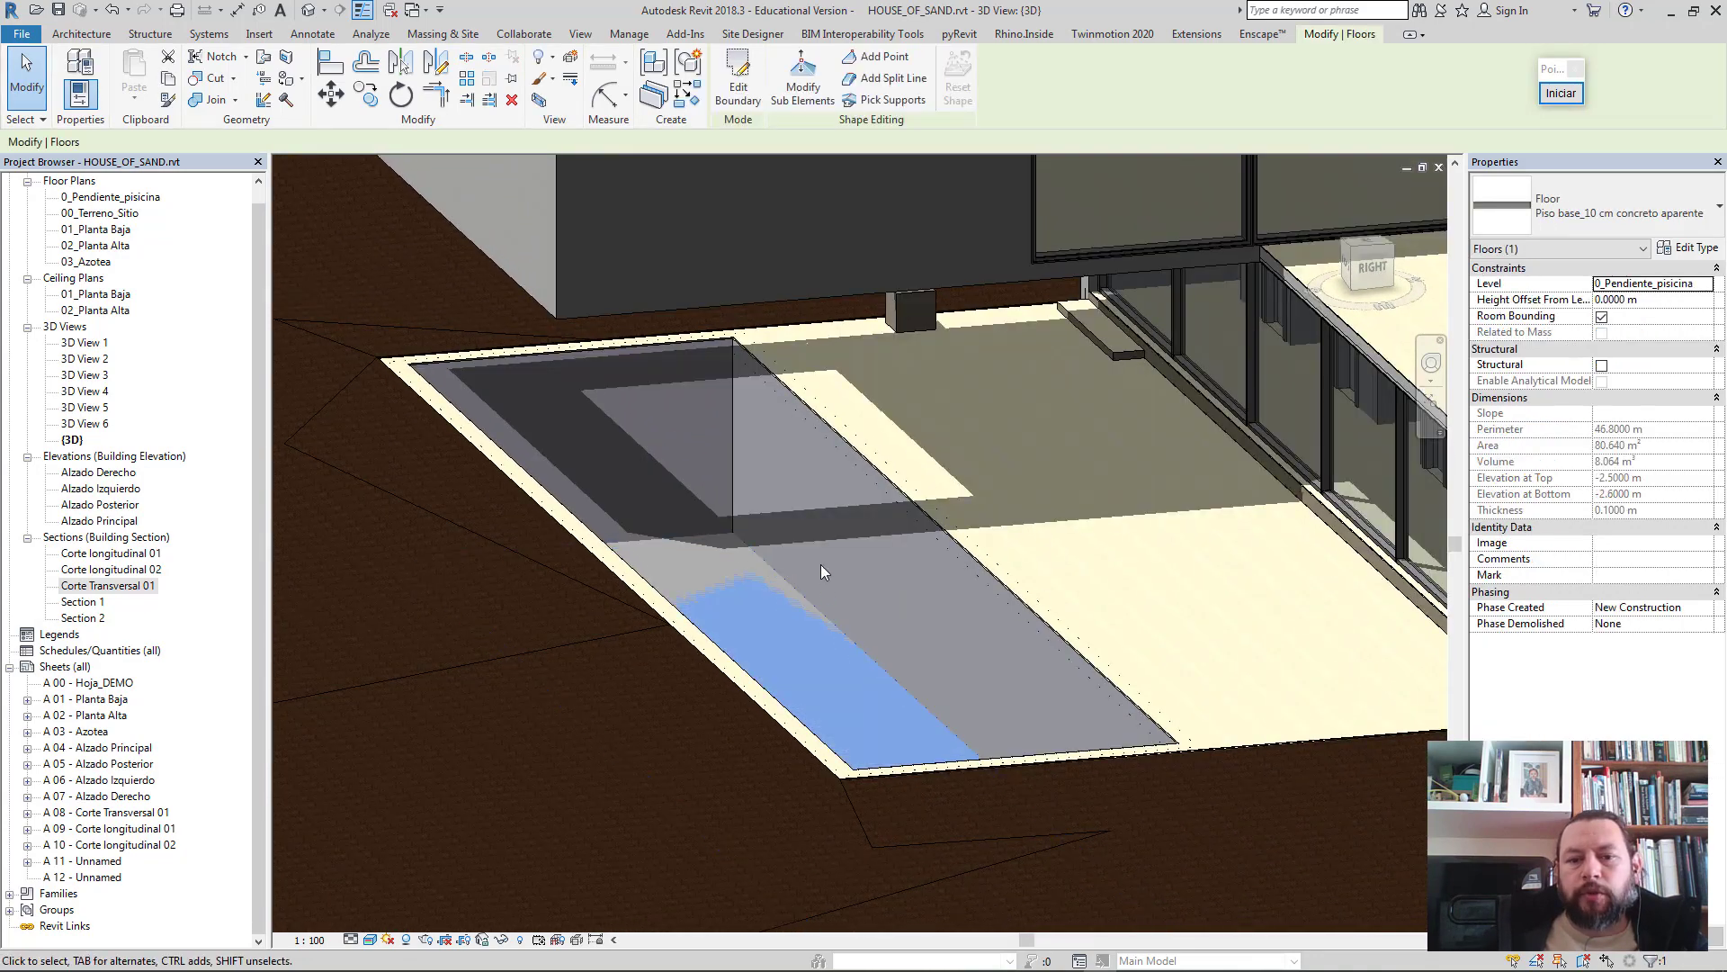
left_click(1650, 301)
type(".0254")
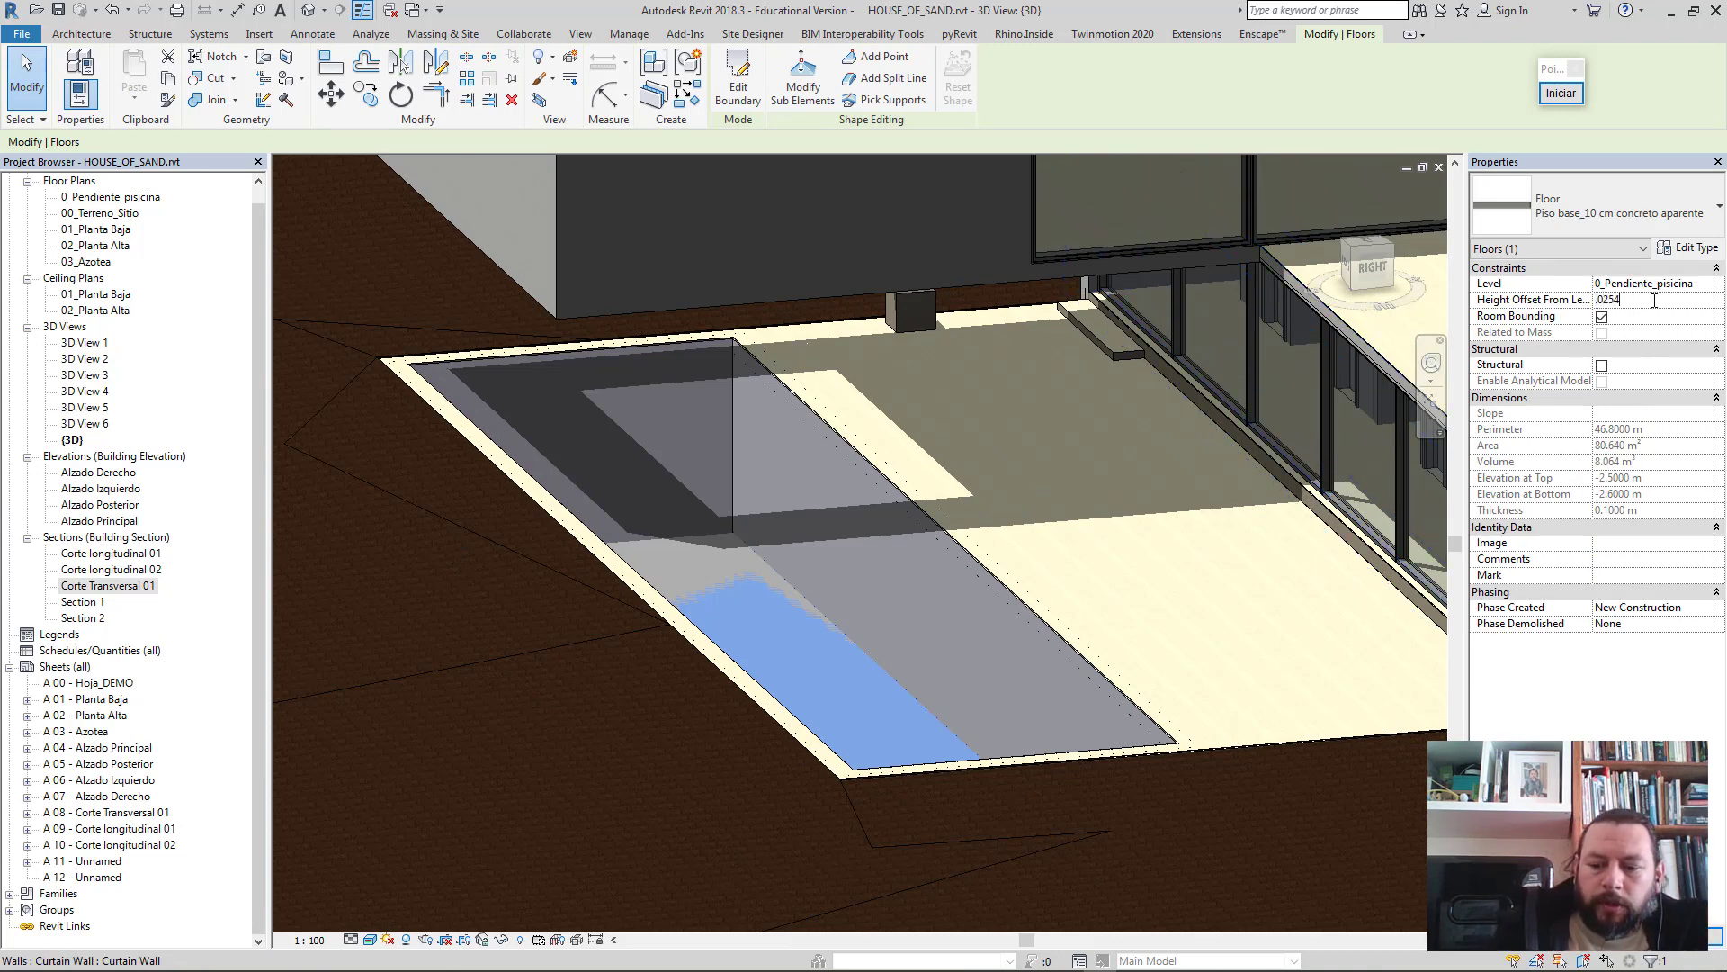
key("Return")
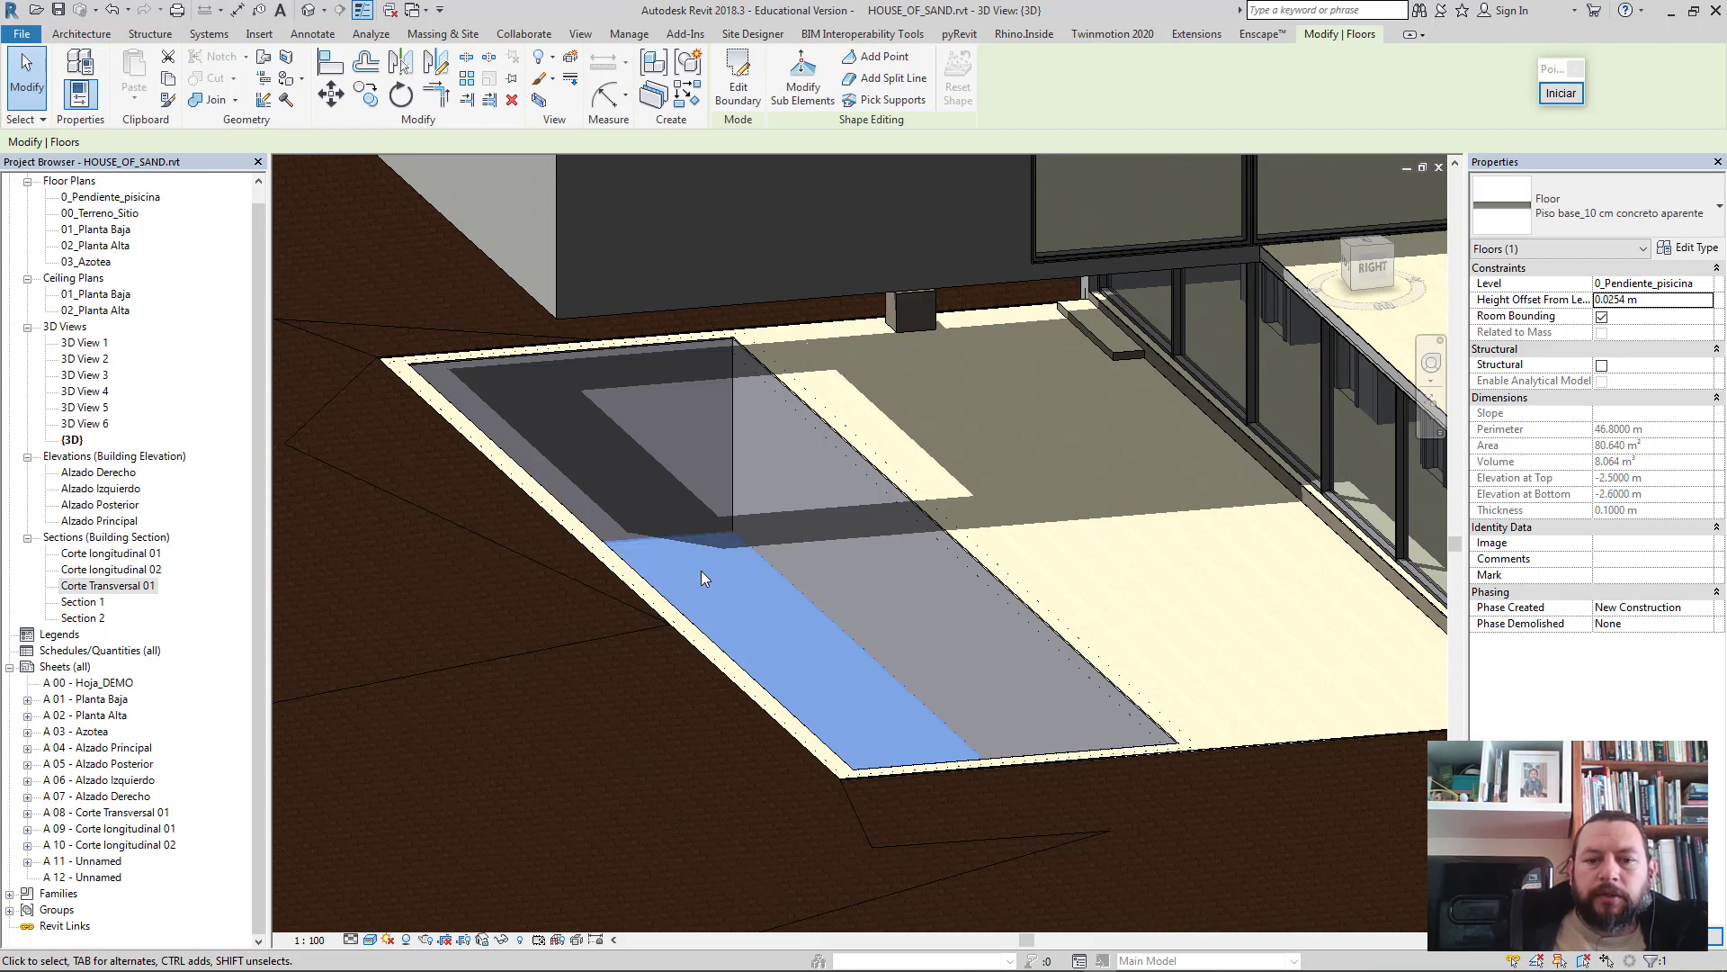
scroll(721, 585, "up", 4)
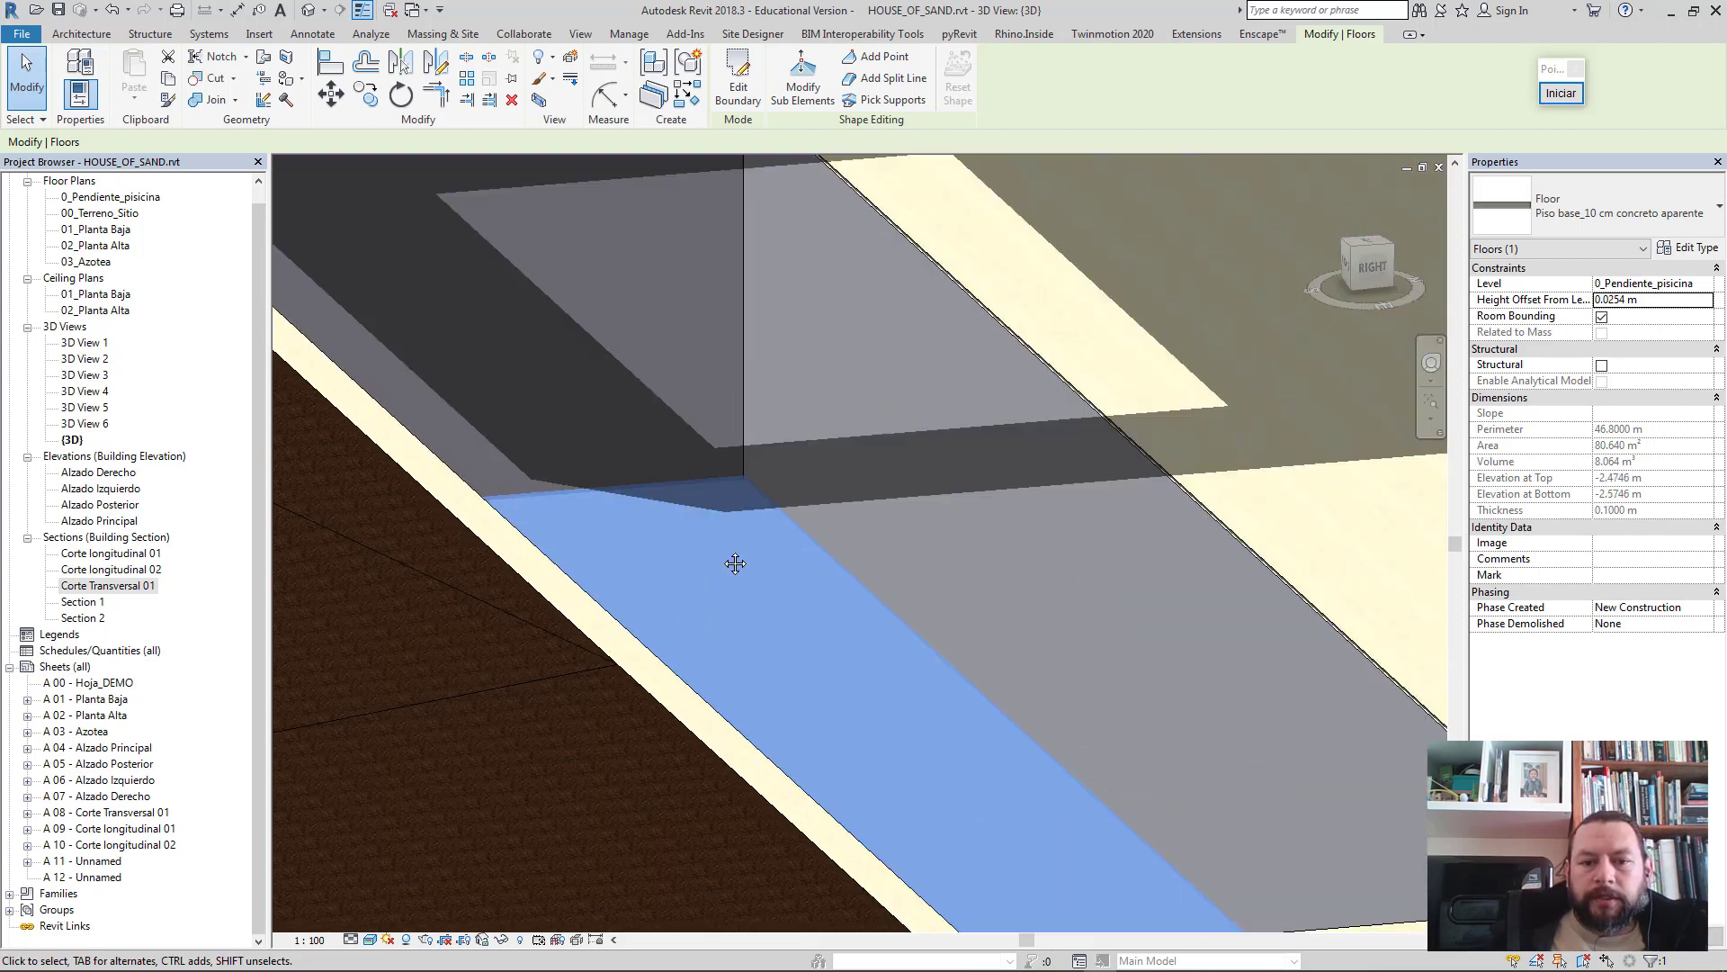
middle_click_drag(735, 564, 609, 591)
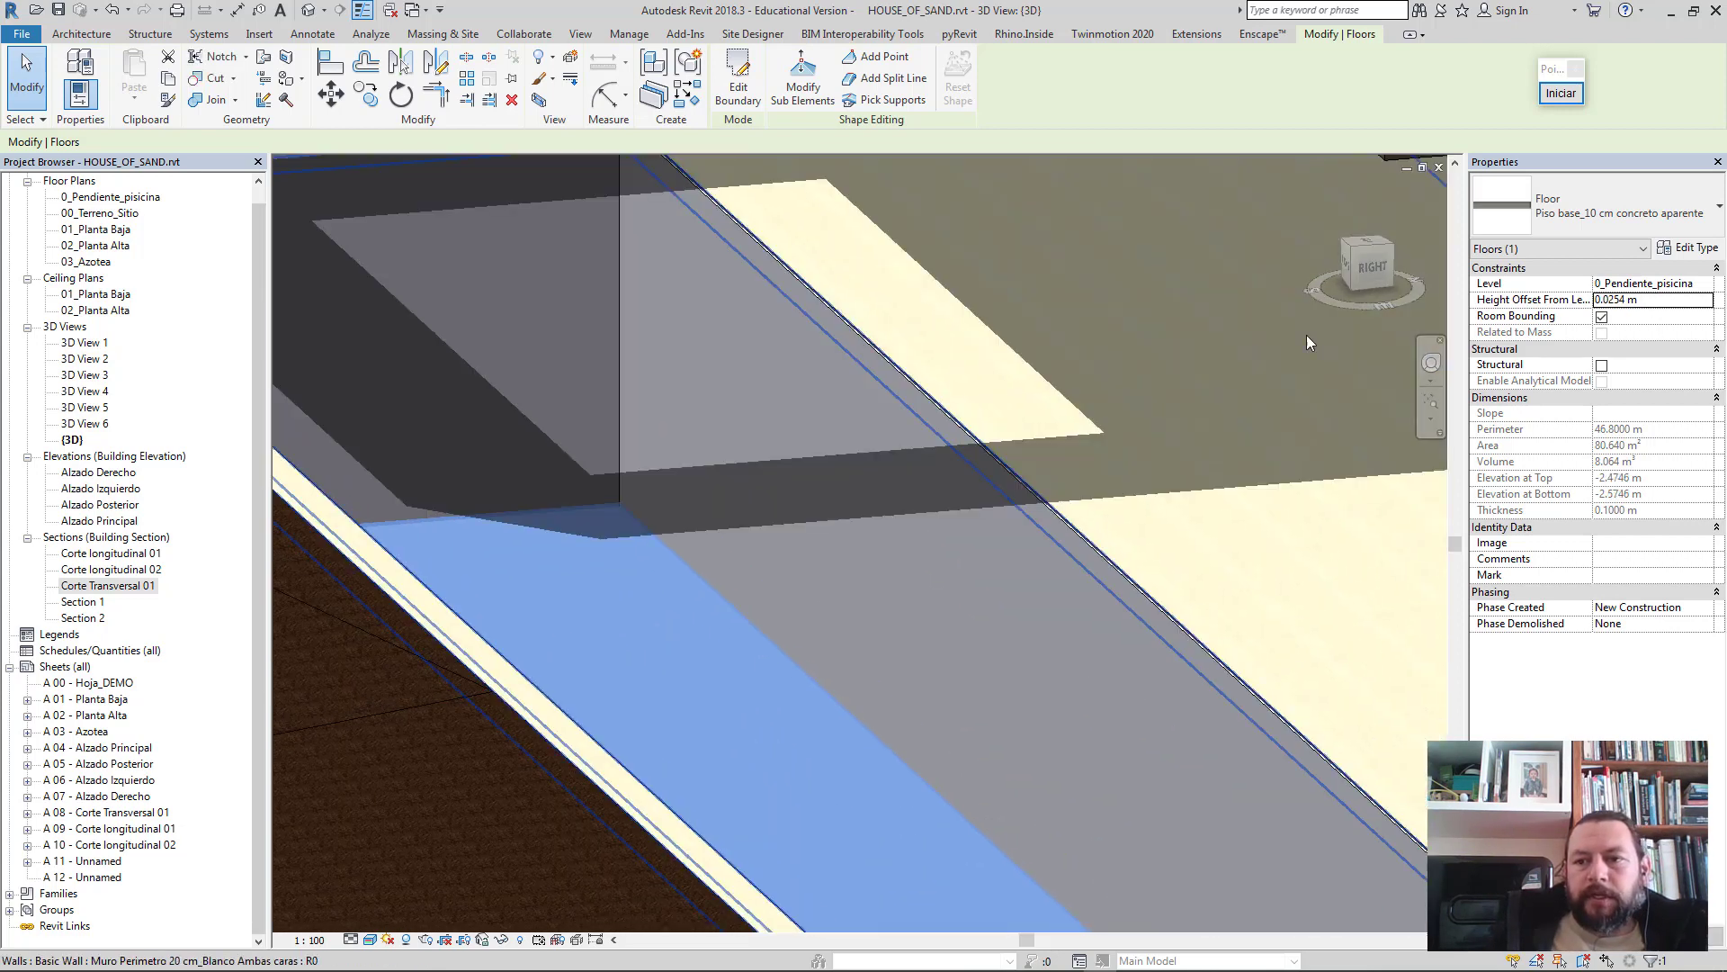
- Duplicate the floor type as 'Piso base_10 cm con tile para picina'
left_click(1692, 253)
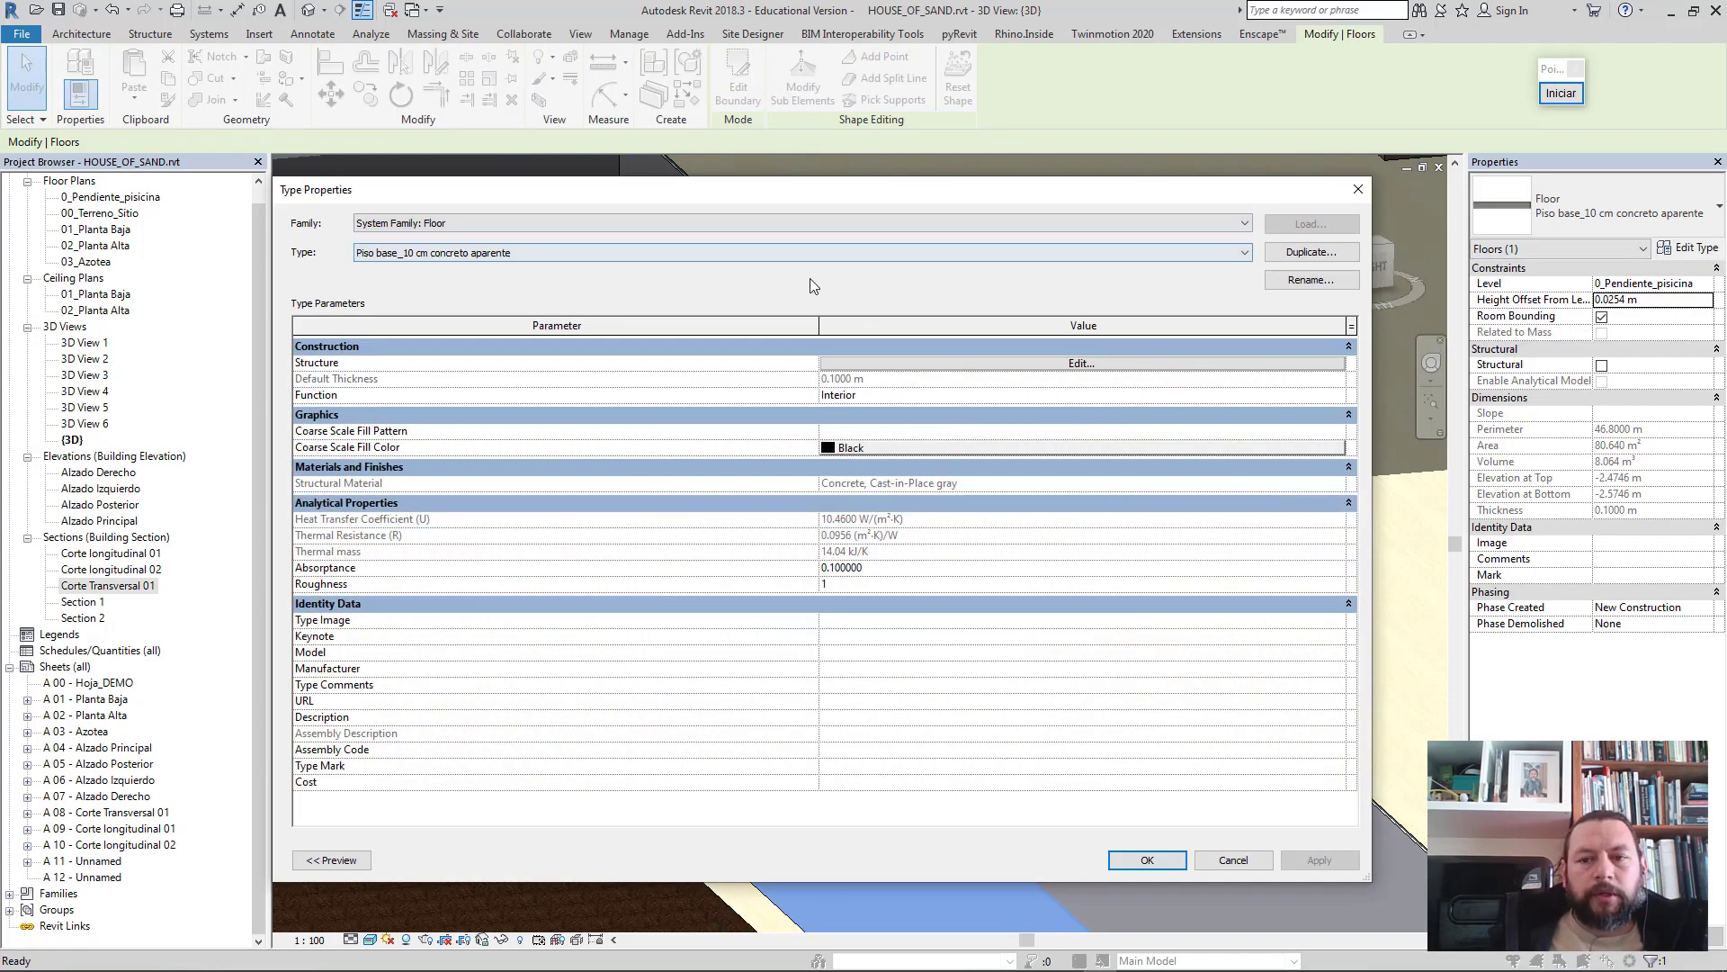
left_click(1311, 252)
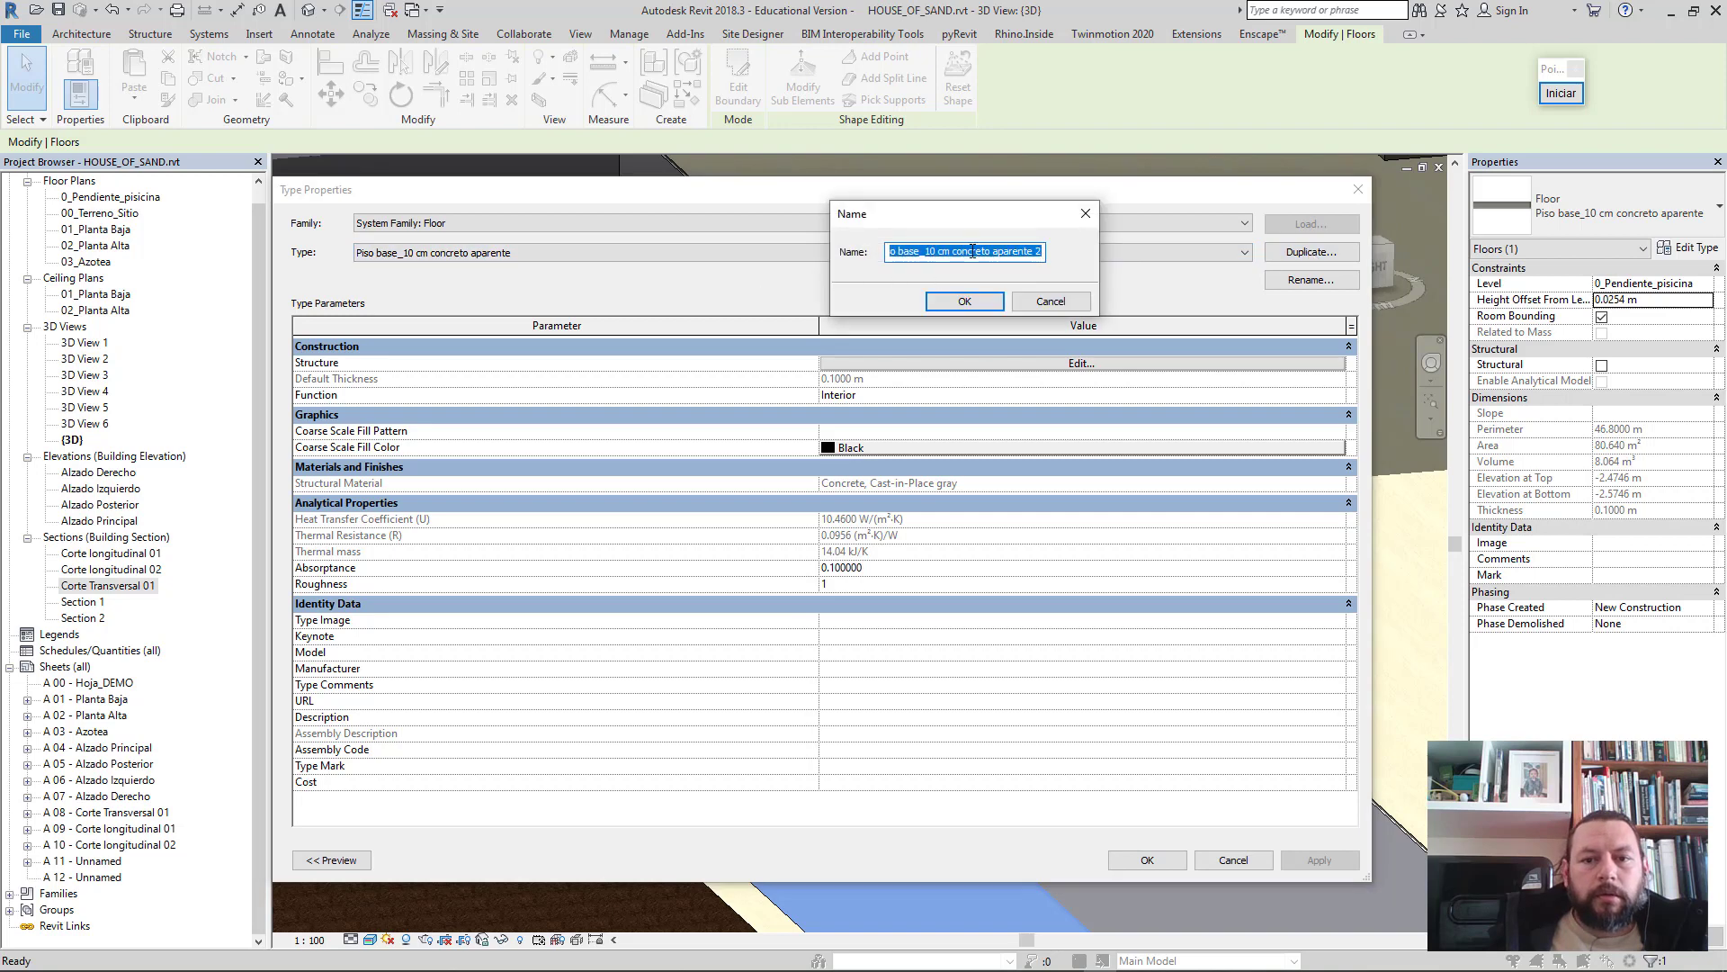
left_click(973, 251)
left_click_drag(953, 251, 1107, 252)
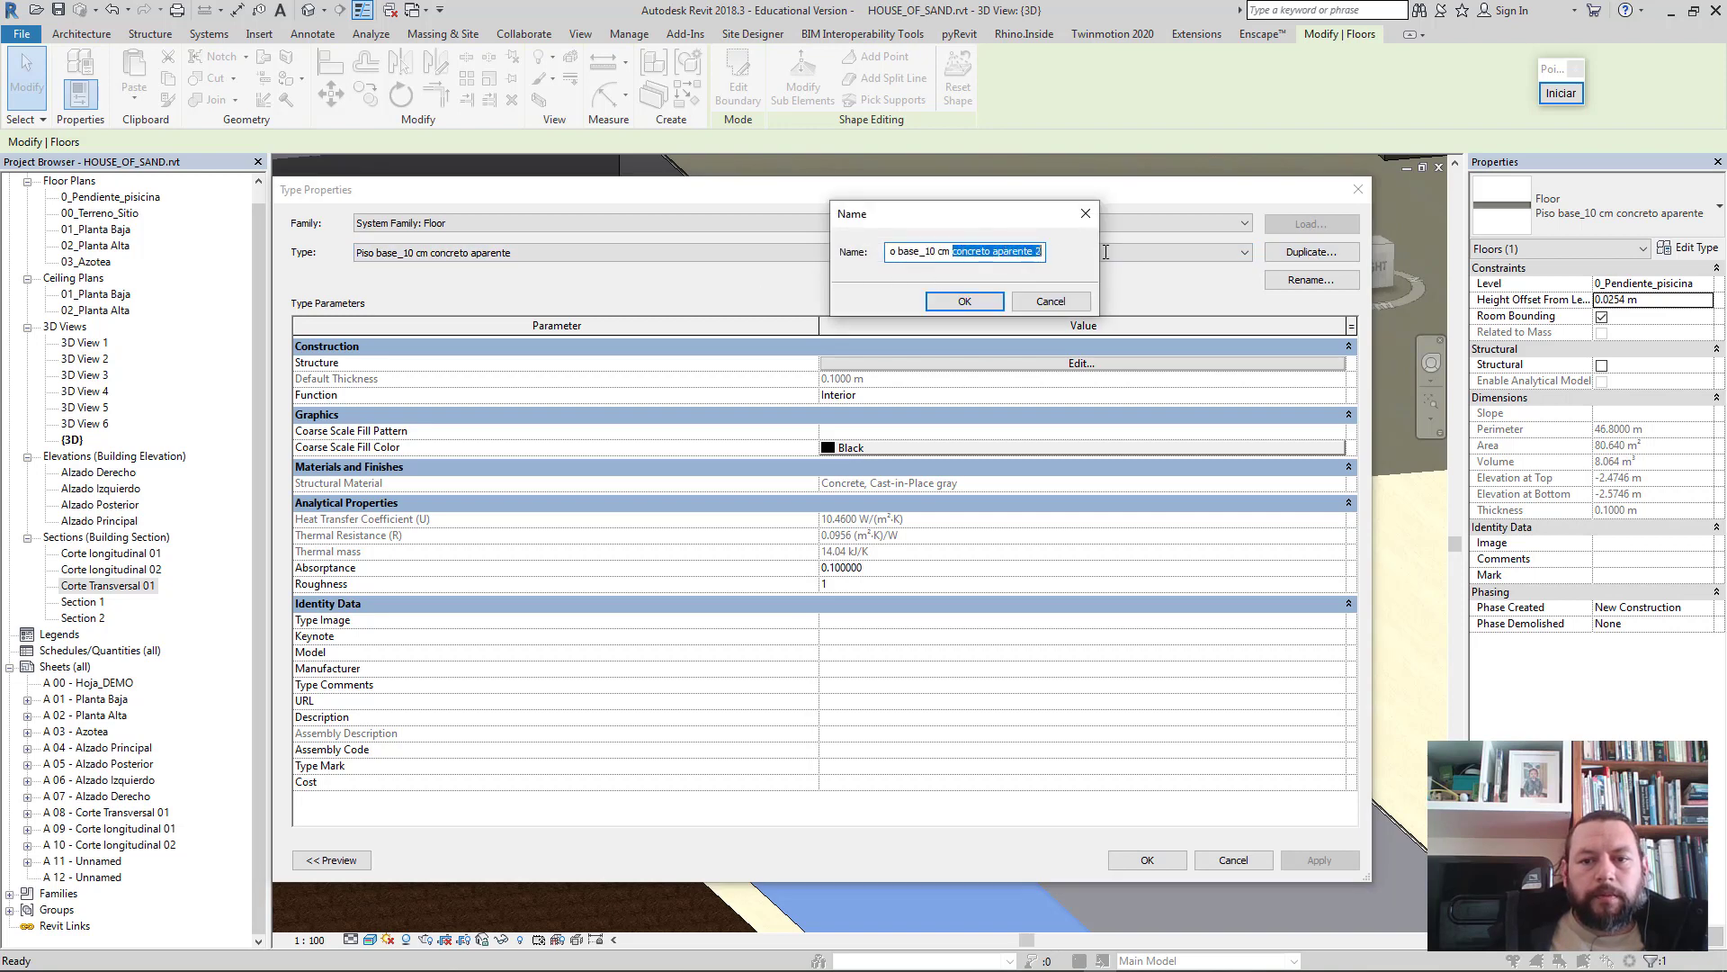
type("con ")
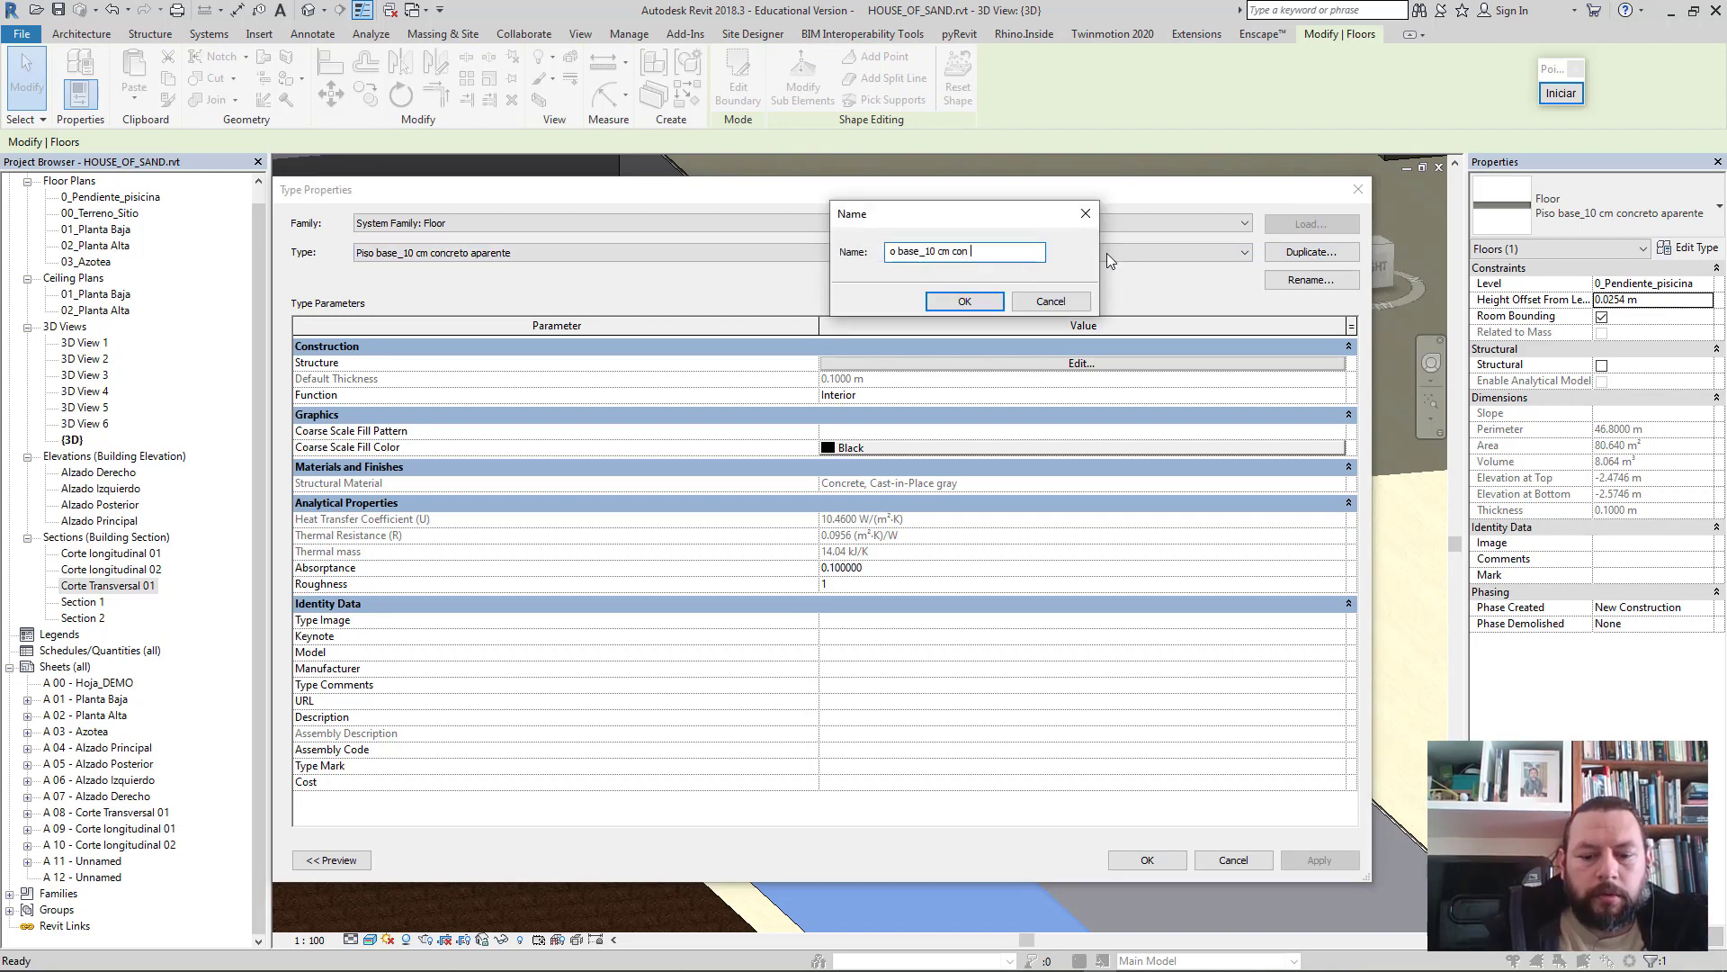
type("tile para pici")
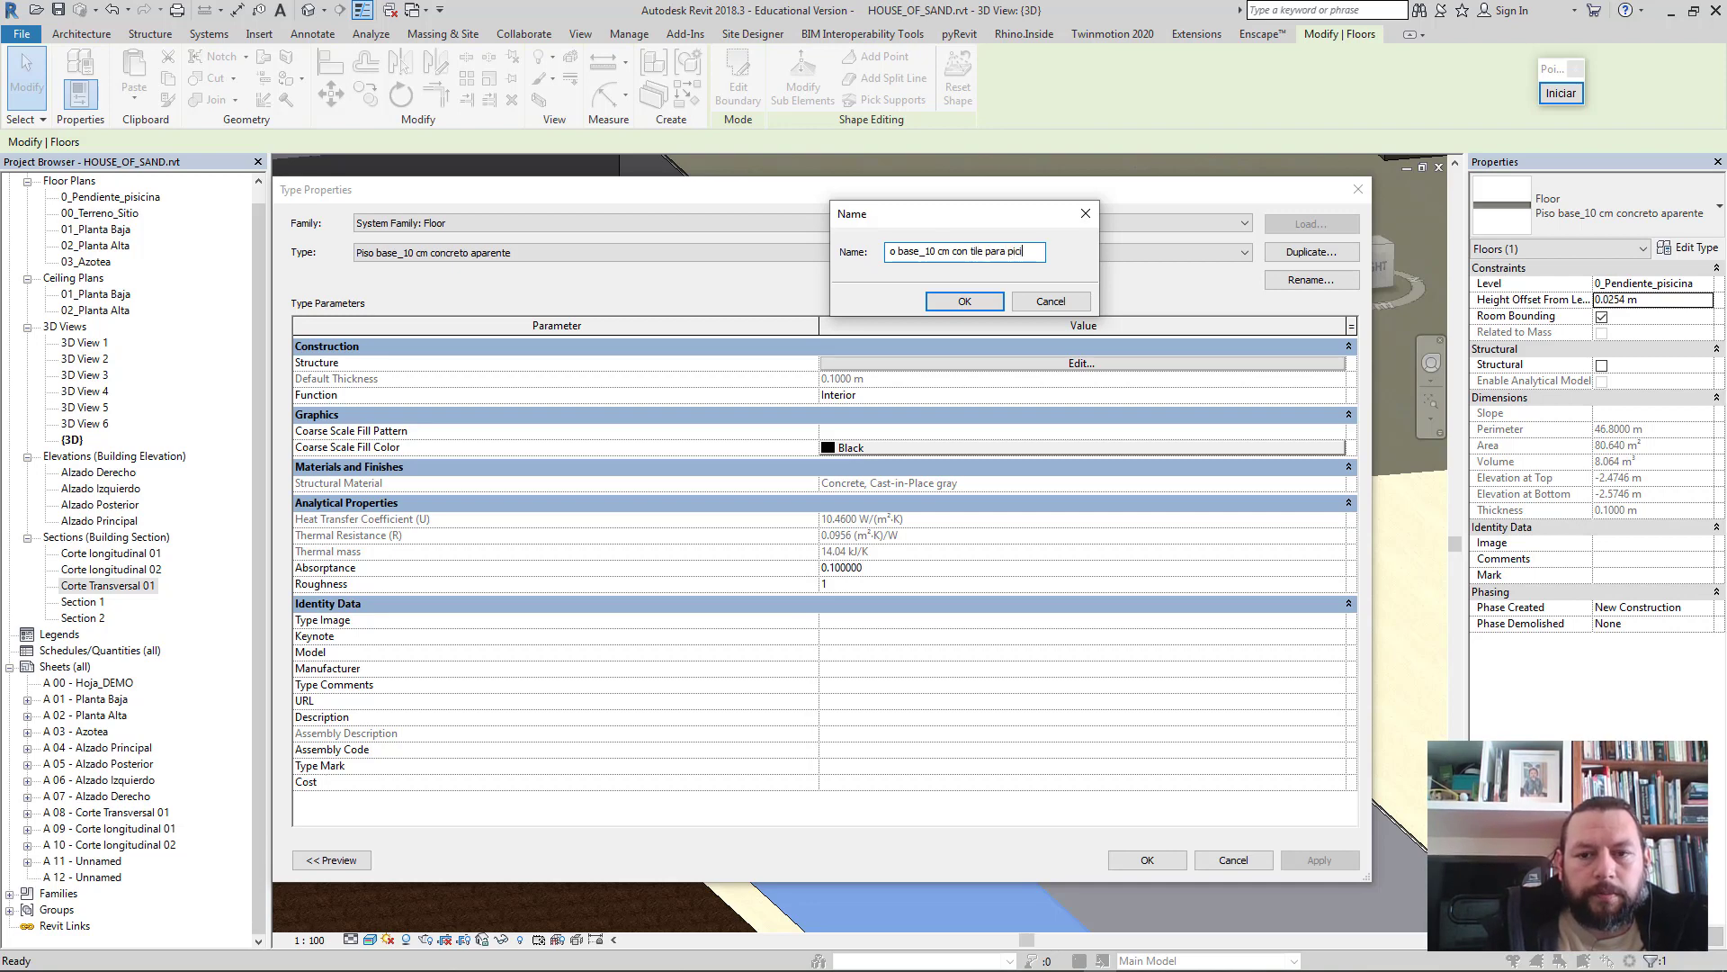
type("na")
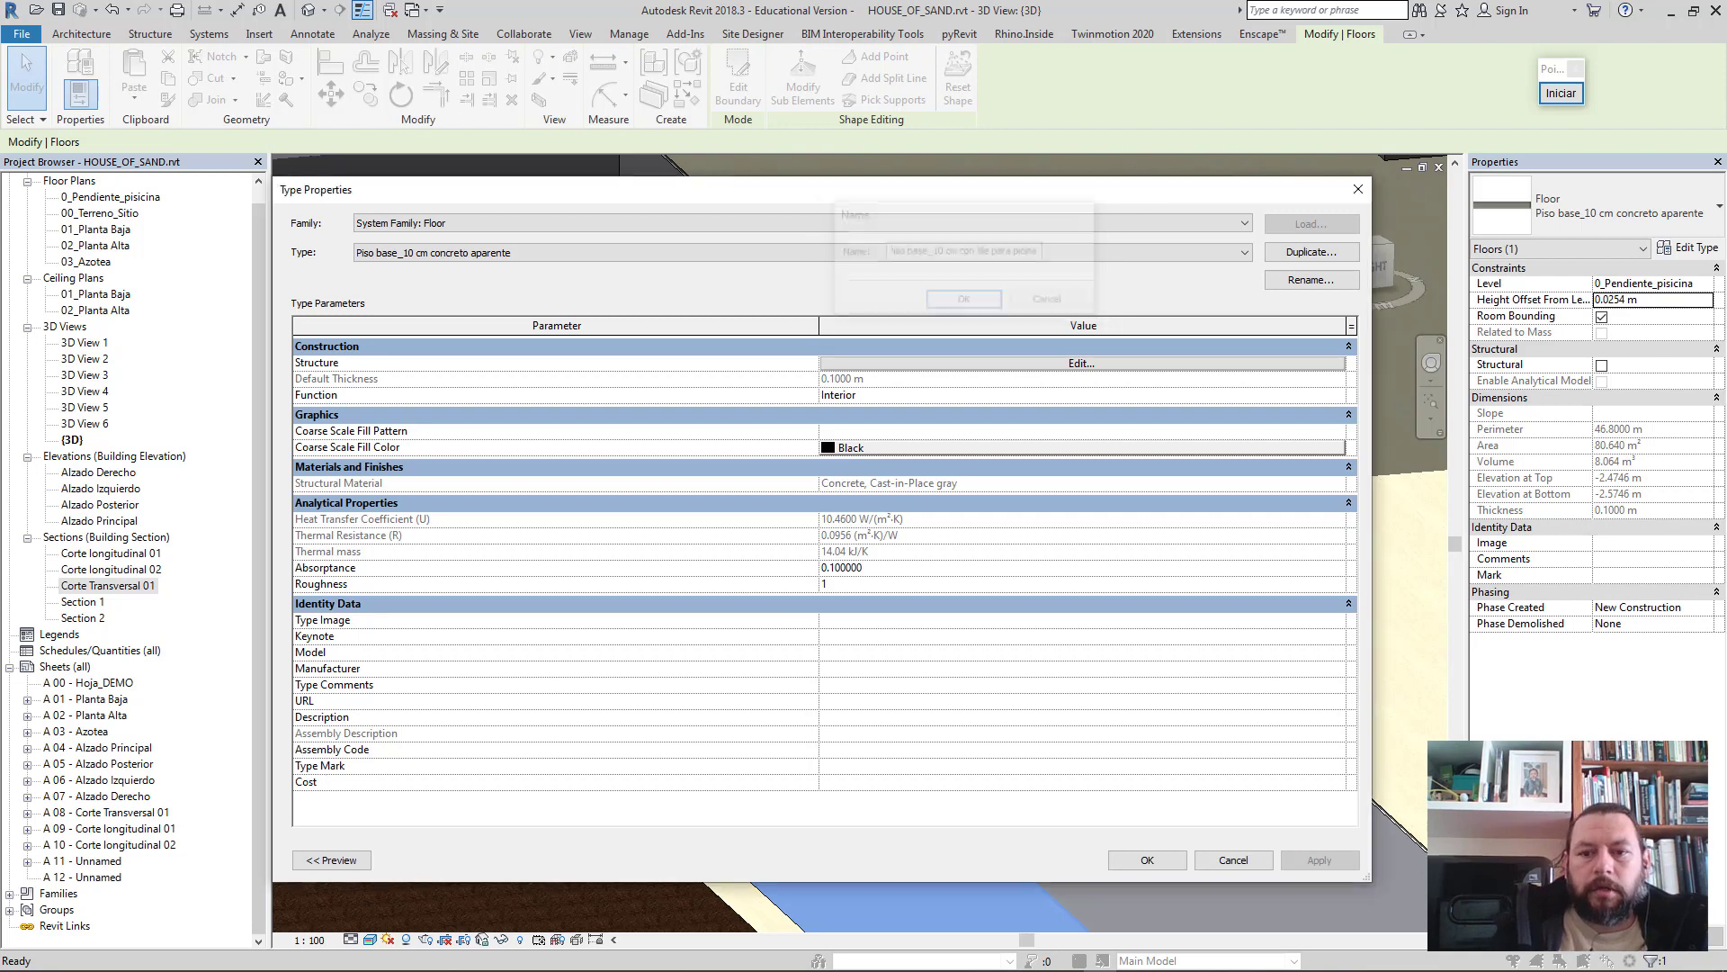
key("Return")
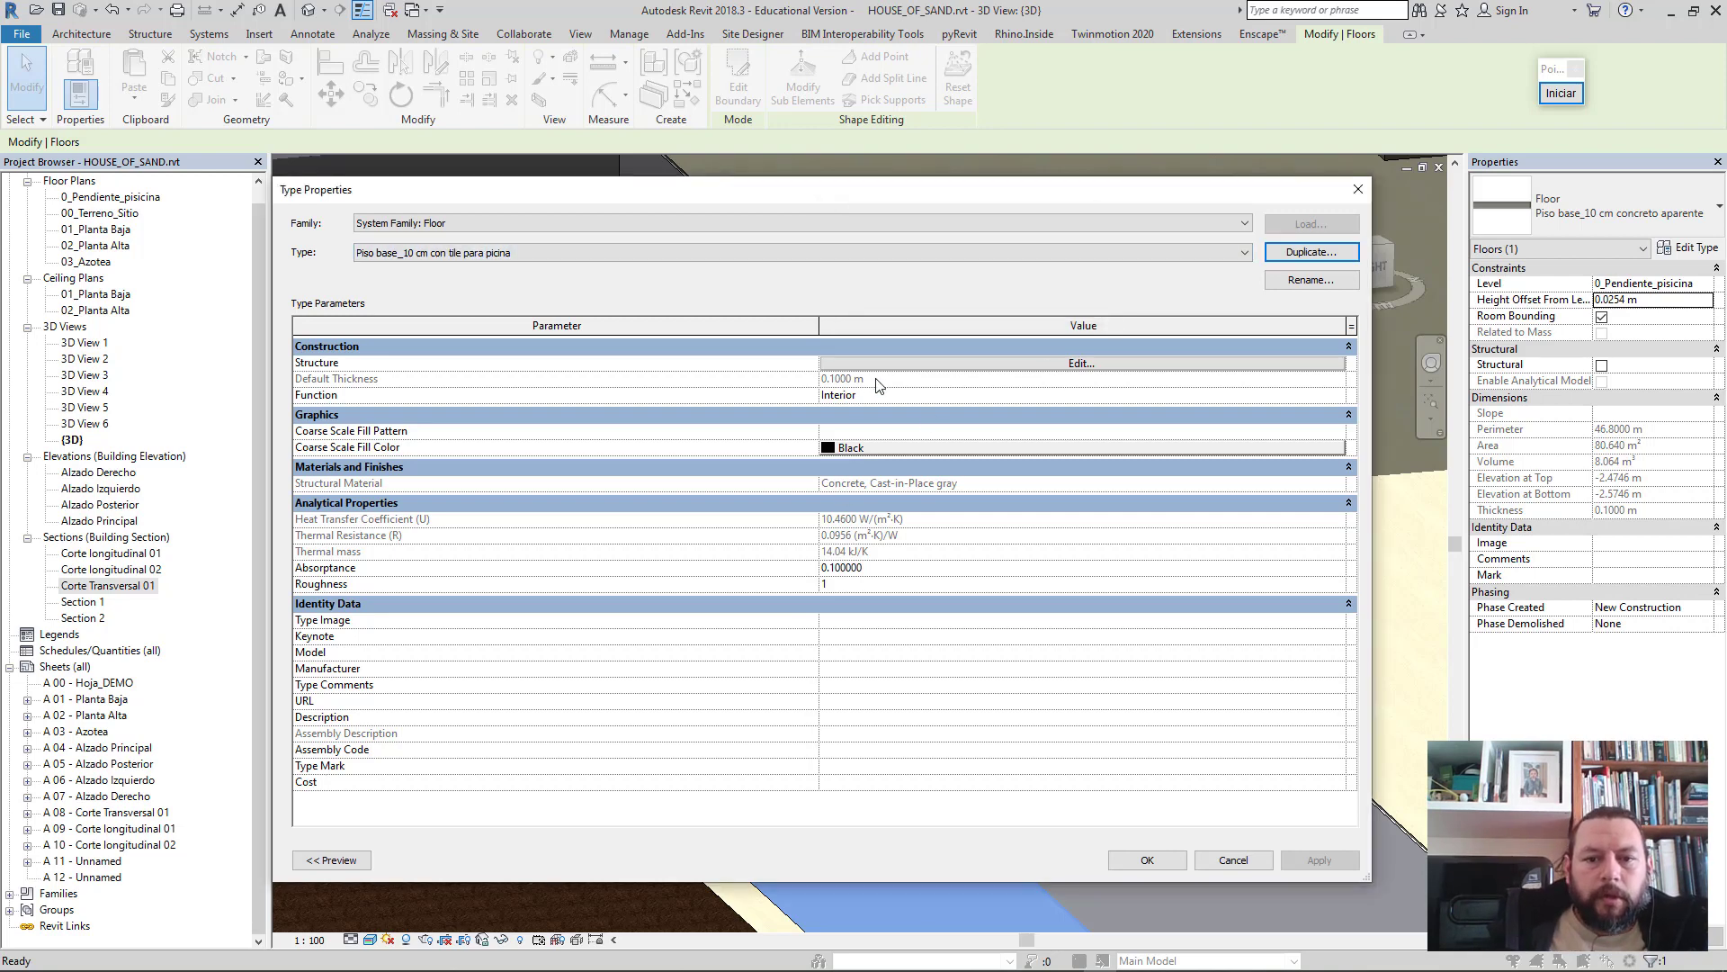
- Add a 0.01 m Finish 2 layer at the top of the floor structure
left_click(878, 362)
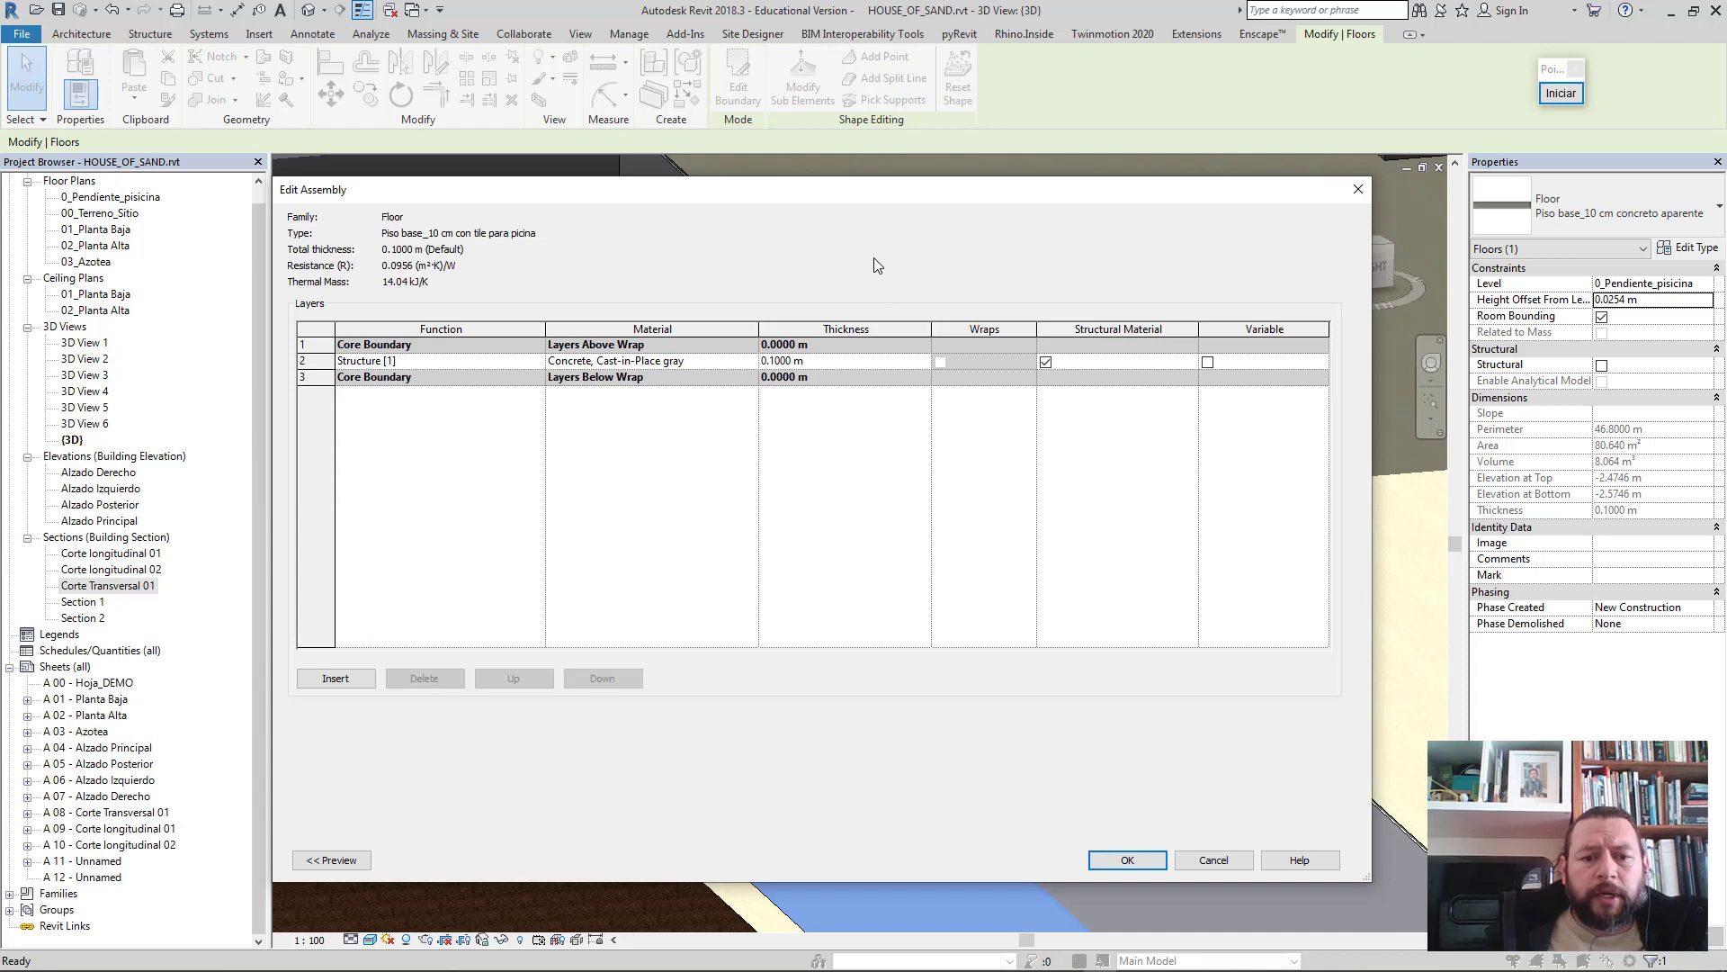
left_click(351, 679)
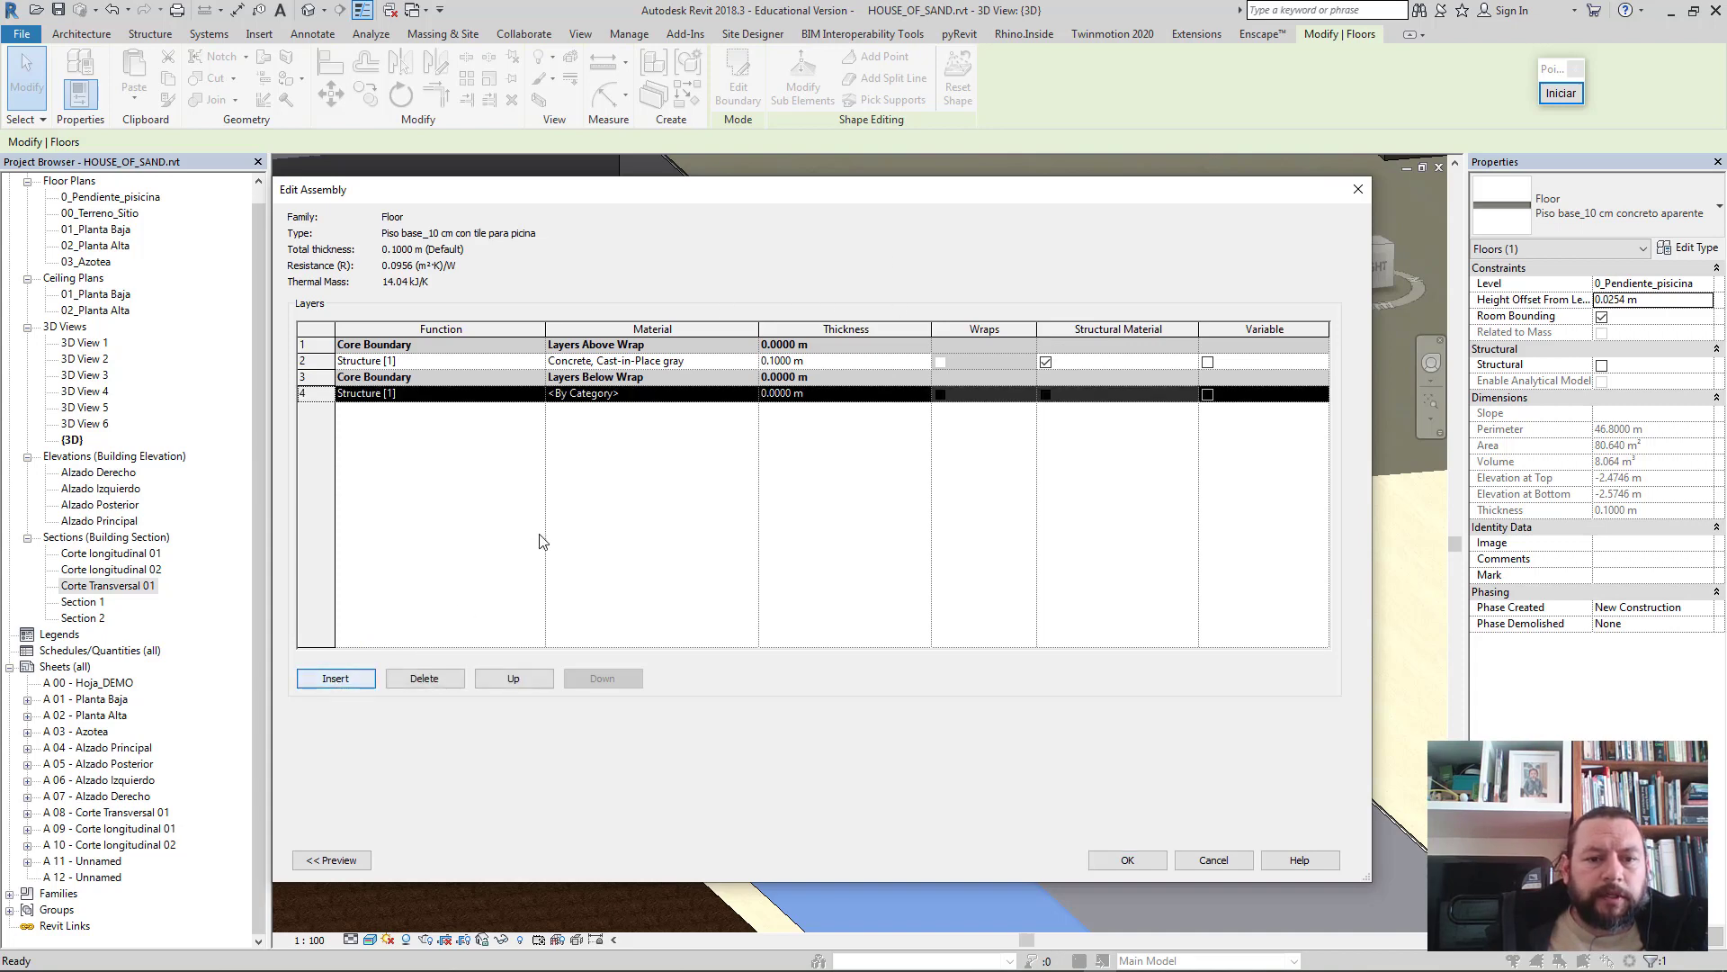
left_click(515, 679)
left_click(515, 679)
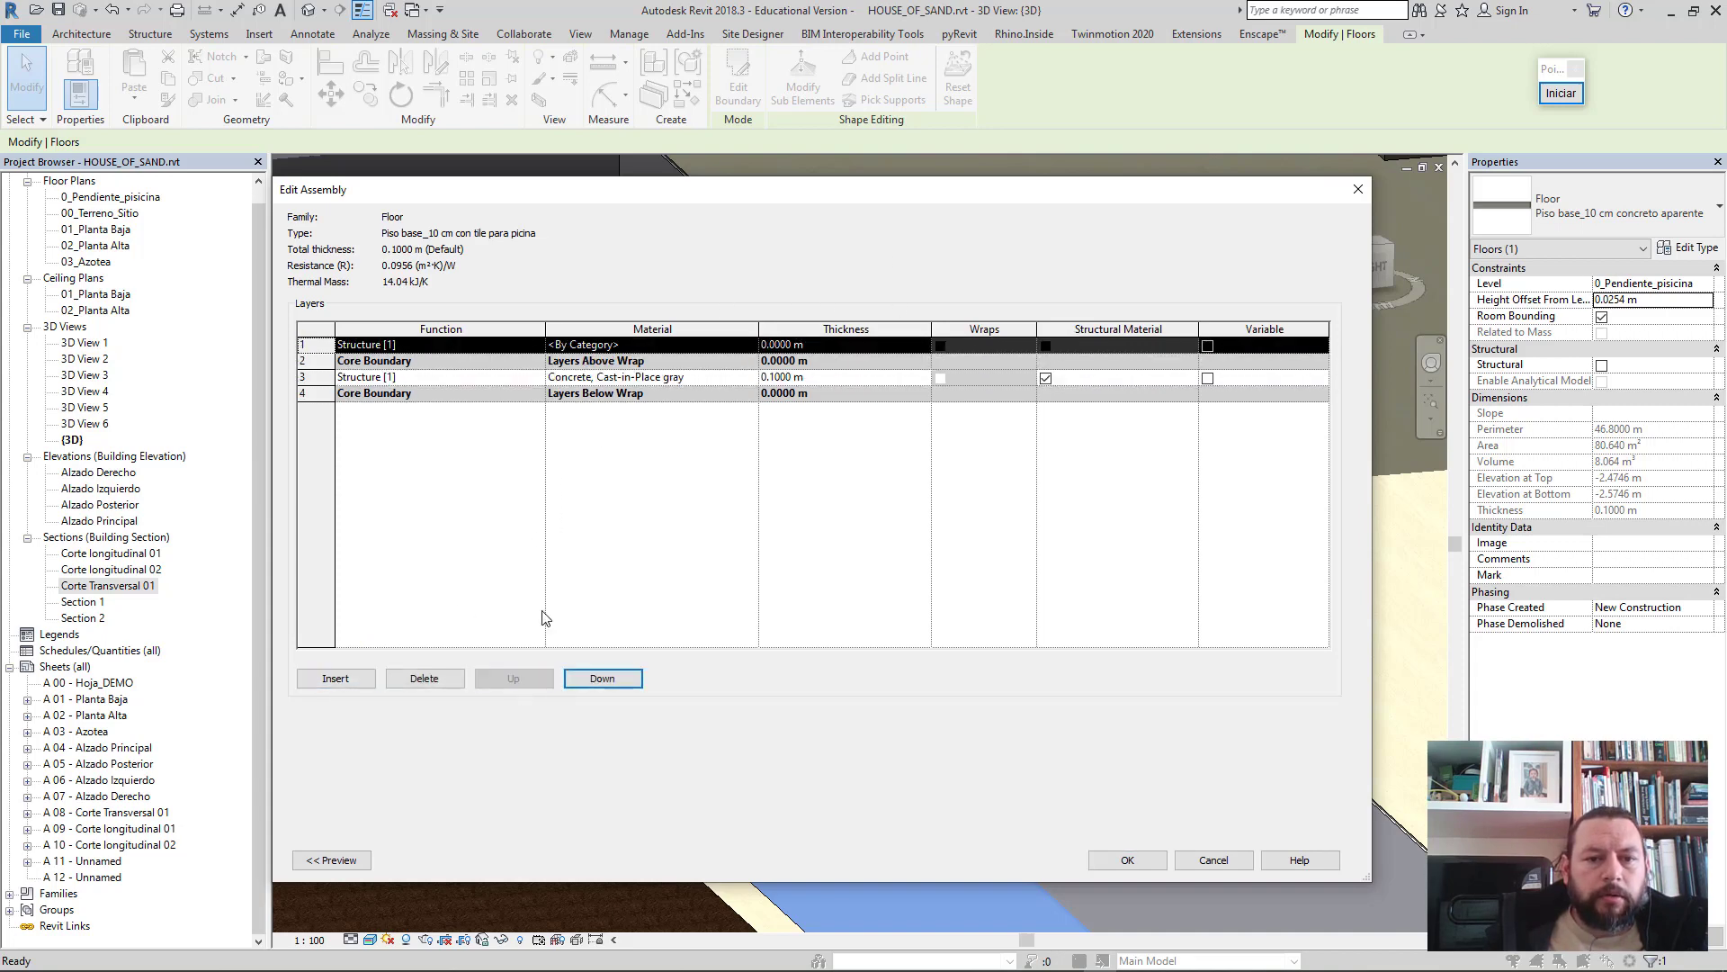
left_click(533, 346)
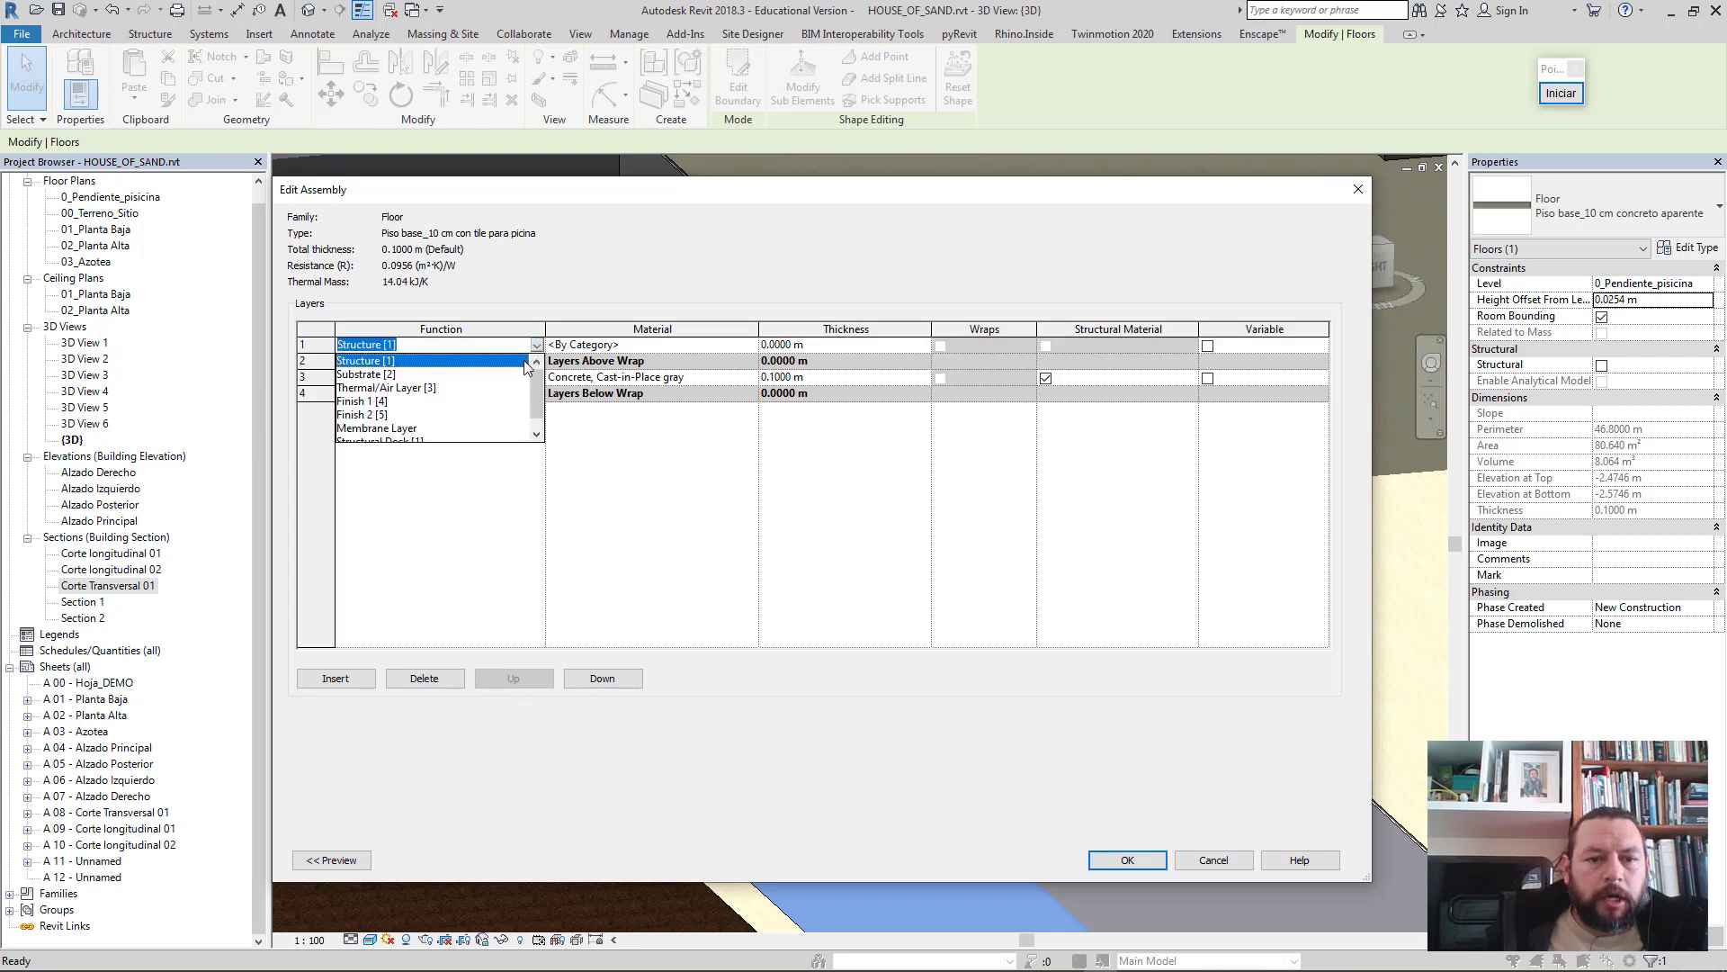
left_click(378, 415)
left_click(780, 345)
type("1")
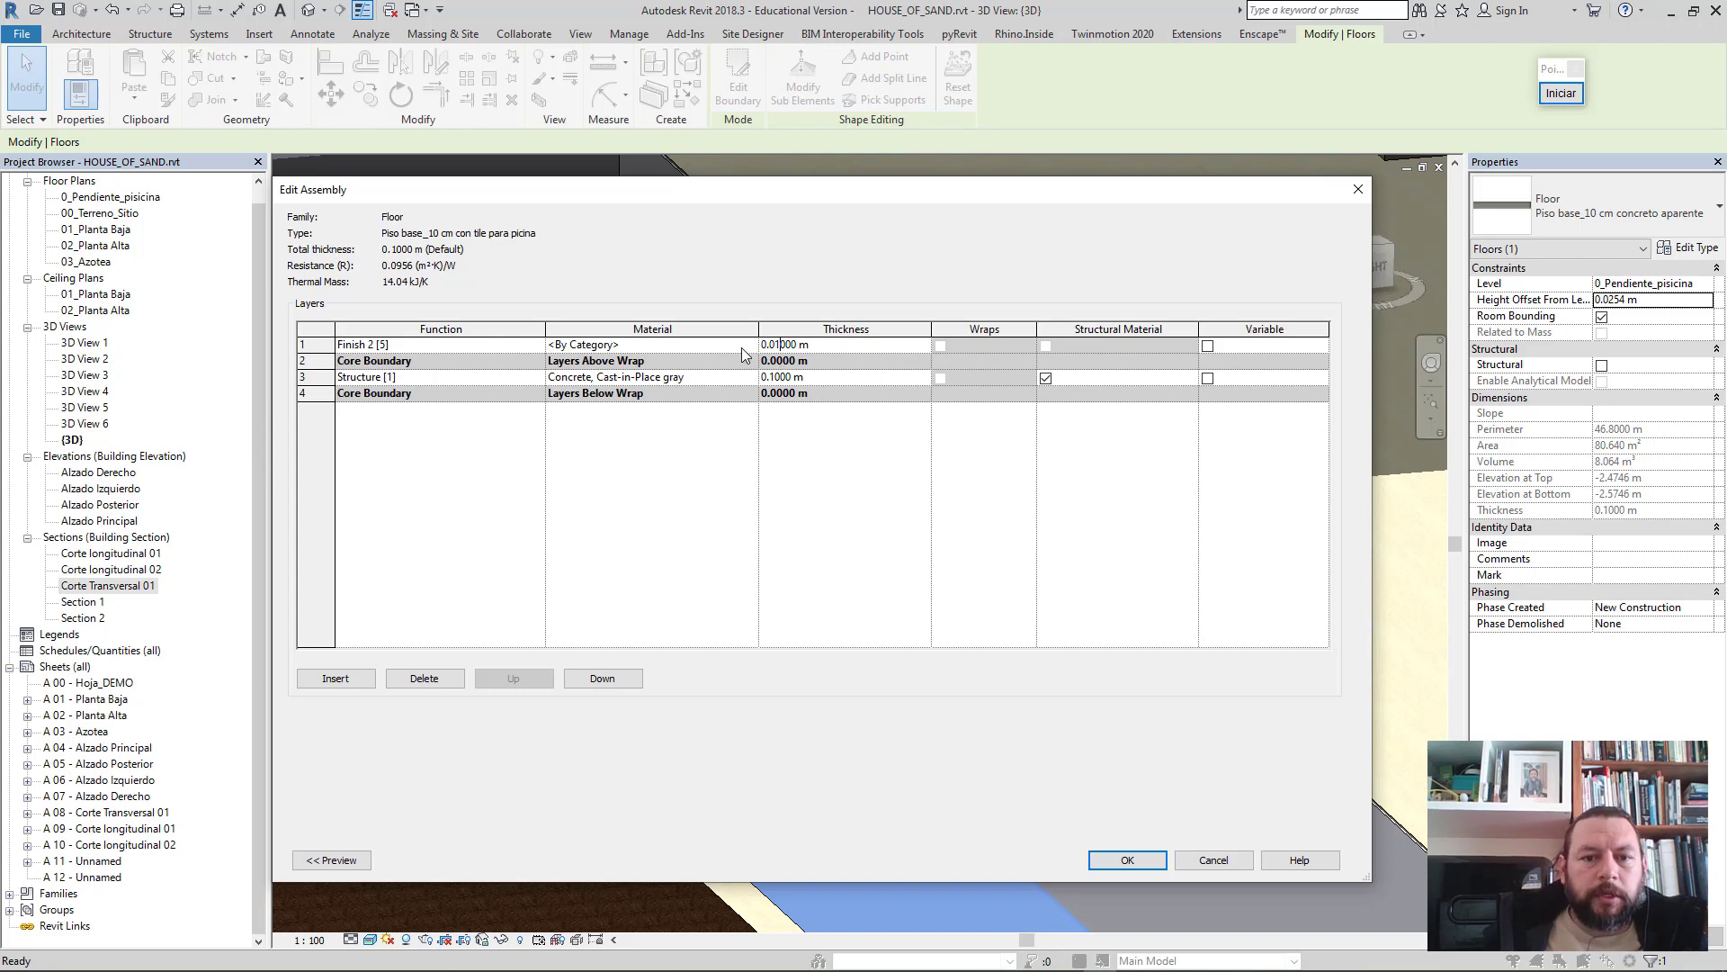
- Assign Tile, Mosaic, Gray as the finish layer's material and confirm
left_click(751, 349)
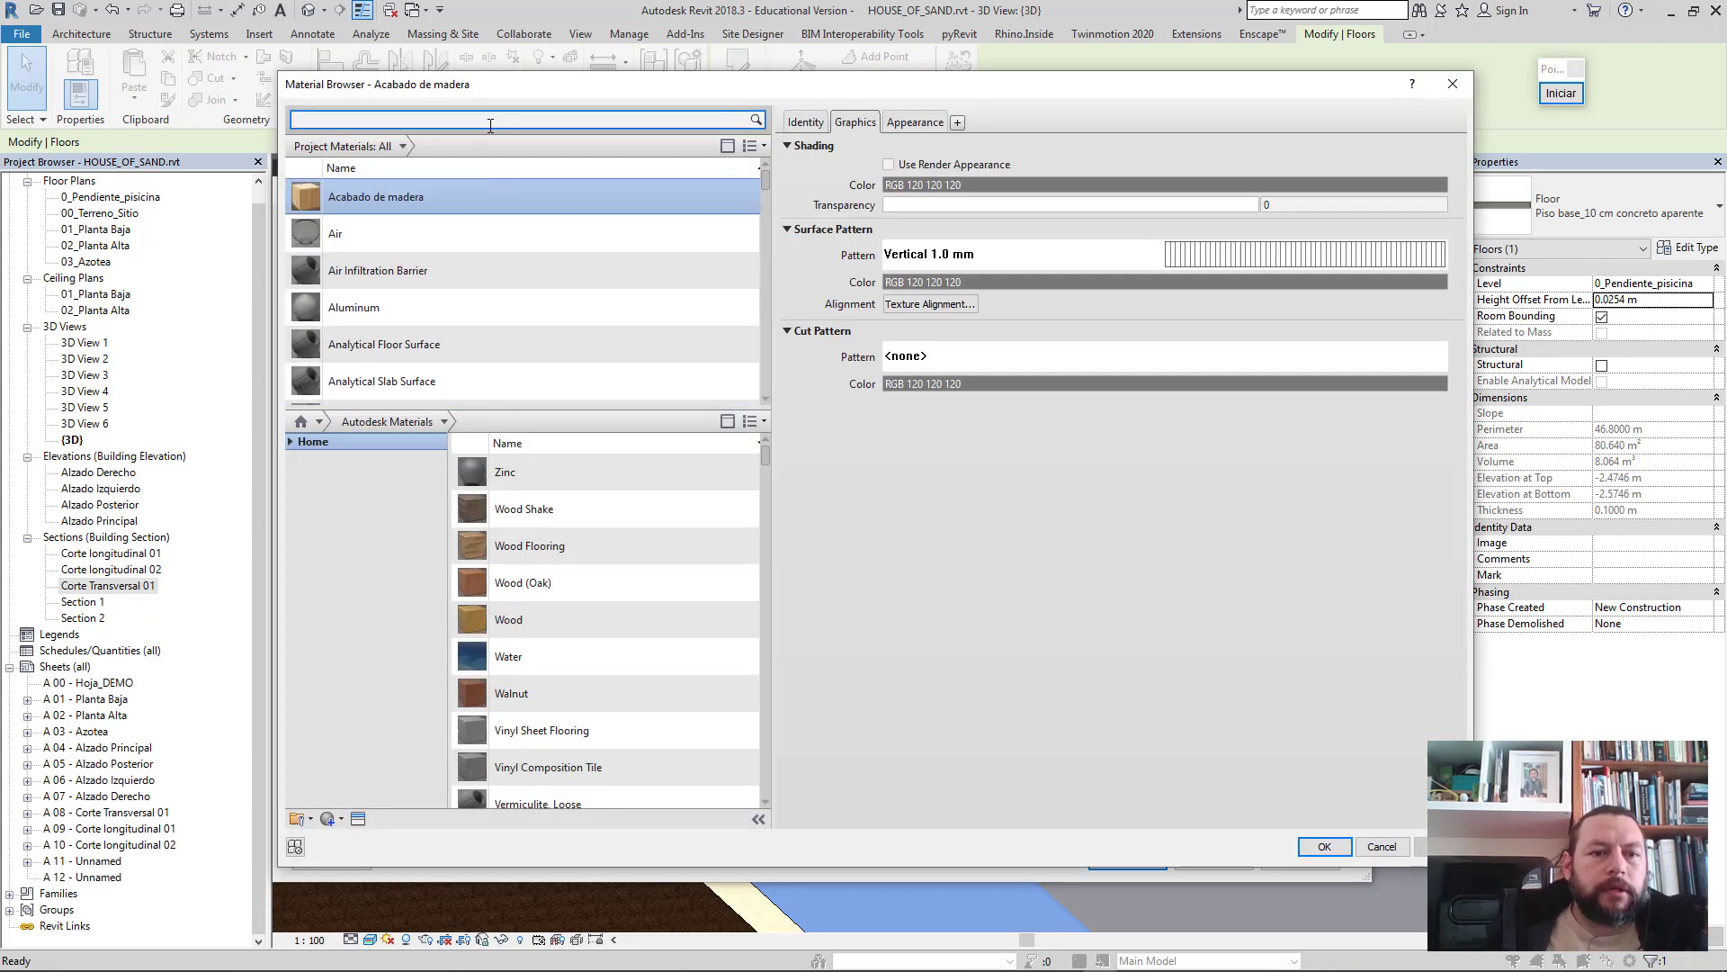
type("tile")
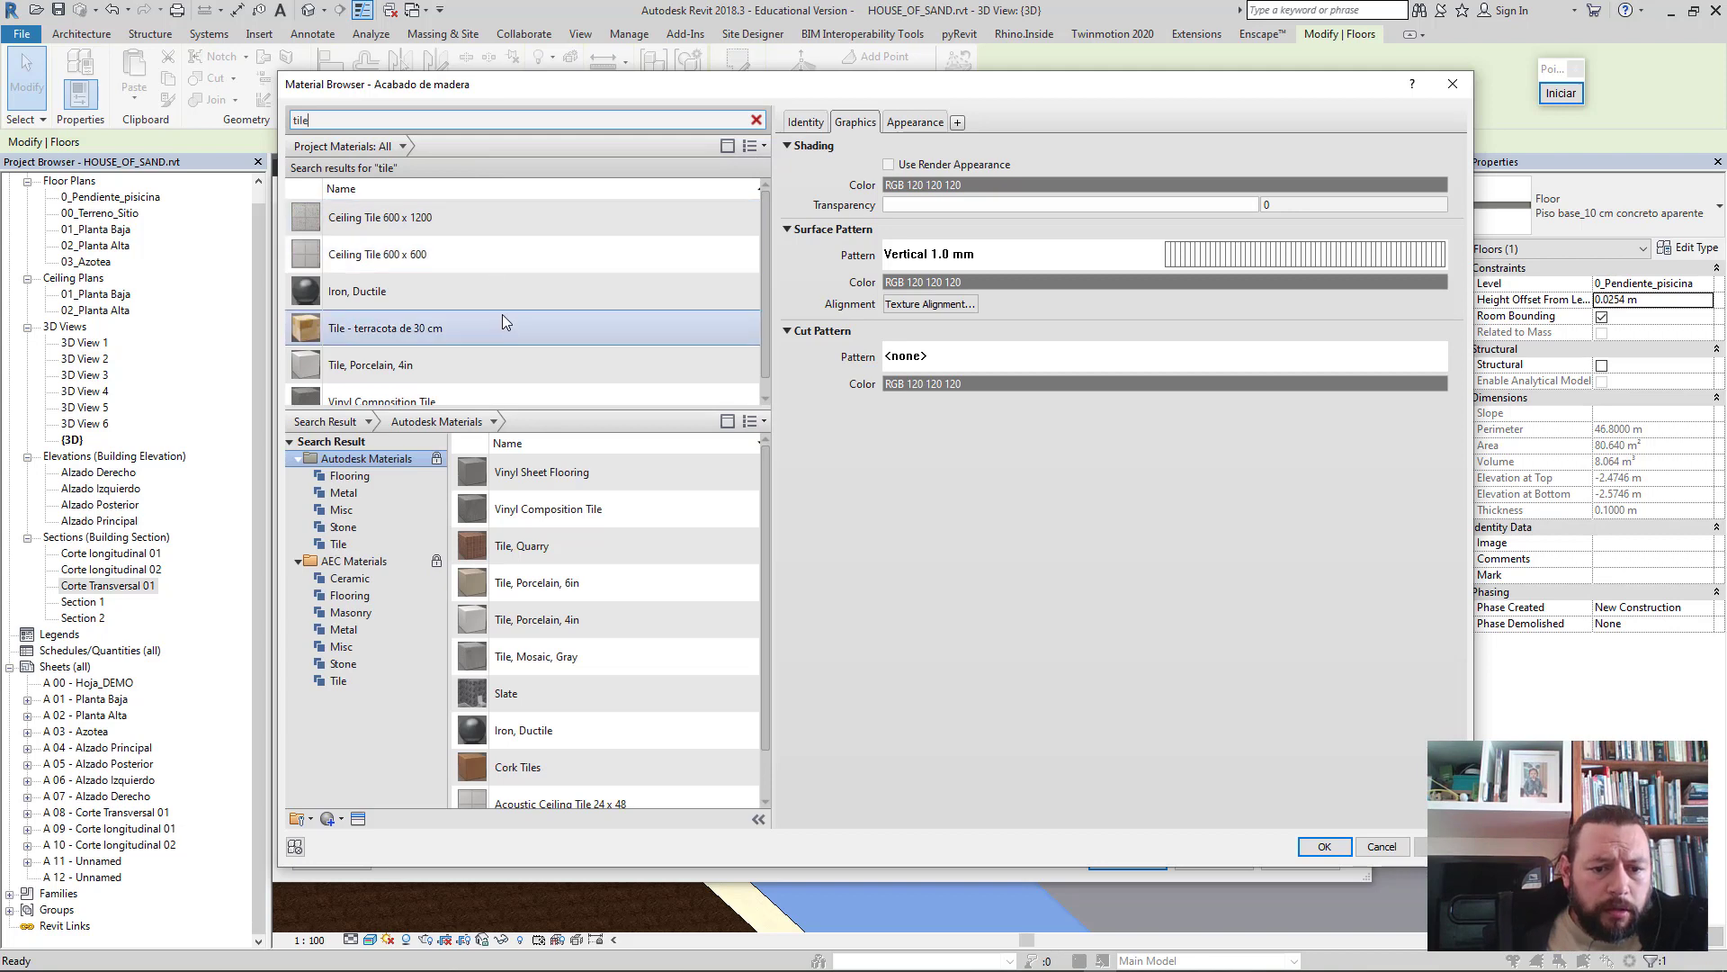
scroll(747, 221, "down", 1)
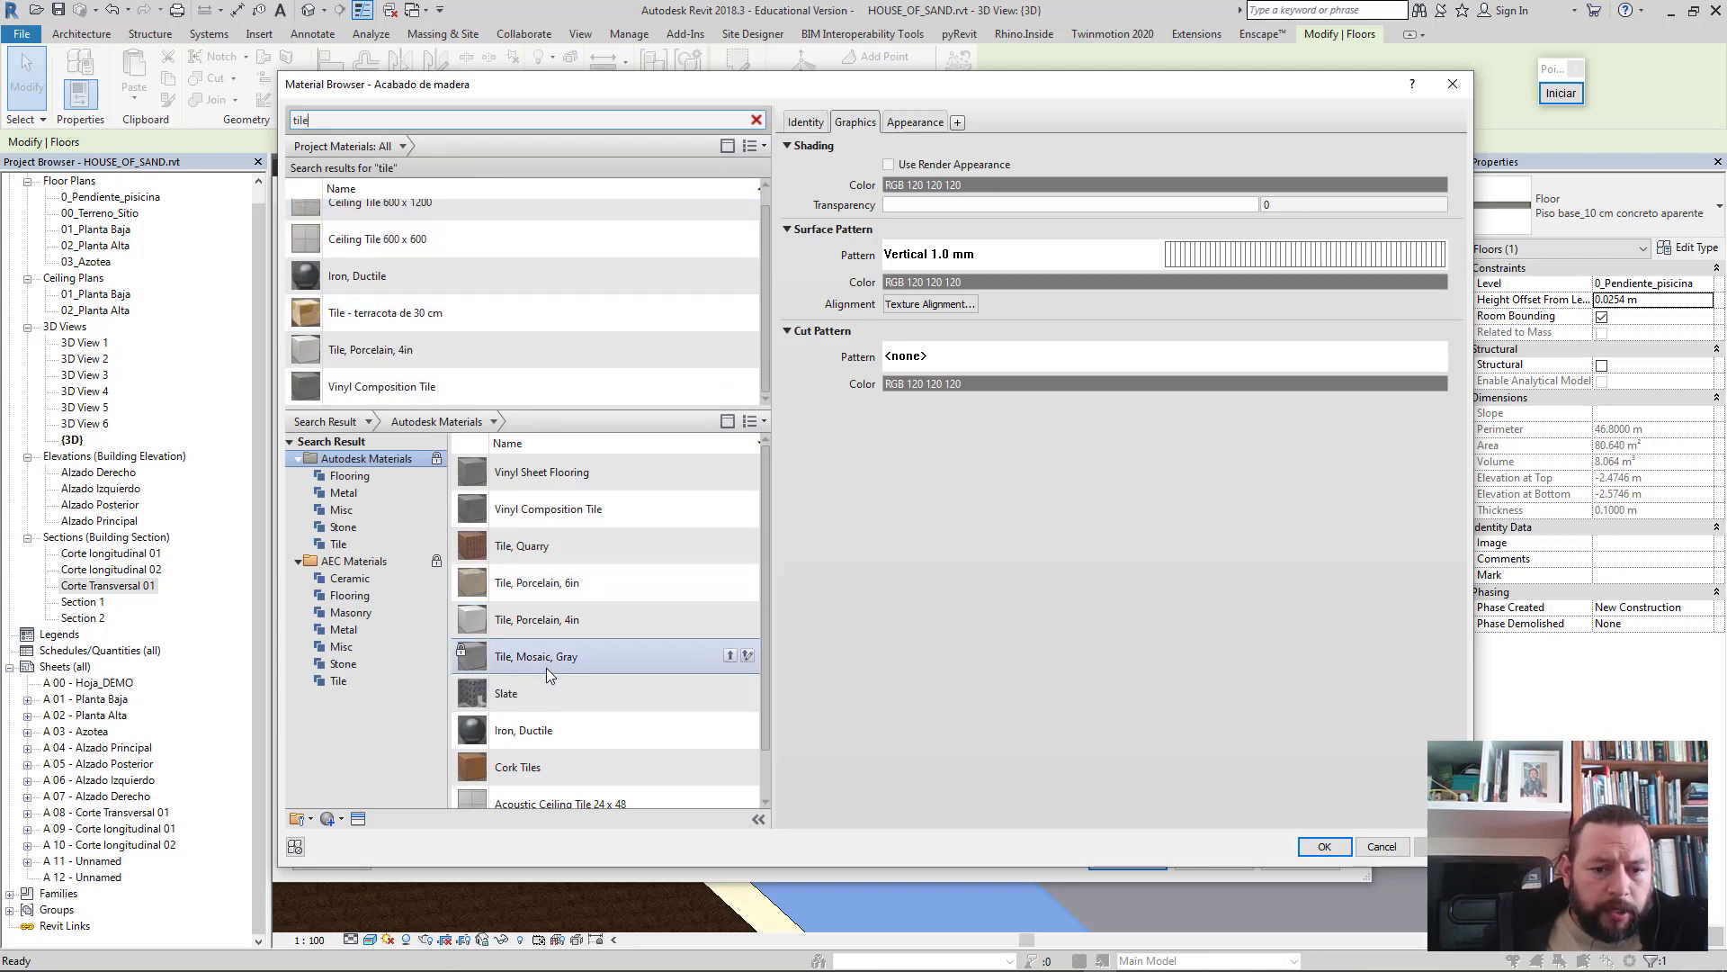
left_click(729, 655)
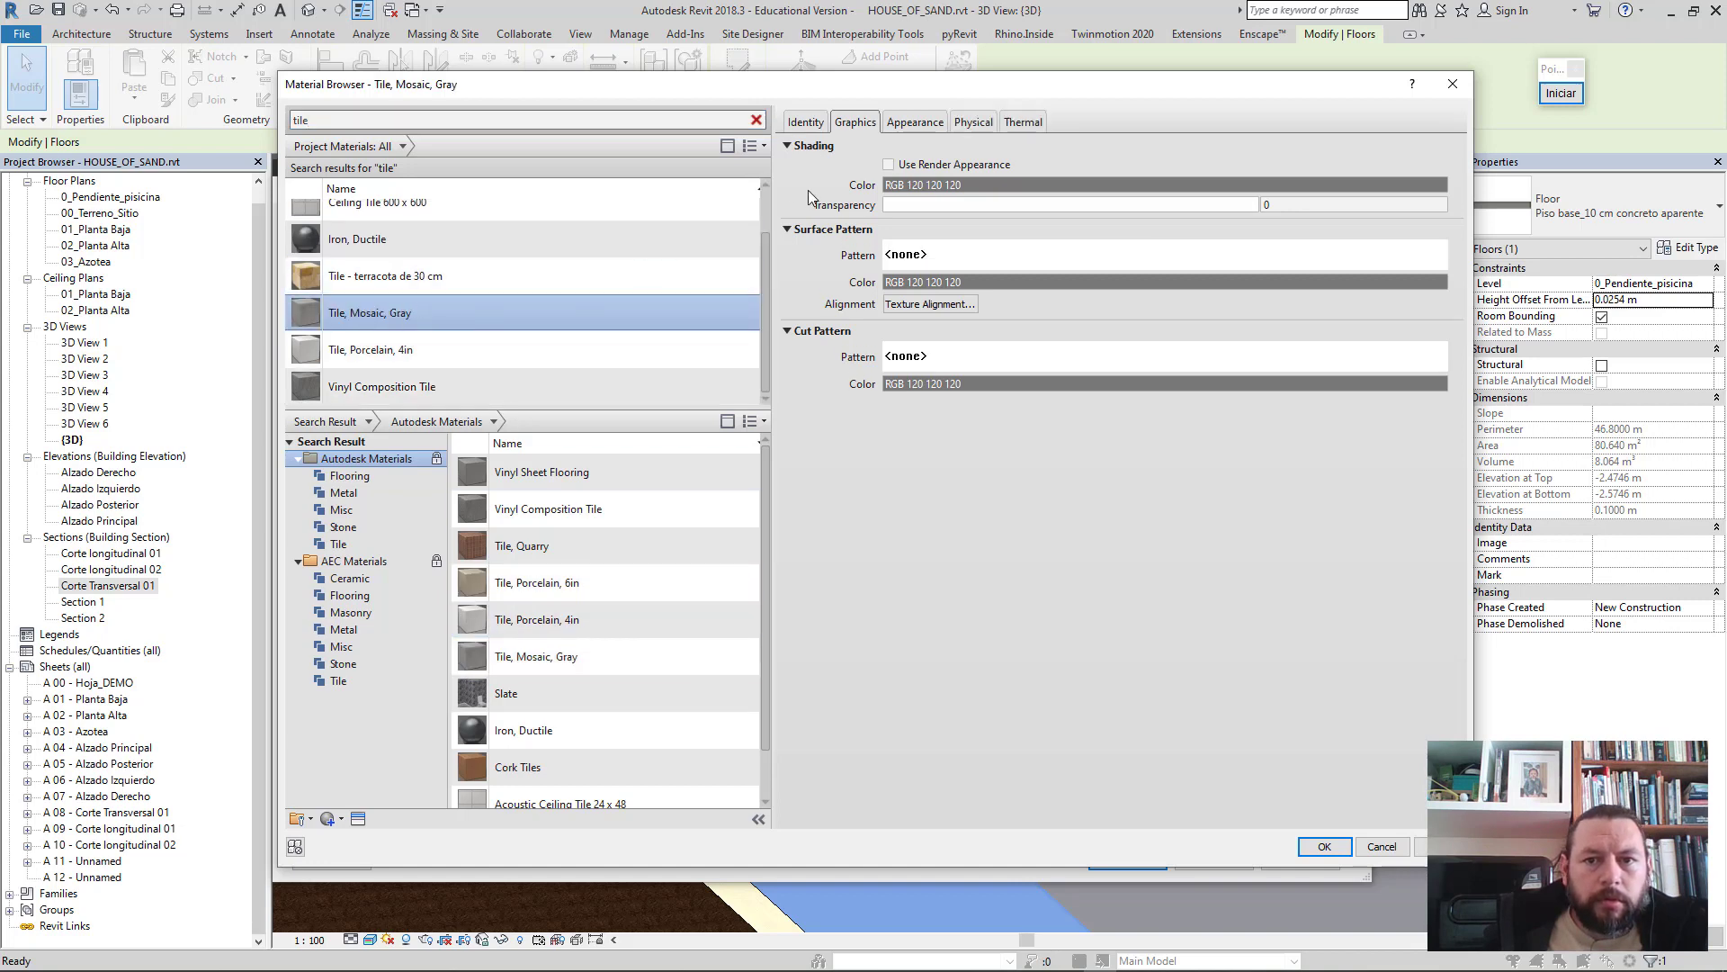
left_click(927, 125)
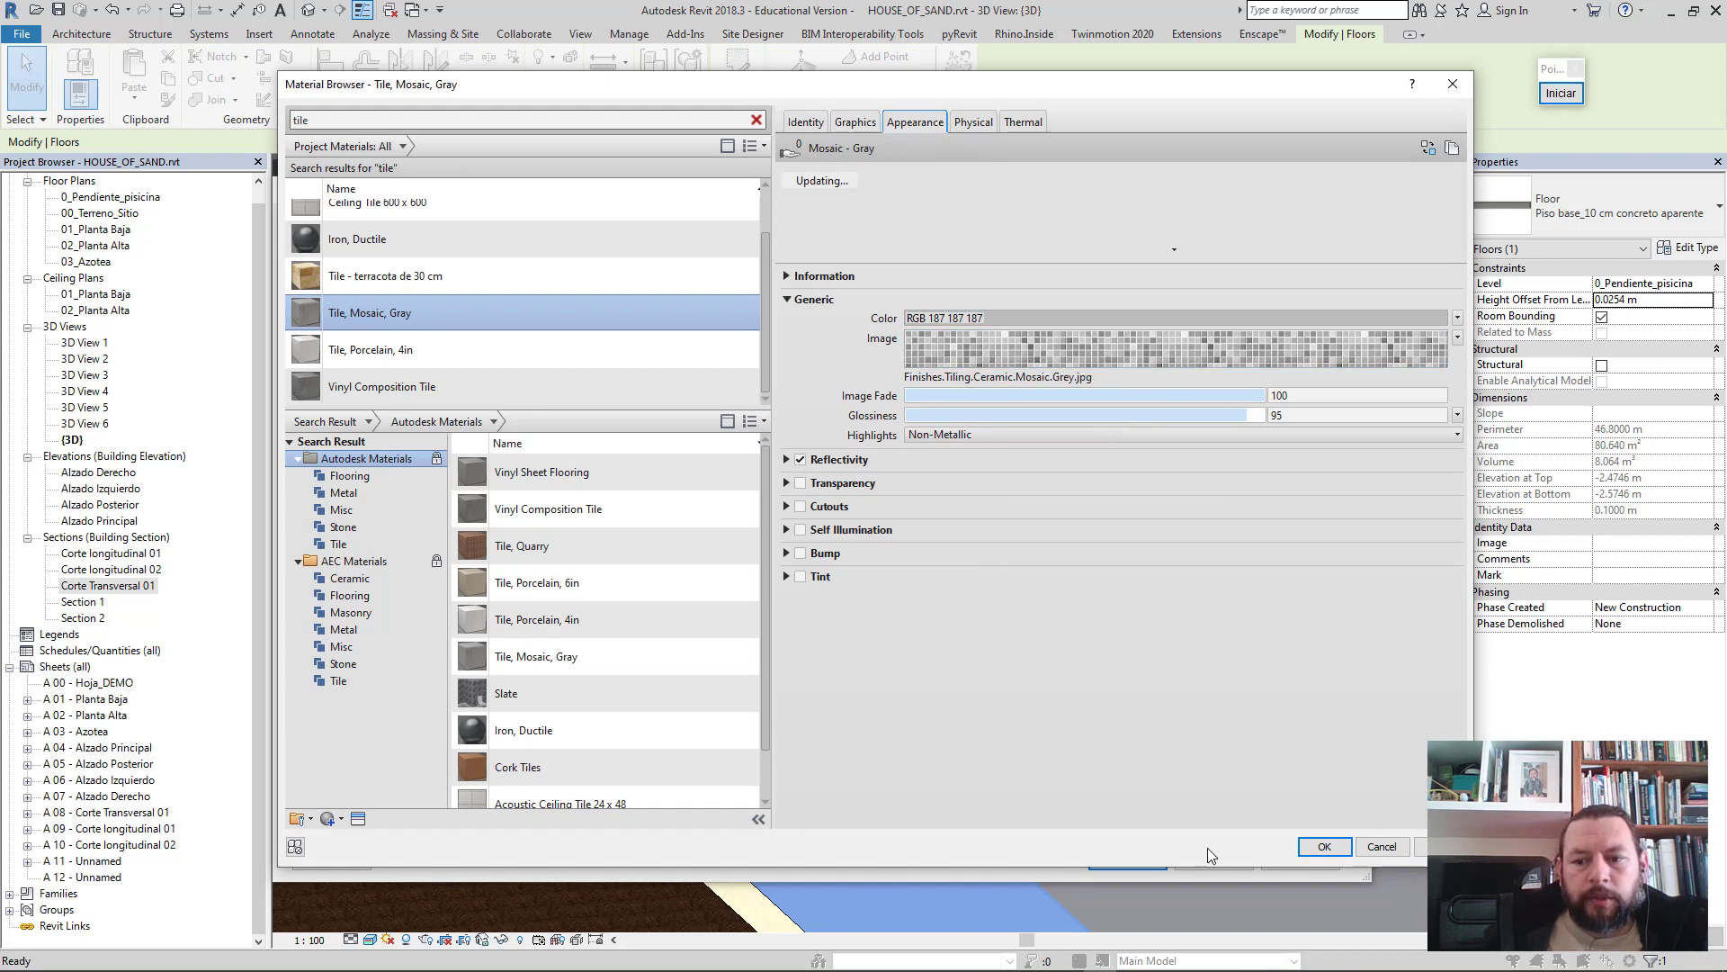
left_click(1323, 847)
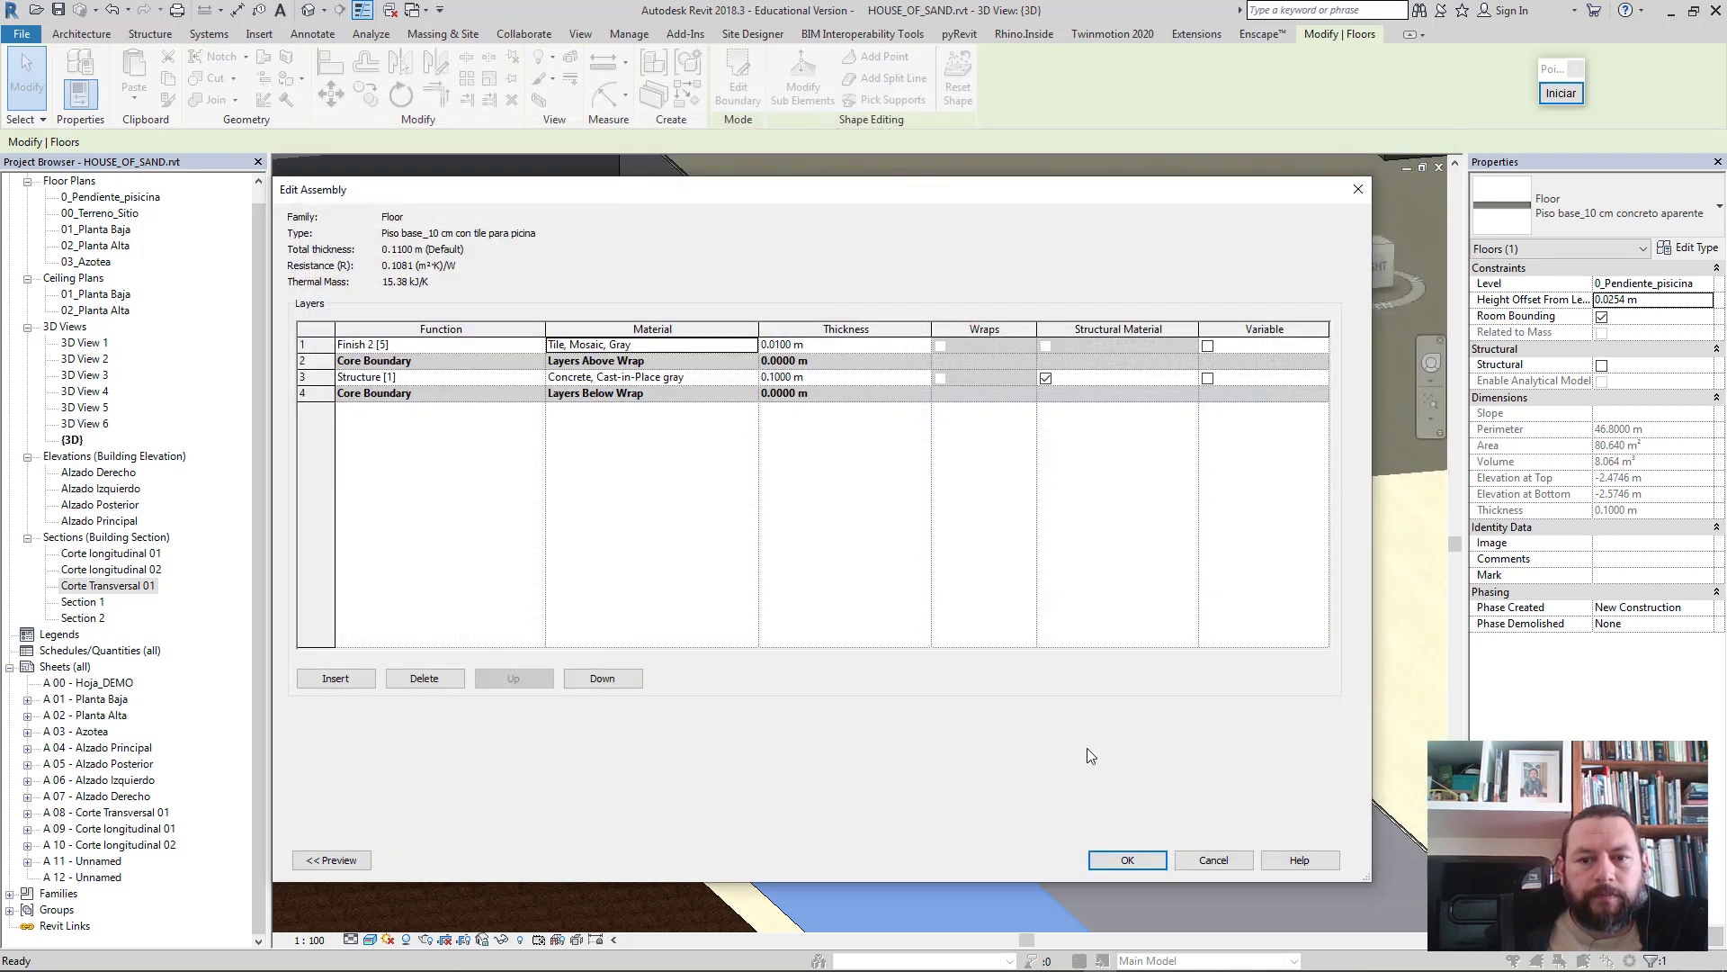
- Confirm the tiled layer structure and apply the gray mosaic floor type to the pool floor
left_click(1125, 859)
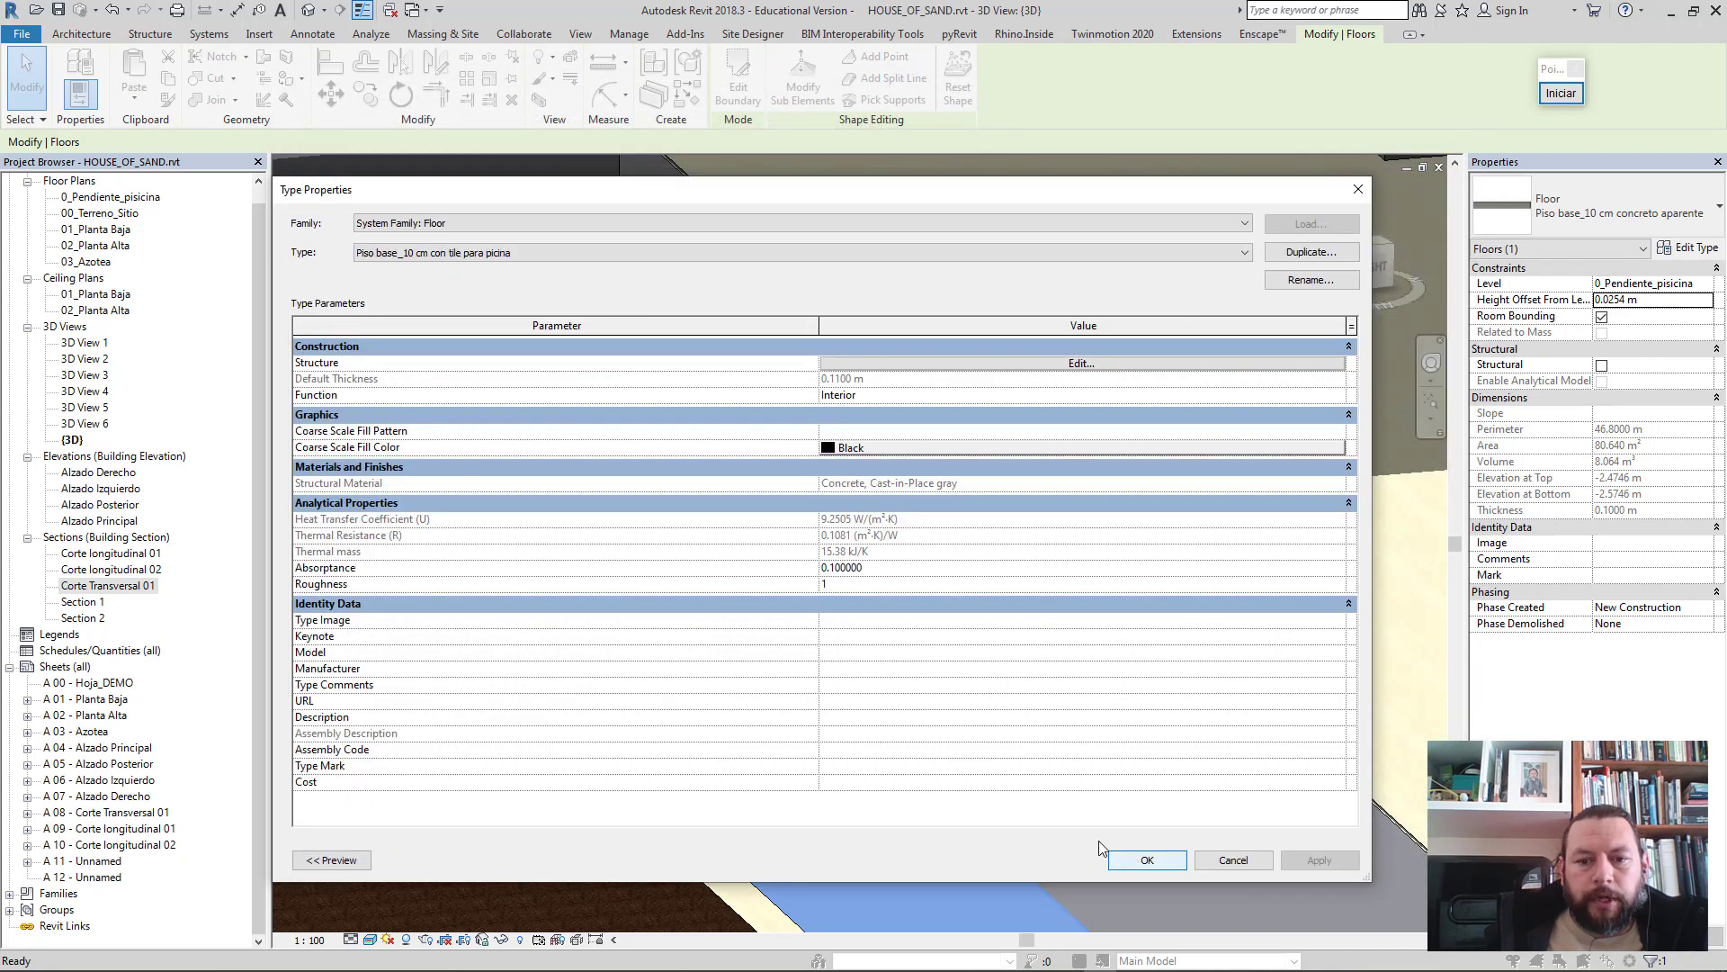
left_click(1147, 860)
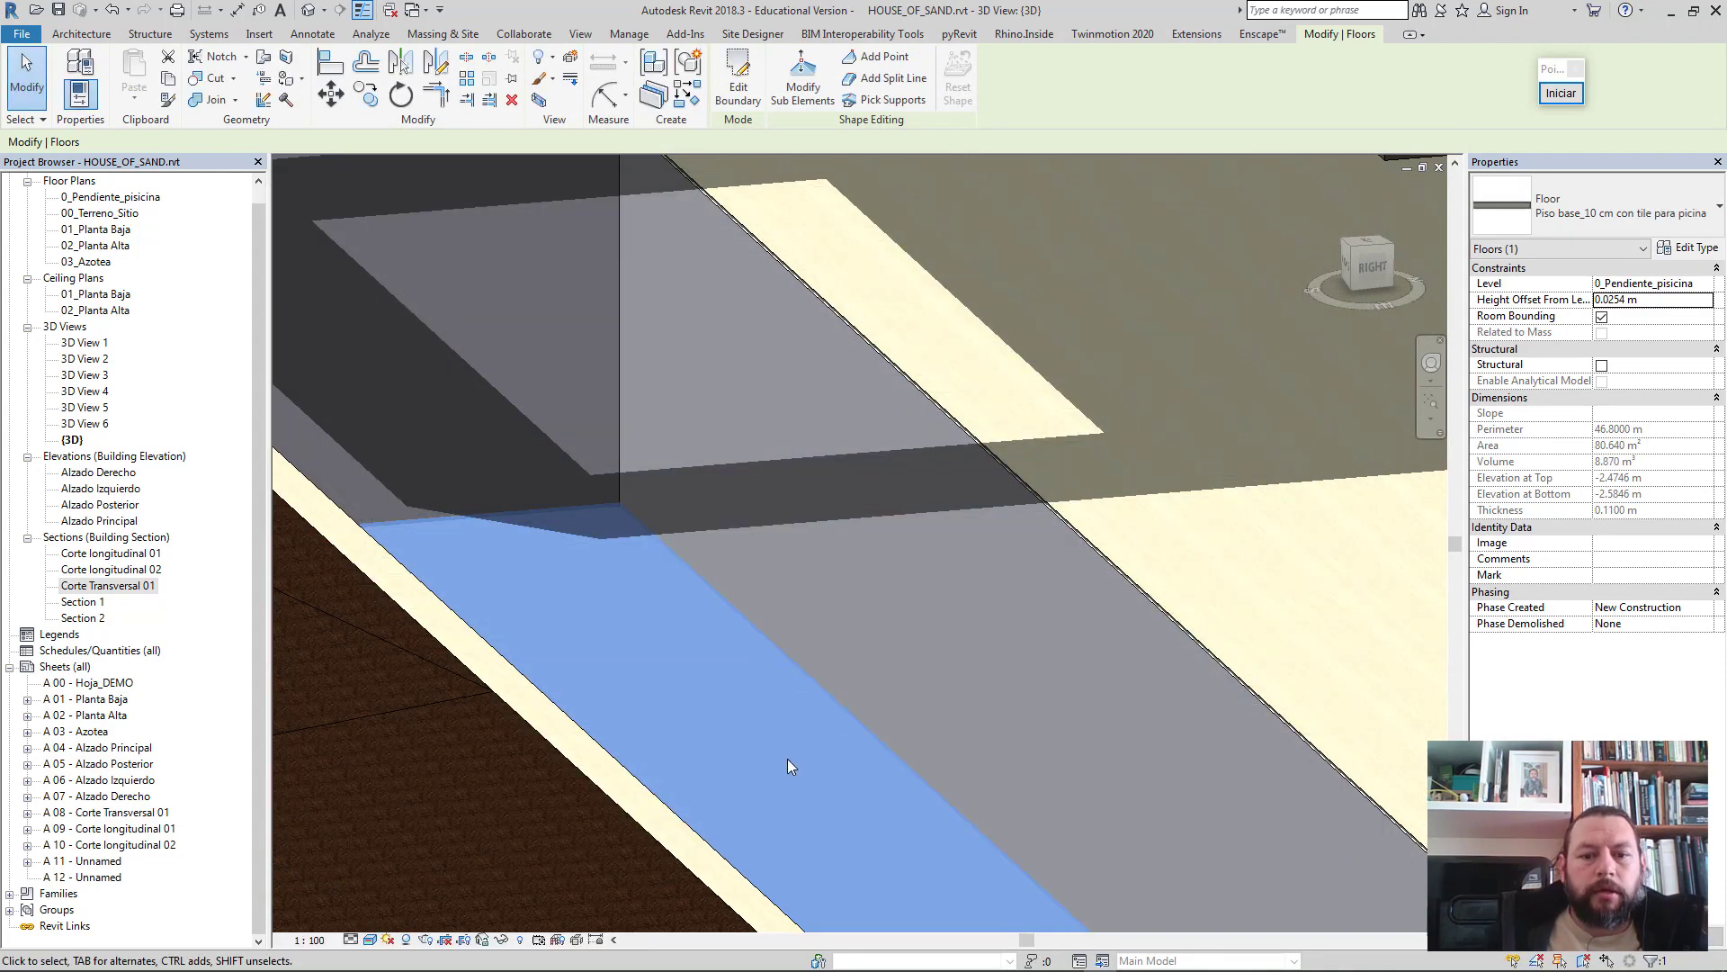
key("Escape")
- Zoom in to inspect the gray mosaic tiled pool floor in the 3D view
scroll(769, 754, "up", 2)
scroll(769, 754, "up", 1)
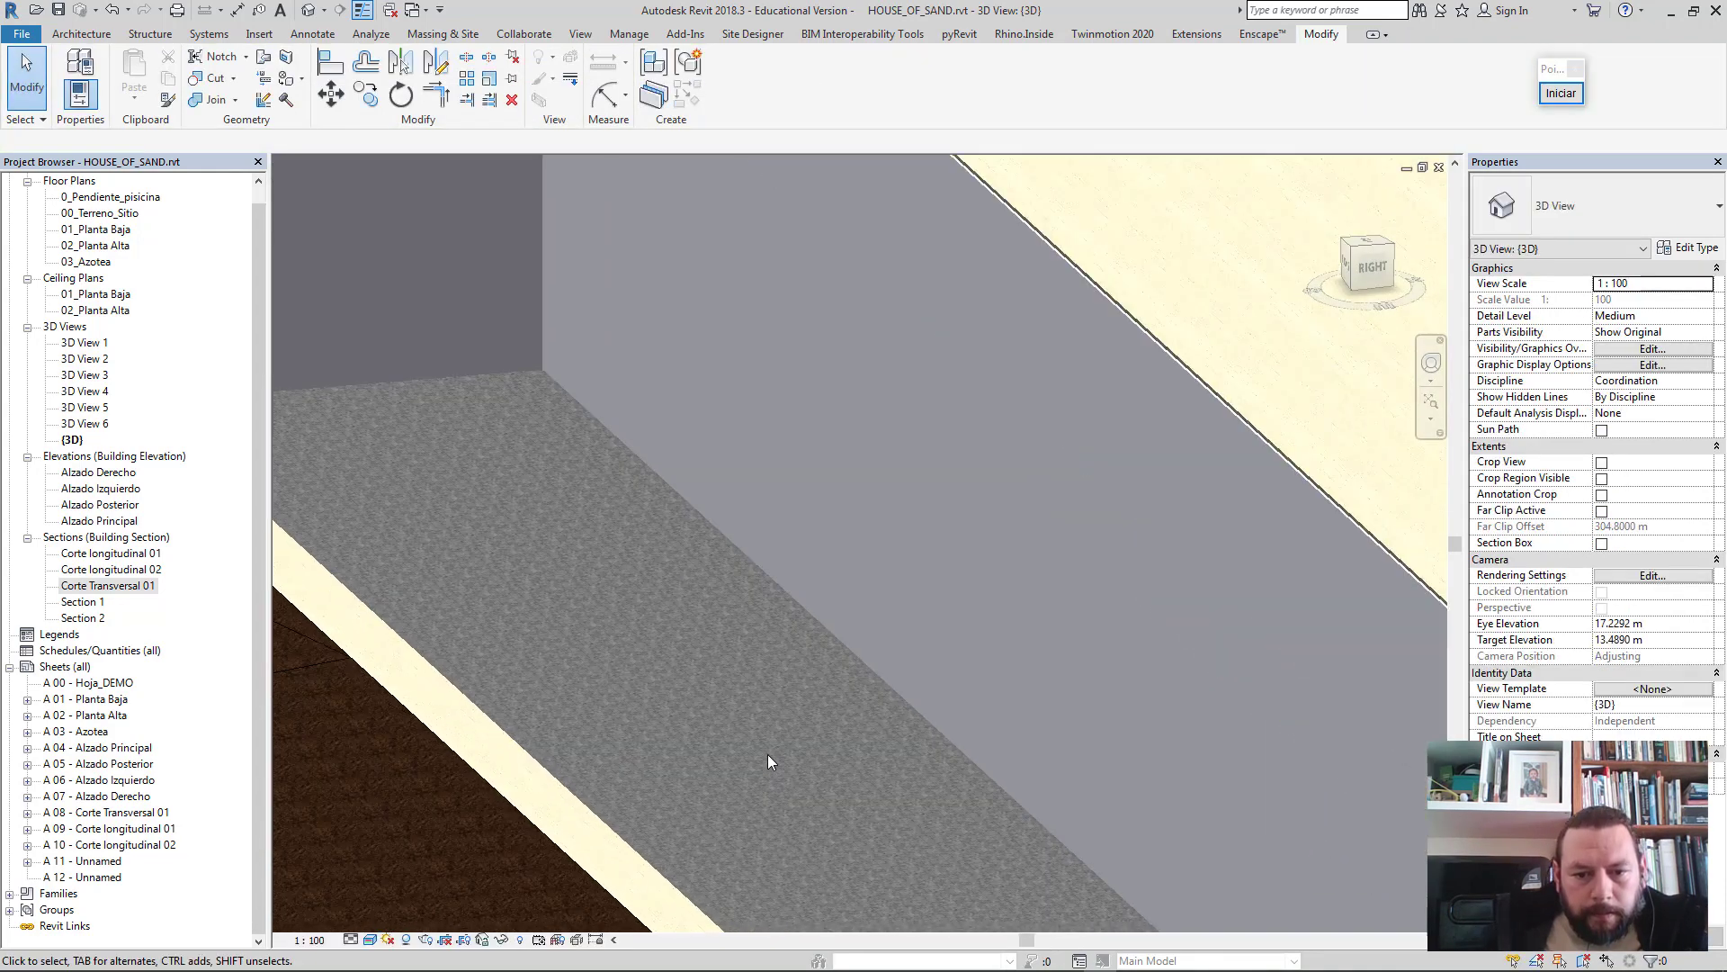
scroll(771, 753, "up", 1)
scroll(772, 752, "up", 2)
scroll(772, 752, "up", 2)
scroll(808, 744, "up", 1)
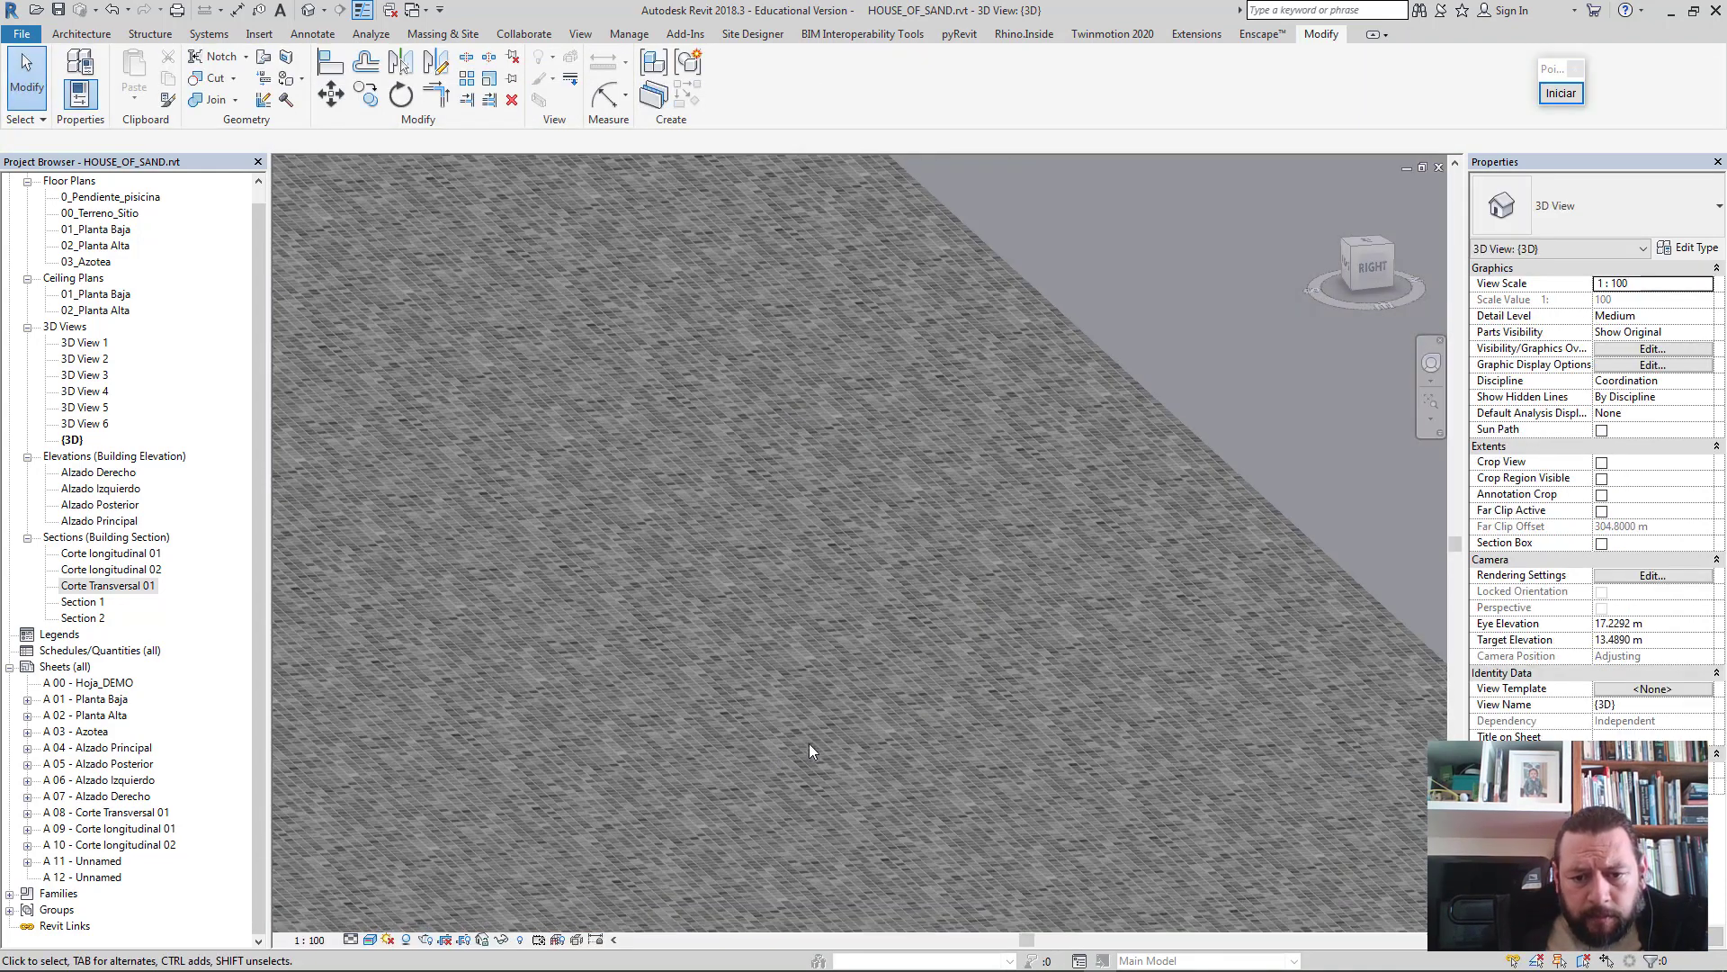
scroll(772, 649, "down", 1)
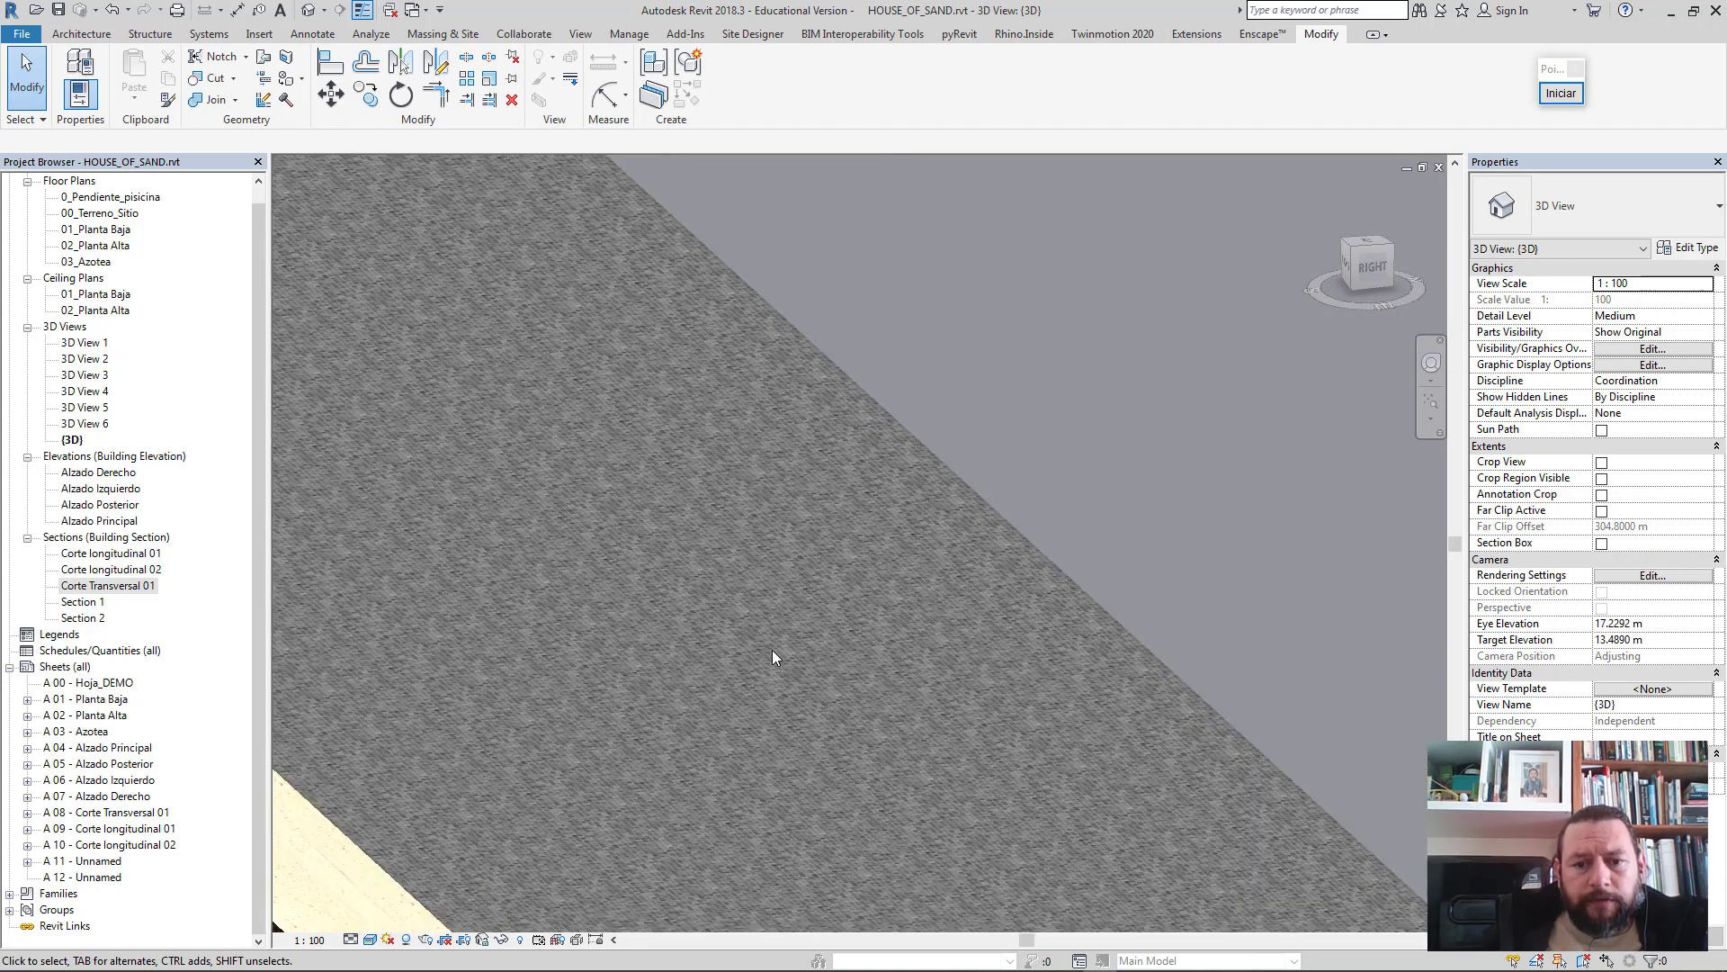
scroll(772, 650, "down", 1)
scroll(772, 649, "down", 1)
scroll(772, 649, "down", 2)
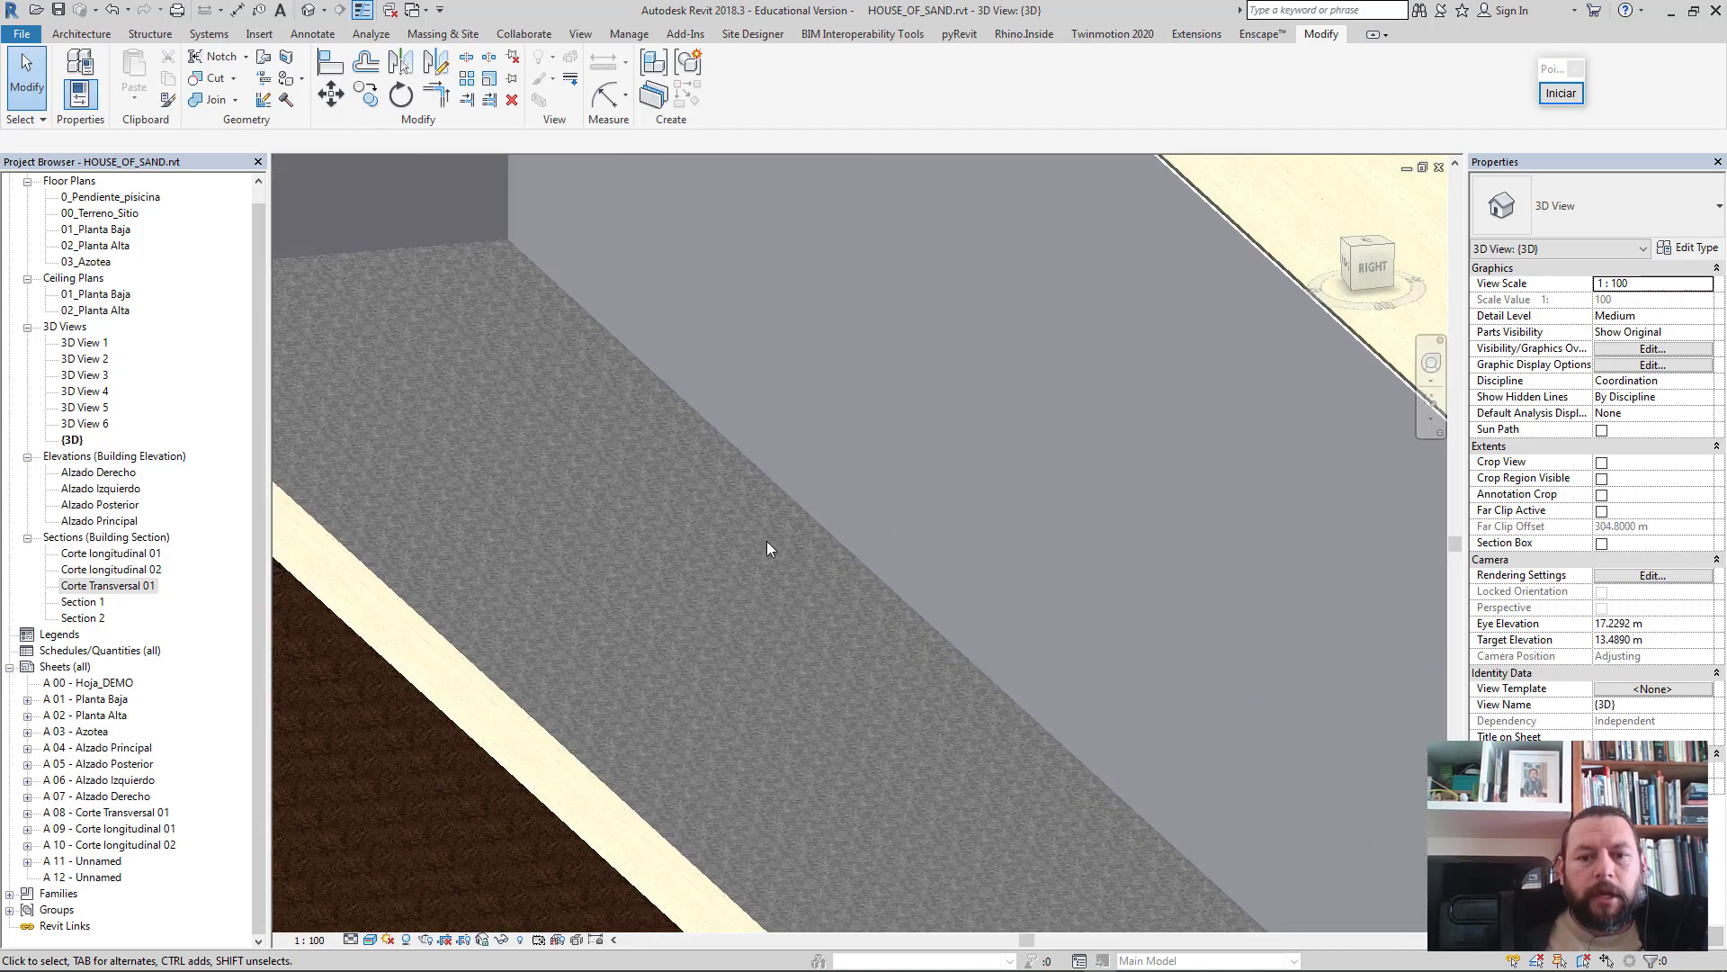
middle_click_drag(766, 541, 1134, 497, "shift")
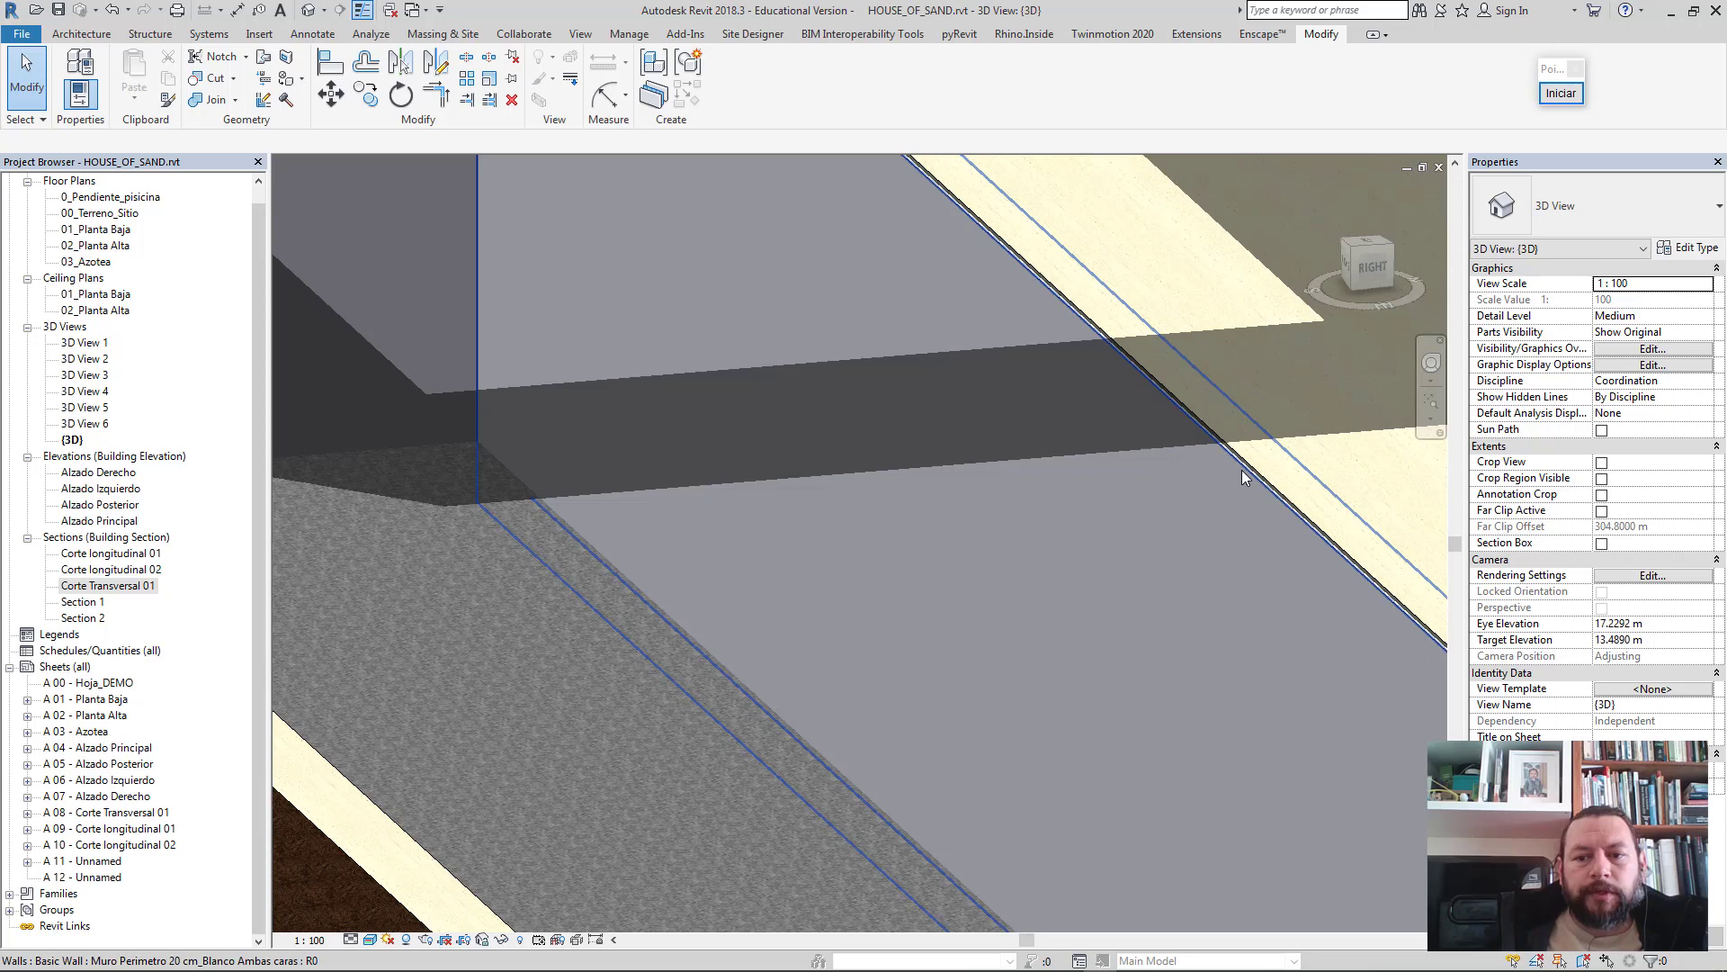
- Duplicate the pool perimeter wall's type as 'Muro Perimetro 20 cm_tile mosaico piscina'
left_click(1208, 526)
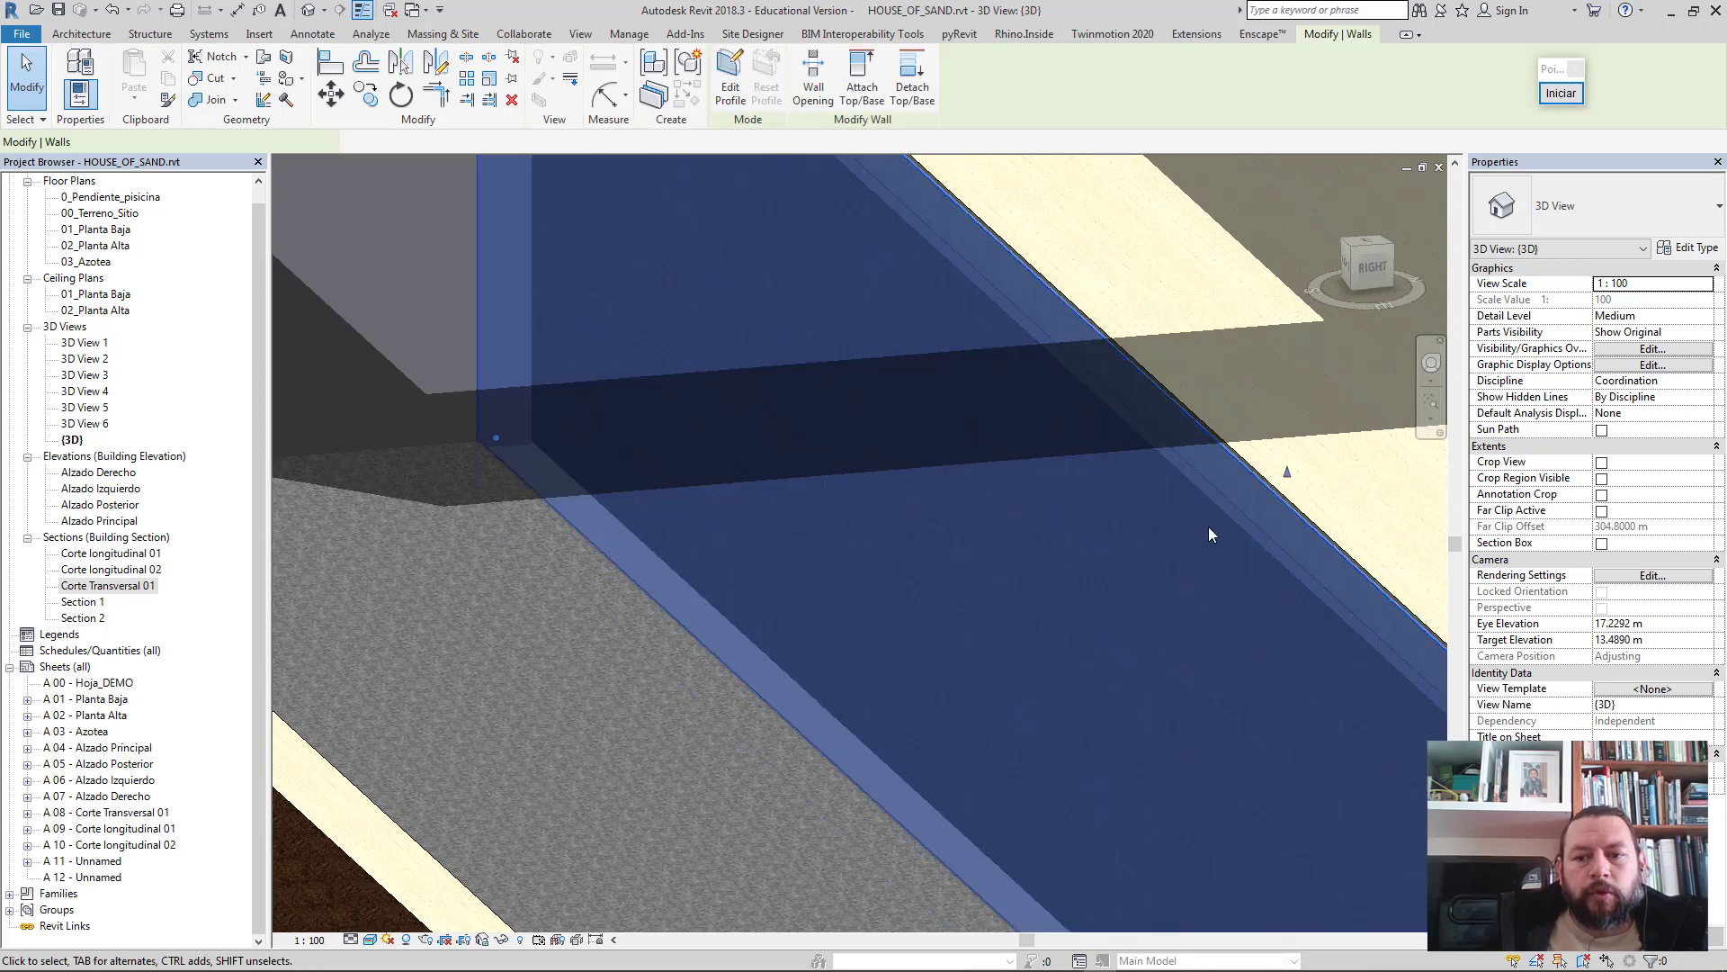
left_click(1685, 252)
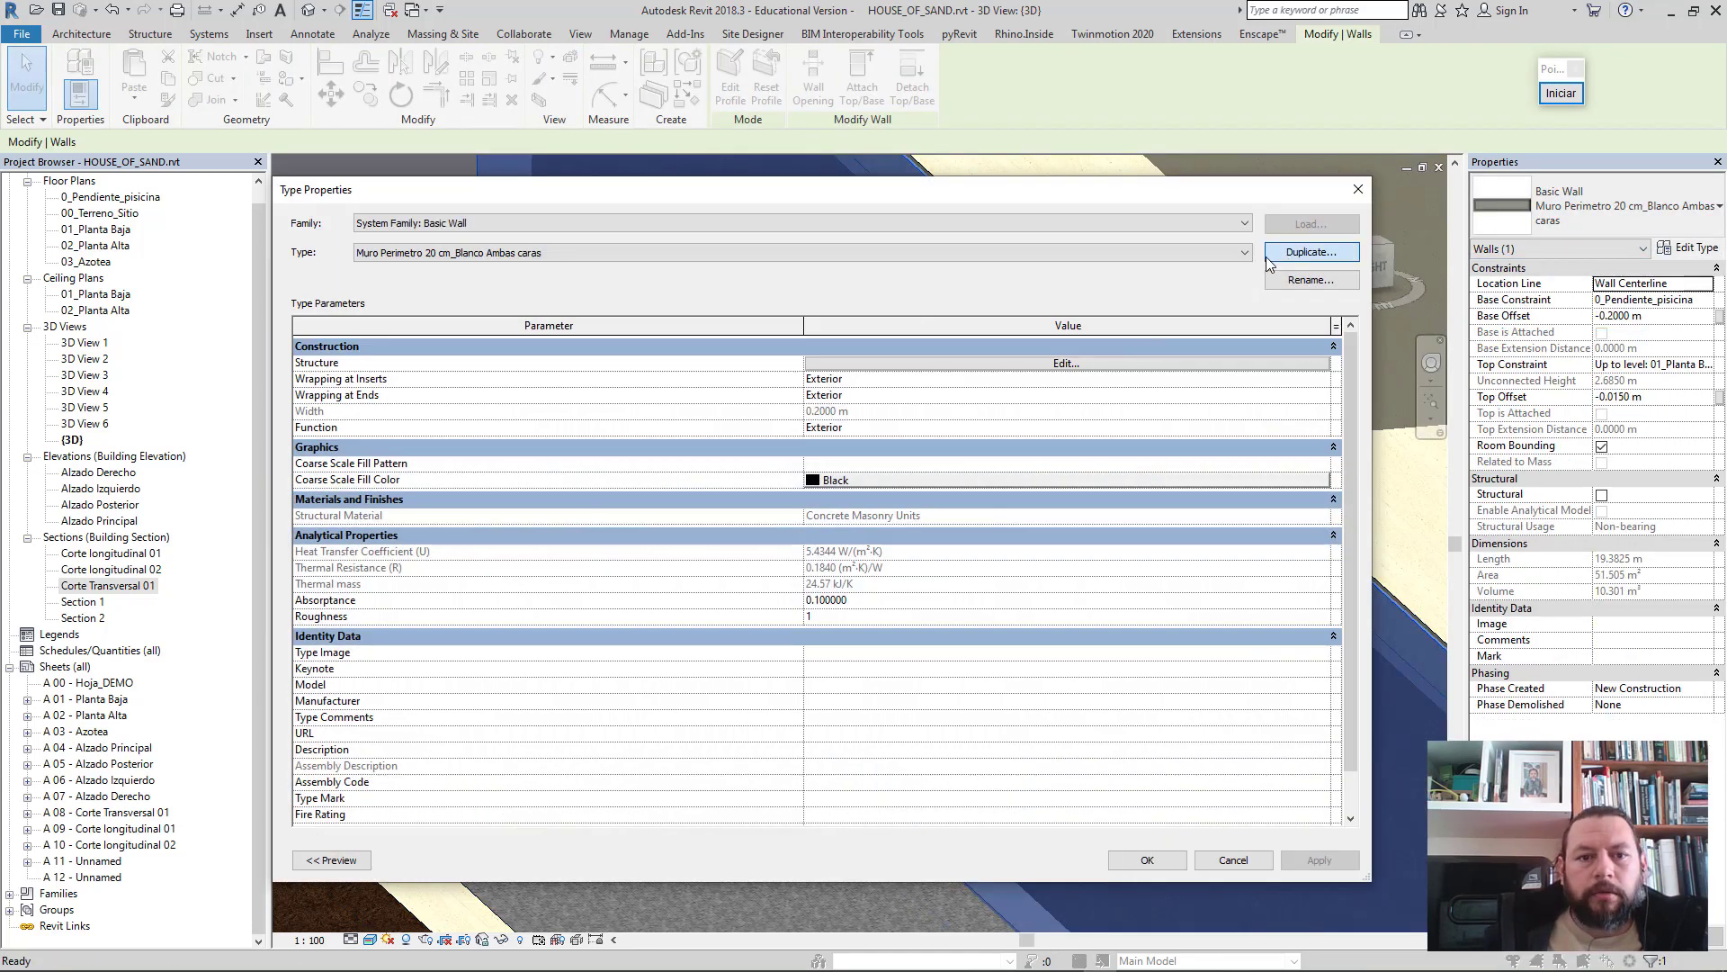
left_click(1311, 252)
left_click(994, 252)
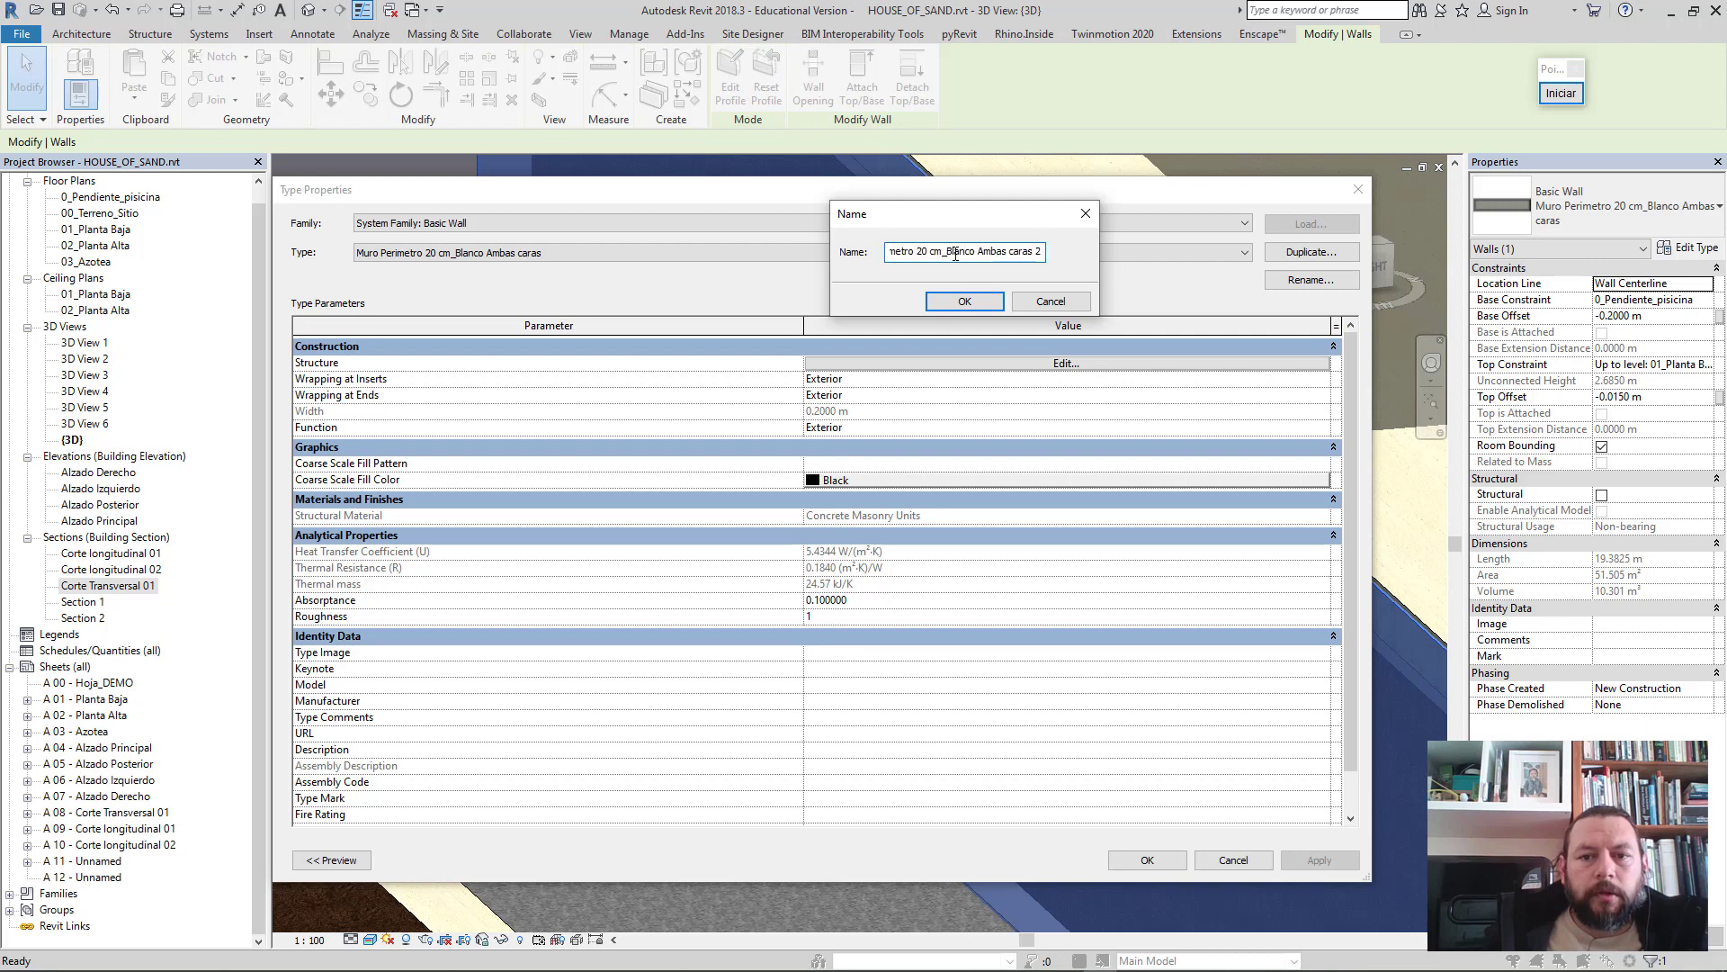
left_click_drag(952, 253, 1110, 263)
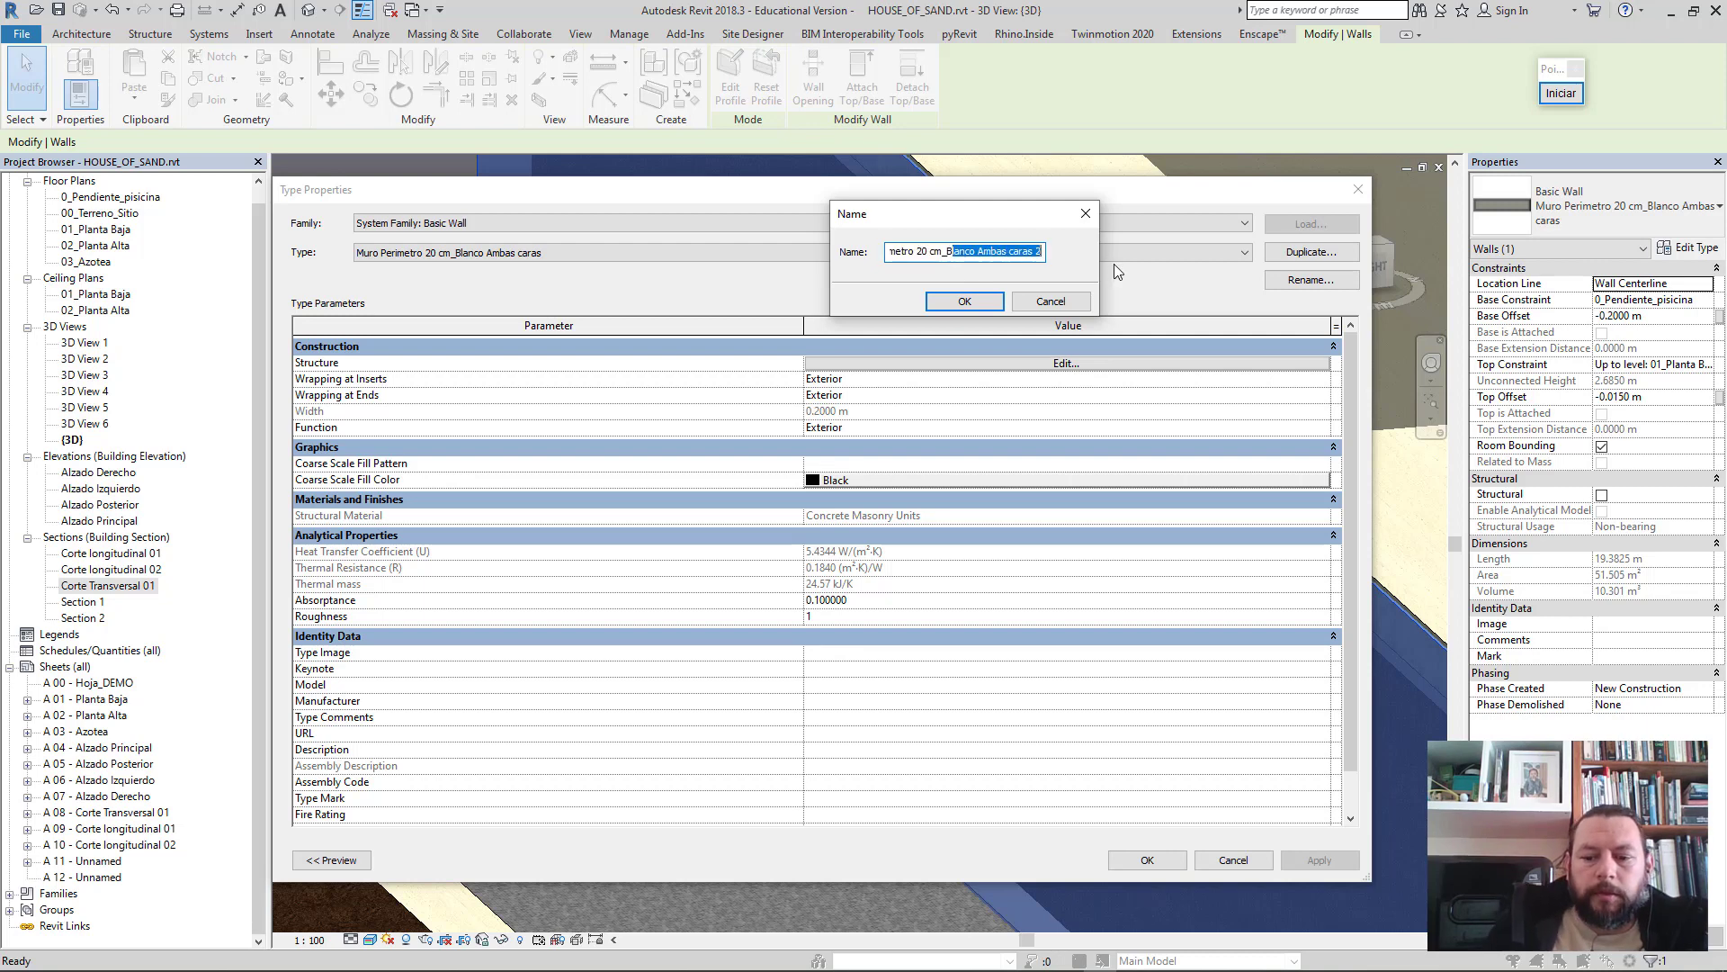
key("BackSpace")
type("ti")
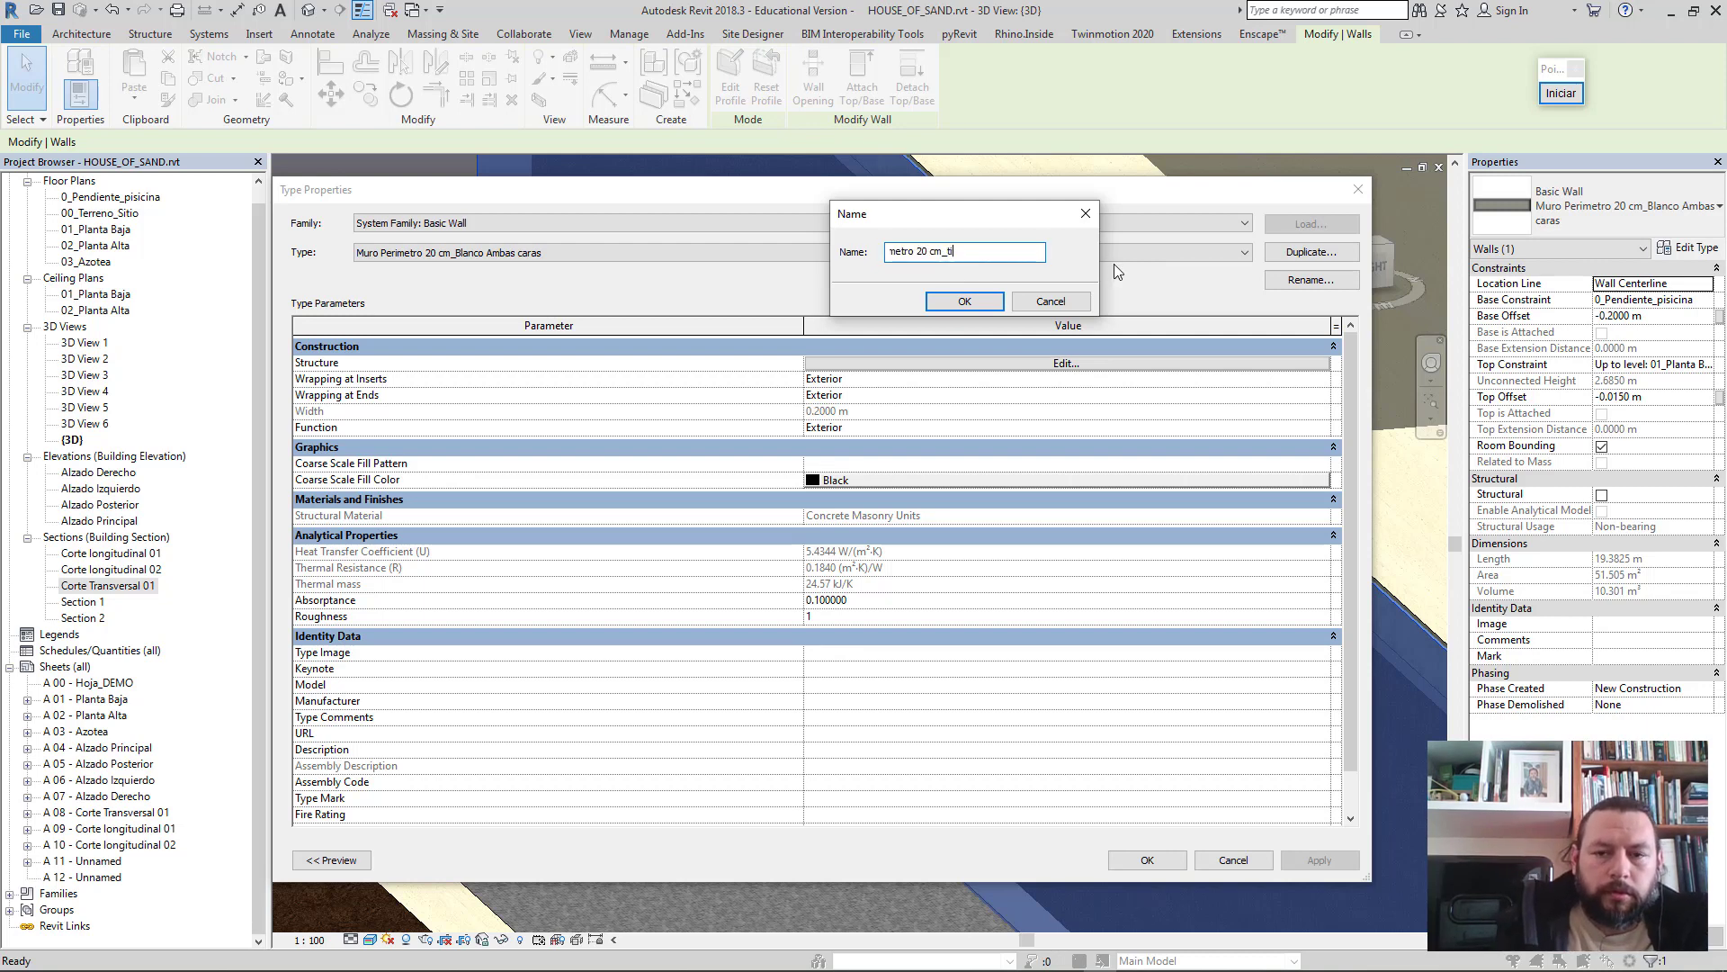
type("le moisa")
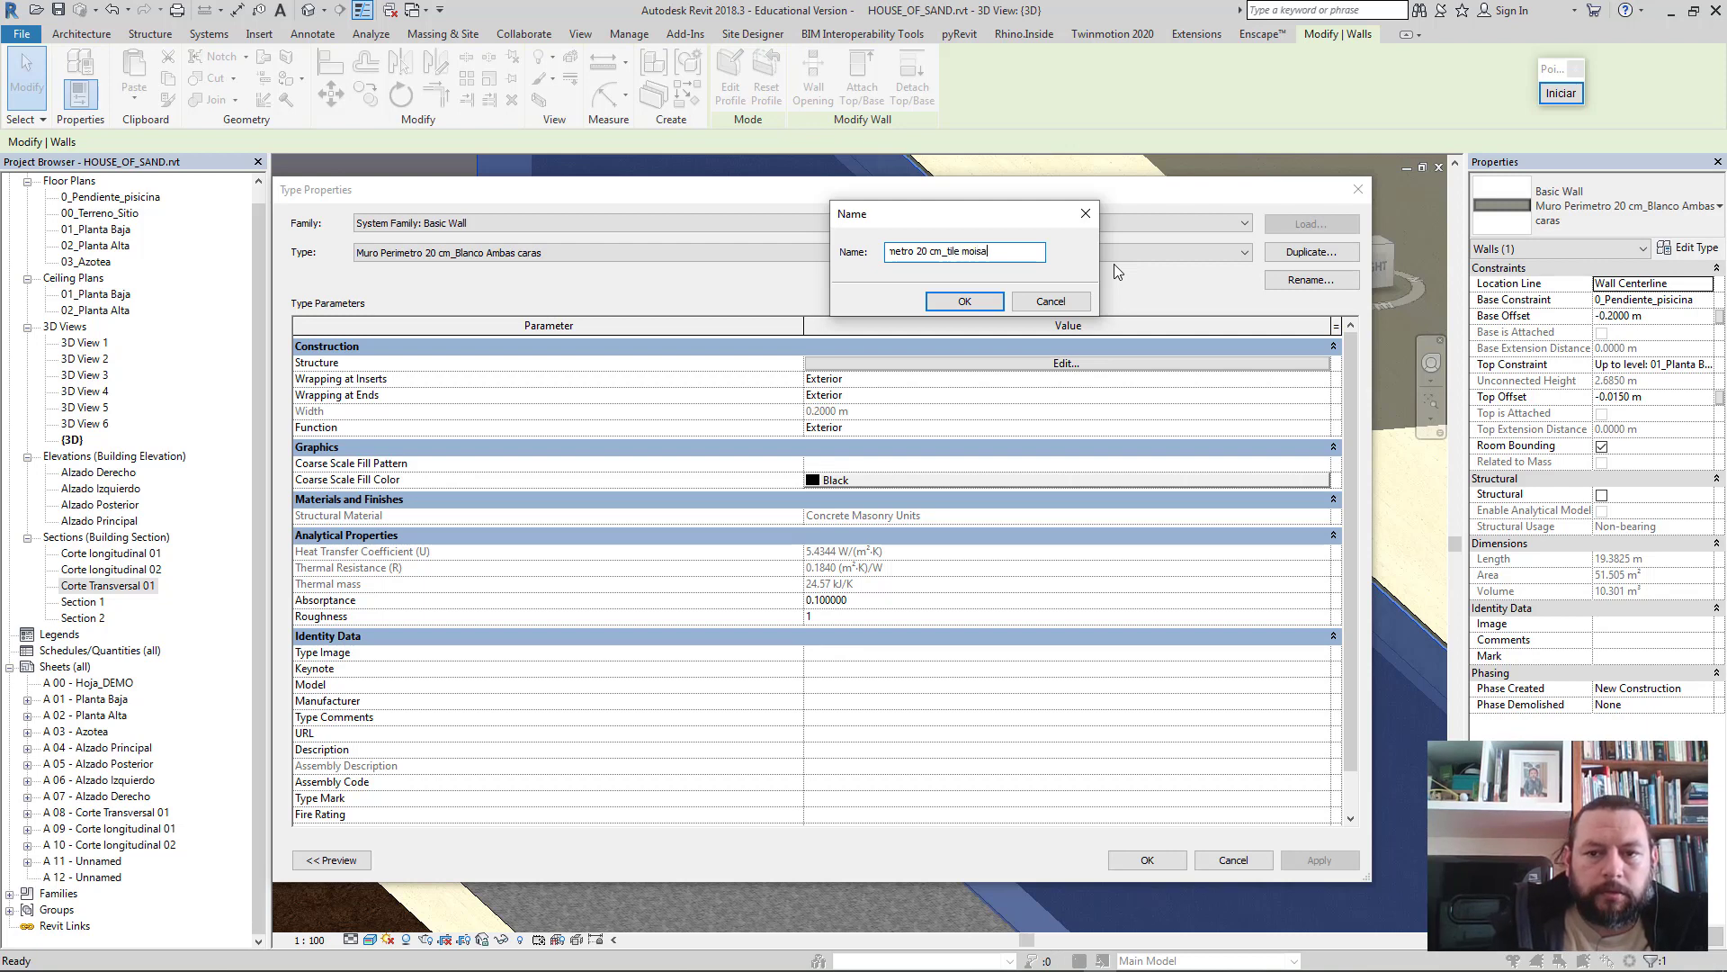
key("BackSpace")
type("saico piscin")
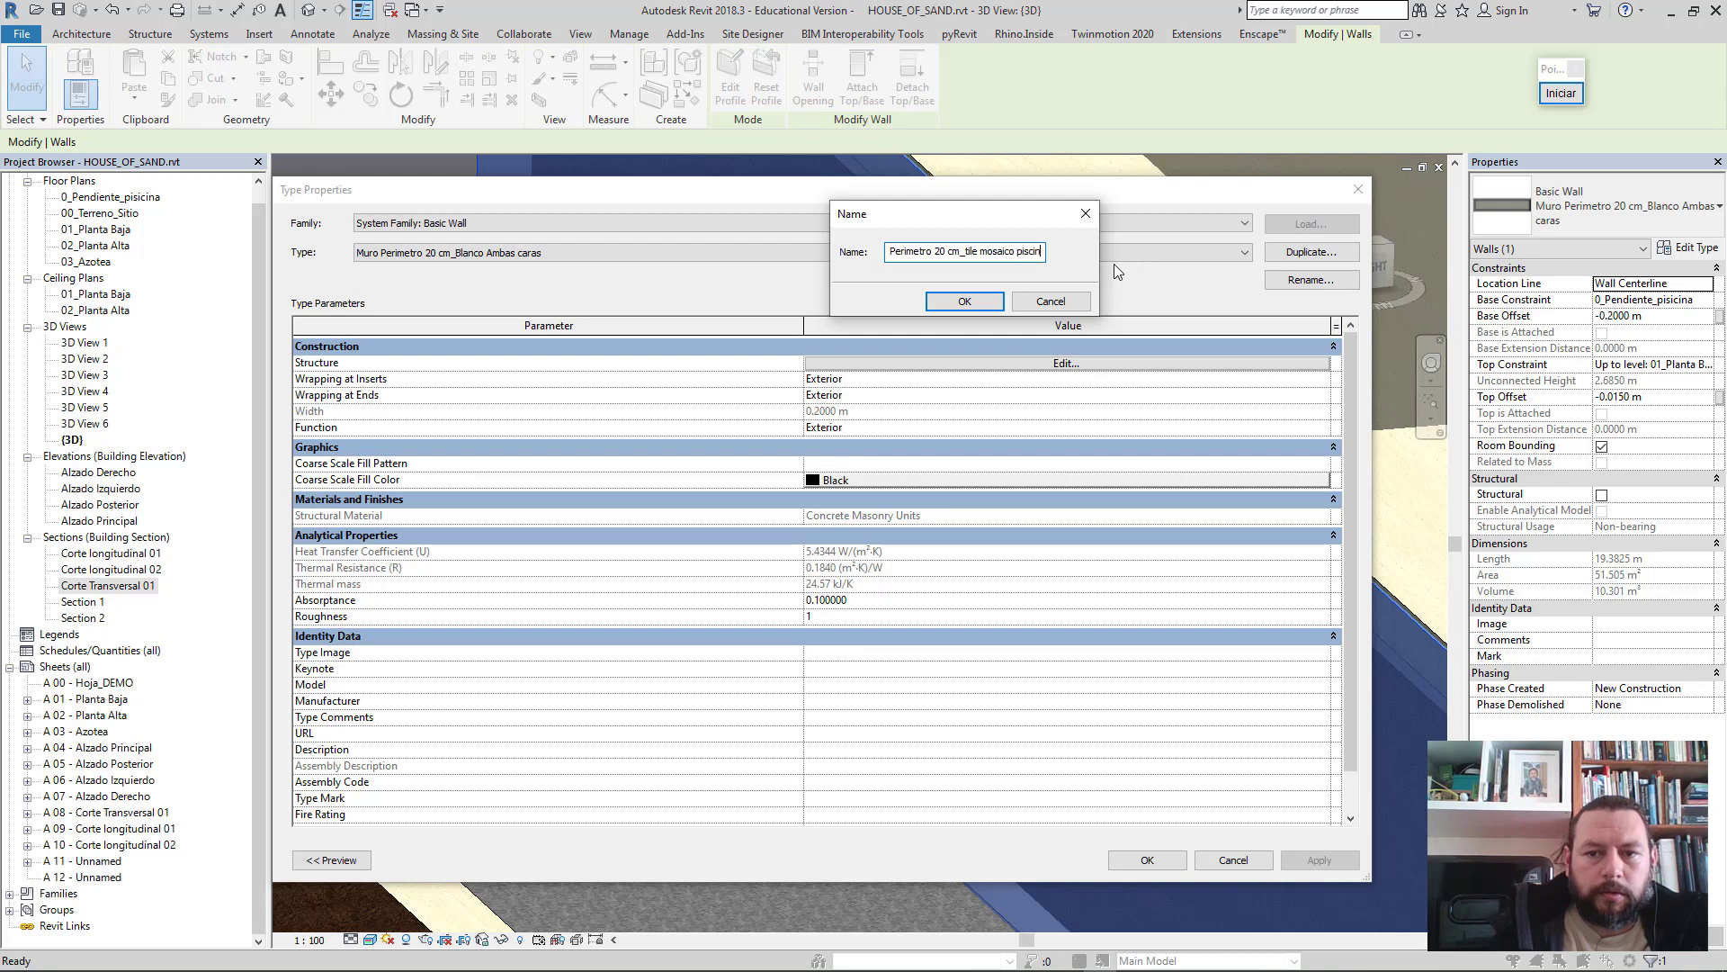
type("a")
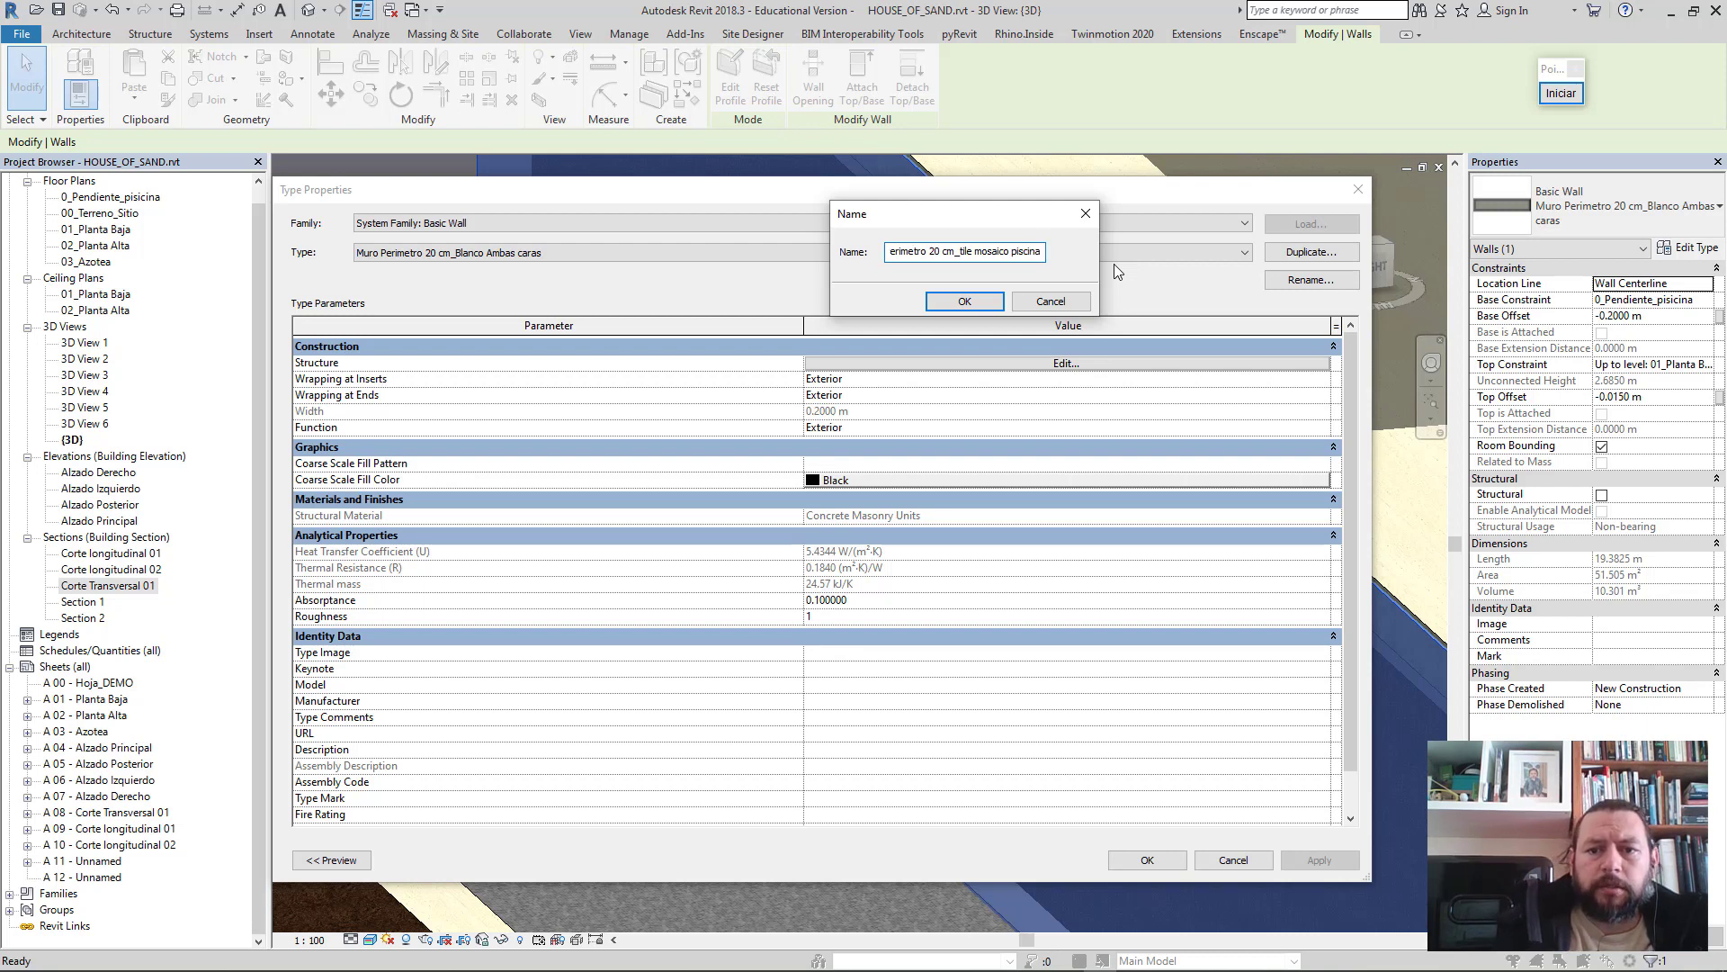
key("Return")
- Set the wall type's outer finish layer to Tile, Mosaic, Gray at 0.01 m and apply it
left_click(1039, 363)
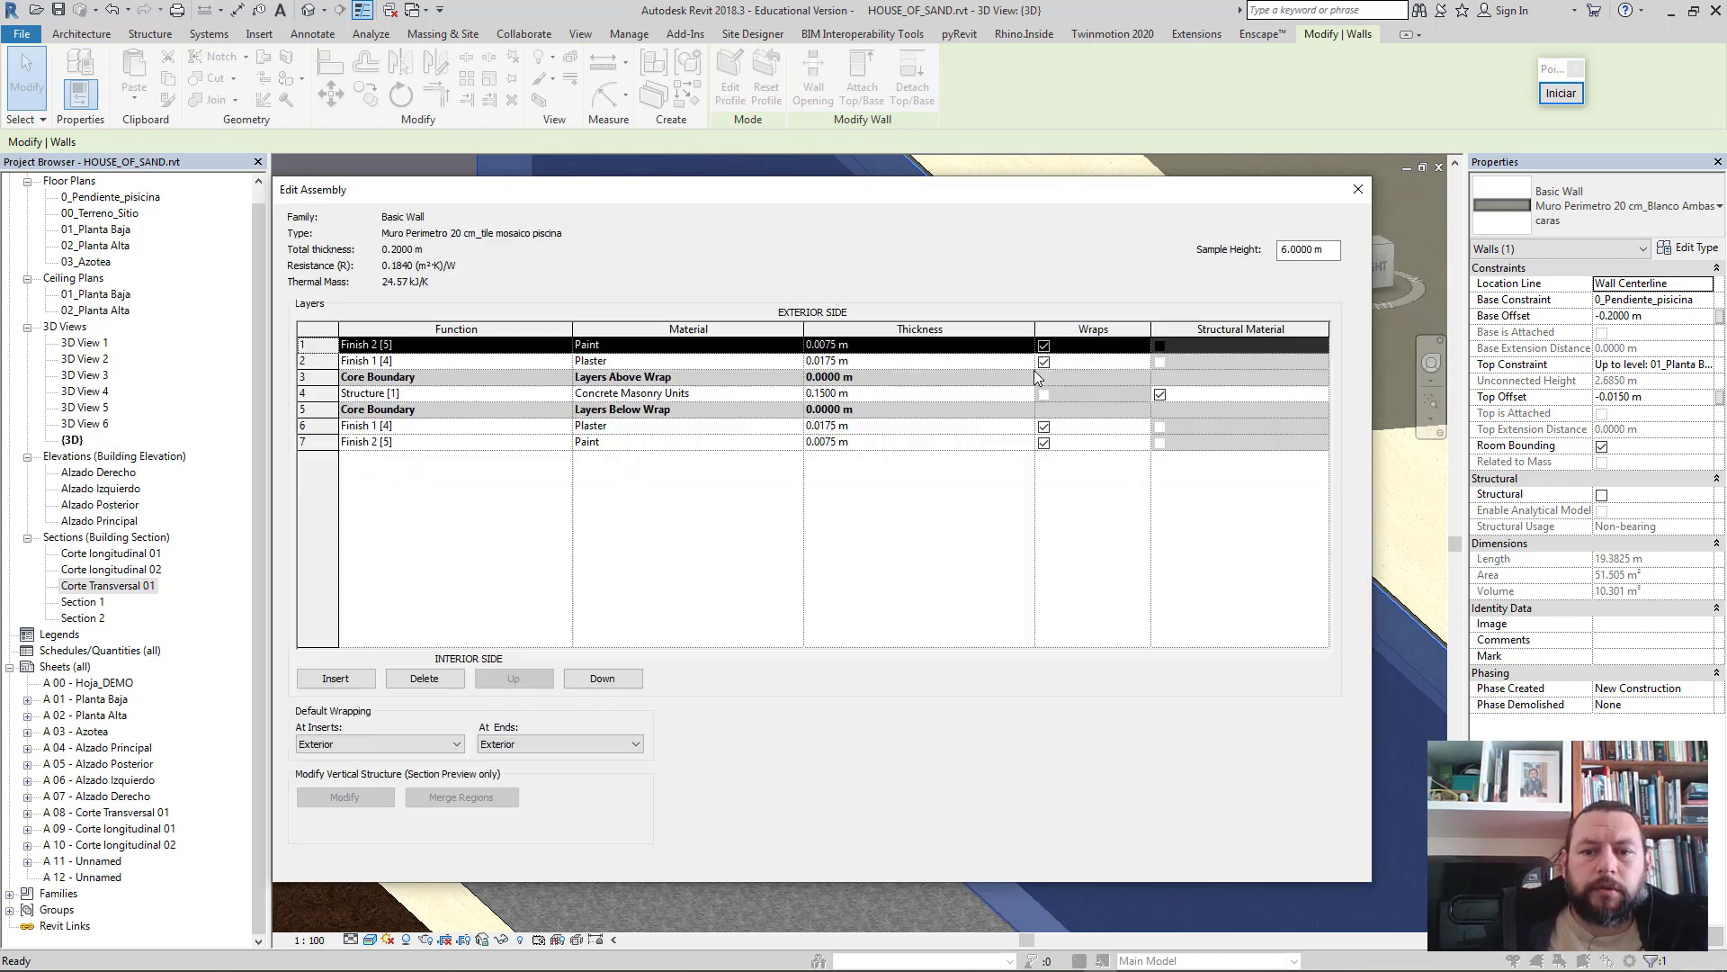
left_click(798, 345)
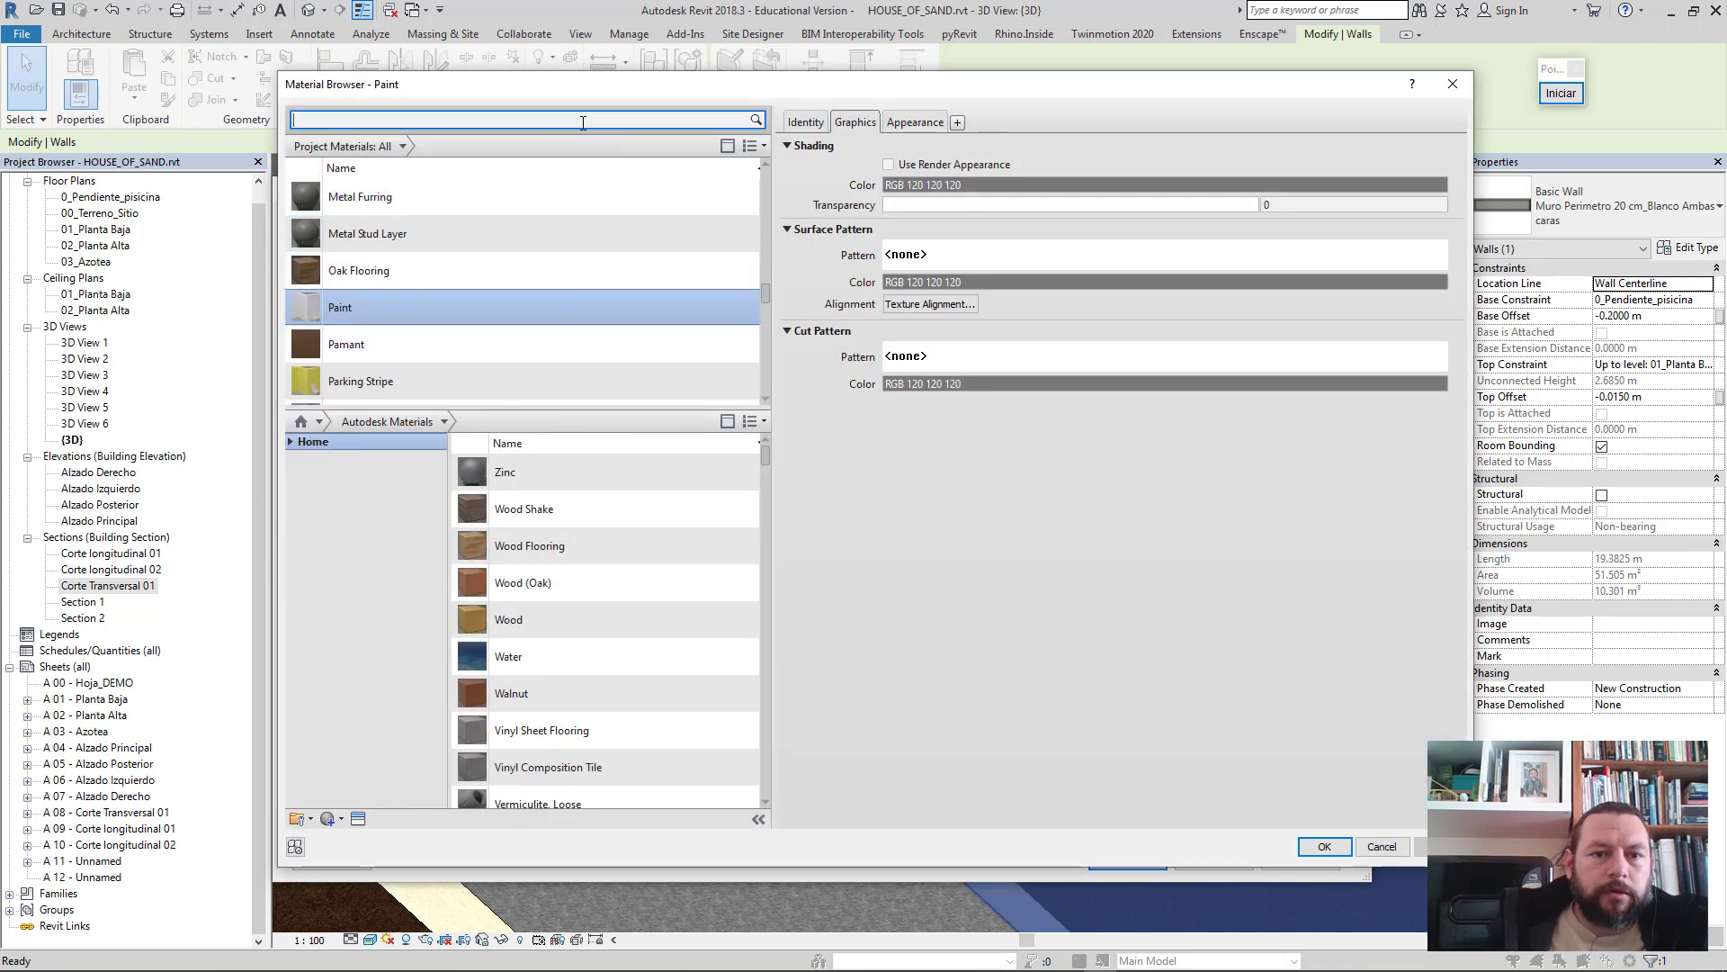
type("mosaic")
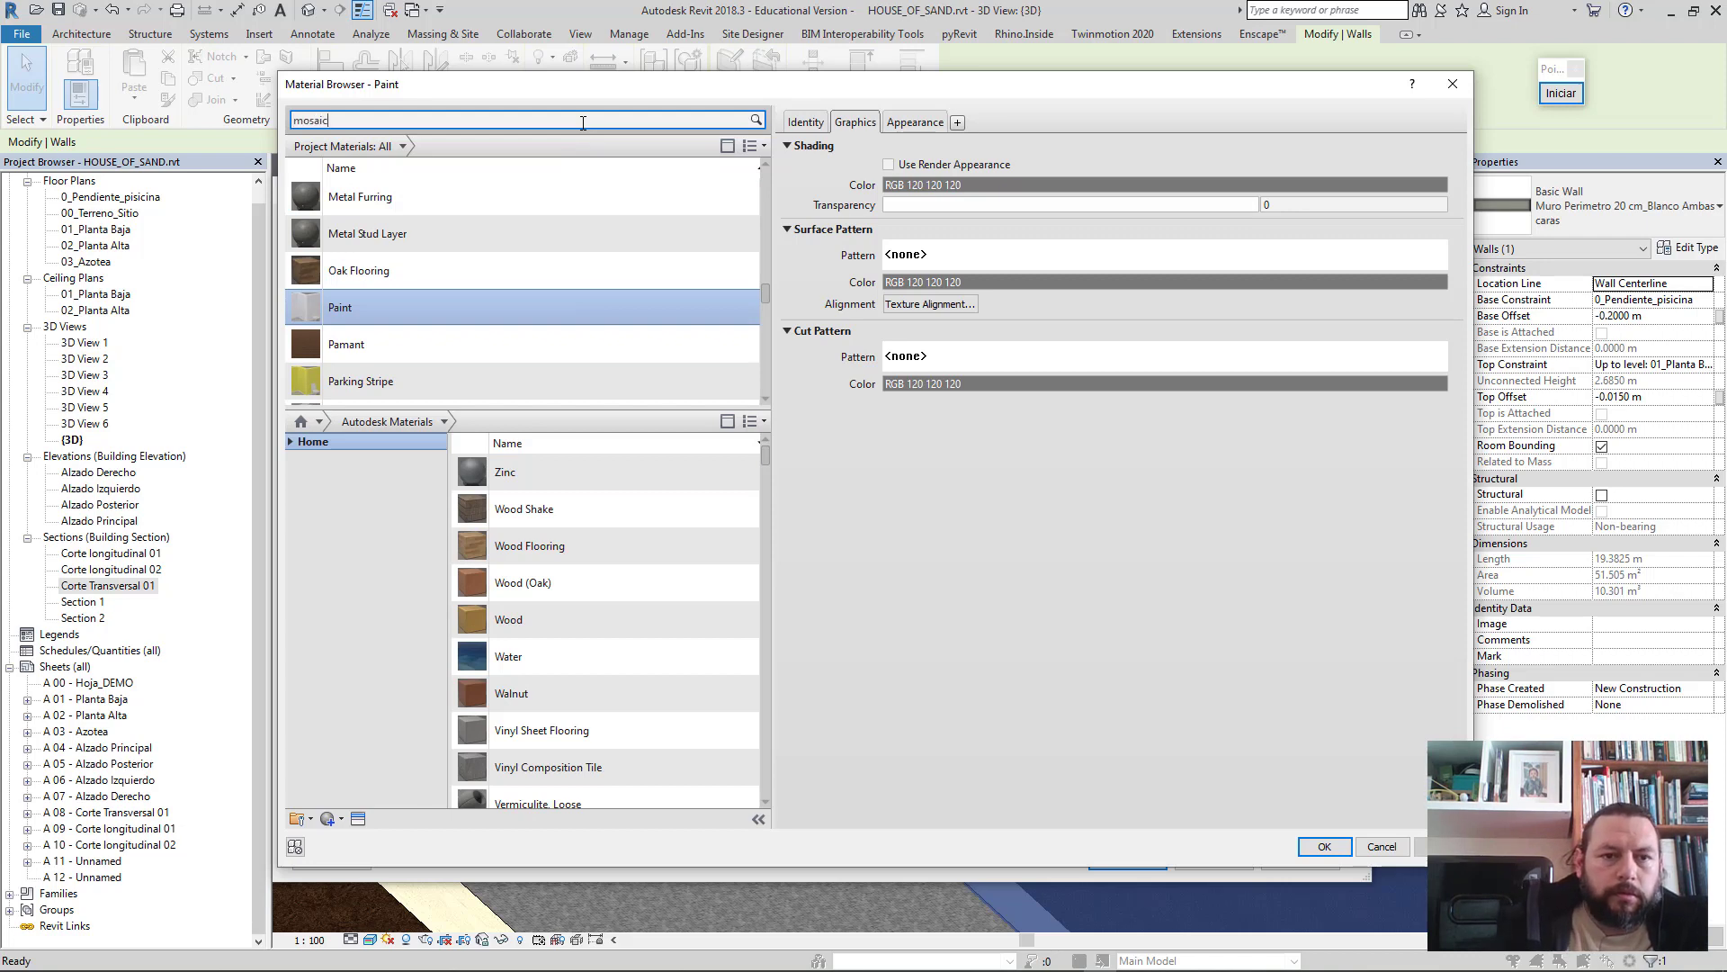
double_click(409, 212)
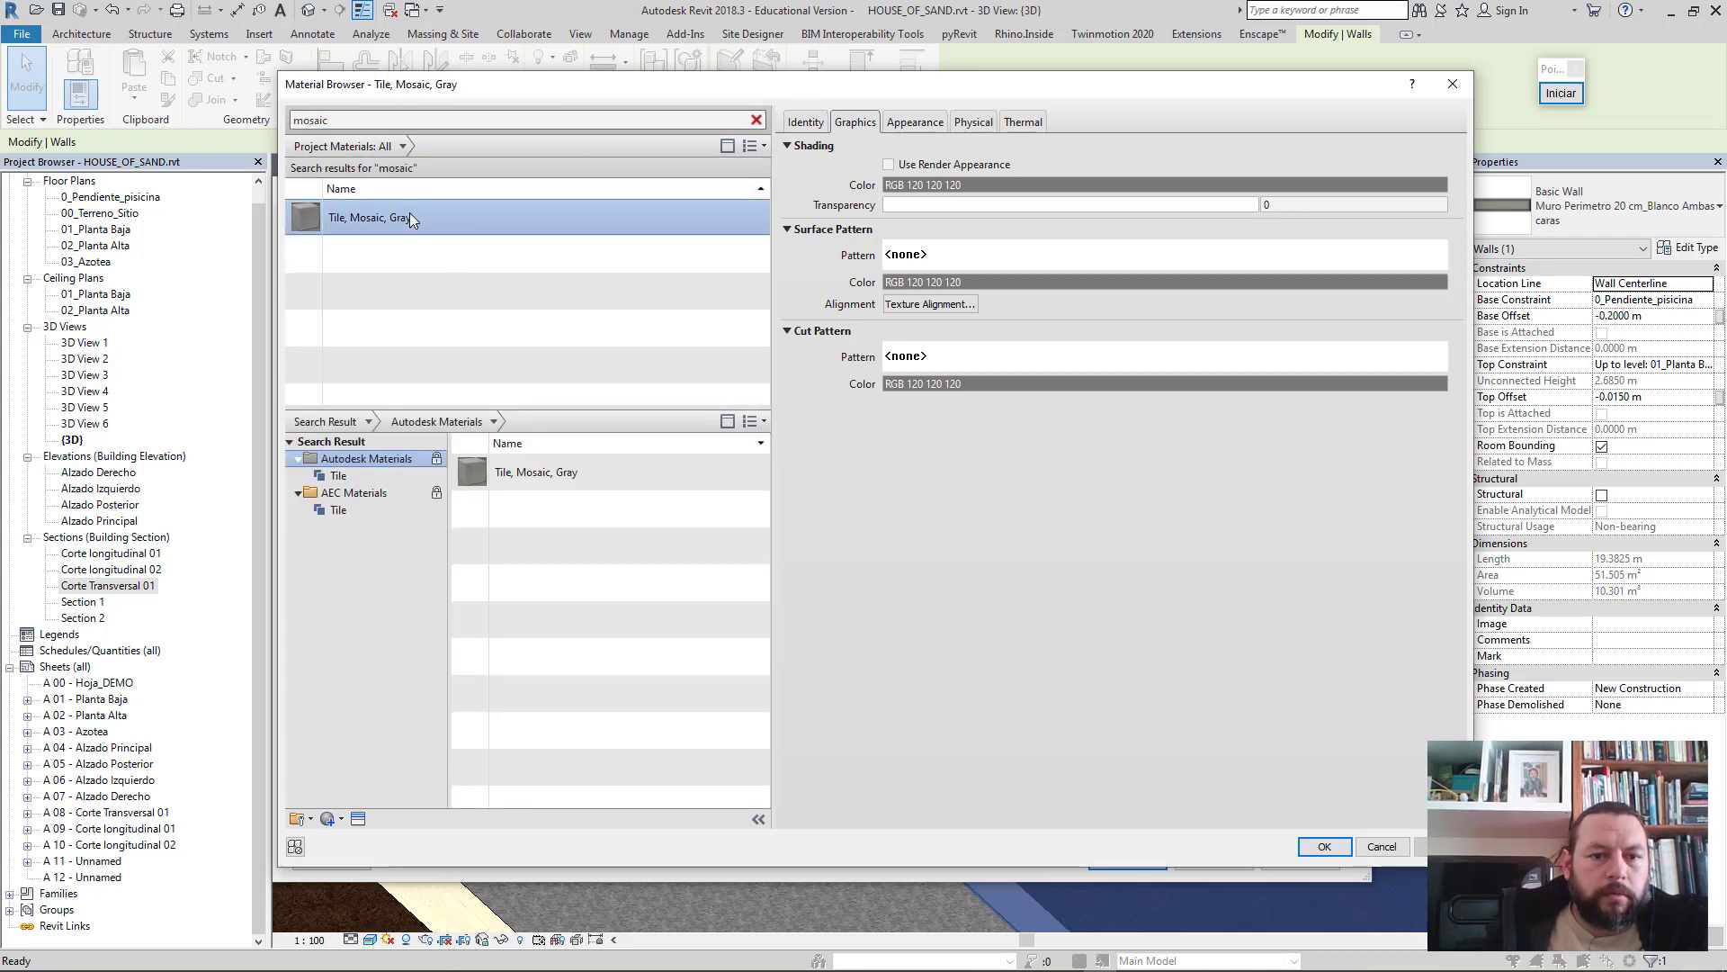
left_click(824, 347)
type("0.01")
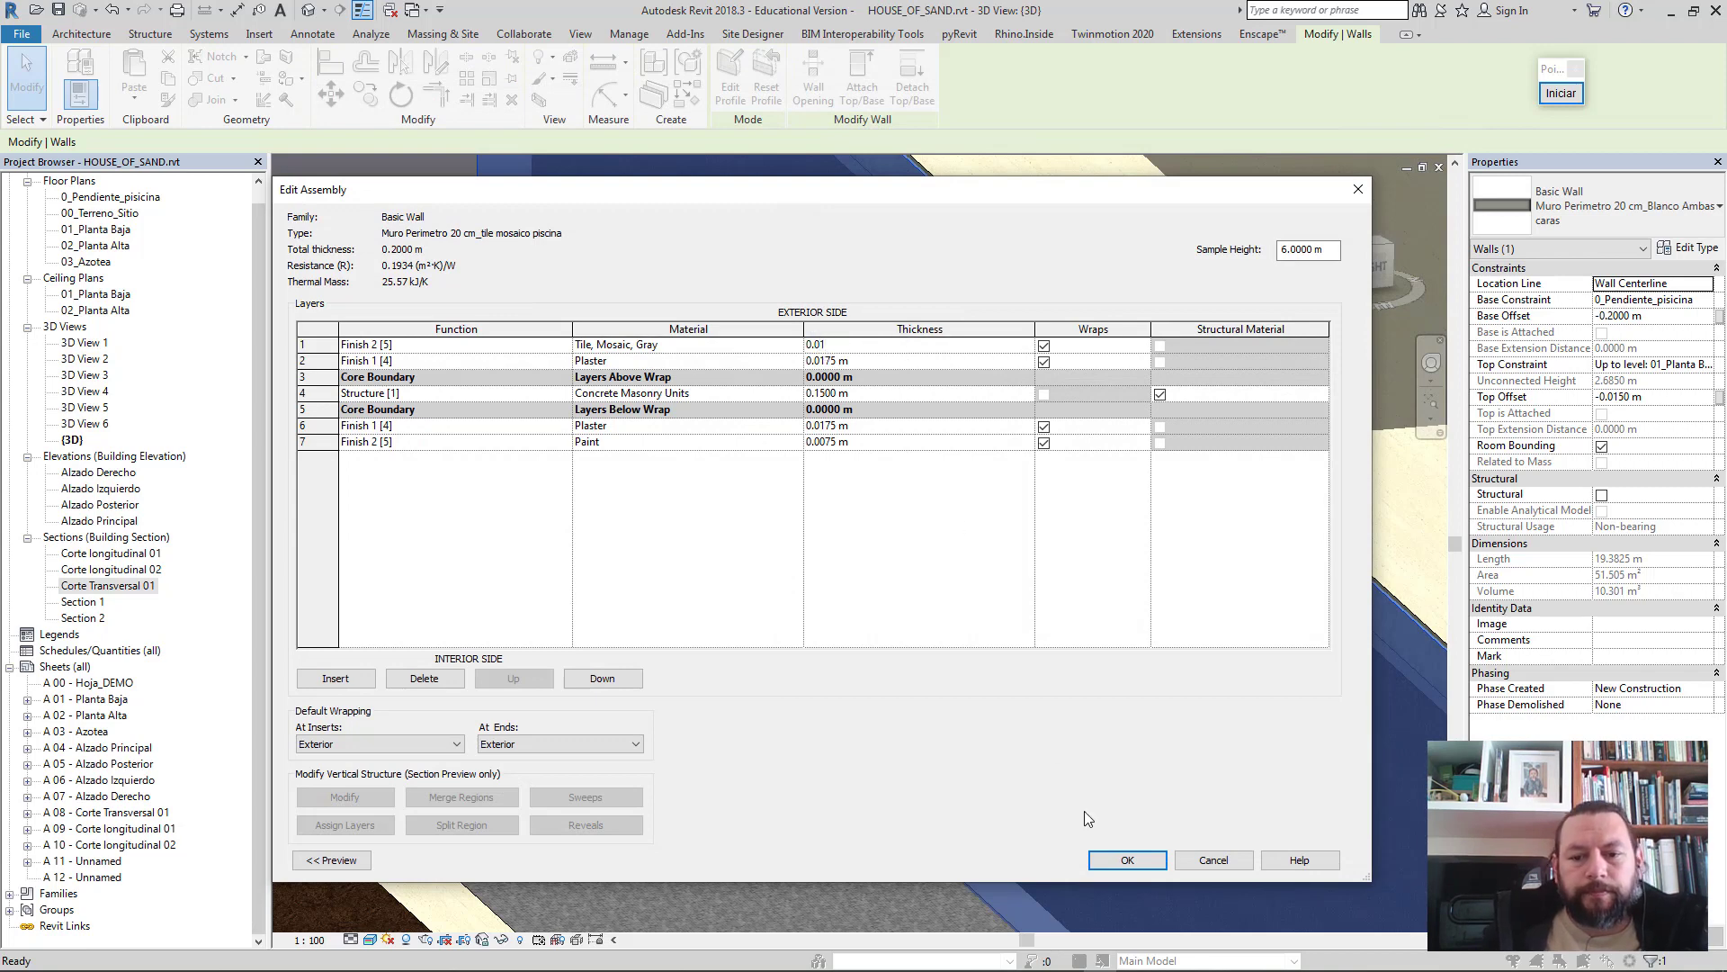
left_click(1126, 860)
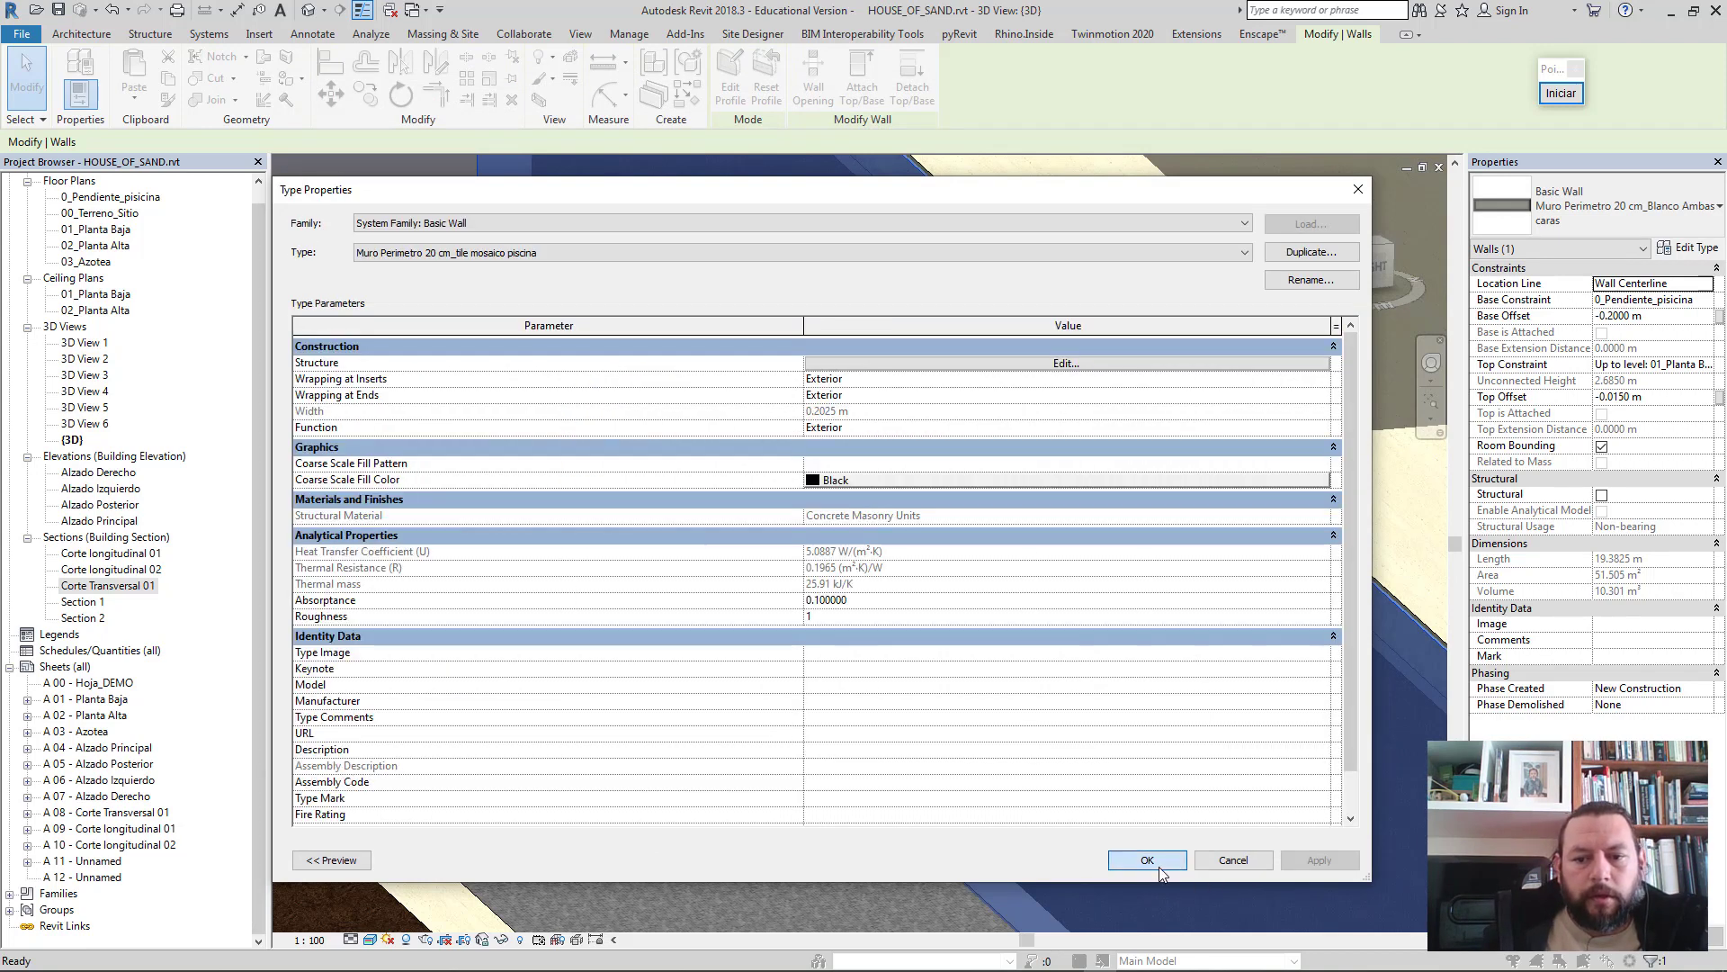
left_click(1147, 860)
key("Escape")
- Assign the 'Muro Perimetro 20 cm_tile mosaico piscina' type to the first pool wall
scroll(811, 783, "up", 5)
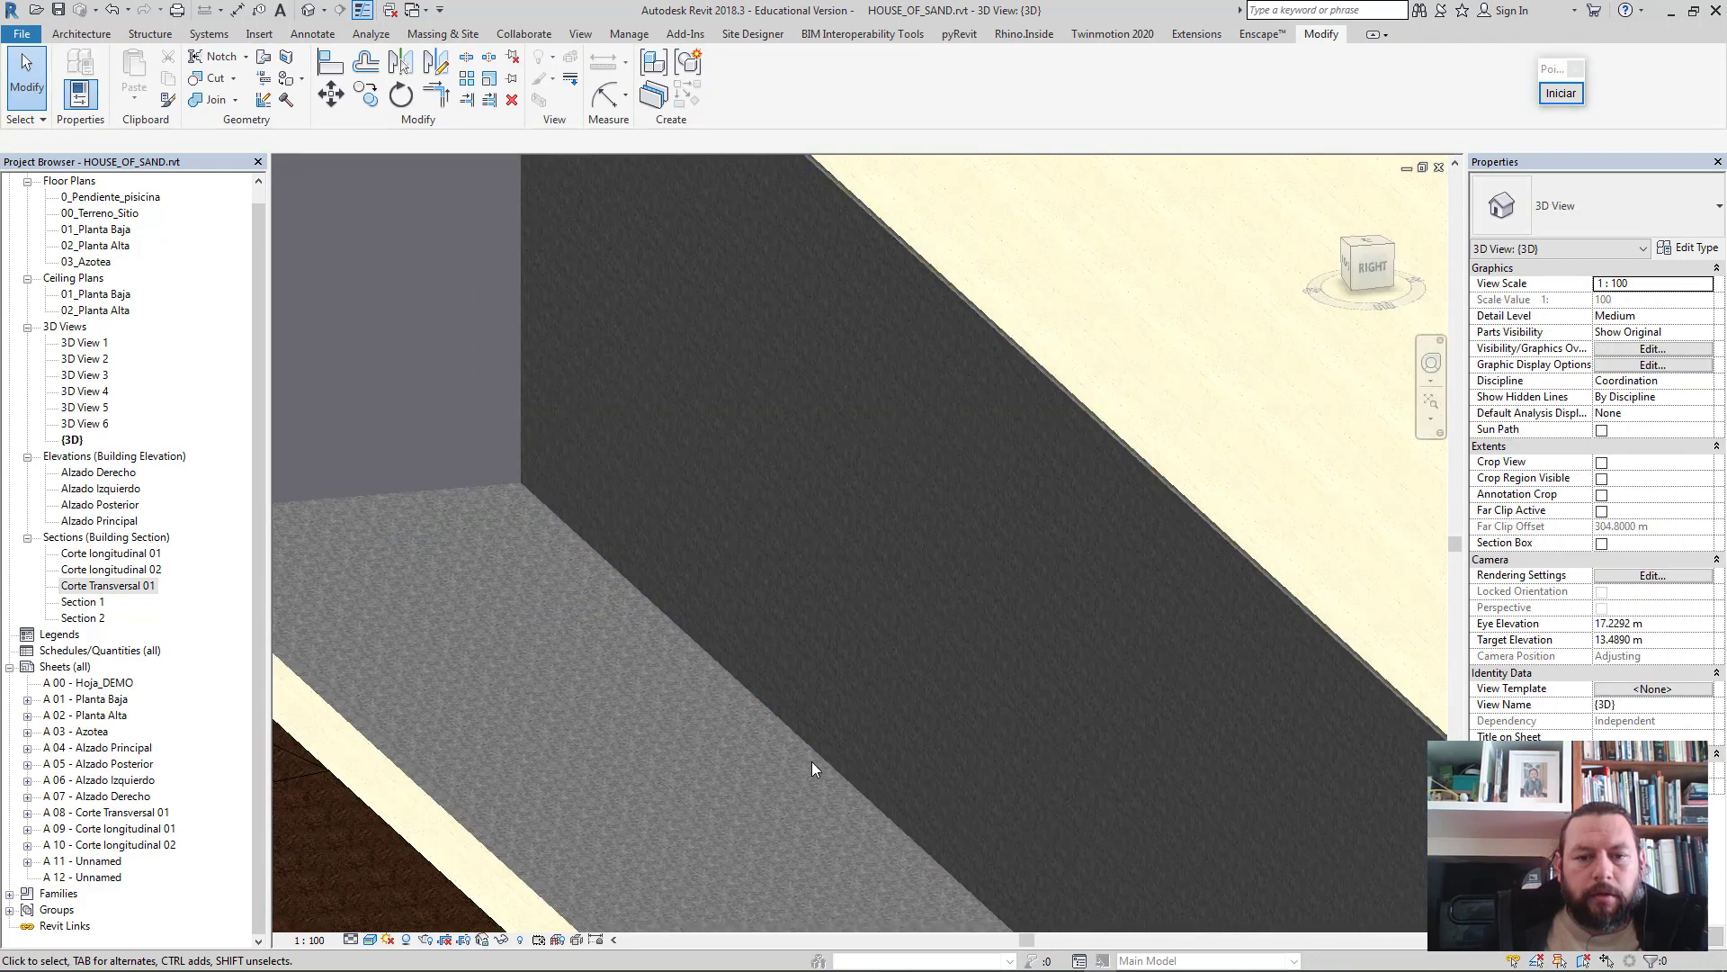
scroll(812, 761, "down", 2)
scroll(729, 551, "down", 3)
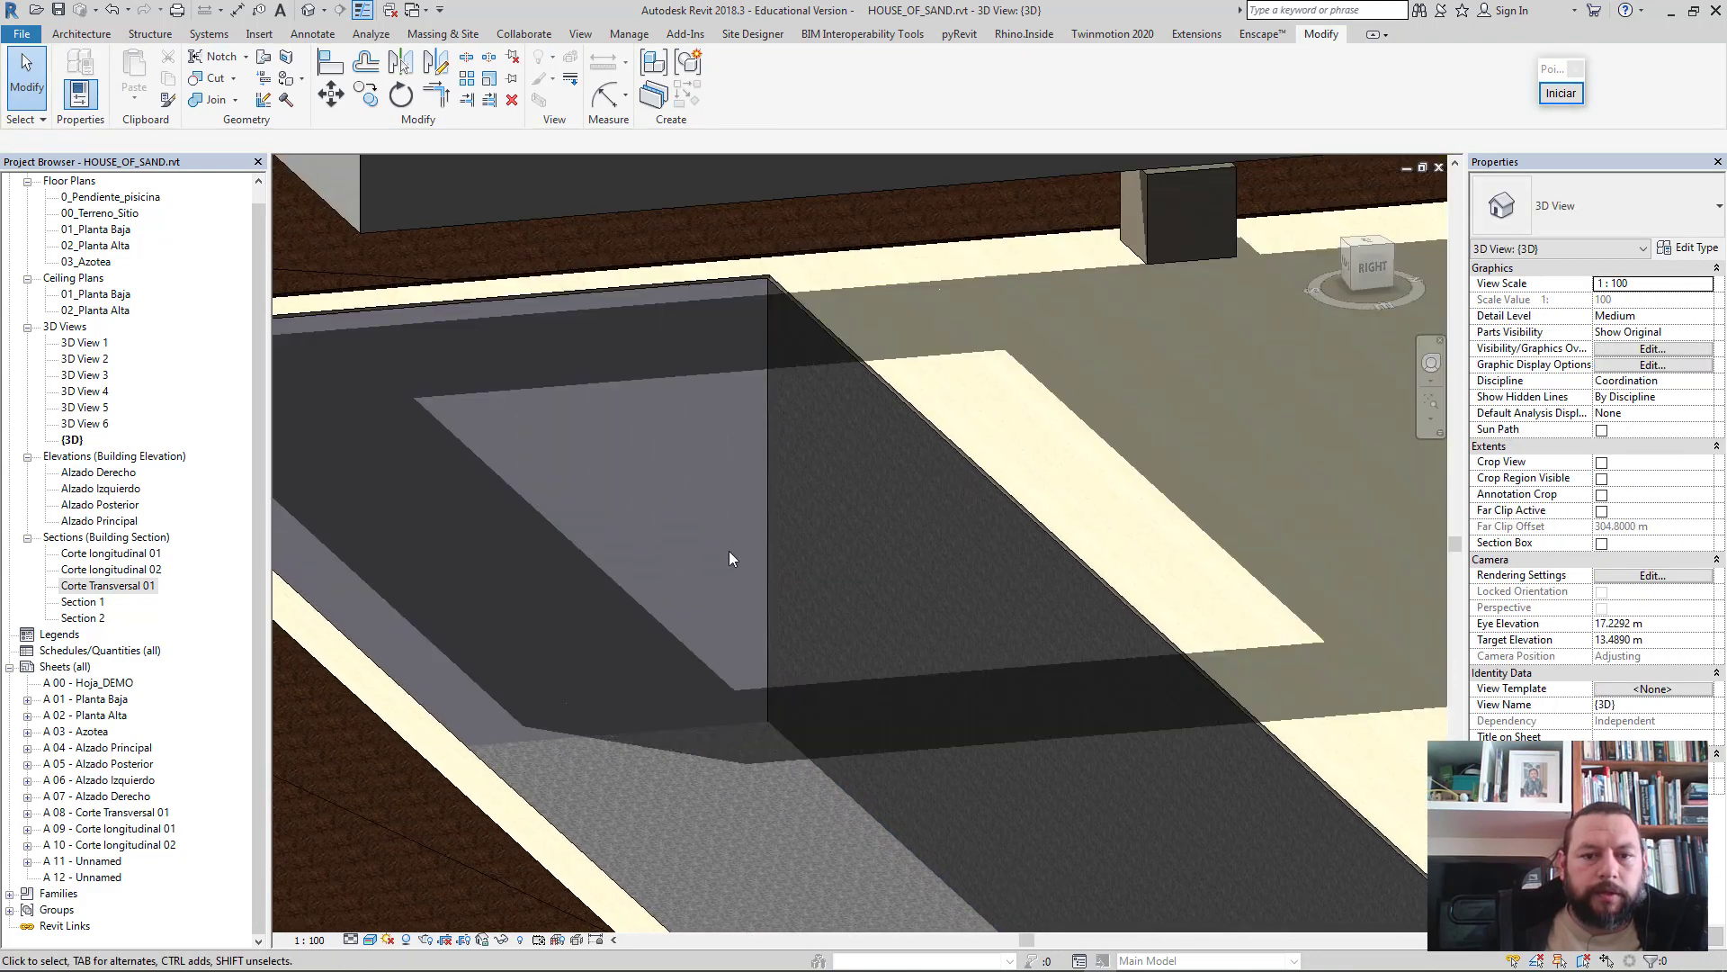
left_click(707, 297)
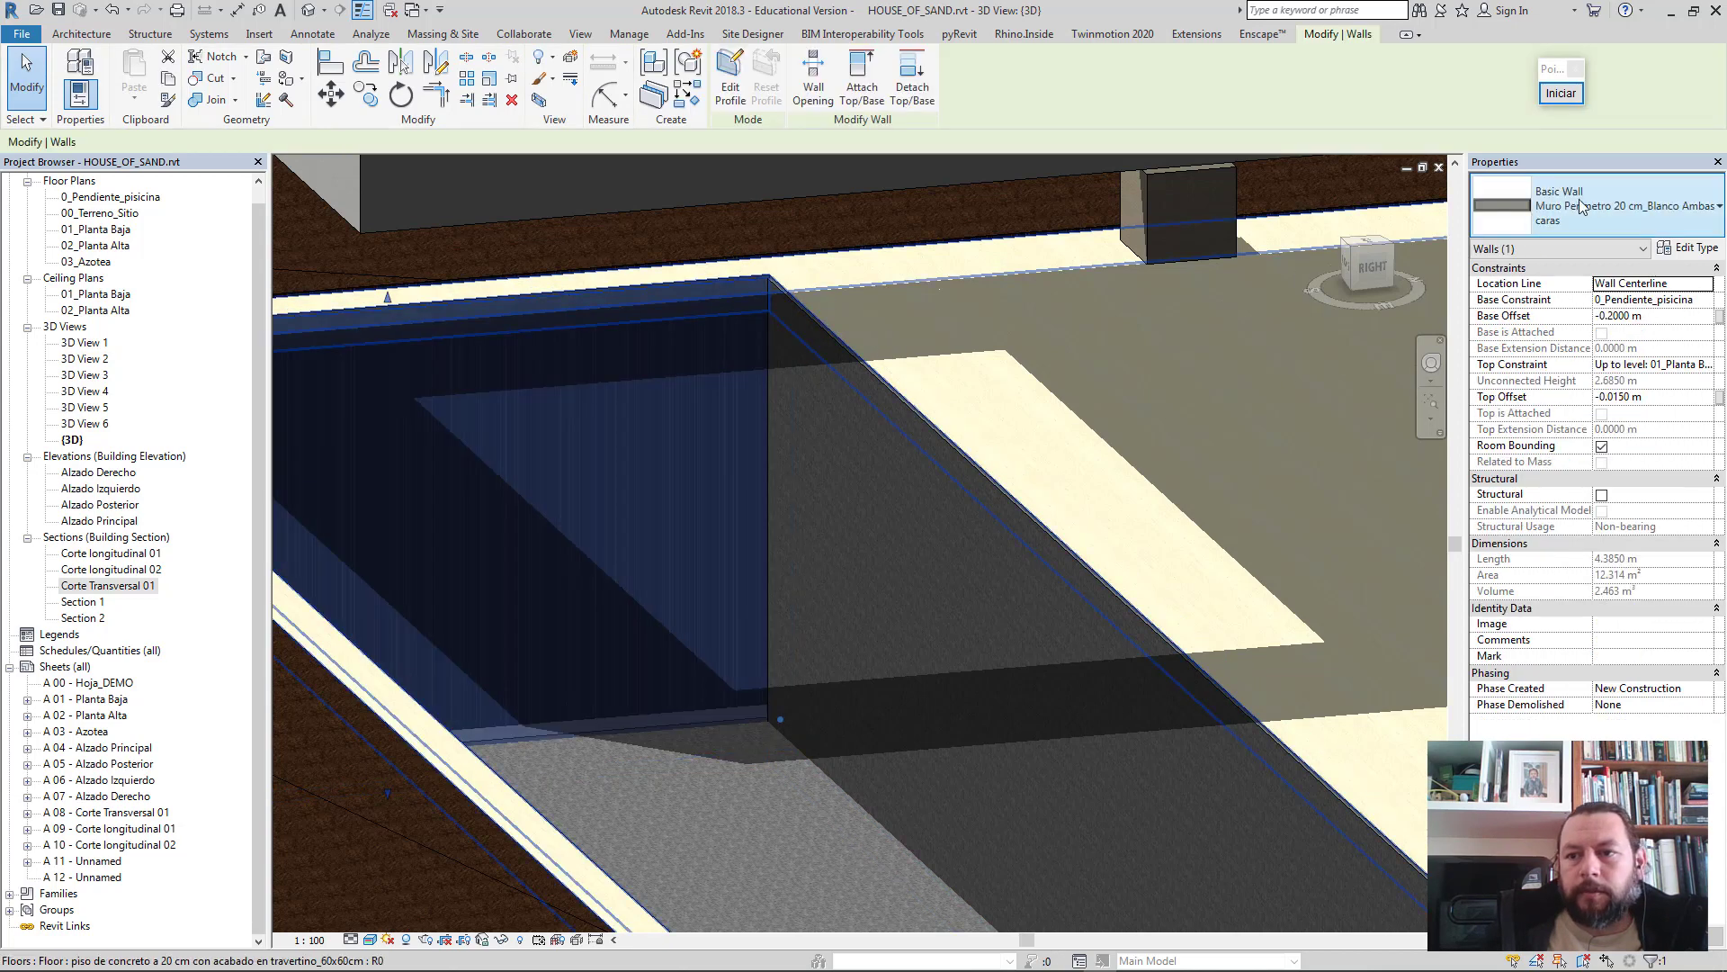
left_click(1603, 209)
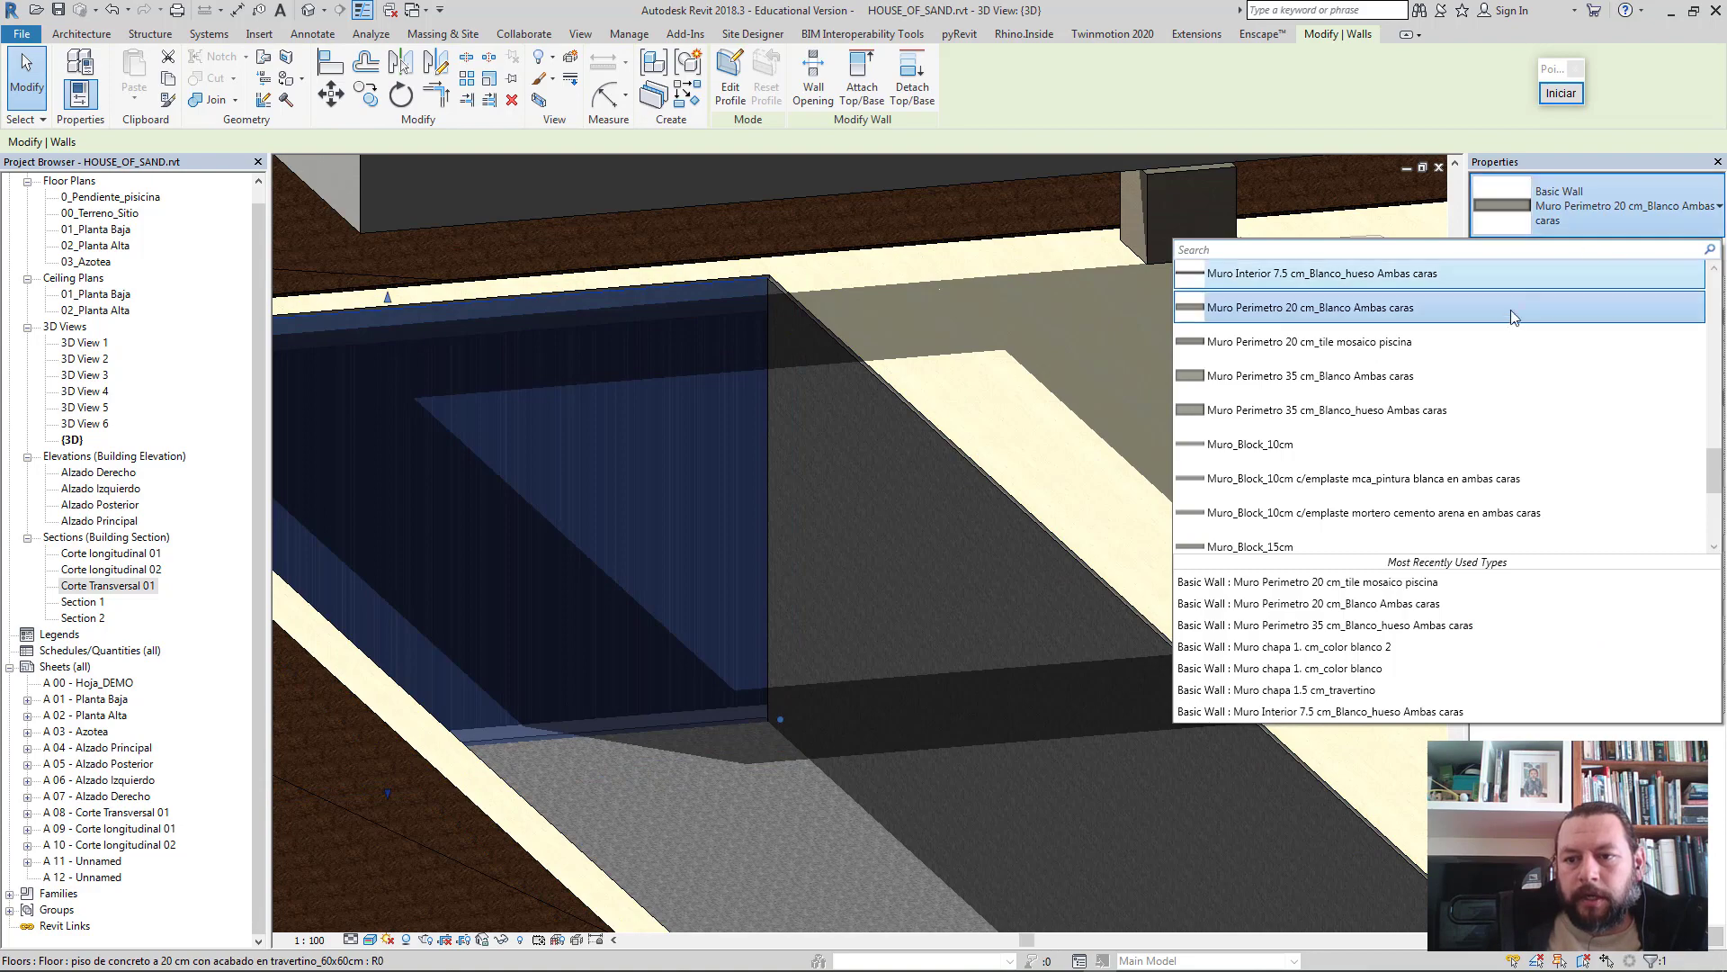
left_click(1460, 335)
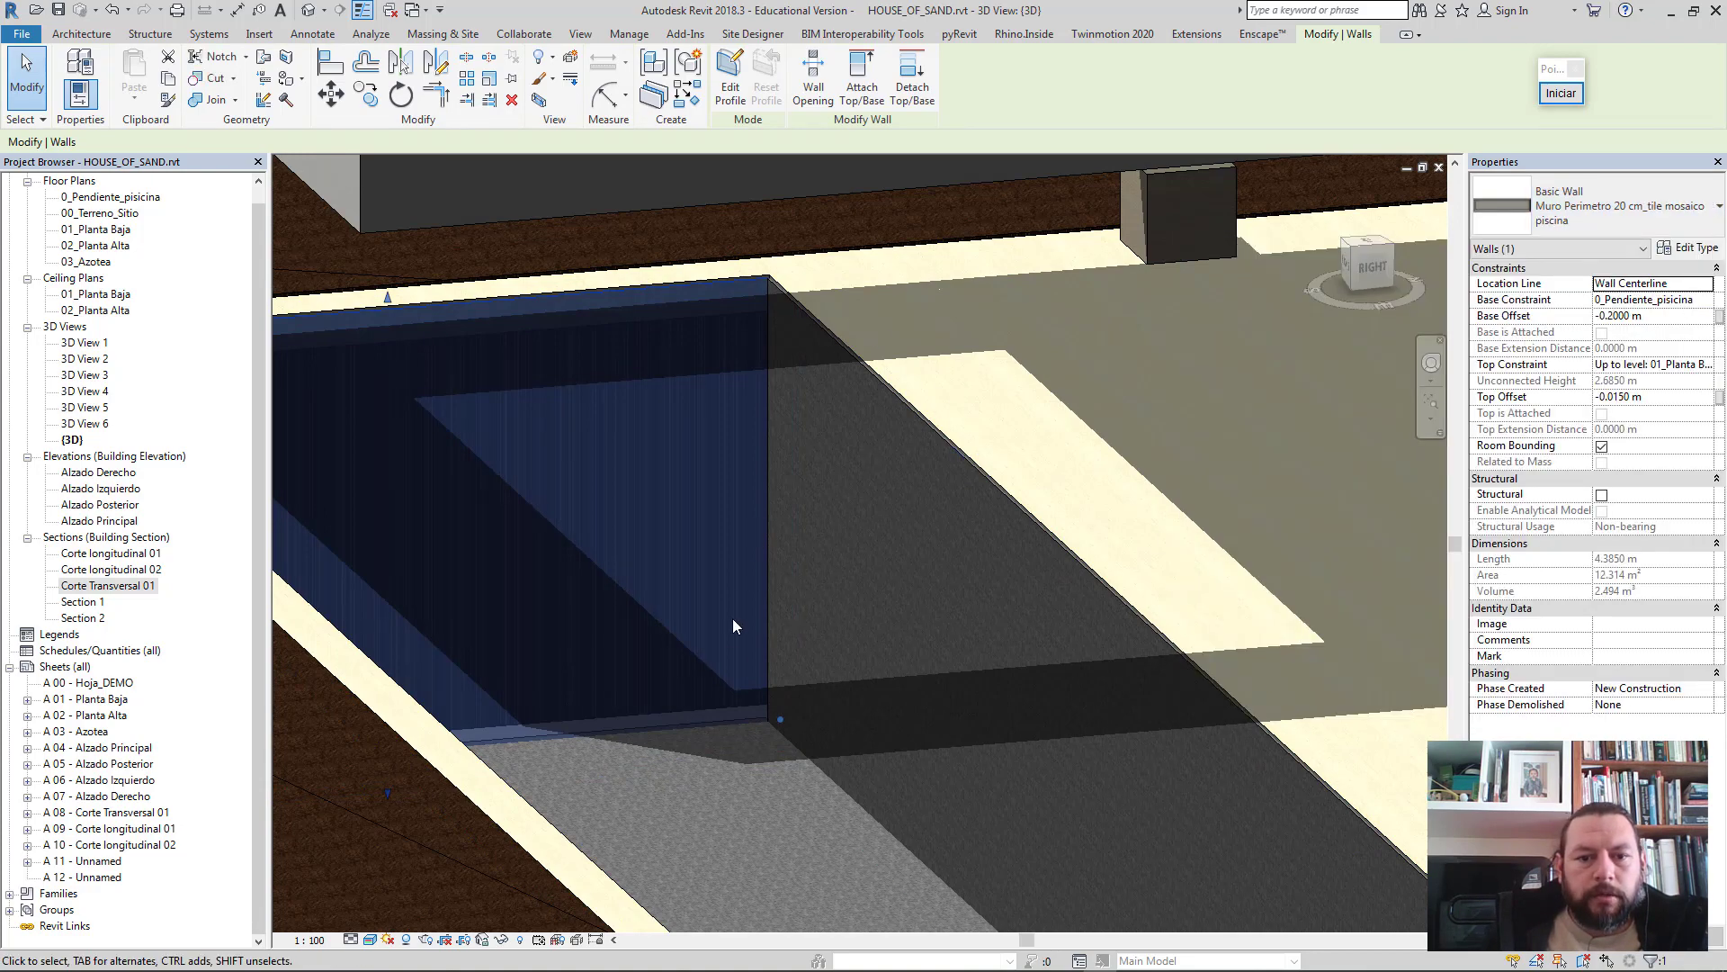
key("Escape")
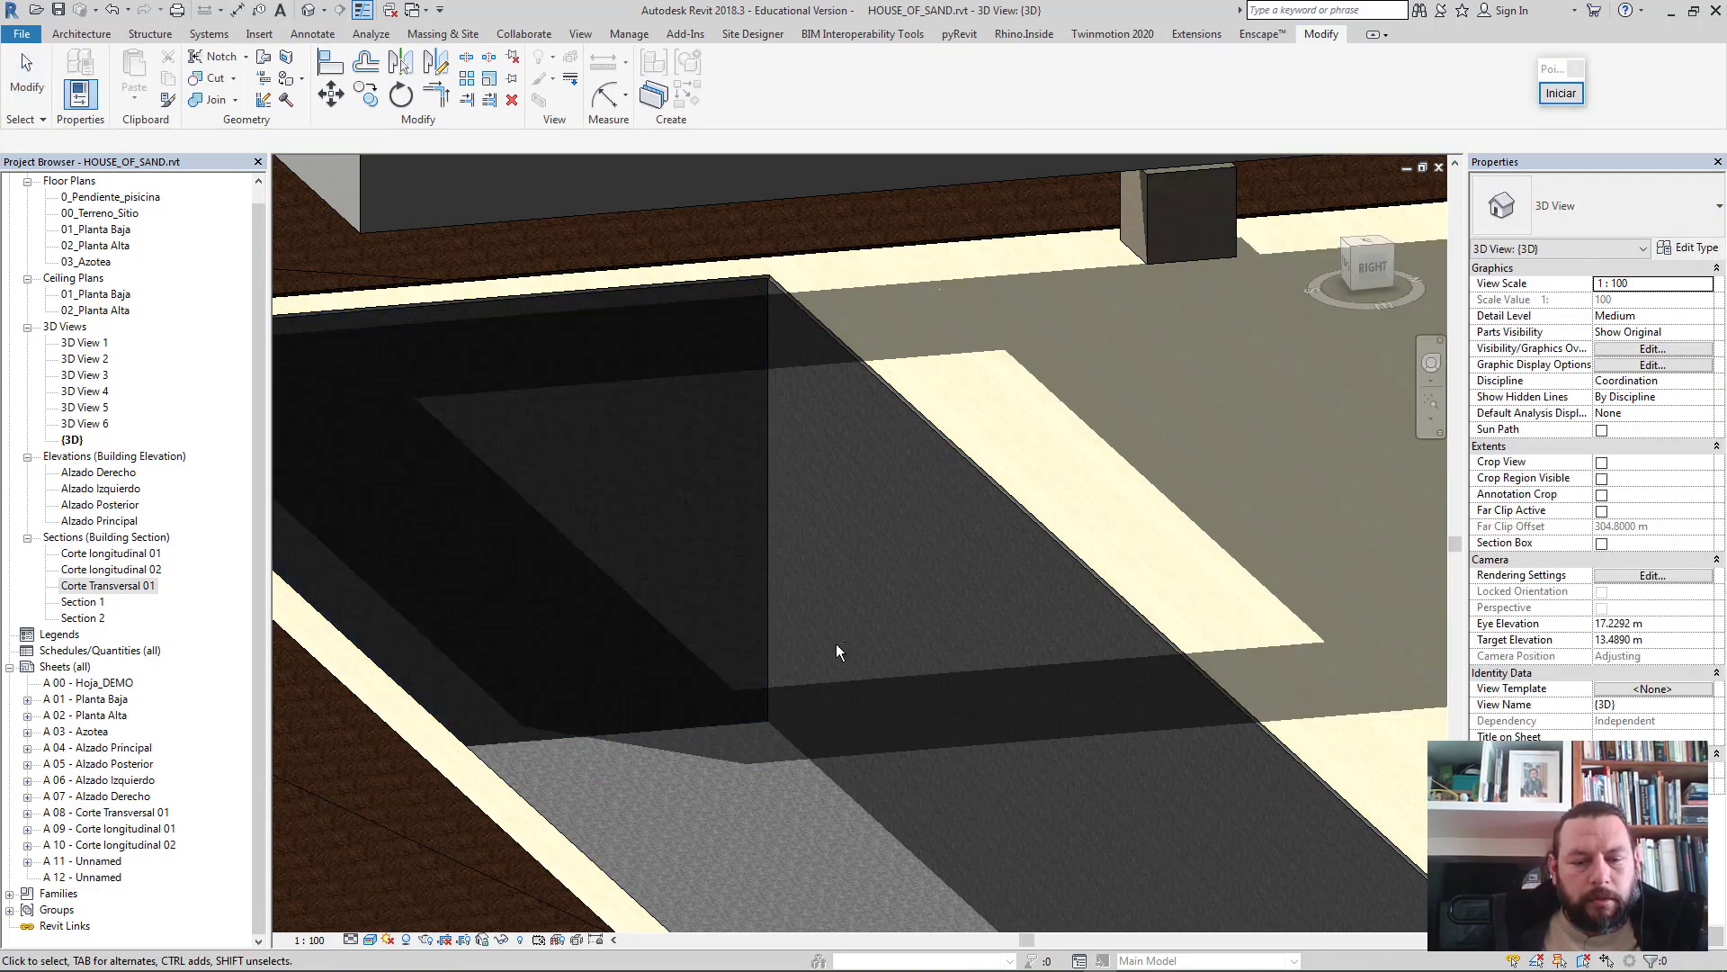
- Give the next pool walls, including the white end wall, the same tiled mosaic type
mouse_move(835, 644)
middle_mouse_down("shift")
mouse_move(648, 664)
mouse_move(607, 605)
mouse_move(613, 435)
middle_mouse_up("shift")
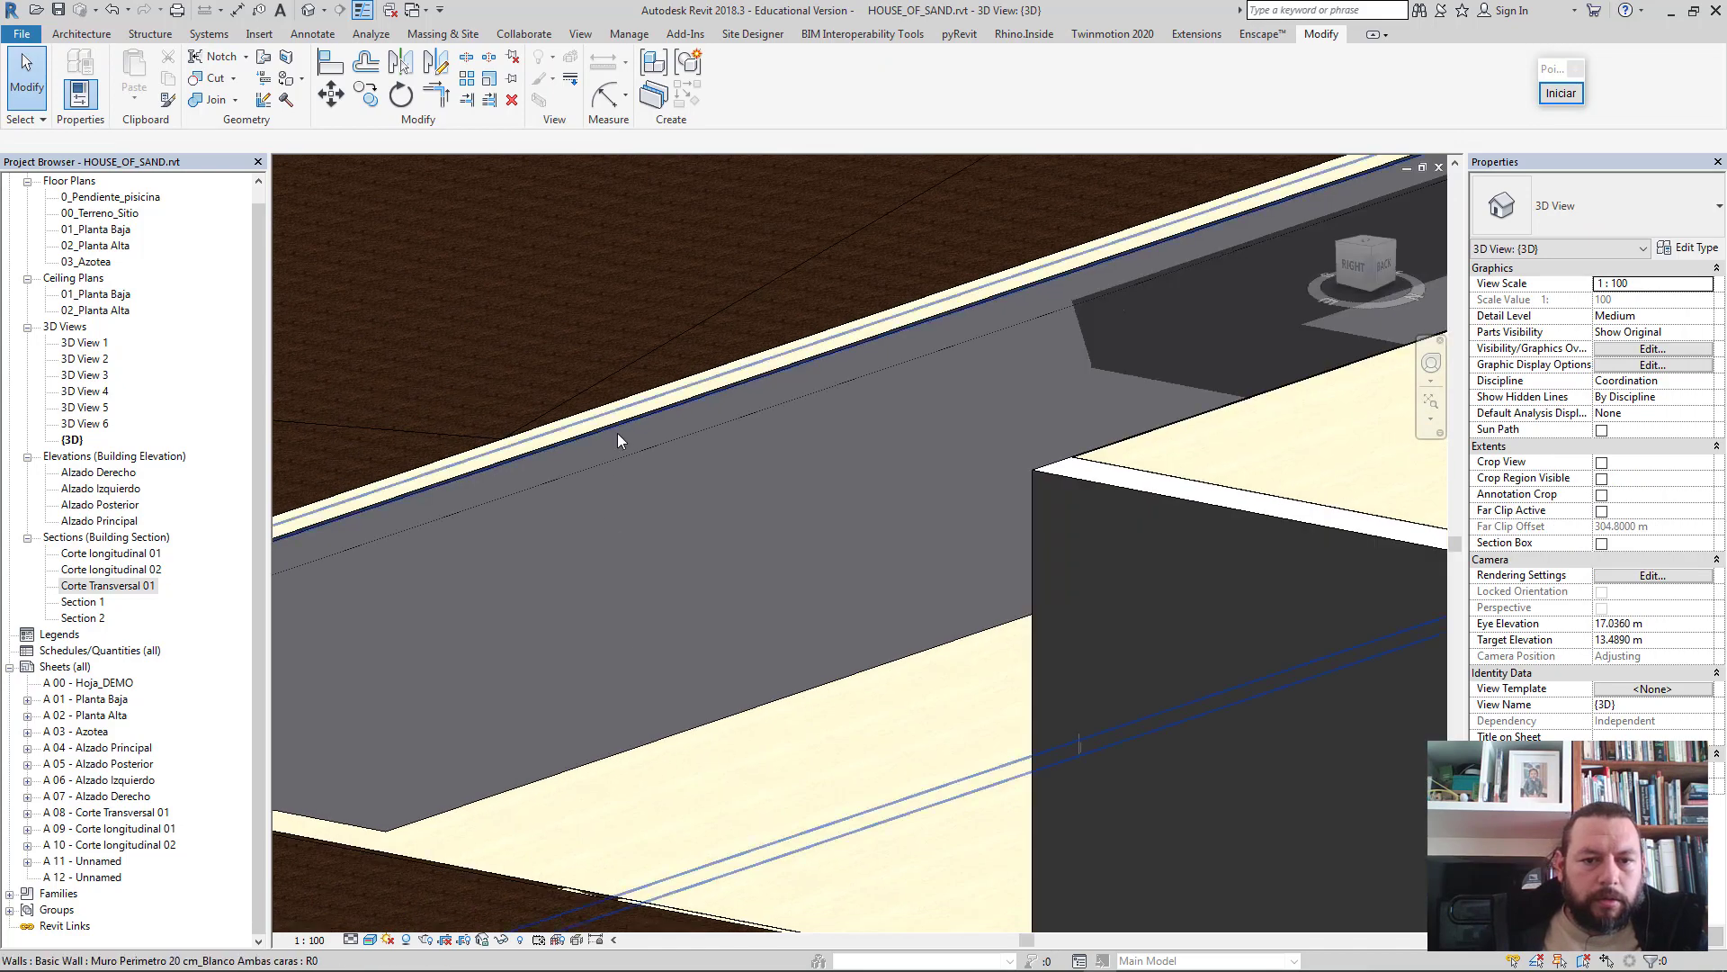
left_click(618, 435)
left_click(1610, 207)
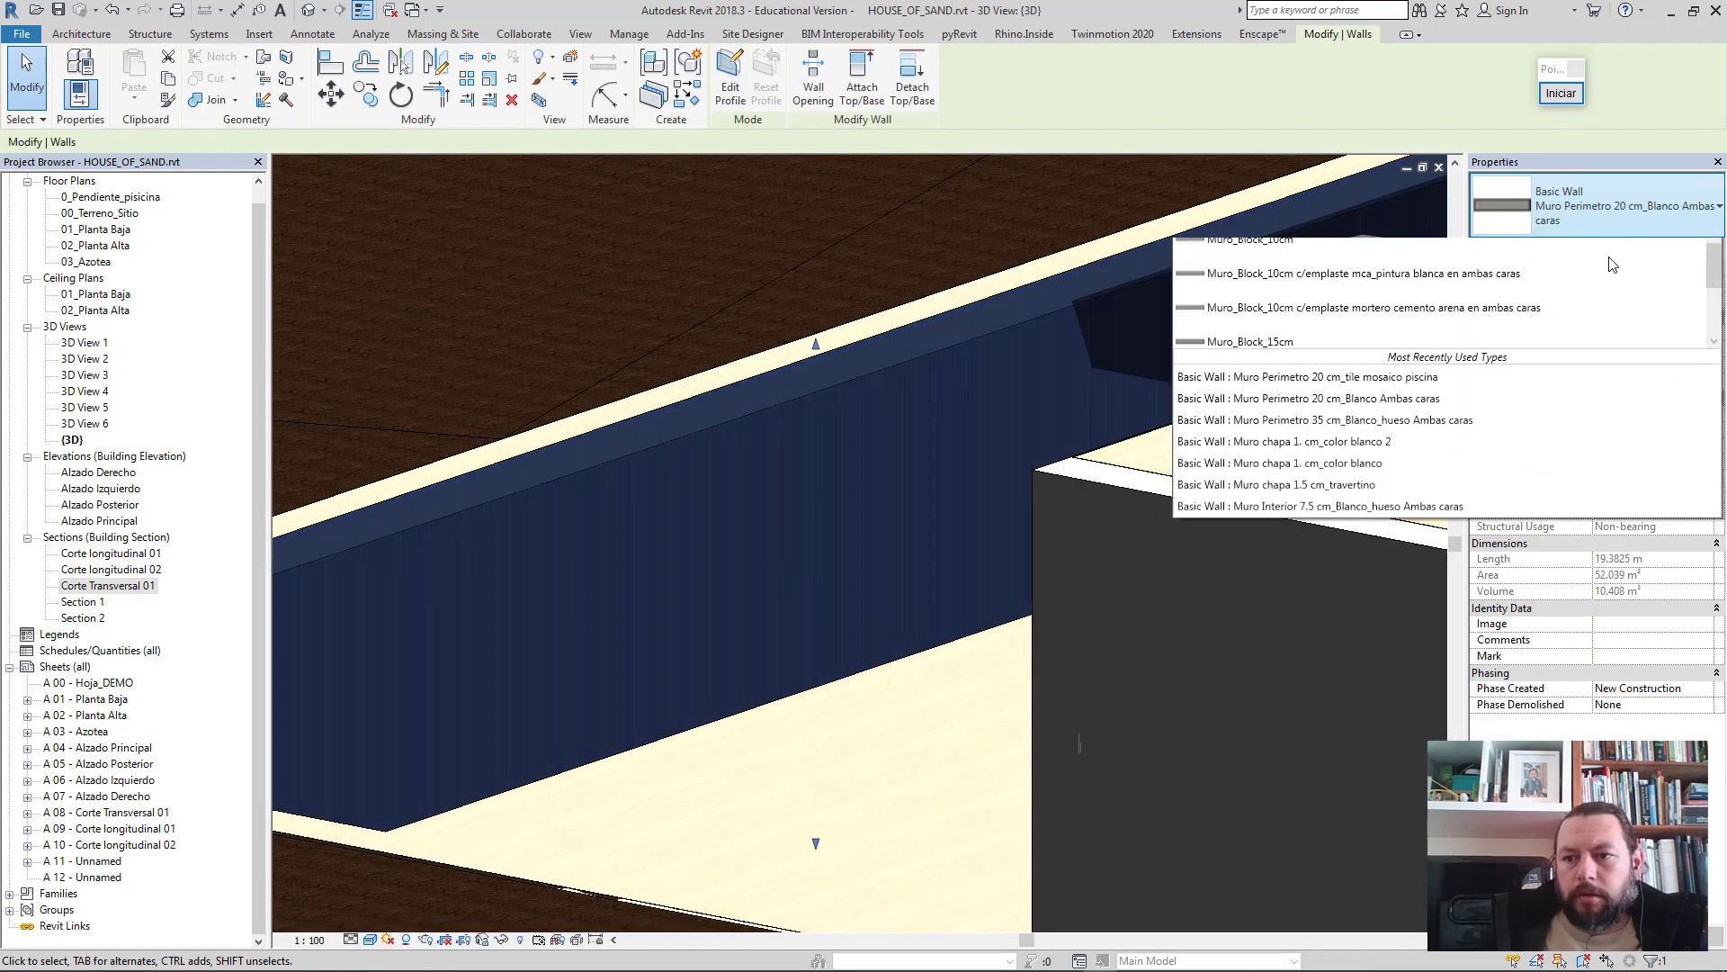
scroll(1612, 264, "up", 3)
left_click(1449, 358)
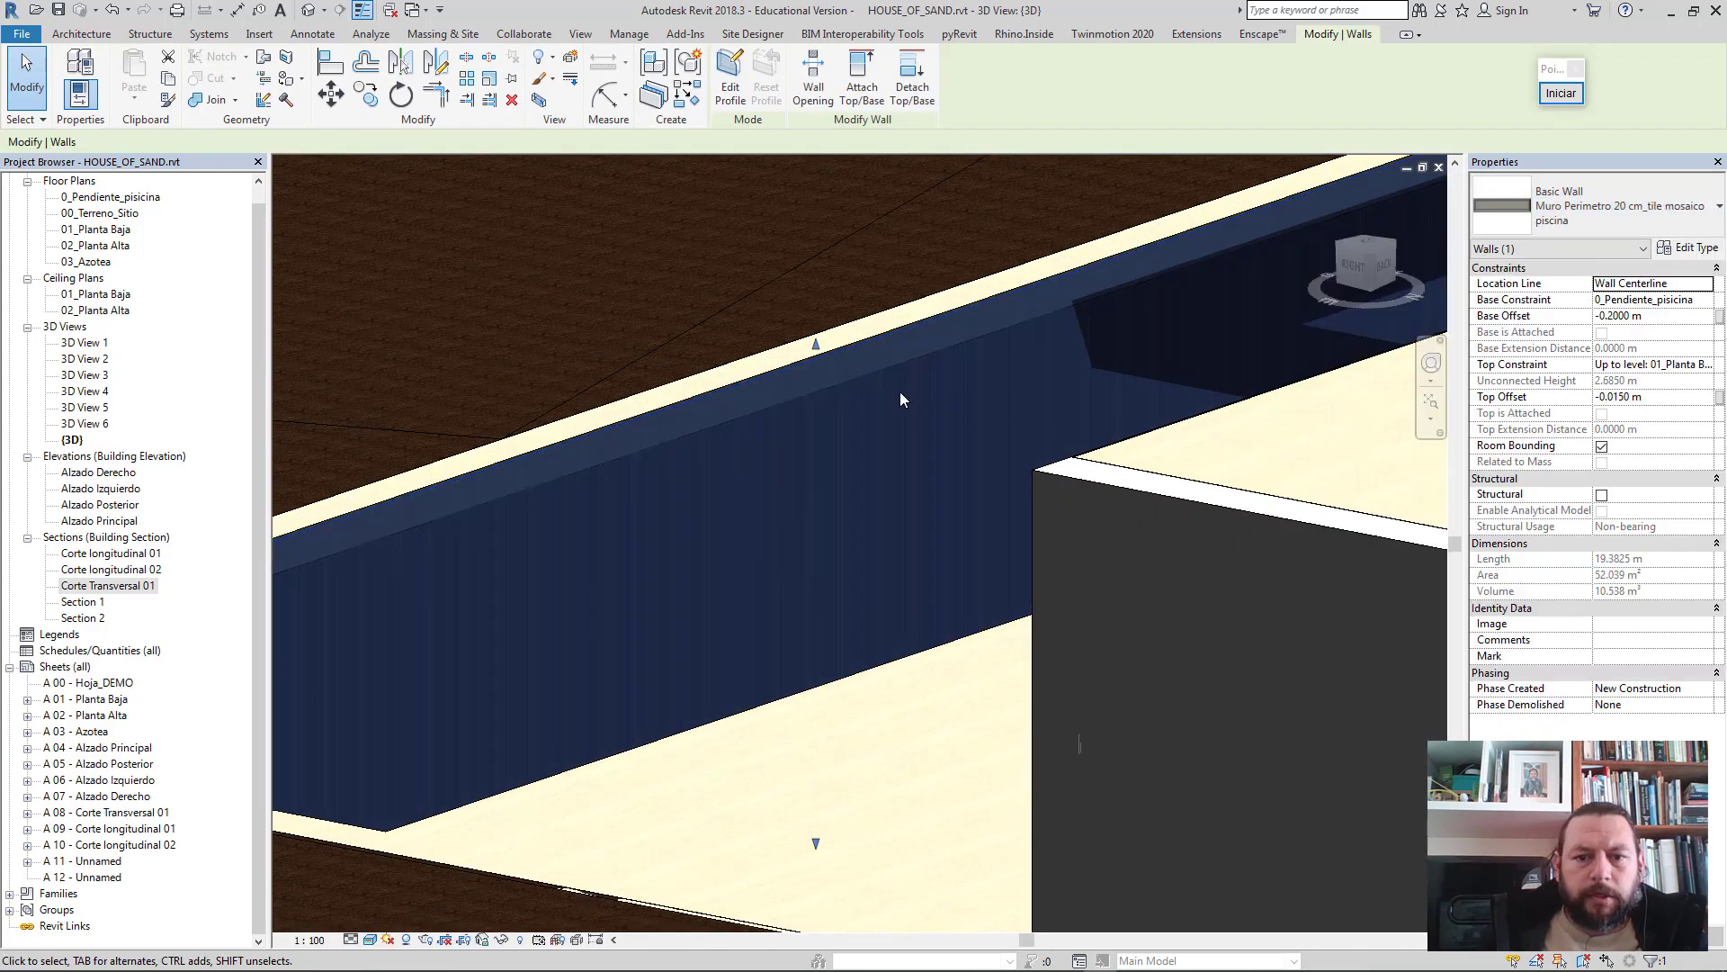
mouse_move(1165, 369)
middle_mouse_down("shift")
mouse_move(645, 413)
mouse_move(483, 343)
mouse_move(698, 409)
mouse_move(895, 501)
mouse_move(755, 483)
mouse_move(764, 455)
middle_mouse_up("shift")
left_click(796, 429)
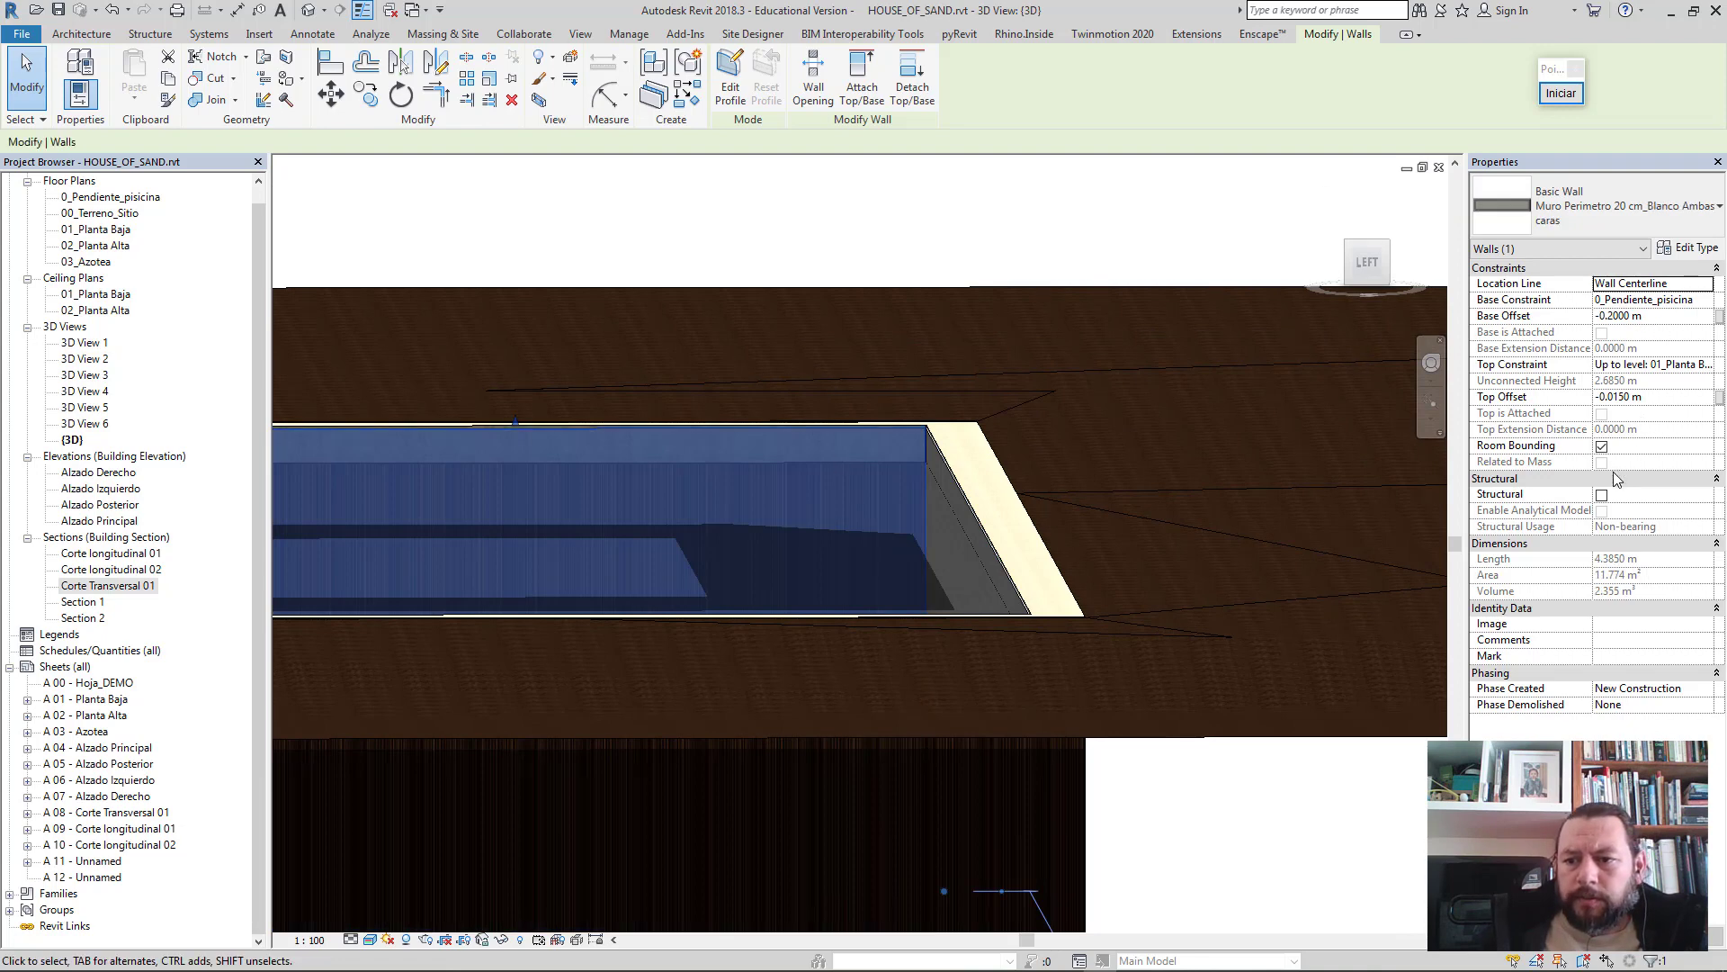
left_click(1643, 223)
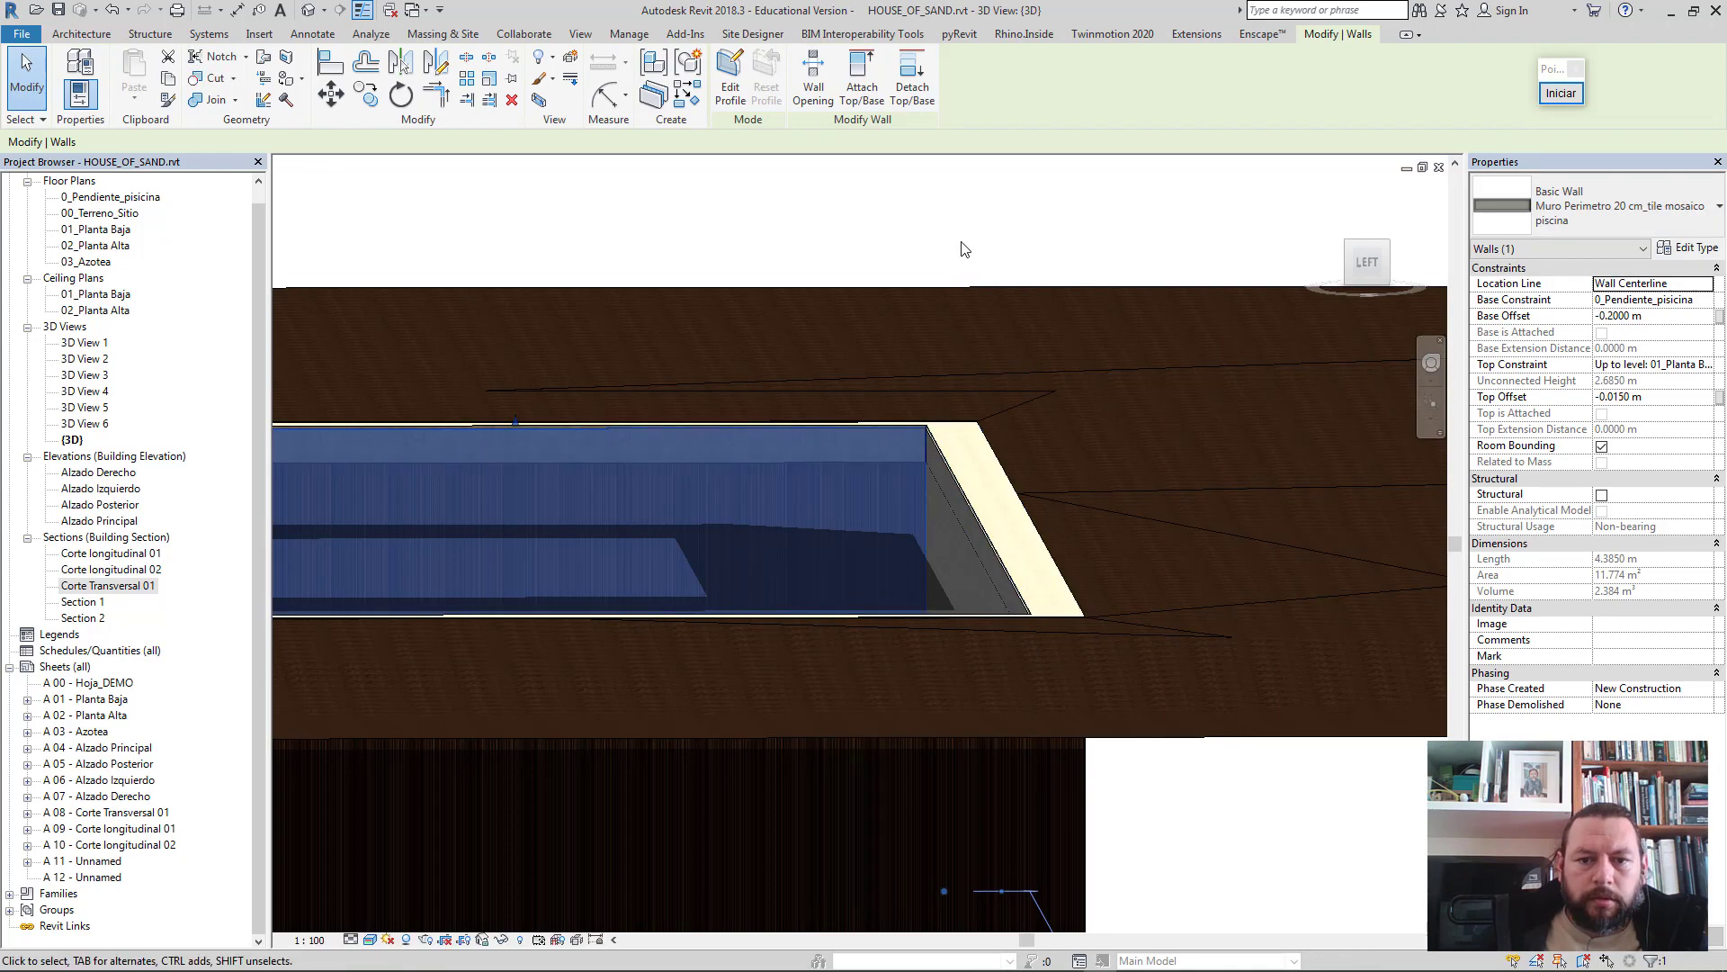
key("Escape")
- Orbit the 3D view to inspect the tile-lined pool from several angles
mouse_move(979, 351)
middle_mouse_down("shift")
mouse_move(855, 444)
mouse_move(578, 496)
mouse_move(720, 455)
mouse_move(745, 467)
mouse_move(887, 417)
mouse_move(801, 578)
mouse_move(740, 591)
mouse_move(774, 570)
mouse_move(913, 583)
mouse_move(759, 428)
mouse_move(681, 313)
mouse_move(856, 365)
middle_mouse_up("shift")
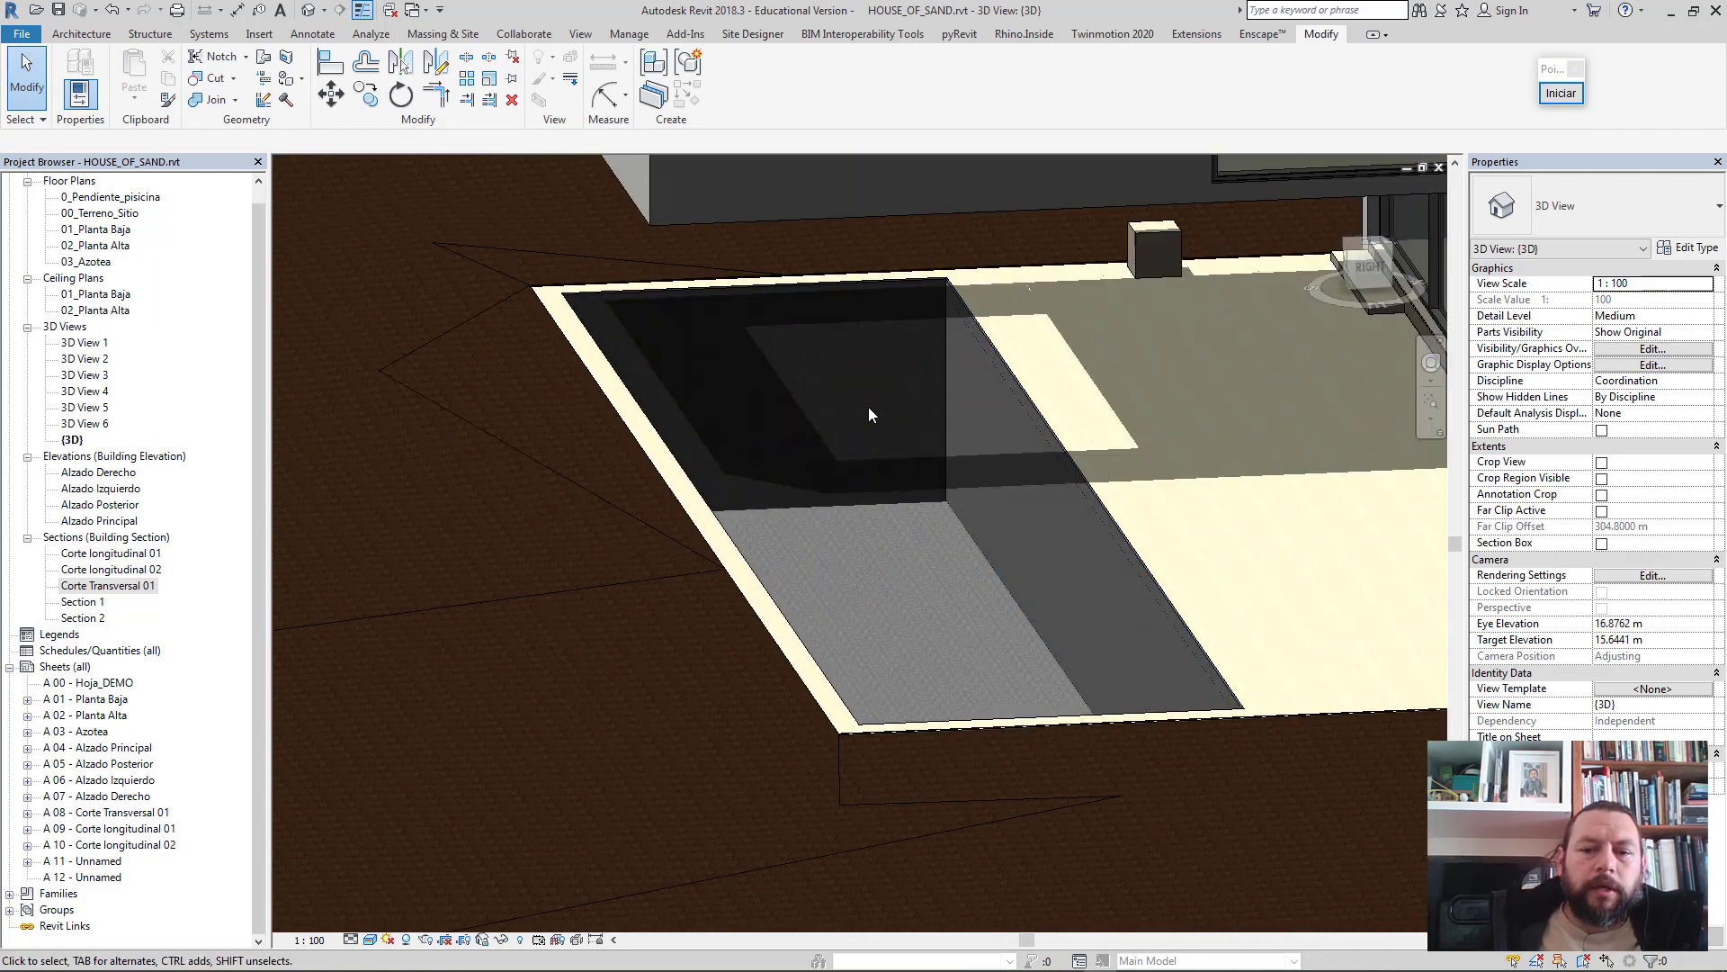
middle_click_drag(864, 478, 882, 473, "shift")
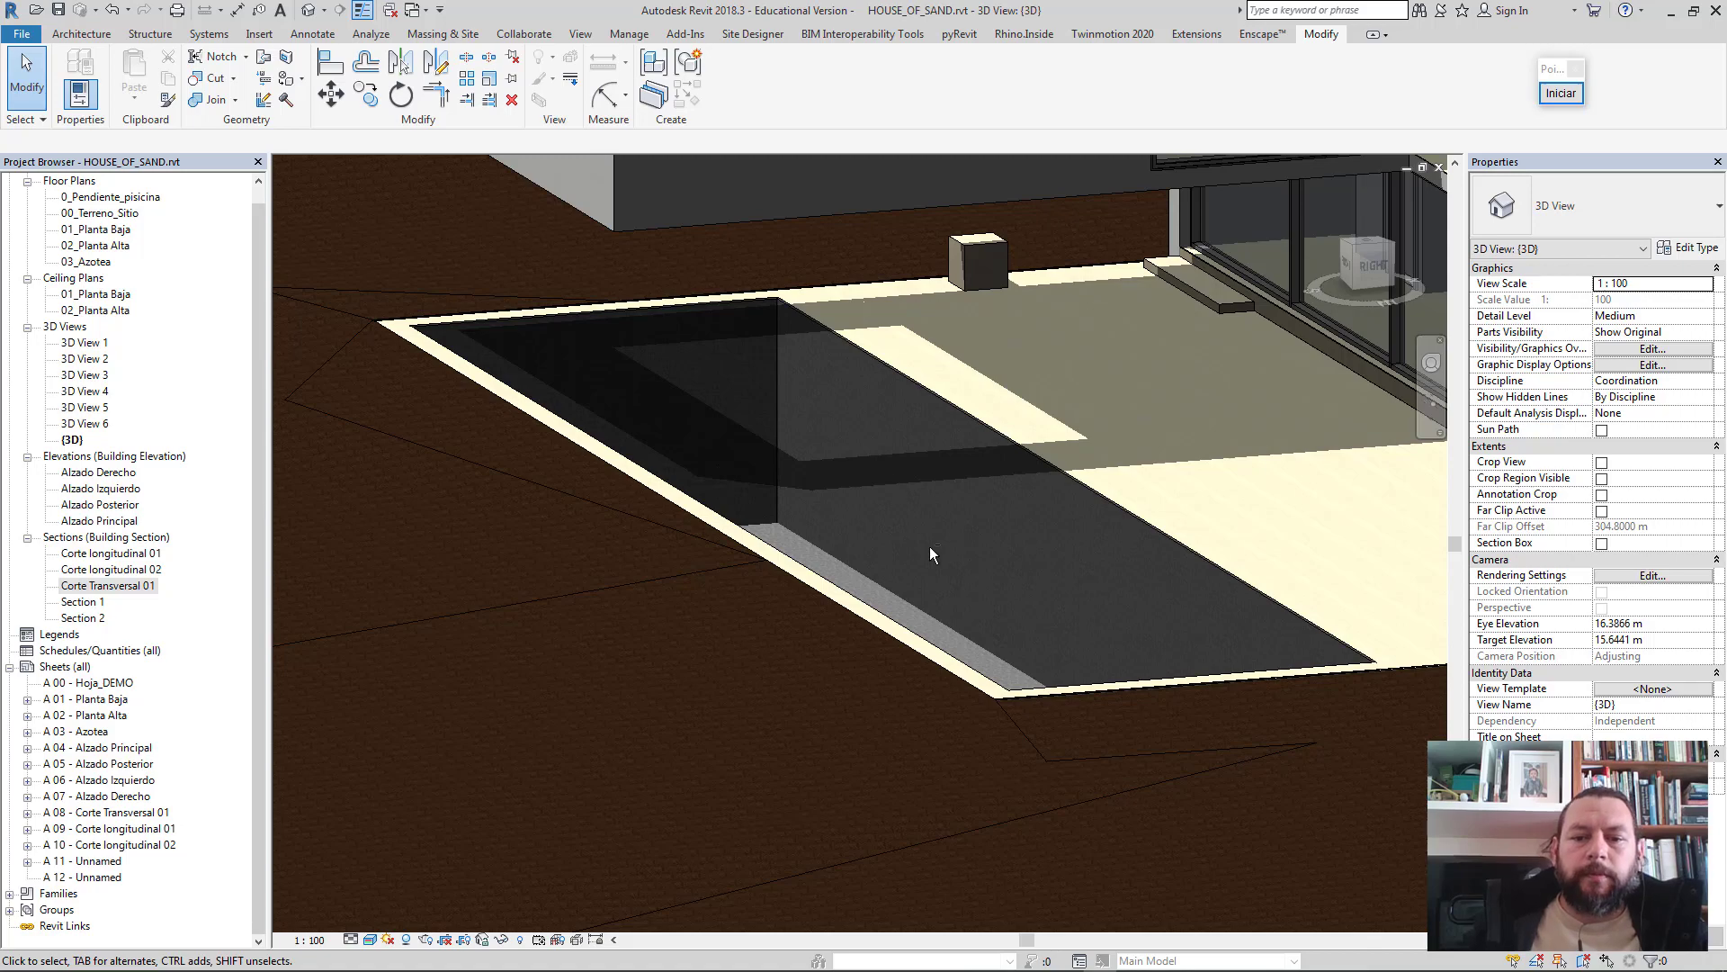
mouse_move(930, 549)
middle_mouse_down("shift")
mouse_move(1091, 694)
mouse_move(1214, 752)
mouse_move(1141, 426)
middle_mouse_up("shift")
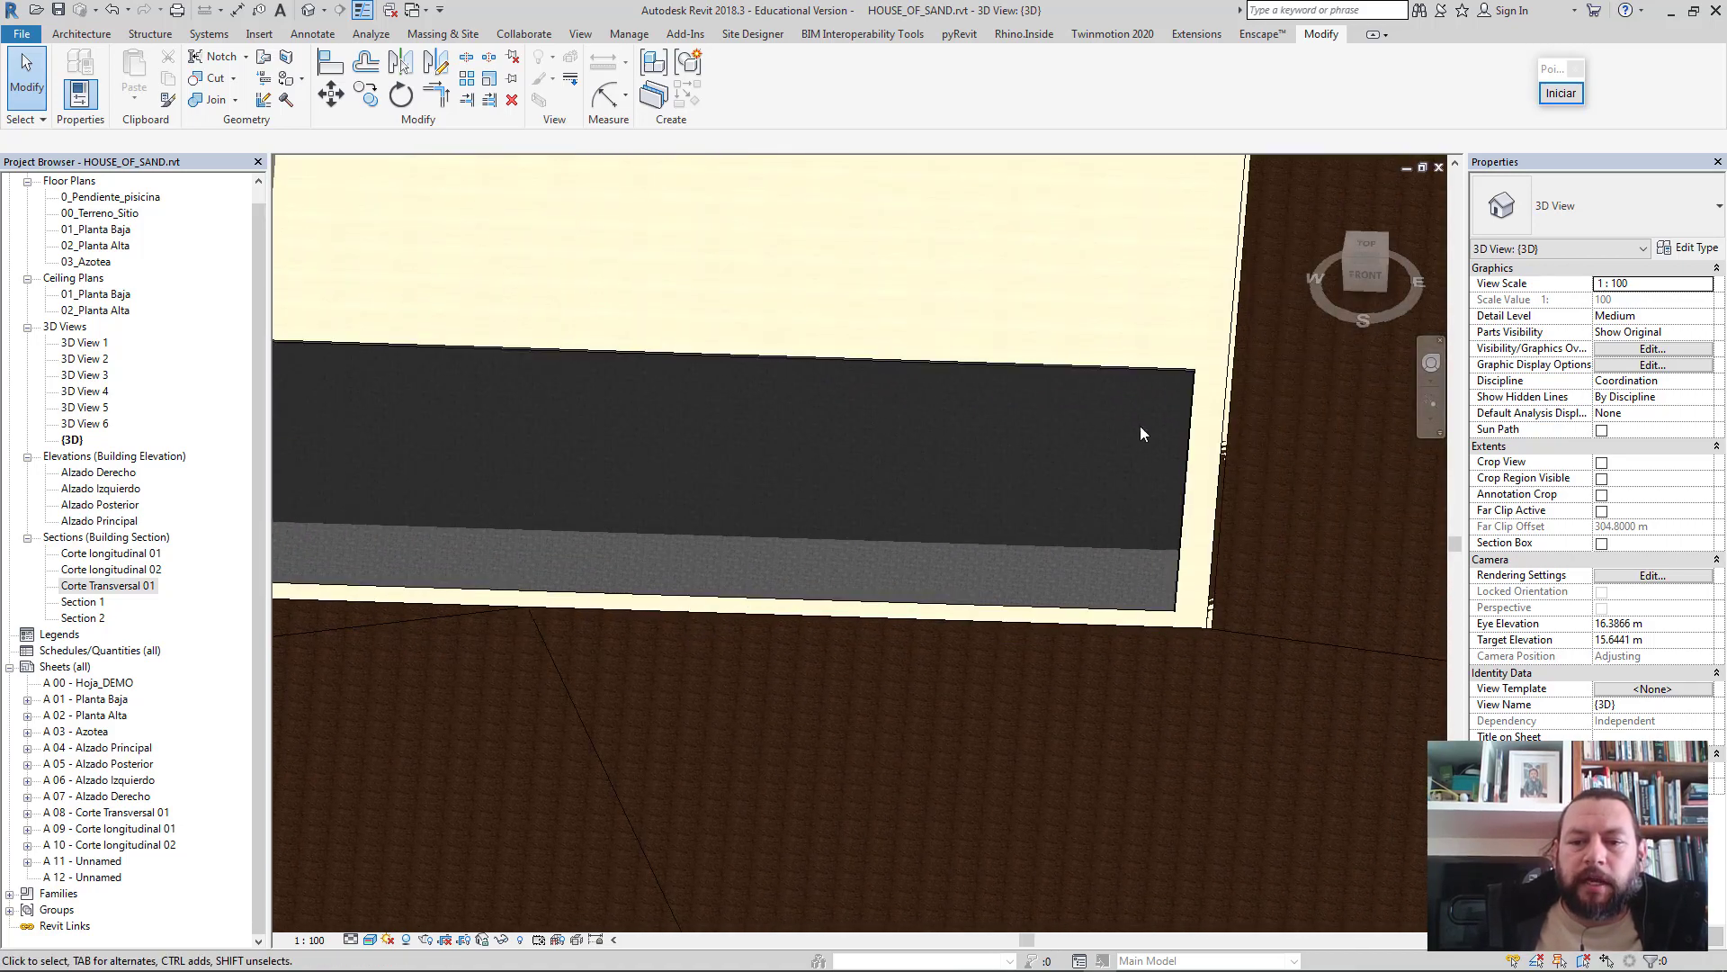
mouse_move(936, 573)
middle_mouse_down("shift")
mouse_move(891, 593)
mouse_move(1010, 586)
mouse_move(780, 582)
middle_mouse_up("shift")
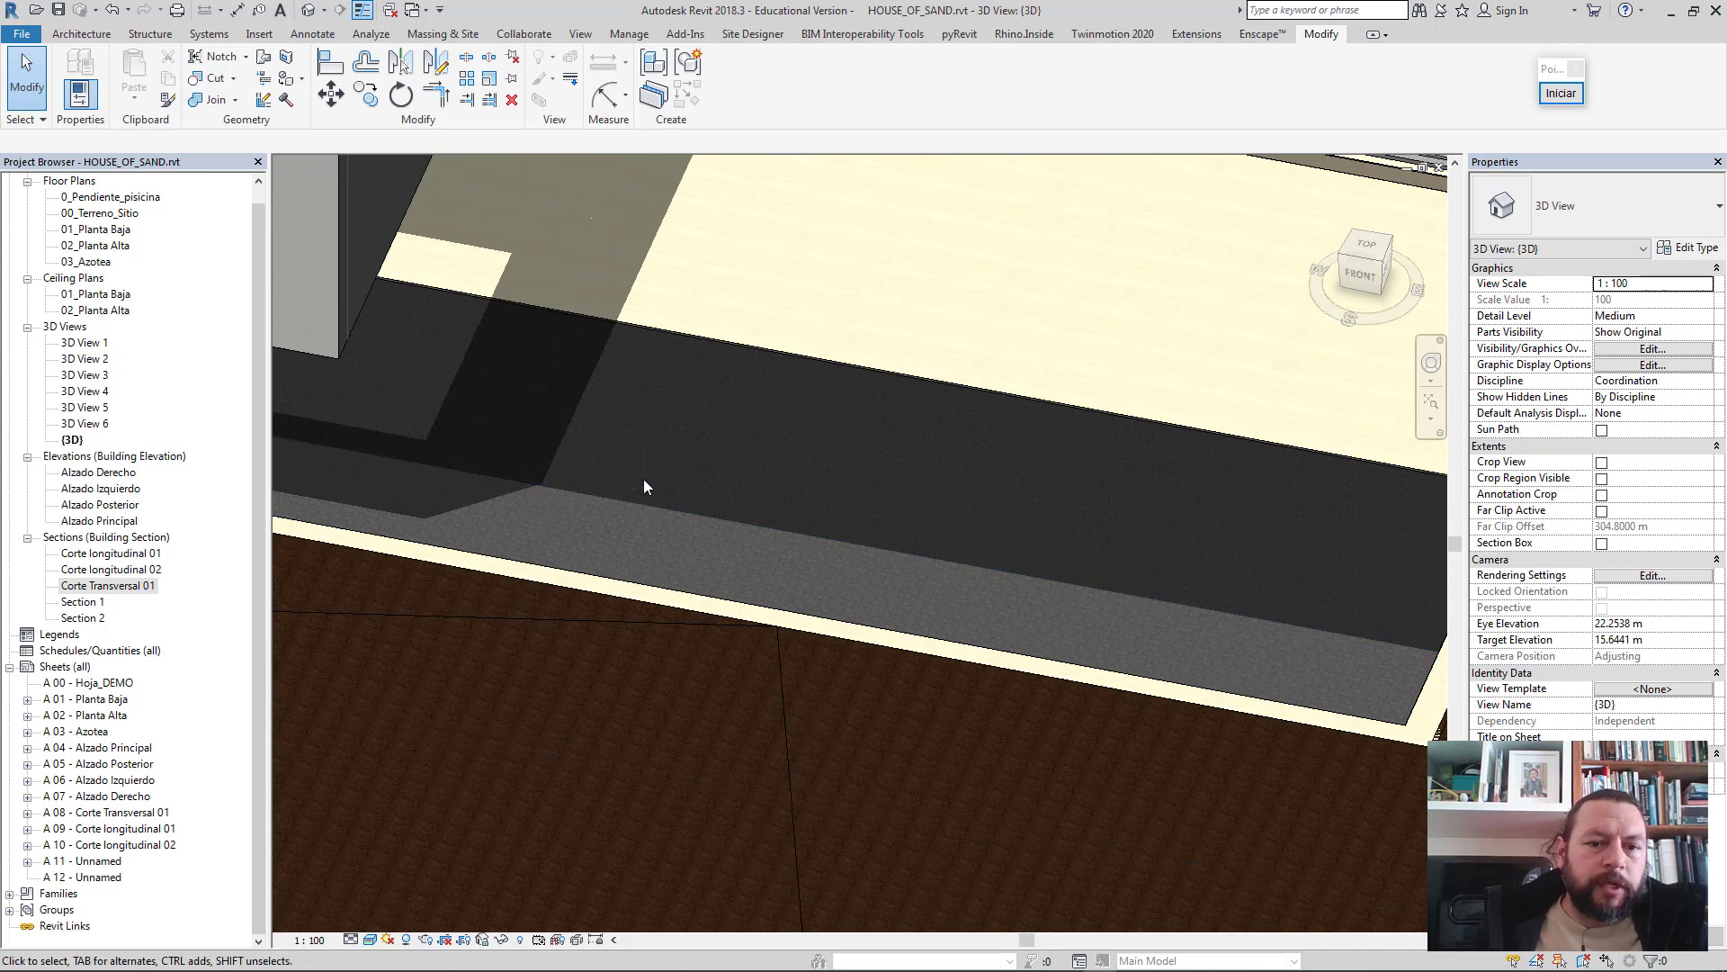
middle_click_drag(644, 478, 605, 564, "shift")
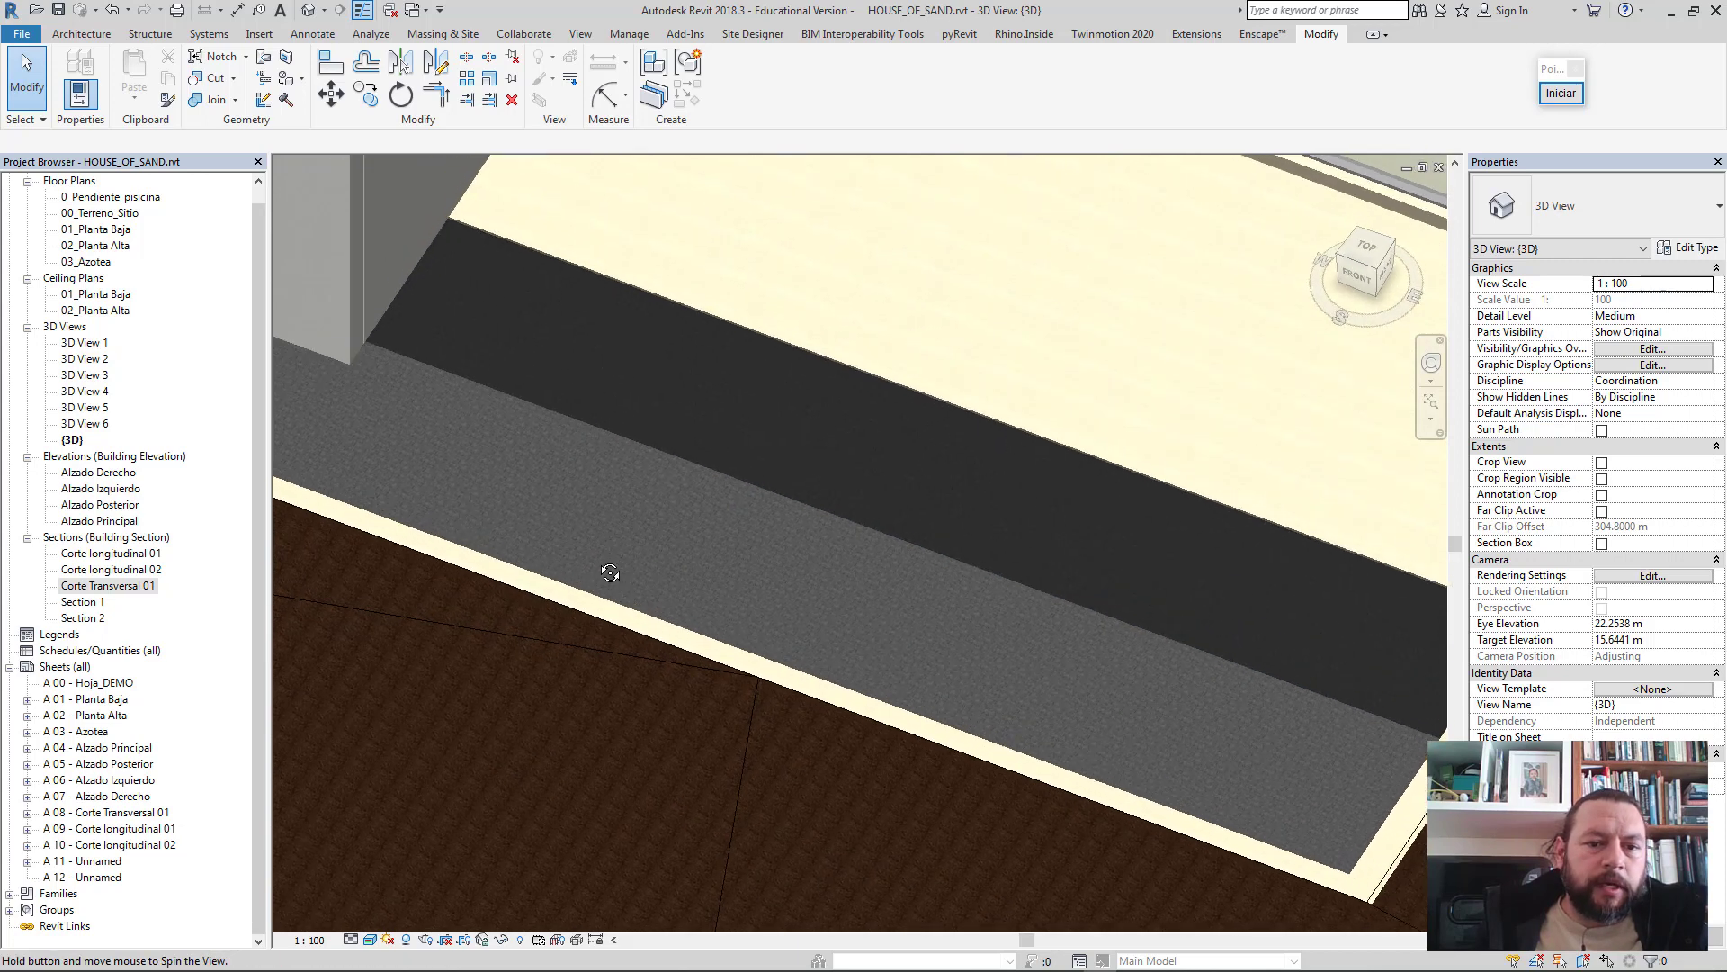
- Open the 01_Planta Baja floor plan and zoom in on it
double_click(97, 230)
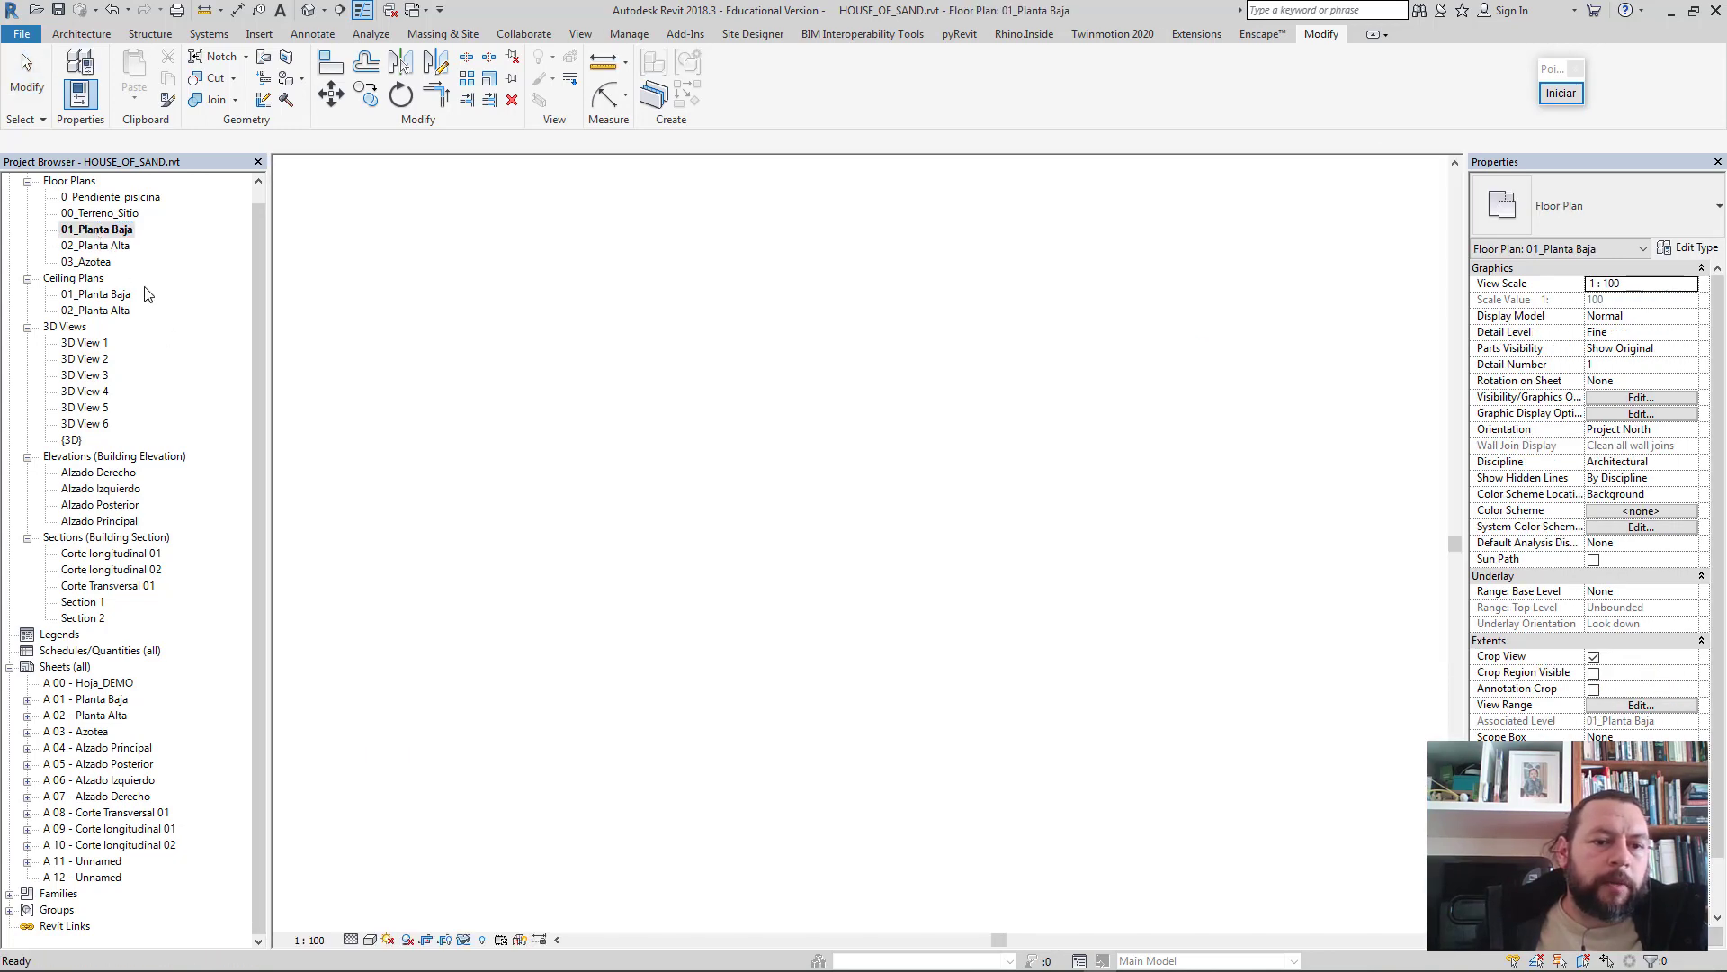
scroll(733, 449, "up", 3)
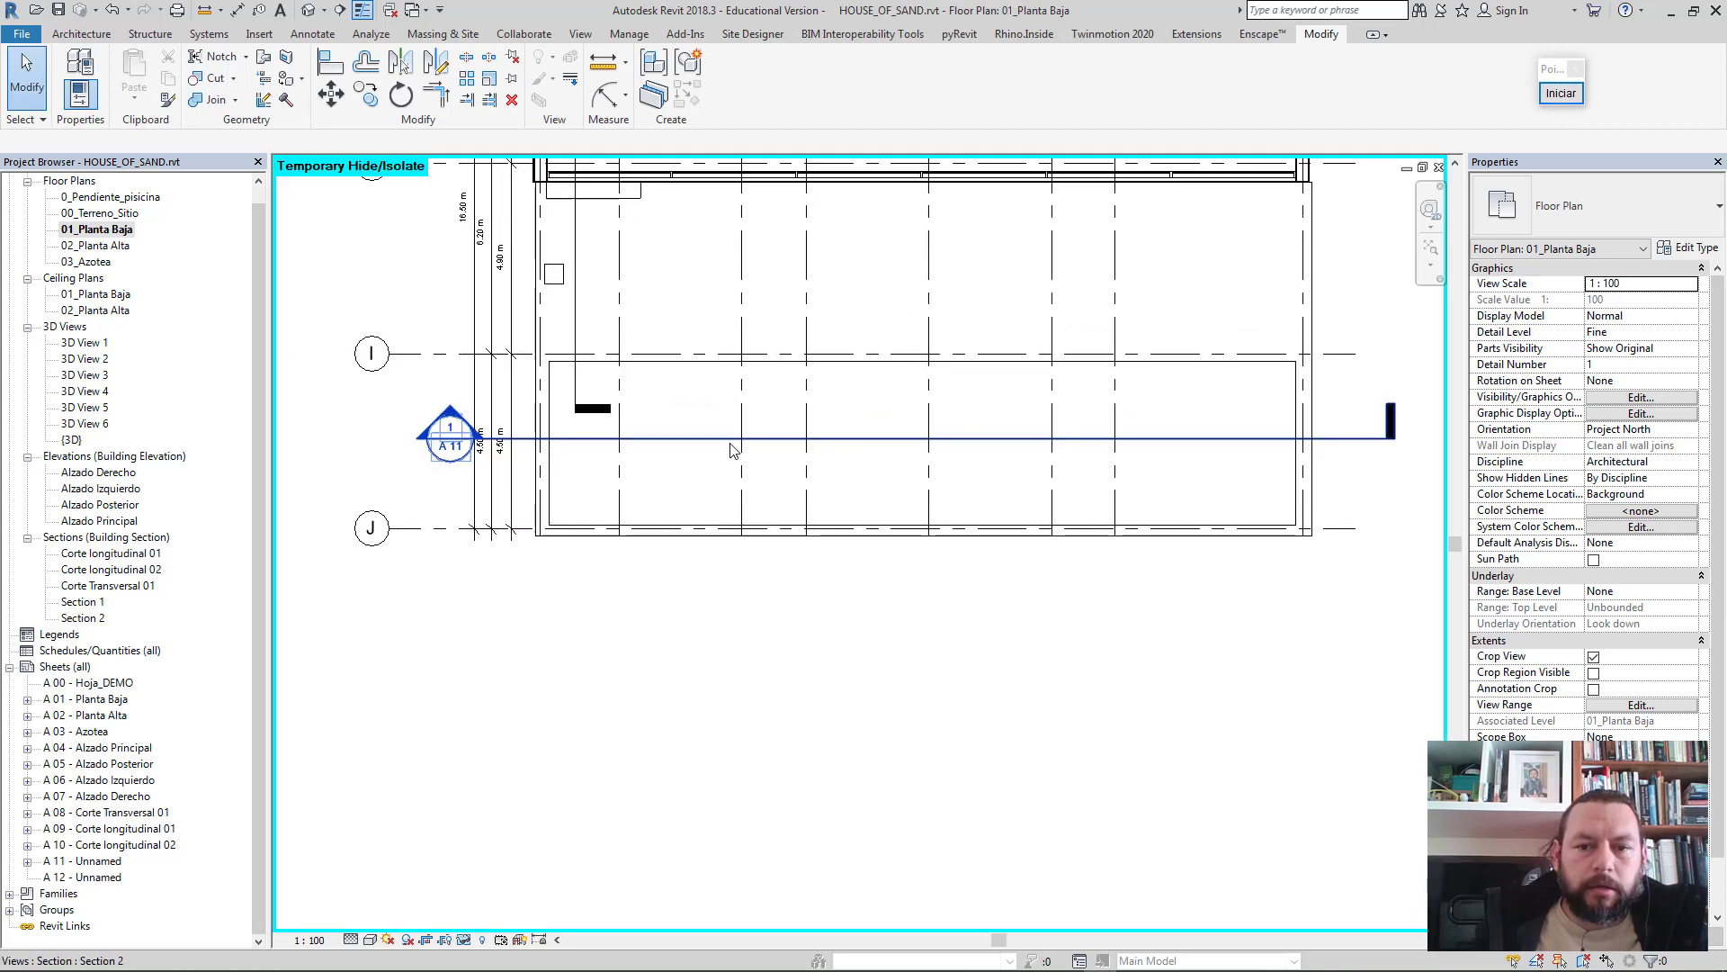
scroll(733, 450, "up", 1)
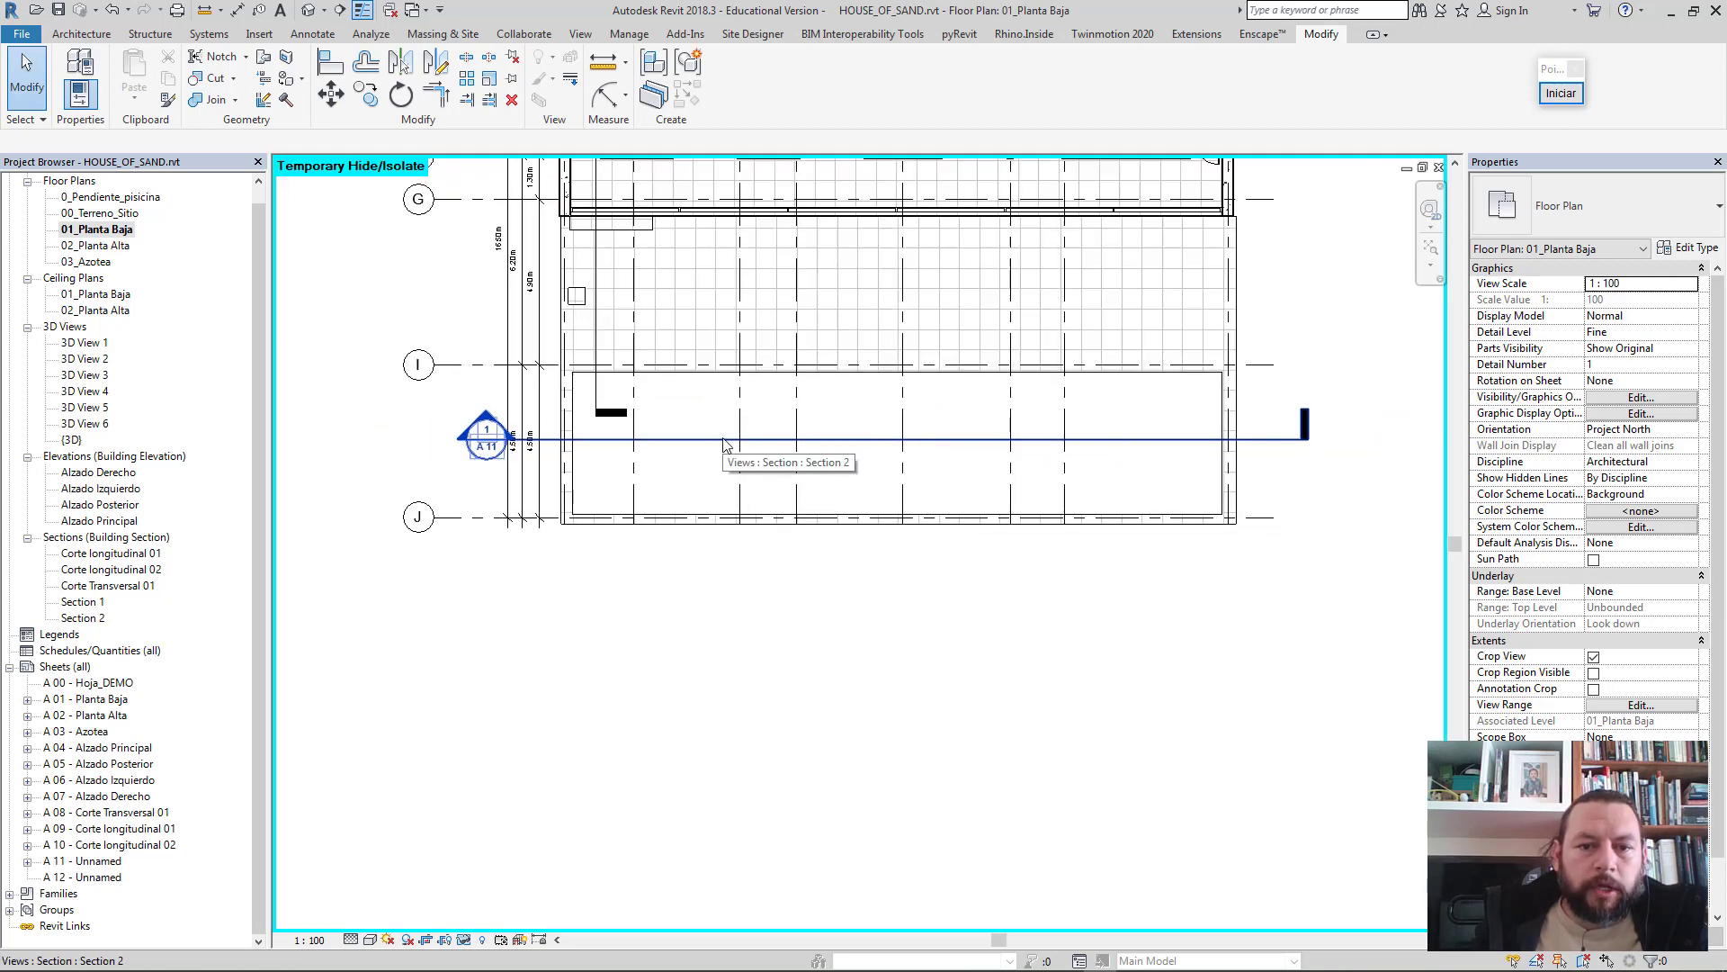
scroll(727, 441, "up", 2)
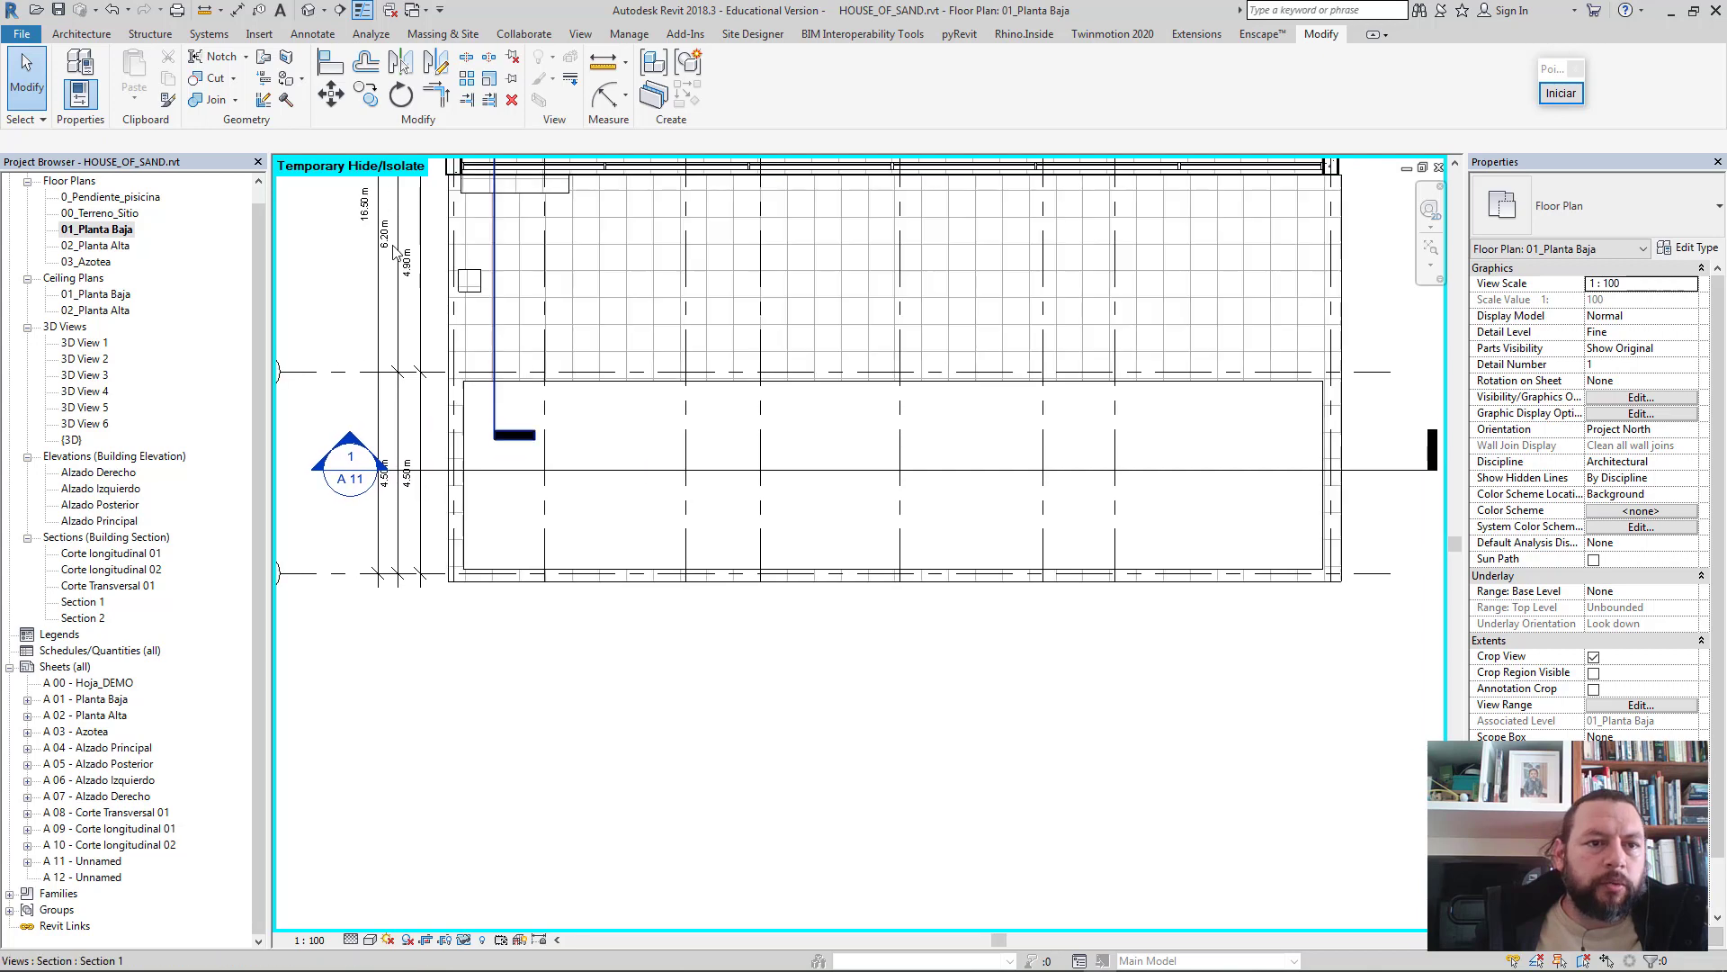
- Create an in-place Generic Models family named 'Volumen de agua piscina'
left_click(83, 37)
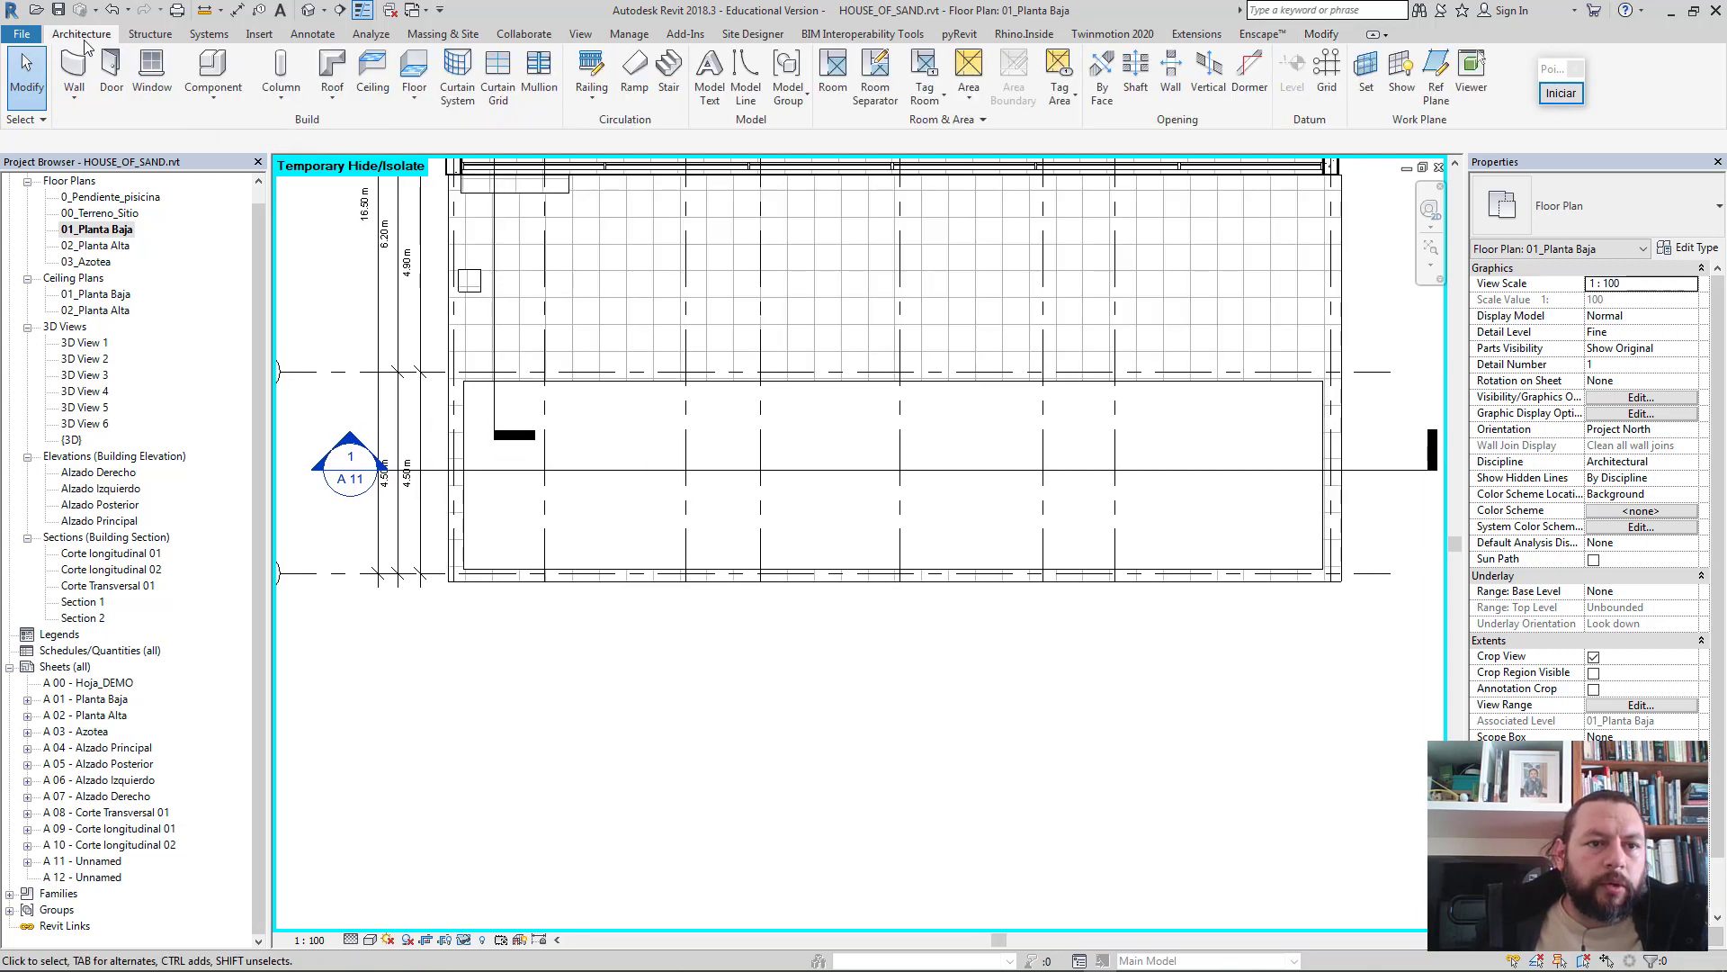
left_click(185, 97)
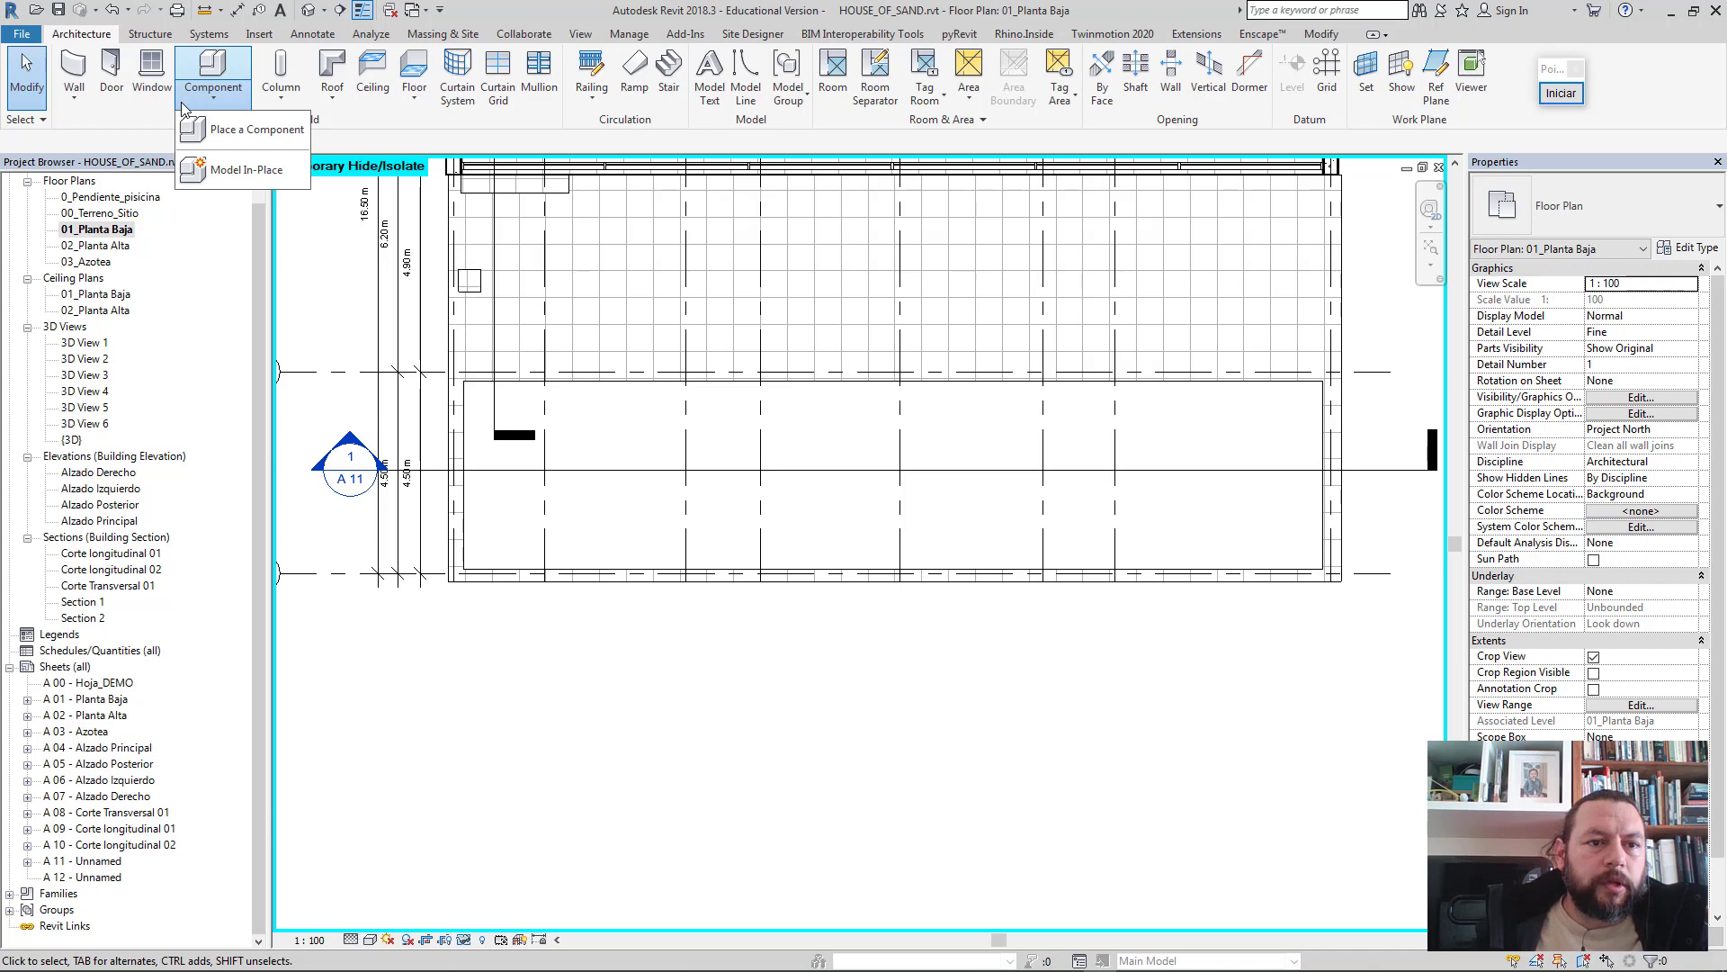
left_click(236, 177)
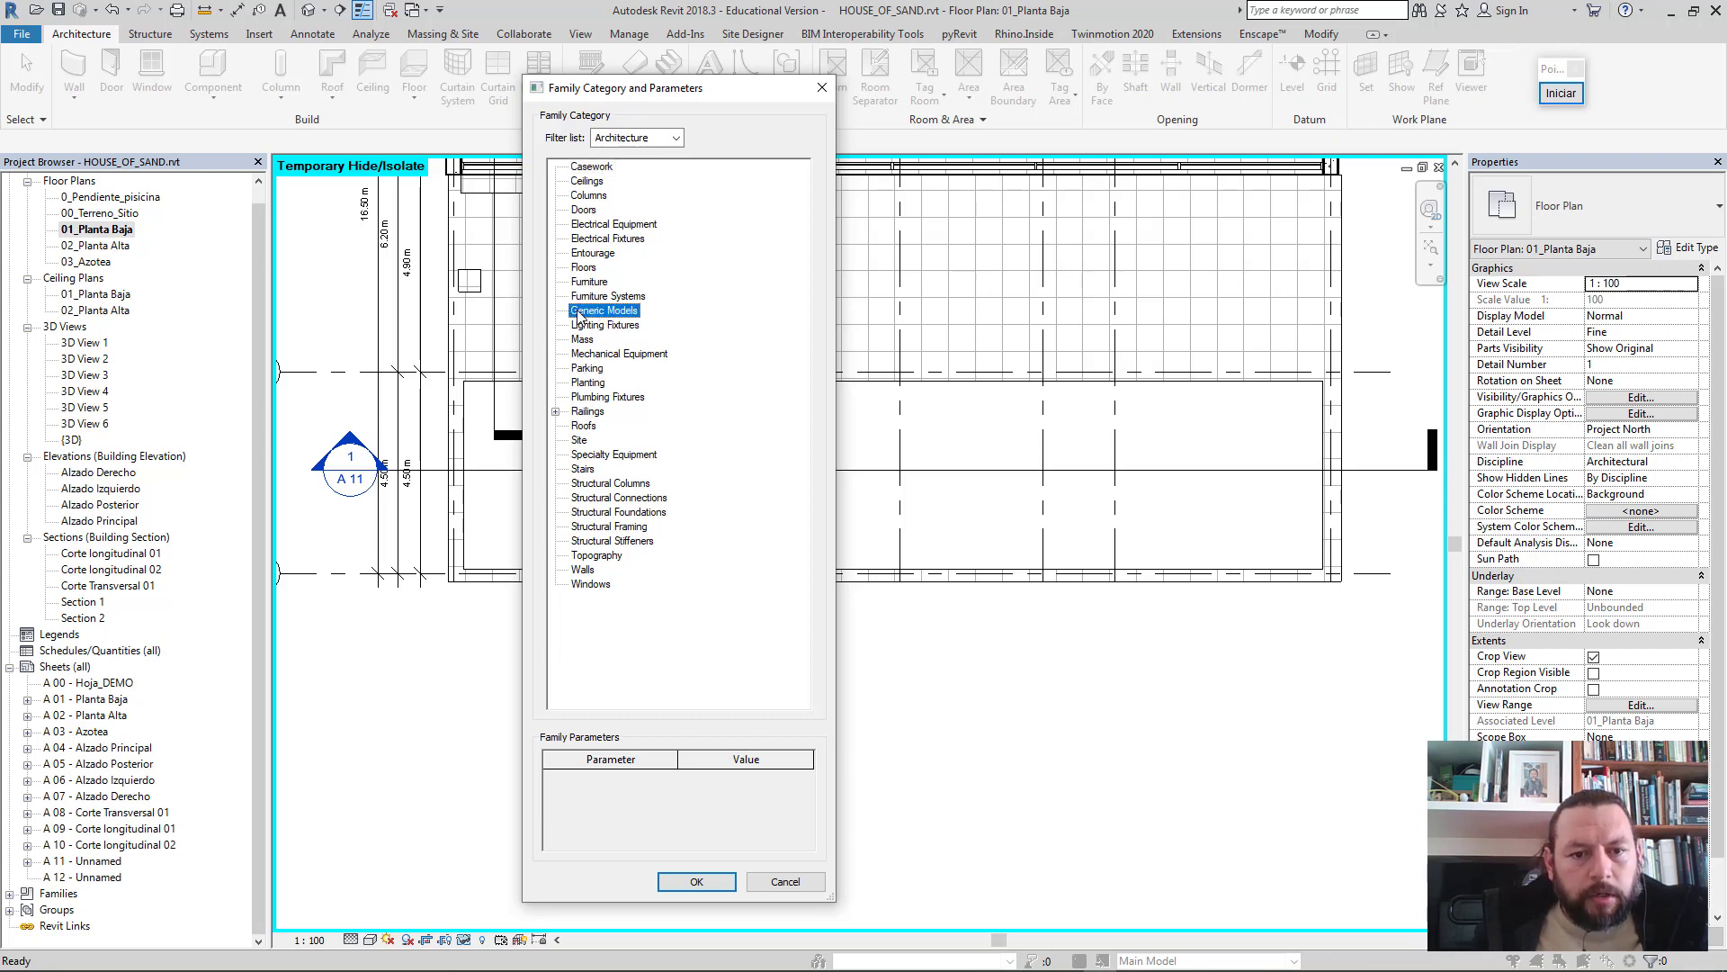
left_click(698, 882)
type("Volumen de agua piscina")
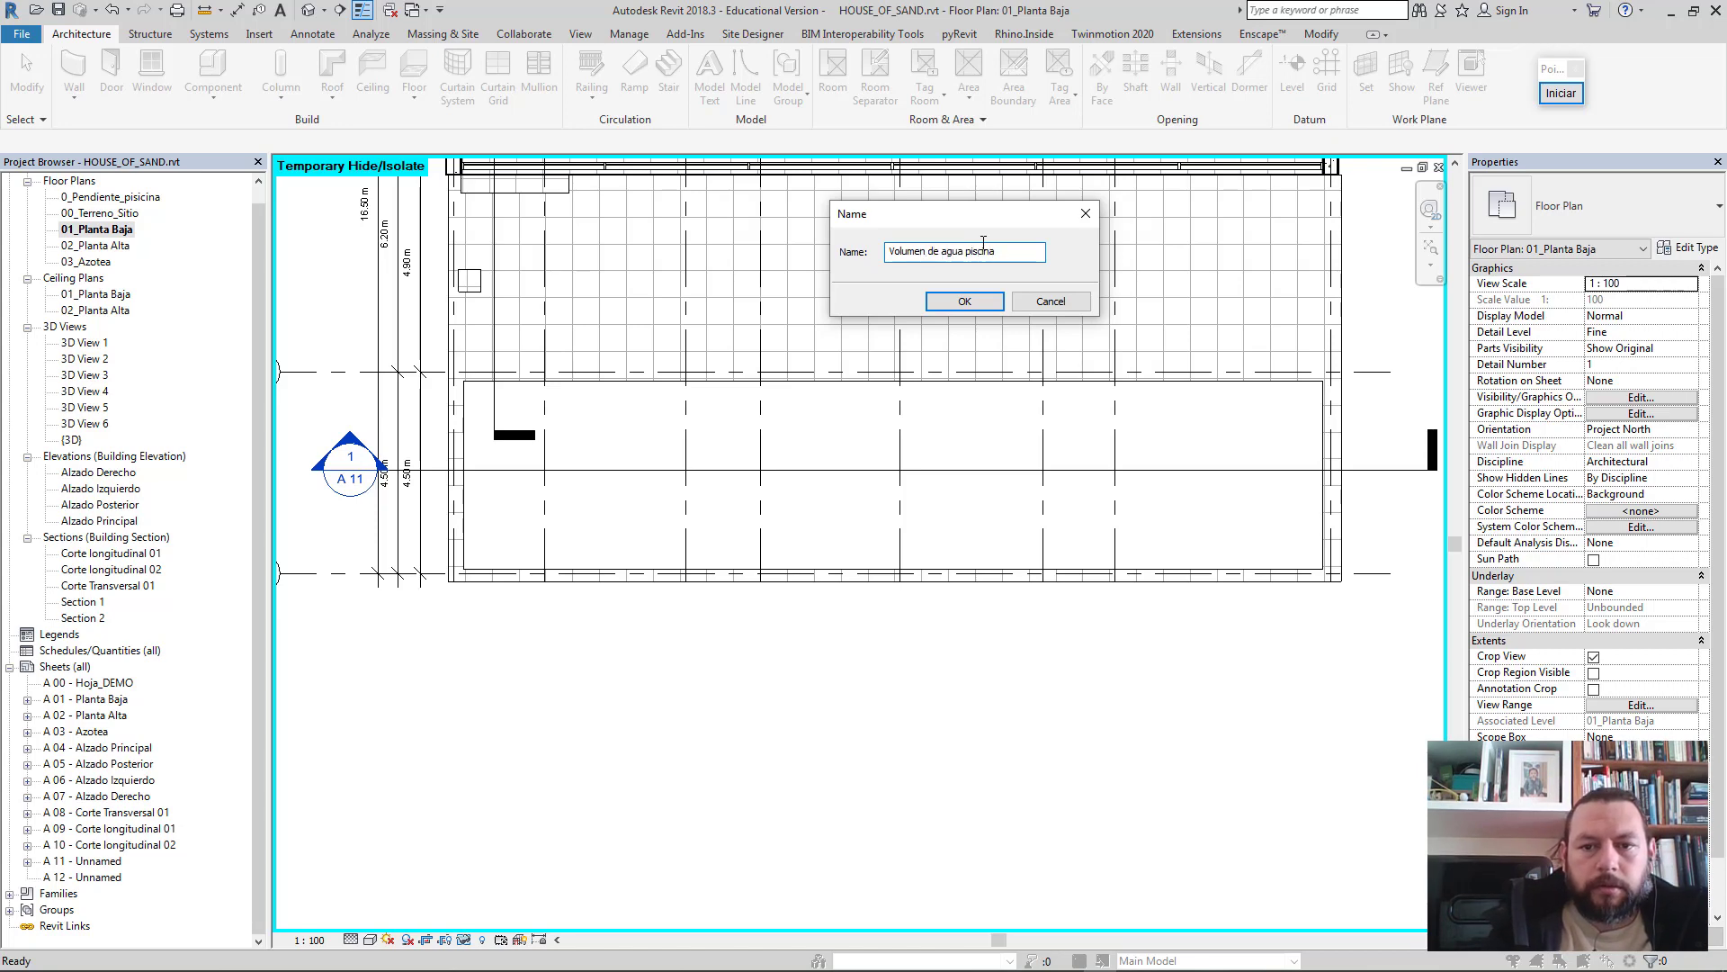
key("Return")
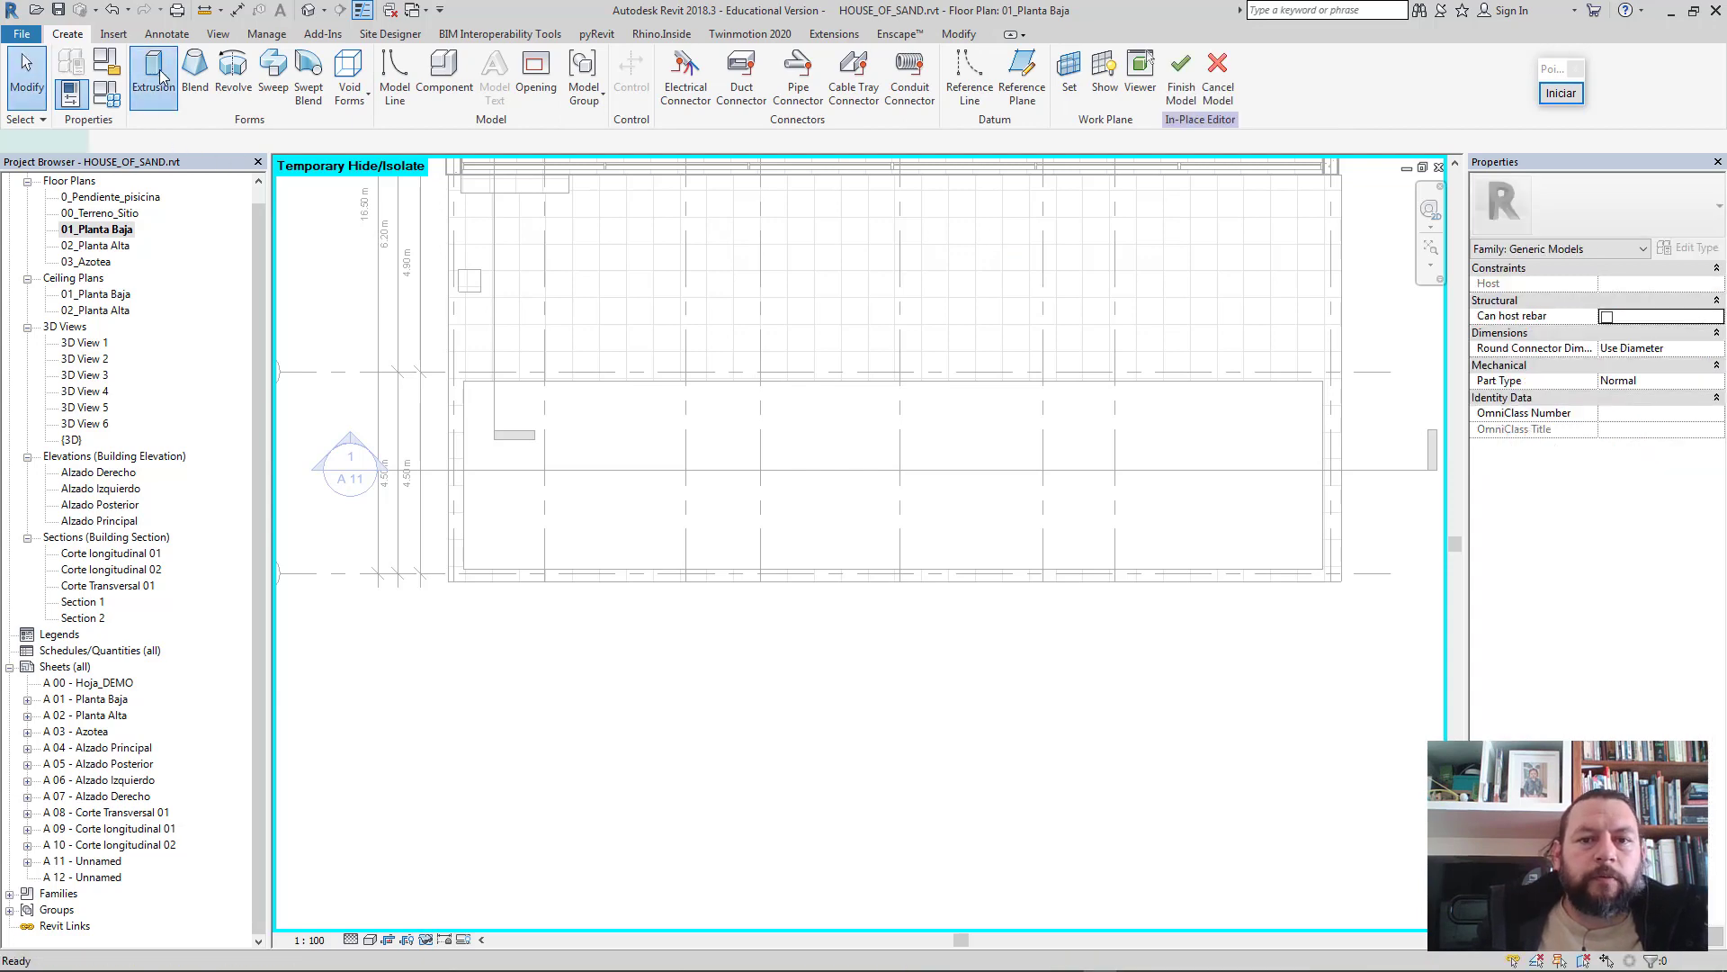
- Sketch a rectangular extrusion over the pool outline, from -2.1 start to 0 end
left_click(155, 77)
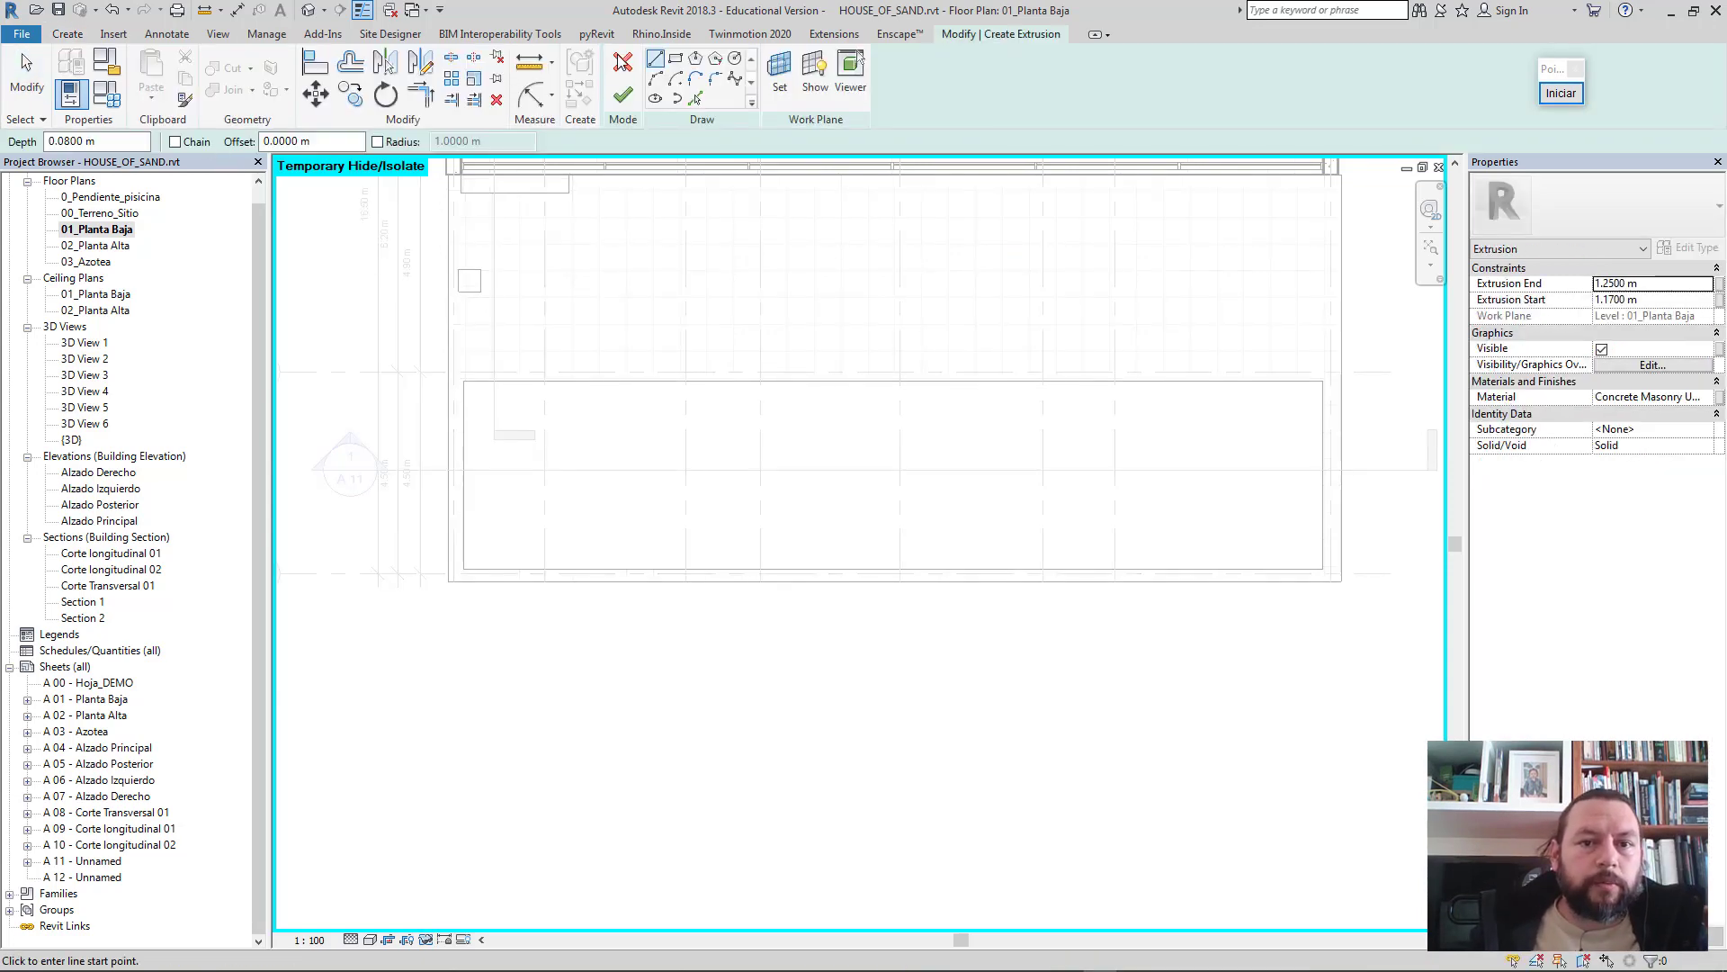
left_click(676, 60)
left_click(463, 382)
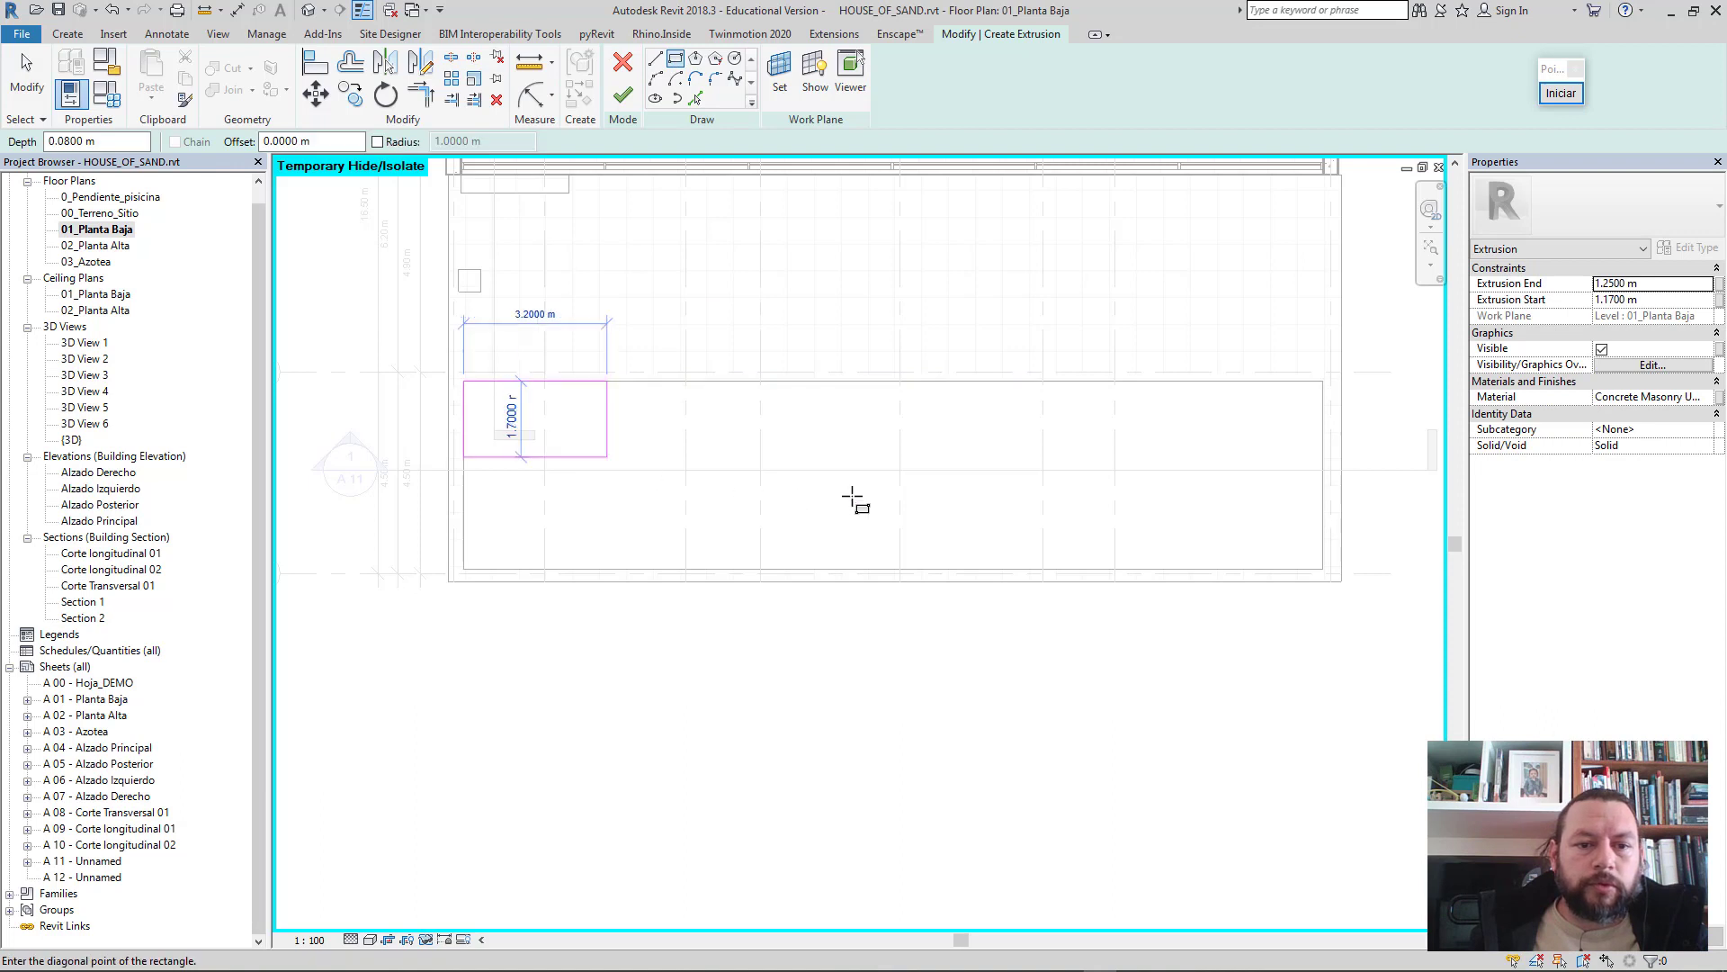
left_click(1323, 568)
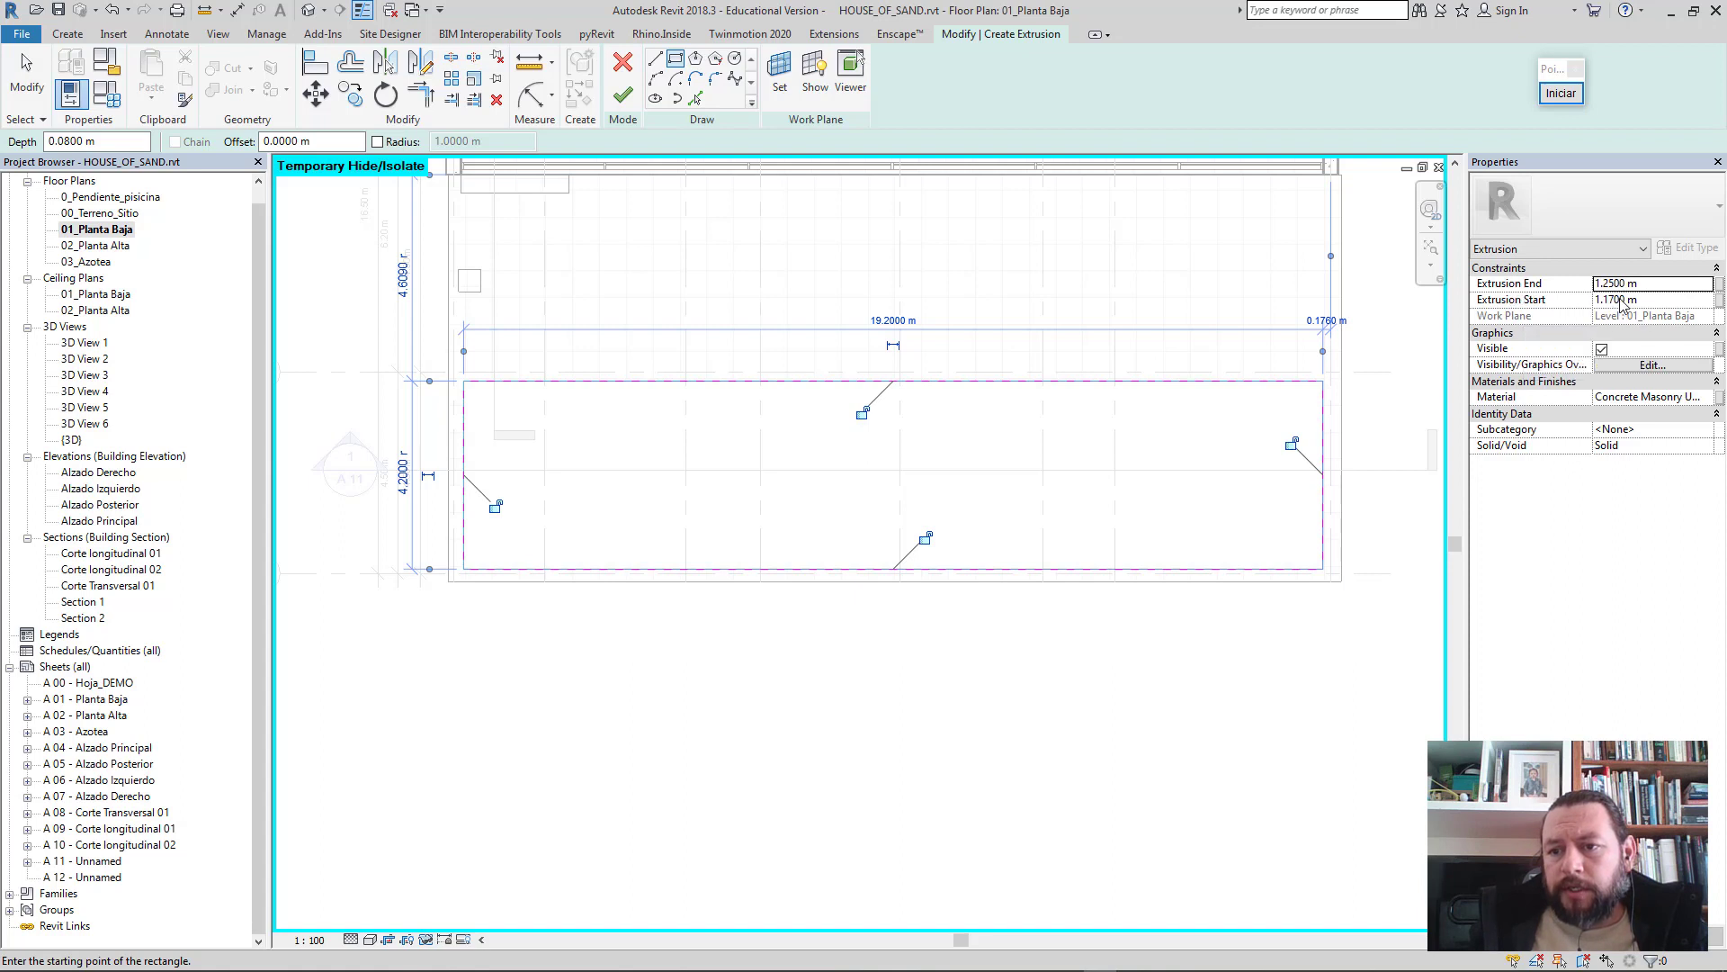
left_click(1655, 300)
type("0")
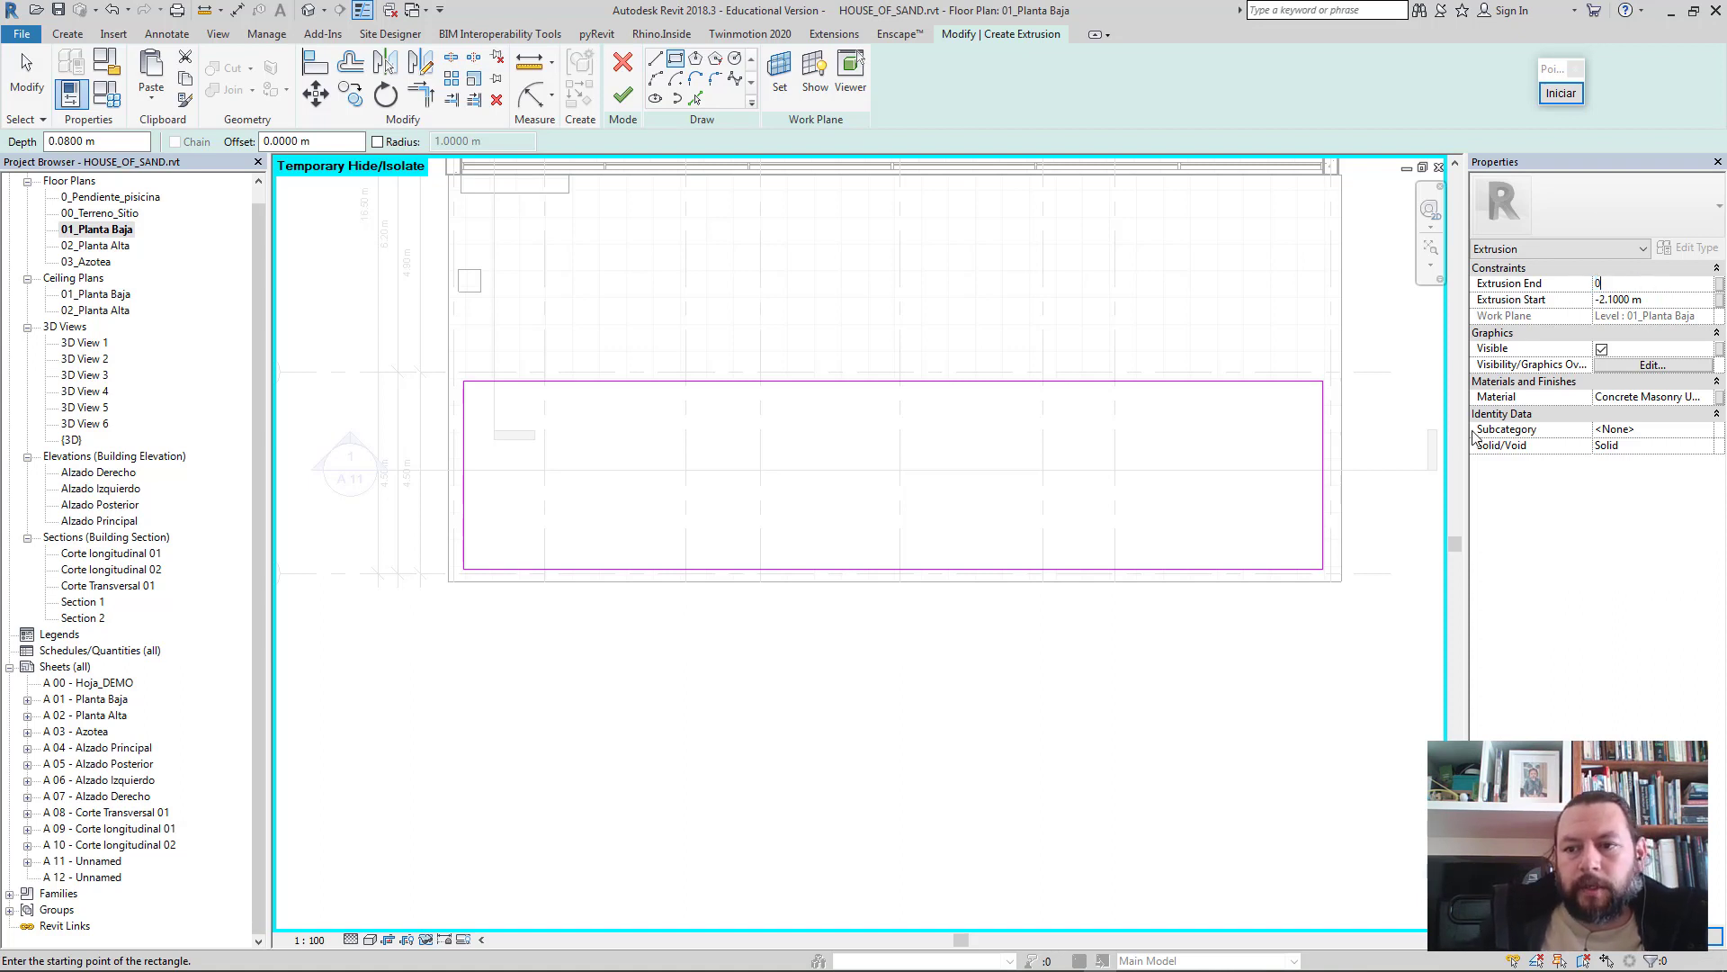
key("Return")
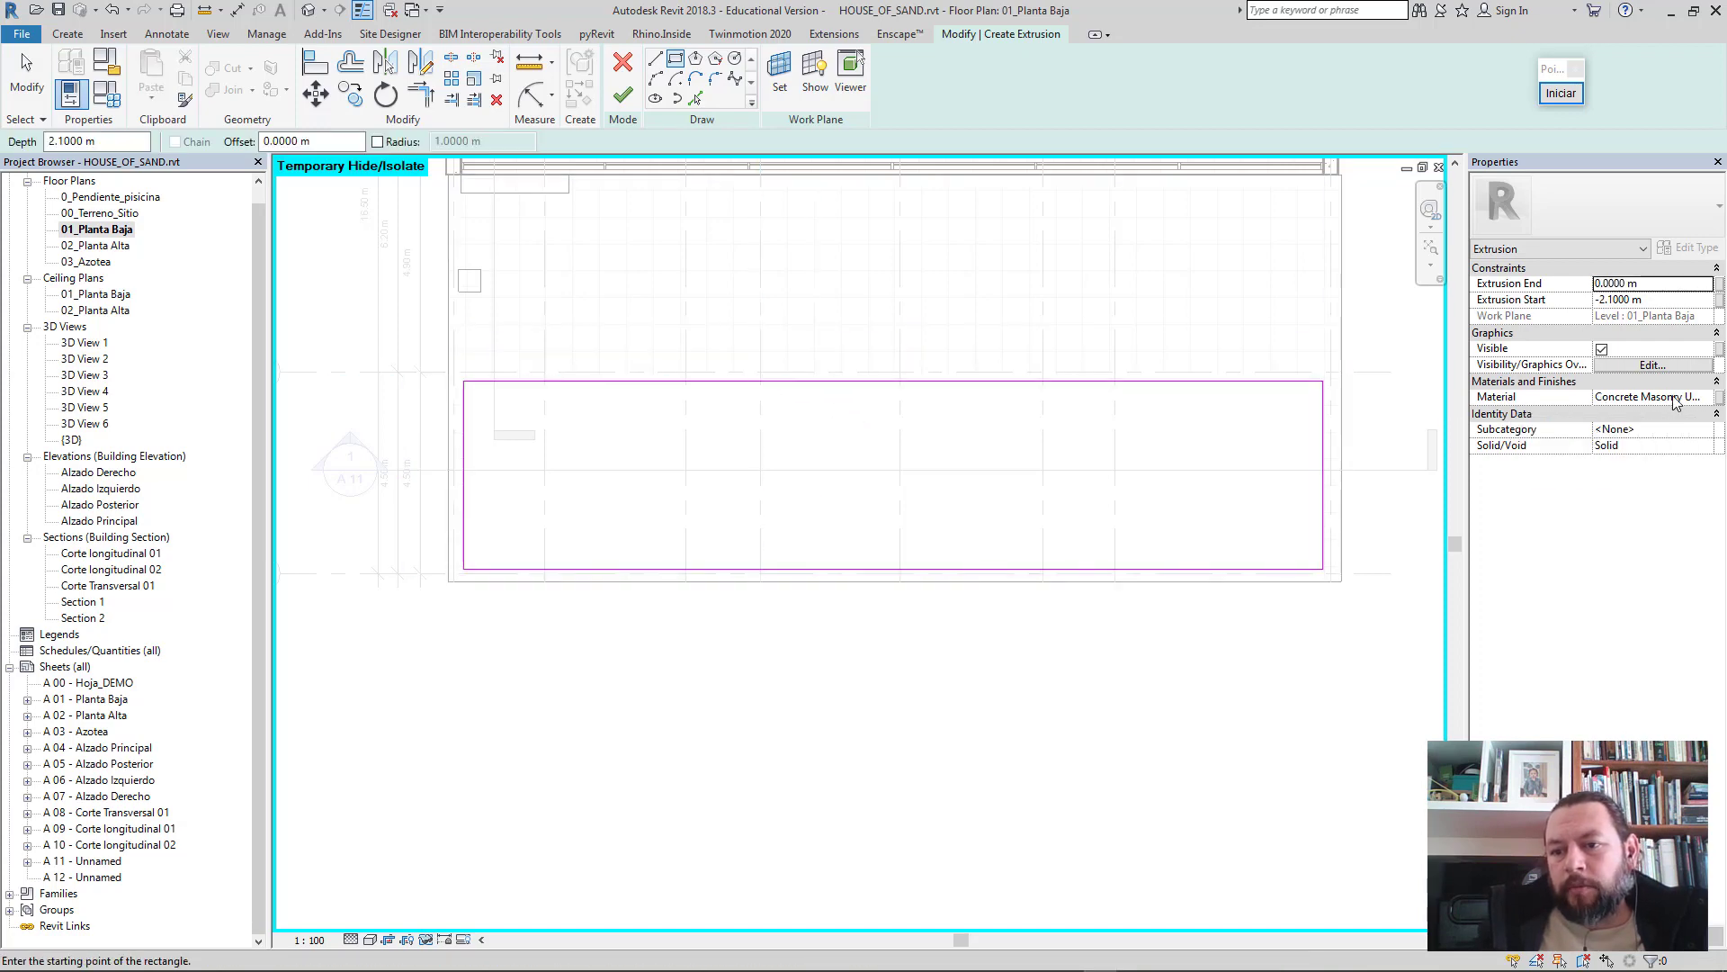
- Assign the Water material to the extrusion and finish the in-place water model
left_click(1706, 402)
left_click(1707, 397)
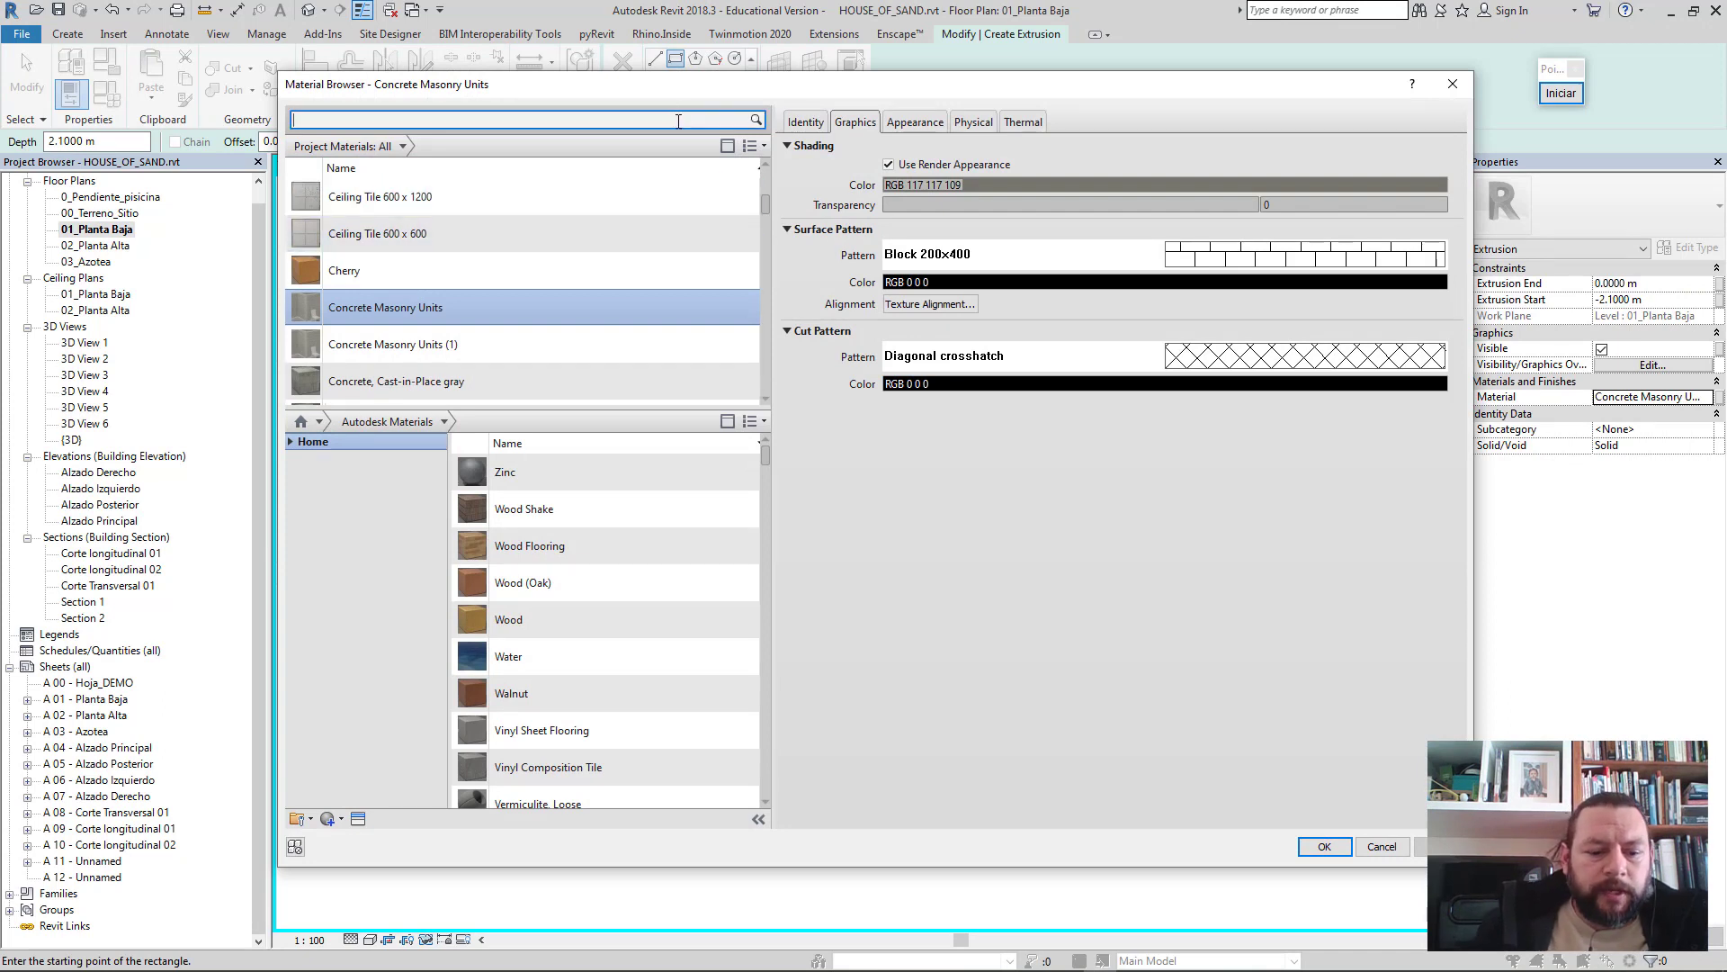
type("water")
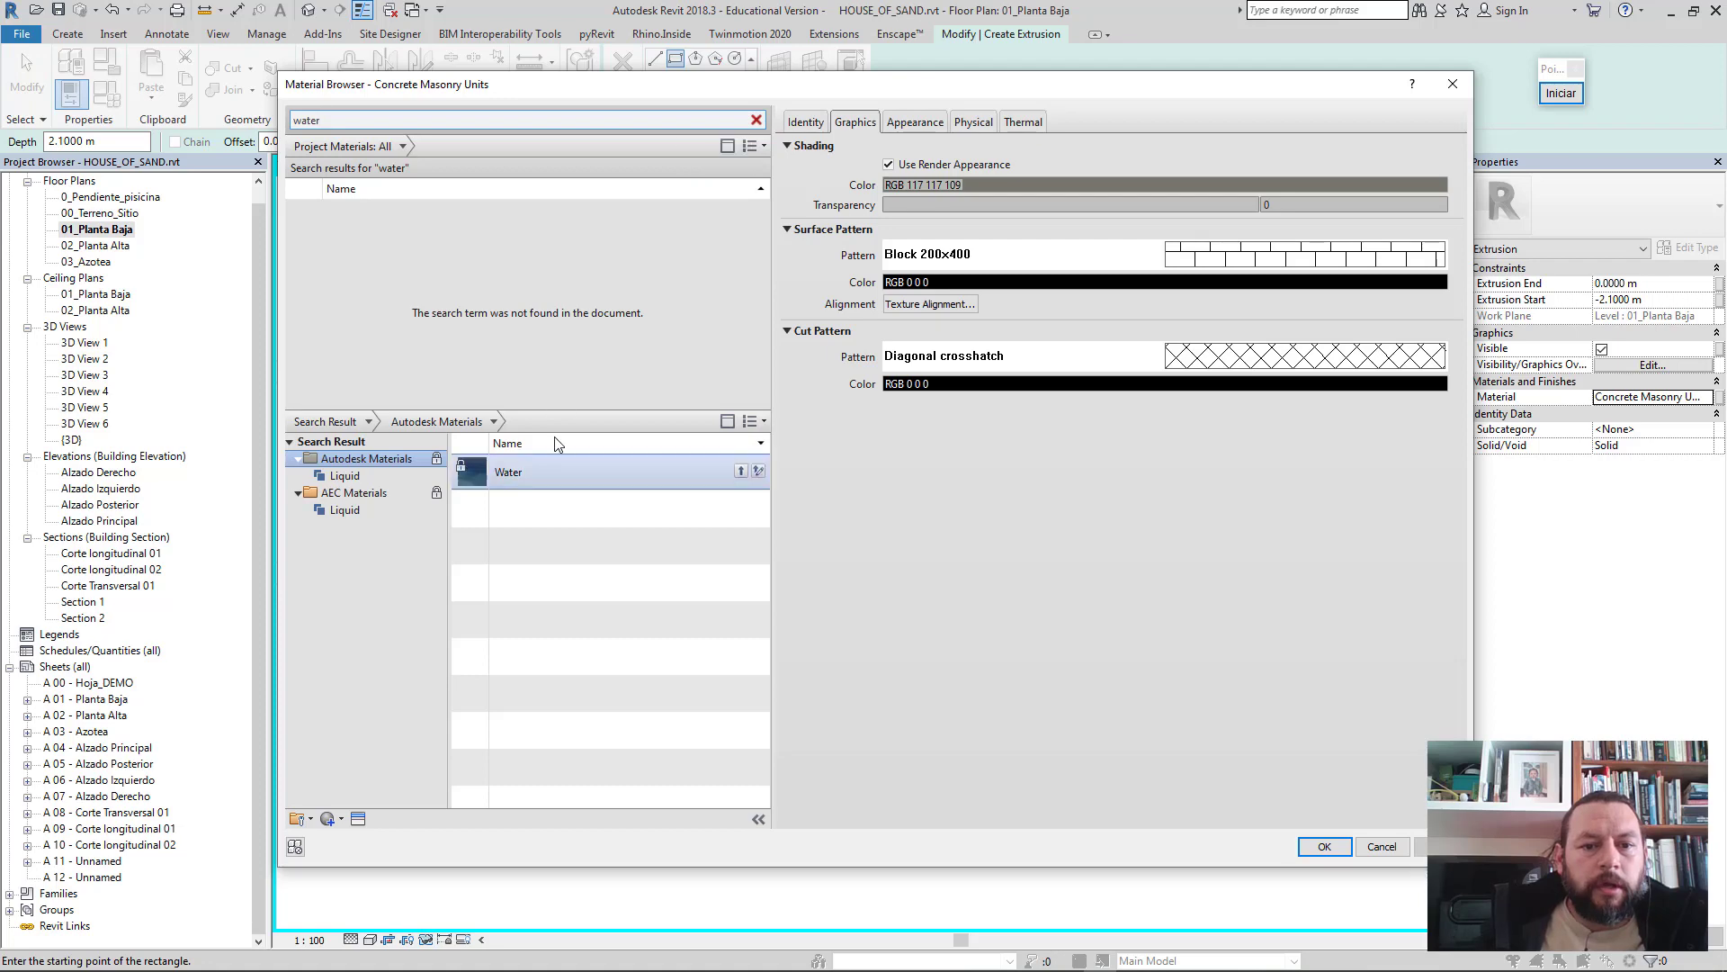
left_click(741, 471)
double_click(364, 214)
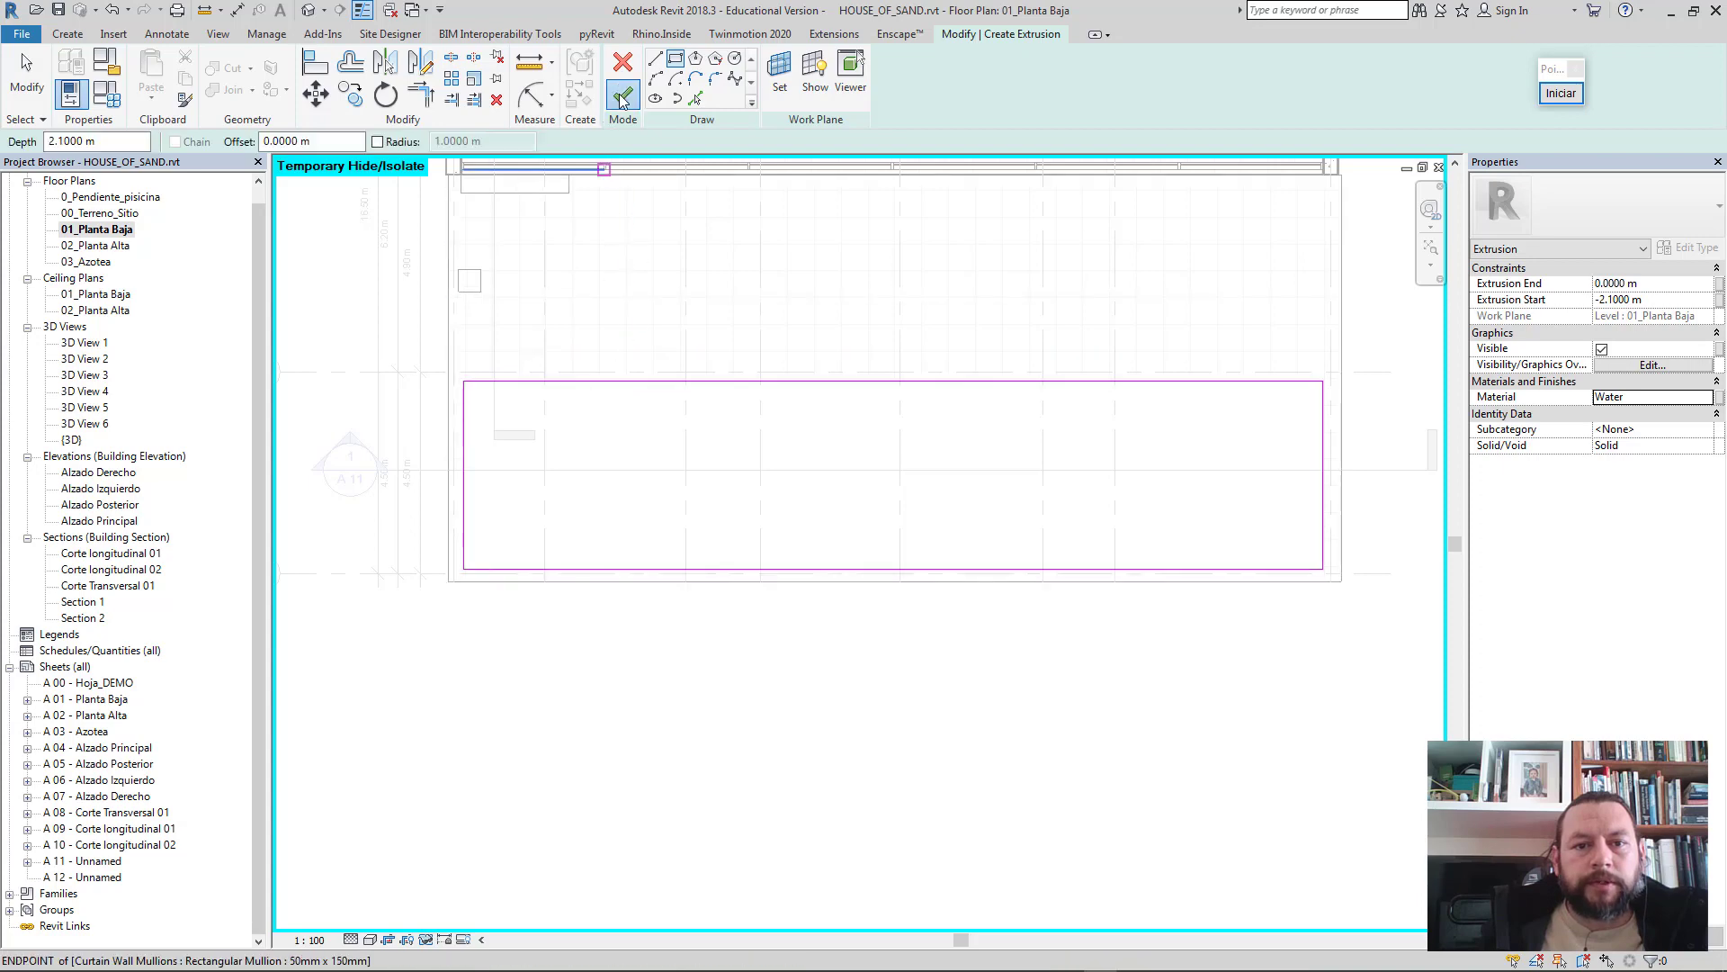
left_click(621, 101)
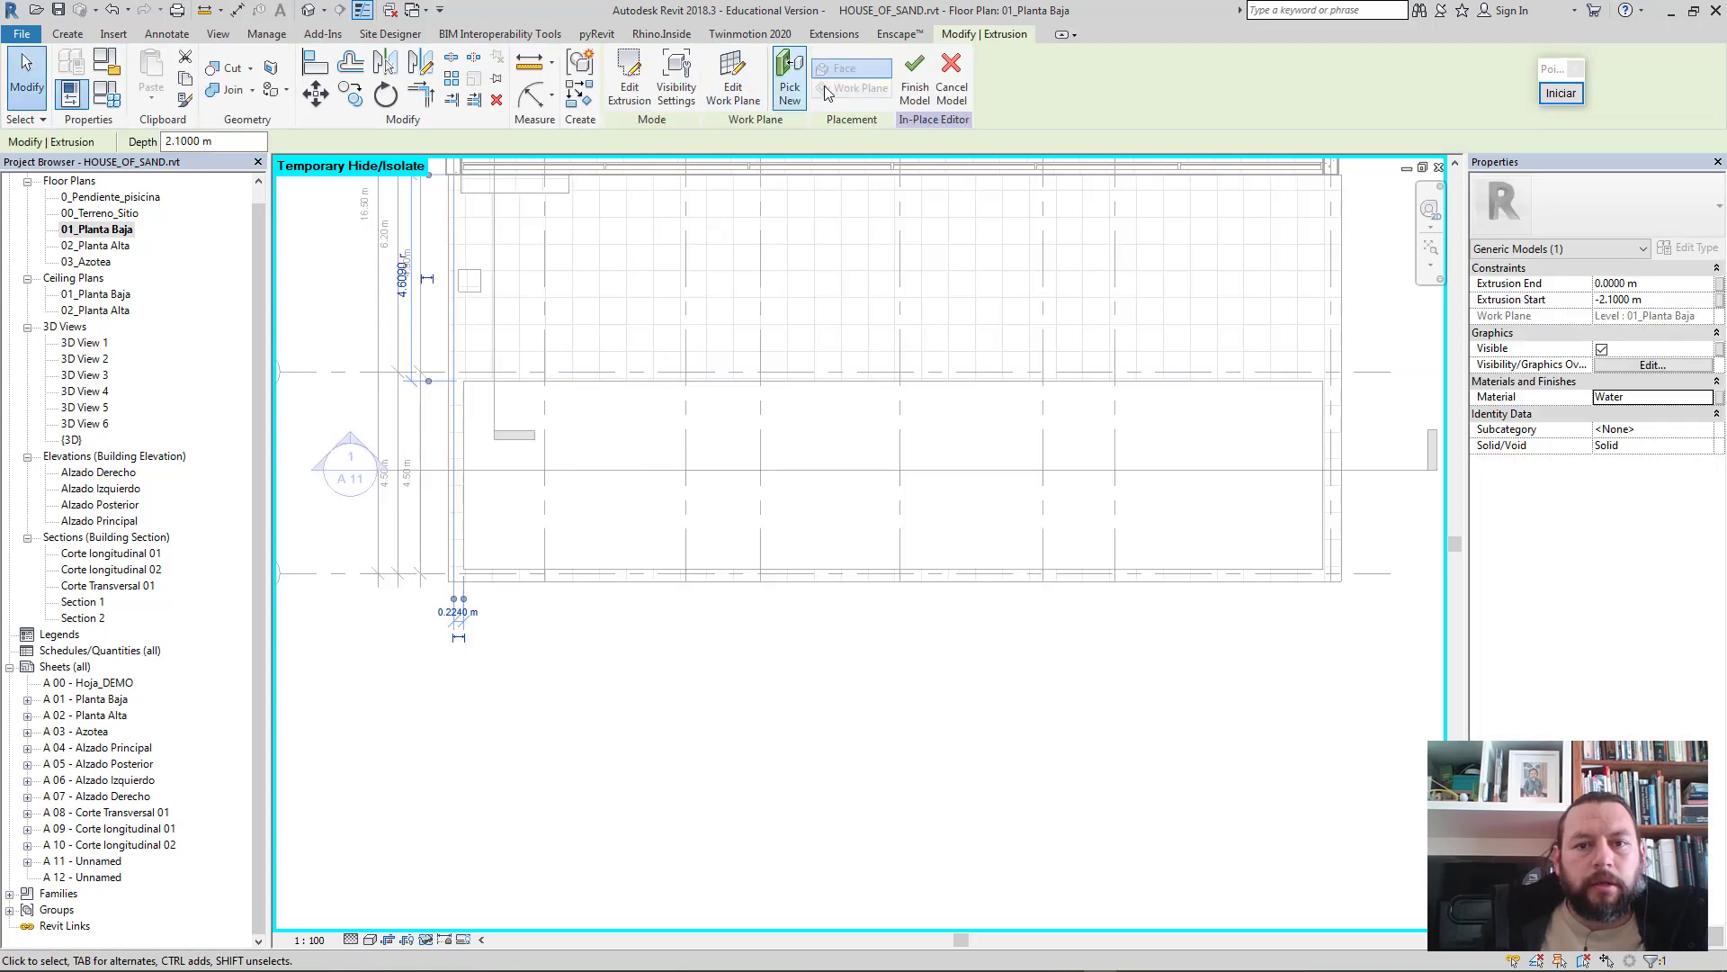
left_click(915, 82)
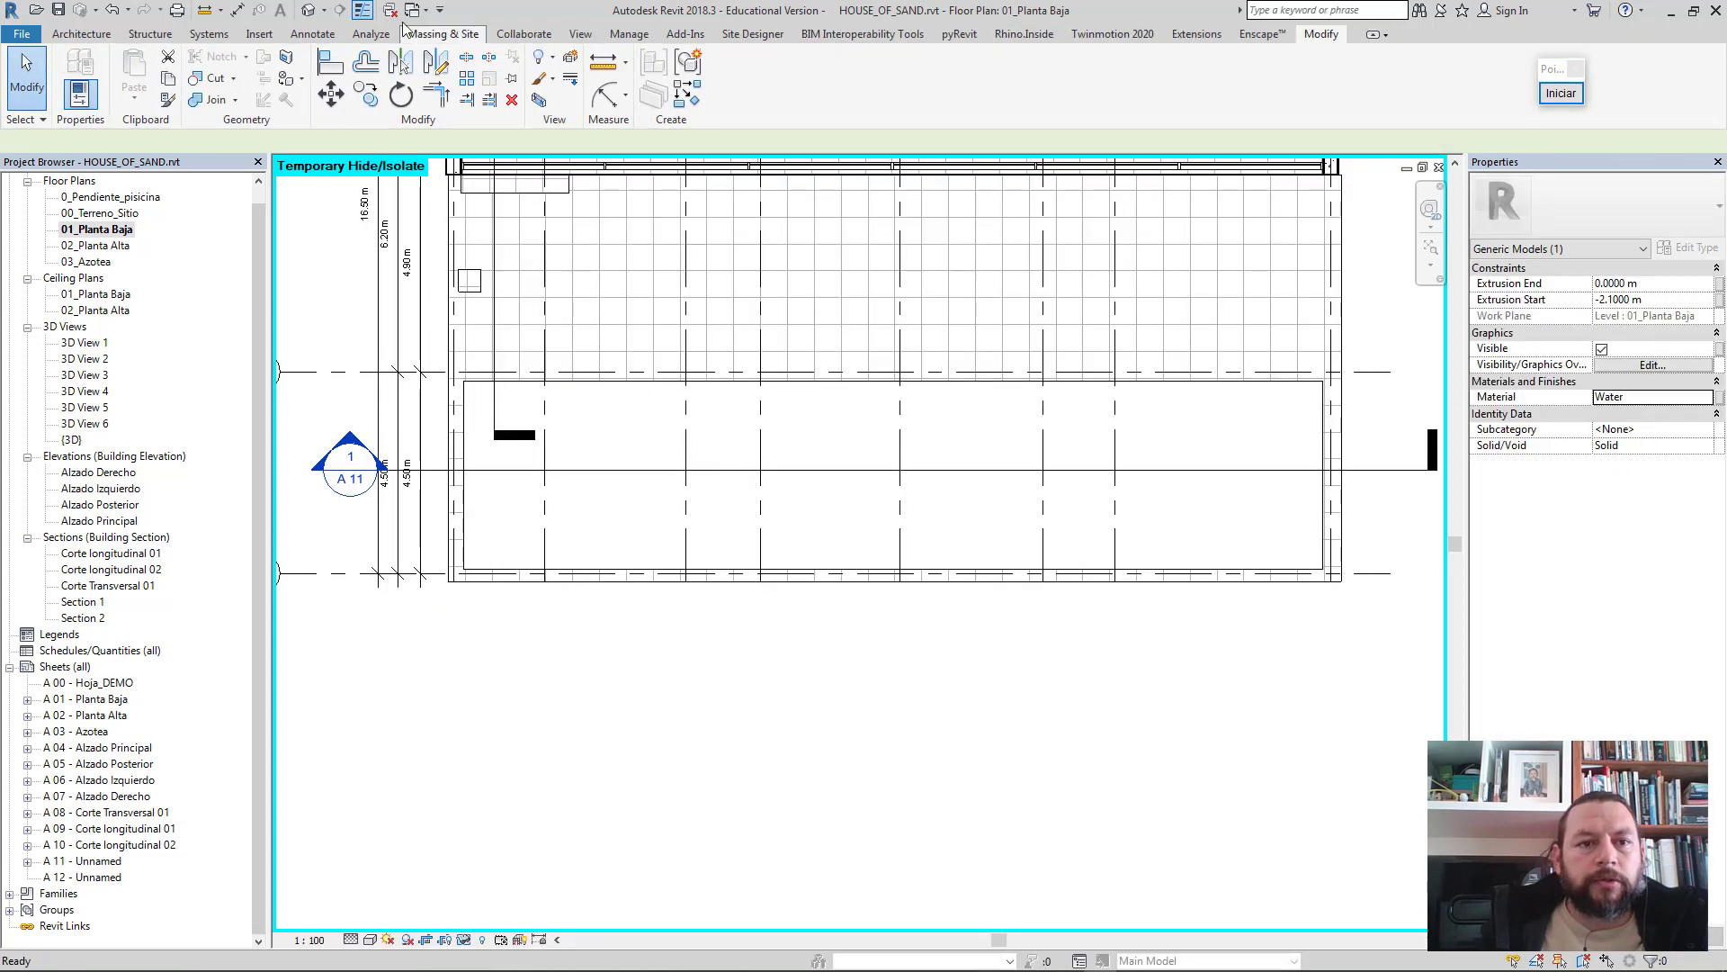
- In the default 3D view, select the water volume and stretch its height to fit the pool
left_click(308, 11)
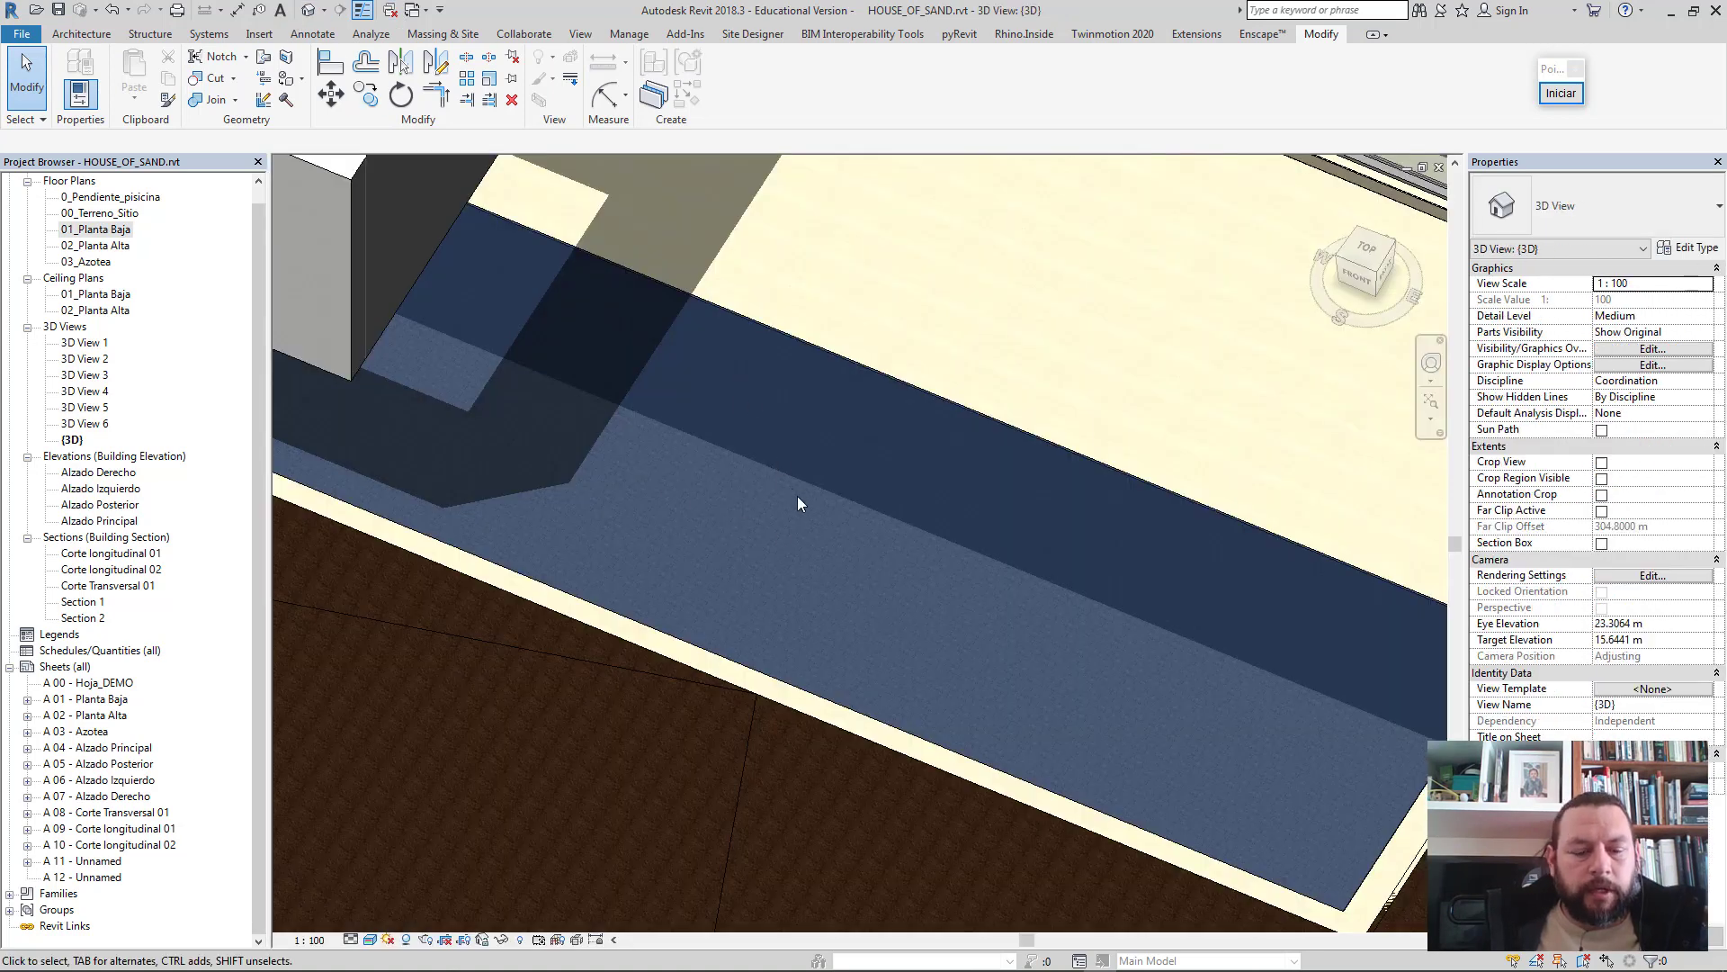
mouse_move(797, 495)
middle_mouse_down("shift")
mouse_move(724, 299)
mouse_move(592, 388)
middle_mouse_up("shift")
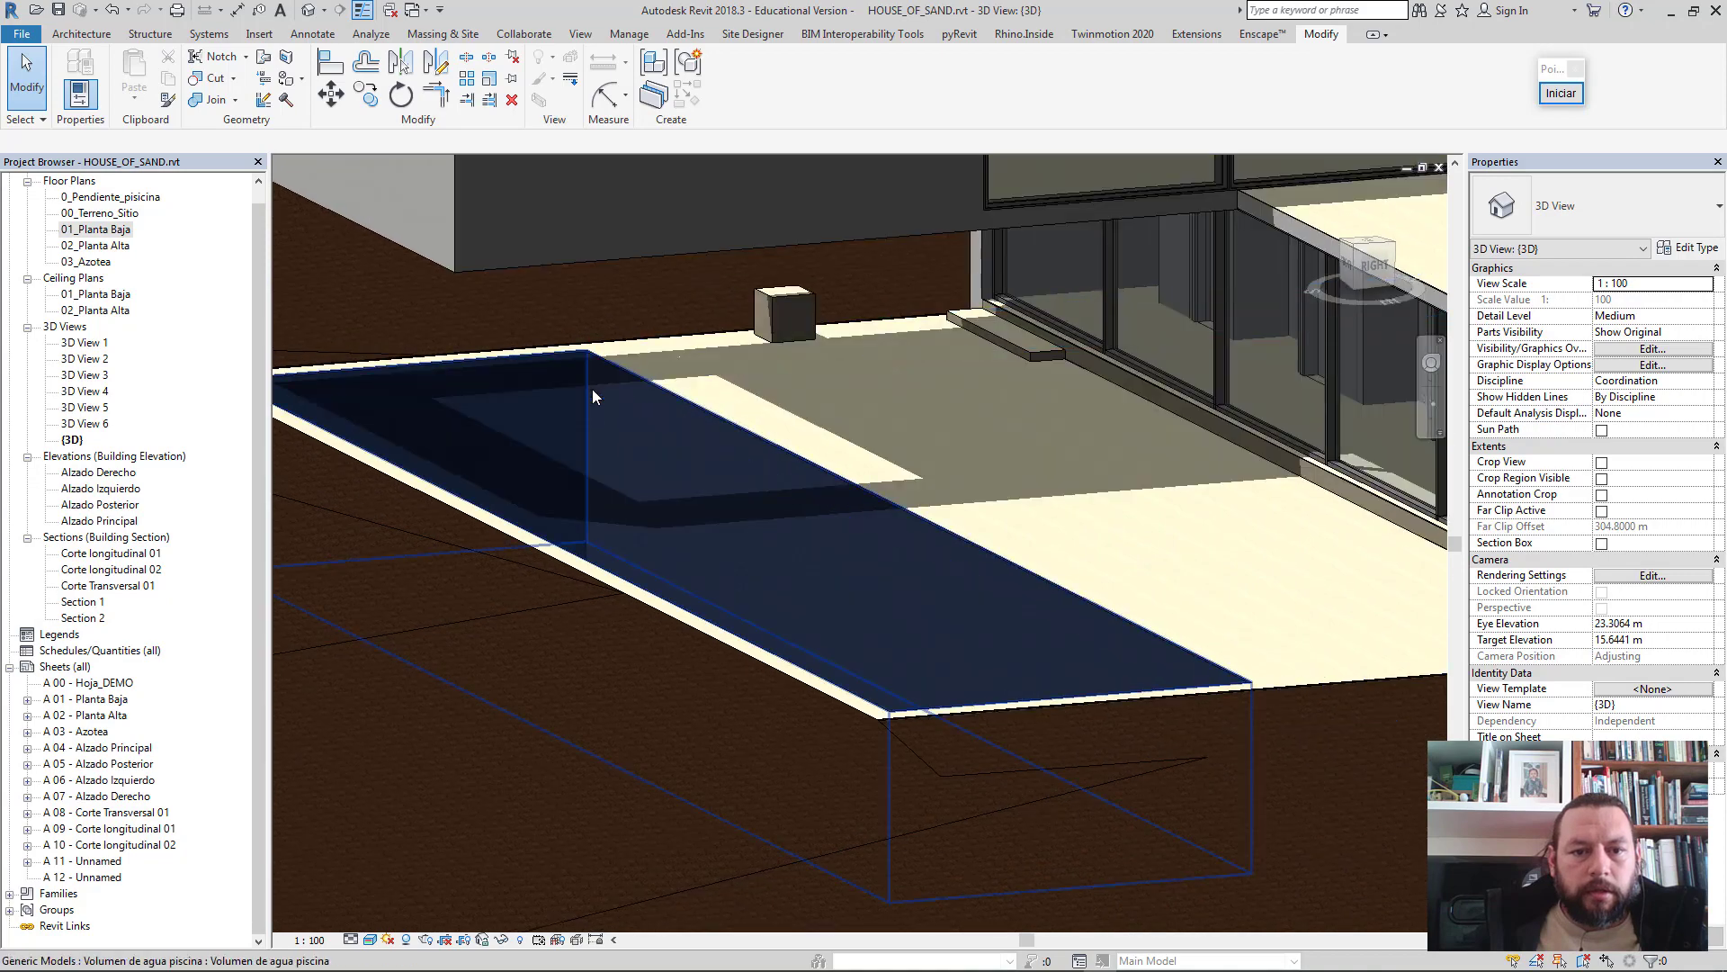
scroll(763, 513, "up", 2)
scroll(763, 507, "up", 3)
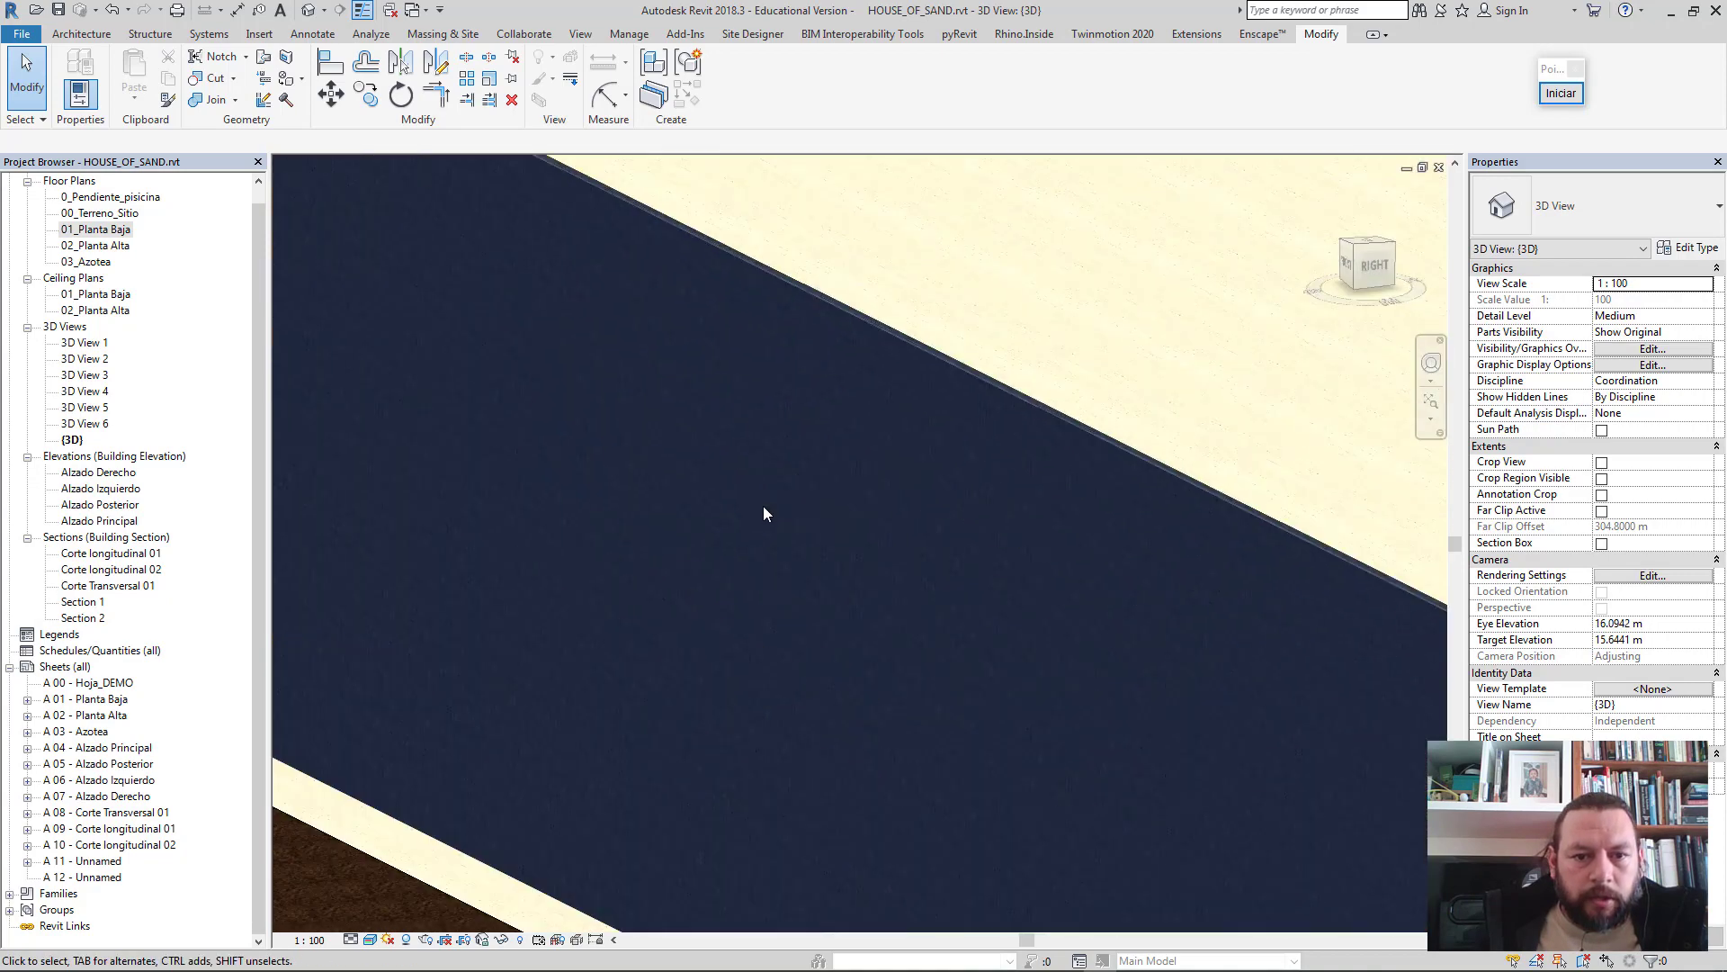
scroll(756, 506, "up", 2)
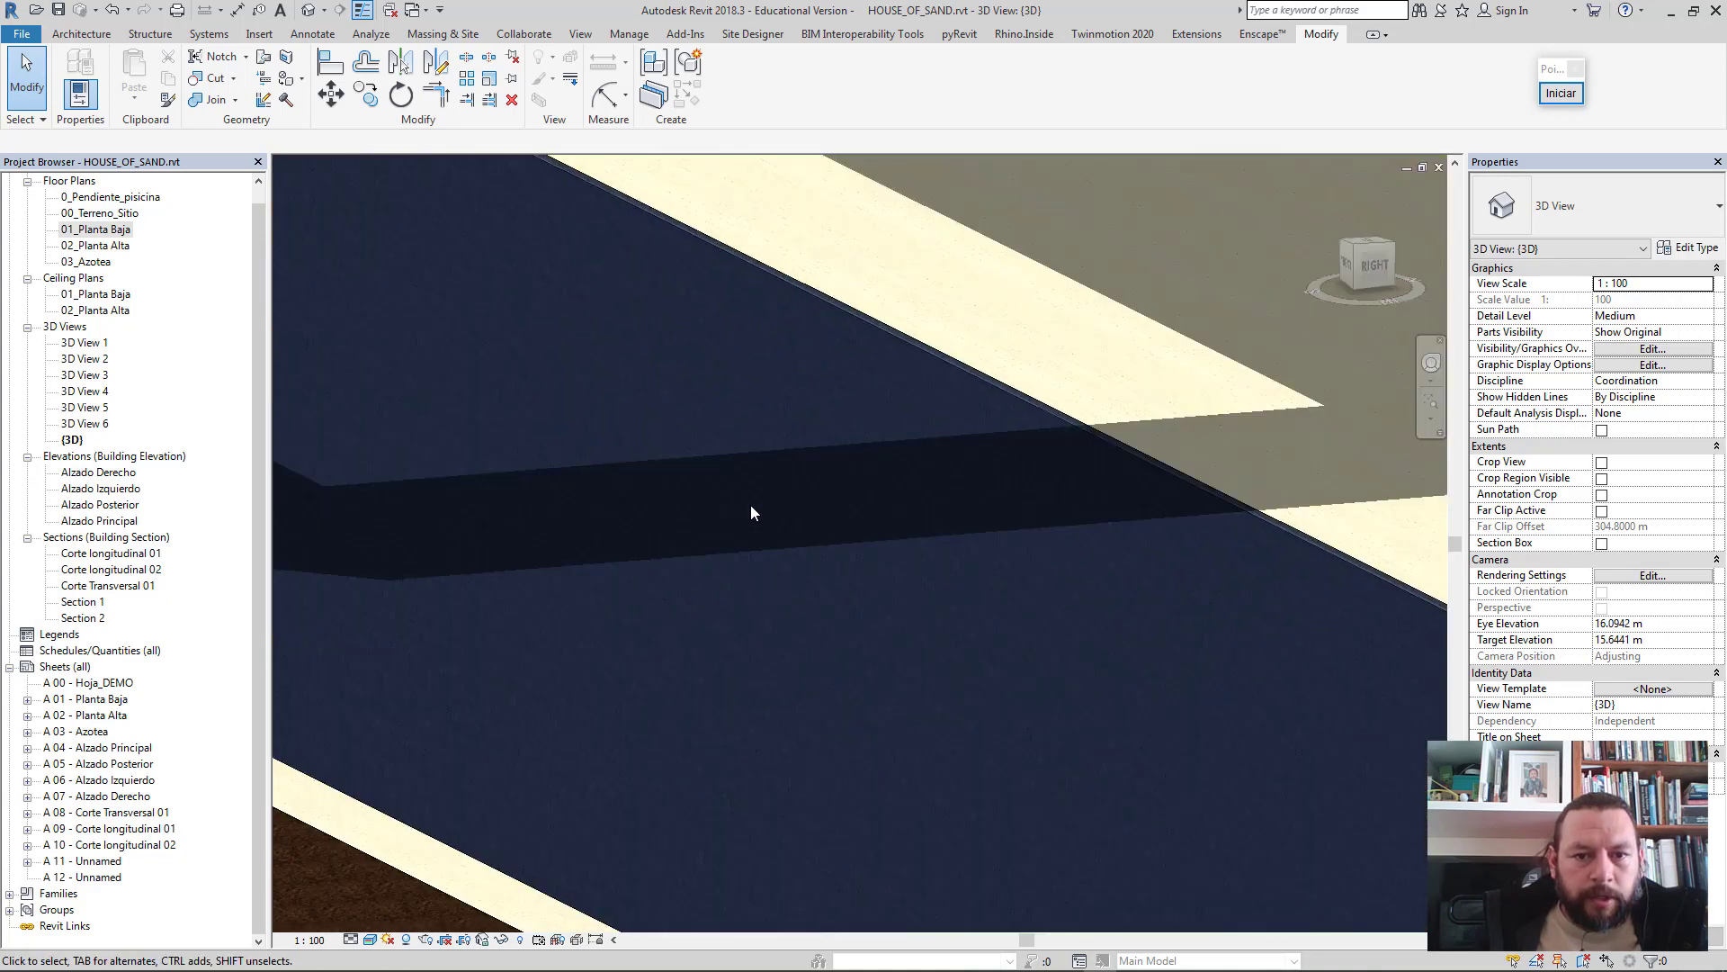
left_click(947, 361)
scroll(733, 585, "up", 2)
middle_click_drag(731, 592, 694, 447, "shift")
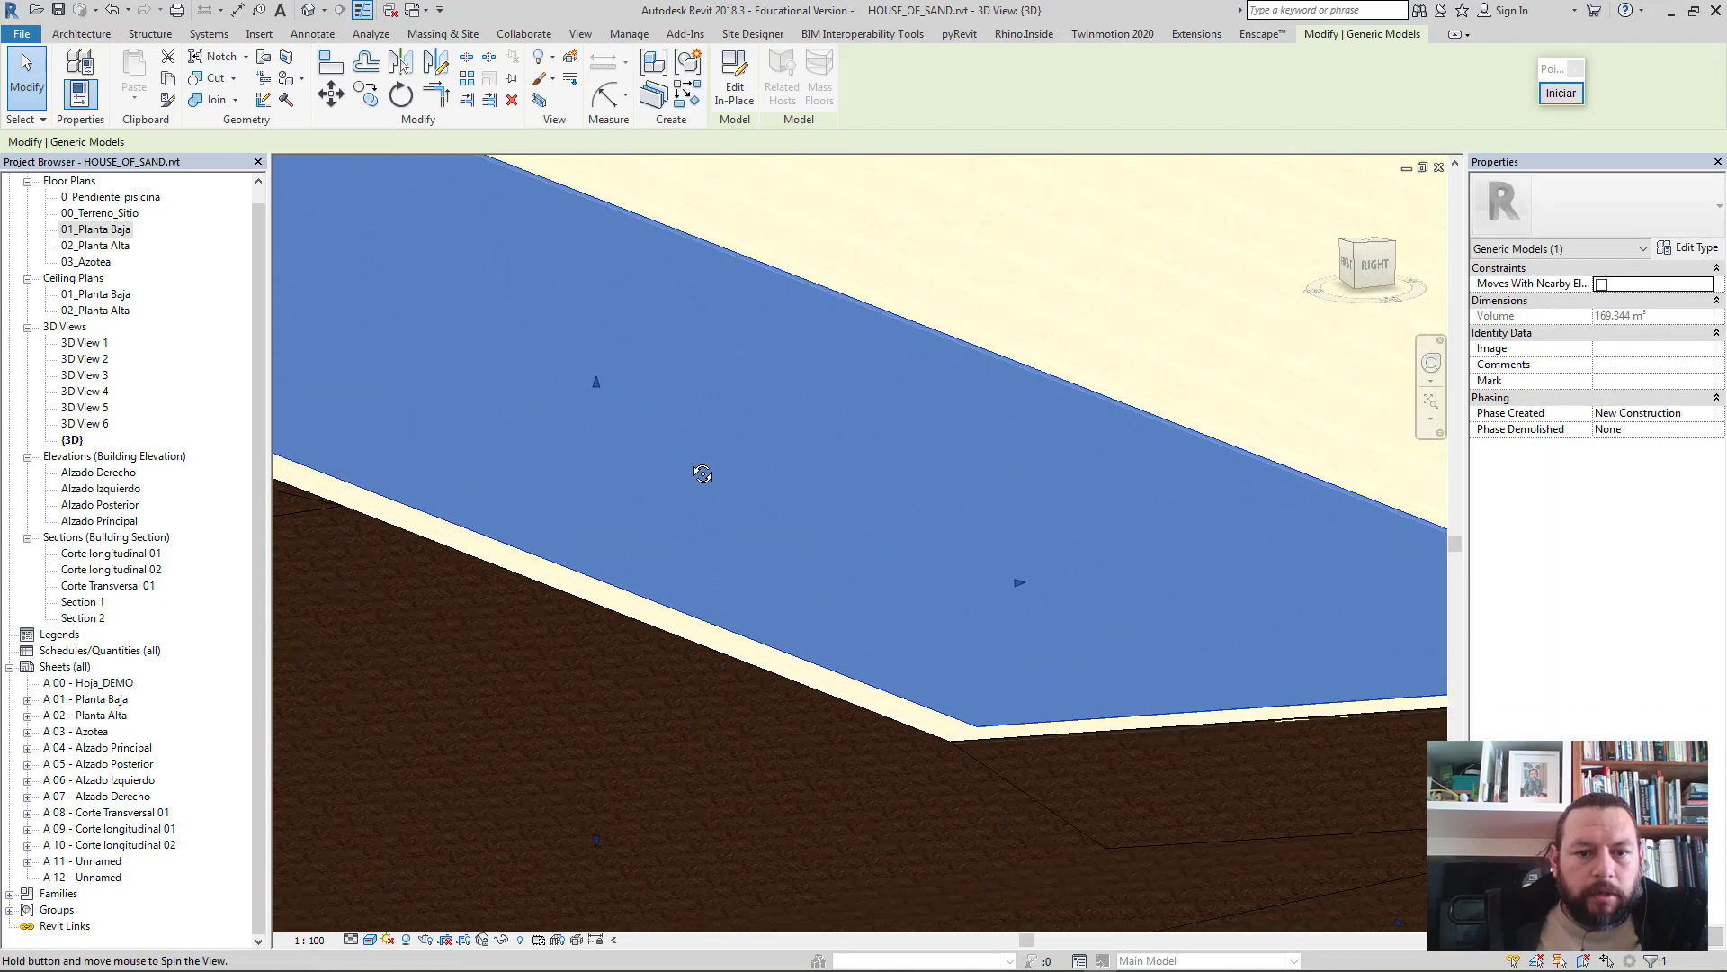
left_click_drag(596, 382, 597, 410)
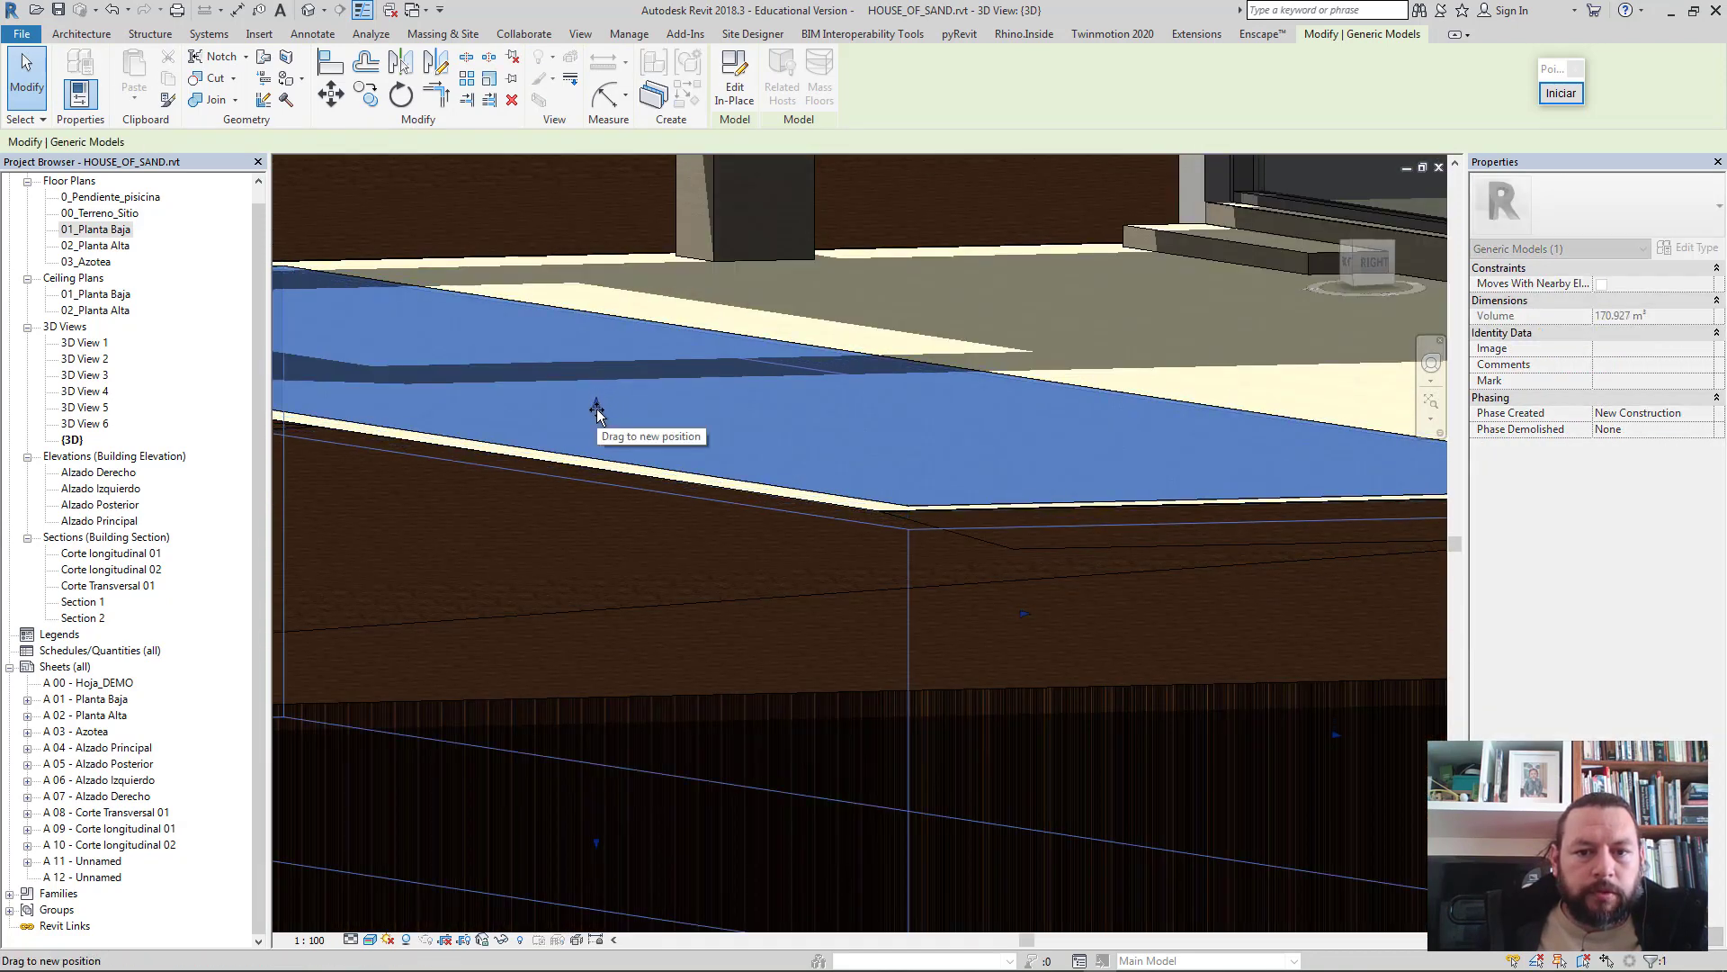
- Zoom out to a high isometric view of the whole house and clear the selection
middle_click_drag(624, 407, 657, 447, "shift")
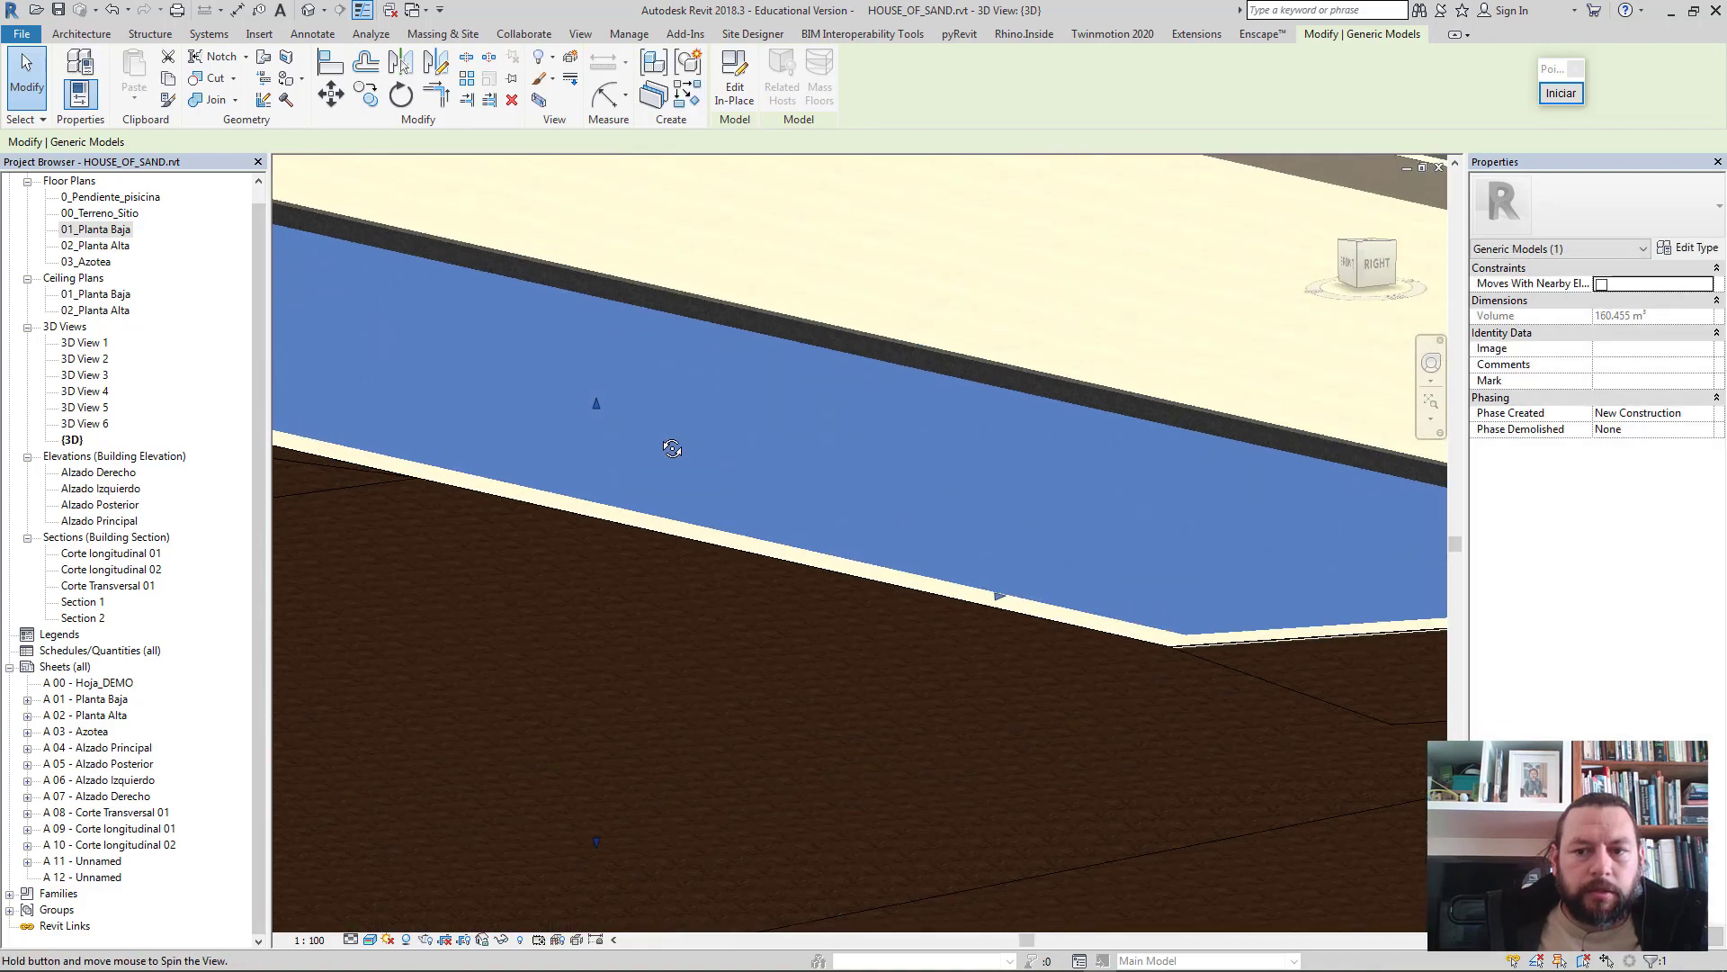
scroll(663, 464, "down", 2)
scroll(662, 461, "down", 2)
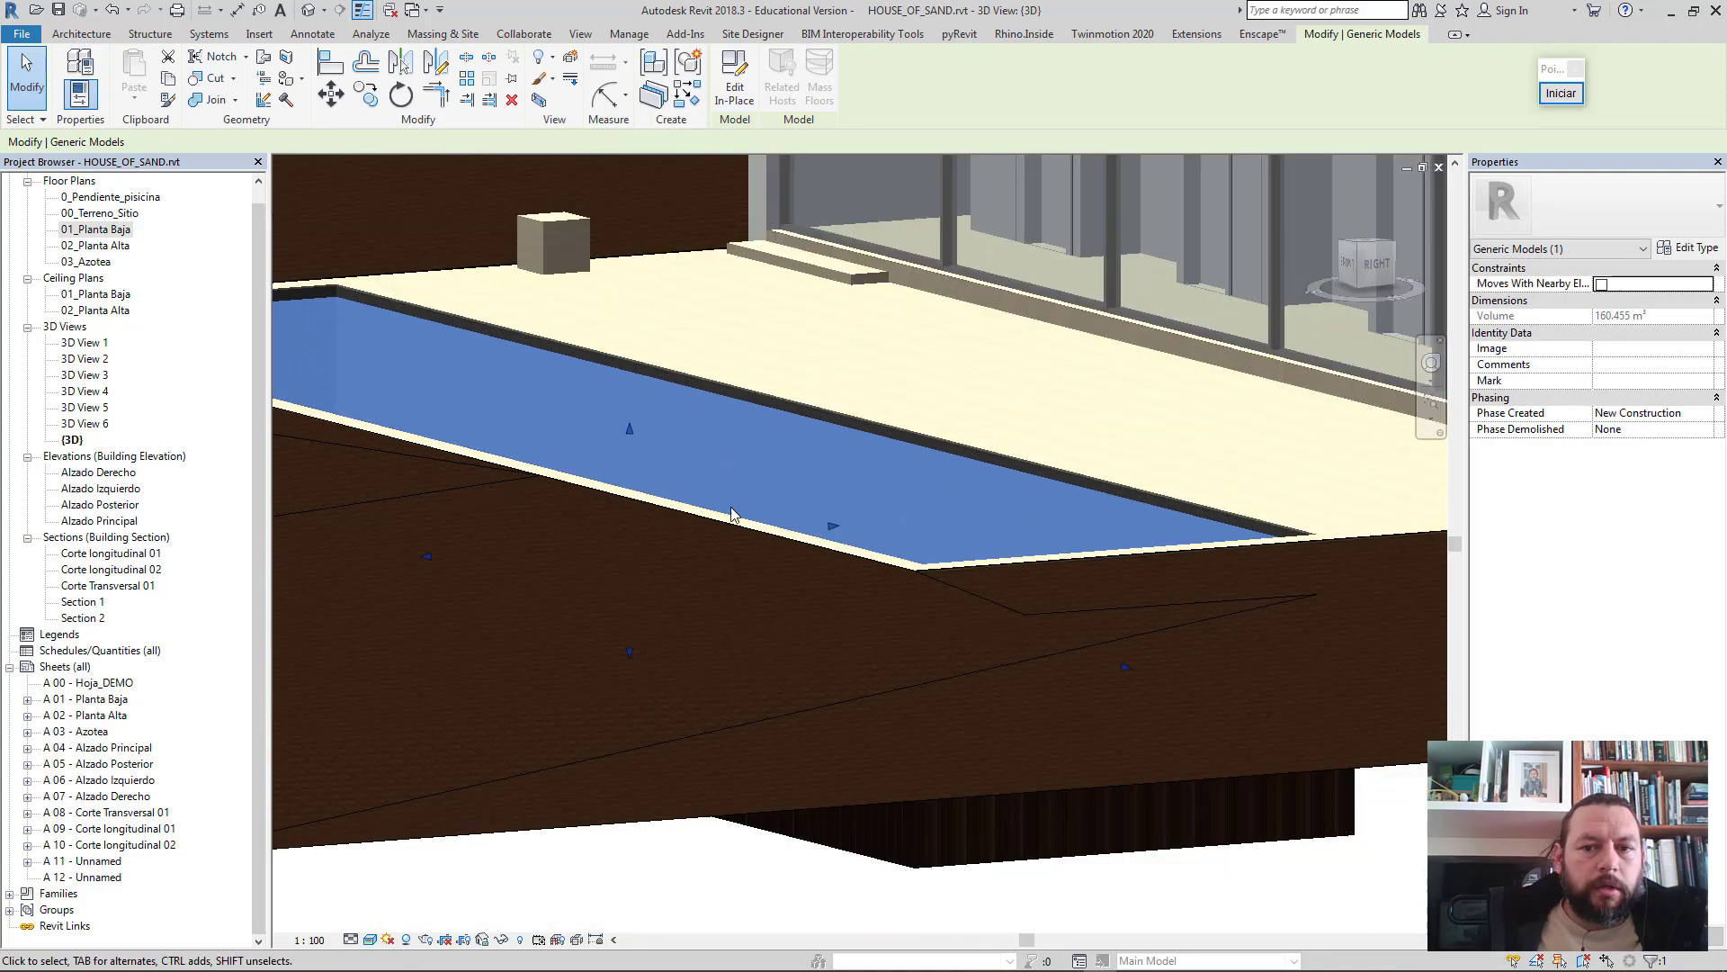
scroll(846, 522, "down", 1)
scroll(846, 522, "down", 1)
scroll(868, 540, "down", 1)
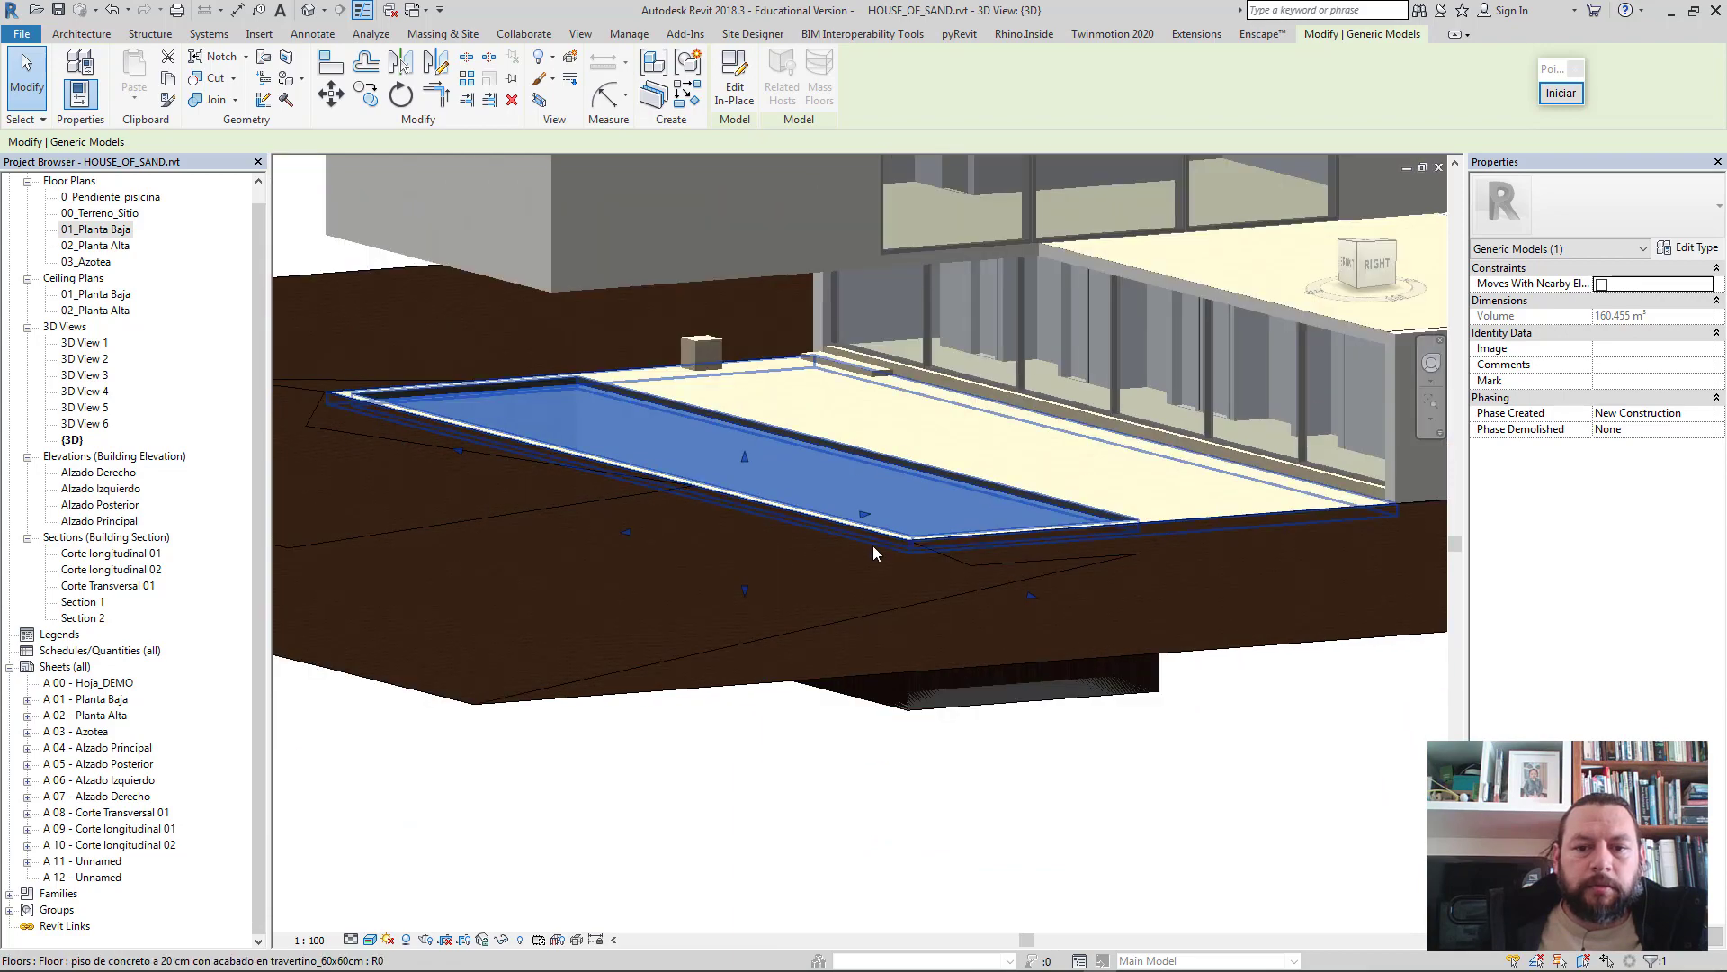
scroll(864, 531, "down", 2)
scroll(805, 426, "down", 1)
middle_click_drag(805, 426, 850, 555, "shift")
scroll(850, 555, "down", 2)
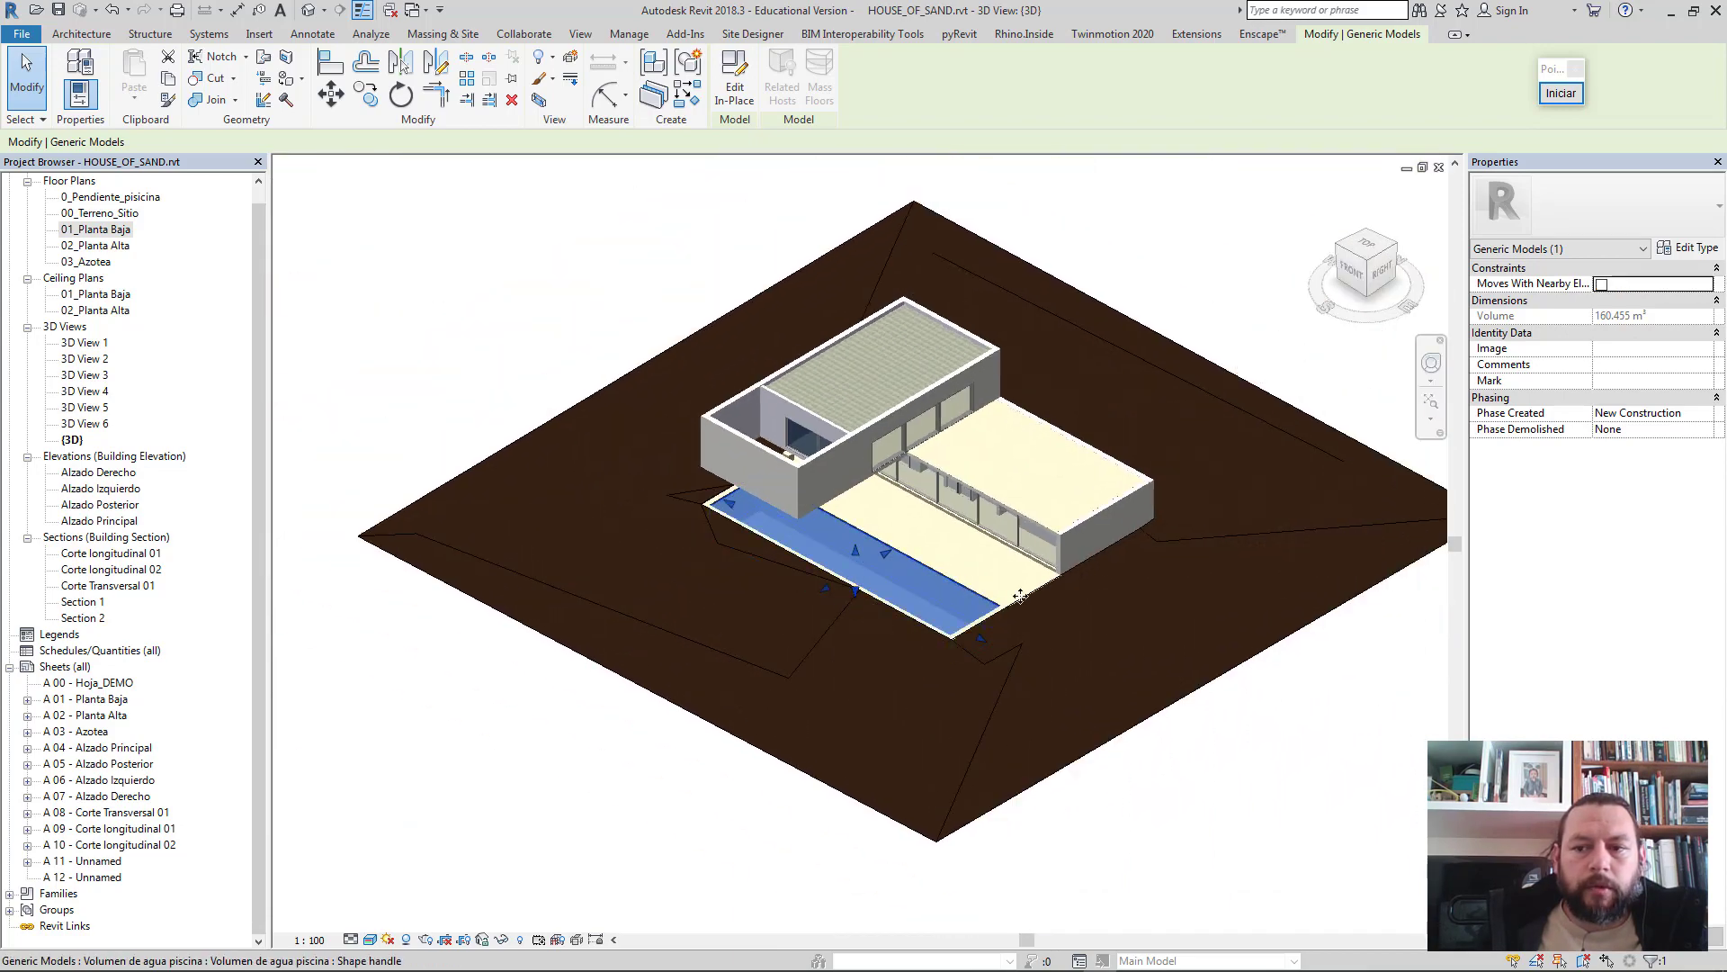
left_click(1251, 266)
left_click(1208, 324)
middle_click_drag(1072, 308, 891, 377)
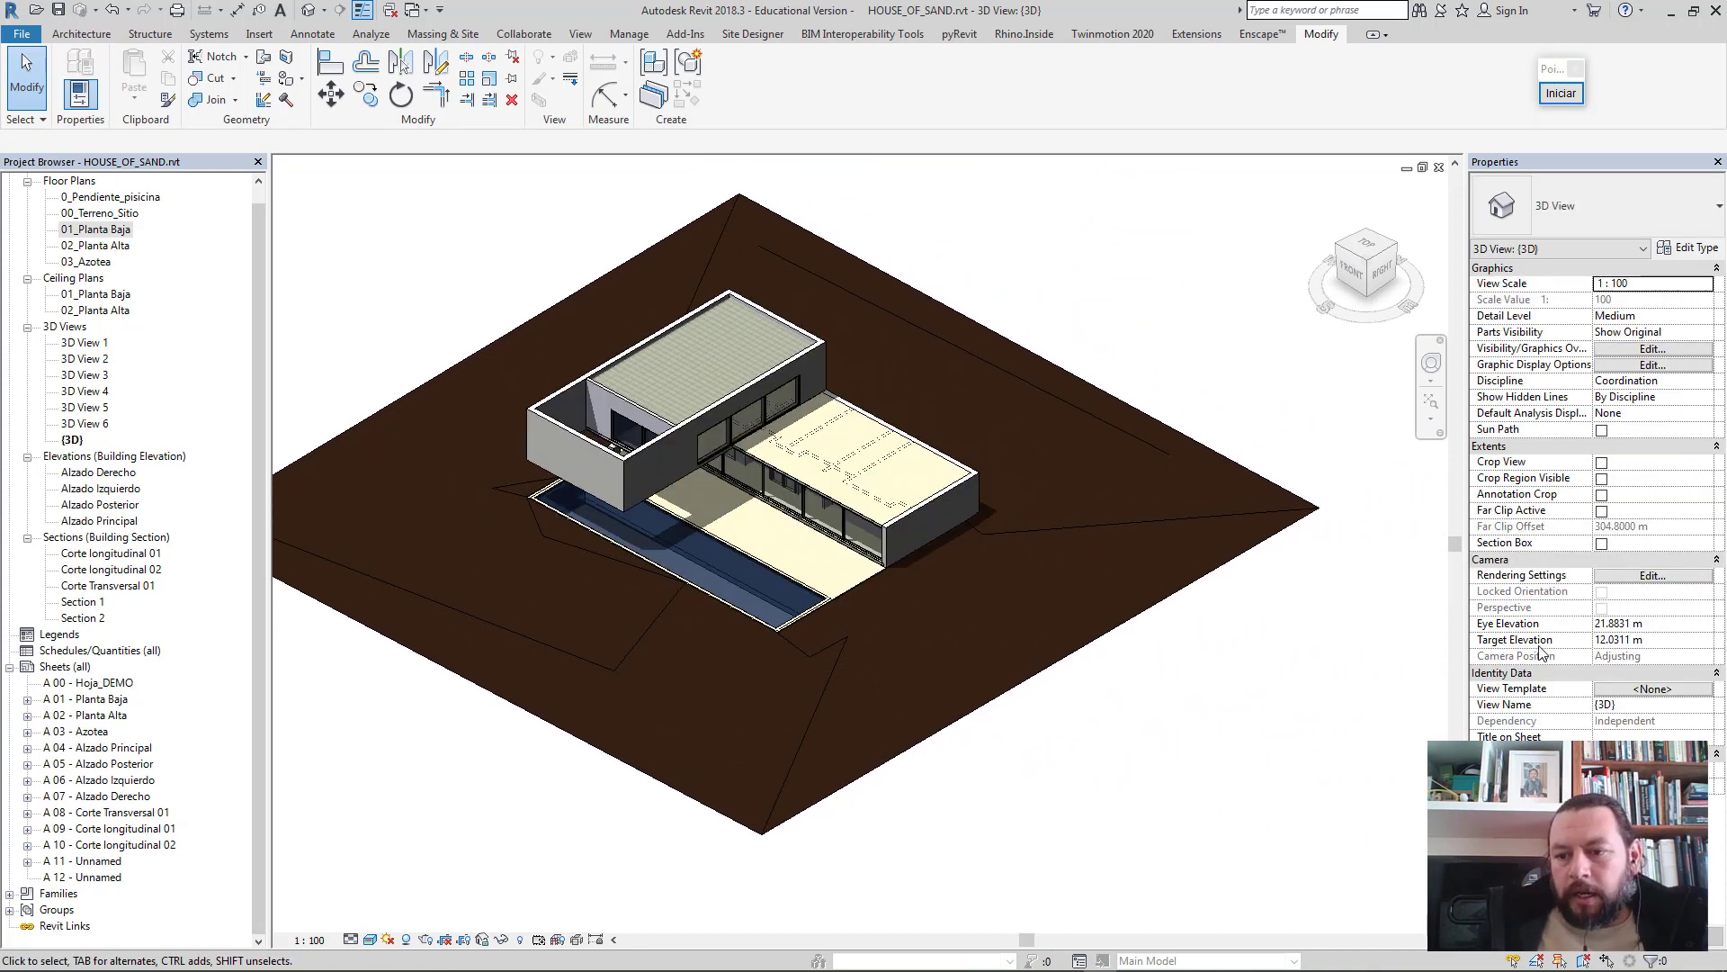
- Enable the view's section box and pull its four side faces in around the house
left_click(1601, 544)
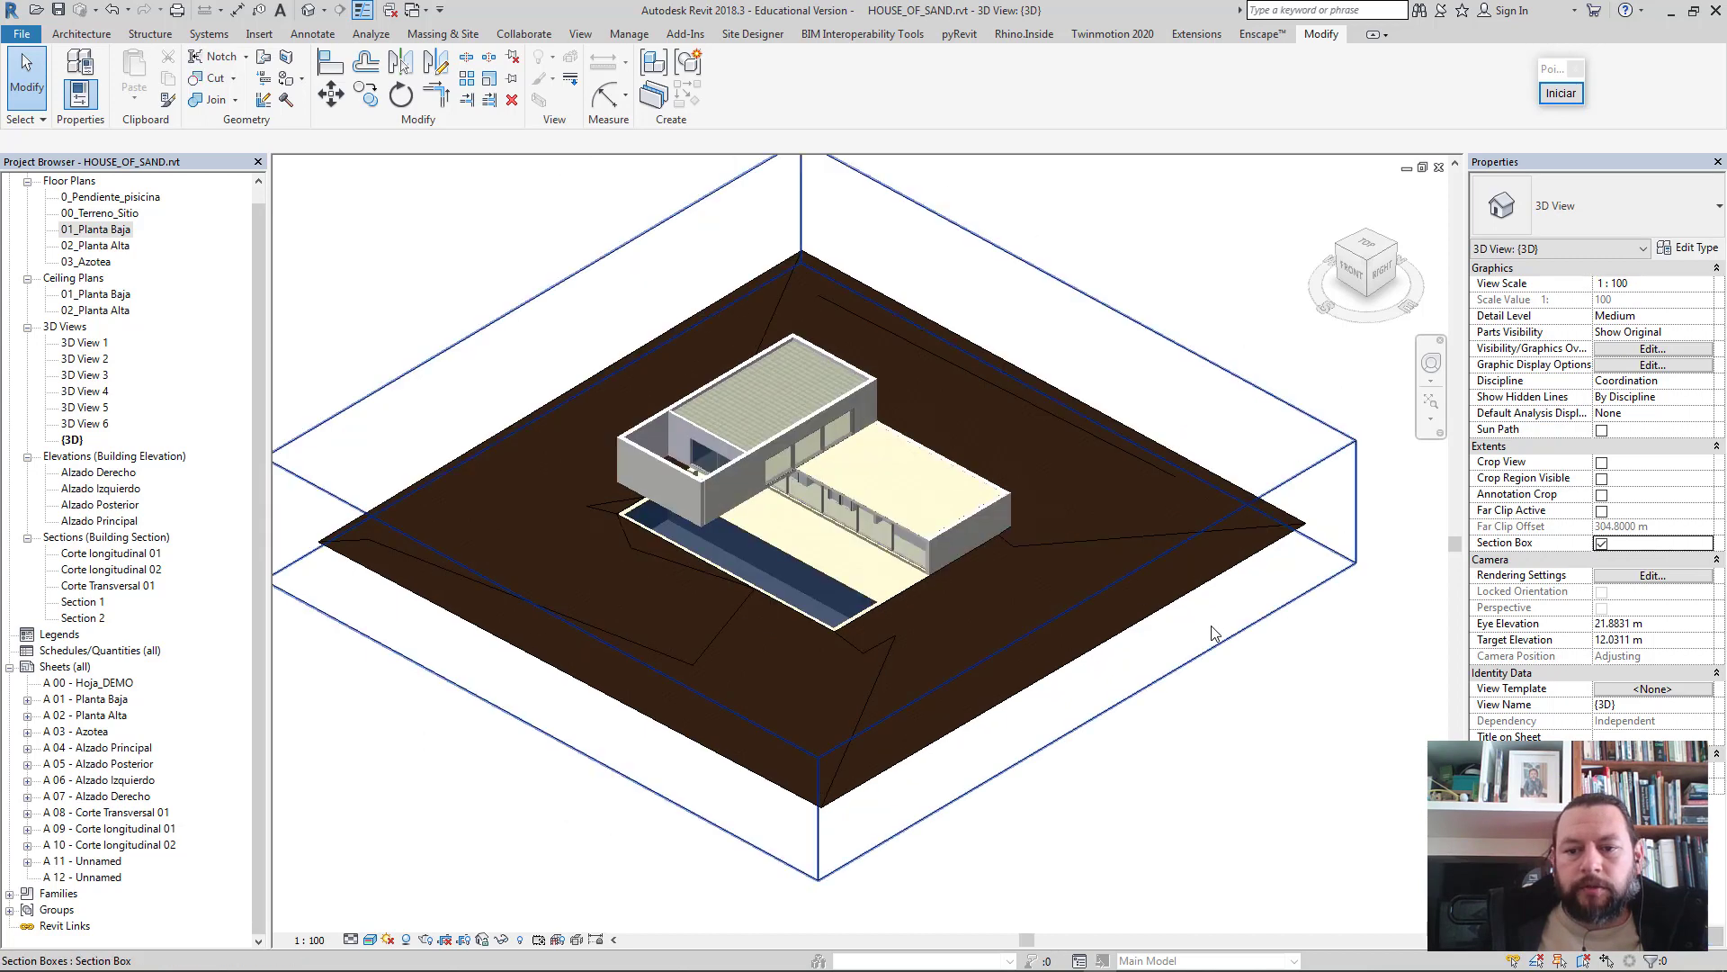
left_click(1064, 645)
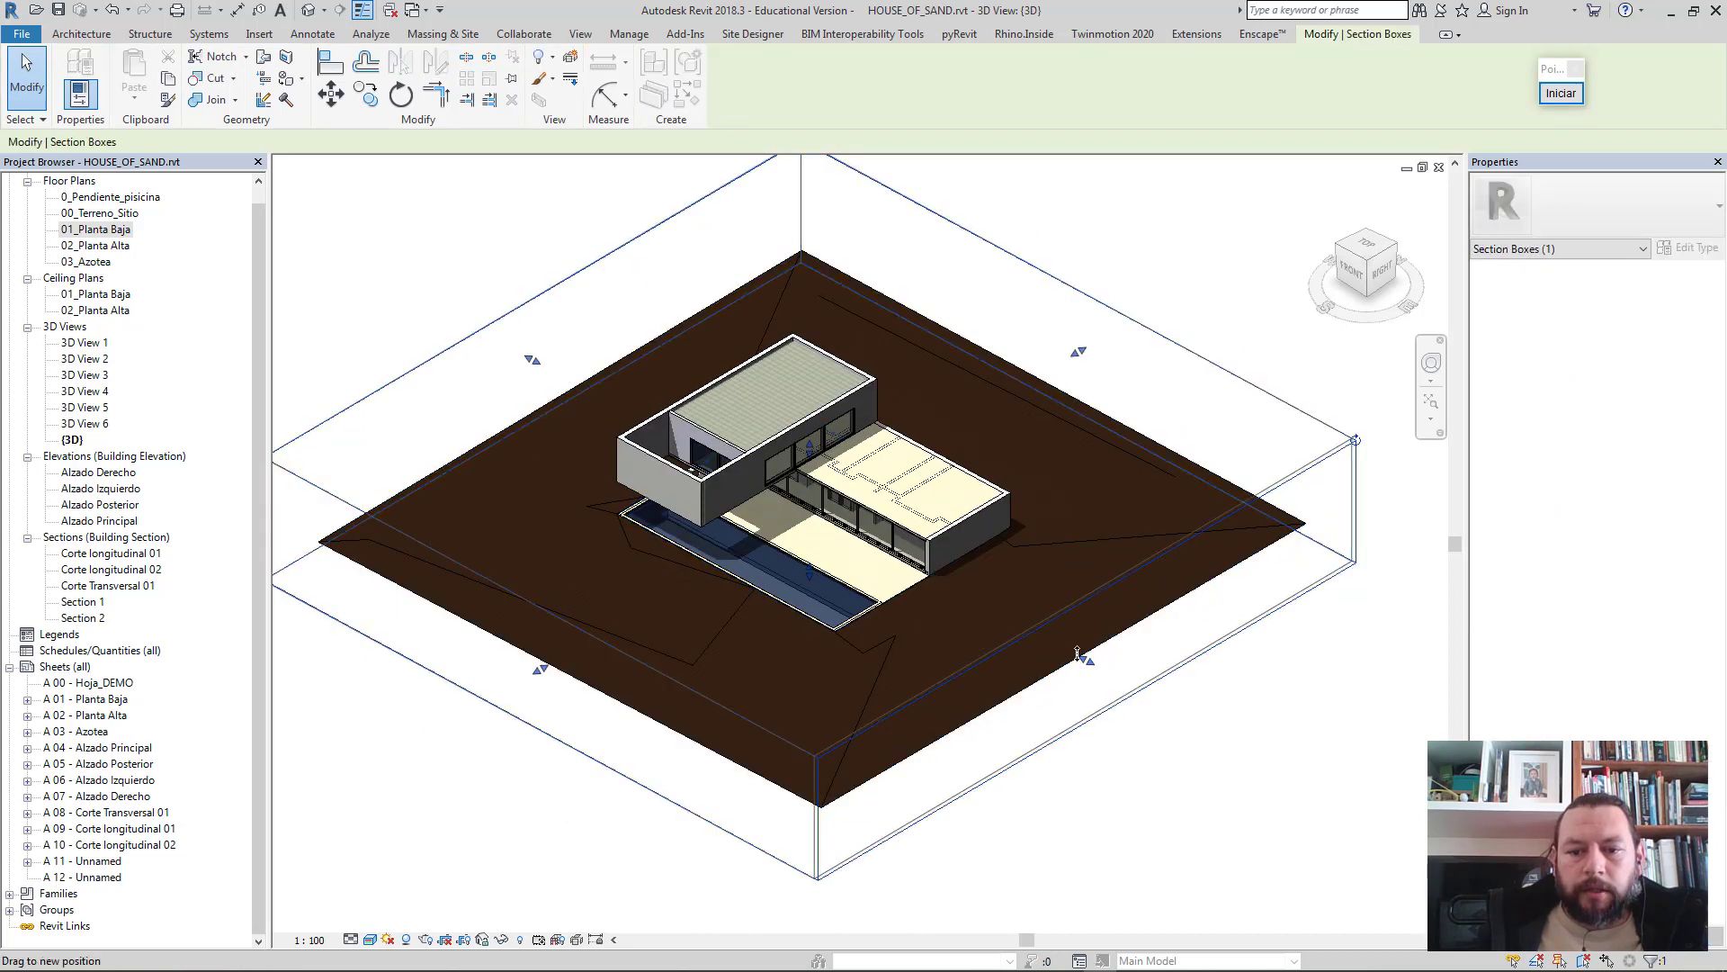
left_click_drag(1064, 645, 1049, 639)
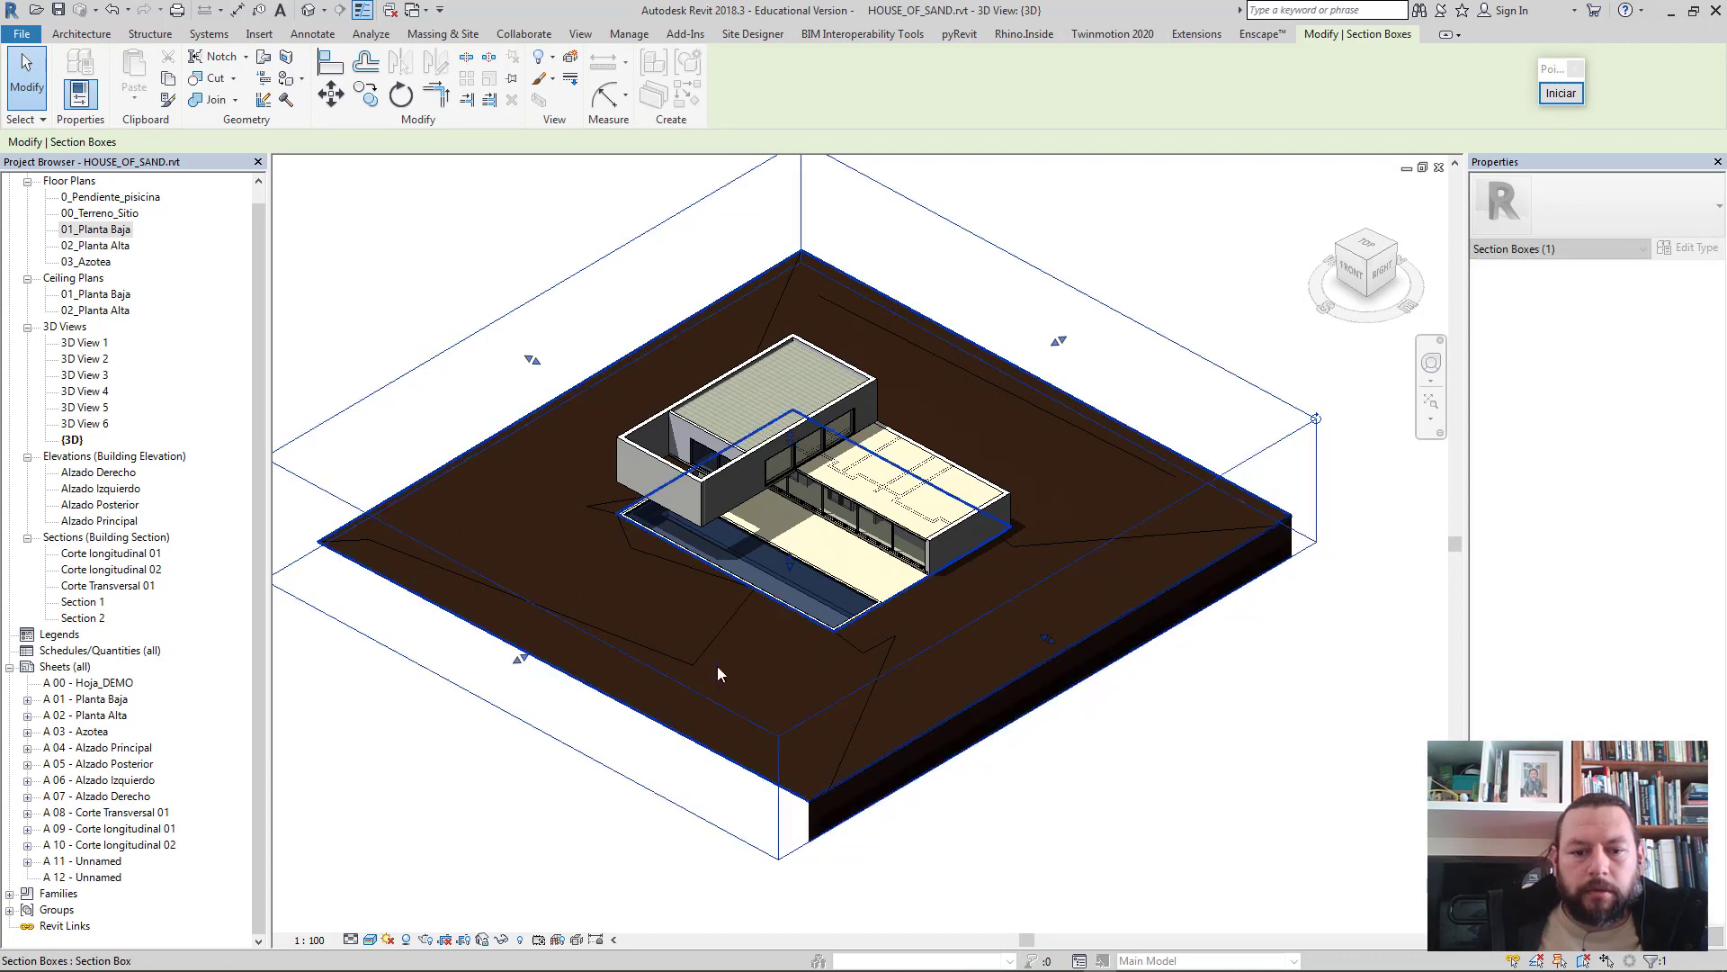
left_click_drag(521, 662, 556, 633)
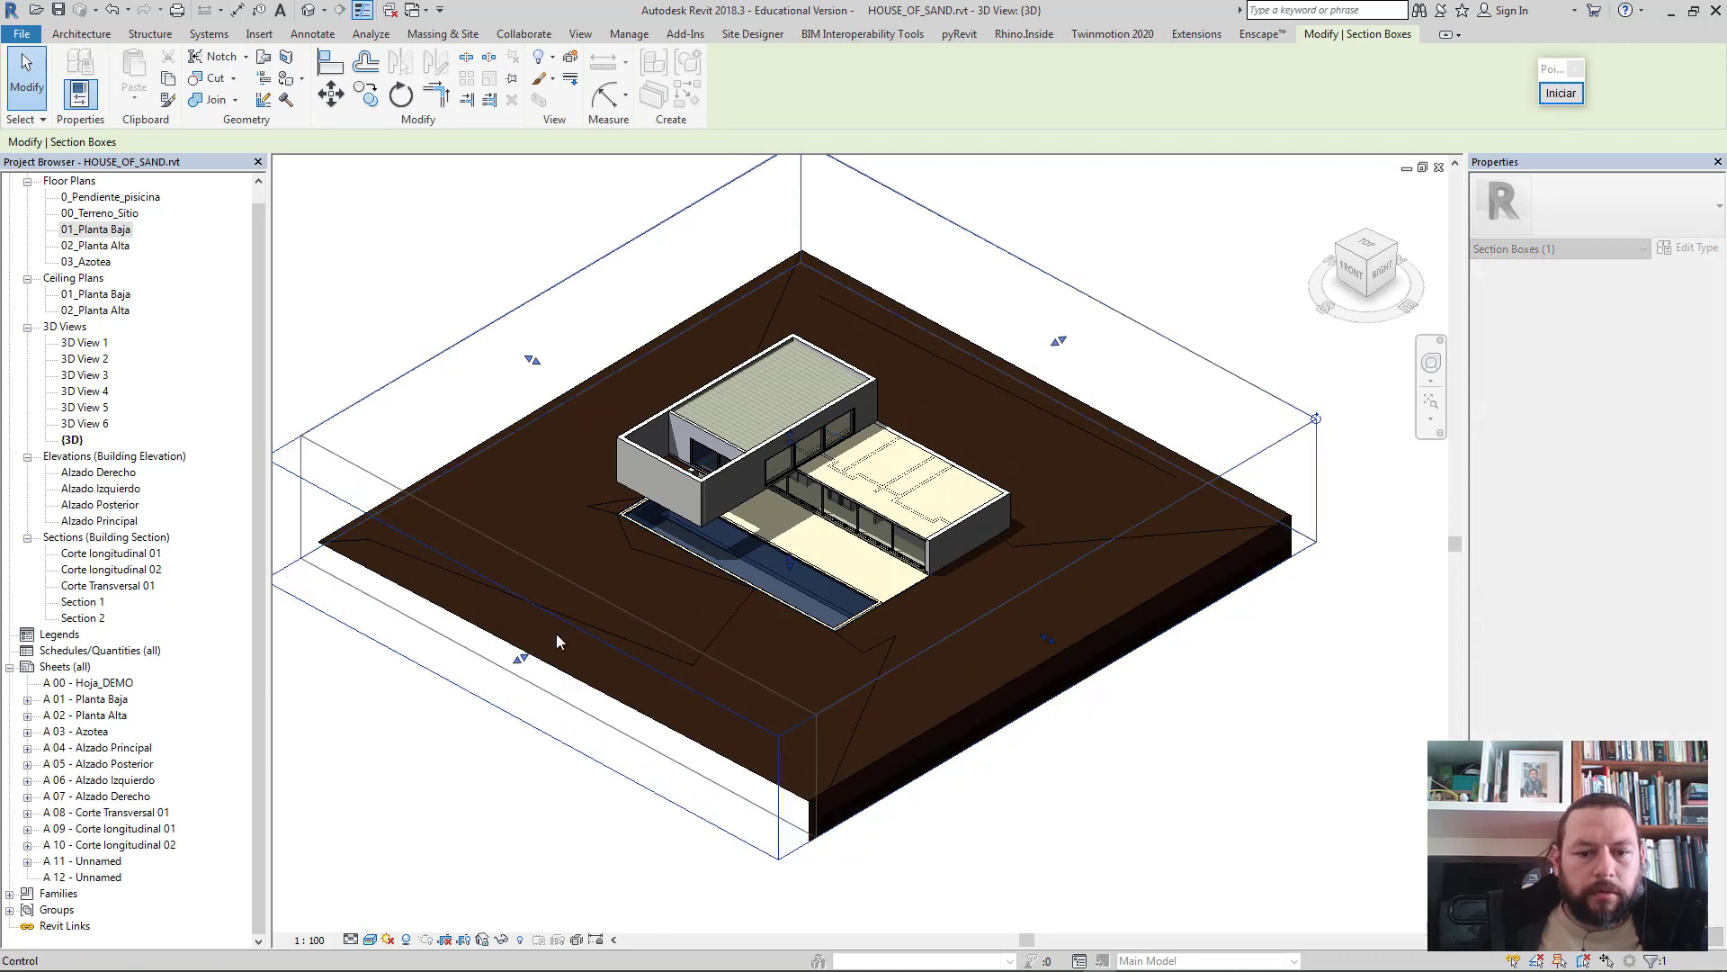
left_click_drag(549, 372, 574, 399)
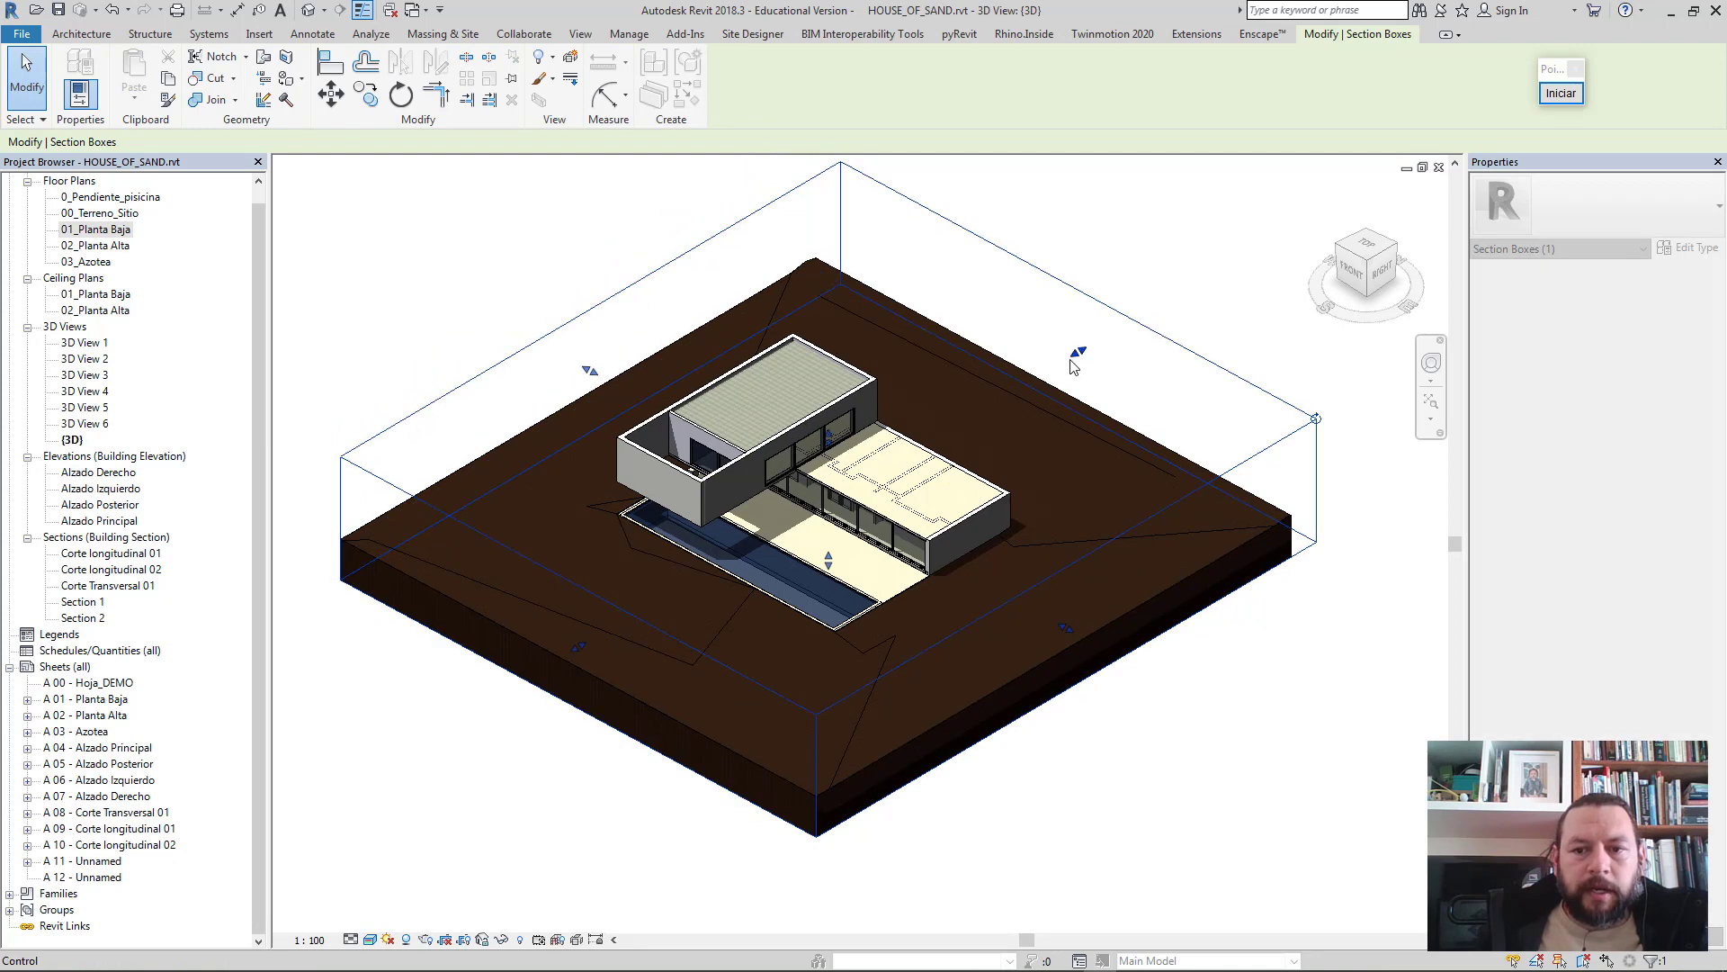
left_click_drag(1078, 353, 1044, 378)
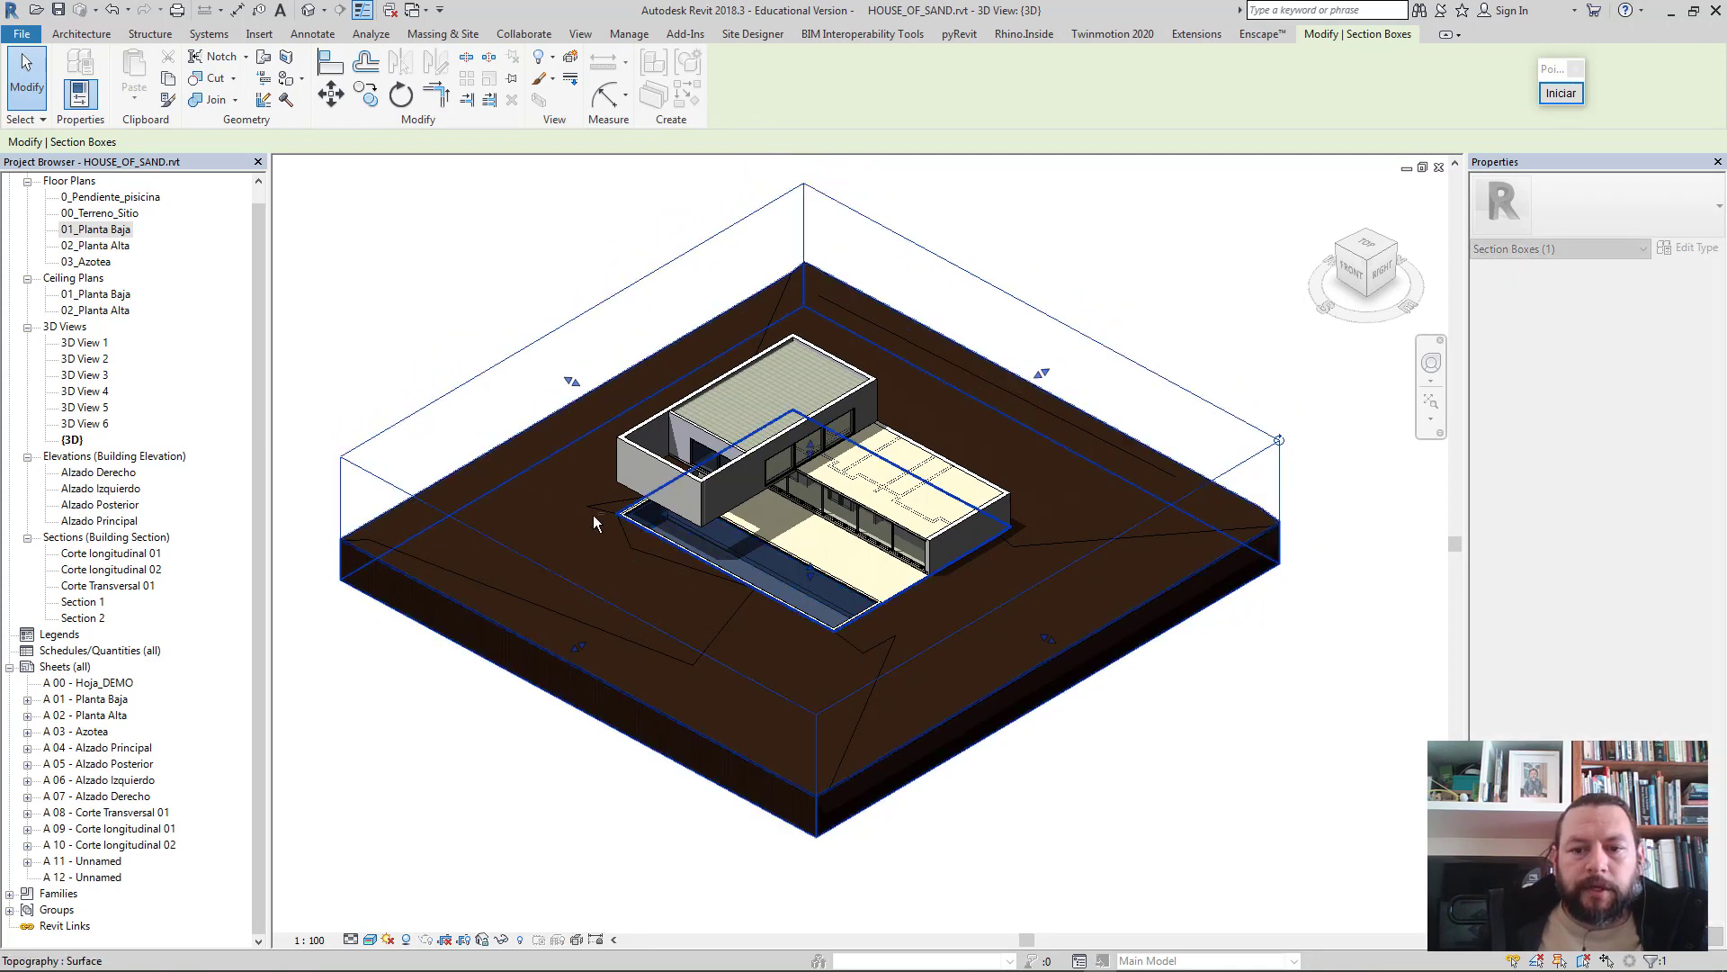
mouse_move(1055, 537)
middle_mouse_down("shift")
mouse_move(1071, 405)
mouse_move(937, 450)
mouse_move(597, 494)
mouse_move(1064, 563)
mouse_move(657, 450)
mouse_move(799, 432)
mouse_move(598, 413)
mouse_move(529, 443)
mouse_move(513, 348)
mouse_move(528, 305)
mouse_move(882, 567)
mouse_move(866, 594)
mouse_move(1114, 429)
mouse_move(1219, 567)
mouse_move(1215, 630)
middle_mouse_up("shift")
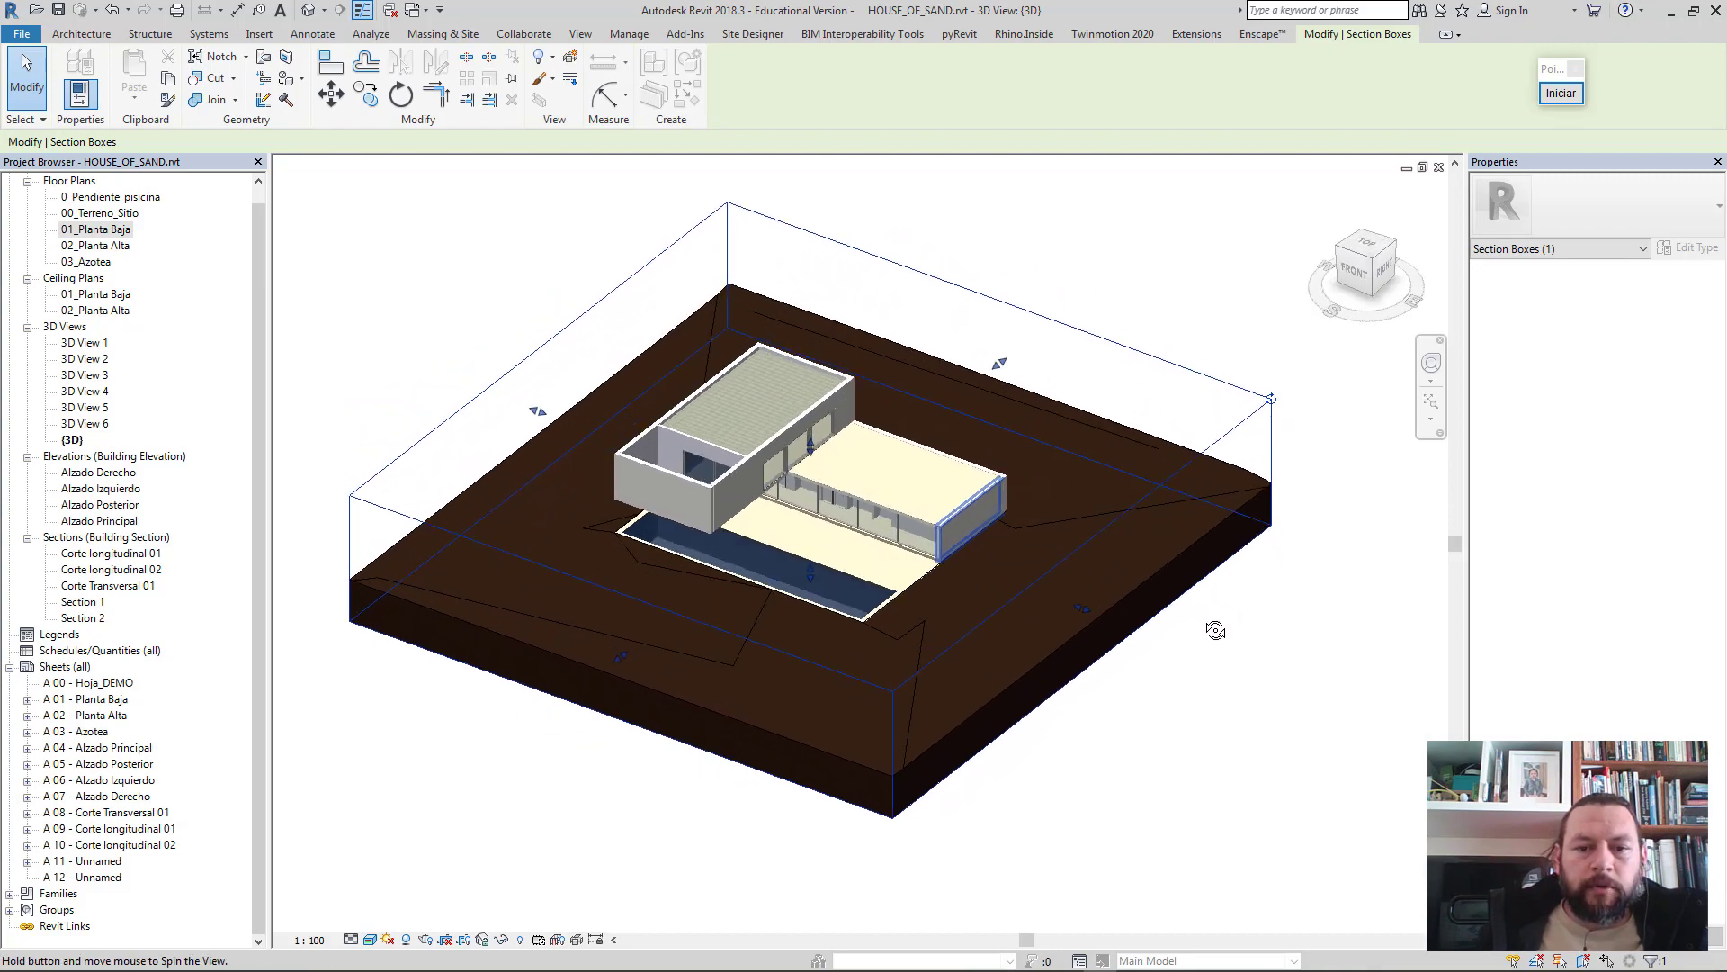
- Temporarily hide the section box, then restore it by resetting Temporary Hide/Isolate
left_click(1119, 289)
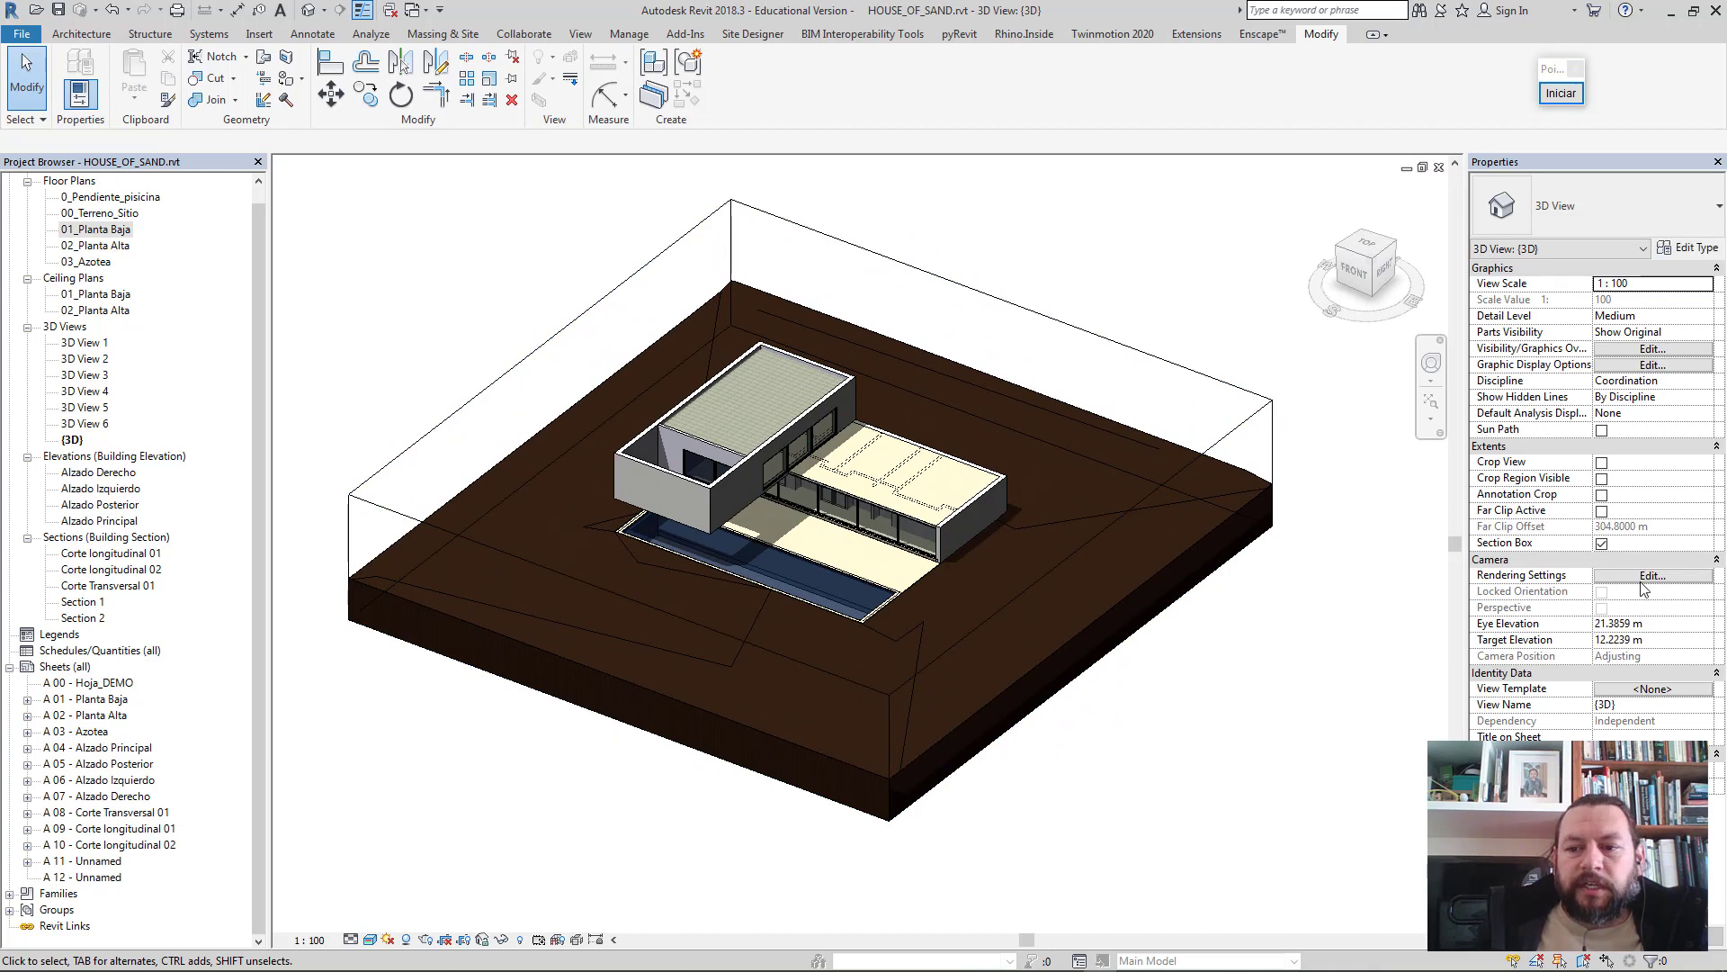
left_click(1181, 370)
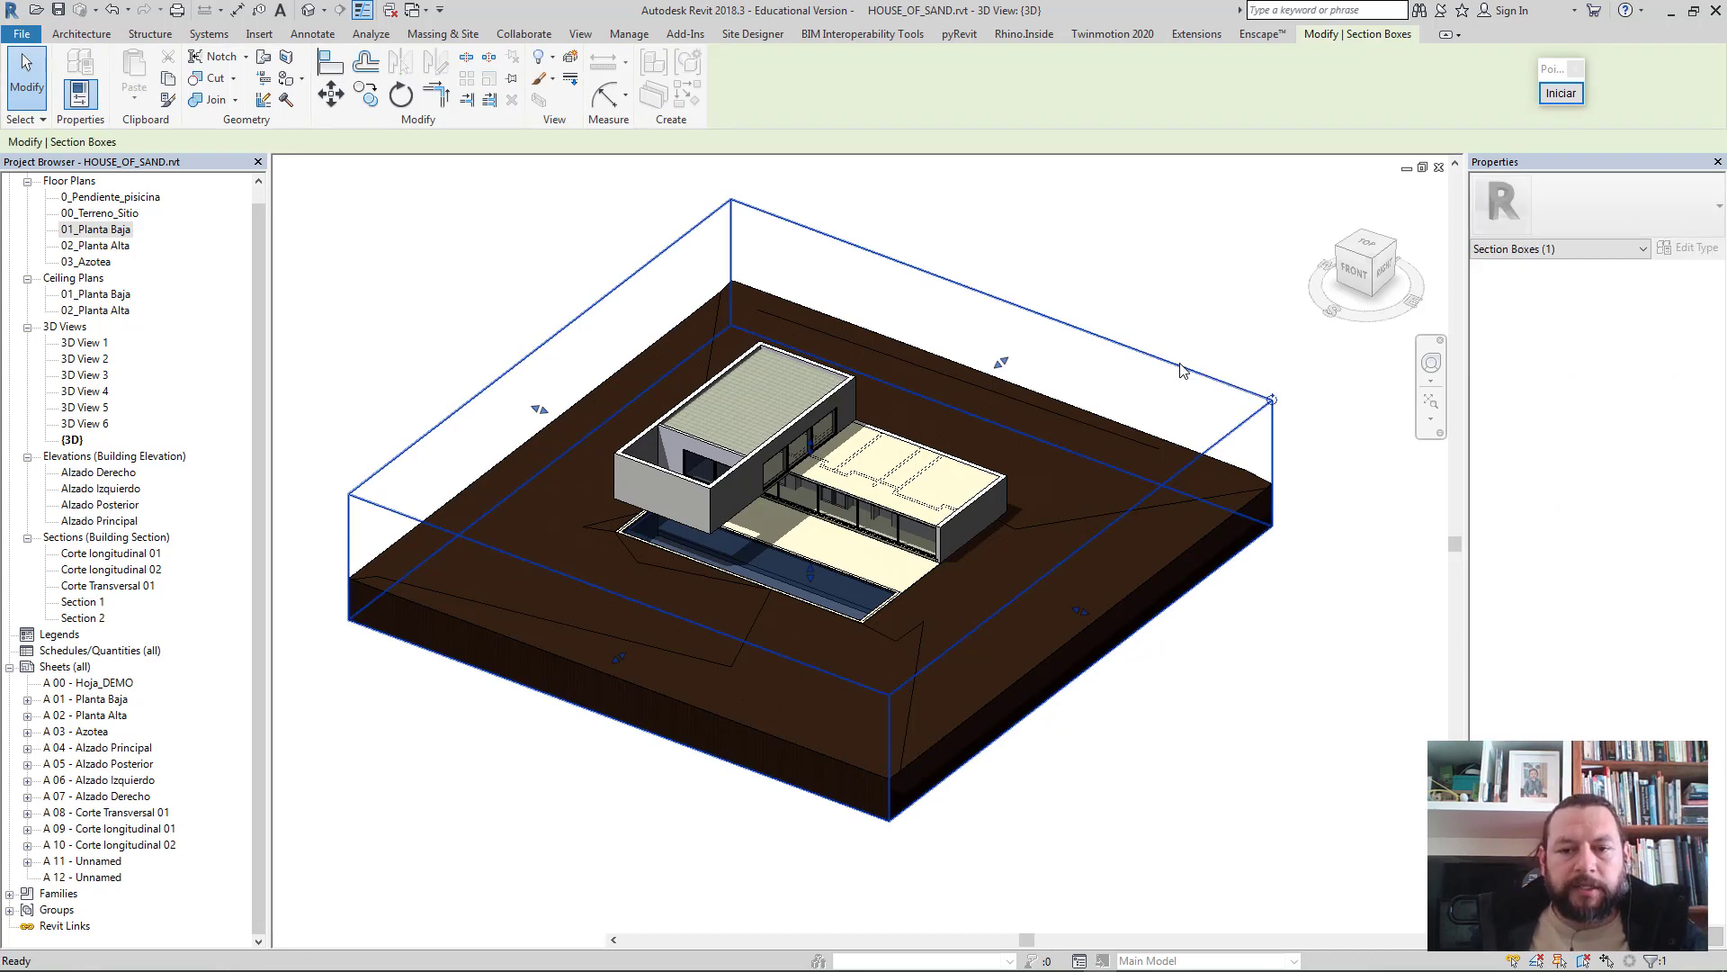
key("h")
key("h")
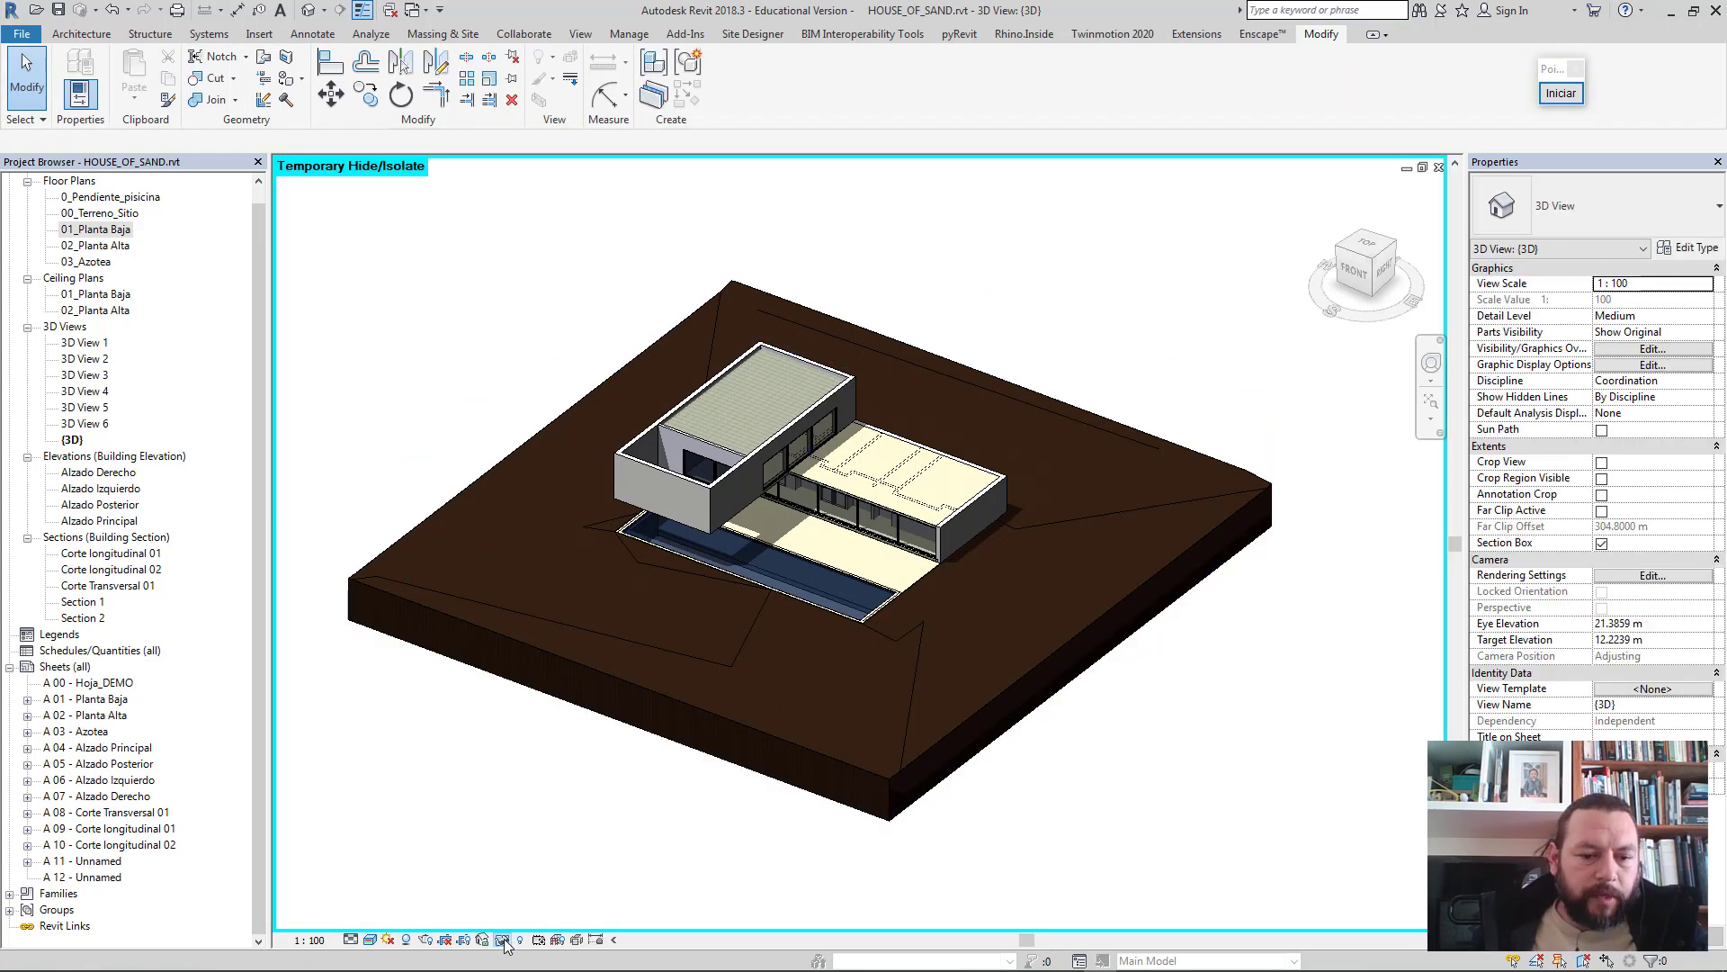
left_click(503, 939)
left_click(533, 813)
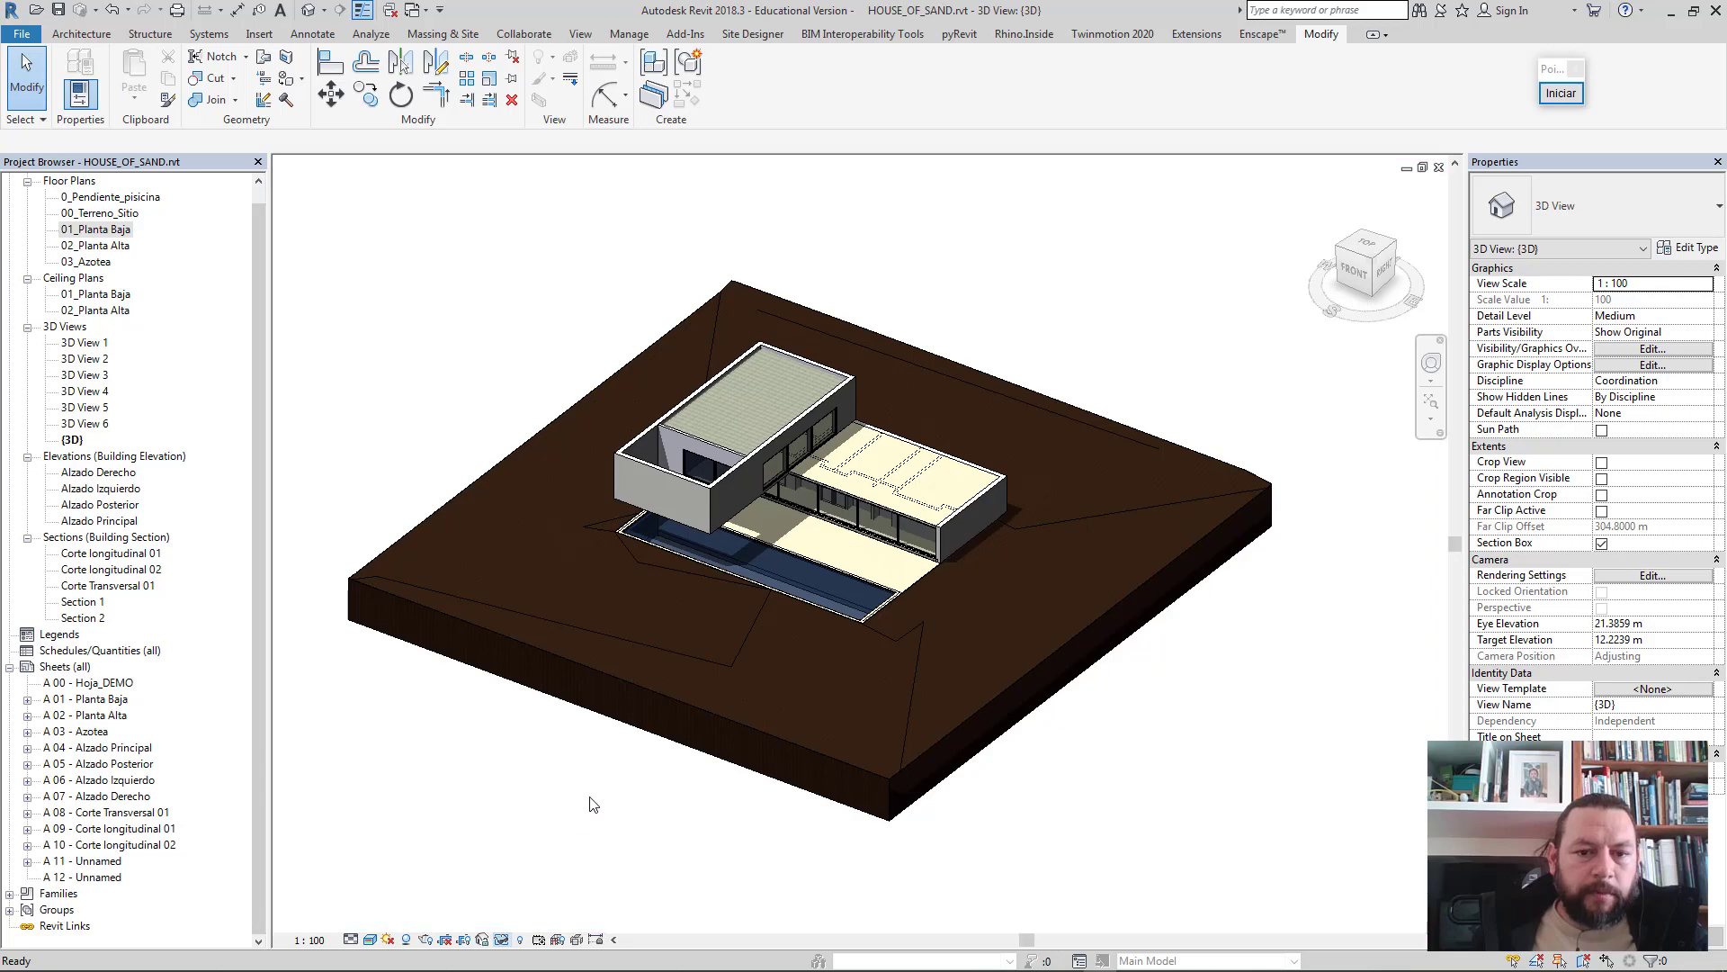
mouse_move(617, 814)
middle_mouse_down("shift")
mouse_move(579, 785)
mouse_move(808, 636)
middle_mouse_up("shift")
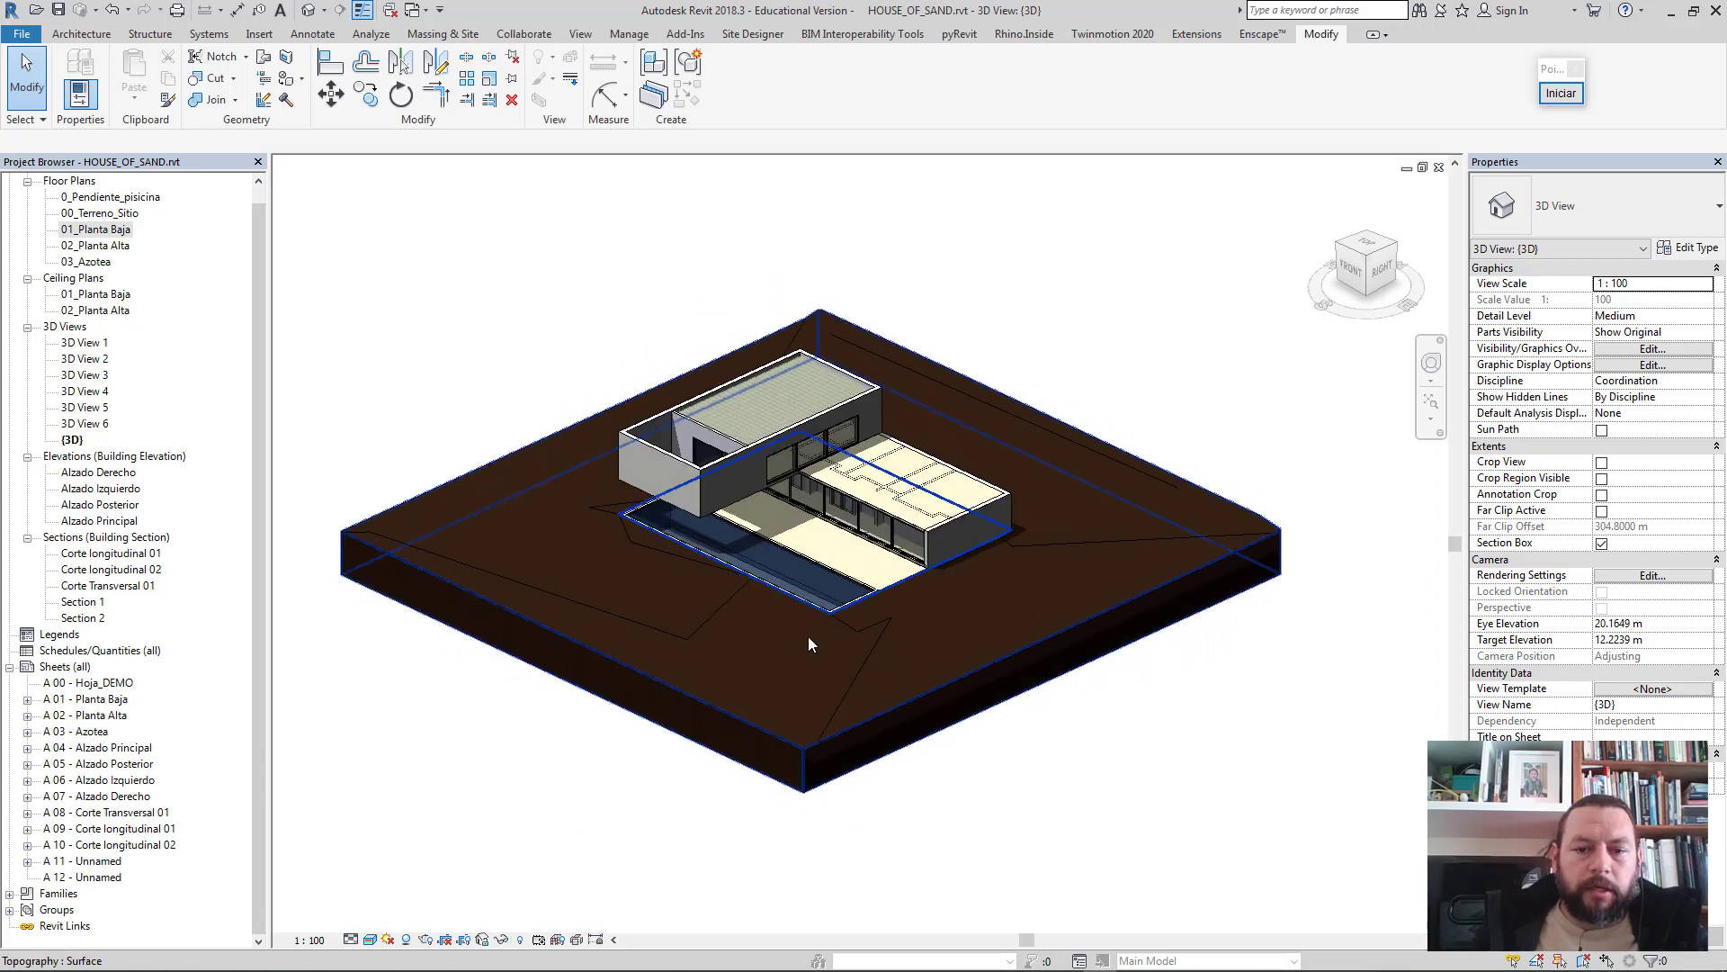
scroll(785, 672, "up", 2)
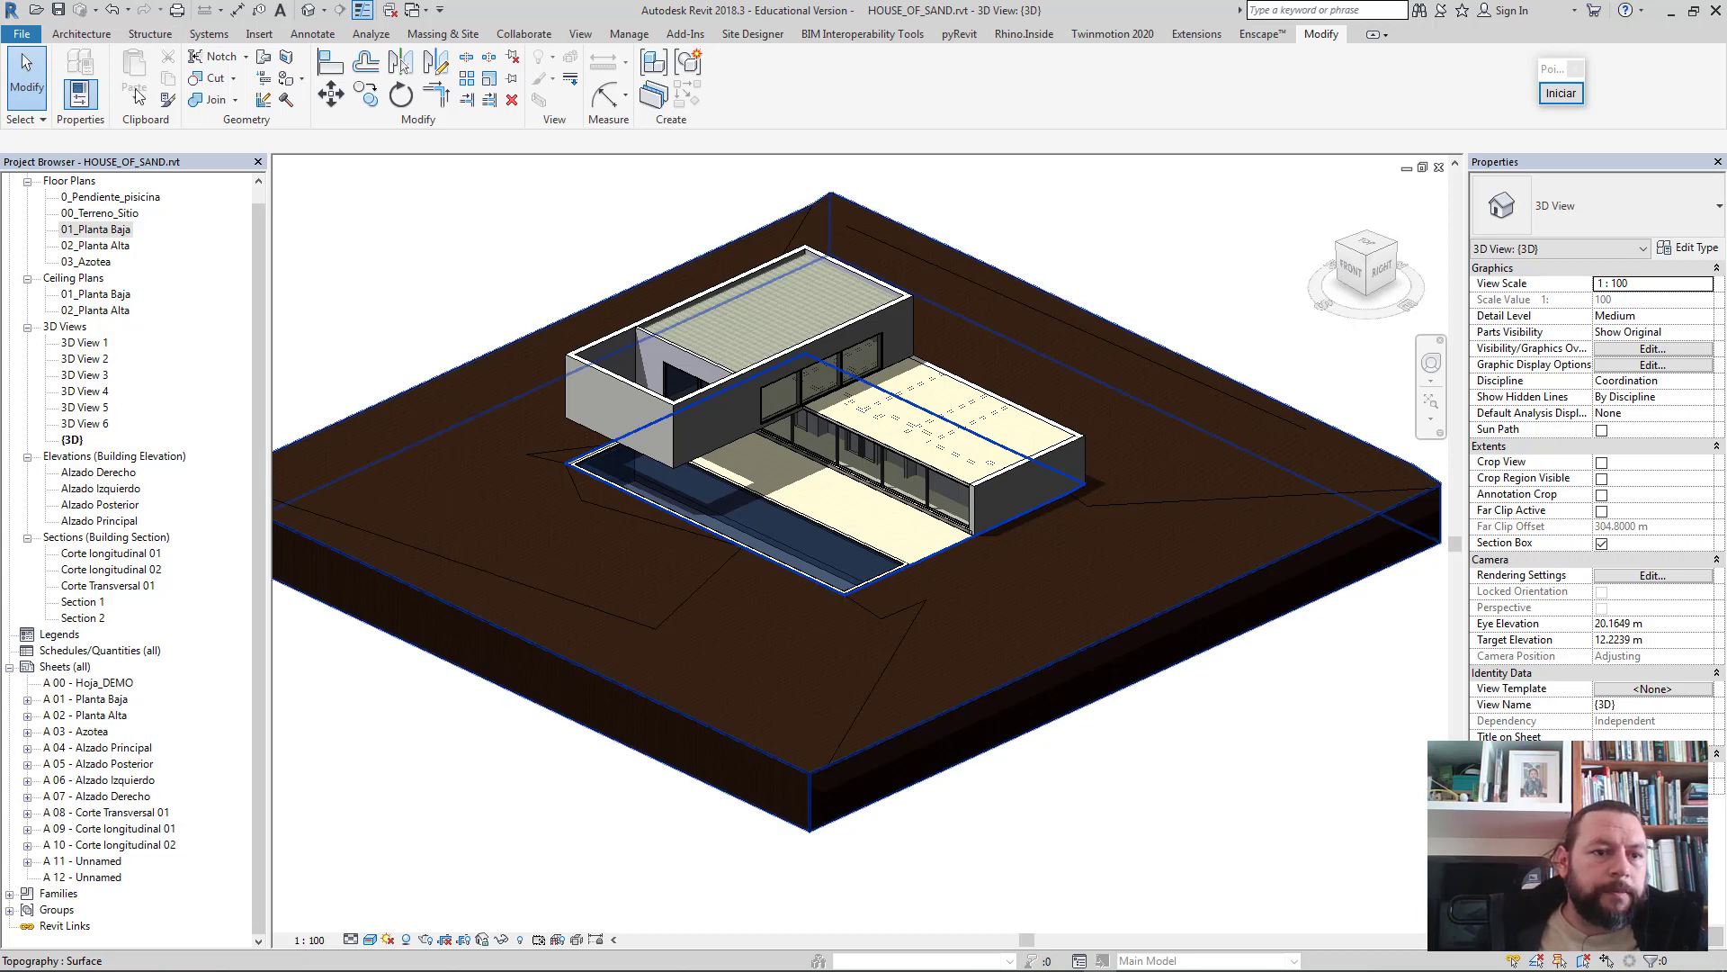
- From the 01_Planta Baja plan, place a camera aimed at the house, creating 3D View 7
double_click(83, 230)
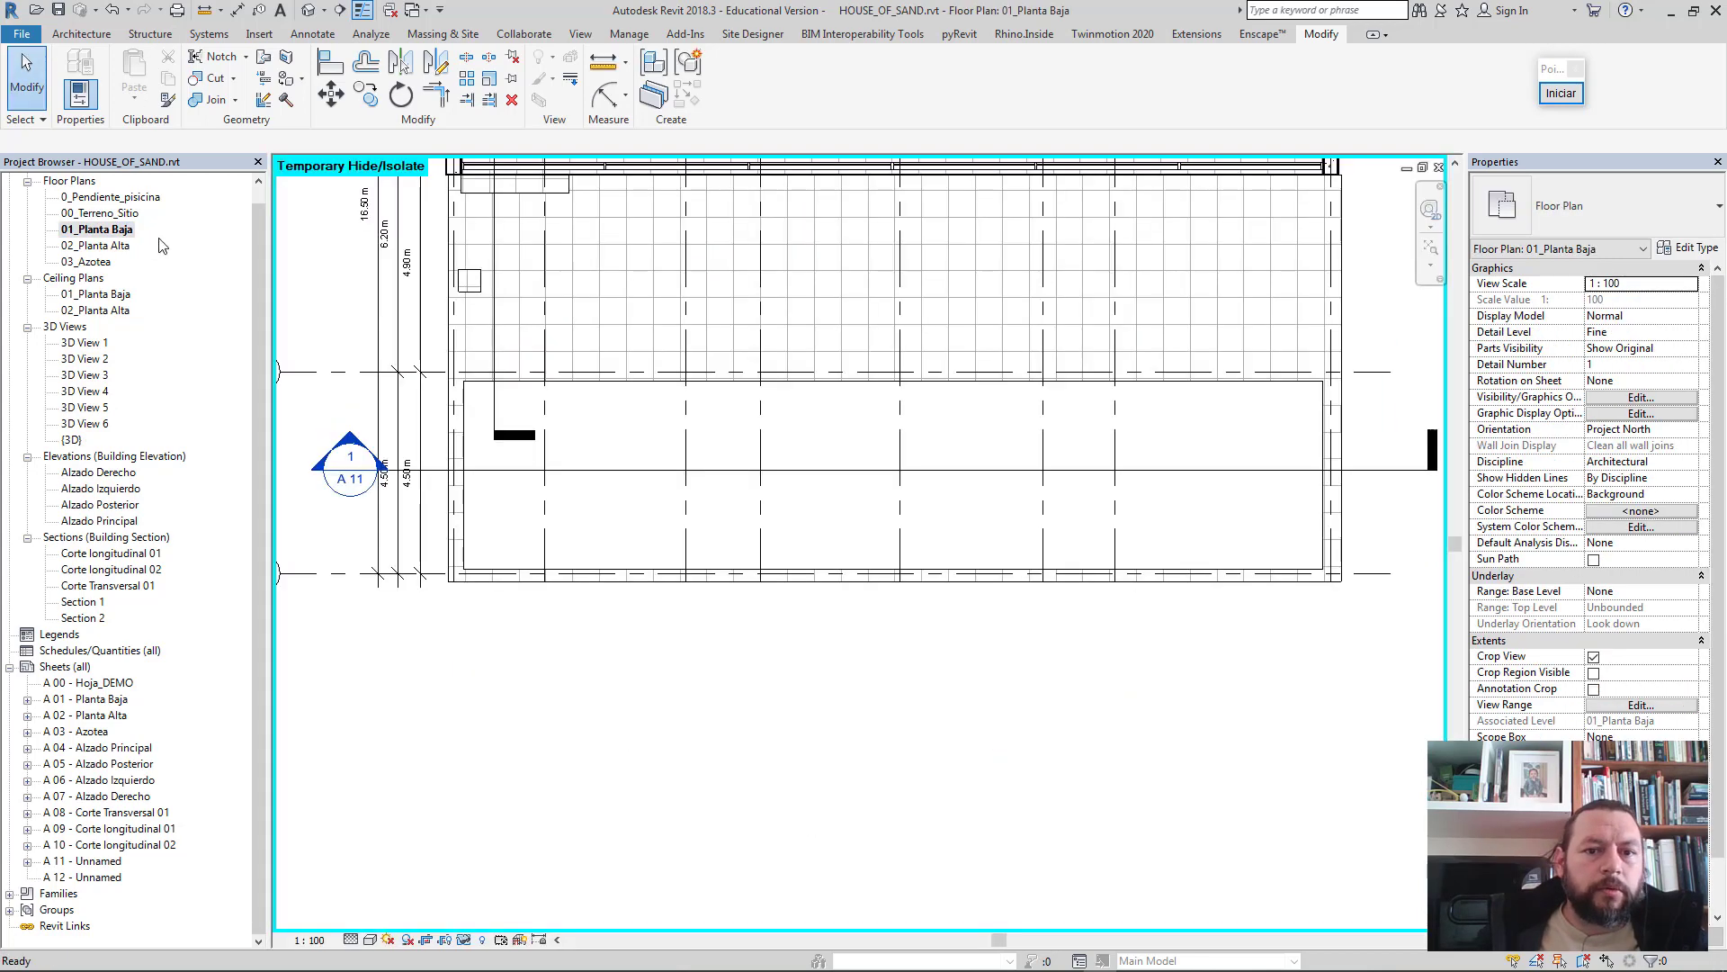
scroll(630, 540, "down", 3)
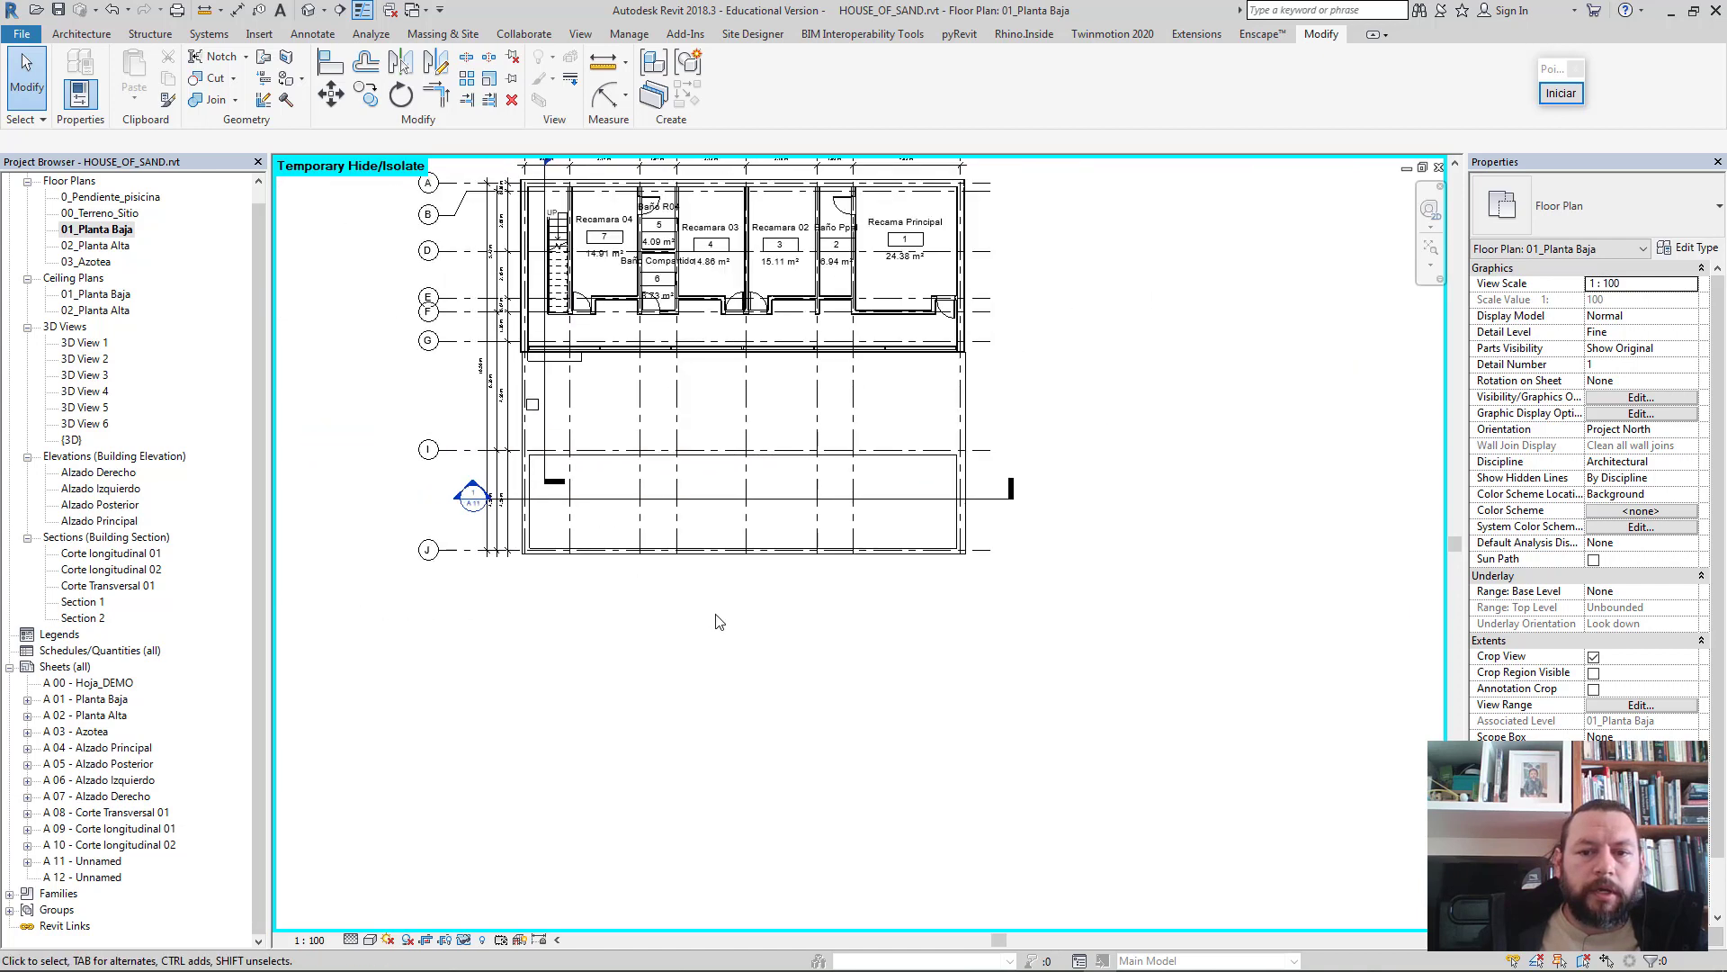
scroll(720, 621, "down", 2)
middle_click_drag(760, 644, 703, 606)
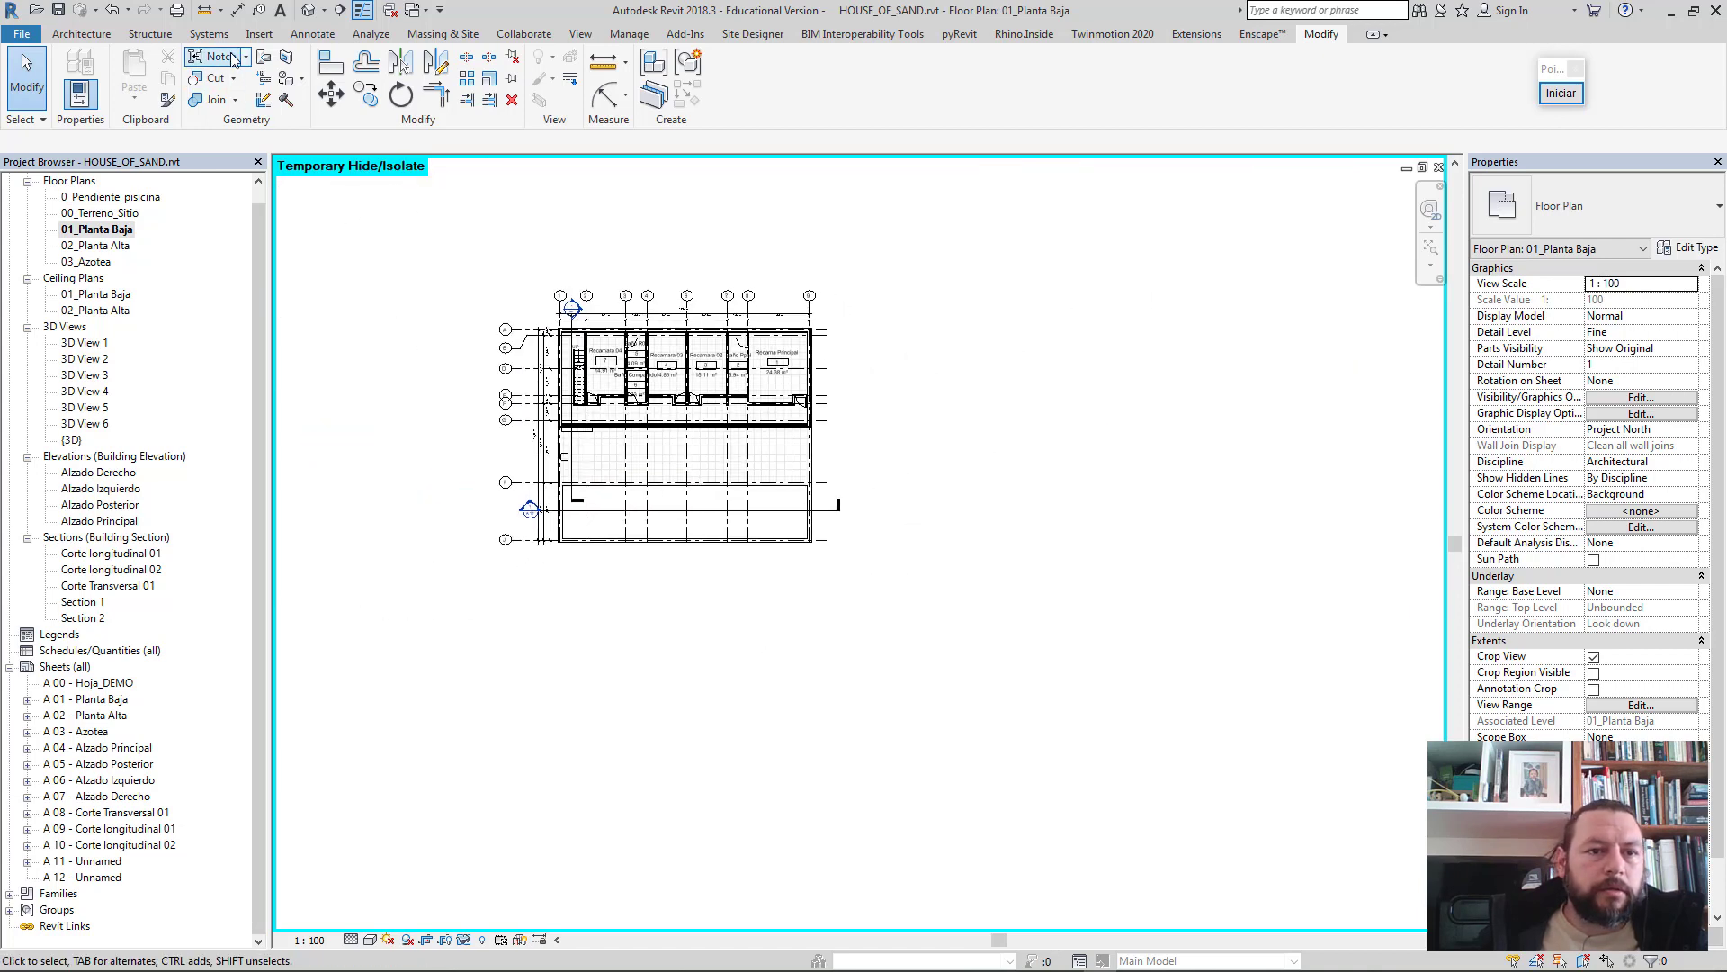
left_click(324, 10)
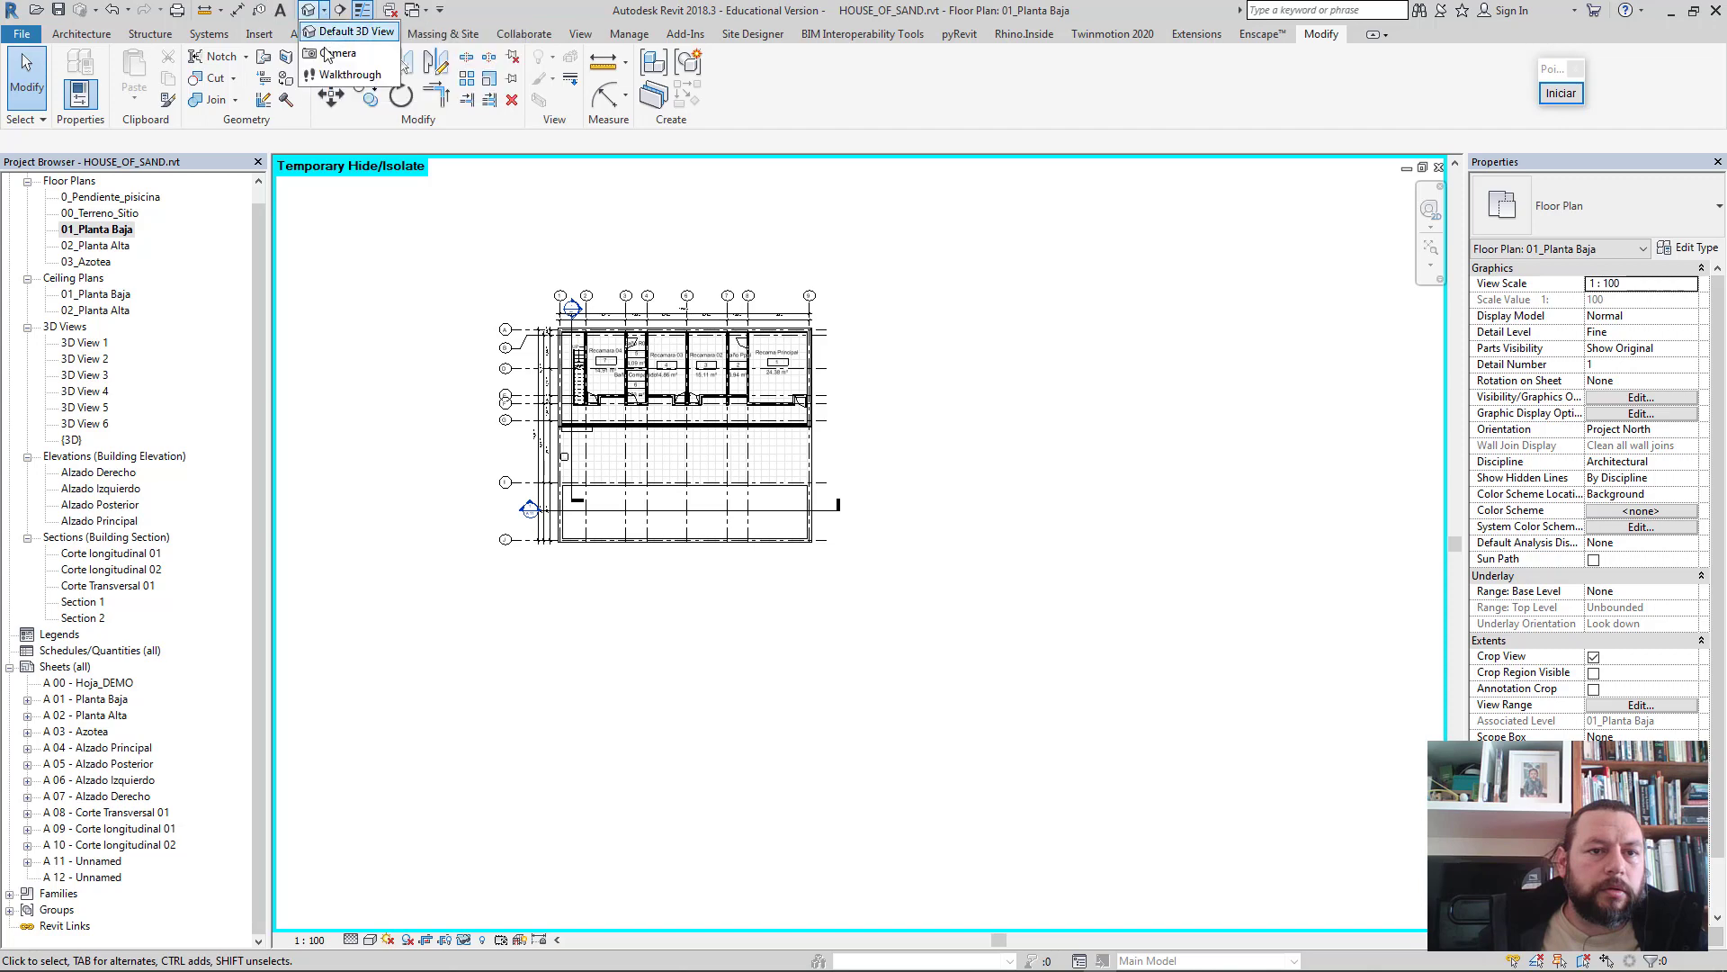
left_click(355, 63)
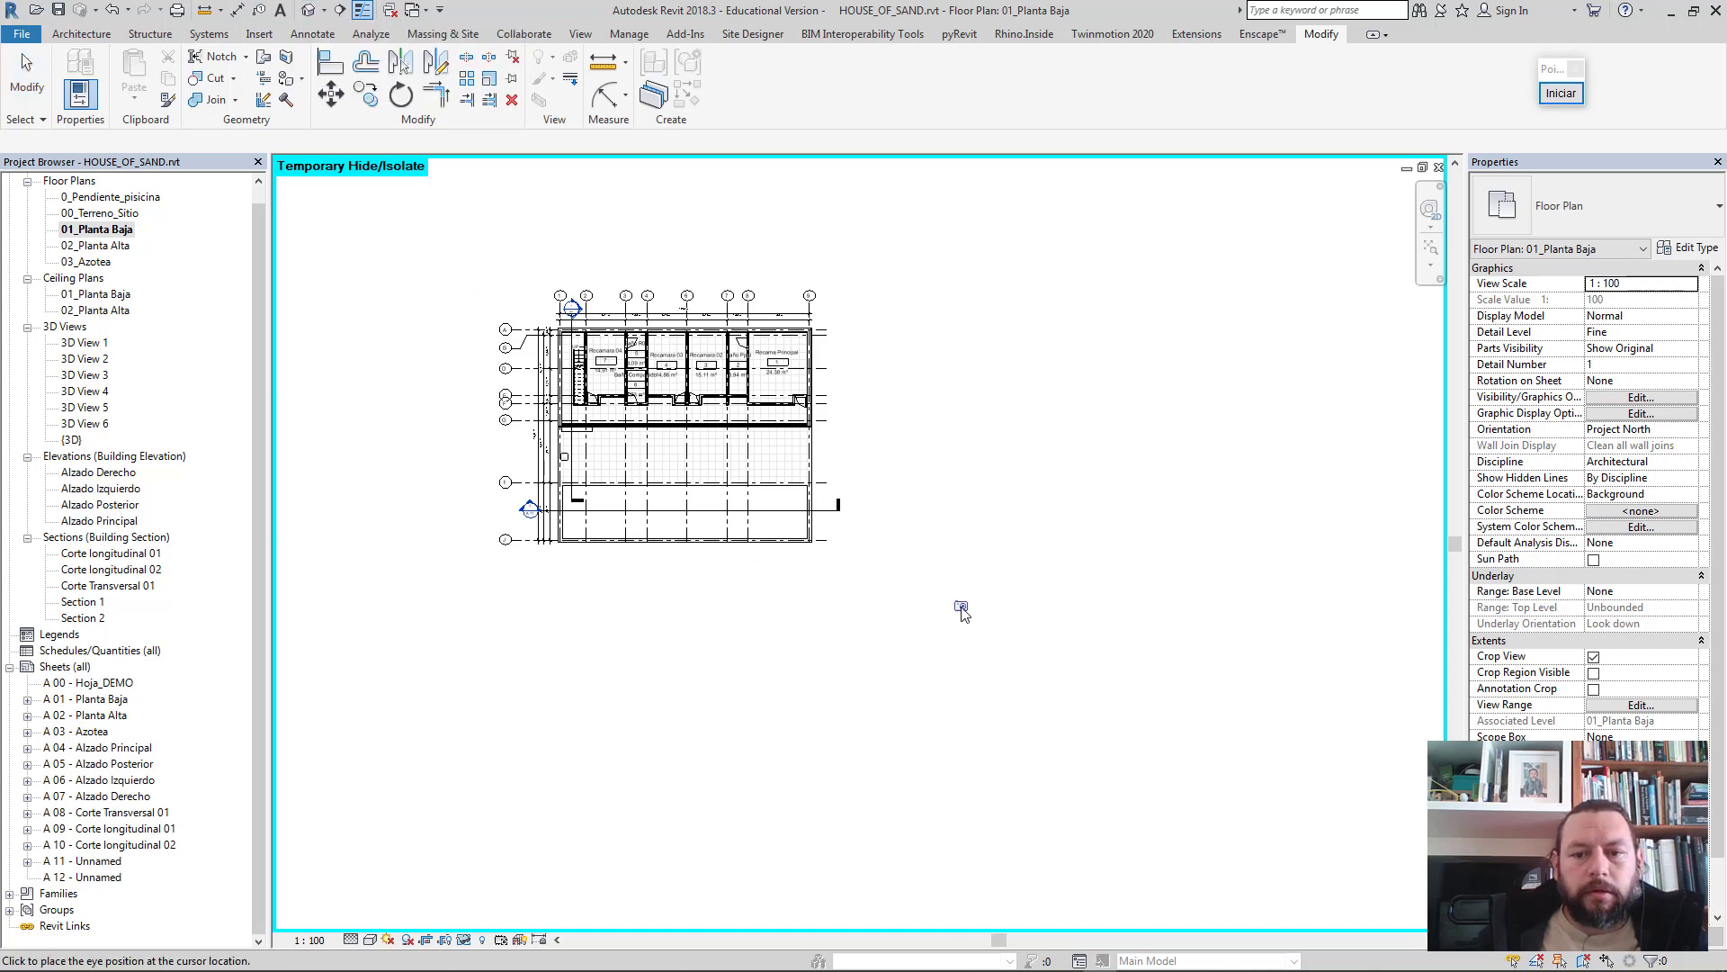
left_click(968, 611)
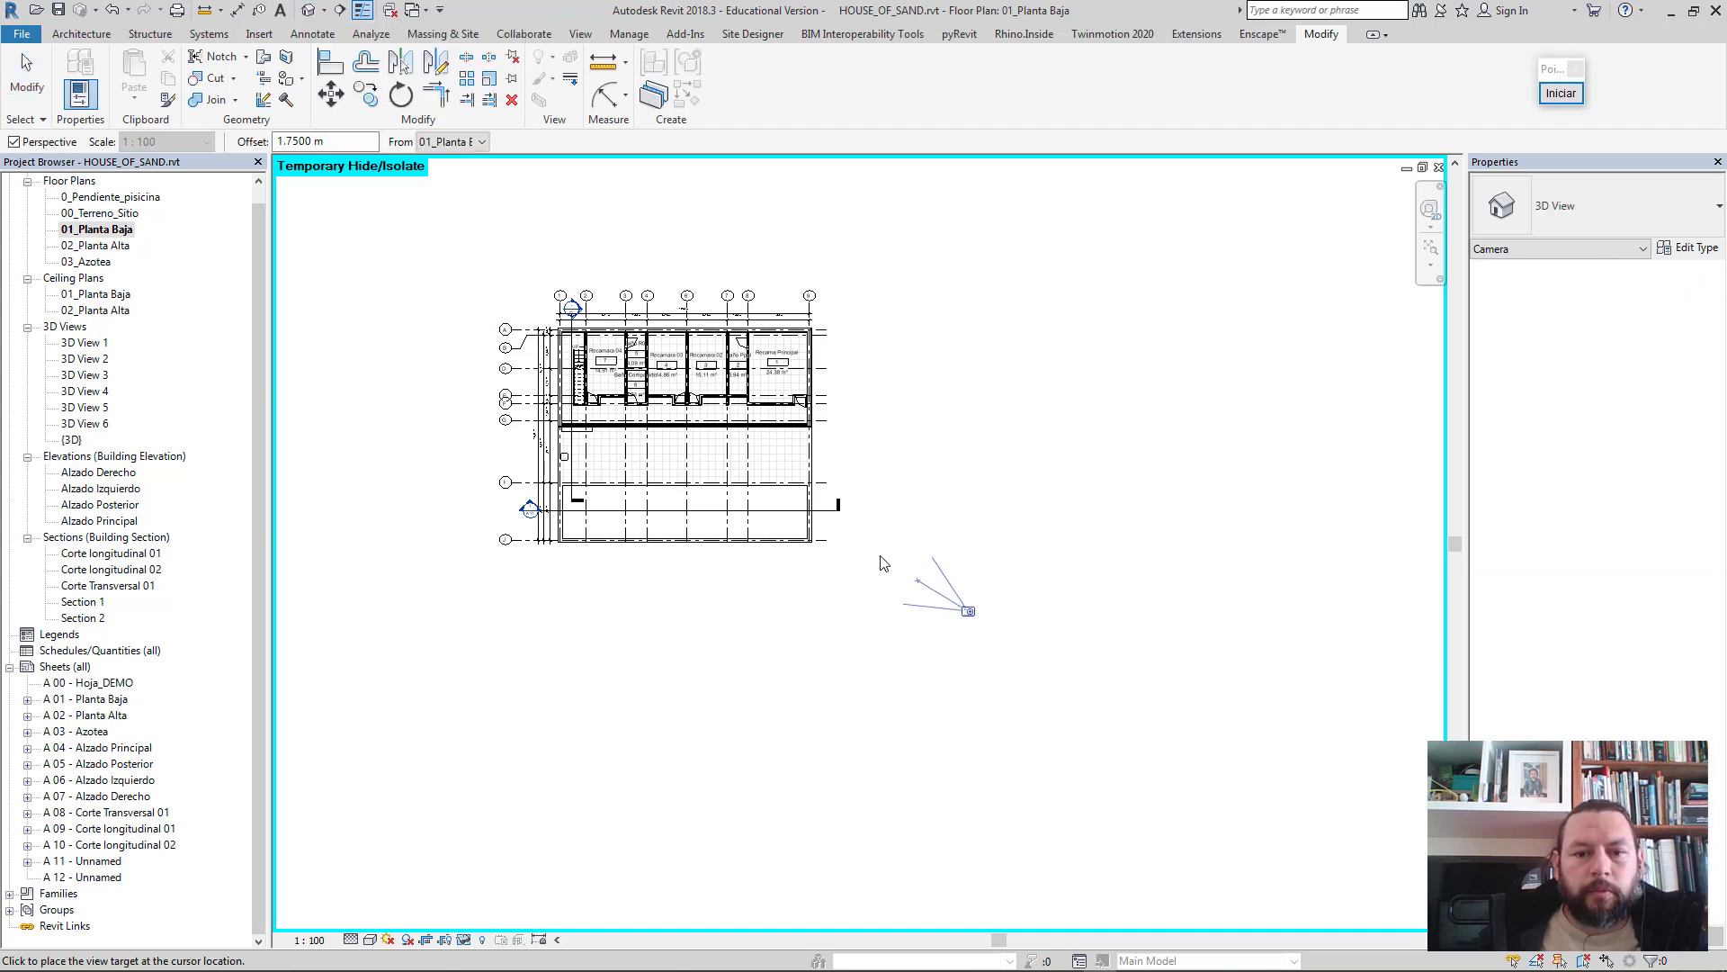
left_click(430, 236)
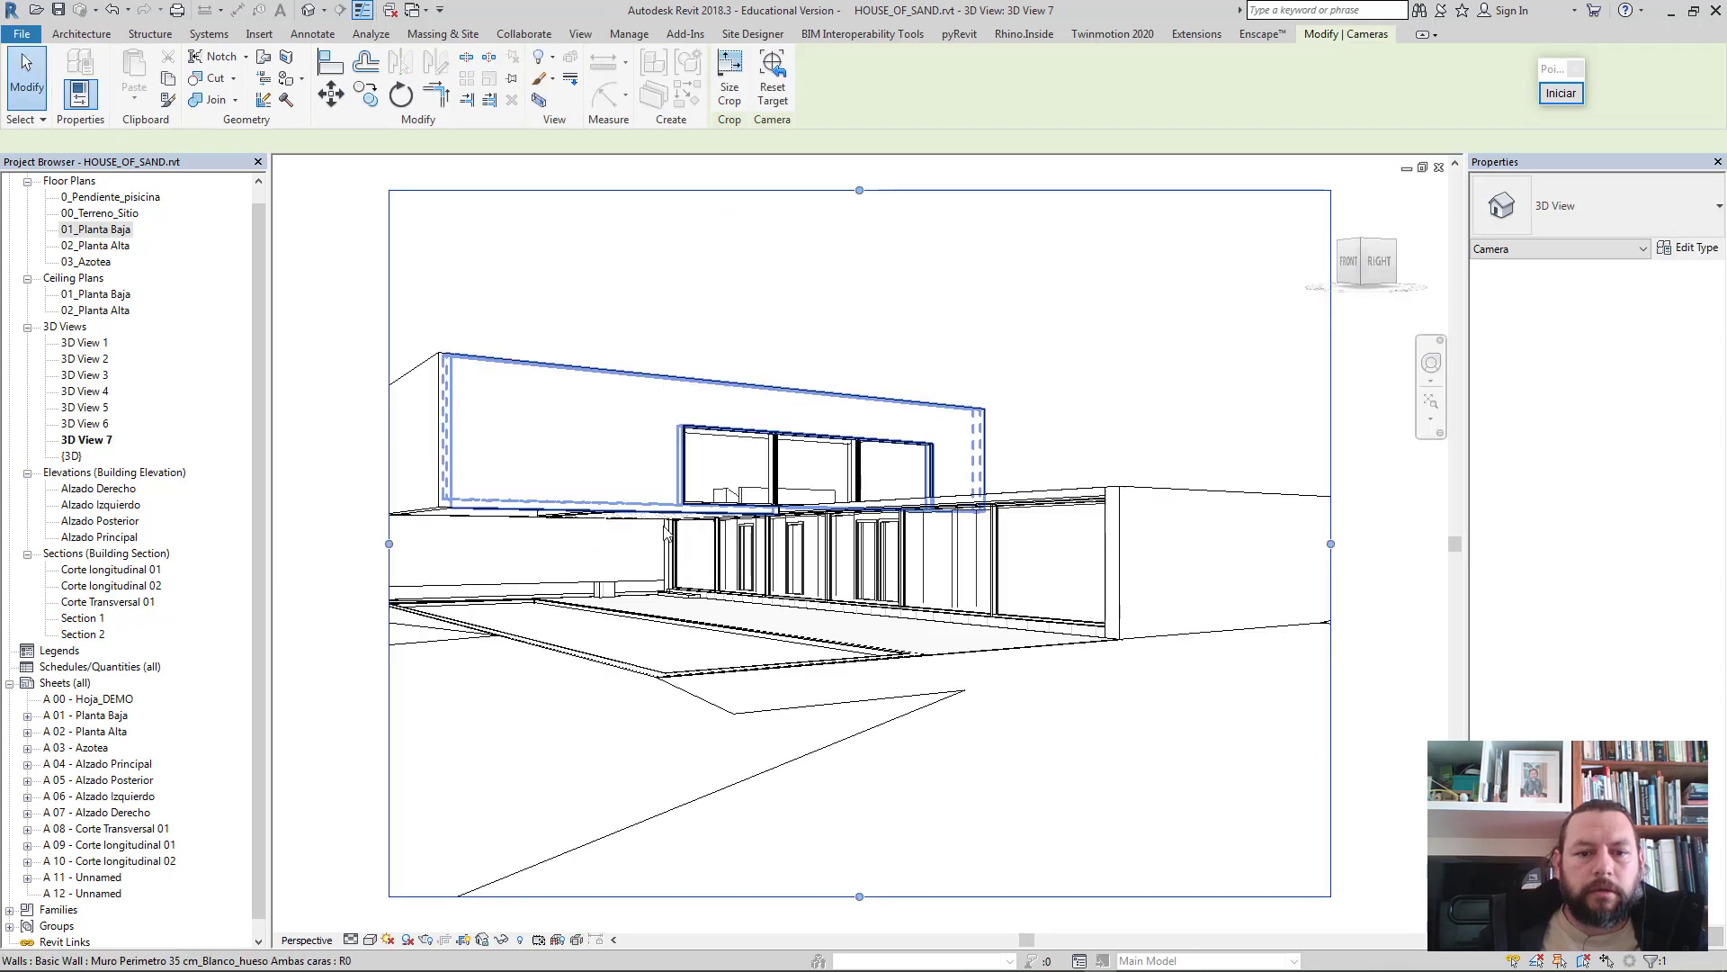
- Widen the camera frame on the left and right and raise its bottom edge
left_click_drag(593, 545, 457, 538)
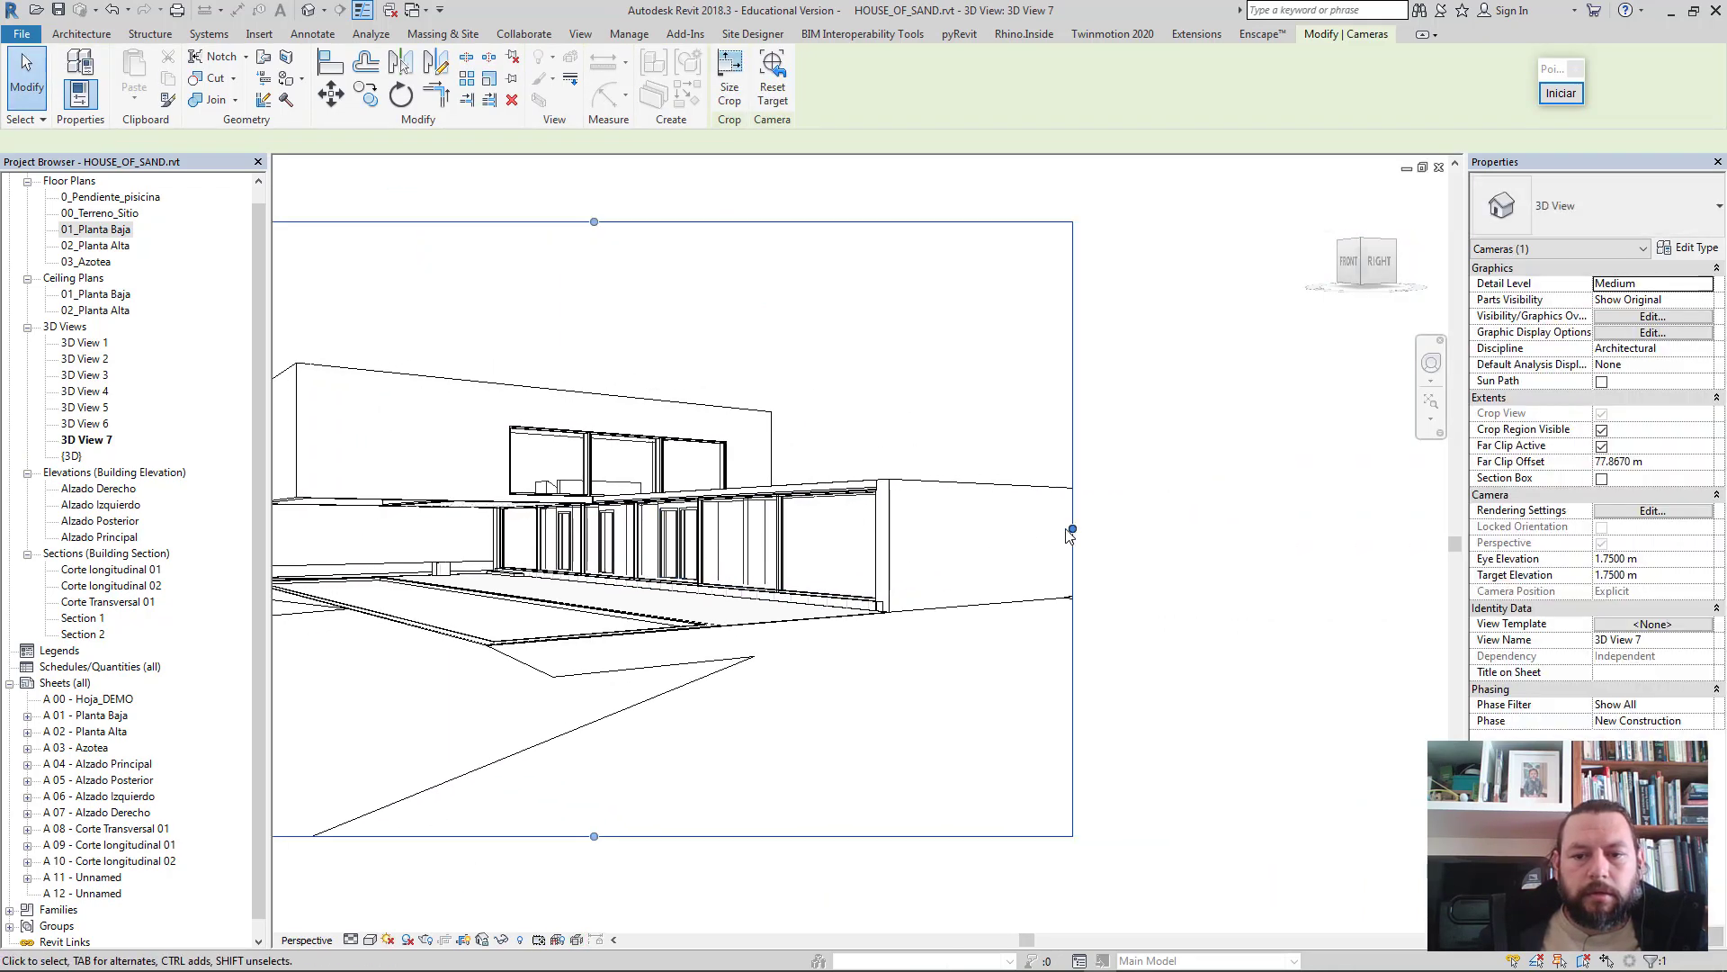
left_click_drag(1073, 529, 1227, 529)
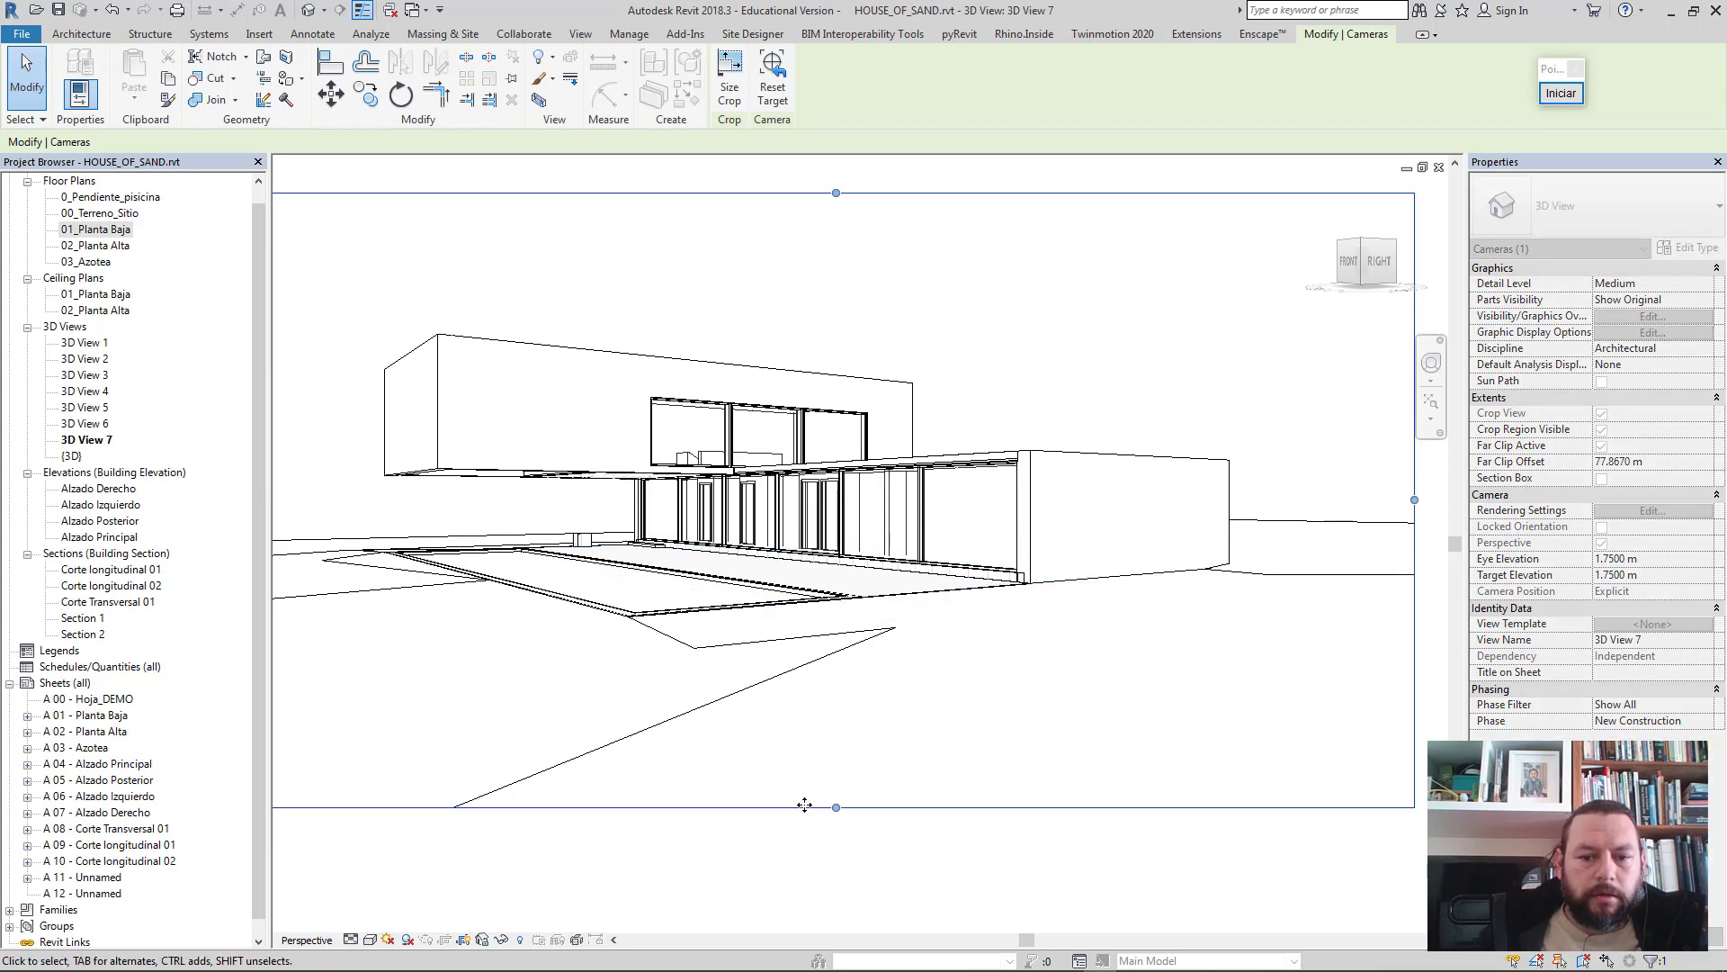
left_click_drag(837, 805, 836, 722)
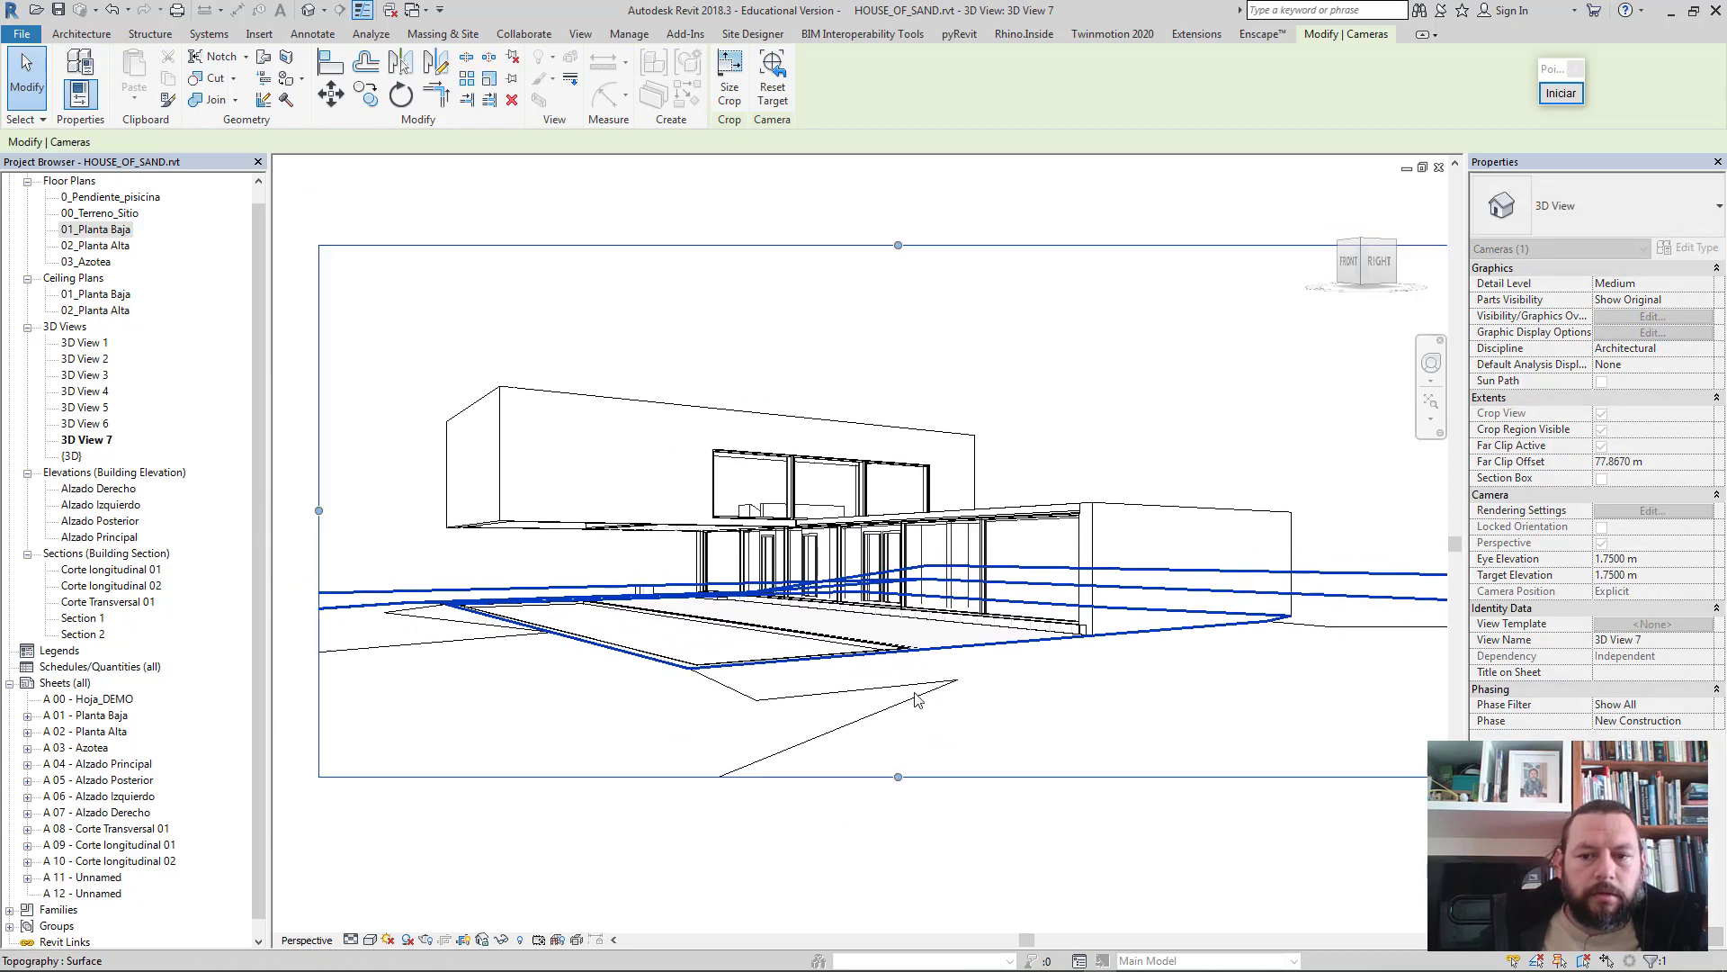
left_click(733, 335)
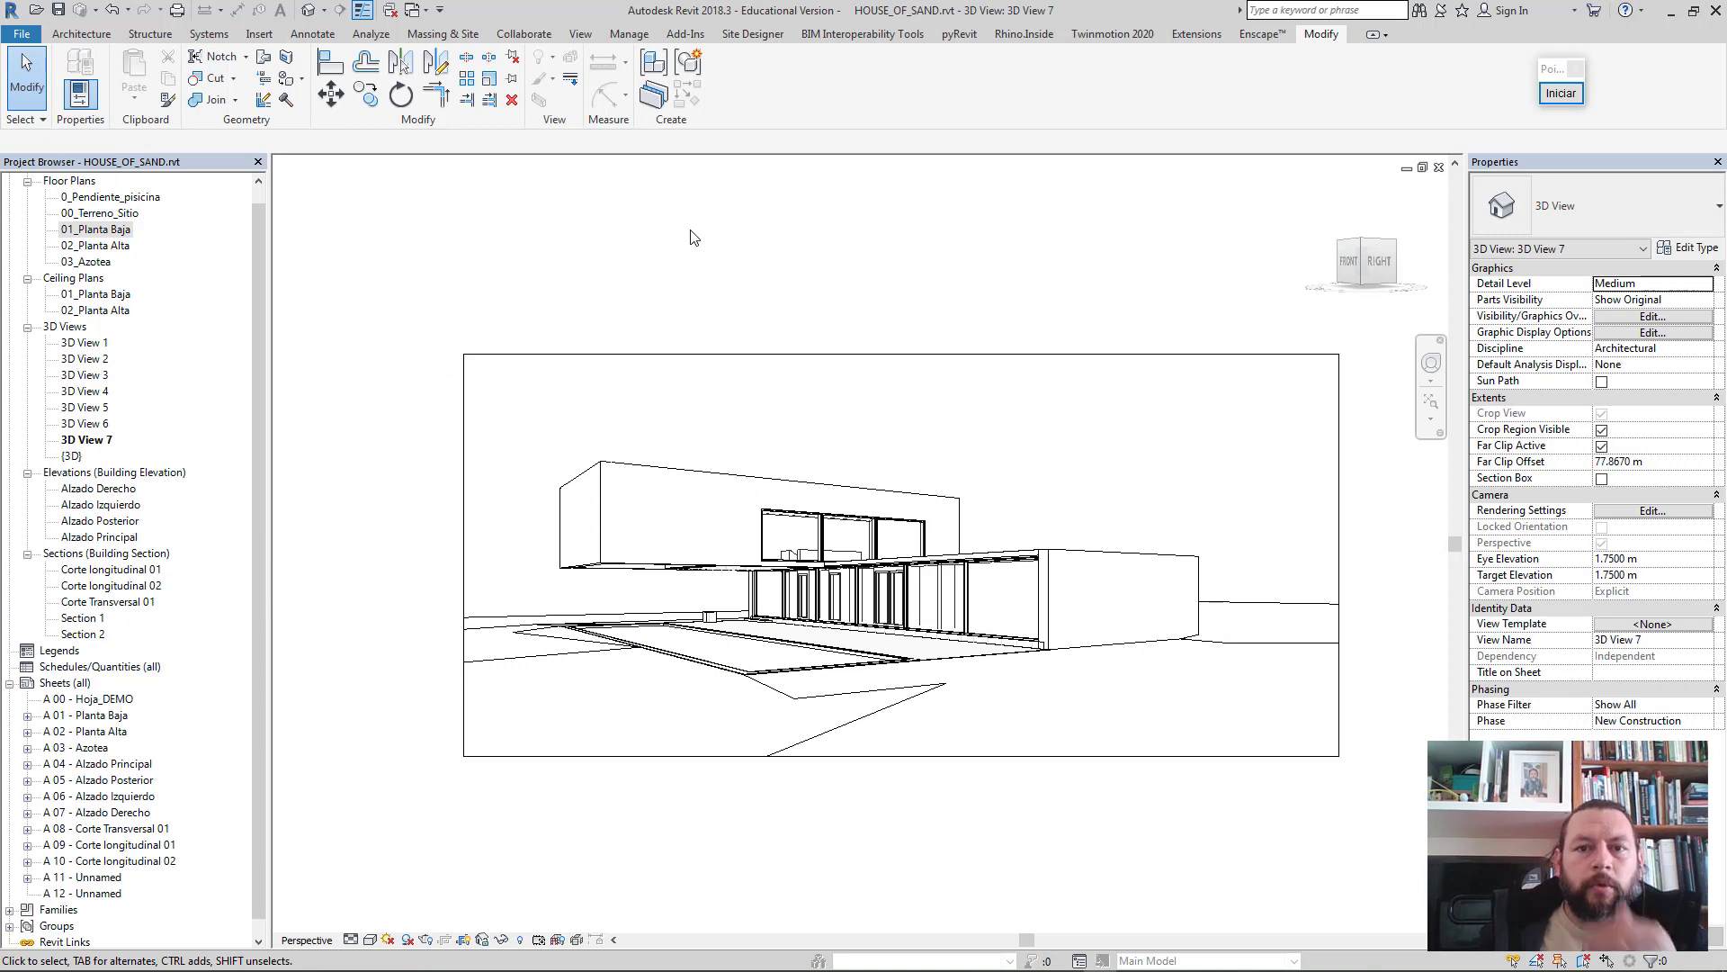
- Launch the Enscape live render of 3D View 7
left_click(1189, 40)
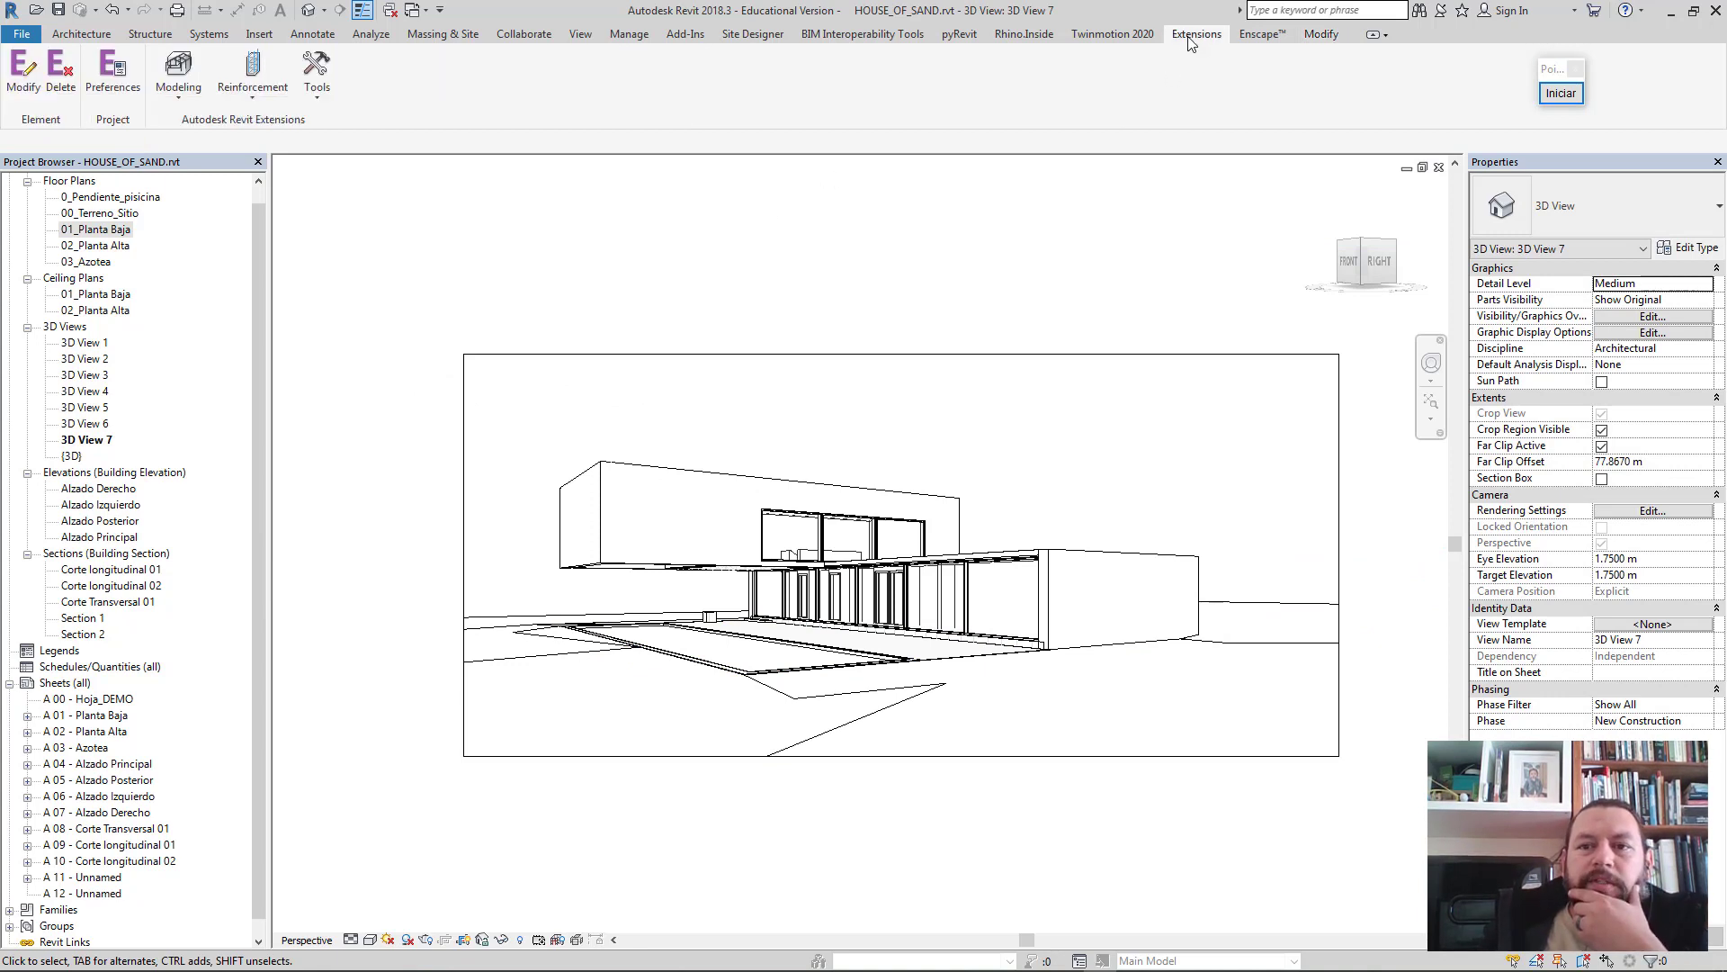
left_click(1260, 35)
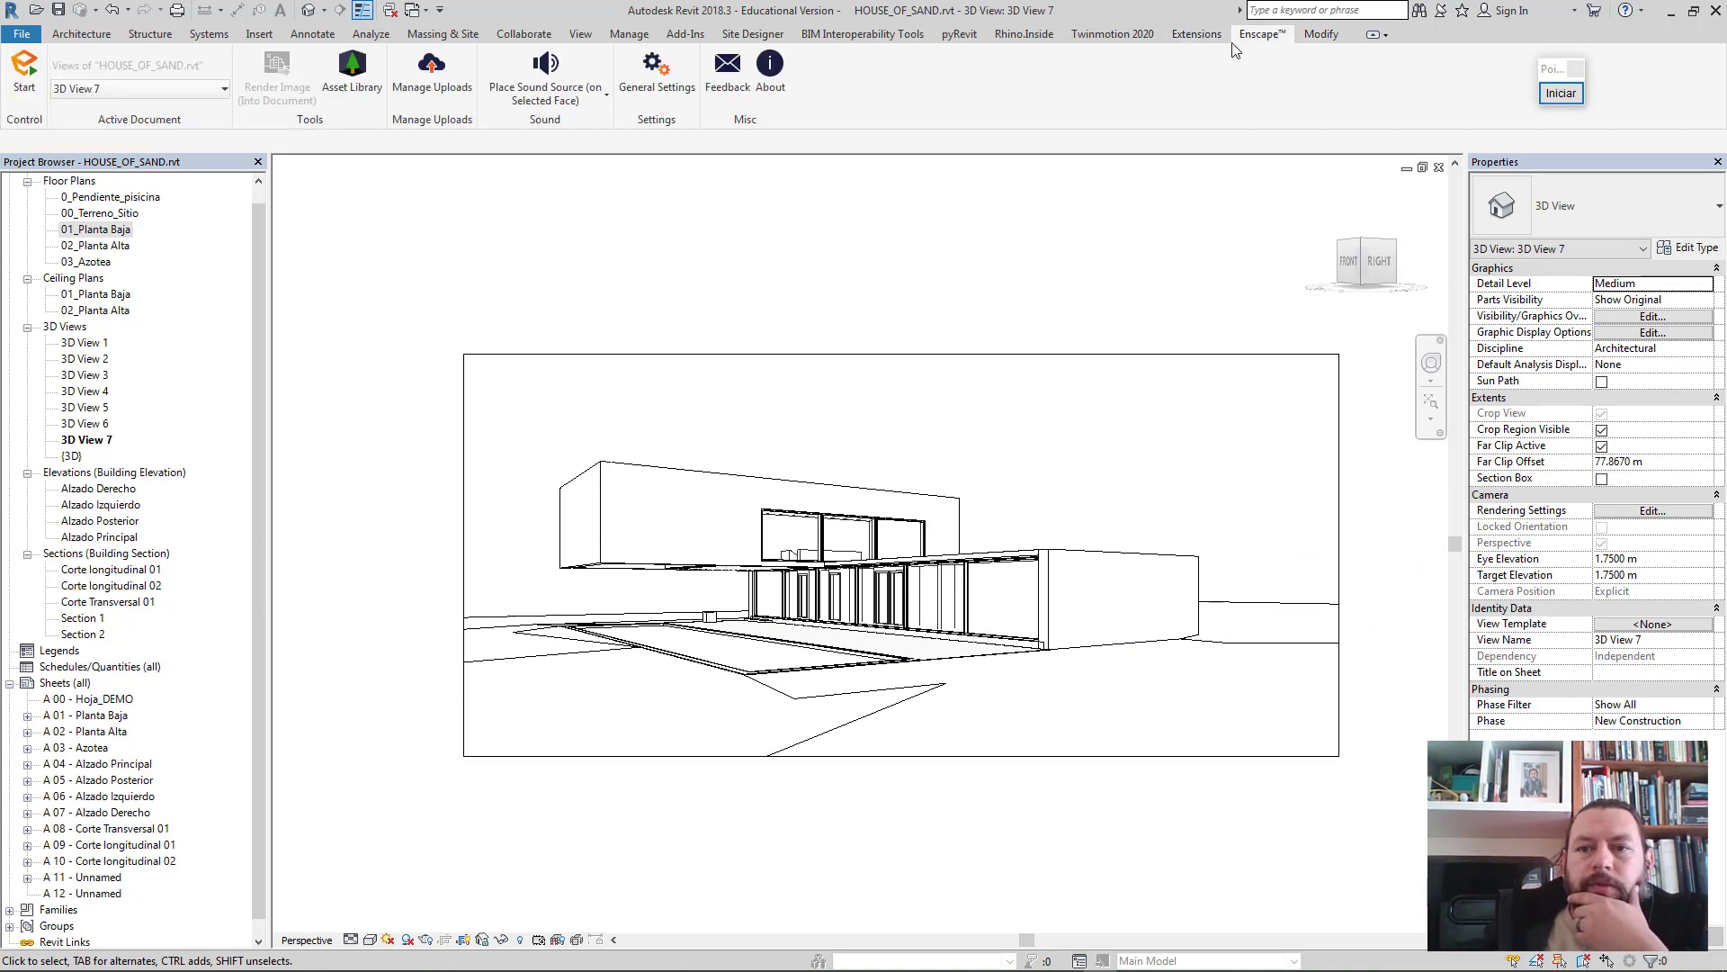
left_click(16, 68)
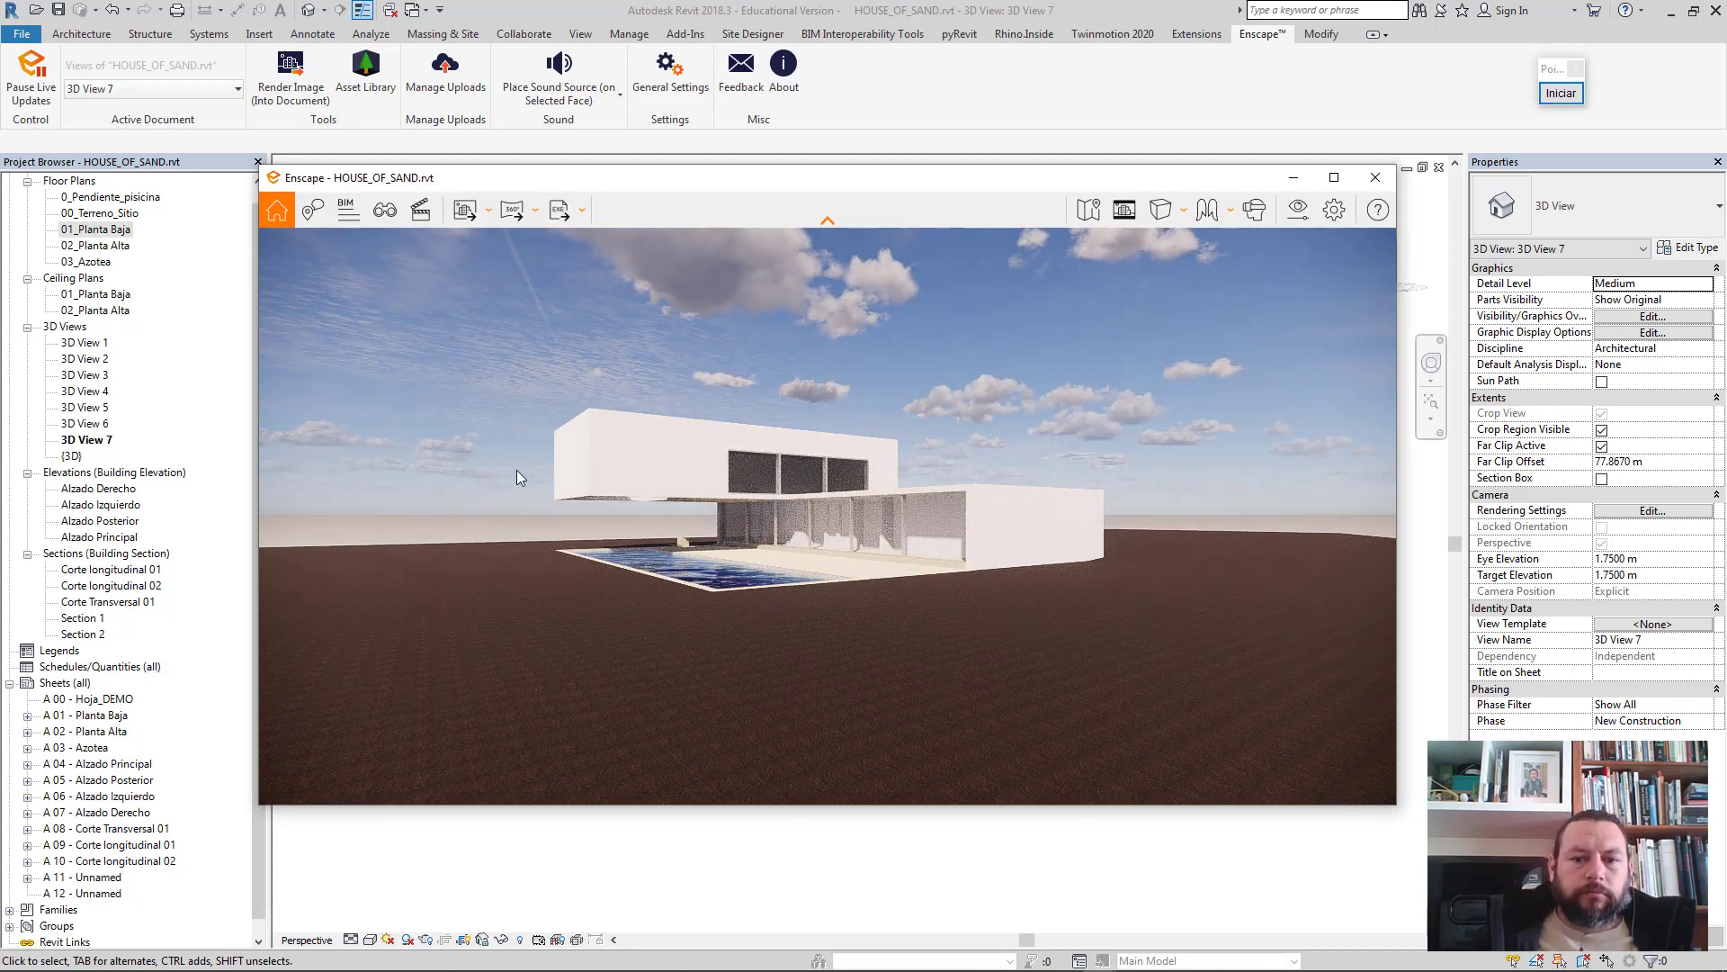
- Frame the house and tiled pool up close and render the image into the document
scroll(703, 554, "up", 3)
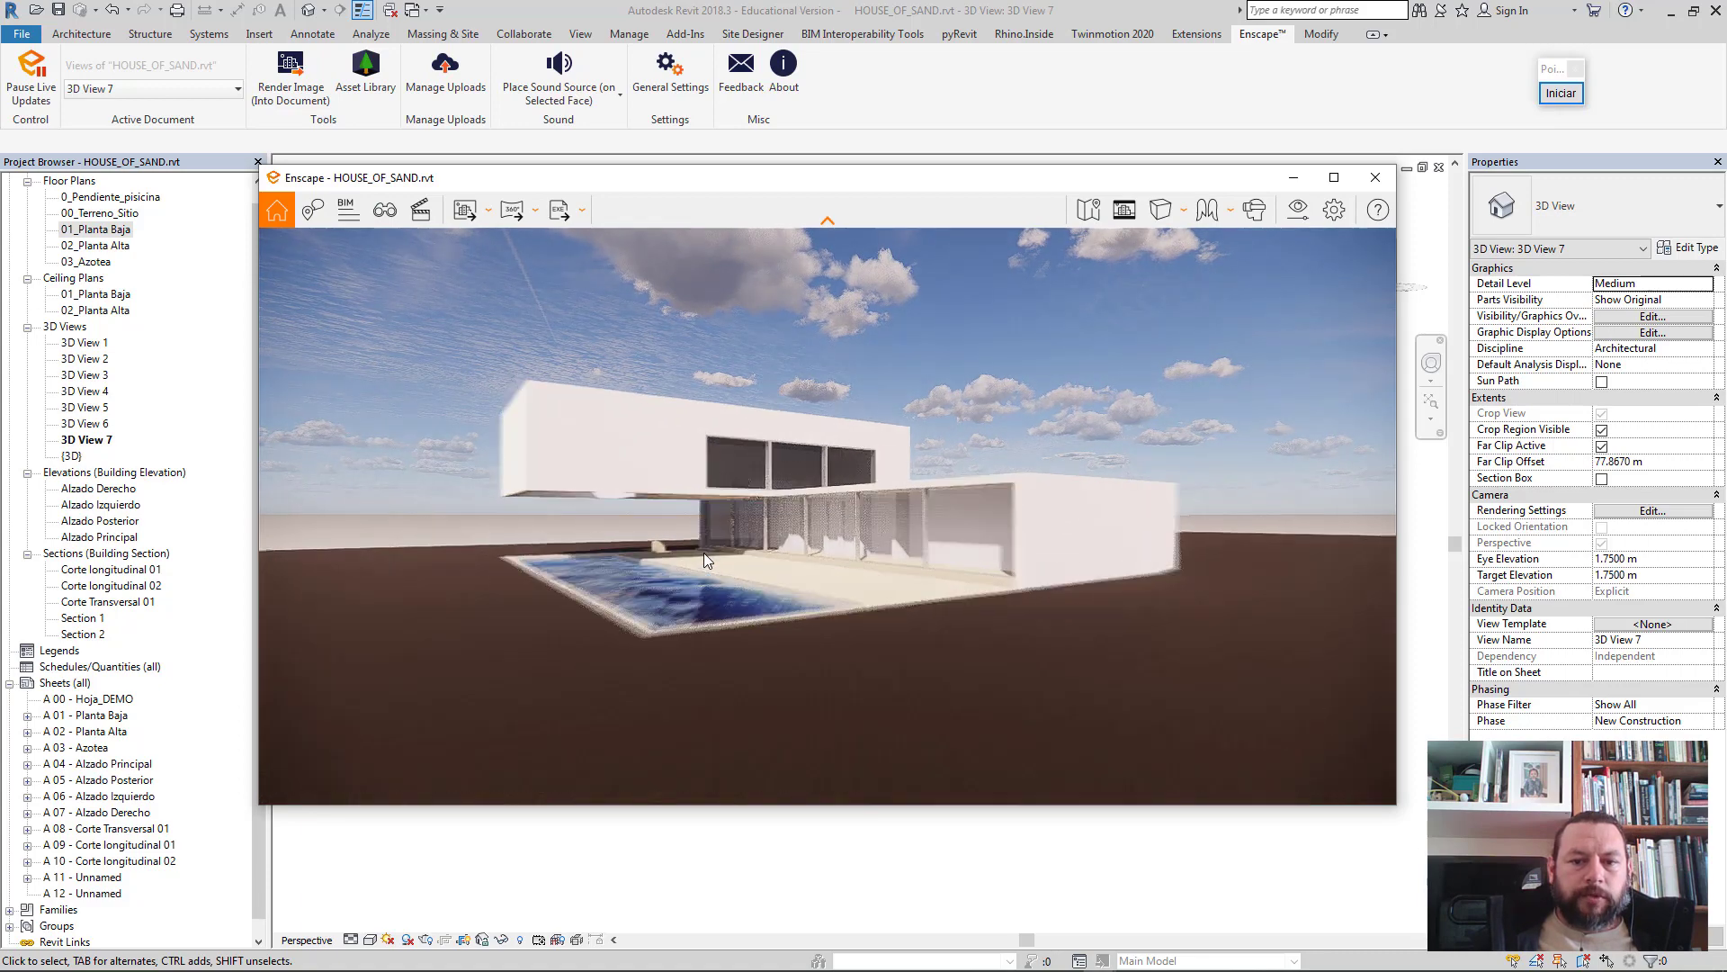
scroll(704, 555, "up", 3)
left_click_drag(704, 559, 720, 558)
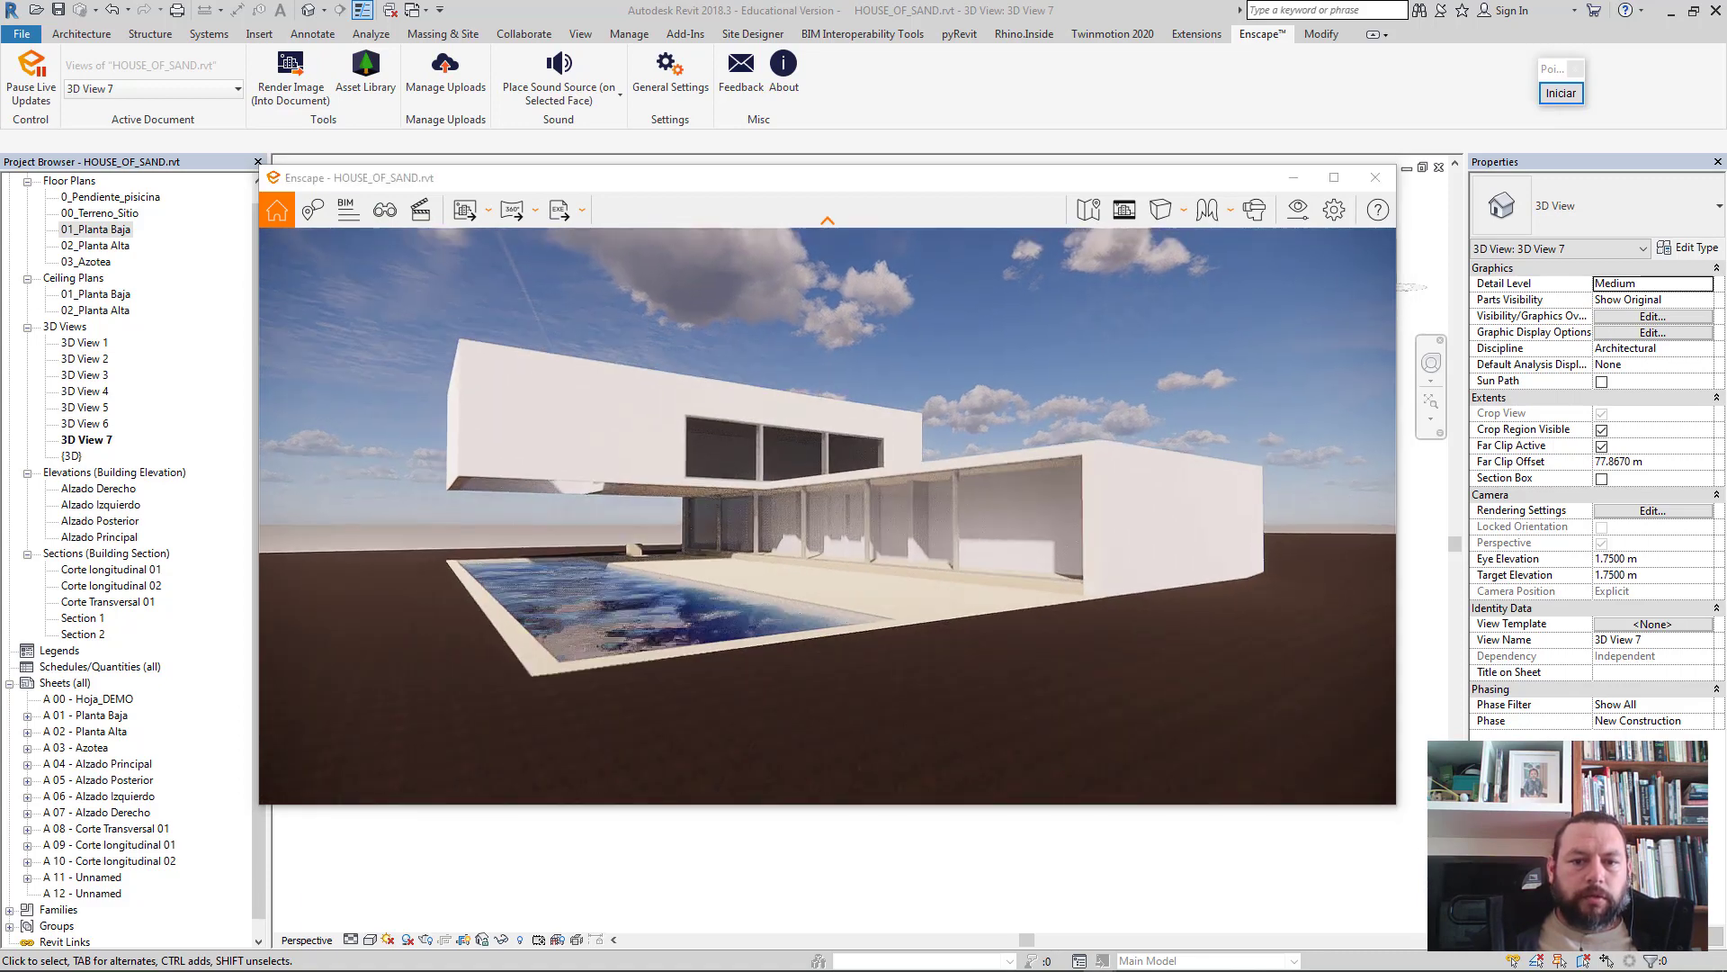
scroll(691, 522, "up", 3)
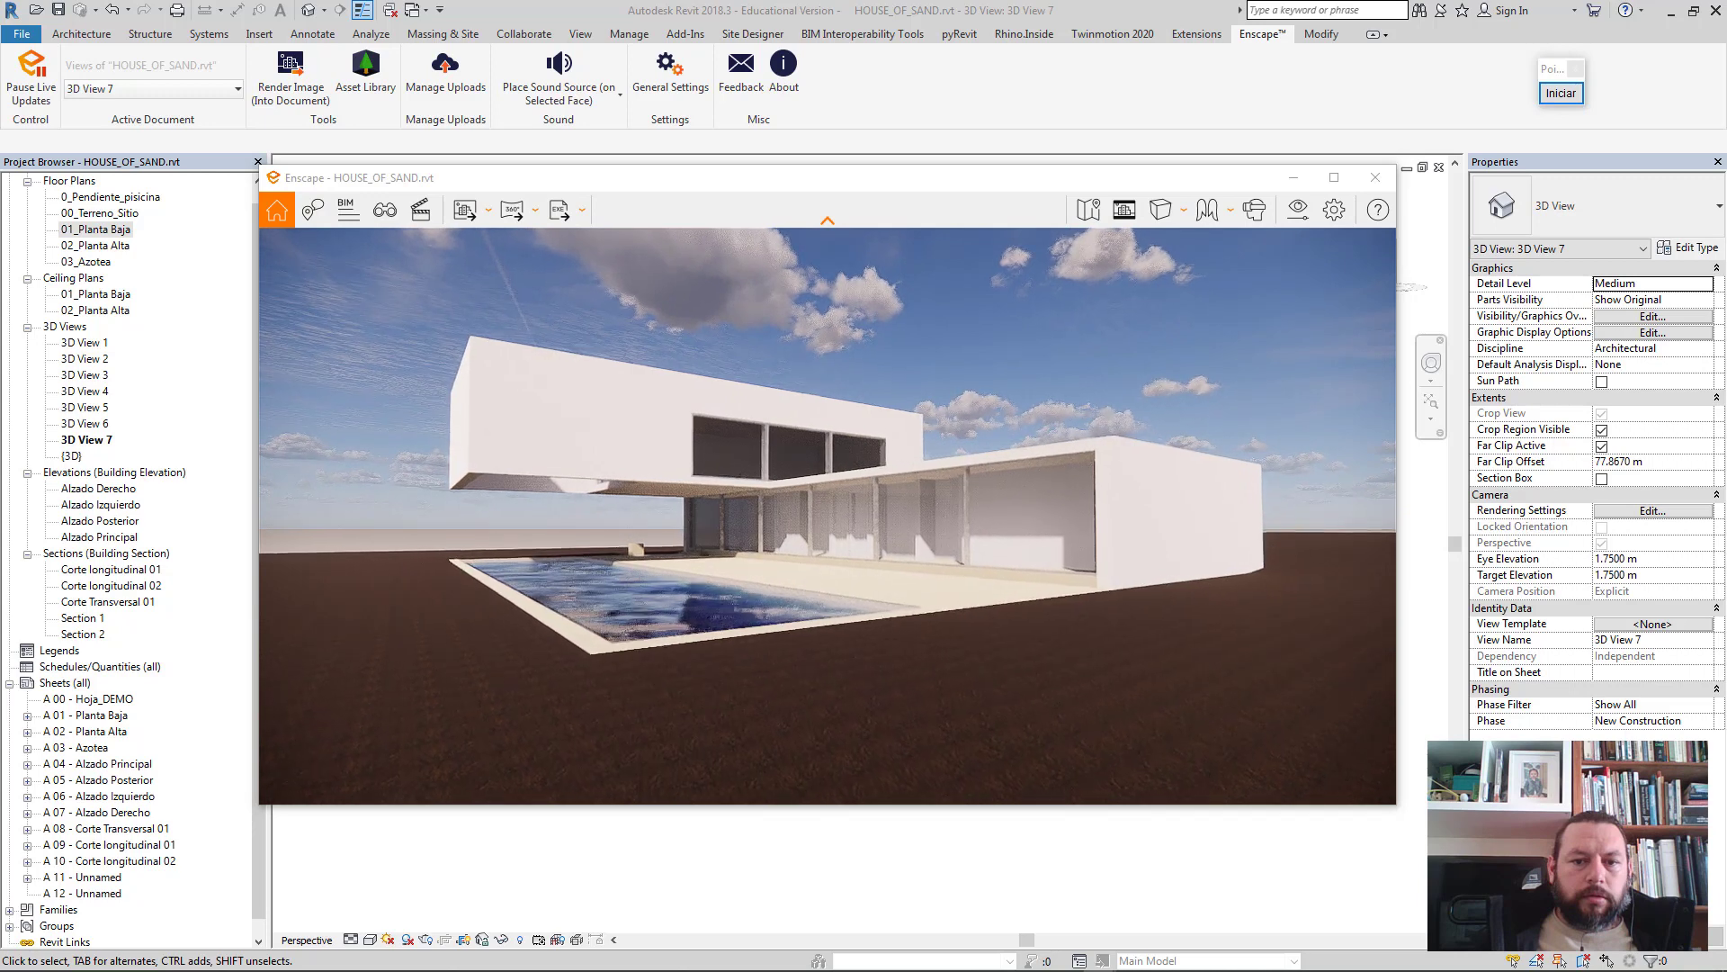
scroll(711, 518, "up", 2)
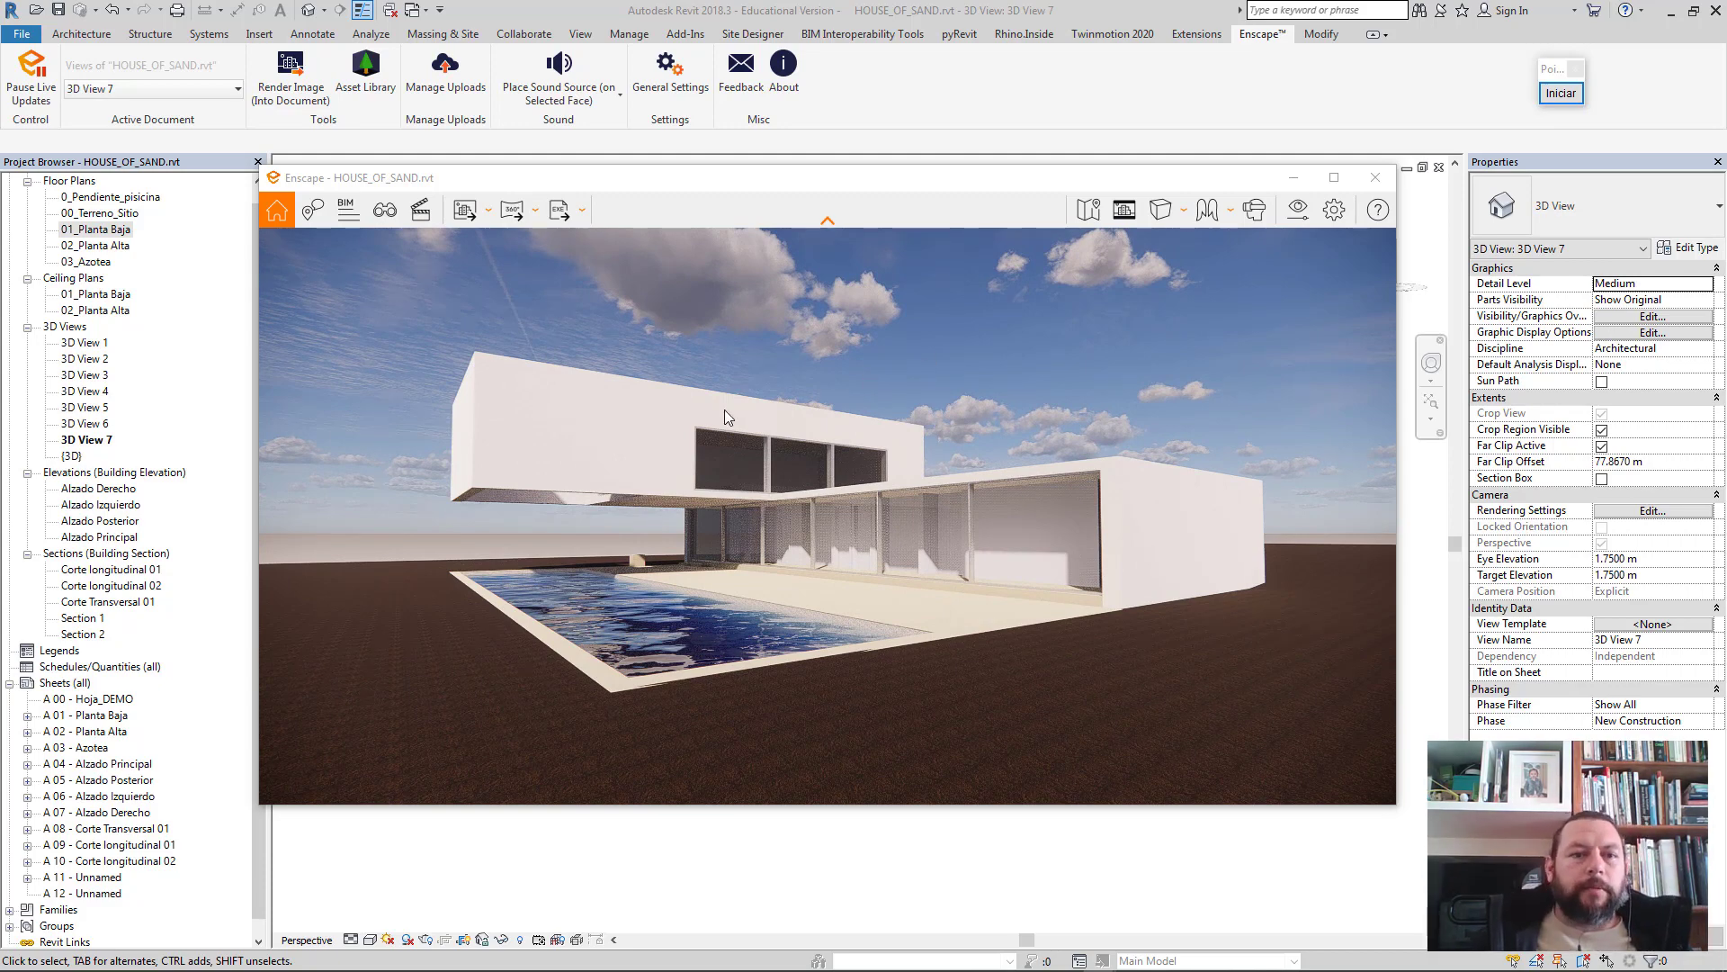
left_click(278, 70)
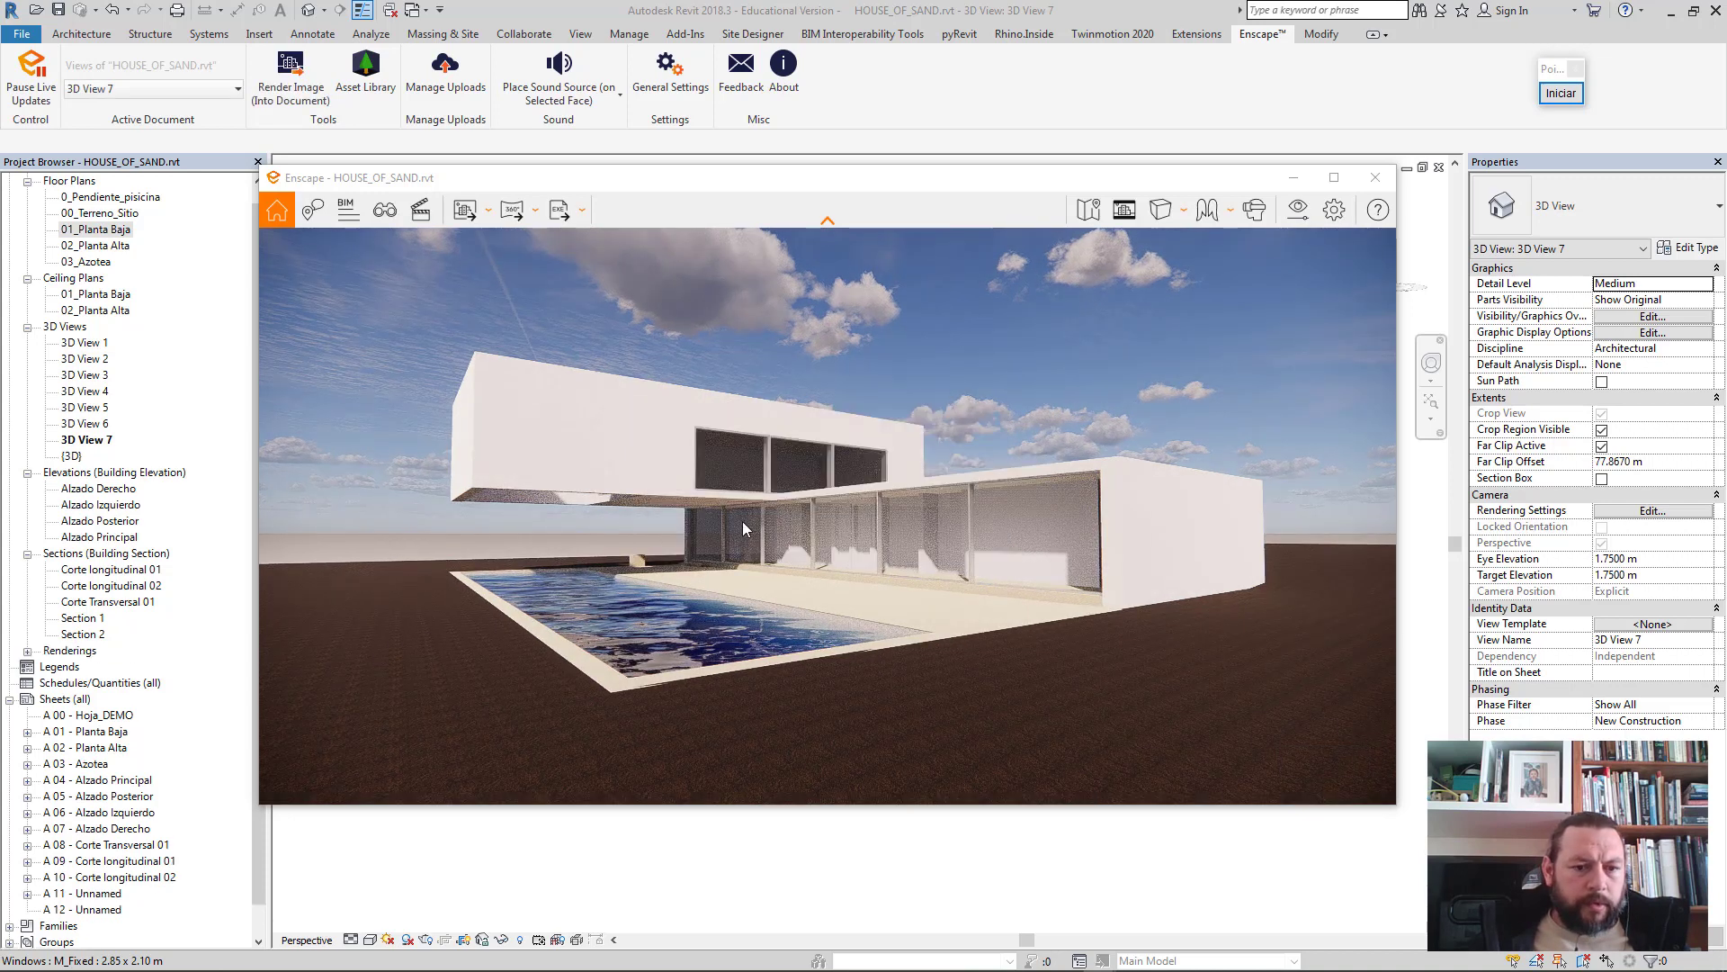
- Open the saved Enscape rendering from Renderings, review it, then close the Enscape window
left_click(28, 651)
double_click(95, 669)
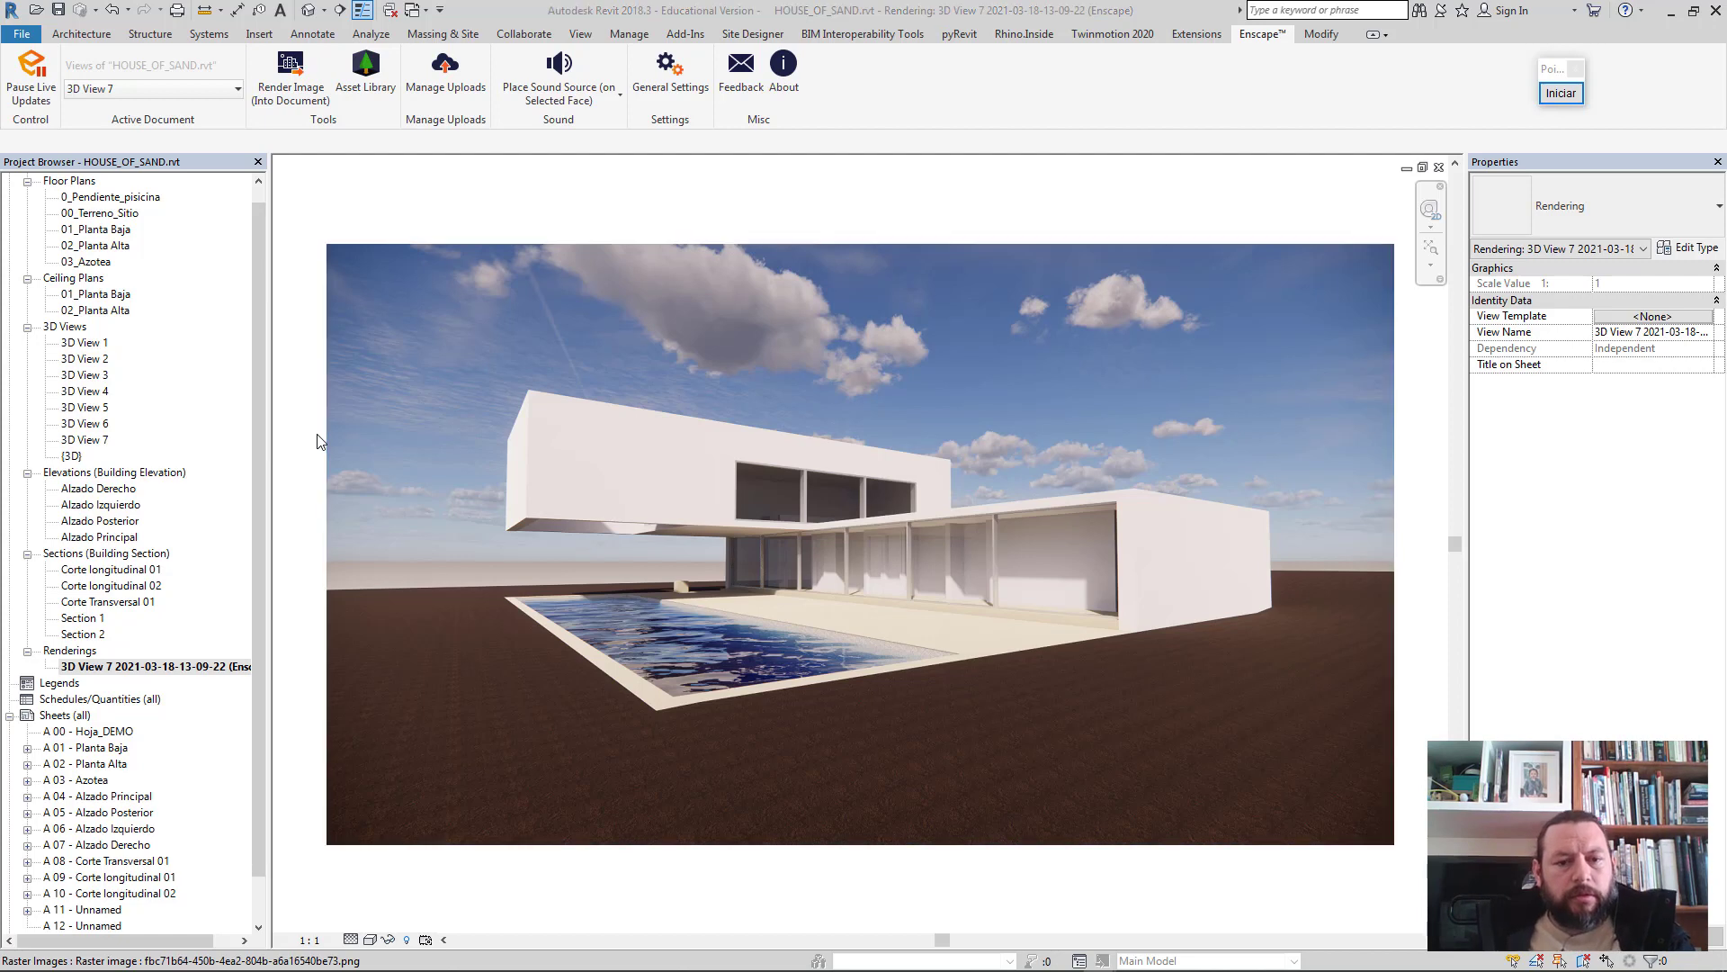
key("alt+Tab")
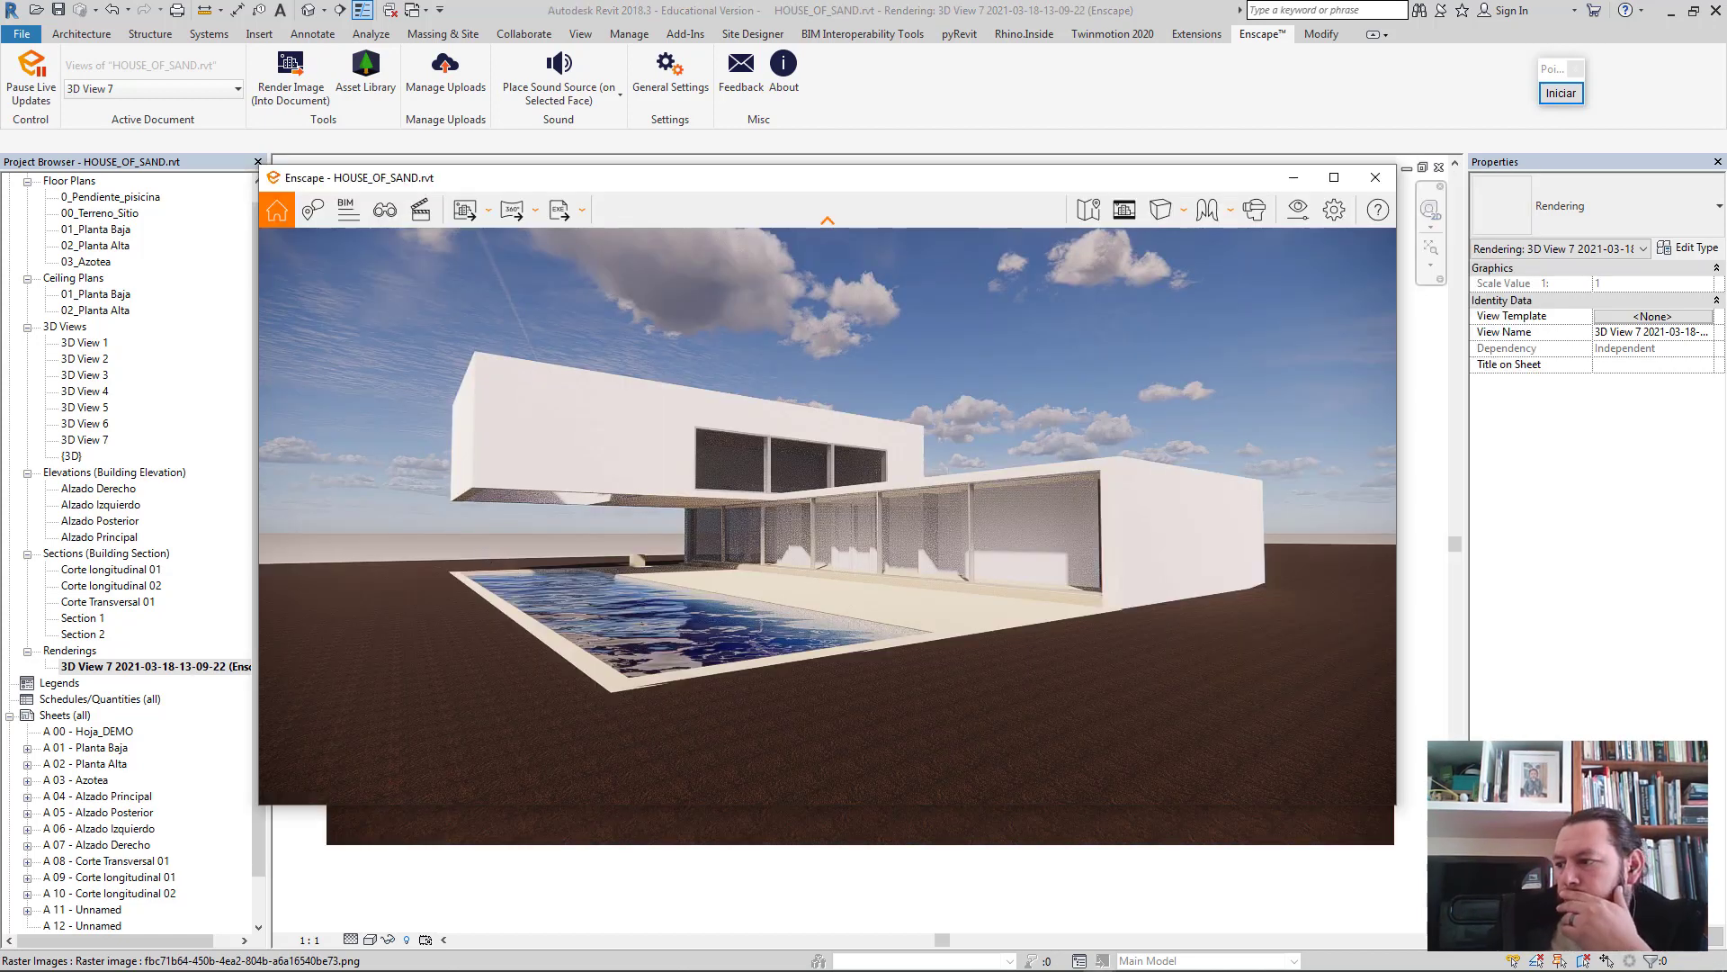
key("alt+Tab")
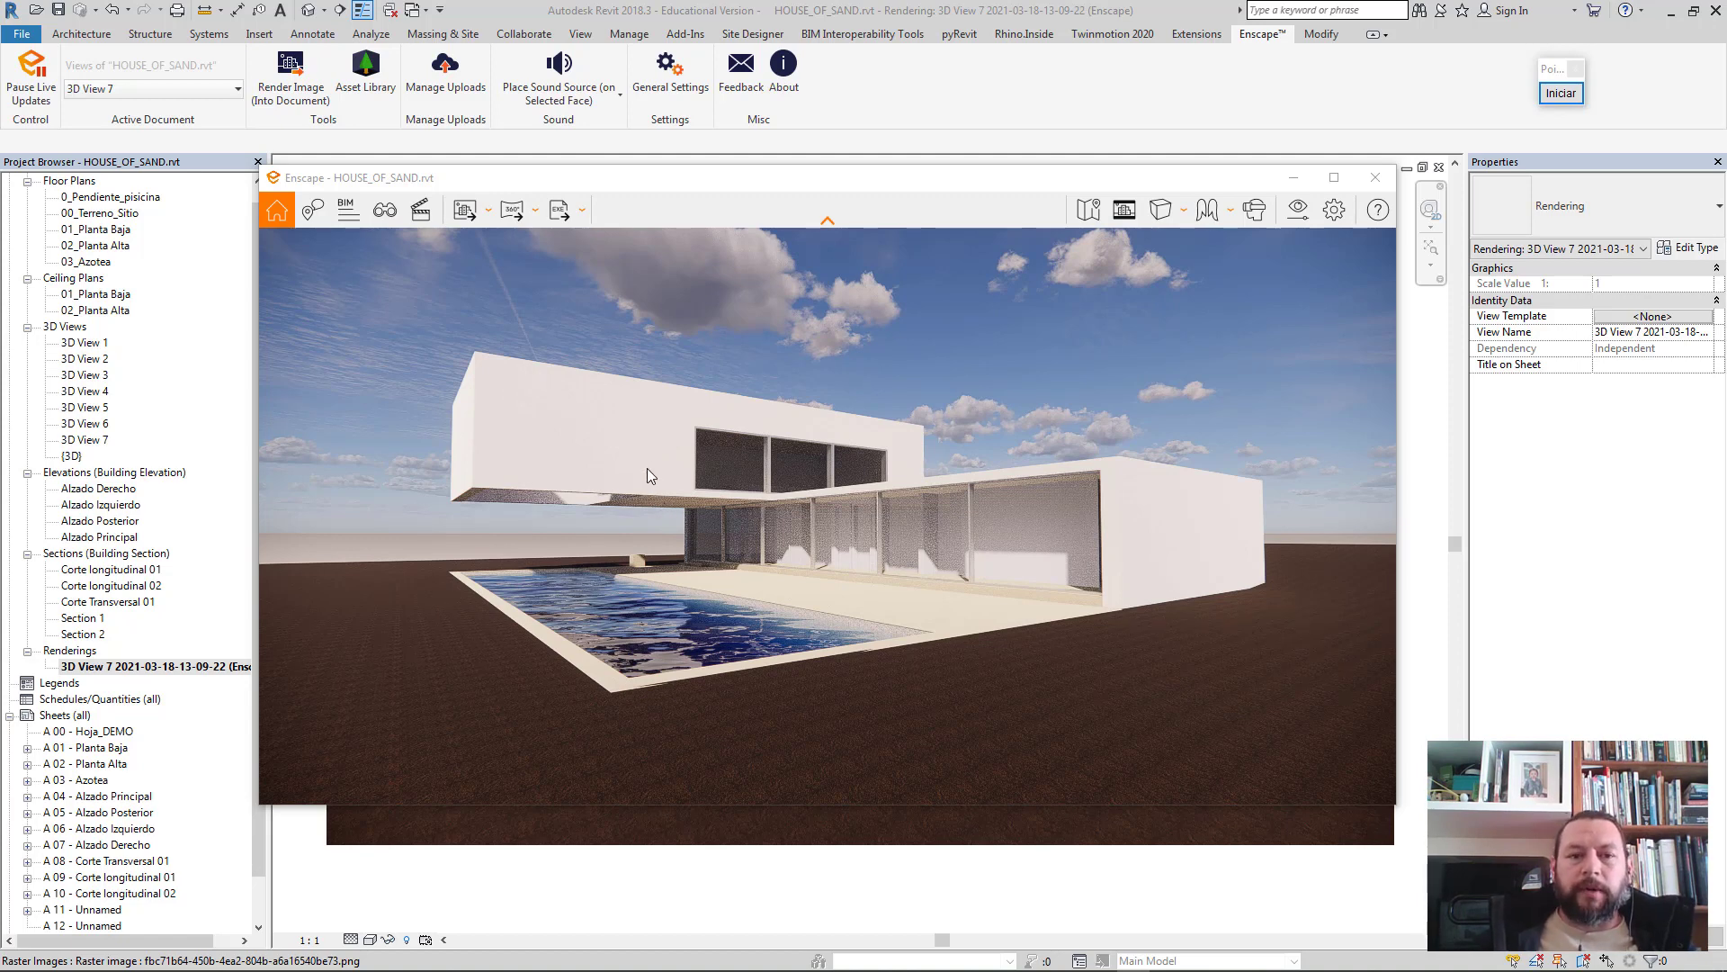
left_click_drag(752, 192, 796, 146)
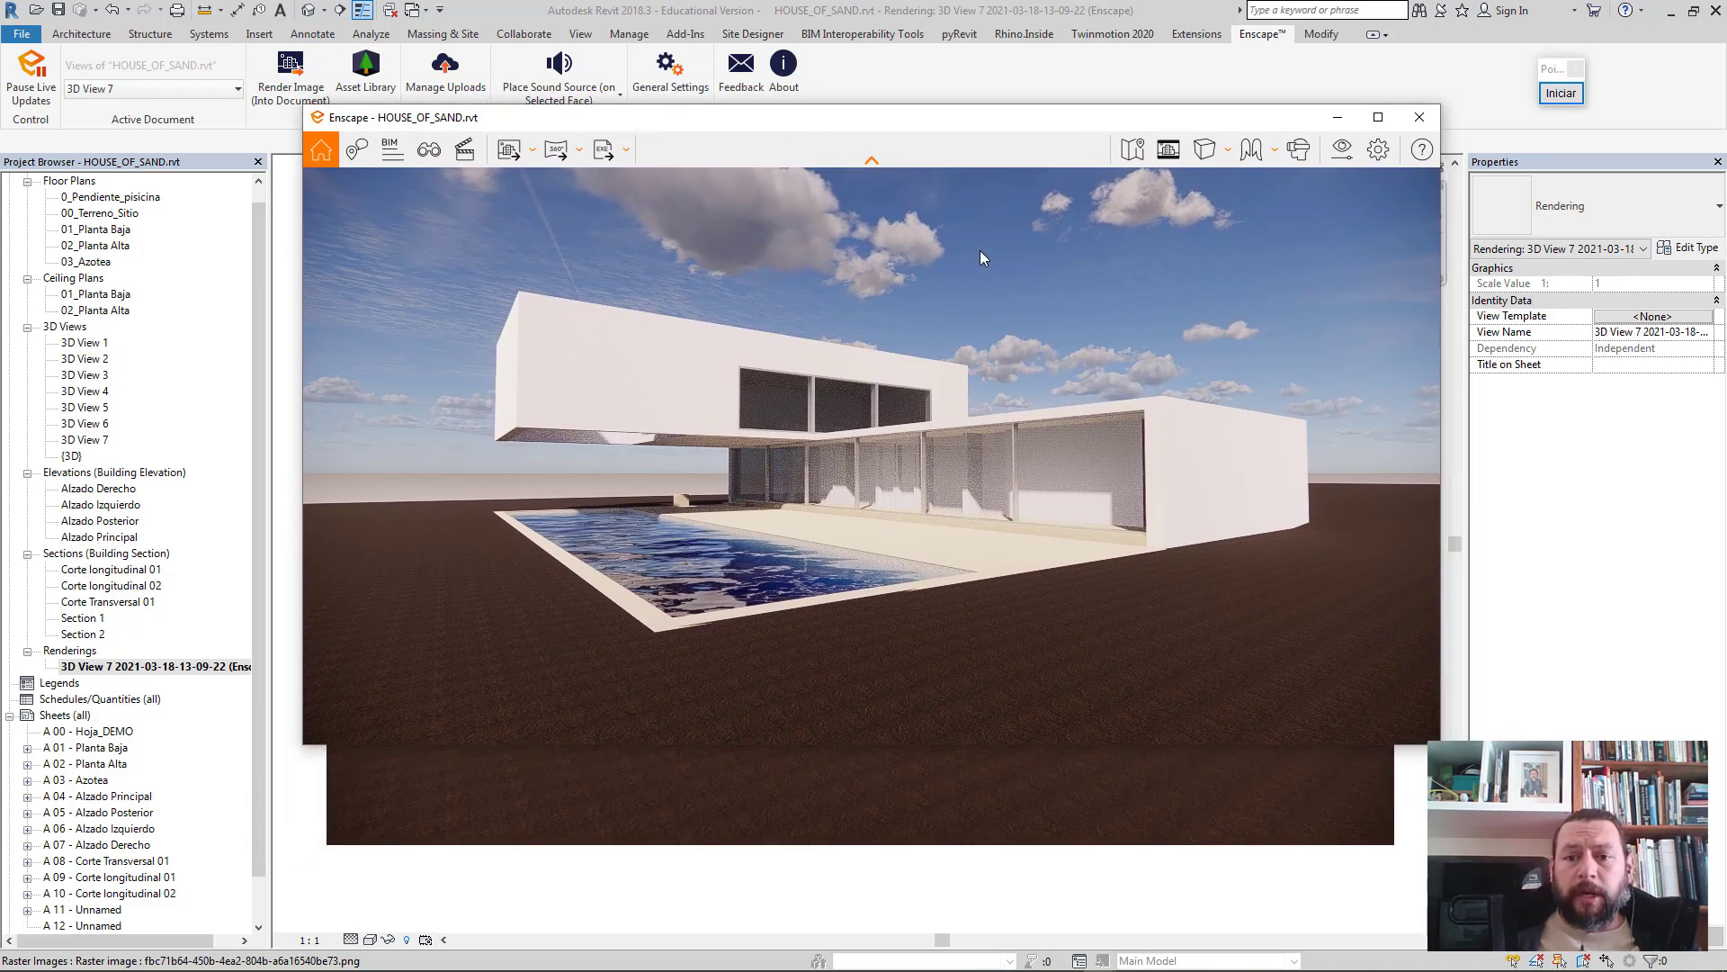
left_click(1424, 118)
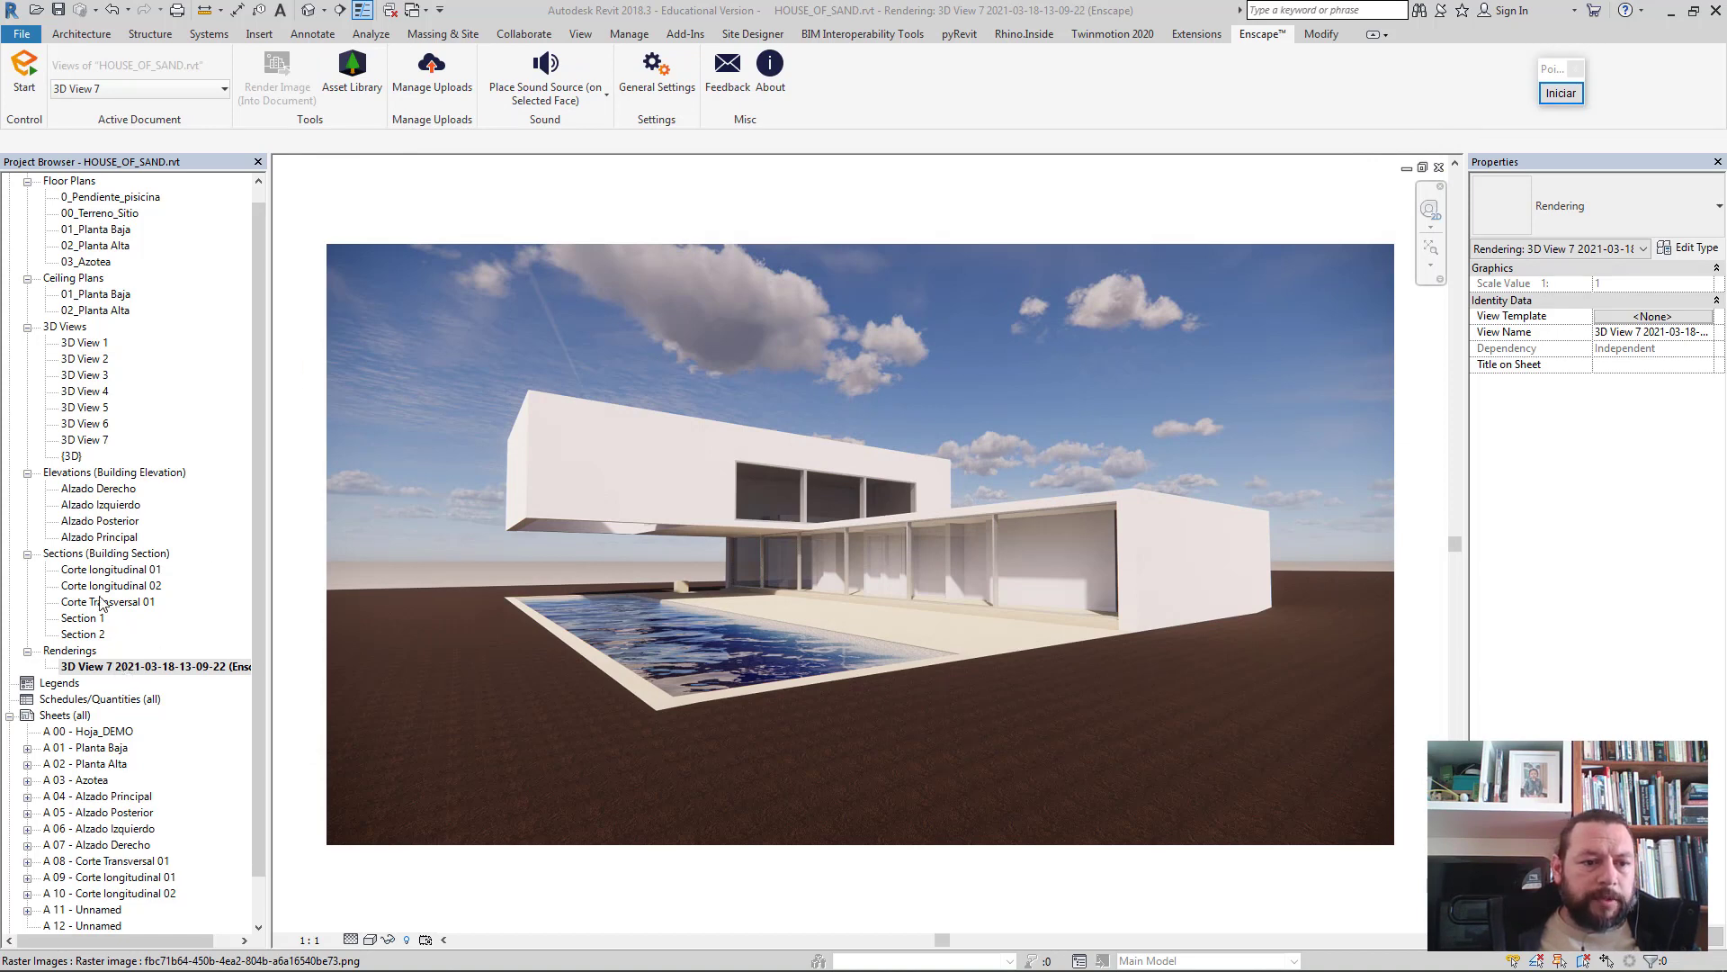
- Reopen 3D View 7 and pan across the house perspective
double_click(84, 440)
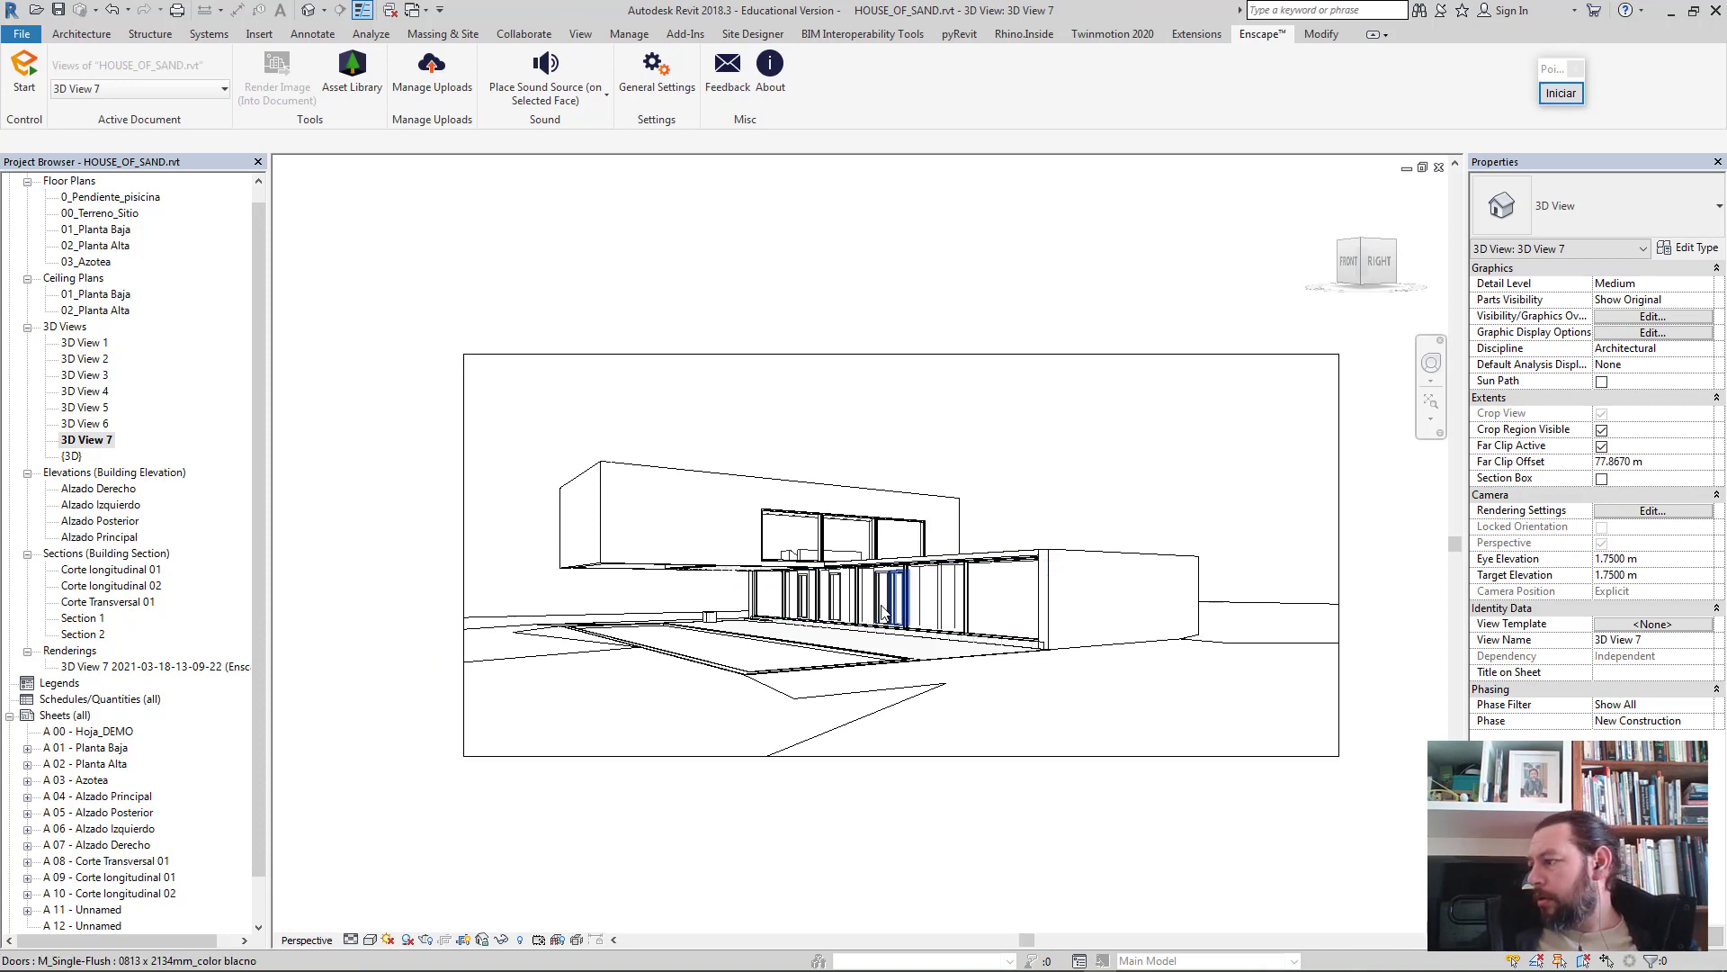
scroll(864, 621, "up", 2)
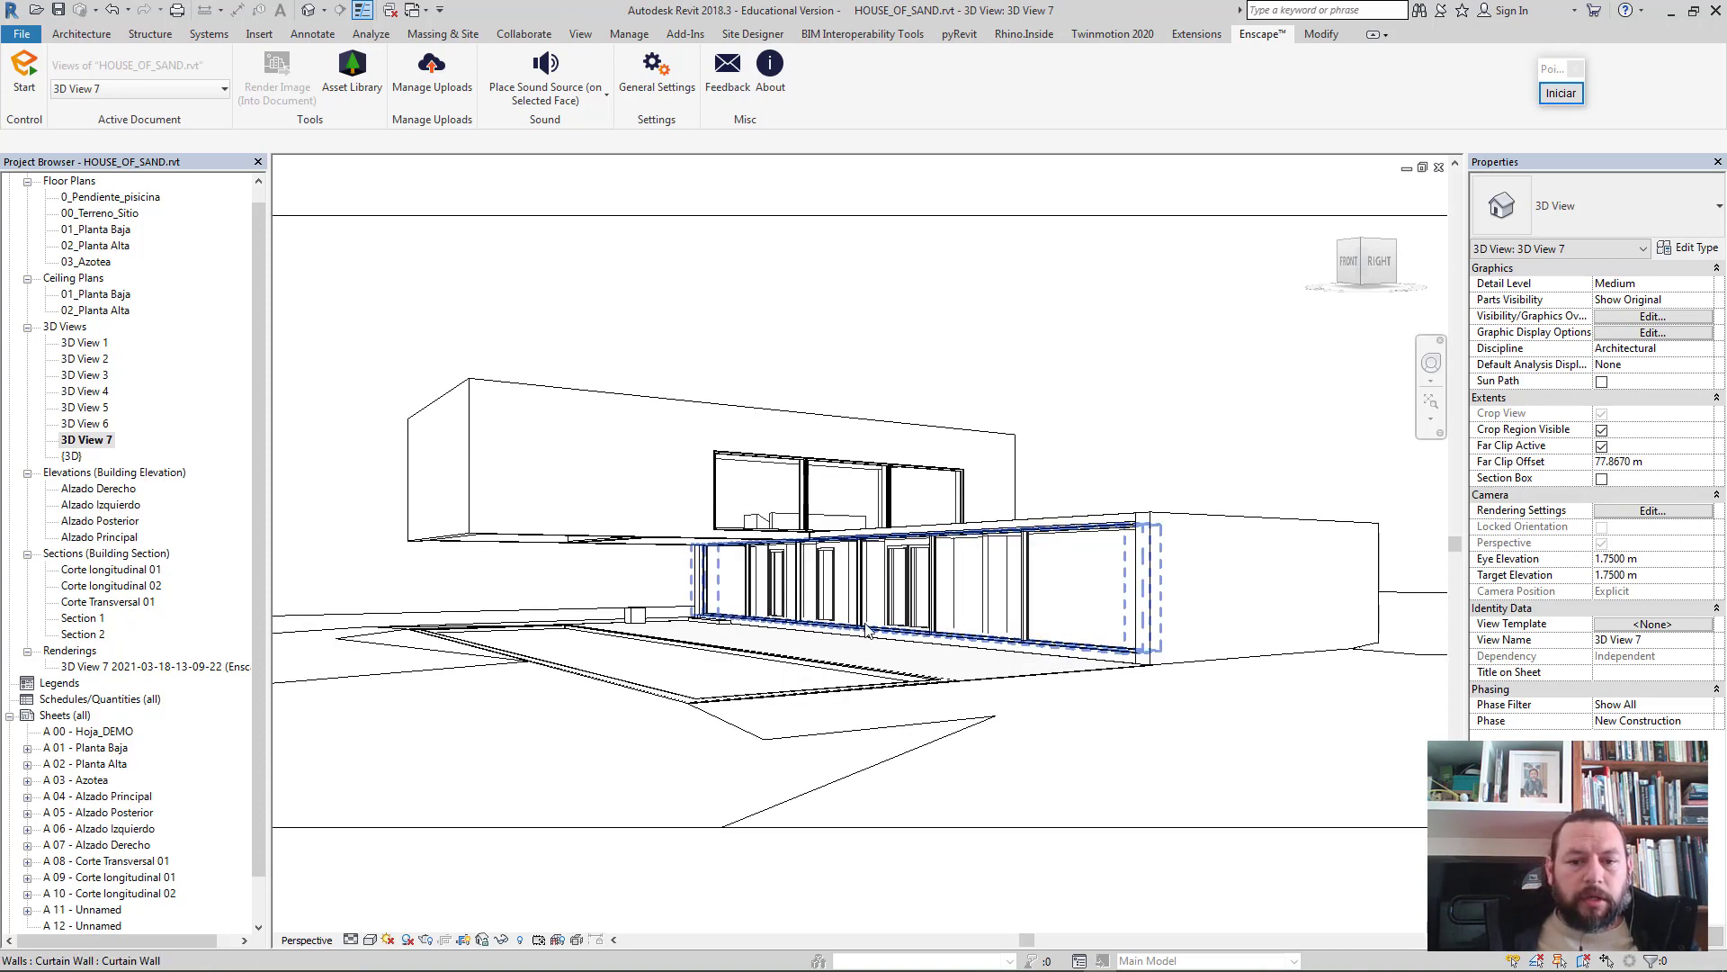
middle_click_drag(867, 632, 829, 608)
scroll(829, 612, "down", 2)
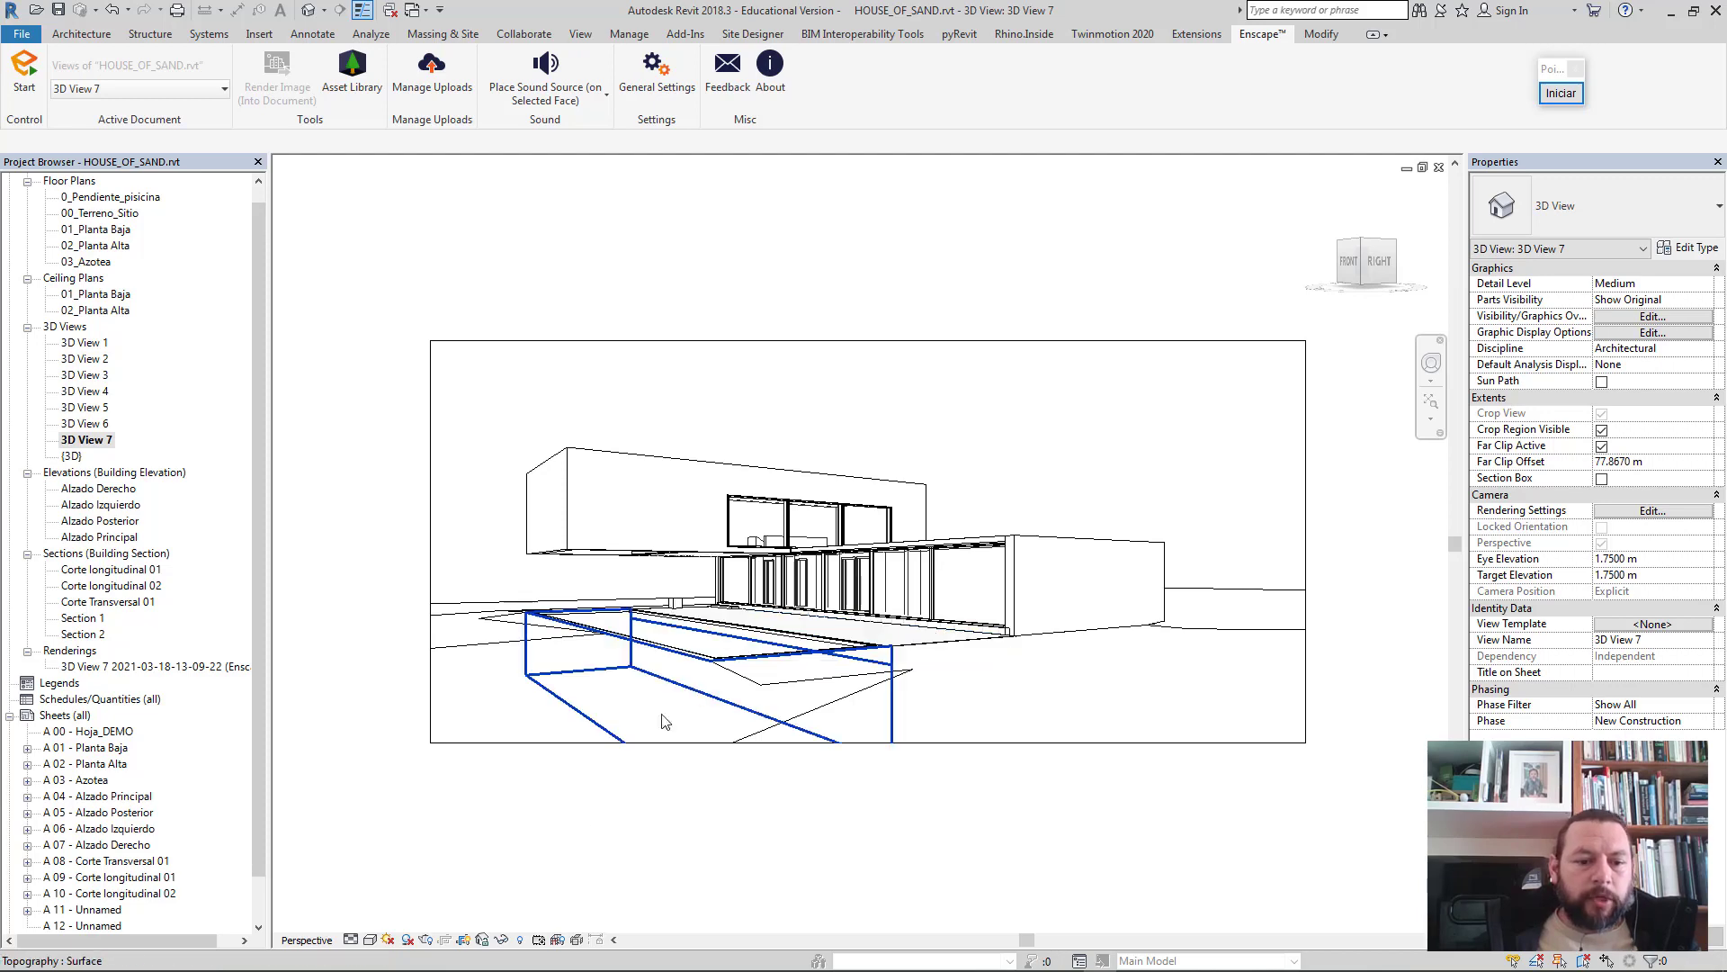
- Set Revit rendering to Medium quality with the Exterior: Sun and Artificial lighting scheme
left_click(425, 940)
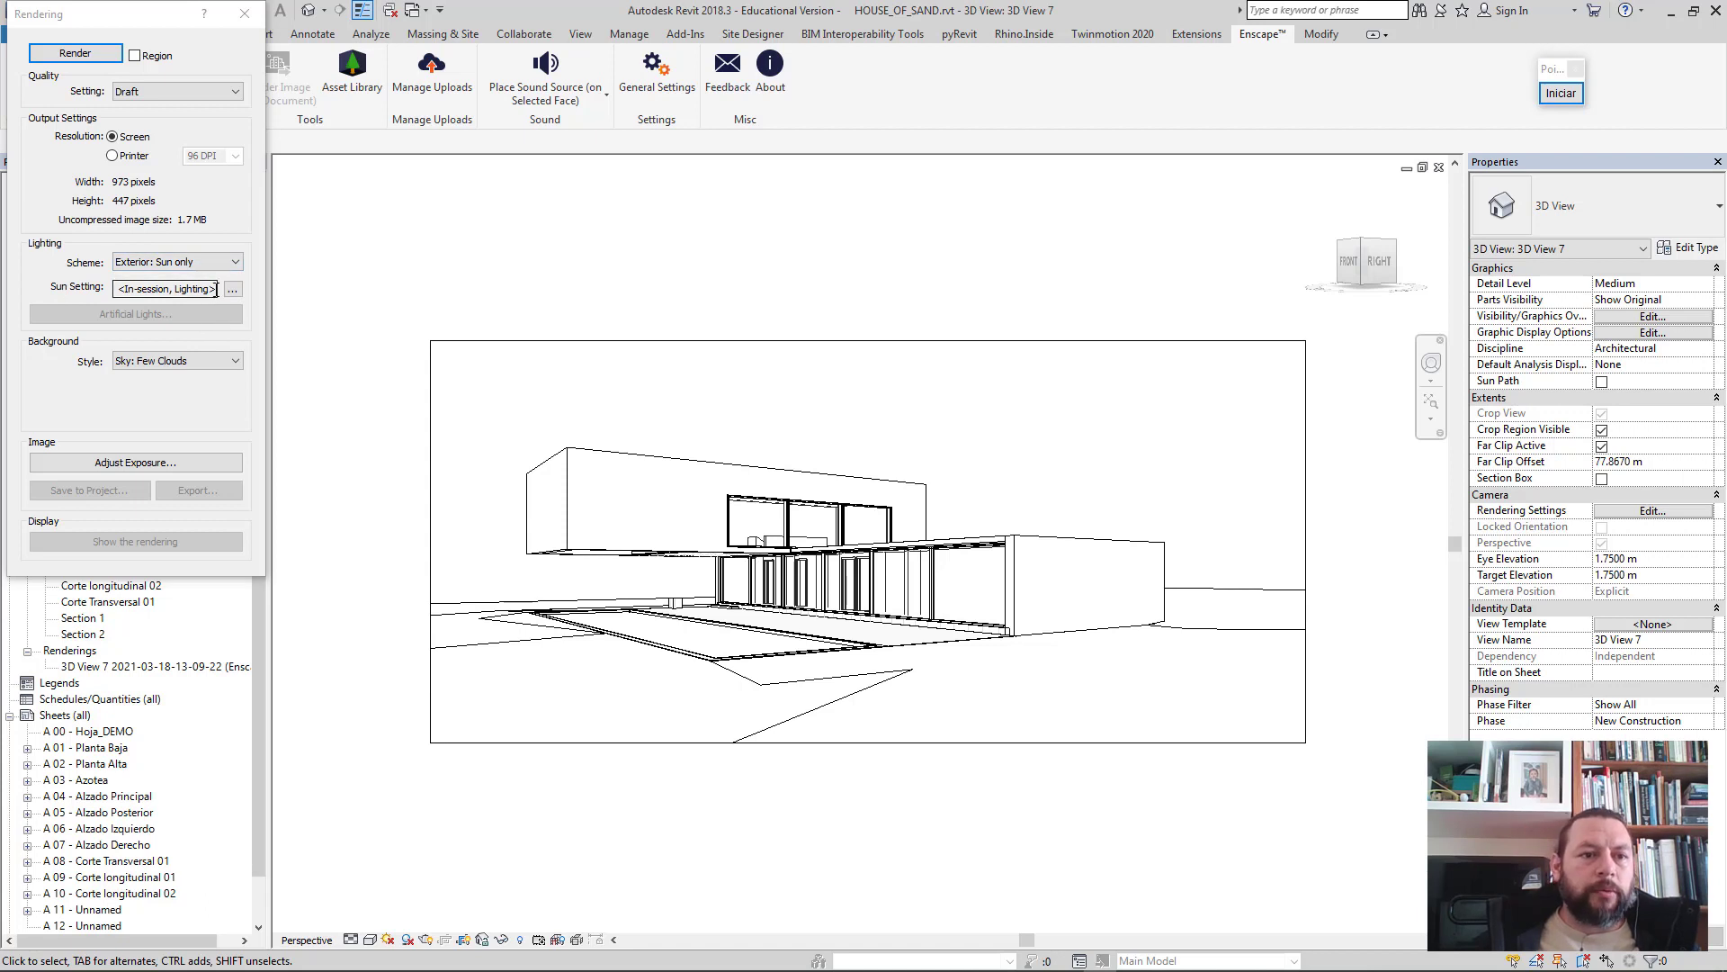
left_click(176, 91)
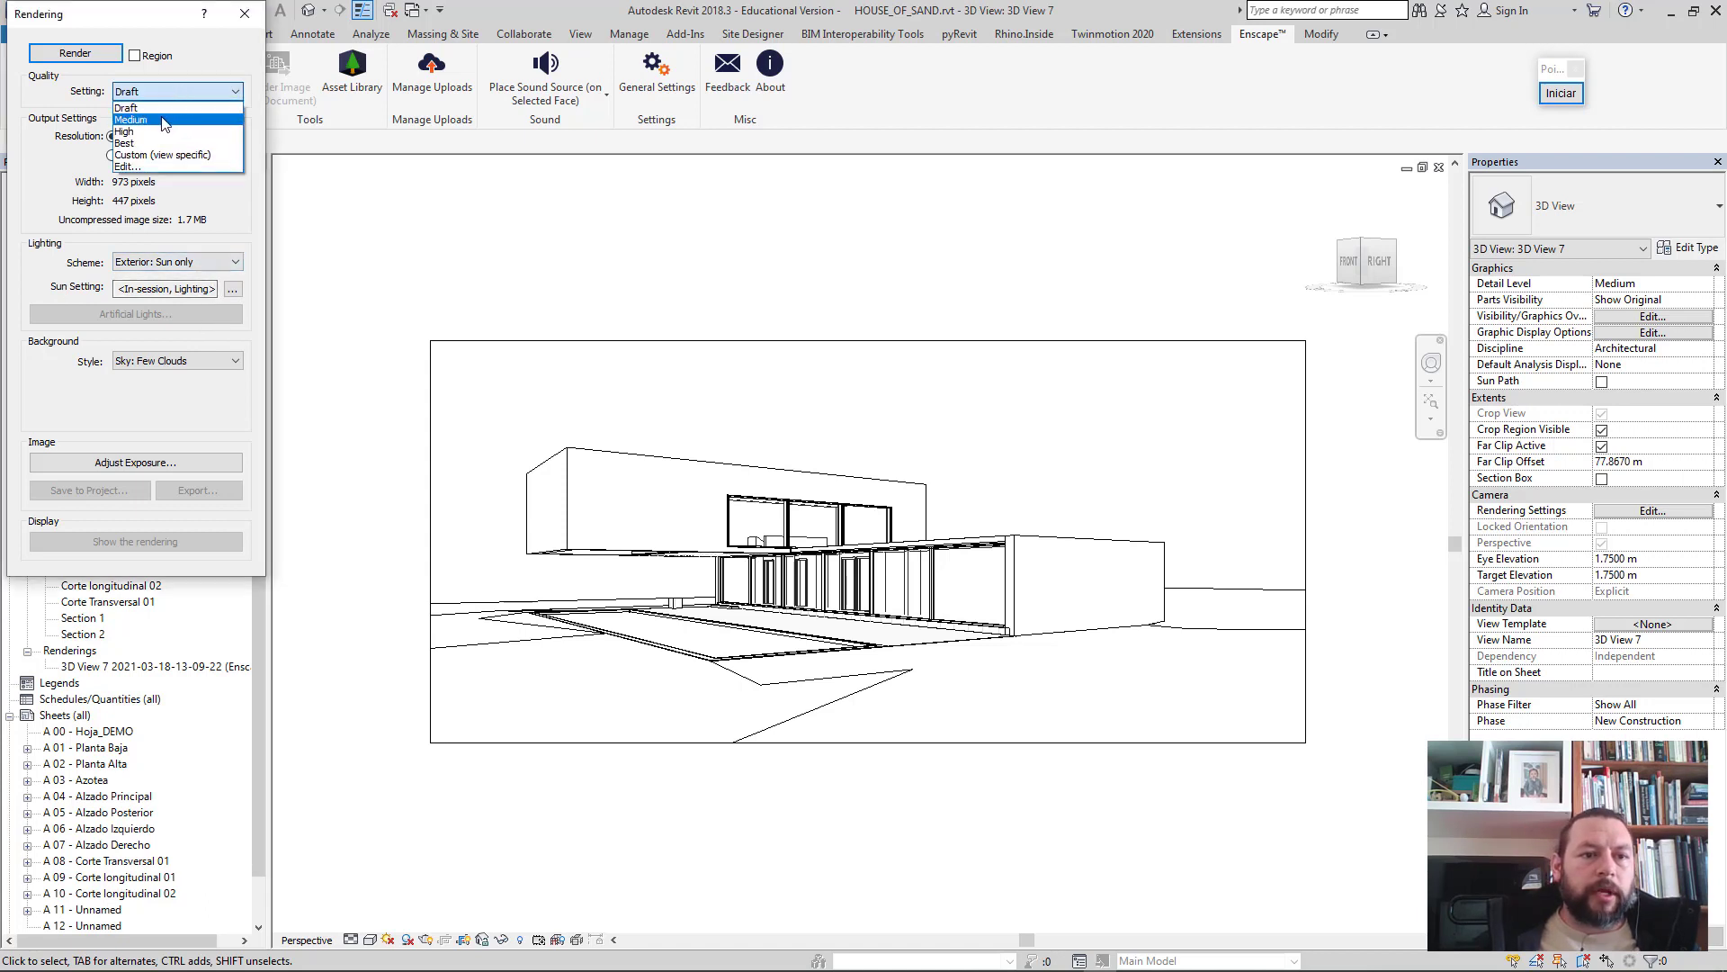
left_click(151, 121)
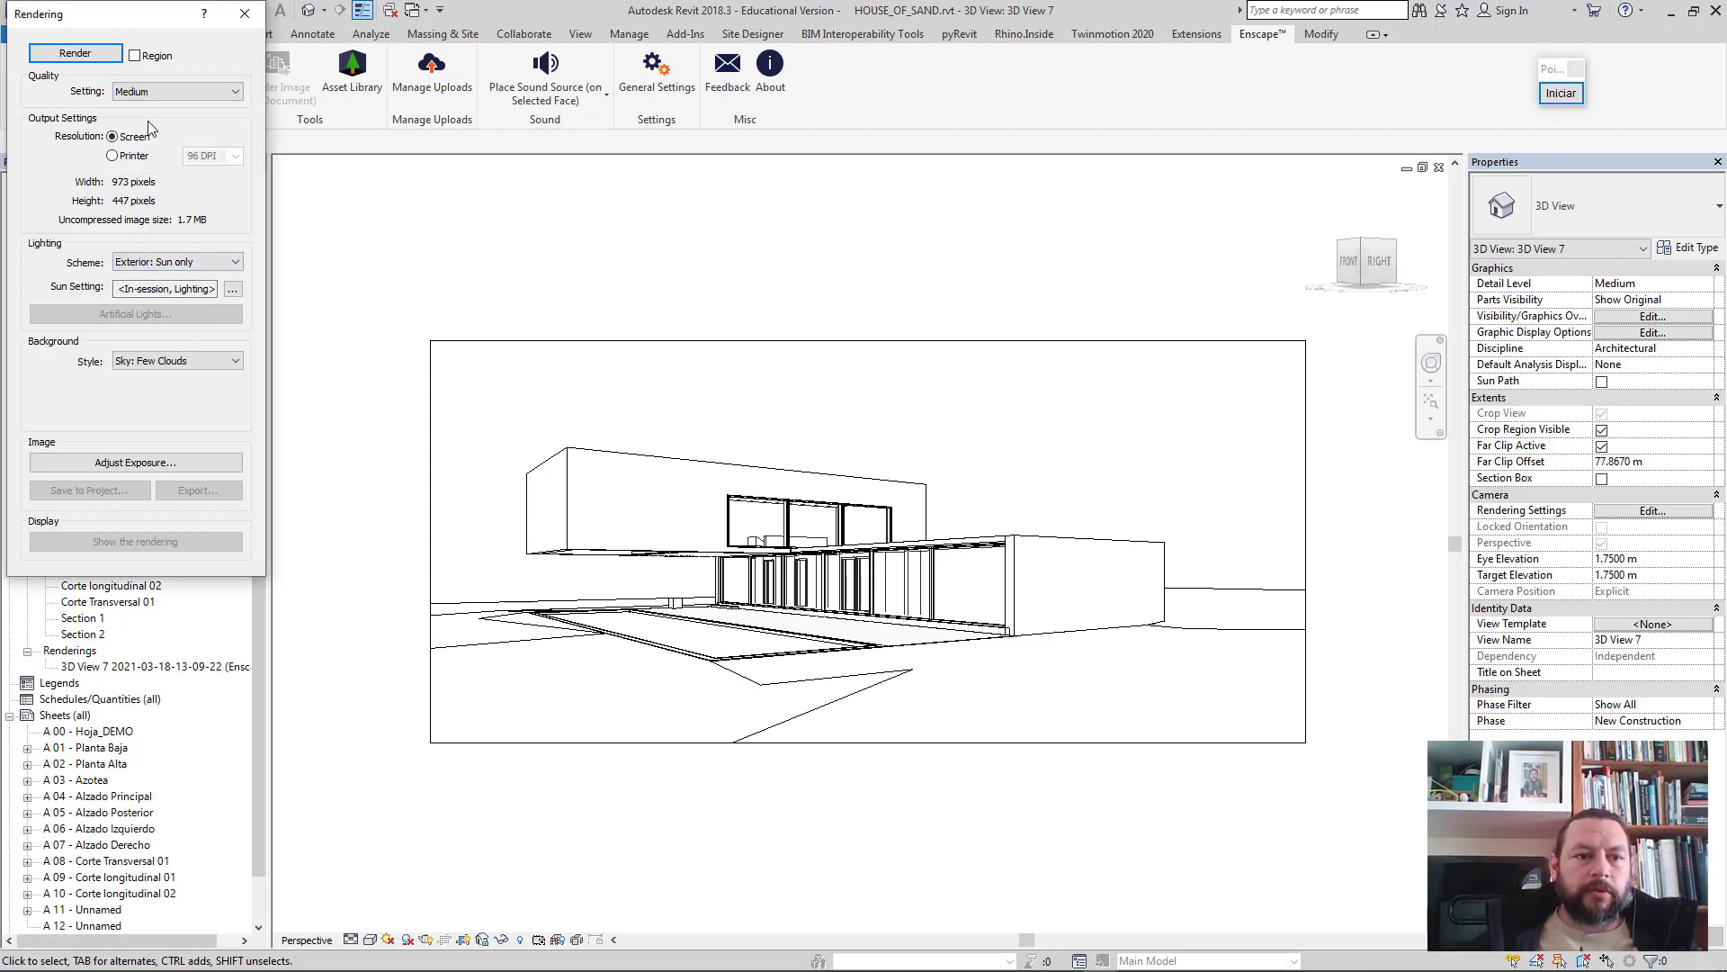
left_click(188, 268)
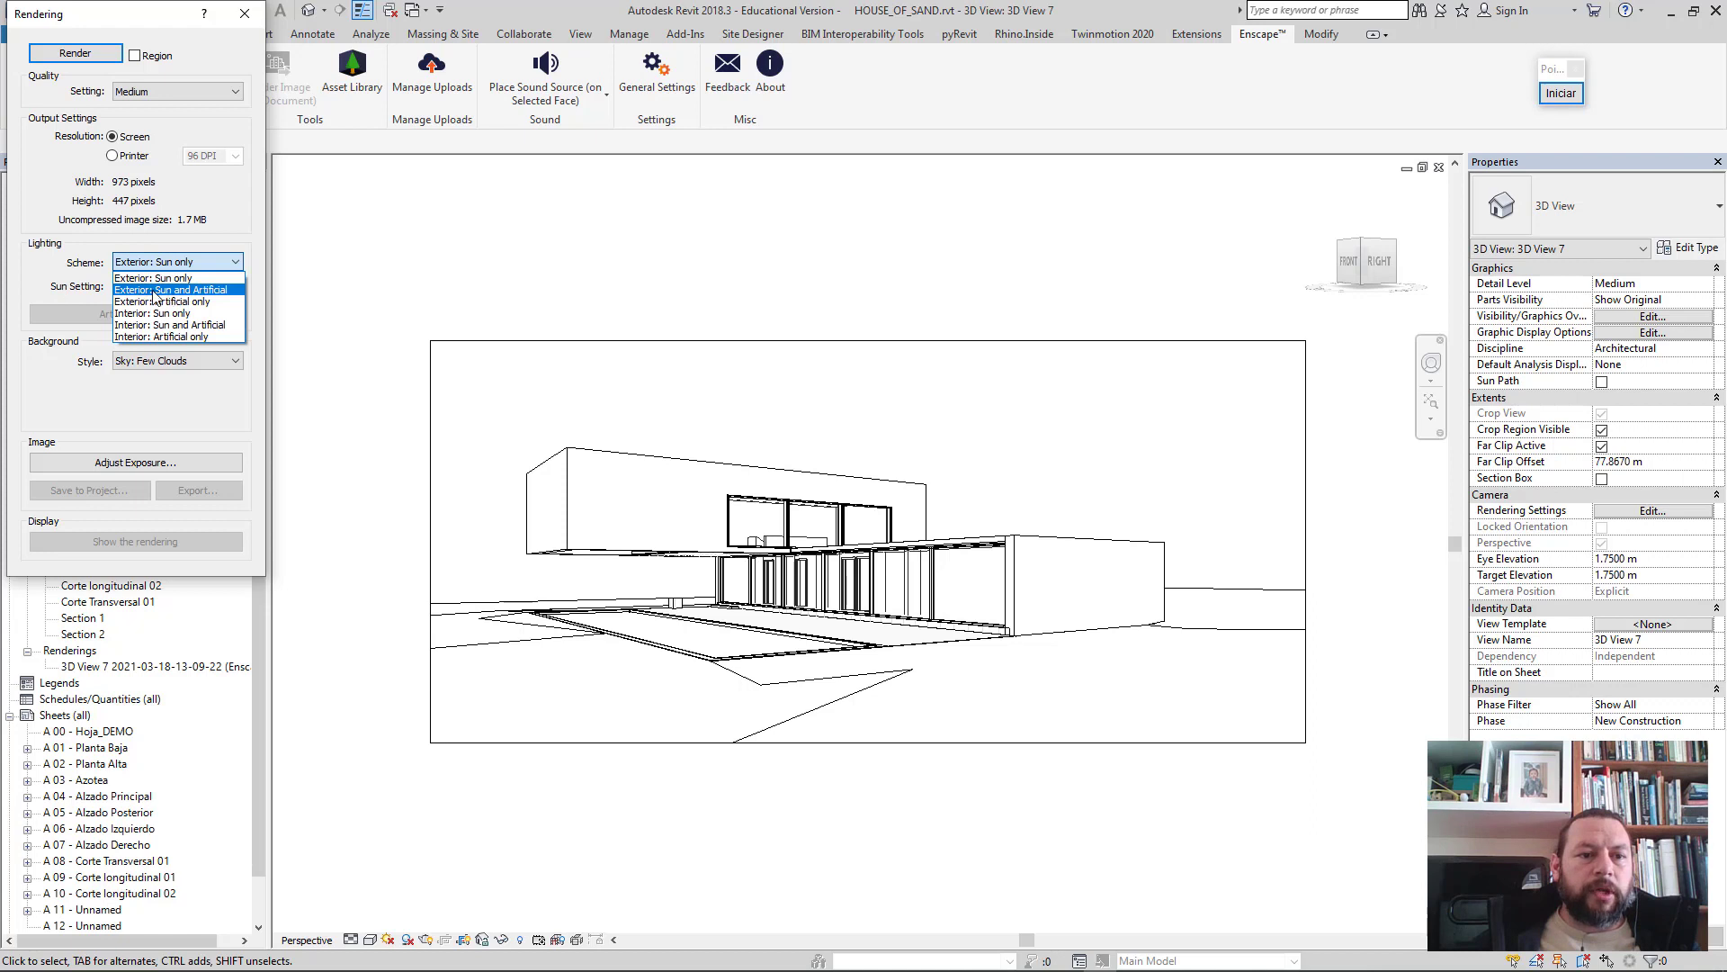
left_click(204, 290)
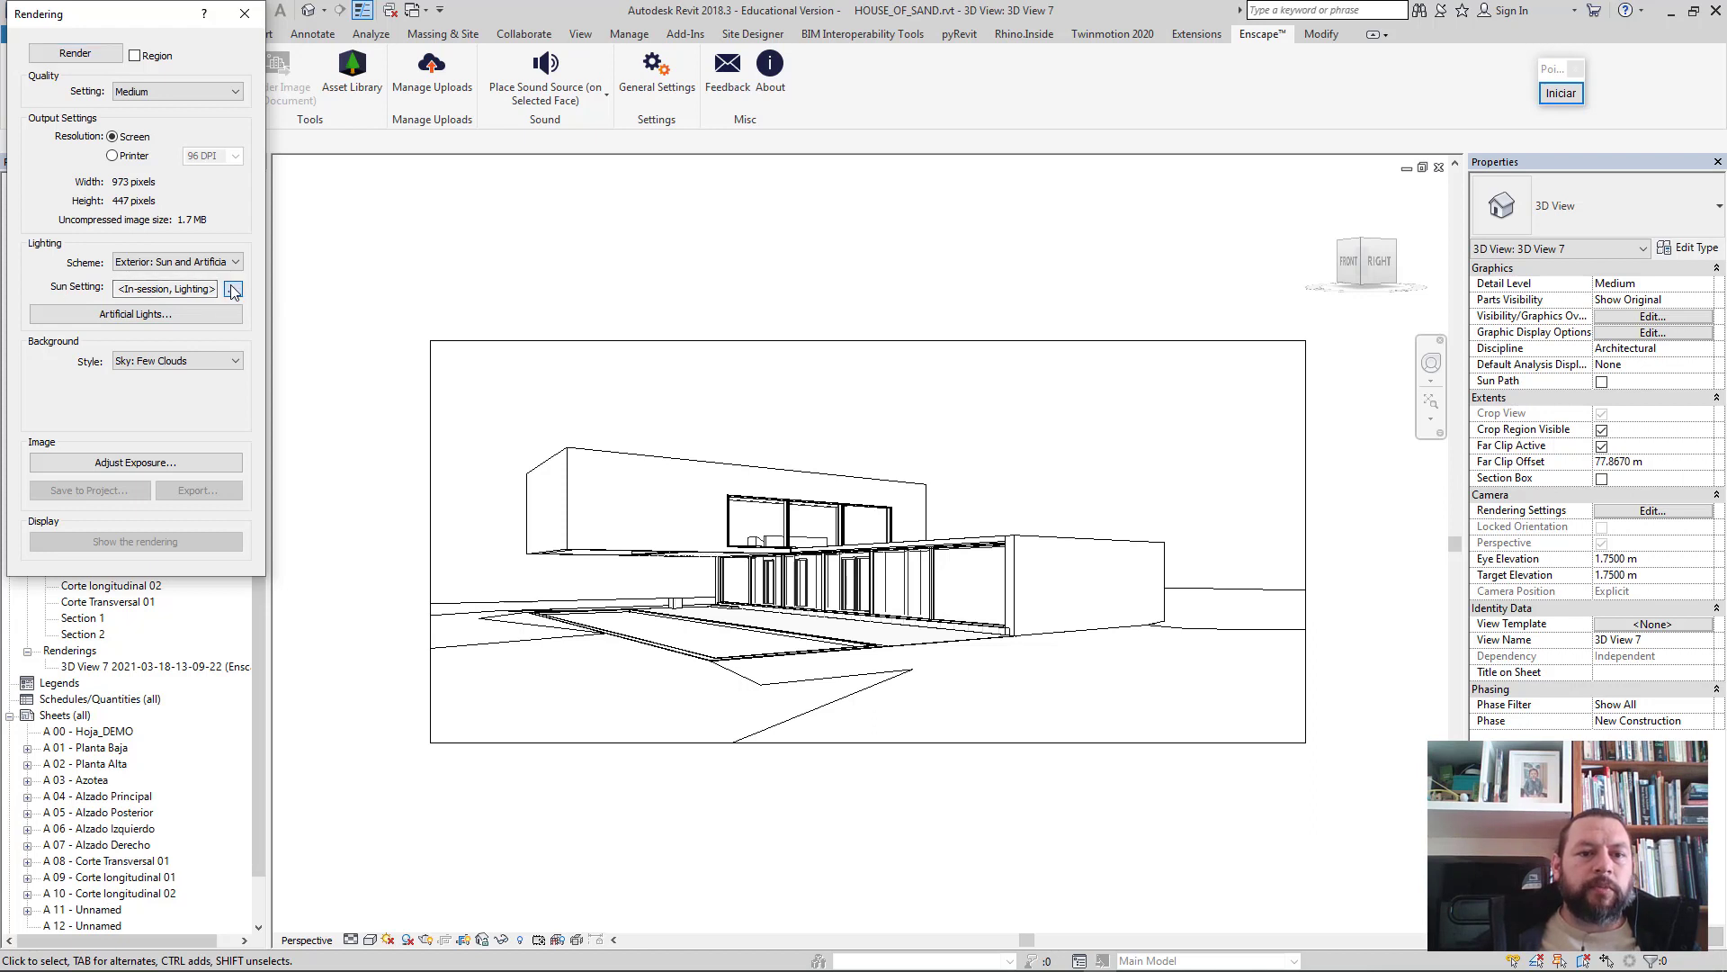
- Change the sun setting to Still and apply it
left_click(375, 351)
left_click(667, 223)
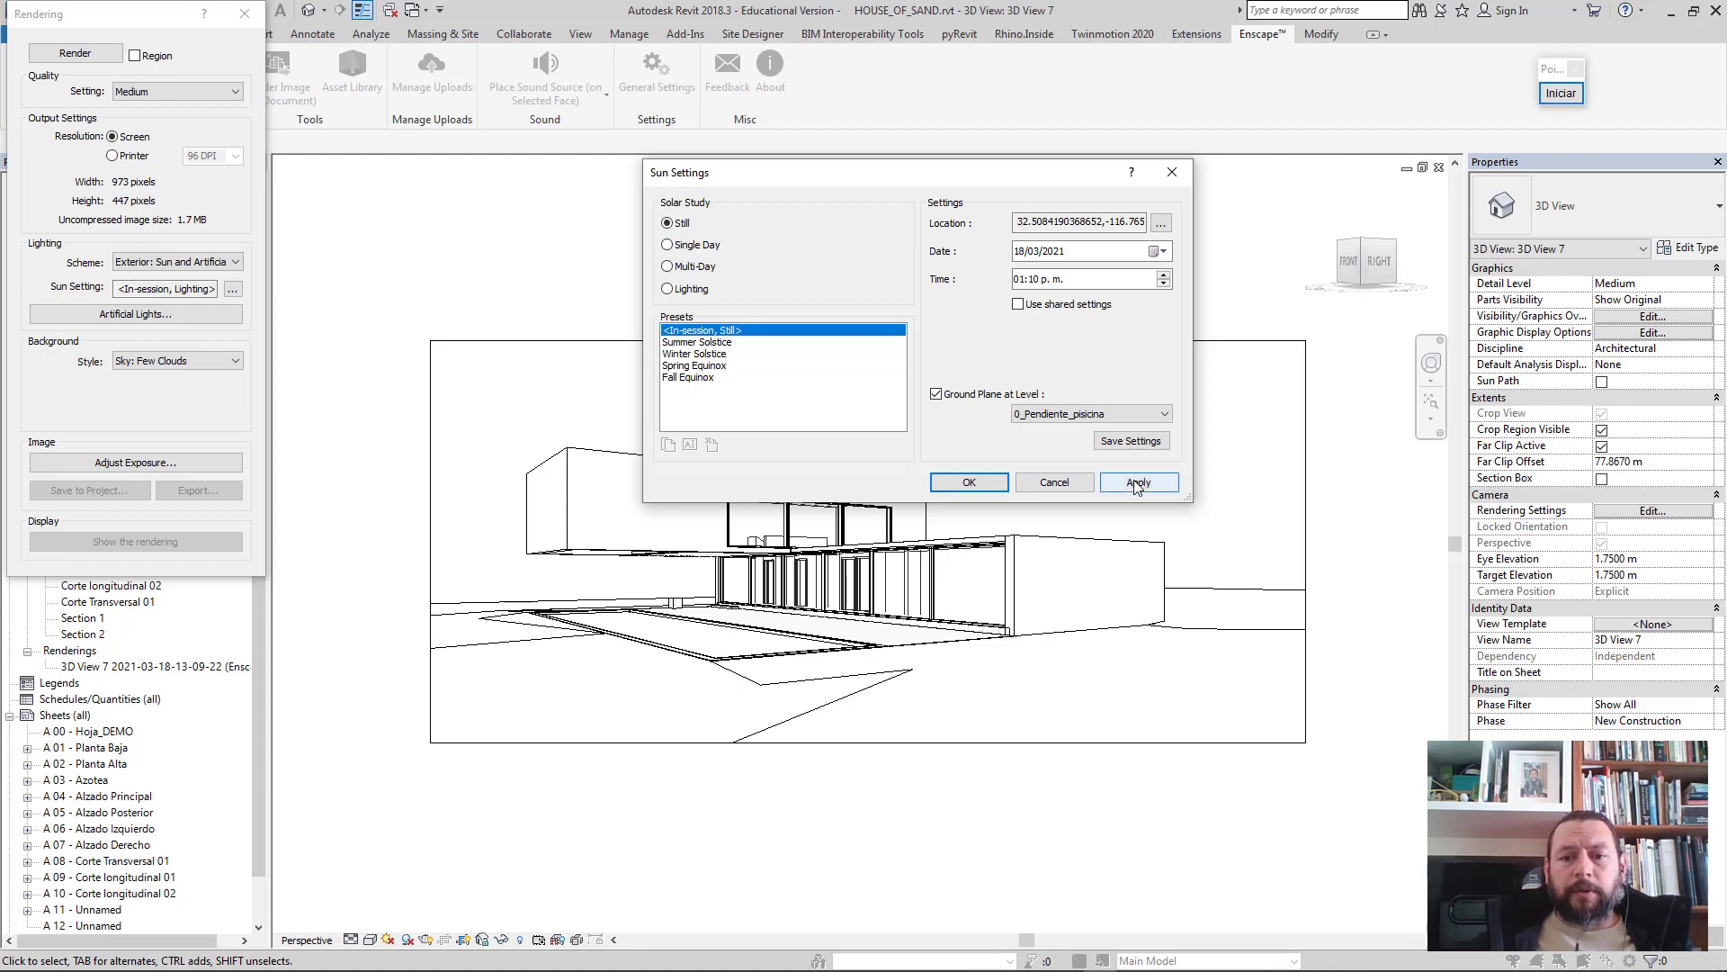
left_click(969, 482)
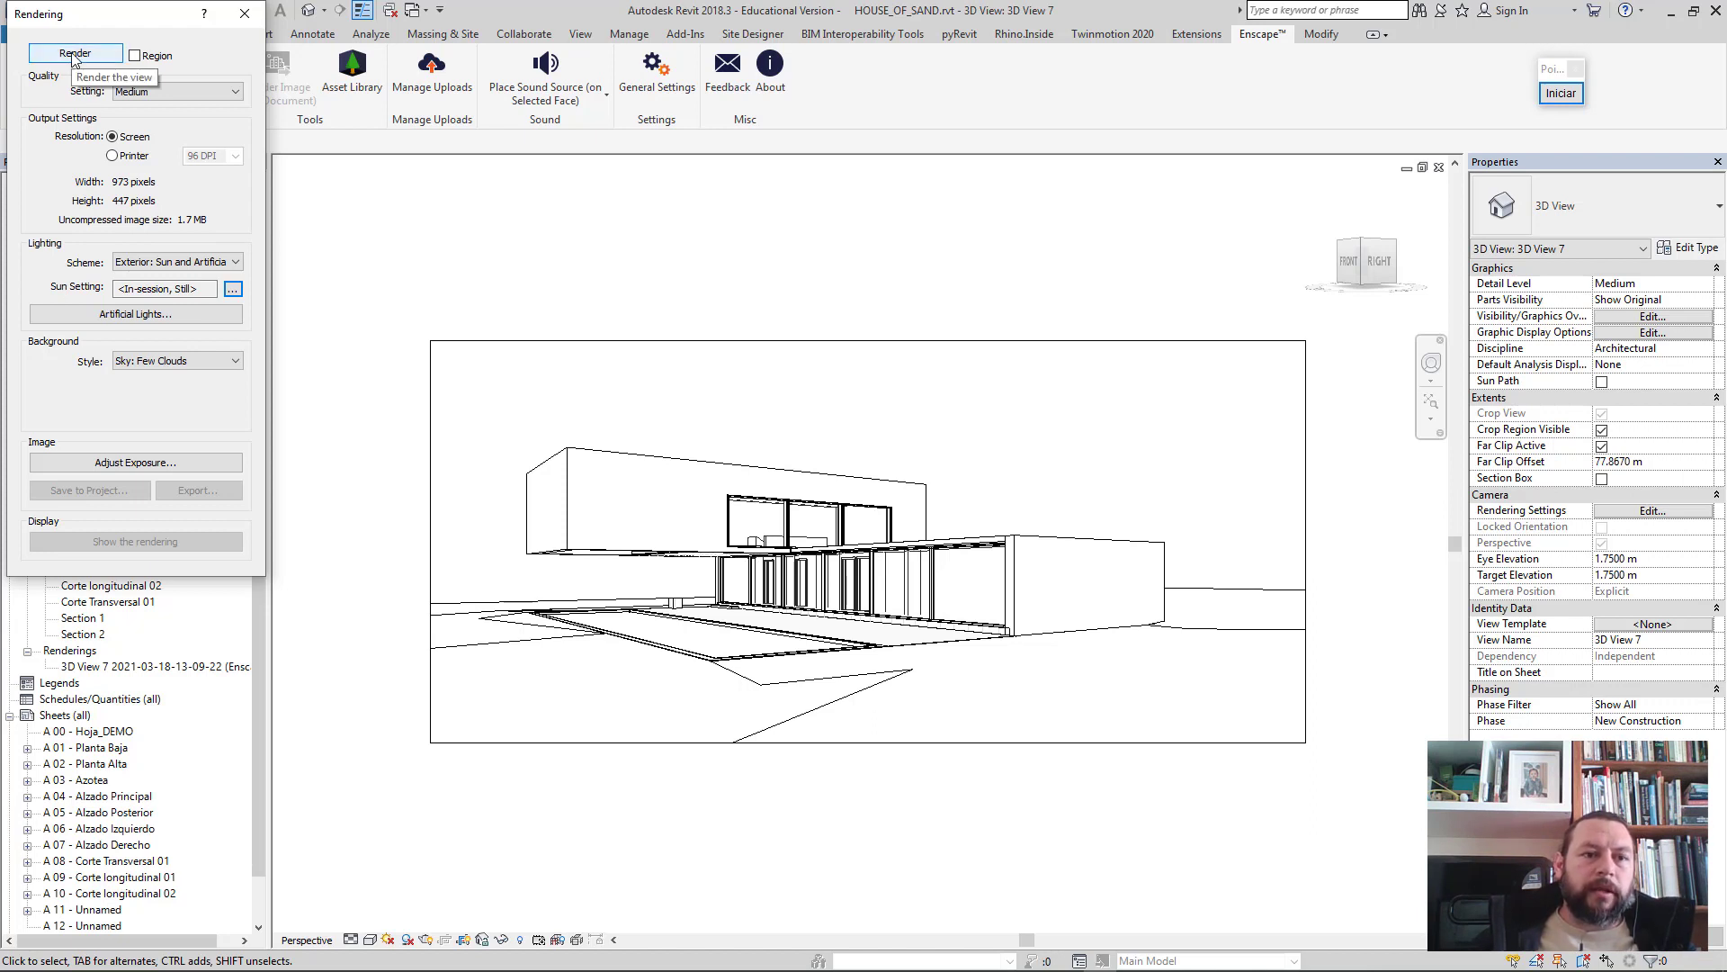
- Render 3D View 7 with the Revit renderer and wait for it to finish
left_click(75, 54)
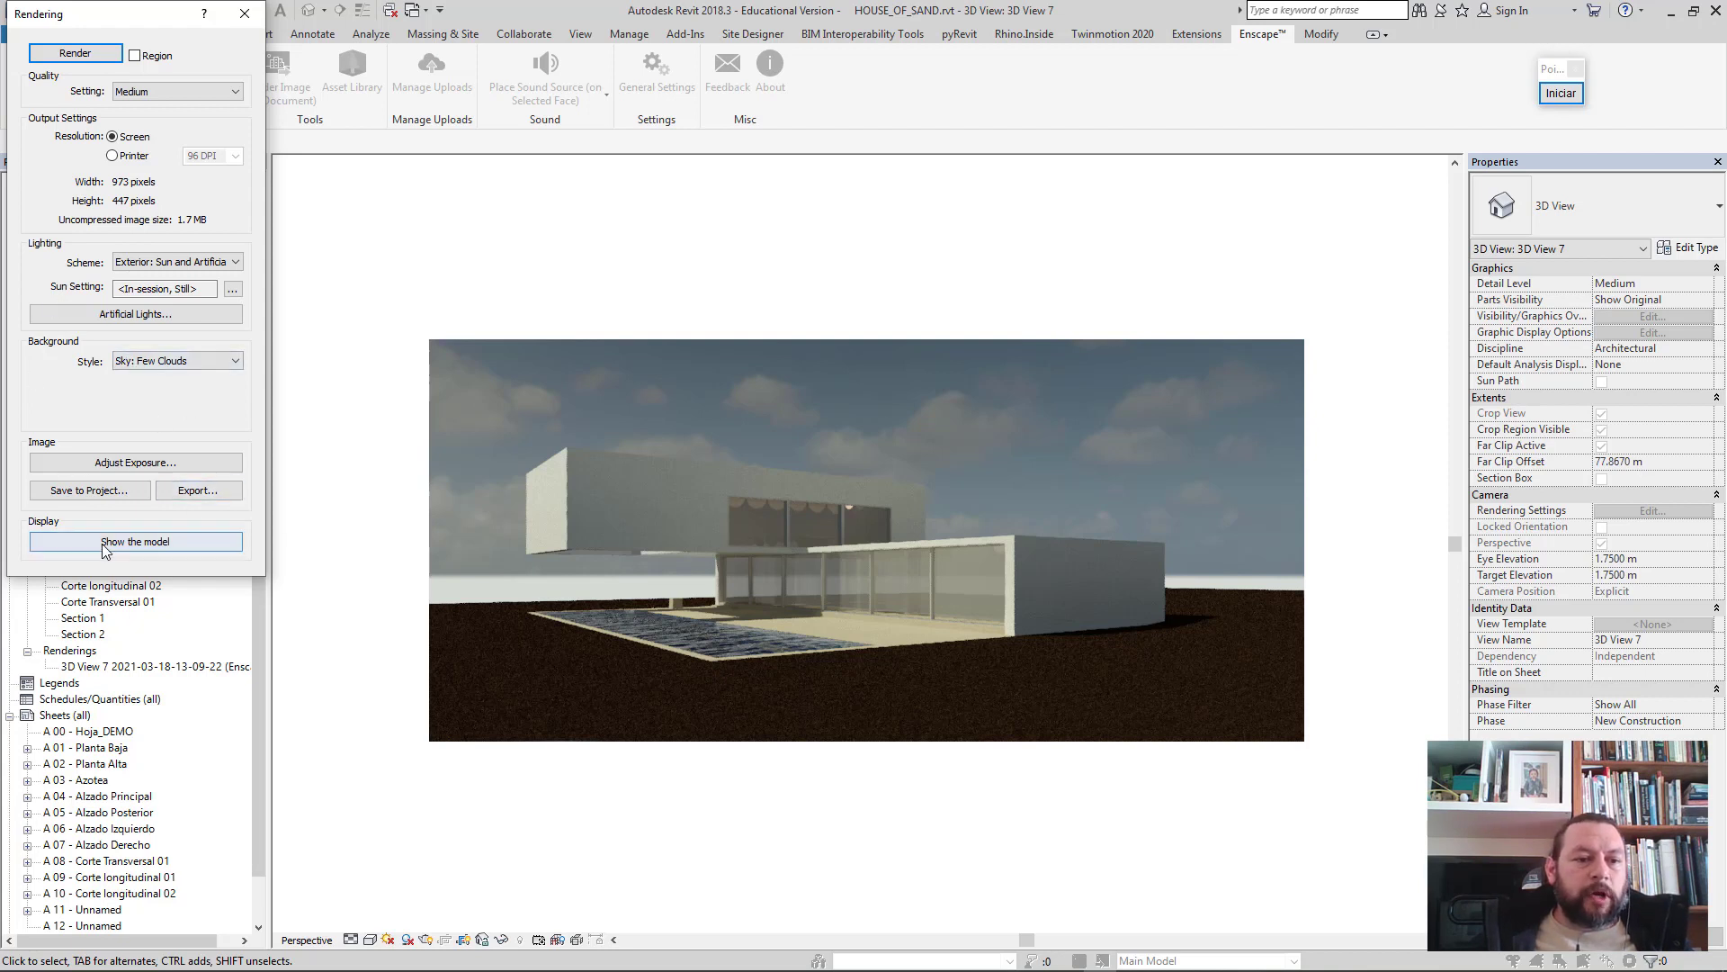
- Save the render to the project as 3D View 7_1, dismiss the image export, and close the Rendering dialog
left_click(77, 493)
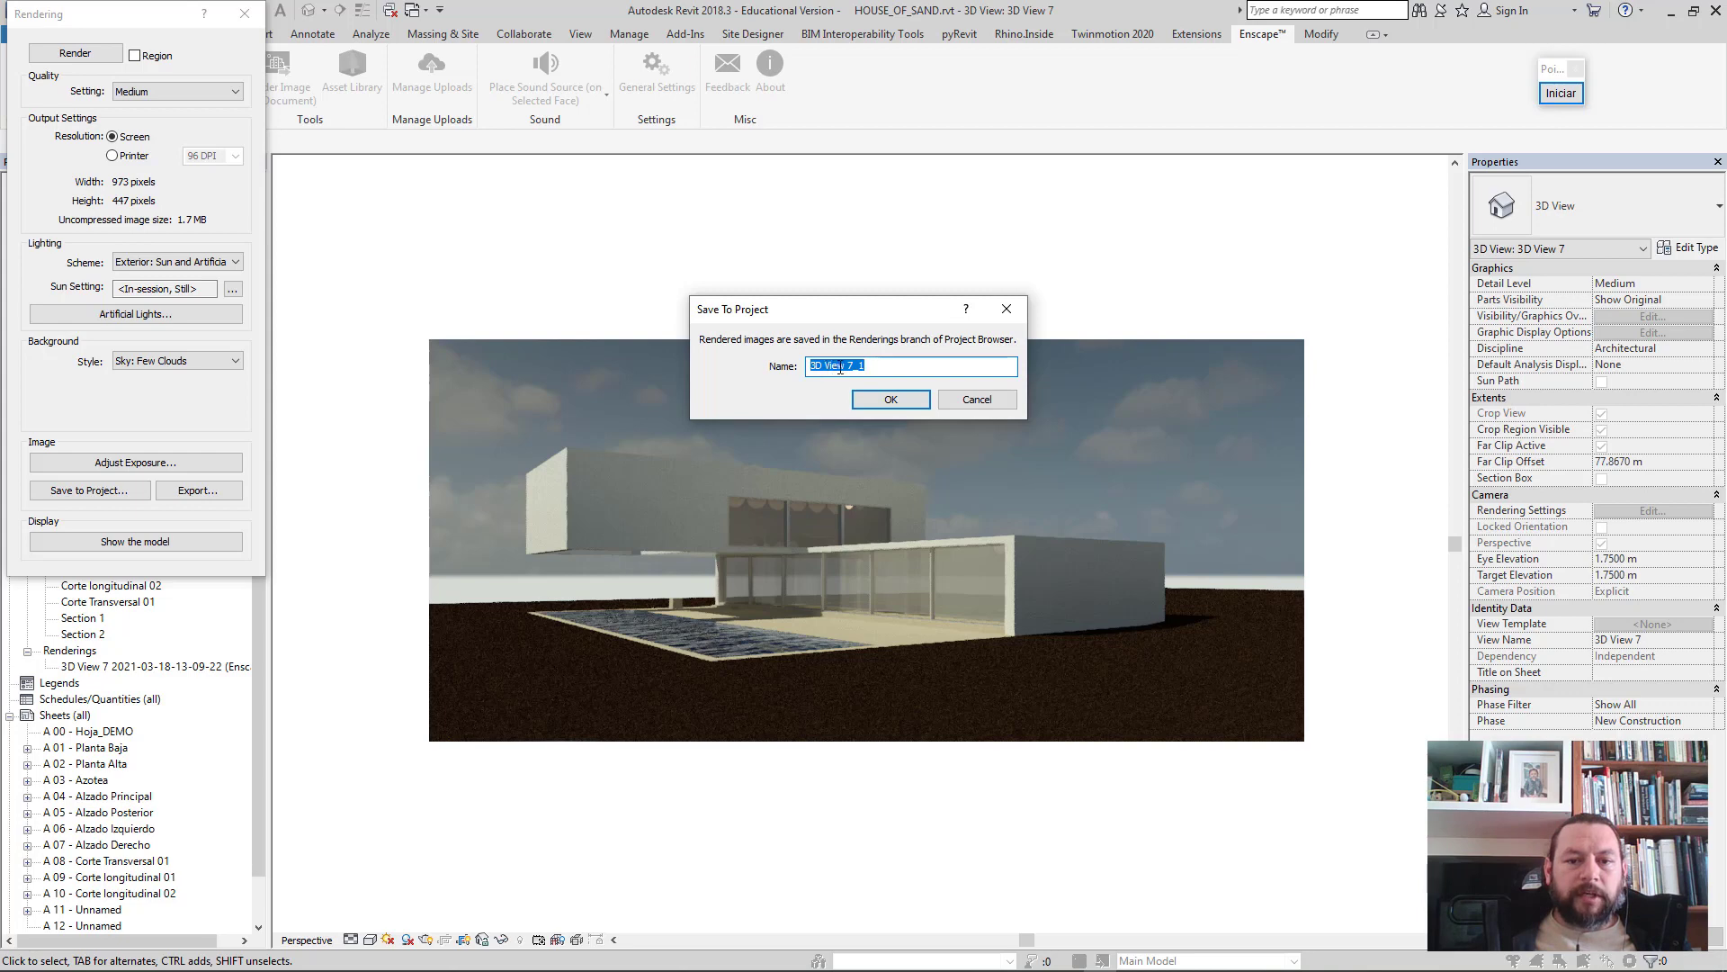
left_click(889, 401)
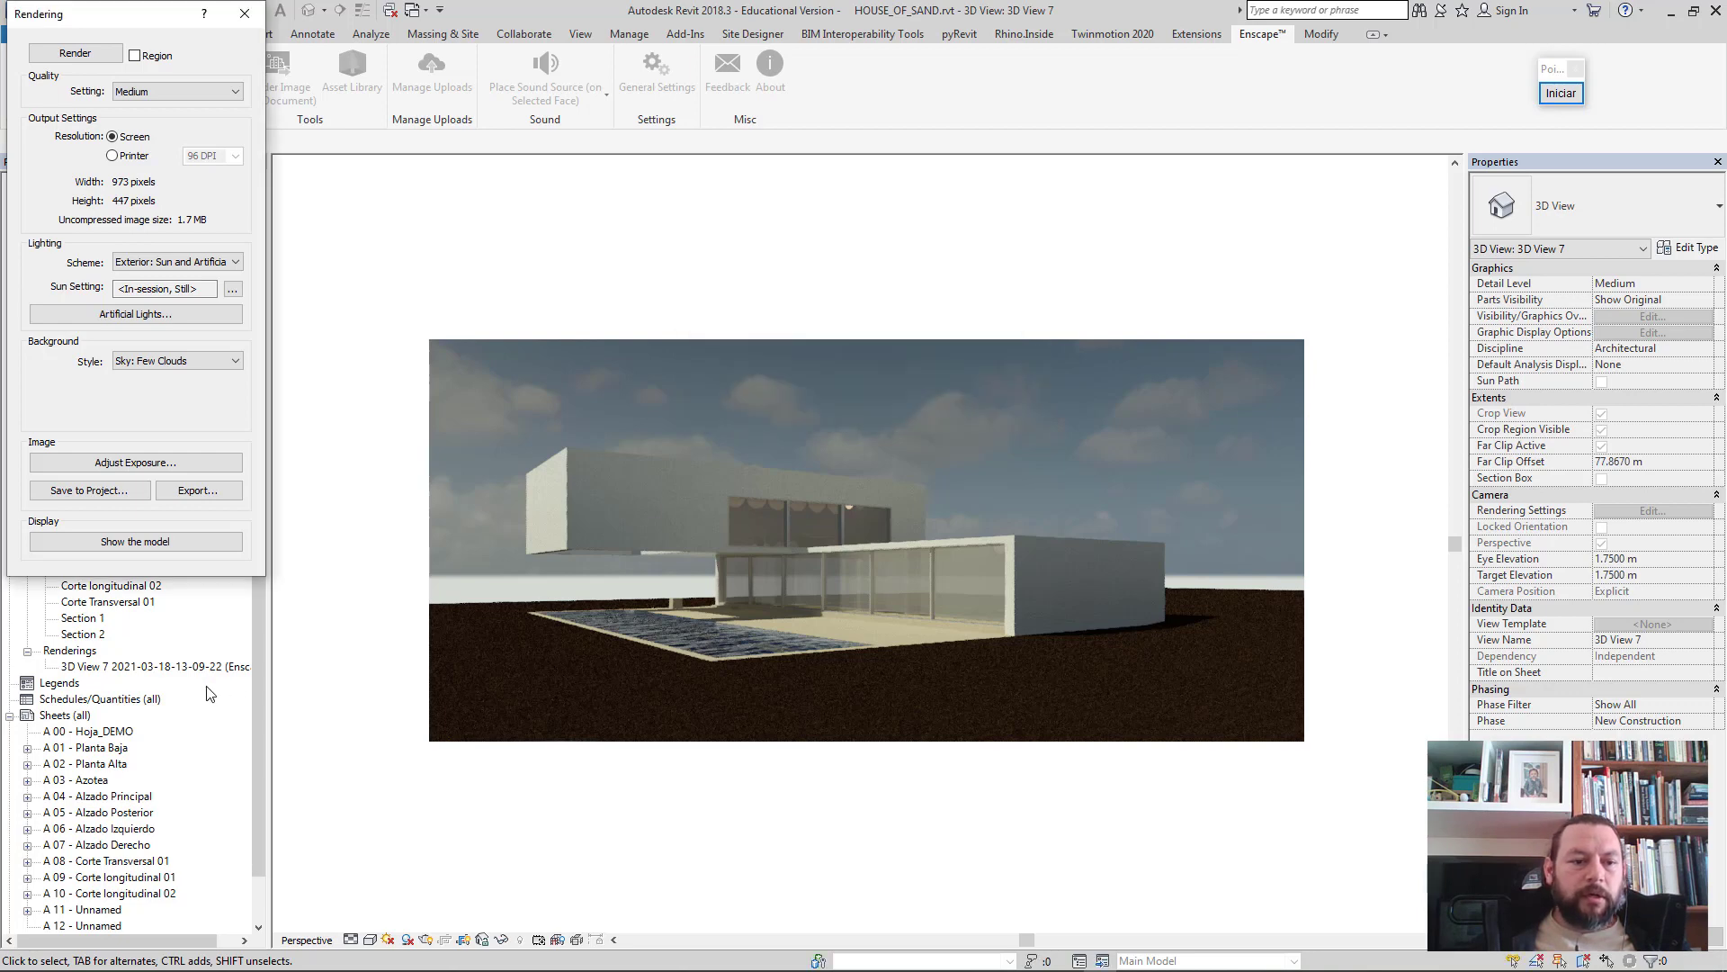
left_click(194, 492)
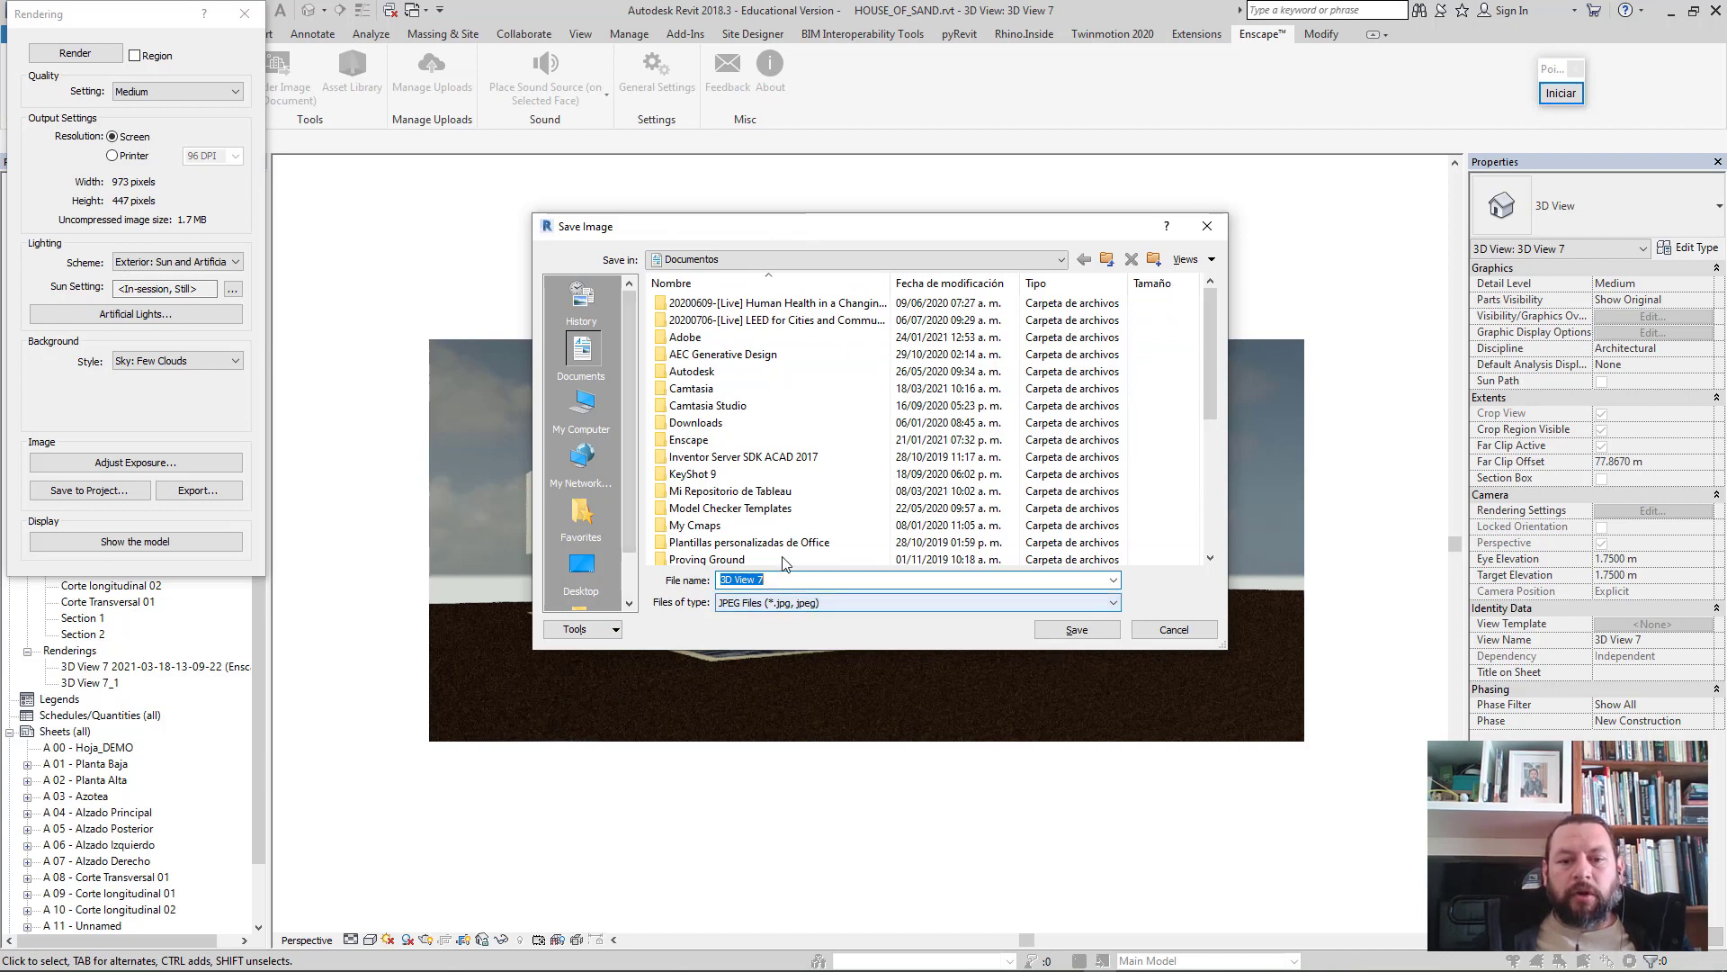
left_click(1180, 634)
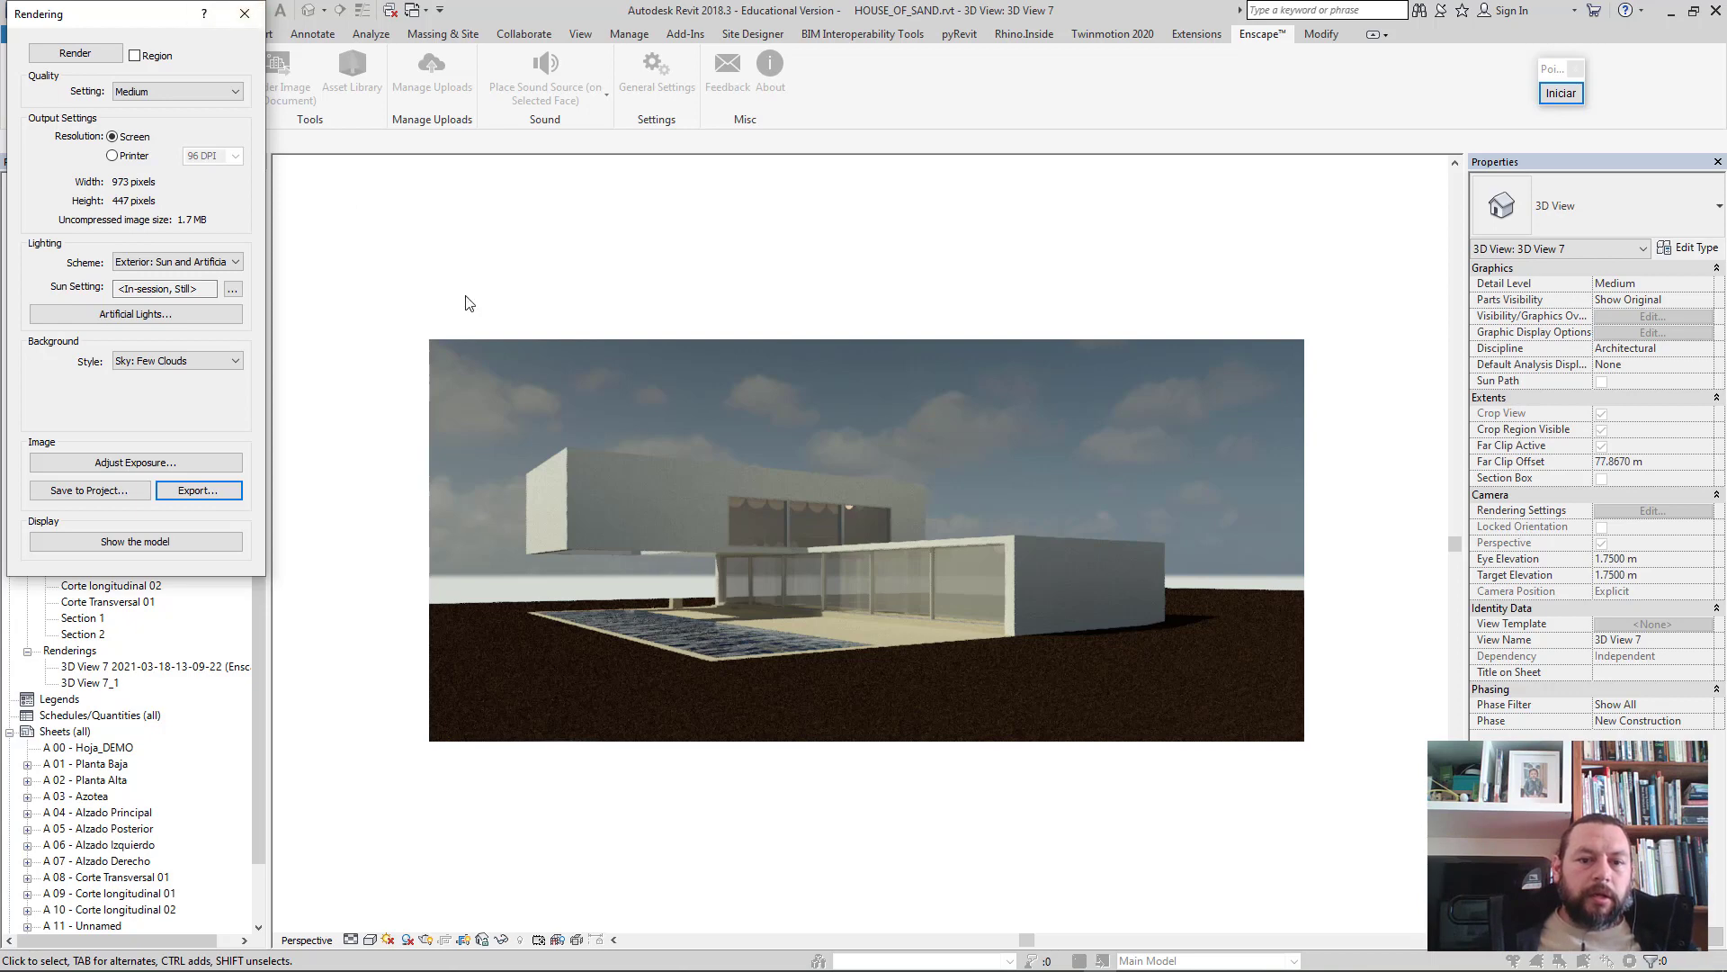
left_click(244, 13)
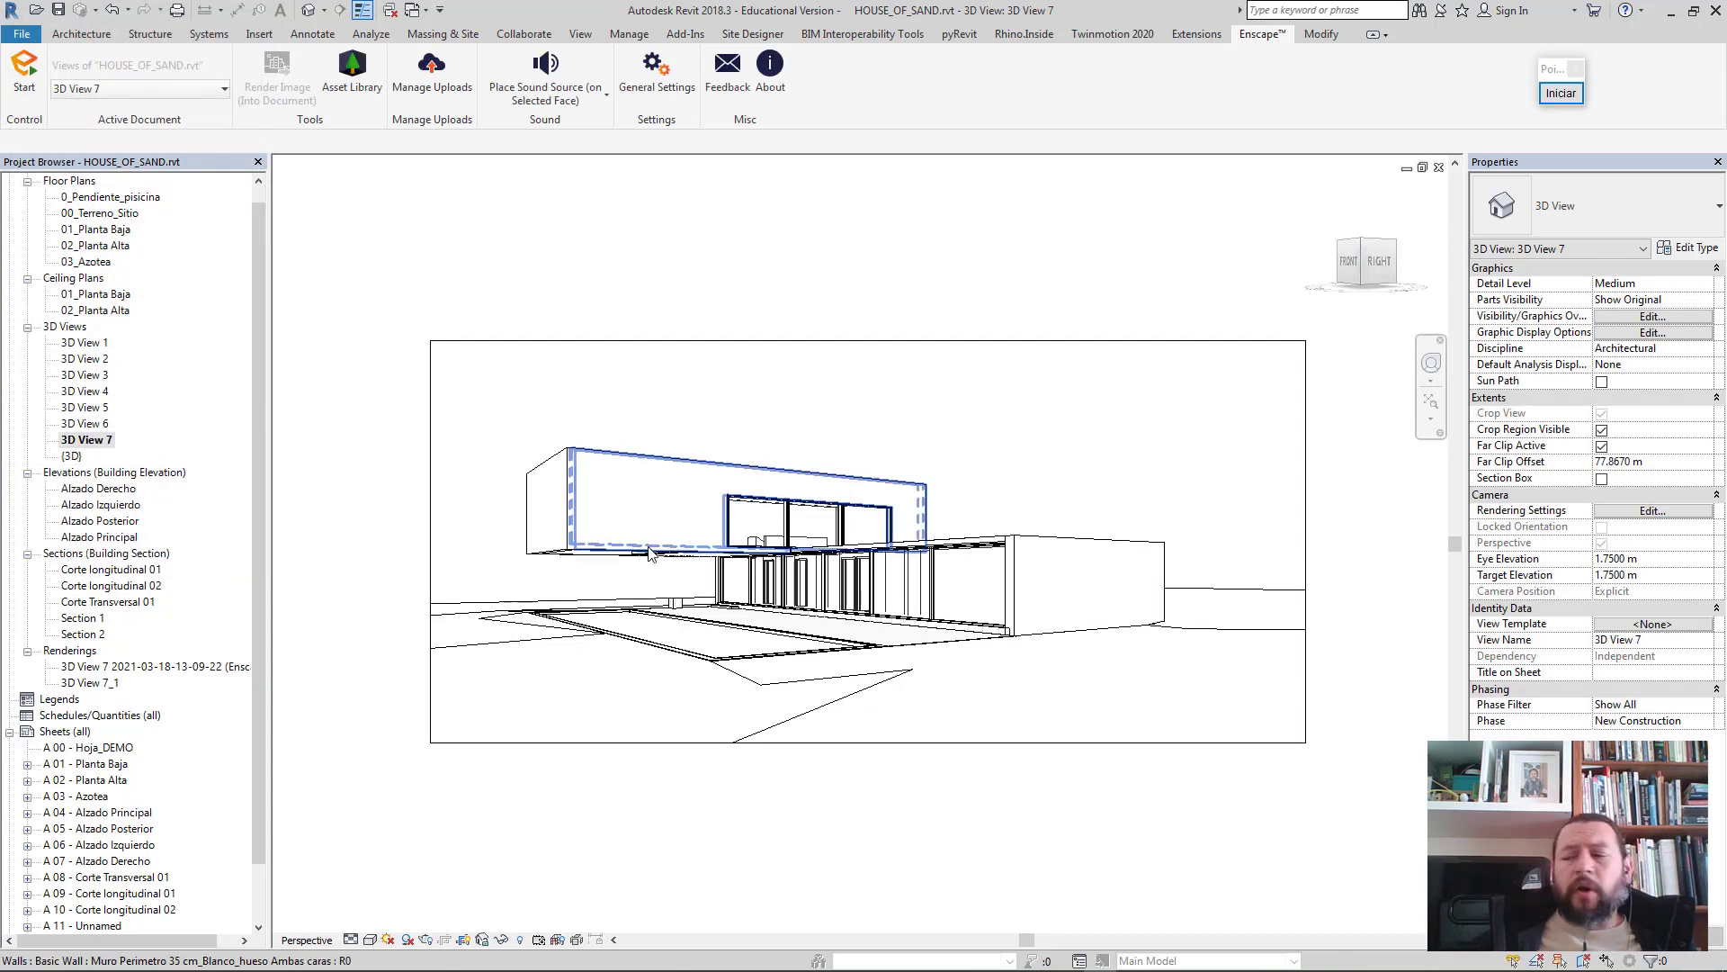